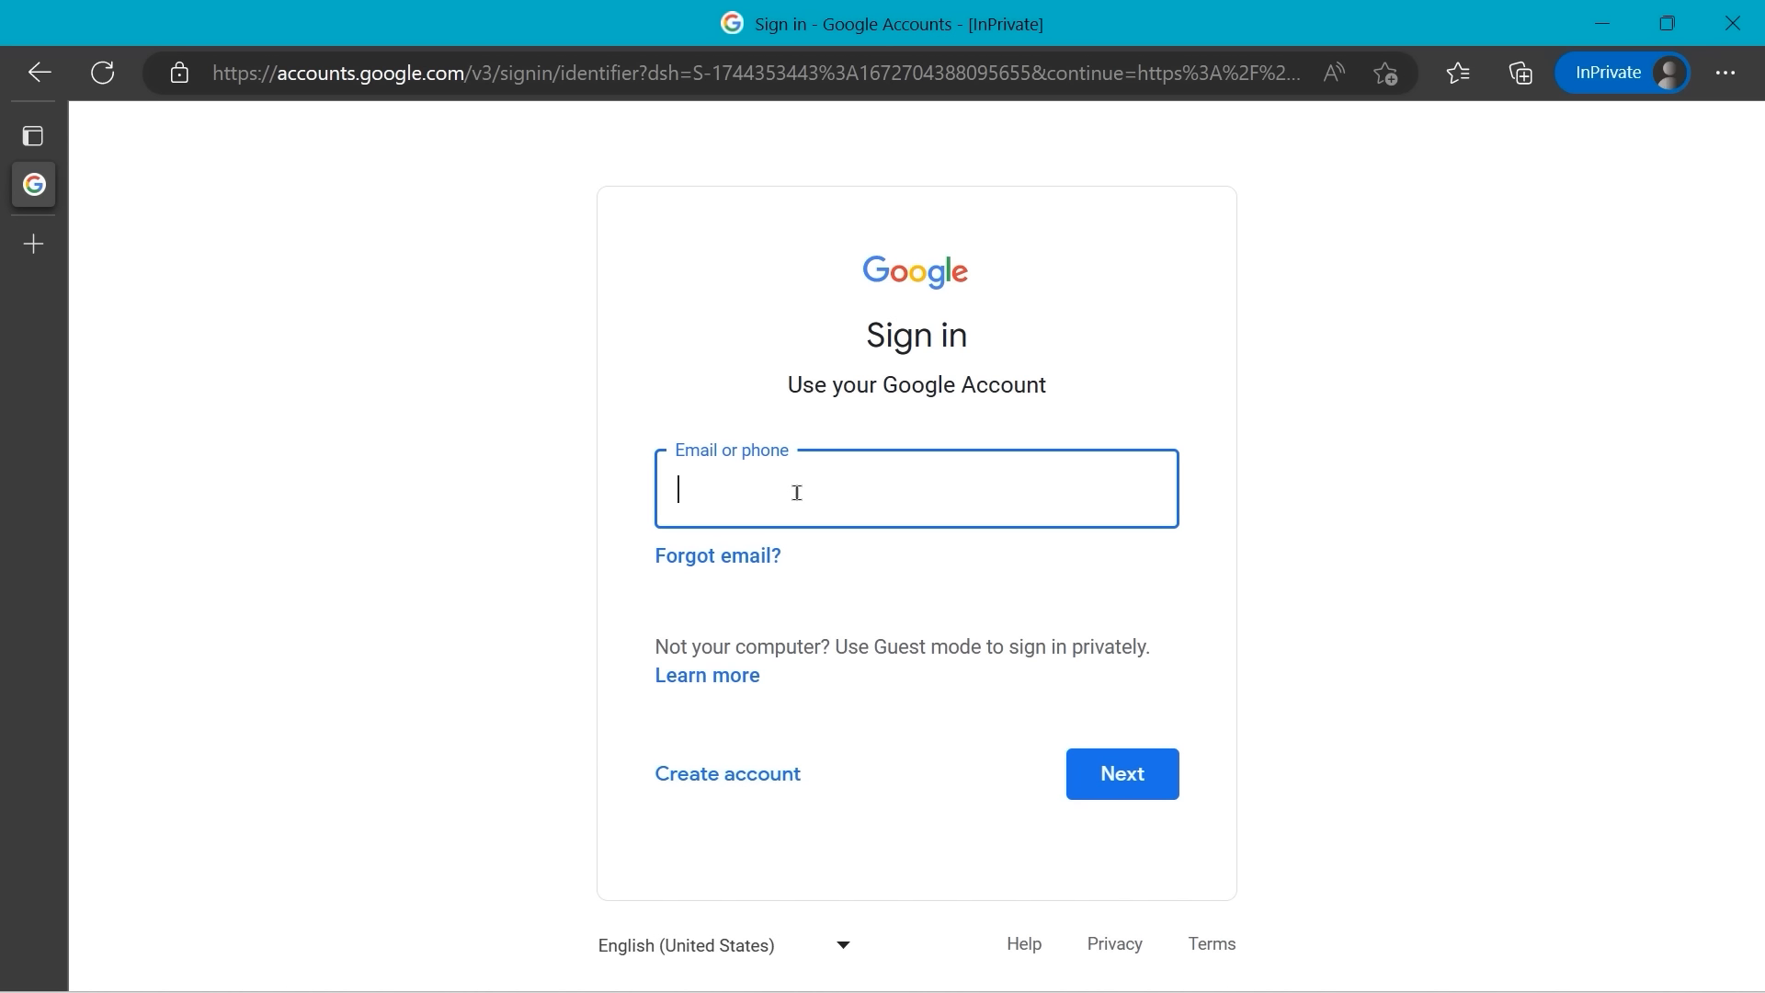
# - Sign in to the main Google account by entering its e-mail address and password
pyautogui.hotkey('ctrl', 'v')
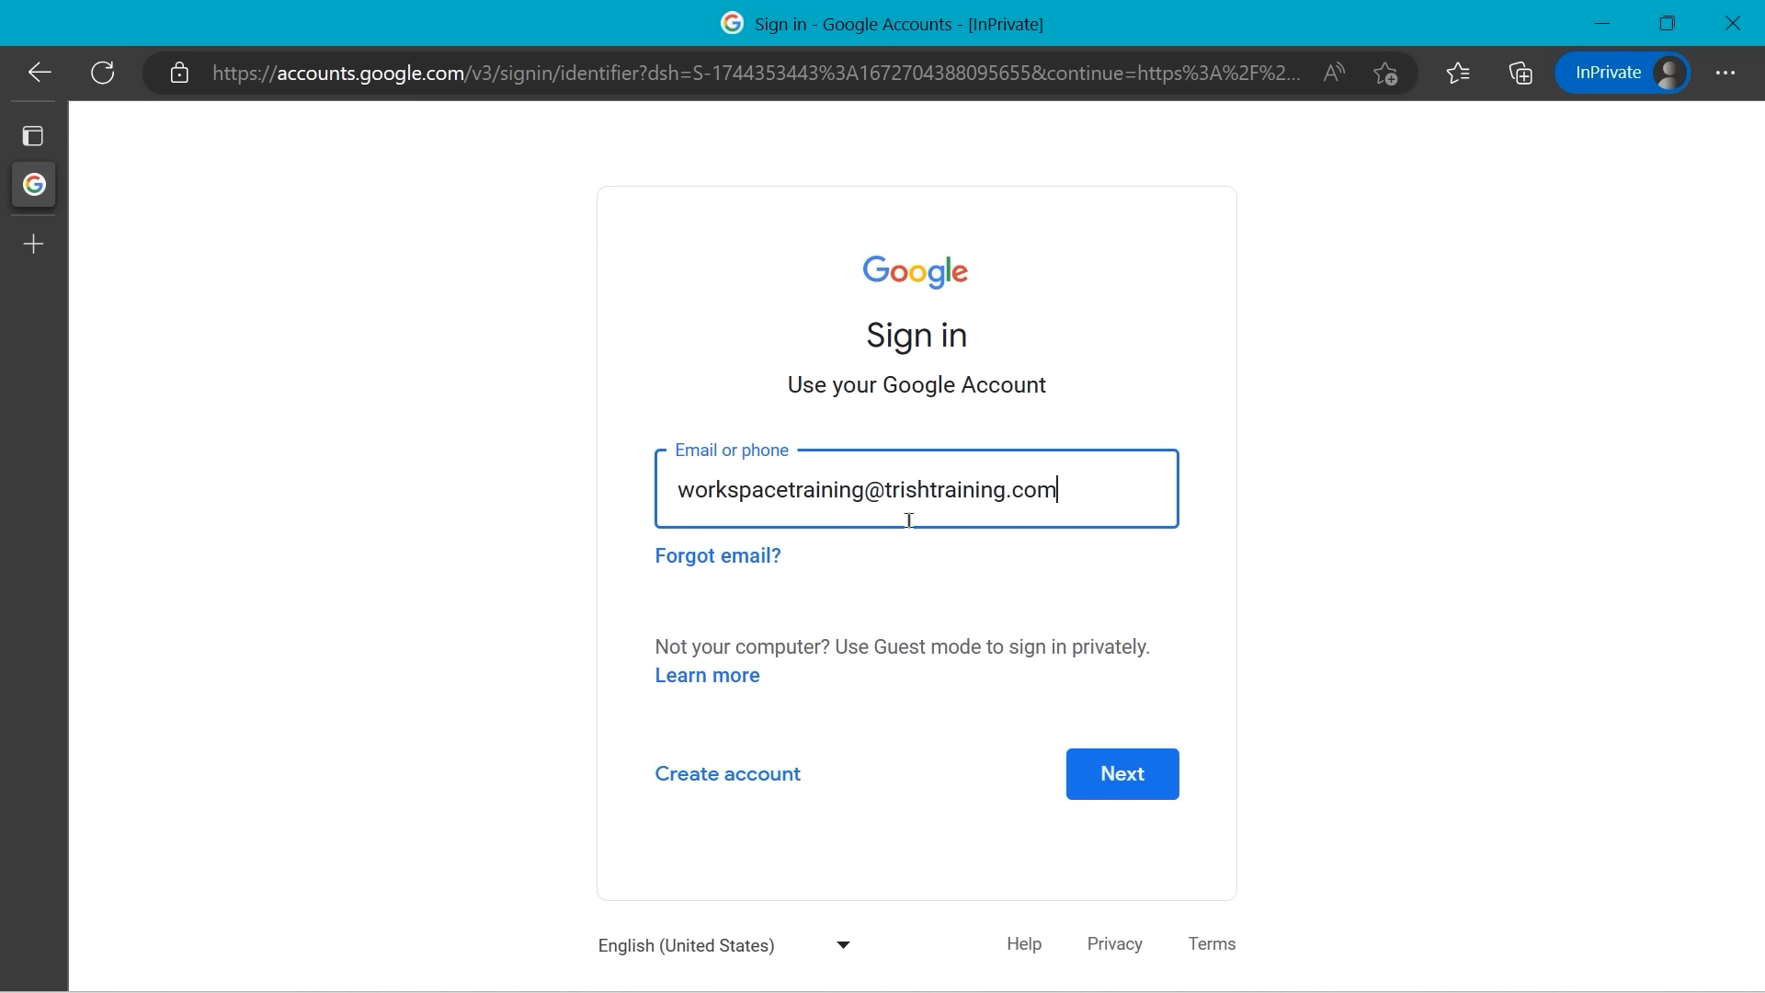
pyautogui.click(1121, 775)
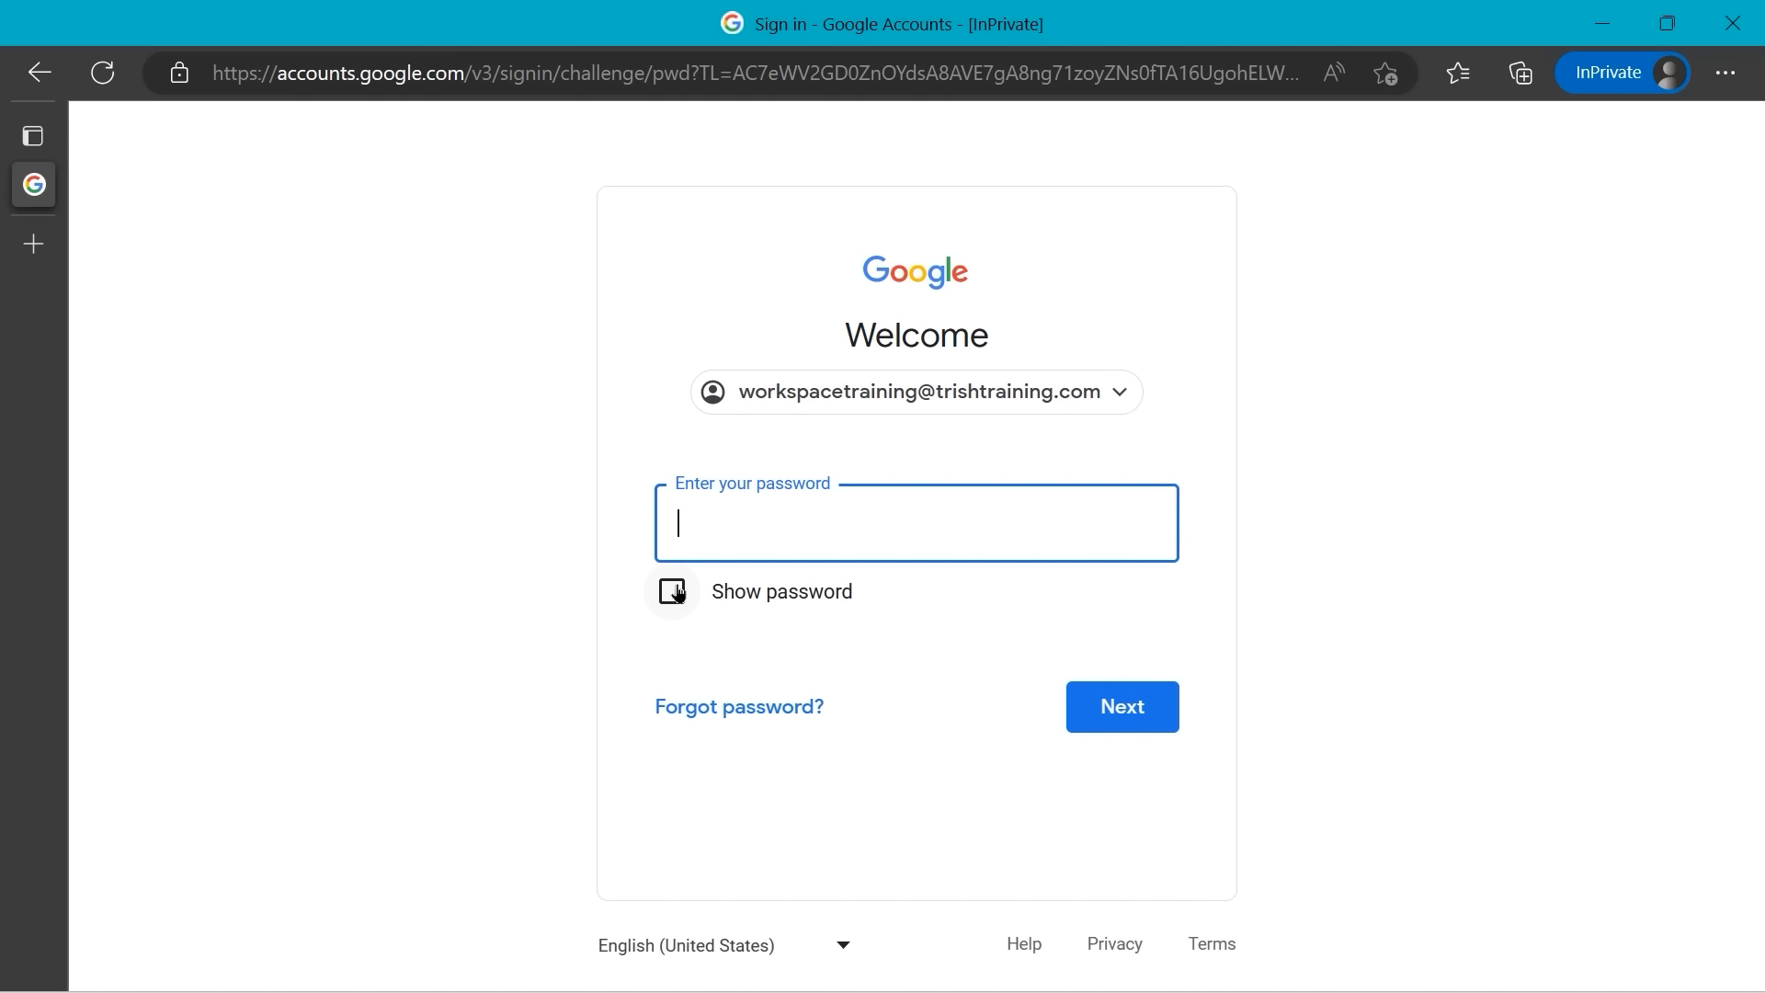
pyautogui.hotkey('ctrl', 'v')
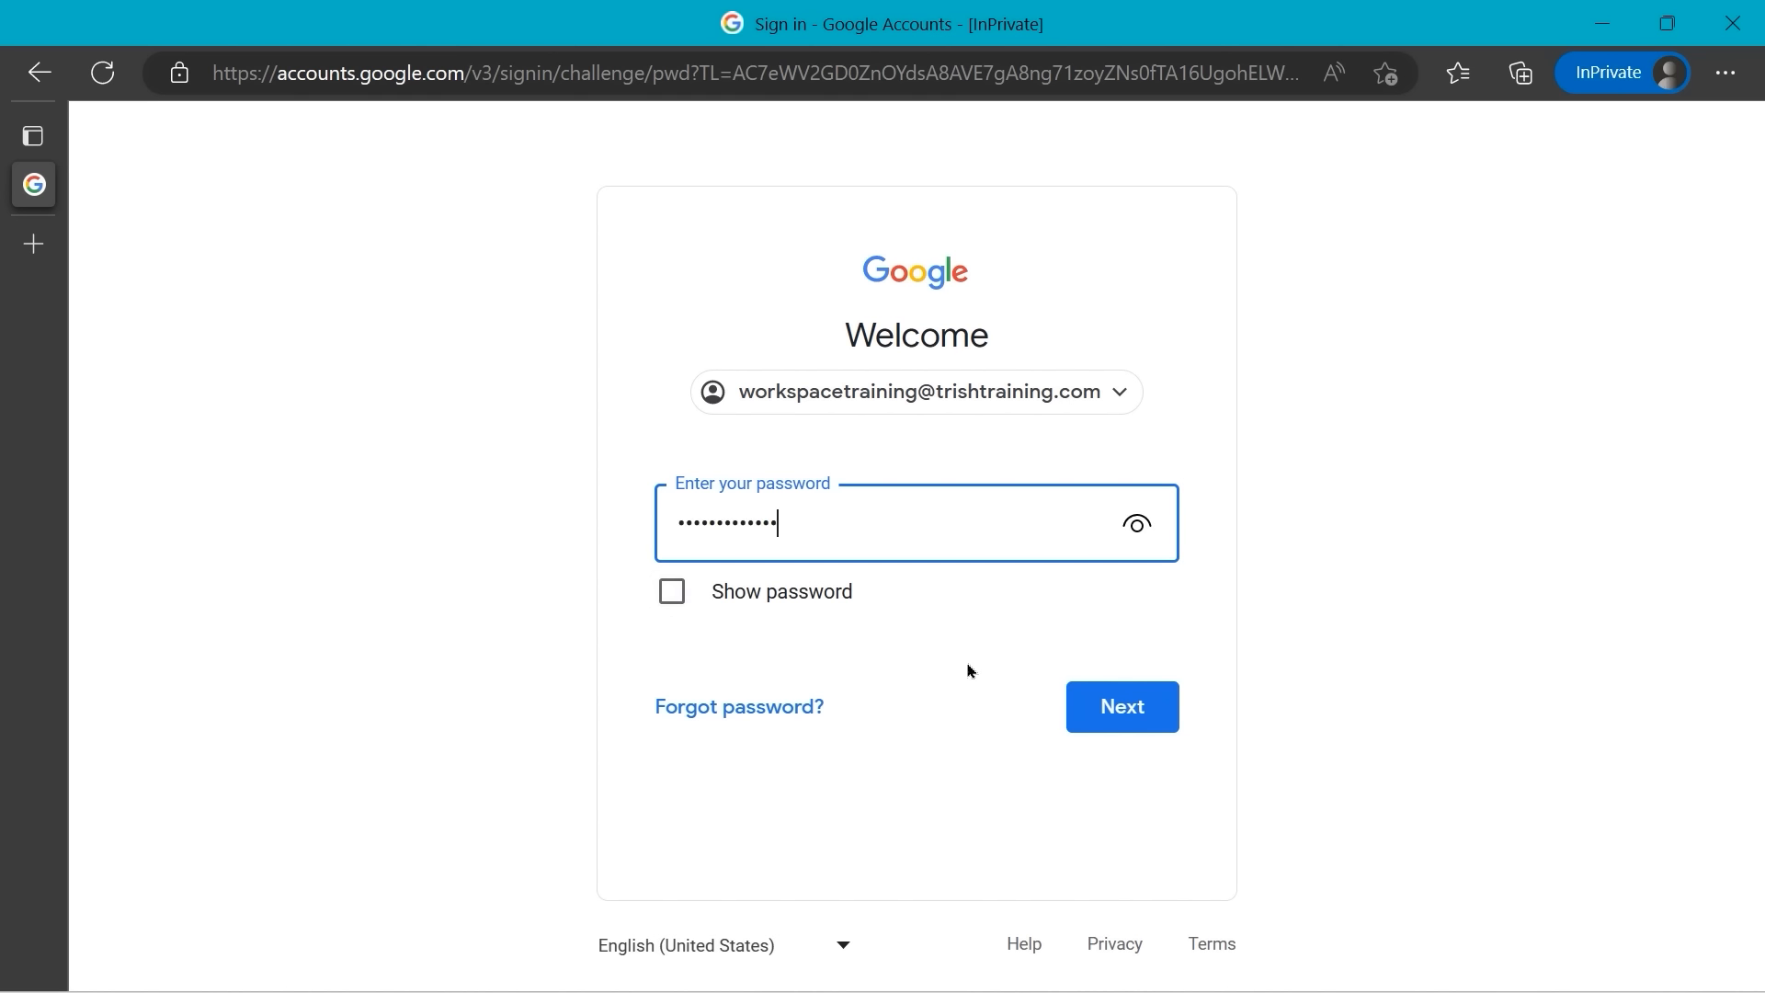
pyautogui.click(1129, 714)
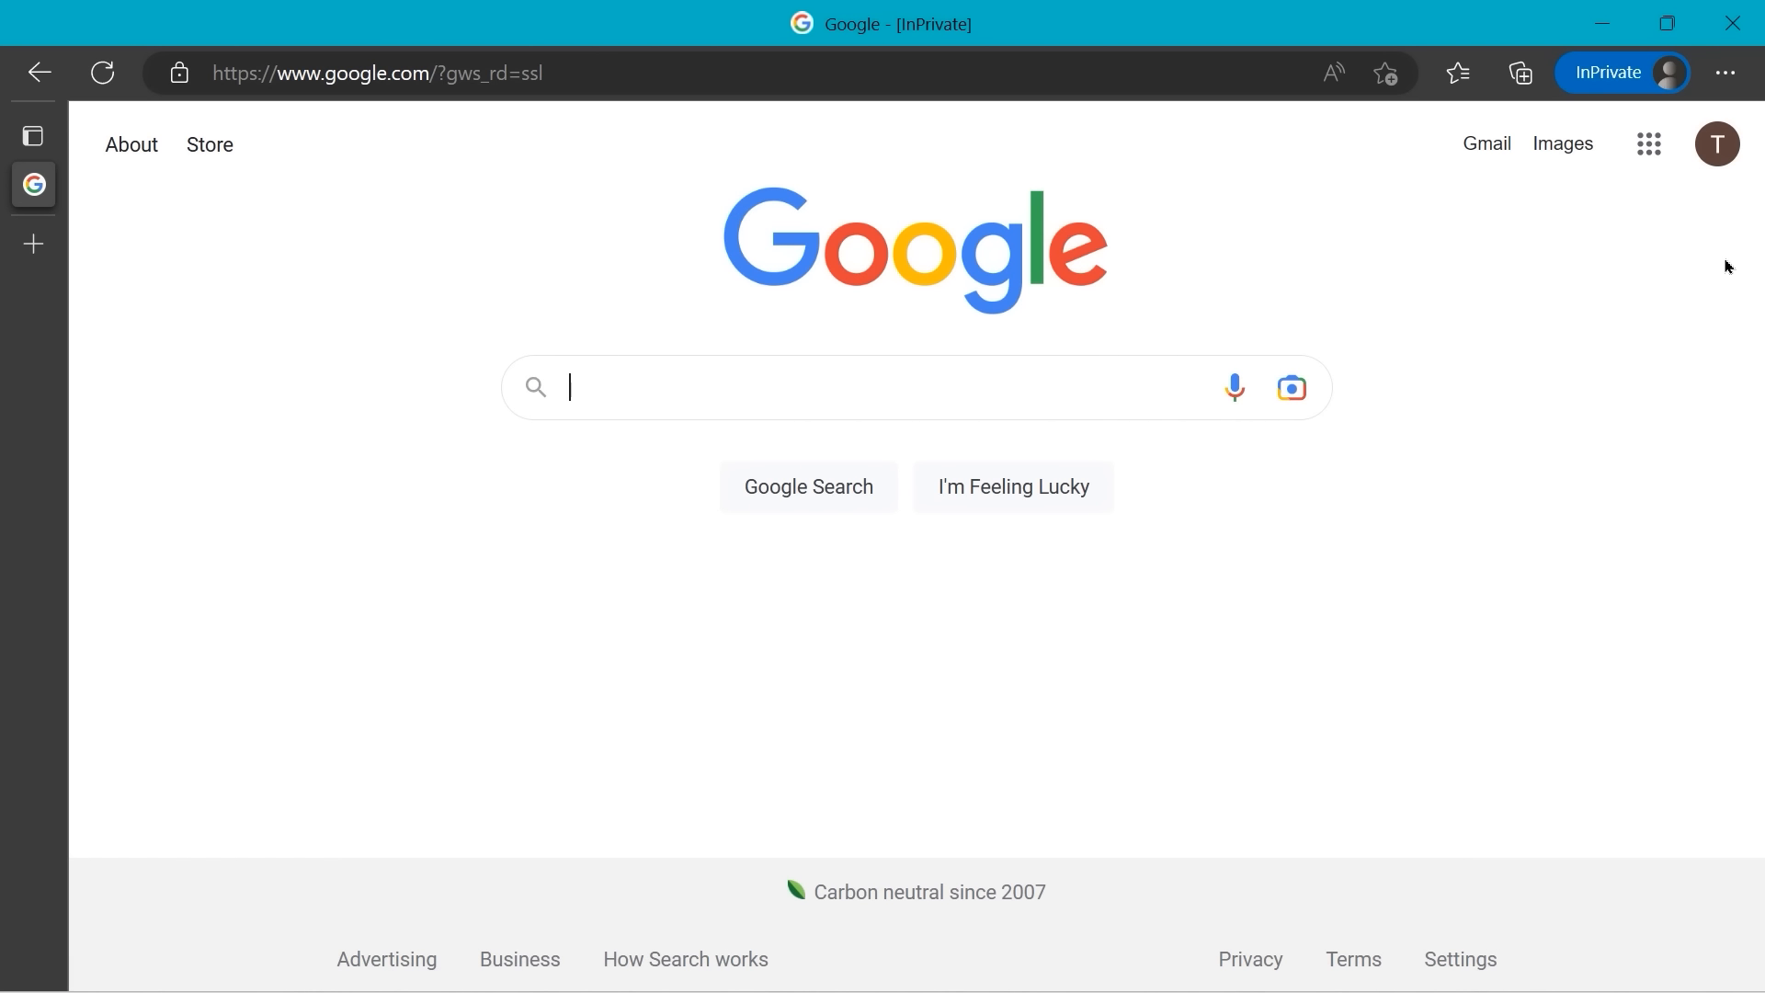
# - Add a second Google account from the avatar panel, entering its e-mail and password
pyautogui.click(1719, 145)
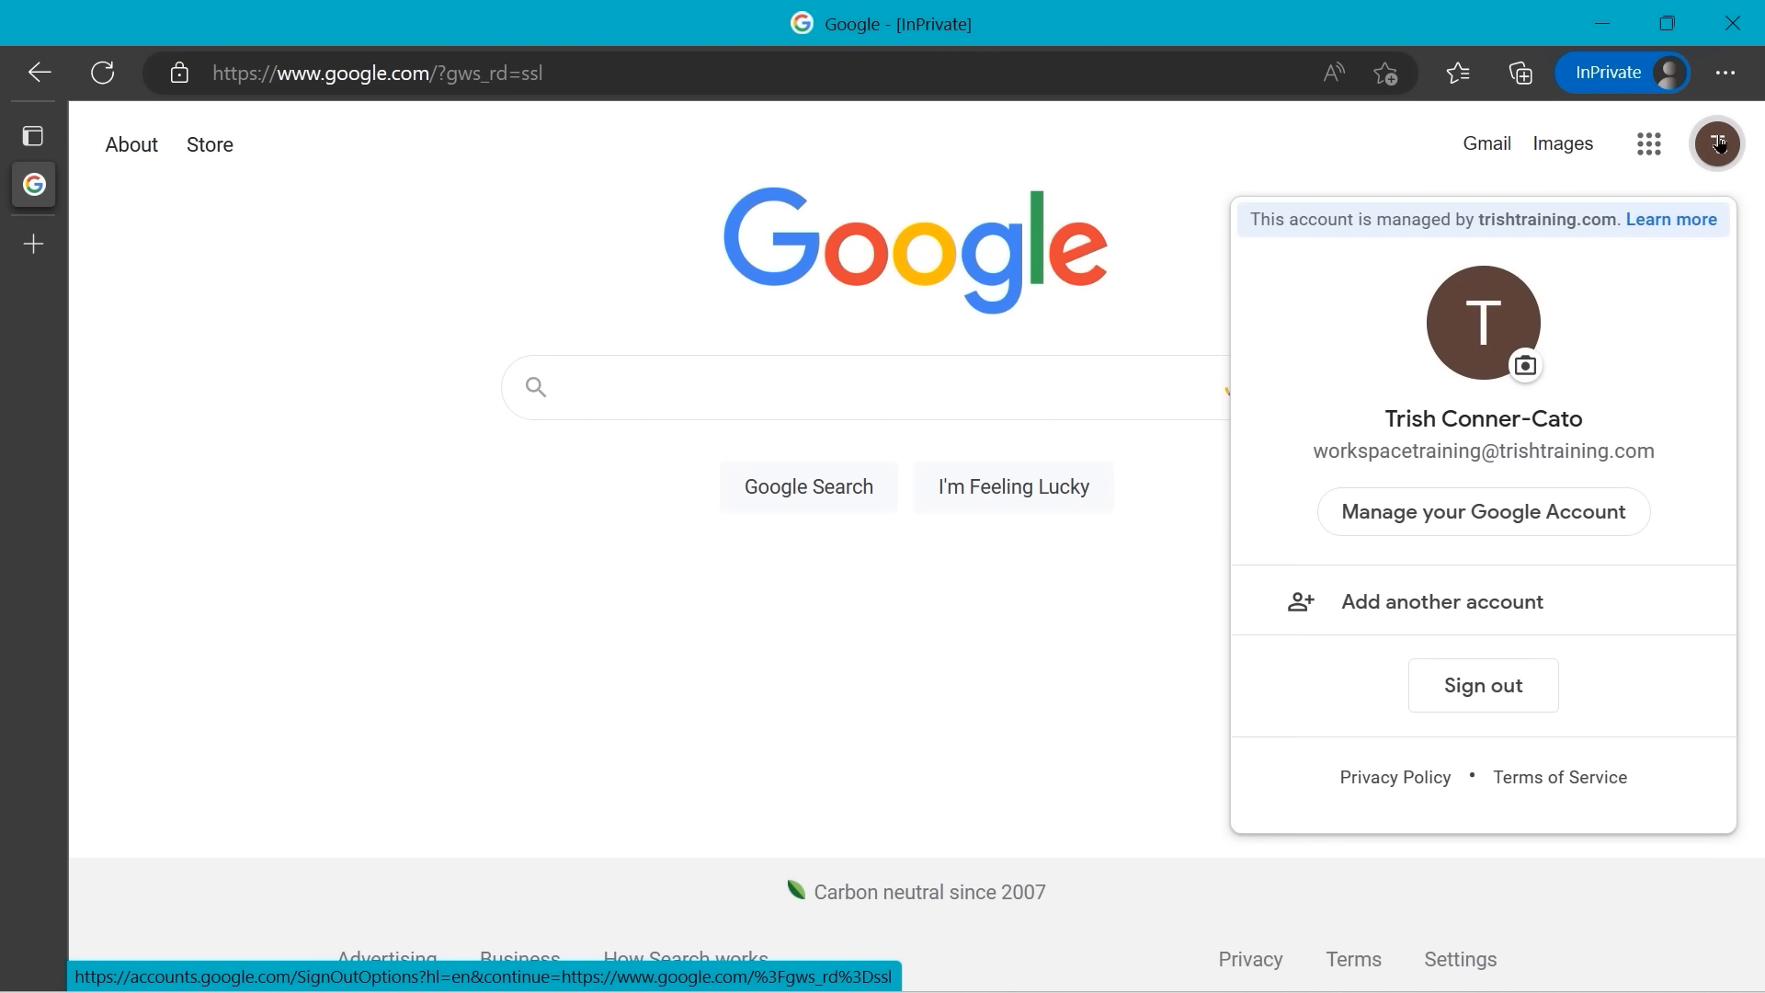
pyautogui.click(1366, 606)
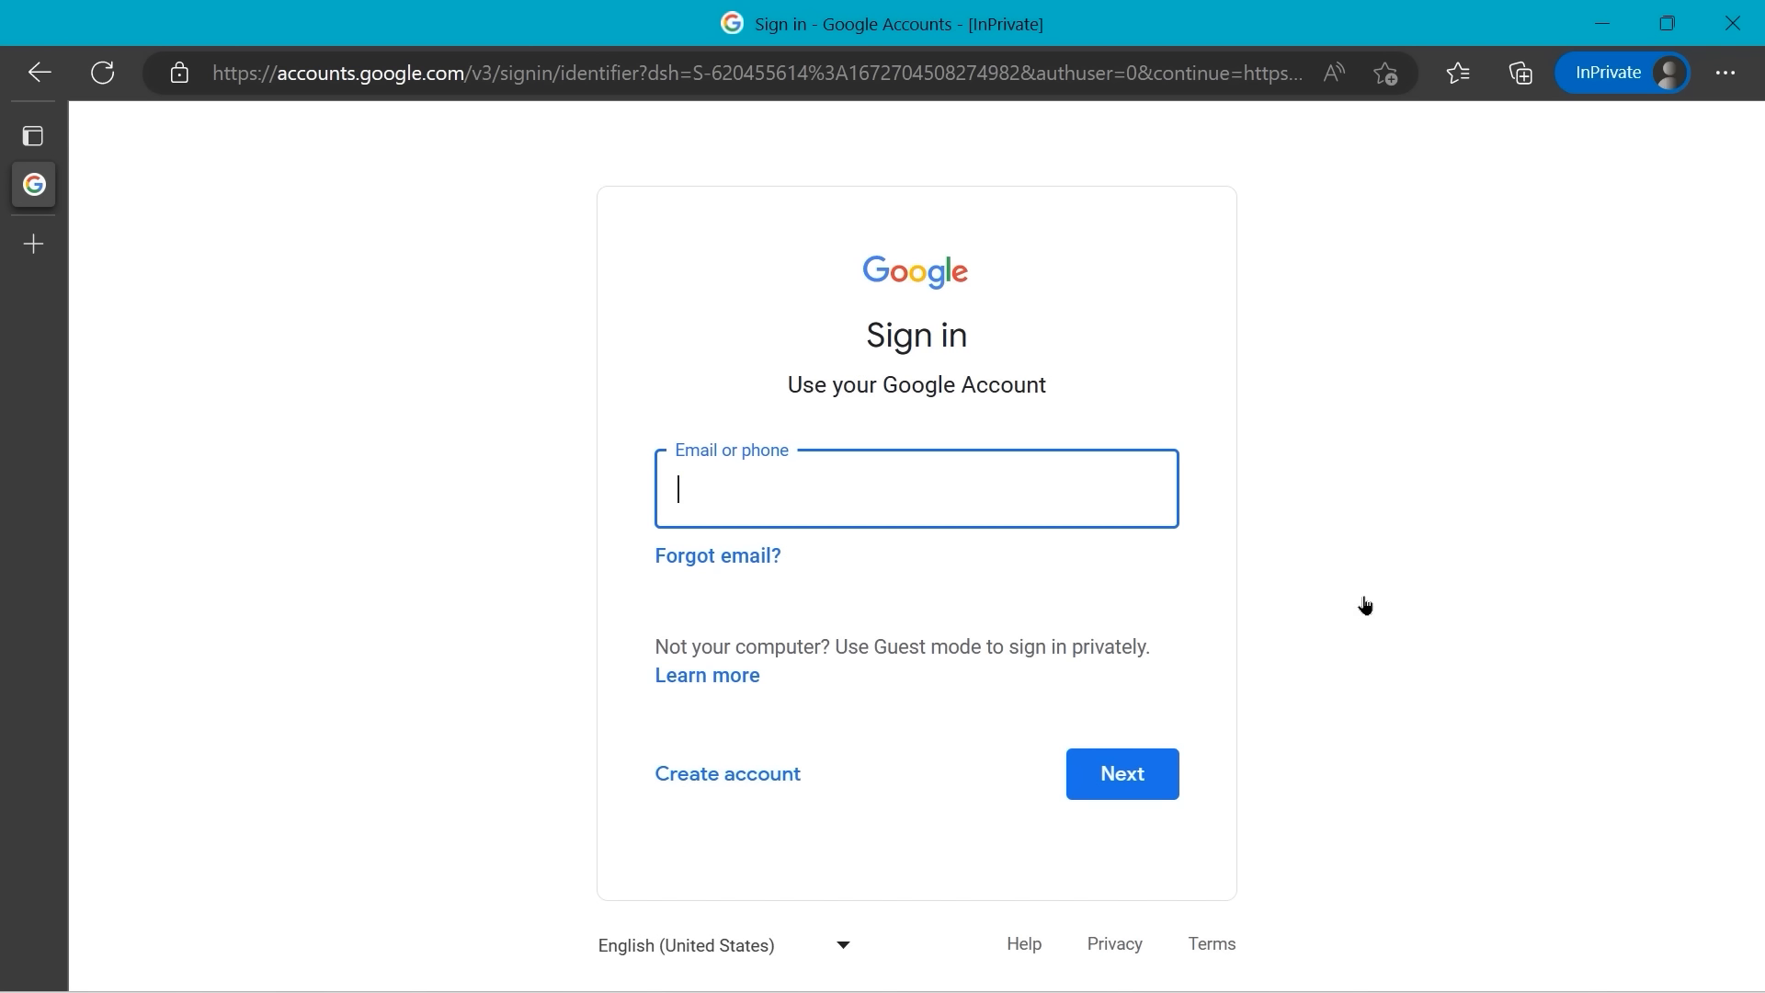
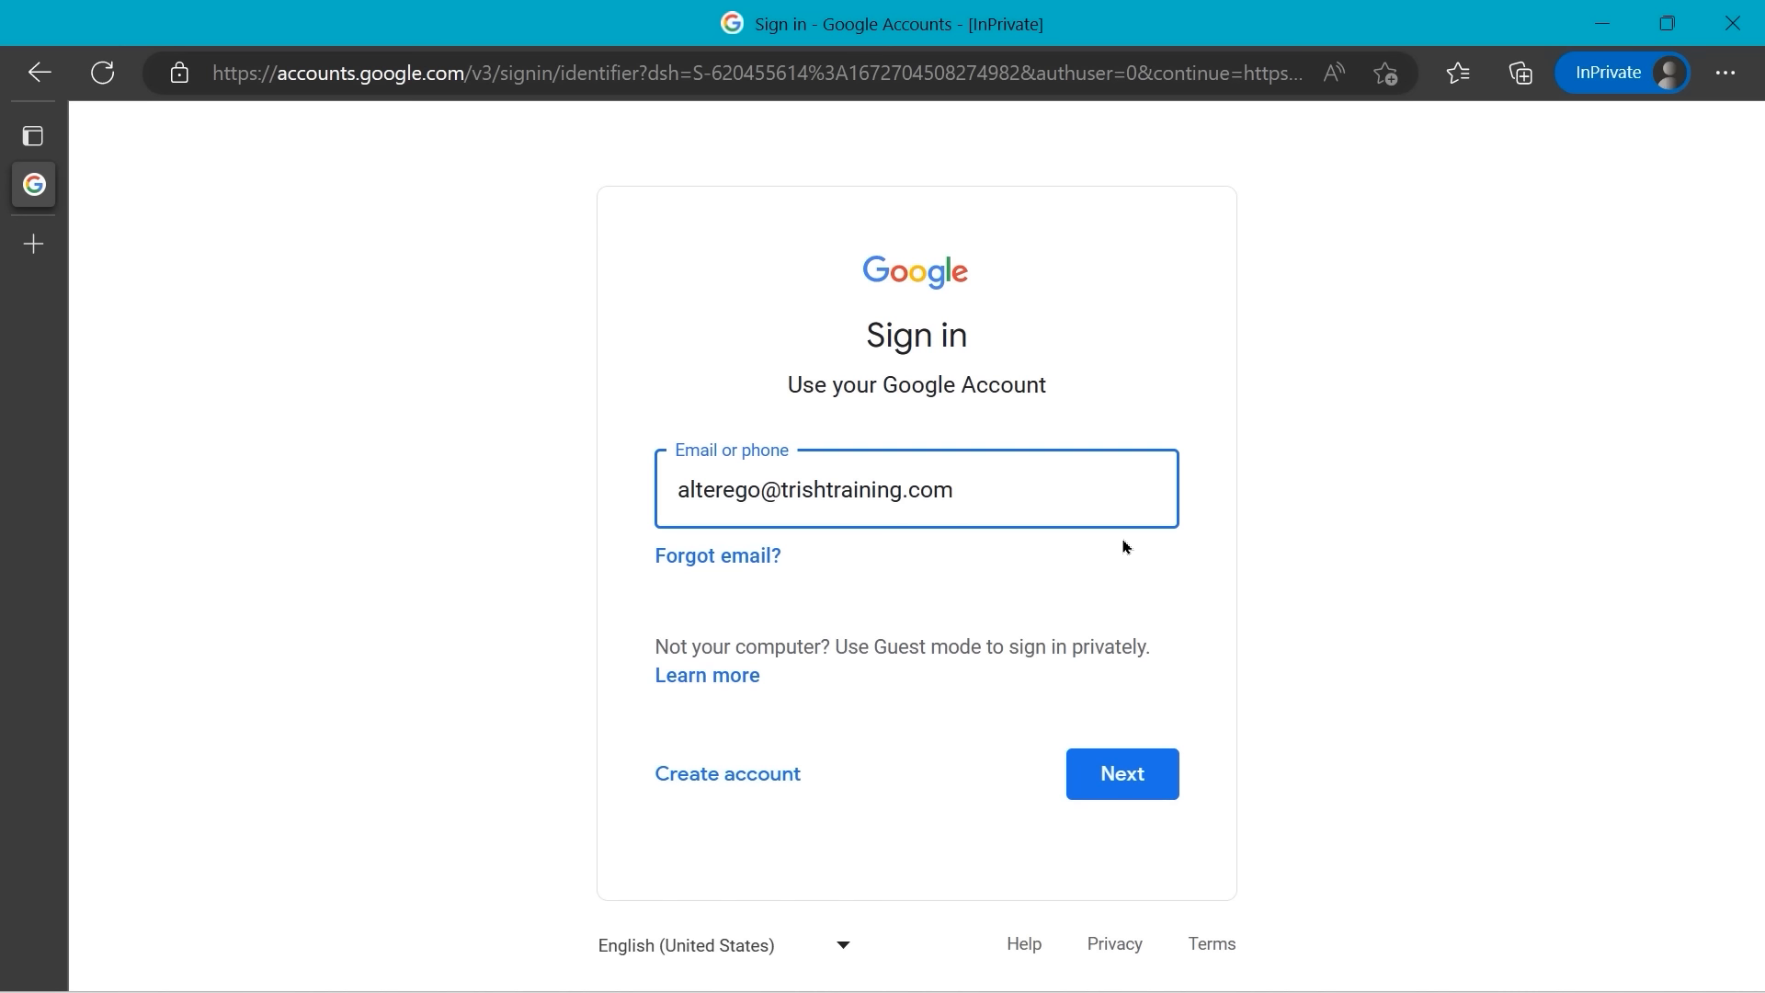
pyautogui.click(1155, 782)
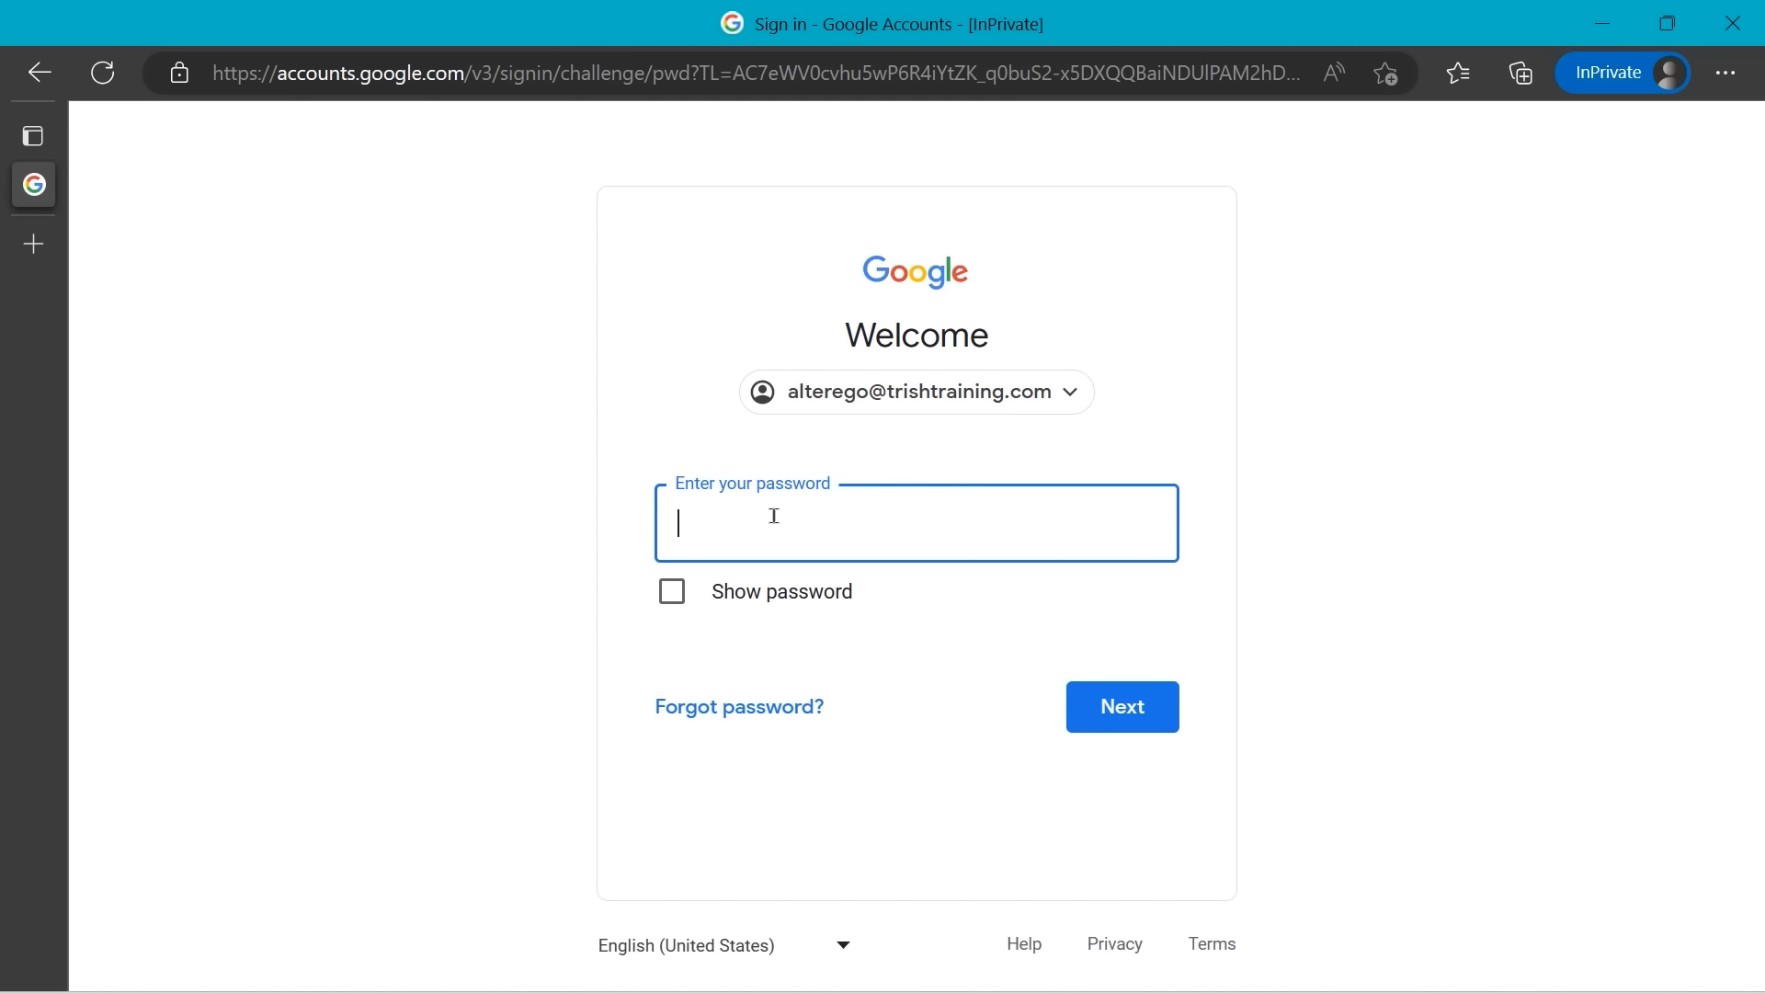
pyautogui.write('•••••••••••••')
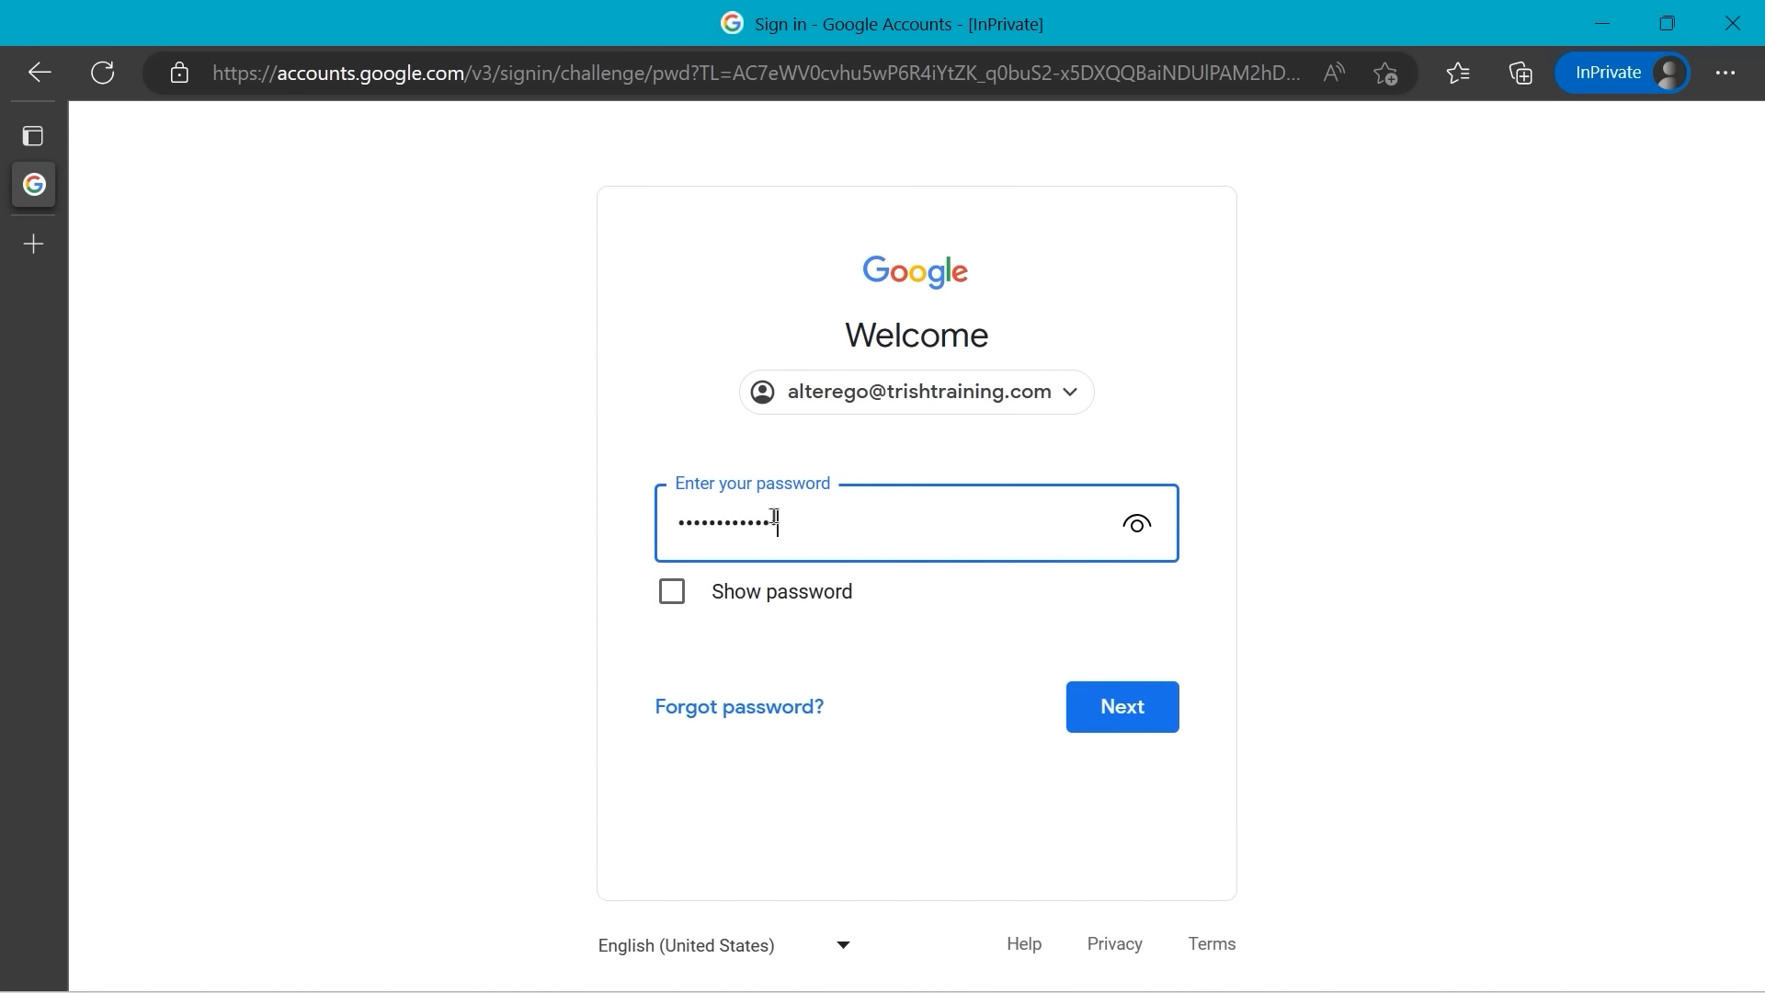
pyautogui.click(1121, 711)
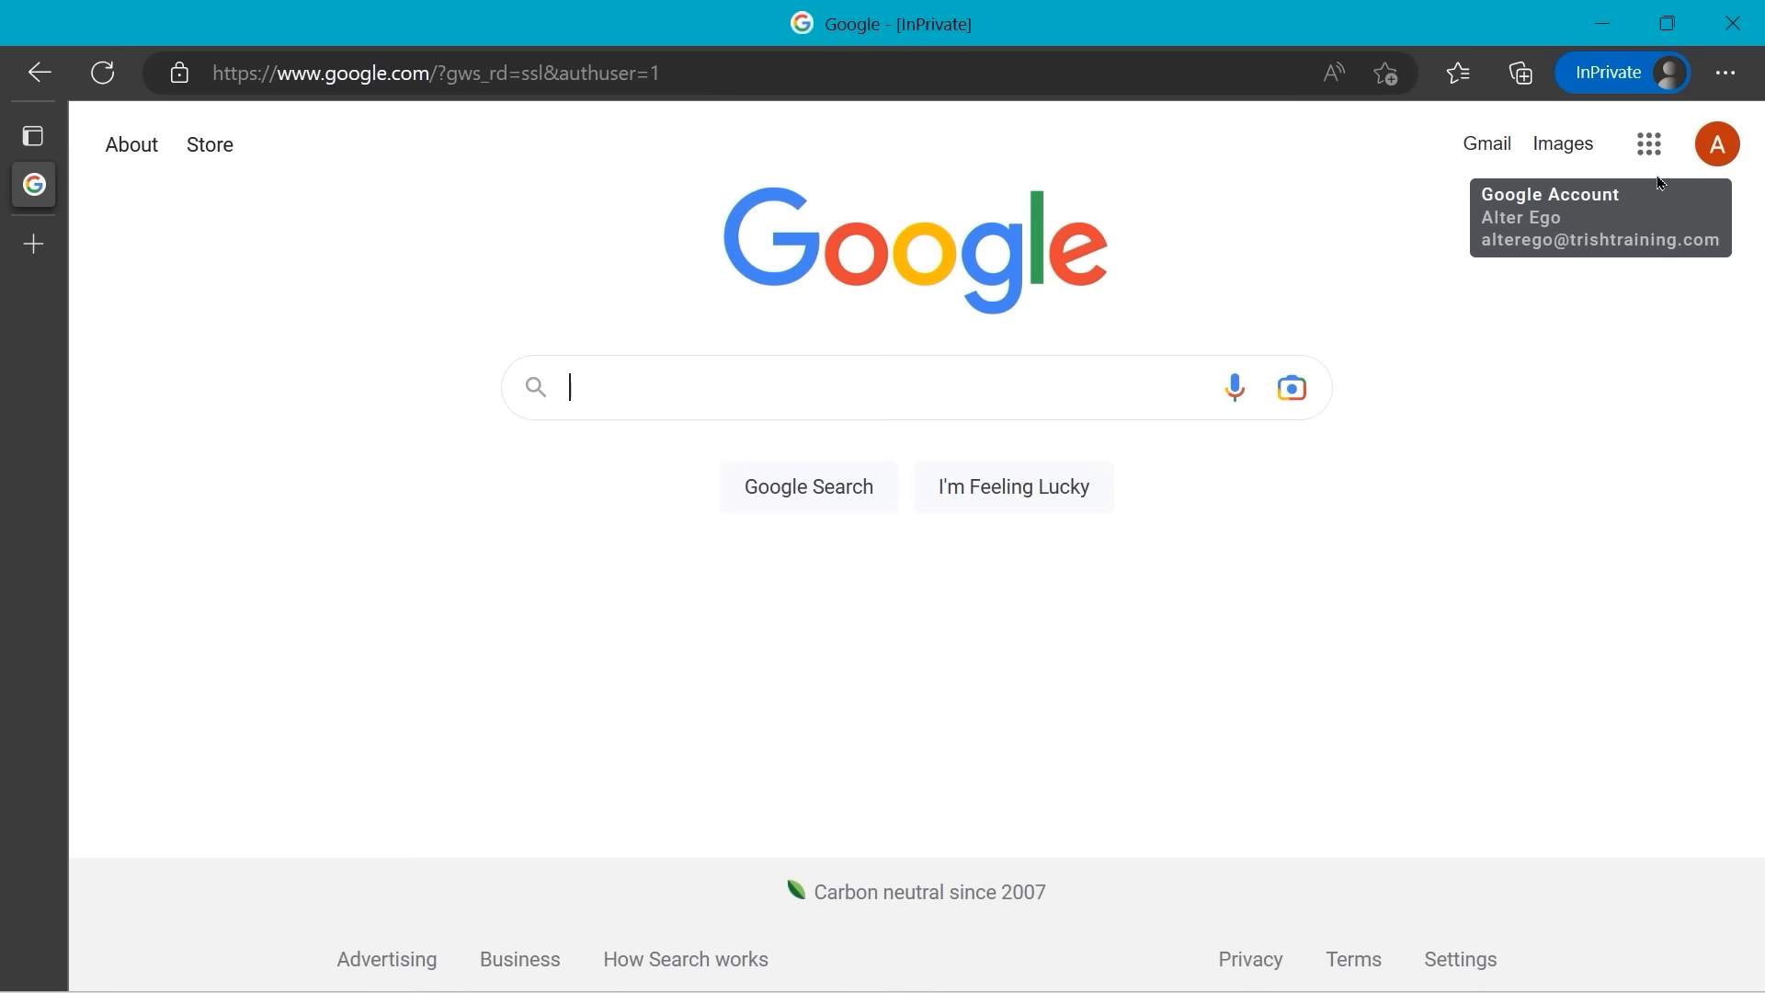
# - Switch back to the original default account and put the browser in full screen
pyautogui.click(1716, 153)
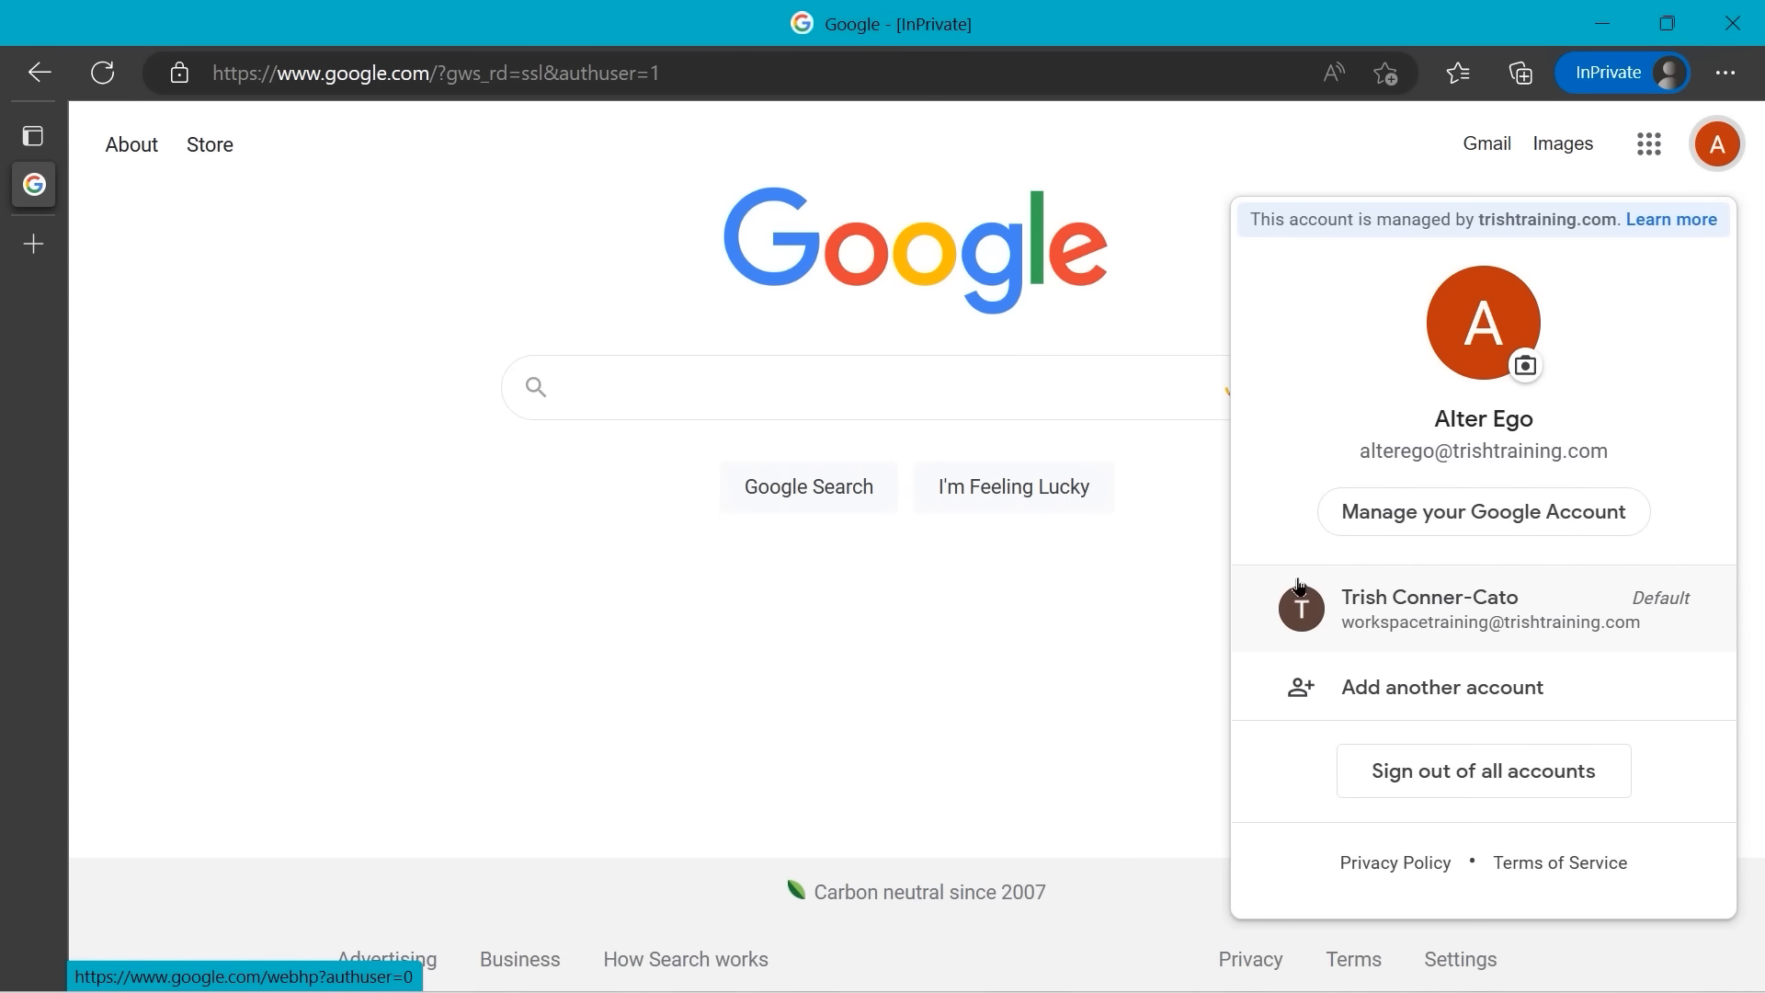
pyautogui.click(1369, 611)
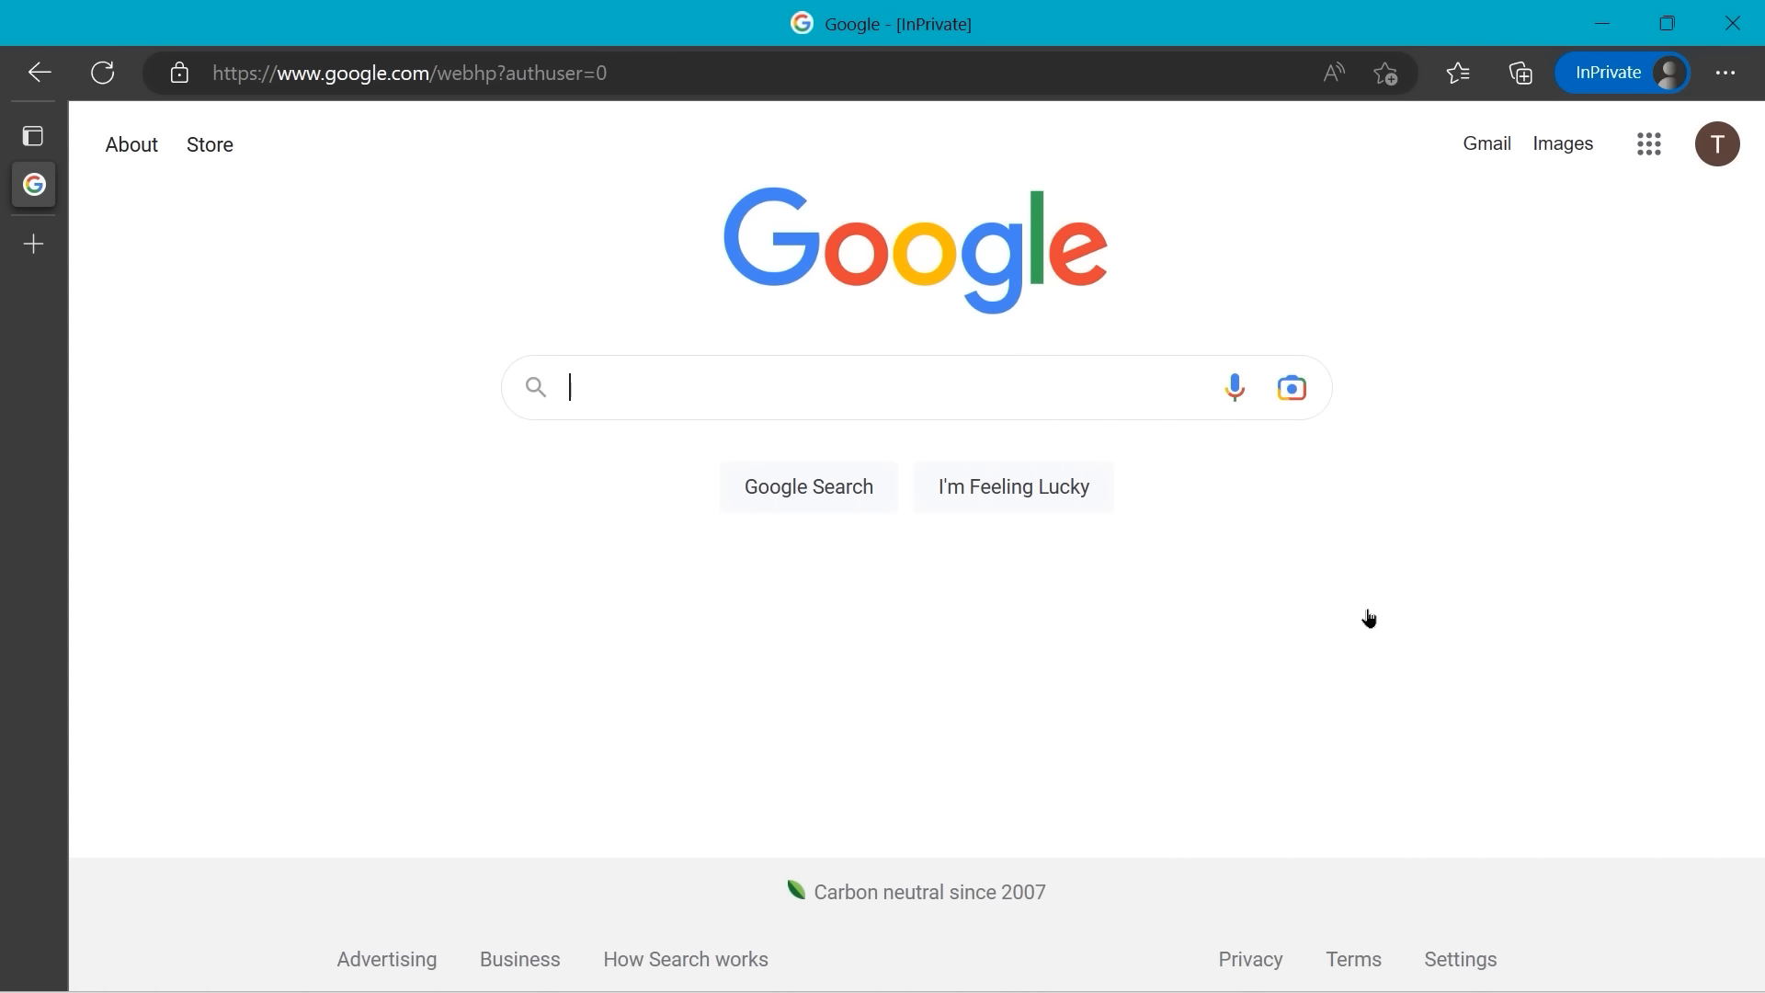
pyautogui.click(1725, 78)
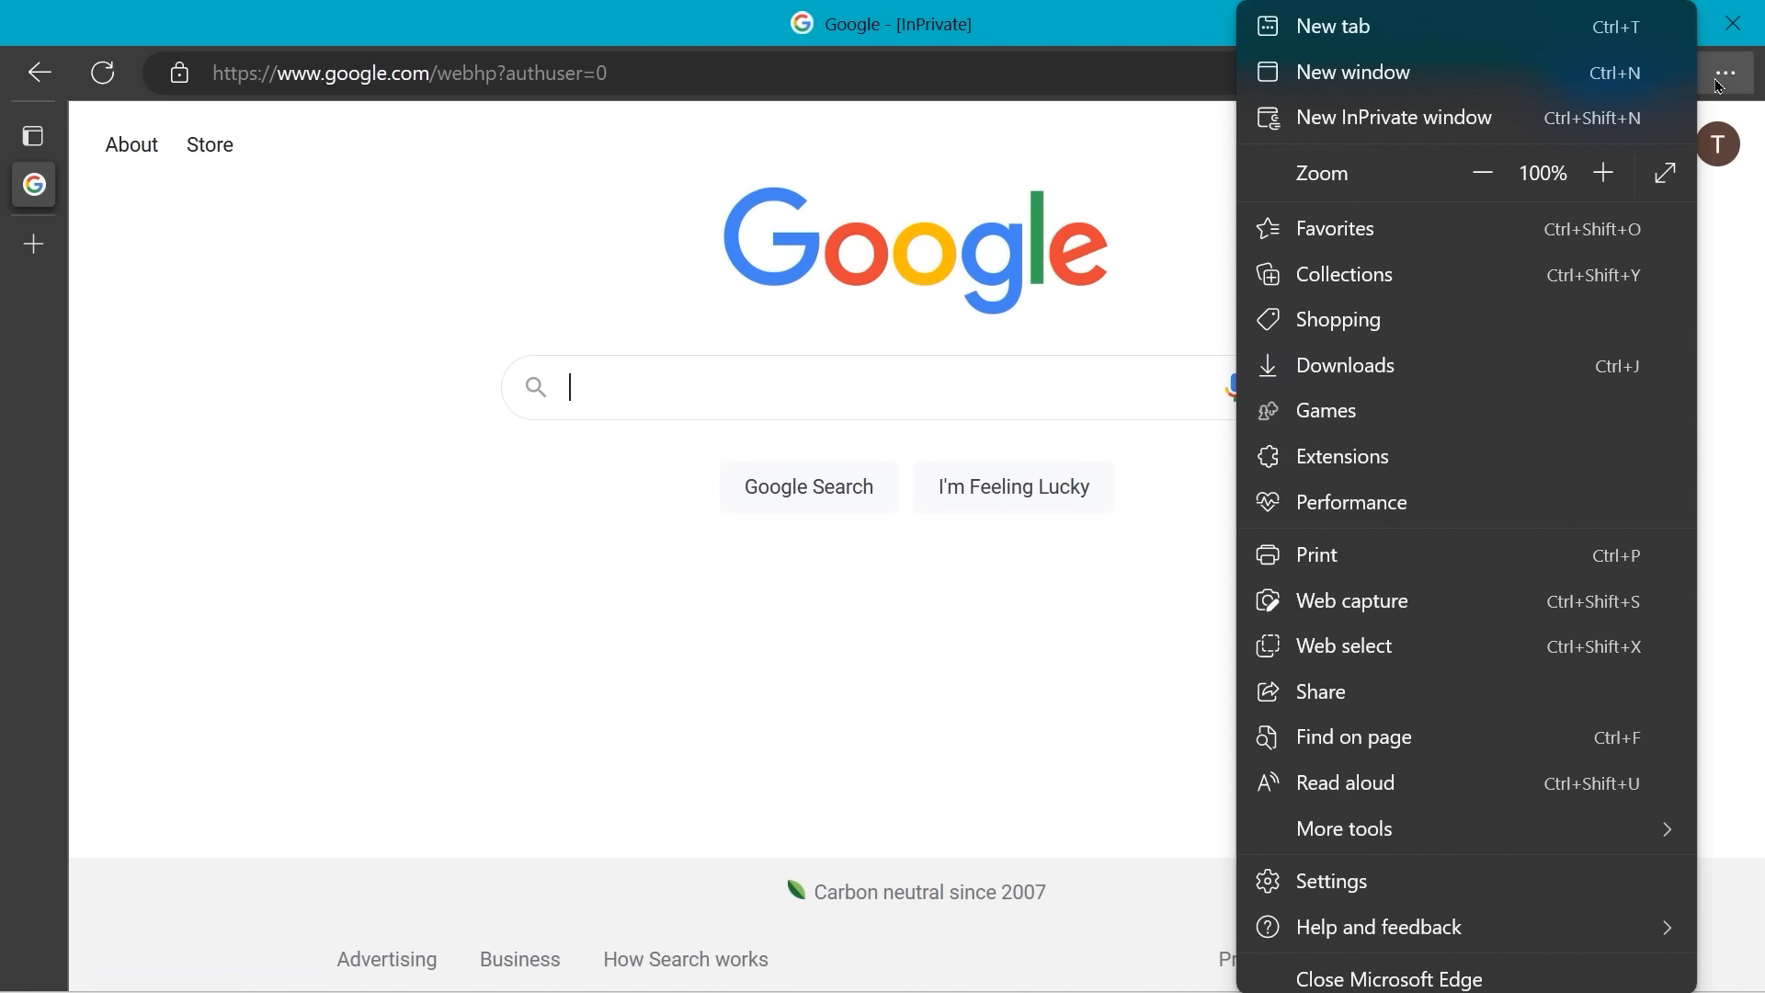
pyautogui.click(1665, 174)
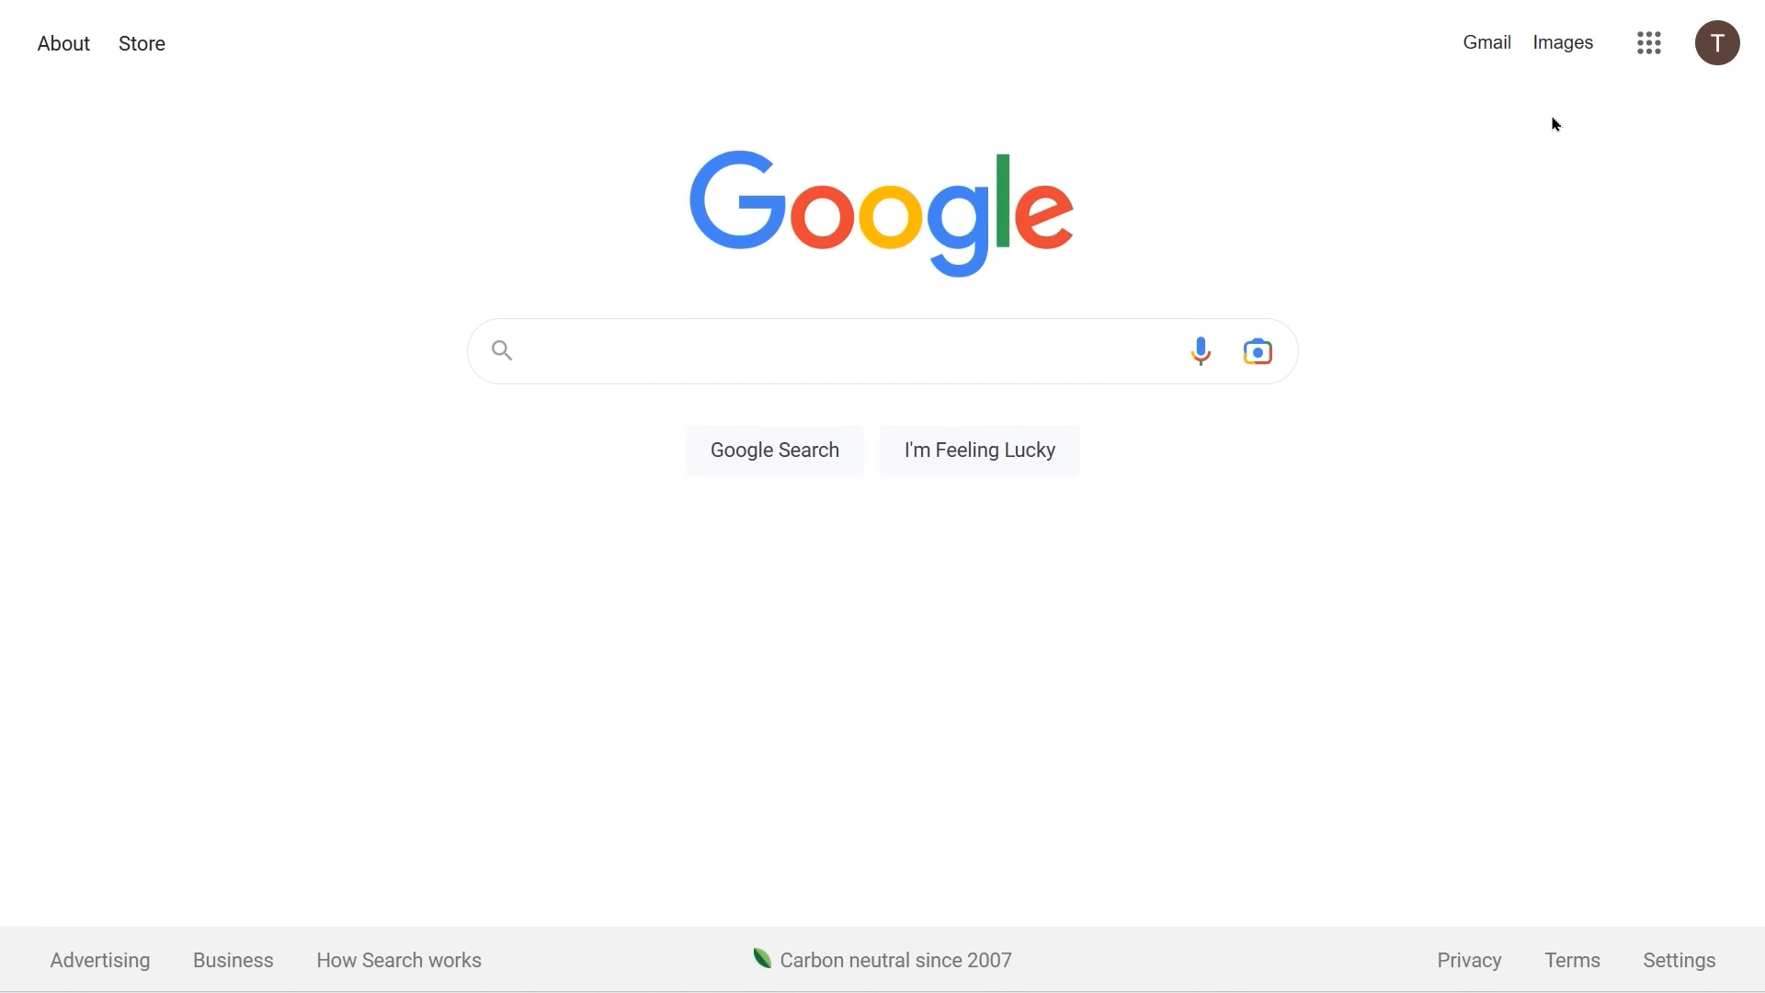
# - Open the Google Forms home page from the Google apps grid
pyautogui.click(1633, 47)
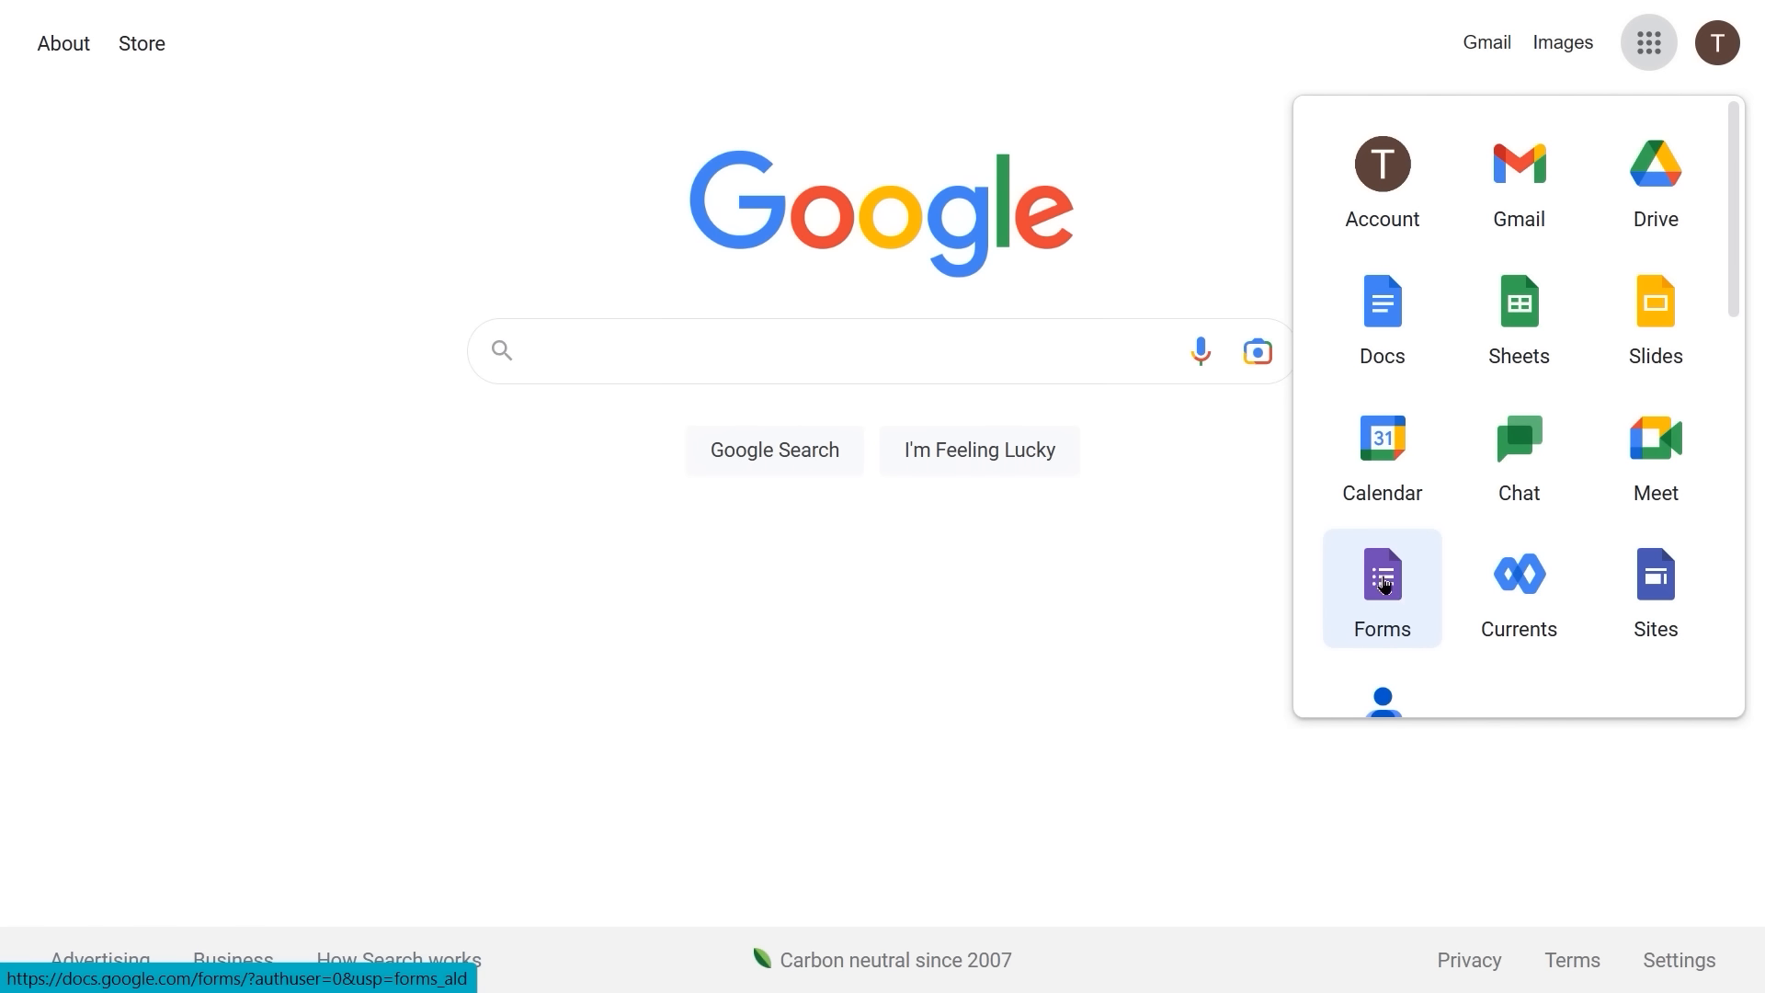
pyautogui.click(1385, 585)
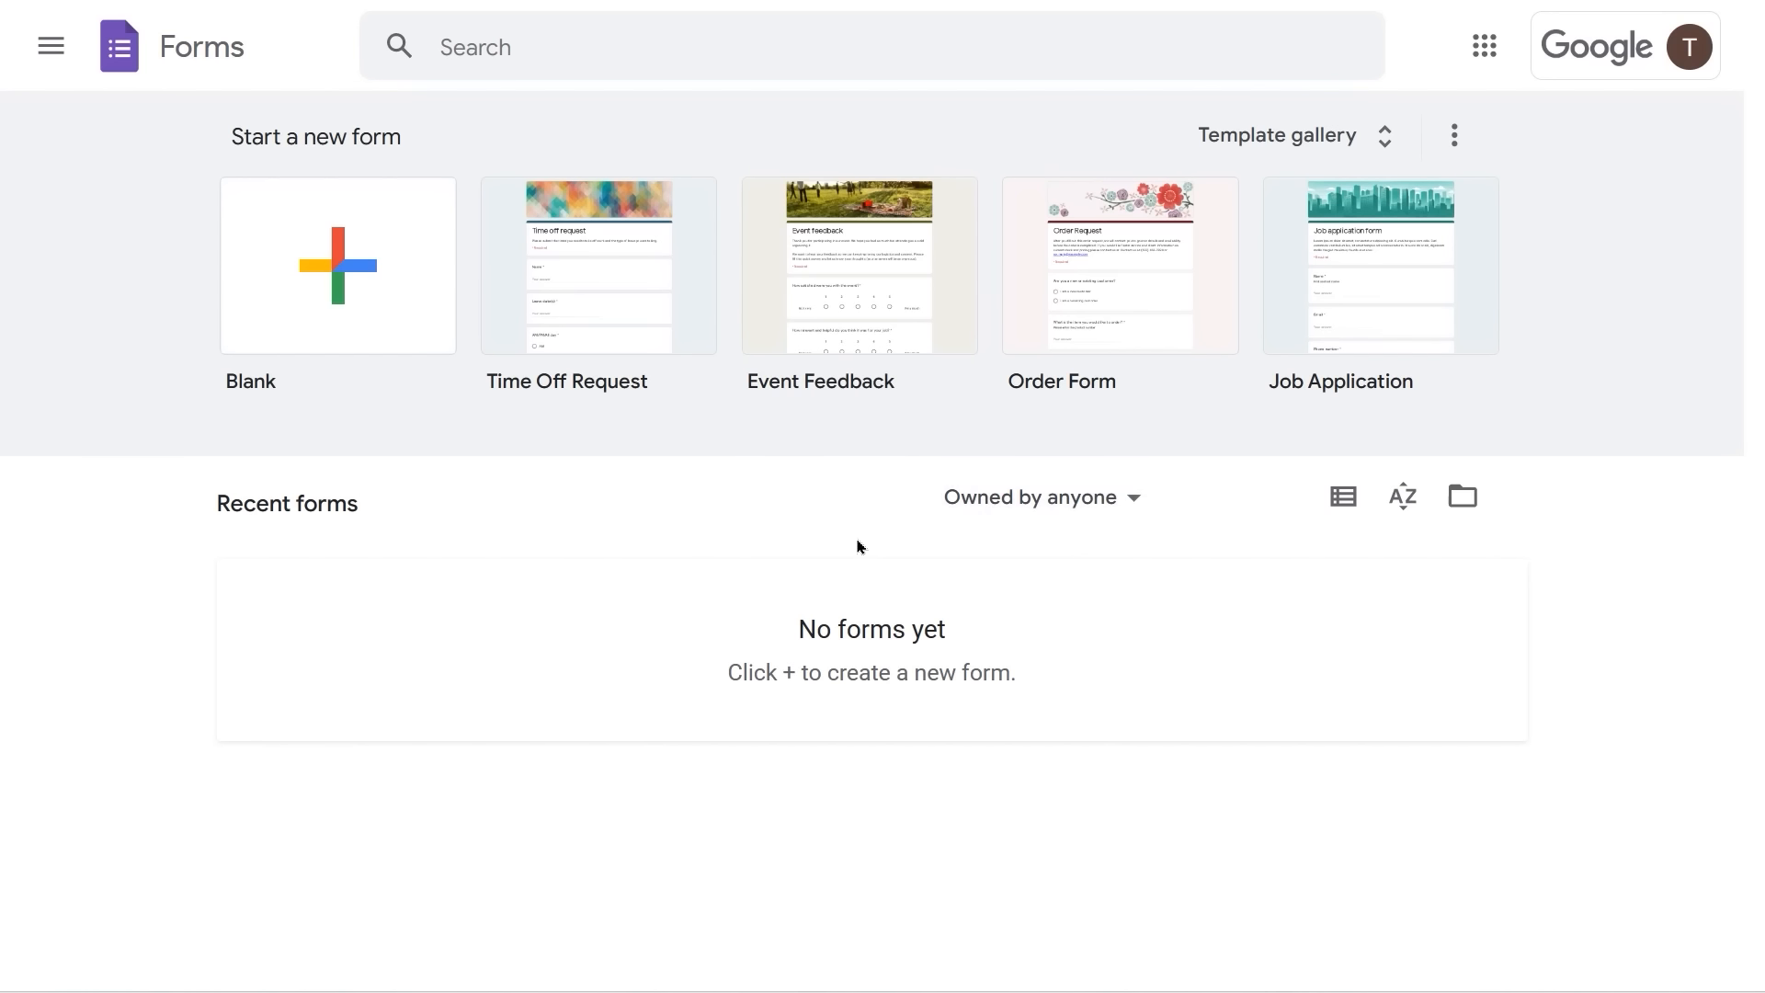
pyautogui.click(1482, 57)
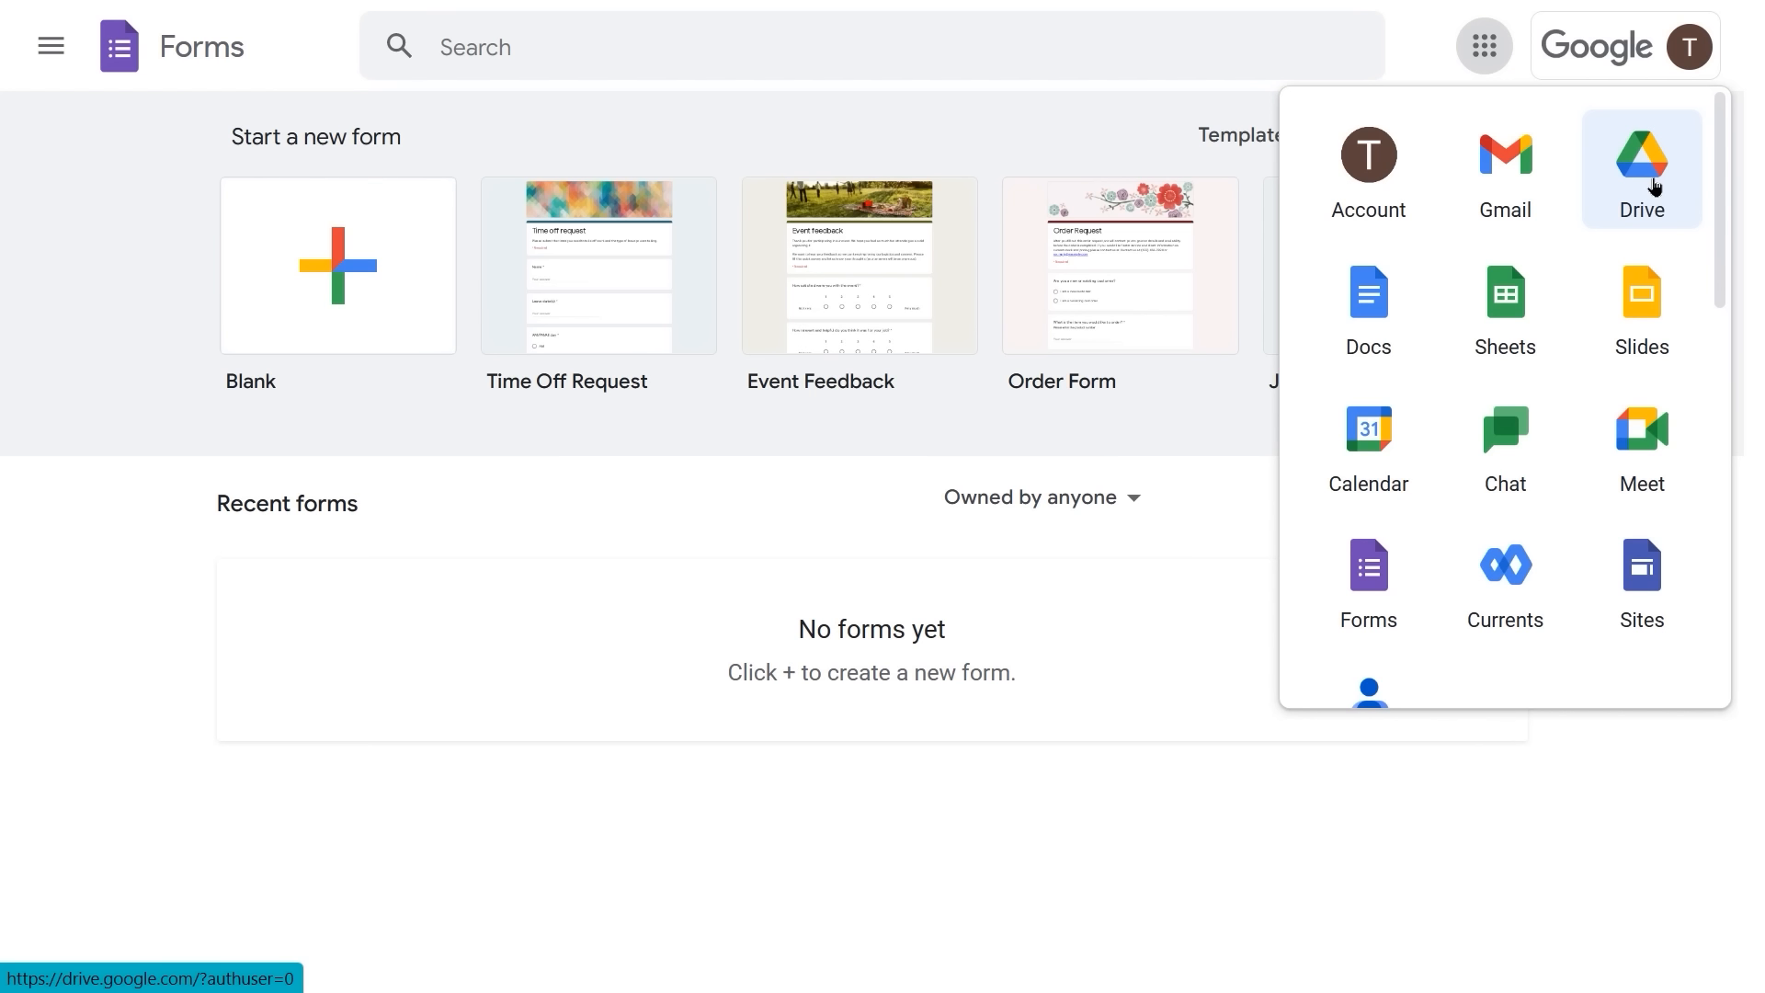
# - Open Google Drive's empty My Drive in a new tab from the apps grid
pyautogui.click(1642, 170)
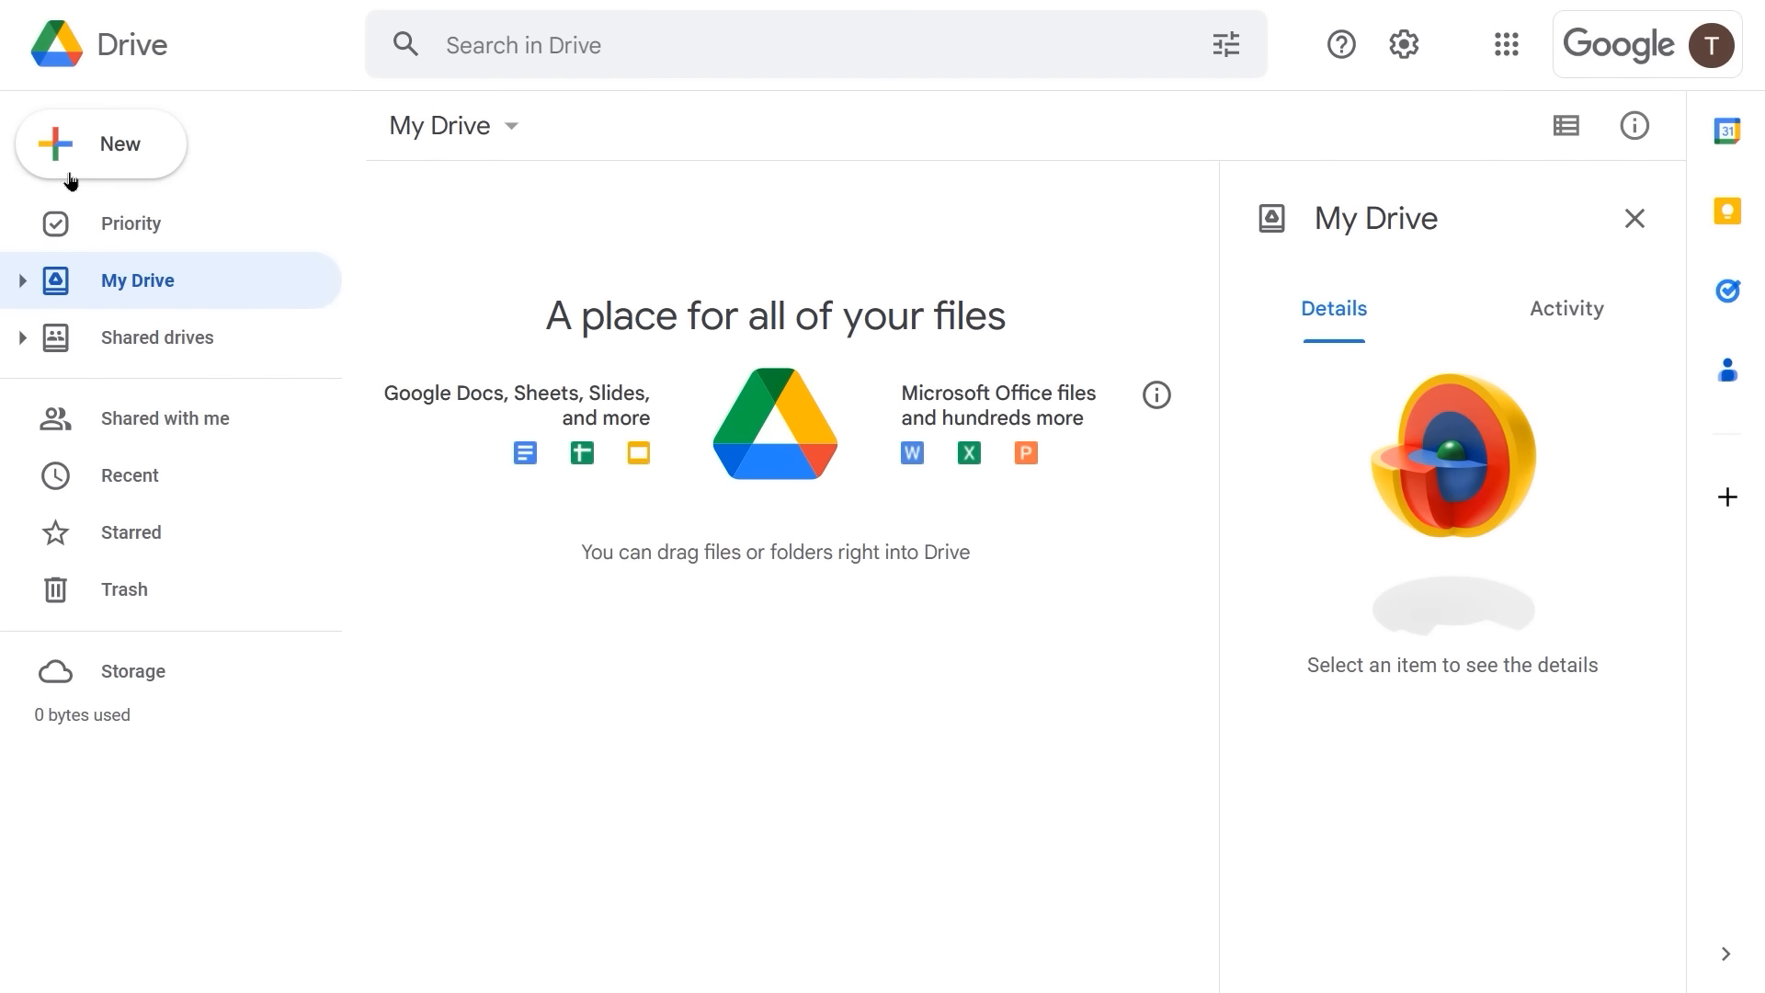
# - Create a blank Google form from My Drive via New > Google Forms
pyautogui.click(113, 147)
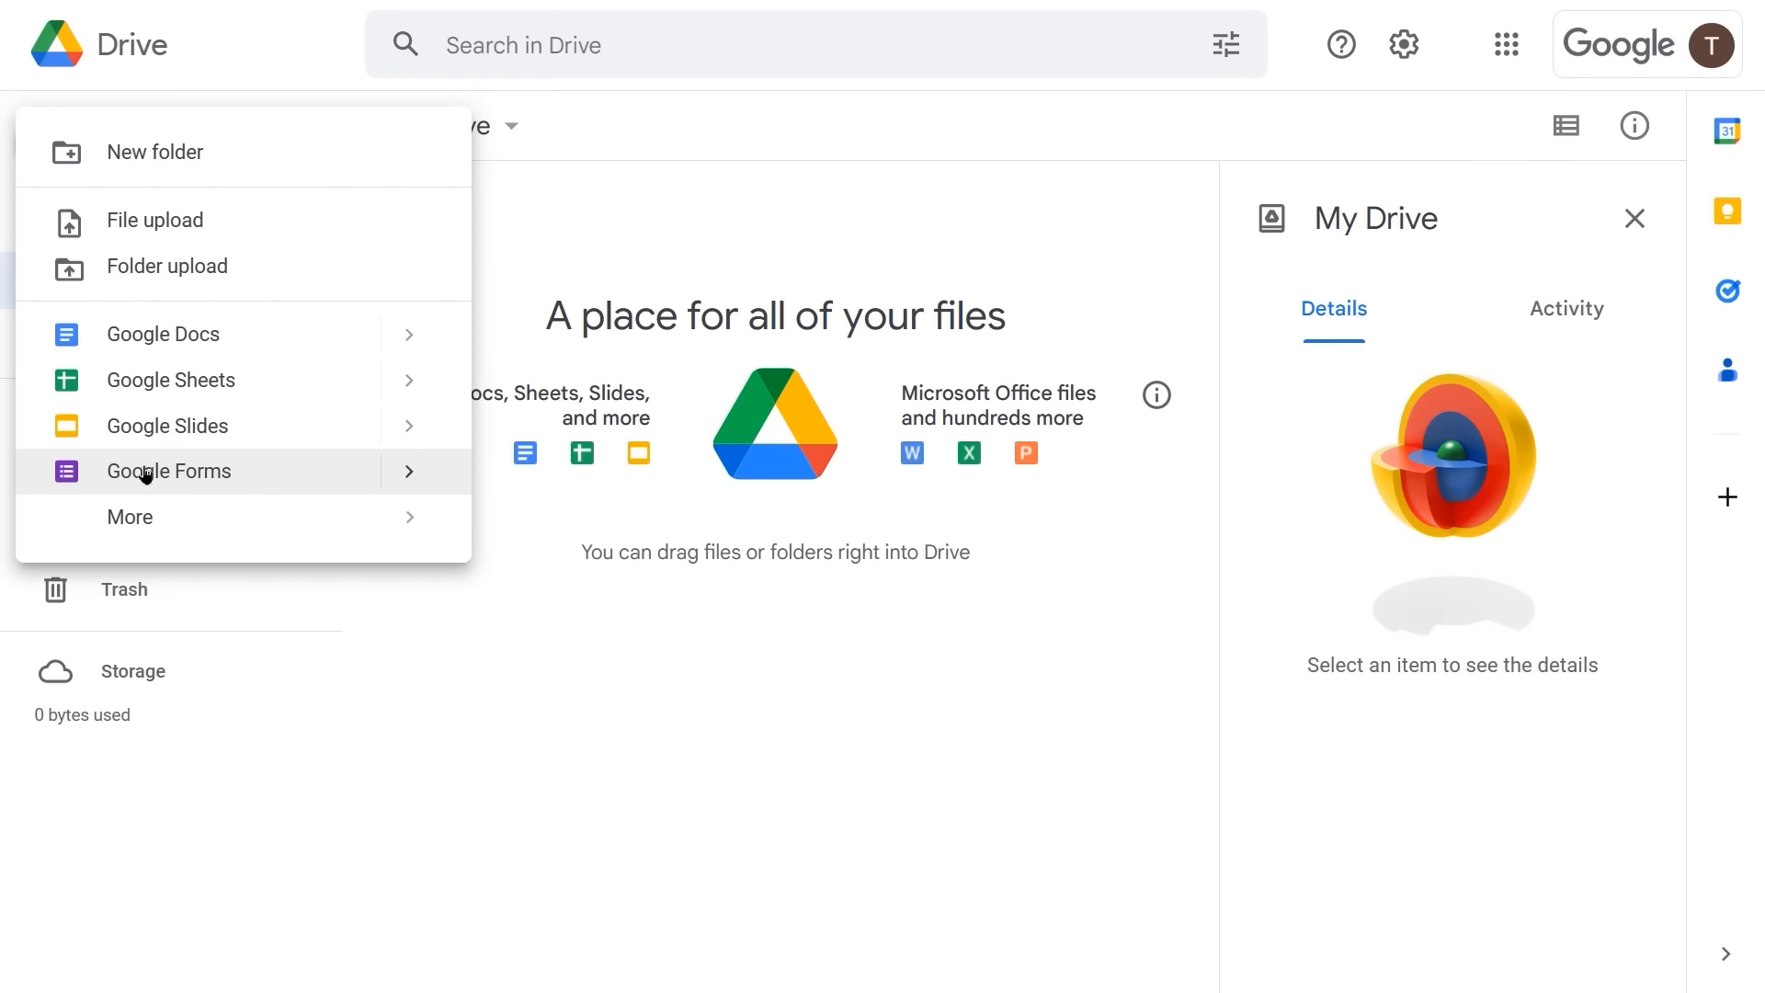
pyautogui.click(410, 474)
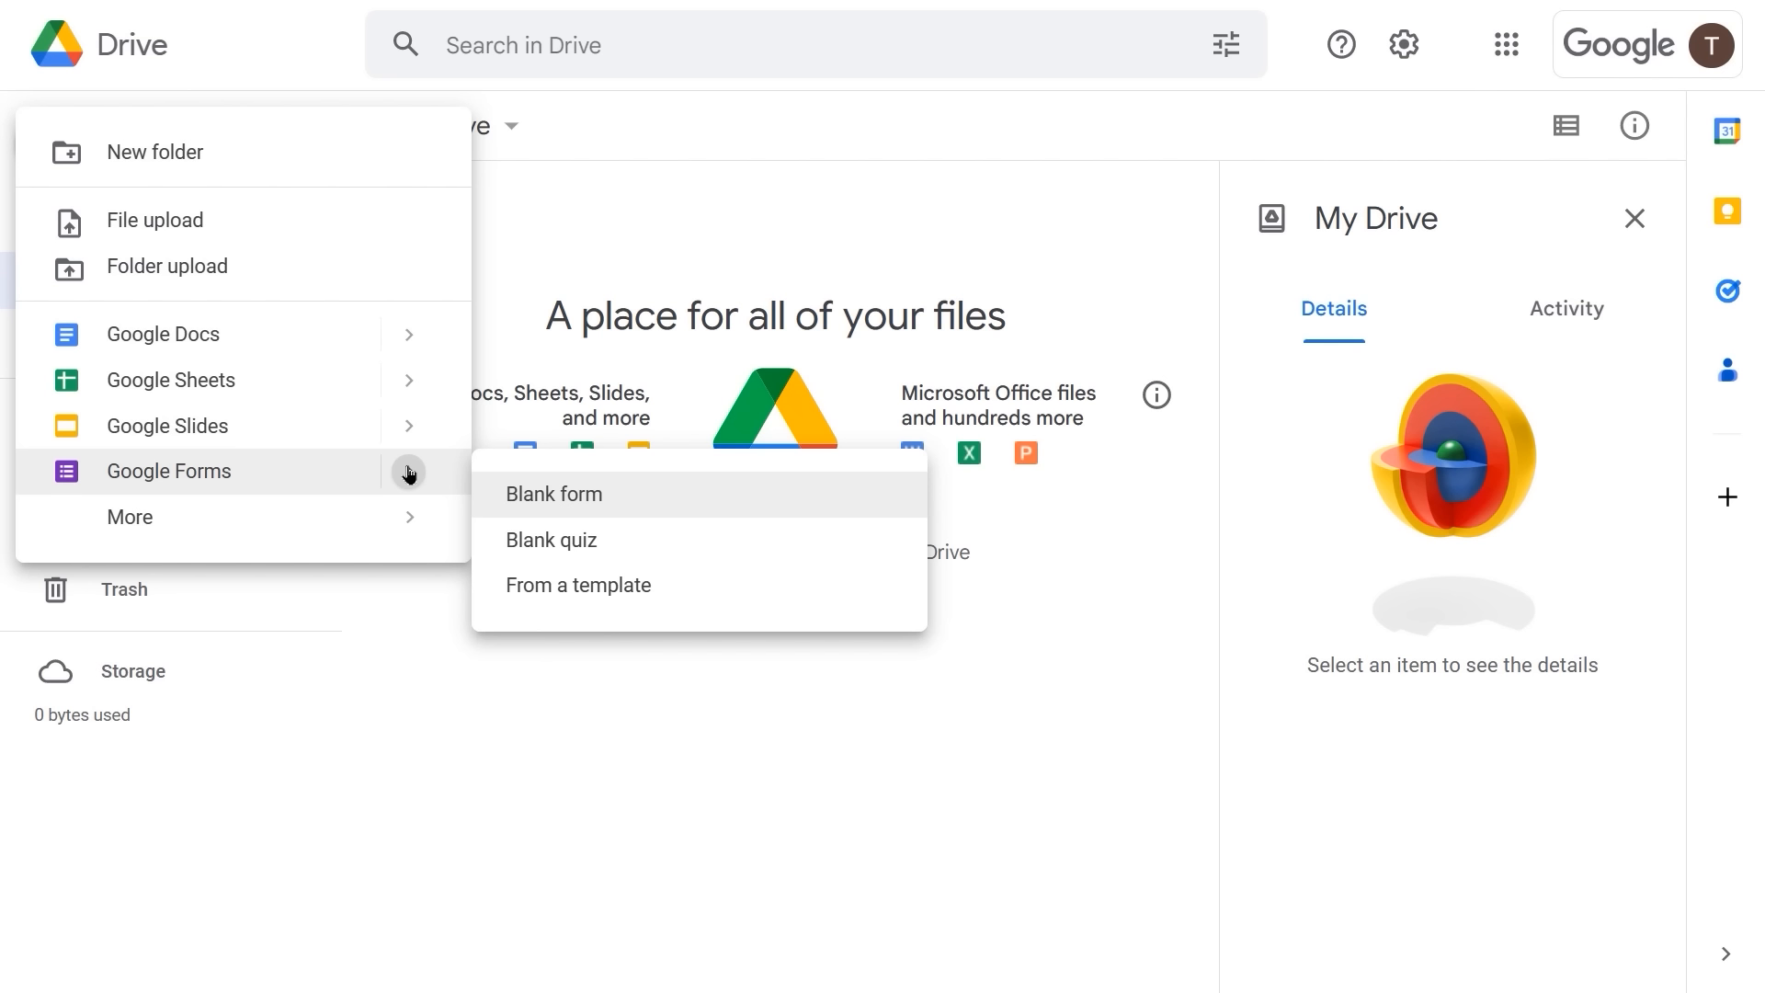
pyautogui.click(533, 495)
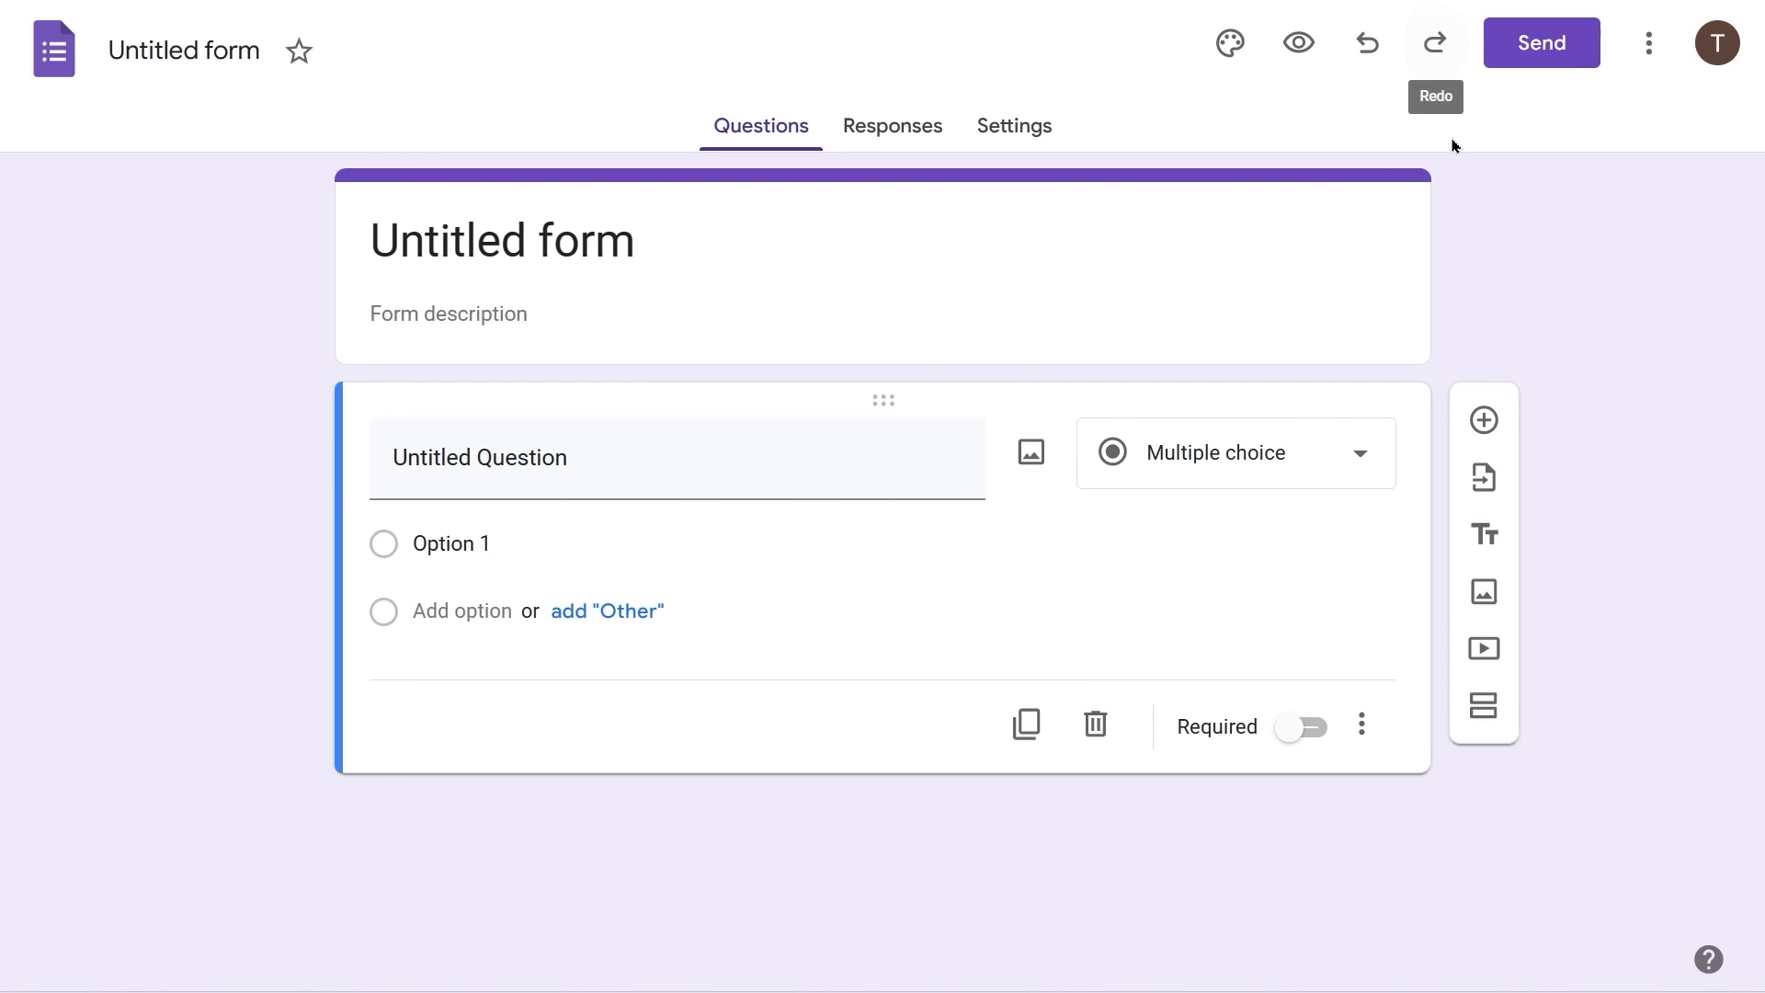
pyautogui.click(1649, 53)
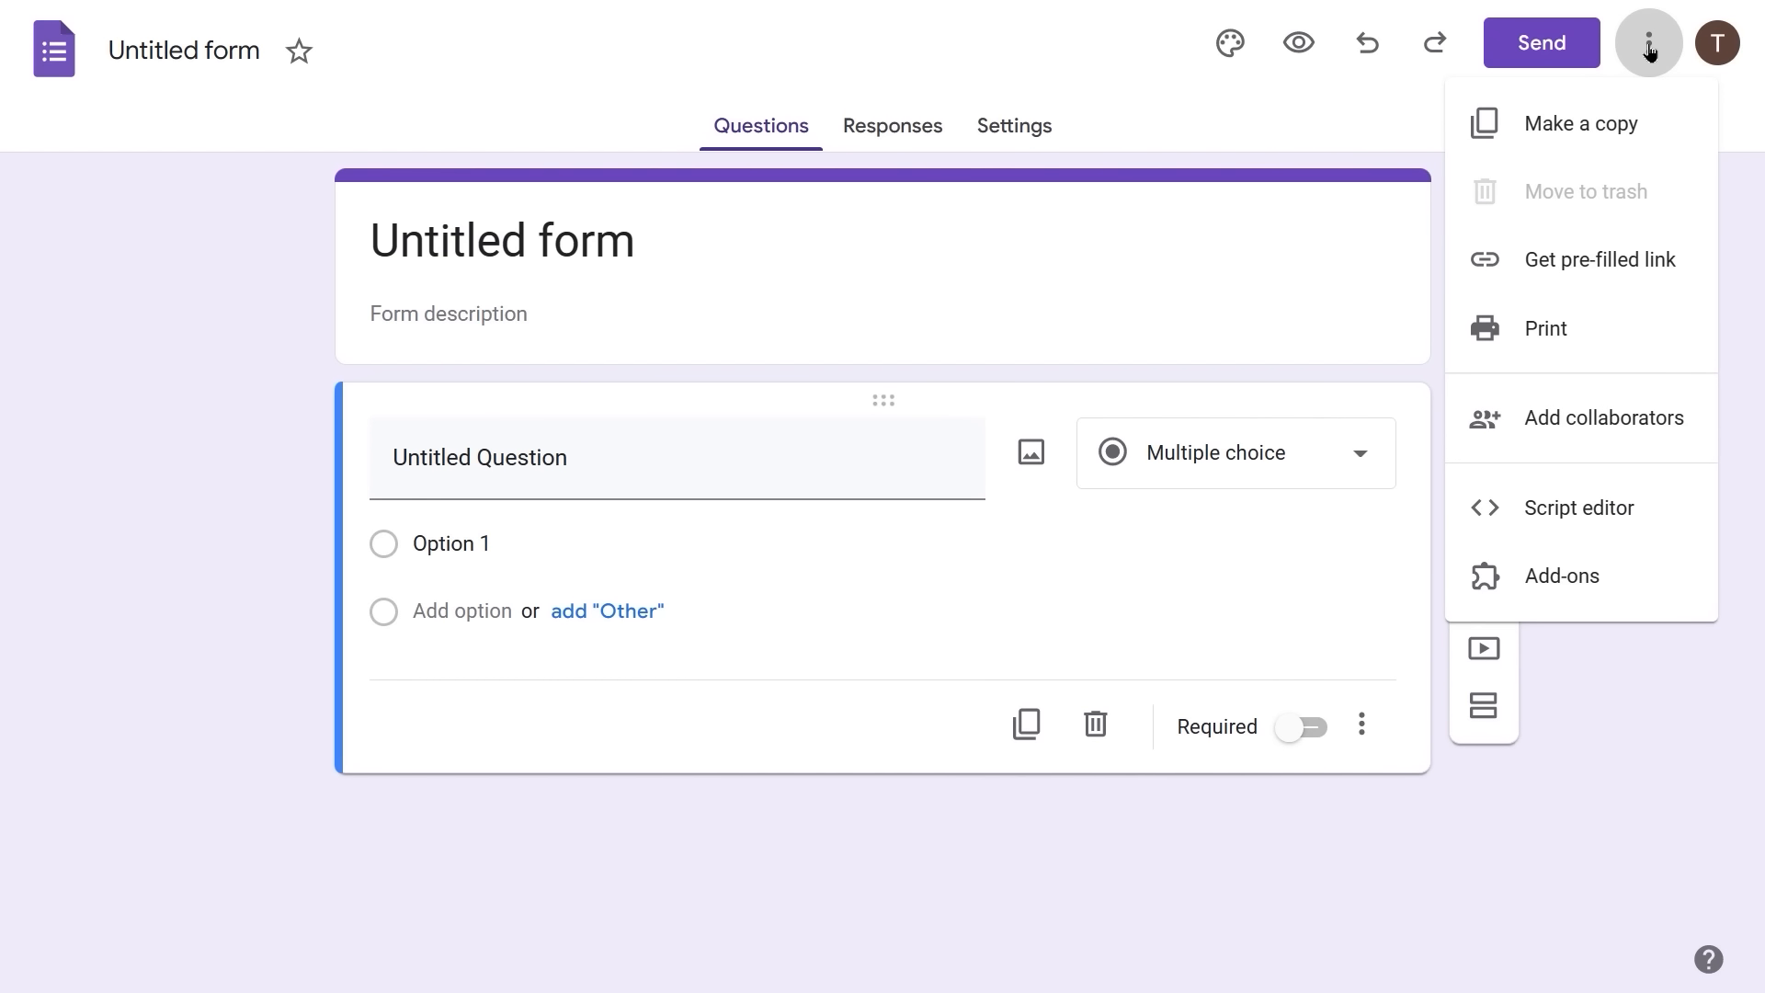
pyautogui.click(1650, 47)
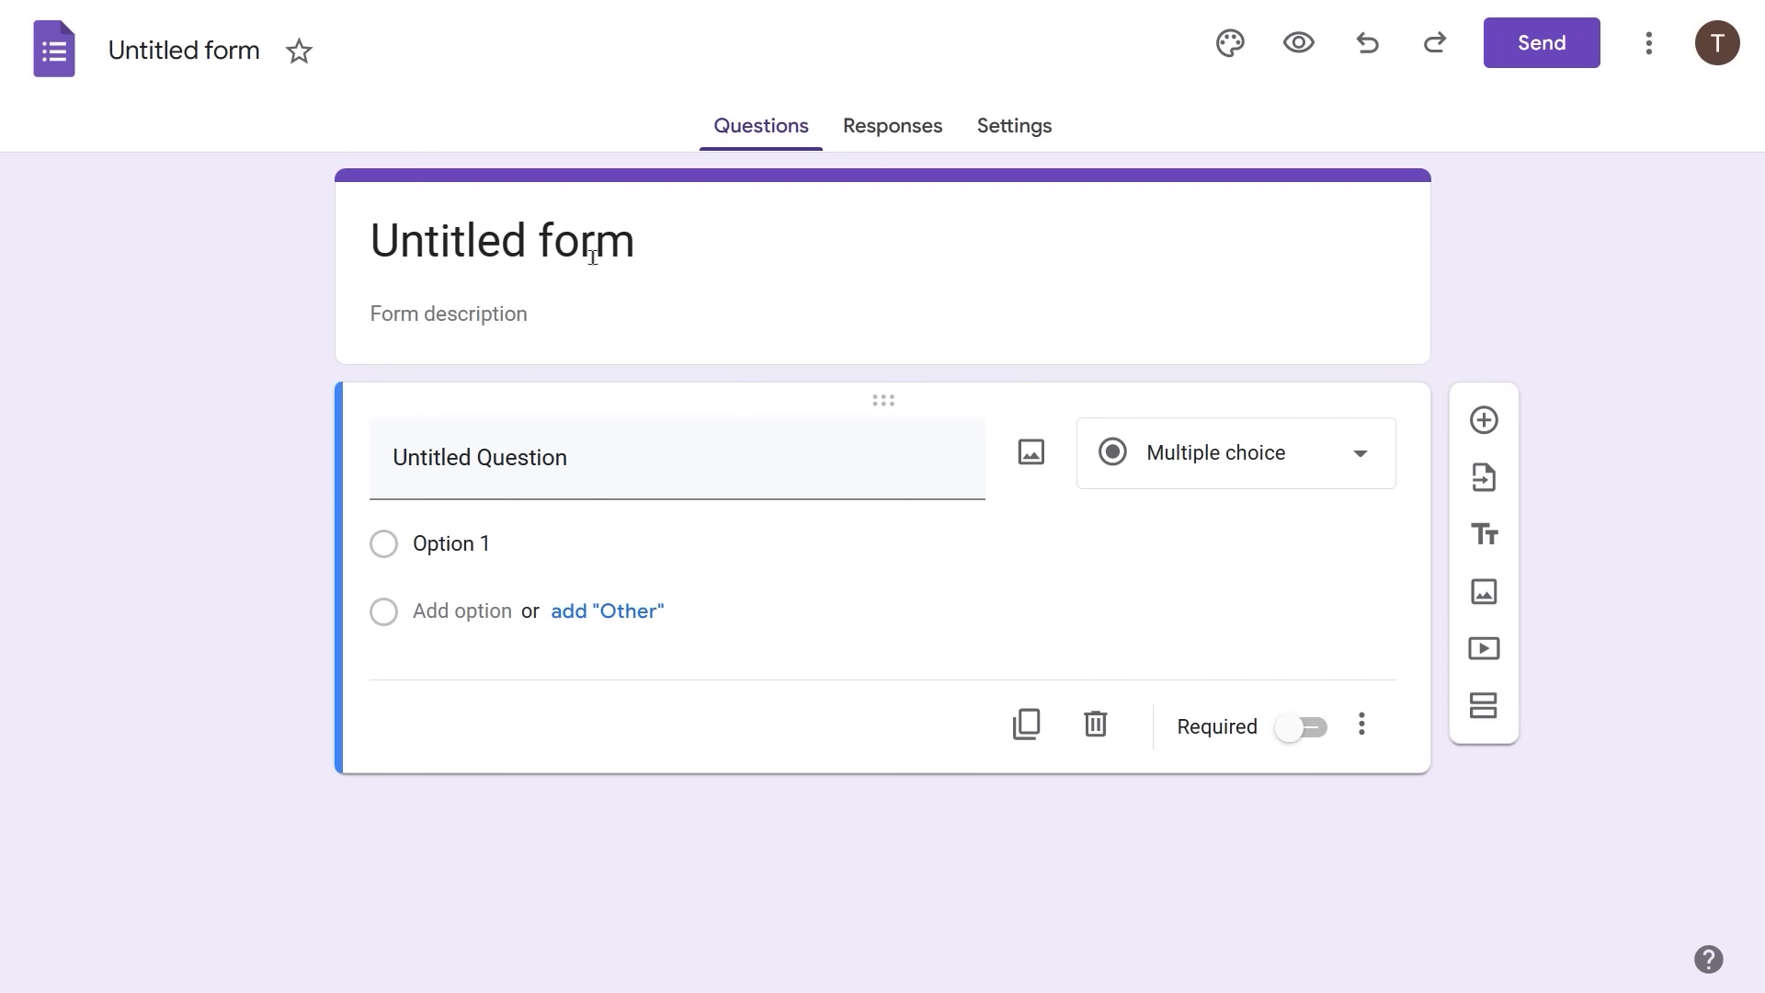
# - Rename the Untitled form to 'Google Workspace Survey'
pyautogui.click(380, 233)
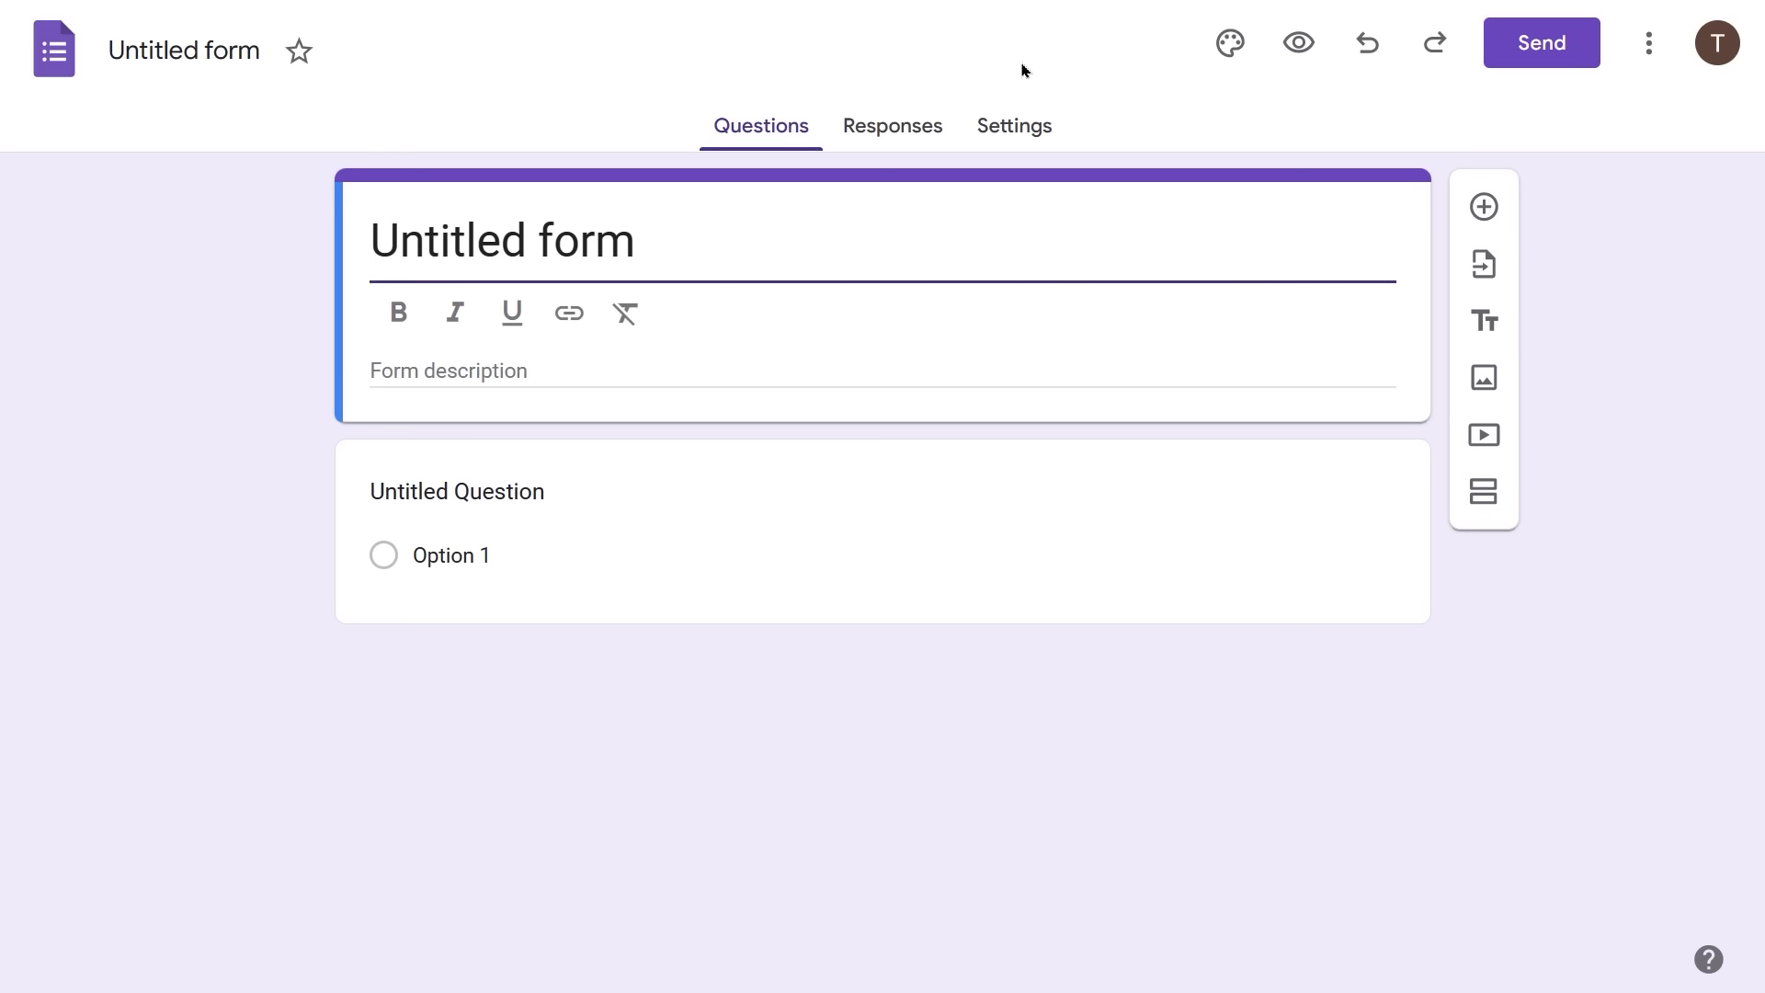
pyautogui.hotkey('ctrl', 'a')
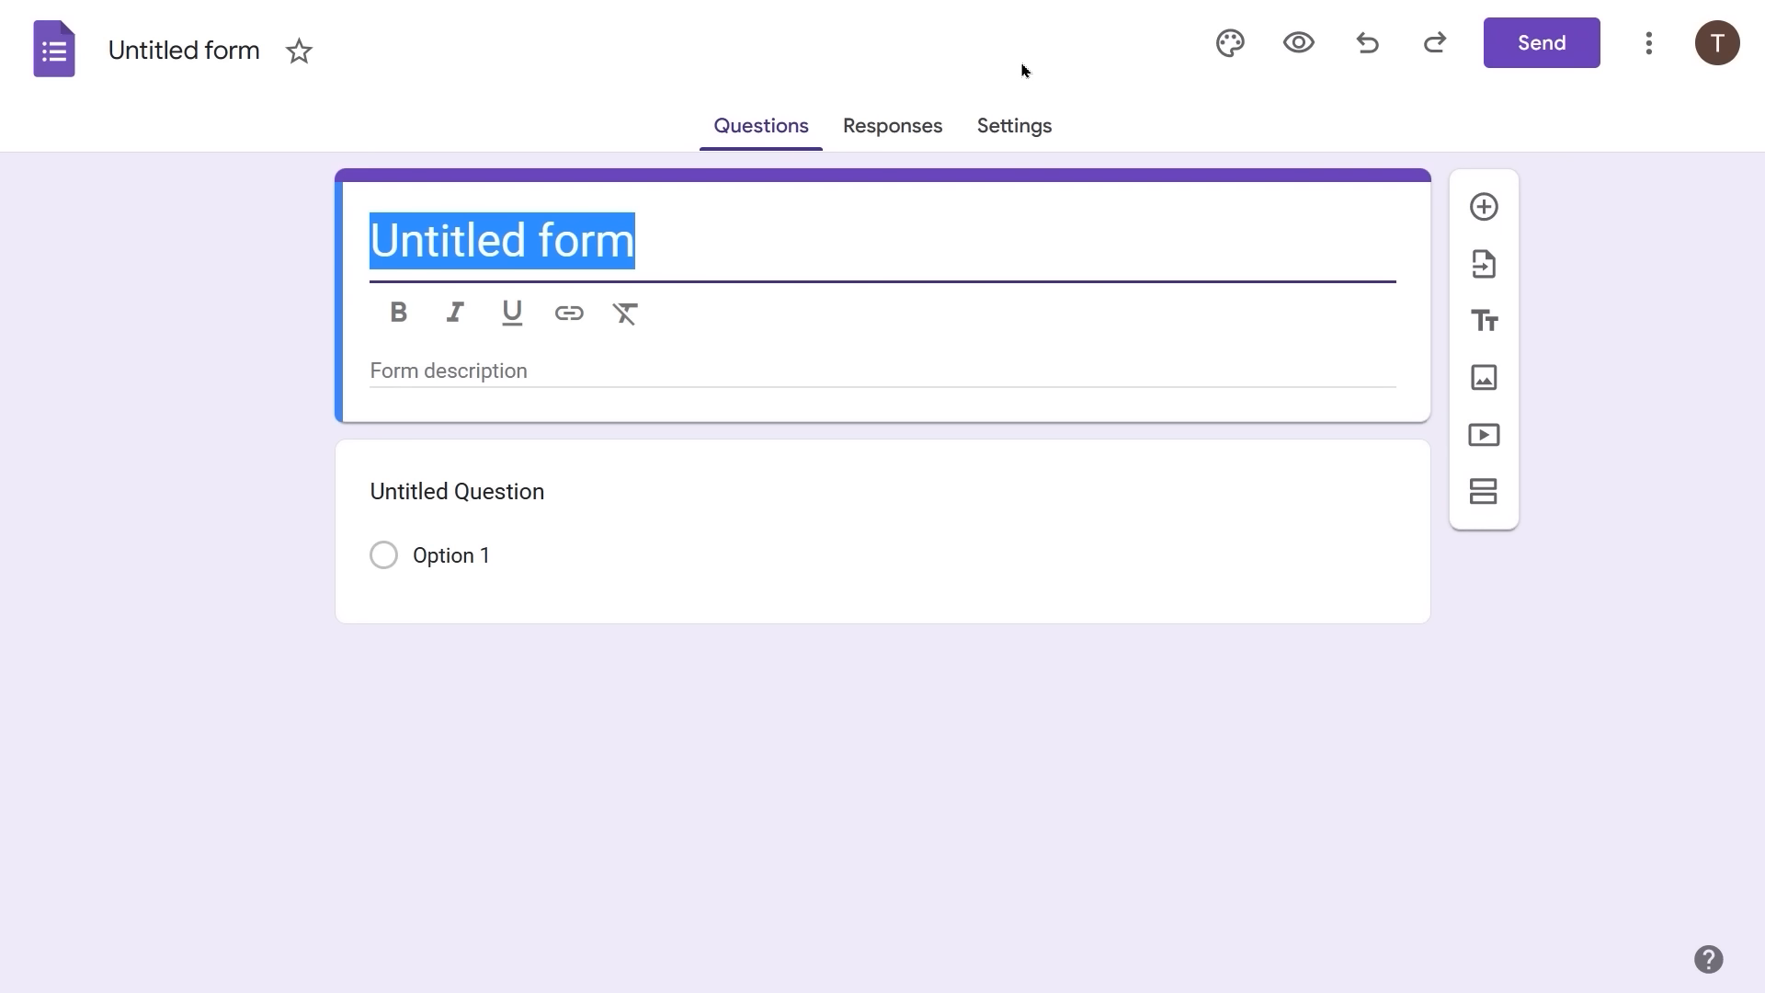
pyautogui.write('Google W')
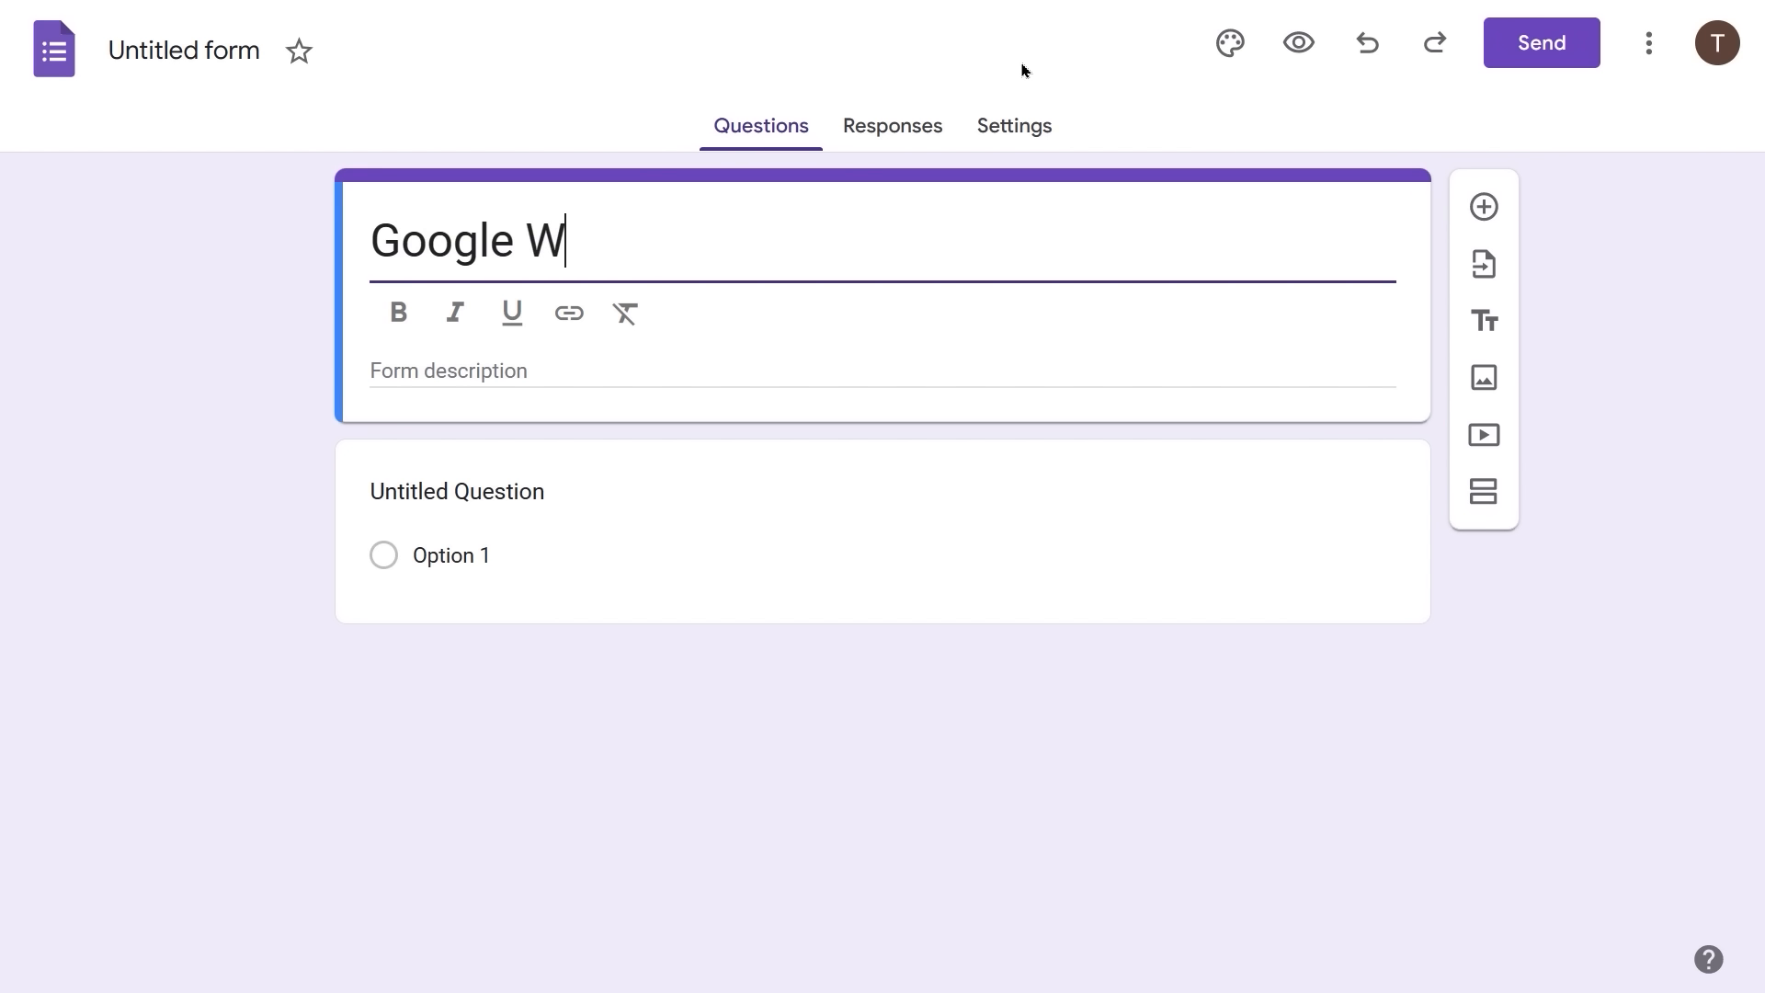
pyautogui.write('orkspace Su')
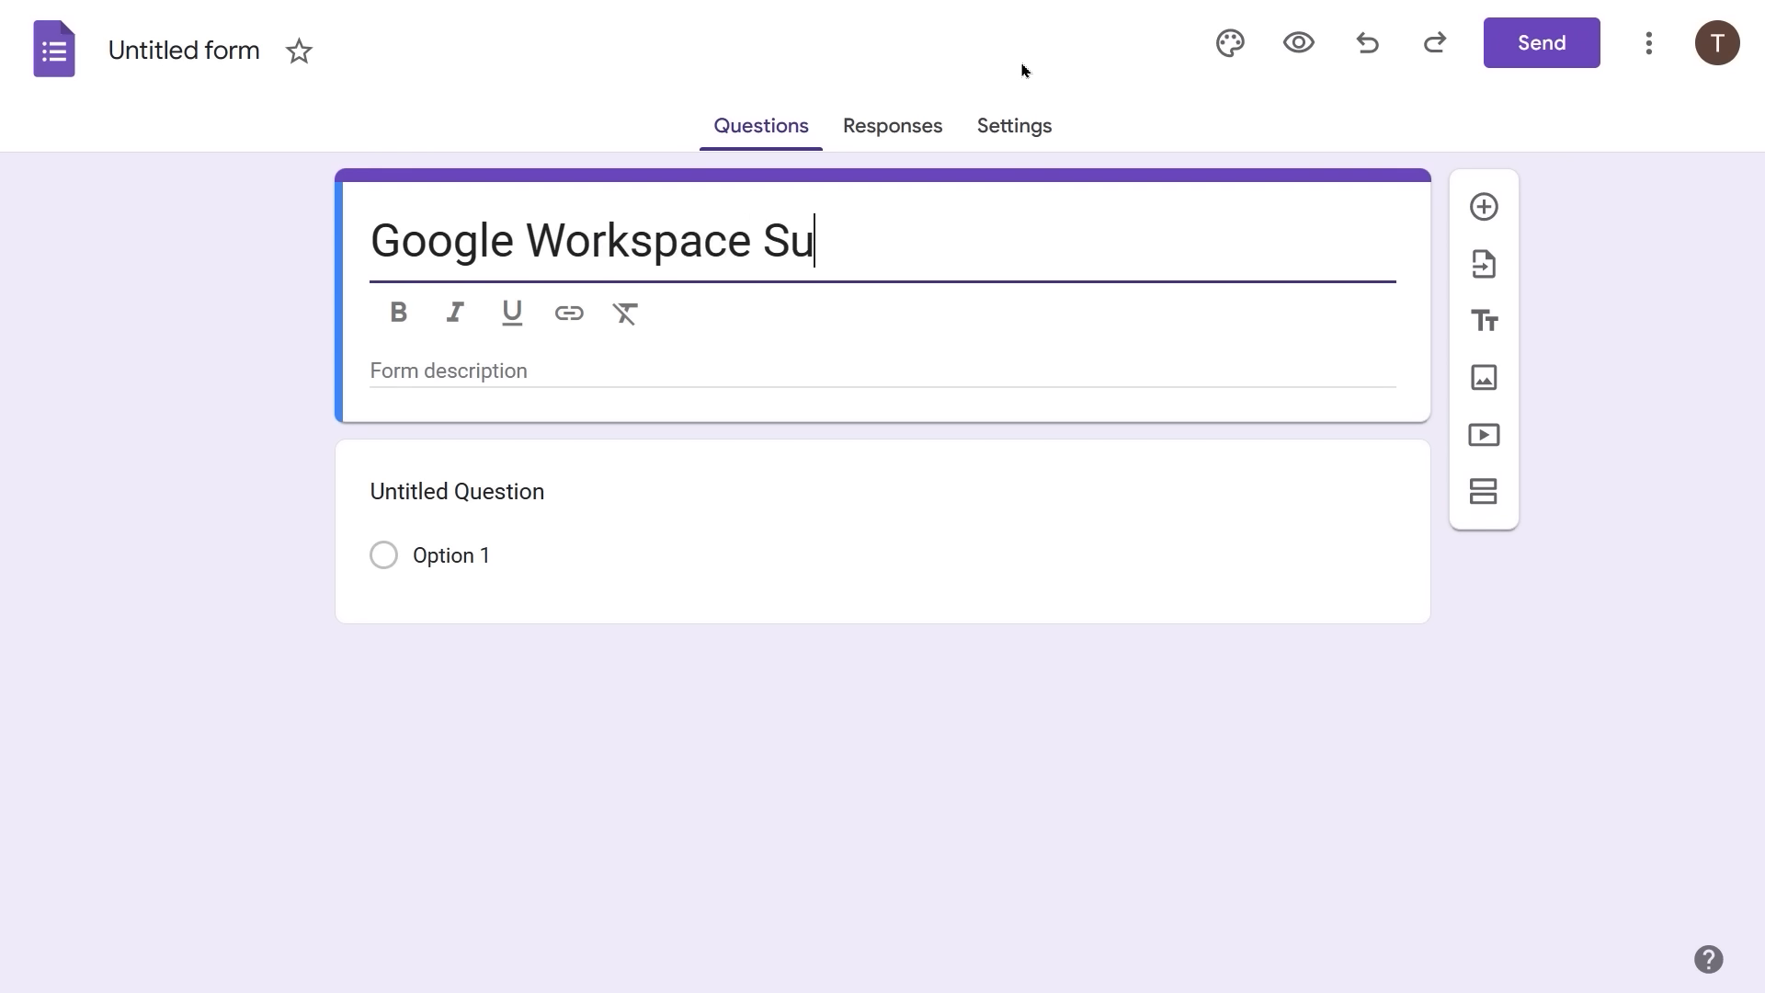
pyautogui.write('rvey')
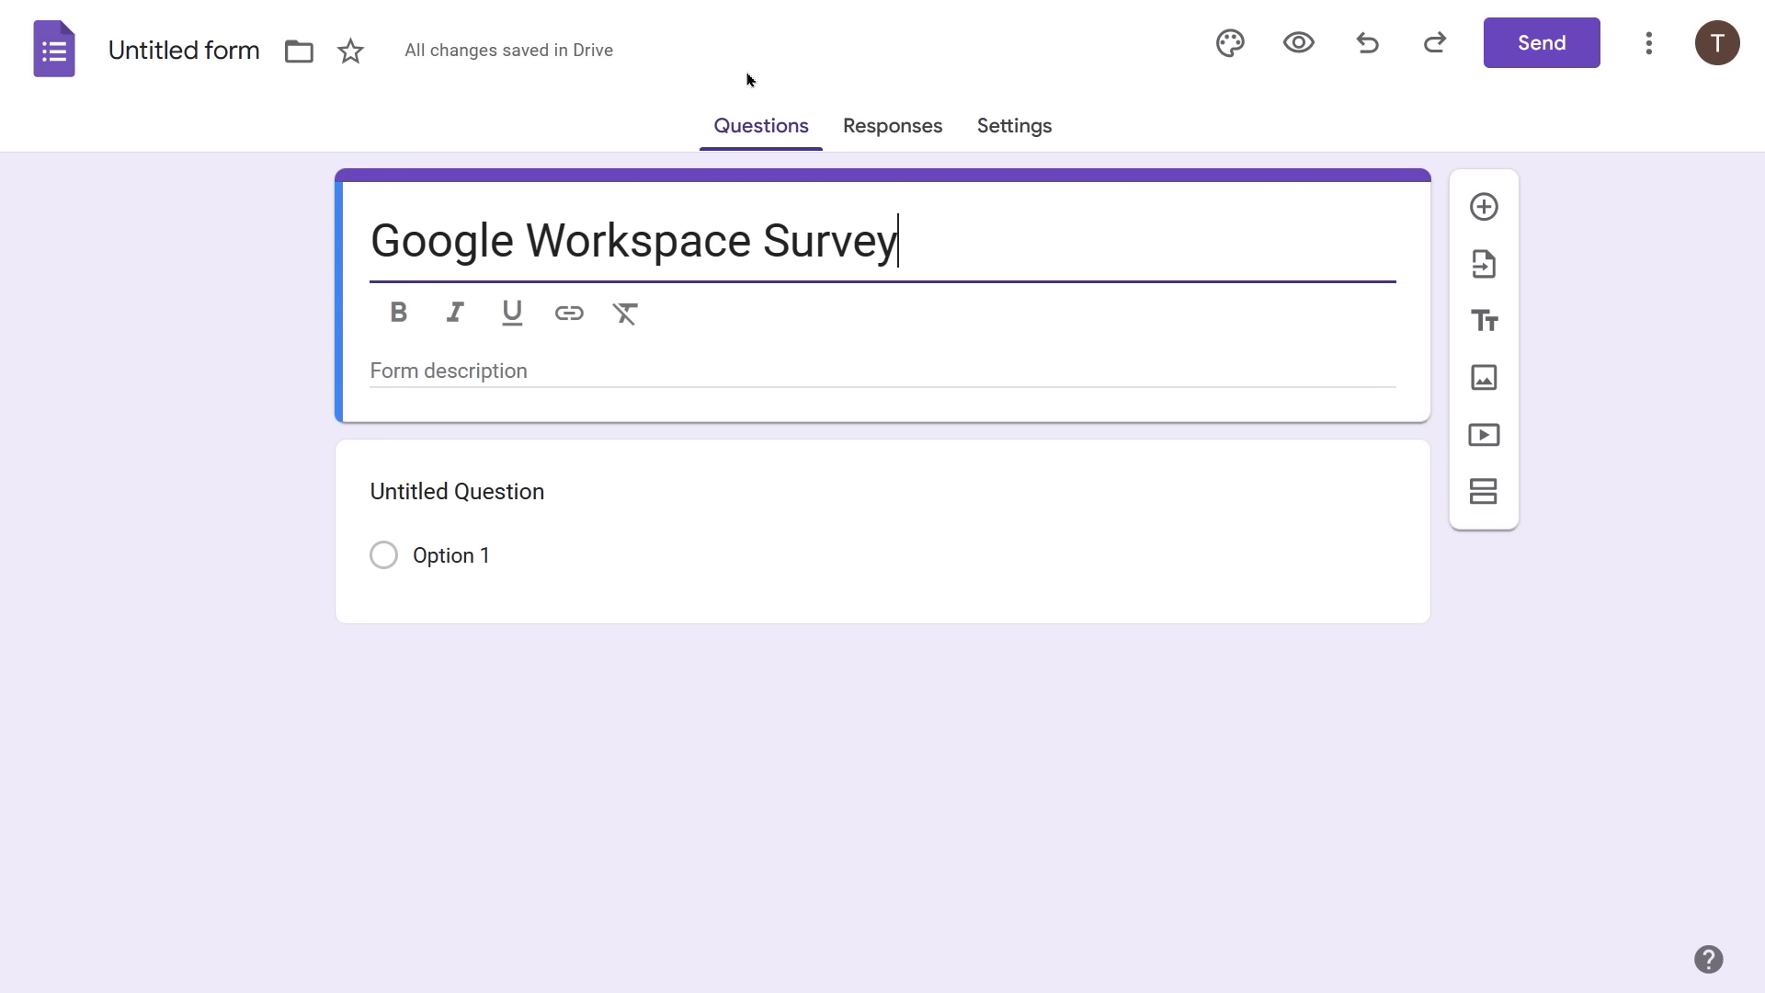
# - Add the form description 'Potential Training Leads - Google Apps'
pyautogui.click(411, 367)
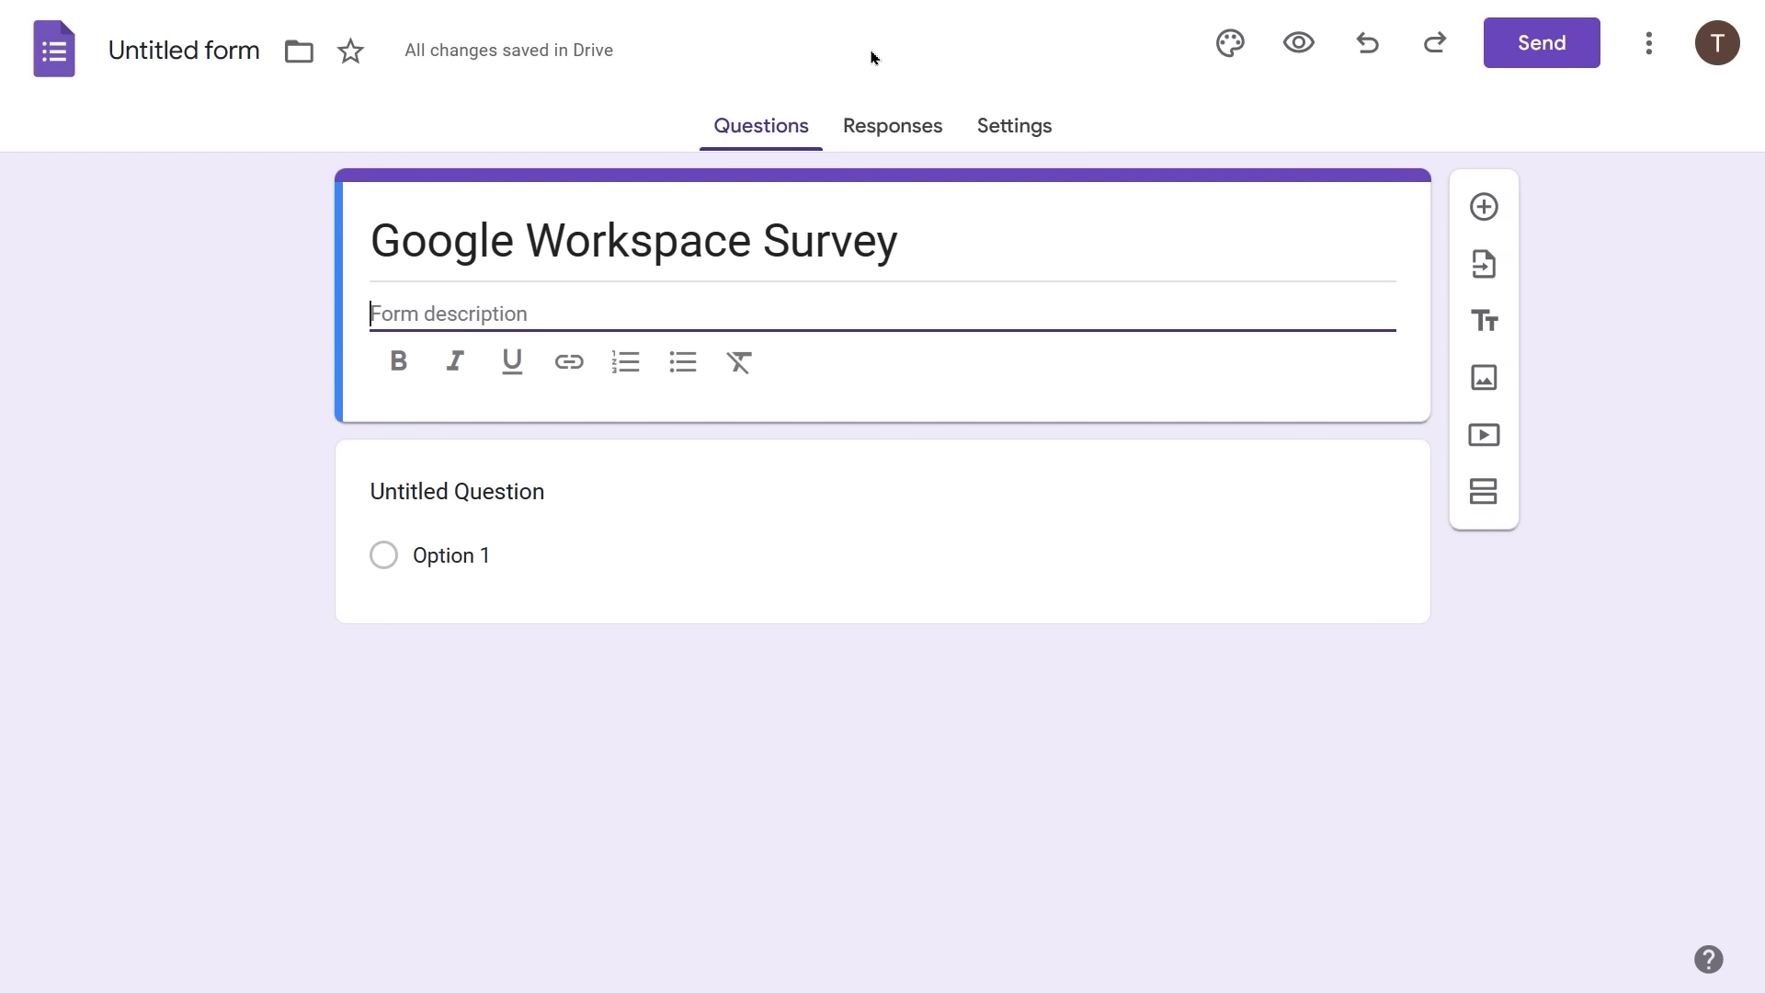
pyautogui.write('Potent')
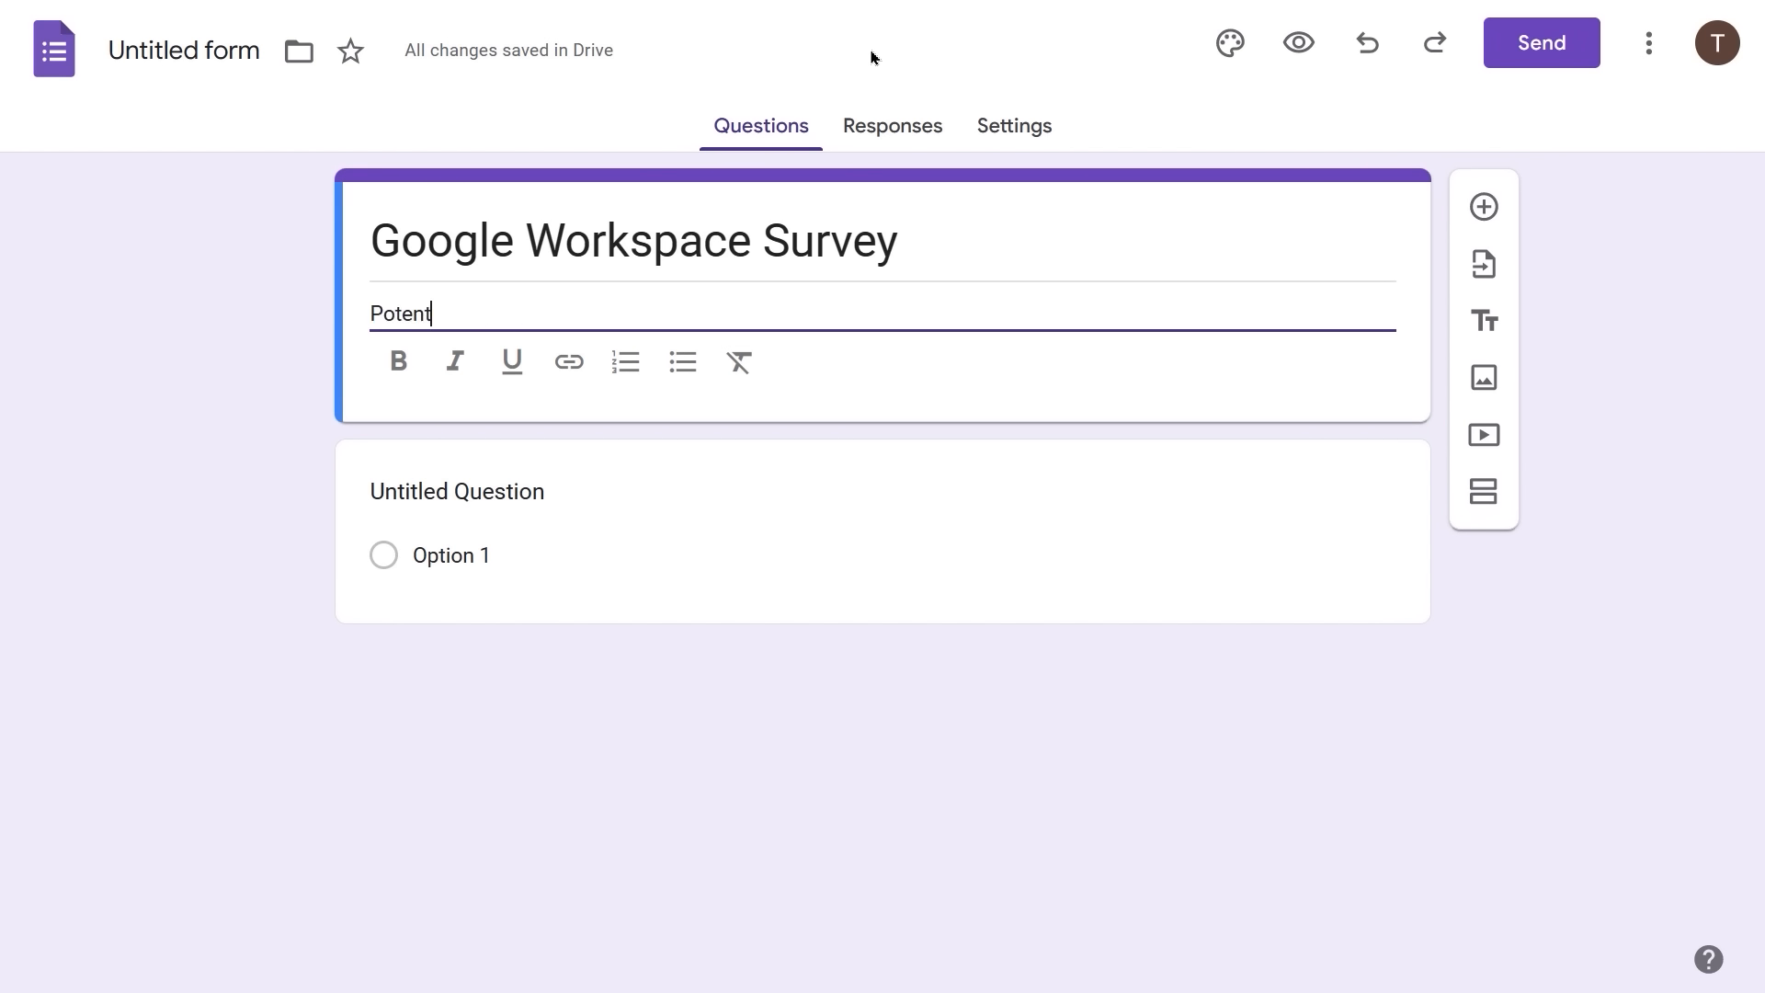
pyautogui.write('ial Training Leads')
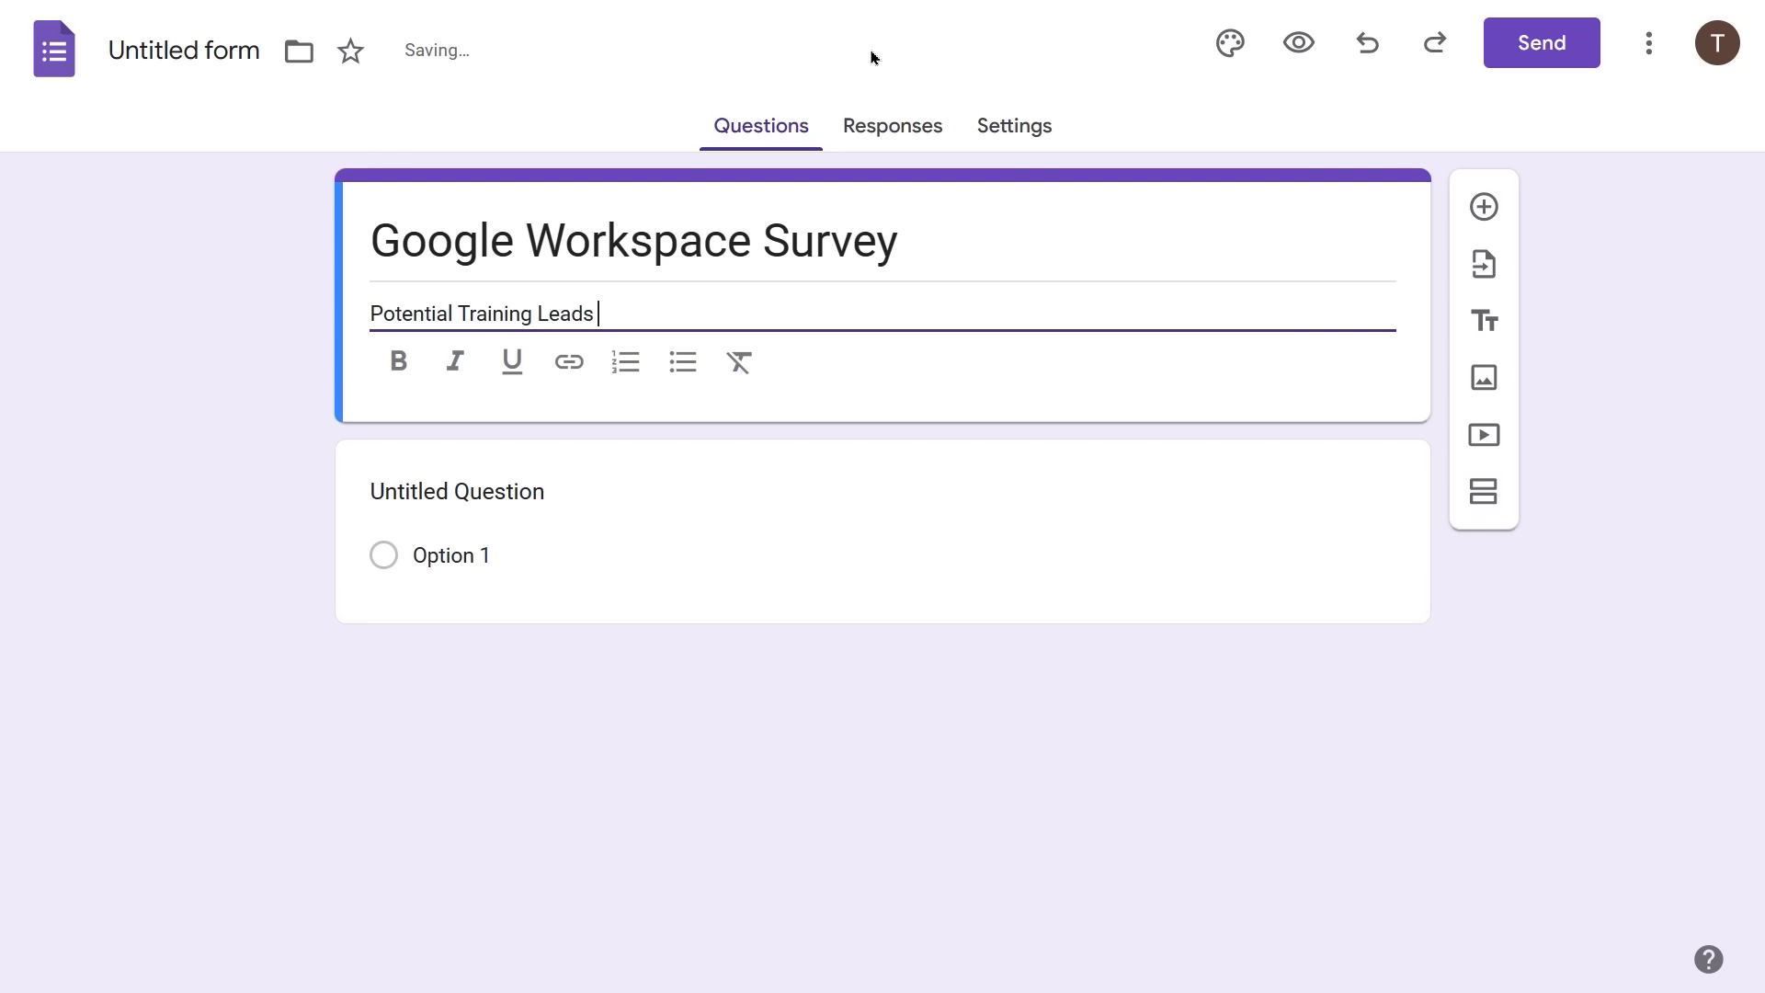
pyautogui.write(' - Google')
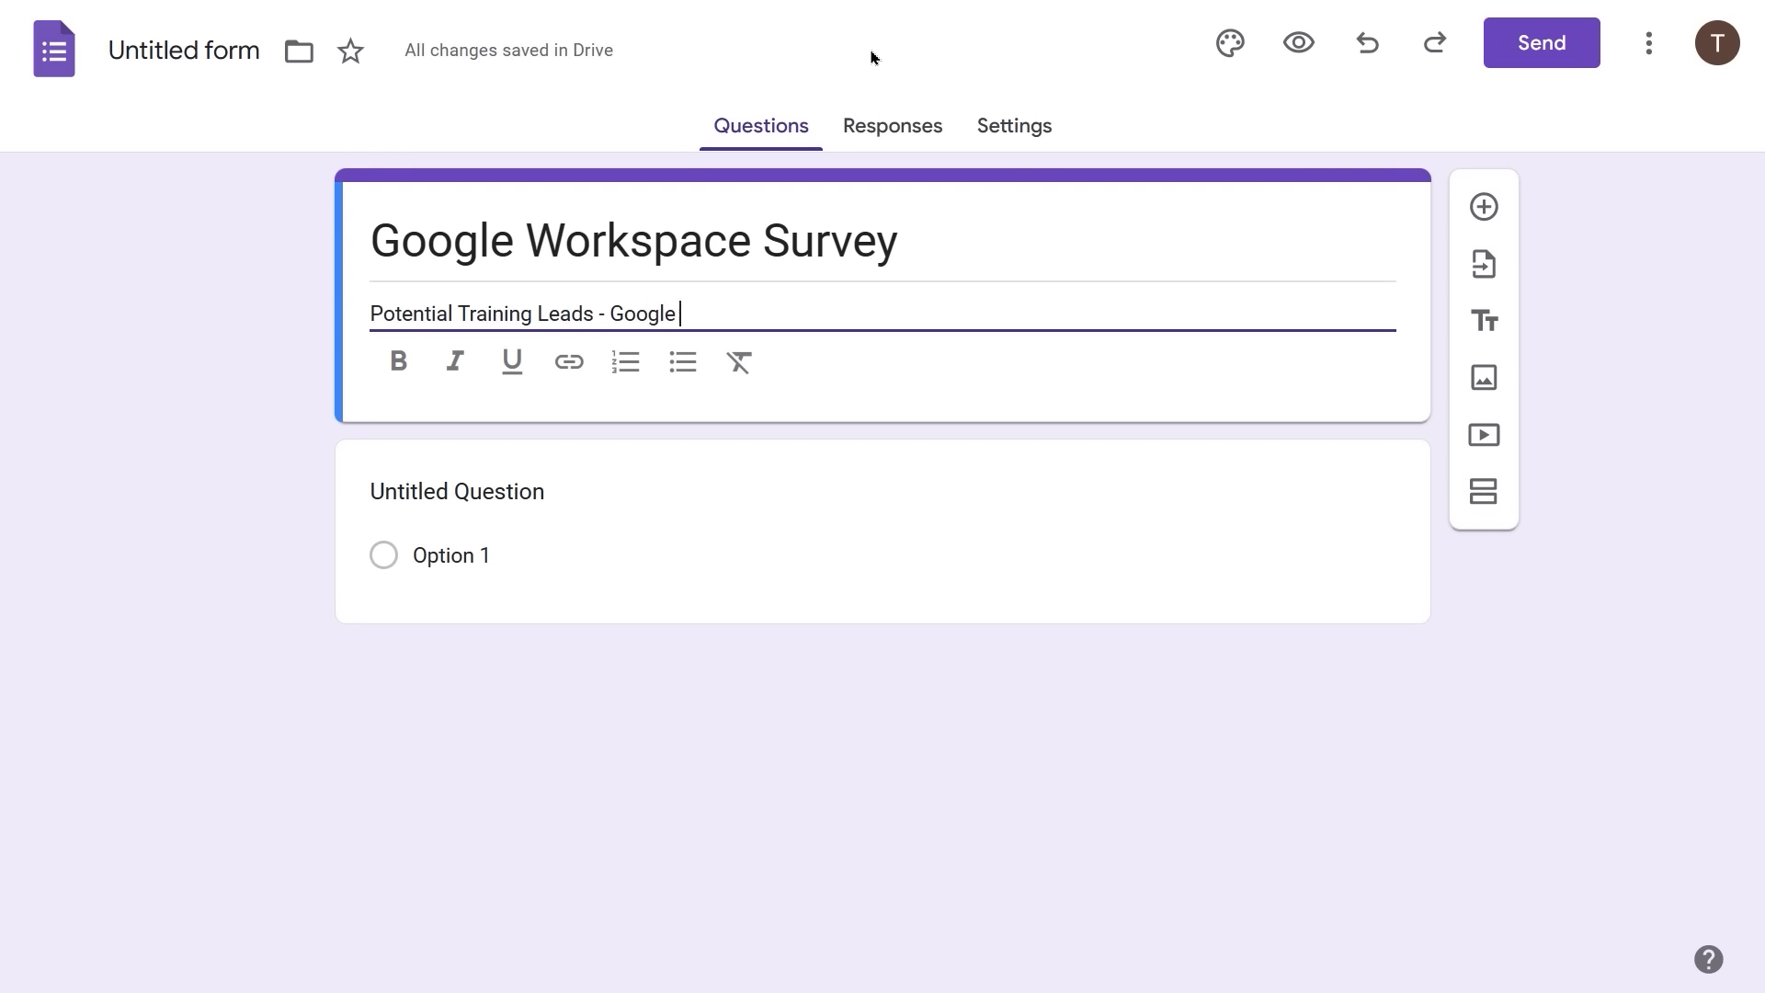
pyautogui.write(' Apps')
pyautogui.click(567, 491)
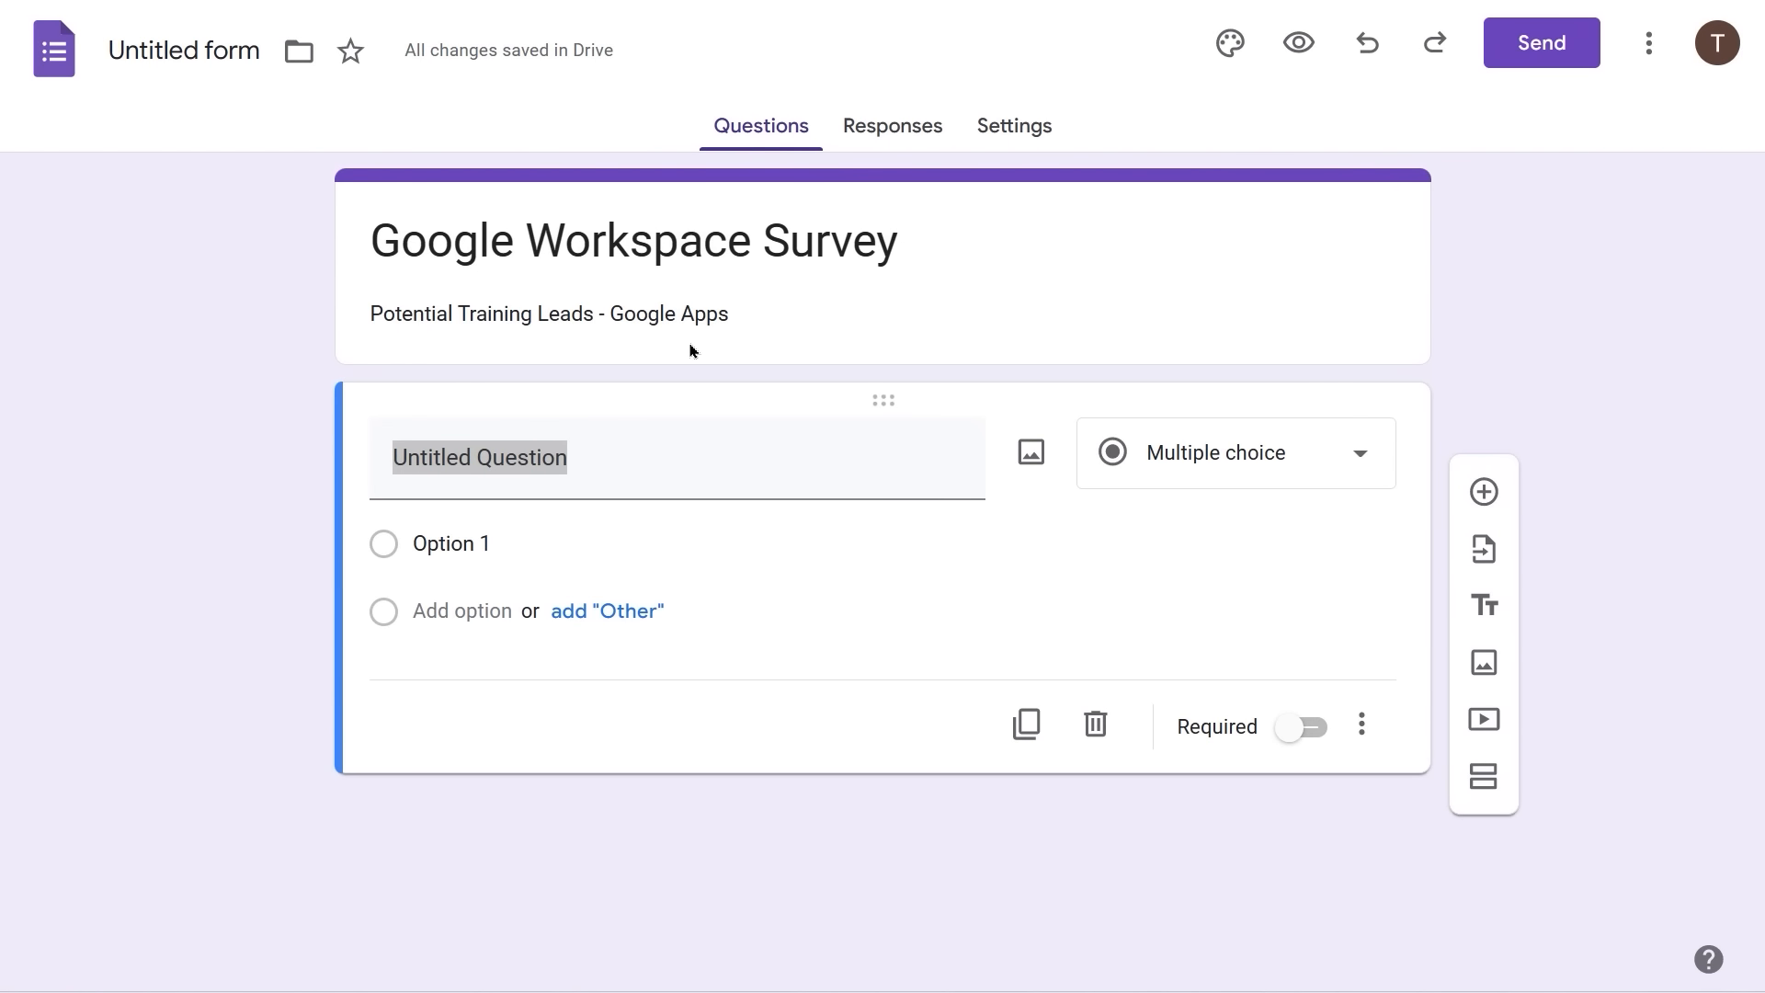
# - Retitle the first question 'Gmail' and change its type to a 1–5 linear scale
pyautogui.tripleClick(585, 459)
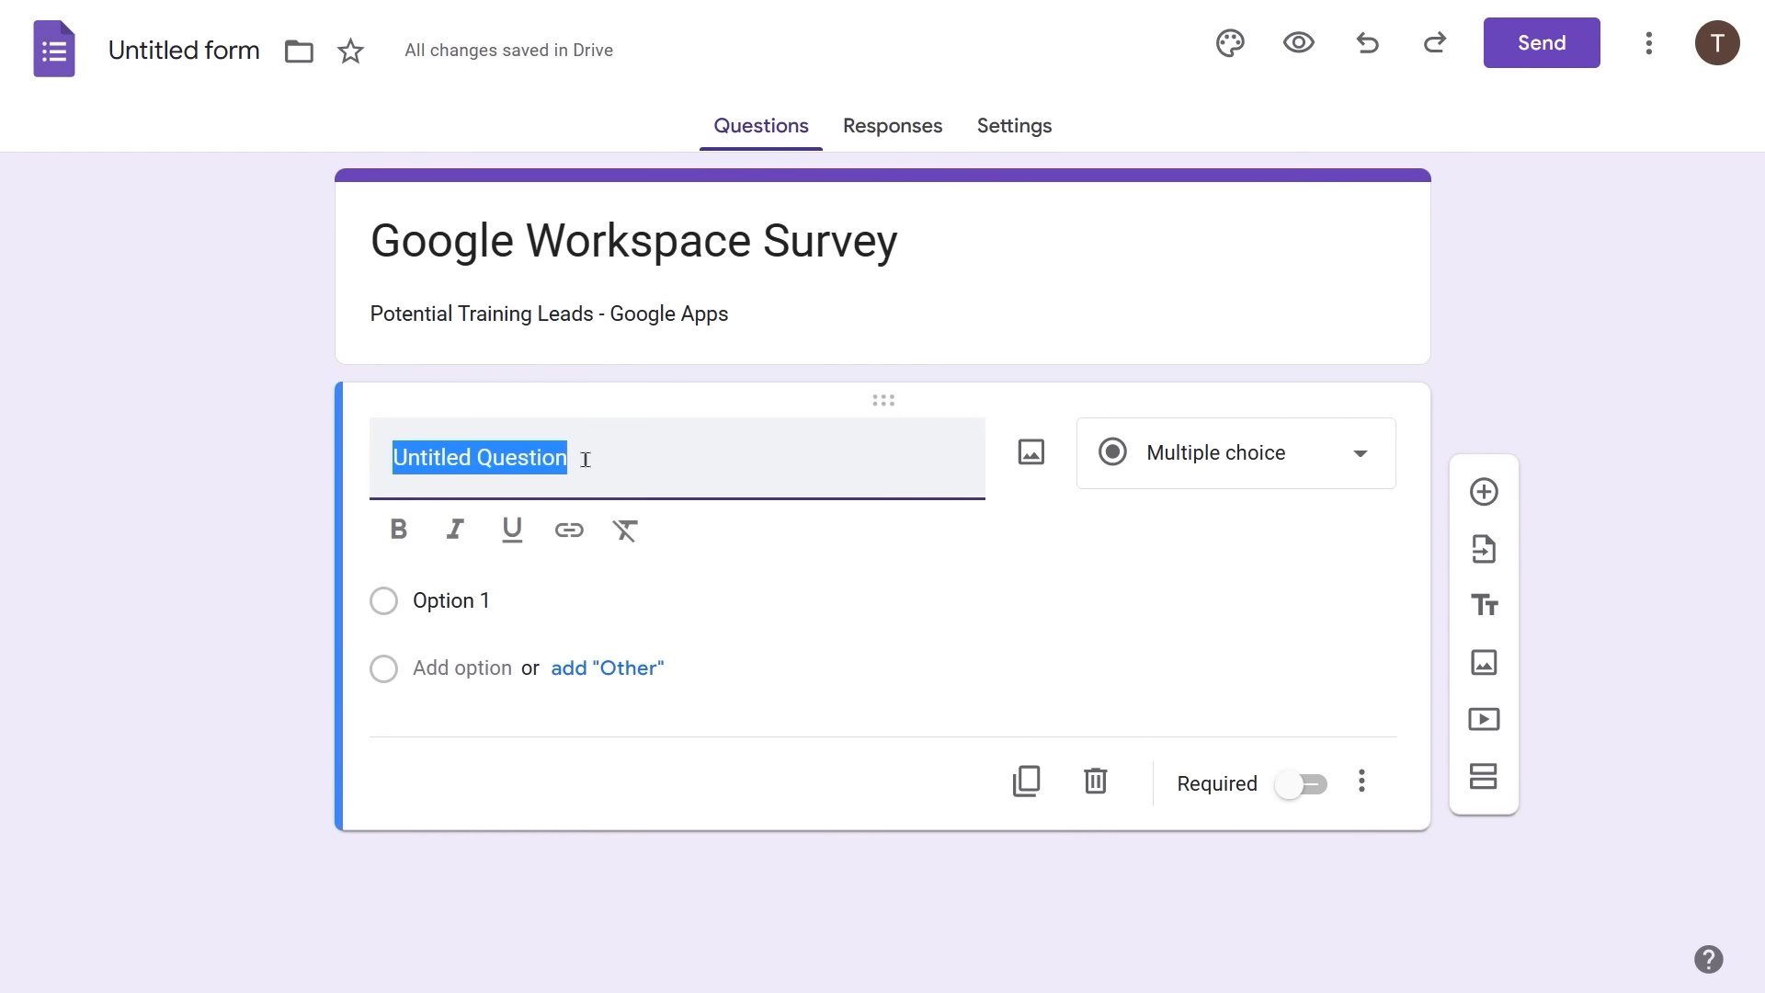
pyautogui.write('Gmail')
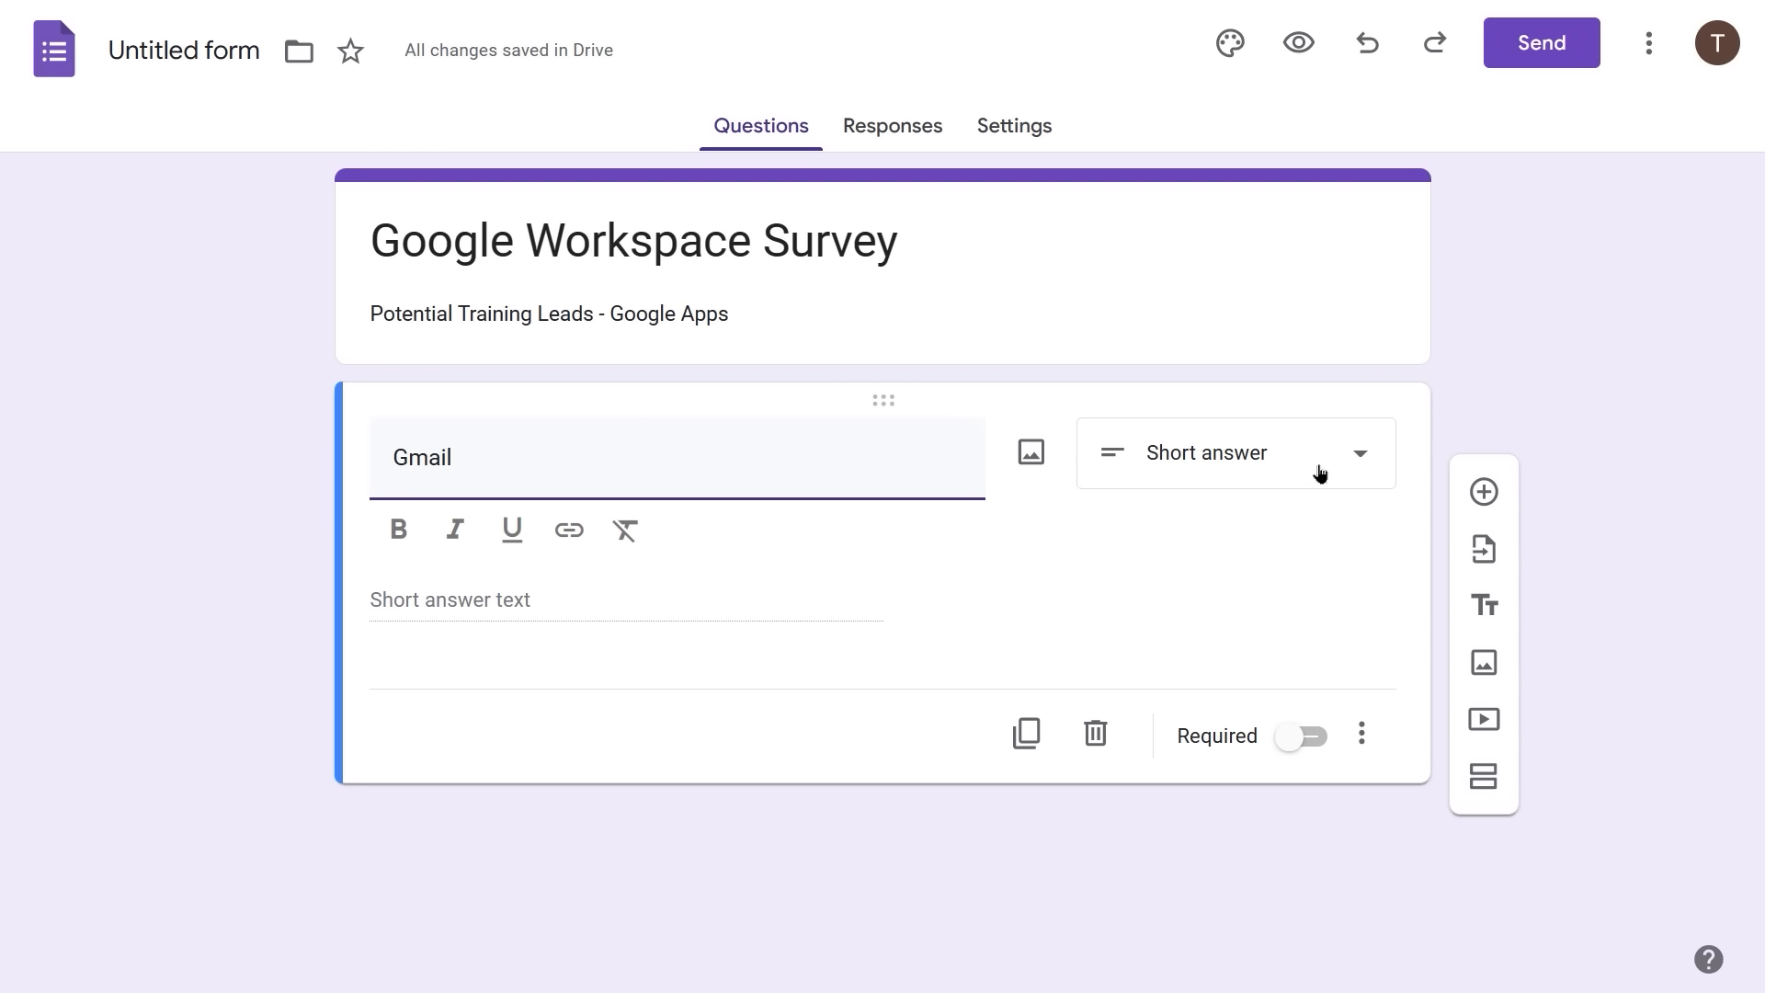
pyautogui.click(1360, 460)
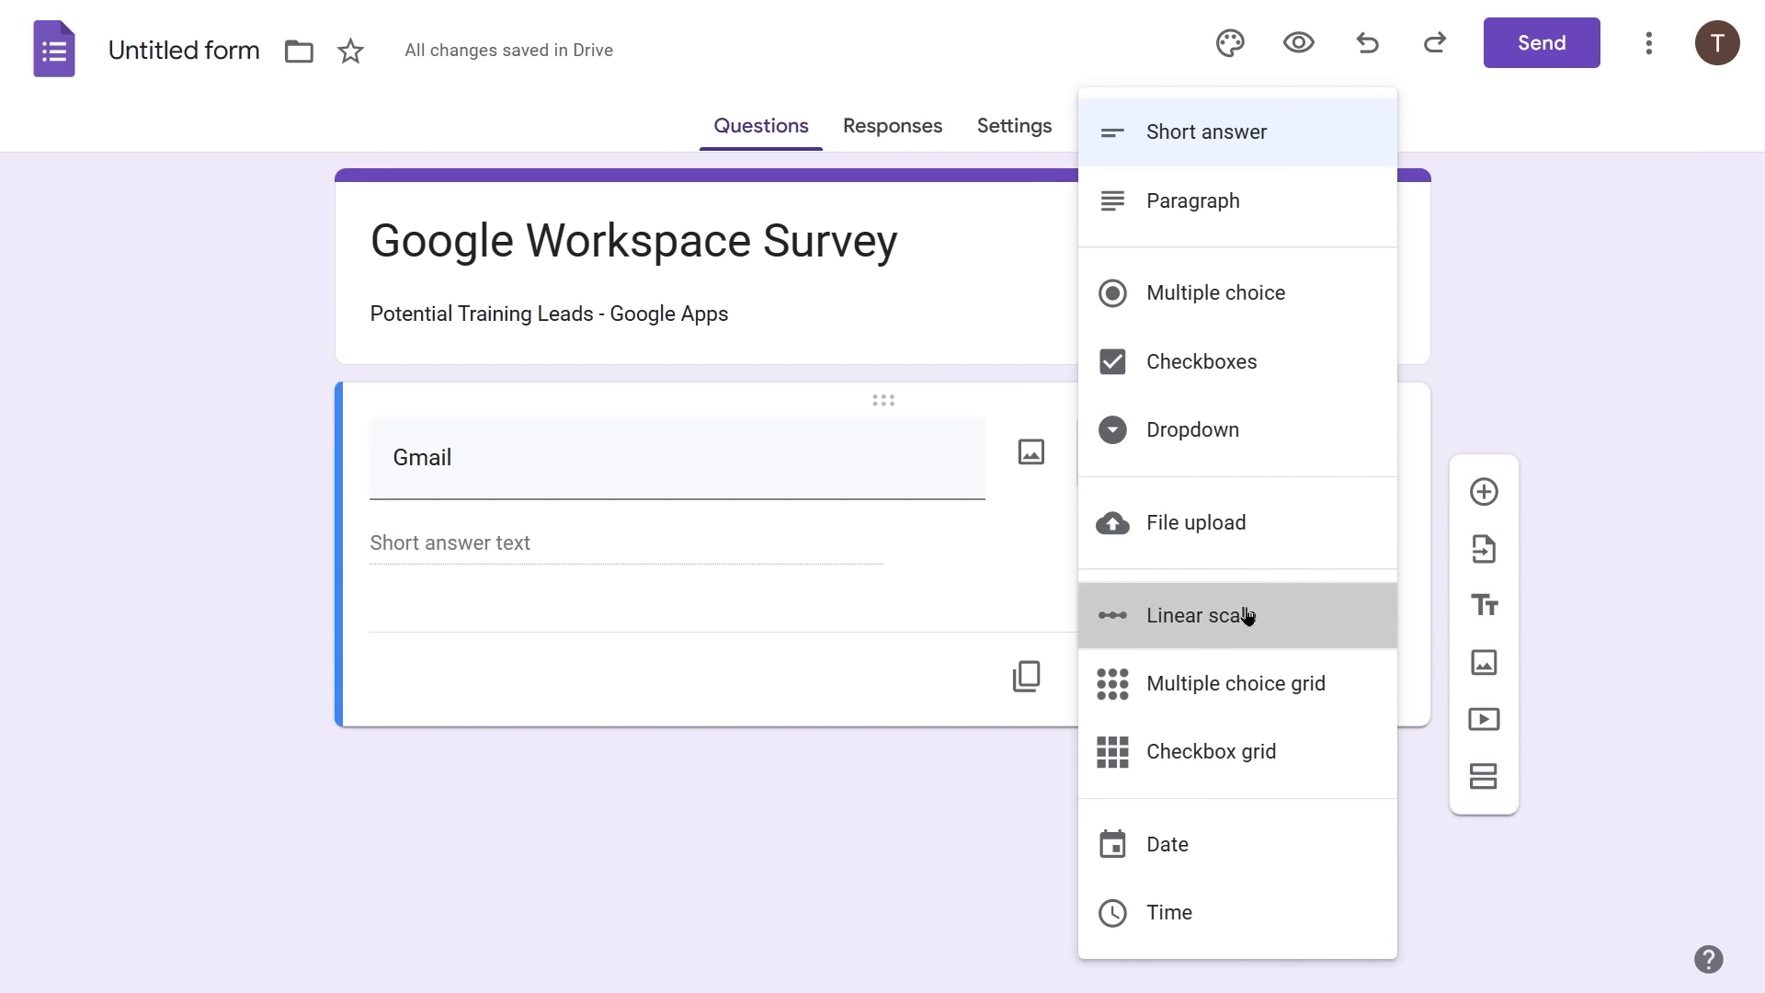
pyautogui.click(1247, 617)
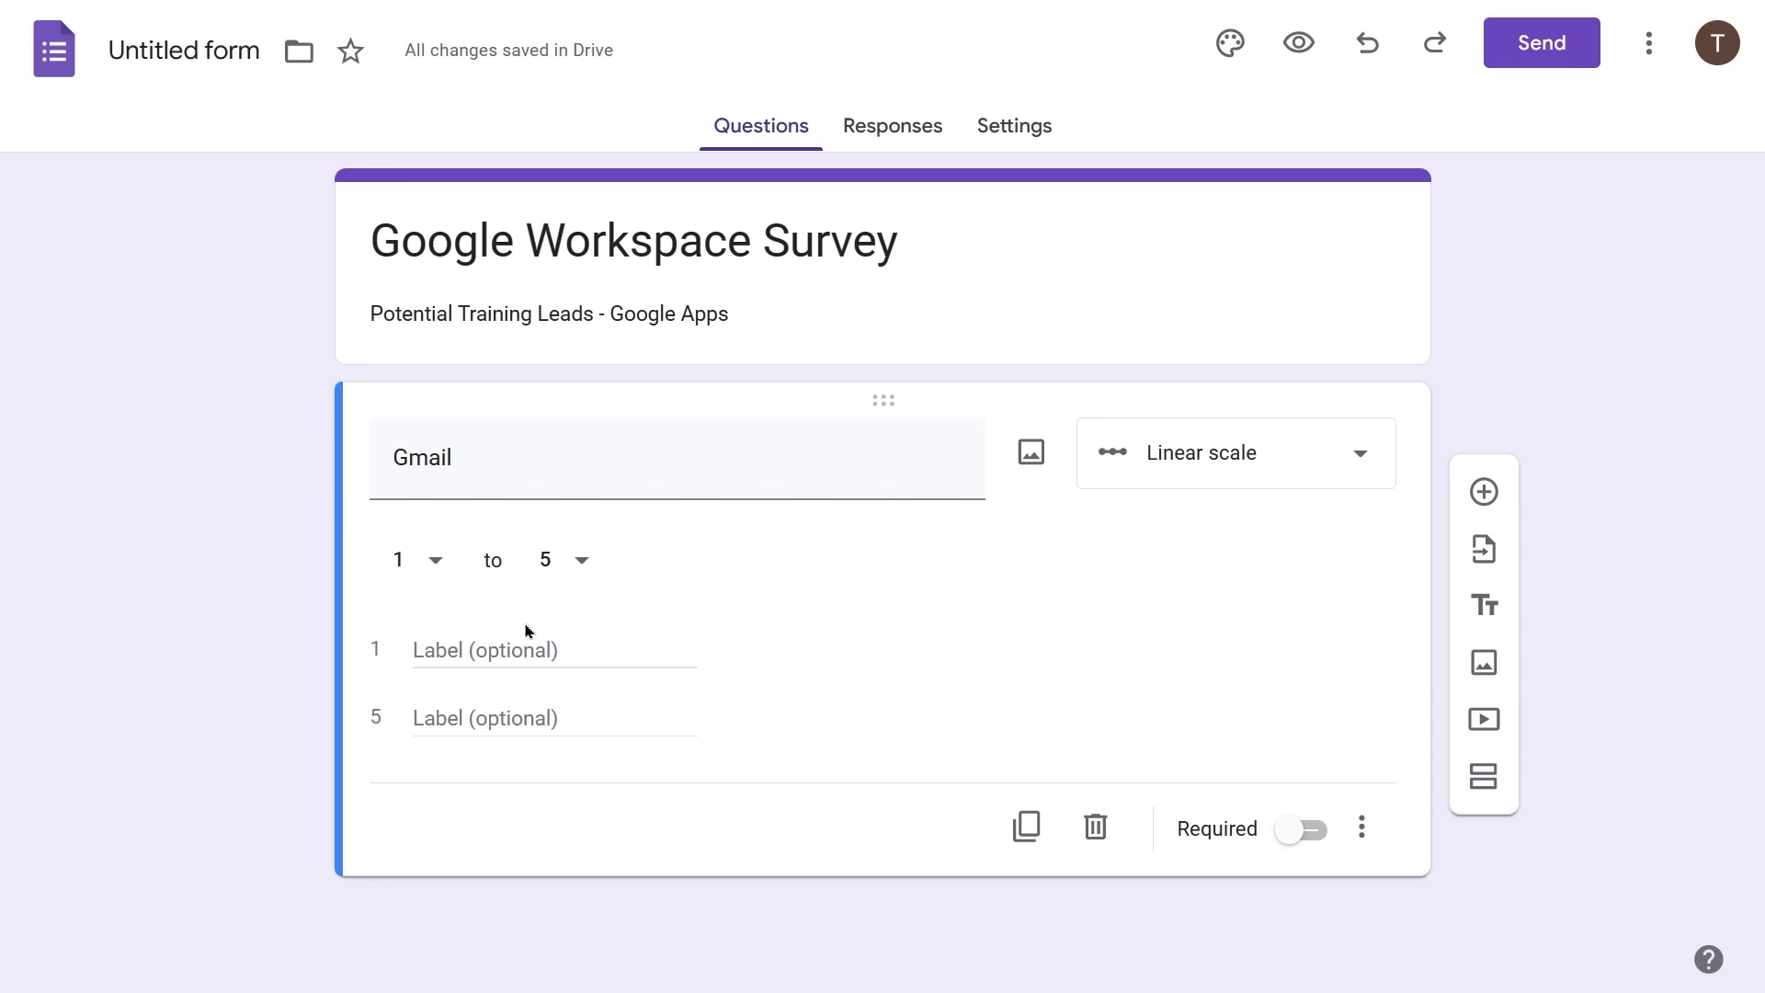
# - Label the Gmail scale's 1 end 'Don't use' and its 5 end 'Use Daily'
pyautogui.click(420, 651)
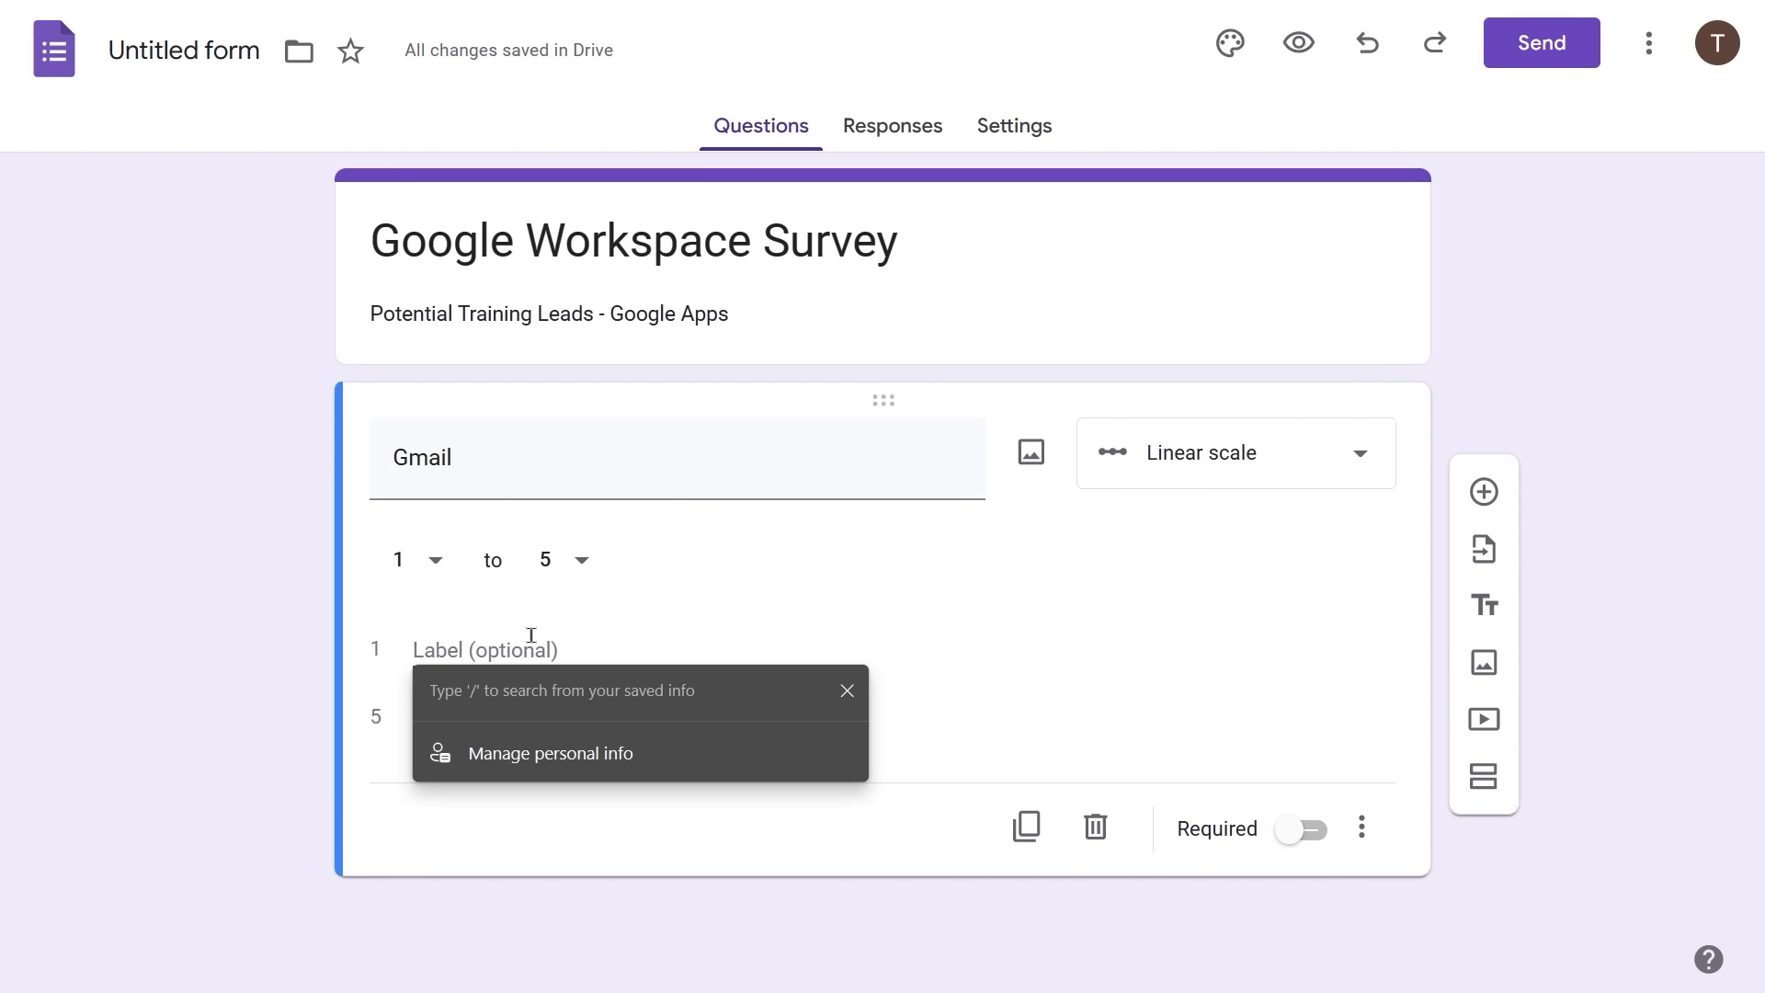
pyautogui.click(468, 623)
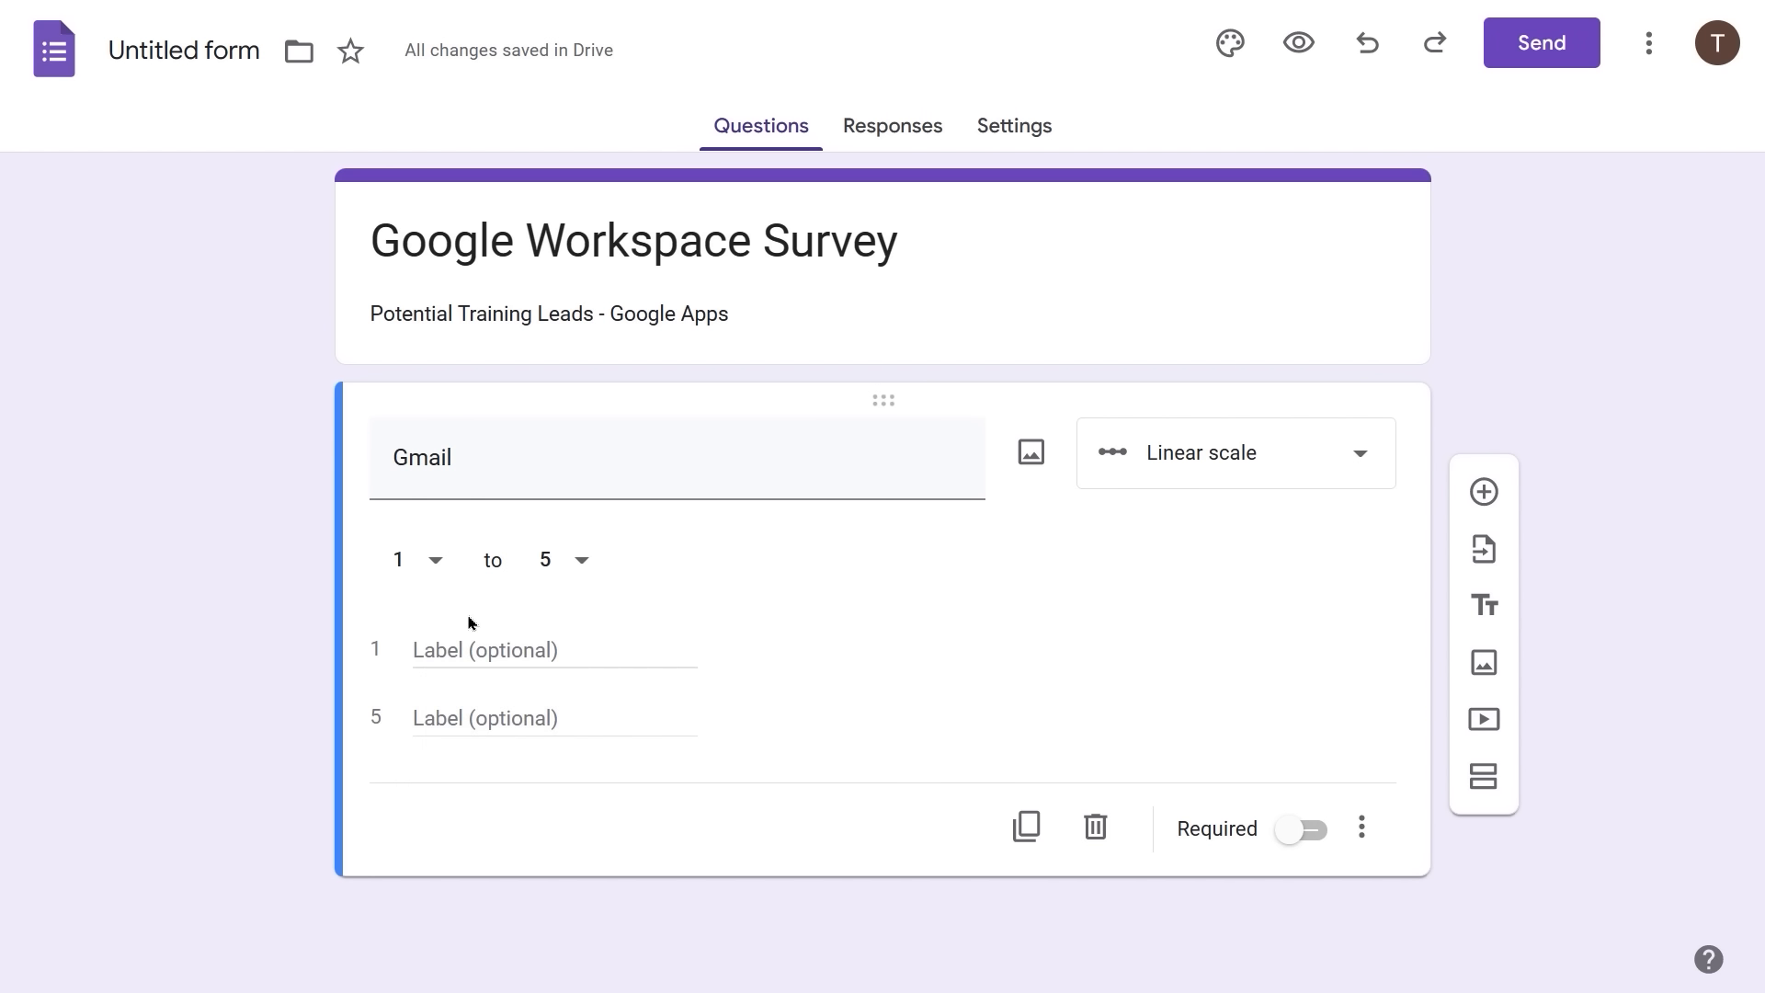
pyautogui.click(414, 650)
pyautogui.write("Don't use")
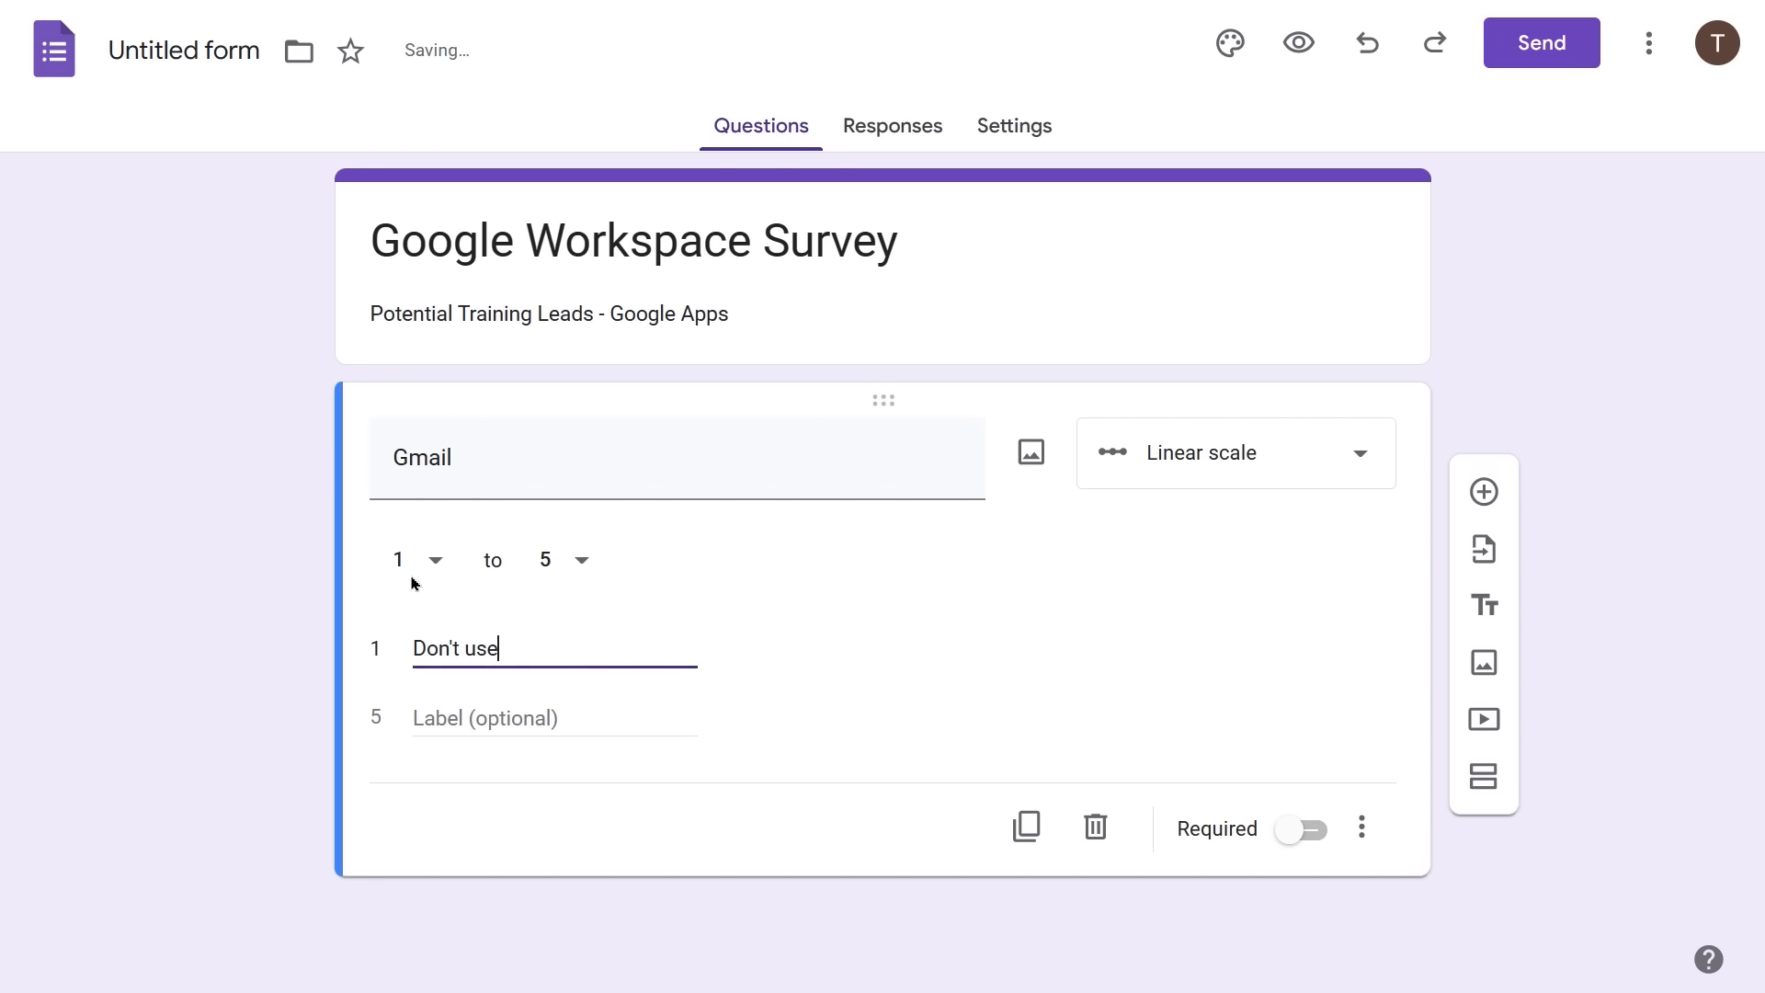
pyautogui.click(416, 717)
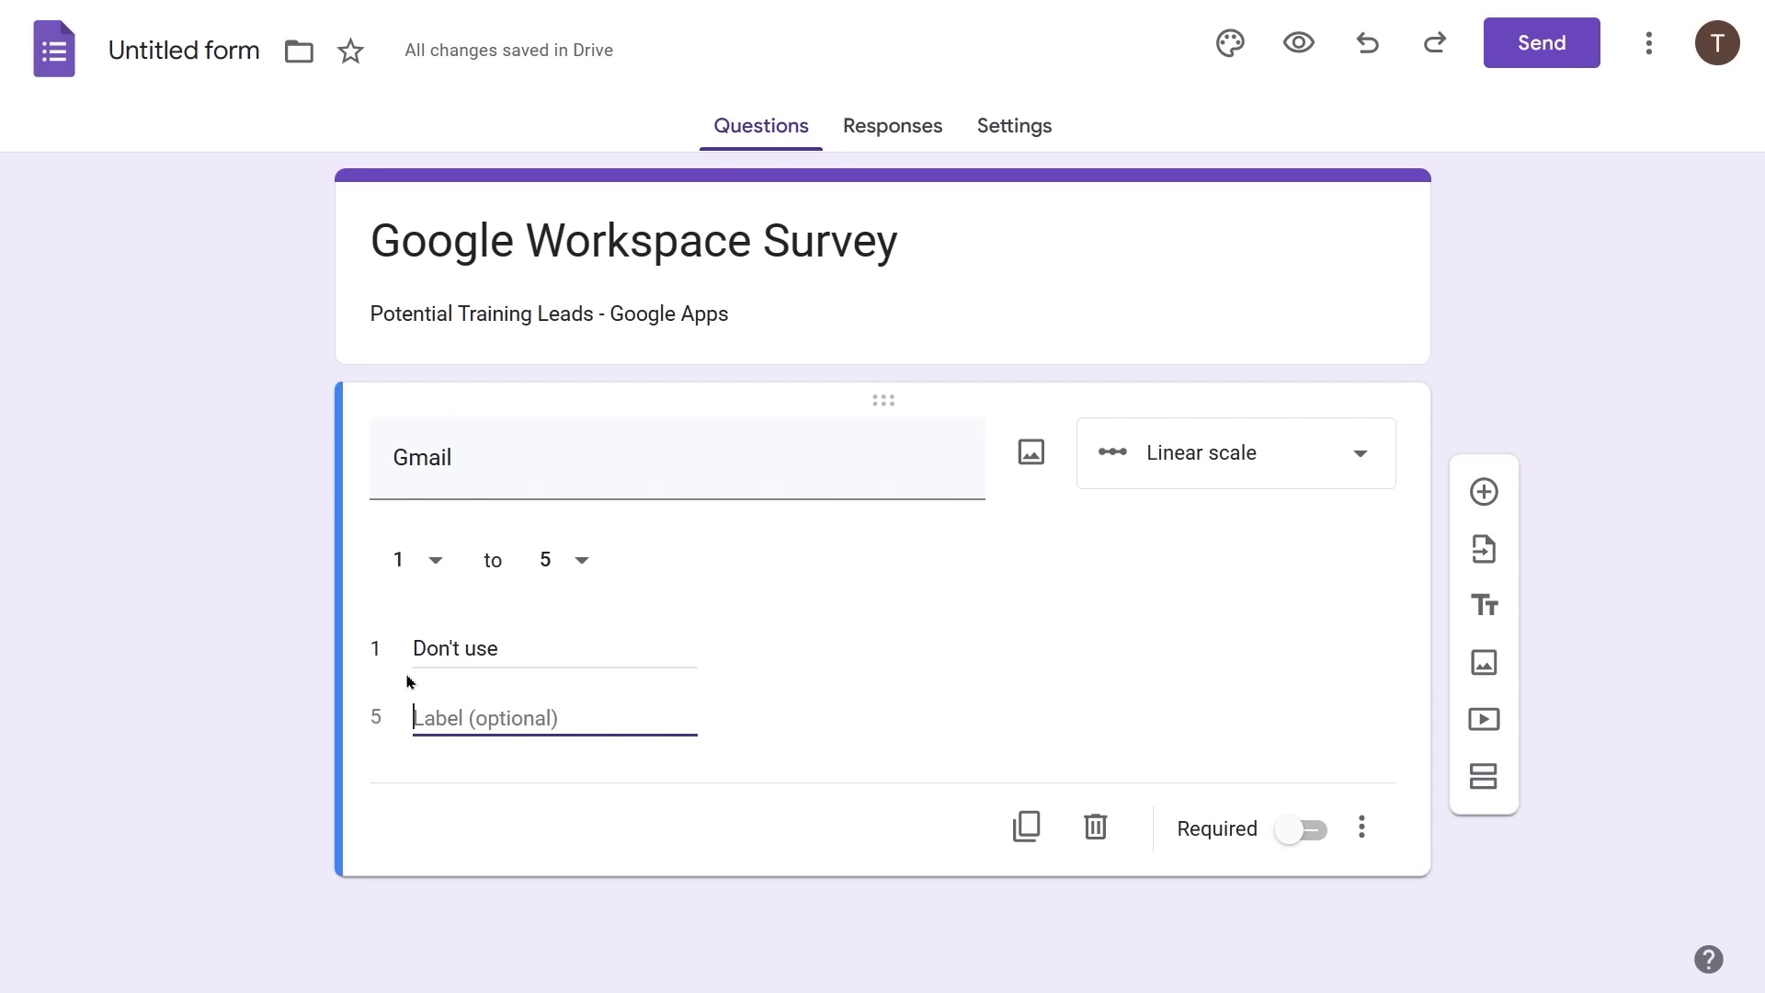
pyautogui.write('Use Dail')
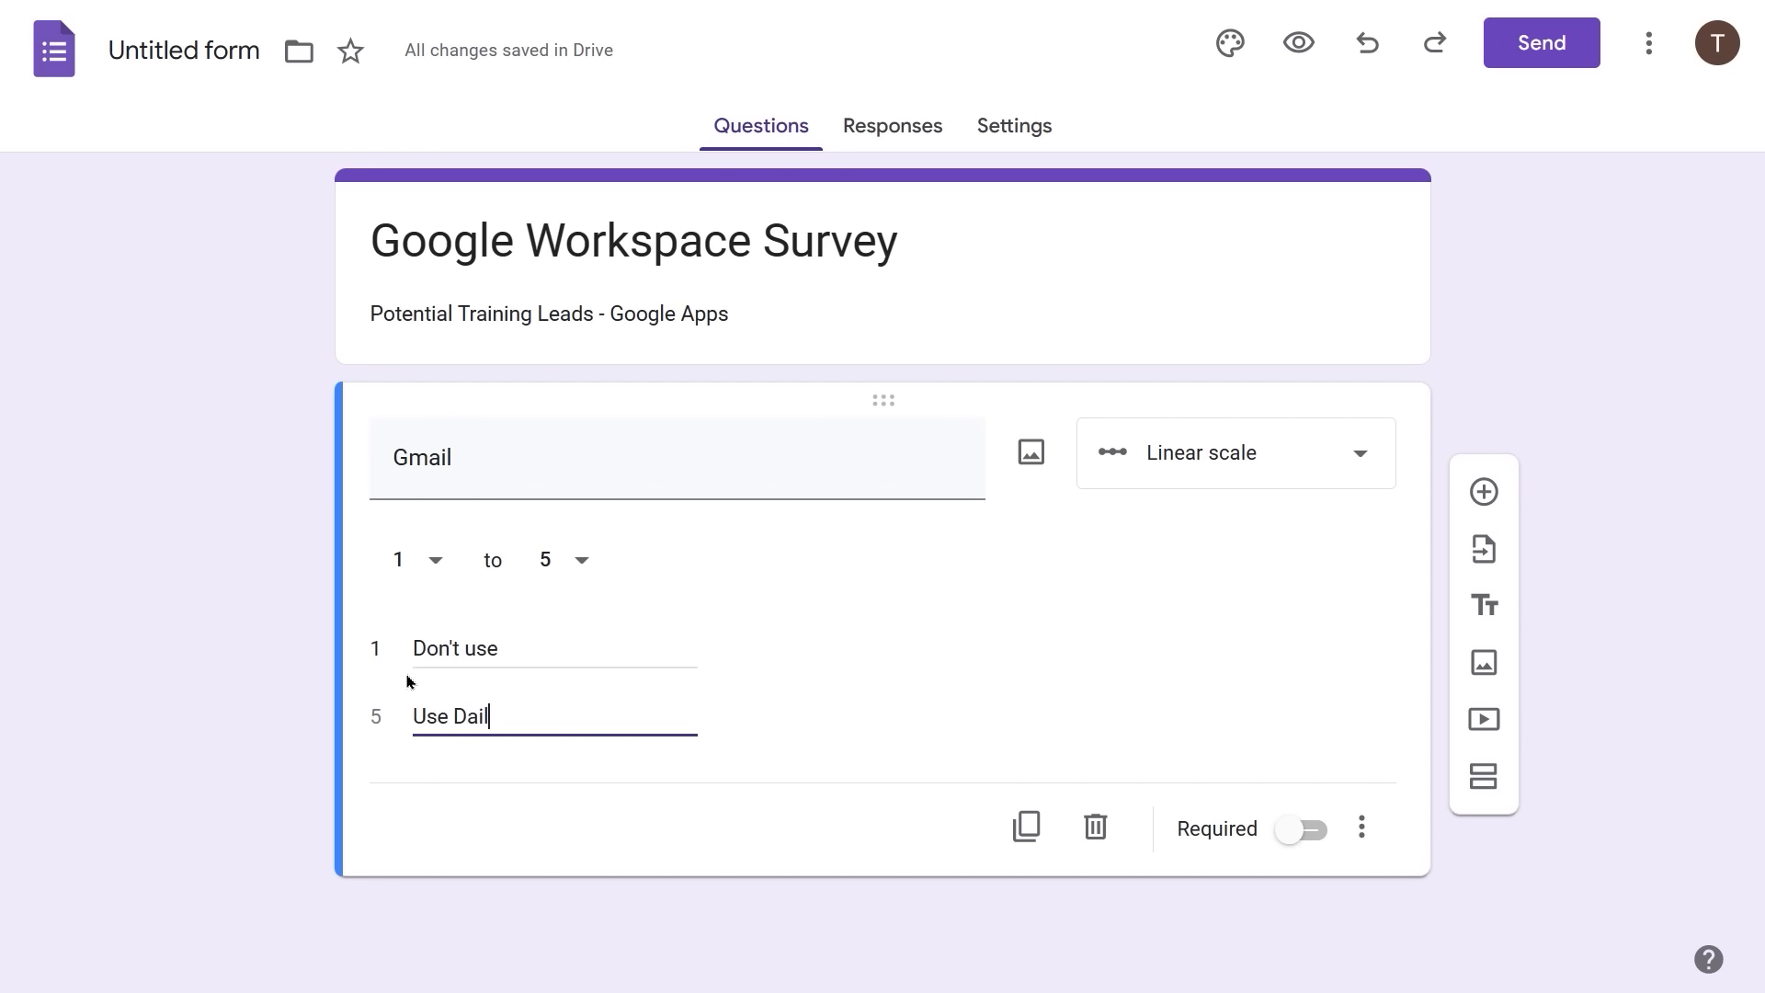
pyautogui.write('y')
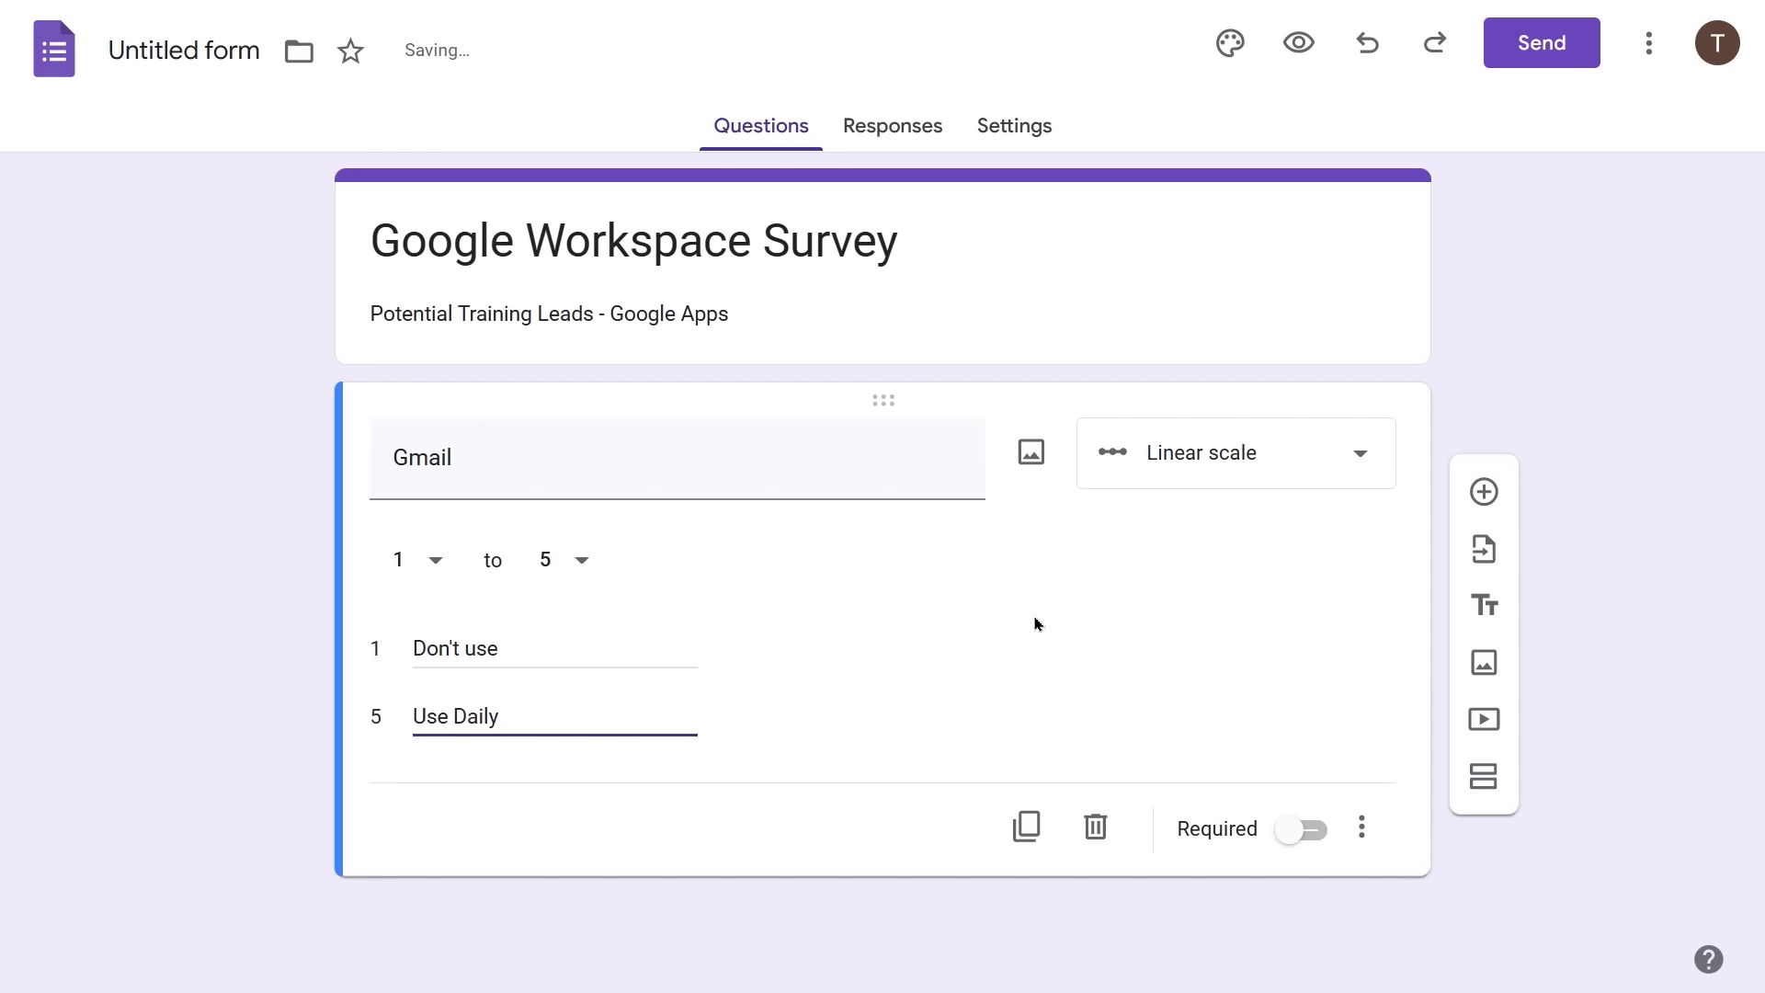
pyautogui.click(1034, 625)
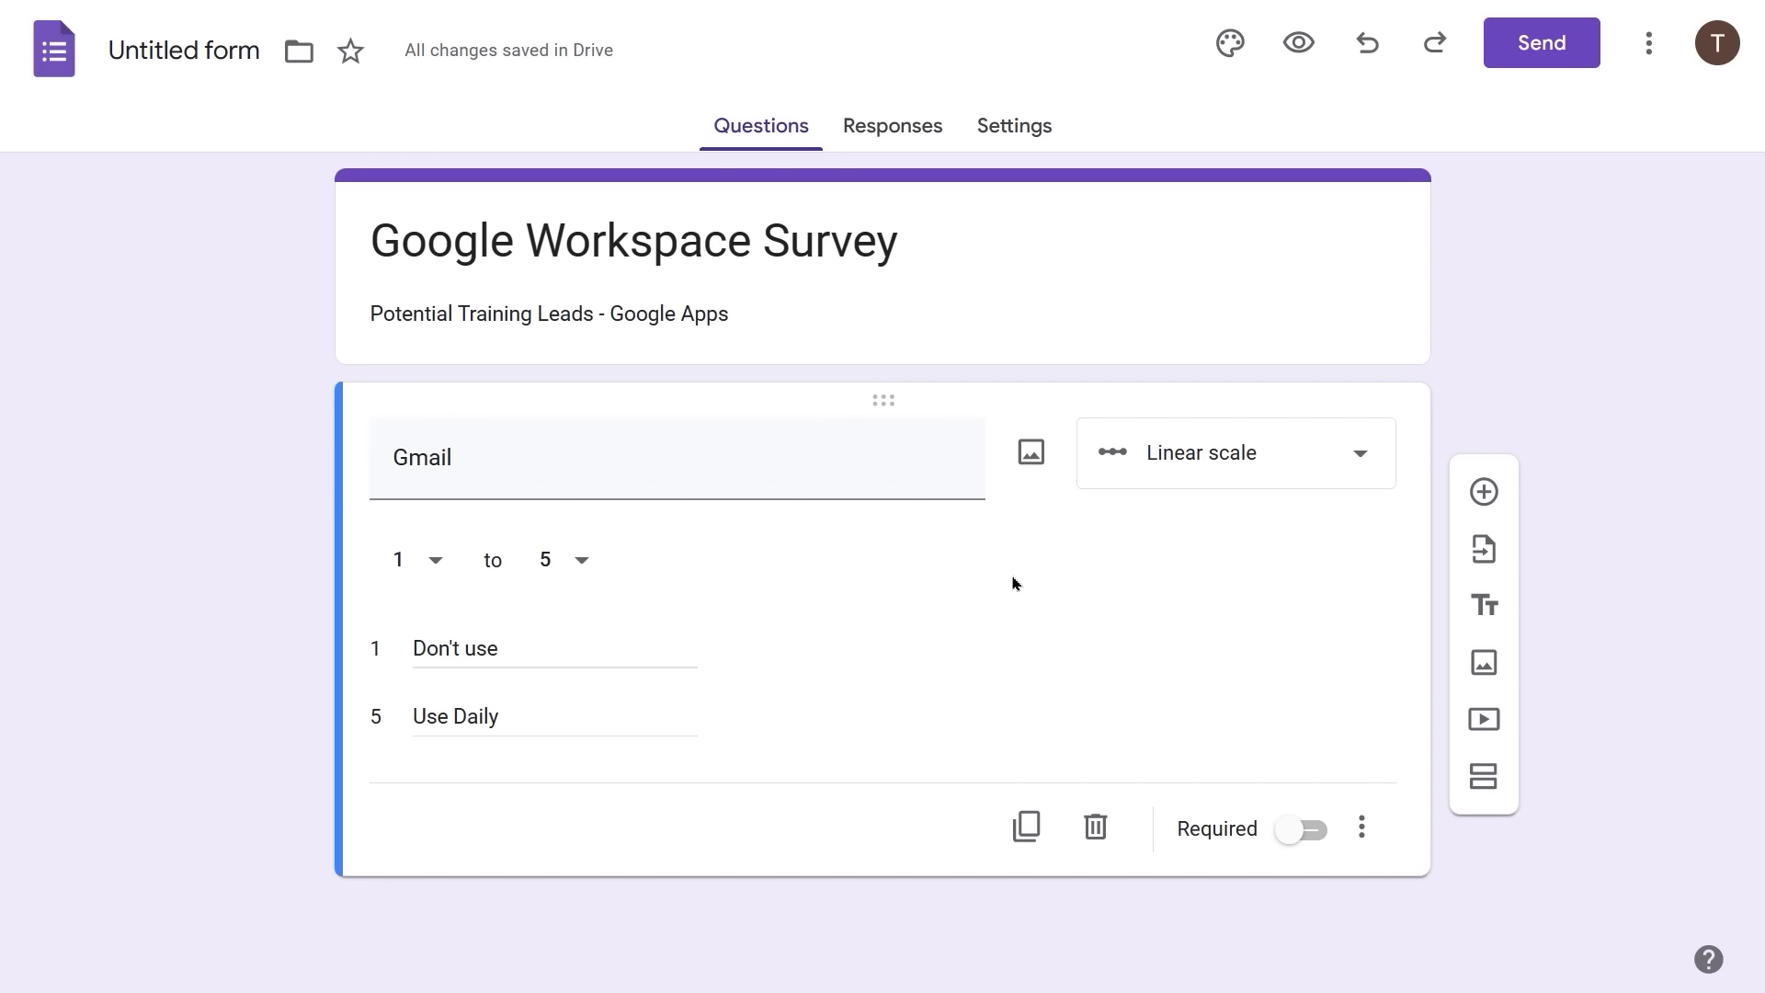
# - Duplicate the Gmail scale question into copies titled 'Sheets' and 'Docs'
pyautogui.click(1028, 828)
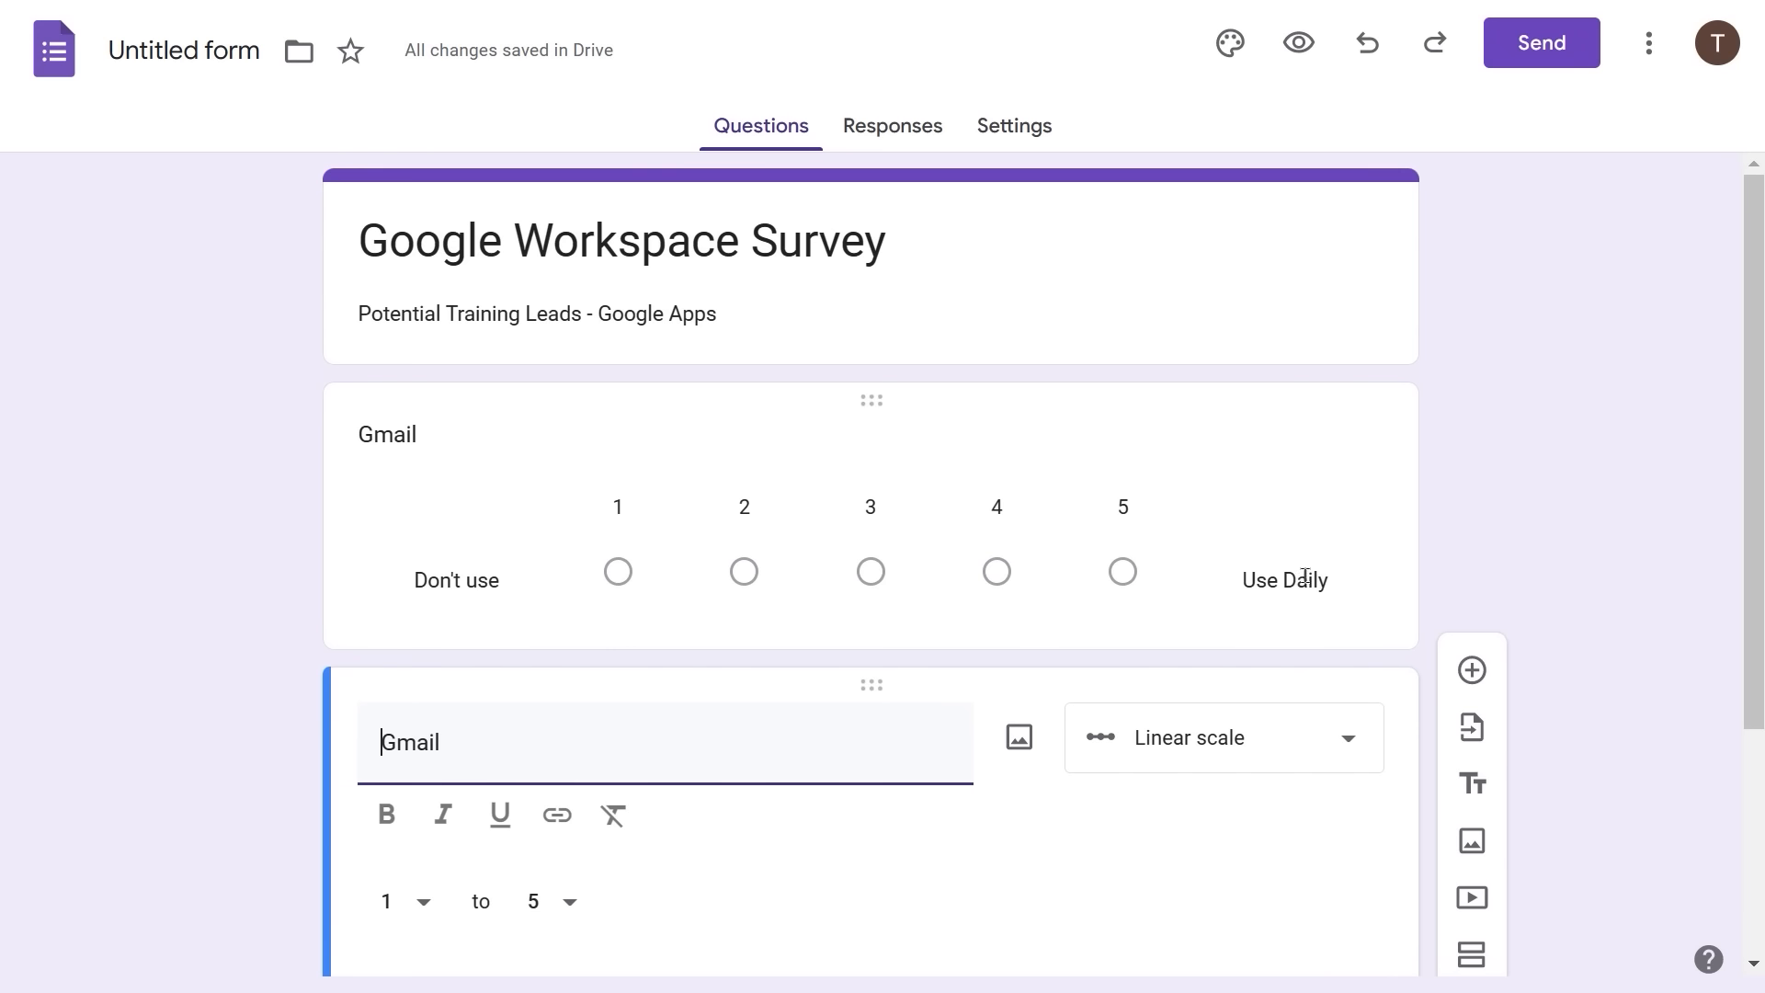
pyautogui.doubleClick(403, 741)
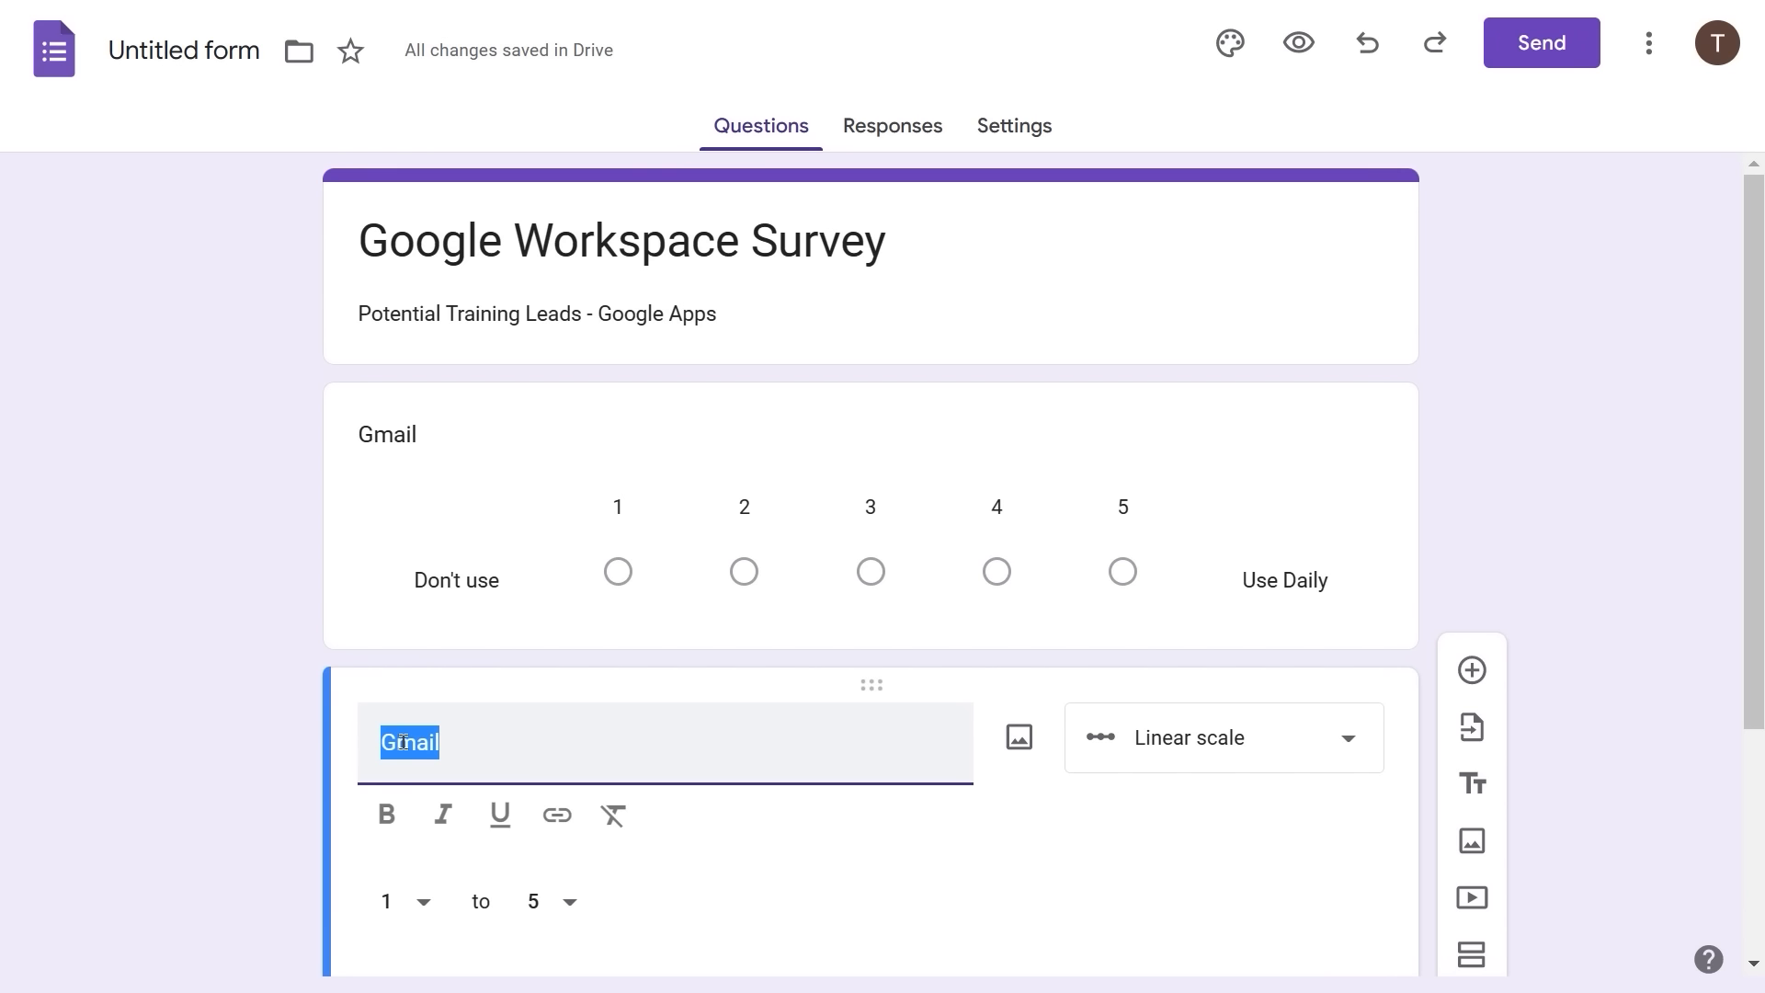
pyautogui.write('Sheets')
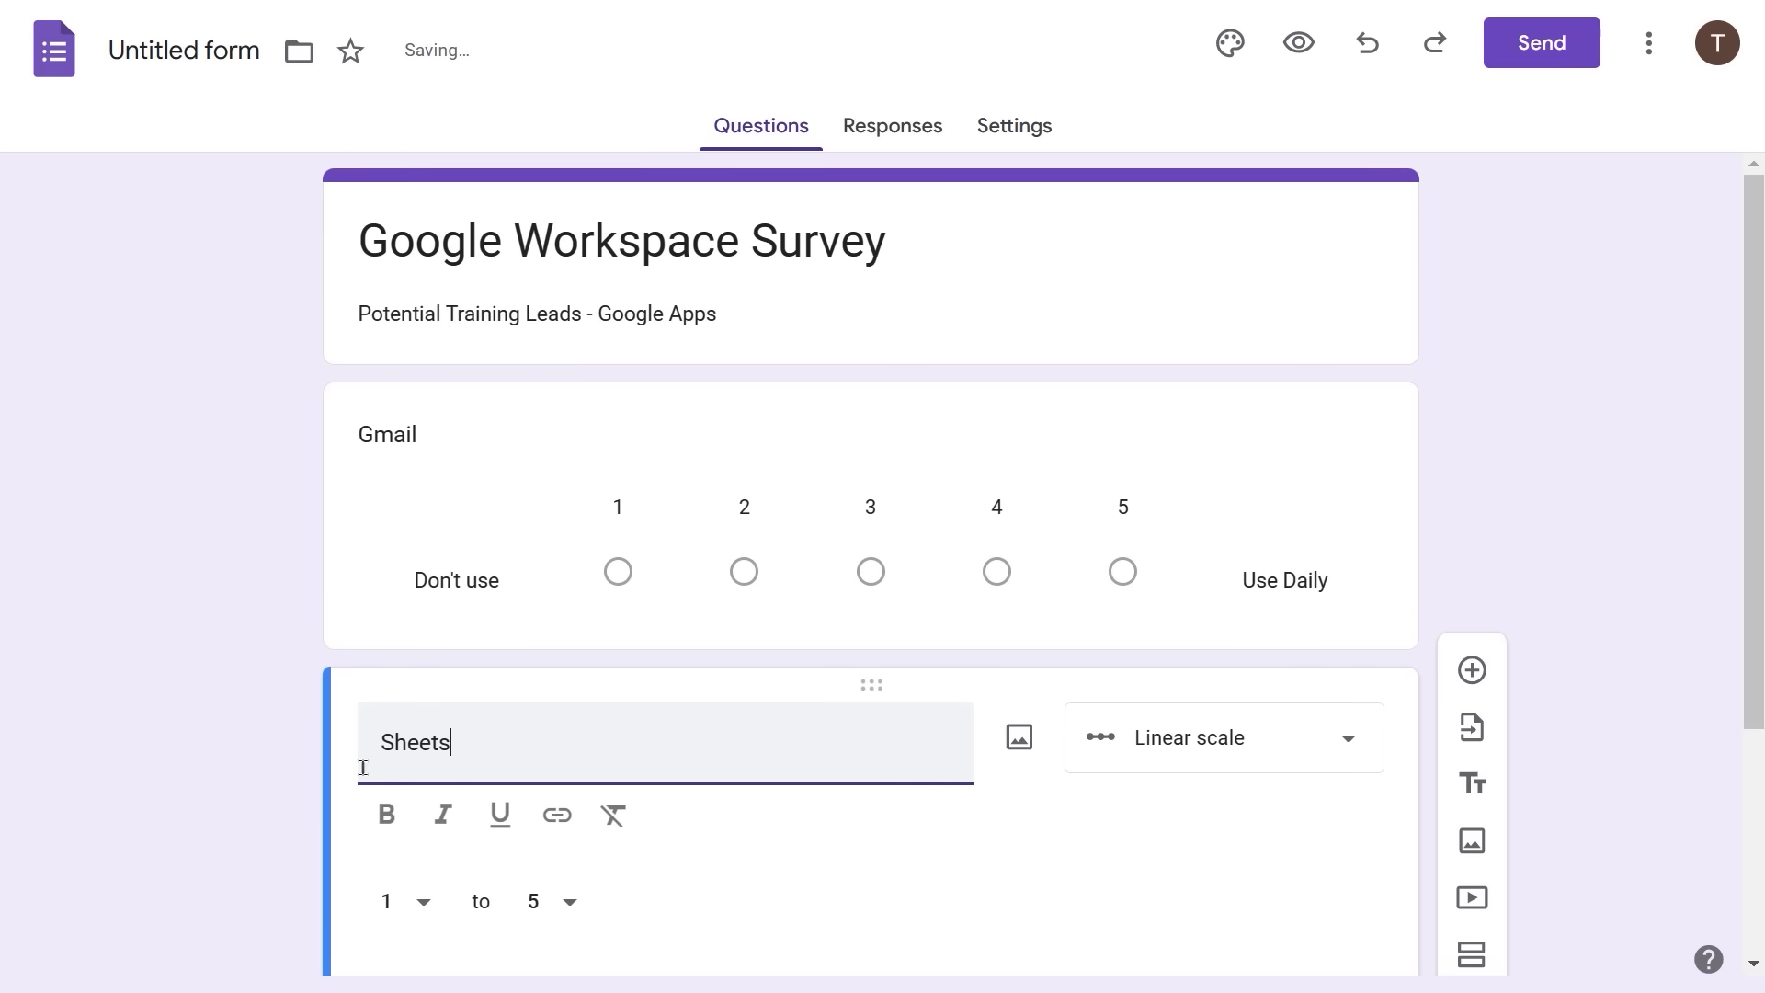
pyautogui.scroll(-3, 827, 843)
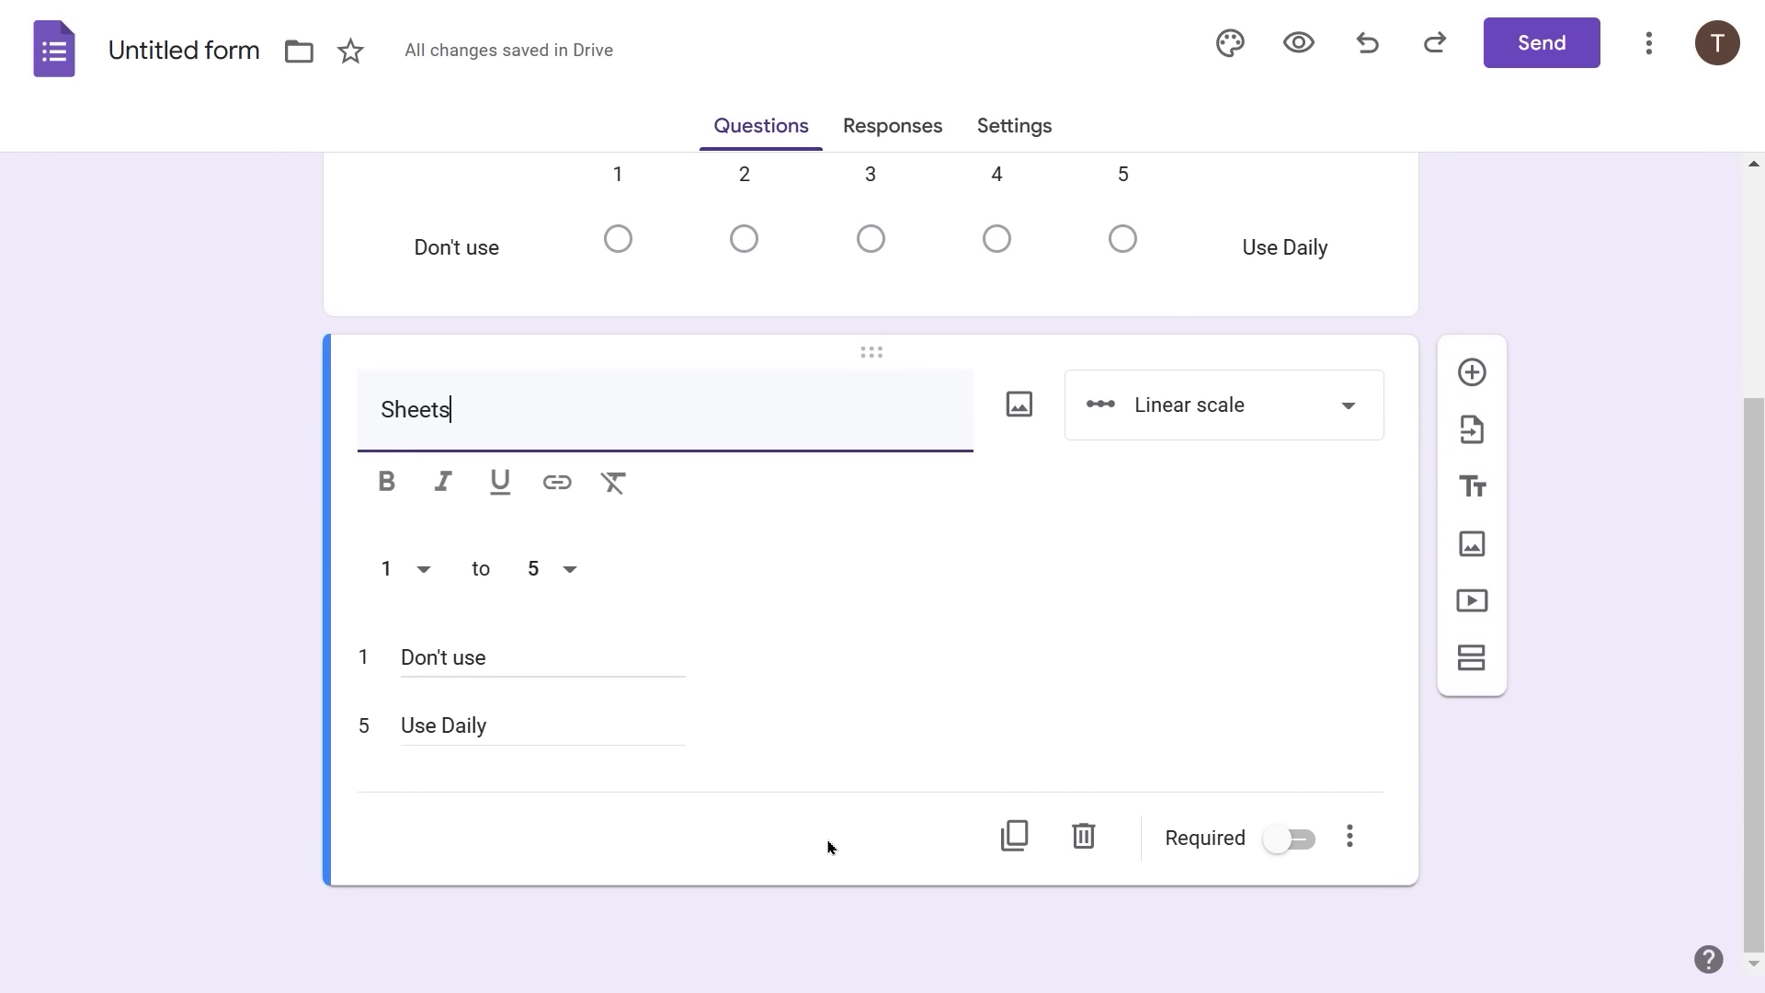
pyautogui.click(1016, 838)
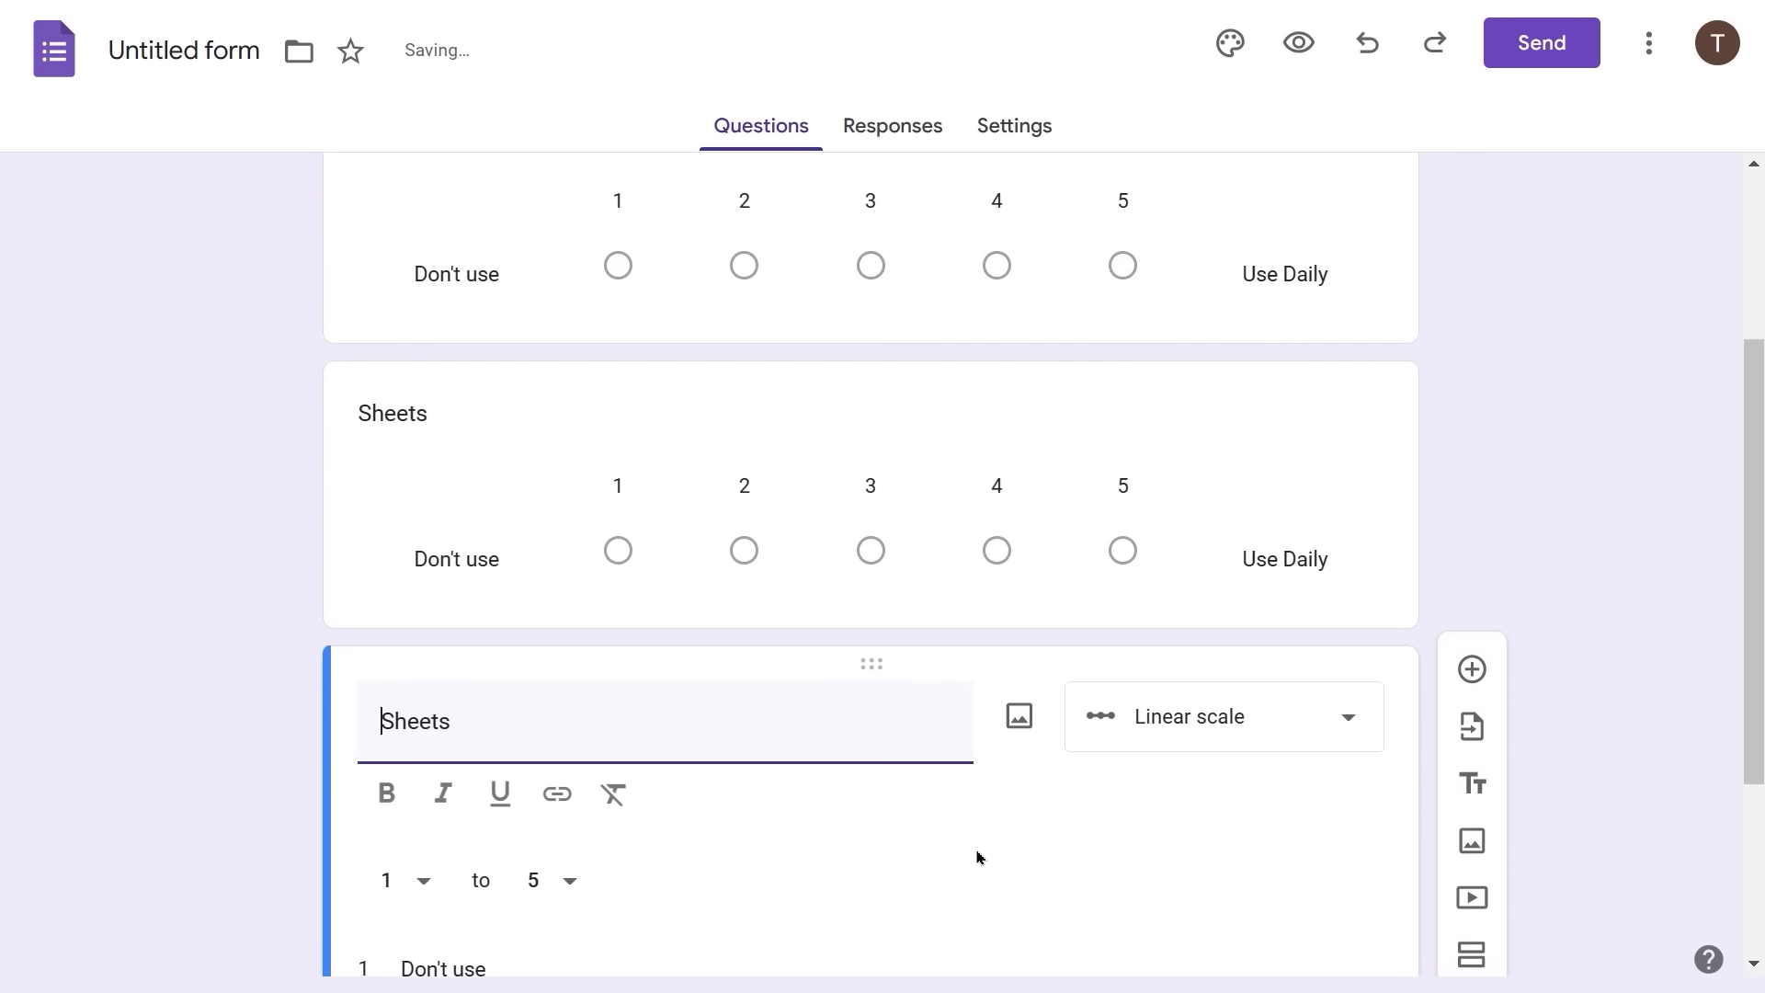
pyautogui.doubleClick(413, 731)
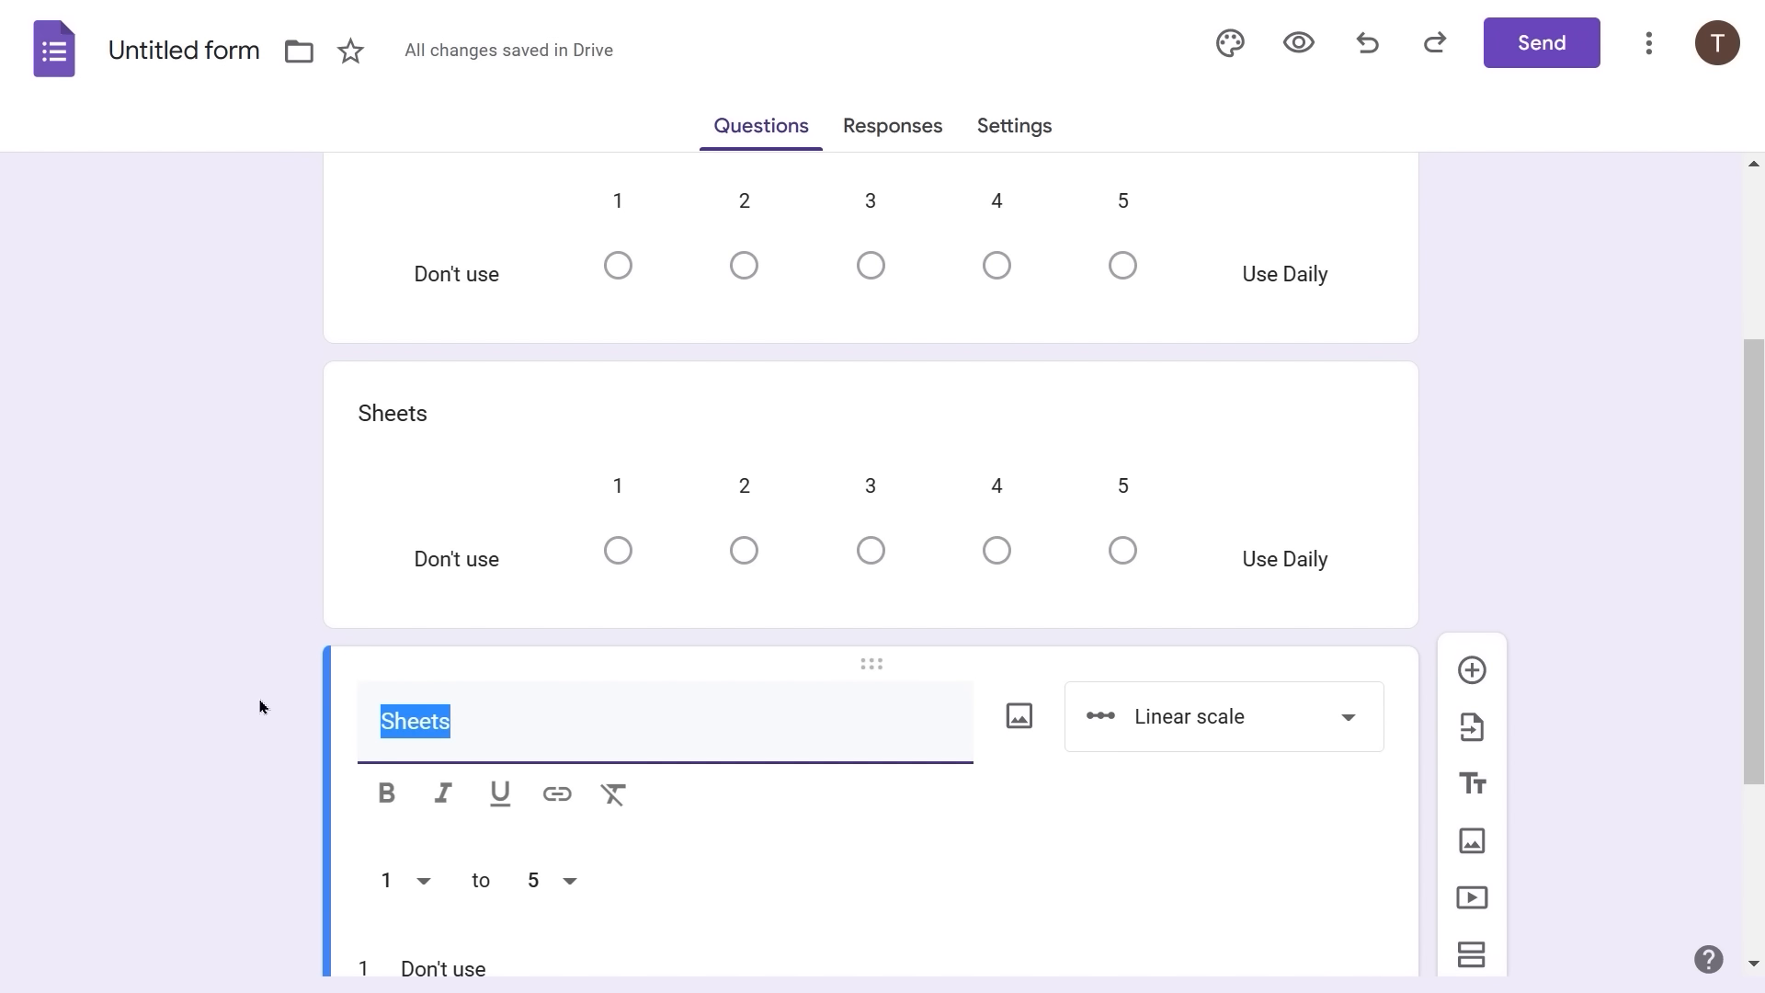
pyautogui.write('Docs')
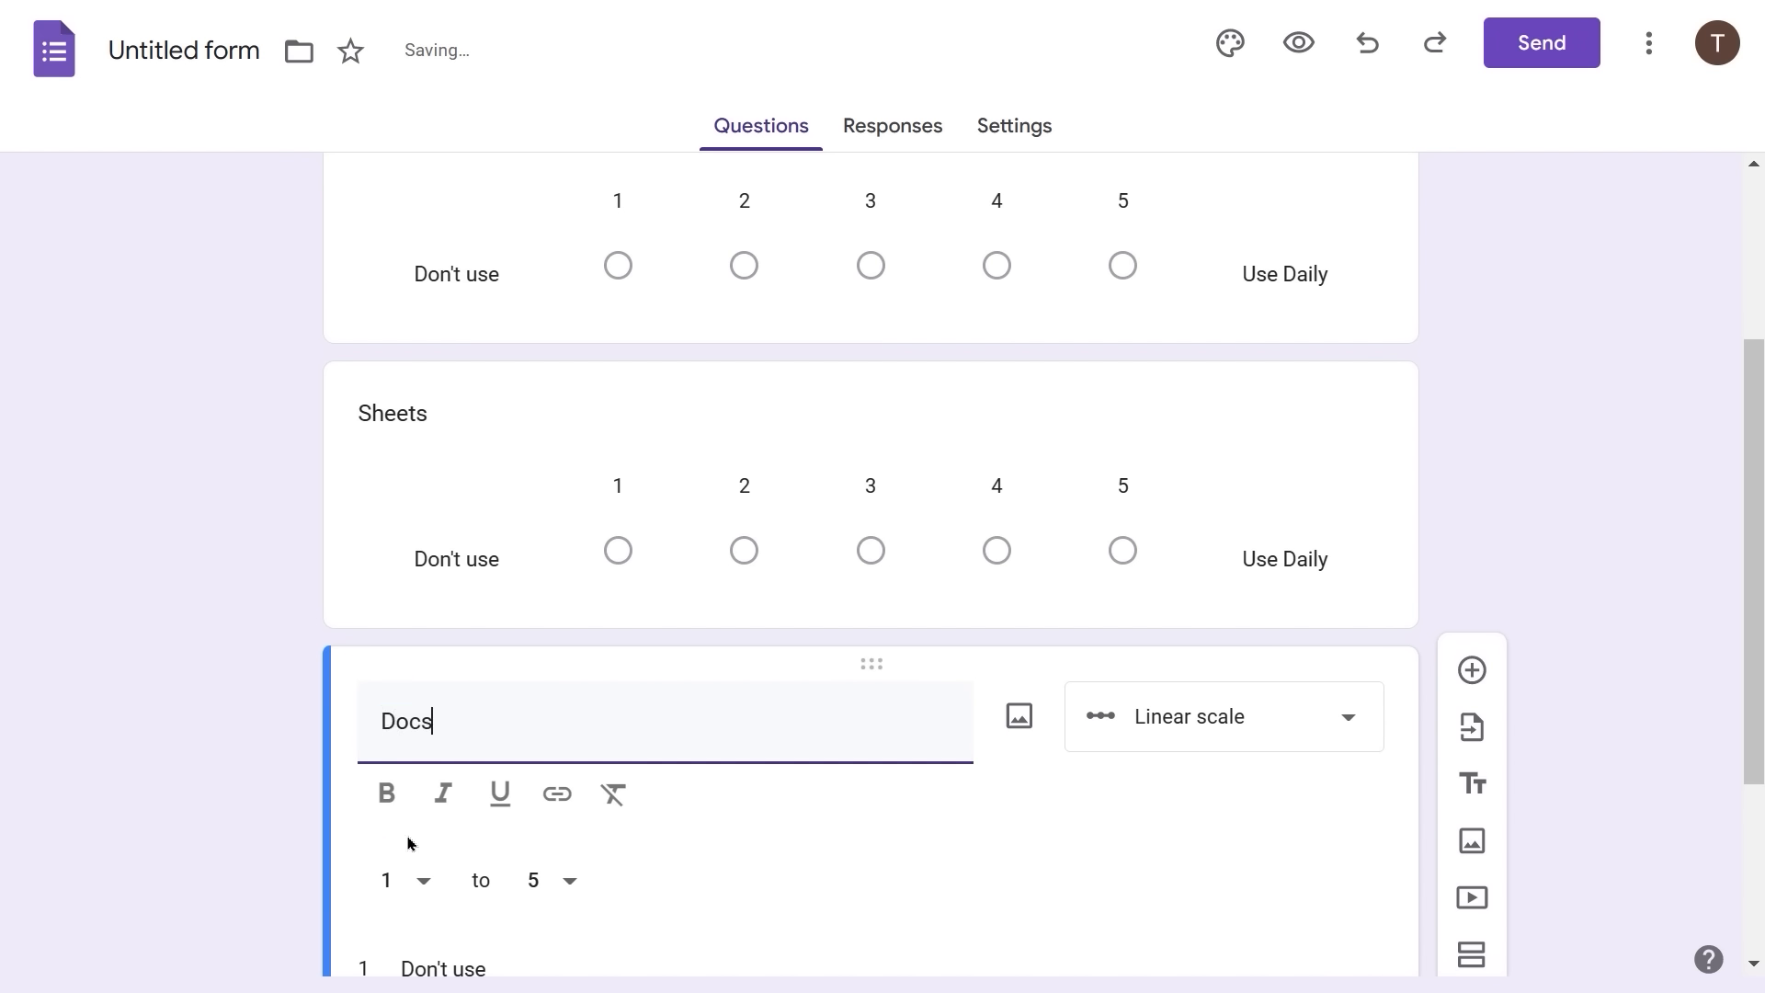
pyautogui.scroll(-2, 658, 787)
# - Duplicate the Docs question into a copy titled 'Slides'
pyautogui.scroll(-1, 660, 788)
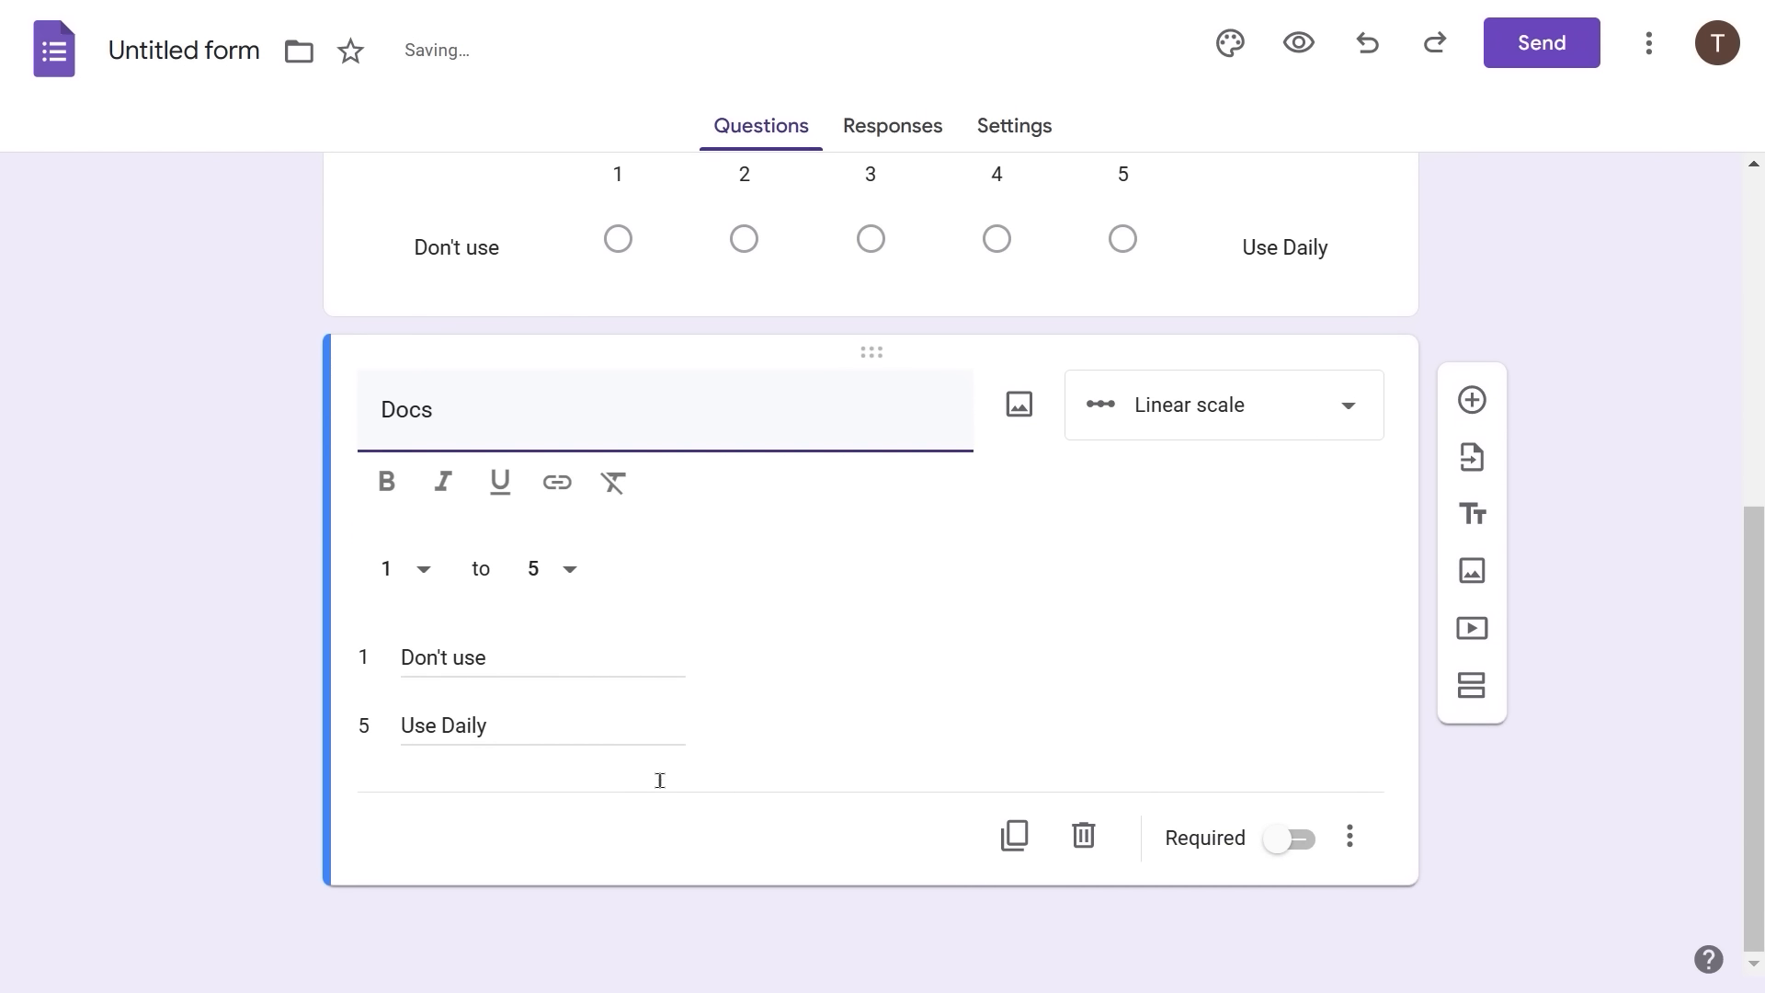
pyautogui.click(1013, 838)
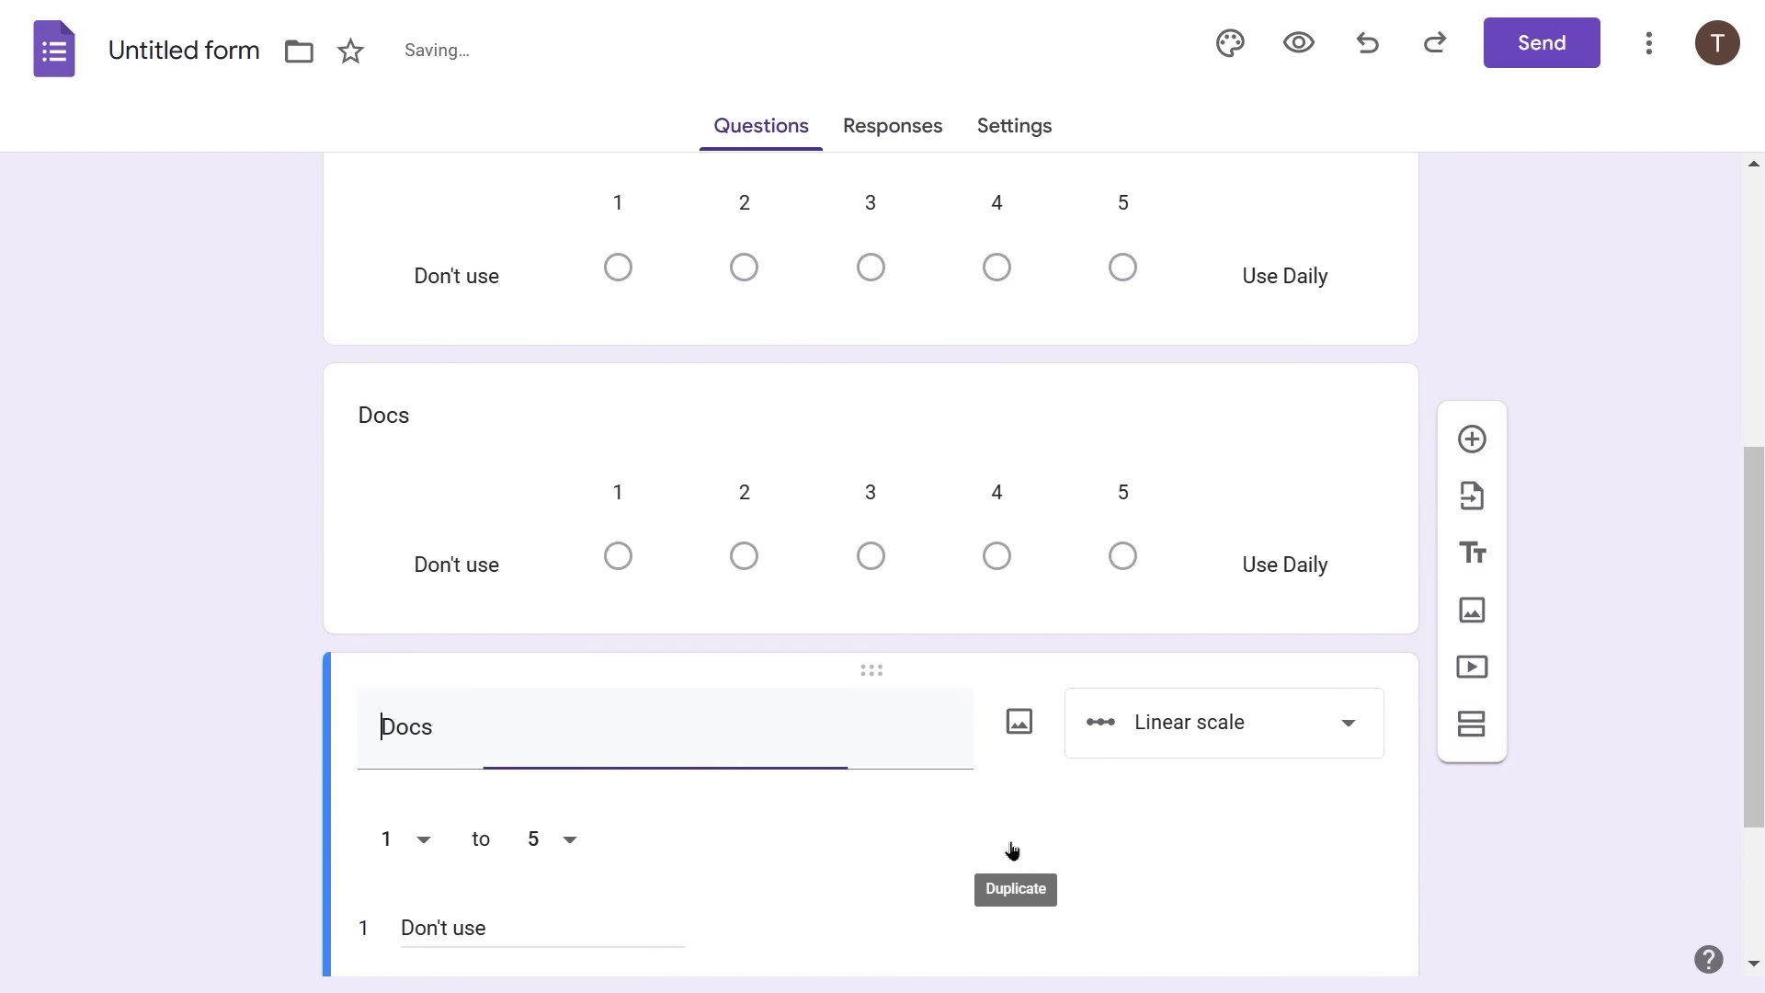
pyautogui.doubleClick(399, 735)
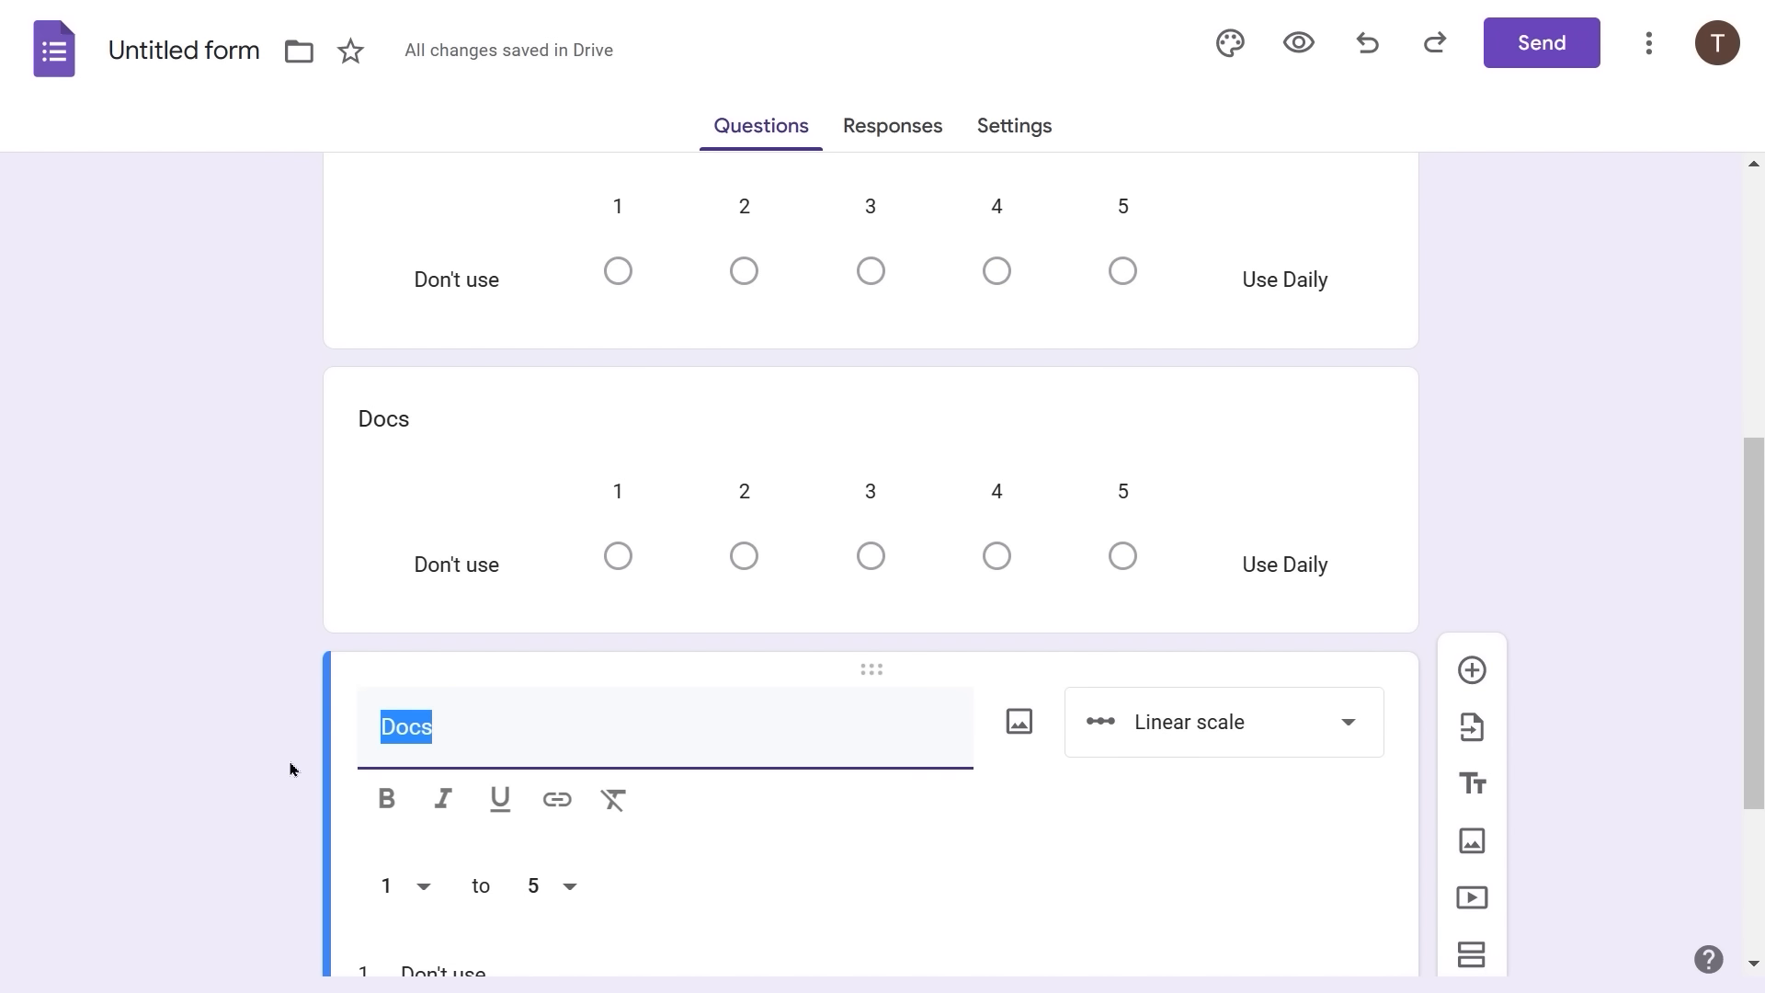
pyautogui.write('Slides')
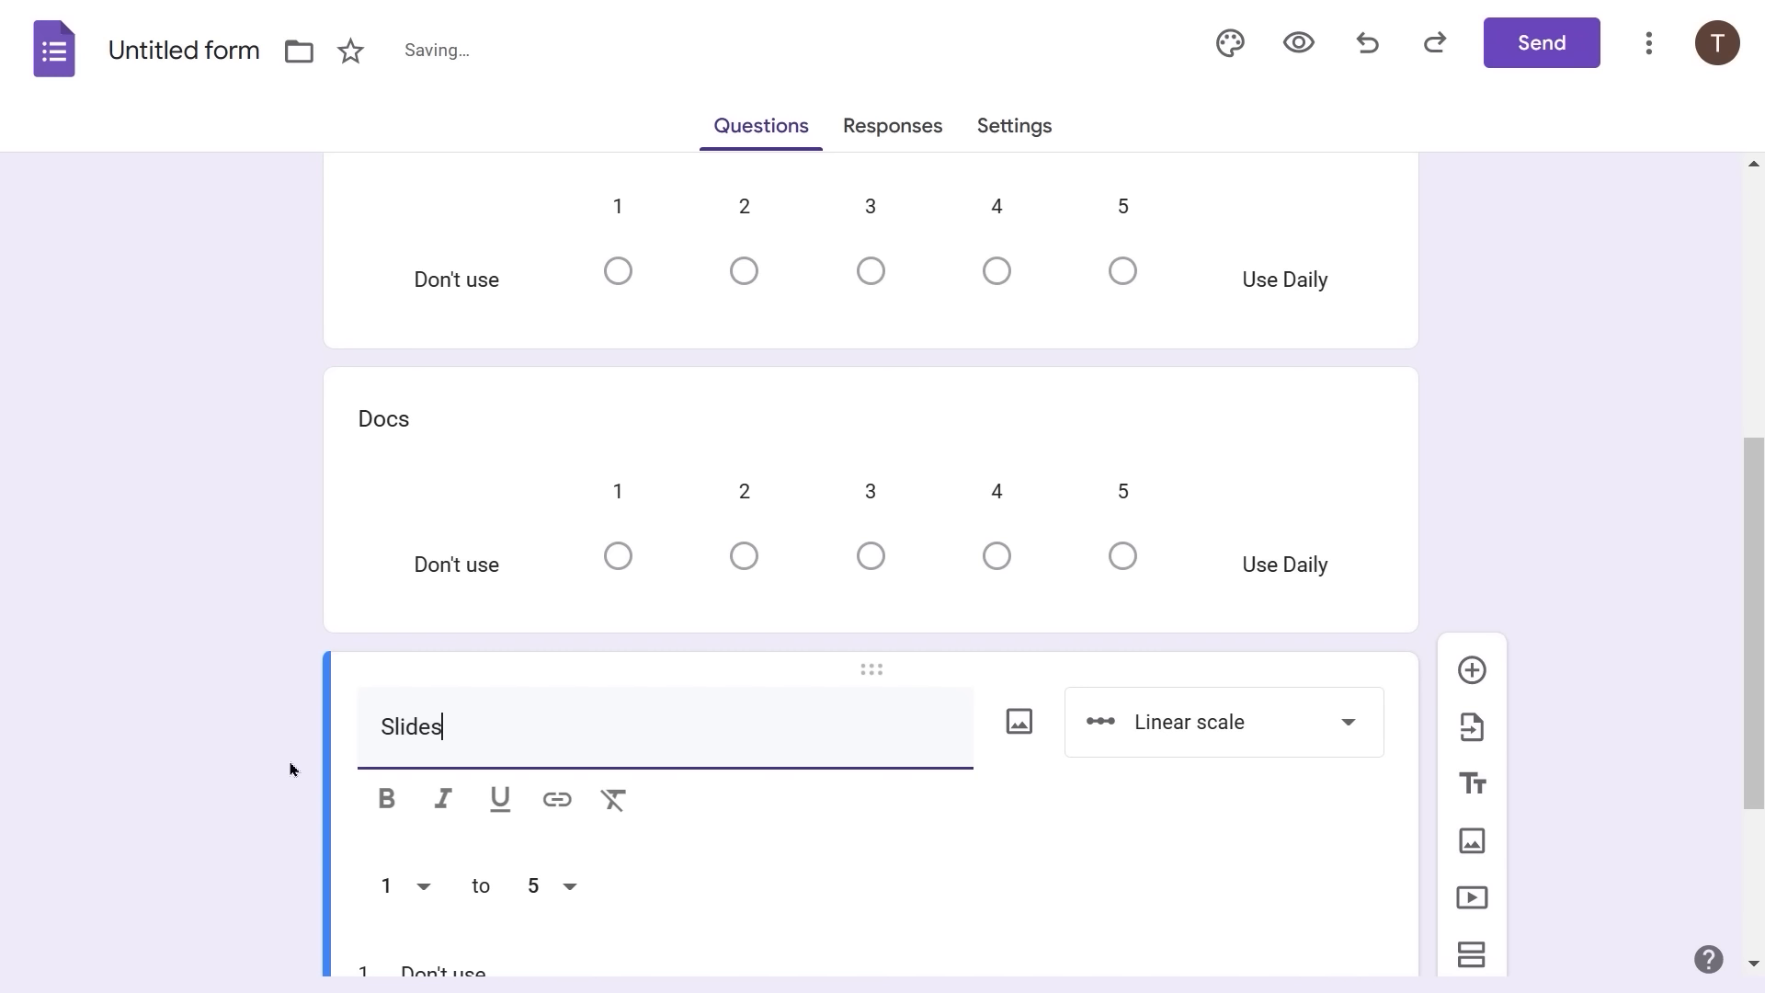
pyautogui.scroll(-2, 846, 837)
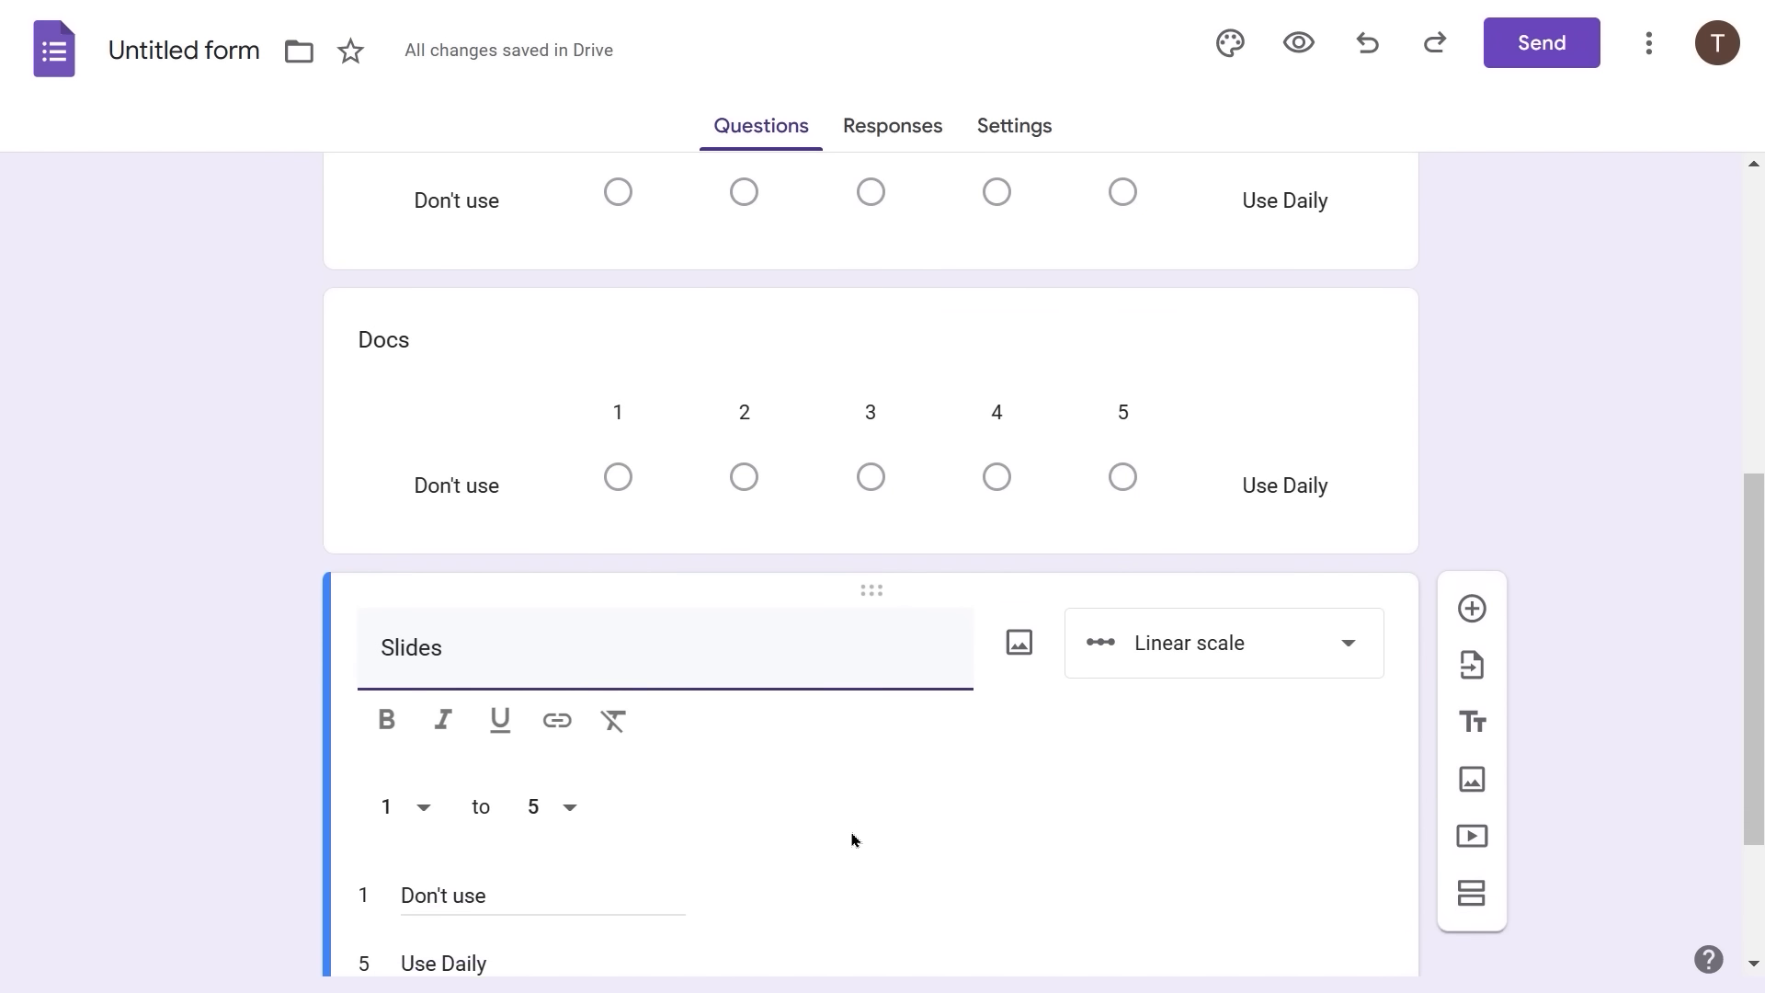
pyautogui.scroll(-2, 851, 839)
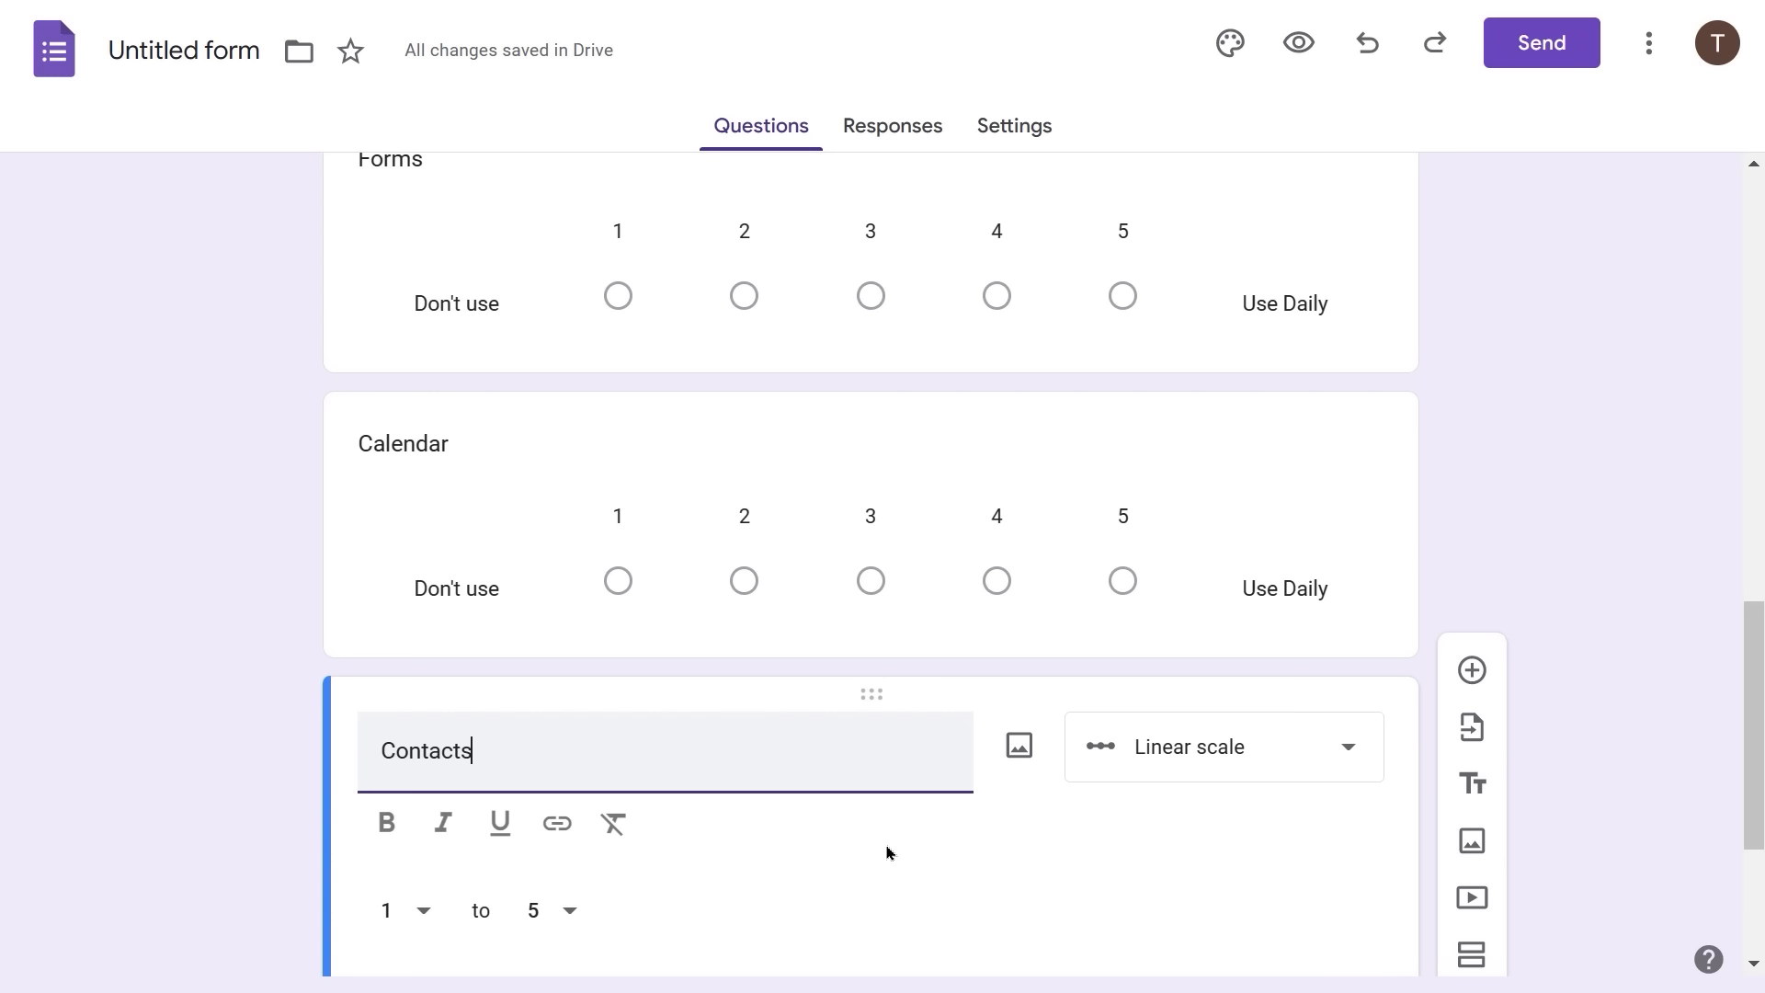
pyautogui.scroll(5, 887, 853)
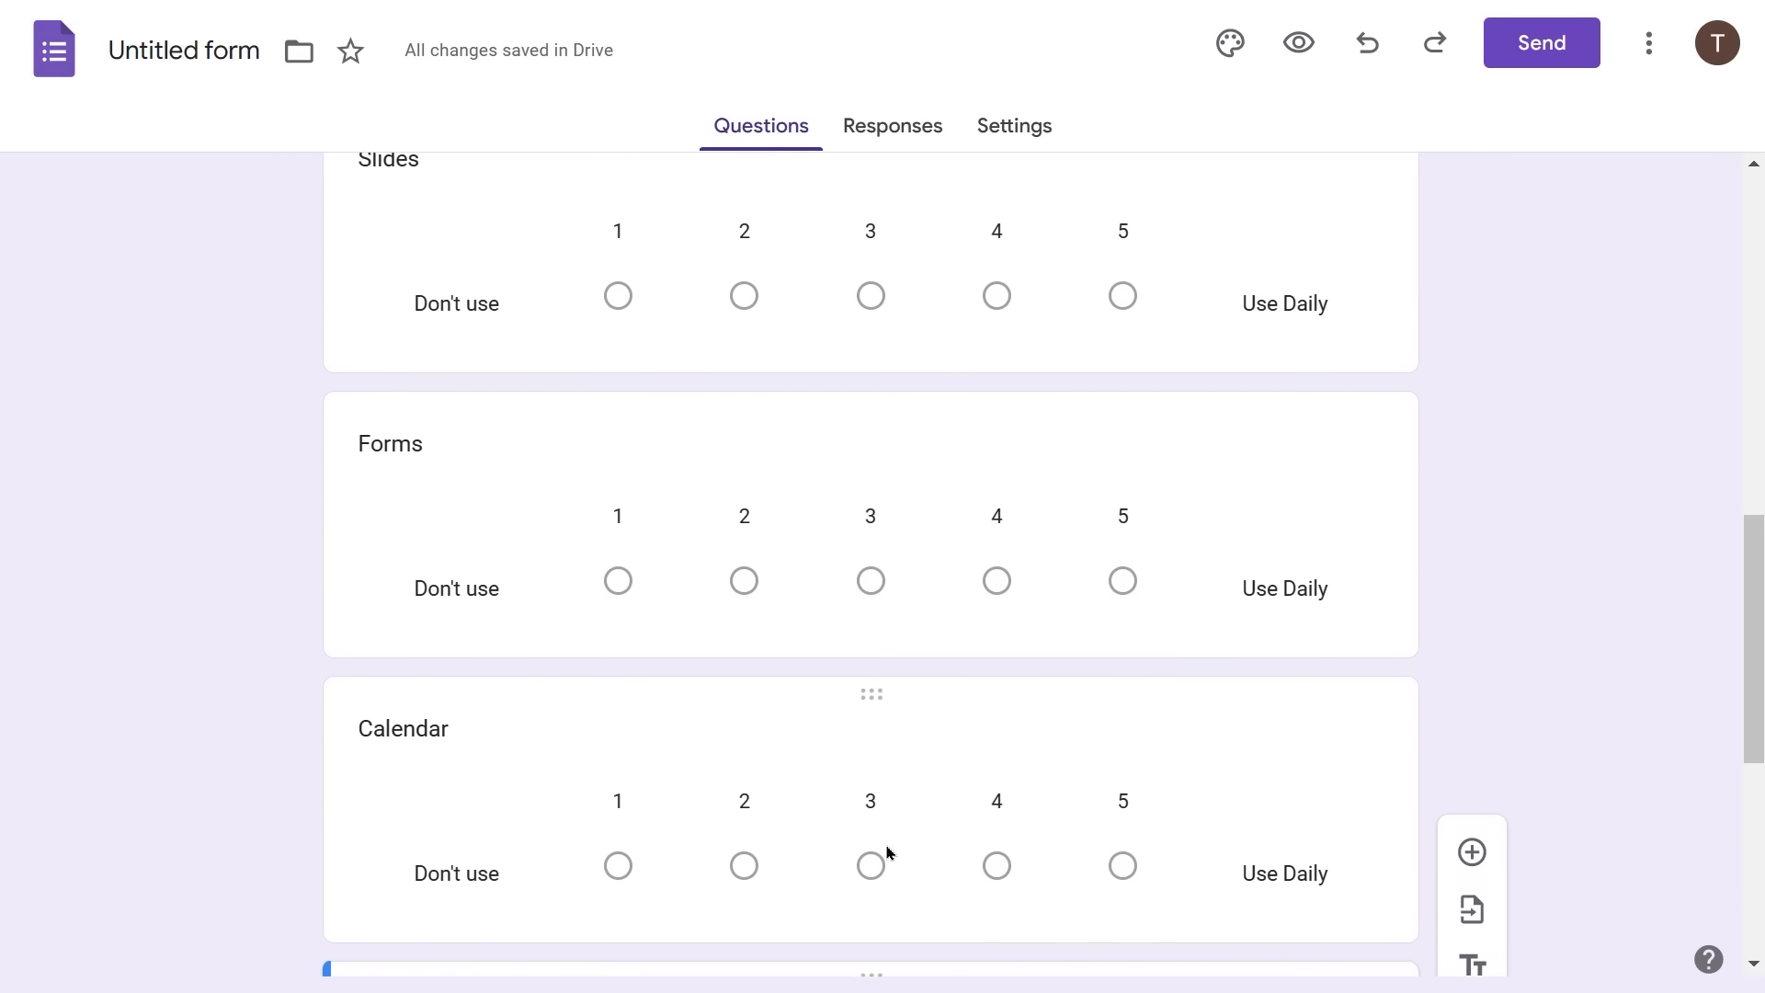
pyautogui.scroll(5, 887, 845)
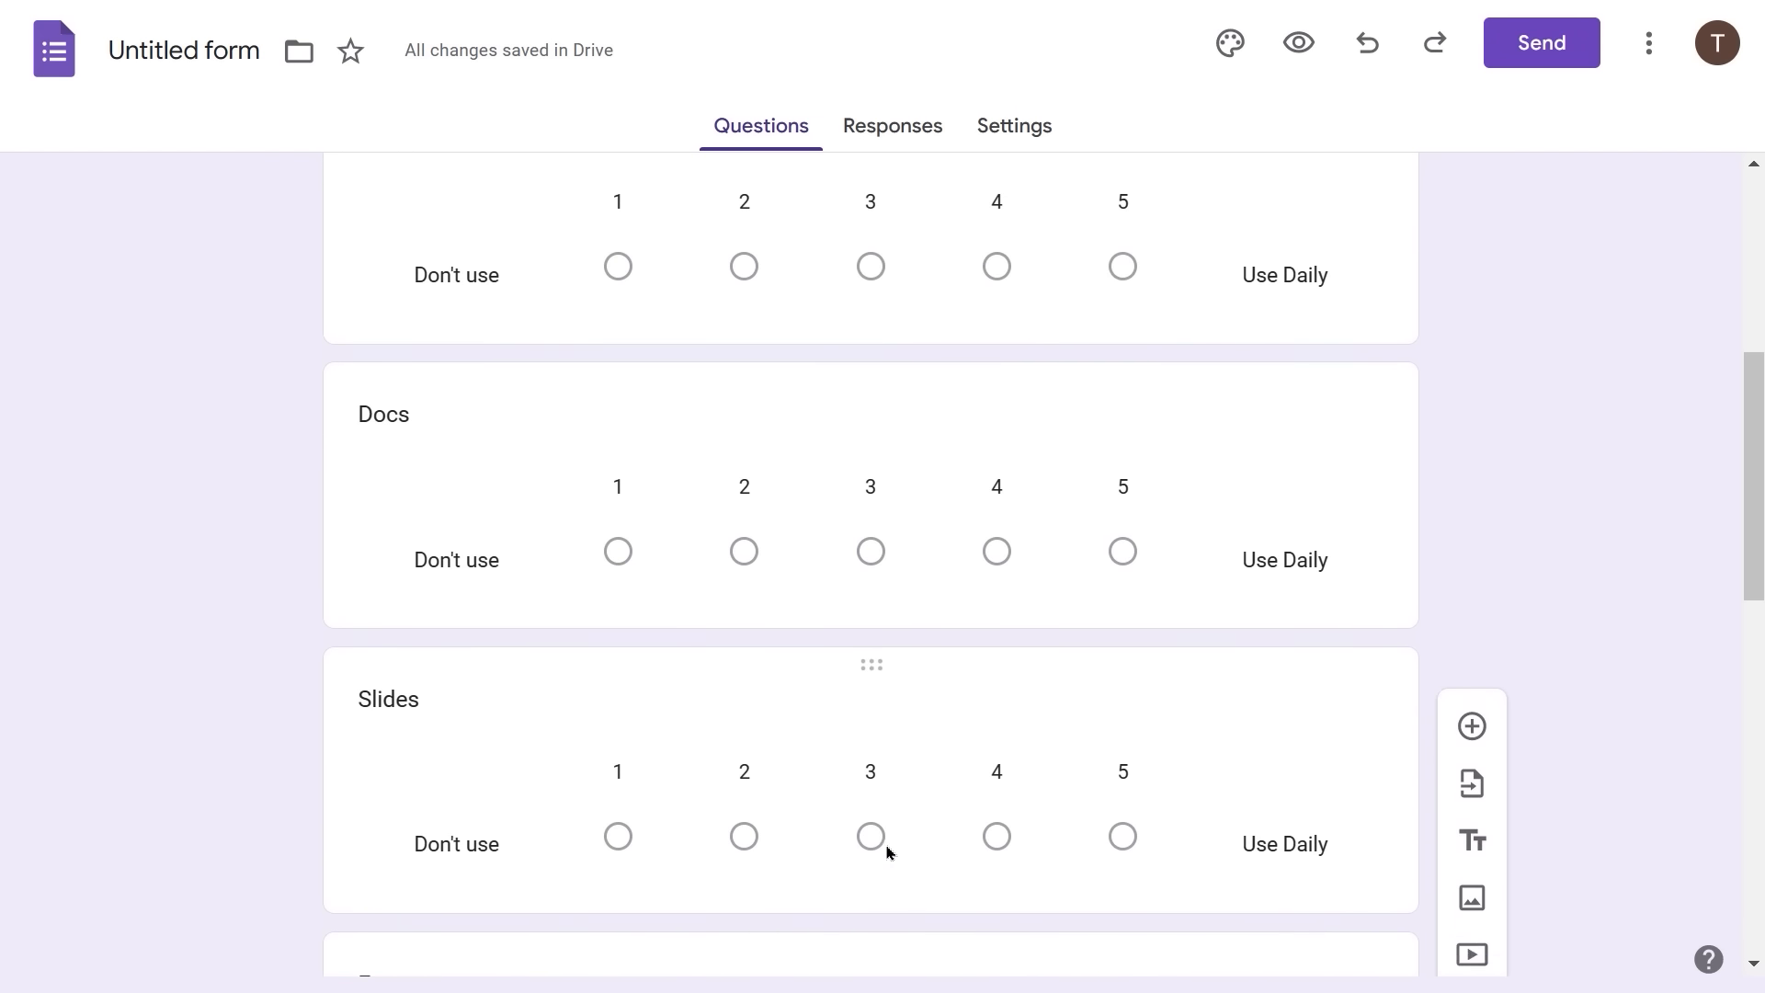
pyautogui.scroll(4, 875, 833)
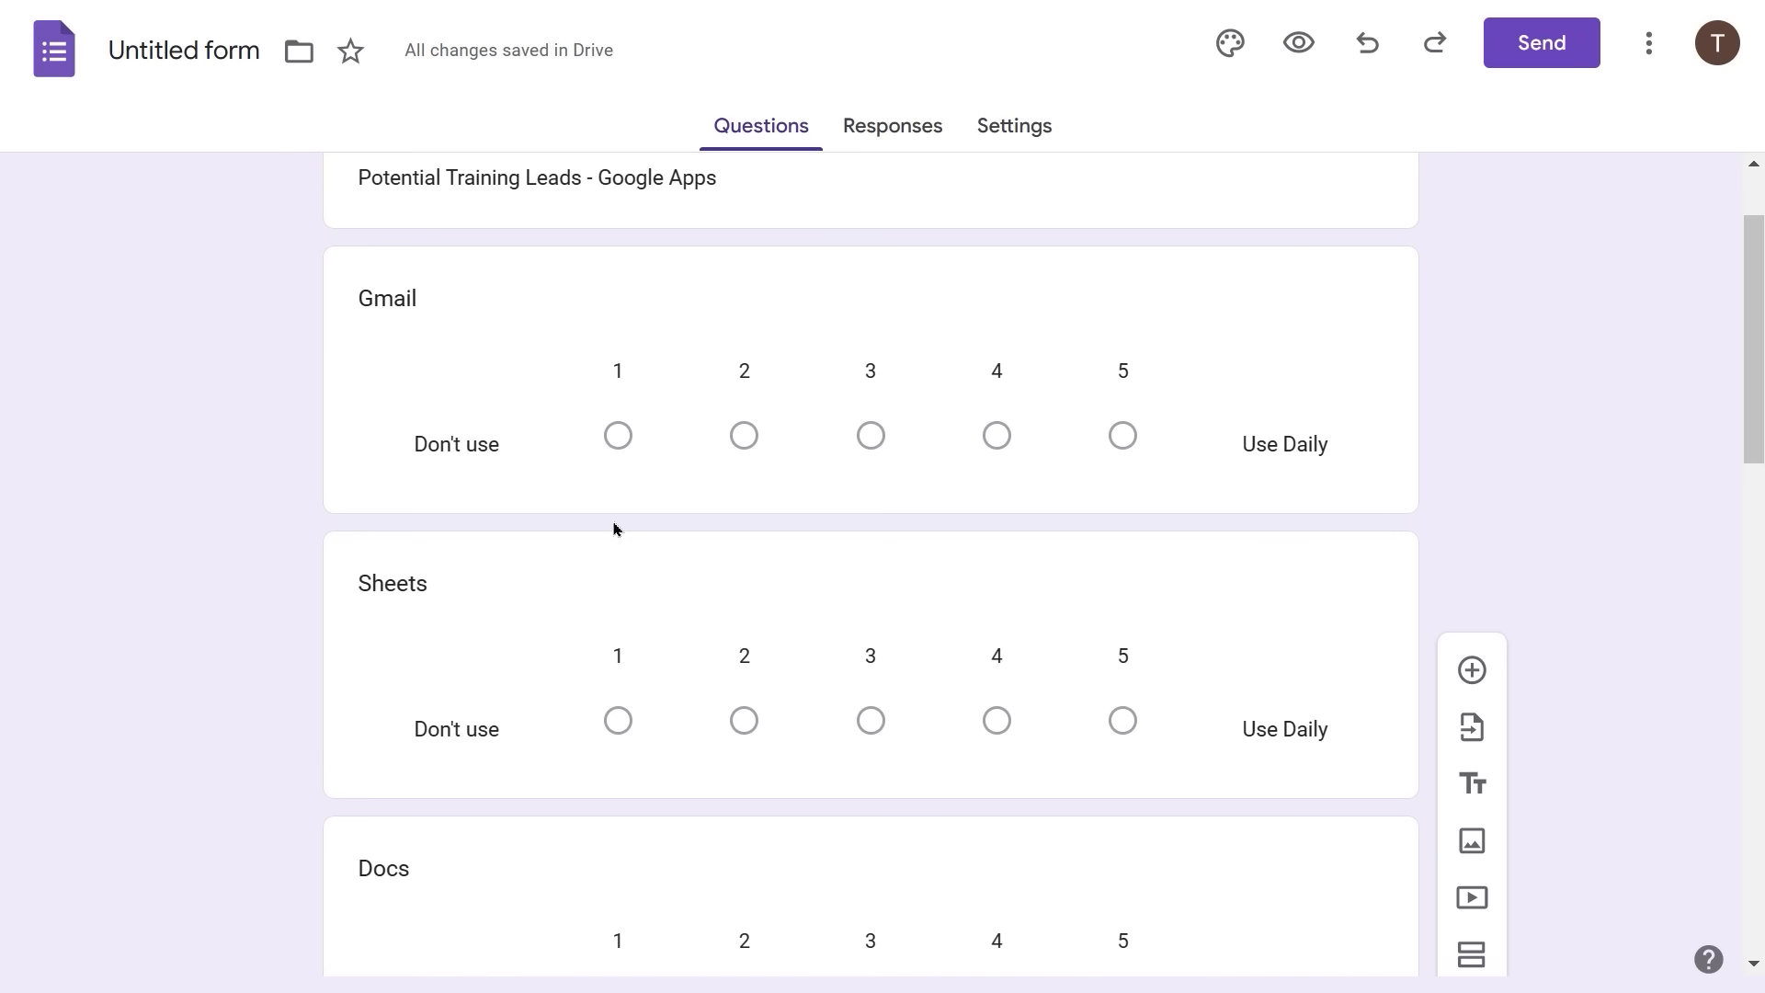
pyautogui.scroll(-2, 611, 524)
pyautogui.scroll(-9, 614, 526)
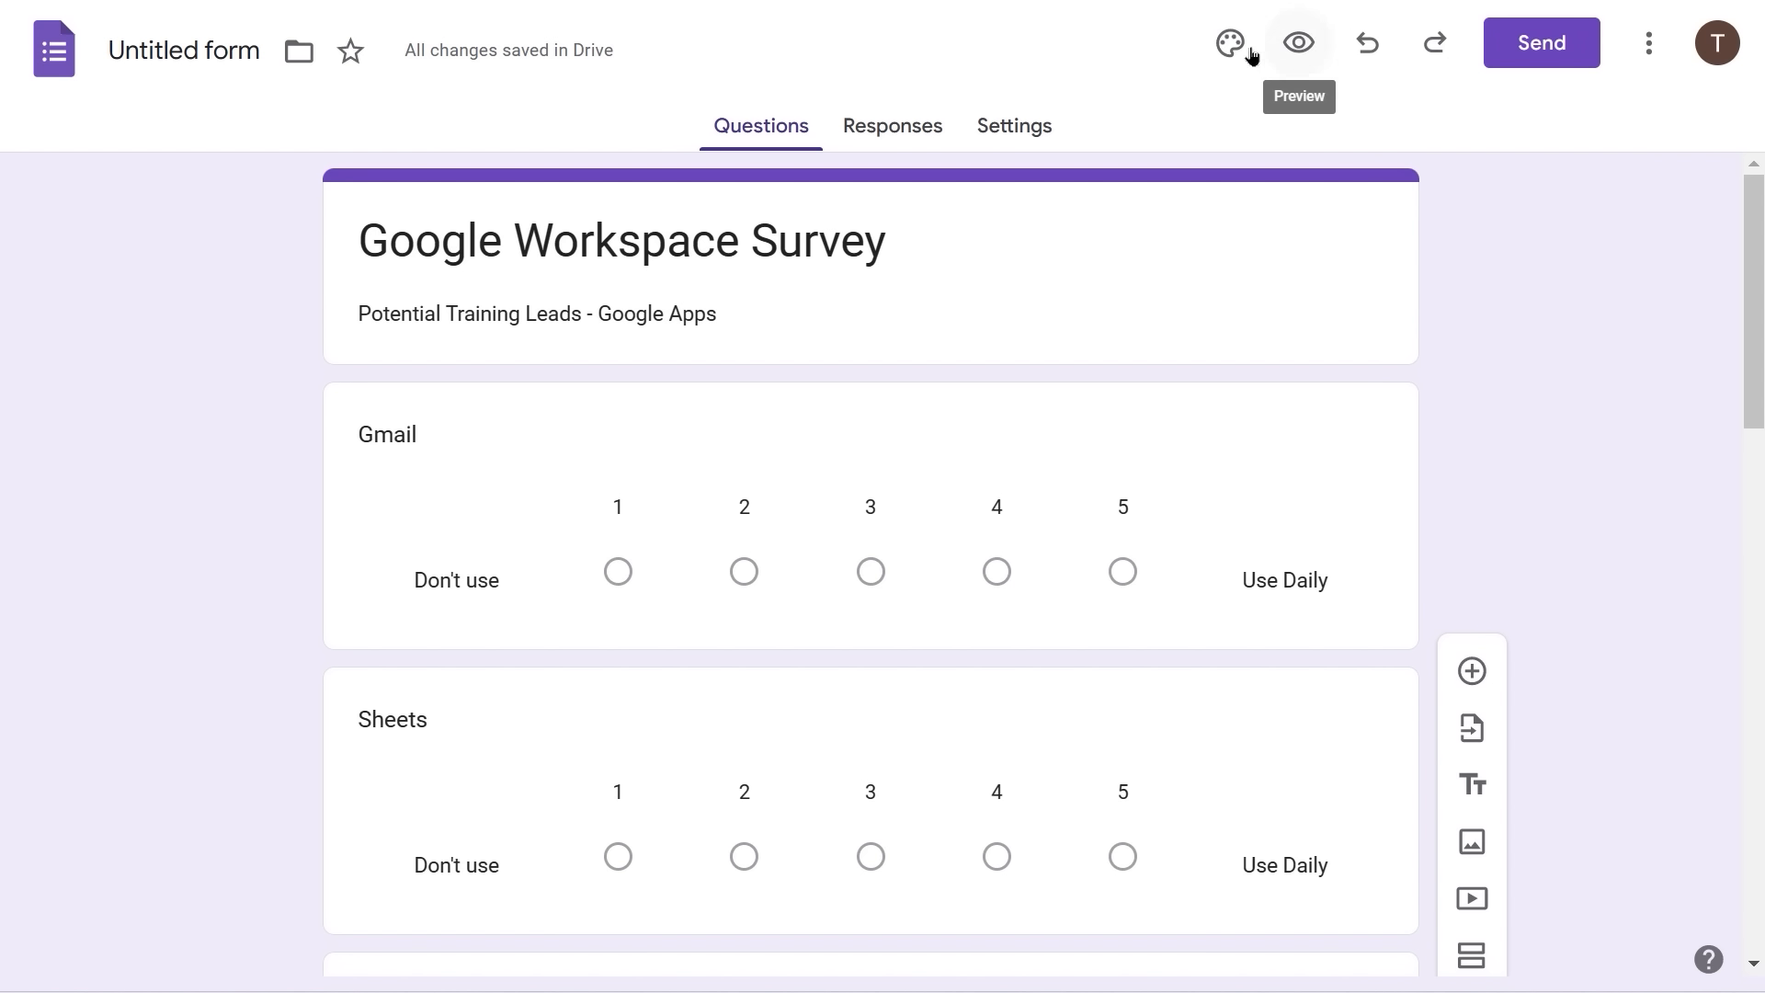
pyautogui.moveTo(1295, 2)
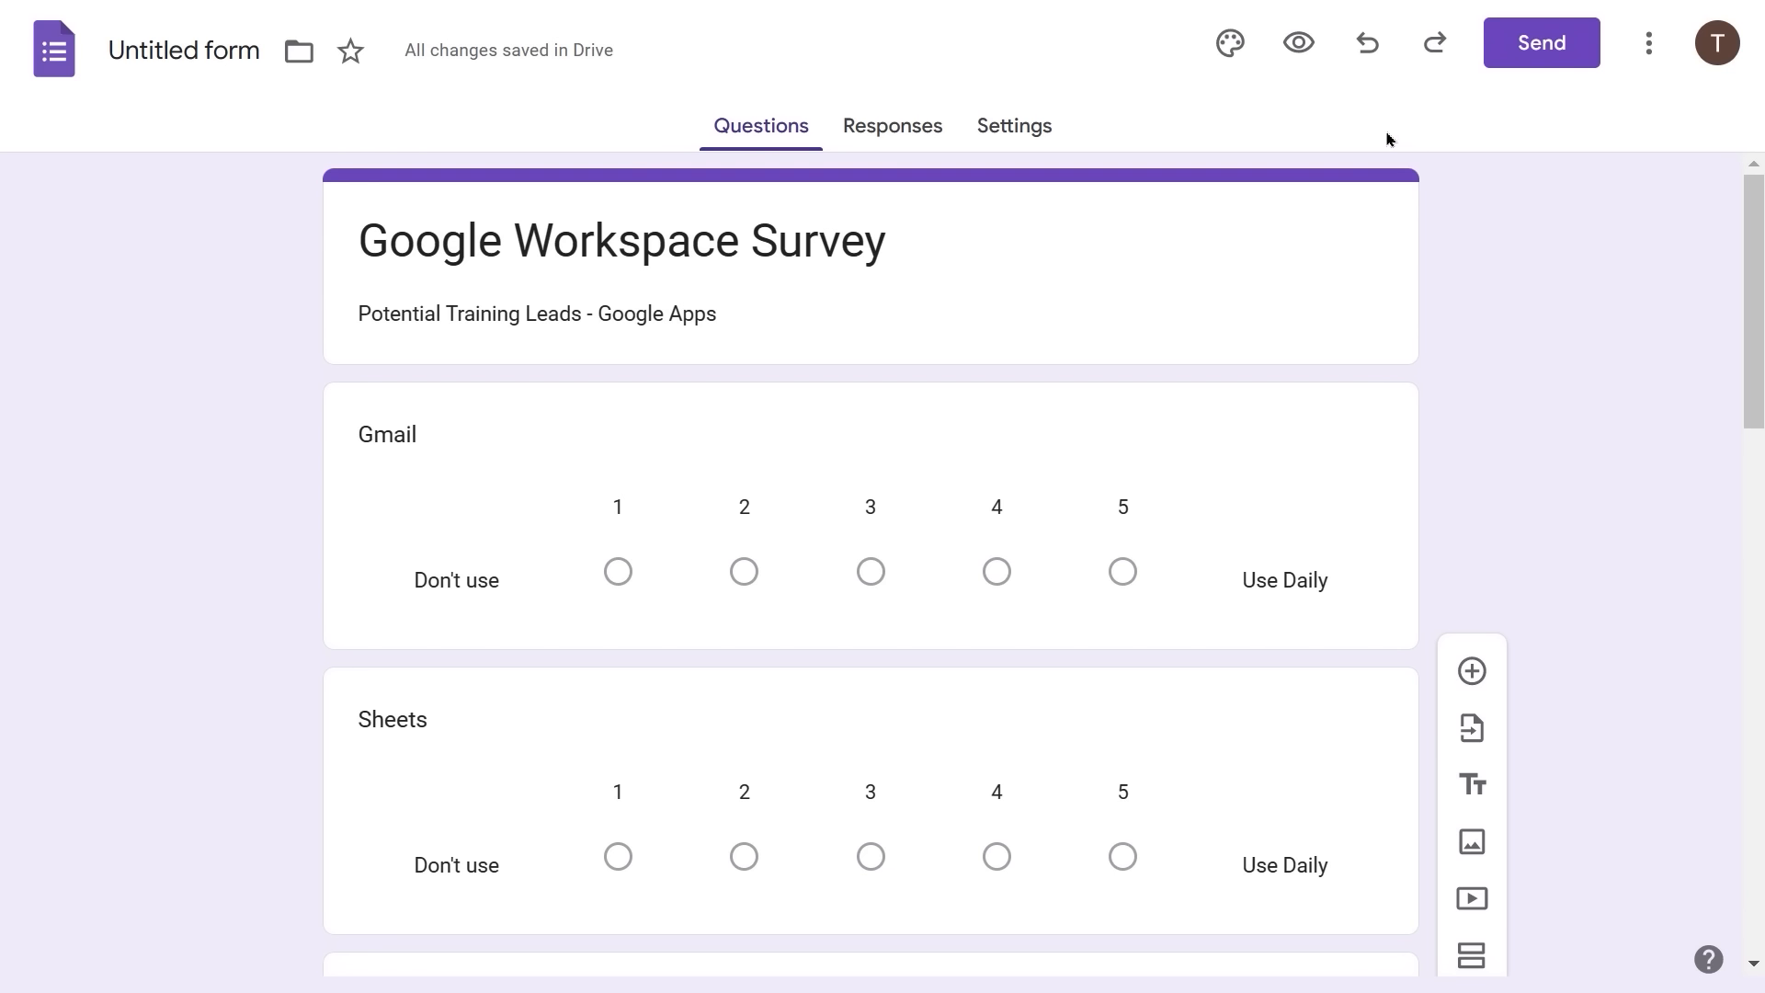
# - Preview the Google Workspace Survey's seven 1–5 scale questions down to Submit, then exit full screen
pyautogui.click(1300, 46)
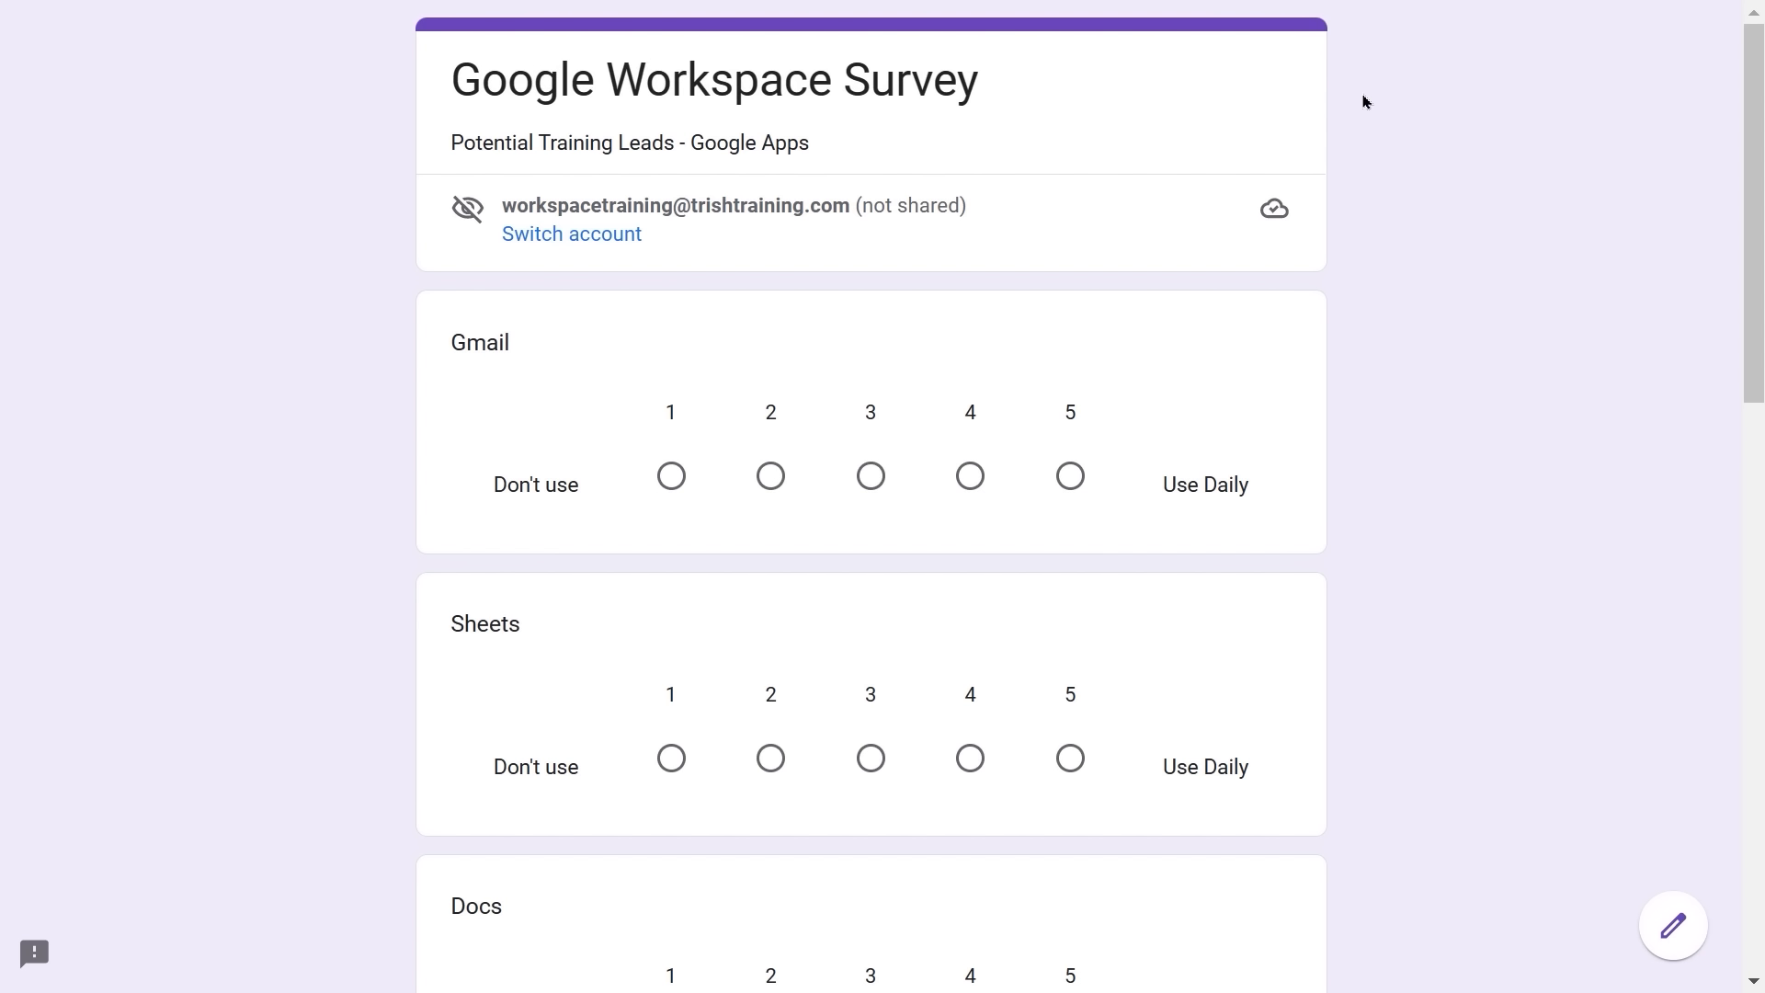
pyautogui.scroll(-1, 1365, 101)
pyautogui.scroll(-4, 1364, 101)
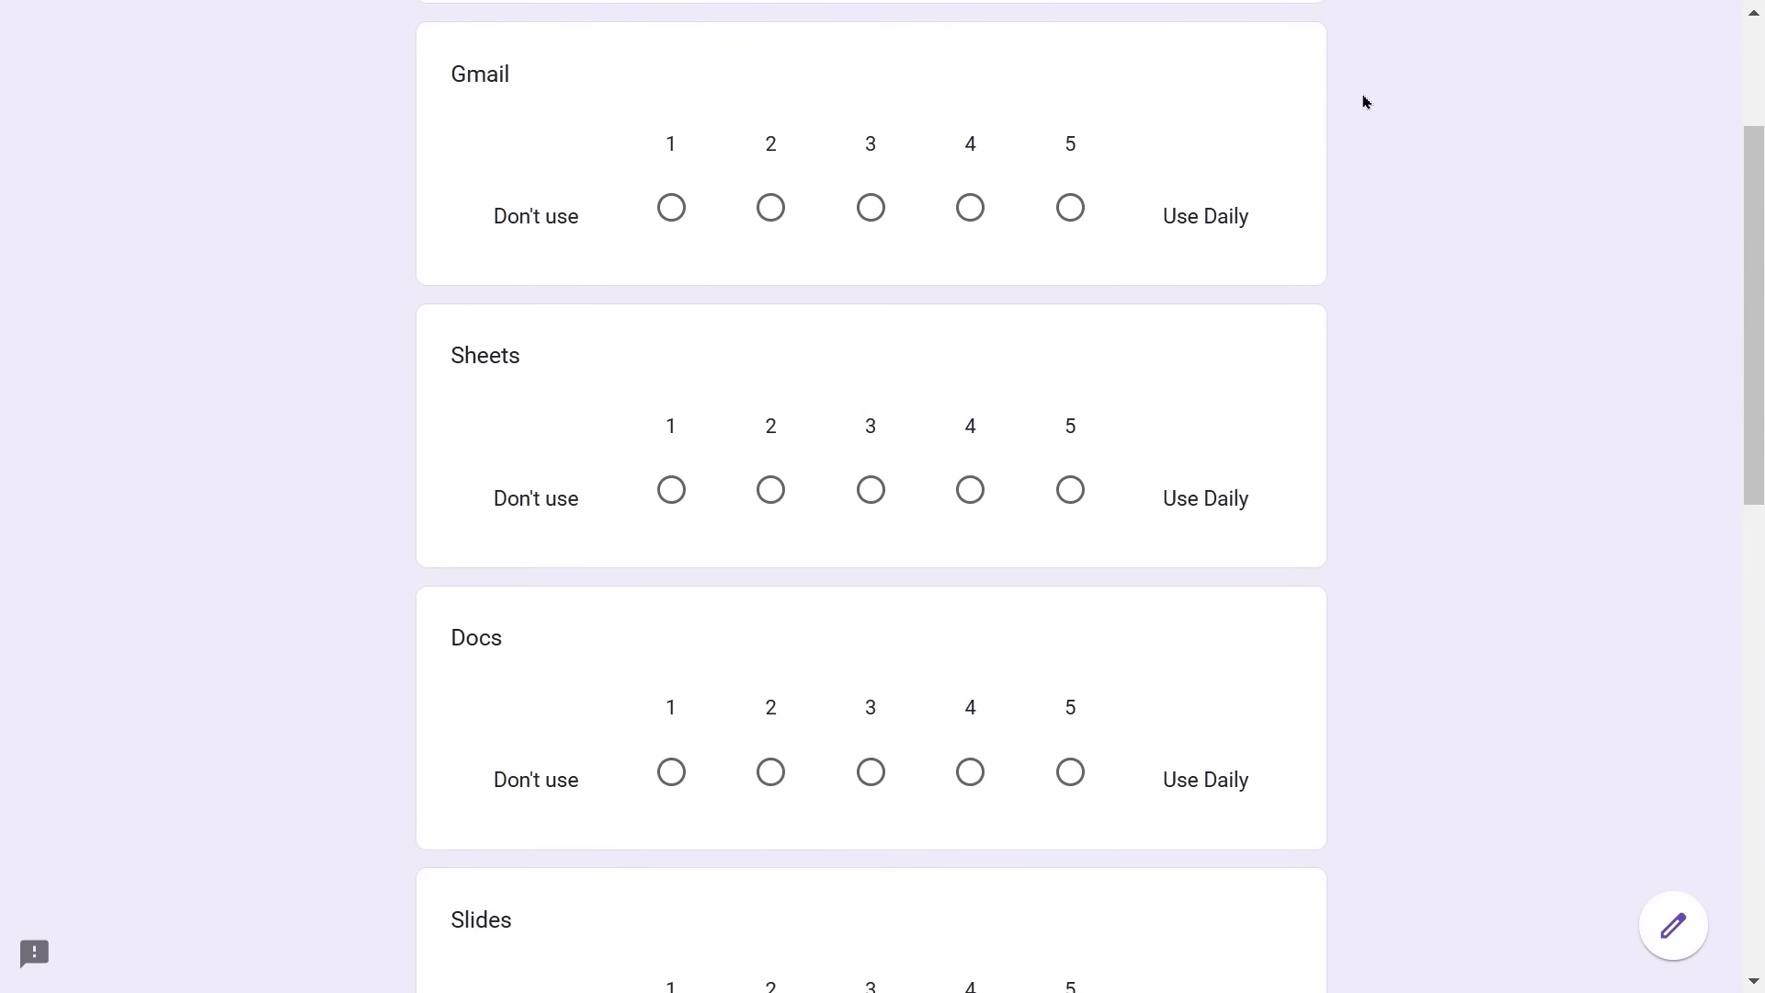
pyautogui.scroll(-10, 1364, 101)
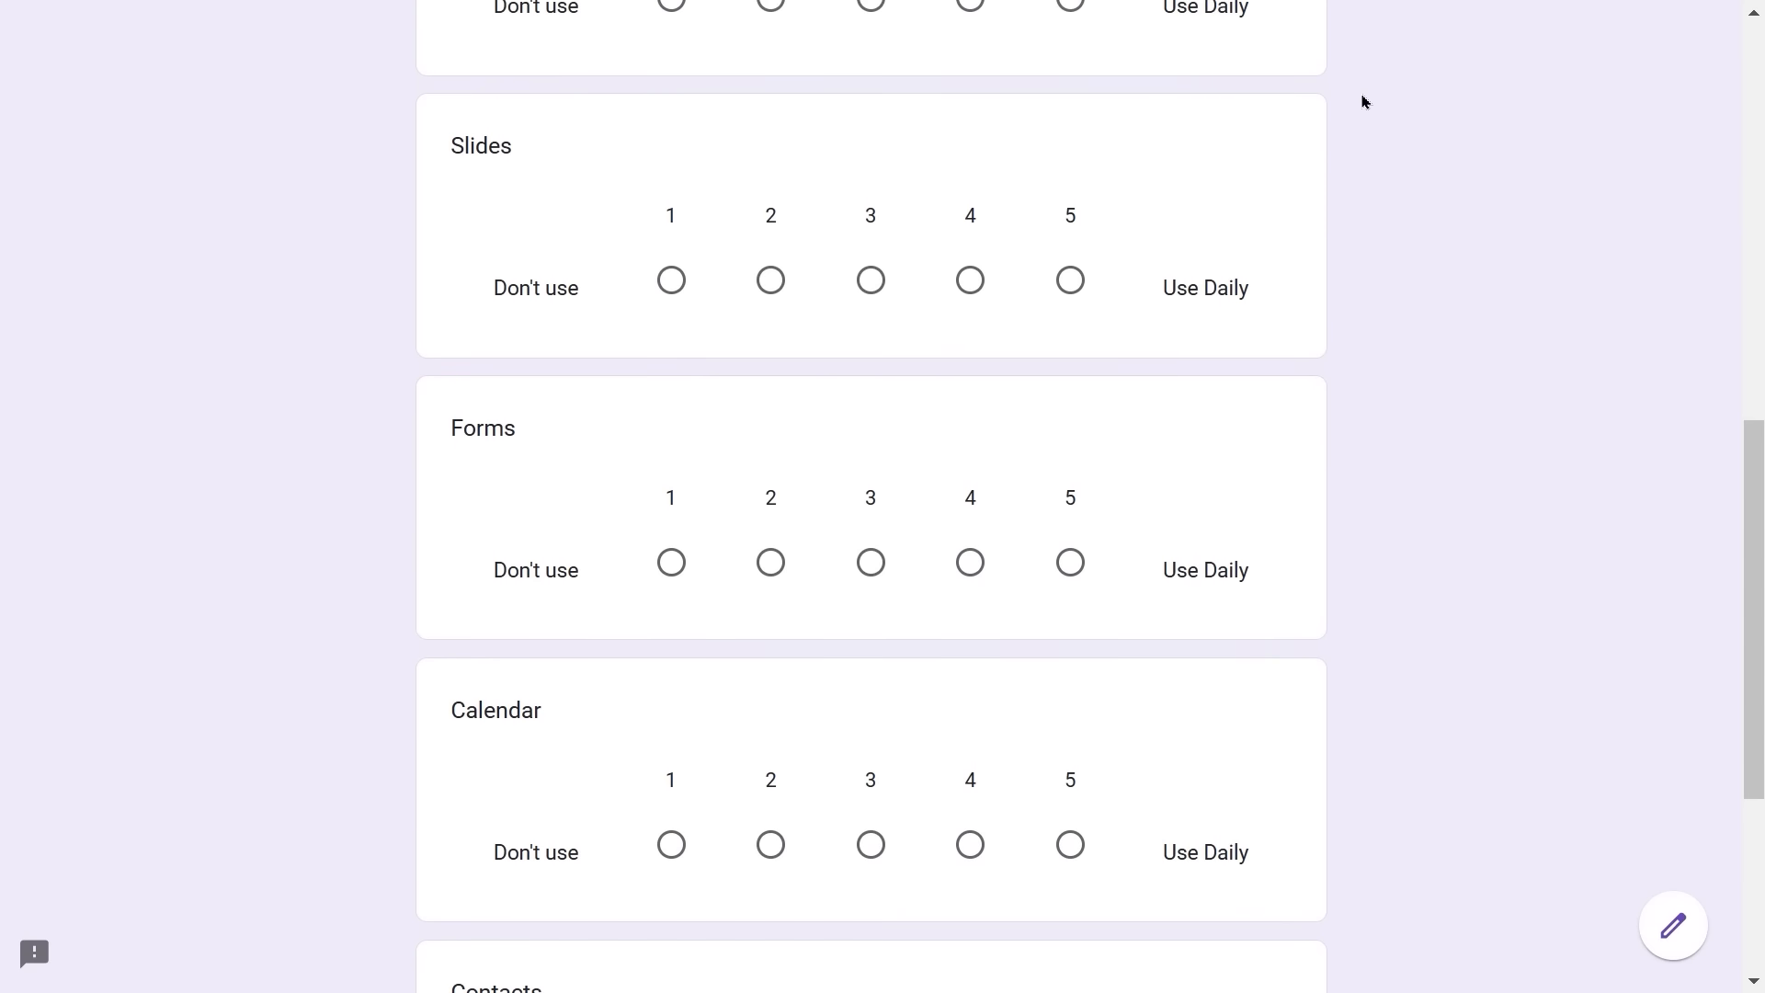
pyautogui.scroll(-2, 1364, 102)
pyautogui.scroll(2, 1364, 101)
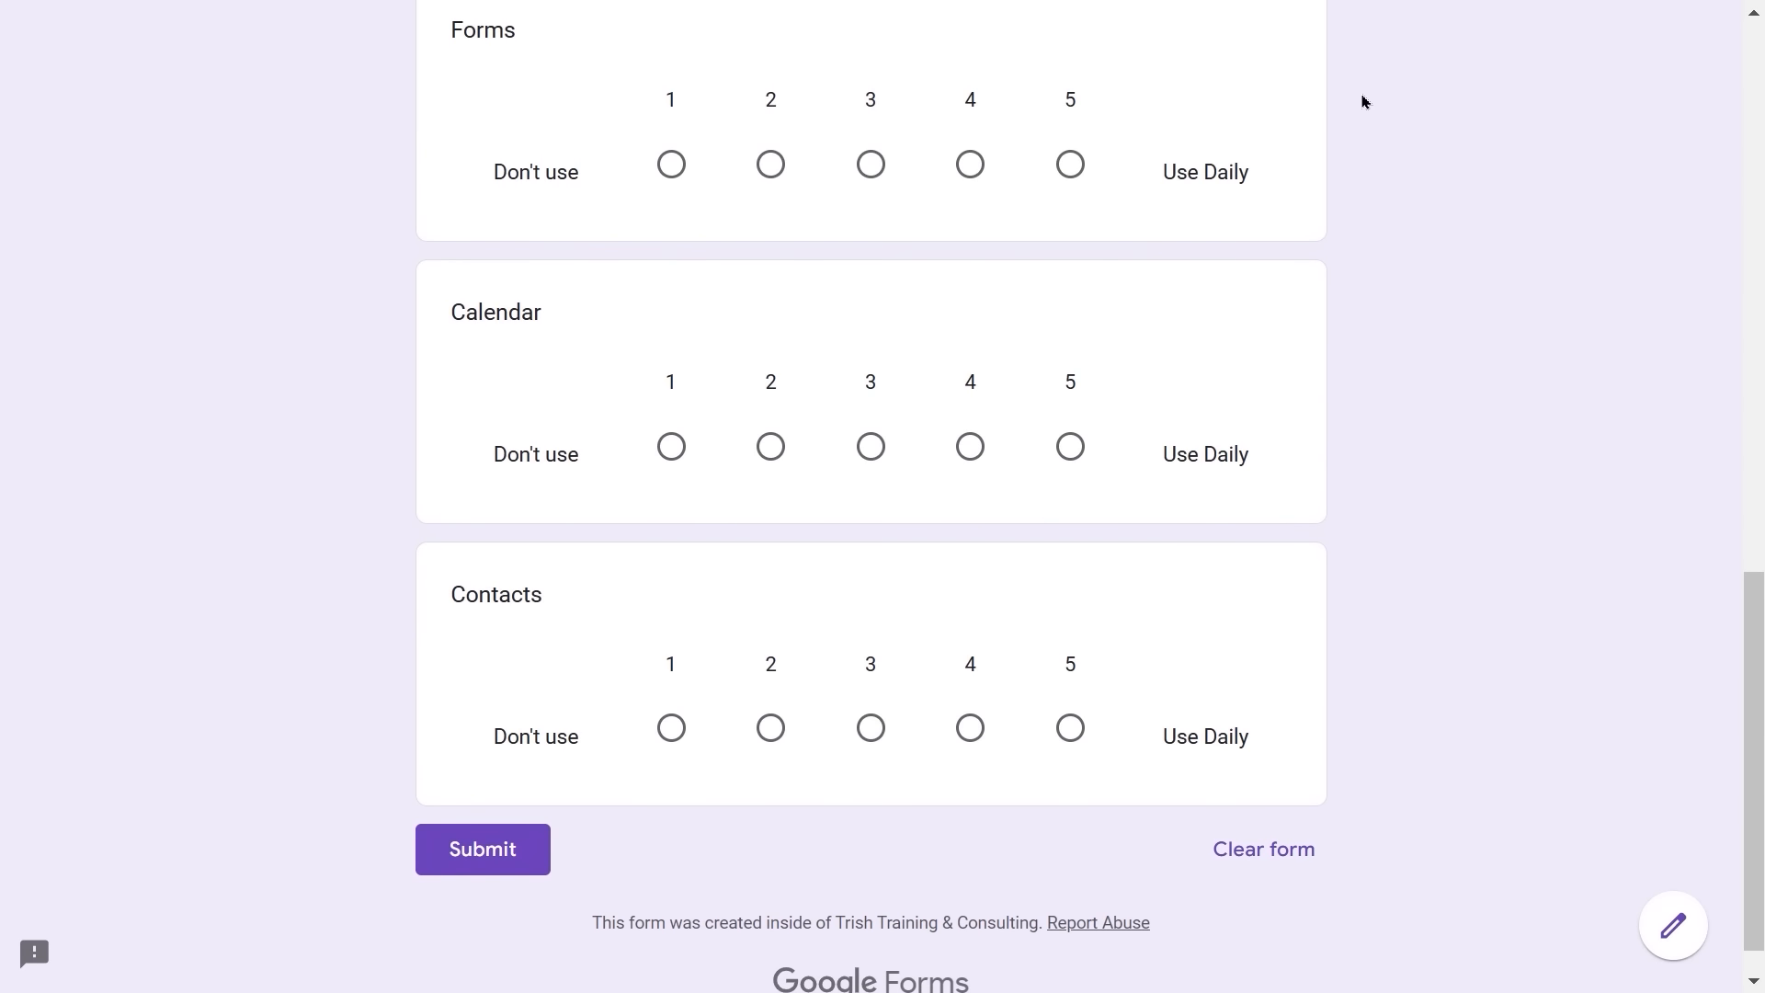
pyautogui.scroll(2, 1364, 101)
pyautogui.scroll(-4, 1364, 101)
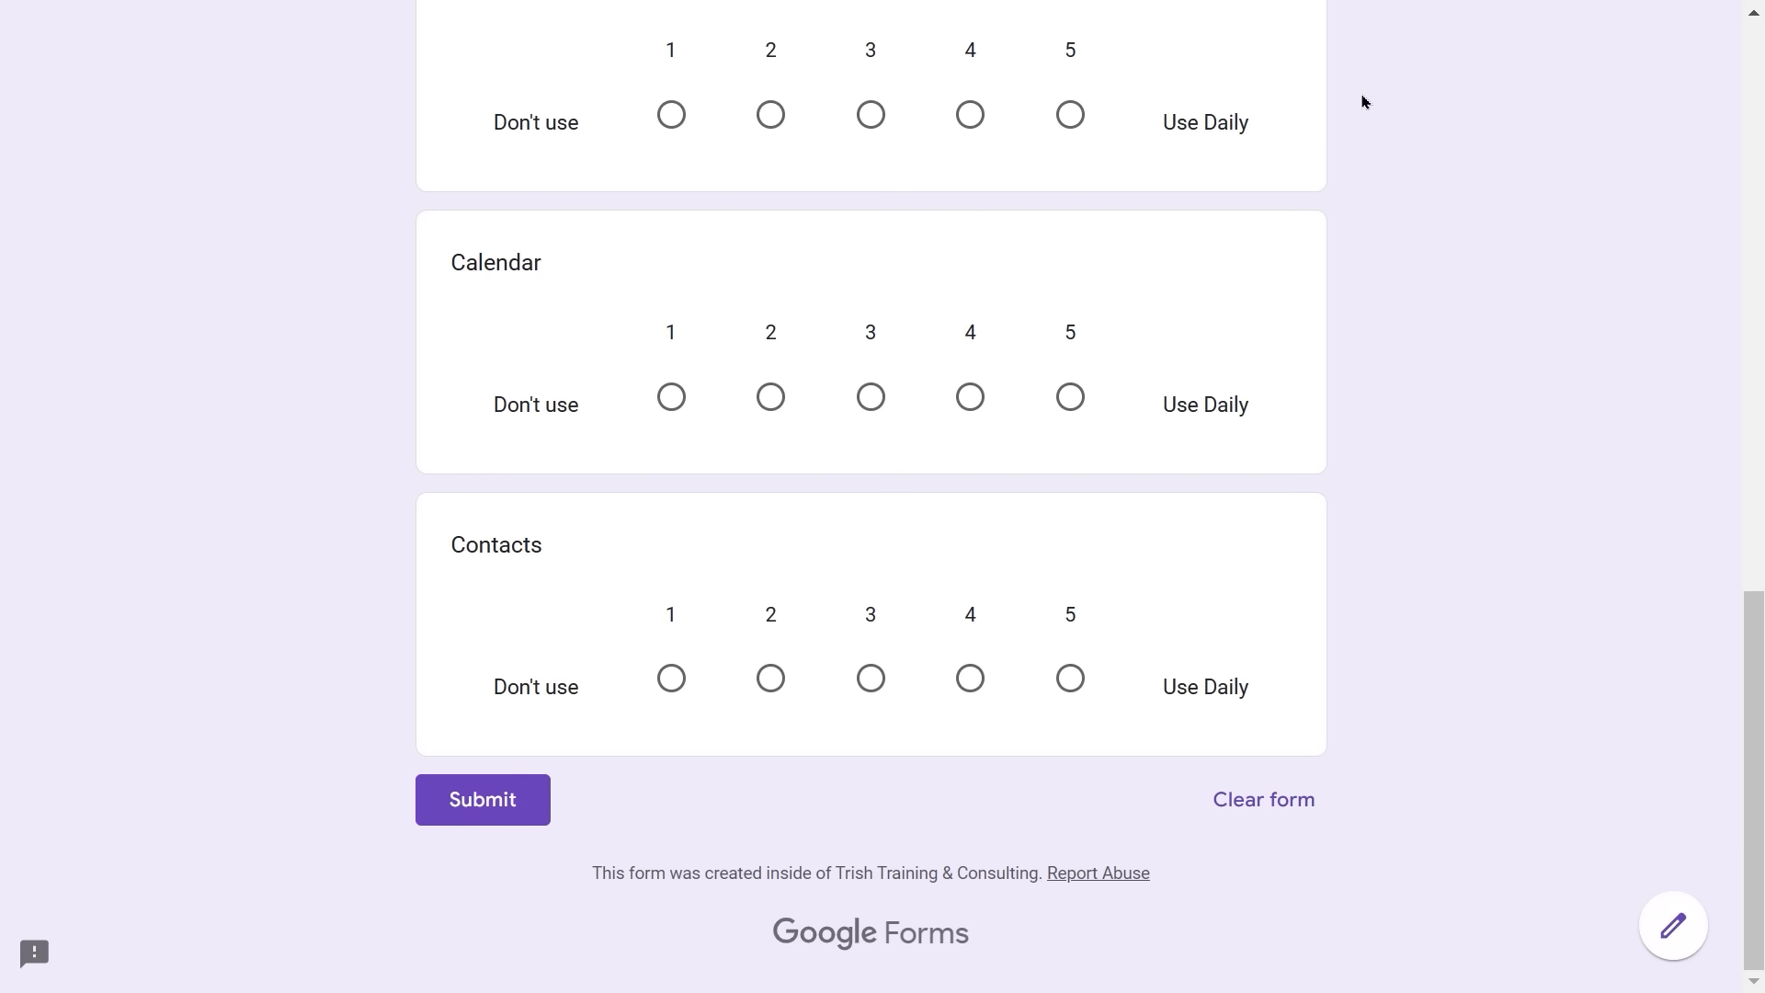
pyautogui.scroll(13, 1364, 101)
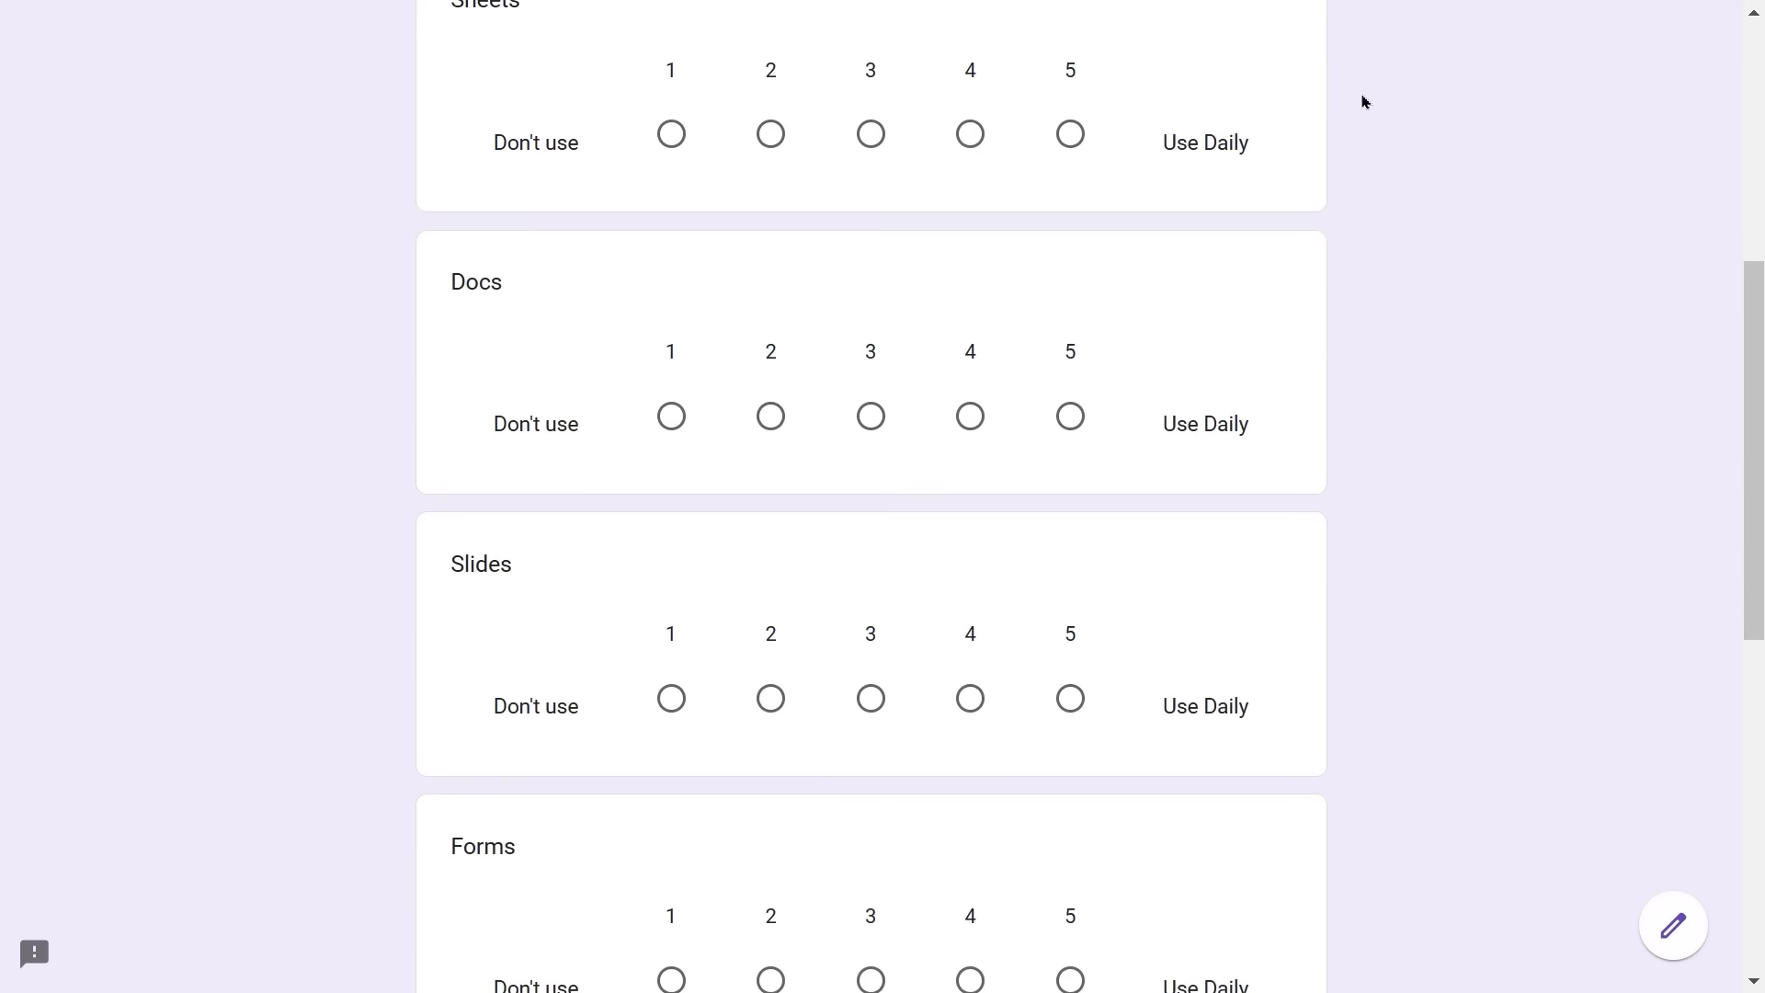
pyautogui.scroll(3, 1364, 102)
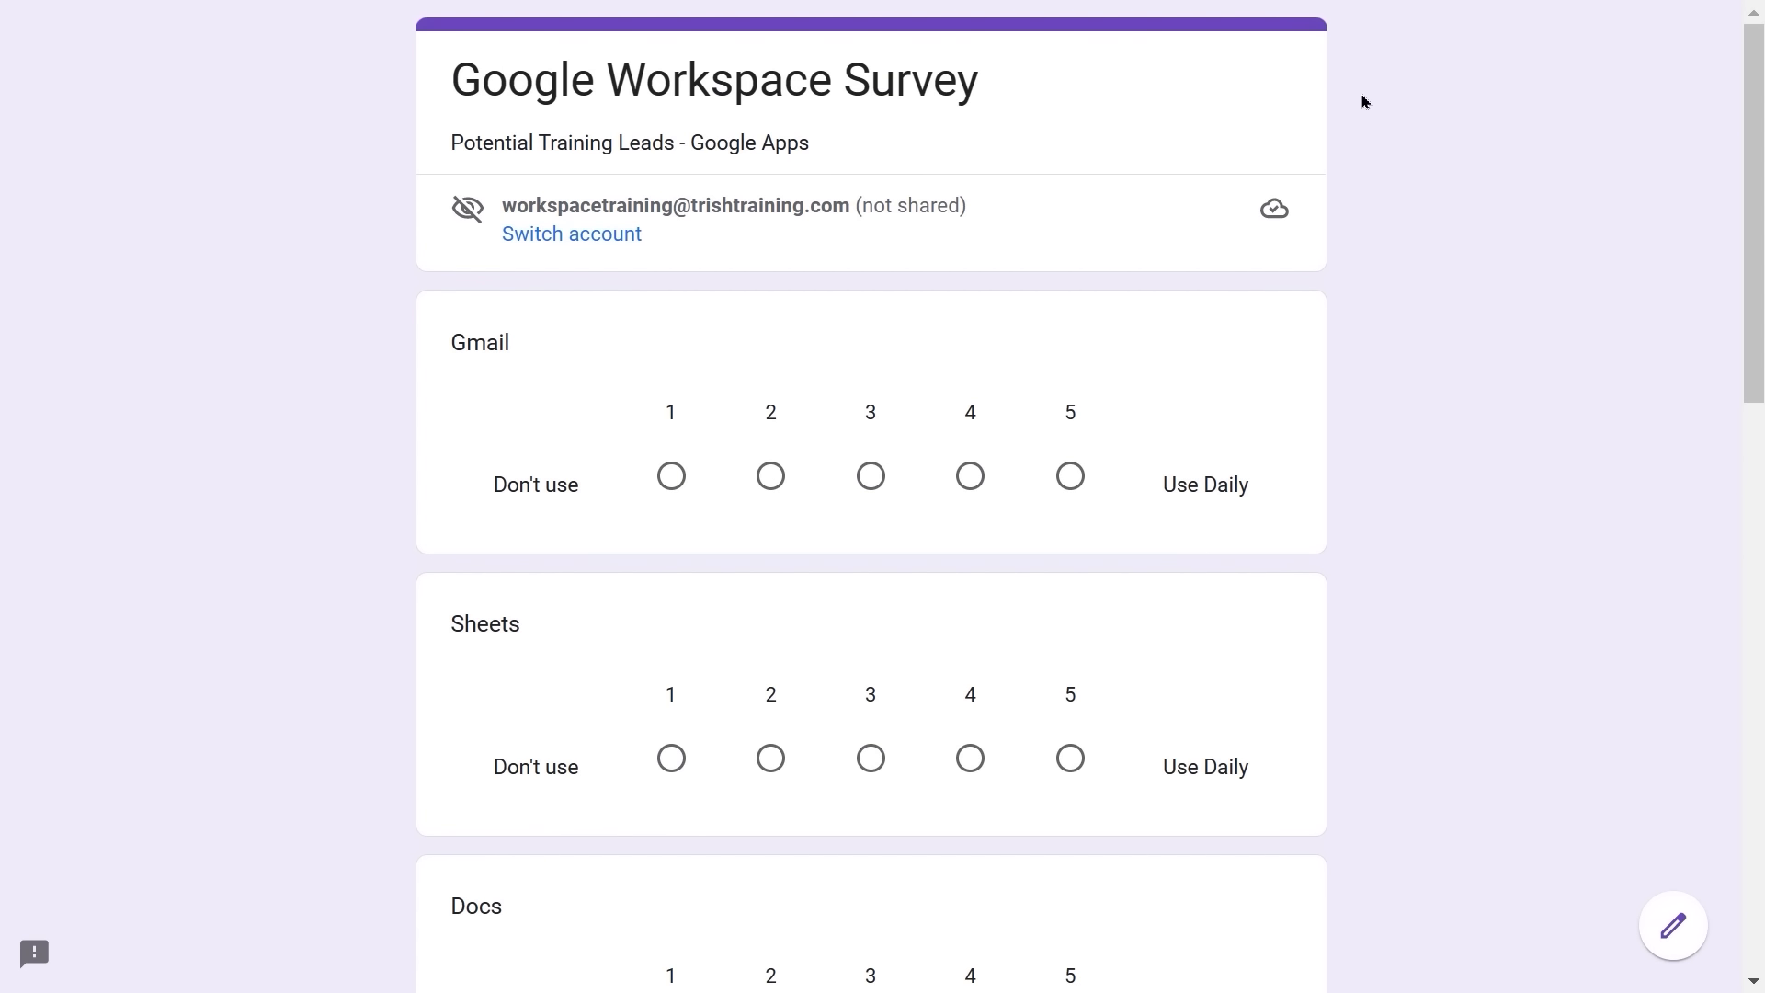
pyautogui.press('F11')
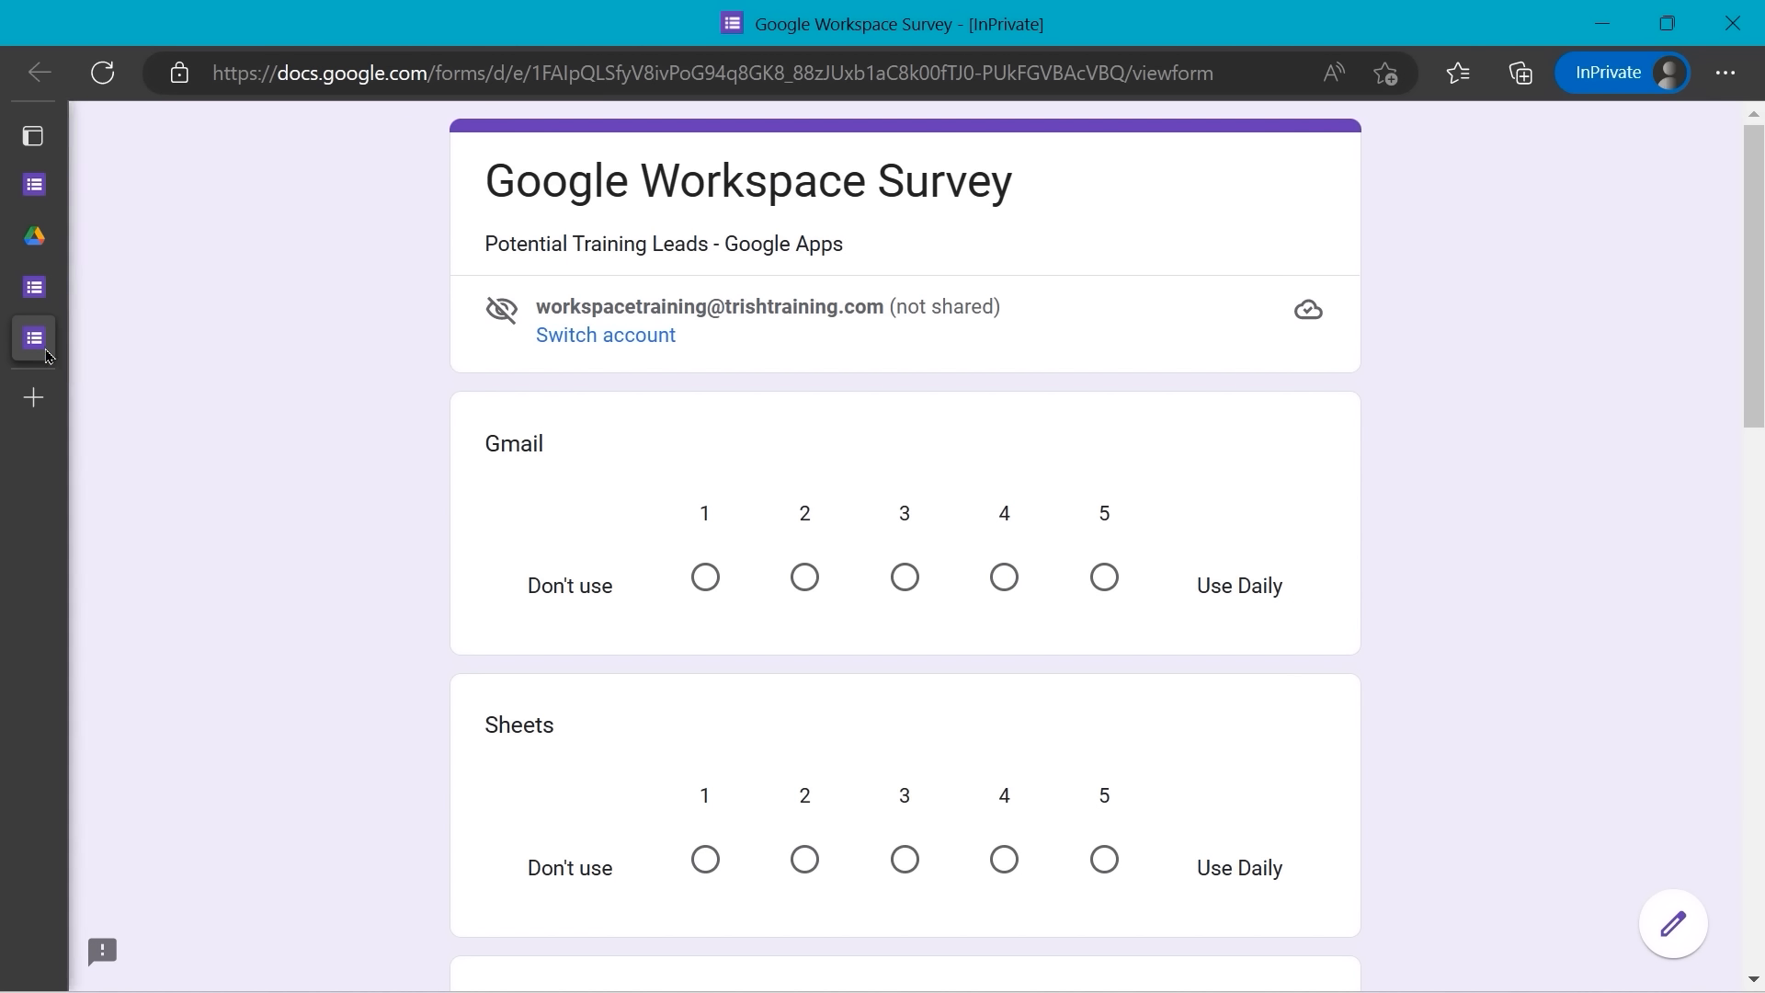
# - Close the Google Workspace Survey preview tab and the extra Google Forms tab from the vertical tabs pane
pyautogui.moveTo(37, 345)
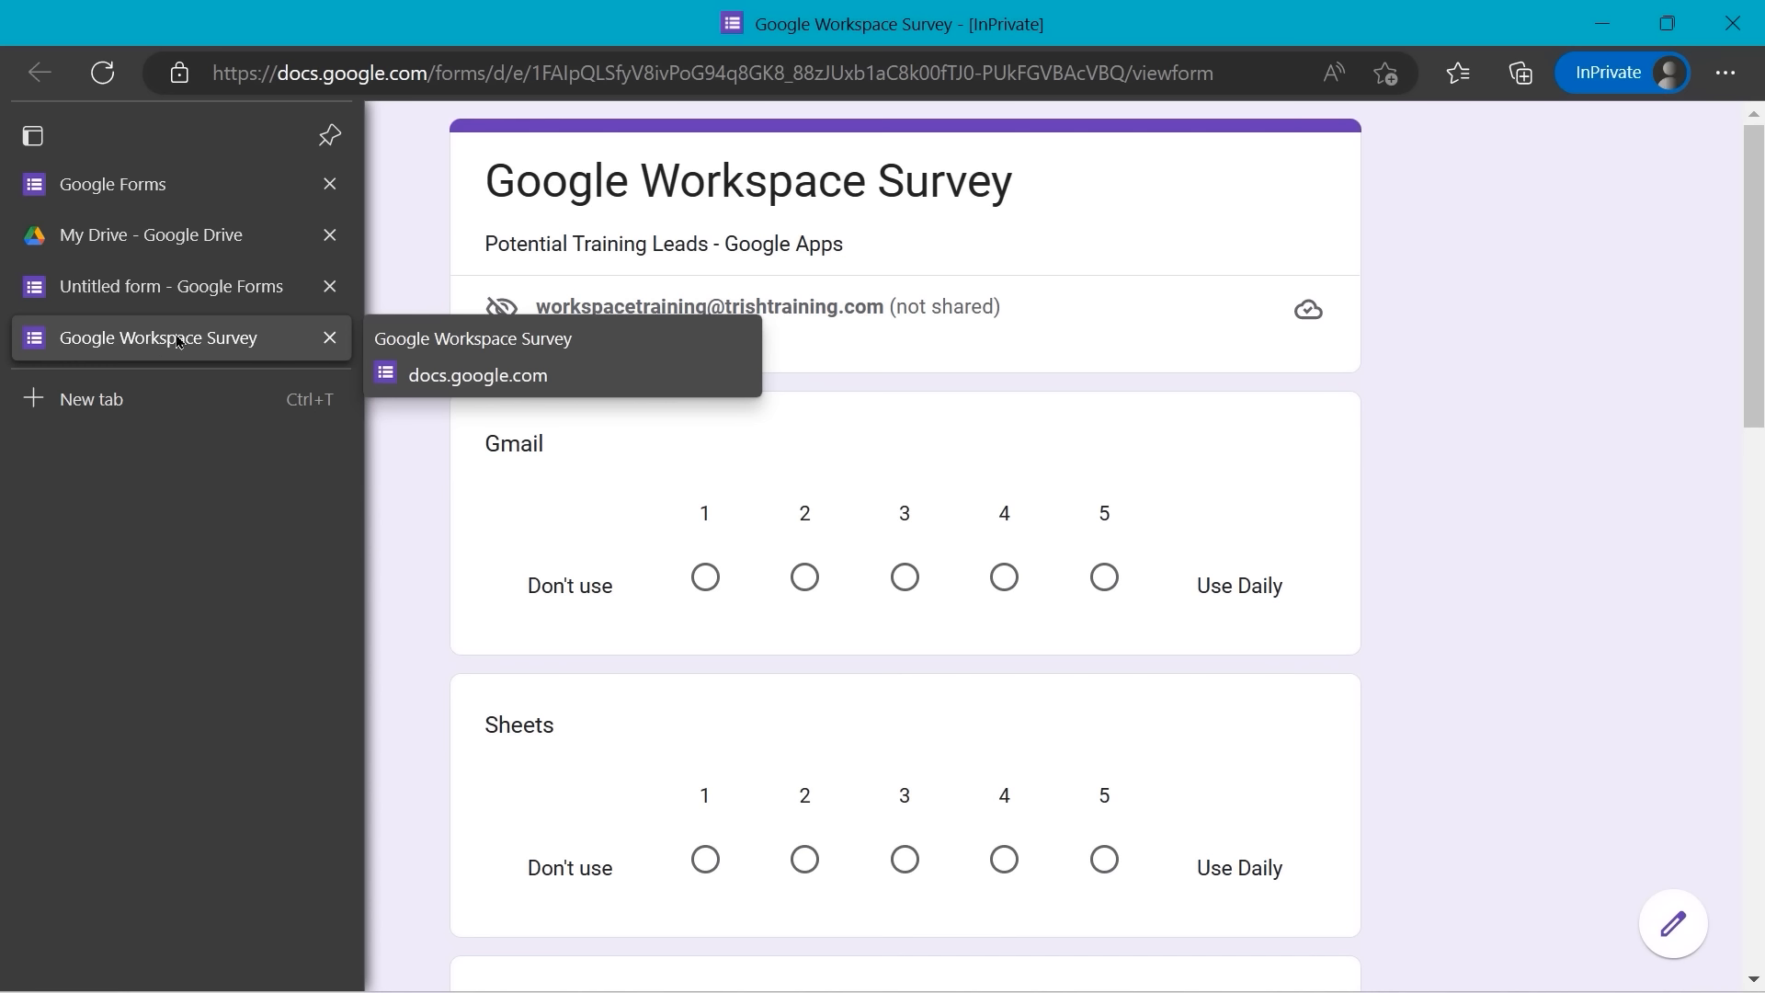
pyautogui.click(331, 339)
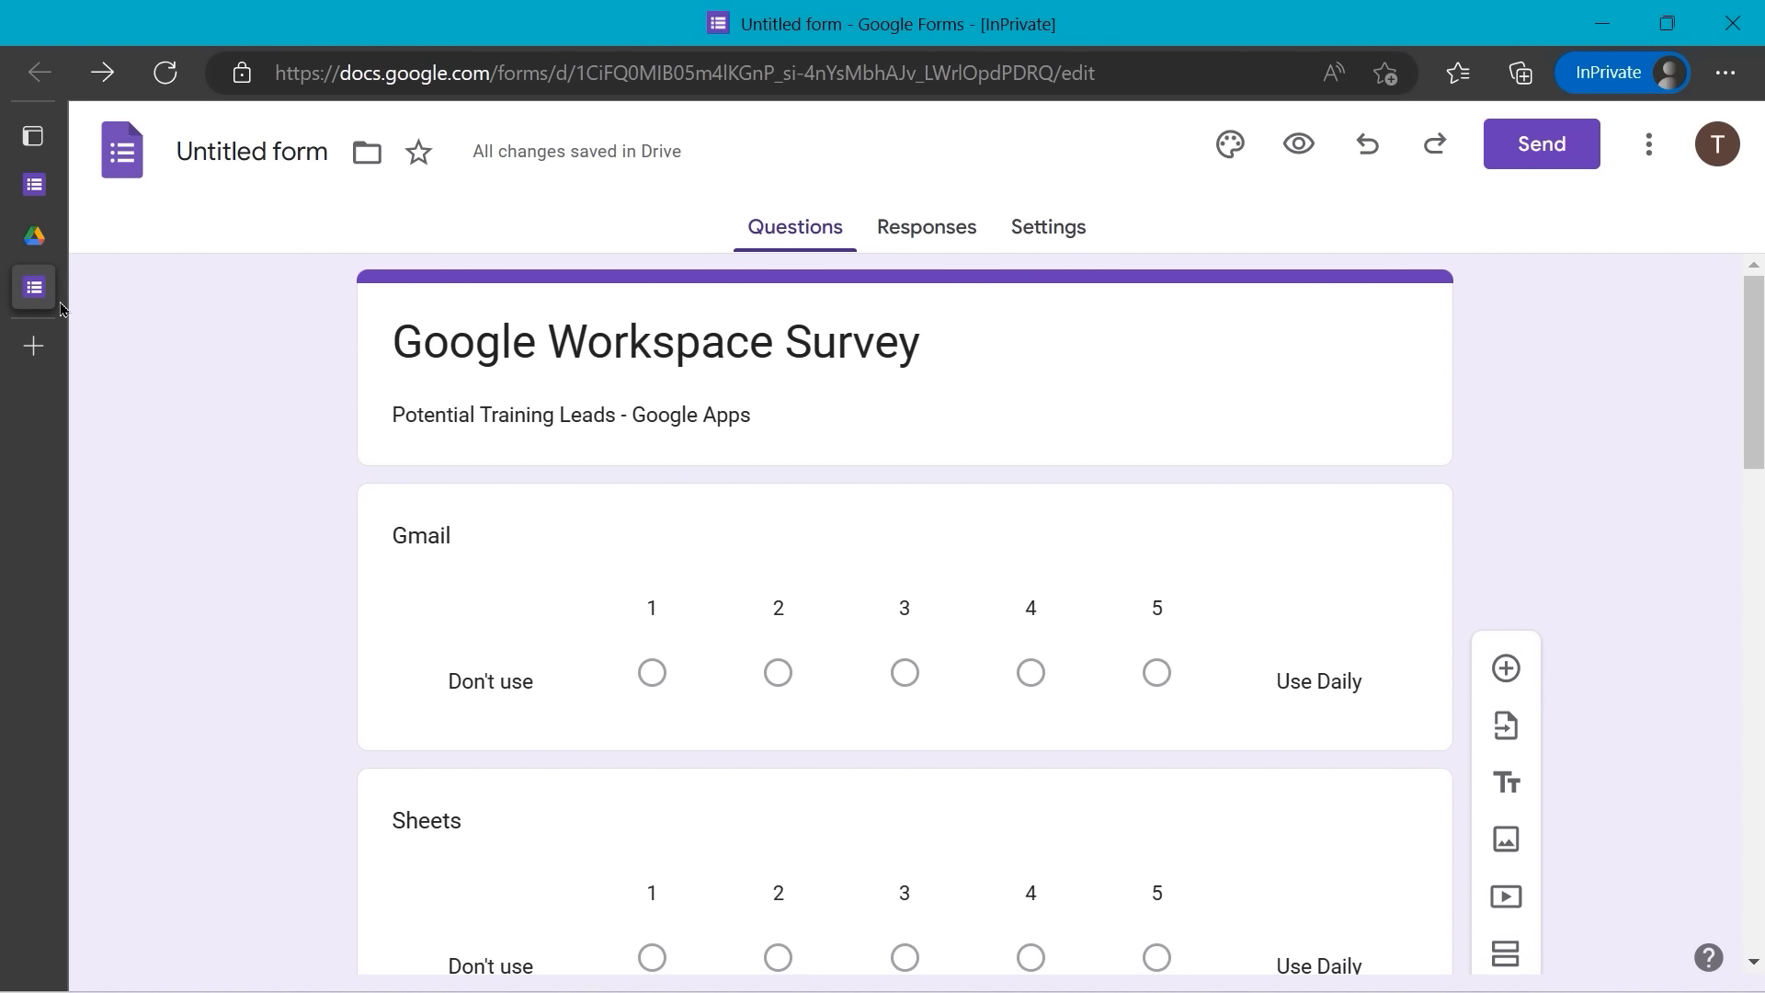
pyautogui.moveTo(44, 289)
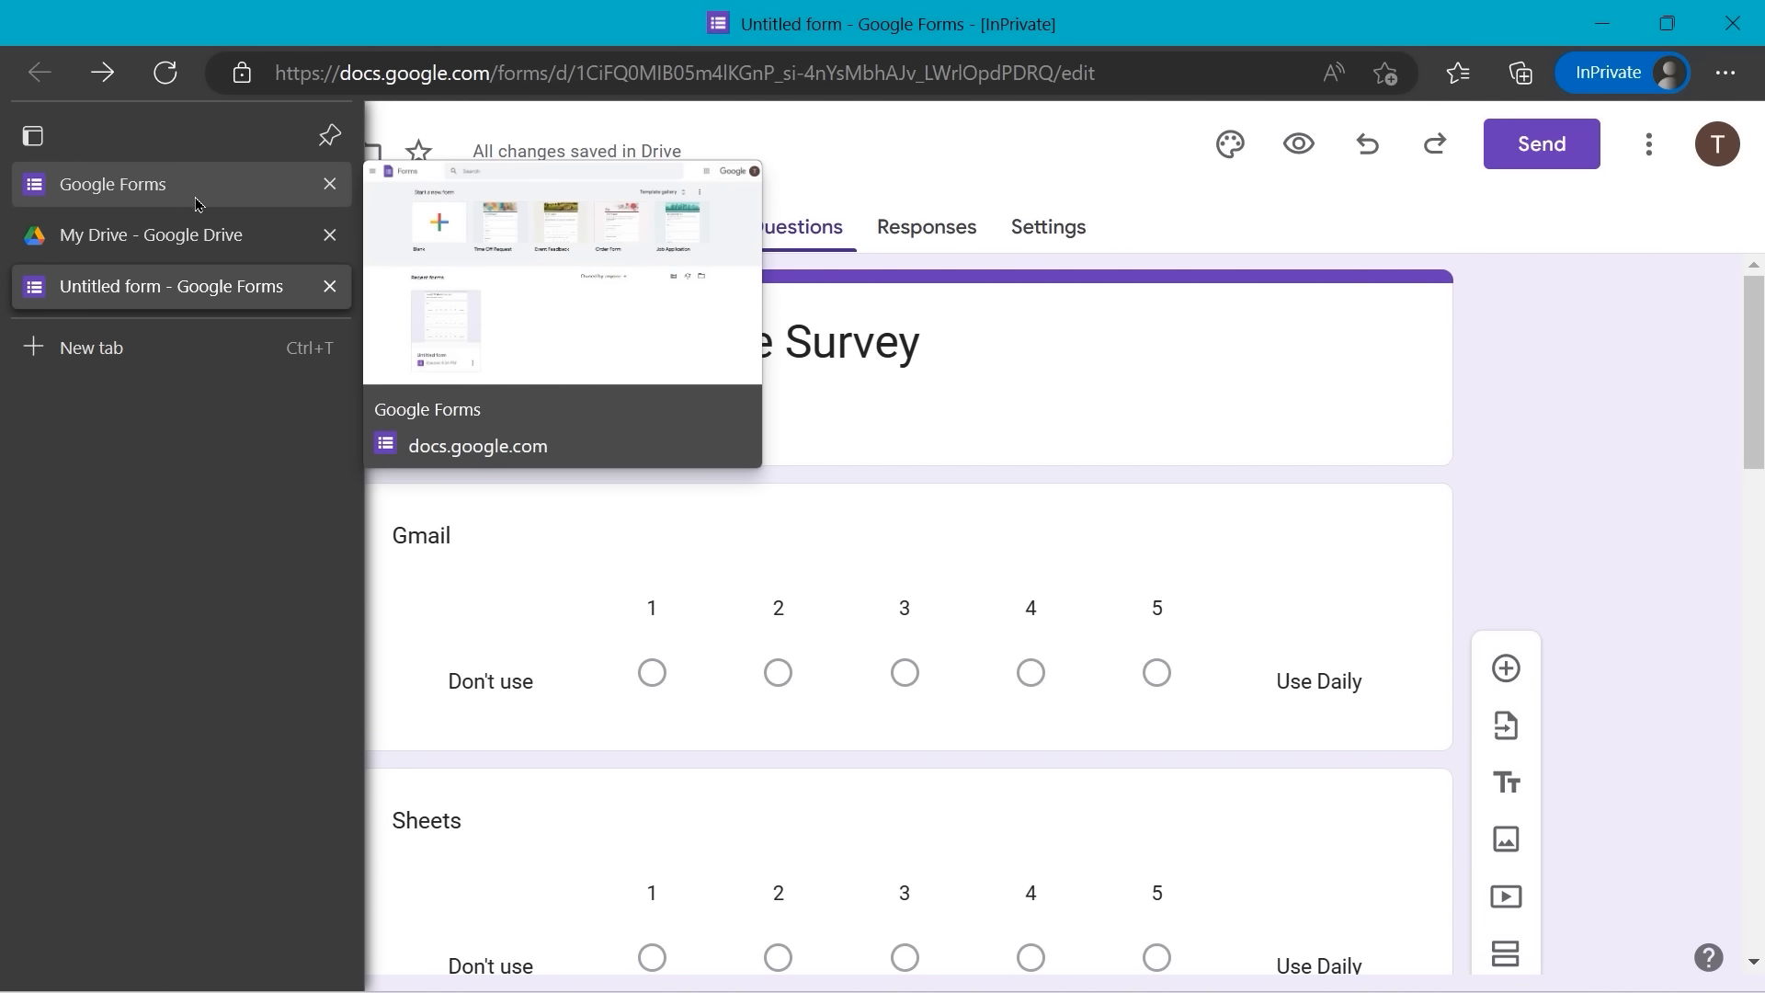
pyautogui.click(336, 192)
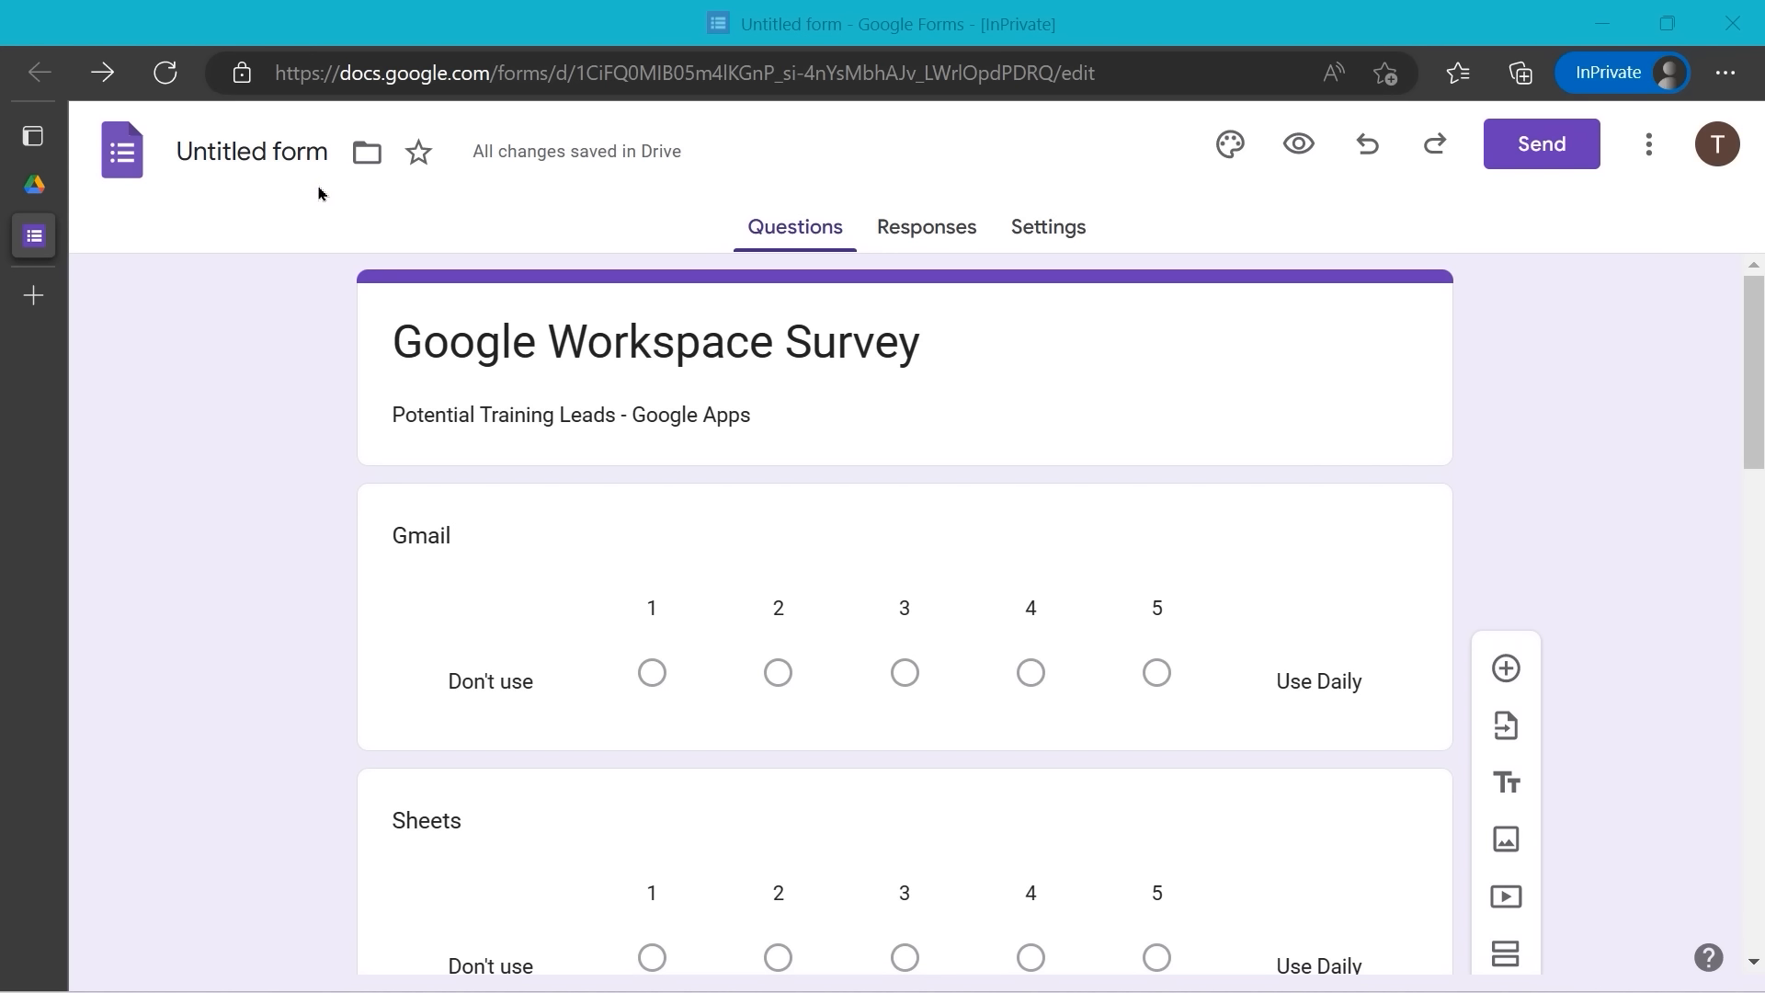
# - Rename the form file from 'Untitled form' to 'Google Workspace Survey'
pyautogui.click(278, 152)
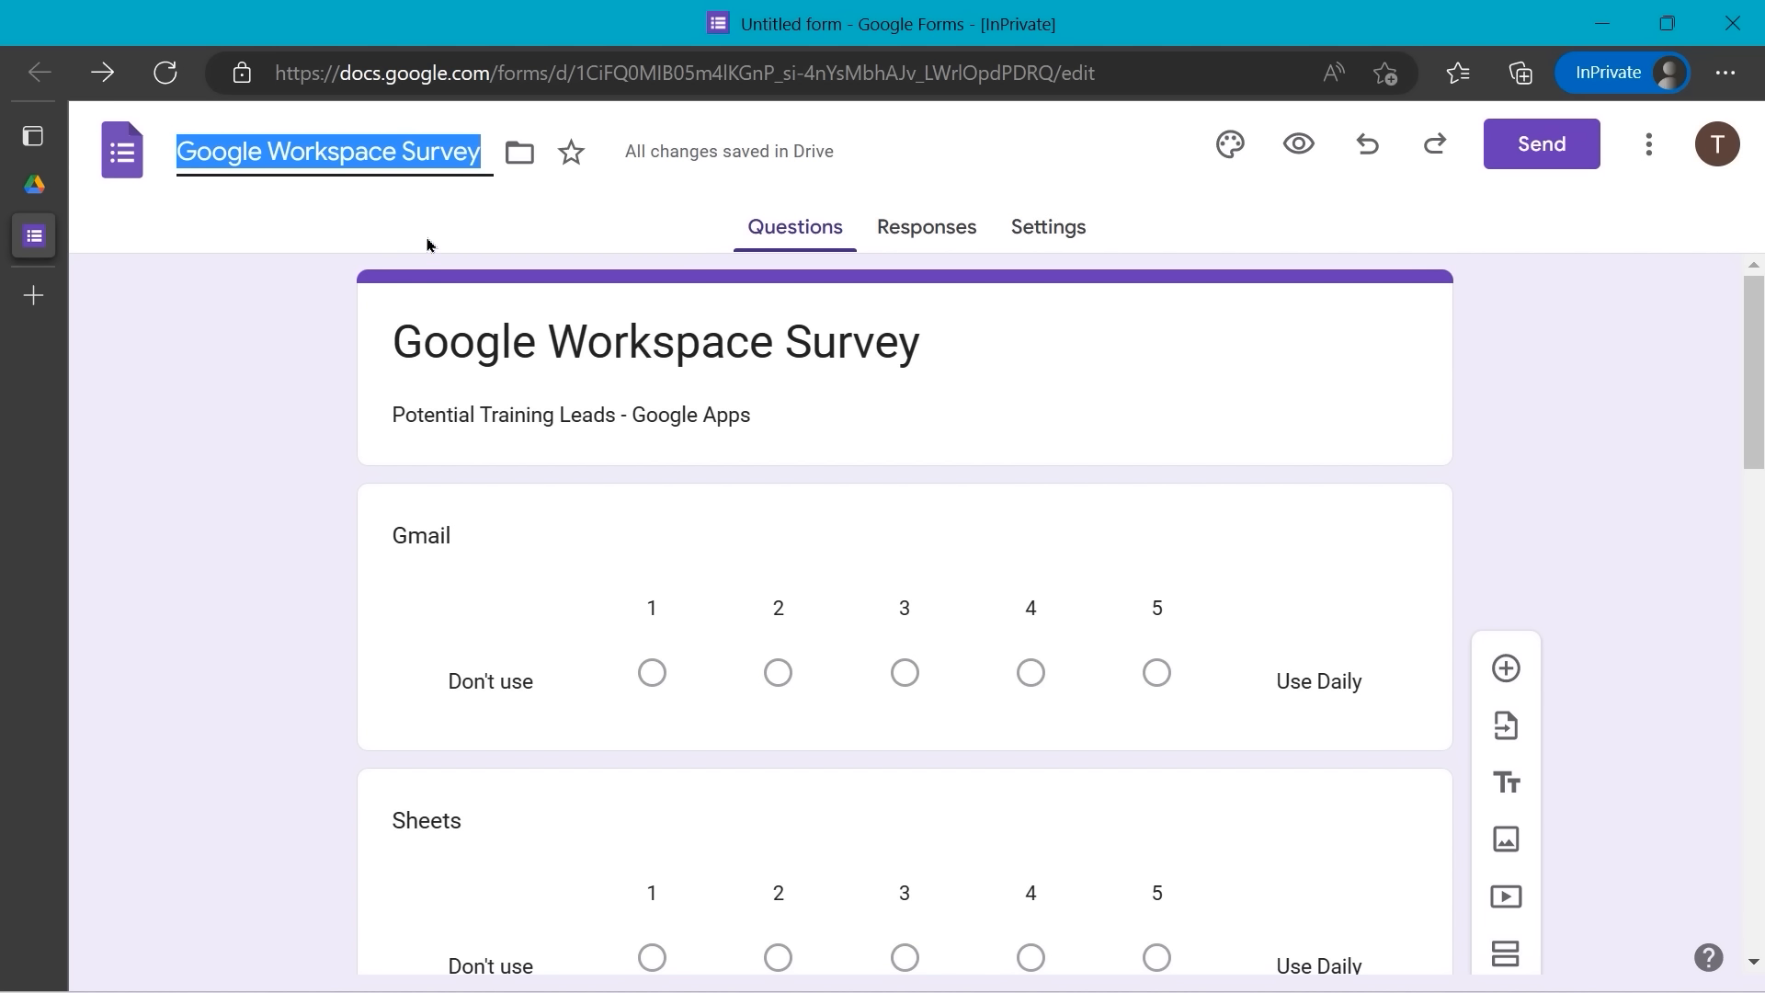
# - Return to Forms home and open the Template gallery, which shows no organization templates
pyautogui.click(128, 152)
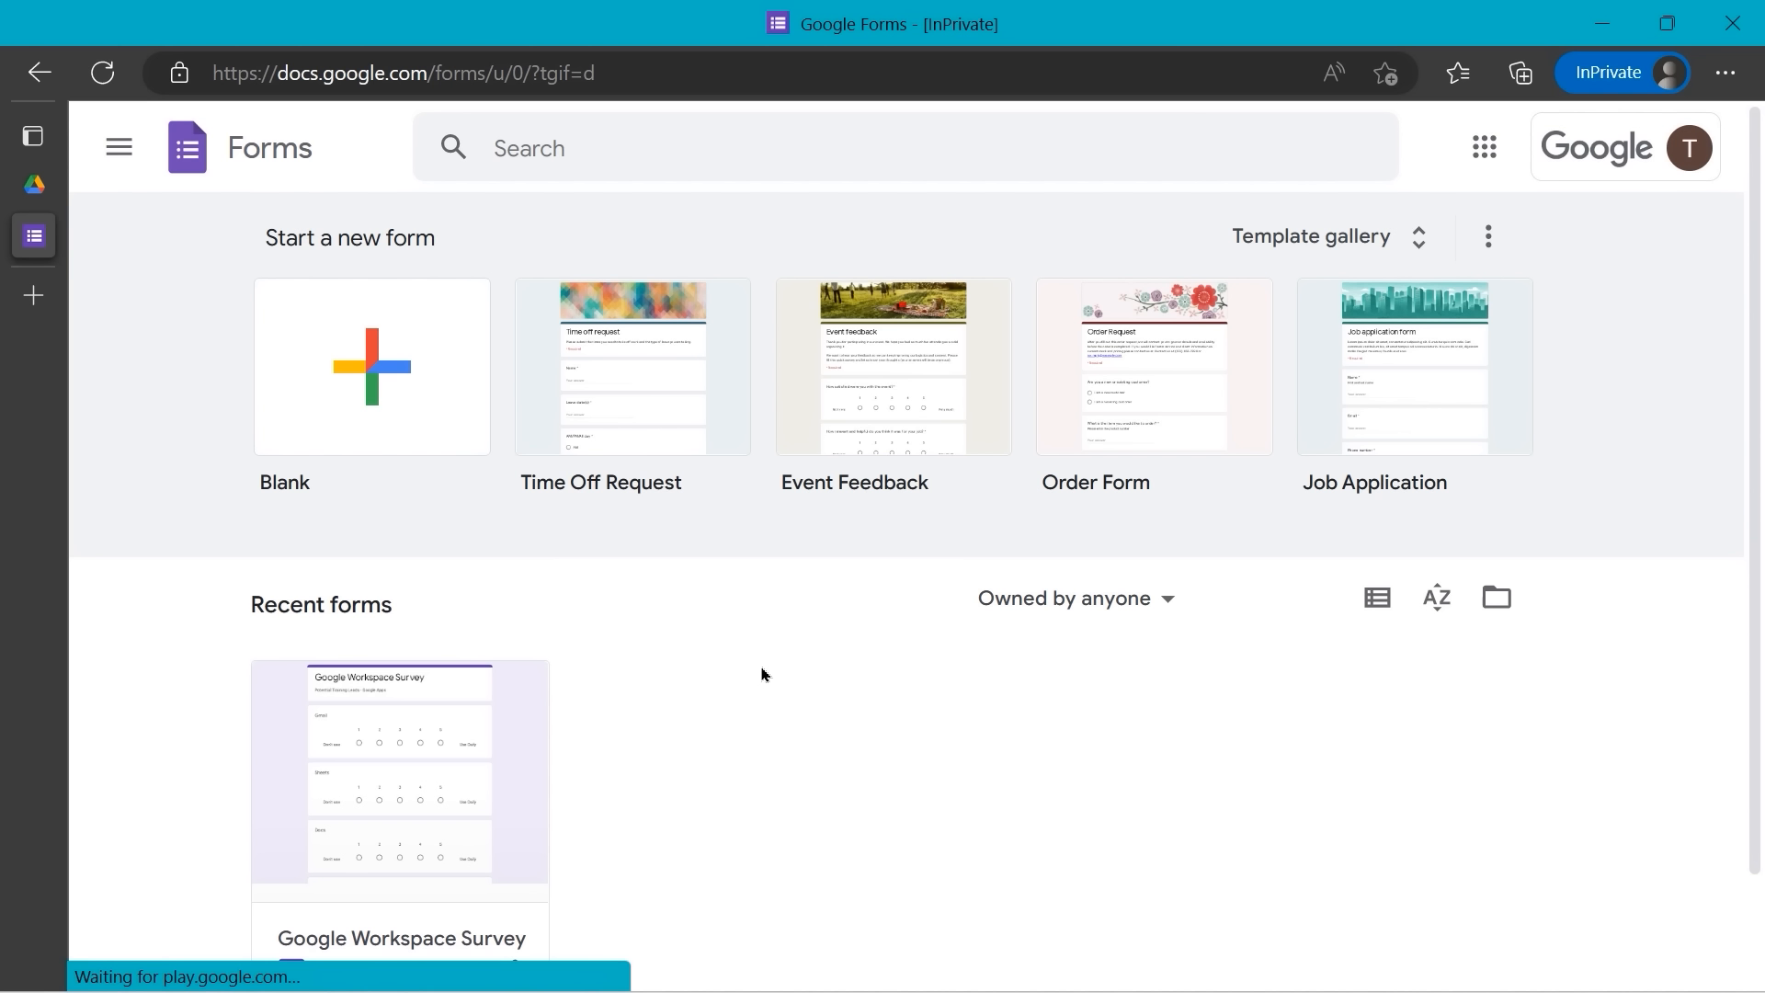
pyautogui.scroll(-1, 761, 674)
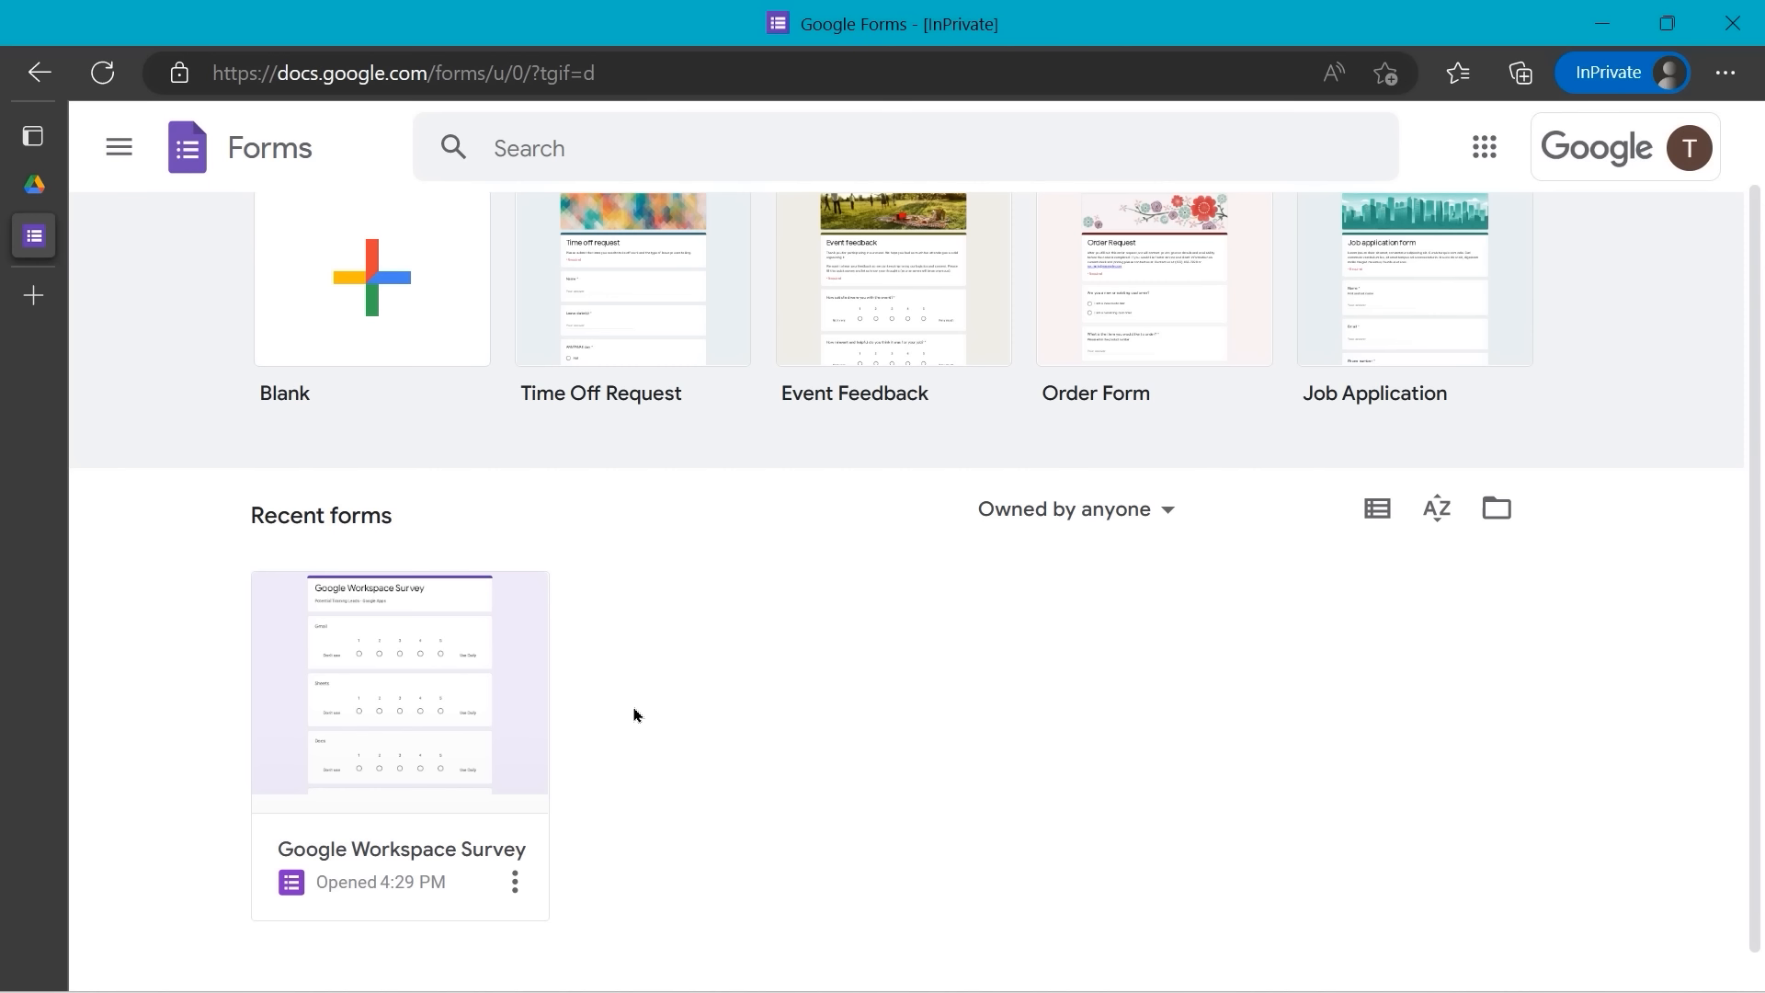
pyautogui.scroll(1, 453, 377)
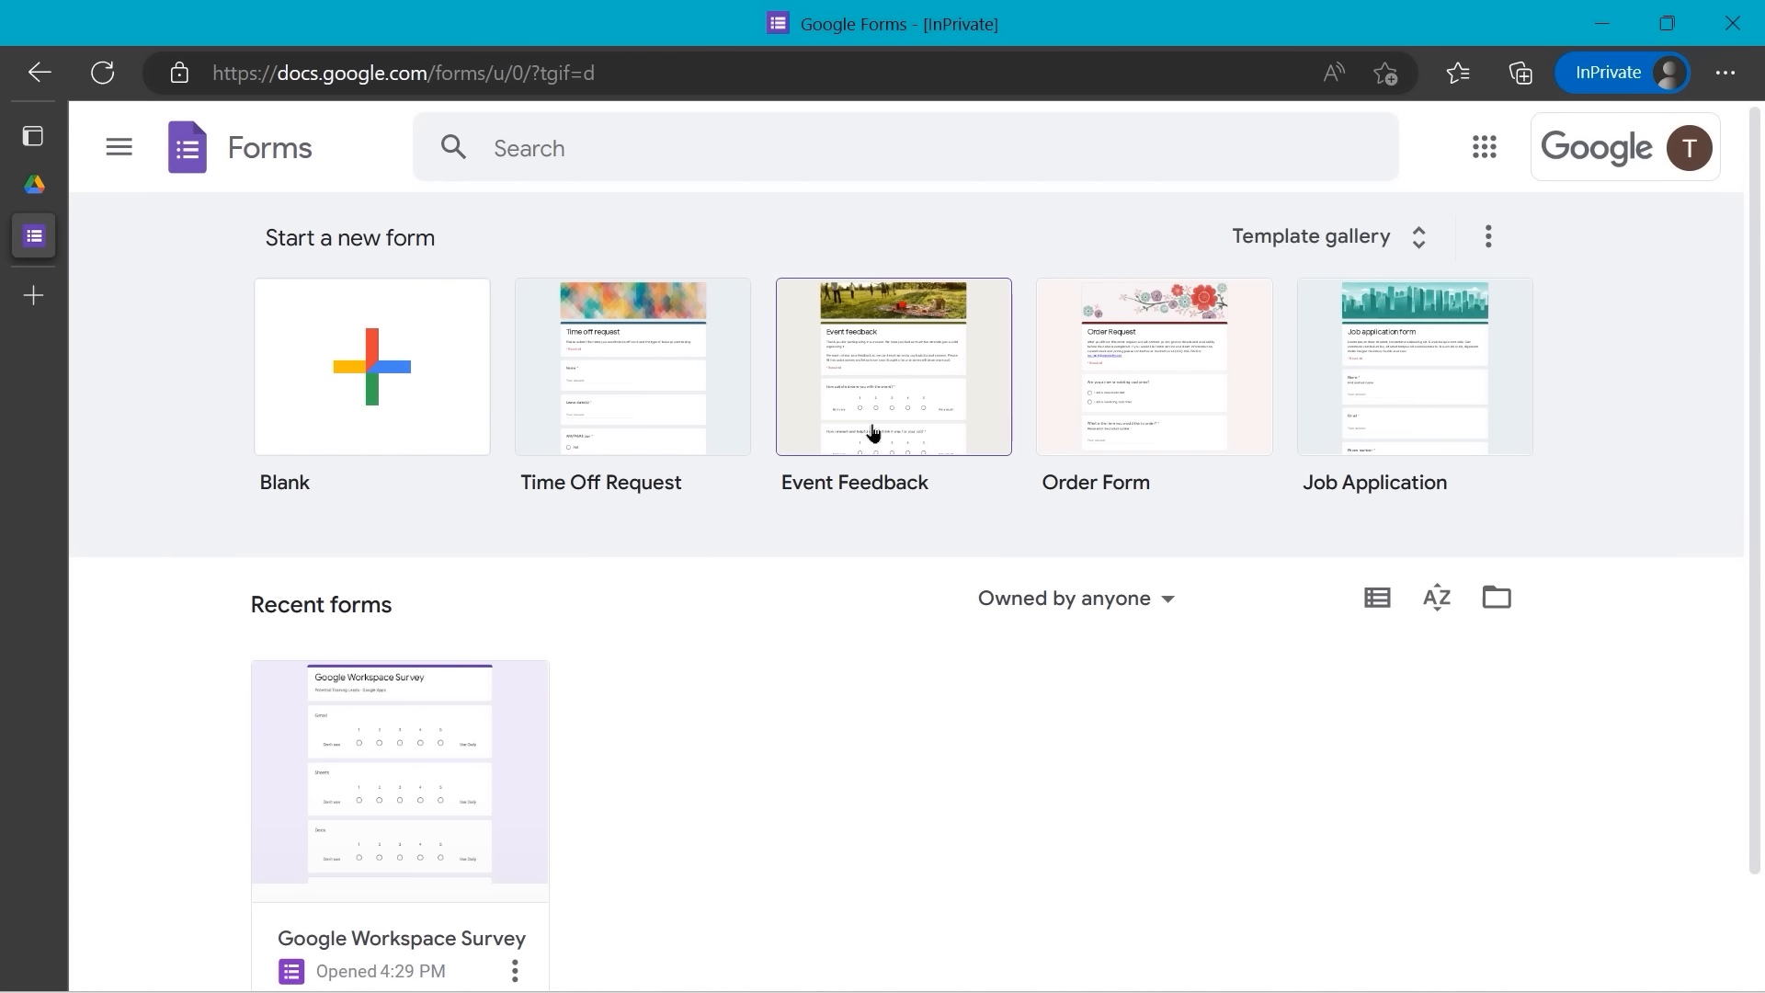
pyautogui.click(1416, 249)
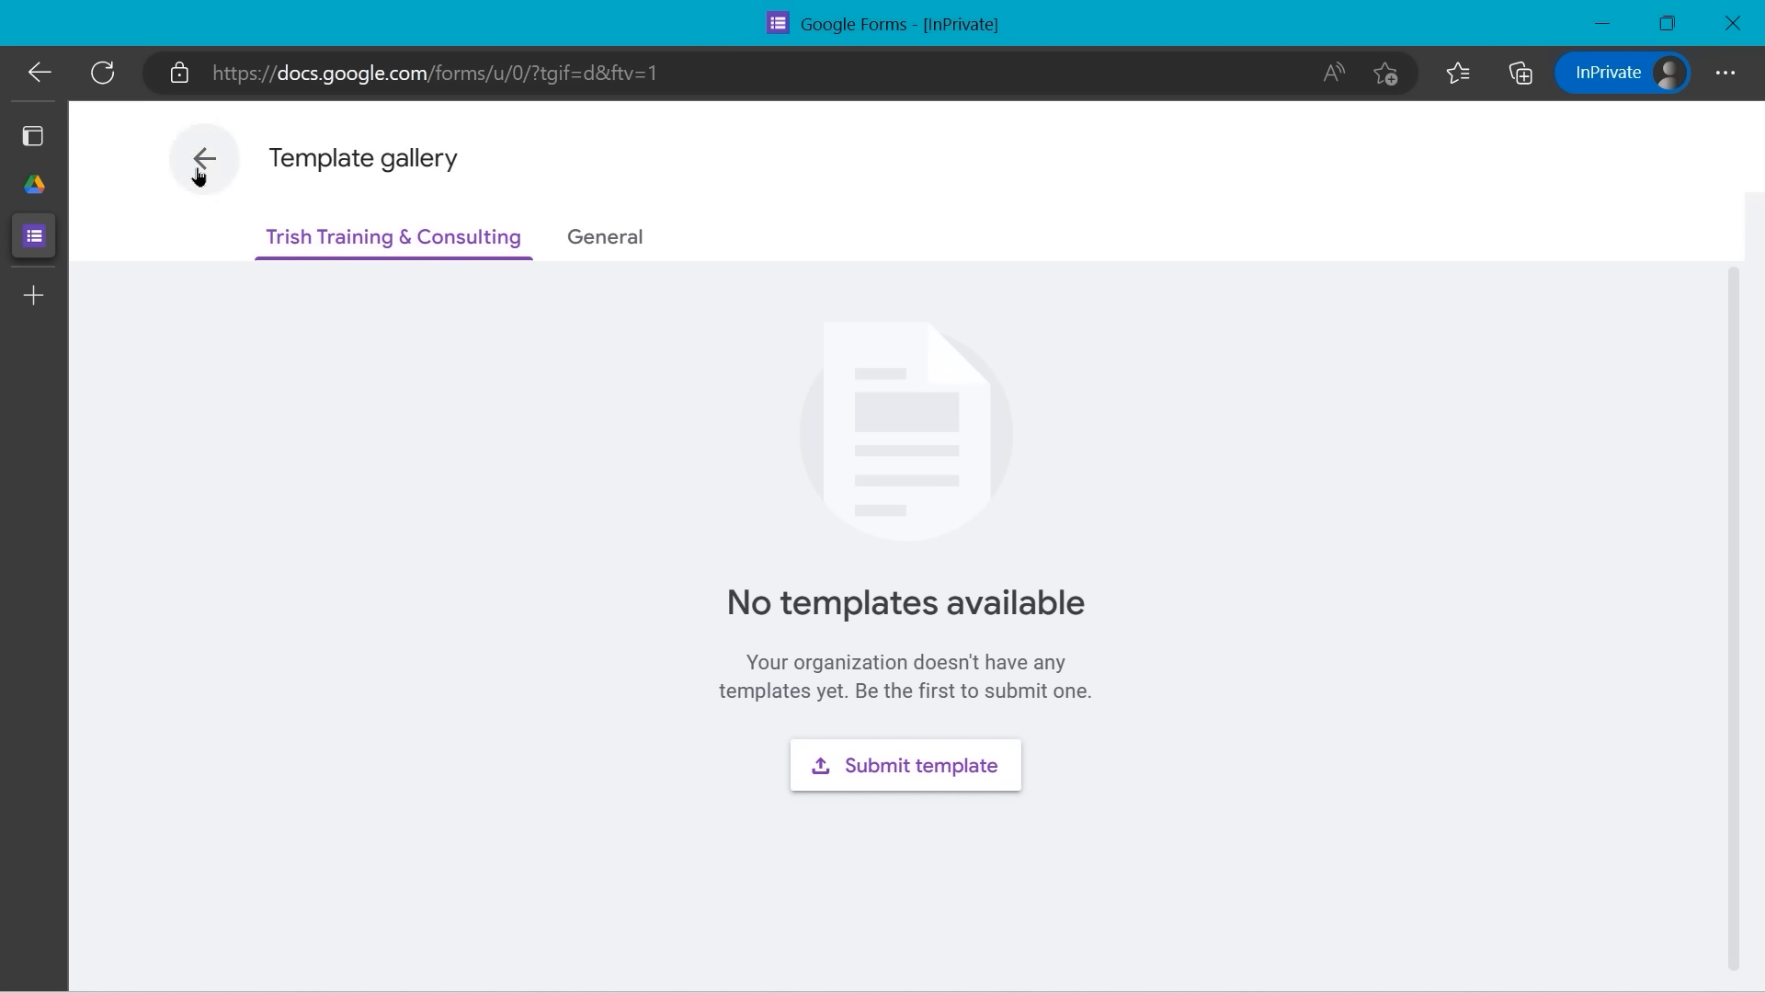
# - Browse the General templates, then go back to Forms home with the survey under Recent forms
pyautogui.click(596, 255)
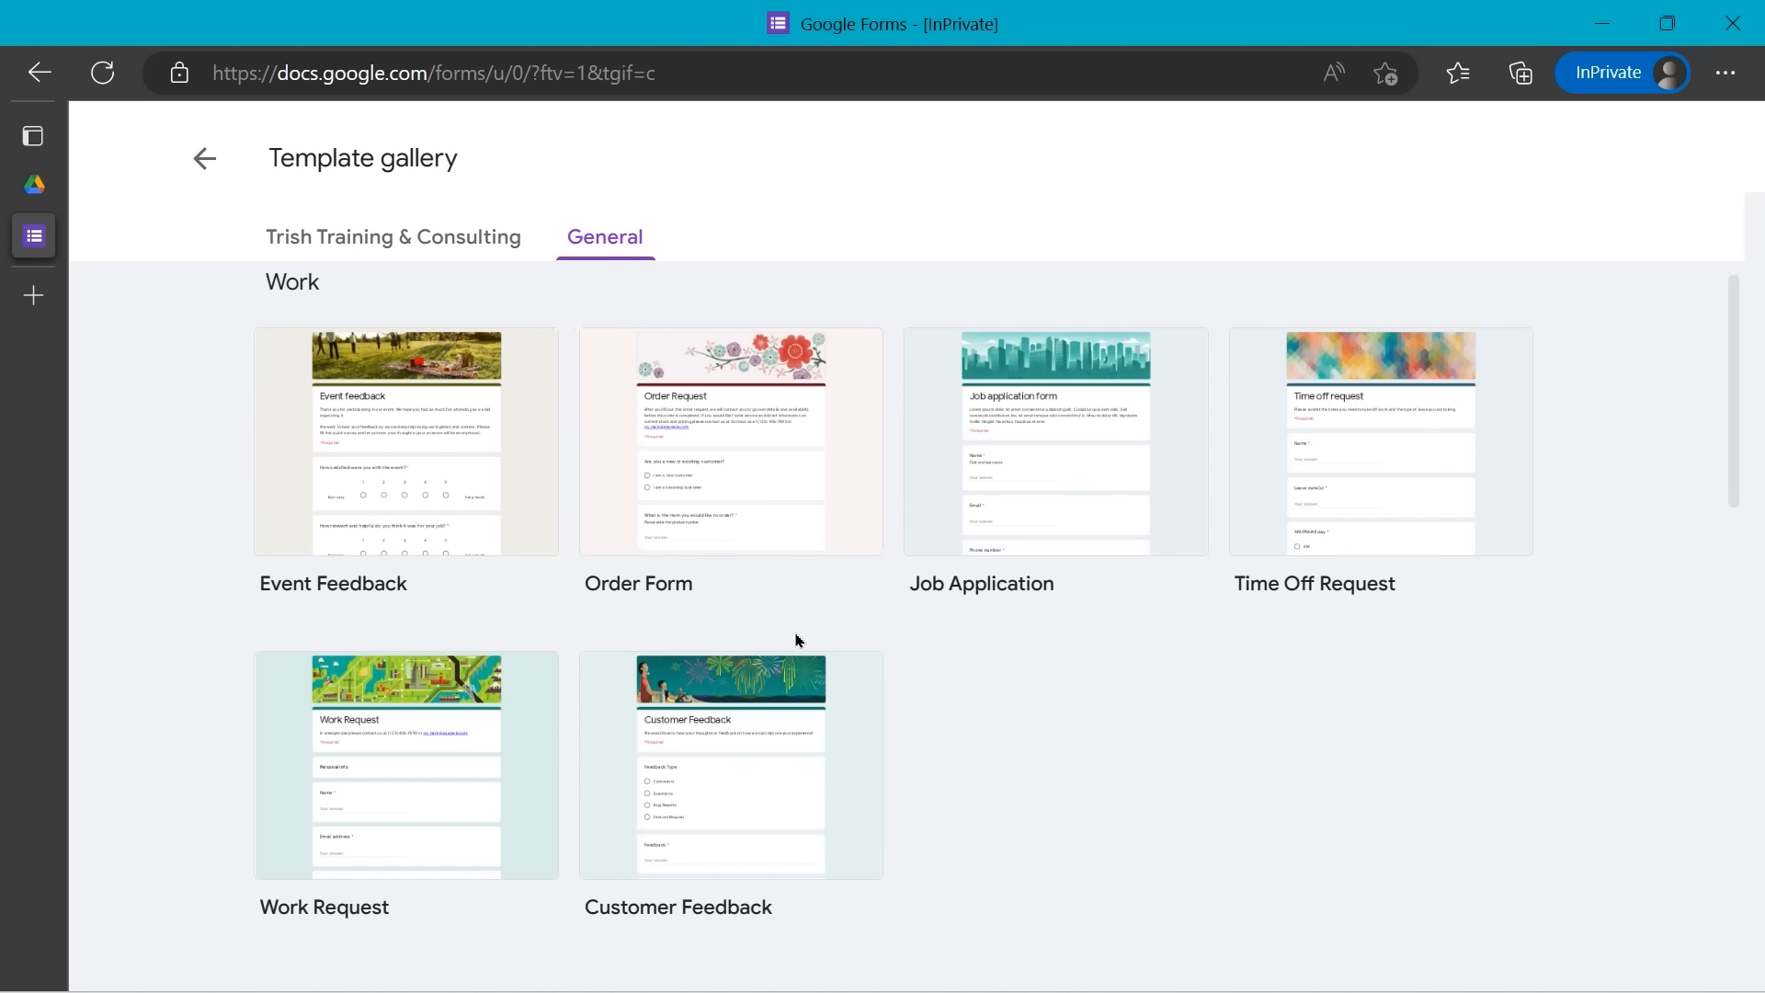
pyautogui.scroll(-7, 796, 638)
pyautogui.scroll(-2, 796, 638)
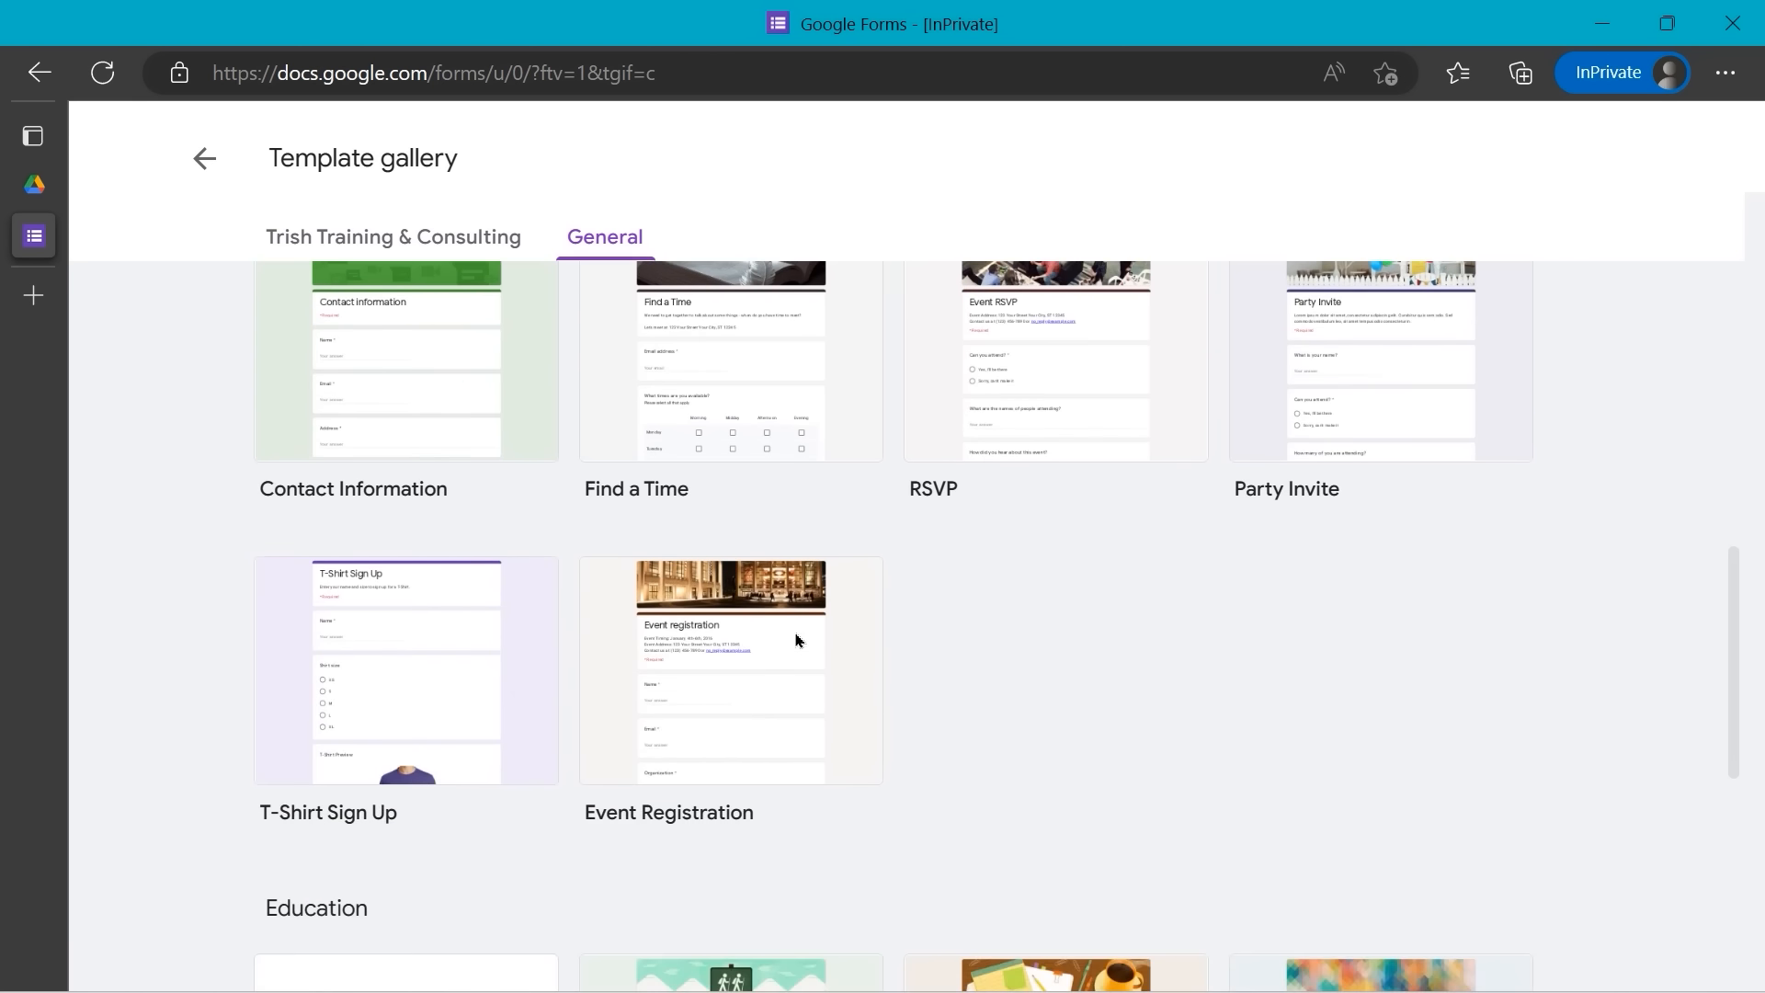
pyautogui.scroll(6, 792, 643)
pyautogui.scroll(3, 794, 639)
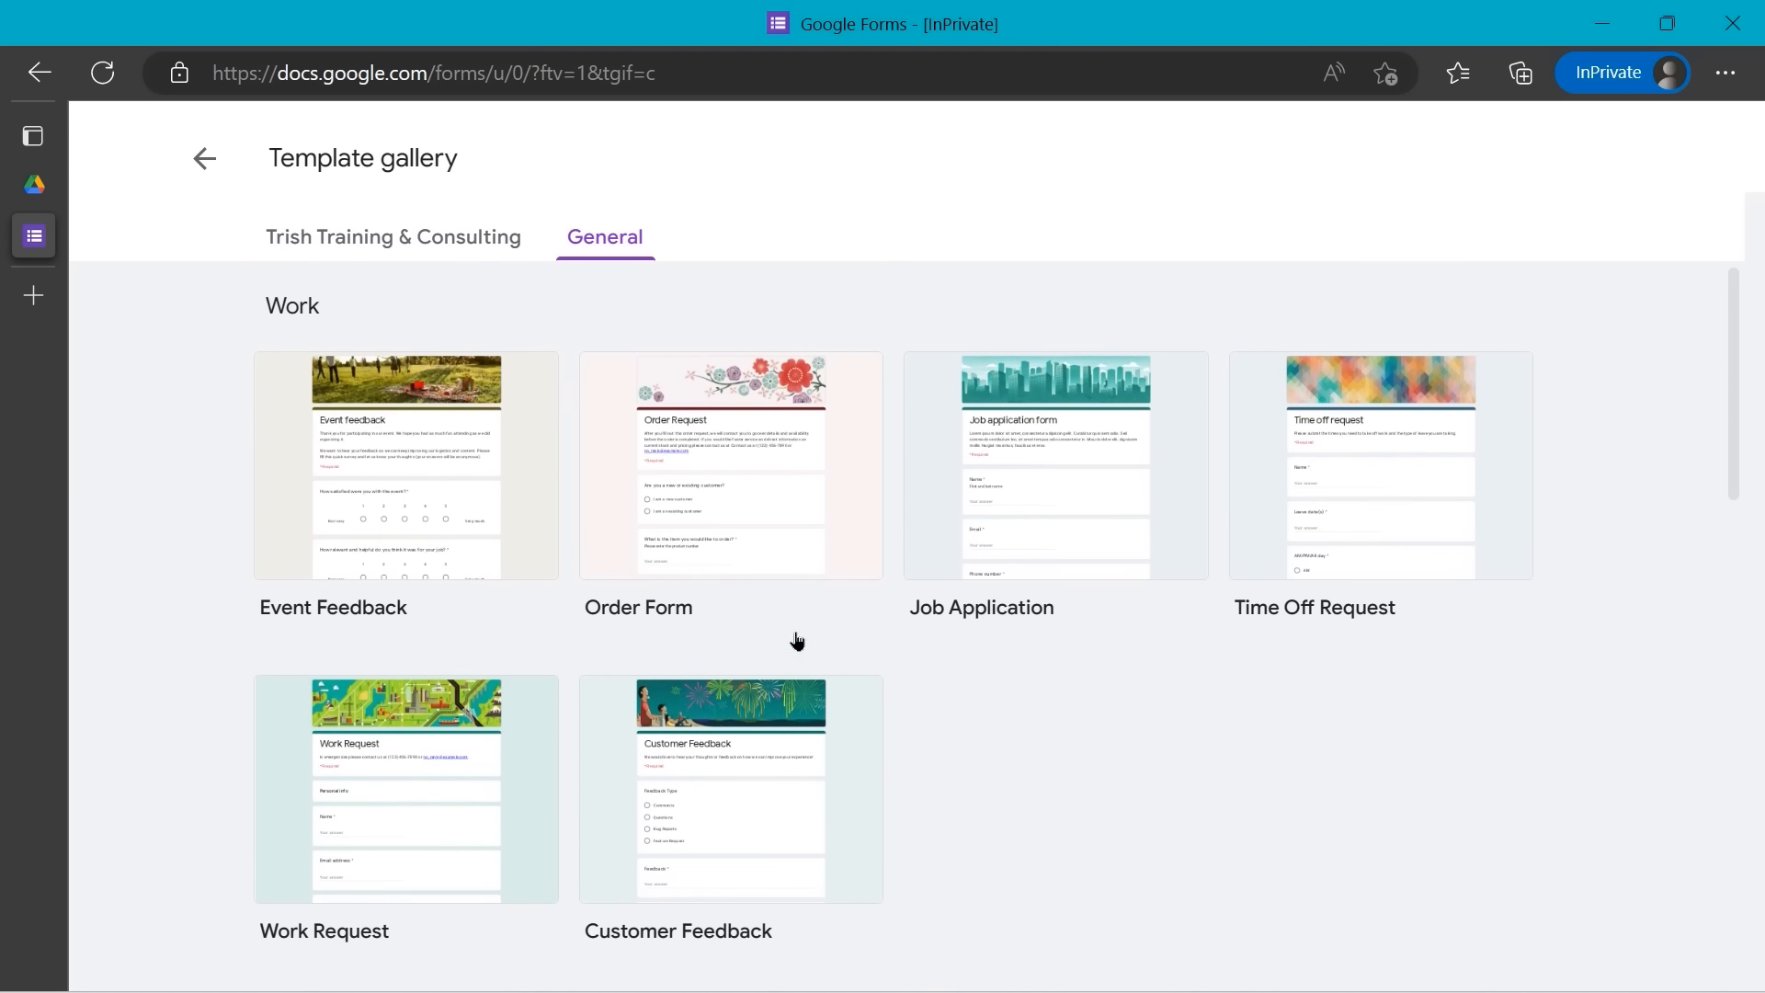
pyautogui.click(203, 162)
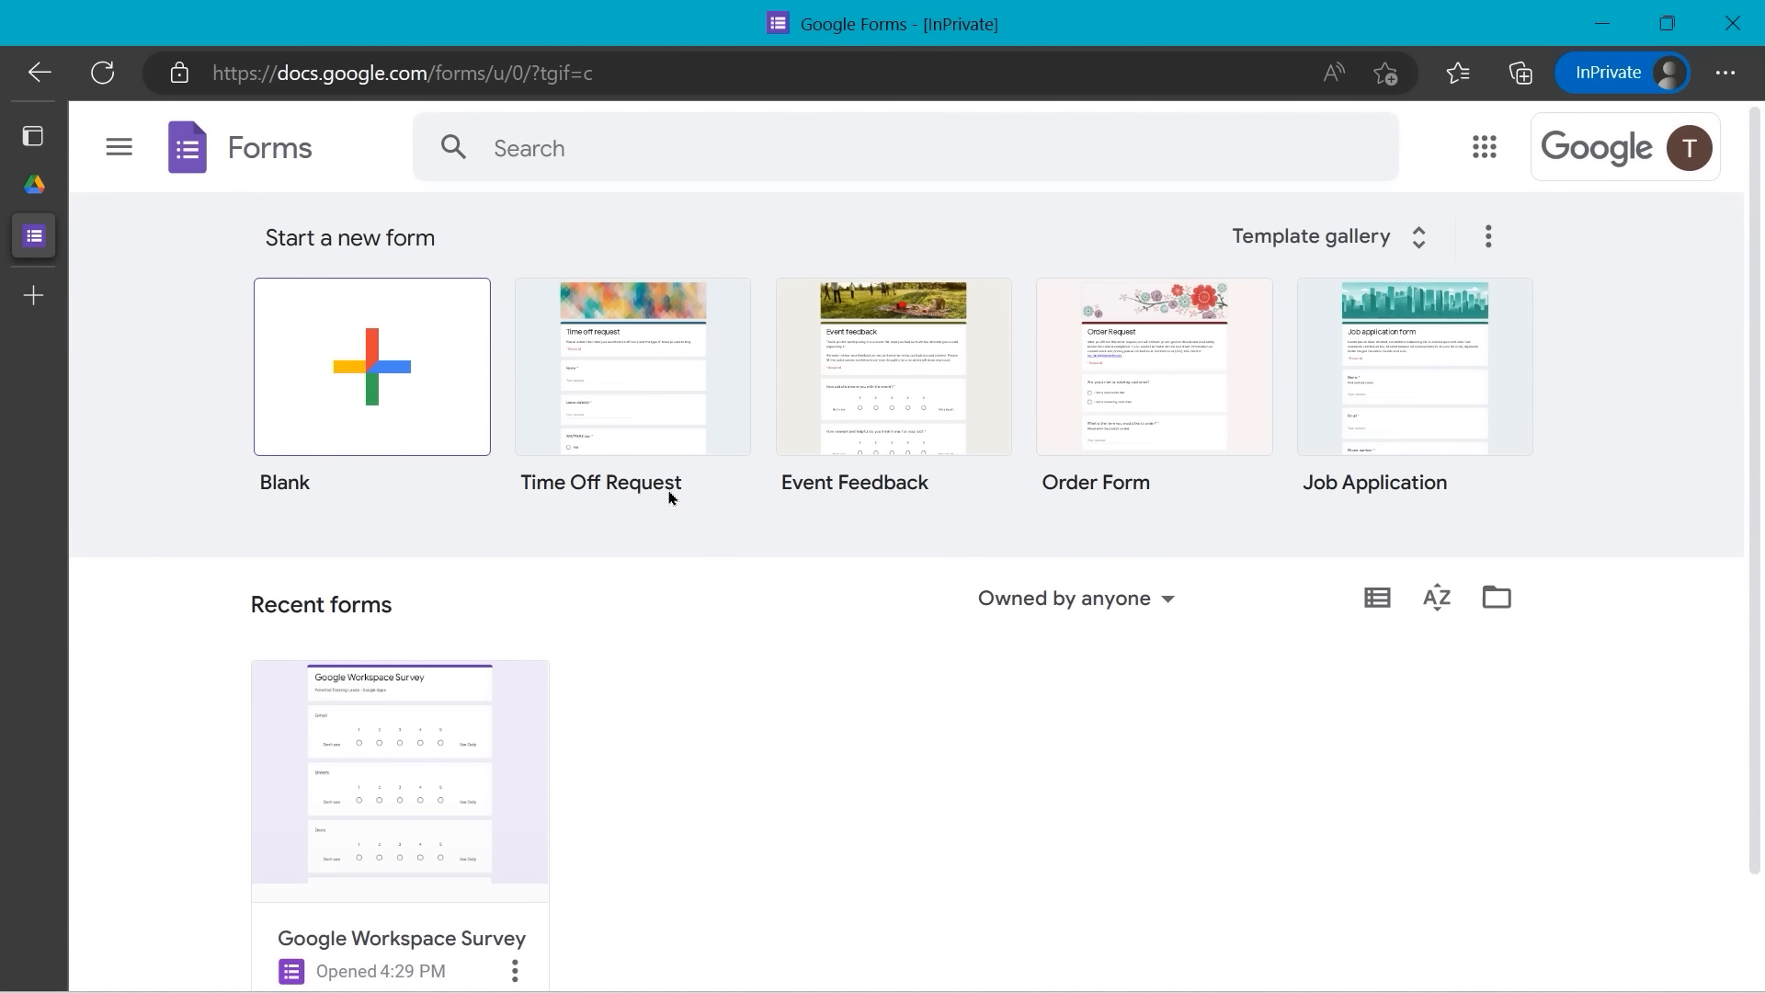
pyautogui.click(633, 384)
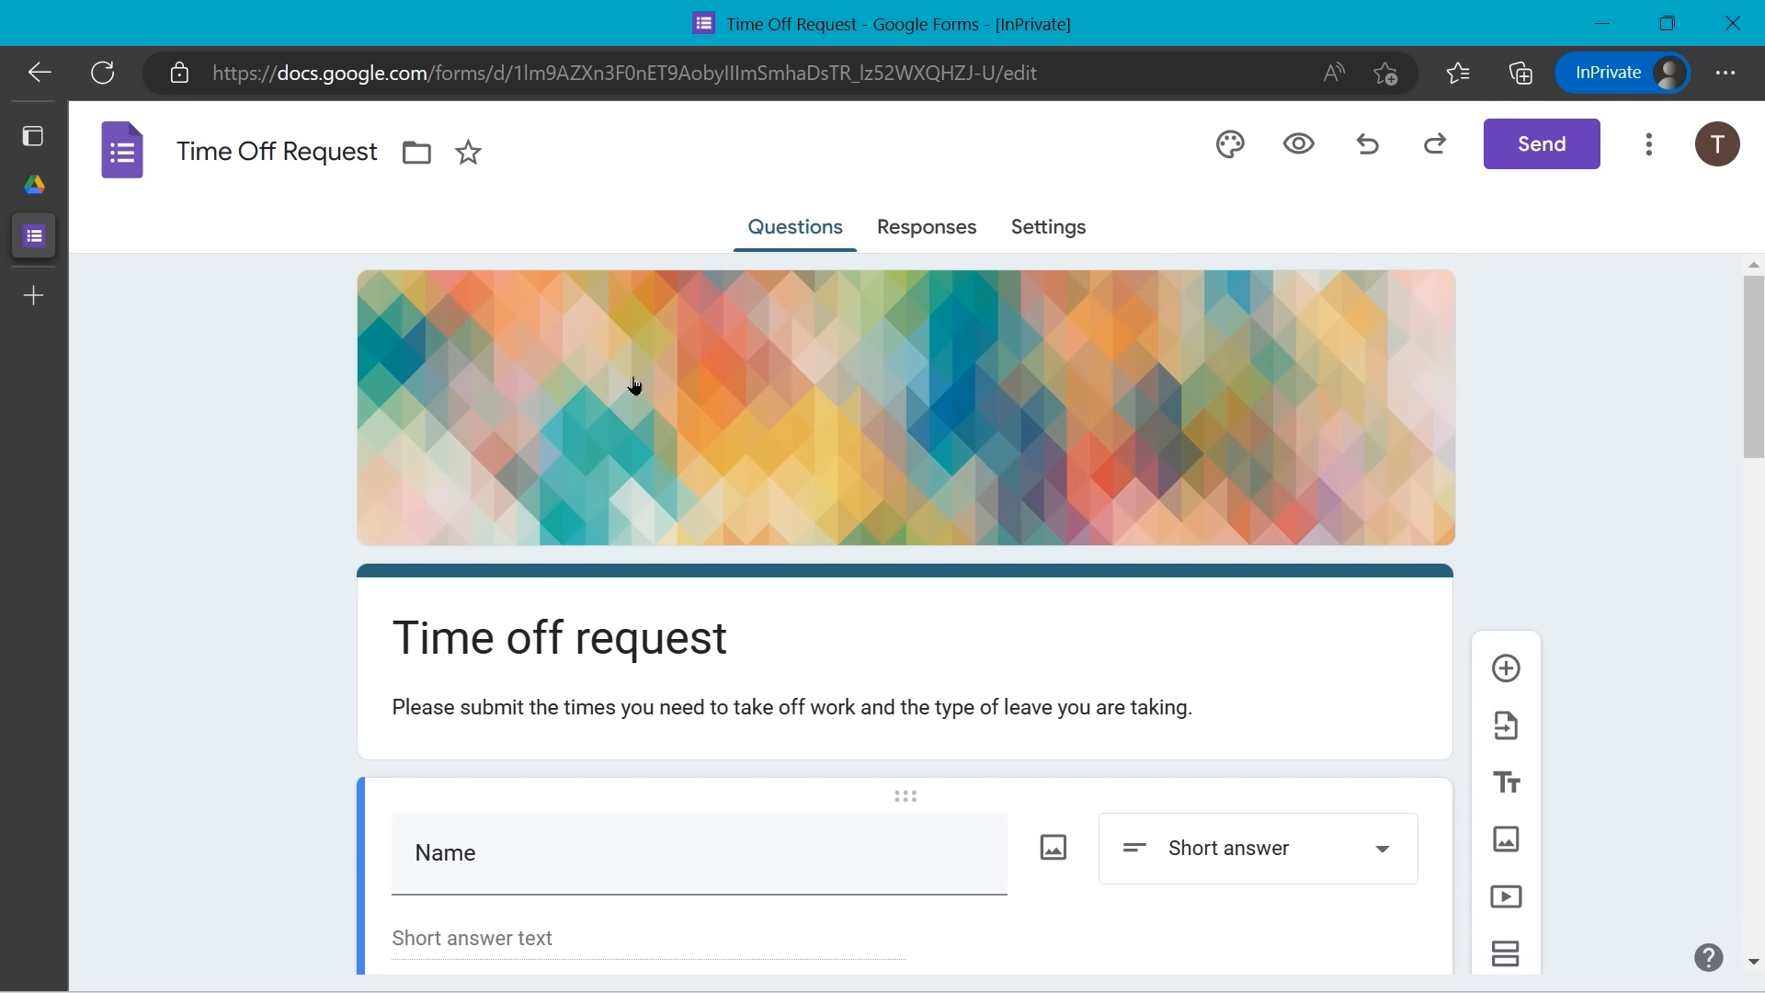
pyautogui.scroll(-2, 621, 458)
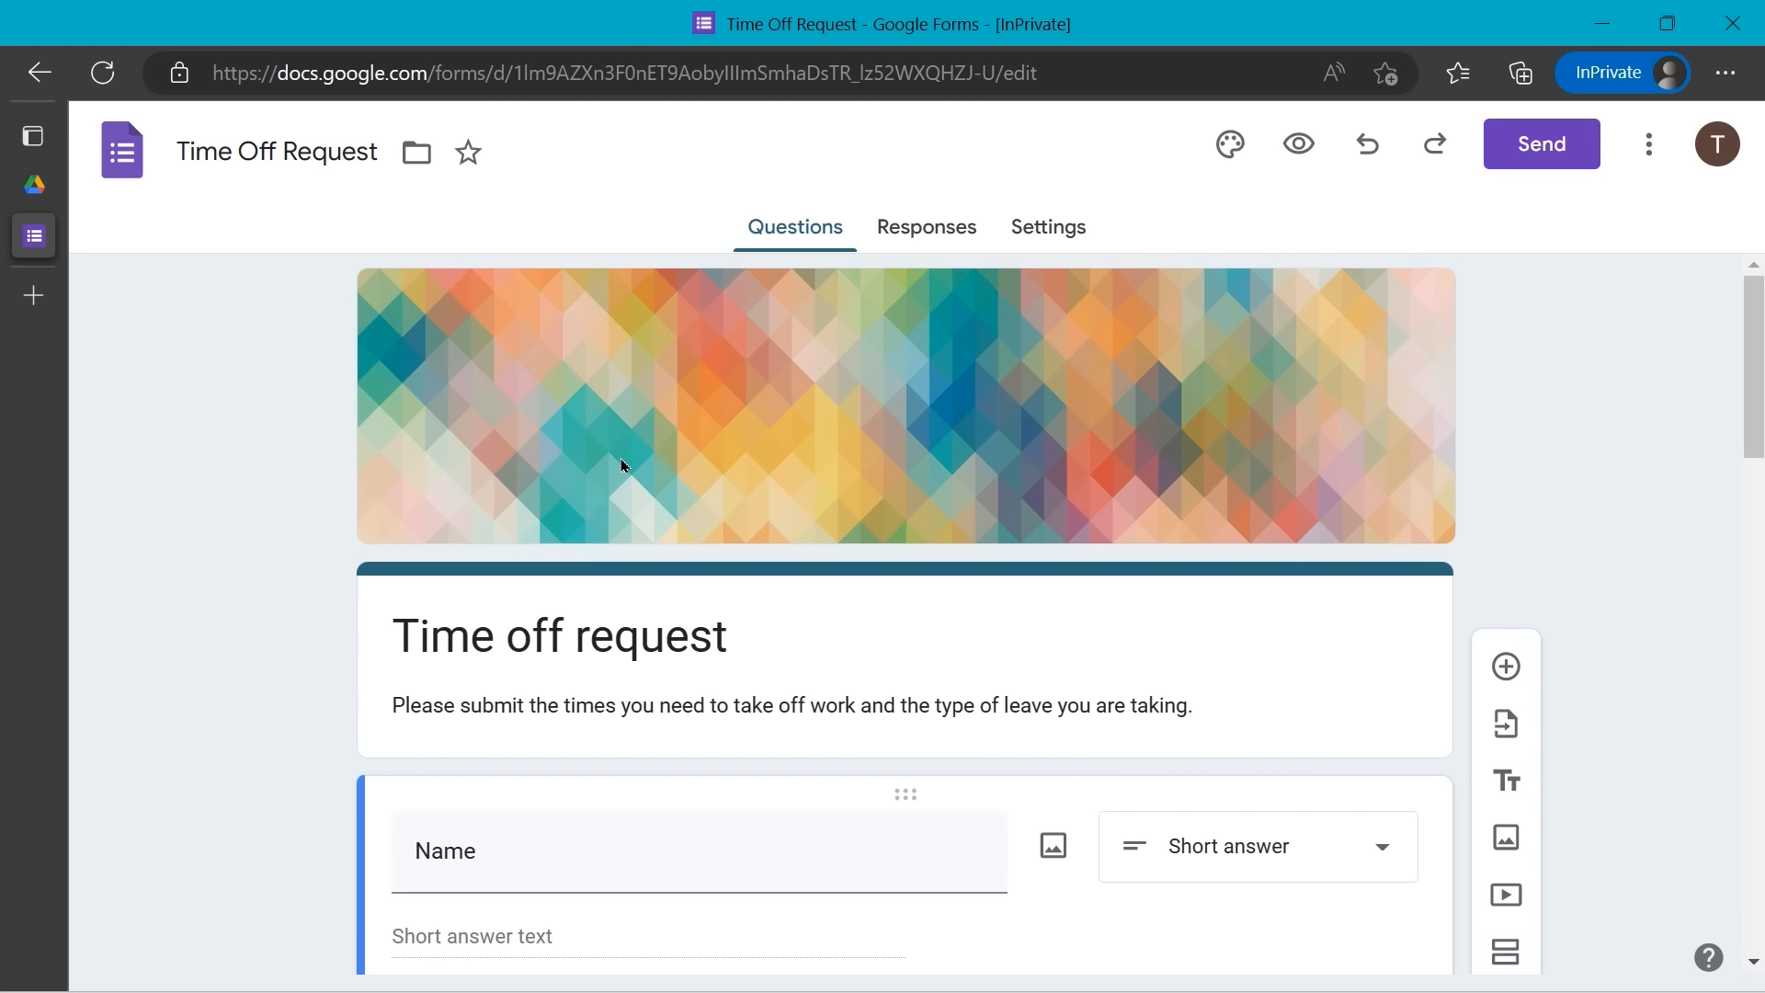
pyautogui.scroll(-2, 621, 458)
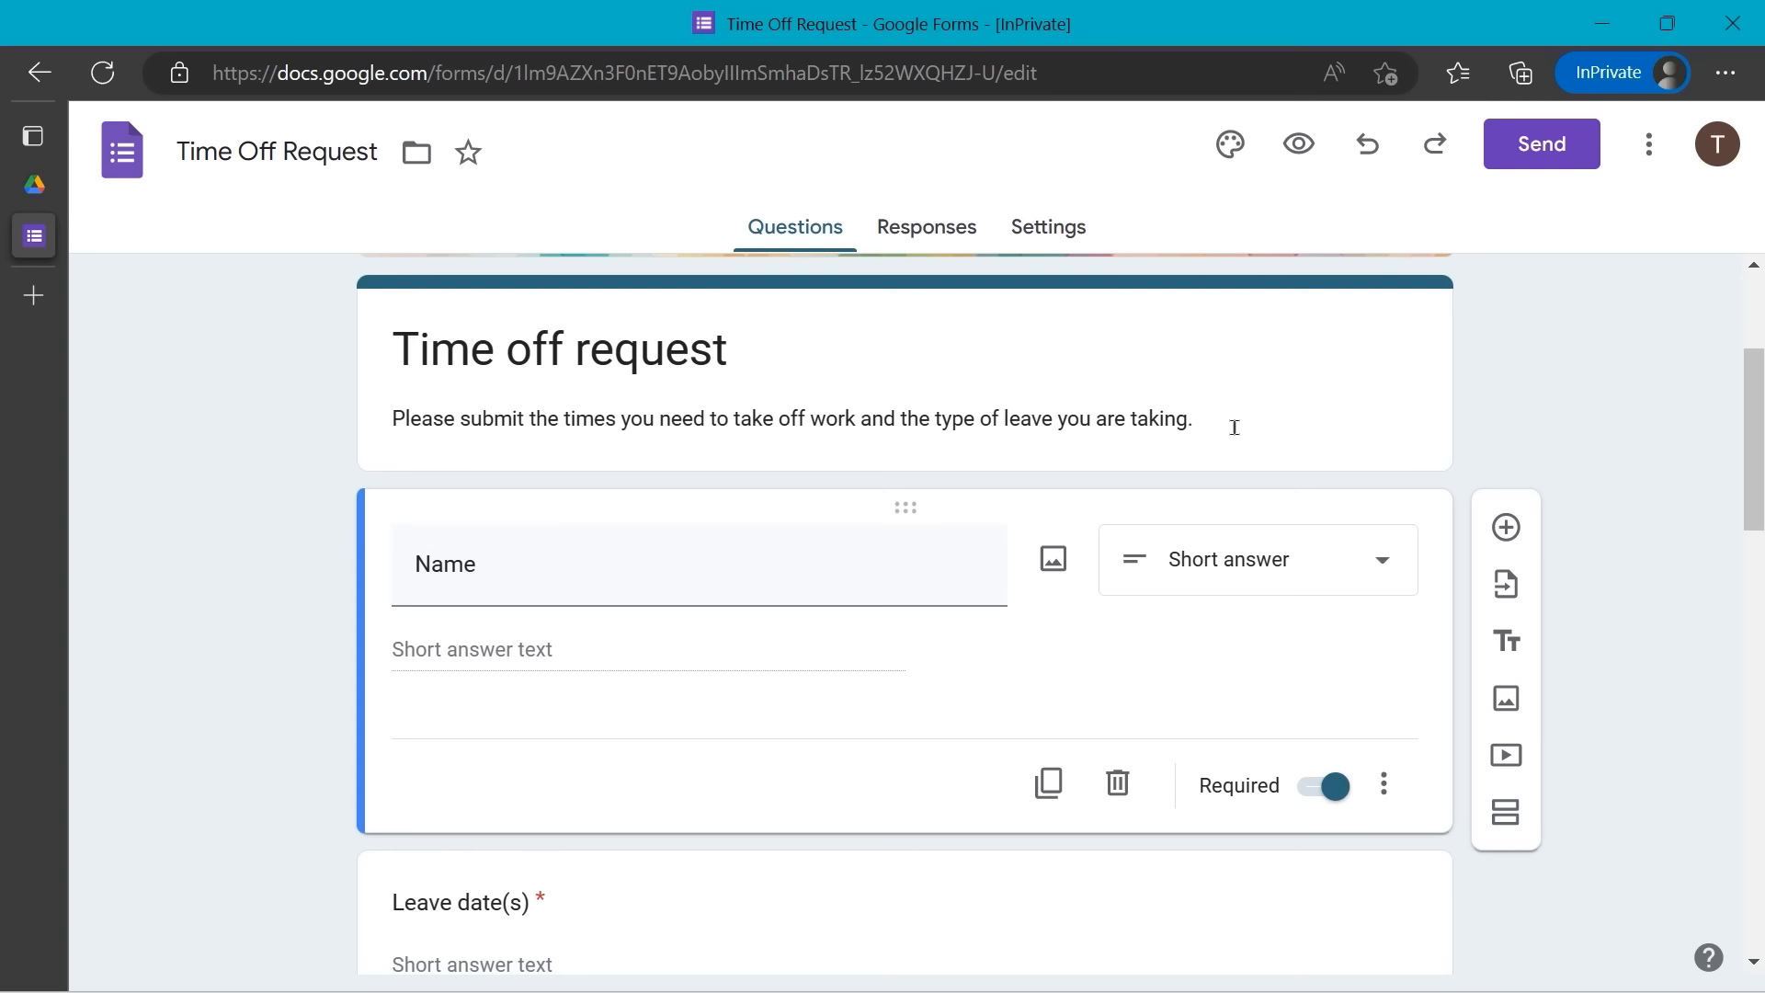
pyautogui.scroll(-1, 1508, 415)
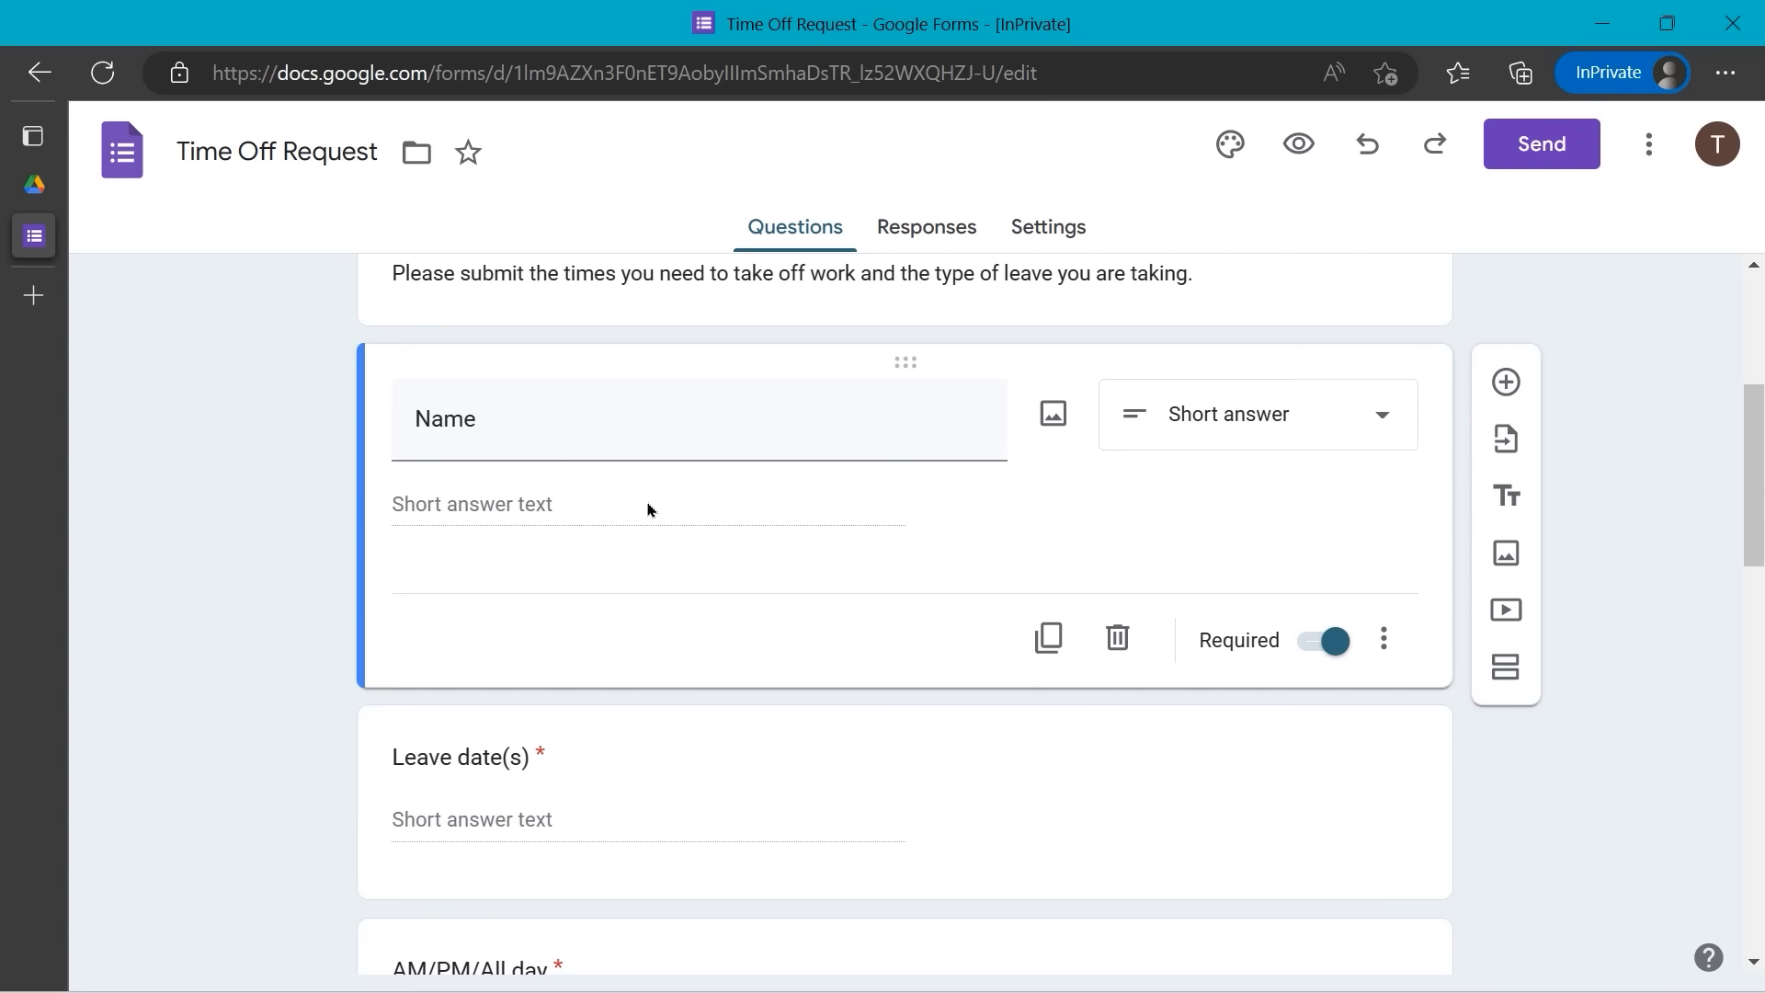
pyautogui.scroll(-1, 648, 509)
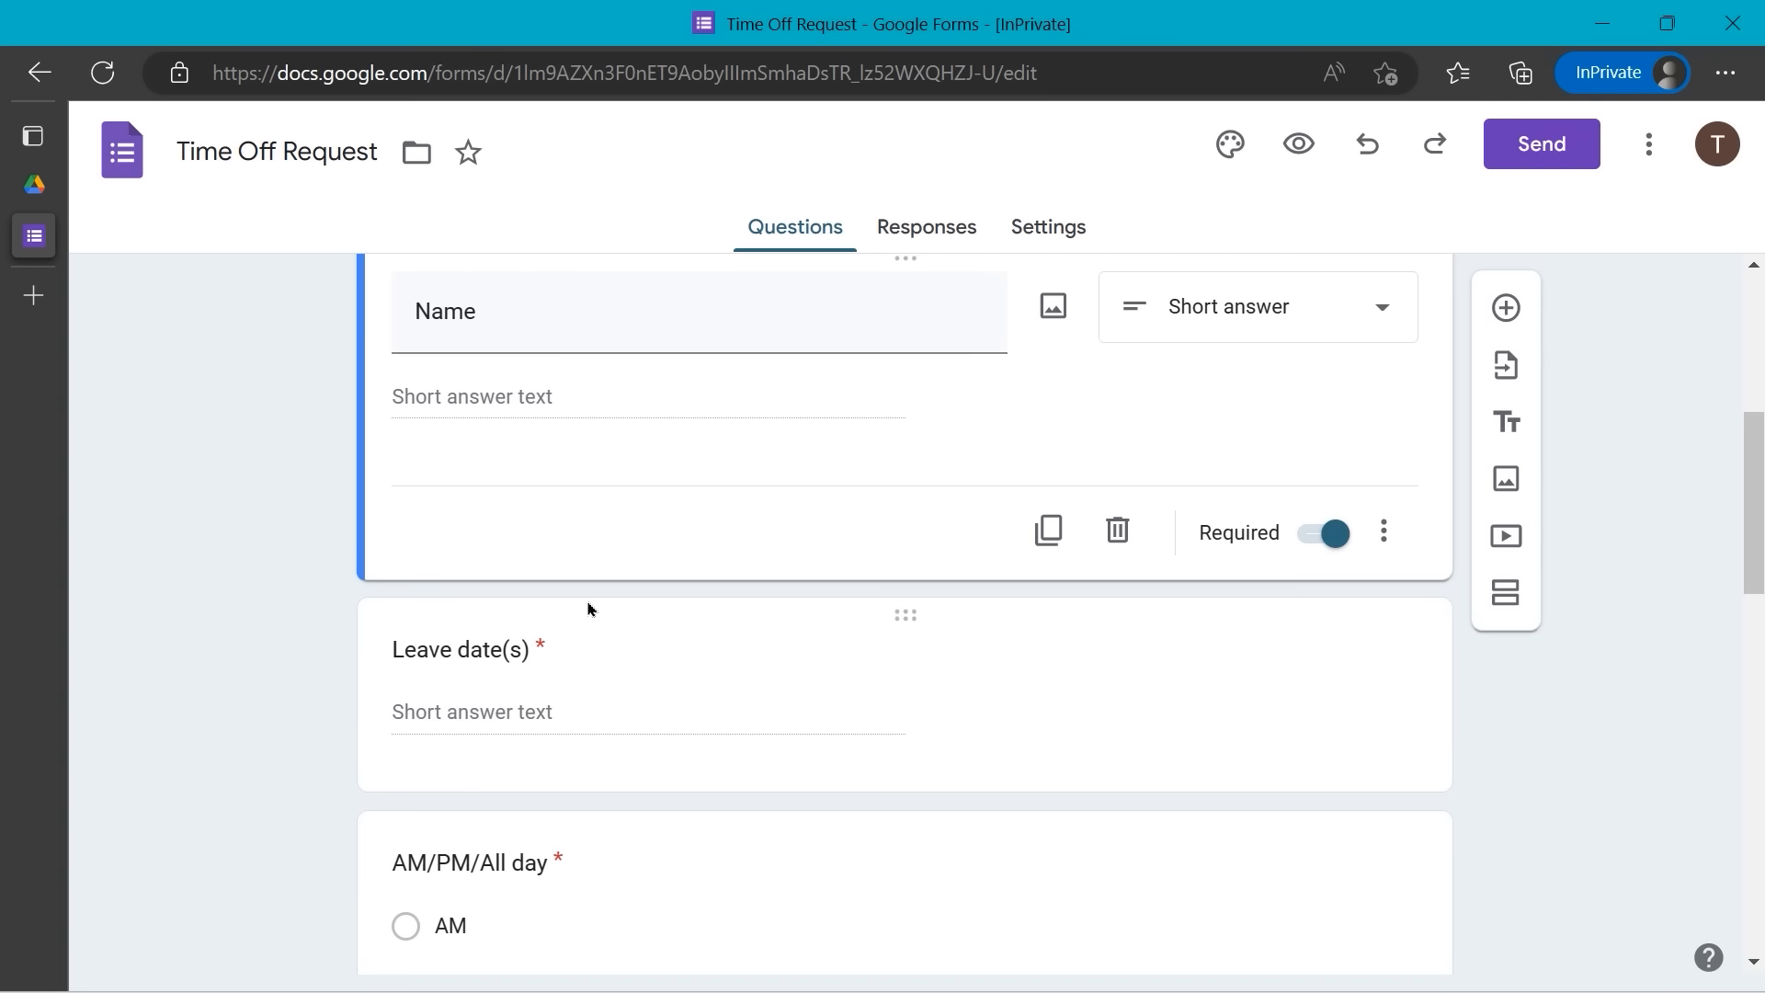
pyautogui.scroll(-1, 544, 596)
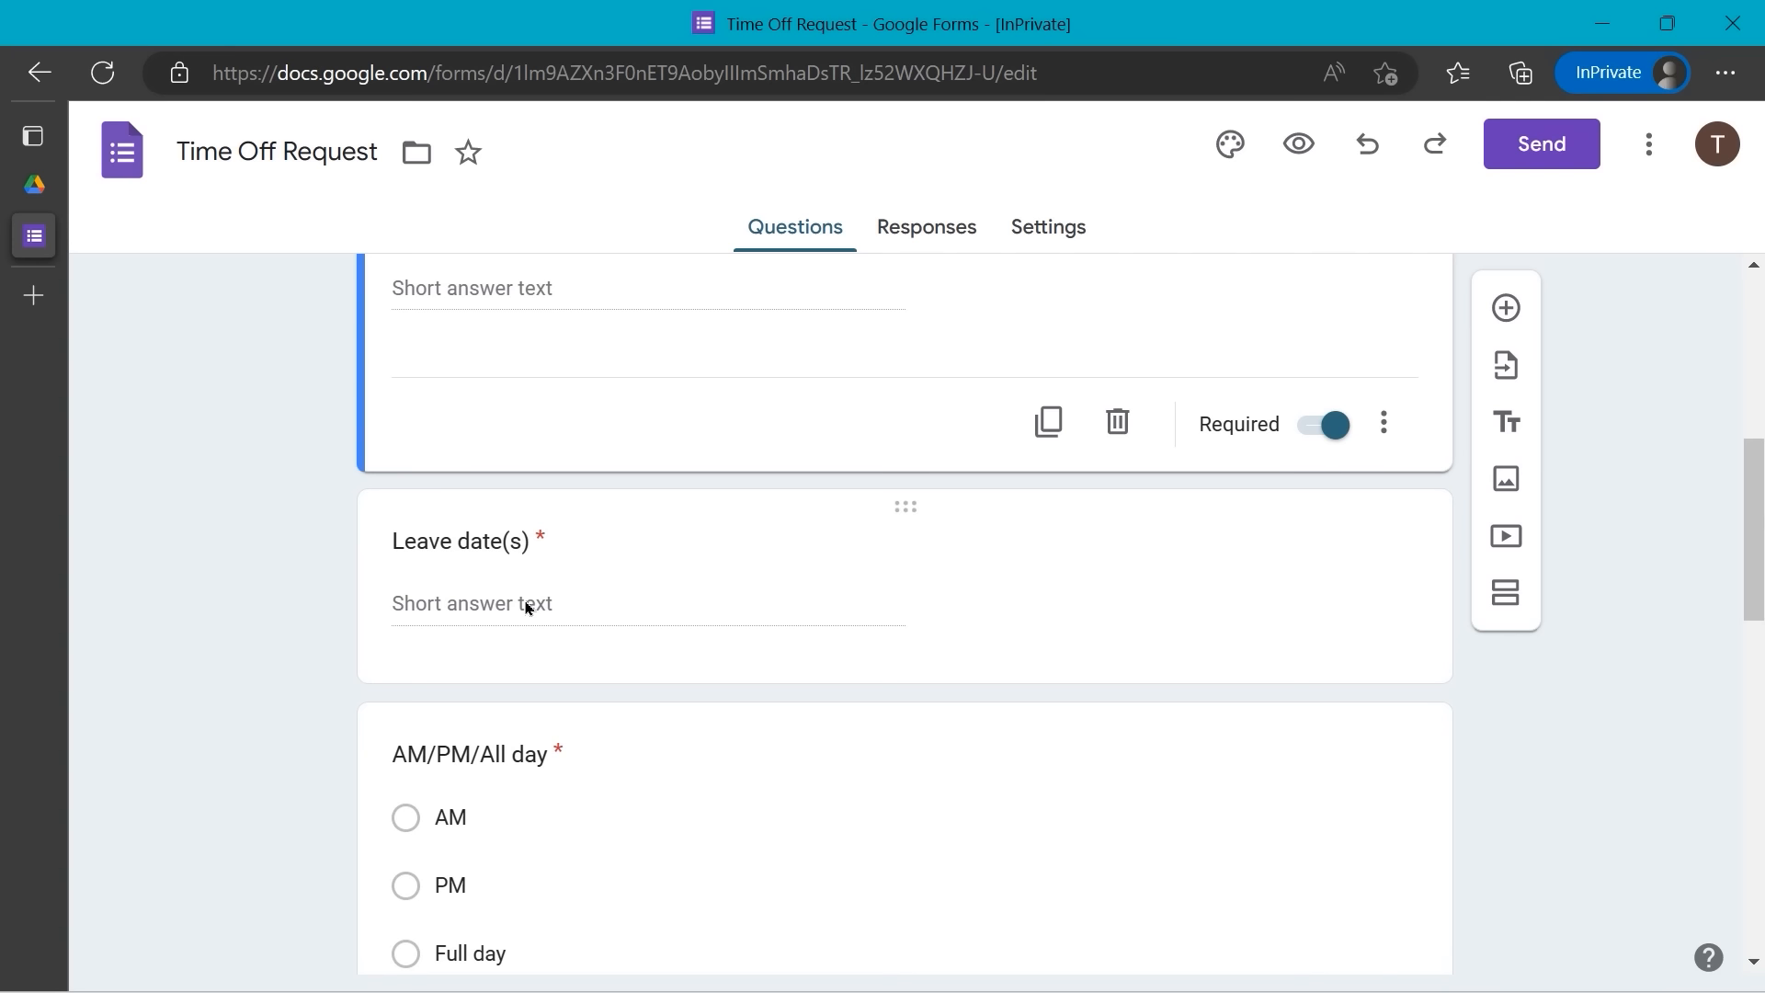
pyautogui.scroll(-2, 529, 607)
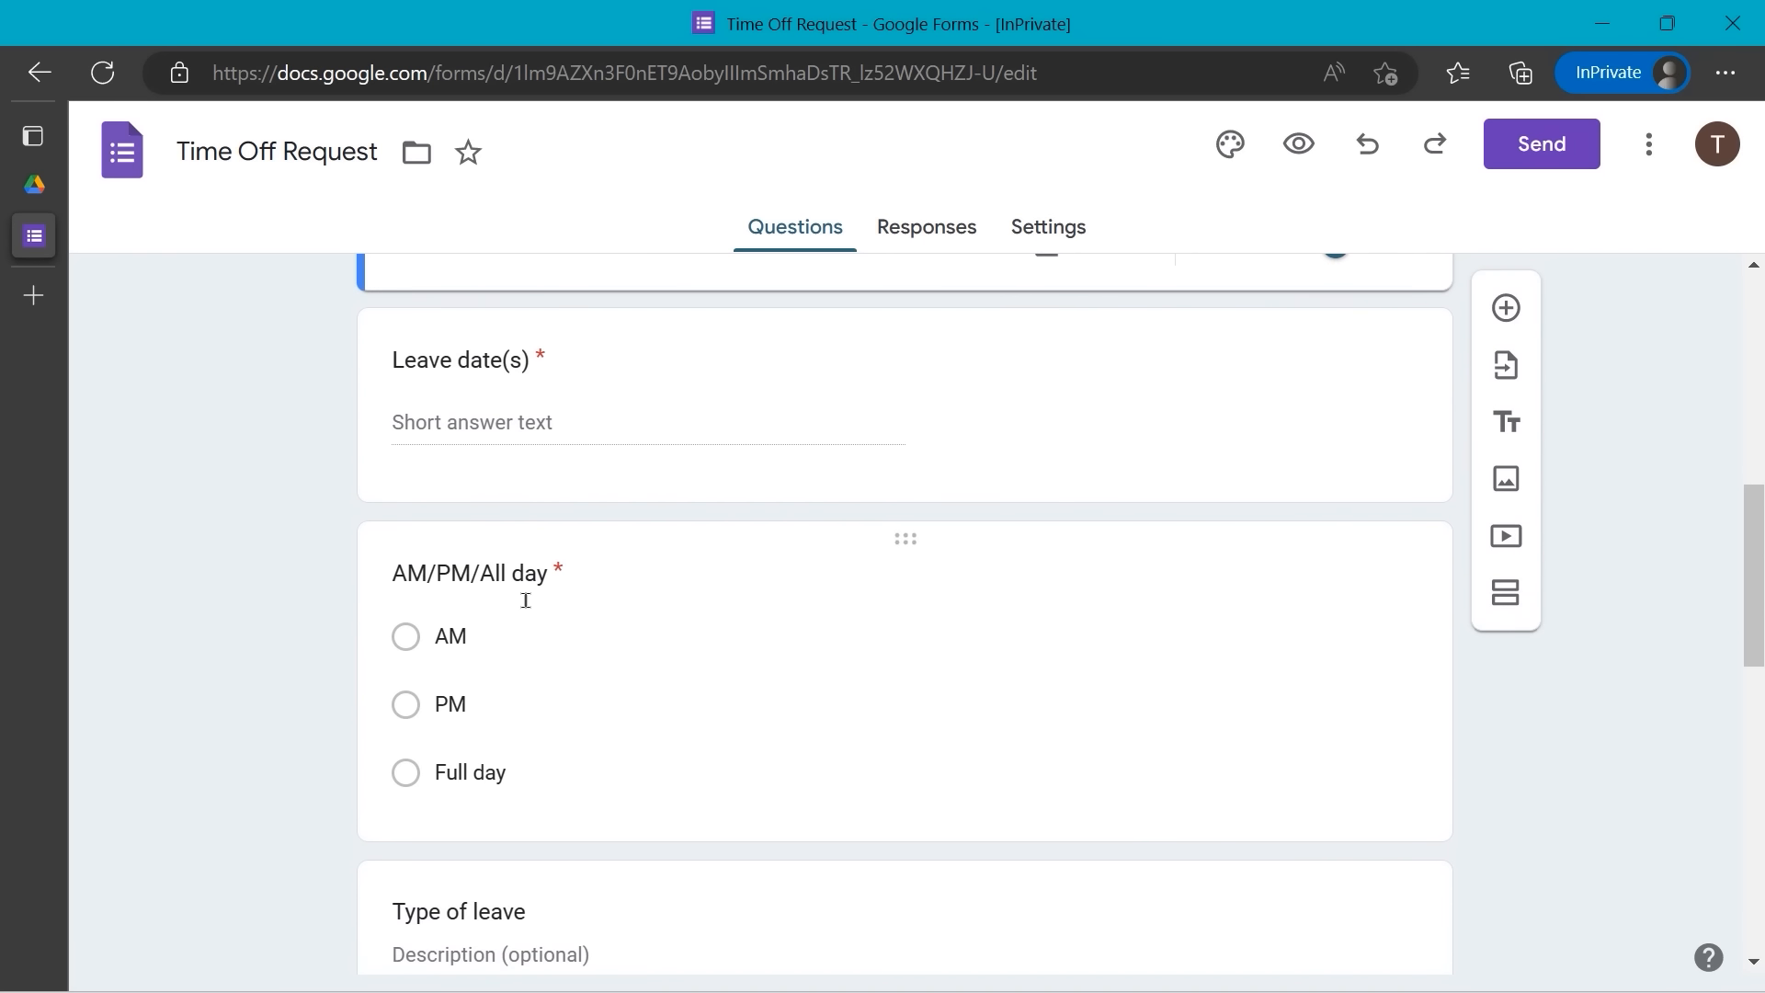
pyautogui.scroll(-2, 526, 602)
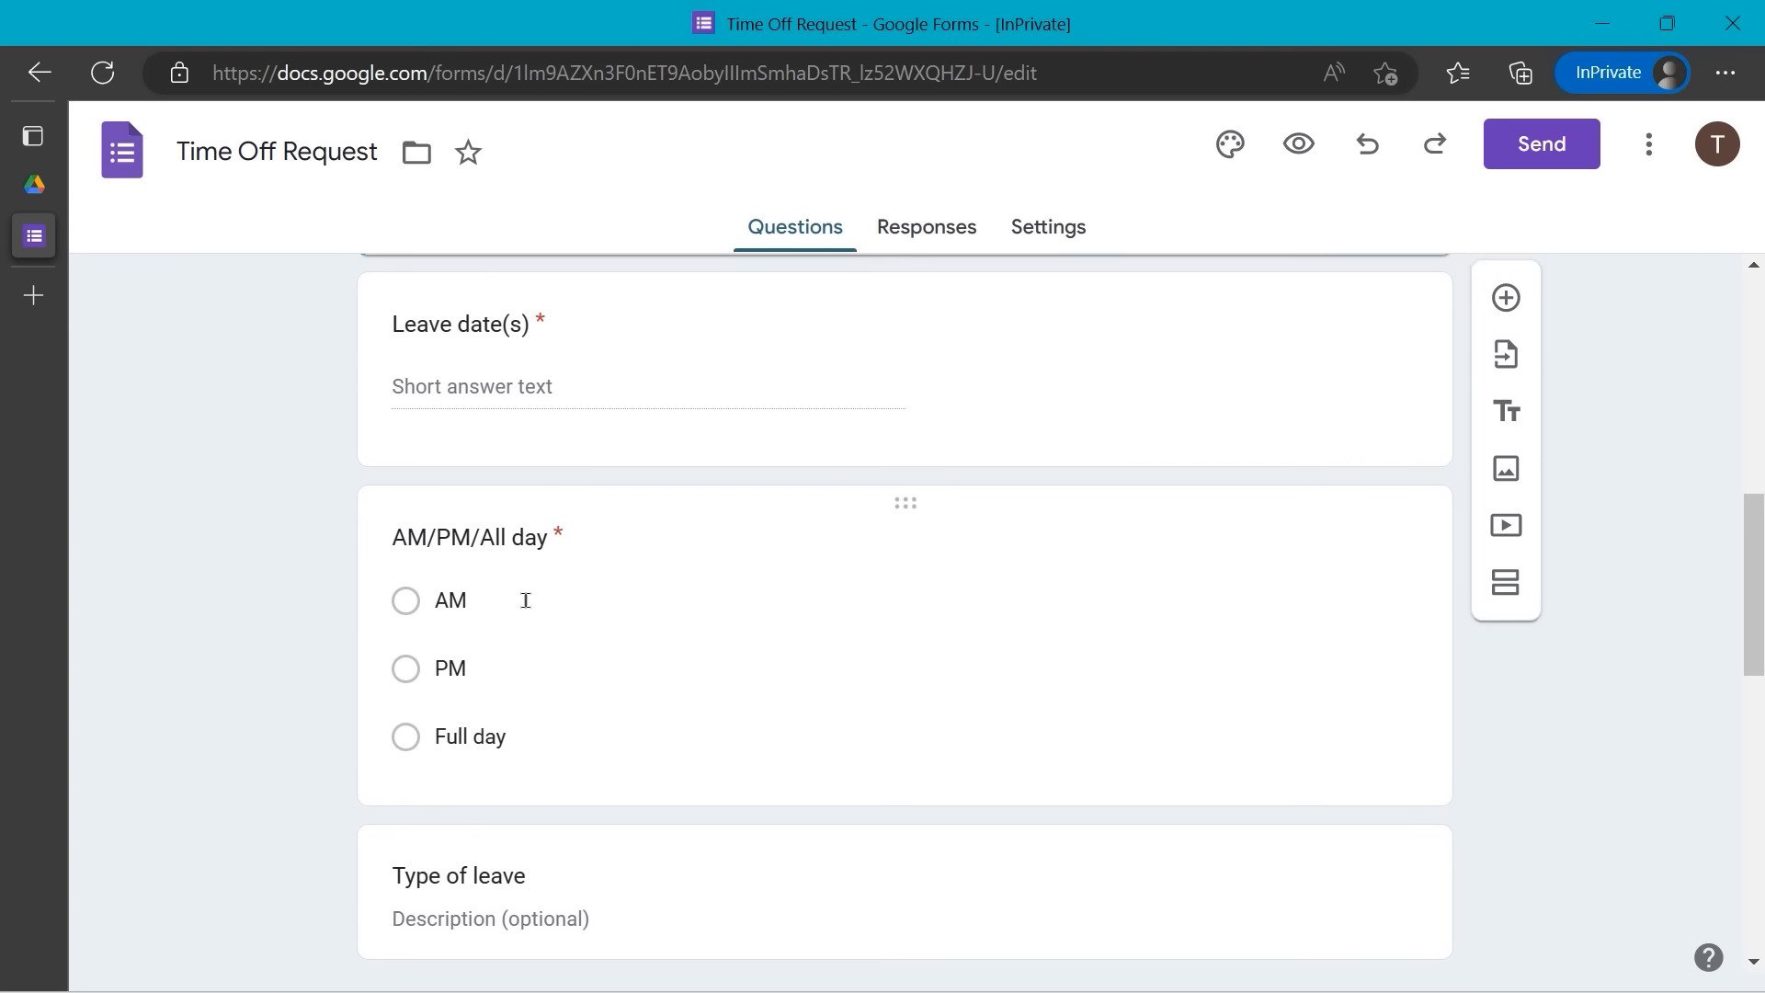
pyautogui.scroll(-3, 529, 606)
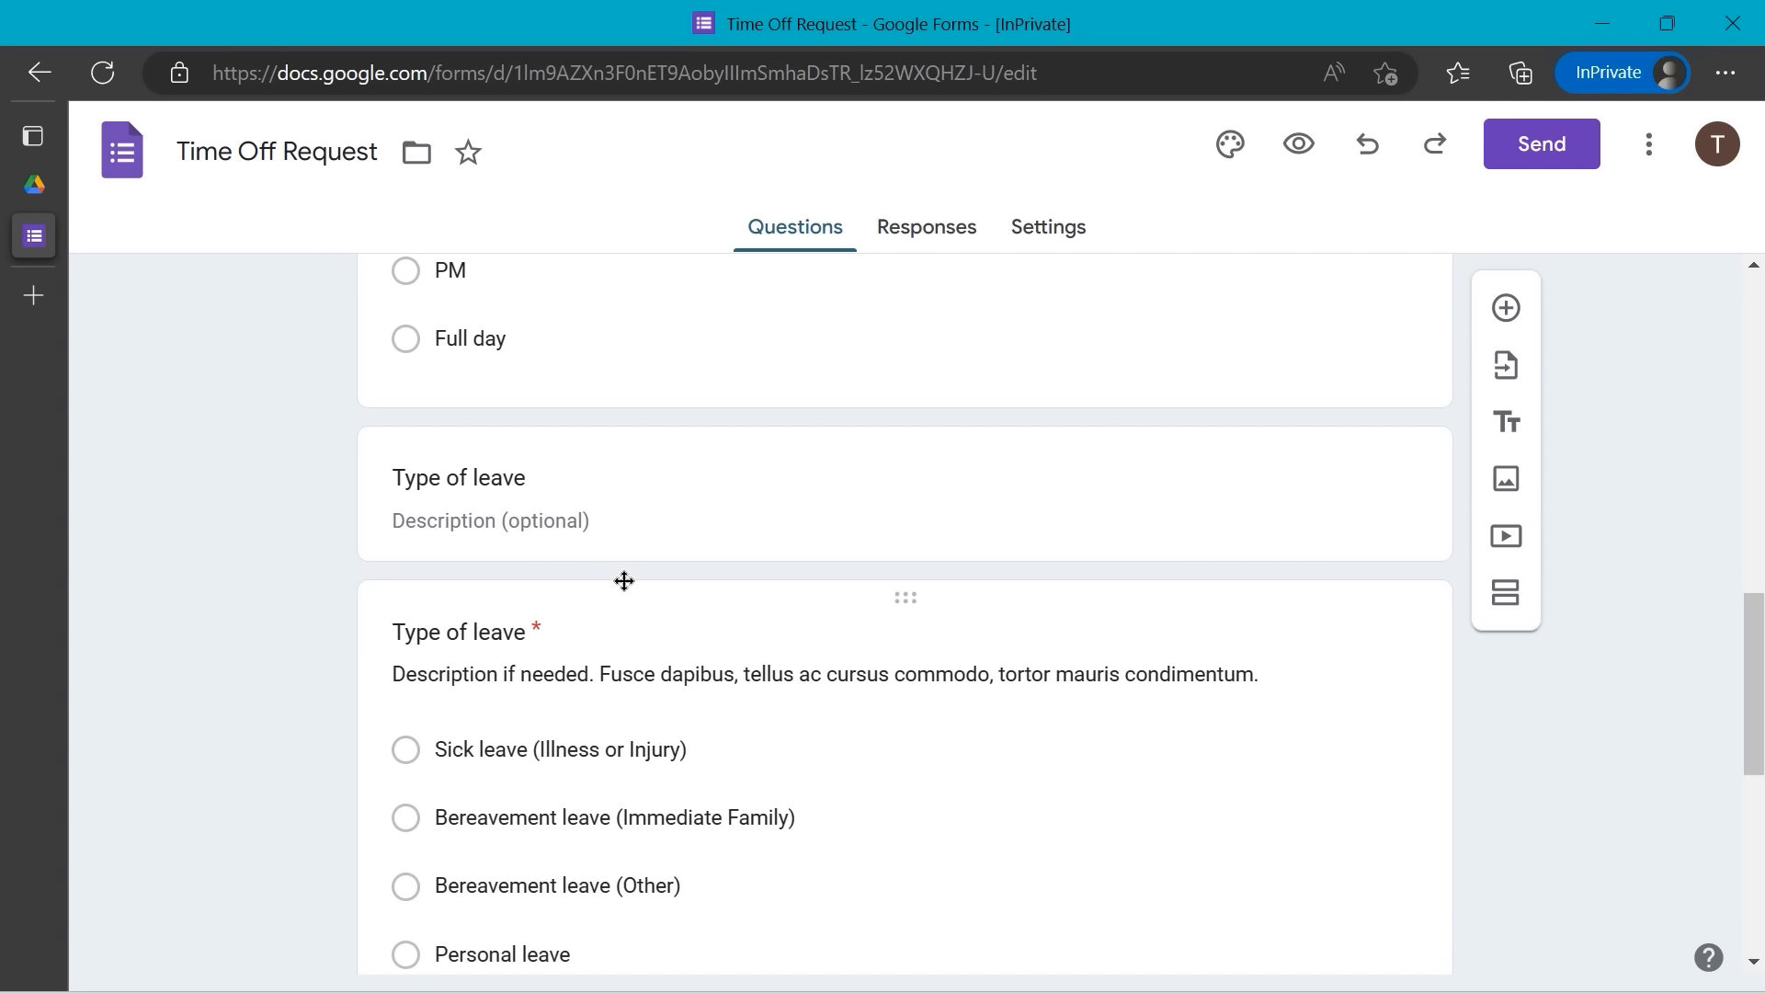
# - Delete the empty Type of leave title block, keeping only the Type of leave question
pyautogui.click(705, 458)
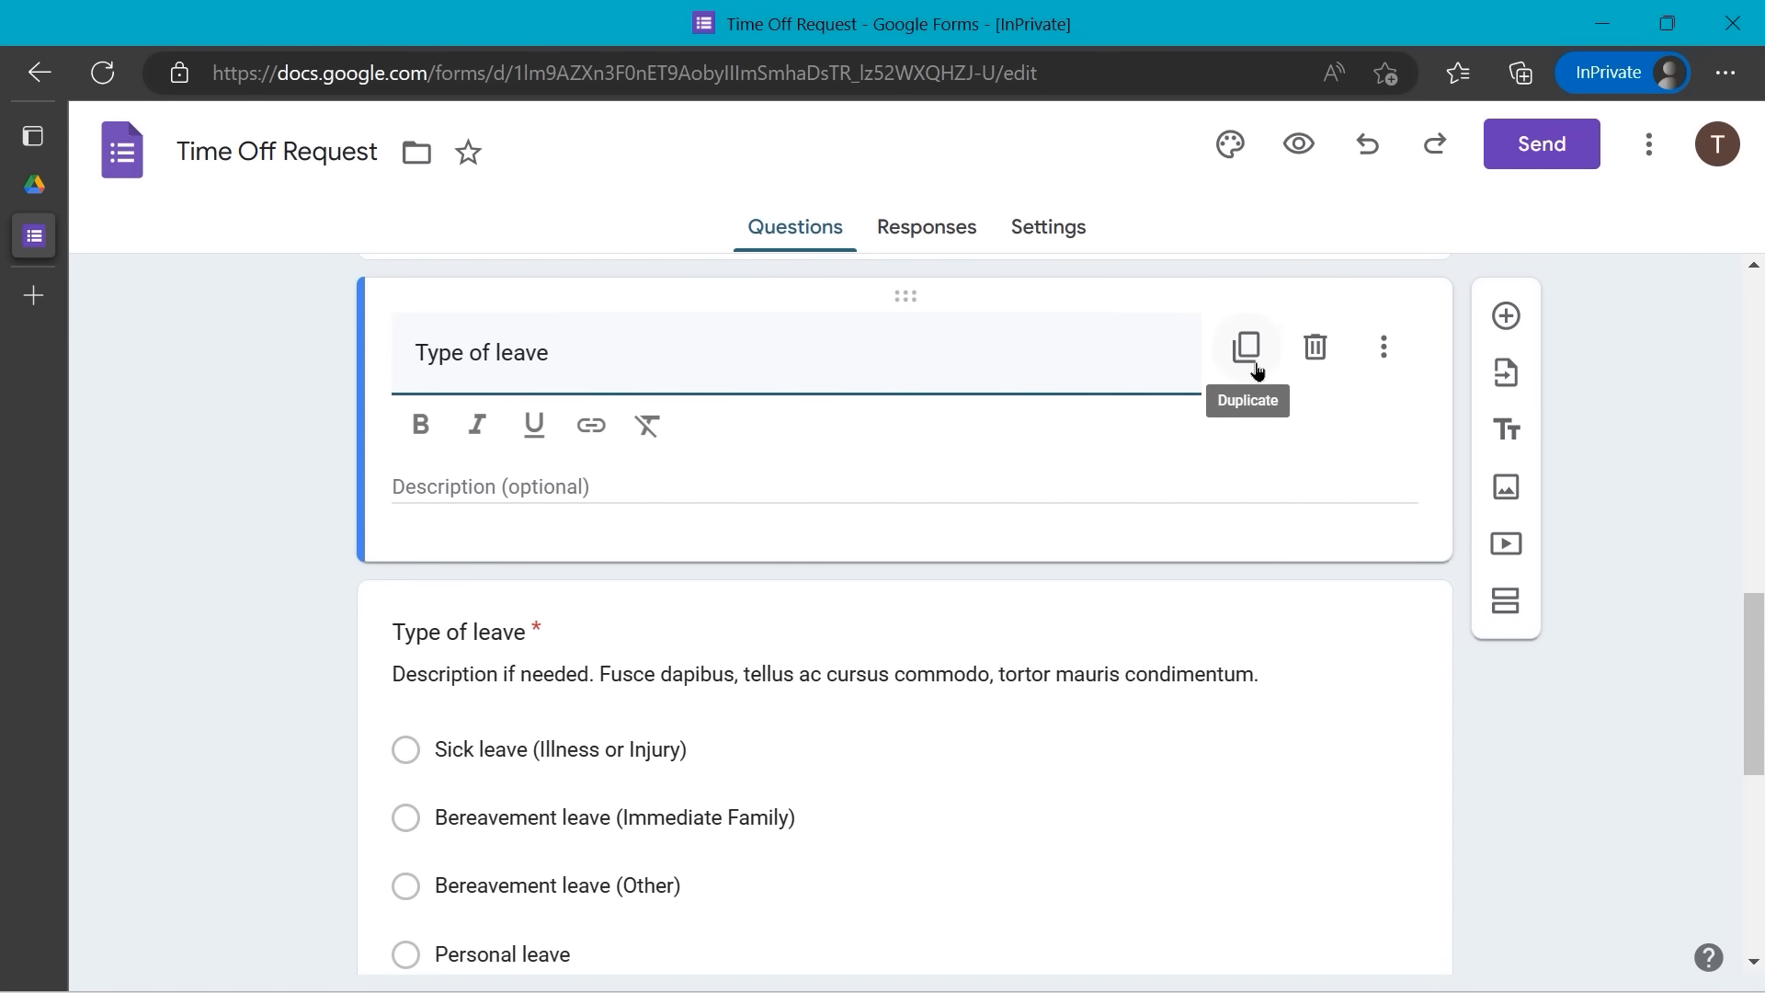
pyautogui.click(1315, 352)
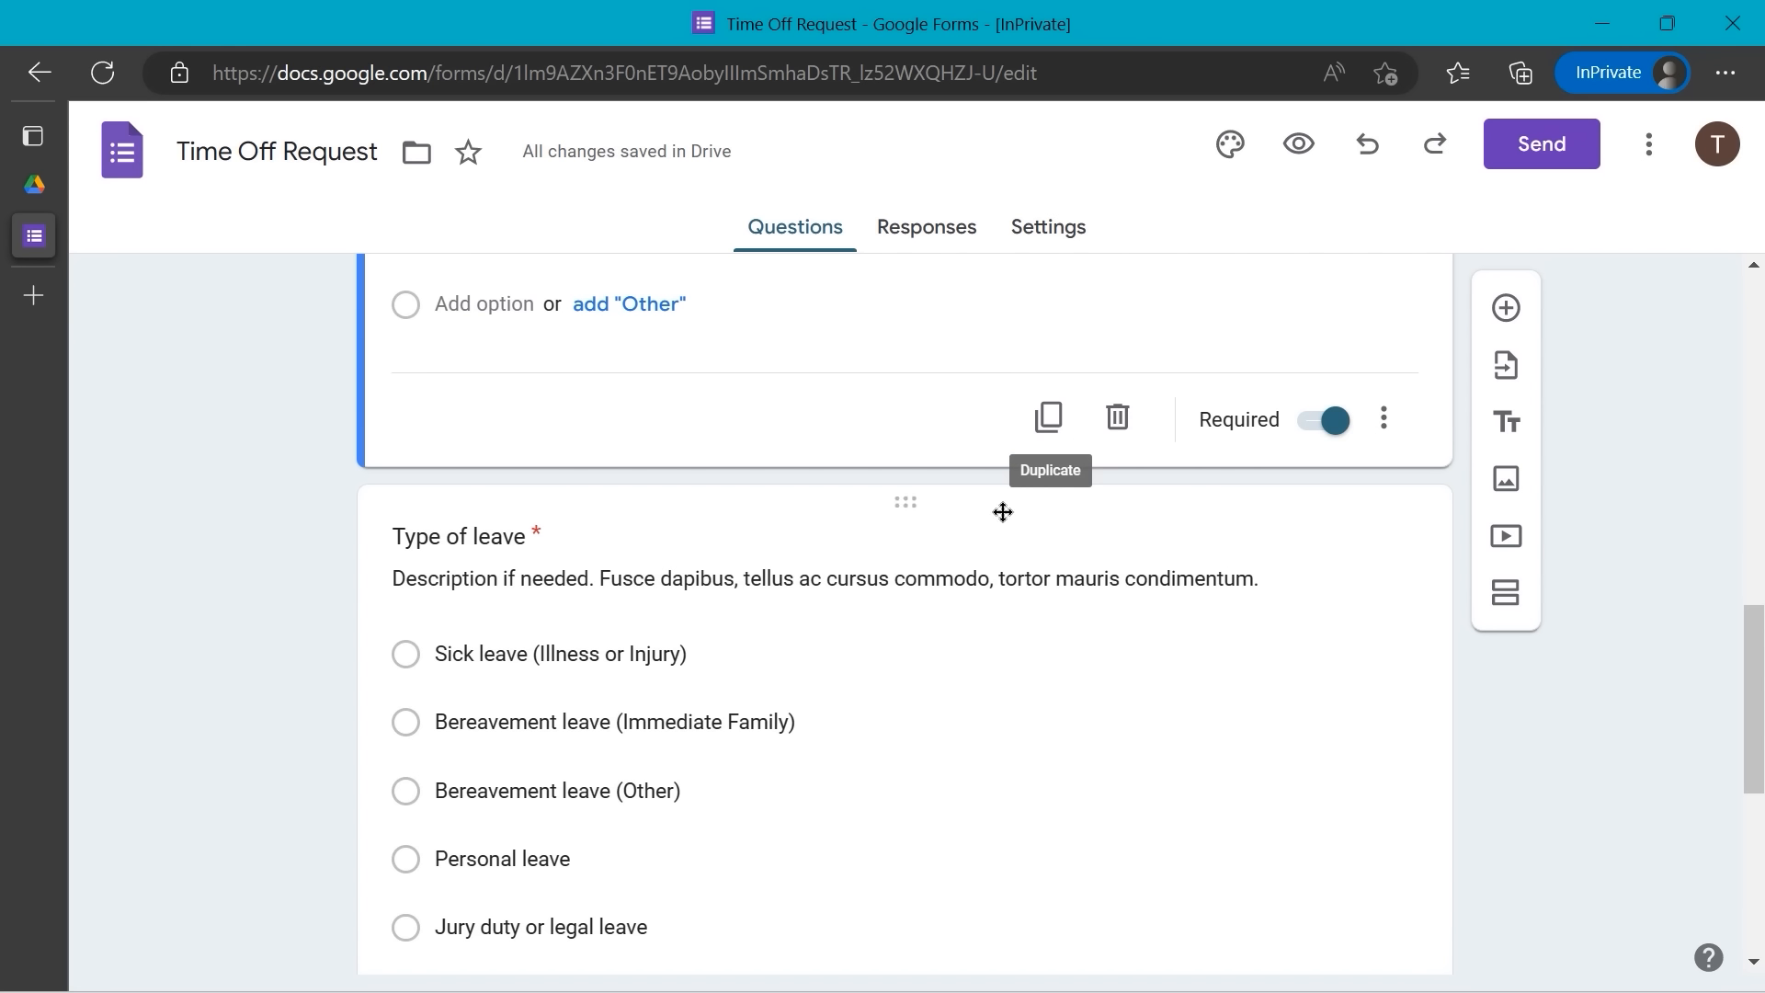
pyautogui.scroll(1, 938, 487)
pyautogui.scroll(1, 938, 493)
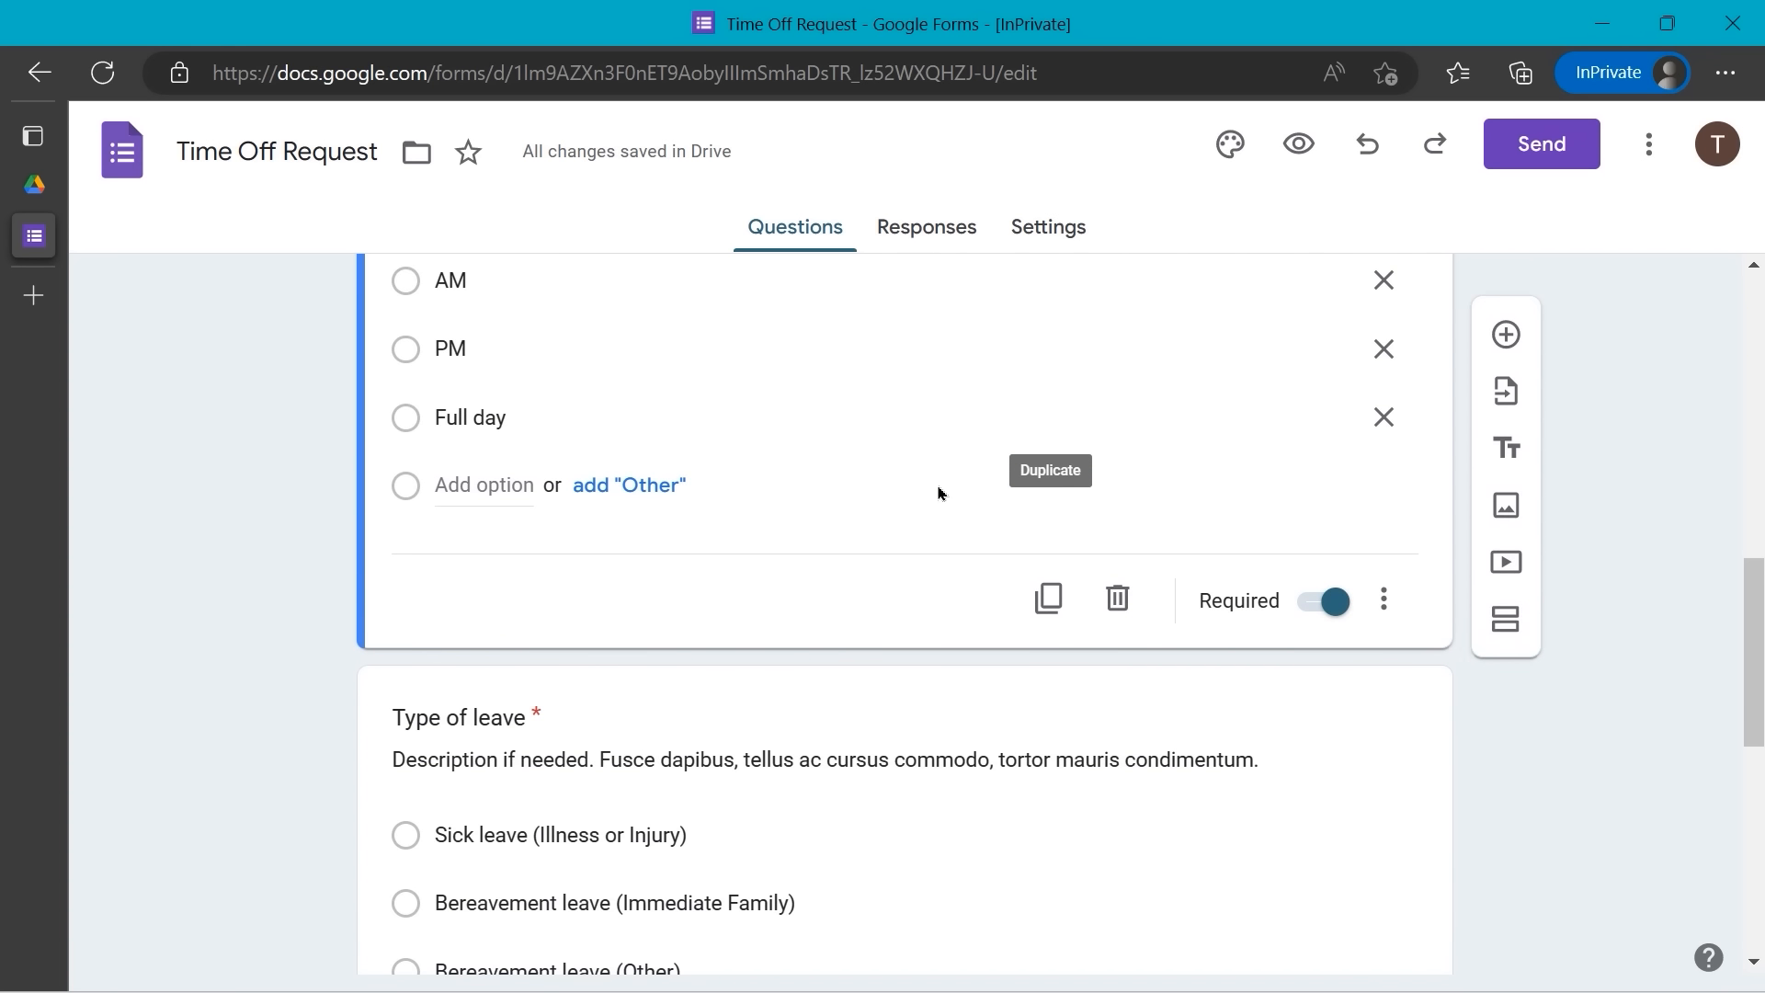
pyautogui.scroll(-3, 938, 493)
pyautogui.scroll(-2, 938, 493)
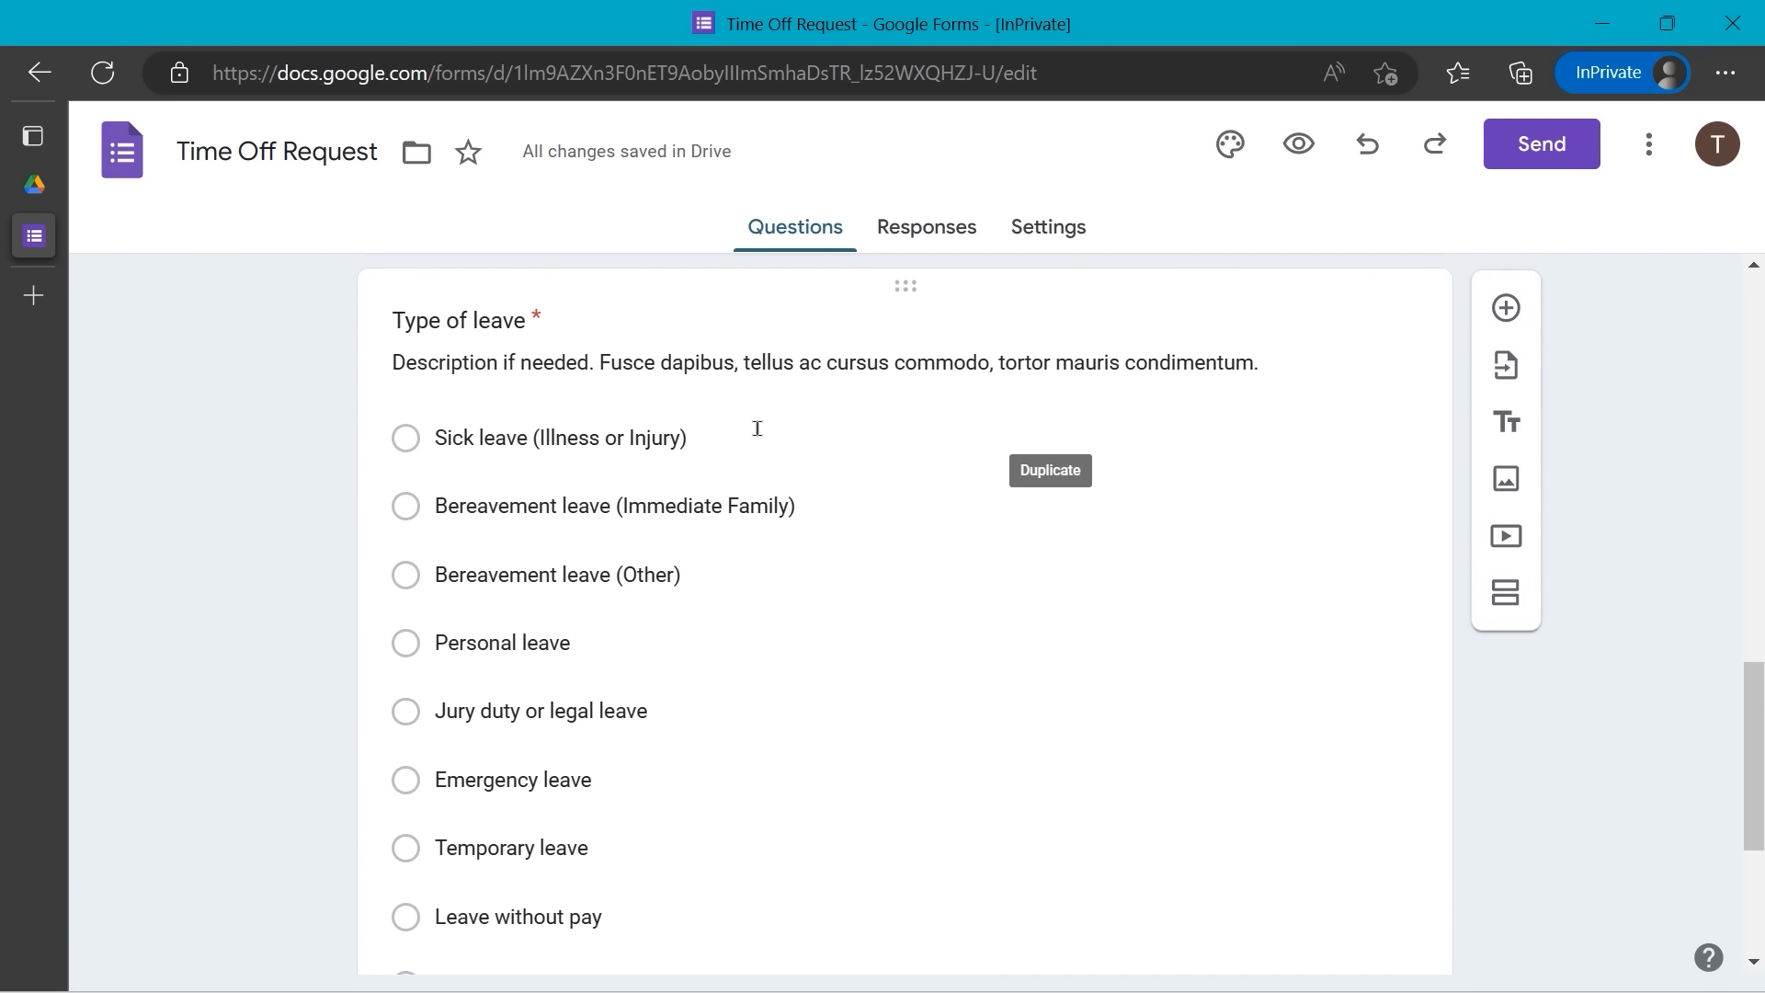
# - Change the Type of leave description to 'Choose the type of leave you are requesting.'
pyautogui.click(611, 365)
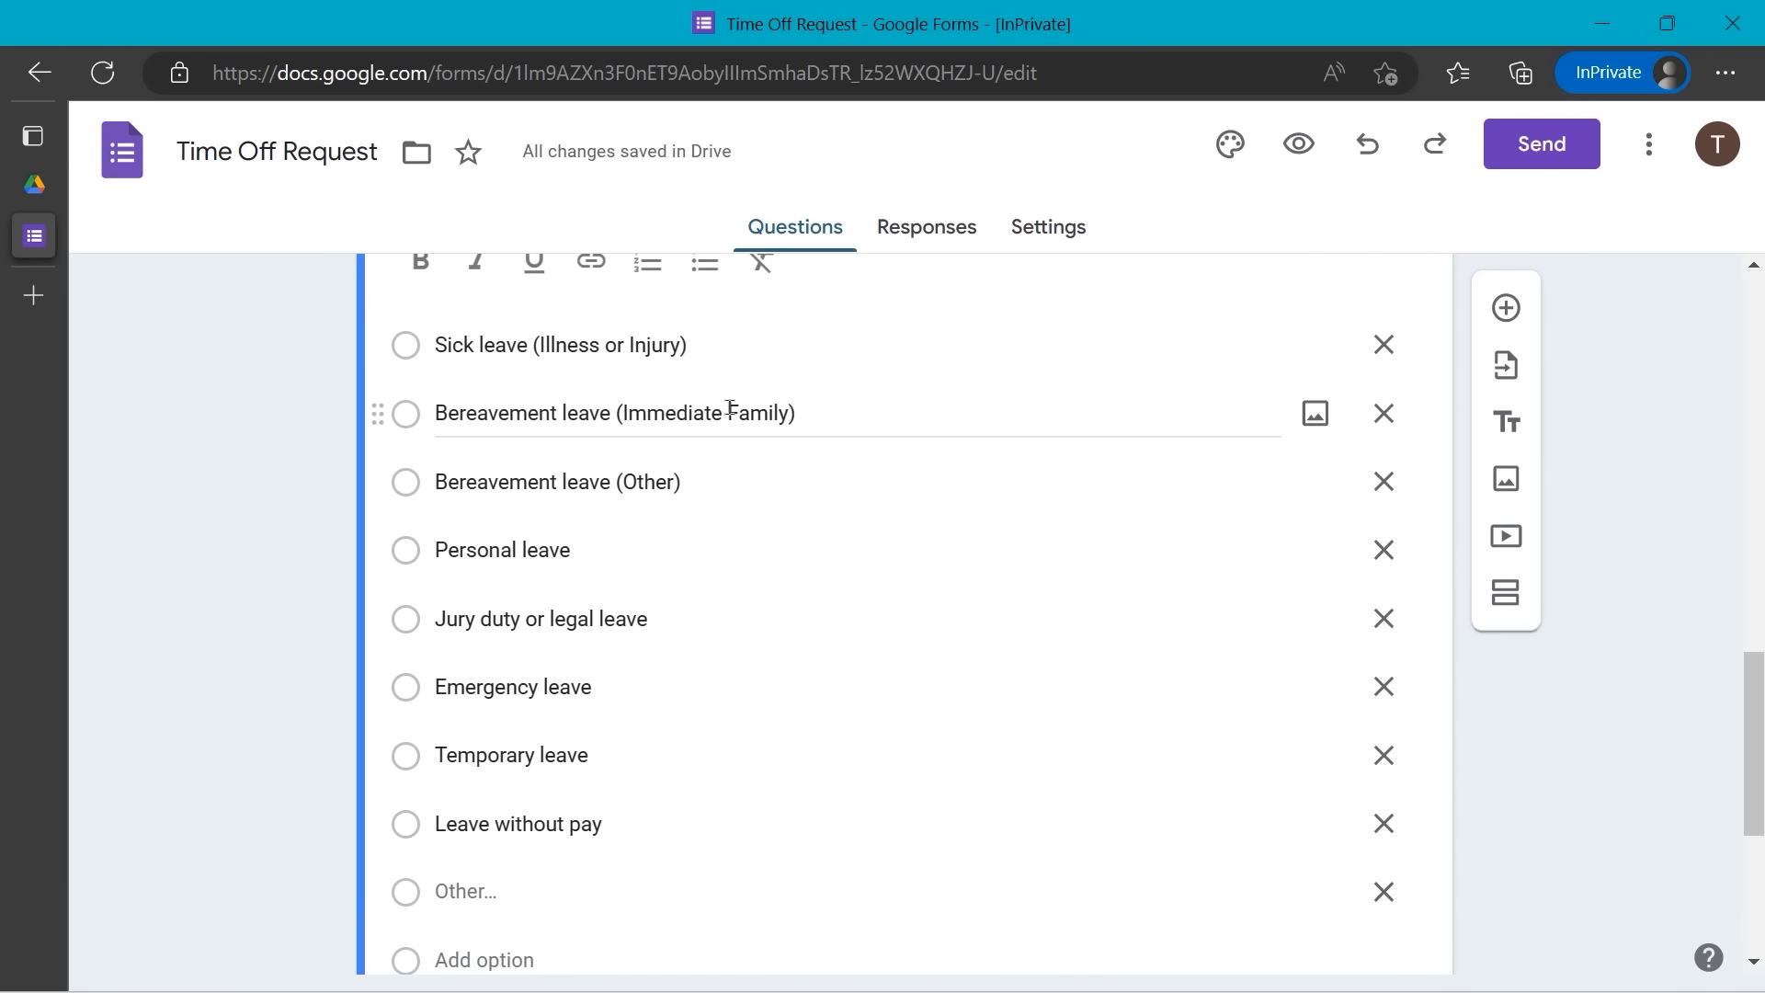
pyautogui.scroll(3, 732, 410)
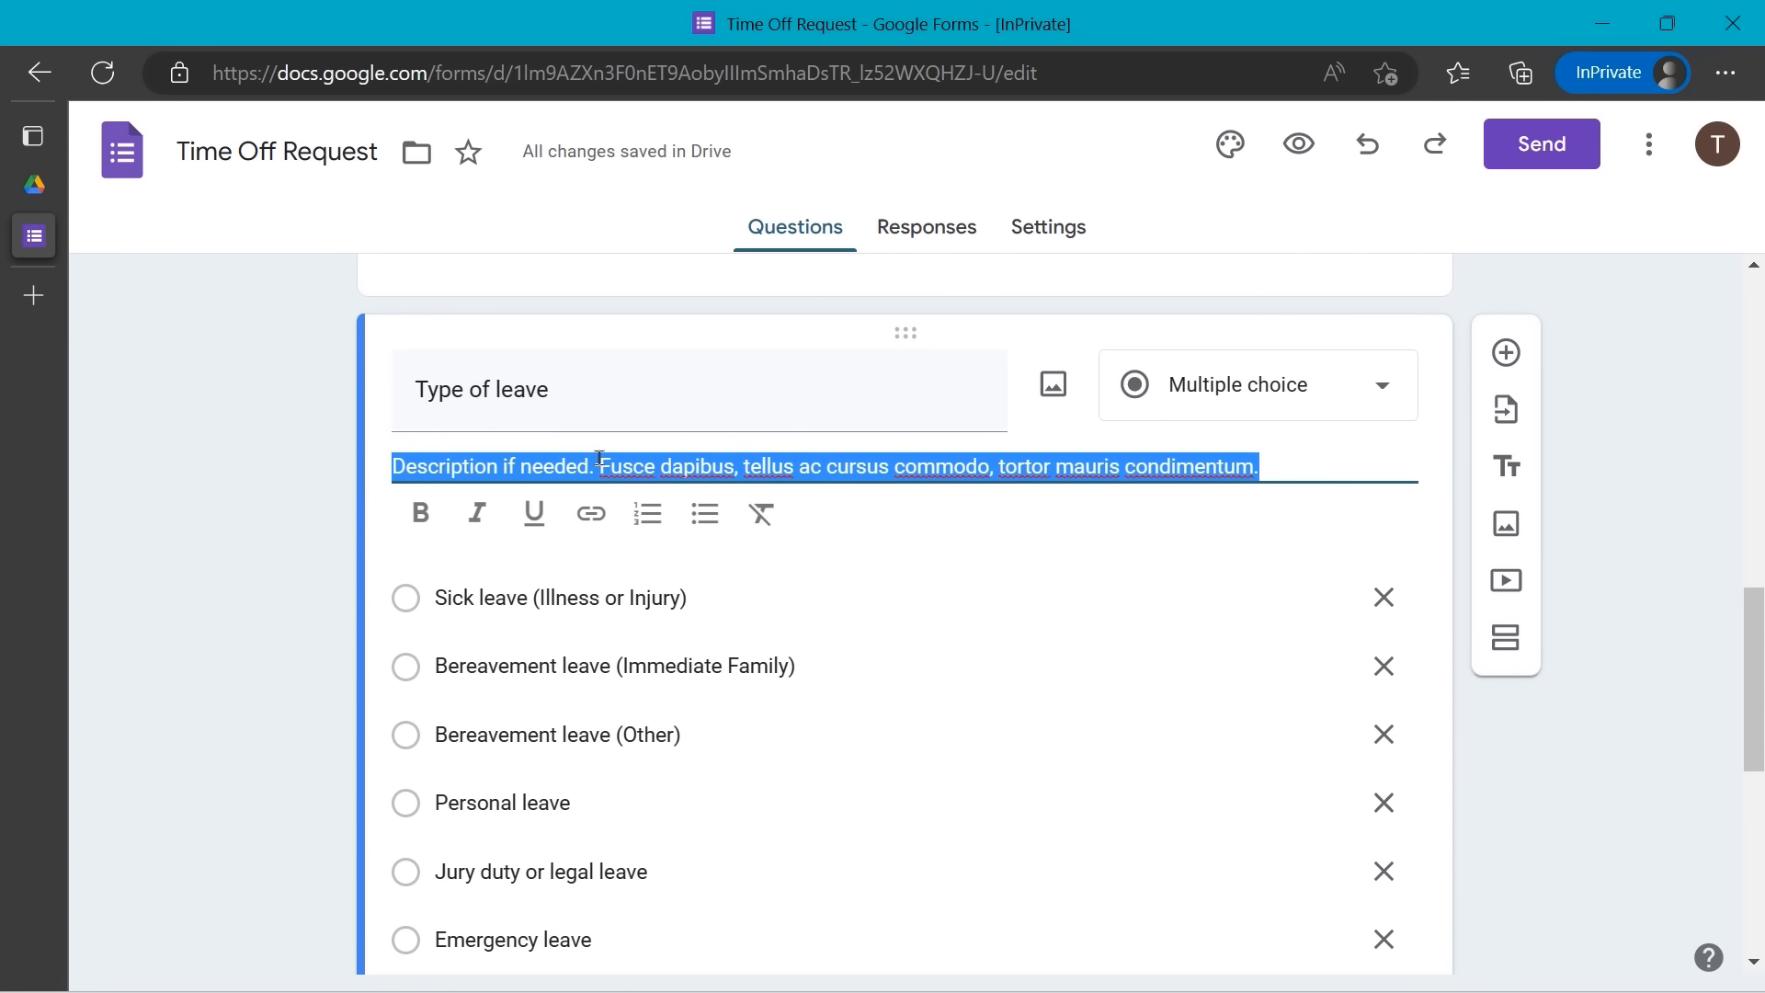
pyautogui.doubleClick(688, 470)
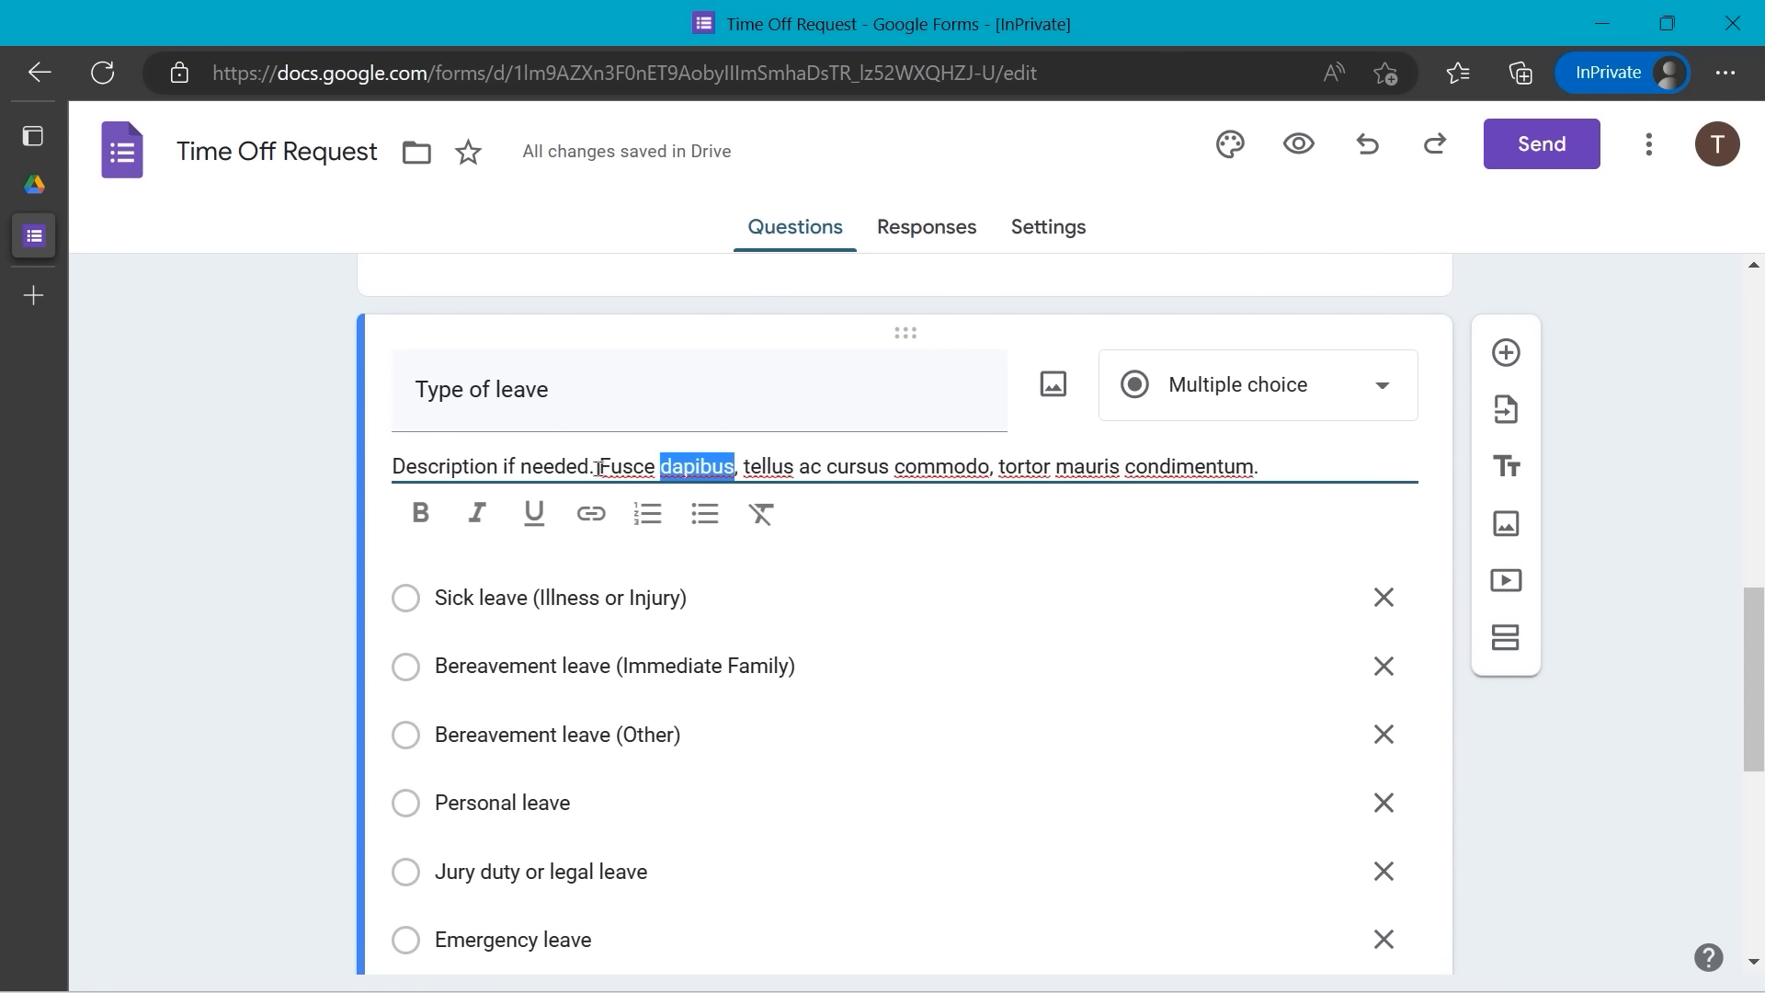
pyautogui.moveTo(599, 469); pyautogui.dragTo(1299, 468)
pyautogui.press('BackSpace')
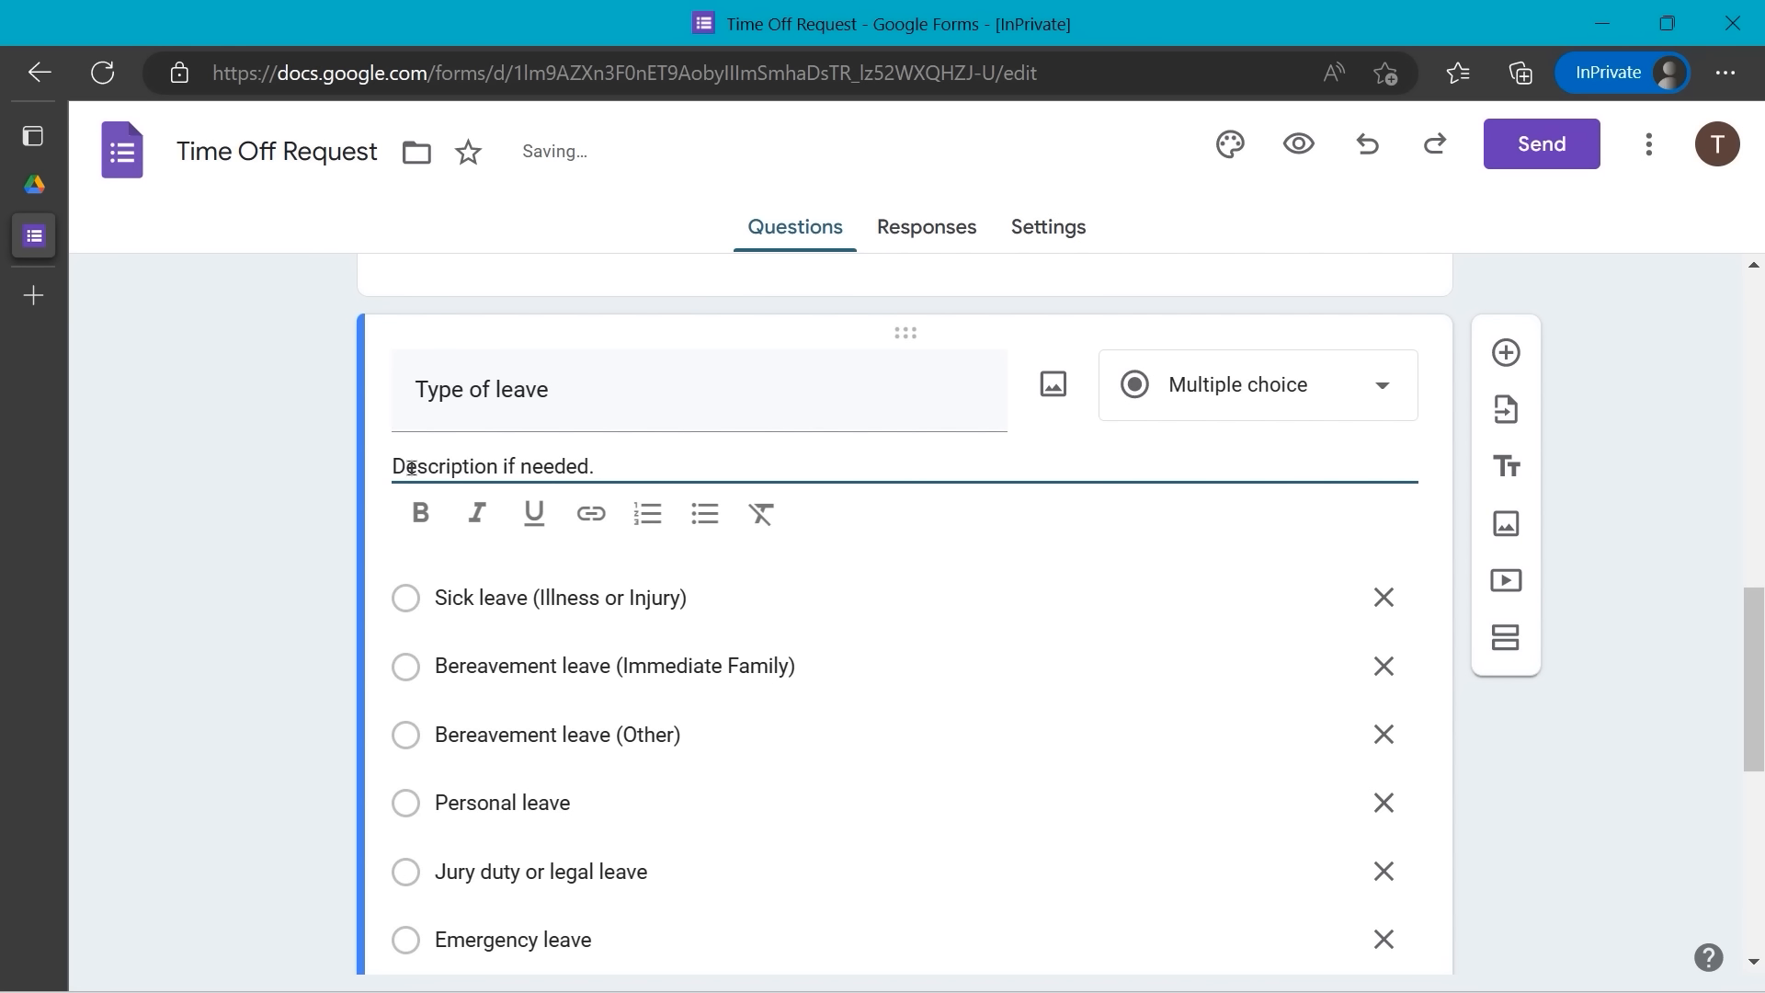
pyautogui.moveTo(393, 466); pyautogui.dragTo(760, 489)
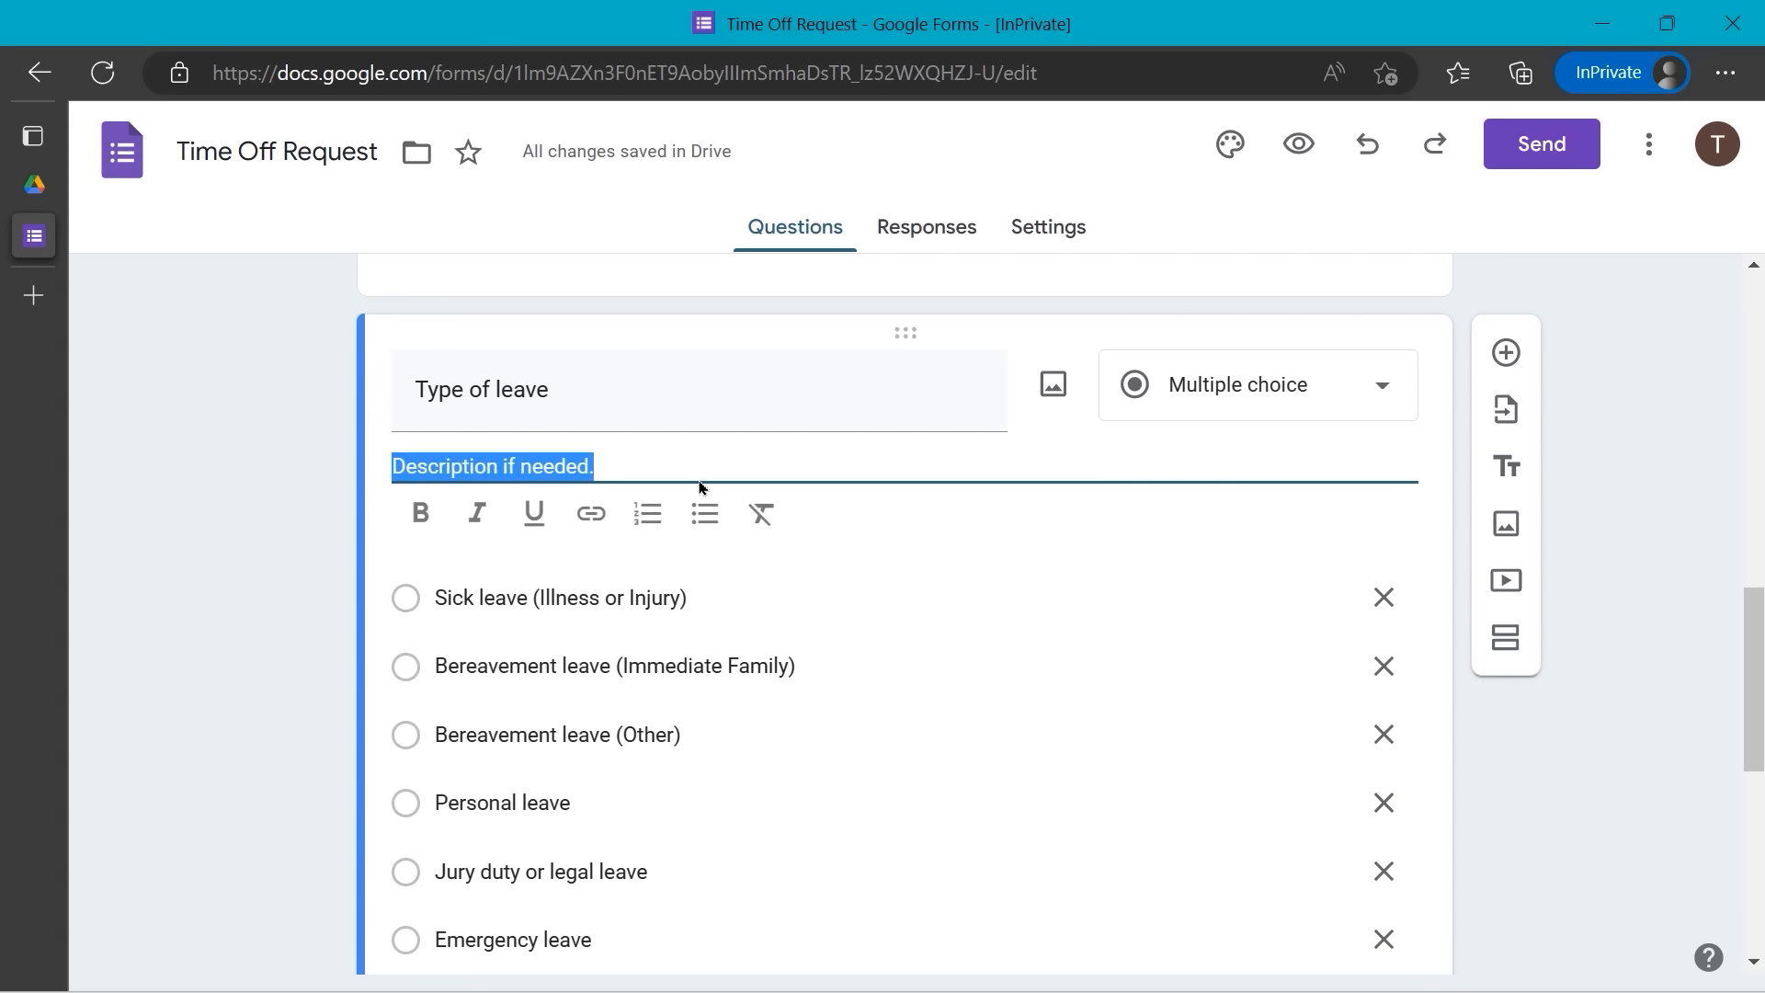
pyautogui.write('Choose ')
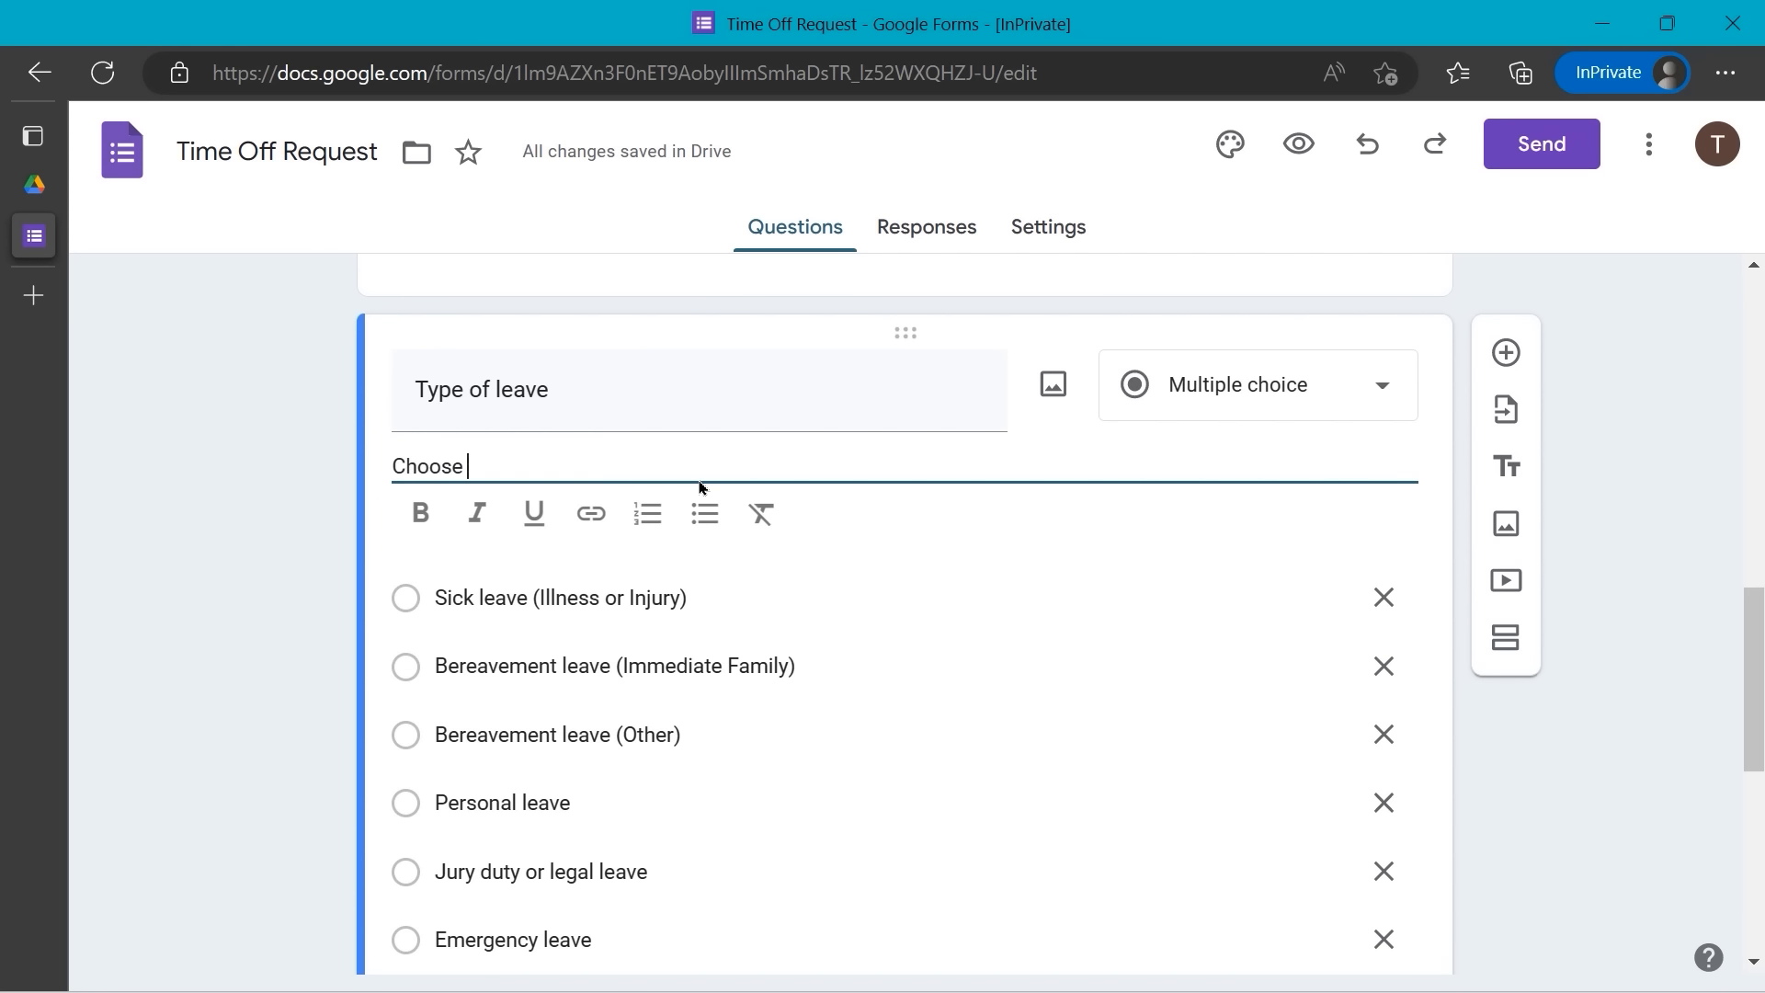
pyautogui.write('the type of leave you are re')
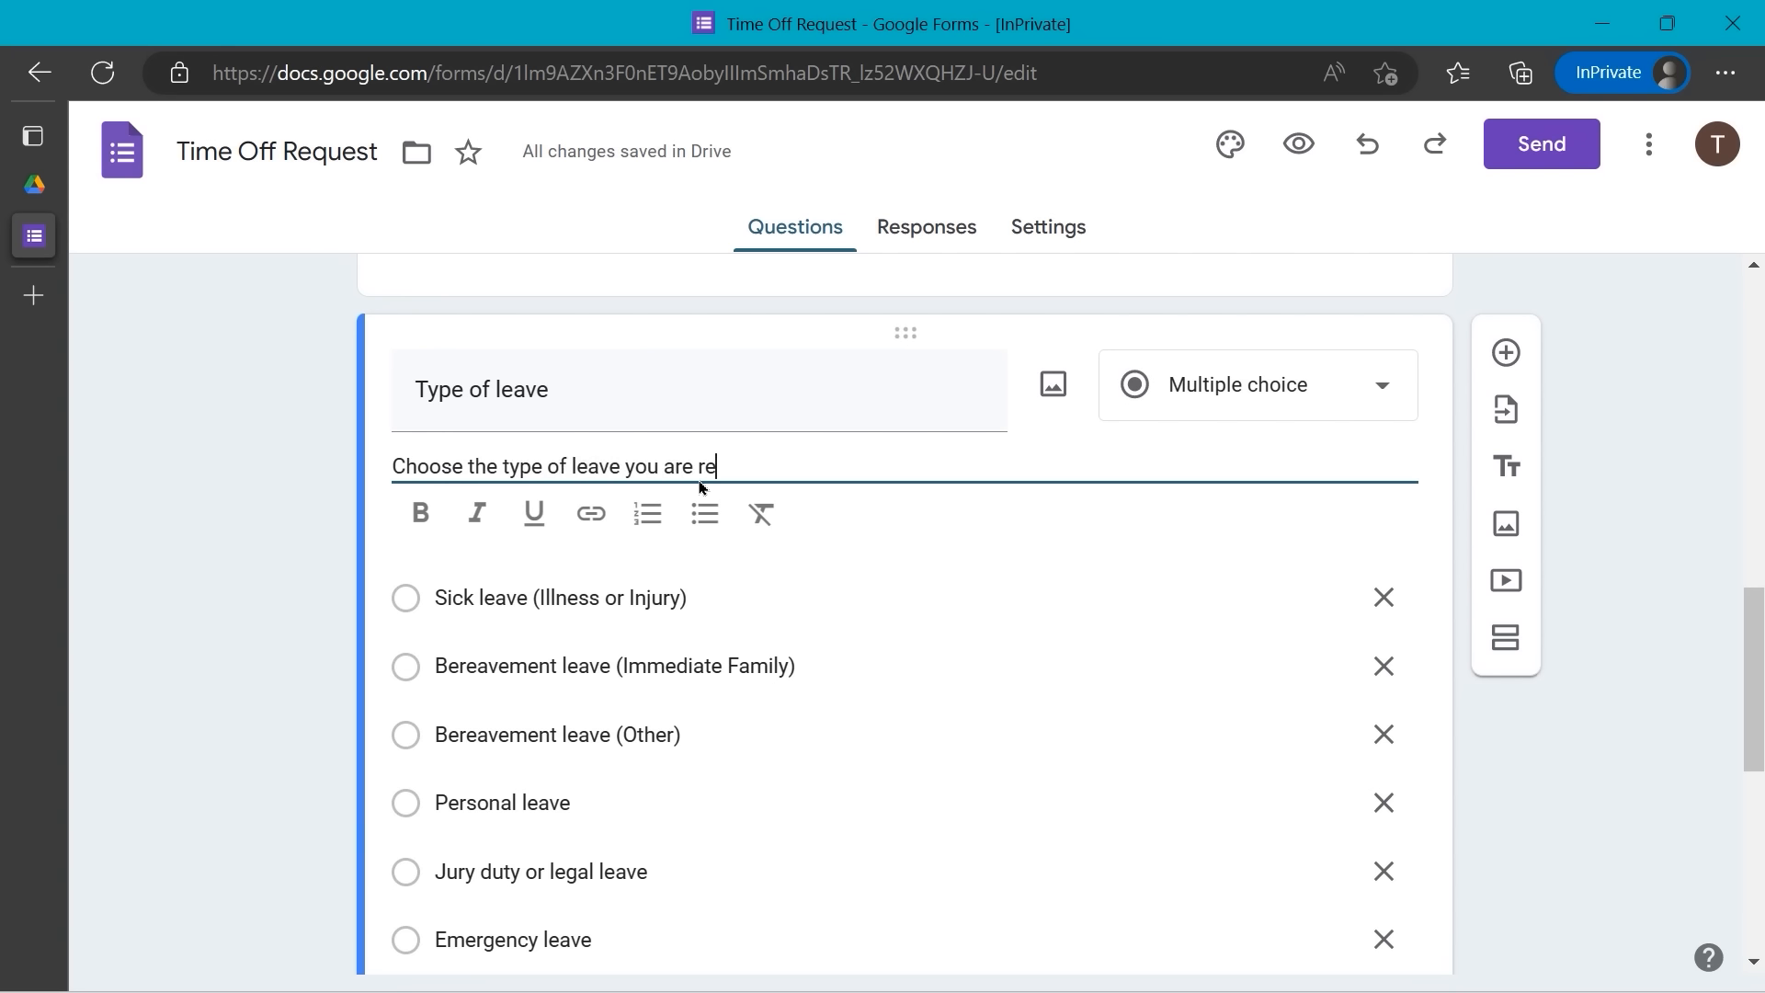
pyautogui.write('questiong.')
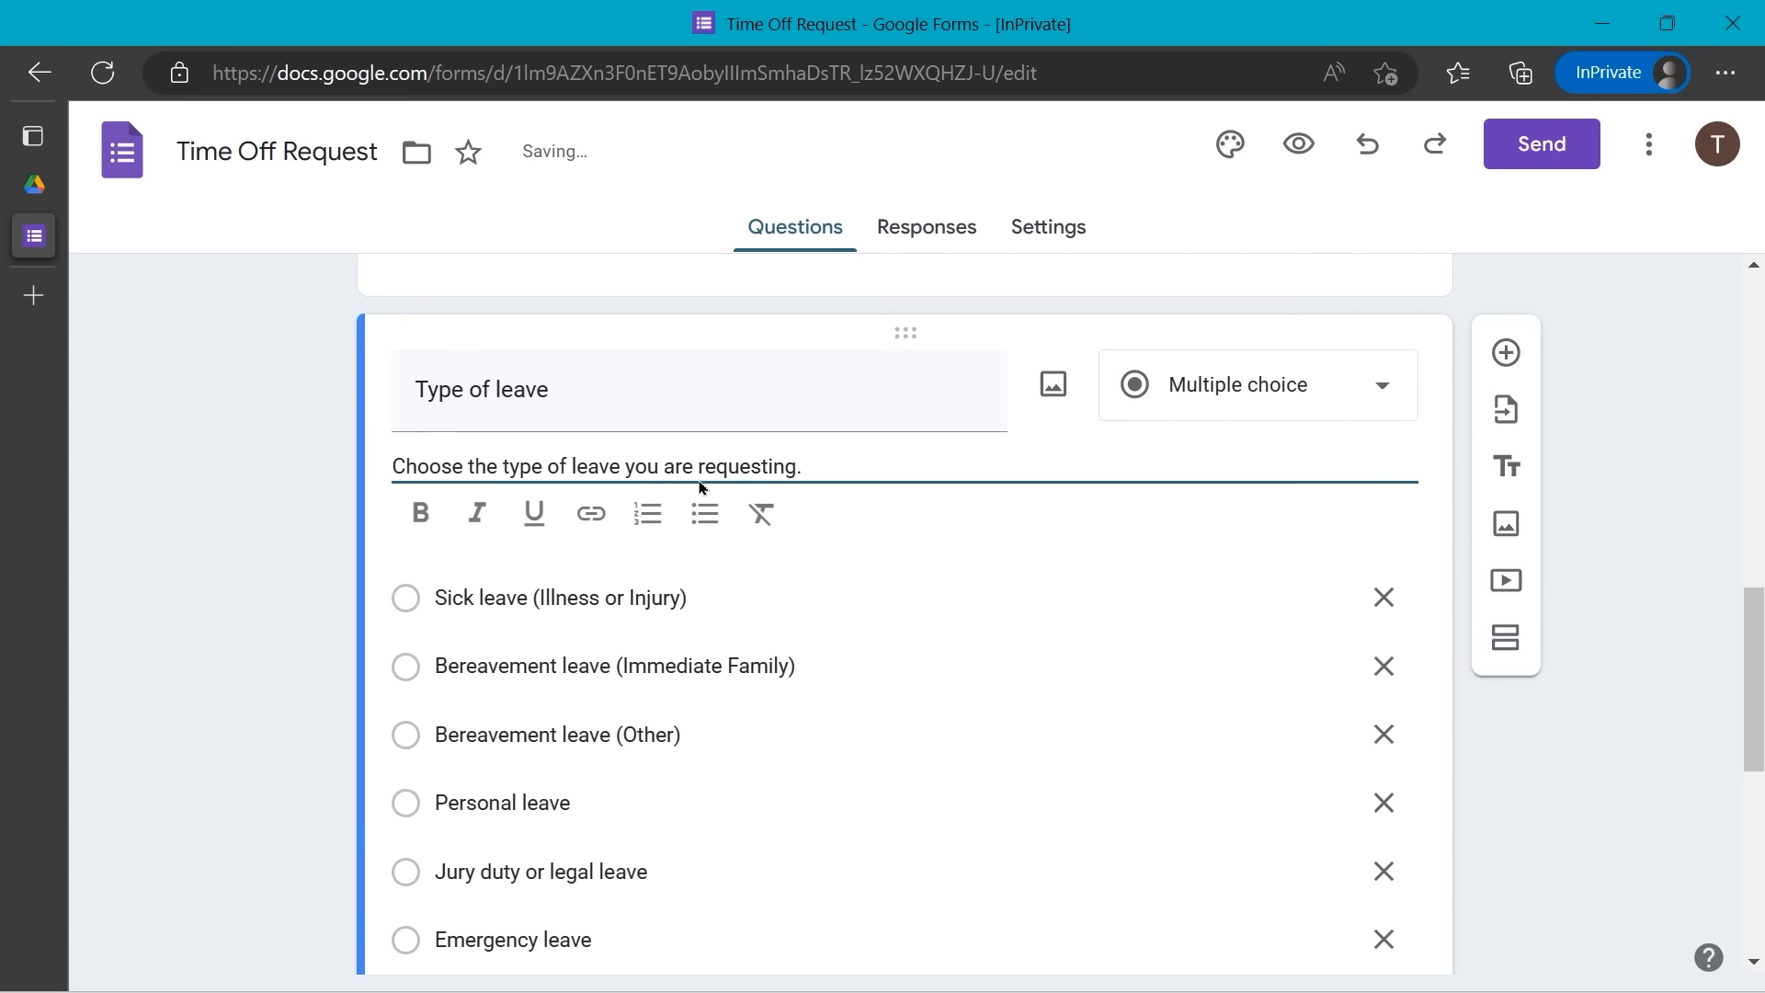
pyautogui.click(1636, 386)
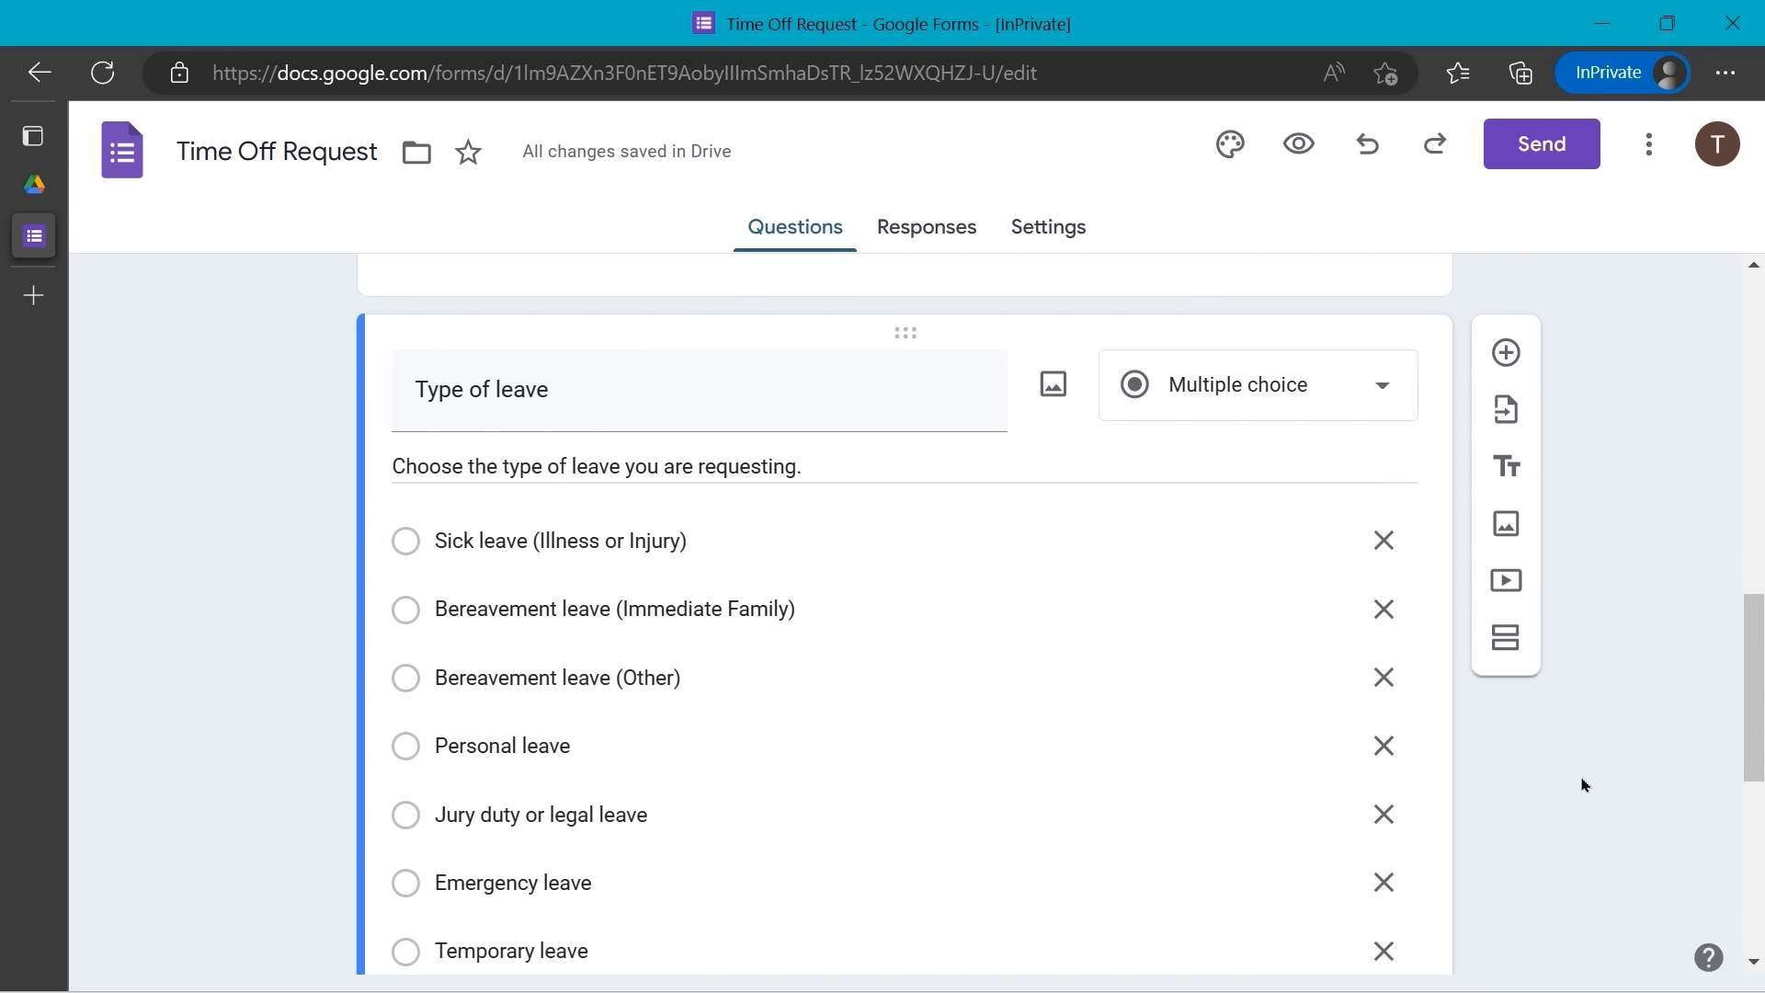
# - Scroll down and select the optional Reason for leave paragraph question card
pyautogui.scroll(-7, 1072, 799)
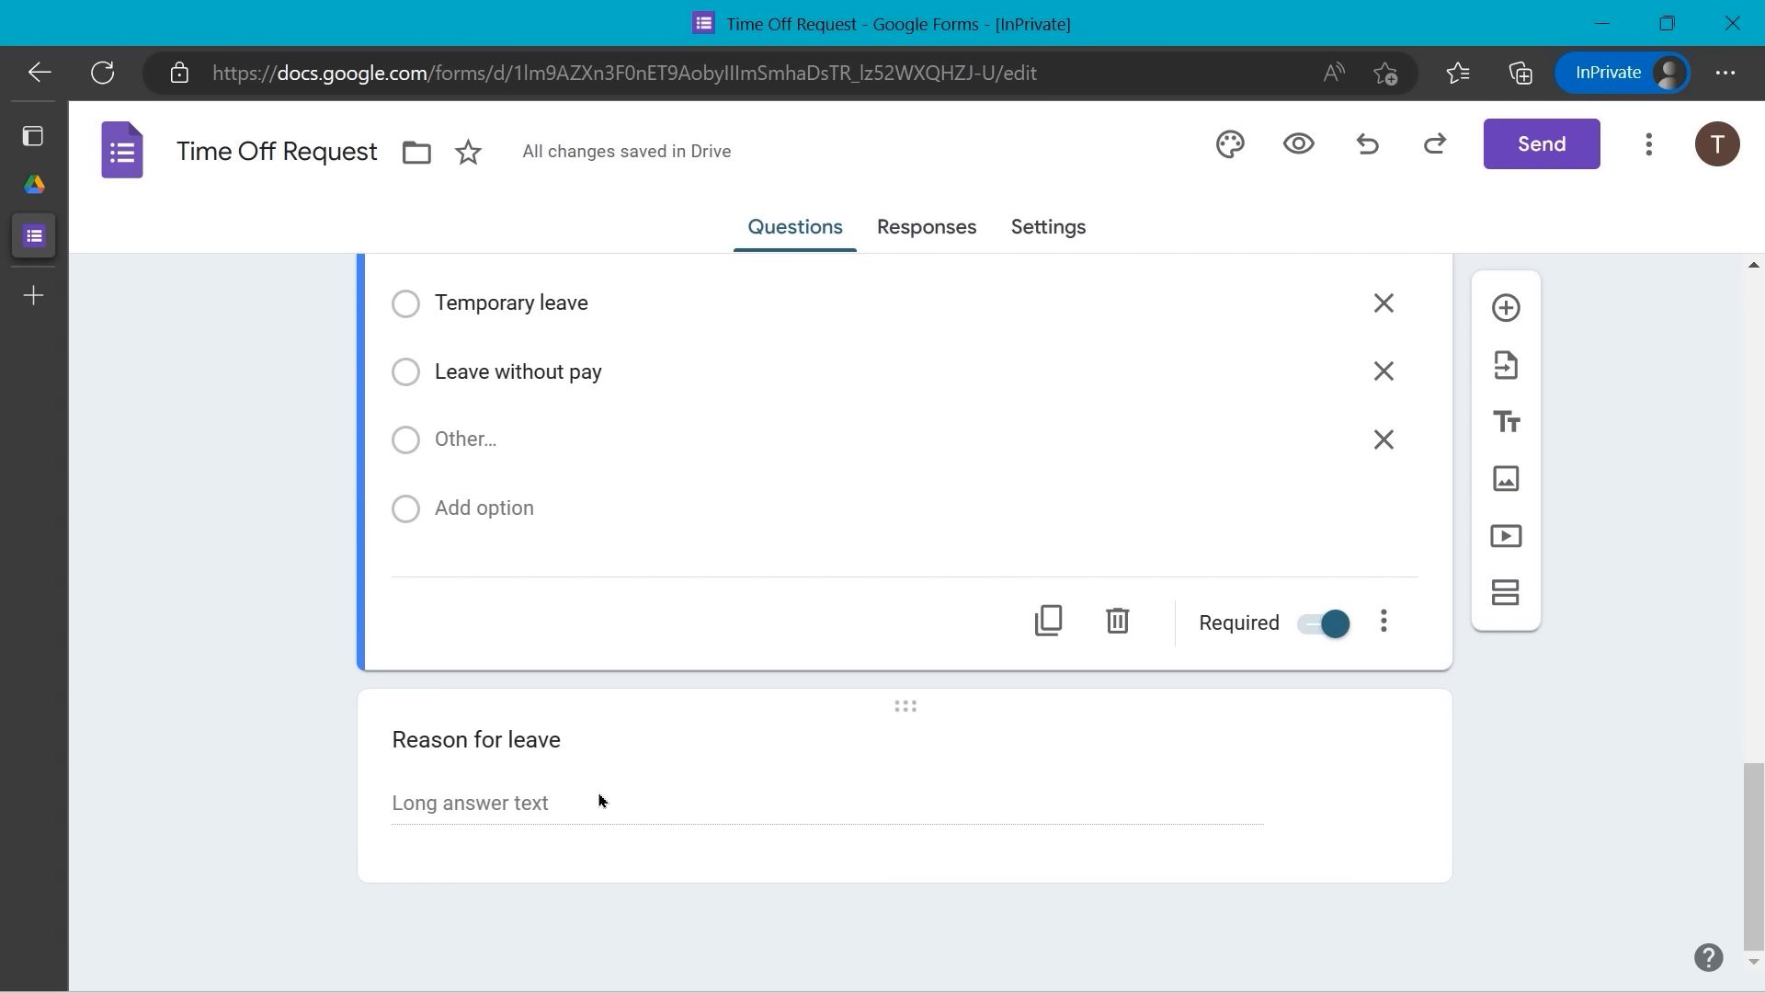
pyautogui.click(598, 800)
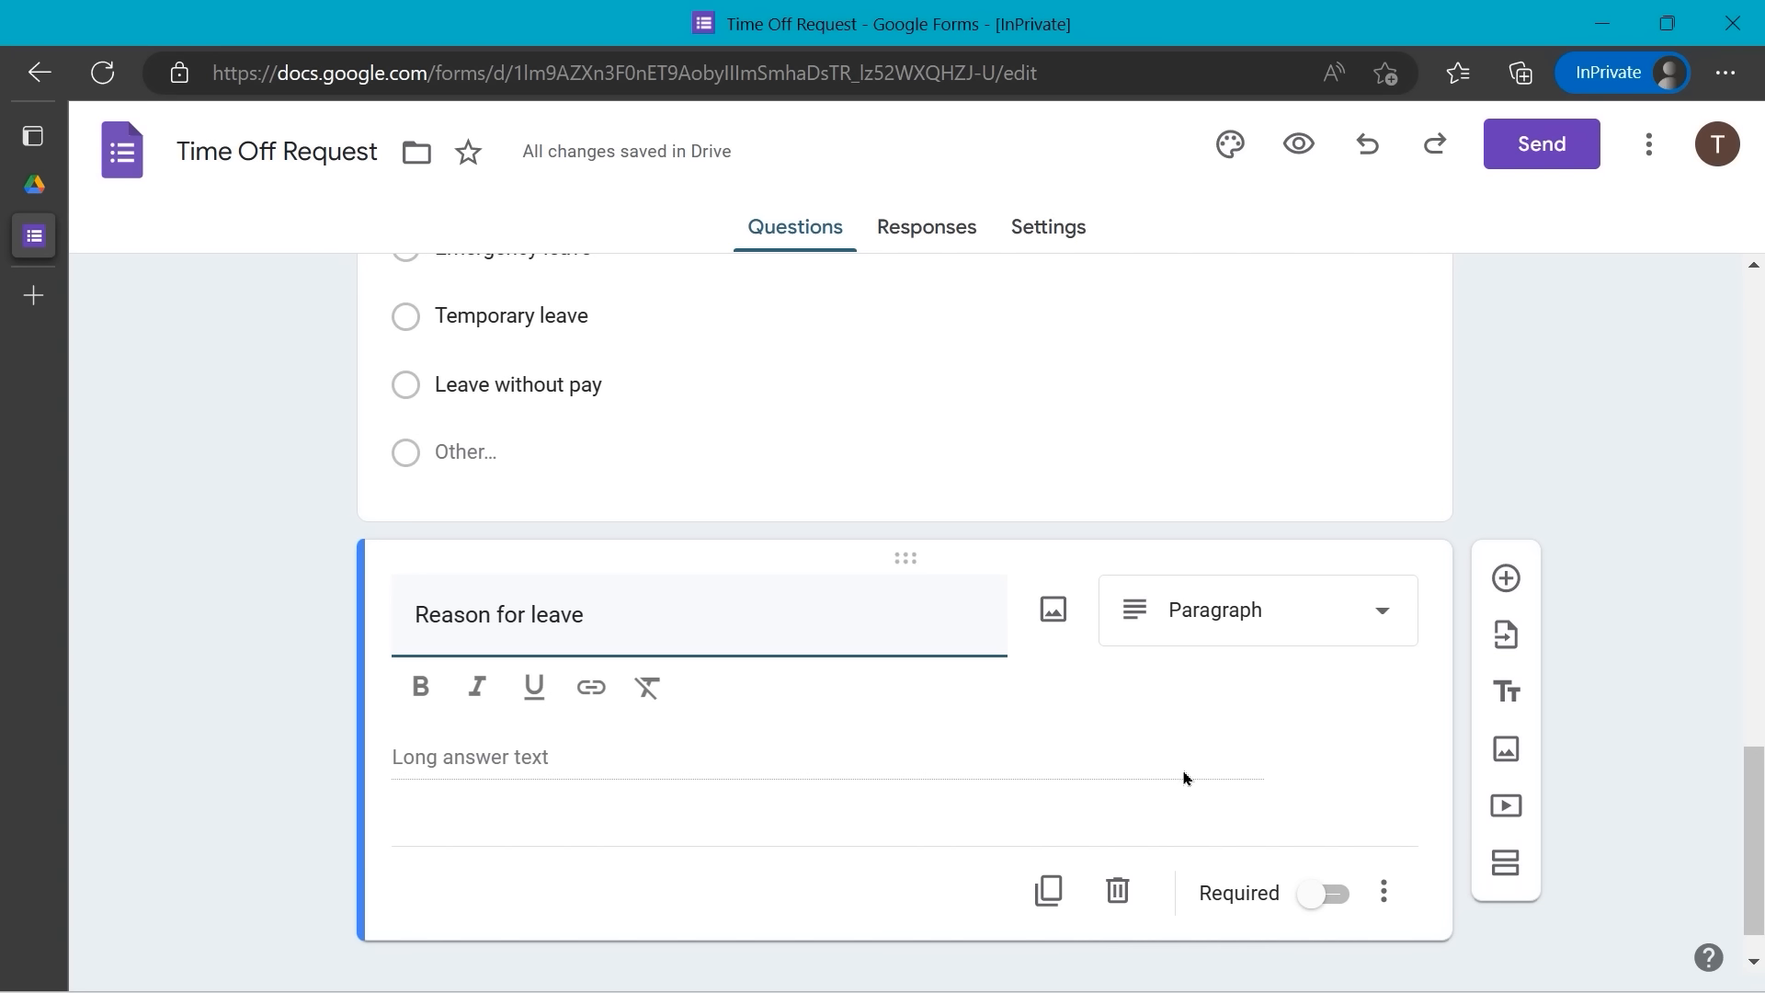
# - Add Length validation with maximum 300 characters and error 'Please limit your response to 300 characters.'
pyautogui.click(1385, 891)
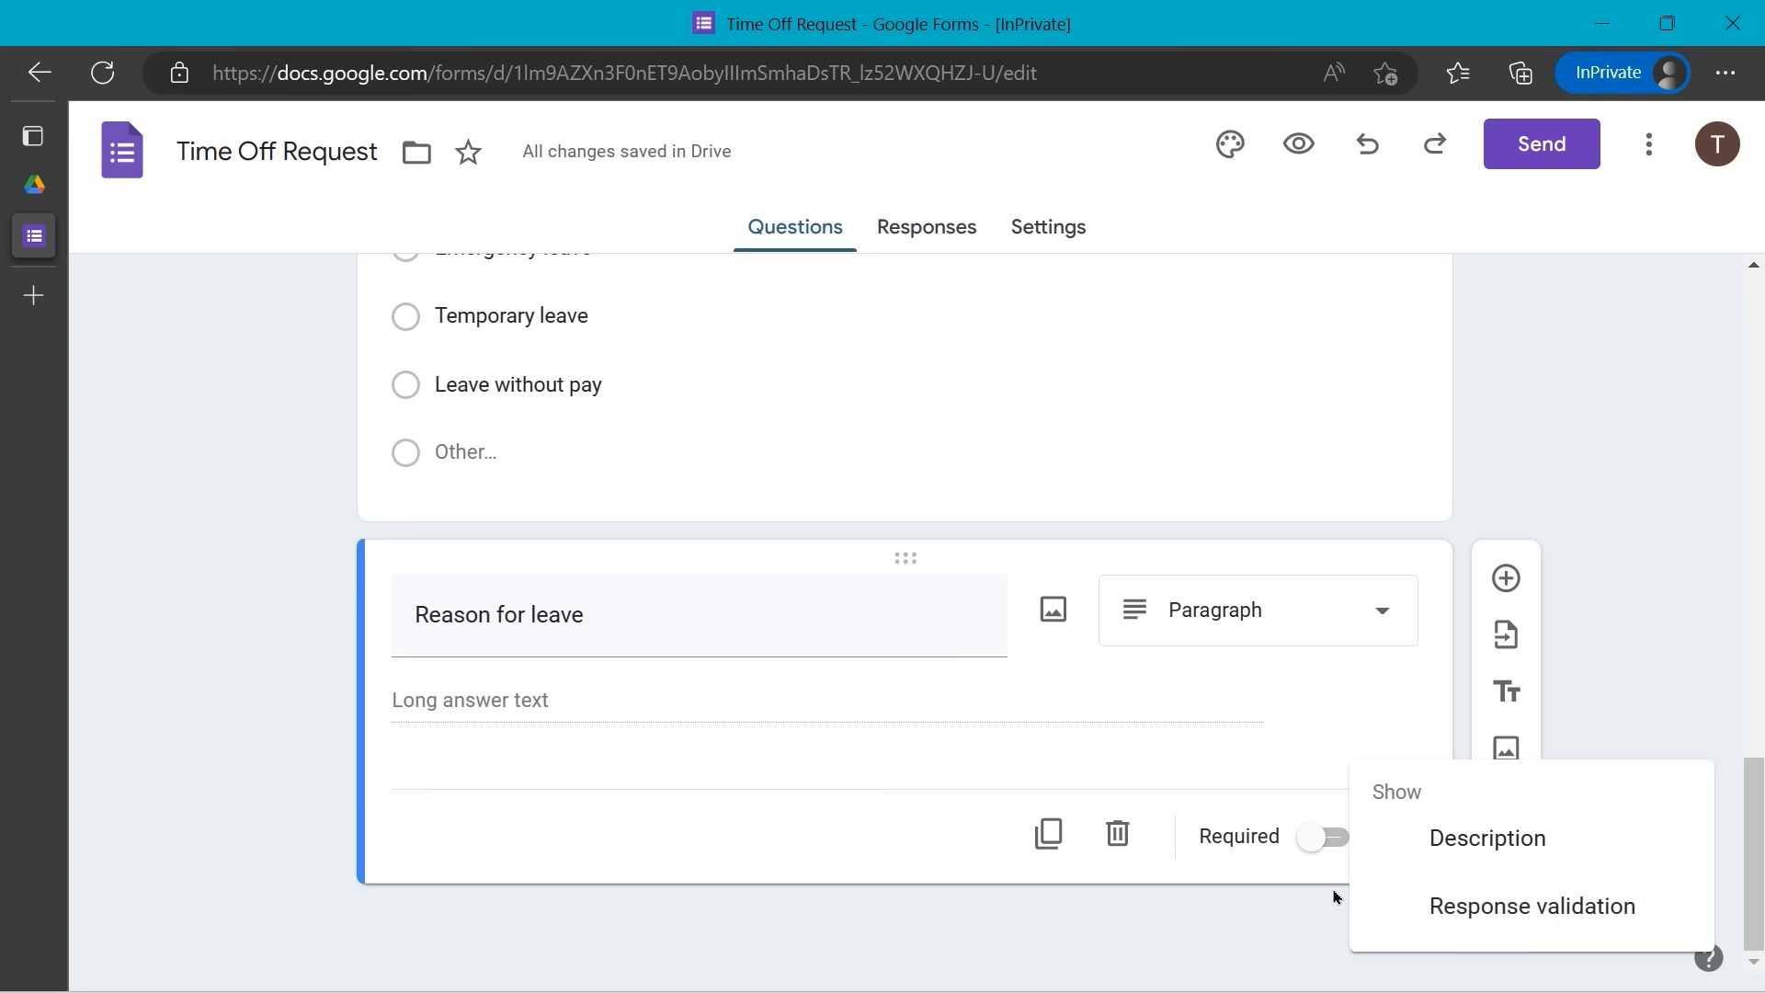
pyautogui.click(1466, 918)
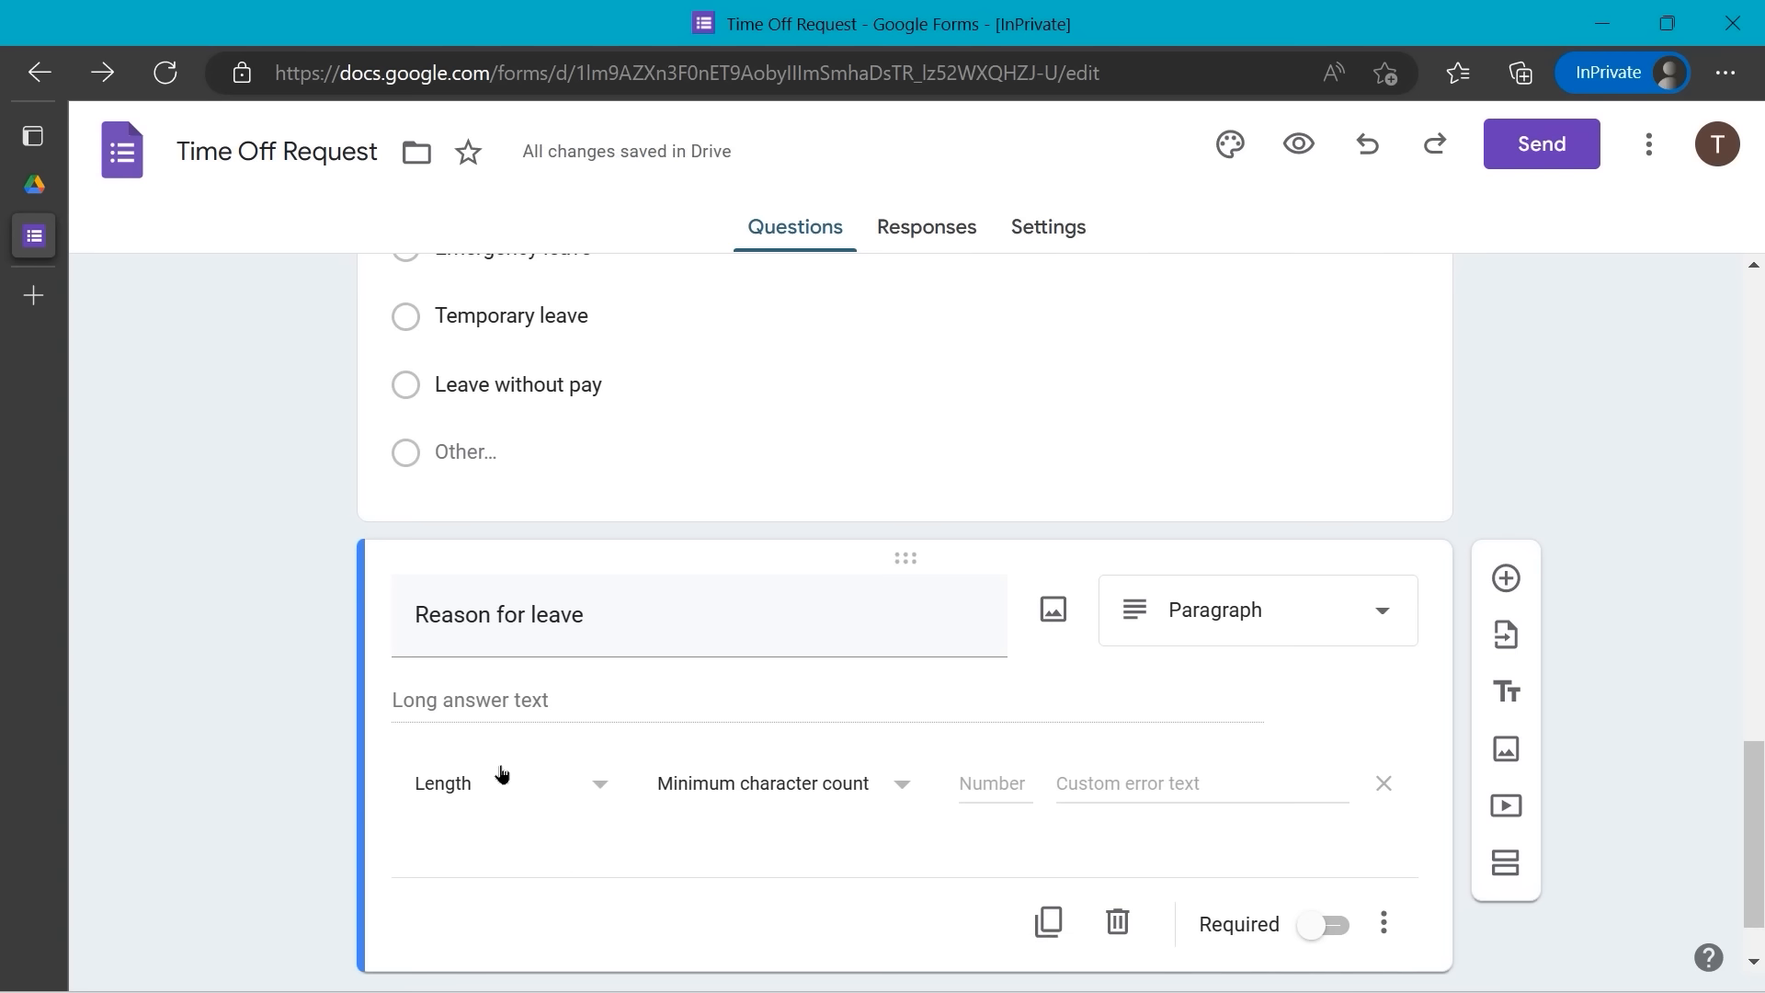
pyautogui.click(595, 785)
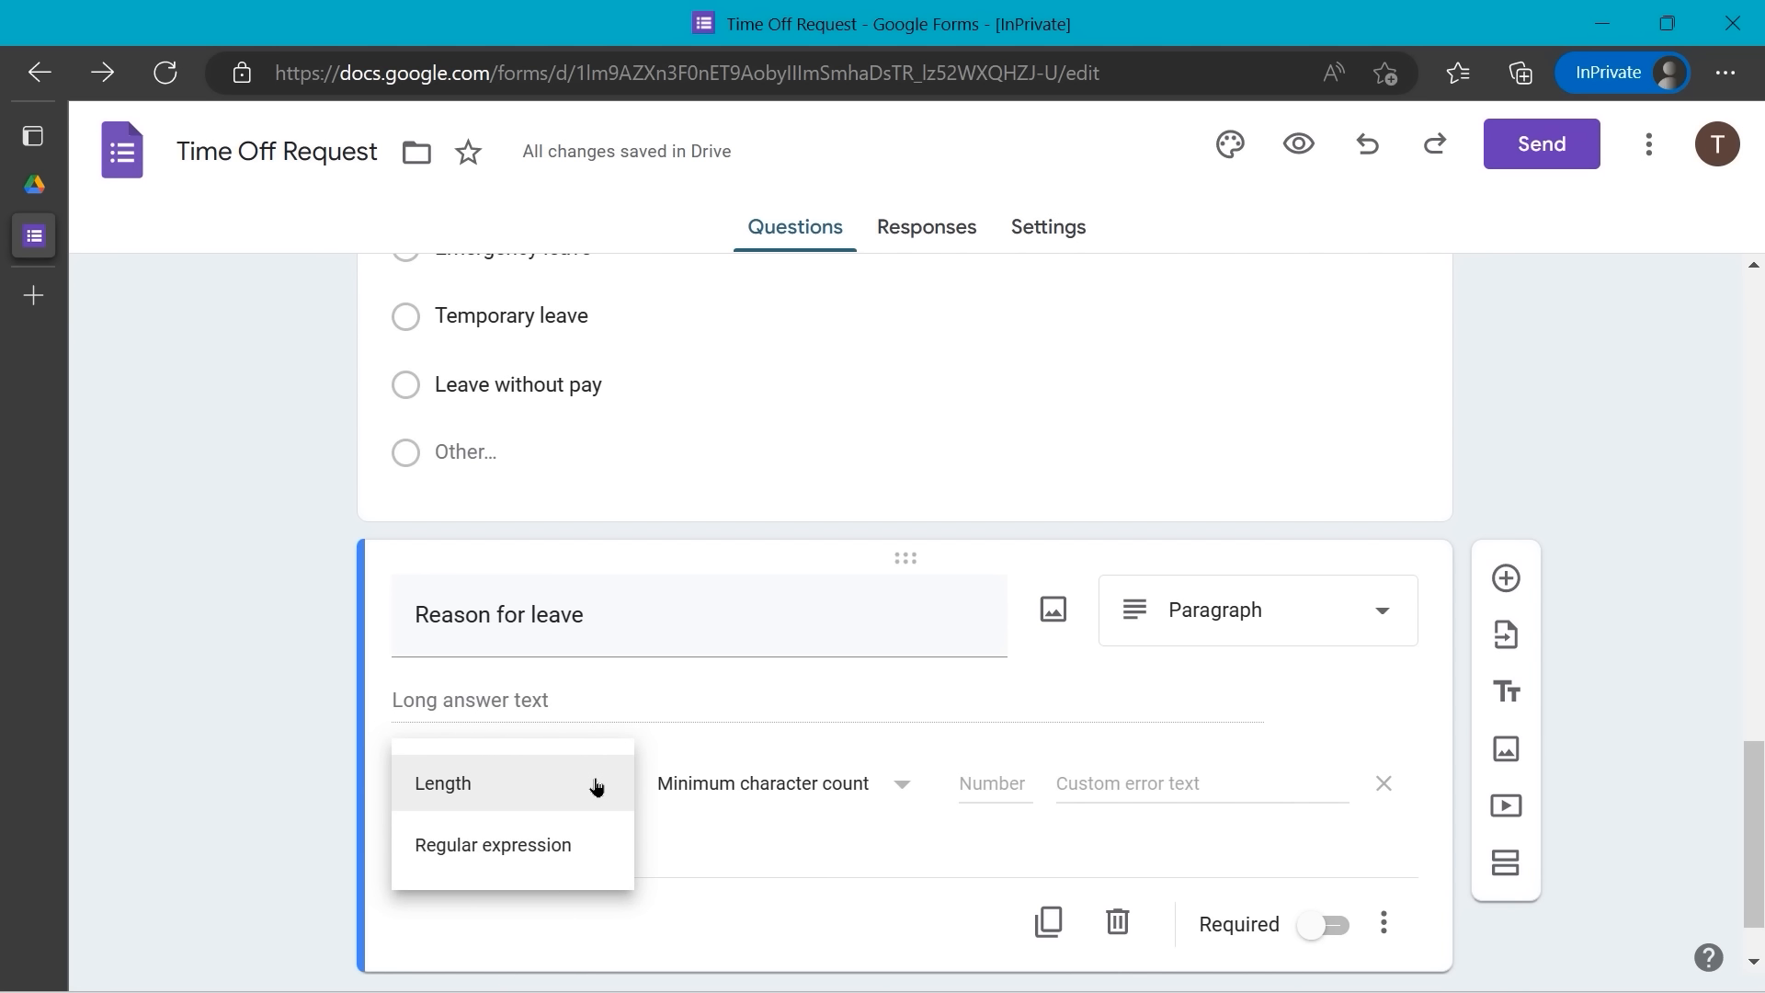
pyautogui.click(596, 783)
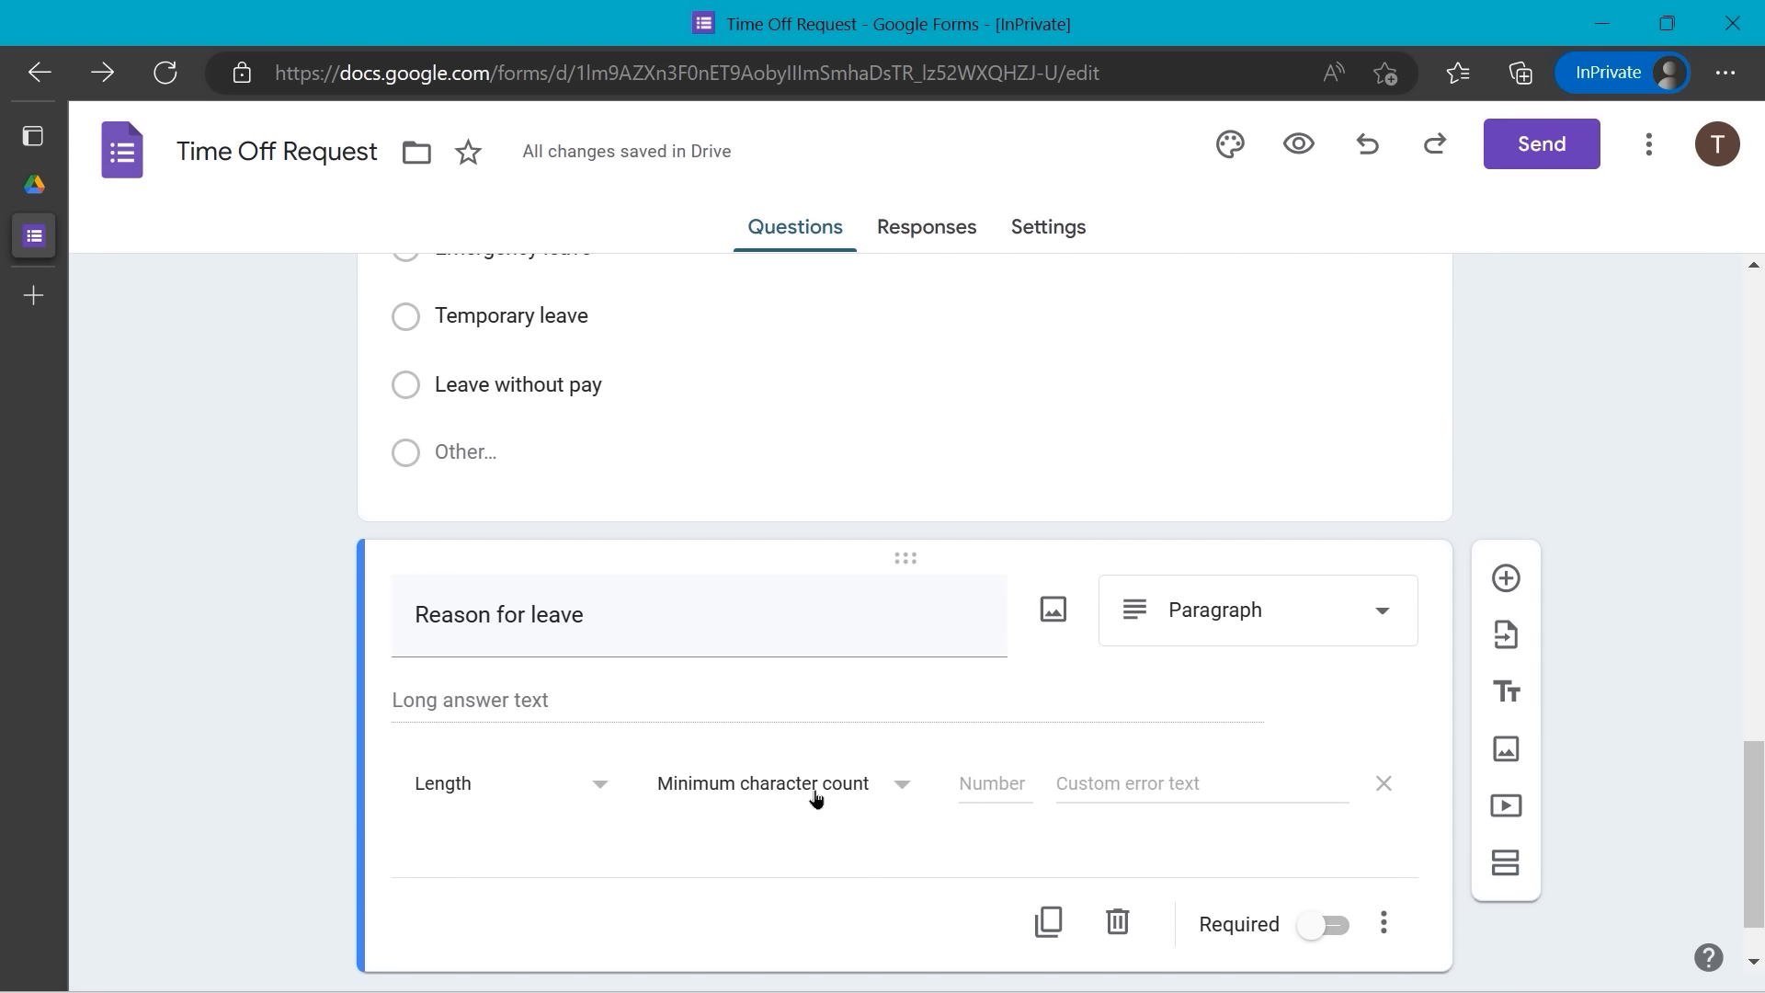
pyautogui.click(902, 789)
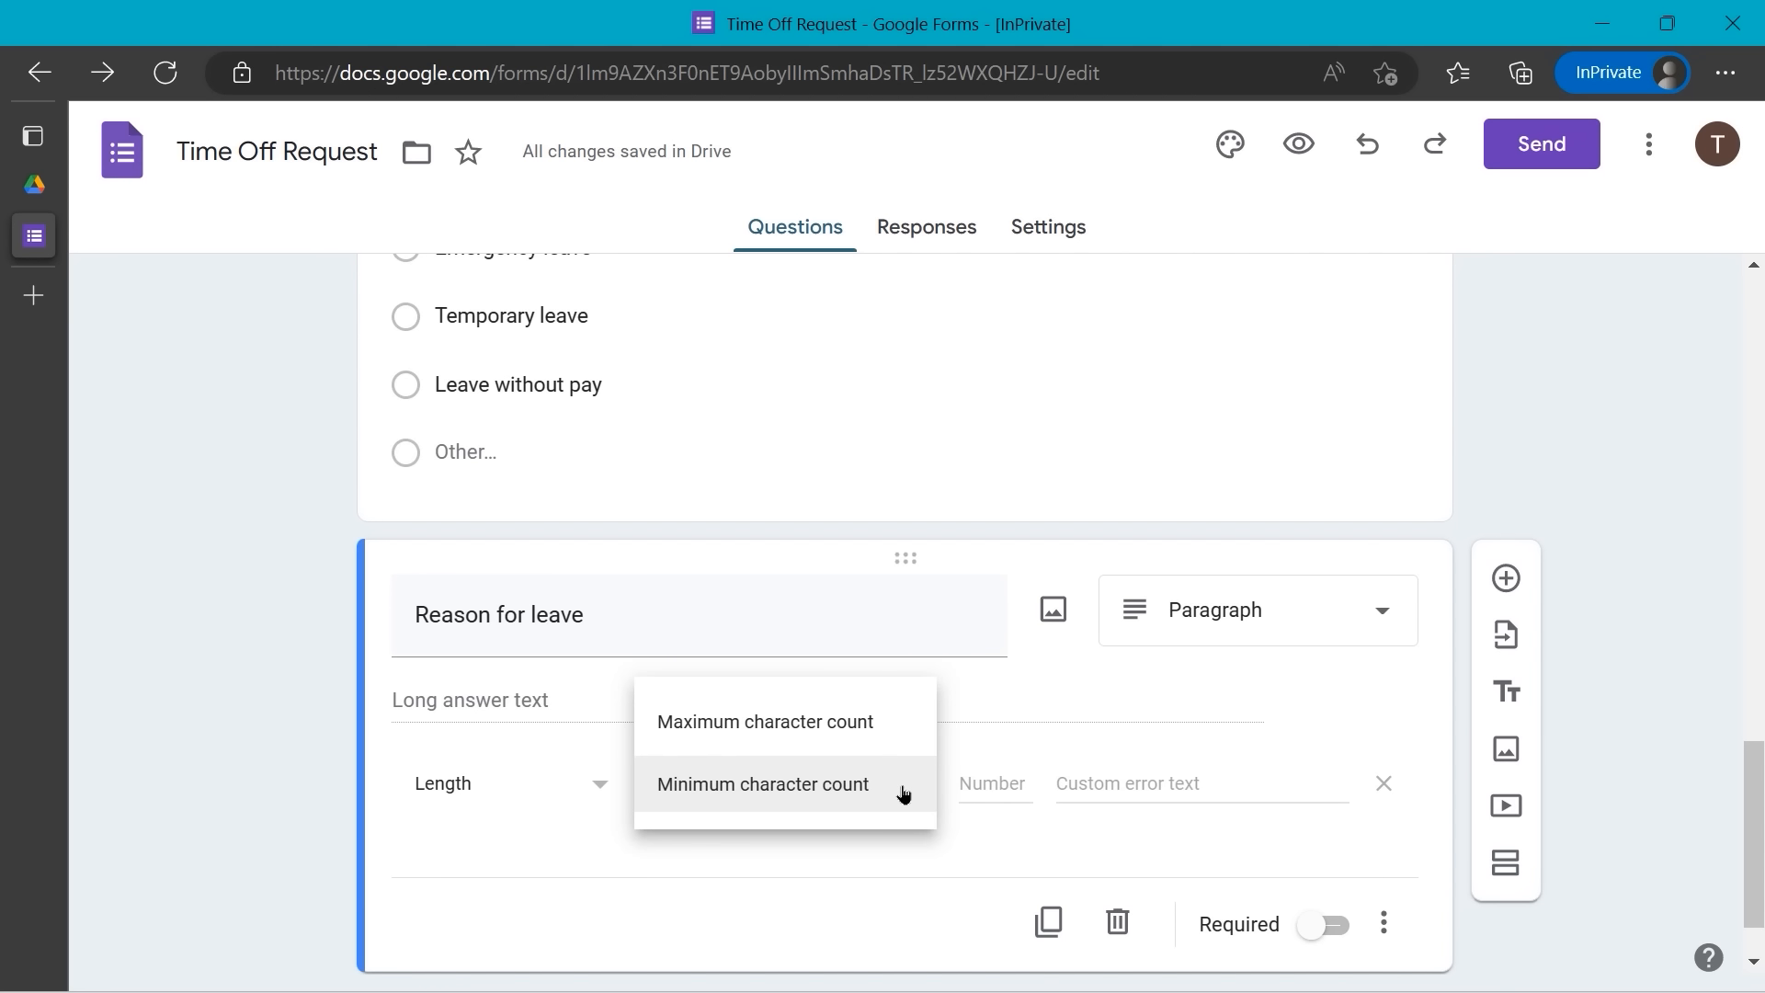
pyautogui.click(882, 743)
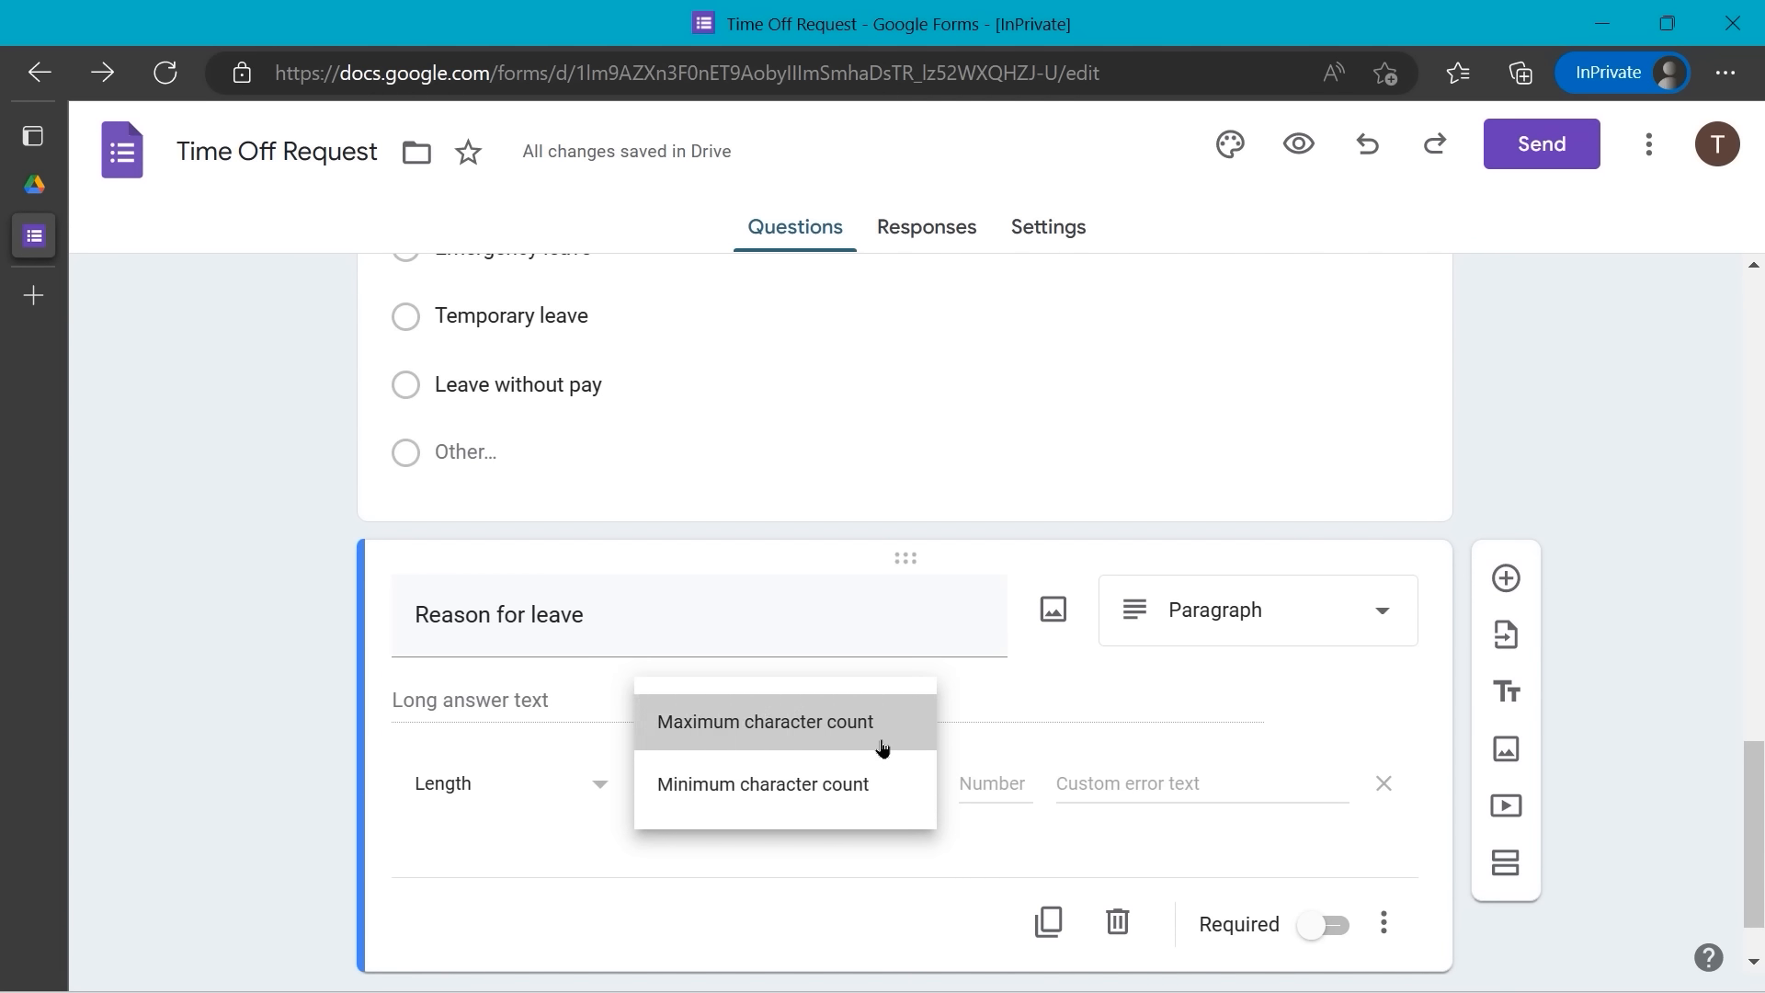
pyautogui.click(962, 789)
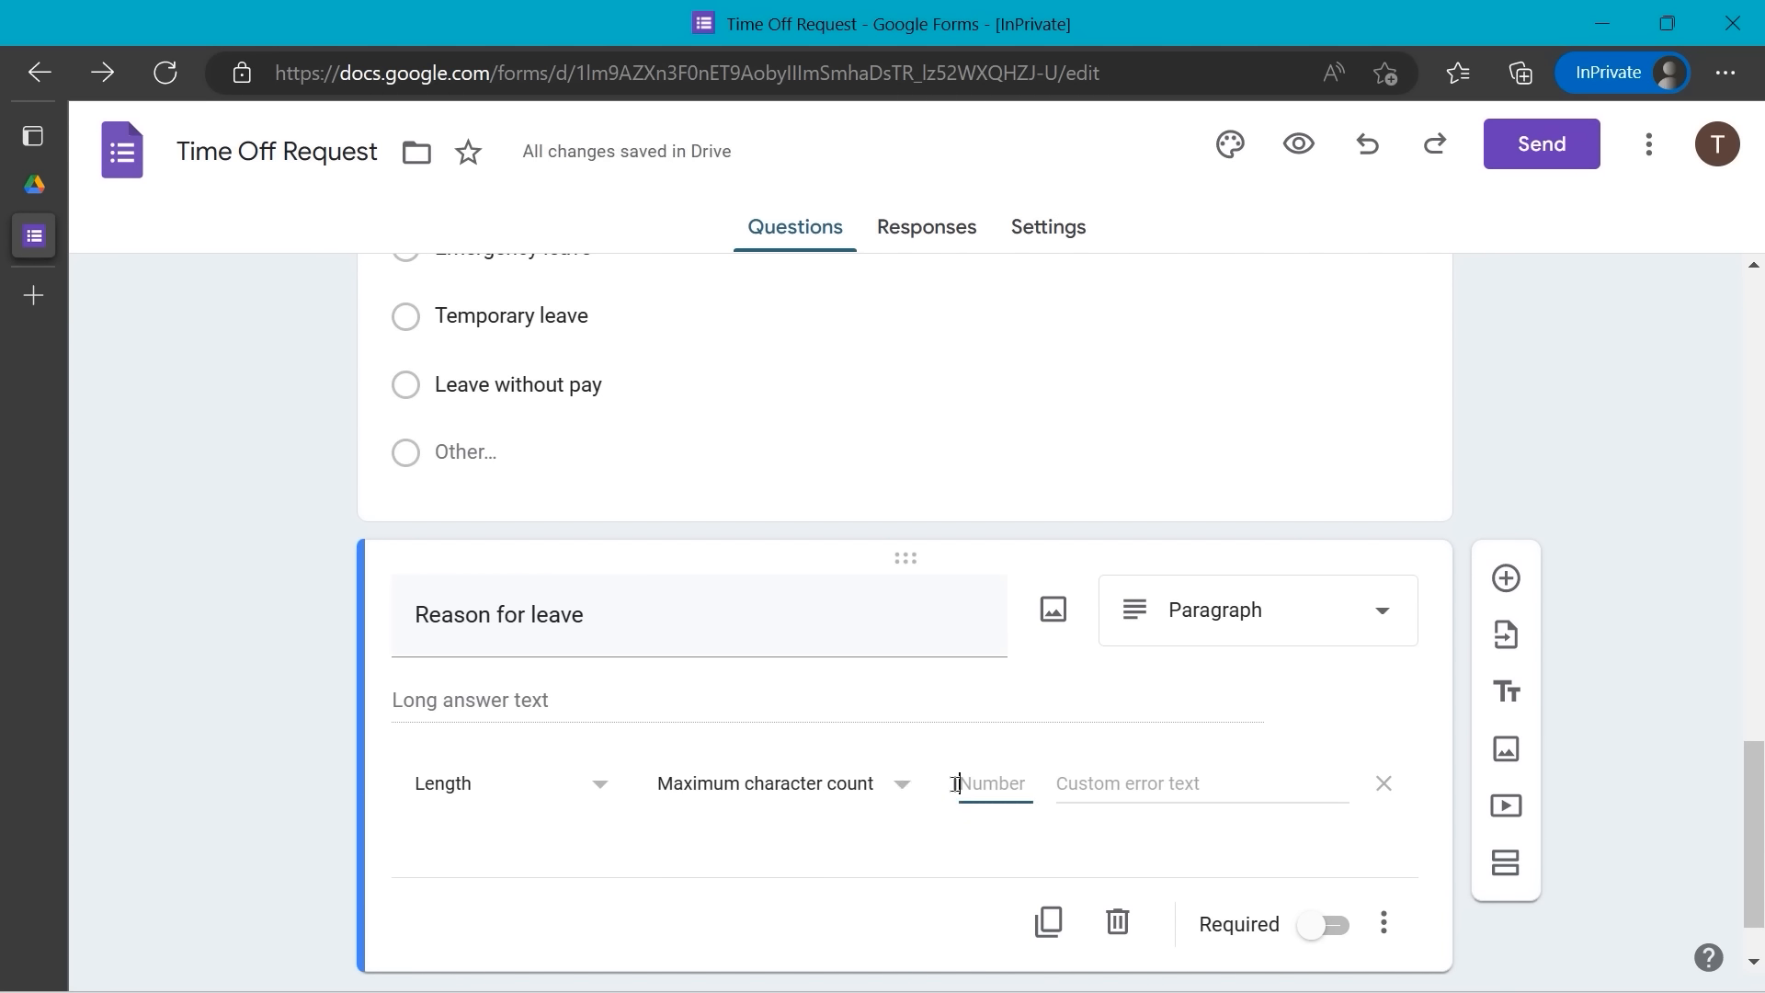
pyautogui.write('30')
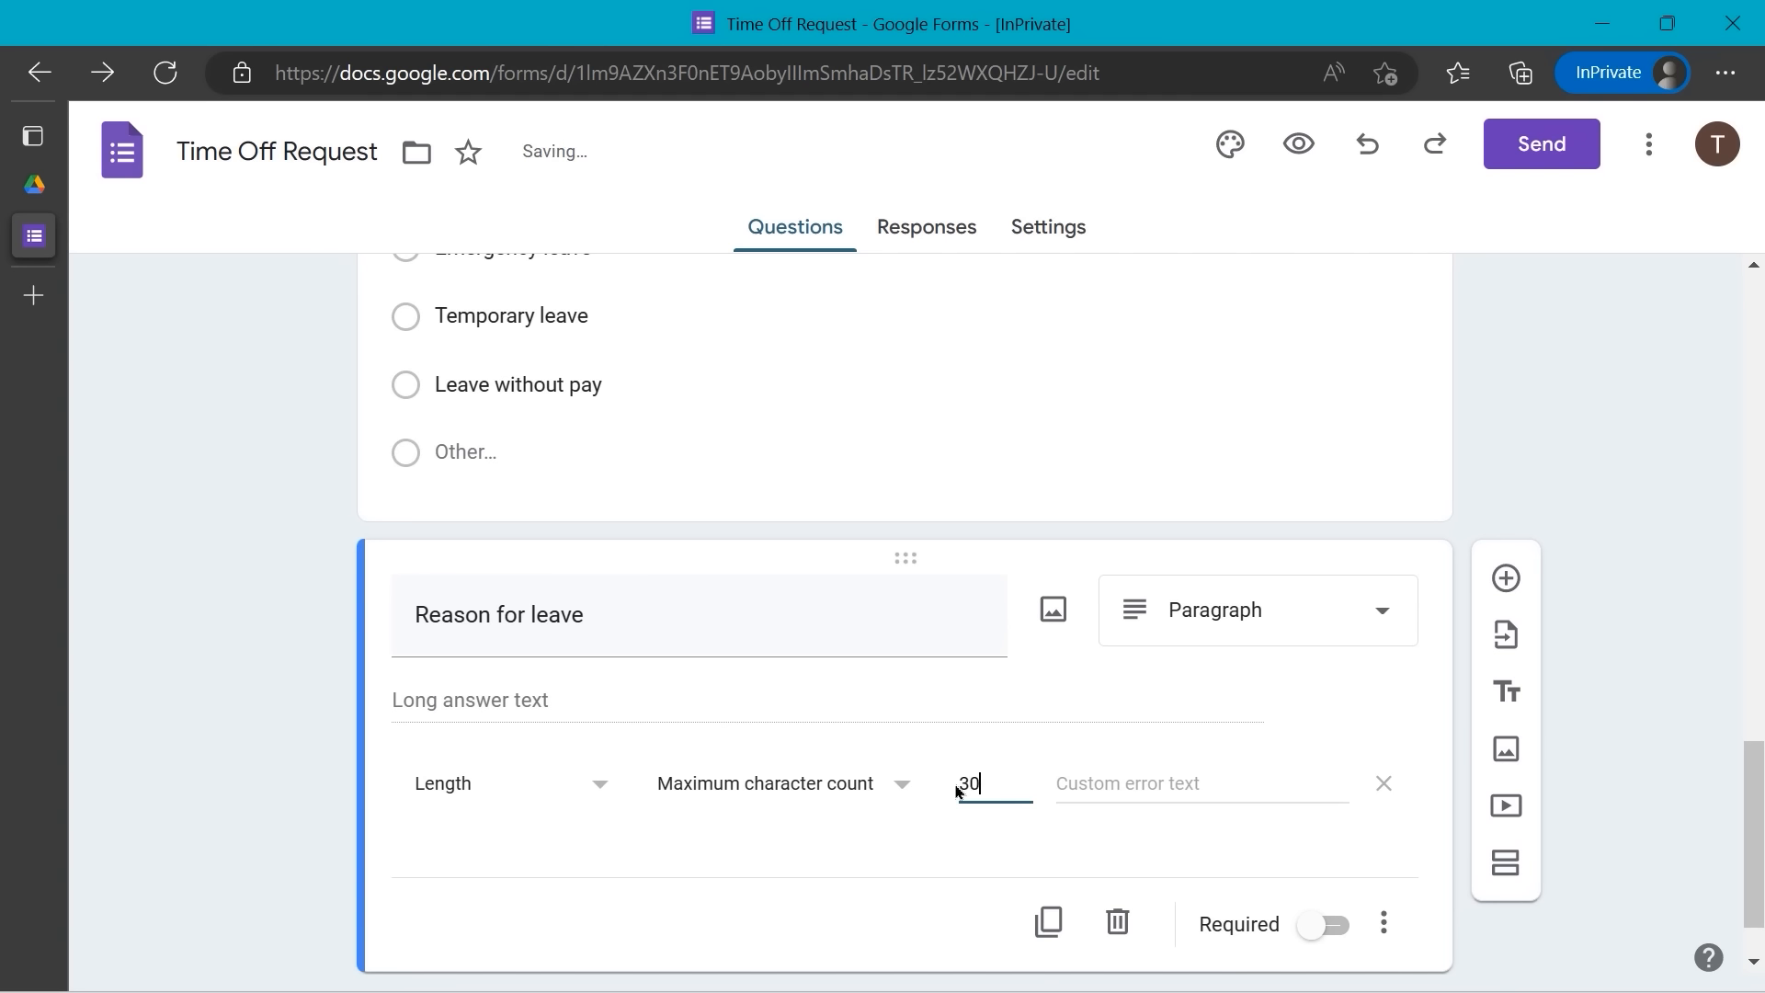
pyautogui.write('0')
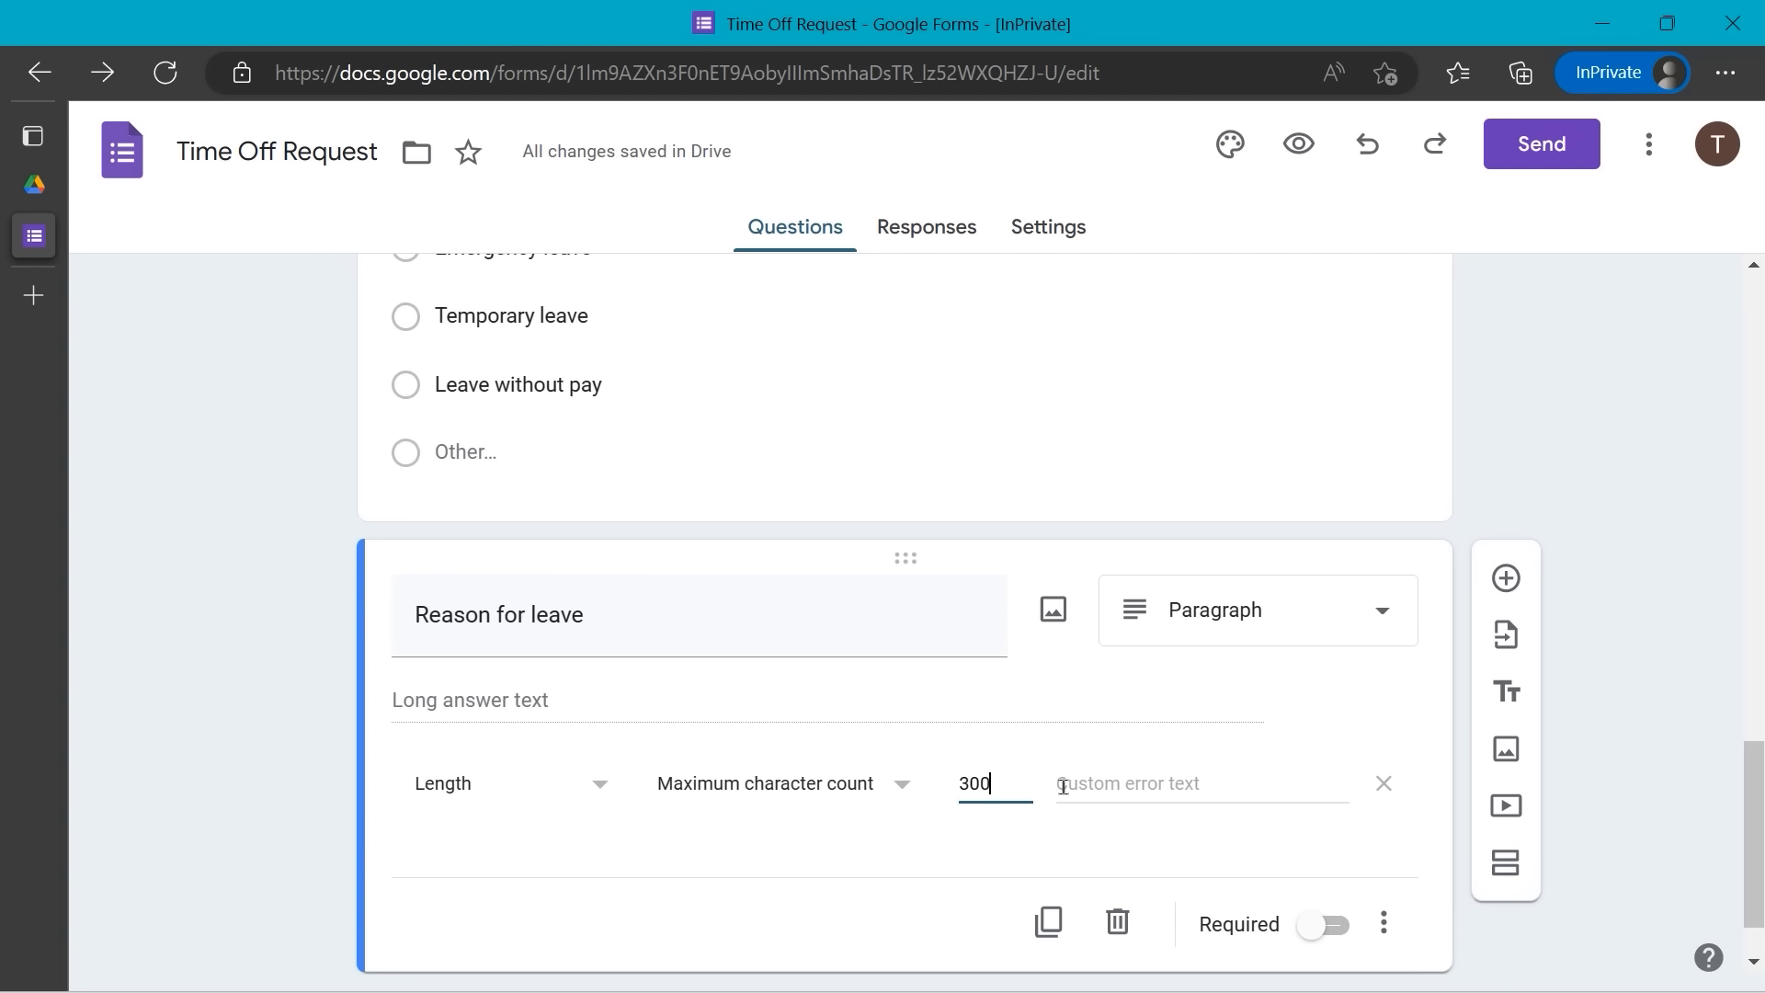
pyautogui.click(1062, 786)
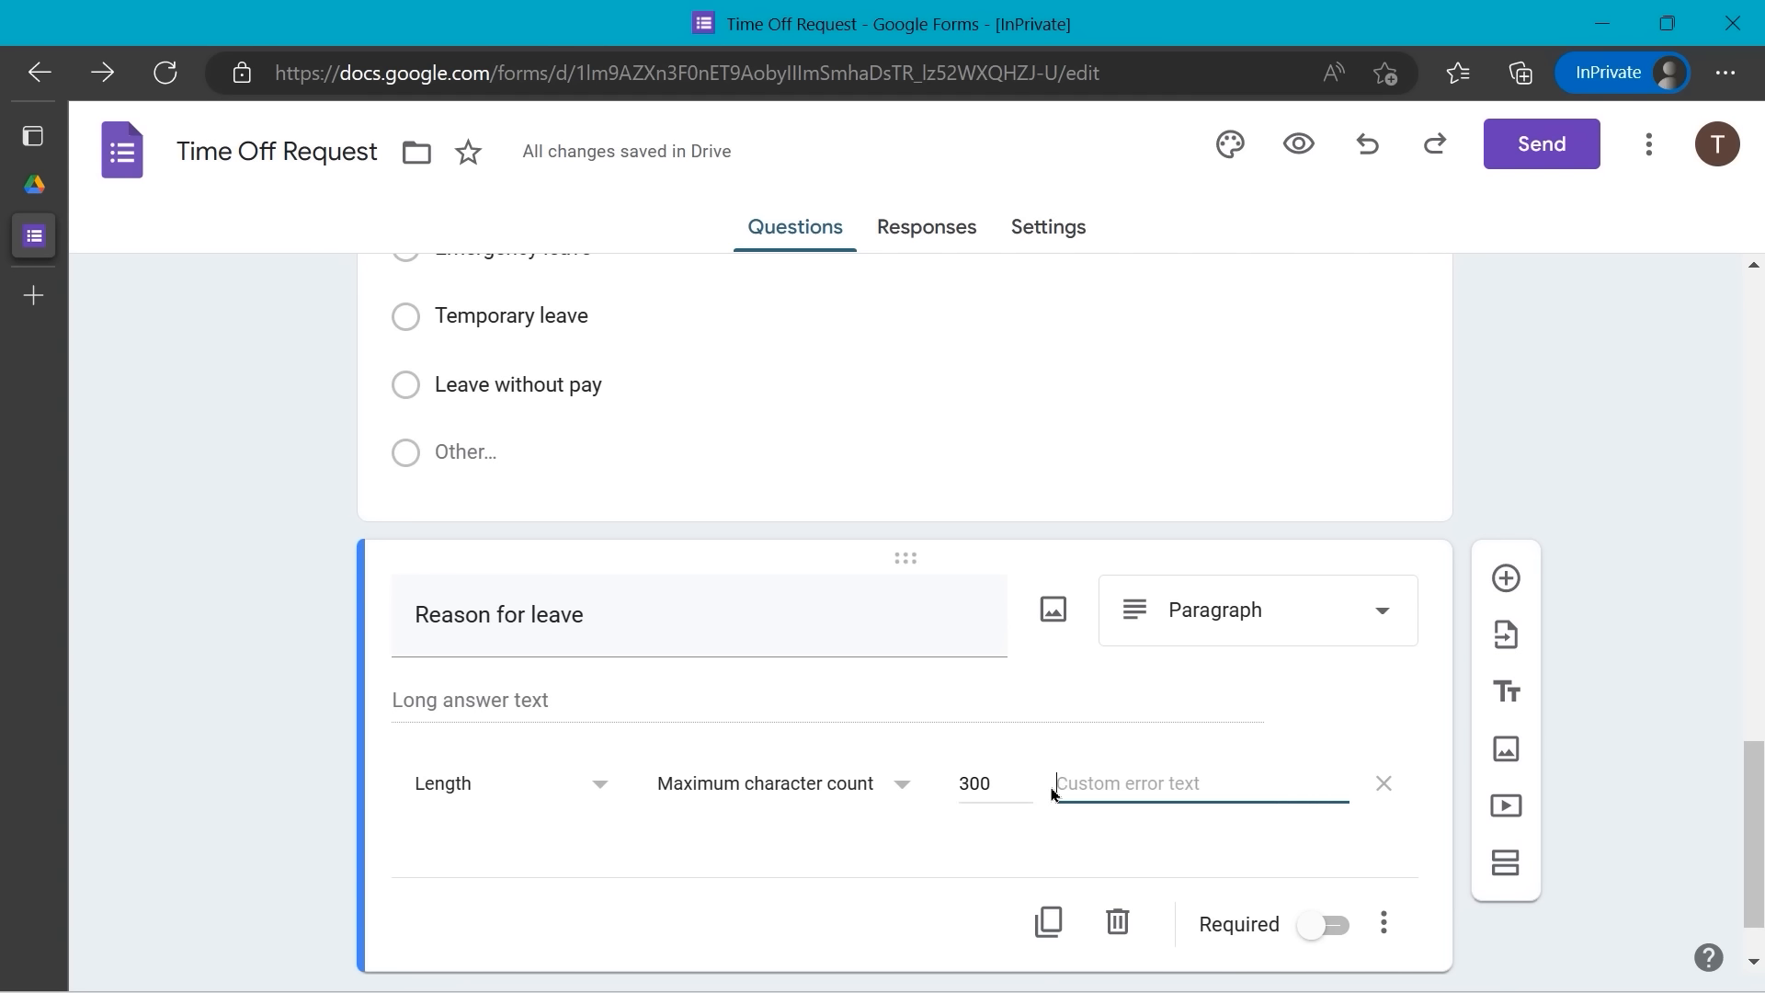
pyautogui.write('Please limit your response to ')
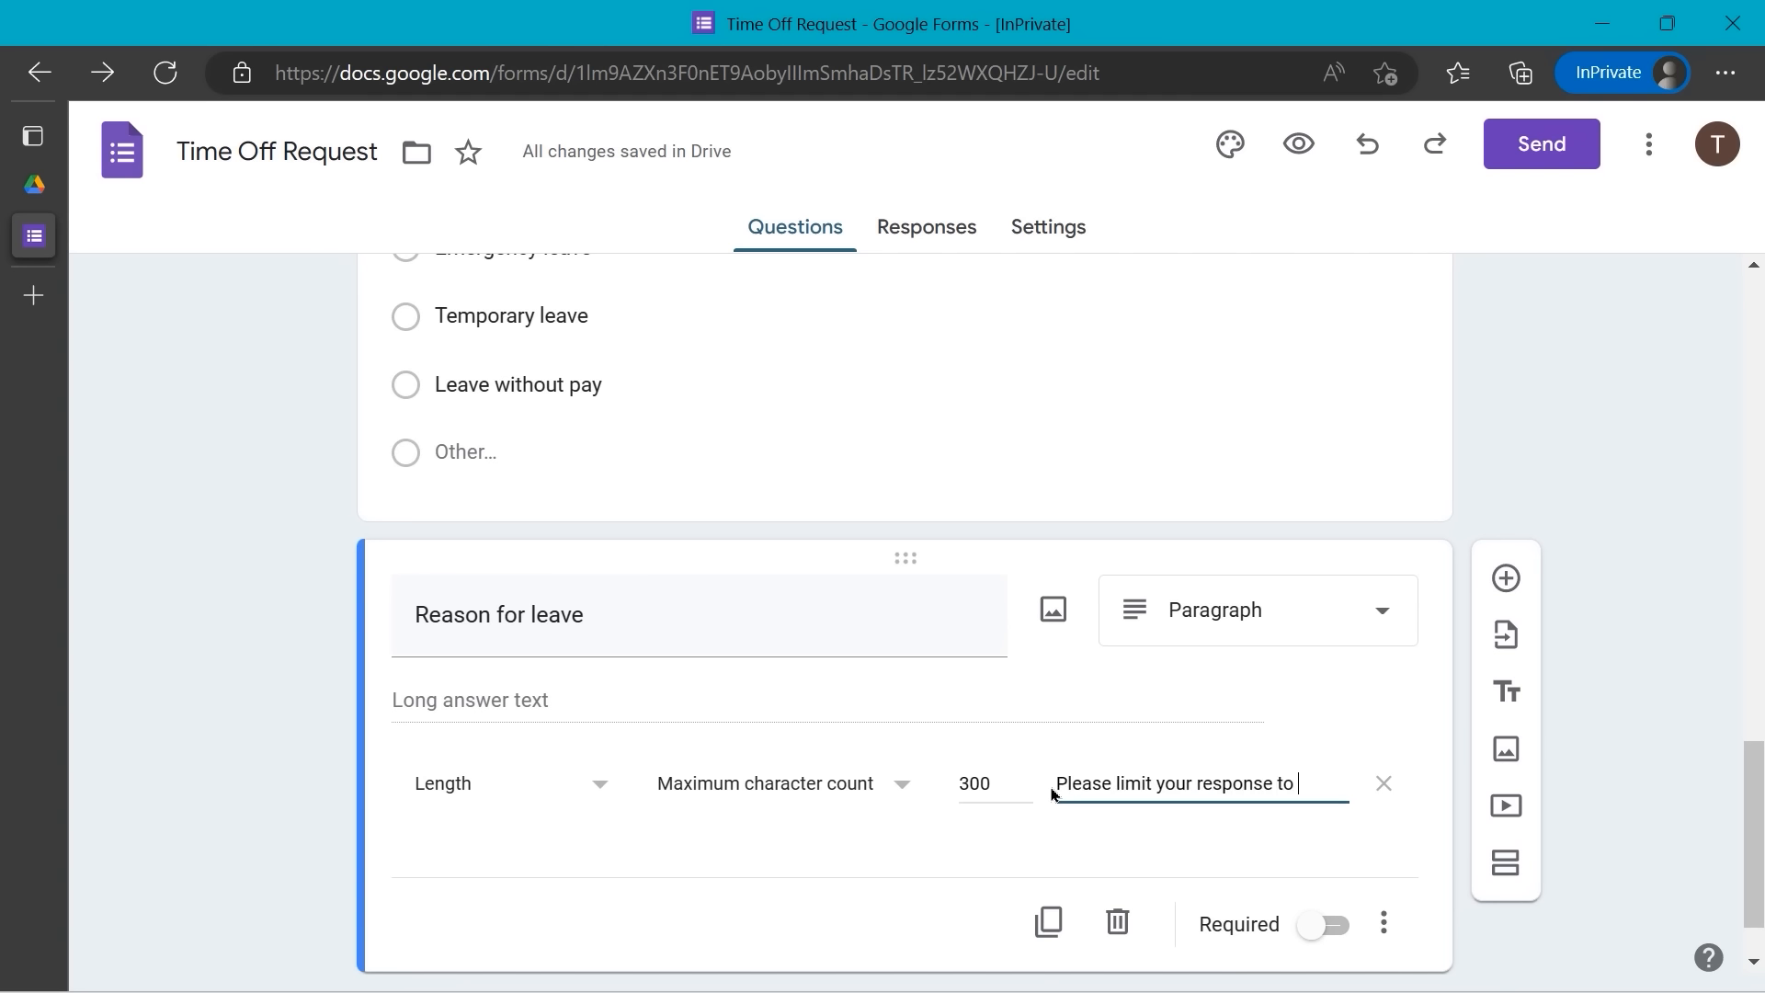
pyautogui.write('300 char')
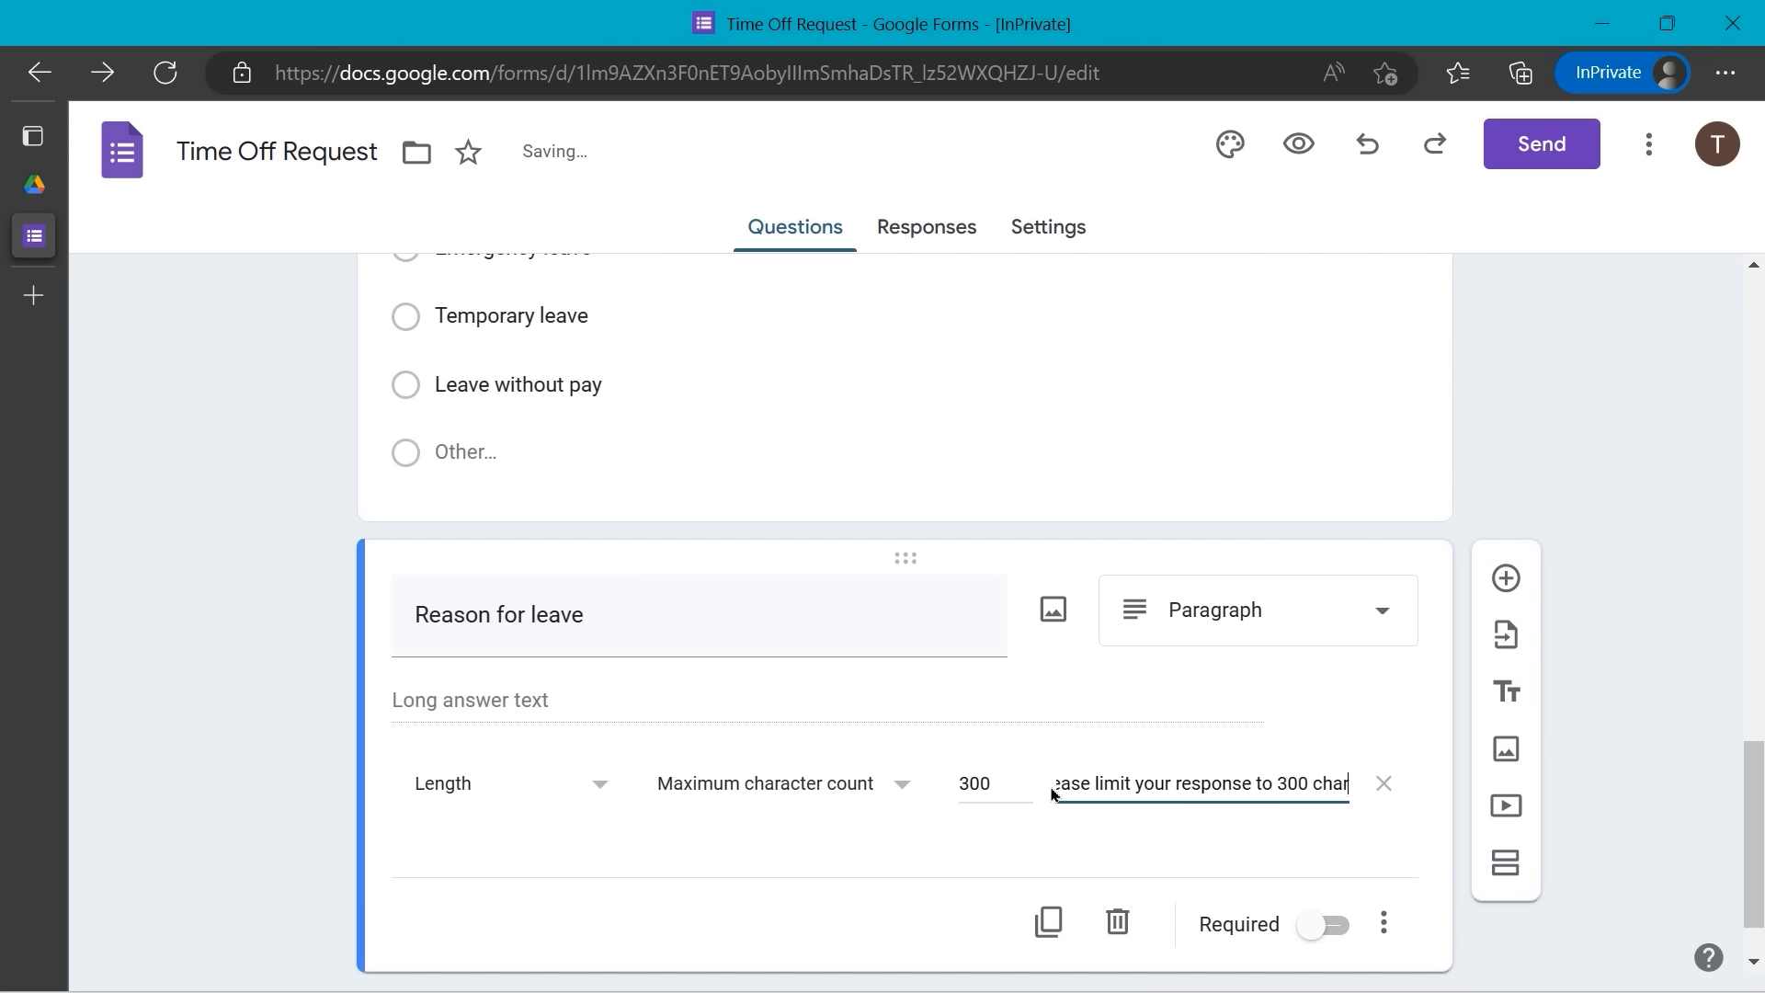
pyautogui.write('acters.')
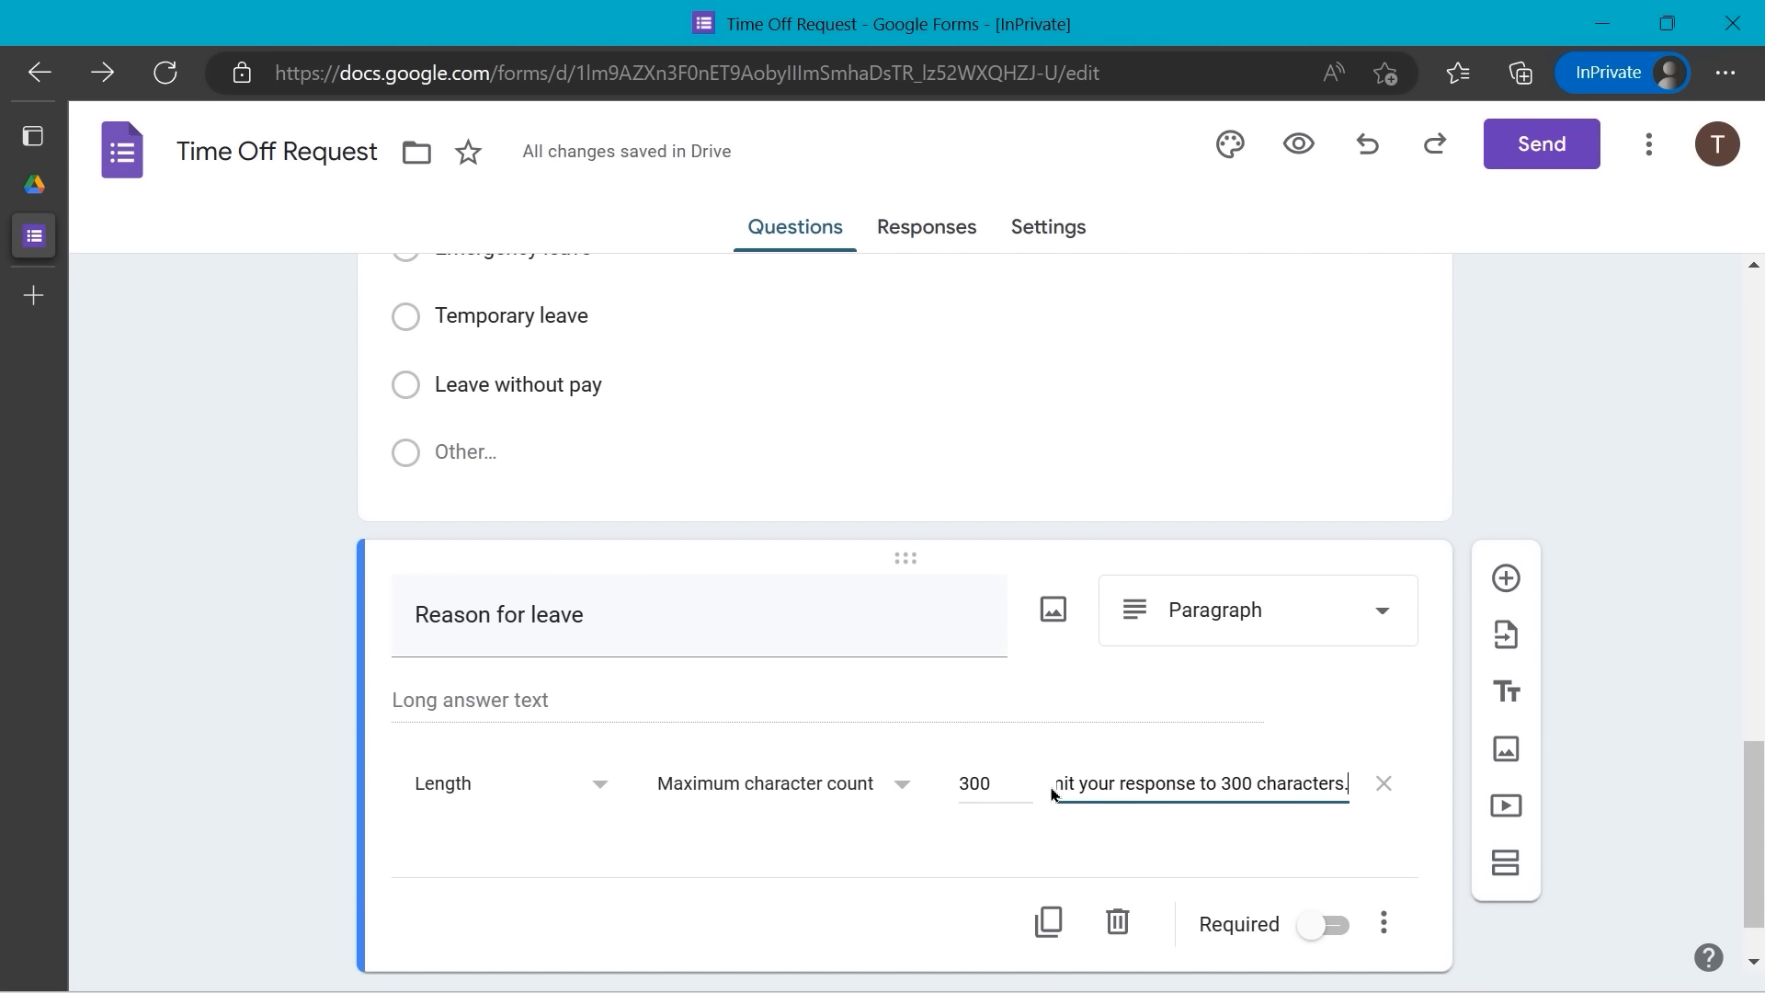
pyautogui.click(797, 717)
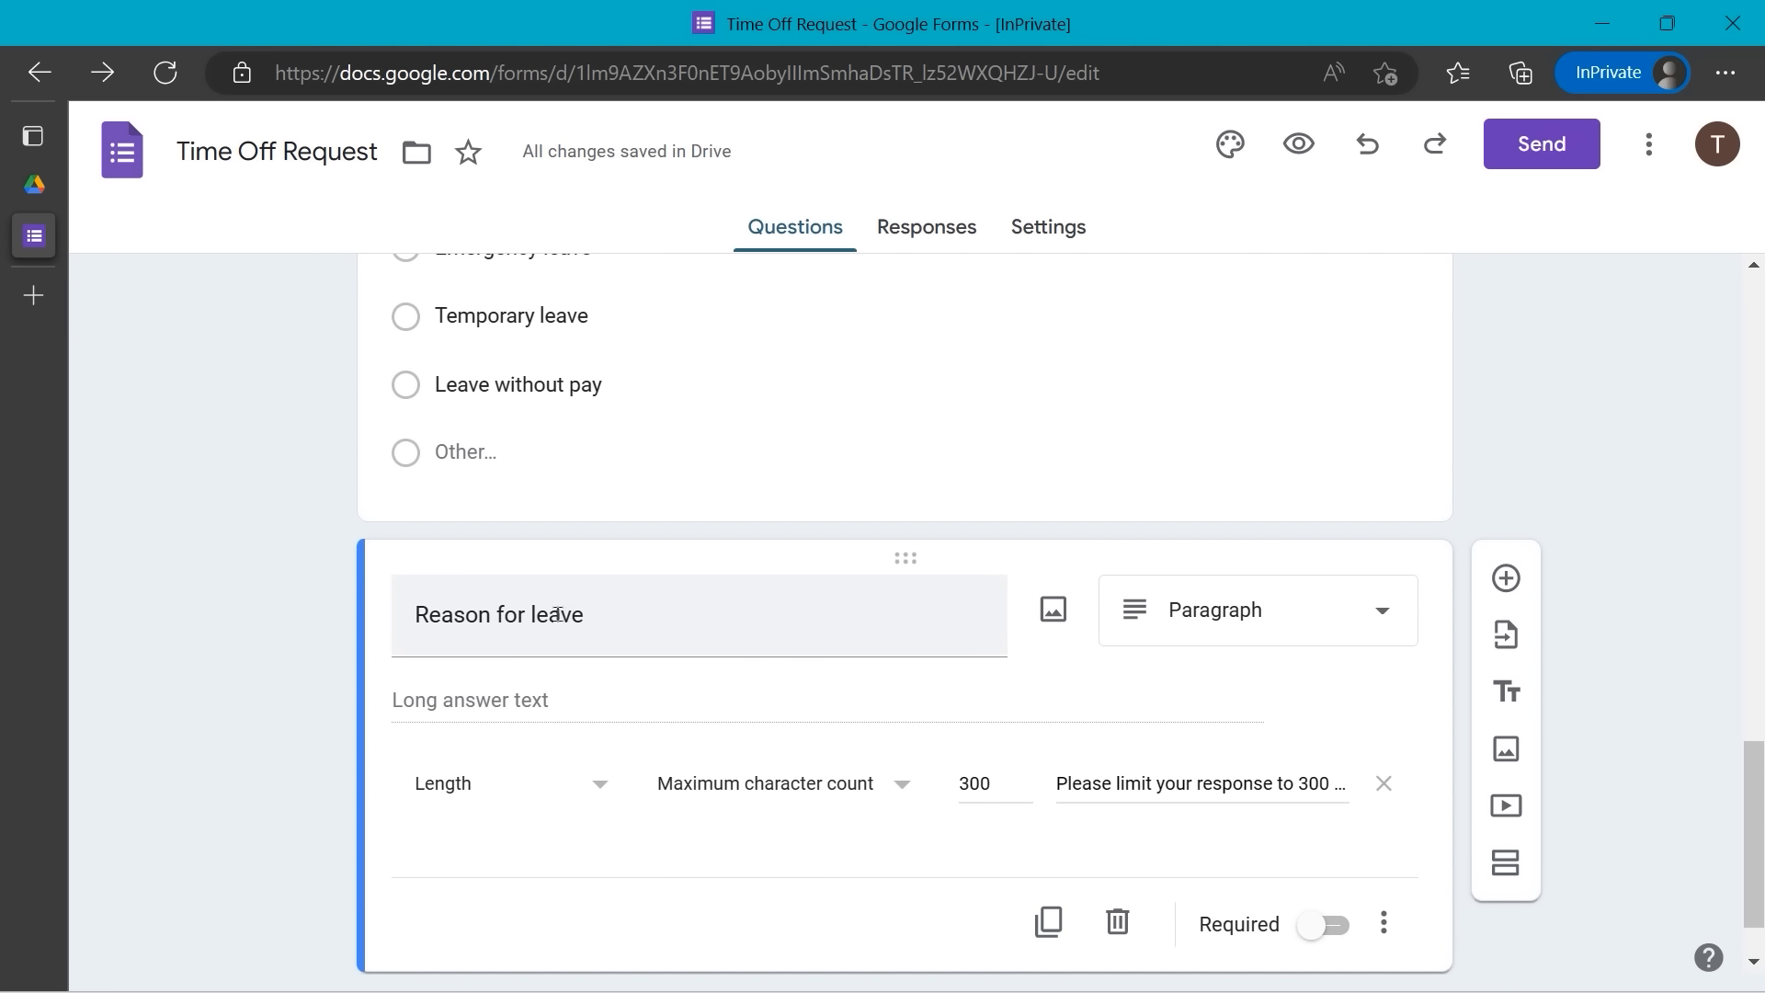
pyautogui.scroll(1, 669, 627)
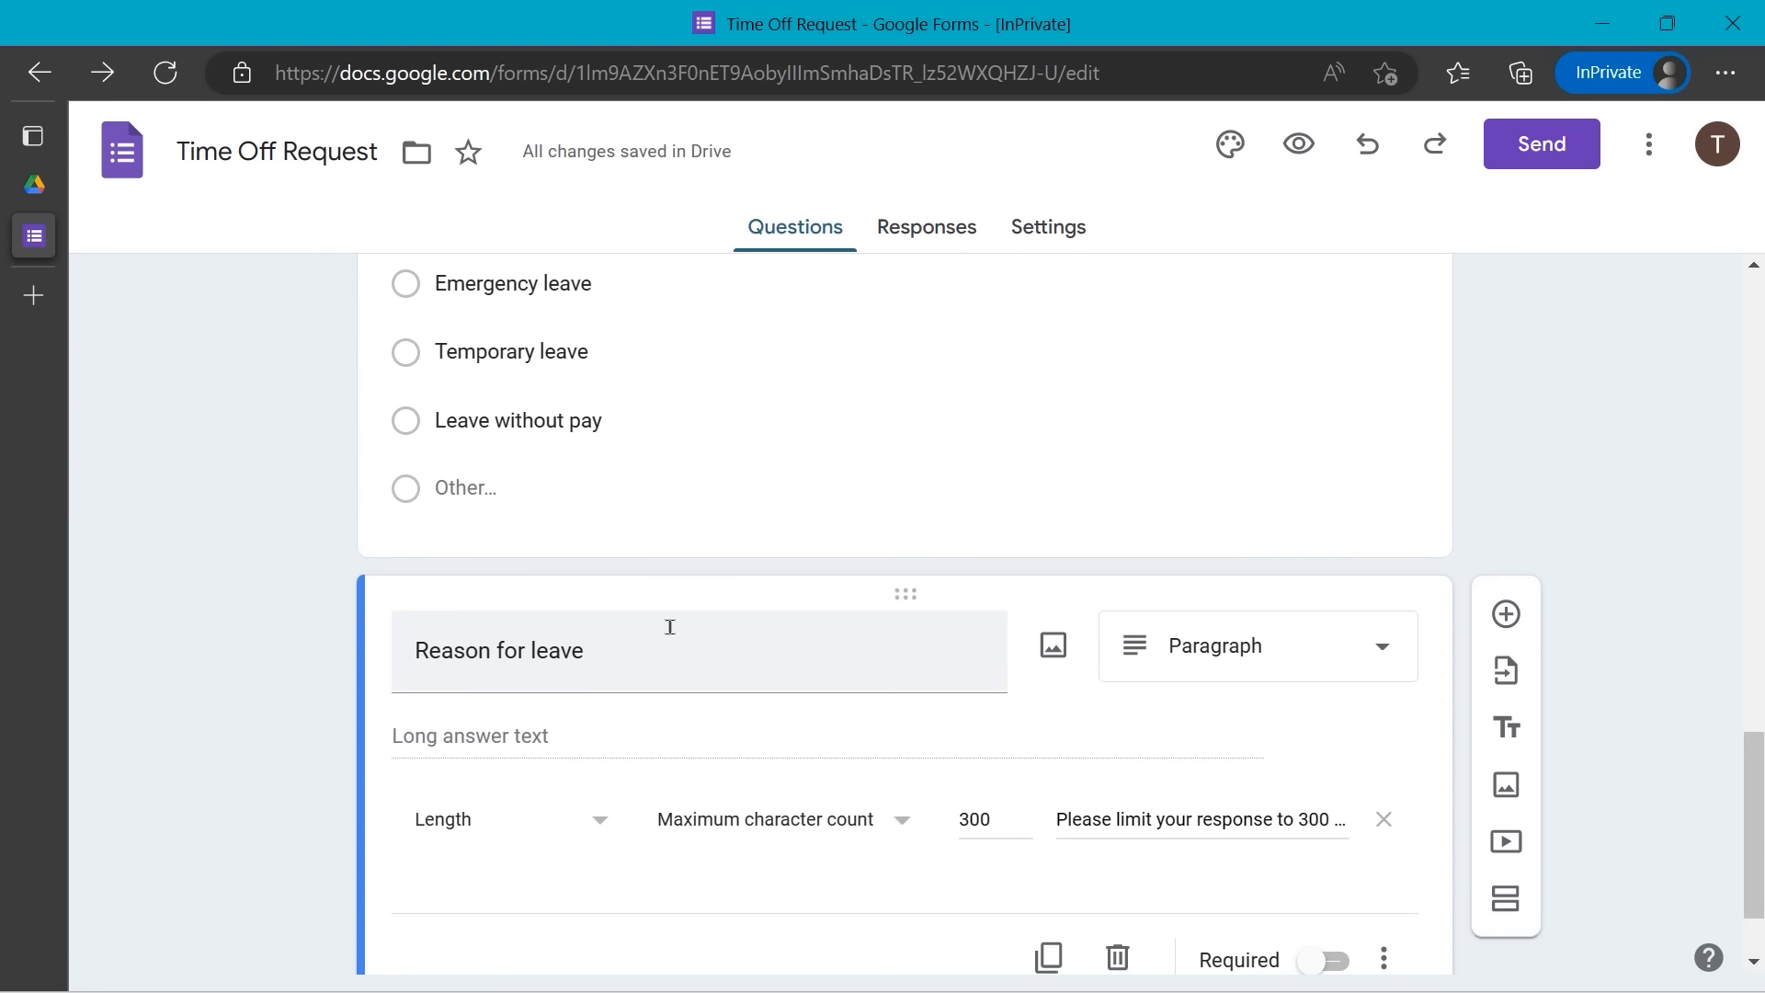
# - Append '(limit 300 characters)' to the Reason for leave title, keeping it a Paragraph question
pyautogui.click(621, 653)
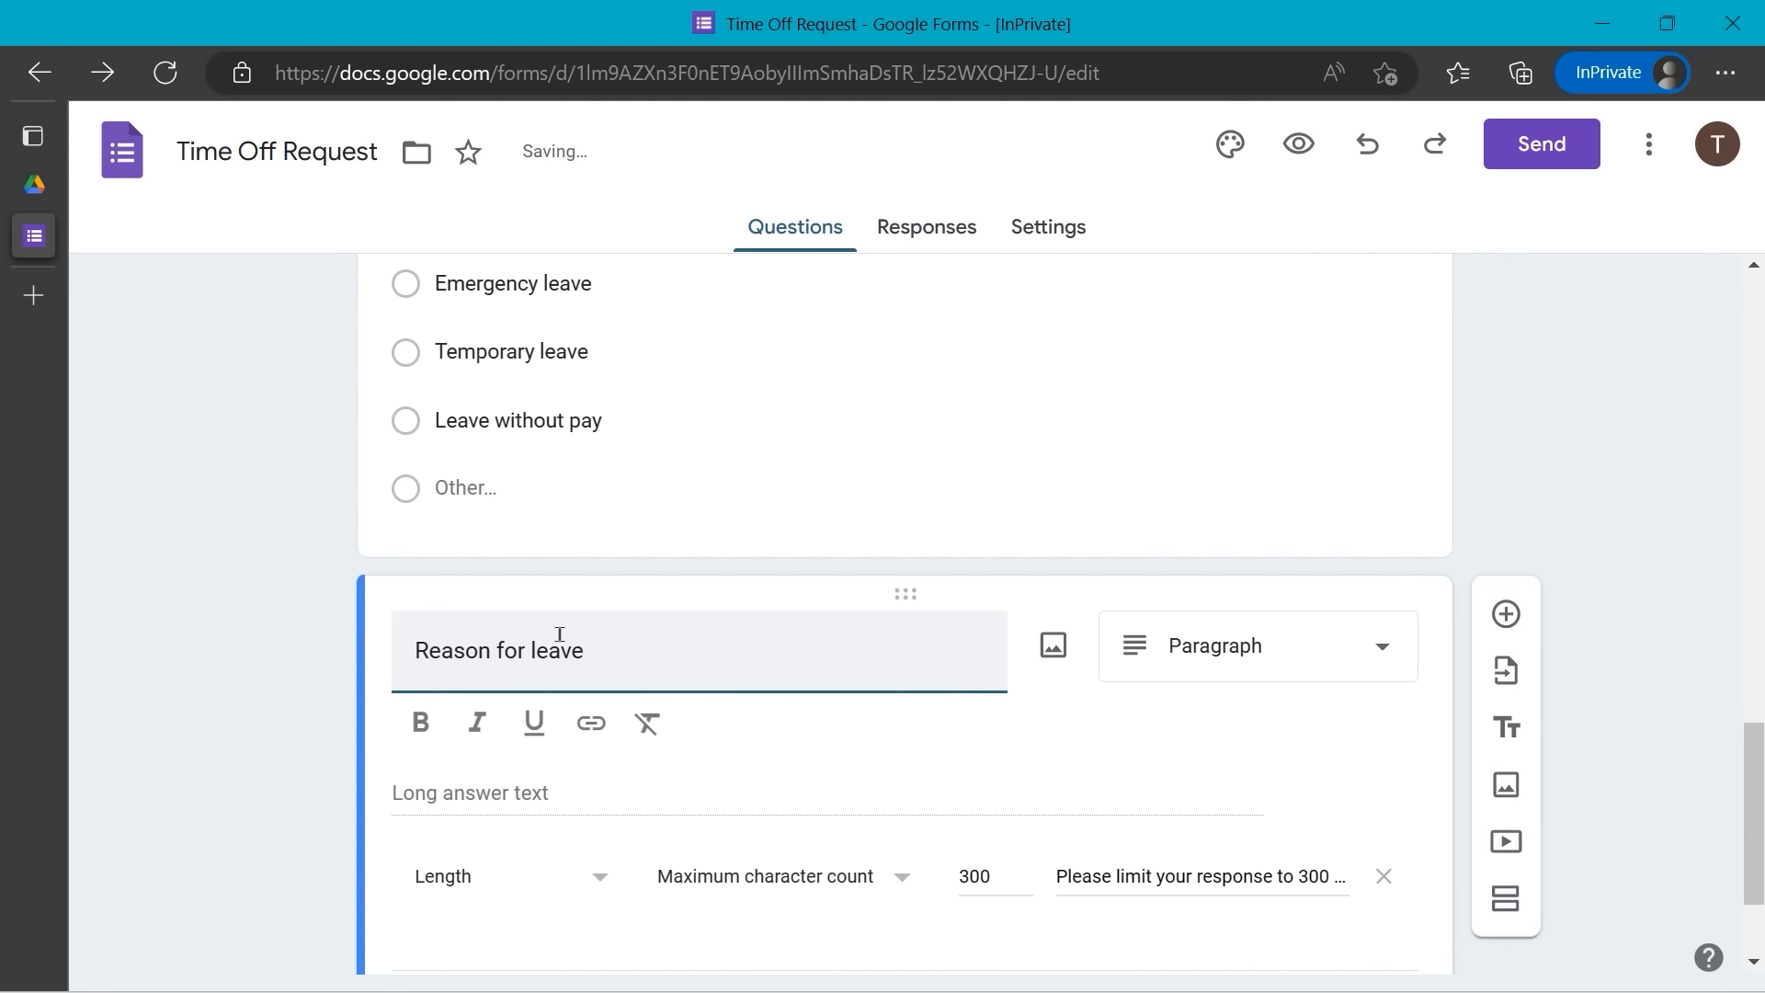
pyautogui.write('(limit 300 characters')
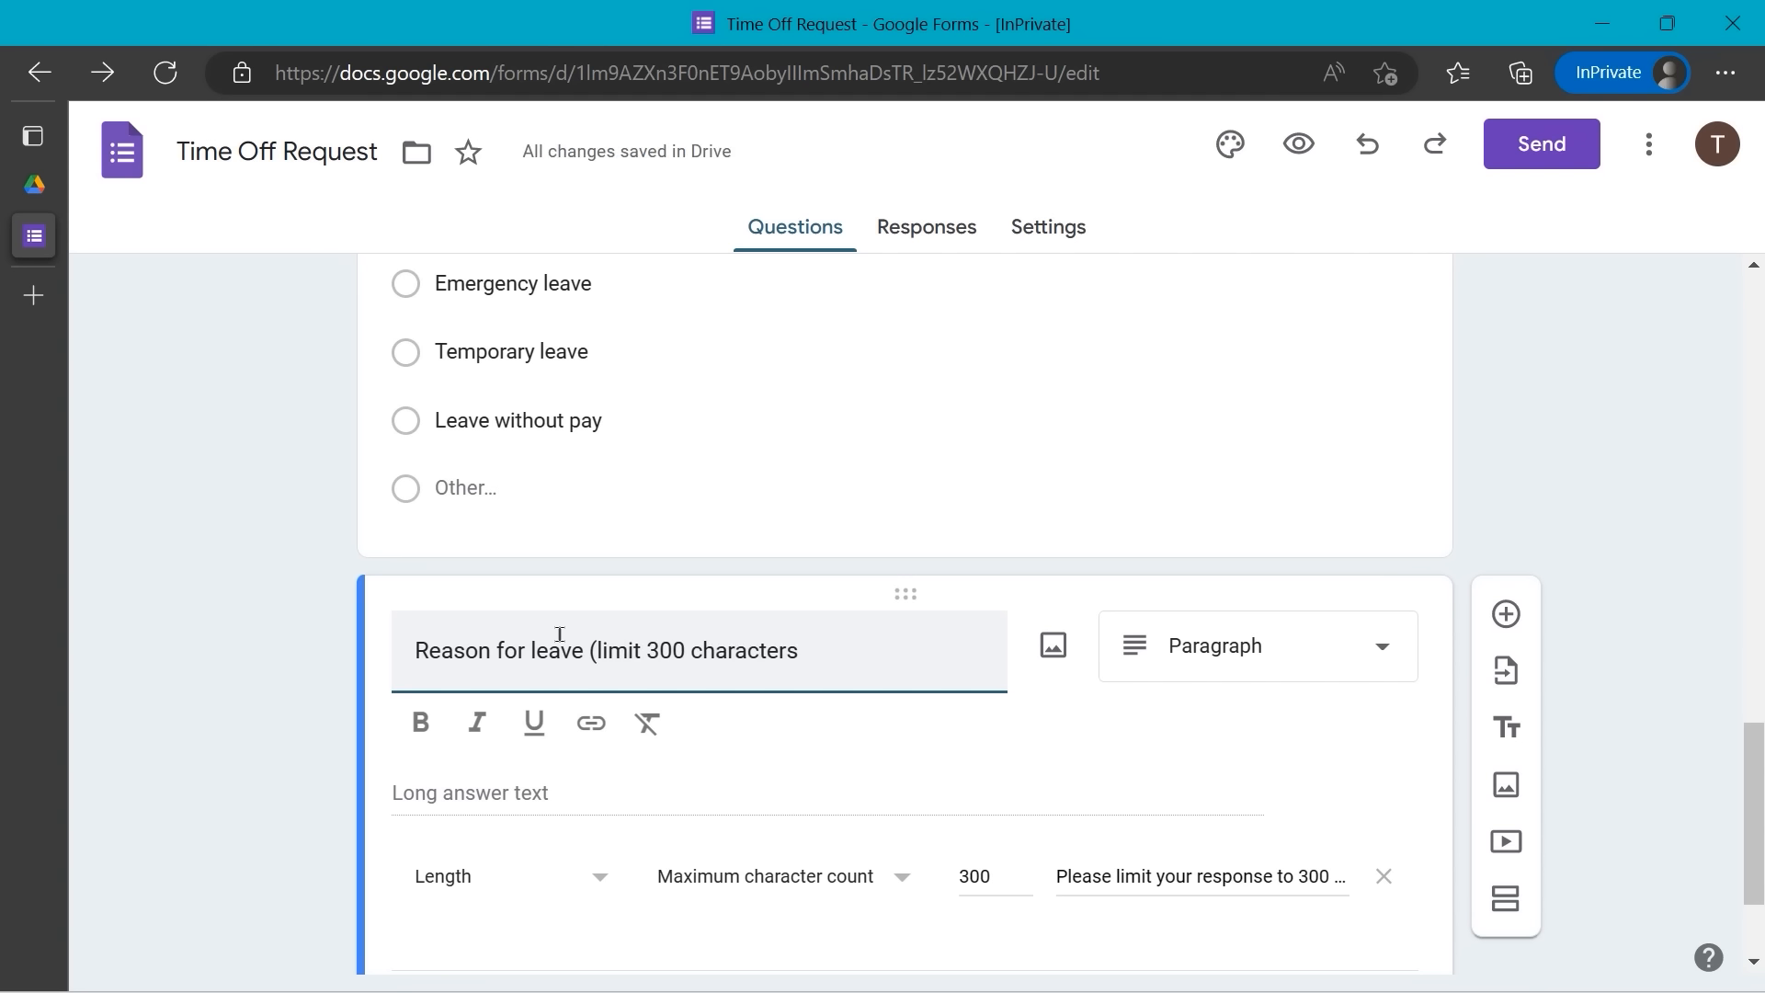
pyautogui.write(')')
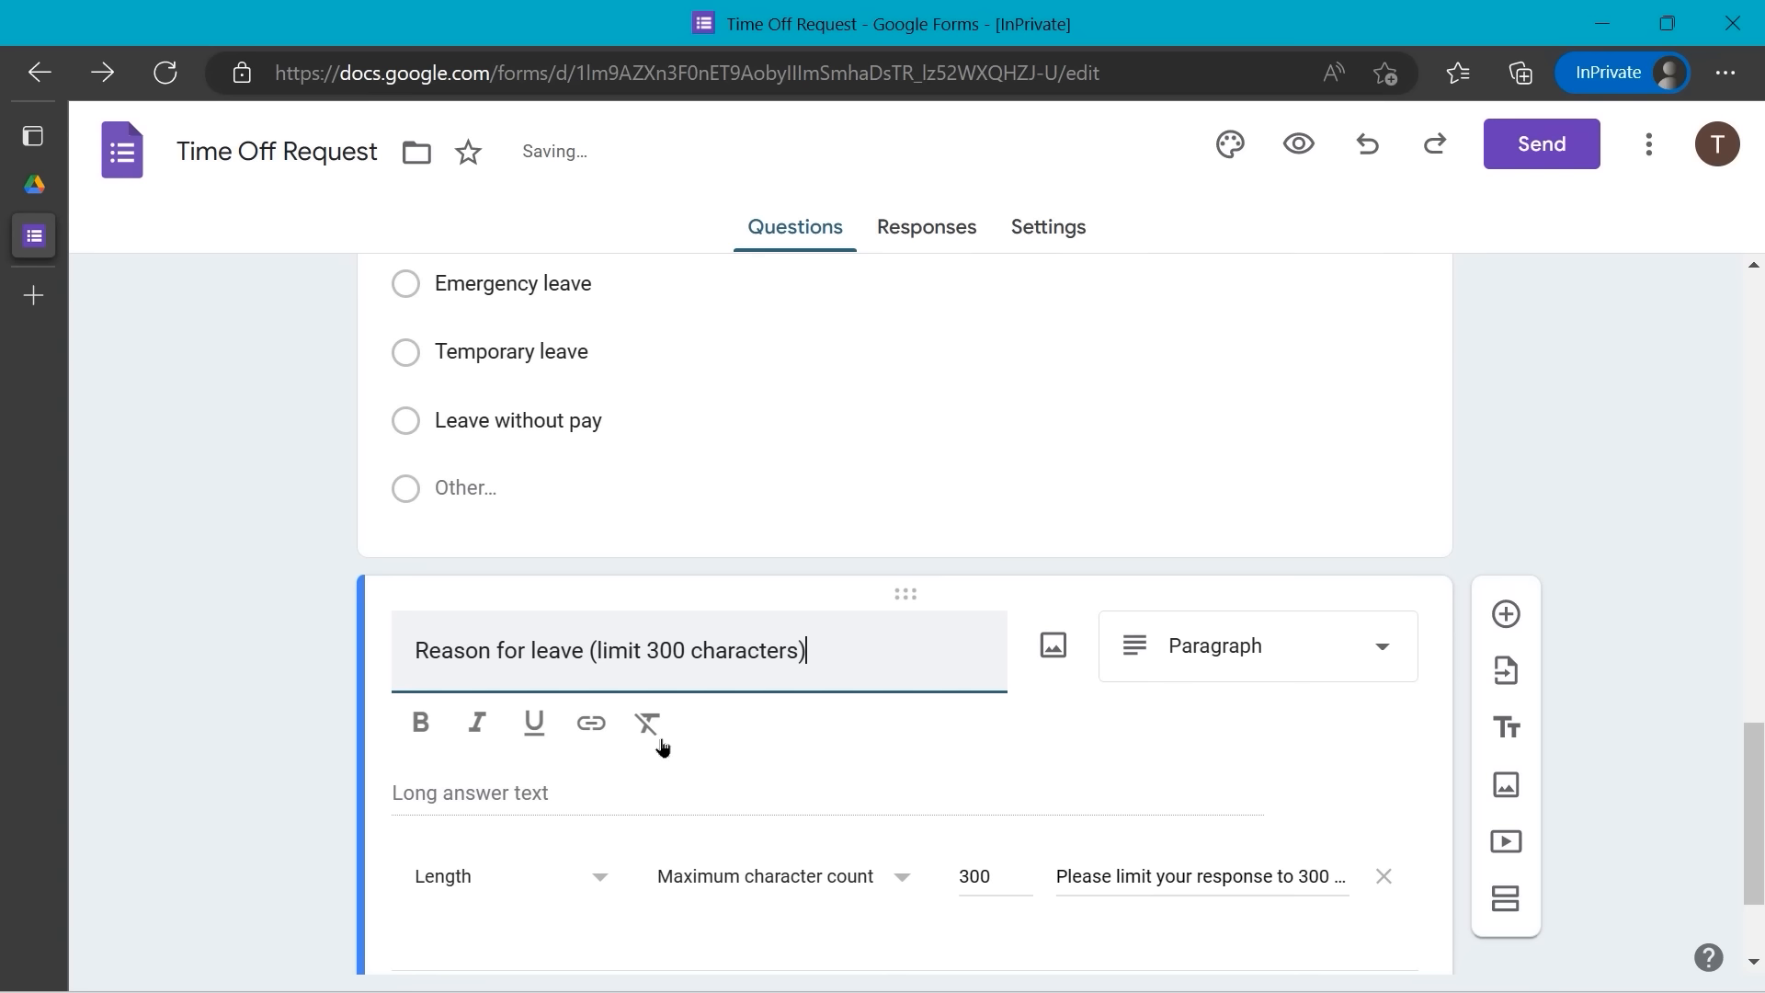
pyautogui.click(1595, 466)
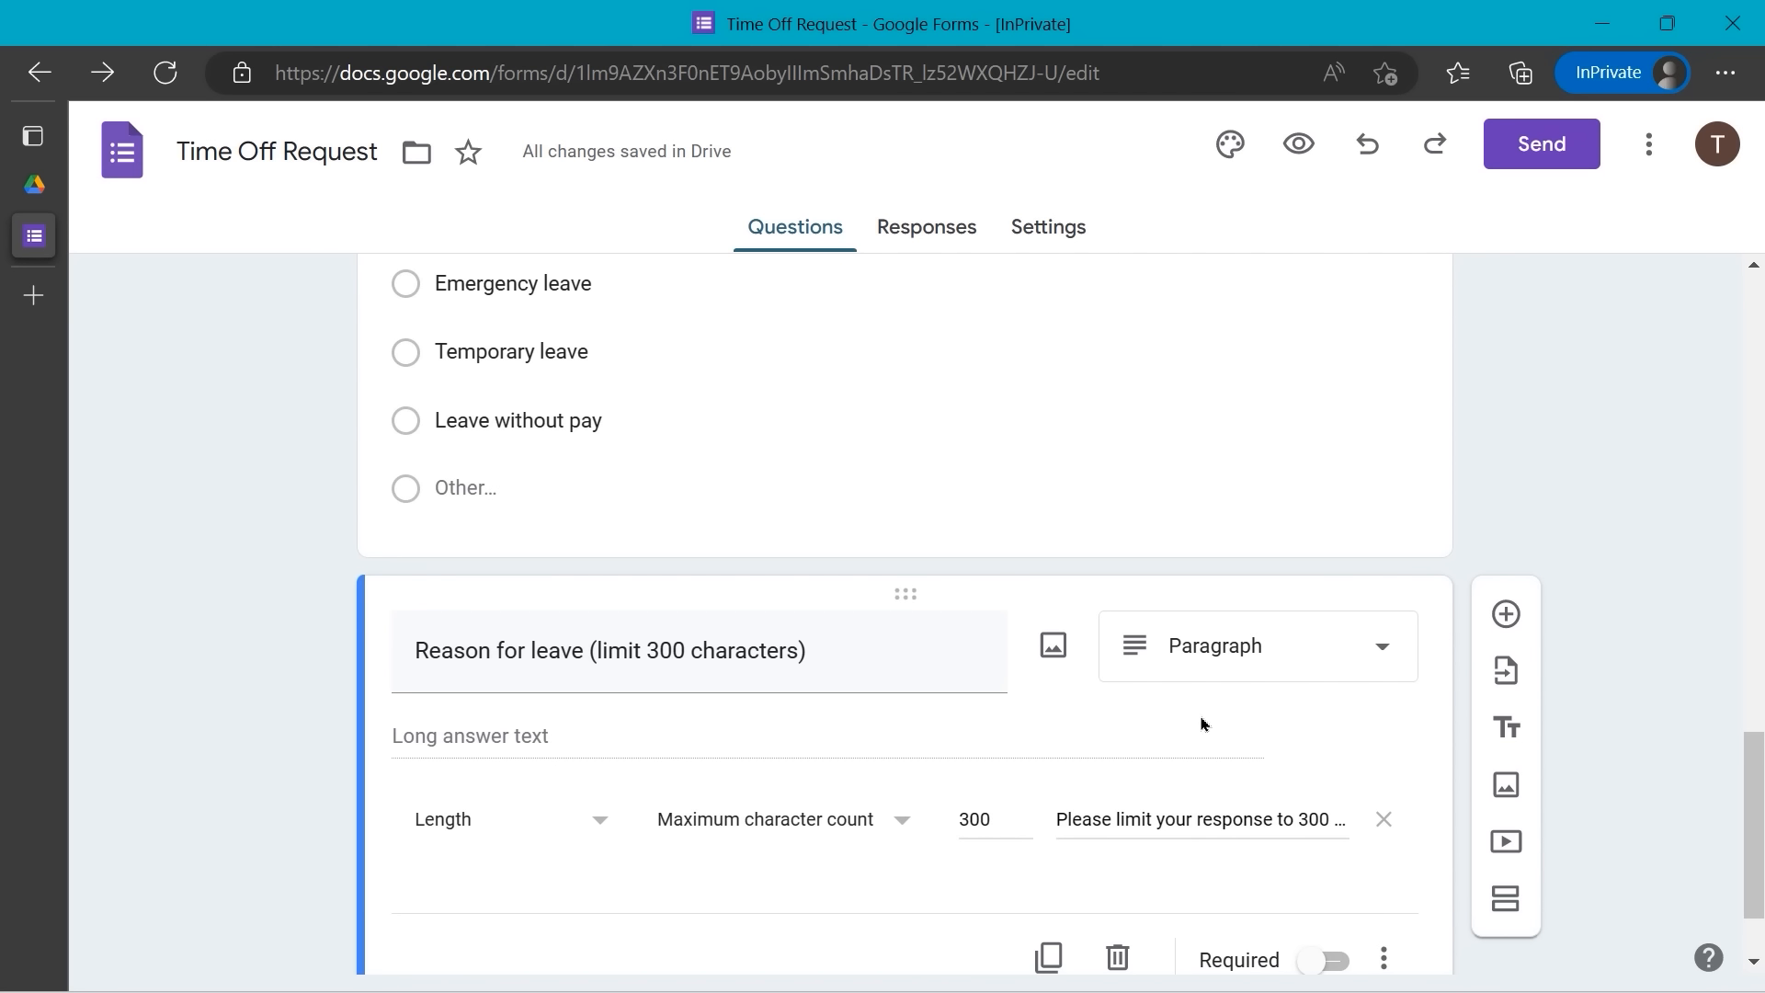
pyautogui.click(1385, 651)
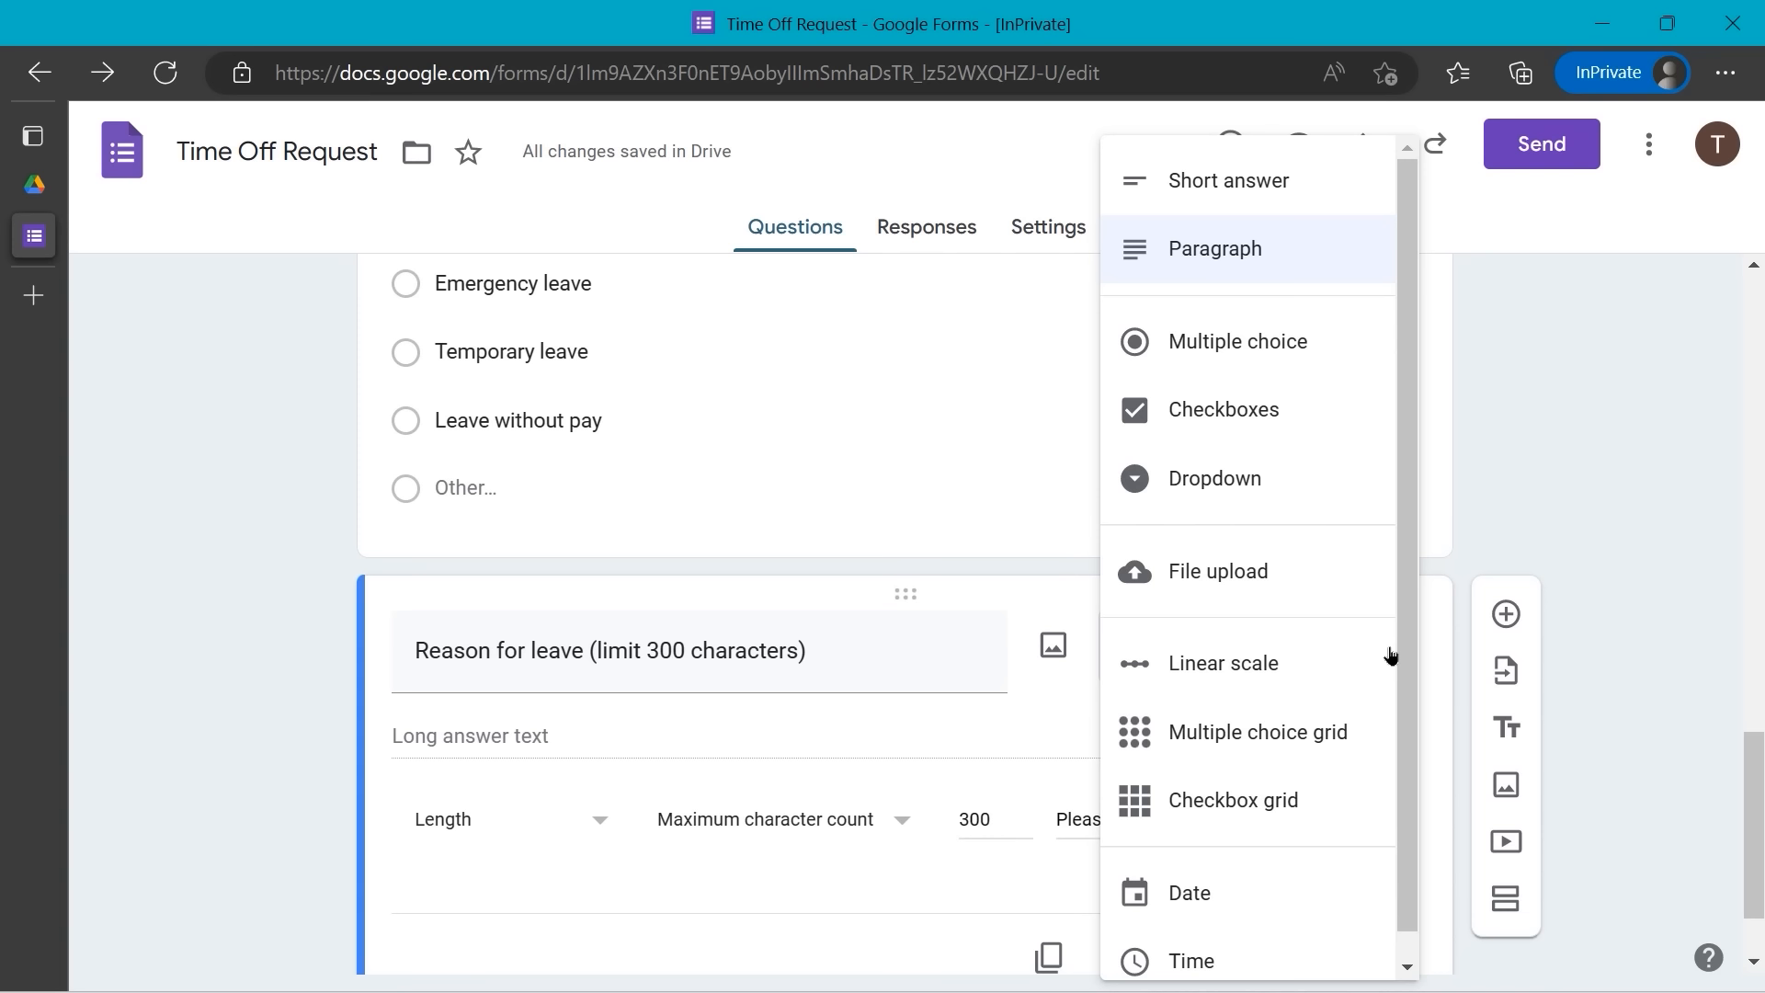
pyautogui.click(1502, 485)
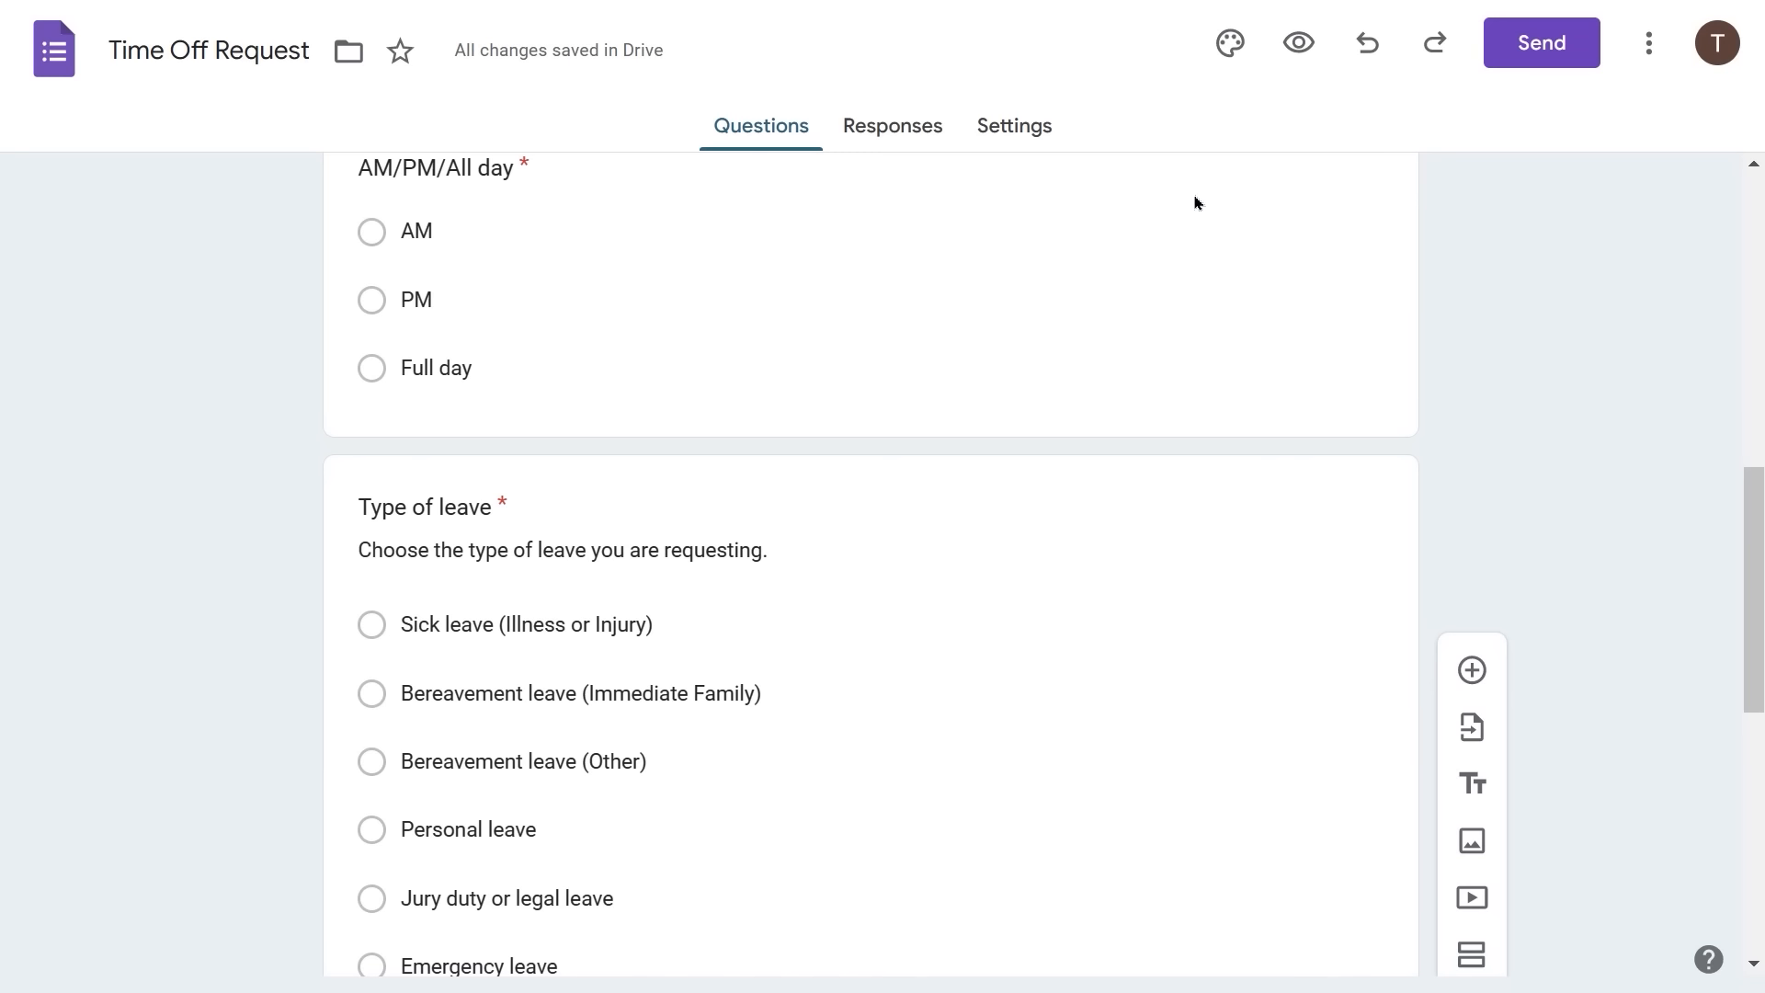
# - Preview the Time off request form, review every question down to Reason for leave, then exit full screen
pyautogui.click(1299, 43)
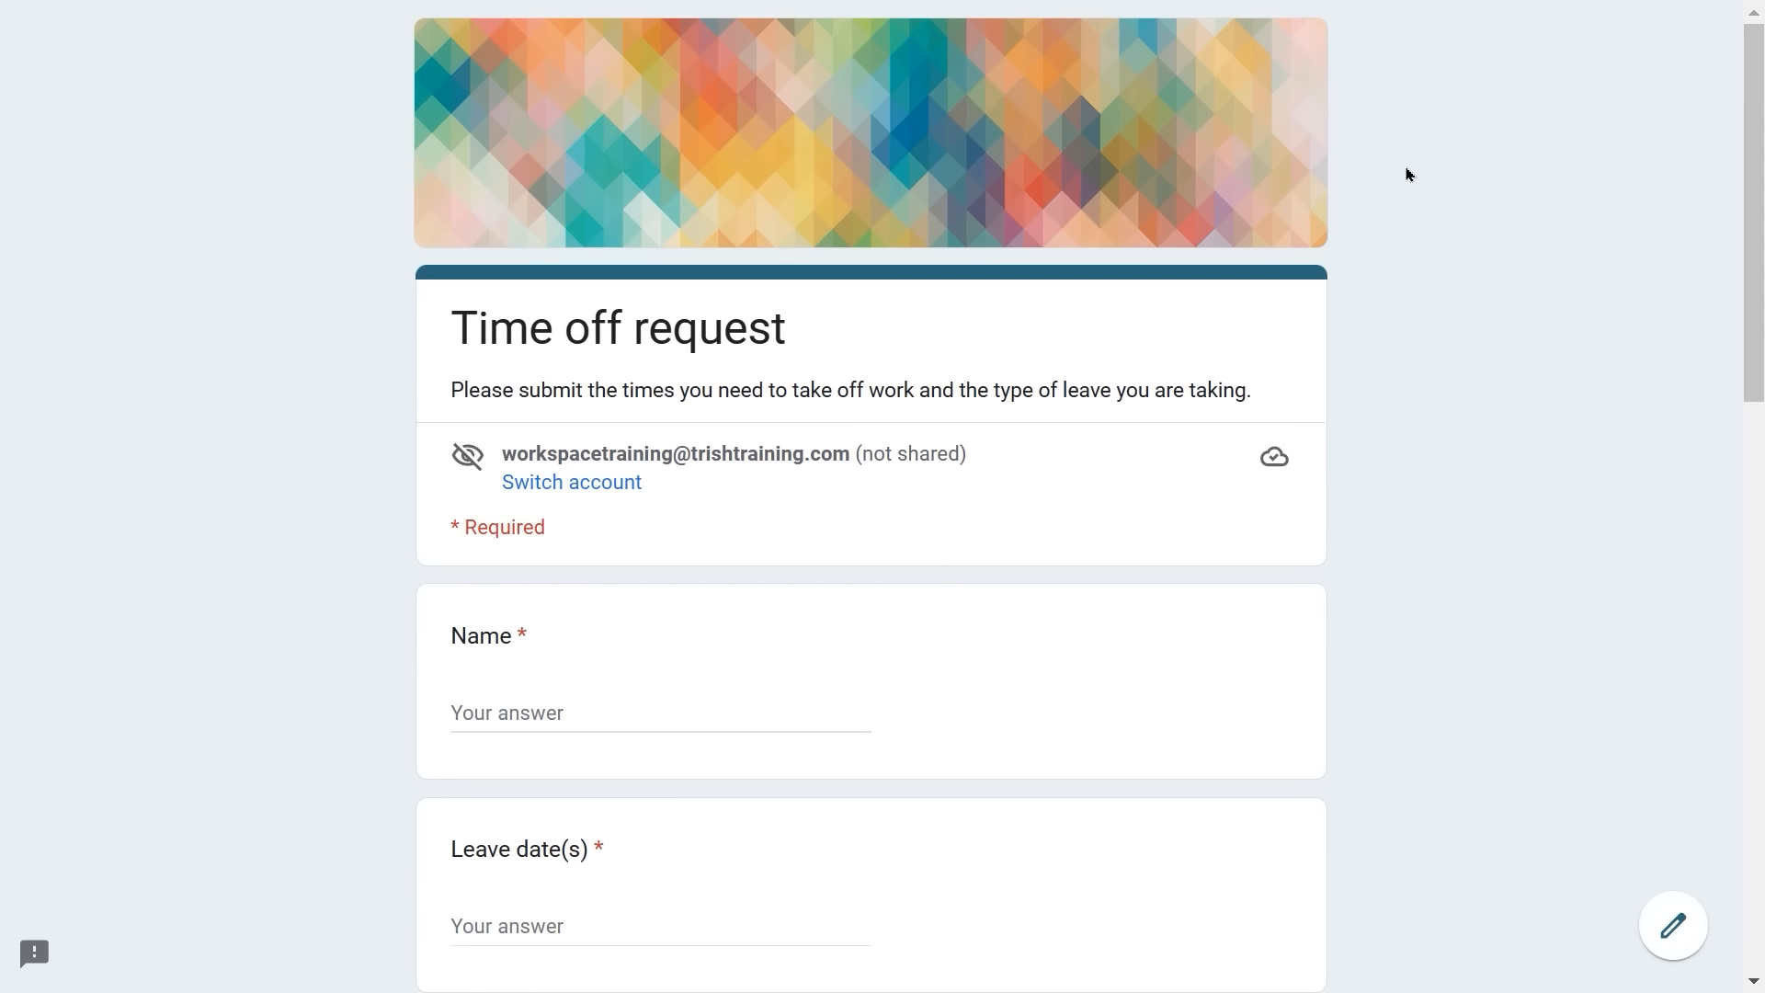
pyautogui.scroll(-1, 1407, 170)
pyautogui.scroll(-7, 1409, 173)
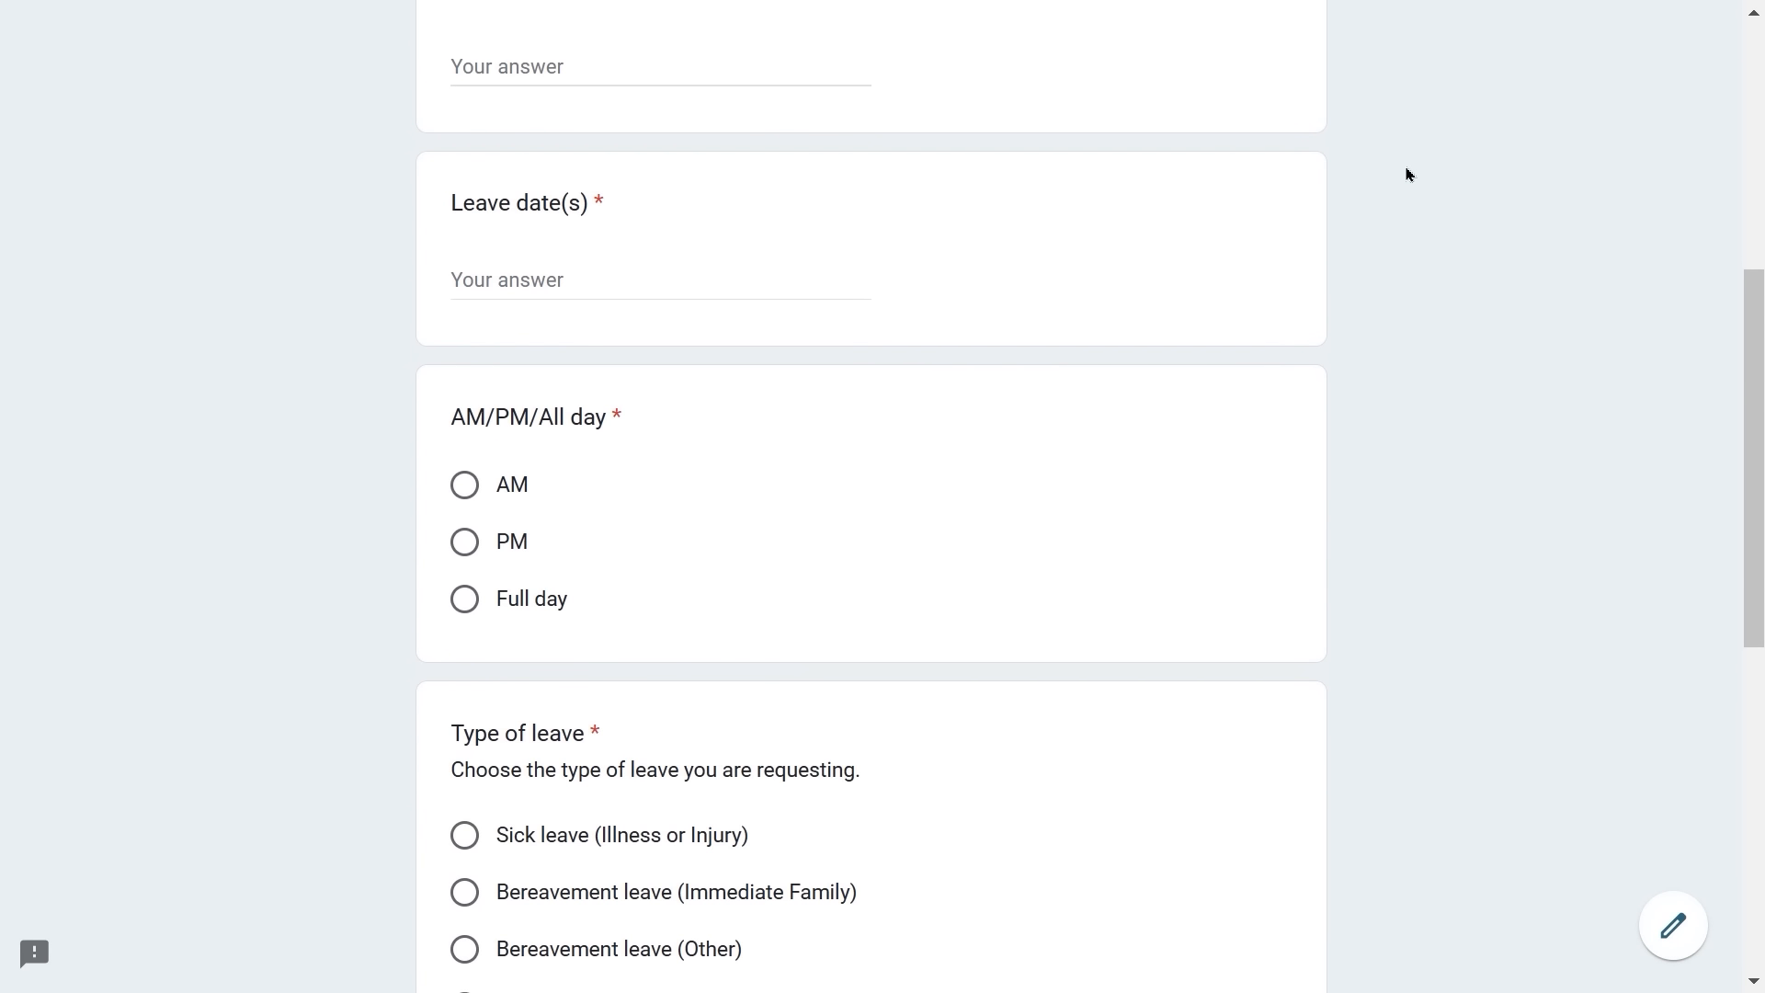
pyautogui.scroll(8, 1409, 174)
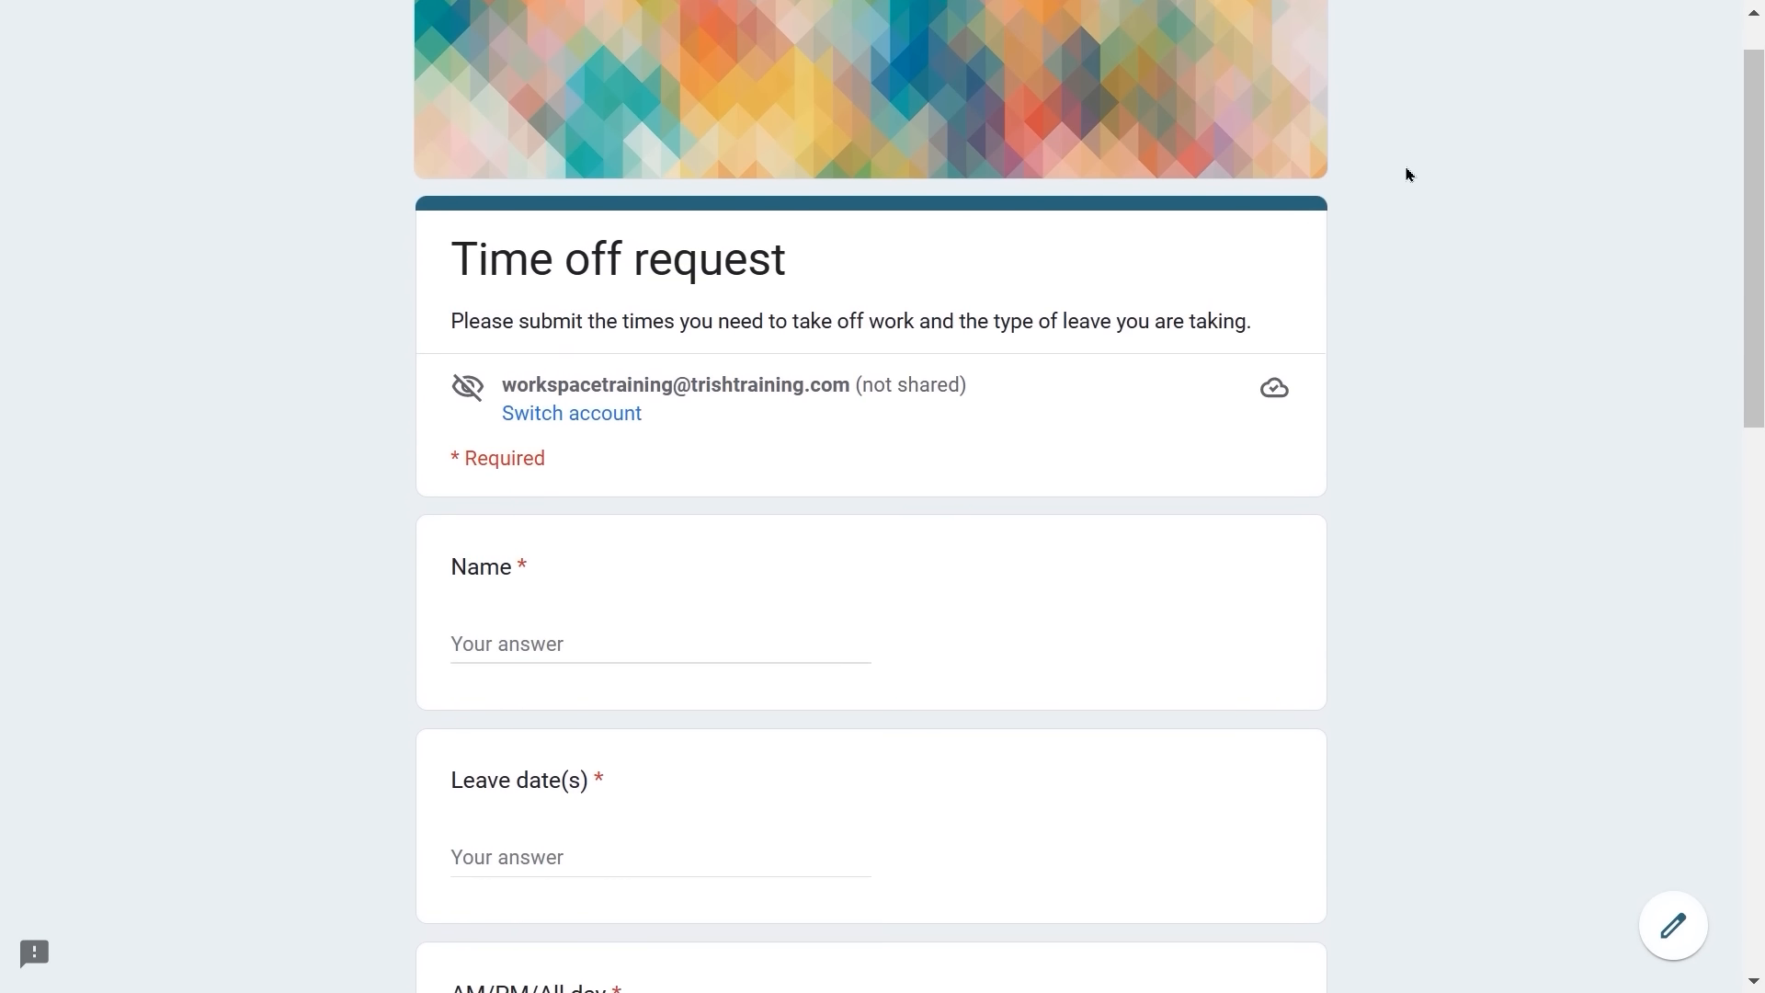
pyautogui.scroll(-4, 1409, 174)
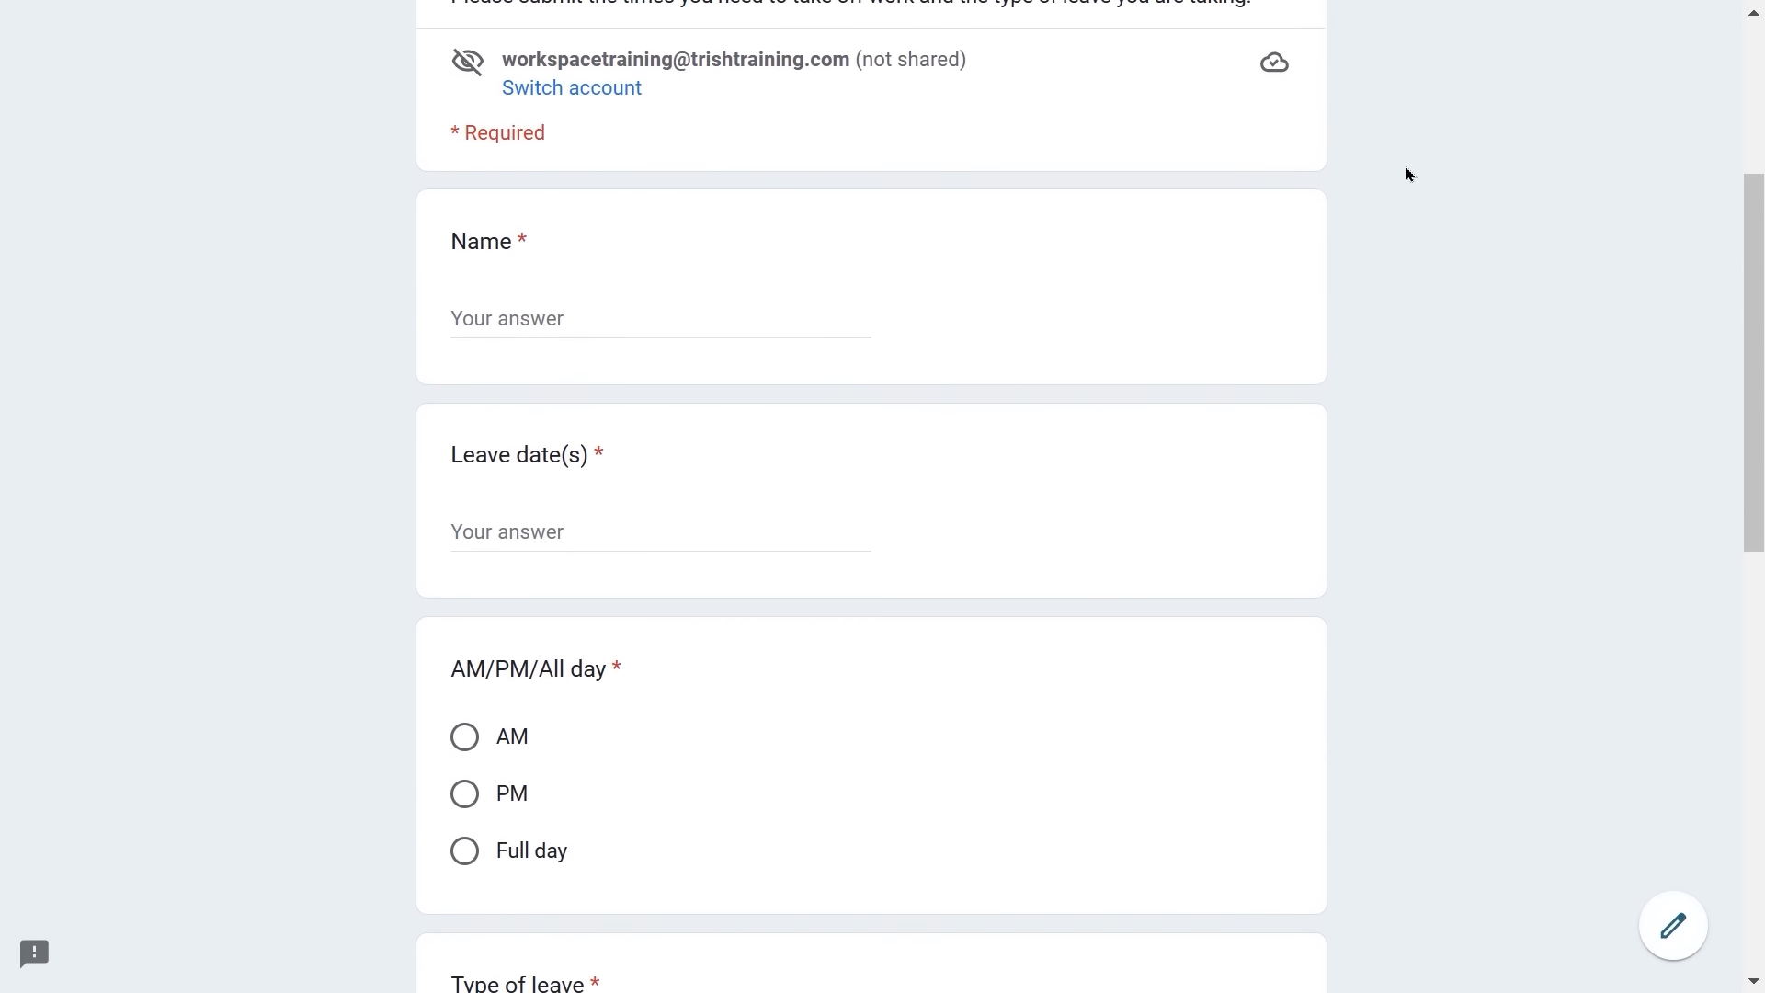
pyautogui.scroll(2, 1409, 174)
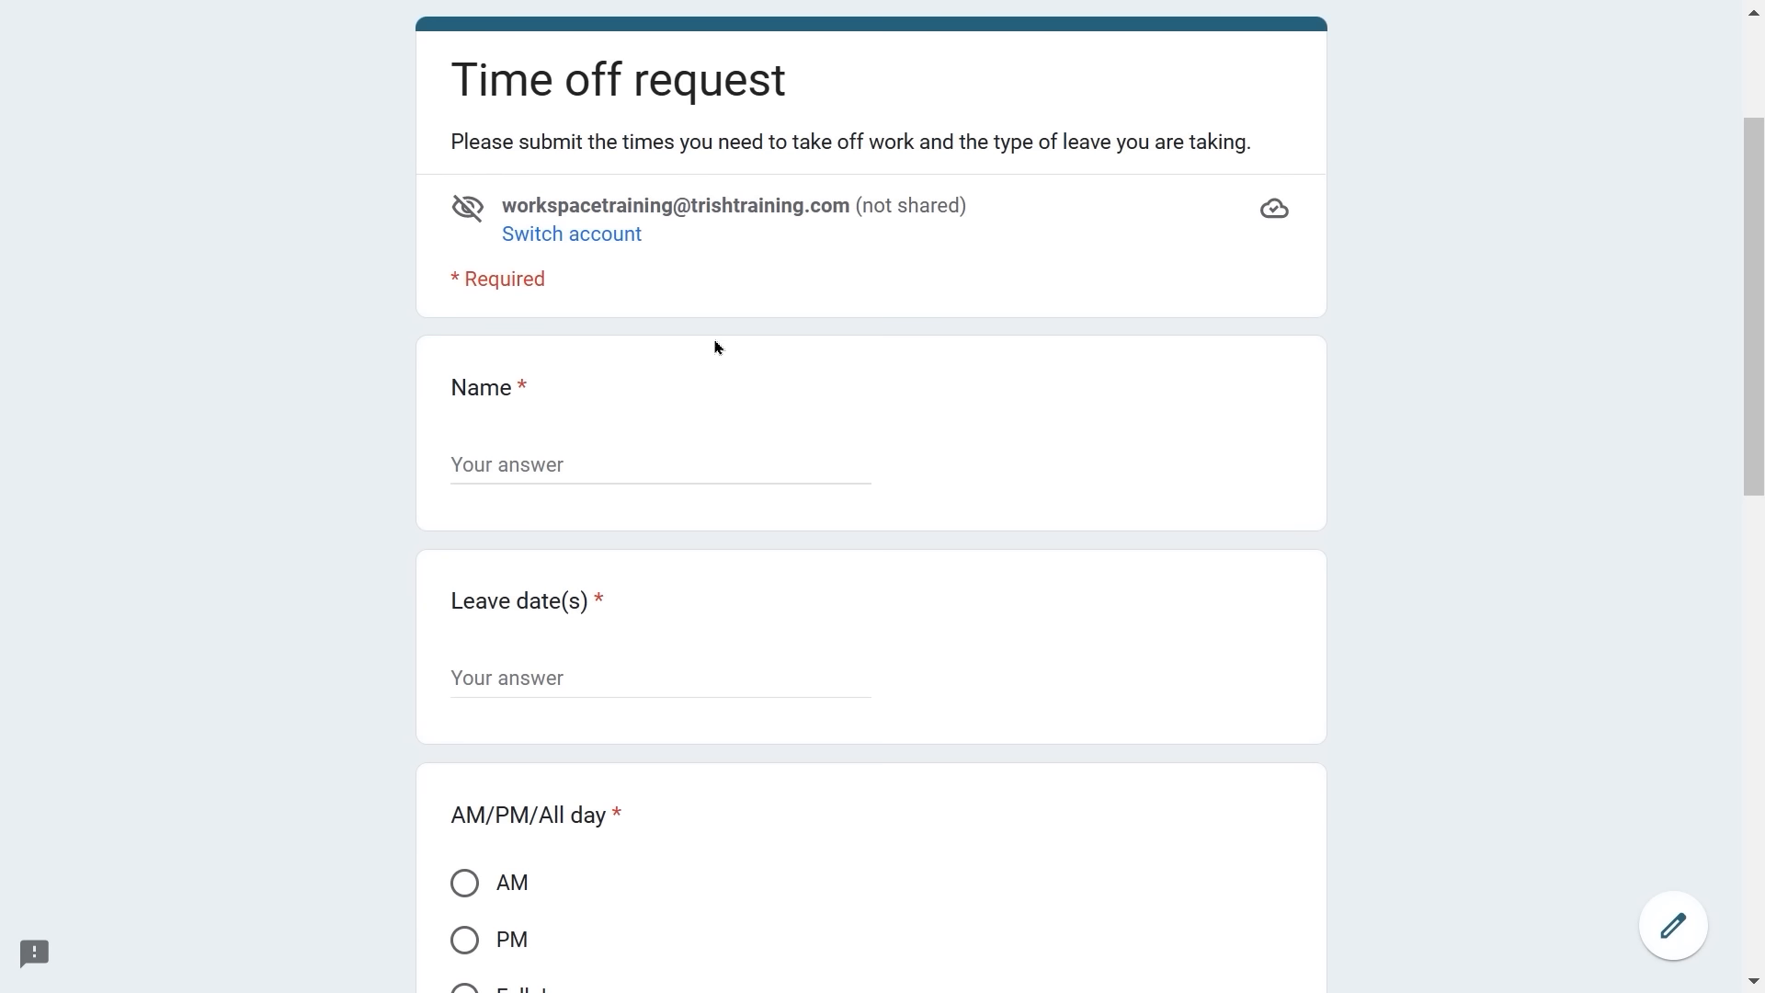
pyautogui.scroll(-2, 633, 374)
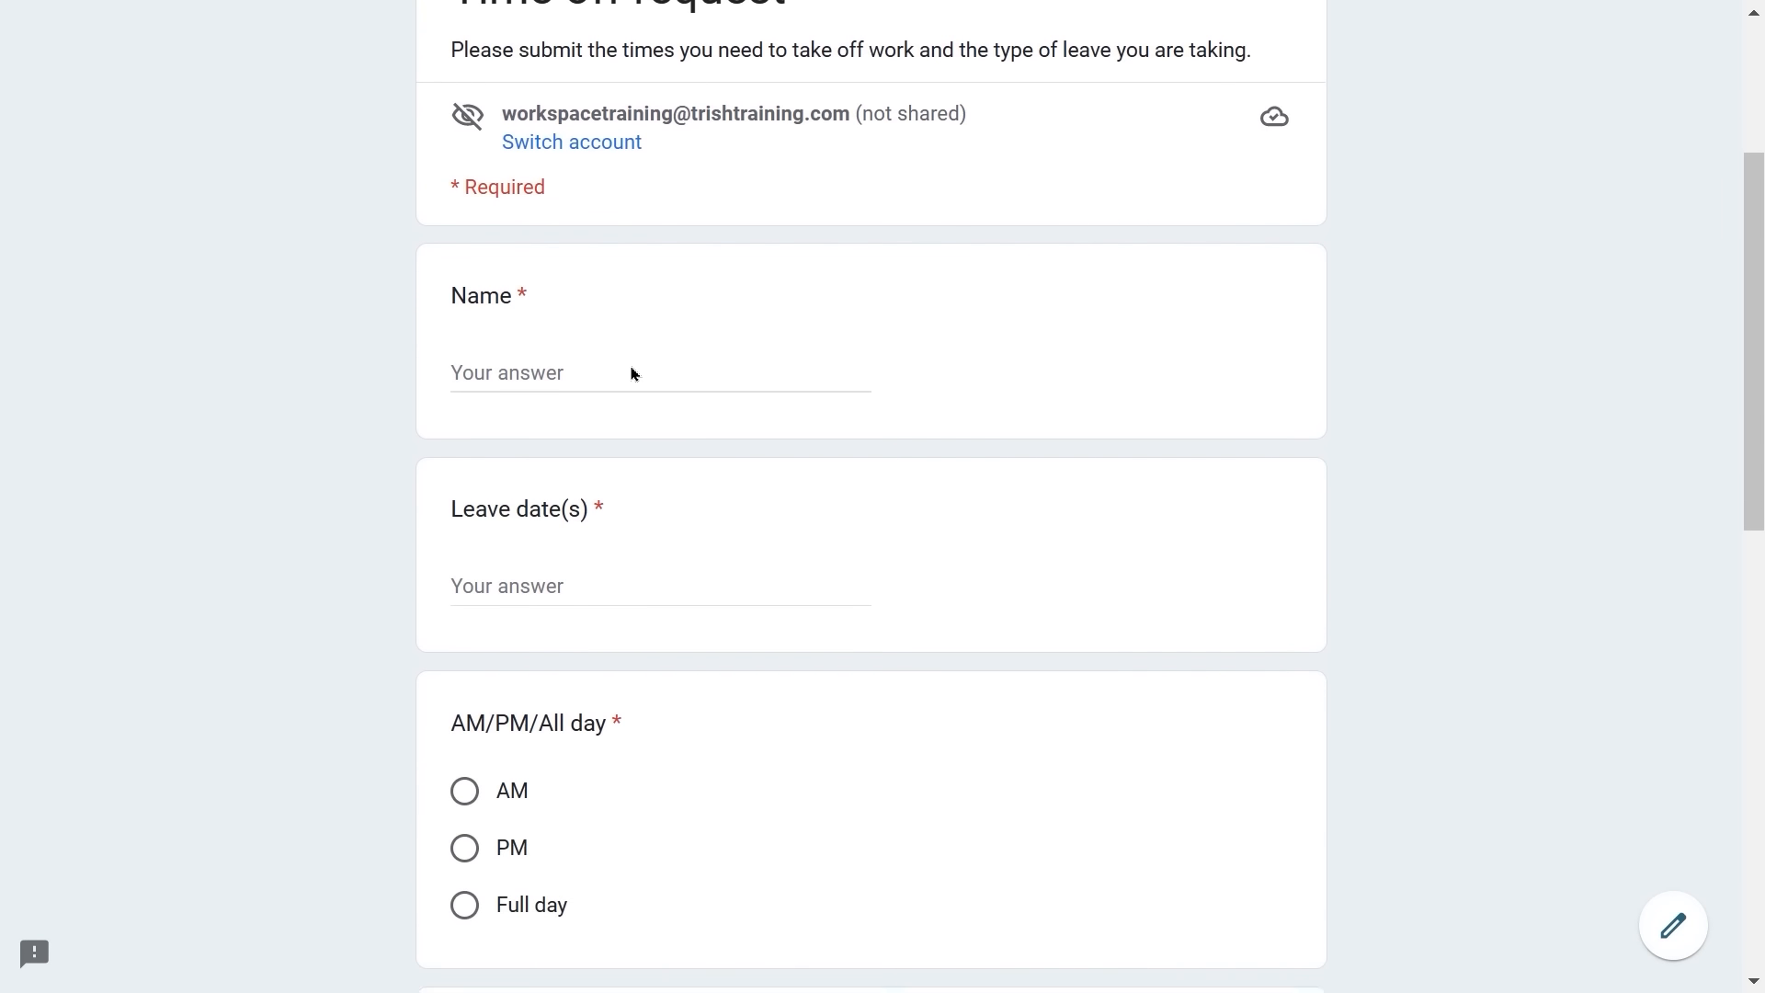
pyautogui.scroll(3, 632, 373)
pyautogui.scroll(-1, 632, 373)
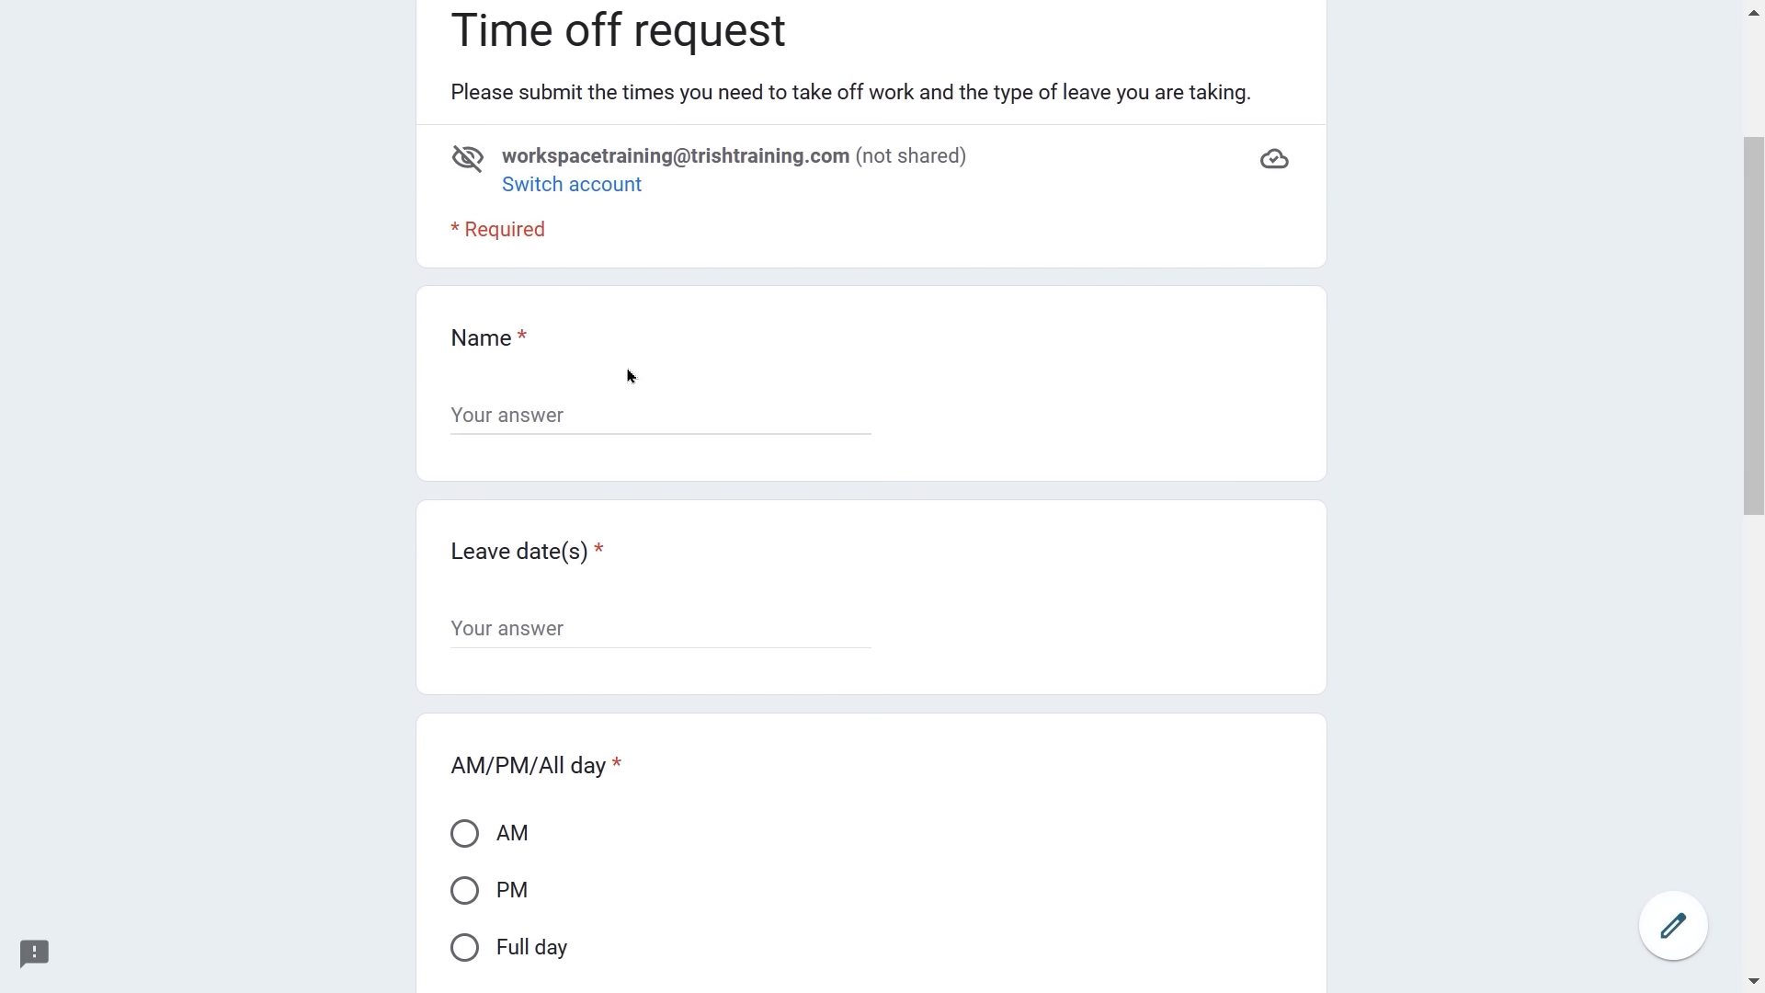
pyautogui.scroll(-7, 649, 404)
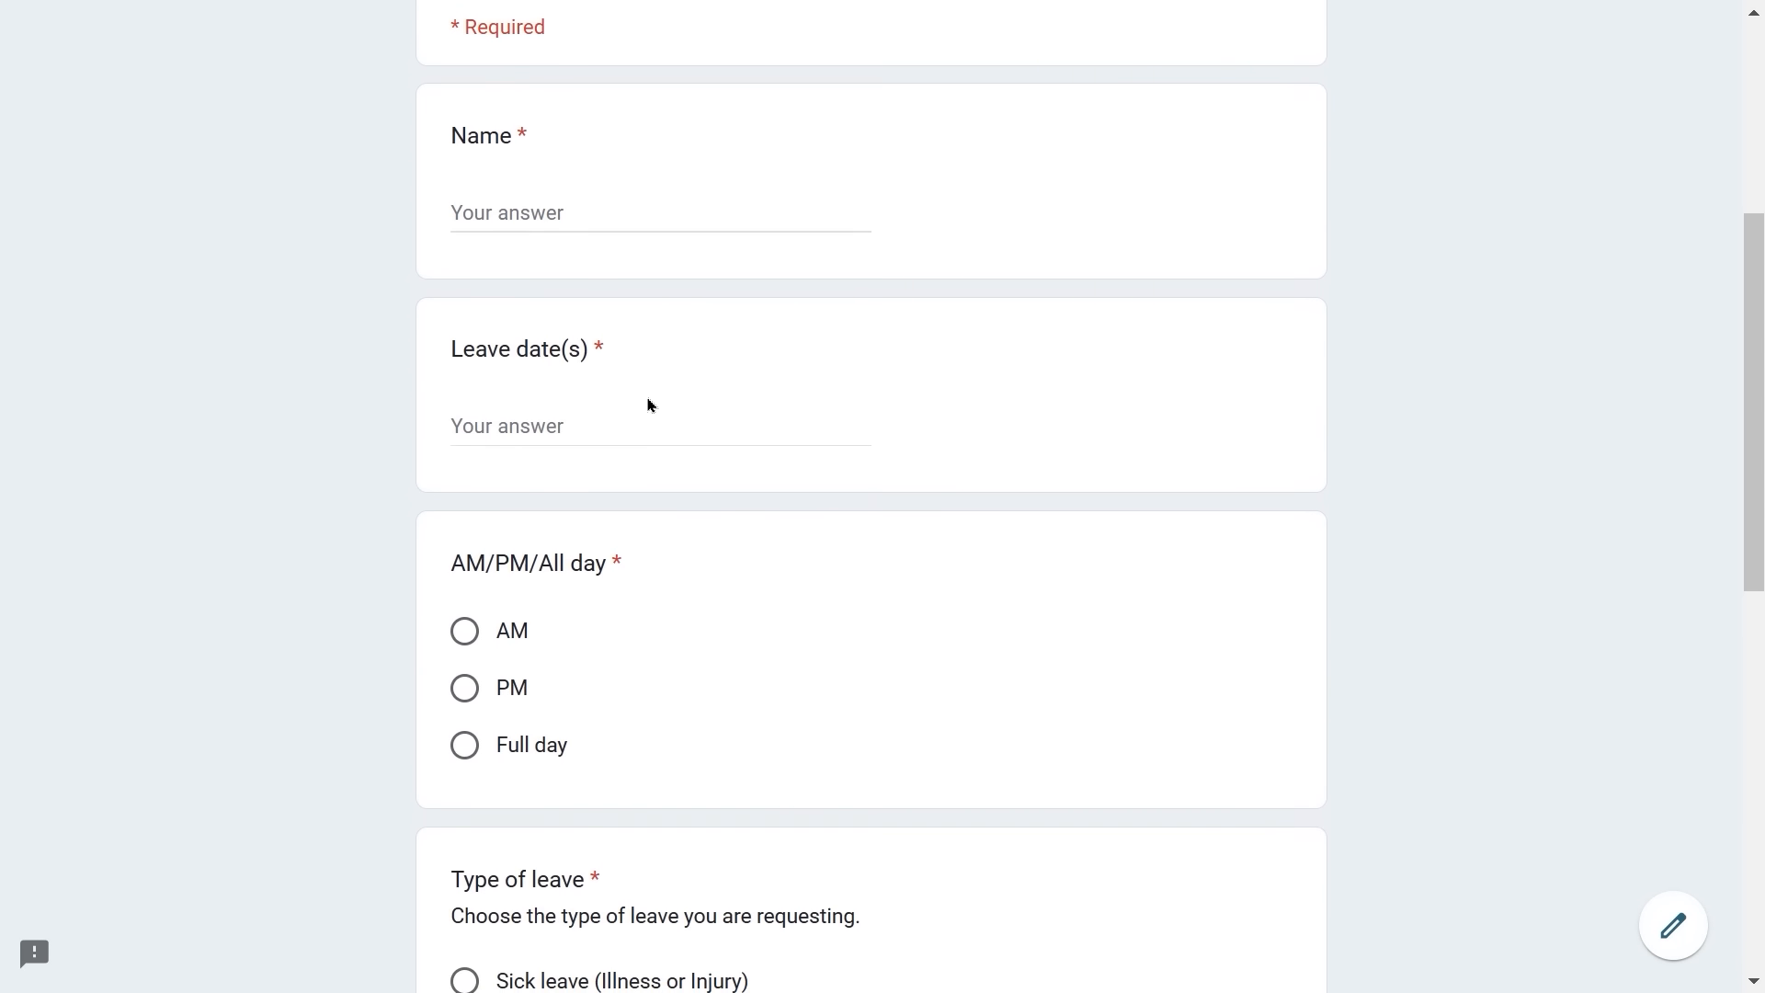
pyautogui.scroll(-5, 648, 405)
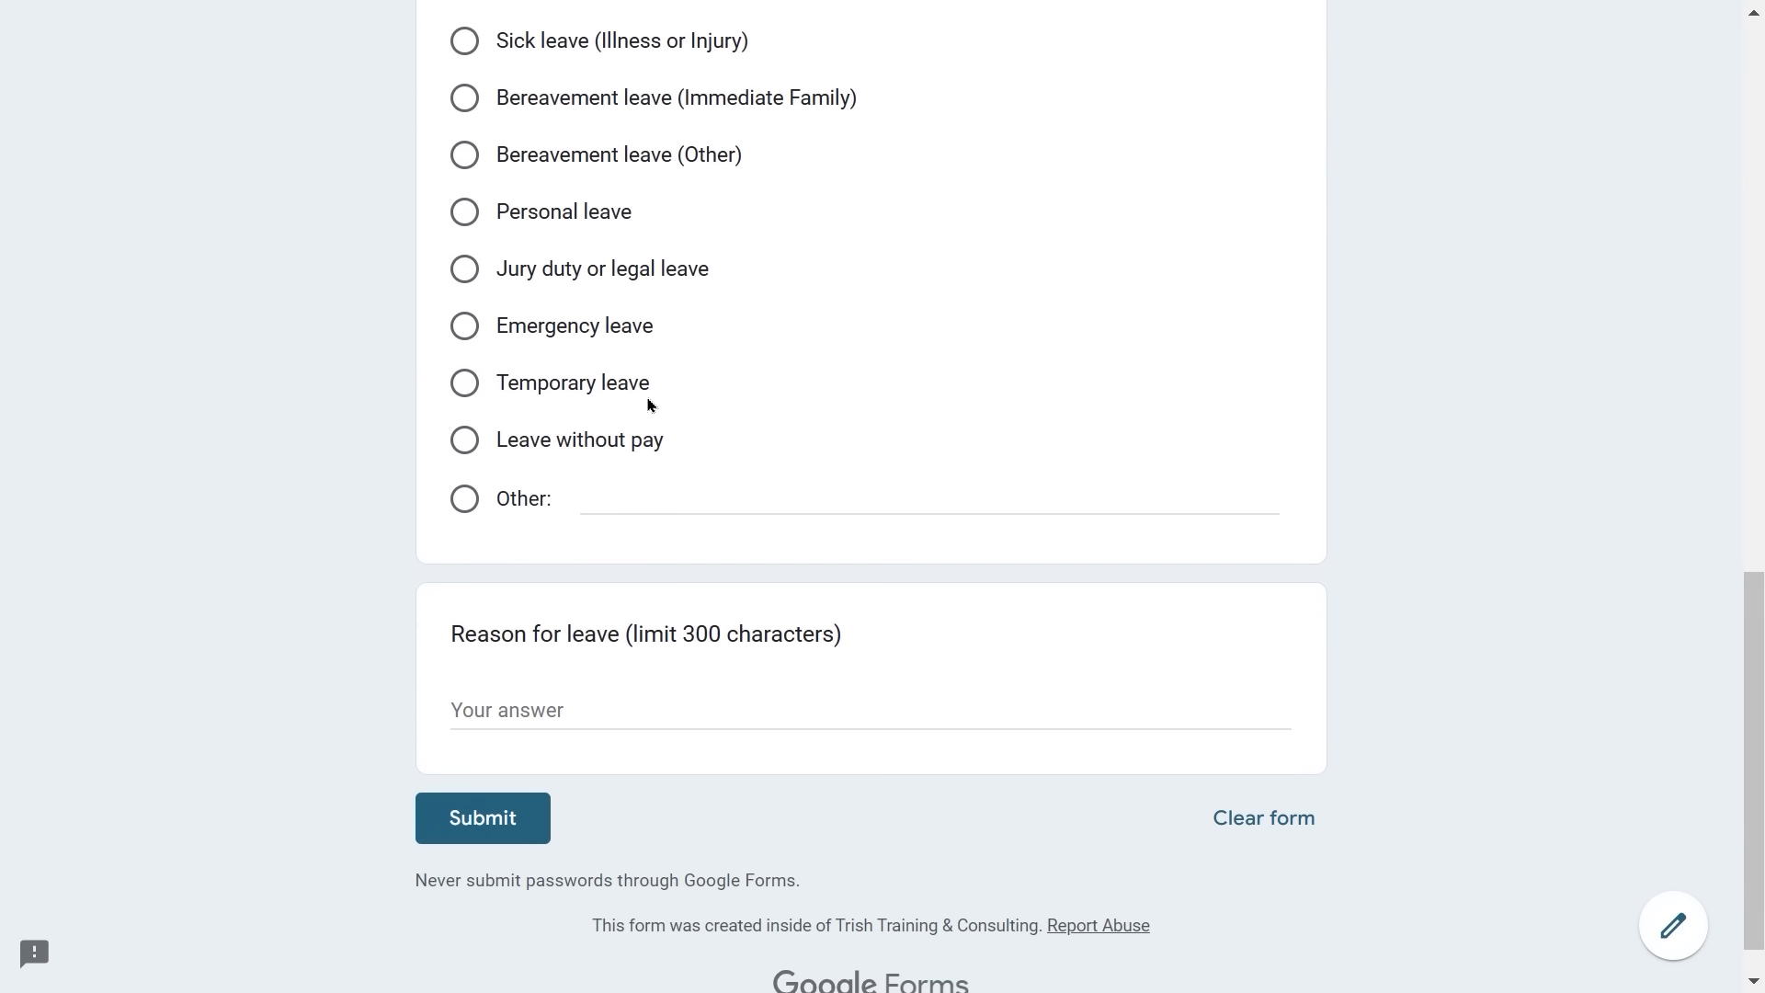
pyautogui.scroll(-1, 648, 404)
pyautogui.scroll(7, 648, 405)
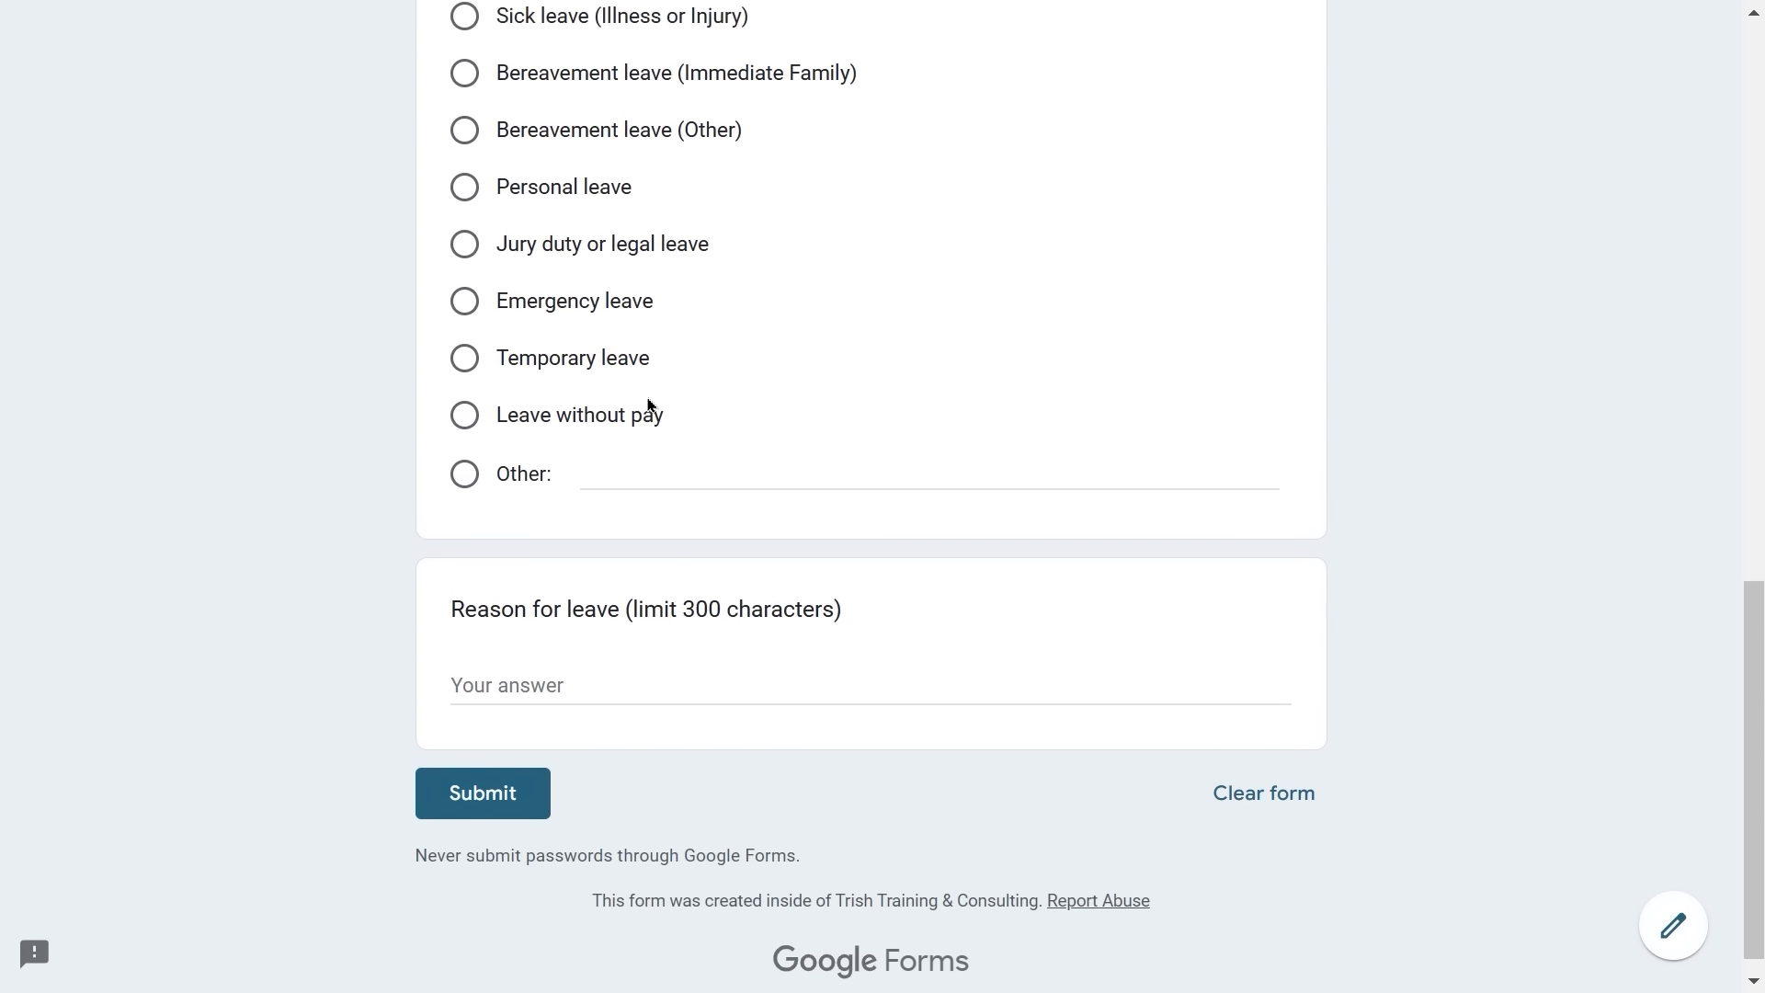
pyautogui.scroll(-7, 648, 405)
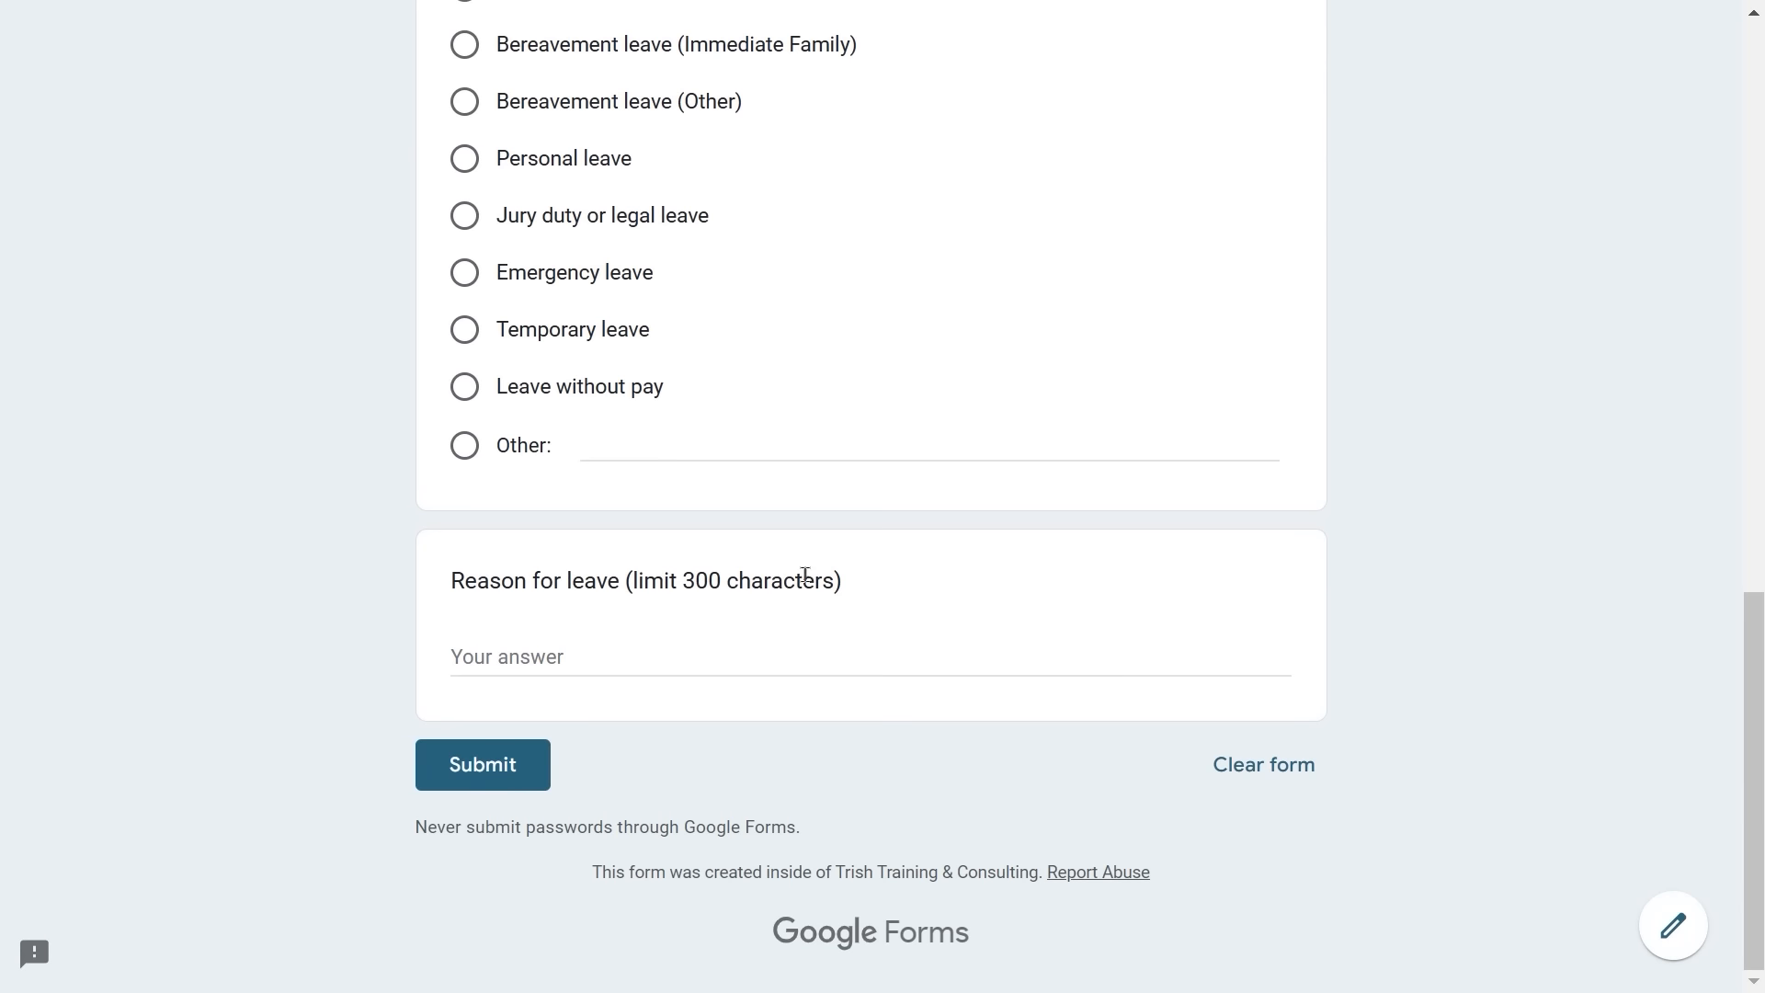
pyautogui.scroll(2, 859, 551)
pyautogui.scroll(-1, 859, 550)
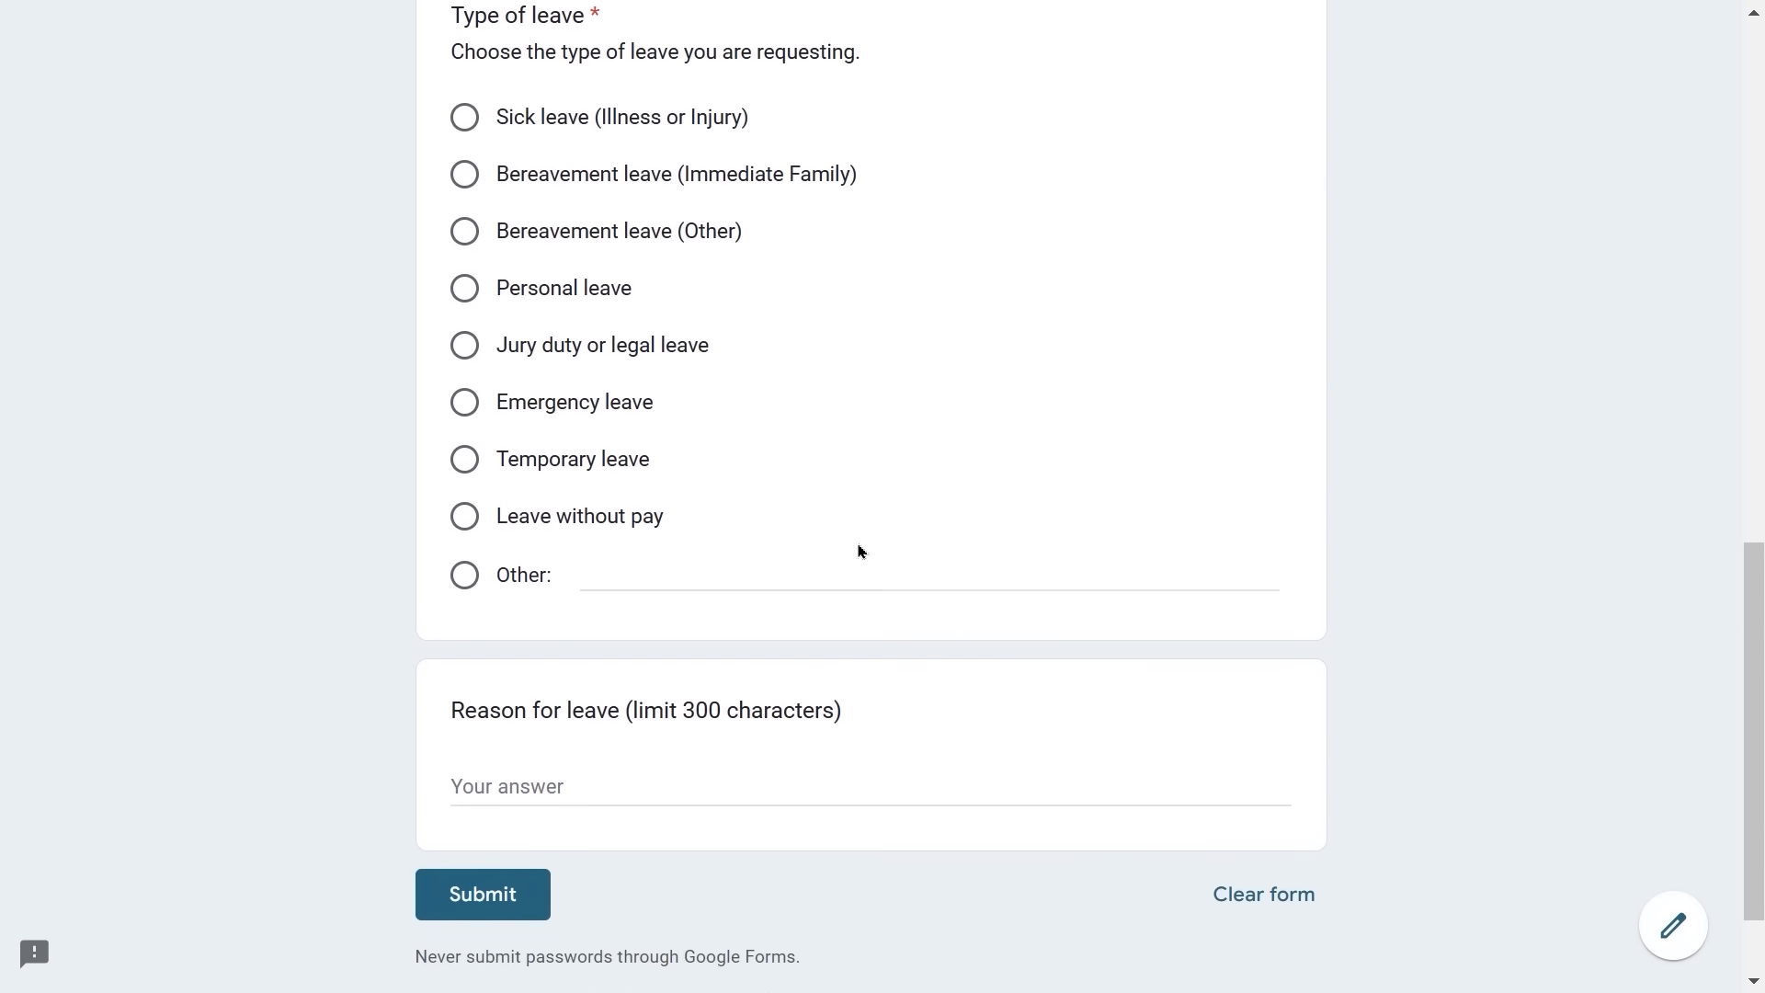
pyautogui.scroll(11, 859, 550)
pyautogui.scroll(3, 859, 551)
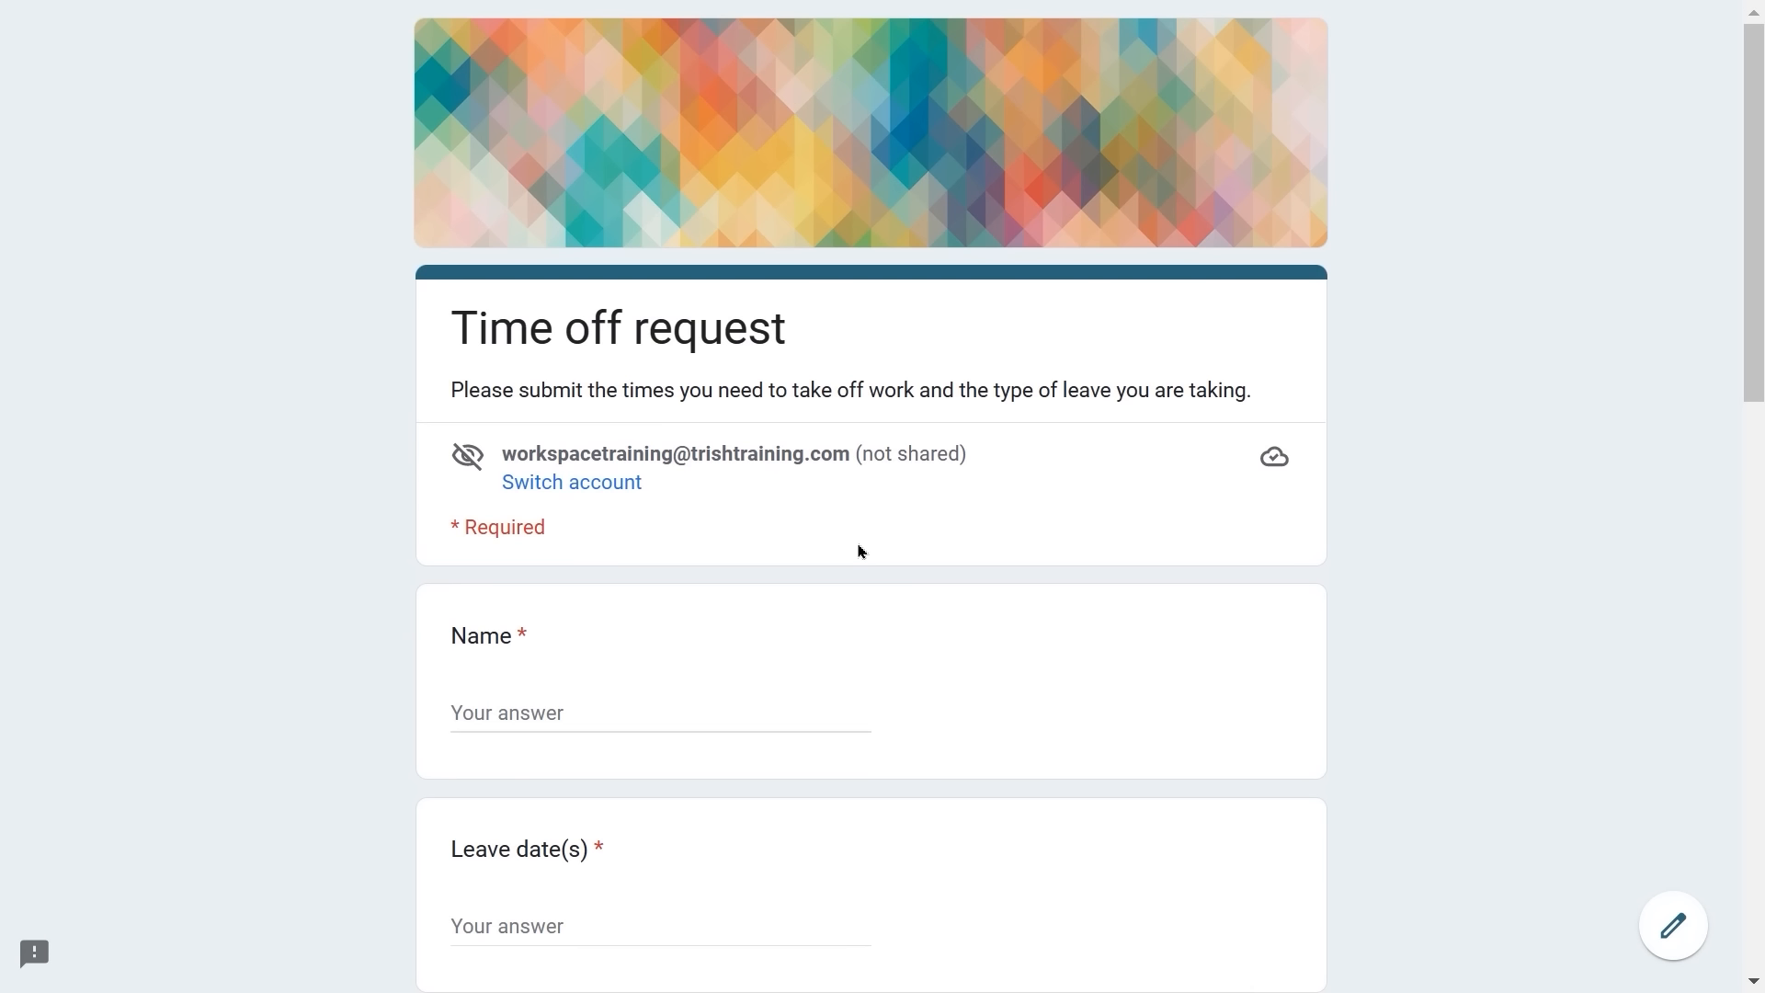
pyautogui.press('F11')
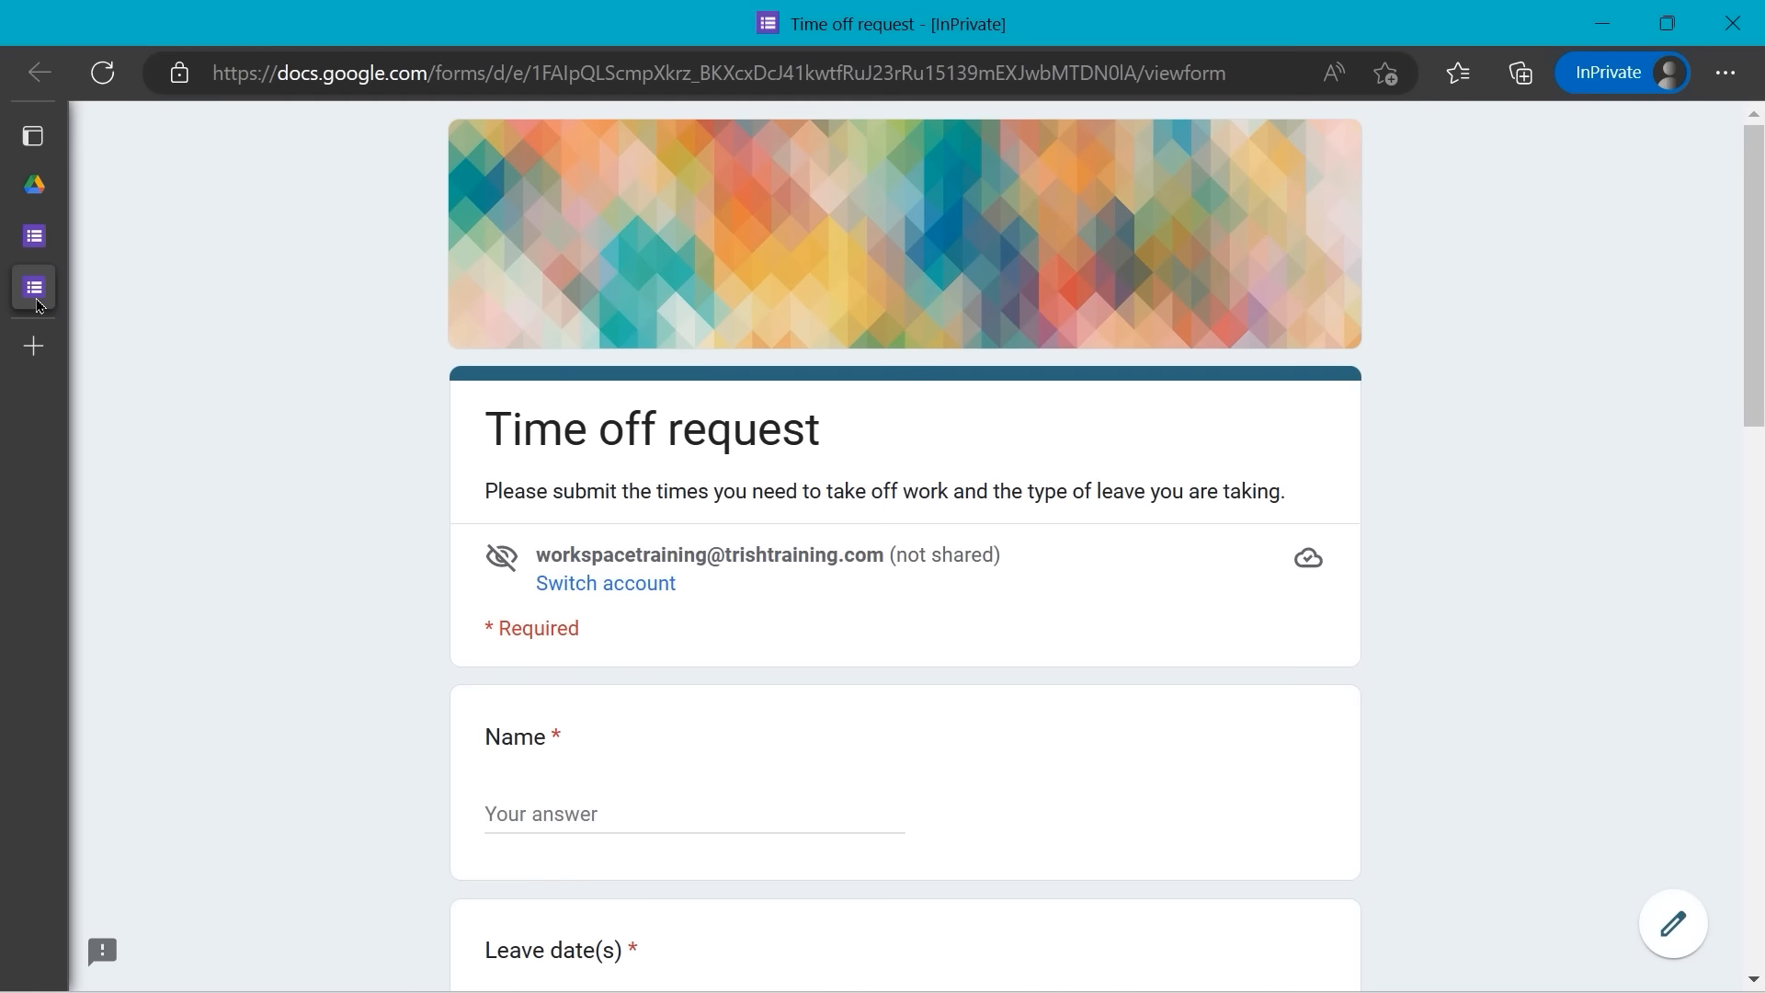
pyautogui.moveTo(41, 304)
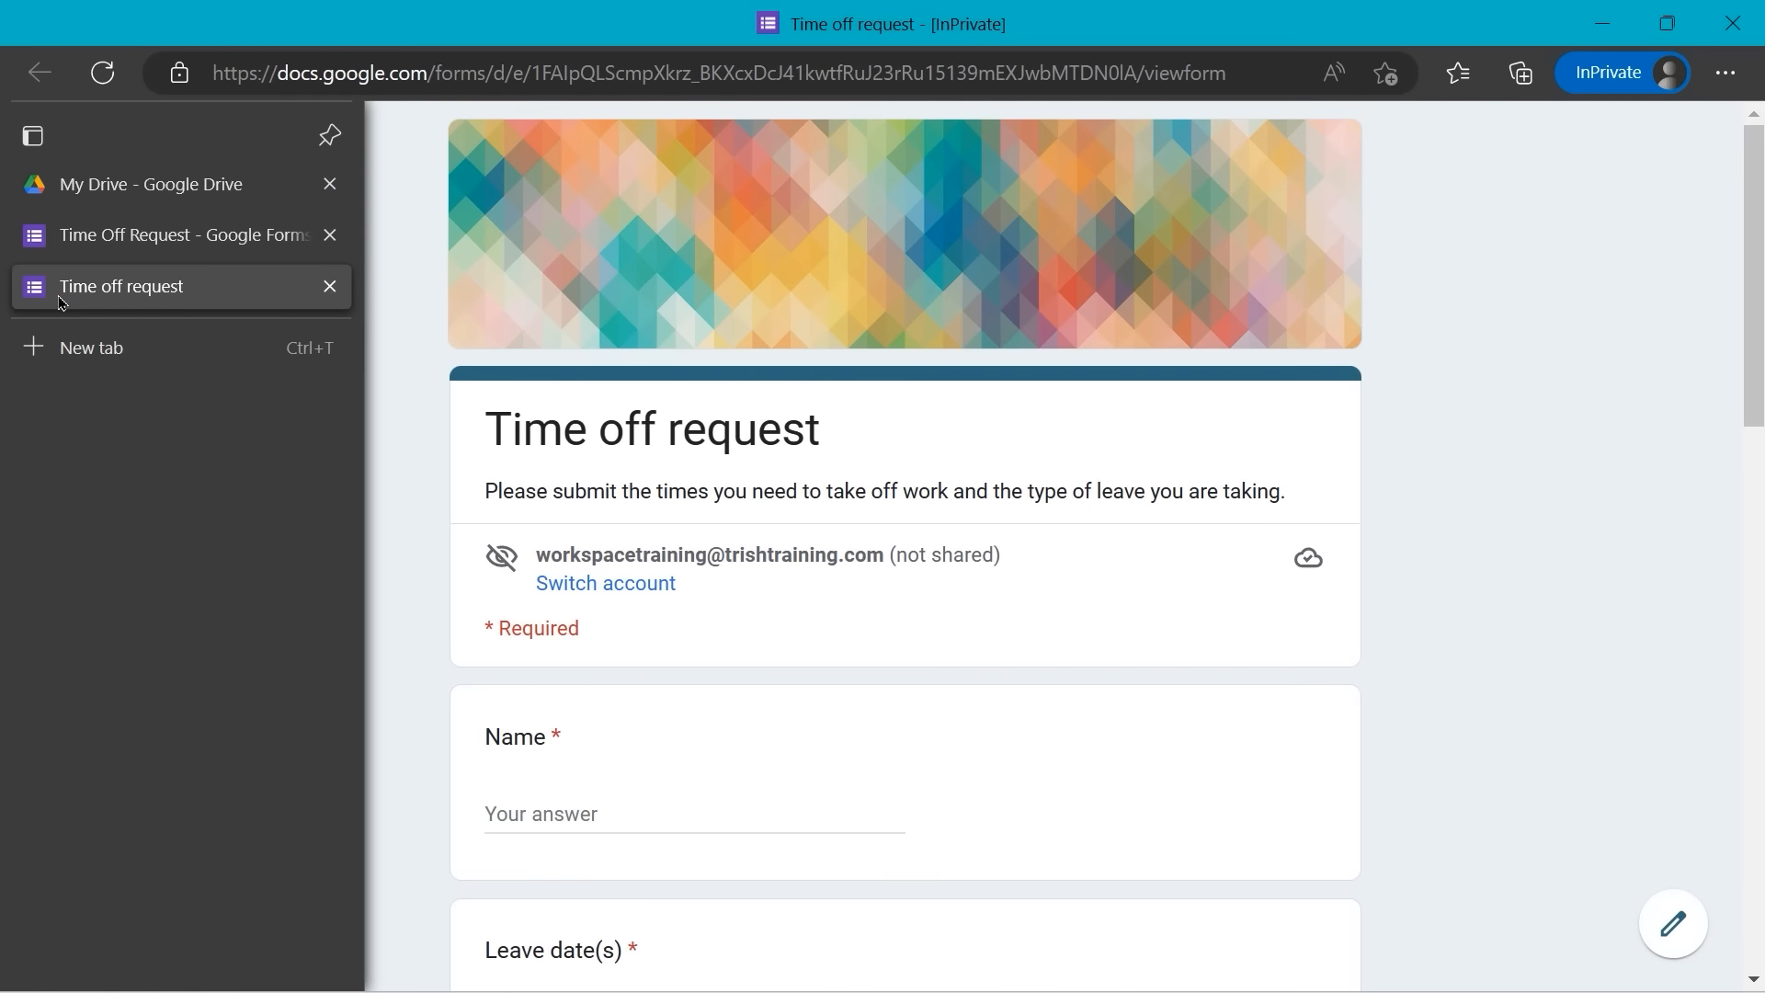
# - Close the 'Time off request' preview tab and go back to the Google Forms home page
pyautogui.click(331, 287)
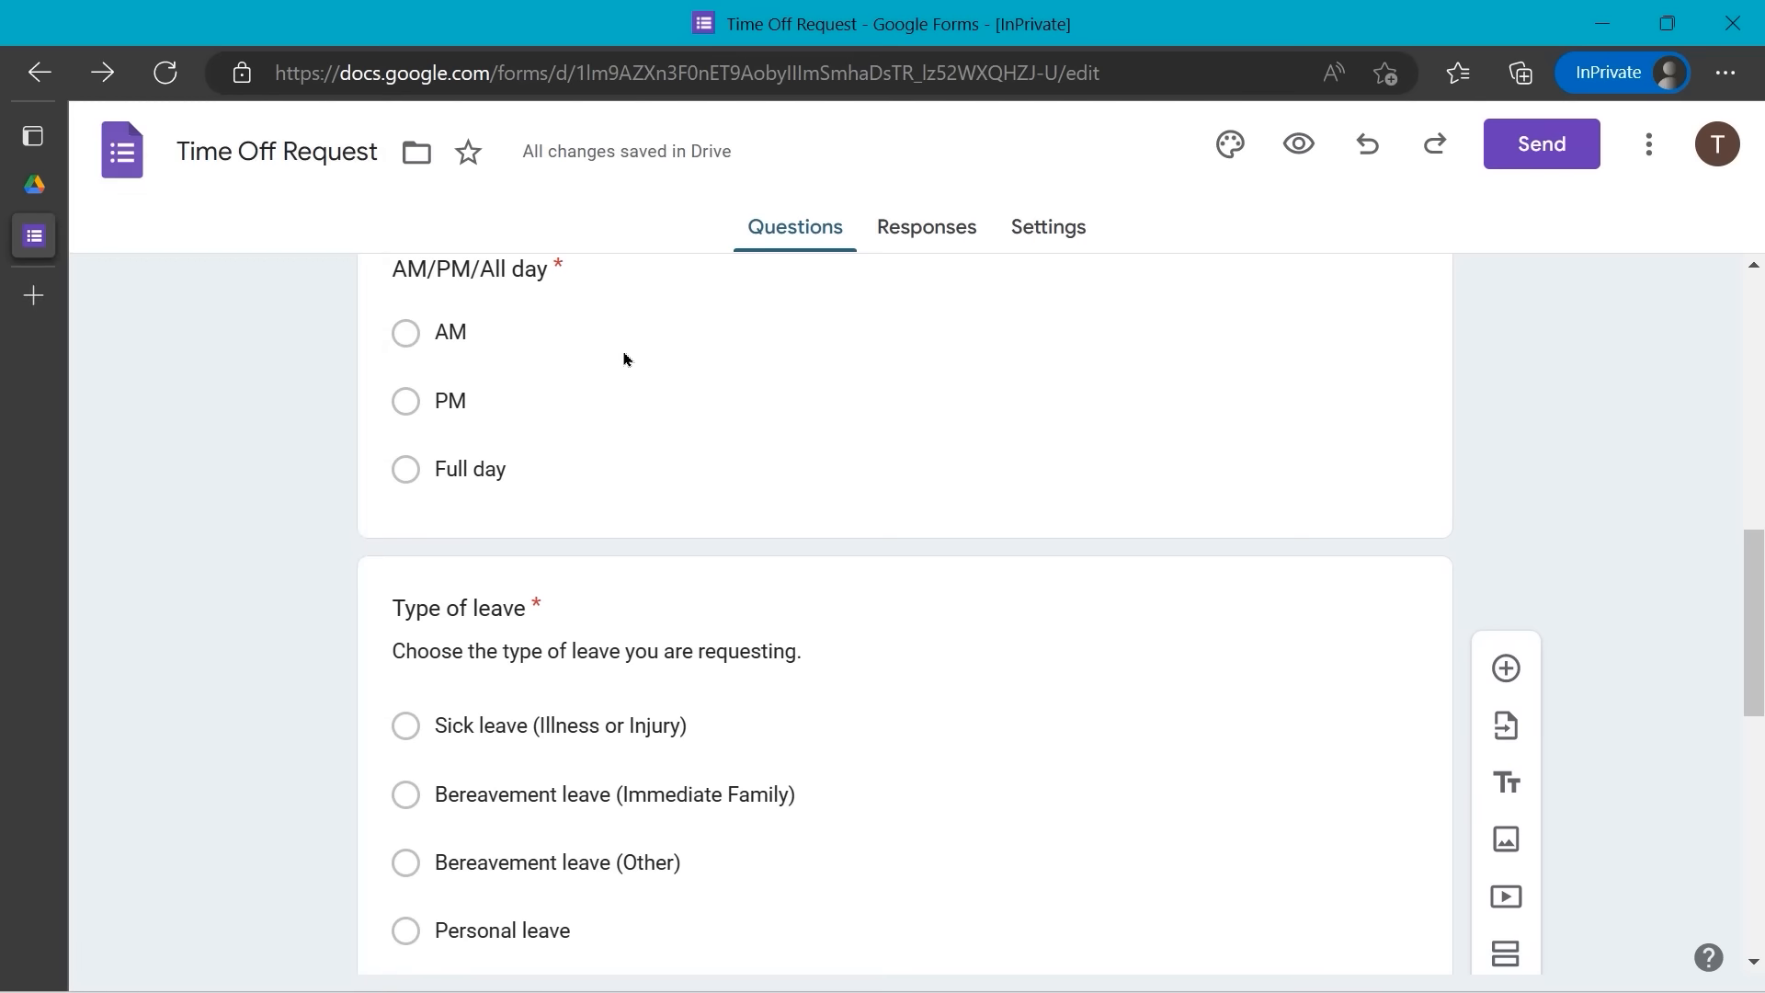
pyautogui.scroll(1, 619, 357)
pyautogui.scroll(5, 618, 356)
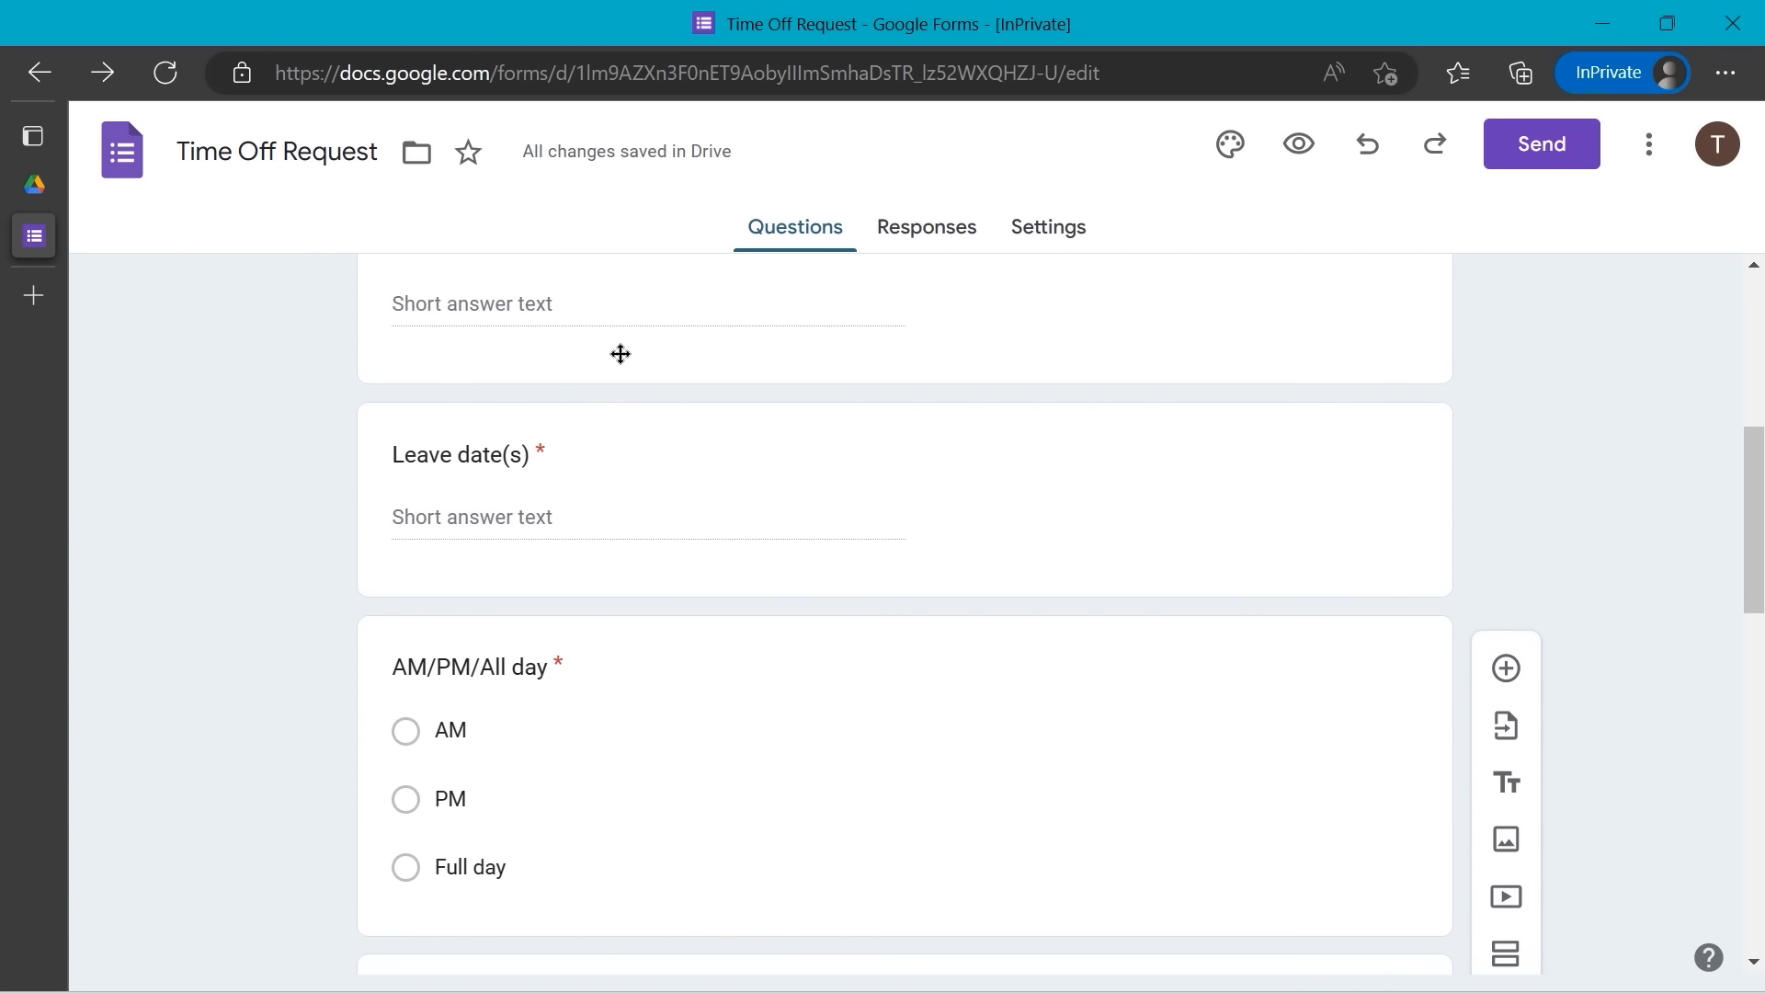
pyautogui.scroll(2, 619, 360)
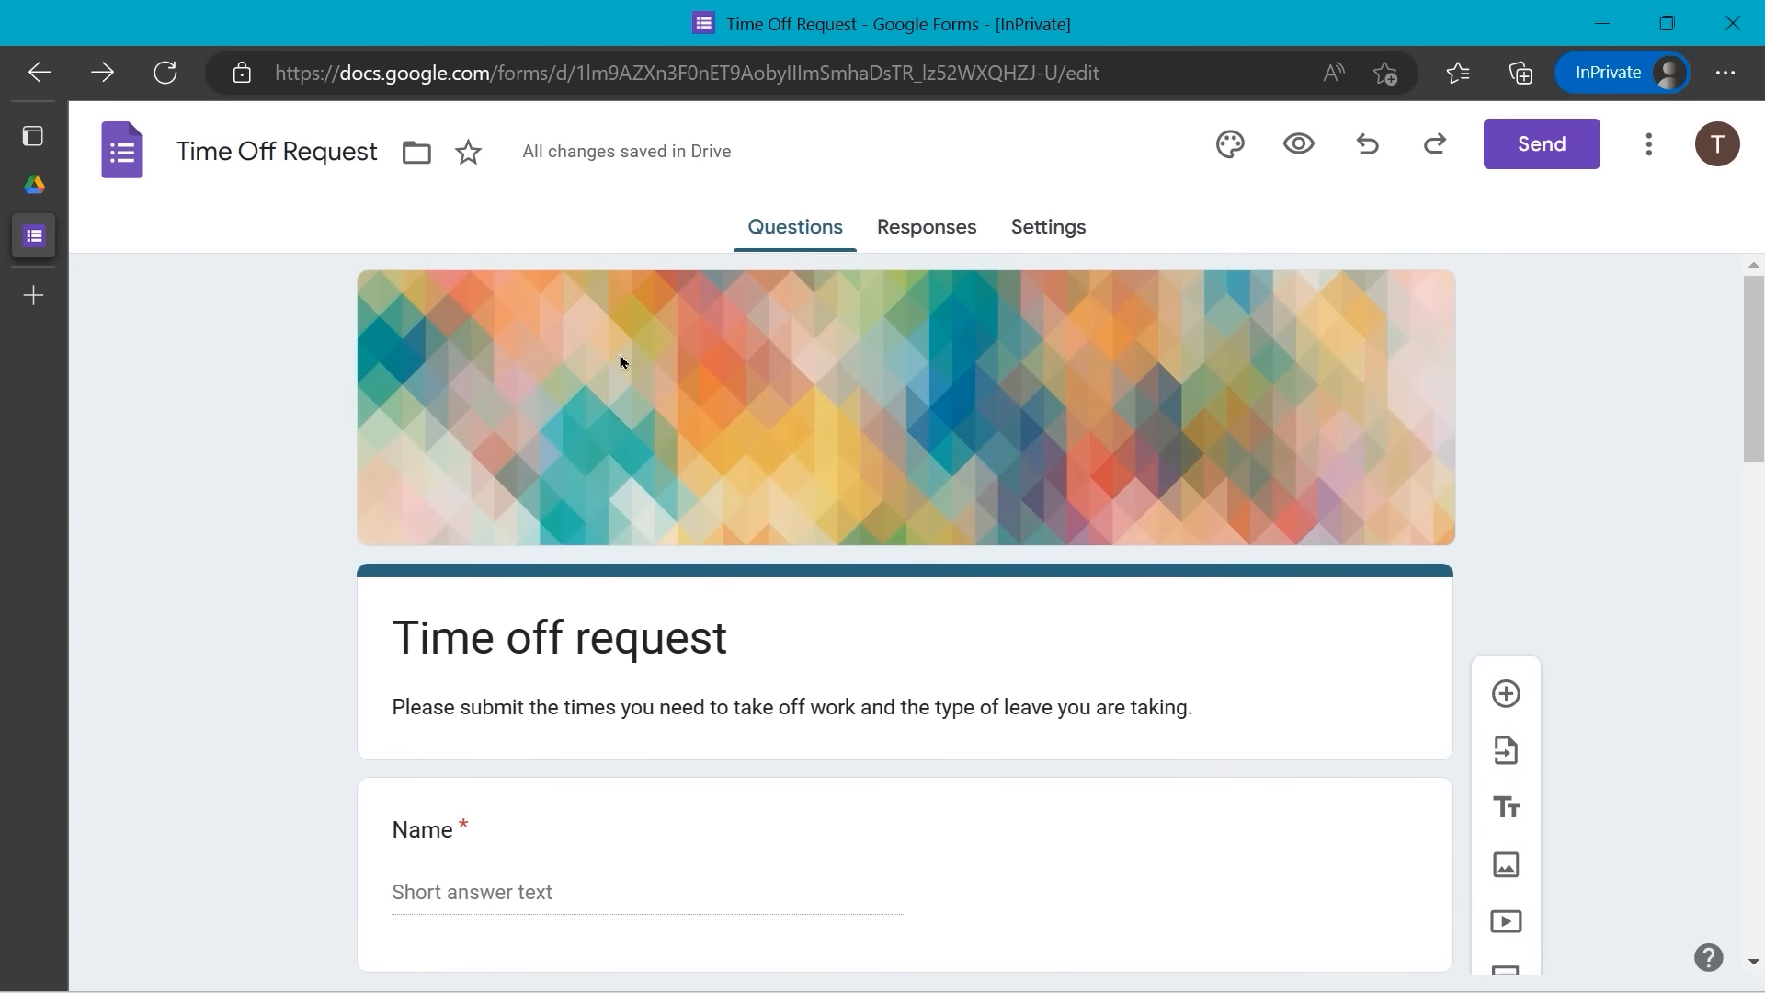
pyautogui.click(134, 155)
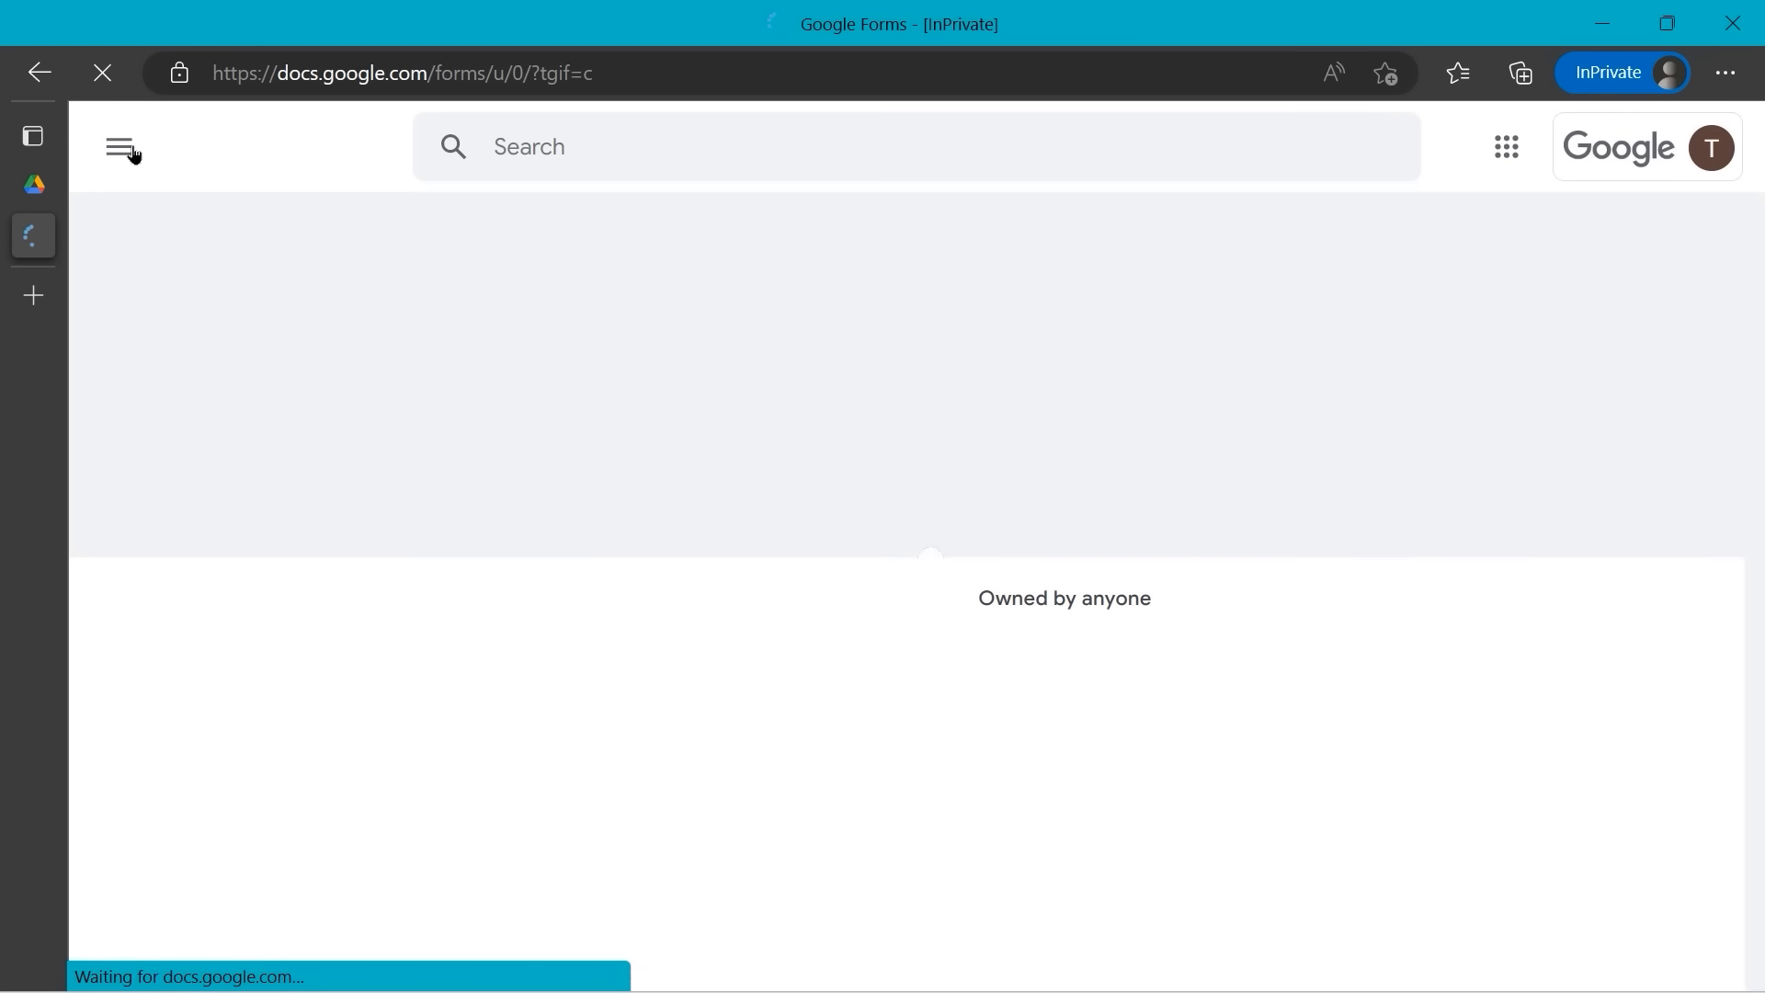
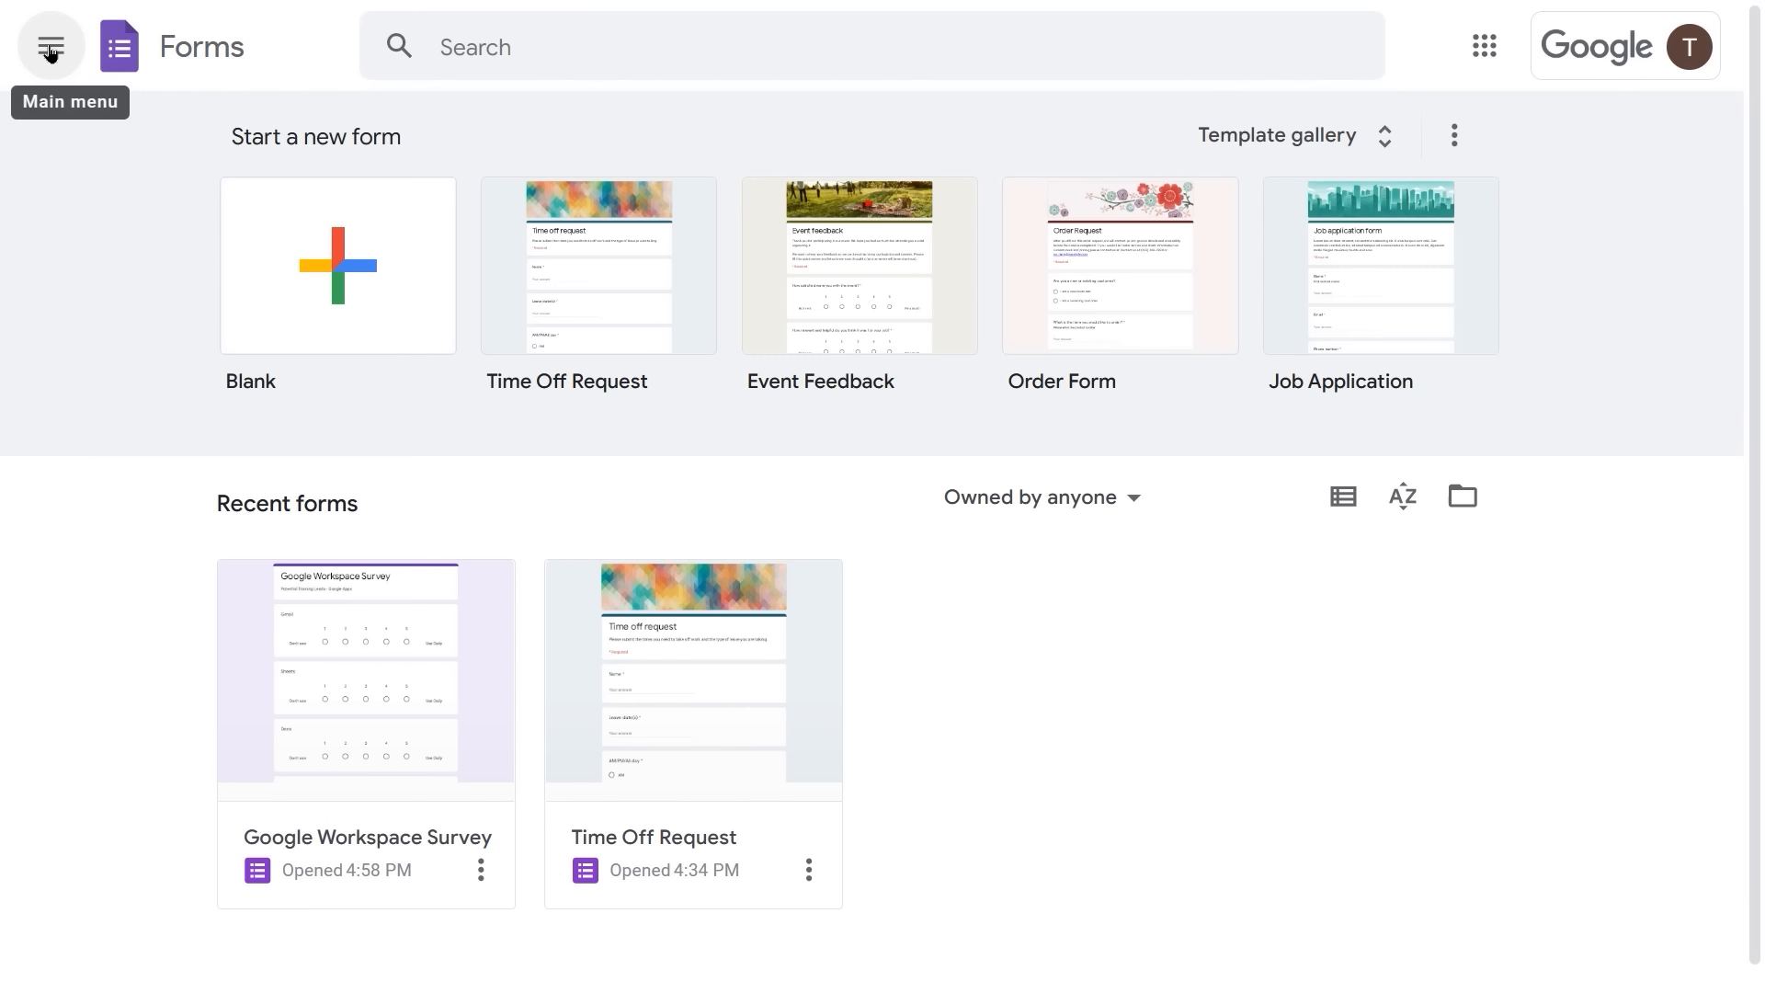
# - Open and close the main menu to show the Google Workspace Survey and Time Off Request forms
pyautogui.click(51, 50)
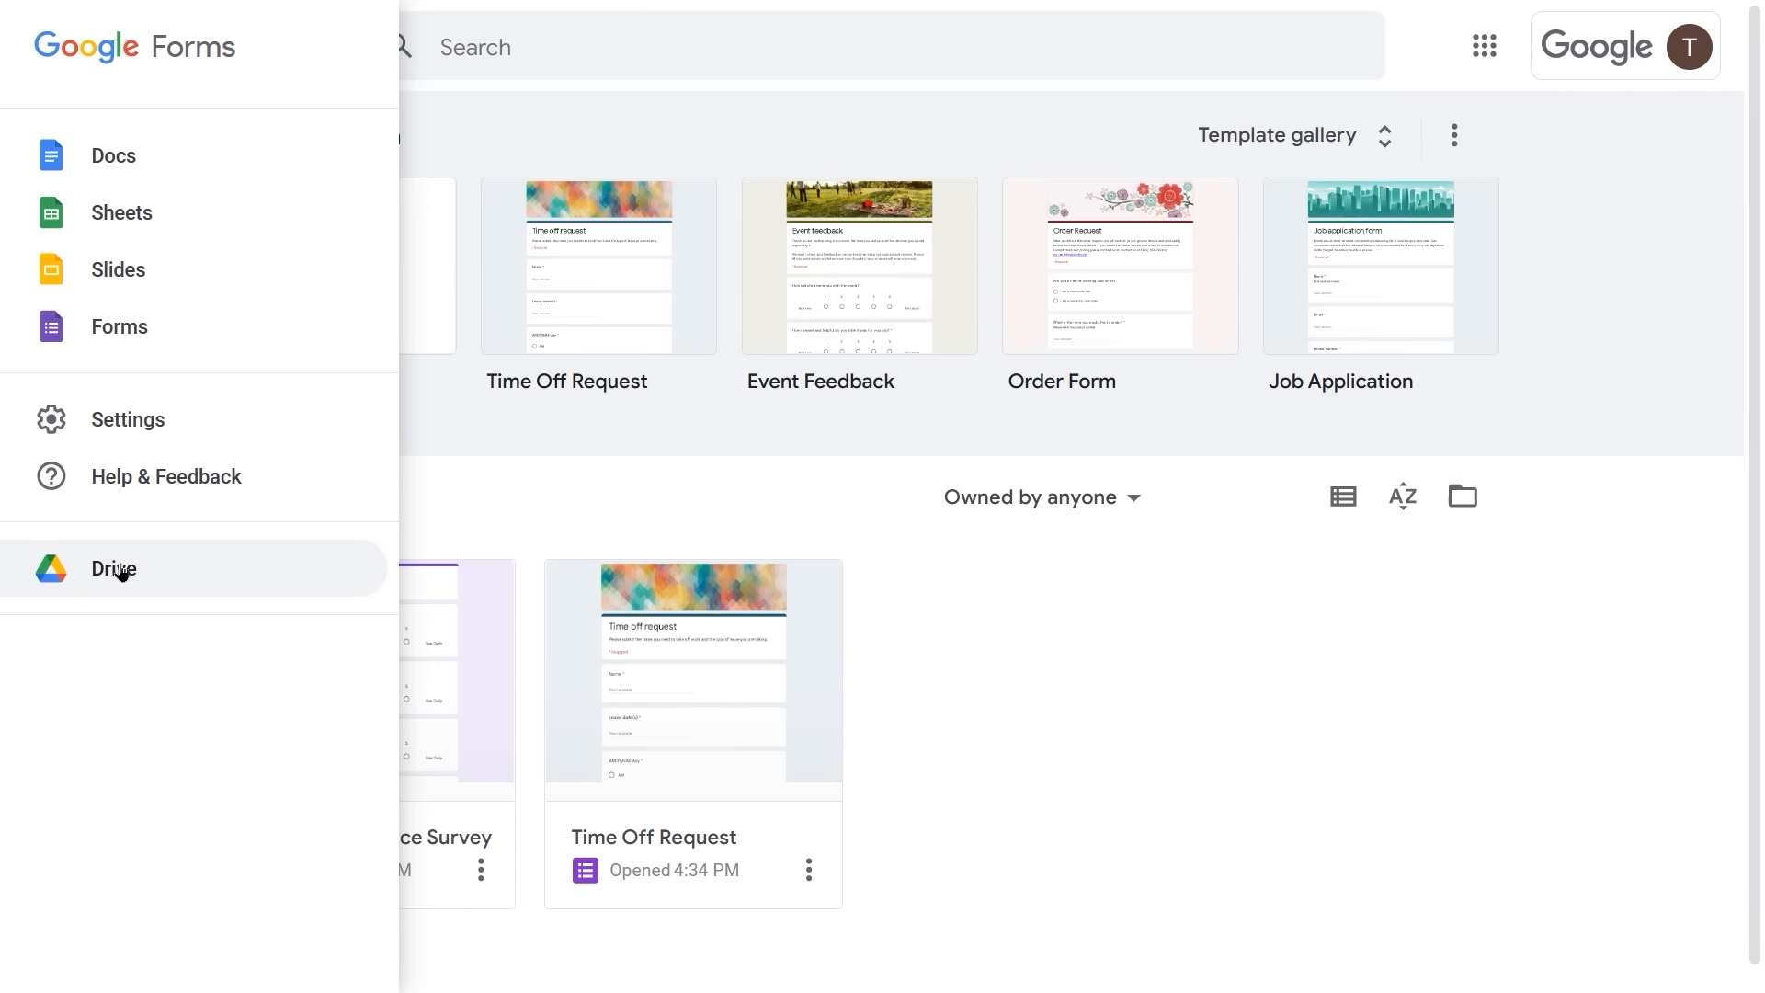
pyautogui.click(641, 127)
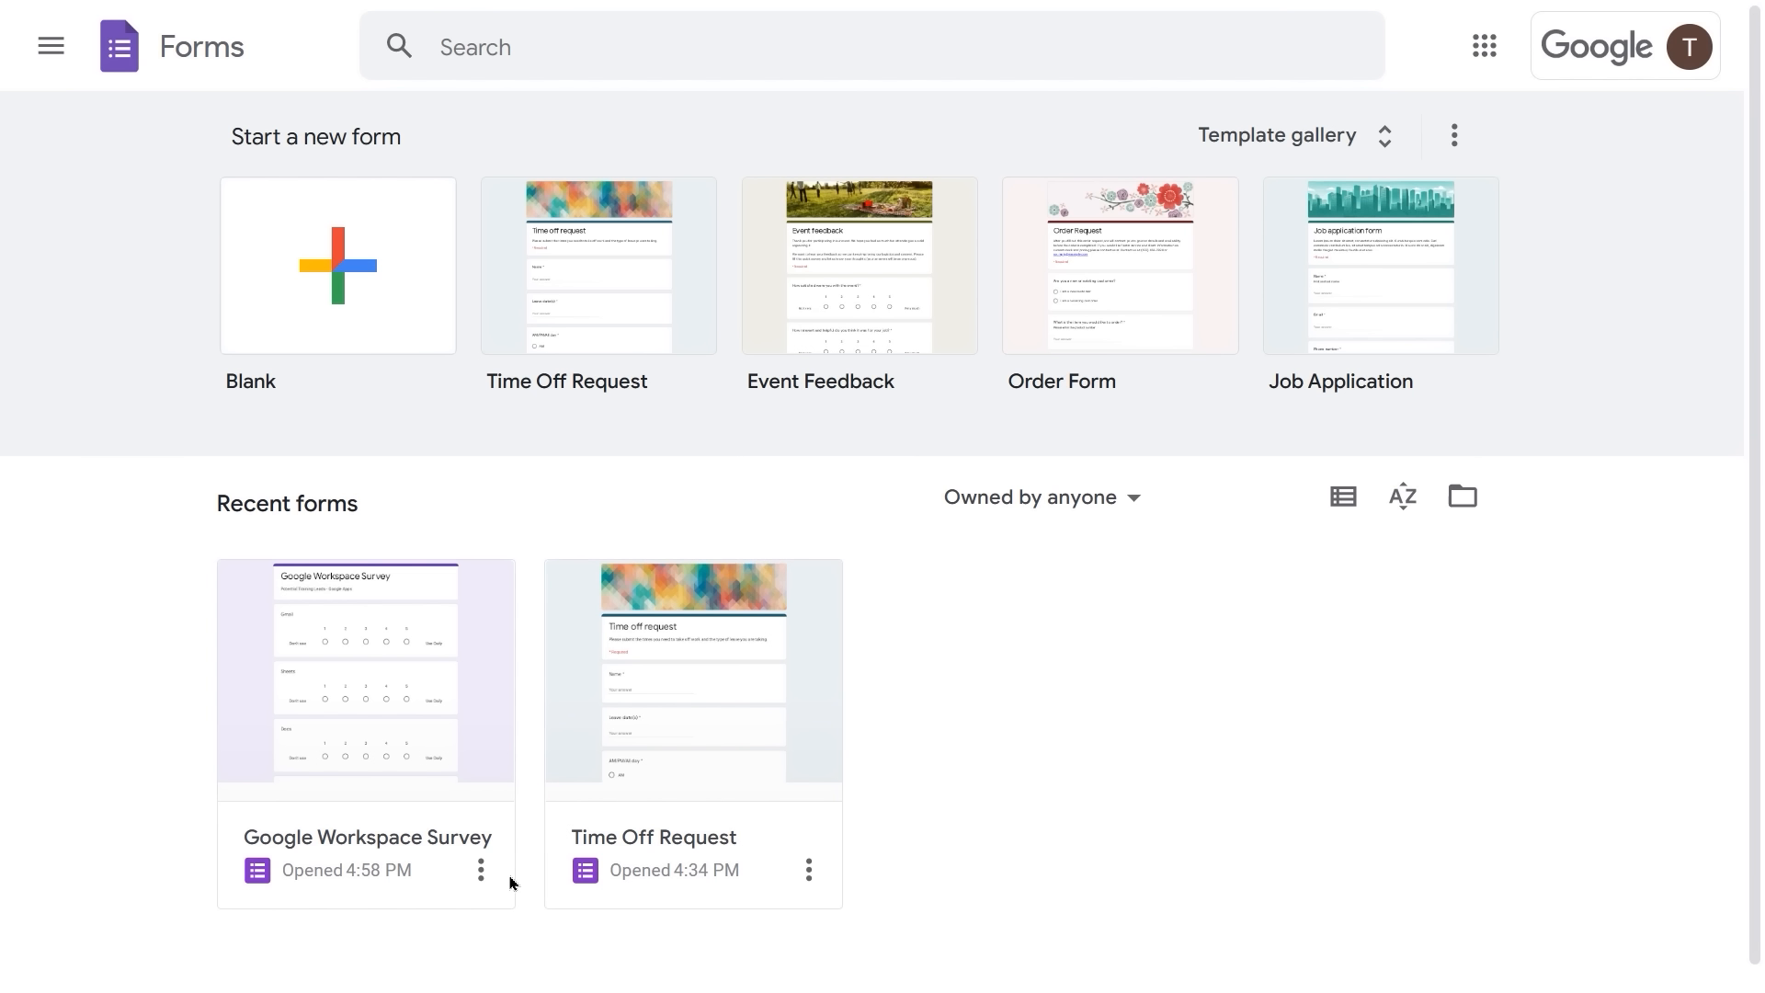
# - Open the Google Workspace Survey and review its app ratings, ending on the Gmail 1–5 question
pyautogui.click(350, 857)
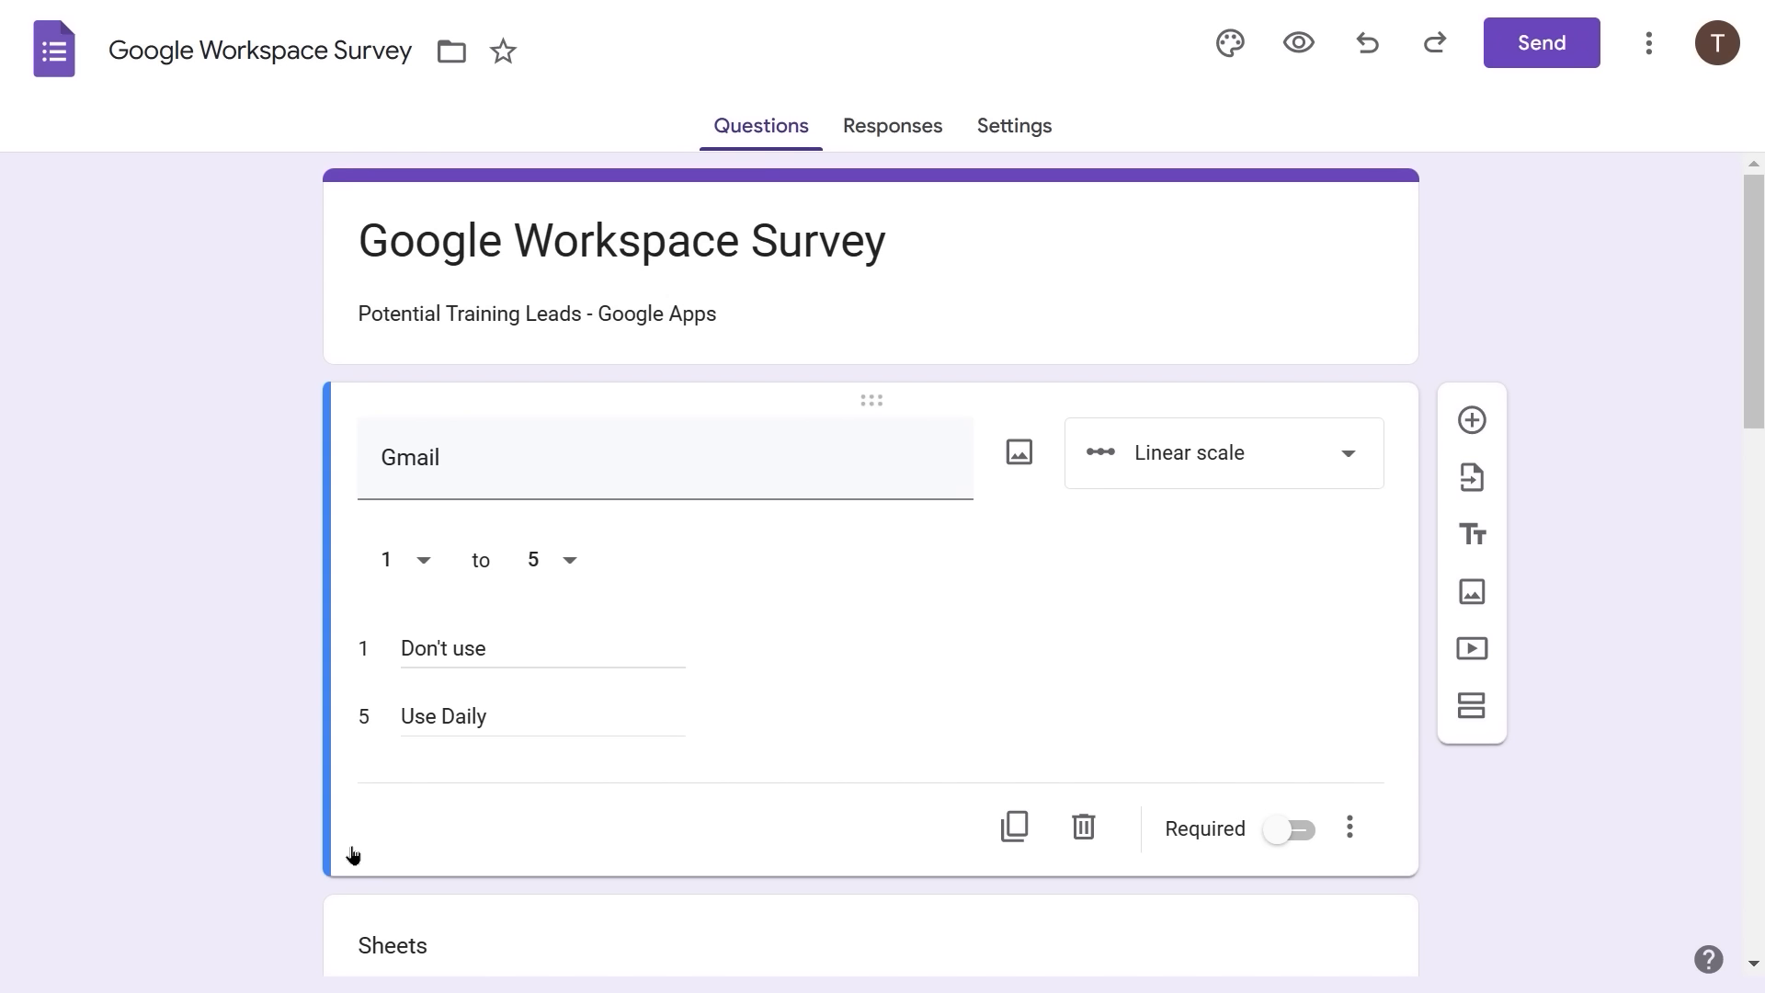
pyautogui.scroll(-2, 965, 626)
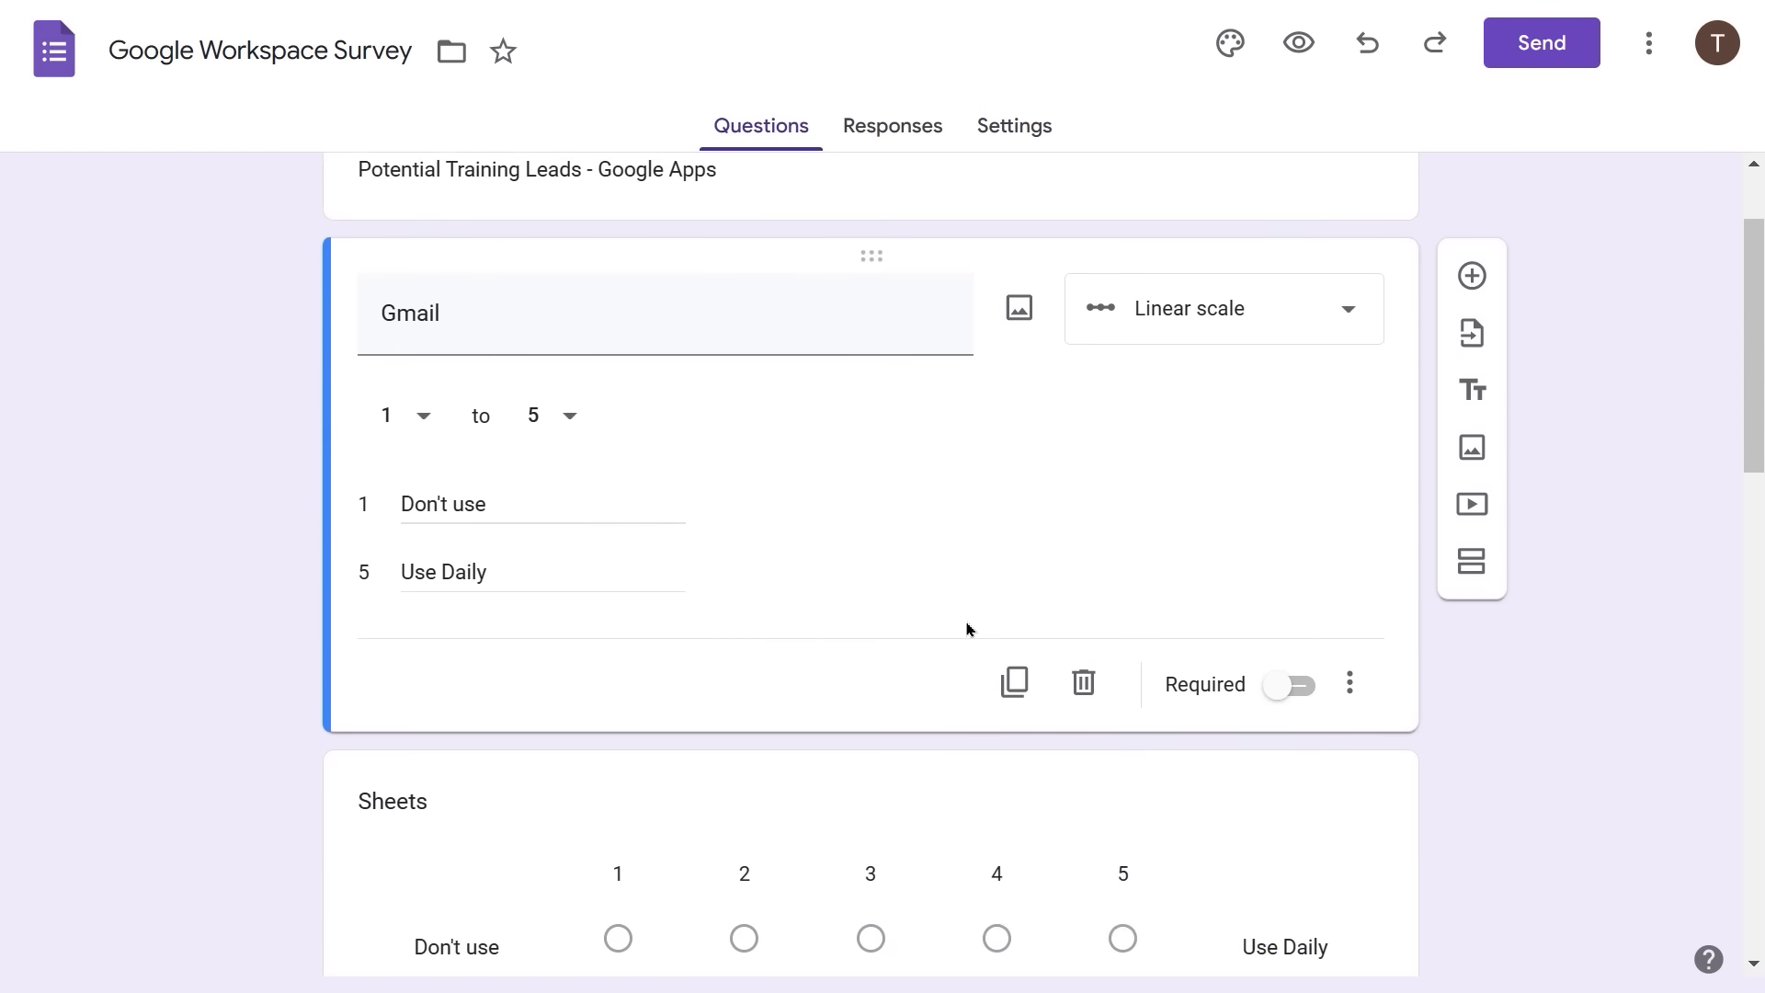
pyautogui.scroll(-7, 966, 630)
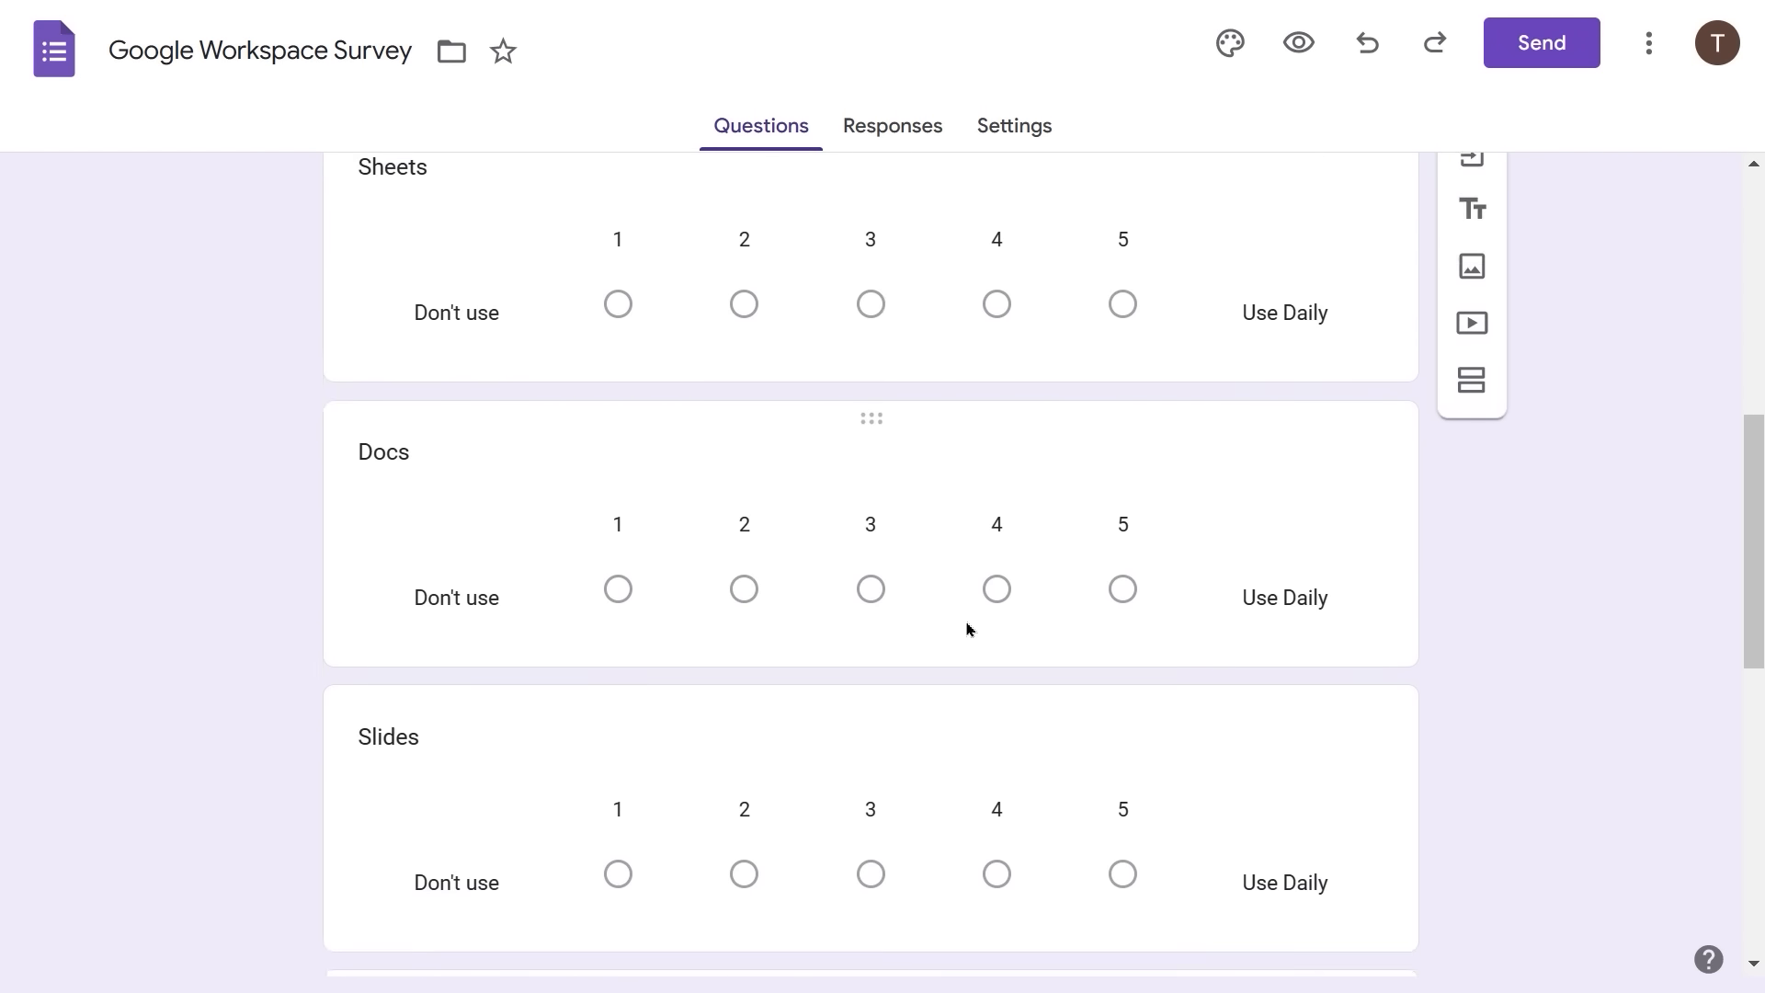
pyautogui.scroll(-9, 966, 630)
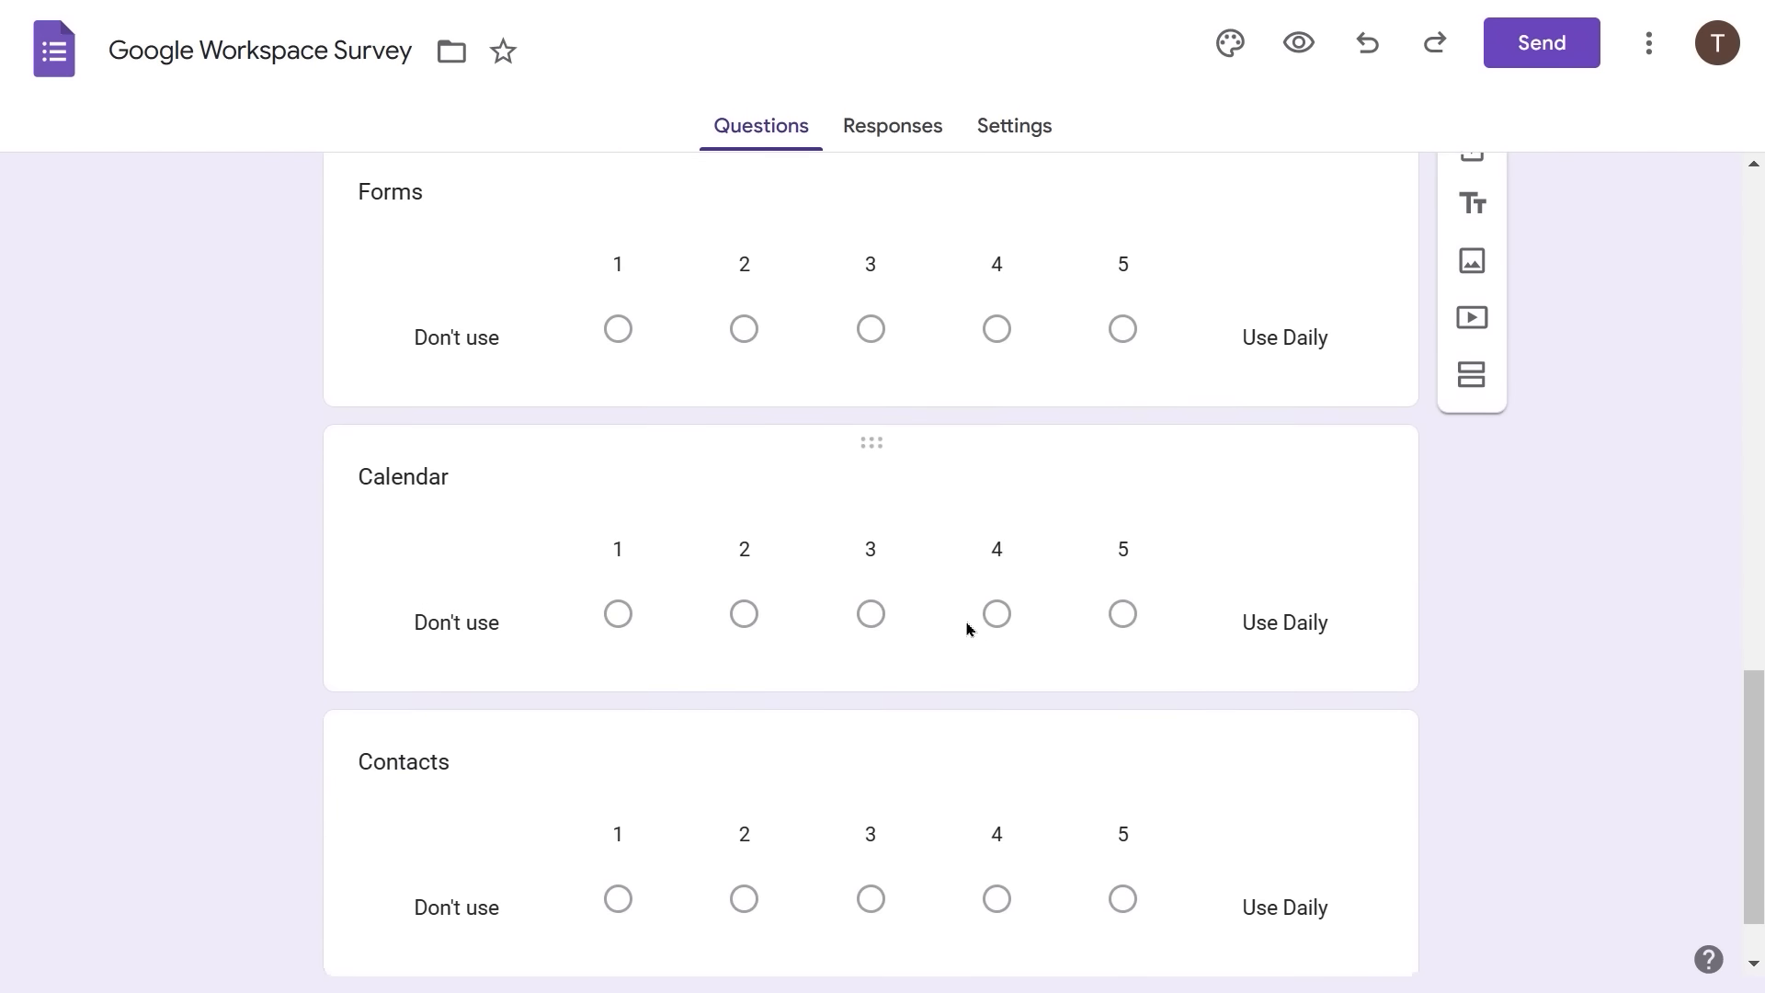
pyautogui.scroll(2, 966, 630)
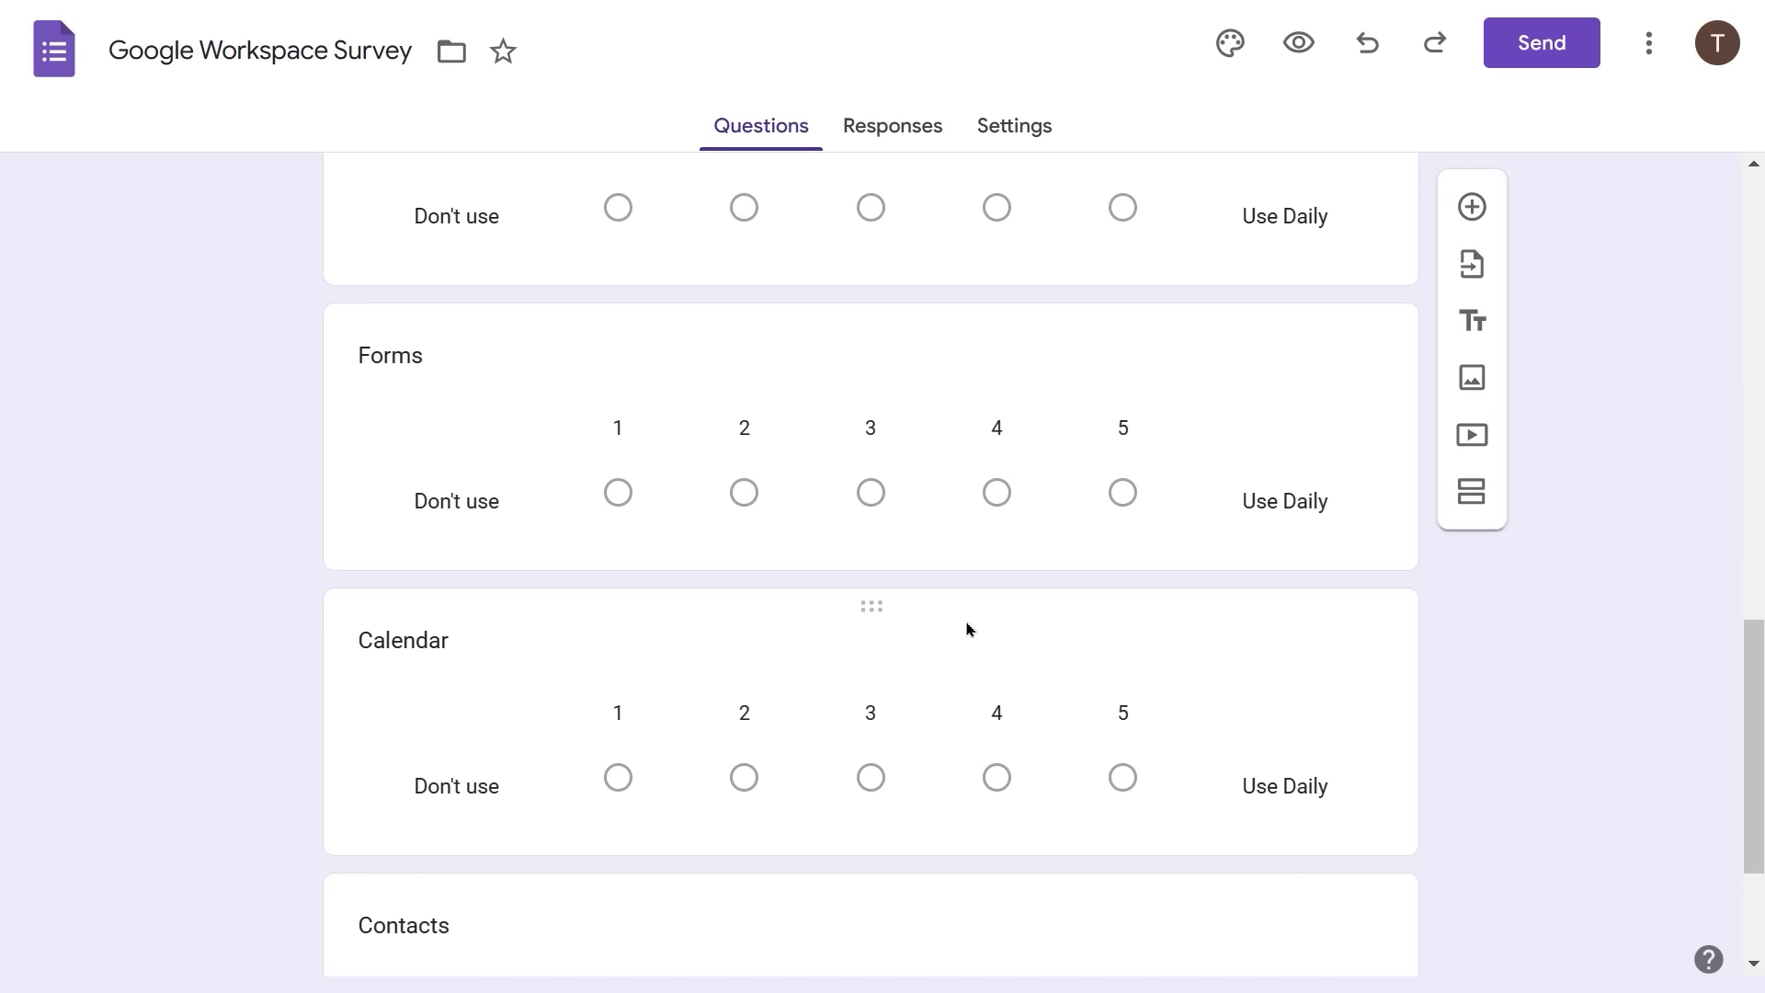
pyautogui.scroll(6, 1057, 409)
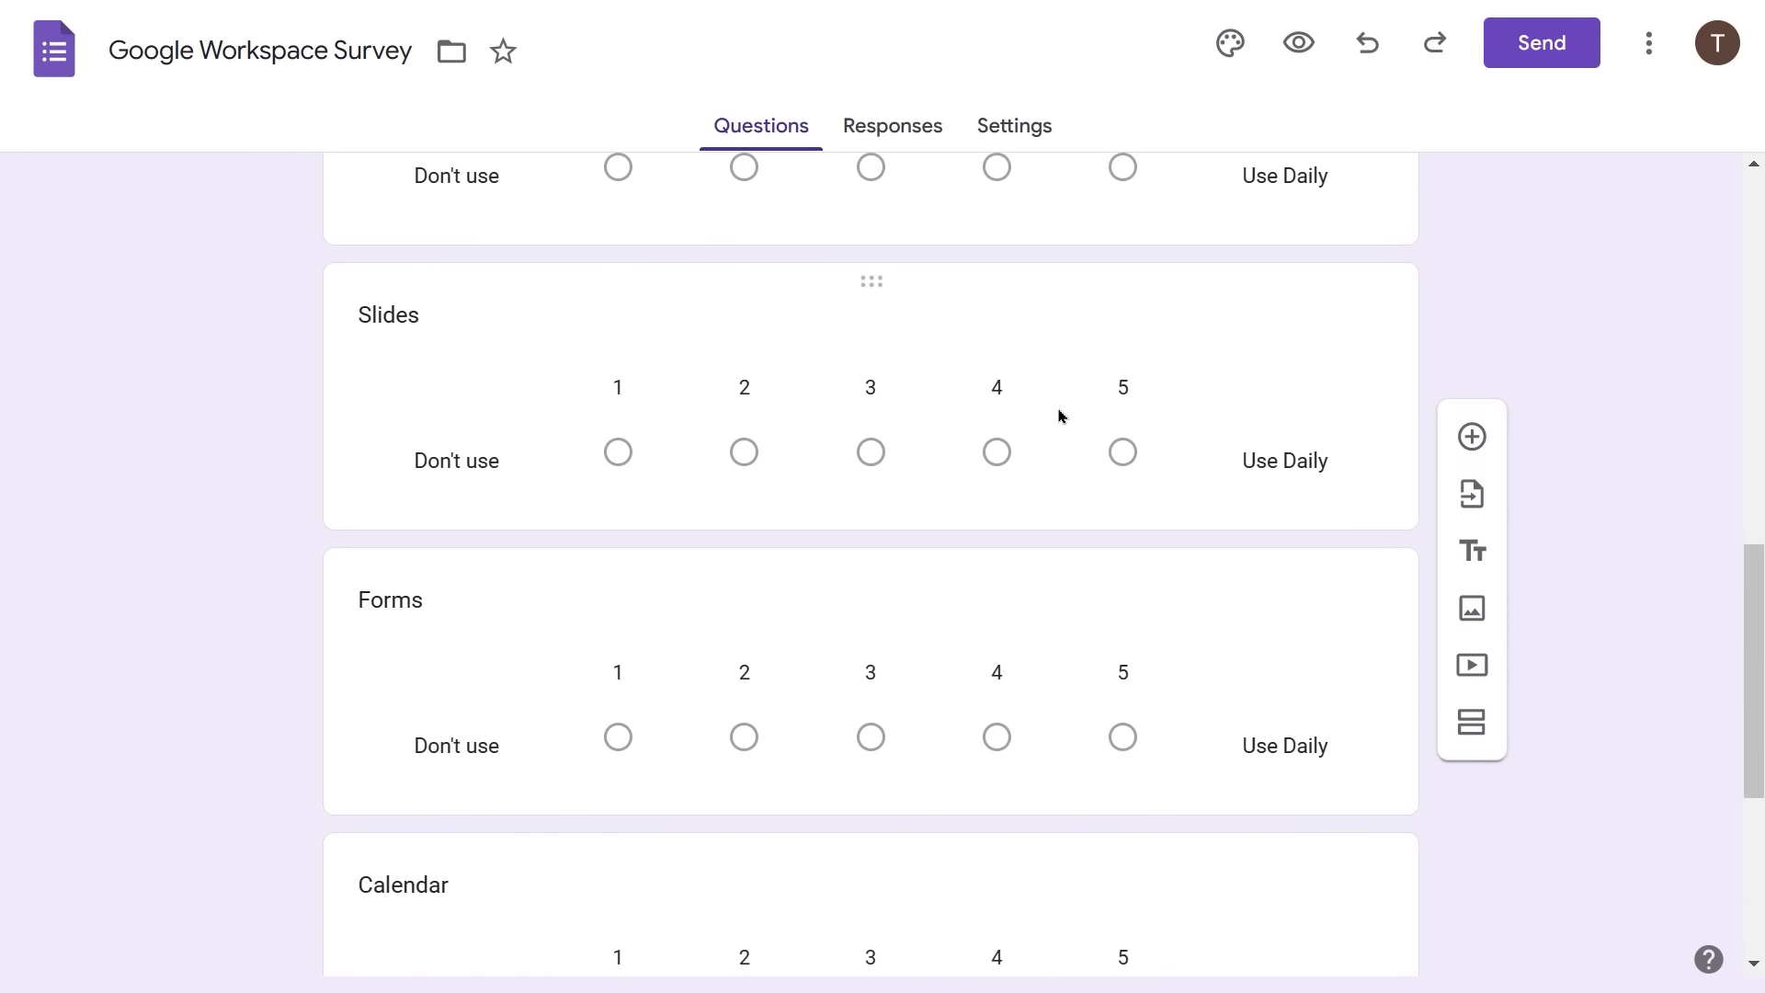
pyautogui.scroll(10, 1058, 408)
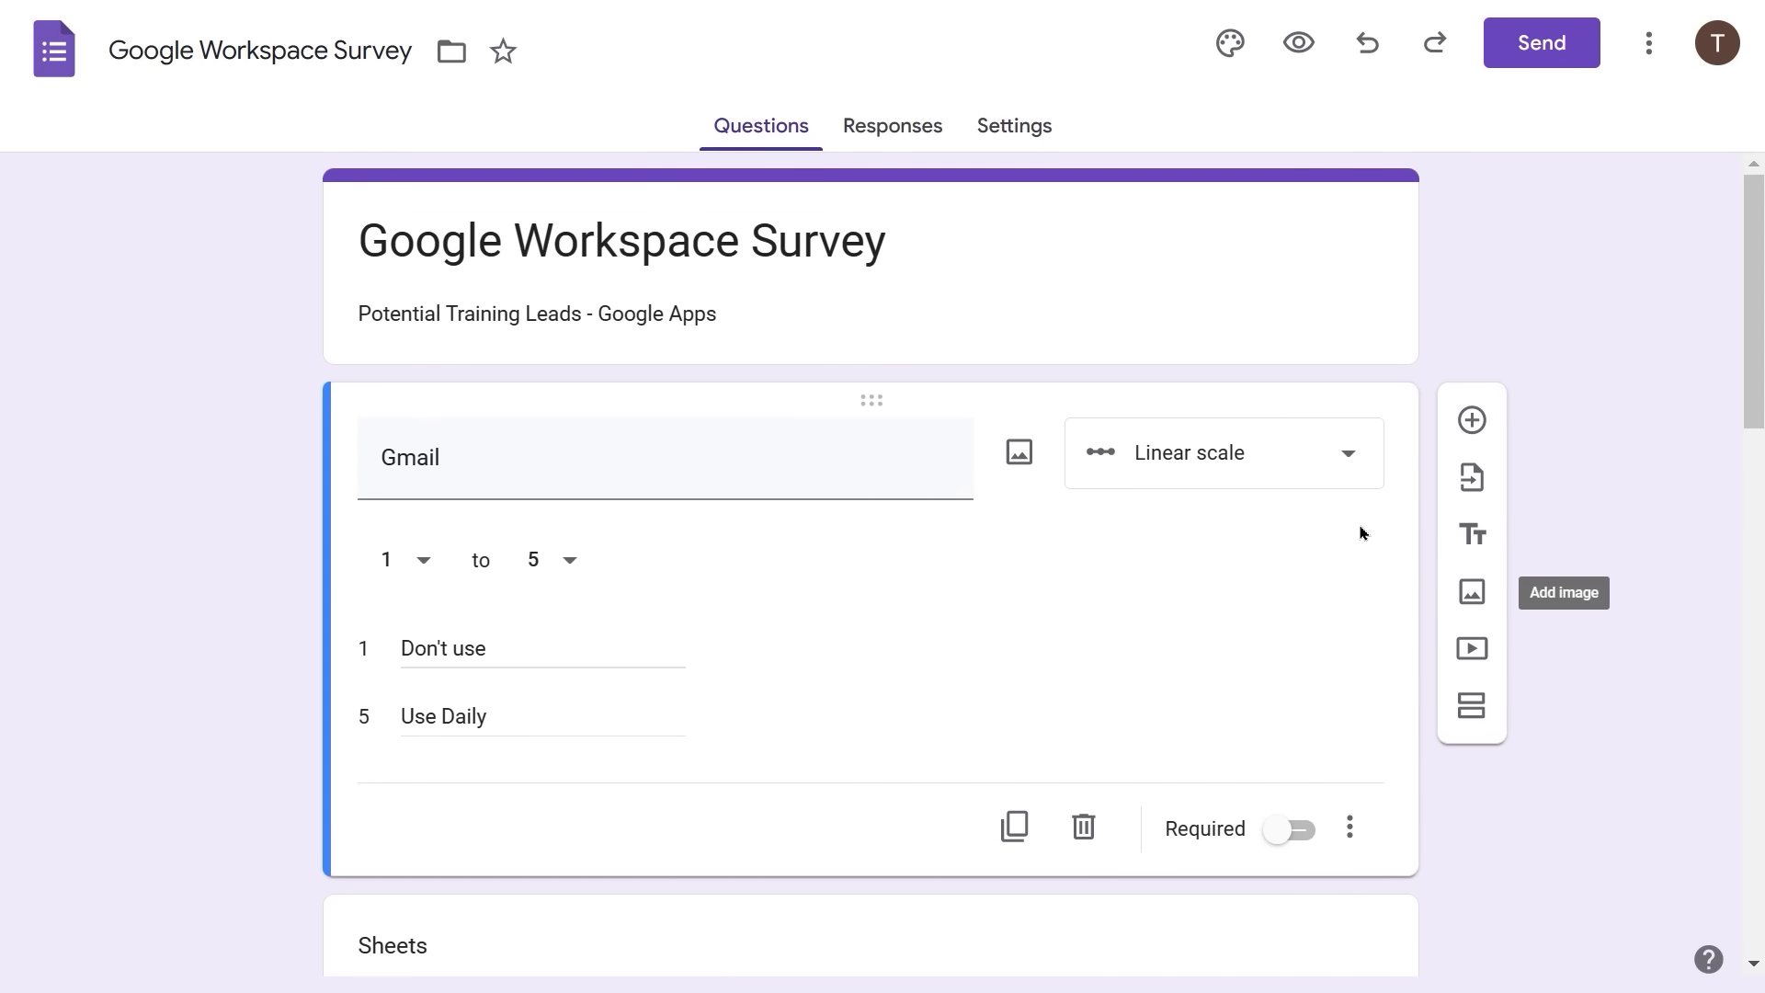
pyautogui.scroll(-5, 1361, 533)
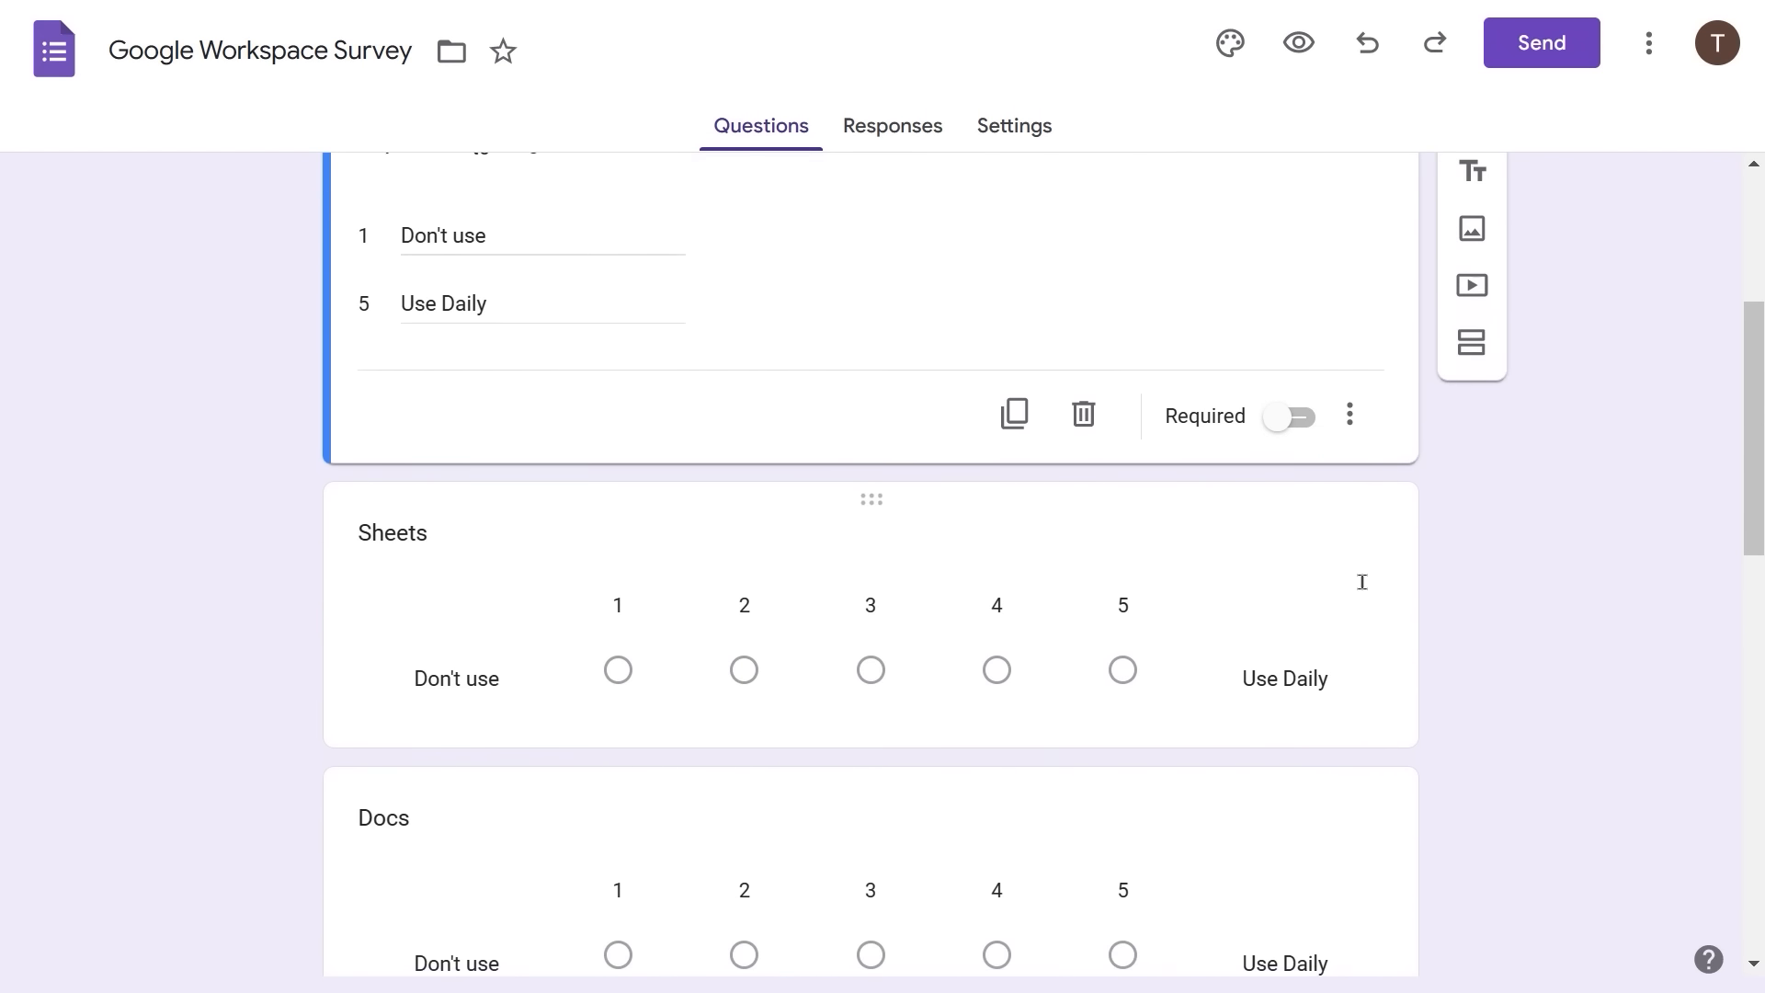
pyautogui.scroll(-2, 1361, 582)
pyautogui.scroll(3, 1361, 582)
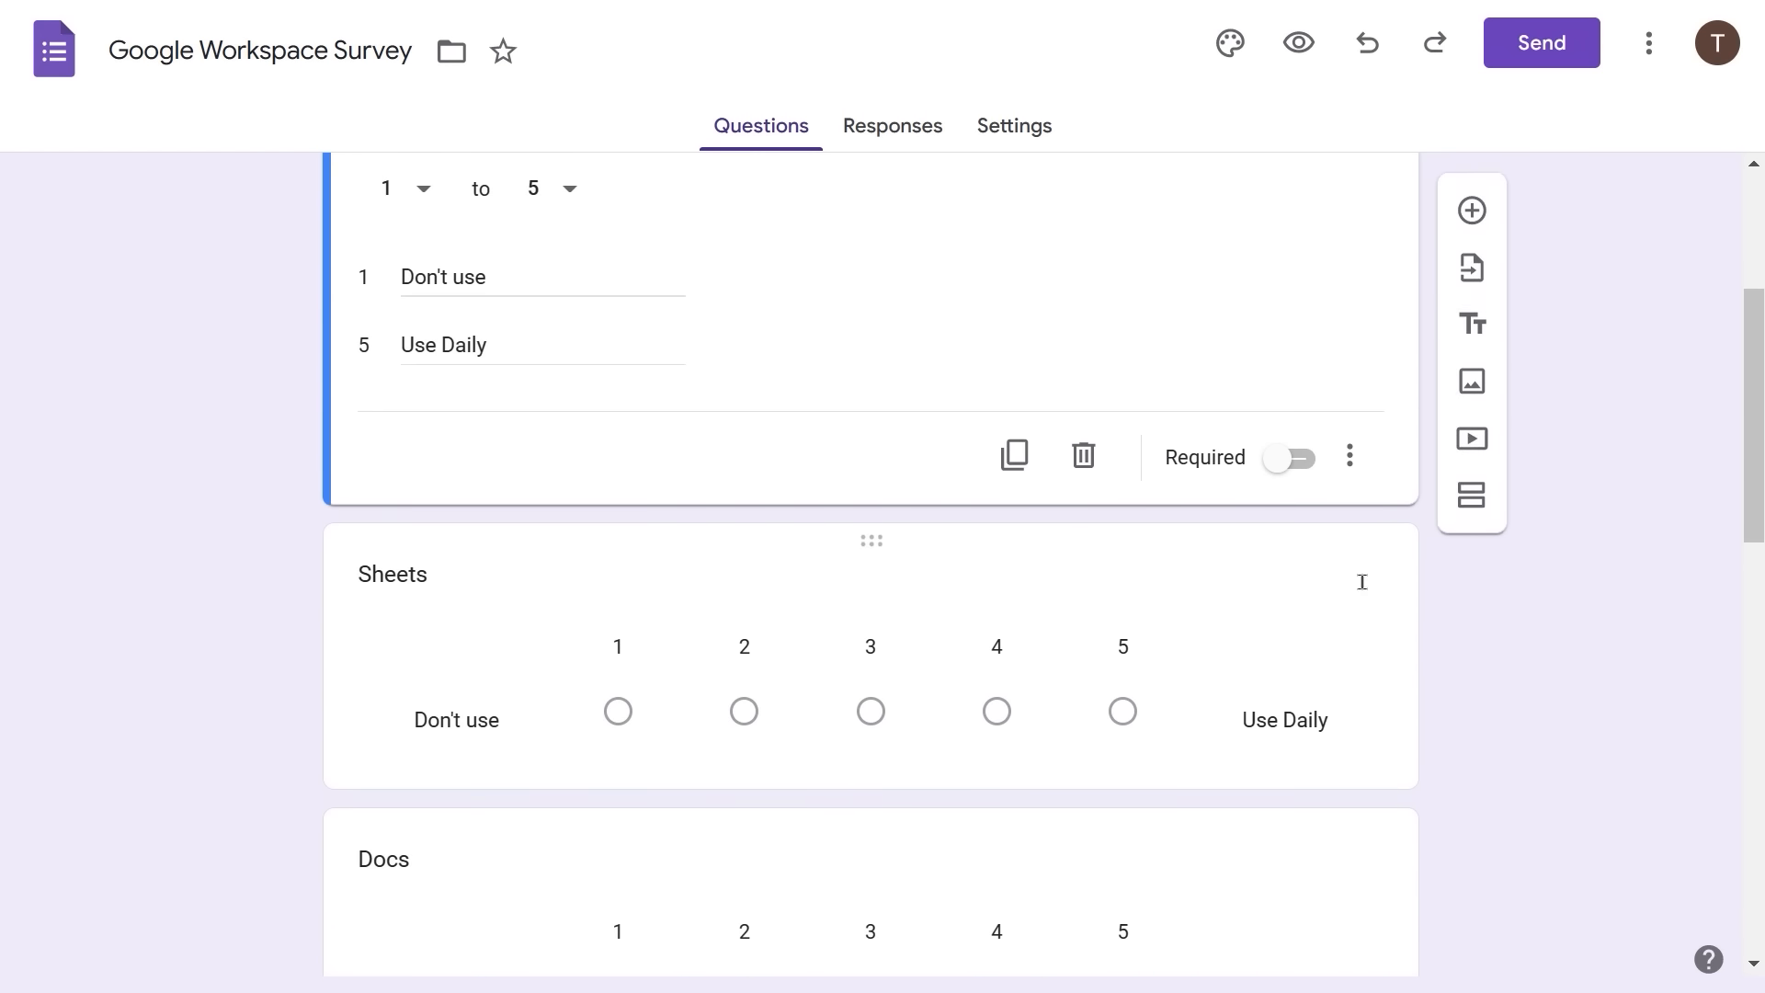
pyautogui.scroll(4, 1362, 582)
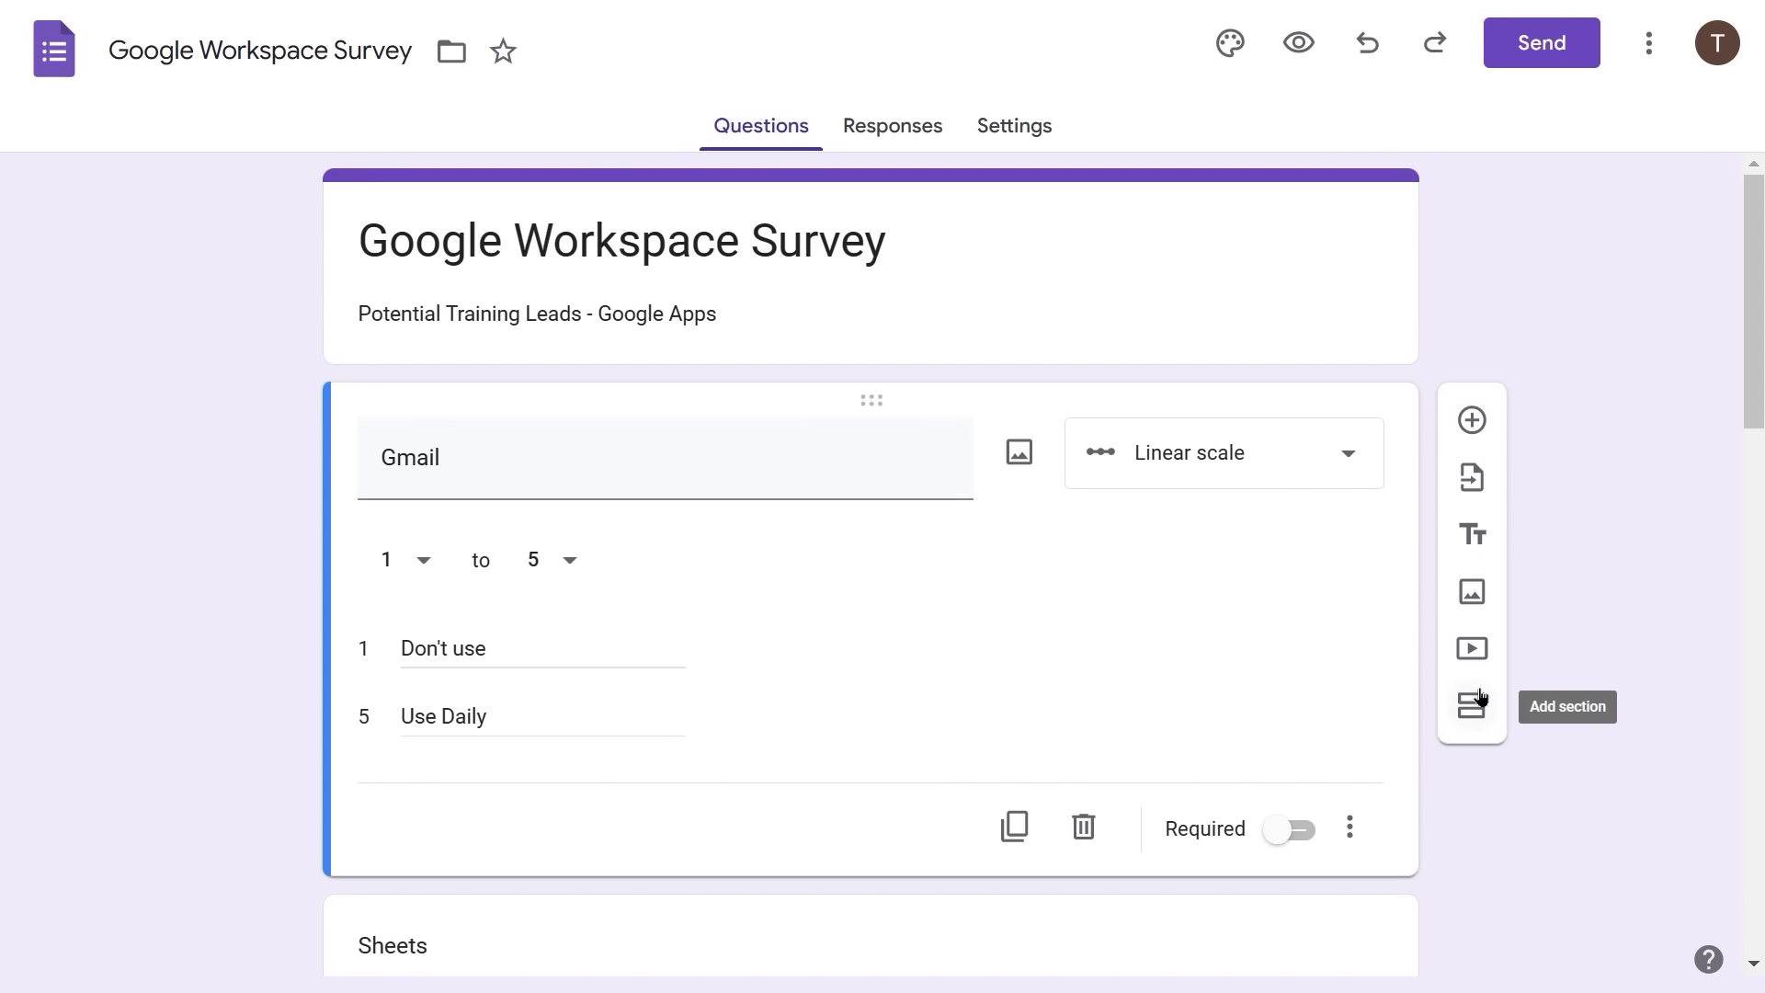
# - Add a heading above Gmail titled 'Primary Apps: Please rate these apps by how often you use them (1=don't use; 5=use daily).'
pyautogui.click(1474, 538)
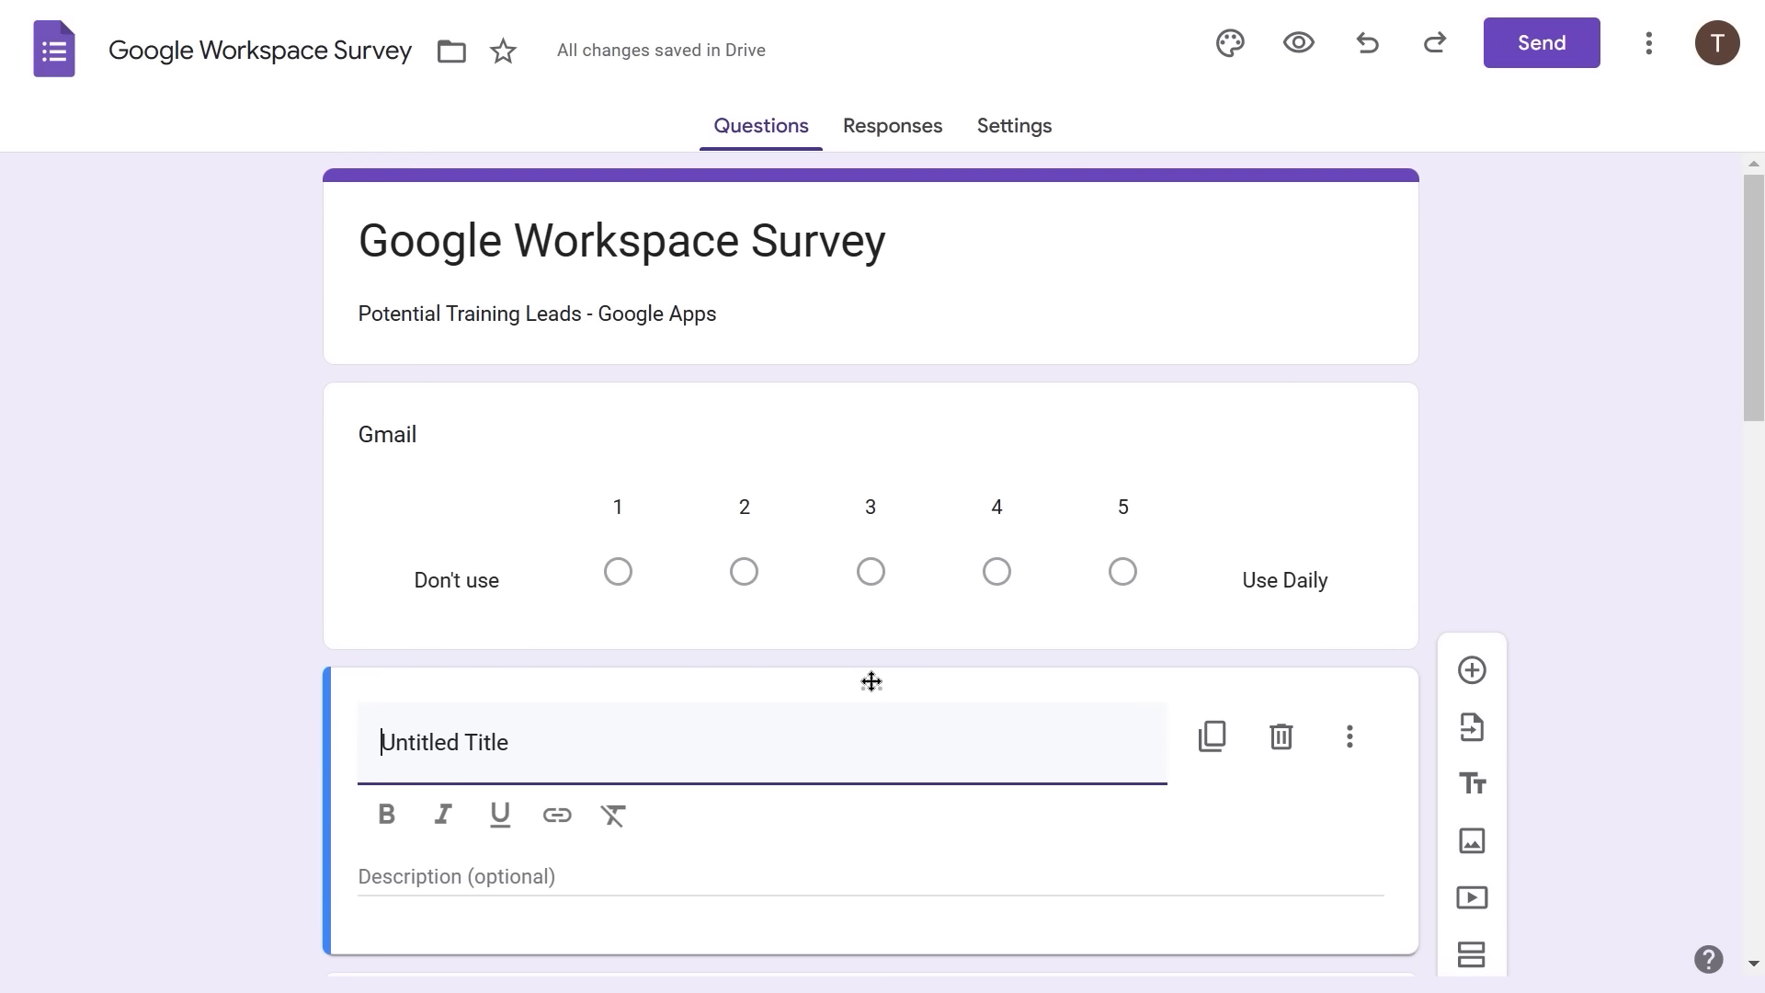
pyautogui.moveTo(872, 681); pyautogui.dragTo(890, 374)
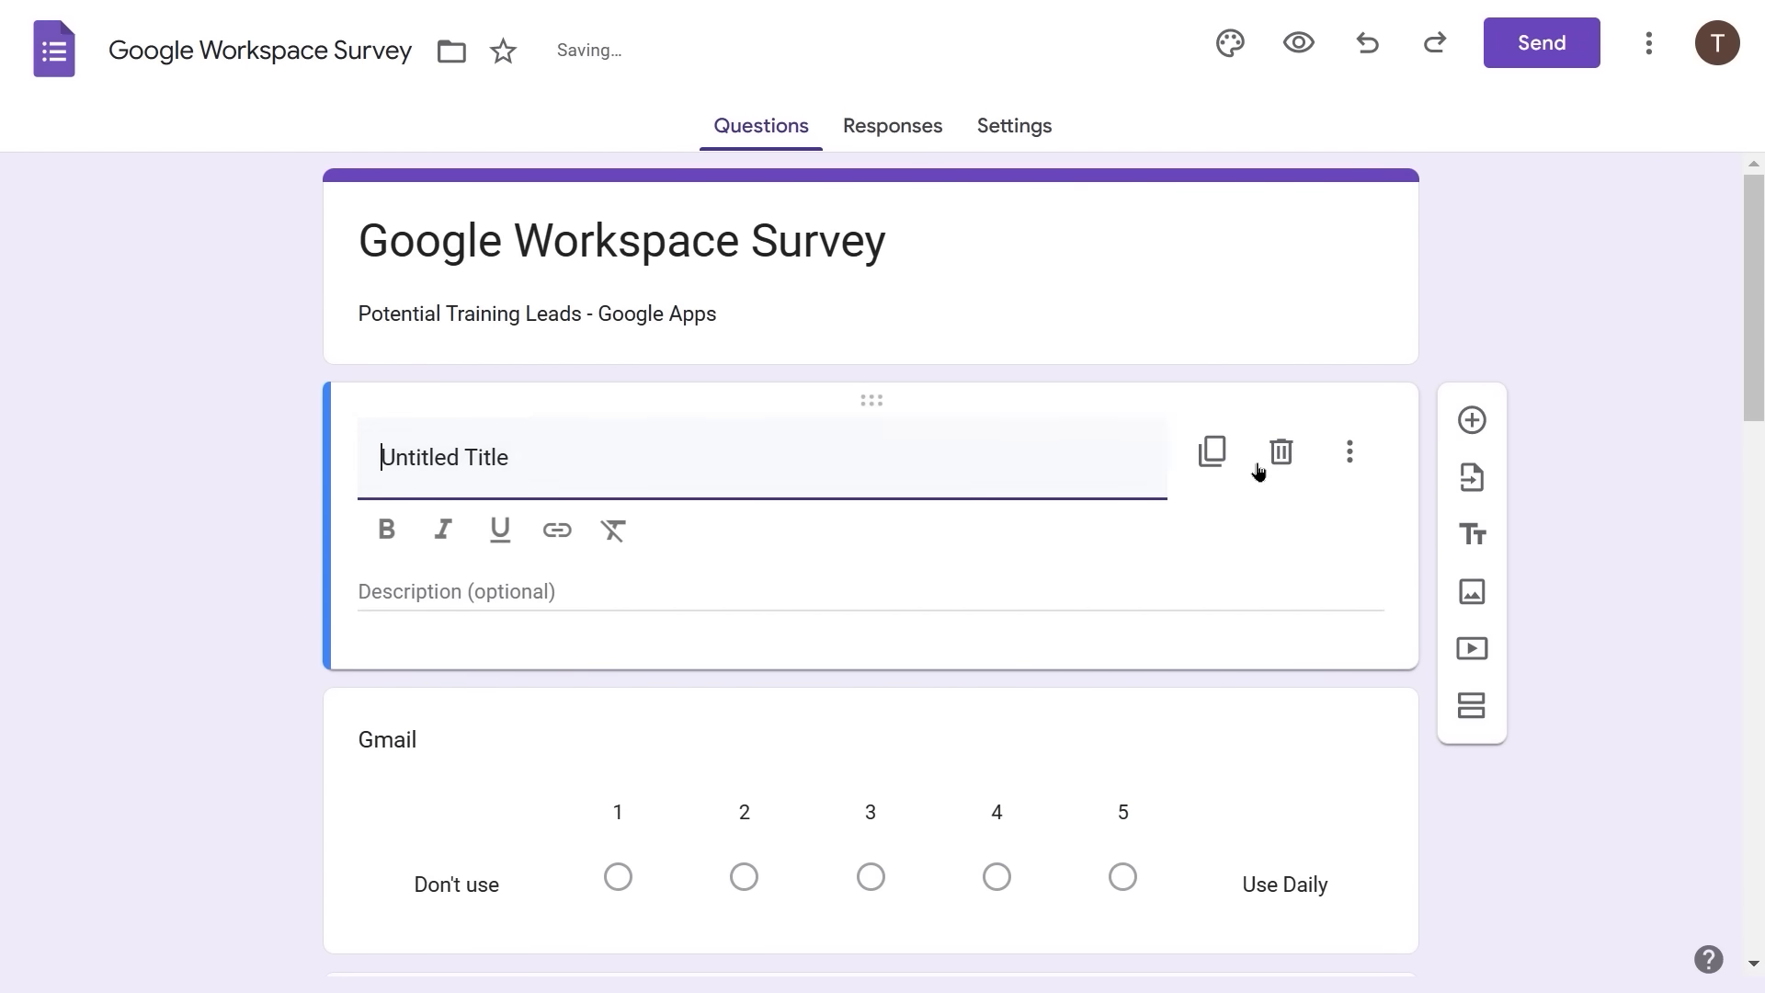
pyautogui.tripleClick(431, 439)
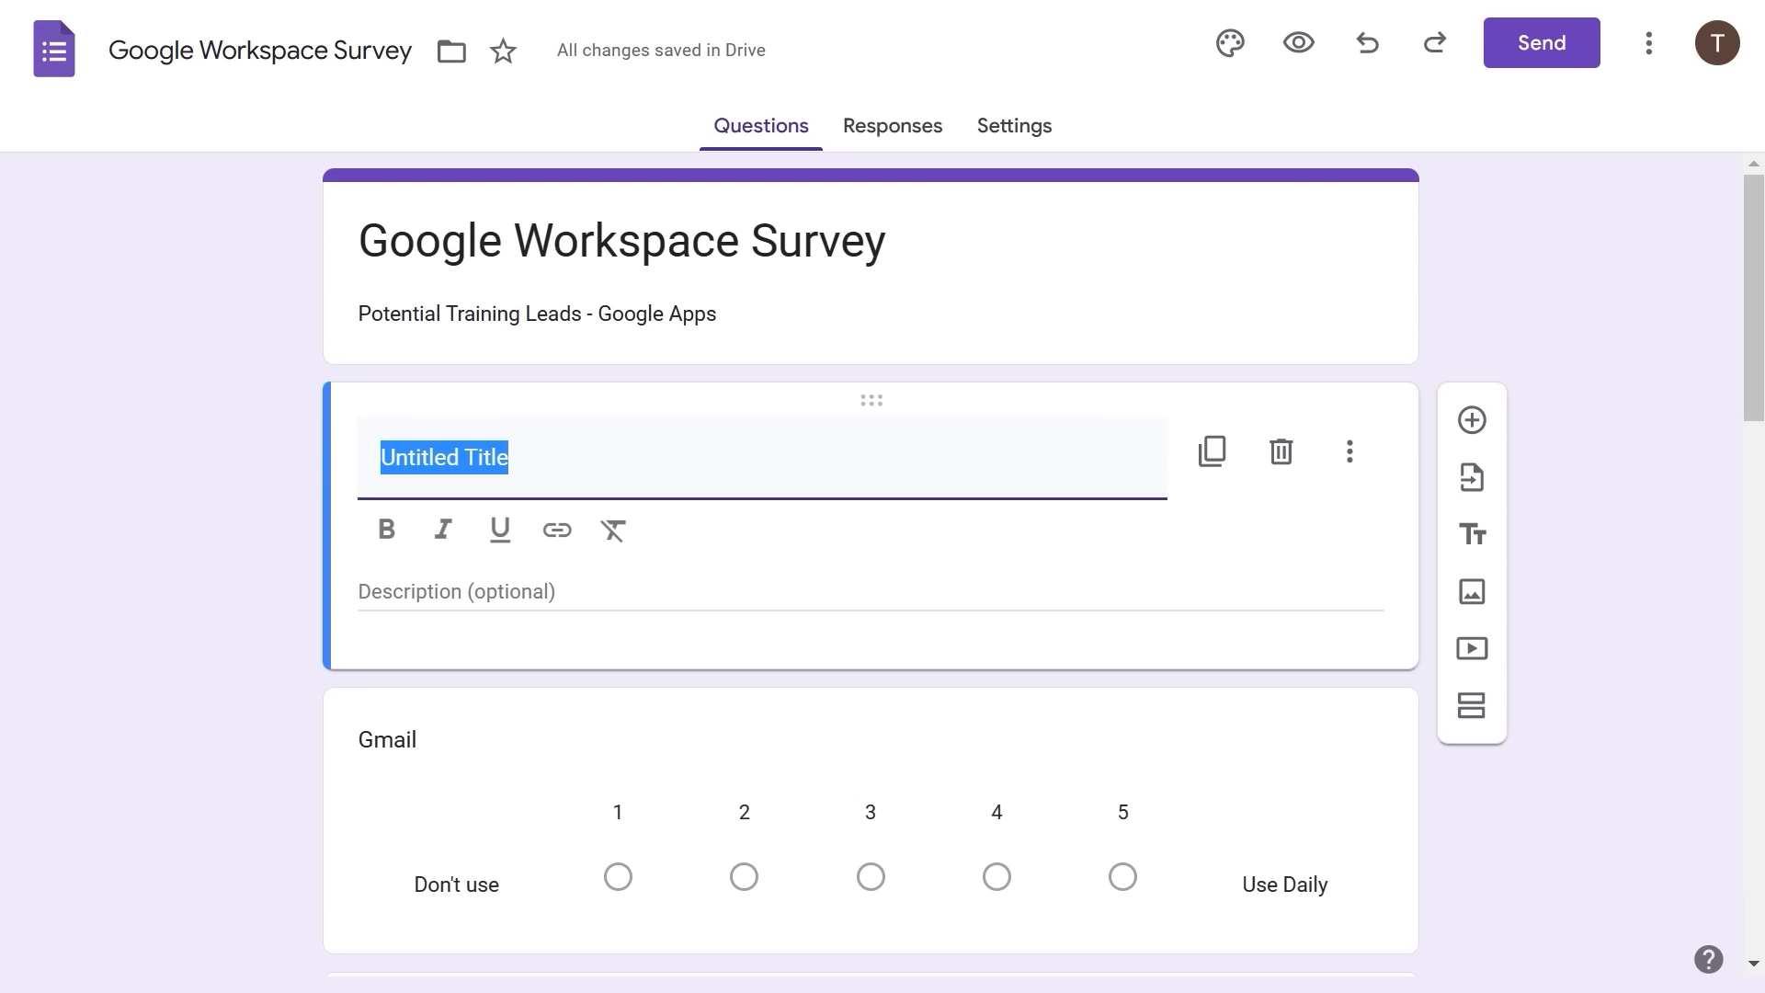
pyautogui.write('Prima')
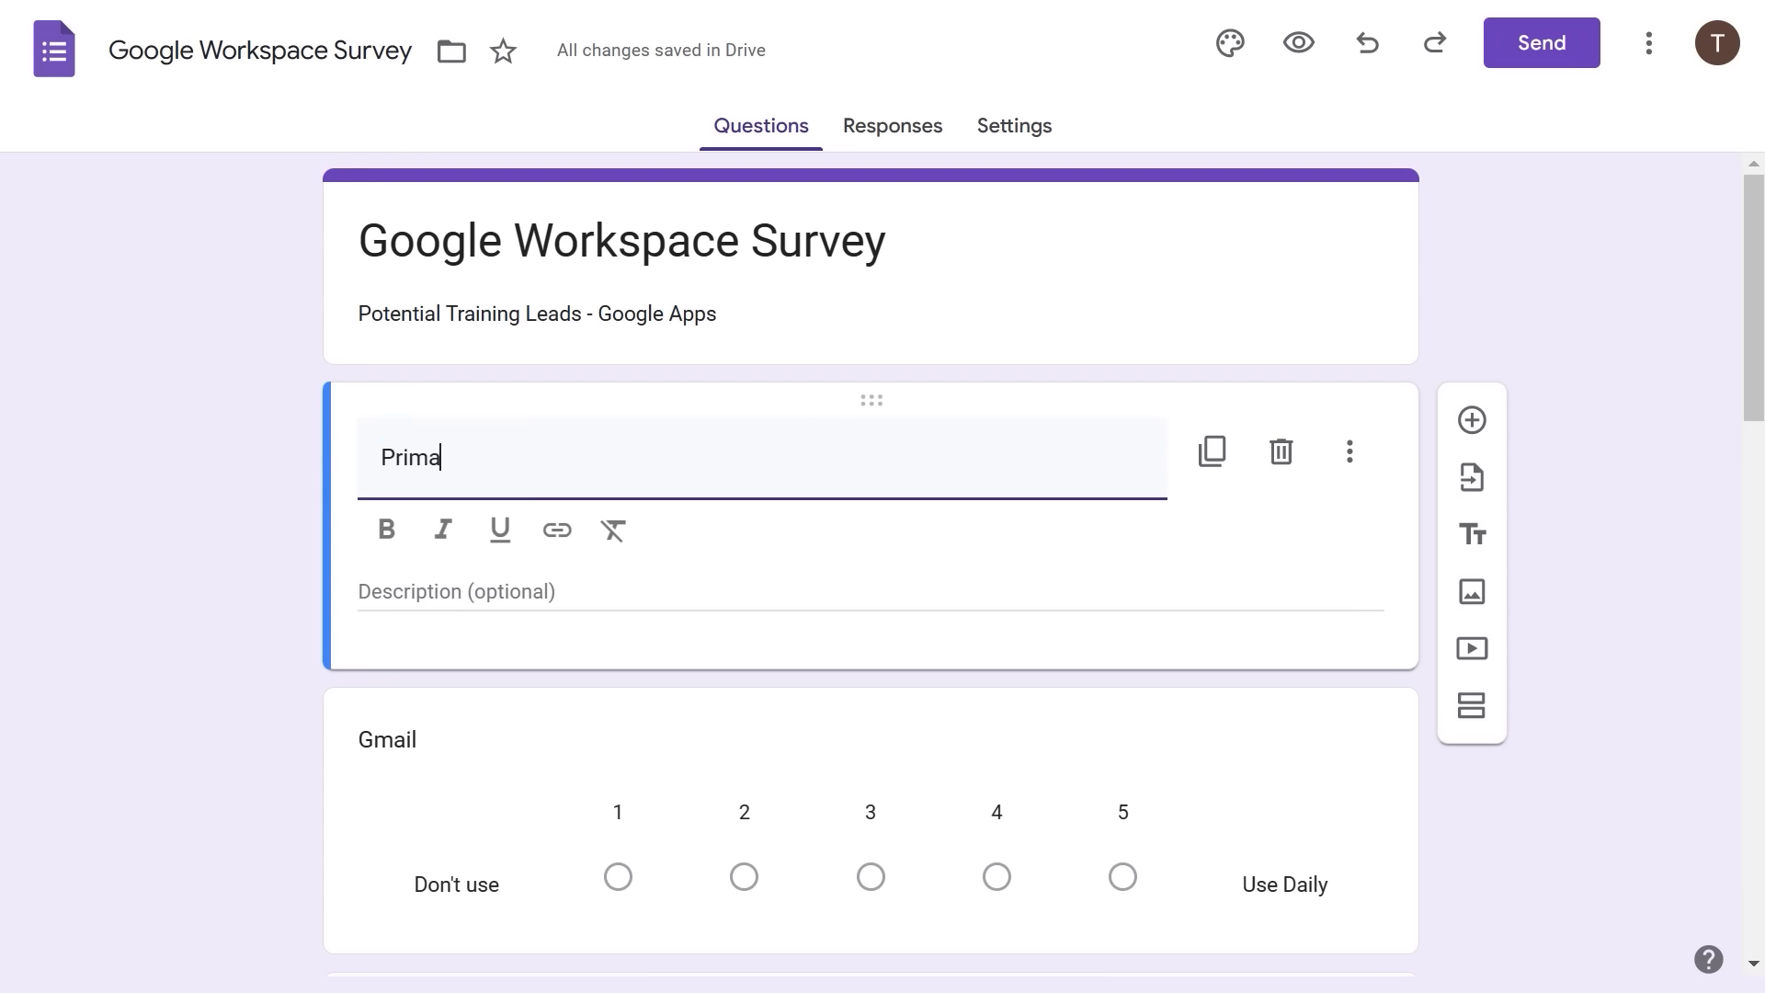
pyautogui.write('ry Apps:')
pyautogui.write('Please rat')
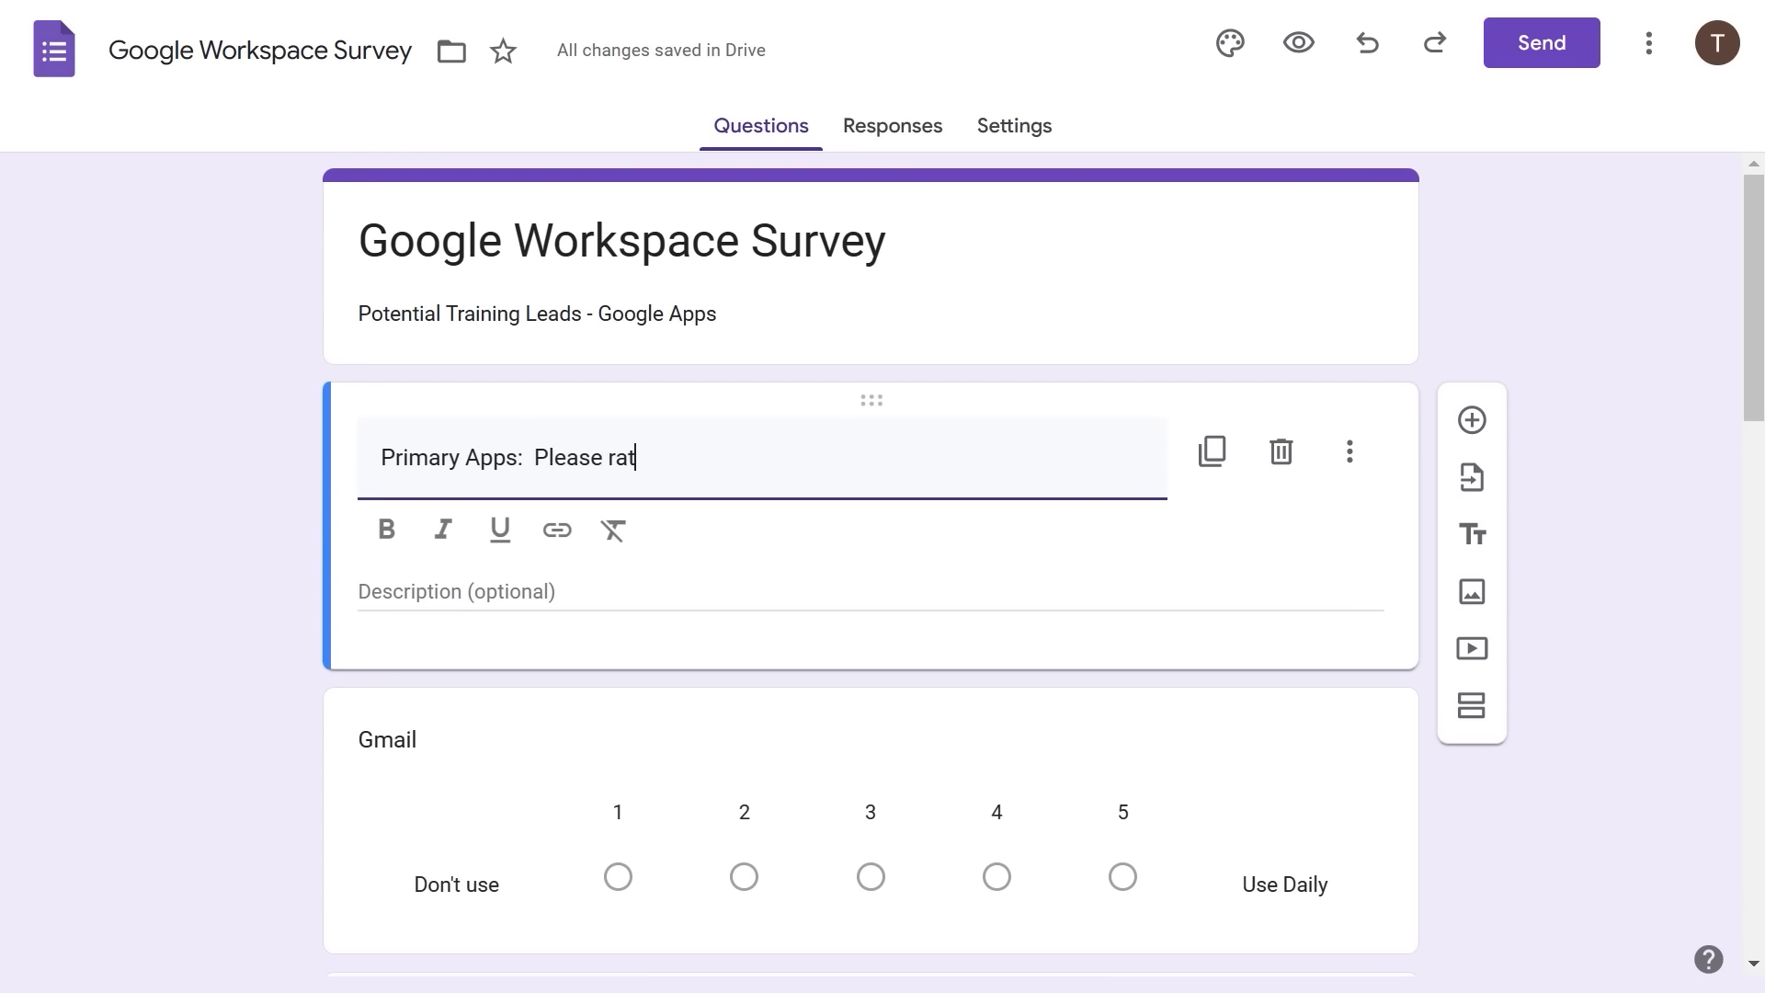
pyautogui.write('e these apps by ho')
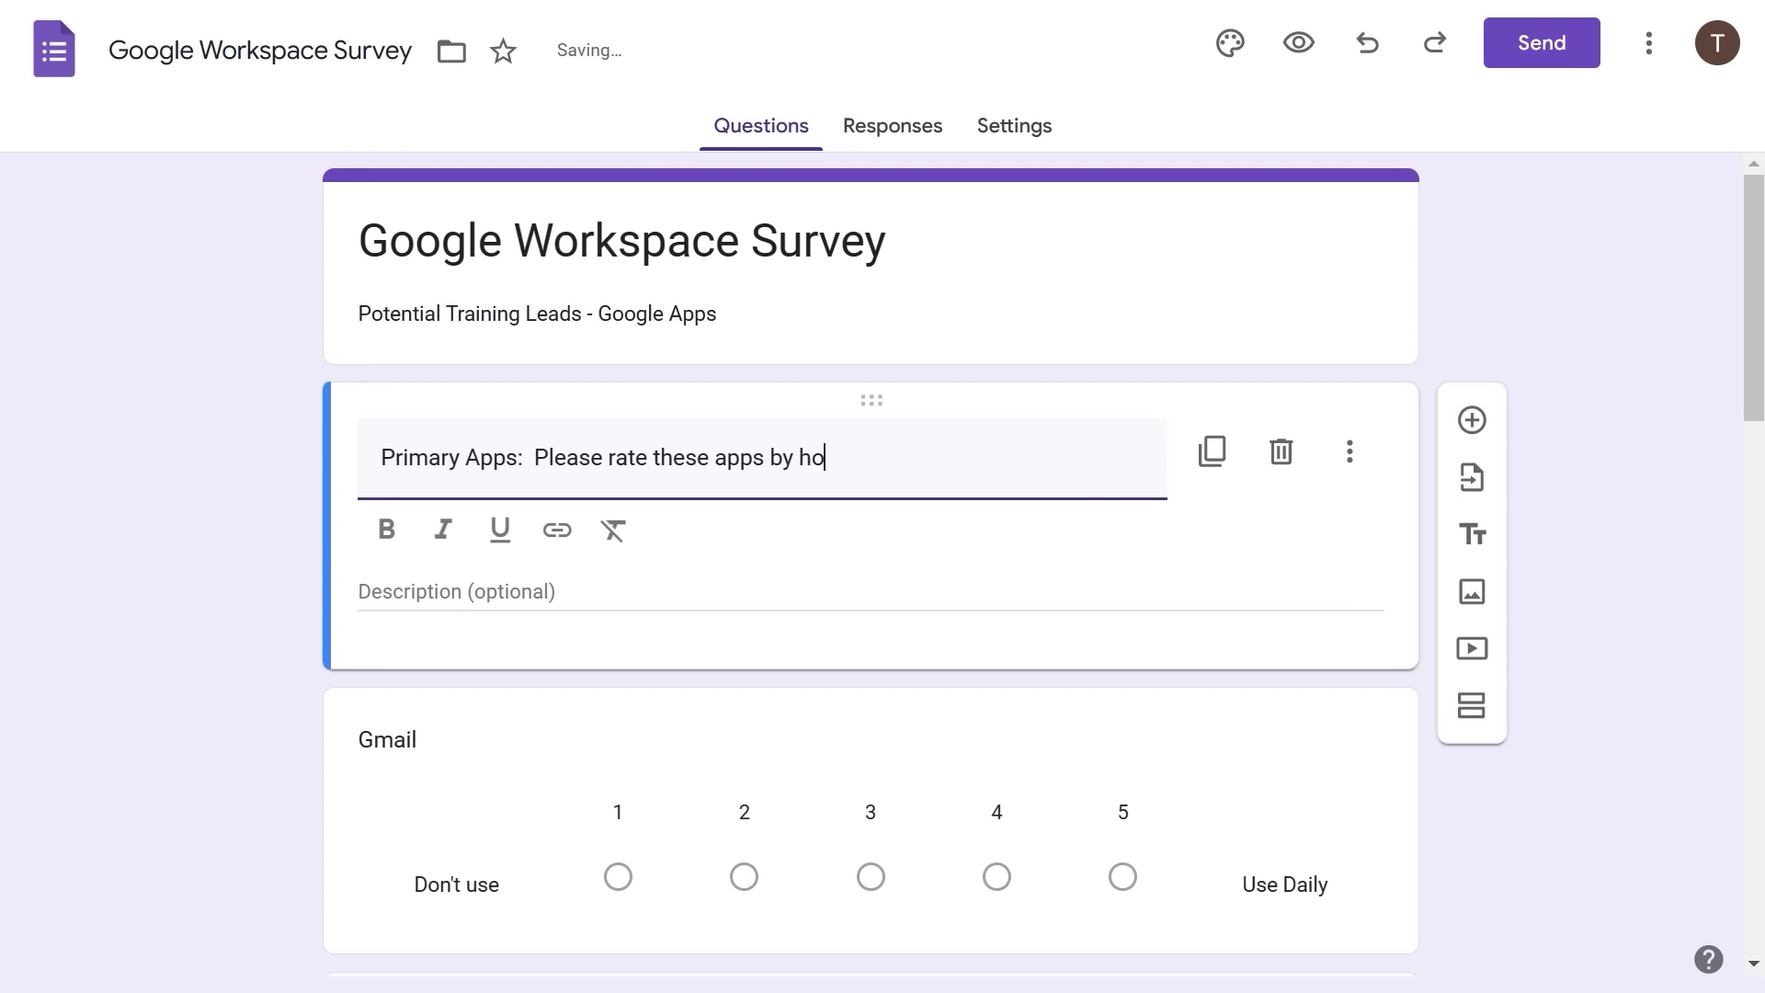
pyautogui.write('w ofte')
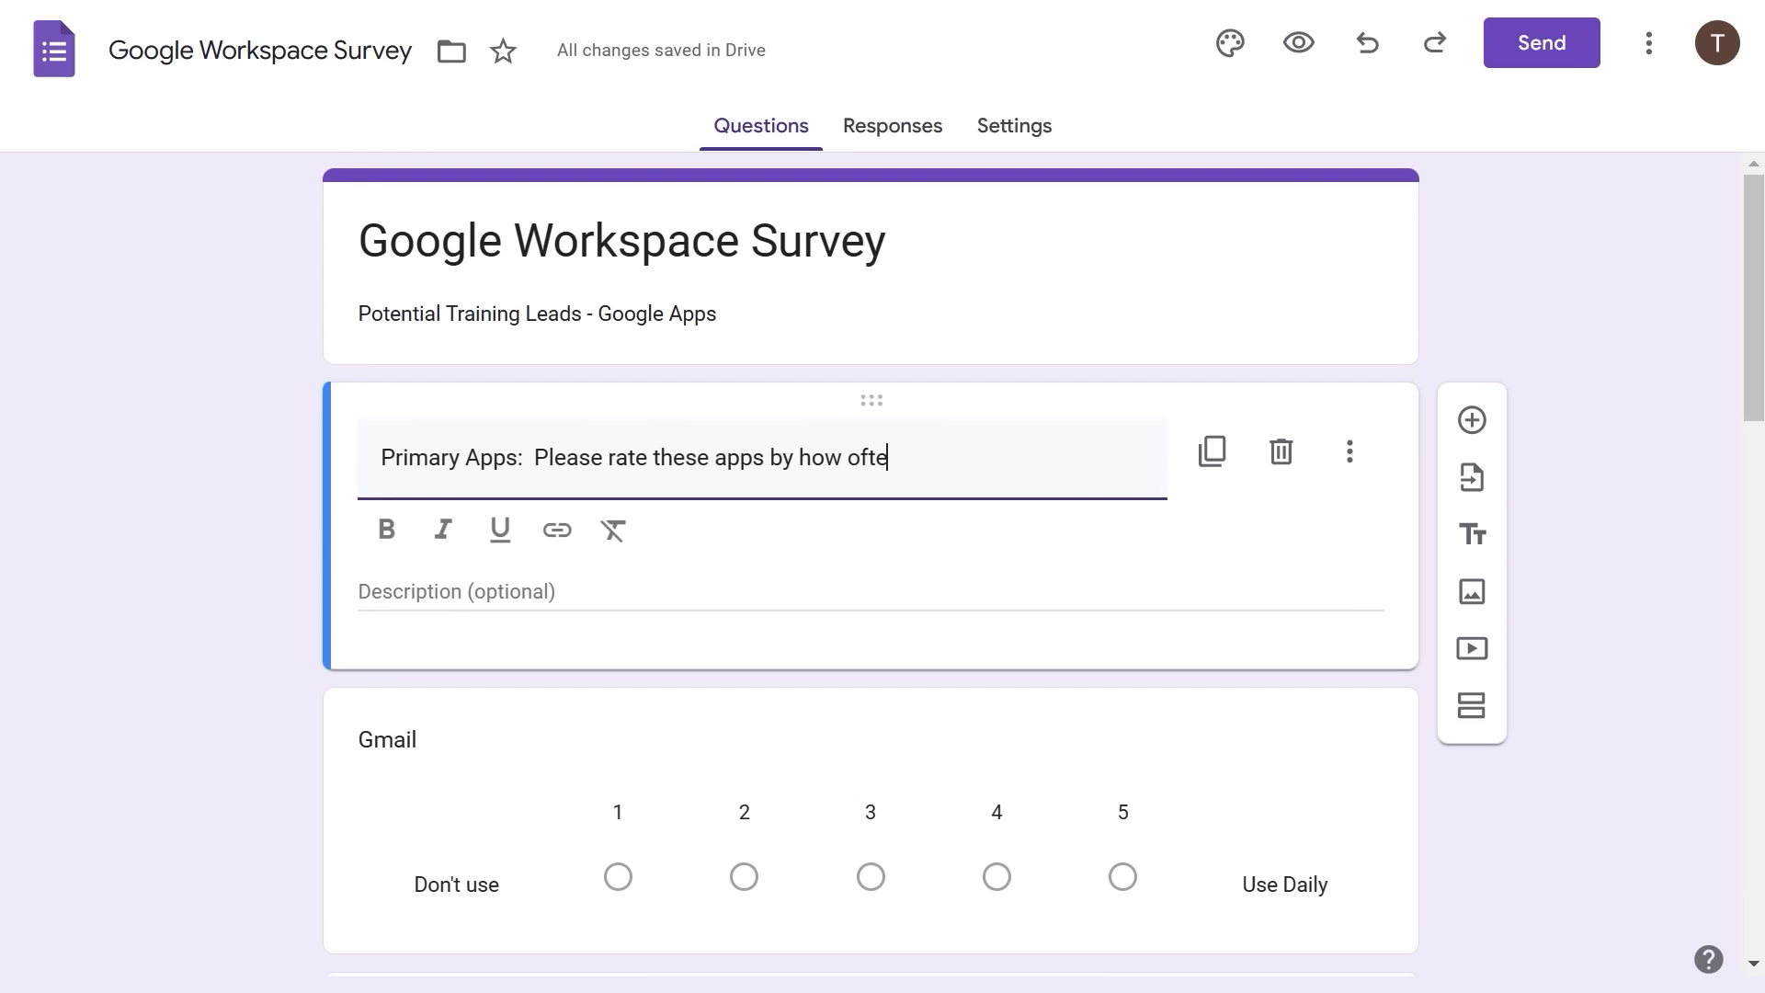
pyautogui.write('n you use them (')
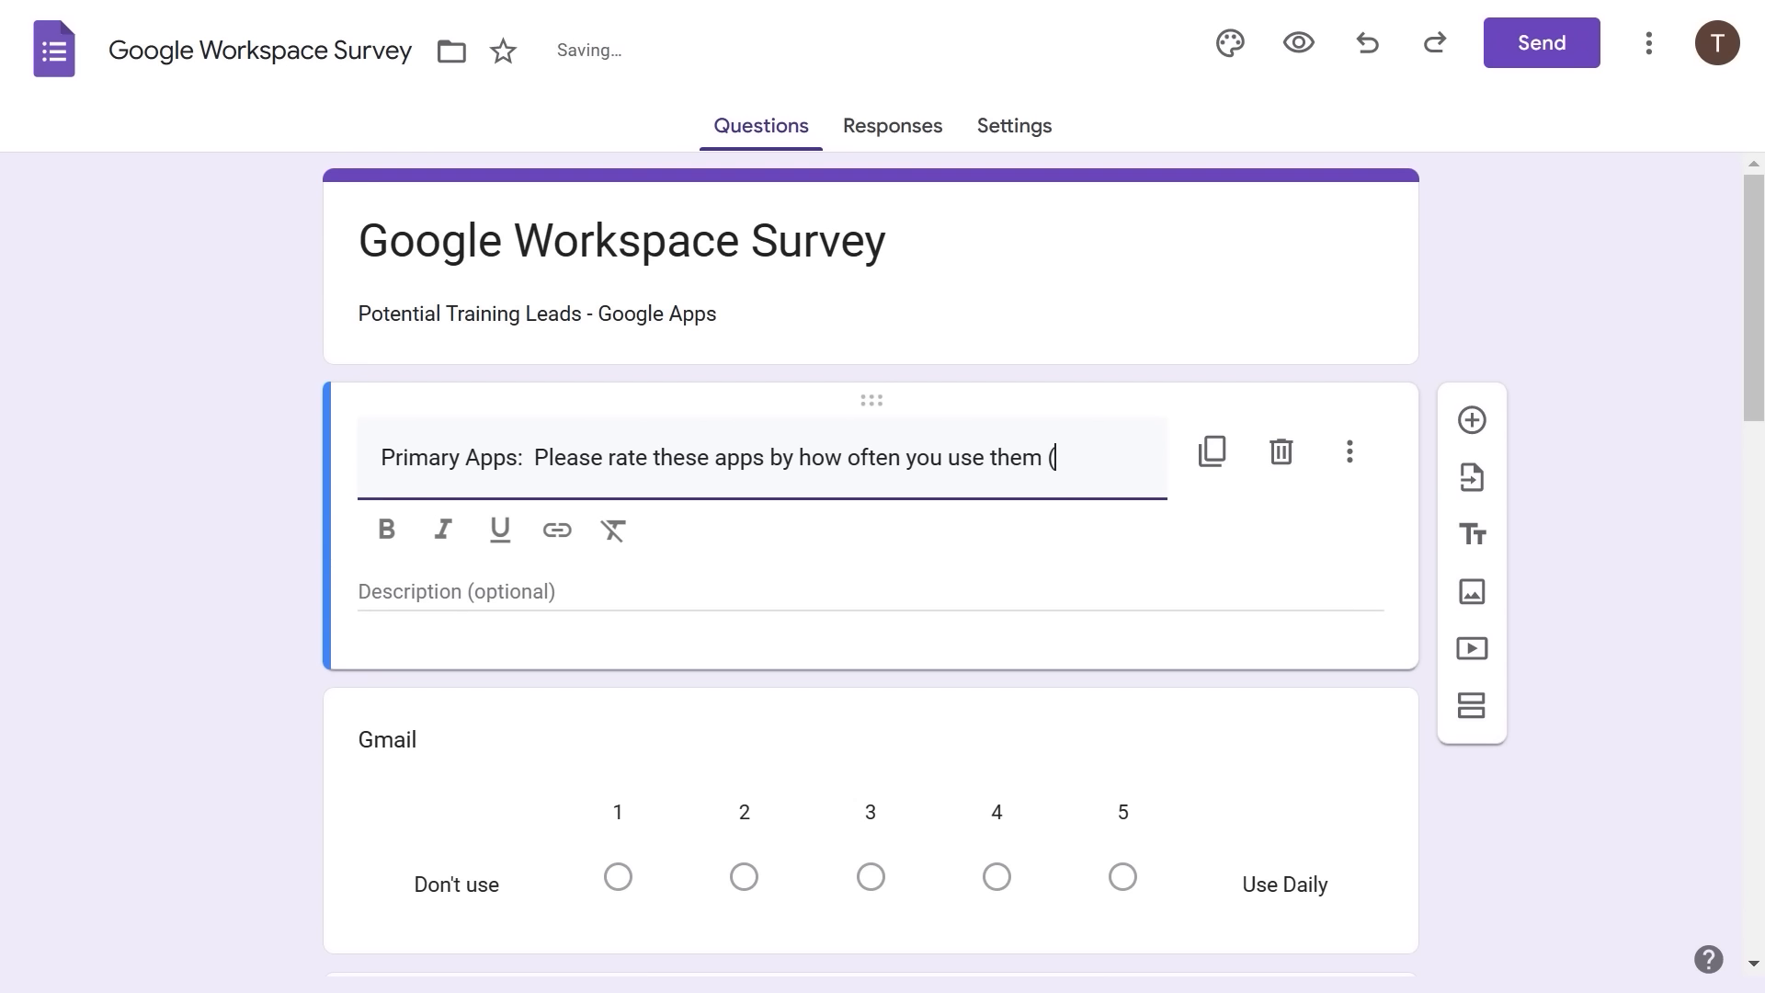
pyautogui.write("1=don't use")
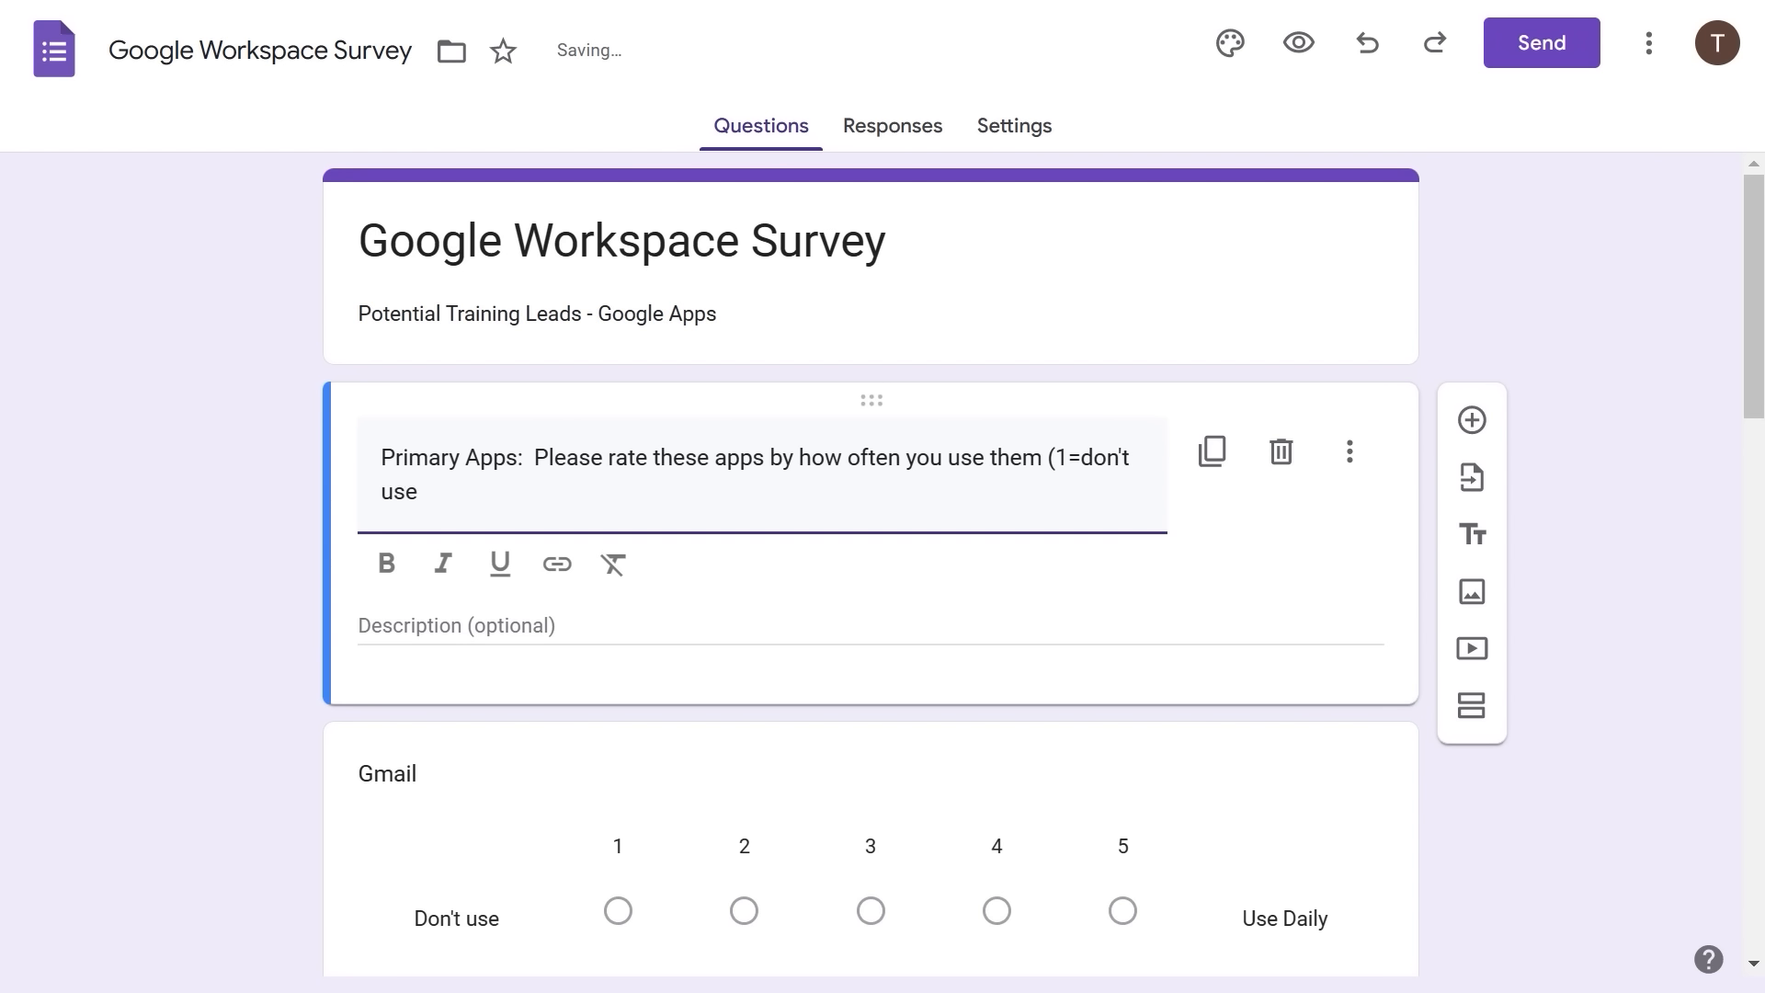
pyautogui.write('; 5=use daily')
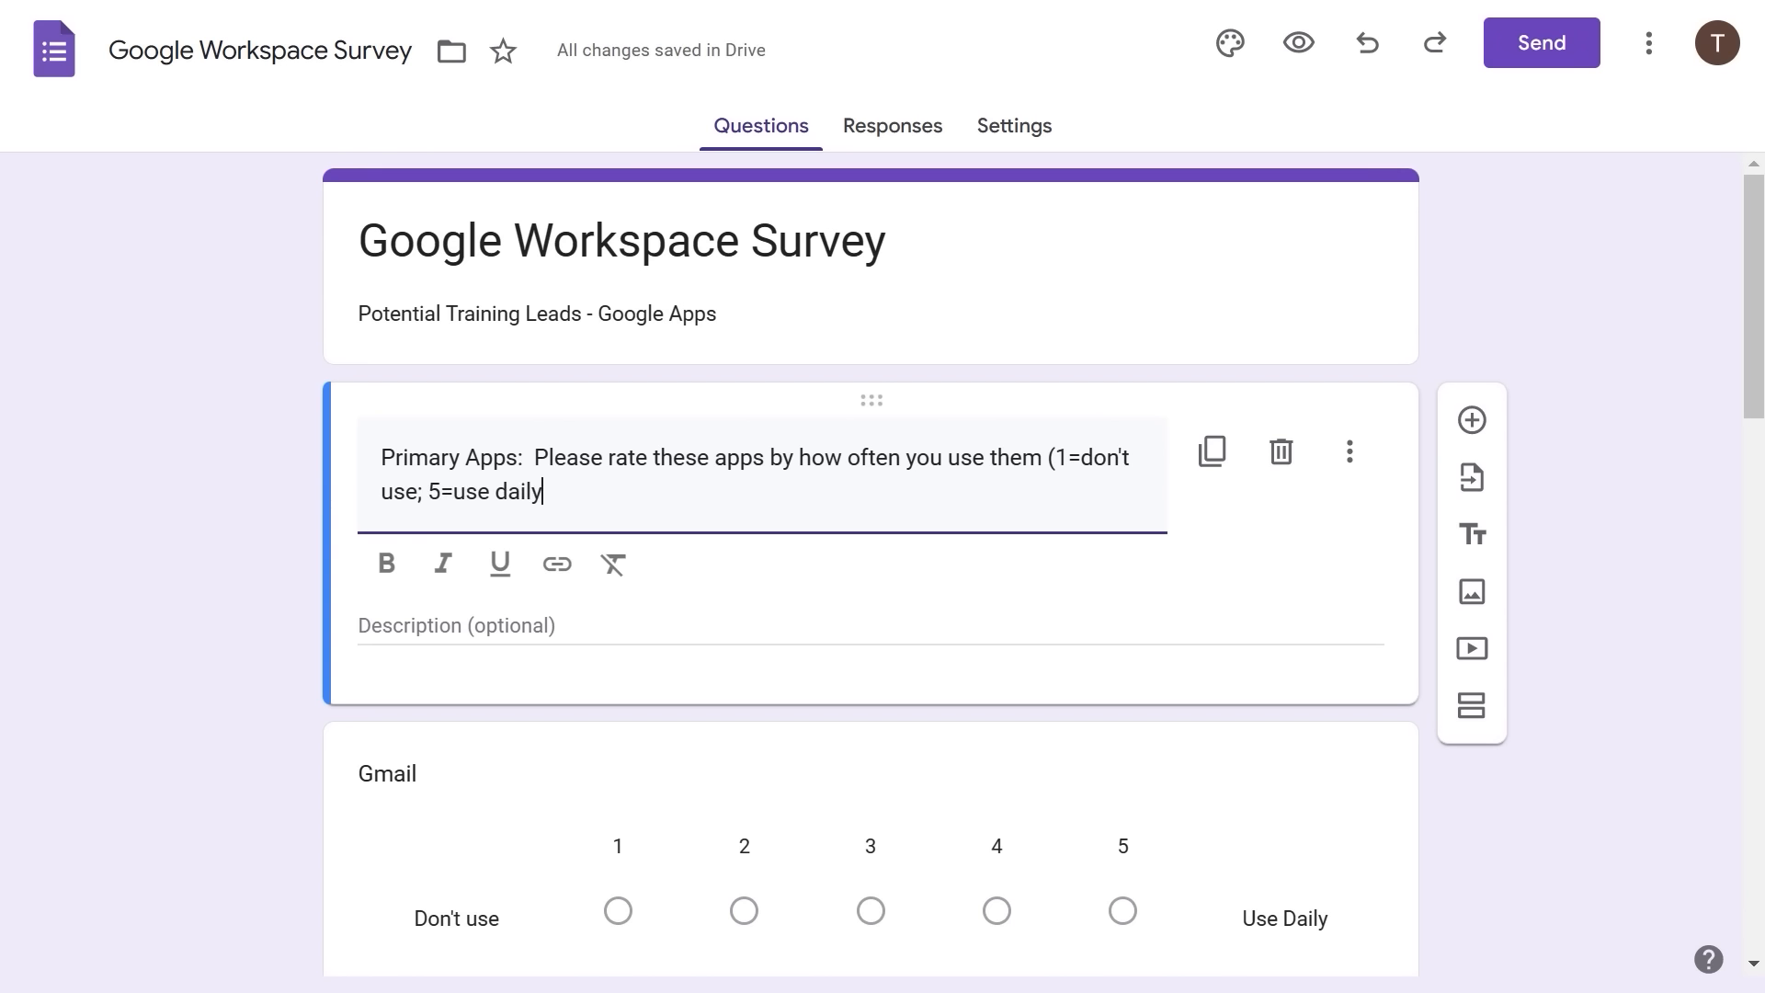
pyautogui.write(')')
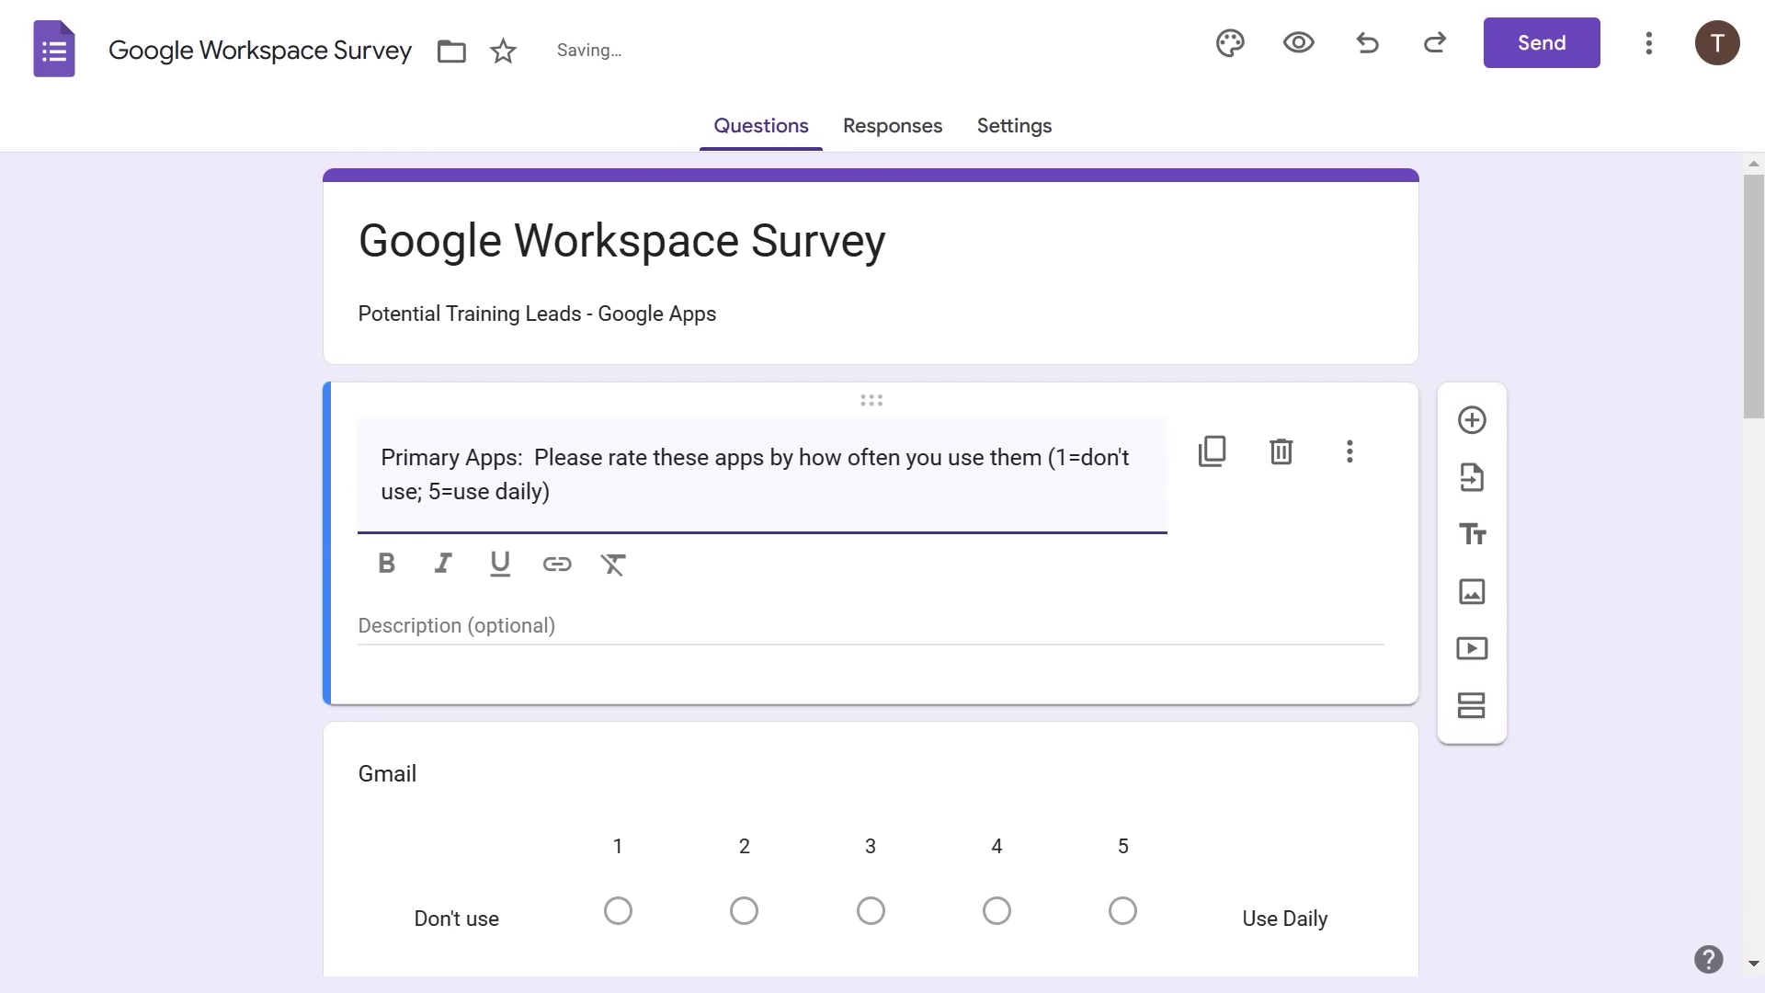
pyautogui.write('.')
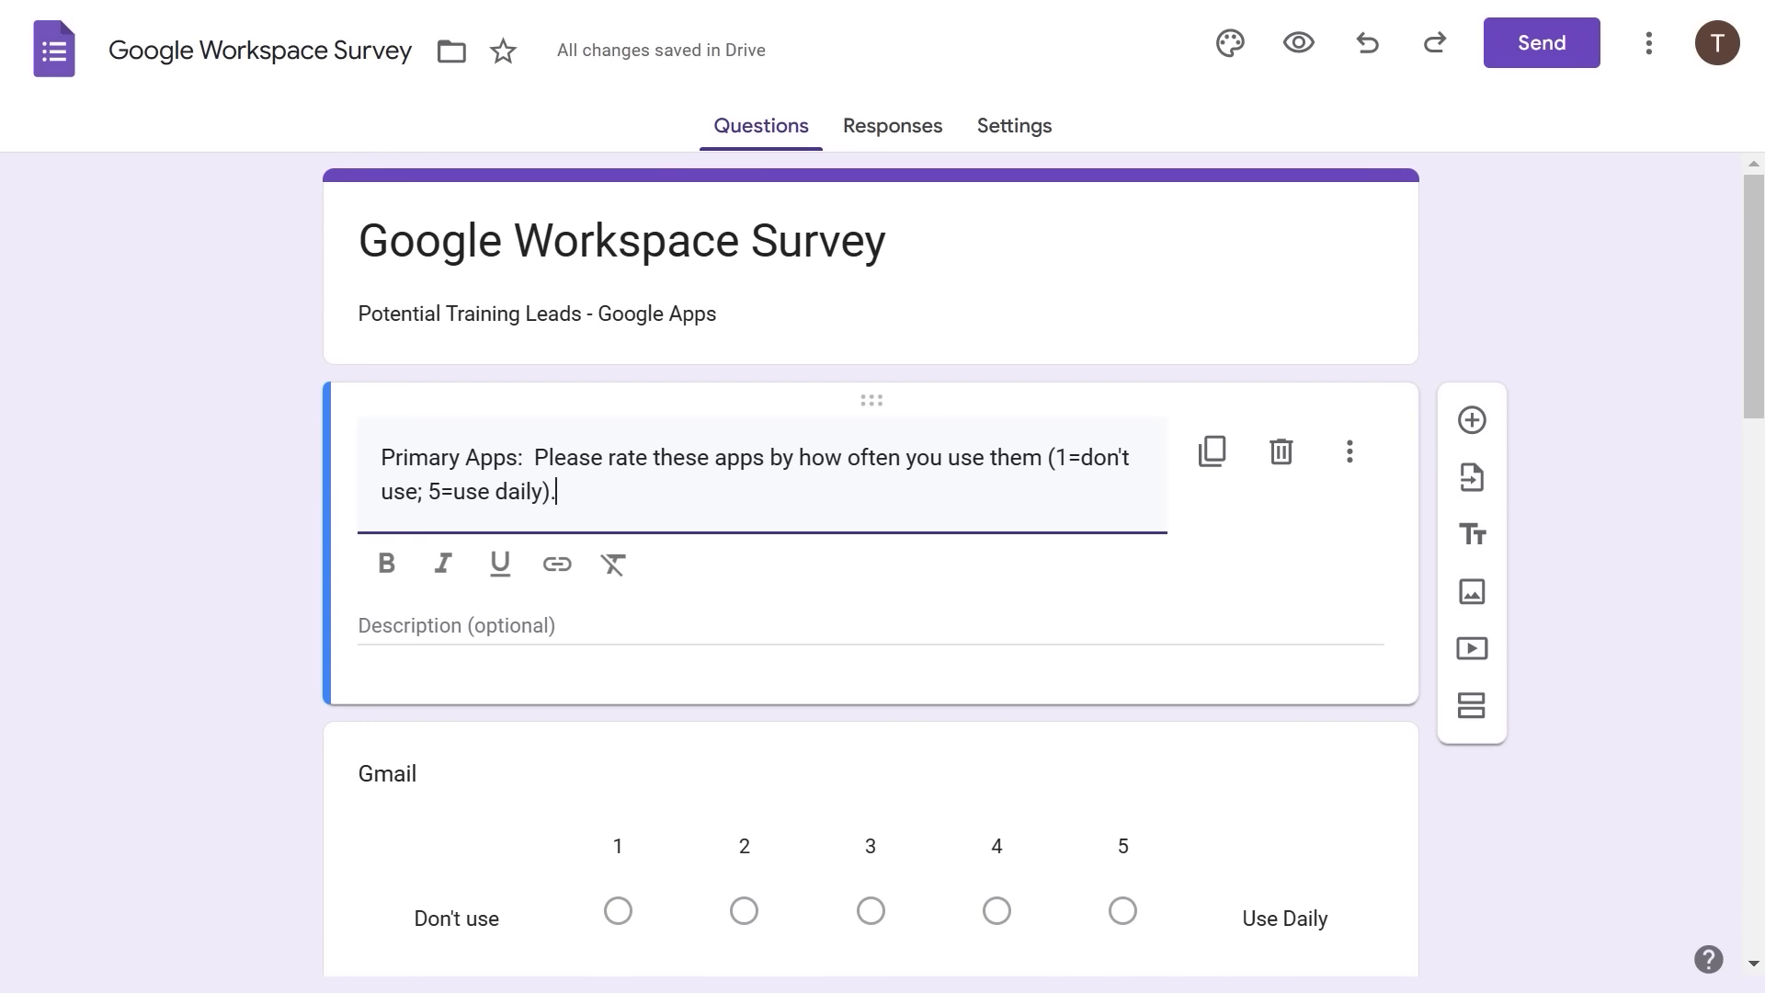
# - Make the heading text bold and hide the heading's description field
pyautogui.tripleClick(391, 463)
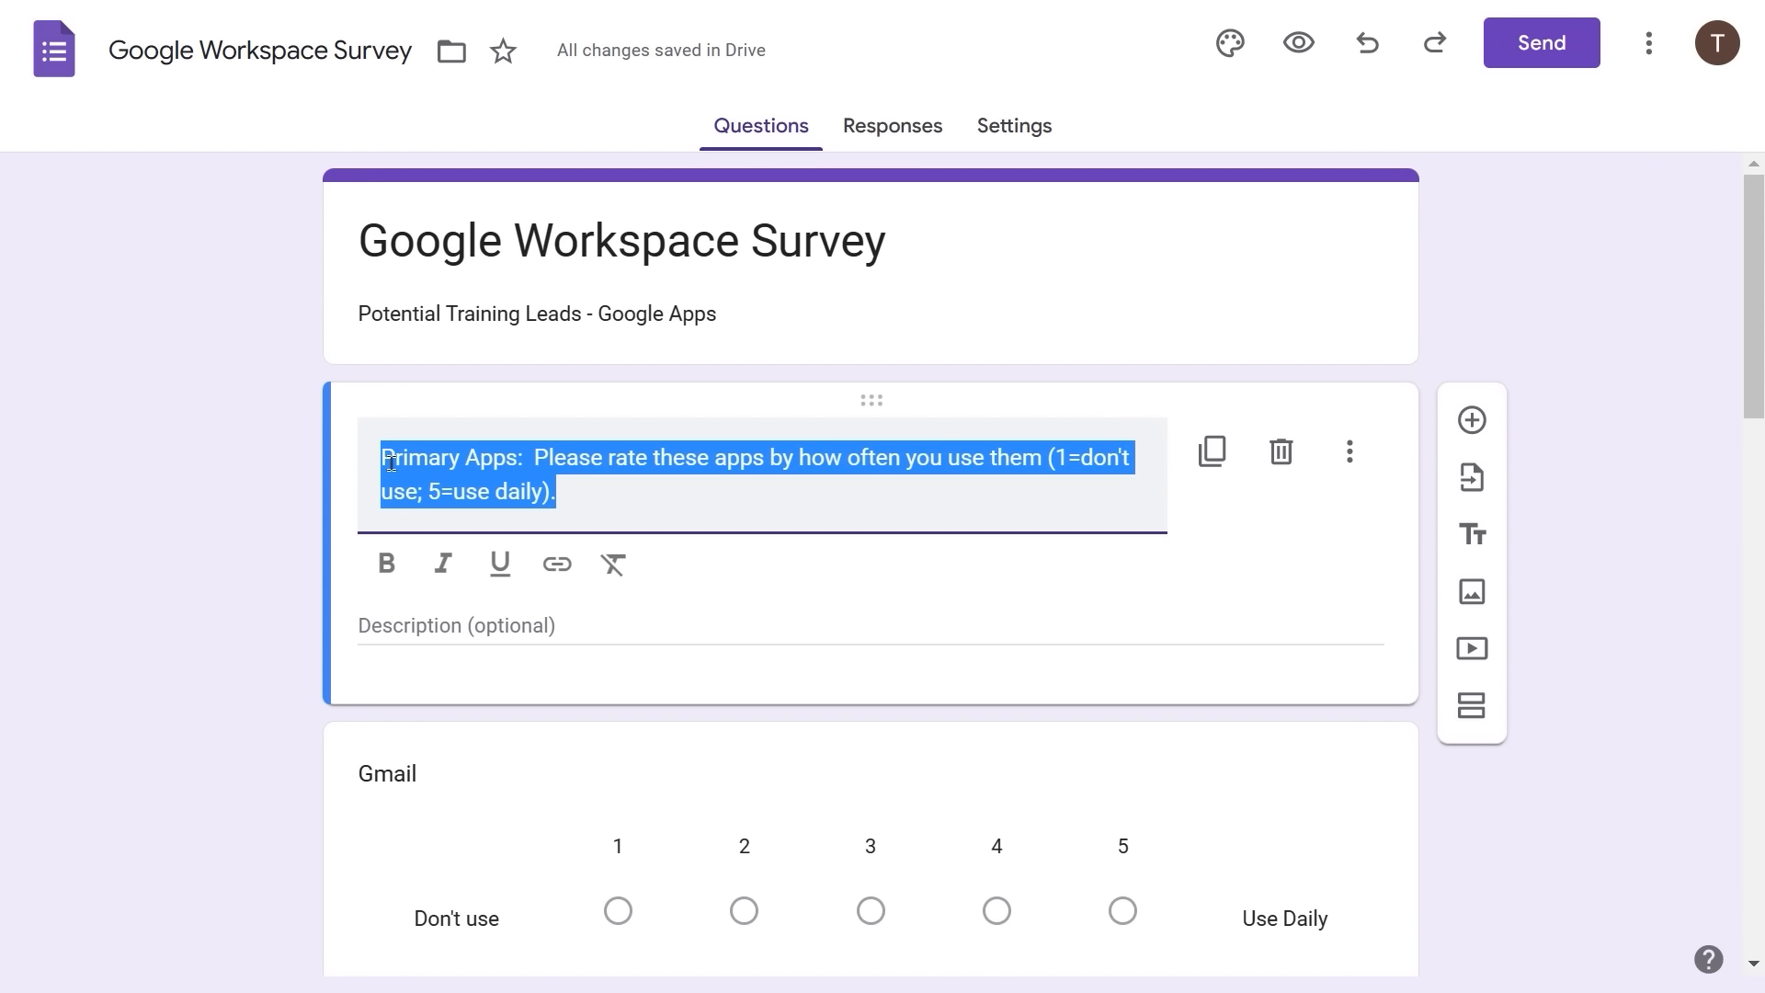
pyautogui.click(387, 564)
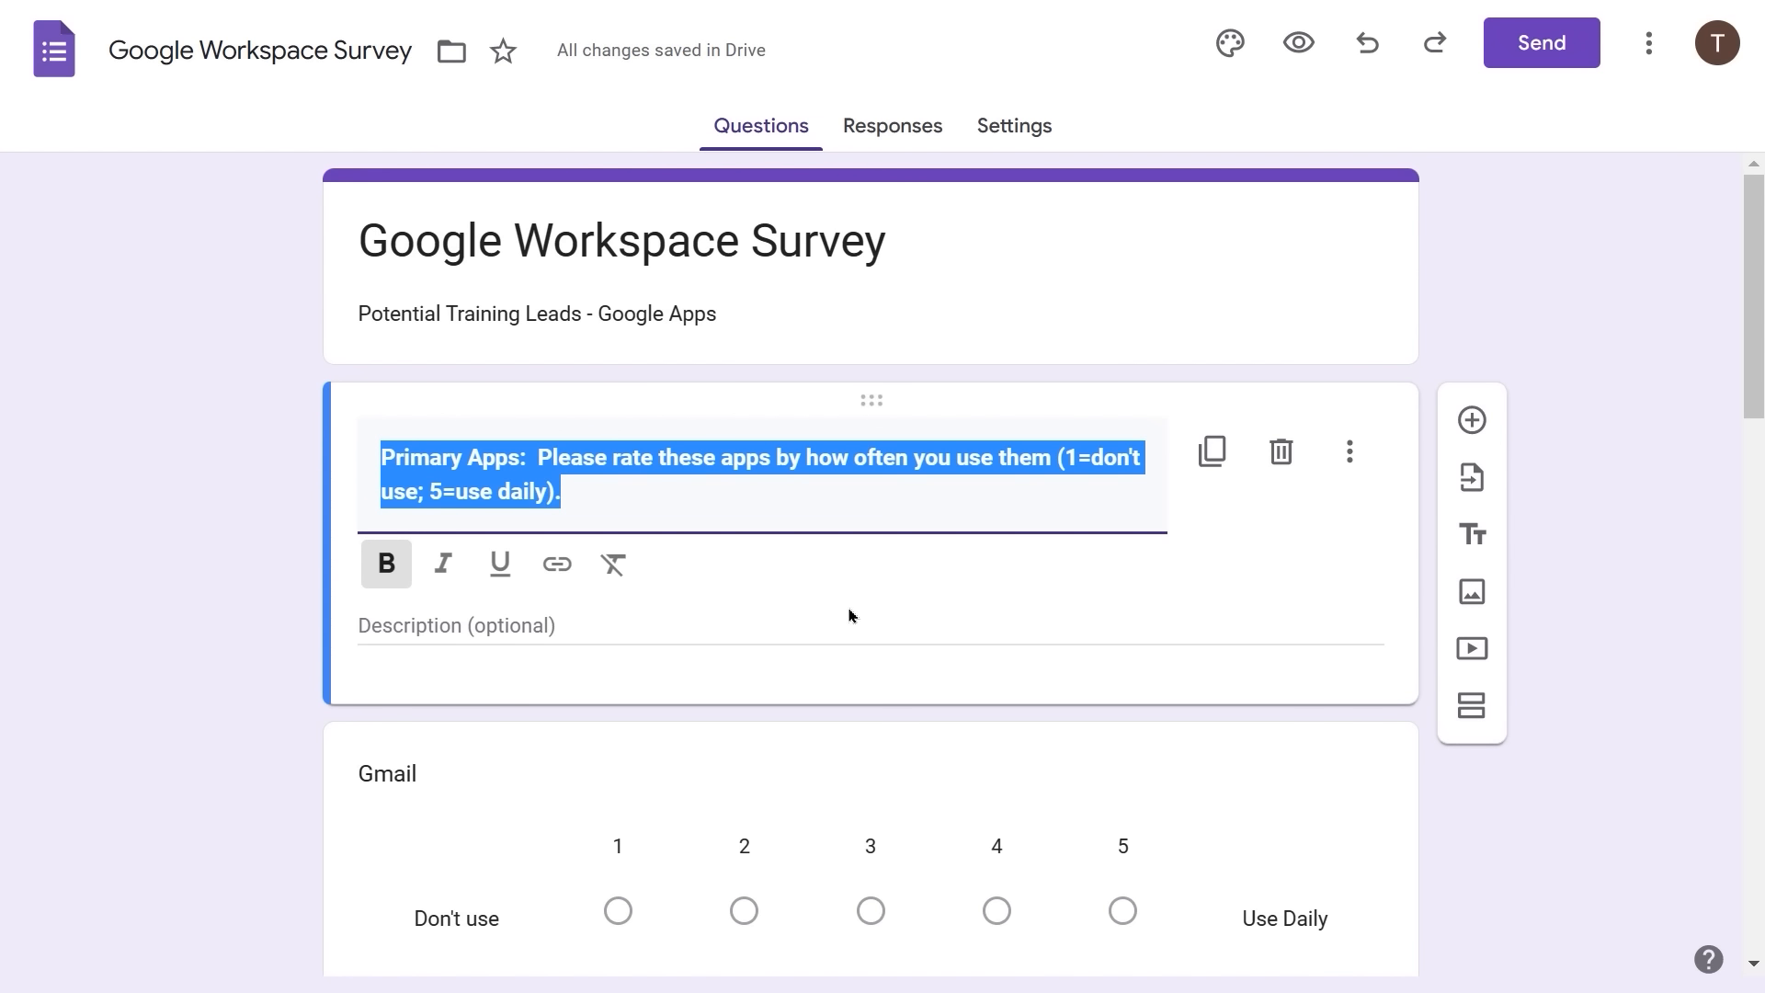
pyautogui.click(1350, 454)
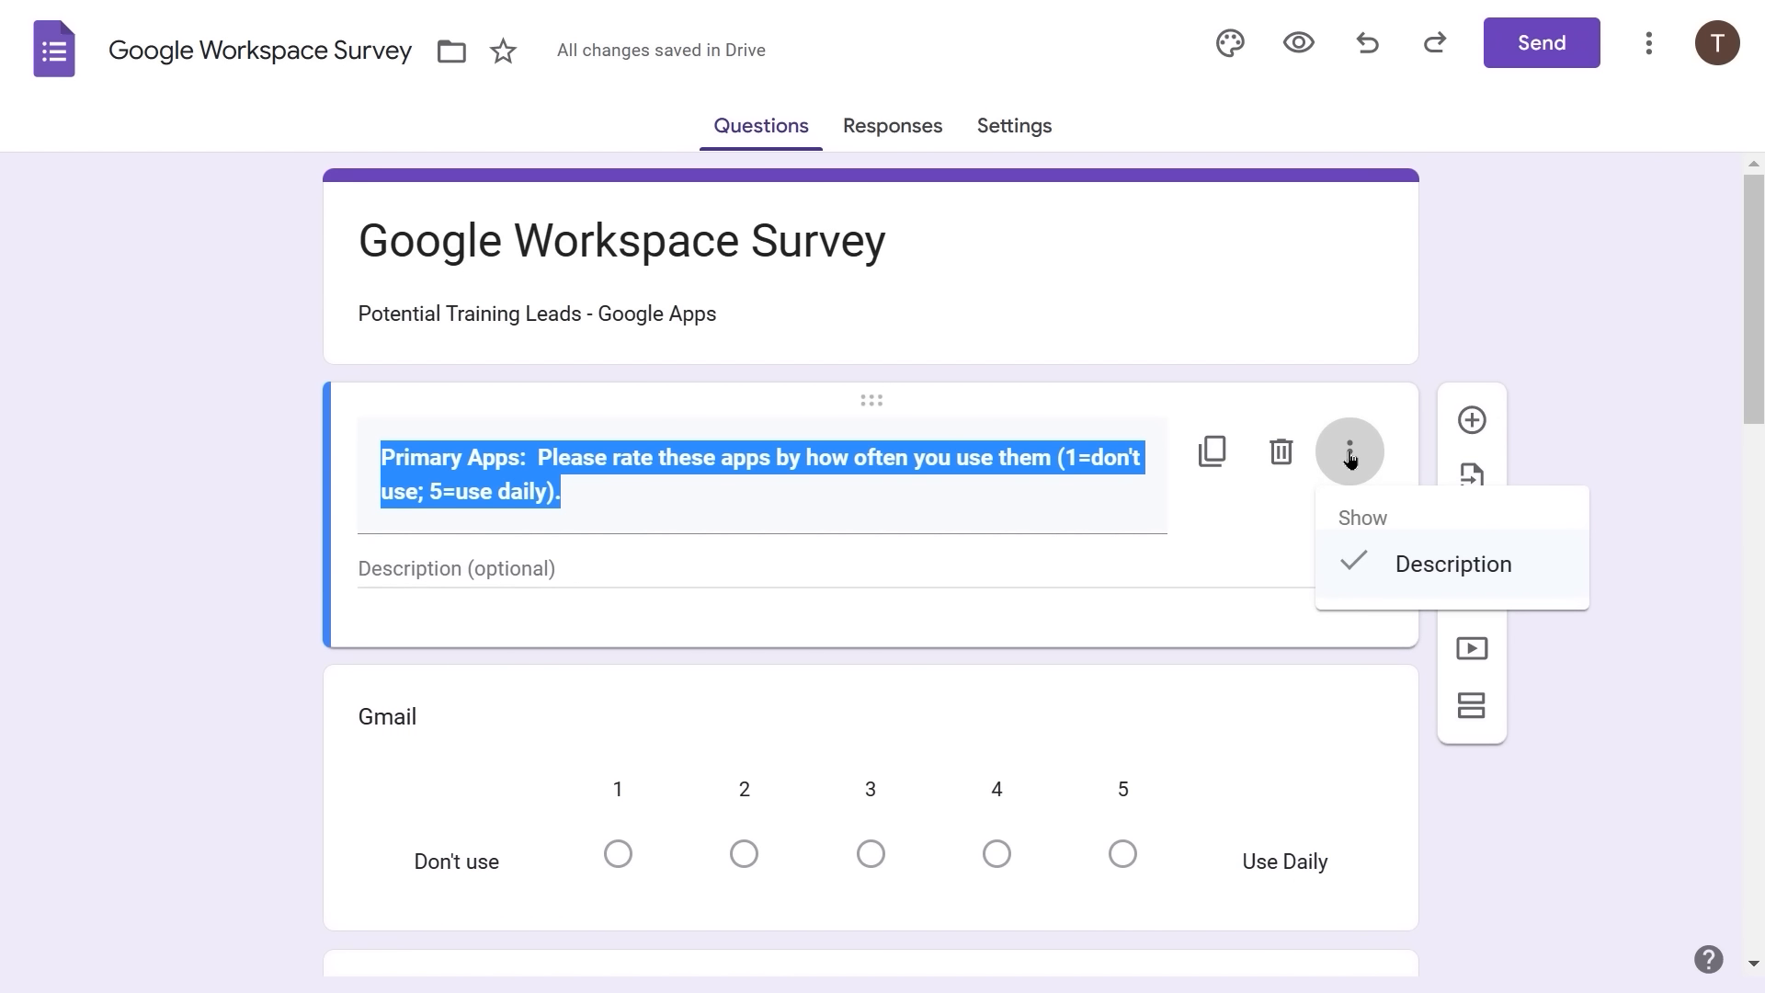
pyautogui.click(1372, 571)
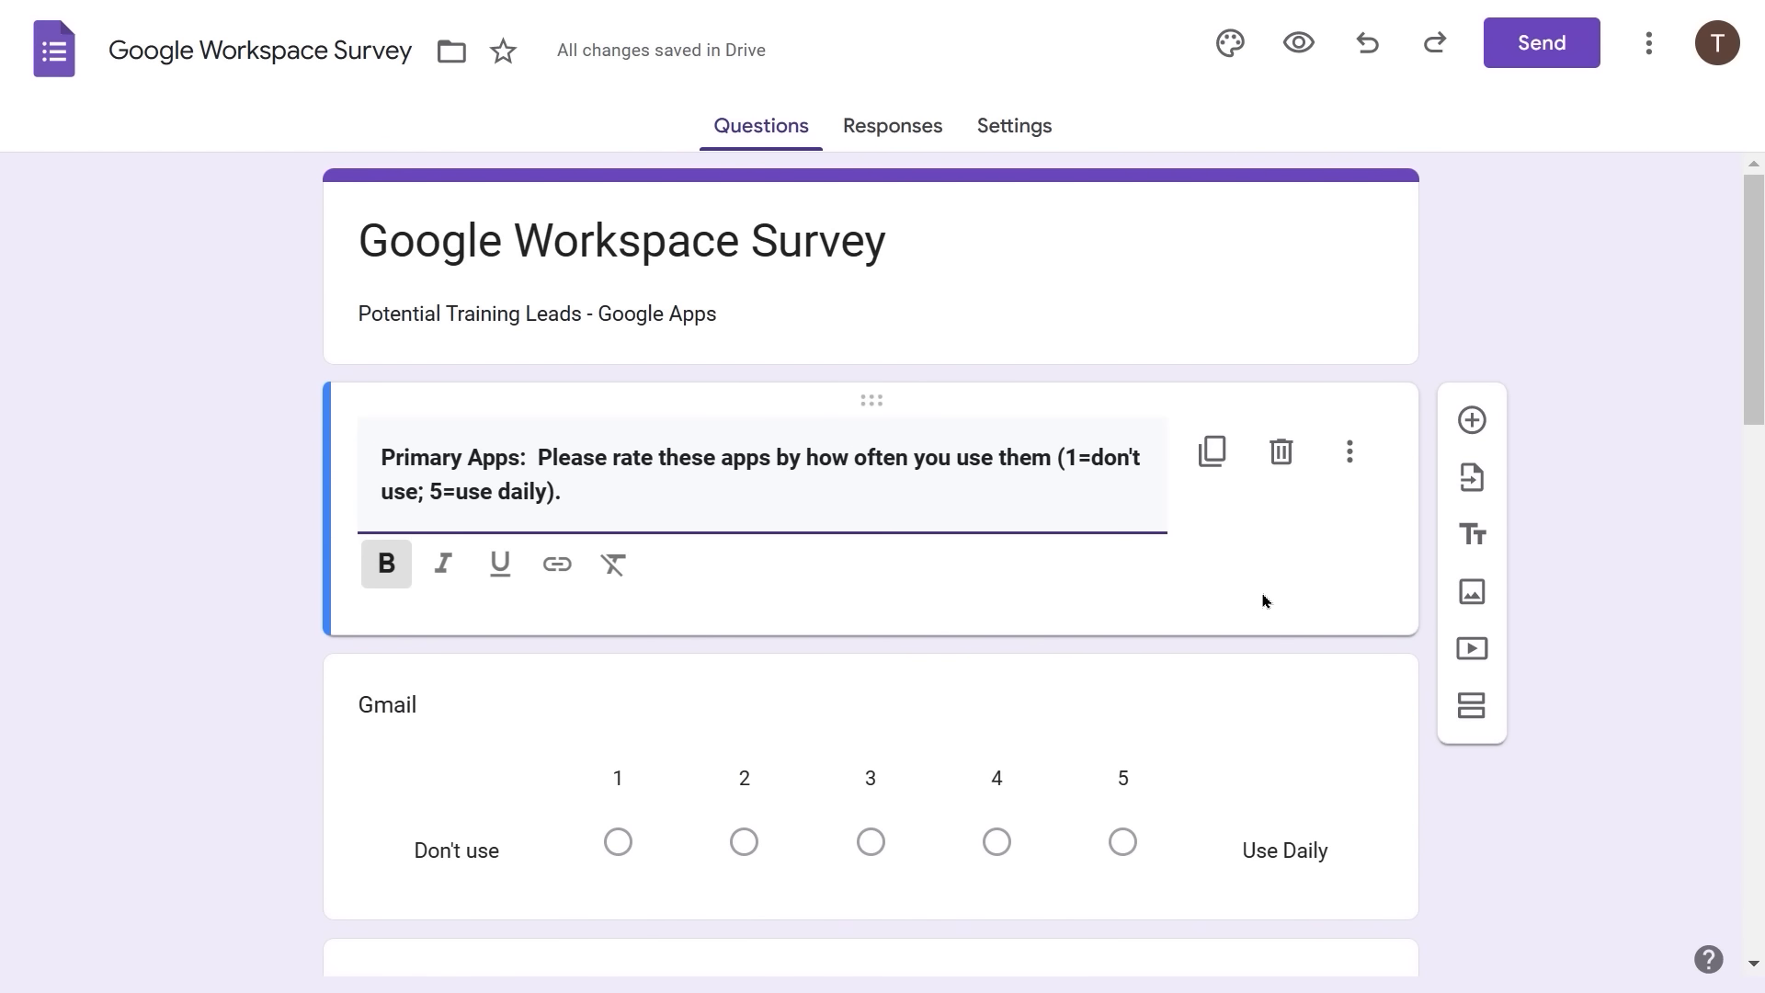
pyautogui.click(1565, 508)
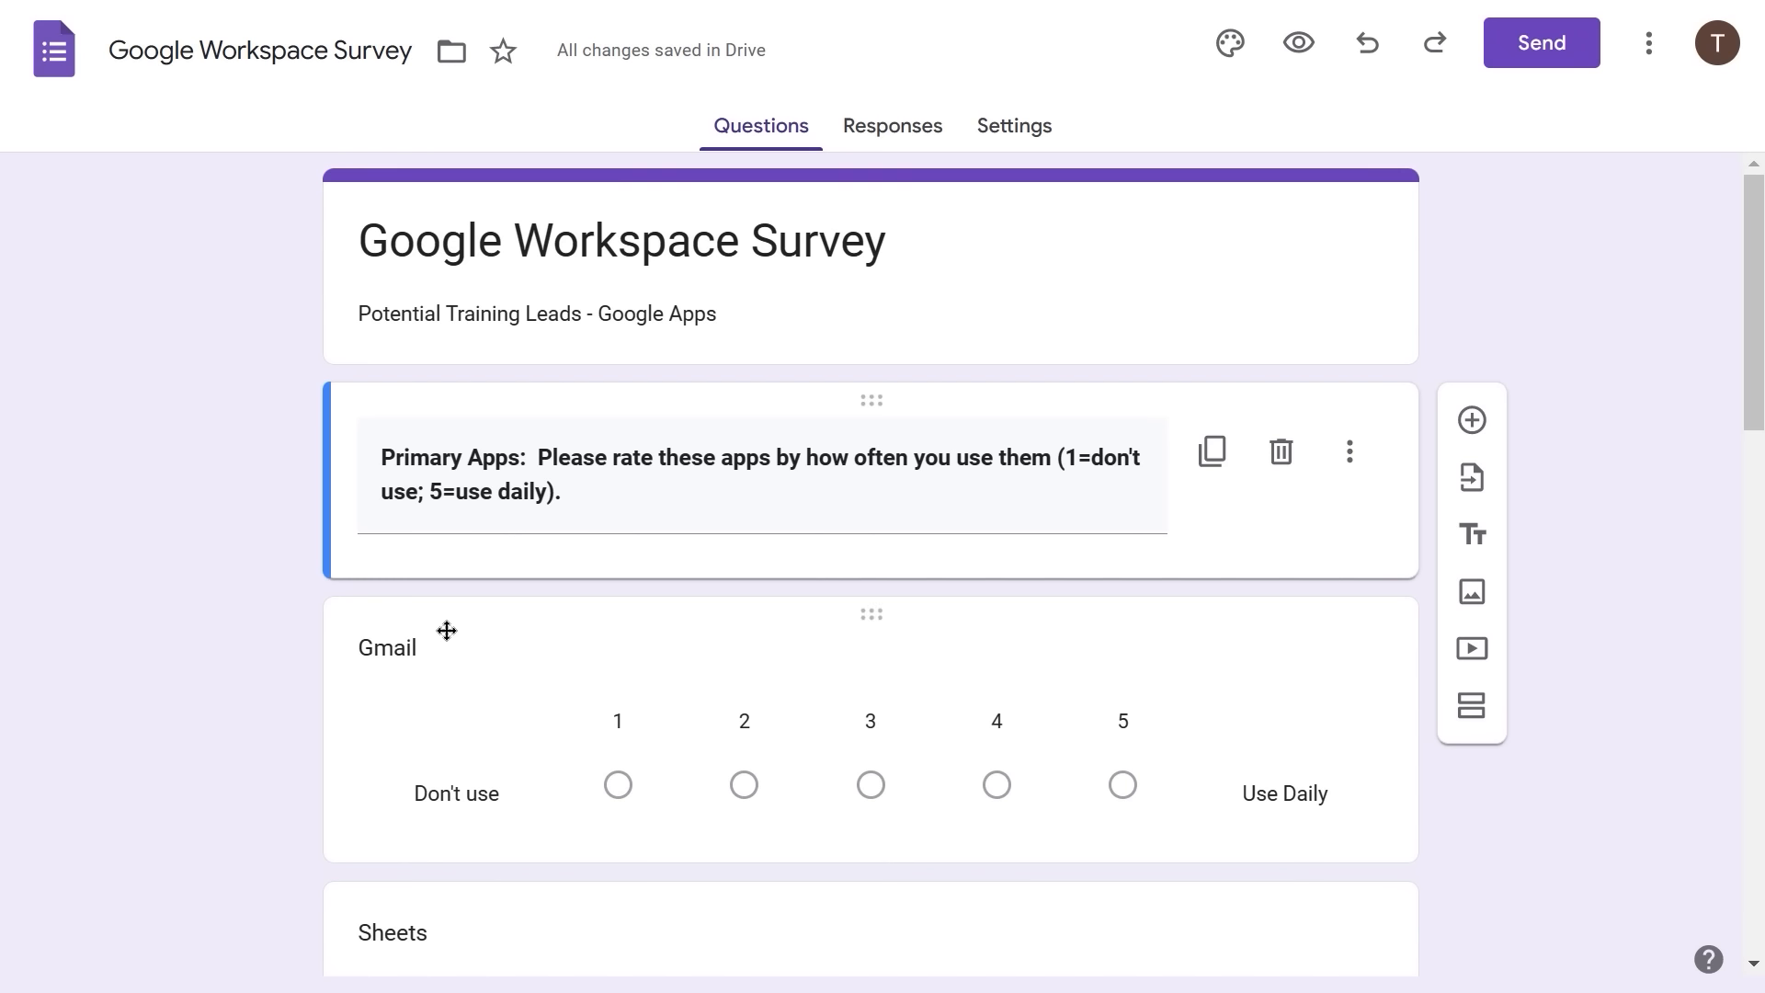
pyautogui.scroll(-6, 447, 631)
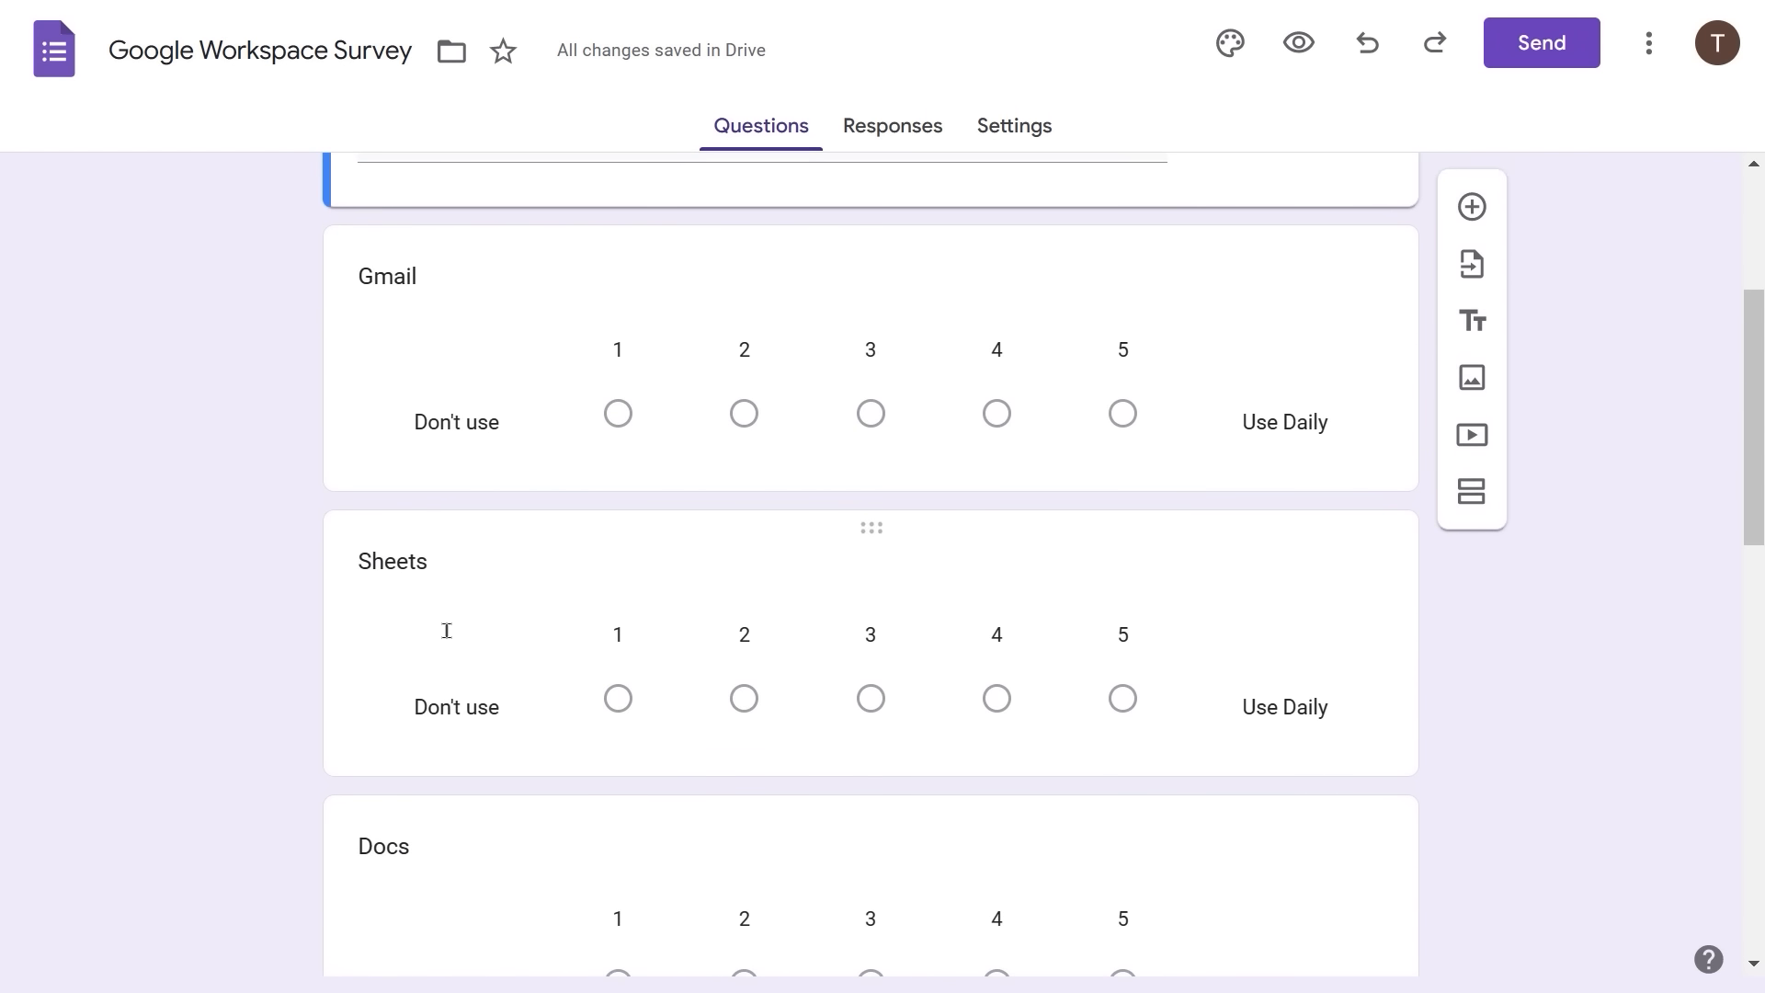
pyautogui.scroll(4, 447, 638)
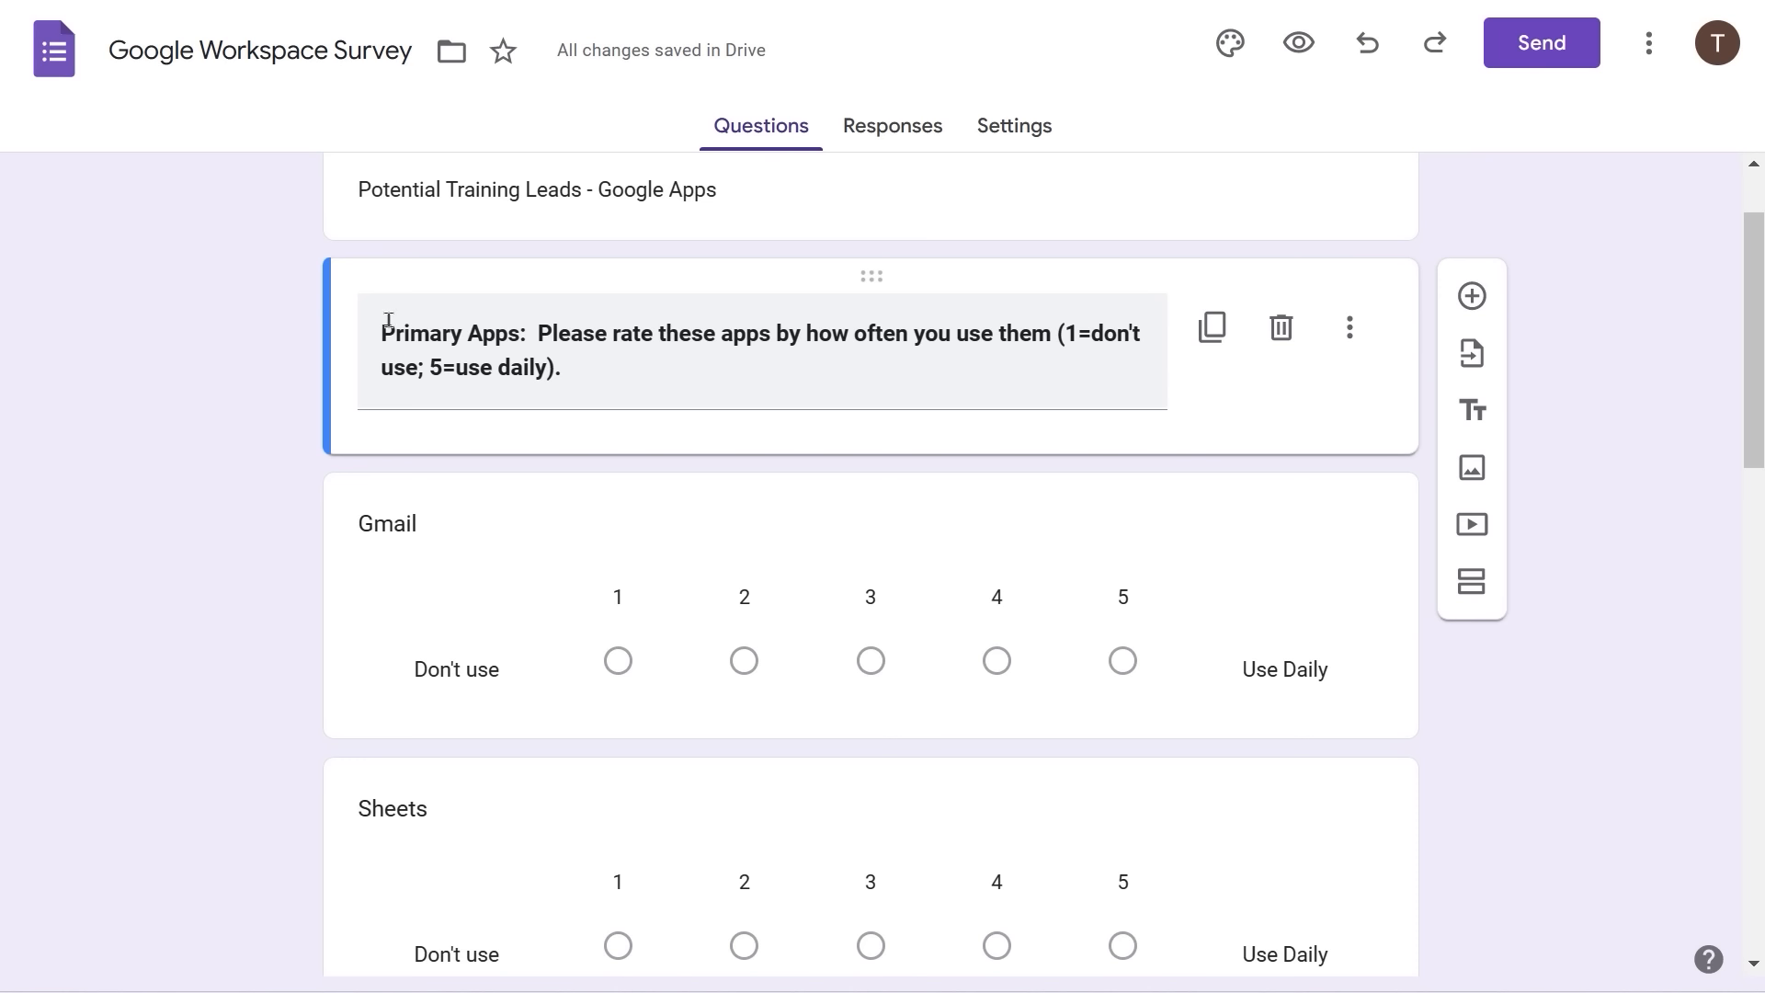
# - Remove 'Primary Apps:' from the heading and change 'these apps' to 'these primary Google apps'
pyautogui.tripleClick(577, 332)
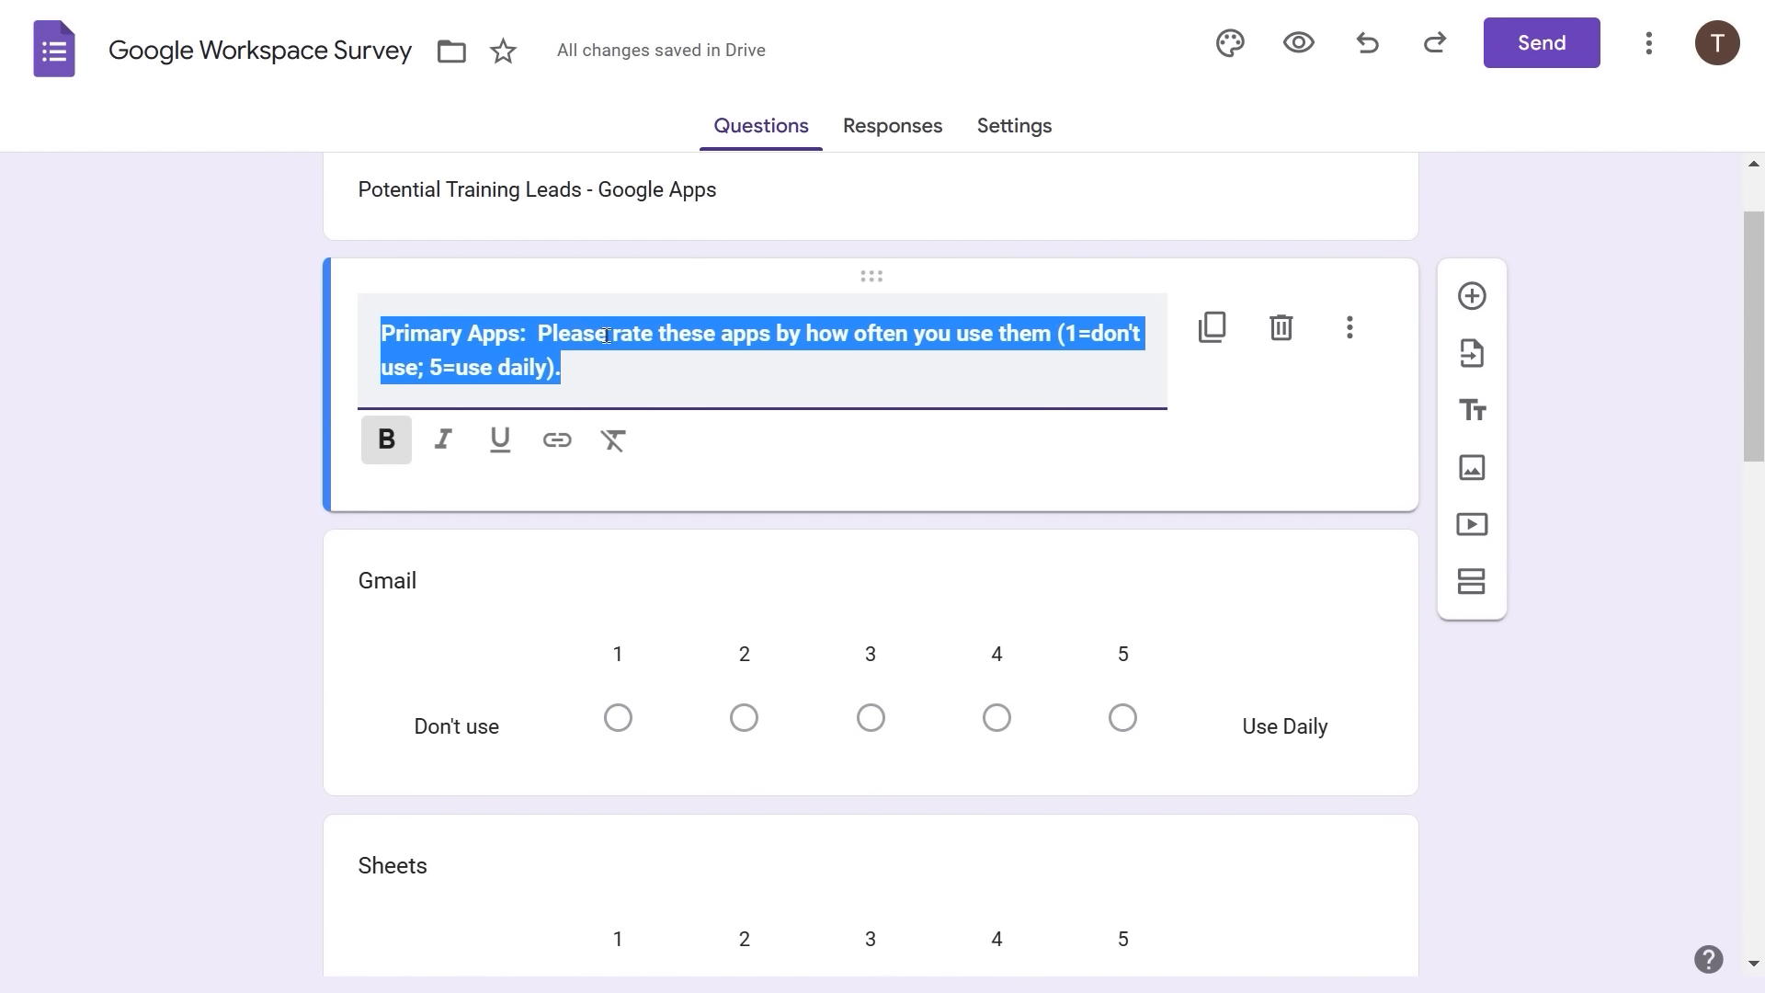
pyautogui.moveTo(531, 328); pyautogui.dragTo(218, 339)
pyautogui.click(539, 336)
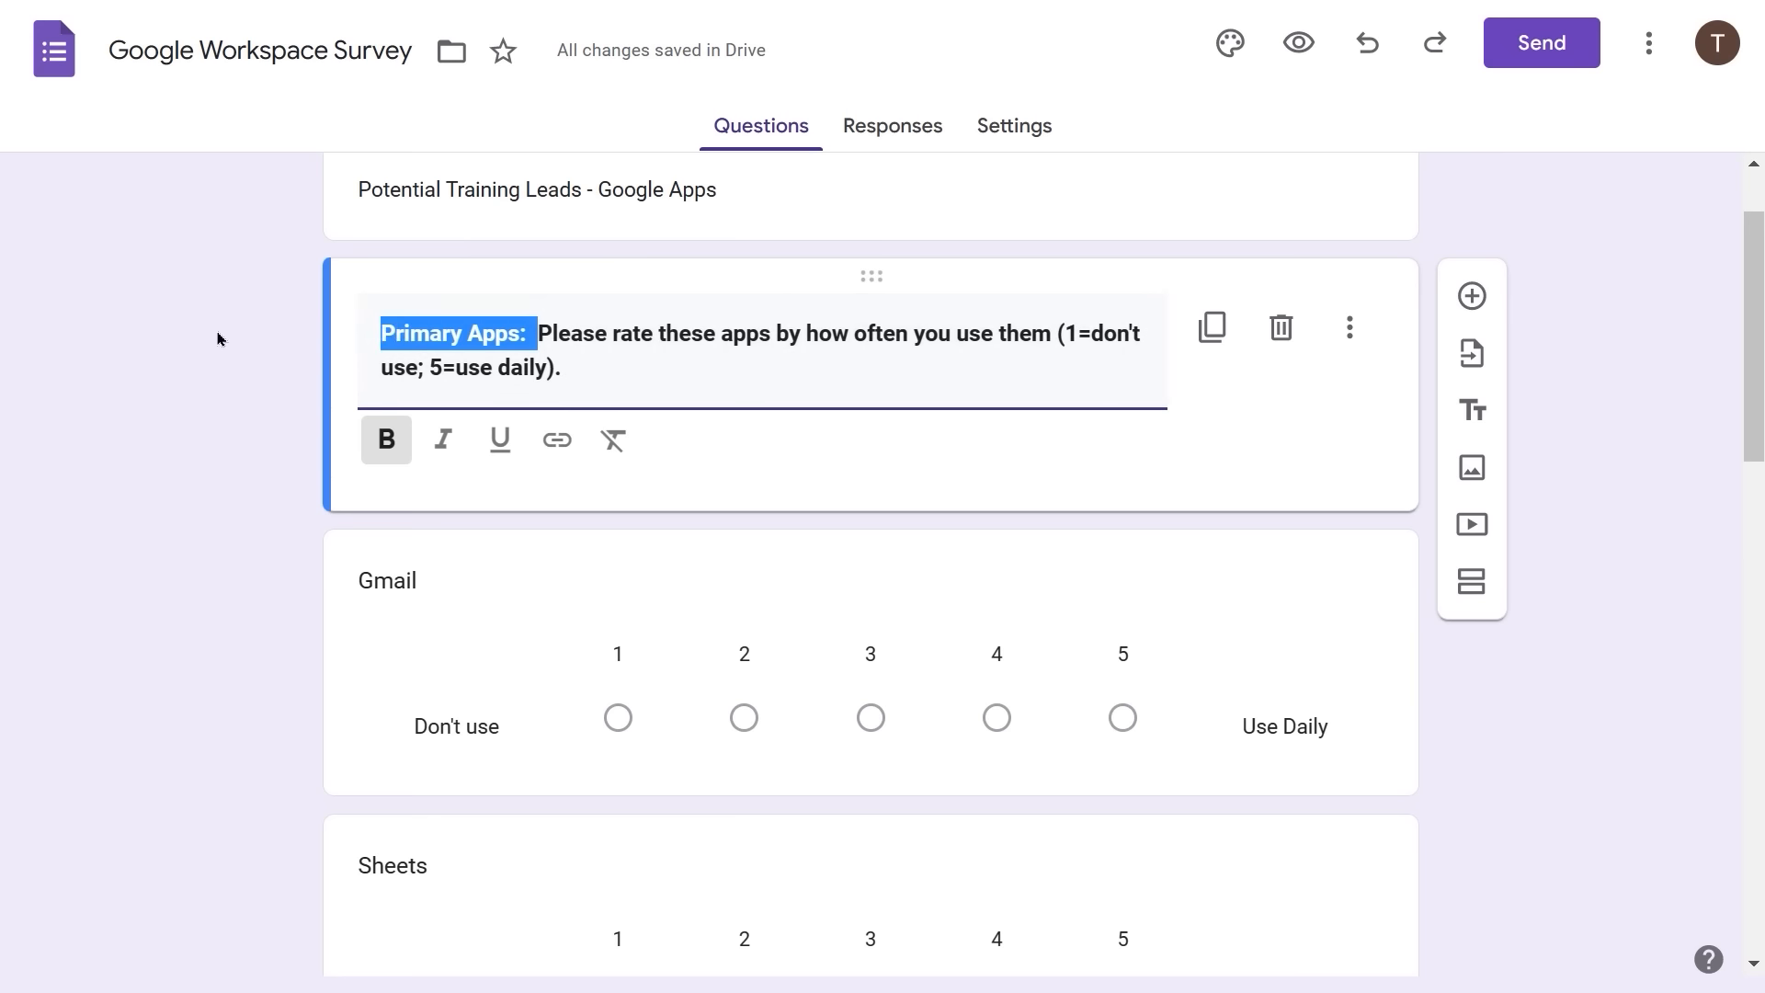
pyautogui.press('BackSpace')
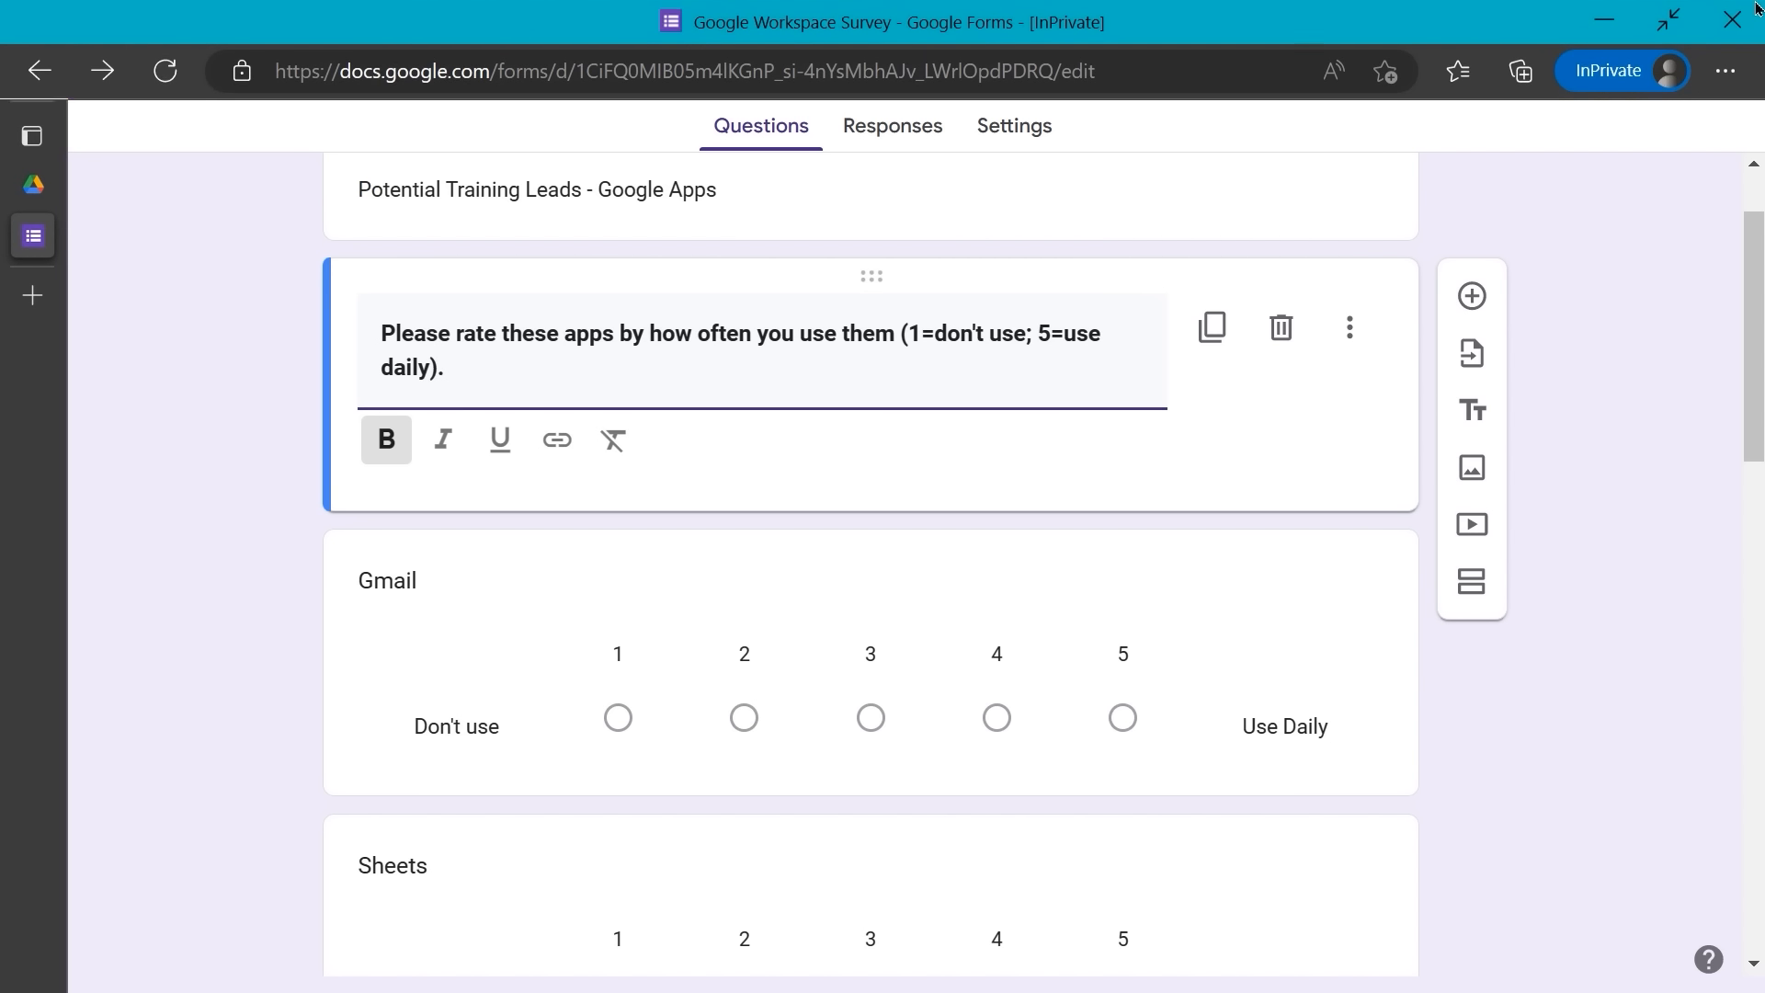
pyautogui.write('primary Goo')
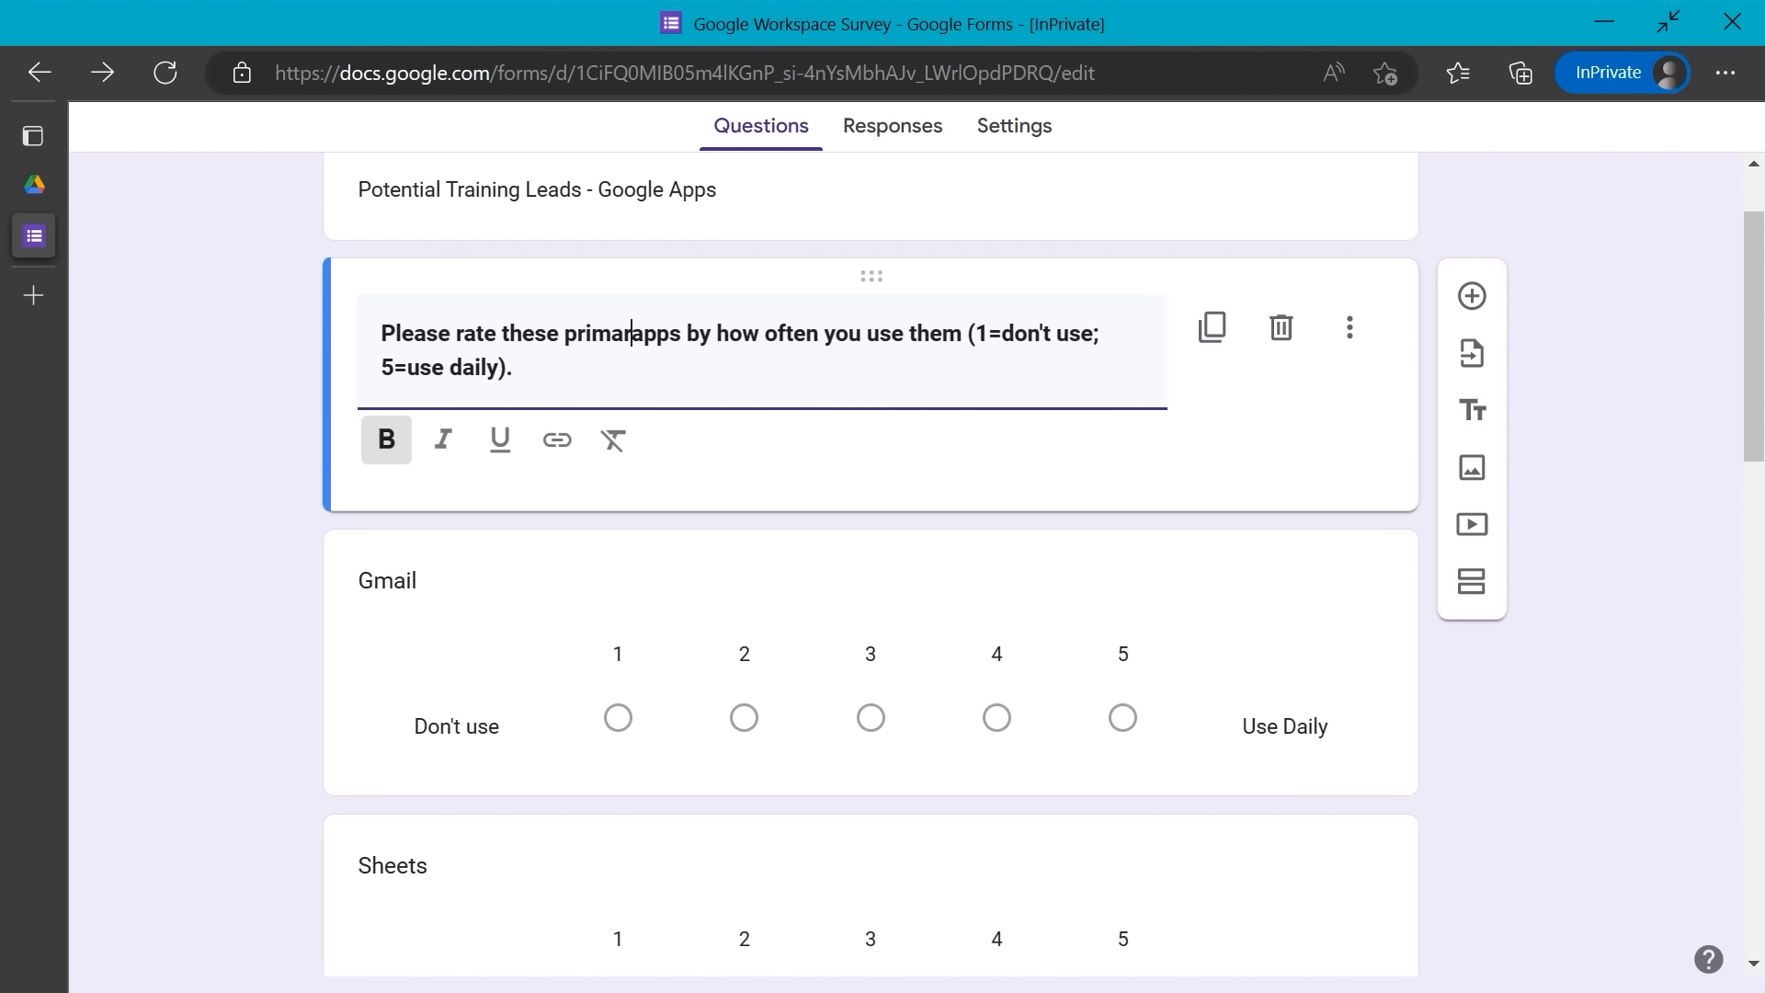
pyautogui.write('gle')
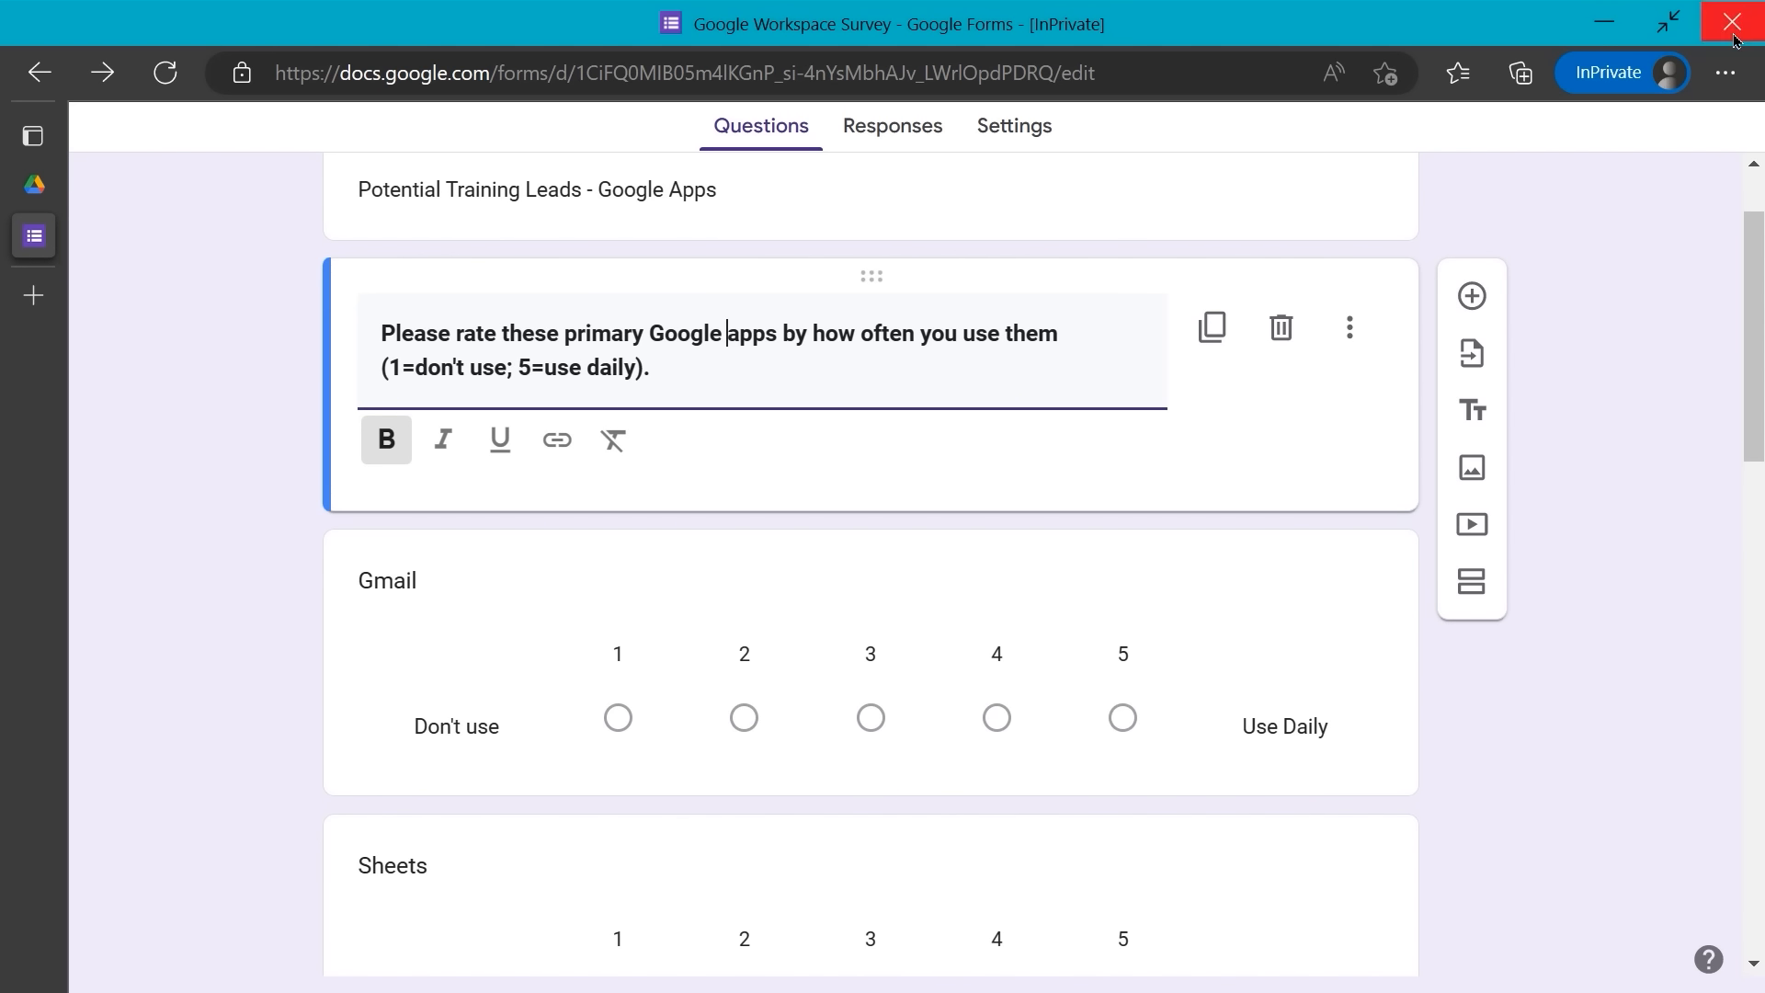
pyautogui.press('F11')
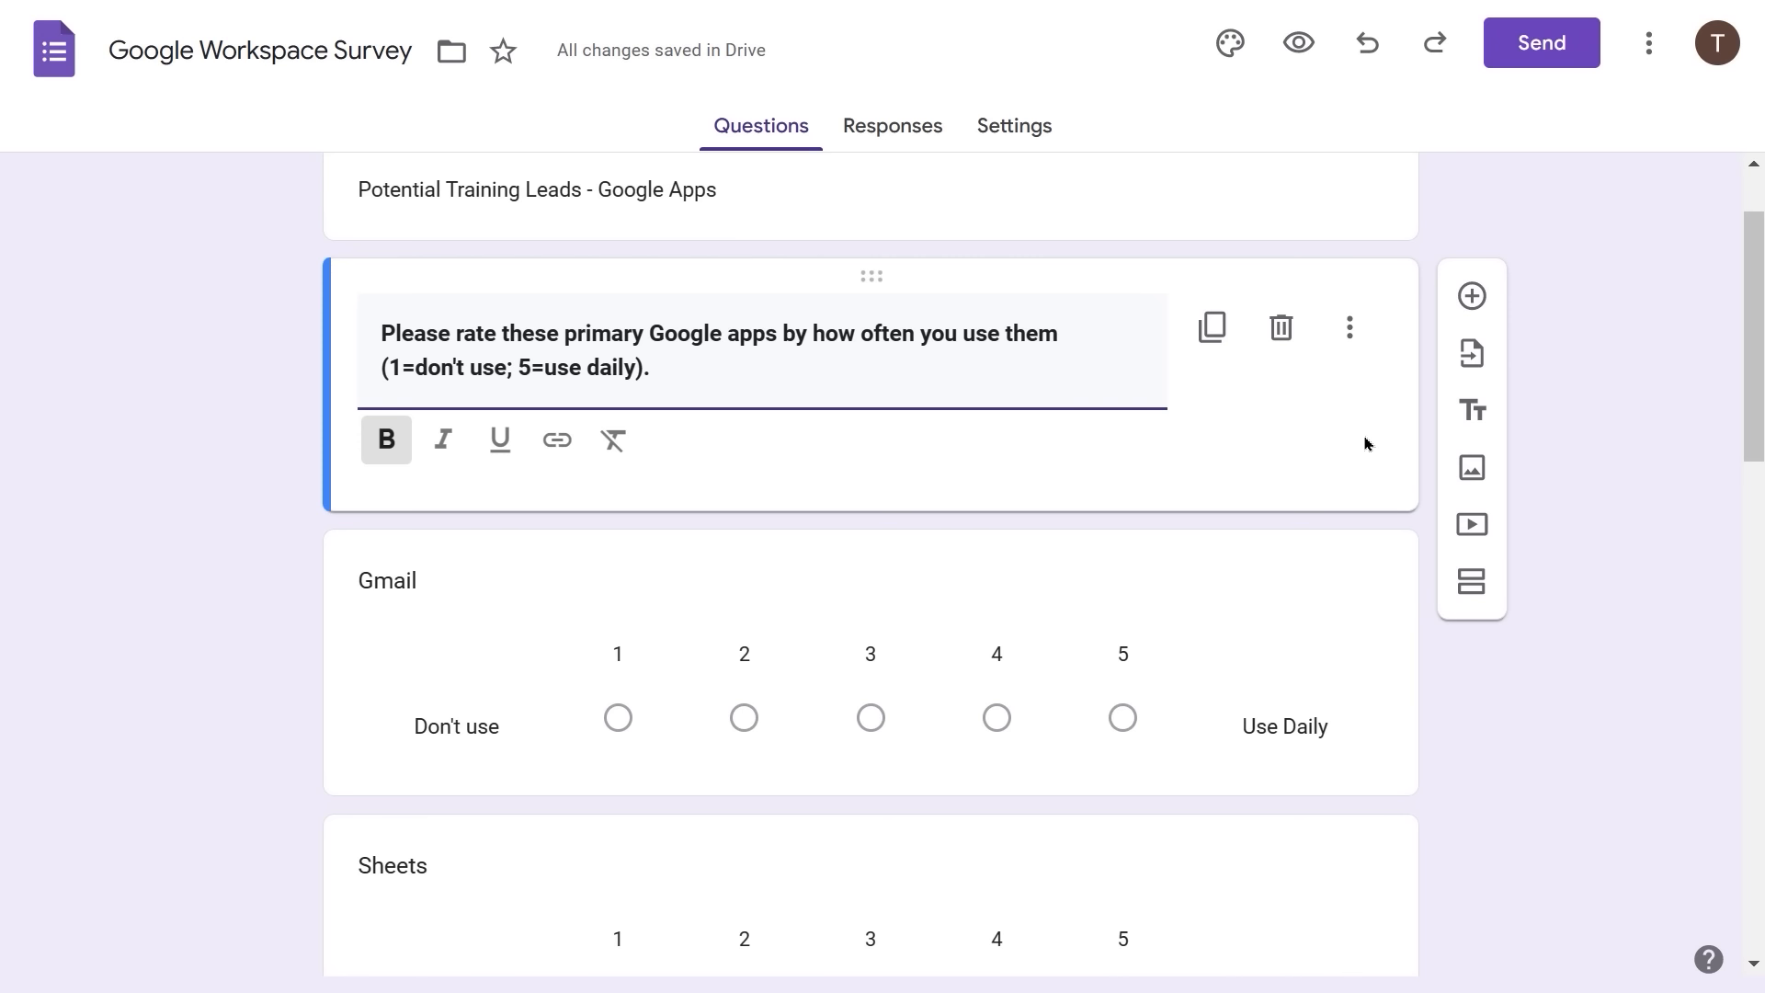
pyautogui.click(1350, 460)
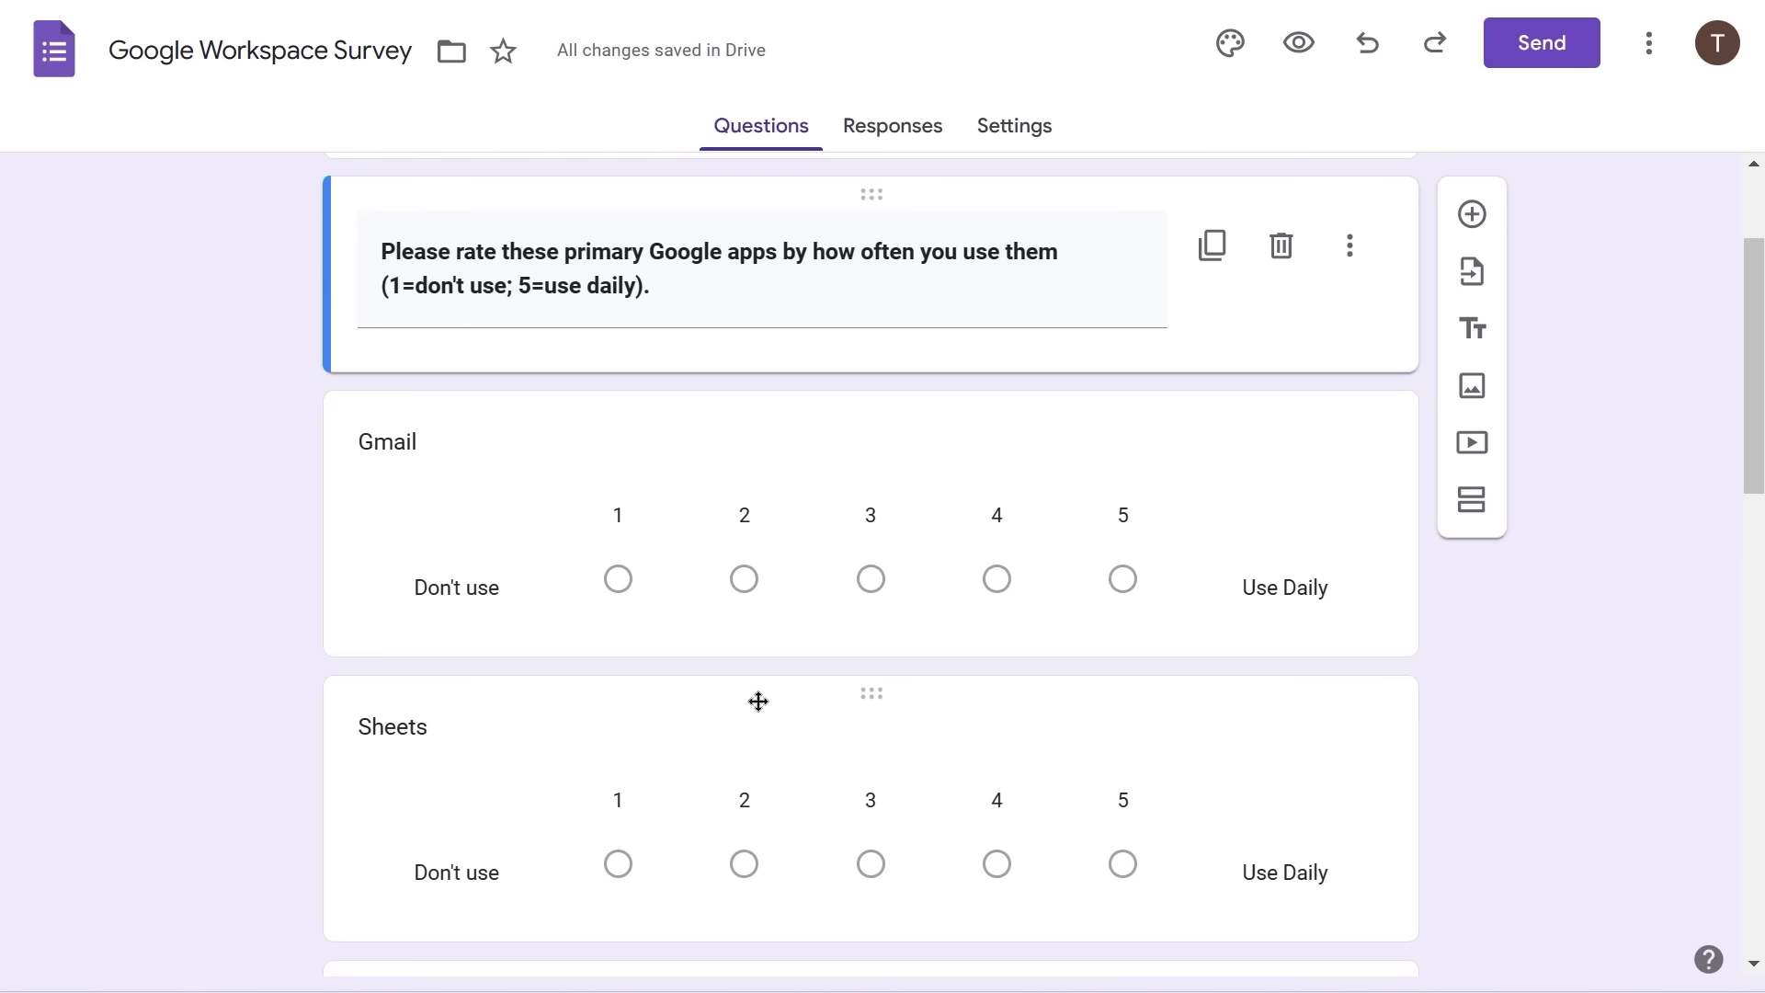
pyautogui.scroll(-5, 759, 701)
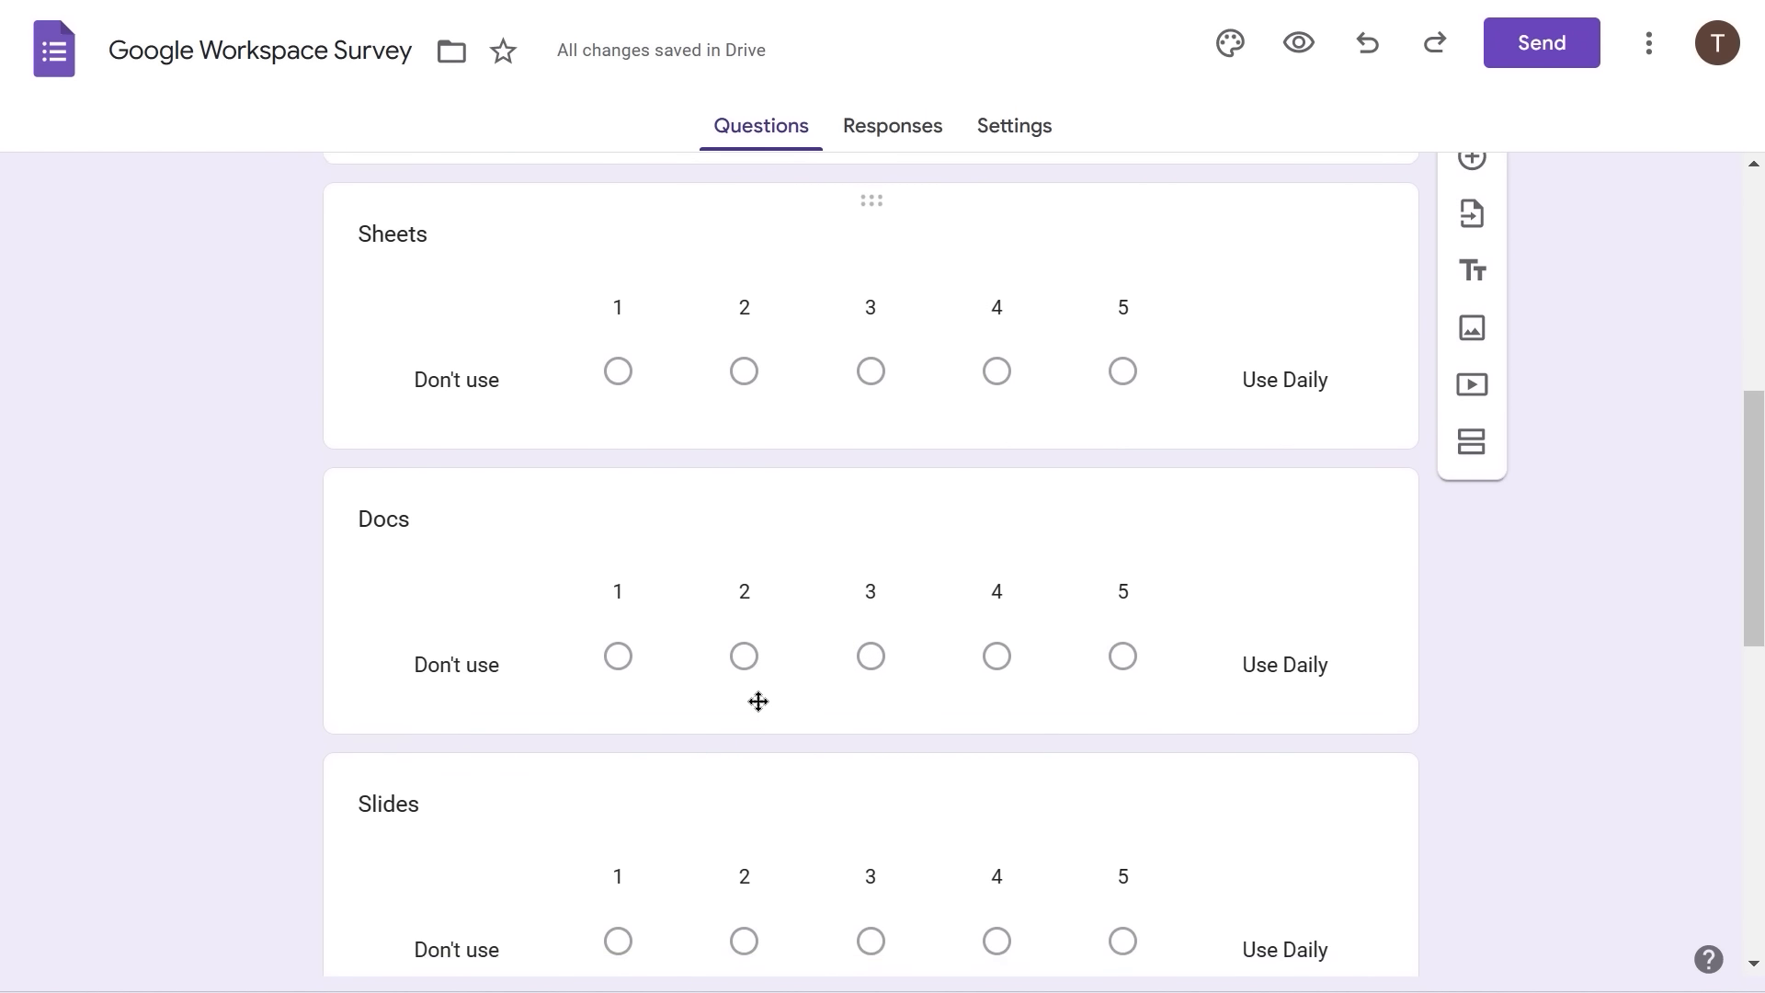
pyautogui.scroll(2, 759, 702)
pyautogui.scroll(3, 758, 702)
# - Move the Forms rating question up to sit directly below Gmail
pyautogui.scroll(-5, 758, 702)
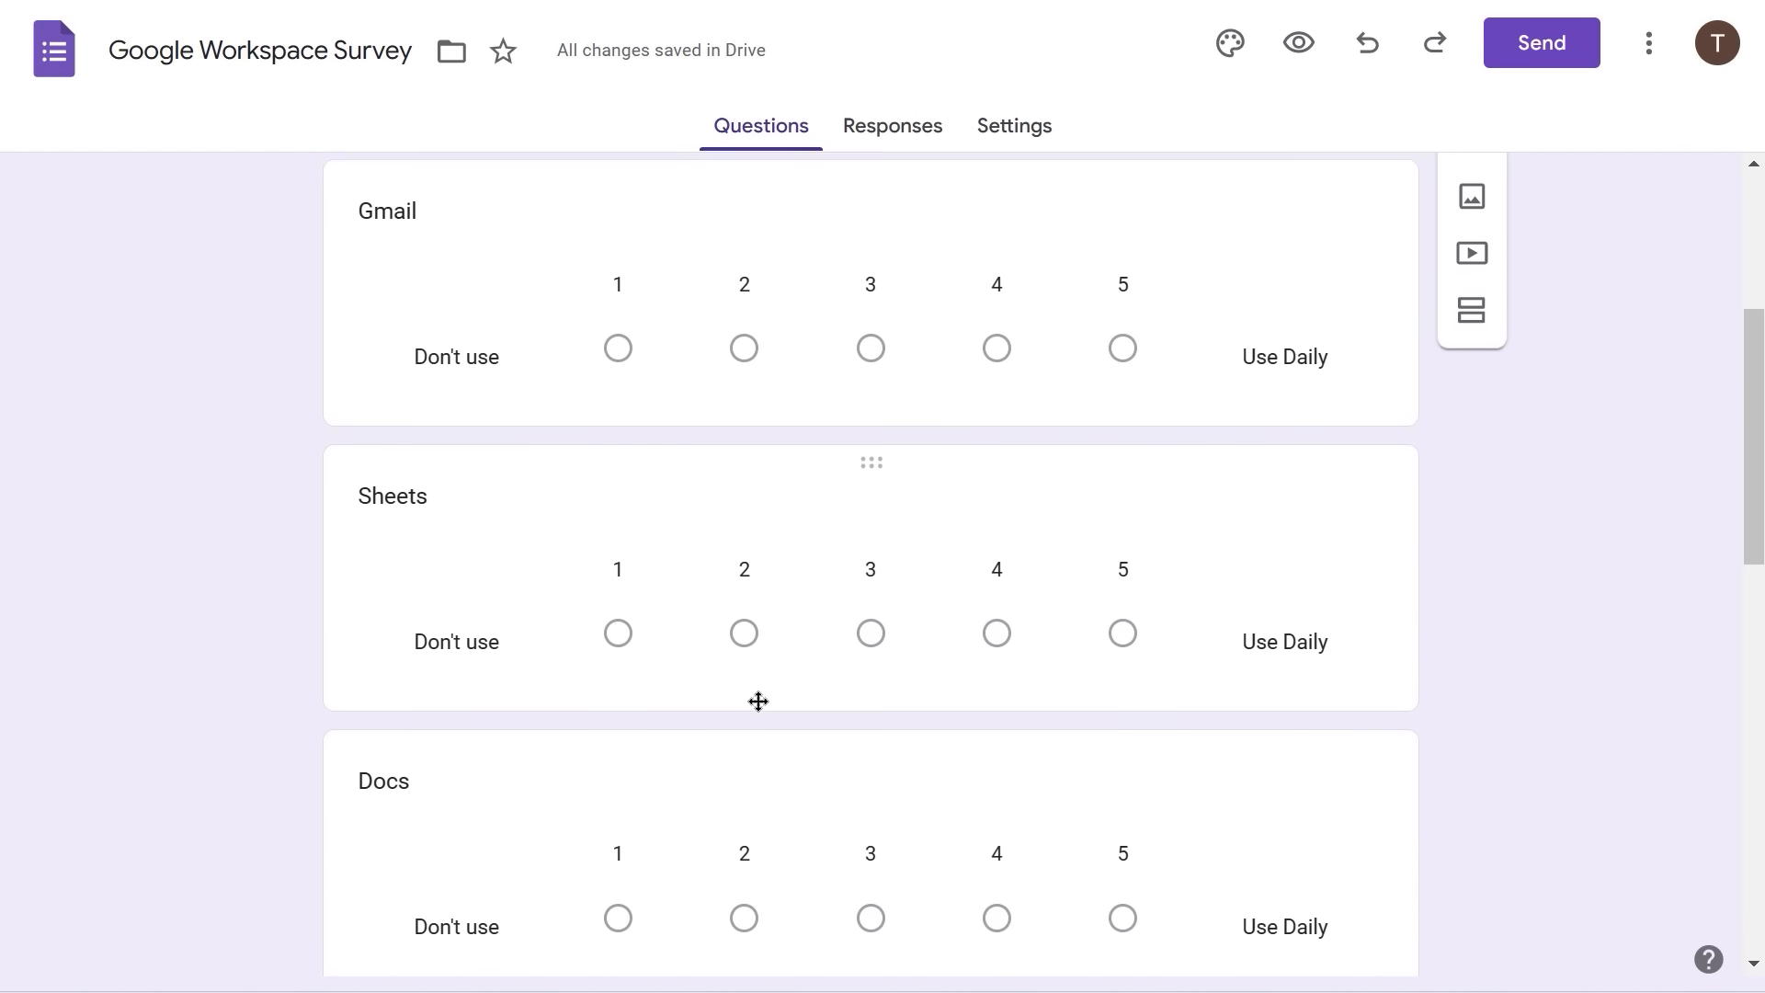
pyautogui.scroll(-5, 758, 701)
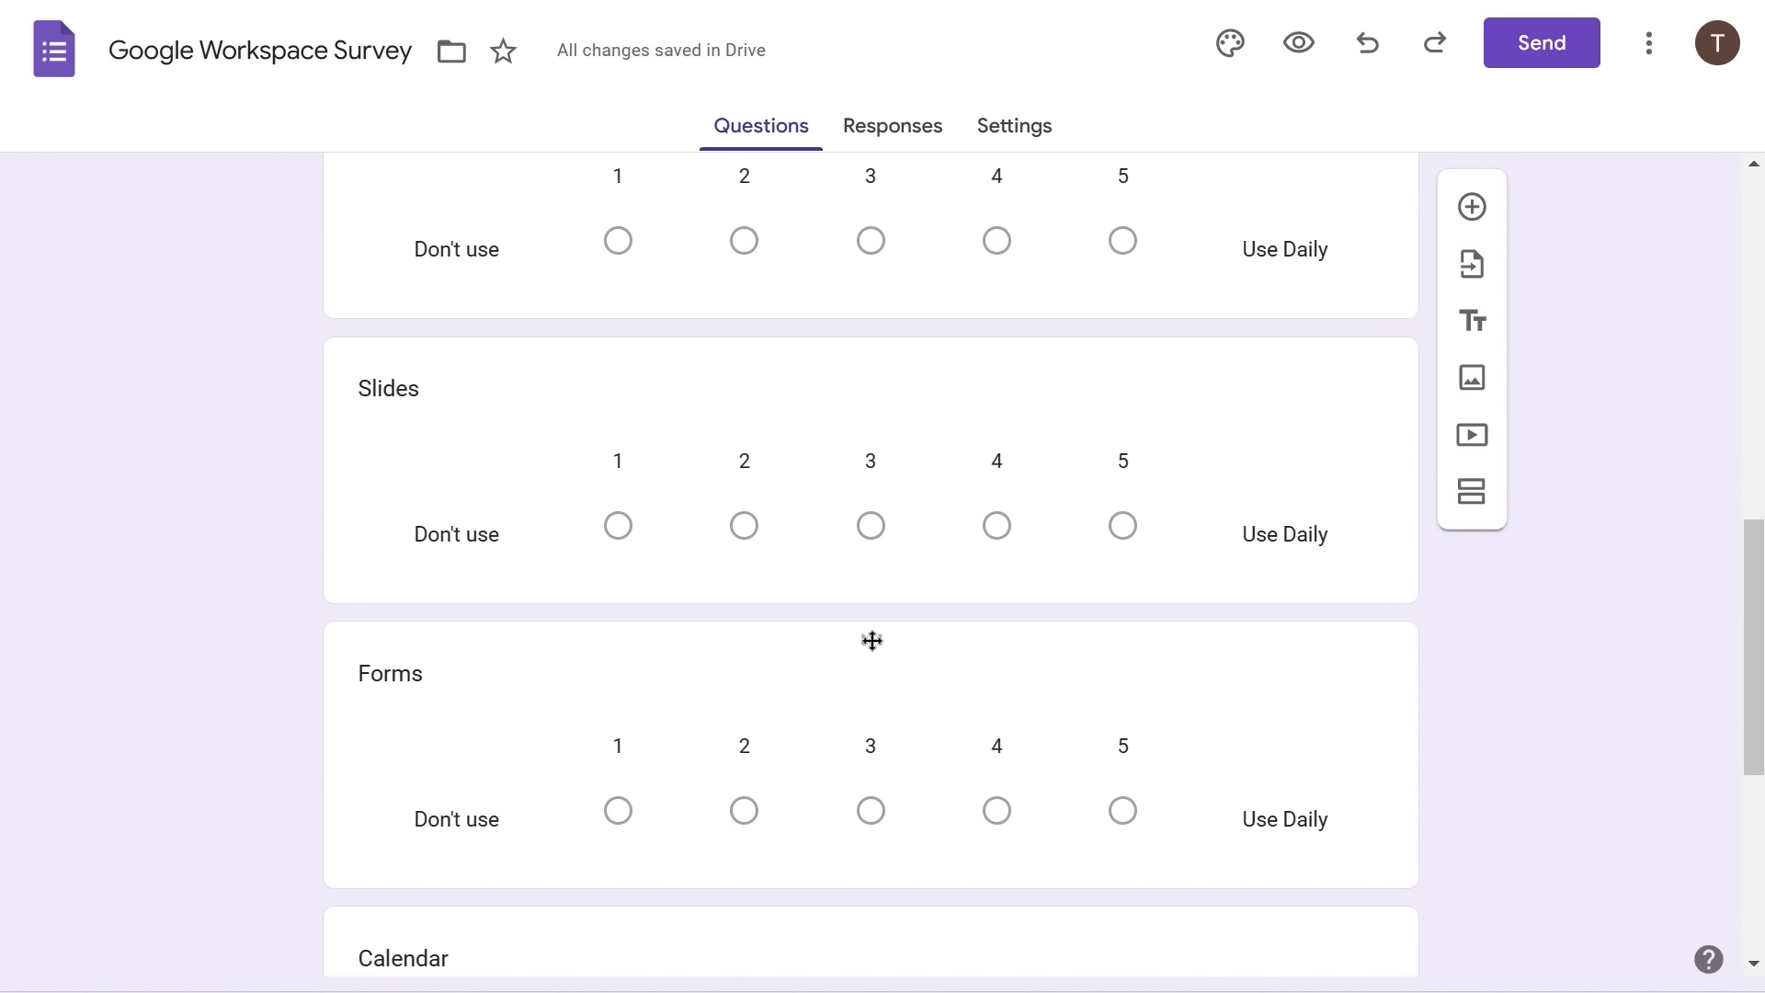
pyautogui.moveTo(871, 641); pyautogui.dragTo(815, 770)
pyautogui.click(1510, 587)
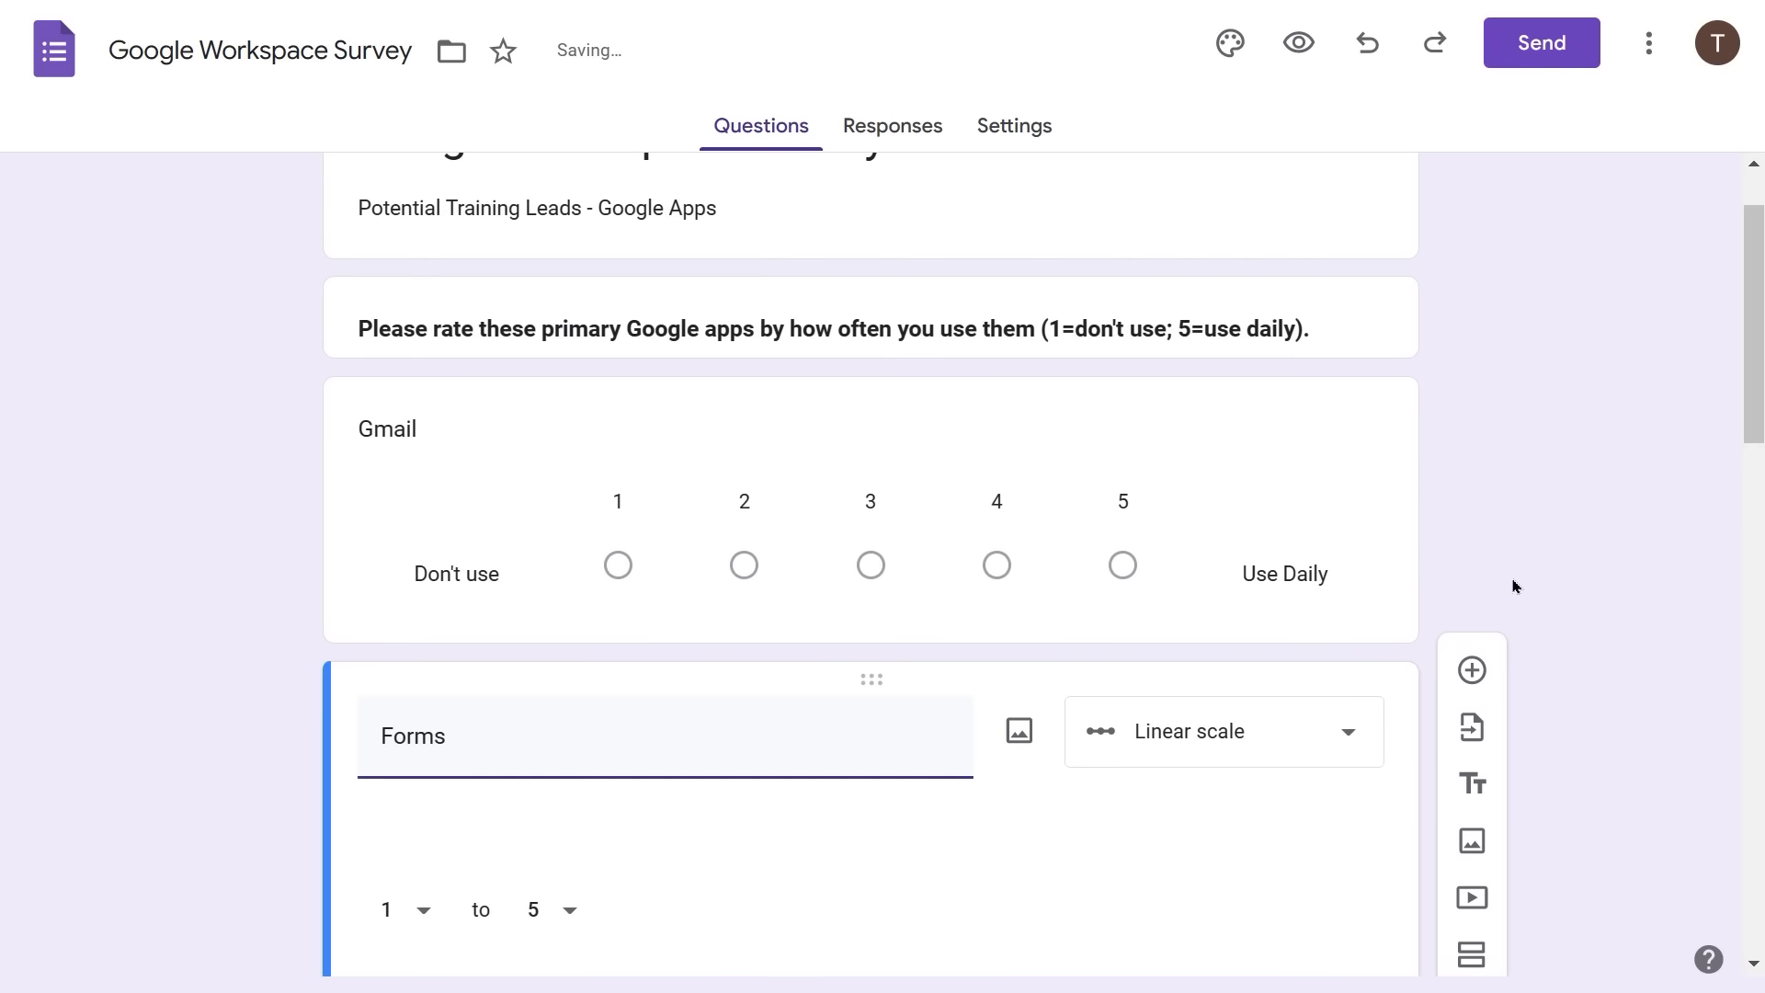
# - Move the Docs rating question right after Forms, ahead of Sheets
pyautogui.scroll(-5, 990, 781)
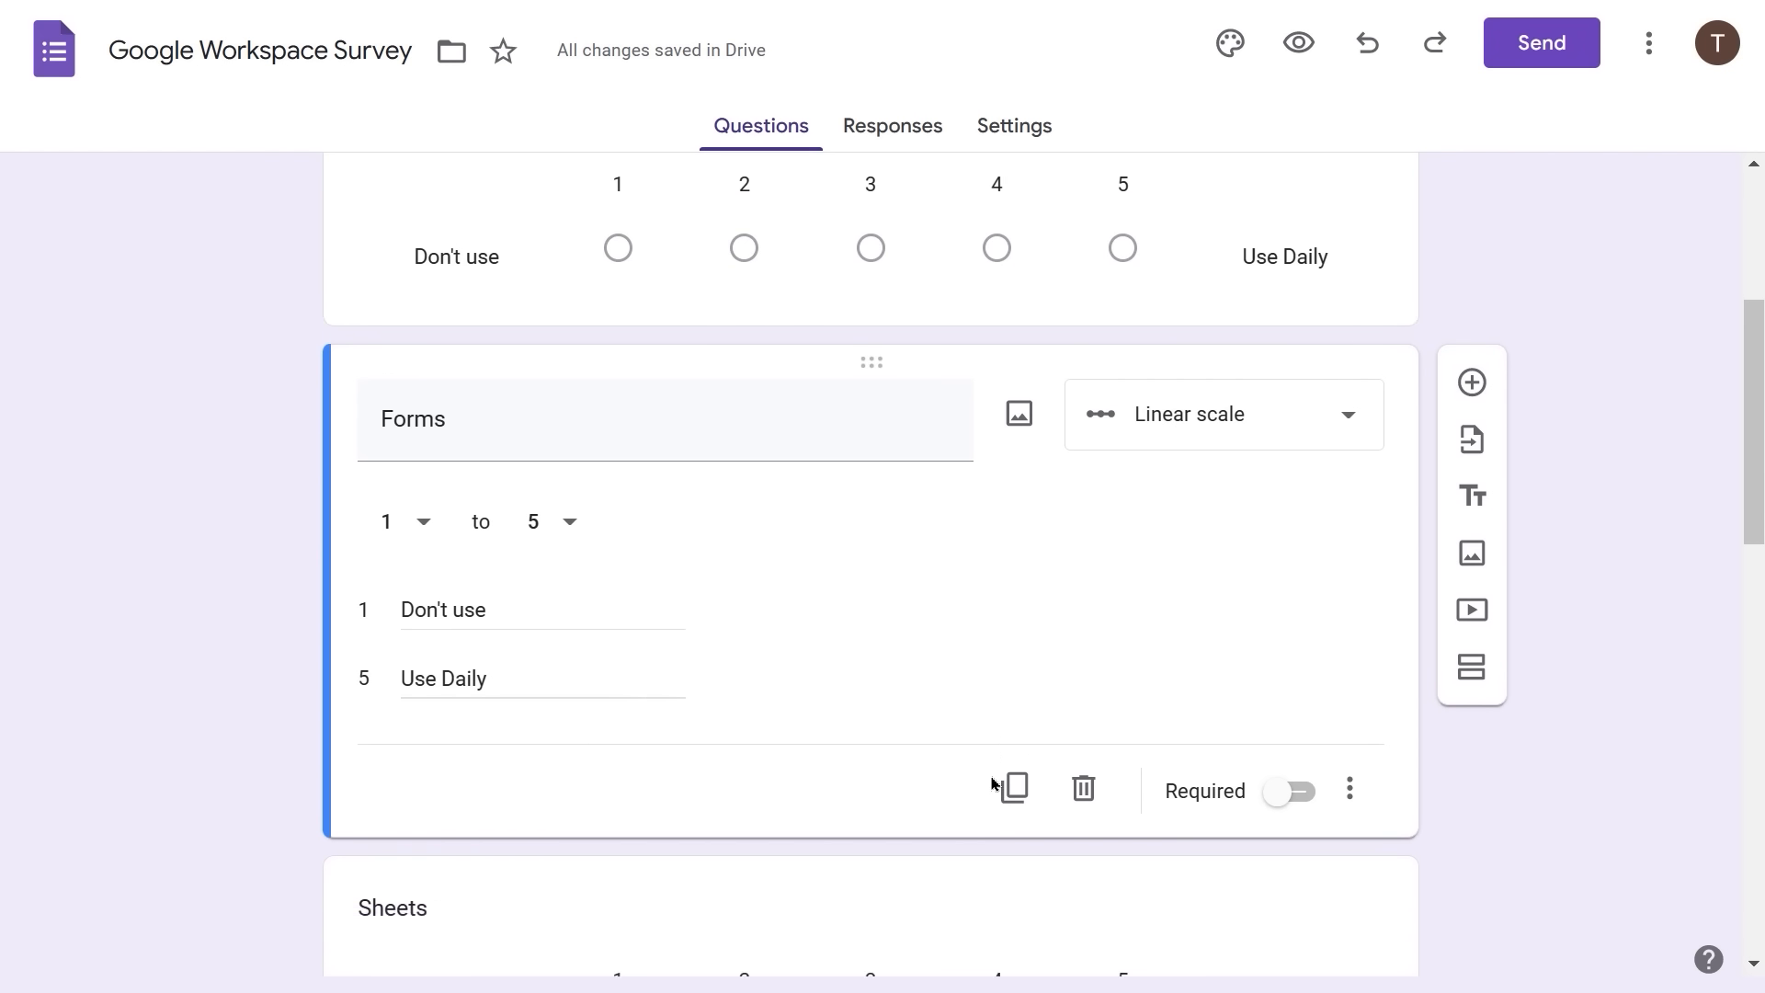
pyautogui.scroll(-3, 991, 783)
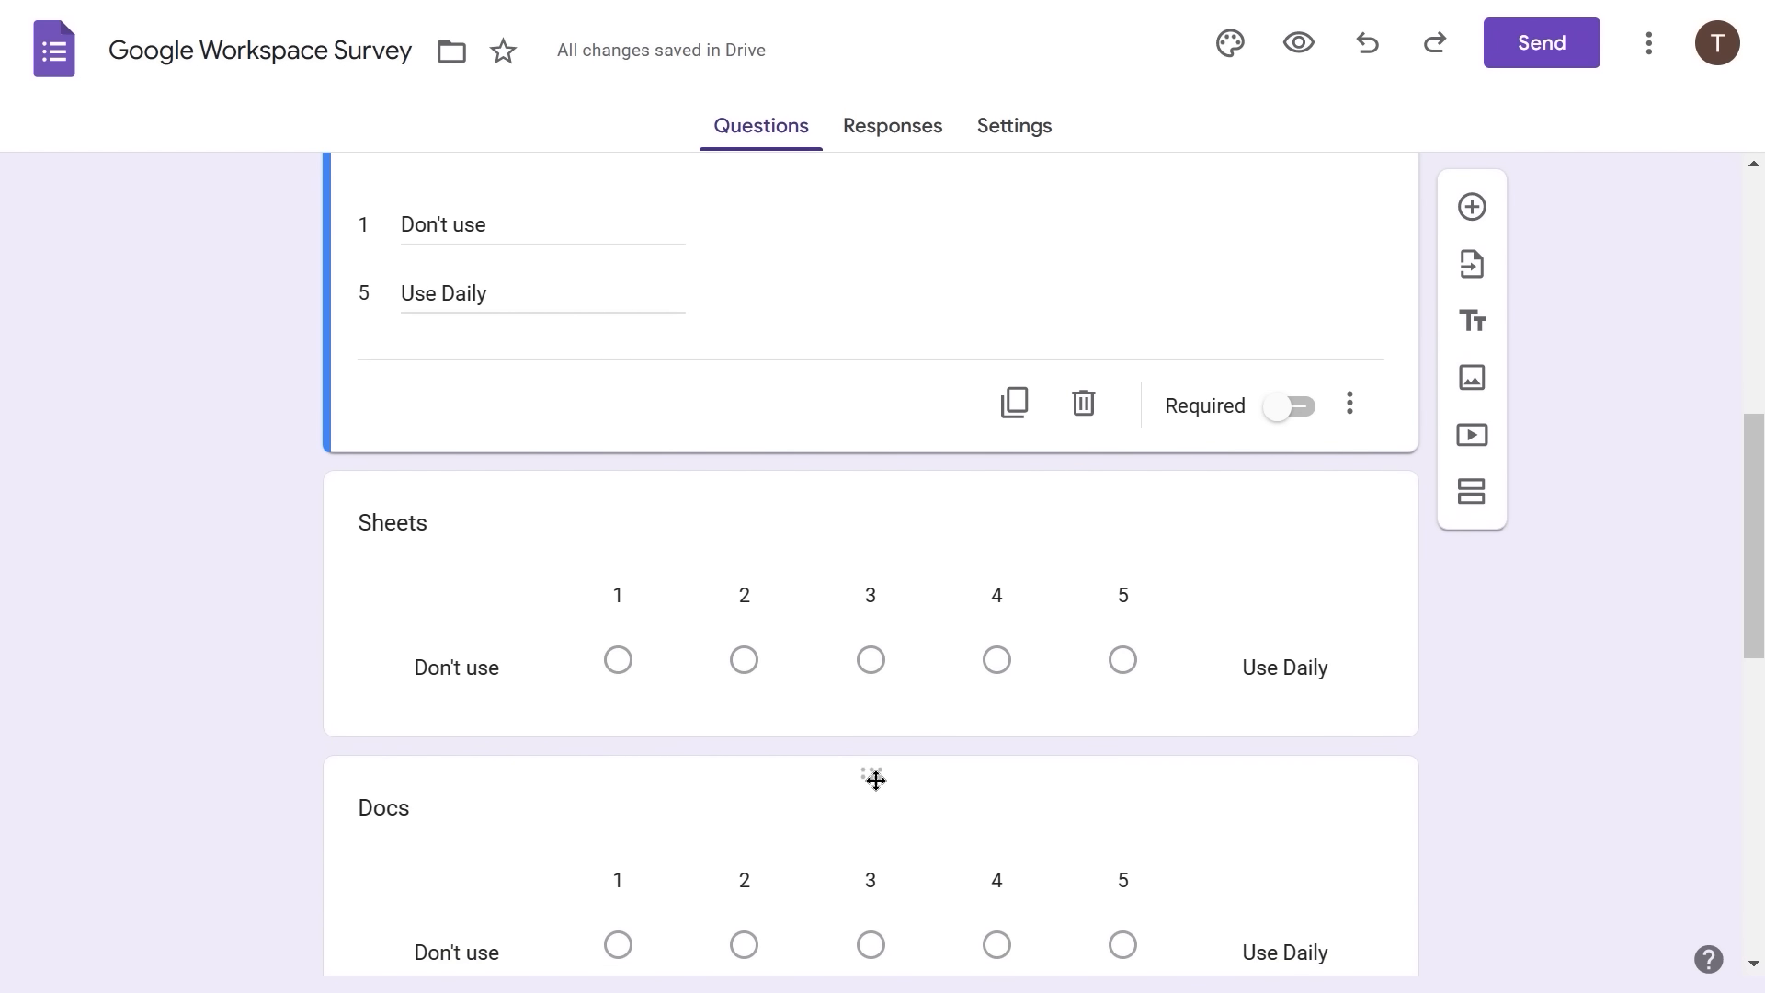
pyautogui.moveTo(871, 774); pyautogui.dragTo(860, 488)
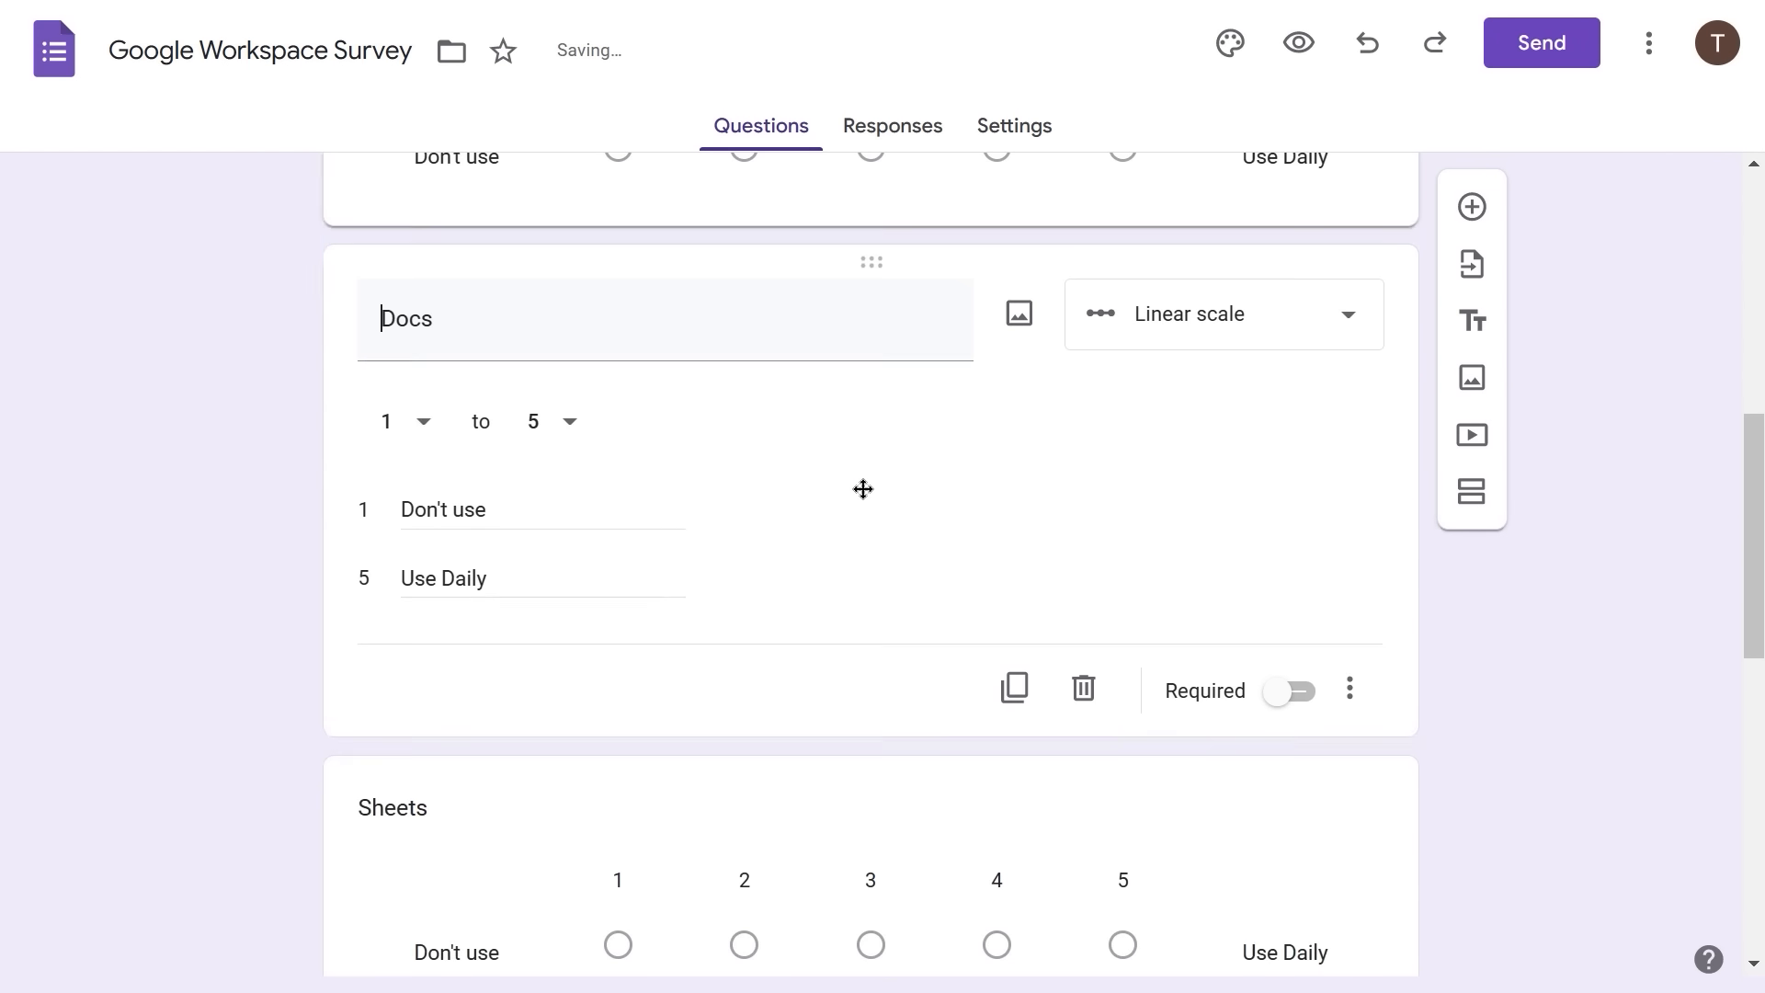
pyautogui.scroll(4, 924, 591)
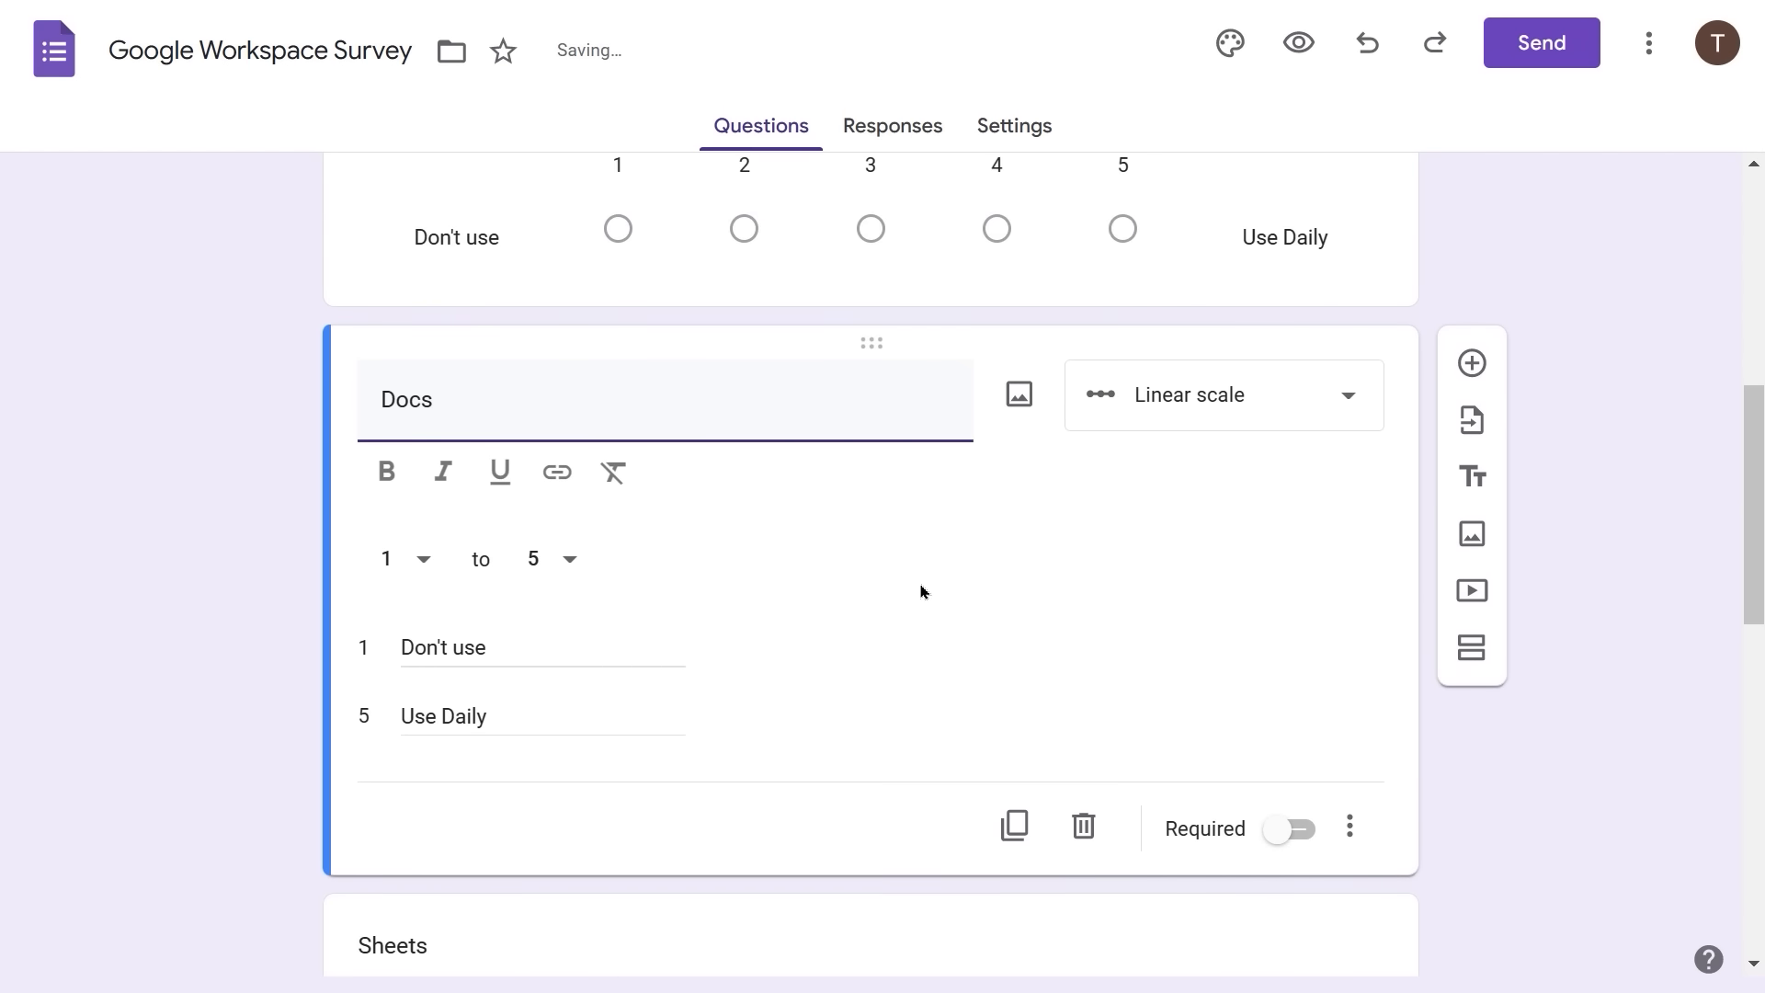
pyautogui.scroll(3, 921, 584)
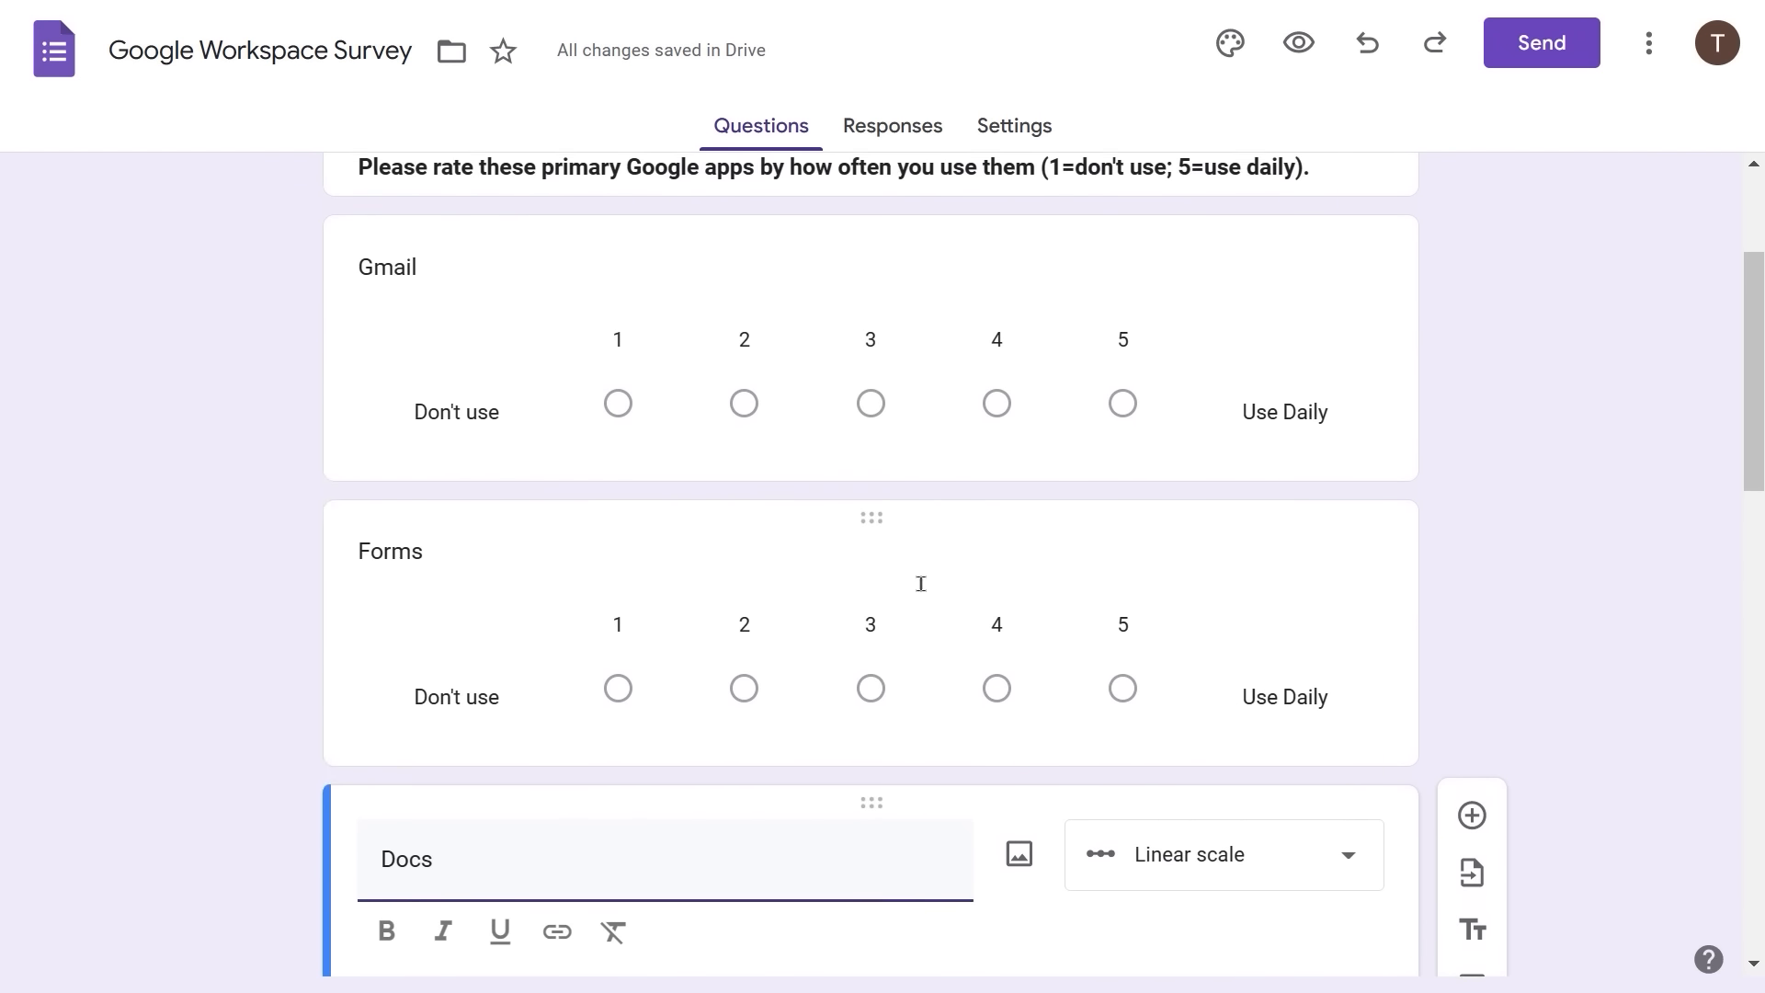
pyautogui.scroll(-3, 923, 591)
pyautogui.scroll(-10, 921, 589)
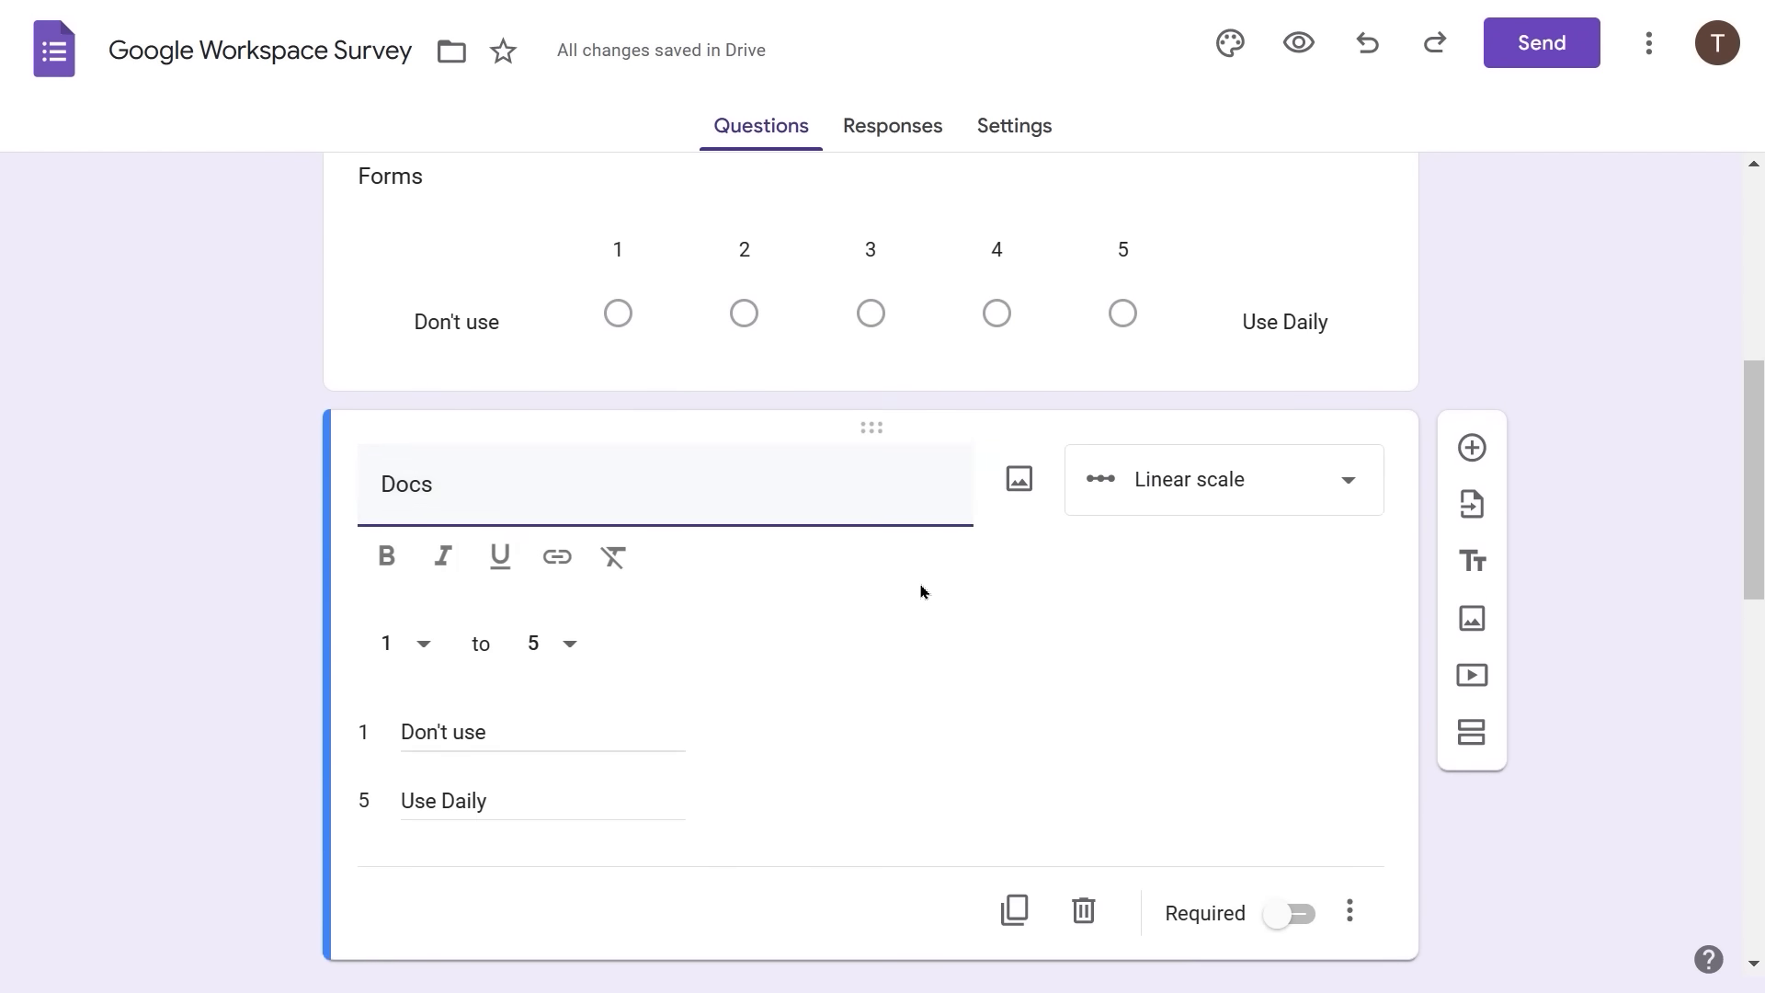
pyautogui.scroll(-6, 921, 587)
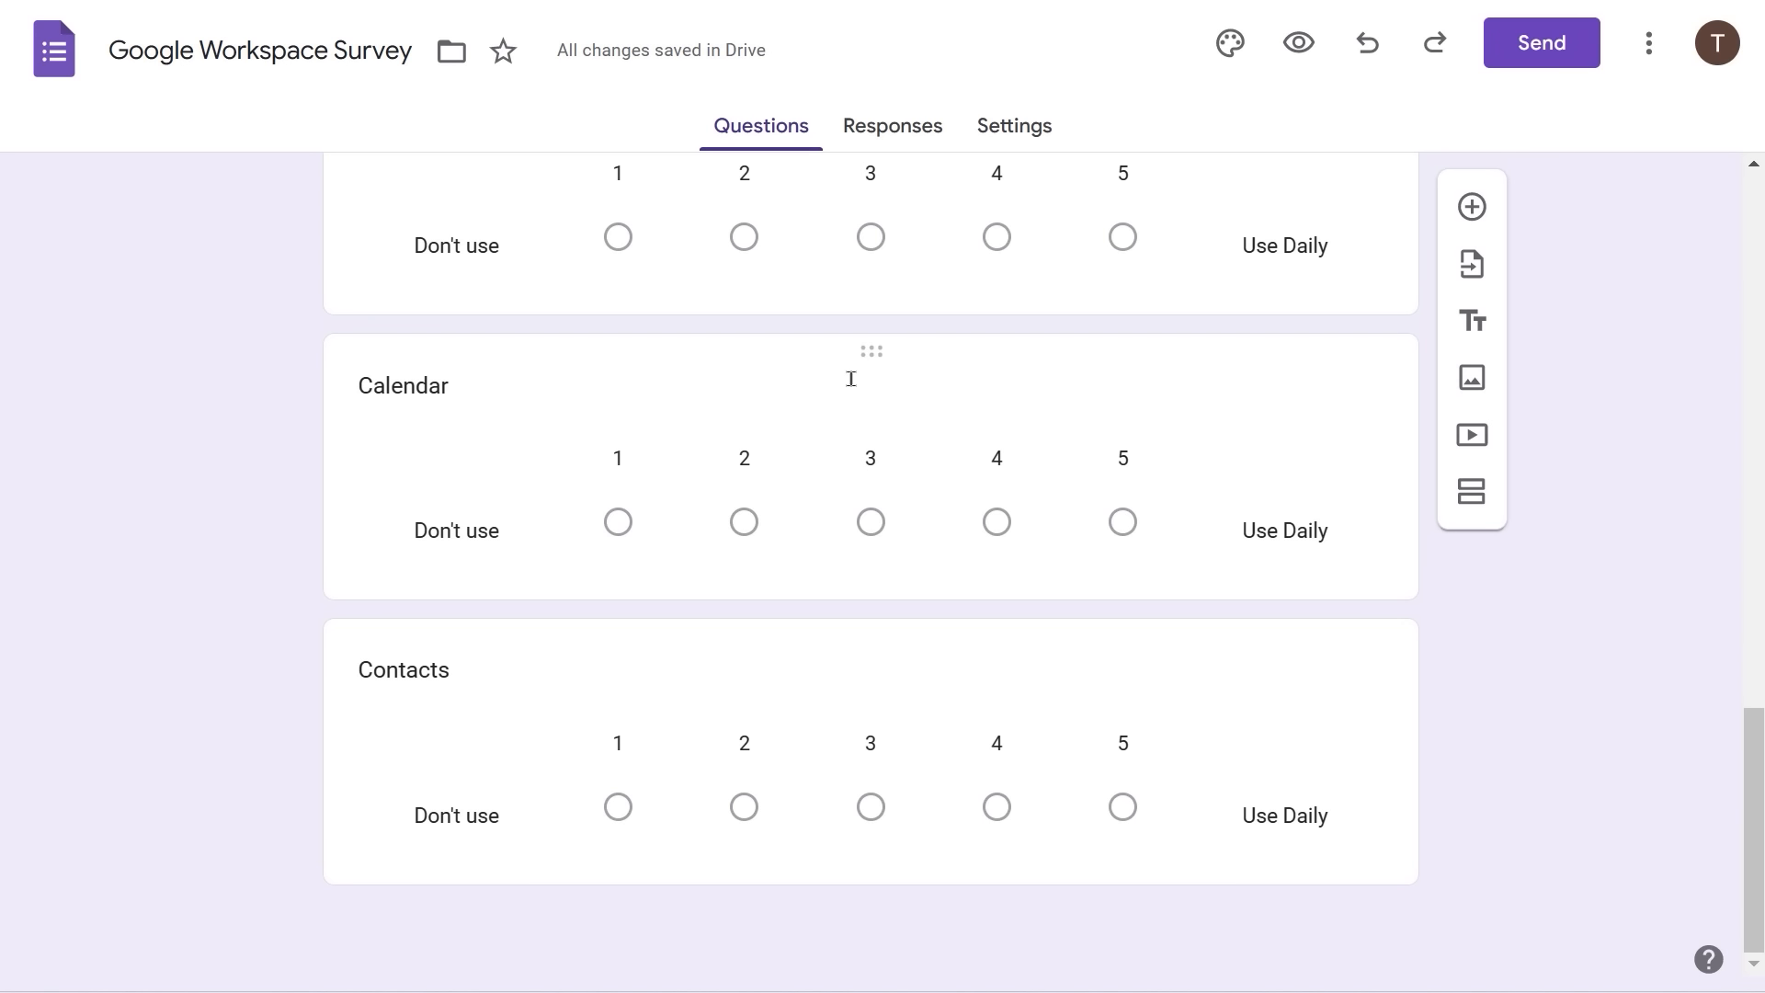
pyautogui.click(795, 678)
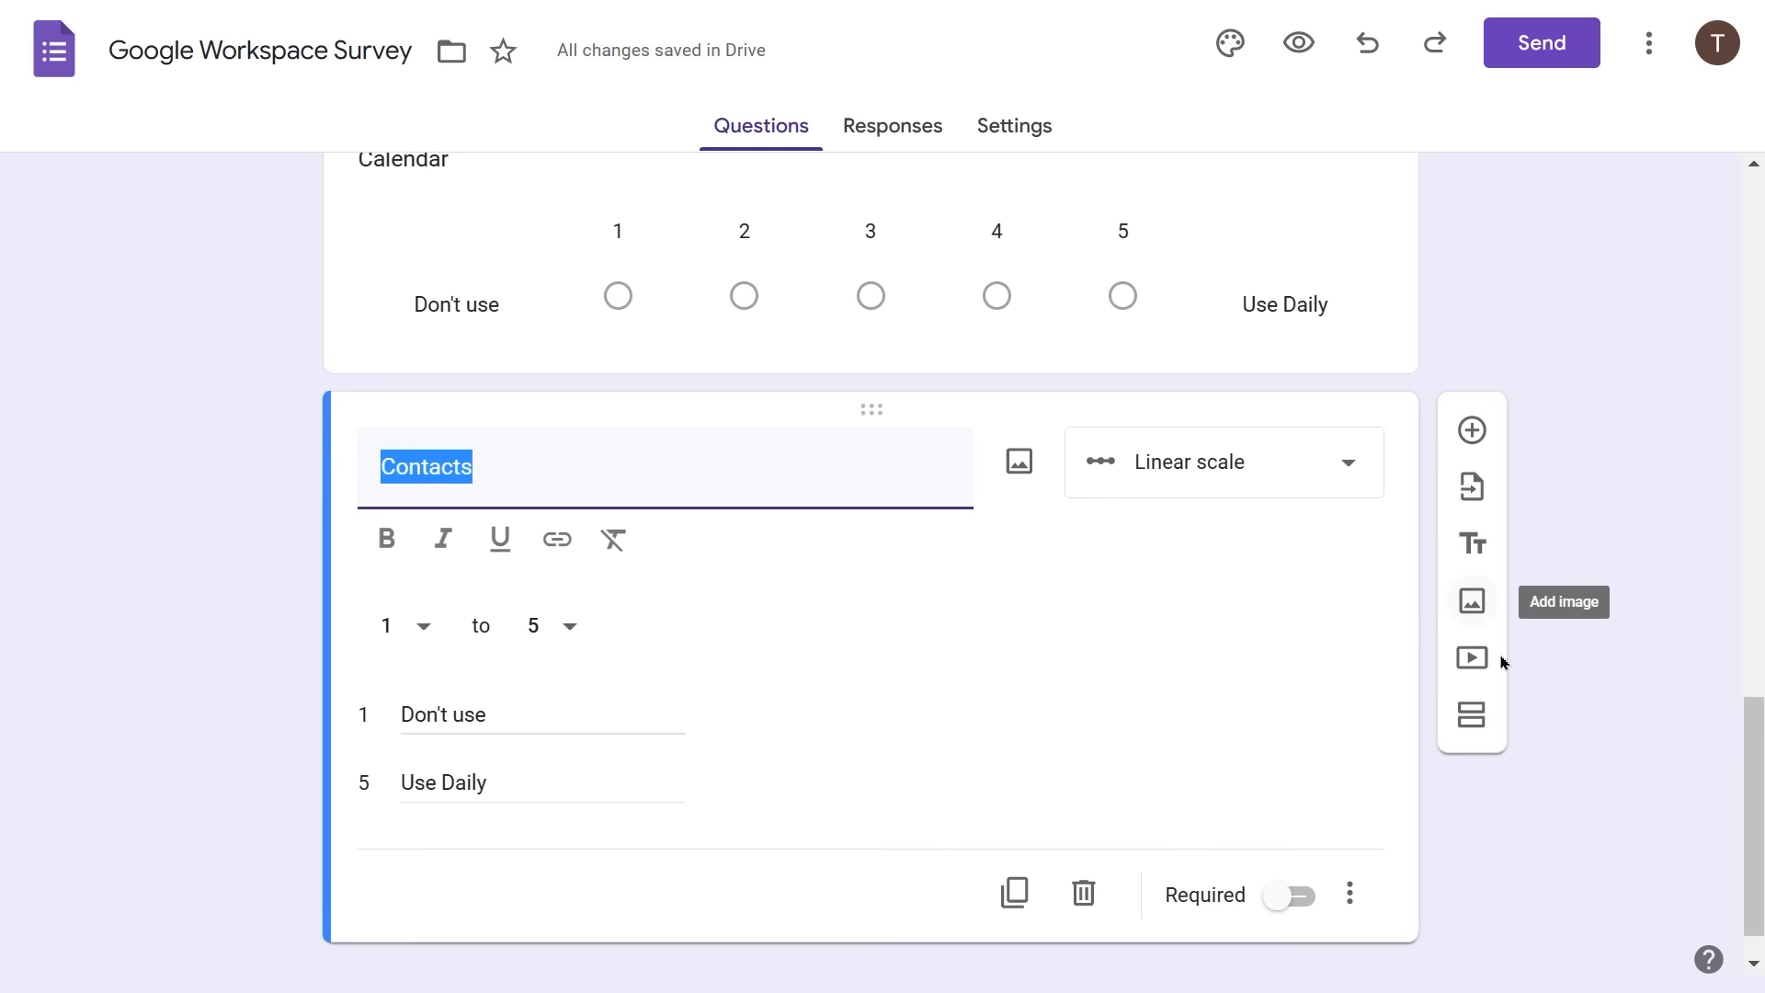
# - Add a new section after the Contacts question, leaving section 1 on 'Continue to next section'
pyautogui.click(1472, 716)
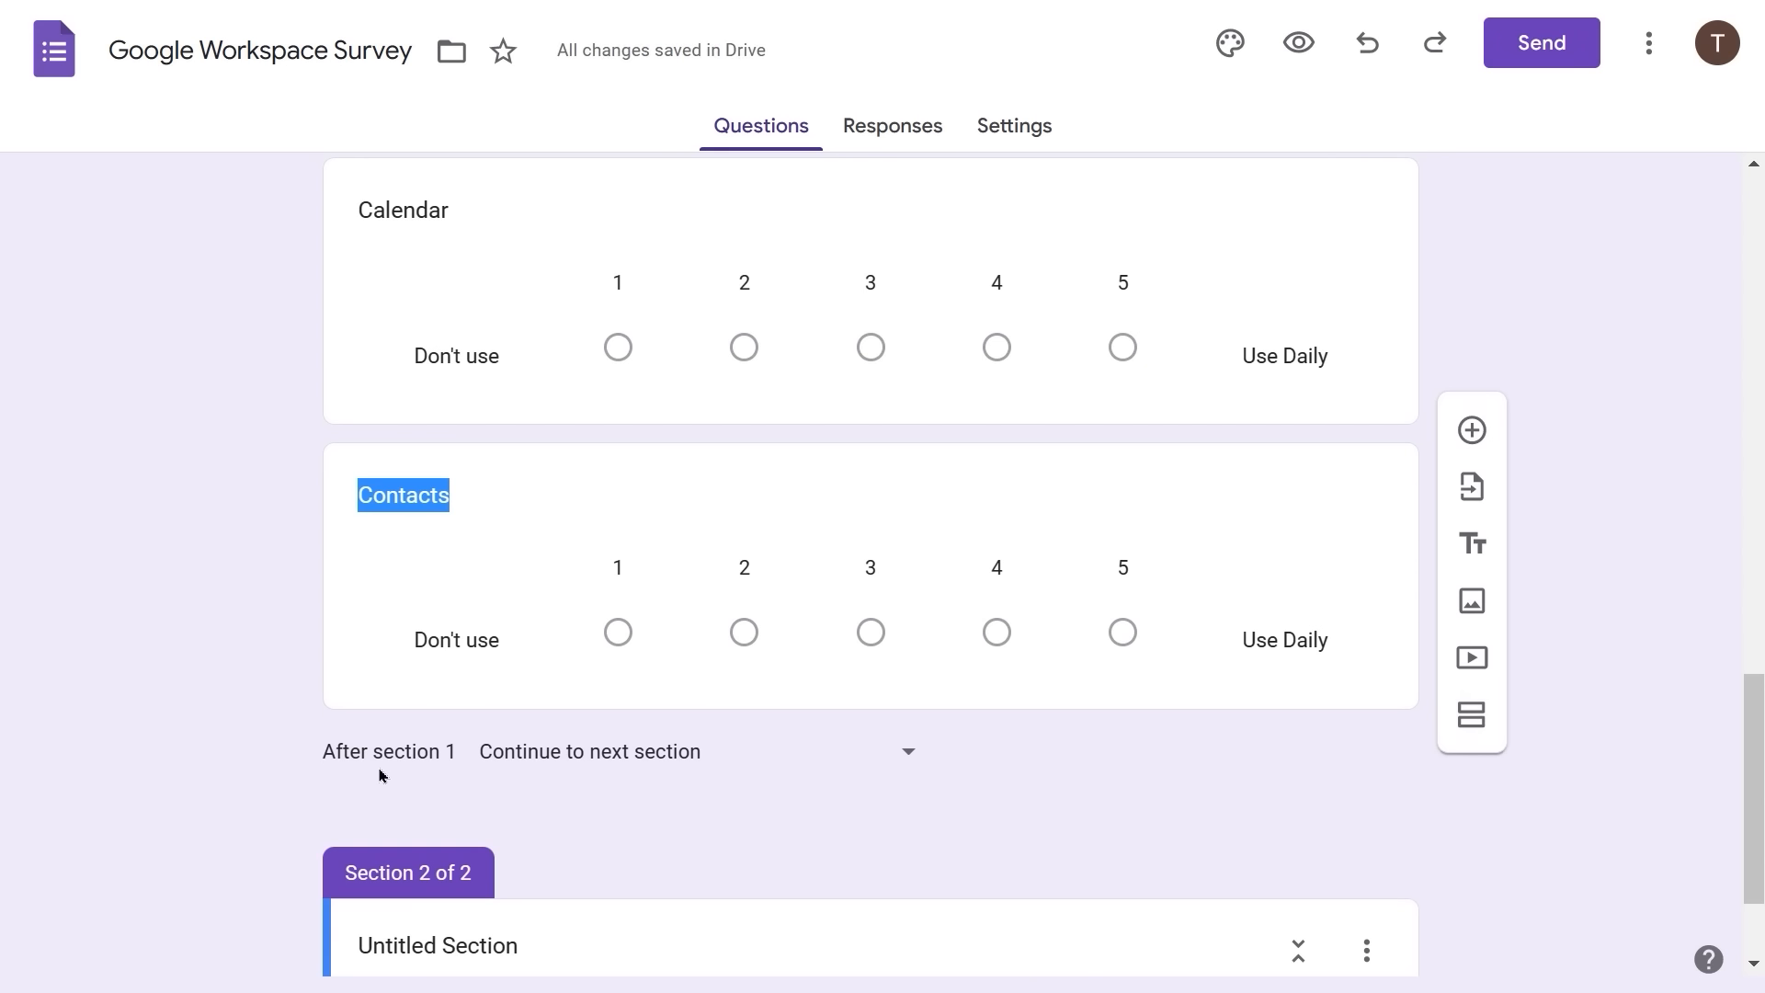
pyautogui.click(909, 754)
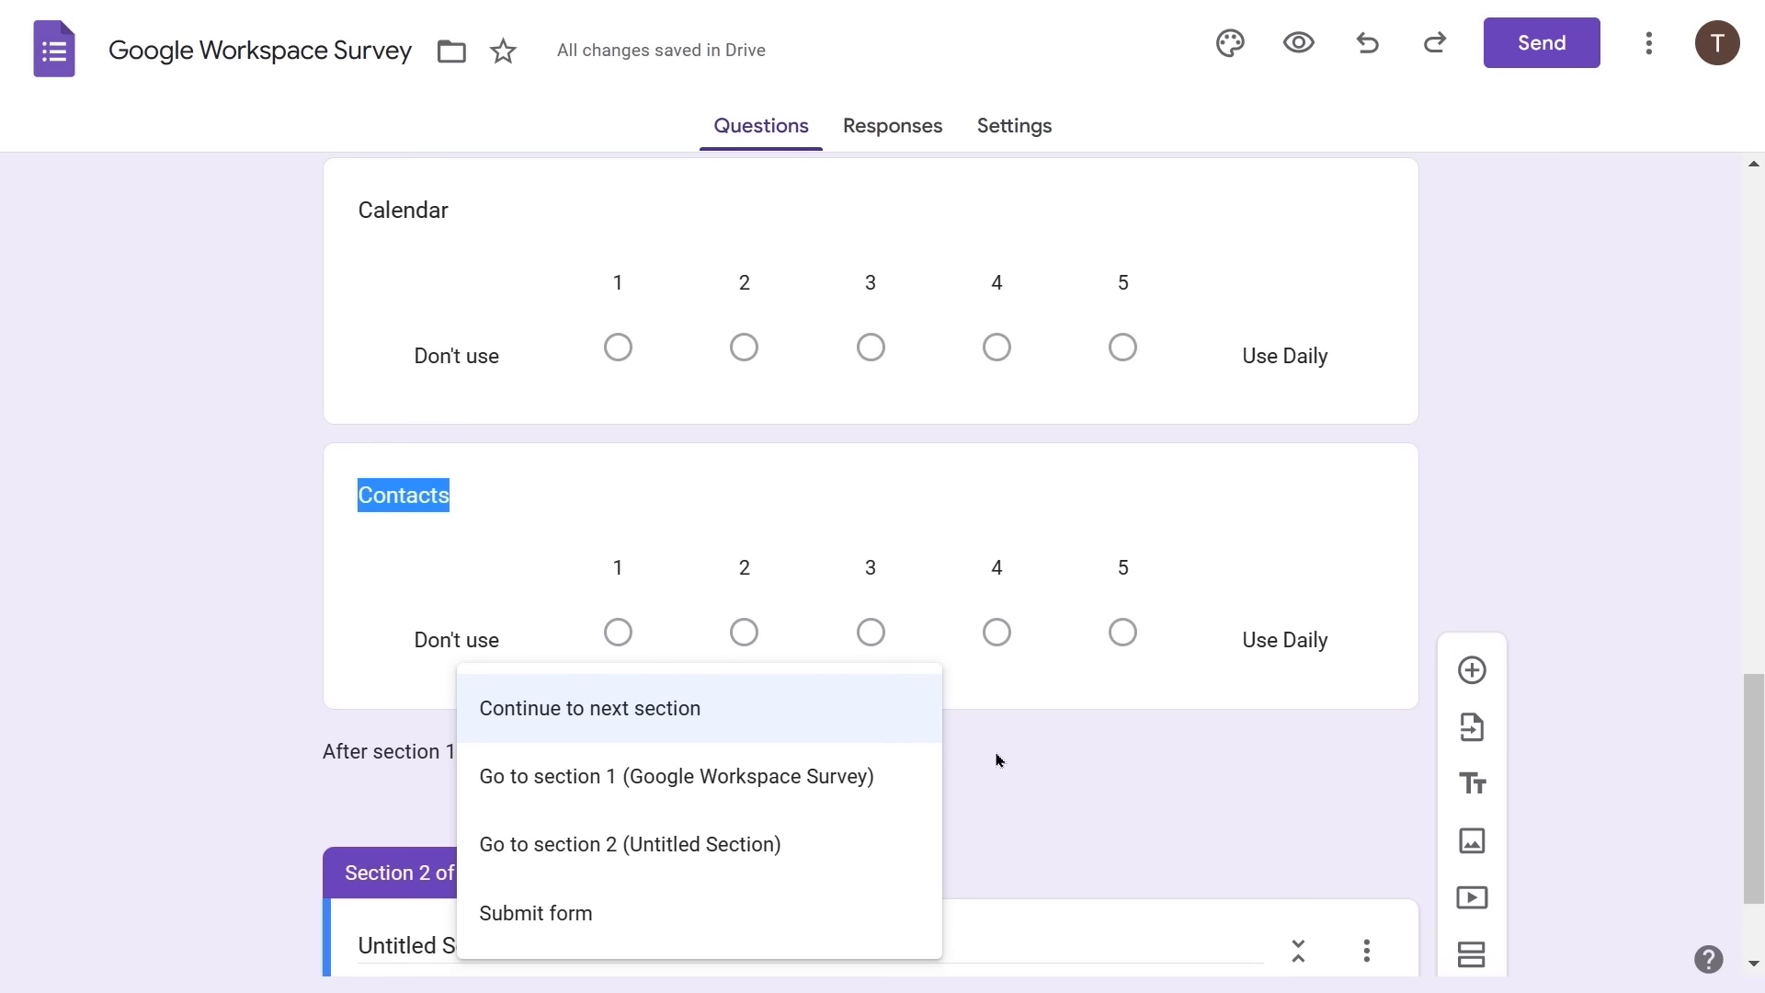
pyautogui.click(1037, 760)
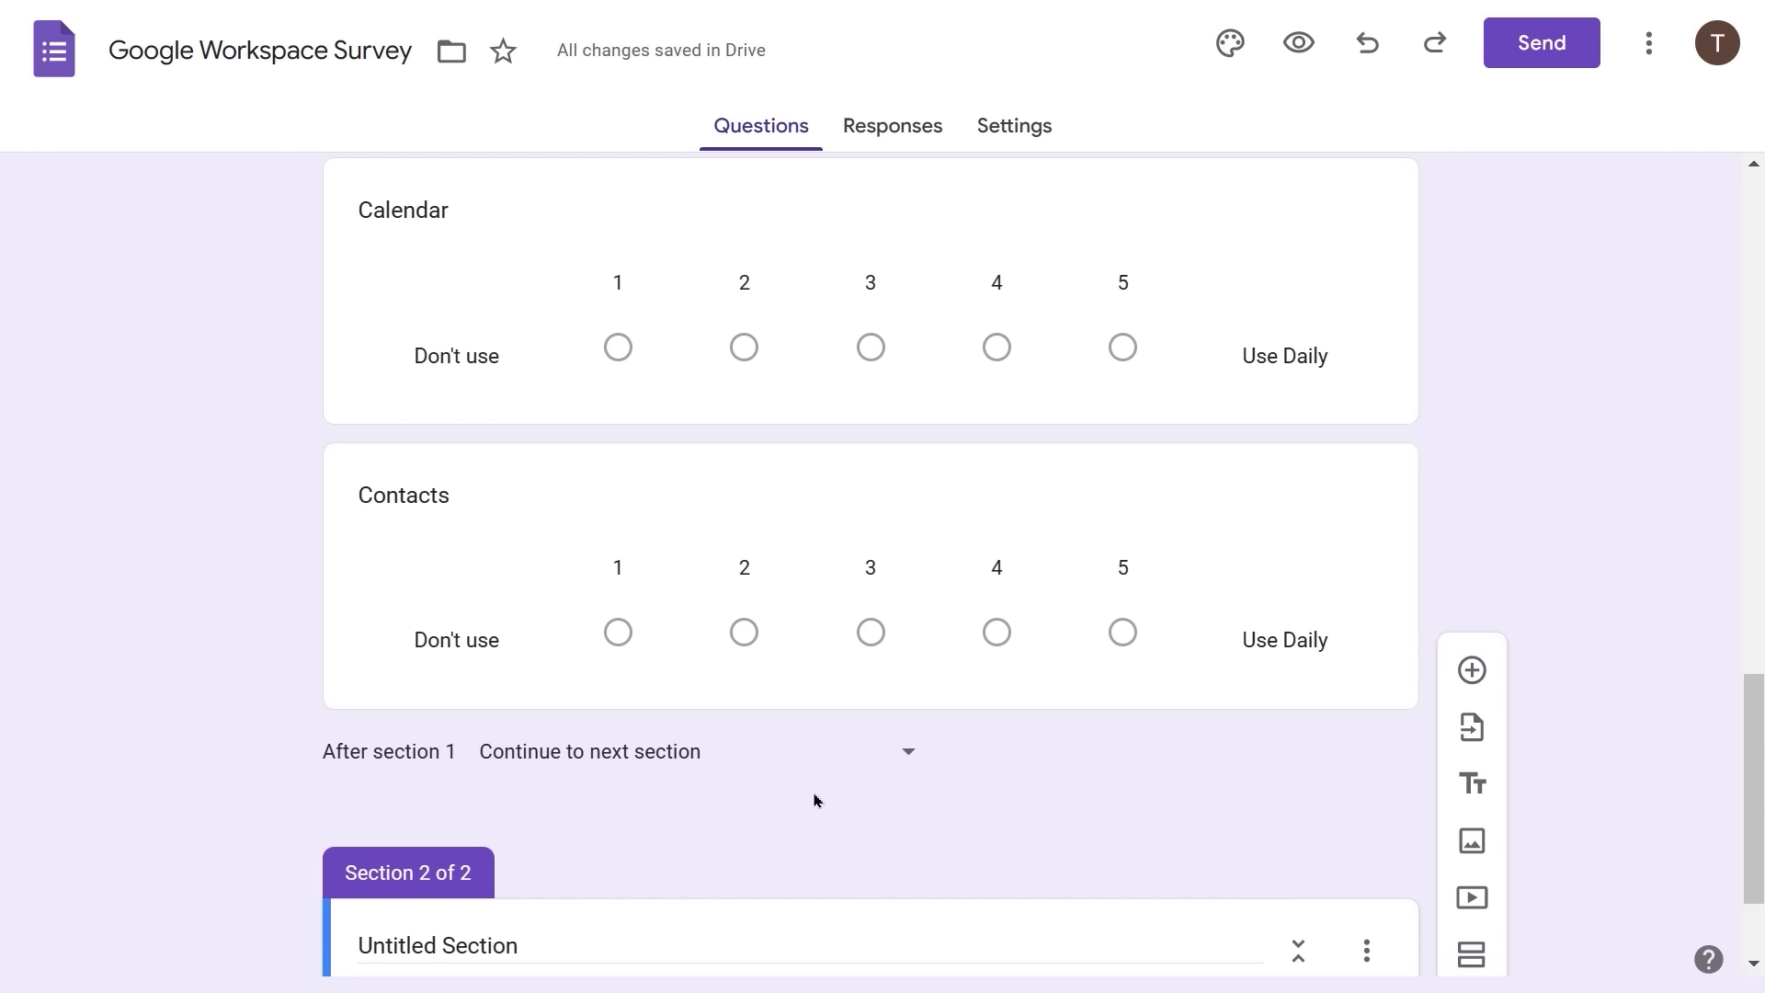
pyautogui.scroll(-2, 814, 799)
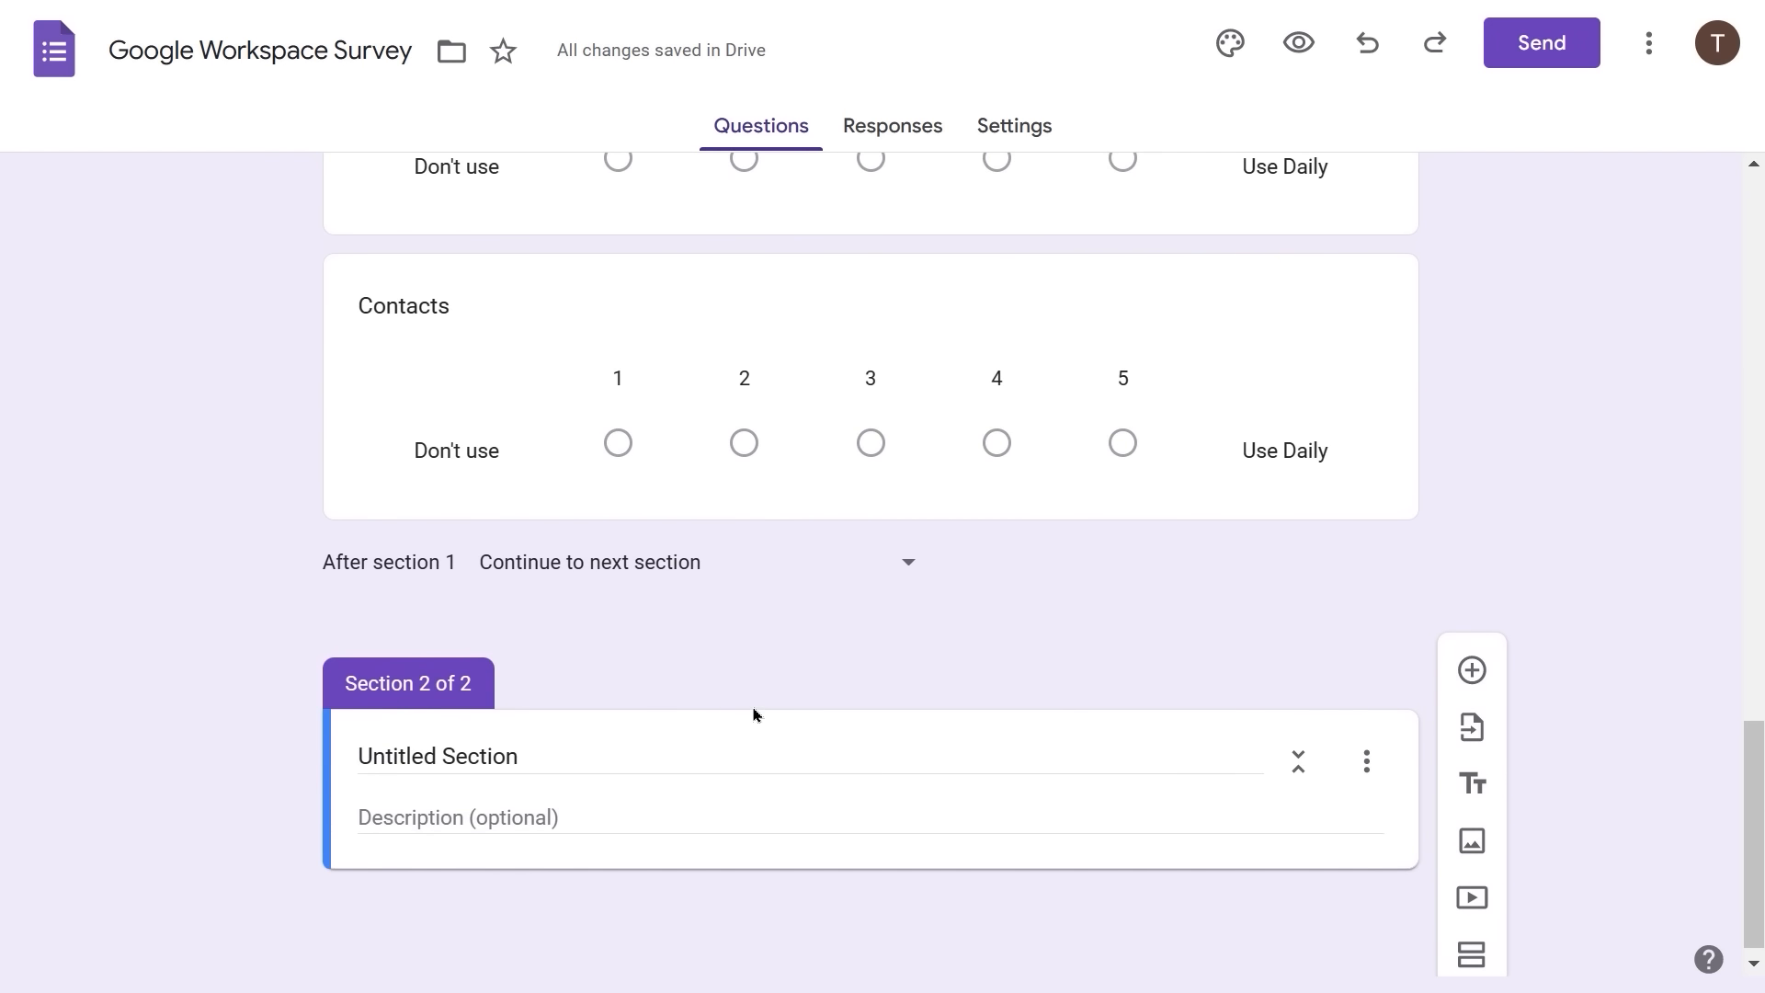
# - Replace the 'Untitled Section' title with 'Additional Google Apps'
pyautogui.click(430, 756)
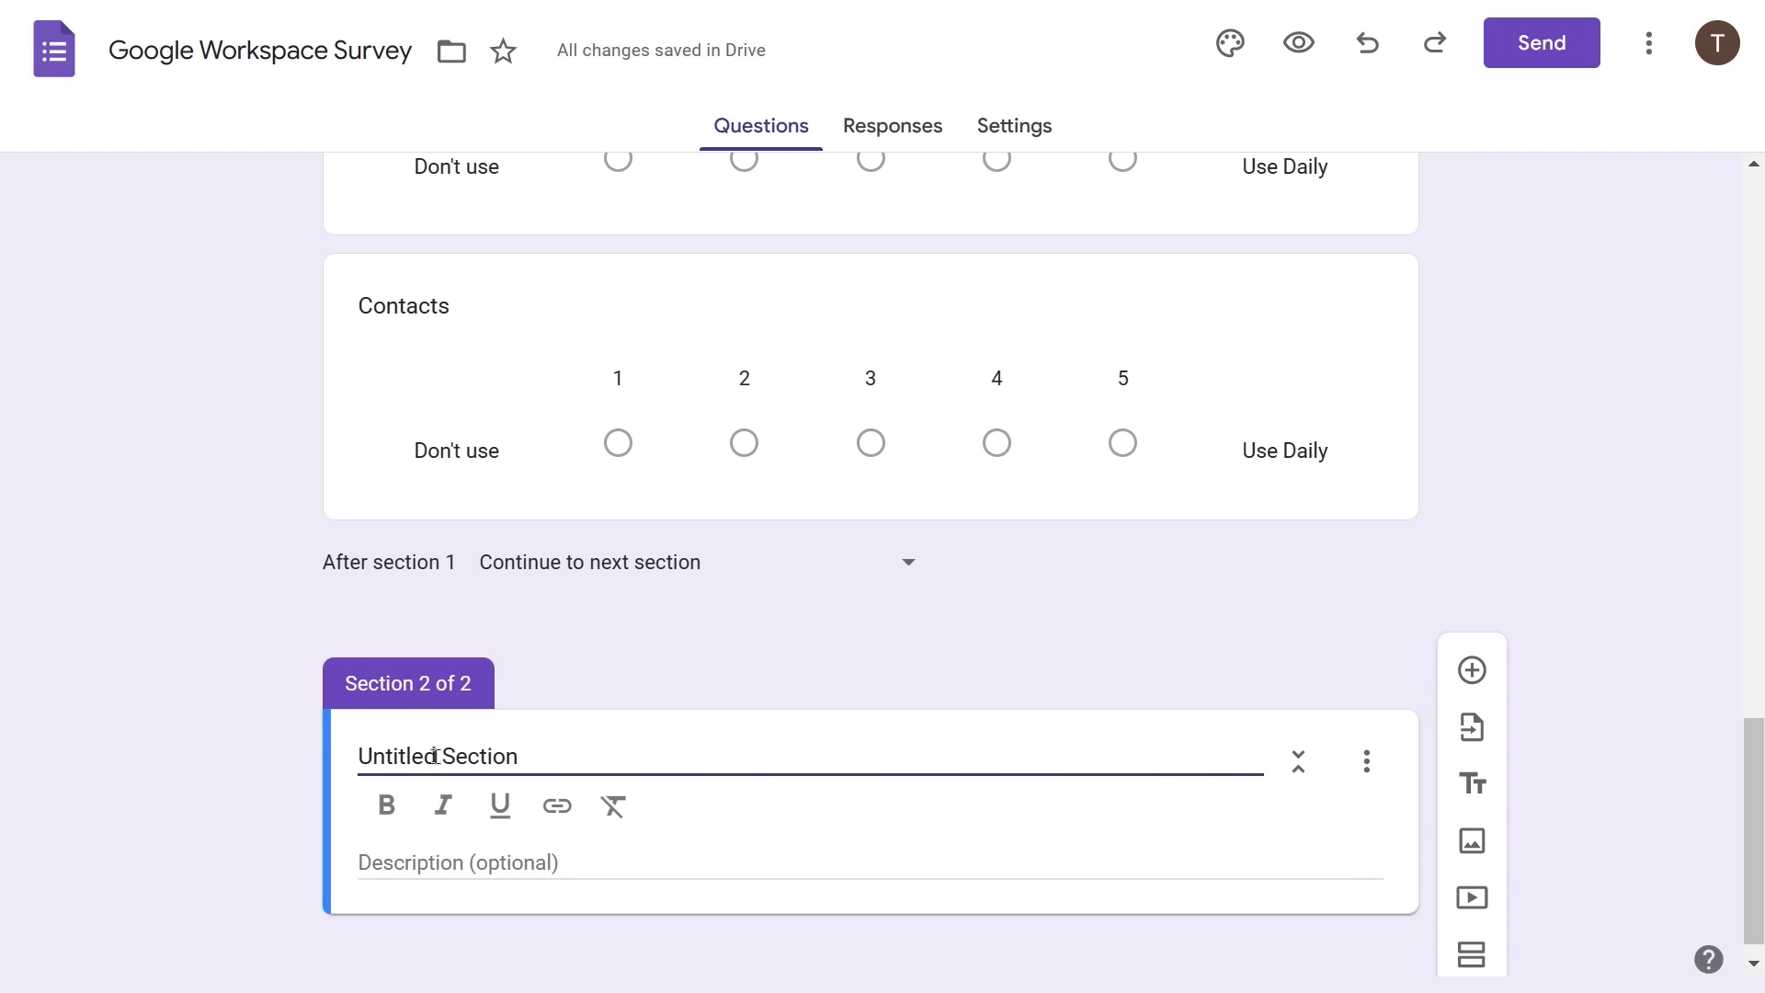
pyautogui.moveTo(571, 757); pyautogui.dragTo(136, 730)
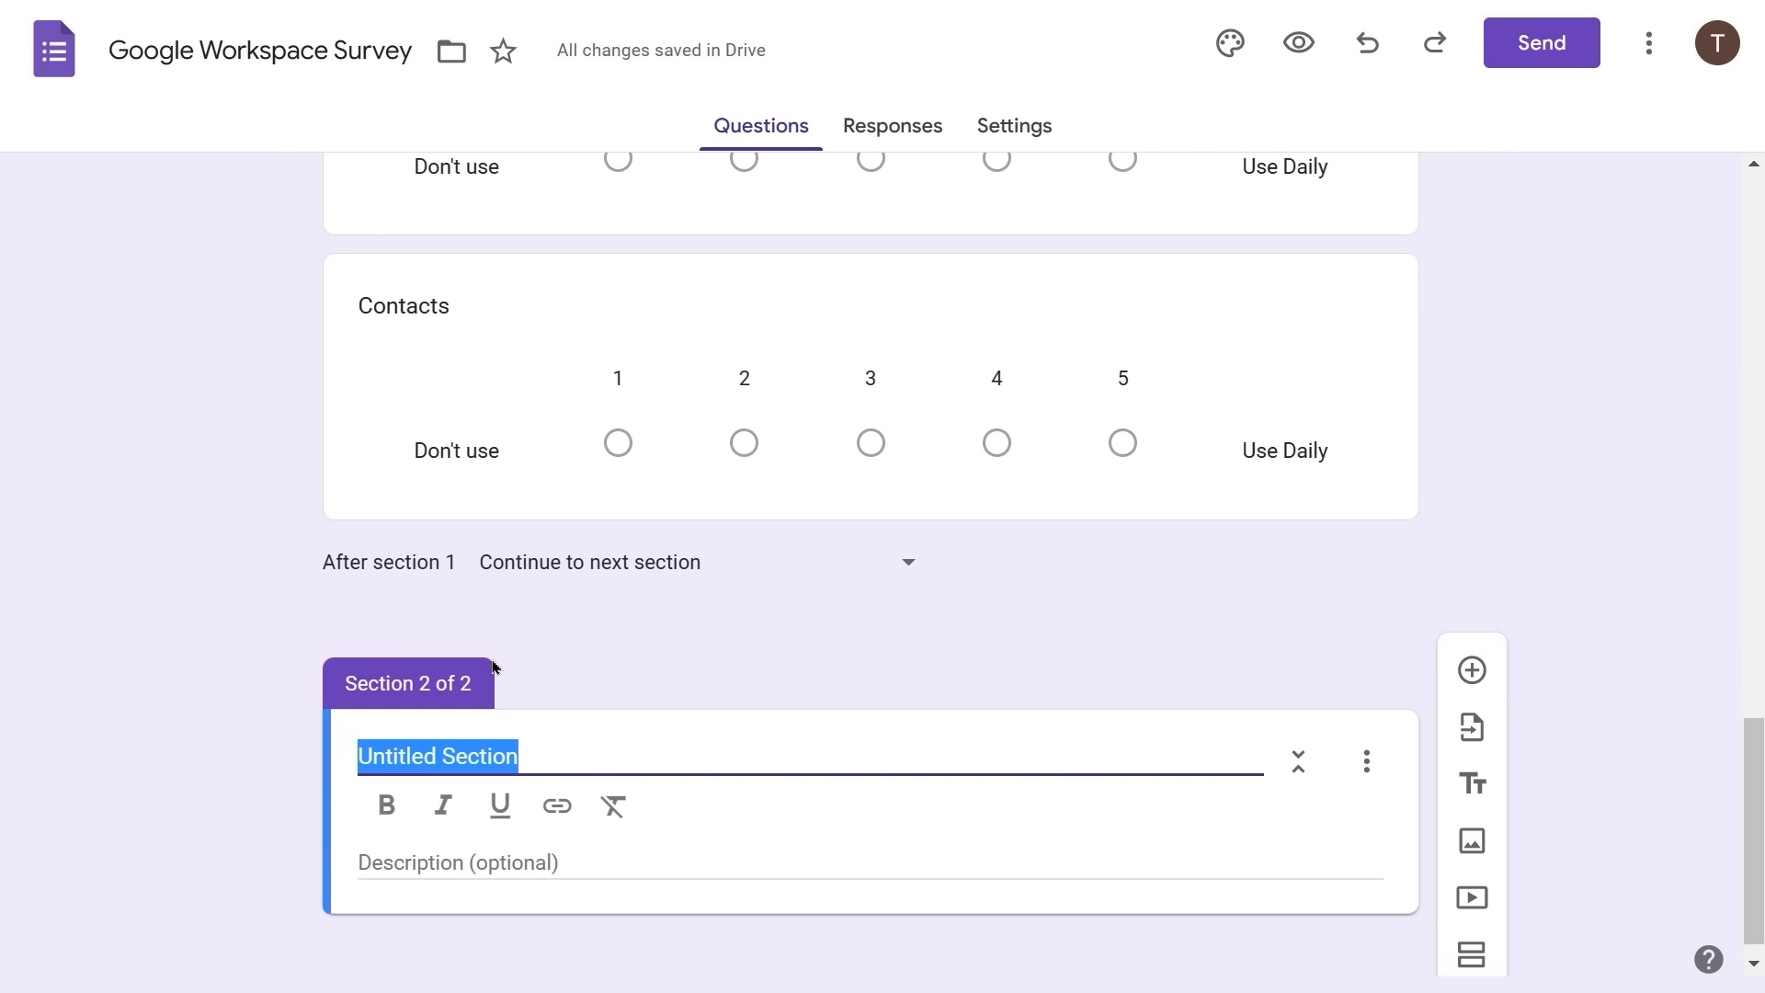
pyautogui.write('/')
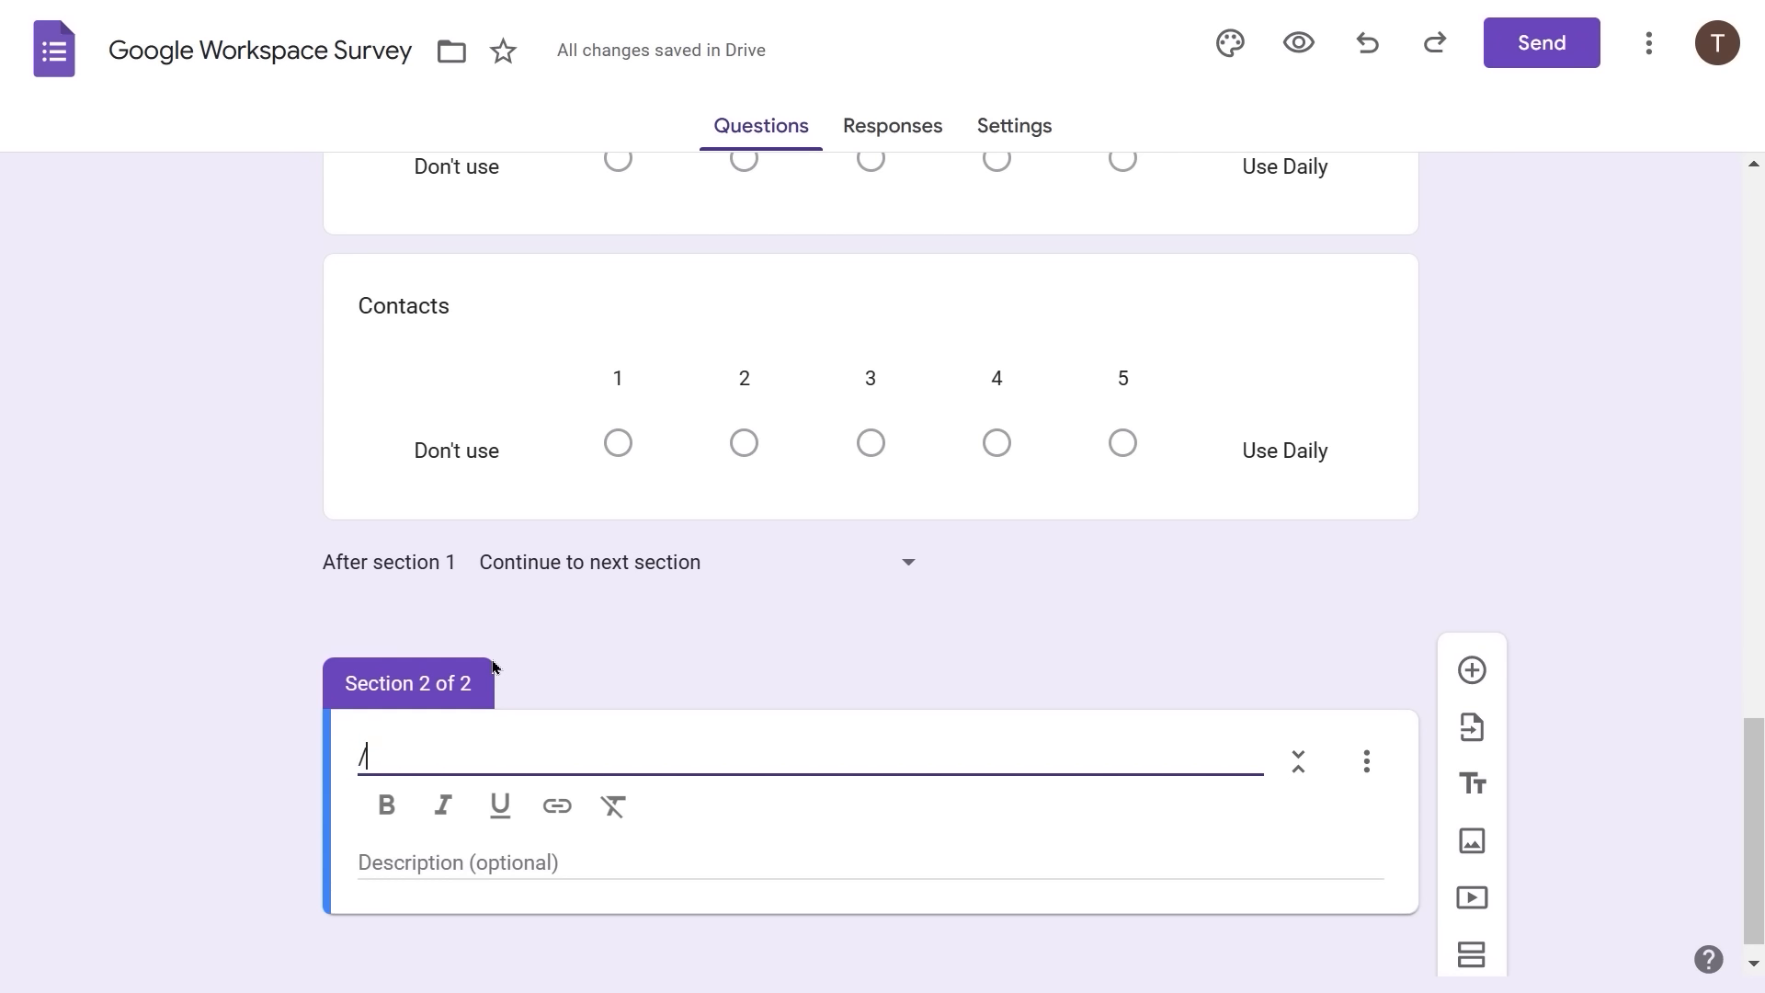
pyautogui.press('BackSpace')
pyautogui.write('Ad')
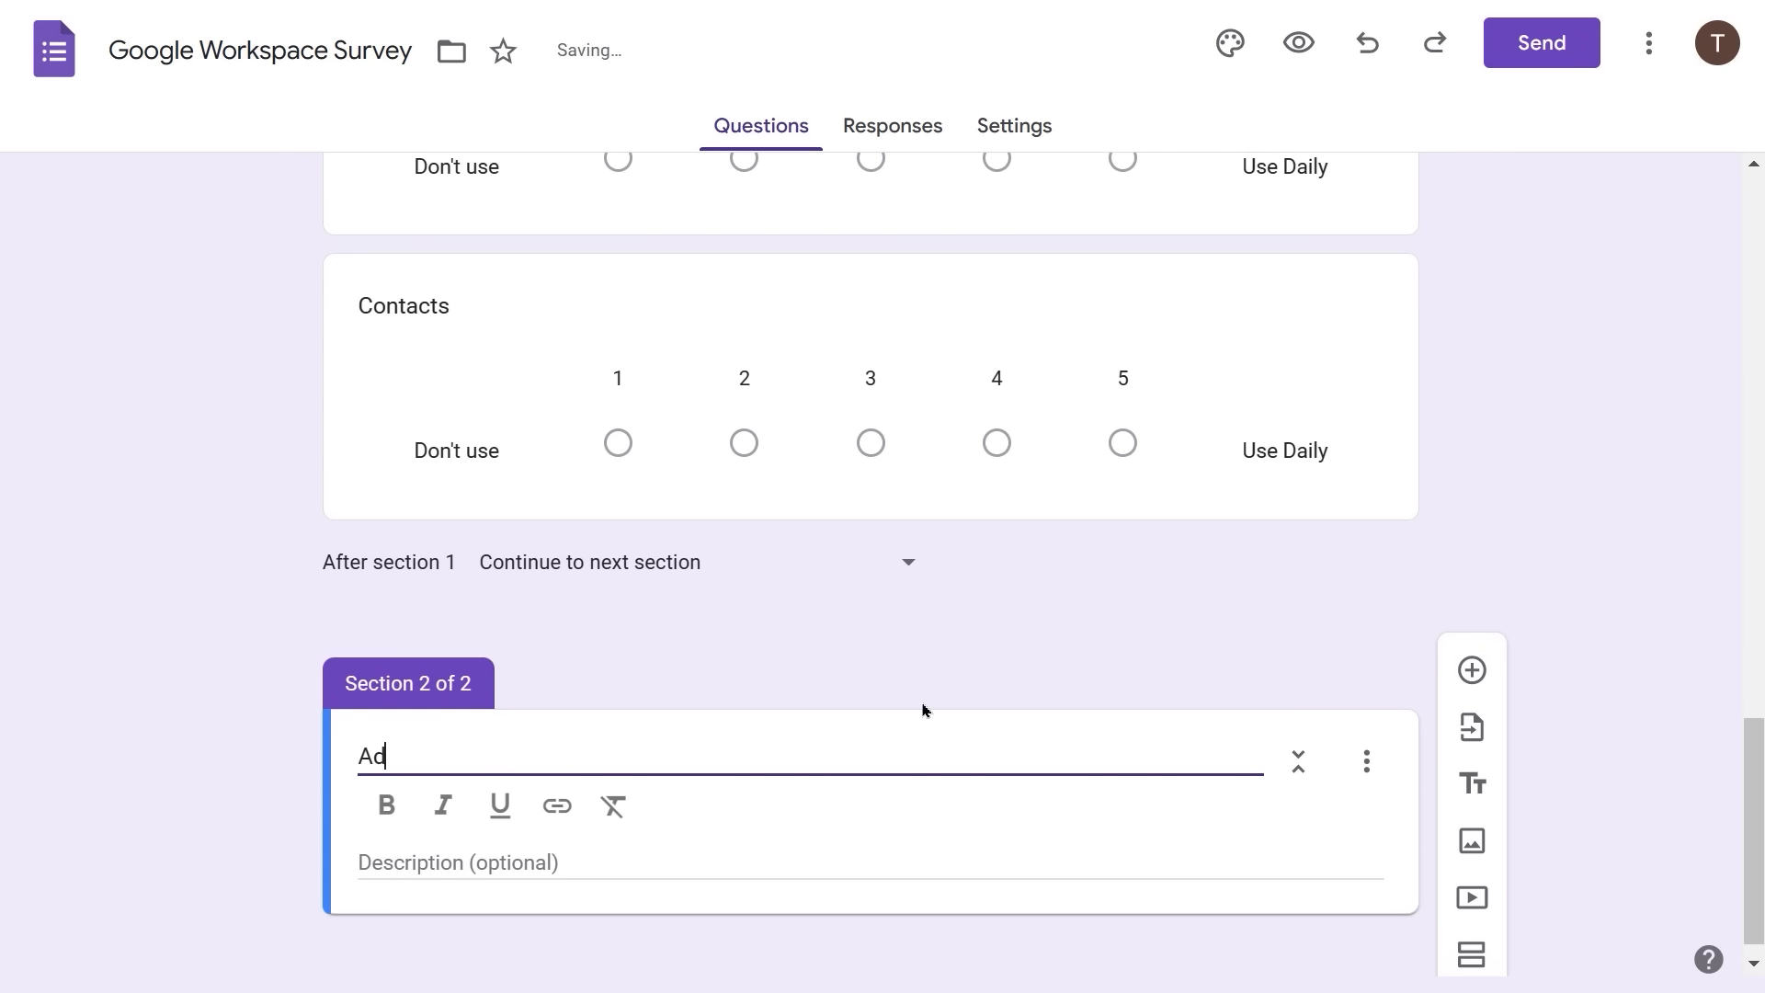
pyautogui.write('ditional Go')
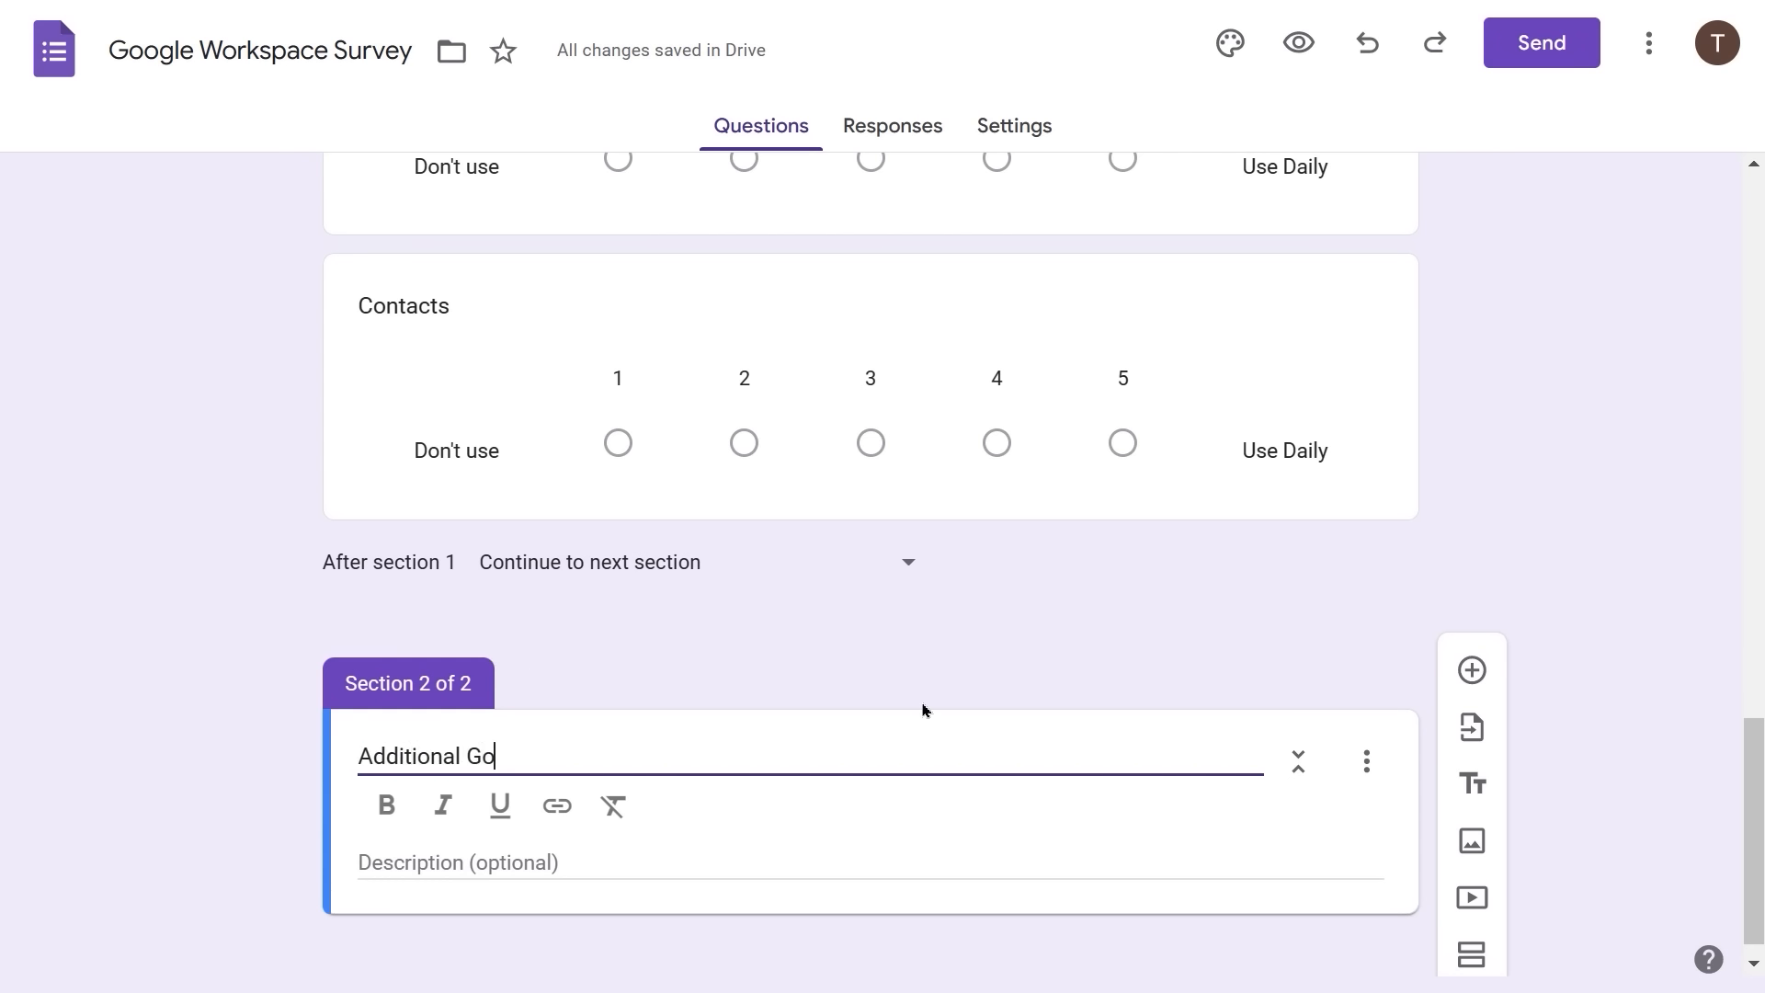
pyautogui.write('ogle Ap')
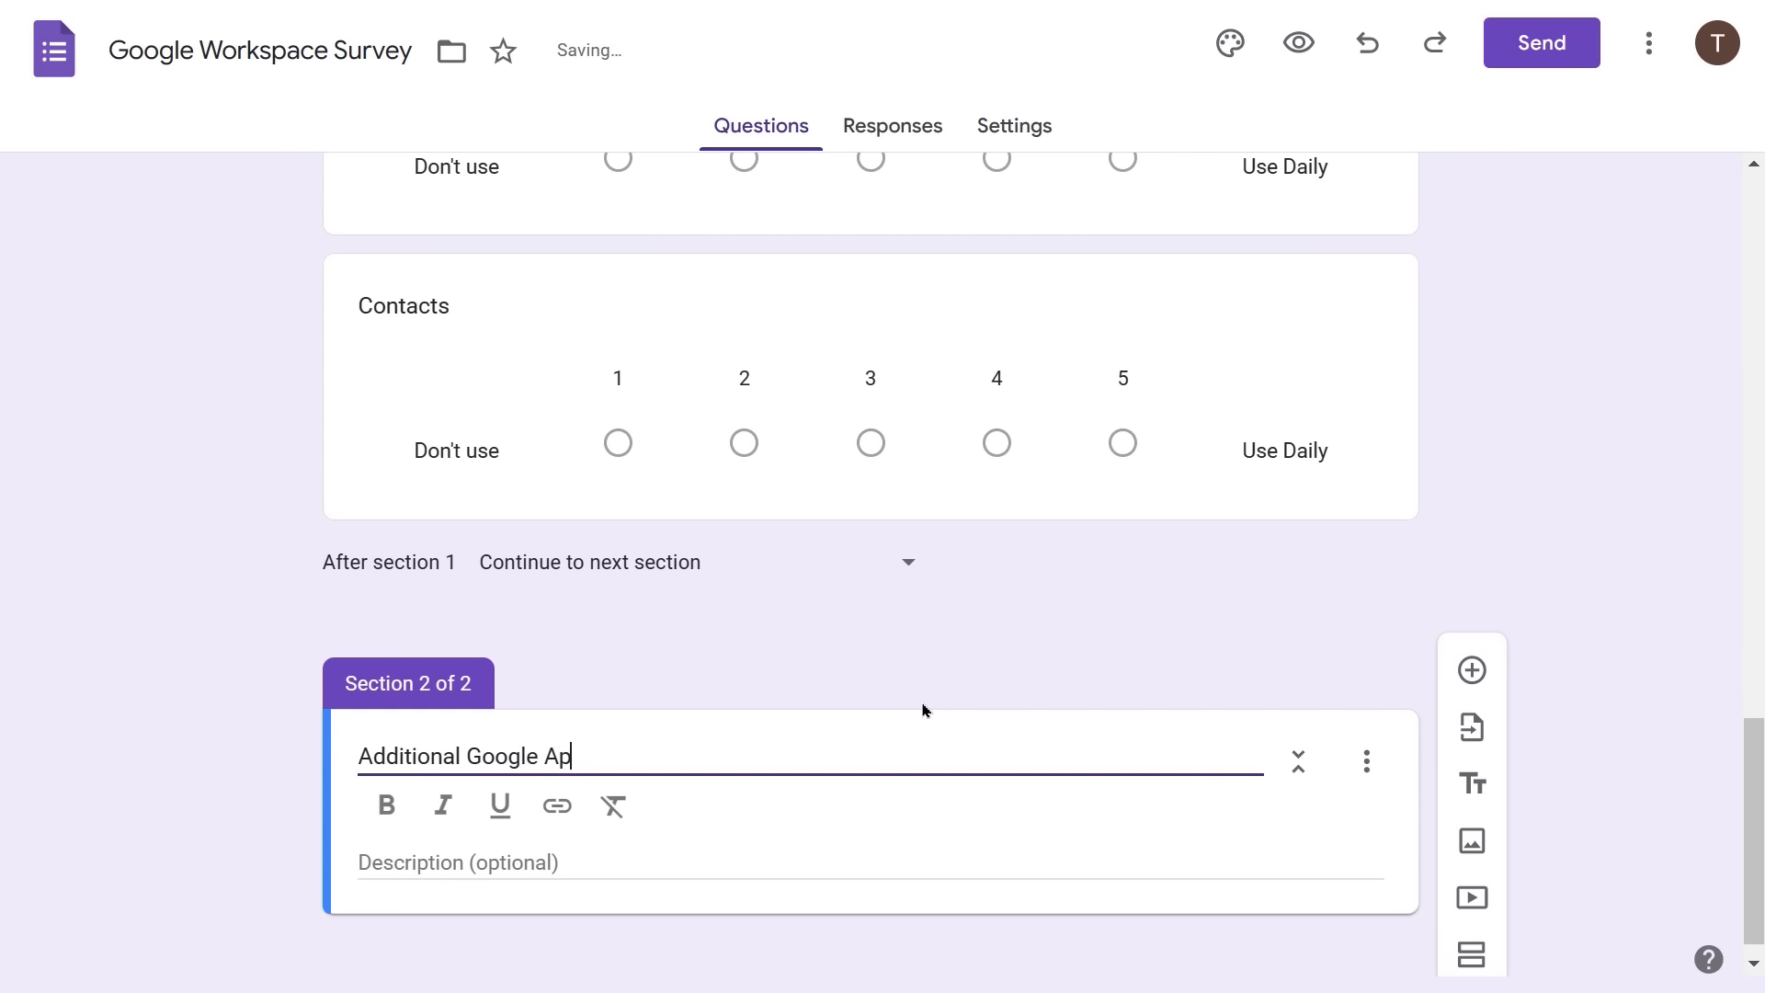
pyautogui.write('ps')
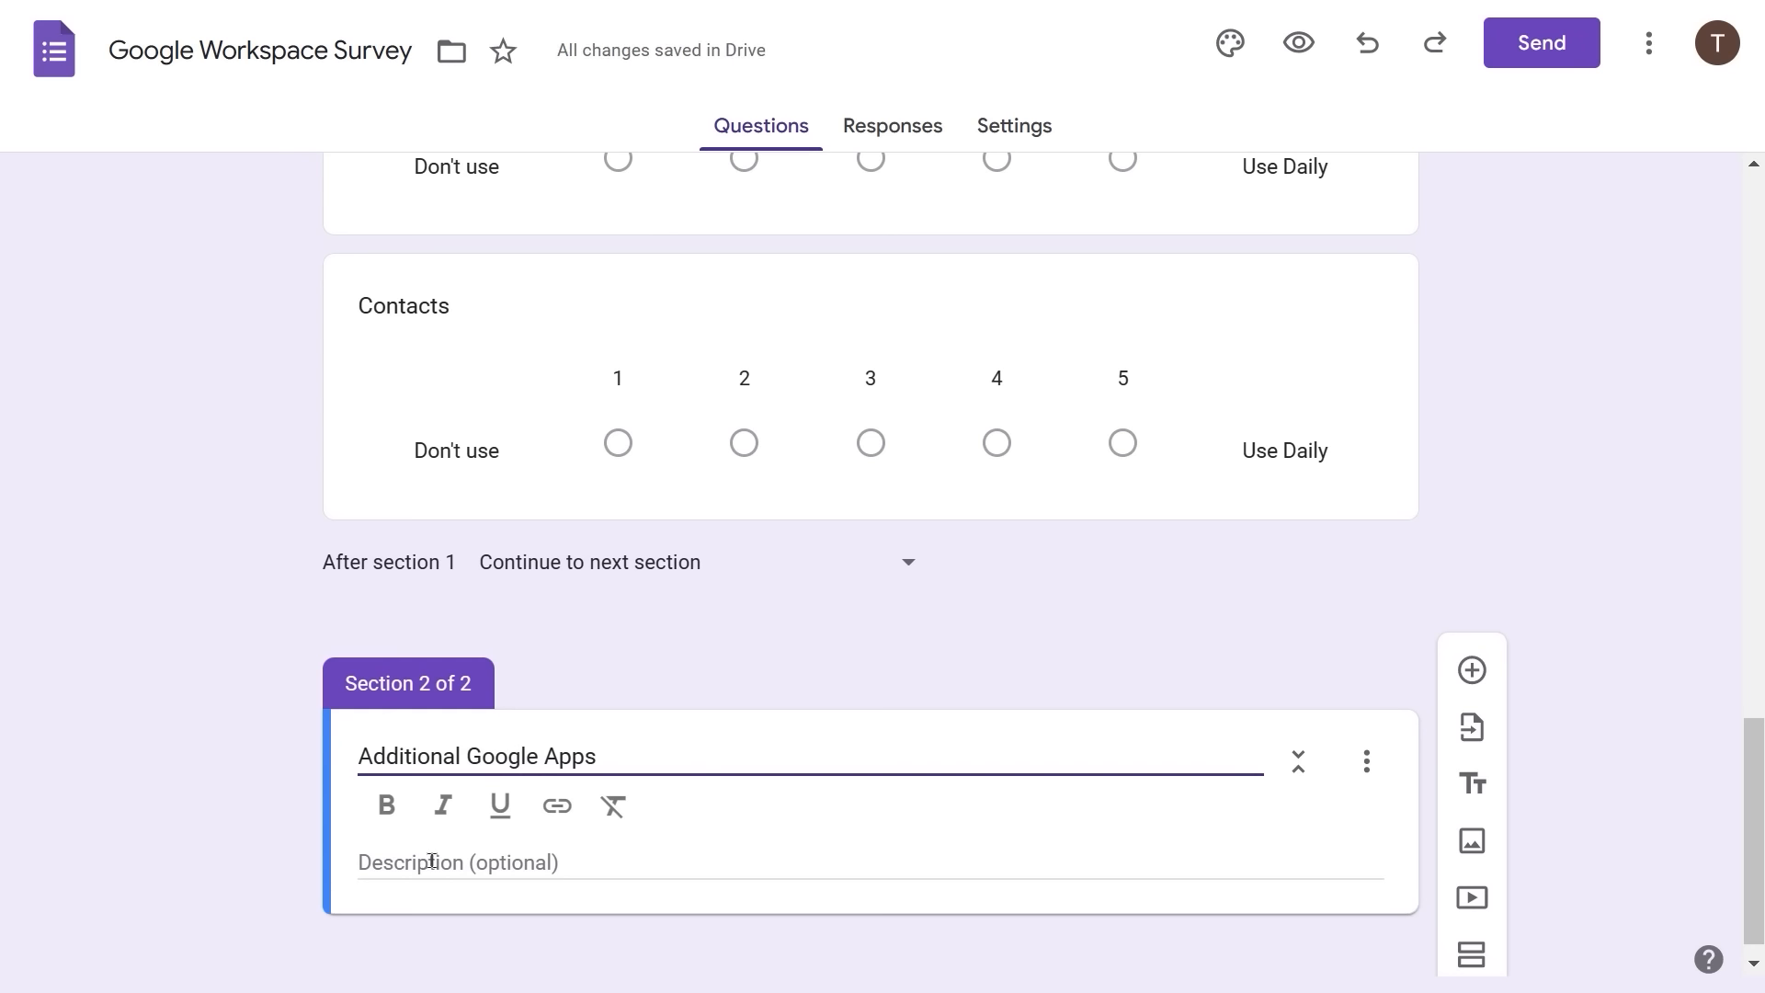
pyautogui.click(1370, 754)
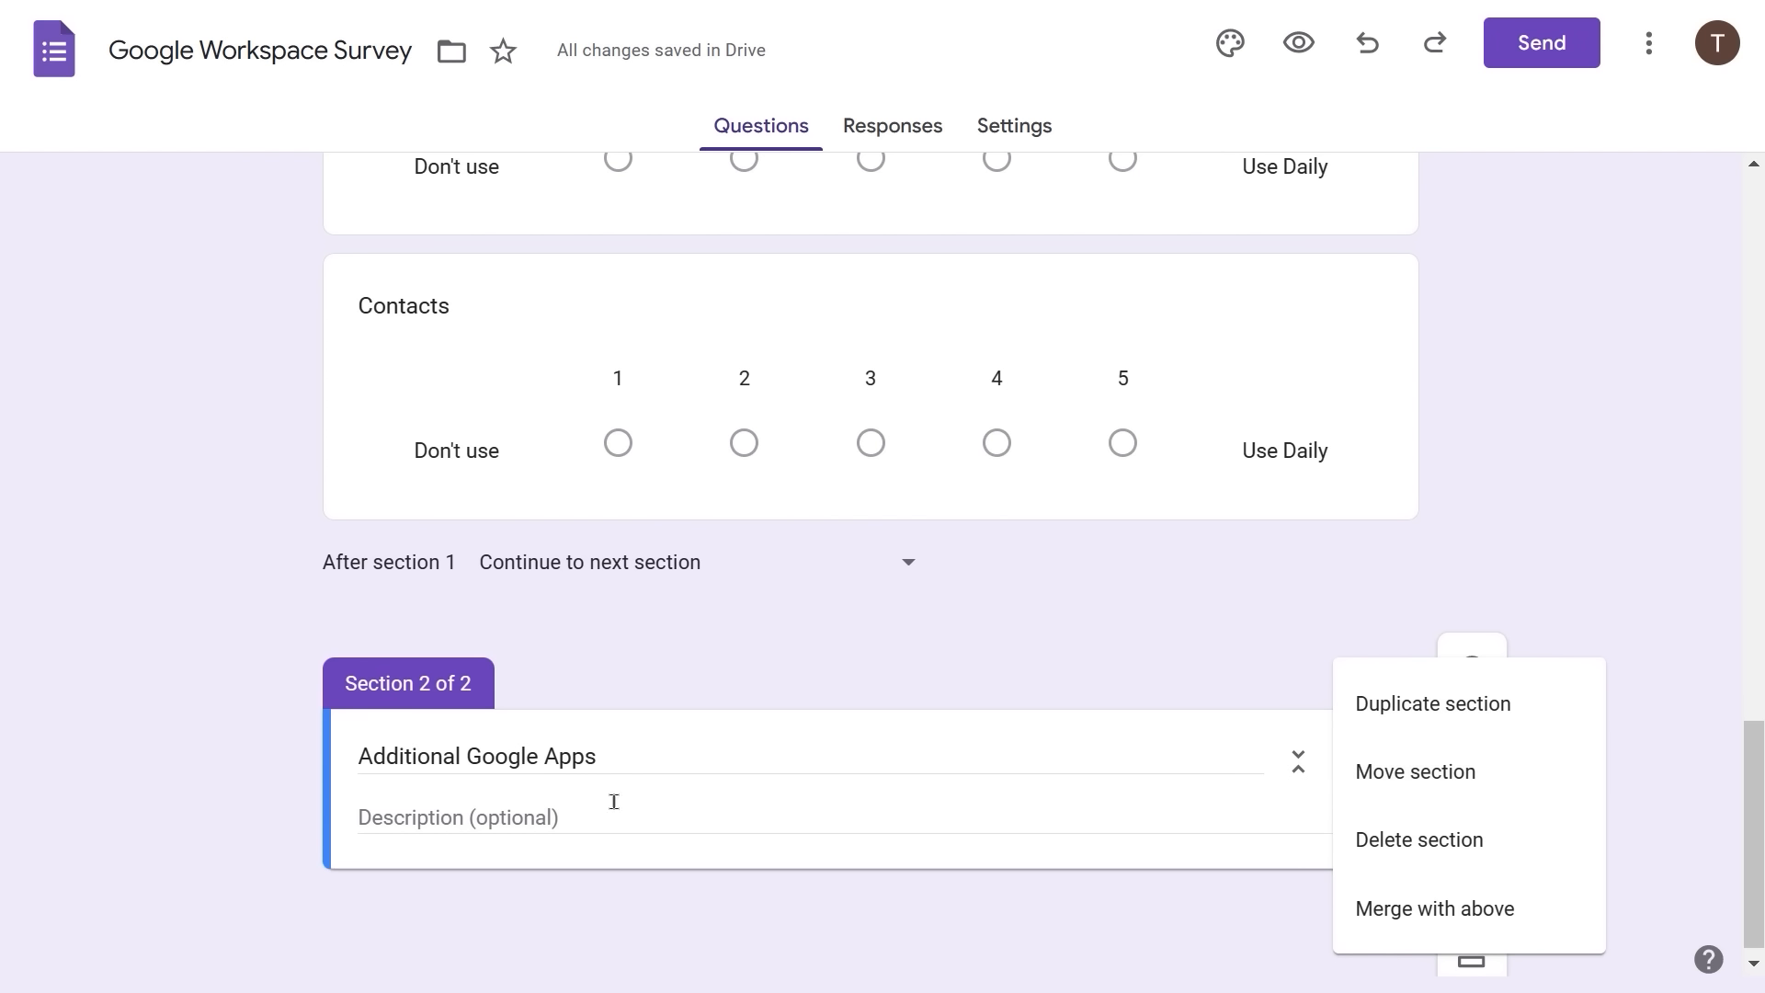
pyautogui.scroll(1, 622, 808)
pyautogui.scroll(-1, 623, 808)
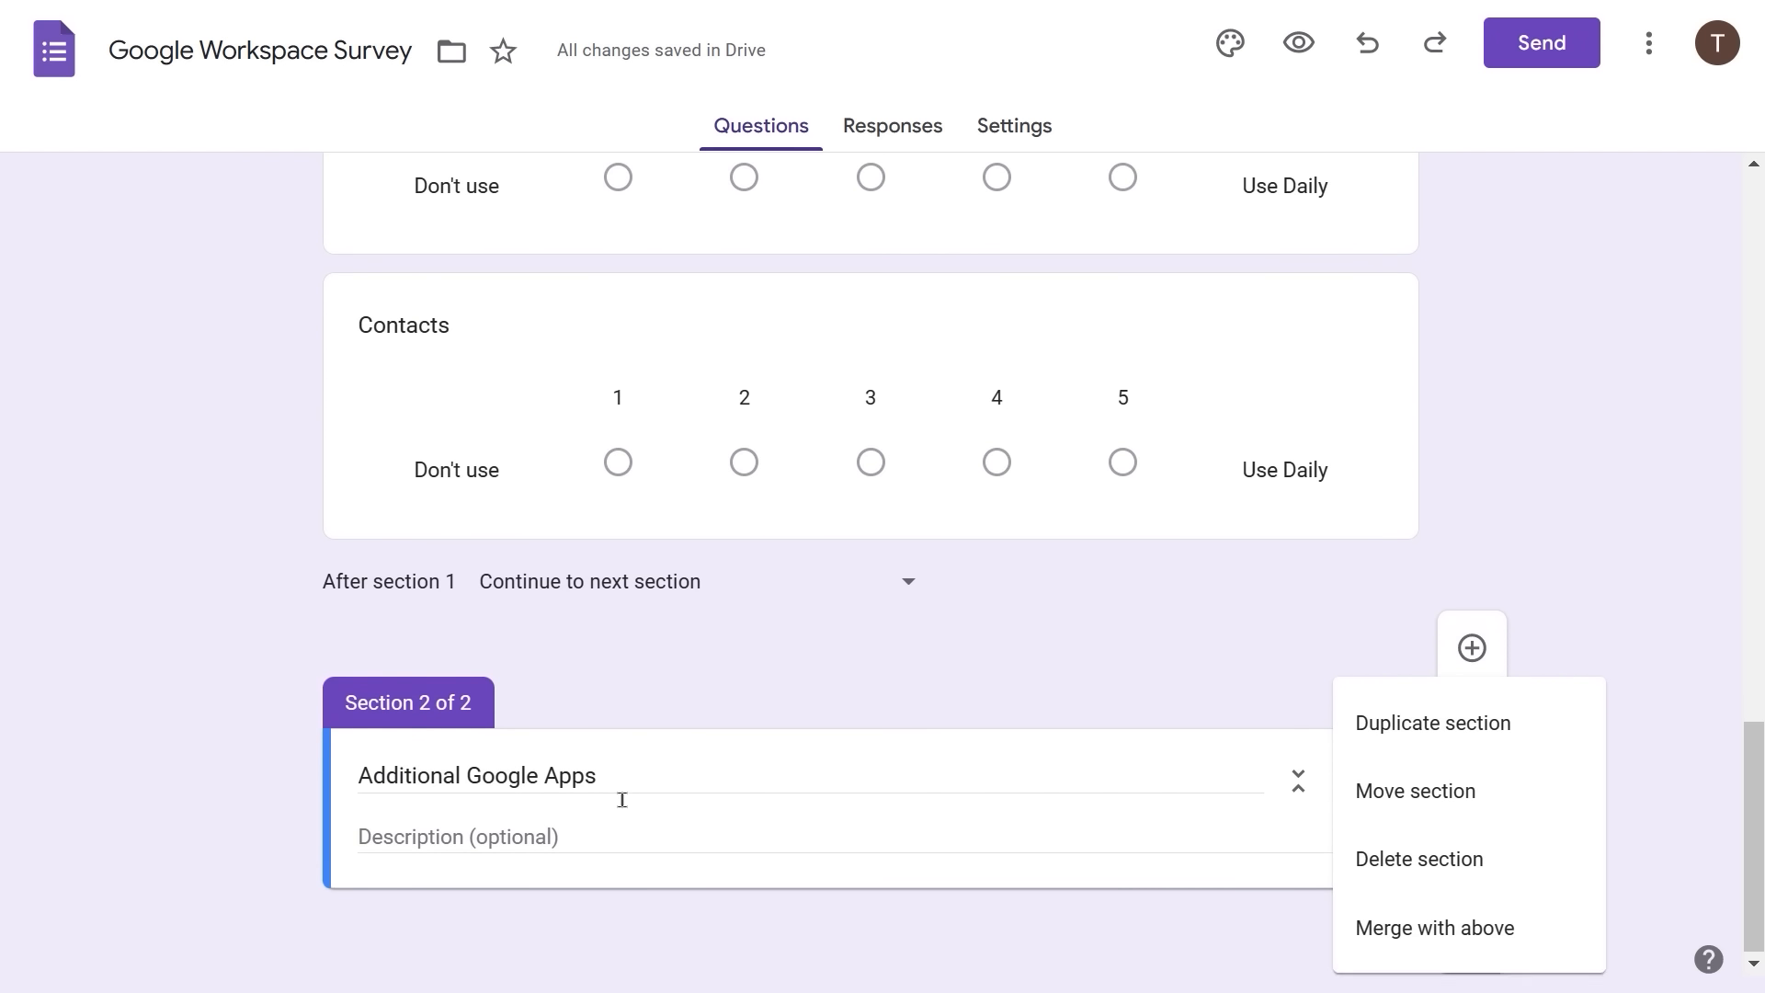
pyautogui.click(596, 825)
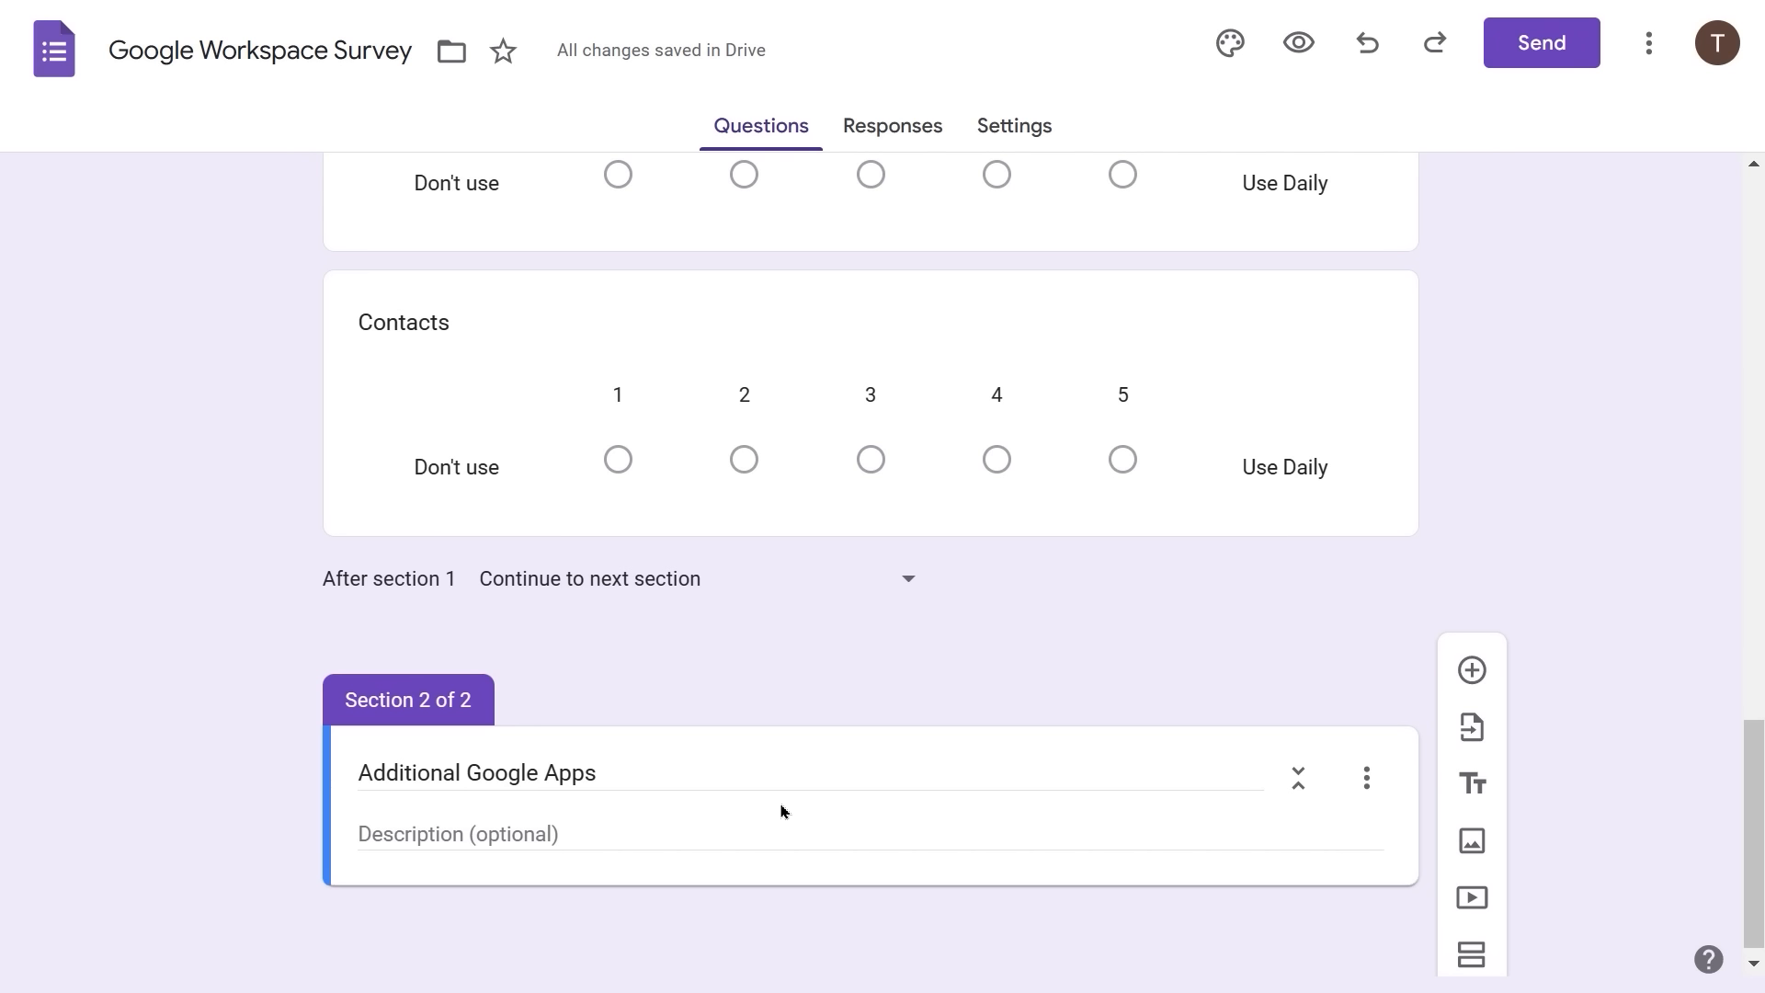
# - Add a question to section 2 titled 'Select any additional Google apps you currently use.'
pyautogui.click(1473, 670)
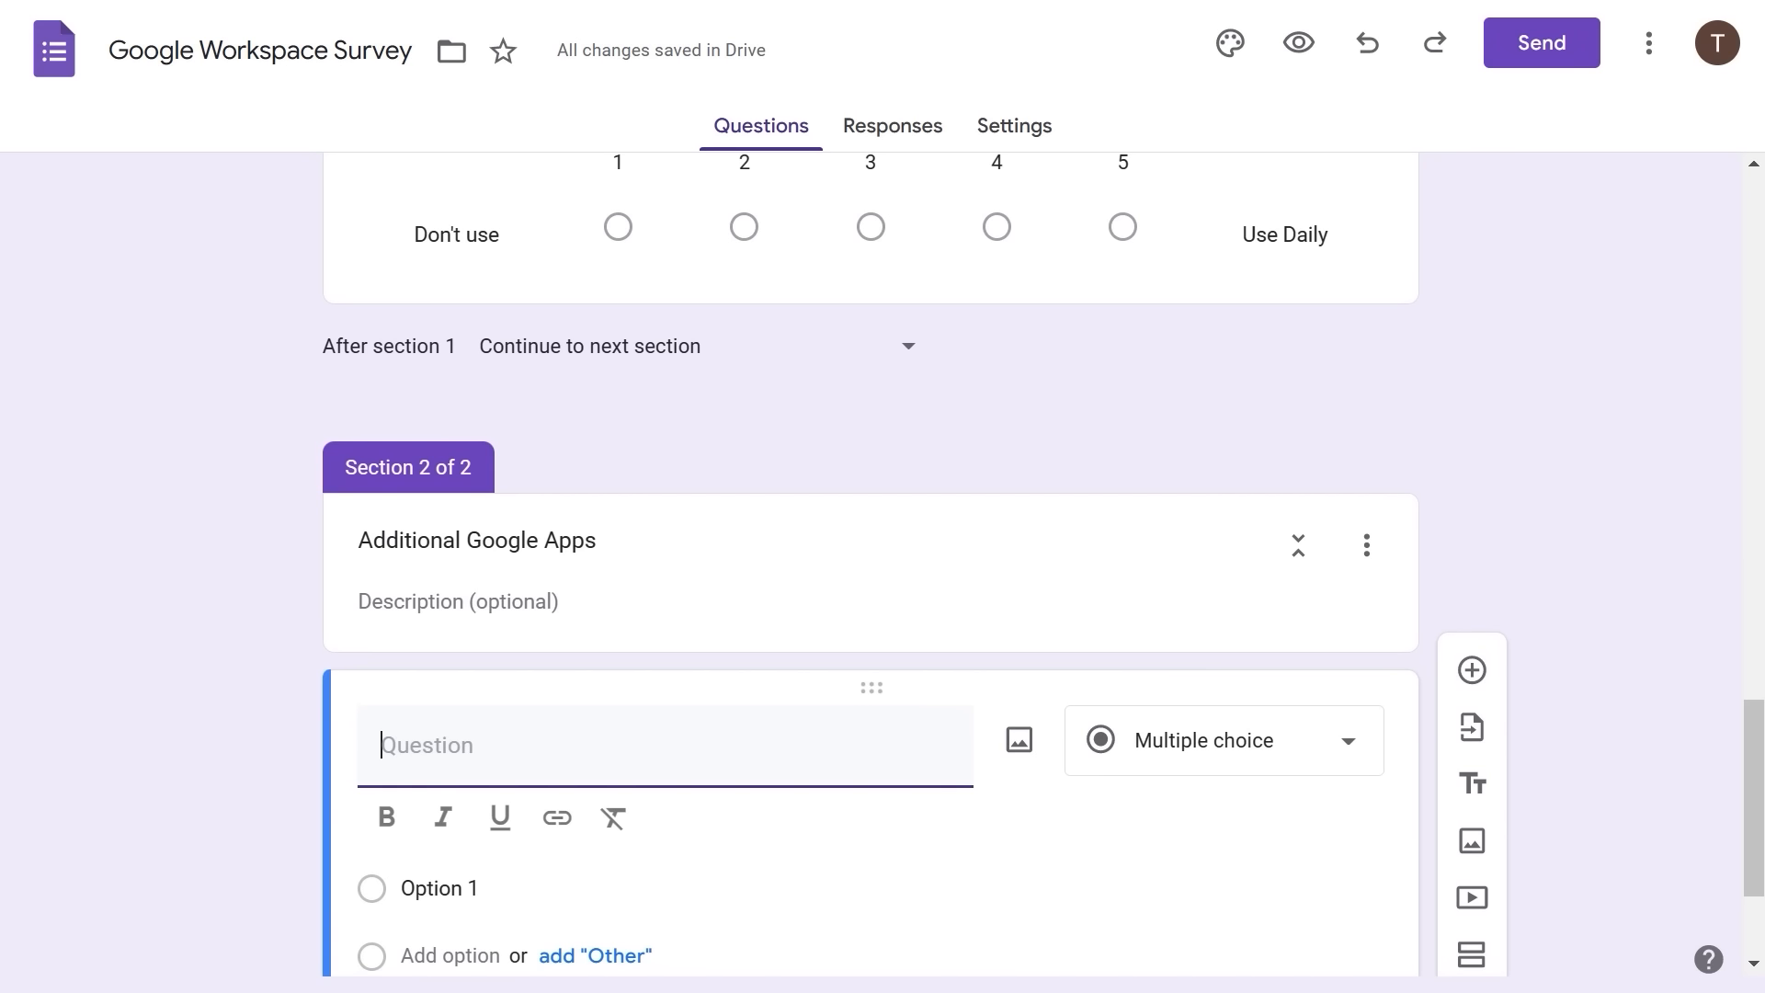
pyautogui.write('Select any add')
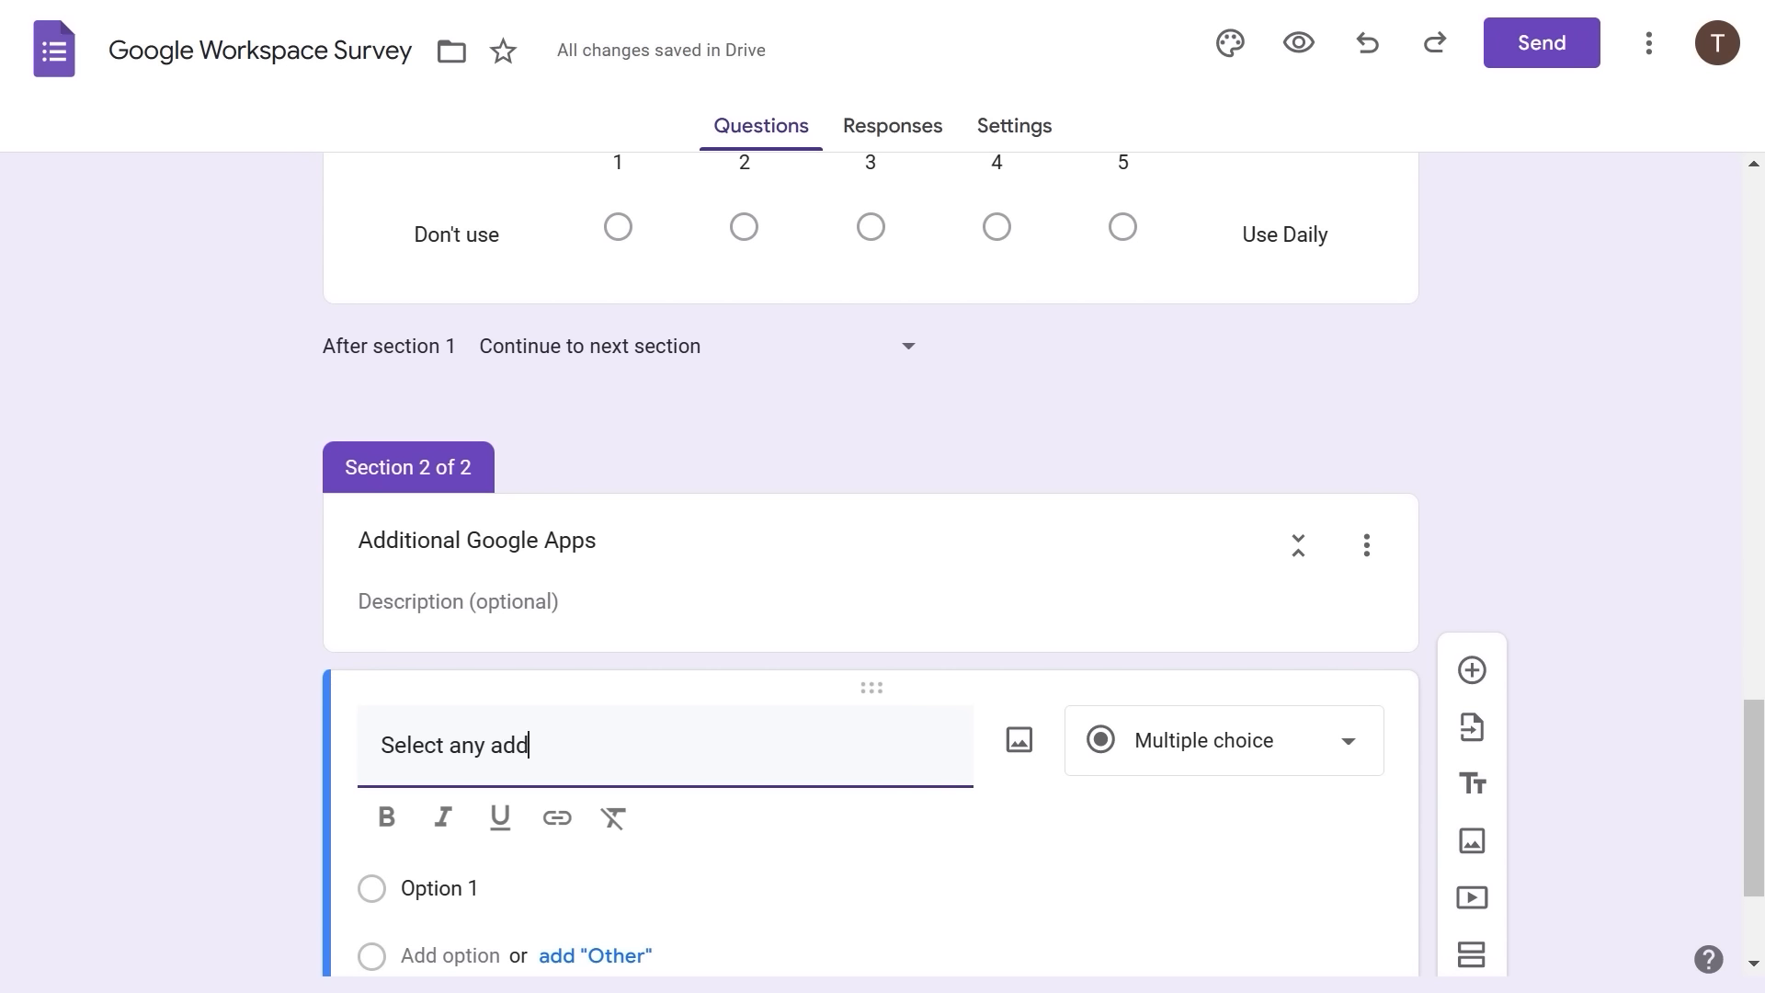
pyautogui.write('itional Google apps ')
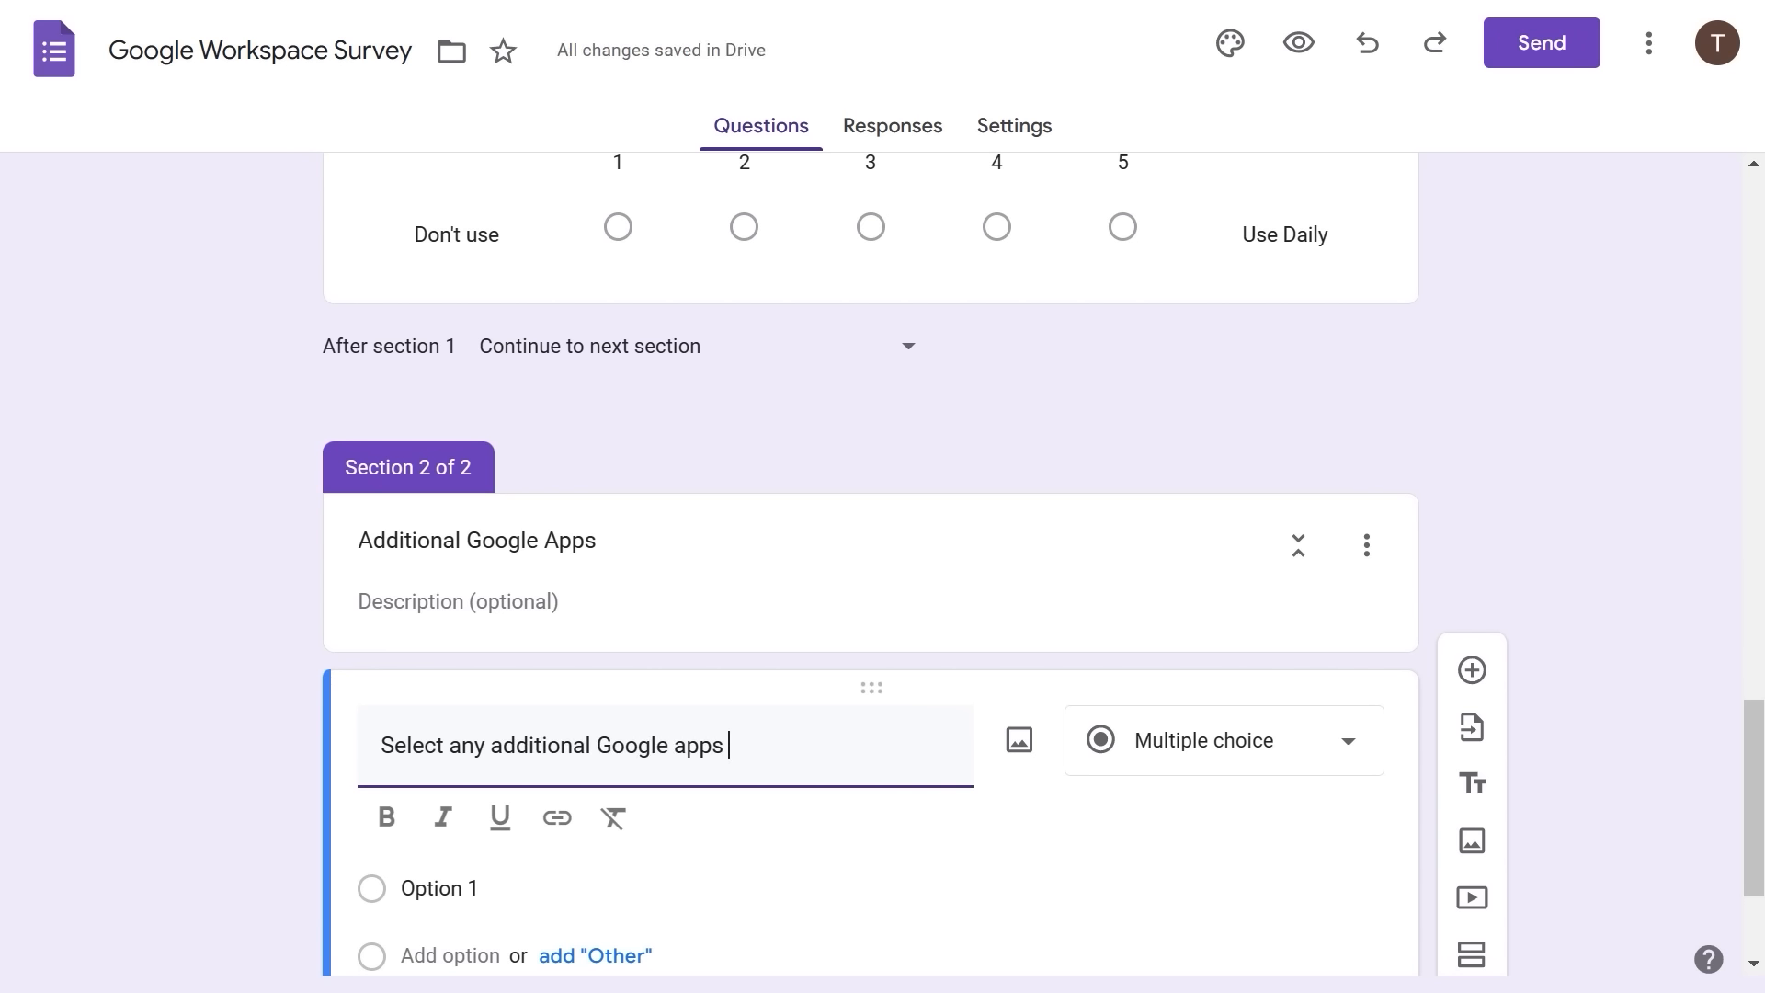
pyautogui.write('you curre')
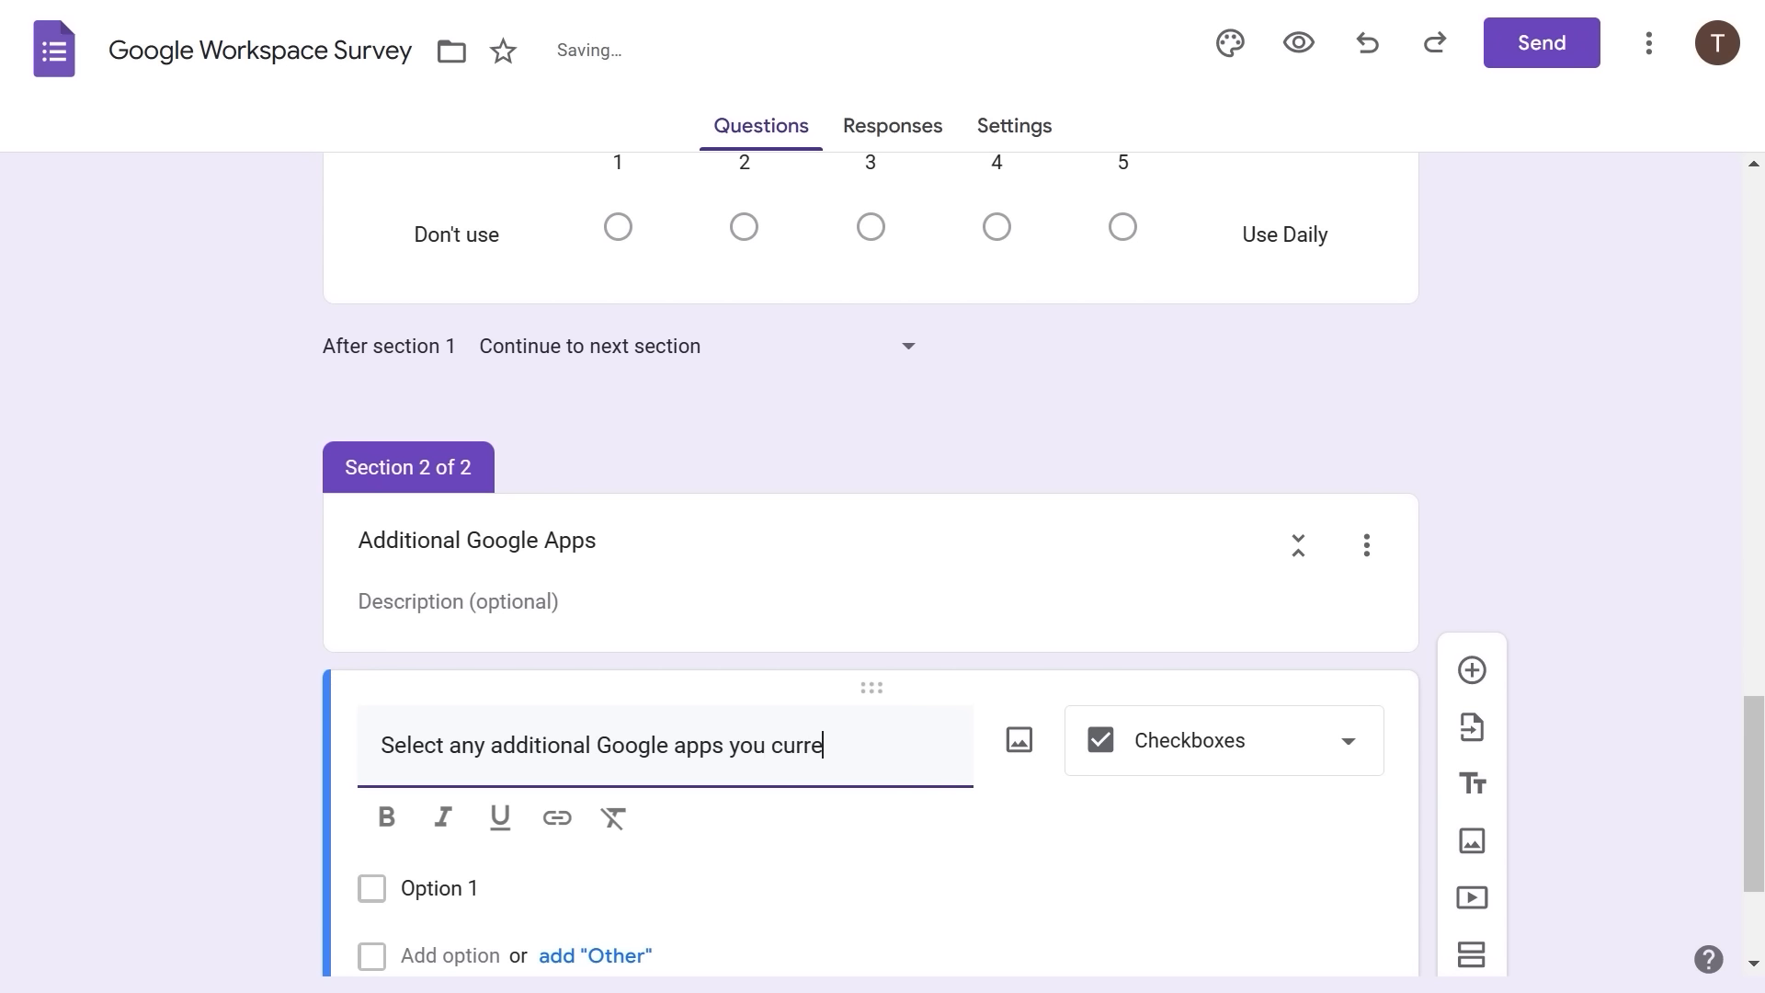
pyautogui.write('ntly use.')
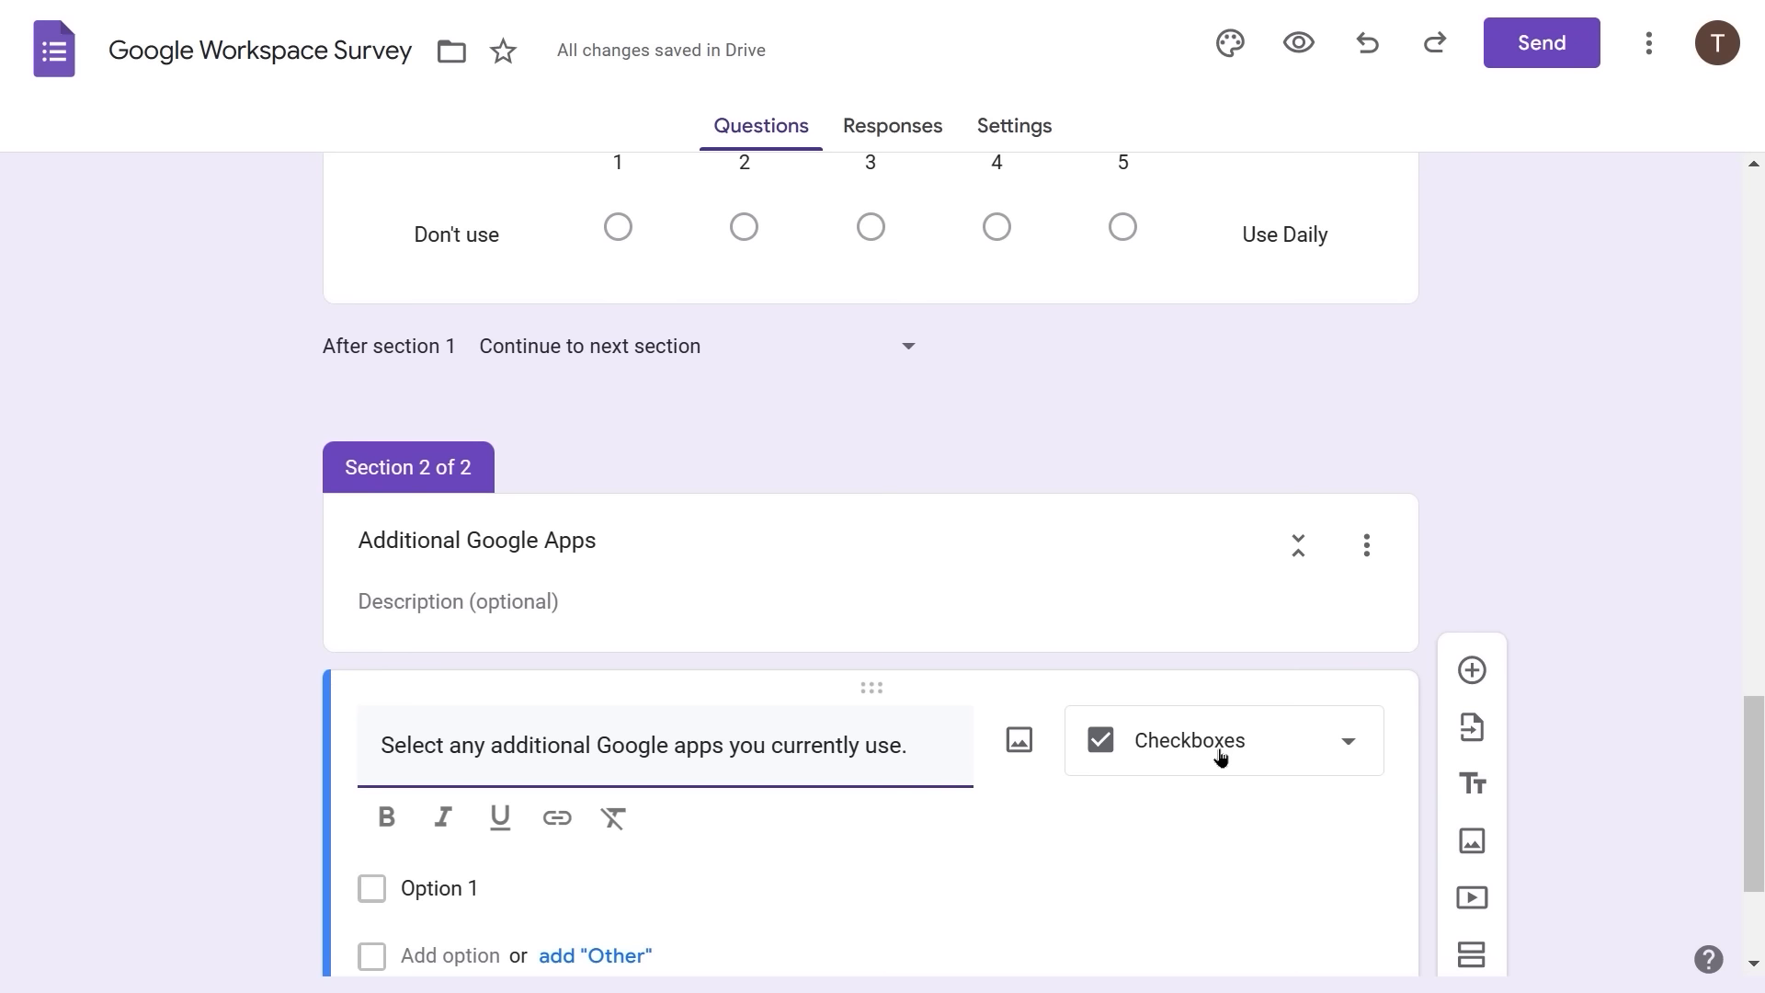
# - Enter the first answer choices: Chat, Spaces and Meet
pyautogui.click(446, 889)
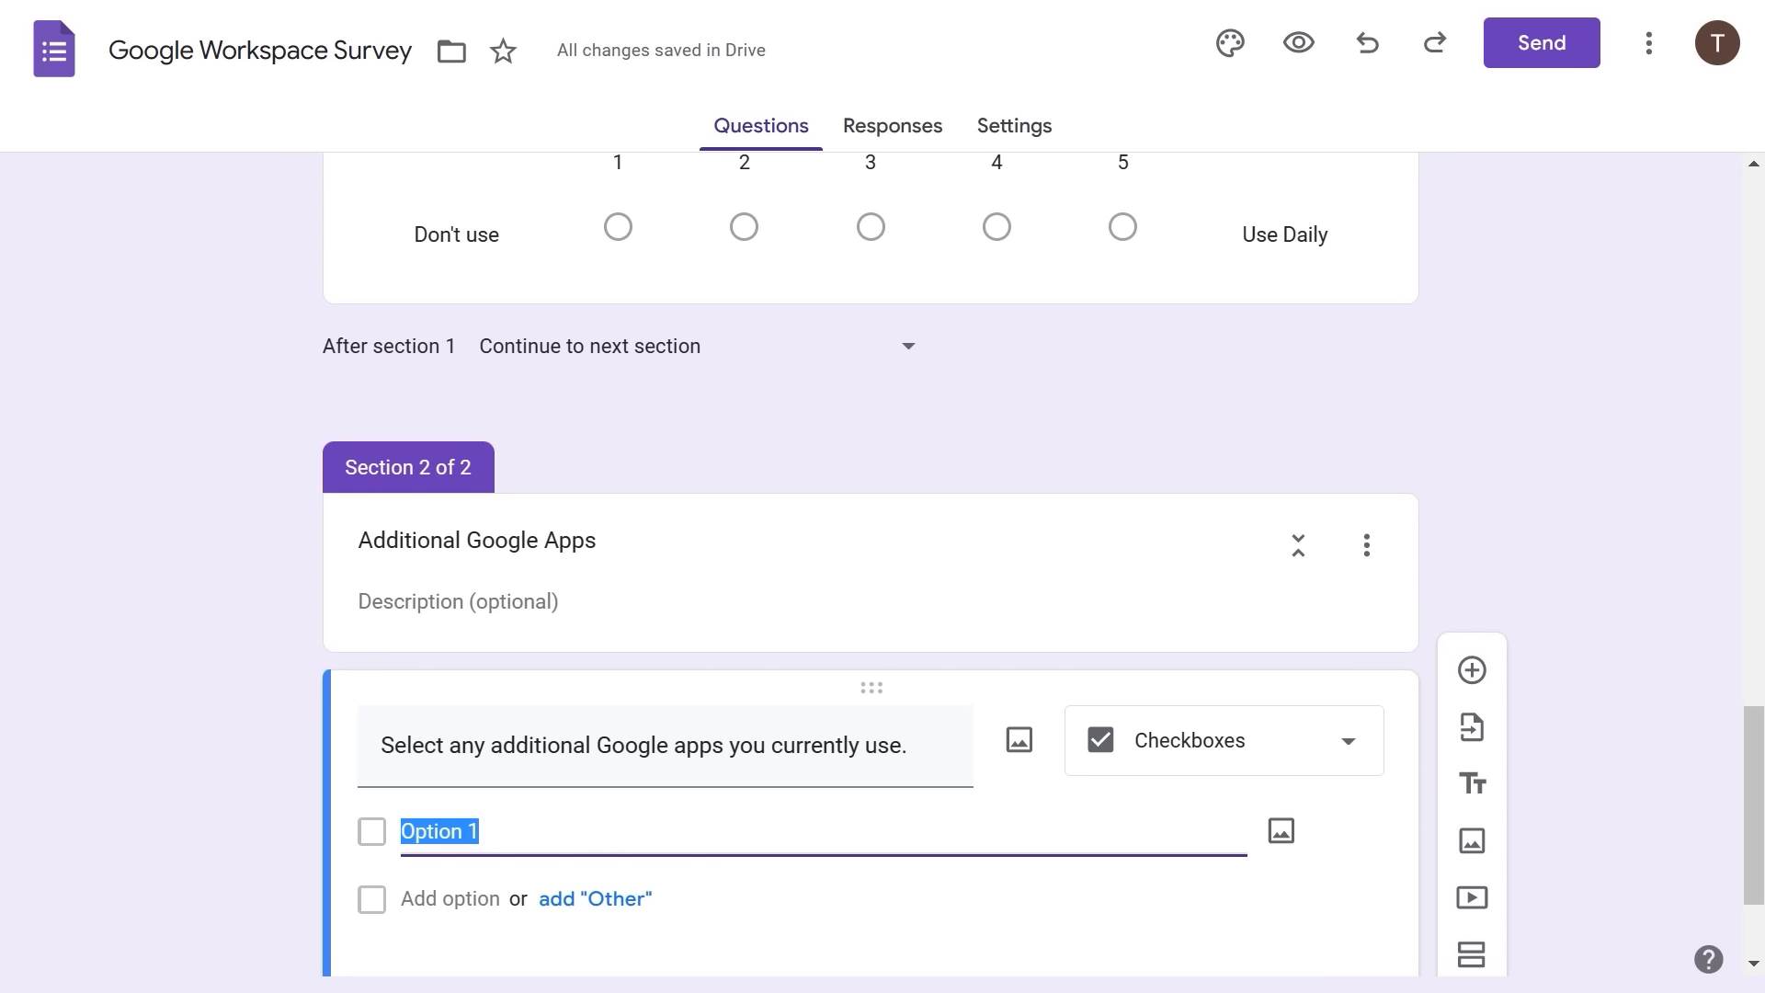
pyautogui.write('Chat')
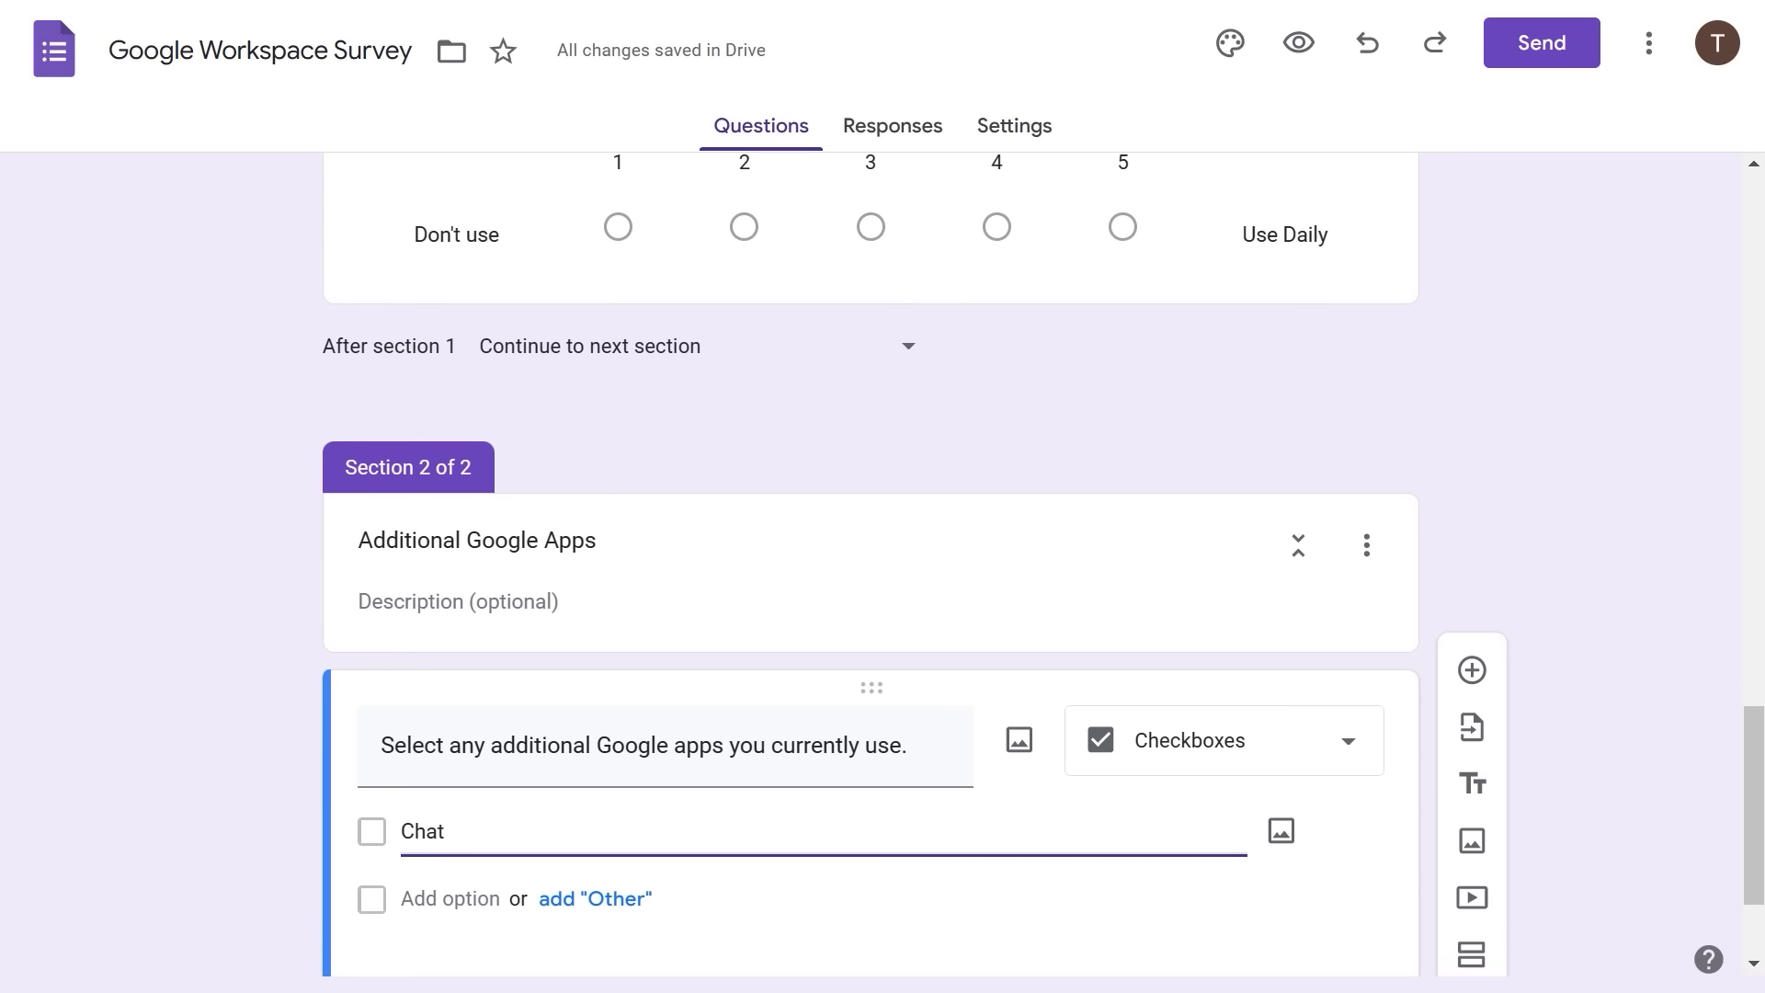
pyautogui.click(463, 901)
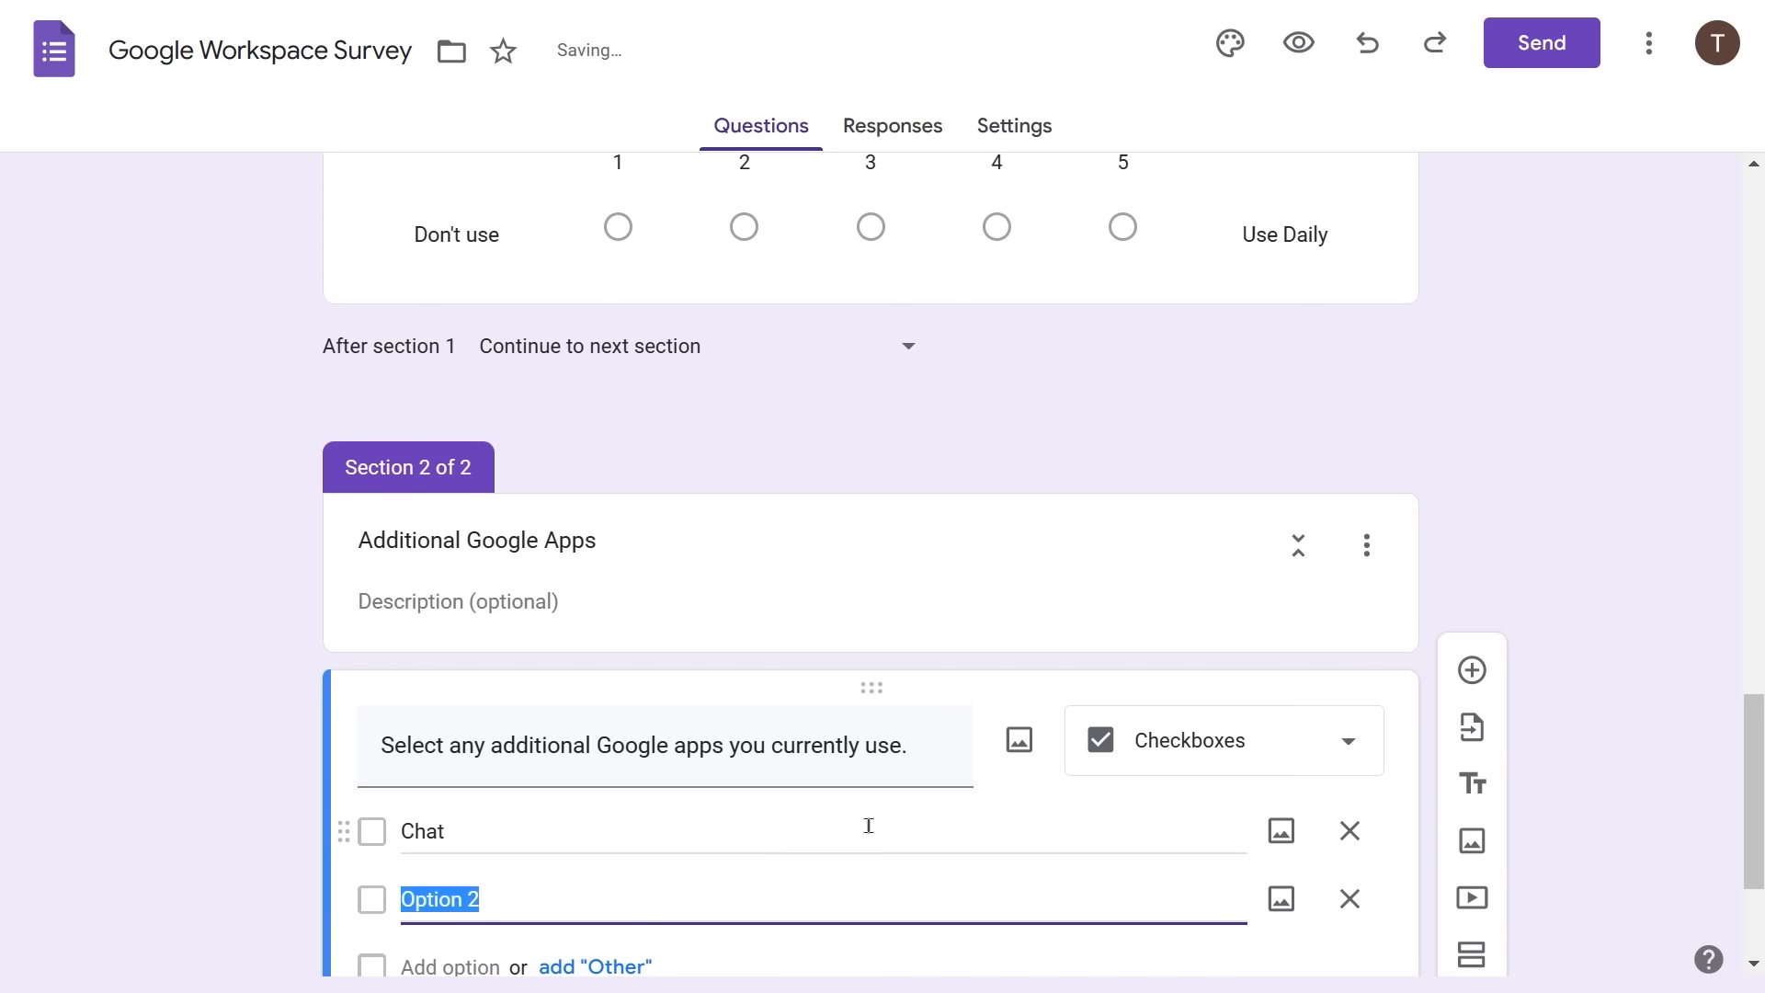
pyautogui.write('Spaces')
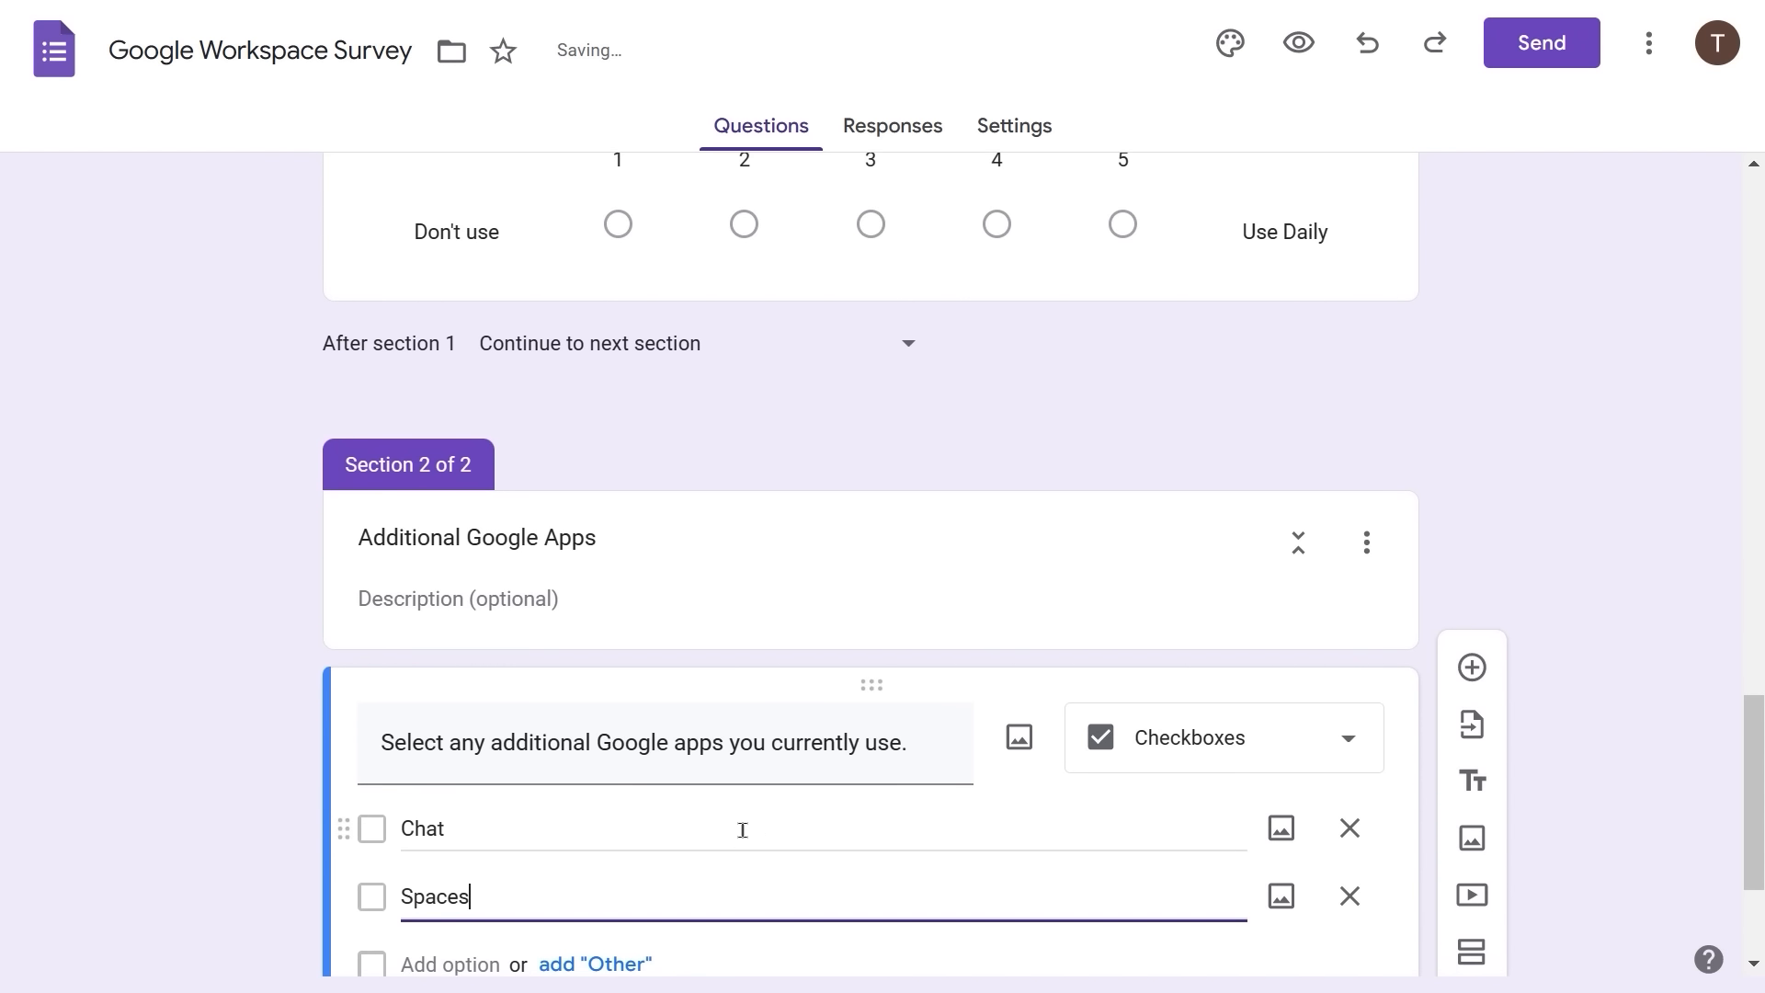
pyautogui.scroll(-1, 717, 832)
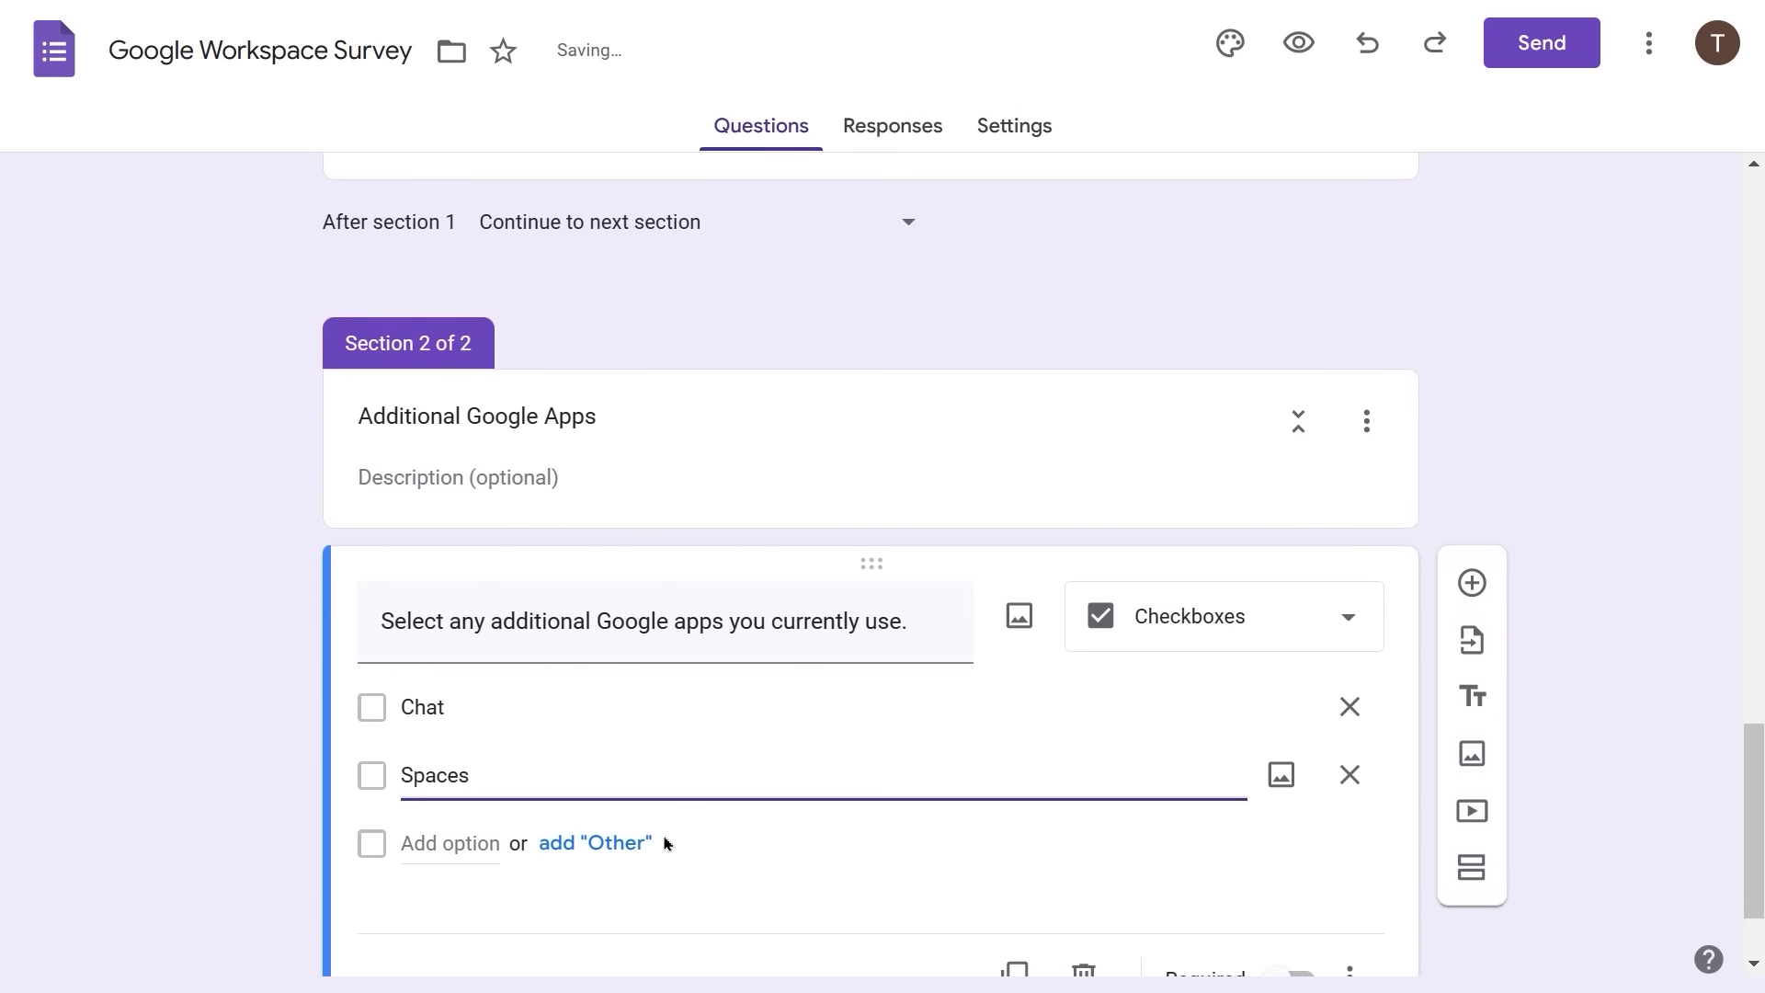
pyautogui.click(469, 836)
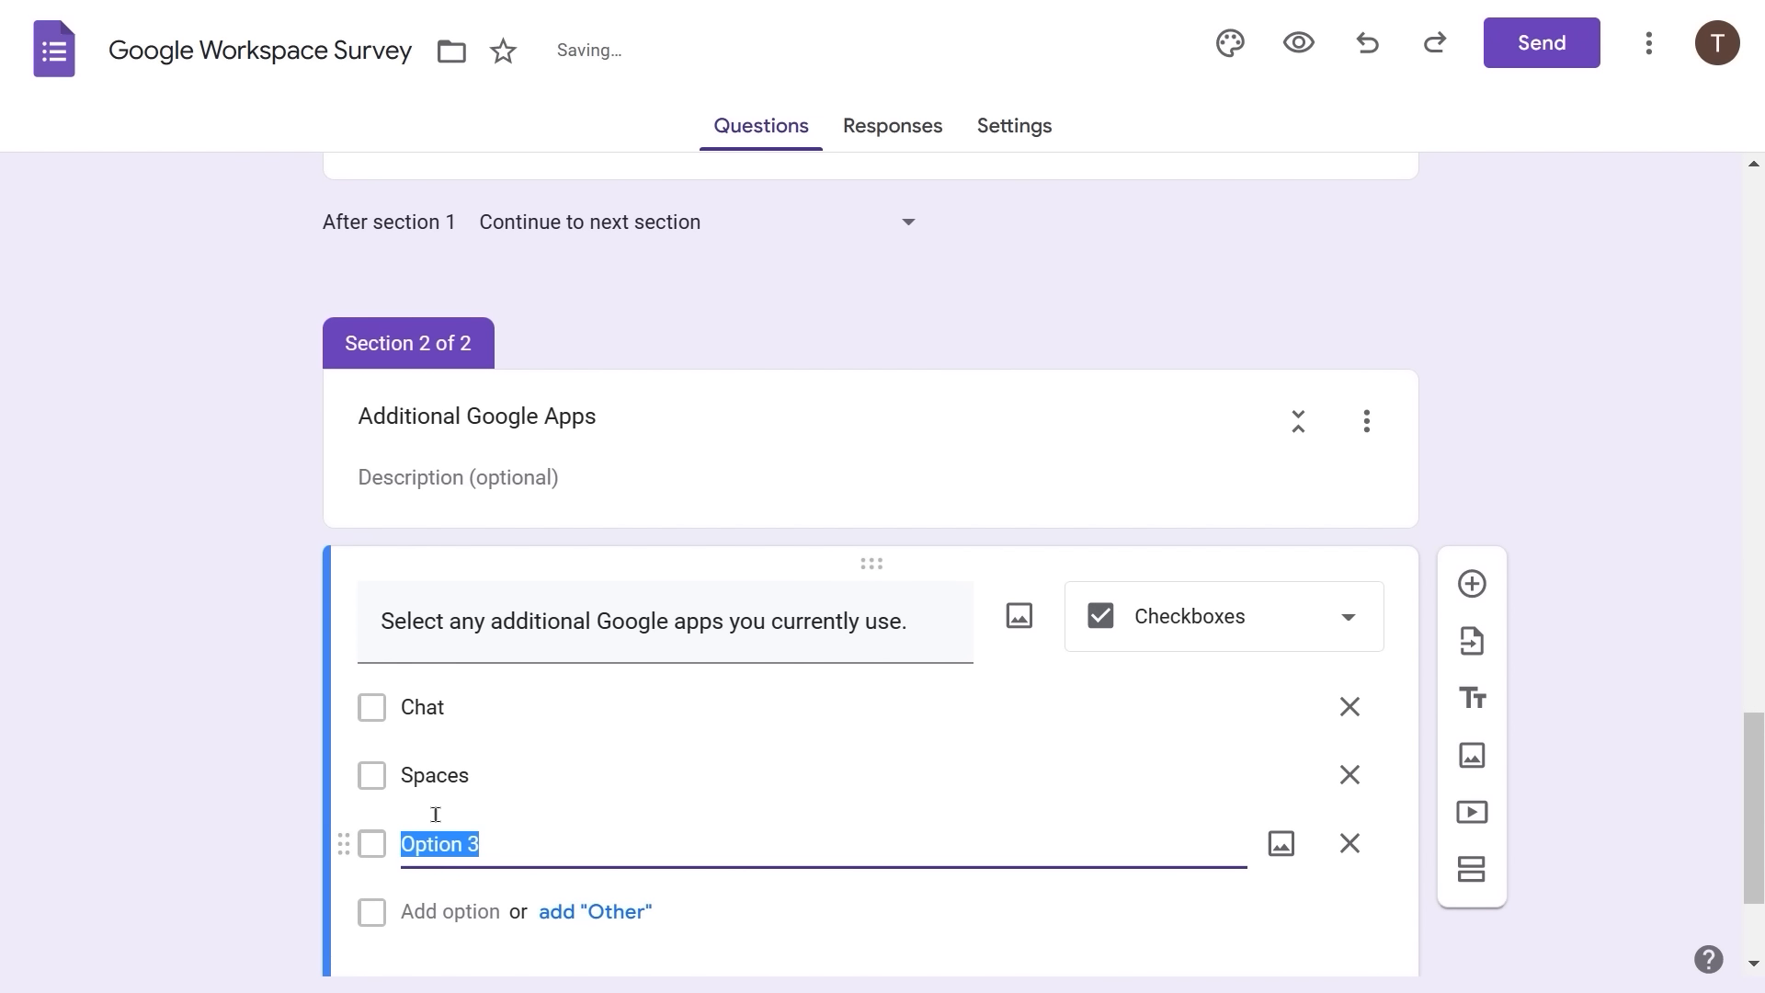
pyautogui.write('Meet')
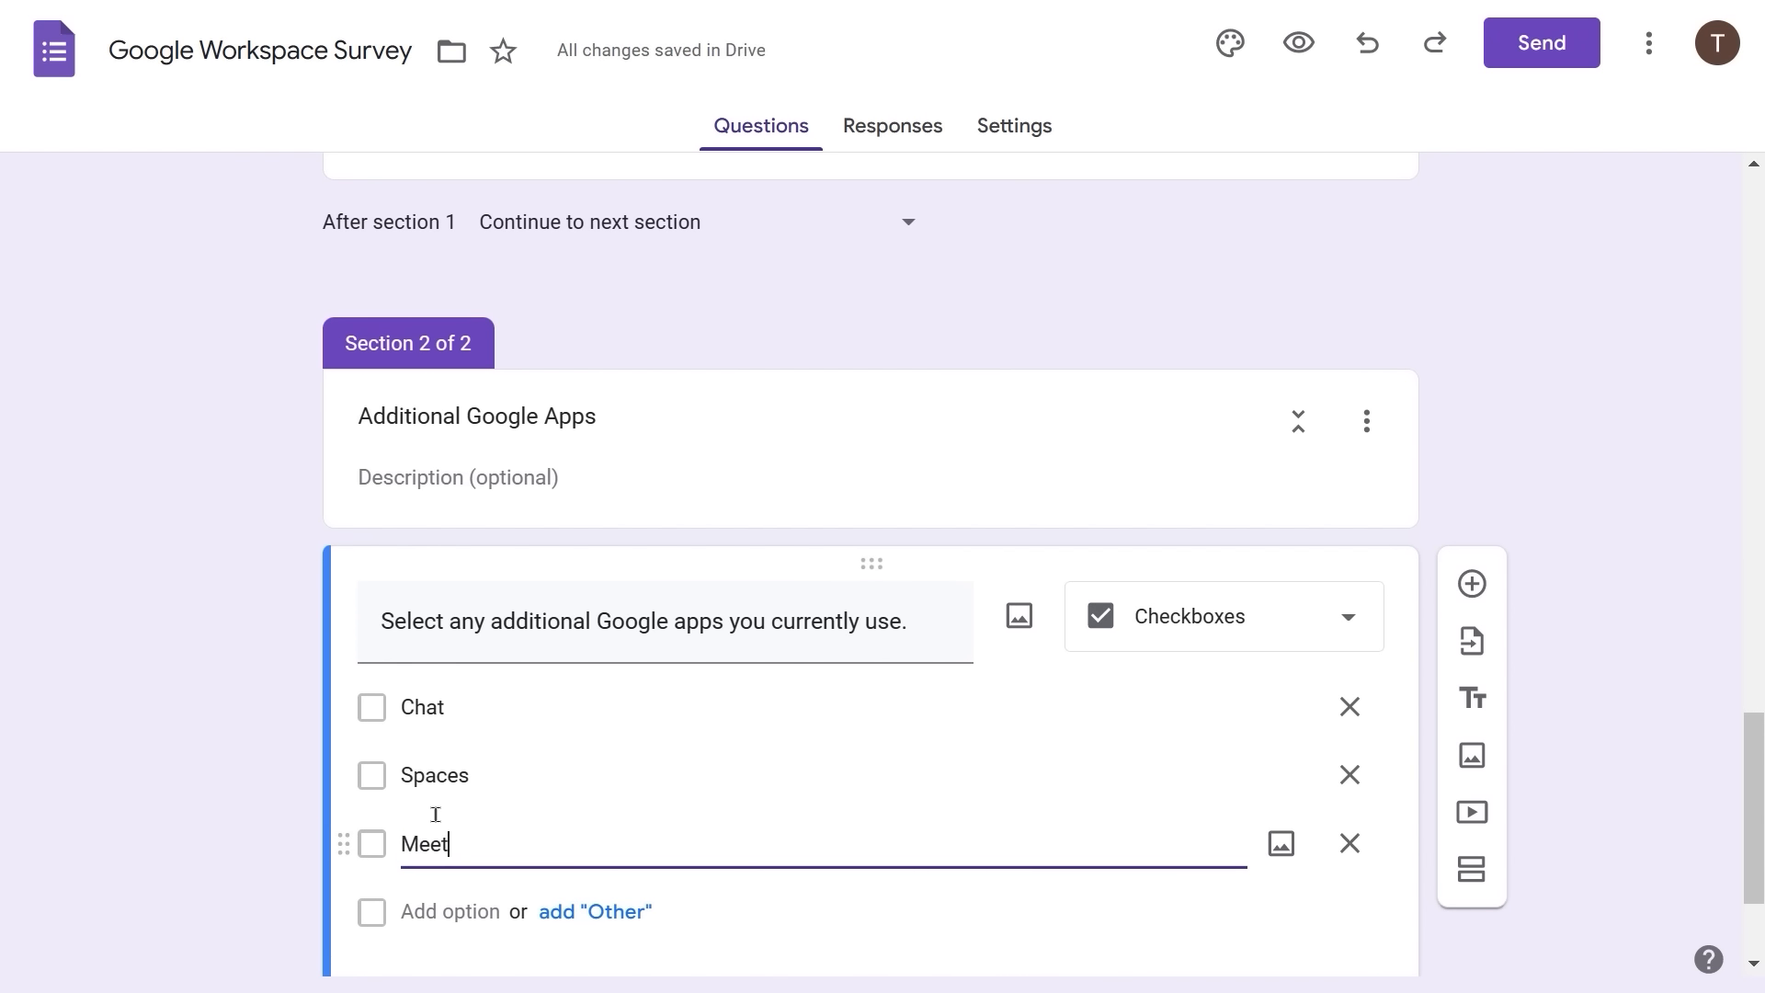
# - Add the remaining choices Keep, Tasks and Drive, then finish the question
pyautogui.click(405, 911)
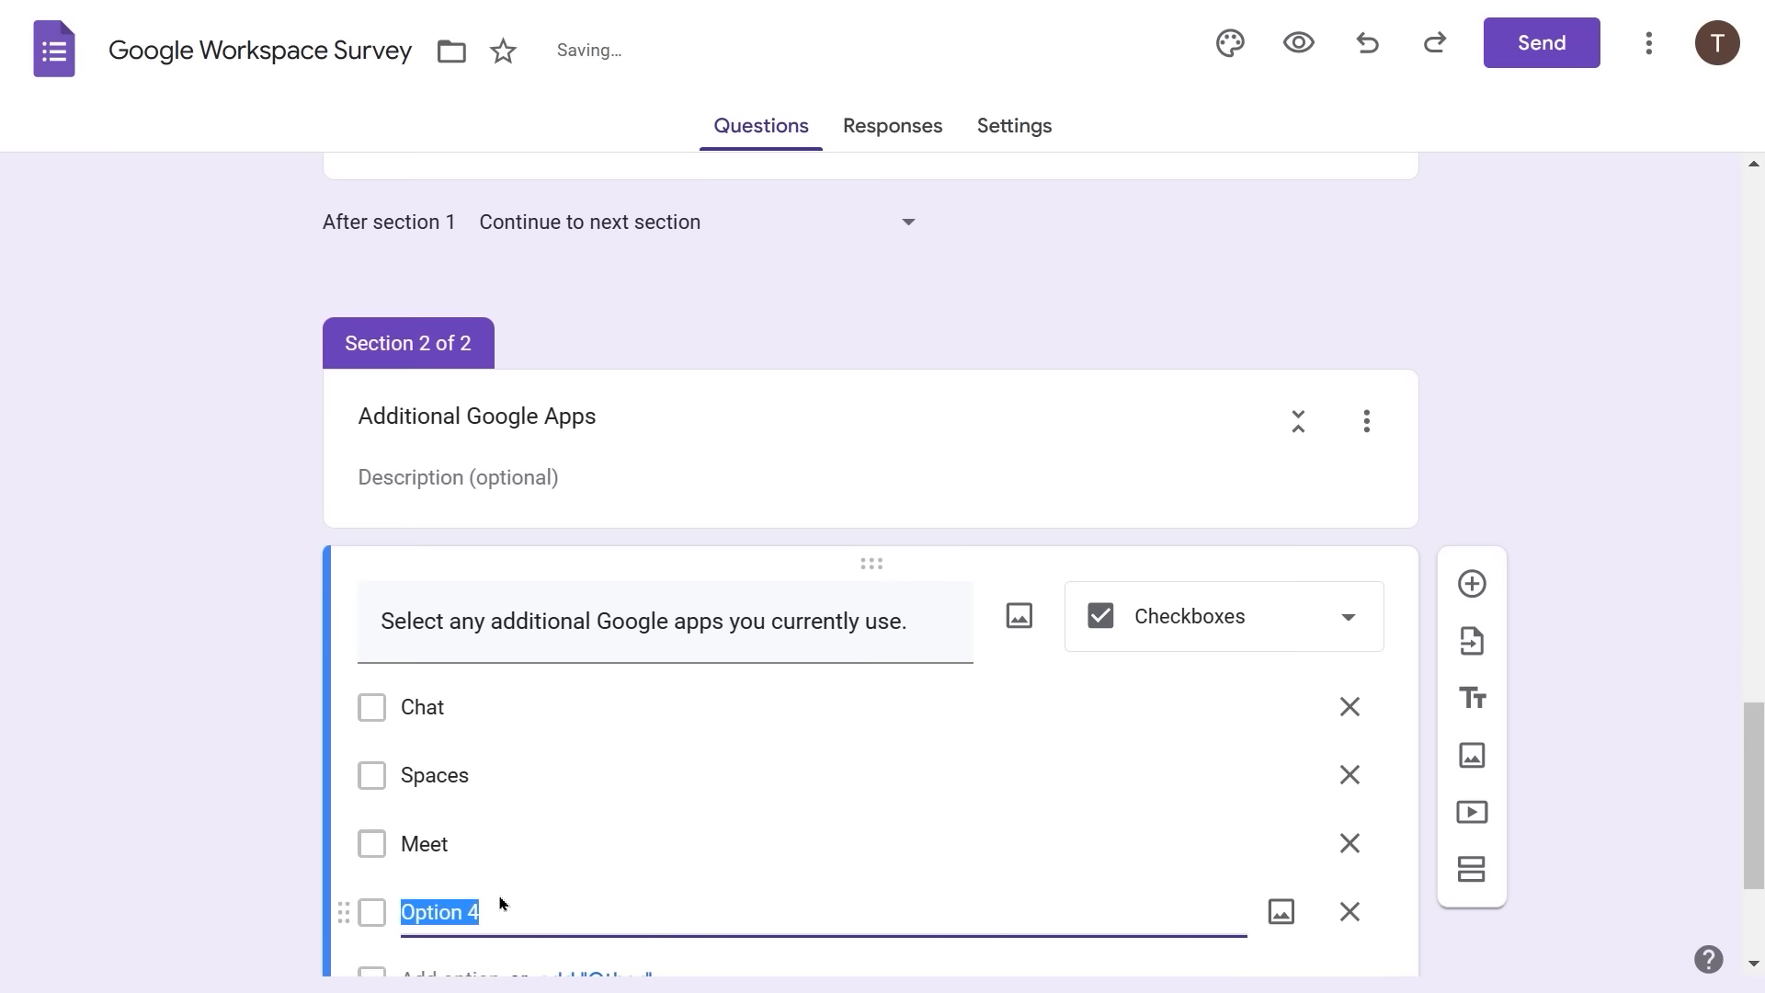
pyautogui.write('Keep')
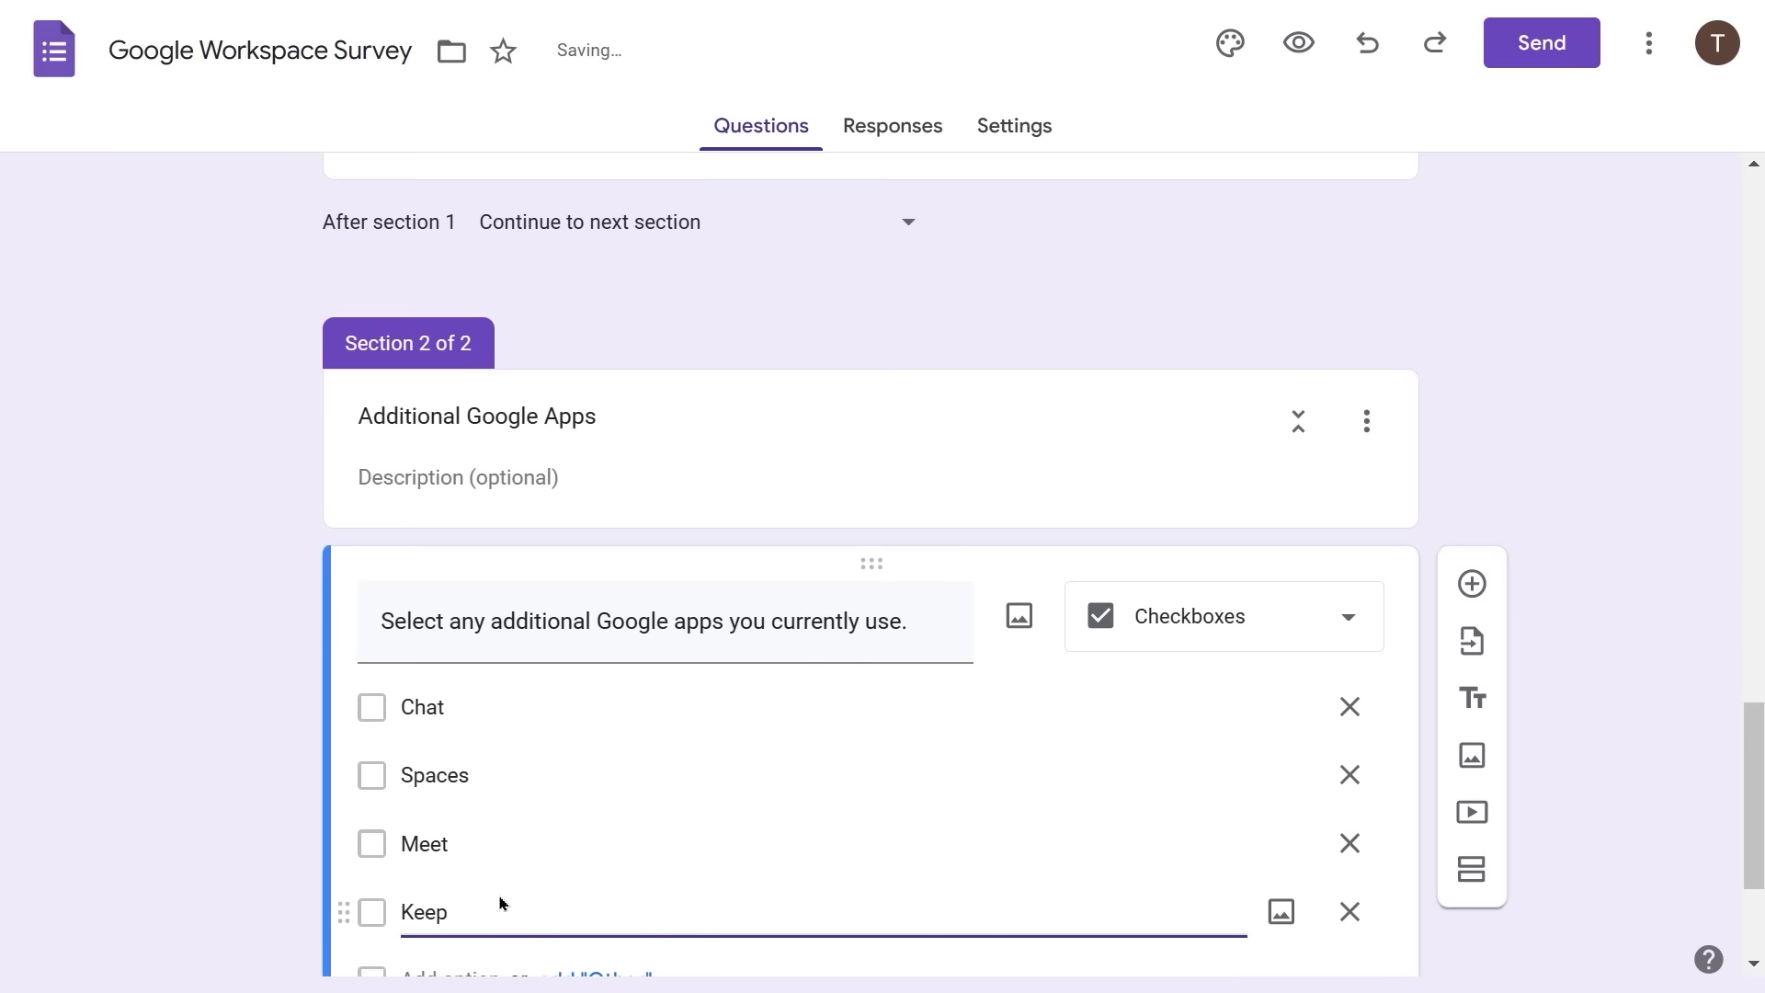
pyautogui.scroll(-1, 500, 898)
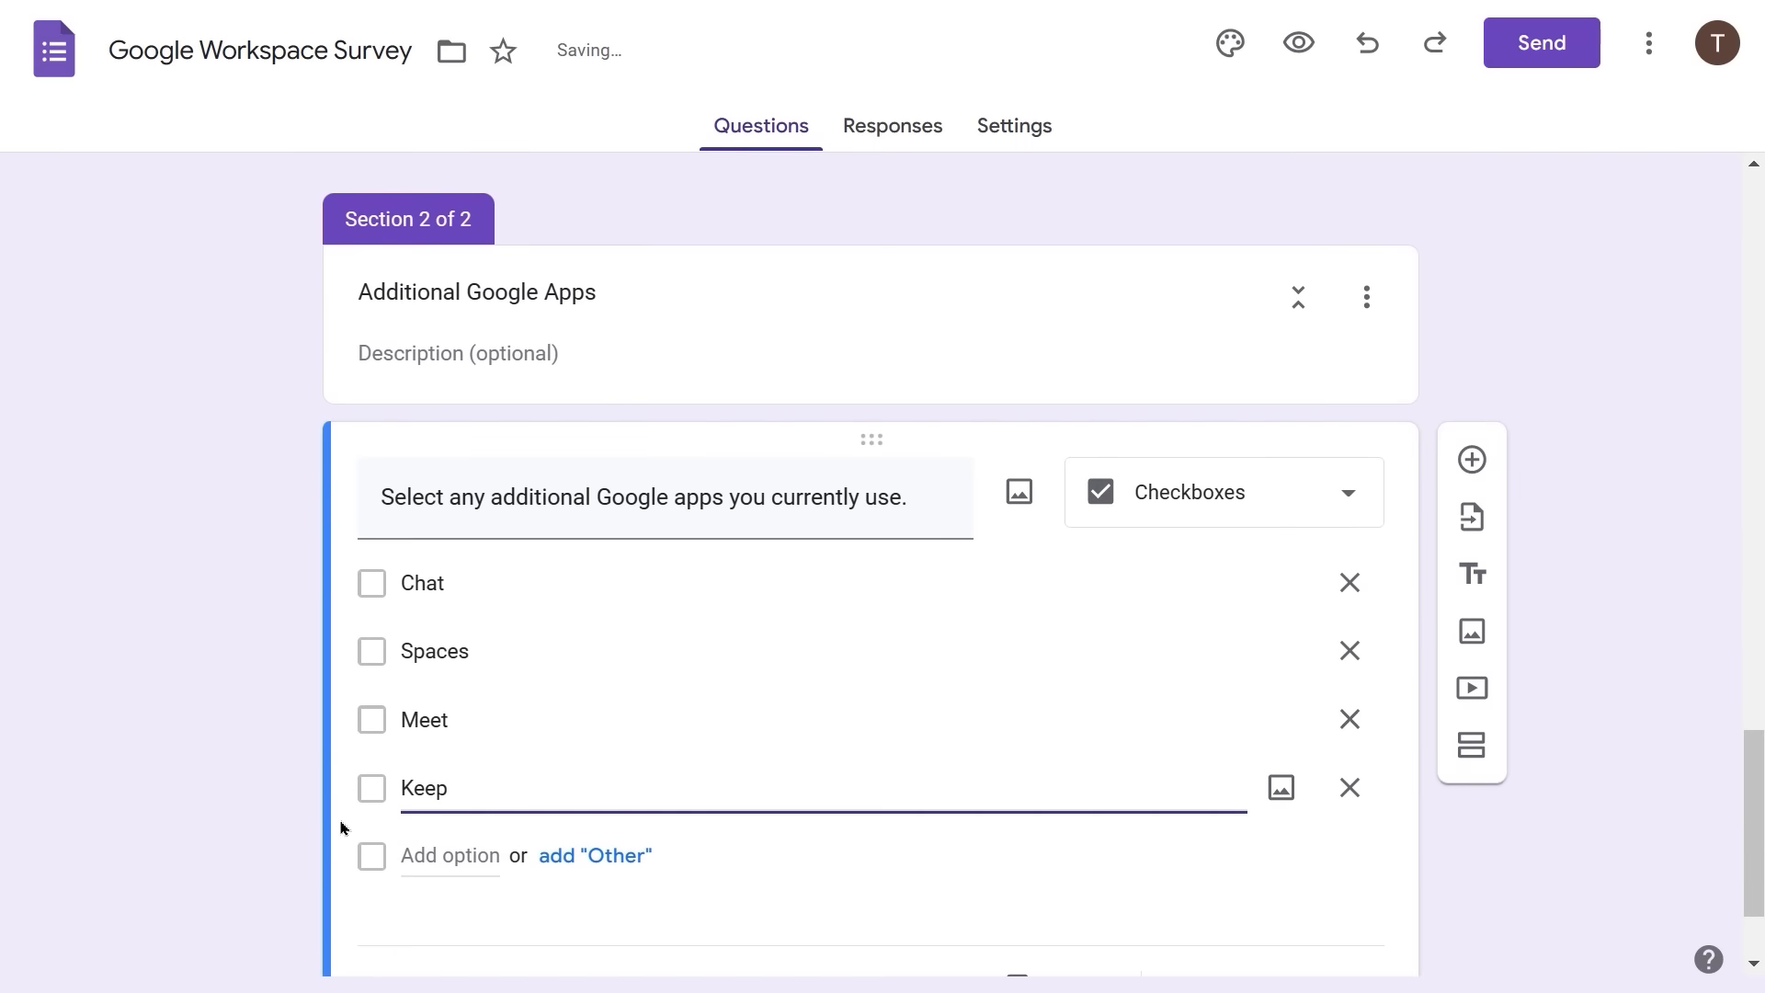
pyautogui.click(406, 855)
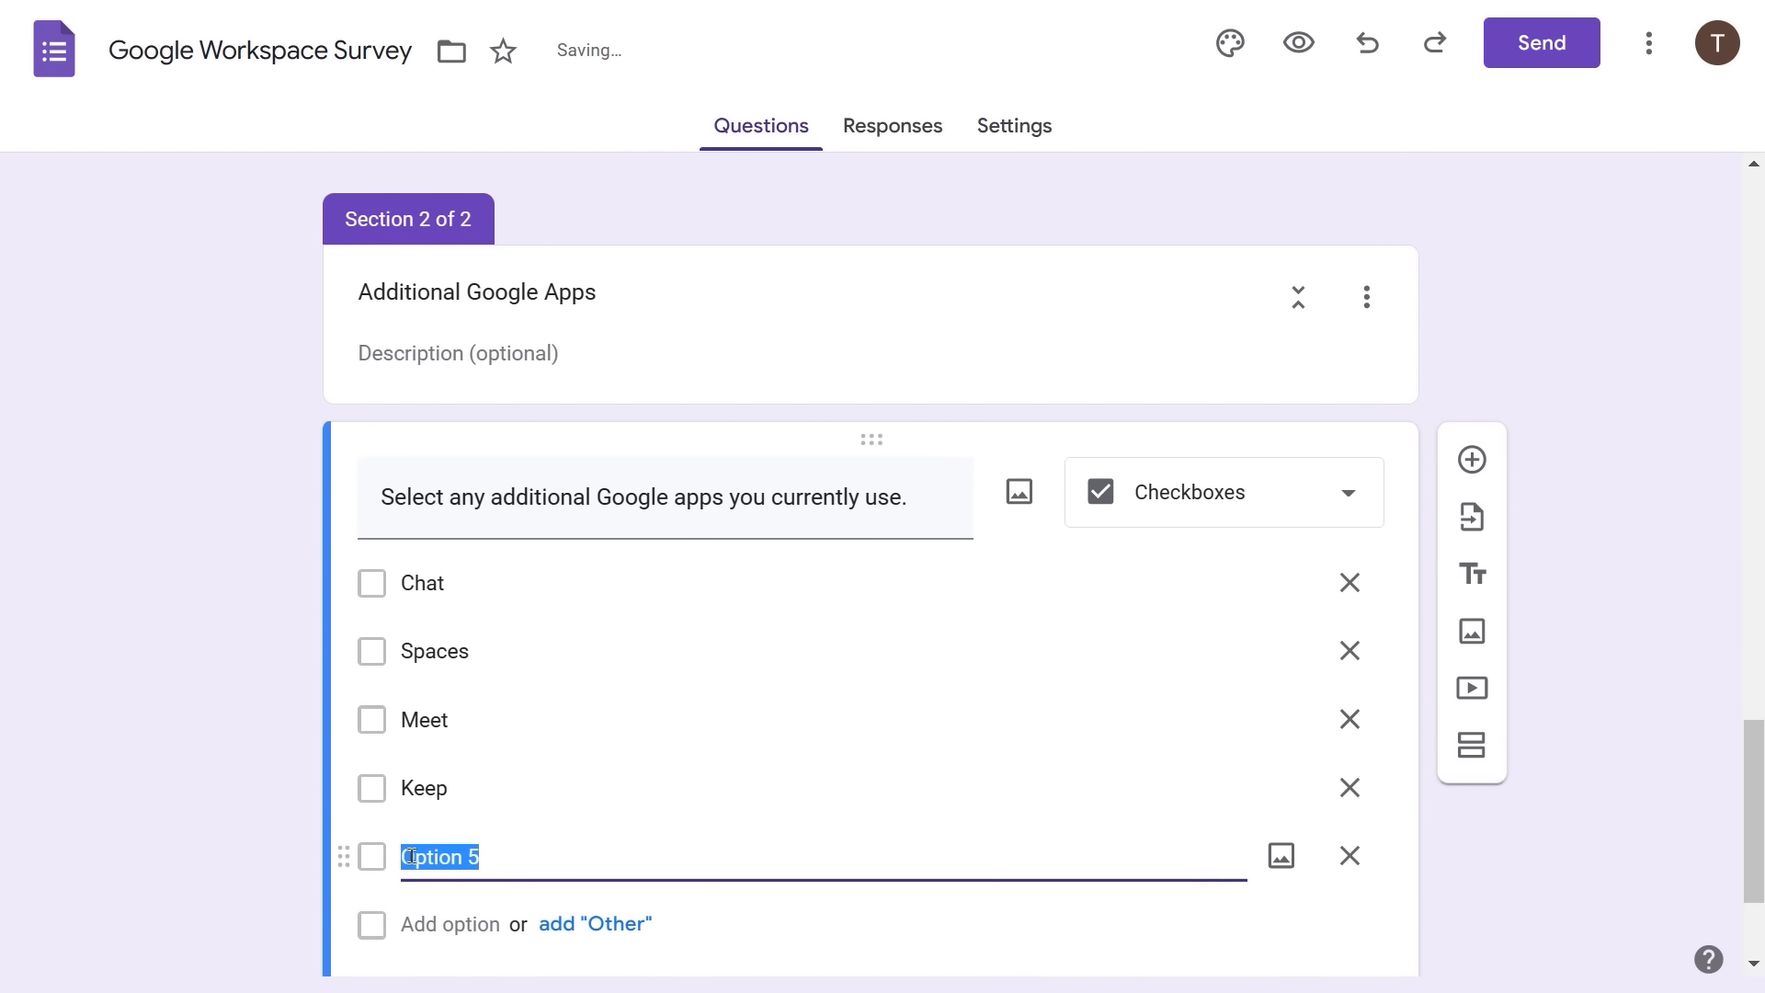
pyautogui.write('Tasks')
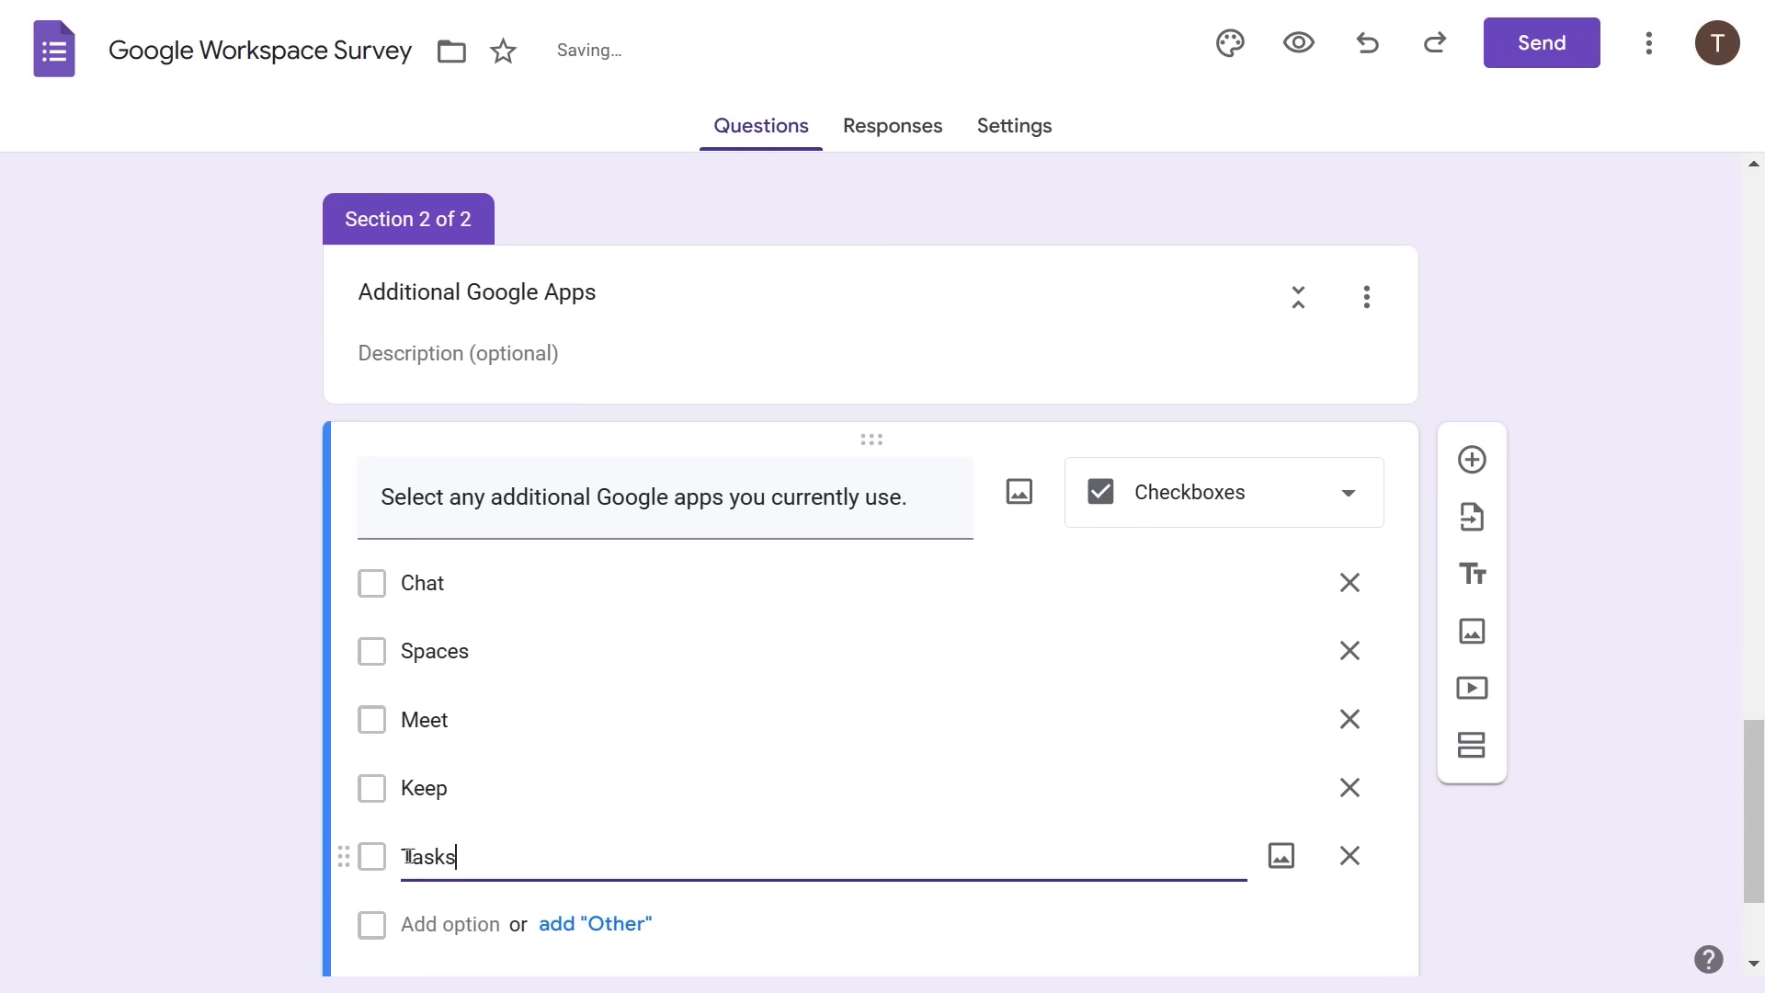
pyautogui.click(408, 925)
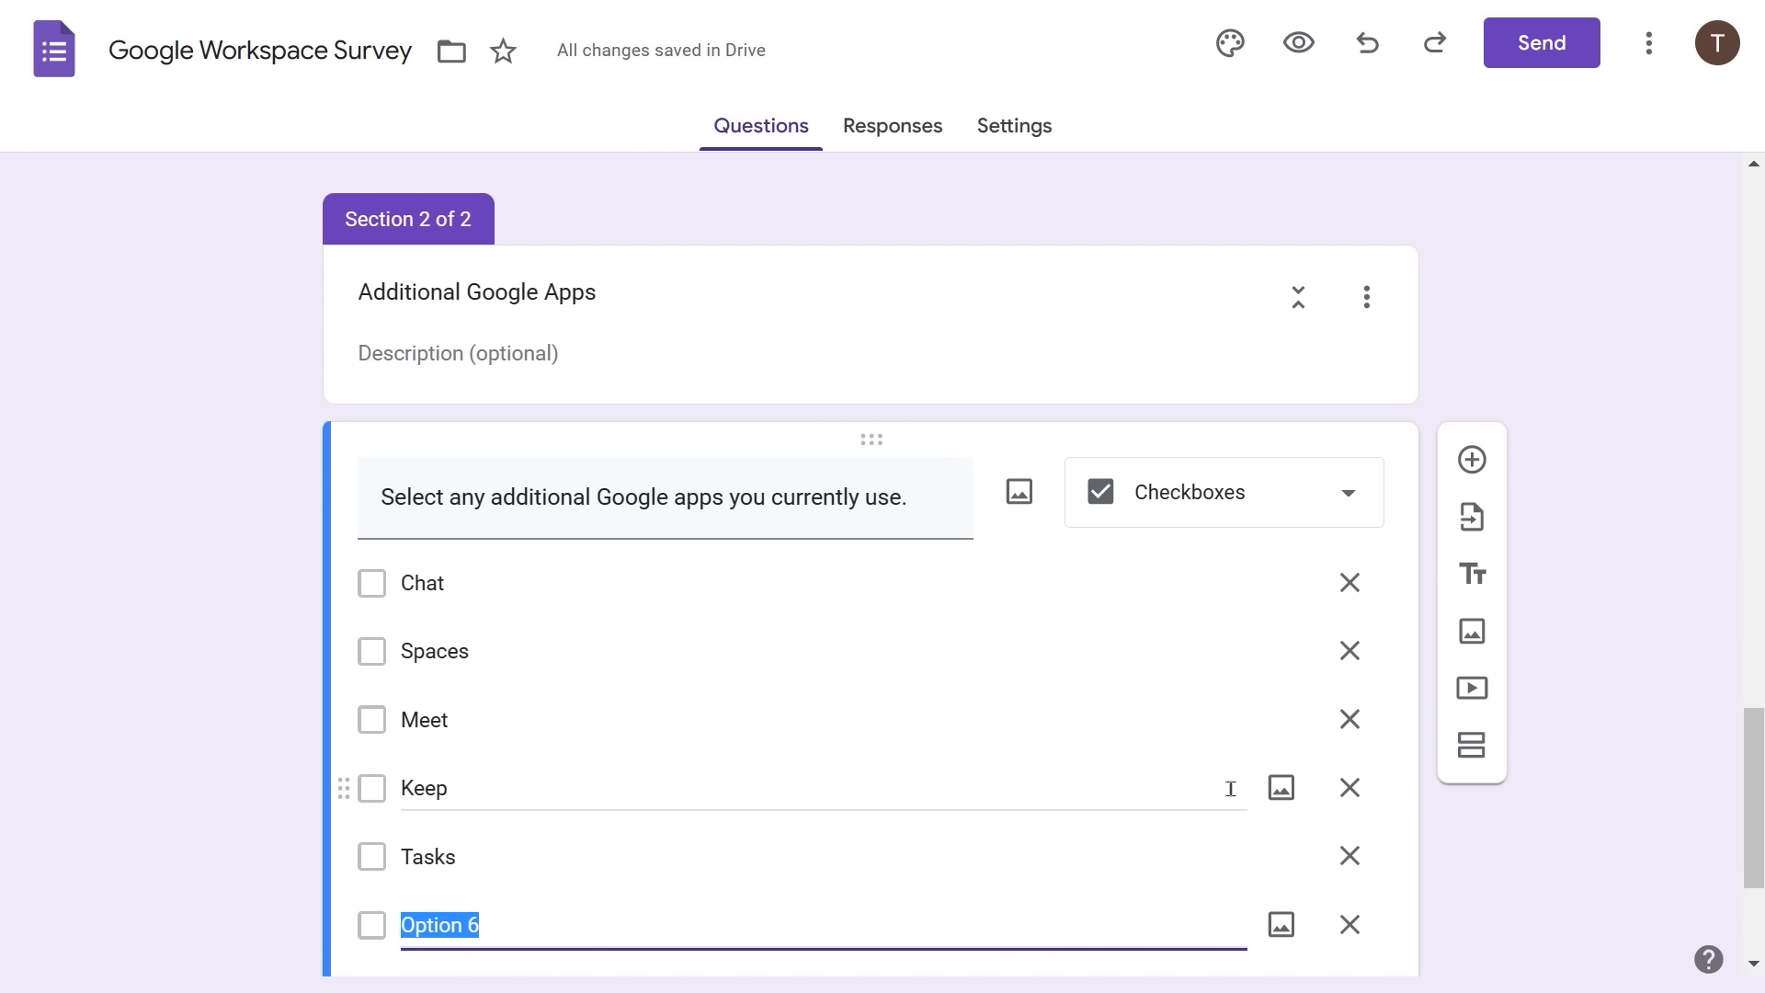
pyautogui.write('Drive')
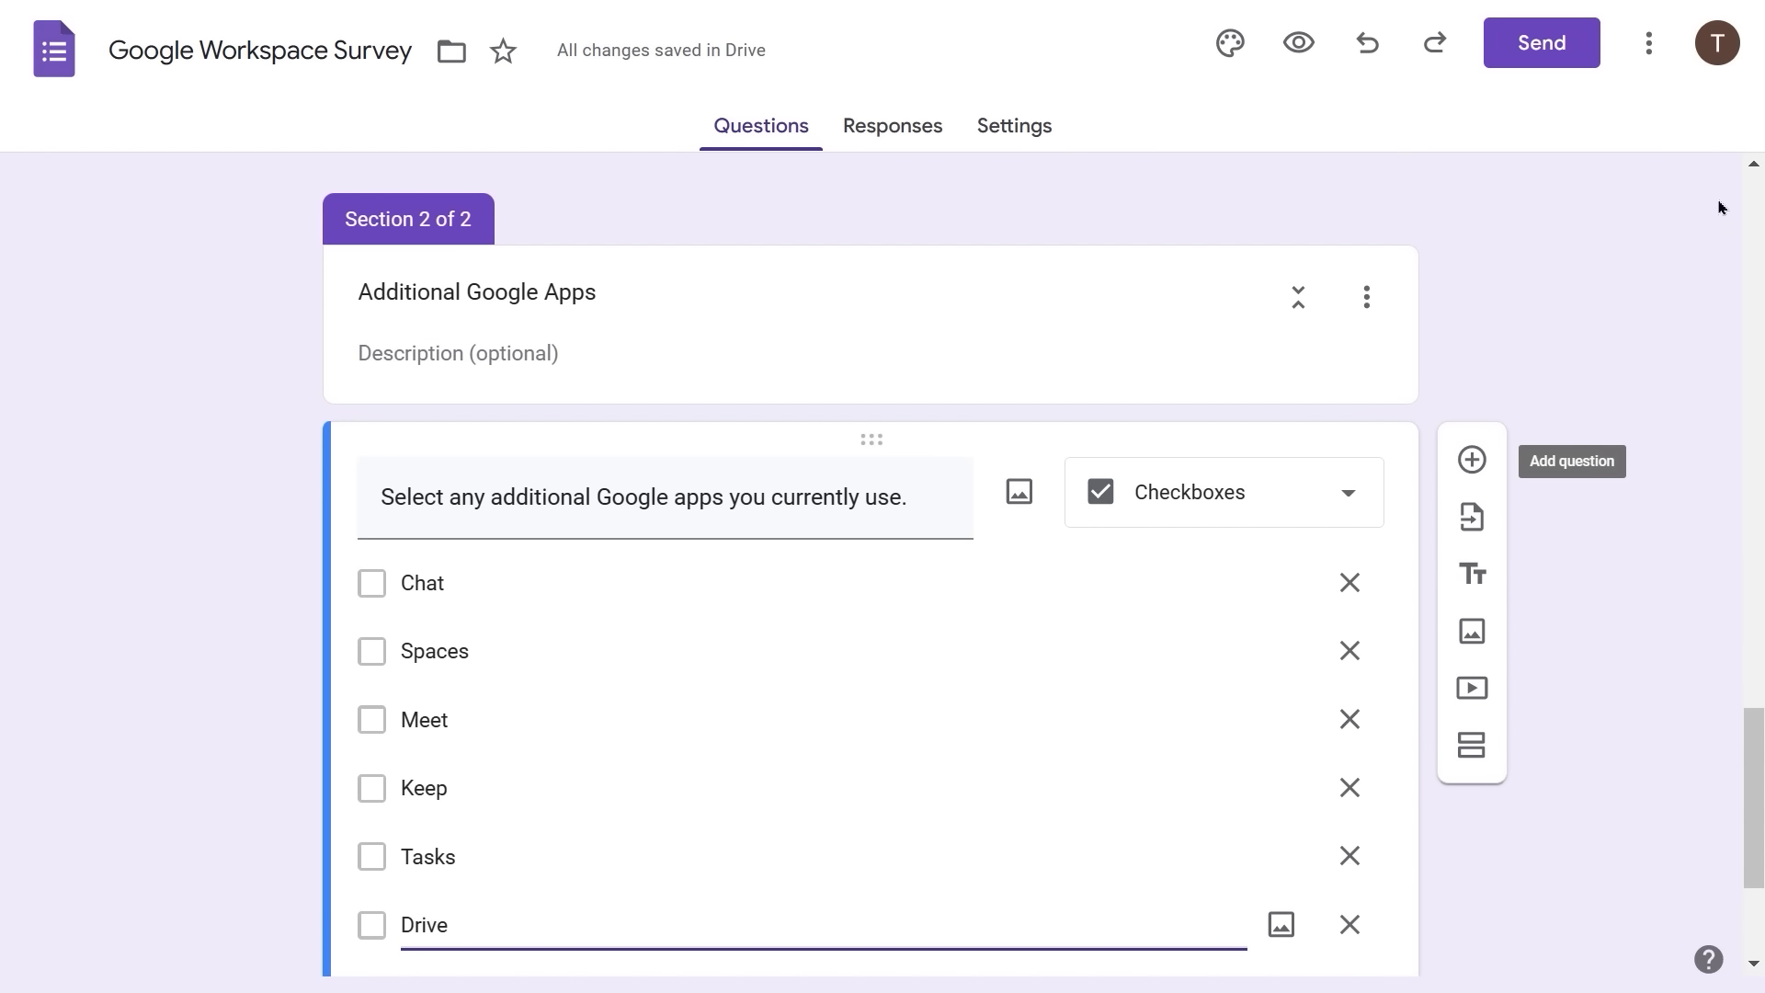
pyautogui.click(1648, 220)
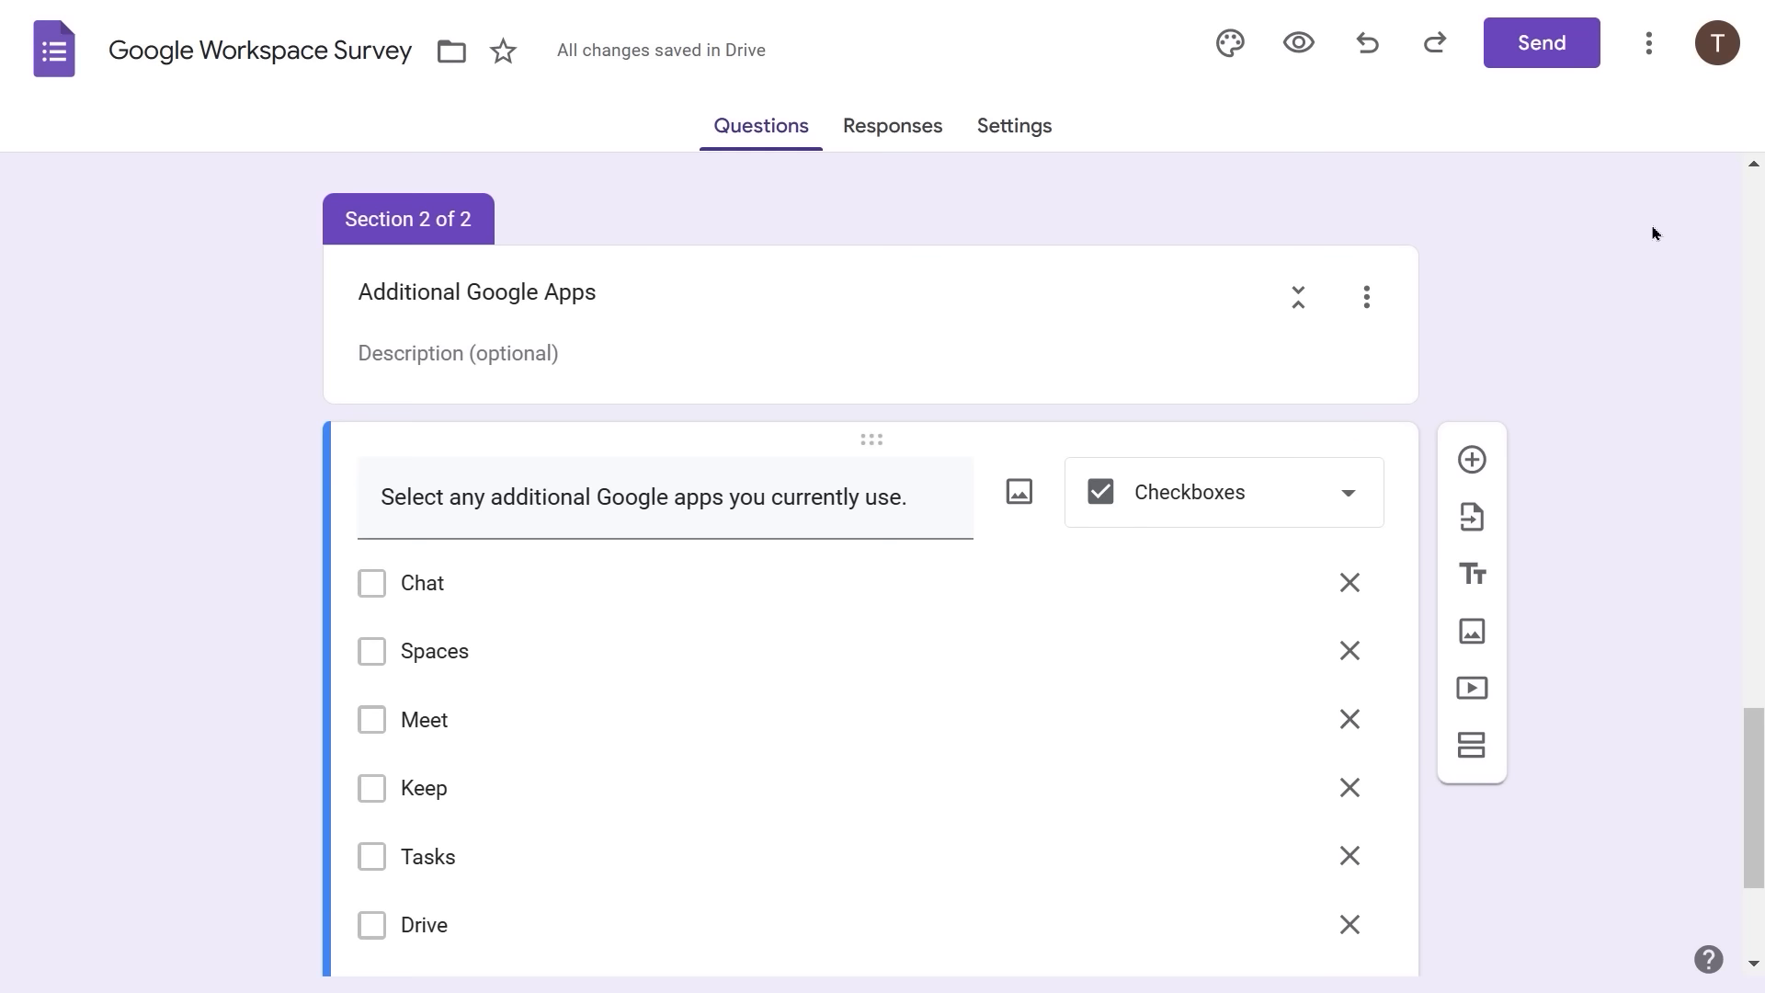
pyautogui.click(1652, 233)
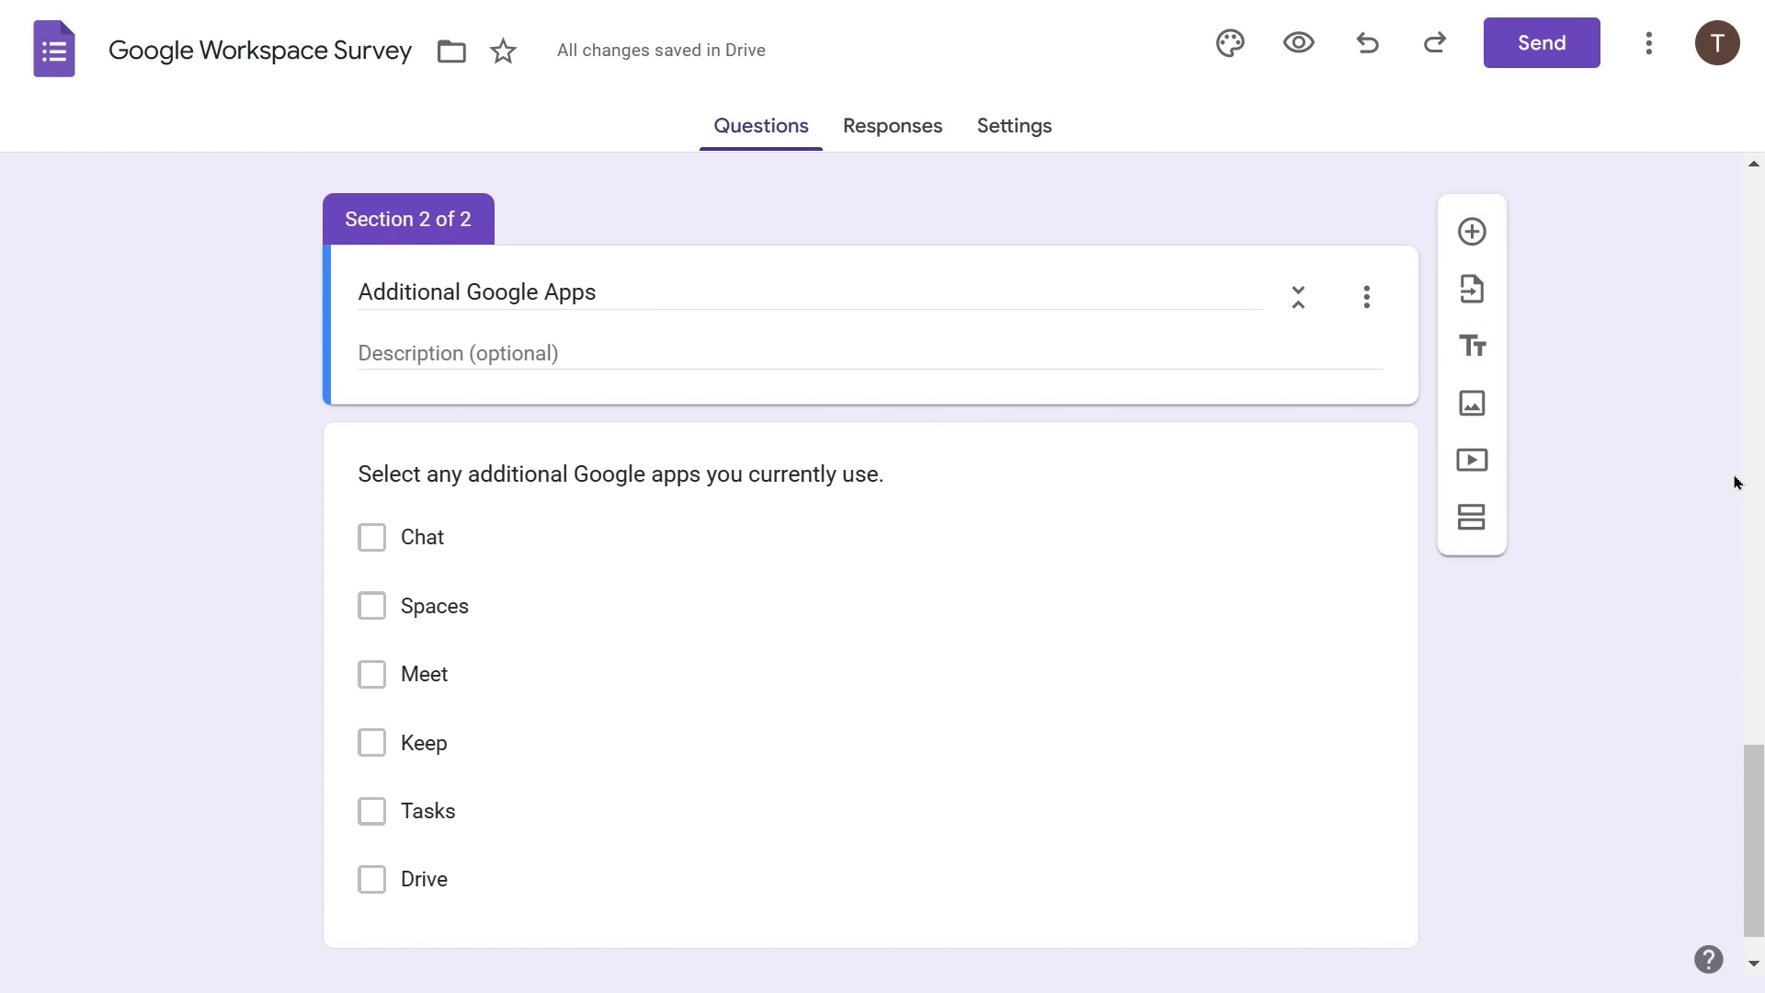
# - Bold the 'Additional Google Apps' section title, then scroll back to section 1 at the top
pyautogui.click(359, 293)
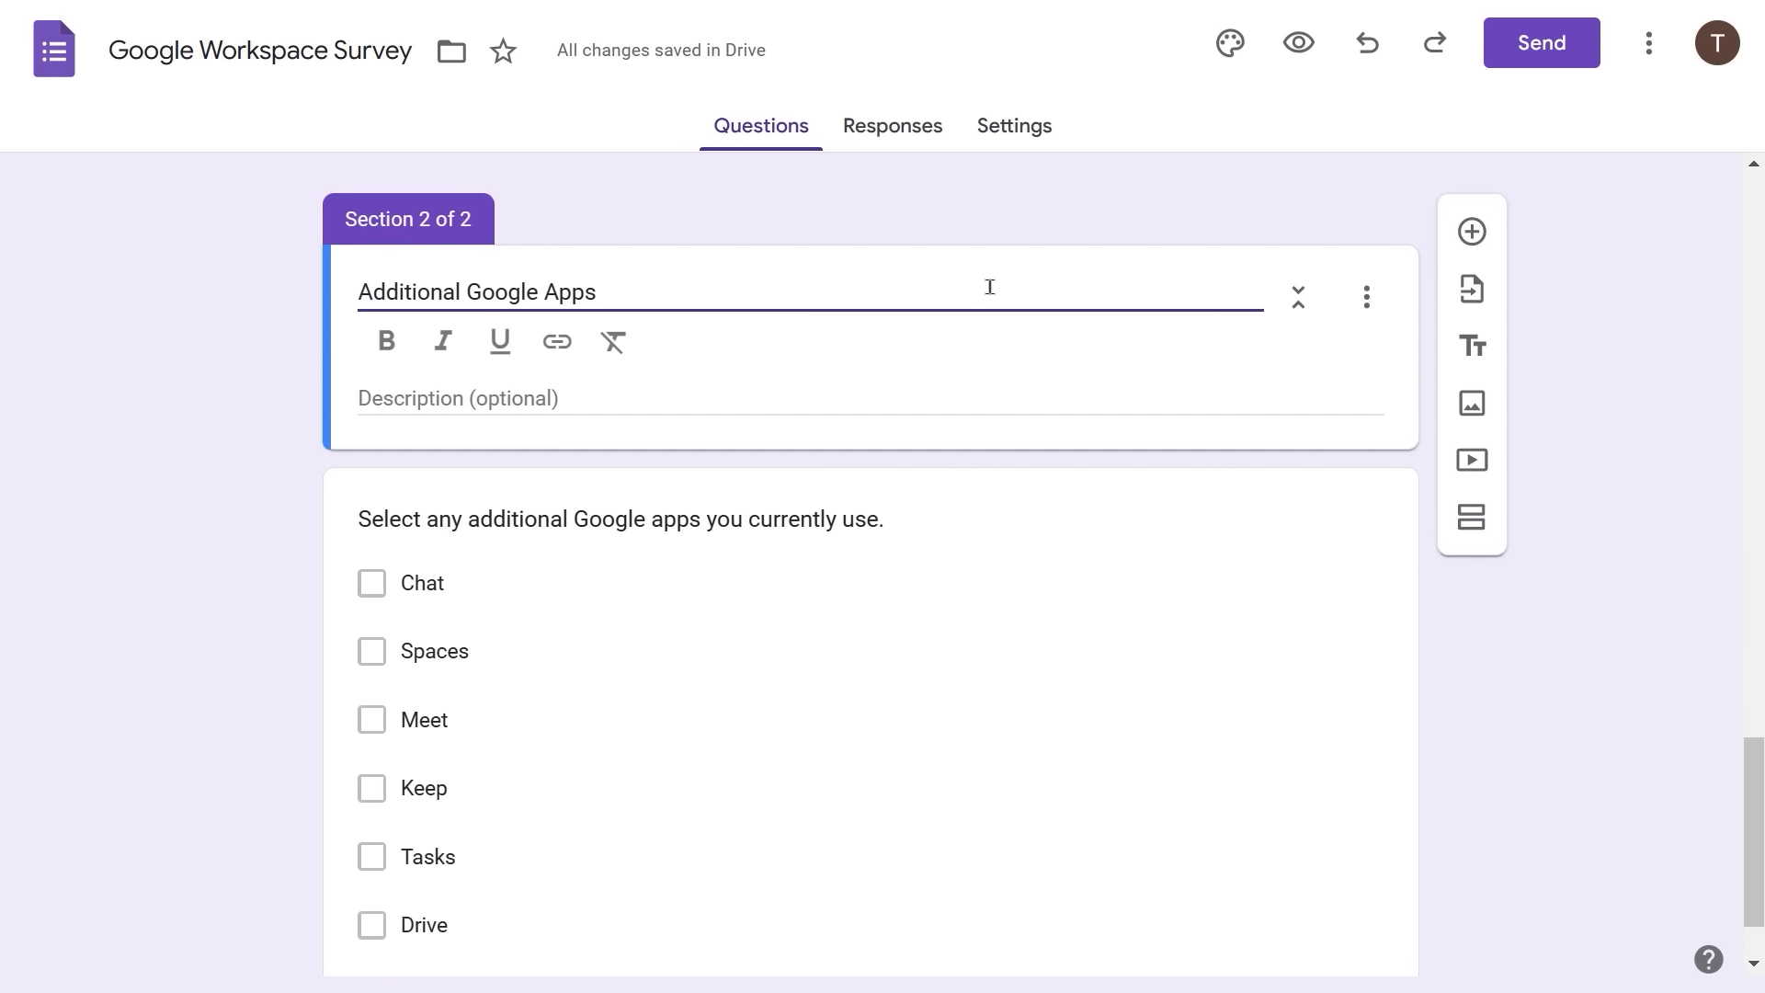
pyautogui.hotkey('ctrl', 'a')
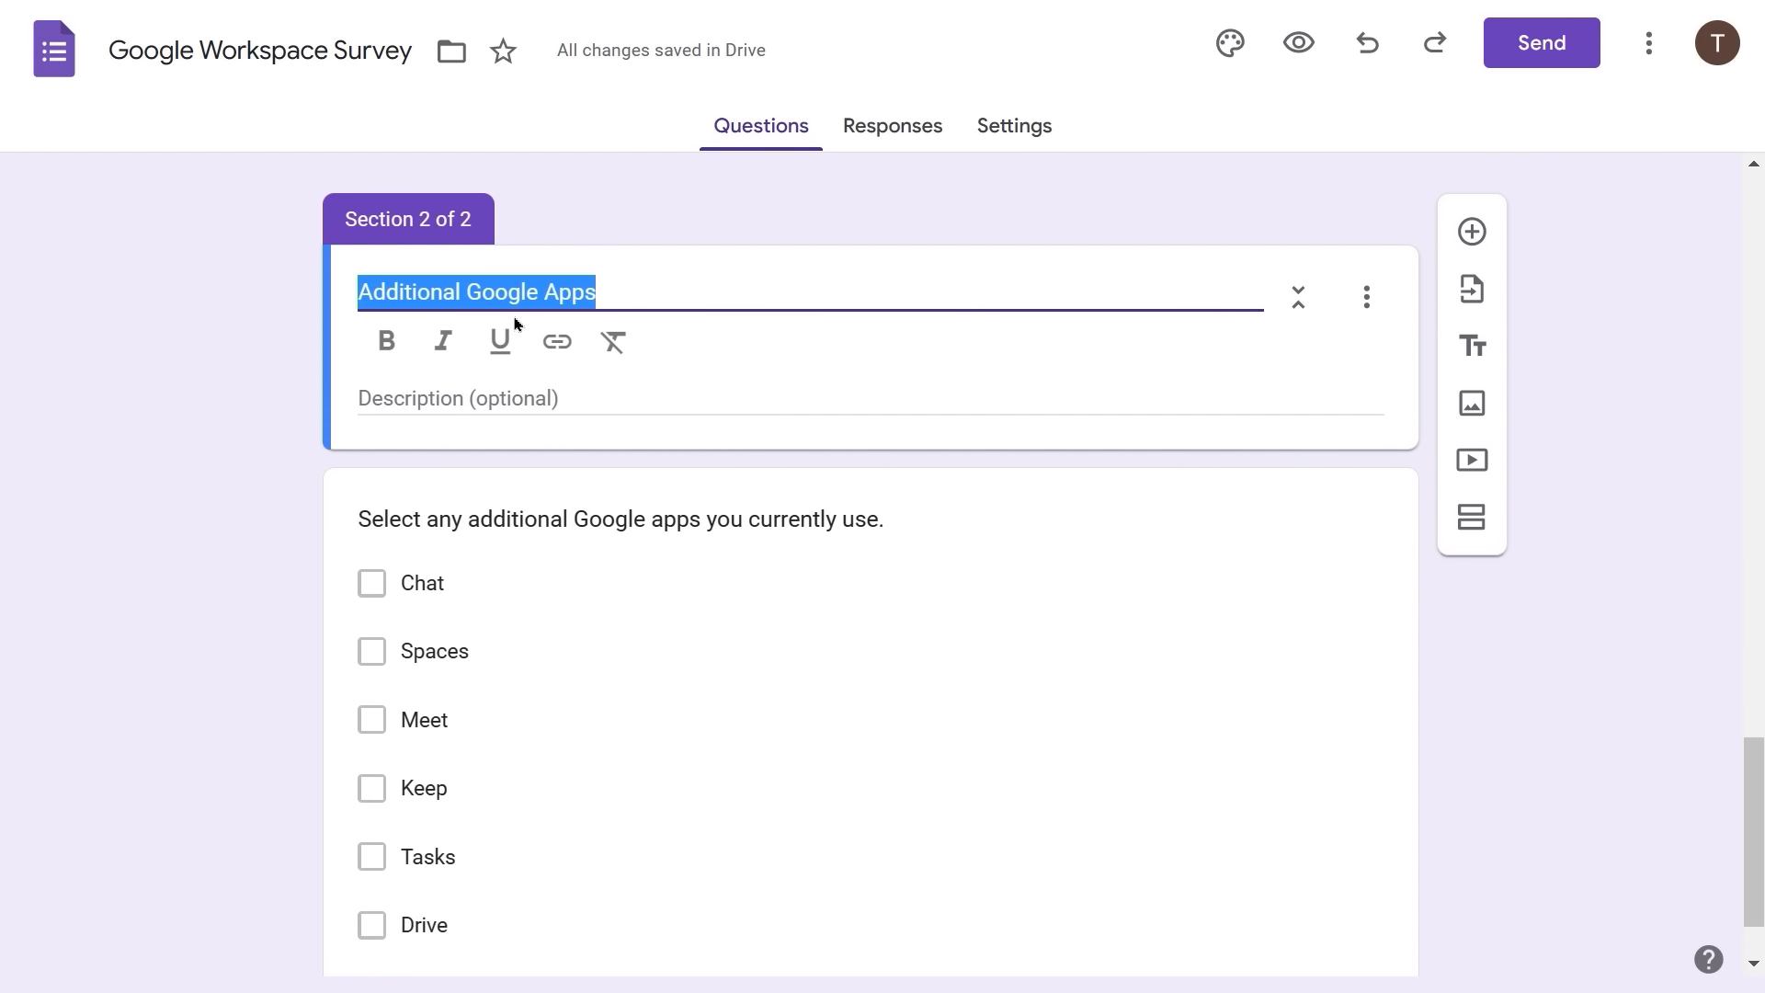
pyautogui.click(379, 341)
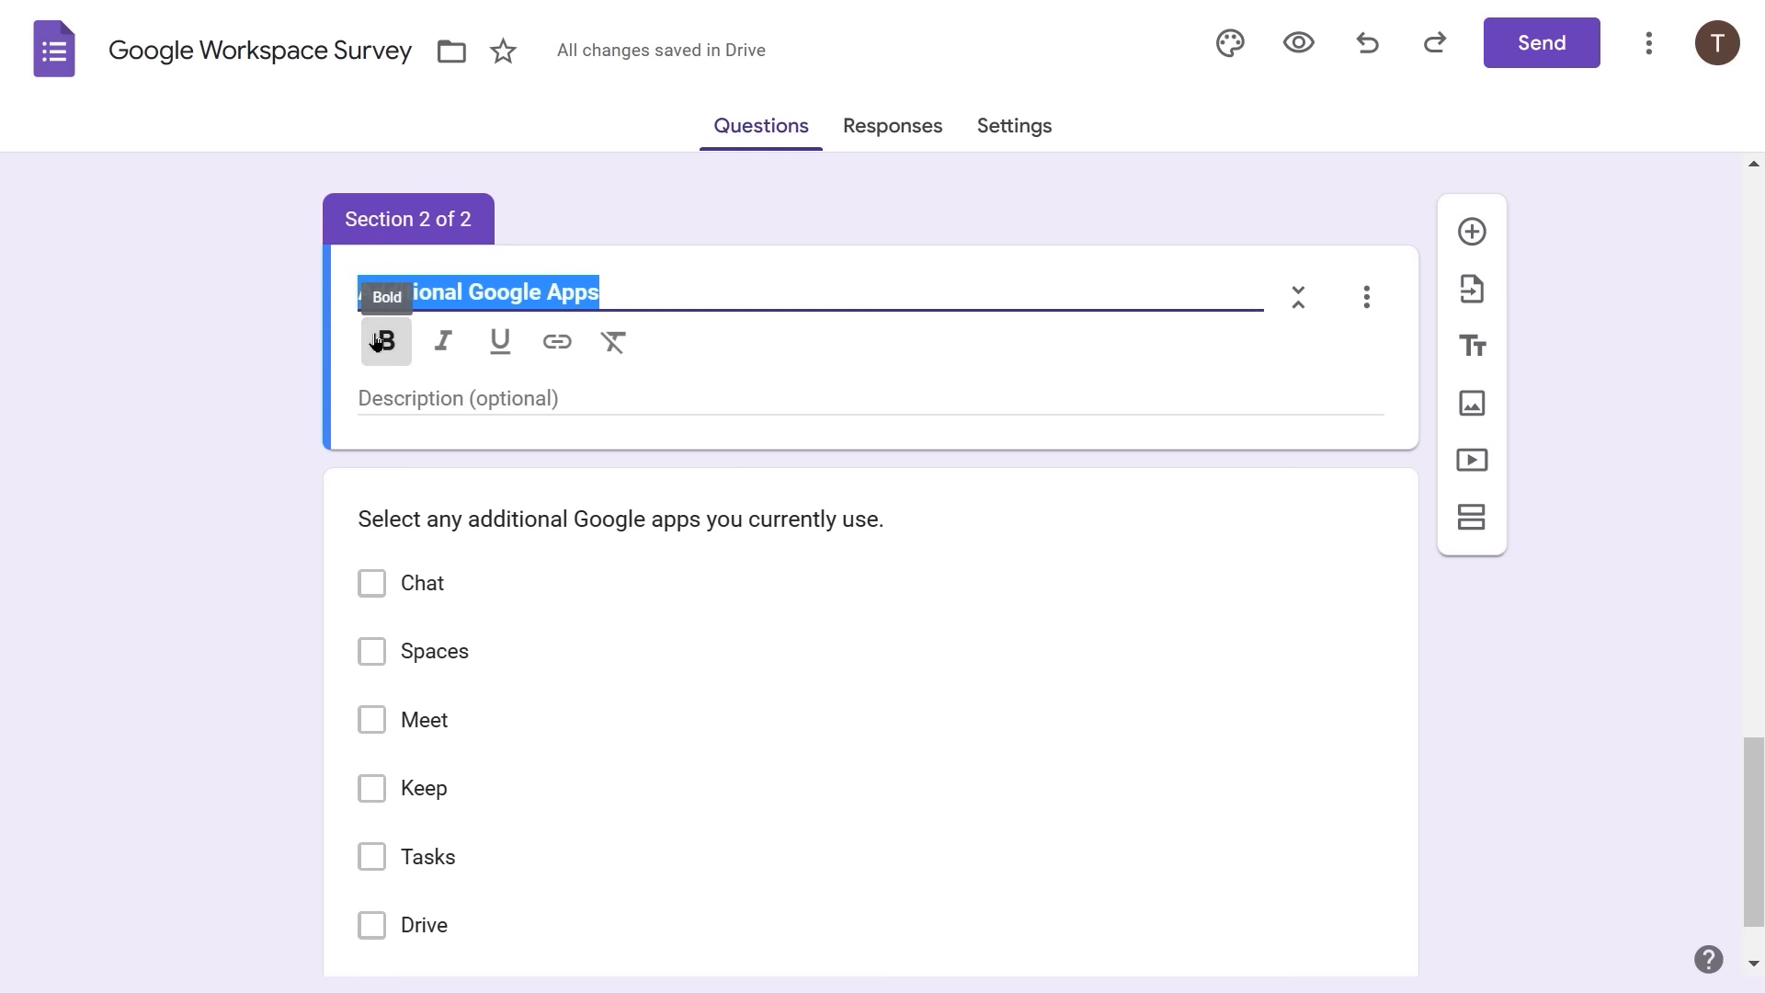
pyautogui.click(289, 365)
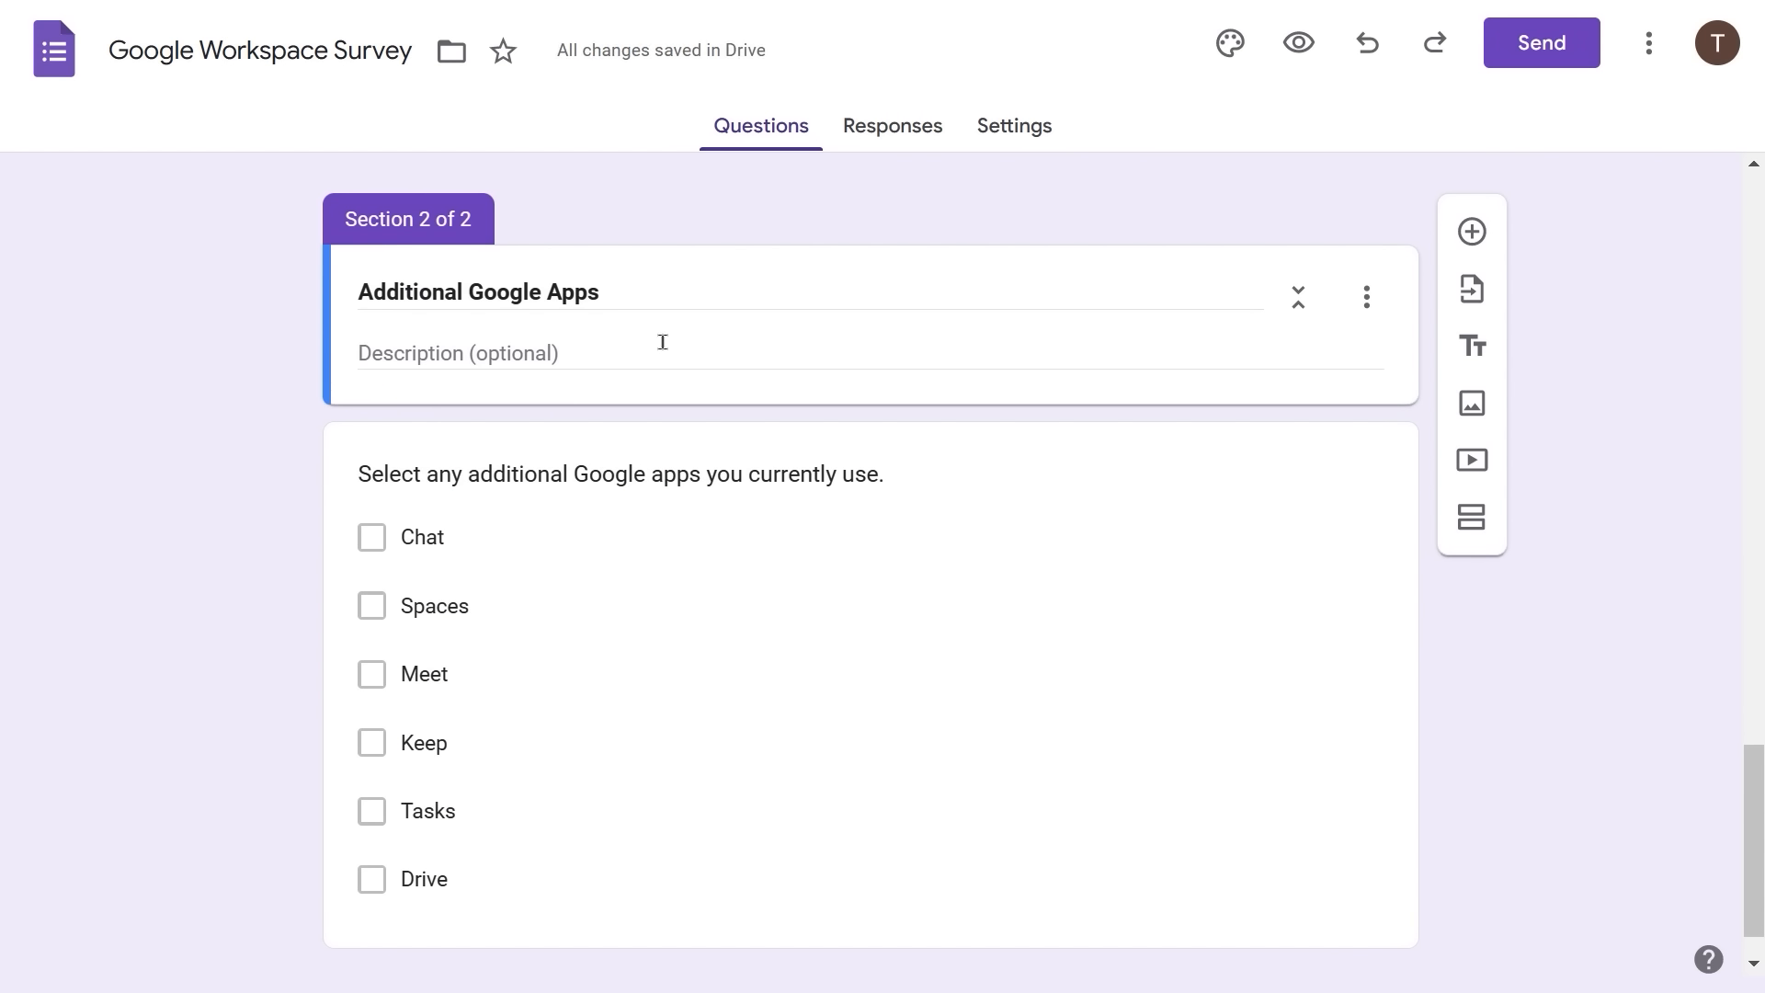
pyautogui.scroll(-1, 658, 346)
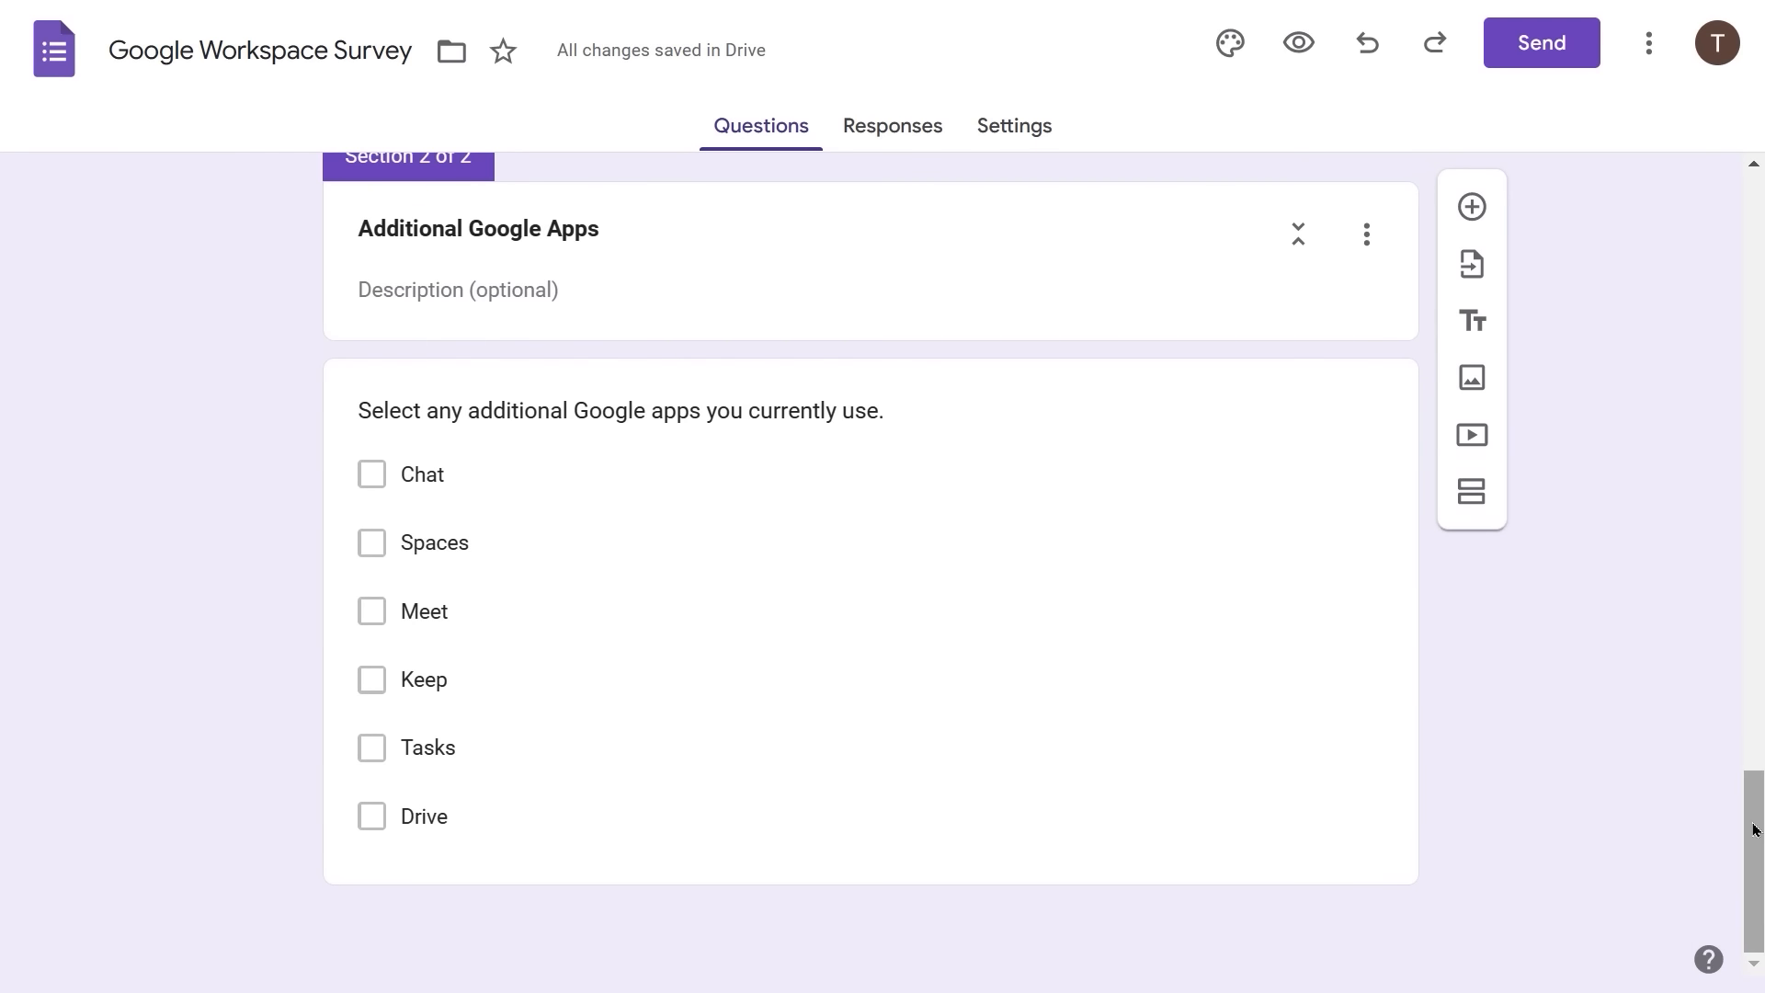
pyautogui.moveTo(1753, 823); pyautogui.dragTo(1752, 203)
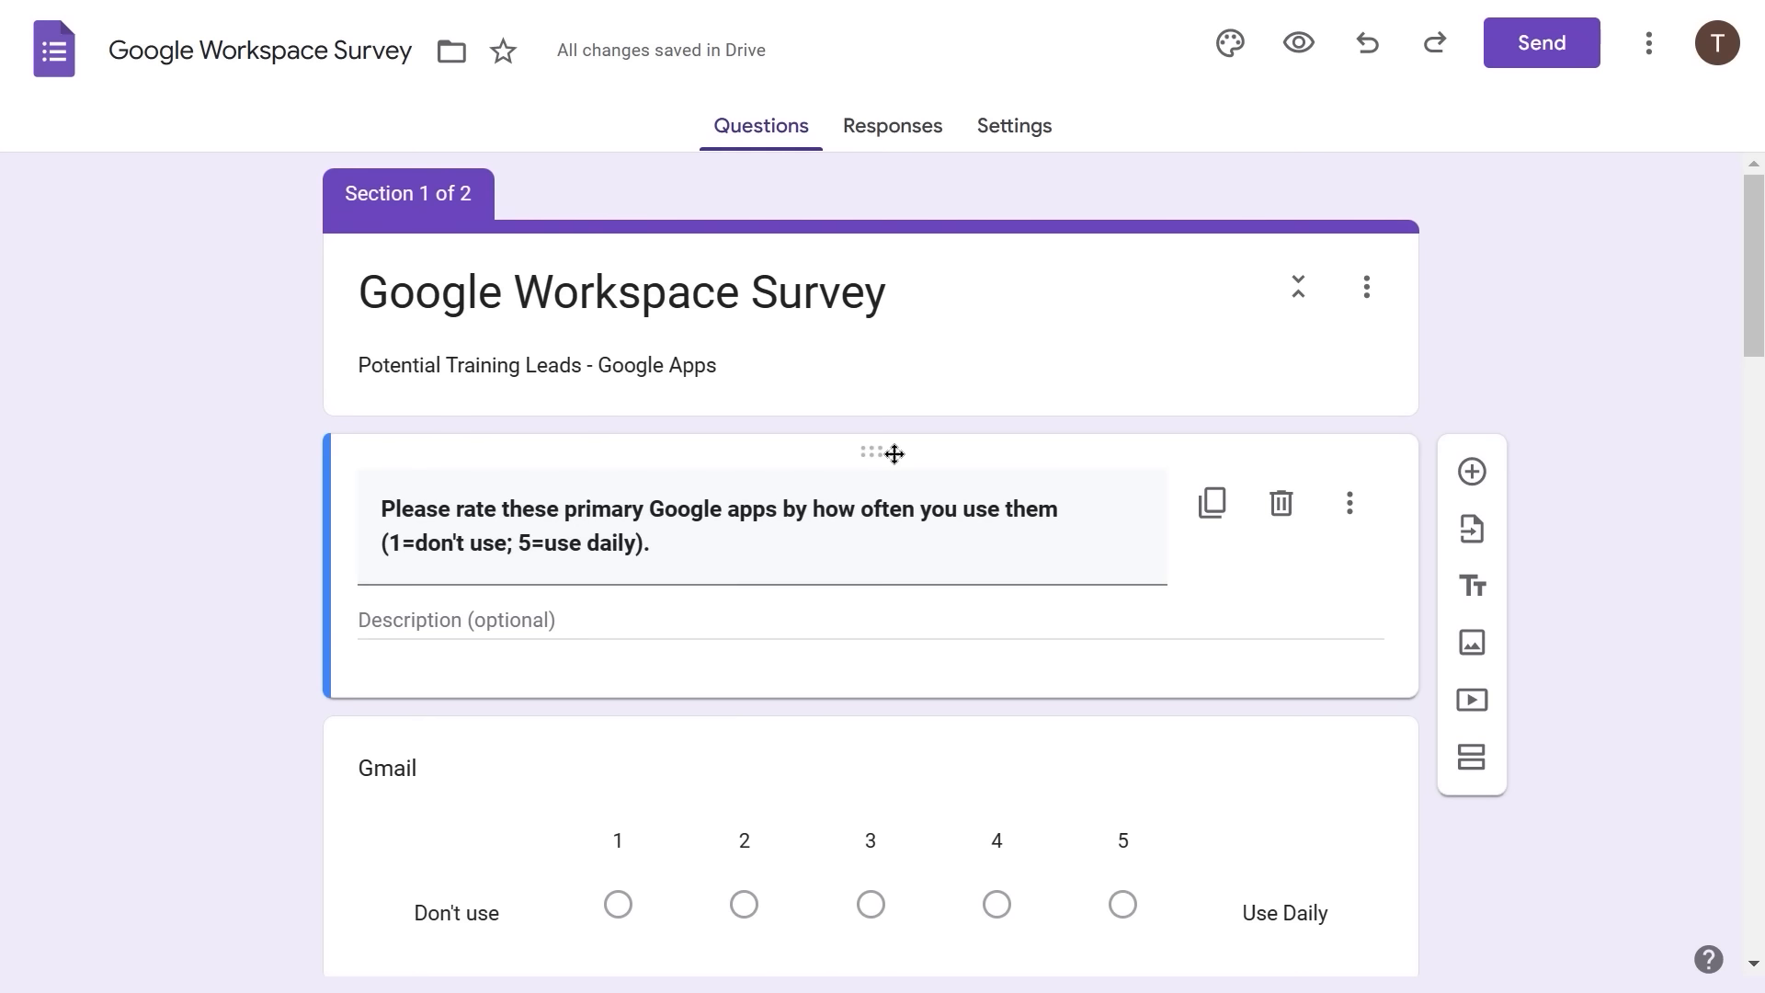
# - Add a new question, 'Do you use Google Workspace apps?', above the rating instructions card
pyautogui.click(1472, 471)
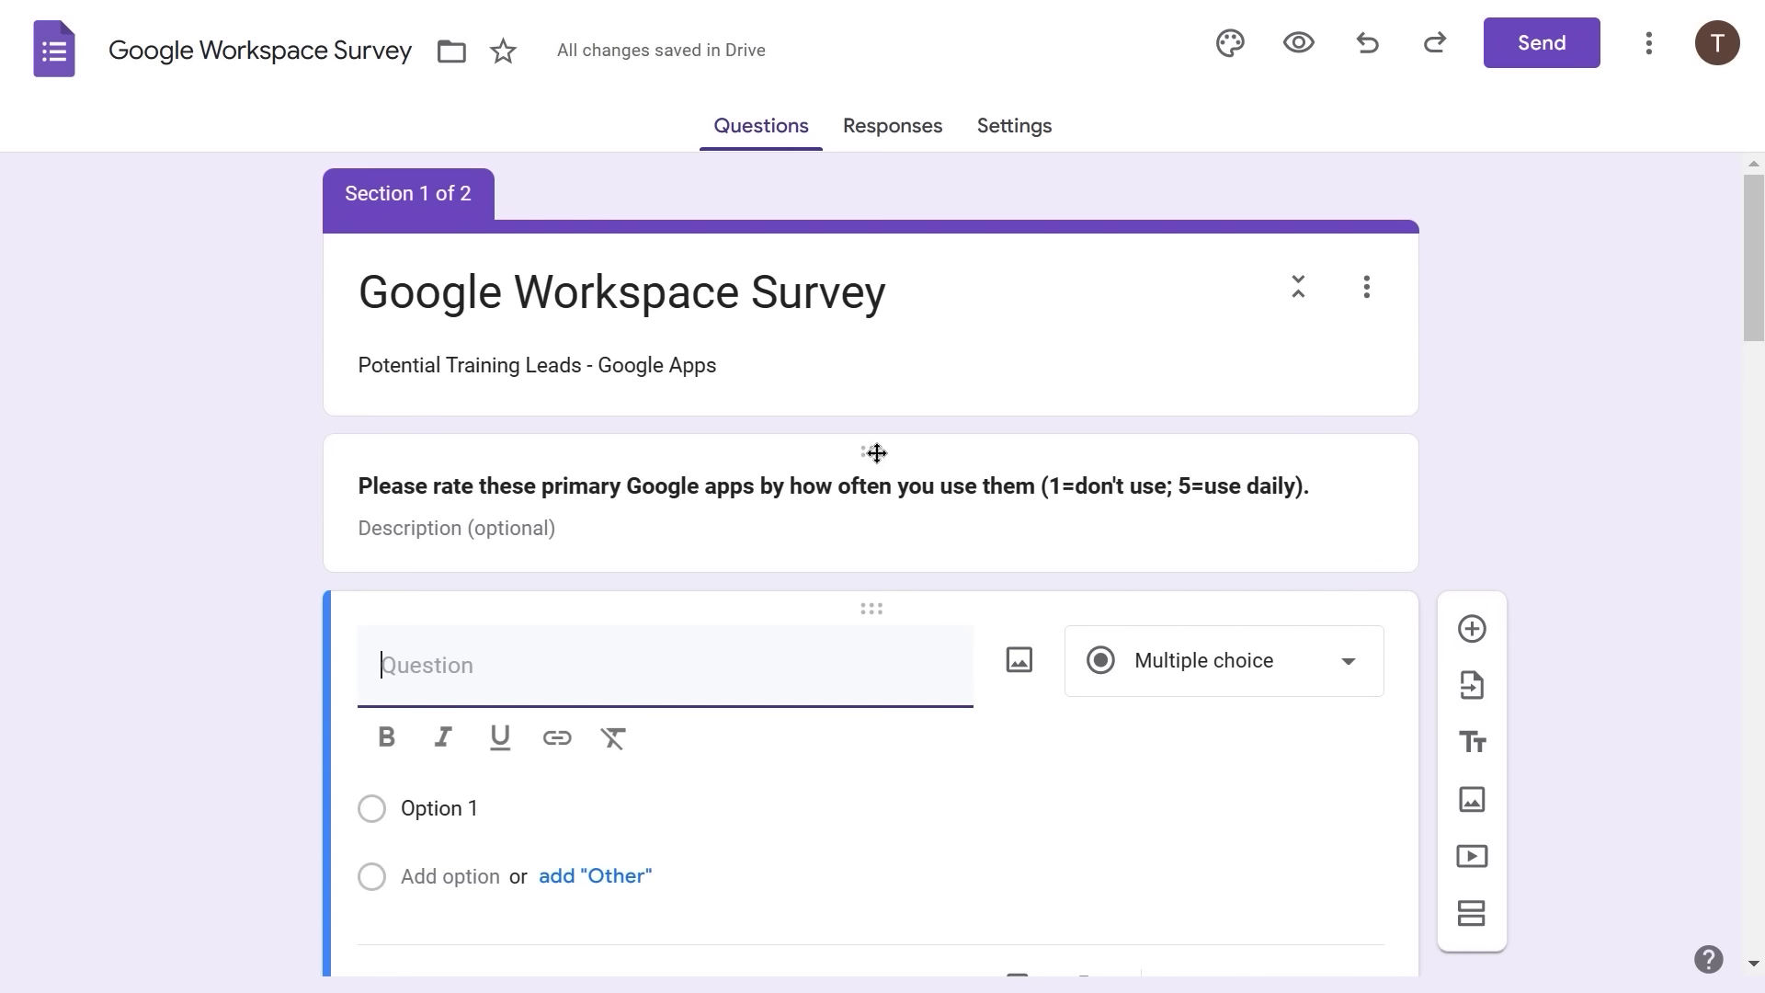
pyautogui.moveTo(876, 452); pyautogui.dragTo(800, 777)
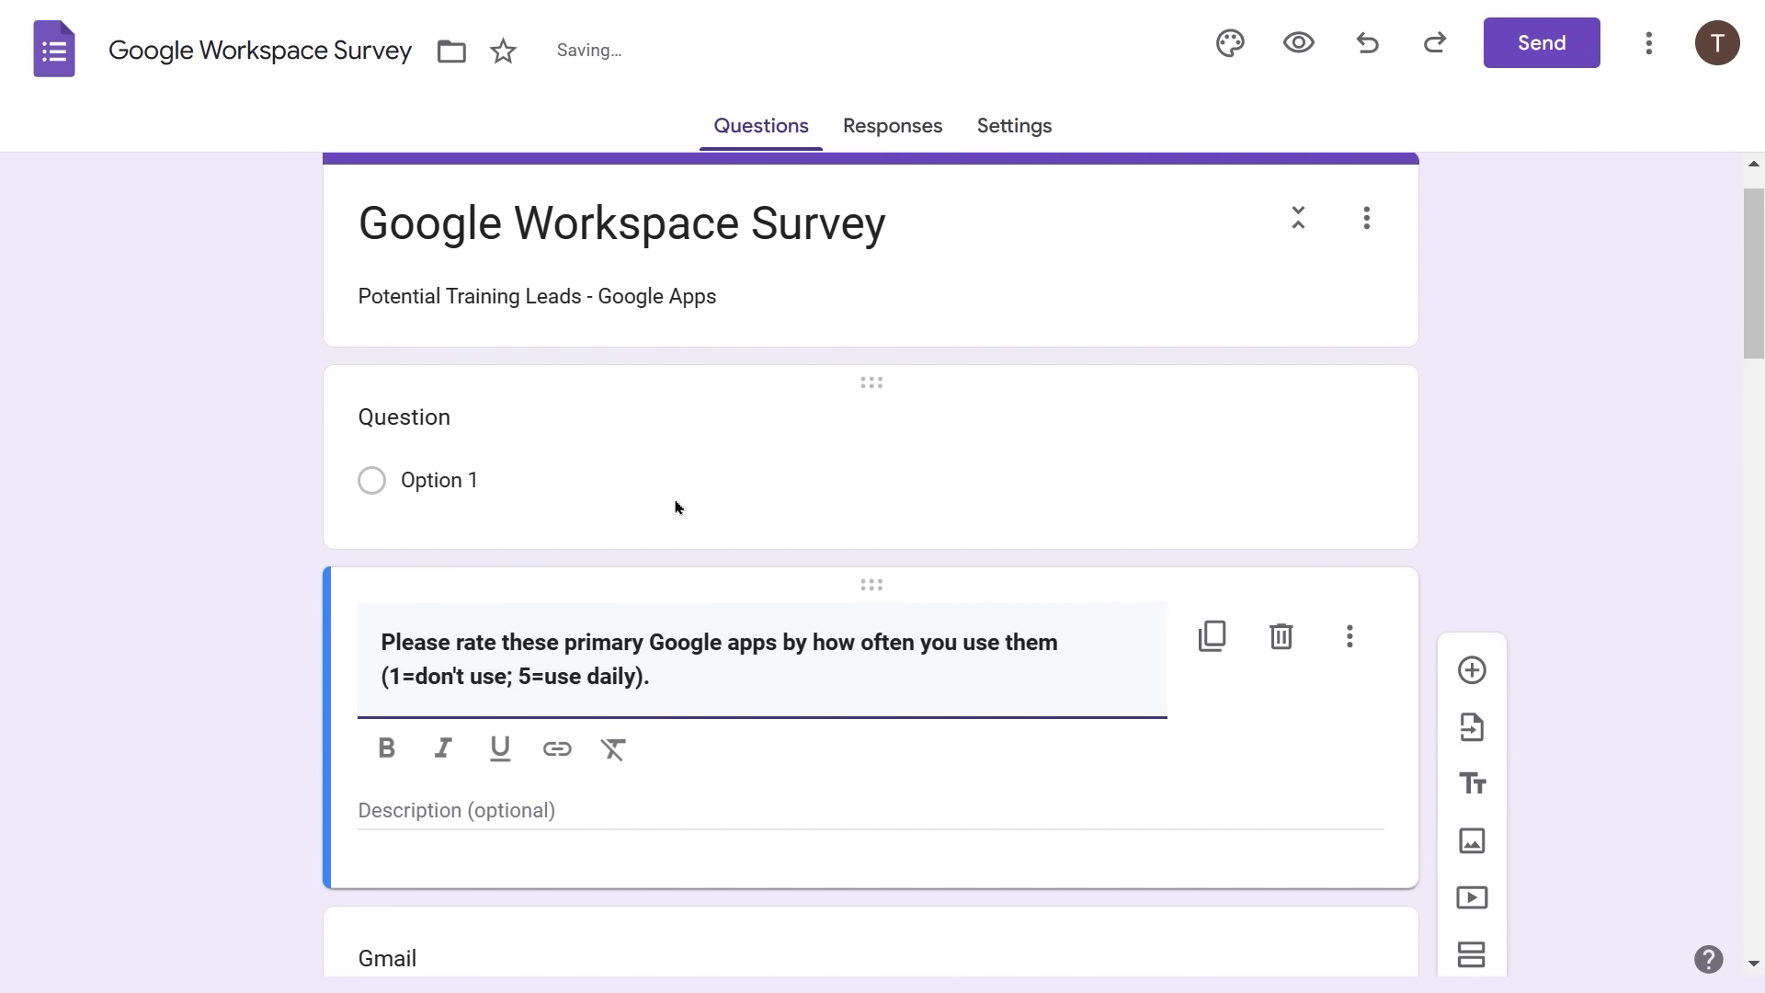
pyautogui.click(419, 416)
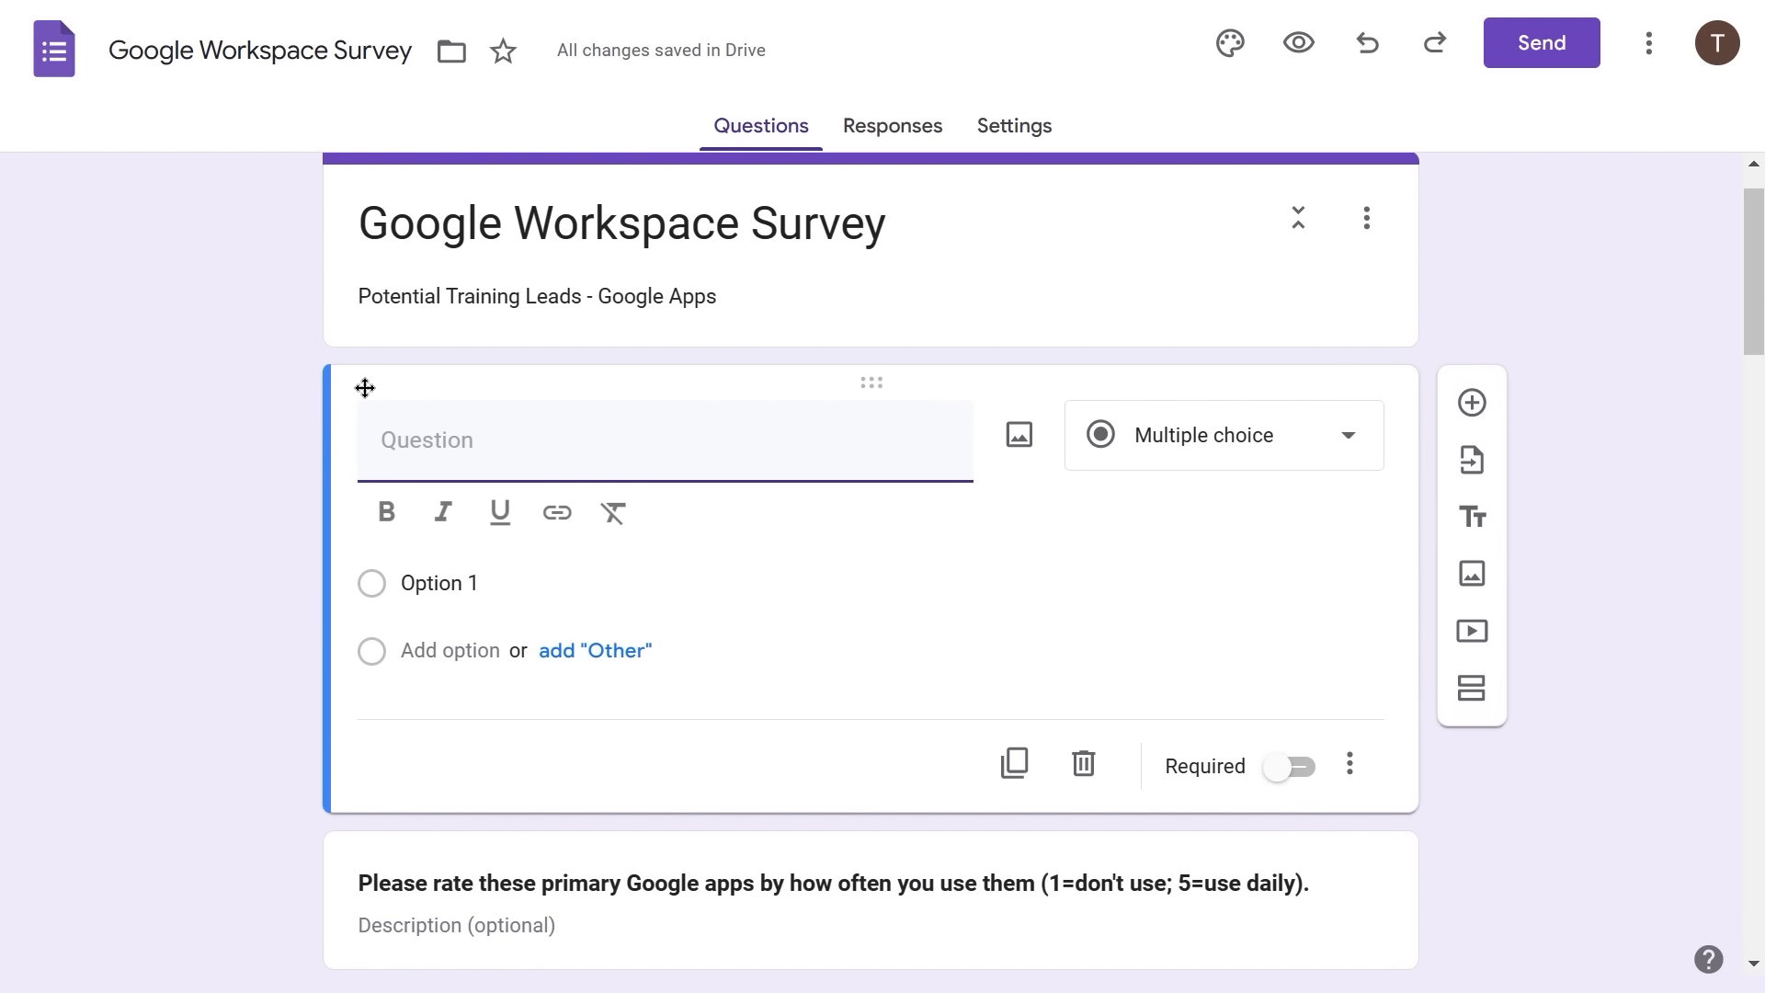
pyautogui.write('Do you use Google')
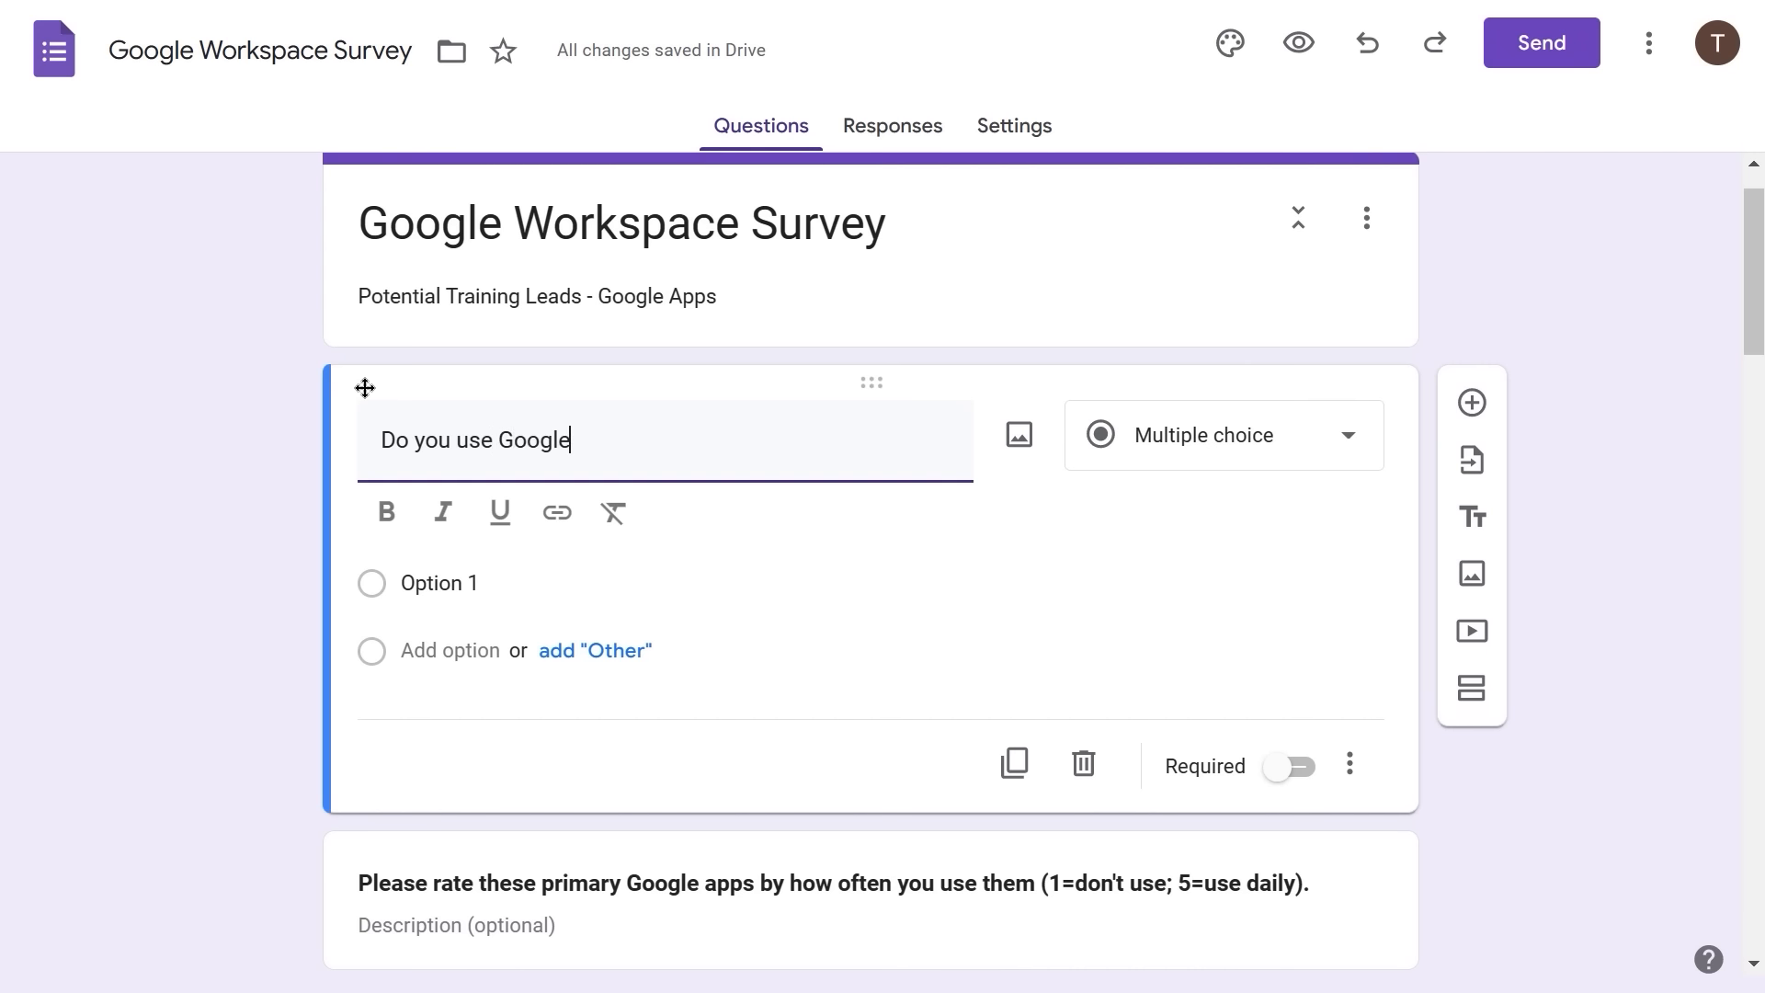
pyautogui.write(' Workspace apps?')
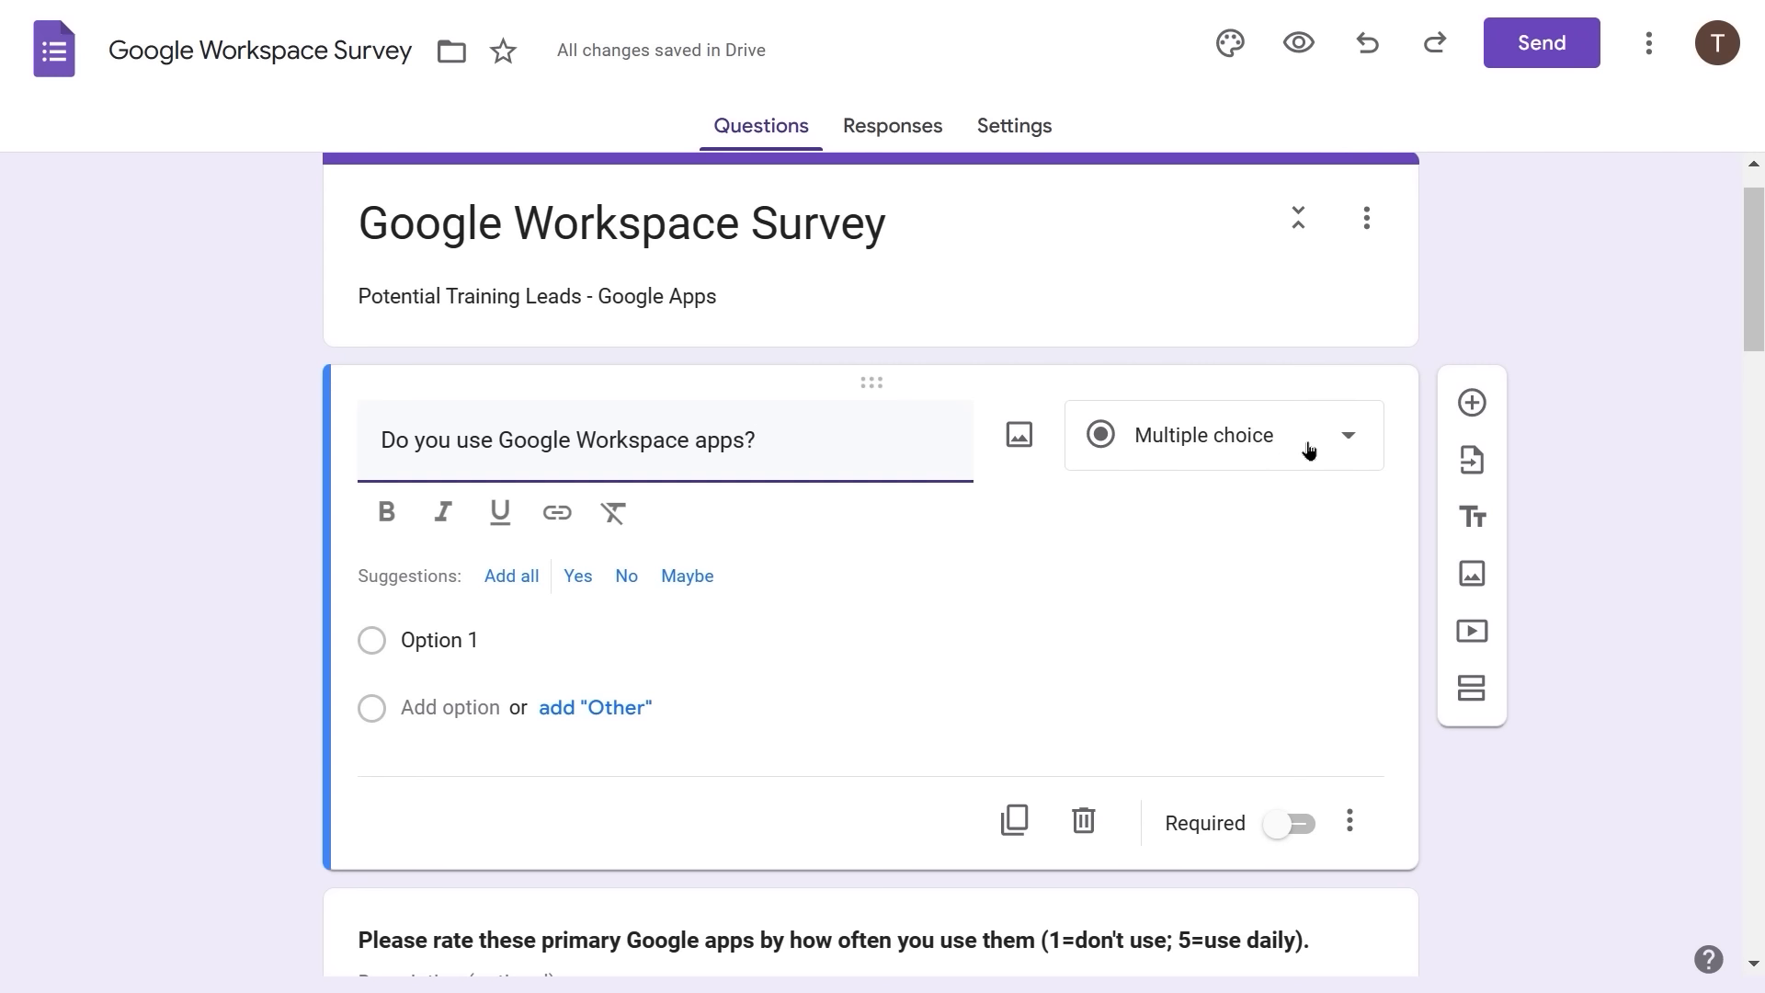
# - Turn the Google Workspace question into a dropdown offering only Yes and No
pyautogui.click(1348, 442)
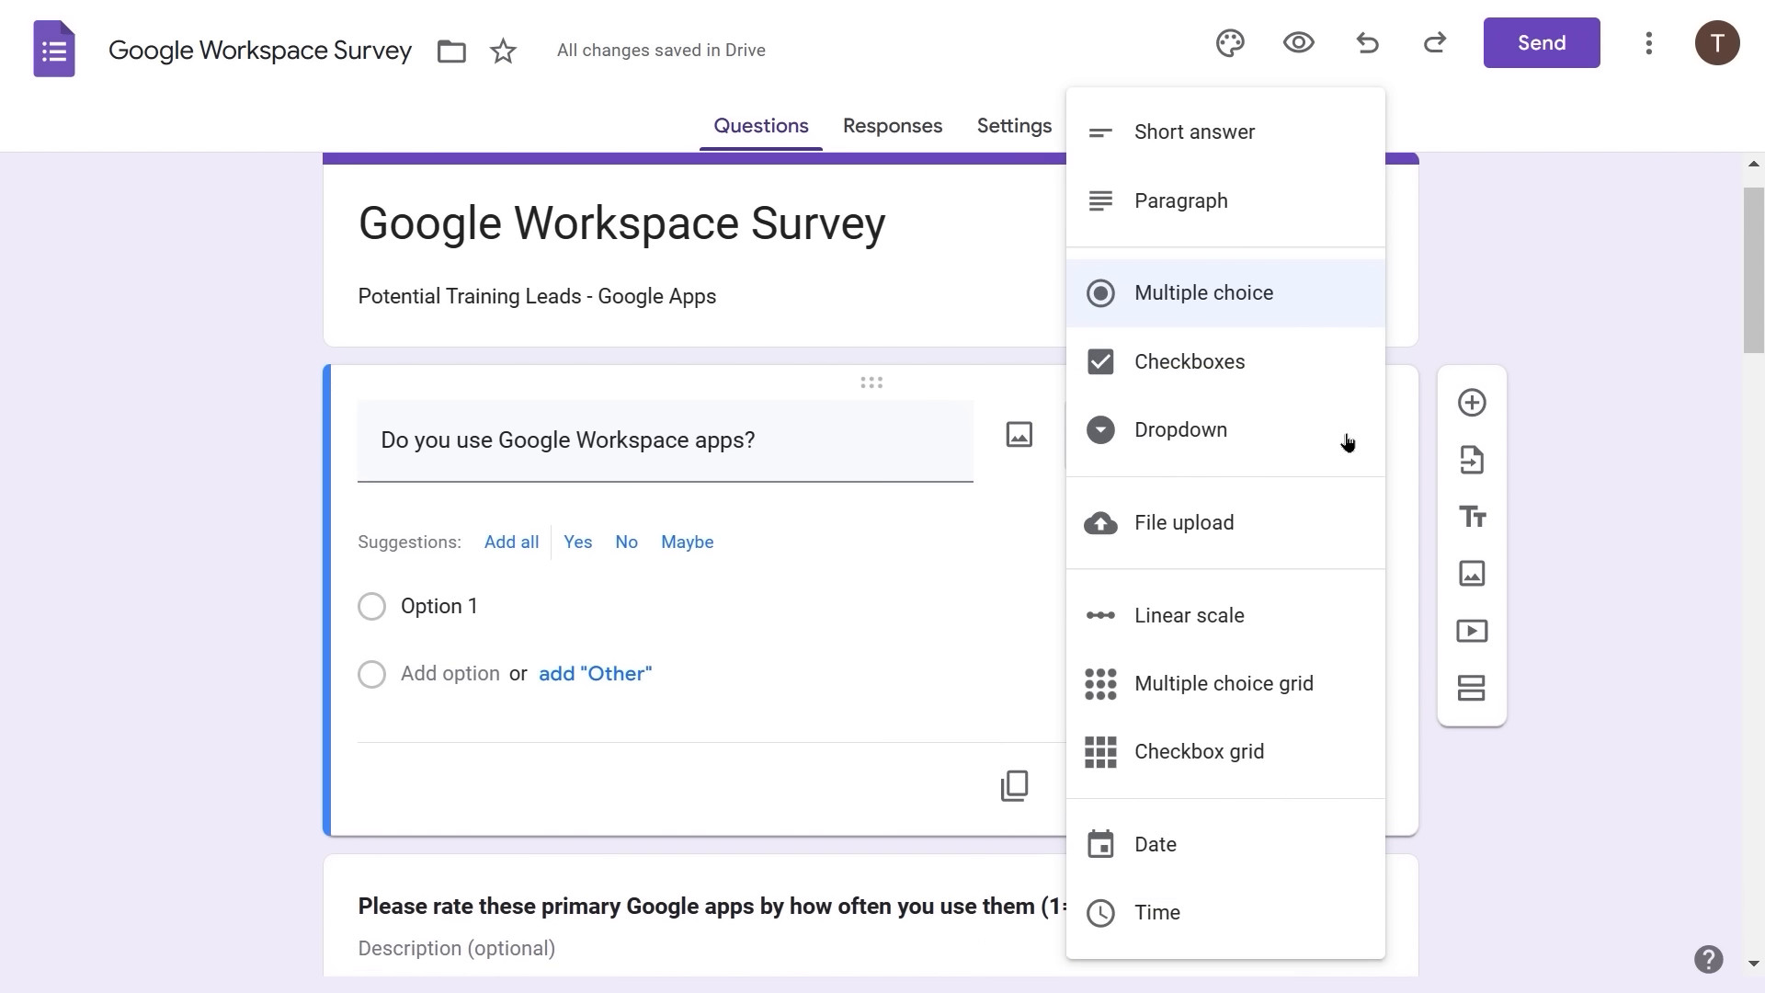
pyautogui.click(1148, 441)
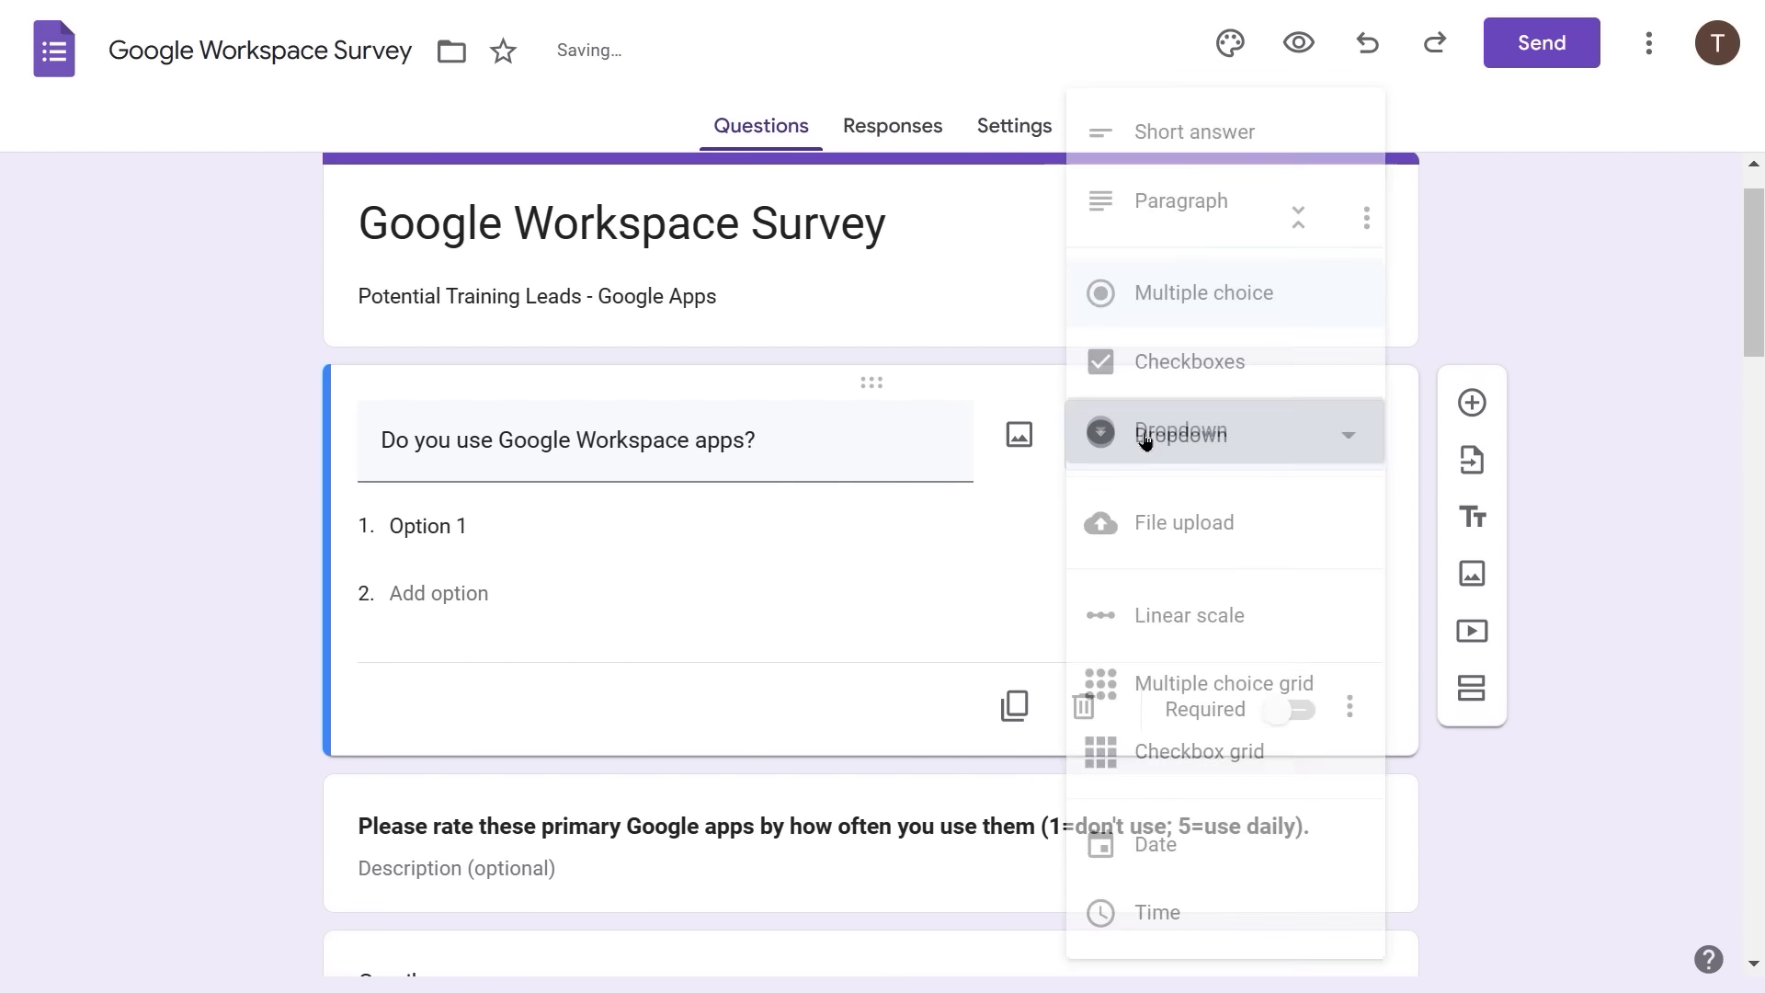
pyautogui.click(388, 528)
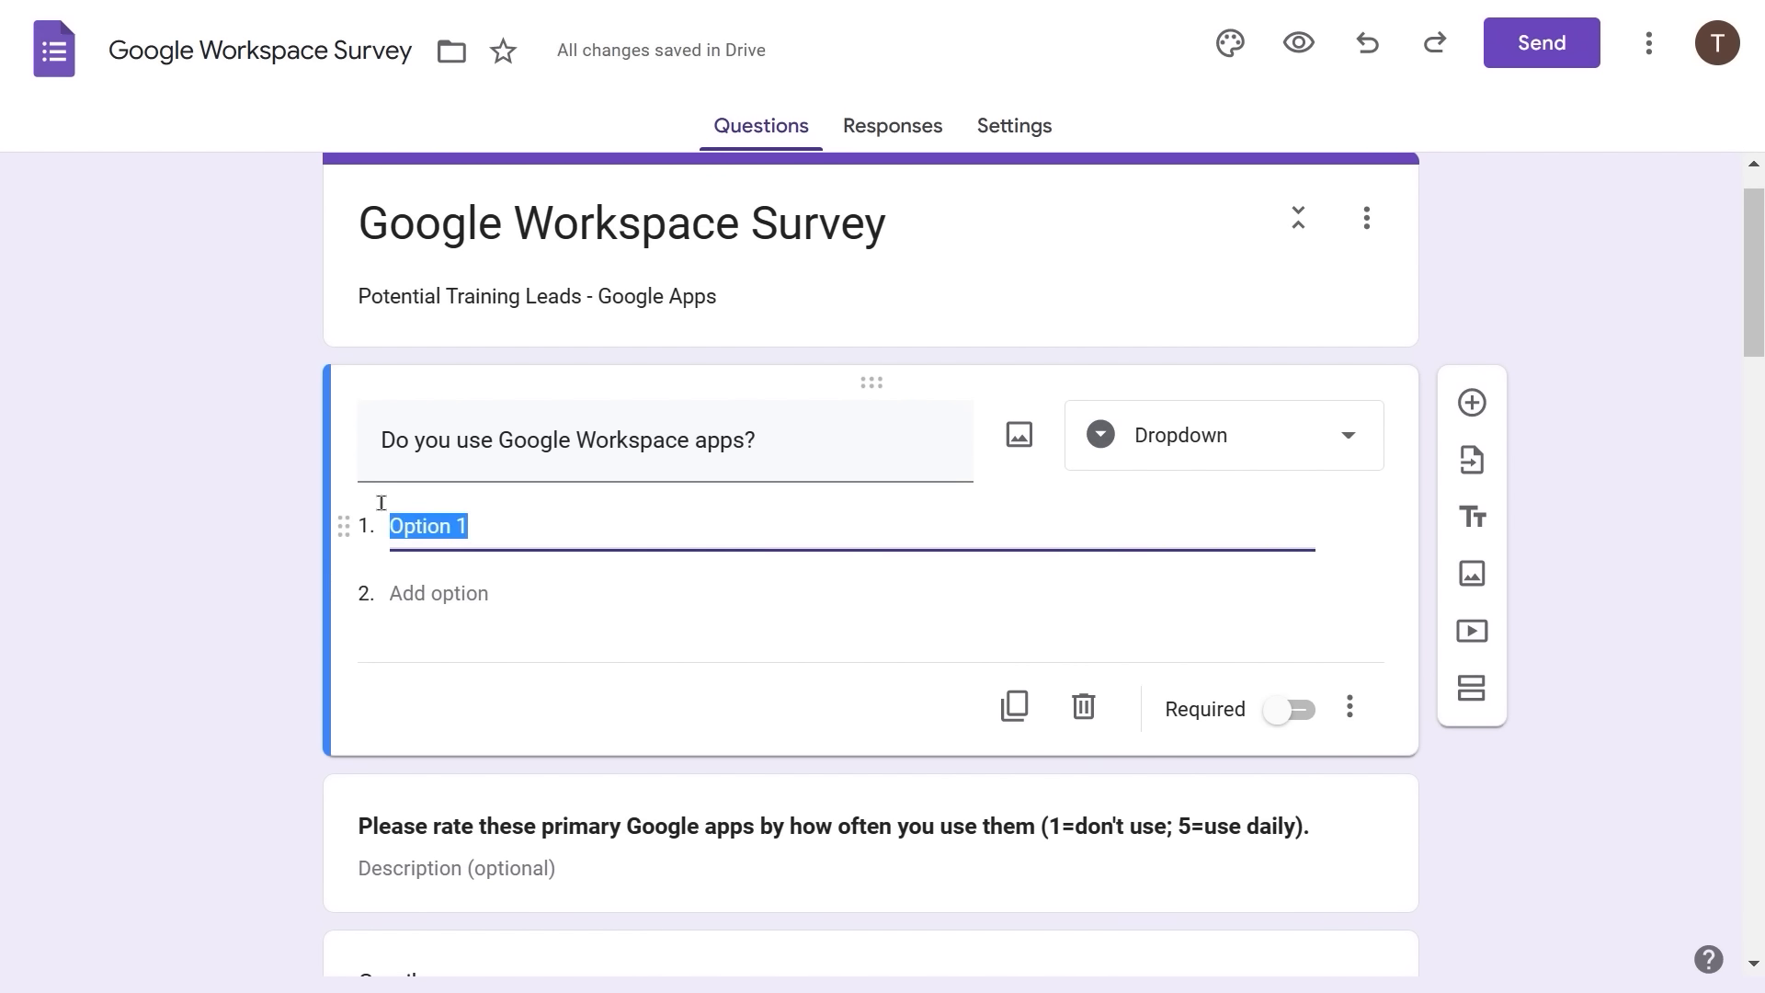
pyautogui.write('Yes')
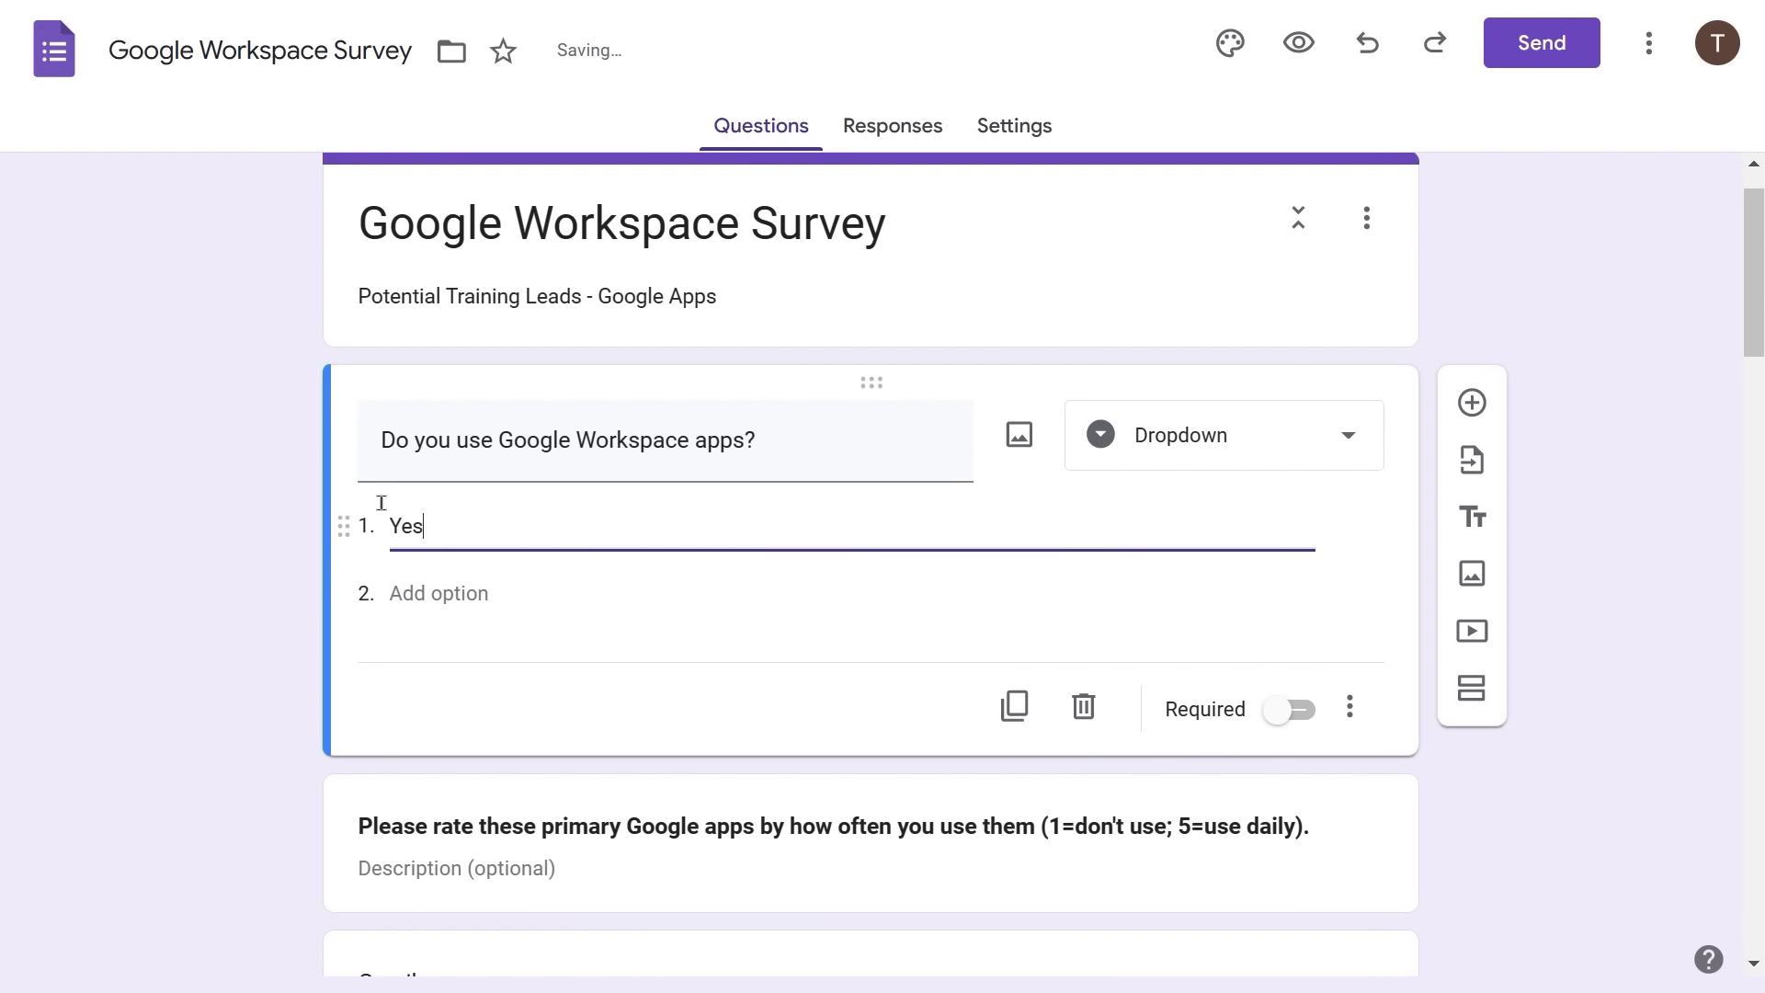
pyautogui.press('Return')
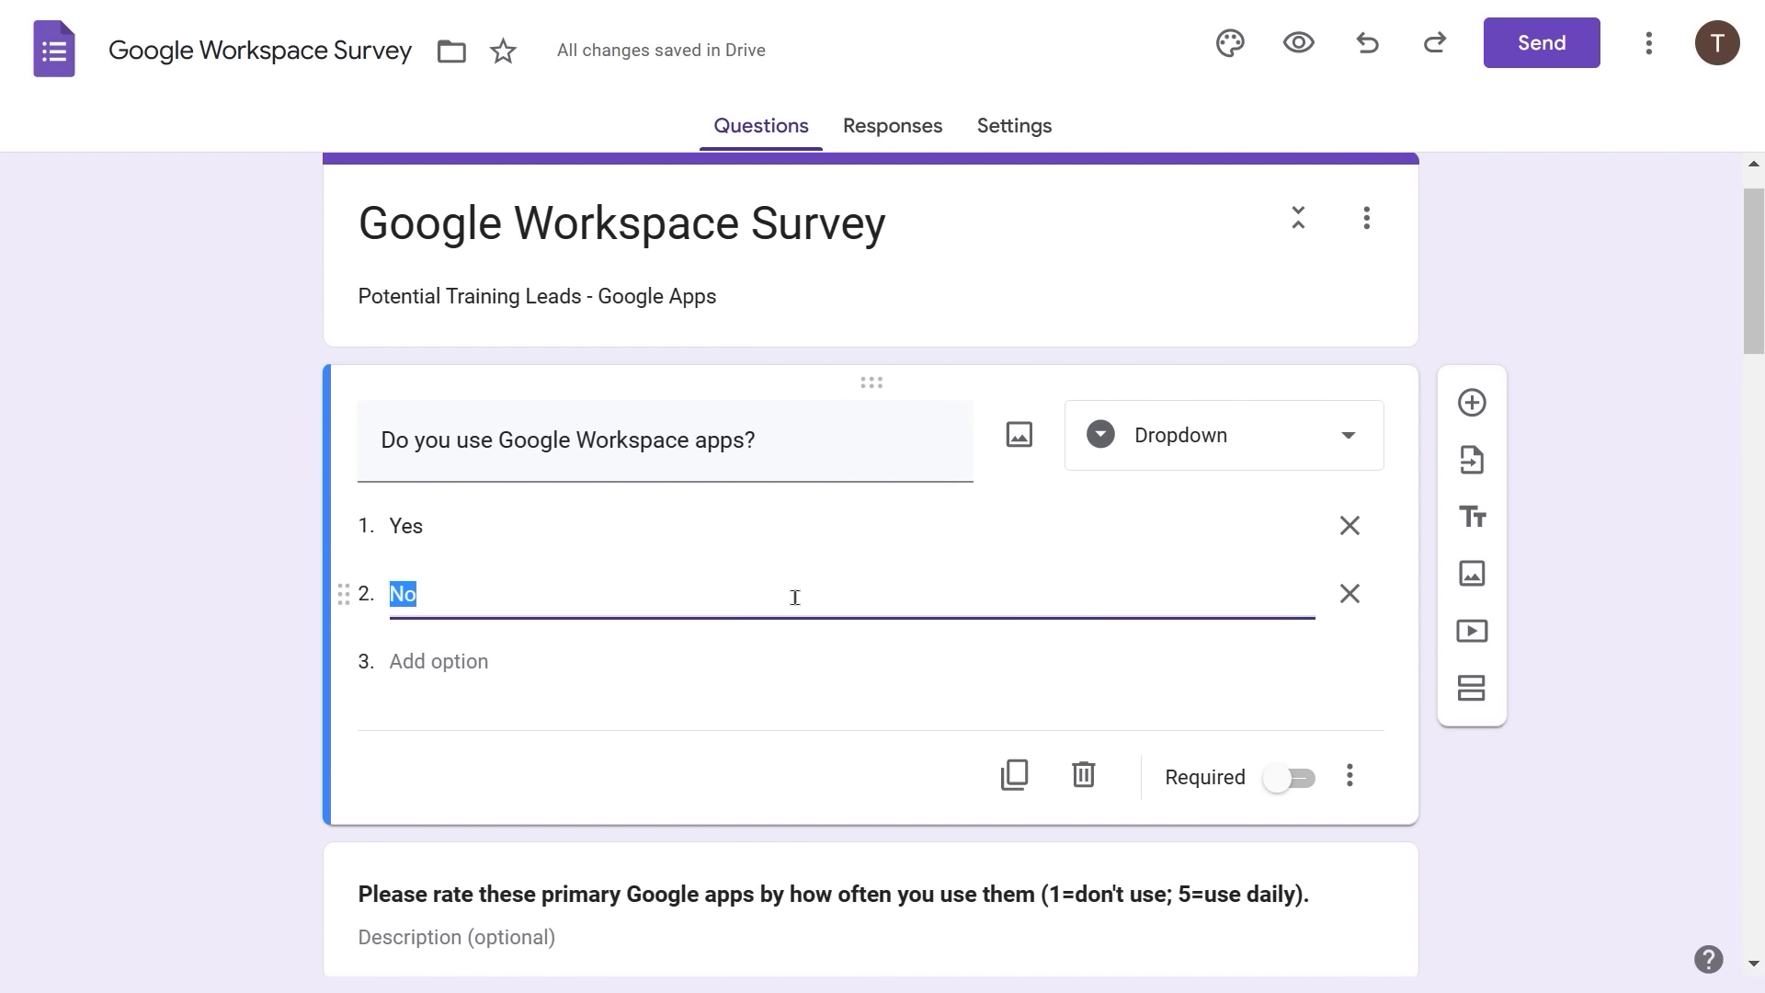
pyautogui.click(689, 705)
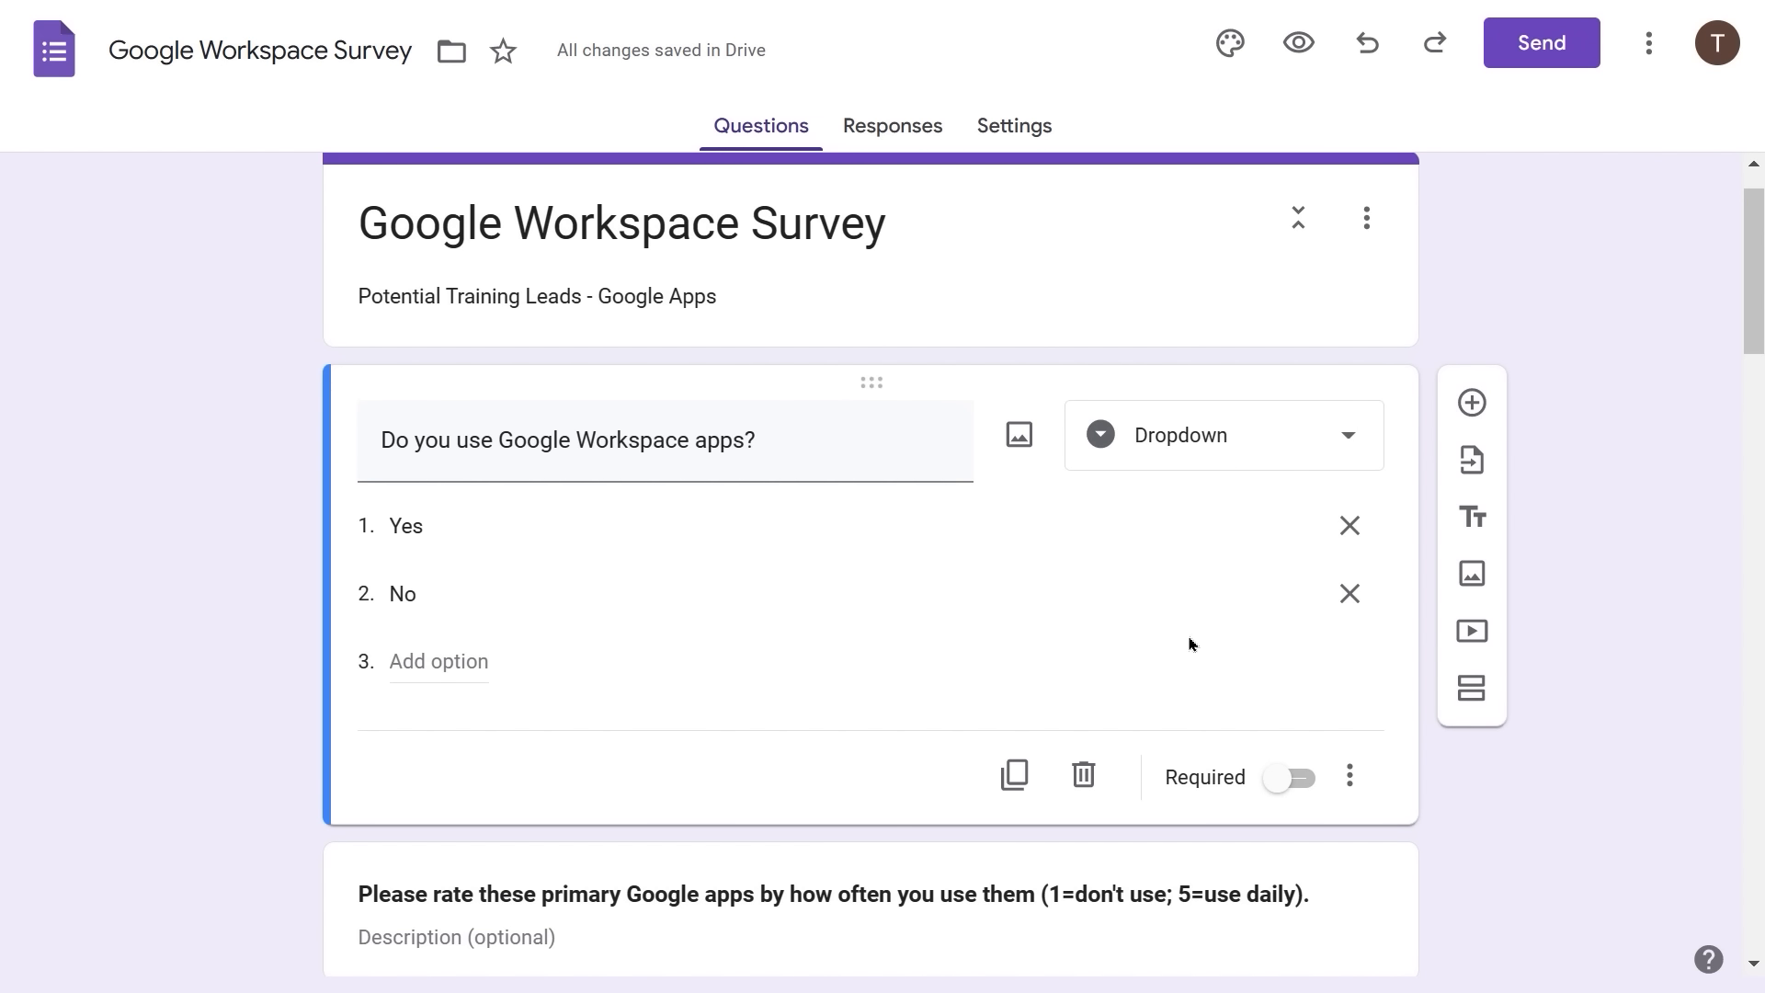
# - Route Yes to the next section and No to Submit form, and mark the question Required
pyautogui.click(1348, 776)
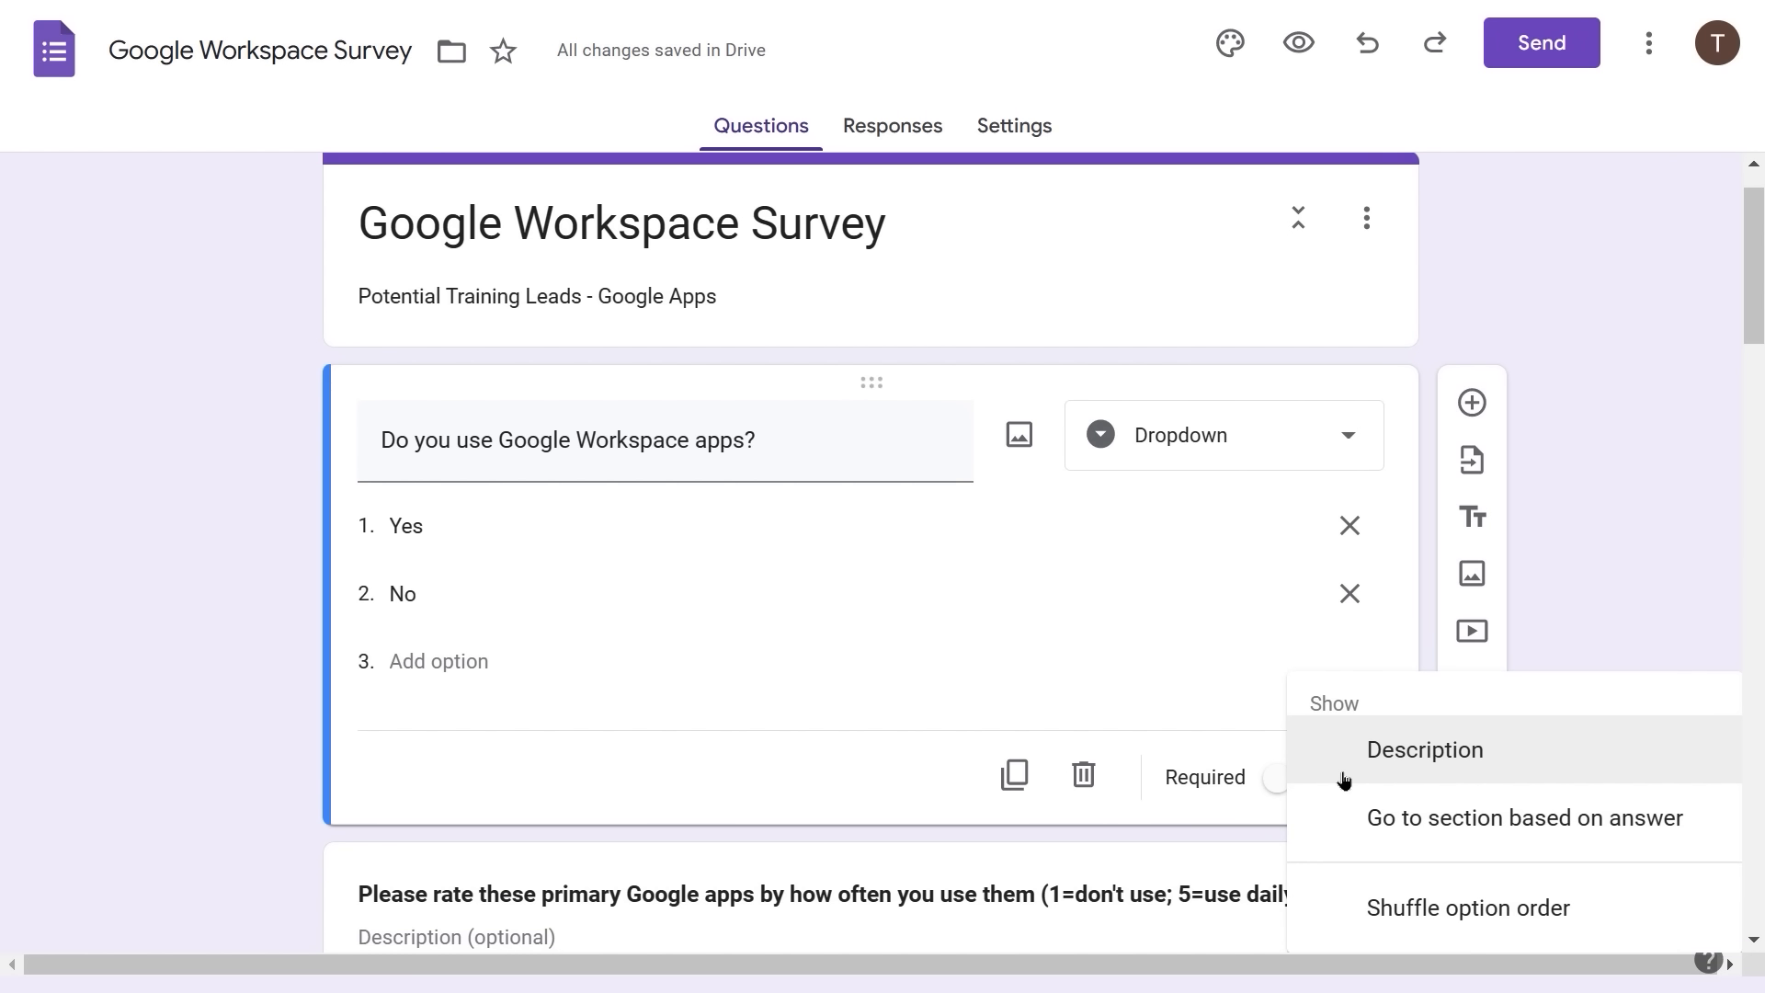
pyautogui.click(1381, 820)
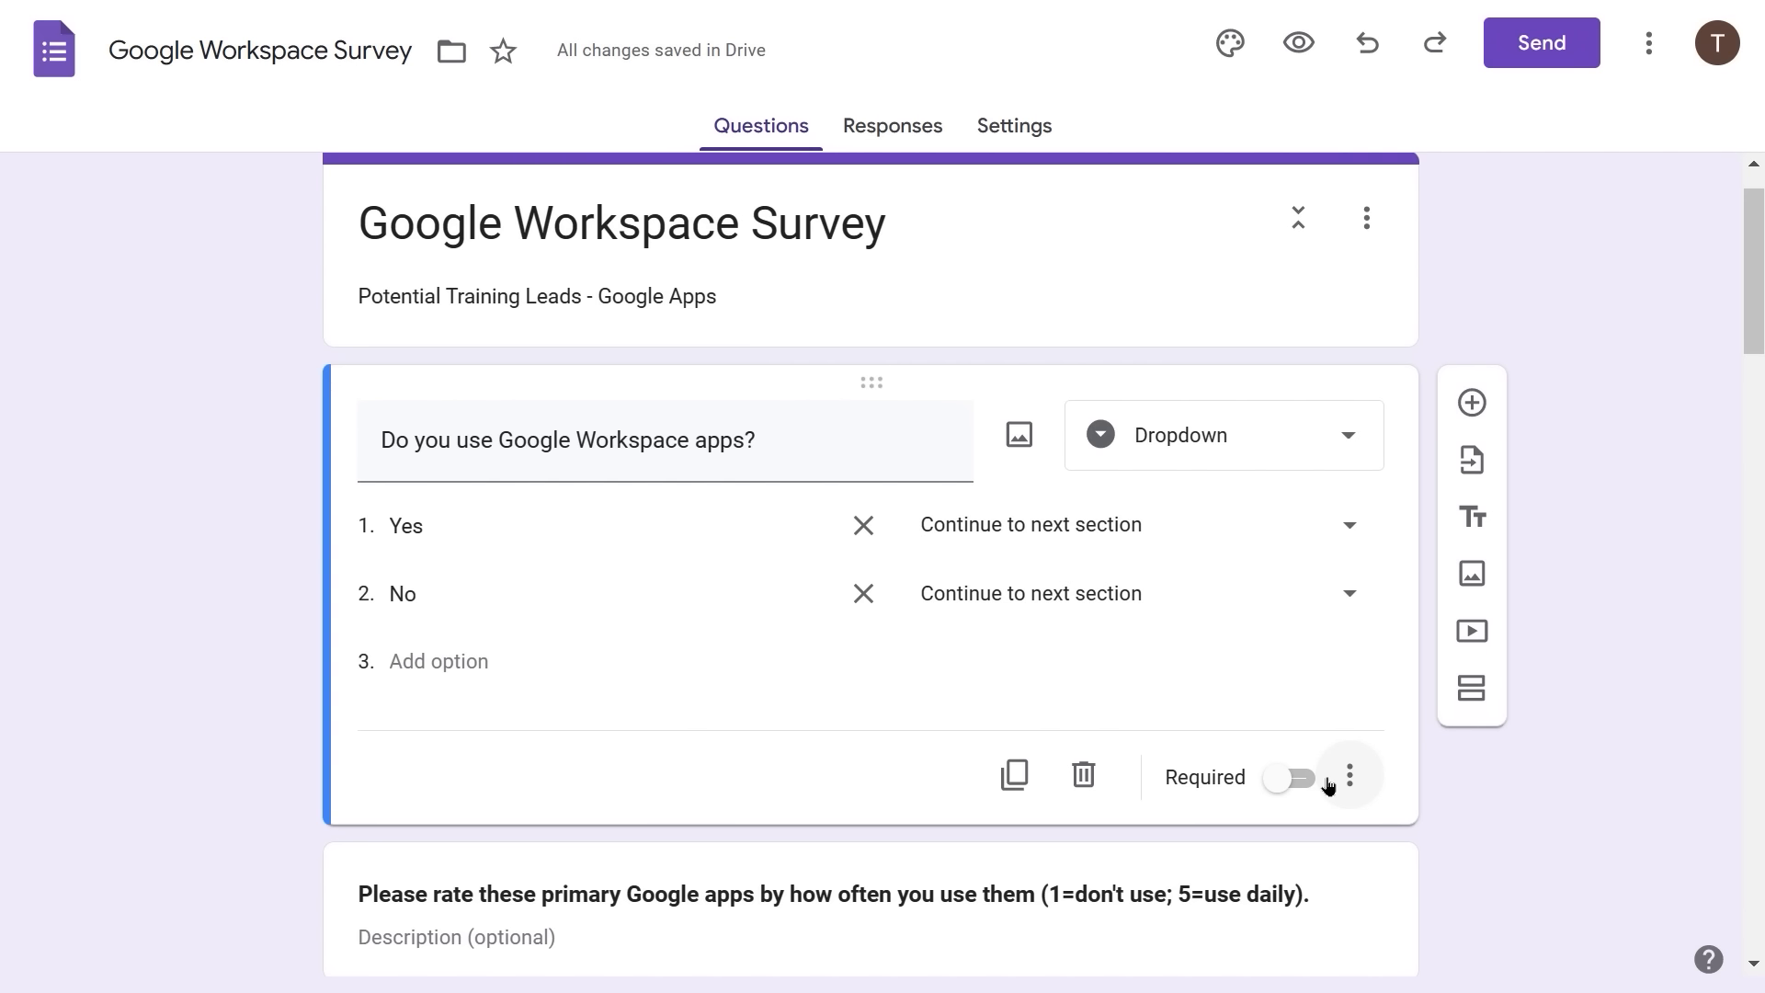
pyautogui.click(1344, 530)
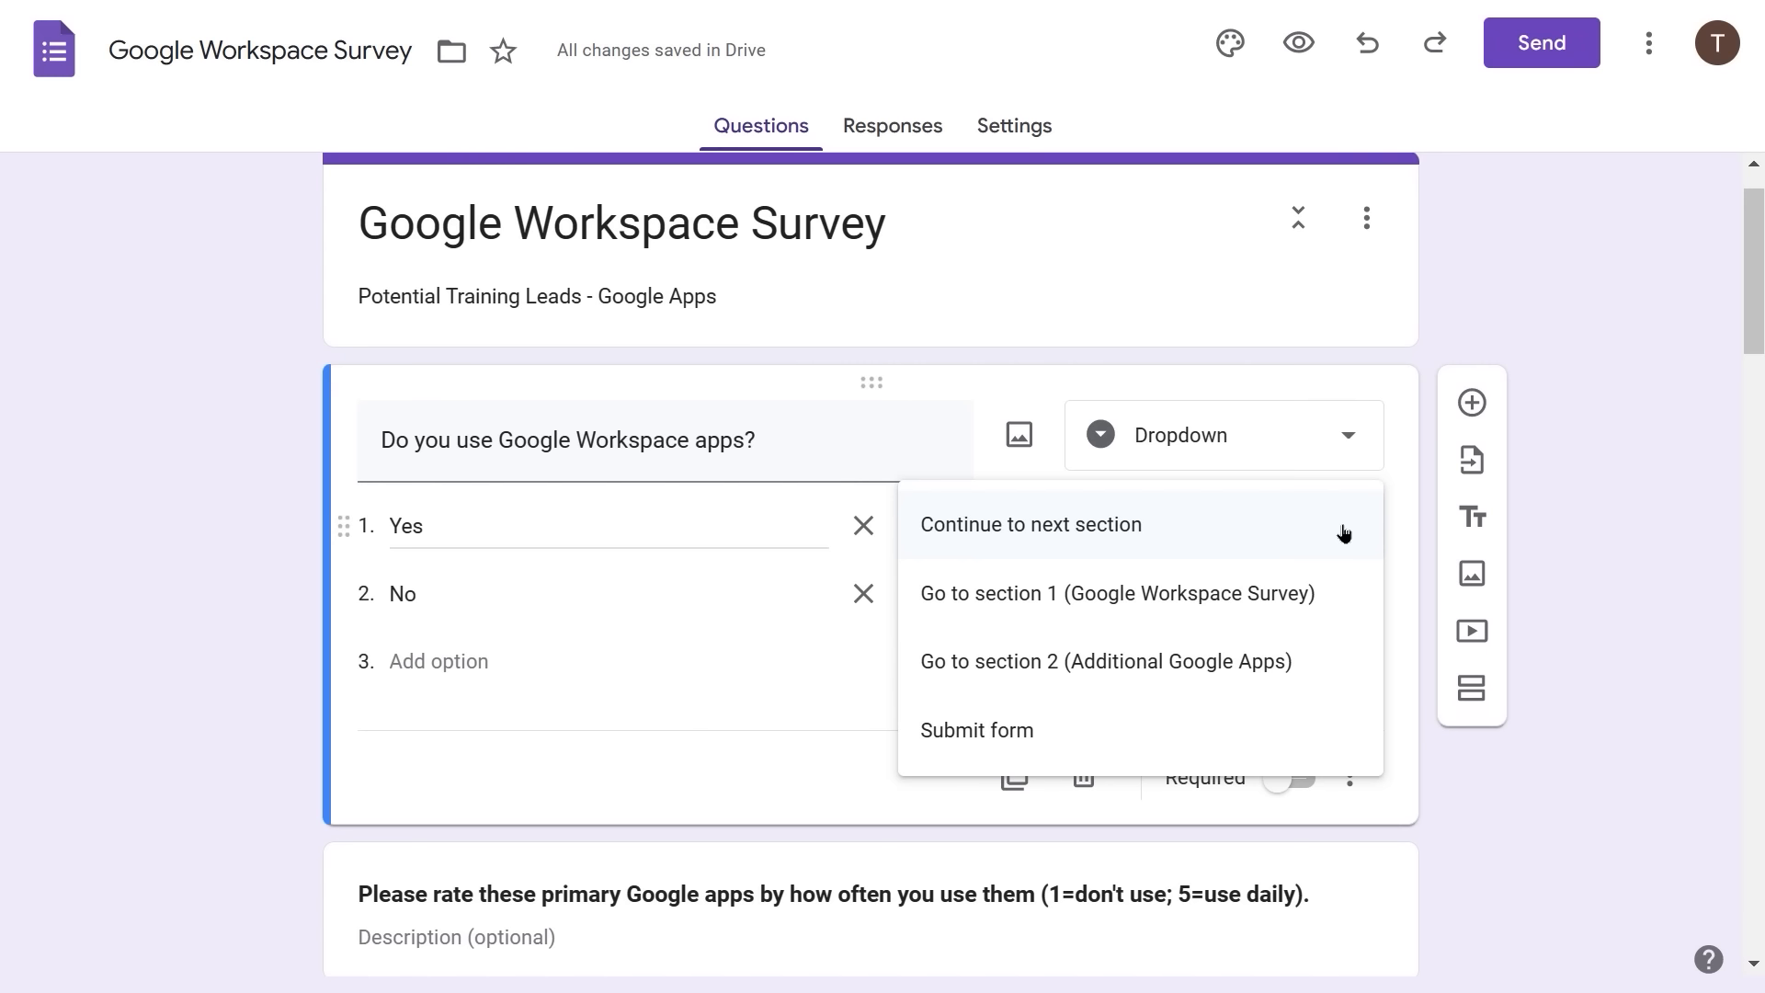
pyautogui.click(1344, 533)
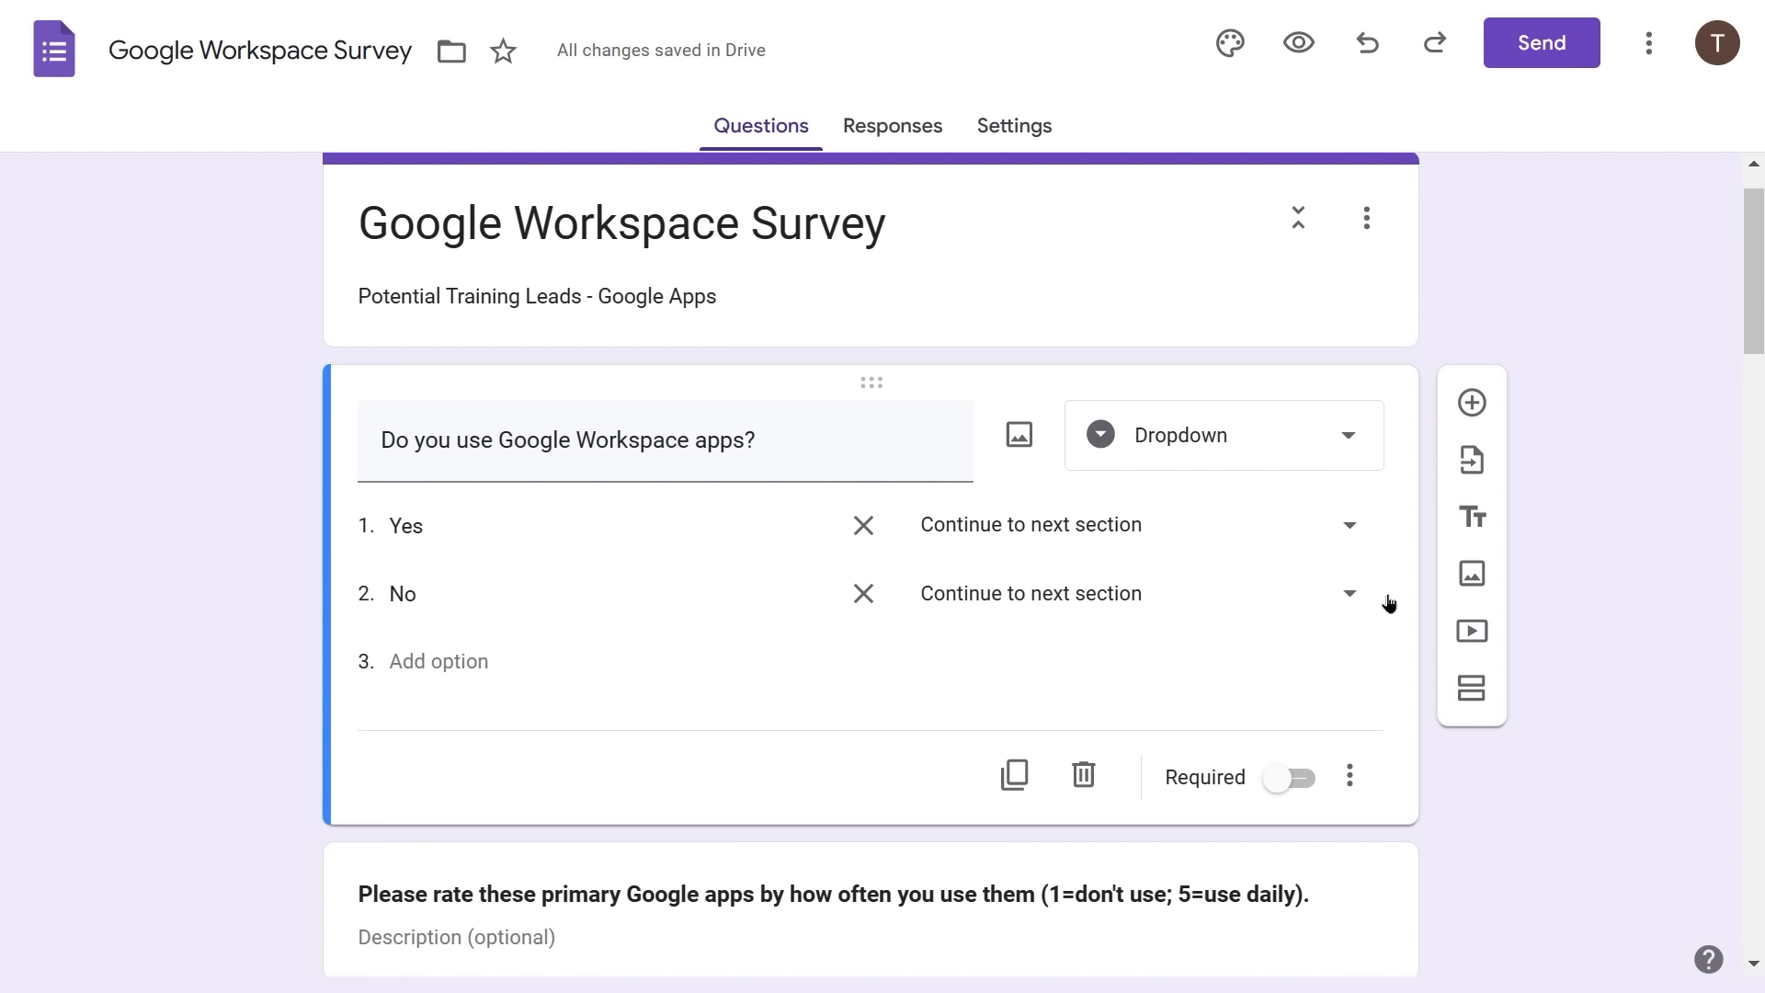
pyautogui.click(1346, 595)
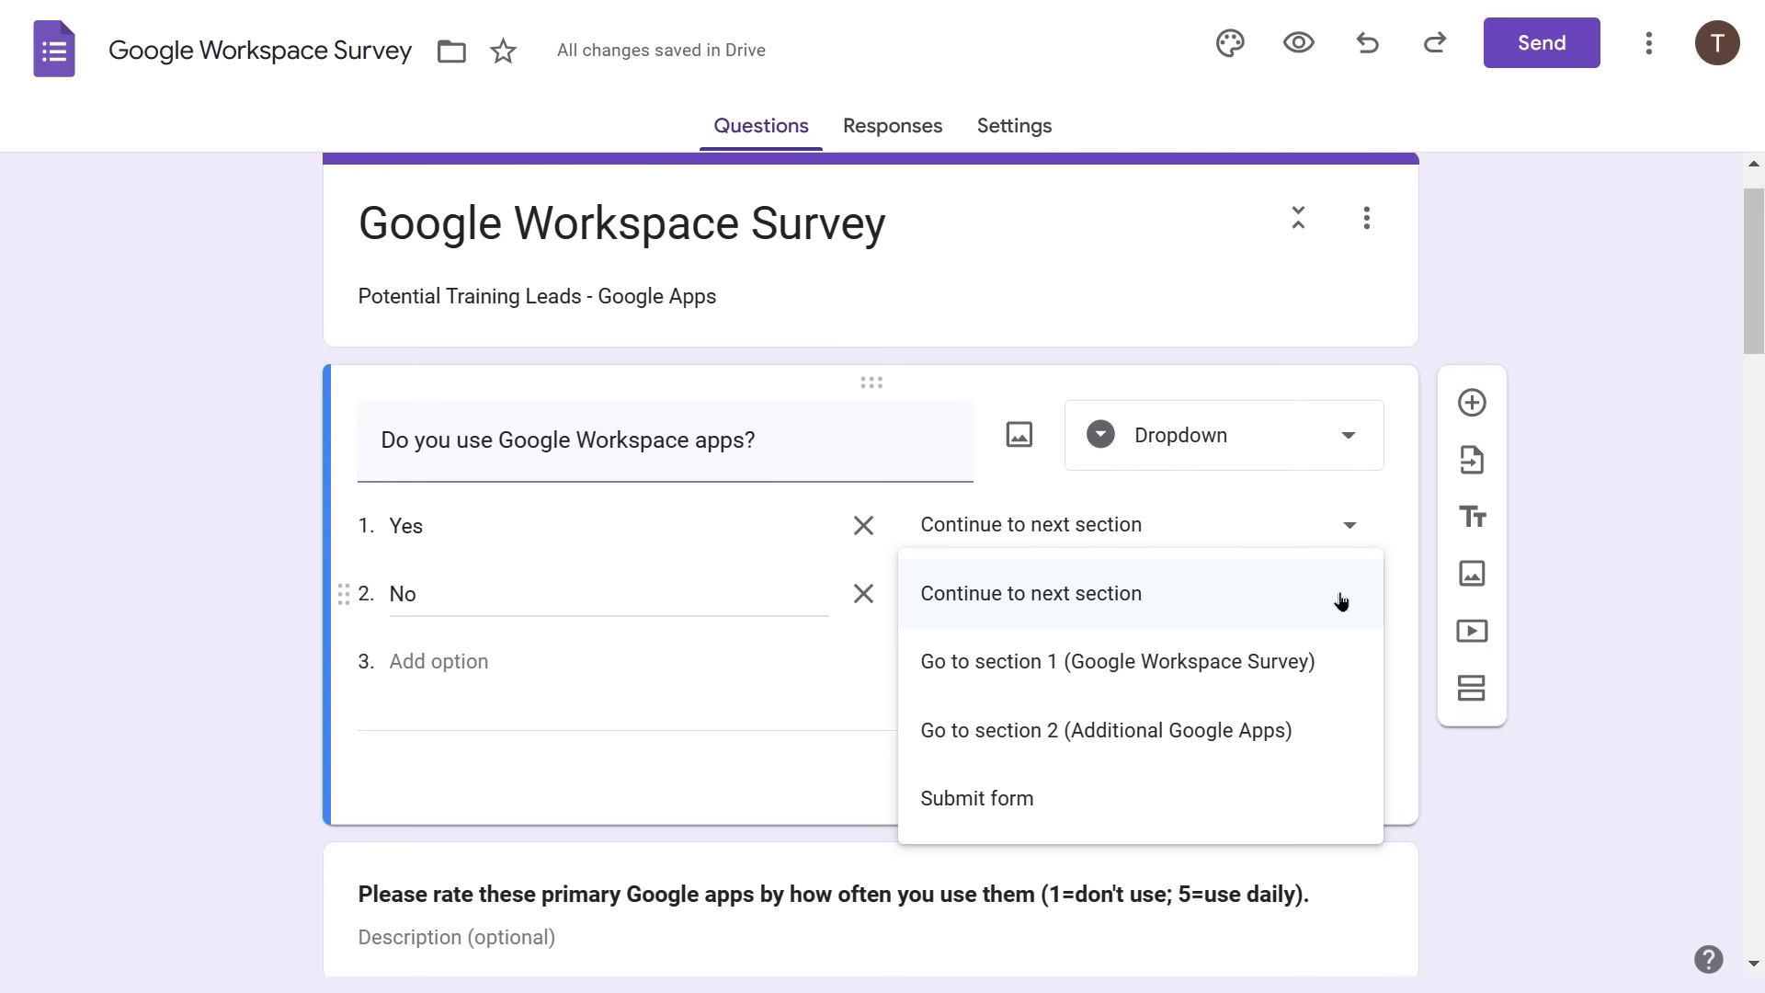
pyautogui.click(1007, 800)
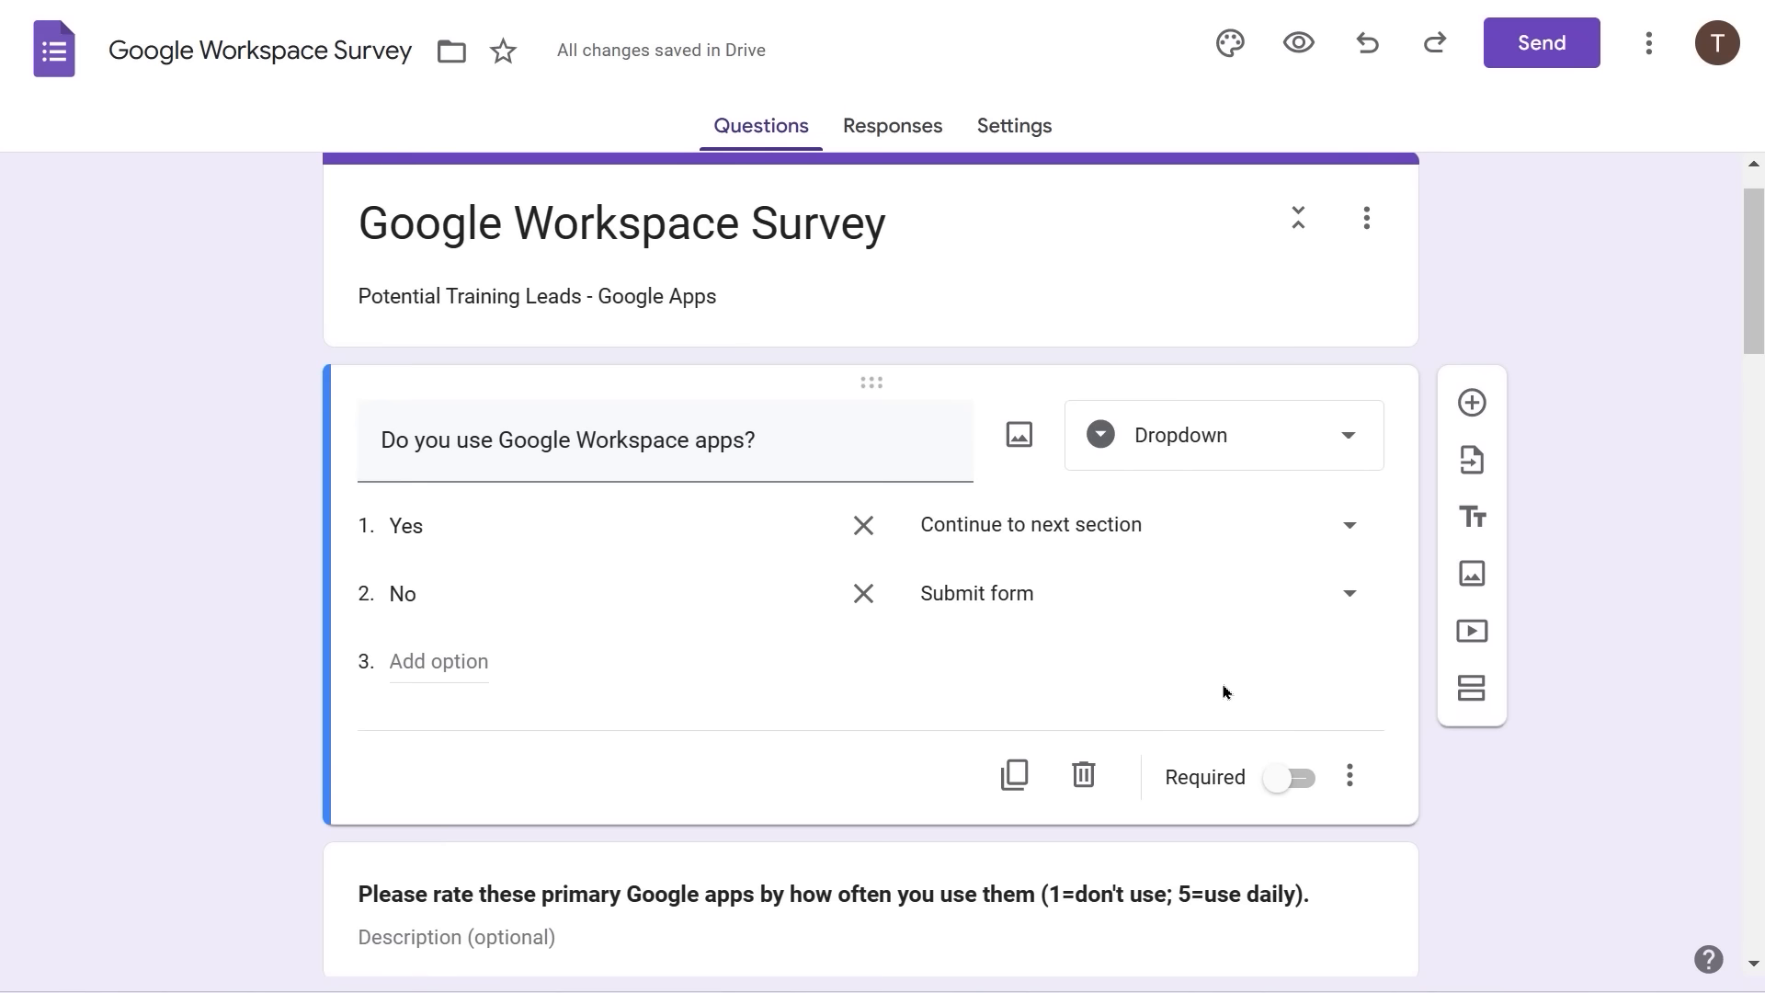
pyautogui.click(1278, 783)
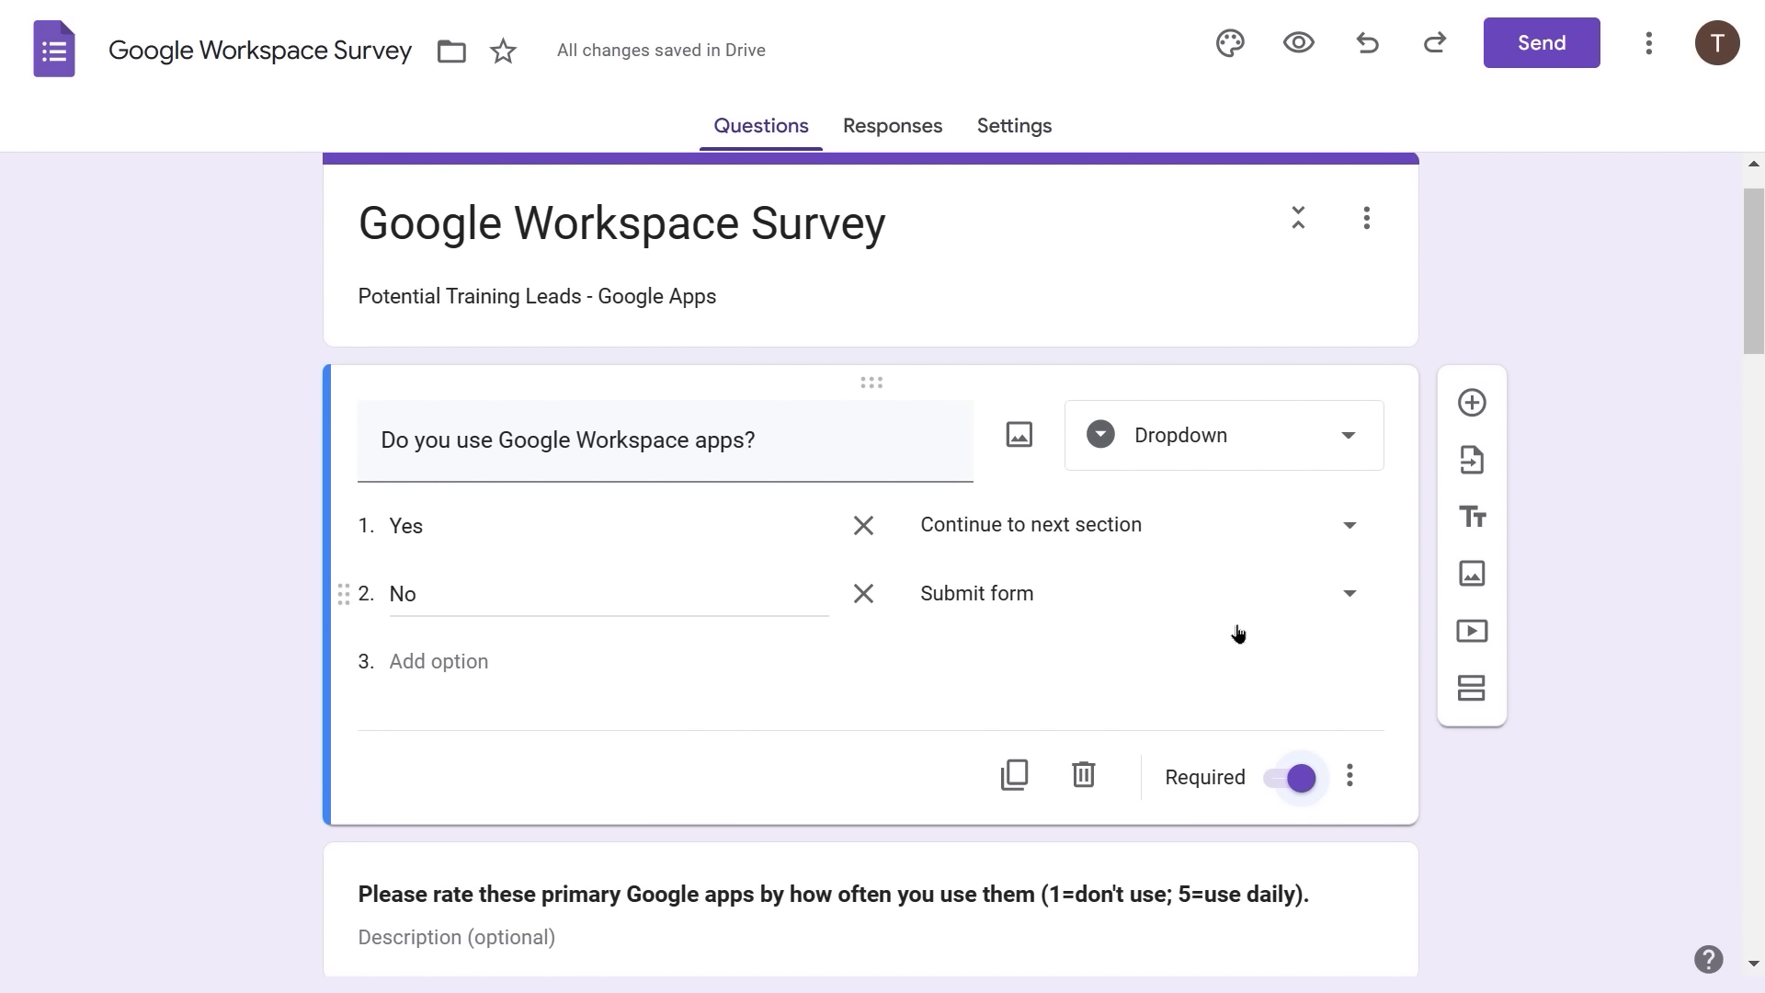
# - In the respondent preview, answer the opening dropdown Yes, No, then Yes, and scroll through the form
pyautogui.click(1312, 46)
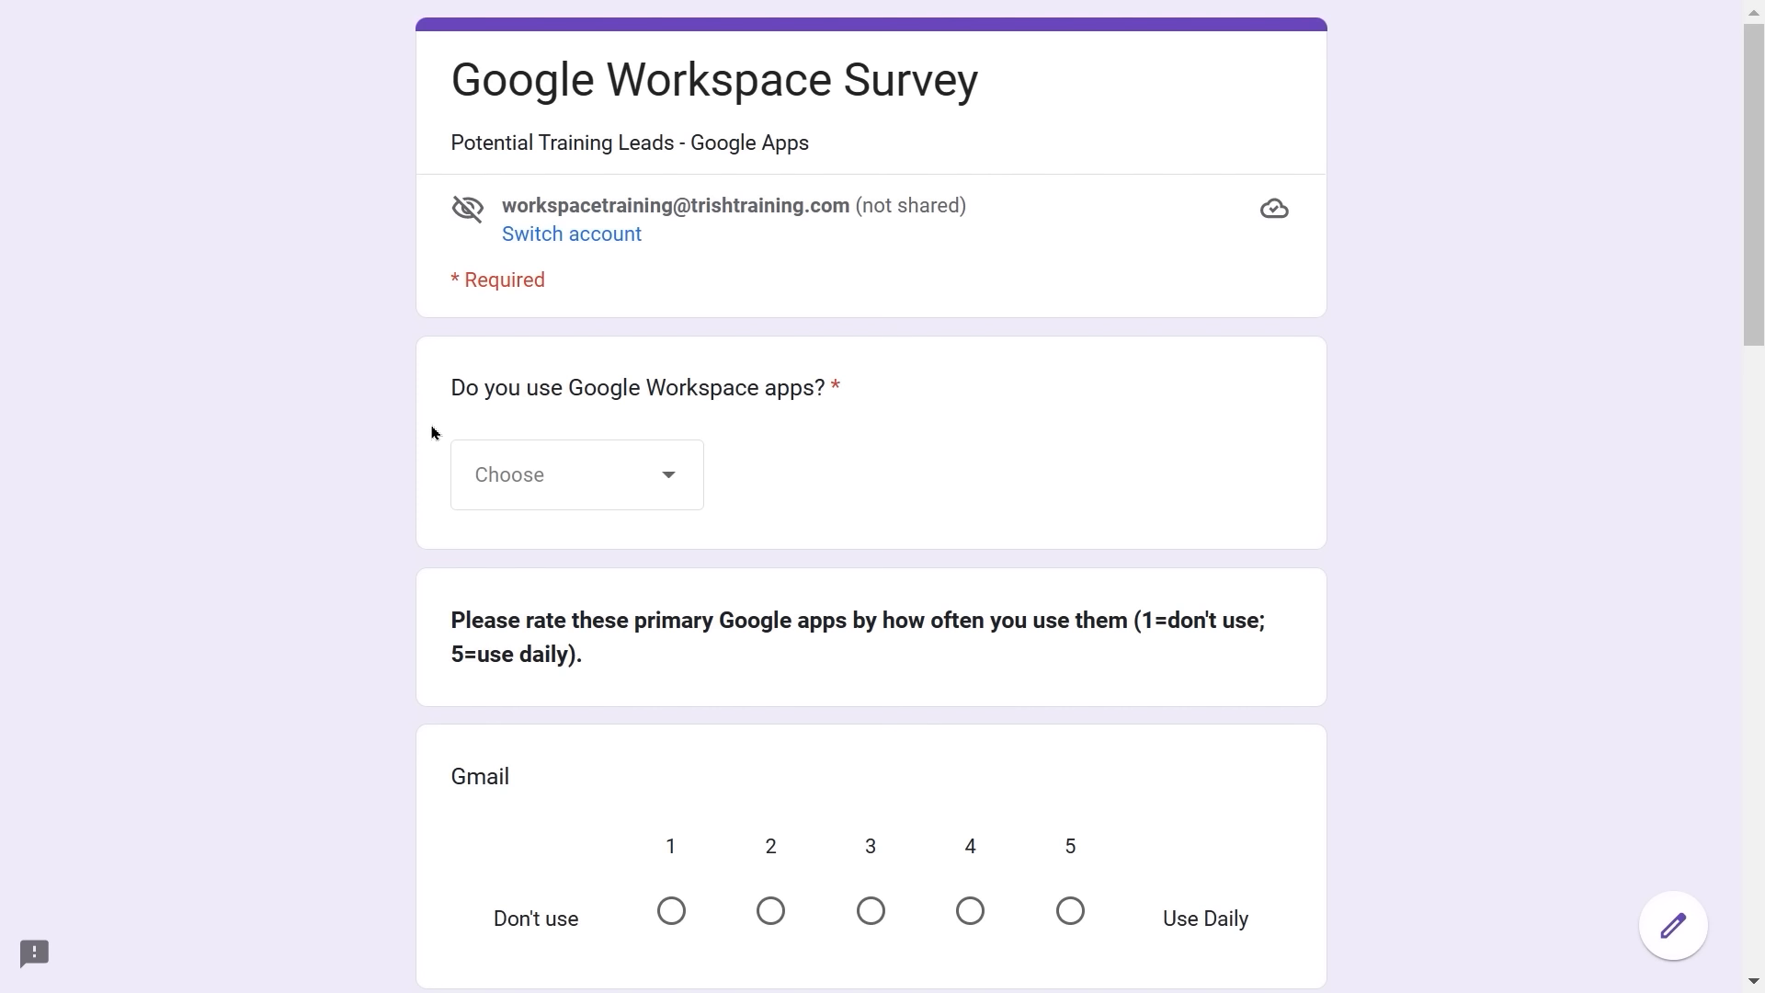
pyautogui.click(662, 484)
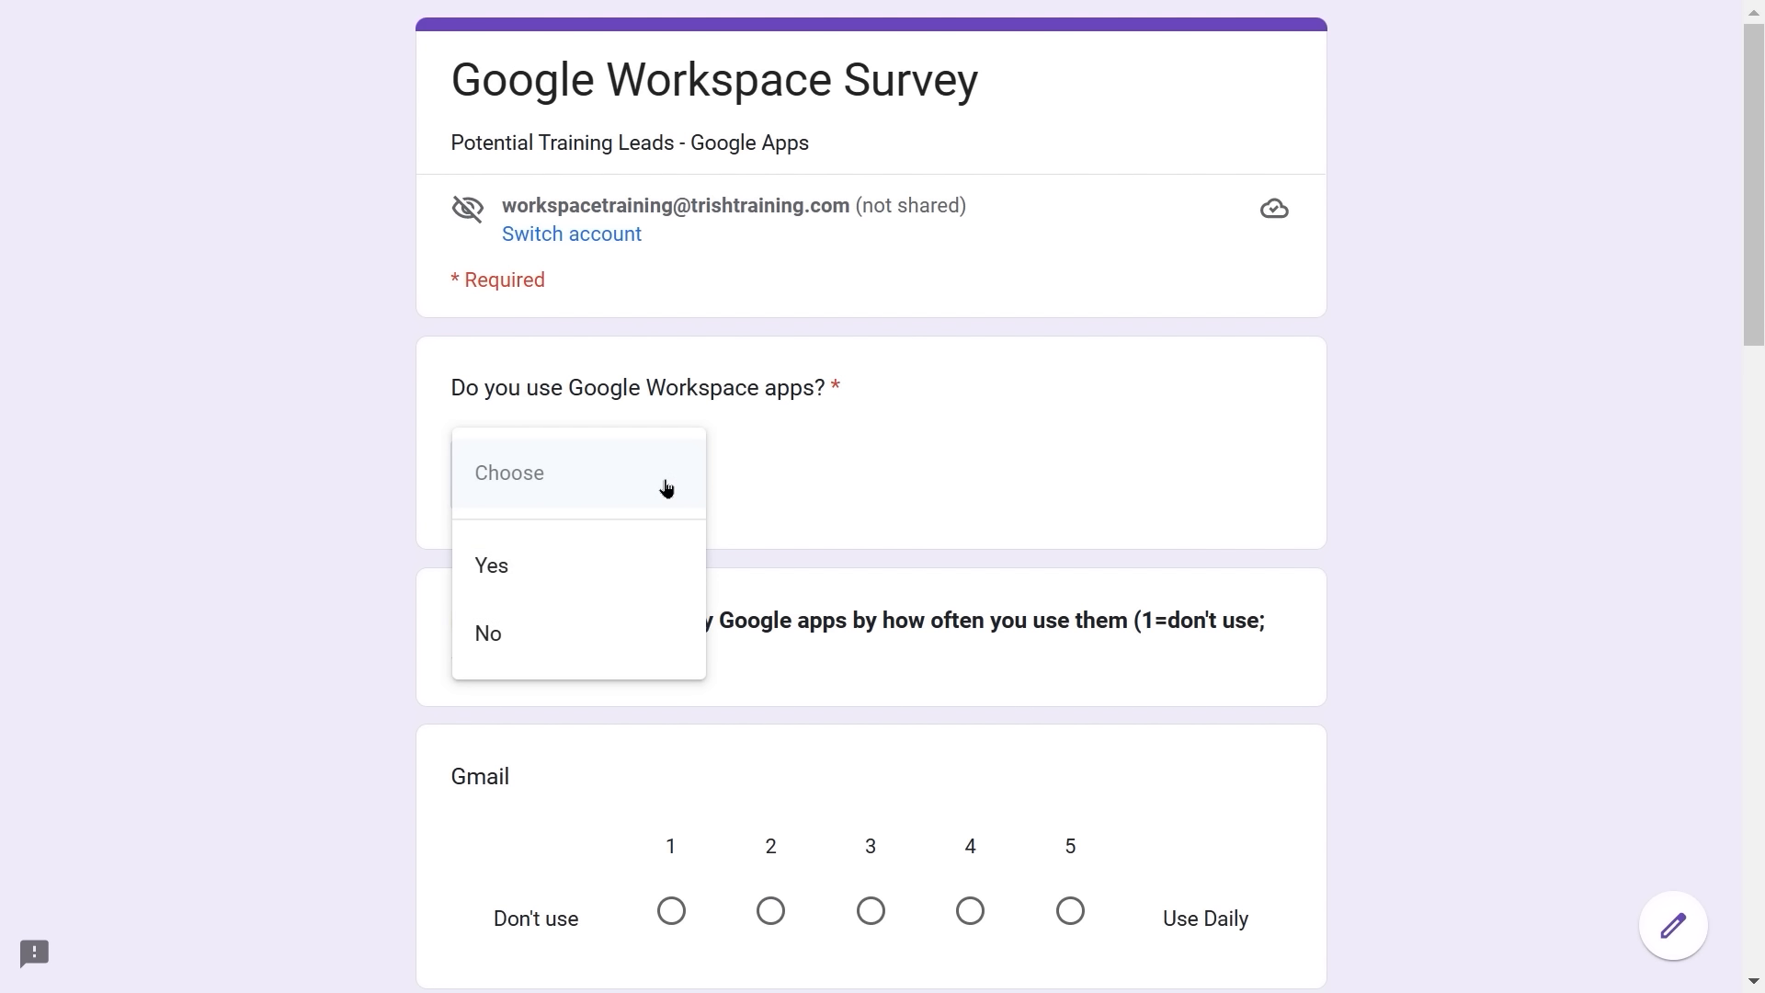
pyautogui.click(520, 583)
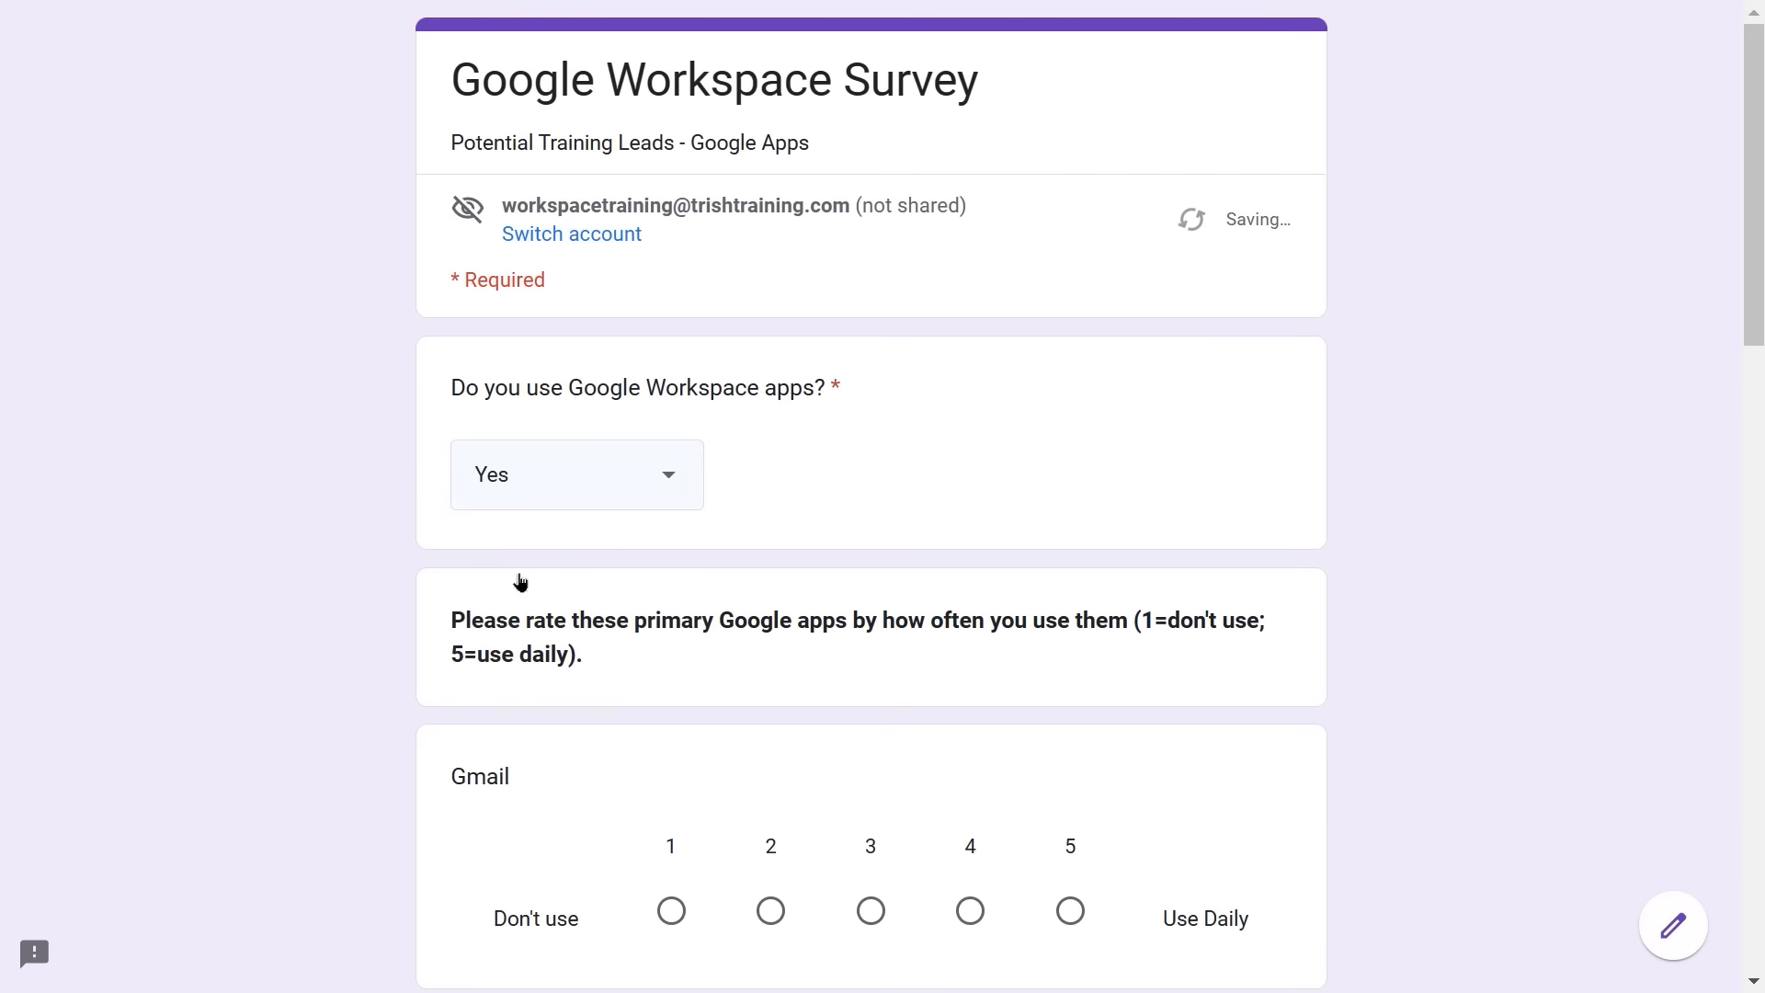
pyautogui.click(682, 496)
pyautogui.click(537, 560)
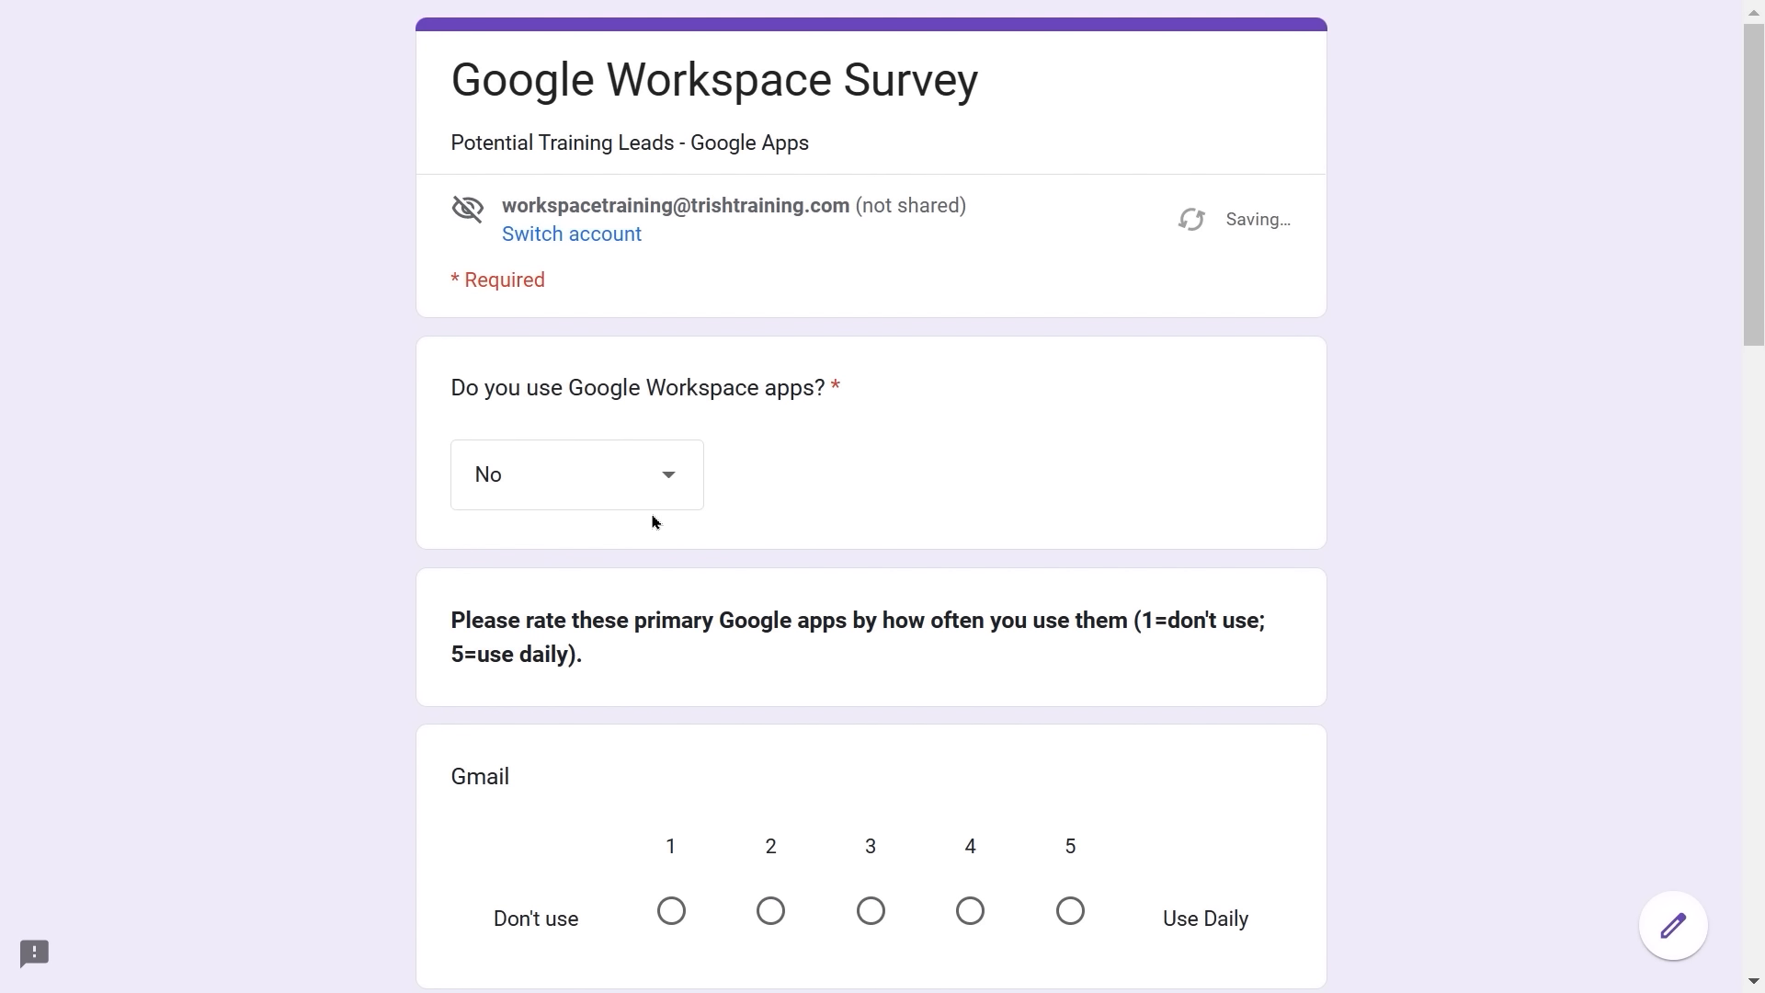
pyautogui.click(680, 475)
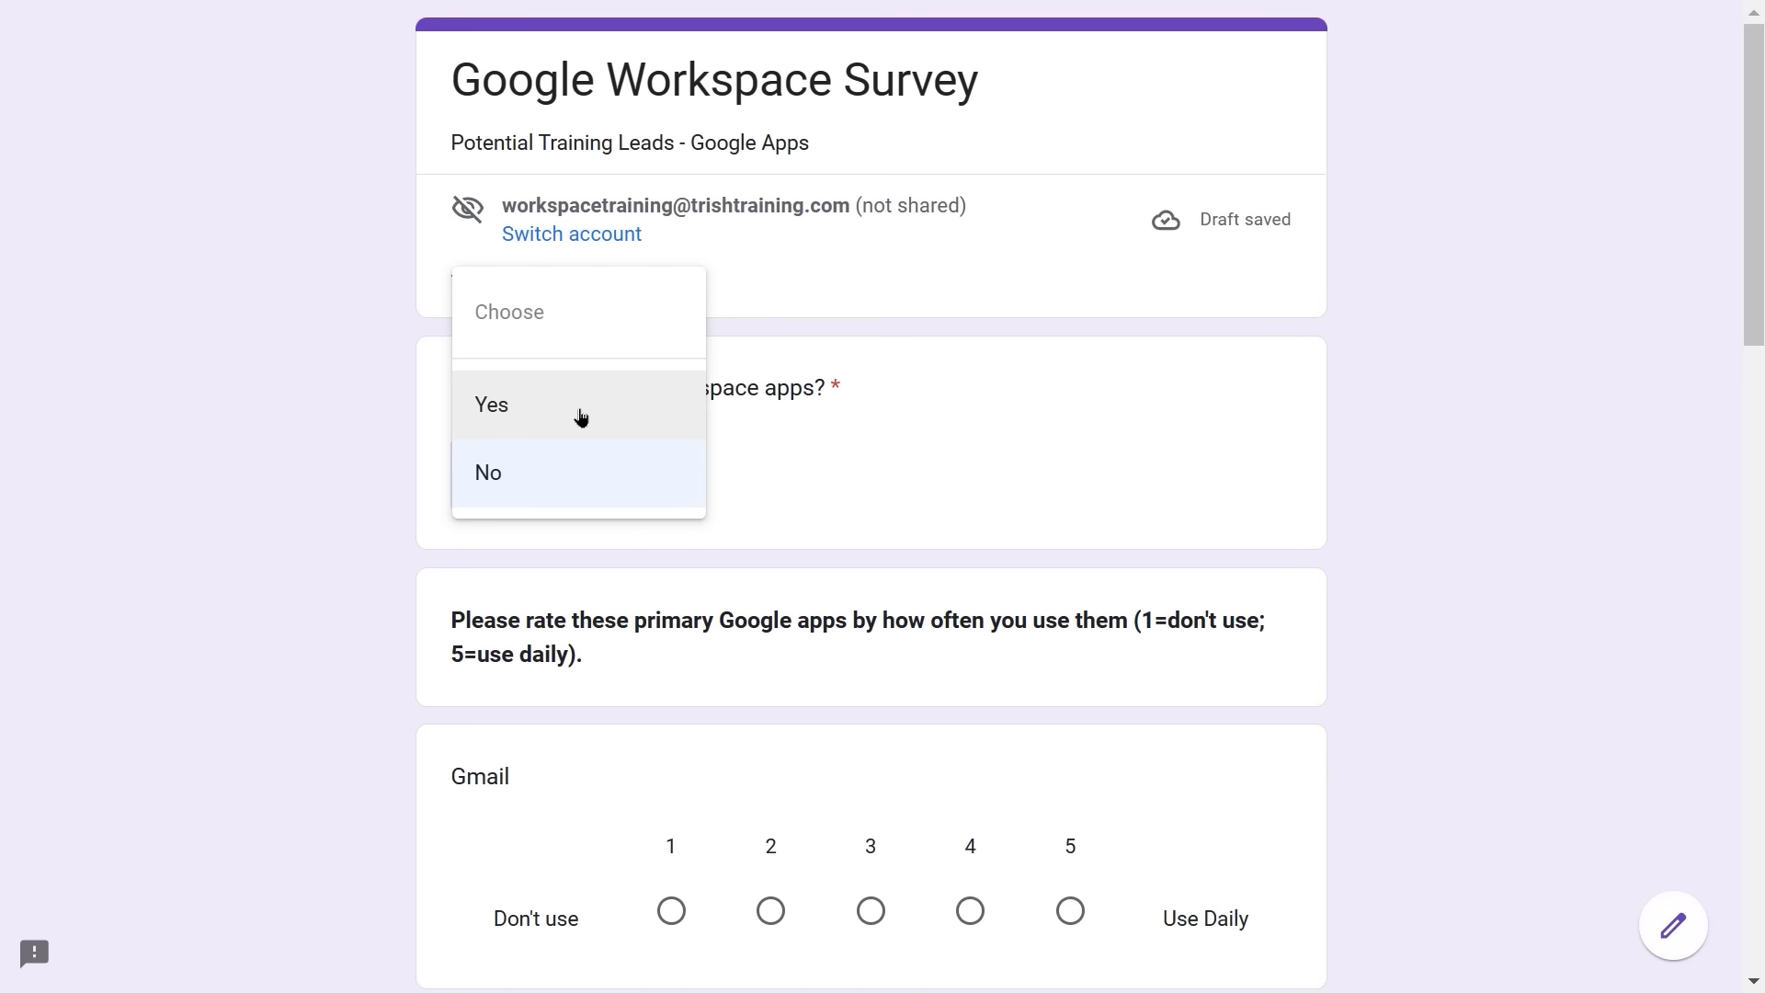
pyautogui.click(581, 418)
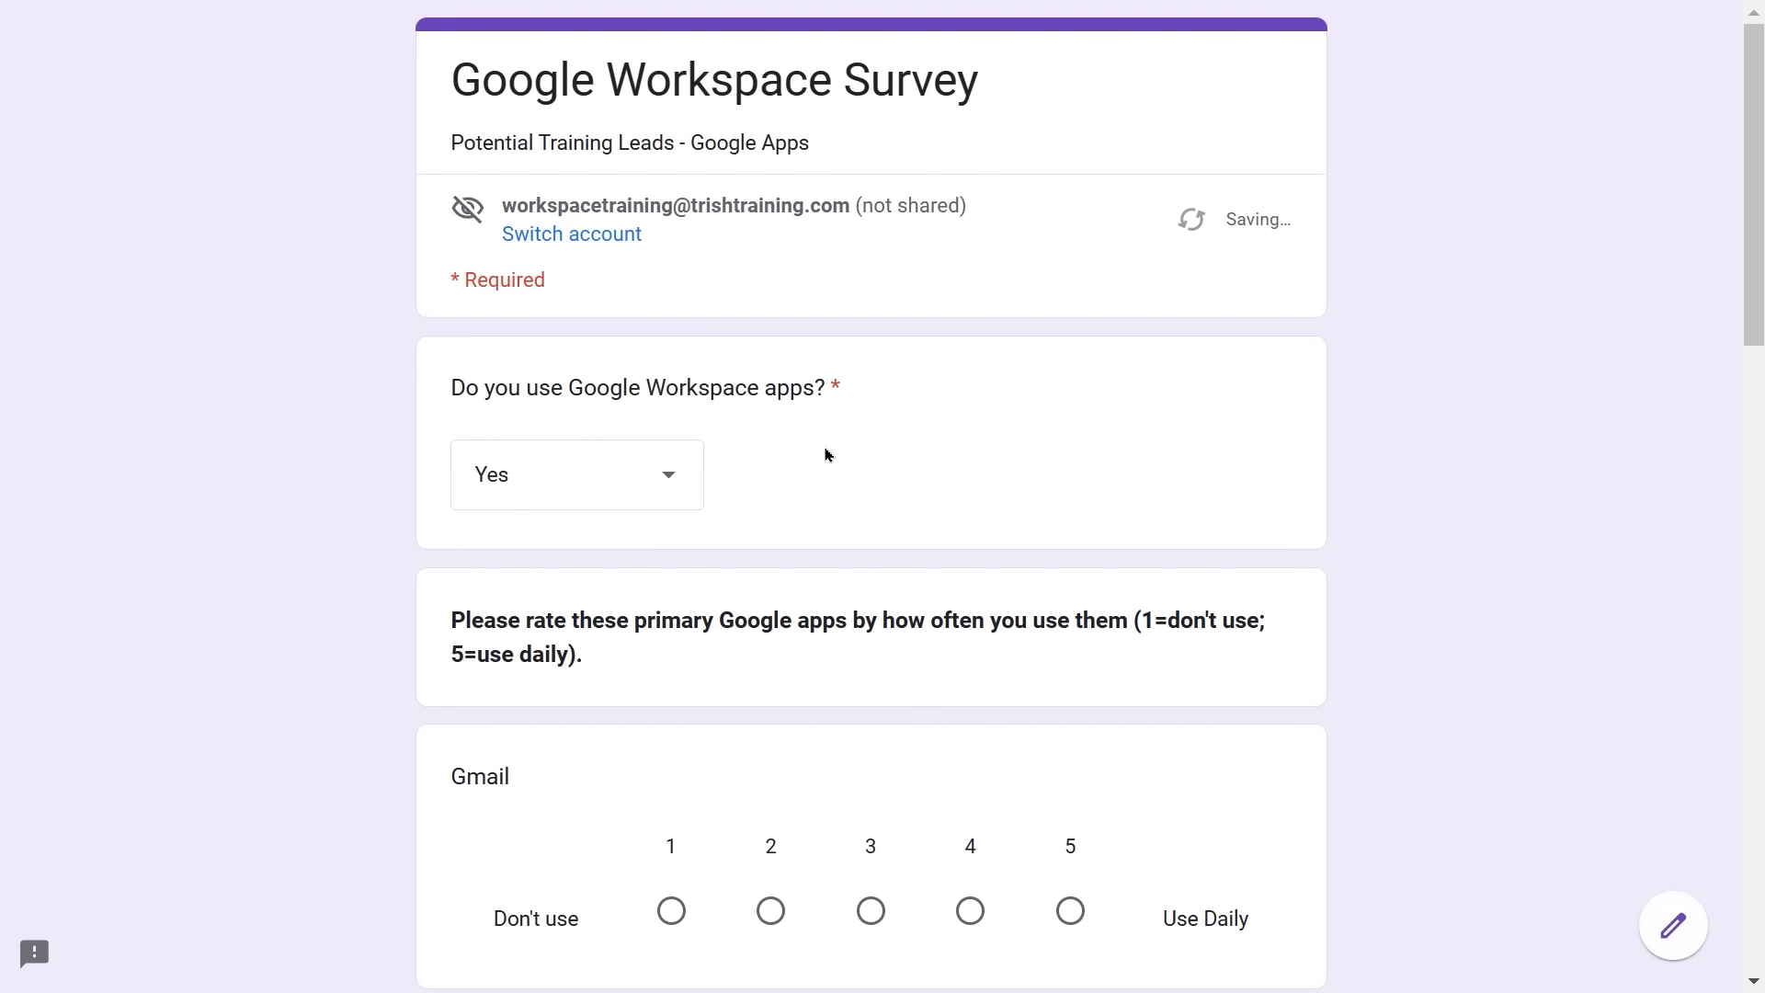
pyautogui.scroll(-6, 825, 454)
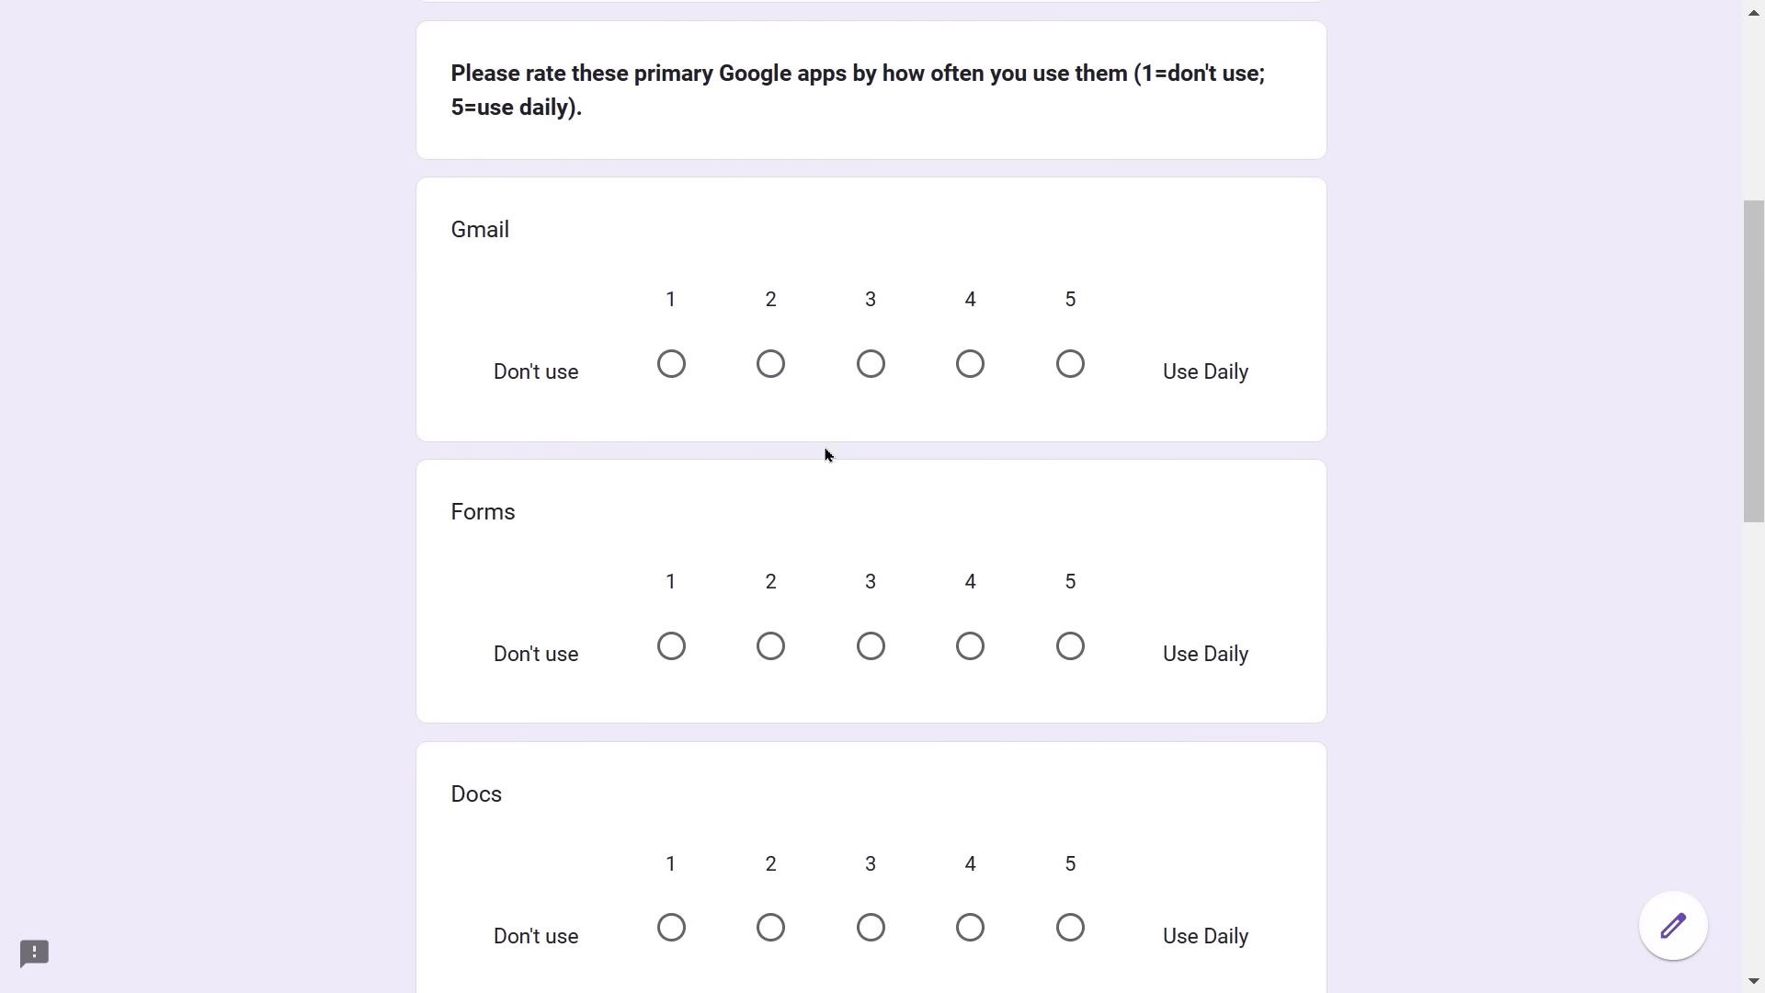
pyautogui.scroll(5, 825, 454)
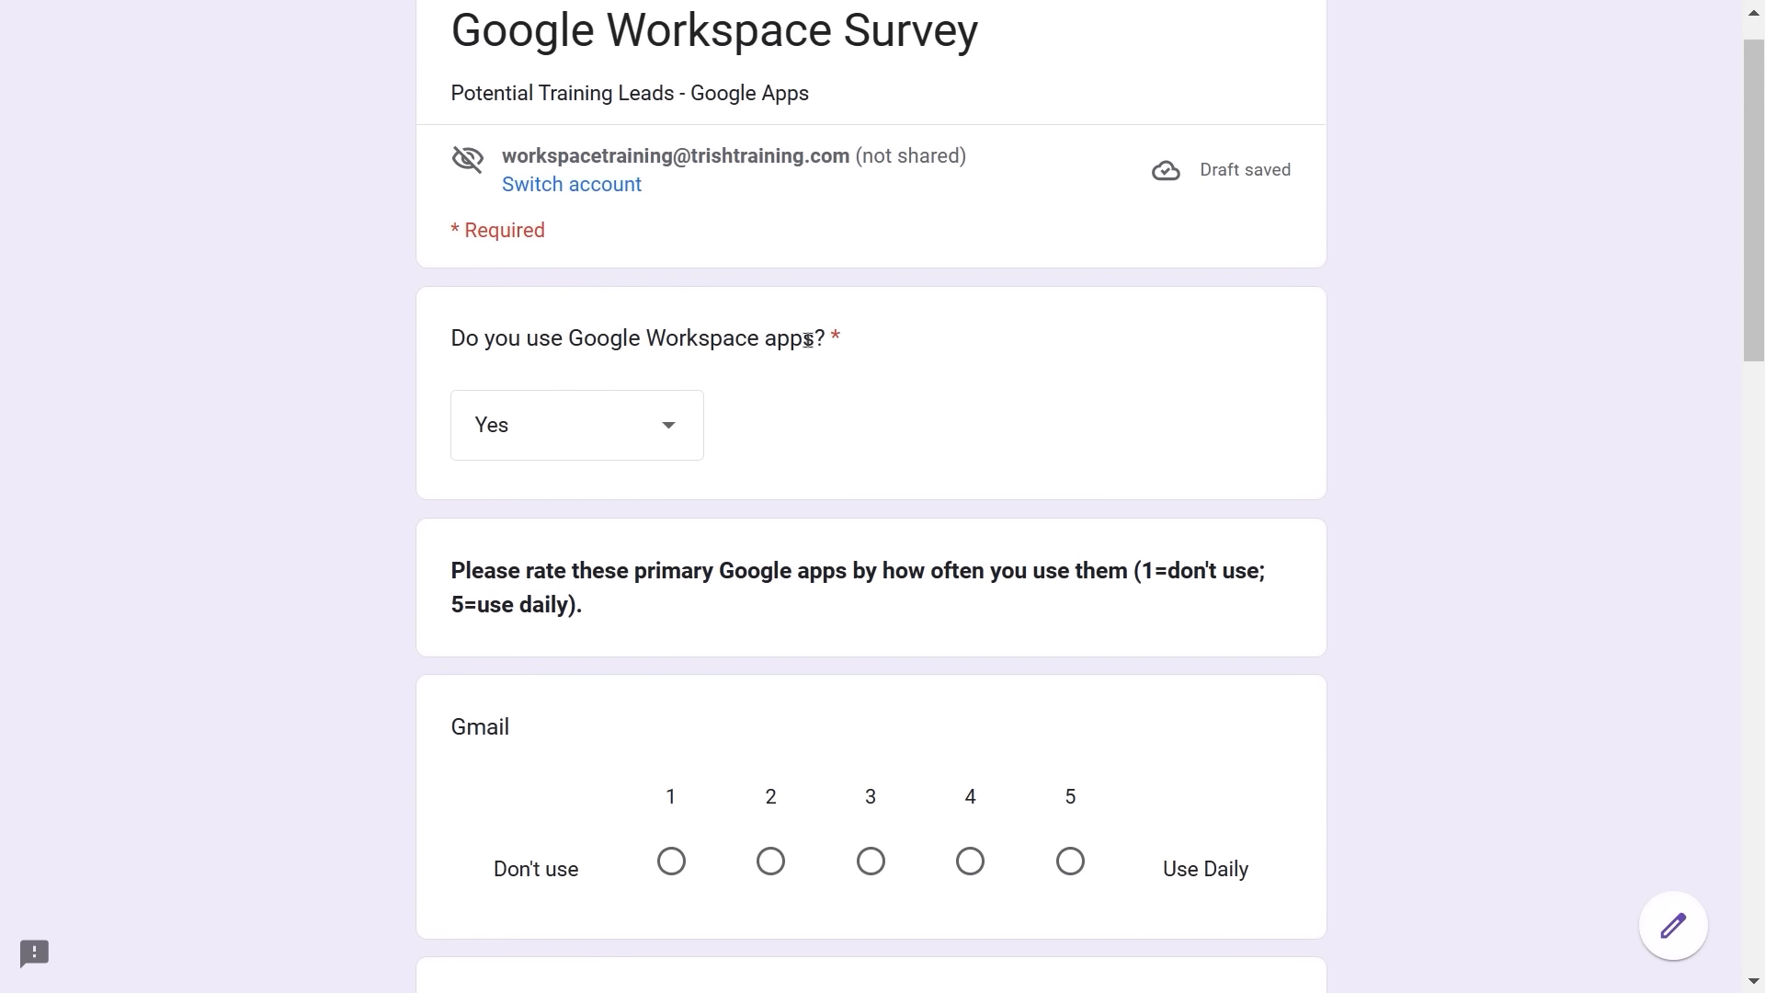
pyautogui.scroll(-3, 776, 473)
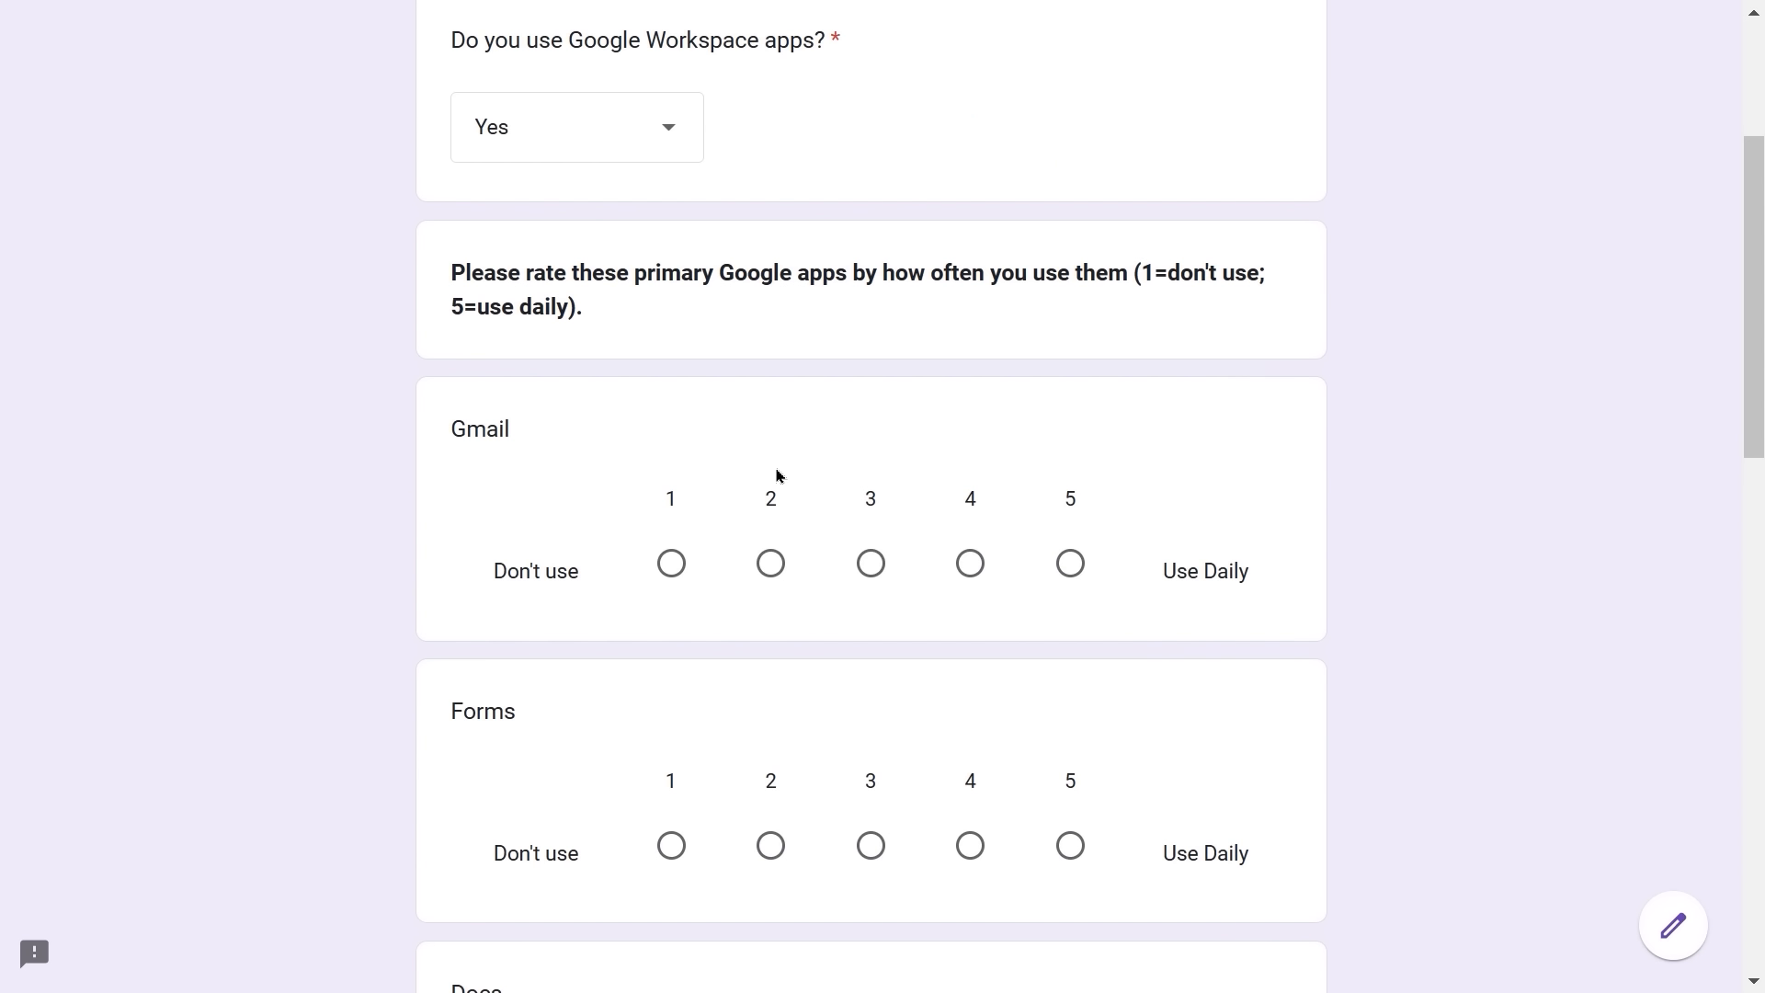
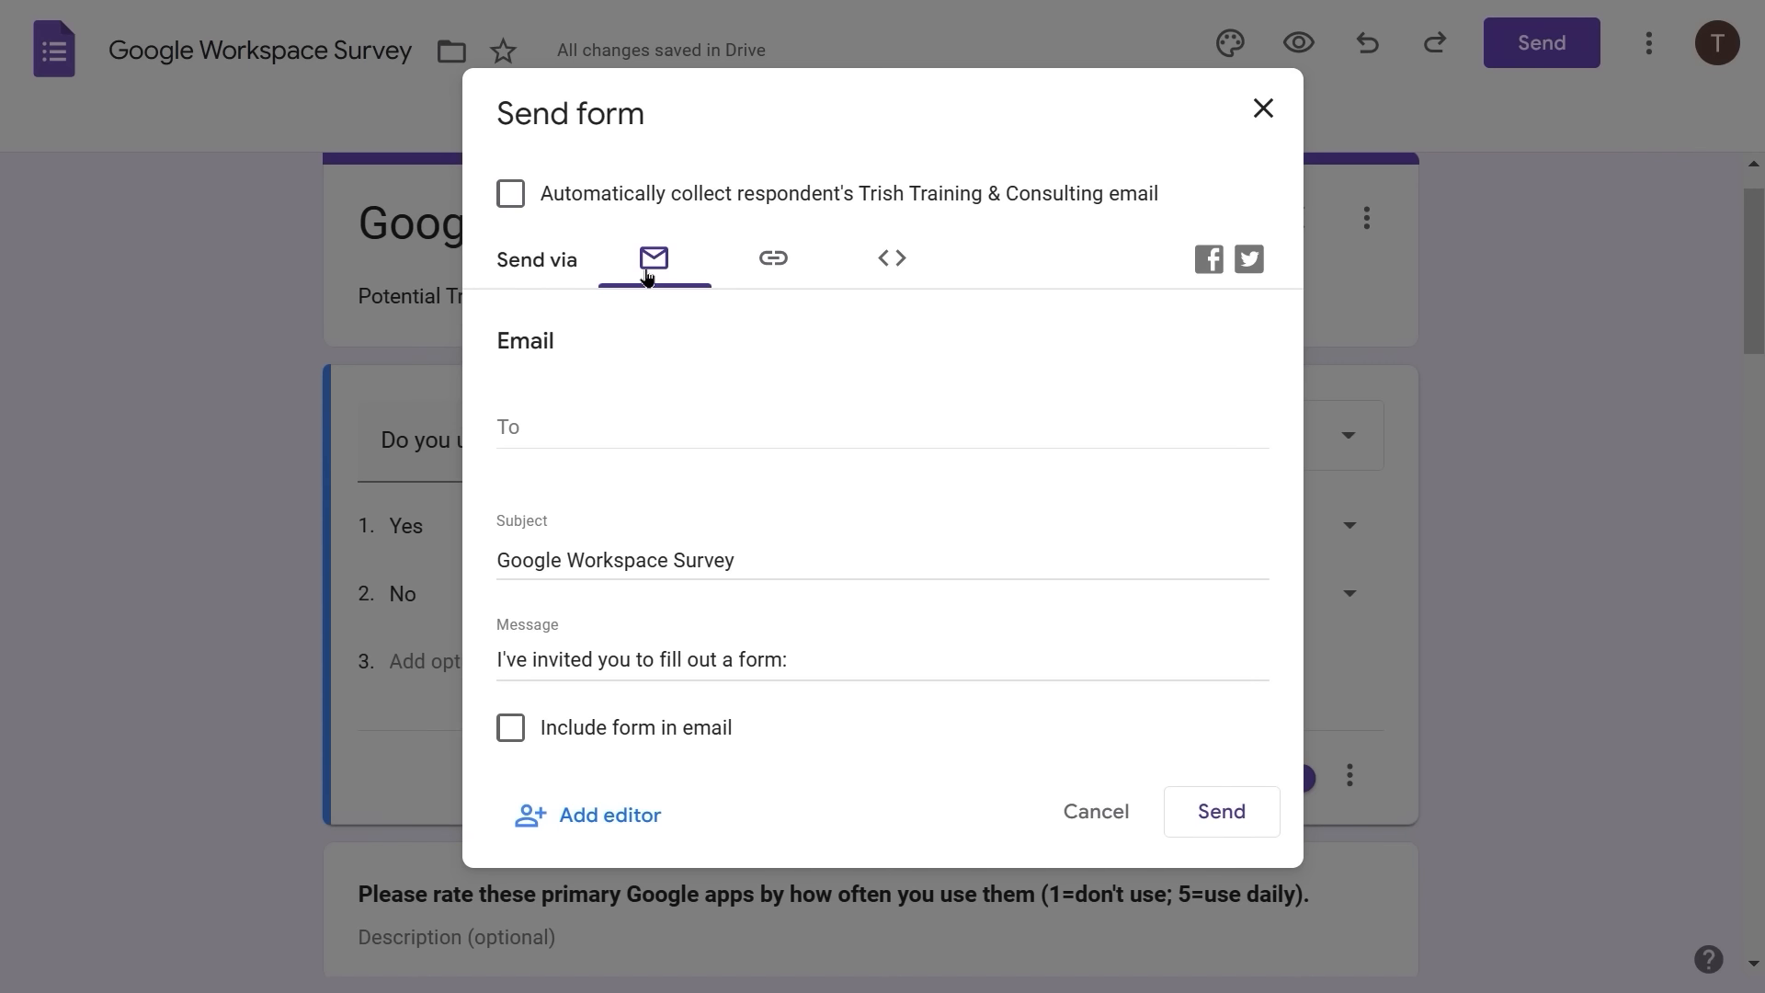
# - Look at the survey's shareable link and embed HTML code, then return to the Email option
pyautogui.click(772, 267)
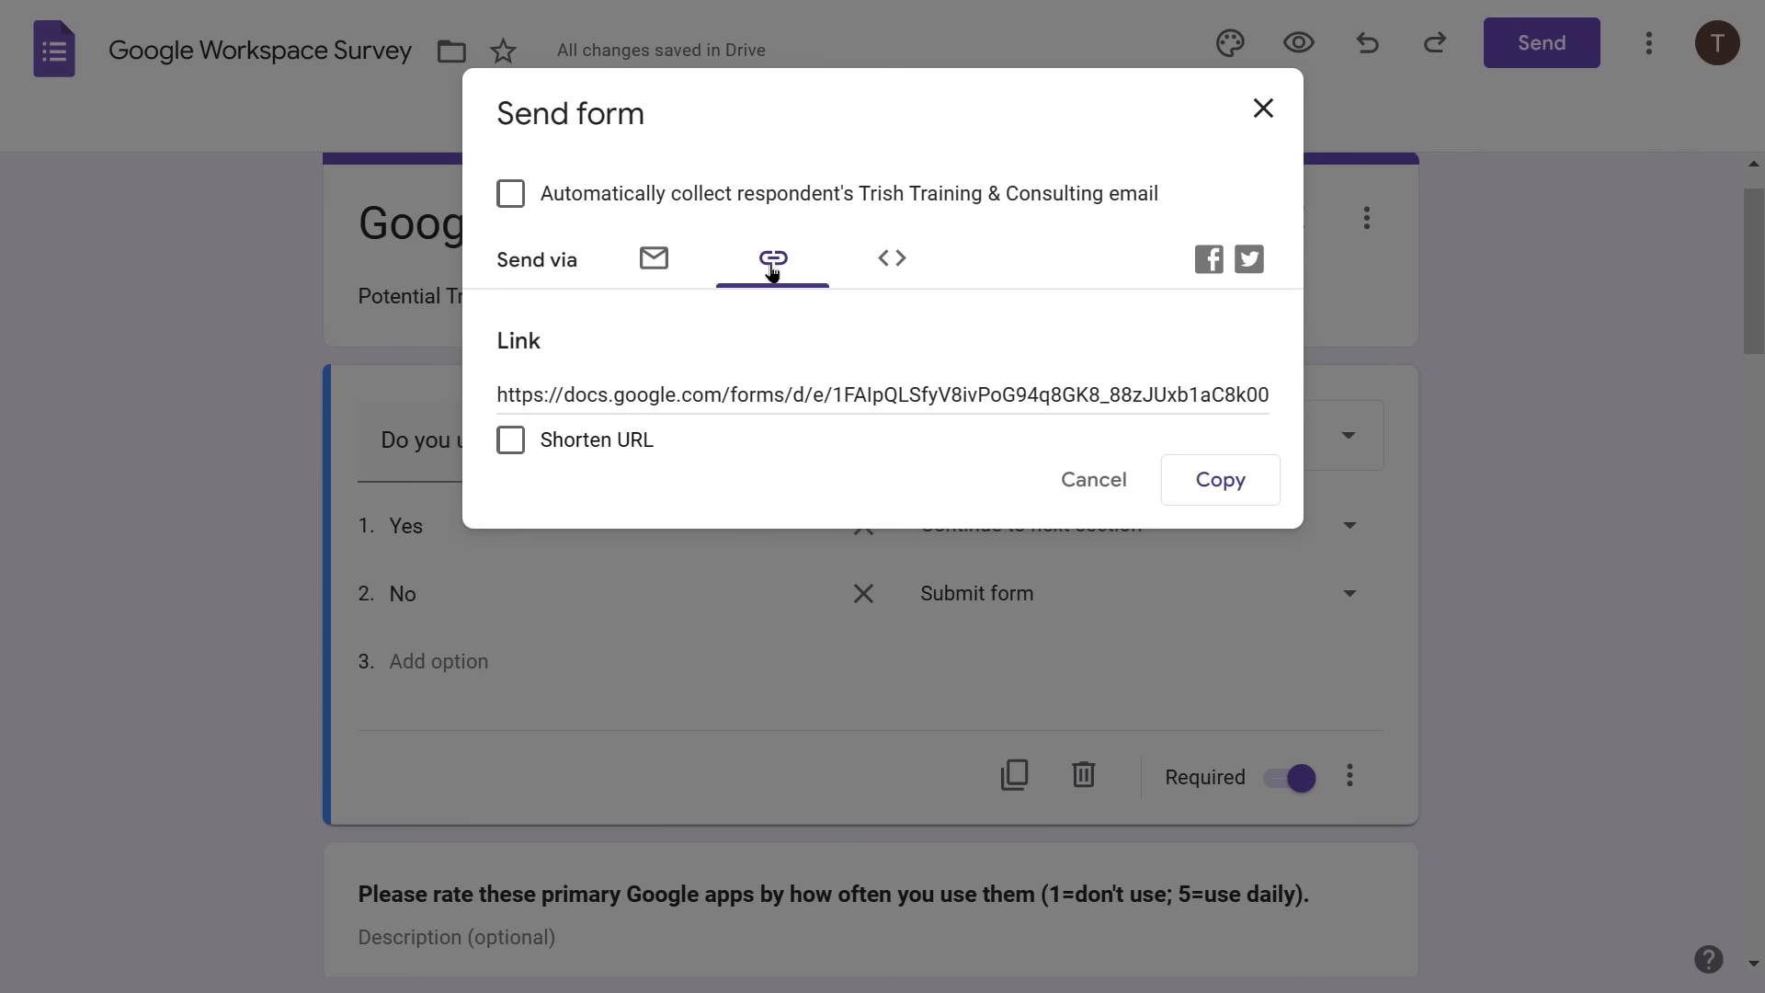
pyautogui.click(894, 263)
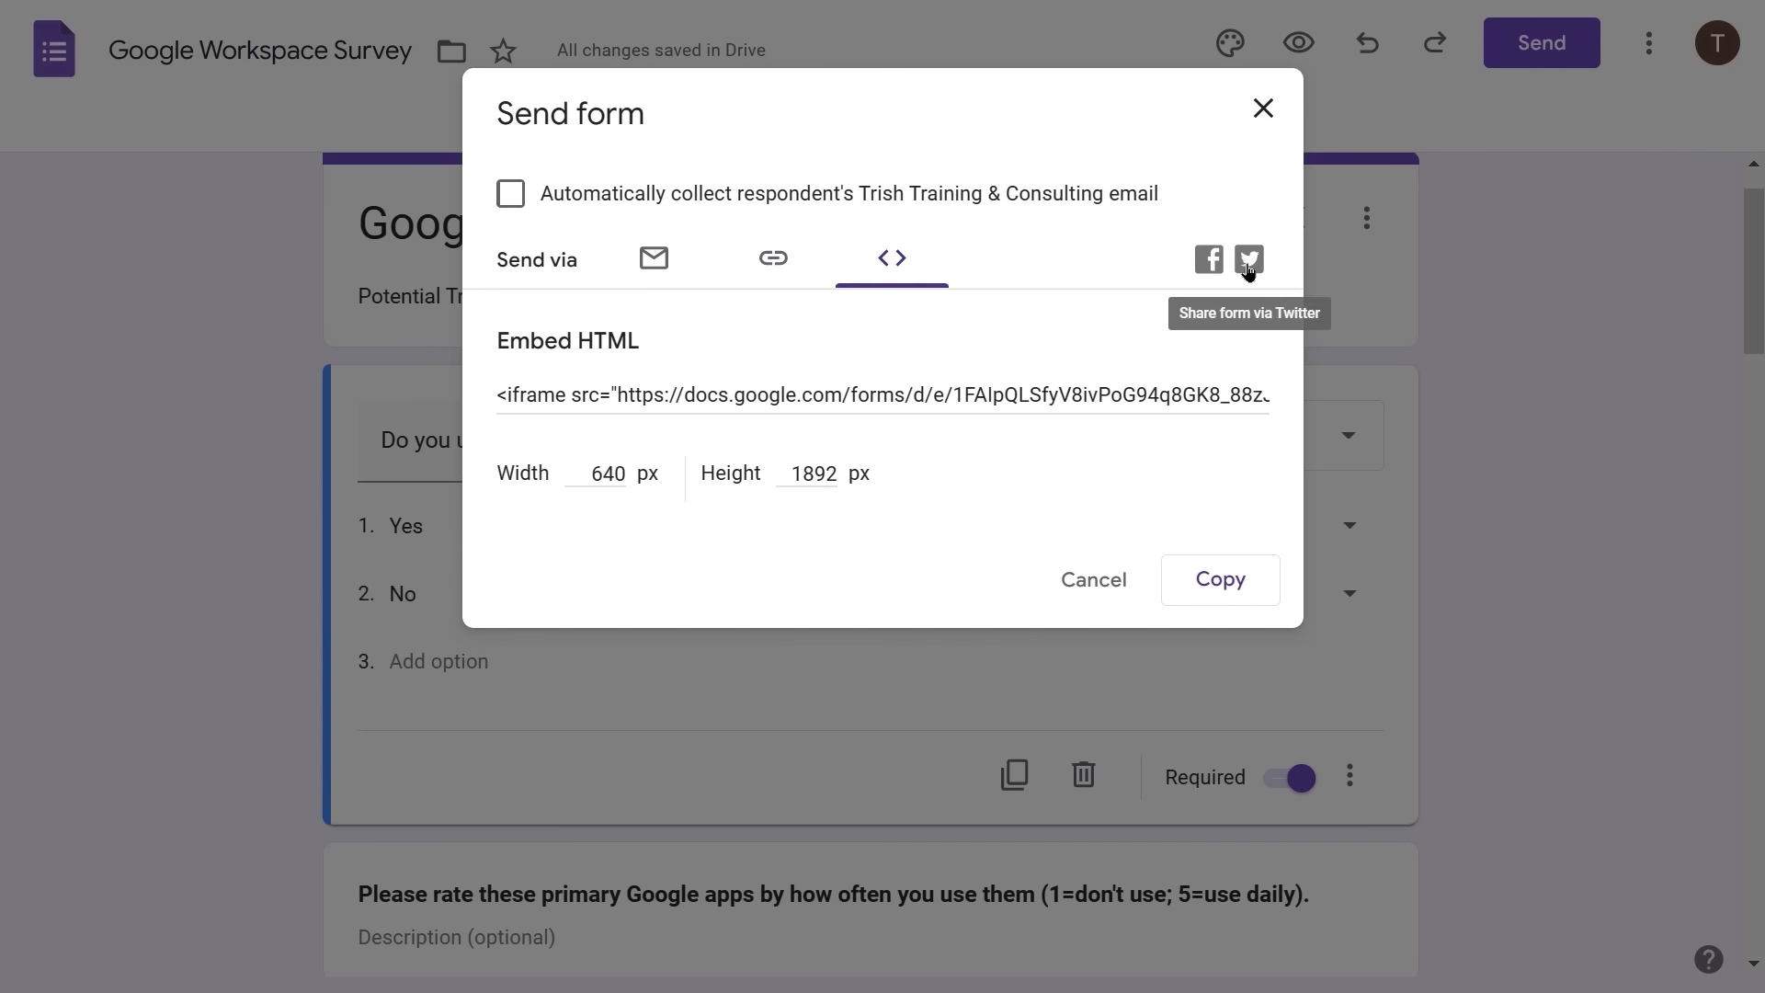
pyautogui.click(653, 258)
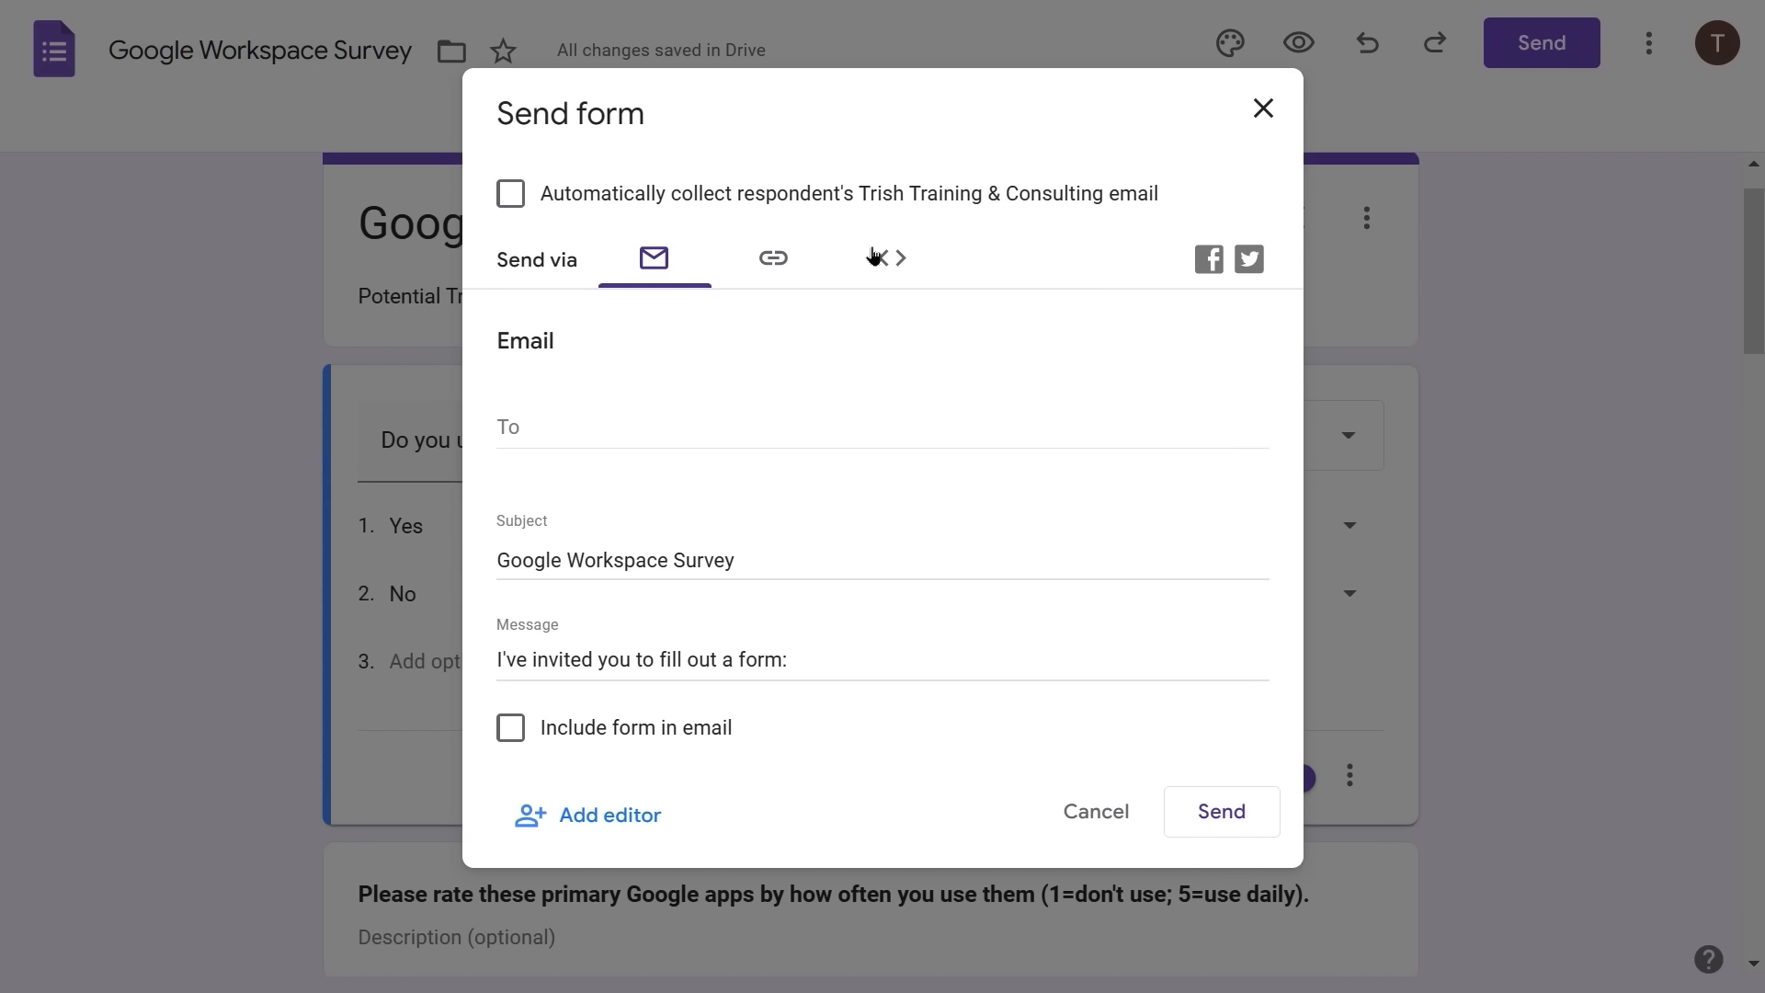
# - Email the 'Google Workspace Survey' invitation to the test respondent's address
pyautogui.click(535, 423)
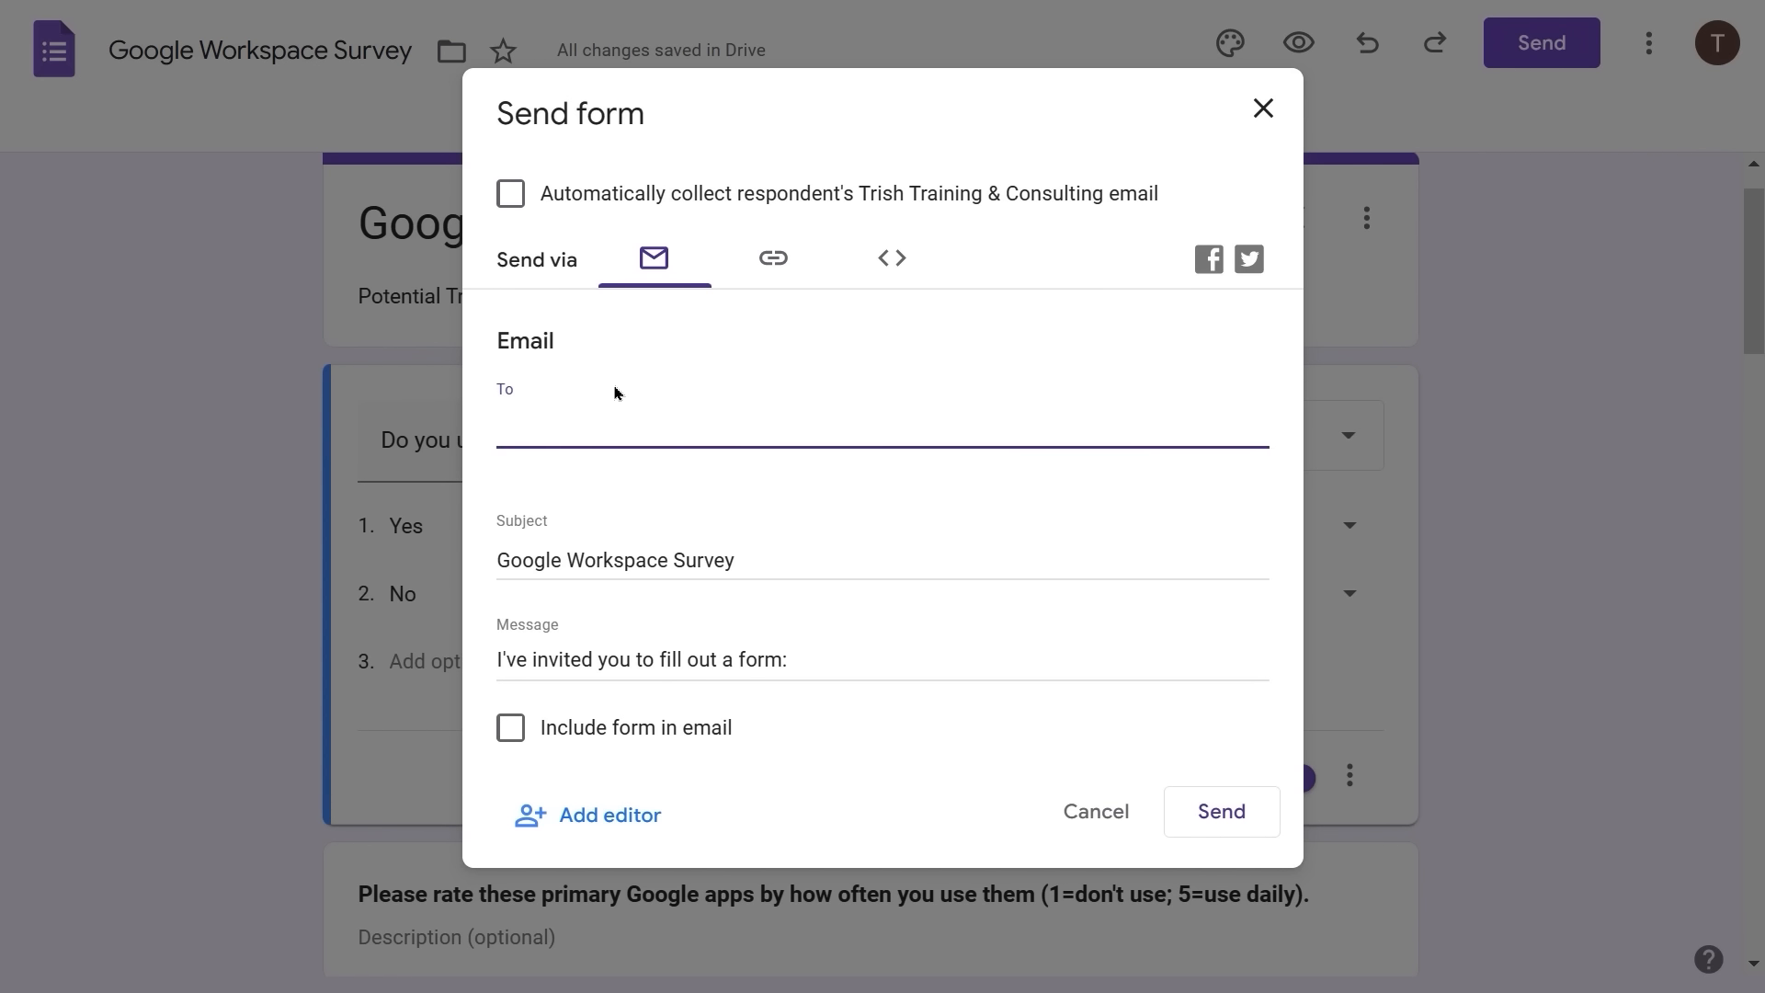
pyautogui.write('alter')
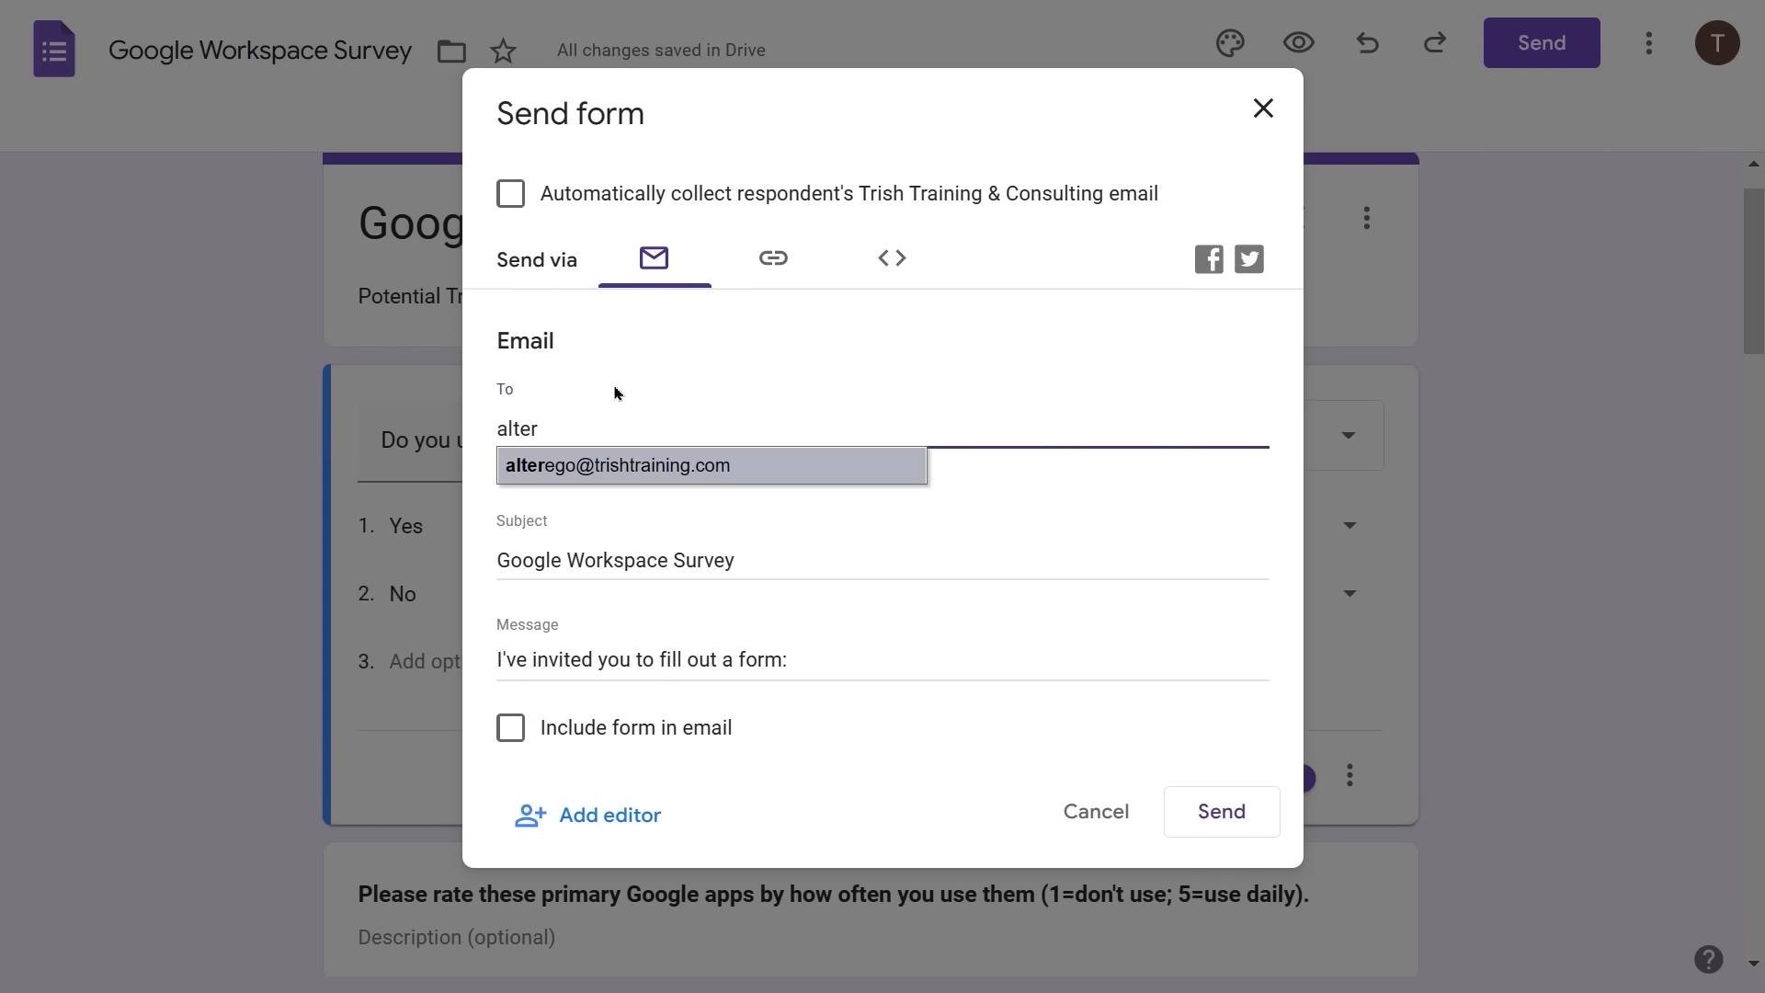
pyautogui.press('Return')
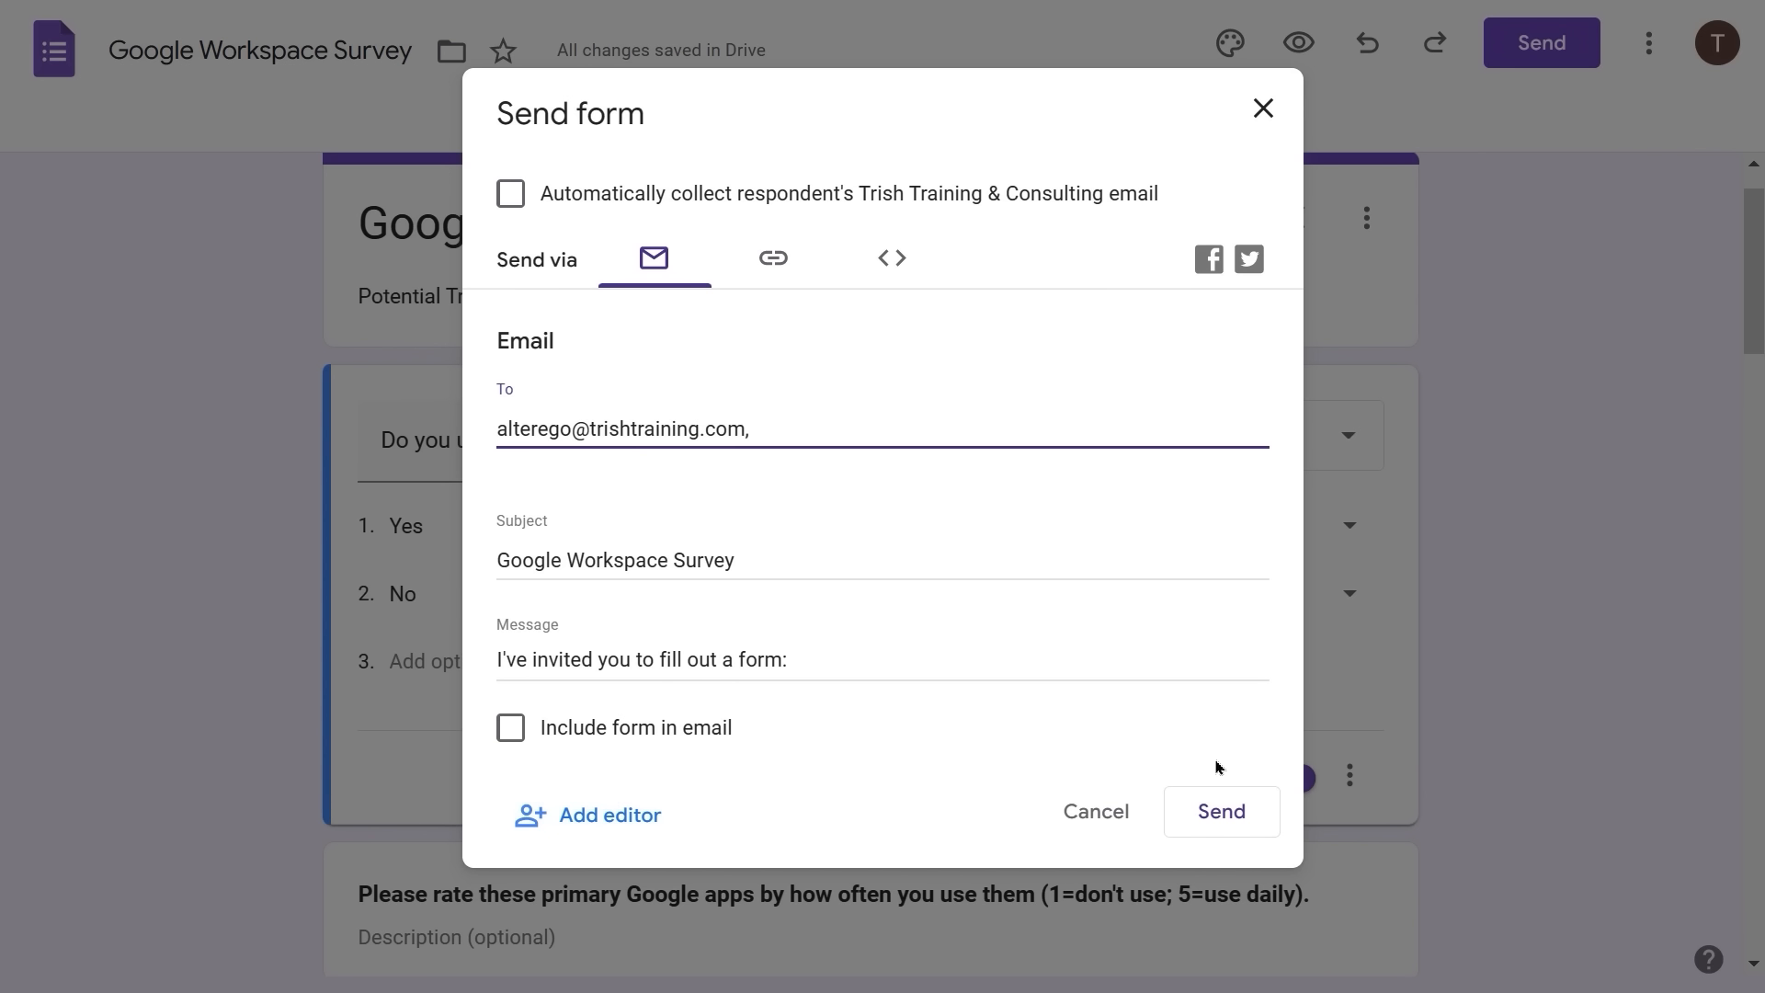
pyautogui.click(1223, 813)
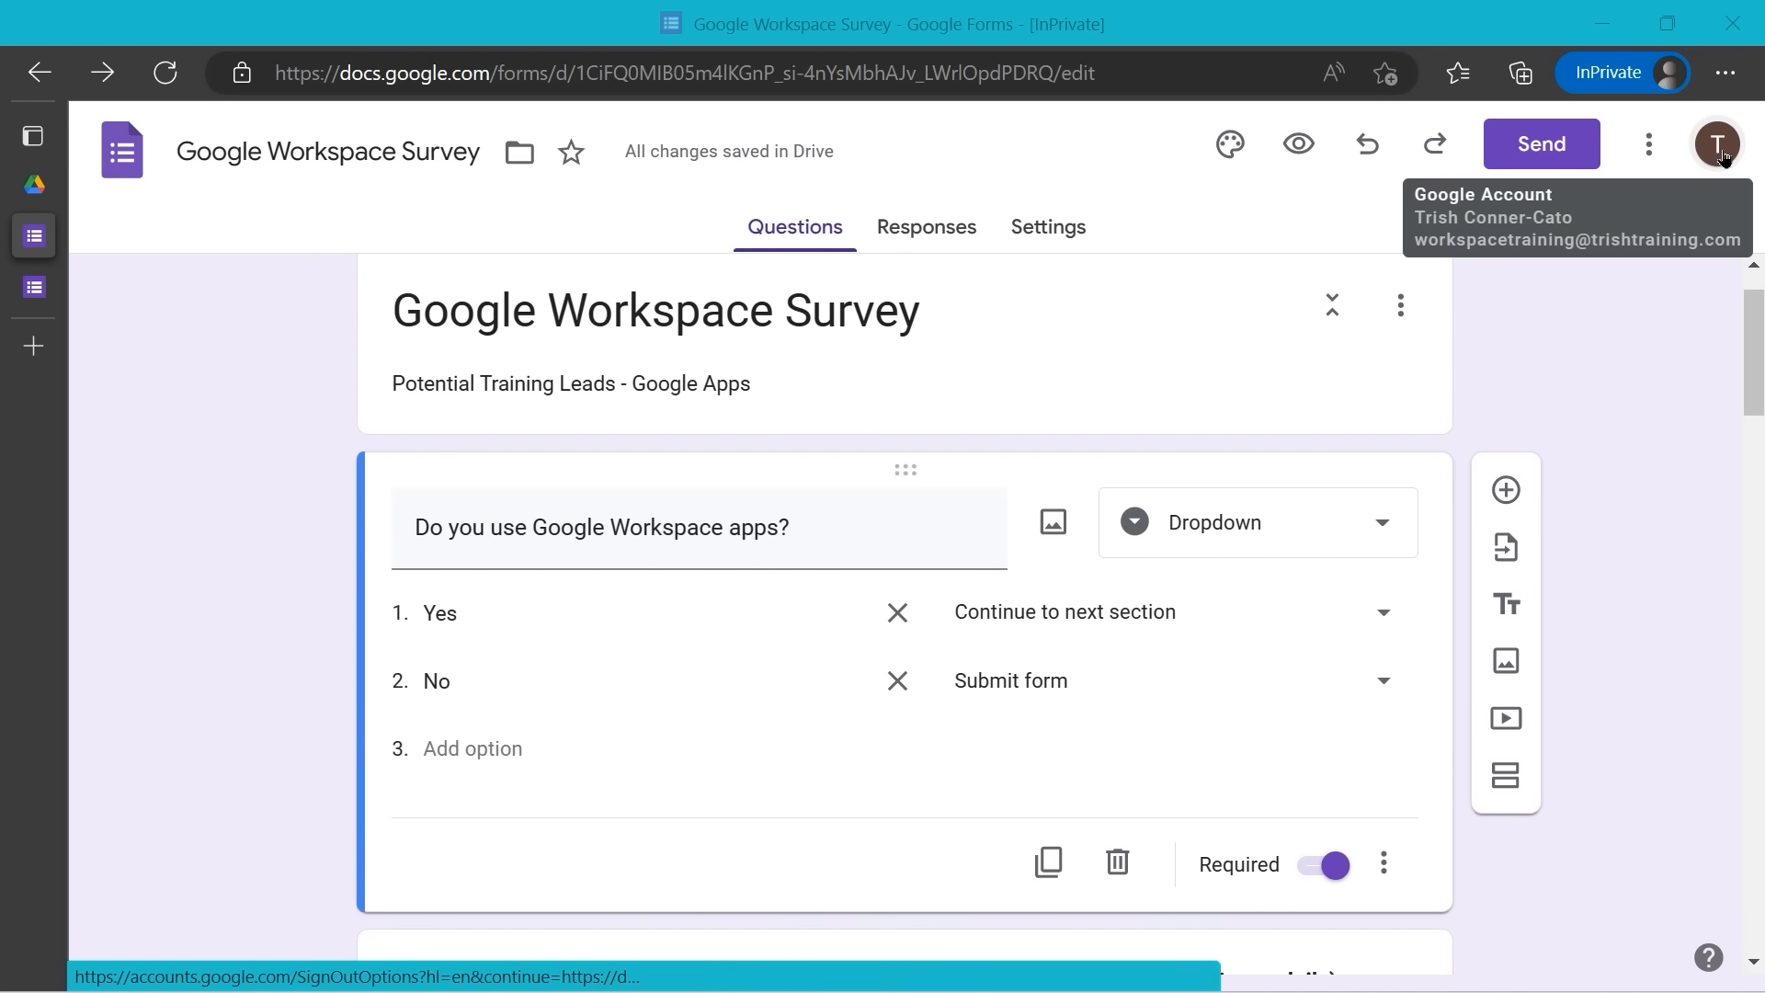
# - Switch to the browser tab showing the live Google Workspace Survey respondent page
pyautogui.moveTo(28, 246)
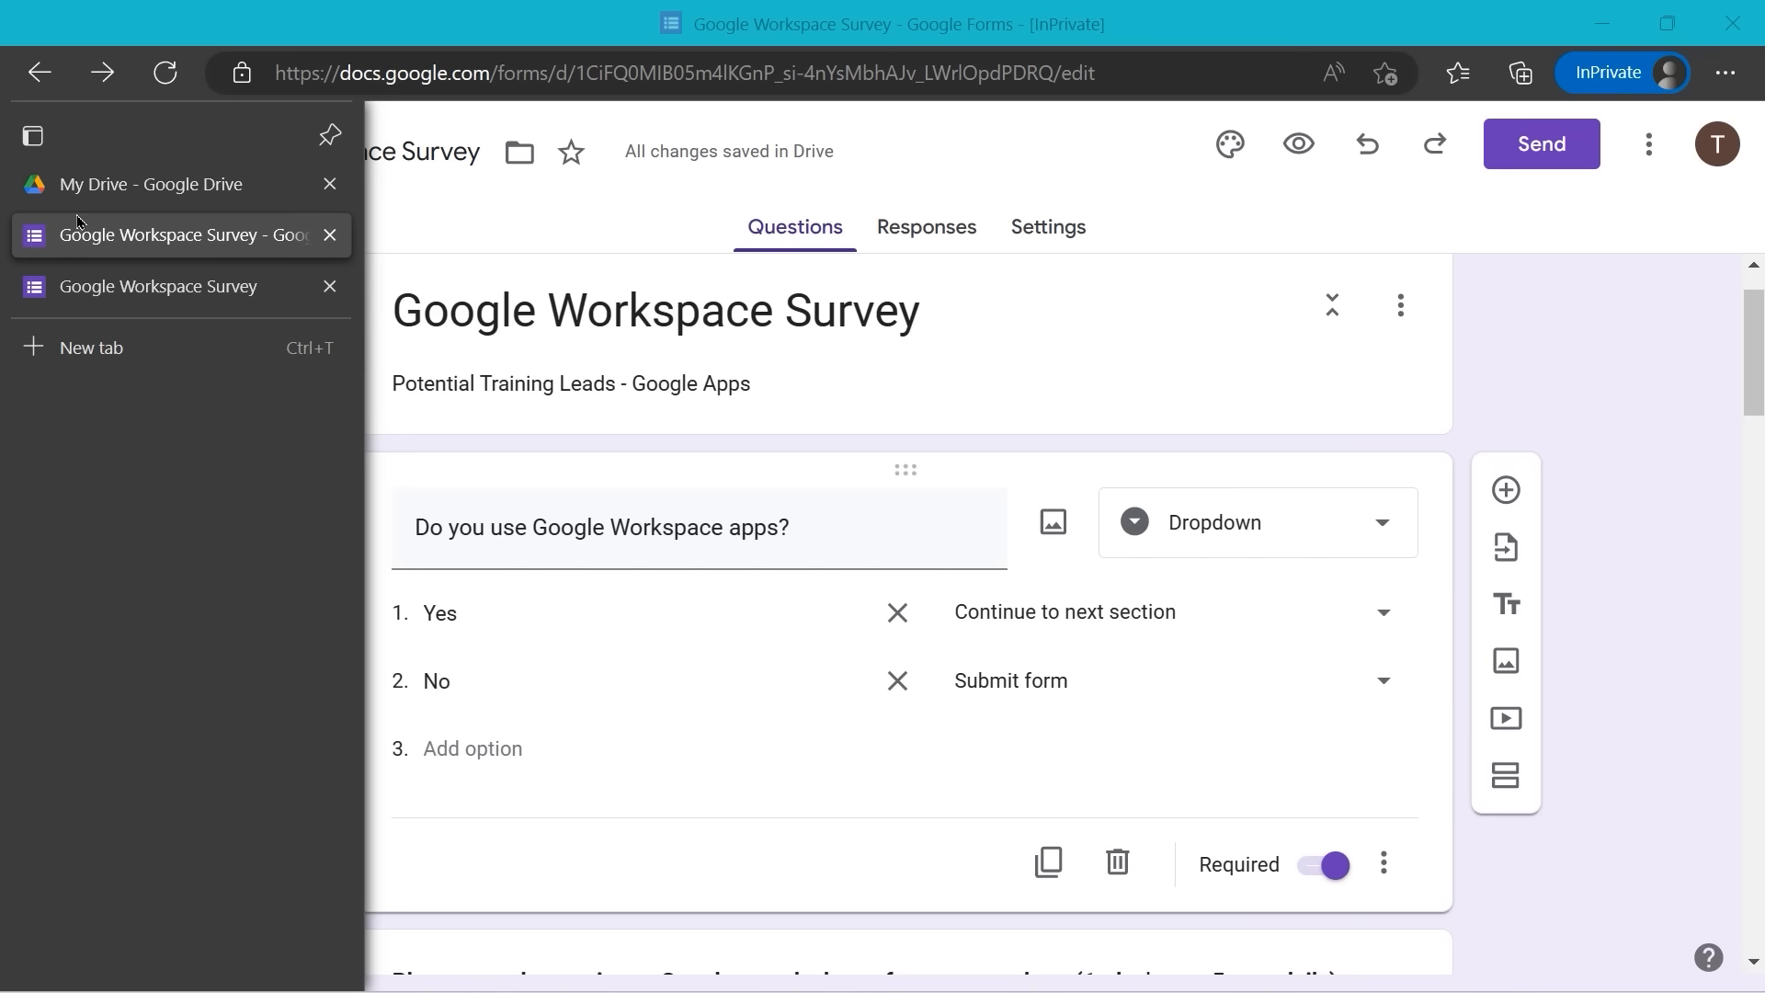
pyautogui.click(136, 287)
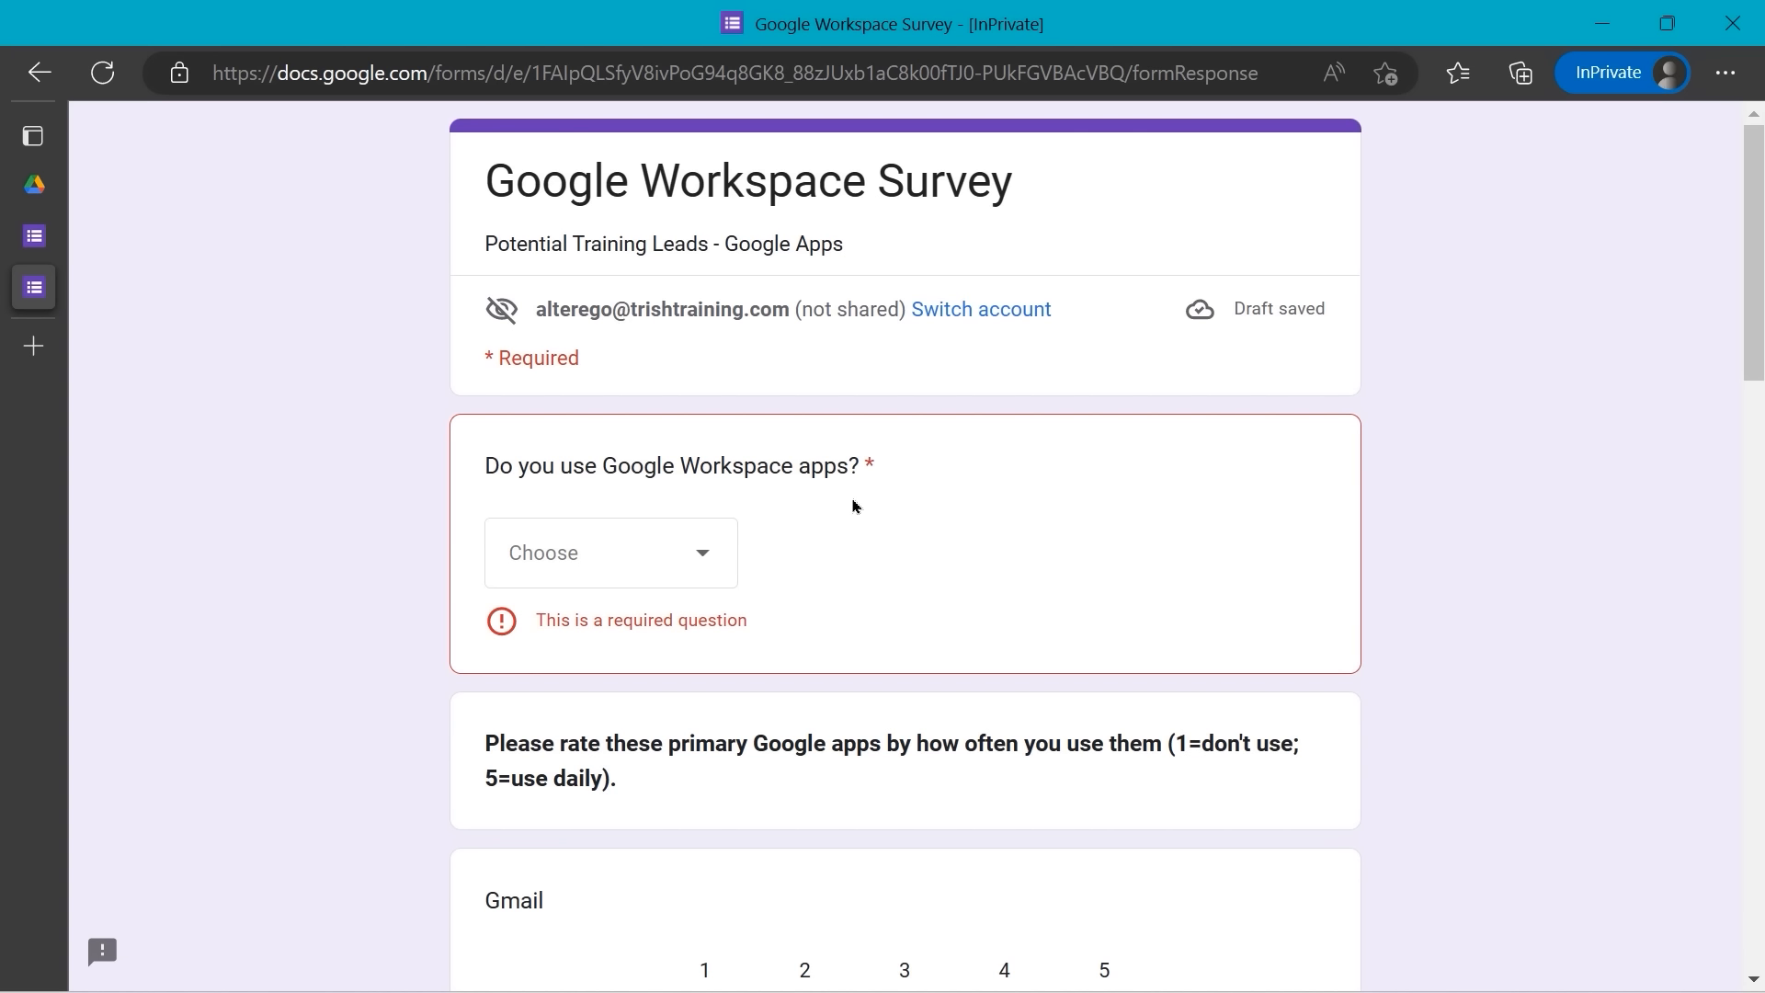
# - Answer Yes to the Workspace question and rate Gmail 5 and Forms 4
pyautogui.click(713, 569)
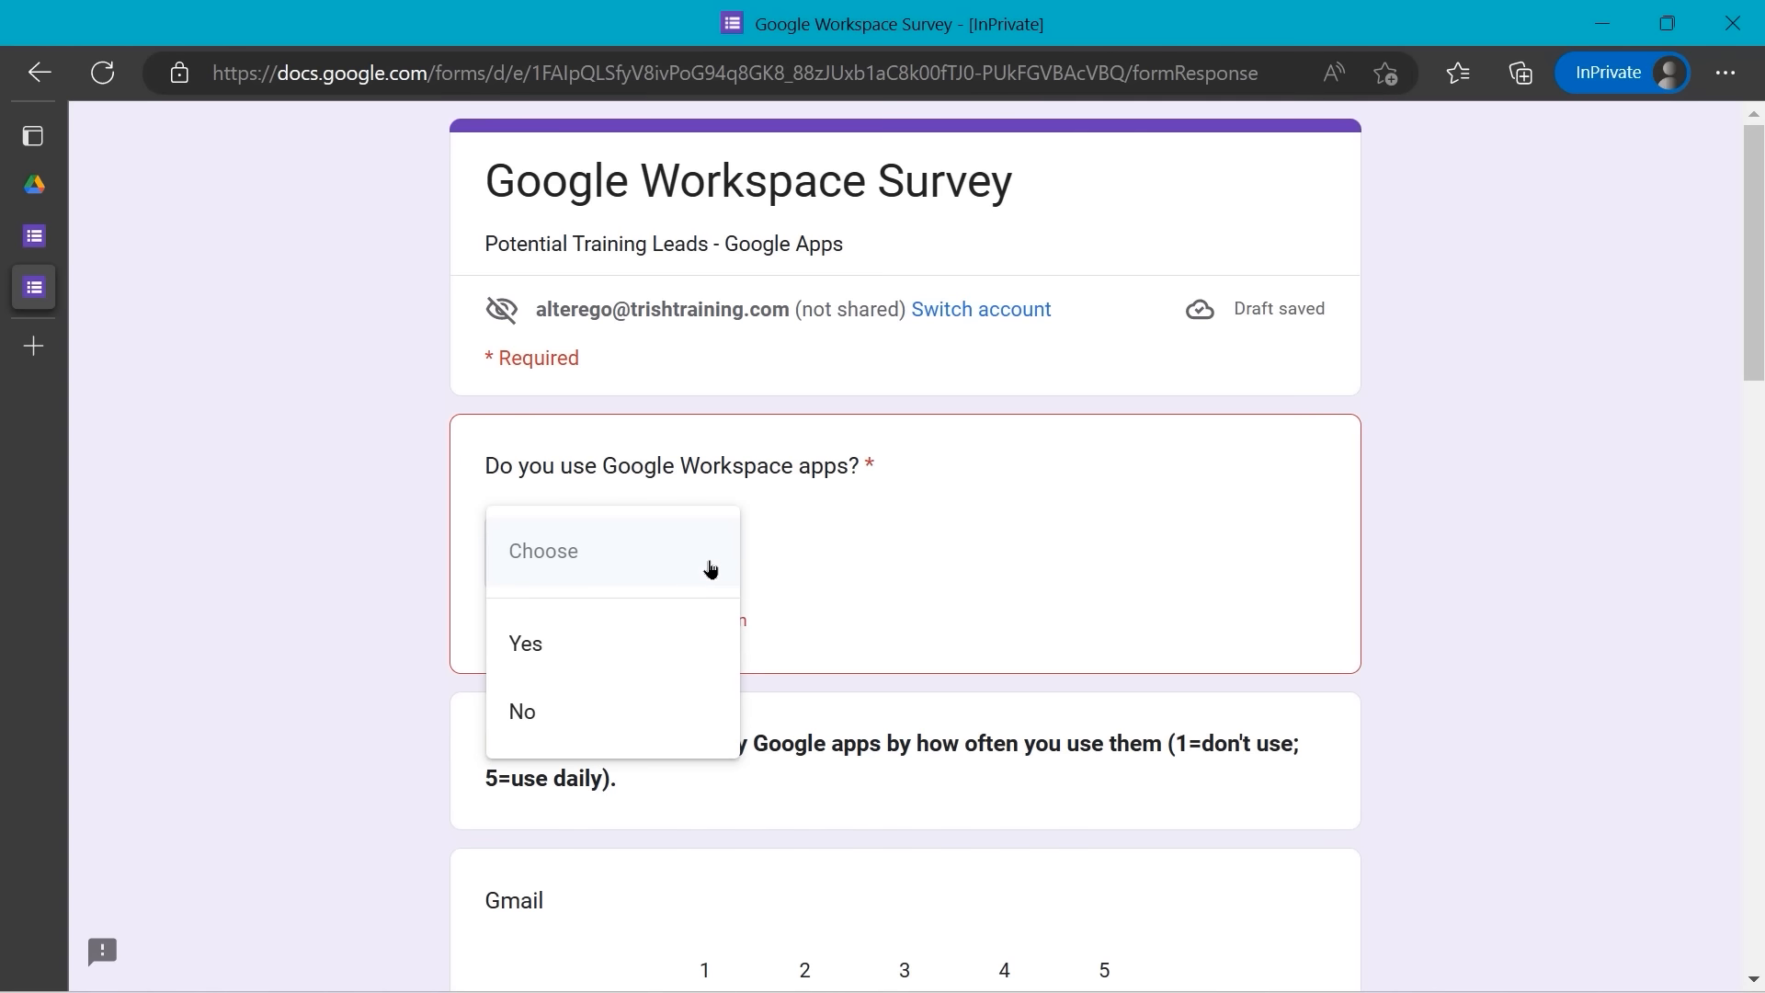
pyautogui.click(599, 643)
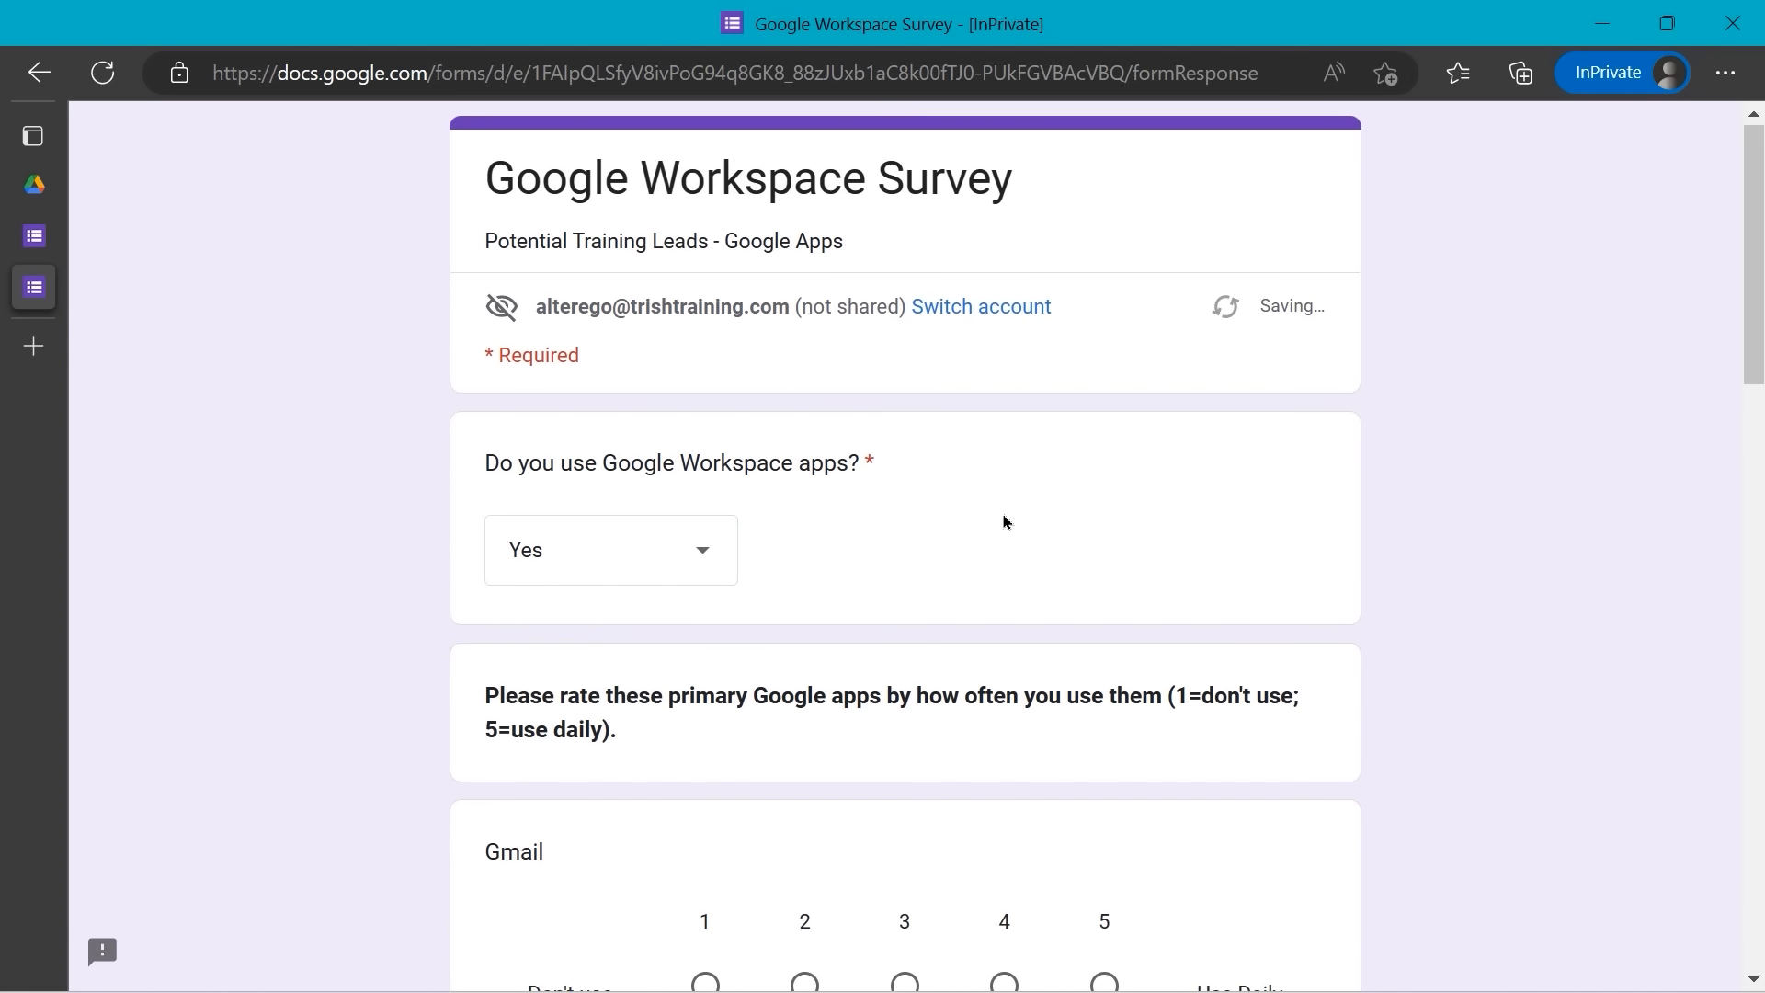
pyautogui.scroll(-2, 1005, 515)
pyautogui.scroll(-4, 1005, 520)
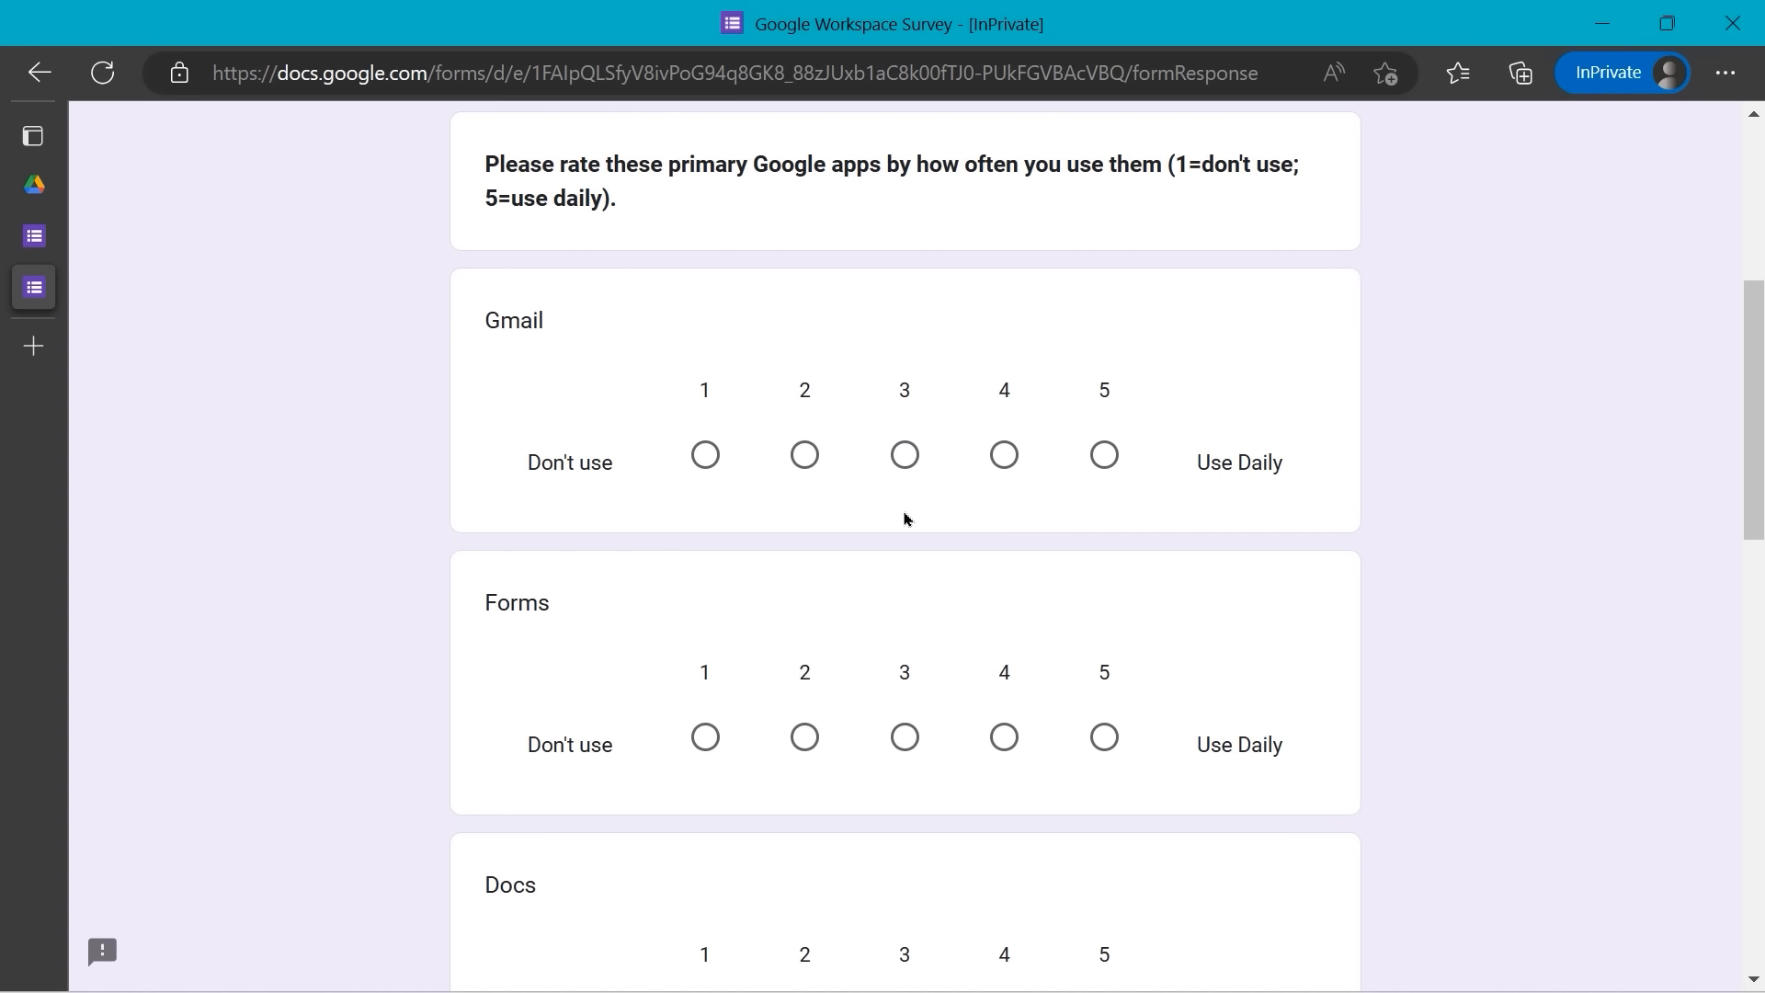
pyautogui.click(1106, 457)
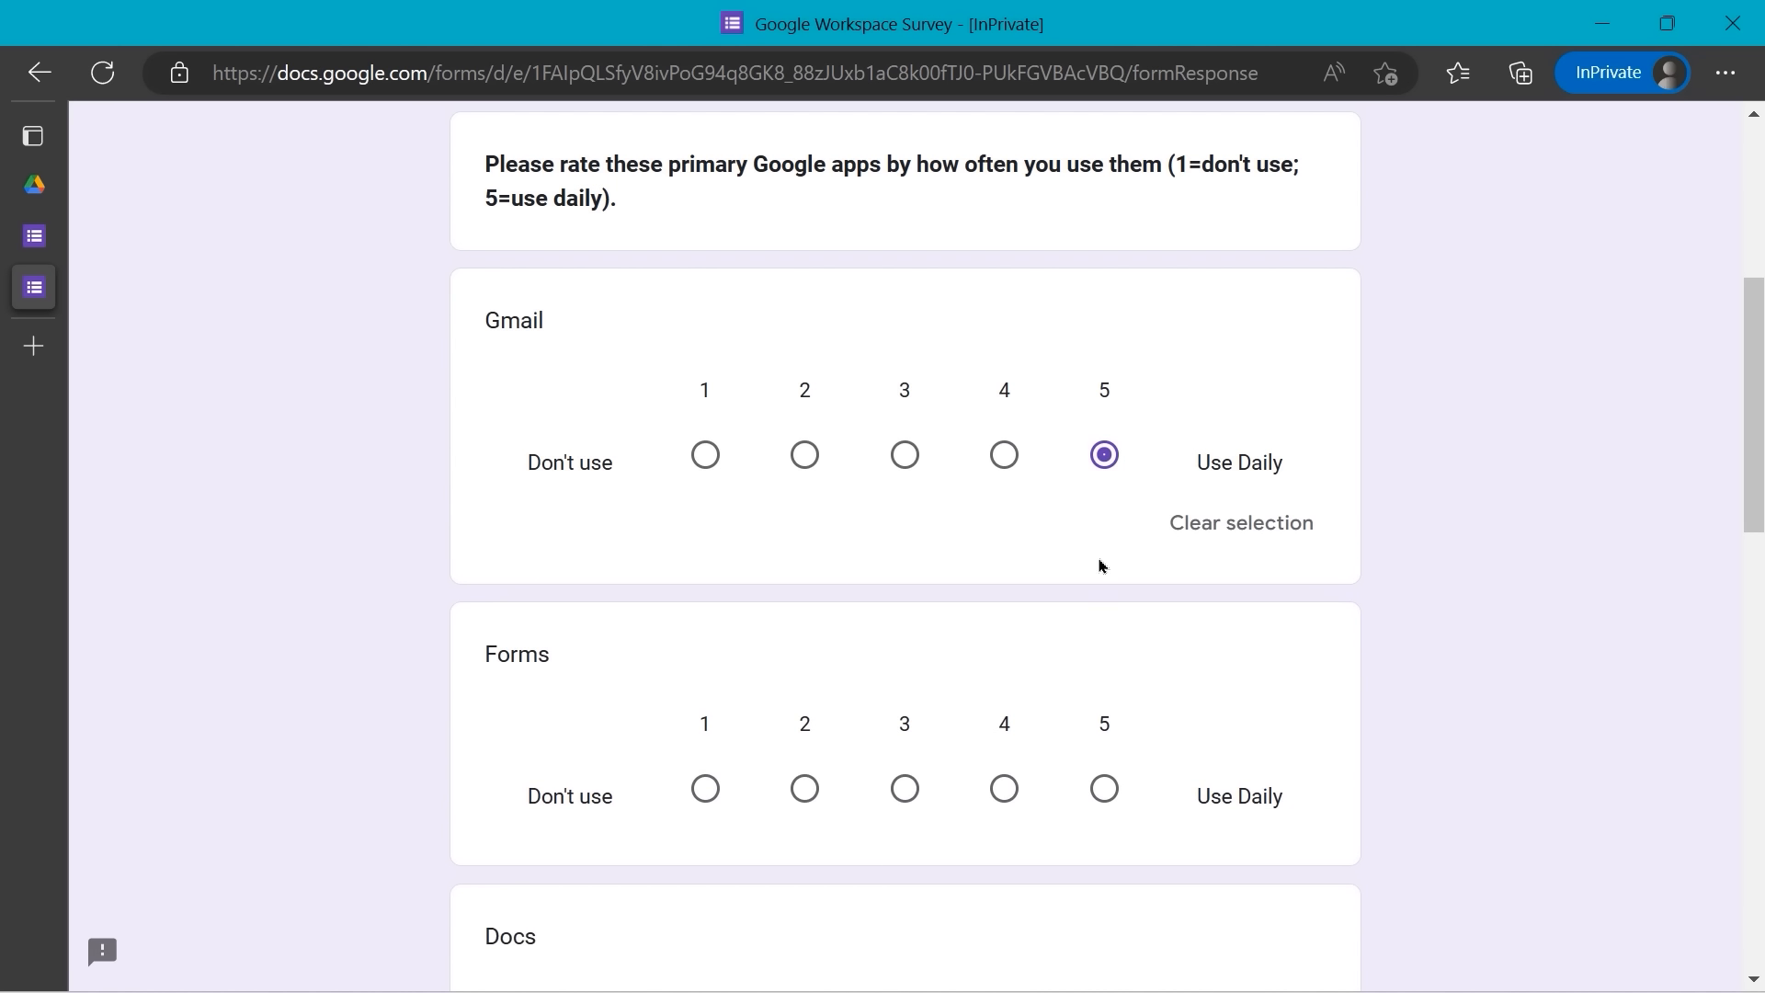
pyautogui.click(1005, 788)
# - Rate Docs 1, Sheets 2, Slides 4, Calendar 4 and Contacts 5, then continue to the next page
pyautogui.scroll(-5, 1055, 634)
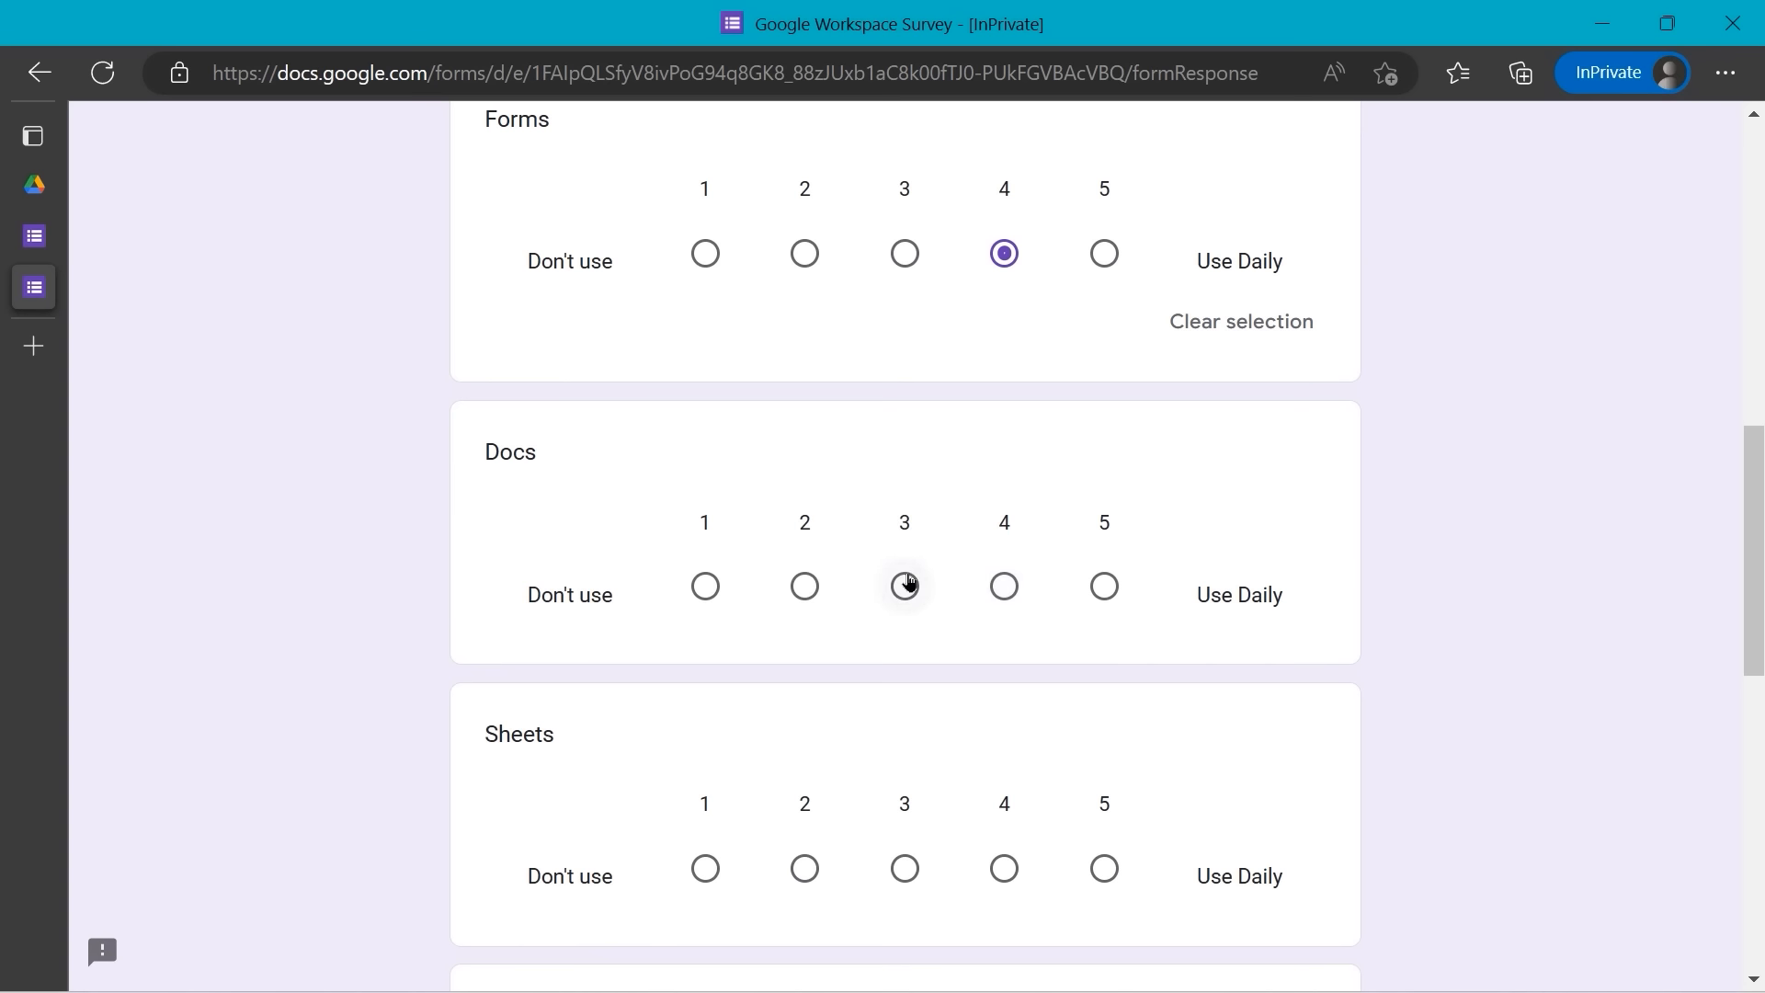
pyautogui.click(705, 585)
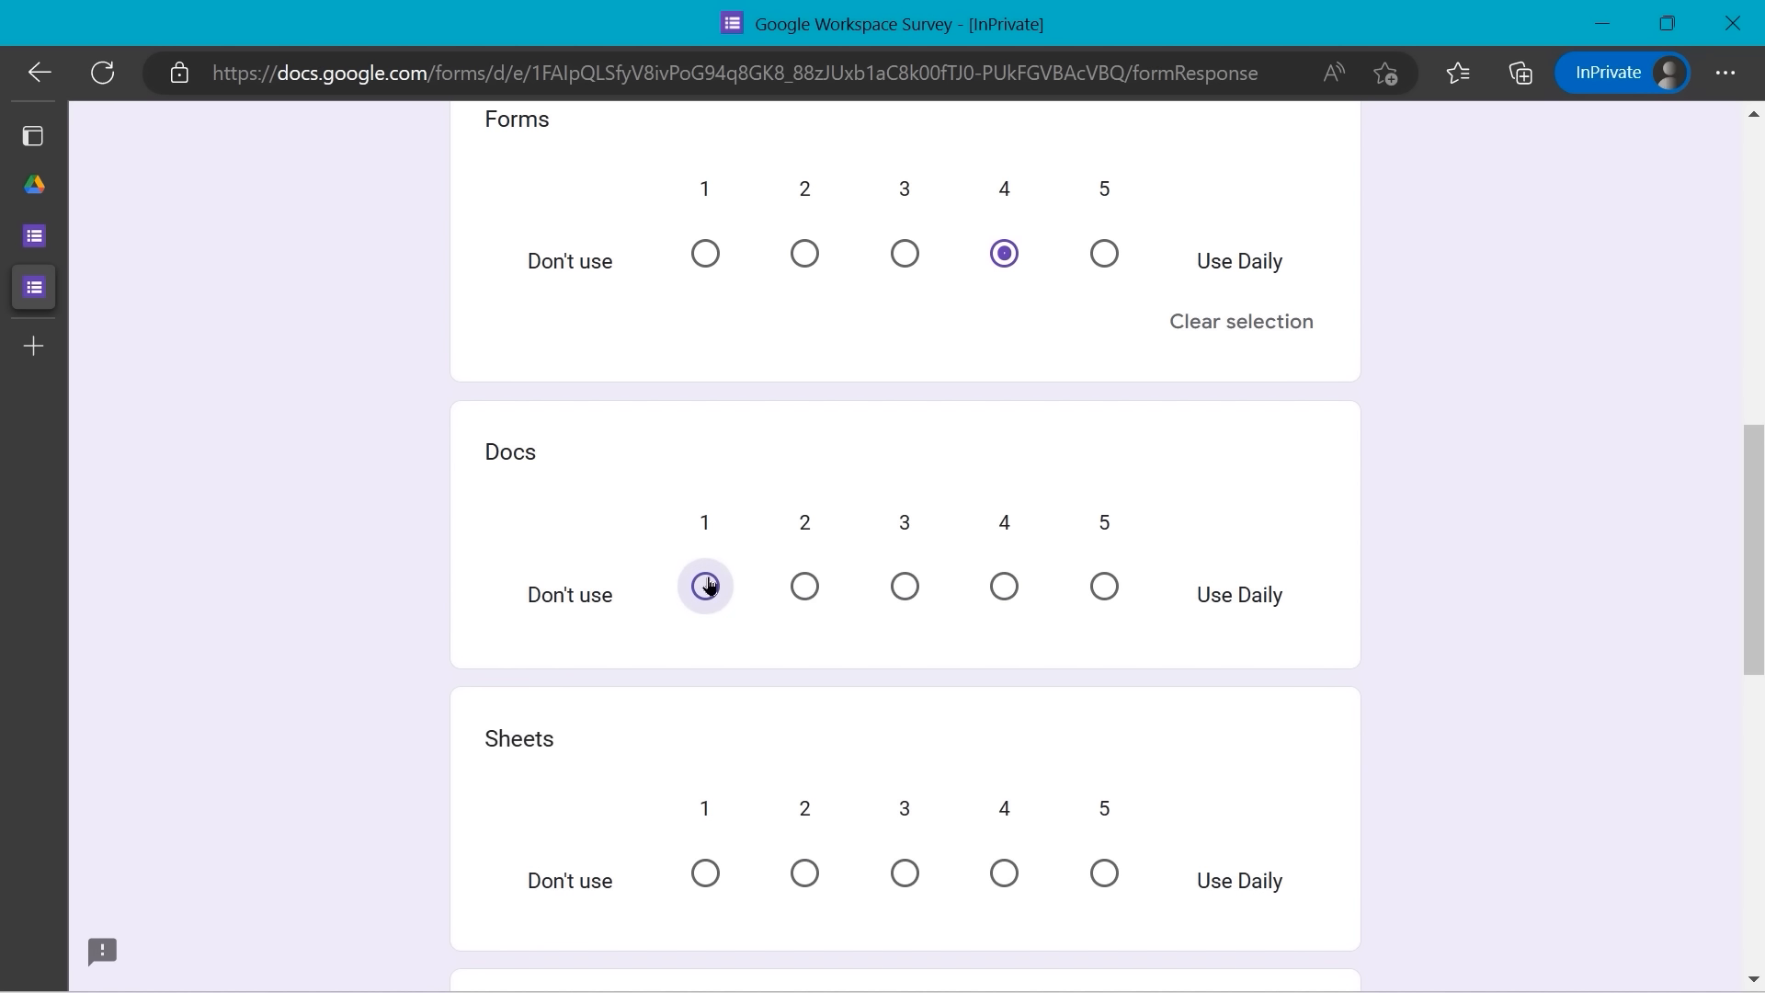
pyautogui.scroll(-4, 789, 671)
pyautogui.click(805, 564)
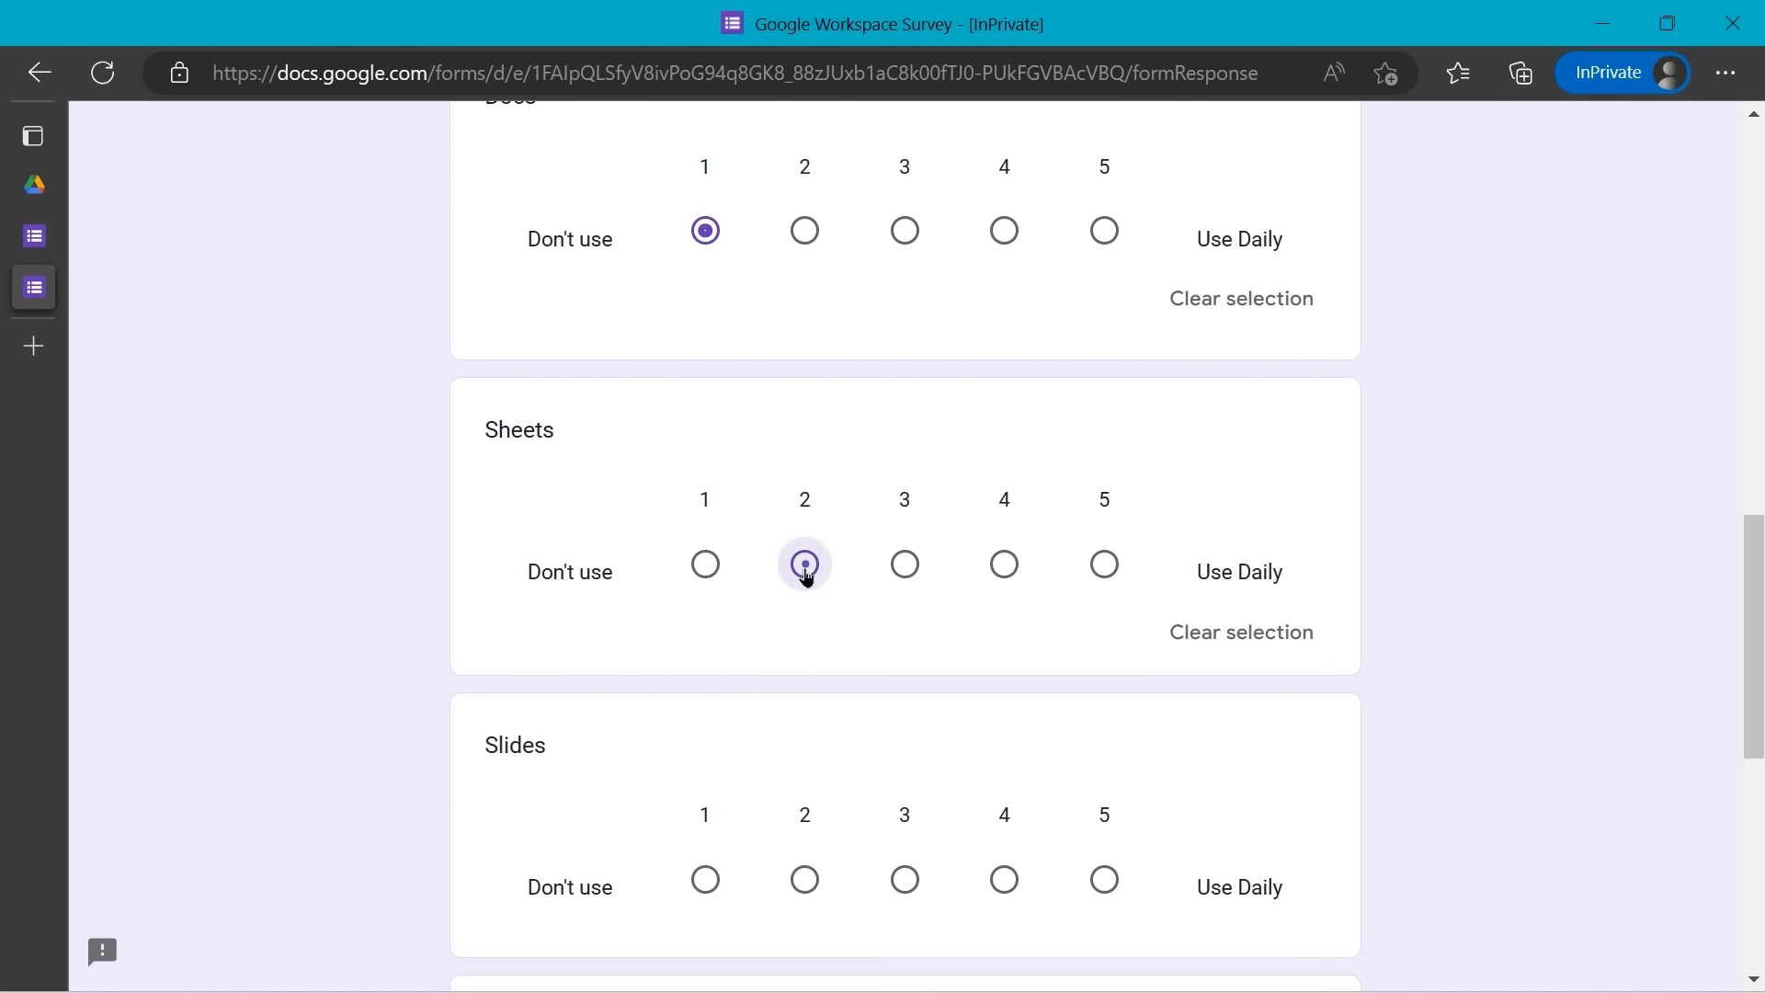
pyautogui.scroll(-1, 821, 651)
pyautogui.scroll(-2, 821, 651)
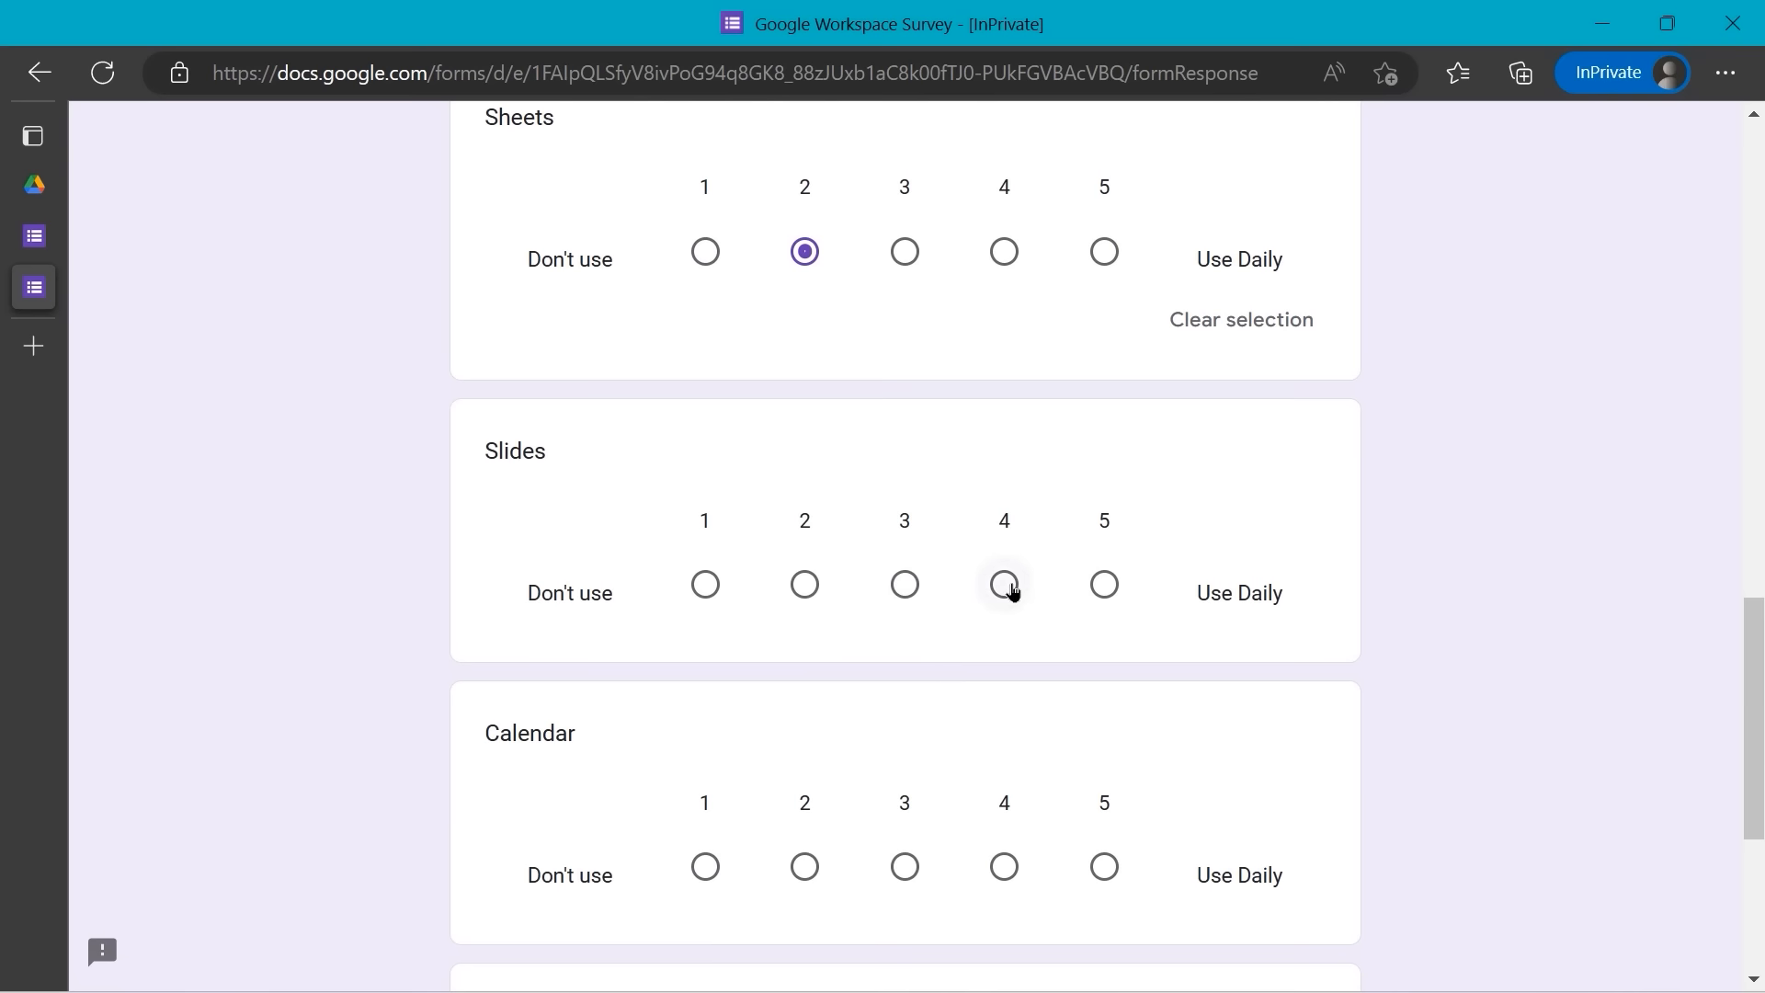
pyautogui.click(1017, 589)
pyautogui.scroll(-4, 1011, 593)
pyautogui.click(1005, 517)
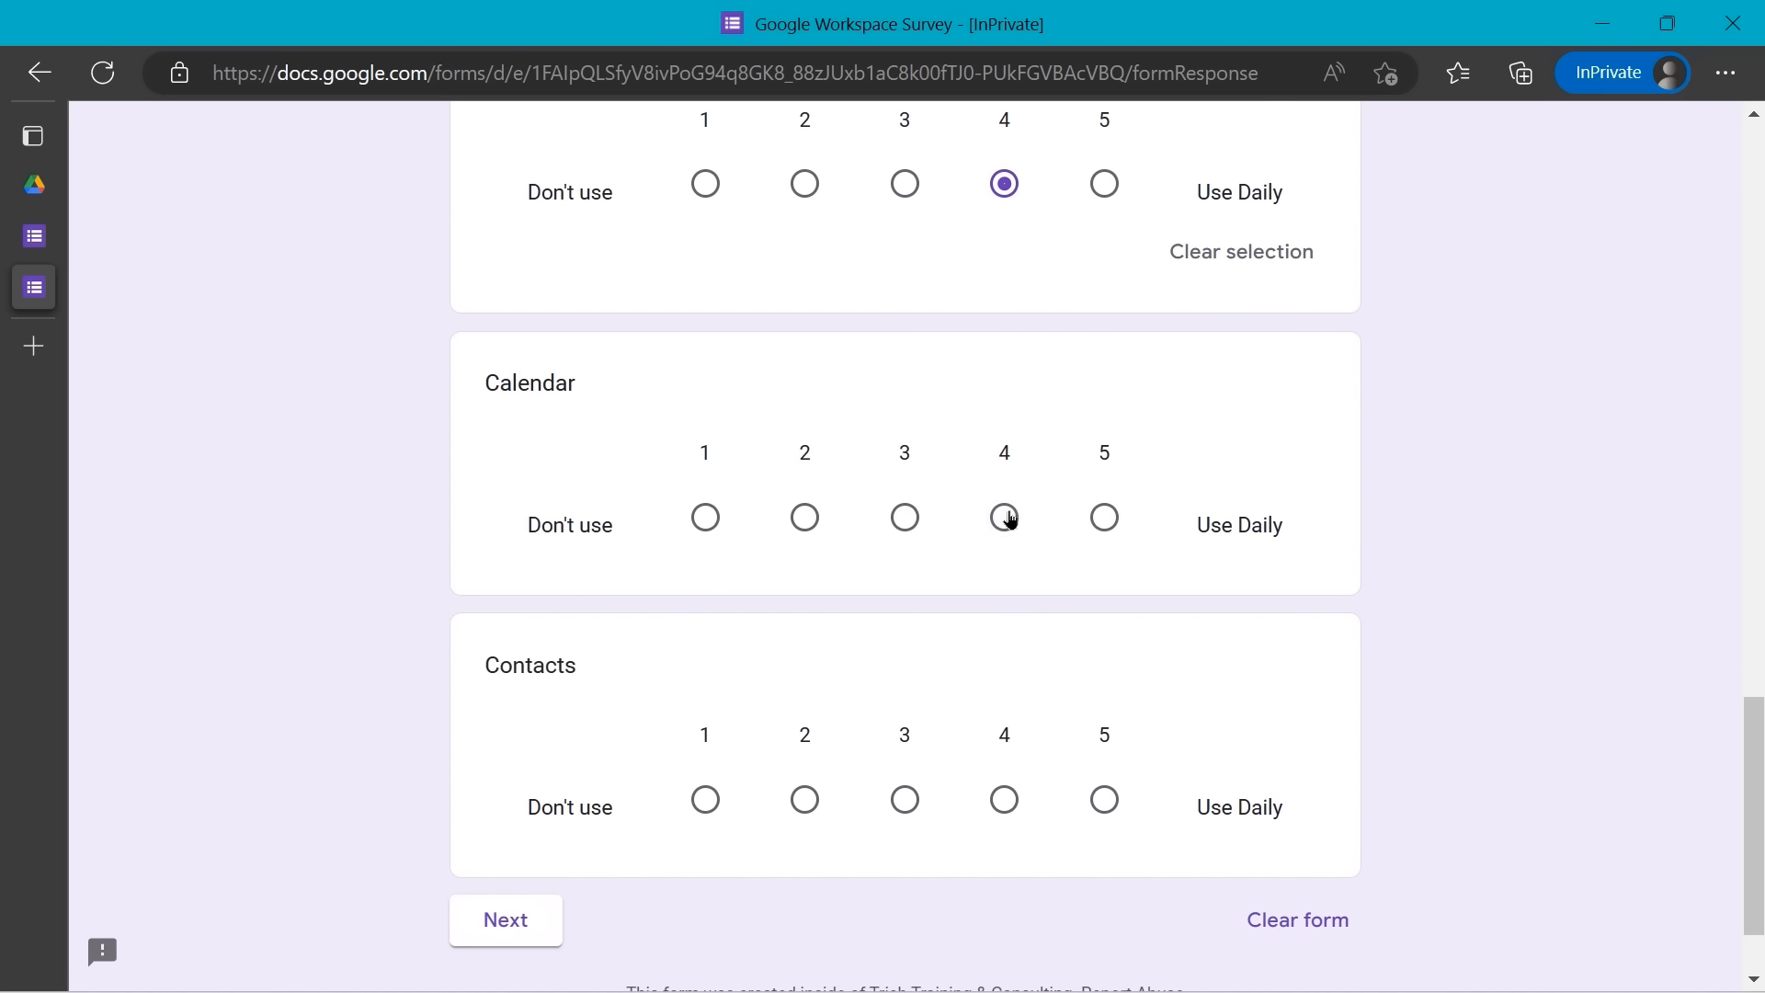
pyautogui.scroll(-2, 976, 555)
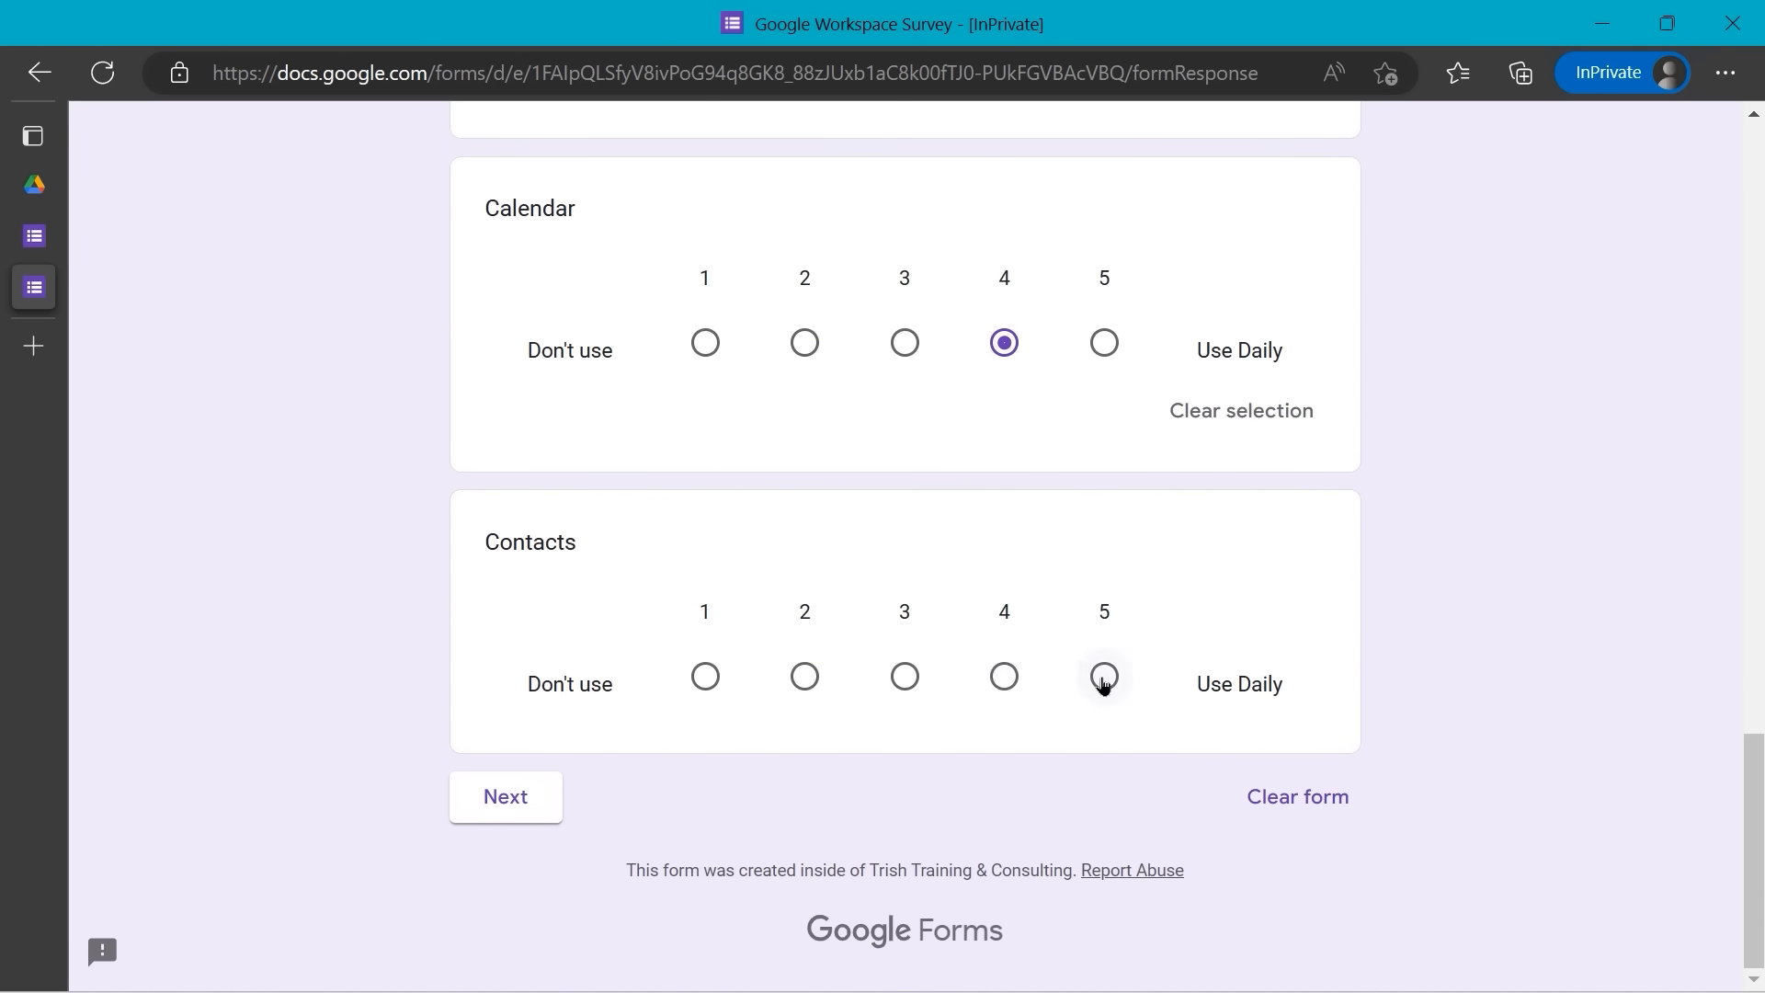
pyautogui.click(1105, 678)
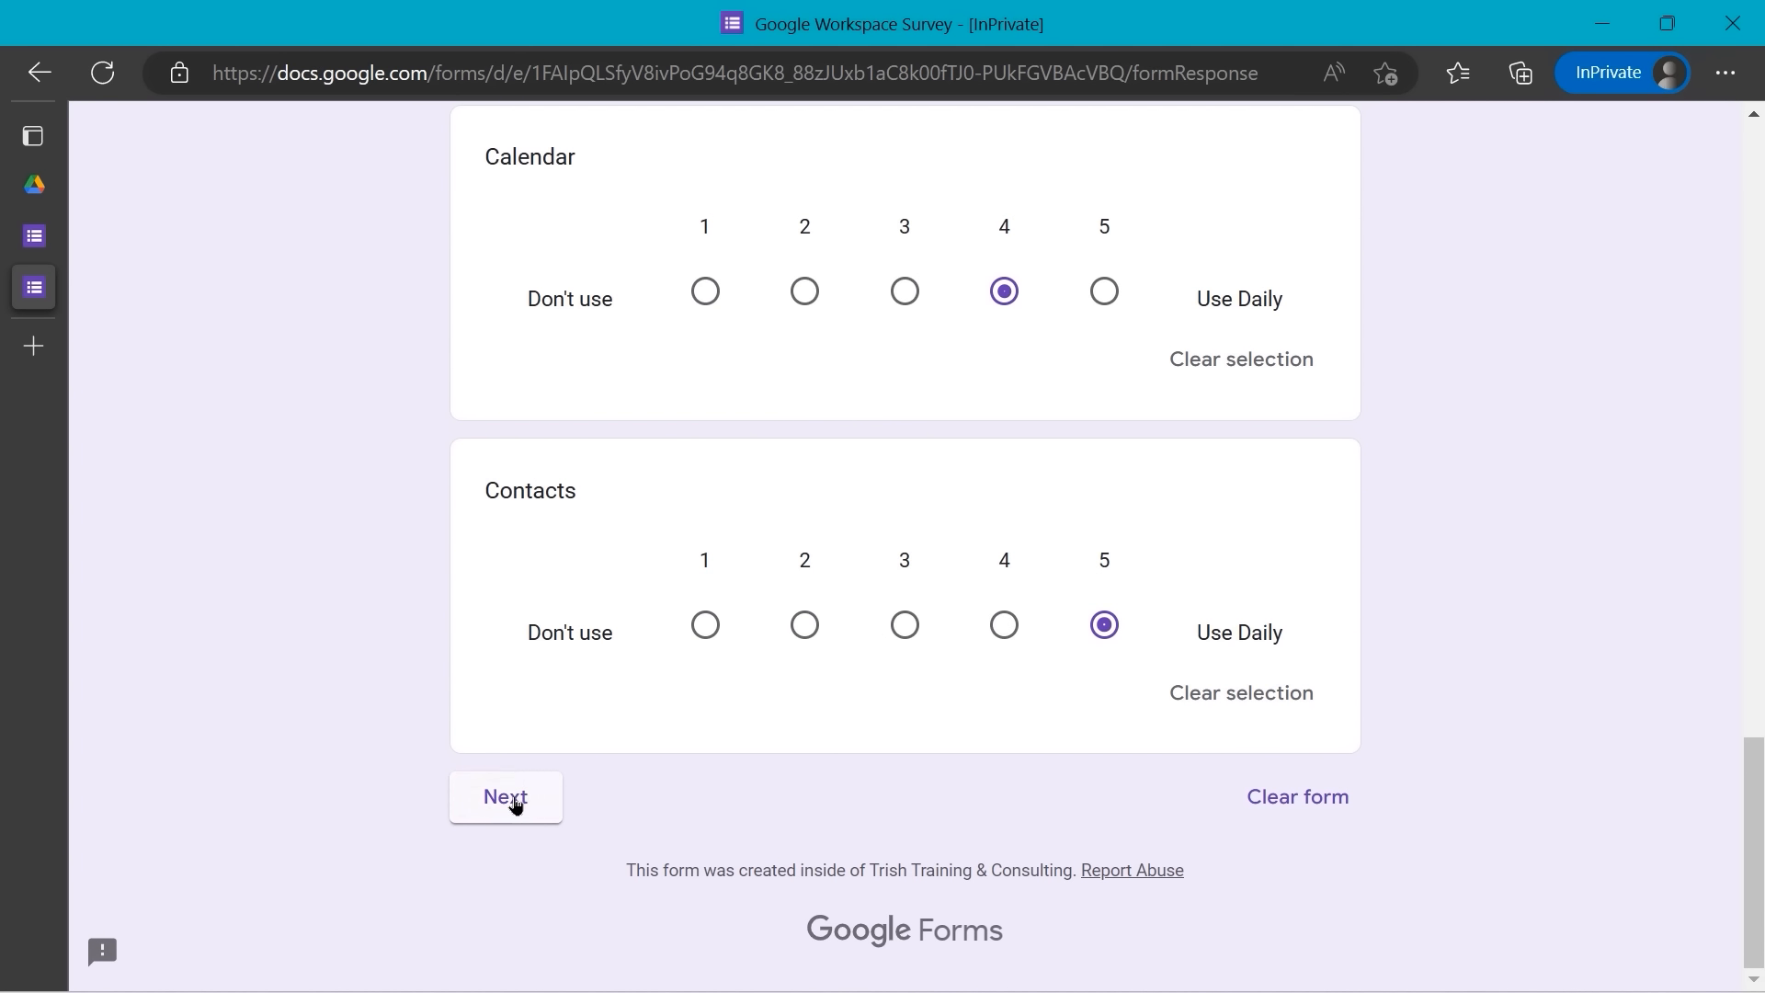
pyautogui.click(516, 805)
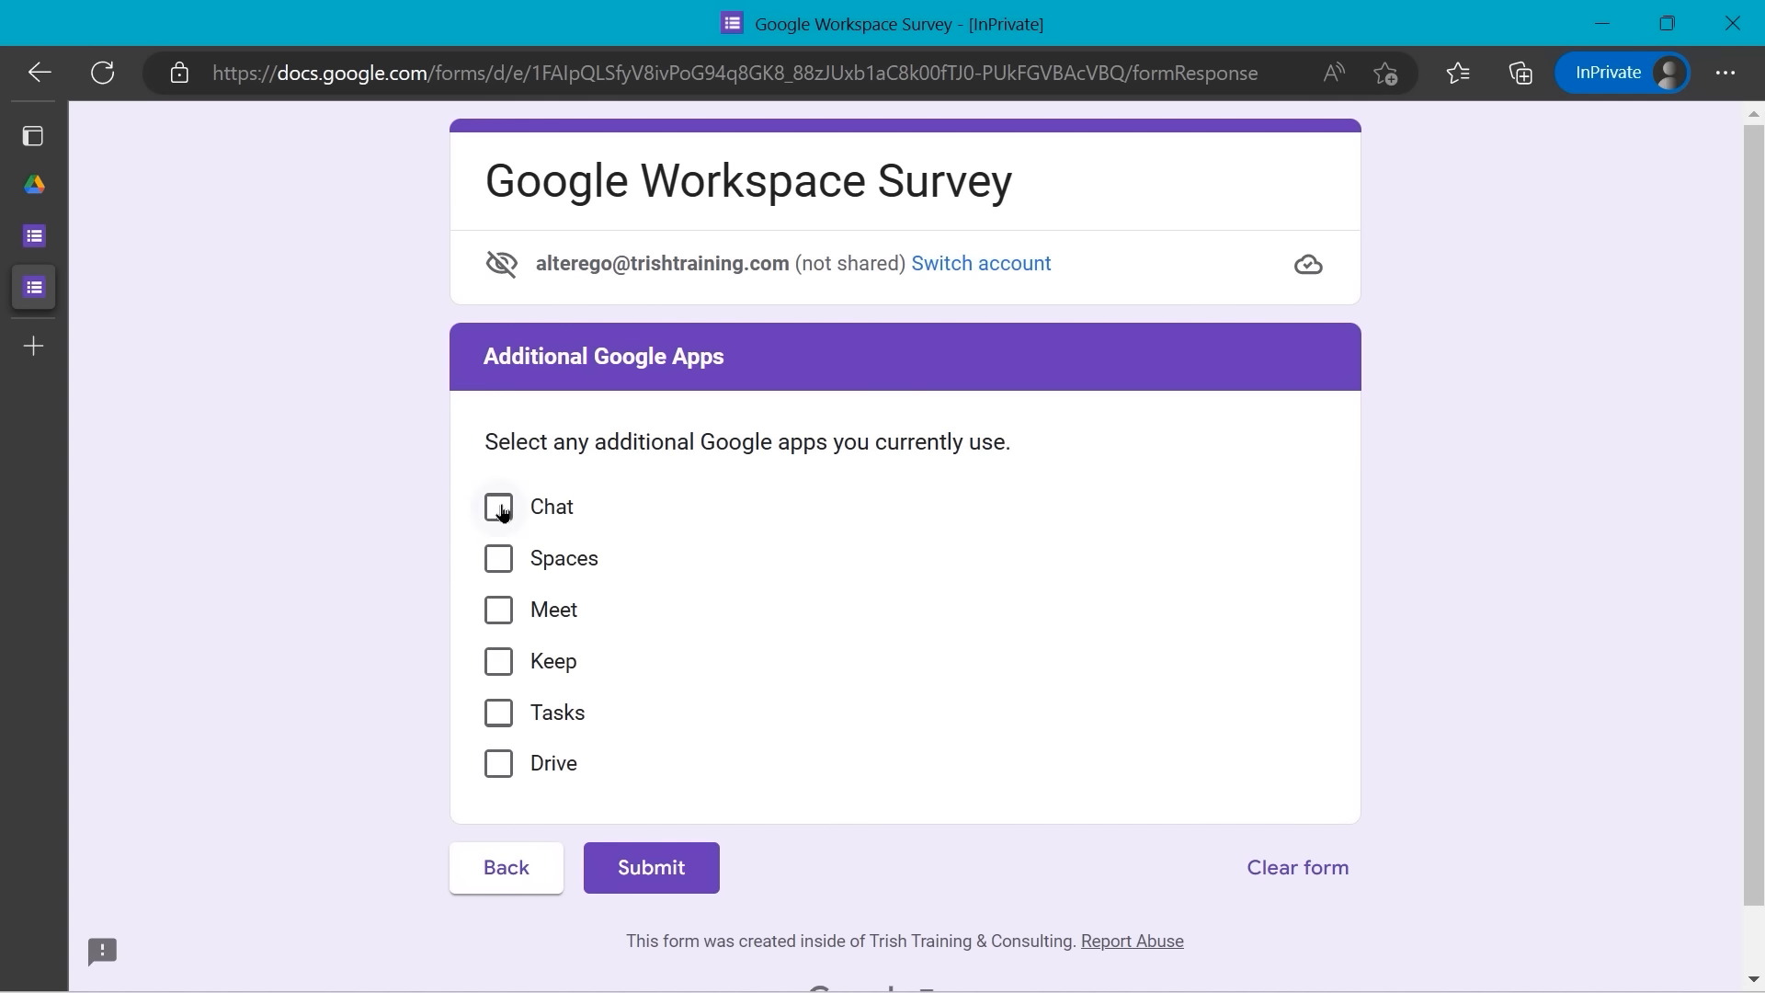
# - Check Chat, Spaces, Meet, Keep, Tasks and Drive, then submit the response
pyautogui.click(500, 509)
pyautogui.click(500, 560)
pyautogui.click(500, 611)
pyautogui.click(500, 663)
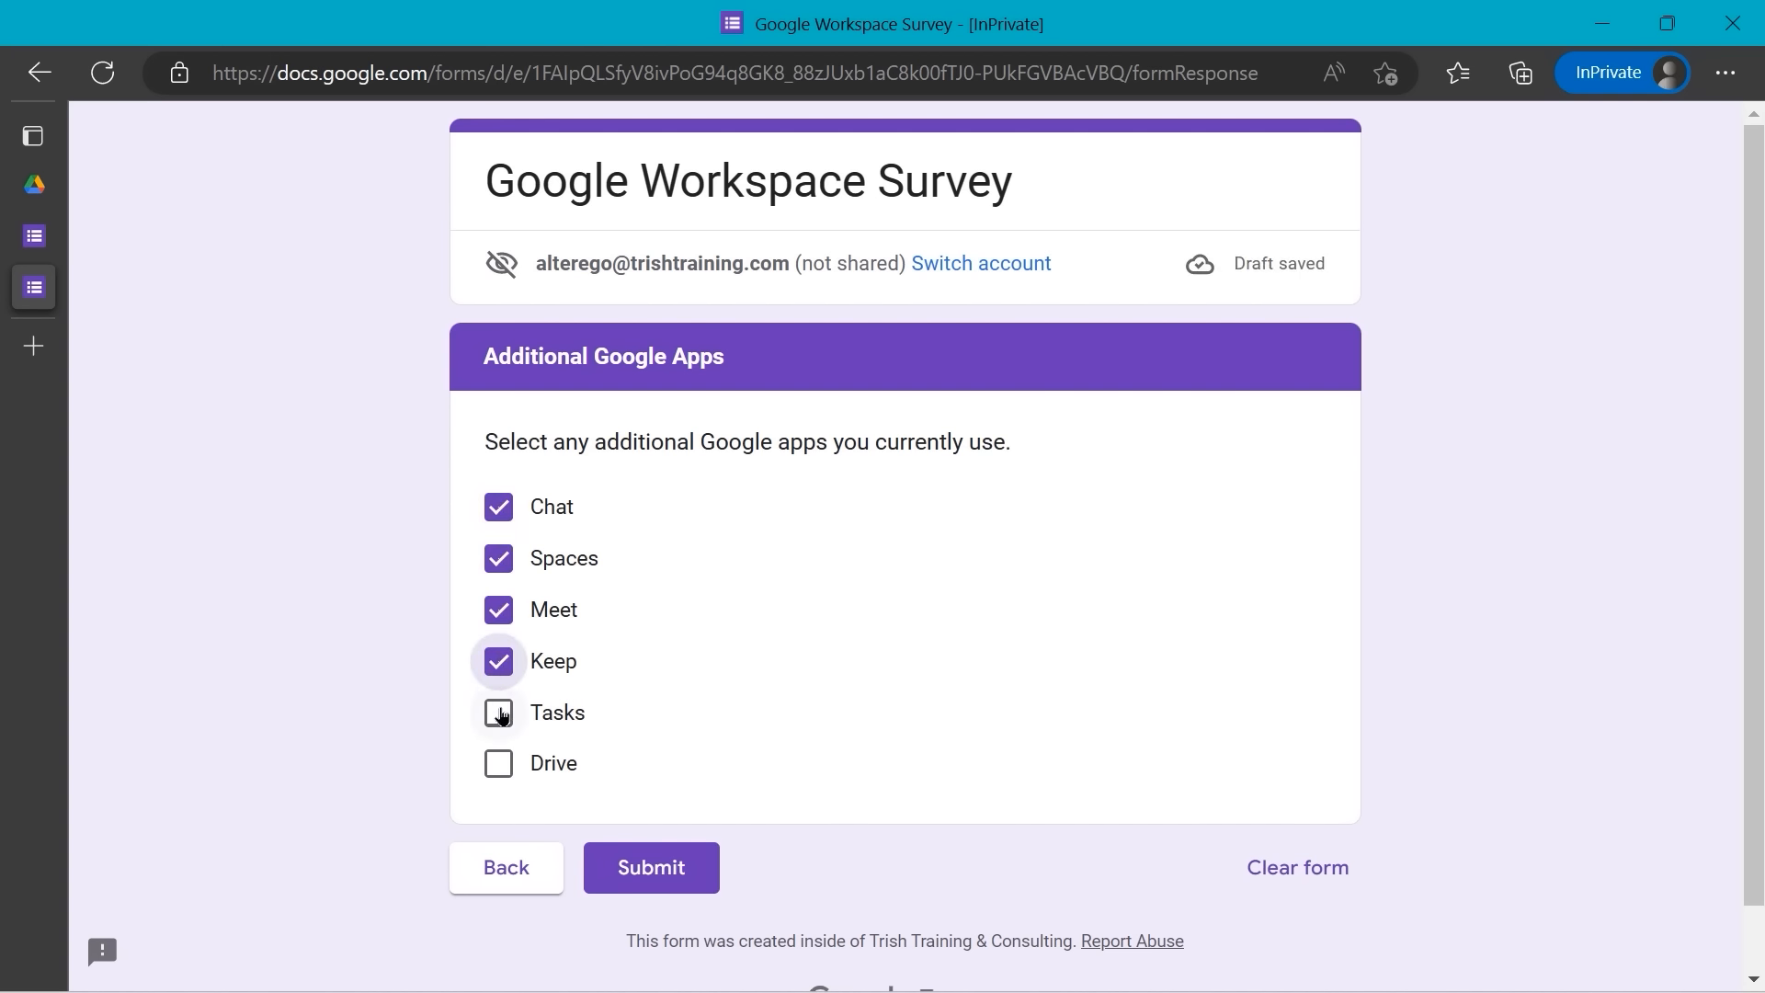
pyautogui.click(502, 716)
pyautogui.click(500, 765)
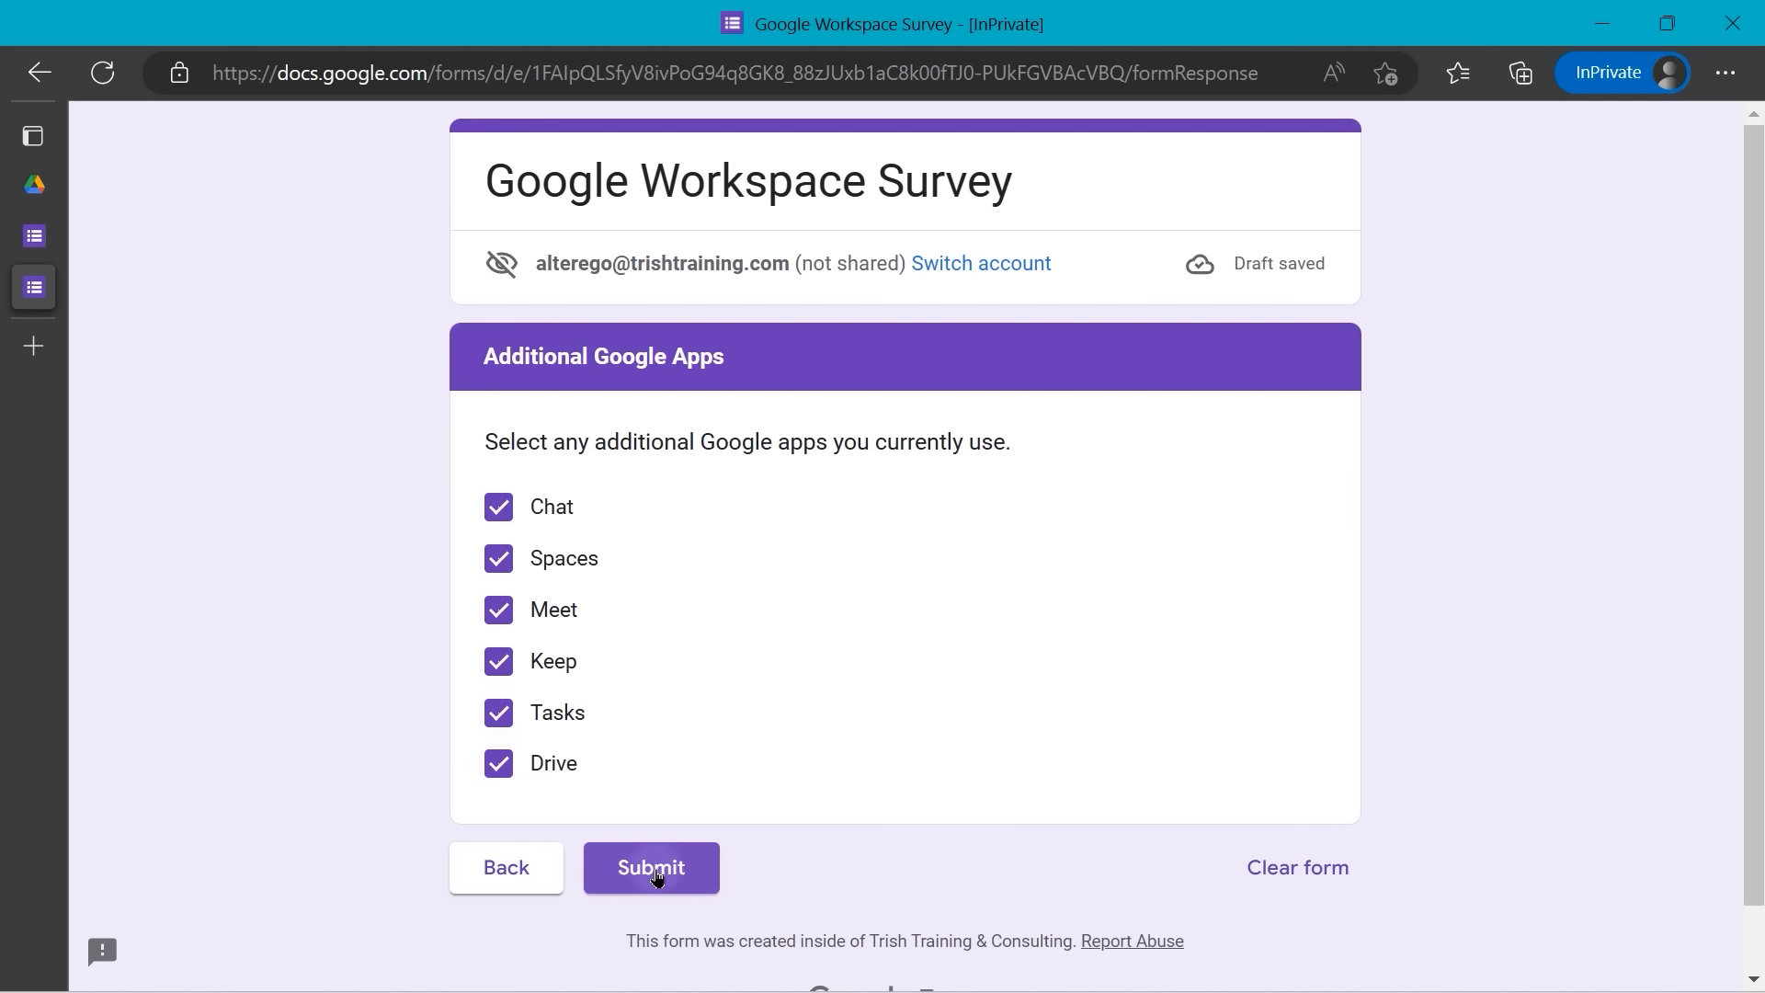
pyautogui.click(652, 869)
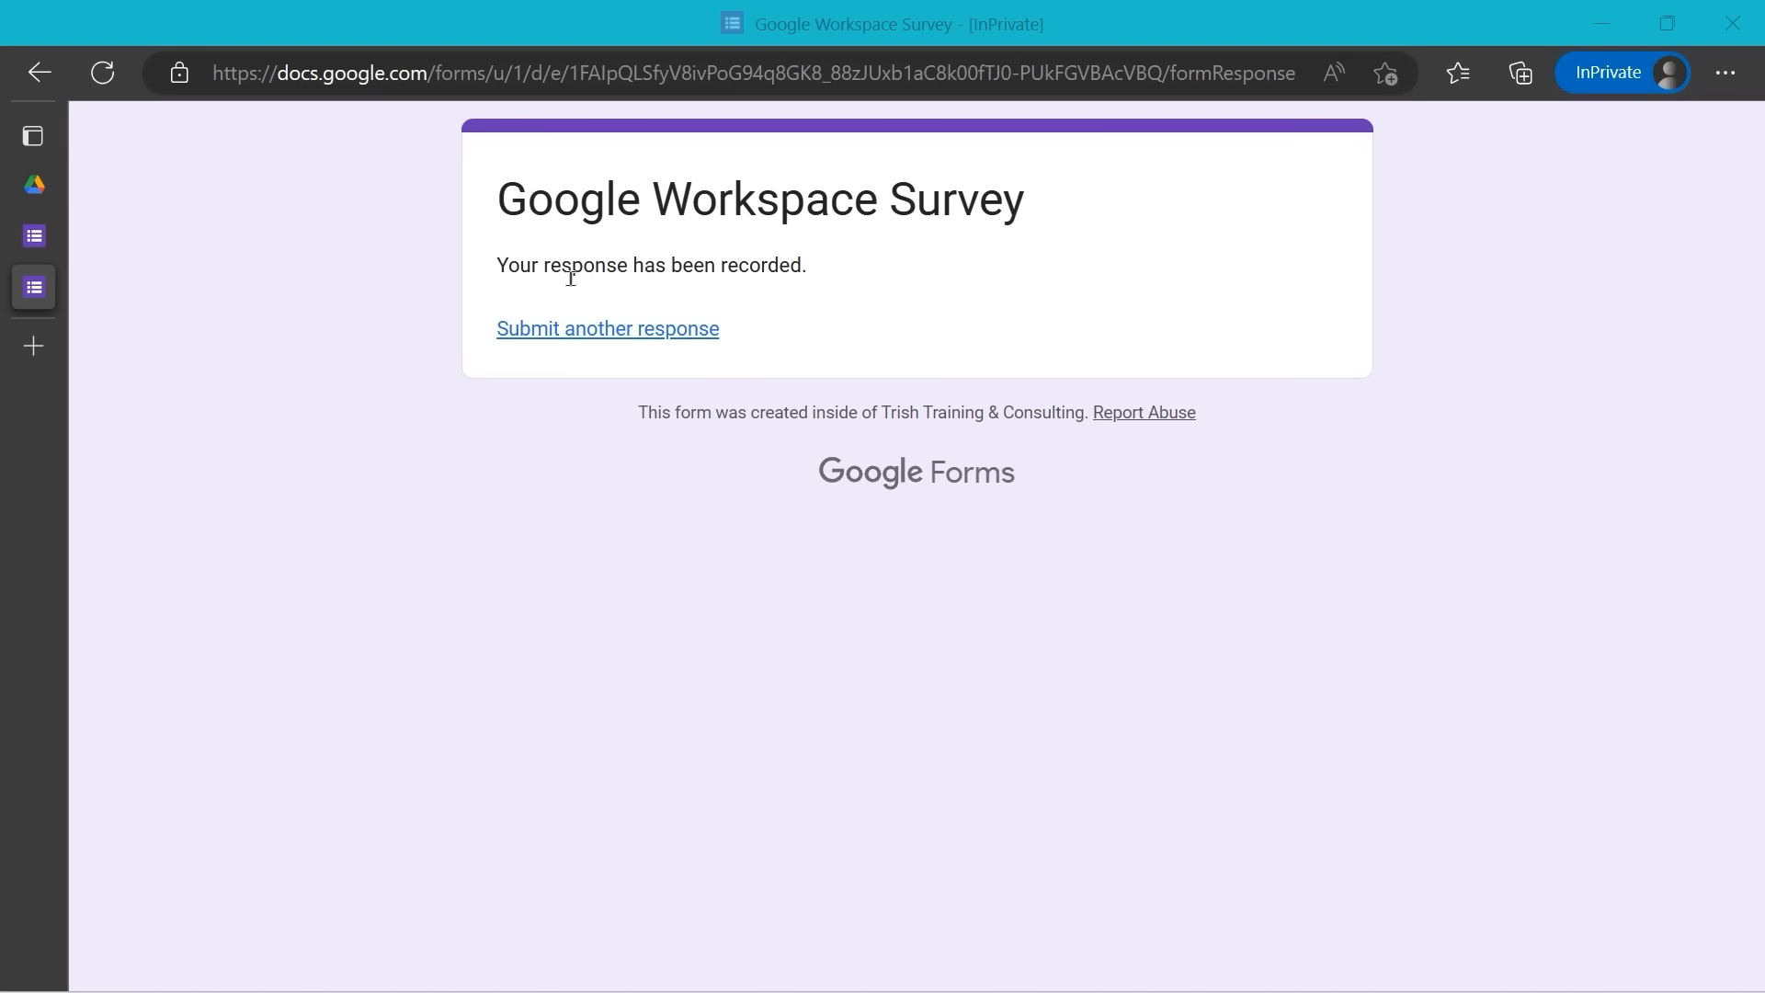
# - Switch back to the Google Workspace Survey - Google Forms editor tab
pyautogui.click(41, 253)
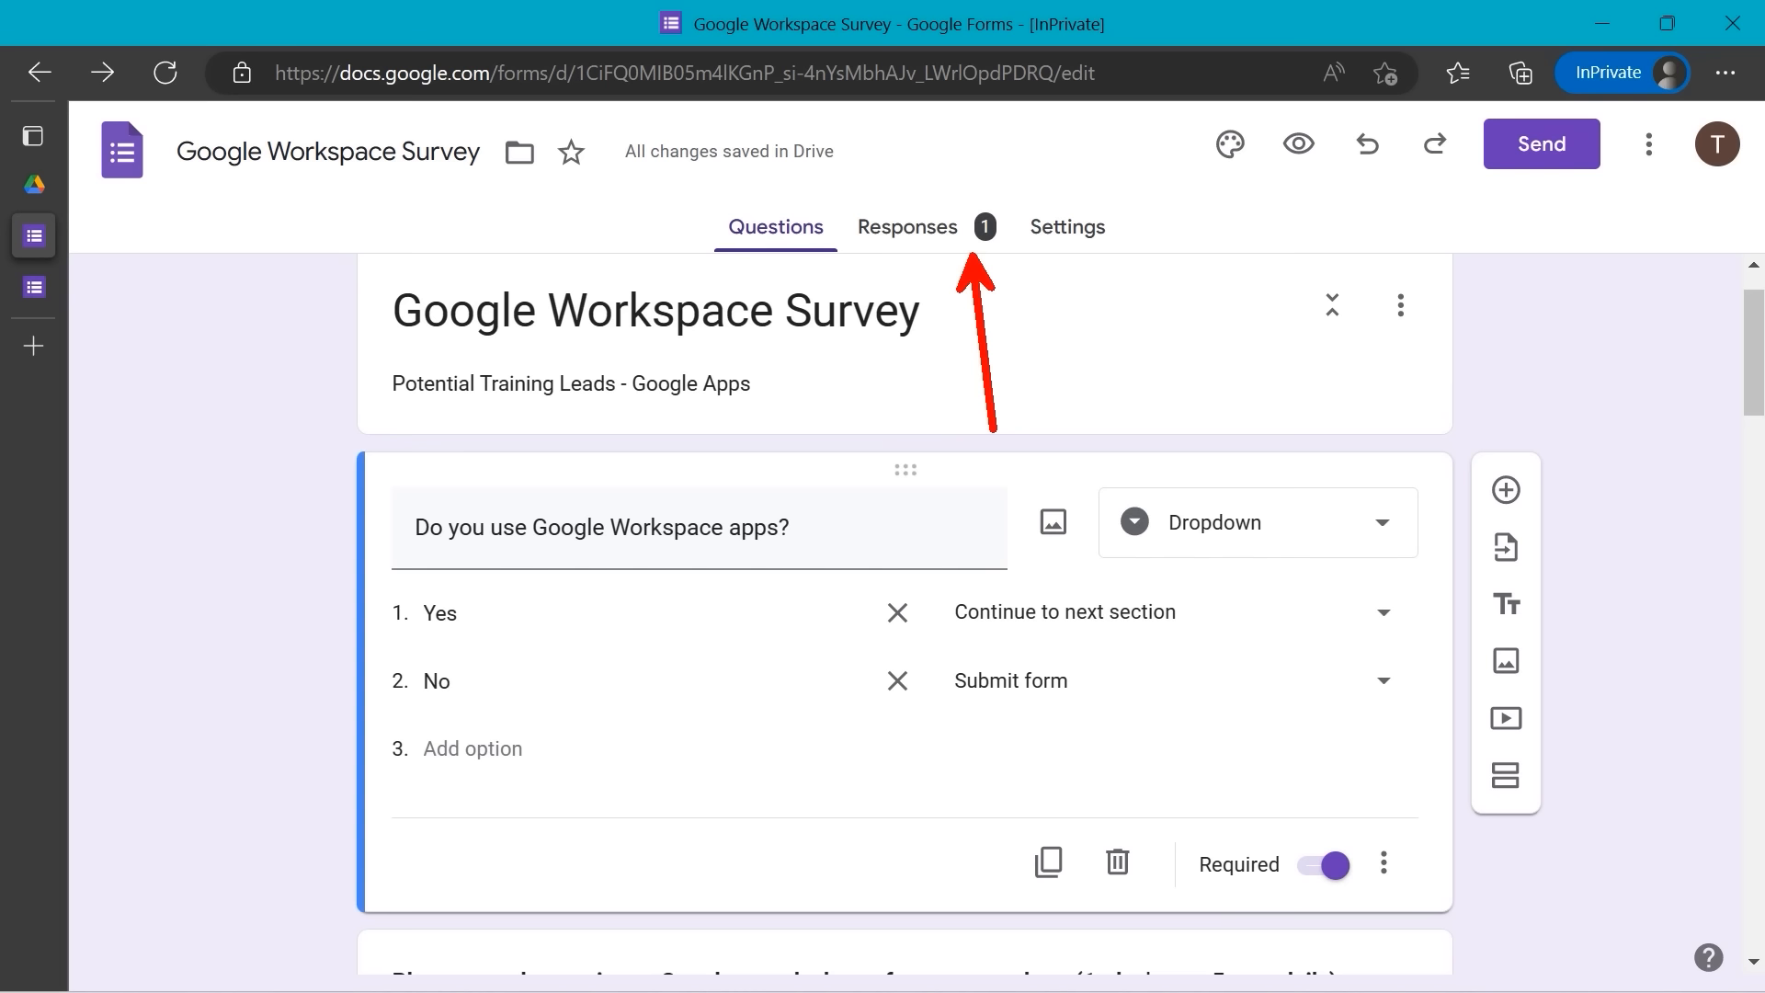
# - Scroll through the Responses summary charts, then switch to the per-question view
pyautogui.click(907, 231)
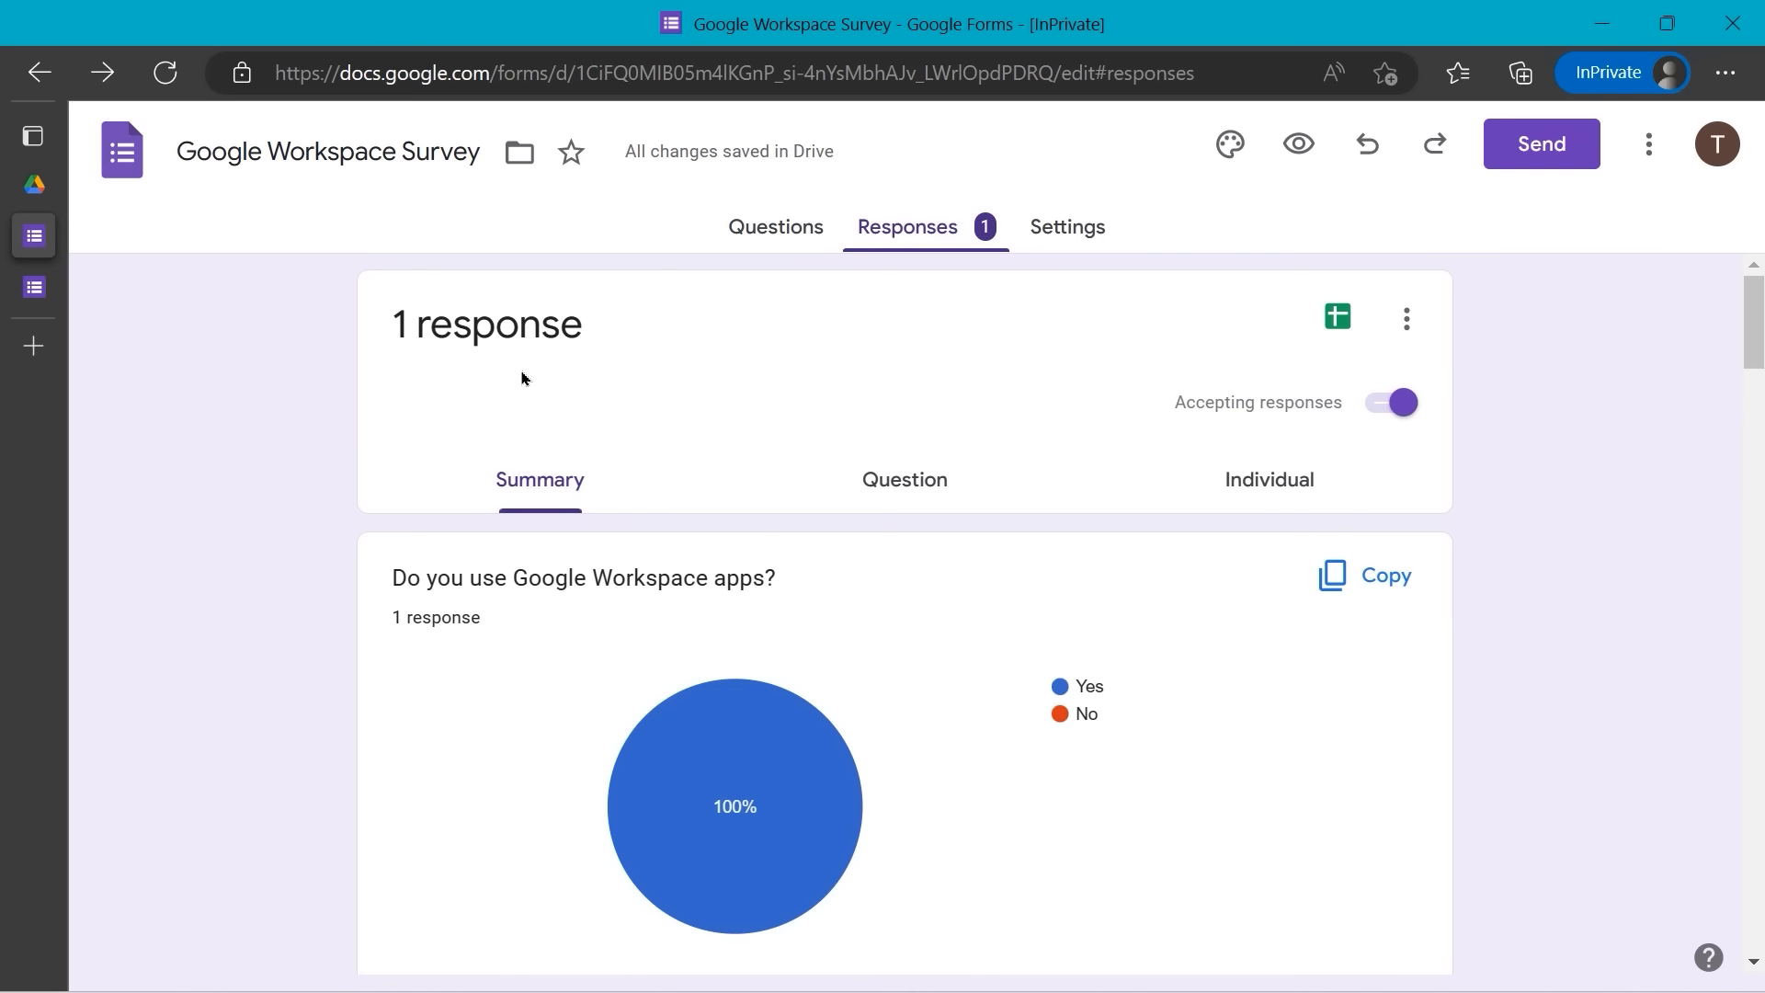
pyautogui.scroll(-2, 632, 391)
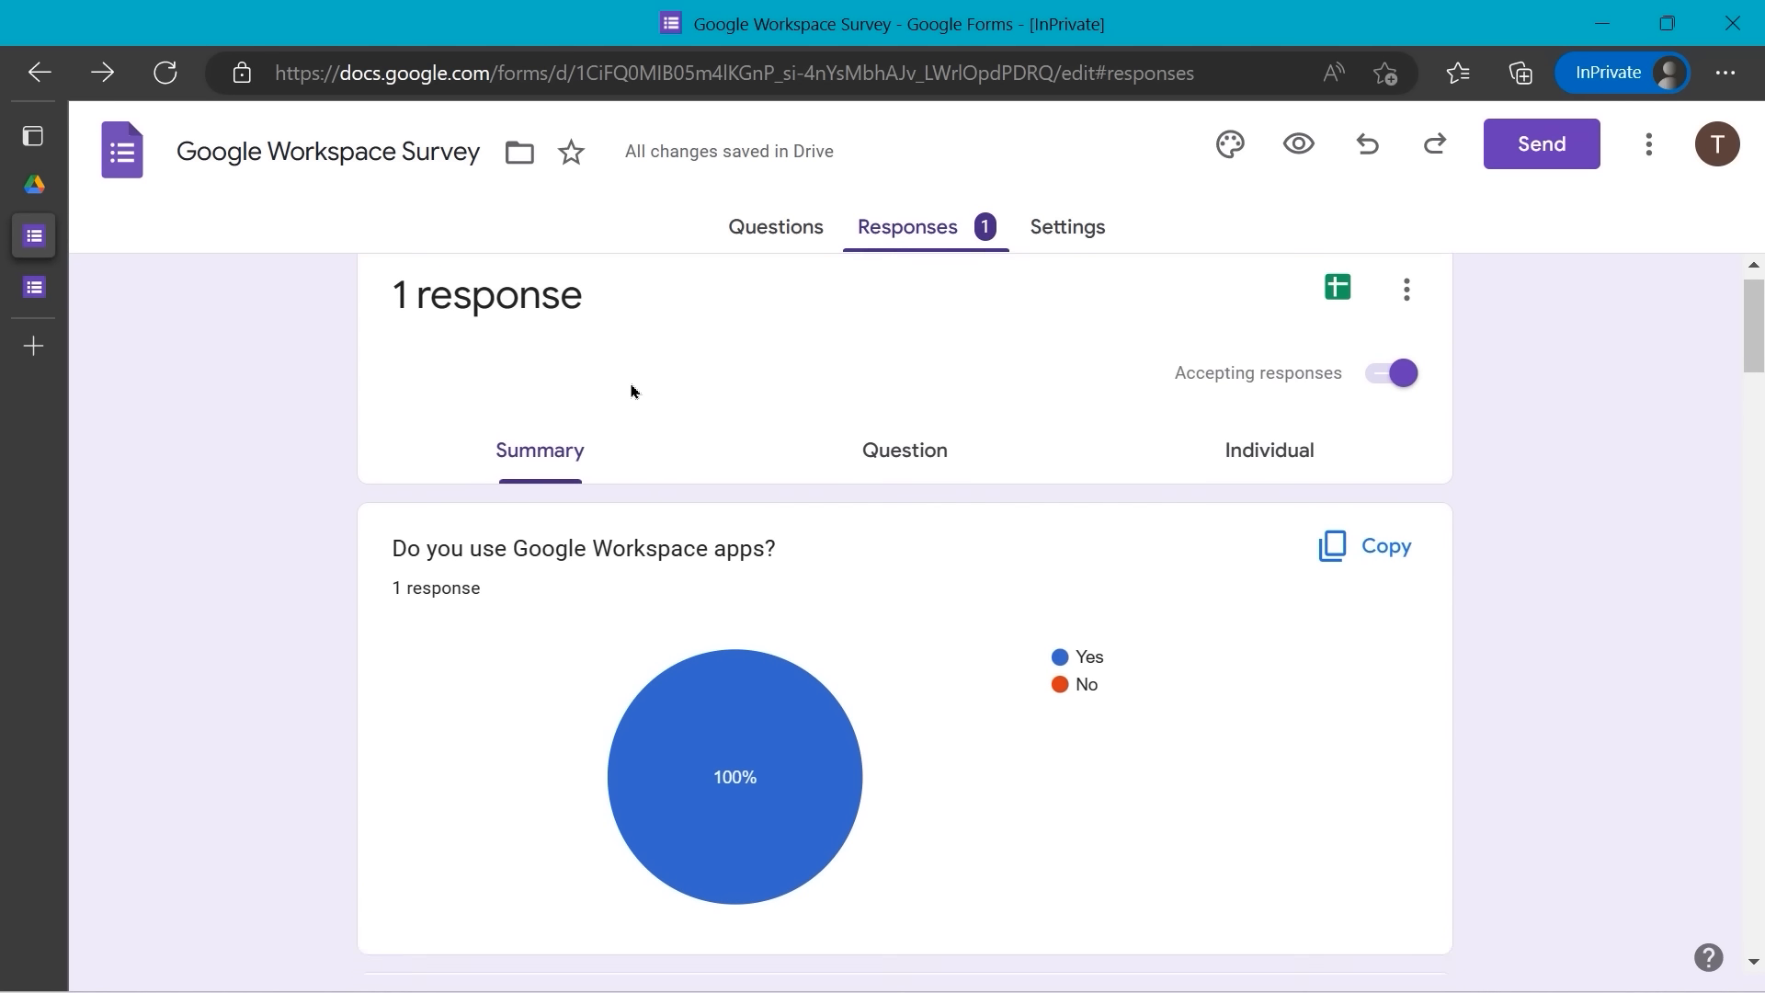
pyautogui.scroll(-1, 632, 391)
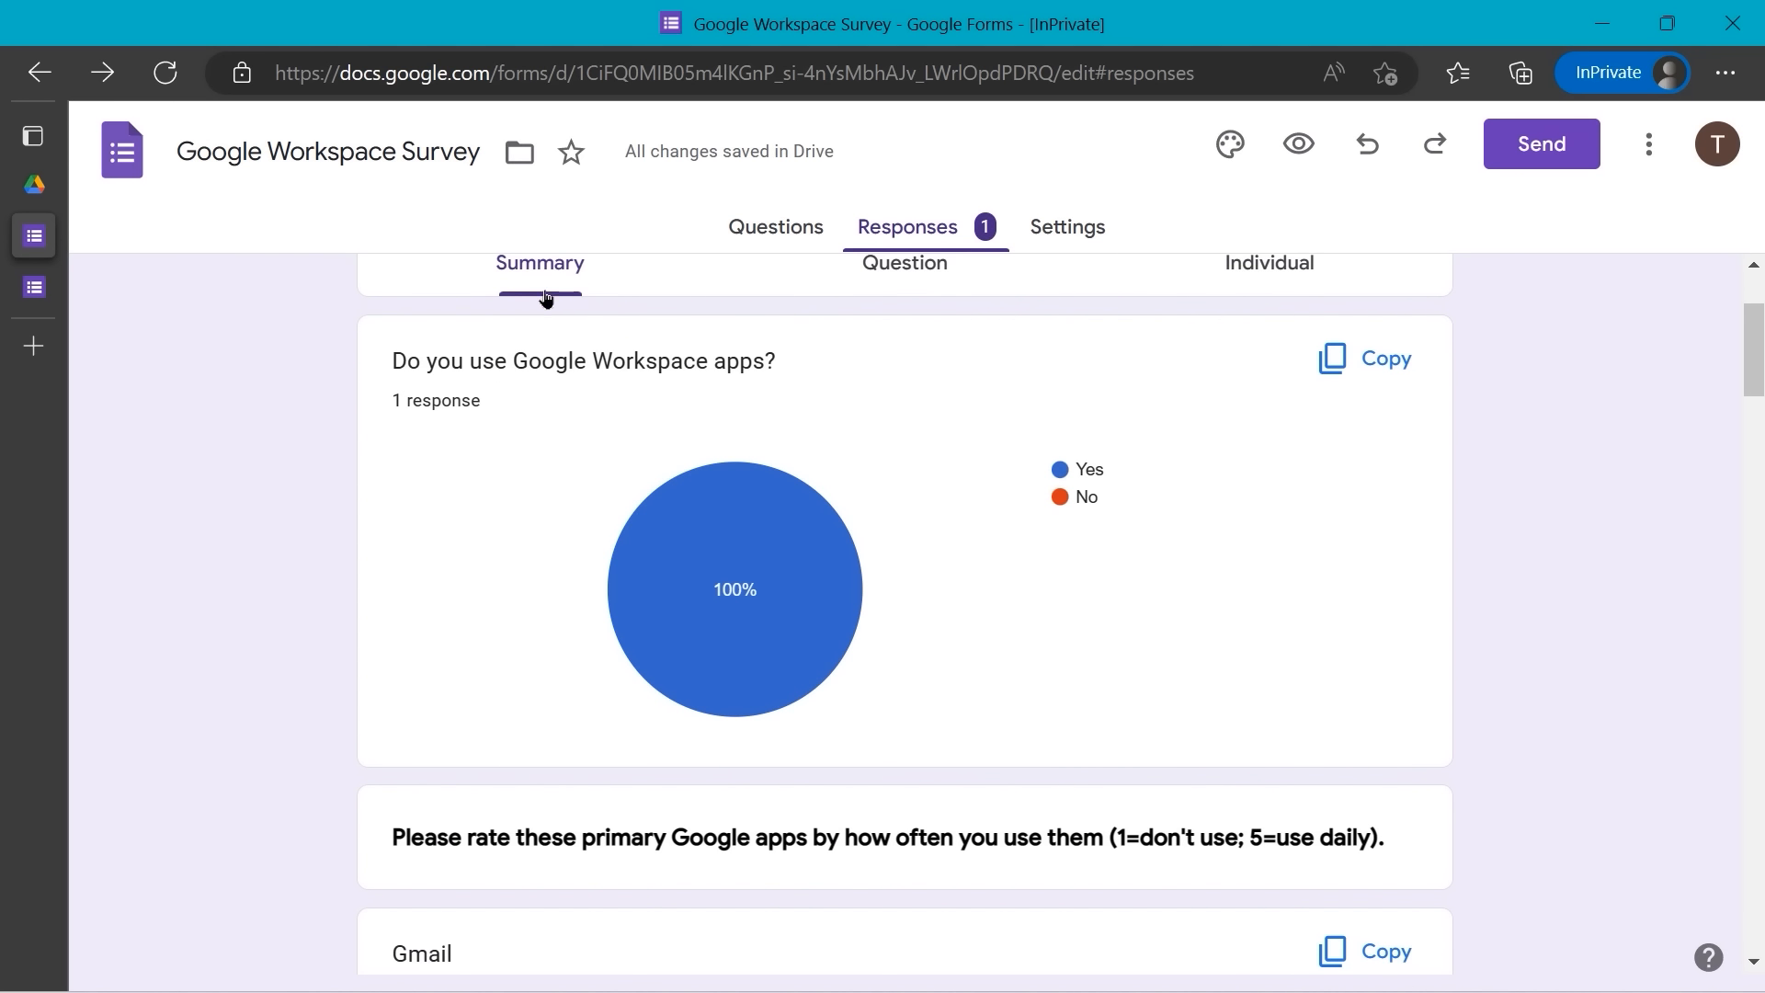
pyautogui.scroll(-1, 586, 439)
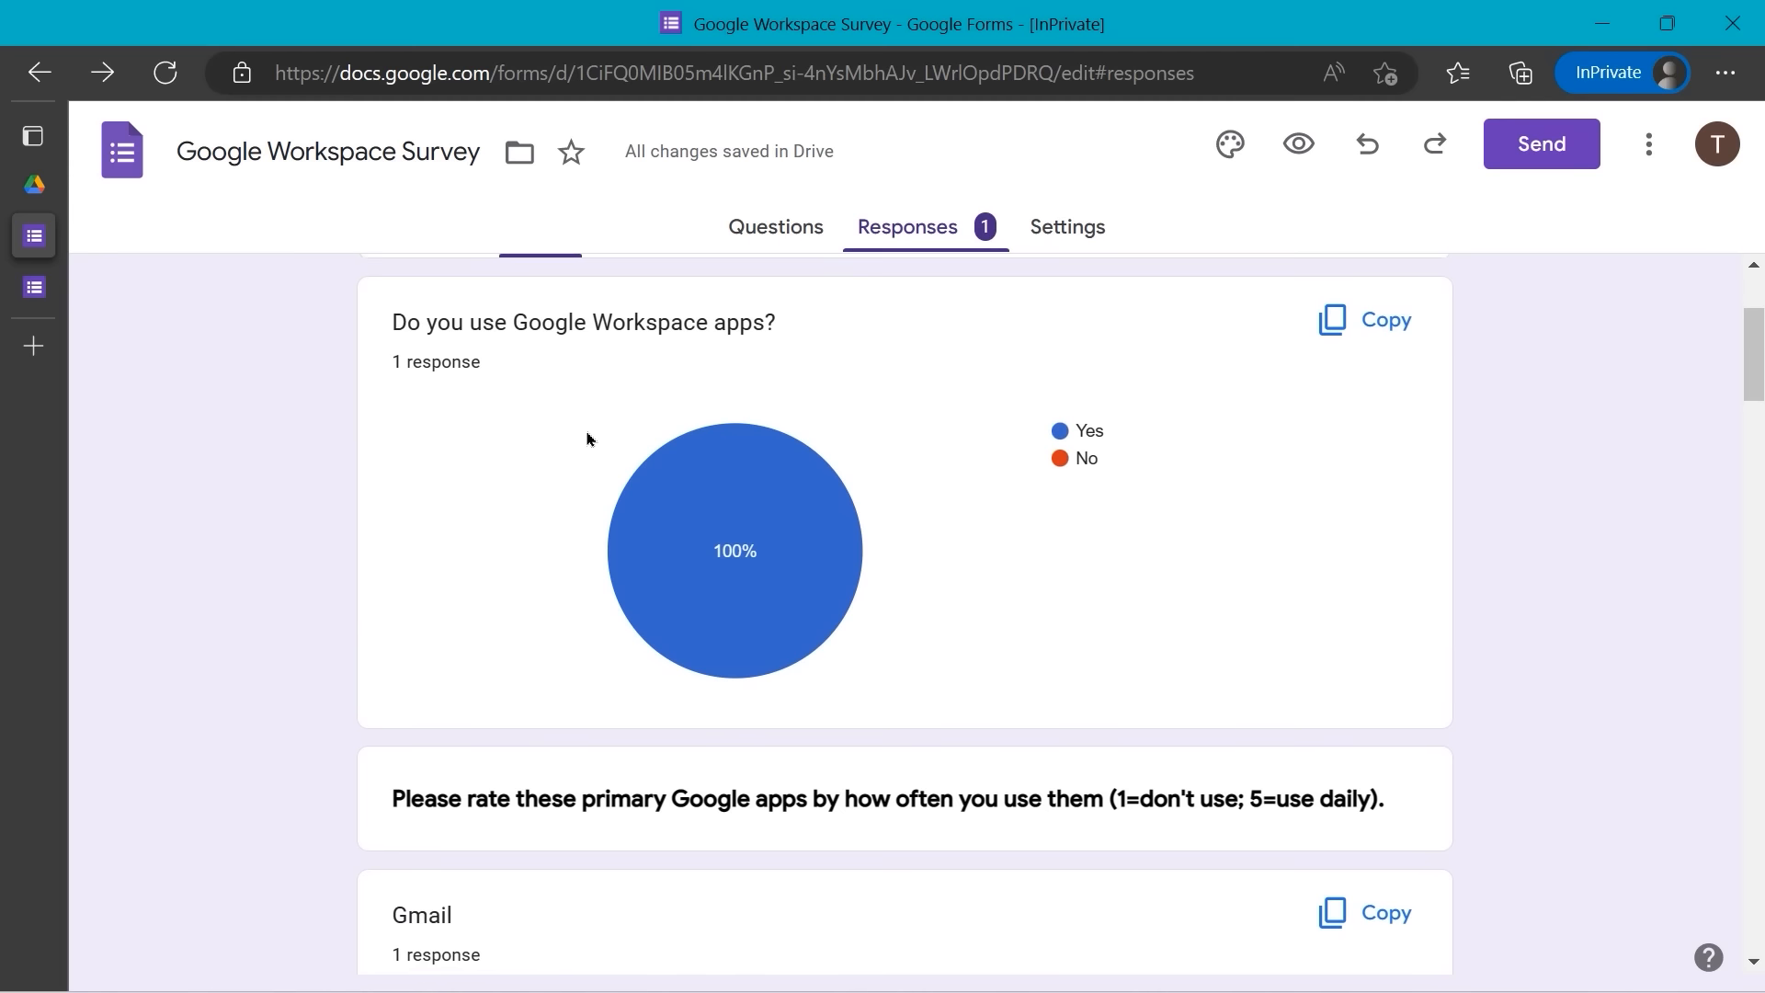
pyautogui.scroll(-1, 587, 438)
pyautogui.scroll(-1, 587, 439)
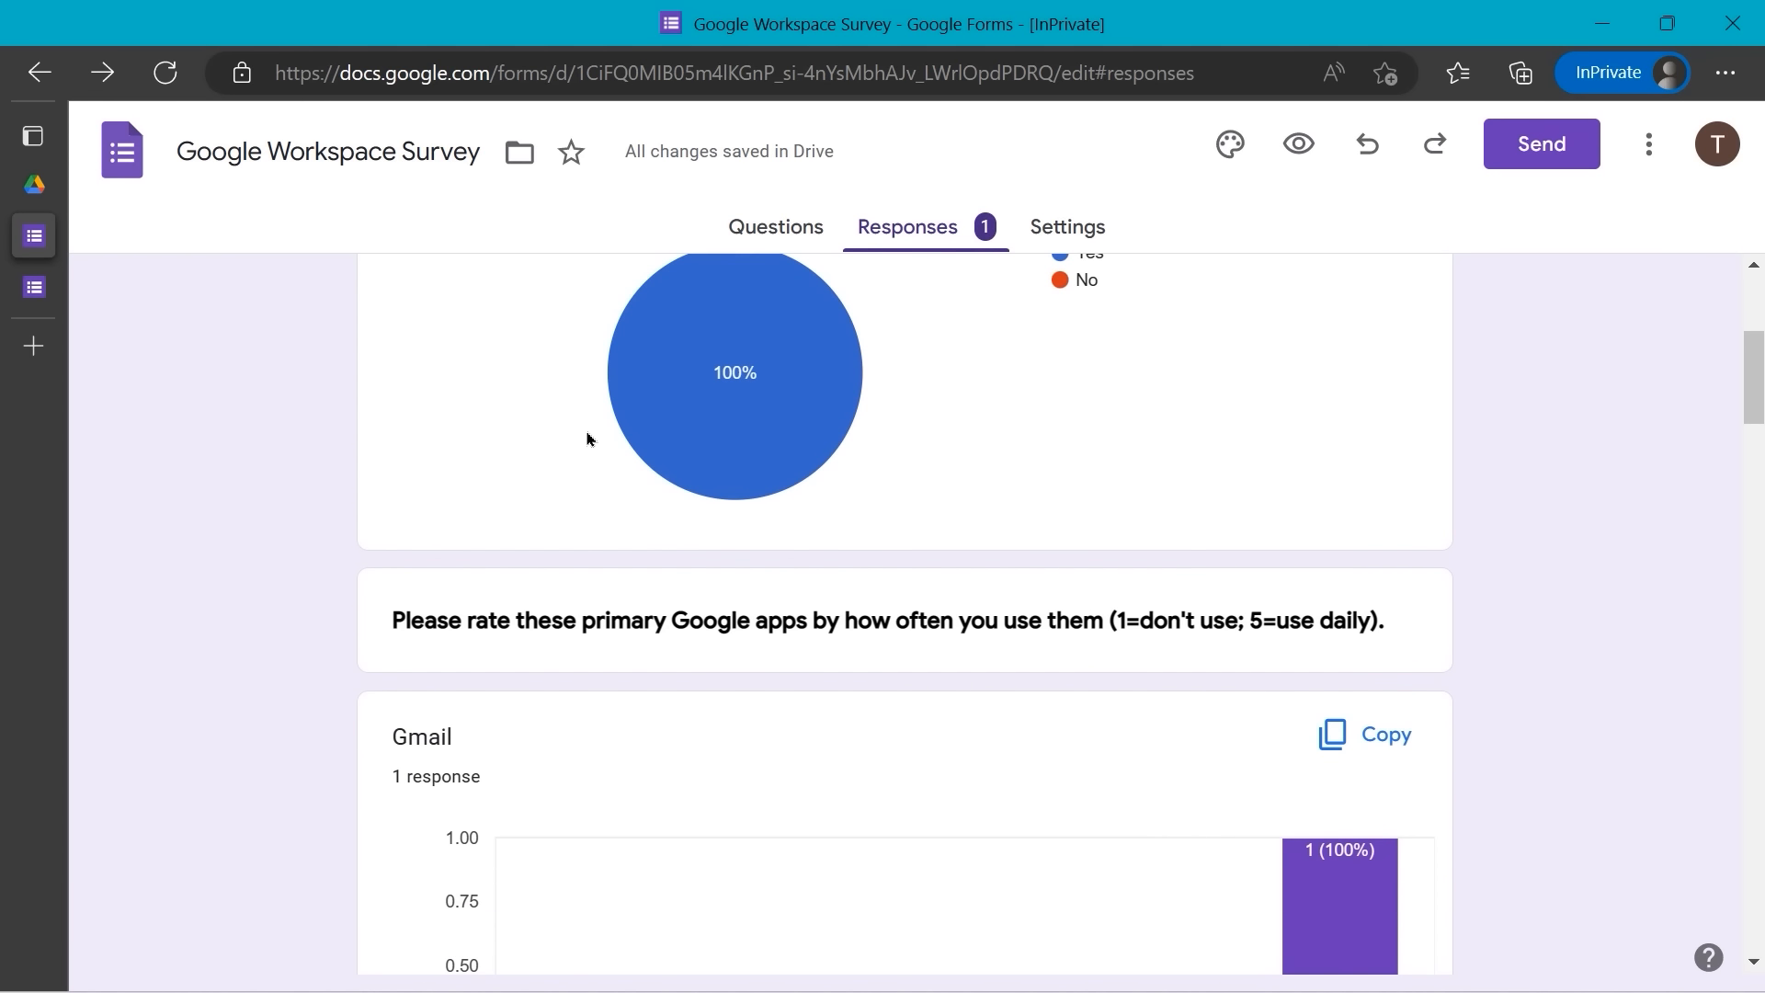
pyautogui.scroll(-2, 587, 438)
pyautogui.scroll(-2, 587, 439)
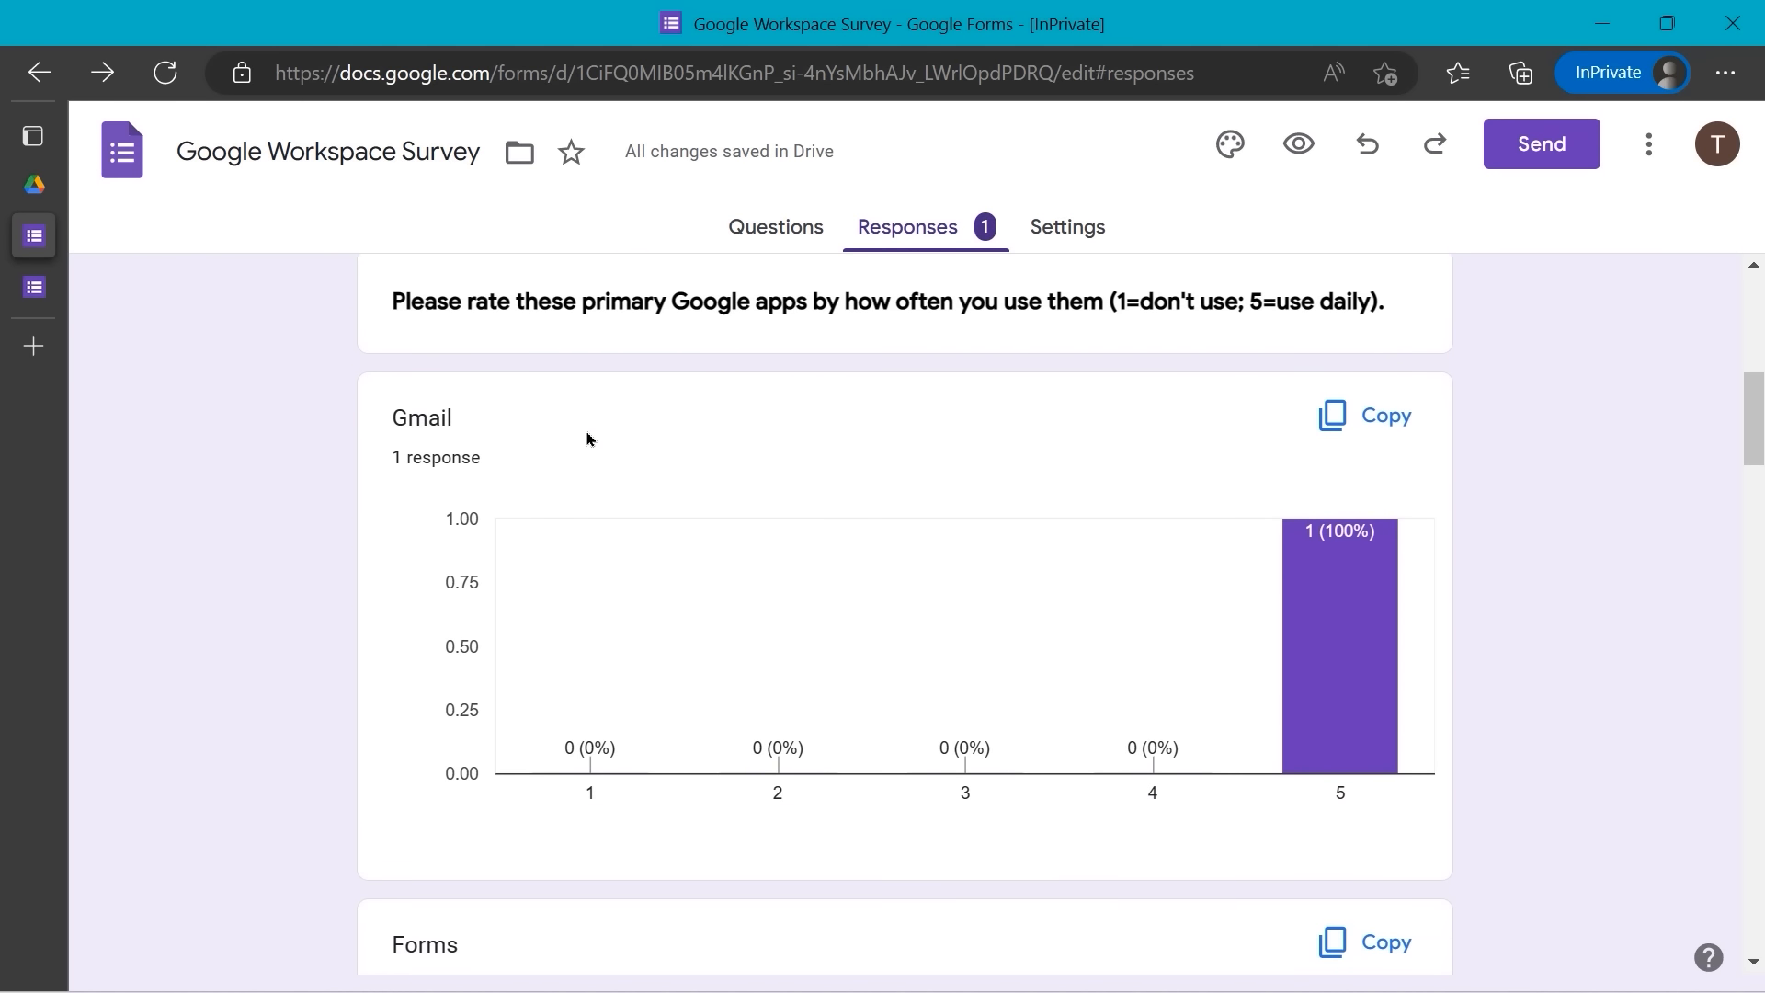
pyautogui.scroll(-2, 586, 439)
pyautogui.scroll(-2, 587, 439)
pyautogui.scroll(5, 586, 439)
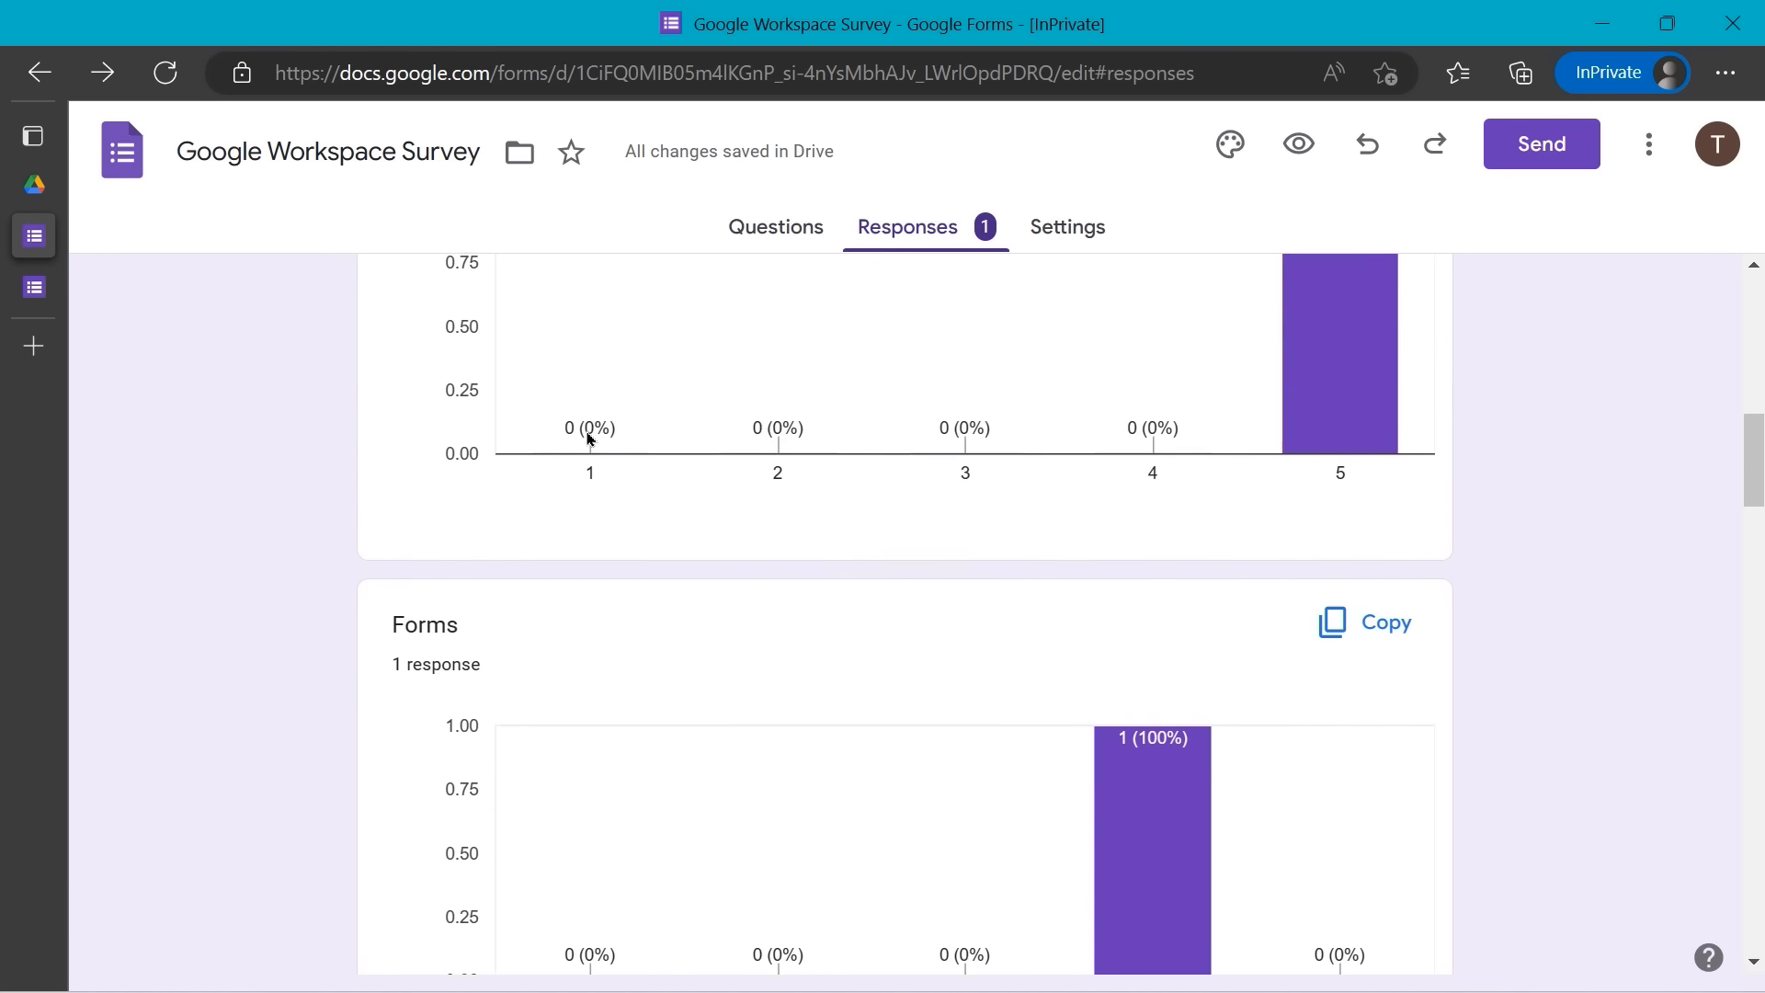
pyautogui.scroll(-8, 586, 438)
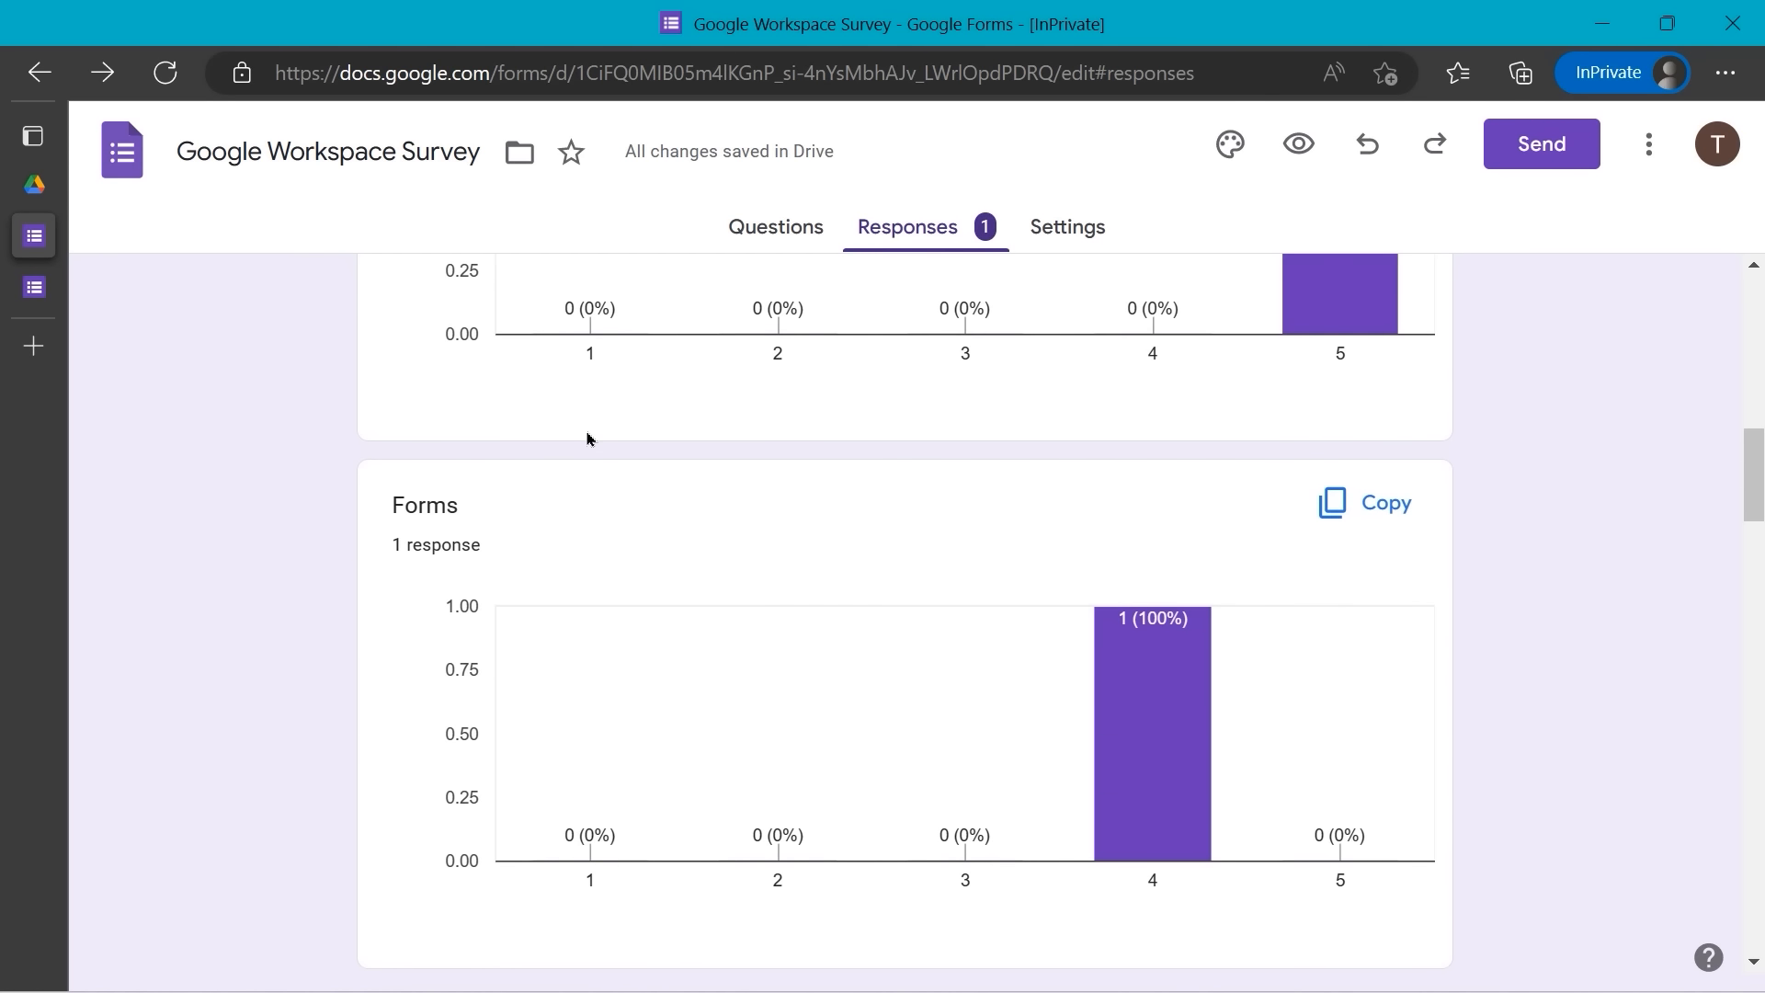
pyautogui.moveTo(1737, 503); pyautogui.dragTo(1704, 296)
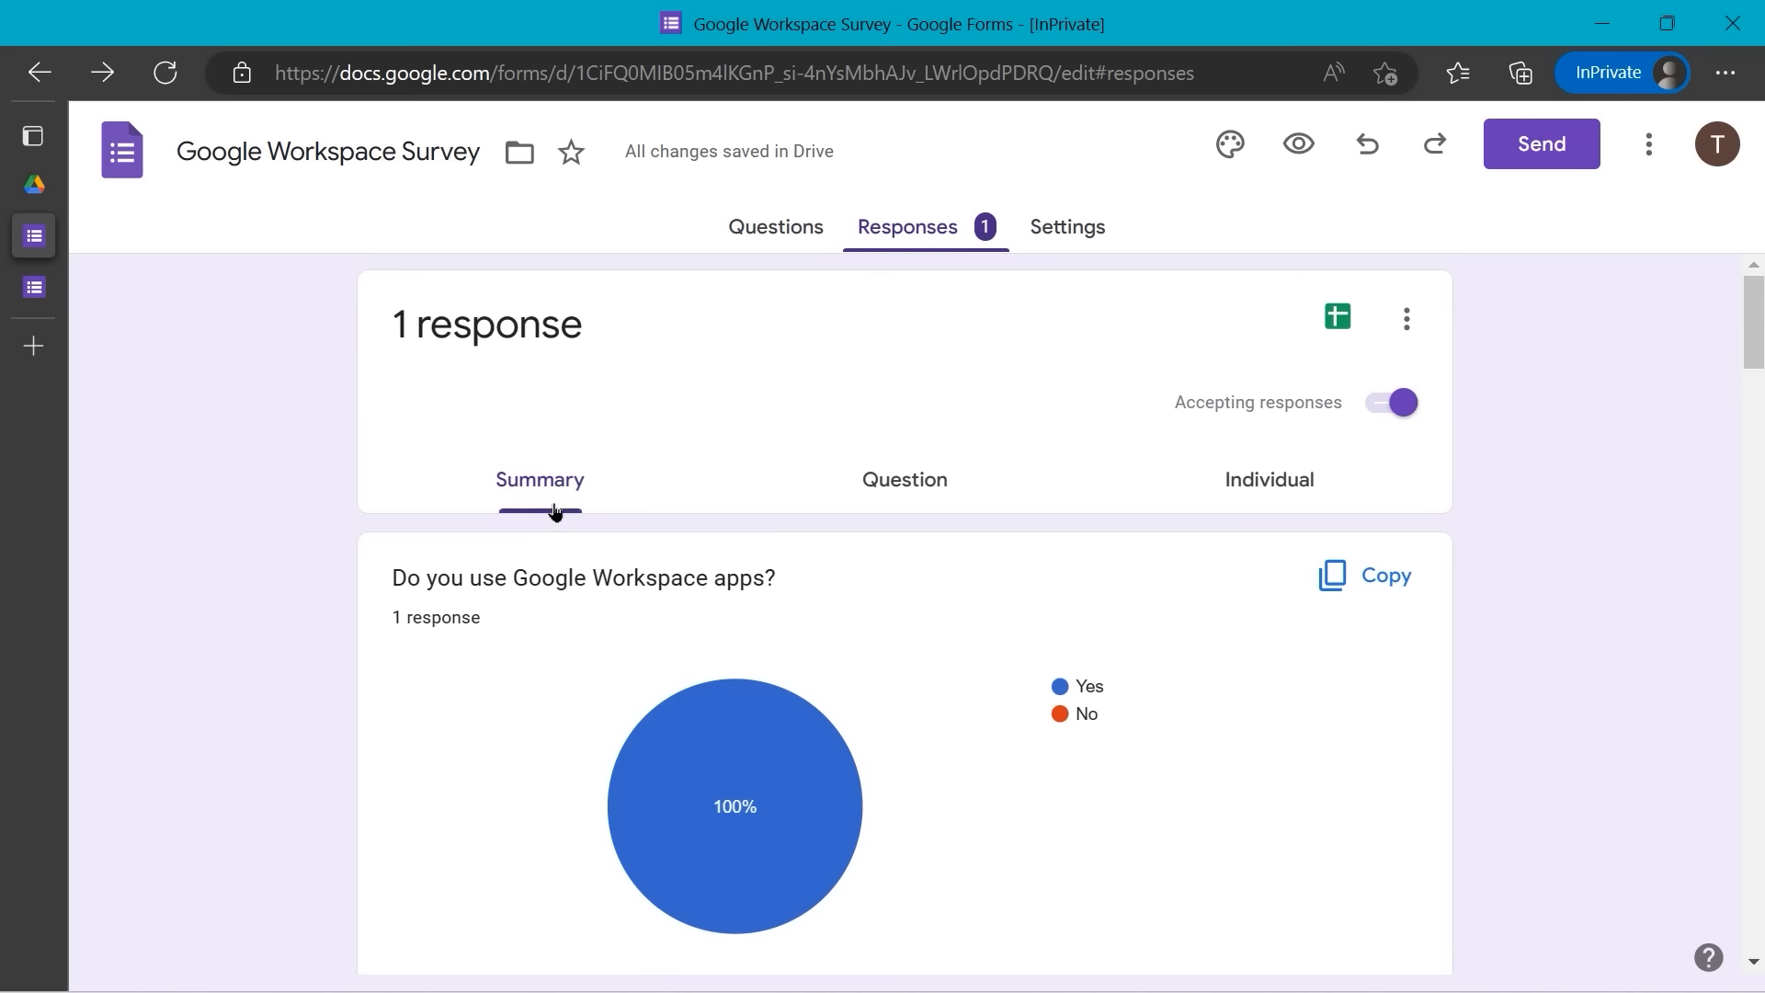
pyautogui.click(899, 484)
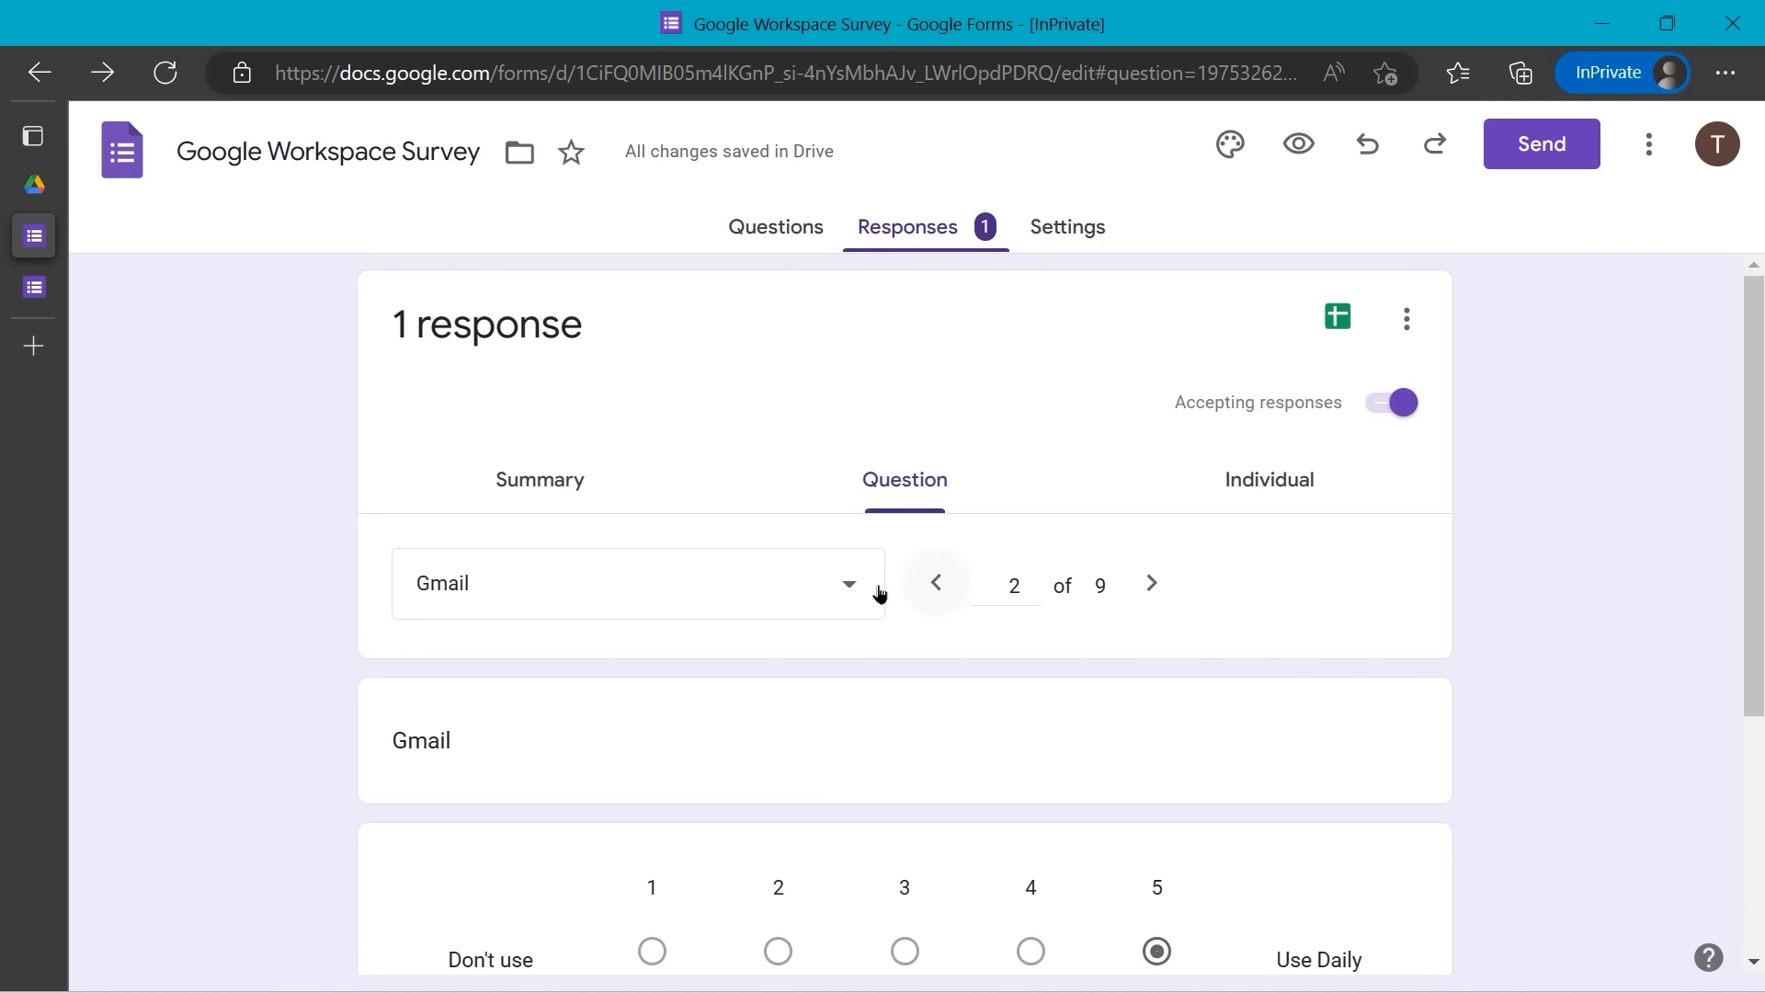
# - Browse the single response by question and individually, then return to the Questions editor
pyautogui.click(937, 596)
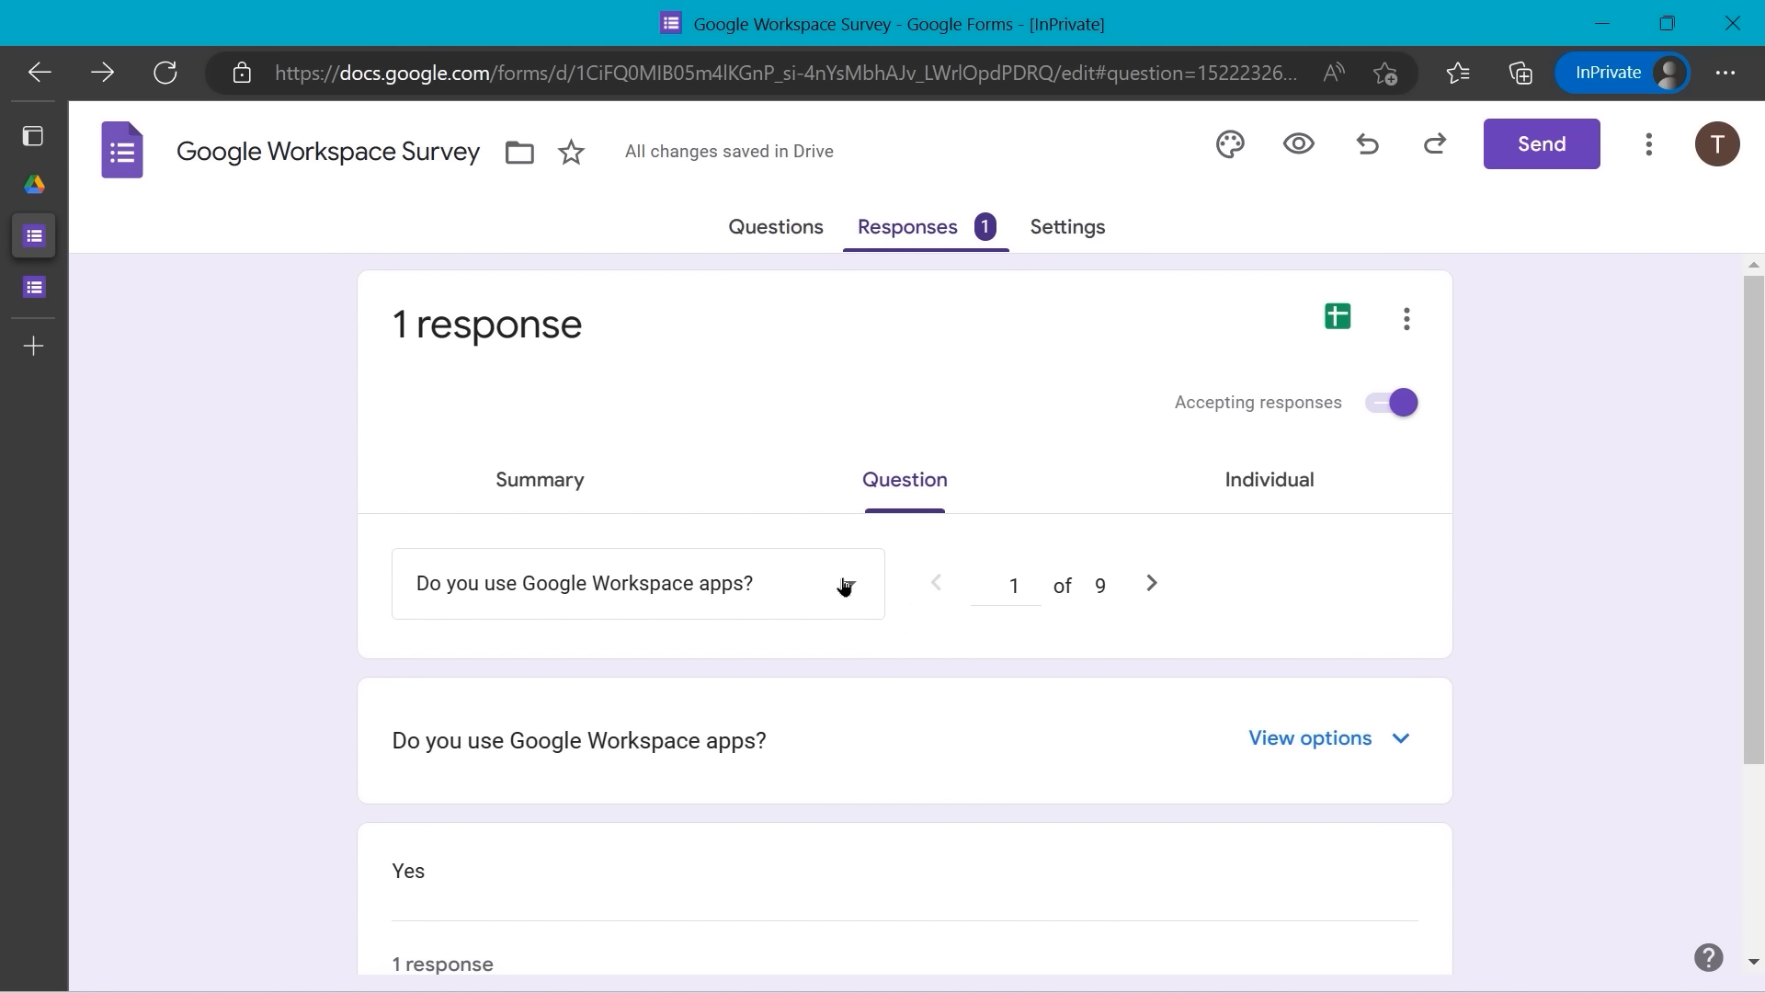
pyautogui.click(1150, 591)
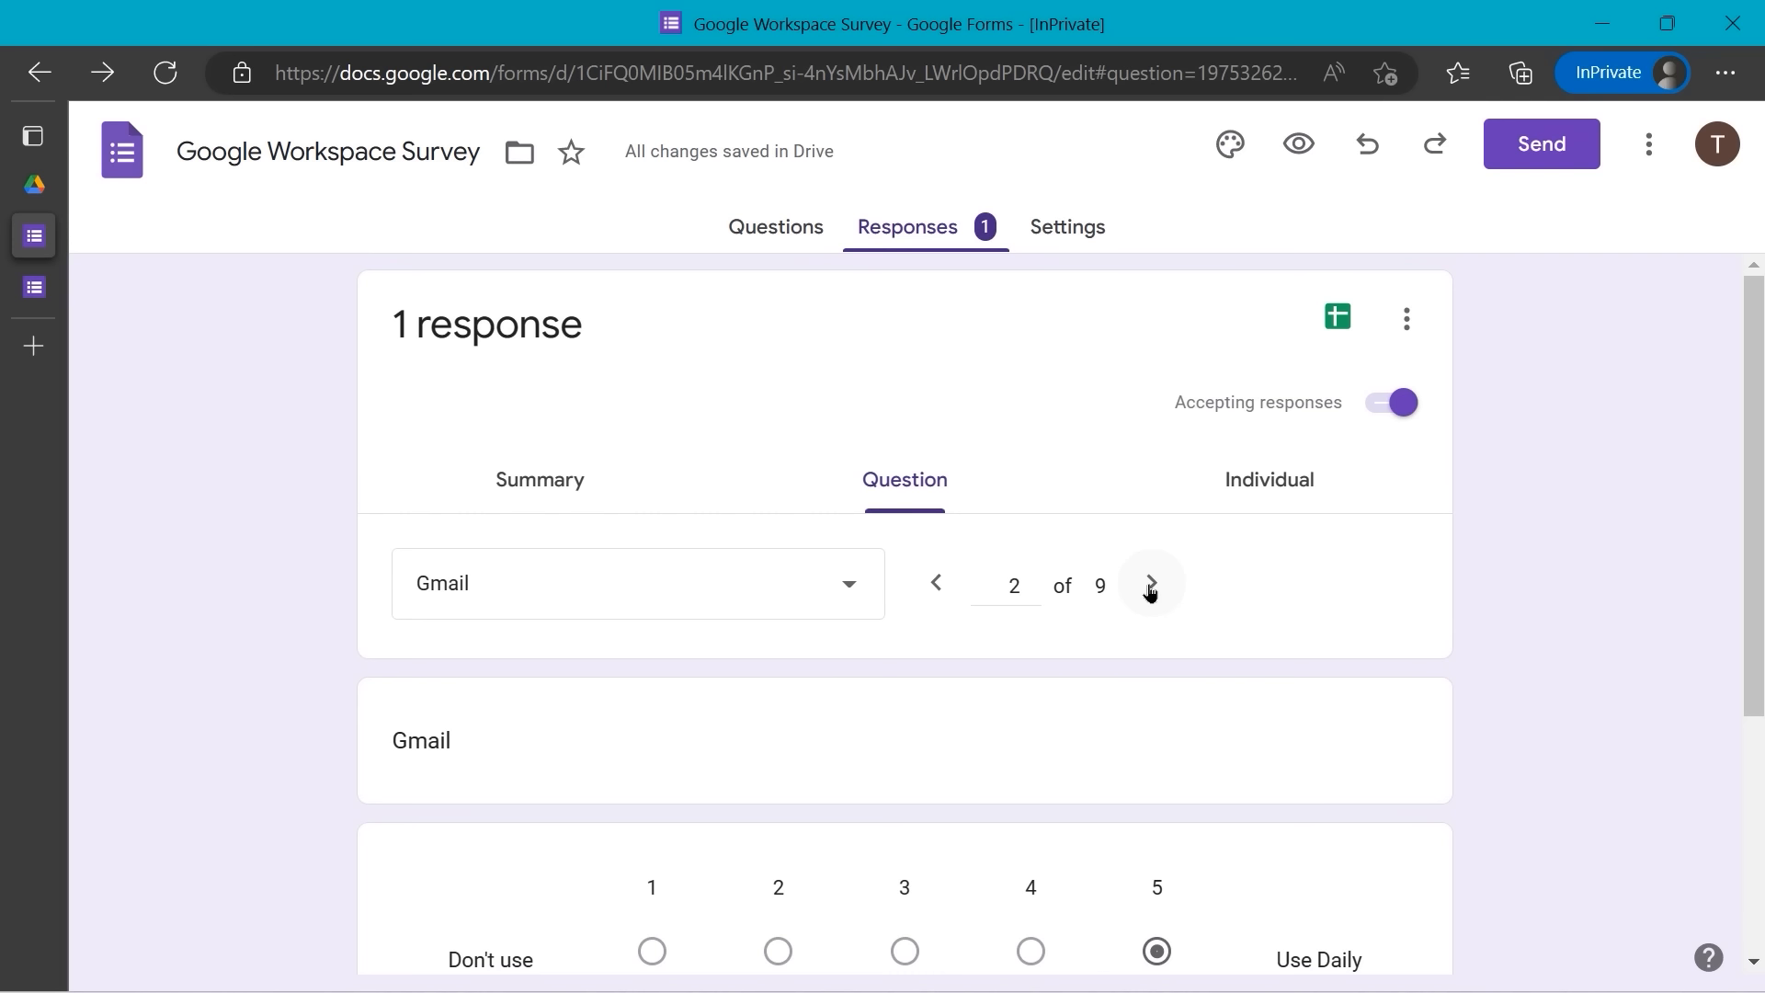
pyautogui.click(1248, 474)
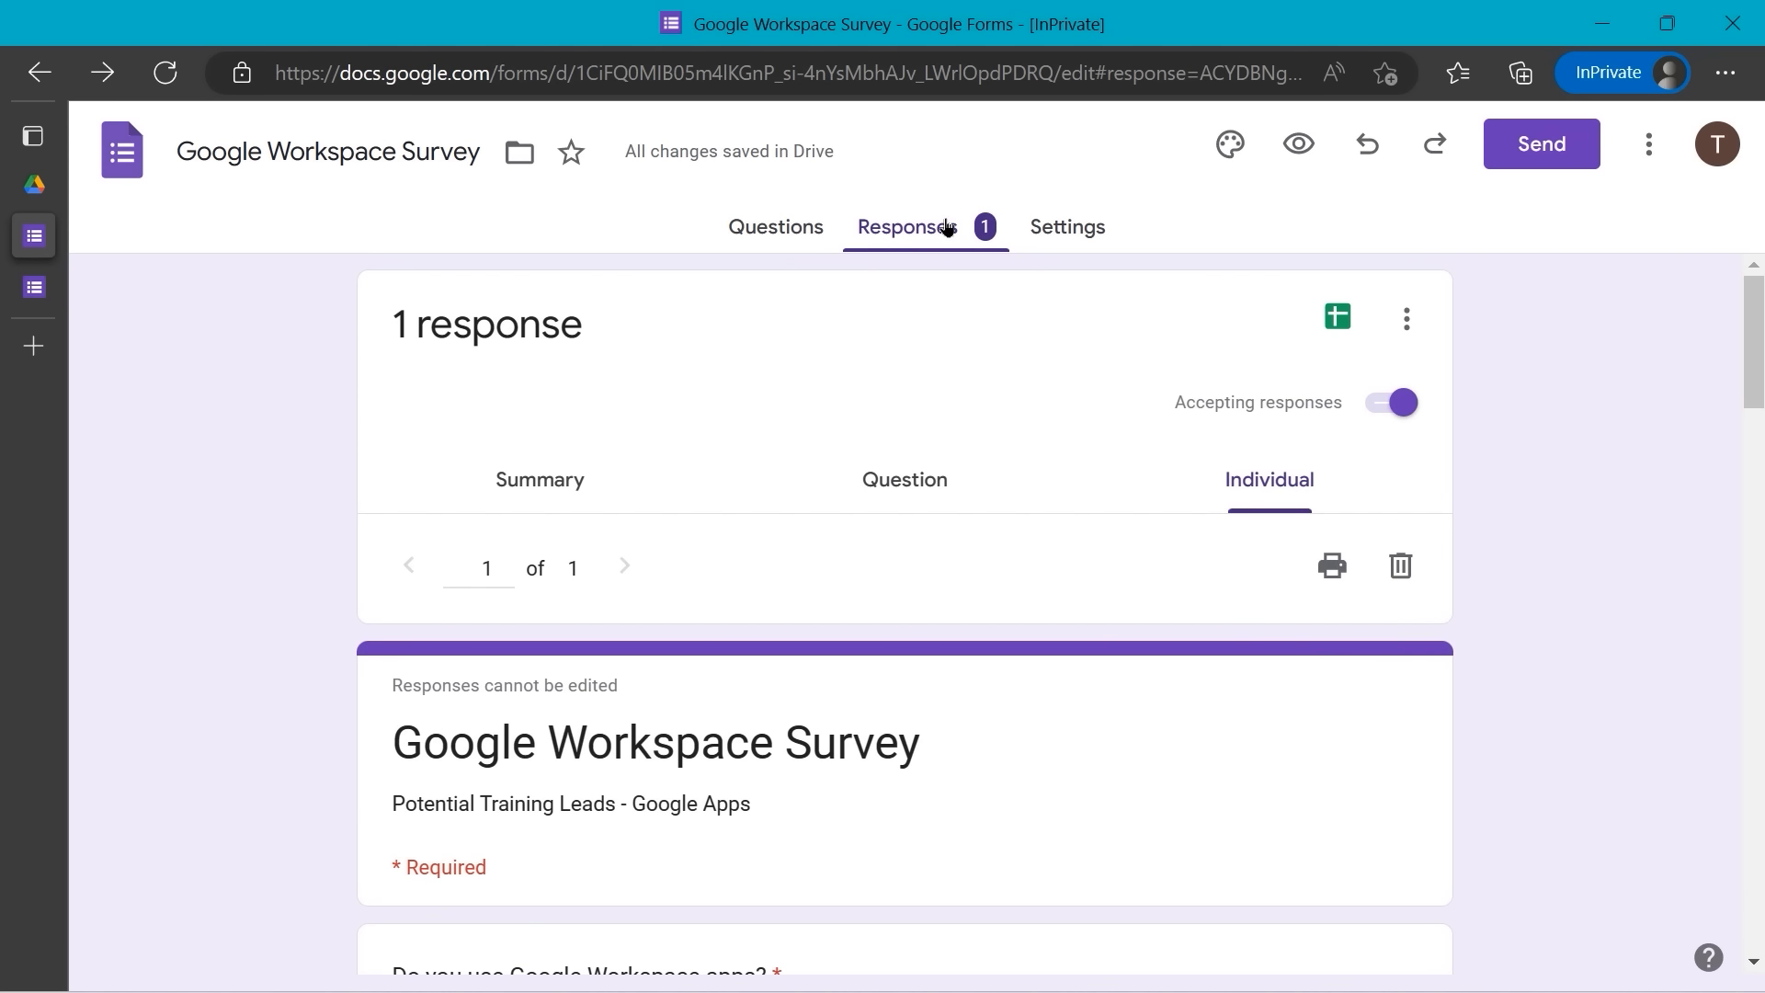
pyautogui.click(775, 226)
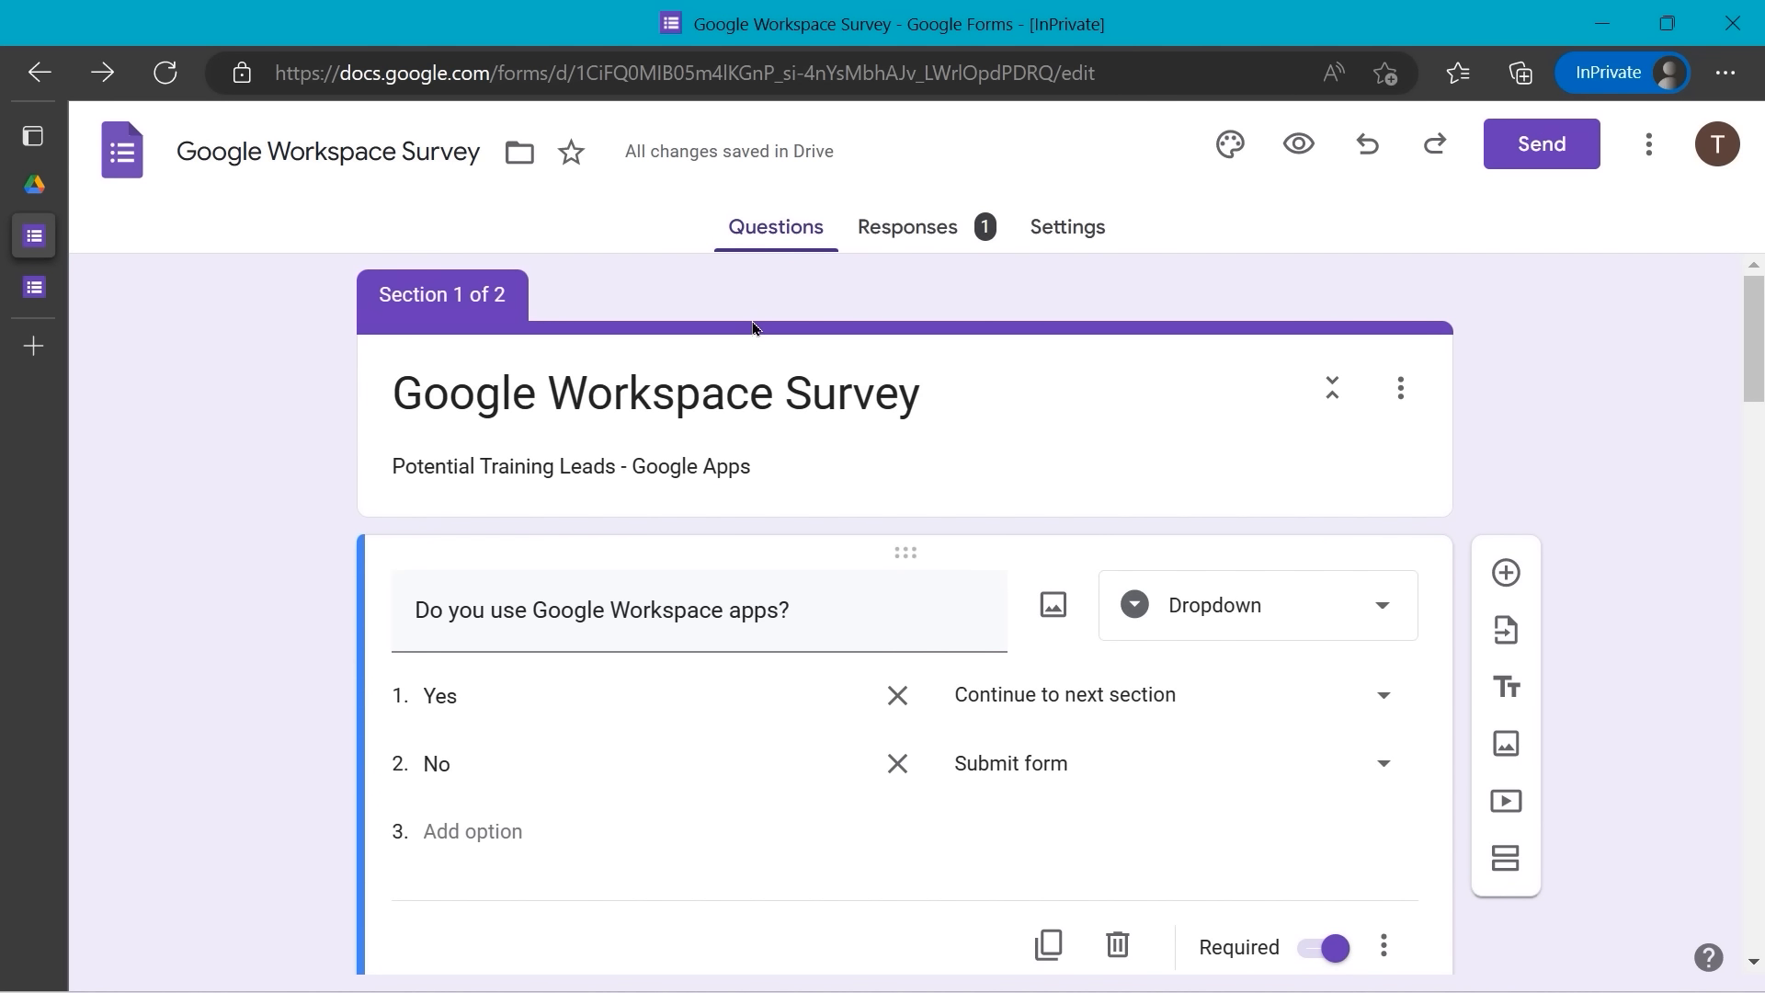
pyautogui.moveTo(34, 264)
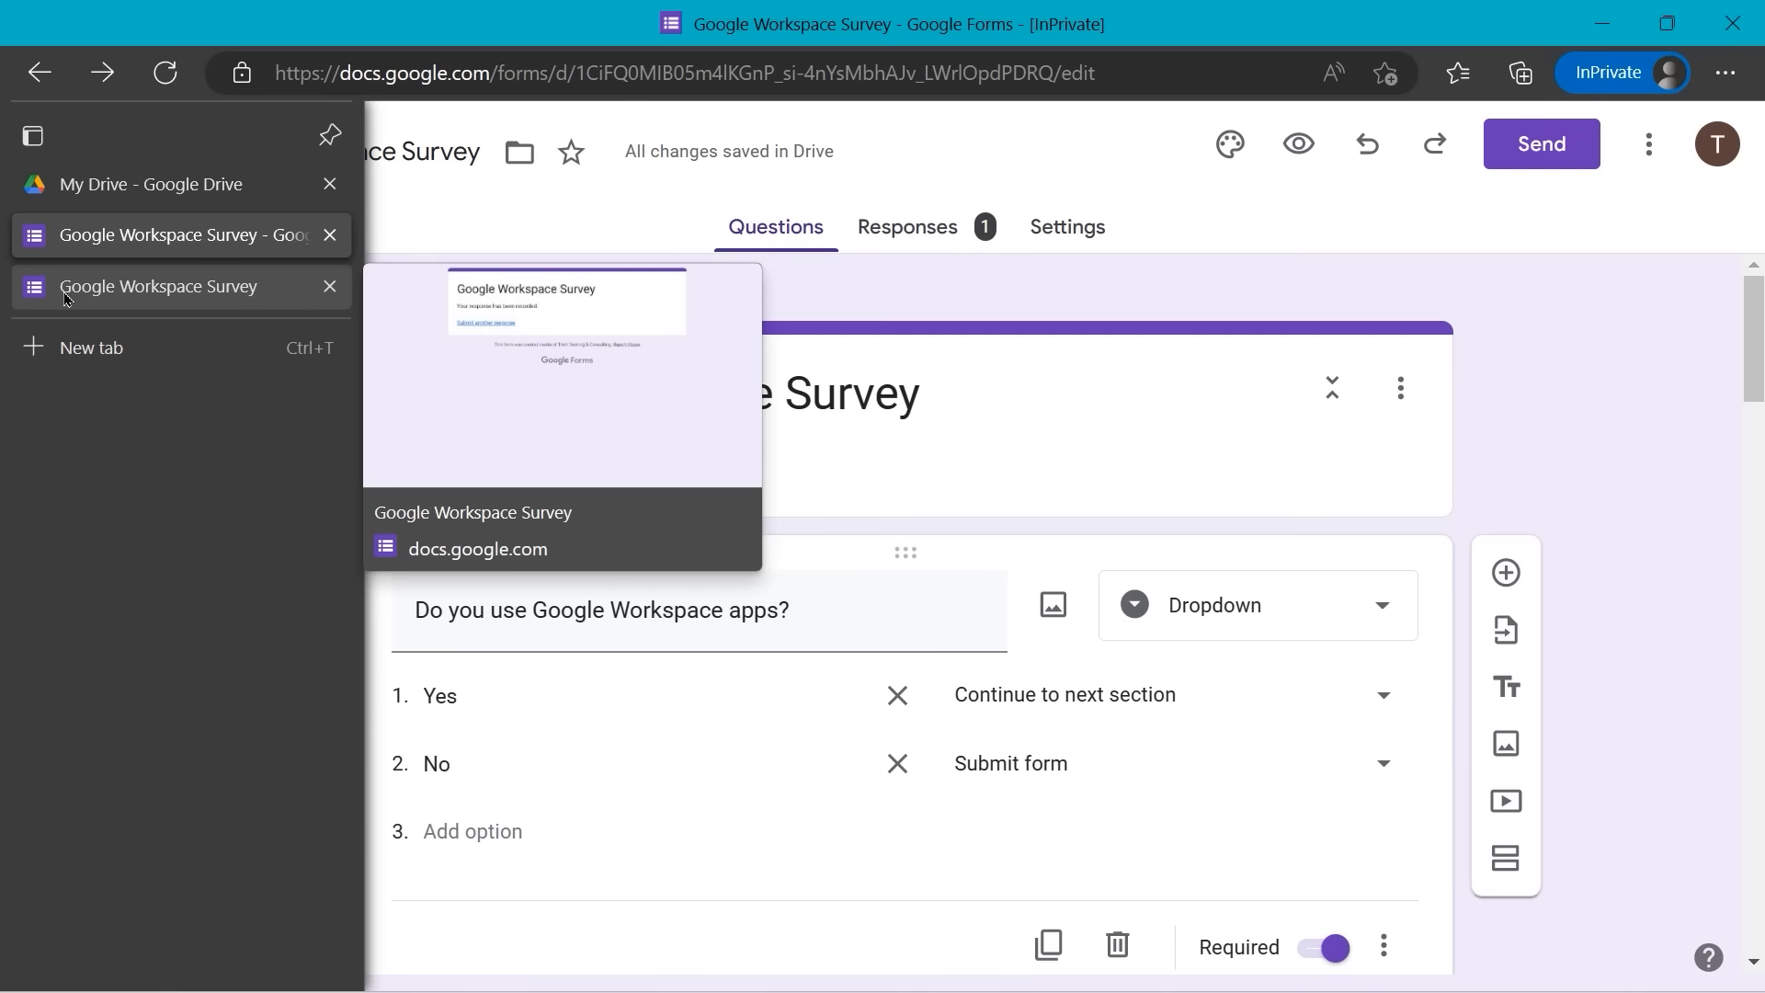
# - View the respondent's response-recorded page, then go back to the editor showing 2 responses
pyautogui.click(64, 292)
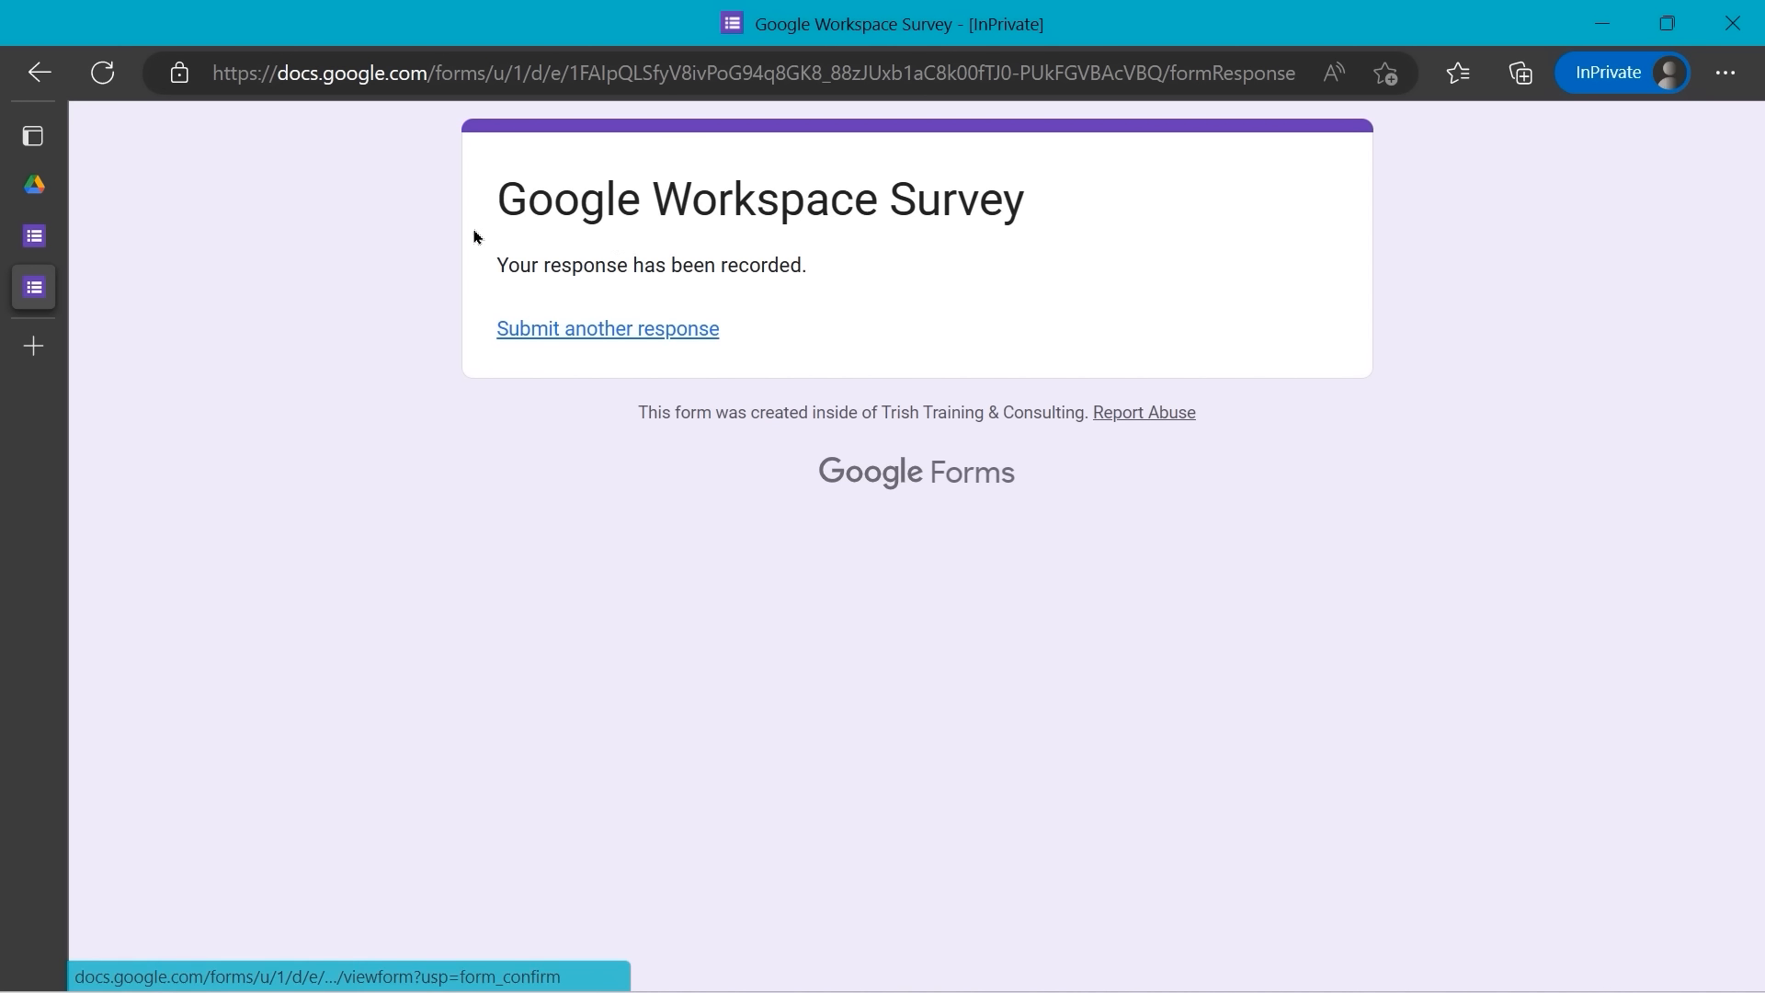
pyautogui.click(66, 235)
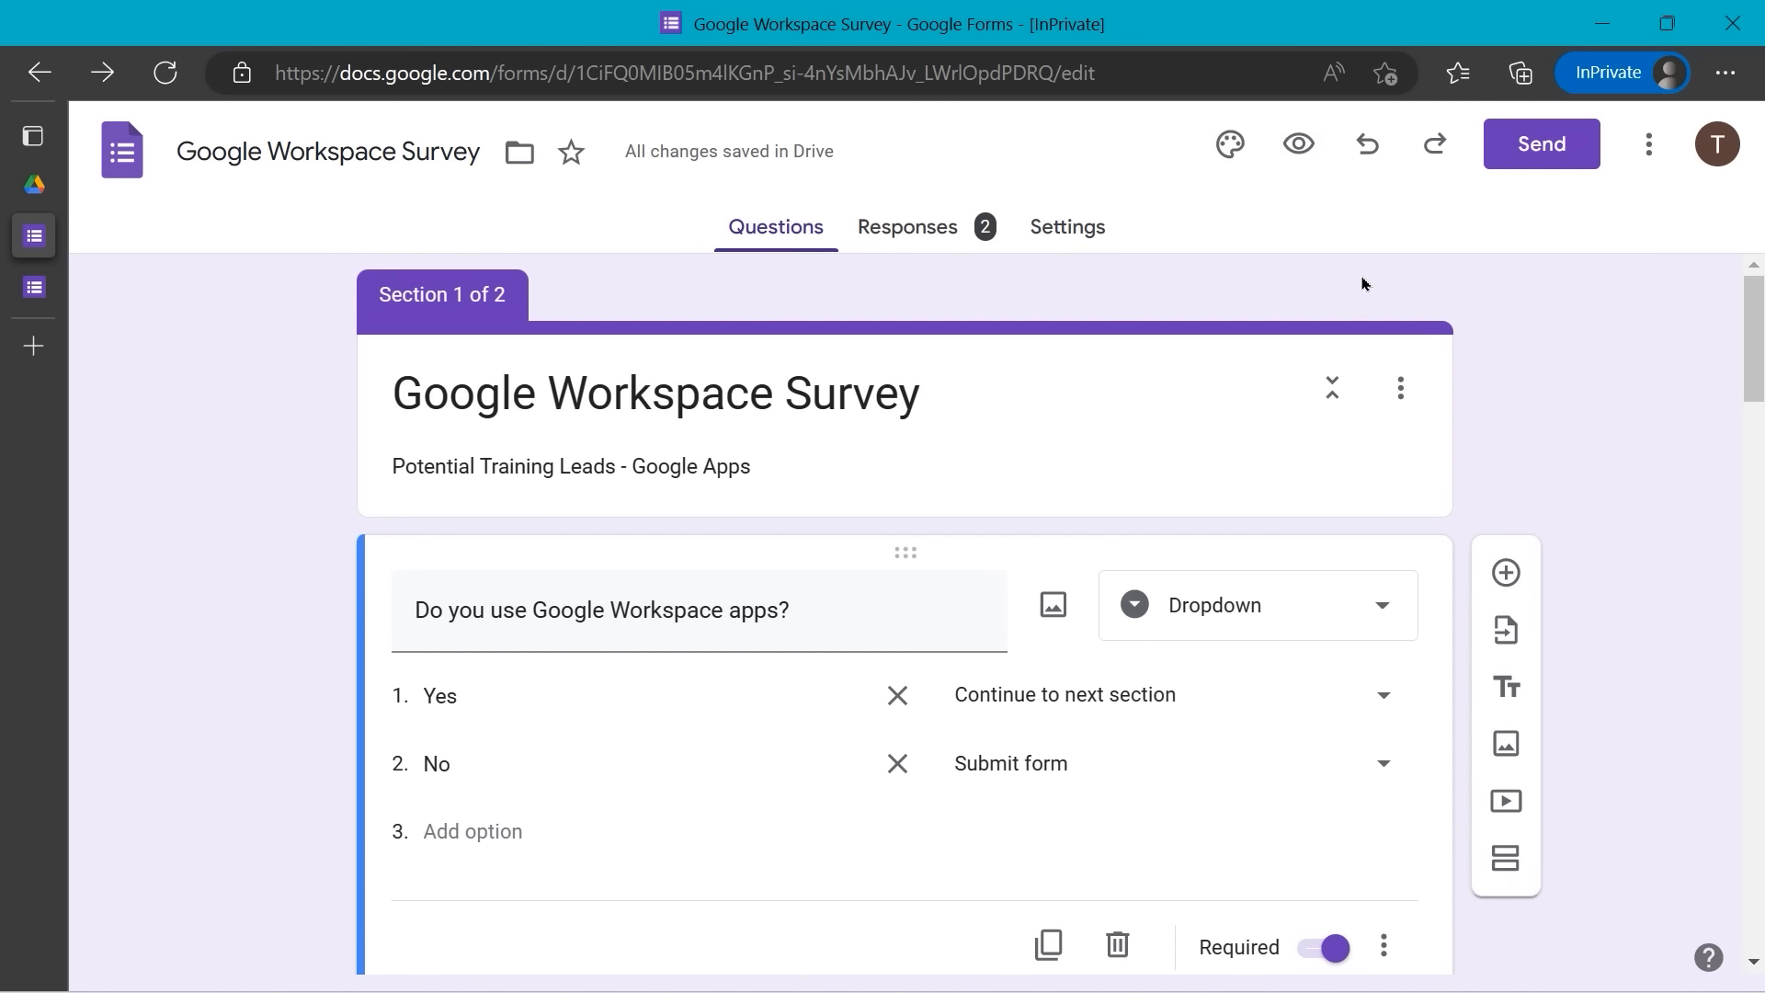
# - Open the 2 collected responses and look over the summary and second submission
pyautogui.click(913, 234)
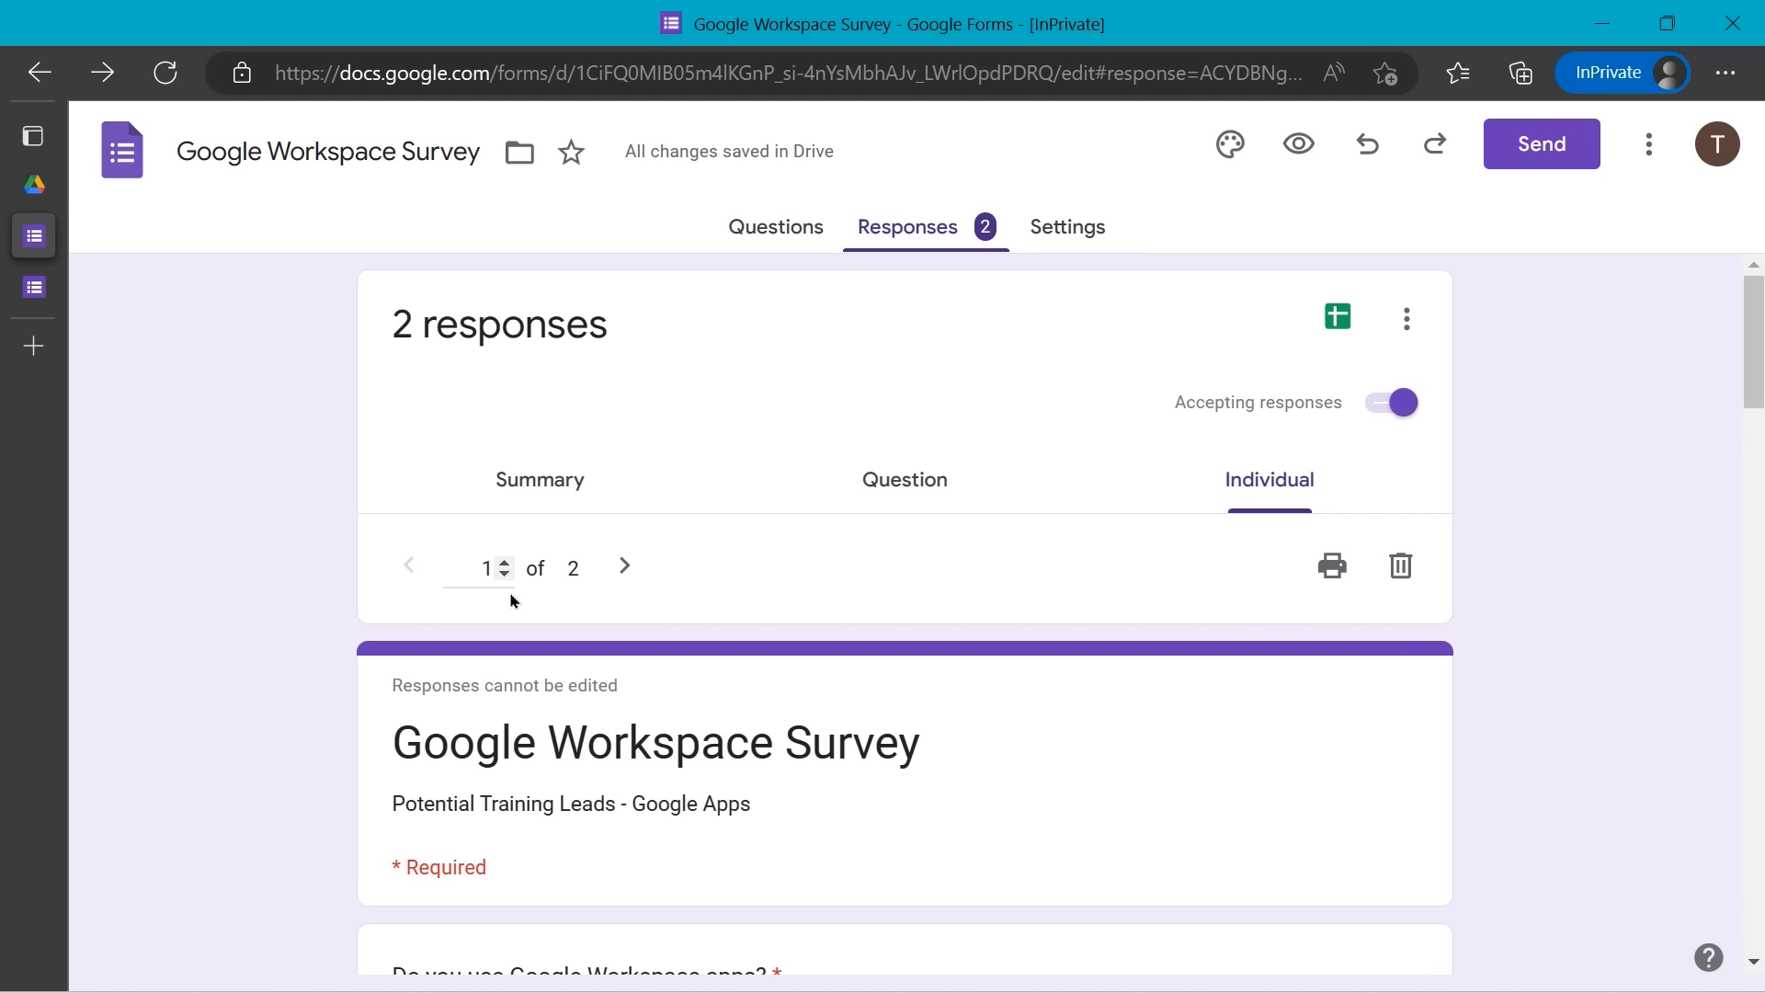
pyautogui.scroll(-2, 518, 602)
pyautogui.scroll(-5, 519, 604)
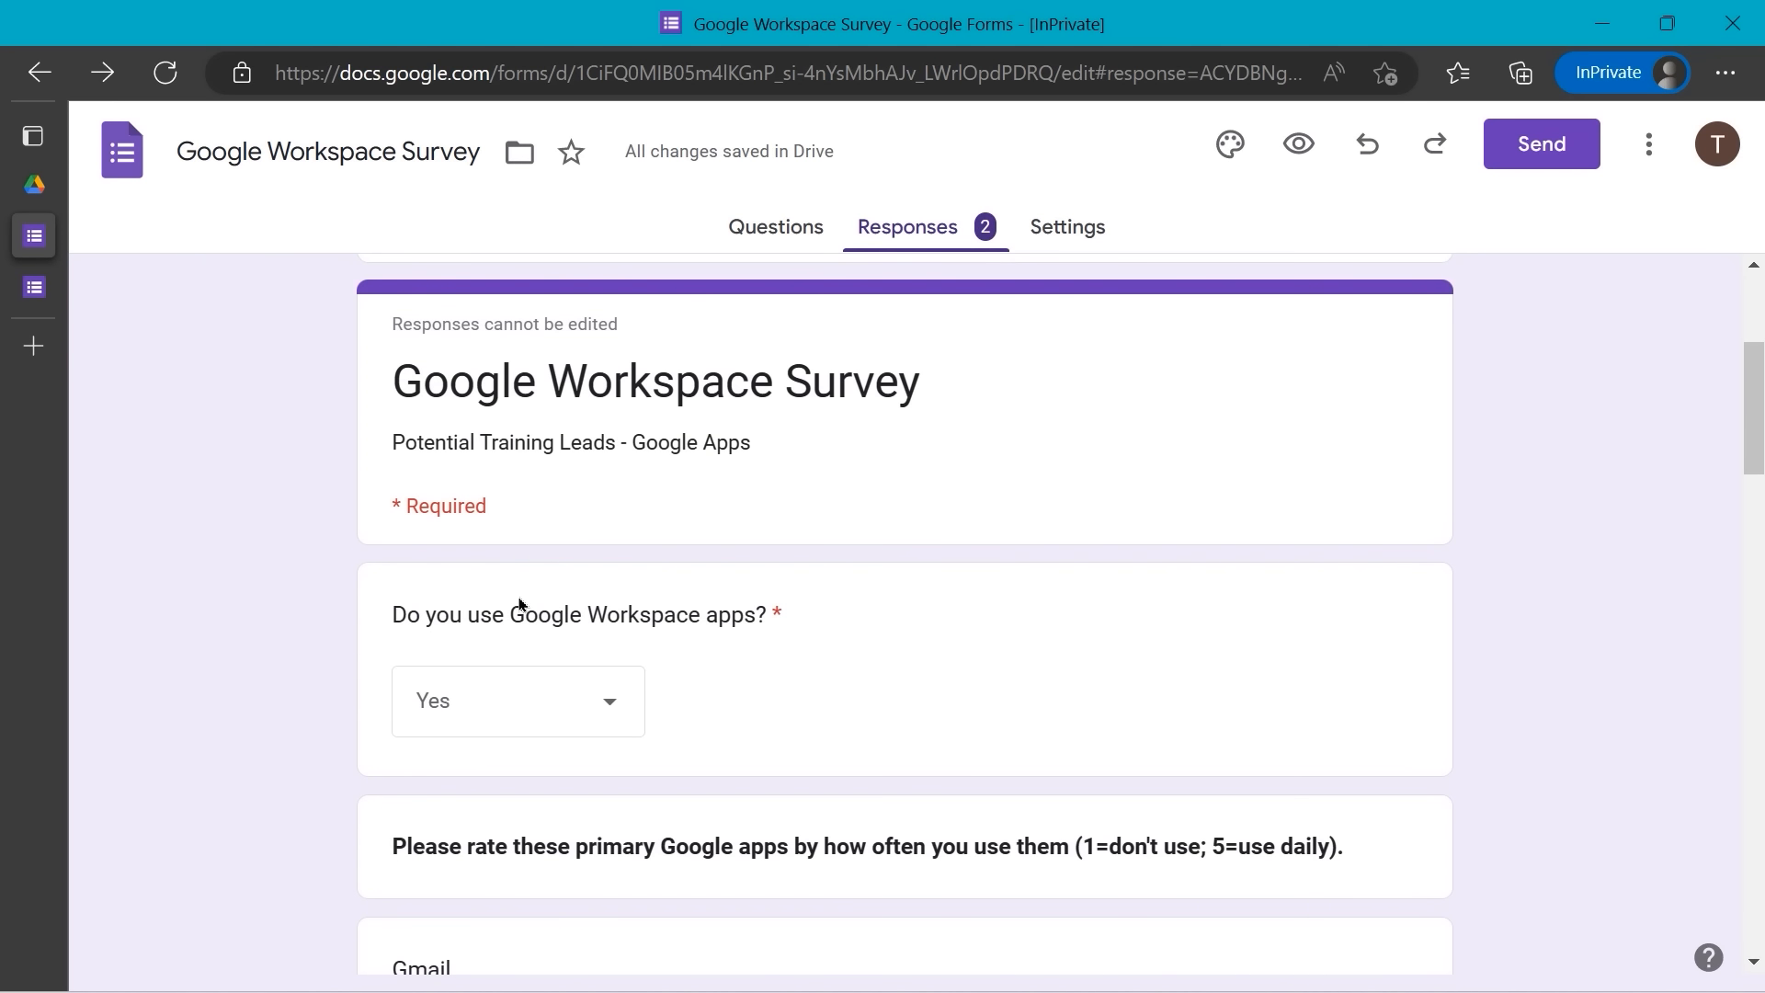
pyautogui.scroll(5, 519, 604)
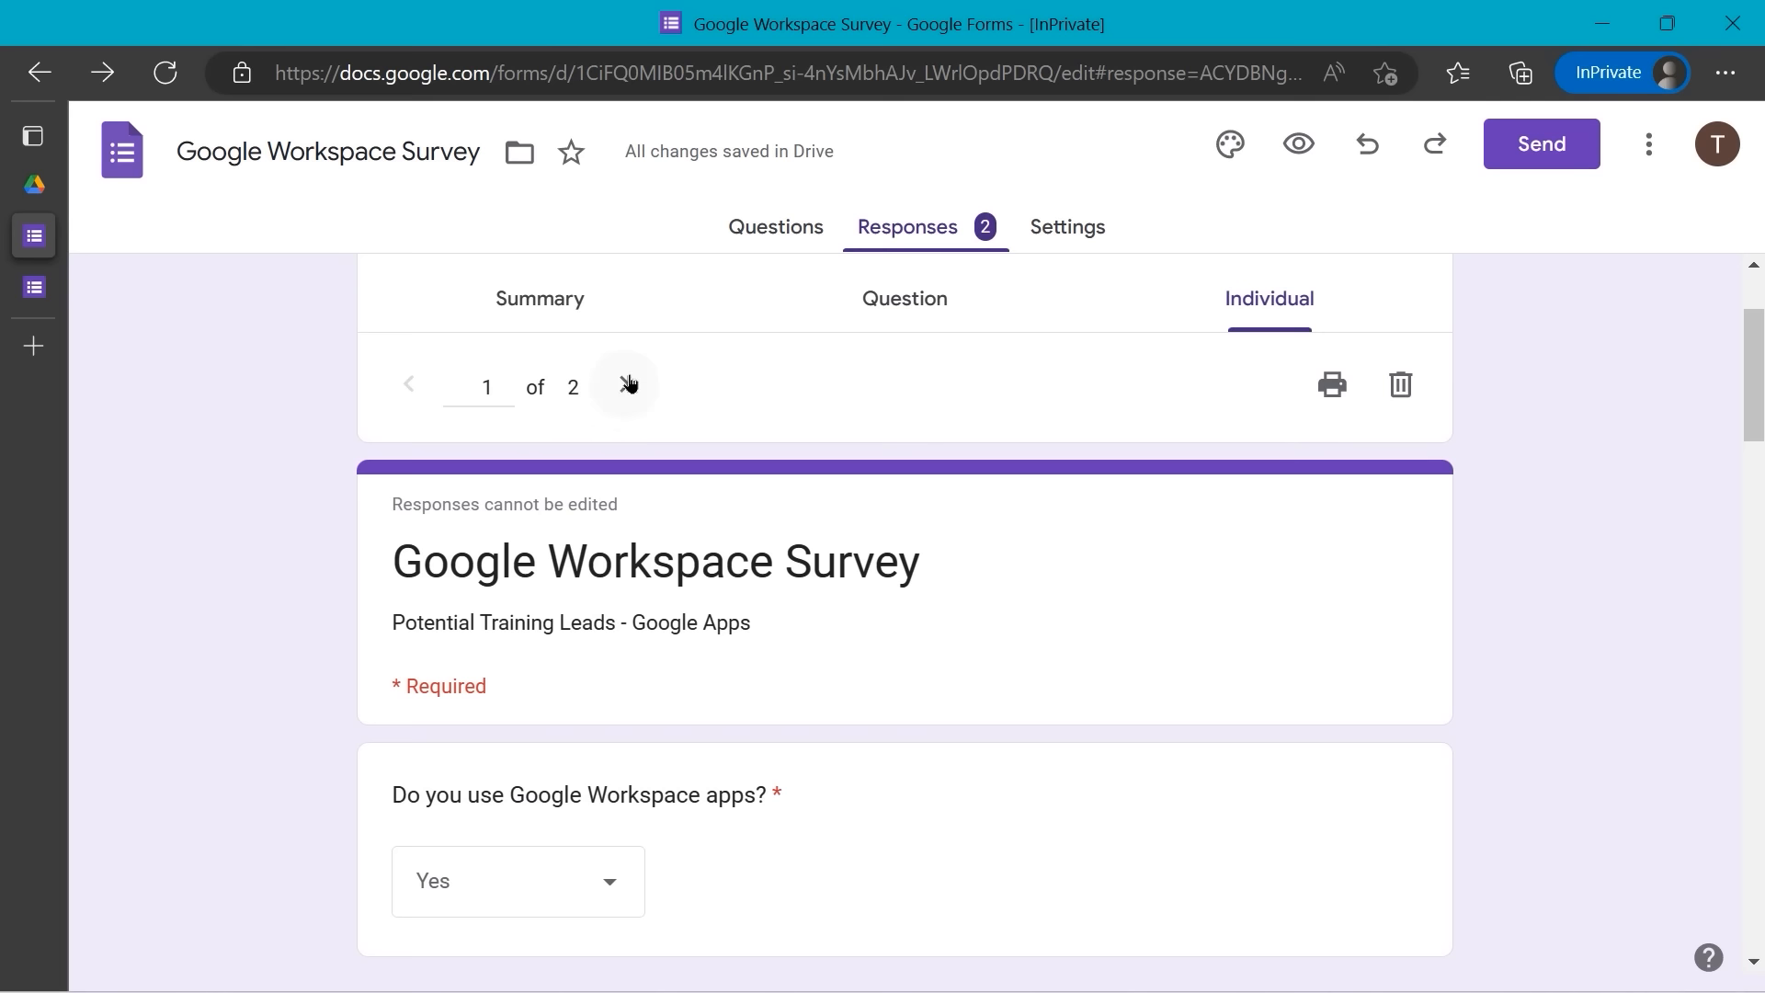
pyautogui.click(624, 384)
pyautogui.scroll(-5, 615, 506)
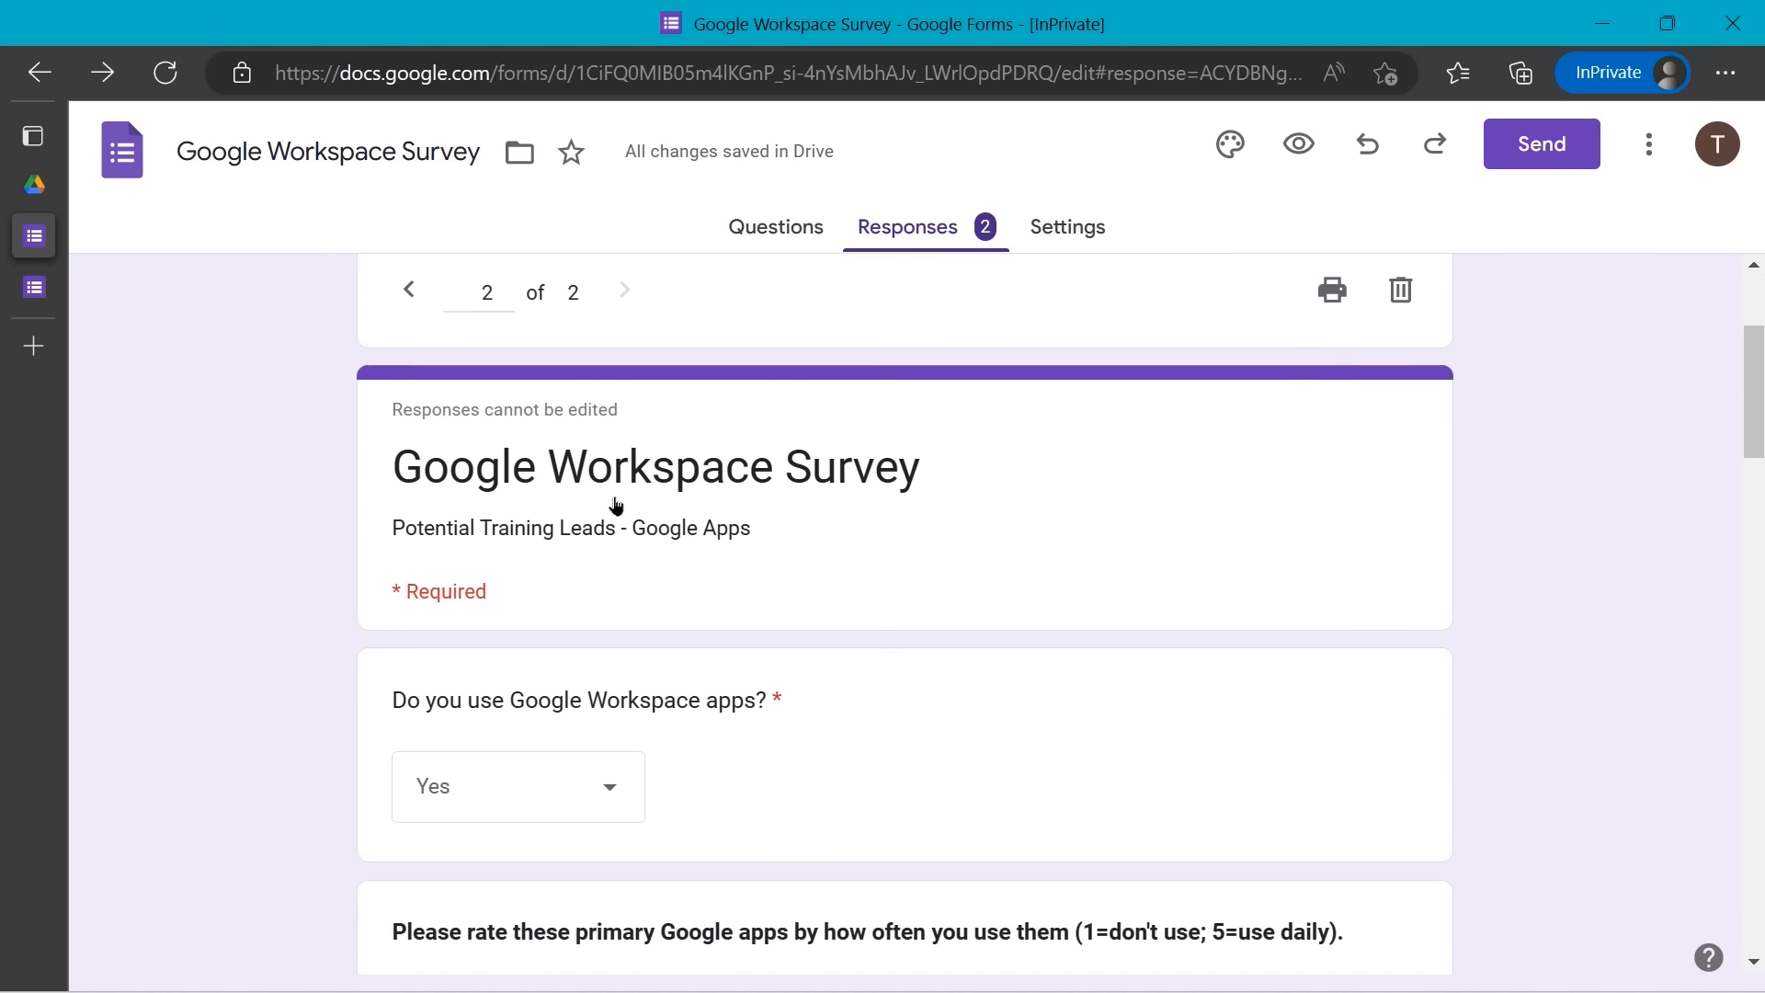
pyautogui.scroll(-5, 615, 505)
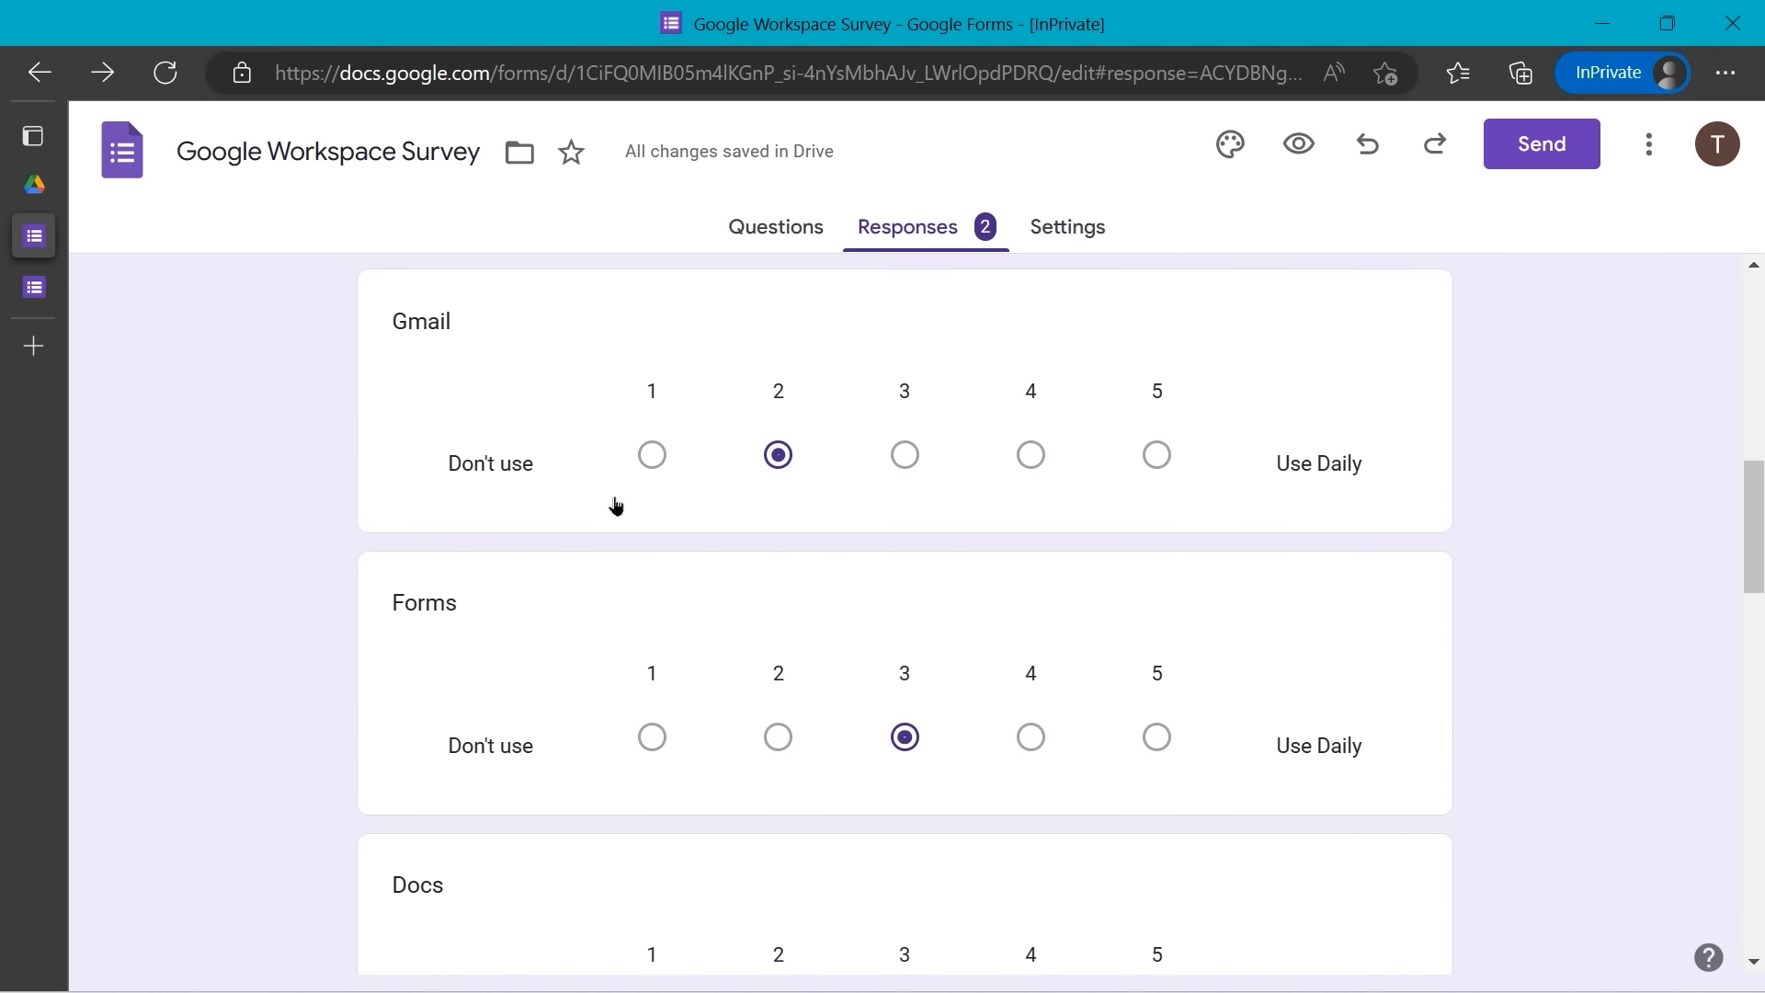
pyautogui.scroll(6, 615, 505)
pyautogui.scroll(5, 615, 506)
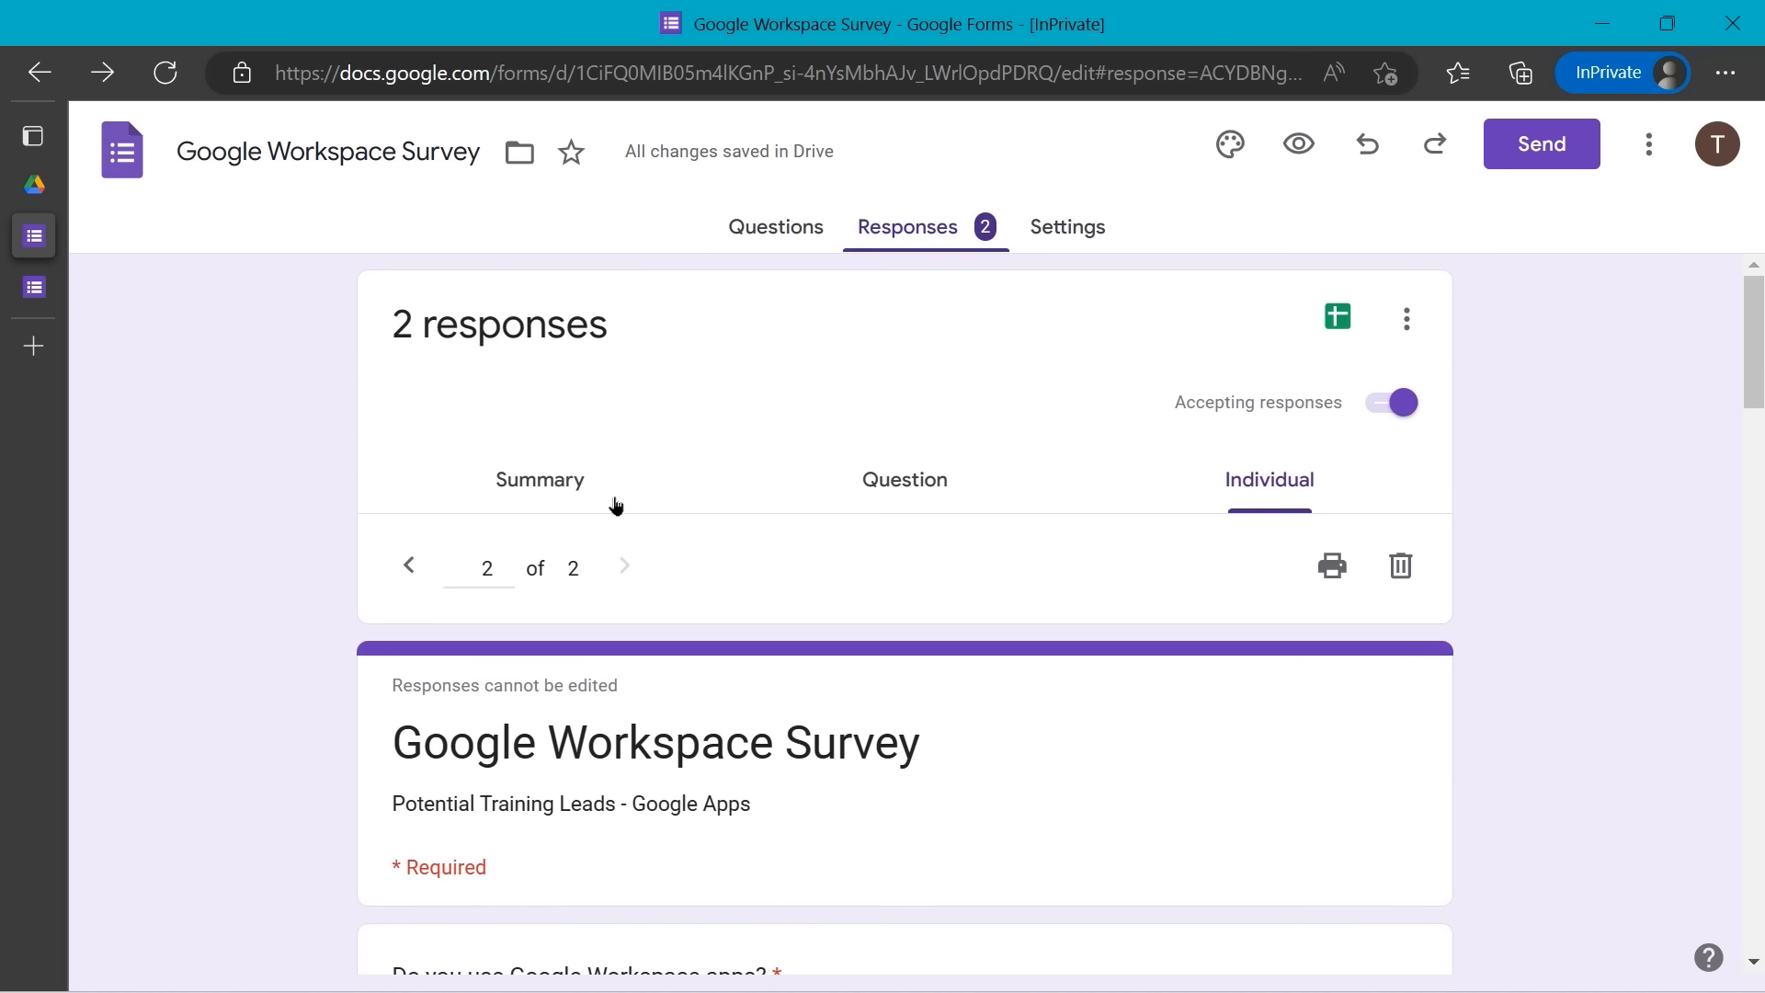
# - Browse the answers question by question, stepping on to the next question
pyautogui.click(902, 497)
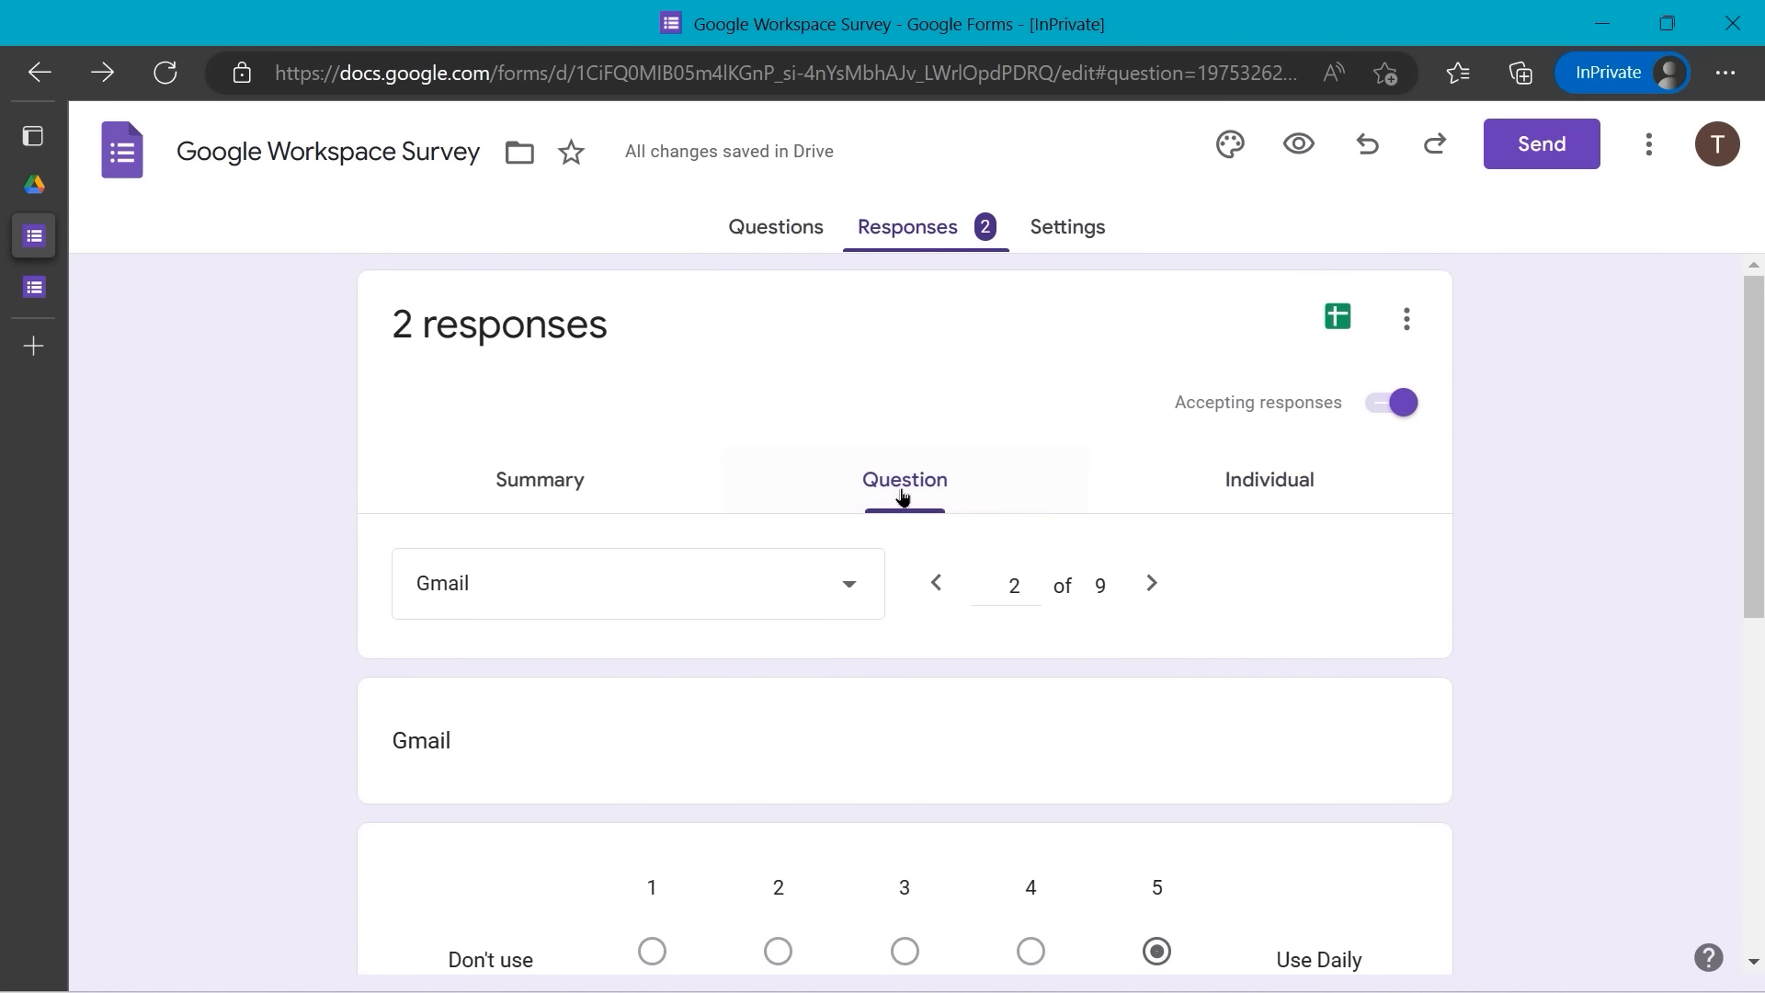
pyautogui.scroll(-1, 888, 504)
pyautogui.scroll(-3, 965, 464)
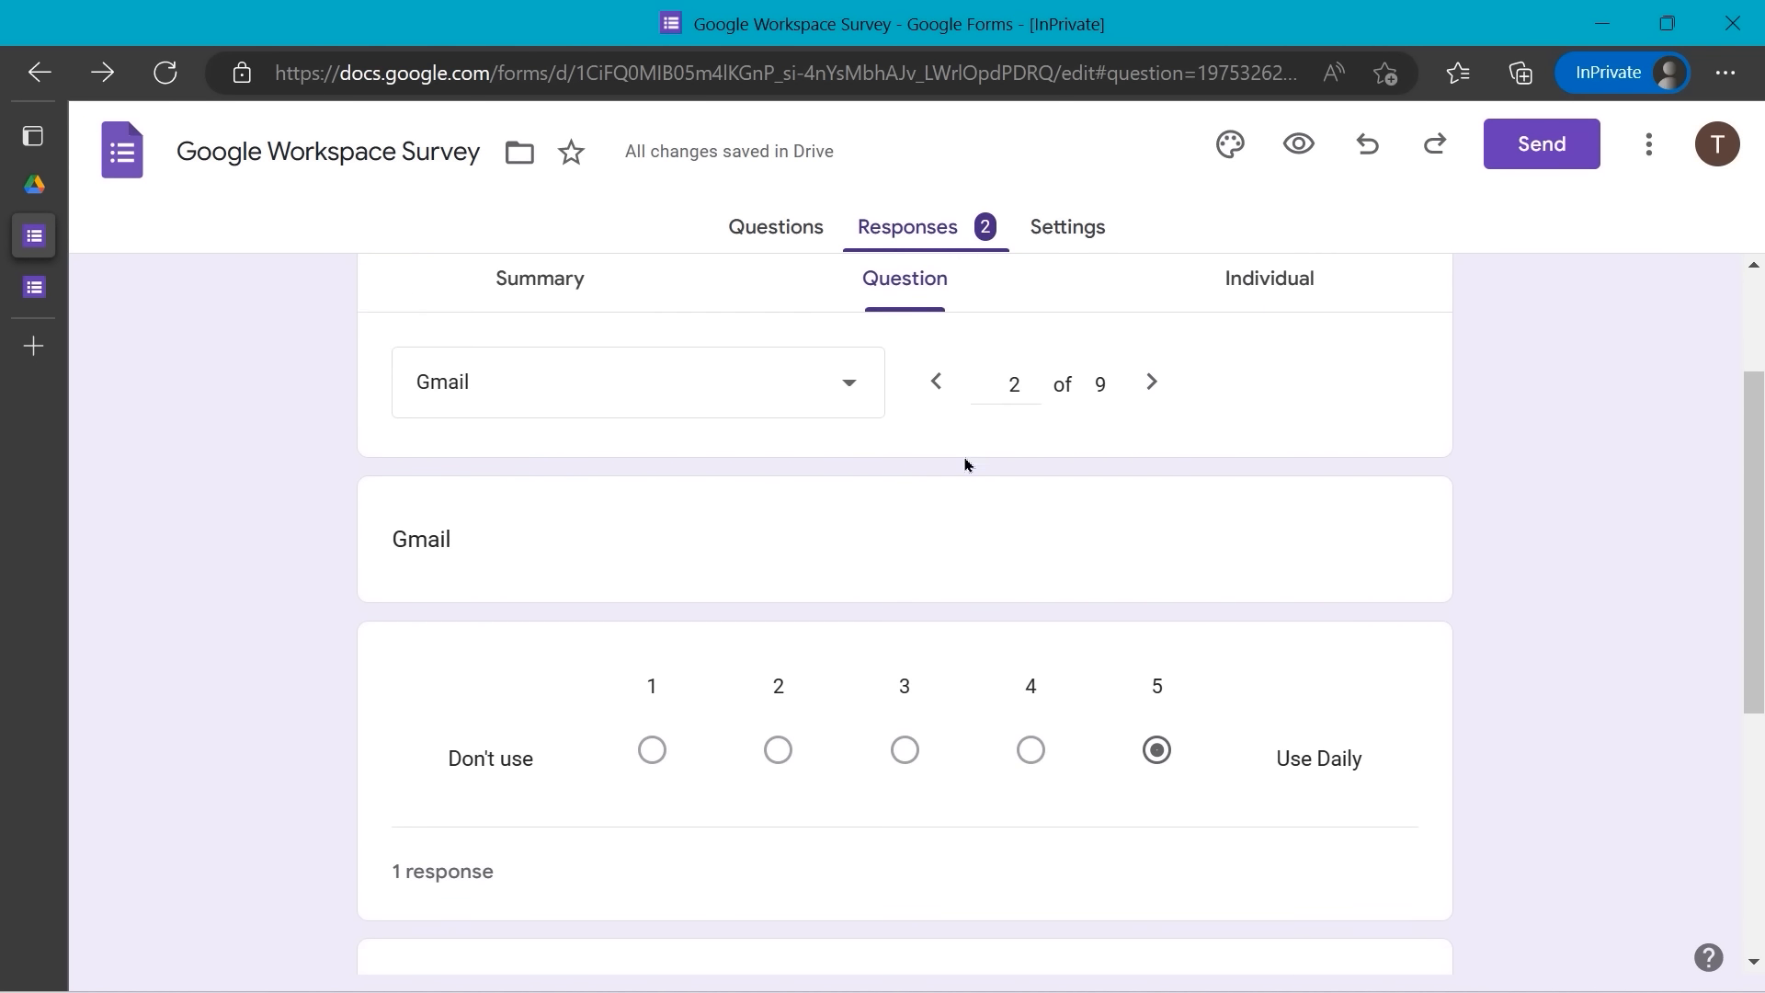
pyautogui.scroll(-2, 965, 464)
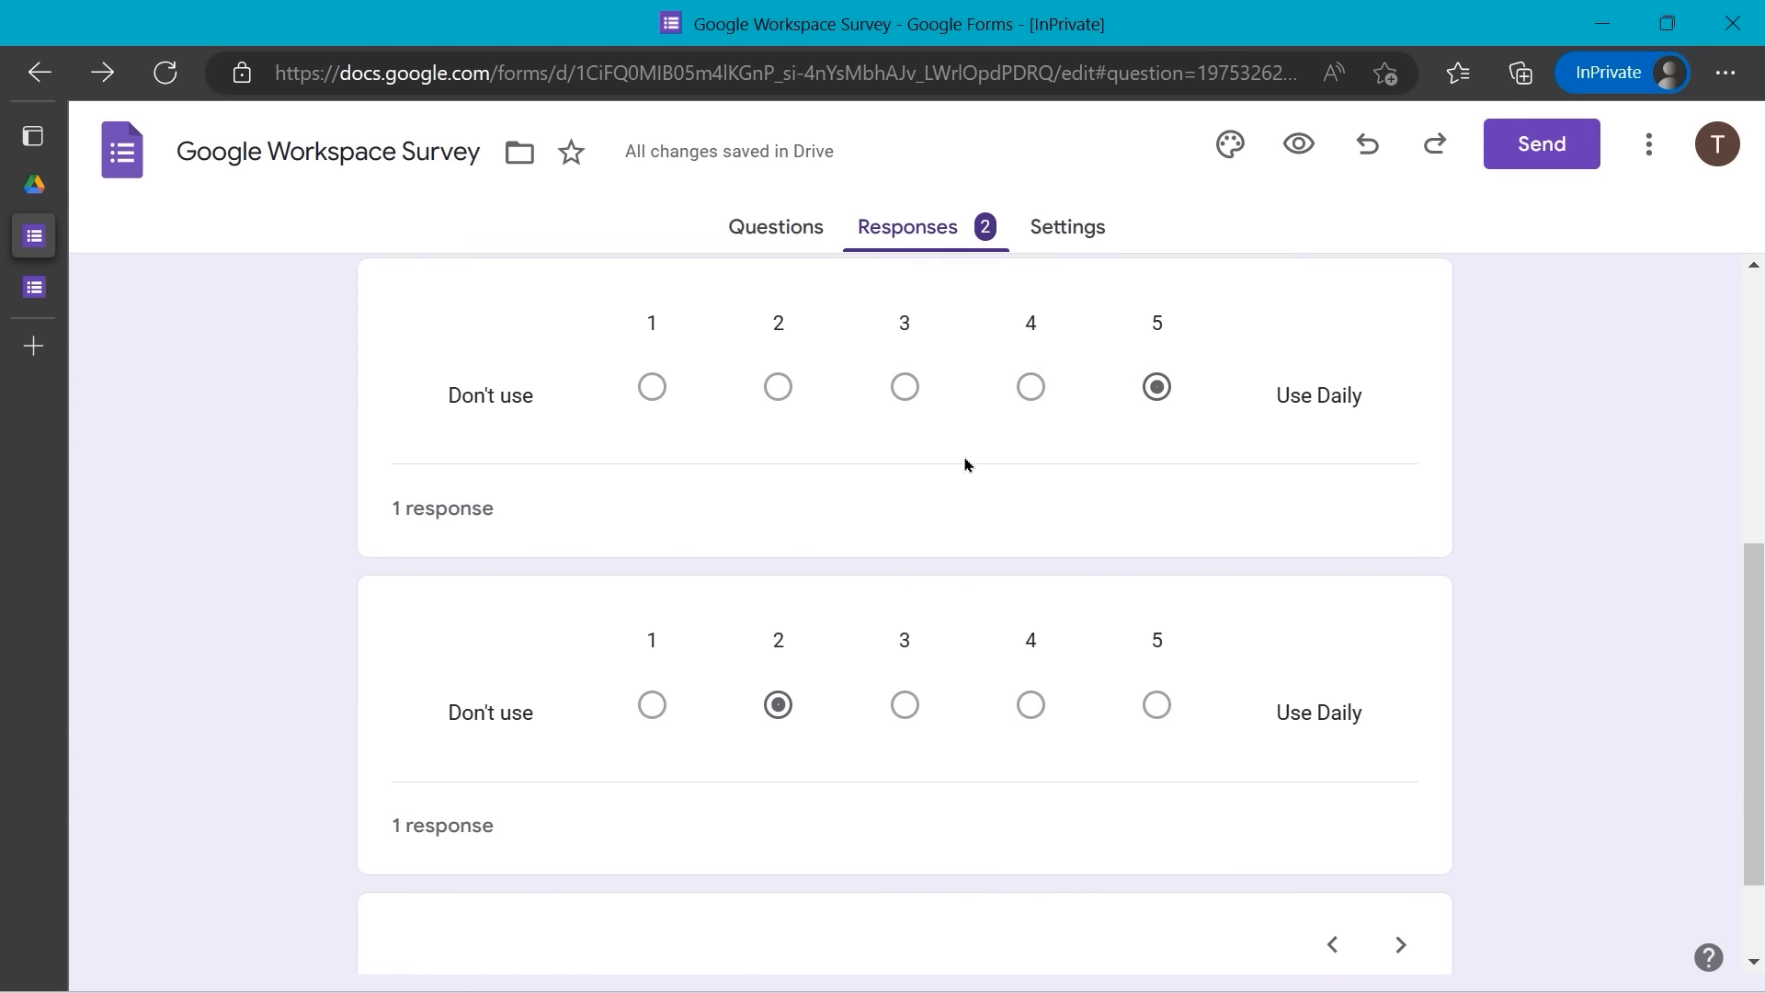
pyautogui.scroll(1, 965, 464)
pyautogui.scroll(1, 966, 464)
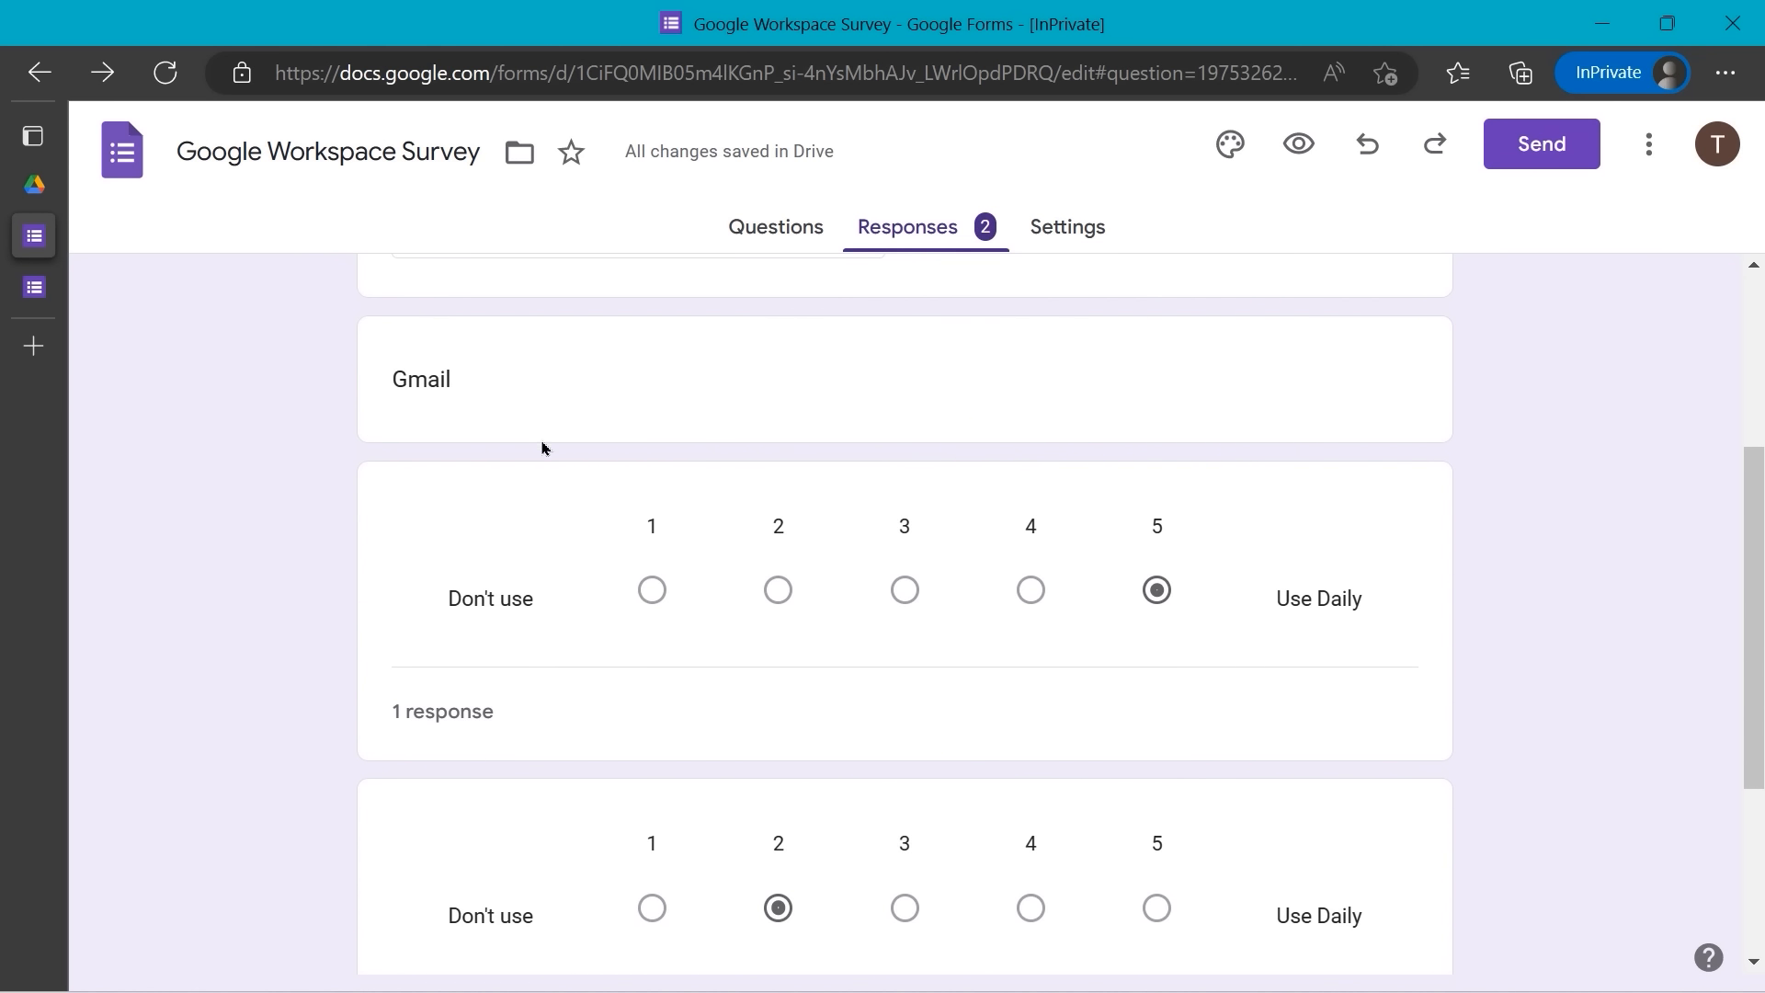
pyautogui.scroll(-2, 726, 508)
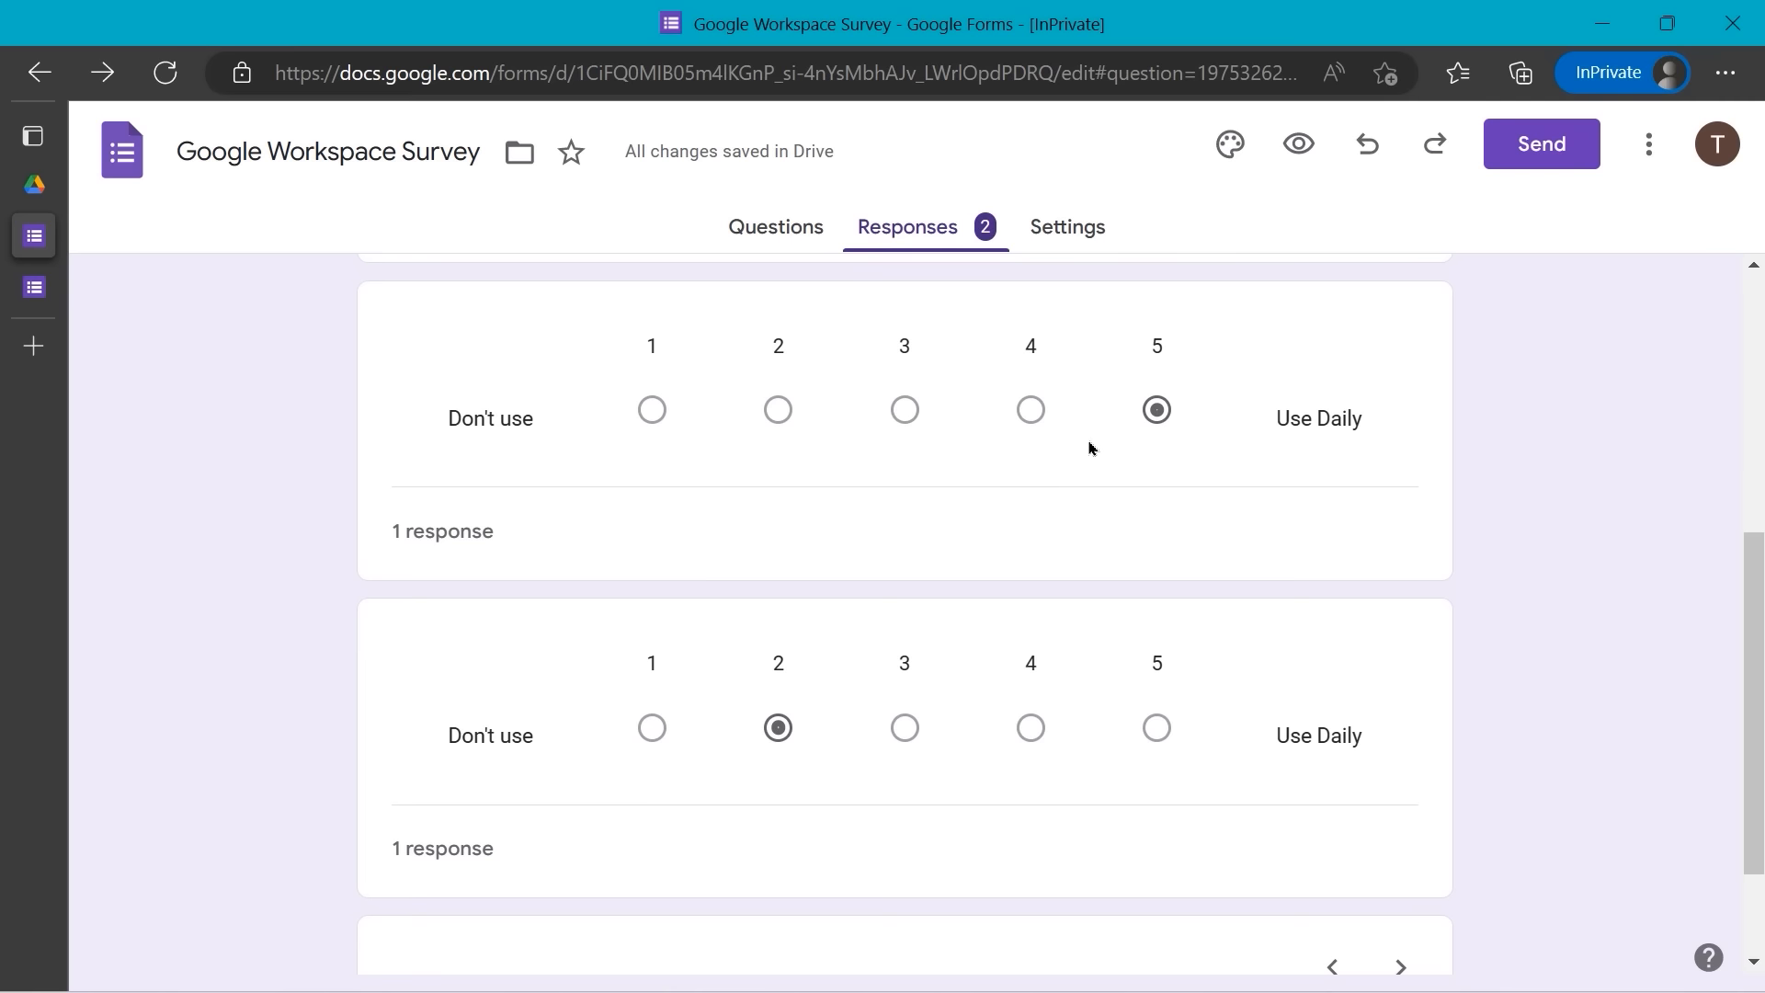
pyautogui.scroll(-1, 1076, 459)
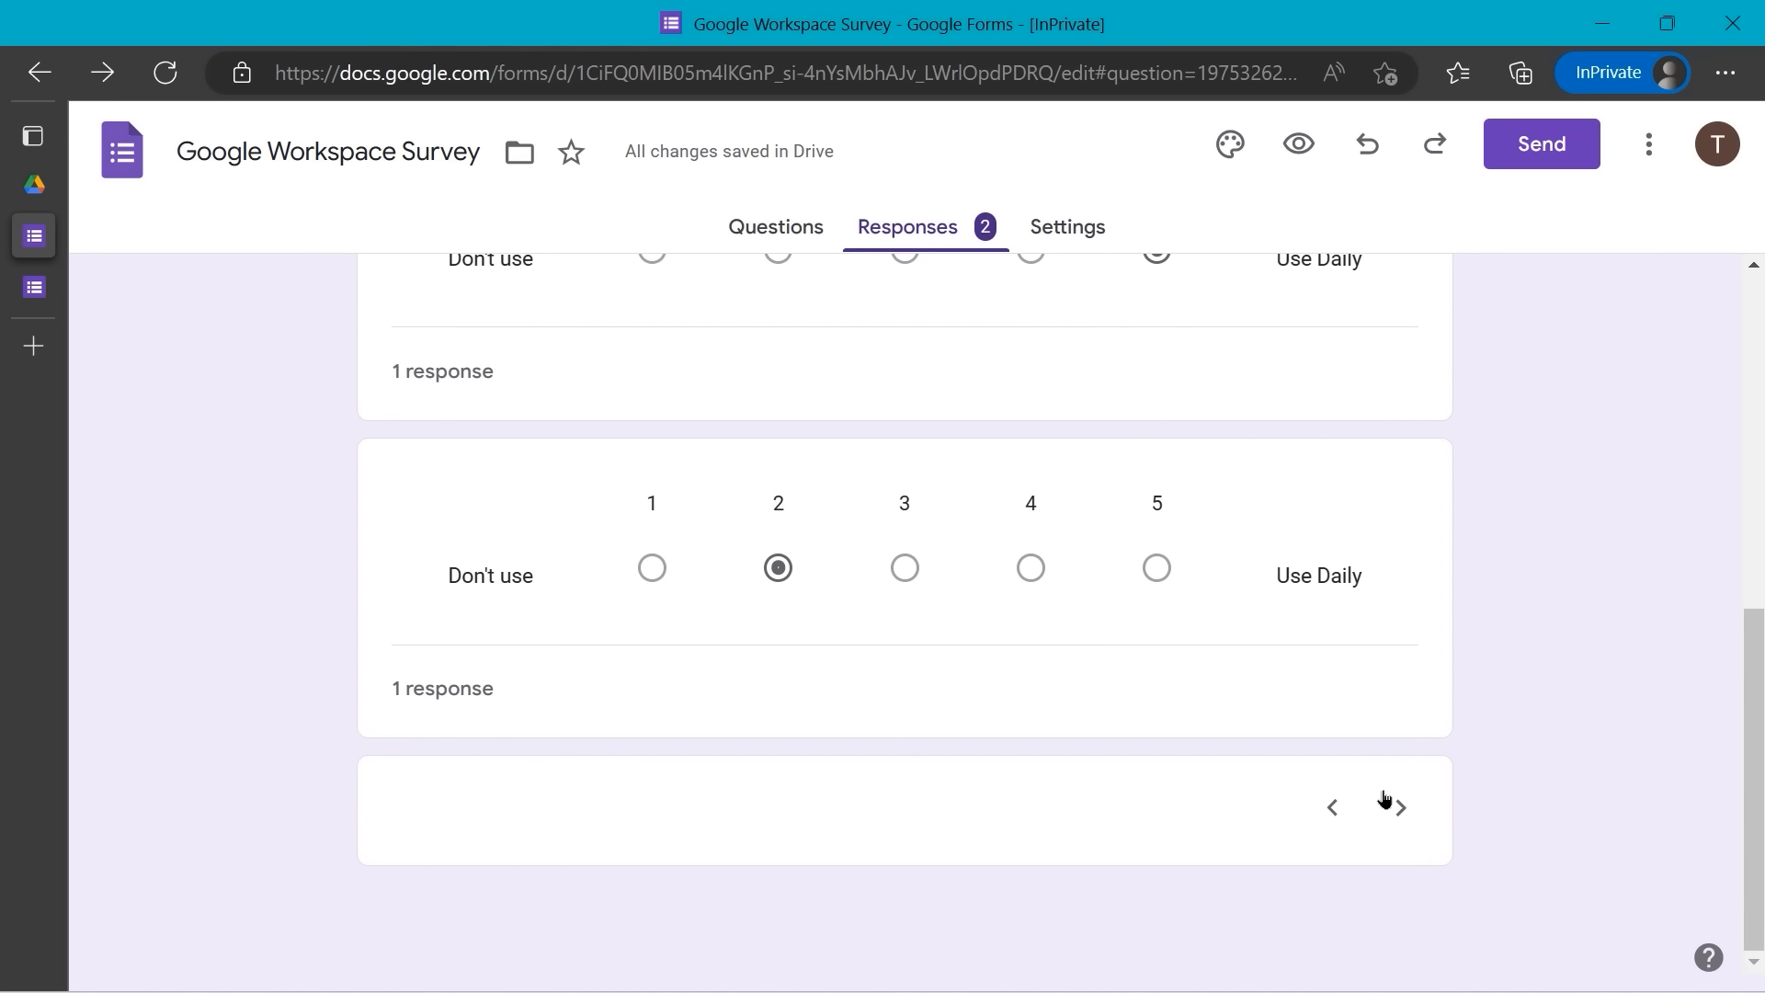
pyautogui.click(1400, 809)
pyautogui.scroll(4, 1075, 726)
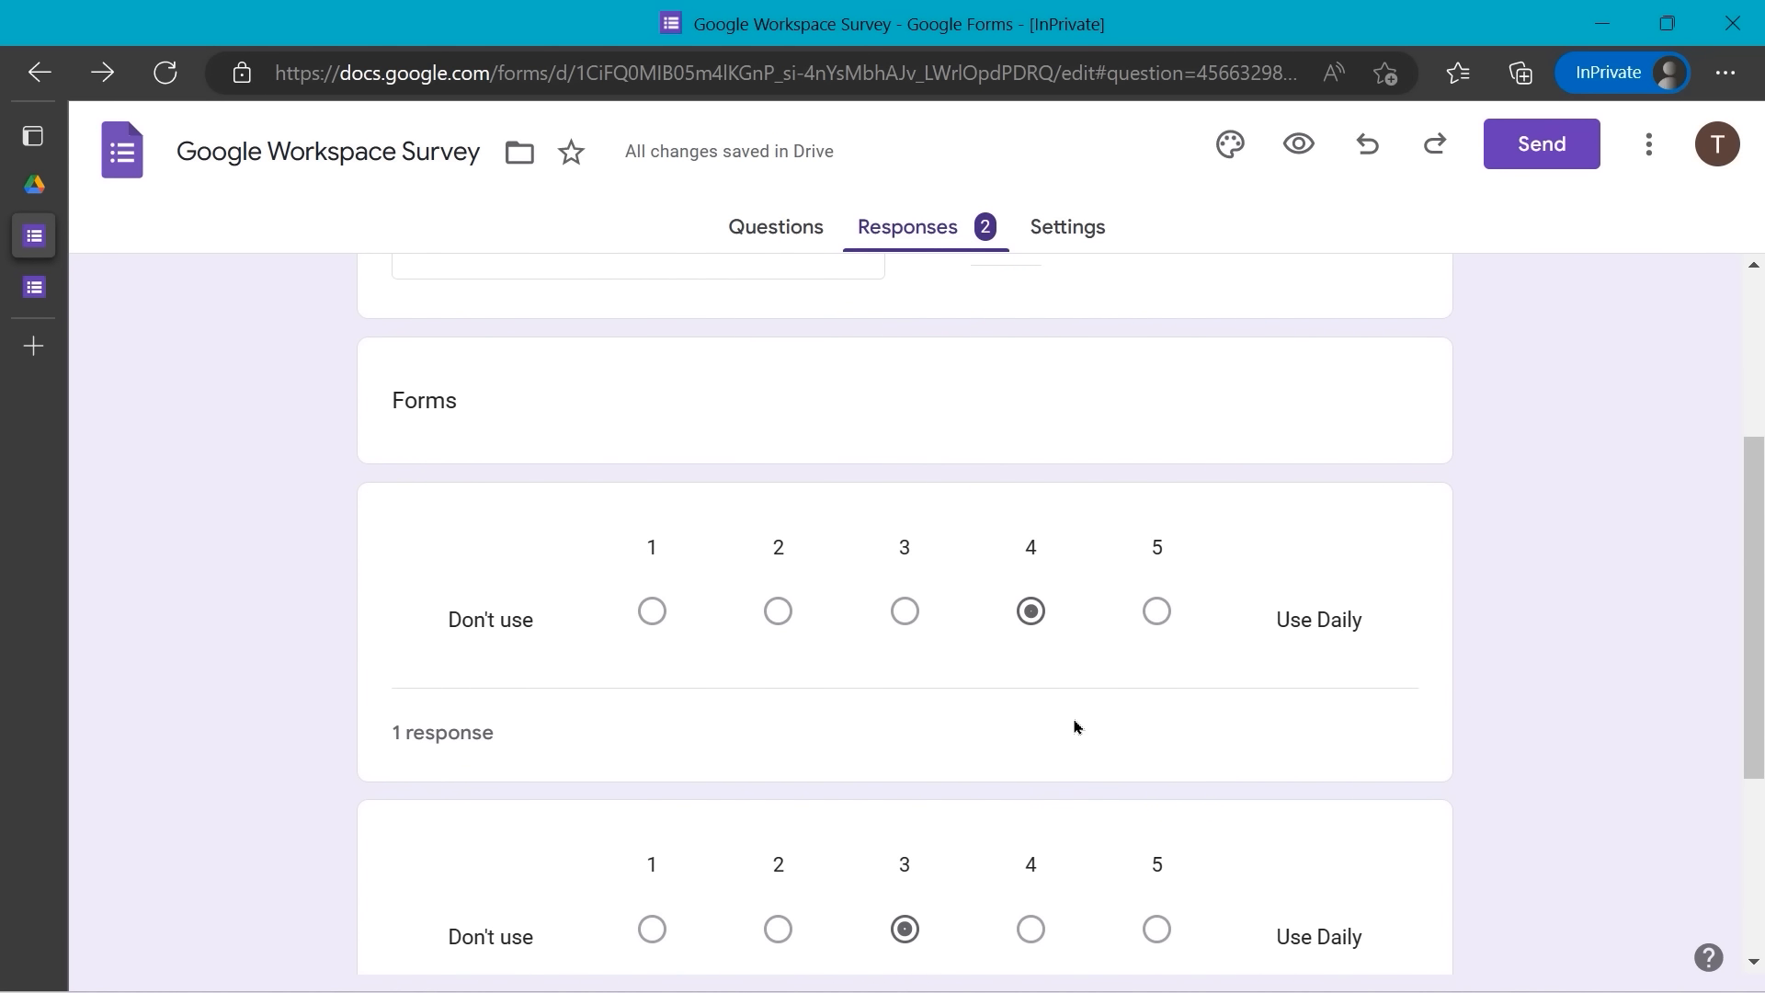
pyautogui.scroll(-1, 1075, 726)
pyautogui.scroll(-2, 1076, 726)
pyautogui.scroll(6, 1075, 726)
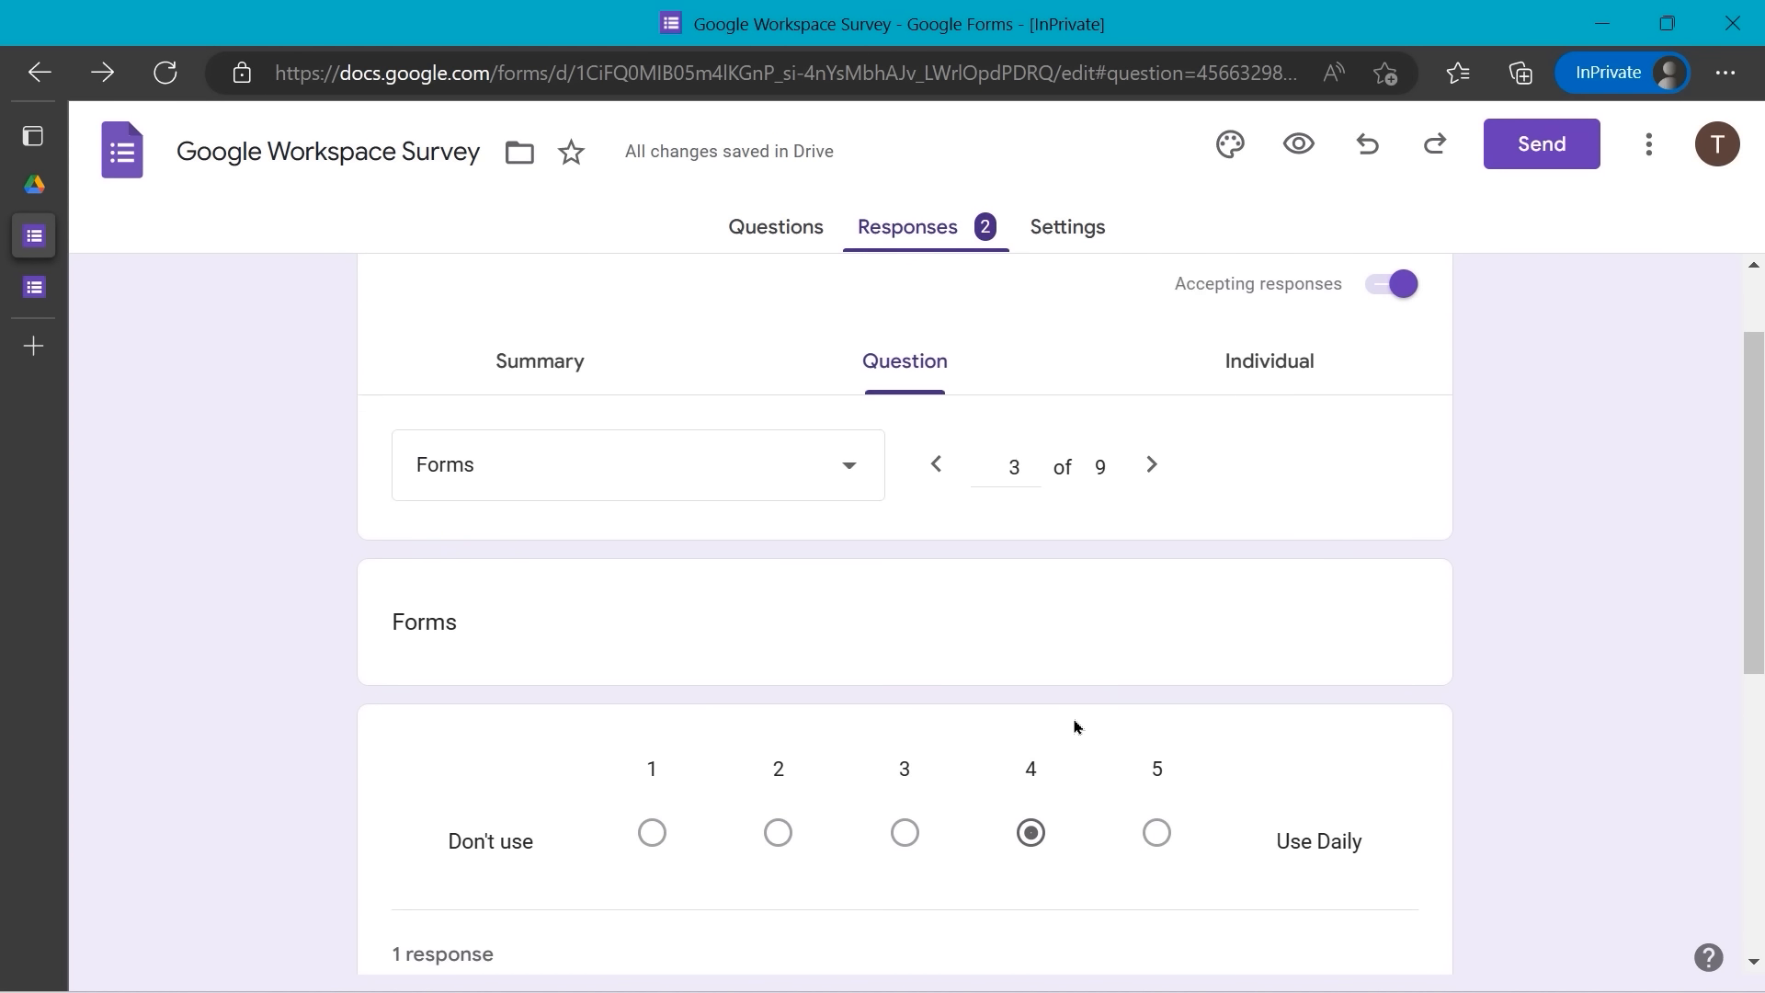
# - View the submissions individually and go back to response 1 of 2
pyautogui.click(1257, 480)
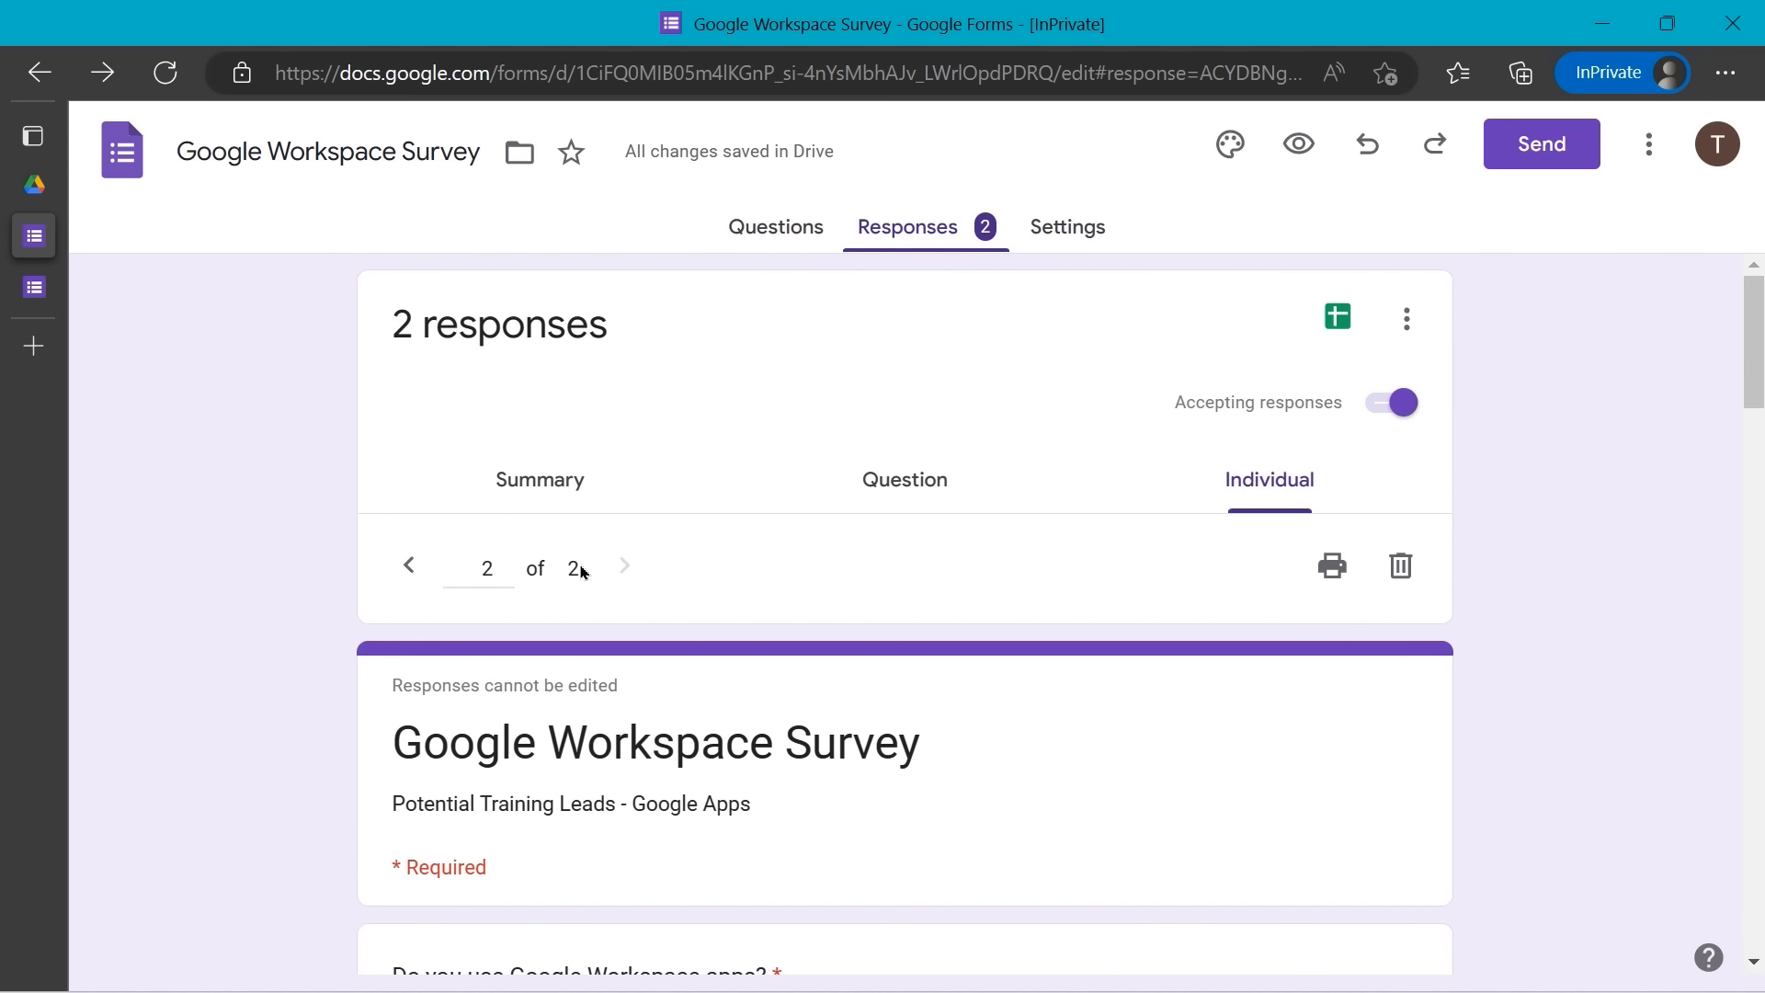
pyautogui.scroll(-5, 588, 592)
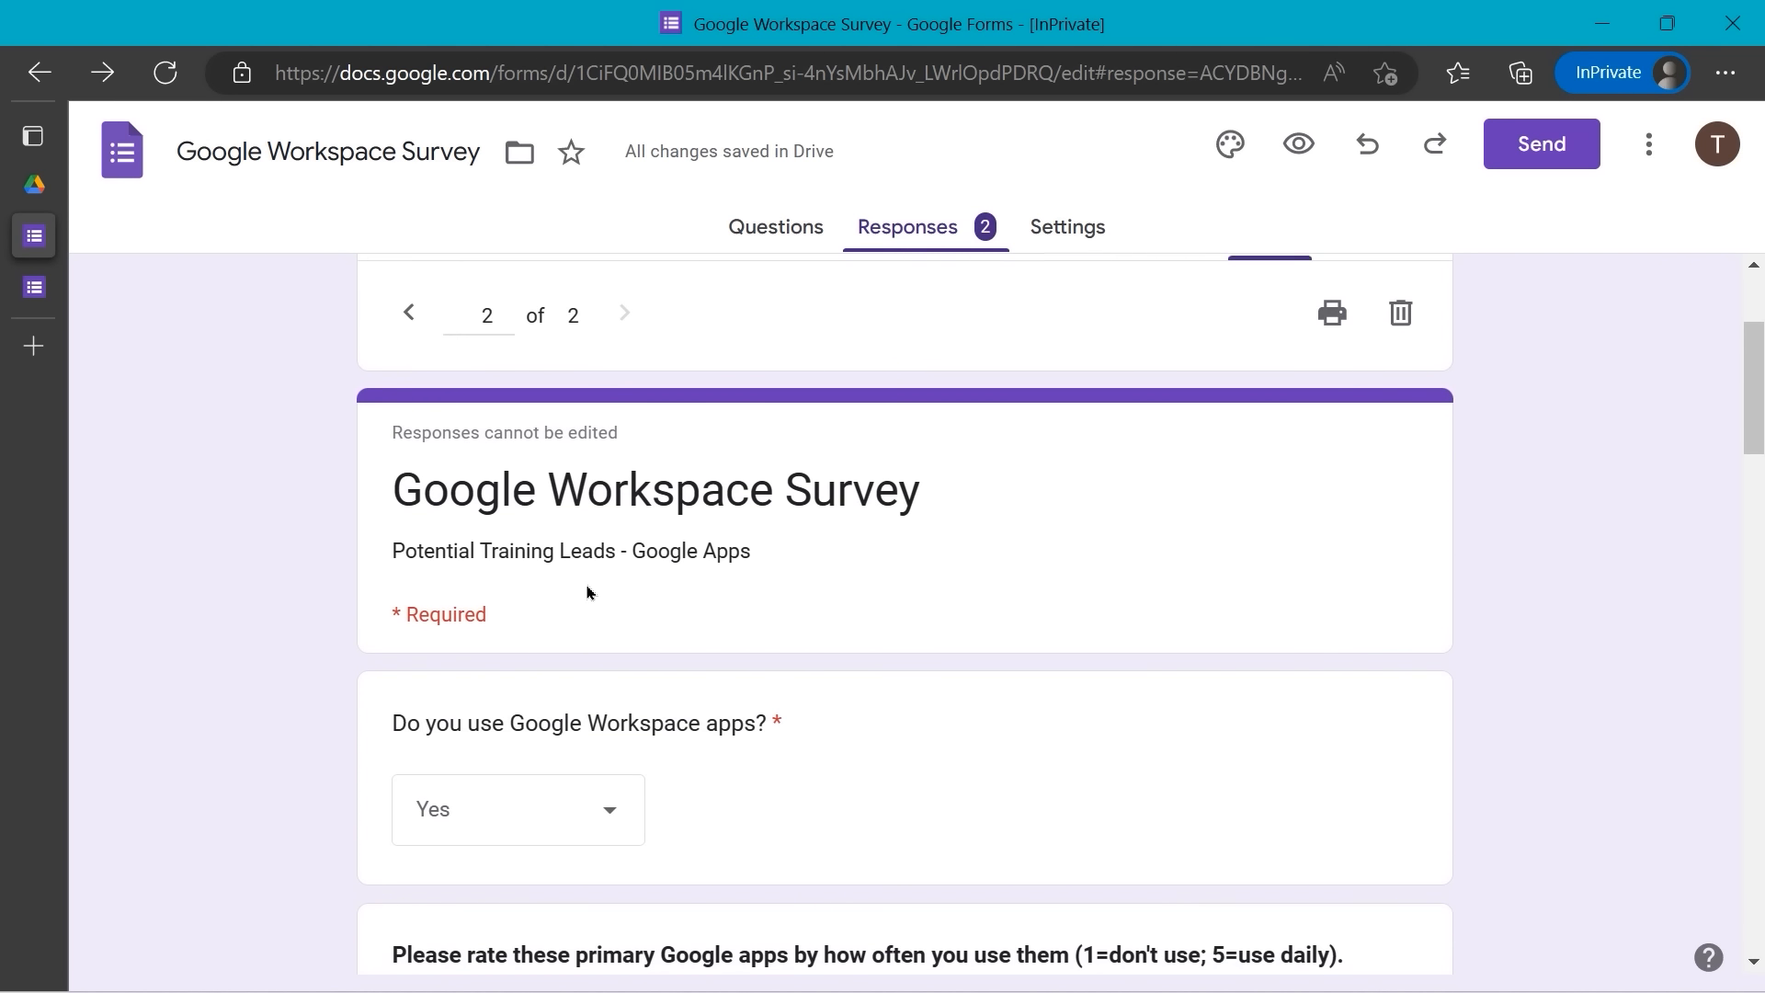
pyautogui.scroll(-2, 588, 592)
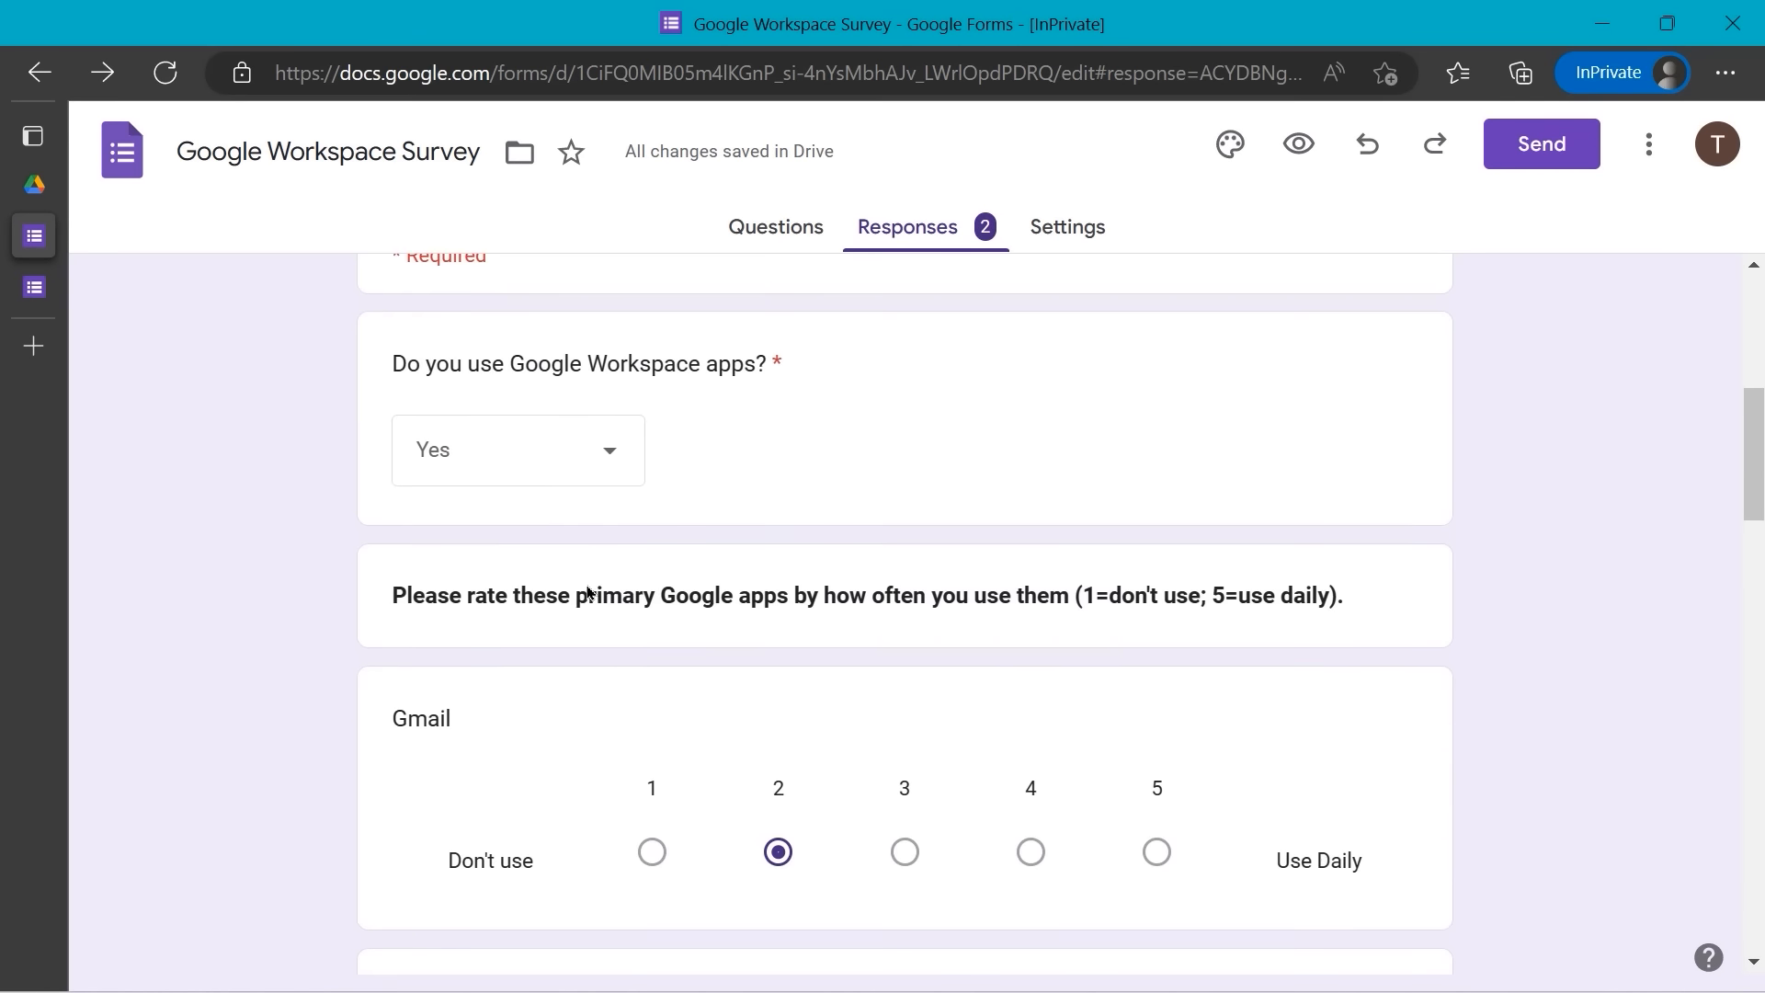
pyautogui.scroll(7, 583, 588)
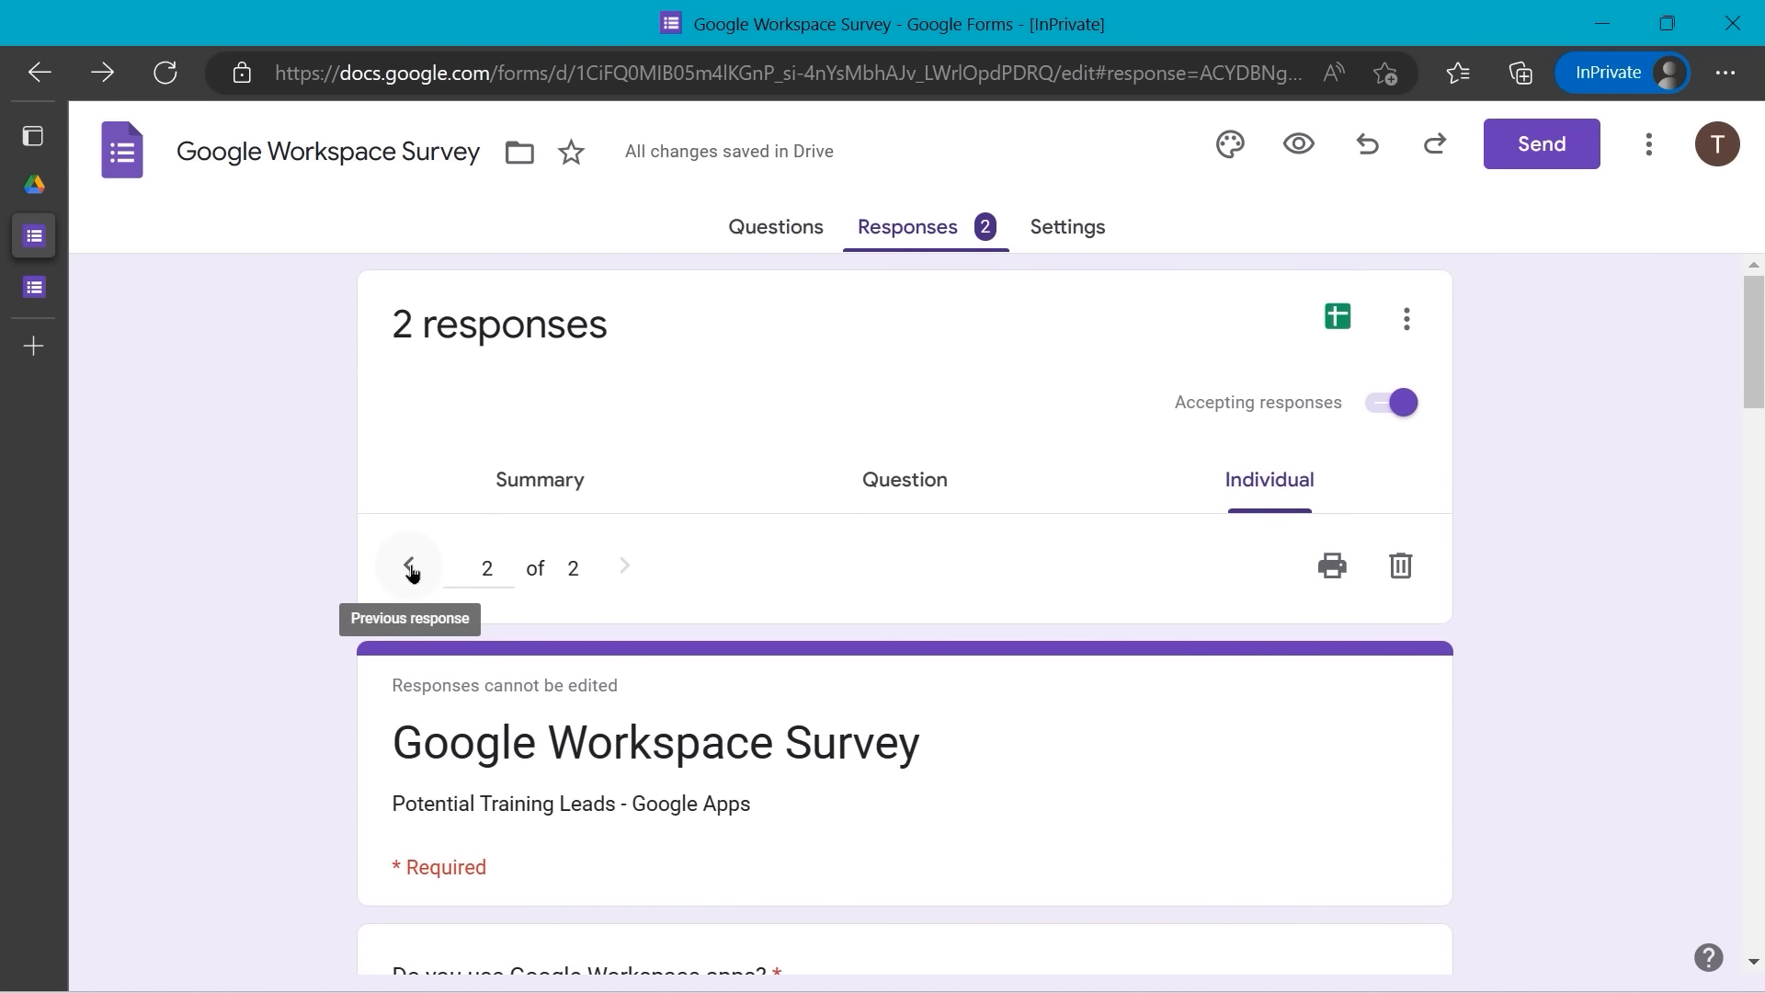
pyautogui.click(409, 566)
pyautogui.scroll(-5, 792, 577)
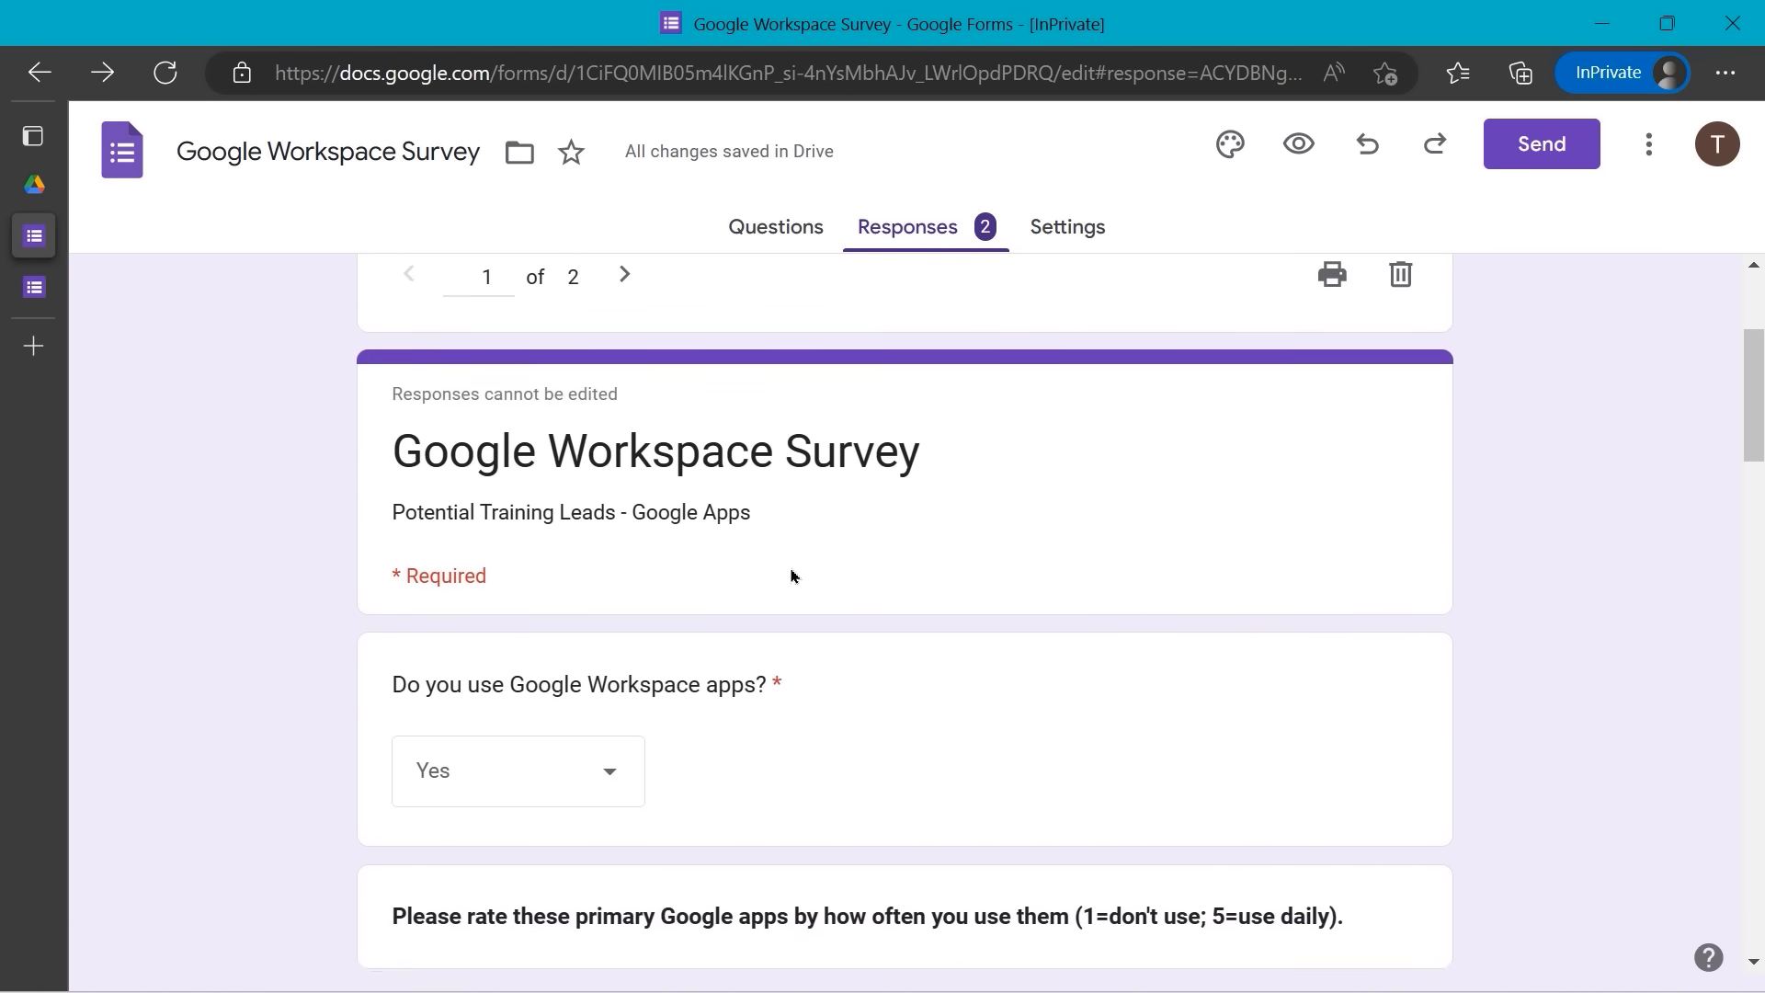
pyautogui.scroll(6, 792, 577)
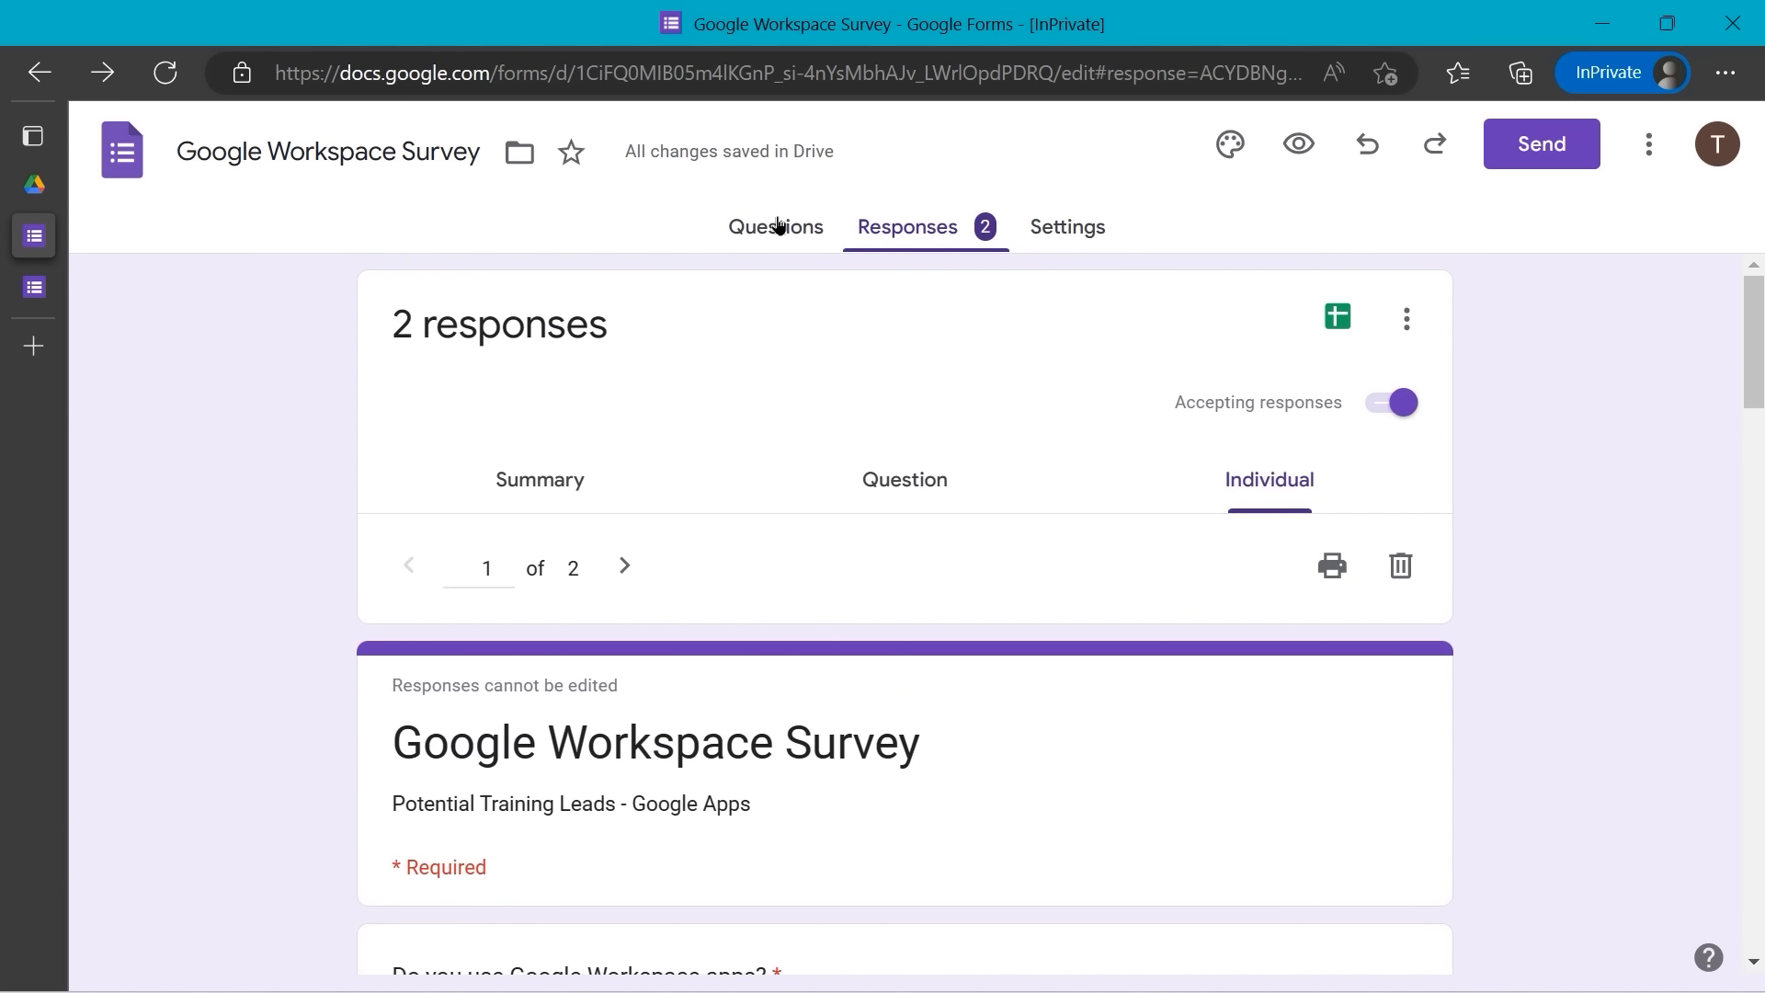
# - Switch the browser to full screen on the survey's responses page
pyautogui.press('F11')
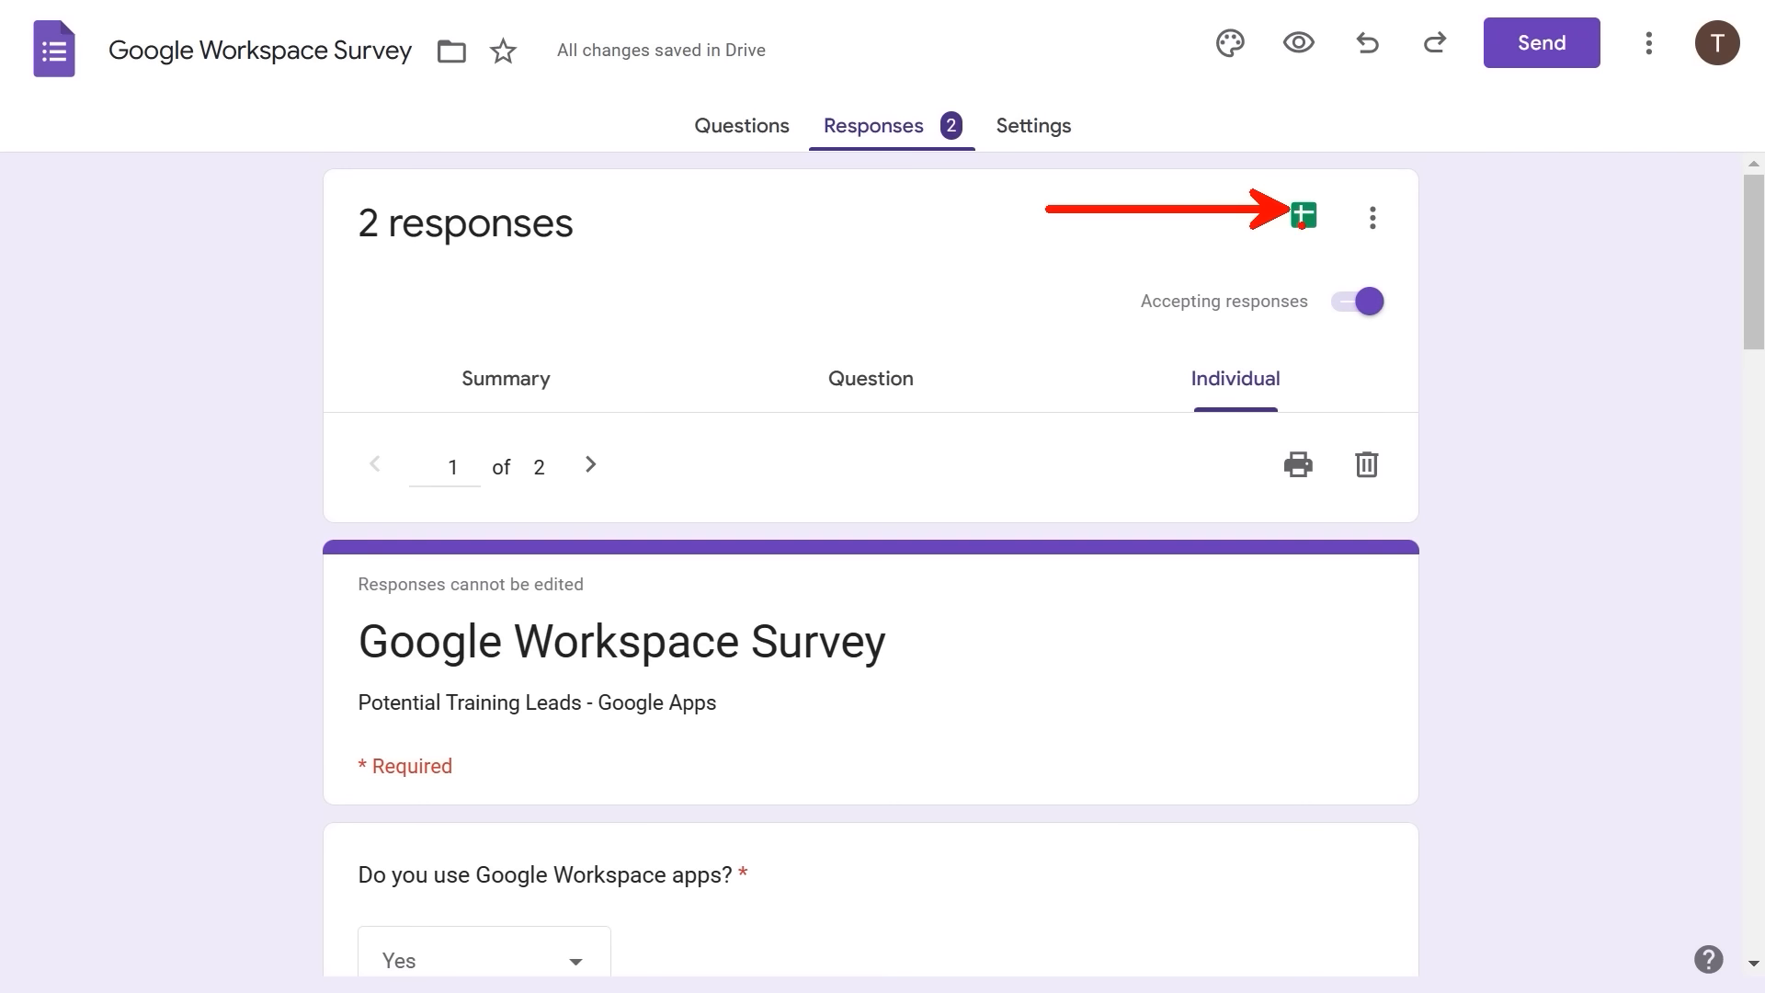
# - Link the responses to a new spreadsheet, Google Workspace Survey (Responses)
pyautogui.click(1303, 217)
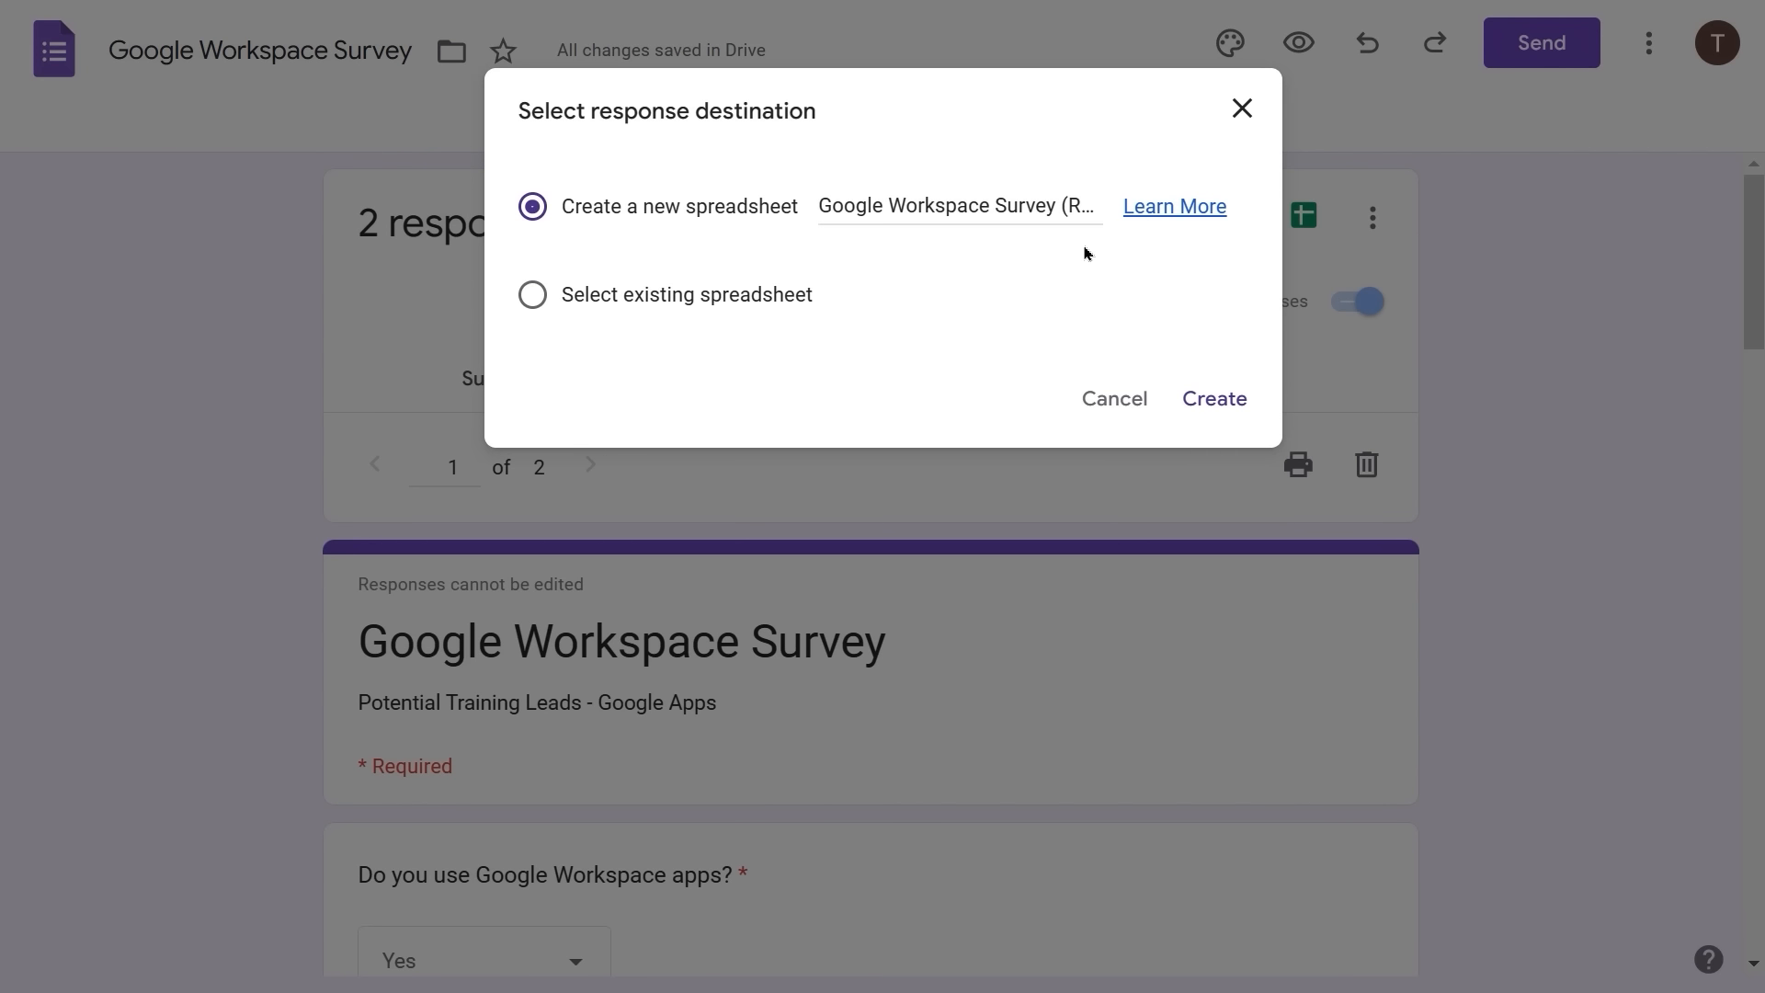
pyautogui.click(1201, 399)
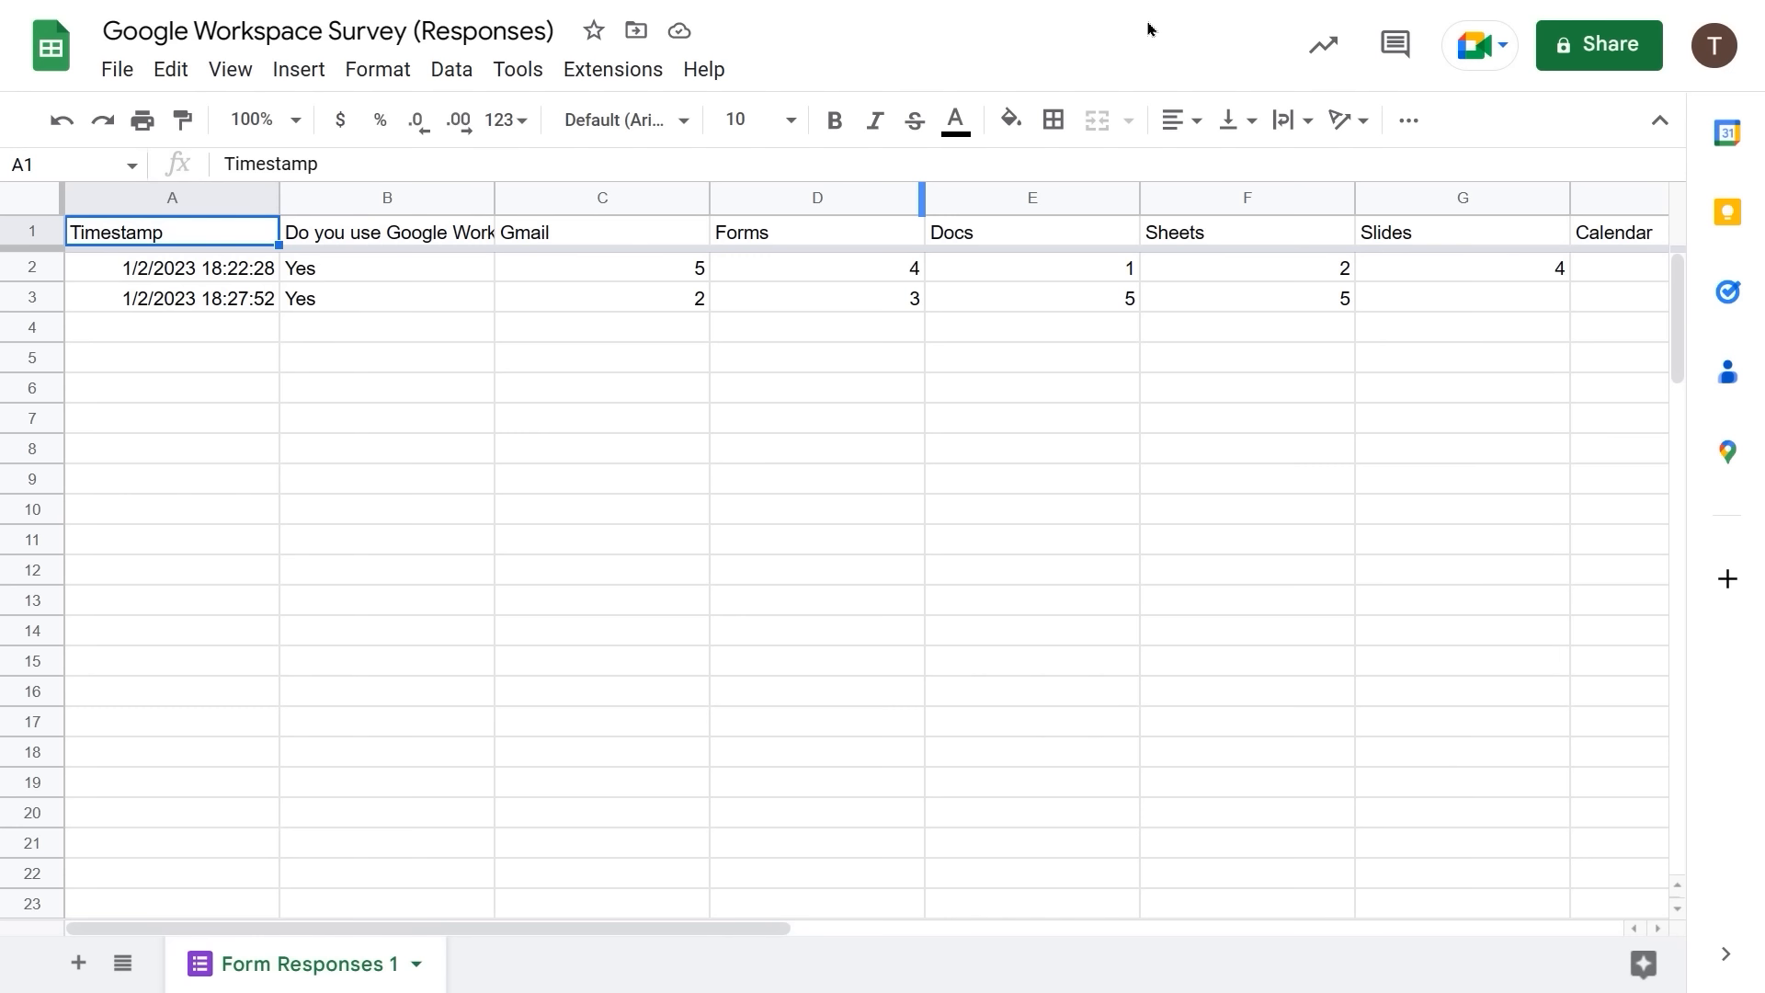
# - Exit full screen, close the responses spreadsheet tab, and go to My Drive
pyautogui.press('F11')
pyautogui.moveTo(187, 308)
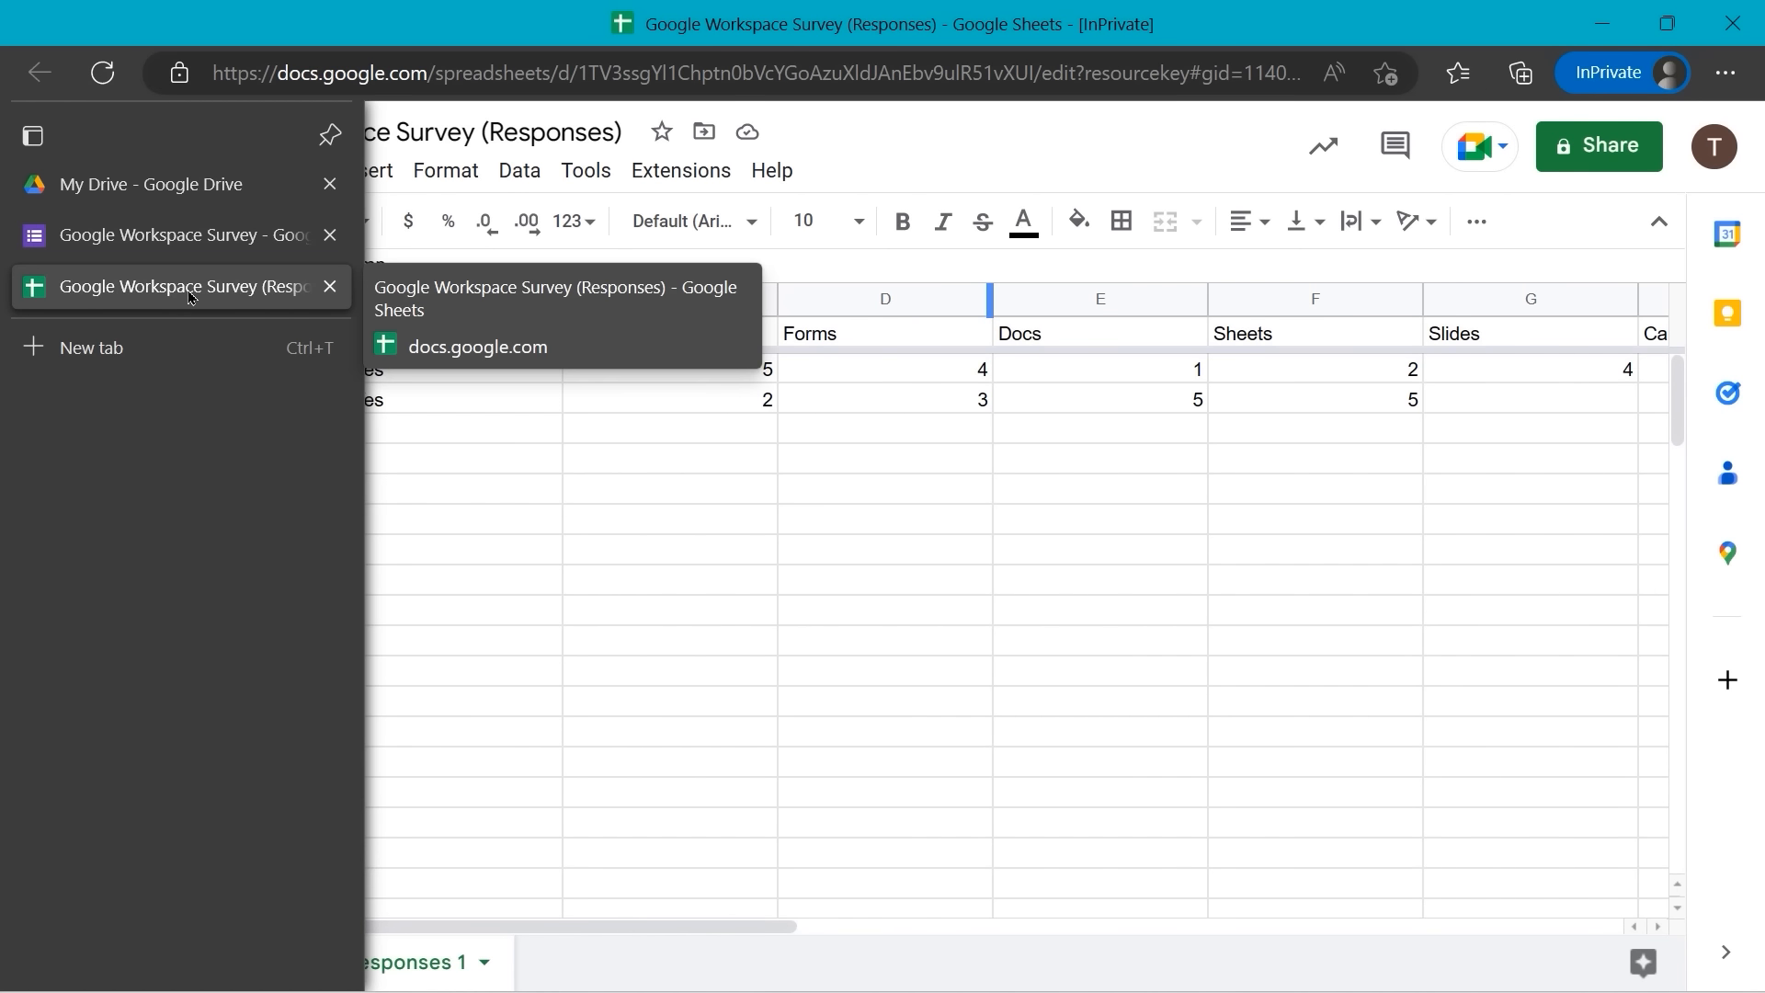
pyautogui.click(332, 287)
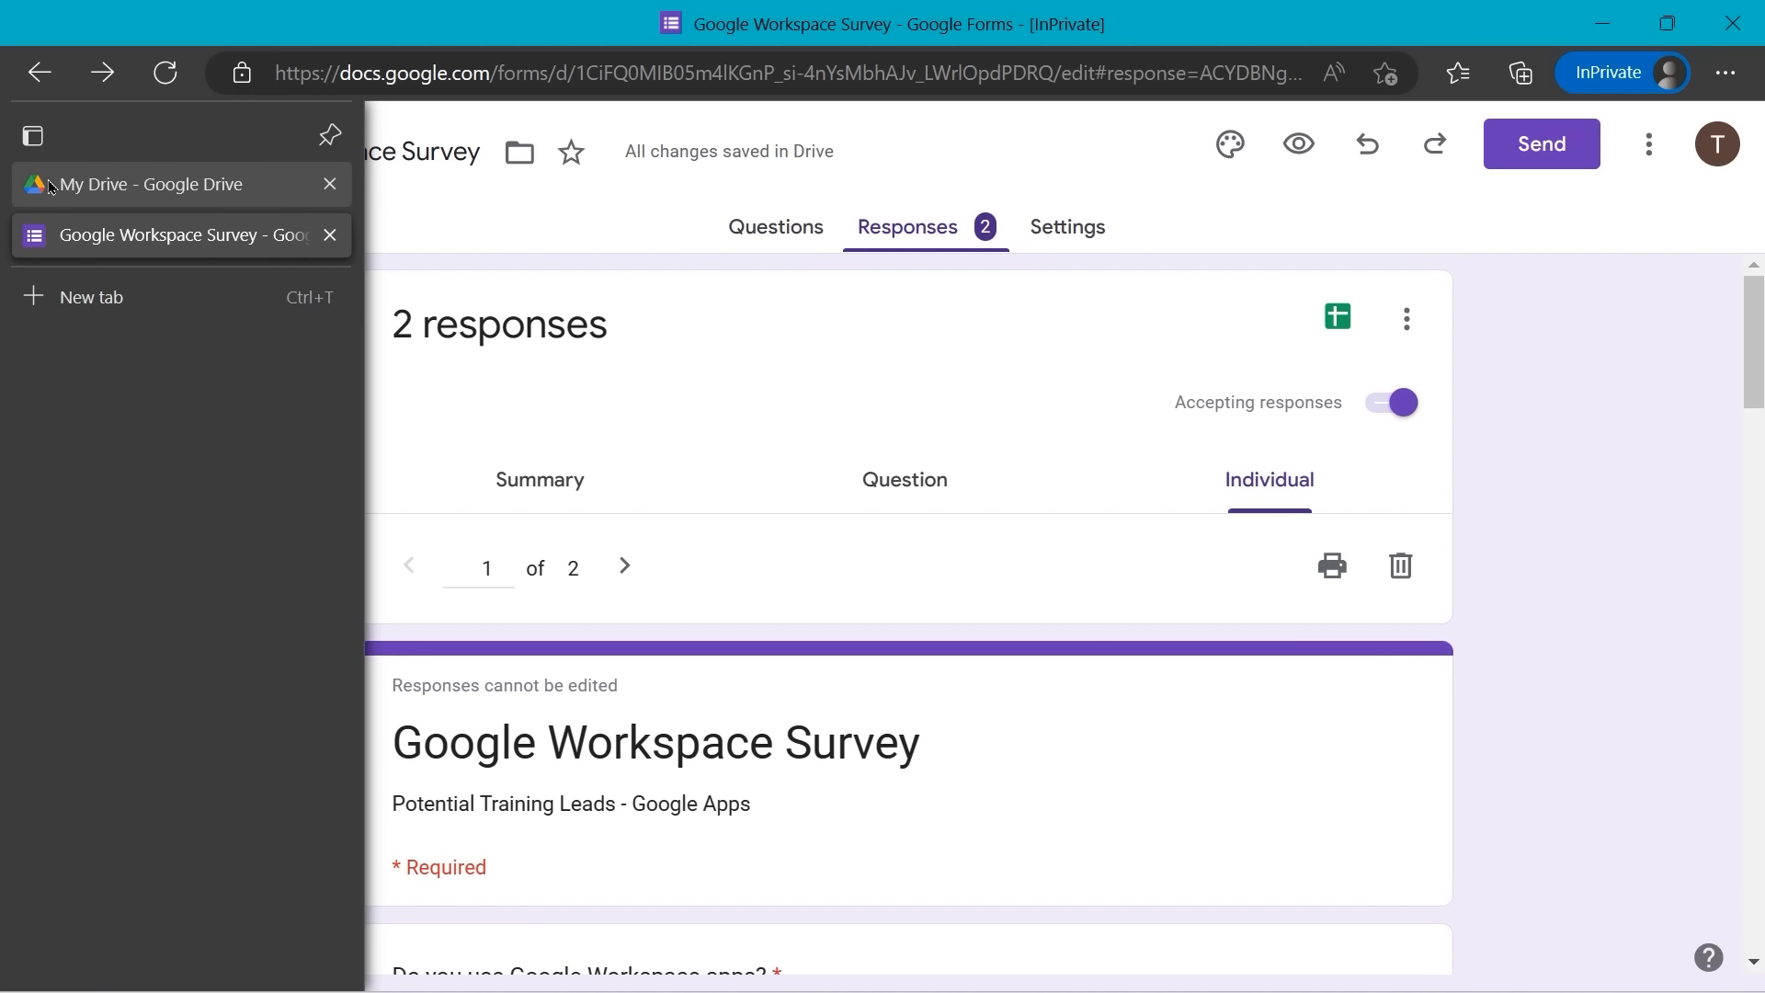
pyautogui.click(69, 185)
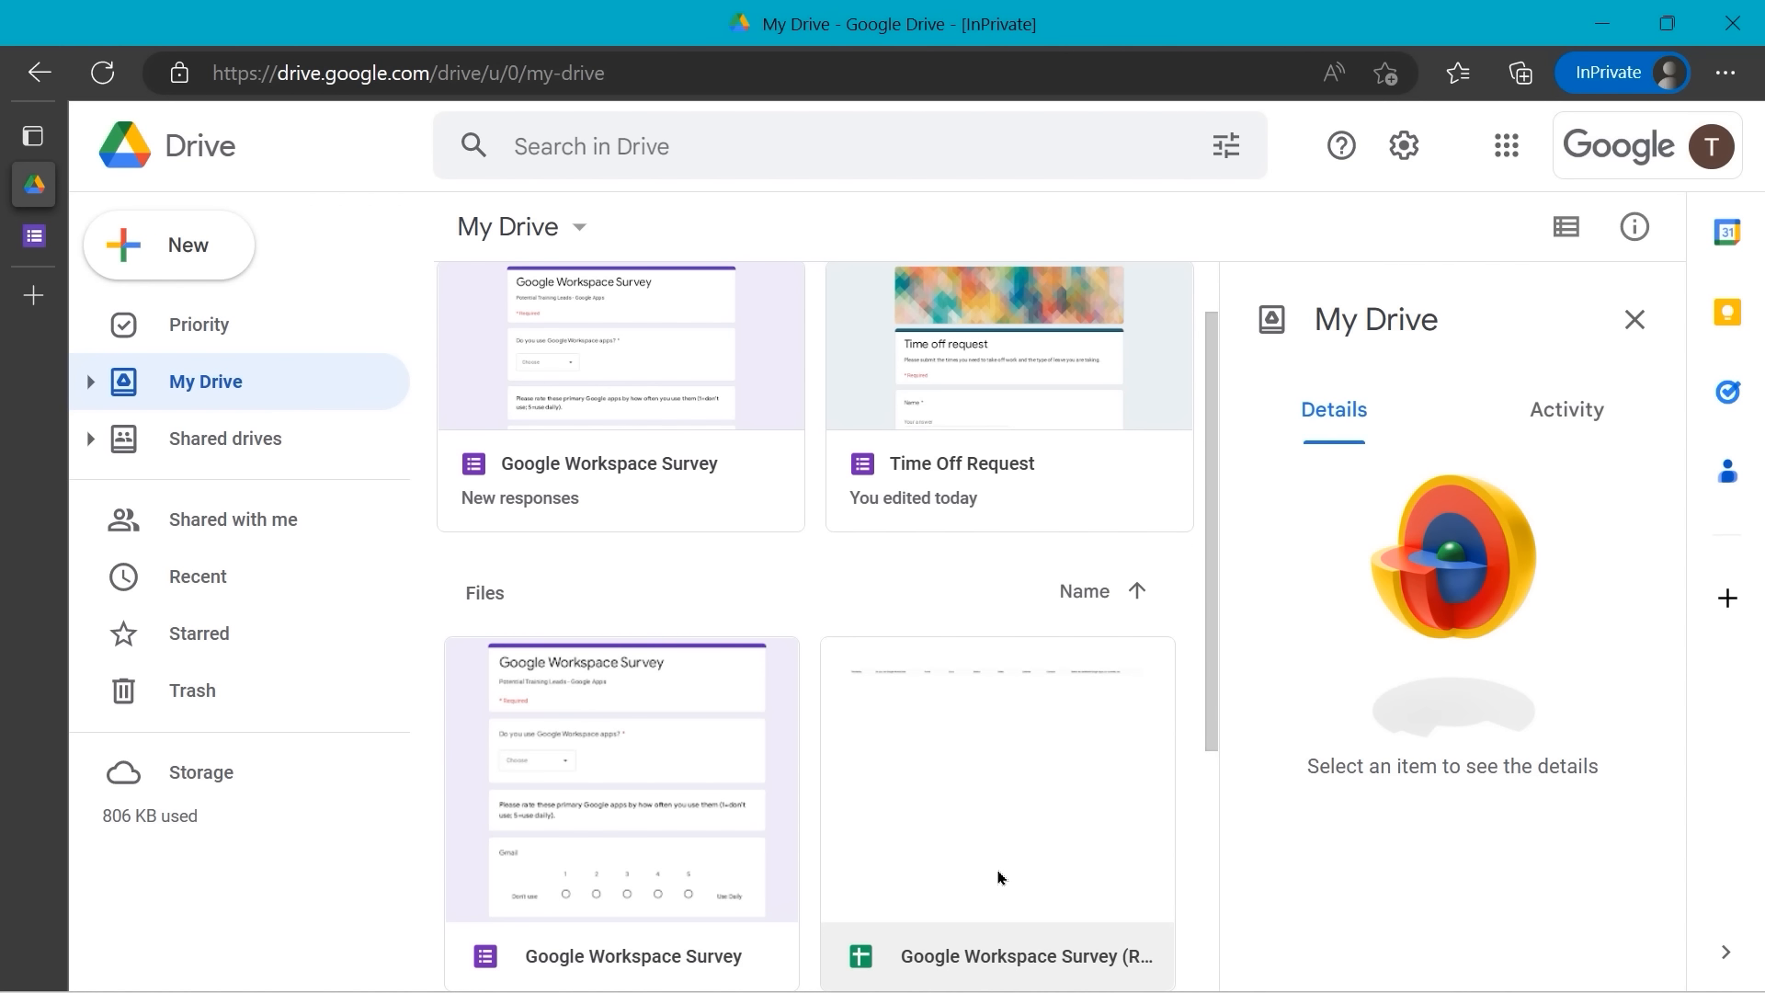
# - Open the Google Workspace Survey (Responses) spreadsheet from My Drive, then close its tab
pyautogui.scroll(-1, 999, 876)
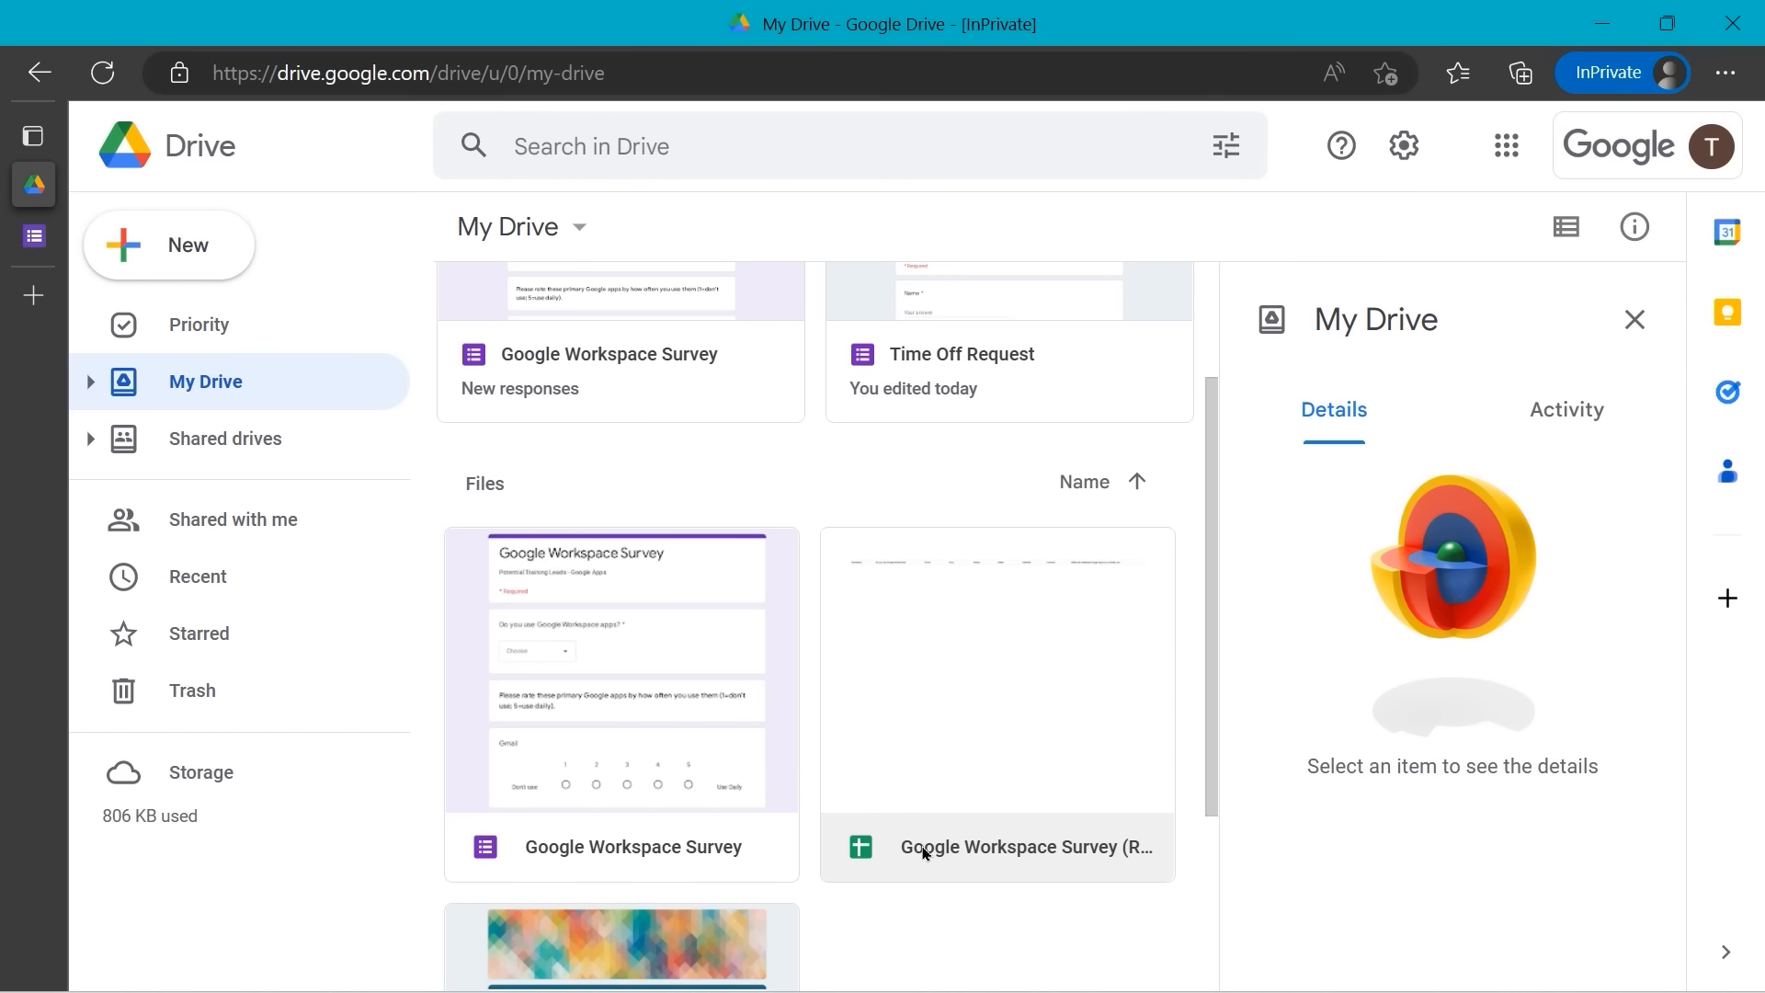
pyautogui.click(926, 853)
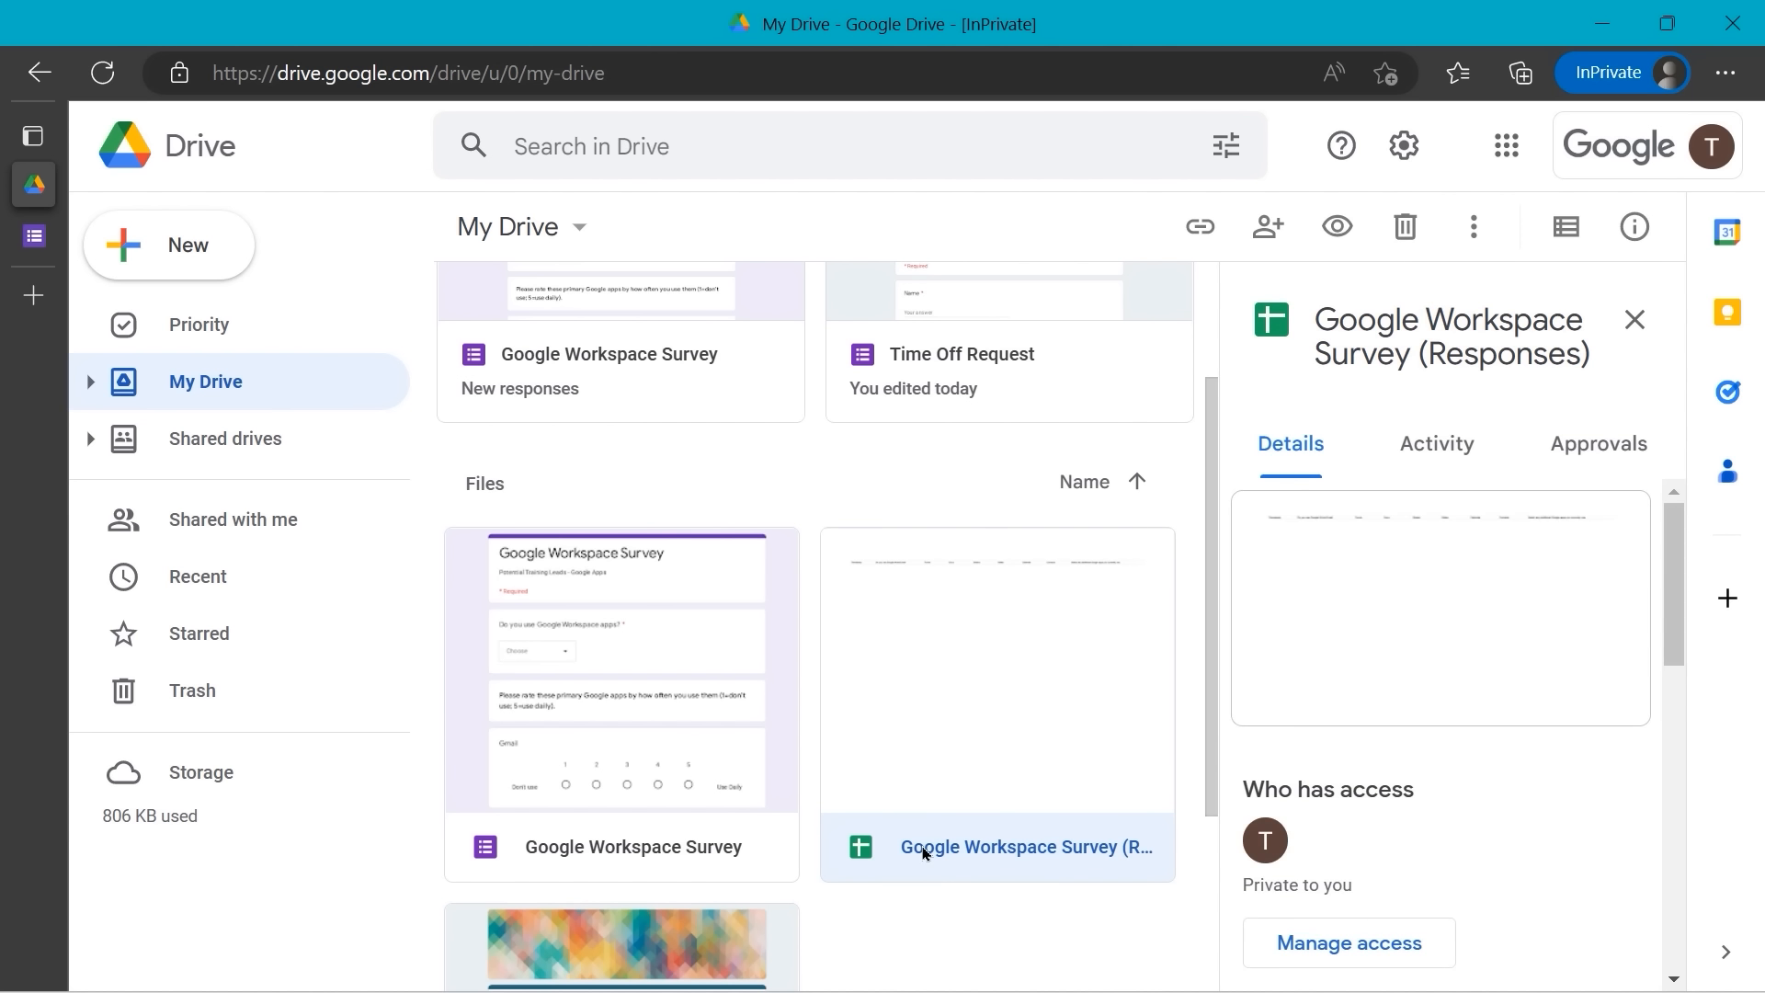
pyautogui.doubleClick(925, 853)
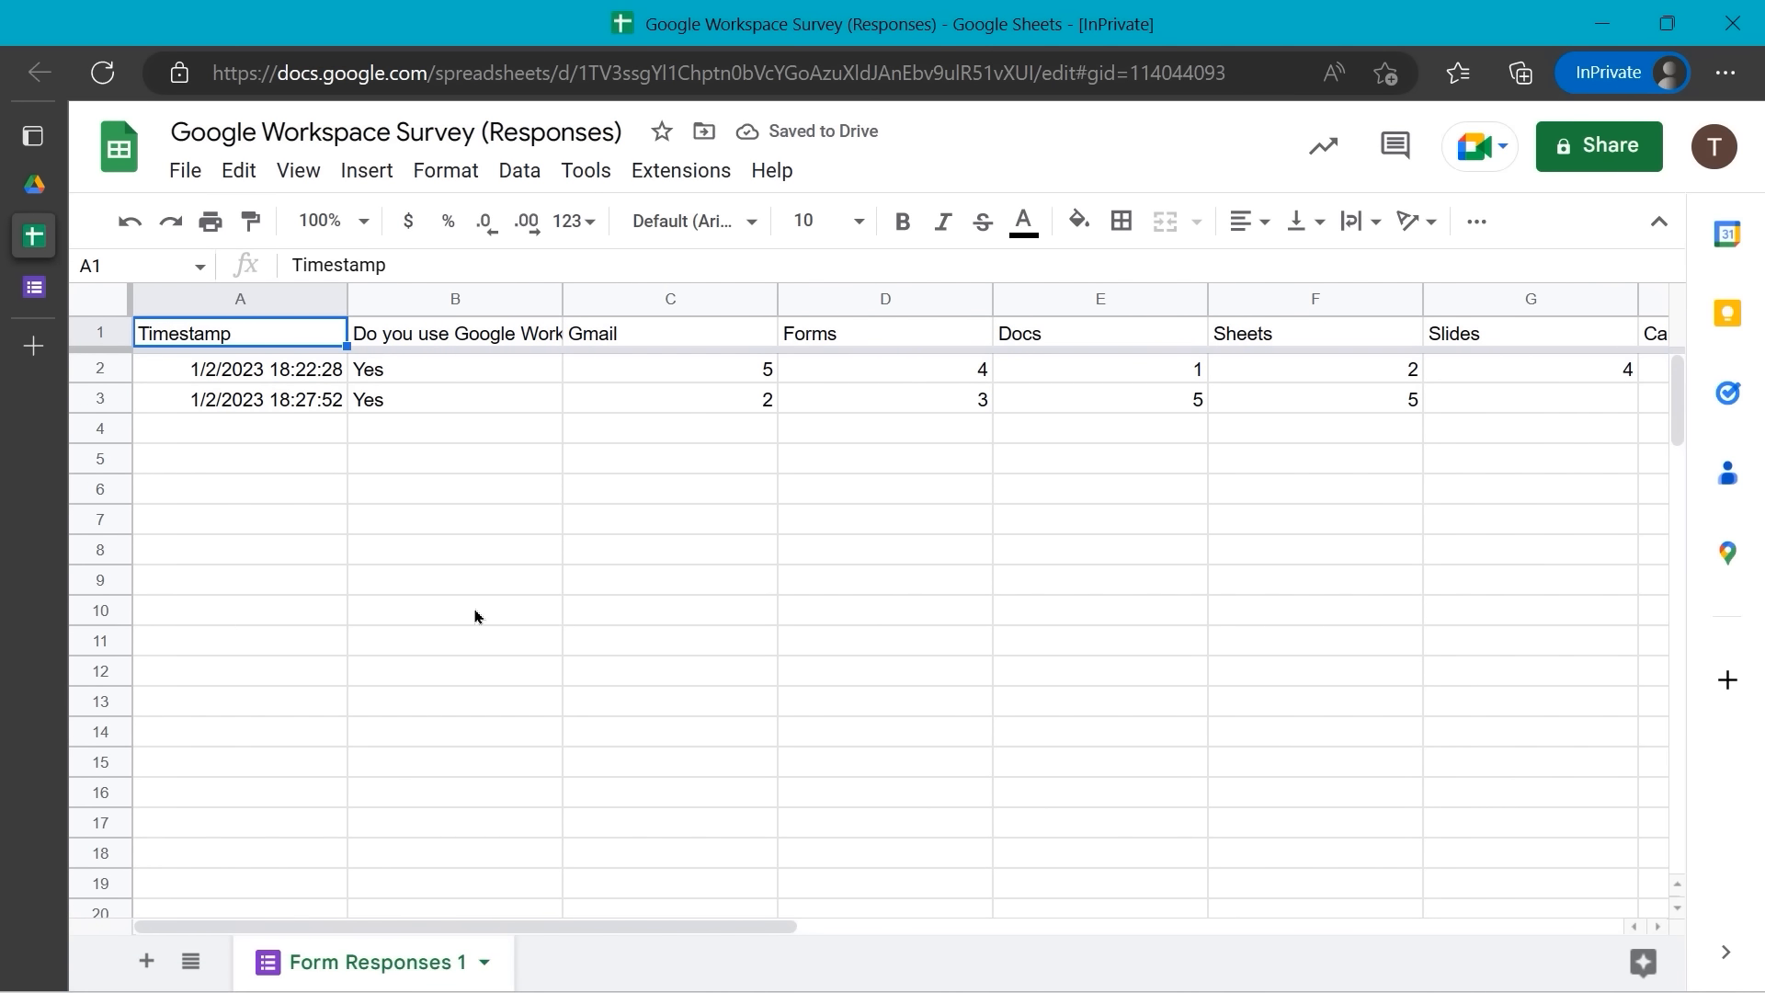
pyautogui.moveTo(44, 166)
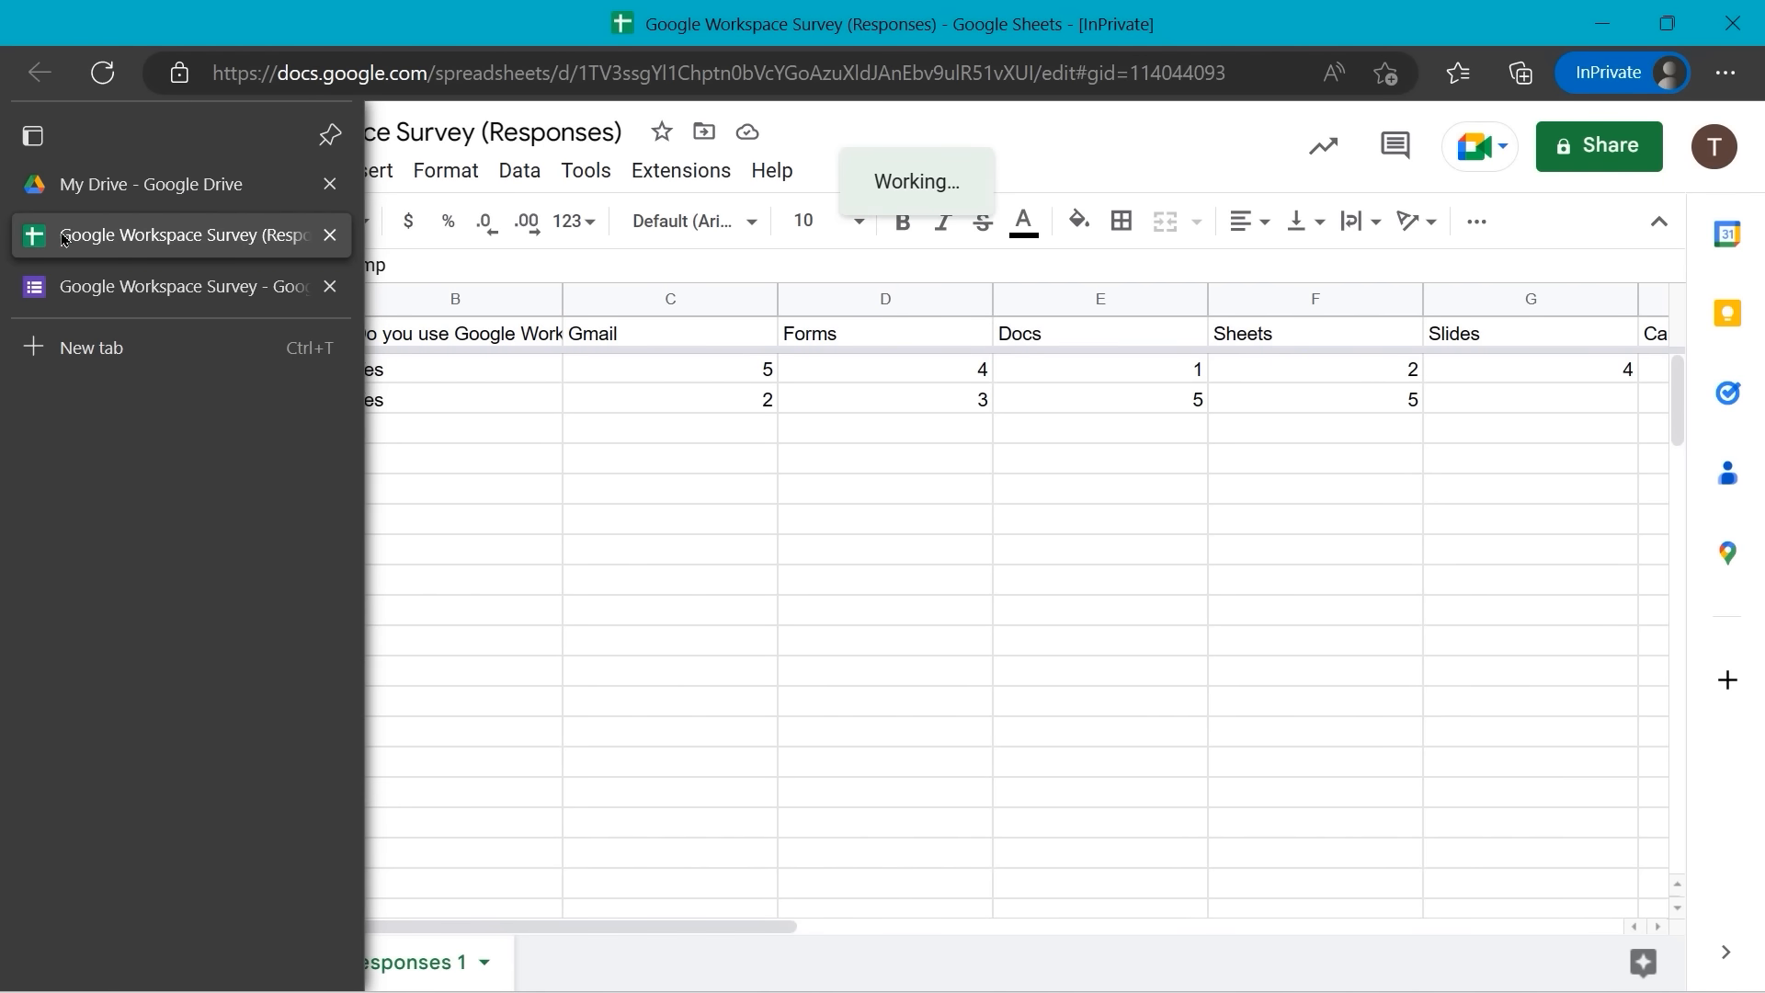
pyautogui.click(331, 236)
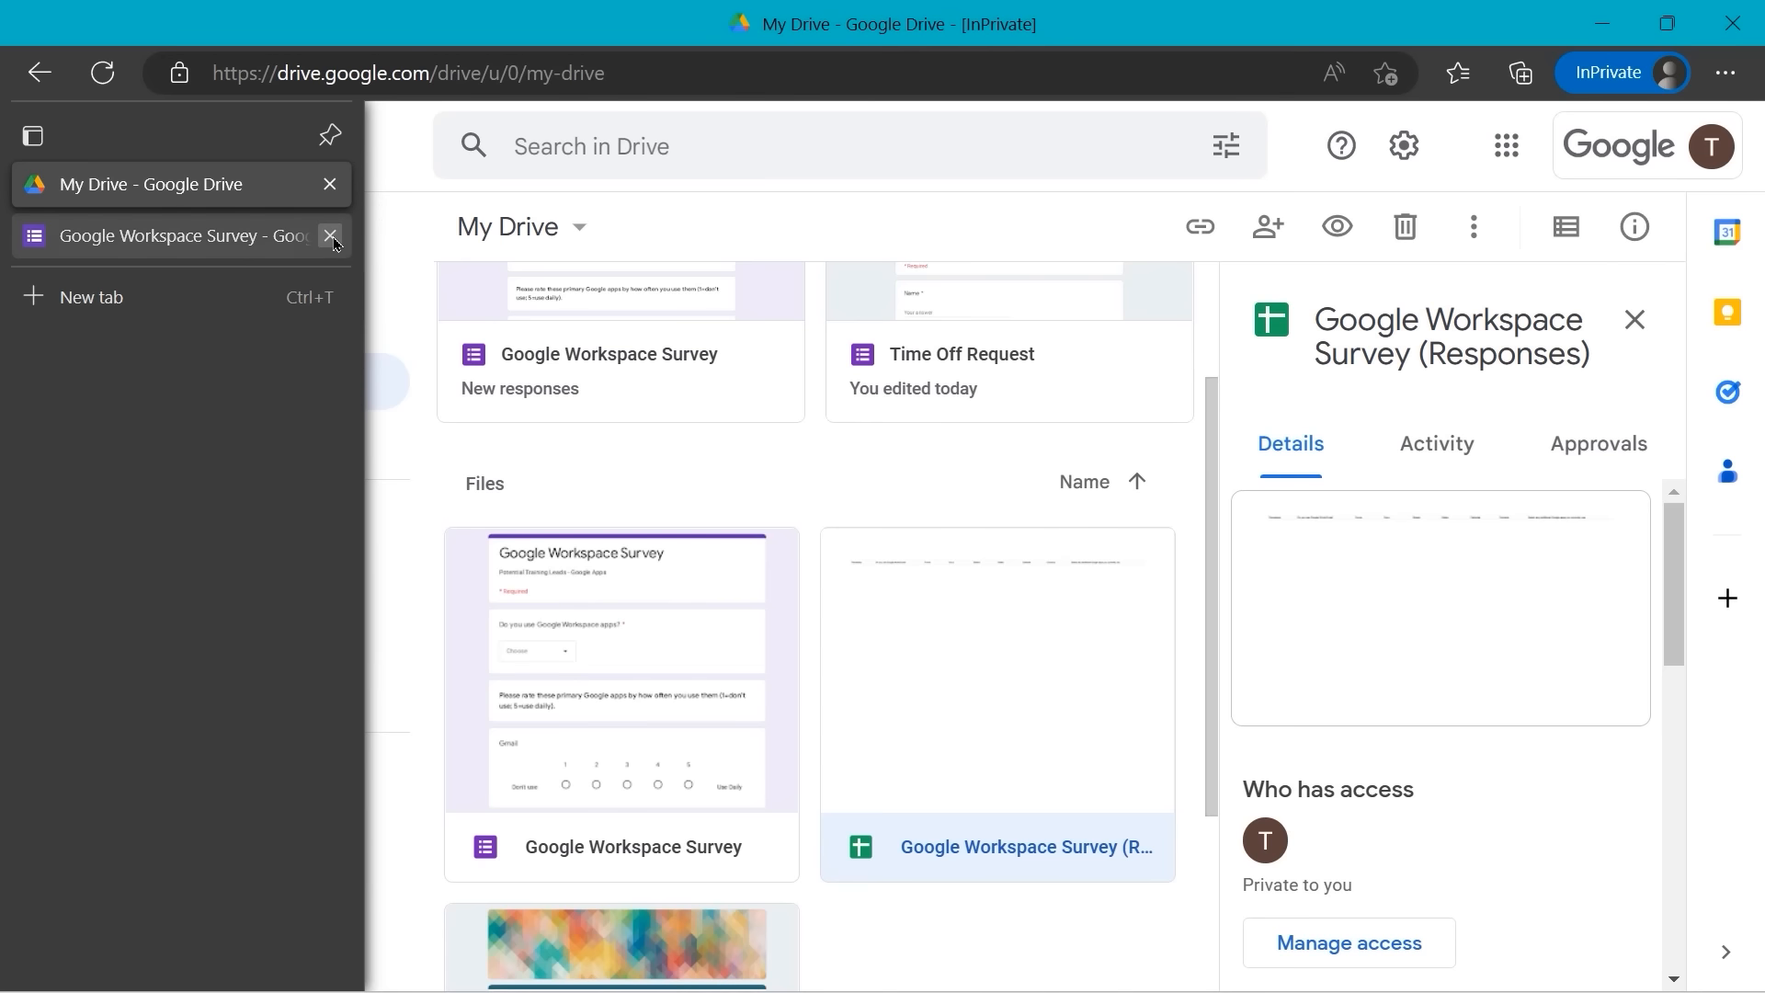
# - Go back to the survey's Responses page and bring up the three-dot response options menu
pyautogui.click(198, 241)
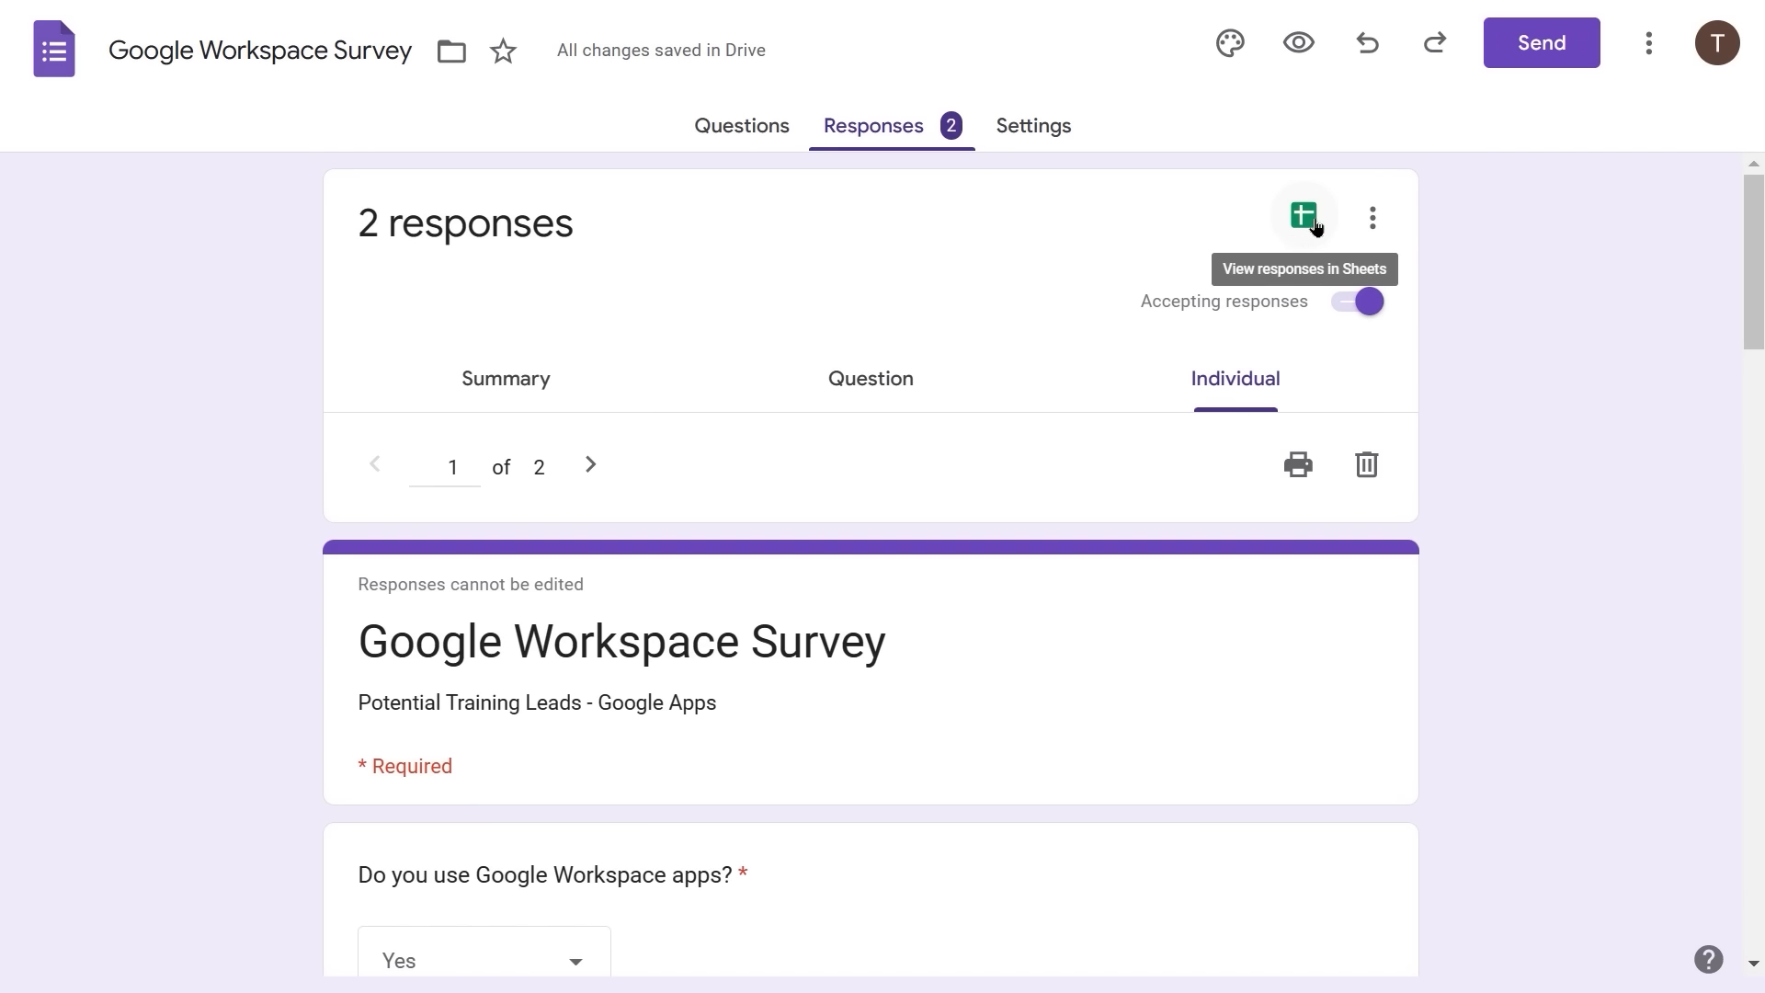
pyautogui.click(1372, 221)
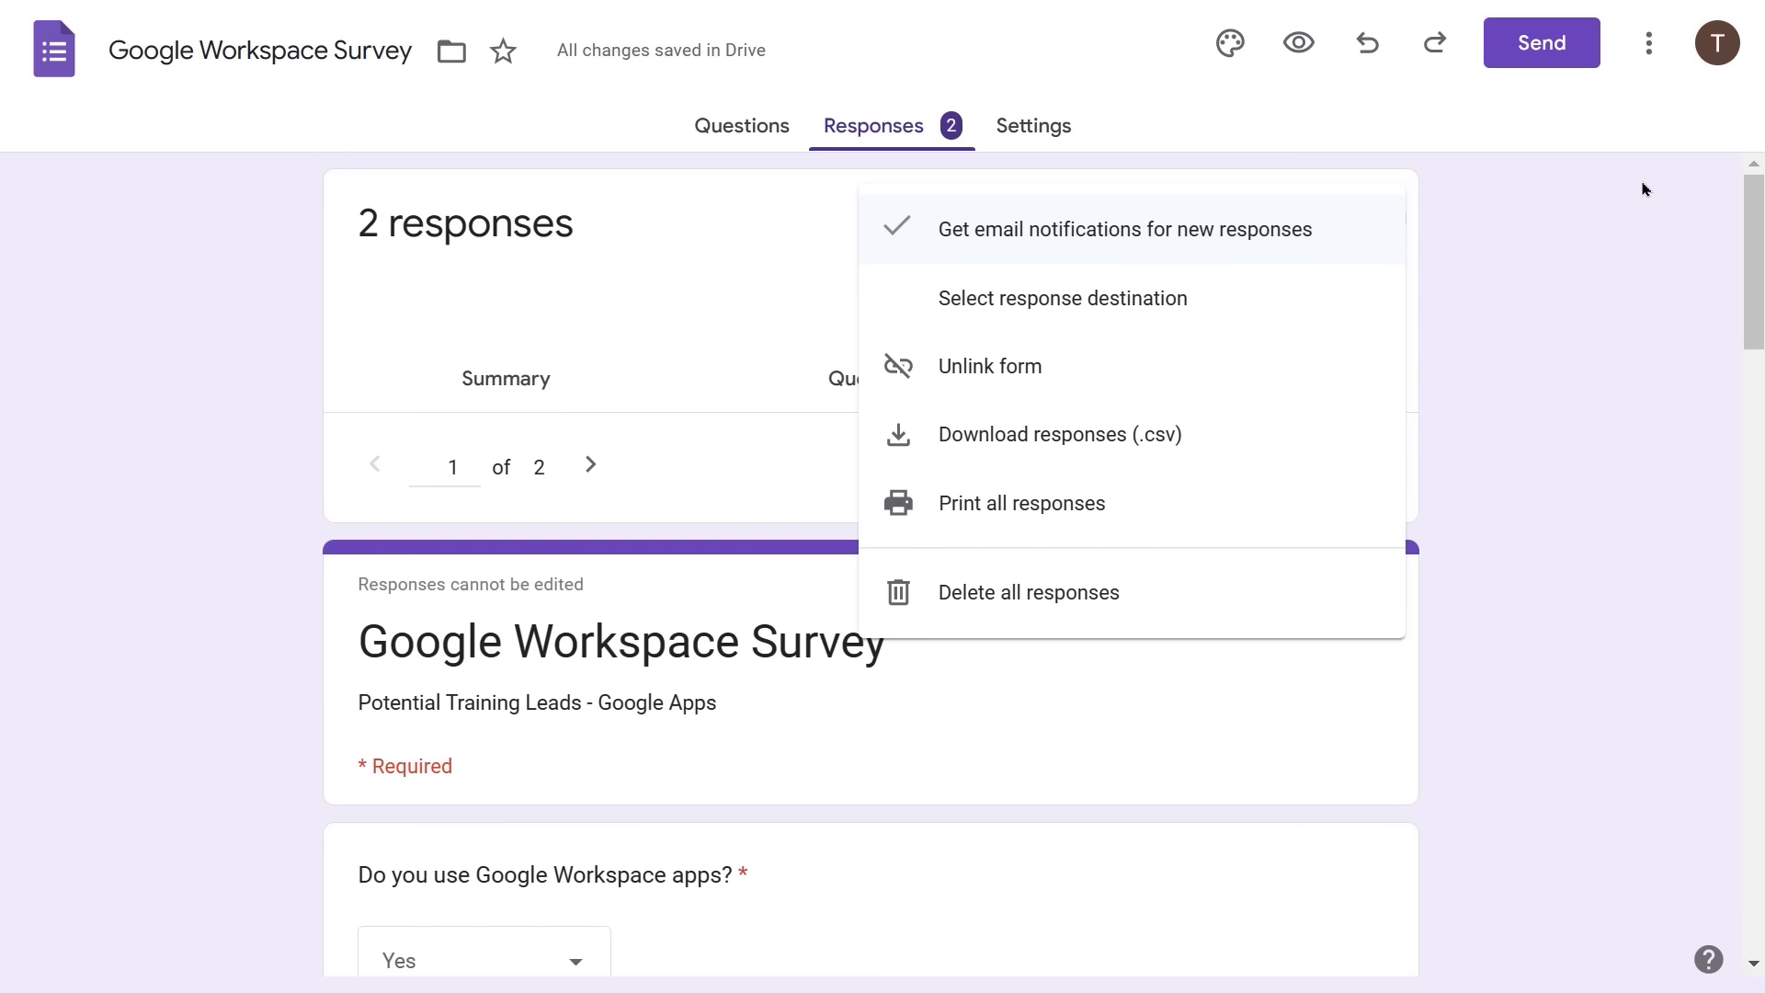
# - View the response destination, cancel without changes, and dismiss the response options menu
pyautogui.click(1002, 312)
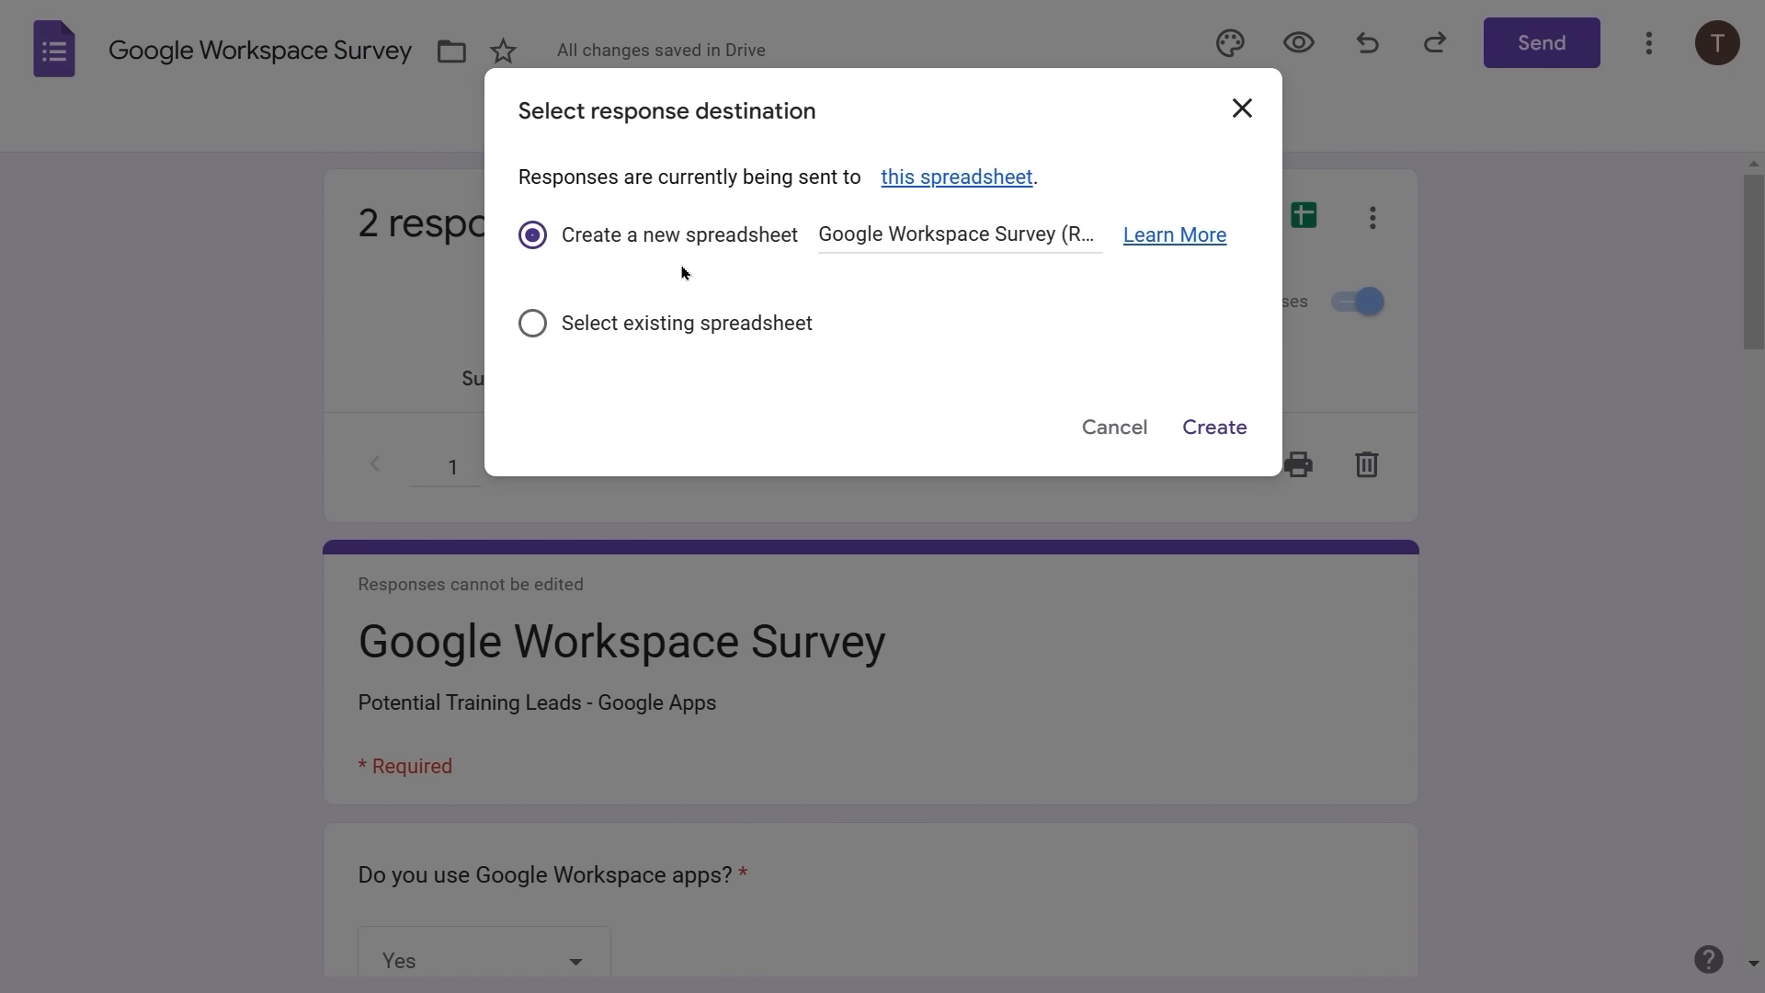
pyautogui.click(1117, 433)
pyautogui.click(1372, 218)
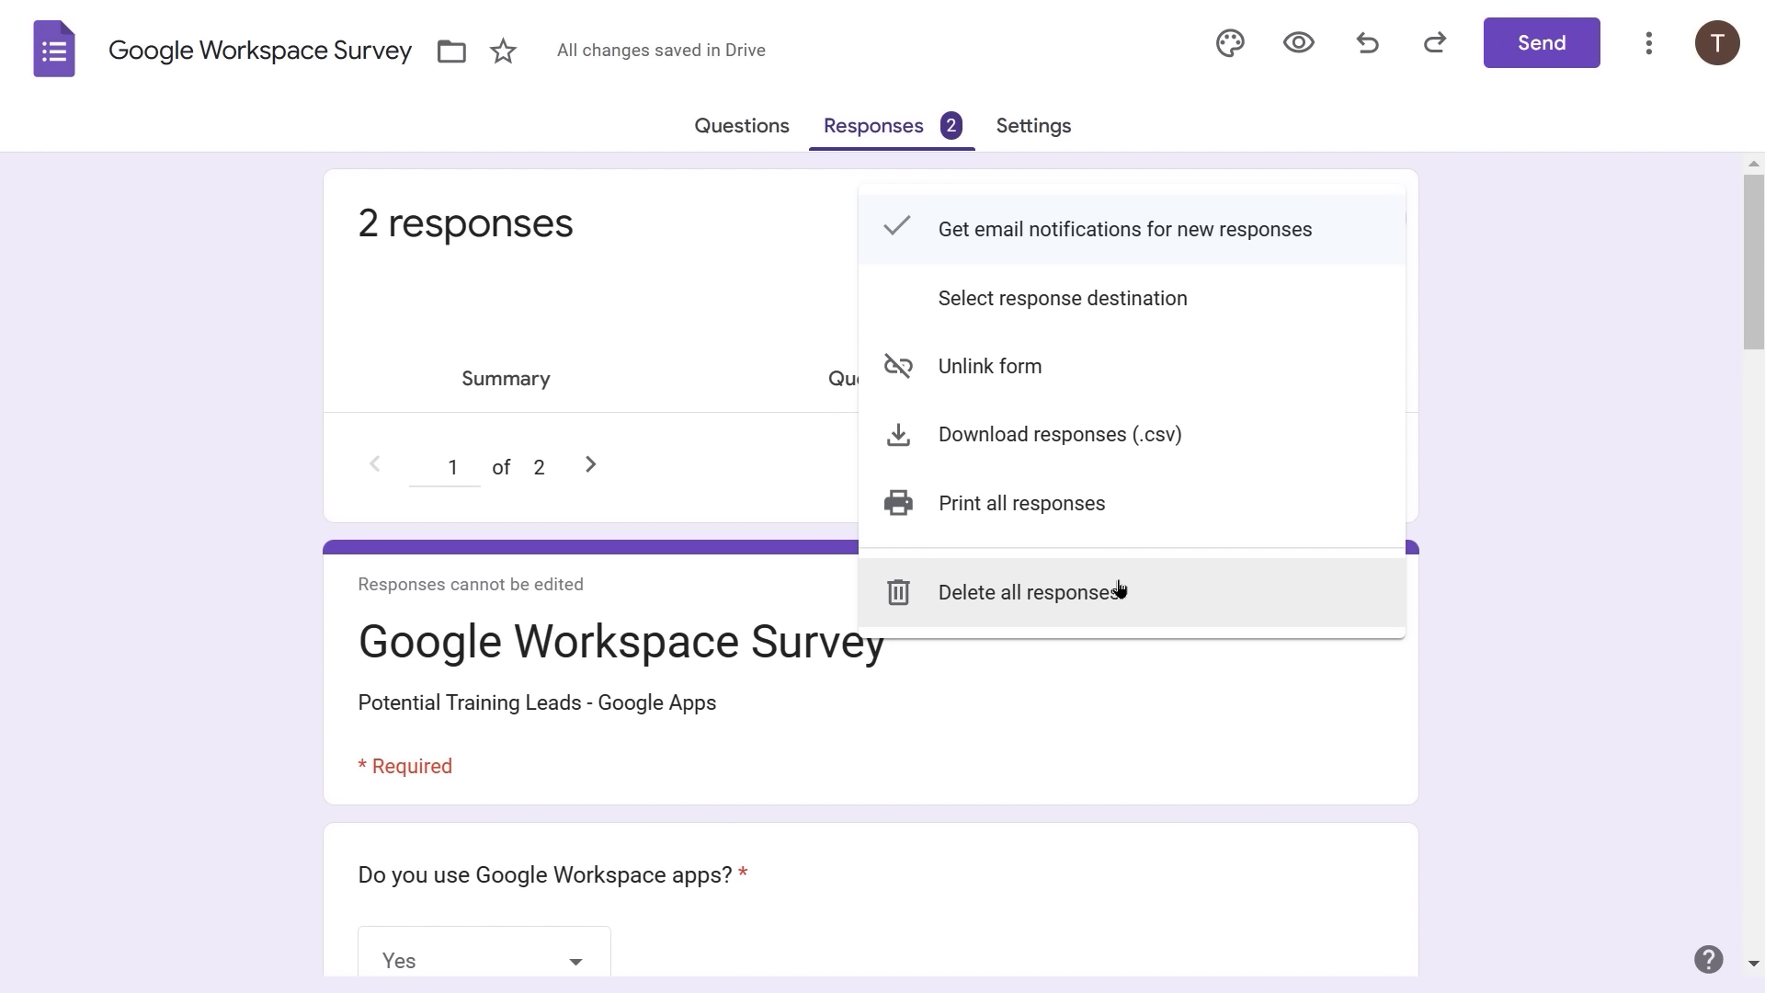
pyautogui.click(1586, 414)
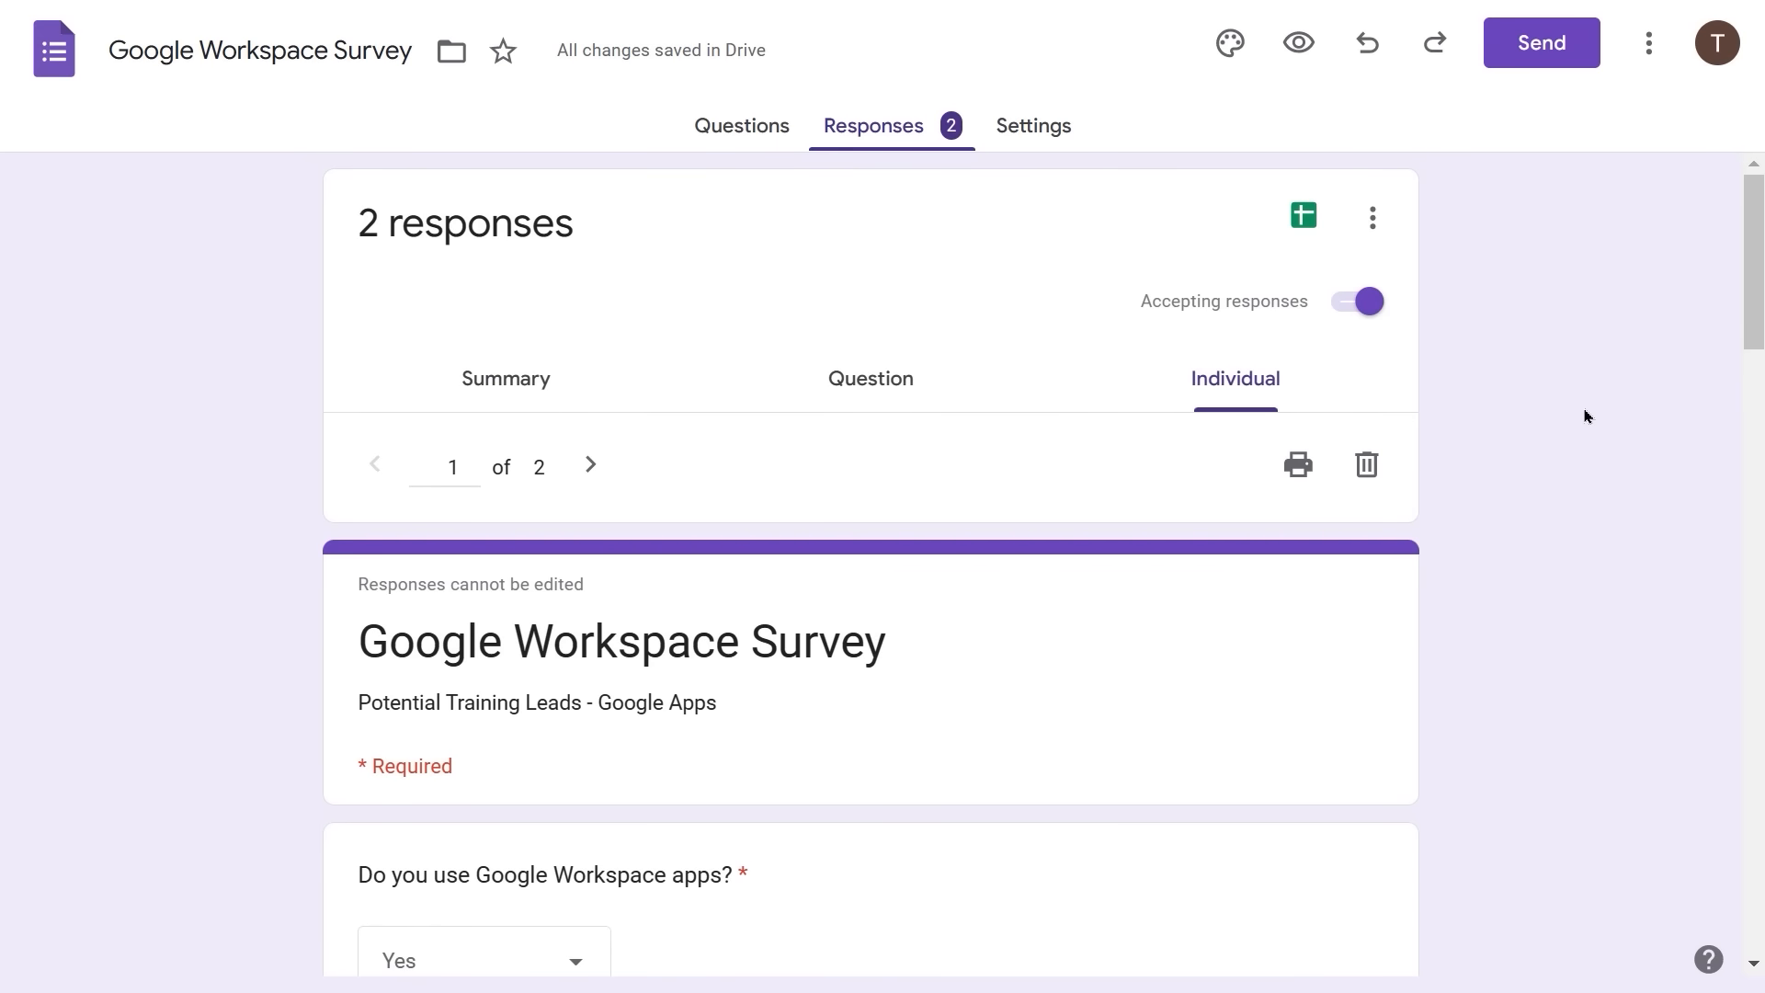
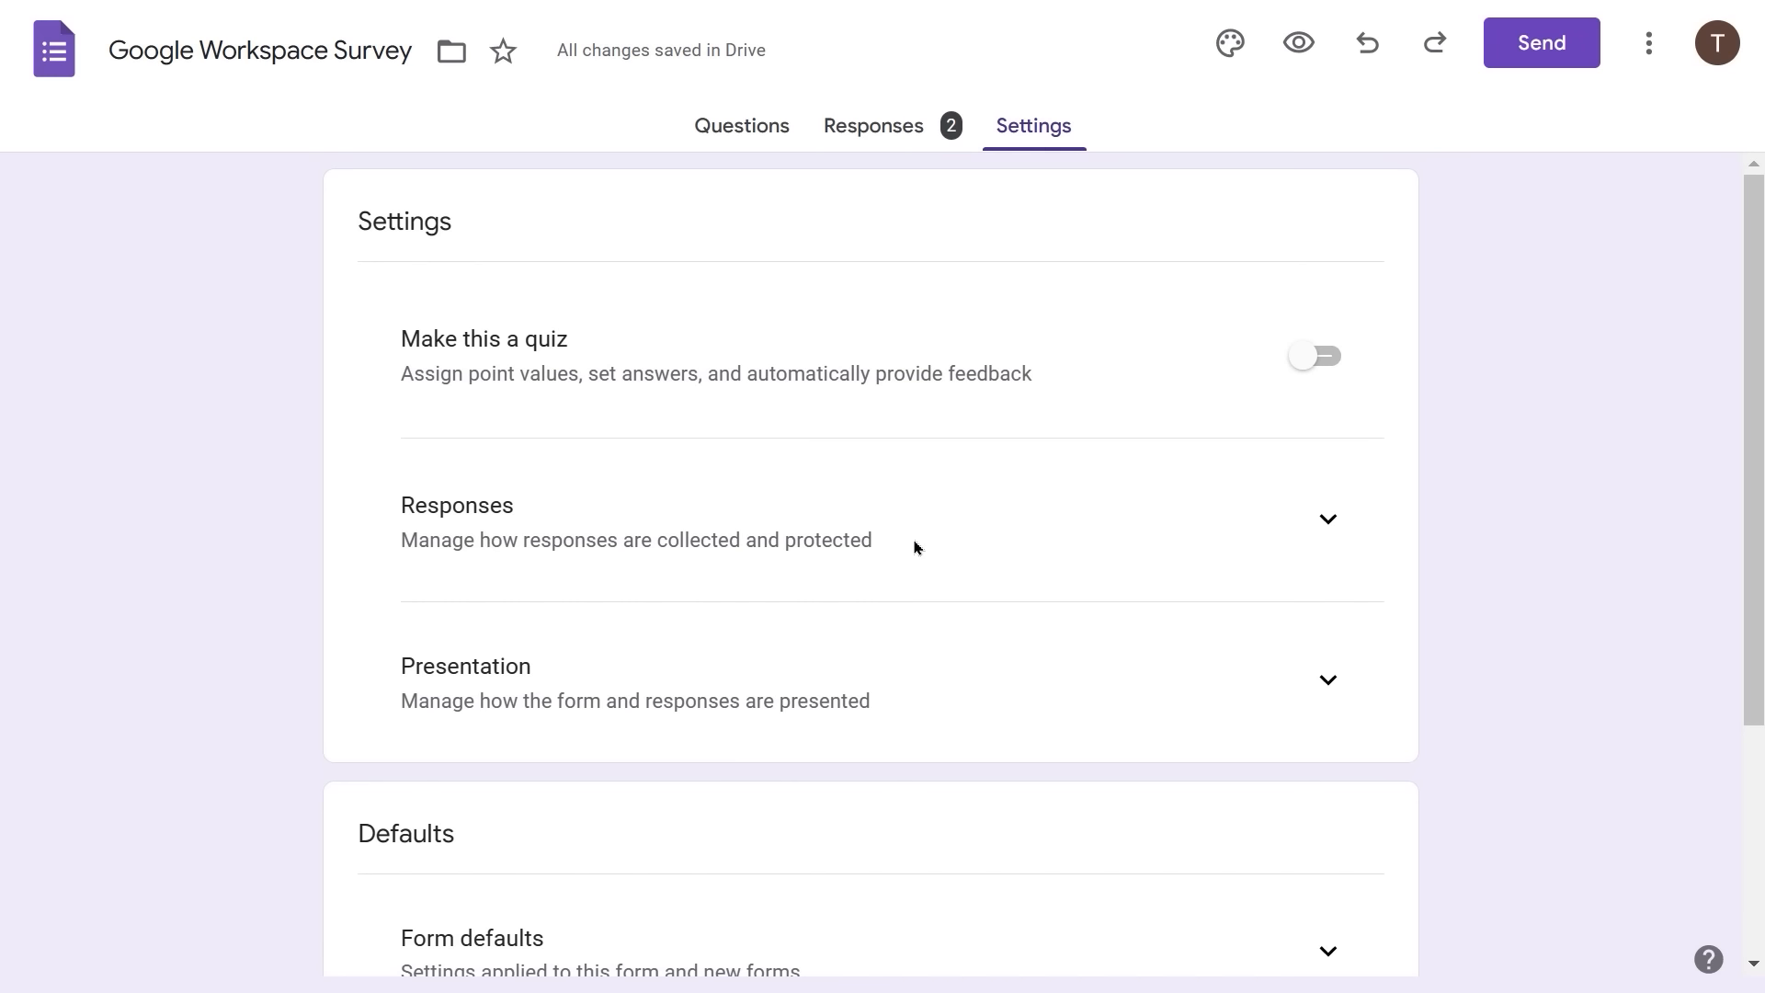
# - Turn on Collect email addresses in the Responses settings, leaving responder copies Off
pyautogui.click(1329, 520)
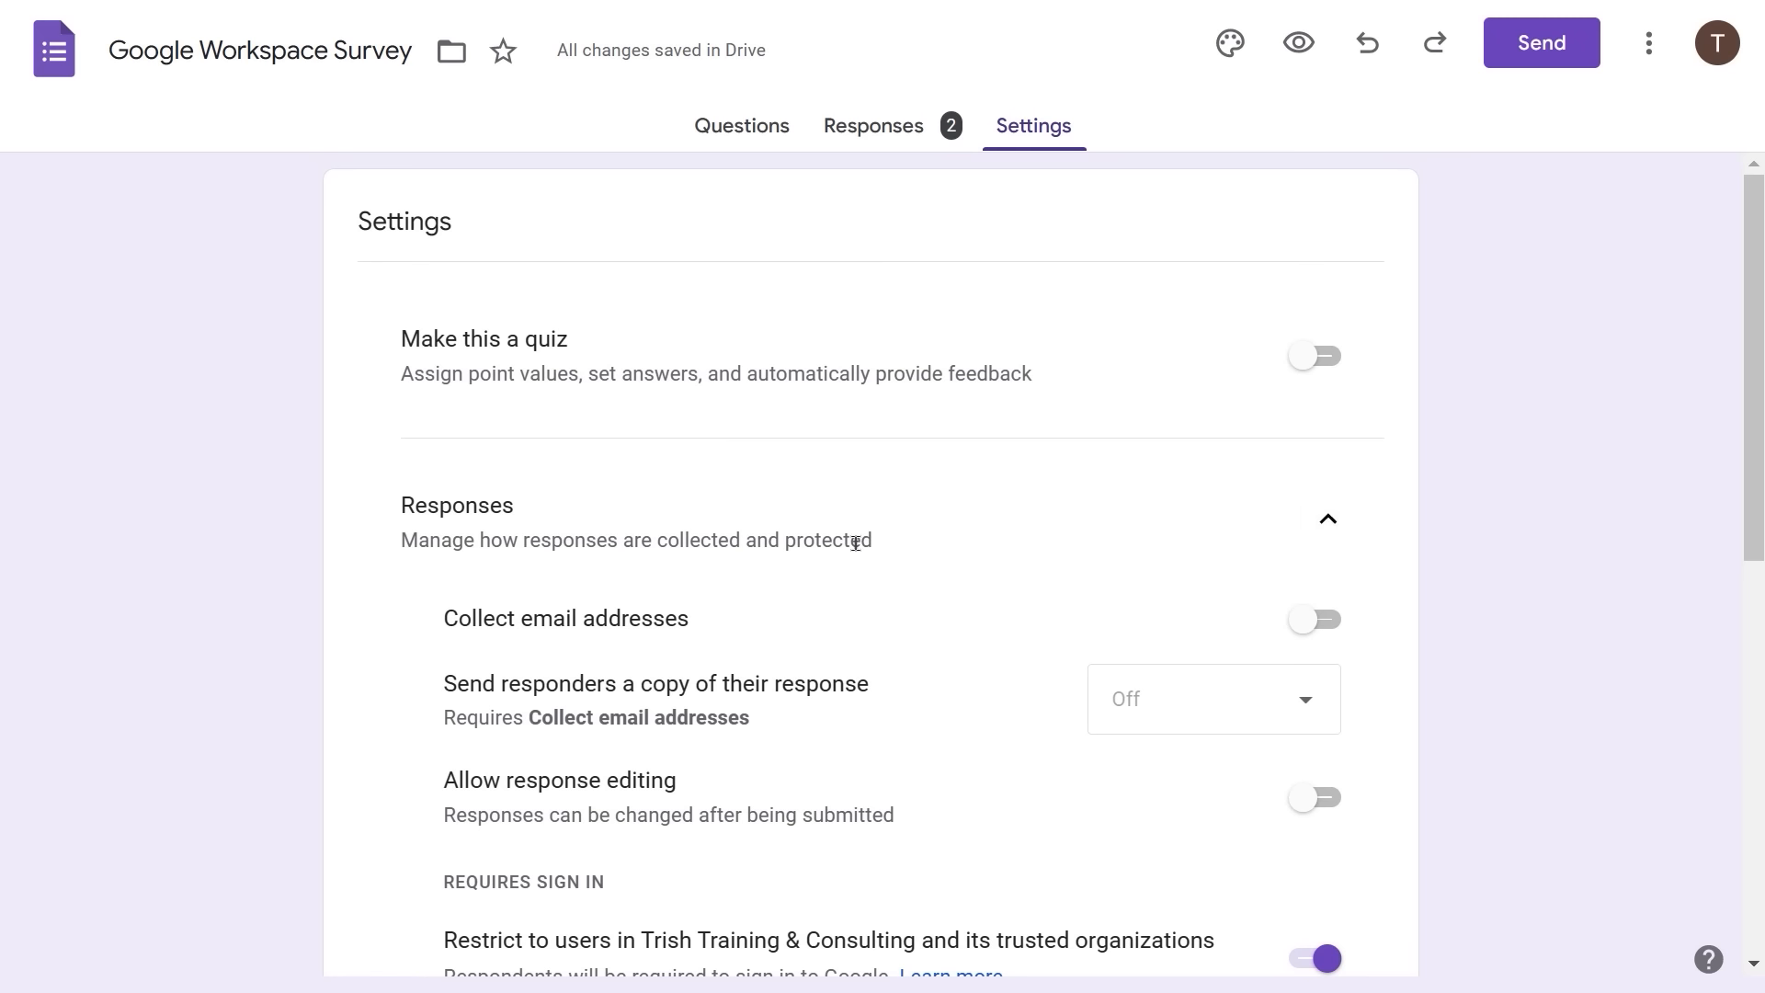
pyautogui.scroll(-2, 855, 543)
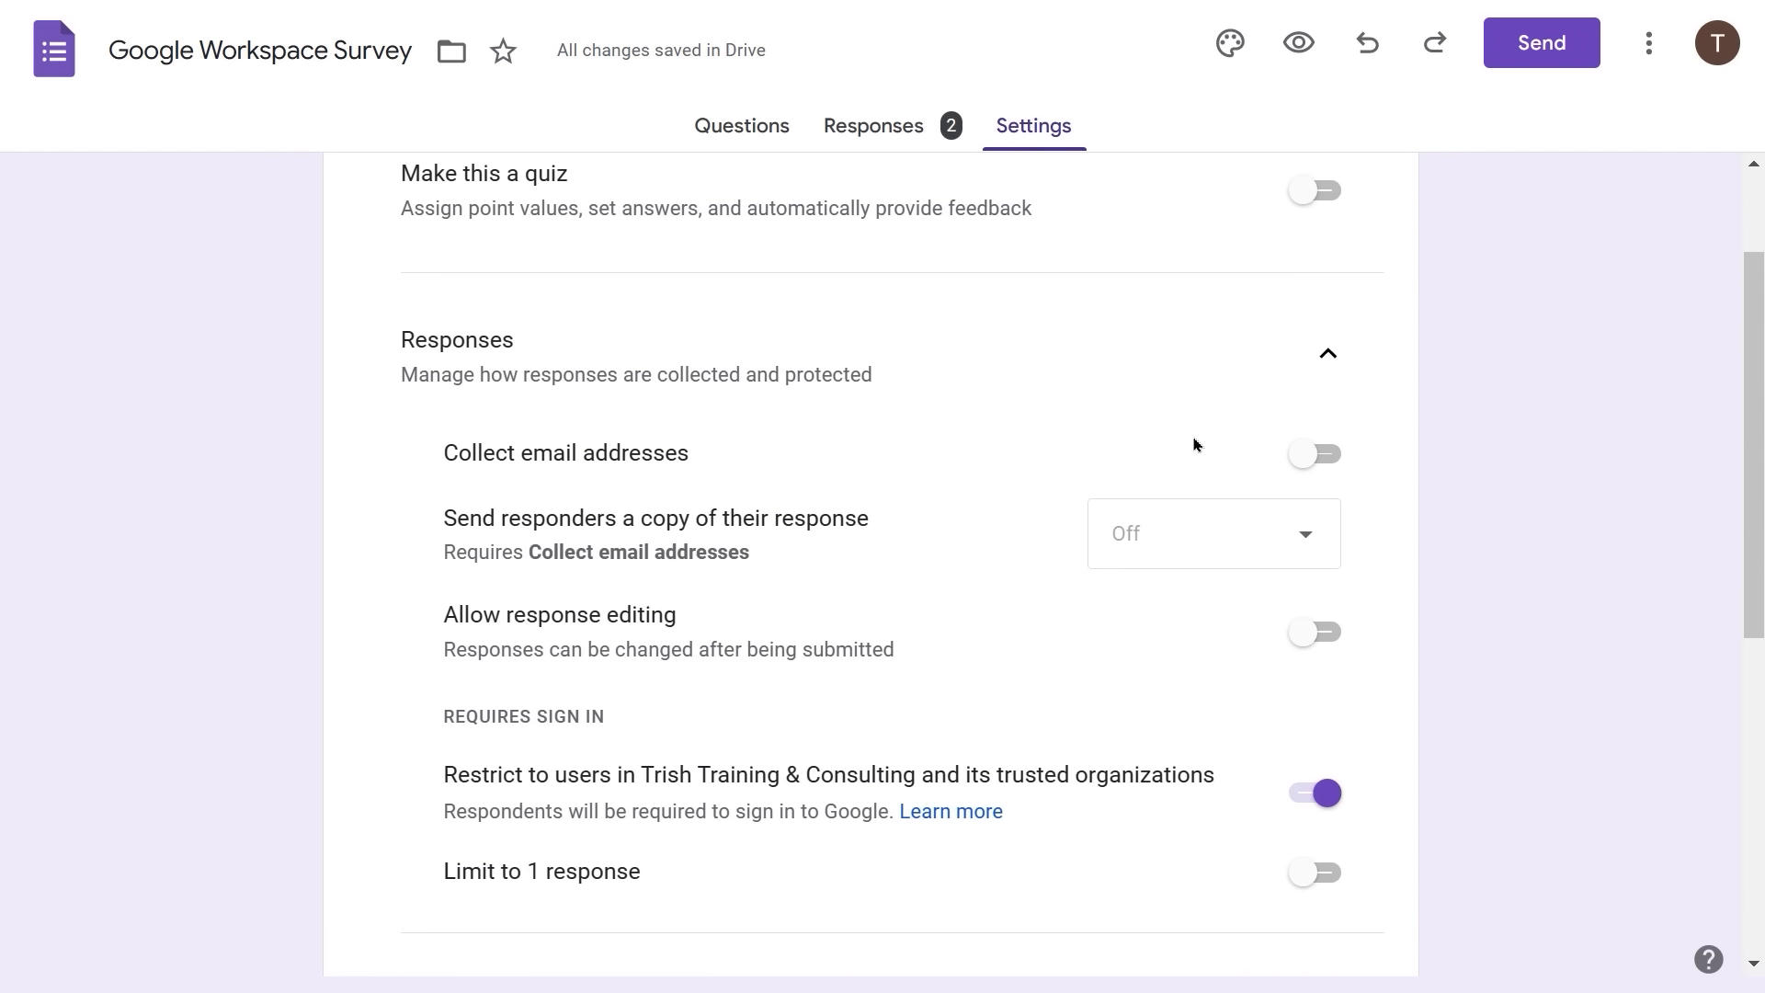
pyautogui.click(1304, 456)
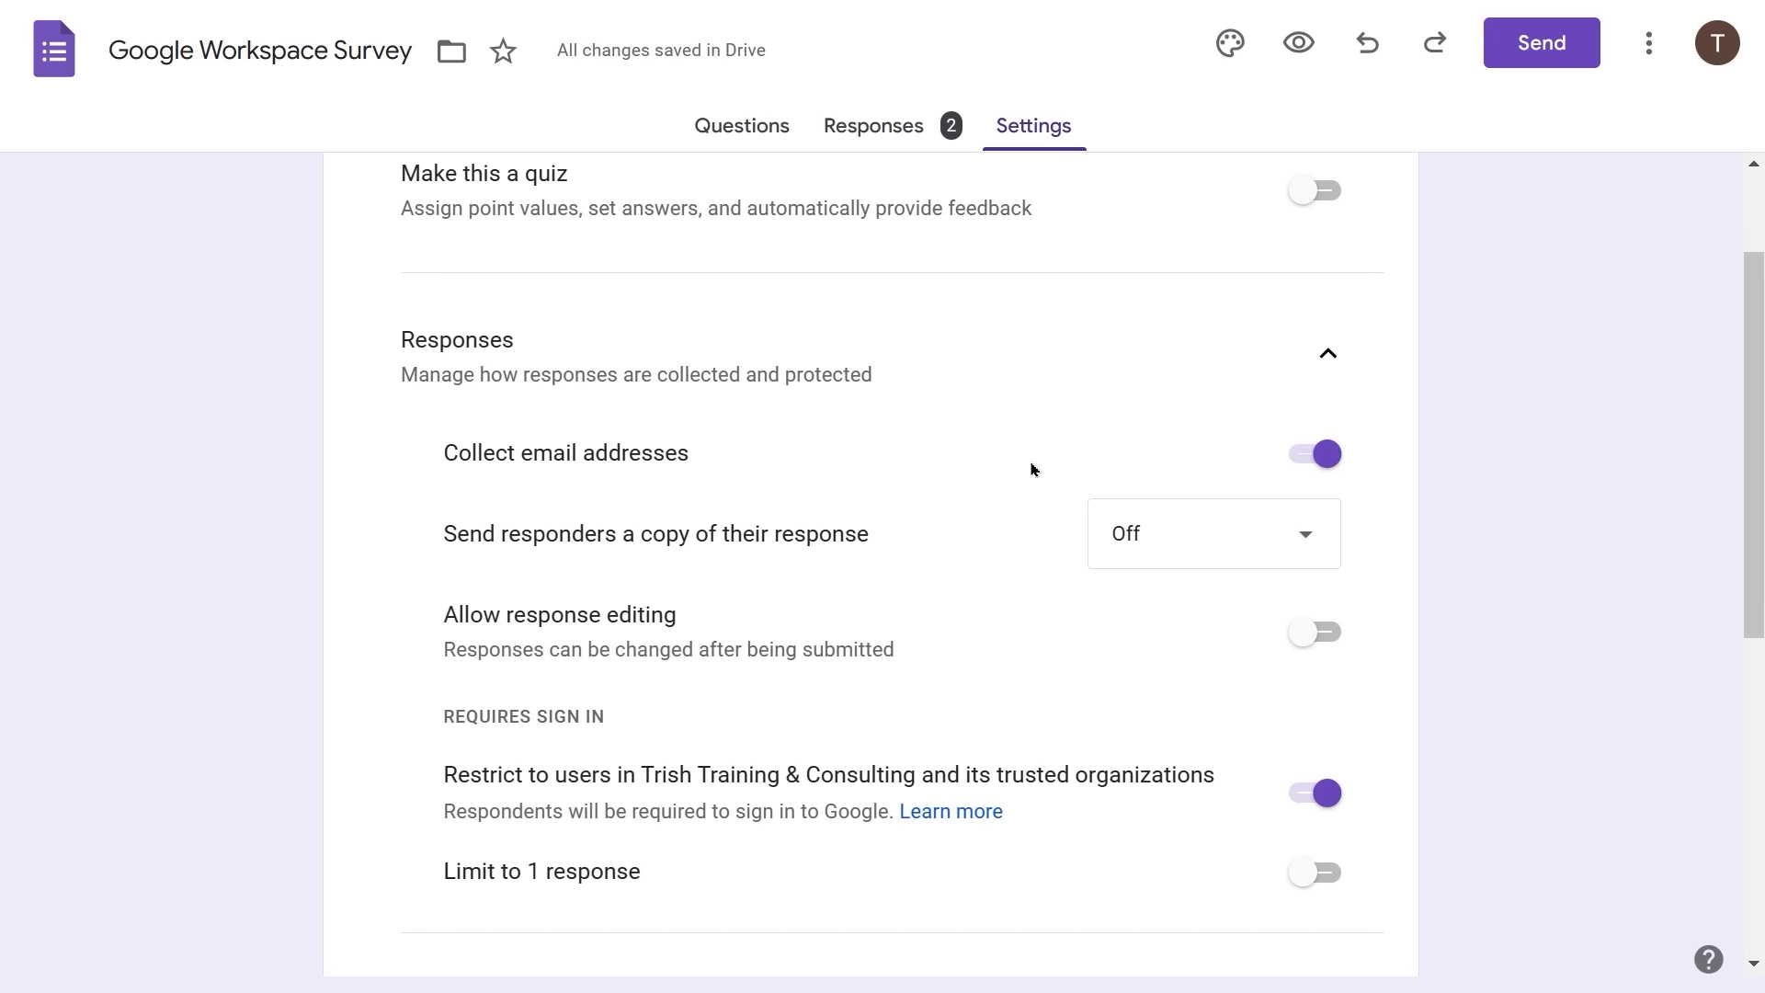
pyautogui.click(1298, 456)
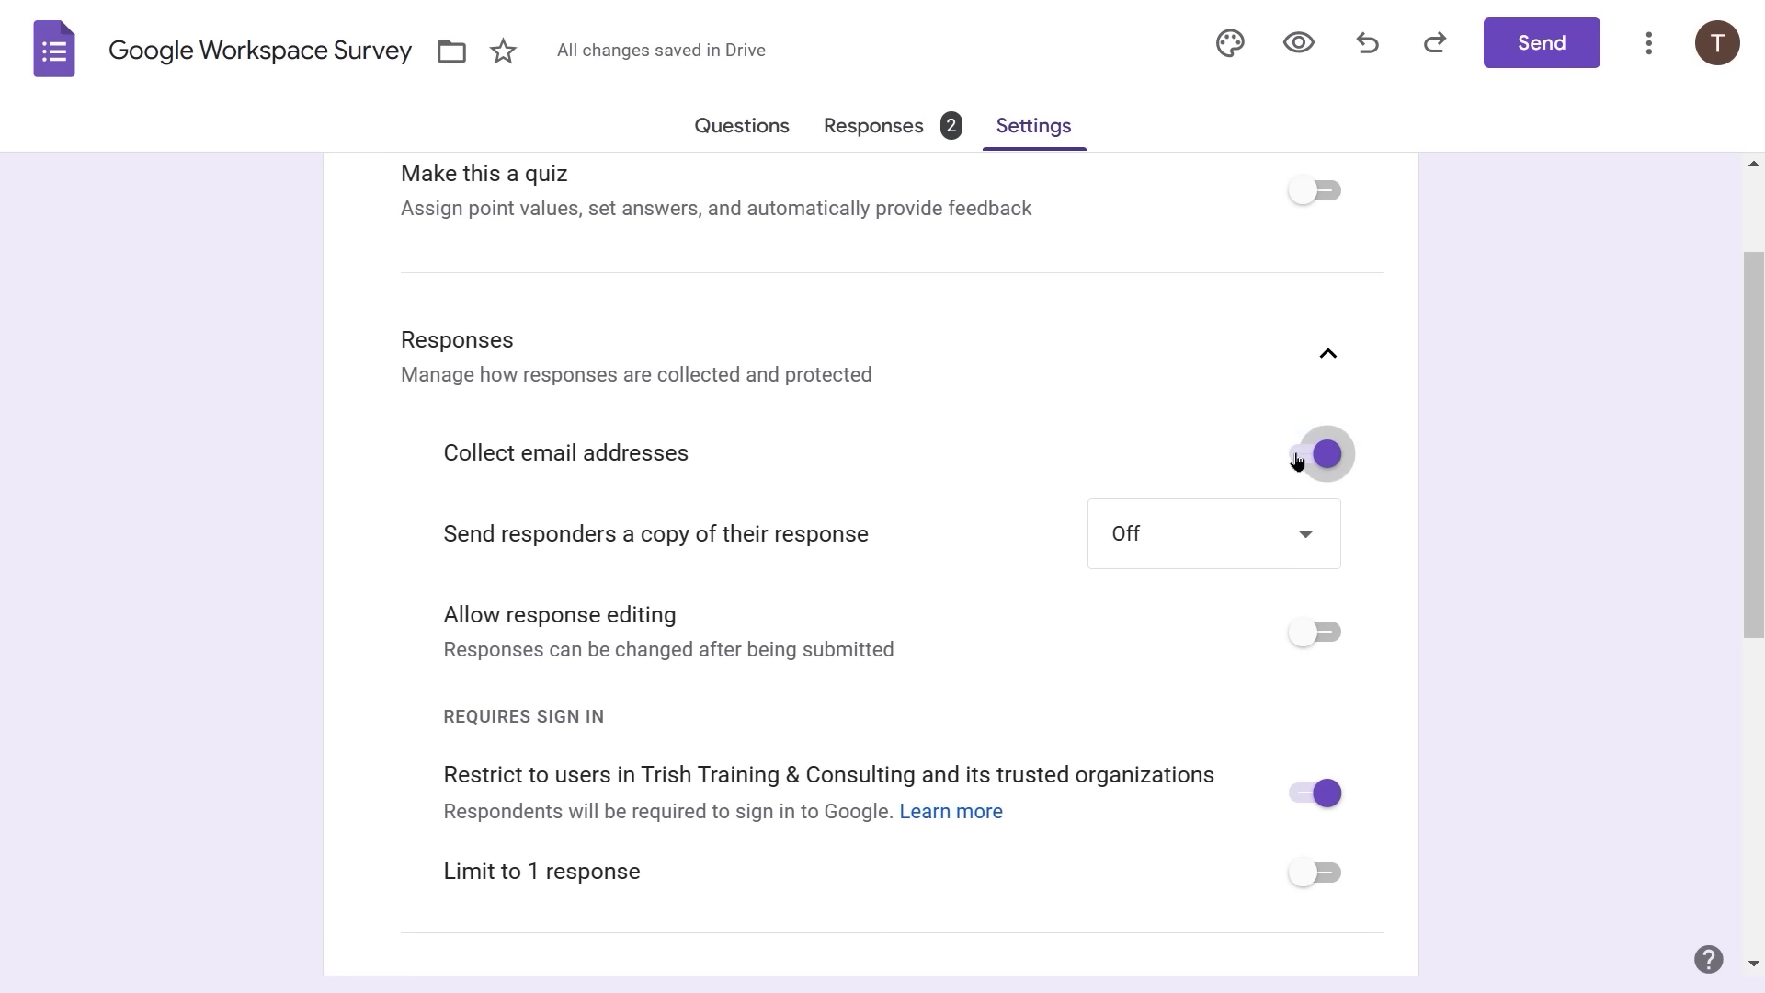
pyautogui.click(1321, 457)
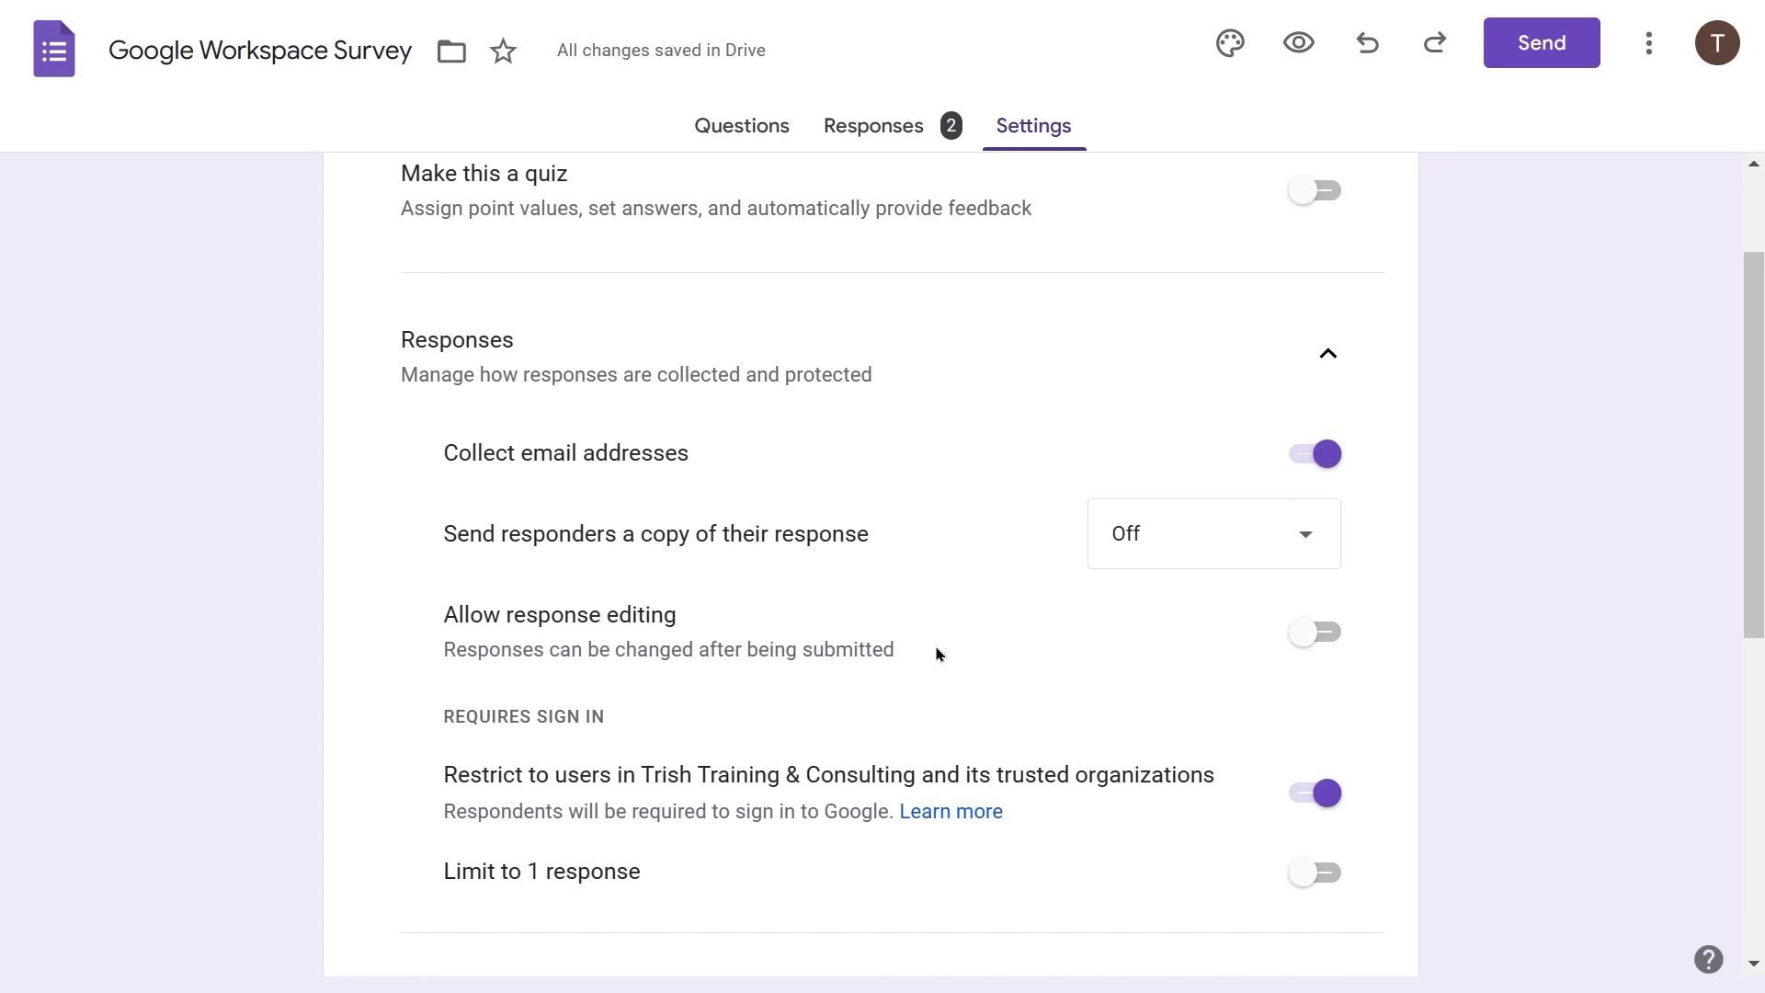
pyautogui.scroll(-2, 938, 654)
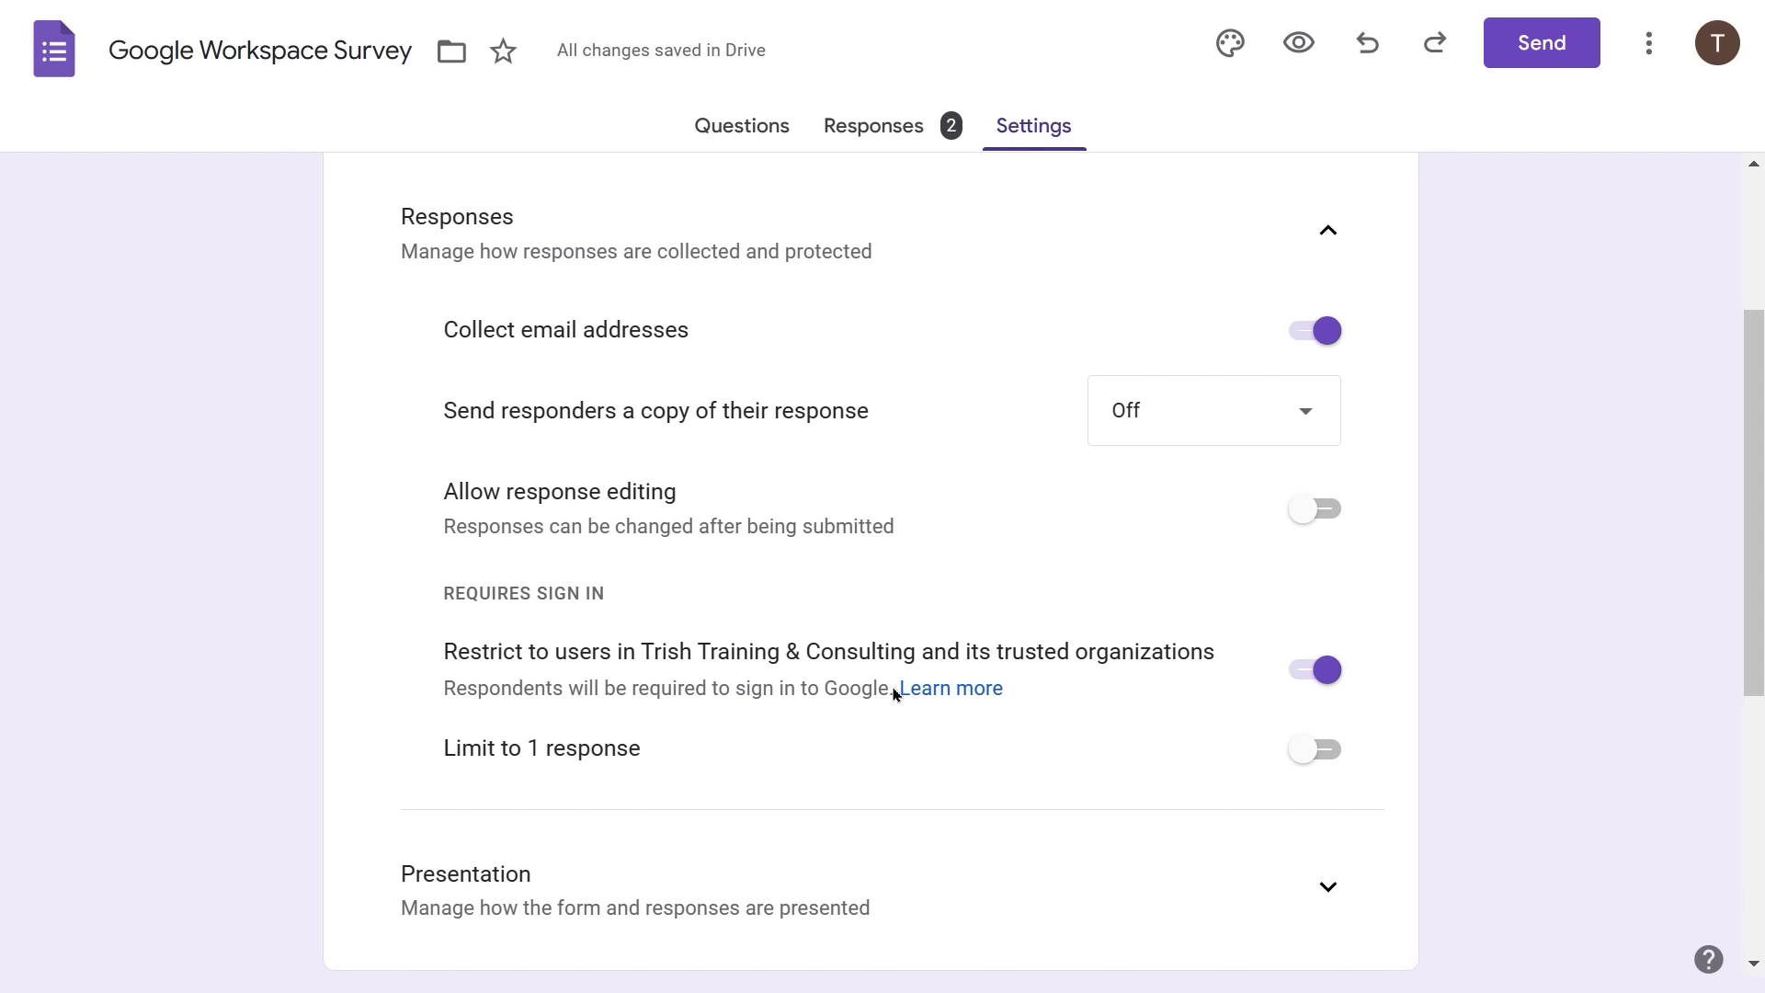
pyautogui.click(1317, 672)
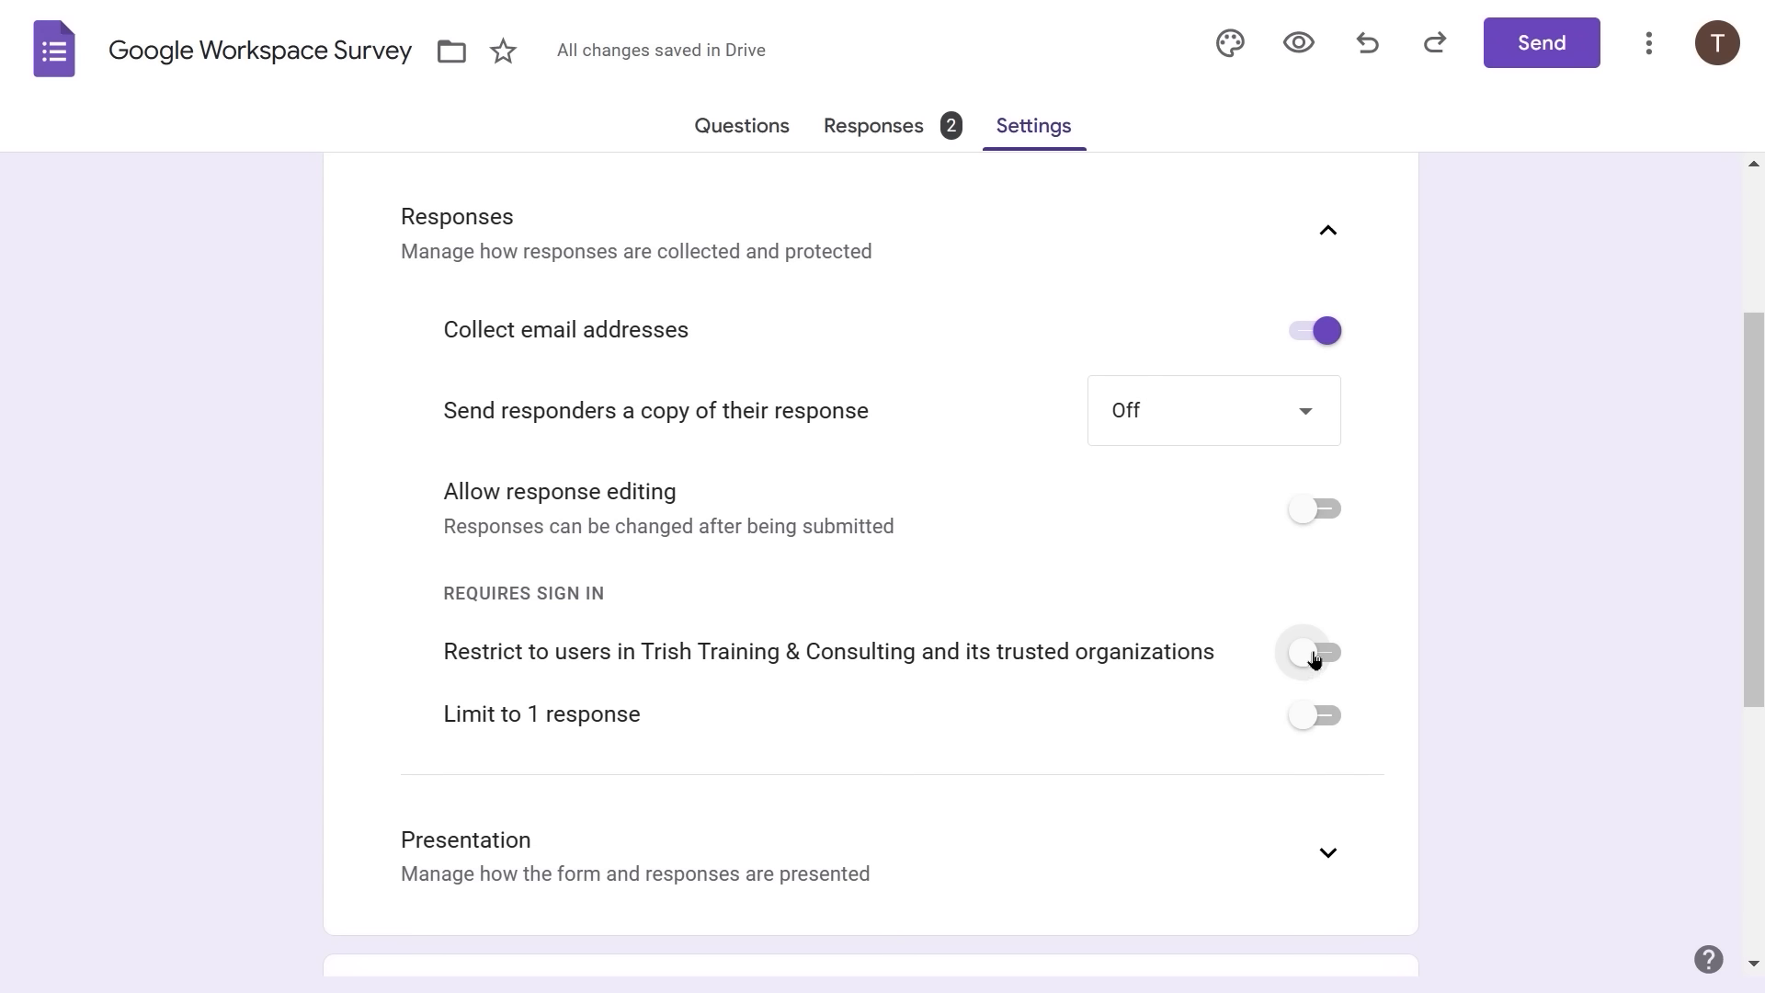
pyautogui.click(1315, 658)
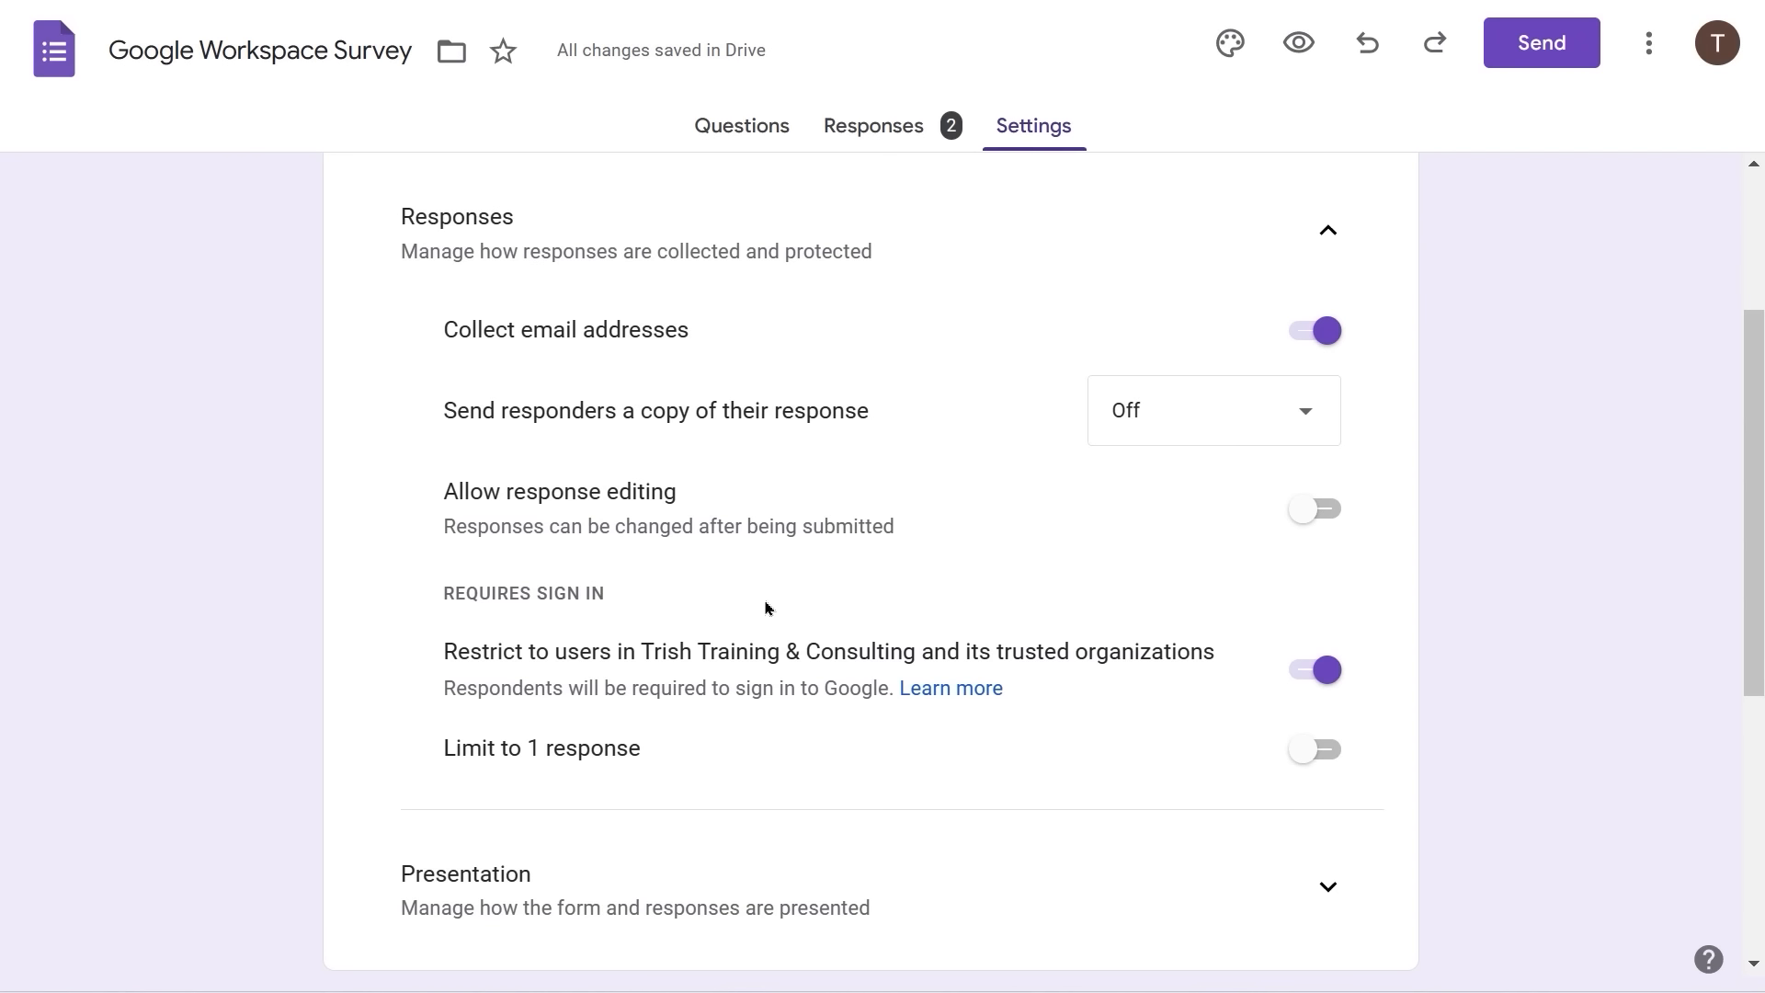
pyautogui.scroll(-2, 689, 759)
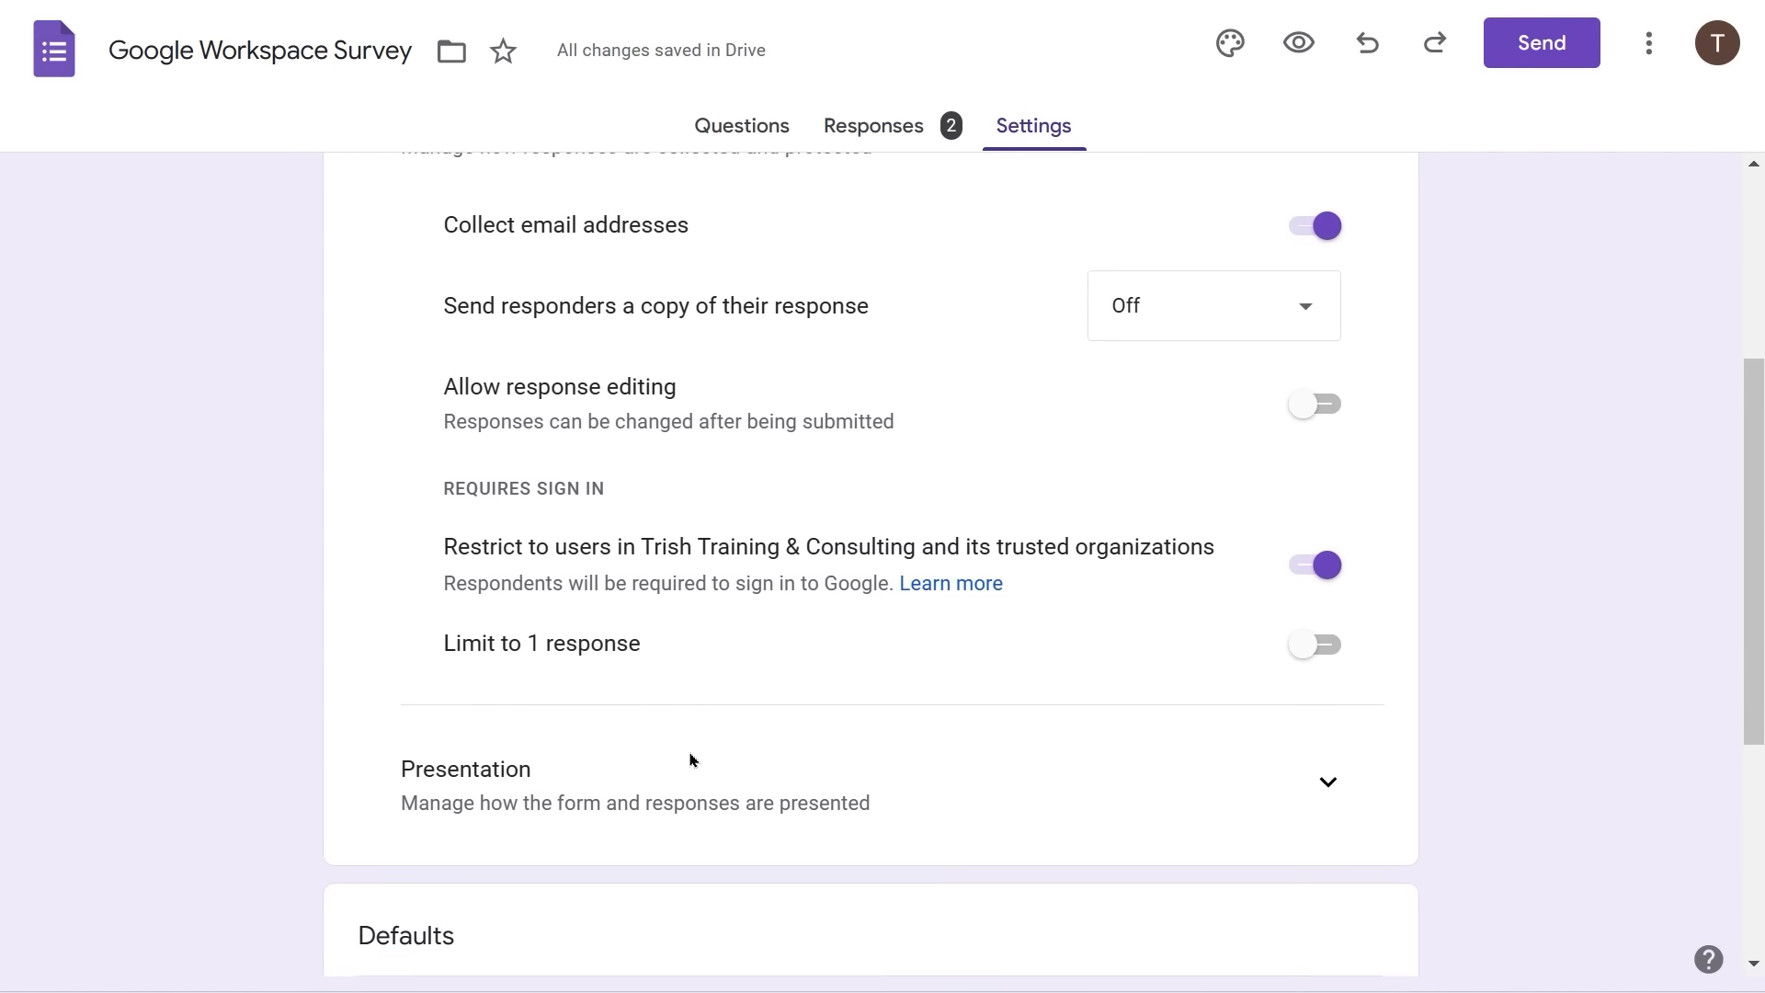
pyautogui.scroll(-1, 690, 759)
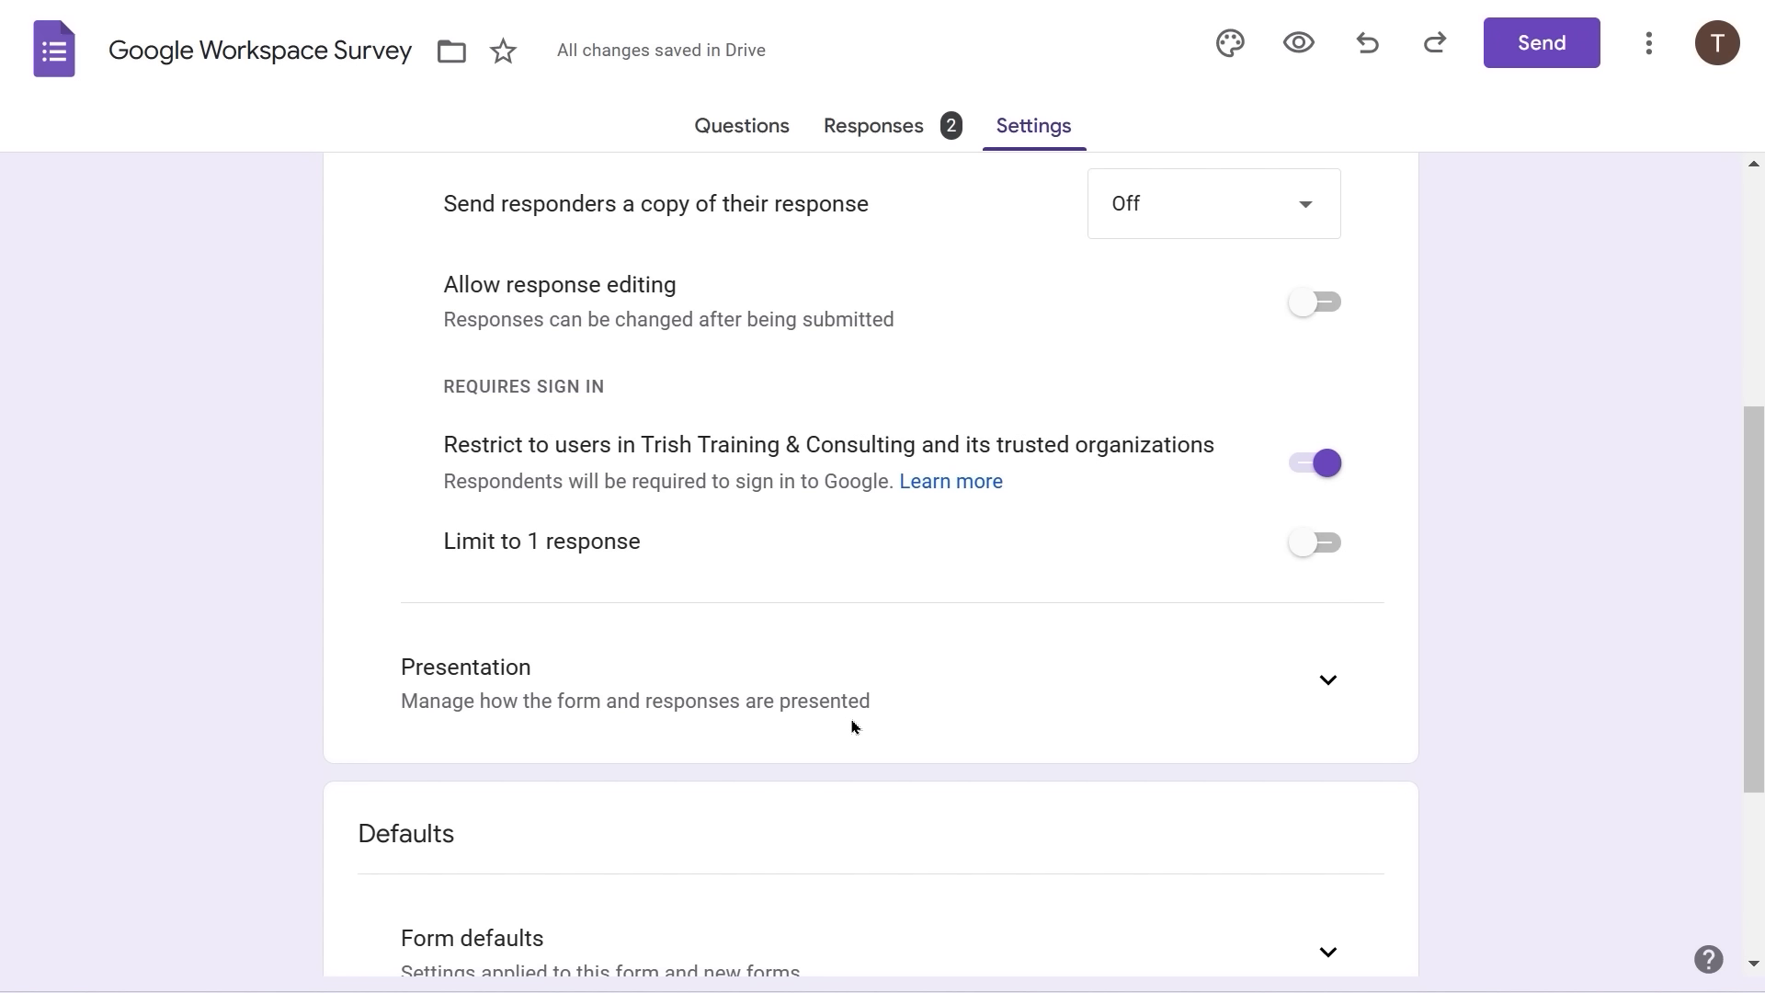
# - Turn on Show progress bar under Presentation, keeping shuffle off and the submit-another-response link on
pyautogui.click(1317, 682)
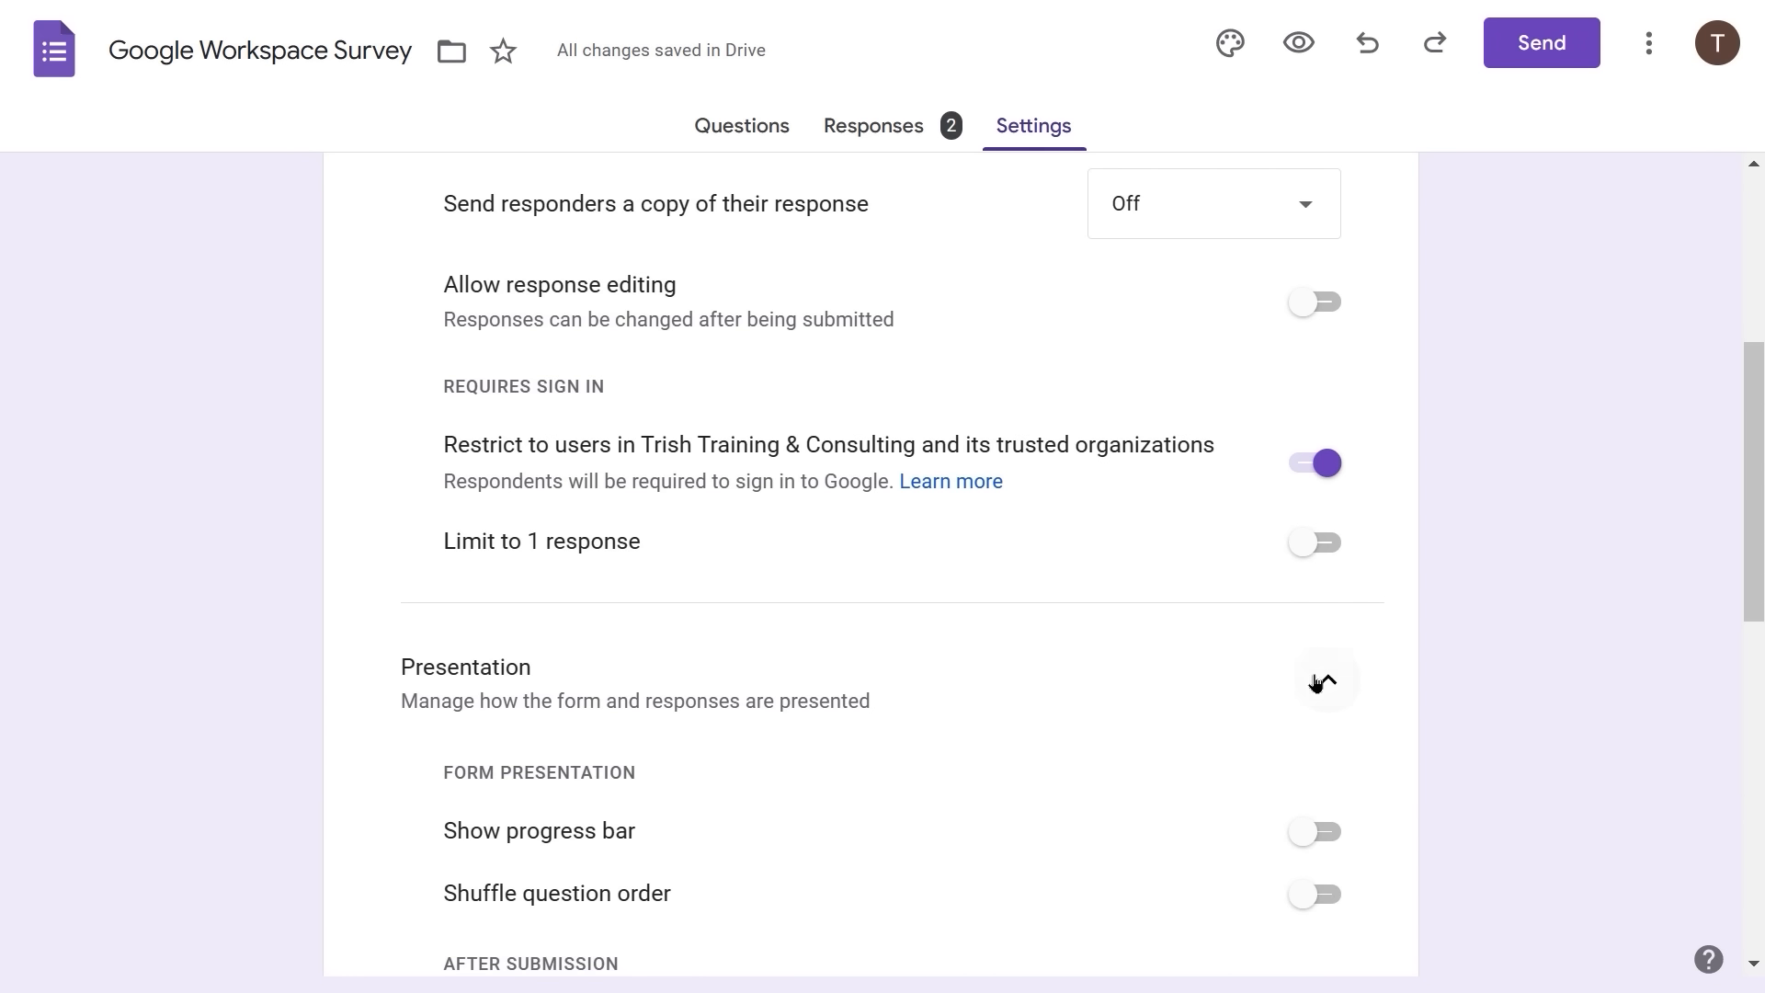
pyautogui.scroll(-1, 906, 712)
pyautogui.scroll(-1, 905, 712)
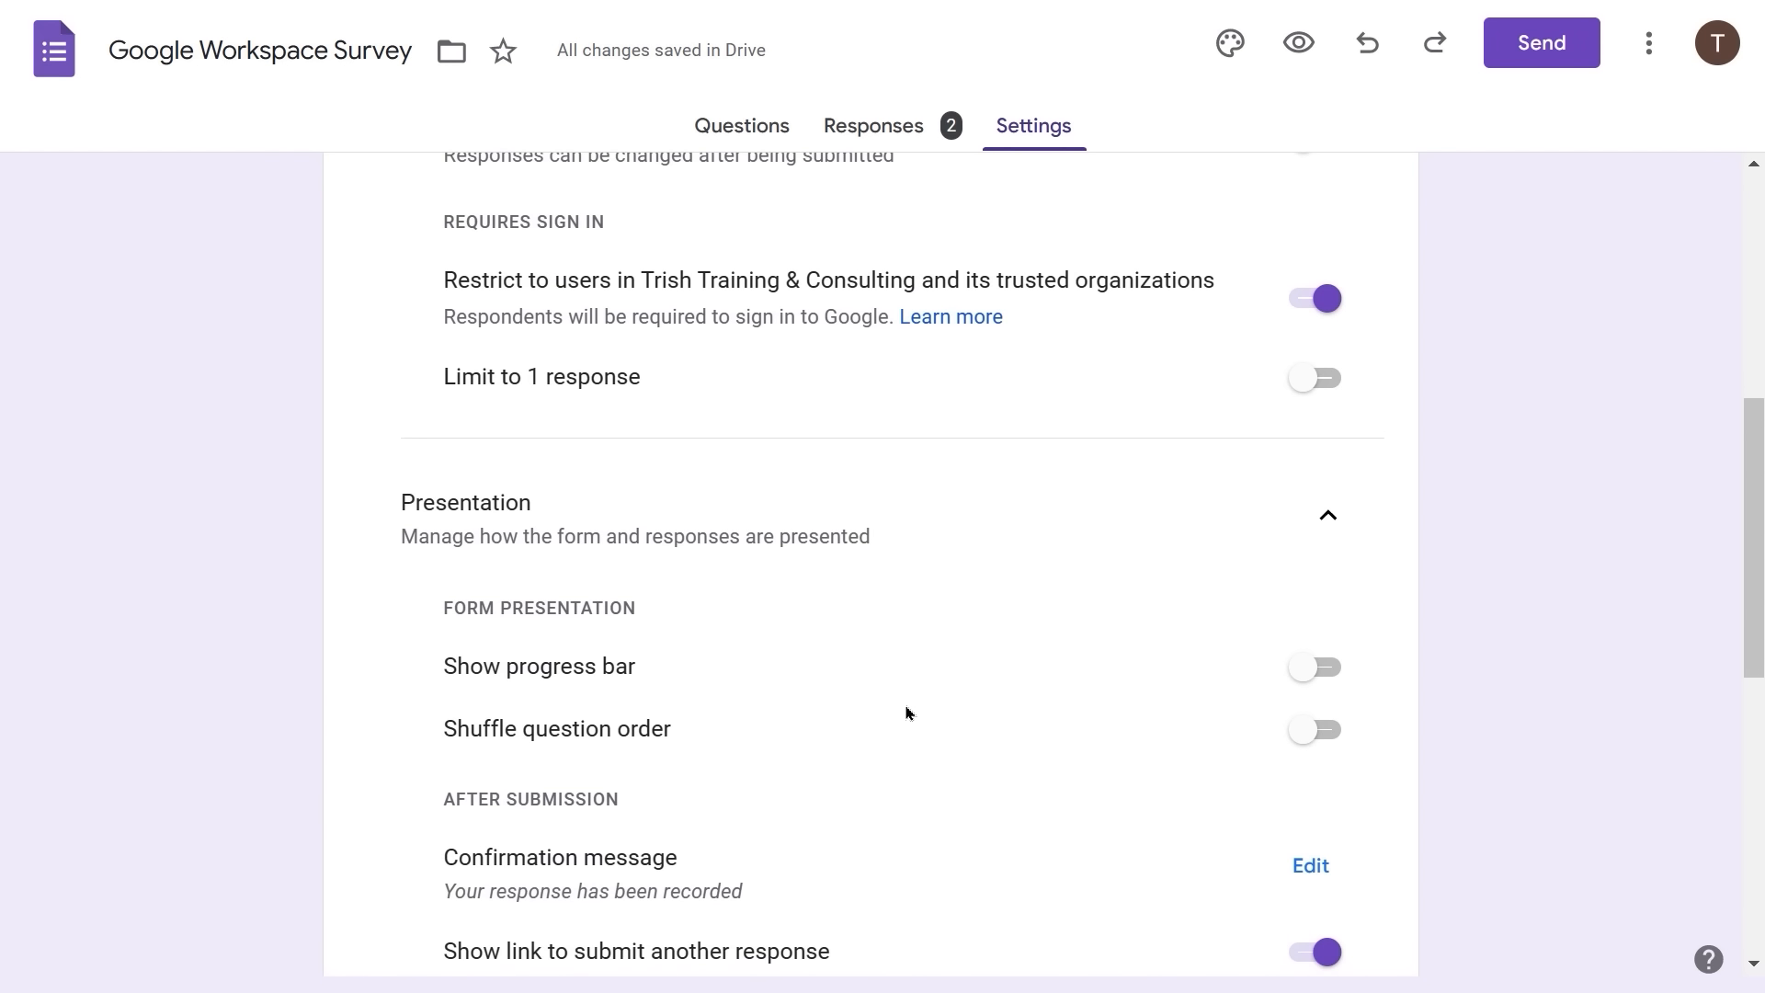
pyautogui.click(1290, 674)
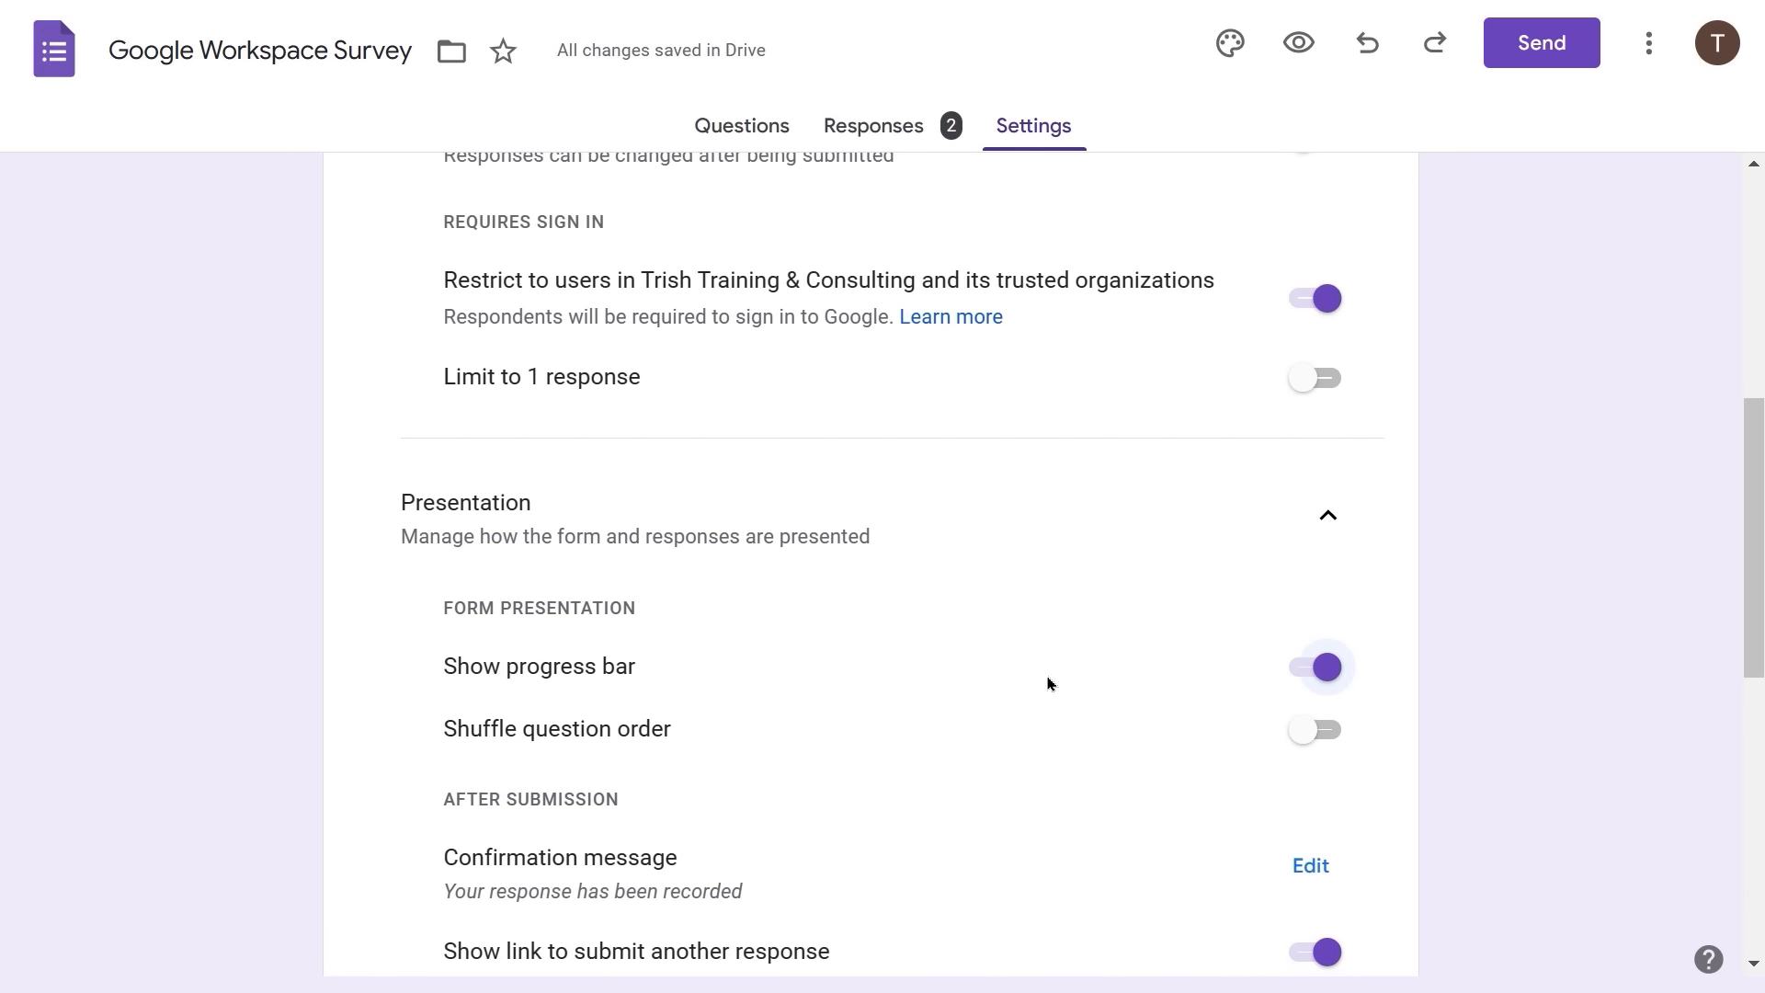
pyautogui.scroll(-1, 888, 777)
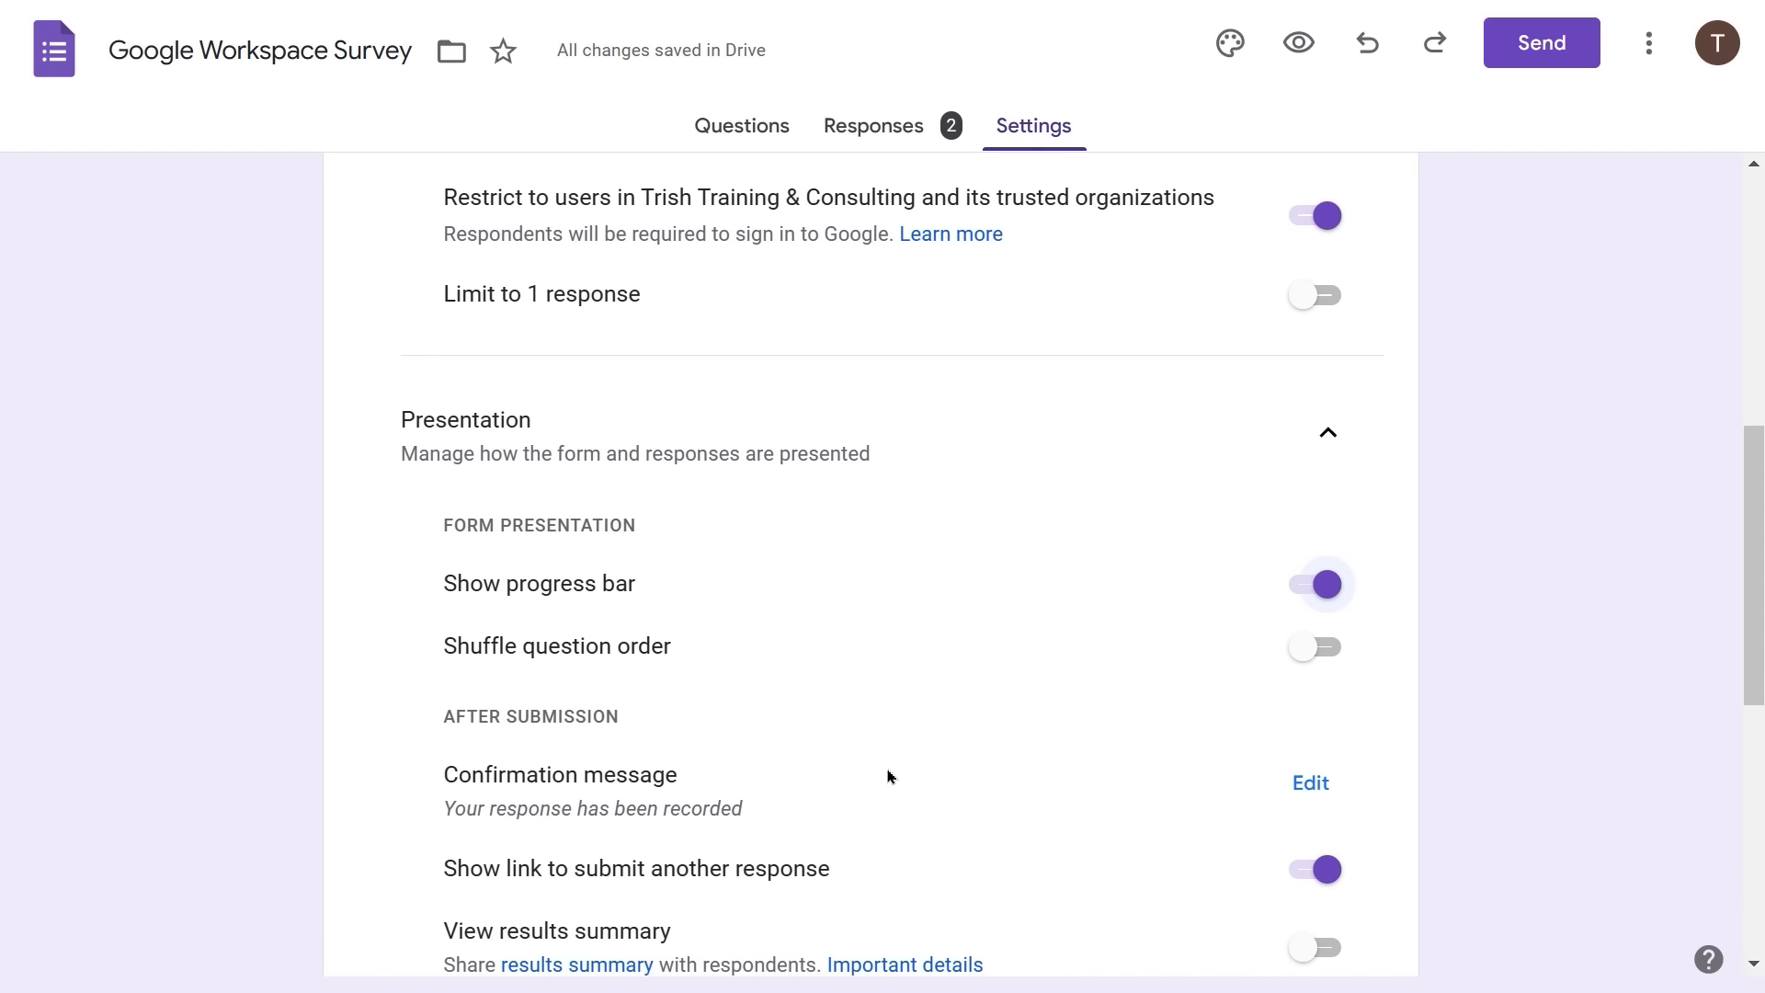
pyautogui.scroll(-1, 888, 777)
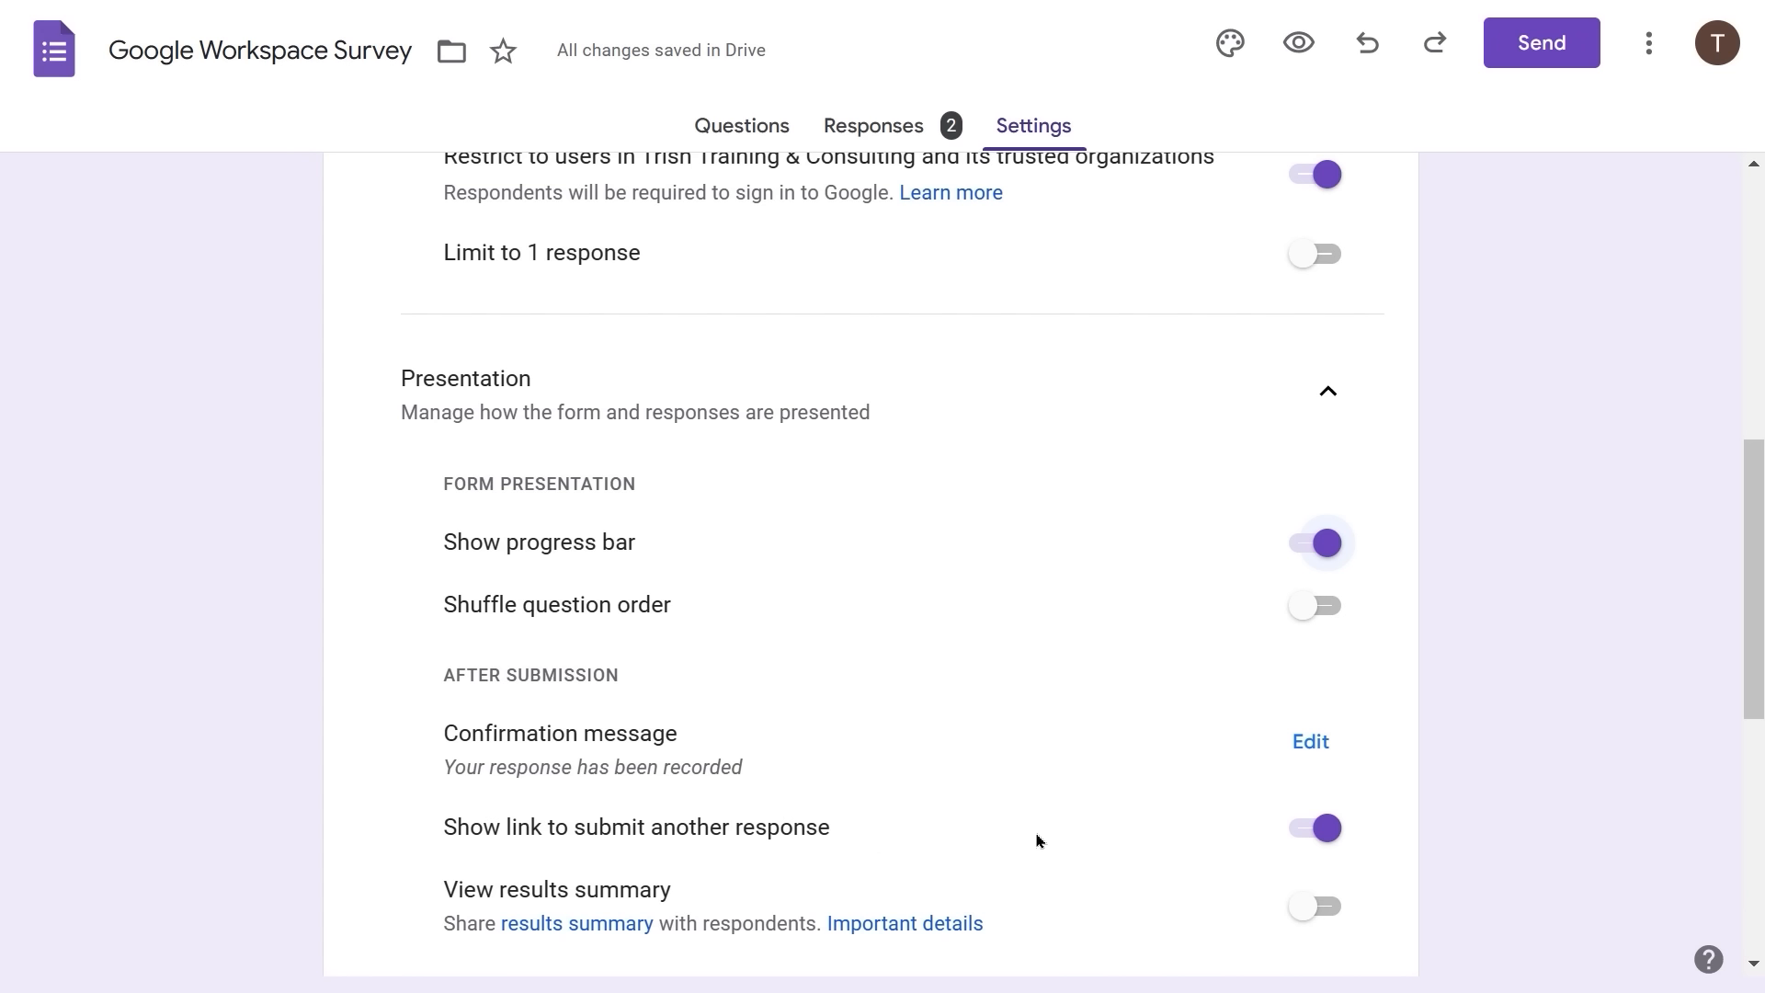
pyautogui.scroll(3, 1040, 666)
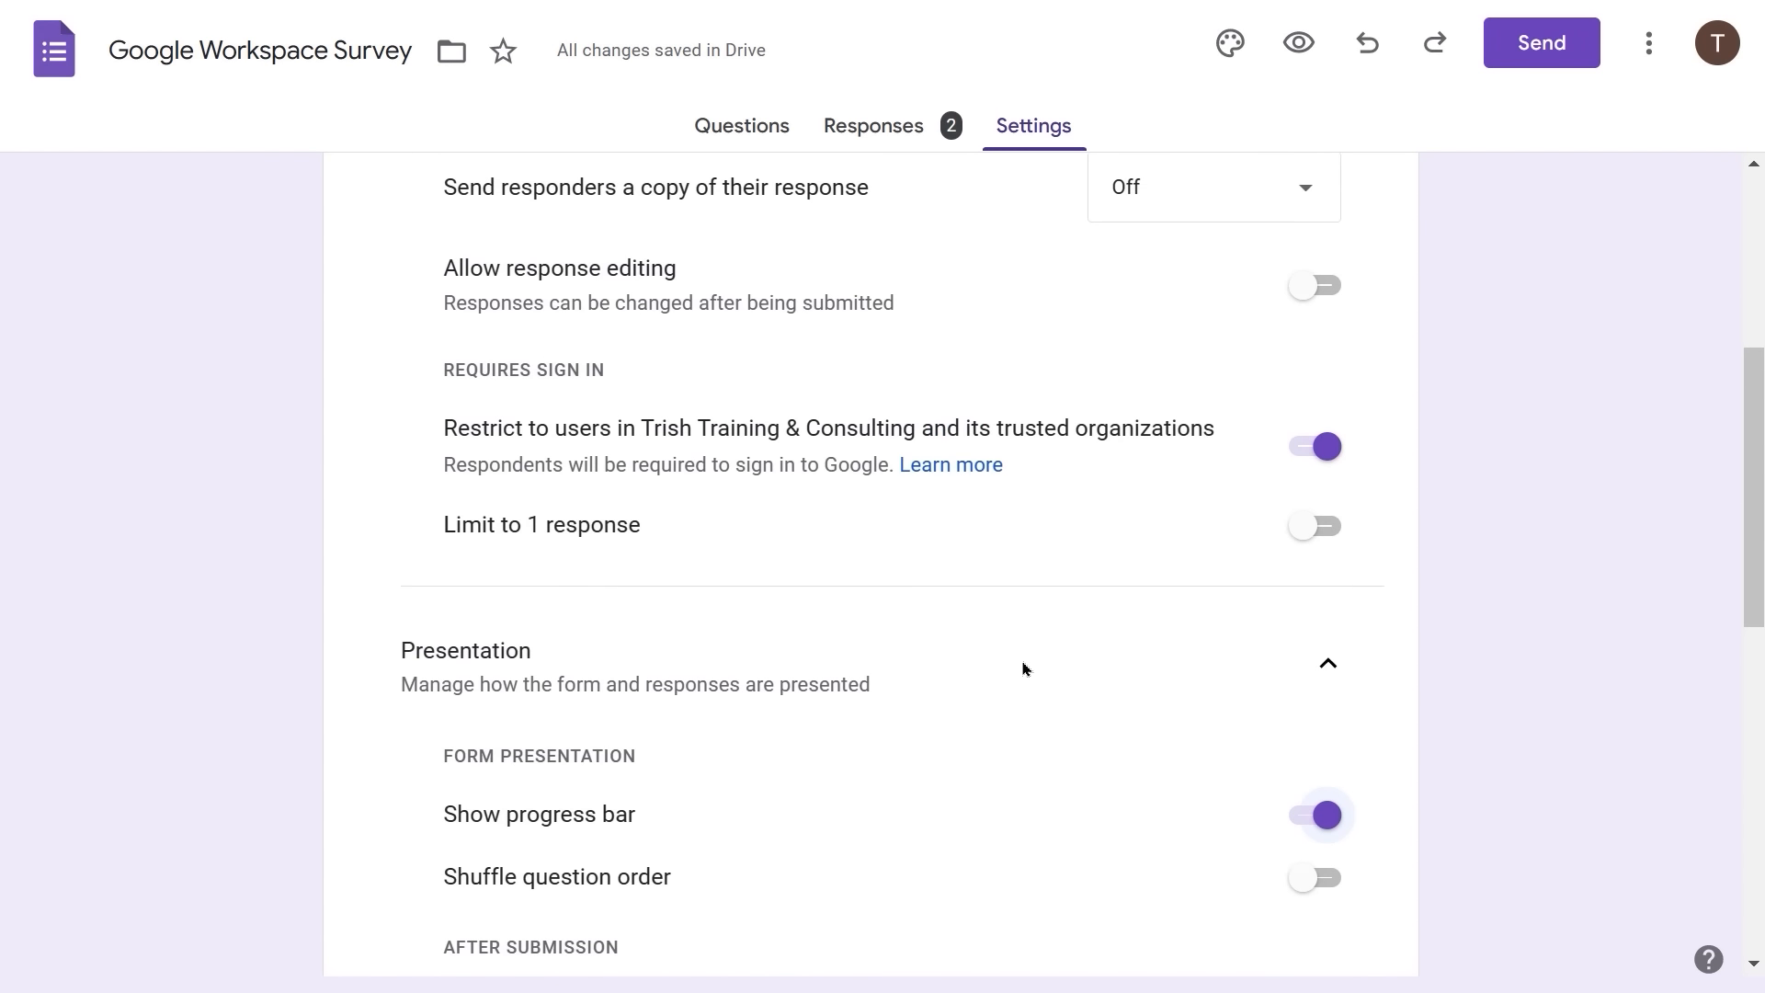
pyautogui.scroll(4, 1023, 668)
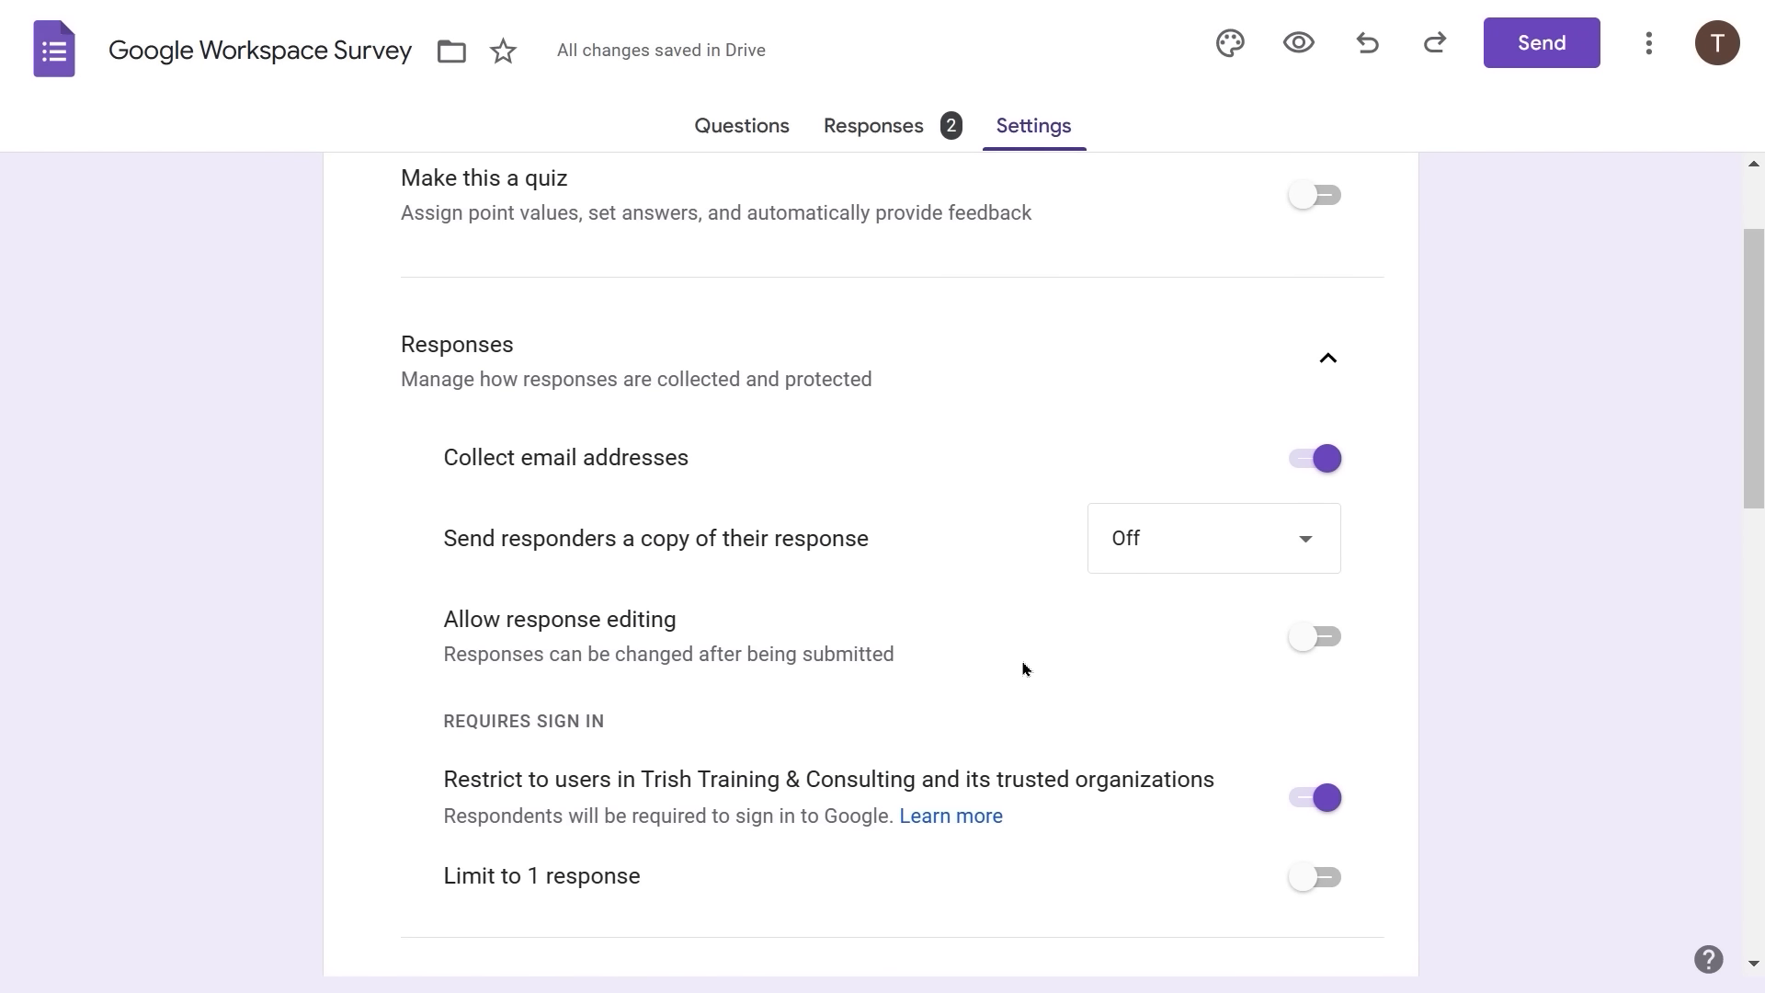
pyautogui.scroll(-6, 1023, 668)
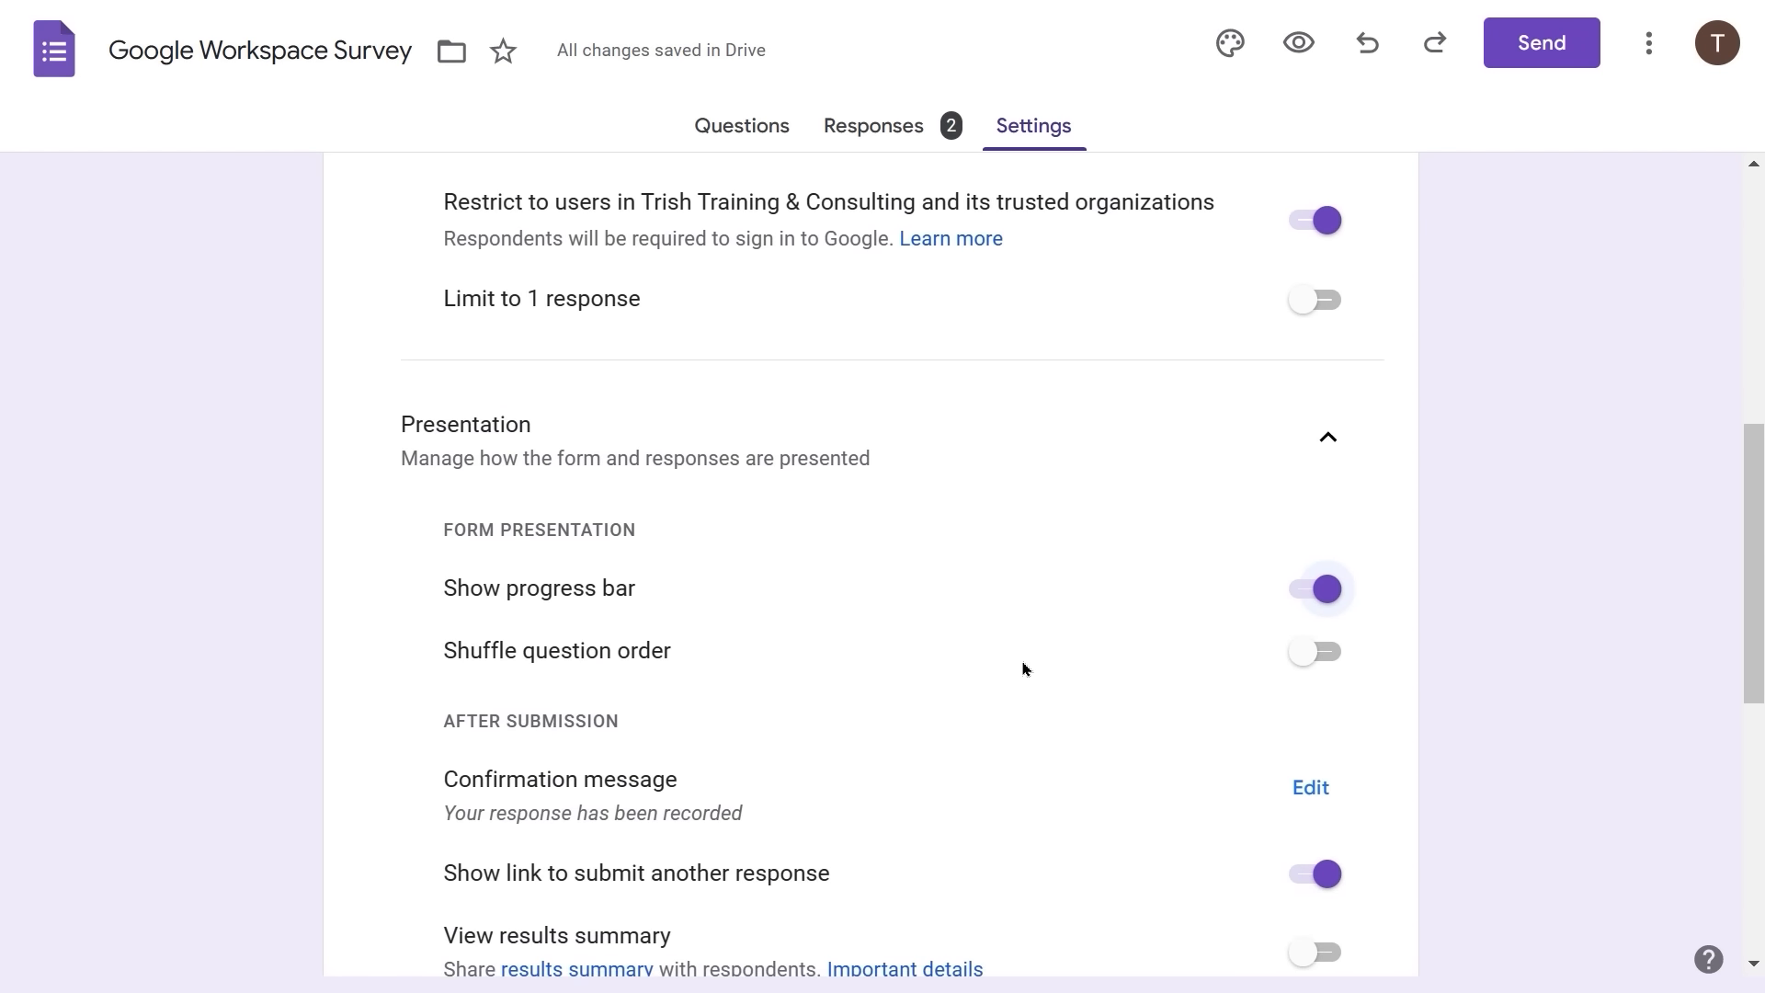
pyautogui.scroll(-1, 1026, 669)
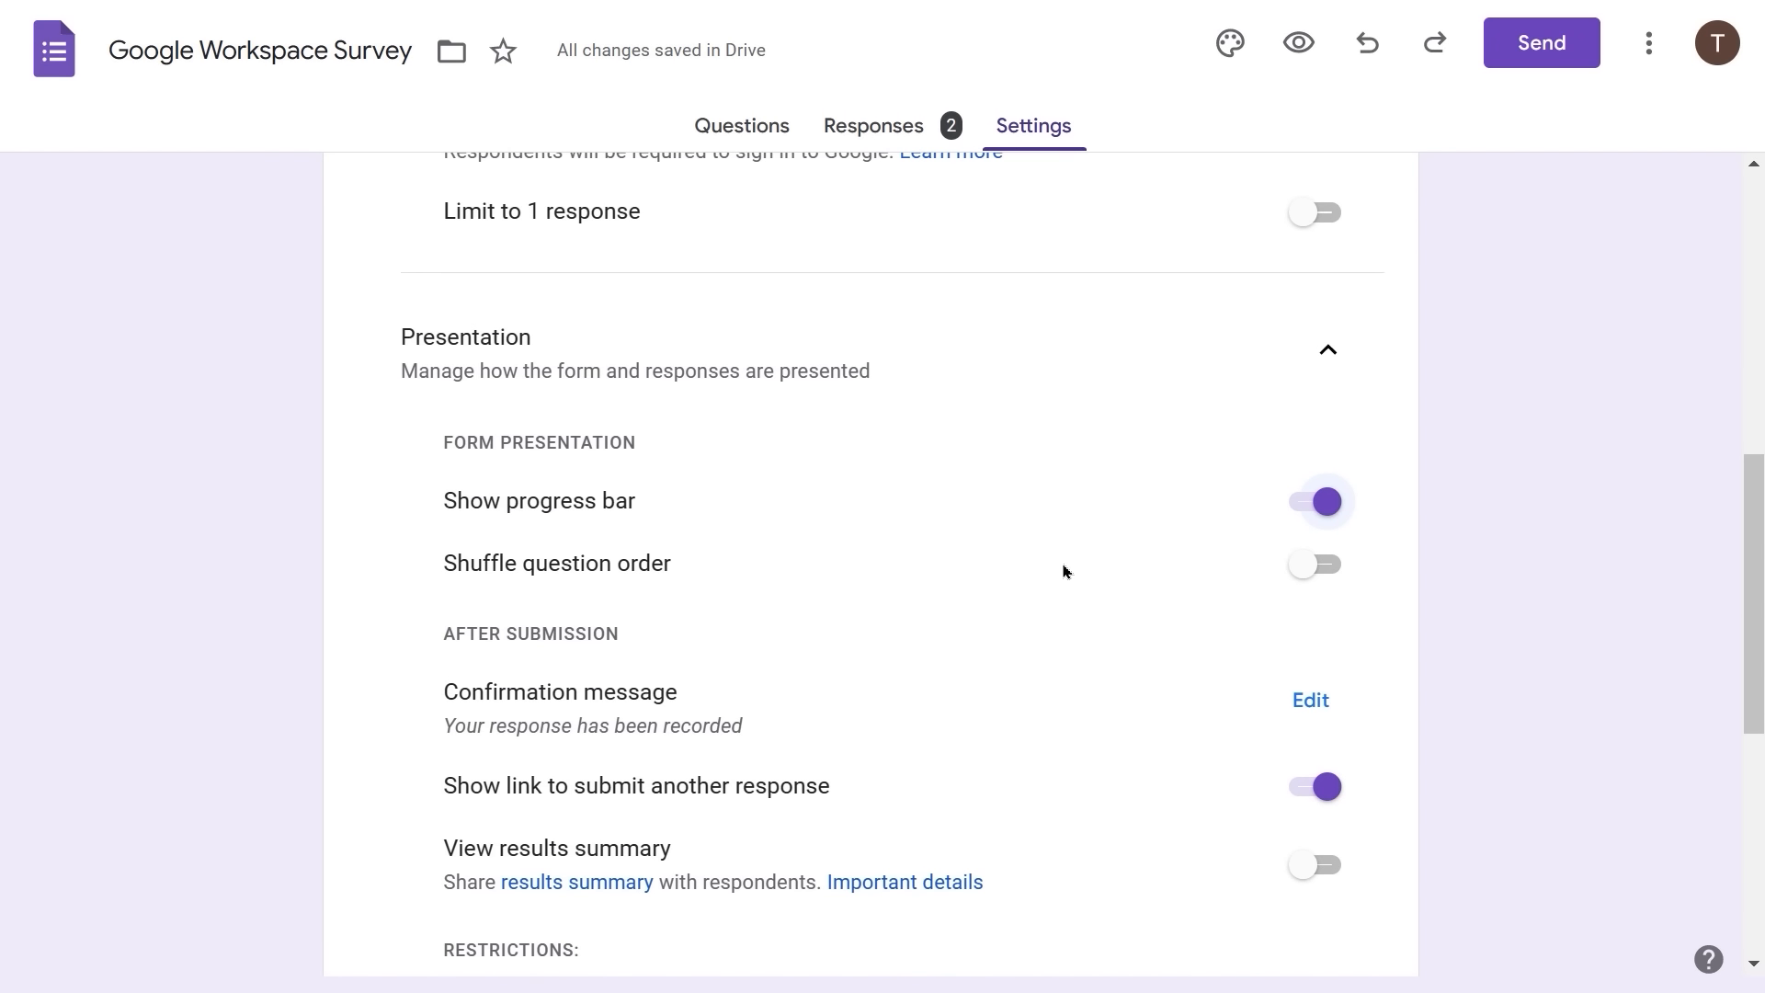
pyautogui.click(1317, 213)
pyautogui.scroll(-1, 855, 621)
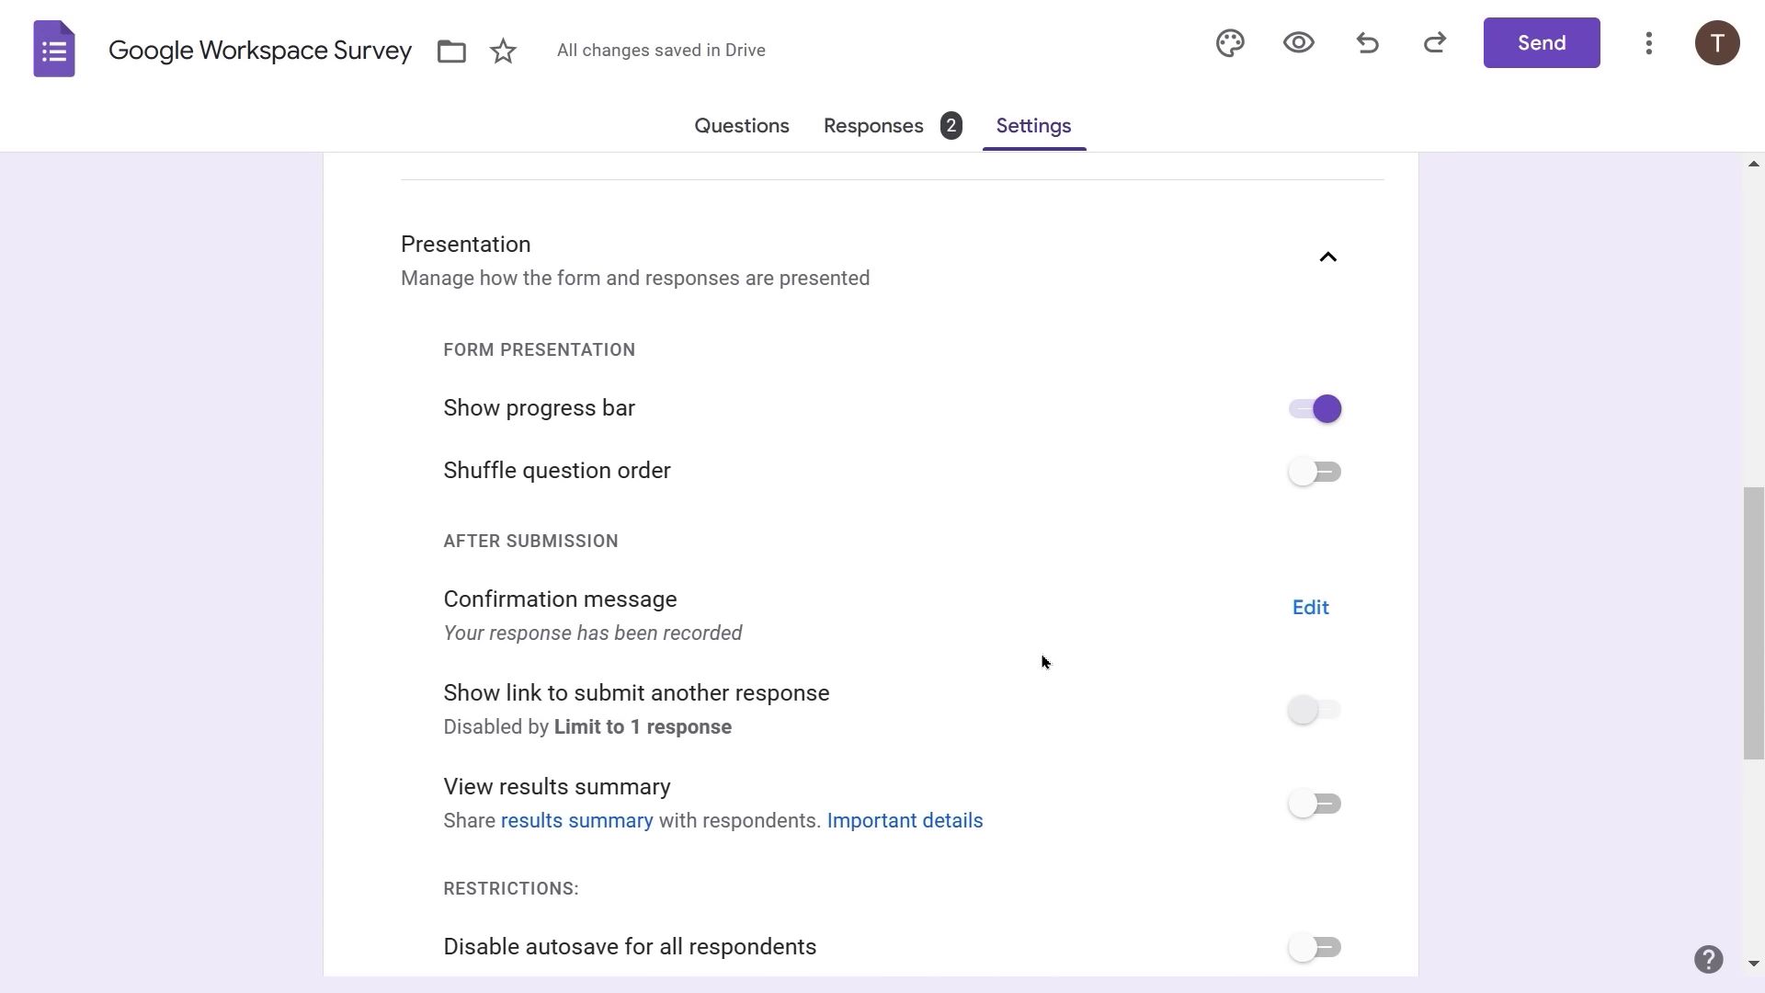
pyautogui.scroll(3, 1041, 658)
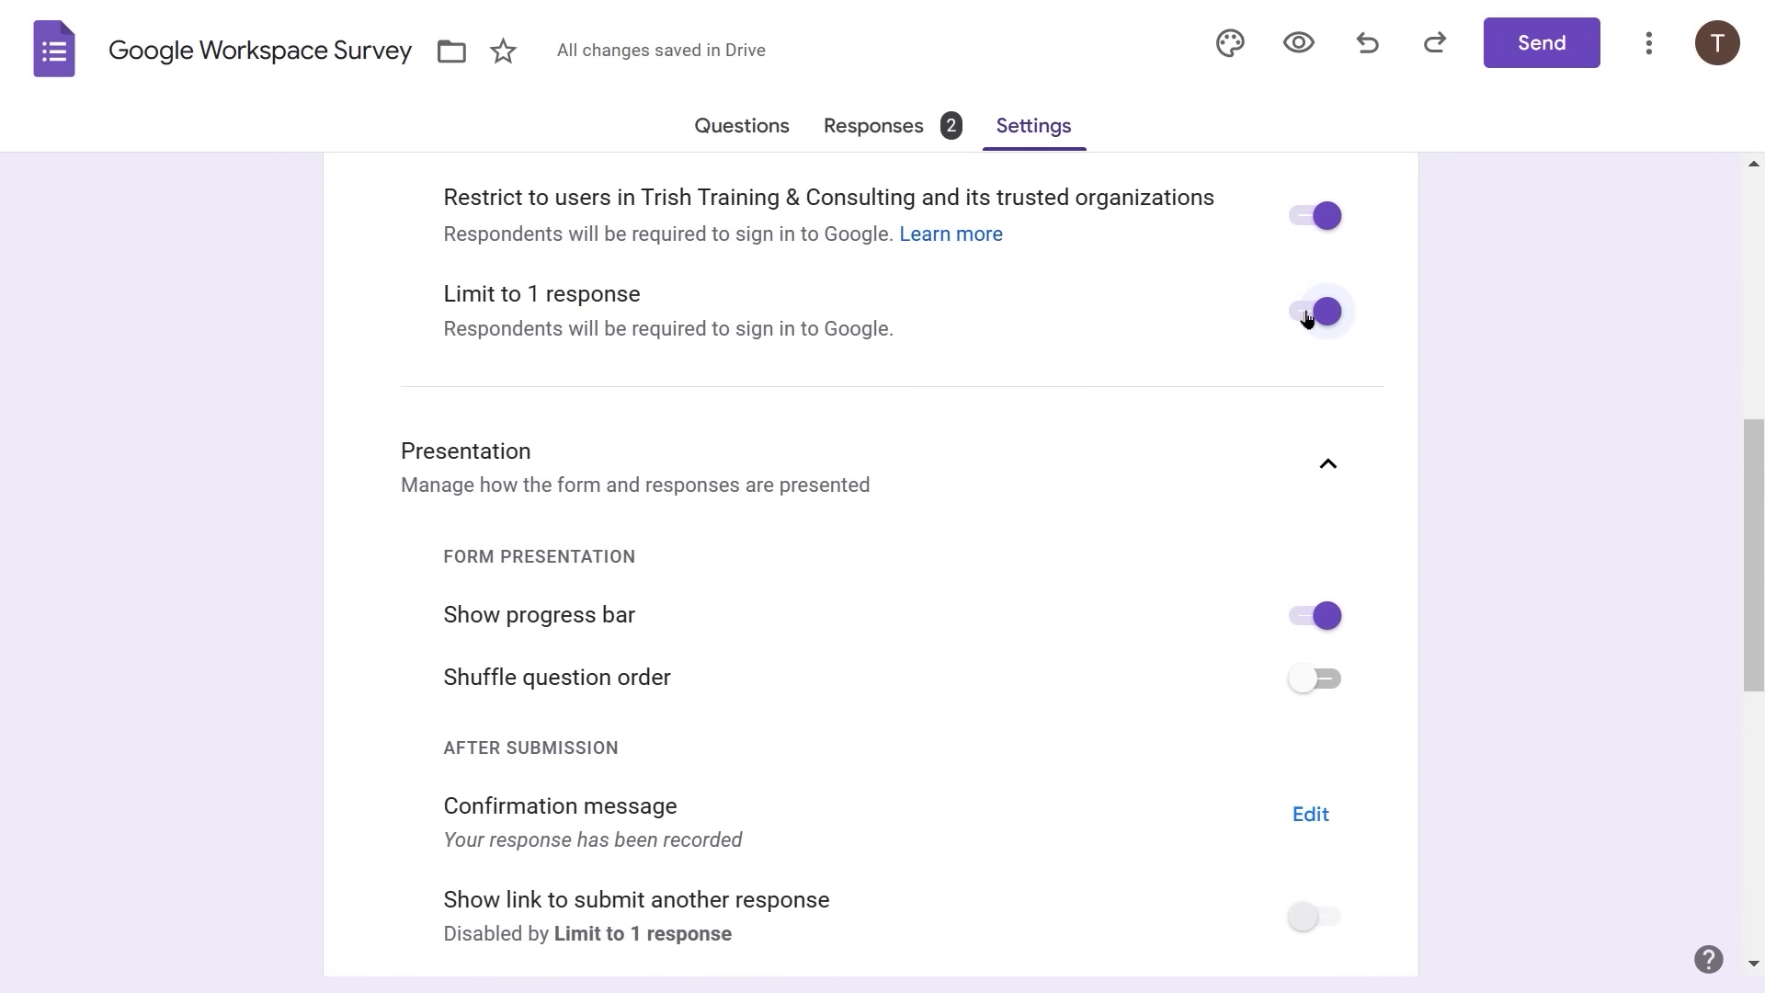
pyautogui.click(1307, 313)
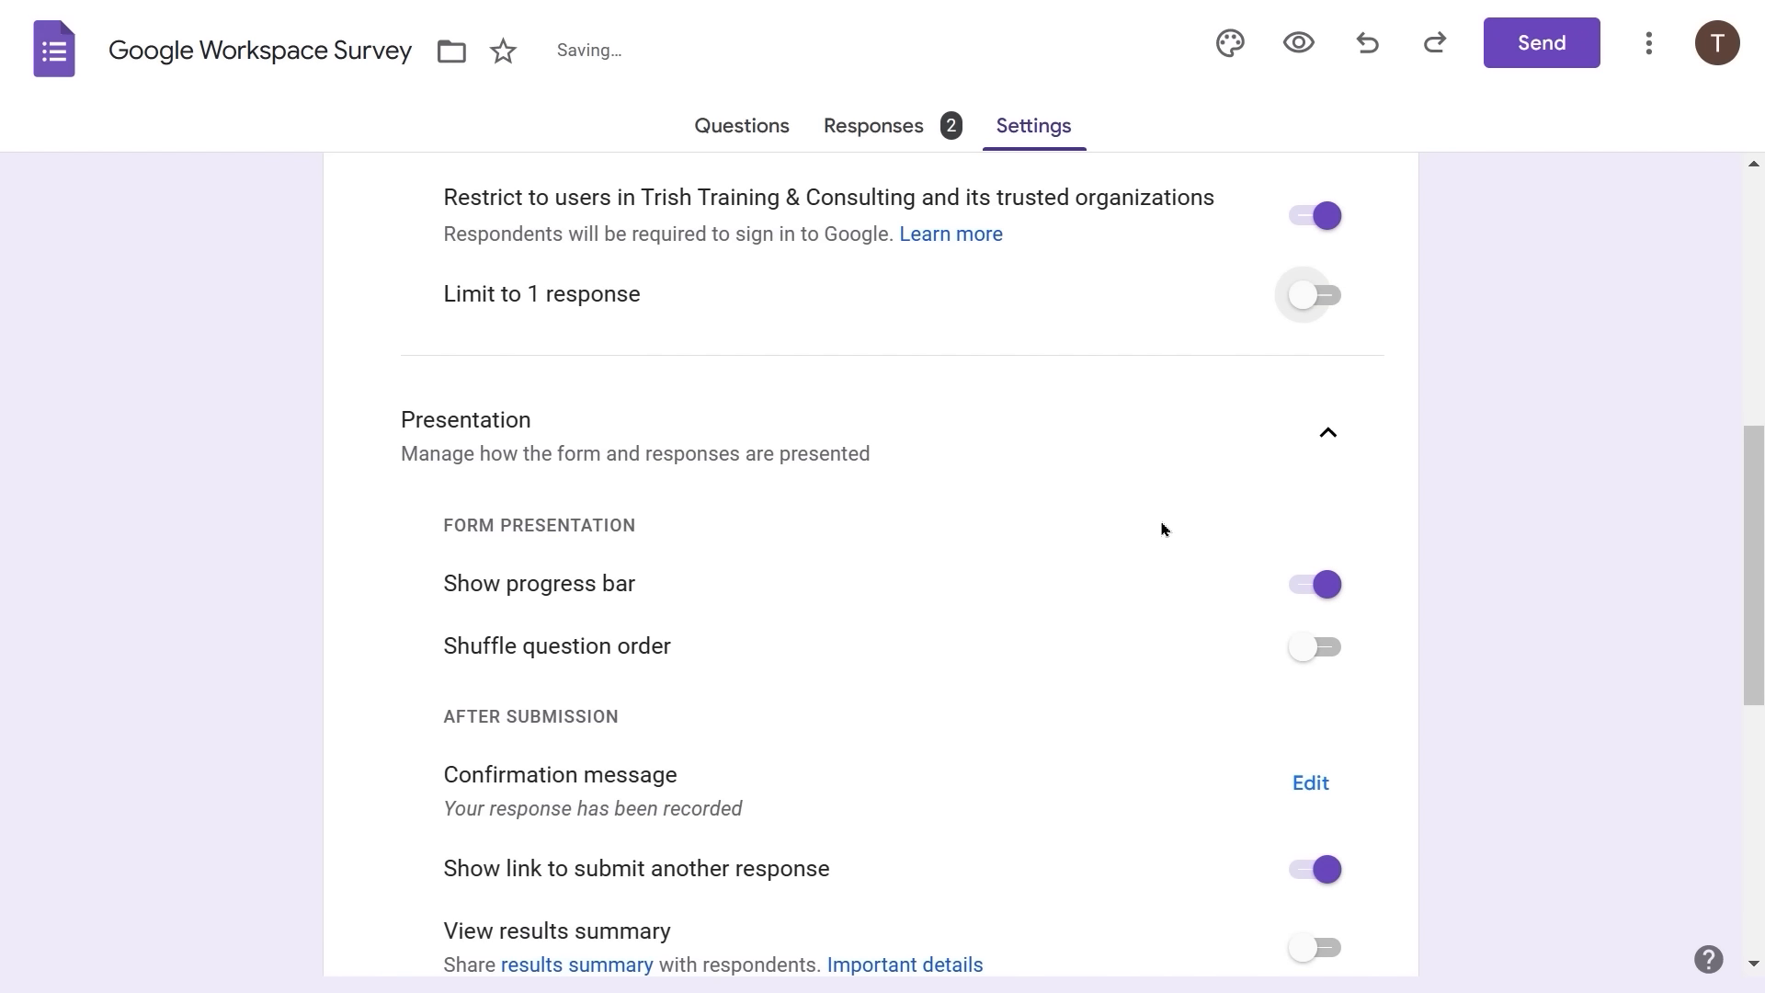
pyautogui.scroll(-2, 1140, 543)
pyautogui.scroll(-2, 1139, 545)
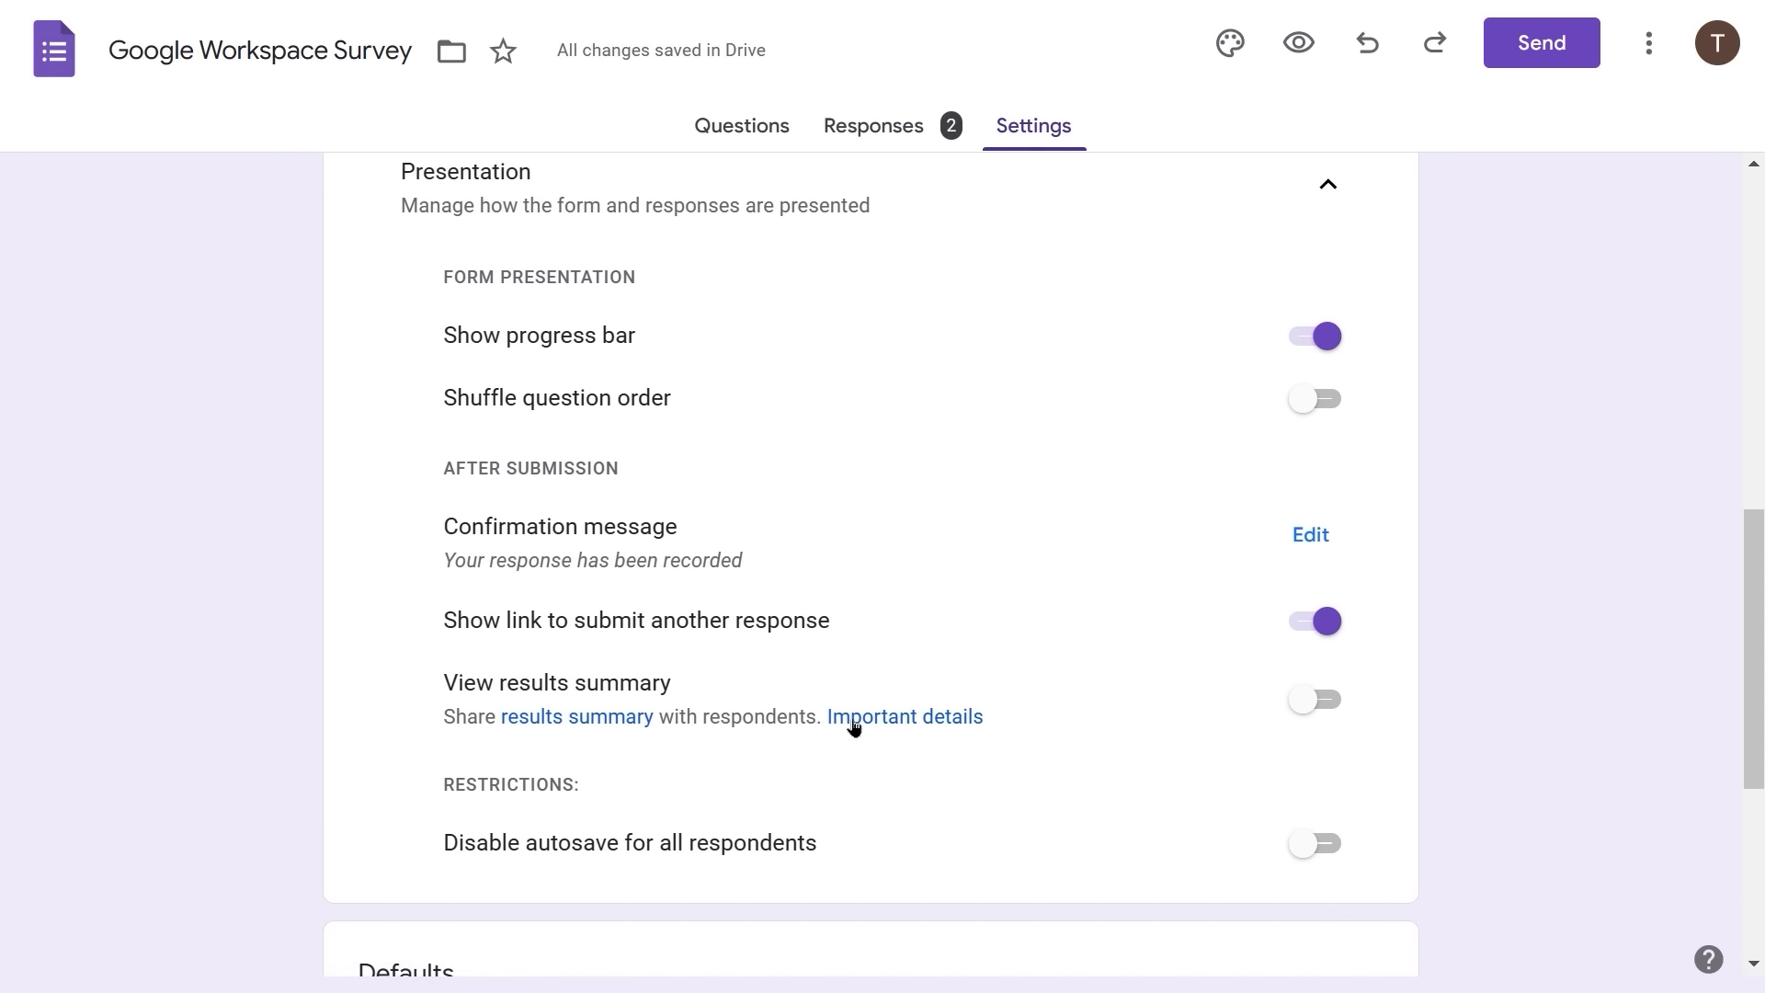
pyautogui.click(915, 720)
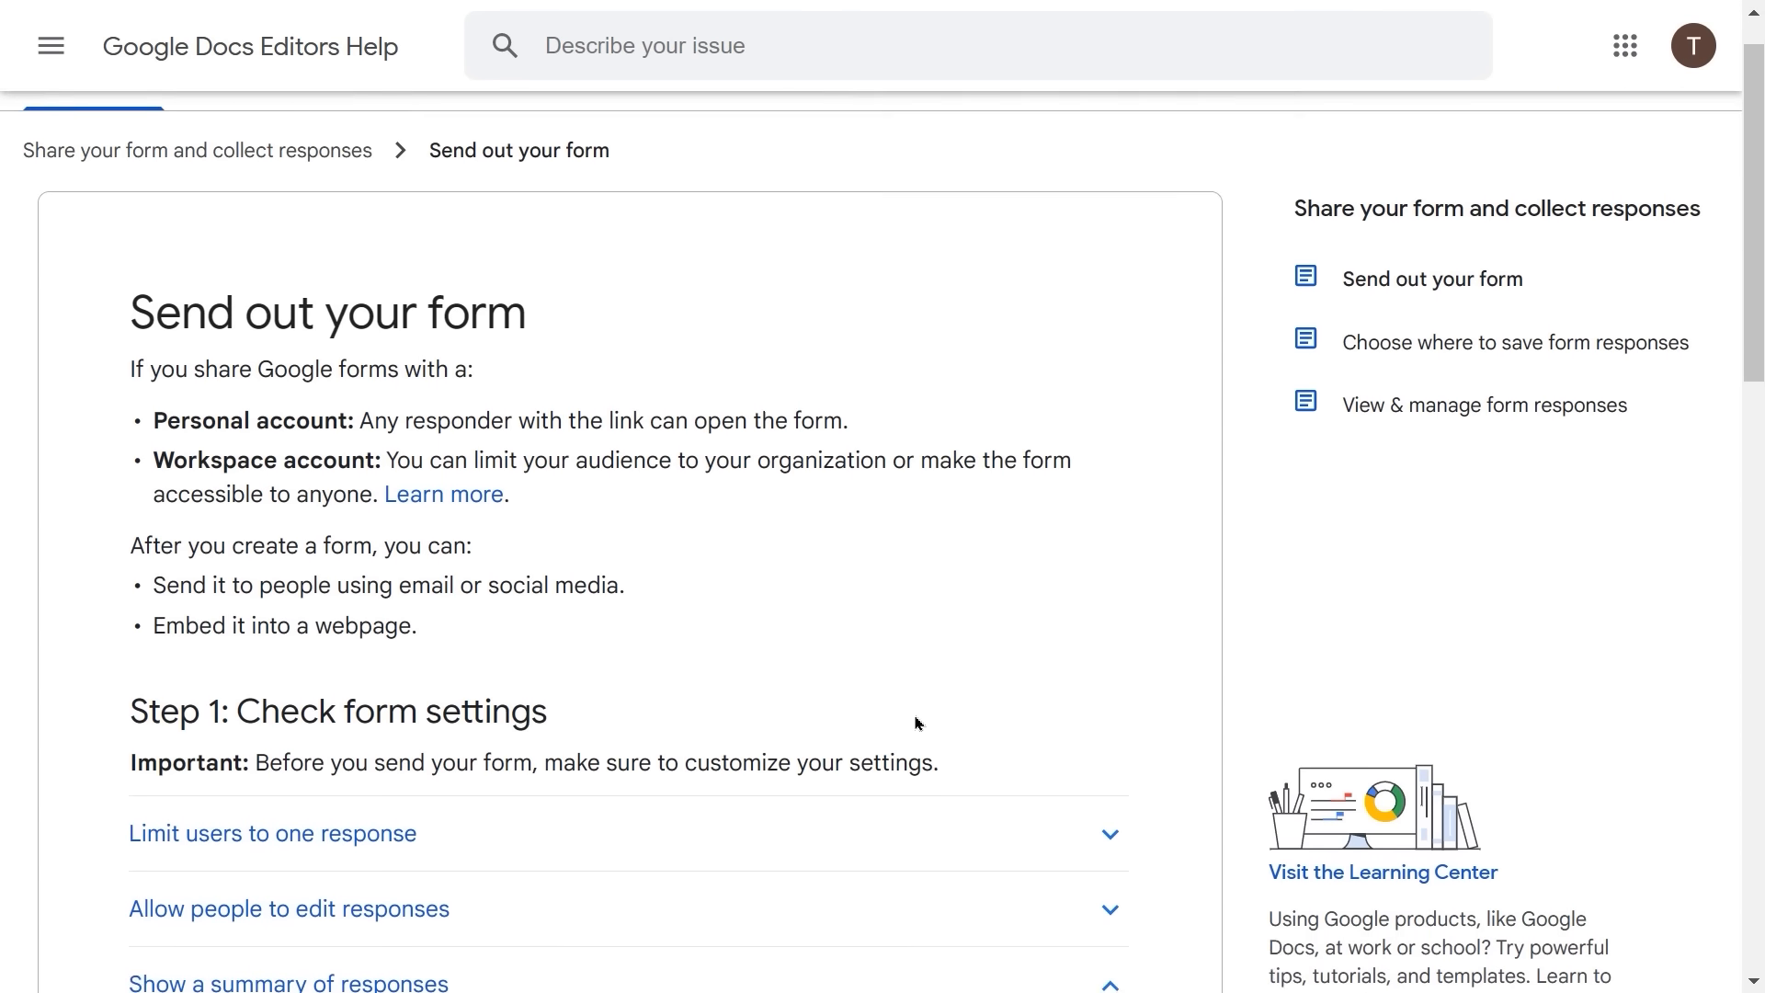
pyautogui.scroll(-2, 918, 724)
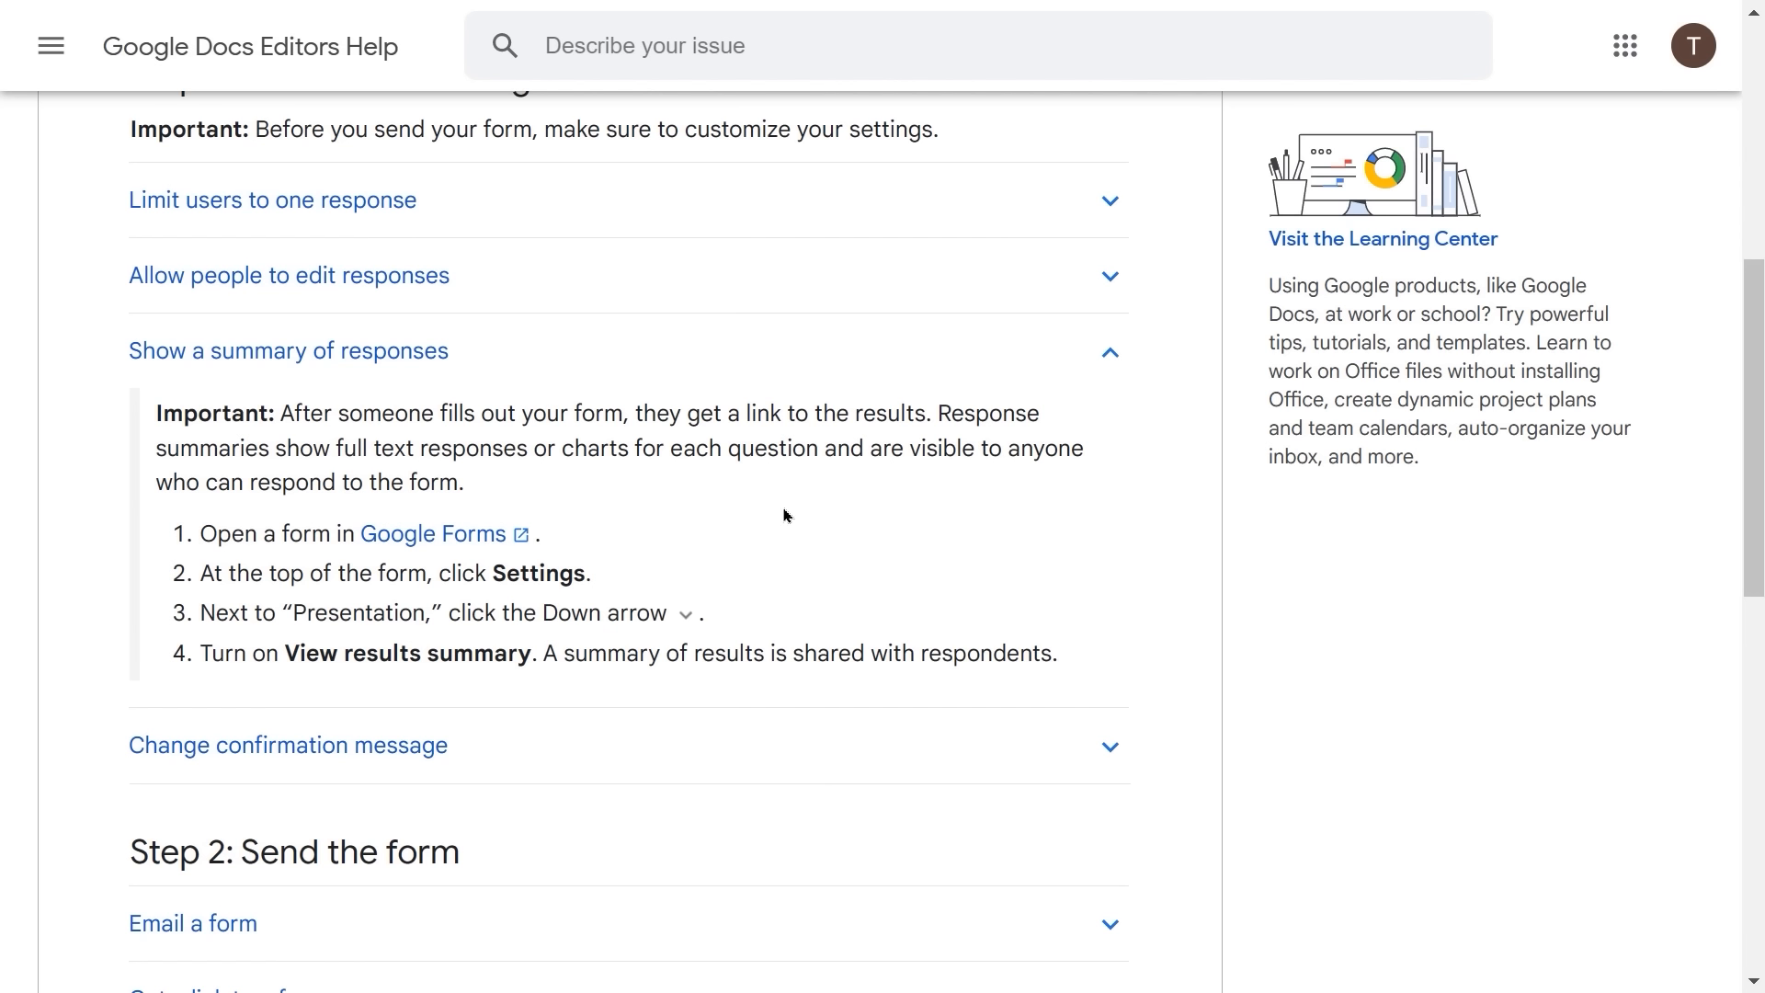
pyautogui.scroll(1, 786, 516)
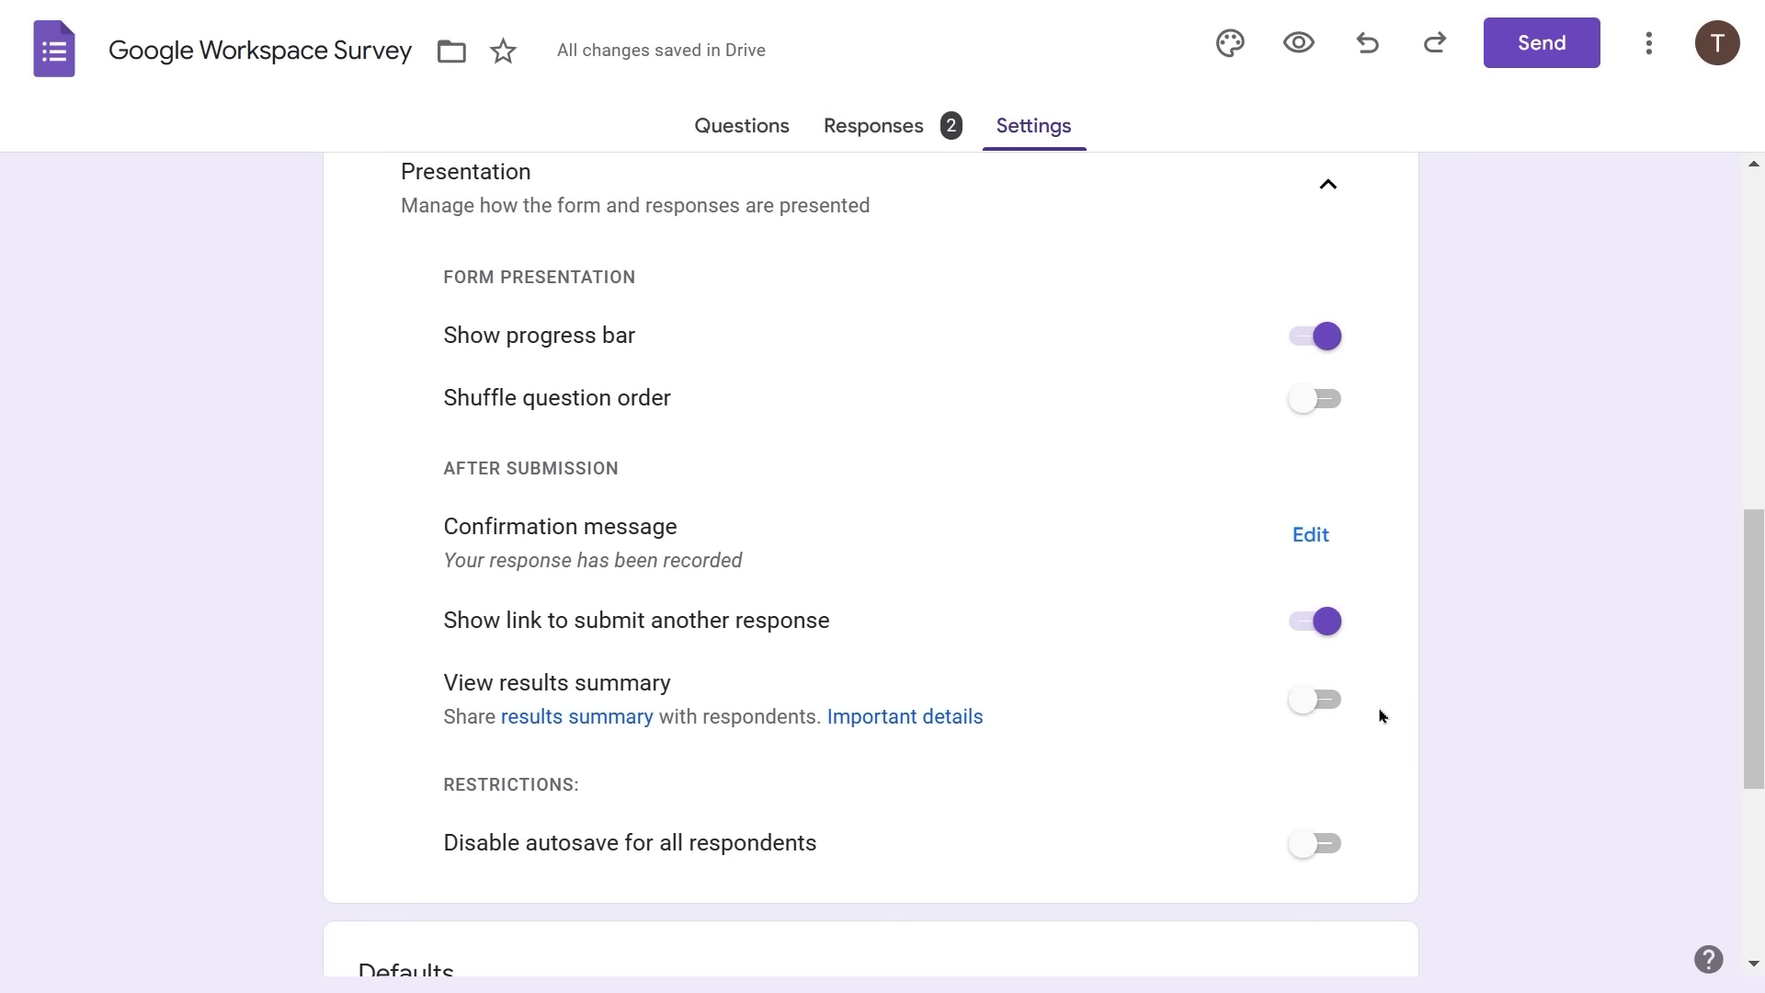
# - Enable 'Collect email addresses by default' under Form defaults, leaving questions not required by default
pyautogui.scroll(-1, 844, 748)
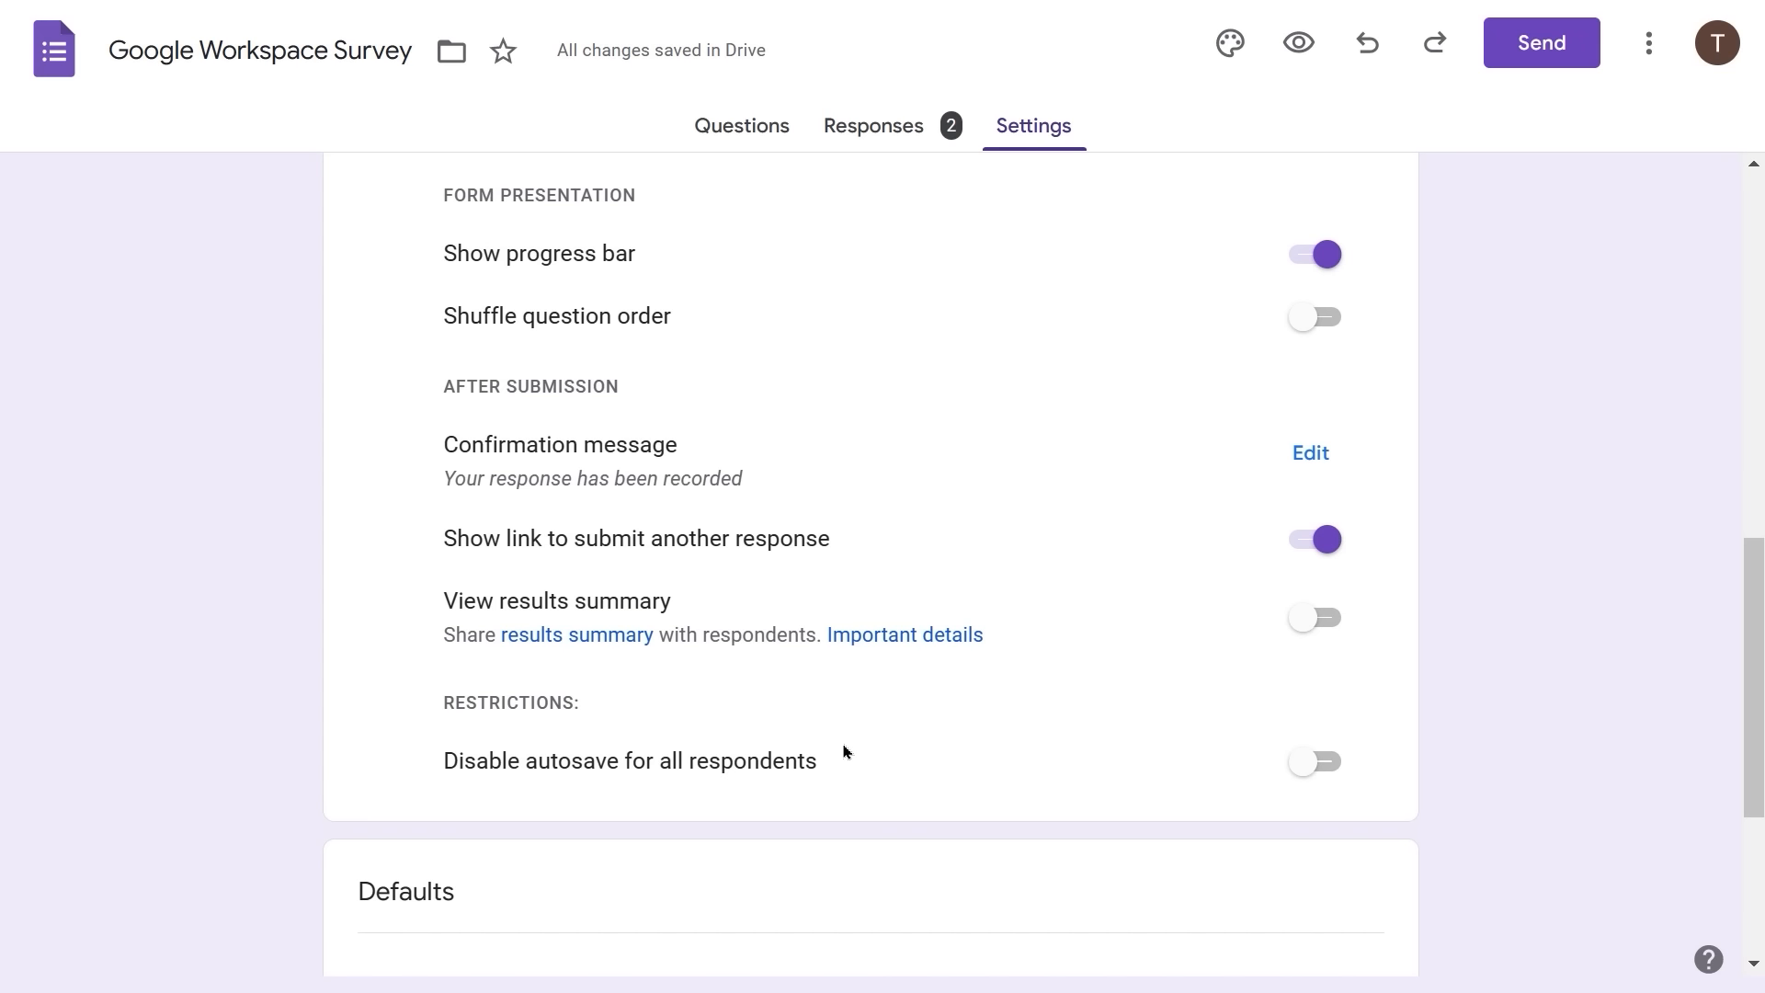
pyautogui.scroll(-4, 847, 751)
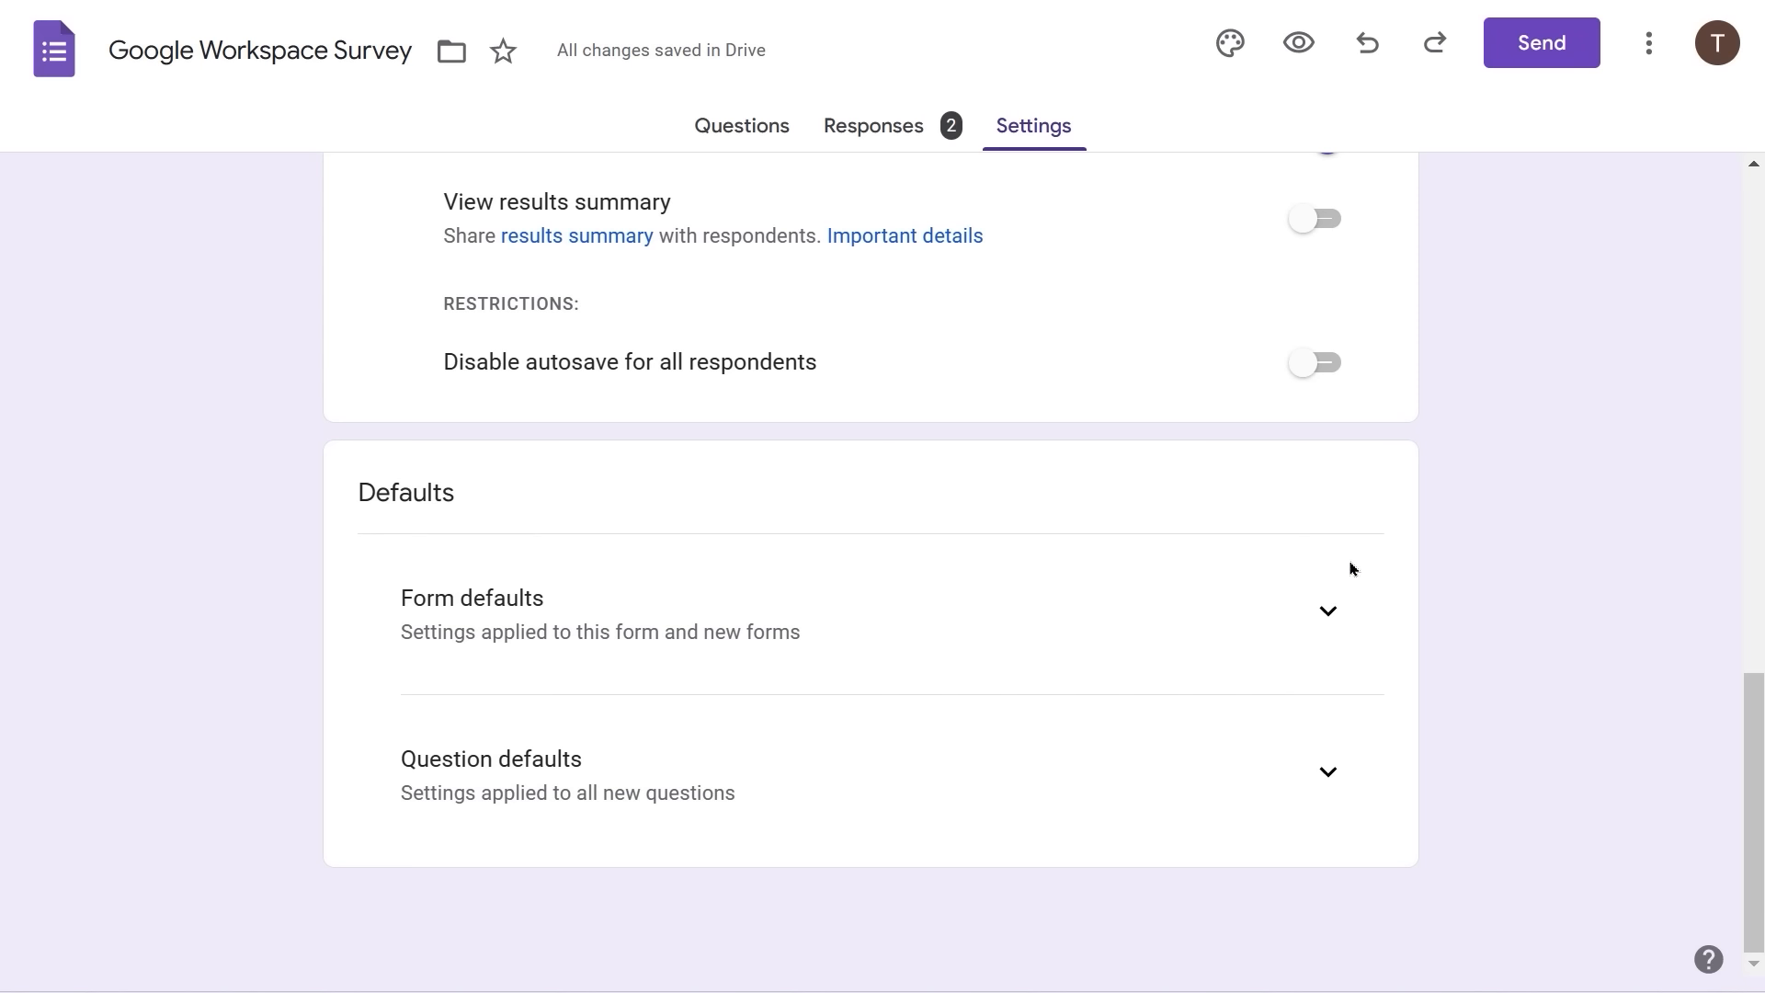
pyautogui.click(1324, 616)
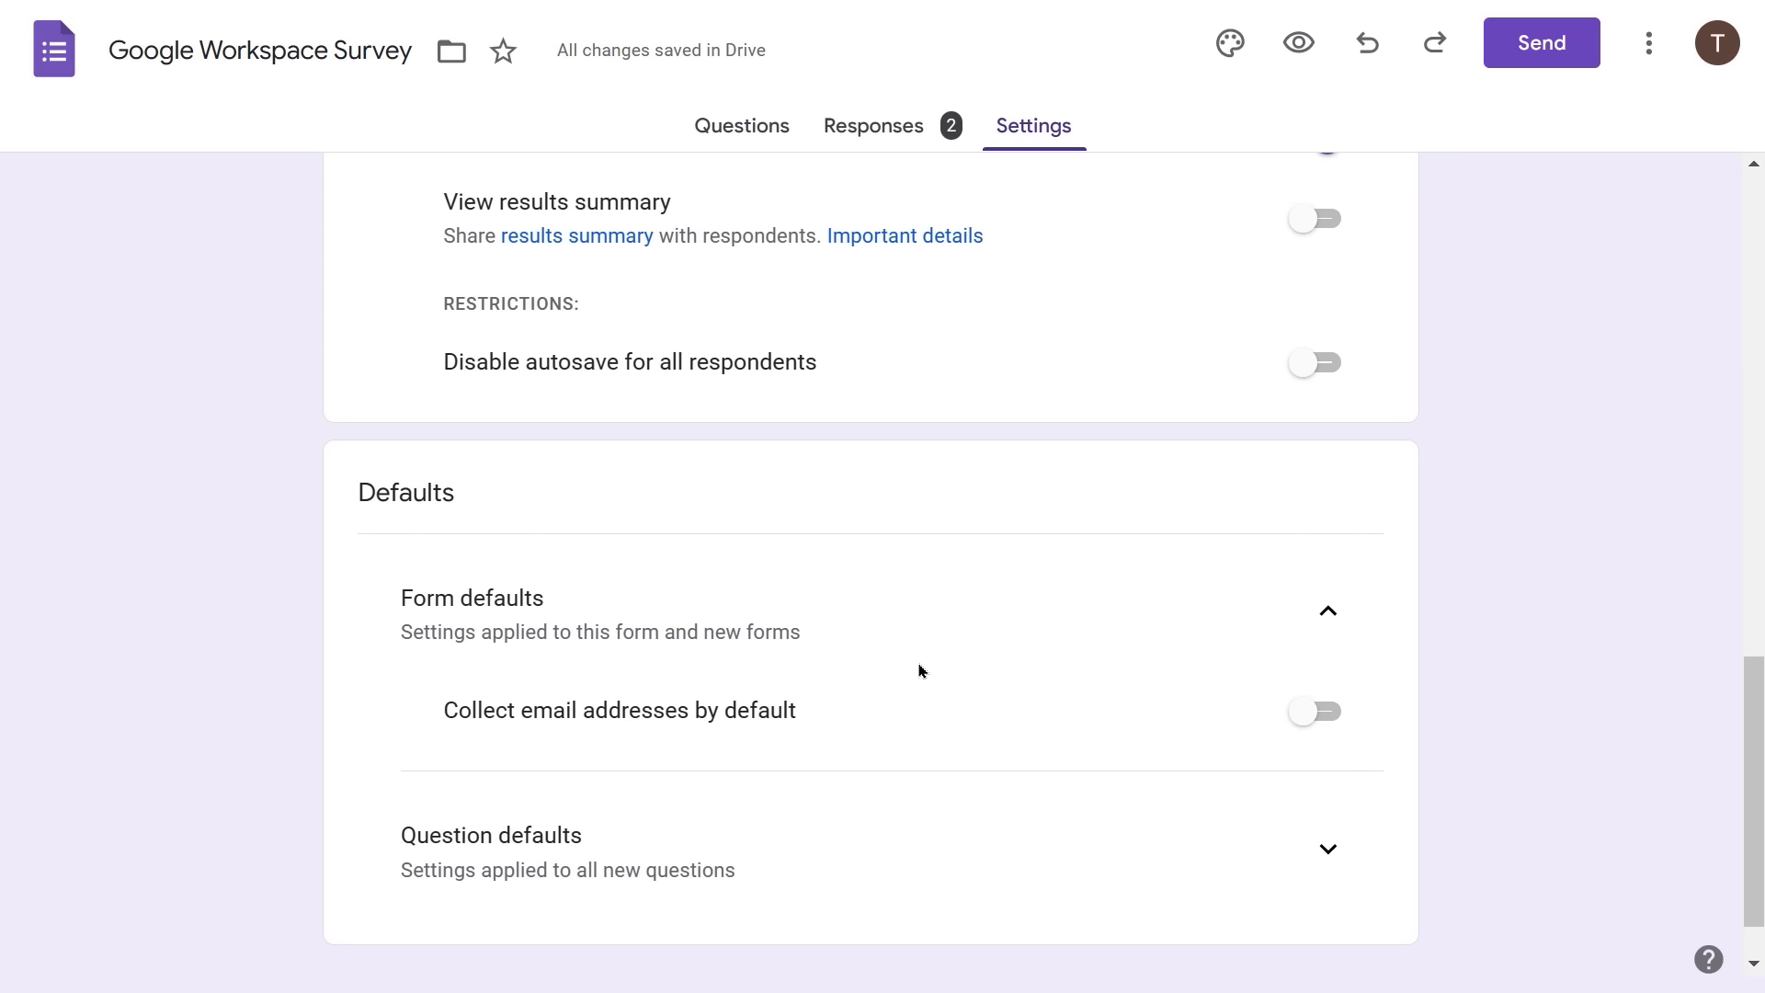
pyautogui.click(1324, 715)
pyautogui.click(1328, 853)
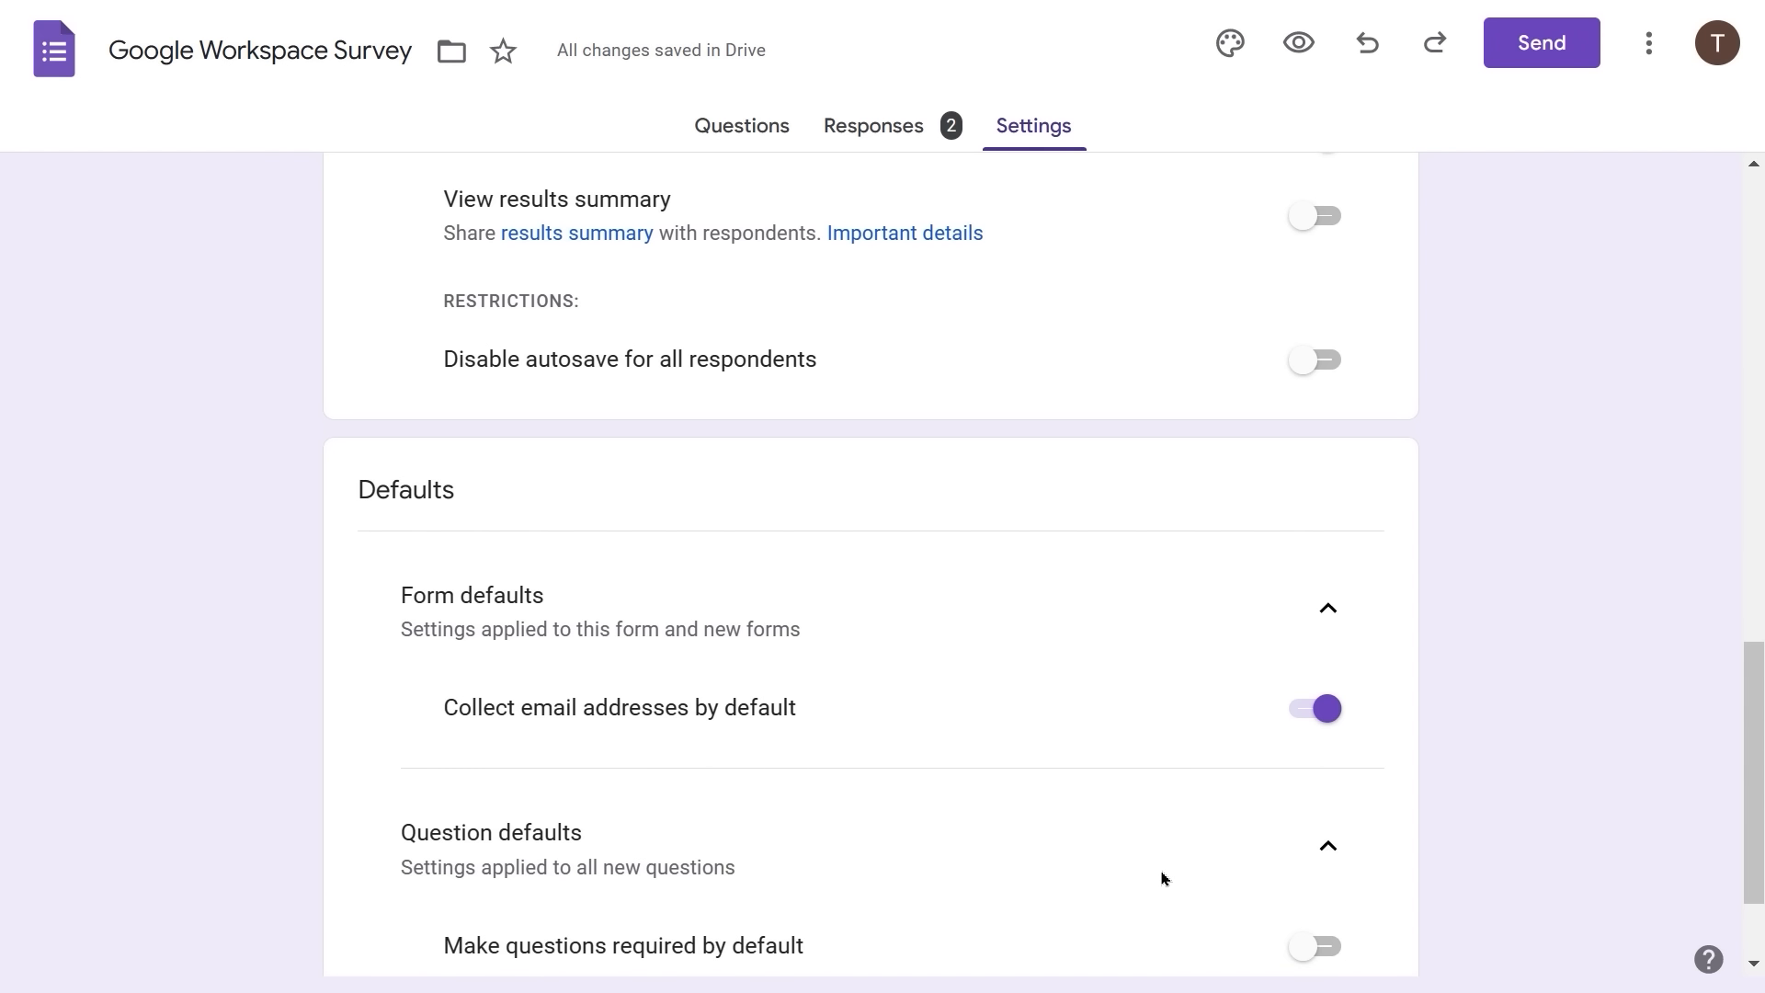
pyautogui.scroll(-2, 1163, 876)
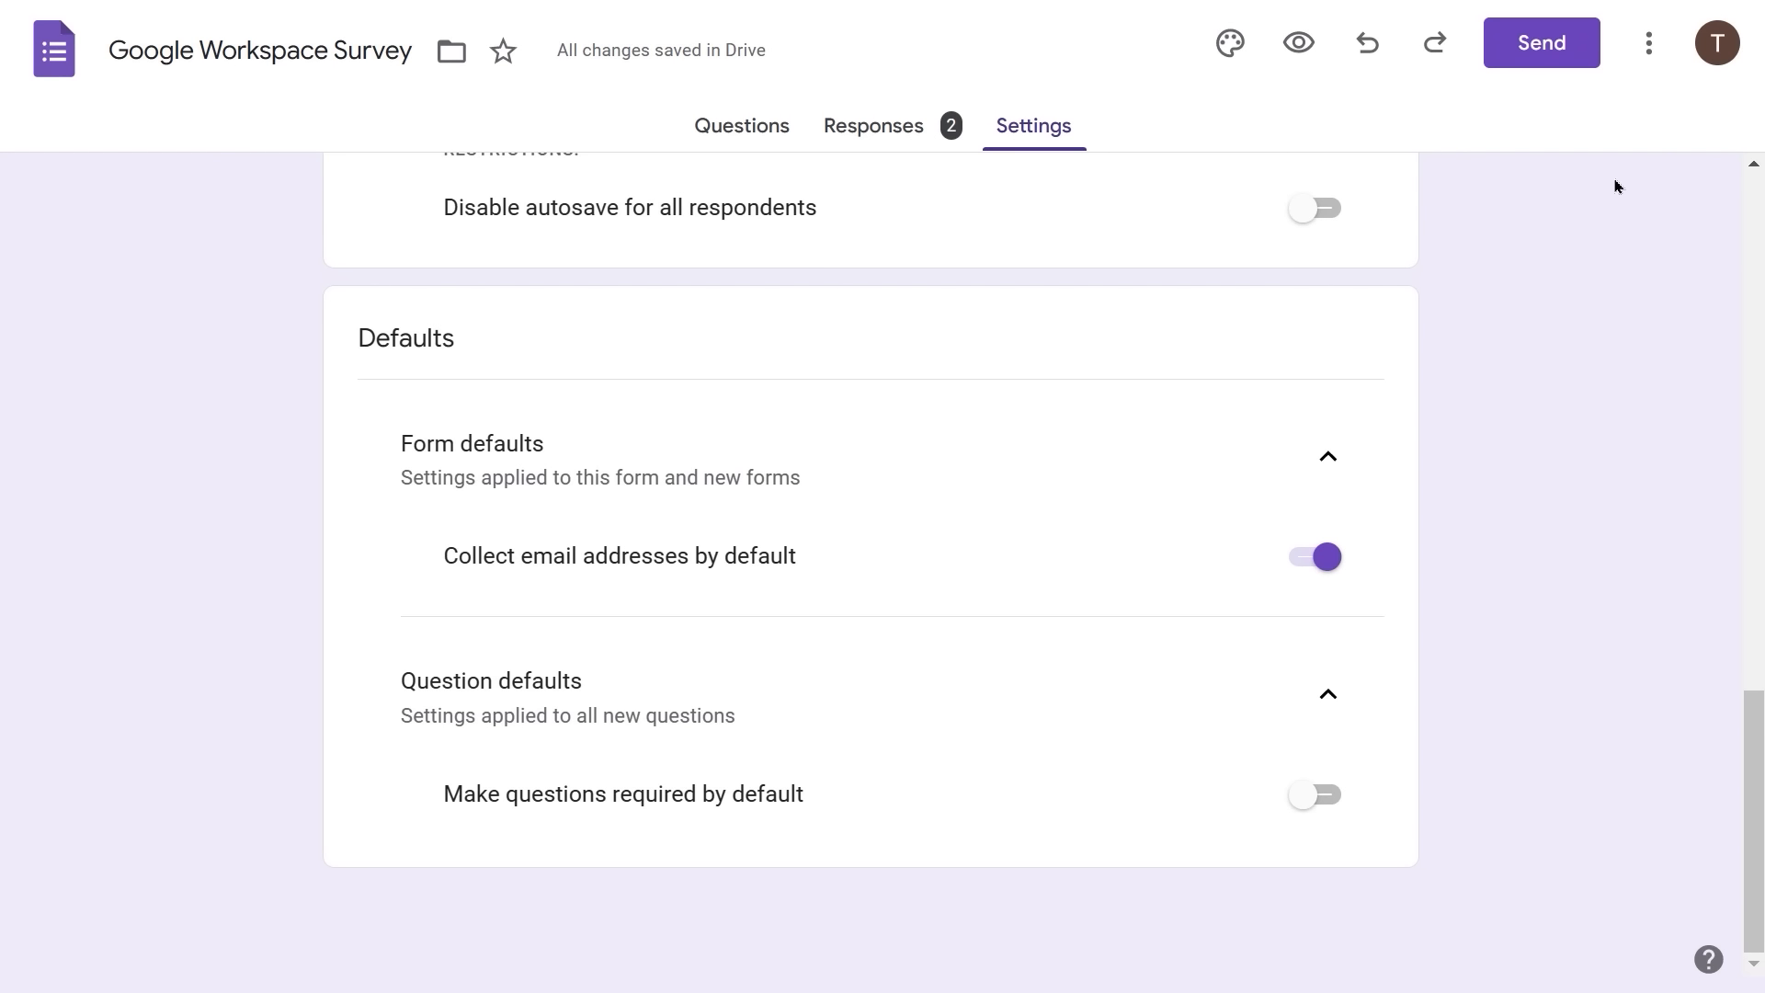
# - Open the survey form under the second signed-in account
pyautogui.click(1722, 50)
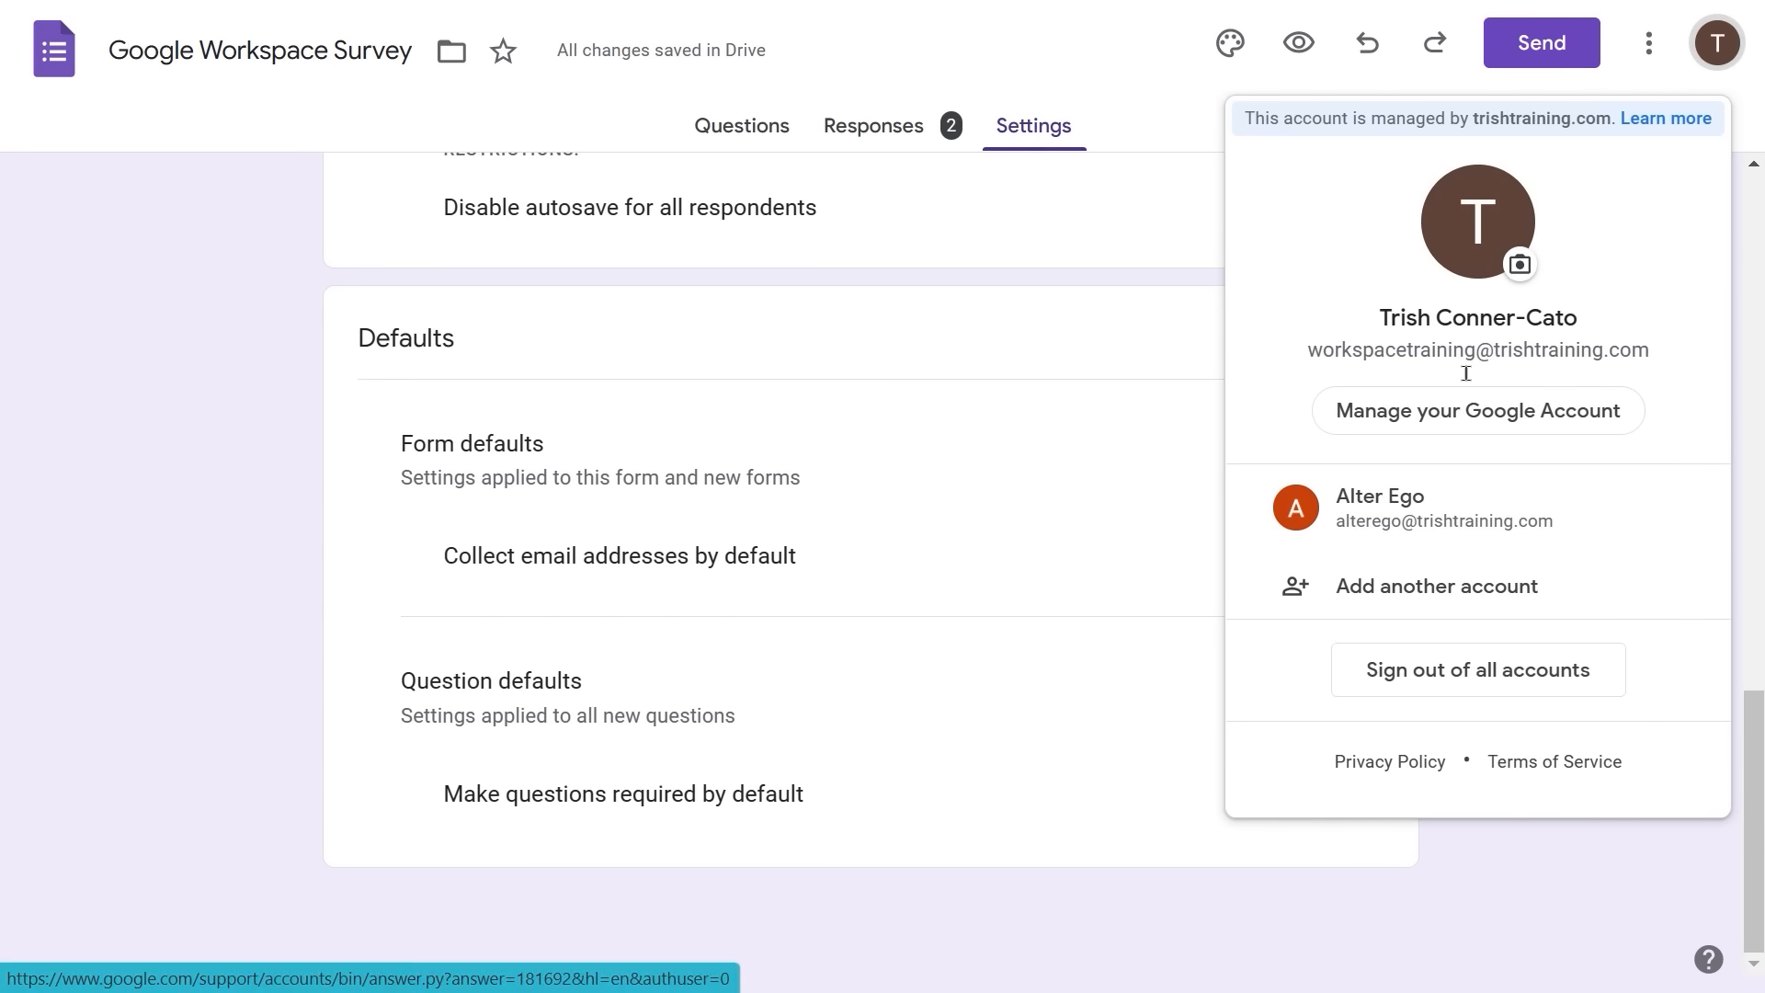
pyautogui.click(1399, 497)
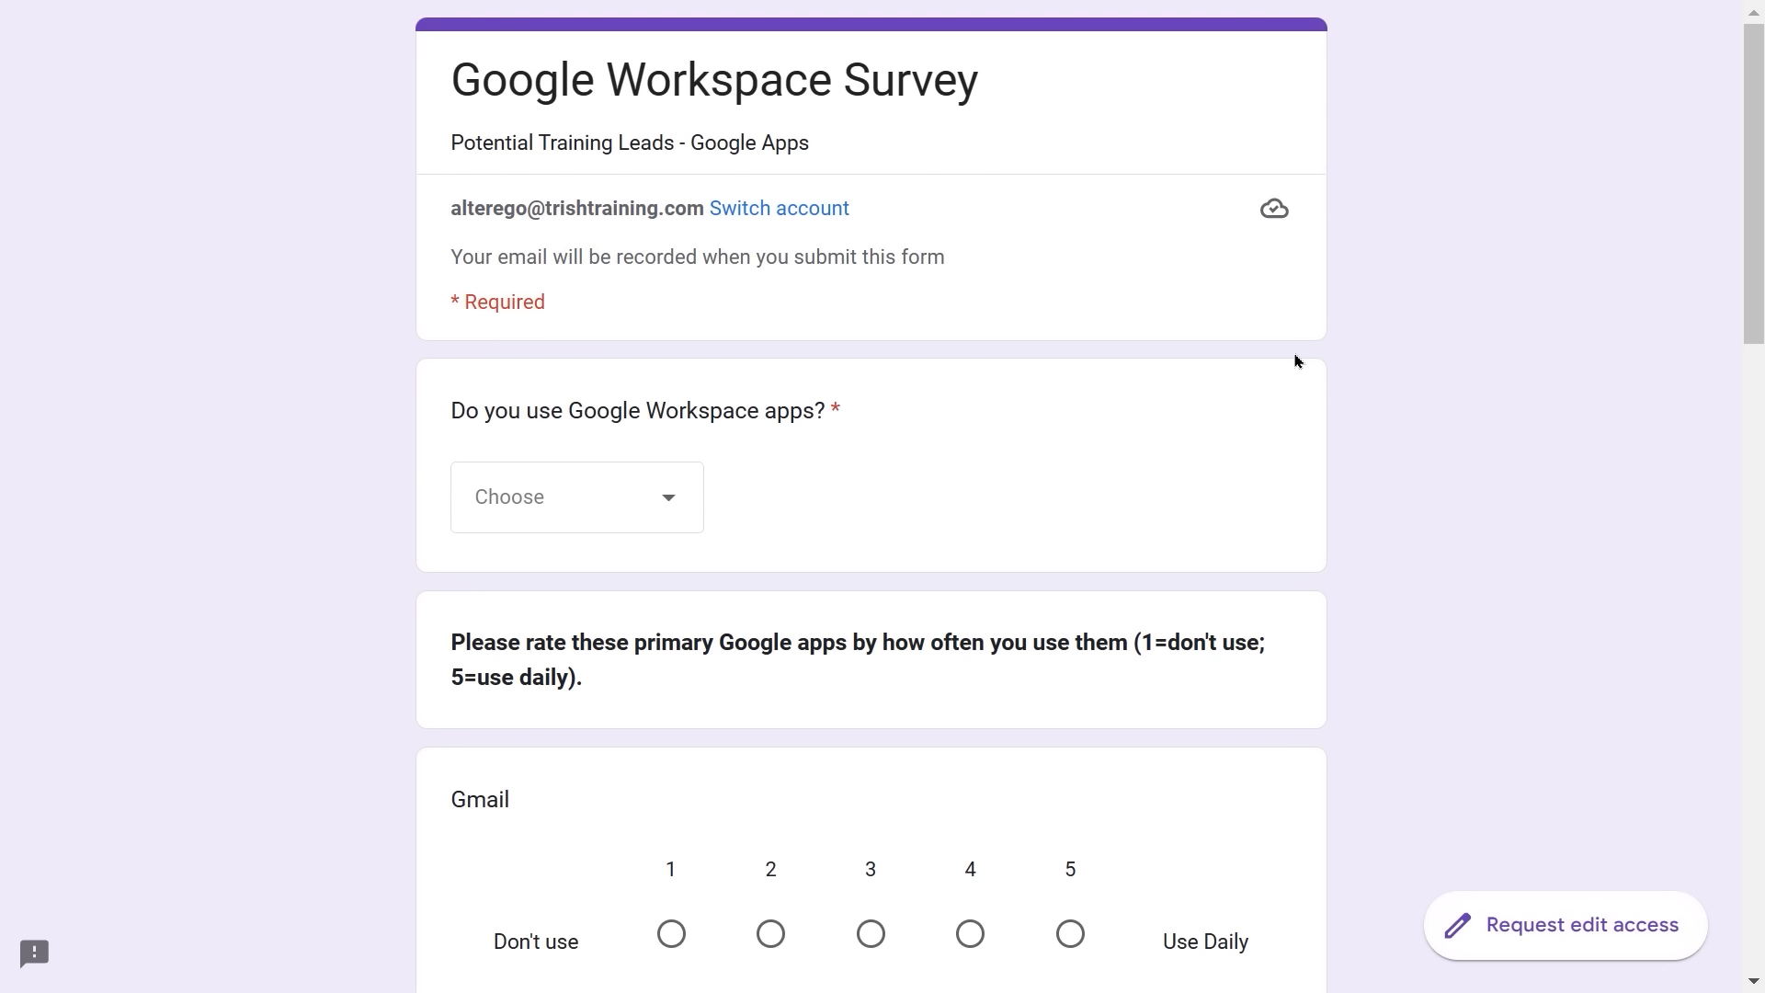
# - Answer Yes to the first question's dropdown about using Google Workspace apps
pyautogui.click(681, 497)
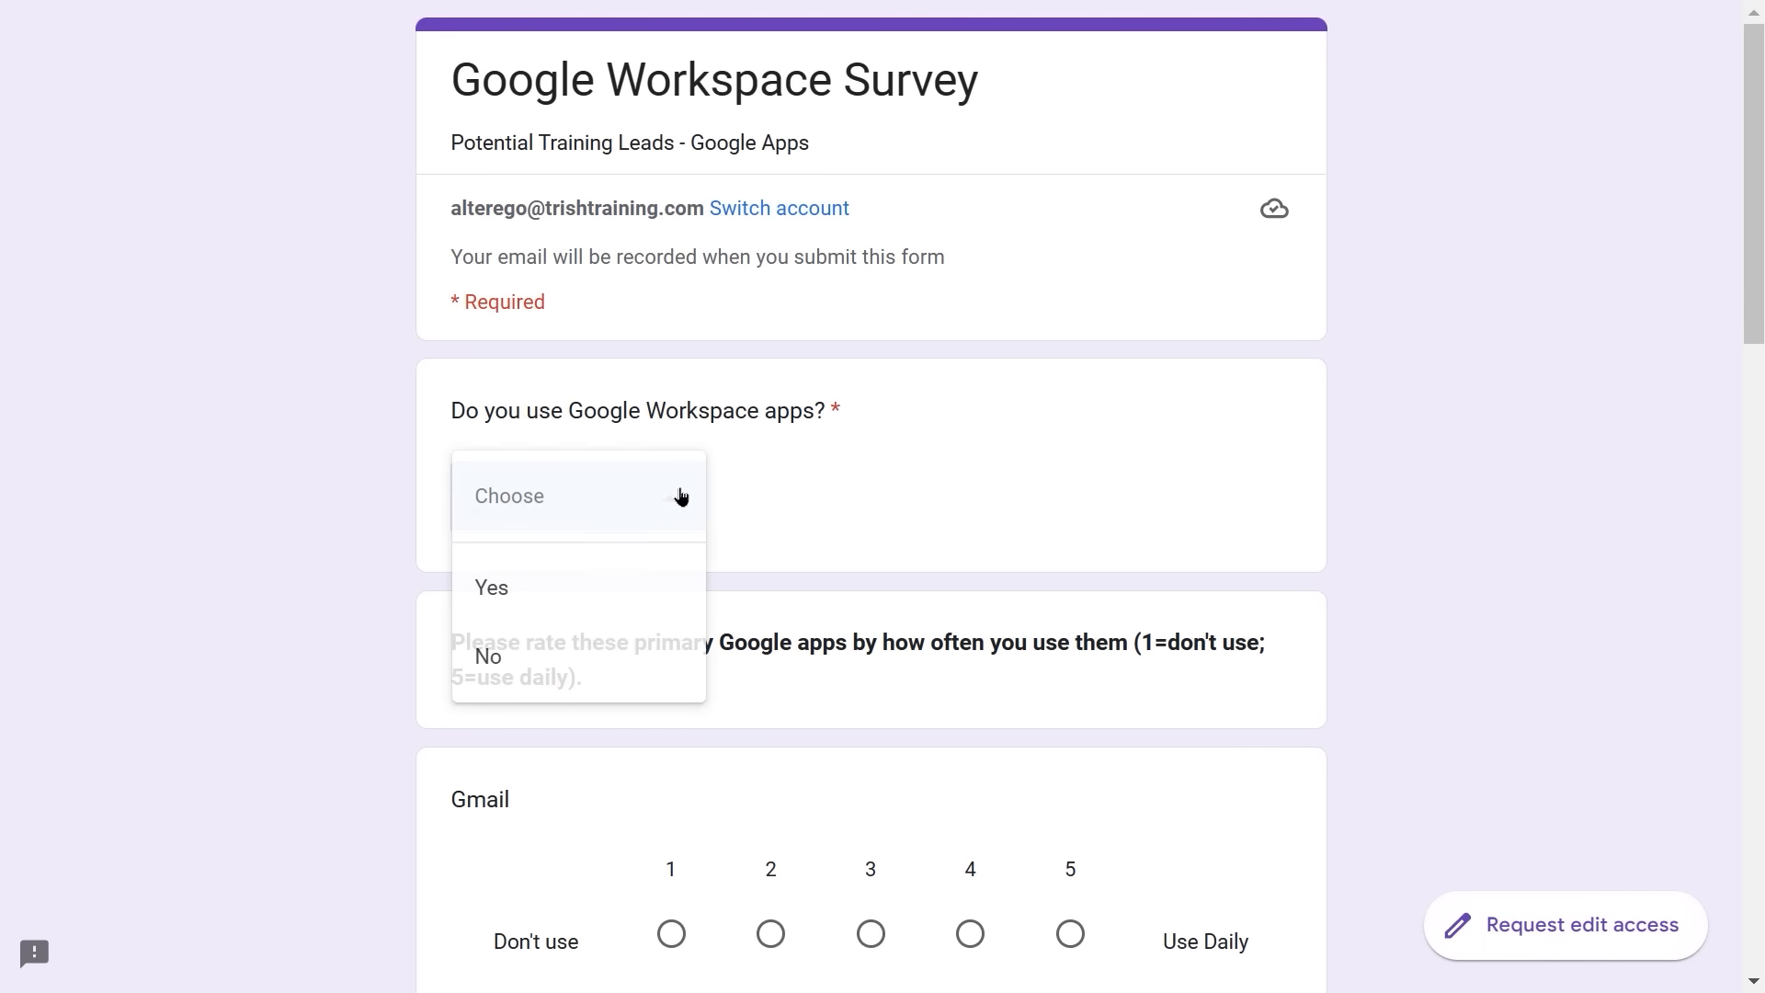
pyautogui.click(567, 578)
pyautogui.scroll(-10, 812, 496)
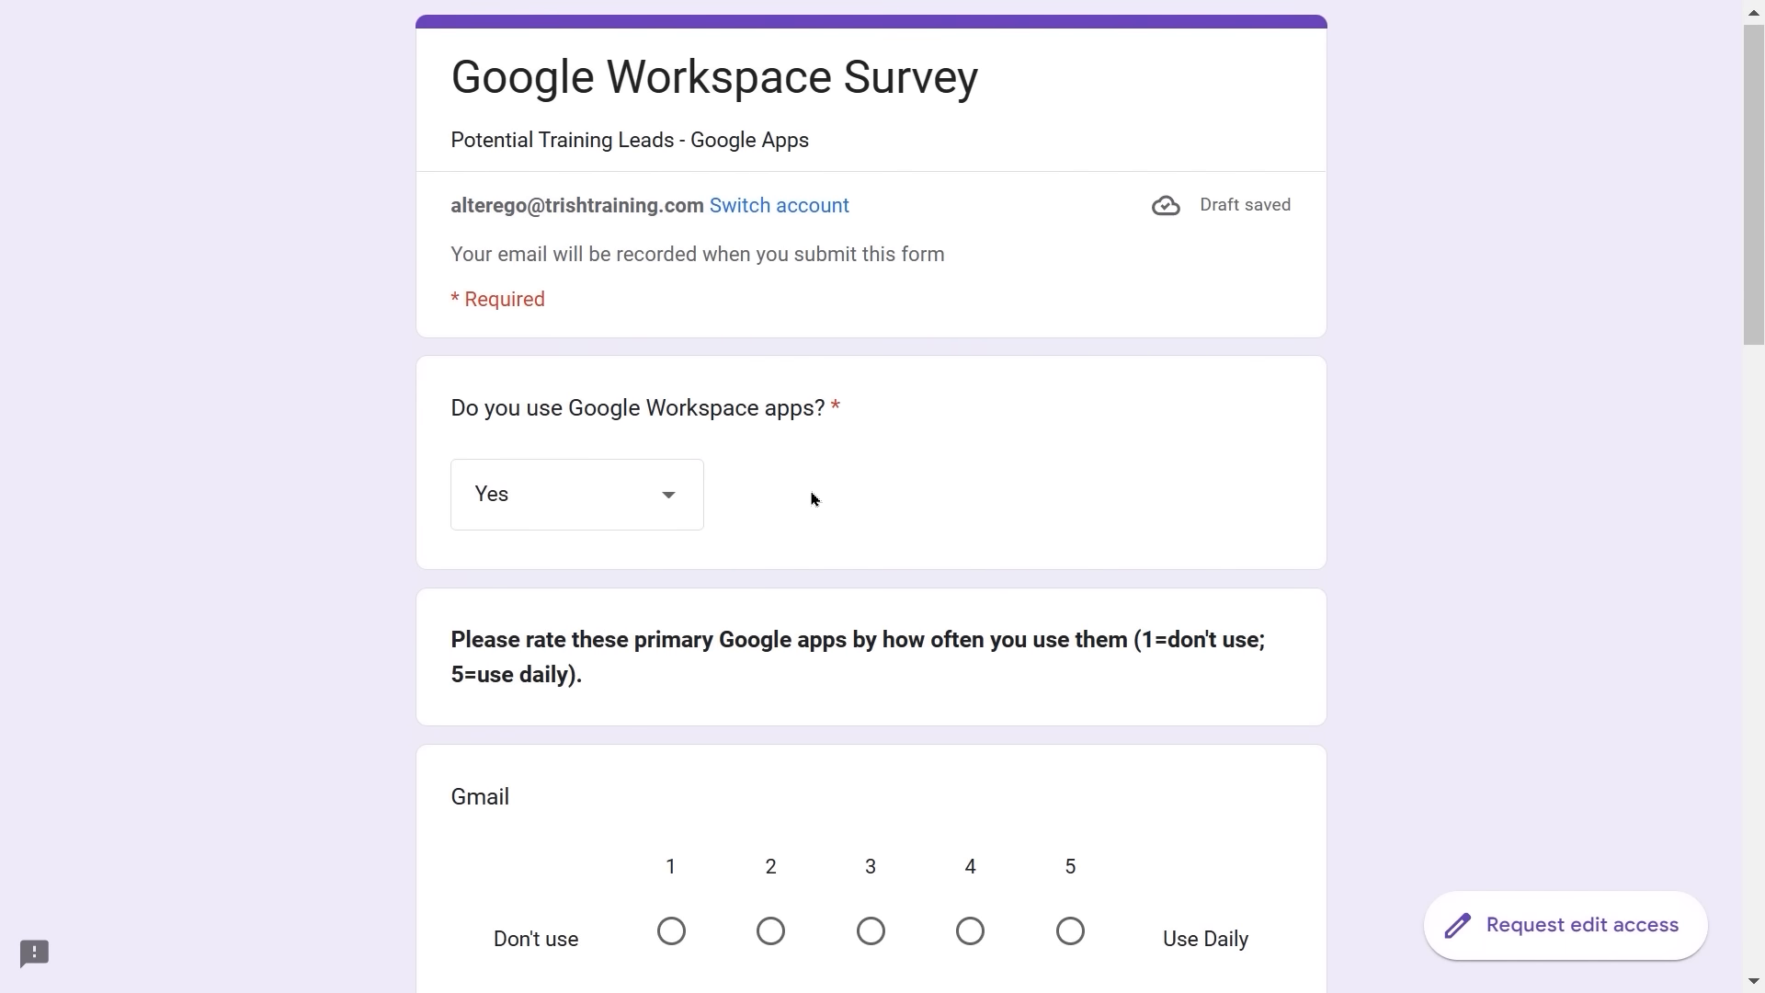
pyautogui.scroll(-10, 812, 498)
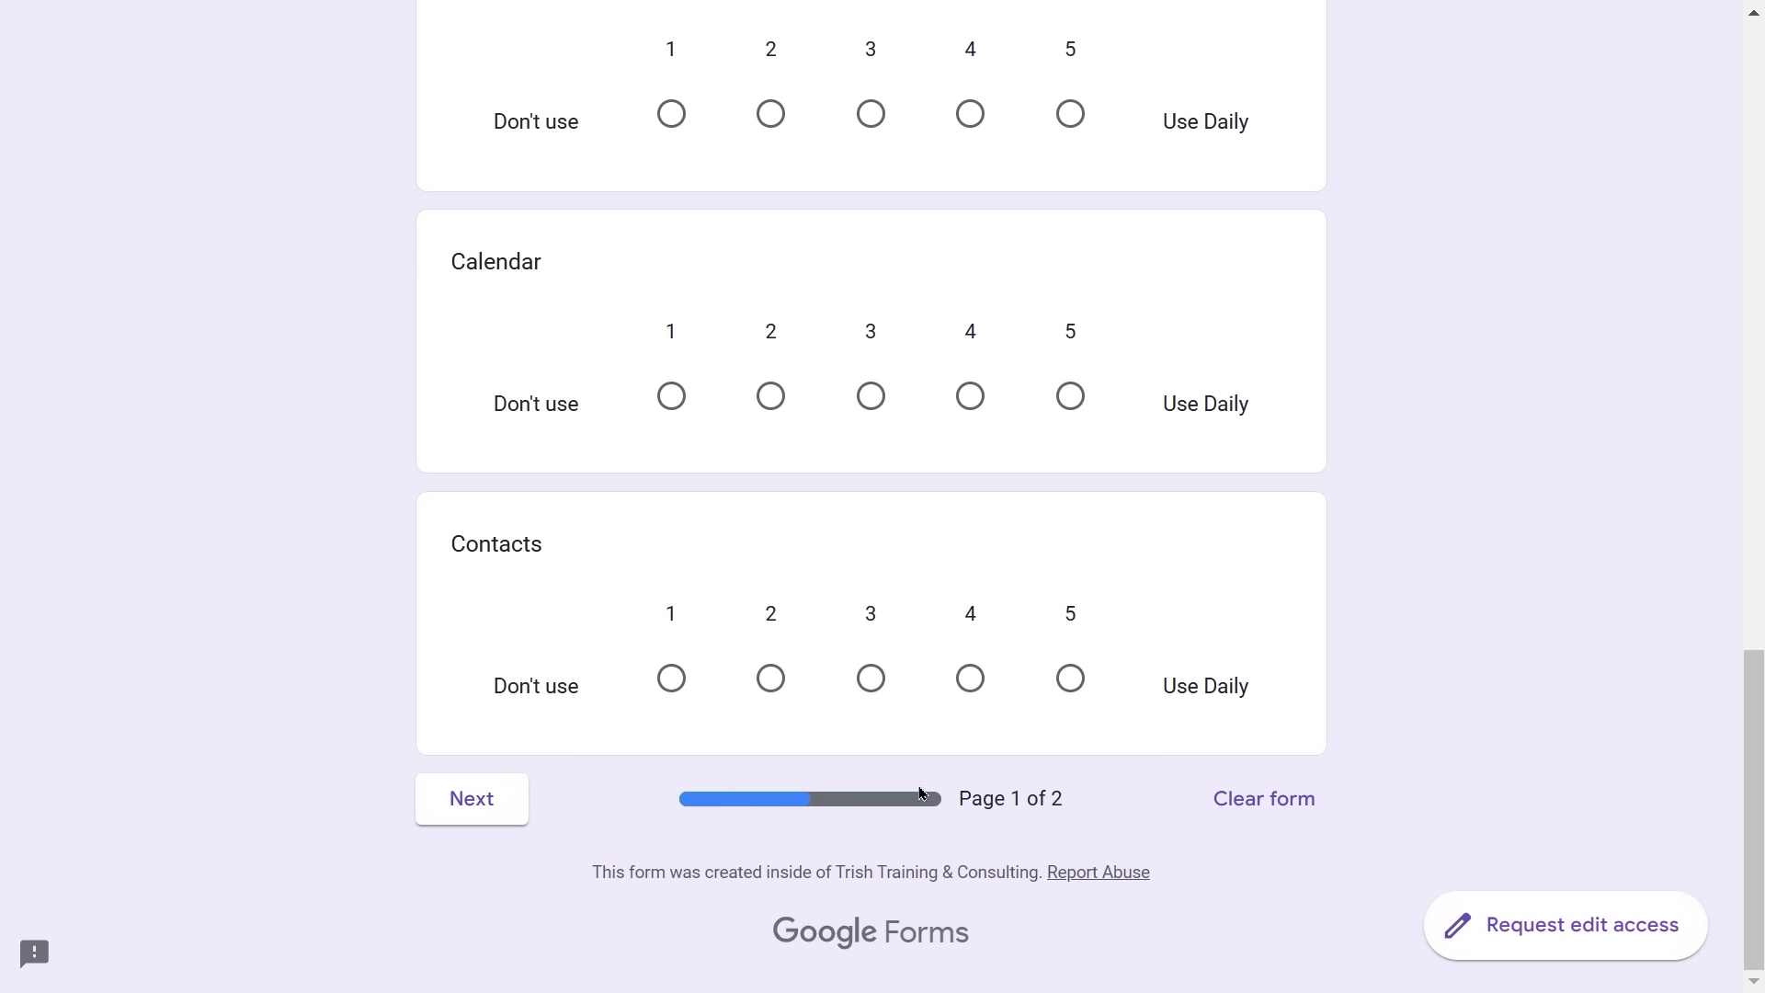
pyautogui.scroll(3, 928, 738)
pyautogui.scroll(15, 920, 738)
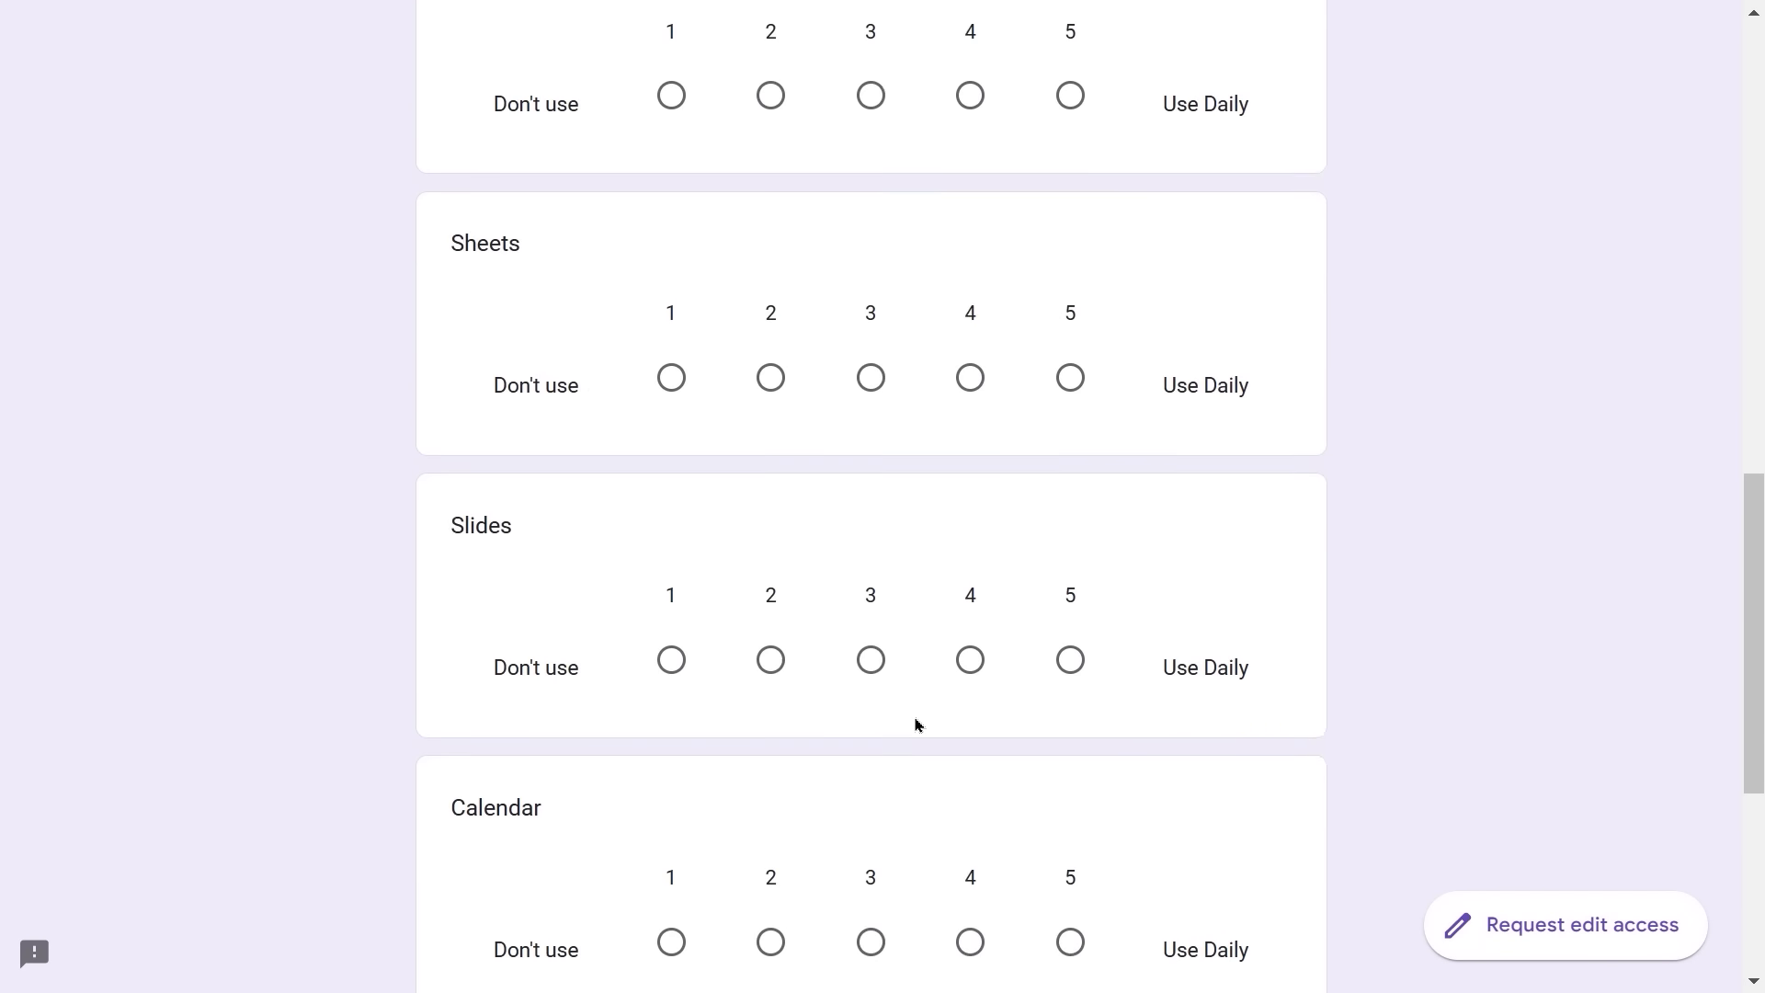
pyautogui.scroll(1, 914, 725)
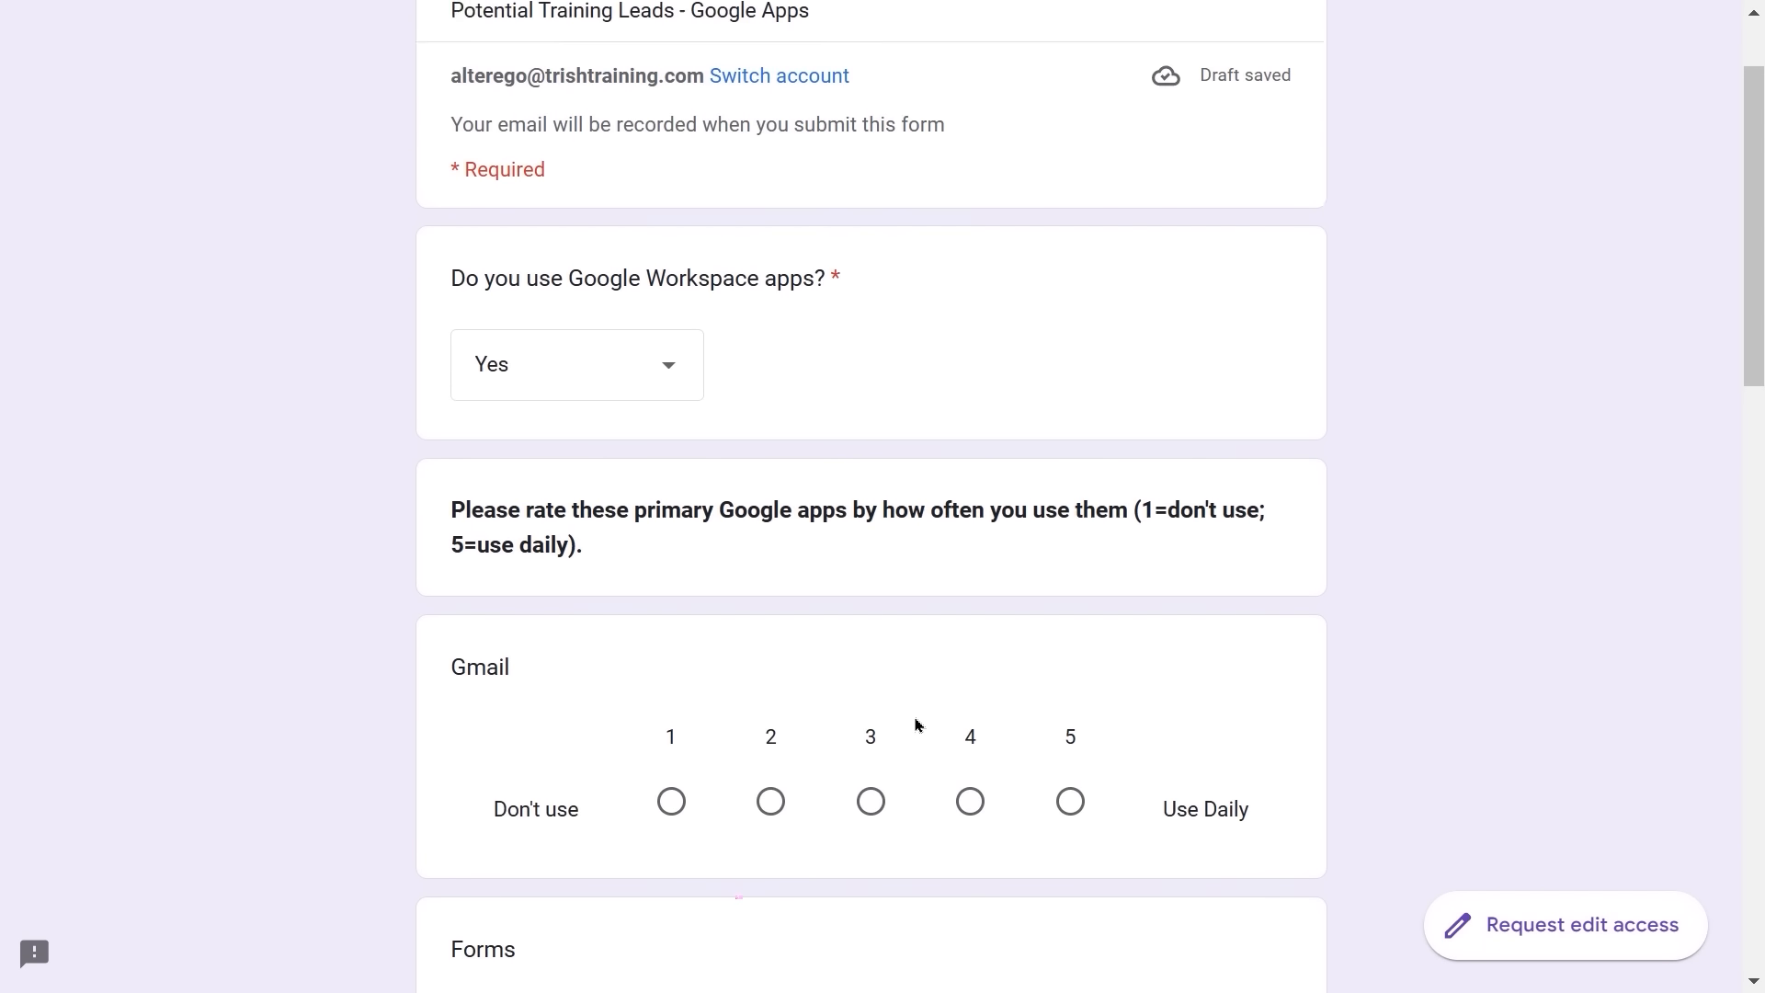
pyautogui.scroll(-1, 915, 725)
# - Rate Gmail 1, Forms 2, Docs 3 and Sheets 4
pyautogui.click(671, 726)
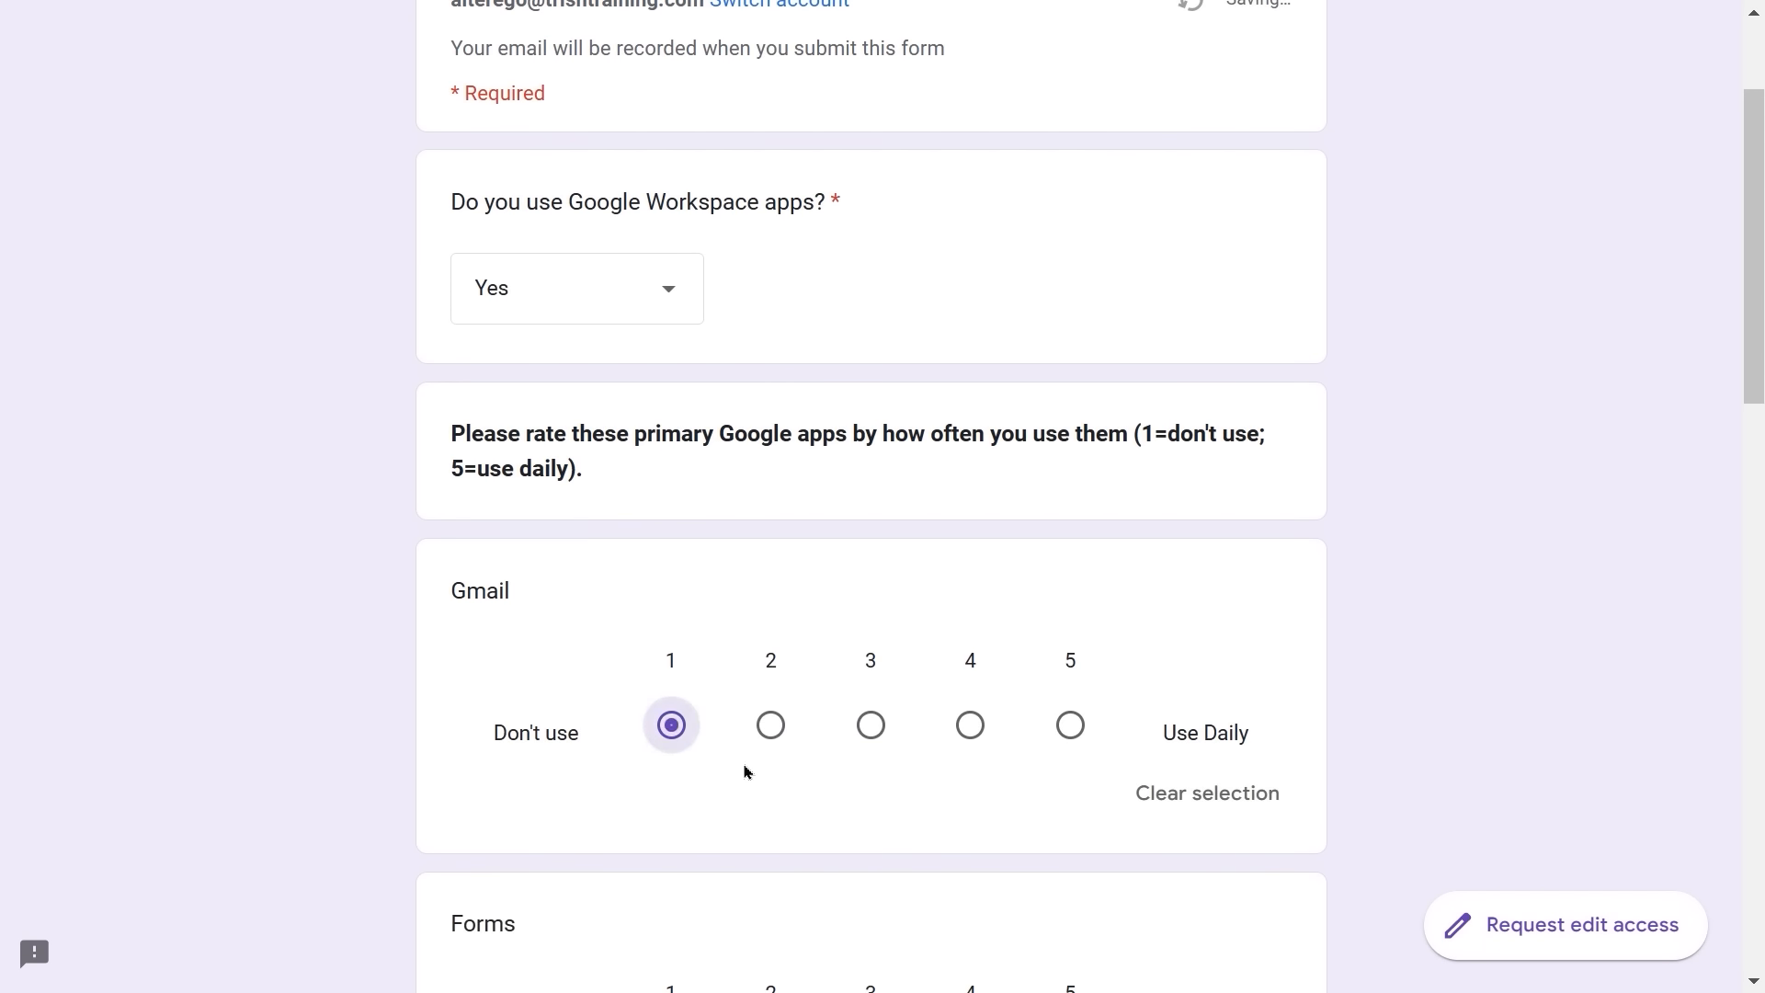
pyautogui.scroll(-3, 772, 773)
pyautogui.click(777, 772)
pyautogui.scroll(-3, 779, 777)
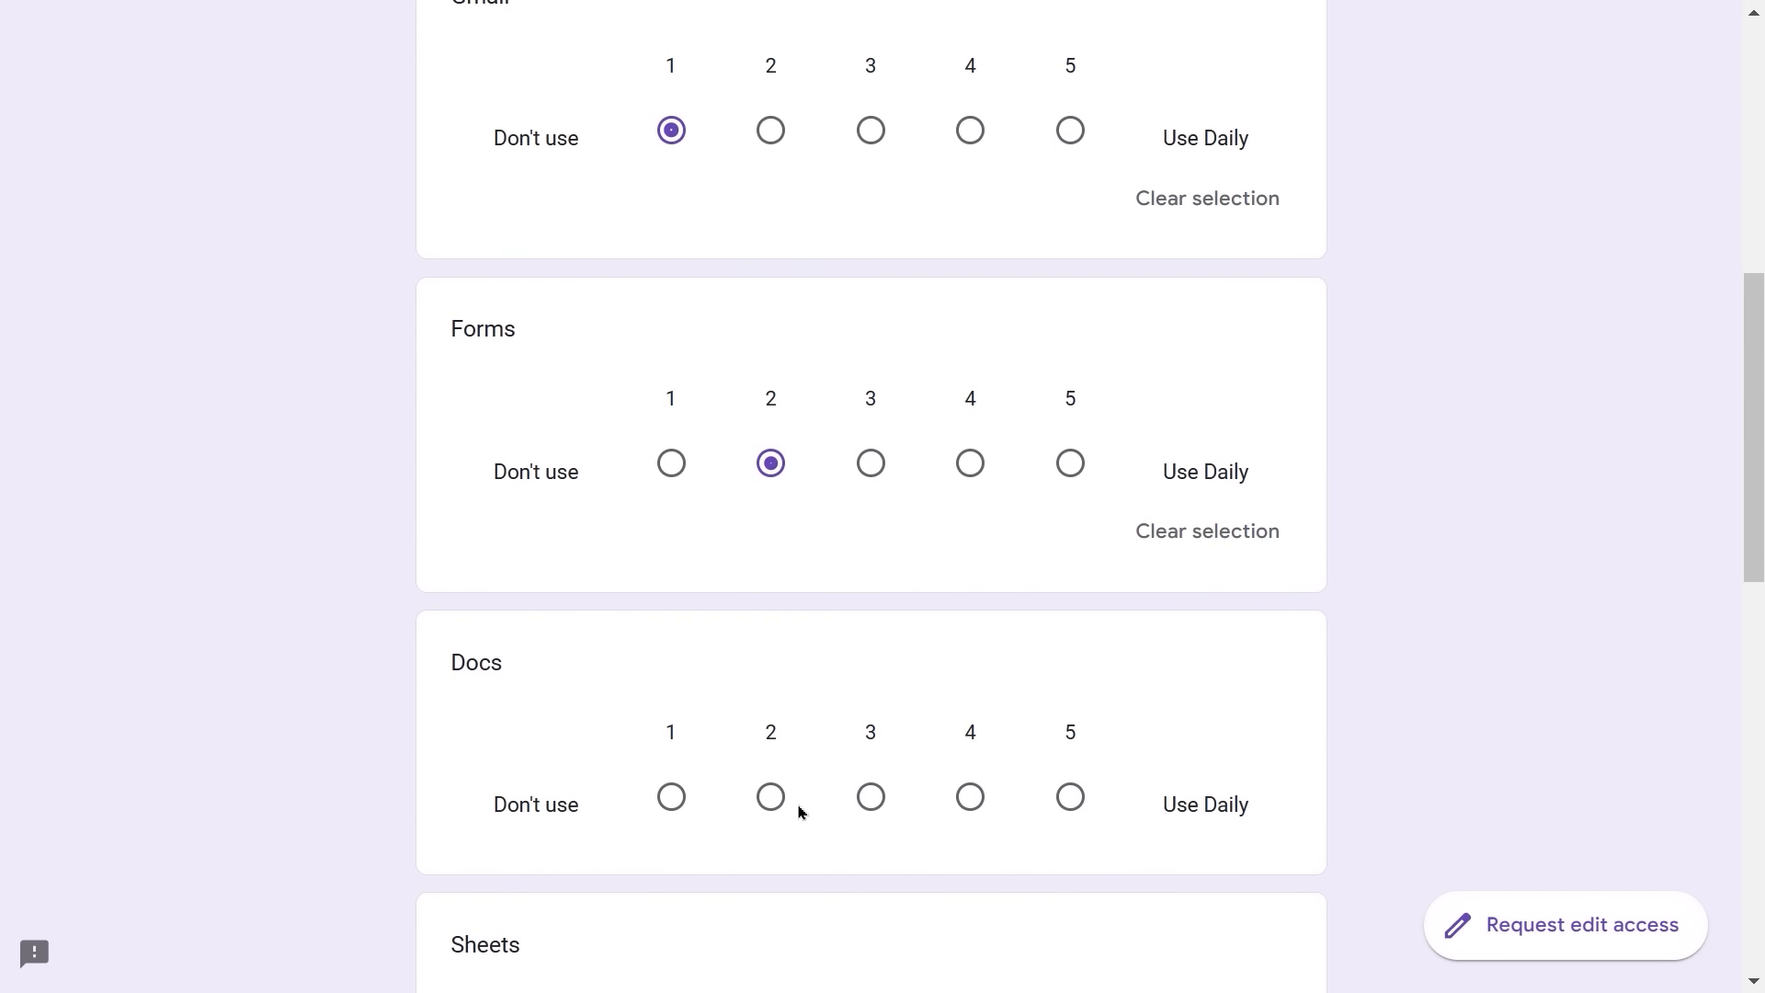
pyautogui.click(881, 797)
pyautogui.scroll(-1, 881, 798)
pyautogui.scroll(-2, 883, 798)
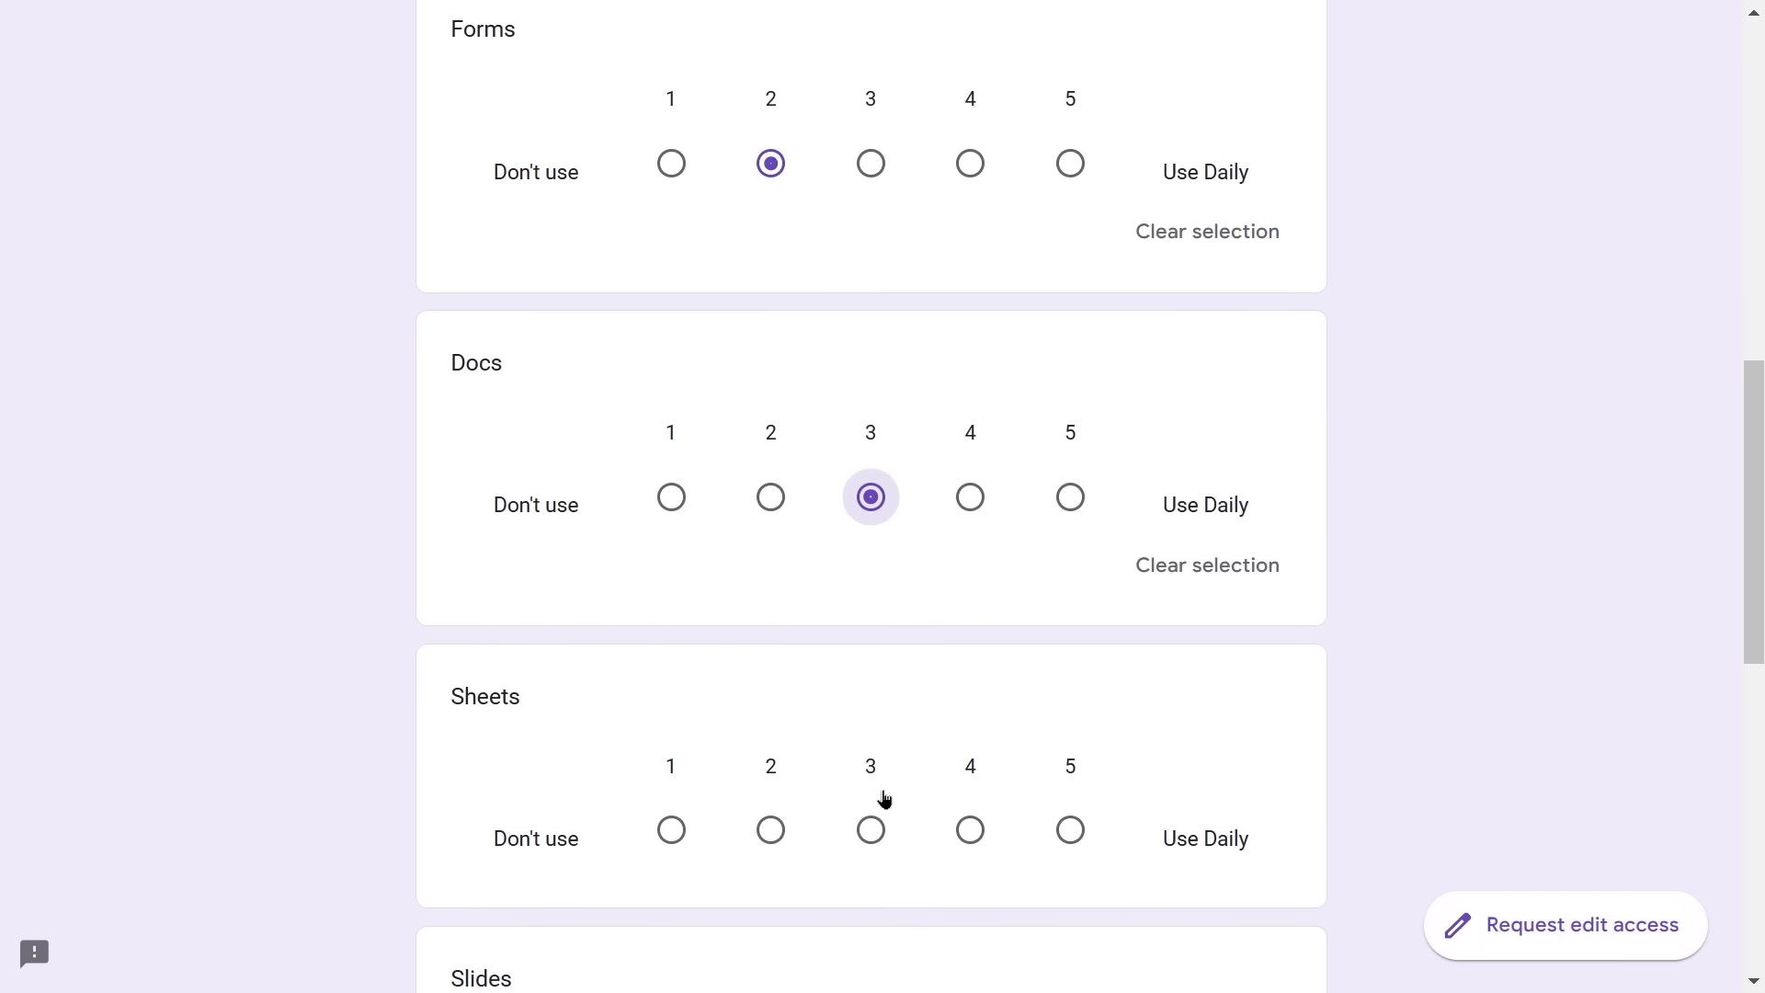
pyautogui.click(970, 828)
# - Rate Slides 5, Calendar 1 and Contacts 2, then continue to page 2
pyautogui.scroll(-4, 980, 818)
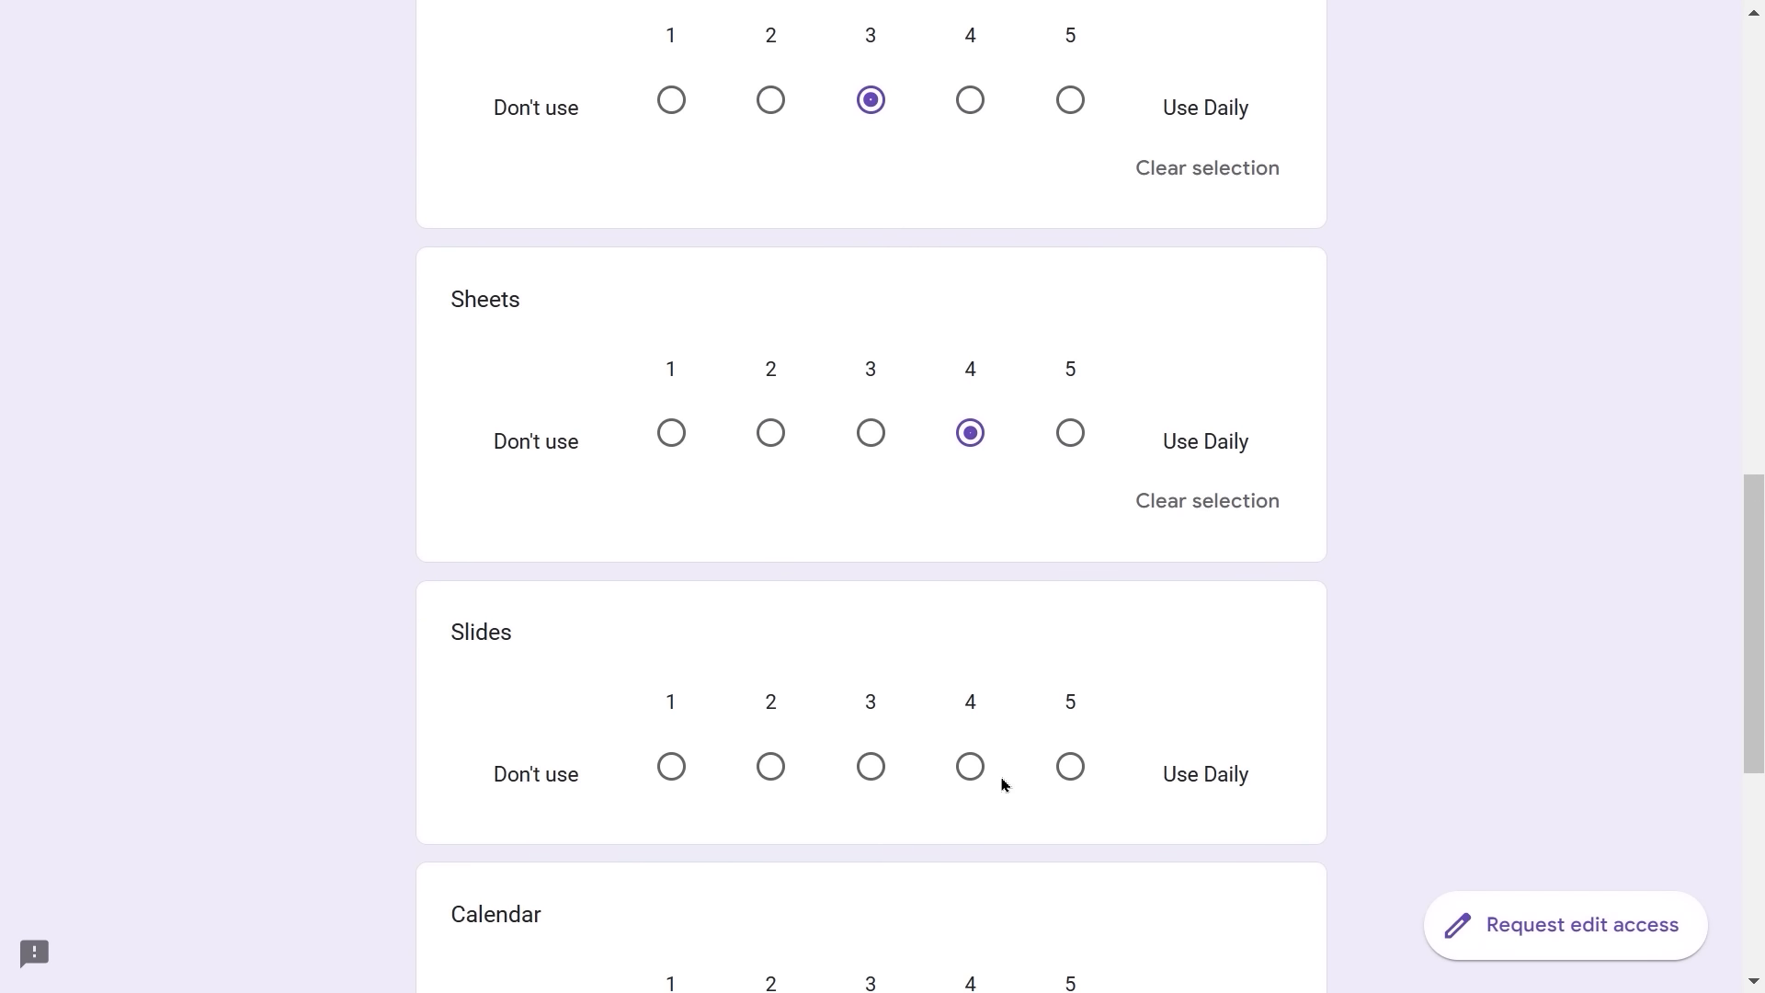
pyautogui.click(1074, 772)
pyautogui.scroll(-3, 1075, 775)
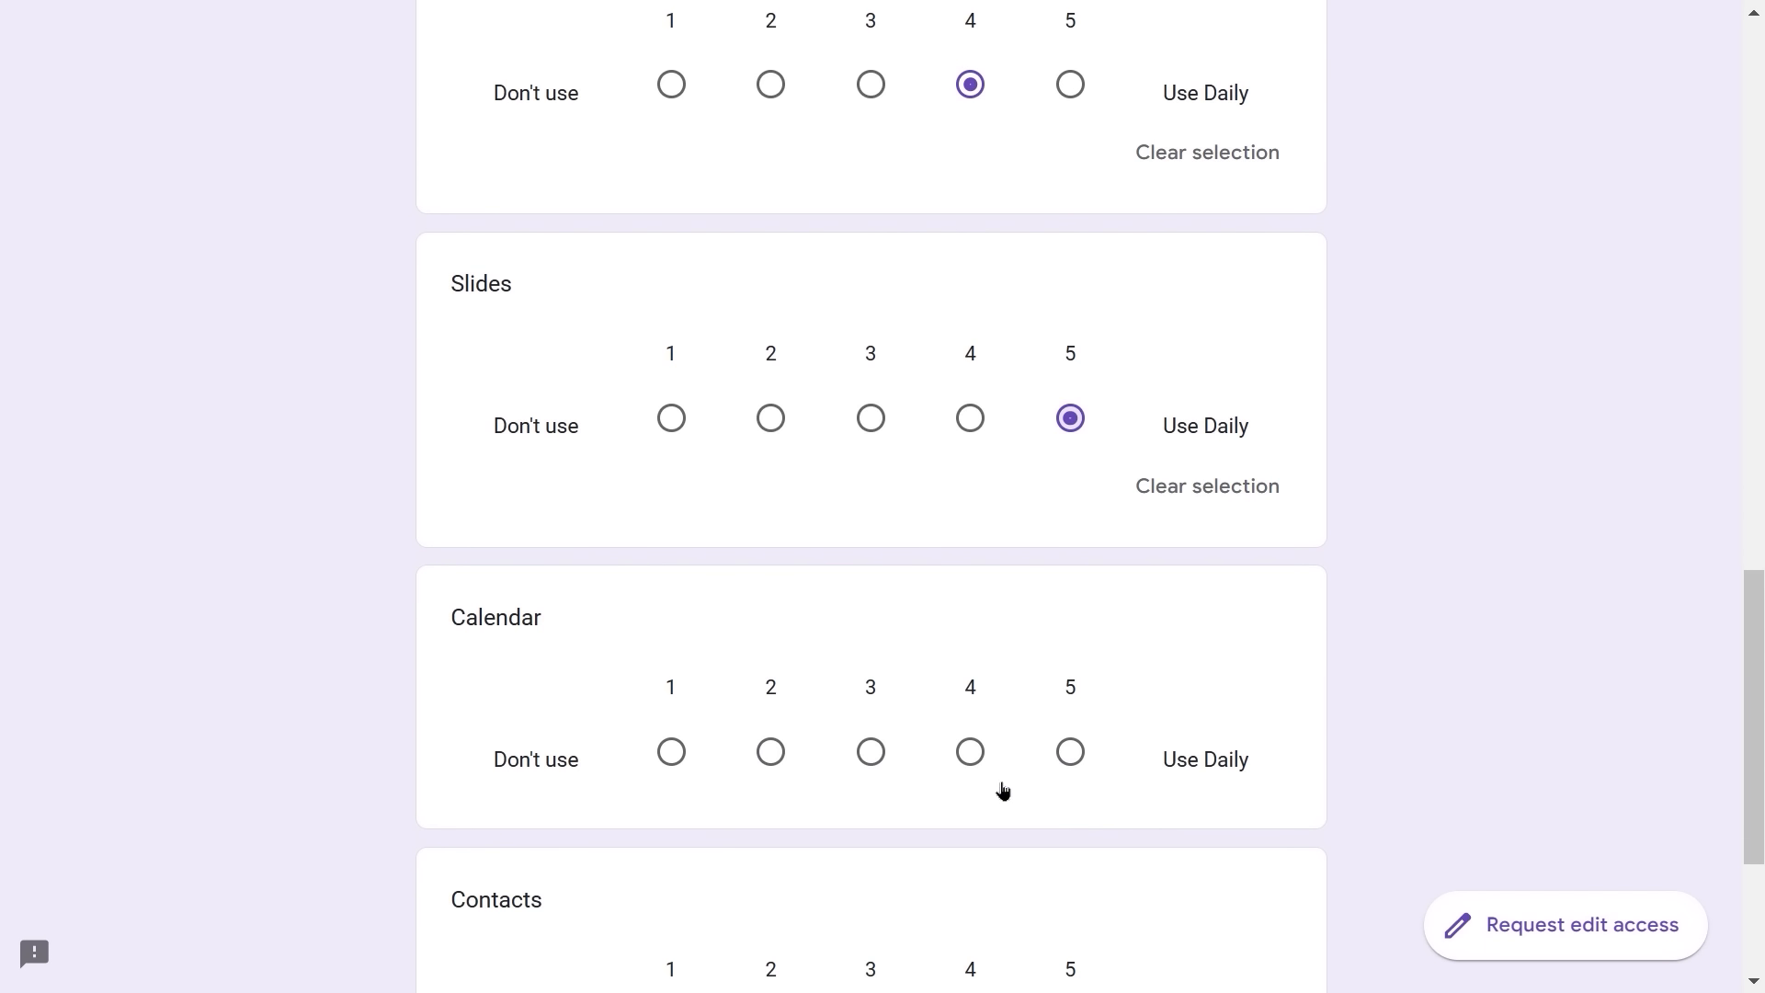
pyautogui.click(684, 757)
pyautogui.scroll(-3, 686, 760)
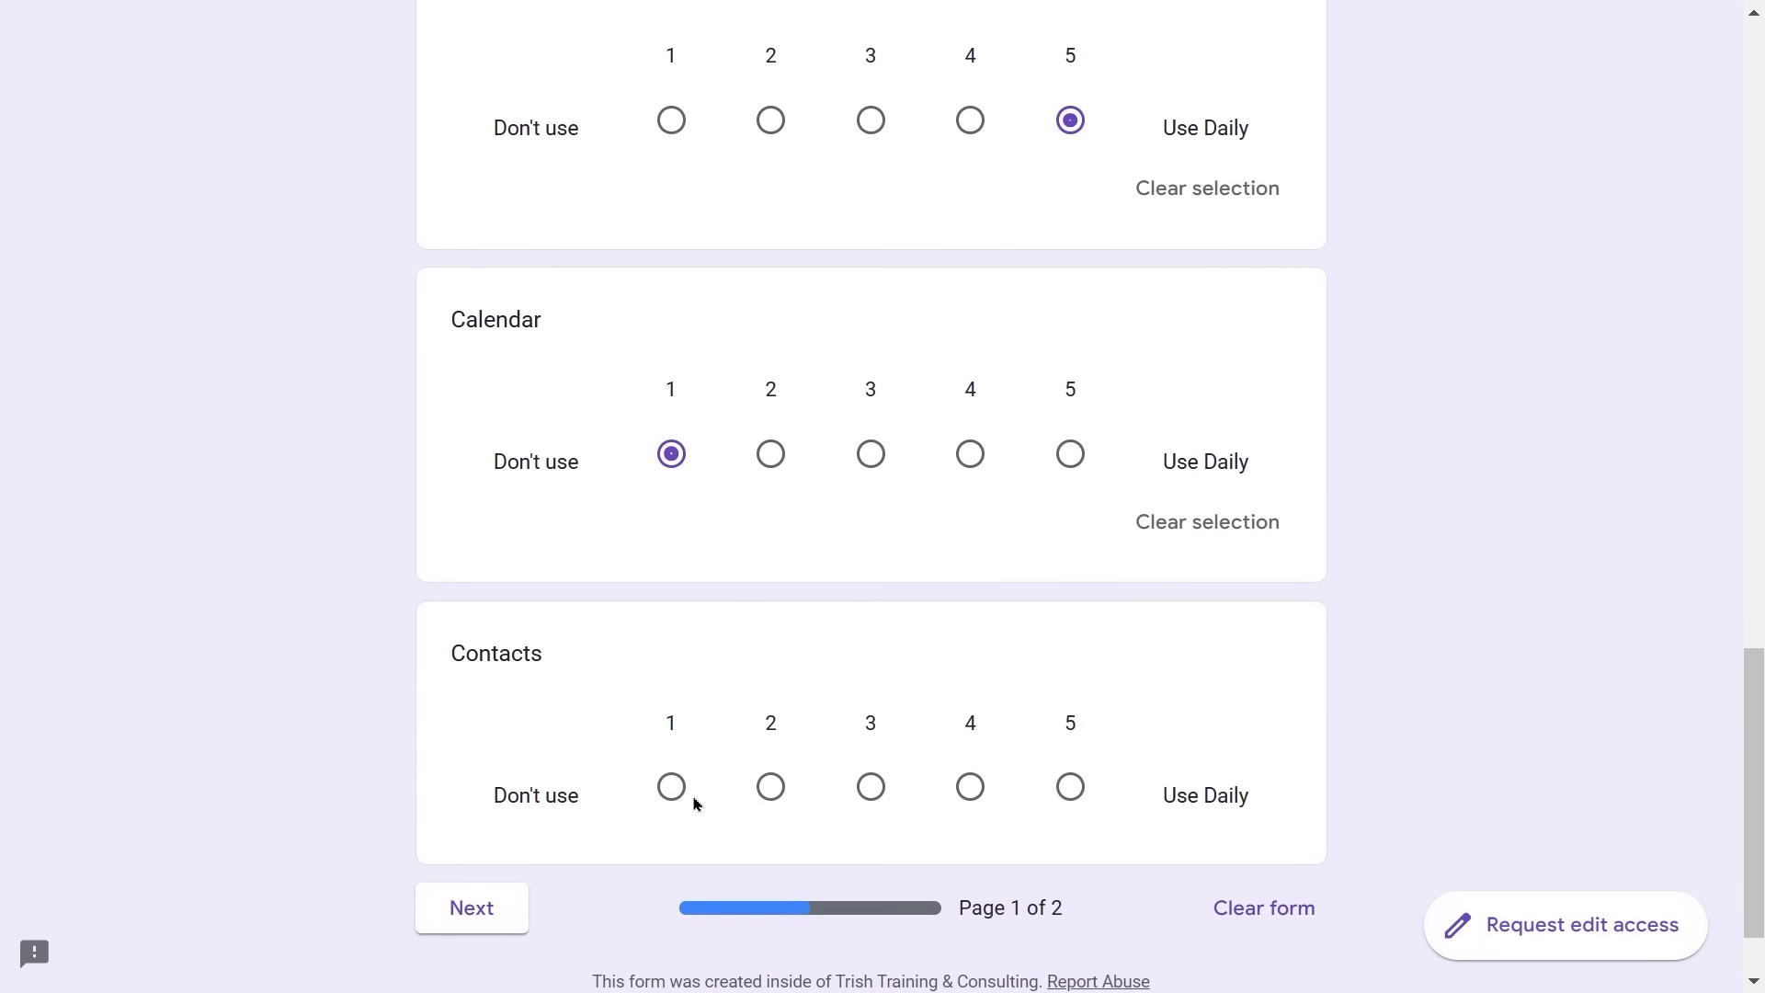
pyautogui.click(770, 787)
pyautogui.scroll(-2, 773, 800)
pyautogui.click(477, 803)
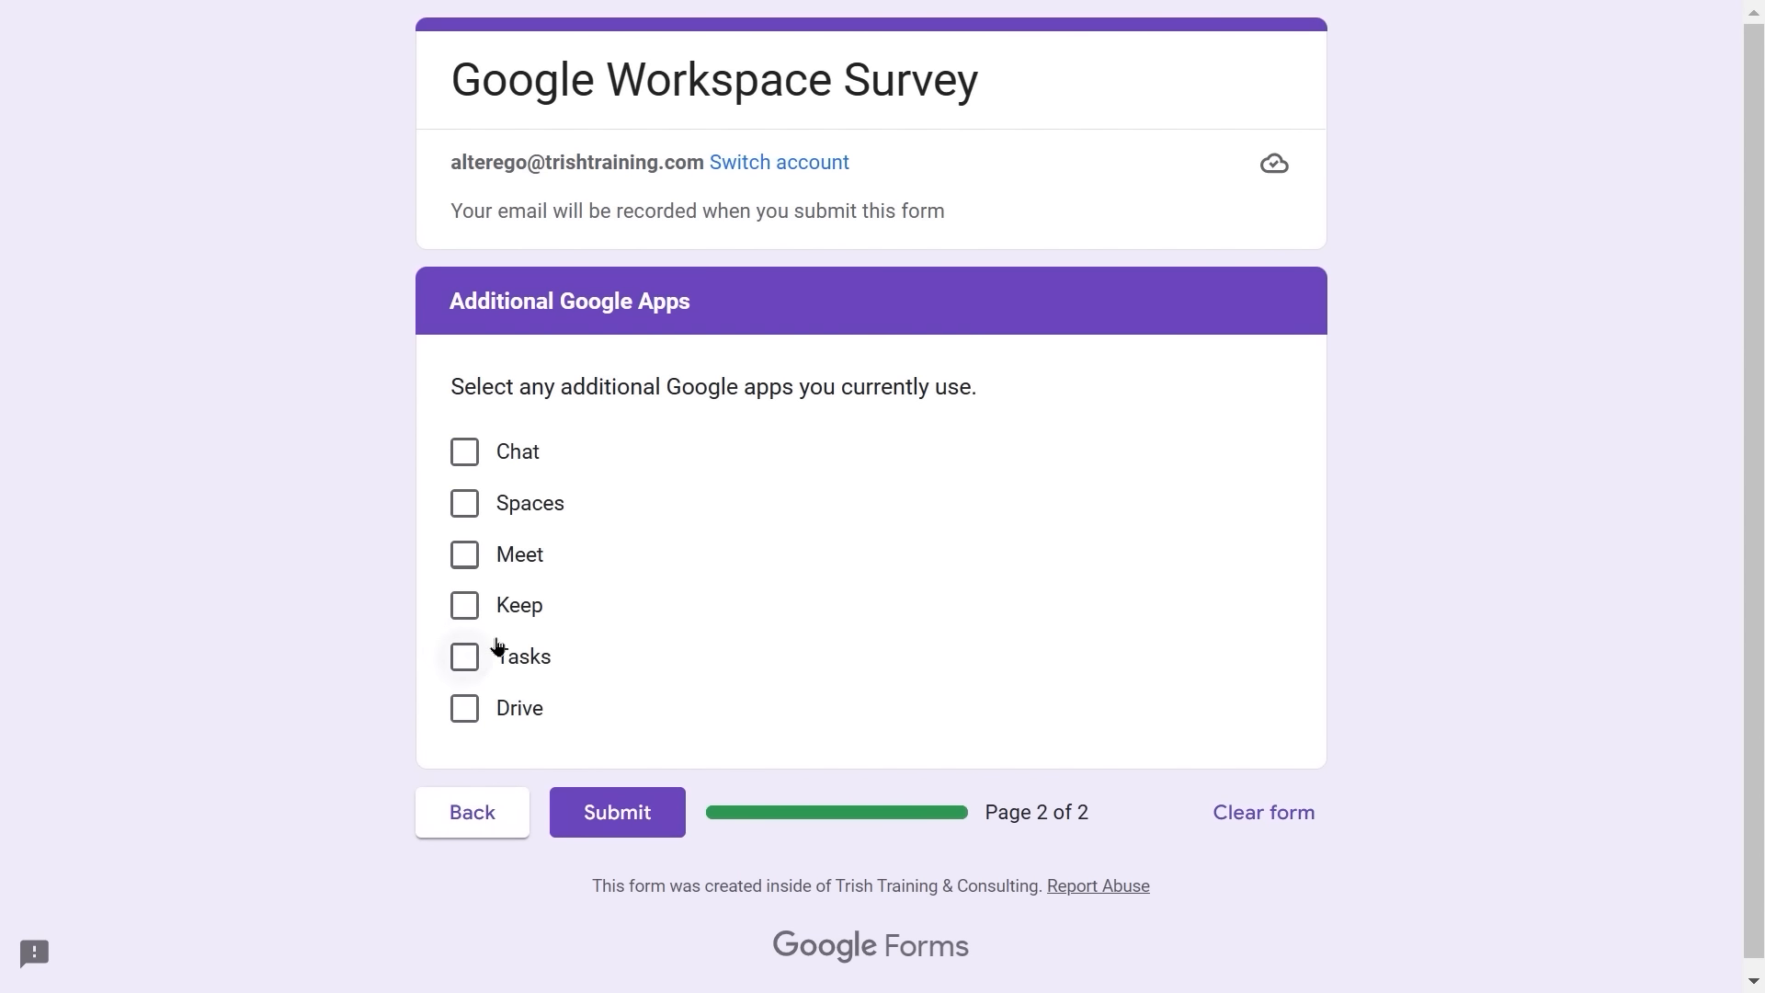
# - Check Keep and Meet, submit the response, and return to the editor's Responses tab
pyautogui.click(466, 605)
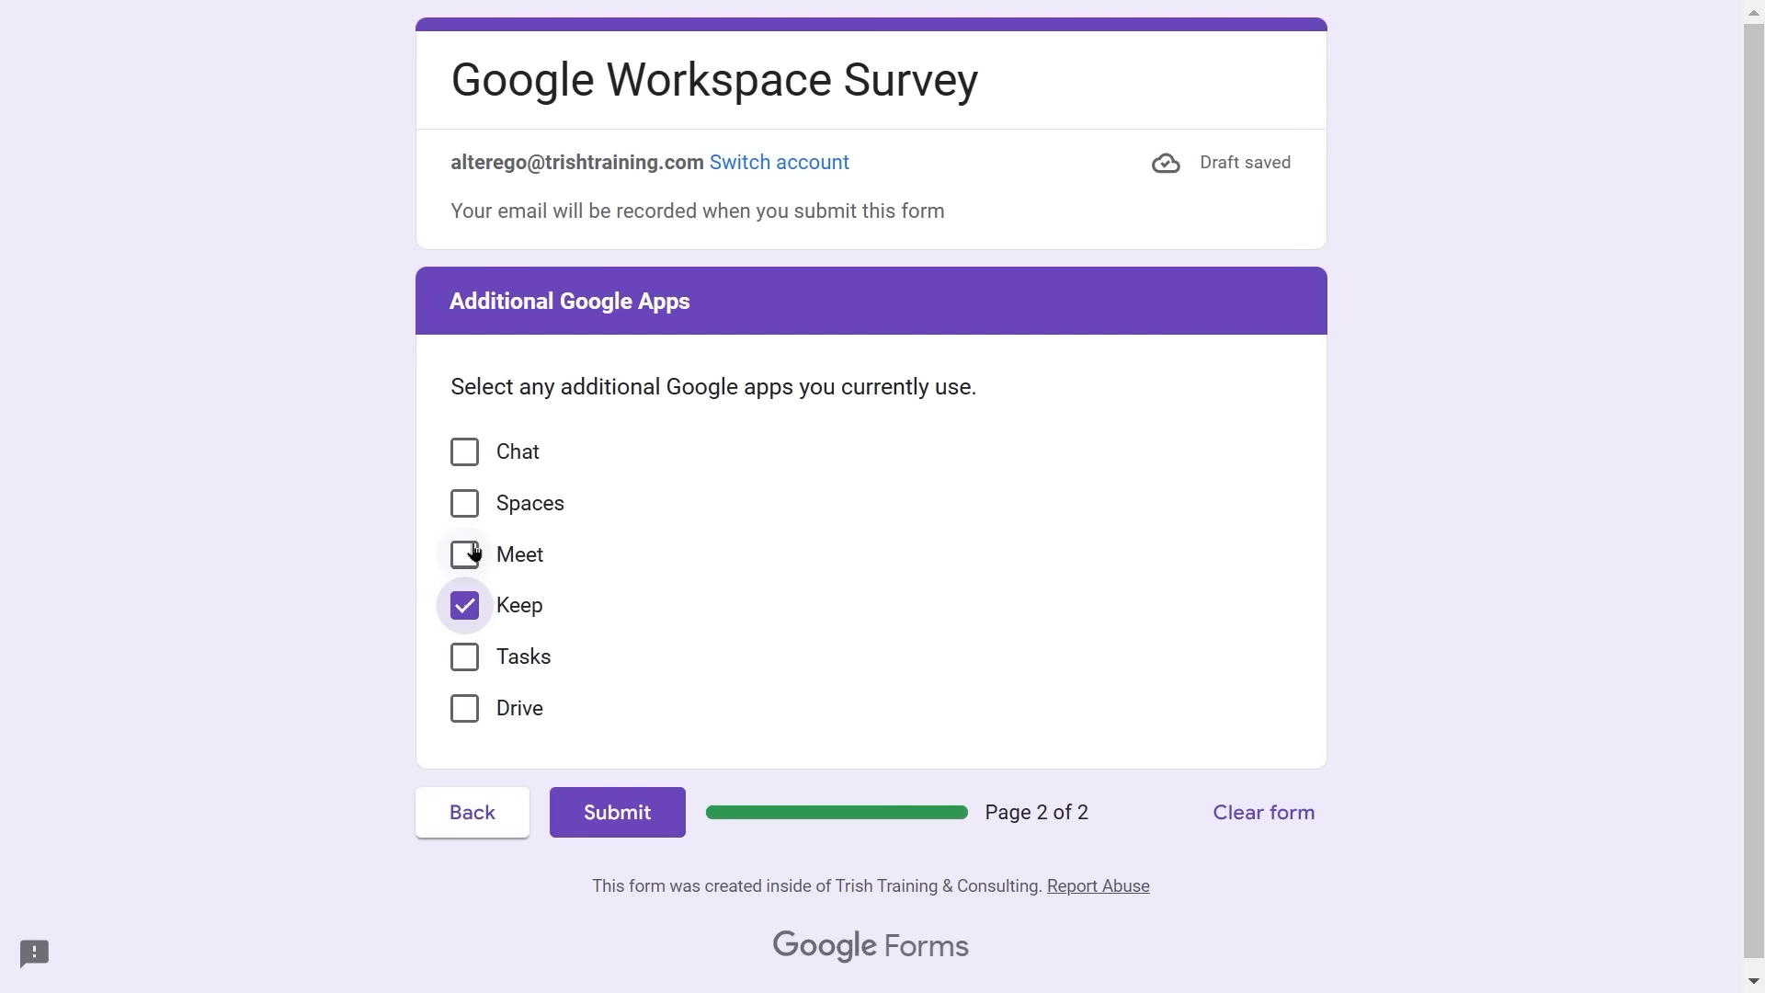
pyautogui.click(466, 553)
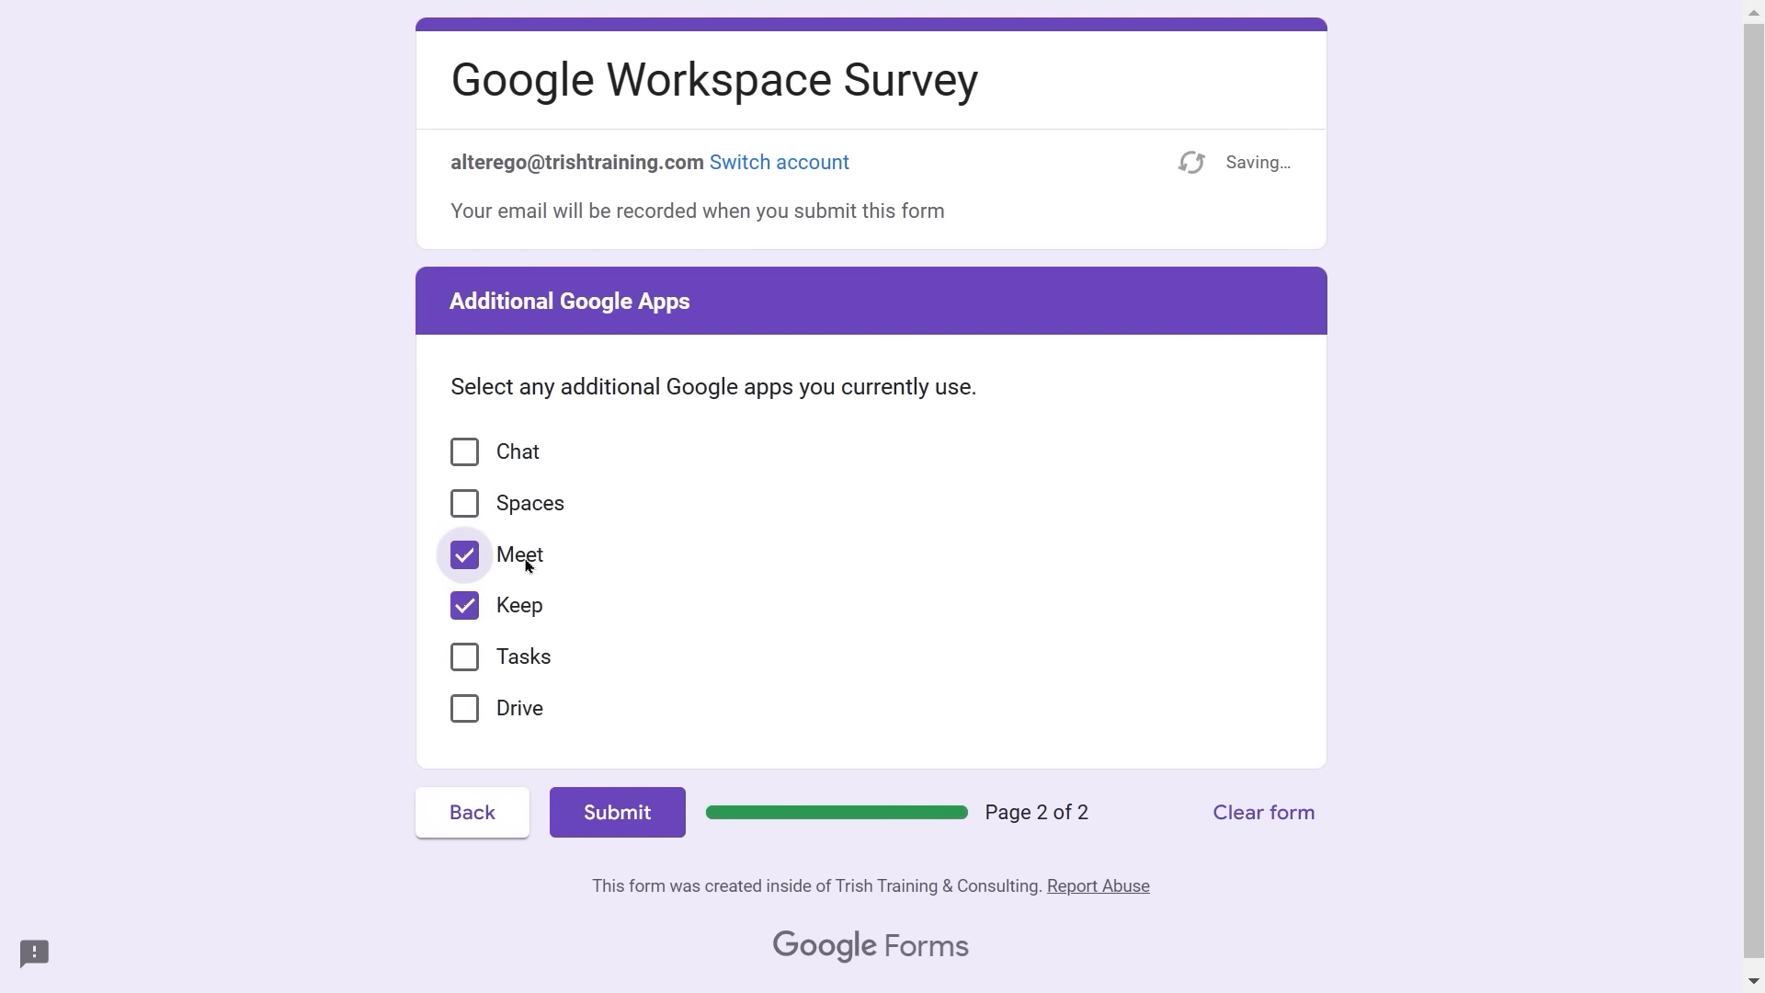
pyautogui.click(624, 824)
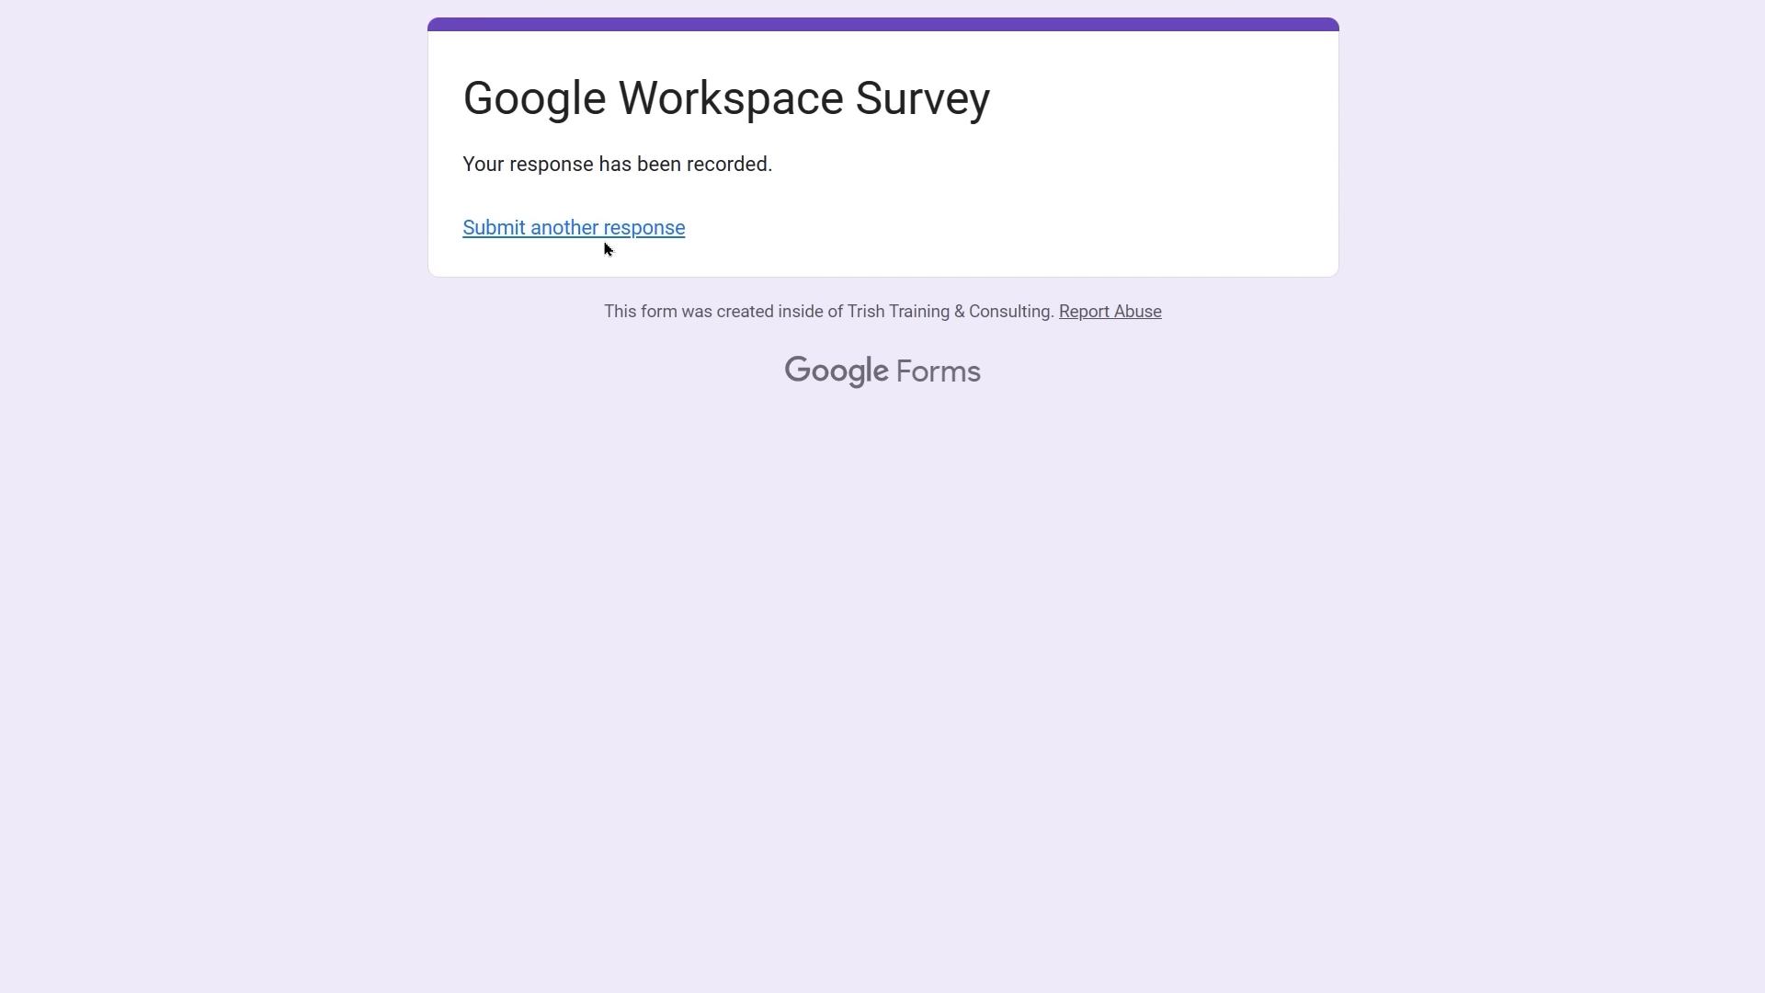
pyautogui.hotkey('ctrl', 'Tab')
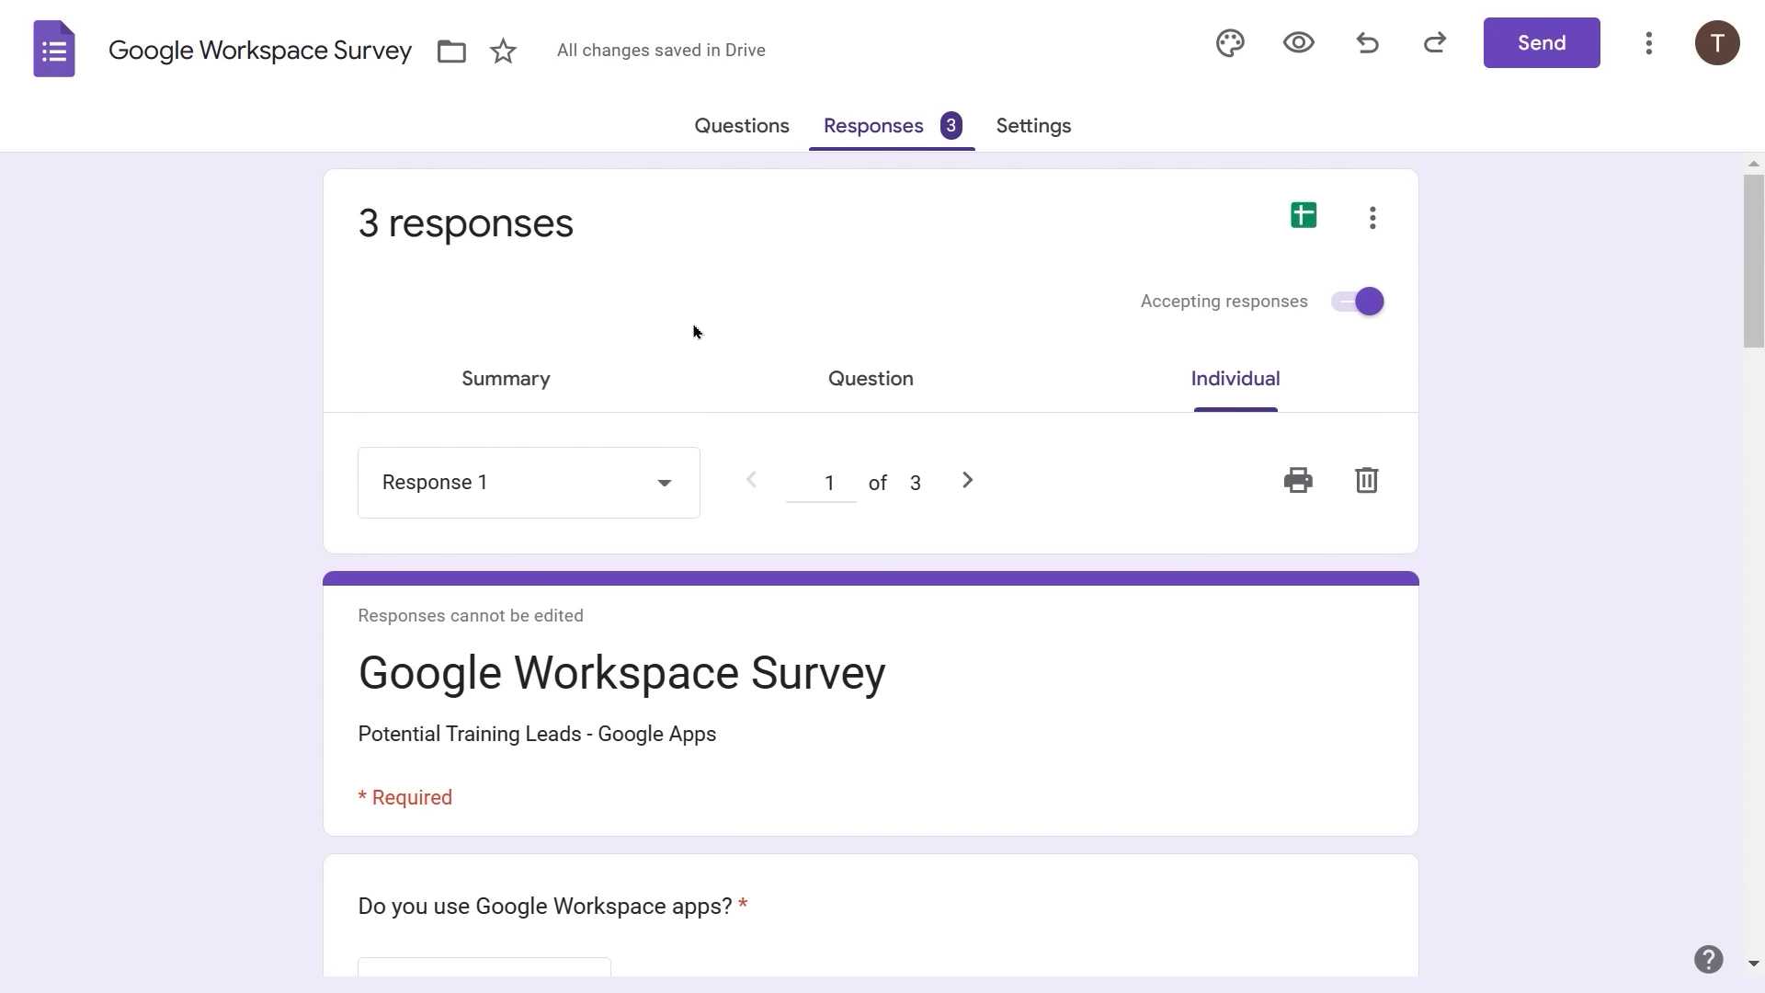
# - Return to the Google Forms home page of recent forms
pyautogui.click(51, 58)
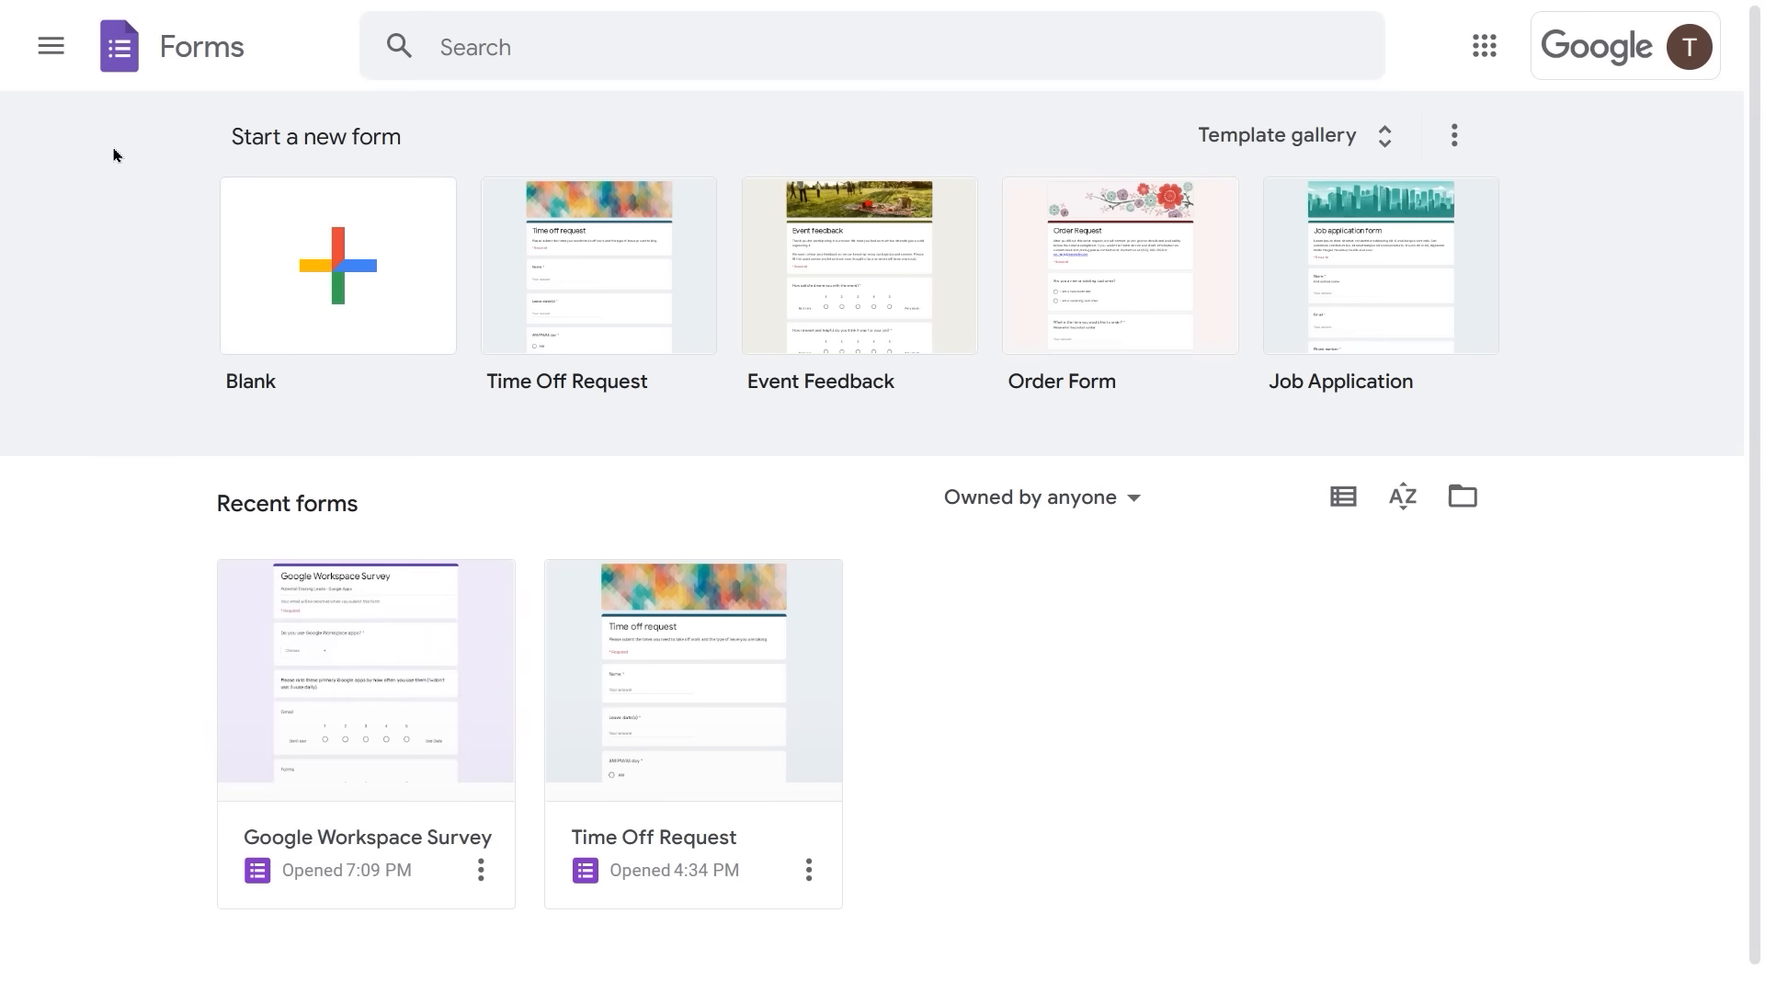
# - Open Google Drive from the Forms main menu
pyautogui.click(48, 45)
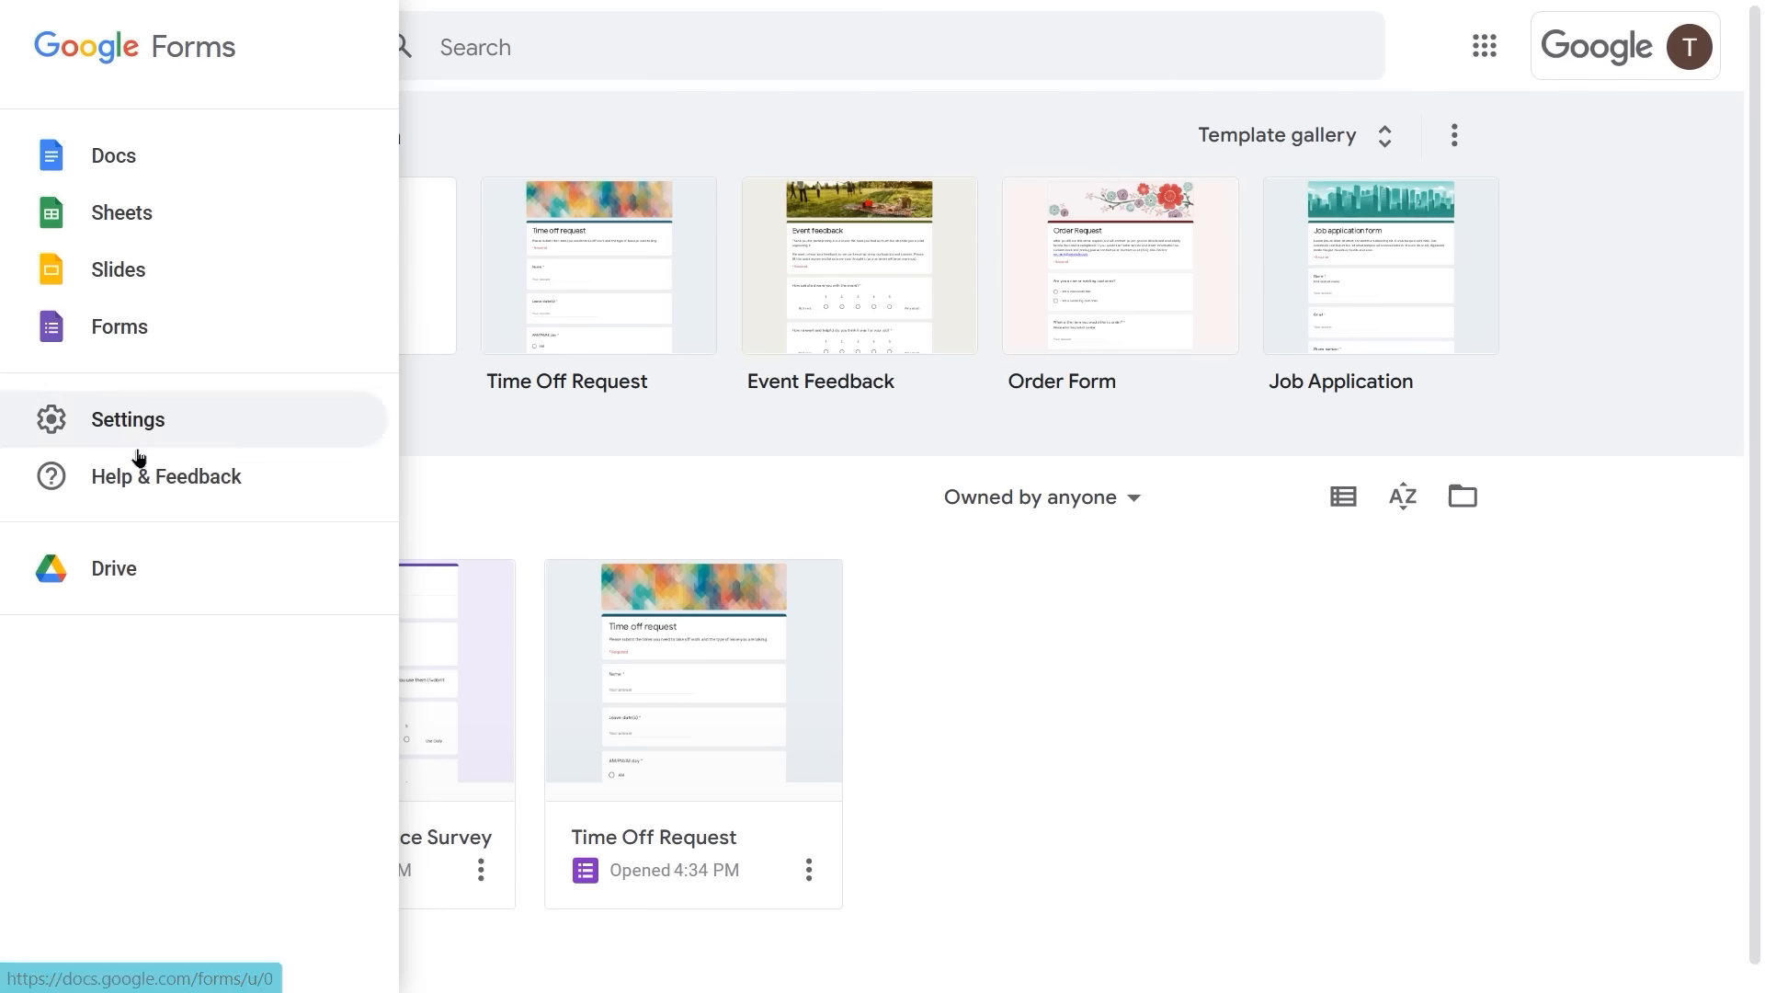
pyautogui.click(115, 570)
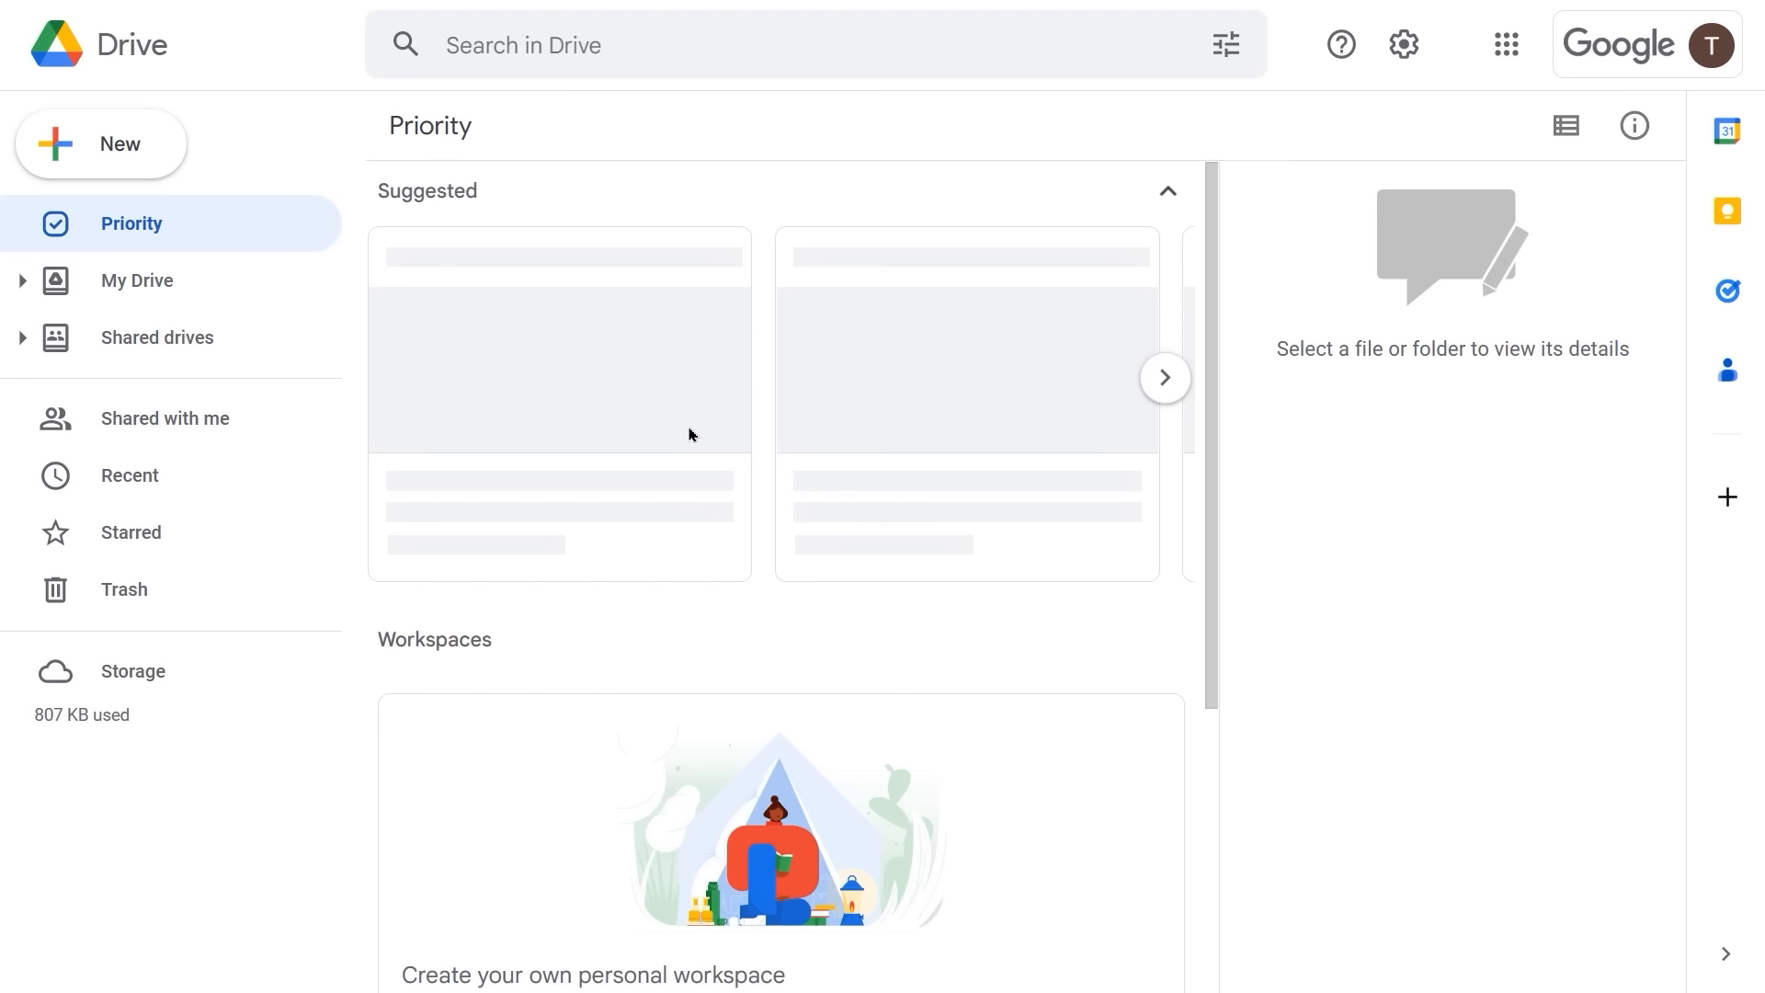
# - Open the Google Workspace Survey (Responses) spreadsheet from My Drive
pyautogui.click(148, 292)
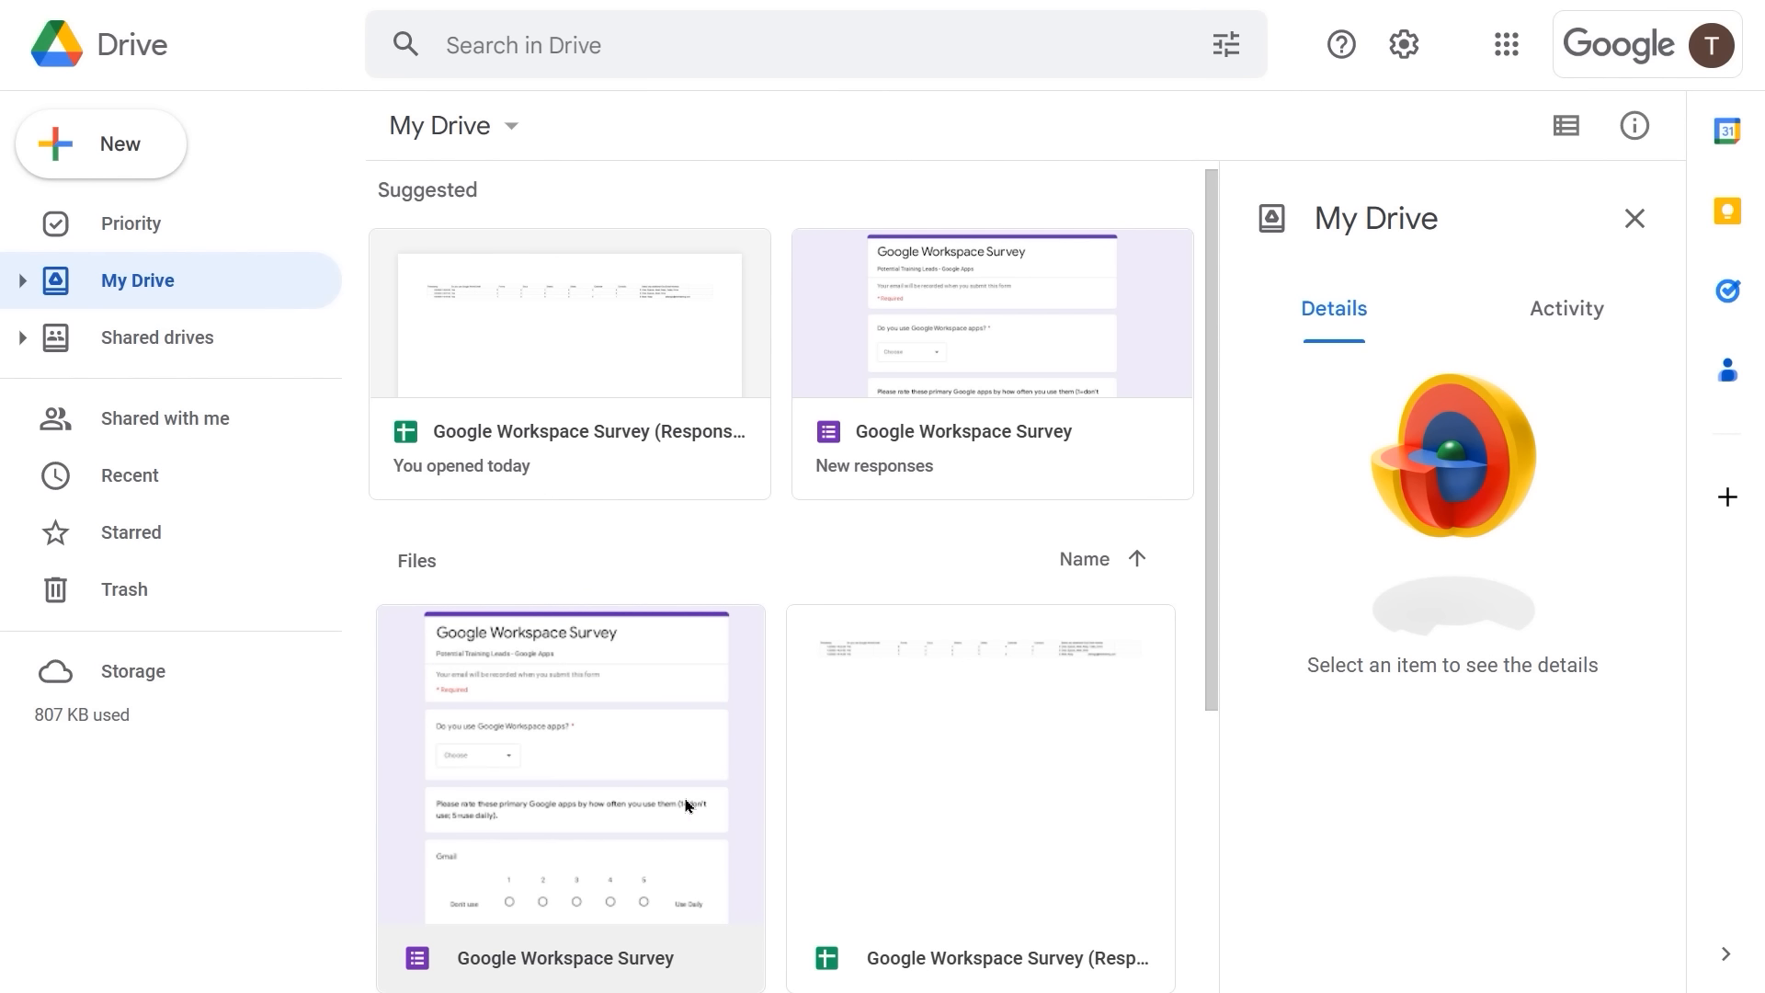
pyautogui.click(511, 433)
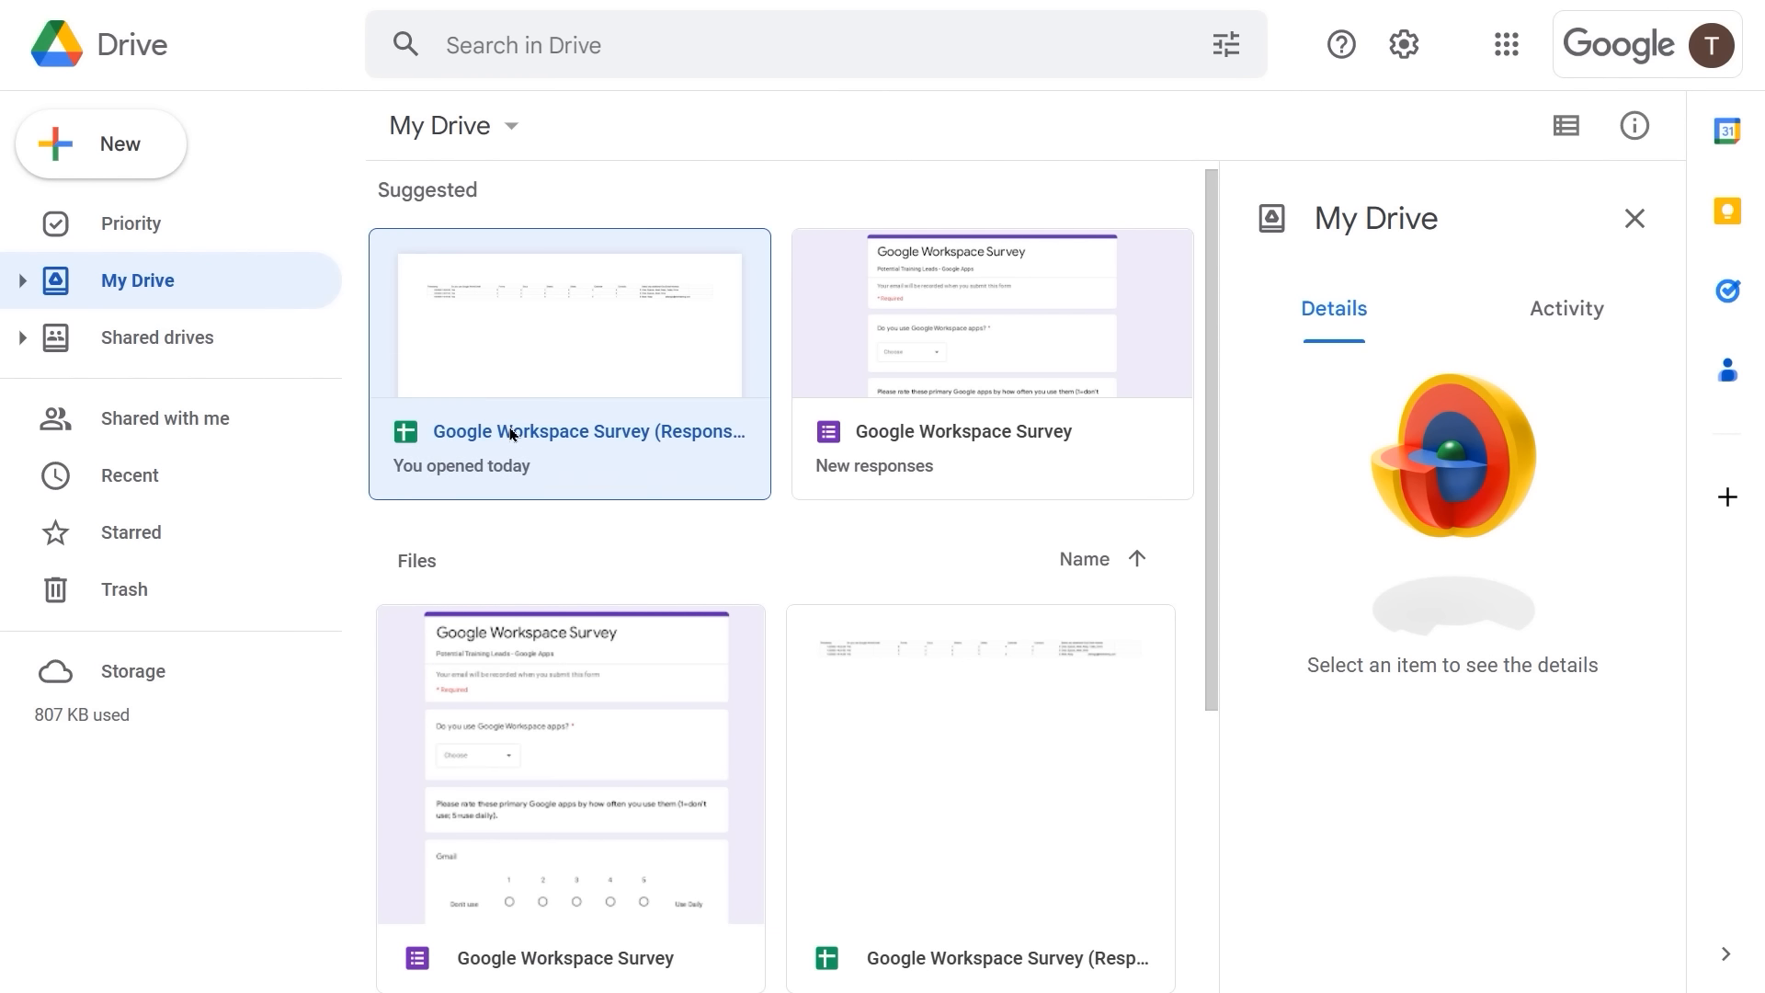
pyautogui.doubleClick(511, 433)
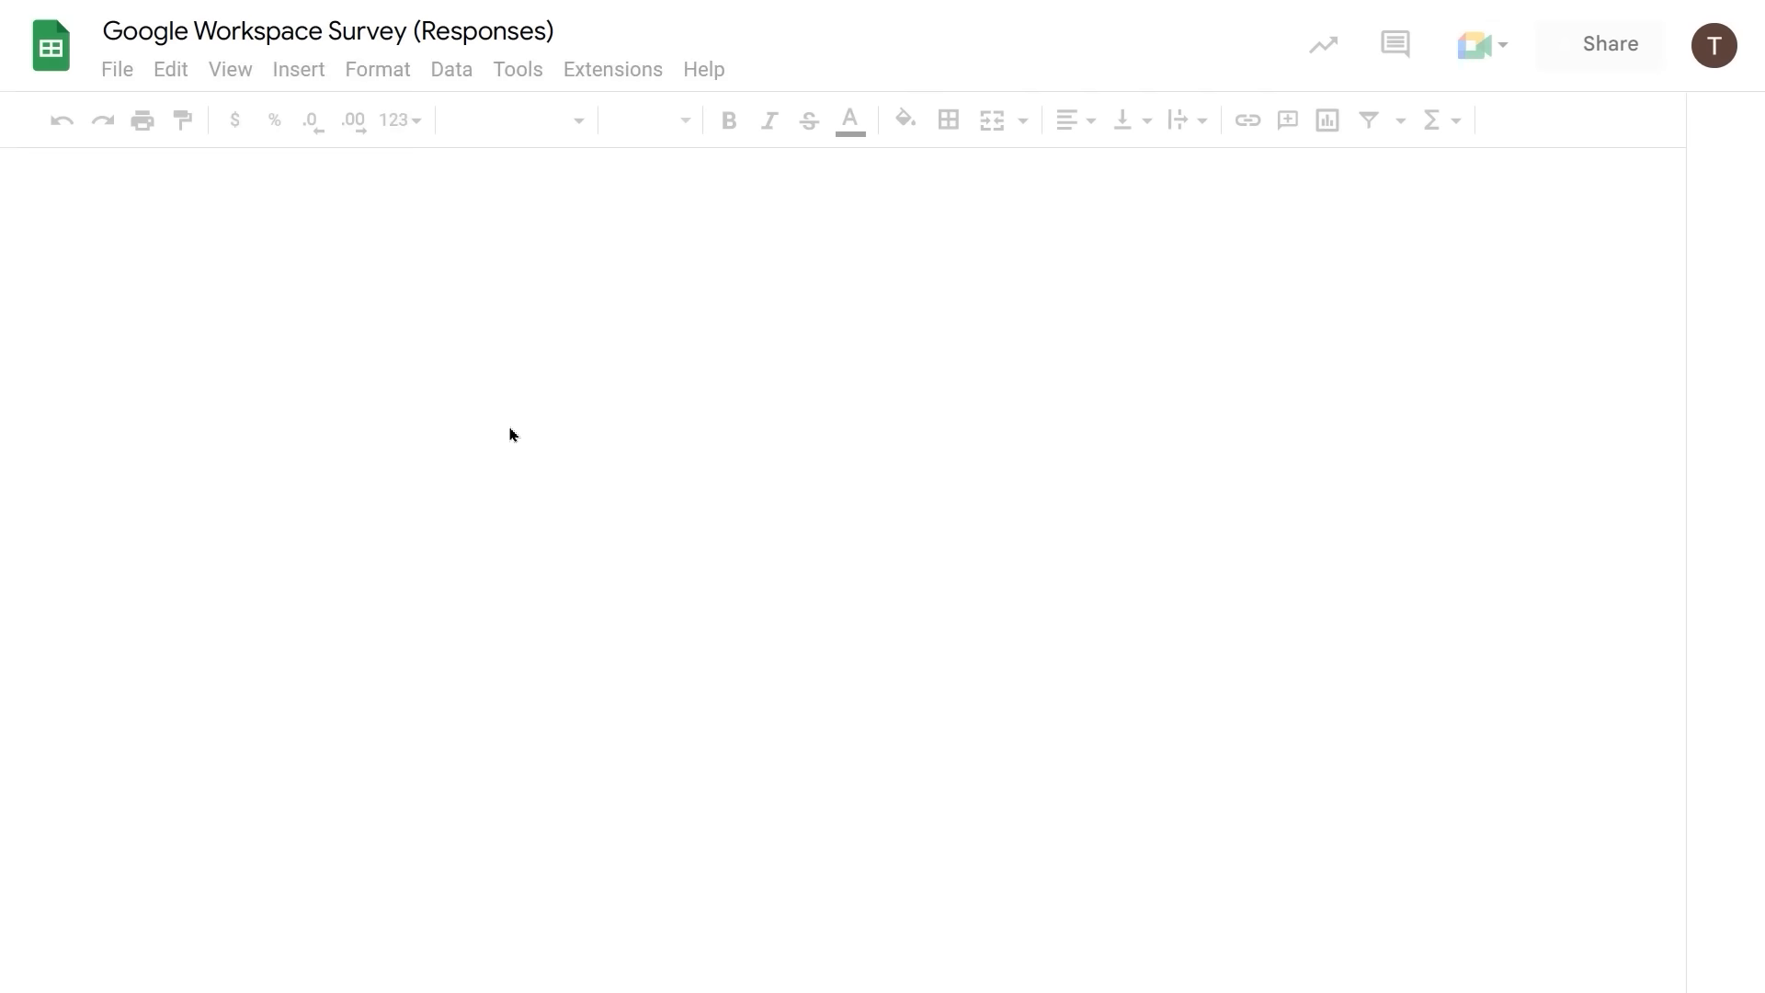
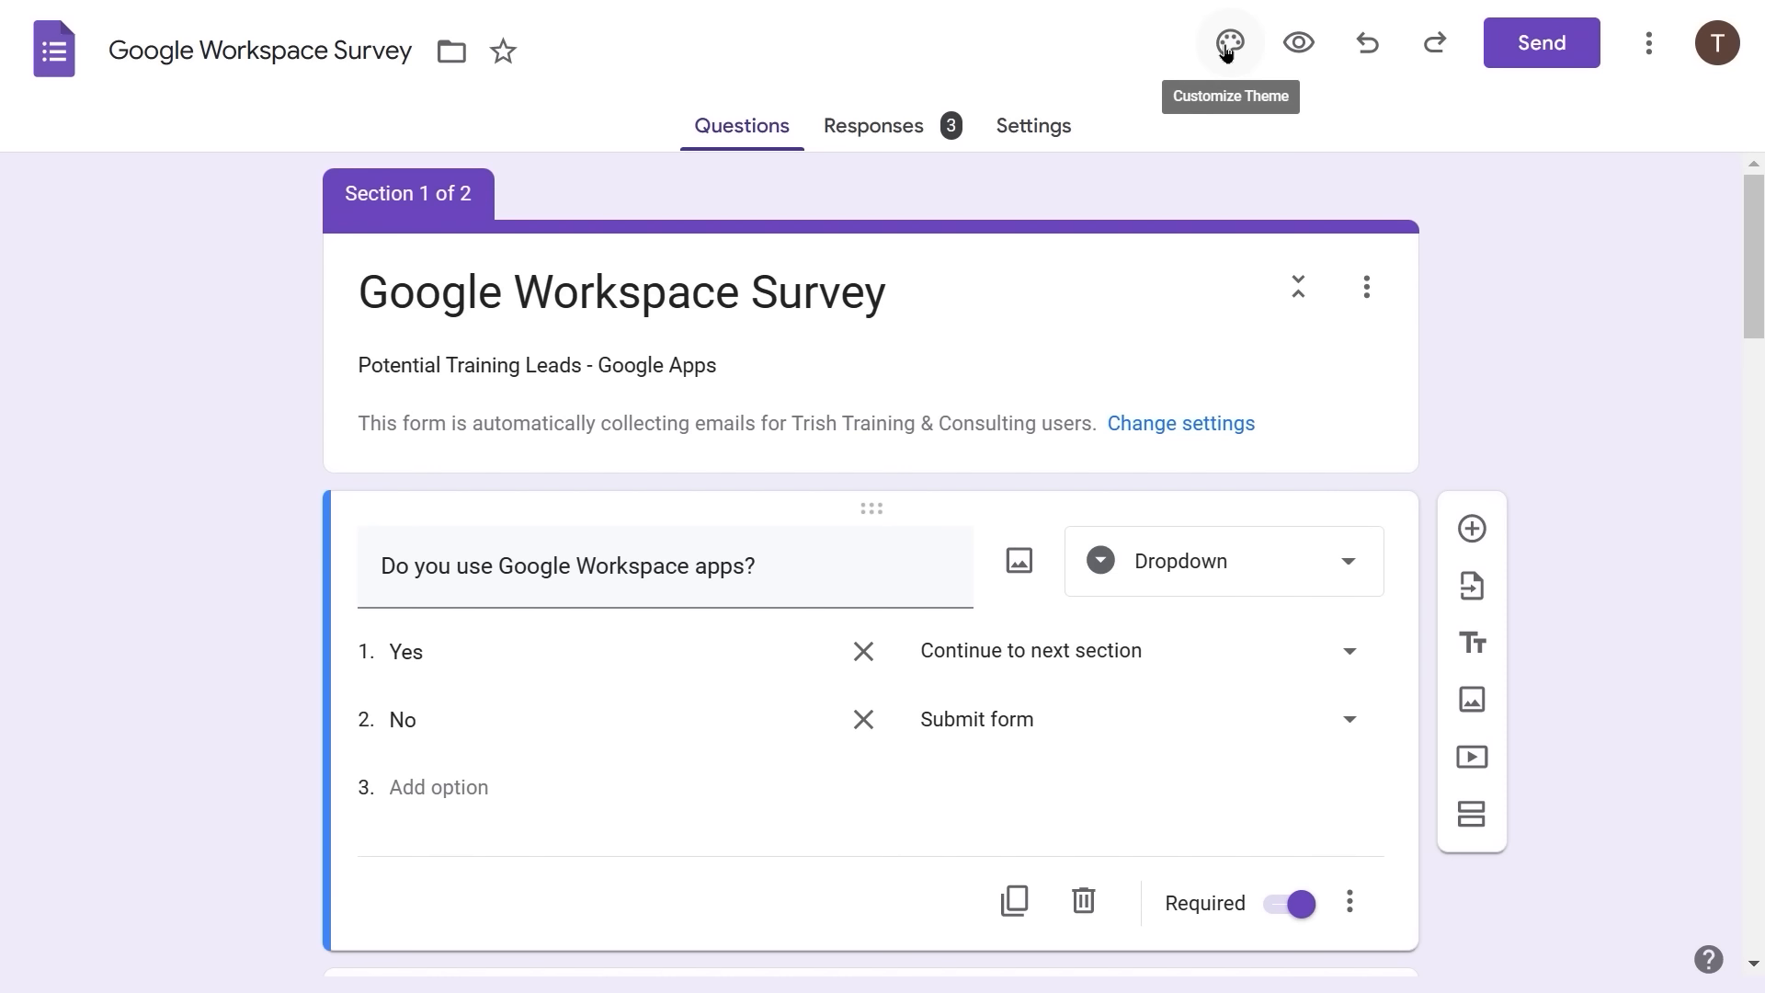
# - Open the survey's Theme panel and review its Roboto text styles and purple colour options
pyautogui.click(1232, 51)
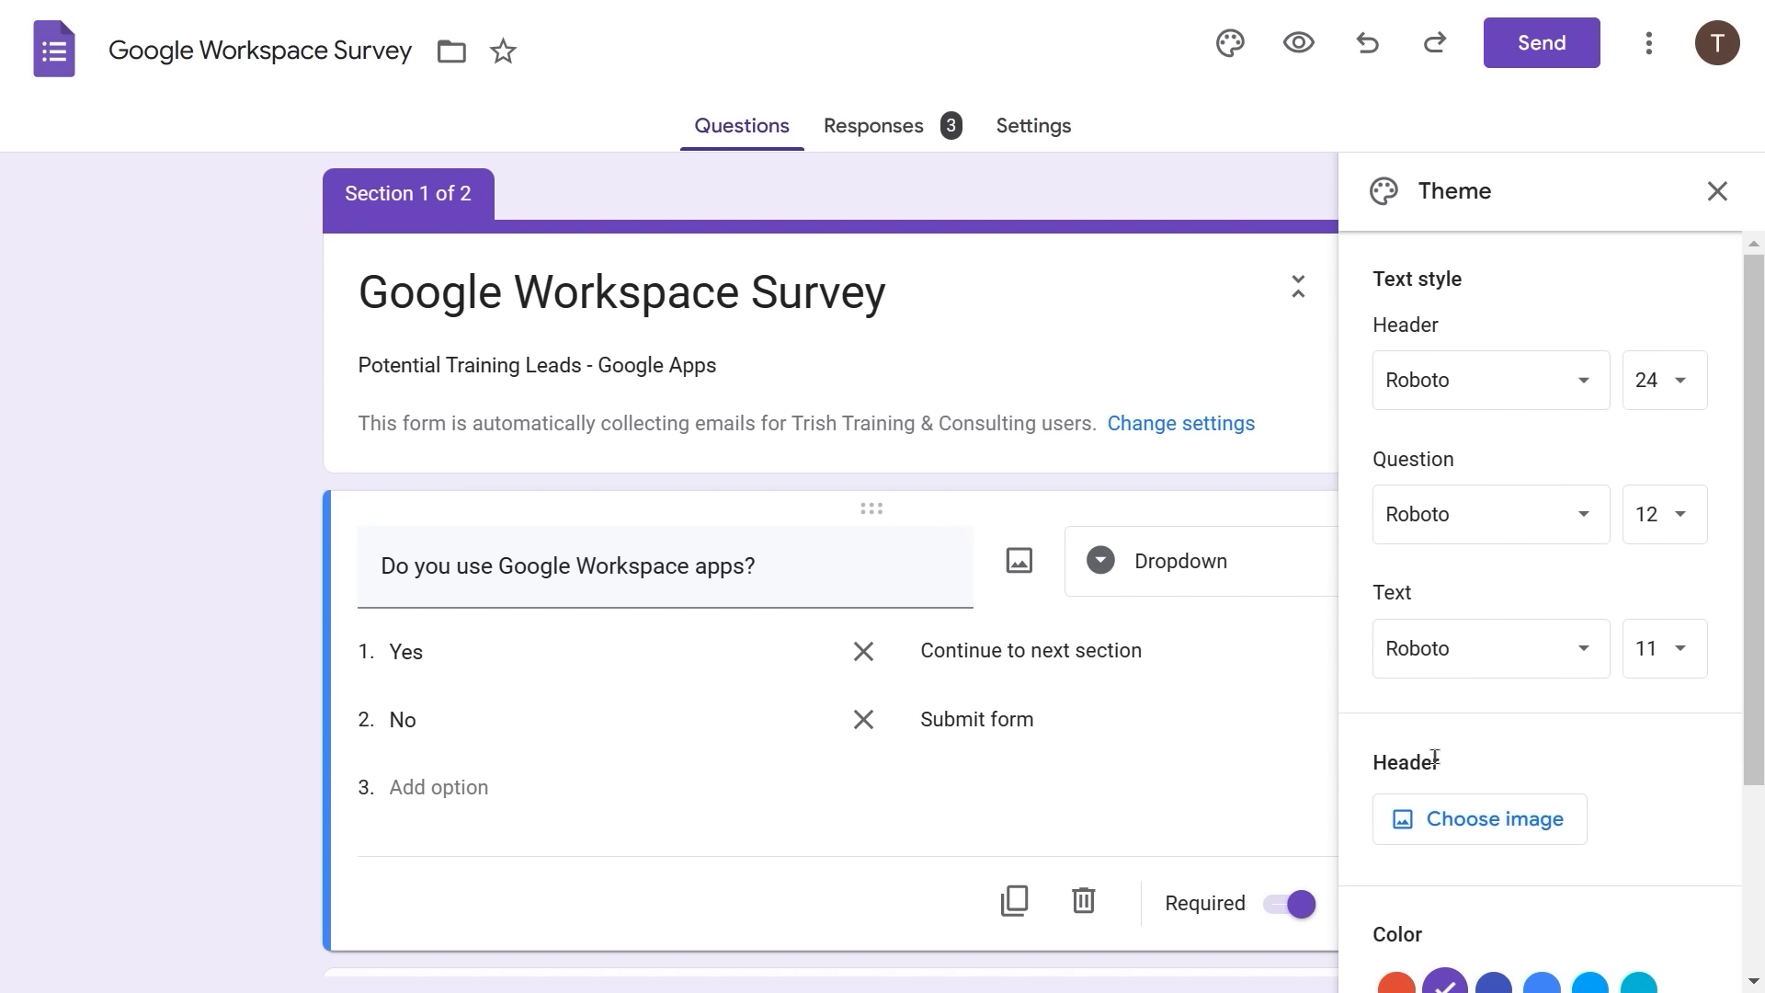
pyautogui.scroll(-3, 1435, 756)
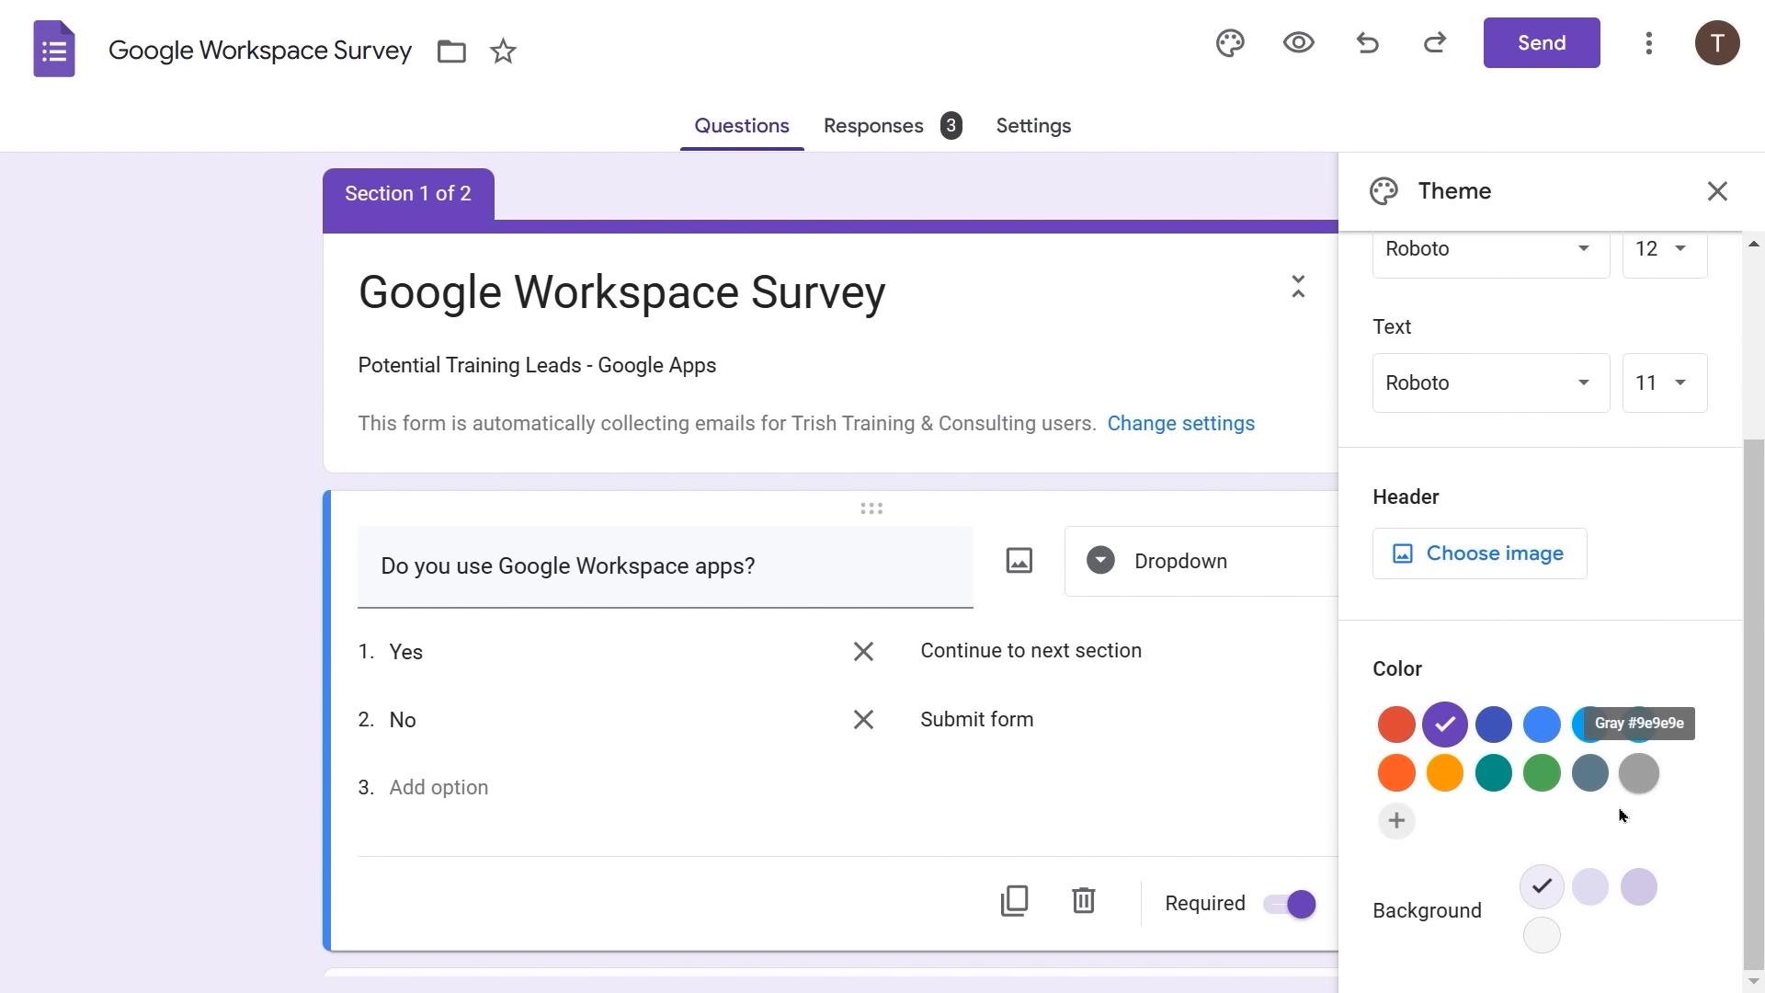
pyautogui.scroll(3, 1662, 726)
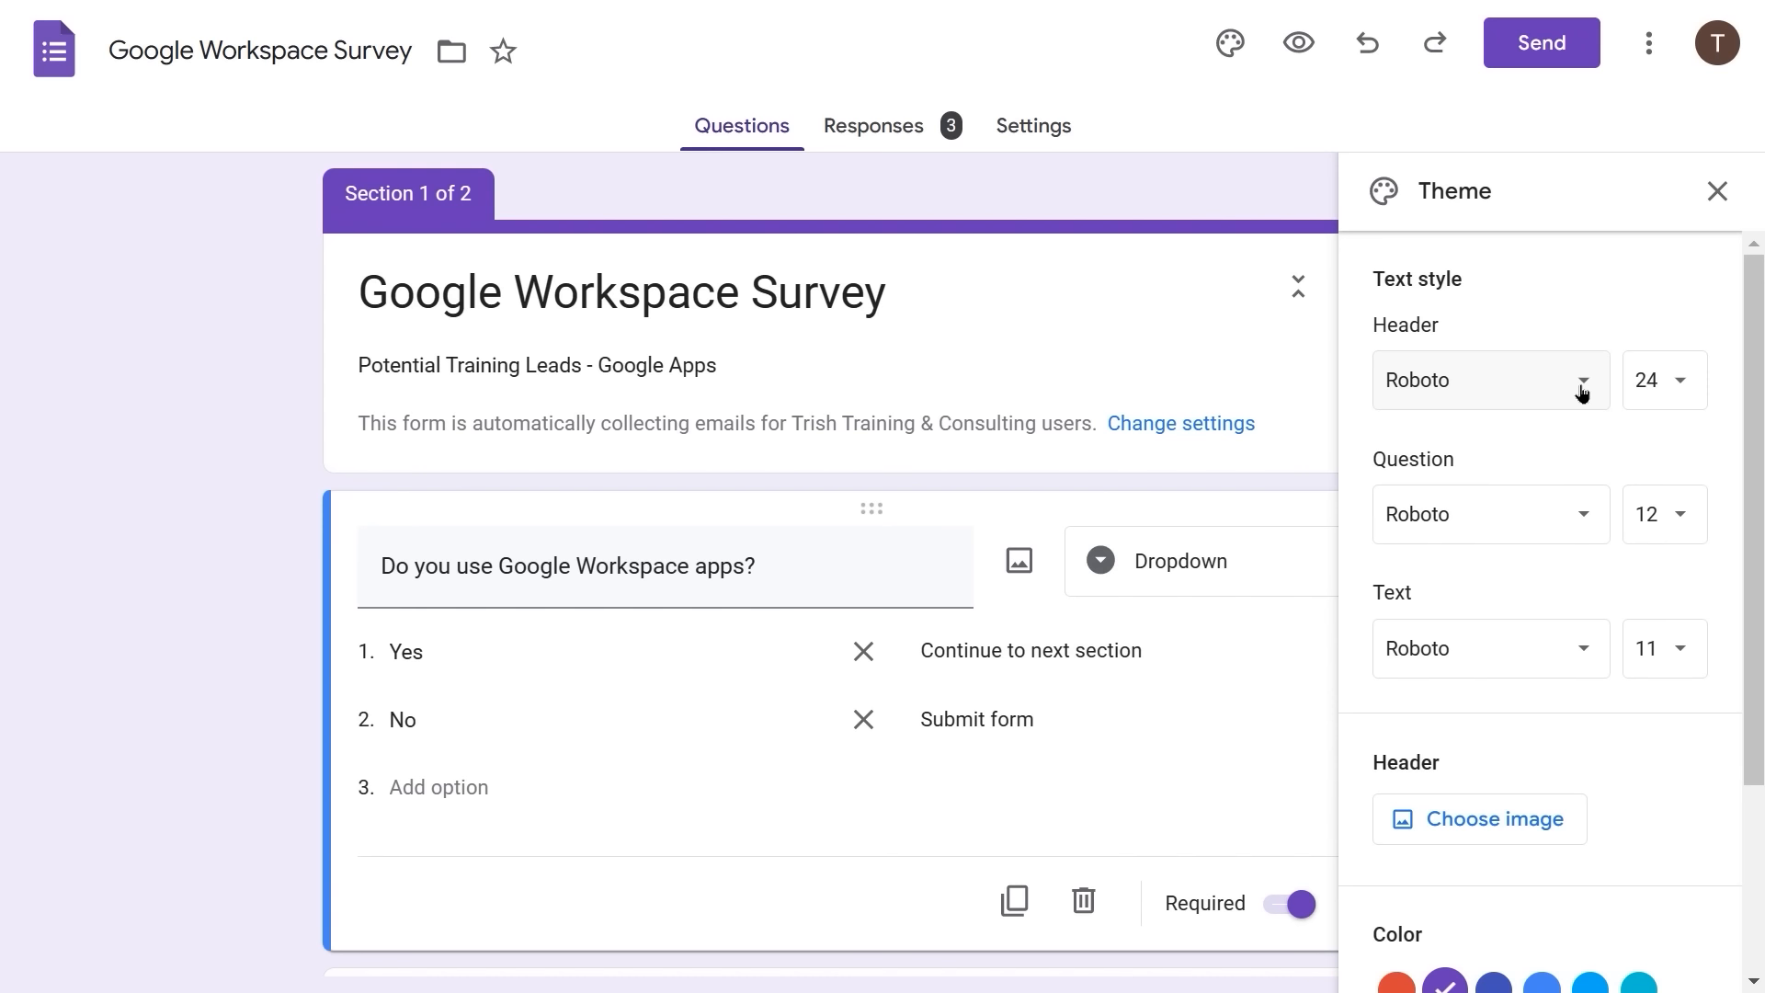
# - Set the header font to Montserrat Bold, keeping size 24
pyautogui.click(1582, 390)
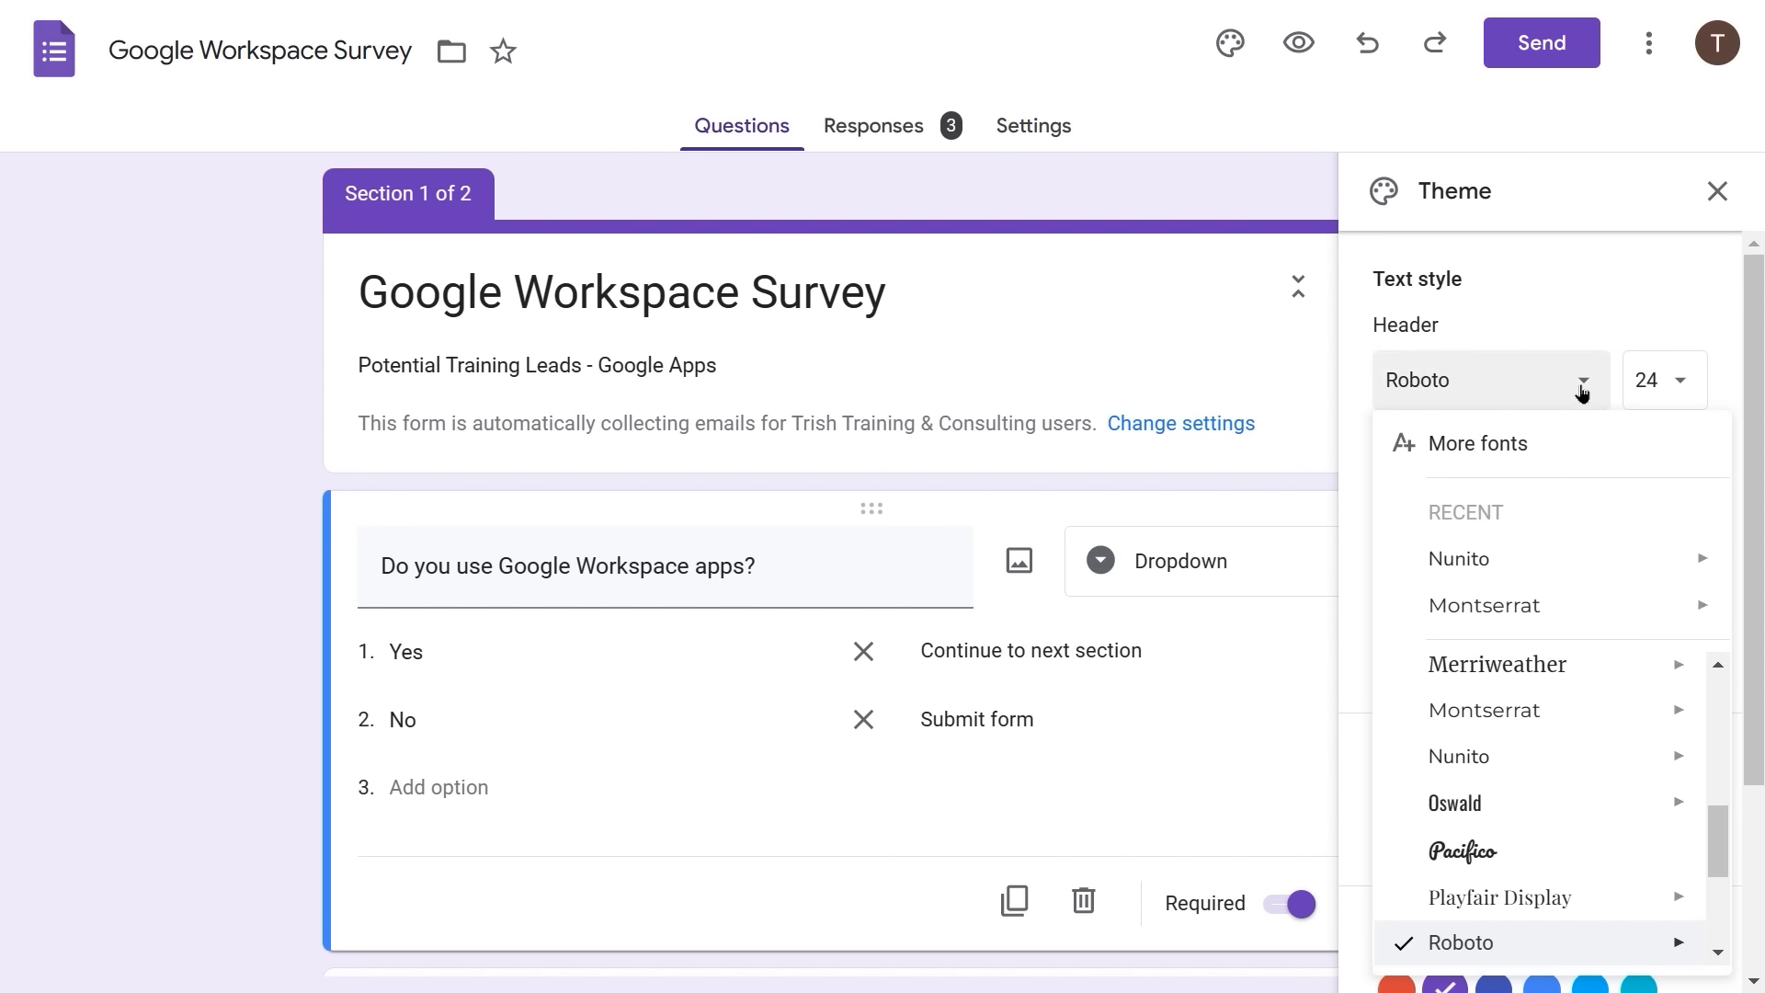
pyautogui.moveTo(1482, 731)
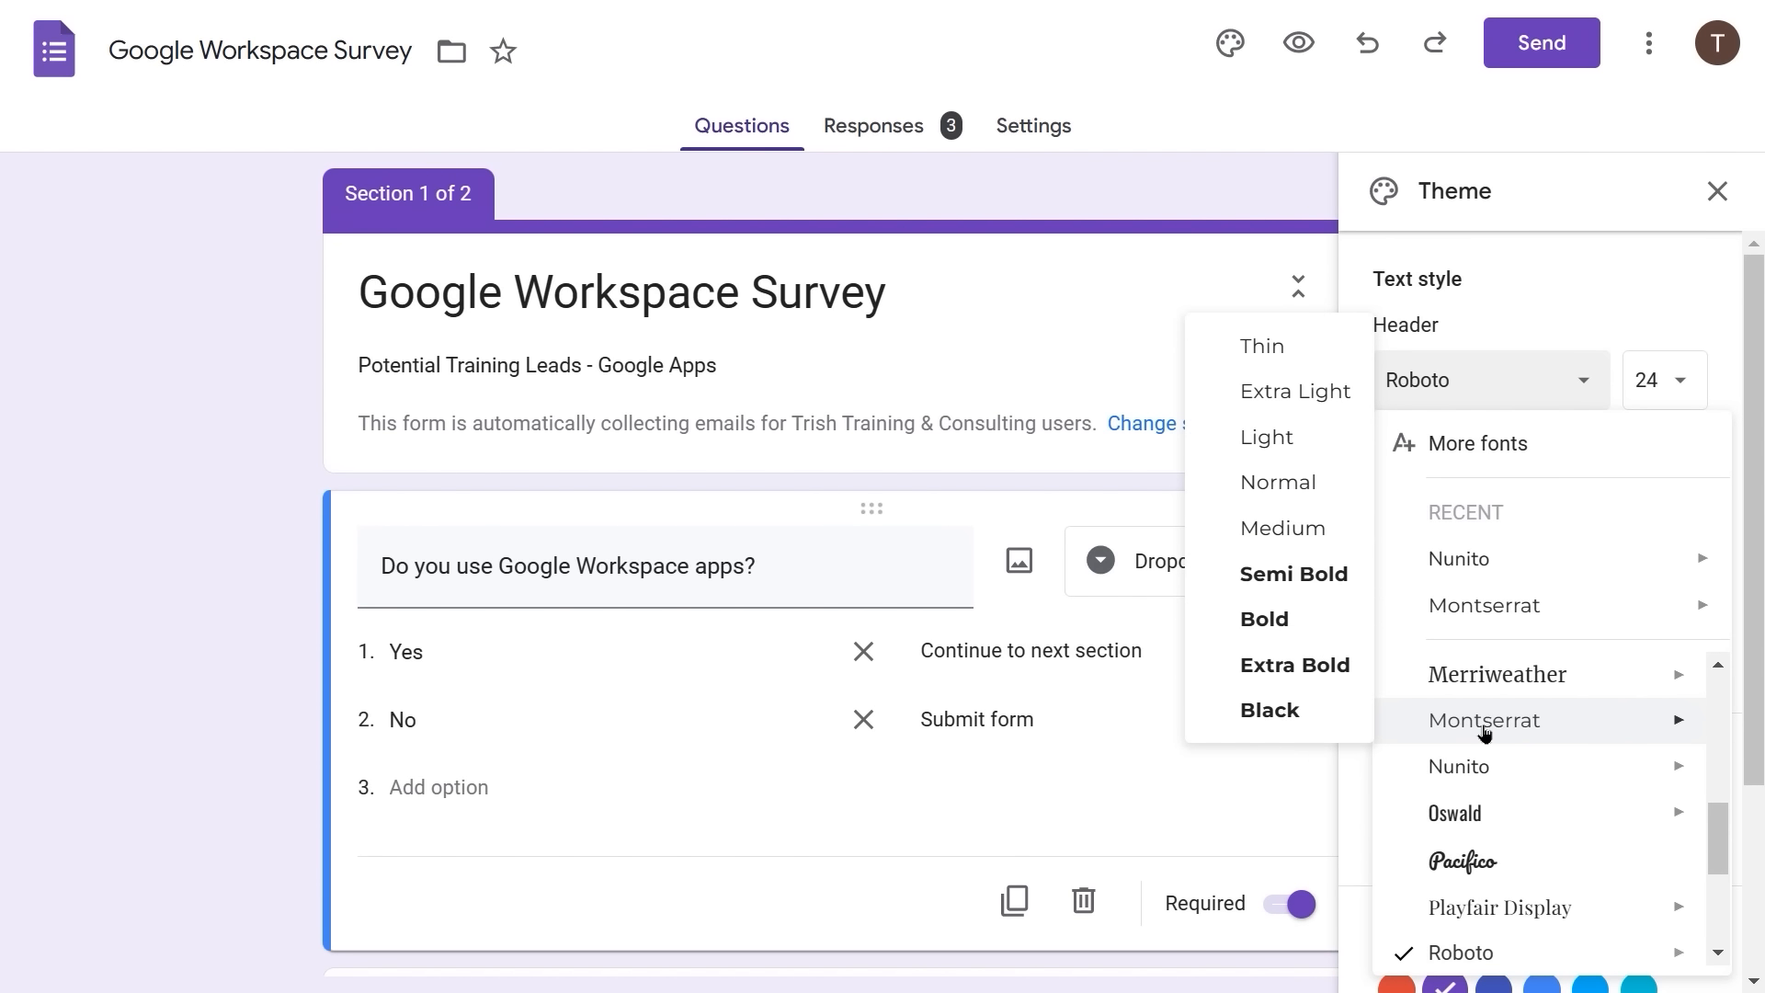
pyautogui.click(1485, 733)
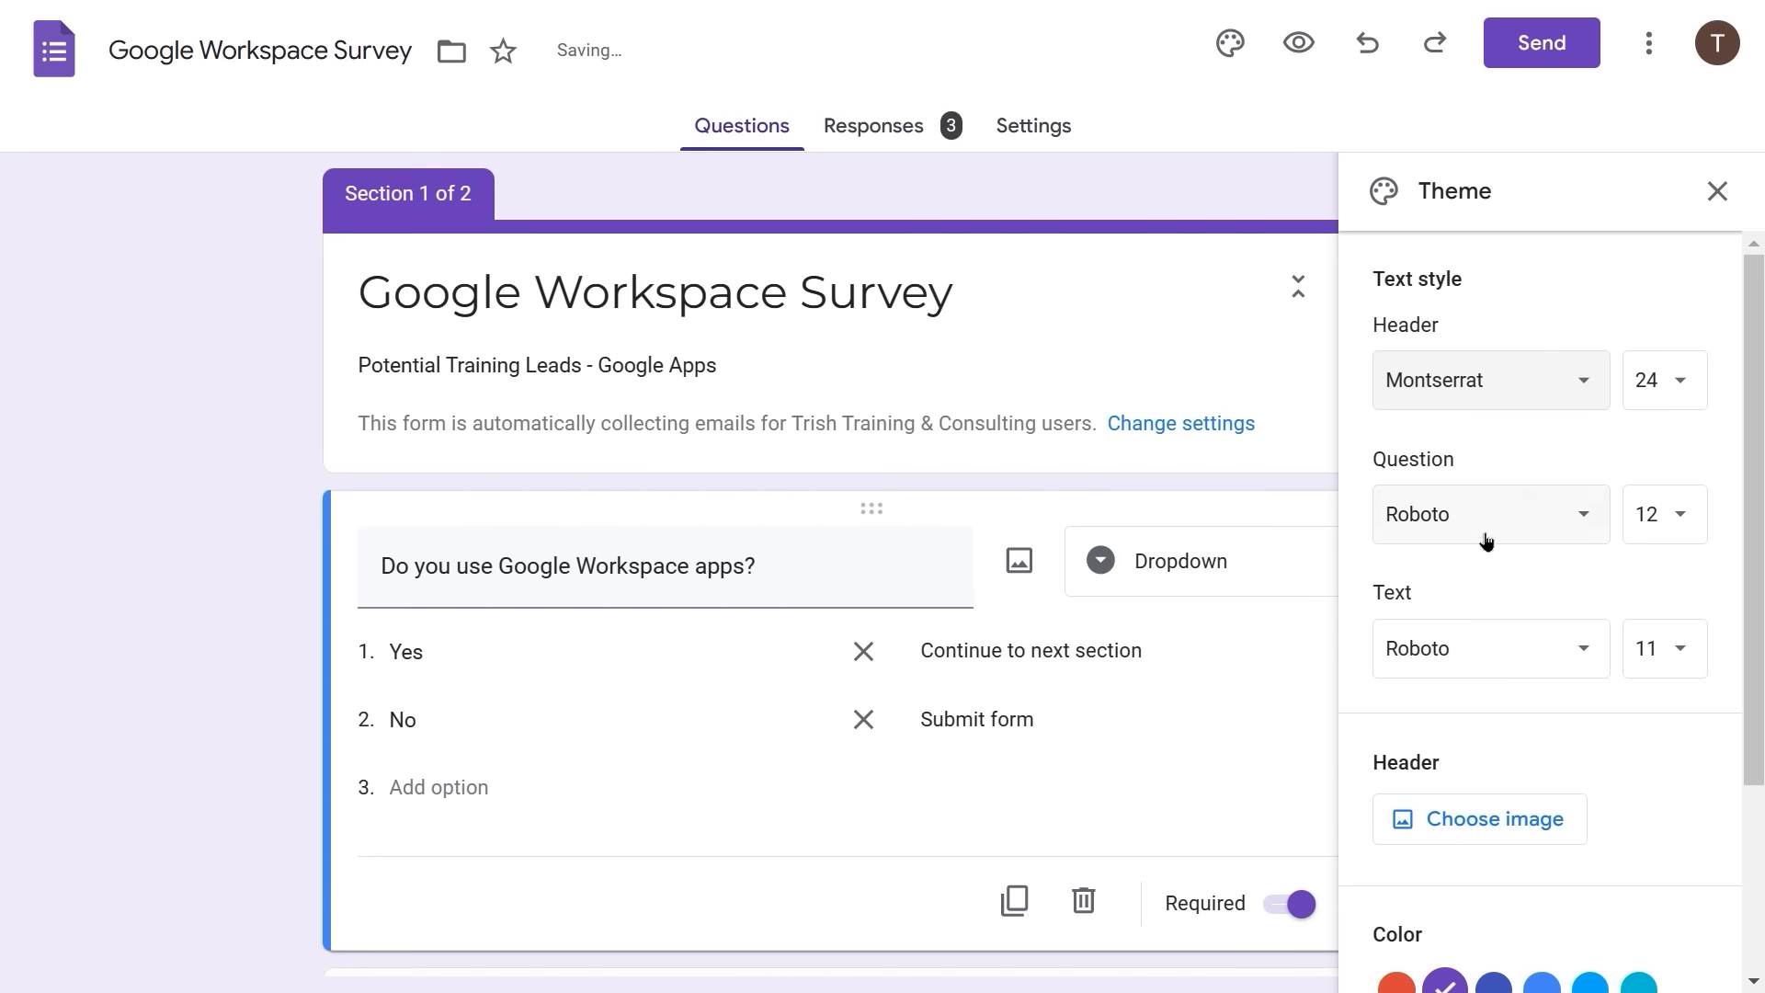
pyautogui.click(1581, 392)
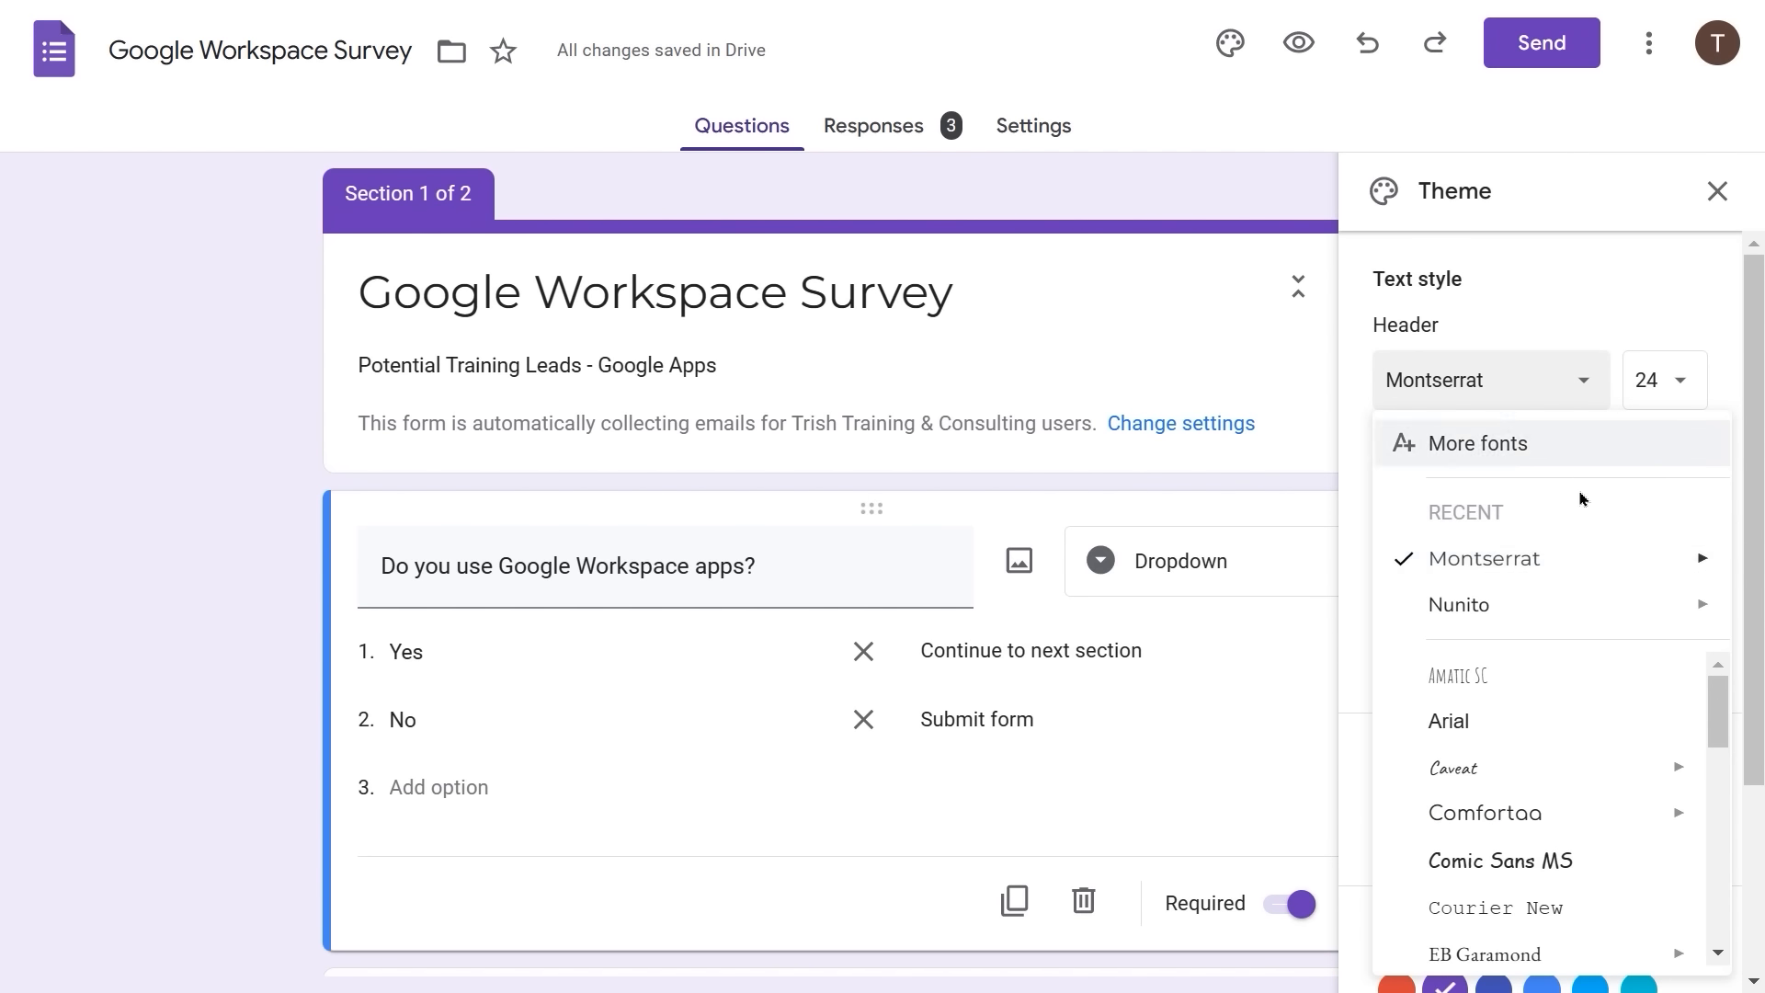
pyautogui.moveTo(1581, 601)
pyautogui.moveTo(1674, 556)
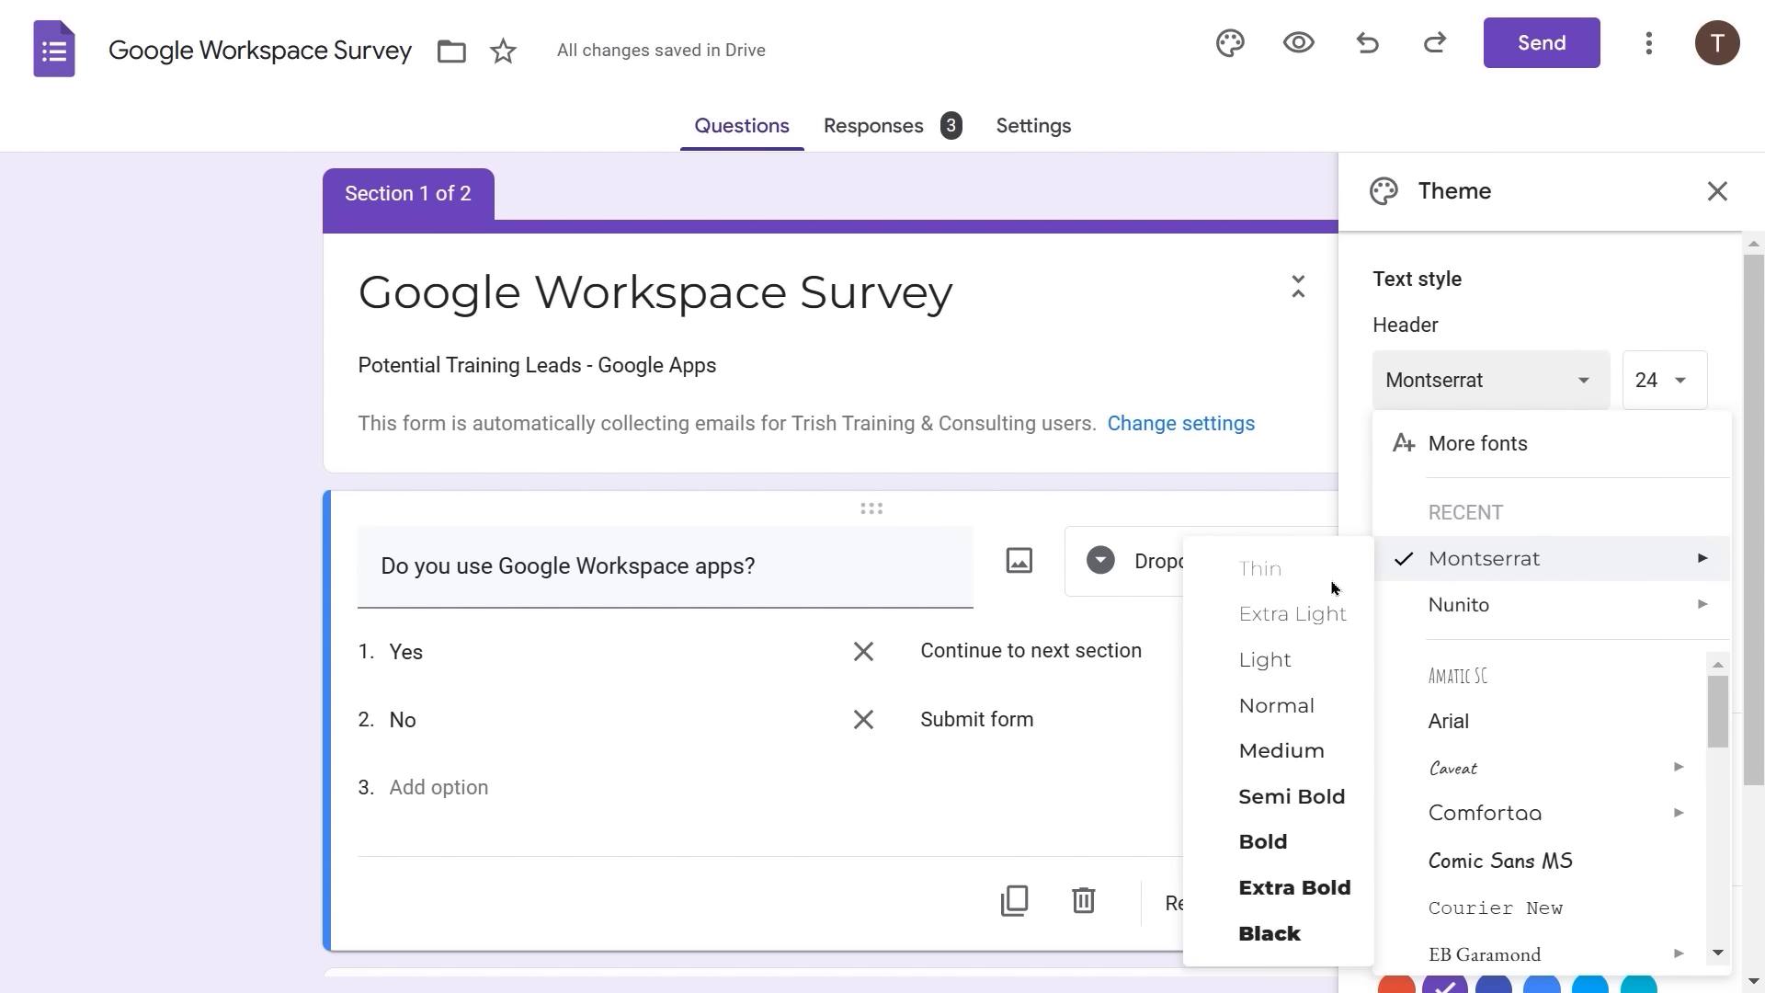
pyautogui.moveTo(1402, 563)
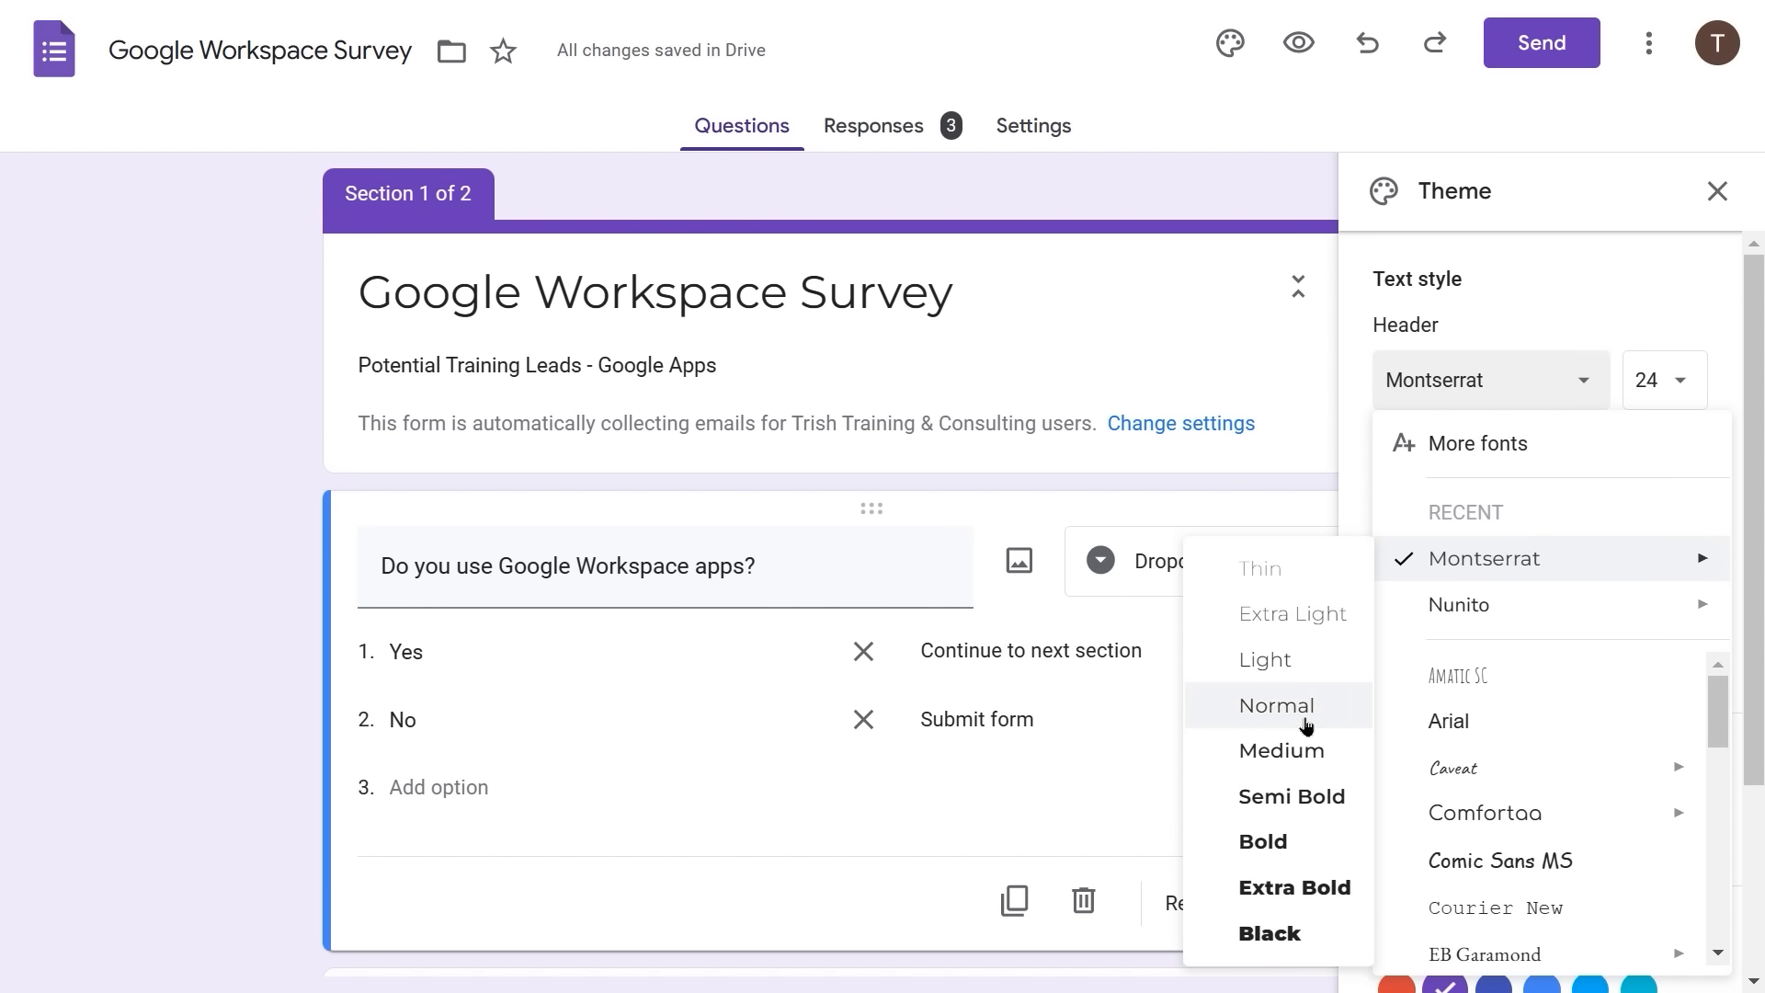
pyautogui.click(1279, 844)
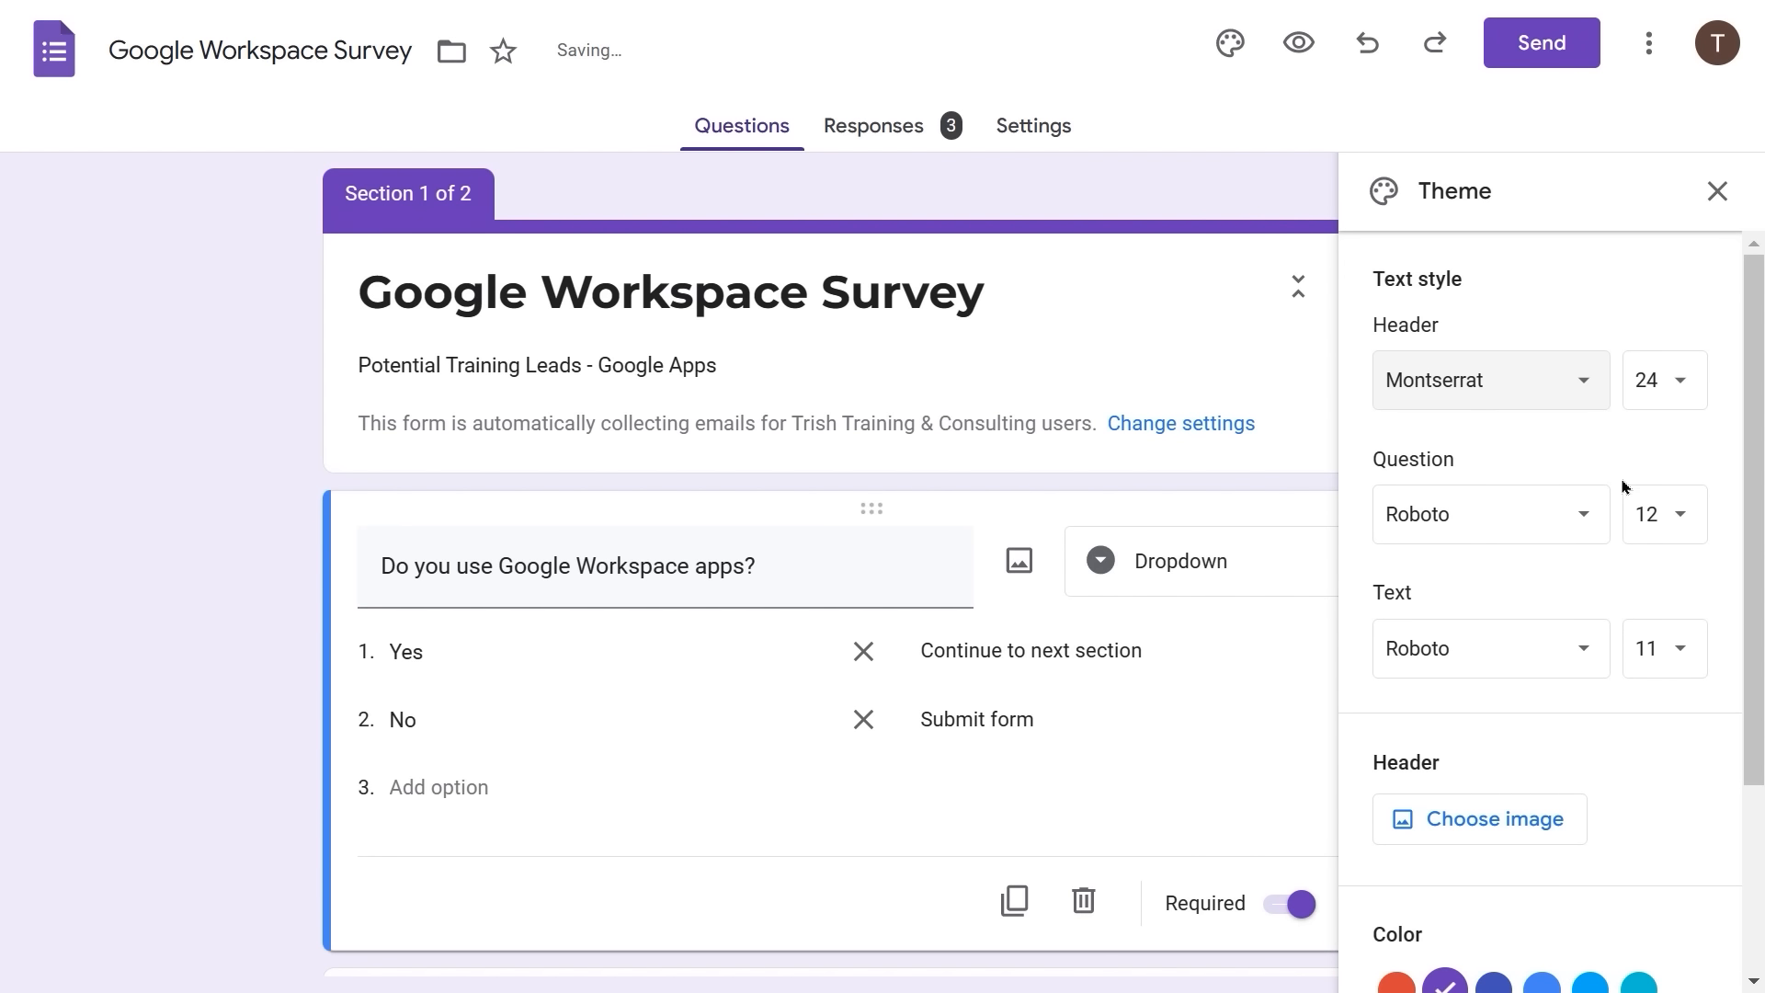
# - Change the question (12) and body text (11) fonts to Montserrat
pyautogui.click(1591, 513)
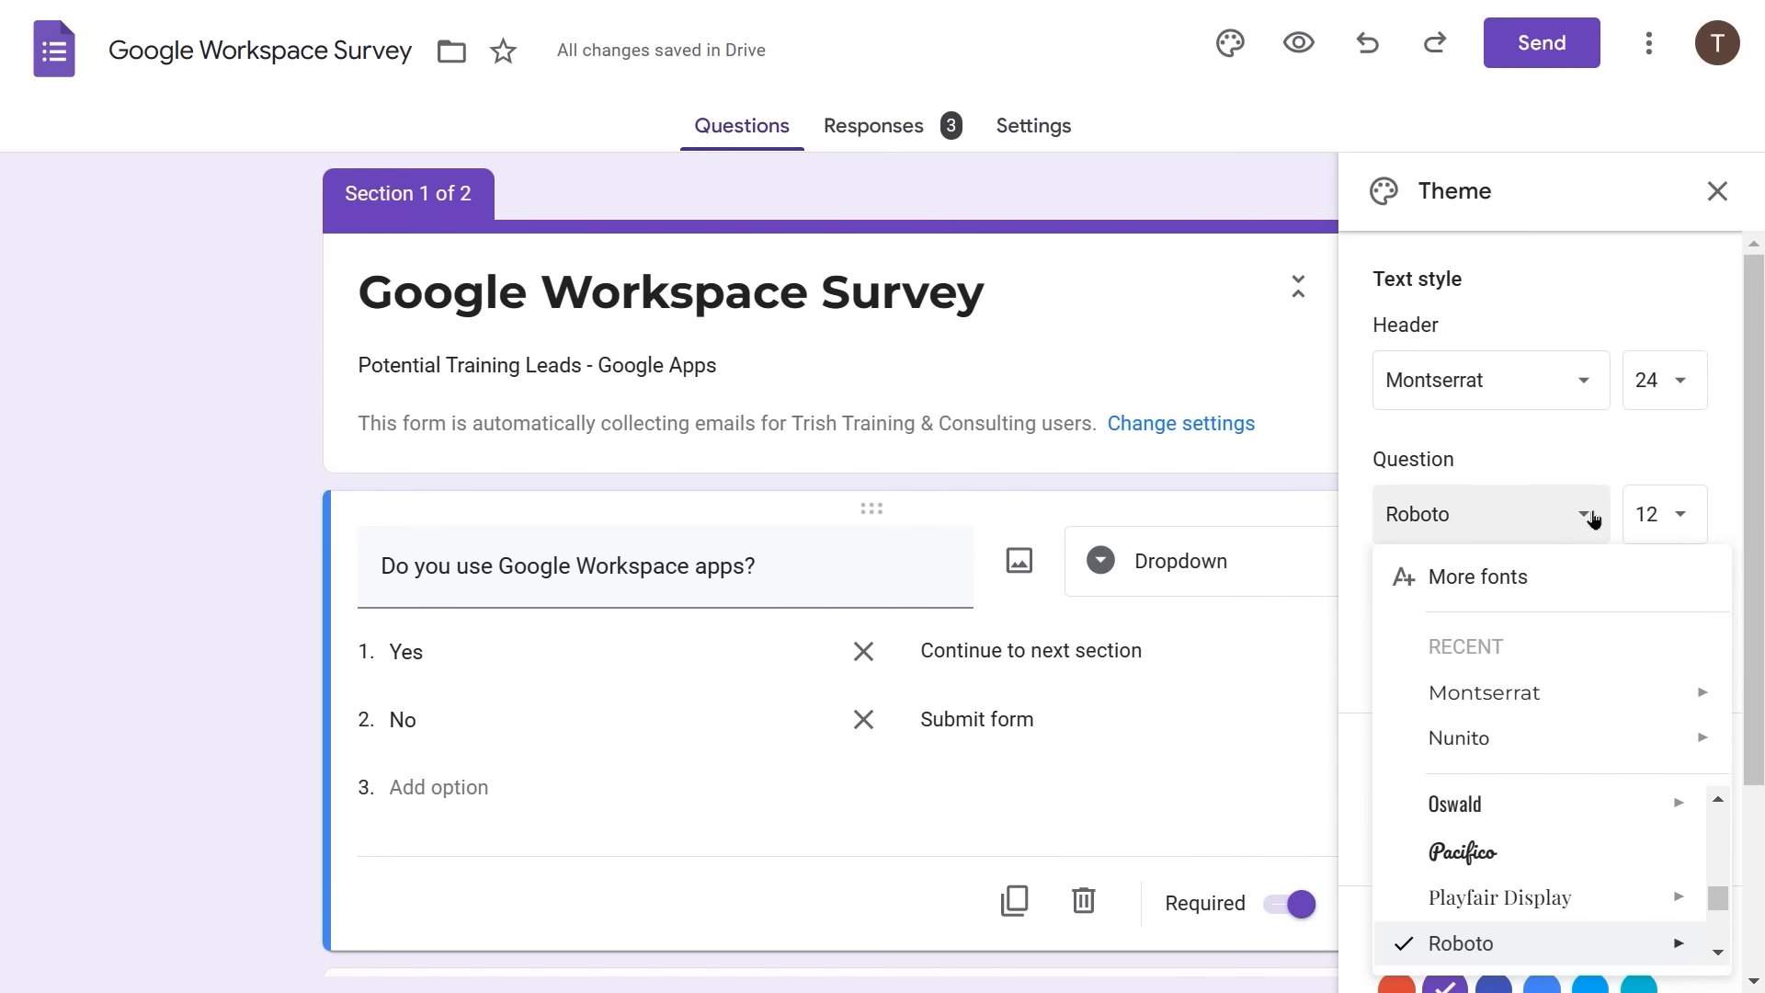
pyautogui.click(1514, 694)
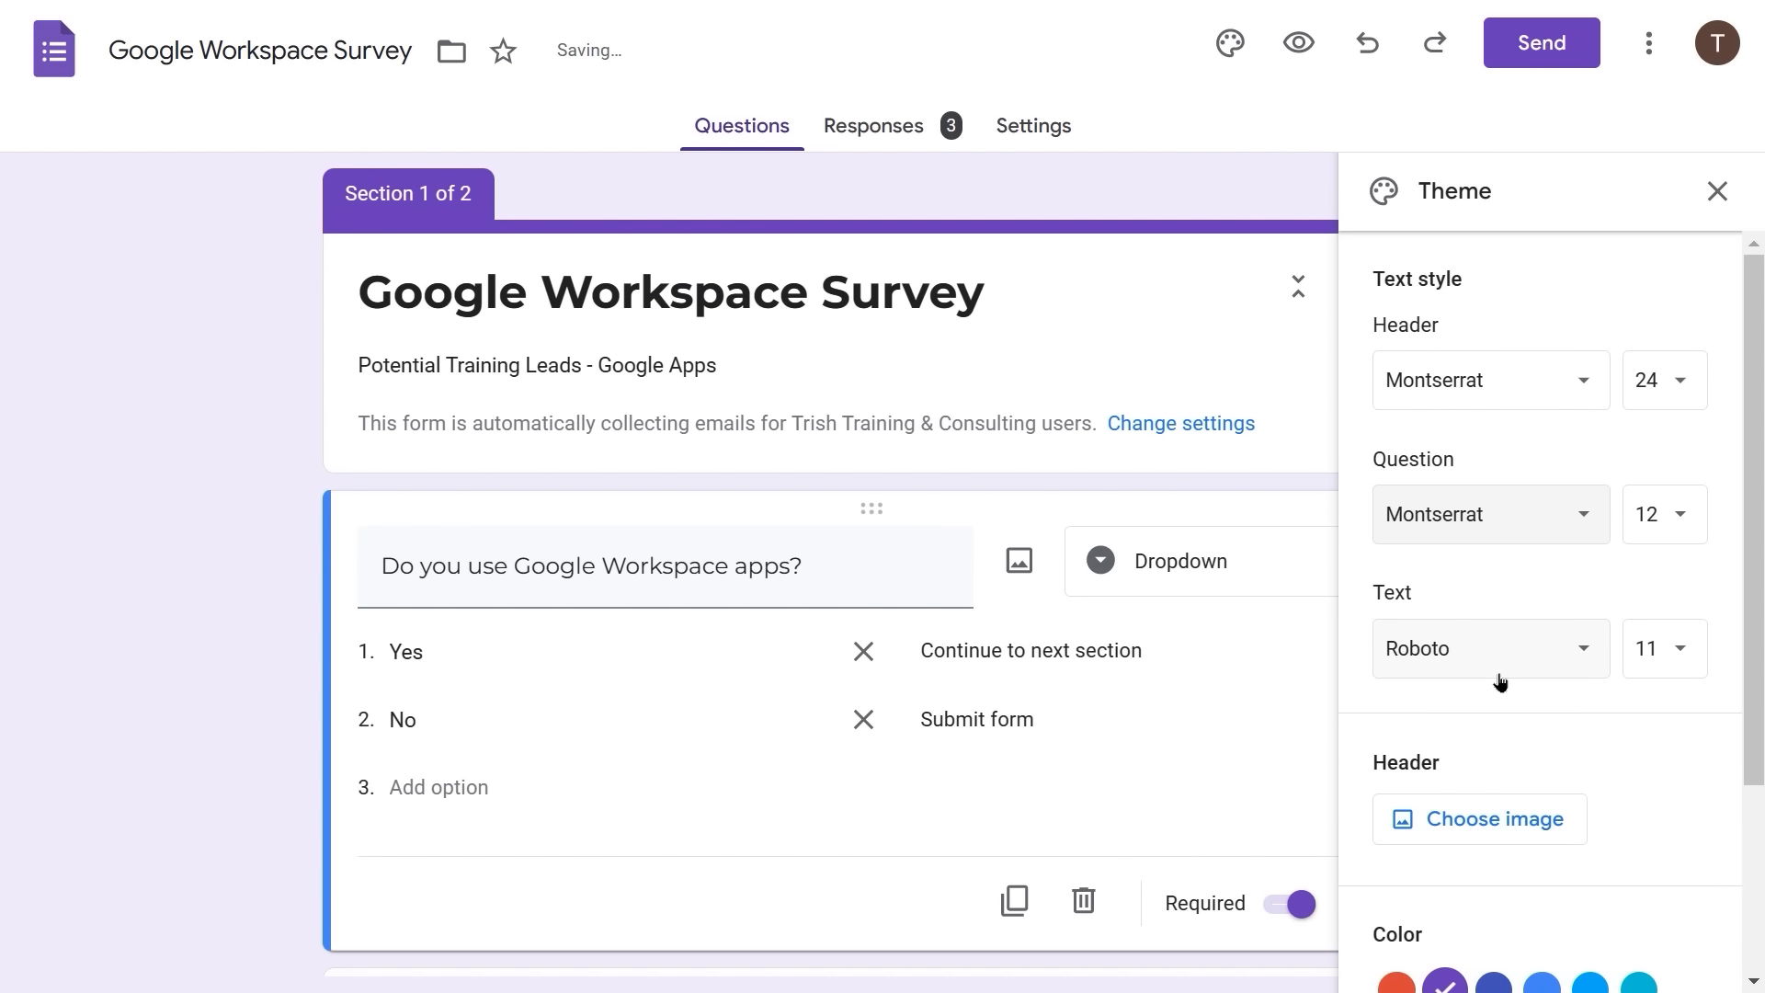
pyautogui.click(1582, 654)
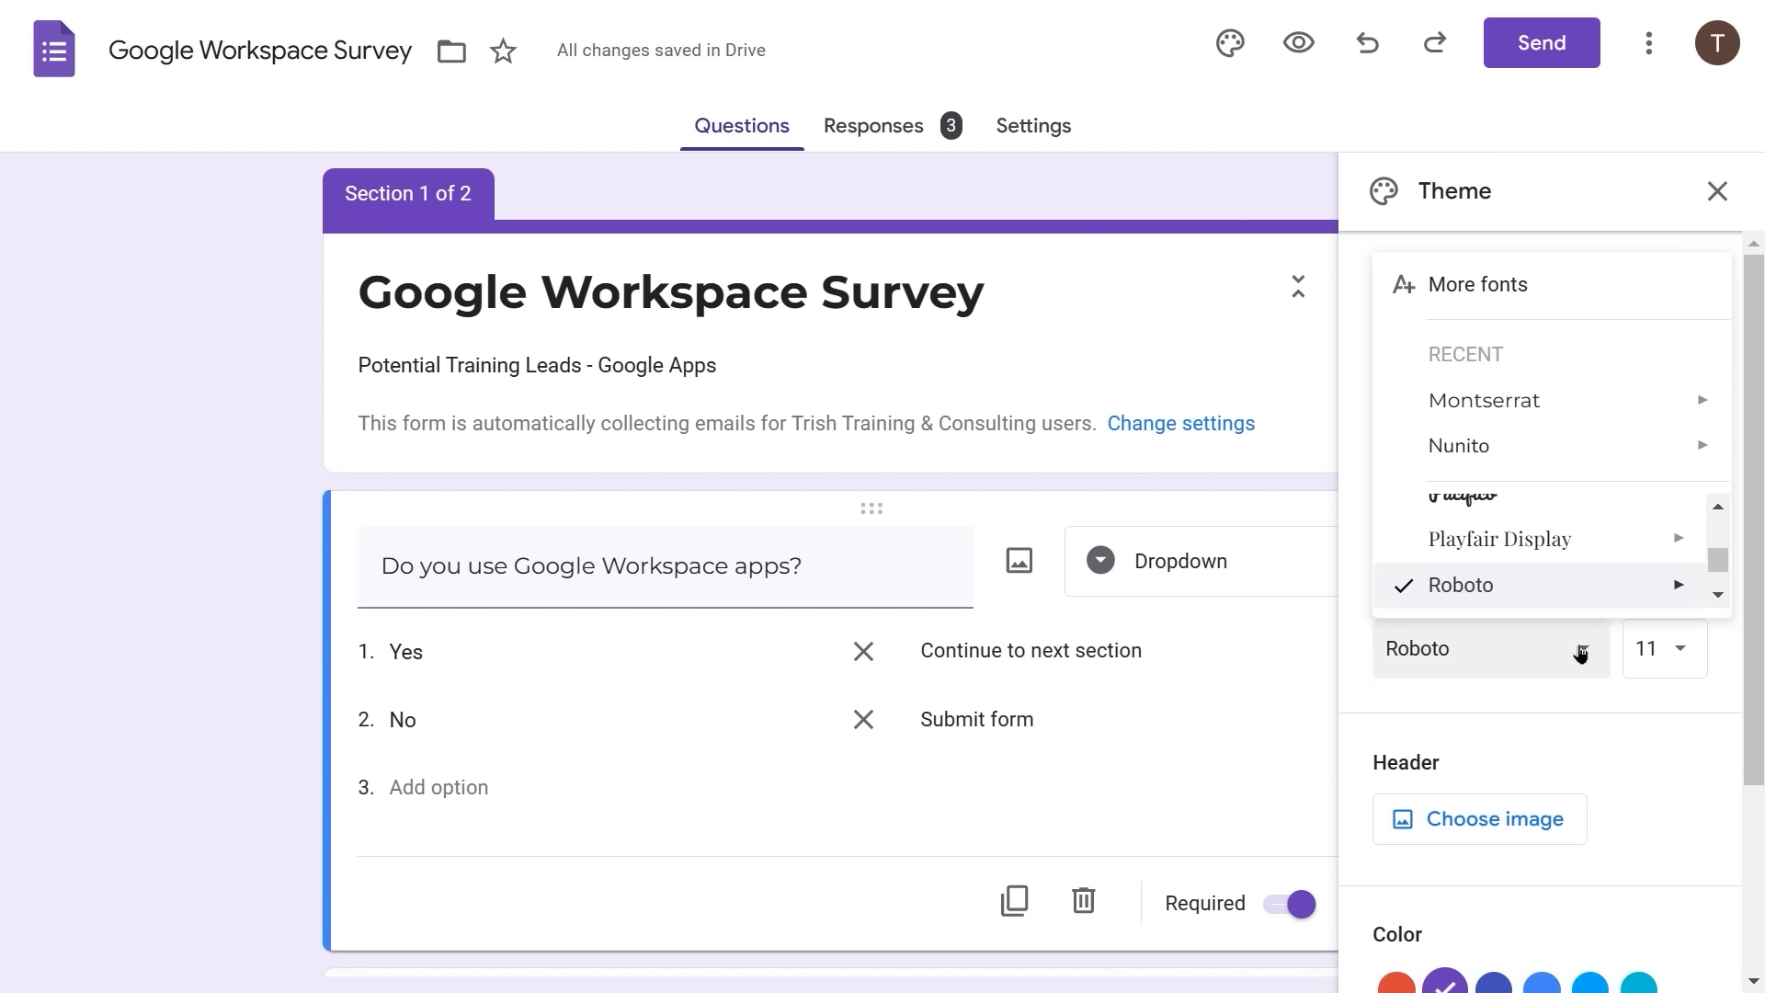
pyautogui.click(1567, 405)
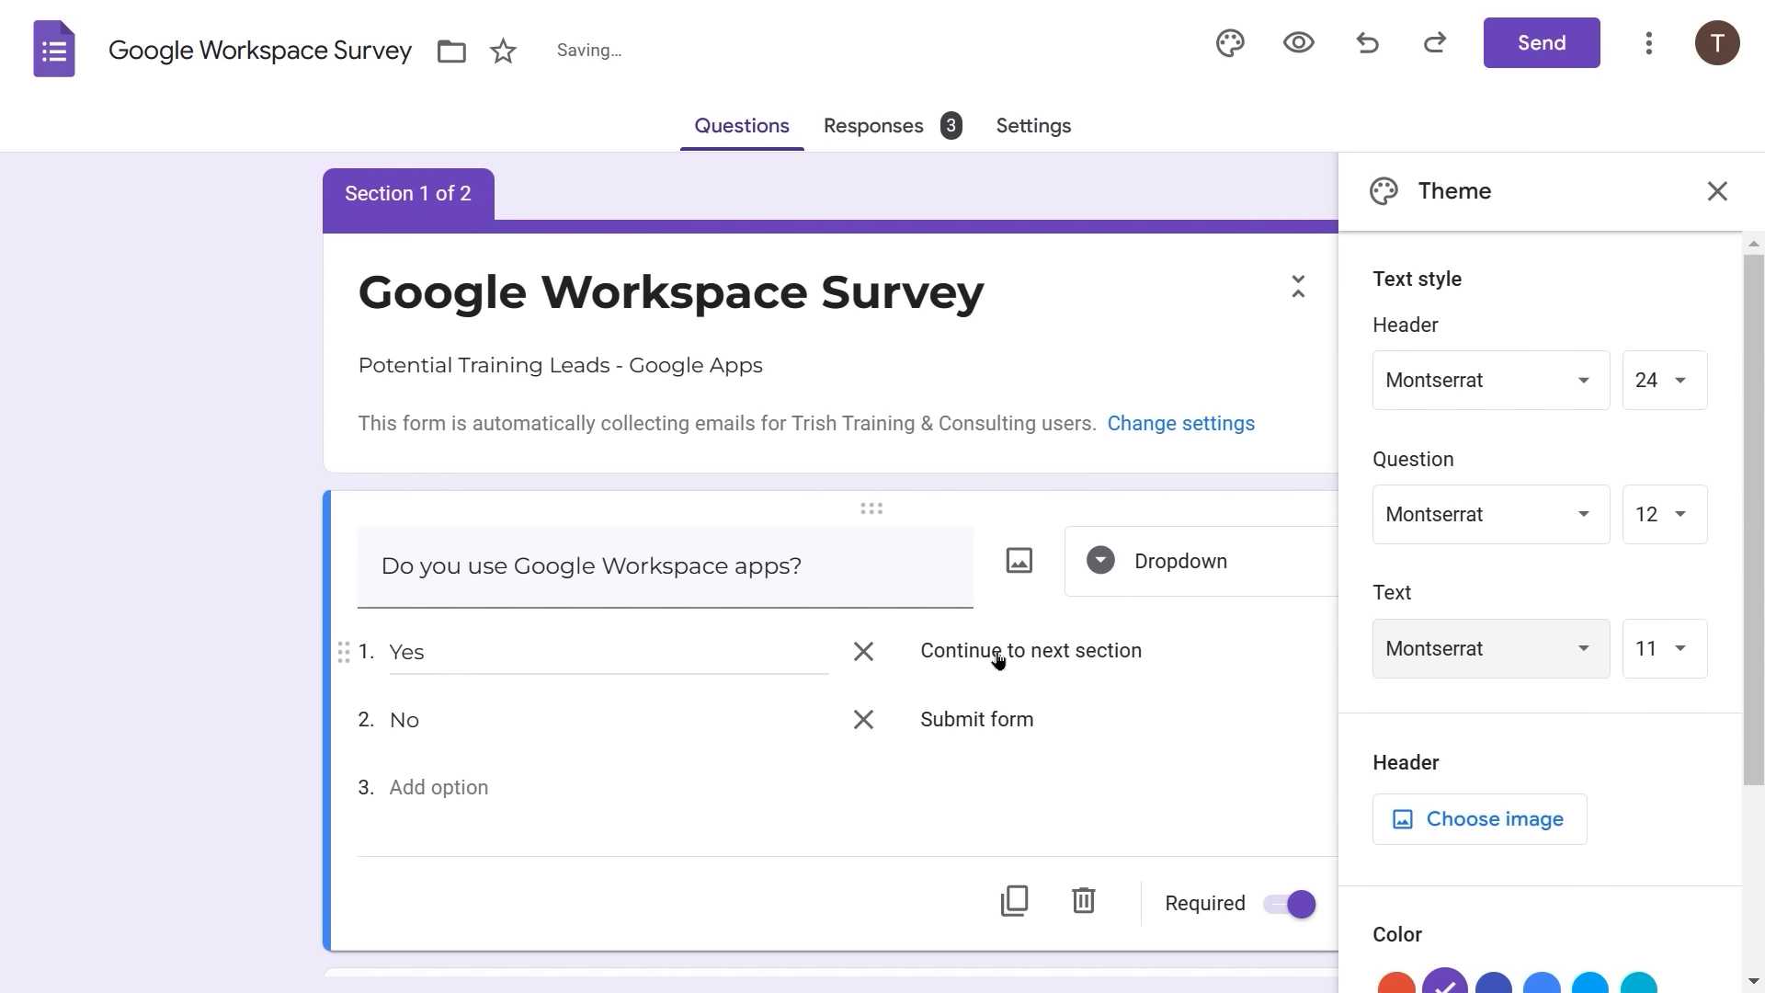
pyautogui.scroll(-2, 997, 659)
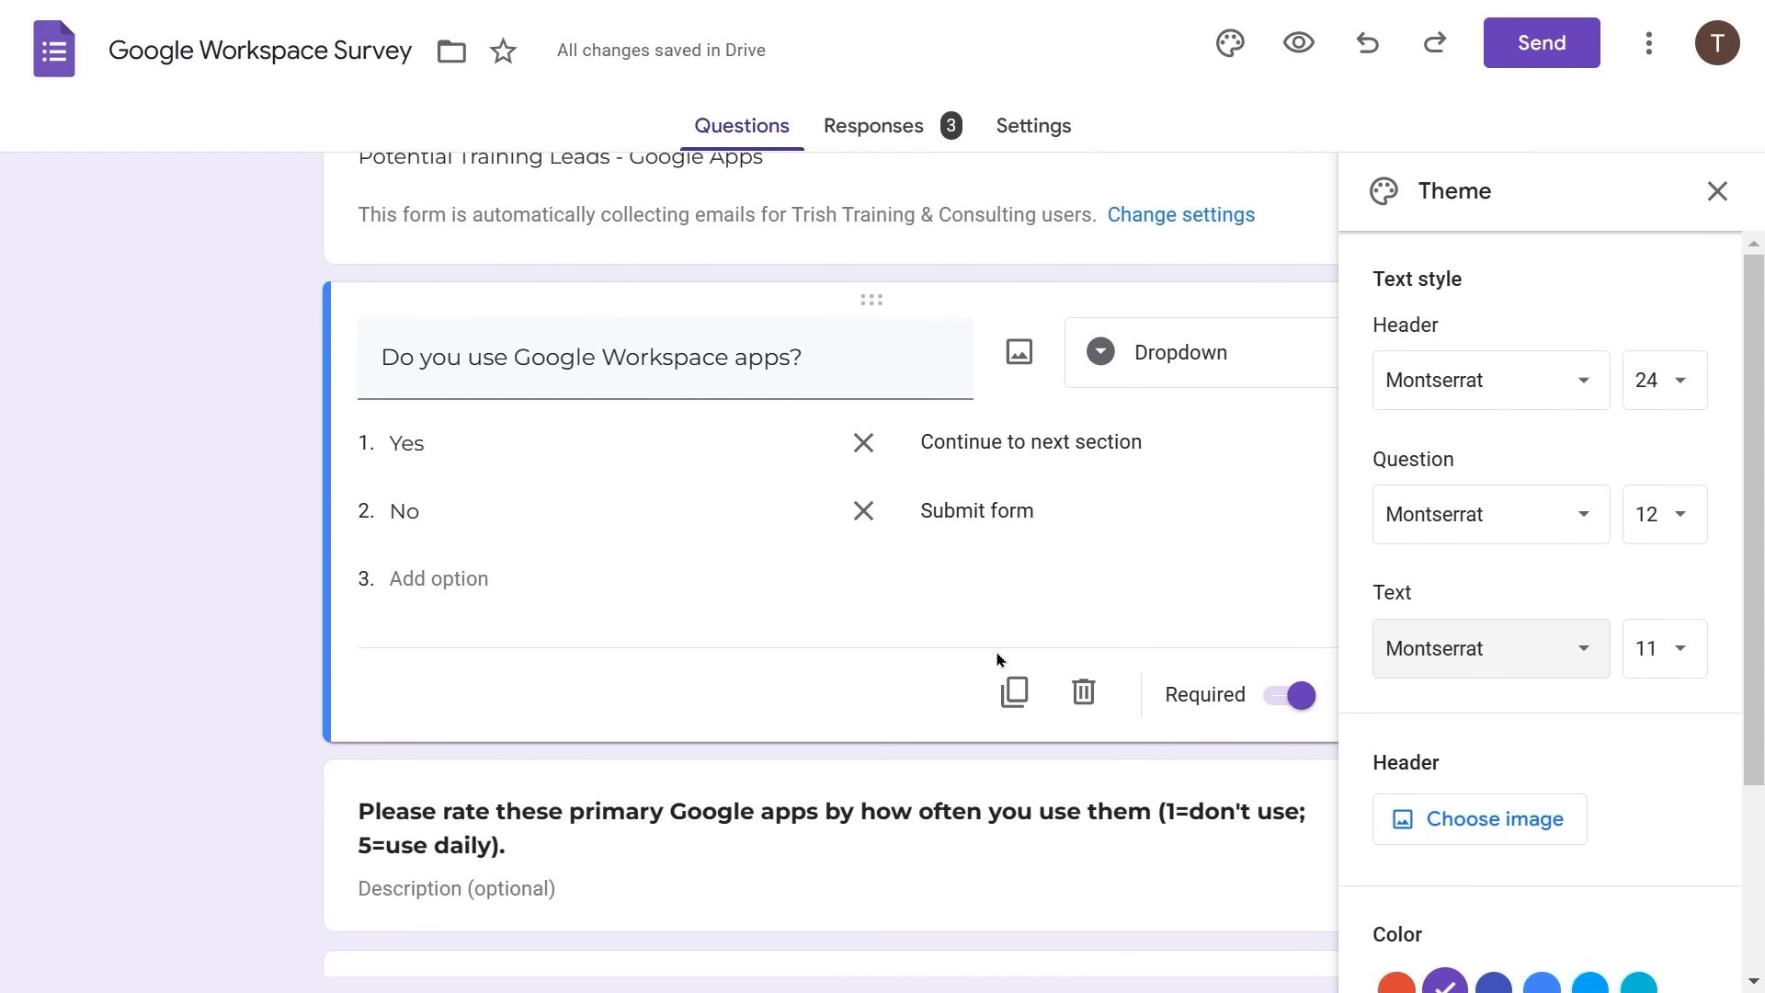
pyautogui.scroll(2, 998, 659)
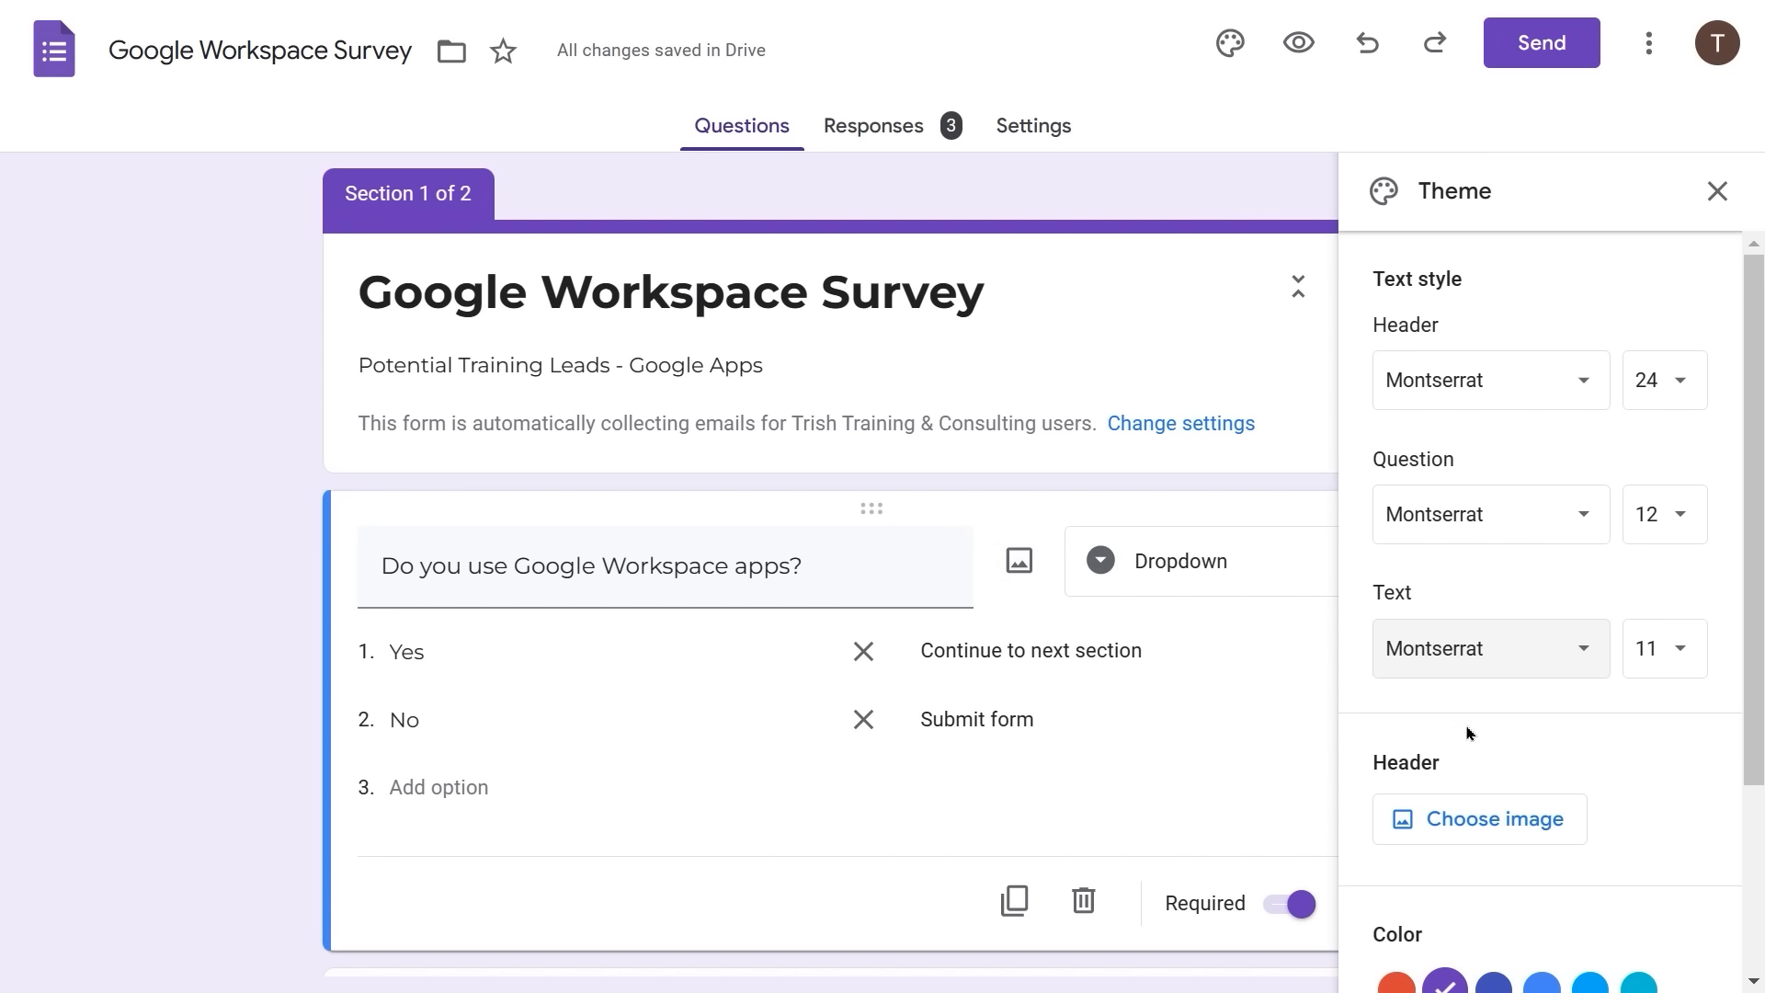
pyautogui.scroll(-3, 1467, 733)
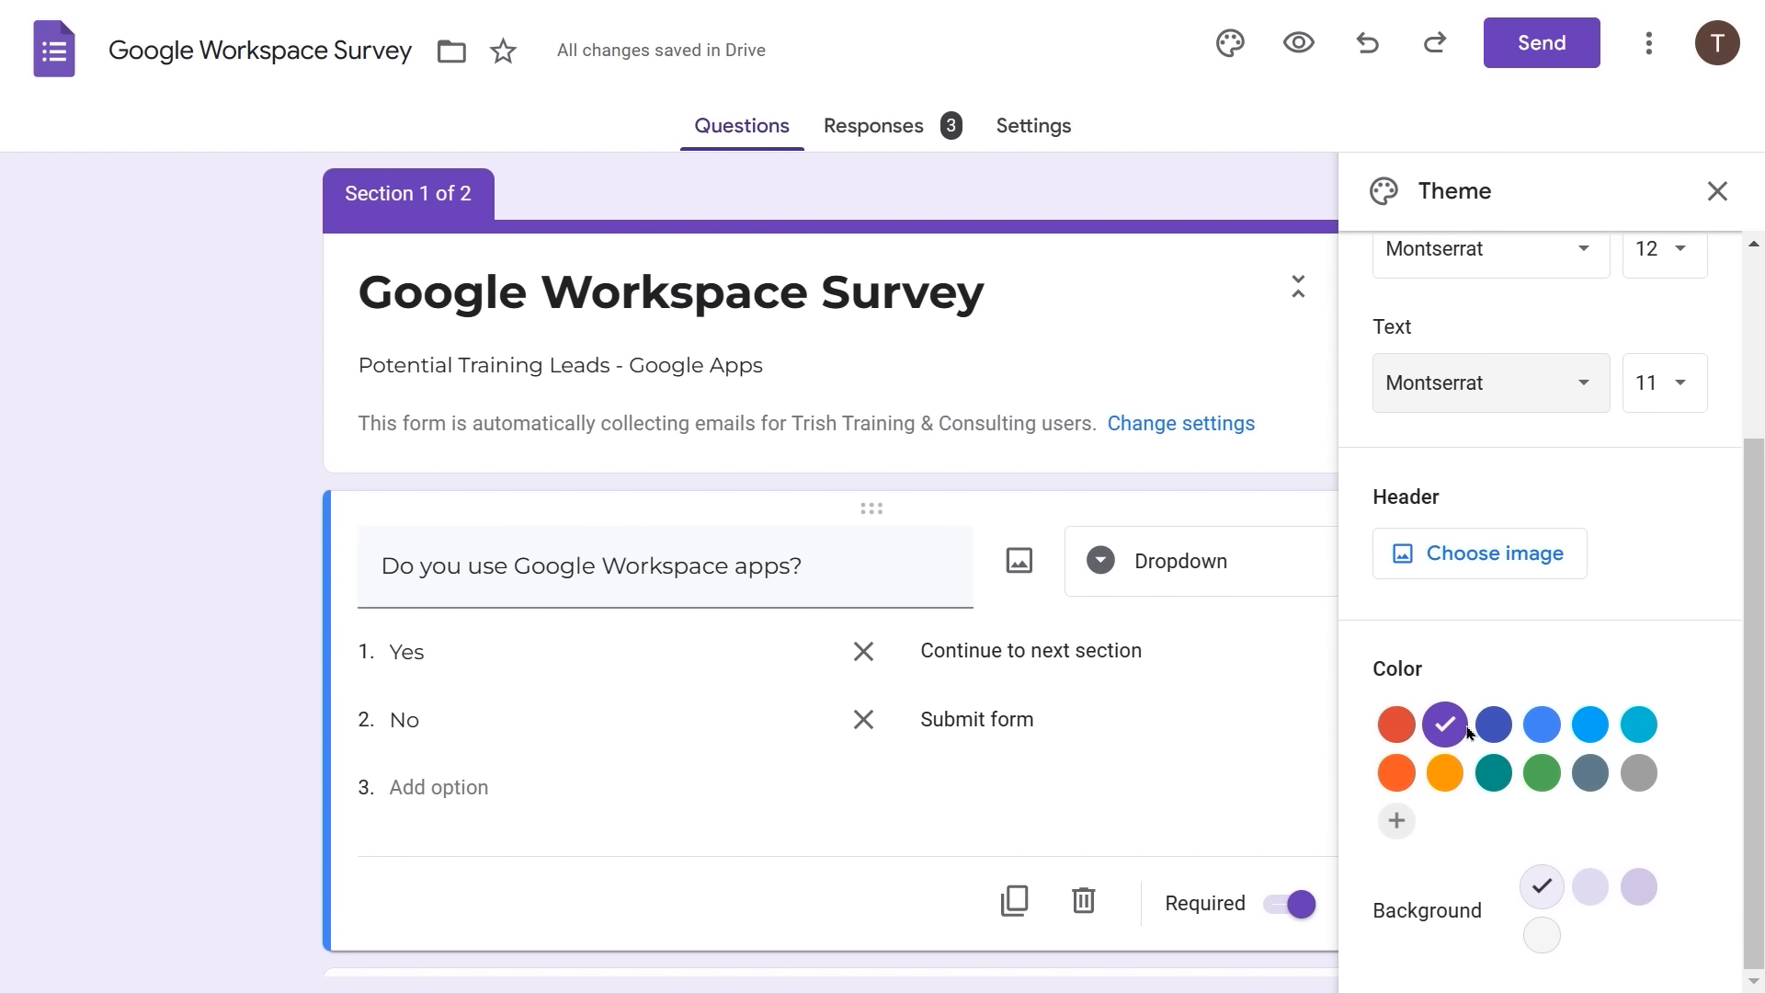
pyautogui.click(1399, 777)
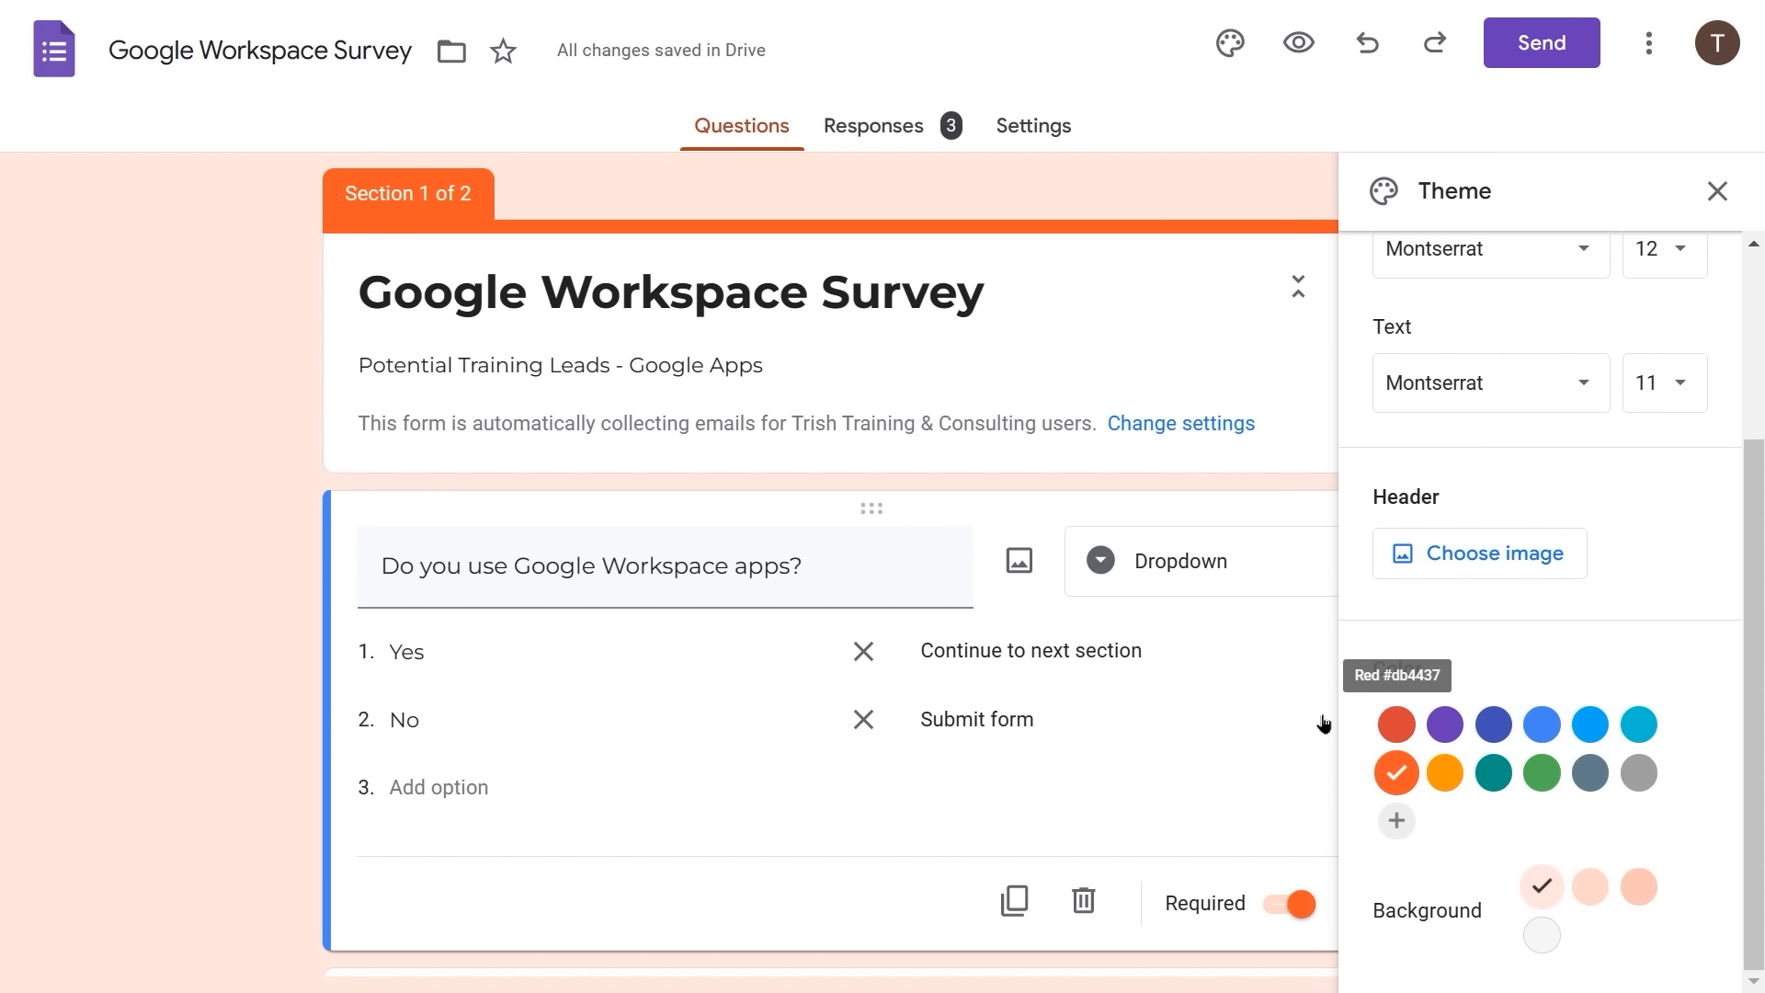
pyautogui.click(1640, 888)
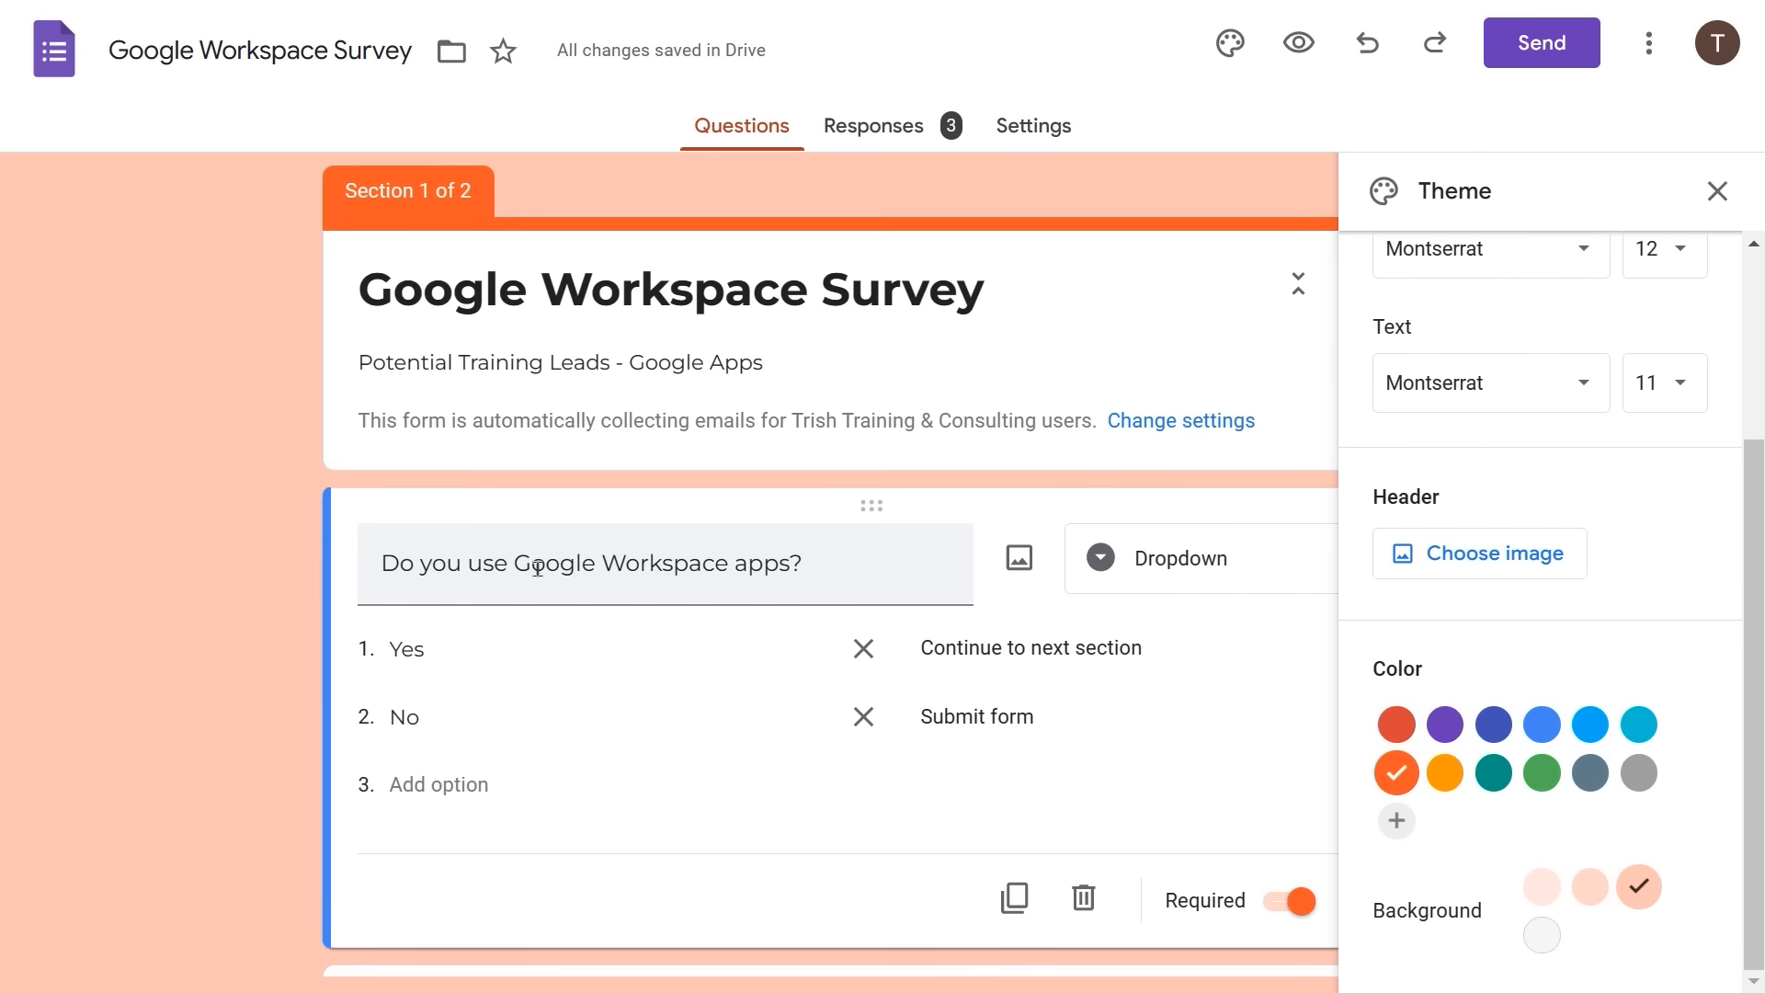
pyautogui.scroll(-9, 538, 570)
pyautogui.scroll(-18, 538, 576)
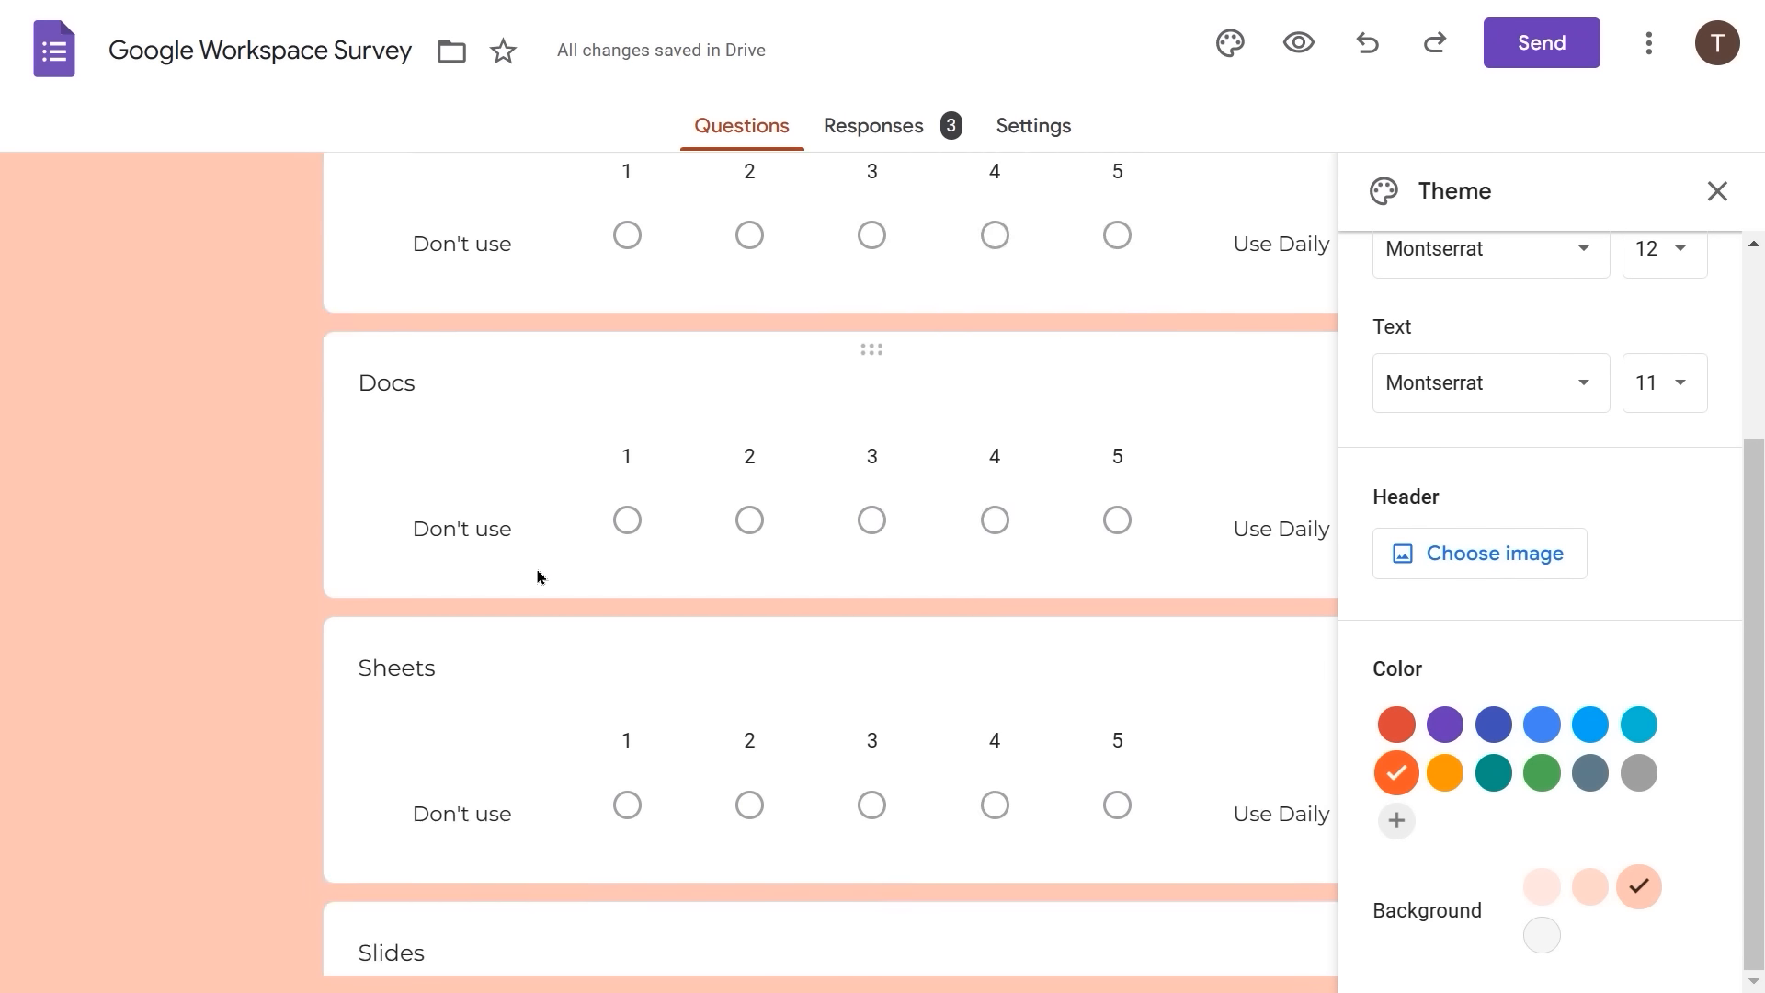
pyautogui.scroll(-7, 538, 577)
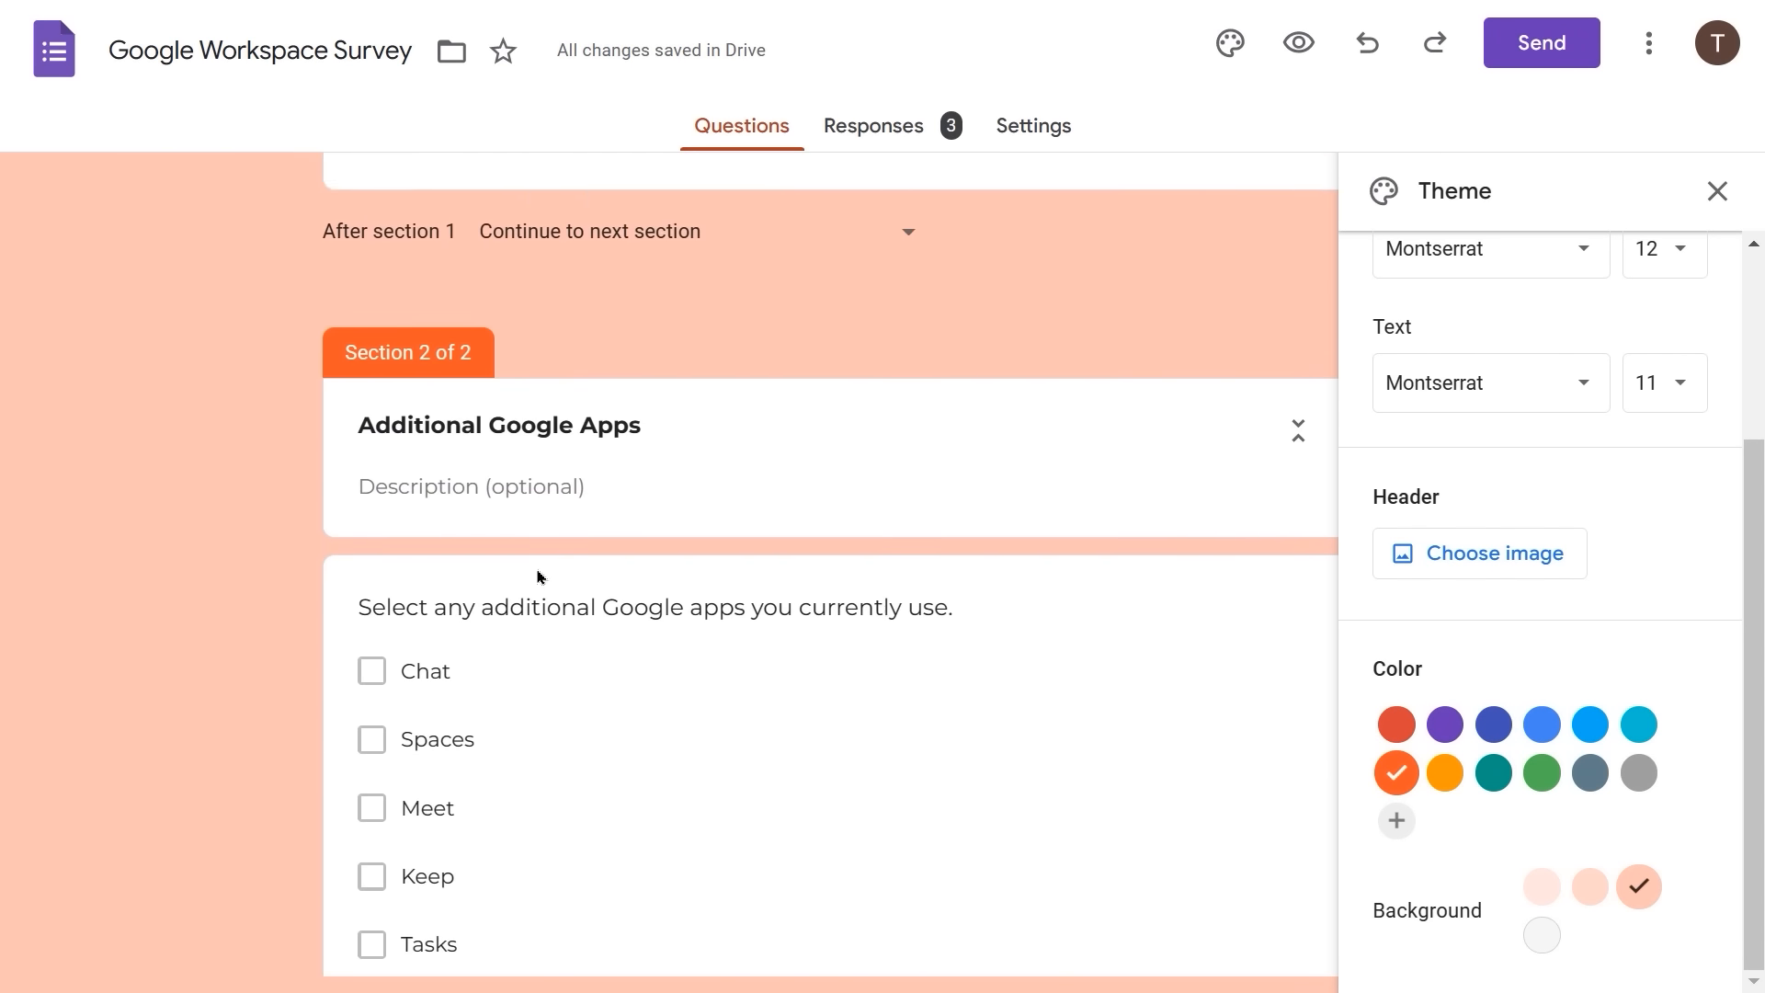
pyautogui.scroll(6, 538, 576)
pyautogui.scroll(16, 538, 576)
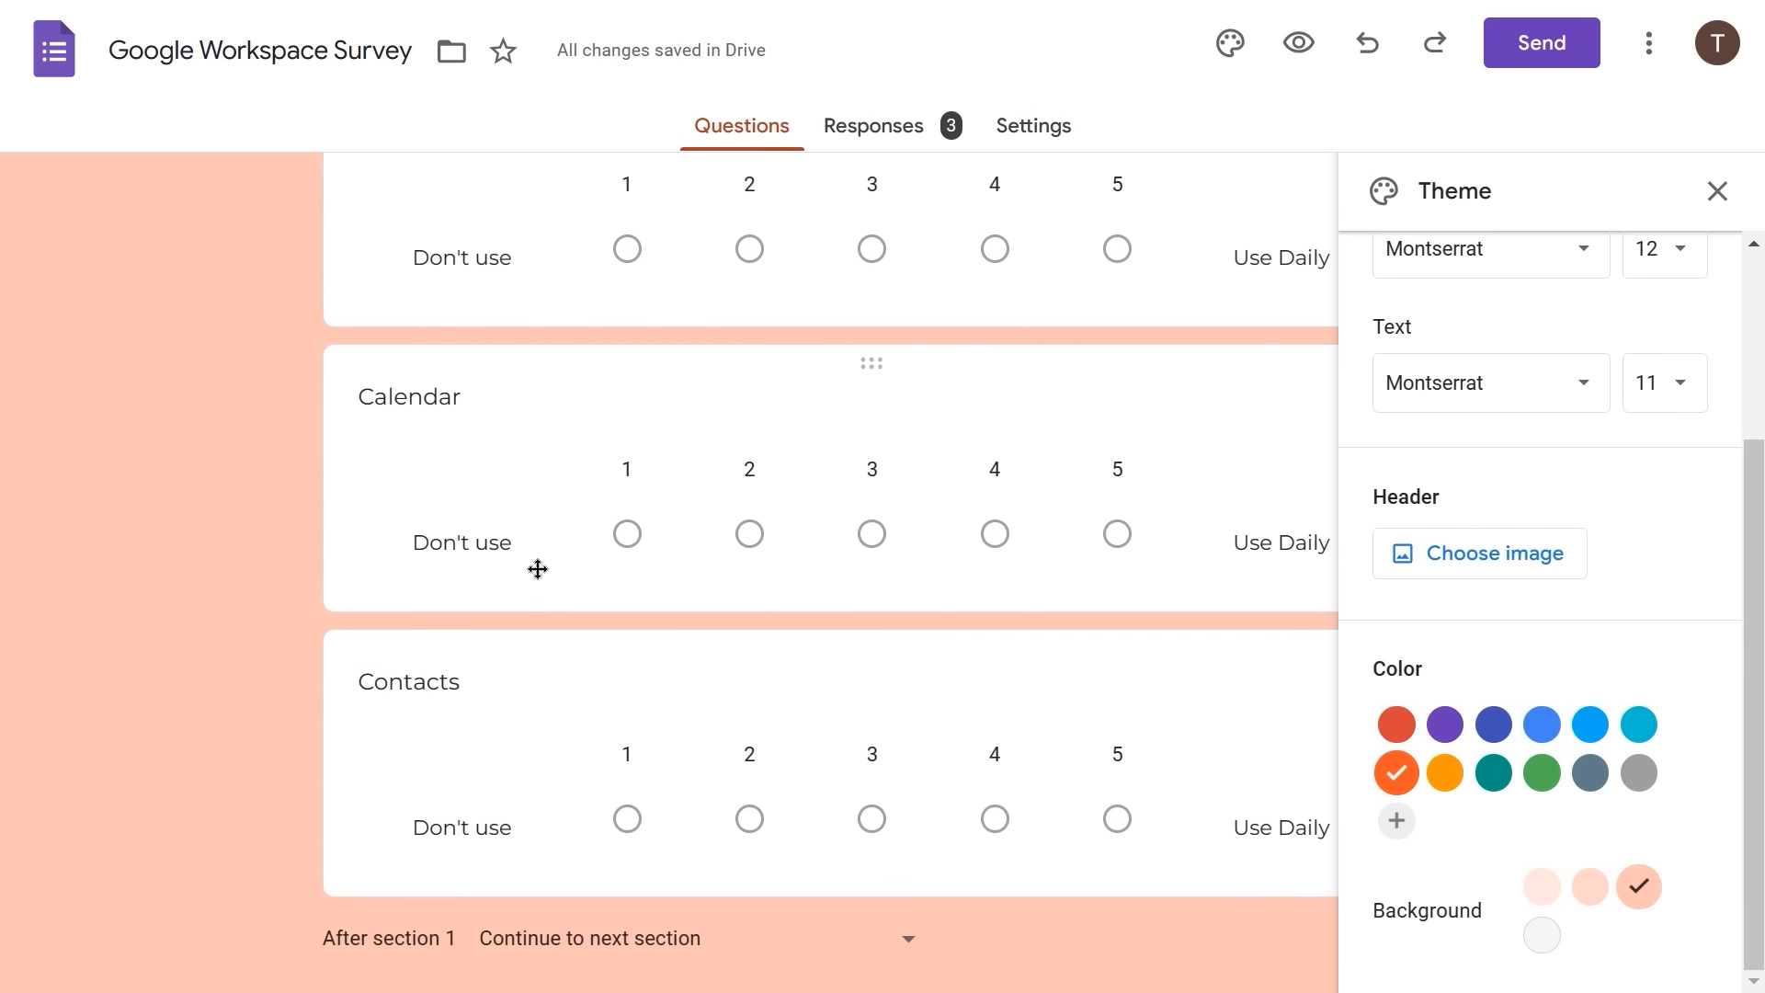
pyautogui.scroll(11, 538, 577)
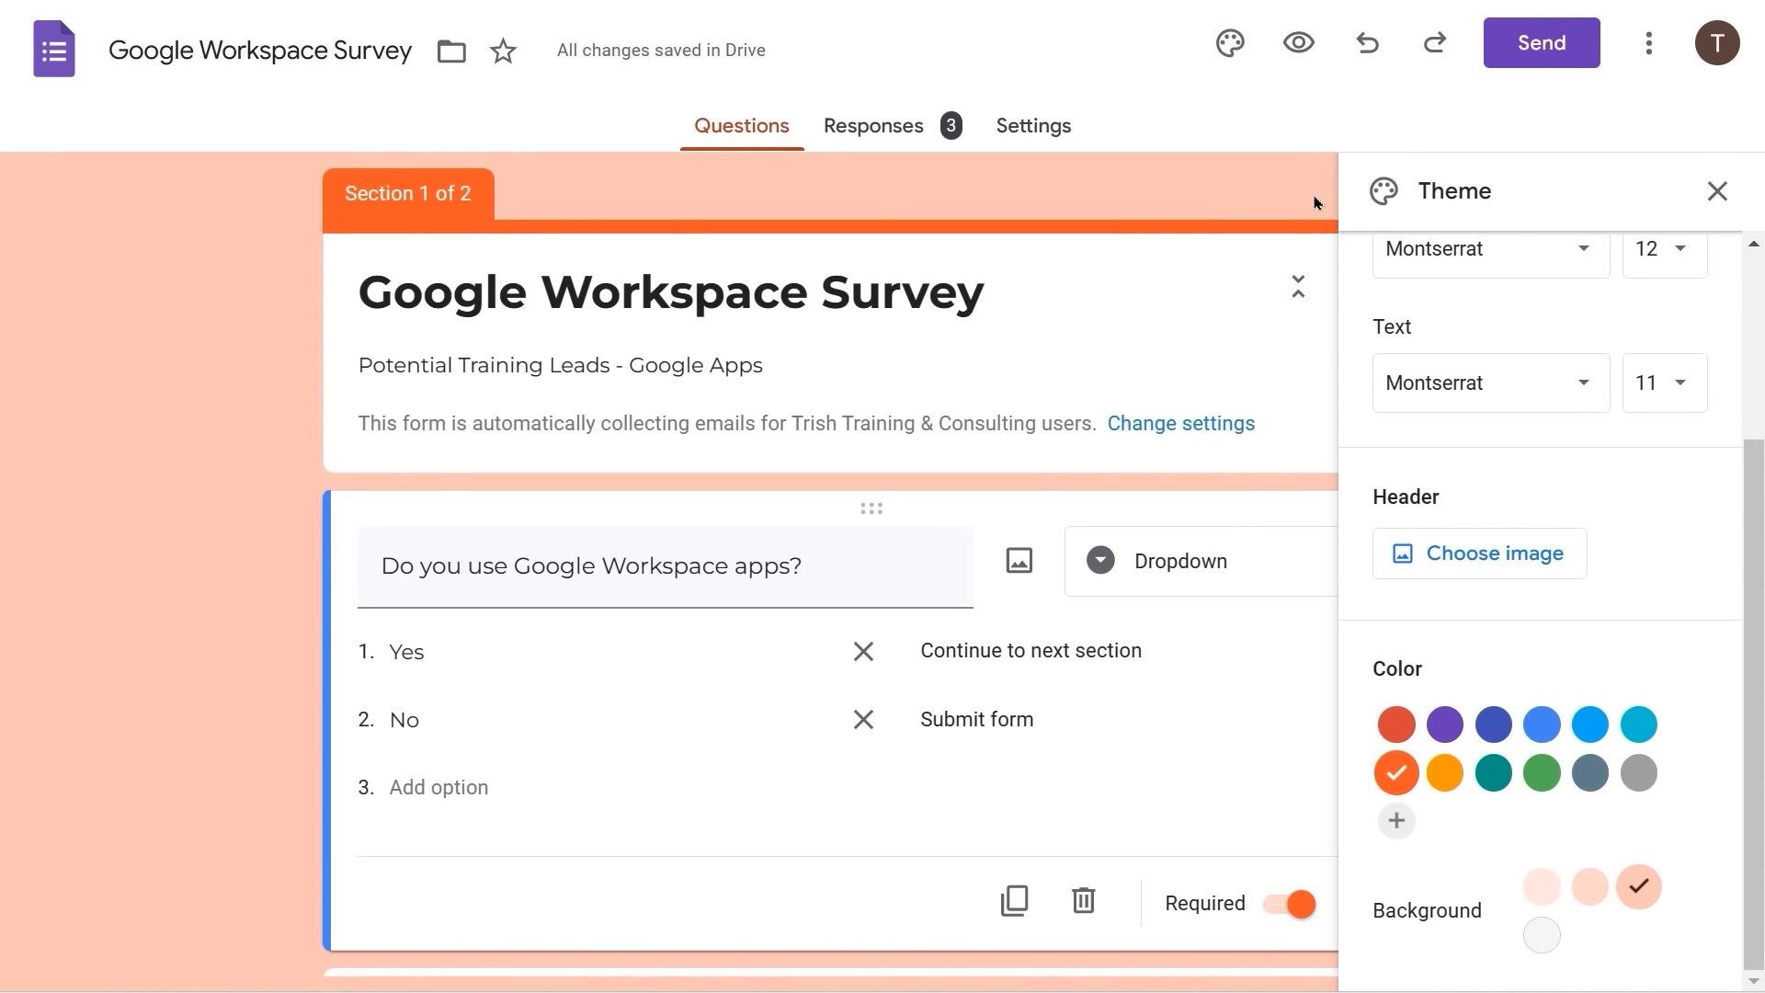
pyautogui.click(1716, 194)
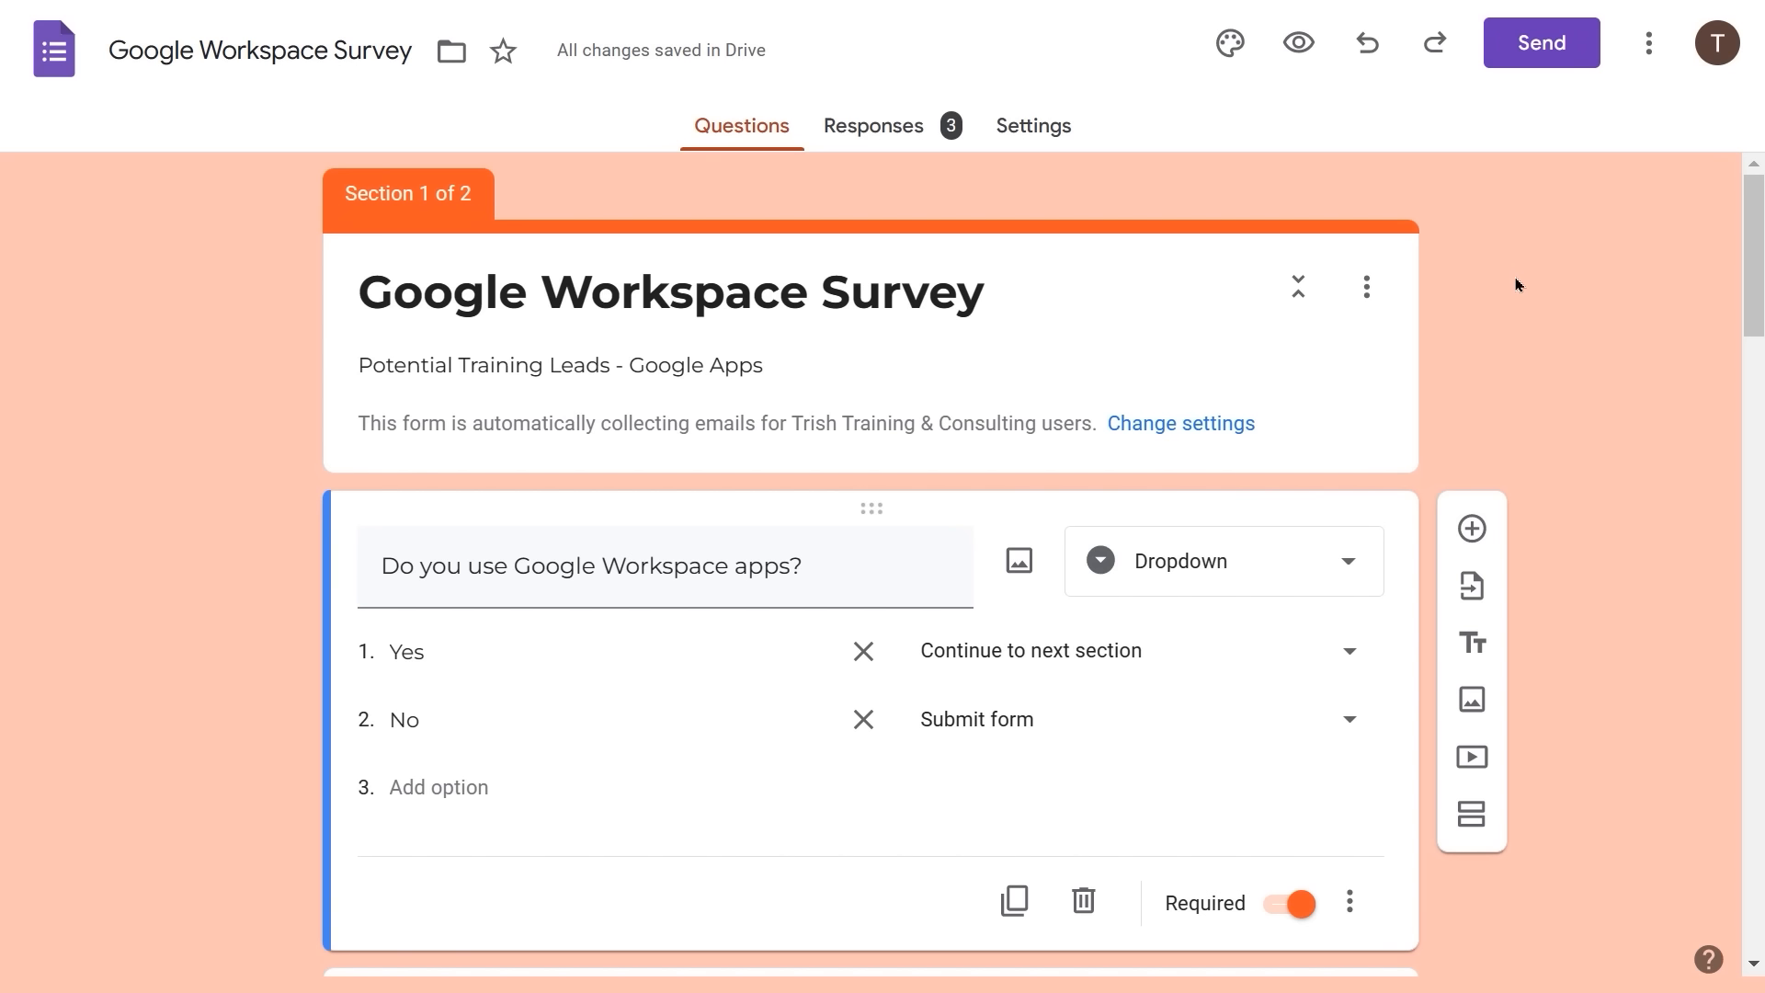
pyautogui.click(1227, 54)
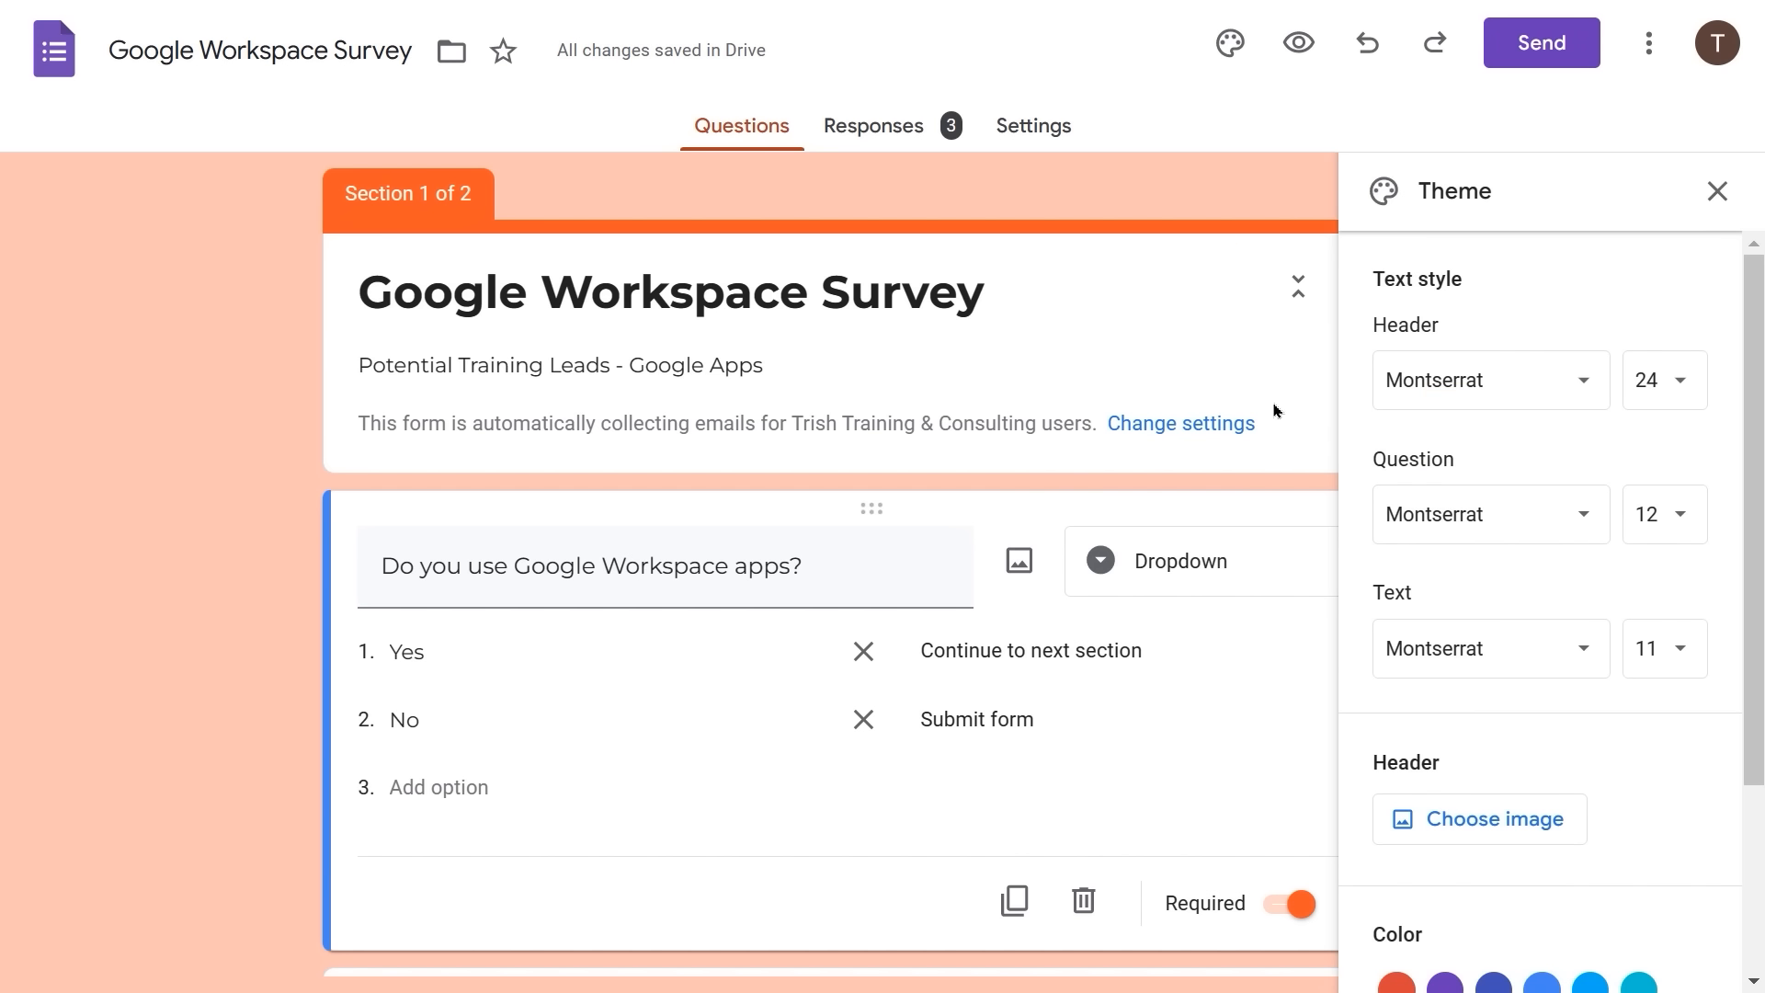
# - Upload the Learnit Logo file from the computer and set it as the header image
pyautogui.click(1443, 821)
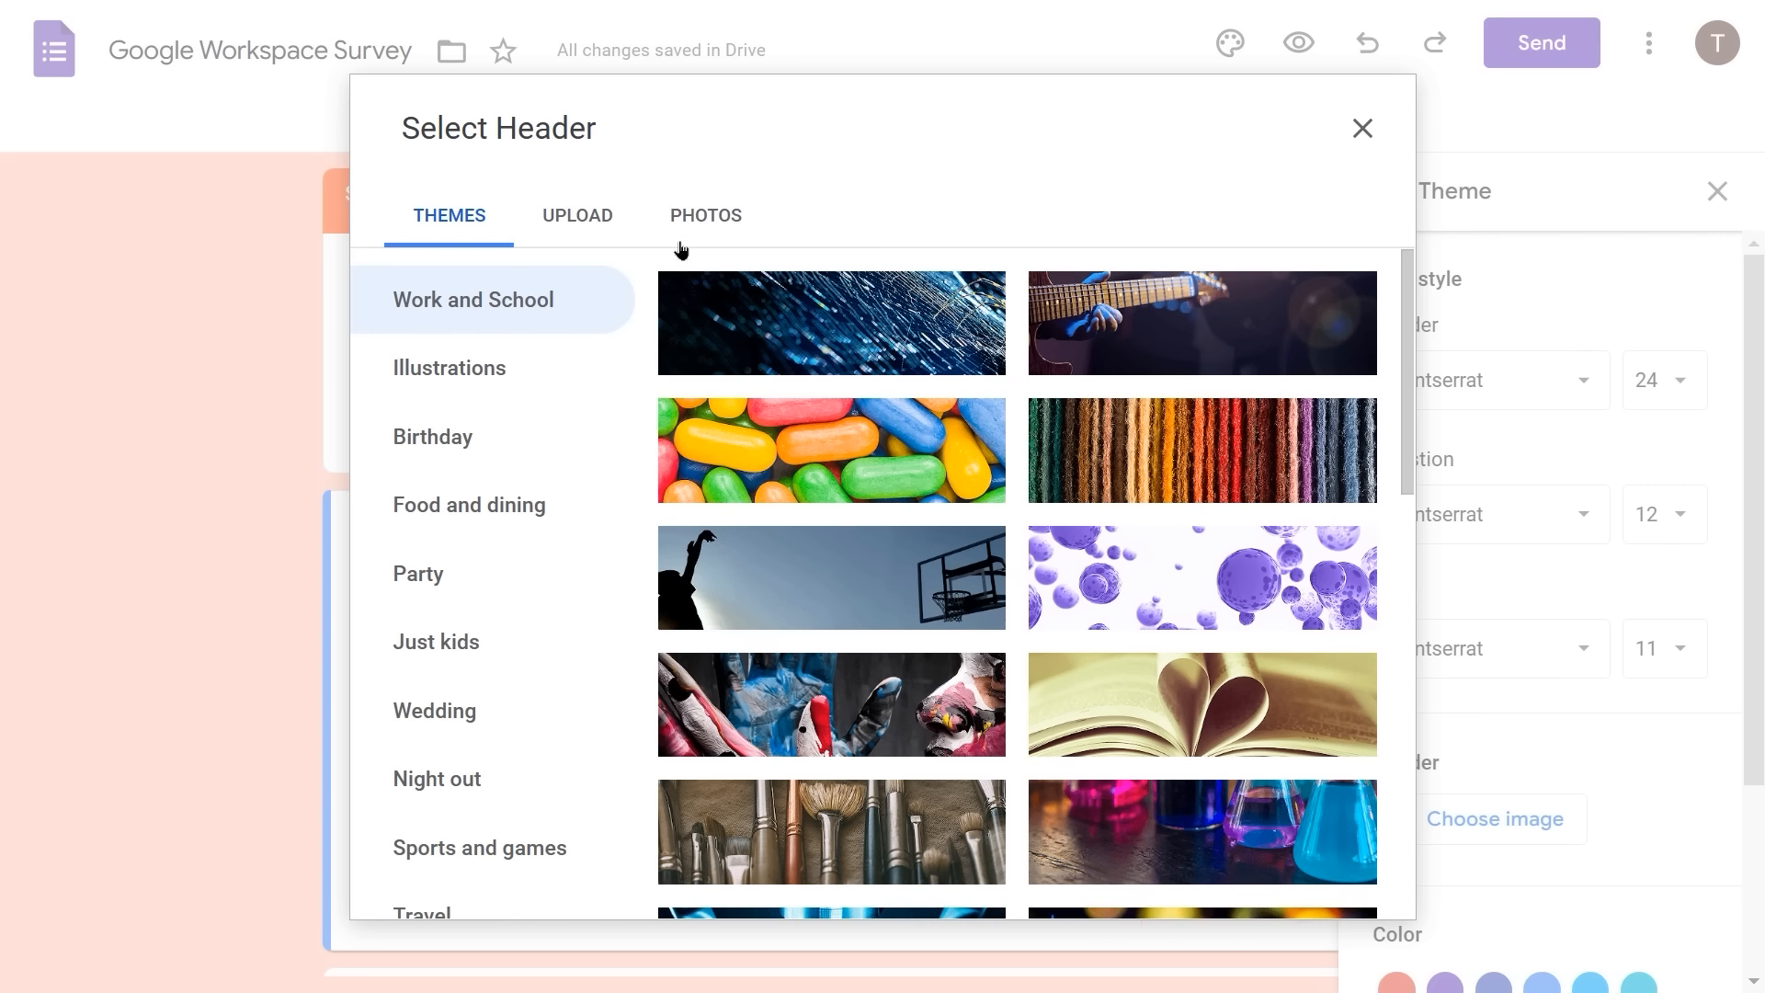
pyautogui.click(586, 218)
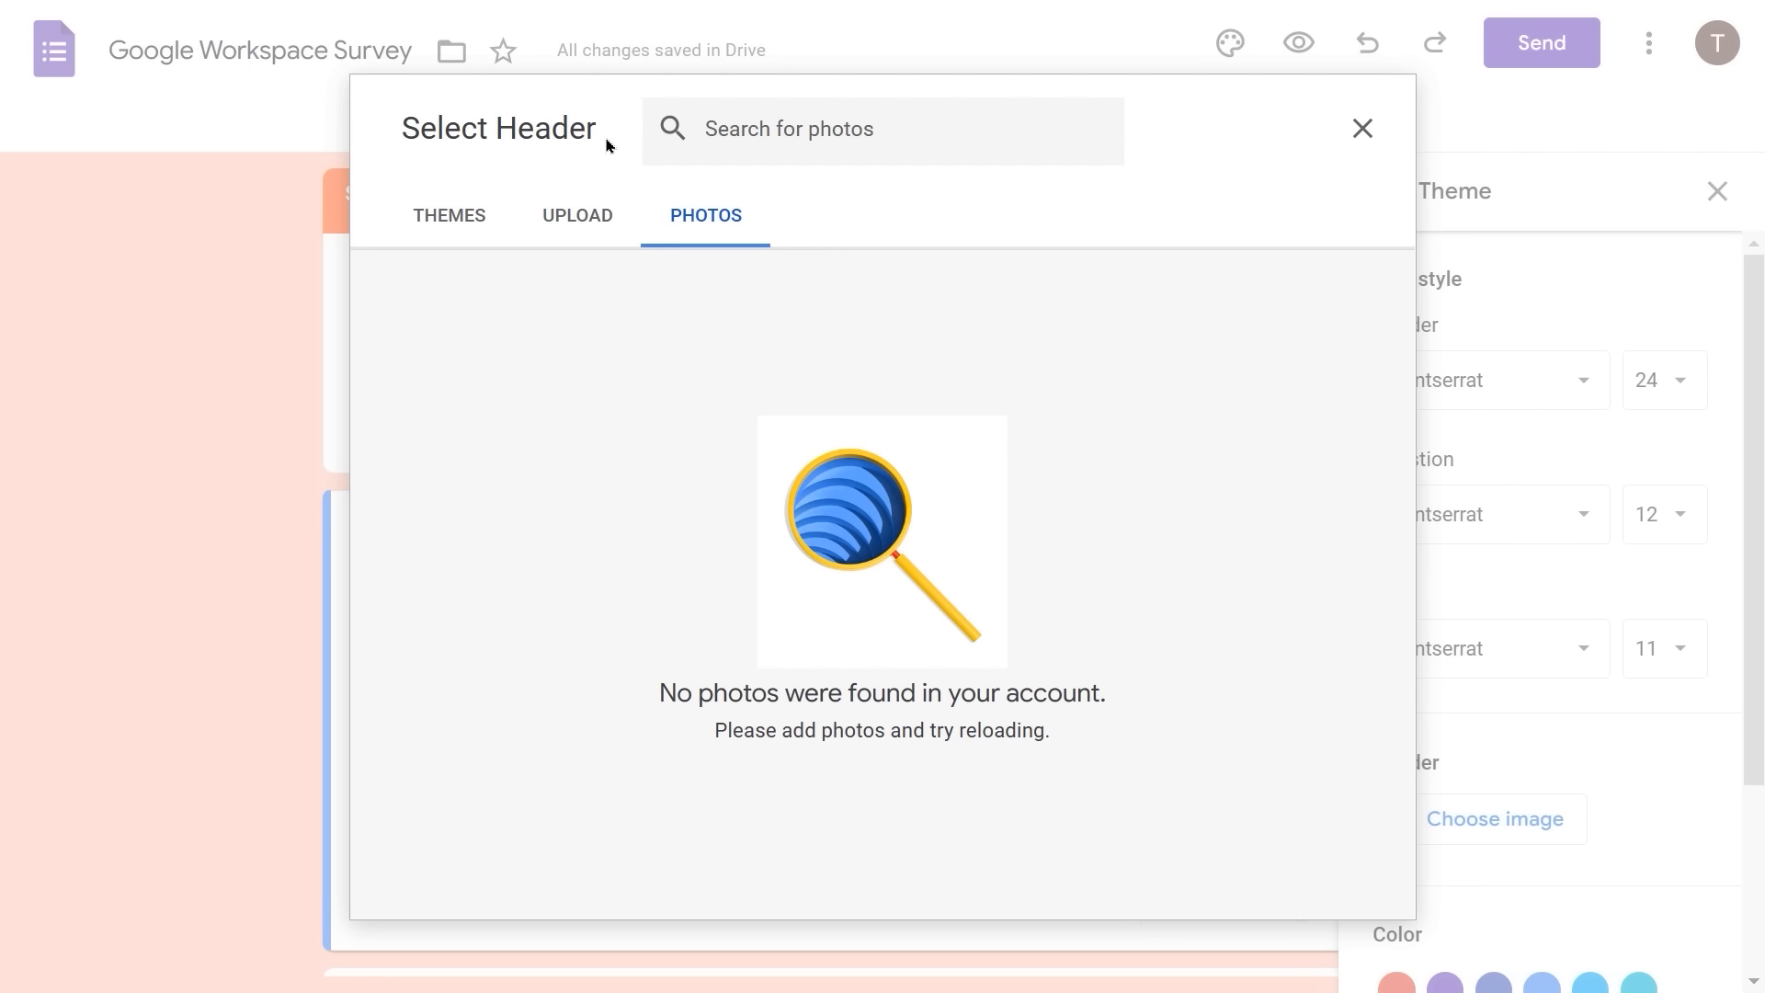
pyautogui.click(575, 224)
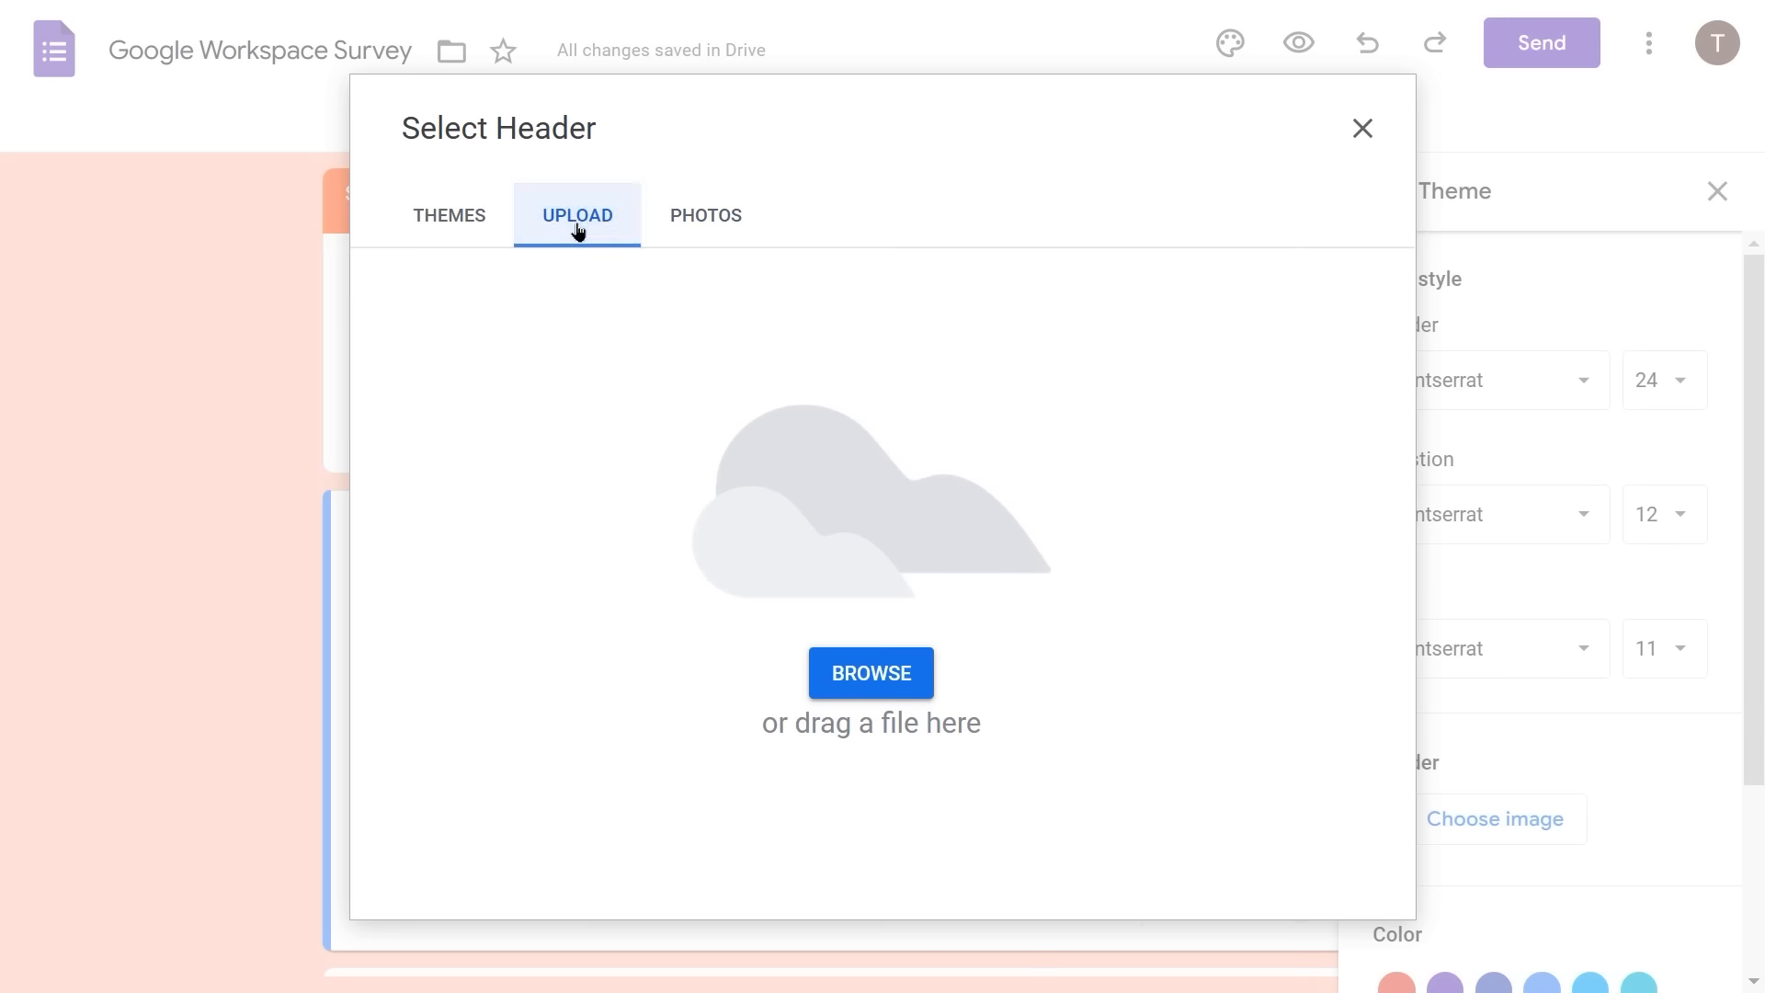
pyautogui.click(889, 678)
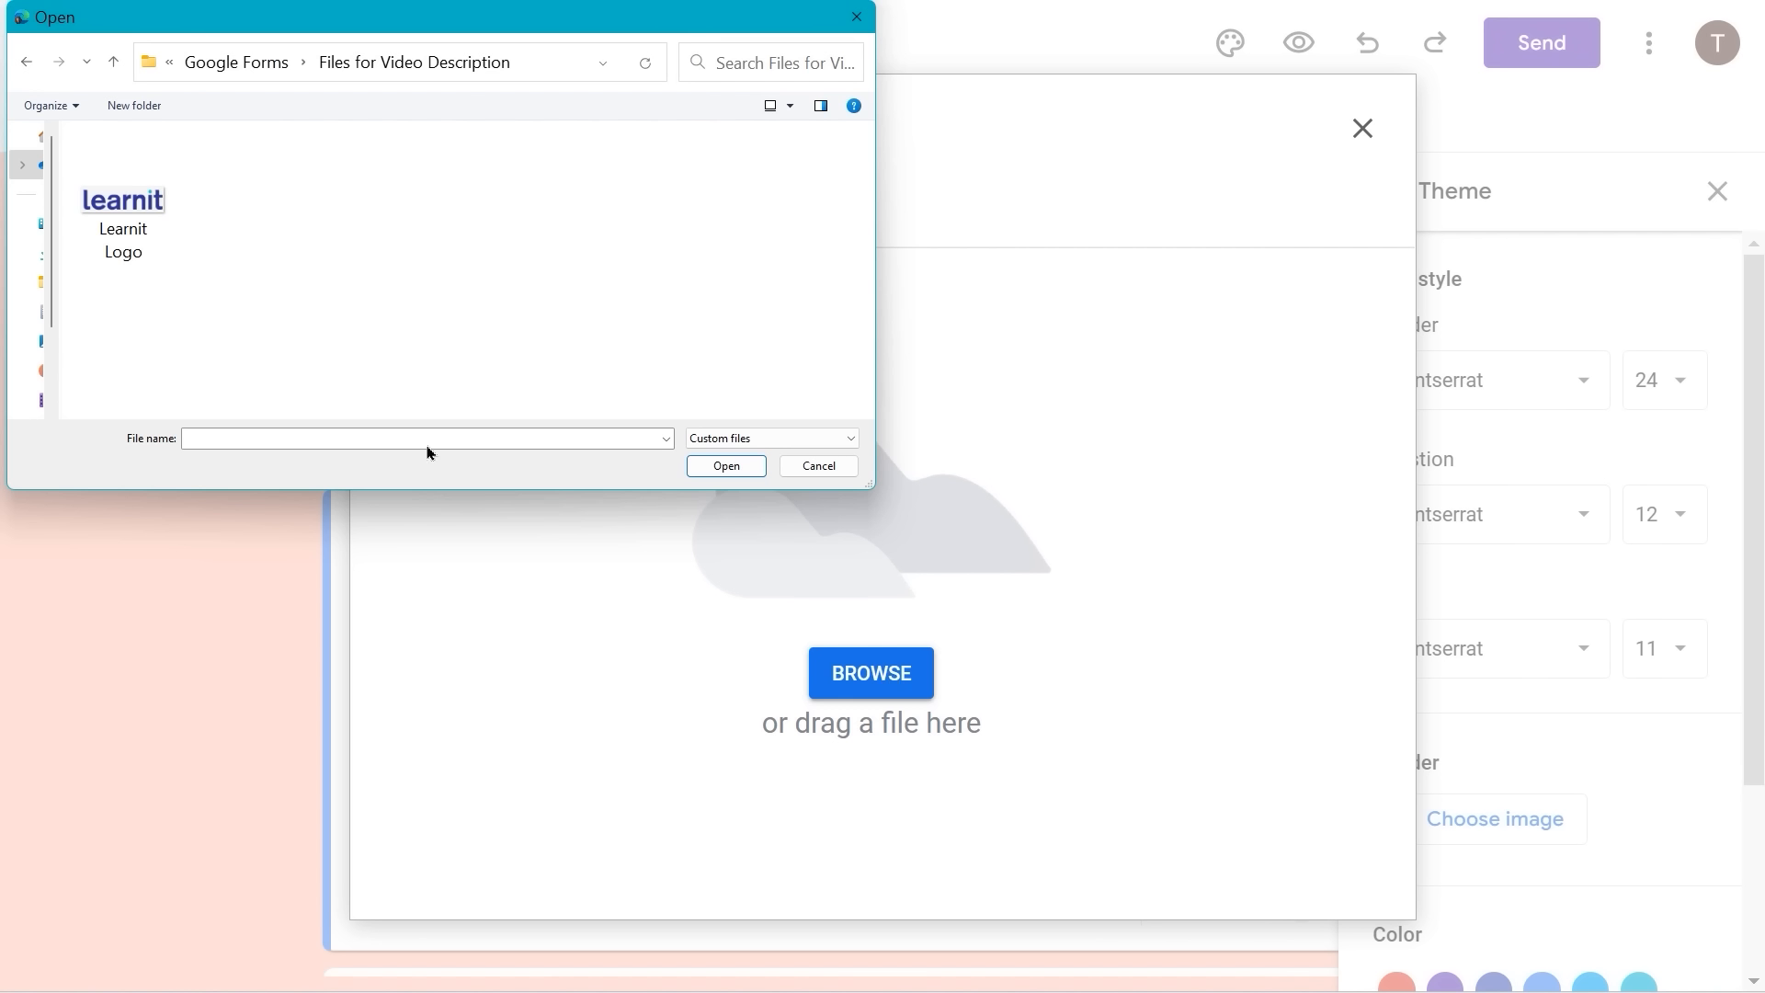
pyautogui.doubleClick(142, 238)
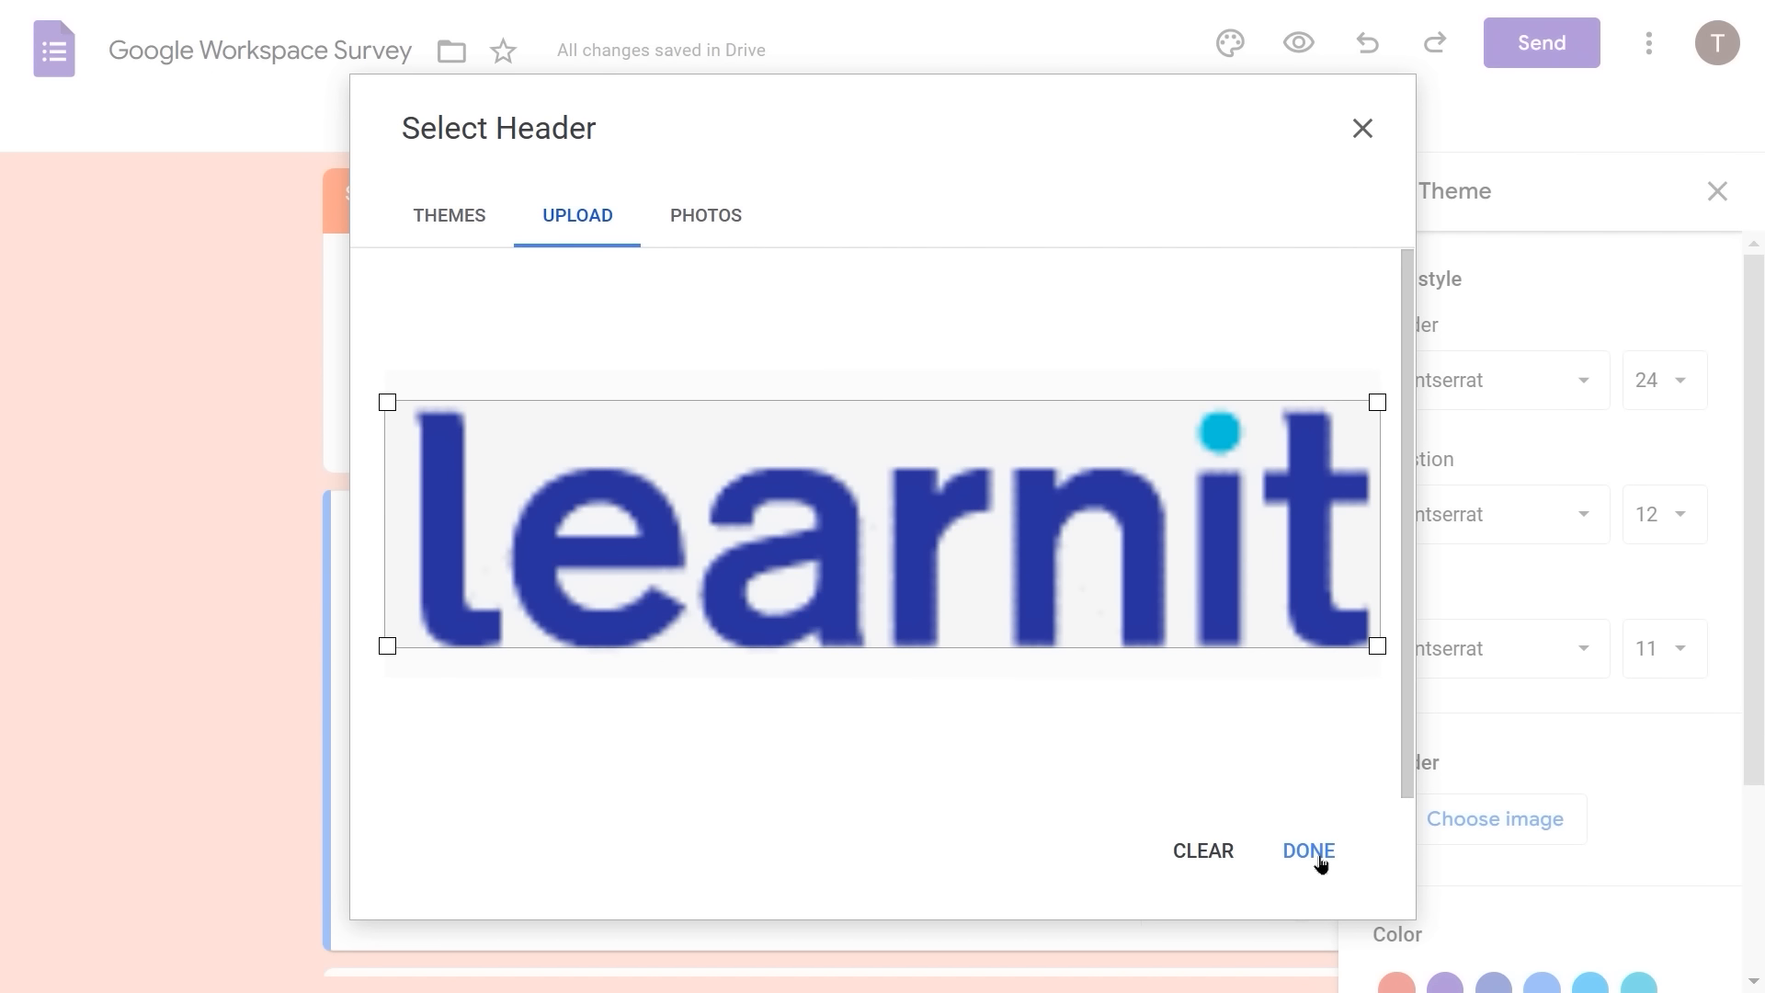
pyautogui.click(1319, 857)
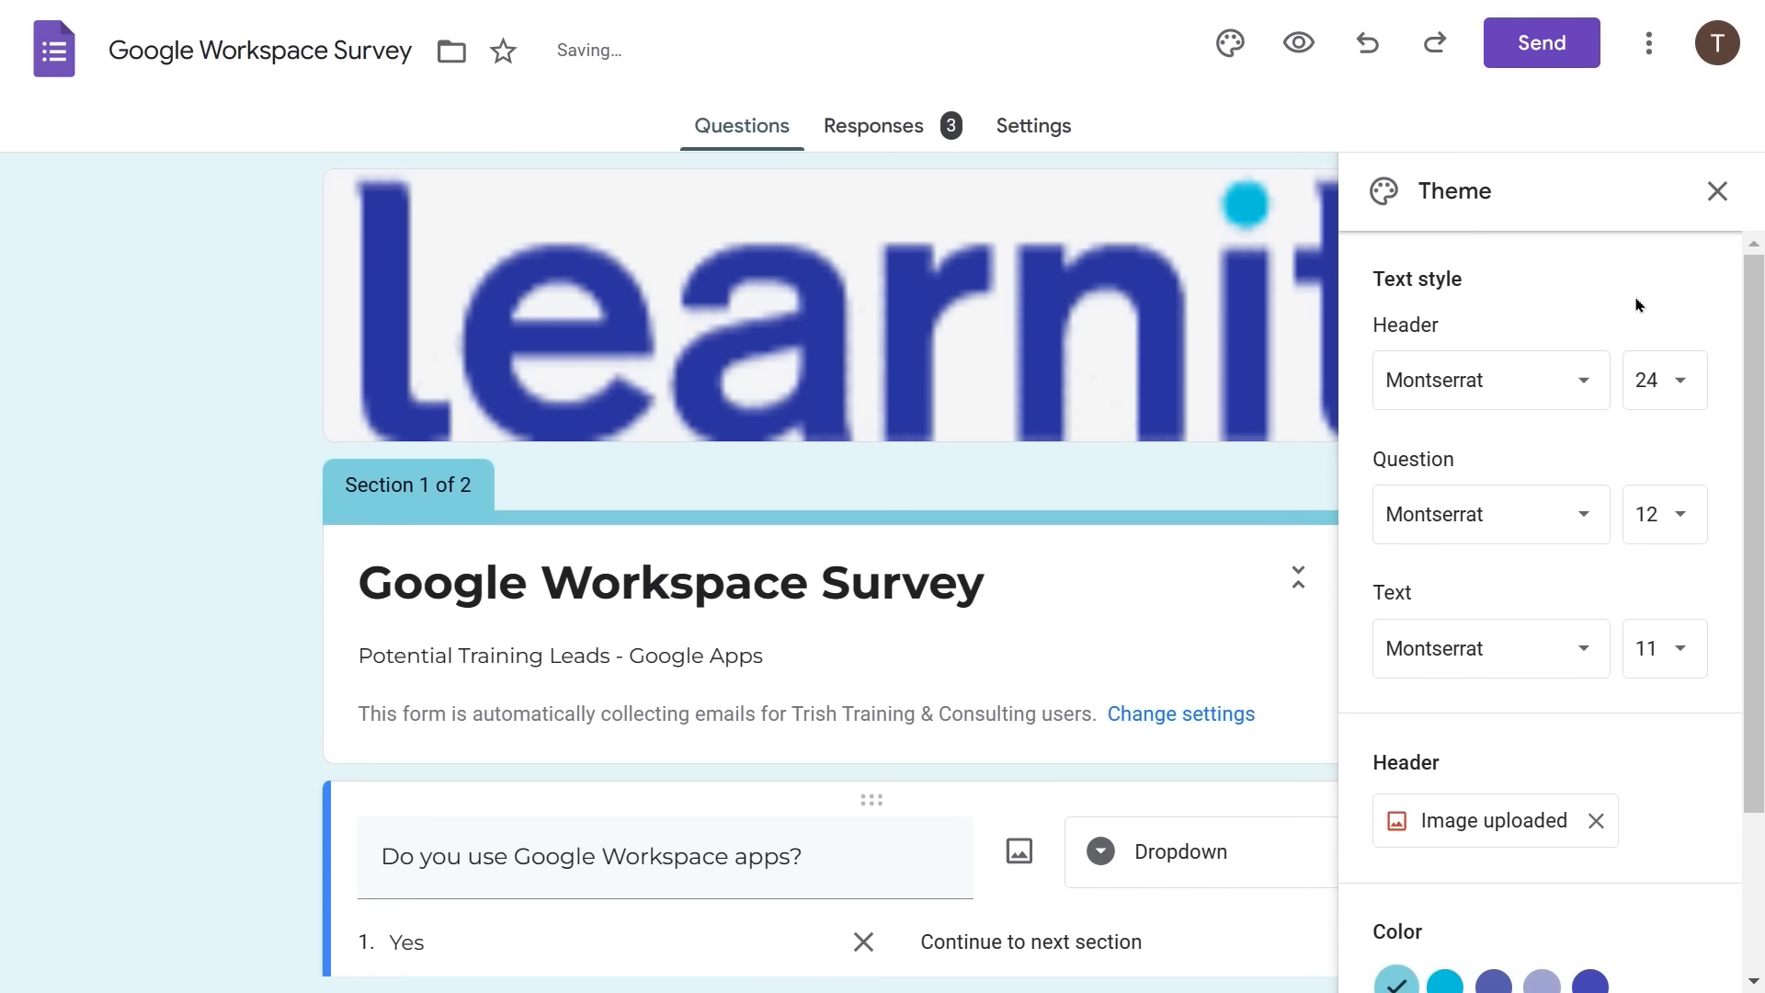
# - Close the Theme panel and undo twice to remove the Learnit image and light-blue colours
pyautogui.click(1724, 191)
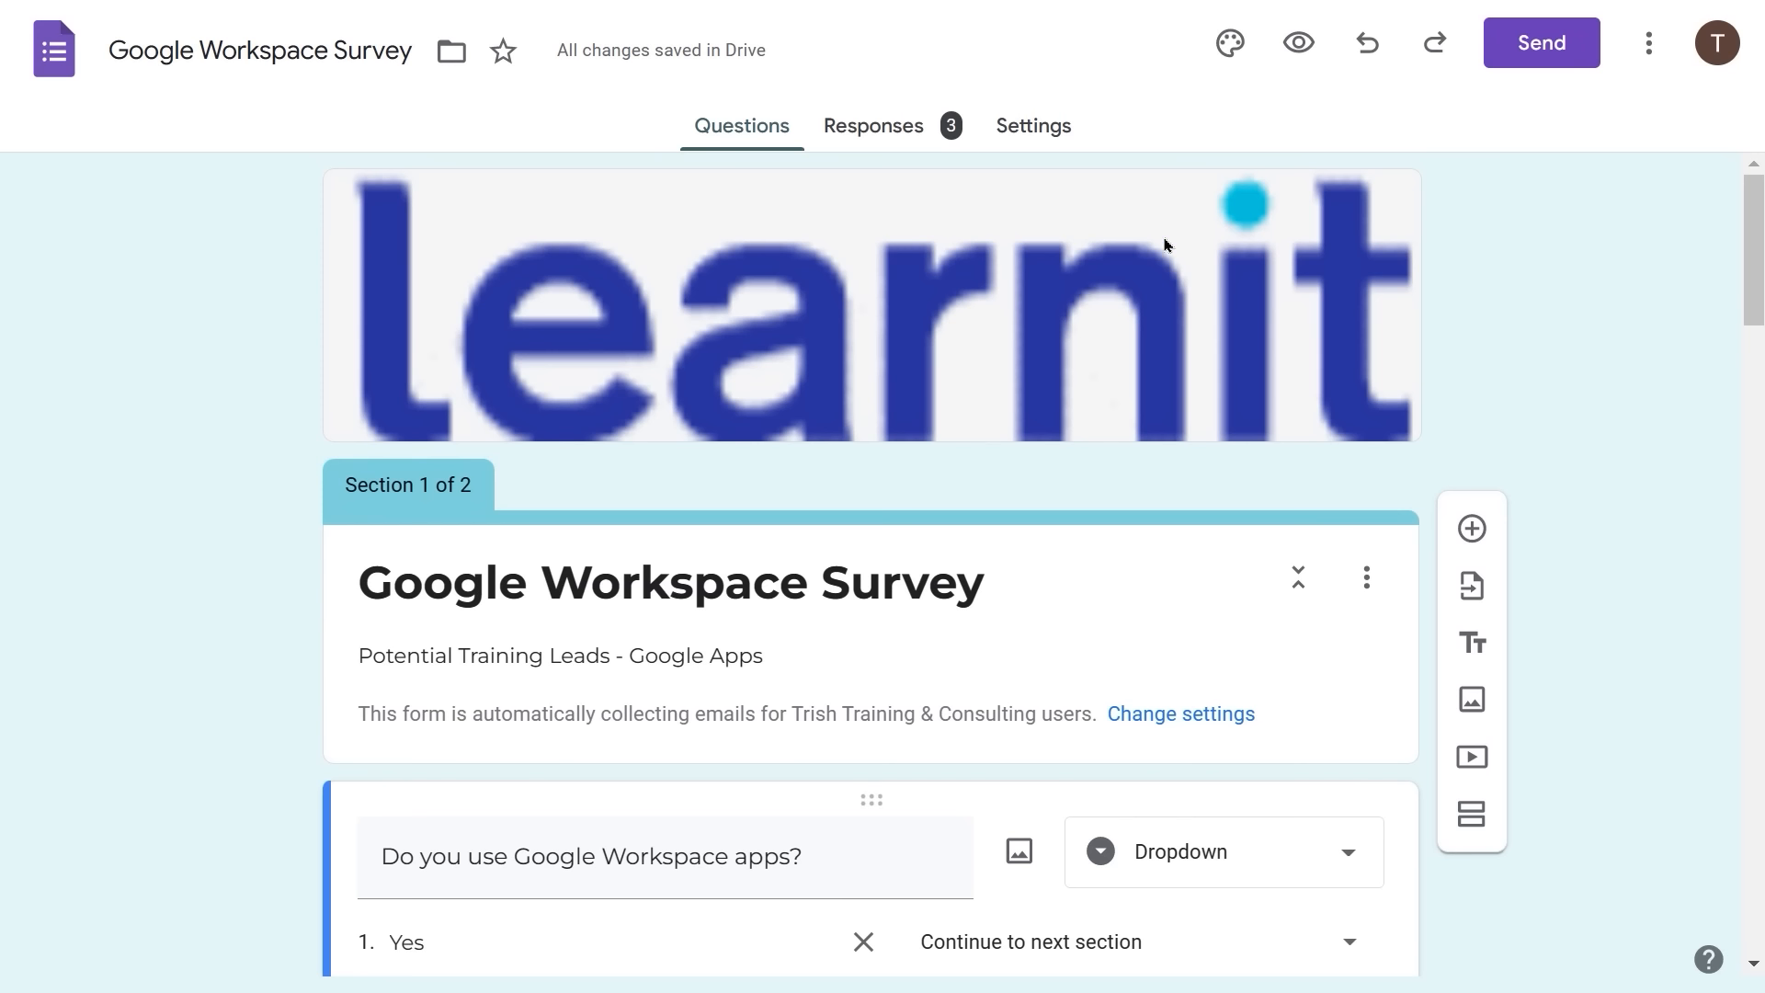
pyautogui.click(1365, 46)
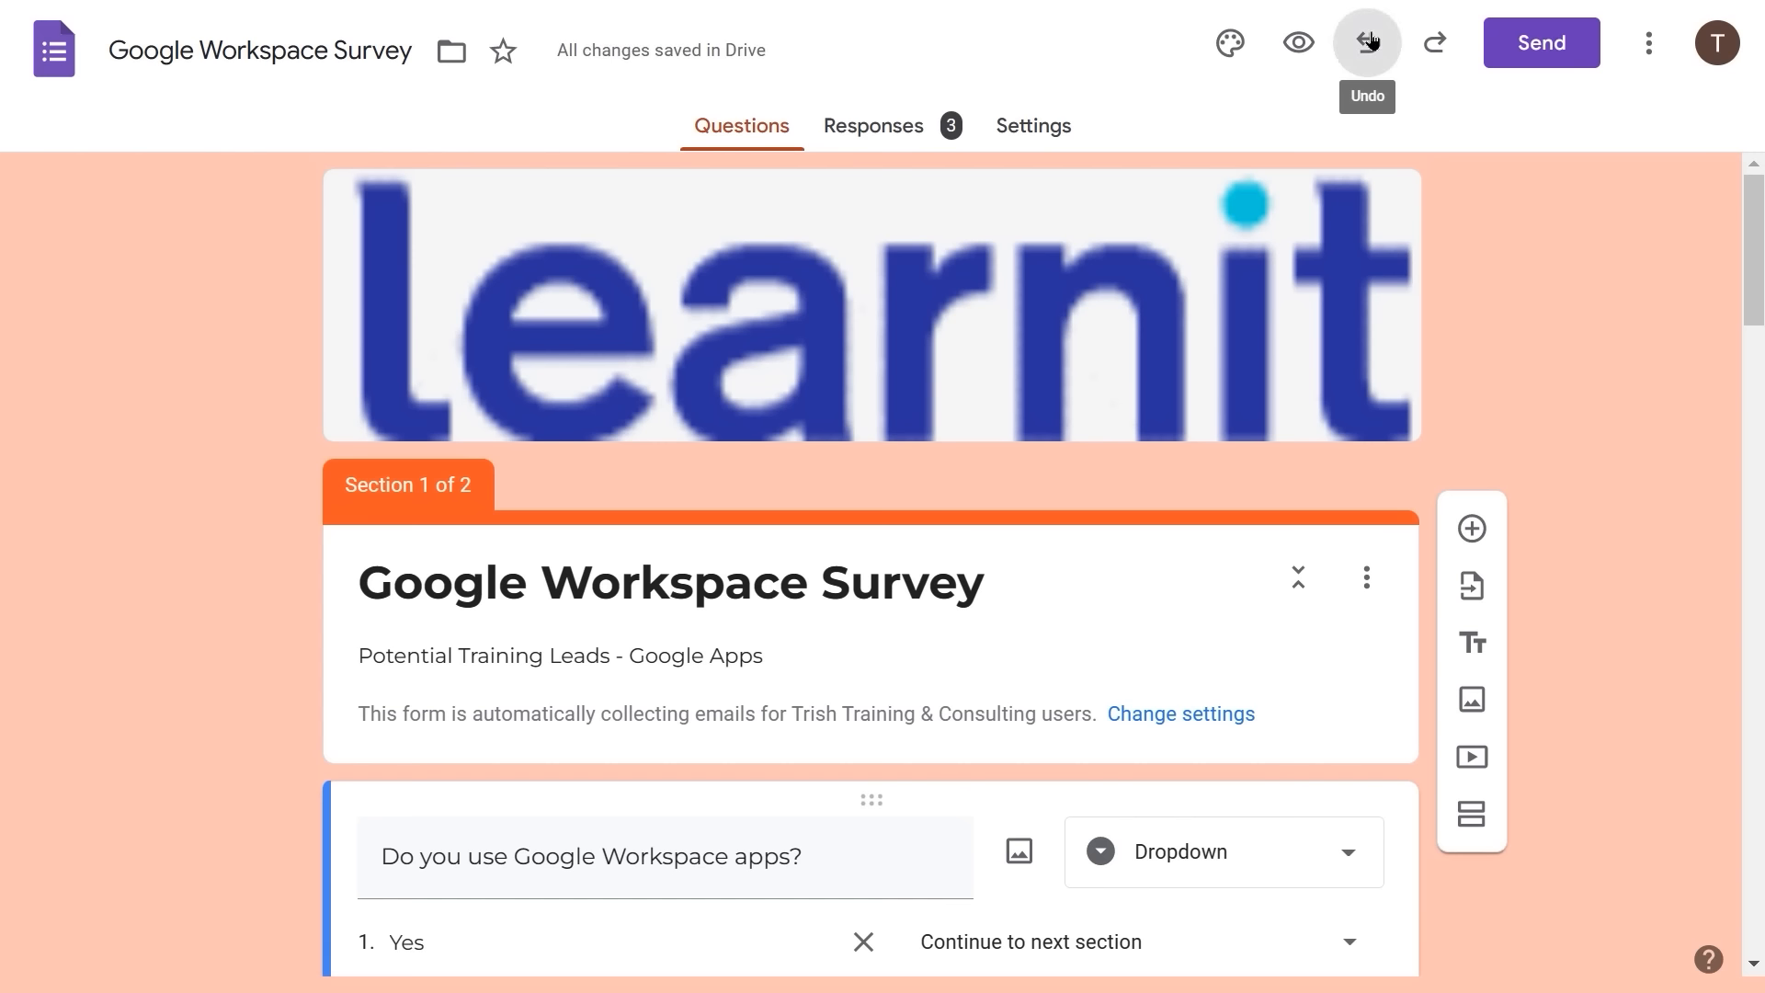
pyautogui.click(1370, 41)
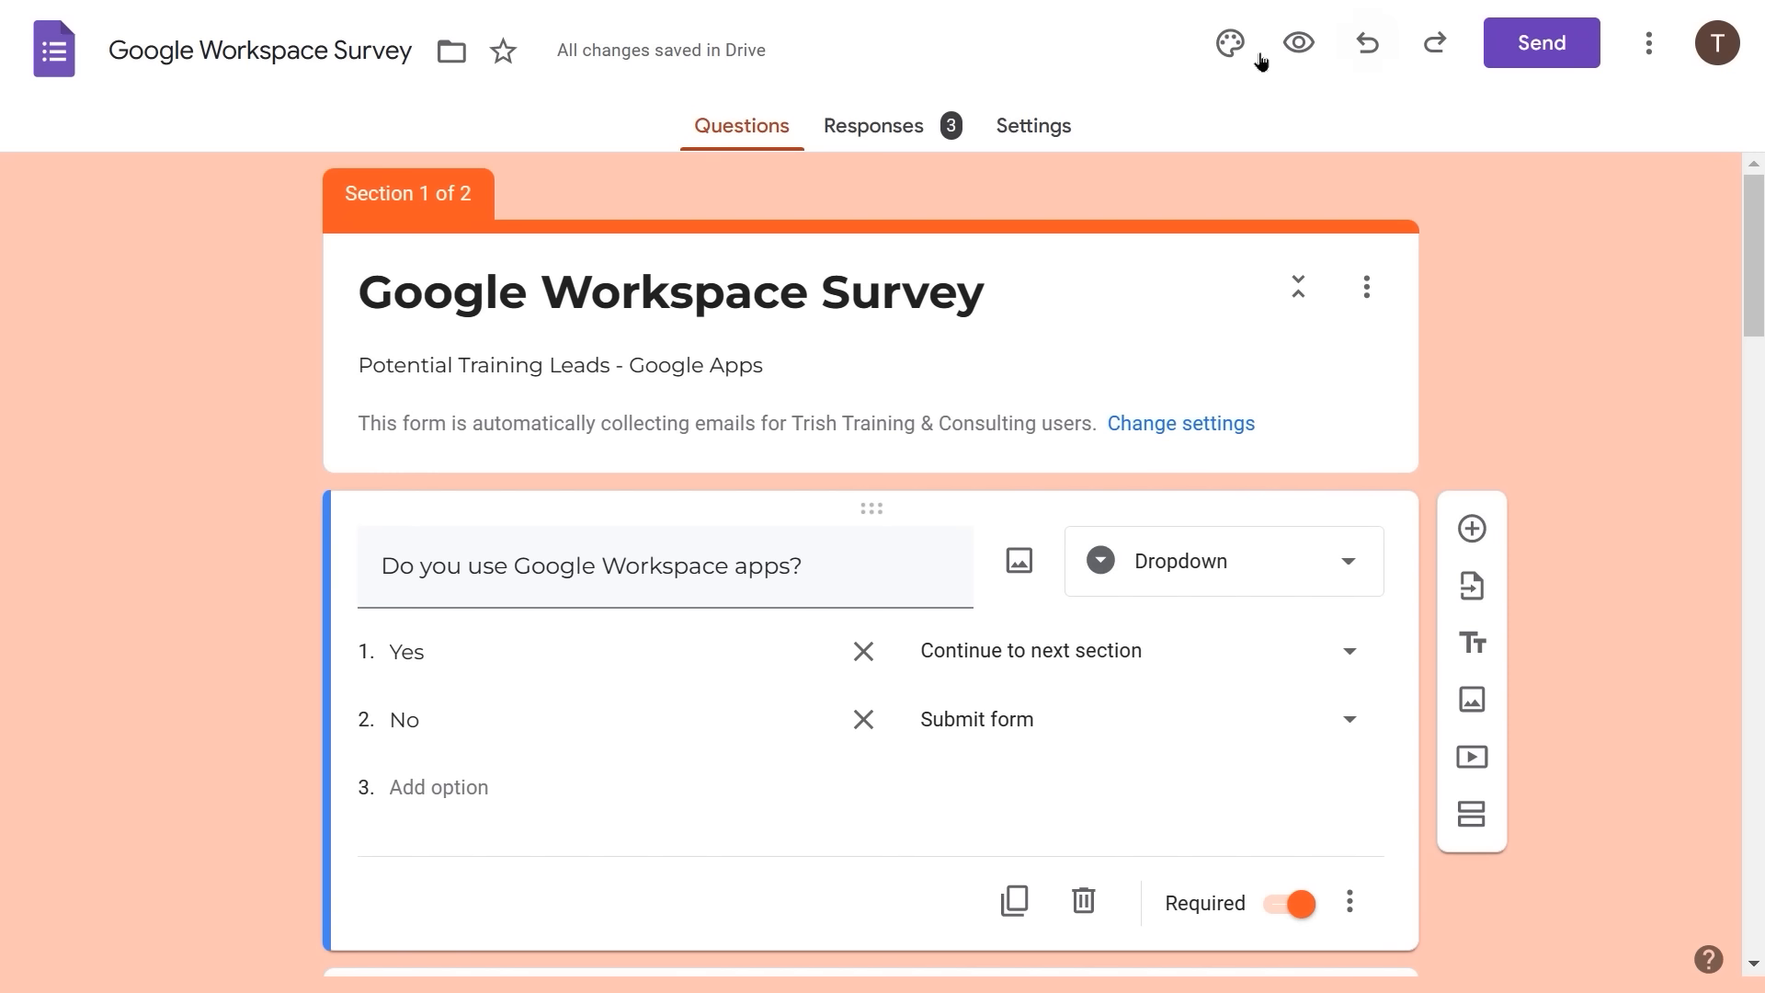
# - Insert the colourful yarn photo from the theme images as the header, then close the Theme panel
pyautogui.click(1232, 57)
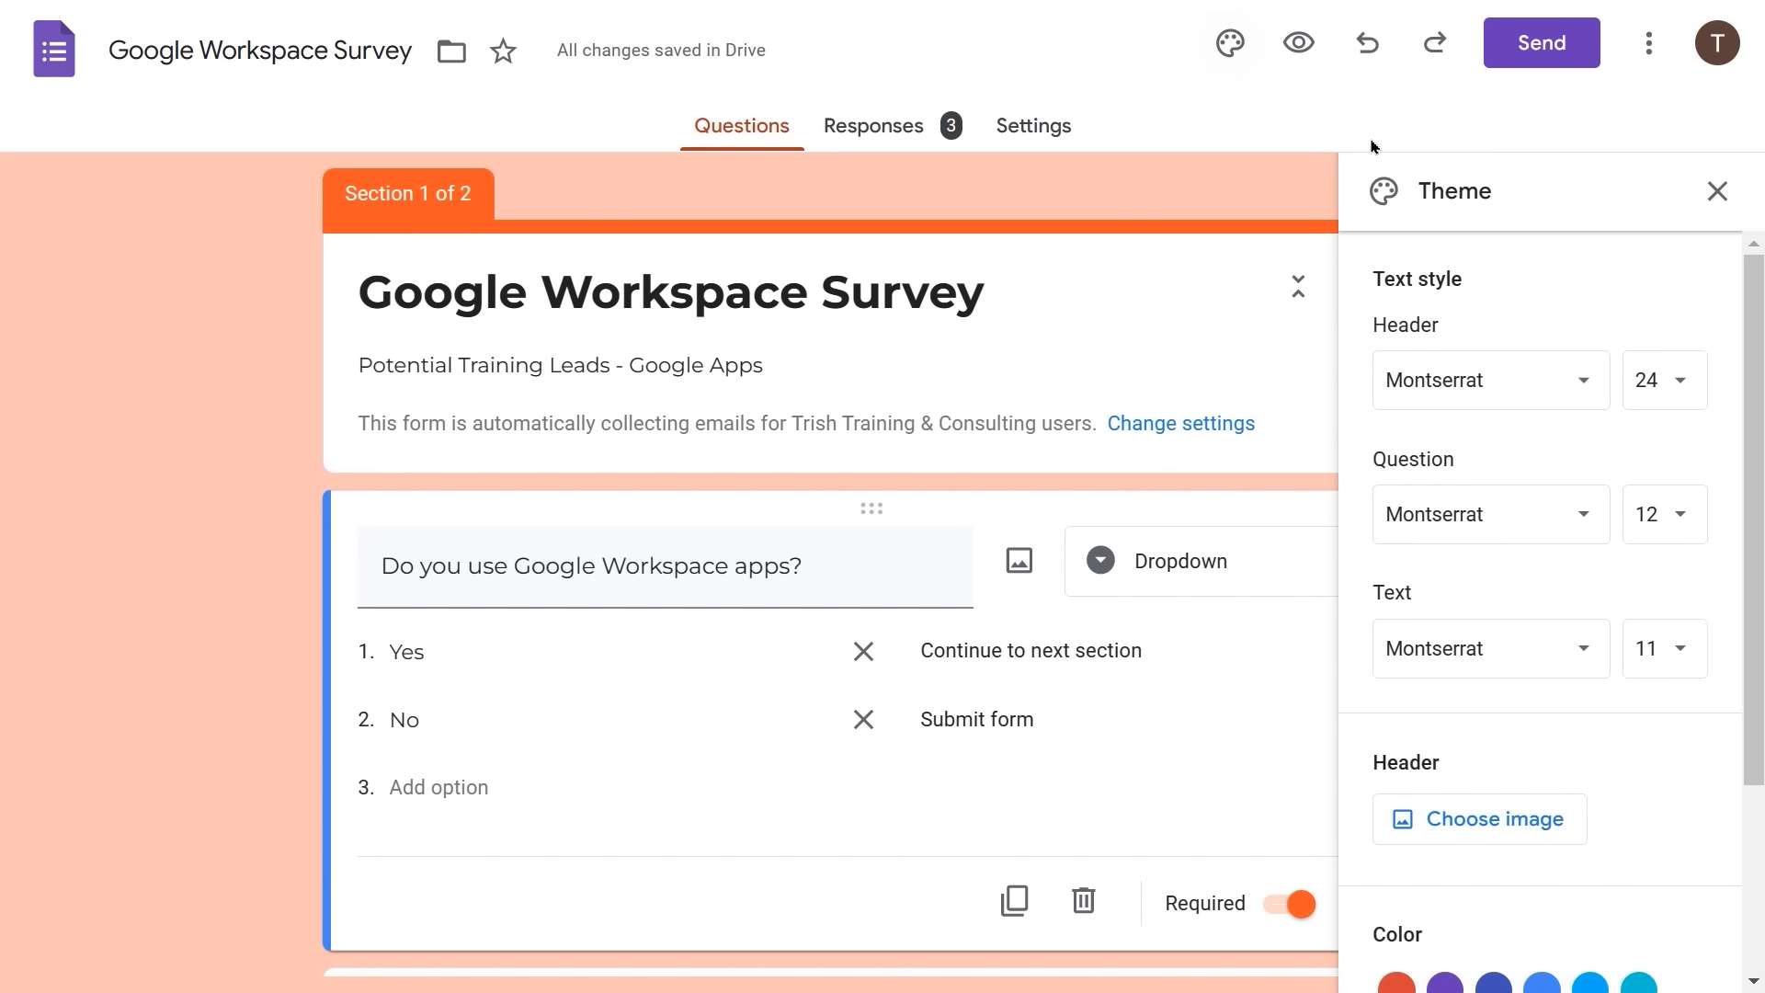
pyautogui.click(1469, 820)
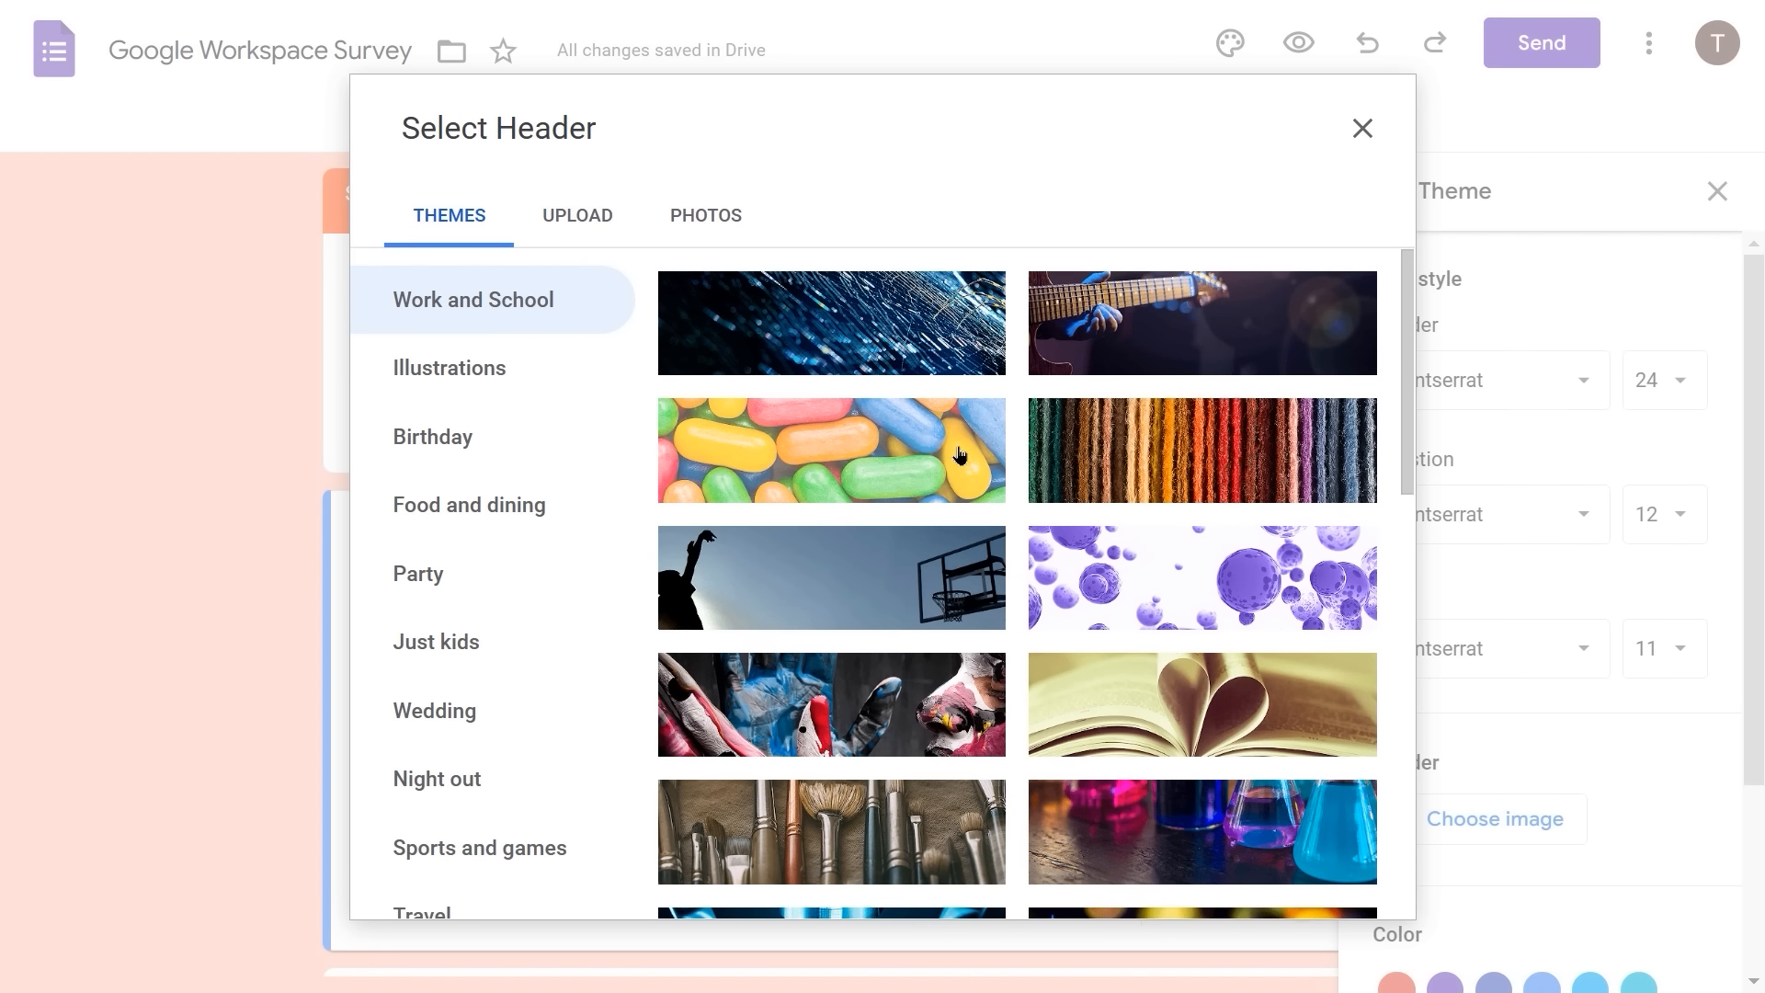
pyautogui.click(1166, 468)
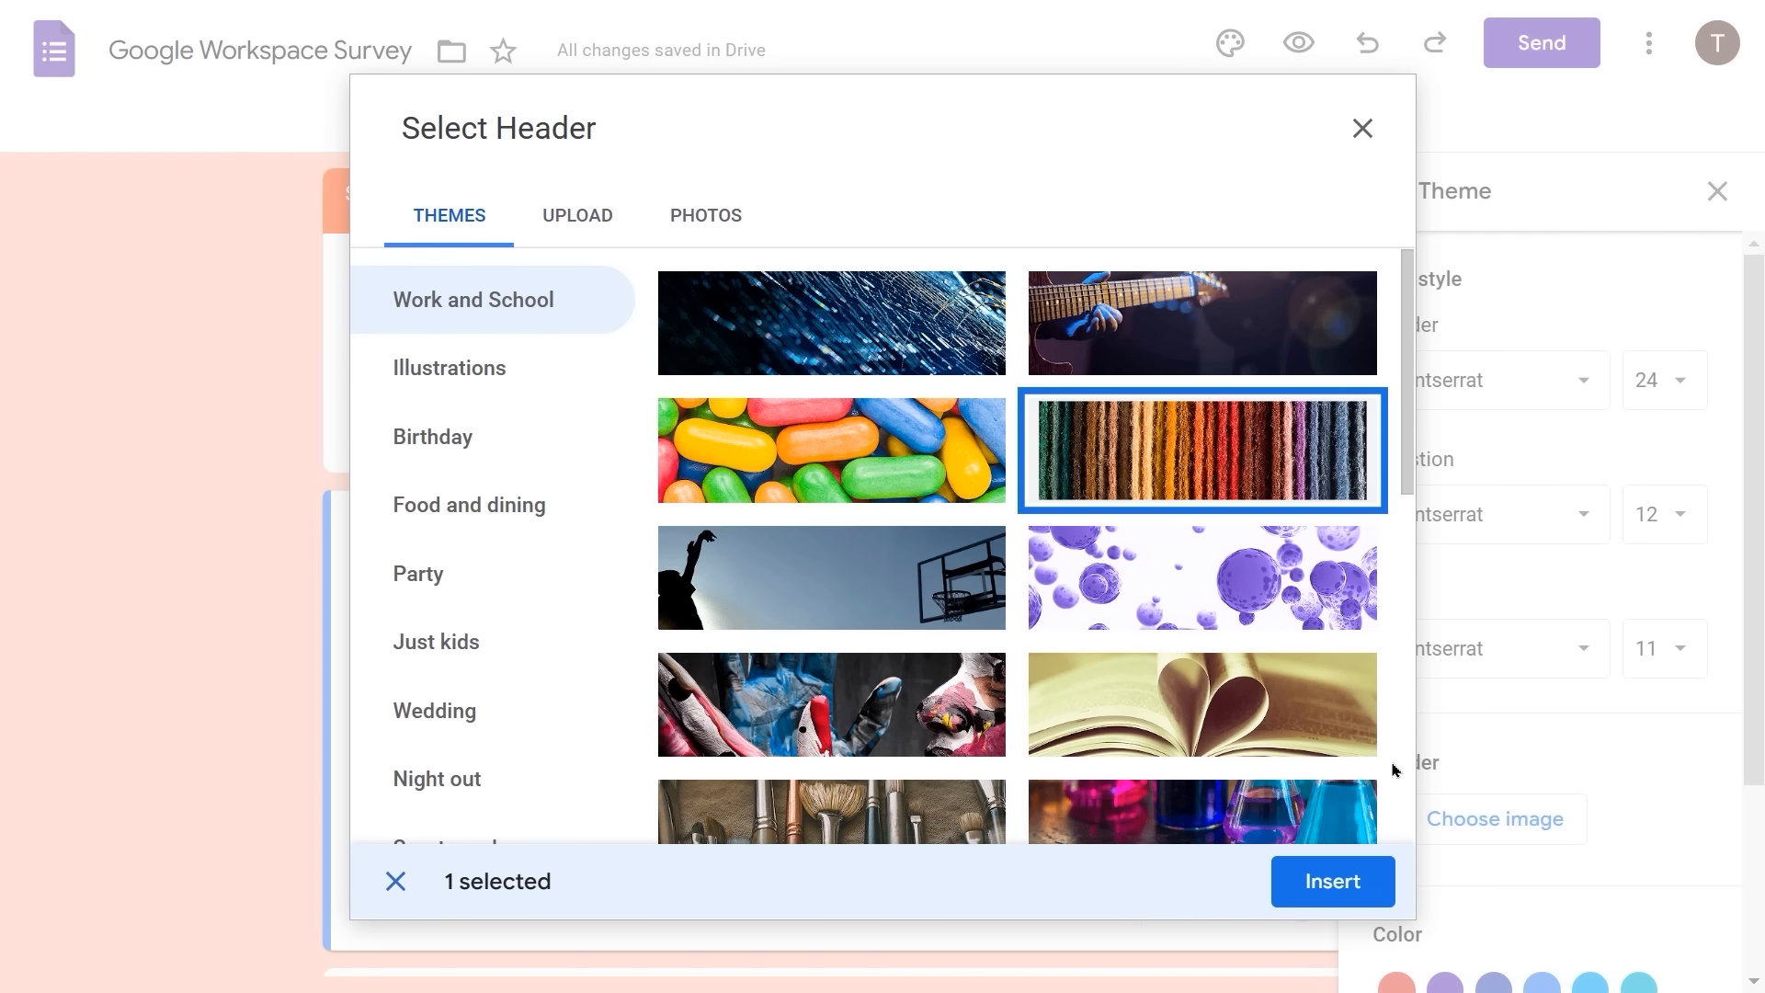
pyautogui.click(1335, 884)
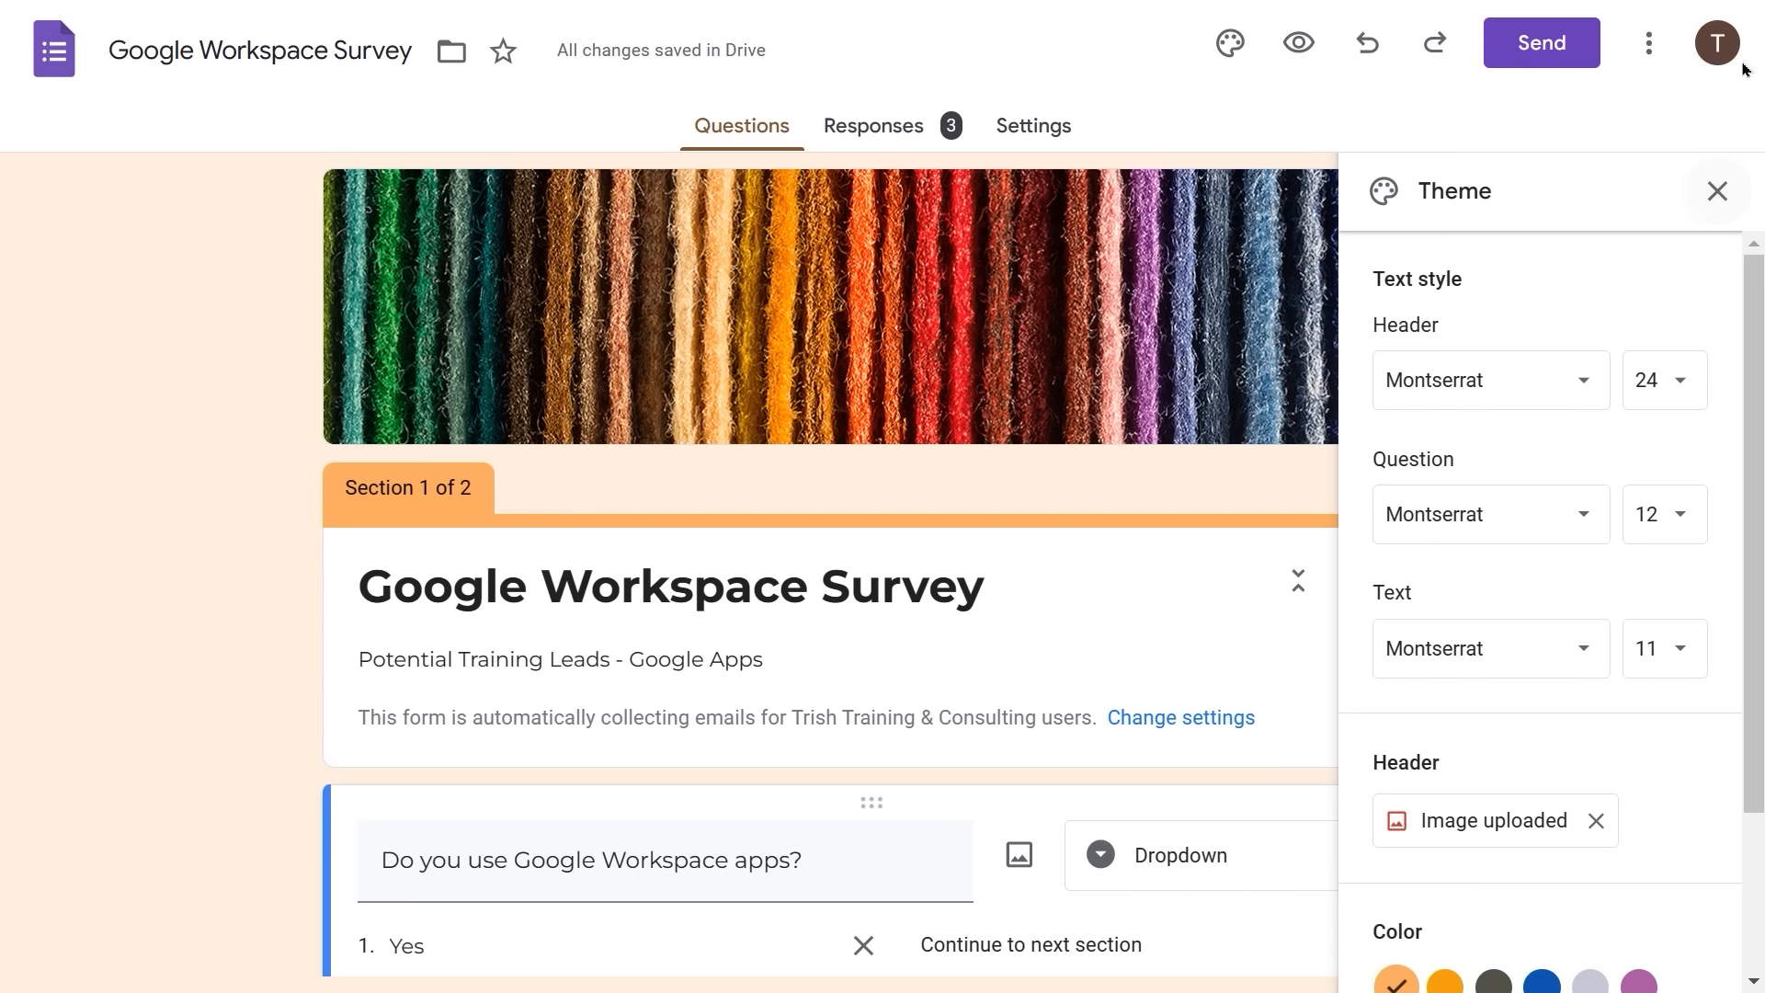
pyautogui.click(1717, 195)
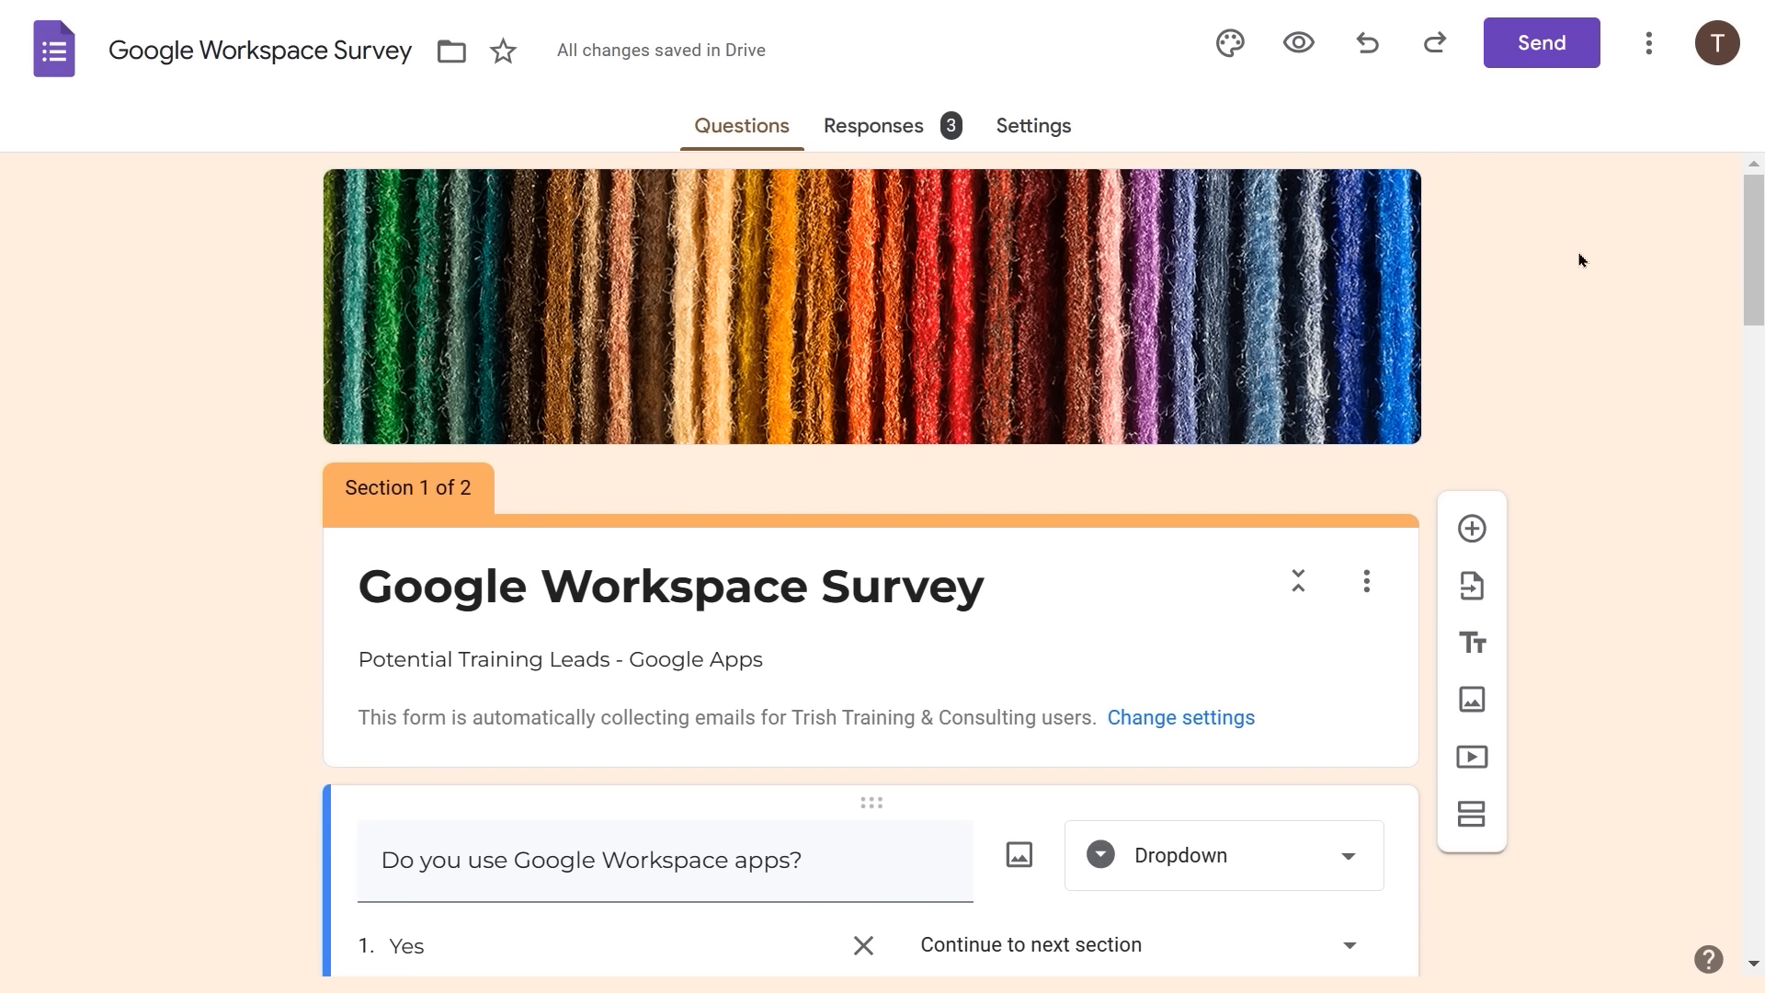
pyautogui.scroll(-4, 1580, 261)
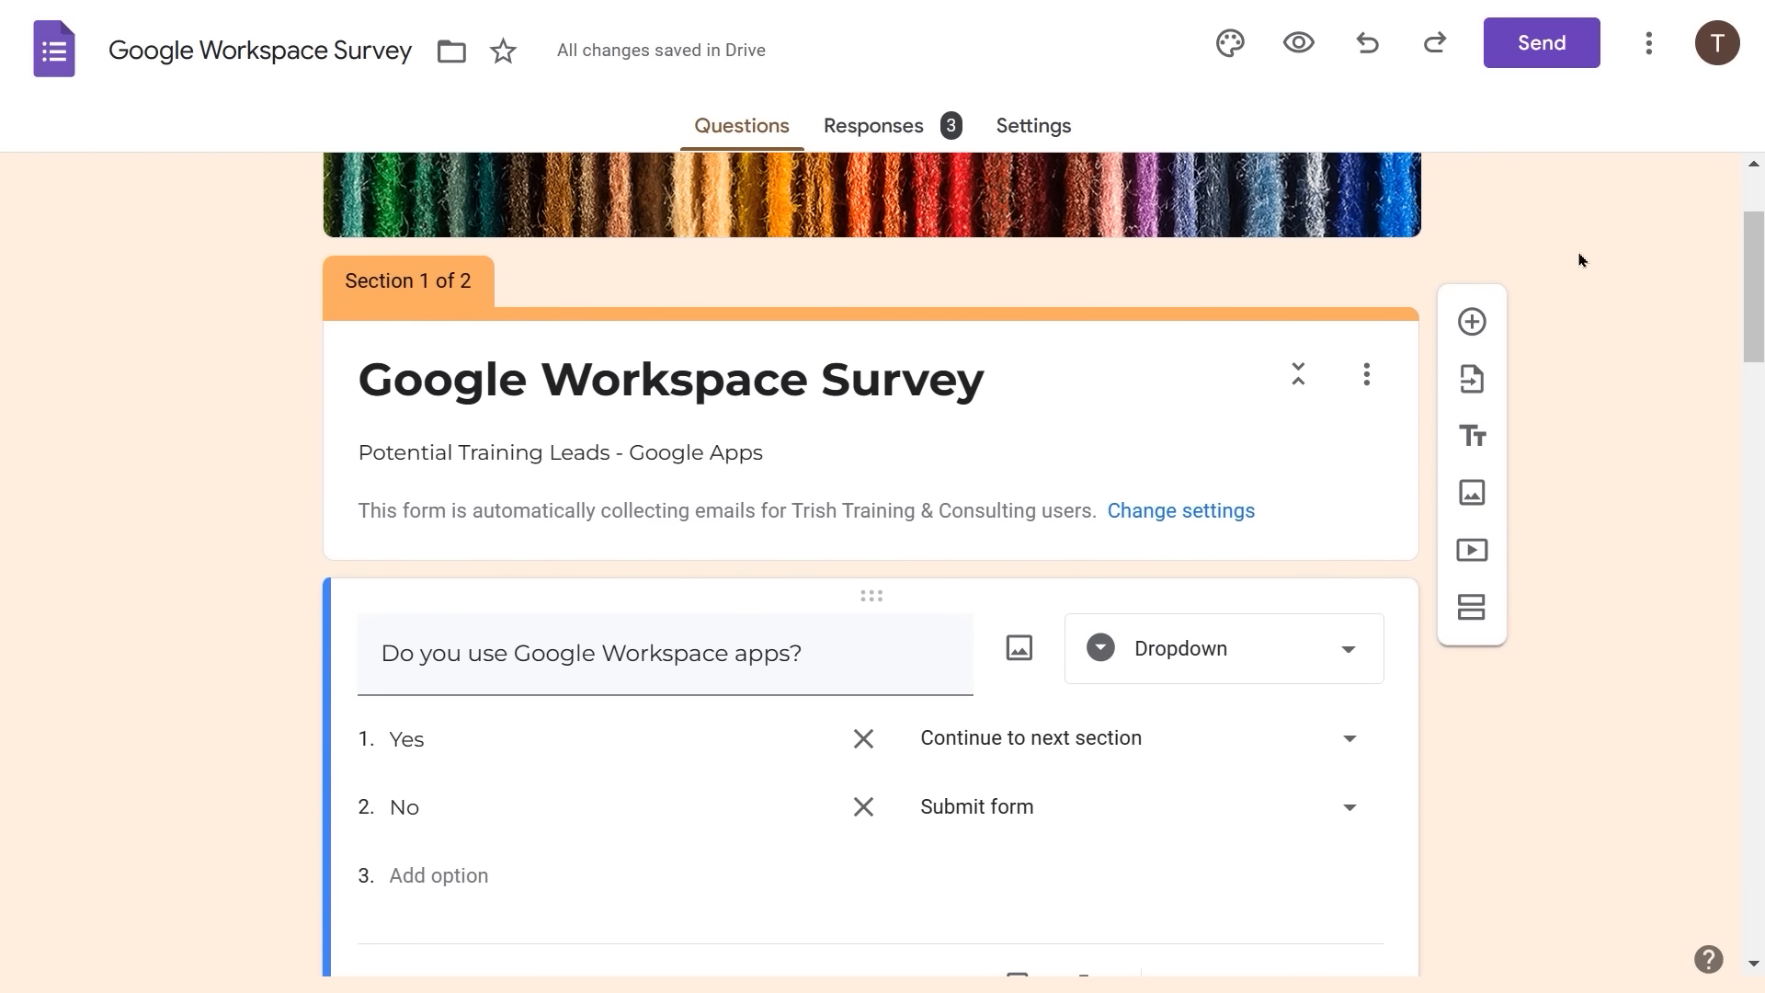
pyautogui.scroll(-3, 1580, 261)
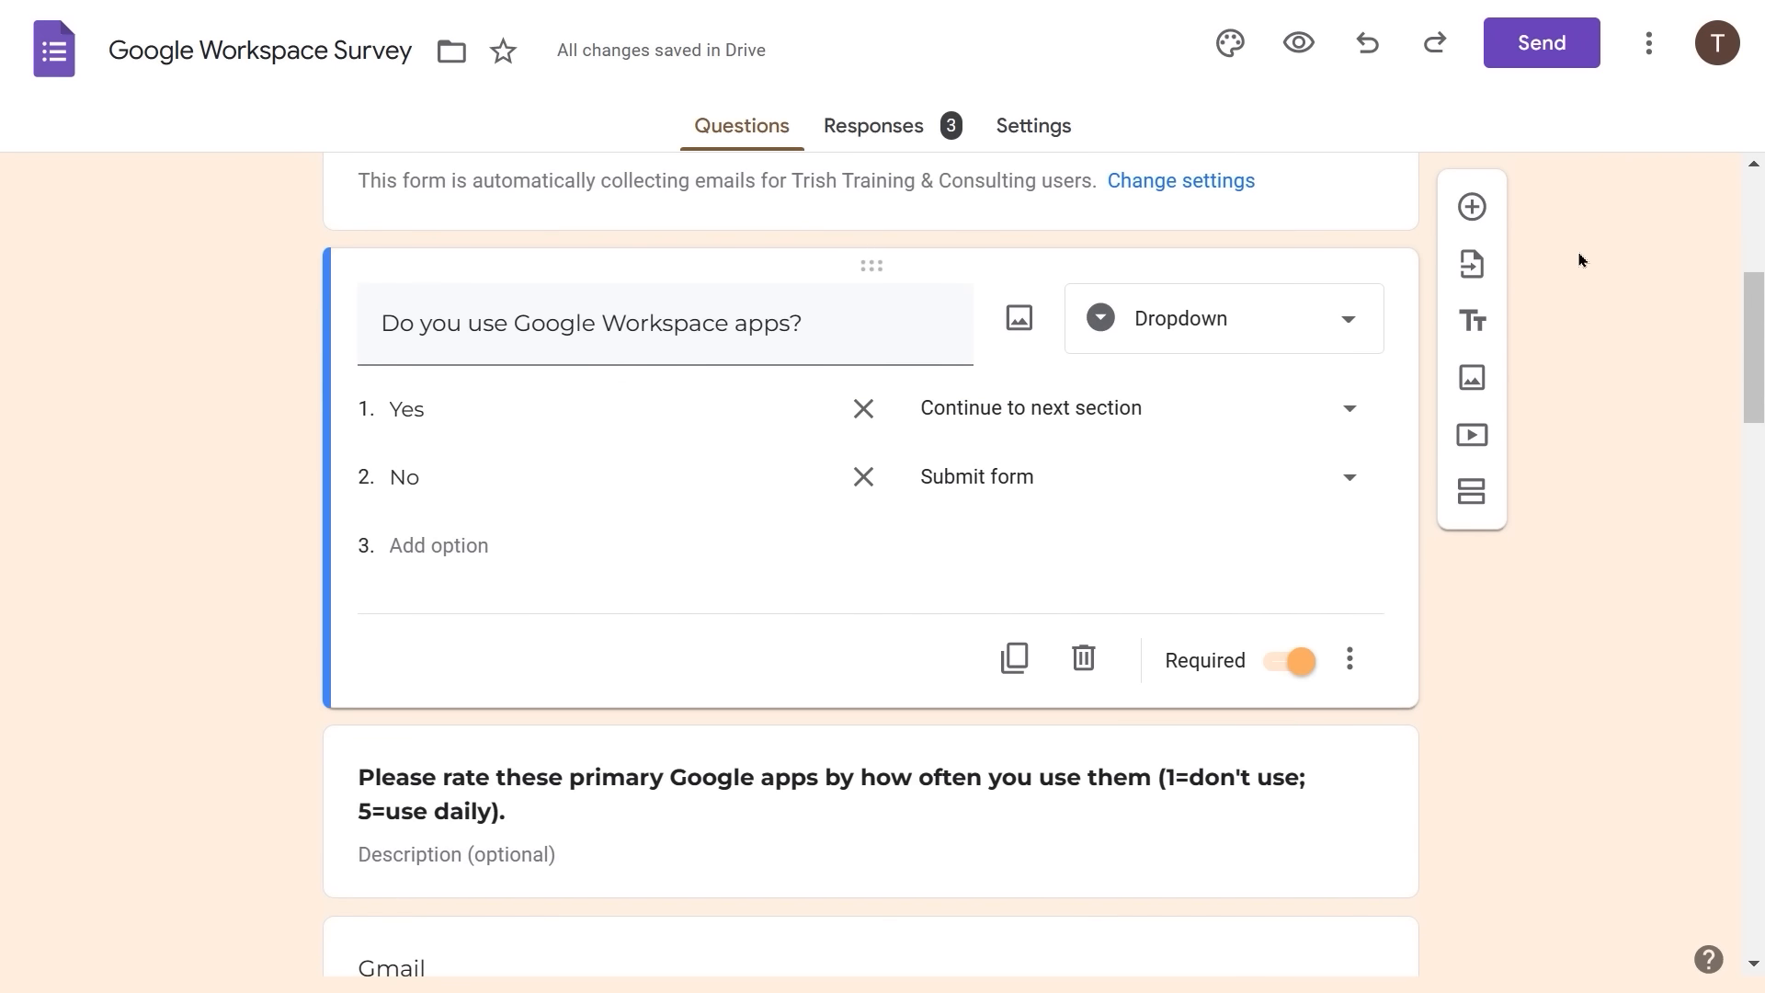
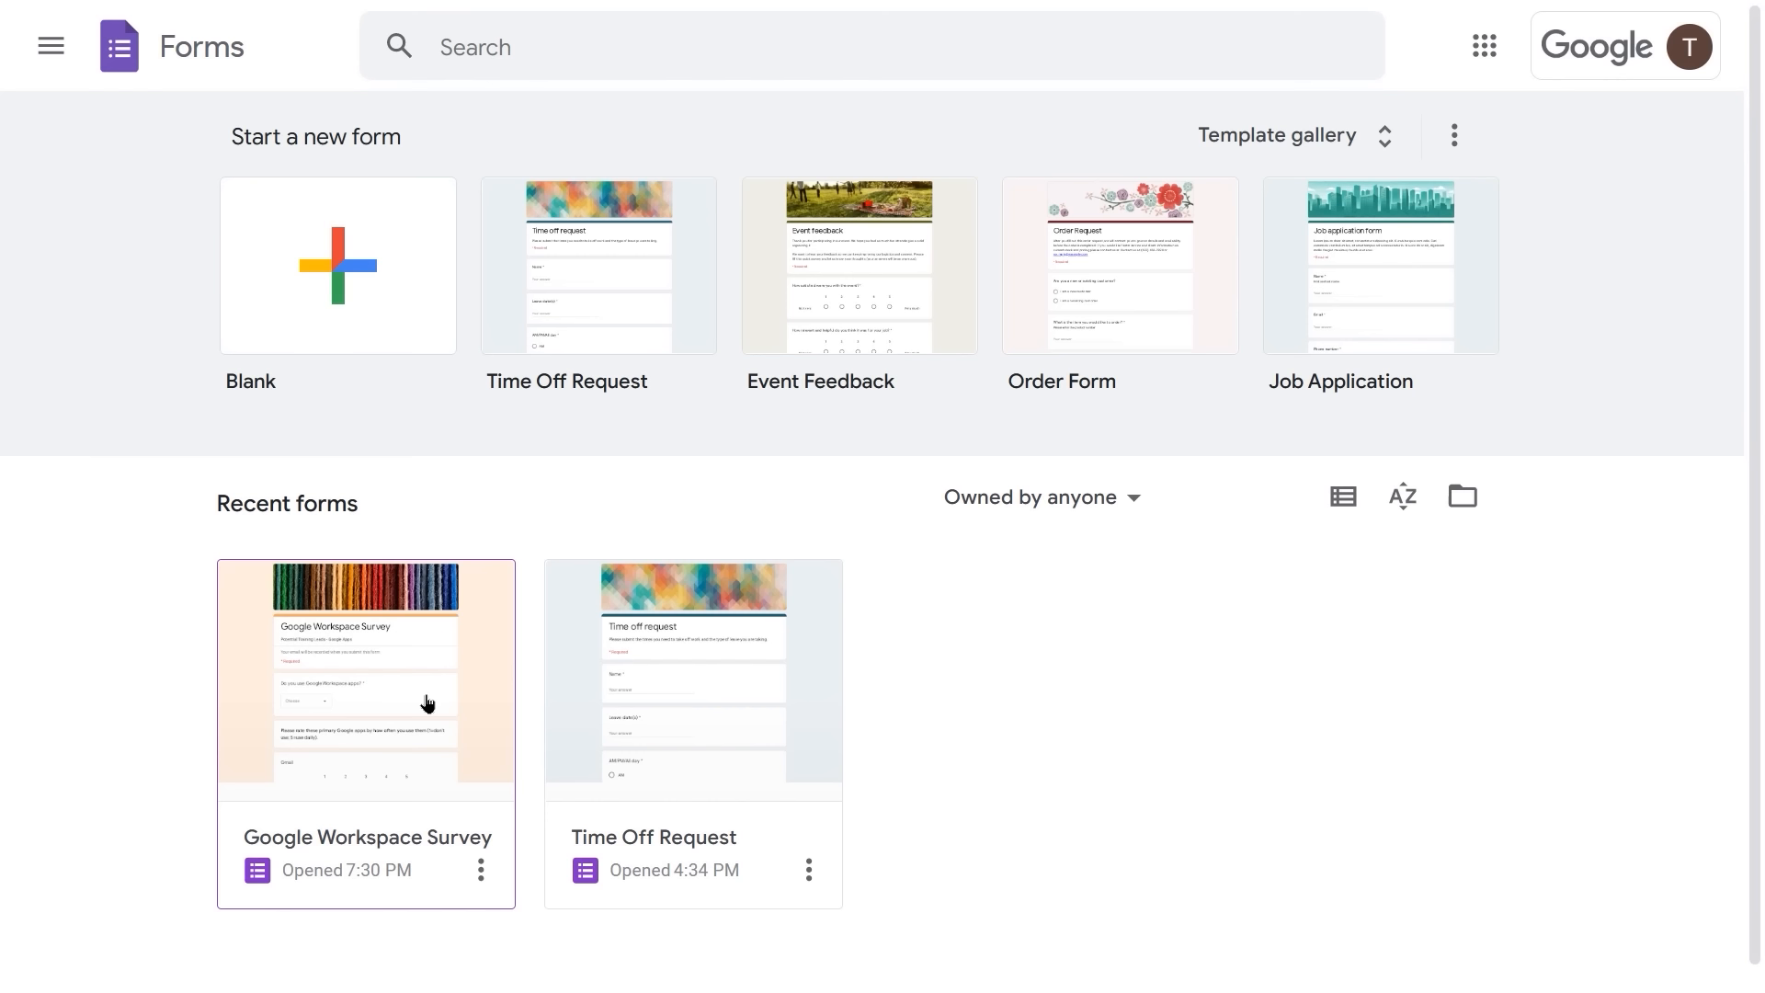
# - Start a new blank form and switch on Make this a quiz in Settings
pyautogui.click(427, 703)
pyautogui.click(339, 283)
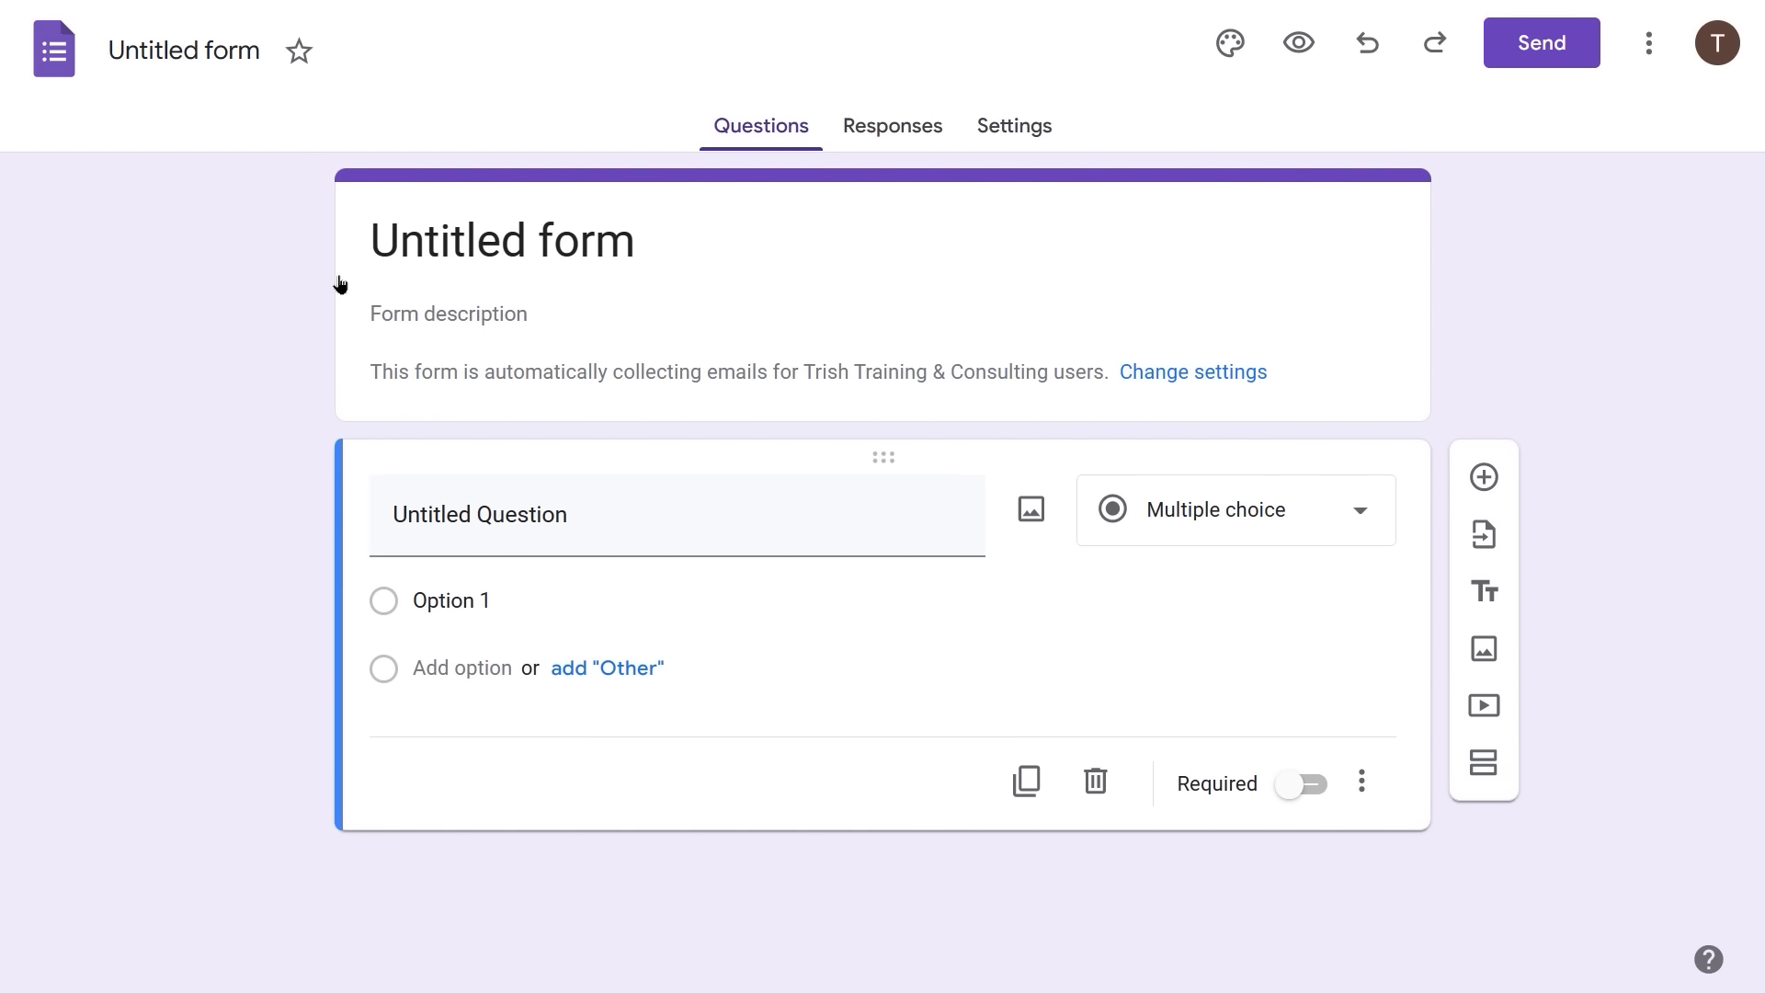
pyautogui.click(1015, 129)
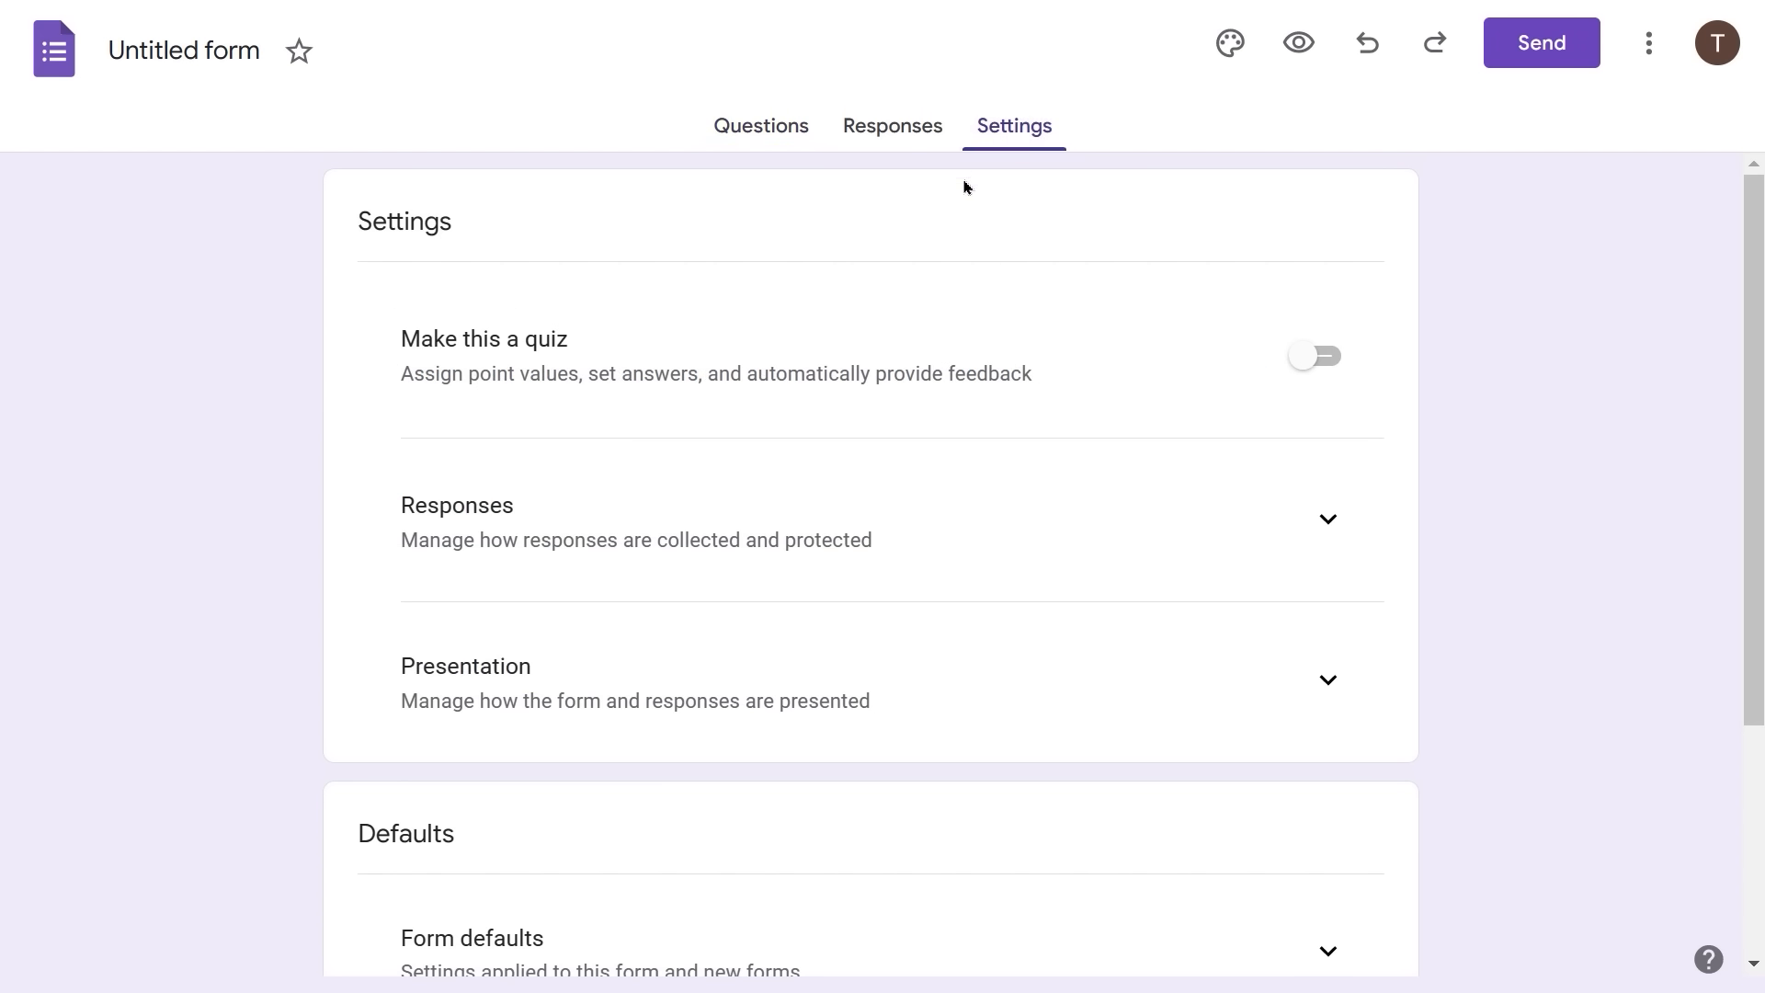
pyautogui.click(1308, 360)
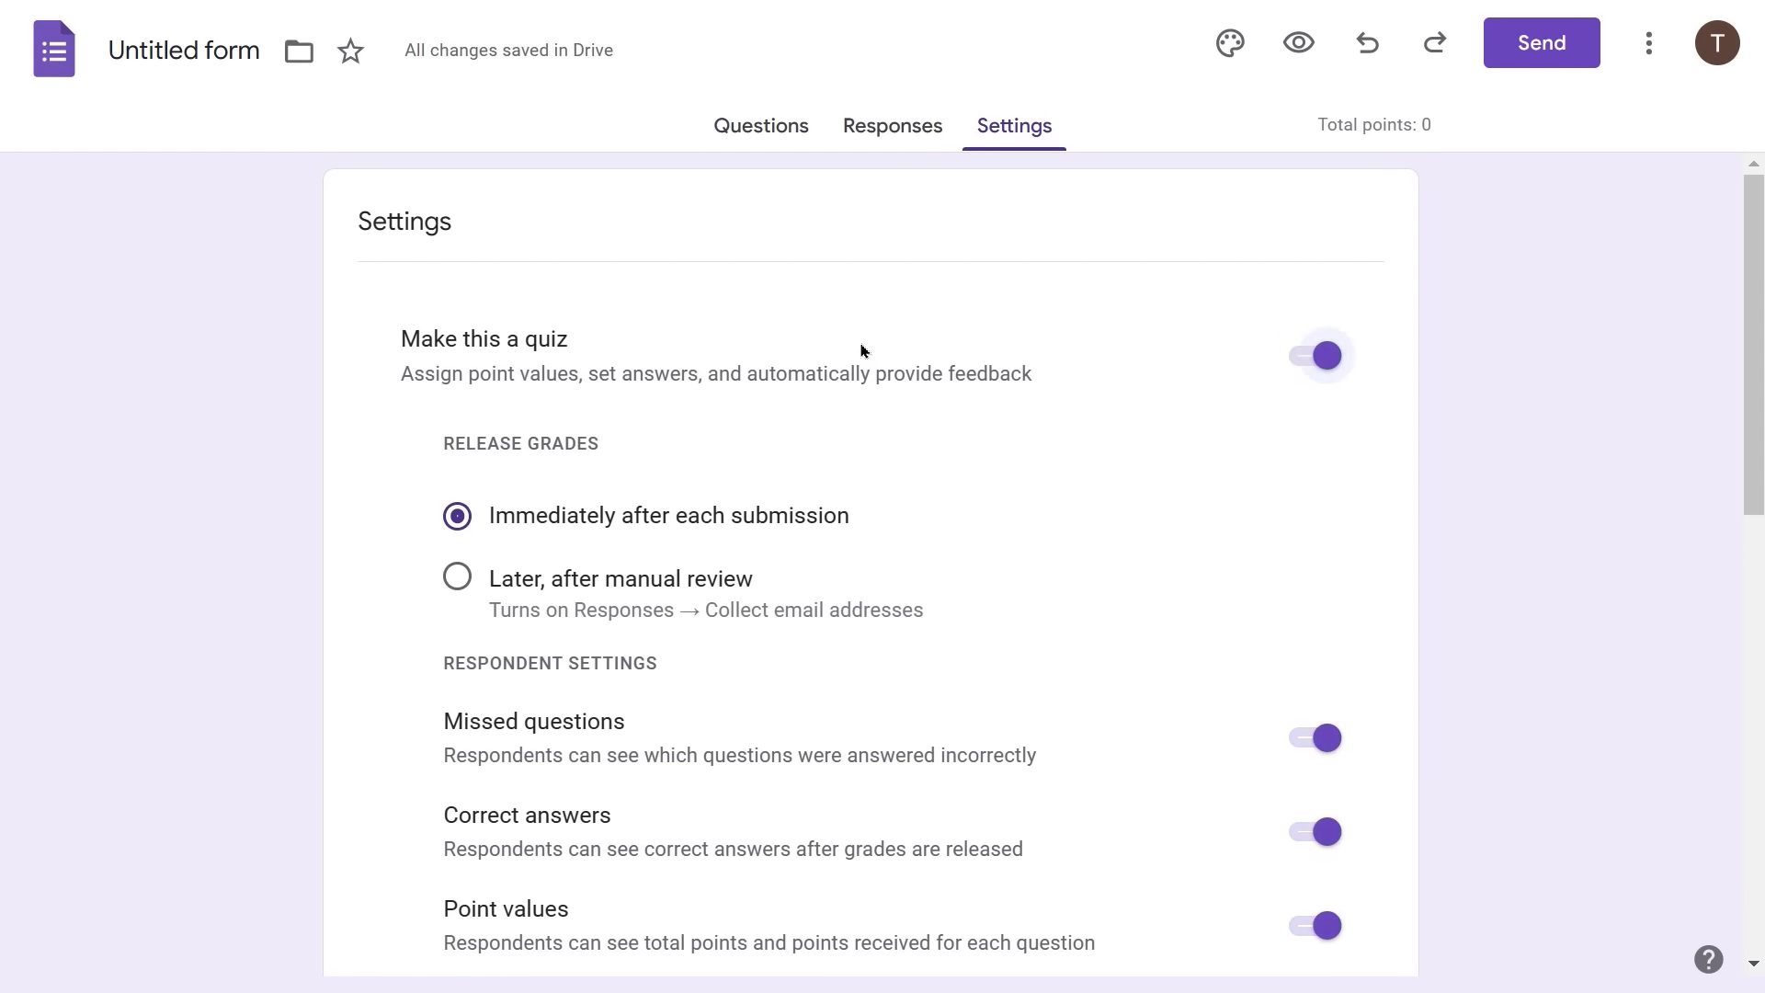
# - Set the Global quiz defaults' default question point value to 20
pyautogui.scroll(-2, 846, 364)
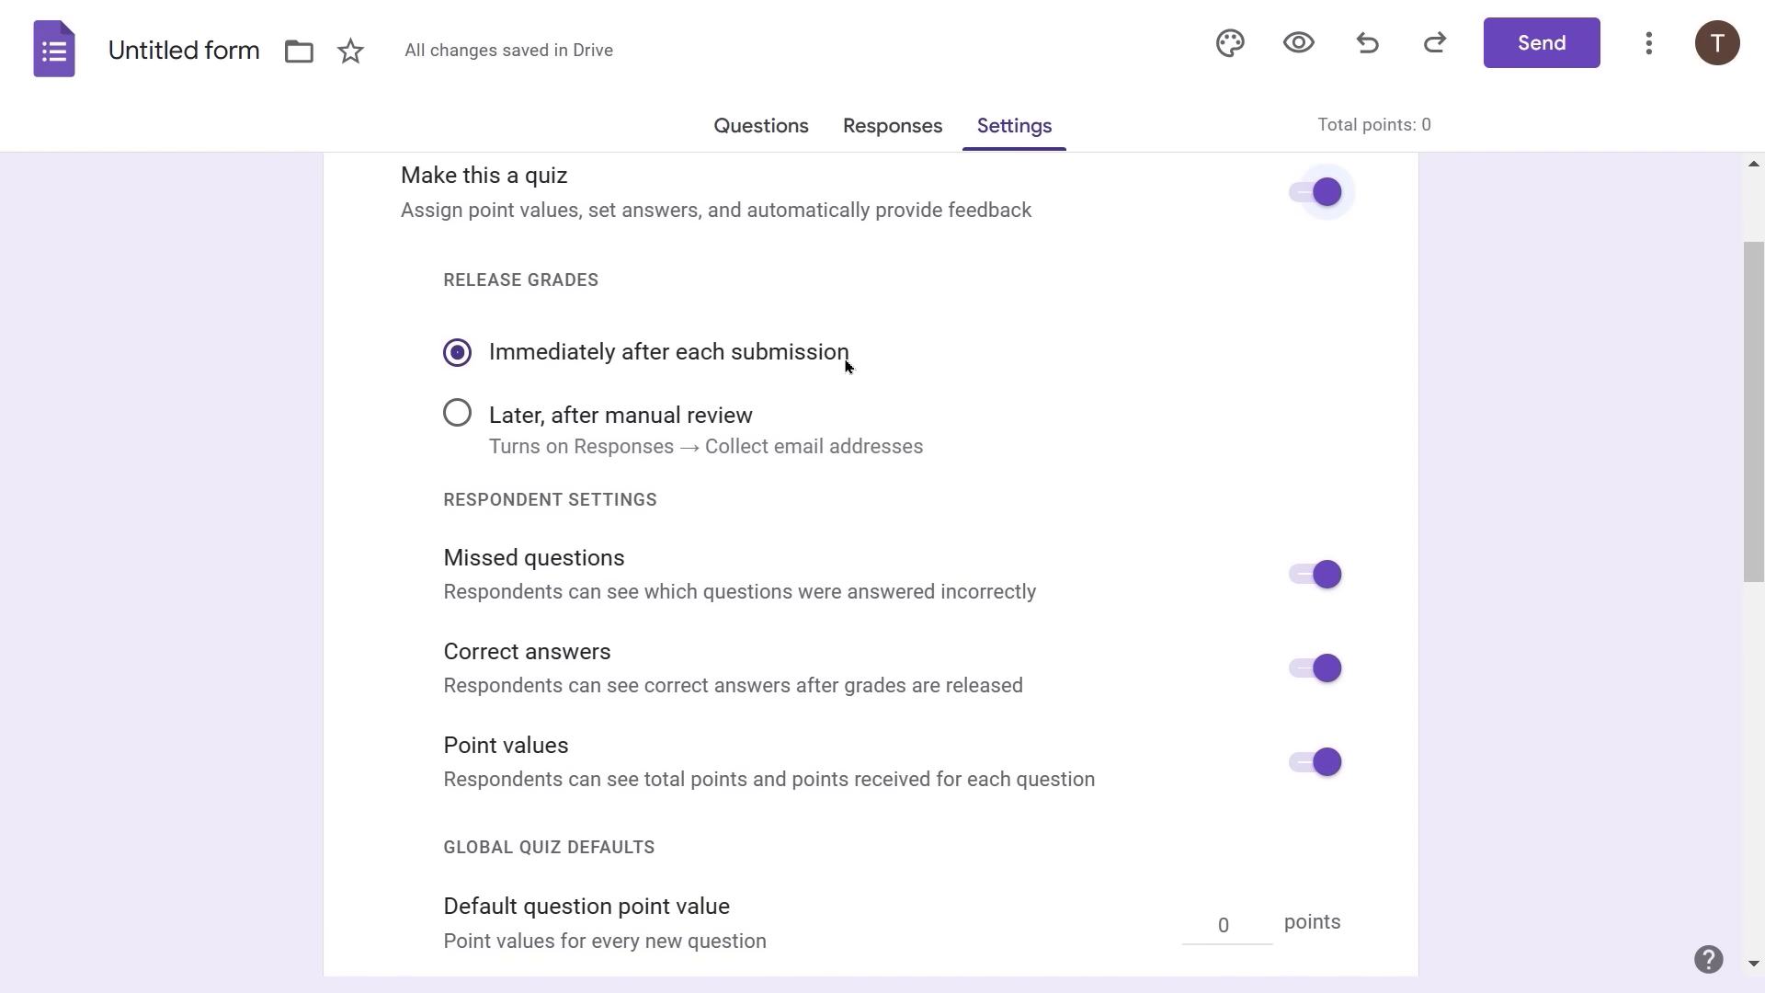
pyautogui.scroll(1, 846, 365)
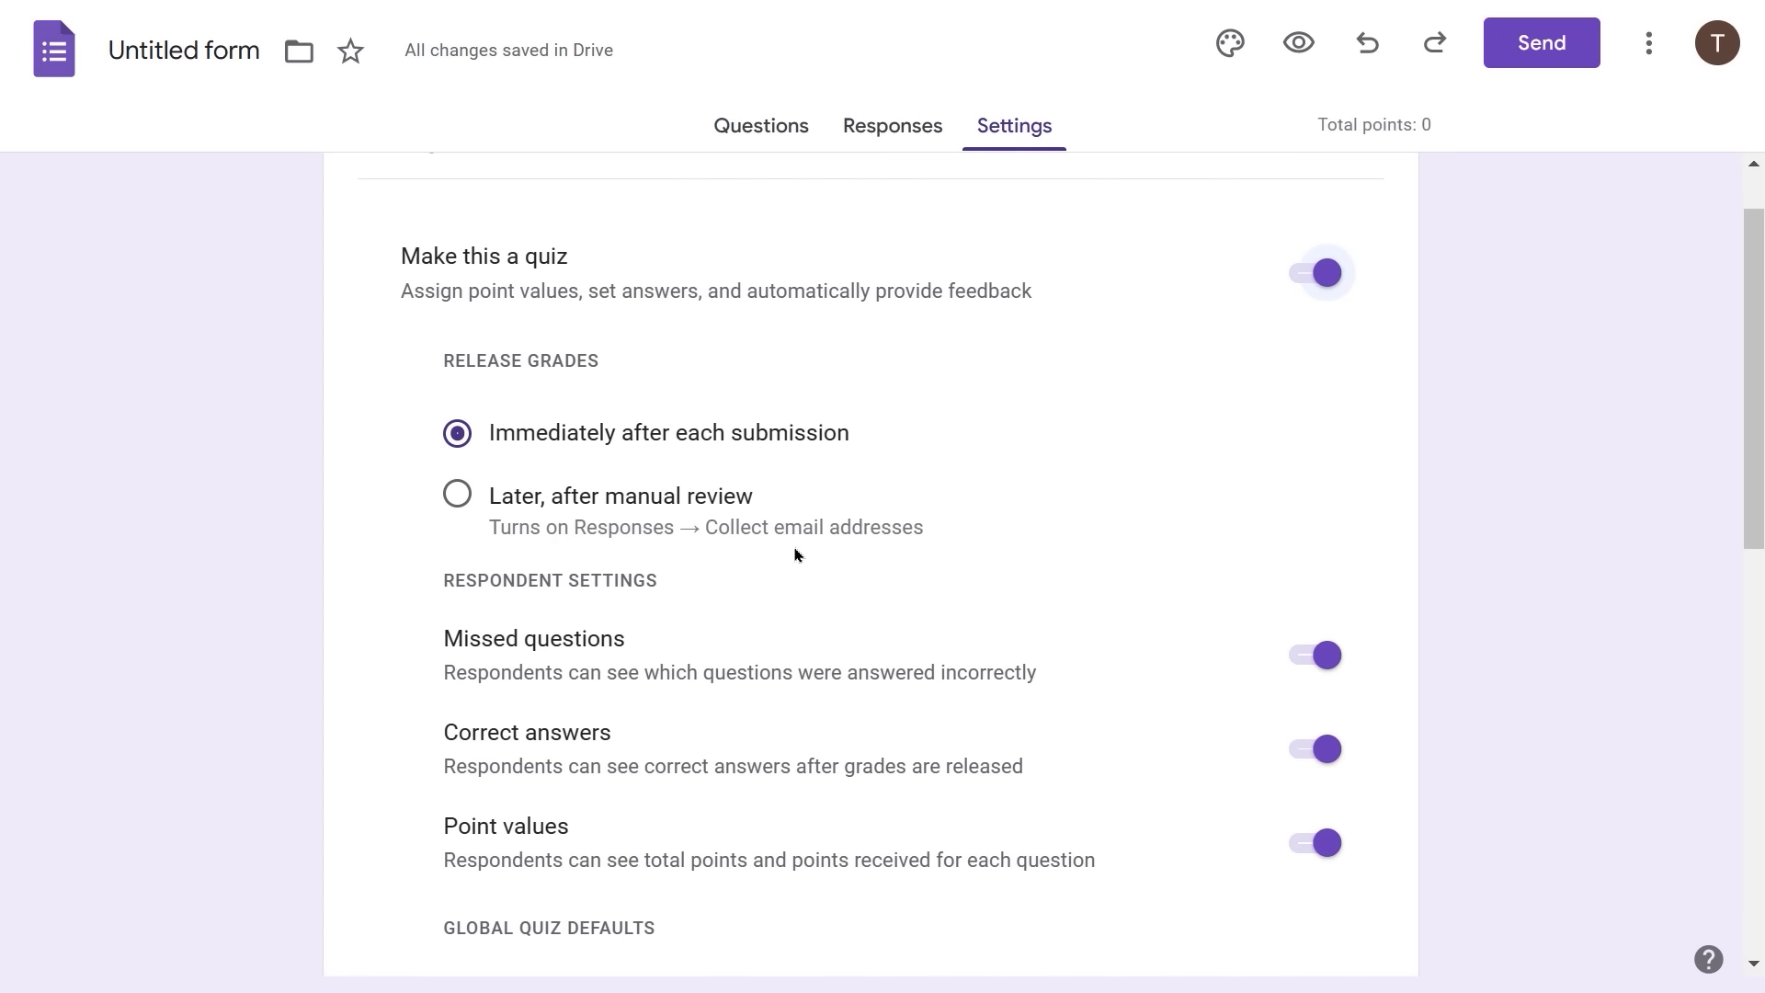
pyautogui.scroll(-2, 1129, 478)
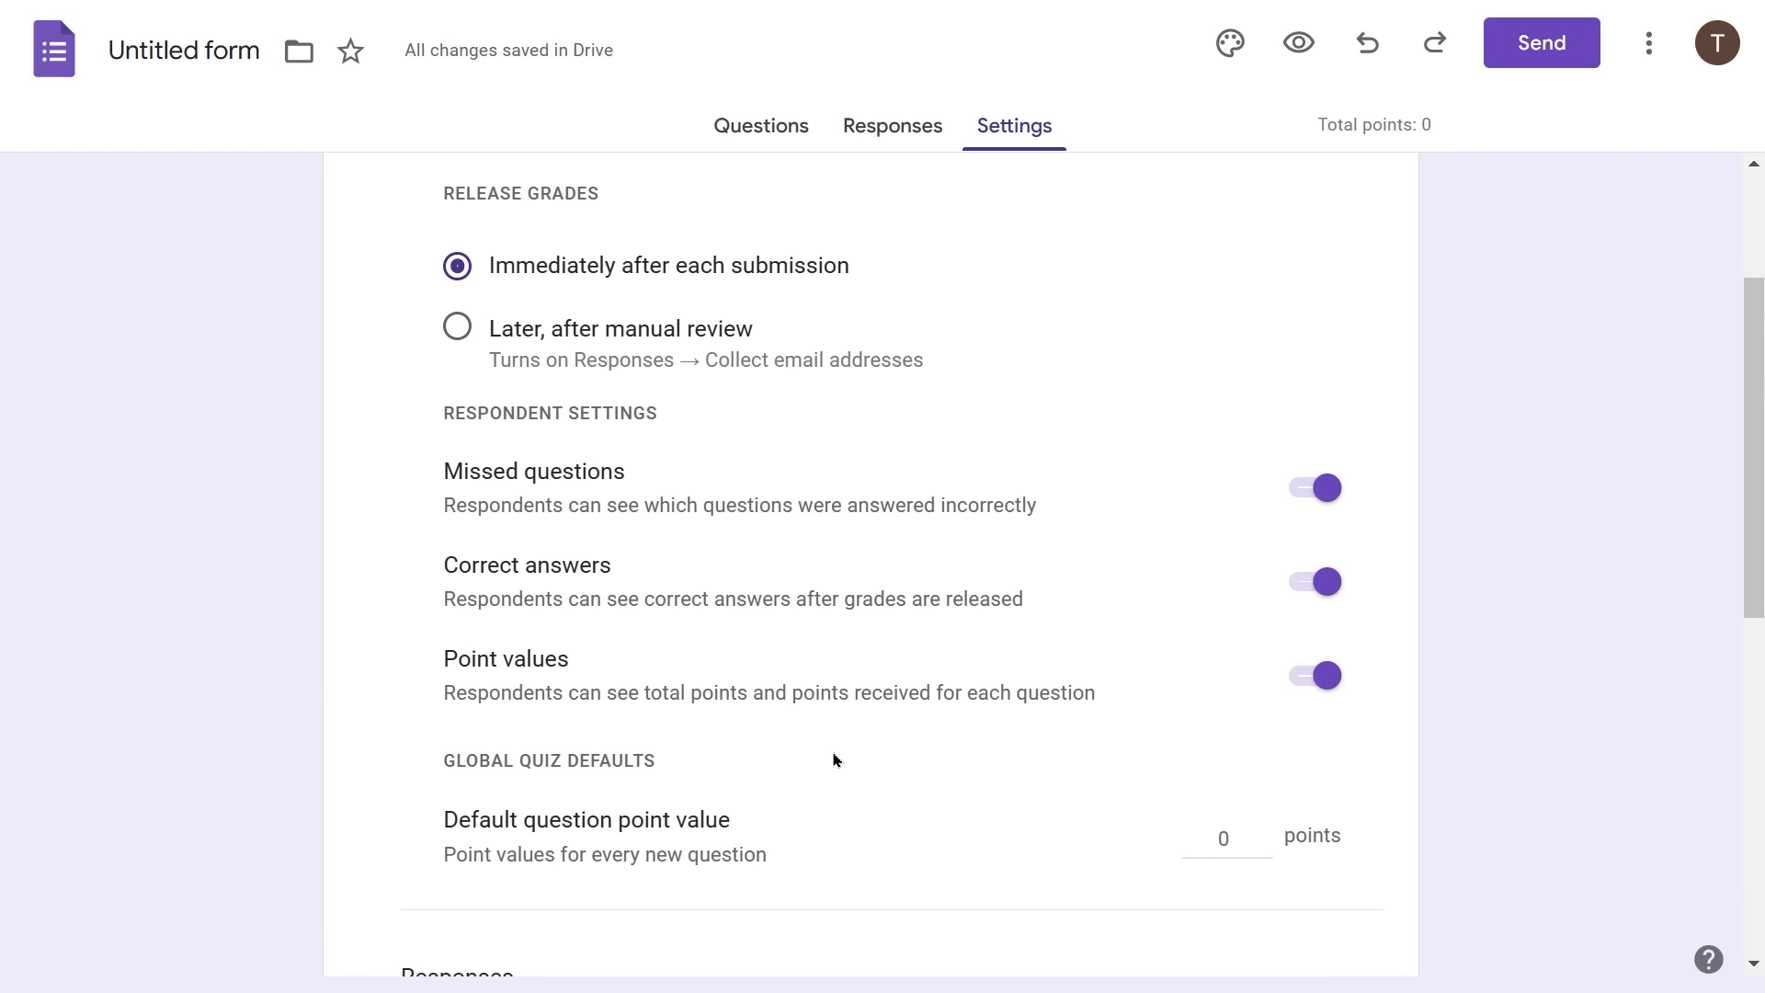
pyautogui.scroll(-1, 837, 759)
pyautogui.scroll(-1, 834, 759)
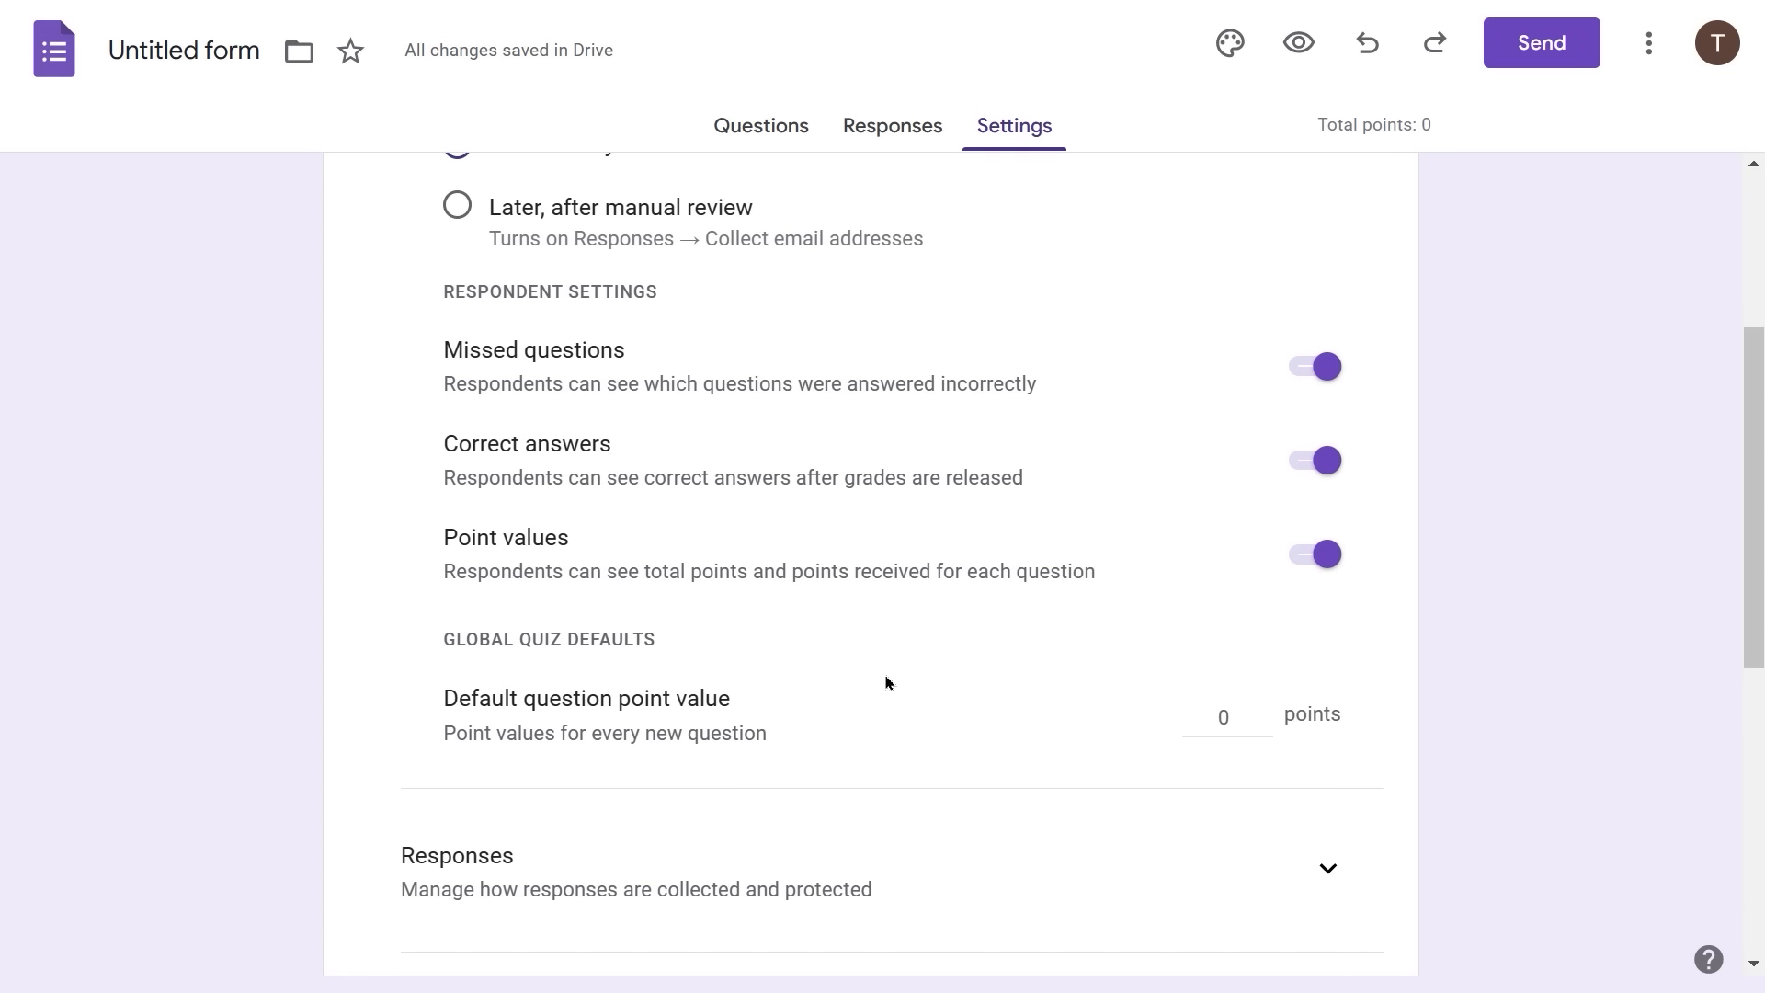
pyautogui.click(1232, 719)
pyautogui.write('20')
pyautogui.click(932, 772)
pyautogui.scroll(-3, 932, 773)
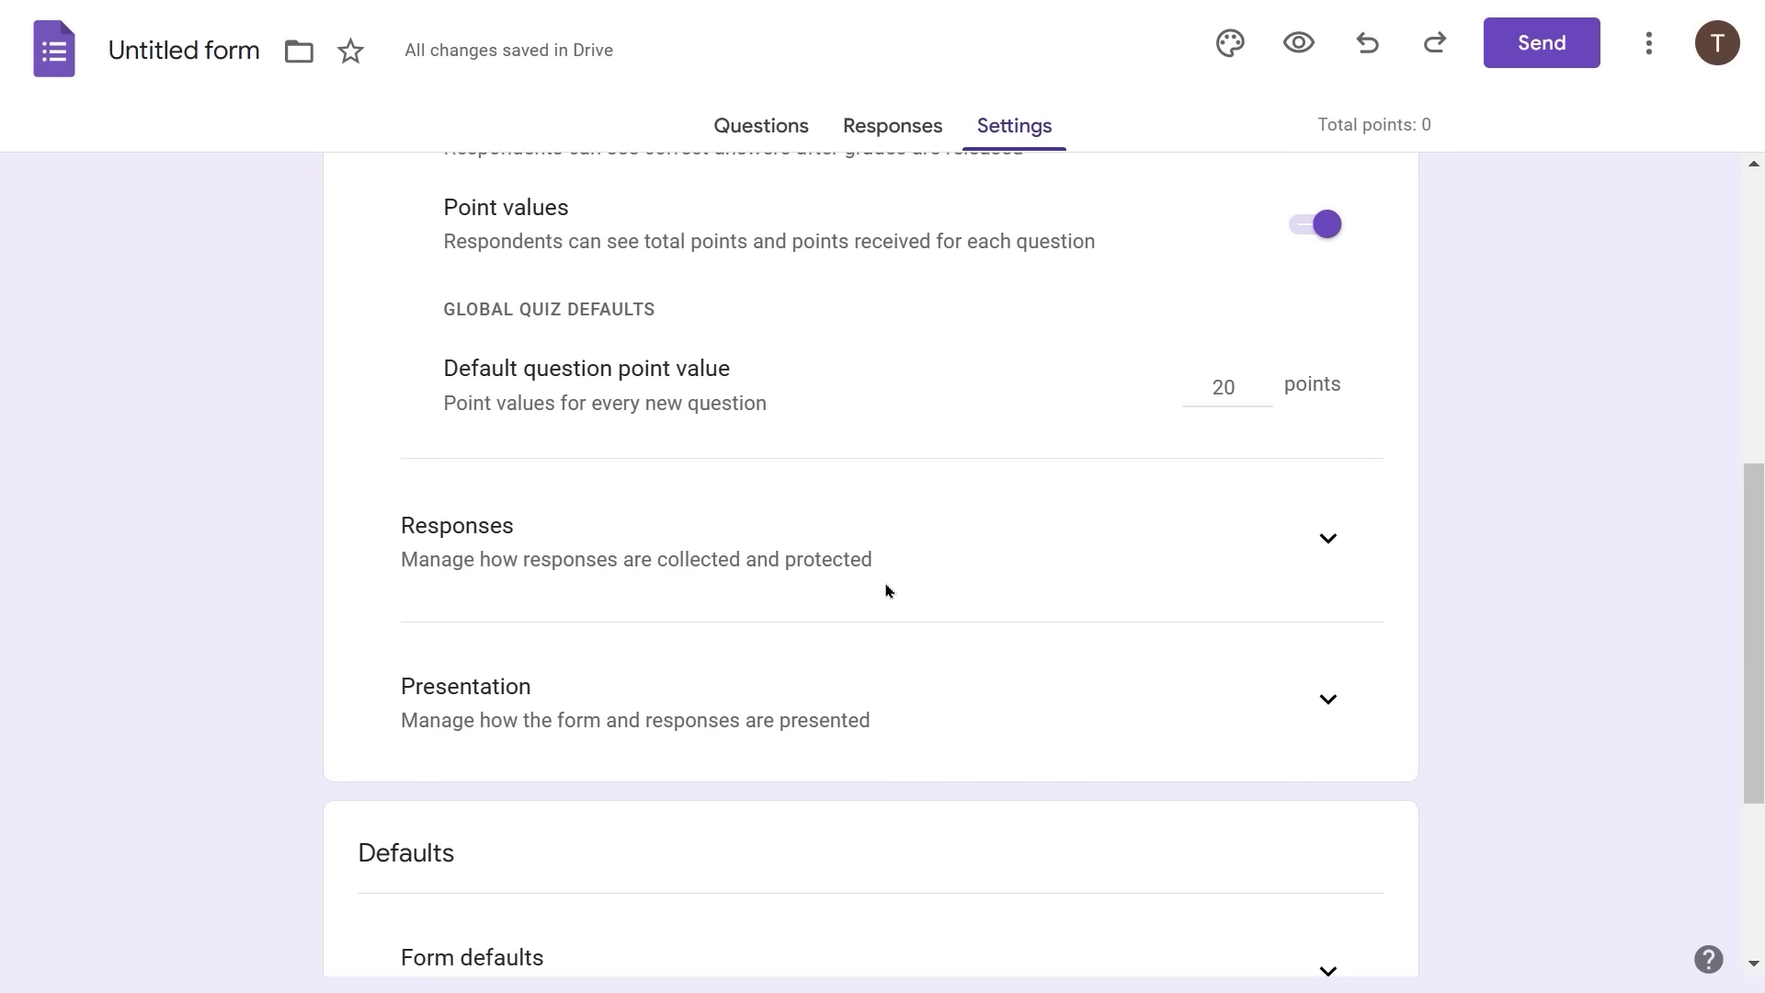
pyautogui.scroll(-2, 788, 670)
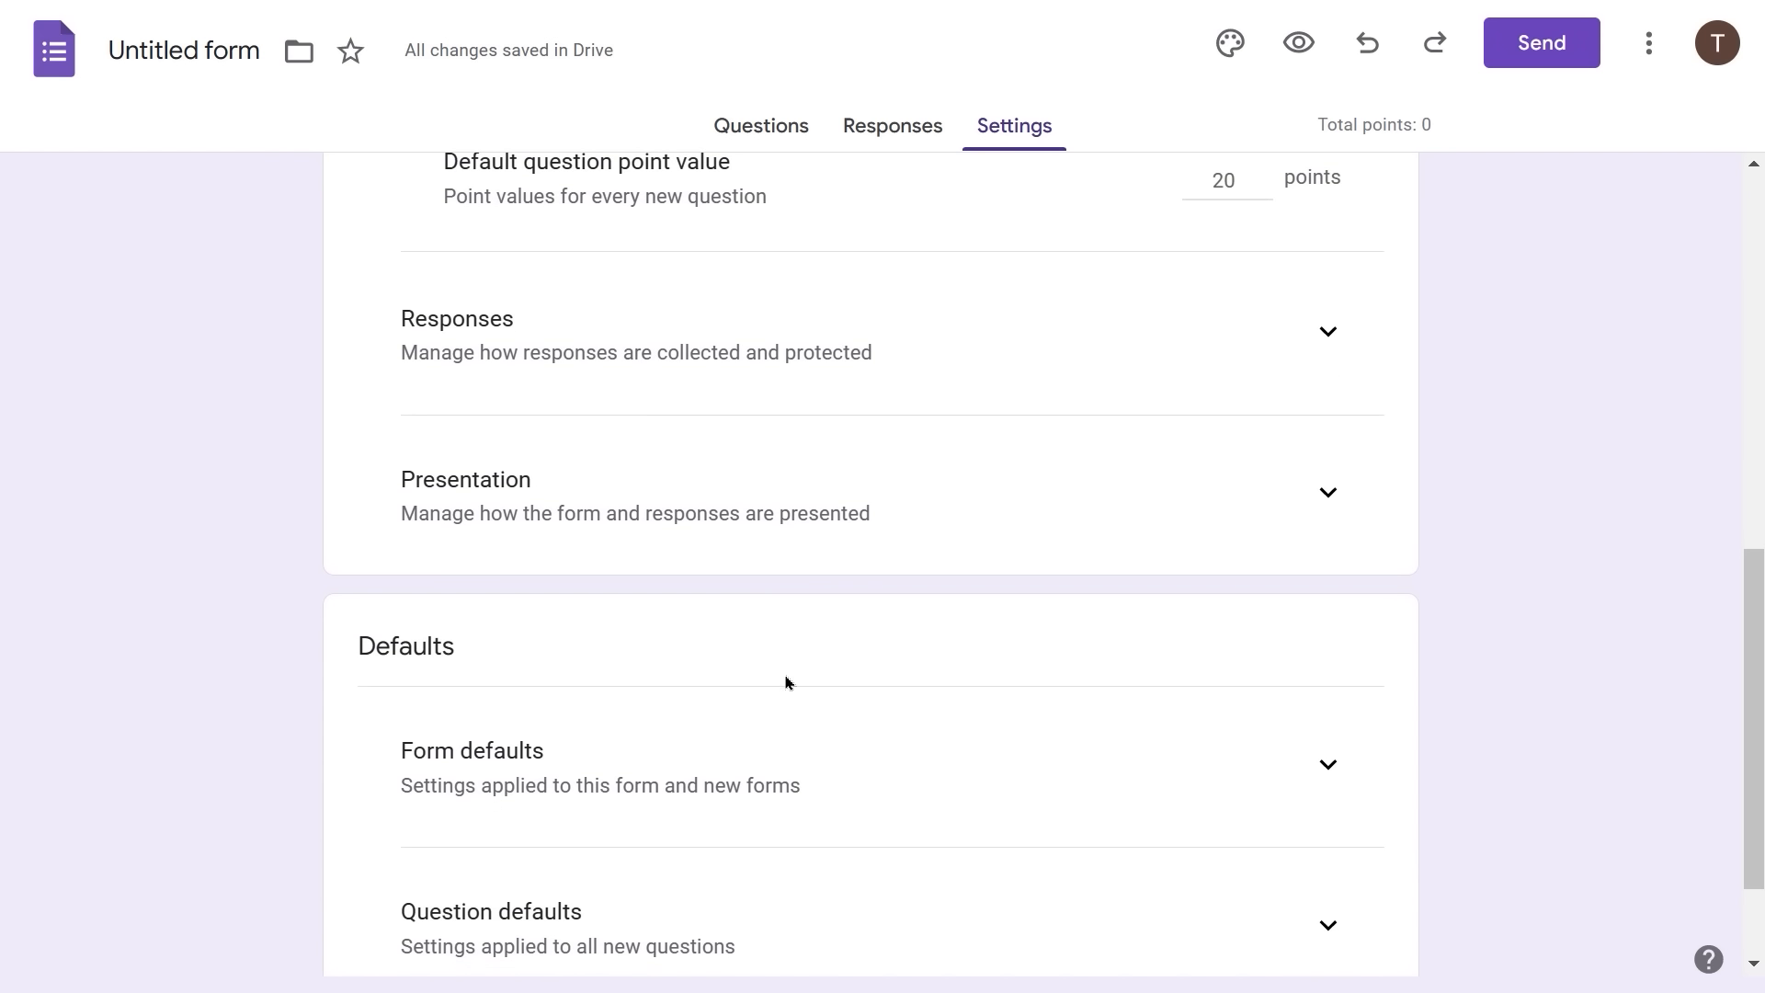
pyautogui.scroll(8, 786, 680)
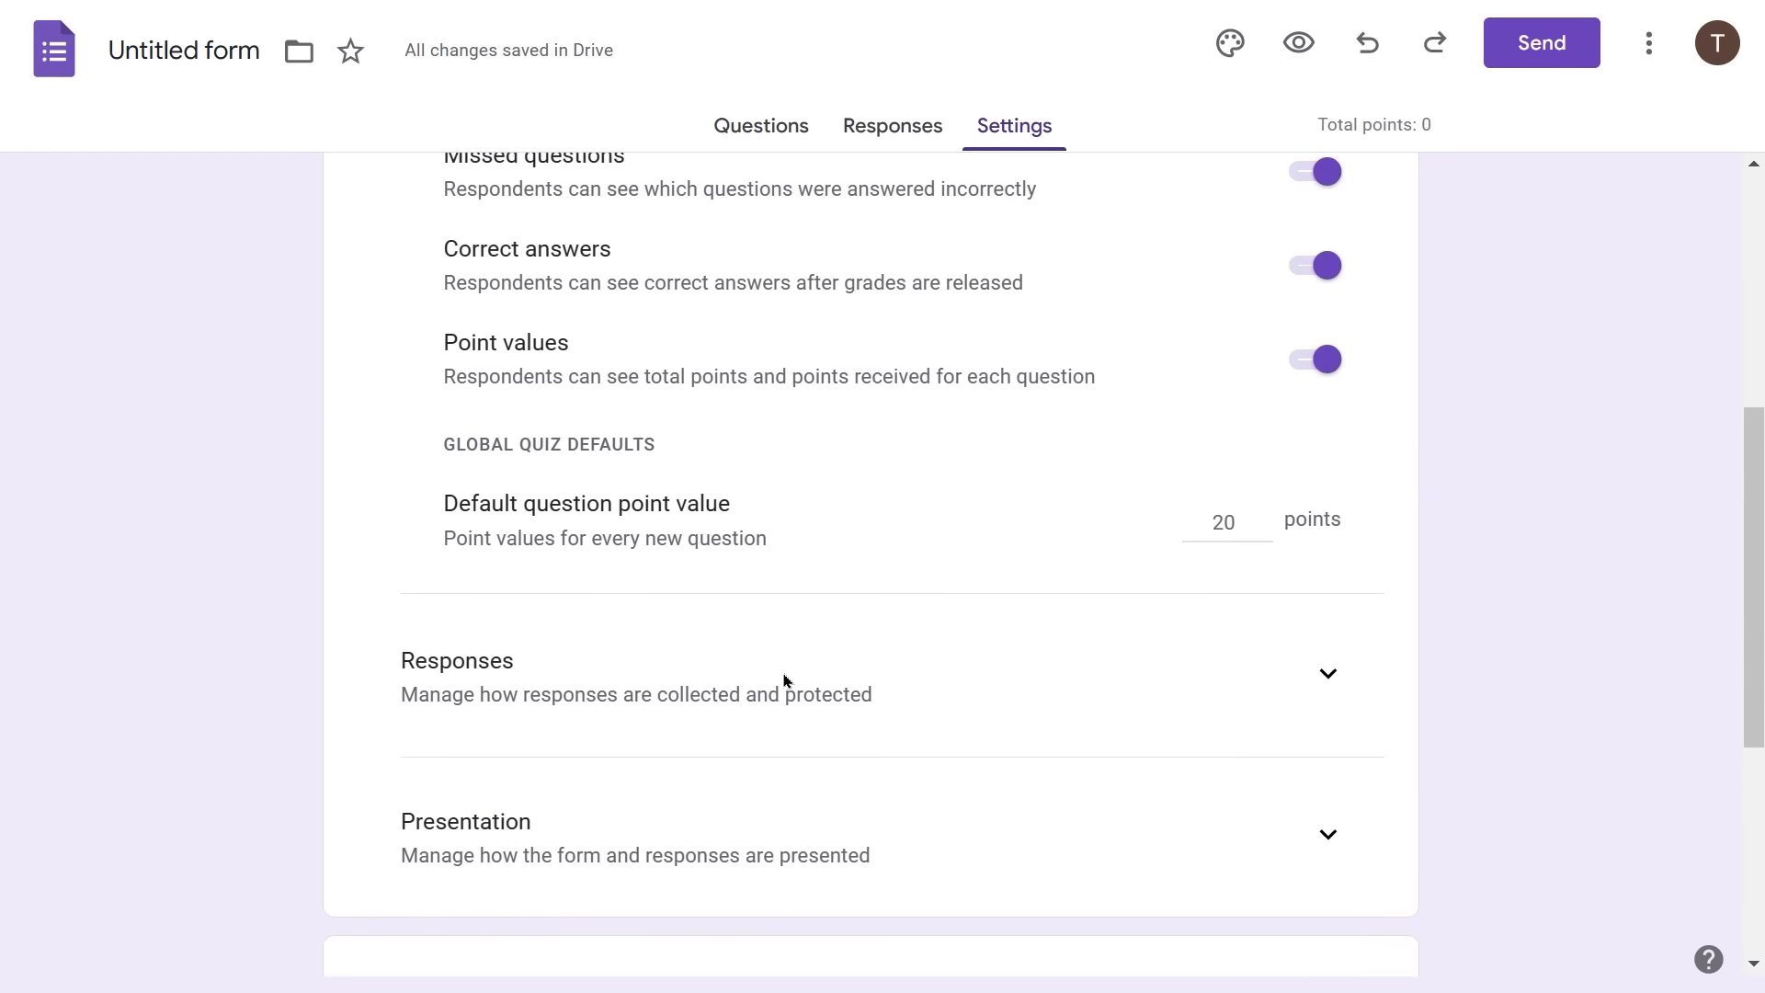
pyautogui.scroll(3, 784, 681)
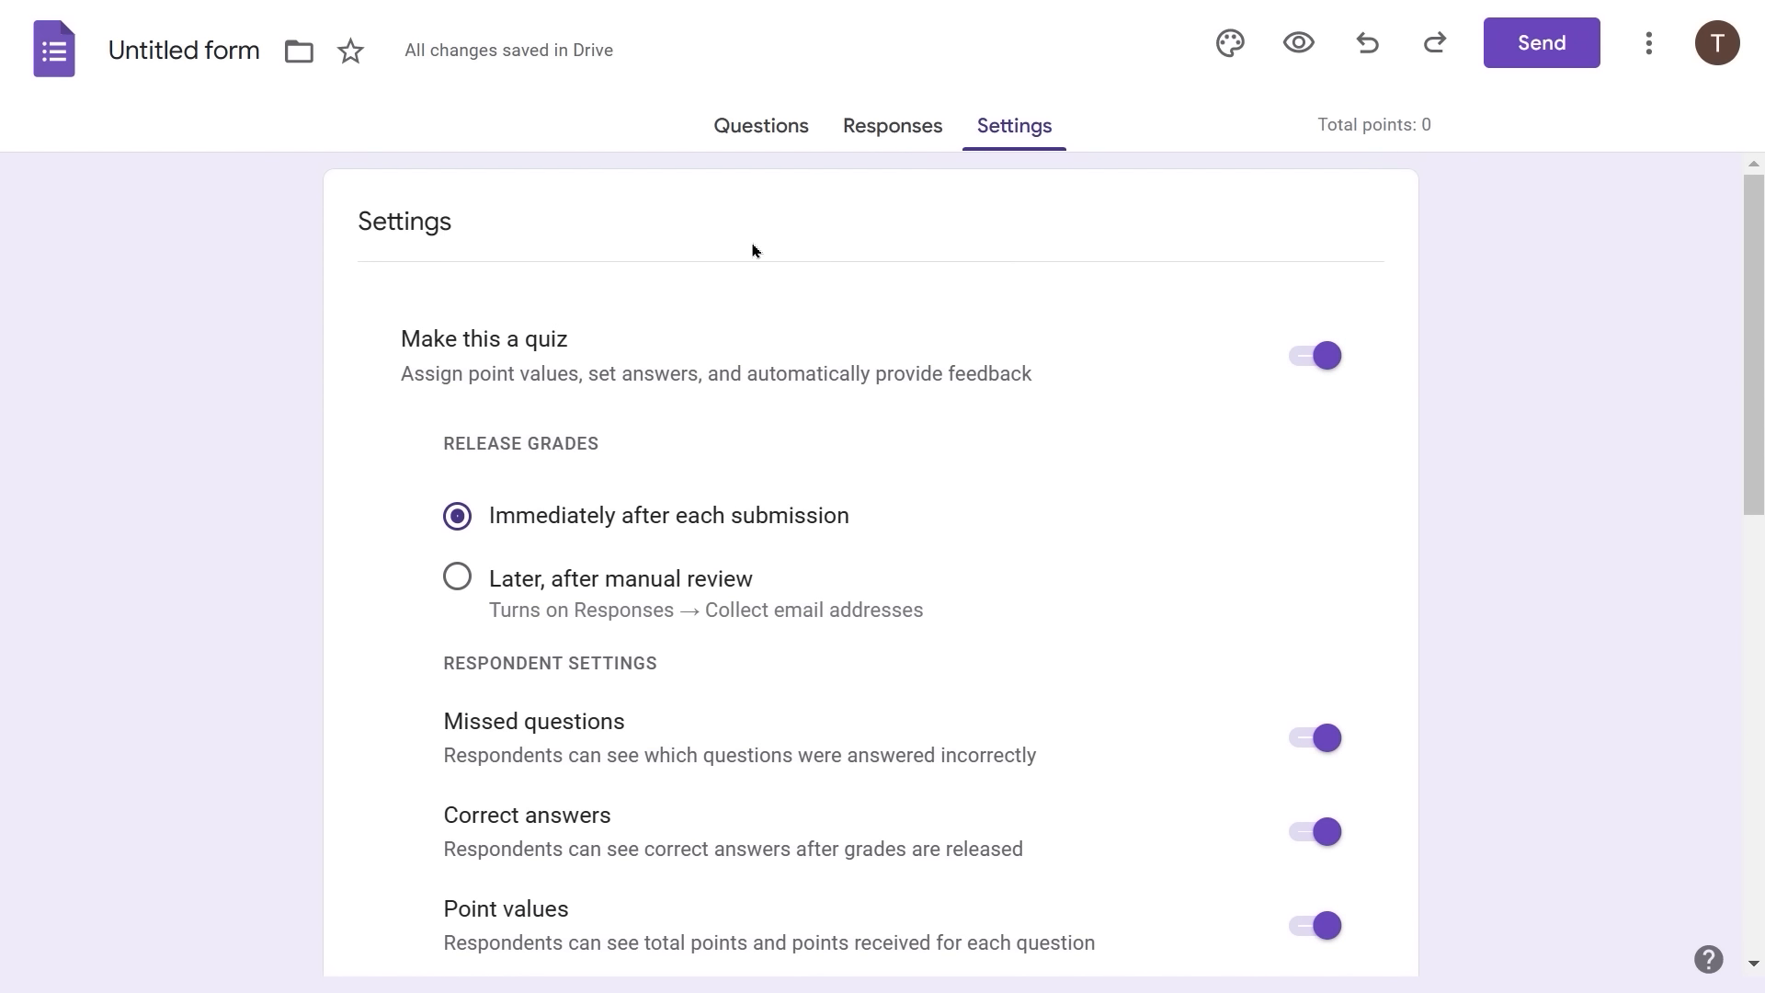
# - Replace 'Untitled form' with 'State Capital Quiz 1' and enter 'Alabama-California' as the description
pyautogui.click(747, 130)
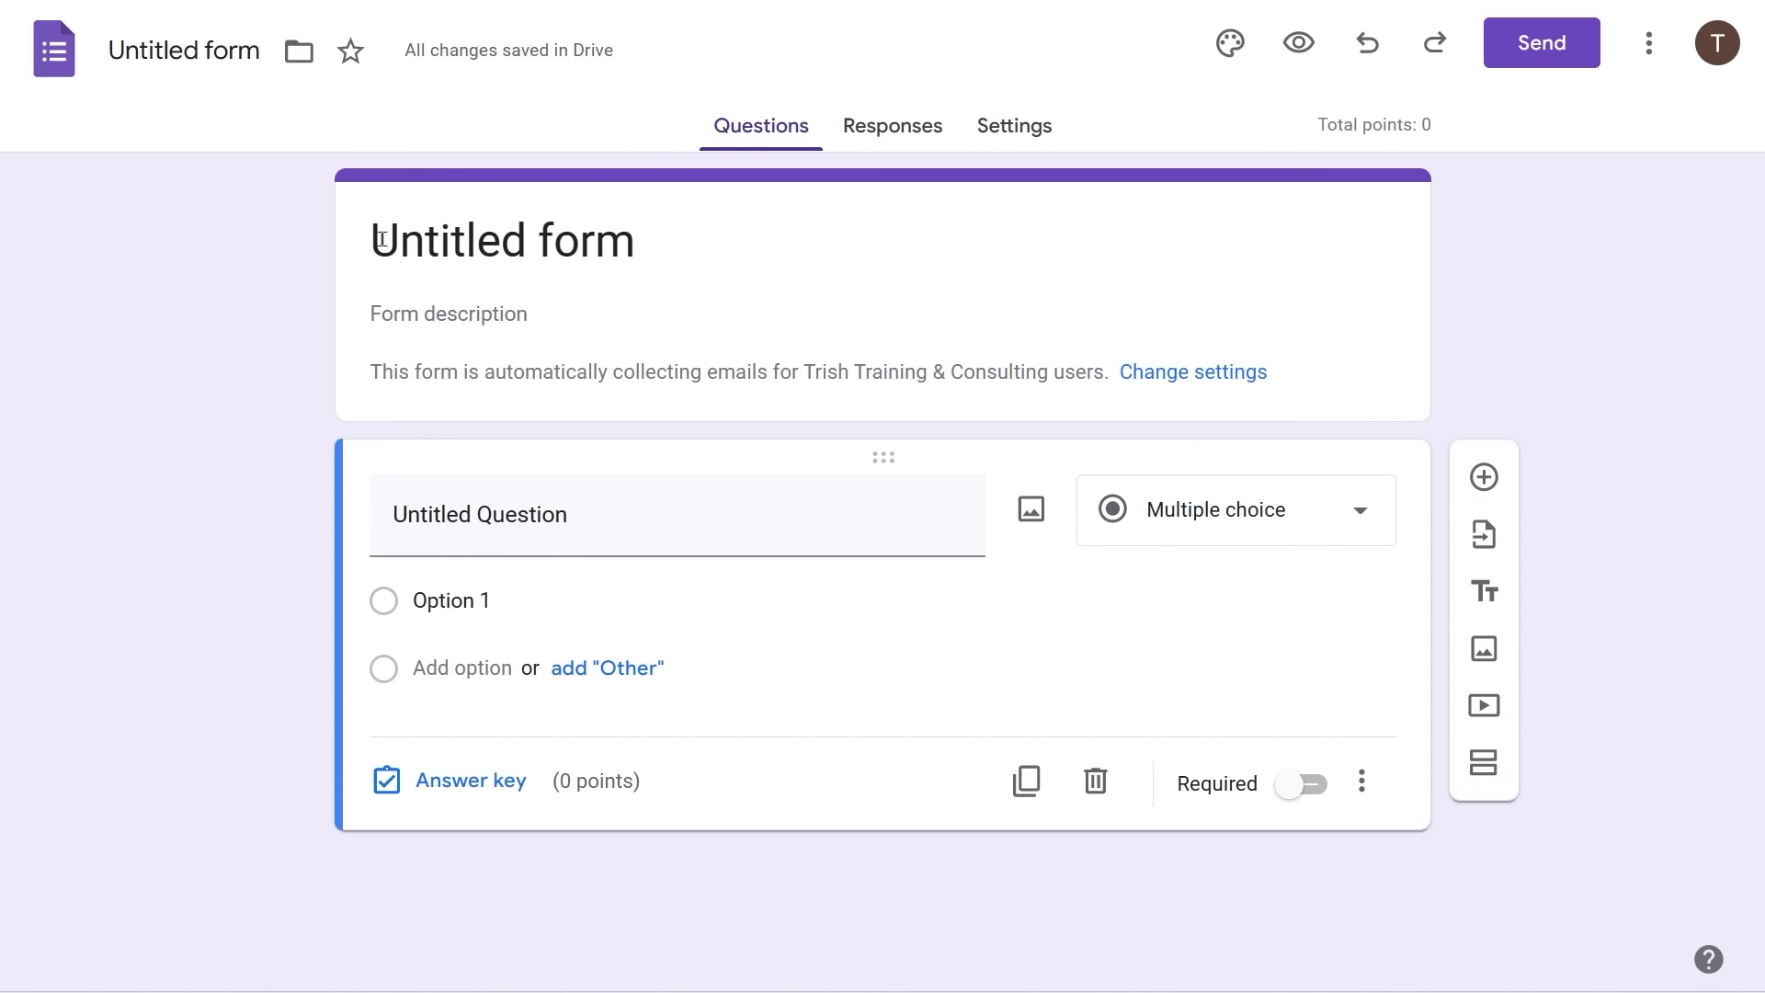
pyautogui.click(381, 240)
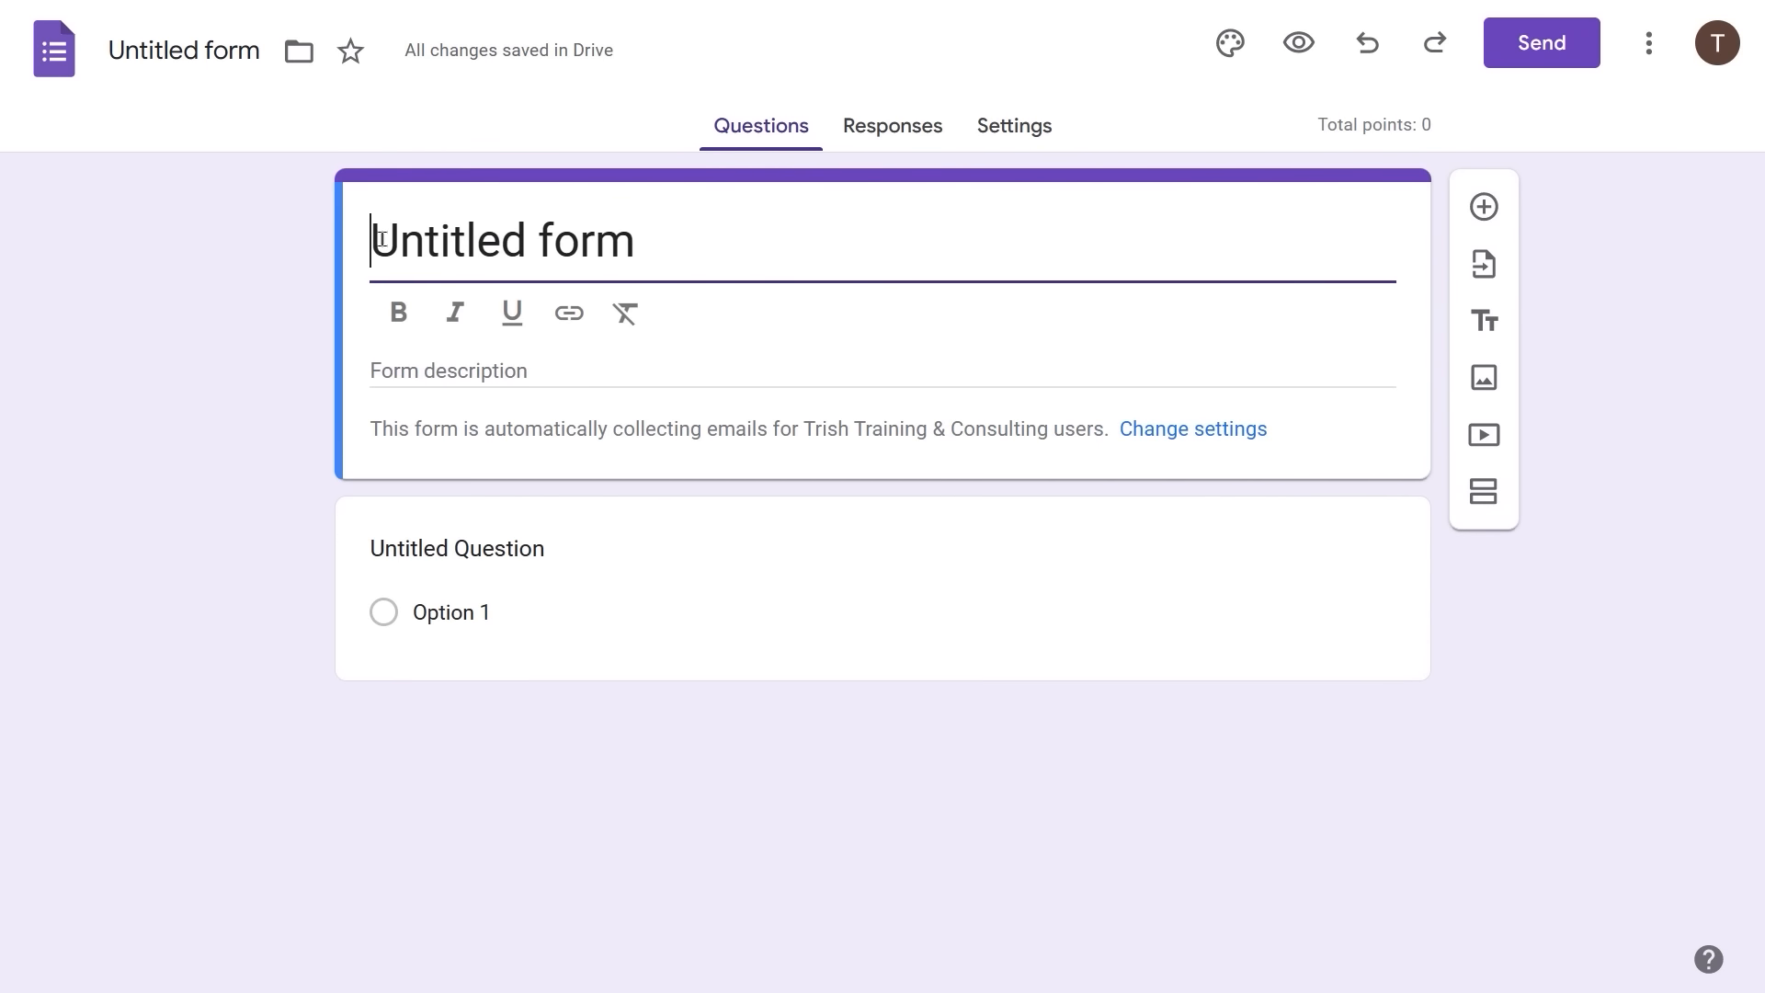
pyautogui.tripleClick(381, 240)
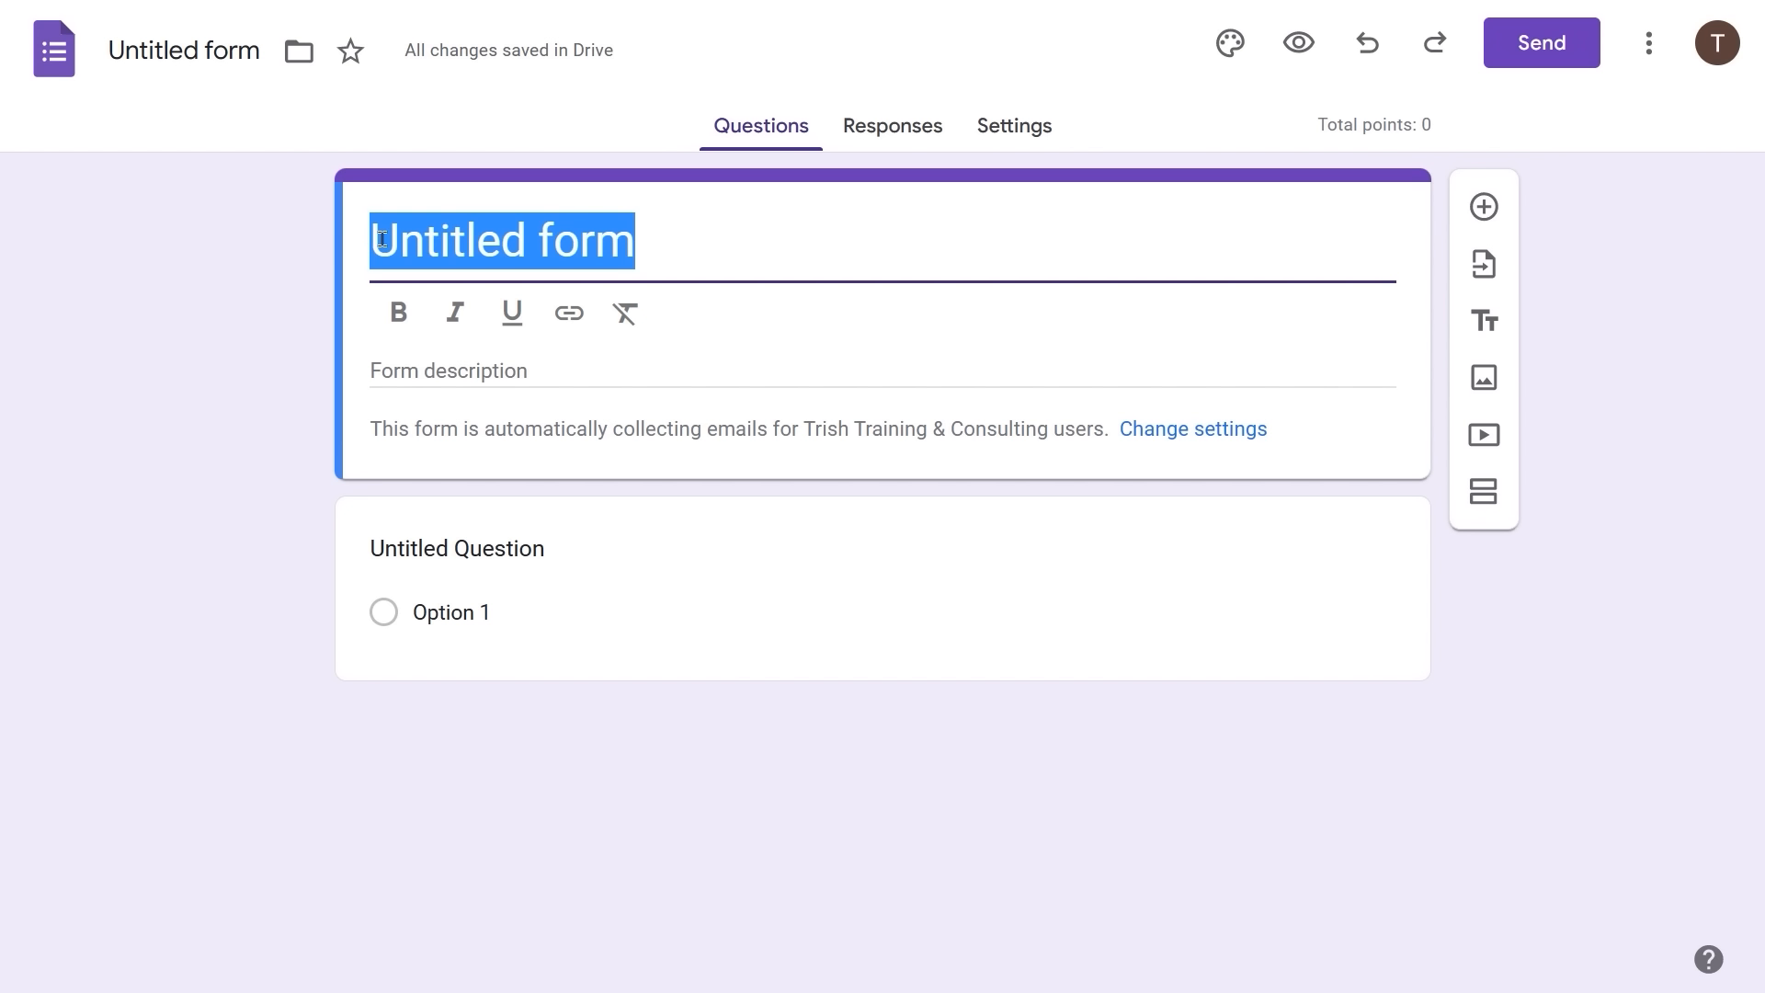
pyautogui.write('State')
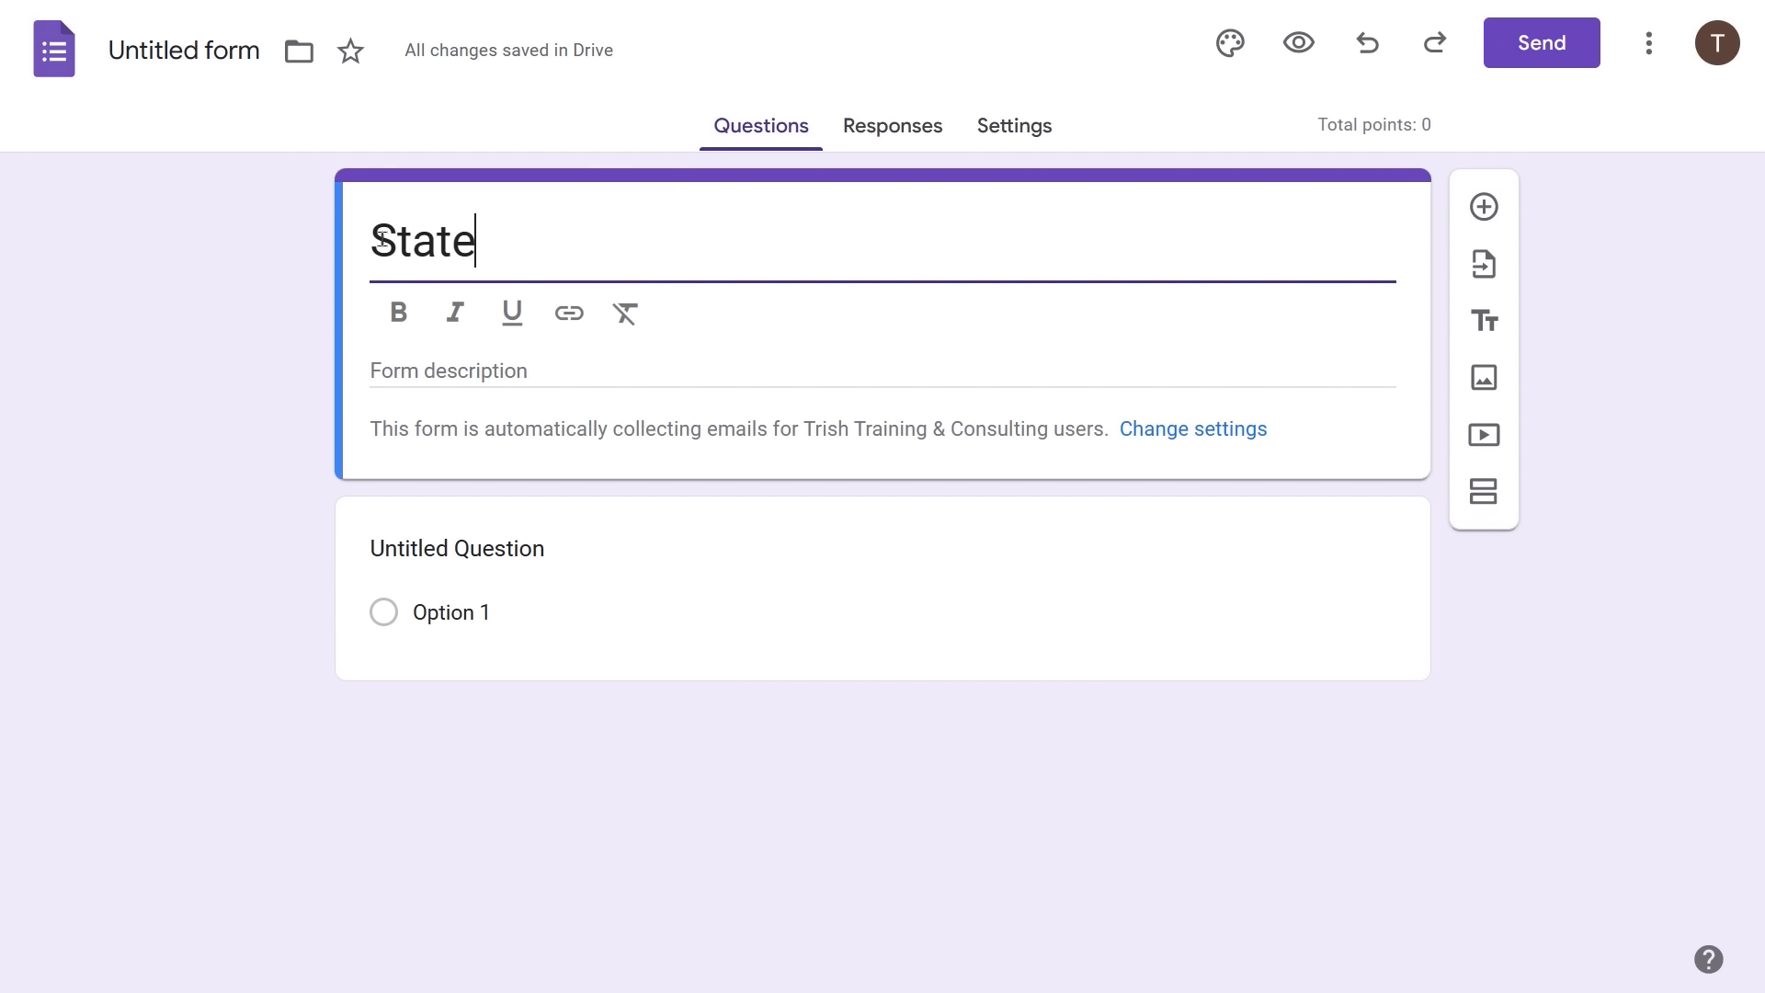
pyautogui.write(' Capital ')
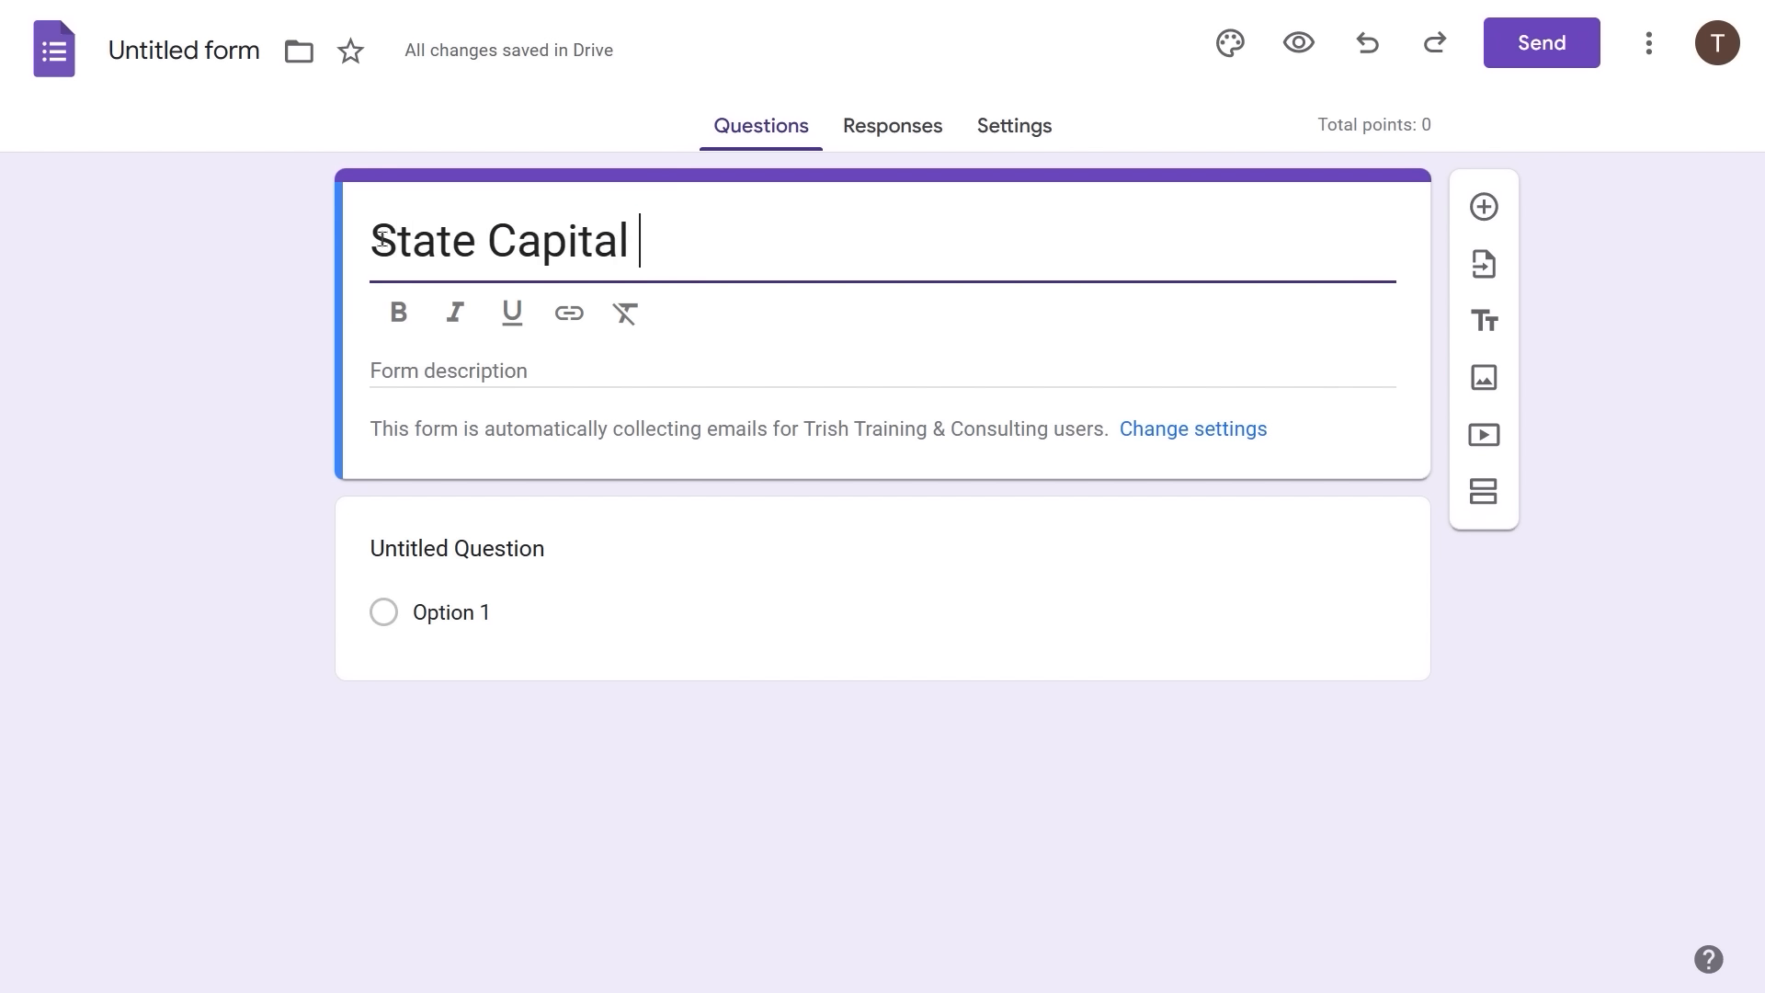
pyautogui.write('Quiz 1')
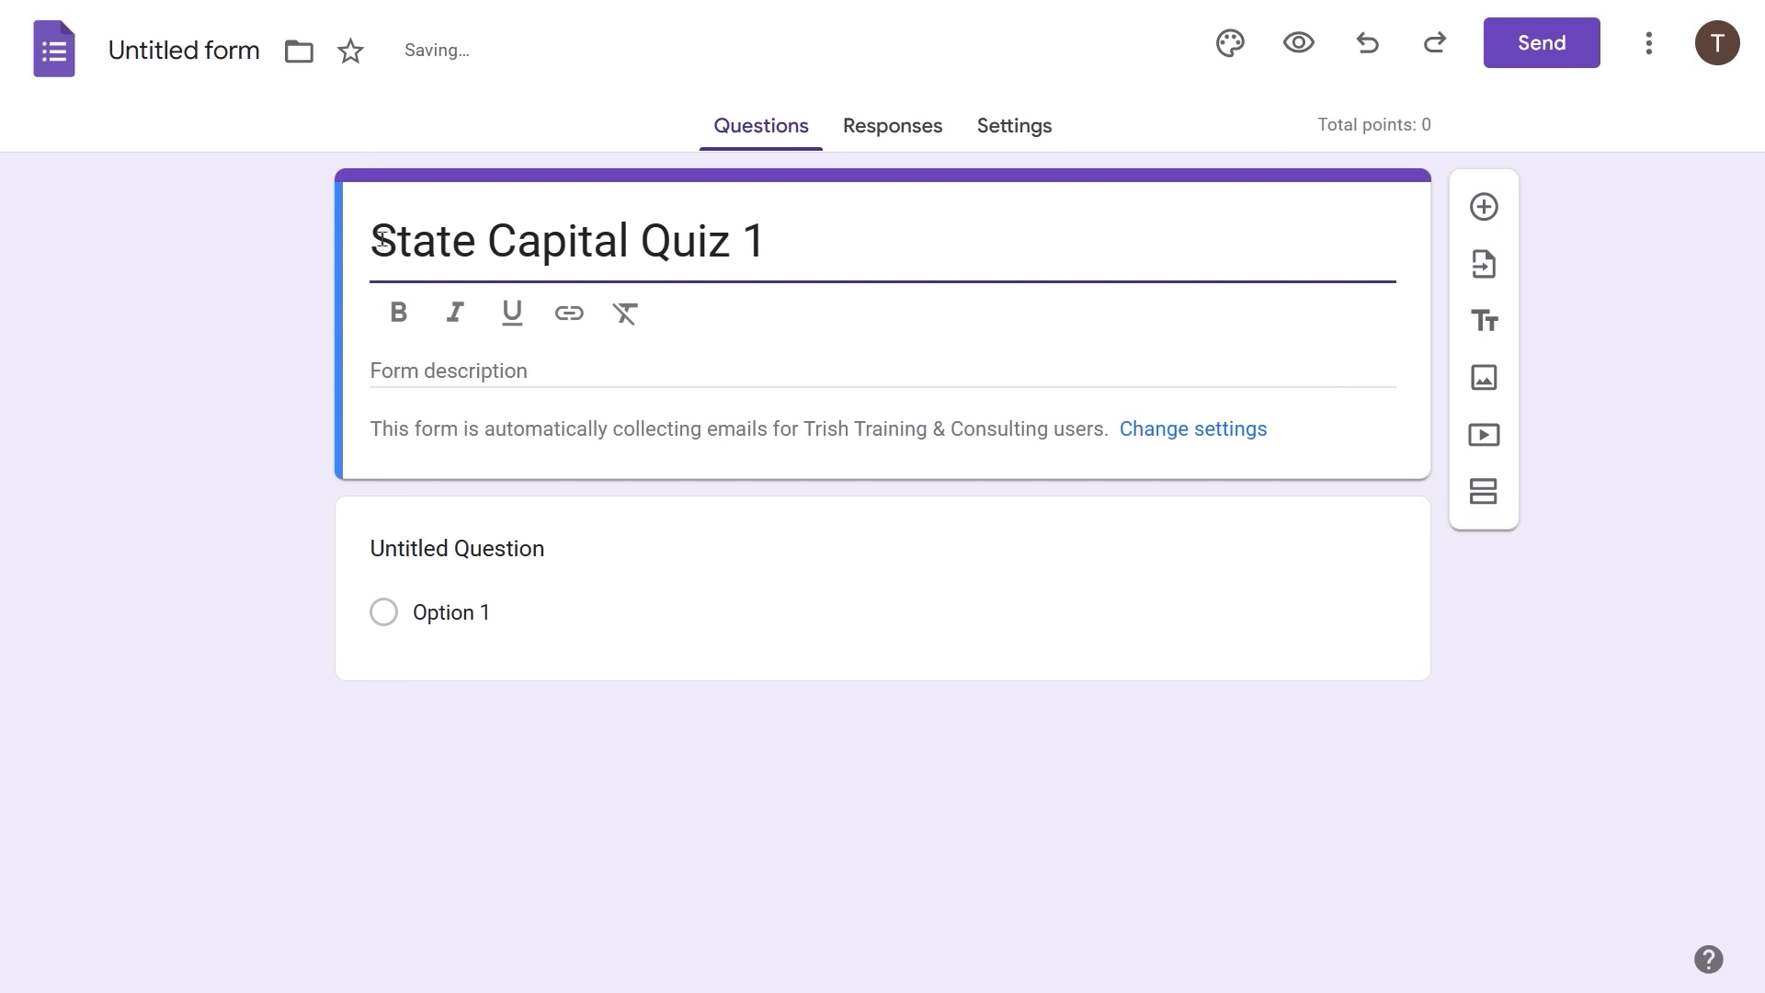
pyautogui.click(442, 372)
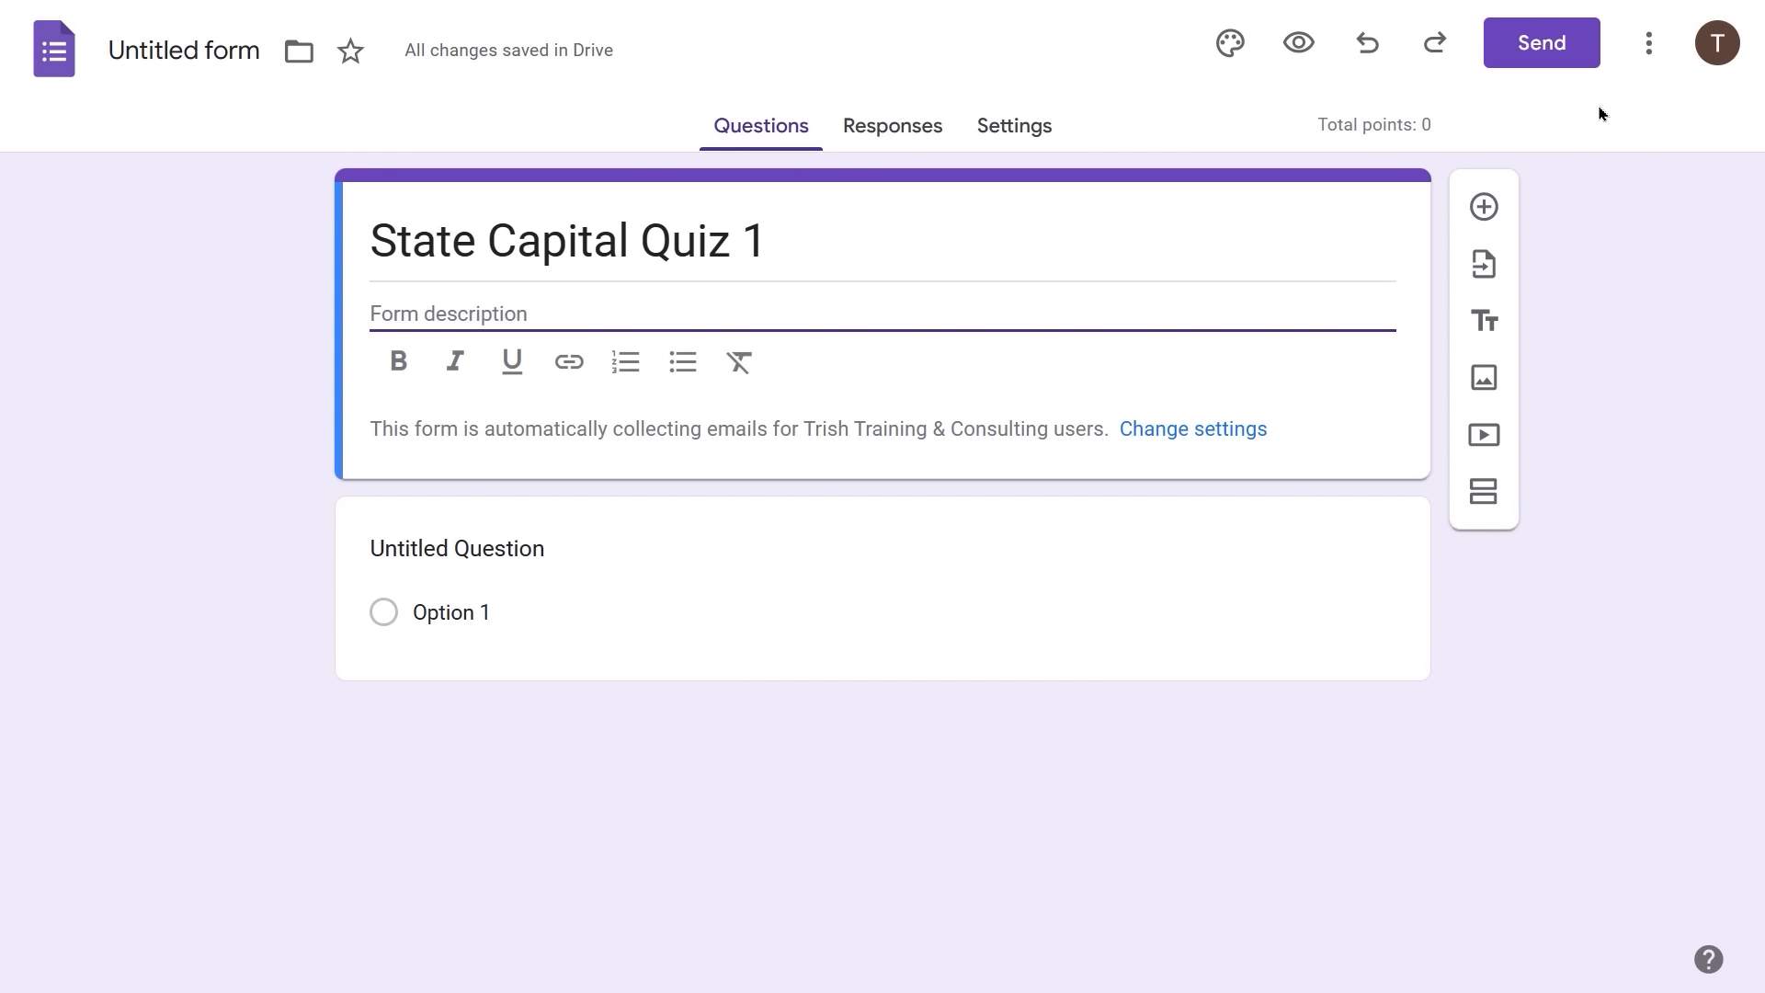
pyautogui.write('Alaba')
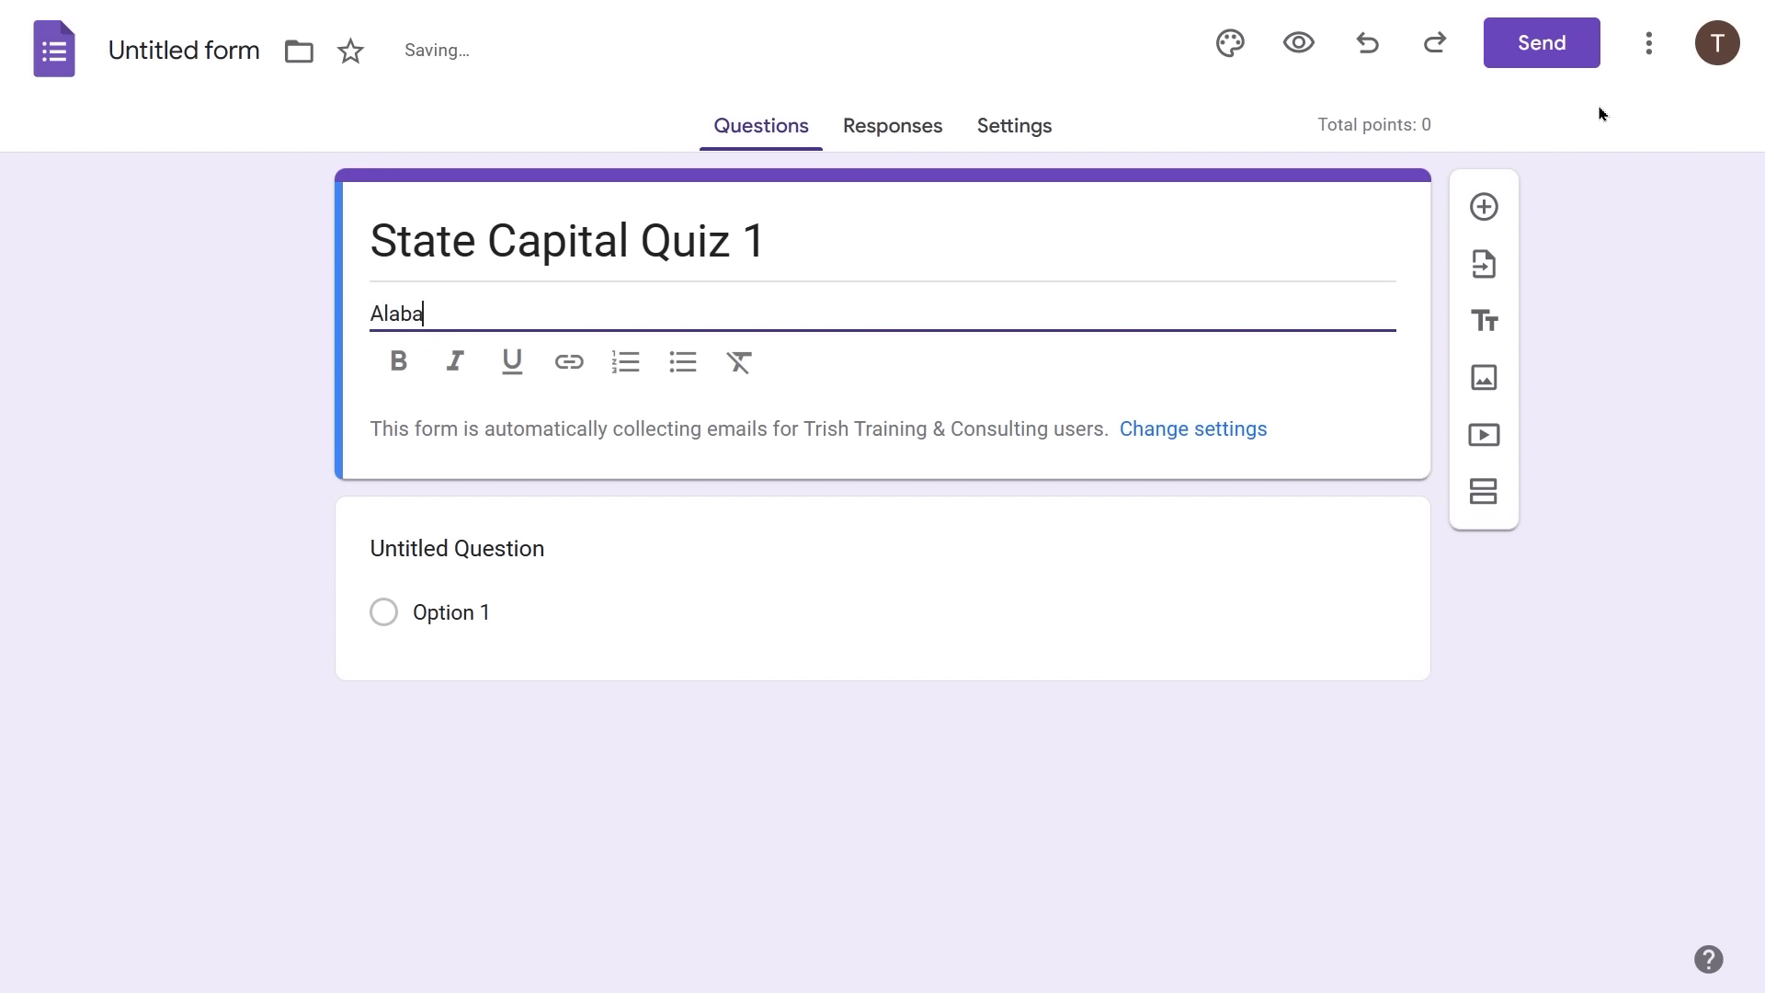
pyautogui.write('ma-California')
# - Make the first question a Dropdown titled 'What is the capital of Alabam?'
pyautogui.click(642, 558)
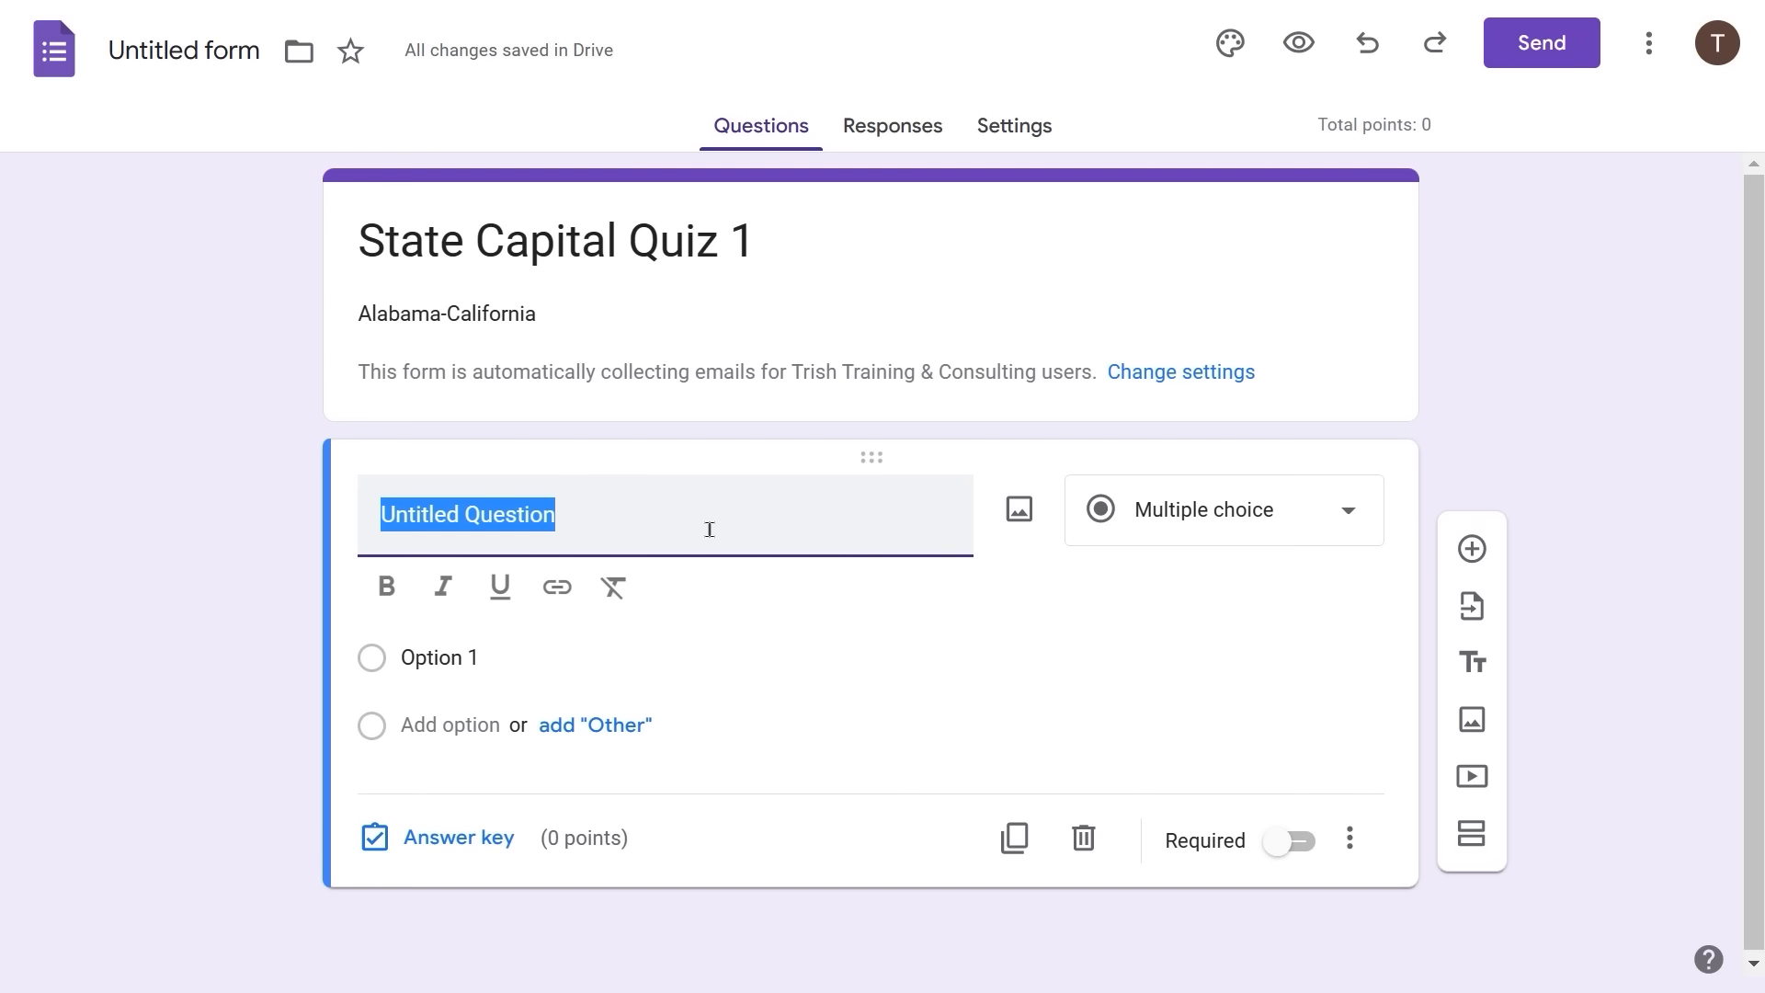
pyautogui.click(1351, 512)
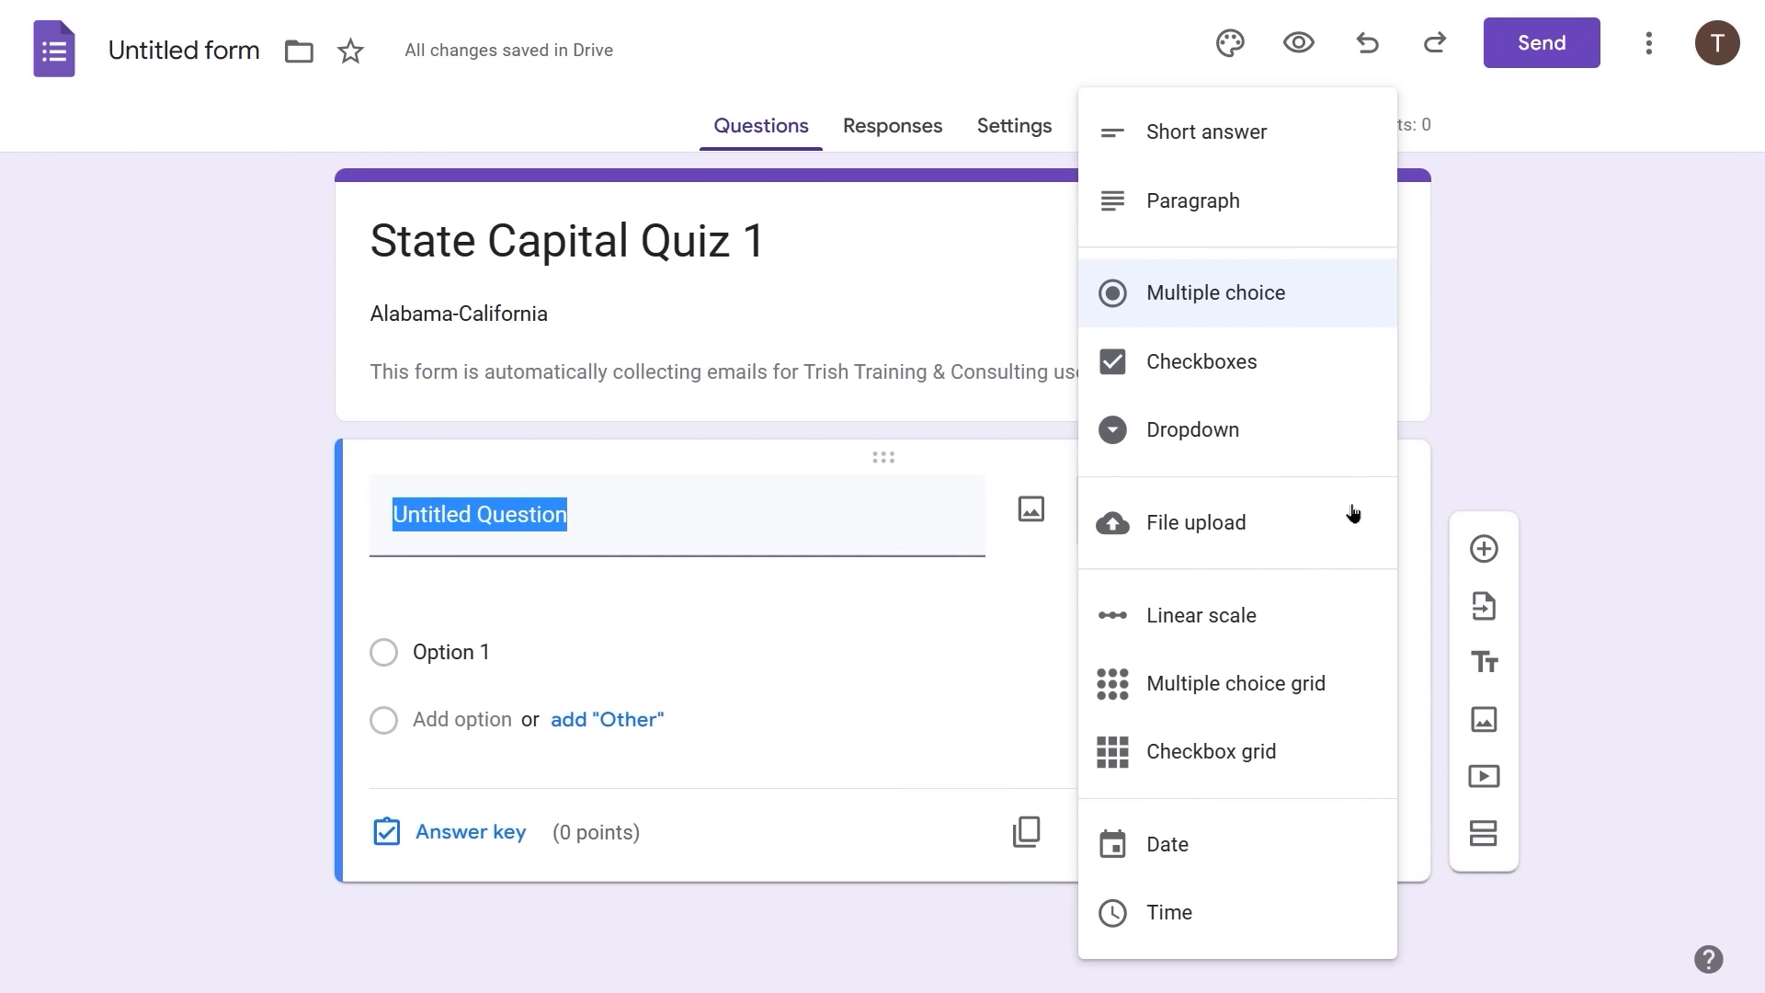
pyautogui.click(1212, 428)
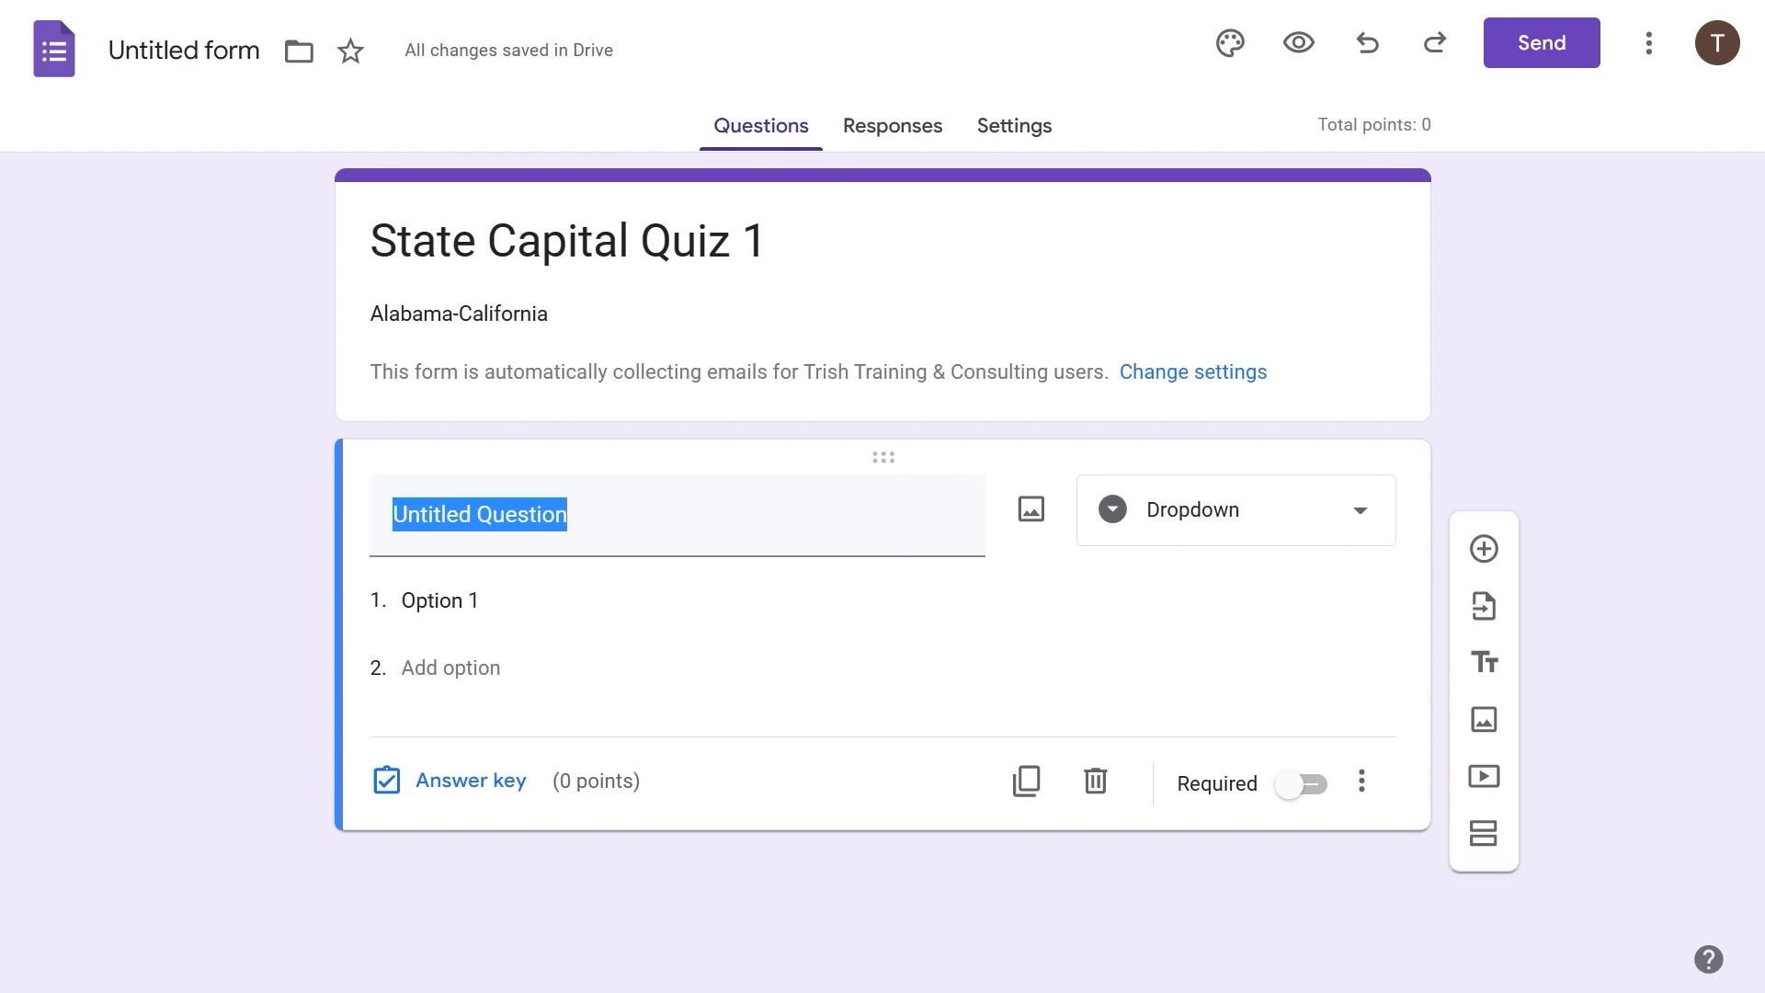
pyautogui.write('What i')
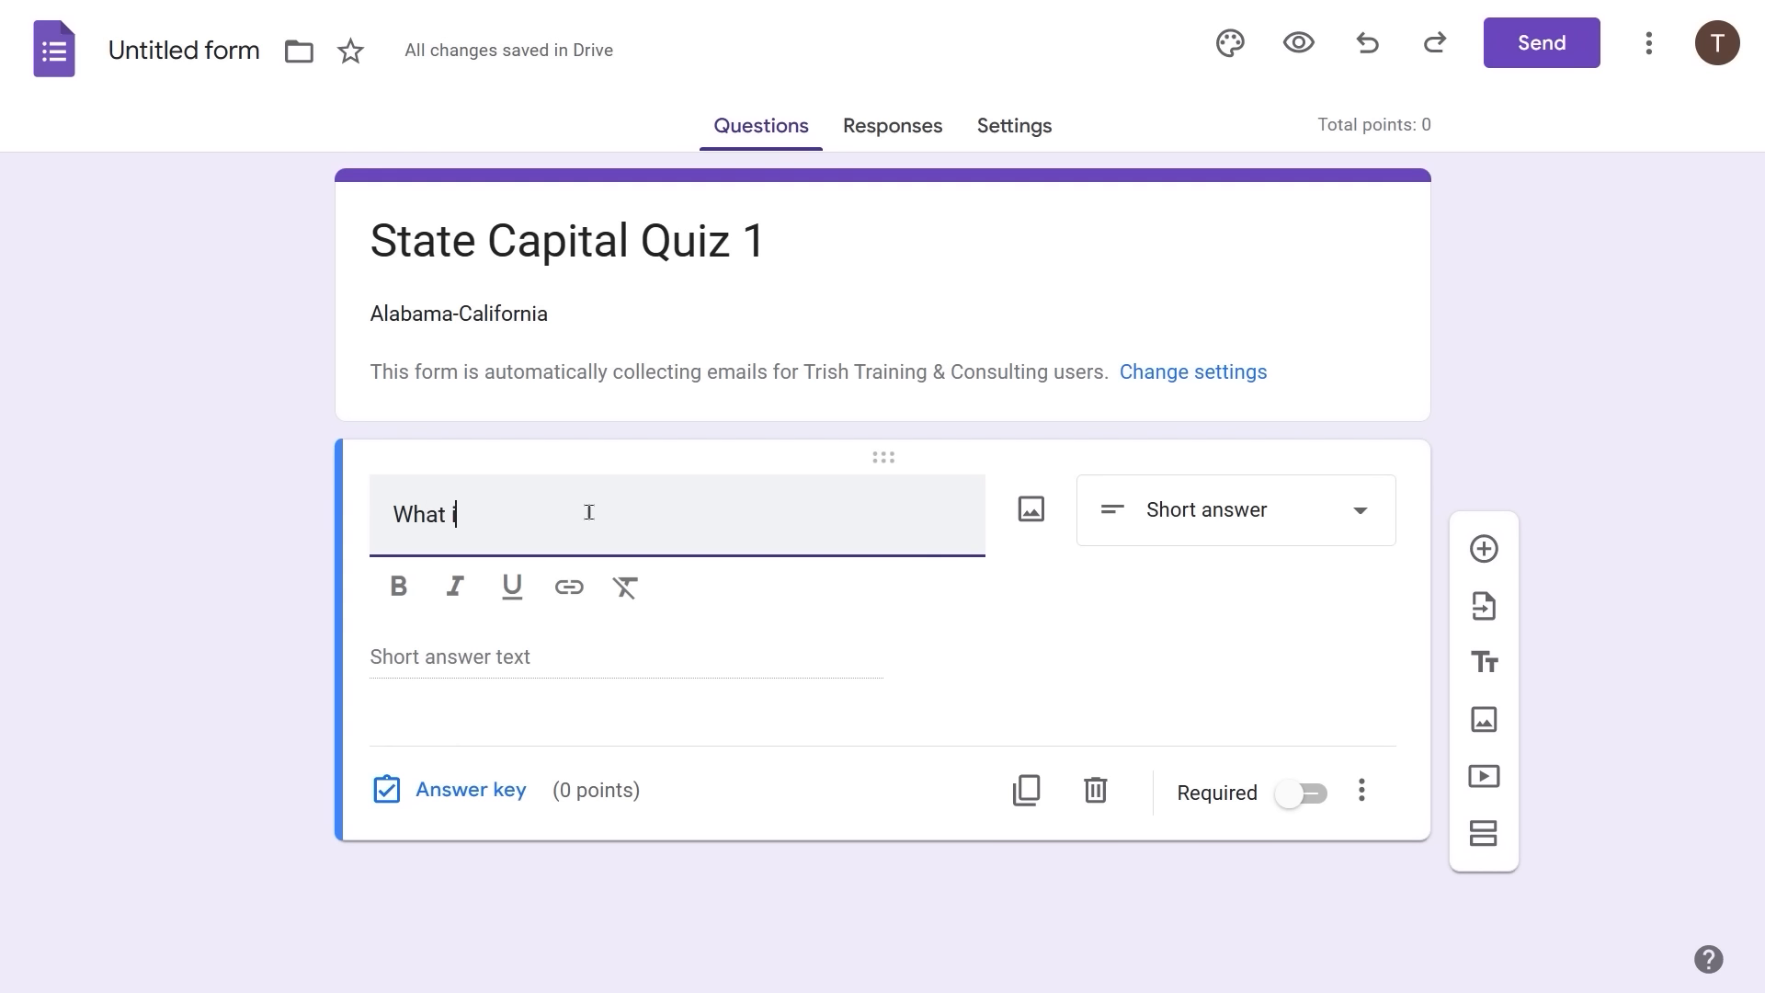
pyautogui.write('s the capital o')
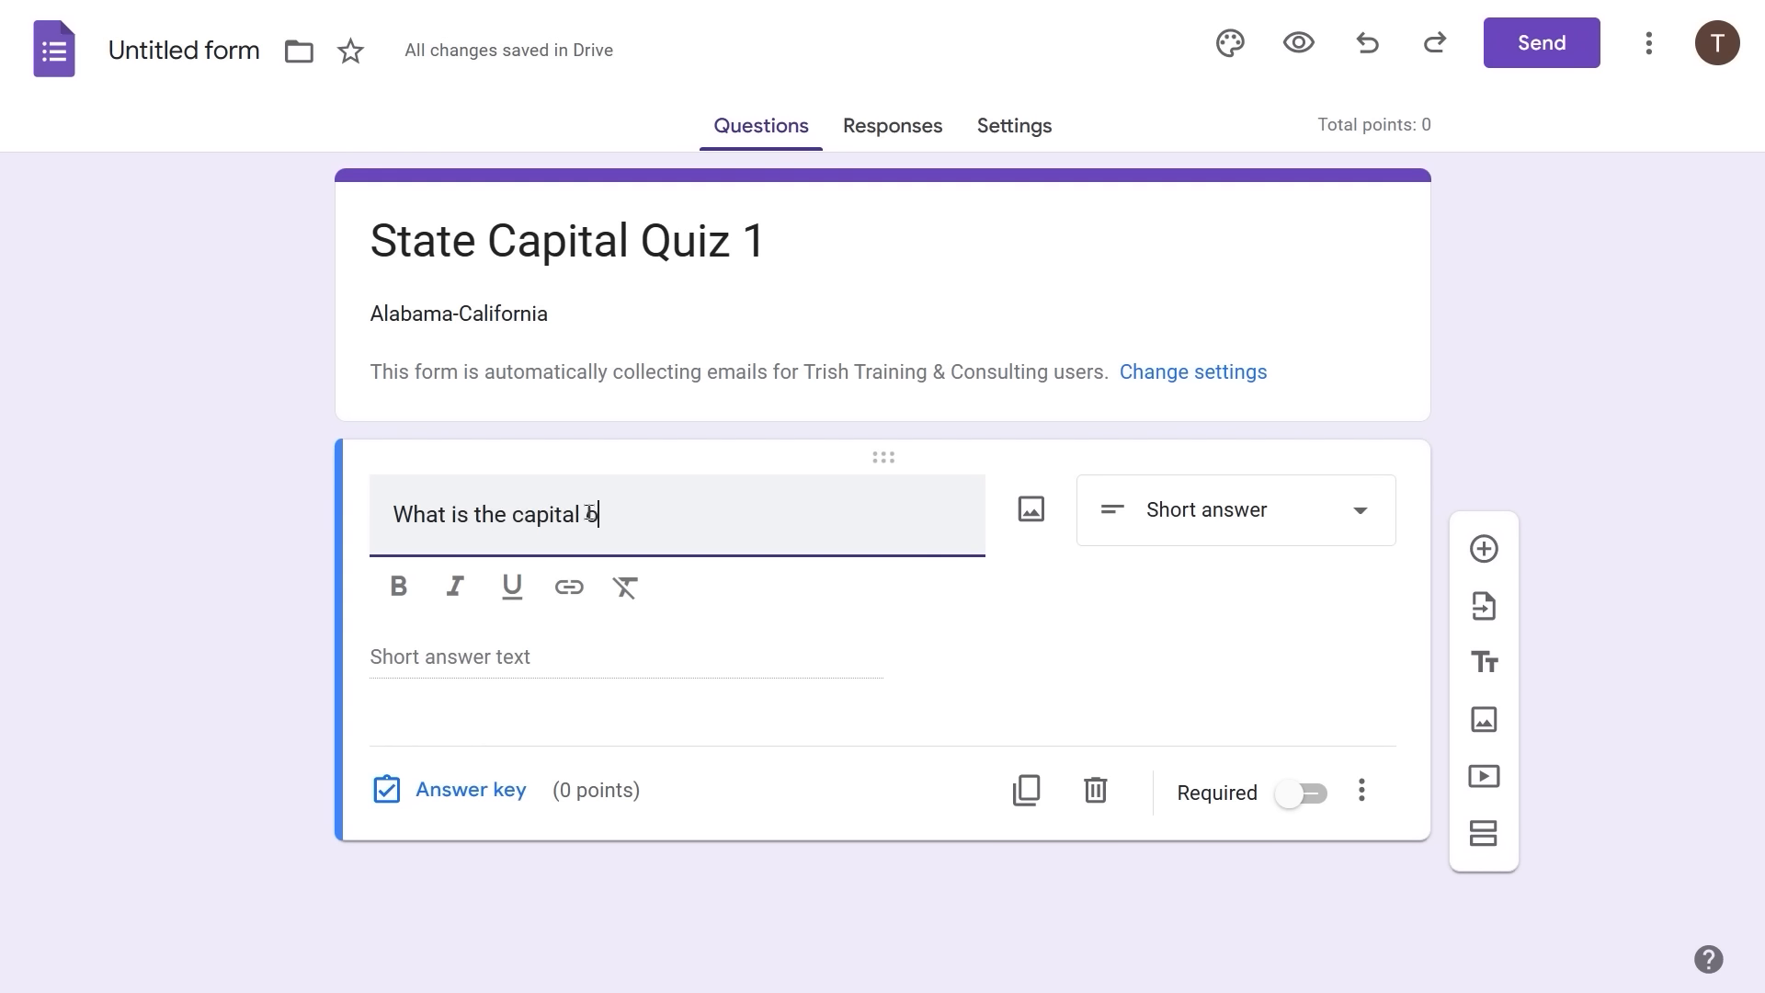
pyautogui.write('f Alabam?')
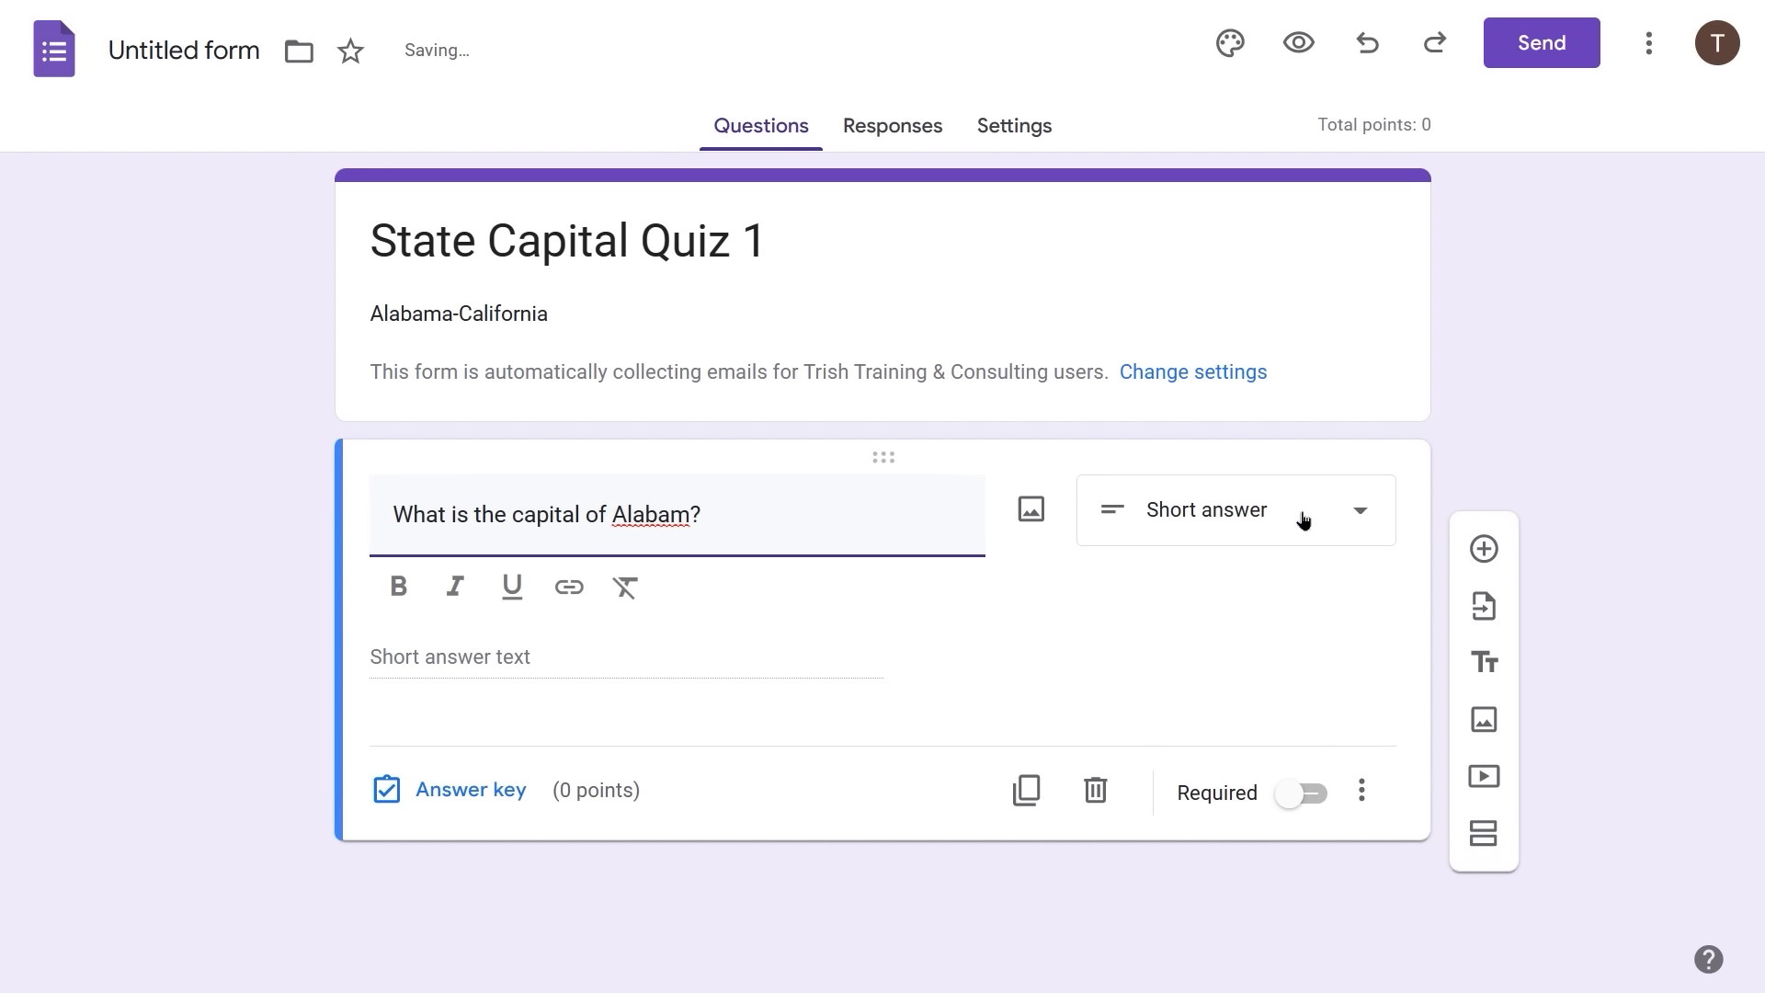
pyautogui.click(1373, 525)
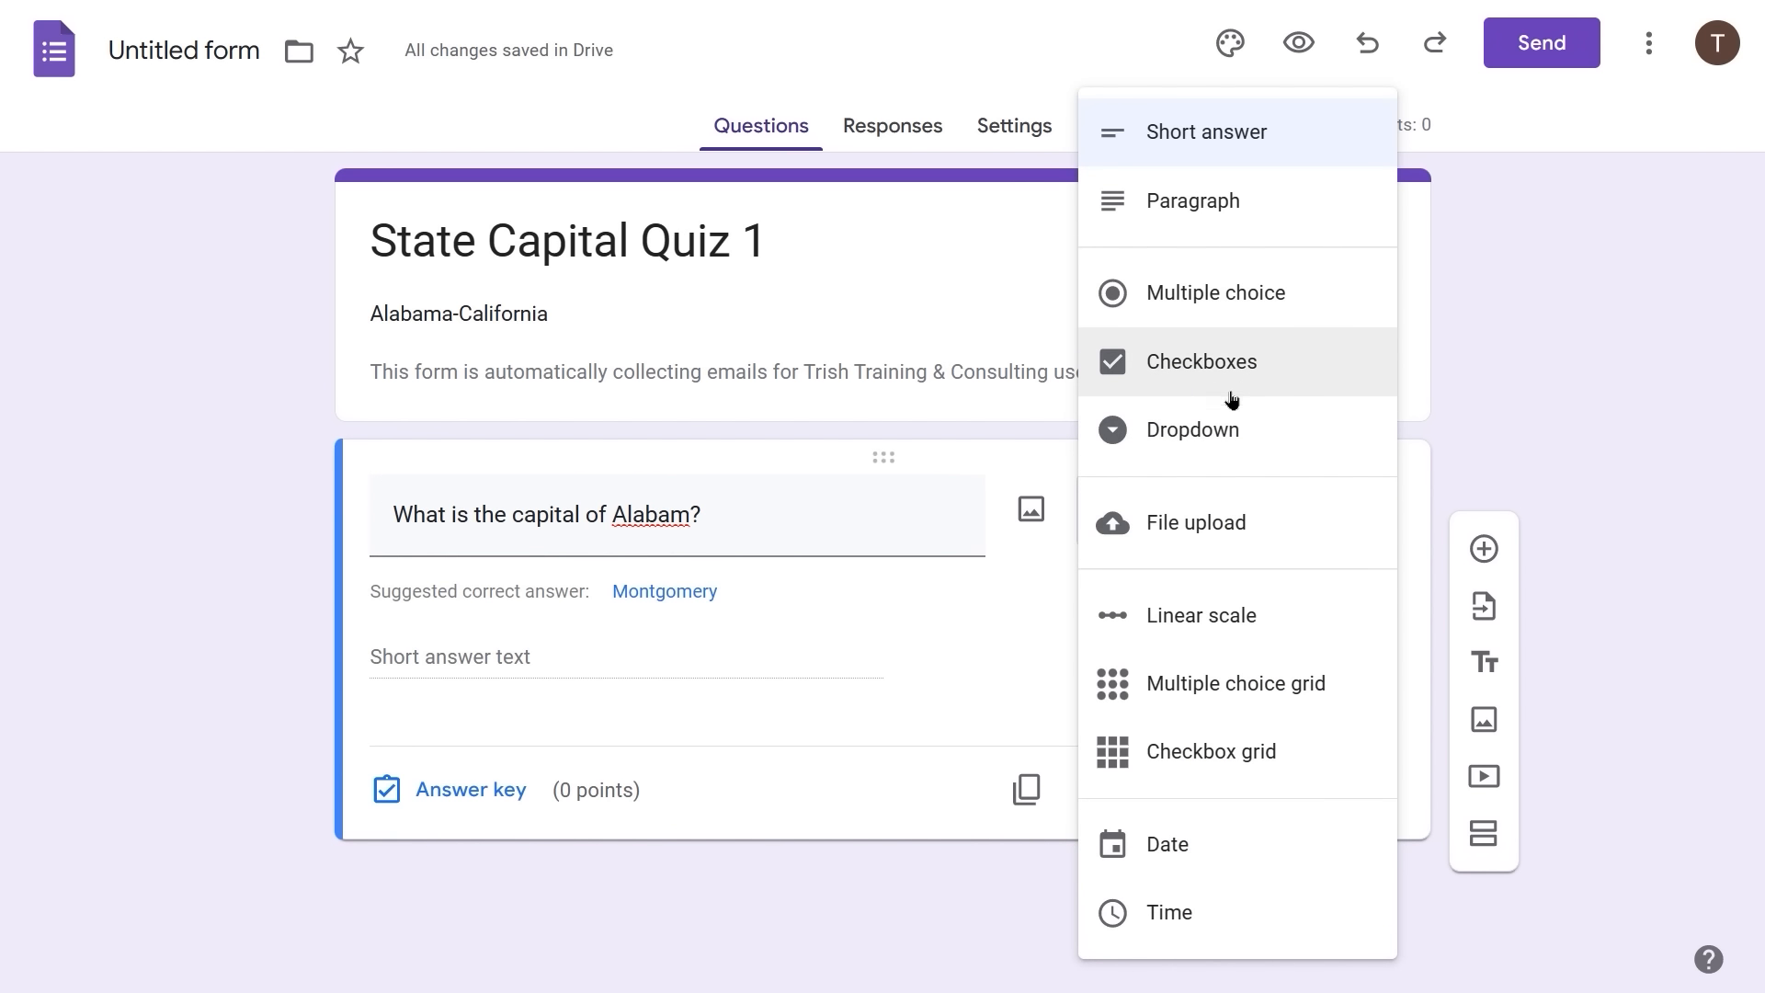
pyautogui.click(1211, 429)
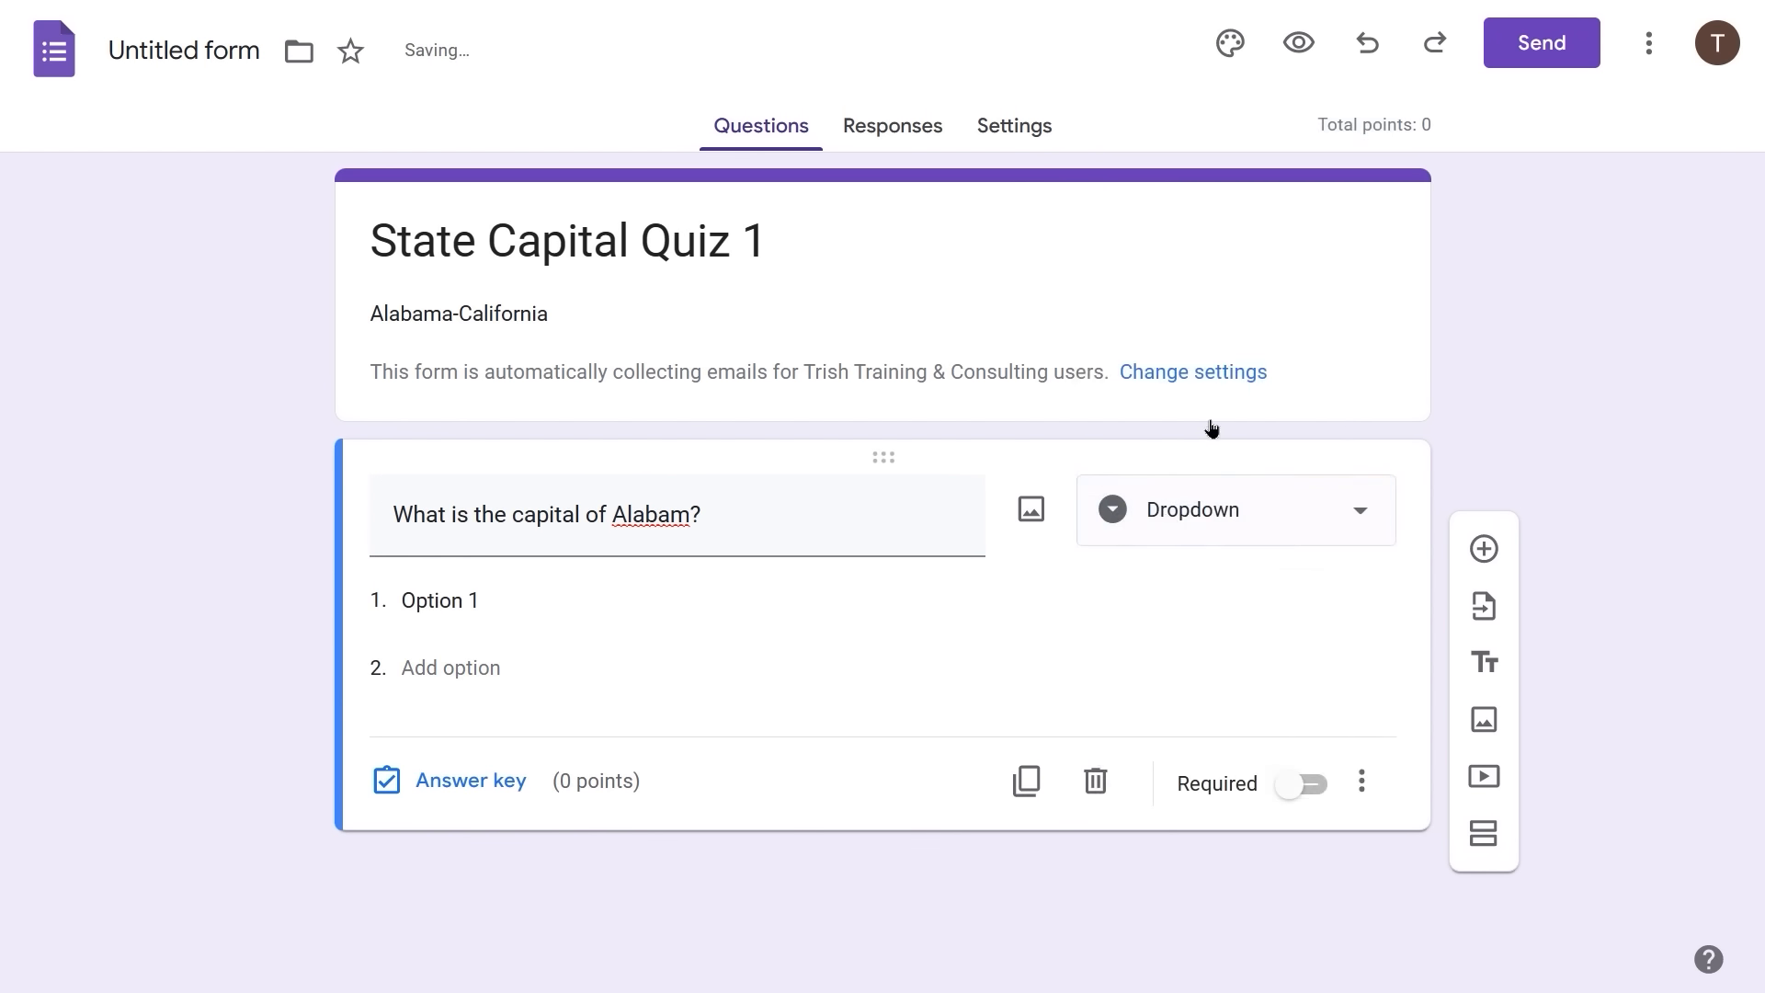
# - Enter the answer options Birmingham, Mobile and Montgomery
pyautogui.click(616, 596)
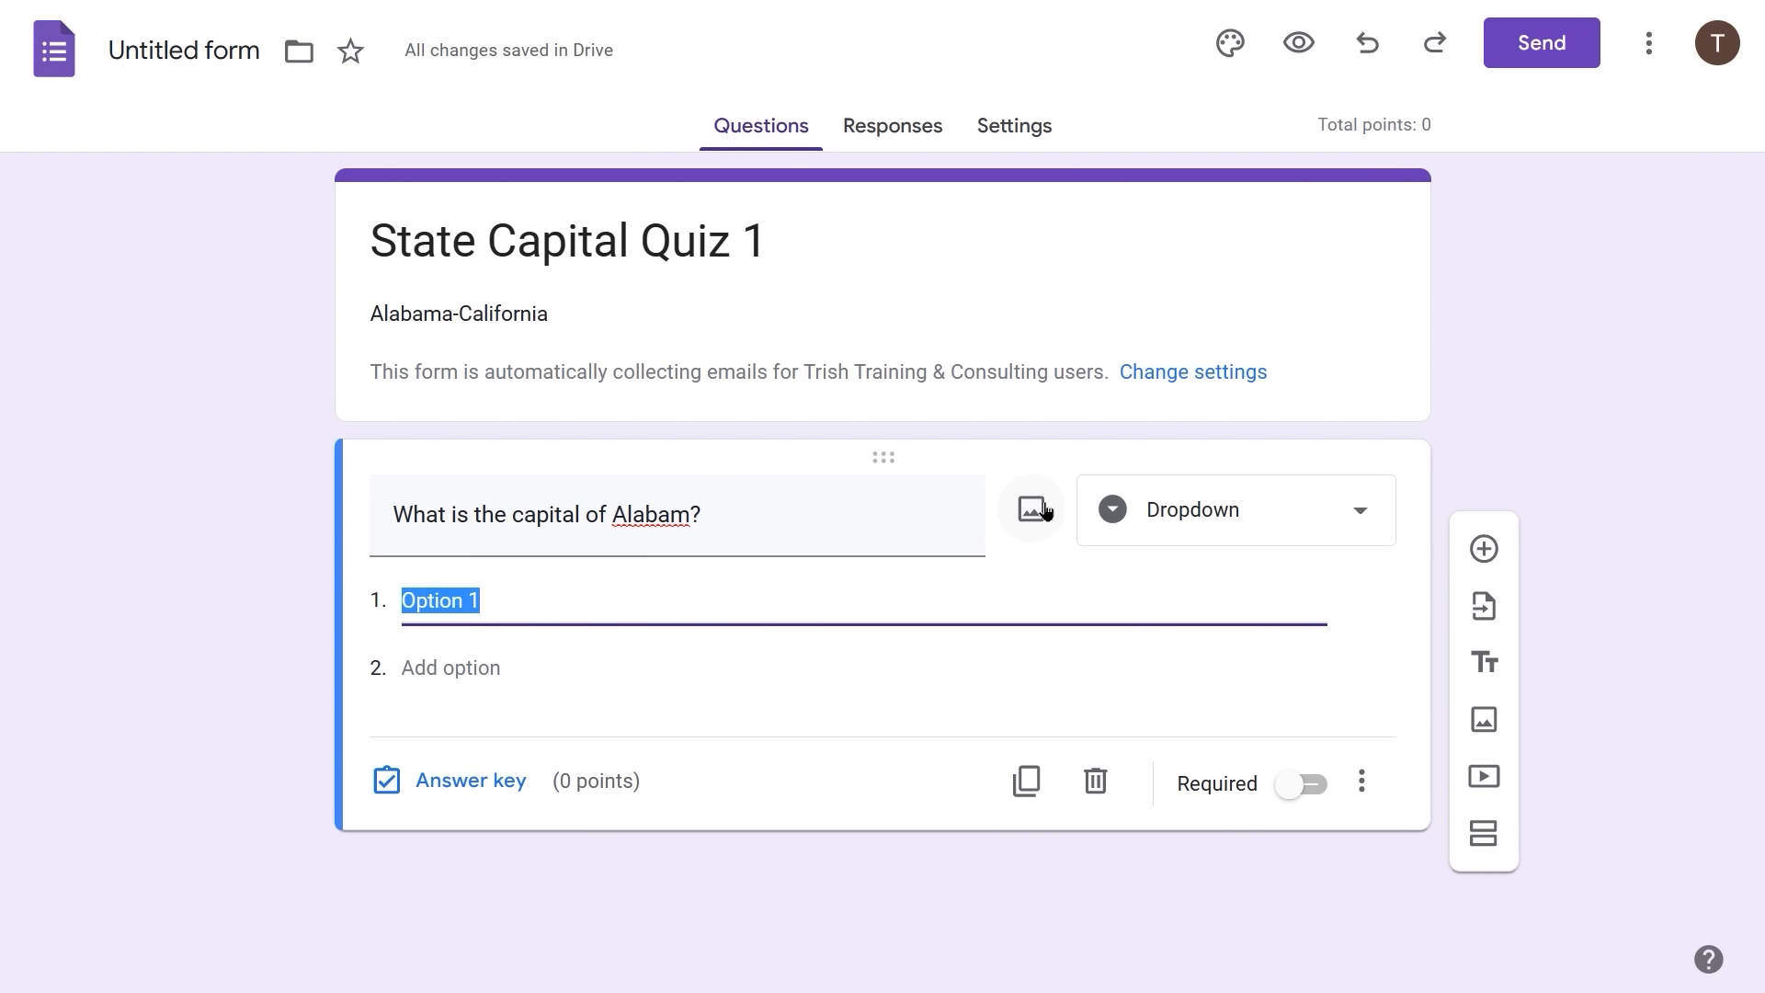
pyautogui.write('Birmi')
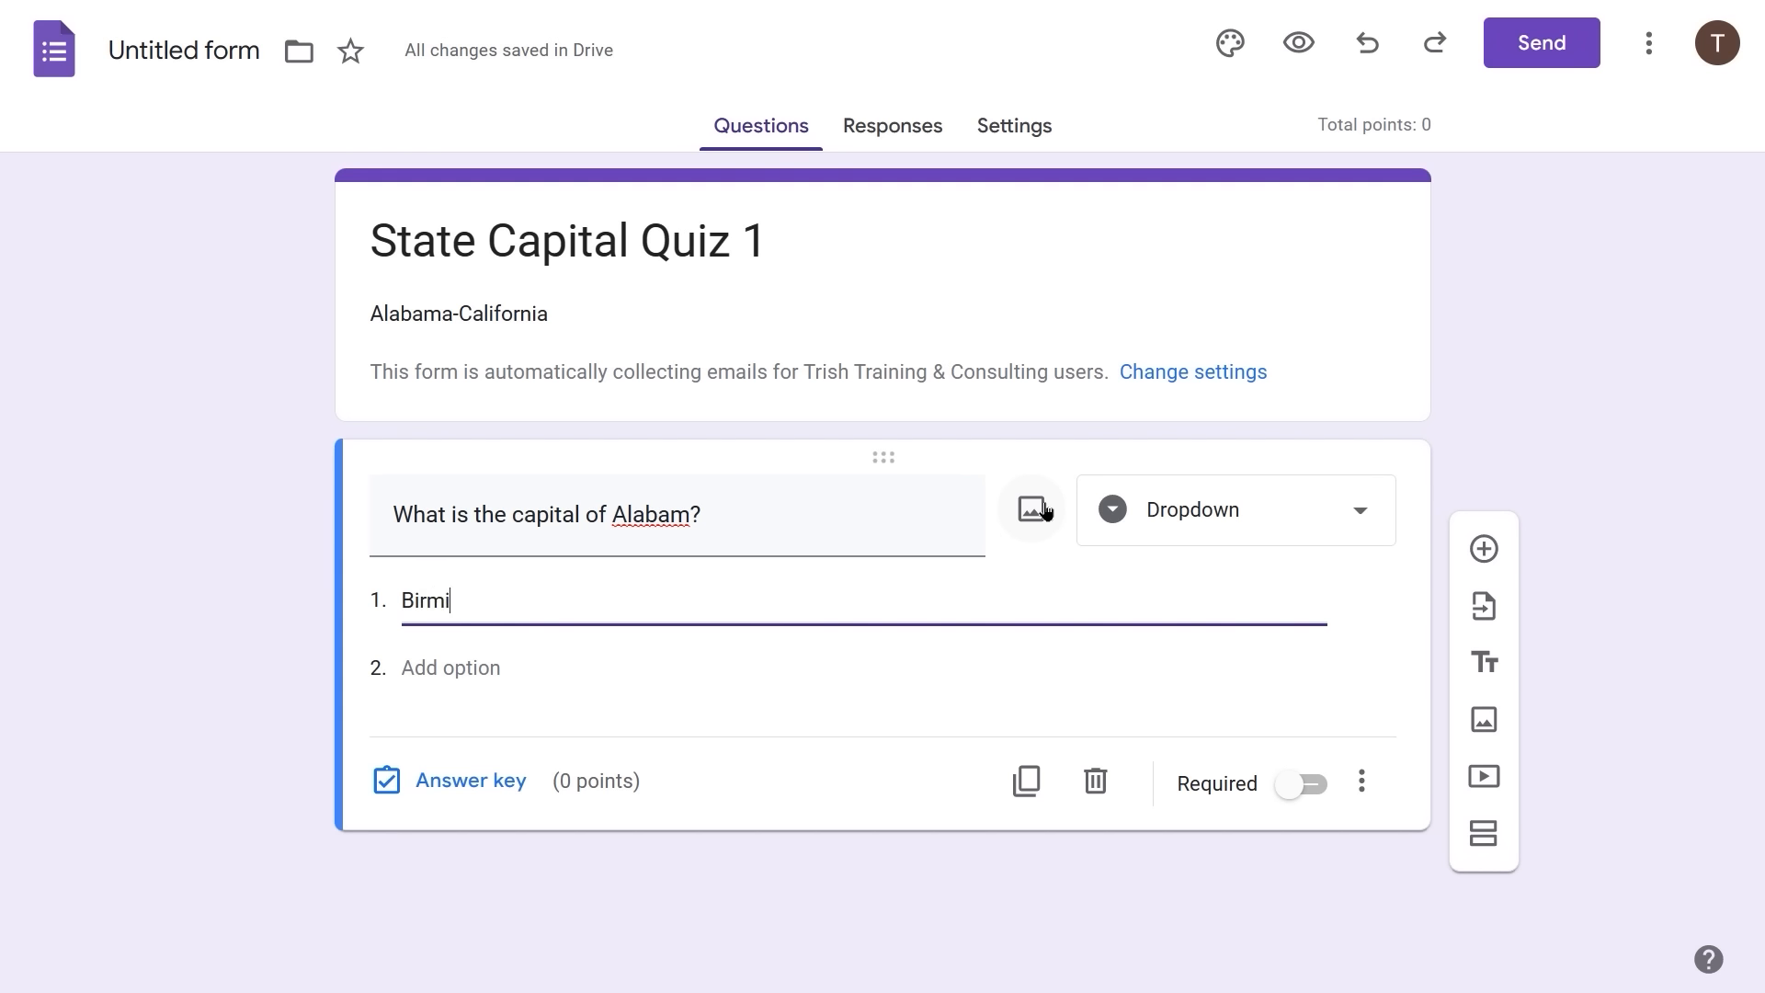
pyautogui.write('ngham')
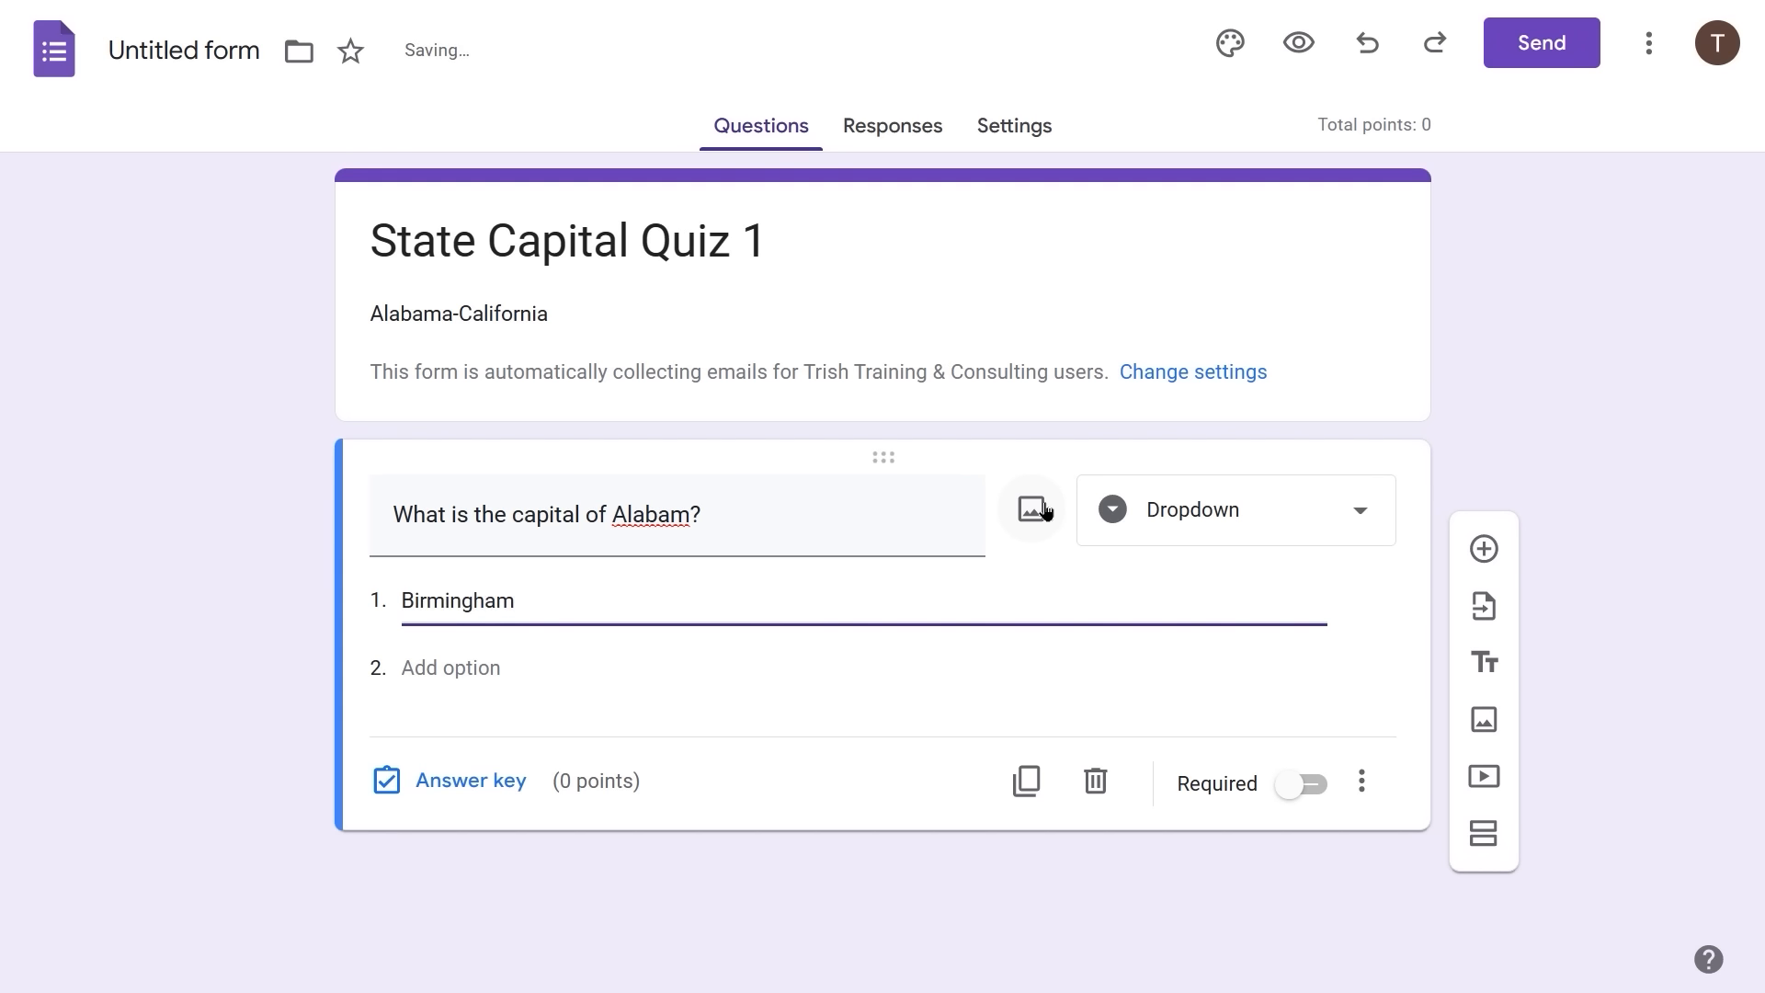
pyautogui.press('Tab')
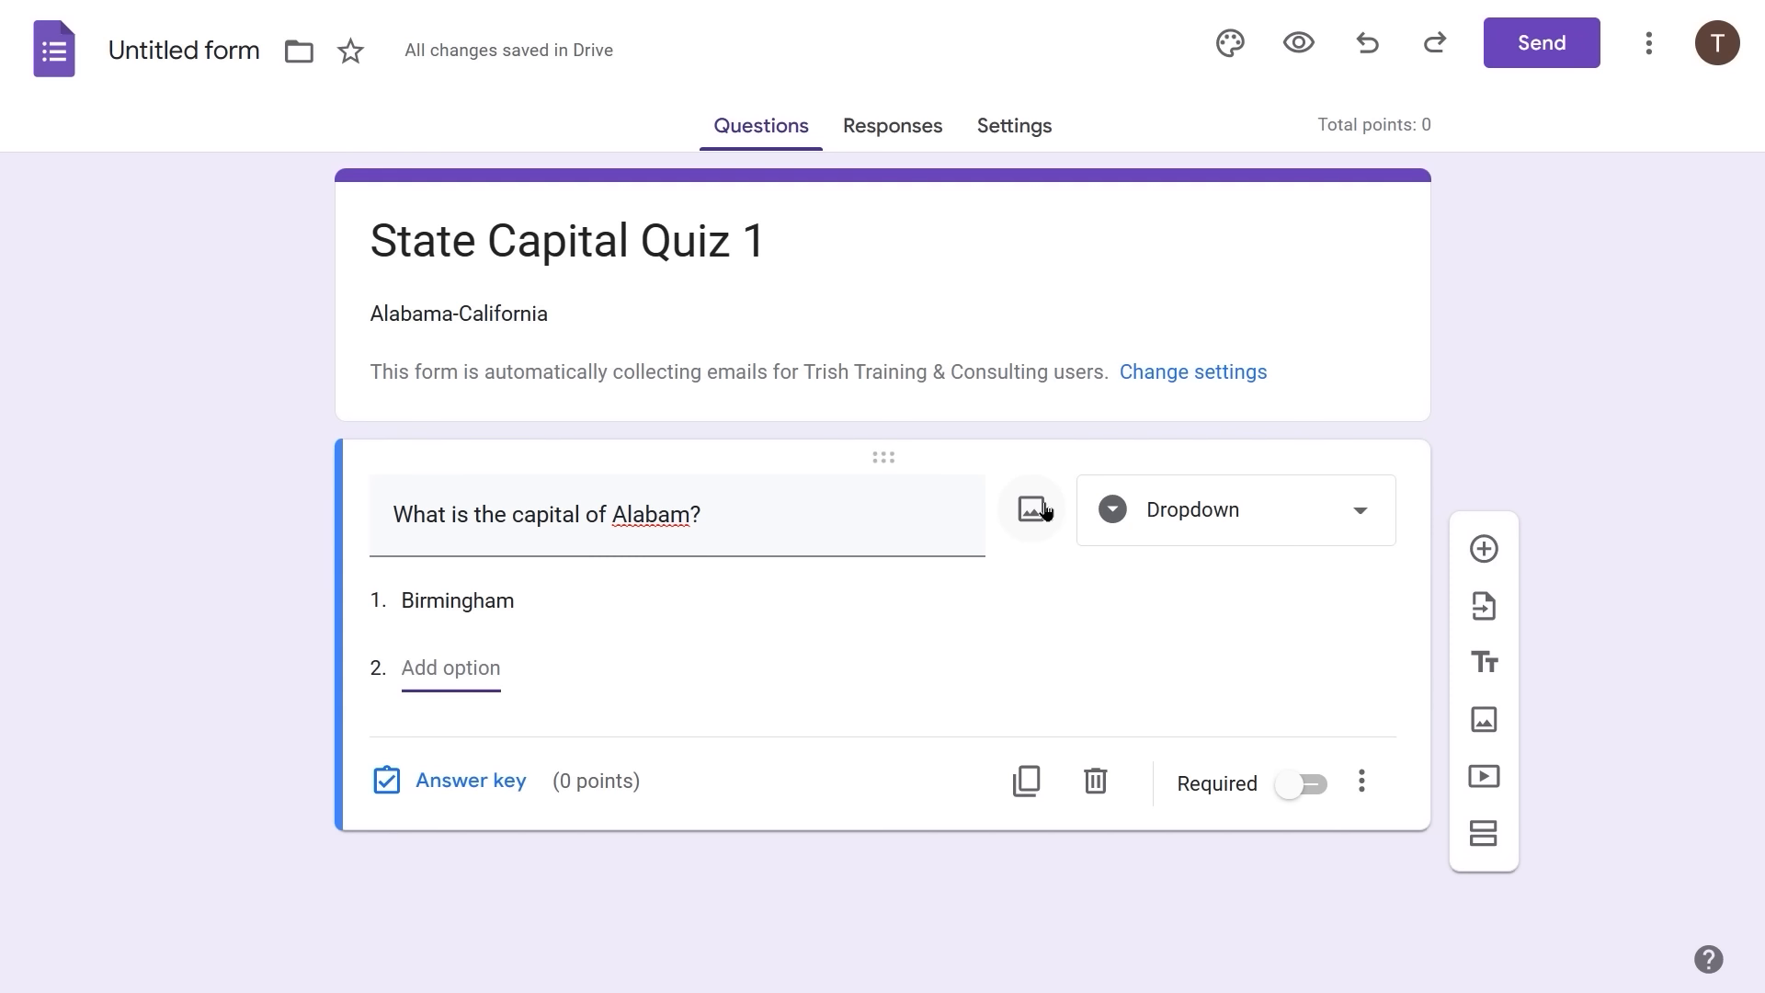
pyautogui.write('Mobile')
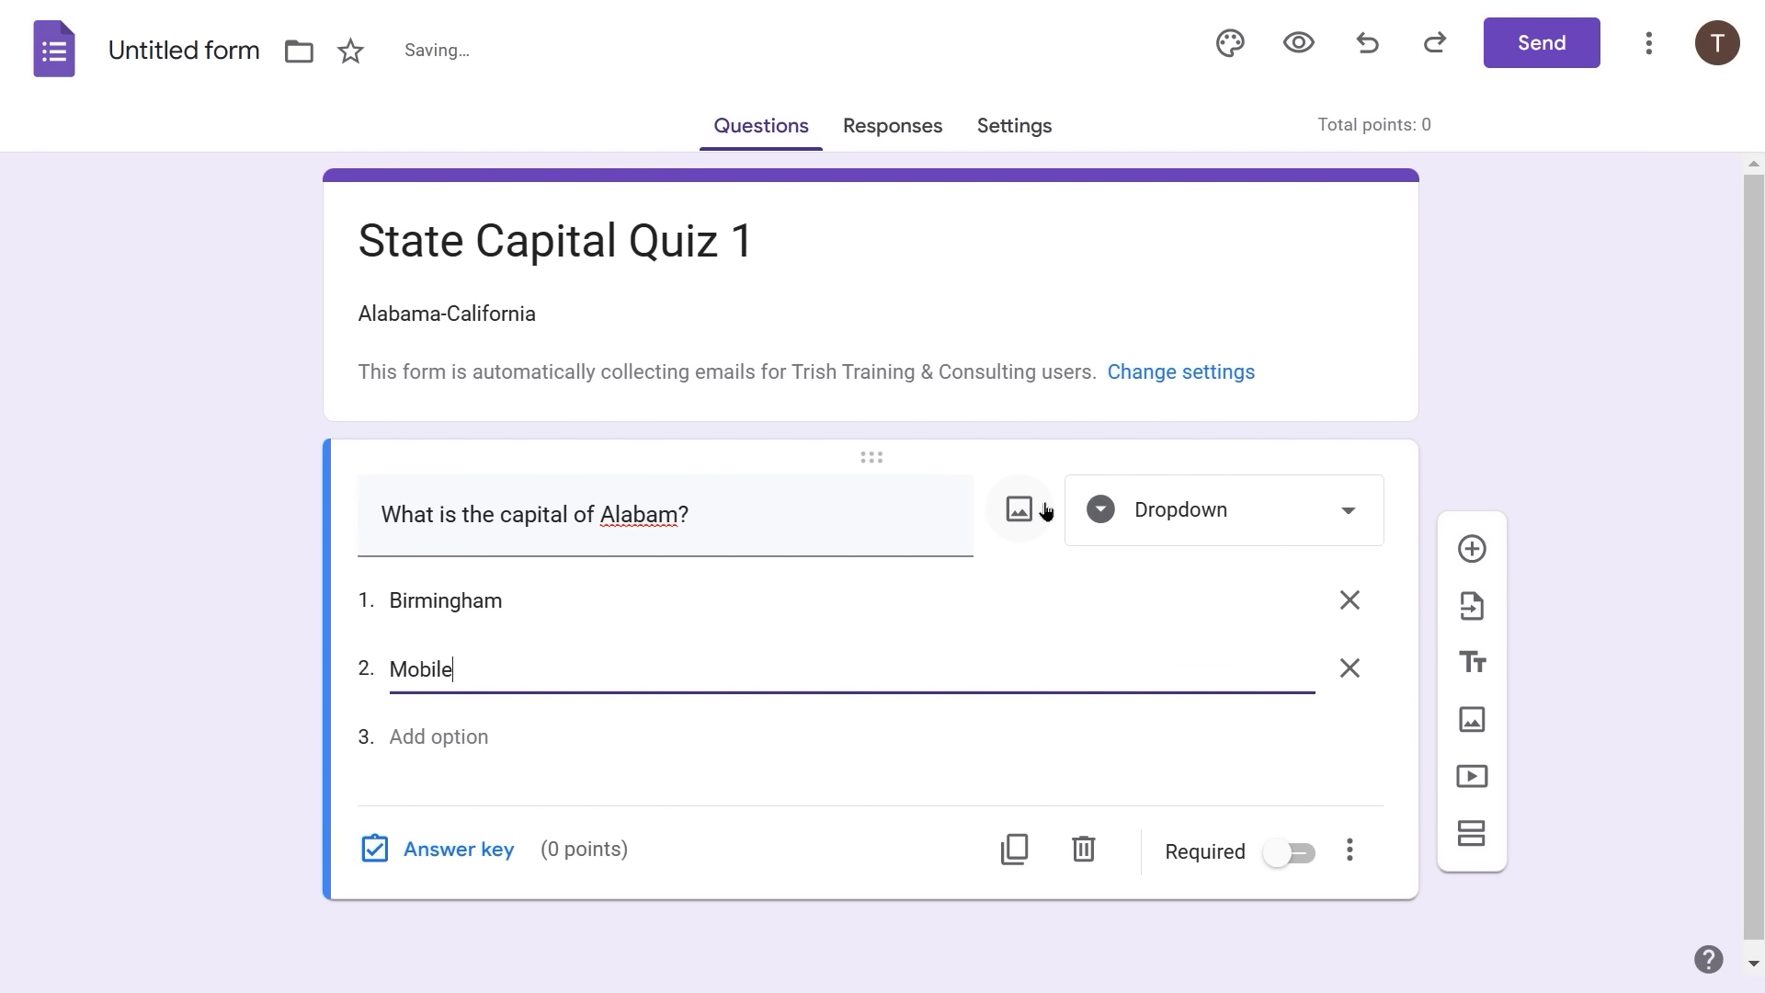
pyautogui.press('Return')
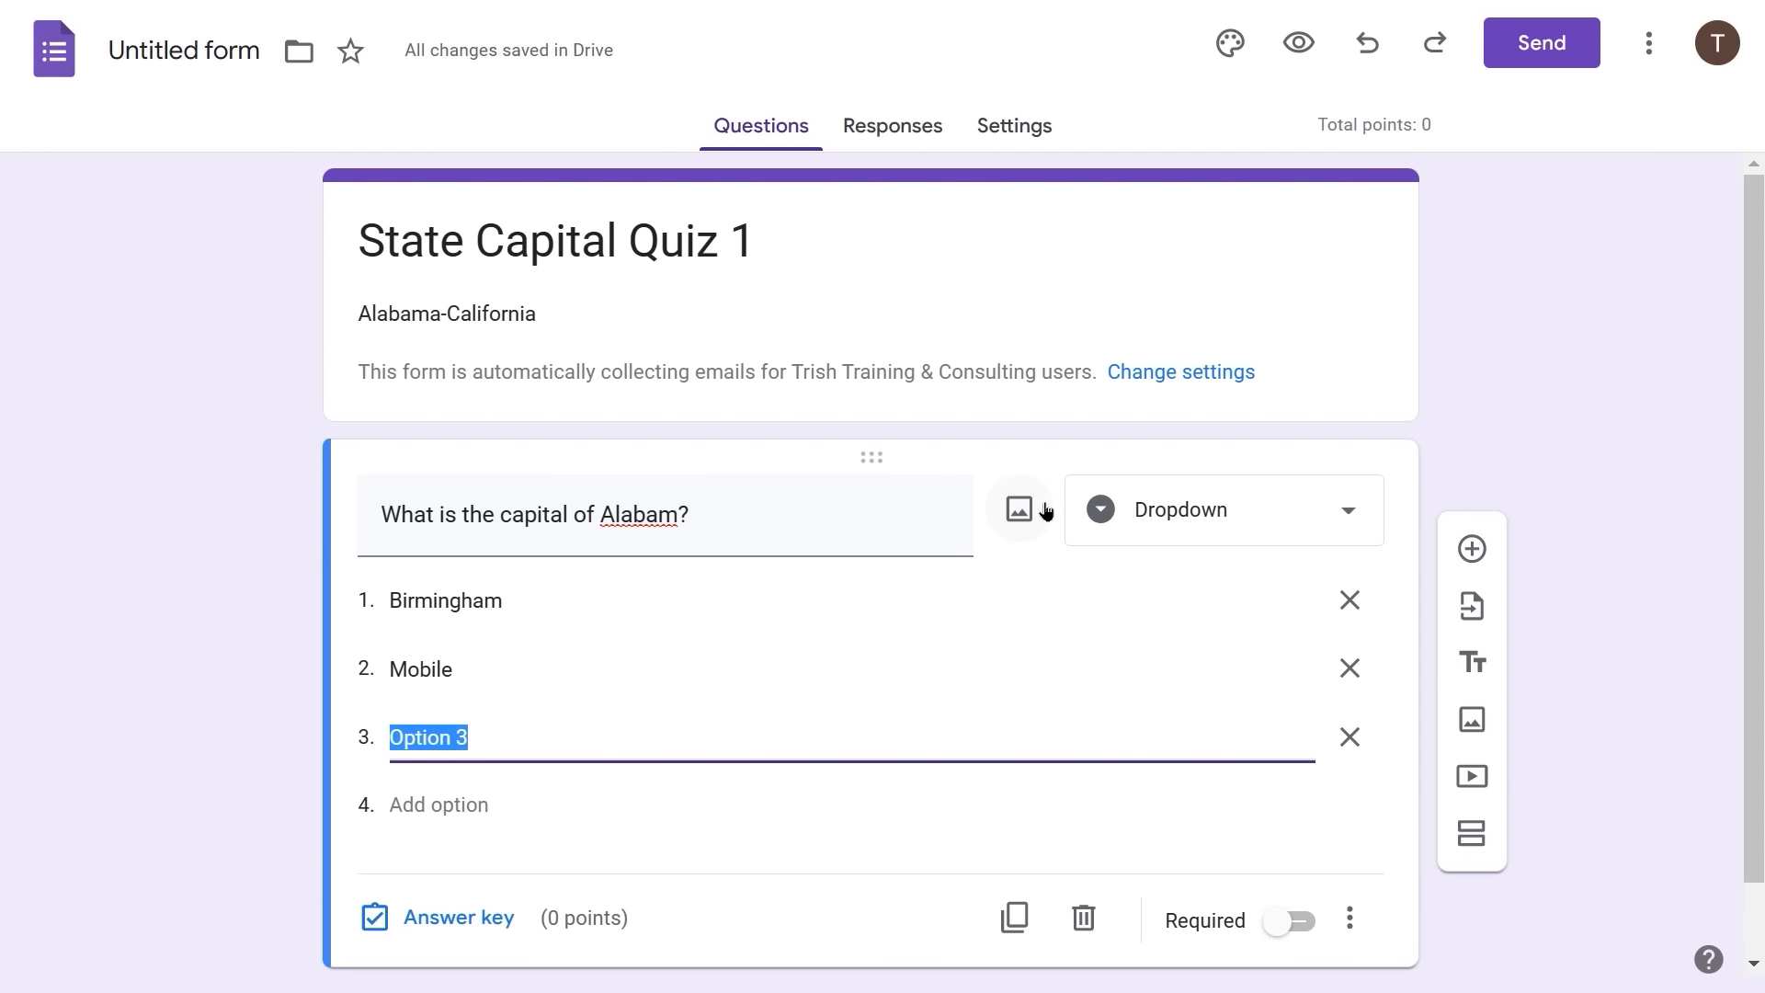
pyautogui.write('Montgo')
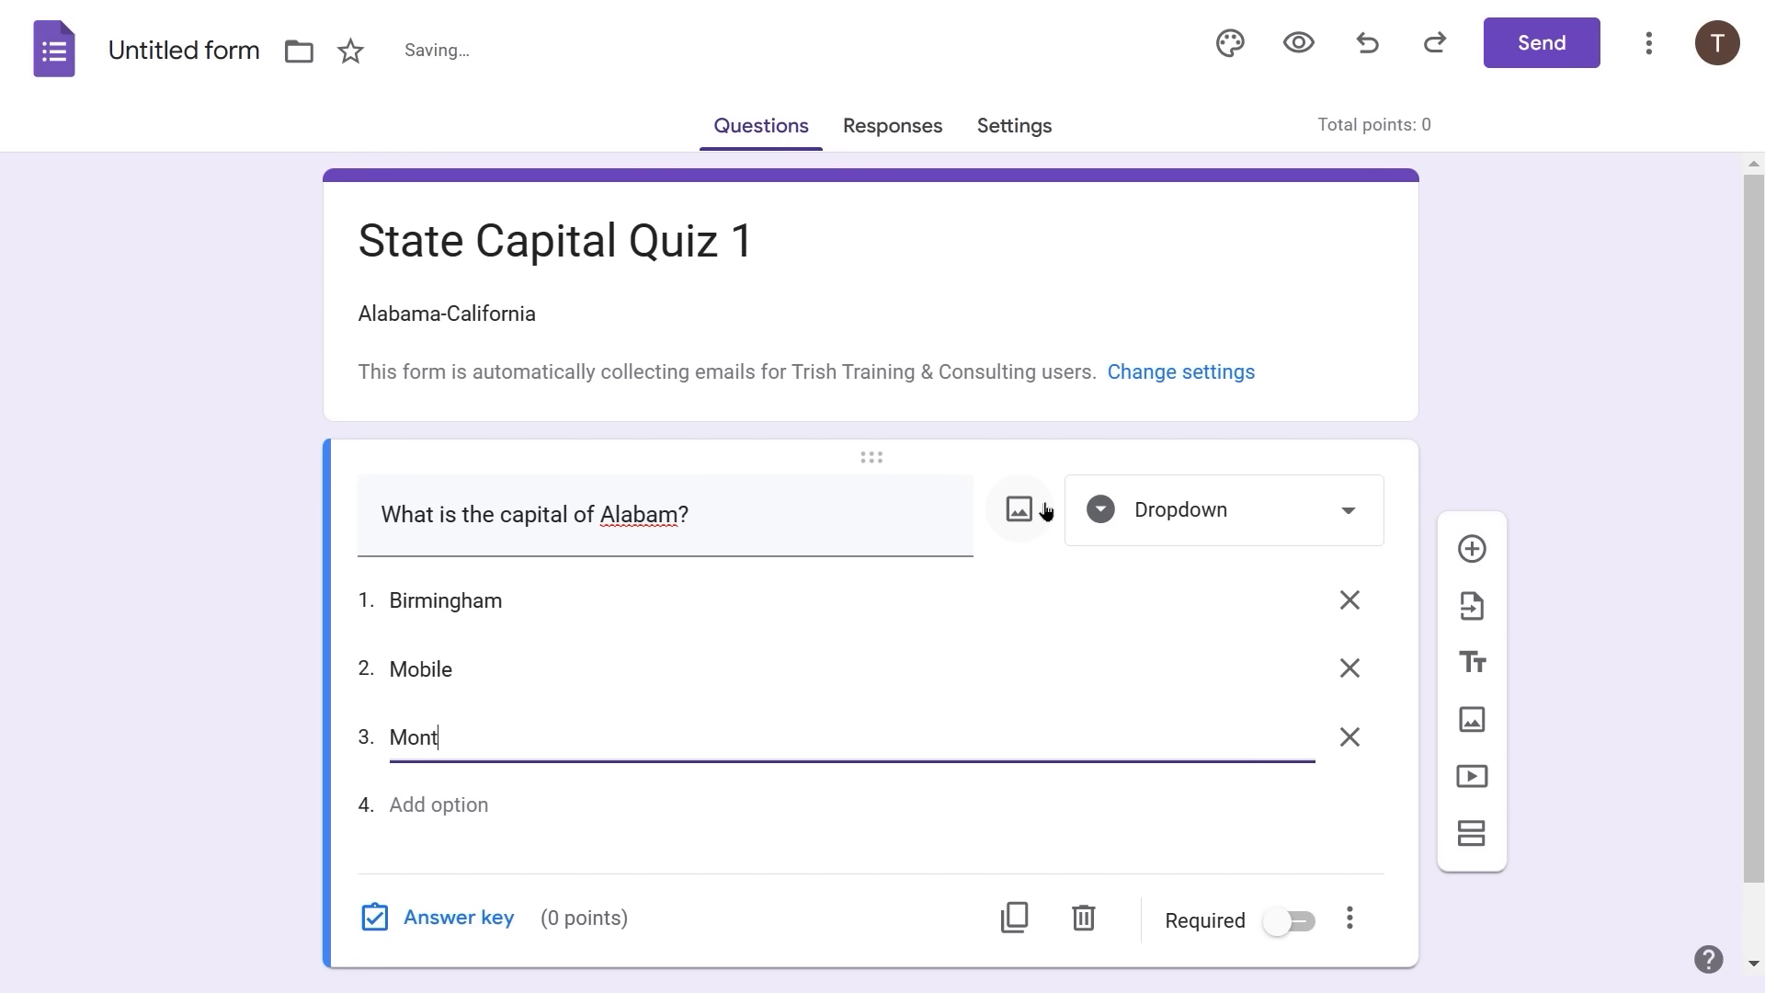
pyautogui.write('mery')
pyautogui.click(221, 648)
# - Correct the question title to read 'What is the capital of Alabama?'
pyautogui.click(907, 761)
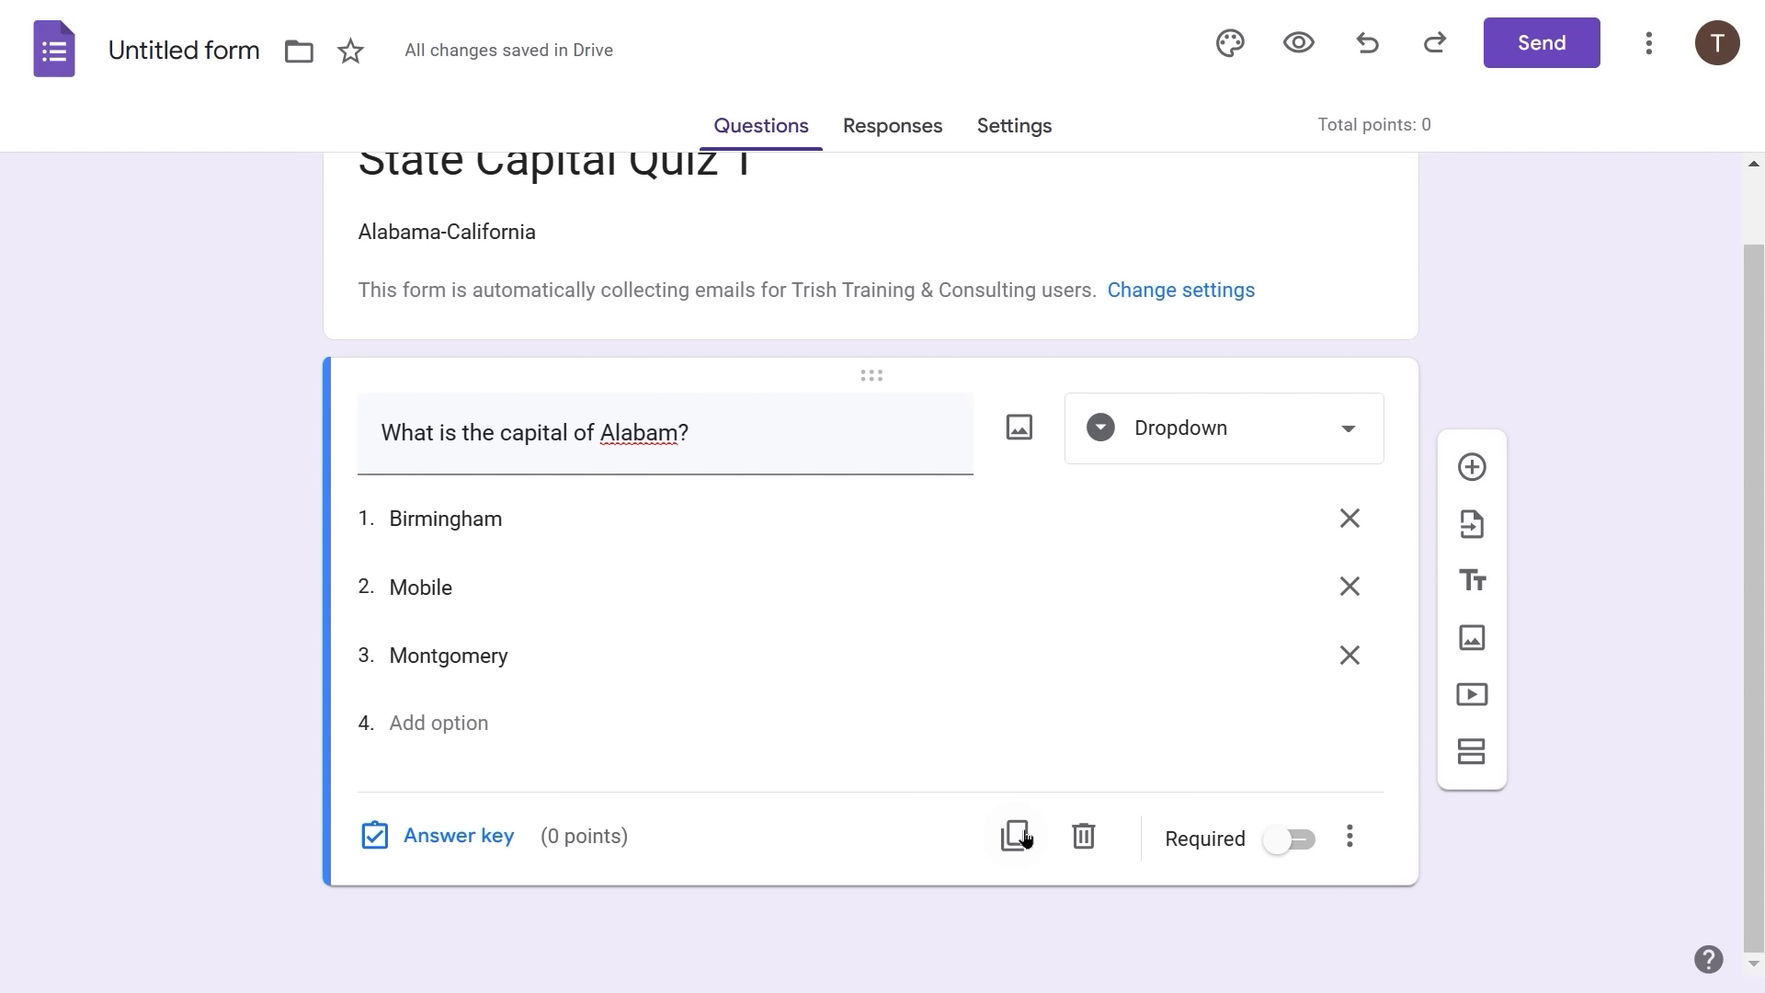
pyautogui.tripleClick(678, 443)
pyautogui.click(680, 437)
pyautogui.write('a')
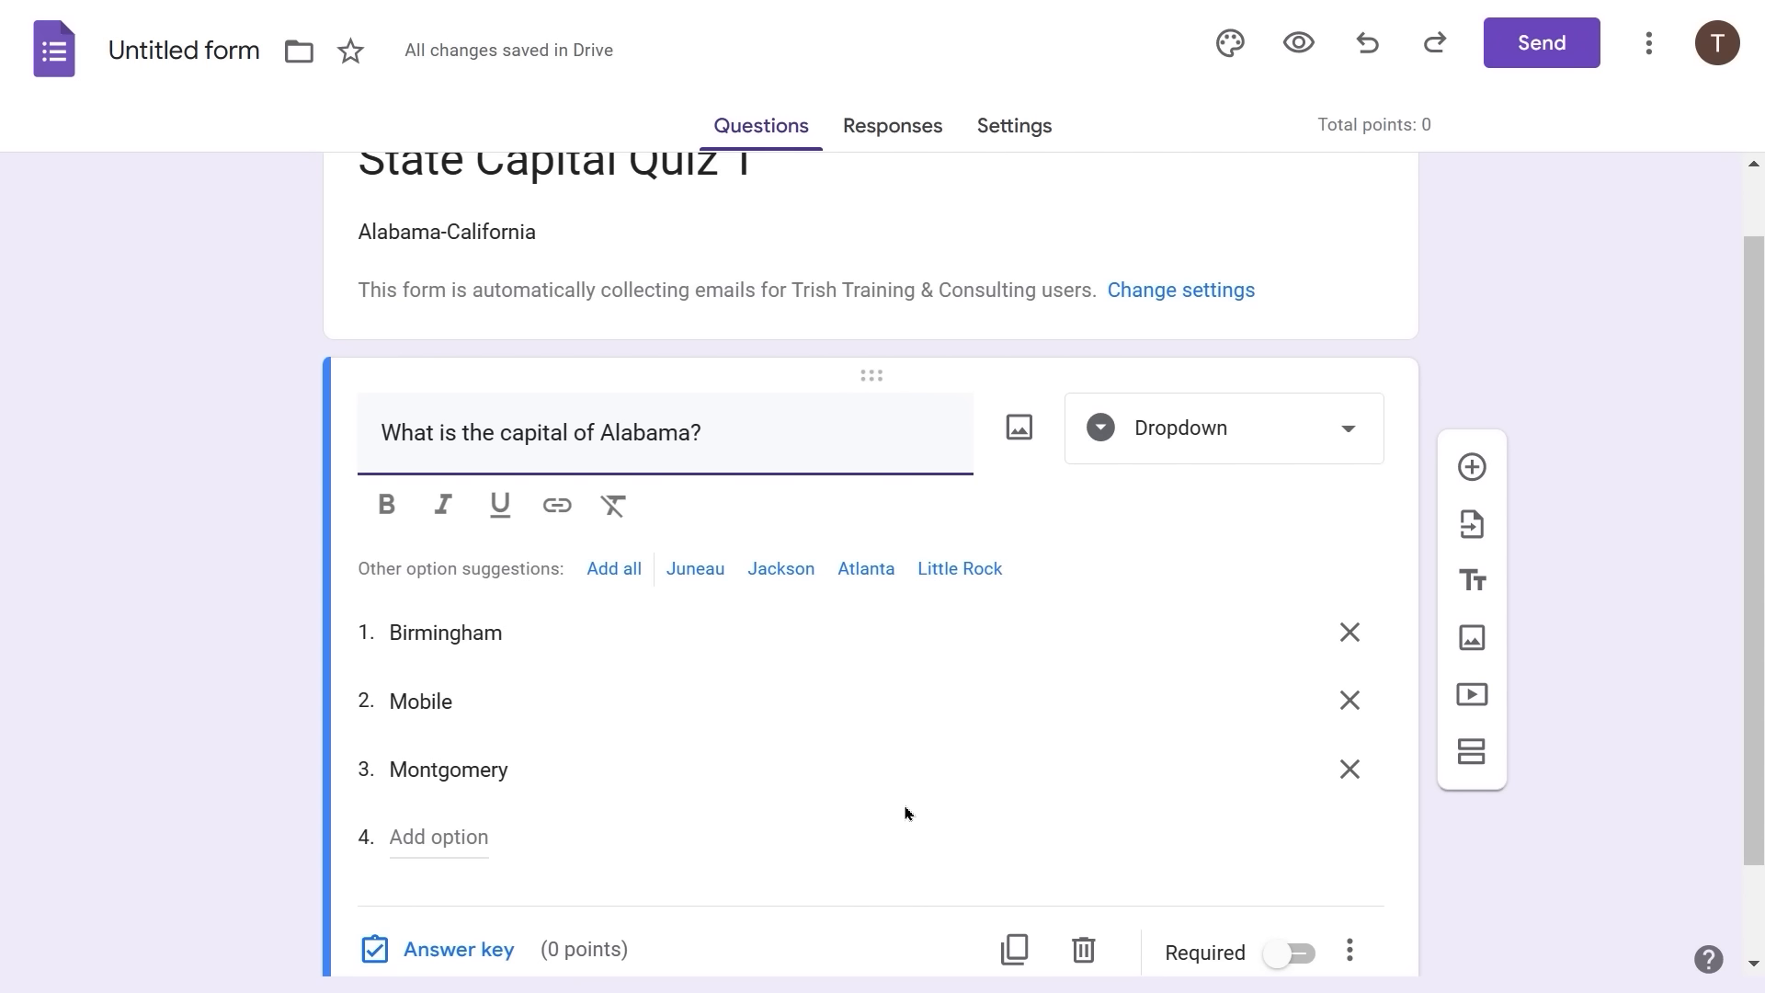
# - Duplicate the Alabama question and change its title to ask about Alaska
pyautogui.click(1018, 950)
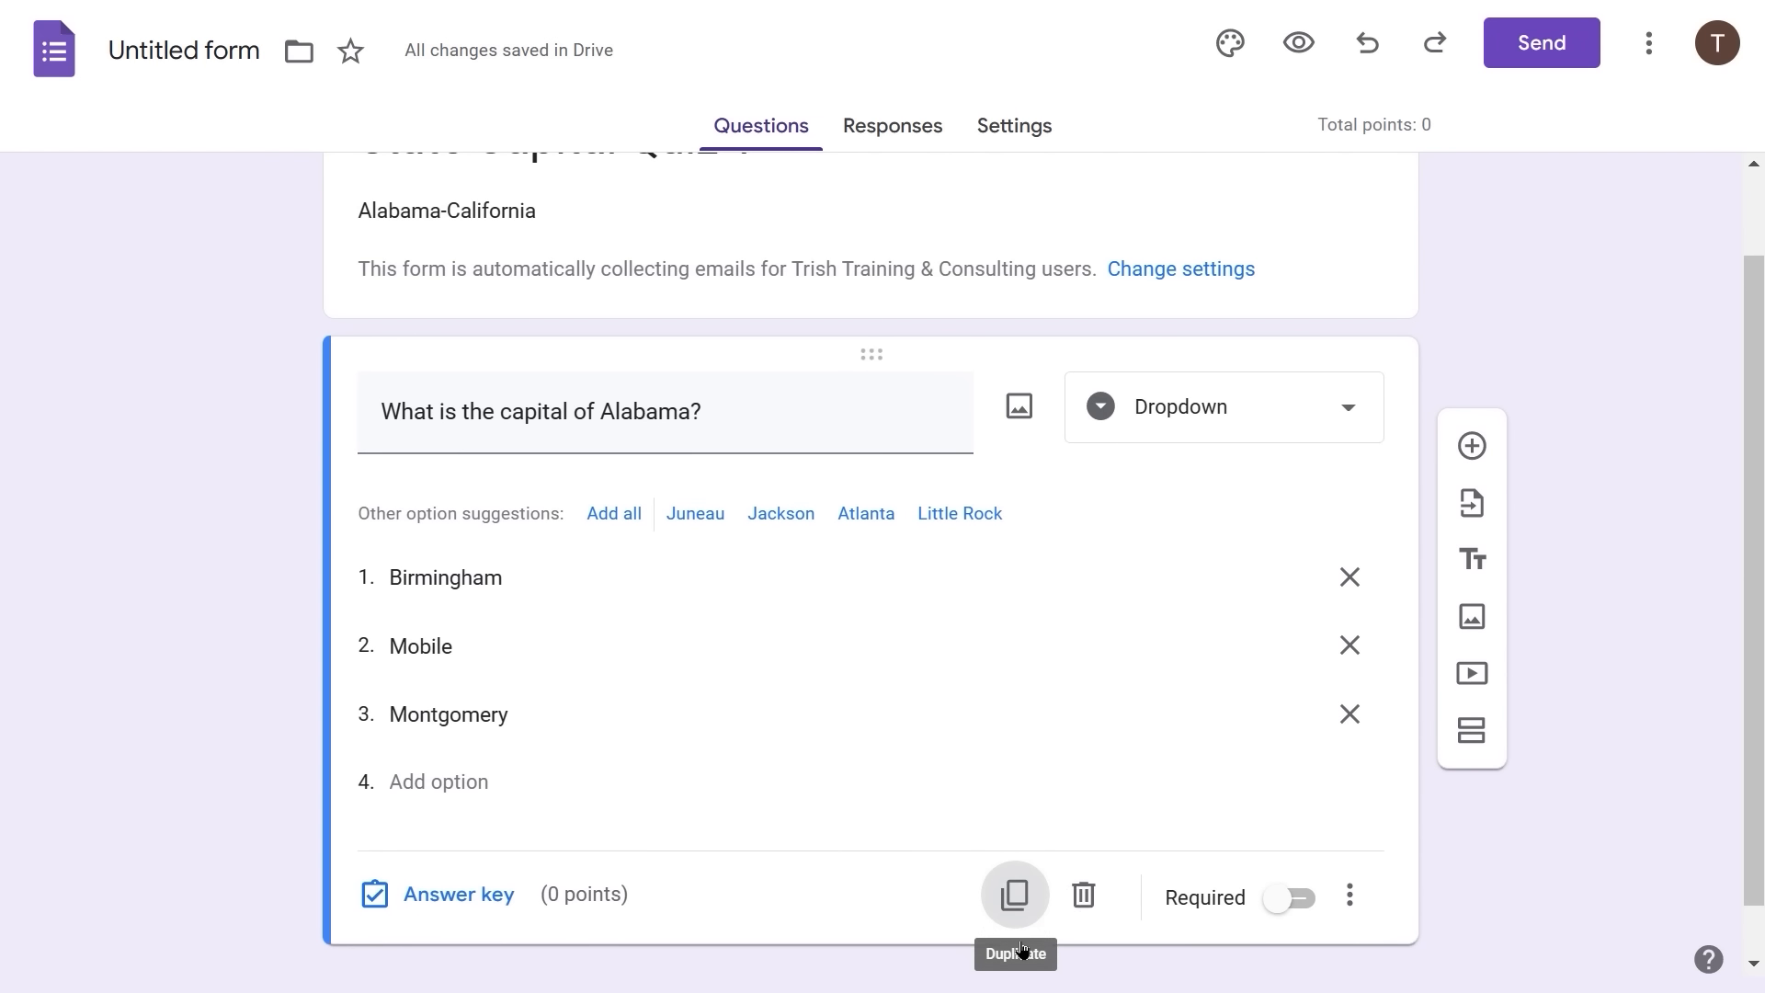
pyautogui.click(1010, 889)
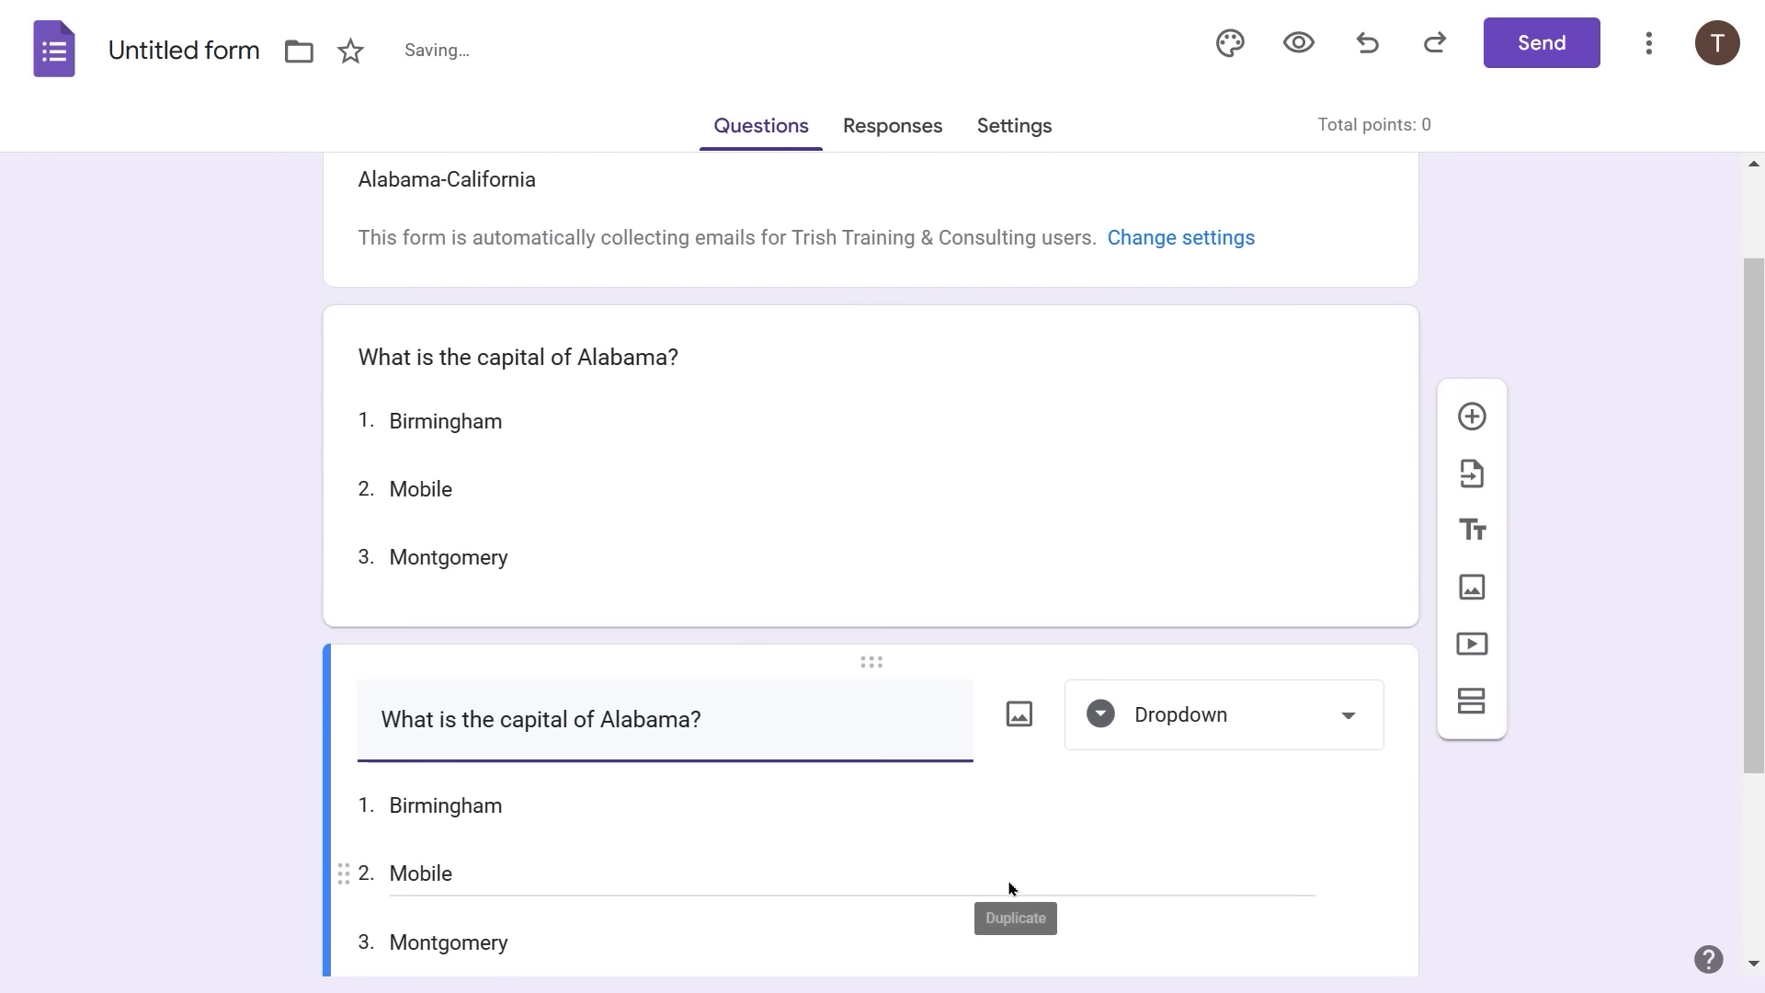
pyautogui.click(646, 730)
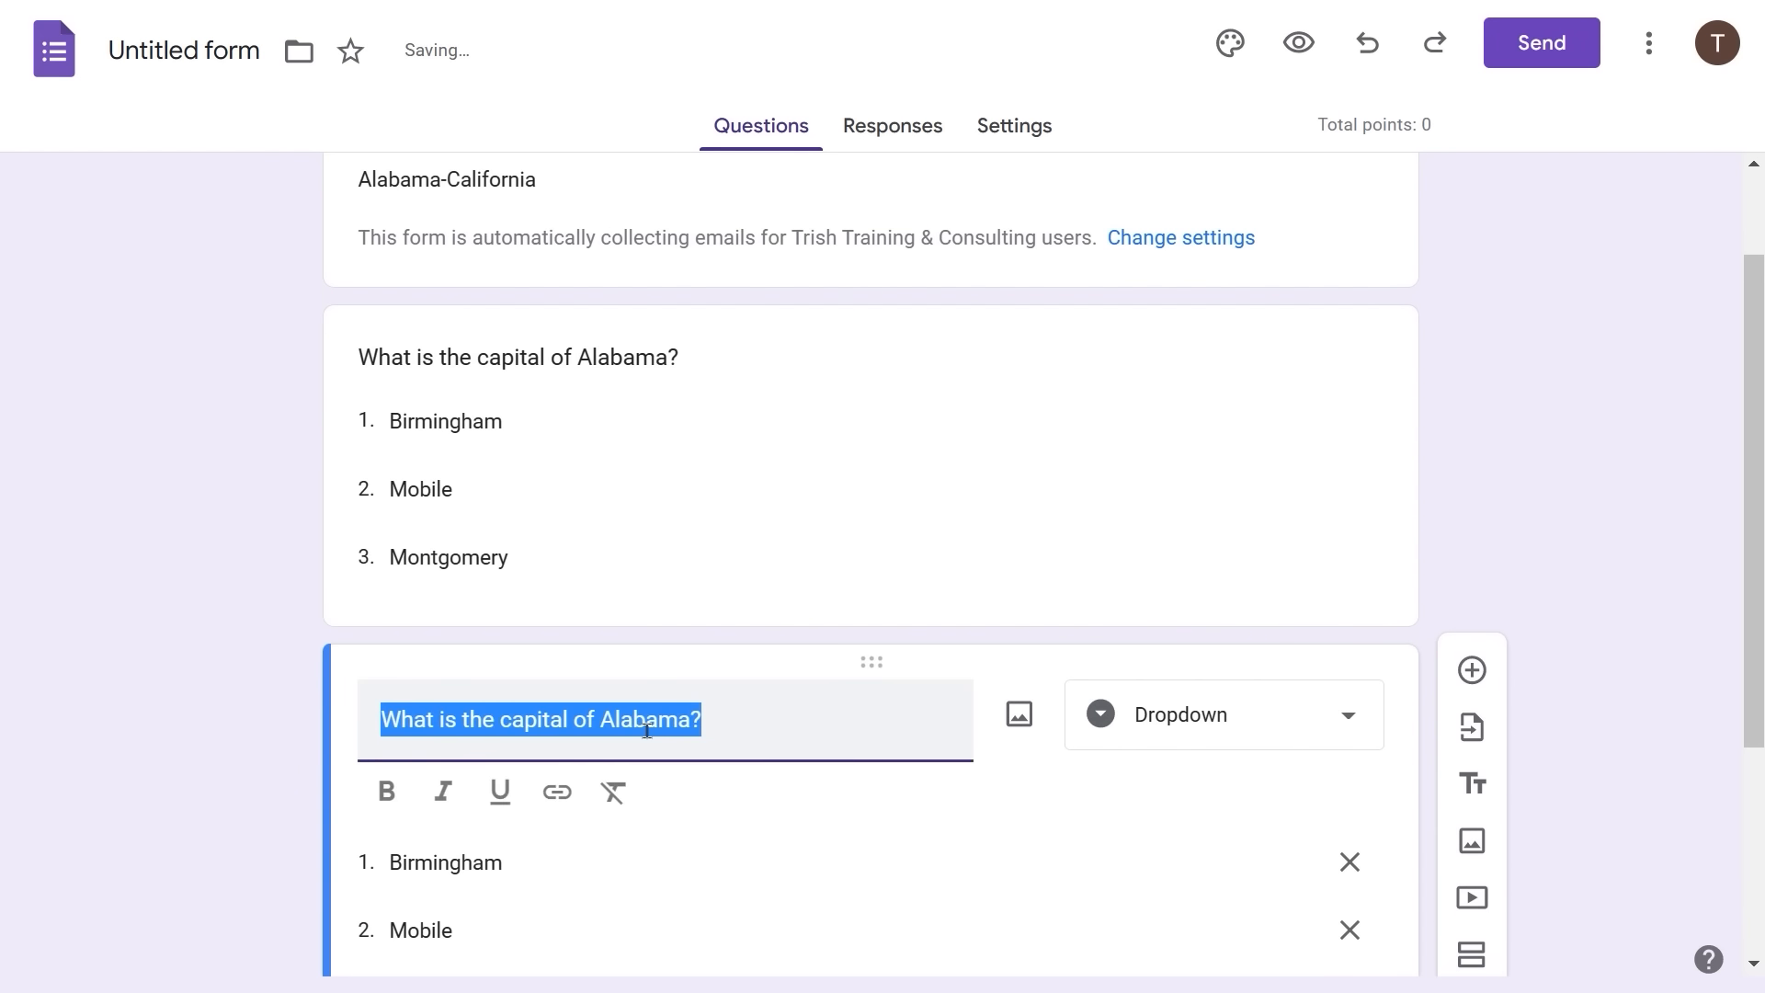
pyautogui.doubleClick(646, 723)
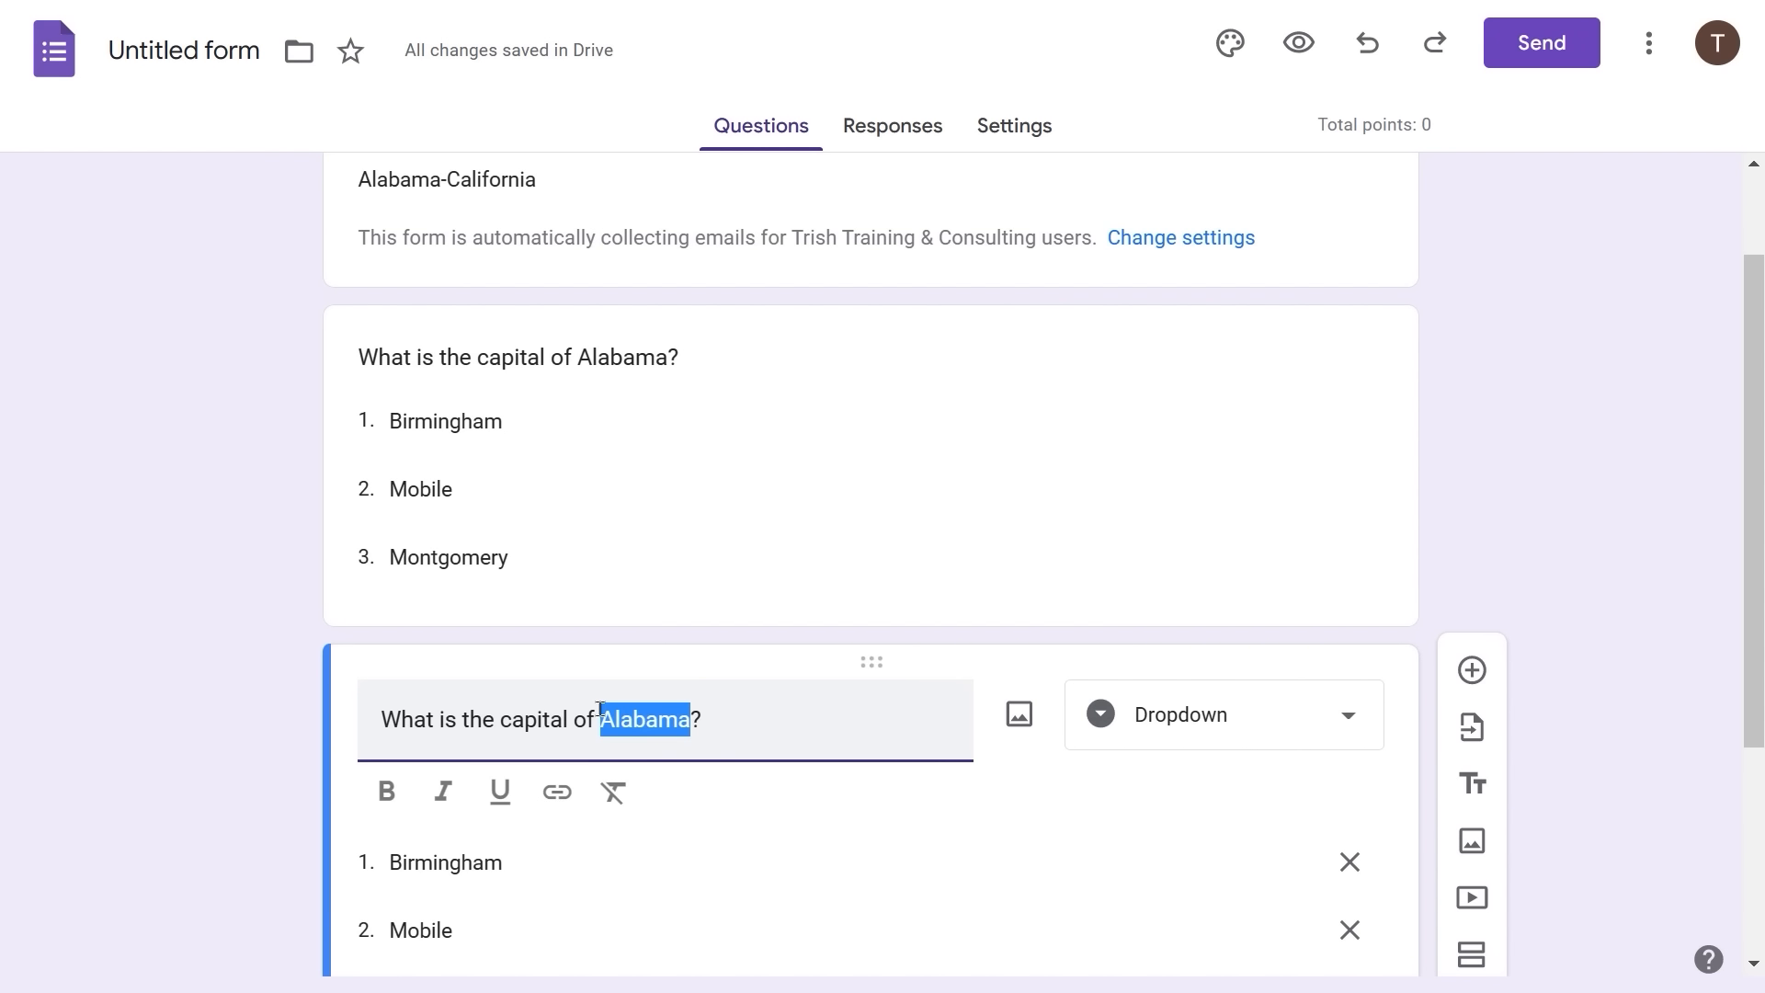
pyautogui.write('Alaska')
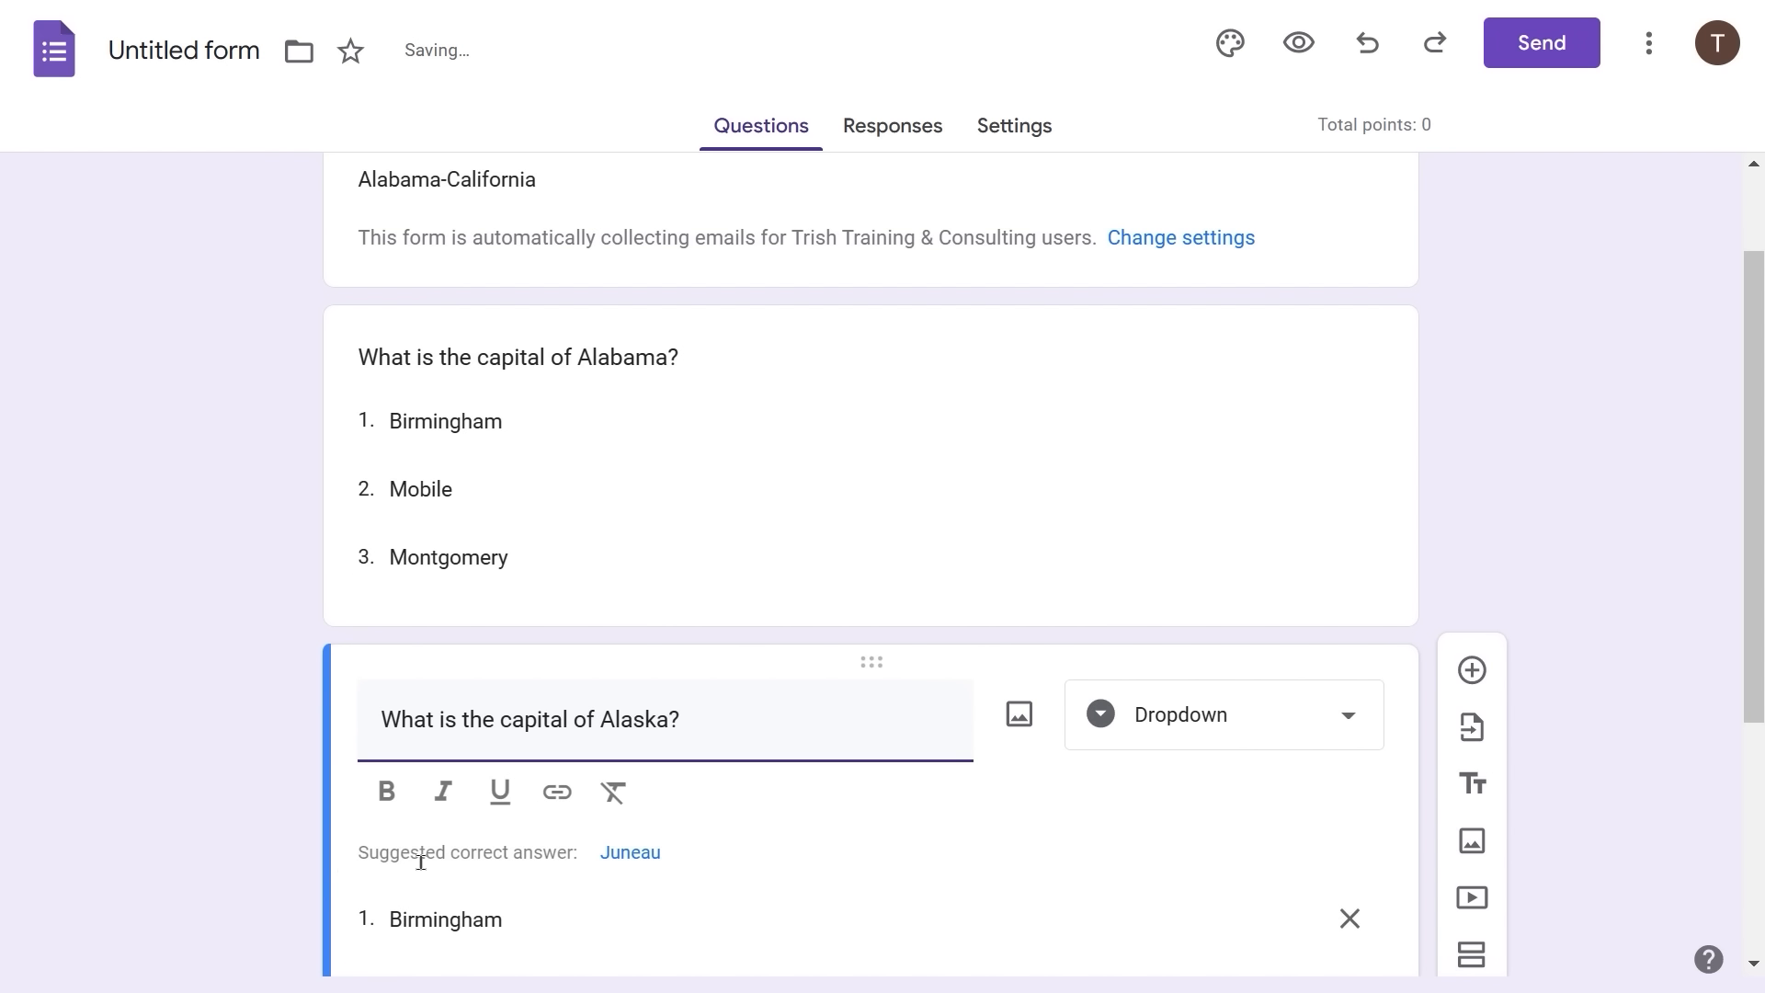
pyautogui.click(421, 863)
# - Replace the copy's options with Fairbanks, Juneau and Anchorage
pyautogui.click(421, 863)
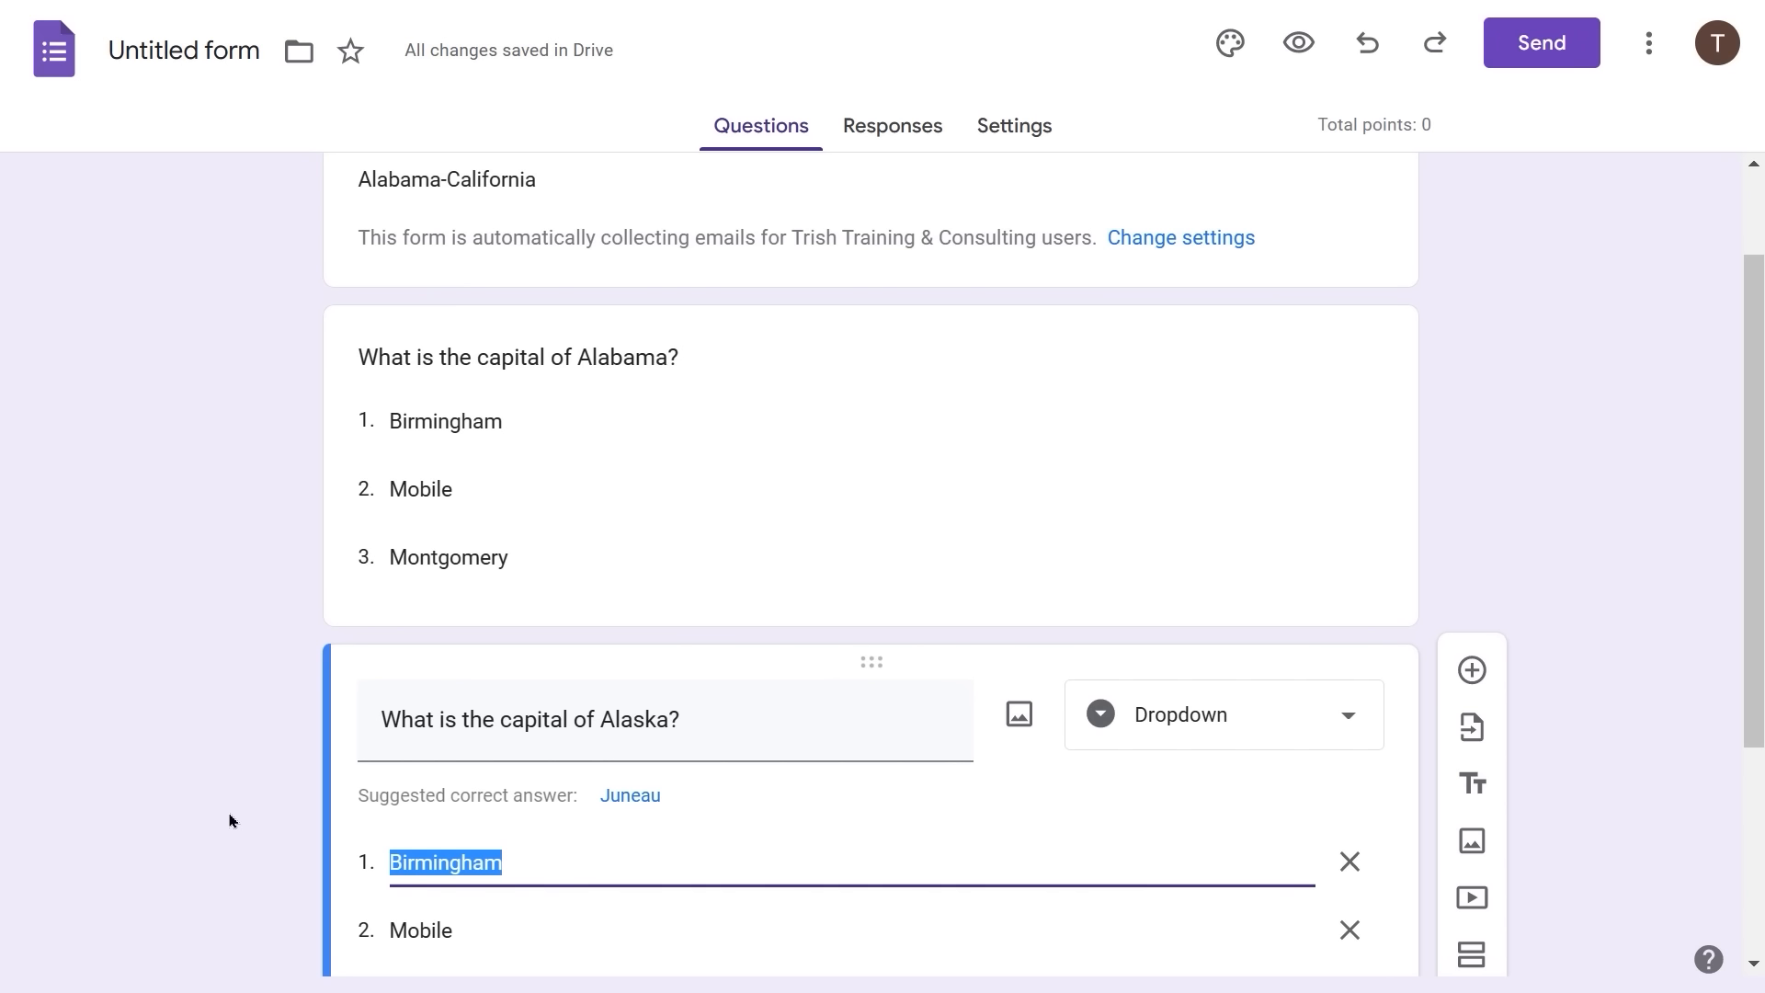
pyautogui.write('Fair')
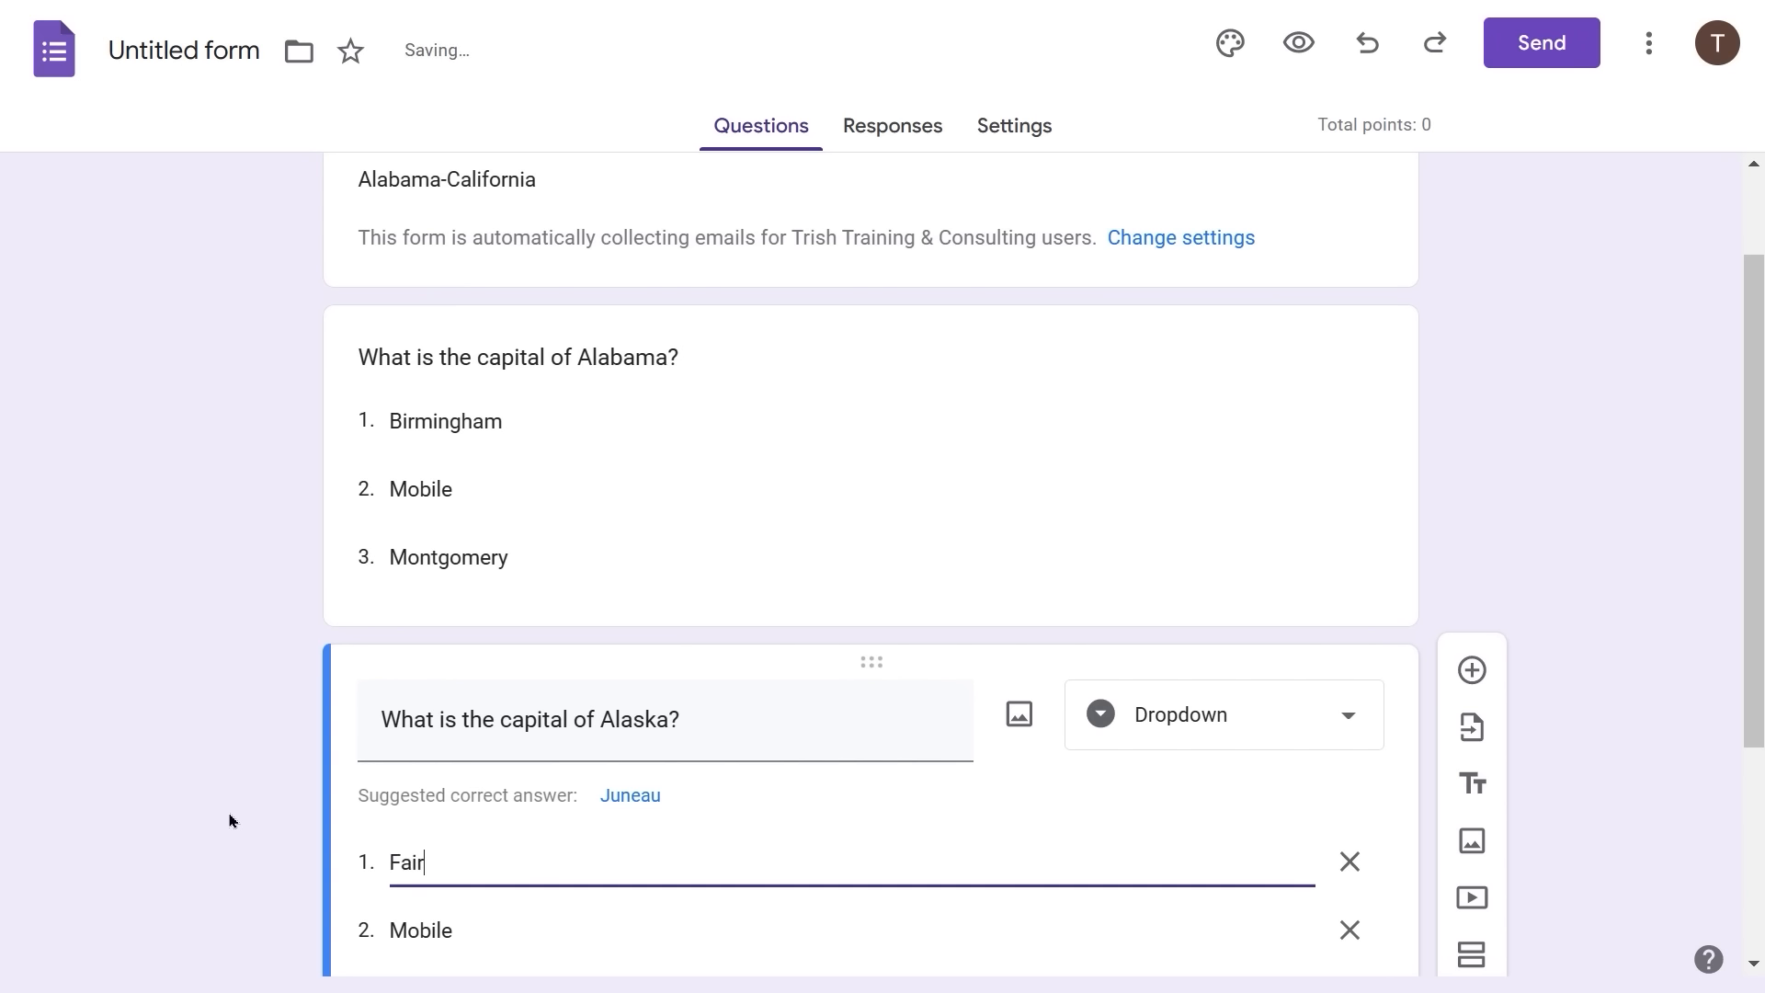
pyautogui.write('banks')
pyautogui.press('Tab')
pyautogui.write('Jun')
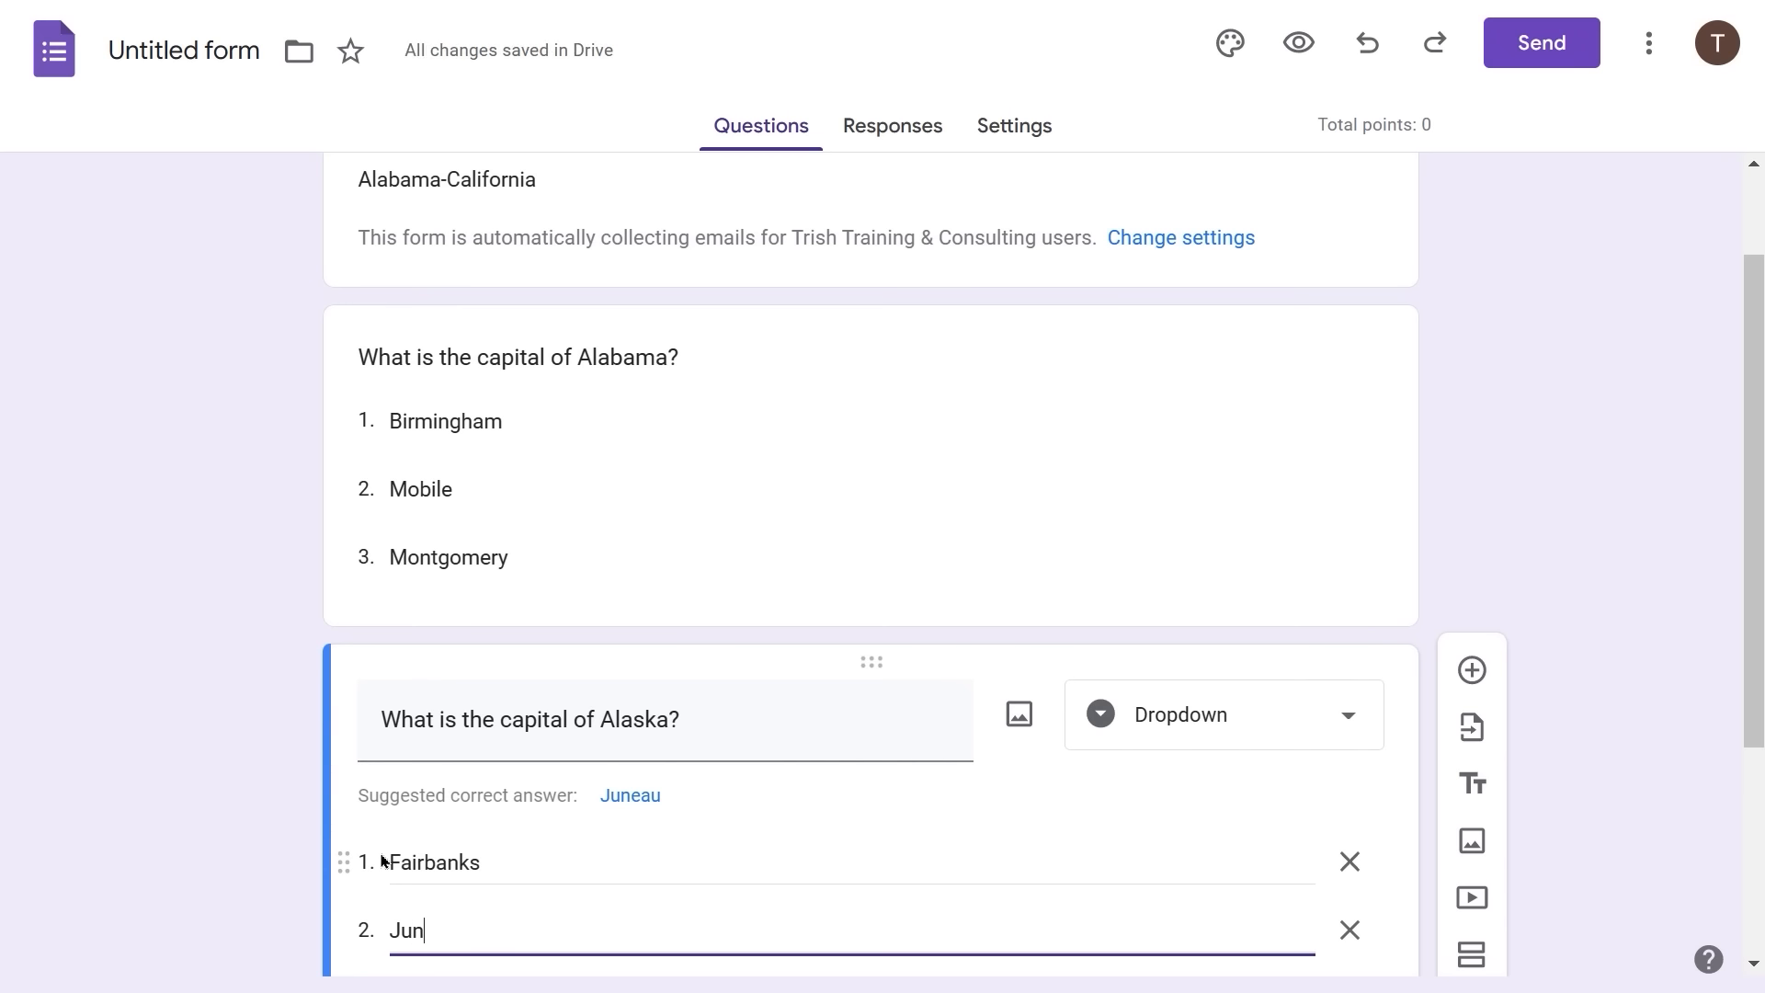
pyautogui.write('eau')
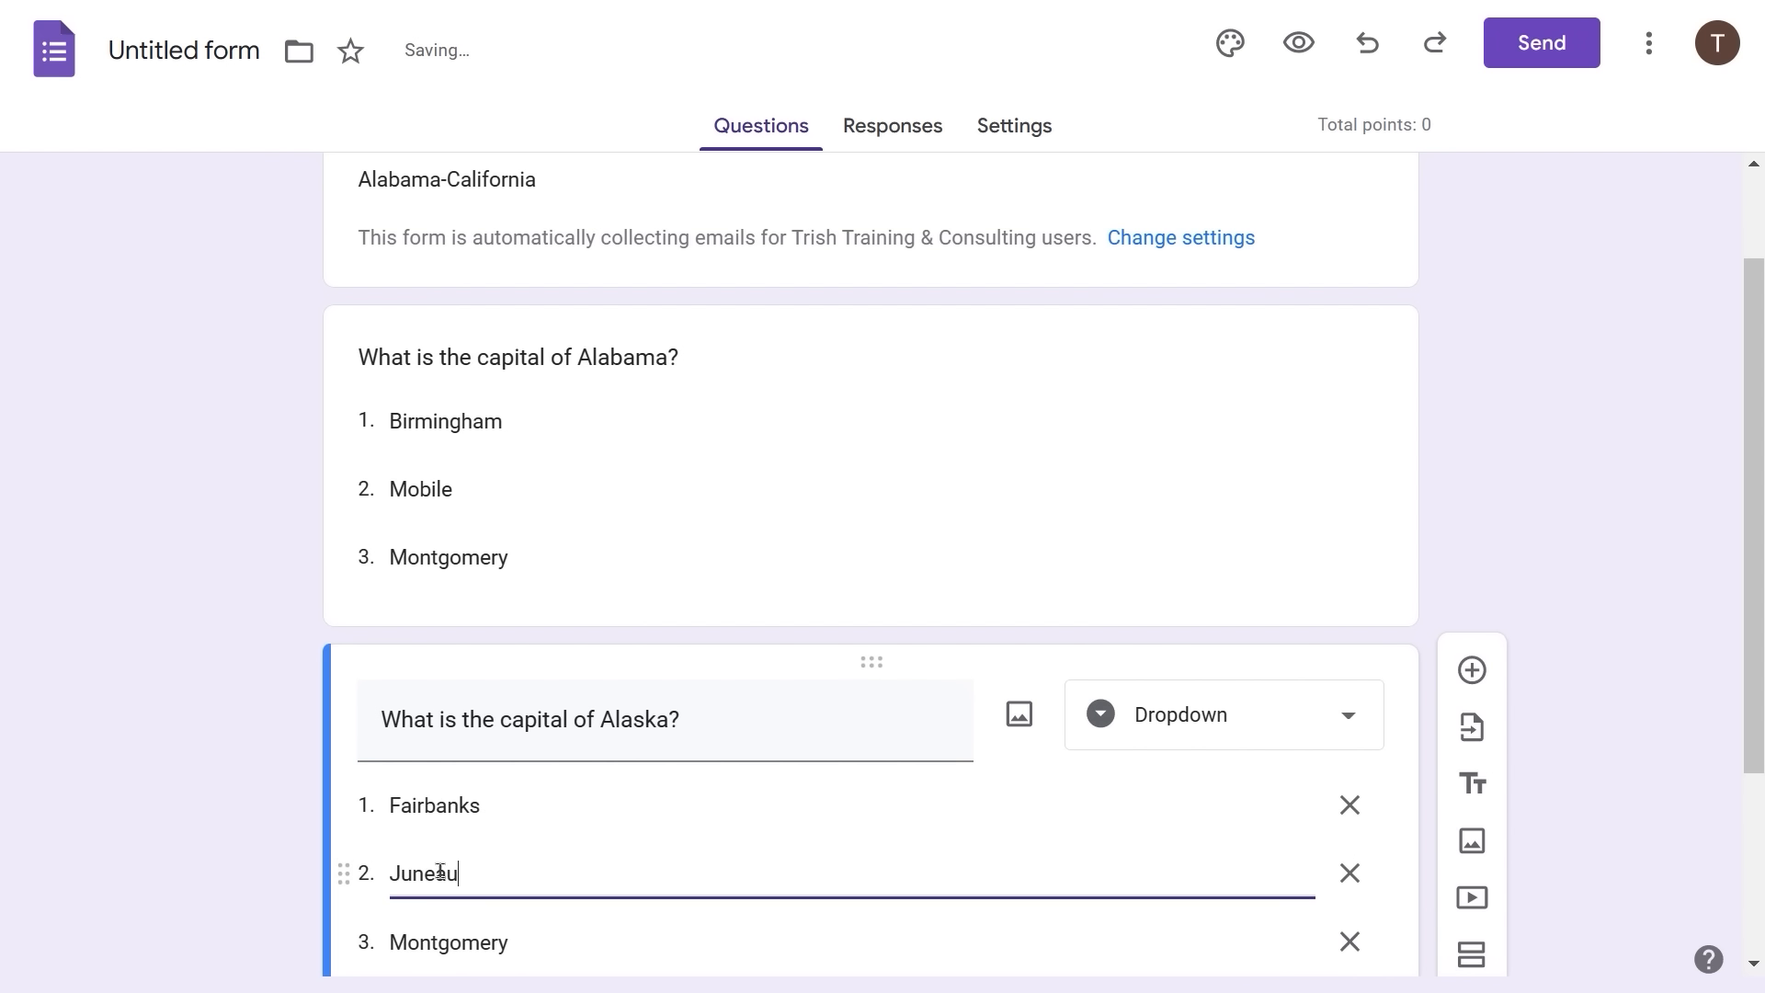
pyautogui.press('Tab')
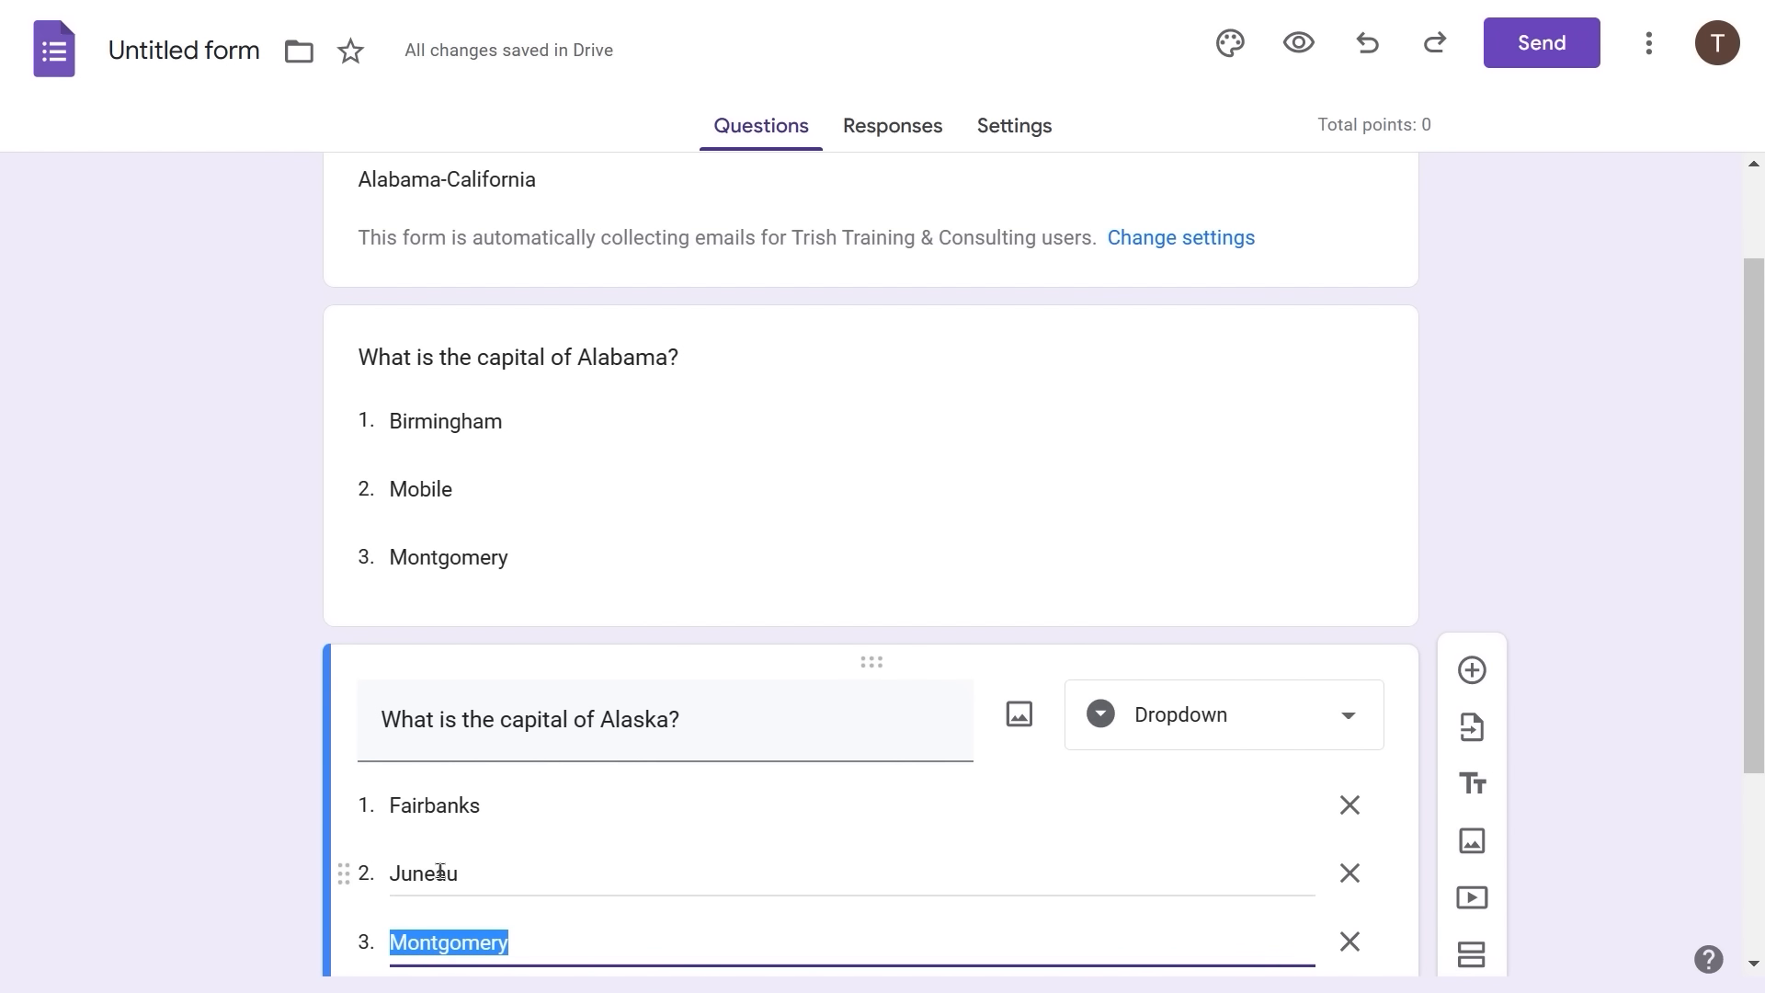
pyautogui.write('Anchorage')
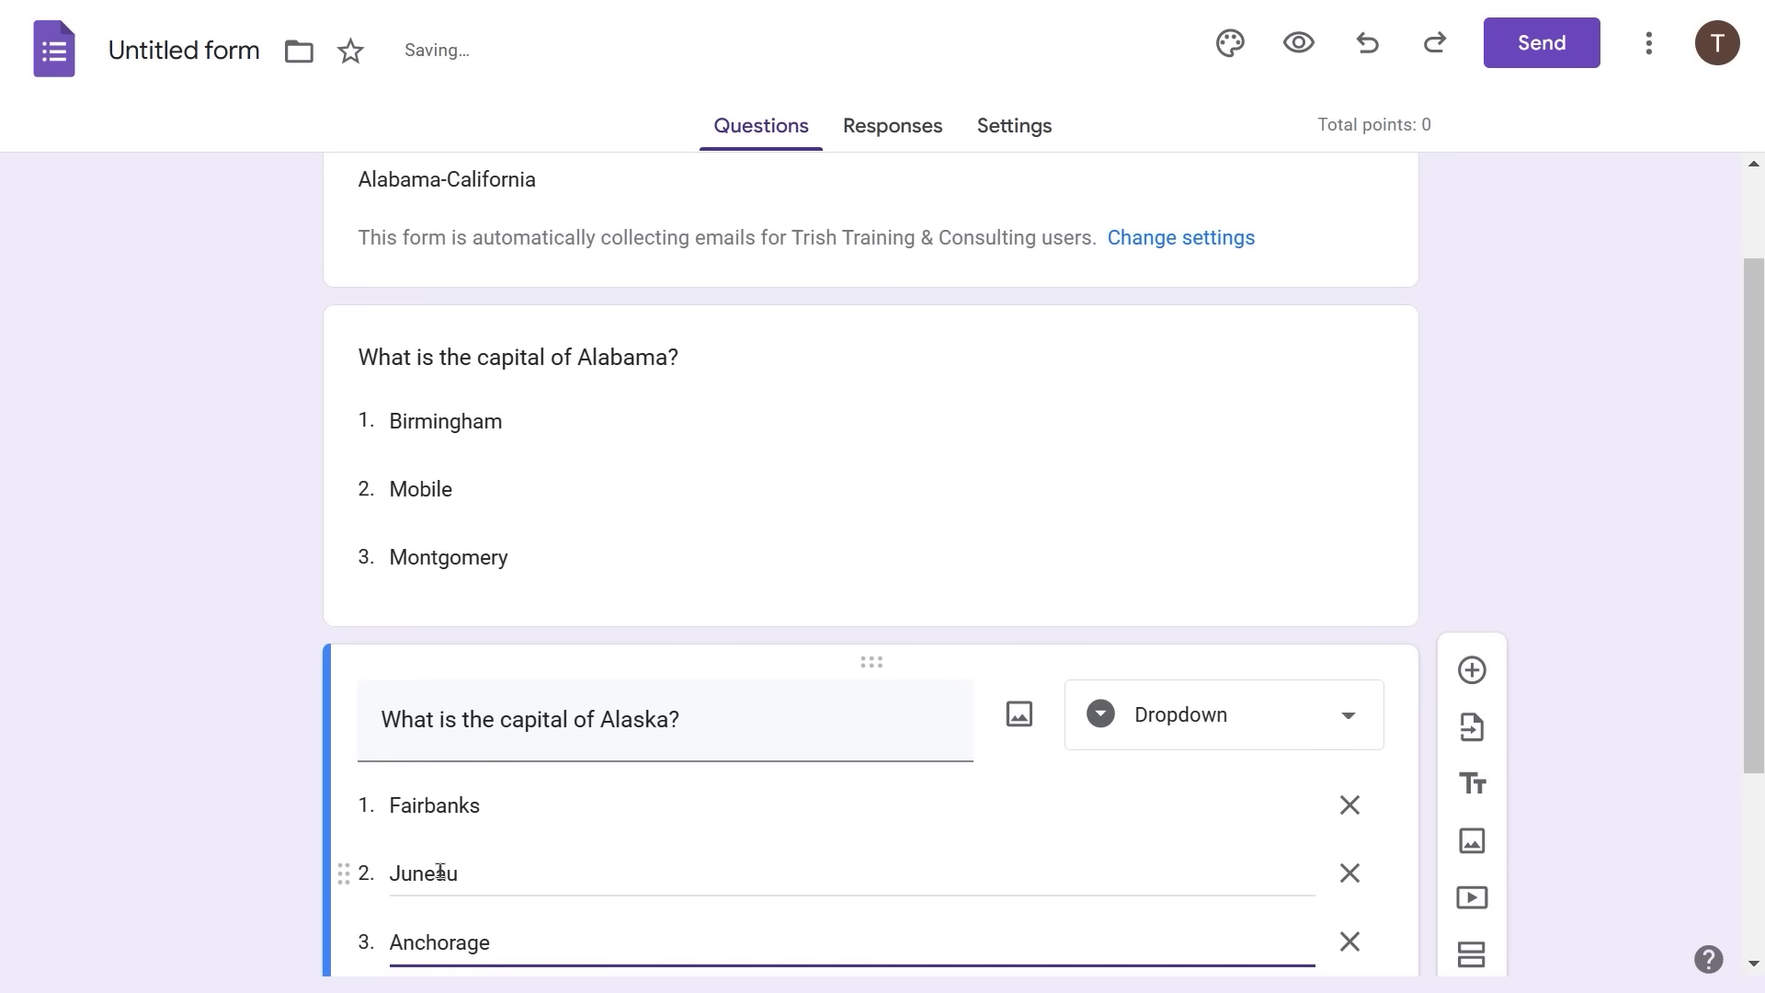
pyautogui.scroll(-3, 440, 871)
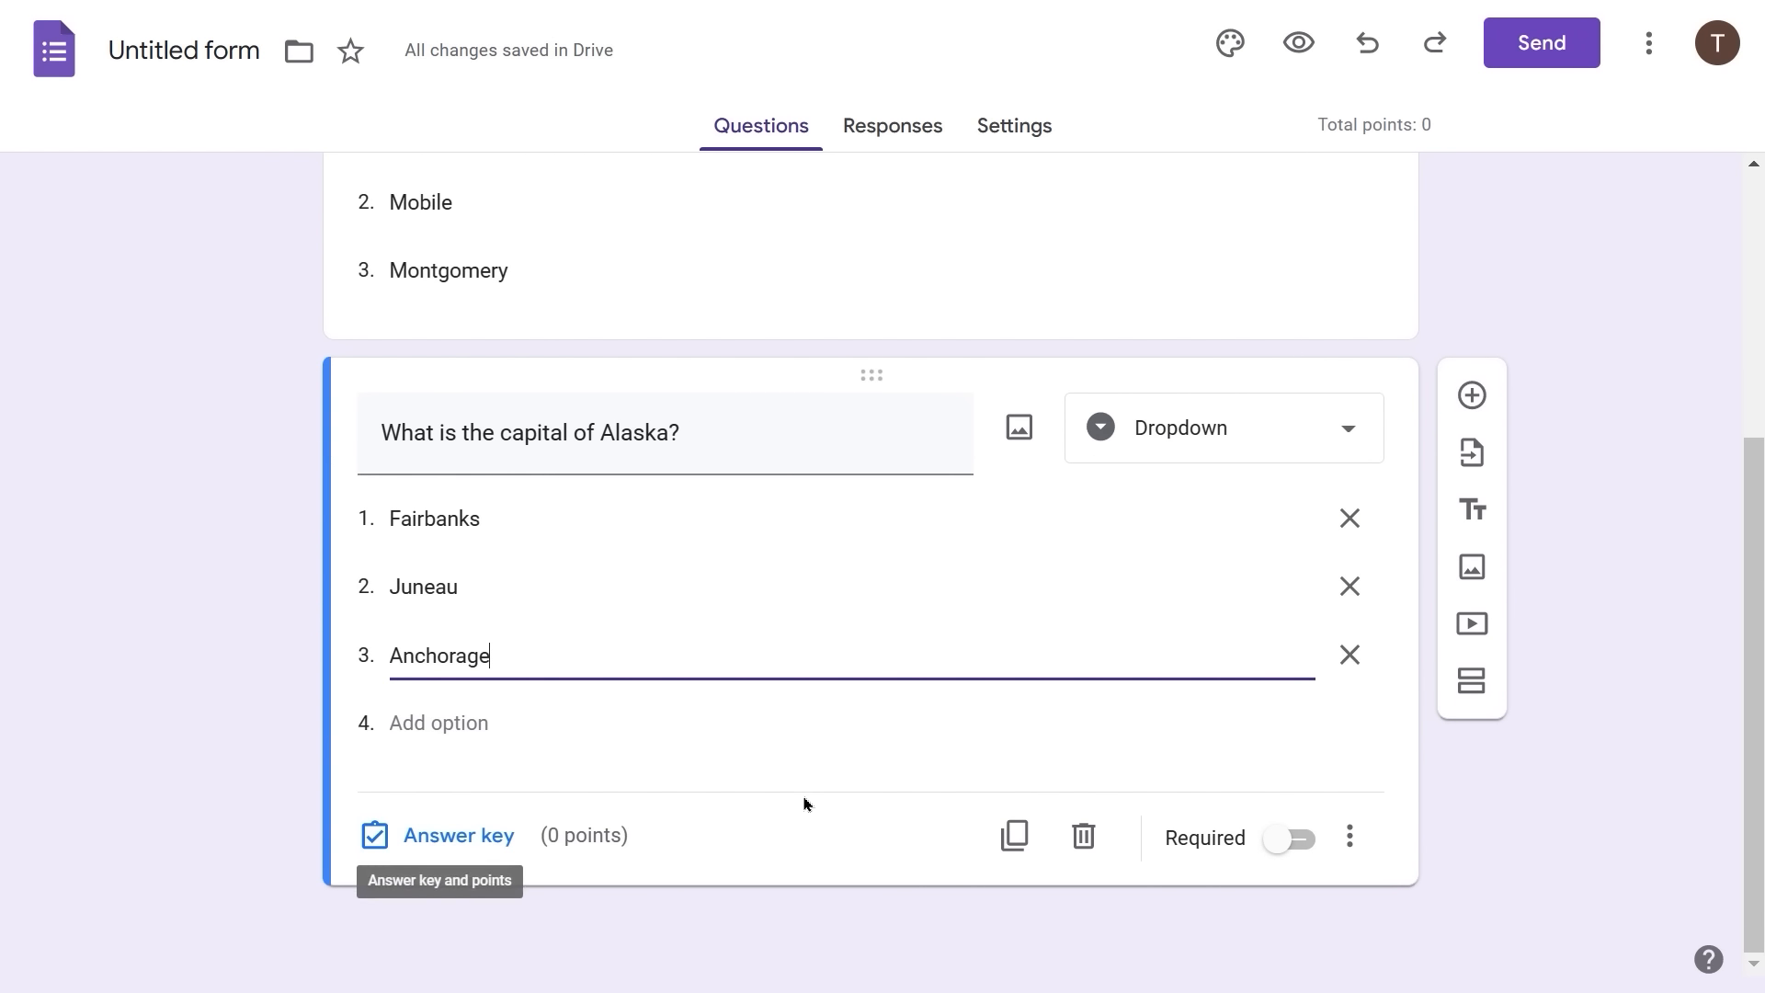
# - Duplicate the Alaska question and change its title to ask about Arizona
pyautogui.click(1015, 839)
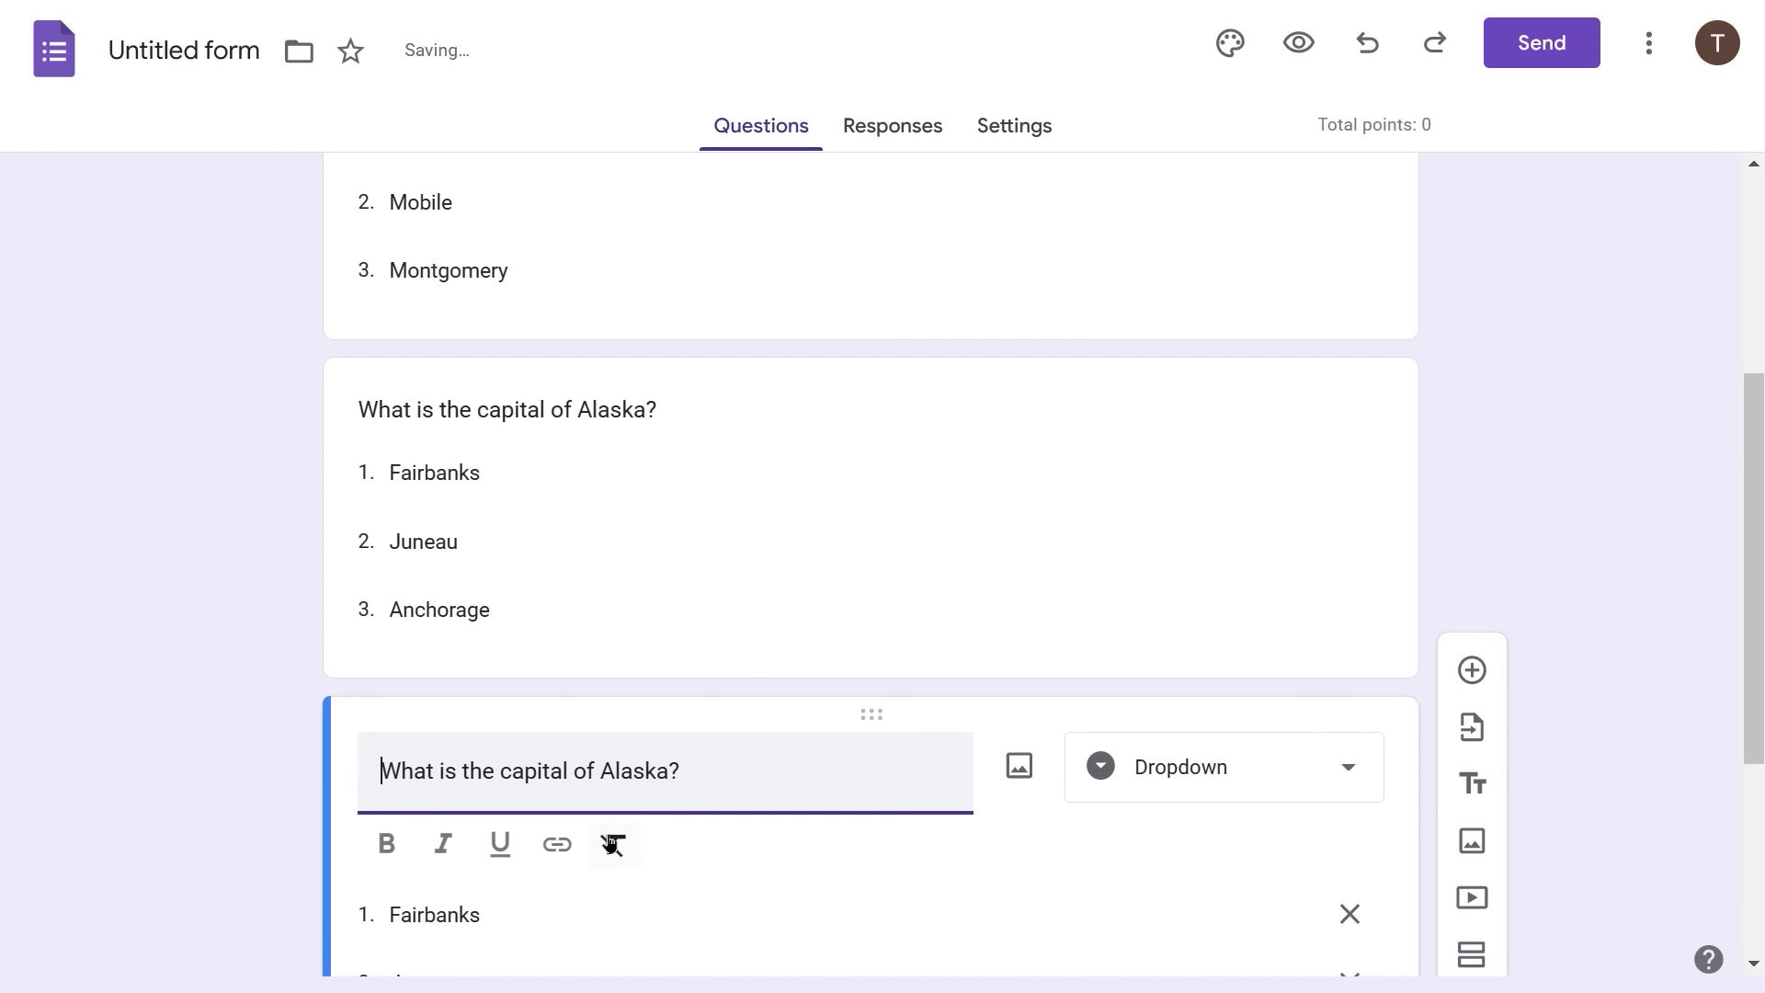
pyautogui.doubleClick(628, 772)
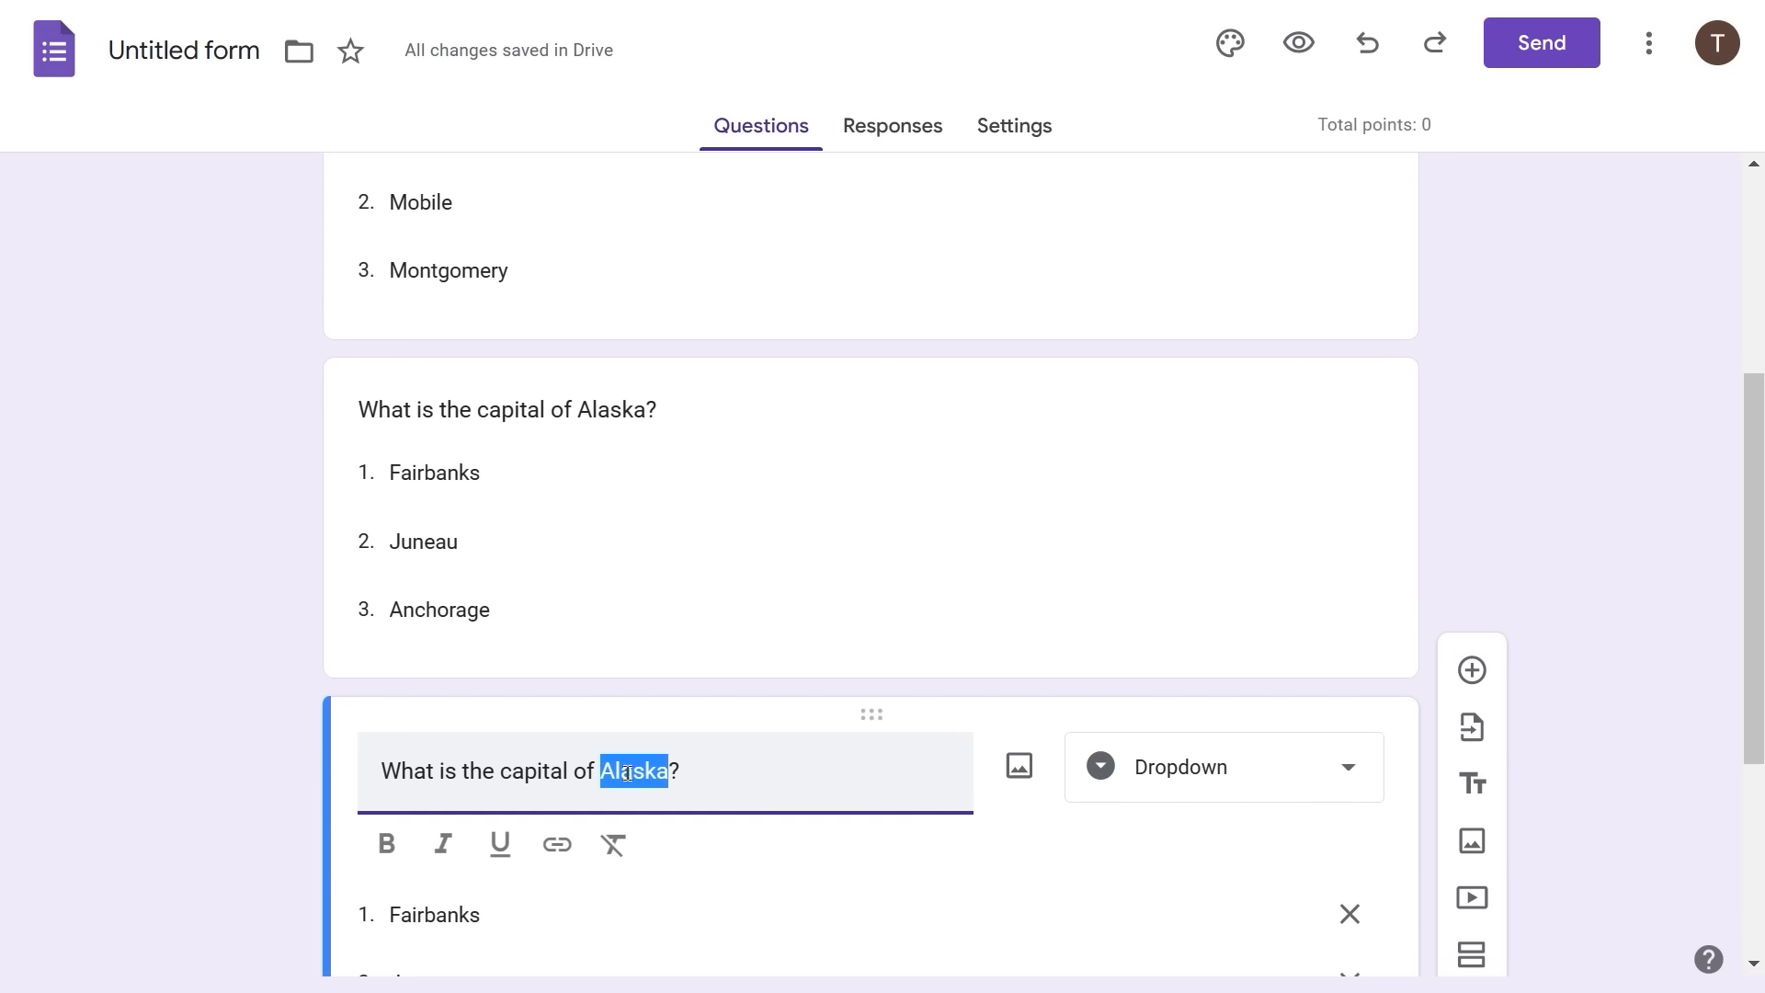
pyautogui.write('Arizona')
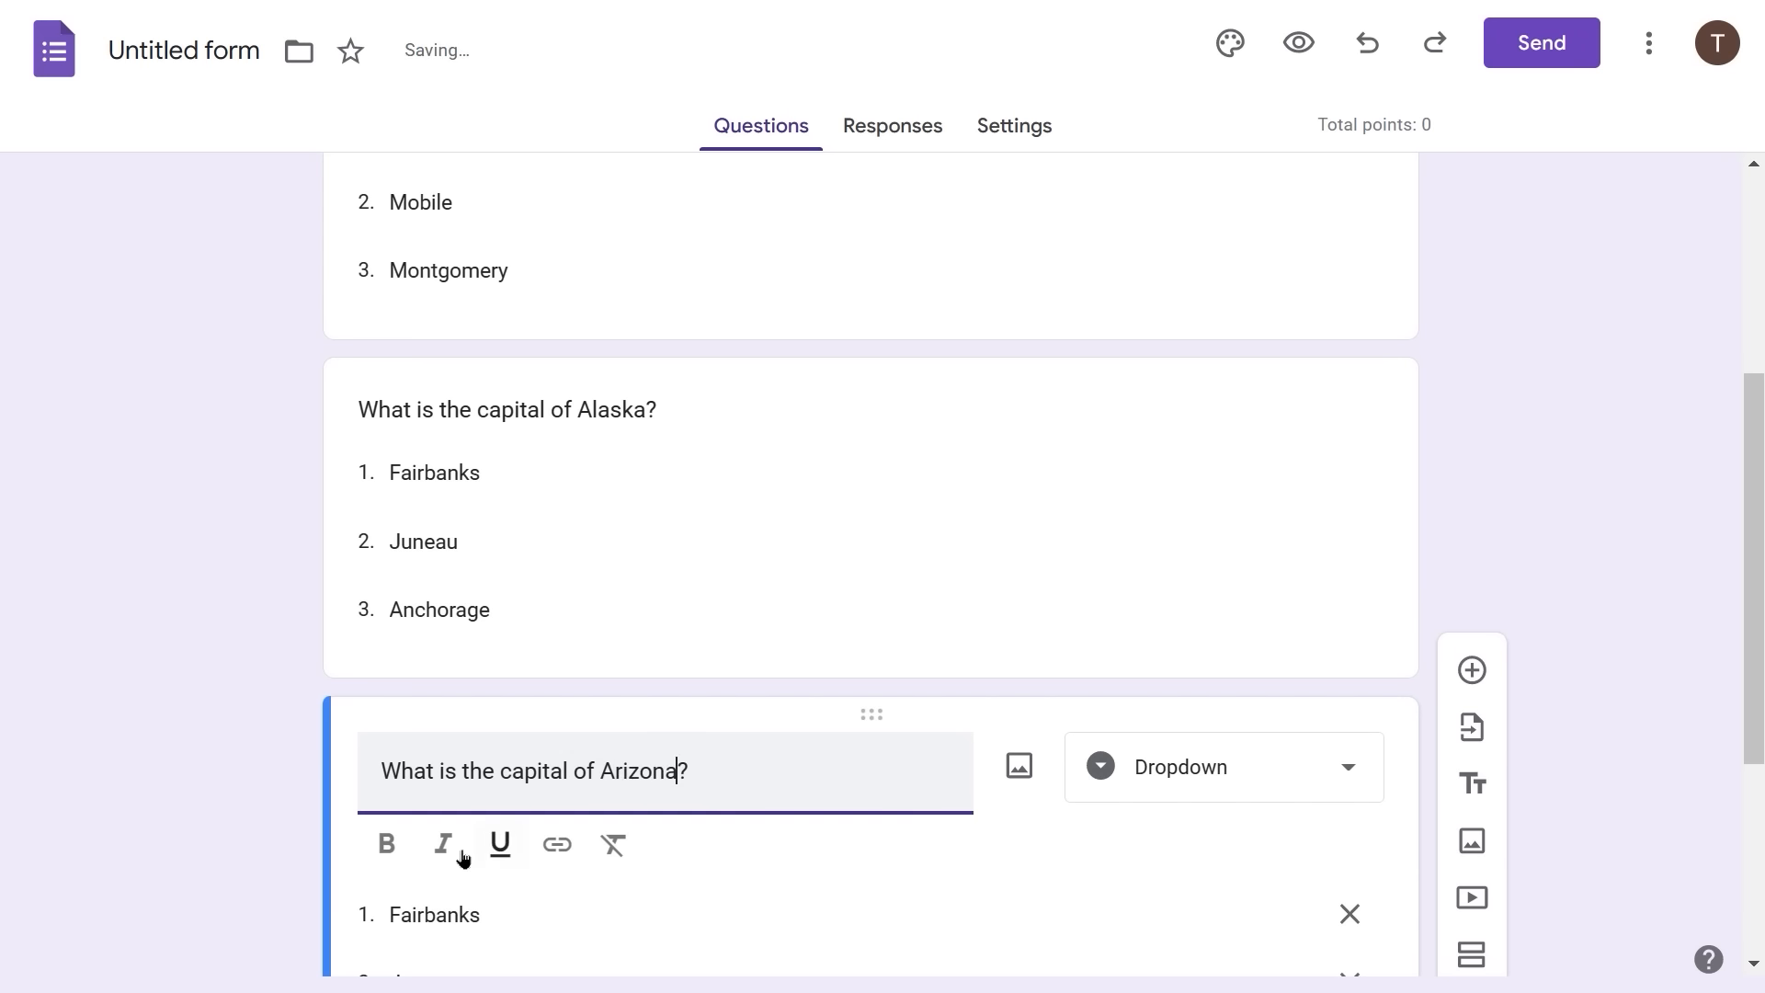
# - Replace the copy's options with Tucson, Phoenix and Mesa
pyautogui.click(415, 918)
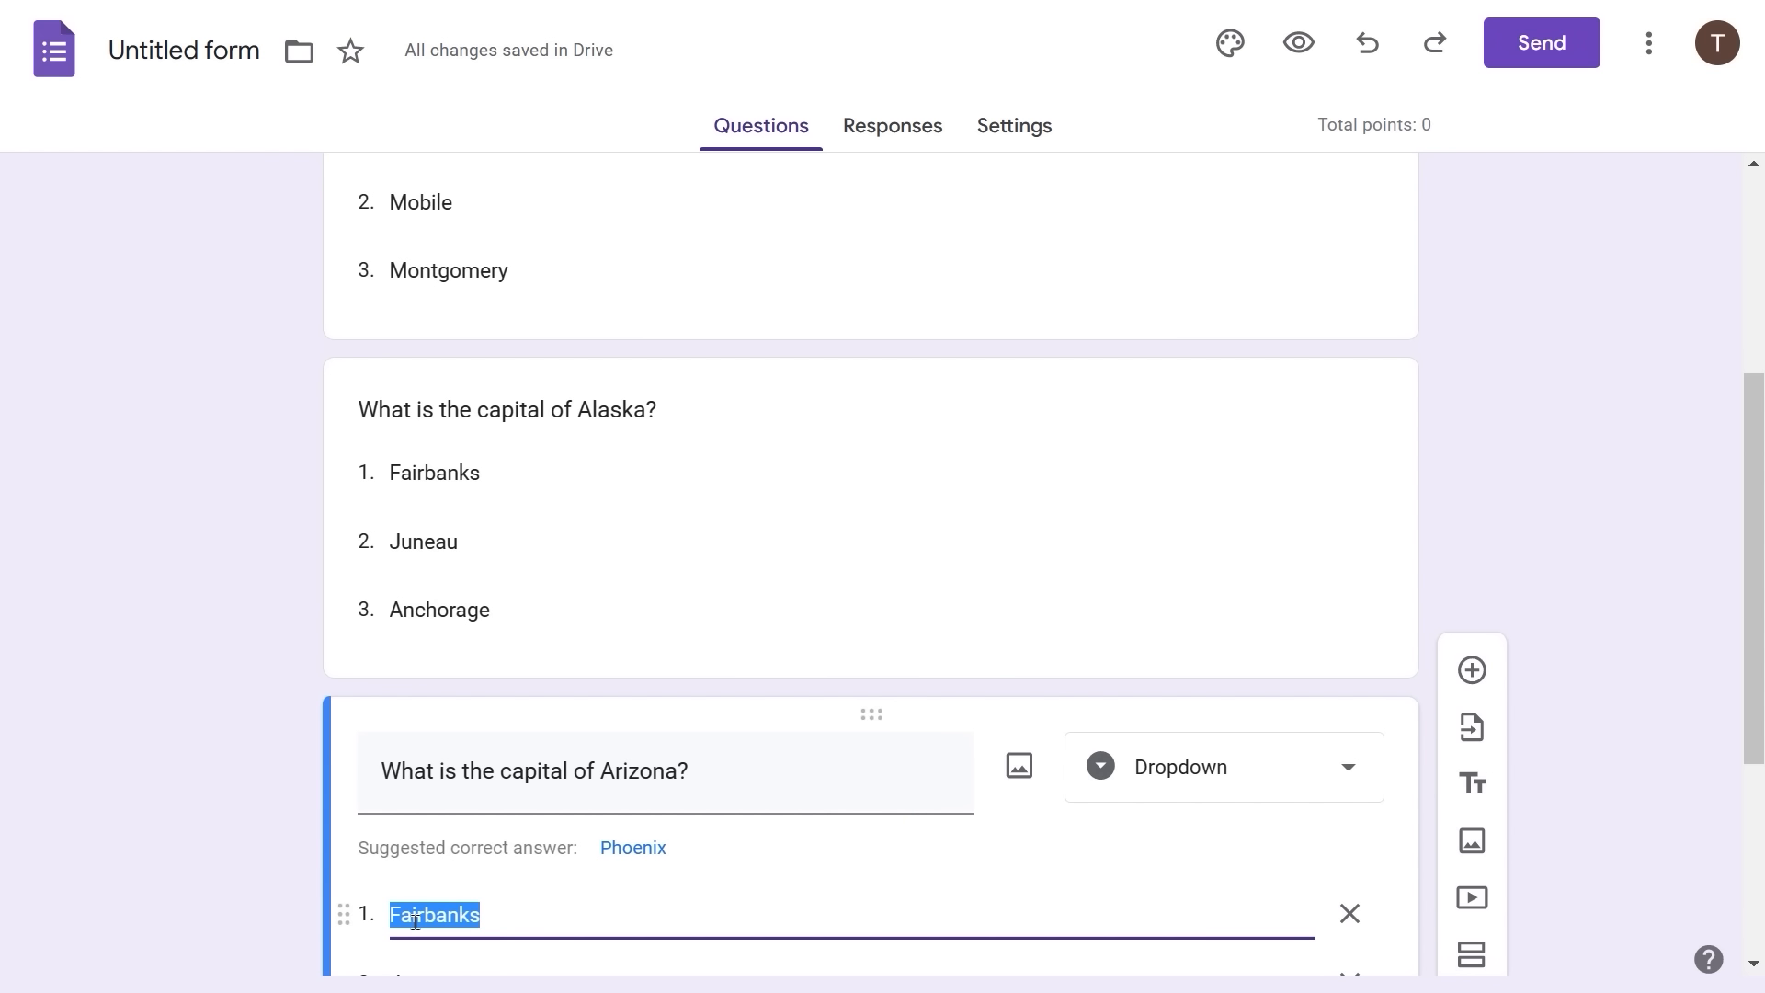
pyautogui.write('Tucson')
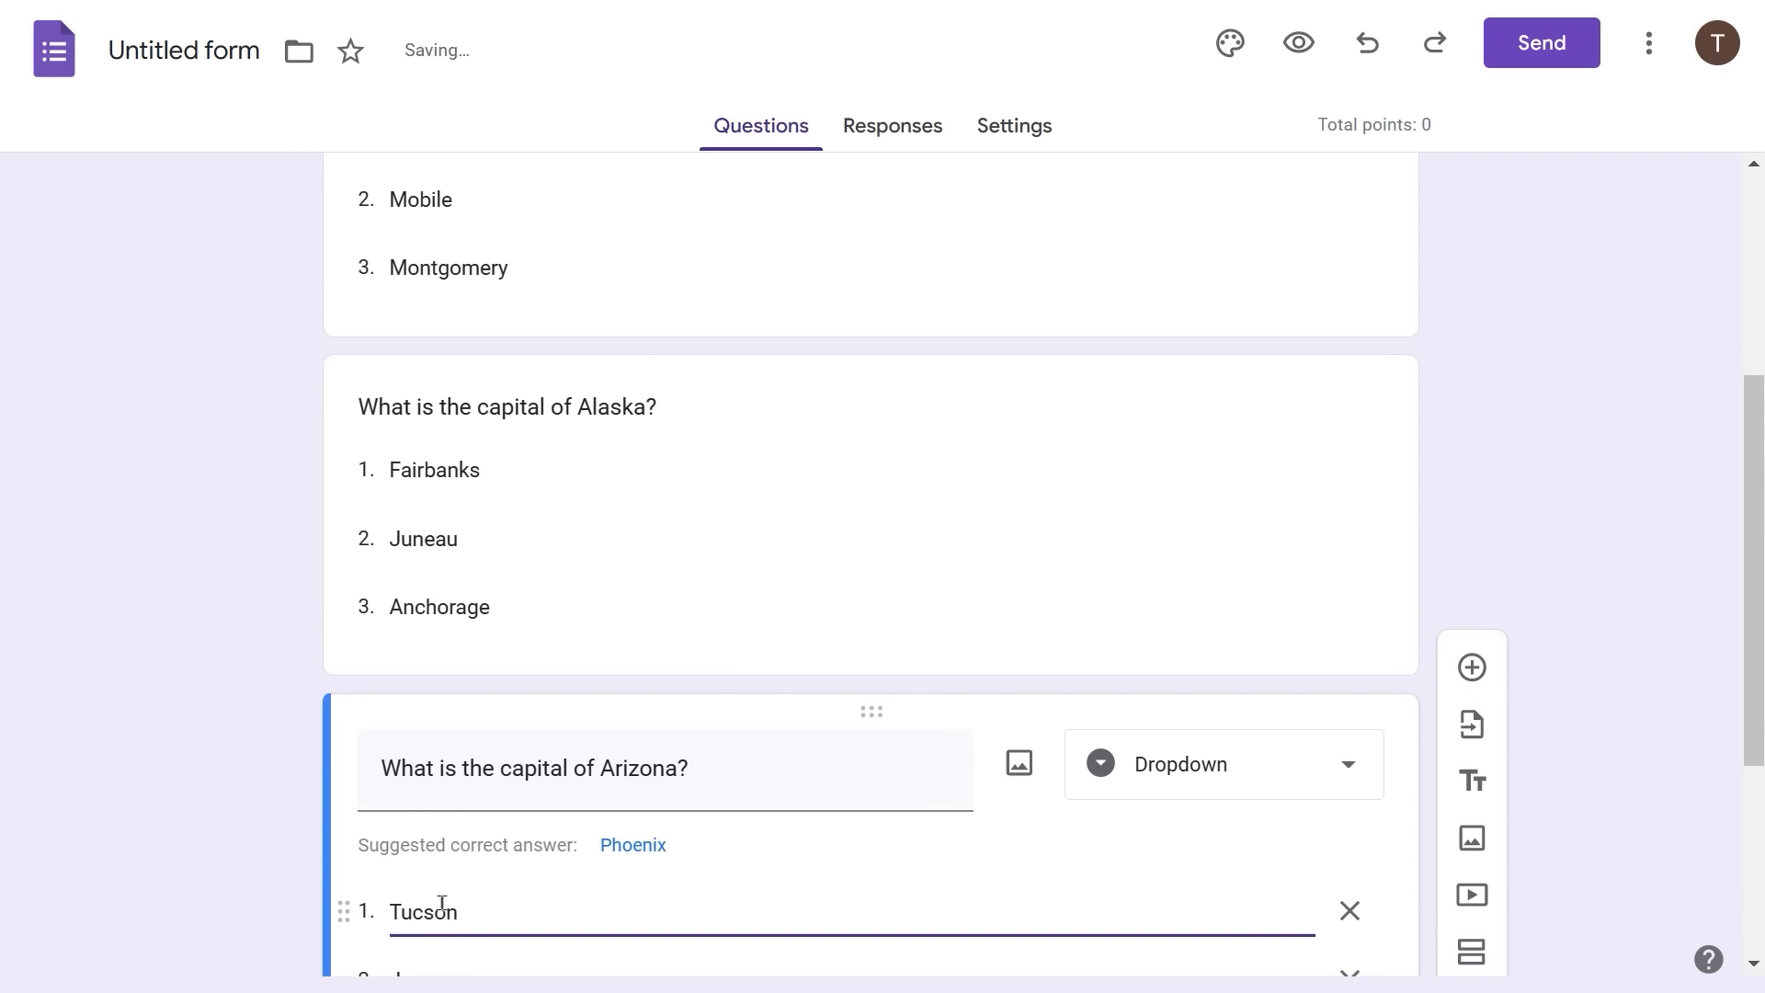
pyautogui.scroll(-2, 532, 887)
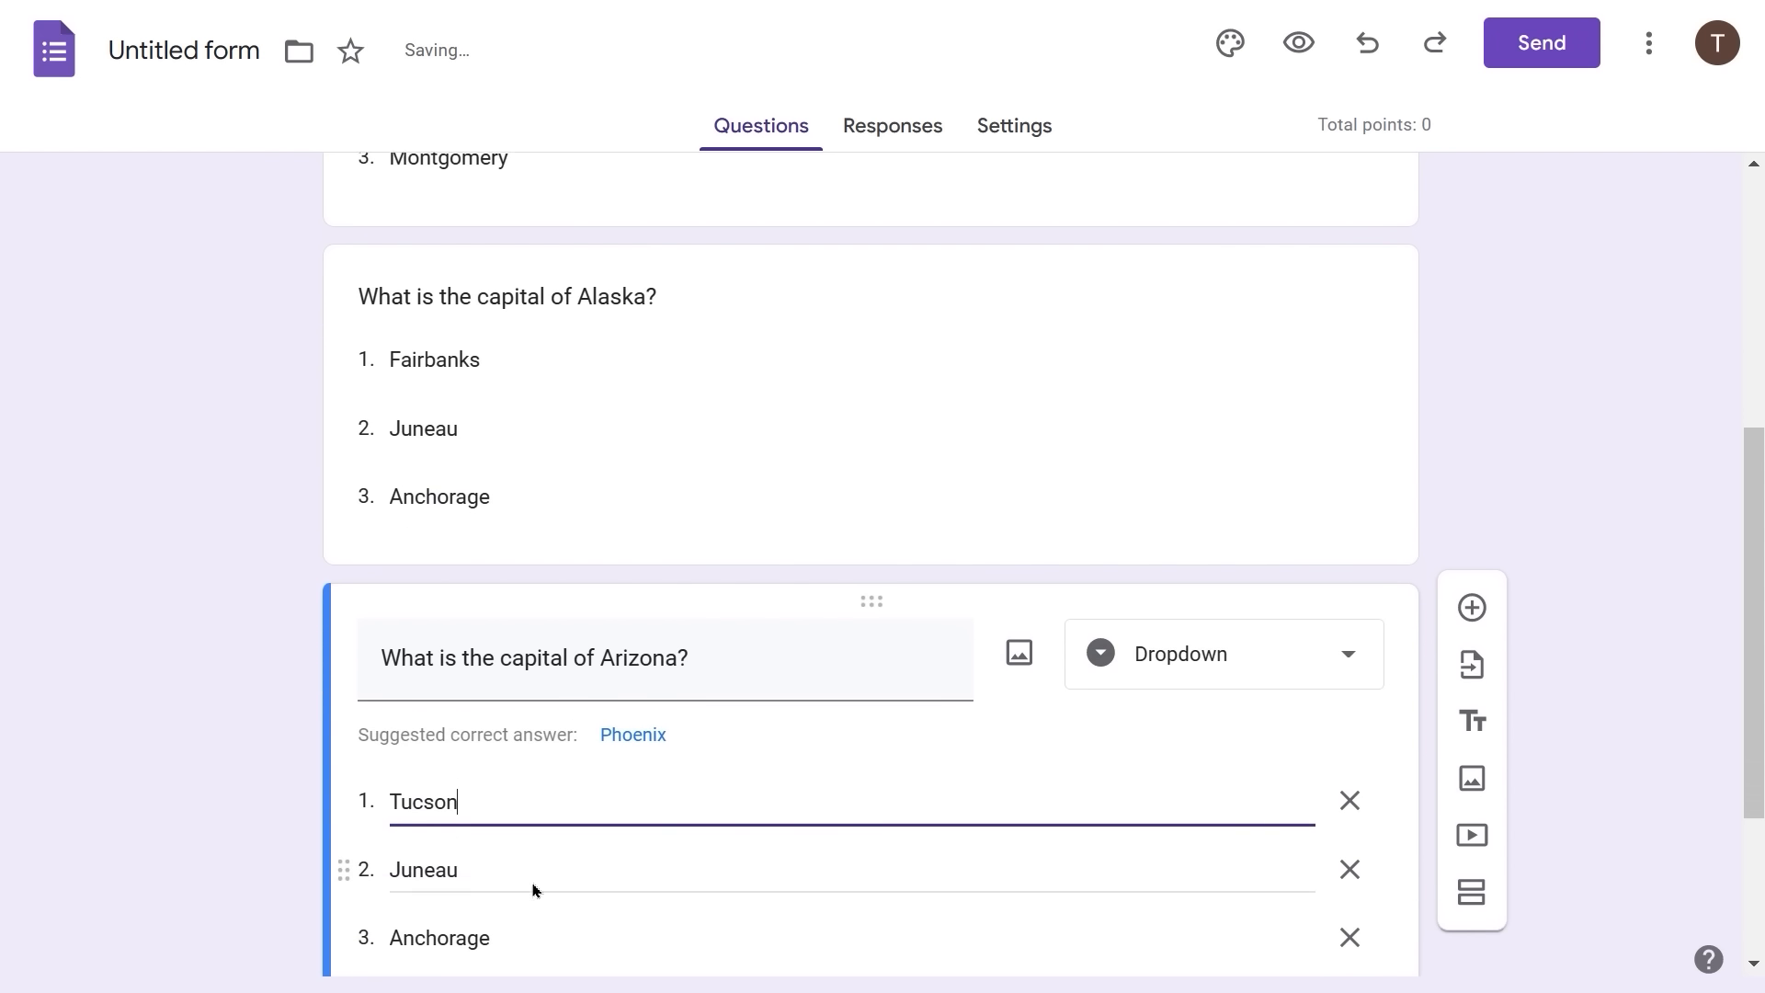
pyautogui.press('Tab')
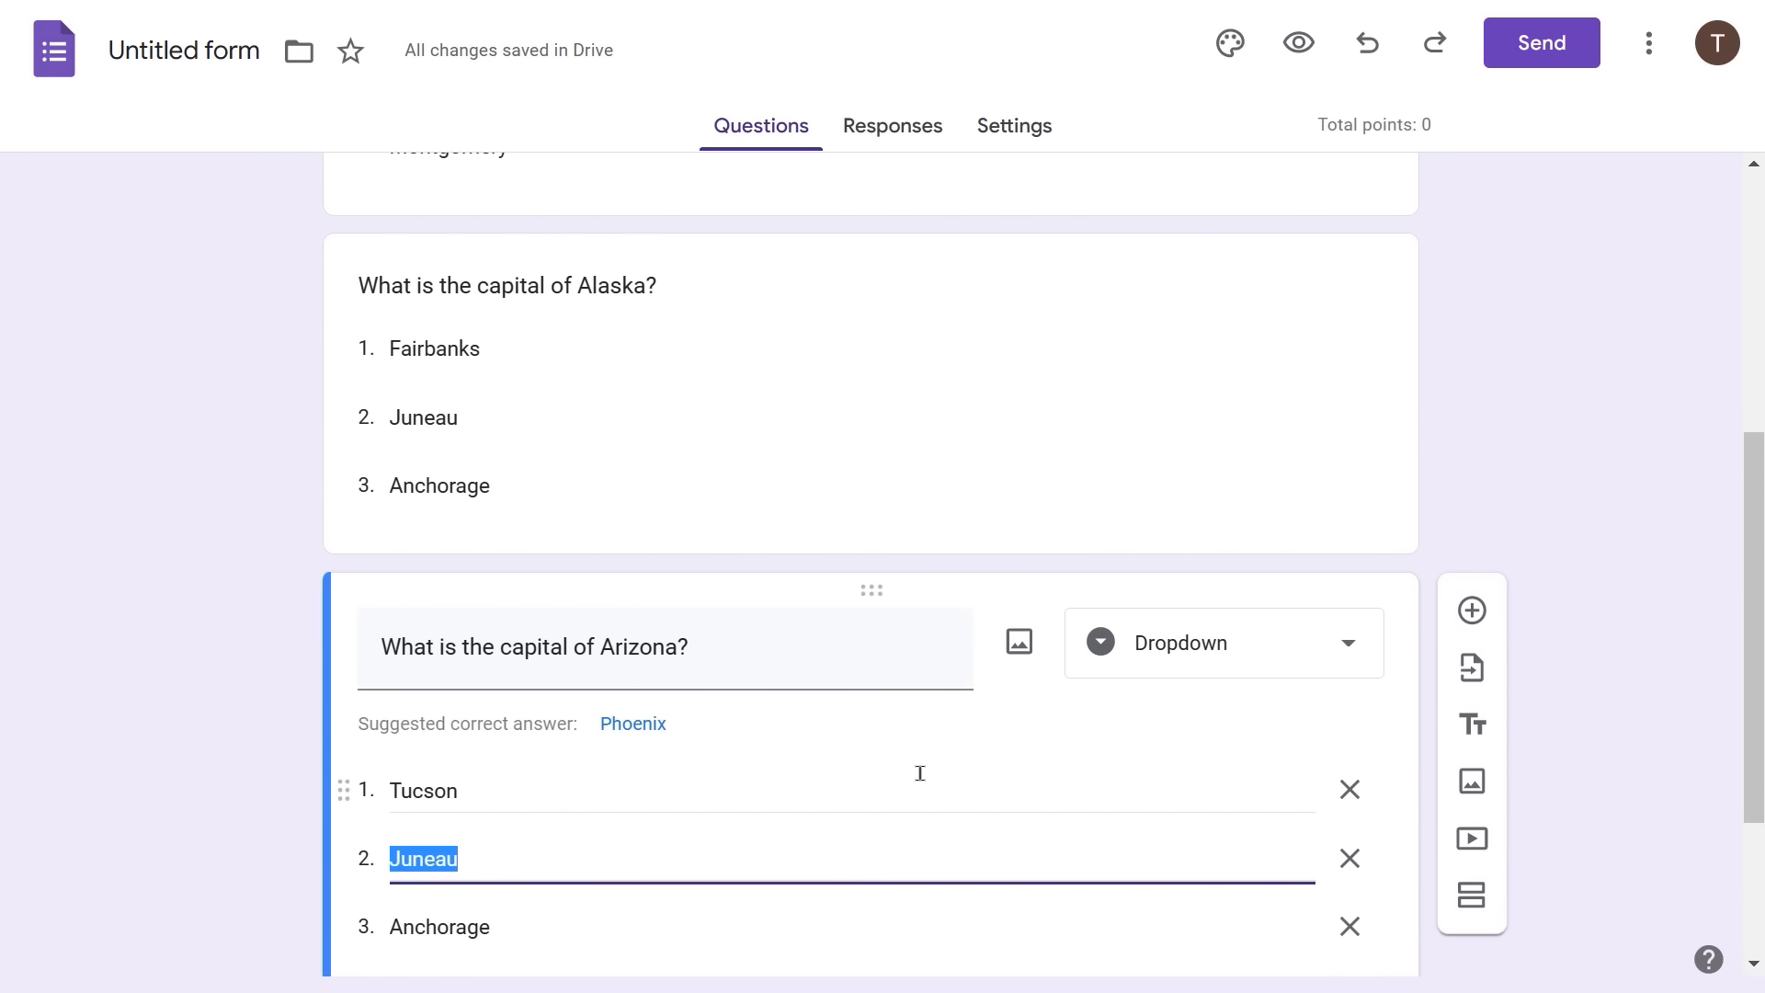
pyautogui.write('Ph')
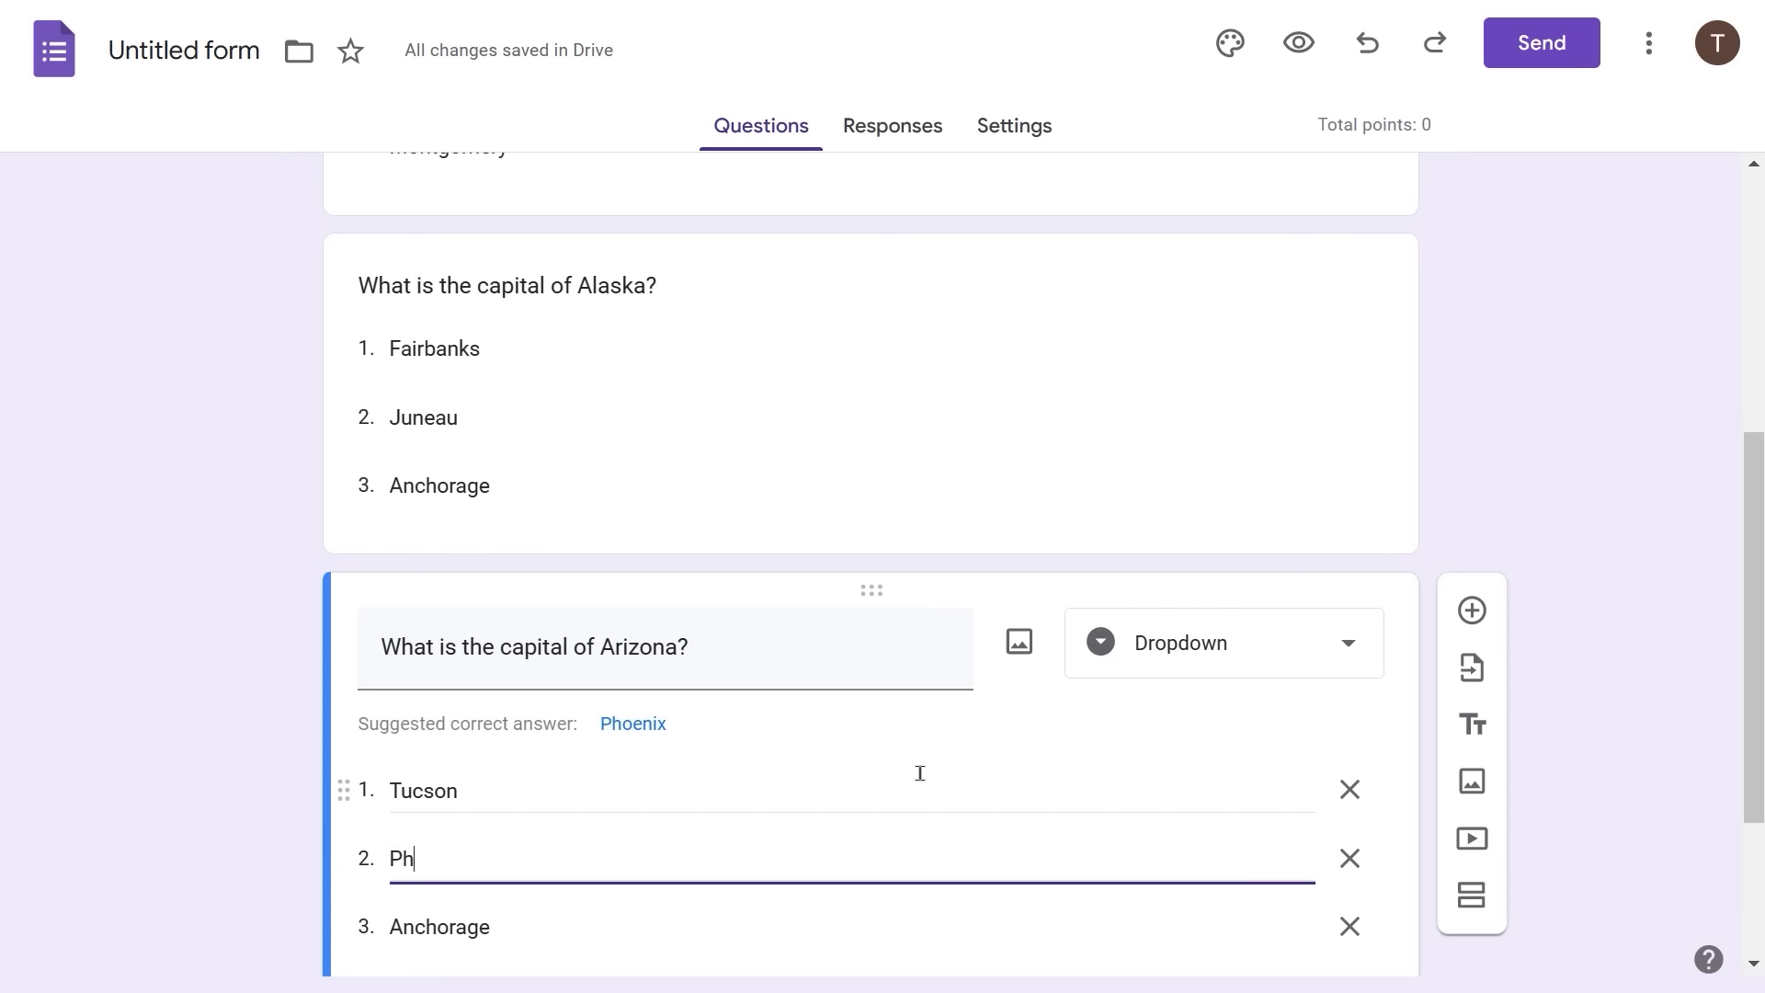
pyautogui.write('oeniz')
pyautogui.press('BackSpace')
pyautogui.write('x')
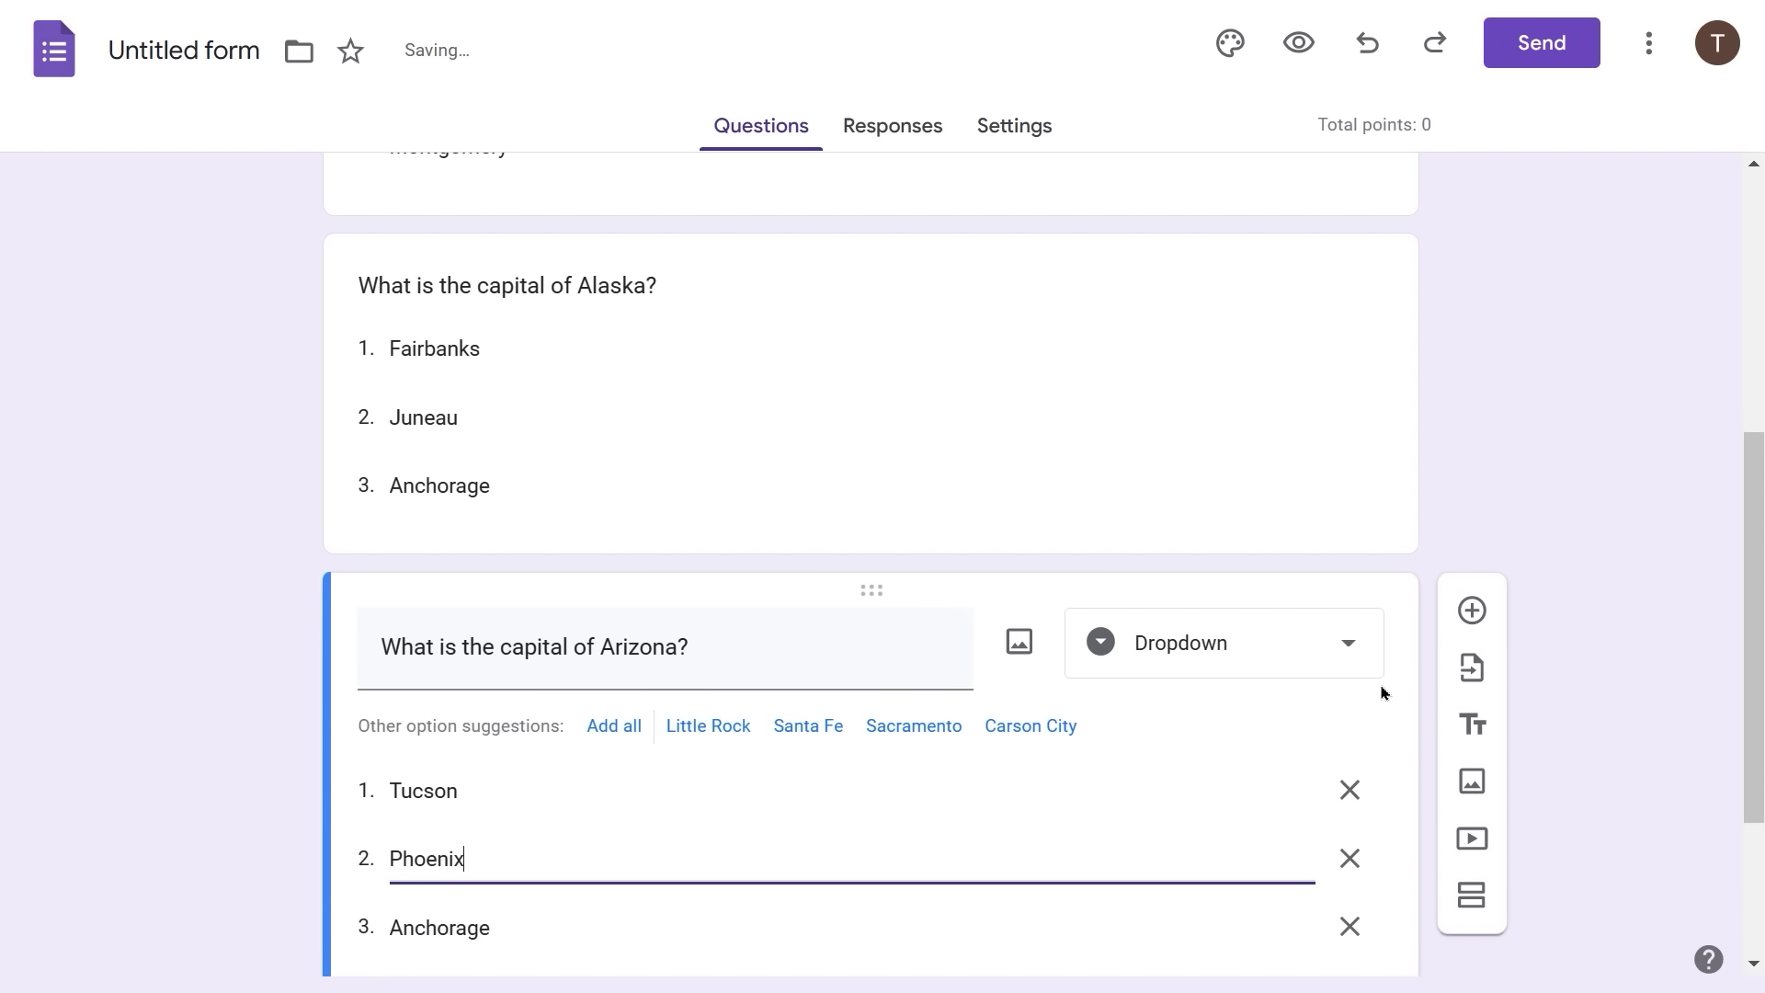
pyautogui.press('Tab')
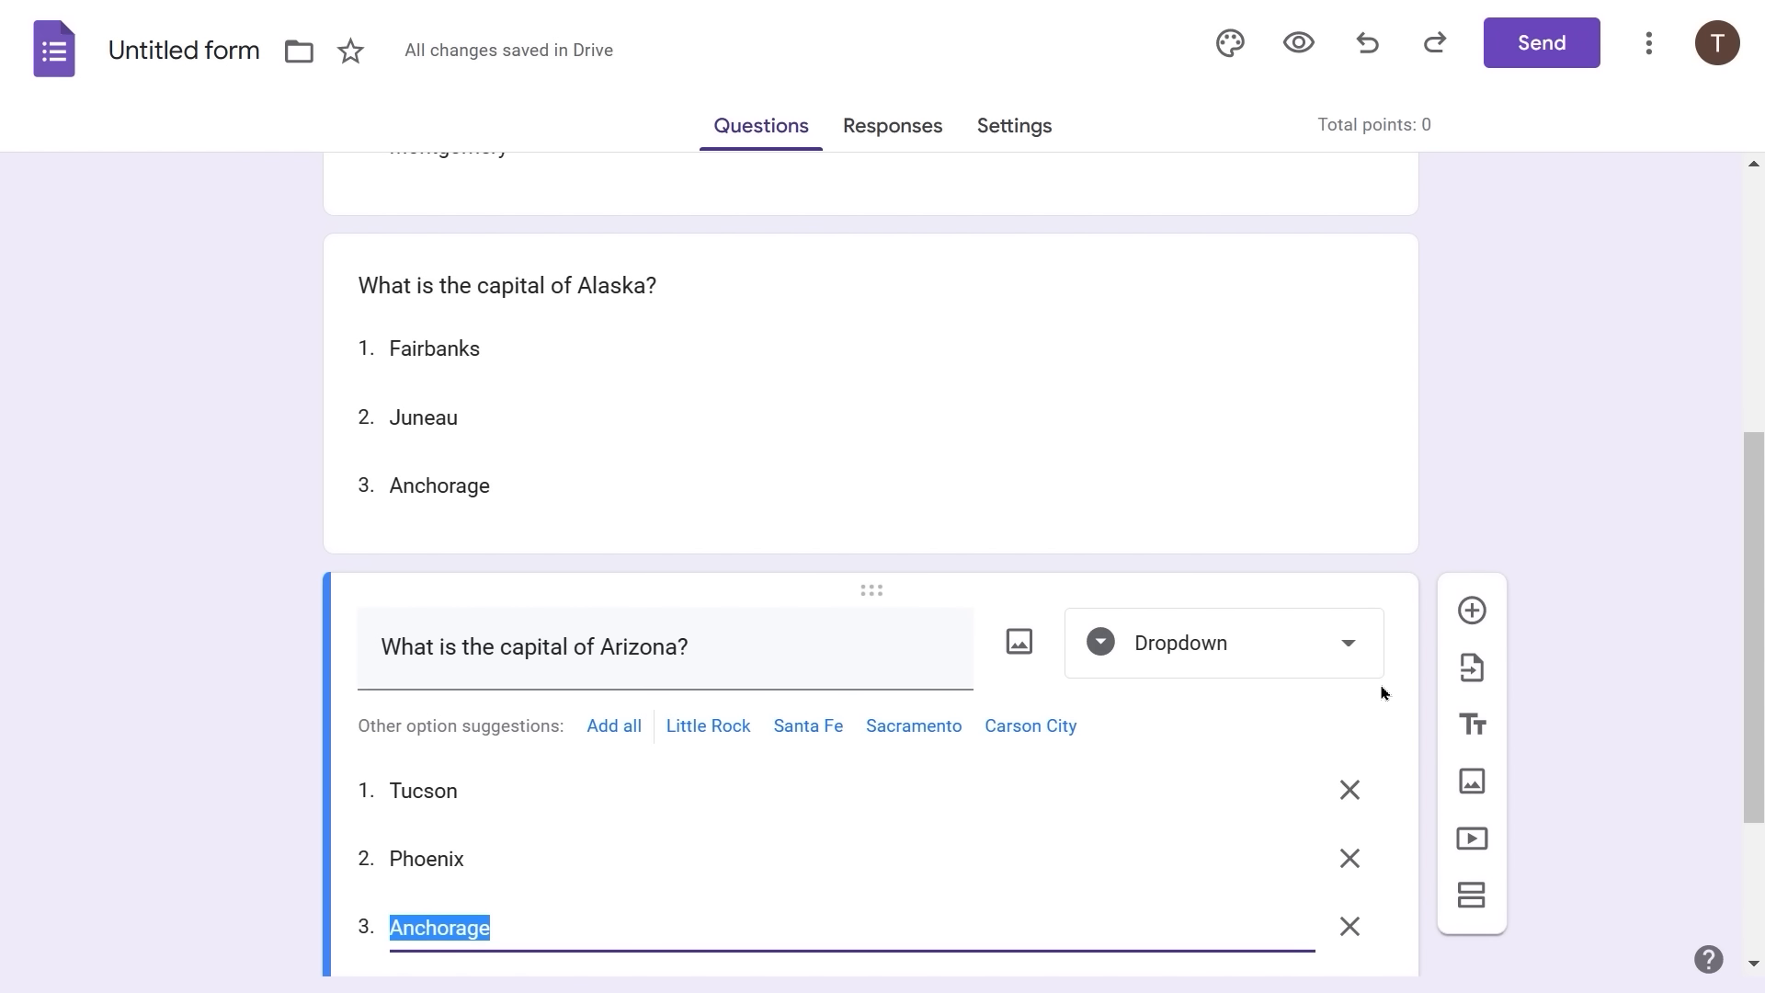
pyautogui.write('Mesa')
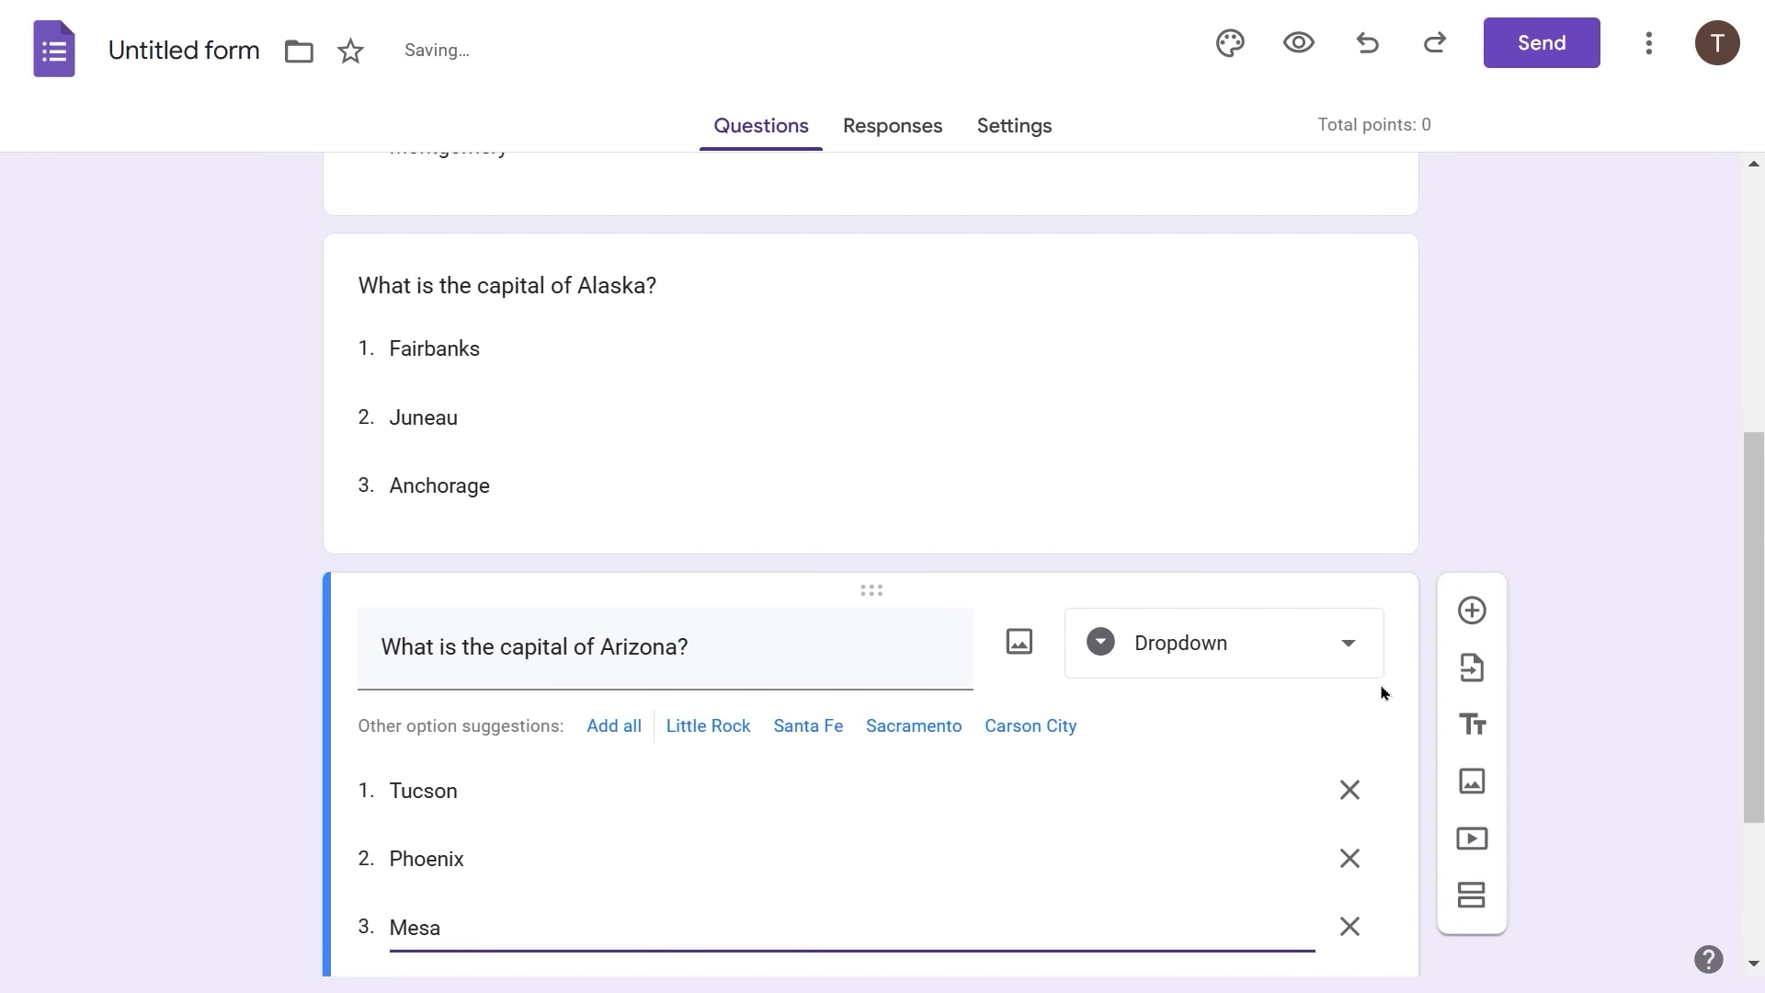
pyautogui.scroll(-3, 1382, 692)
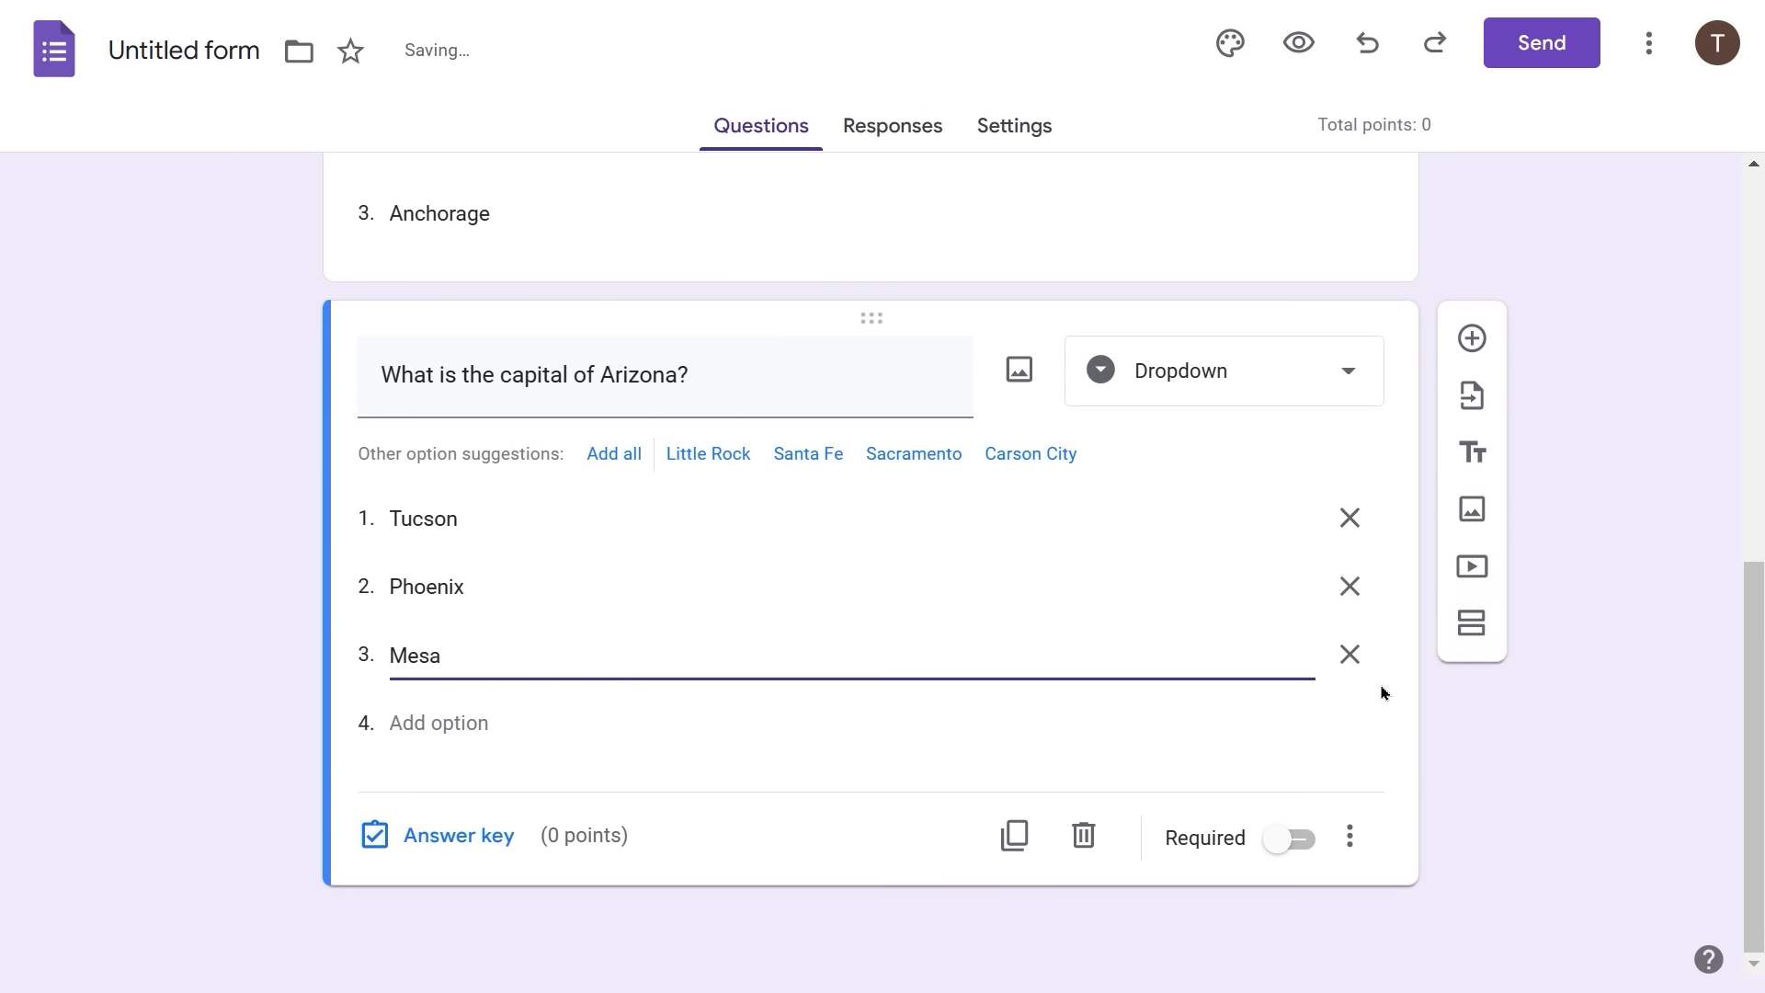
# - Duplicate the Arizona question, retitle it Arkansas, with options Little Rock, Fayetteville and Fort Smith
pyautogui.click(1016, 839)
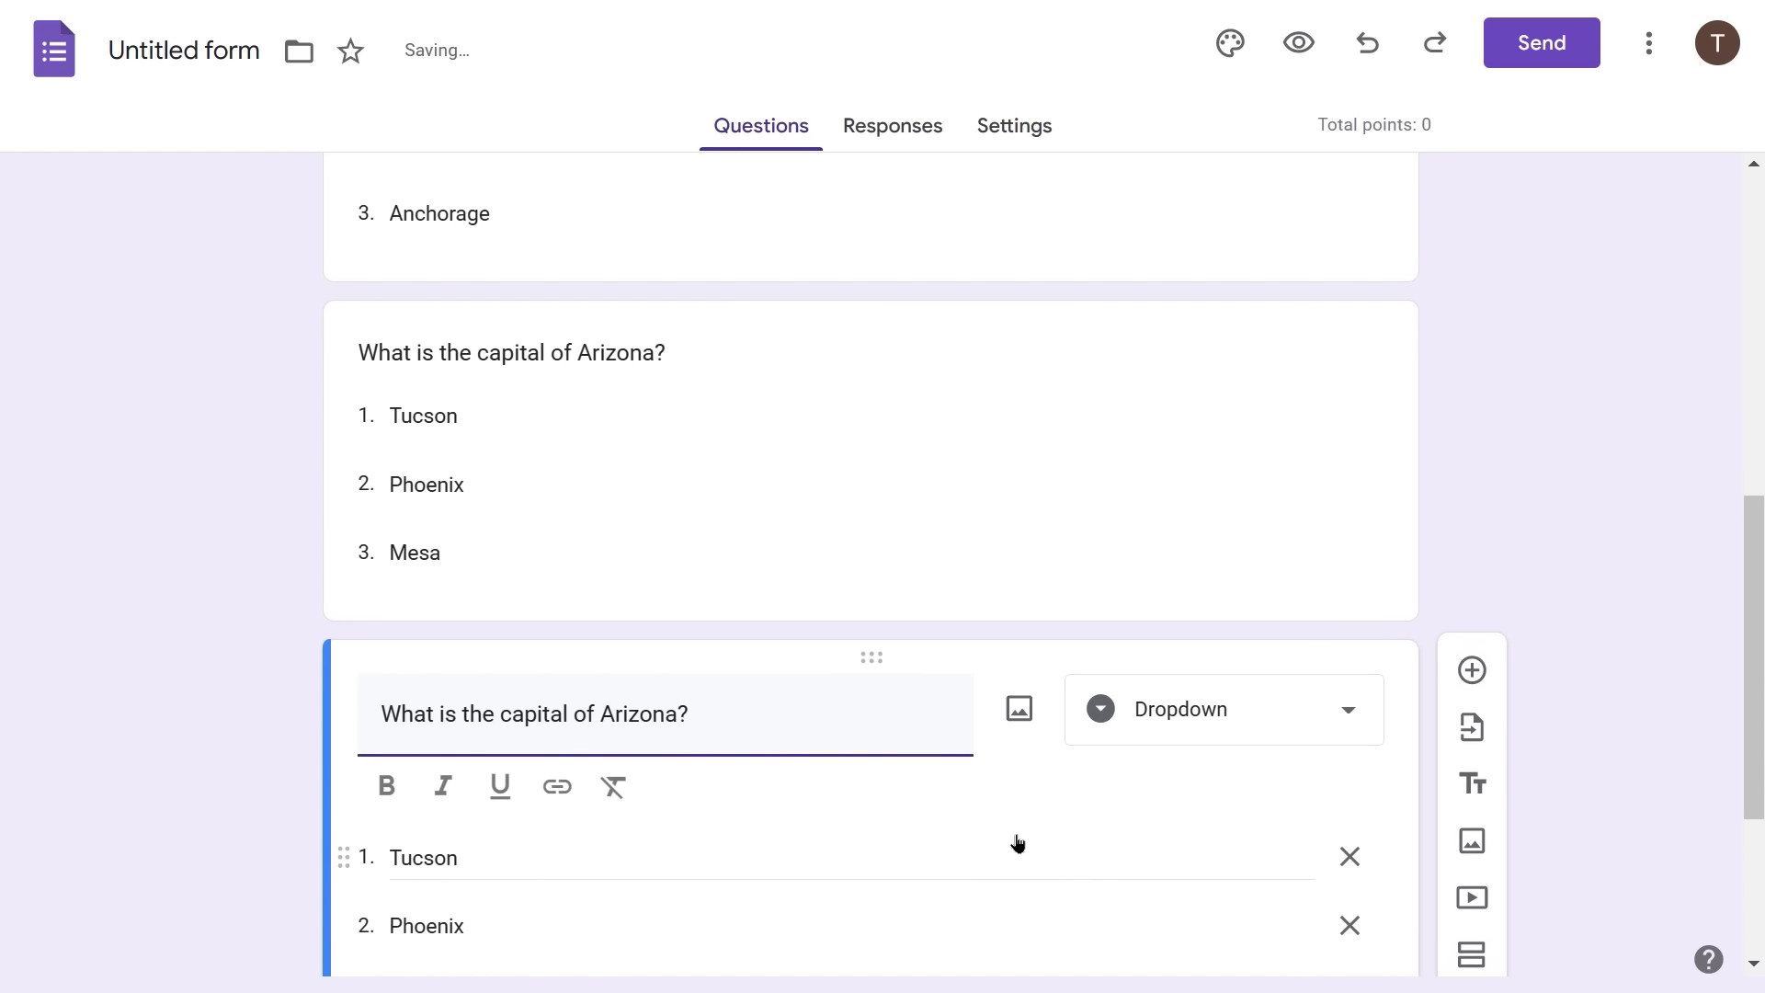
pyautogui.doubleClick(639, 705)
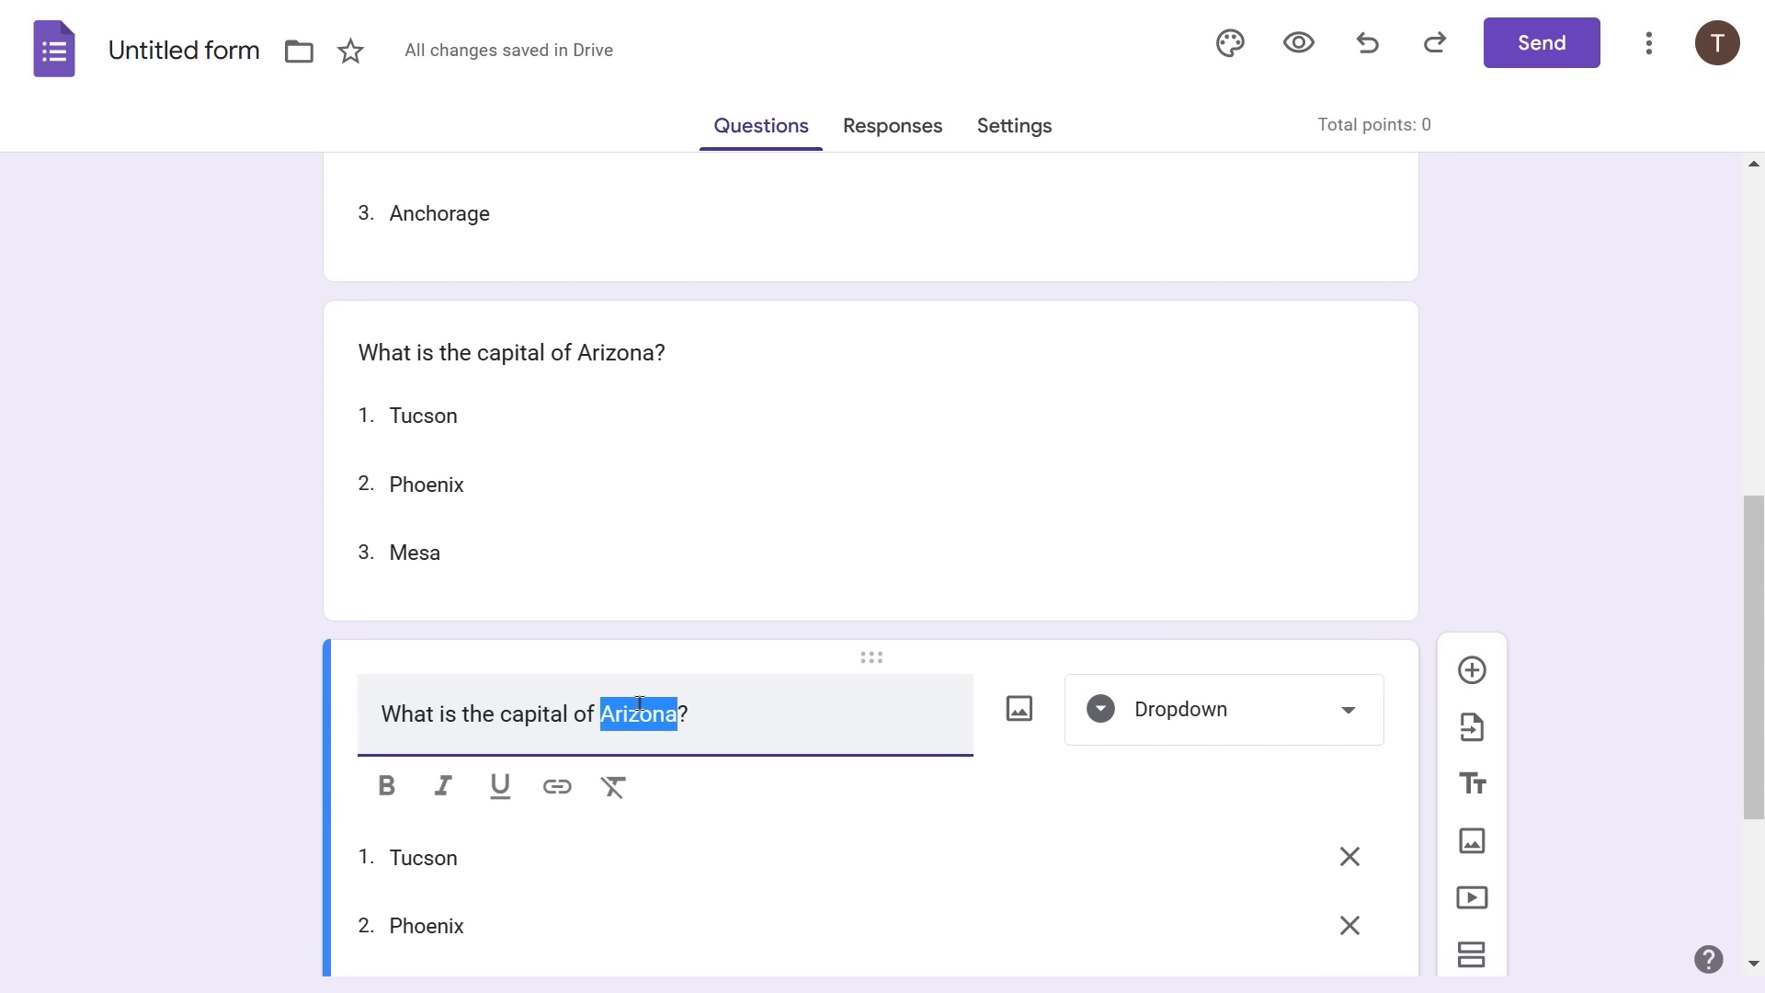
pyautogui.write('Arkansa')
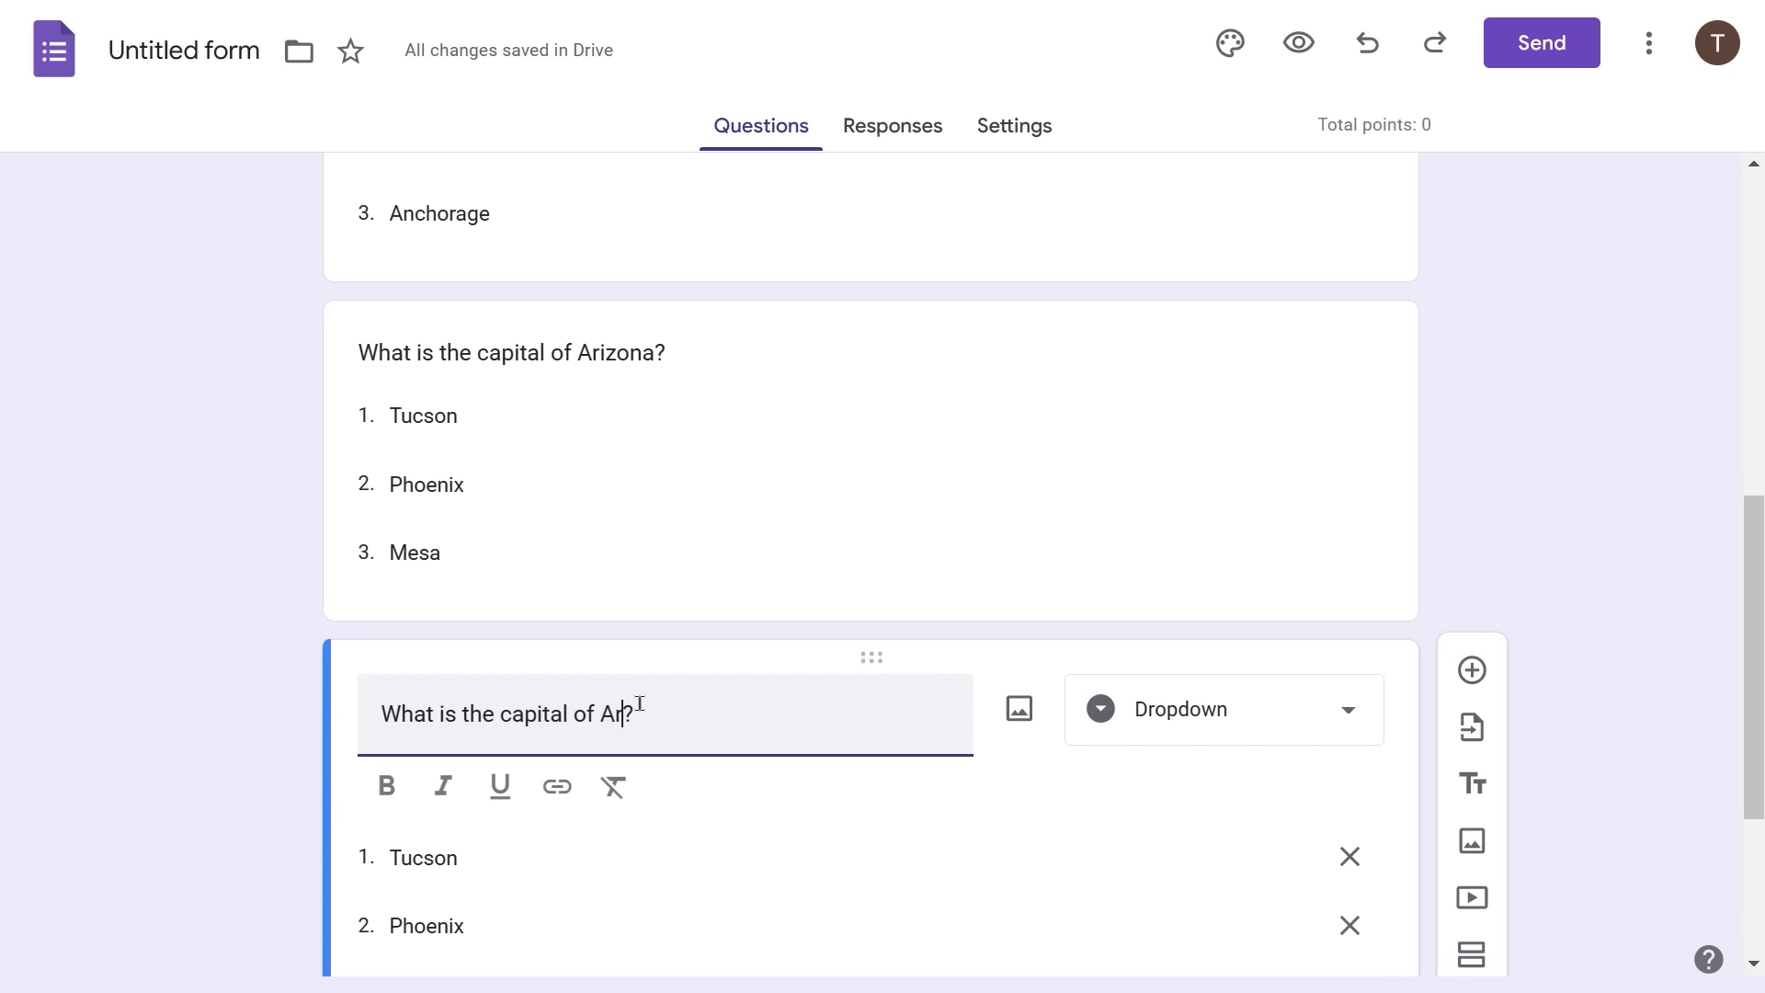
pyautogui.write('s')
pyautogui.click(397, 856)
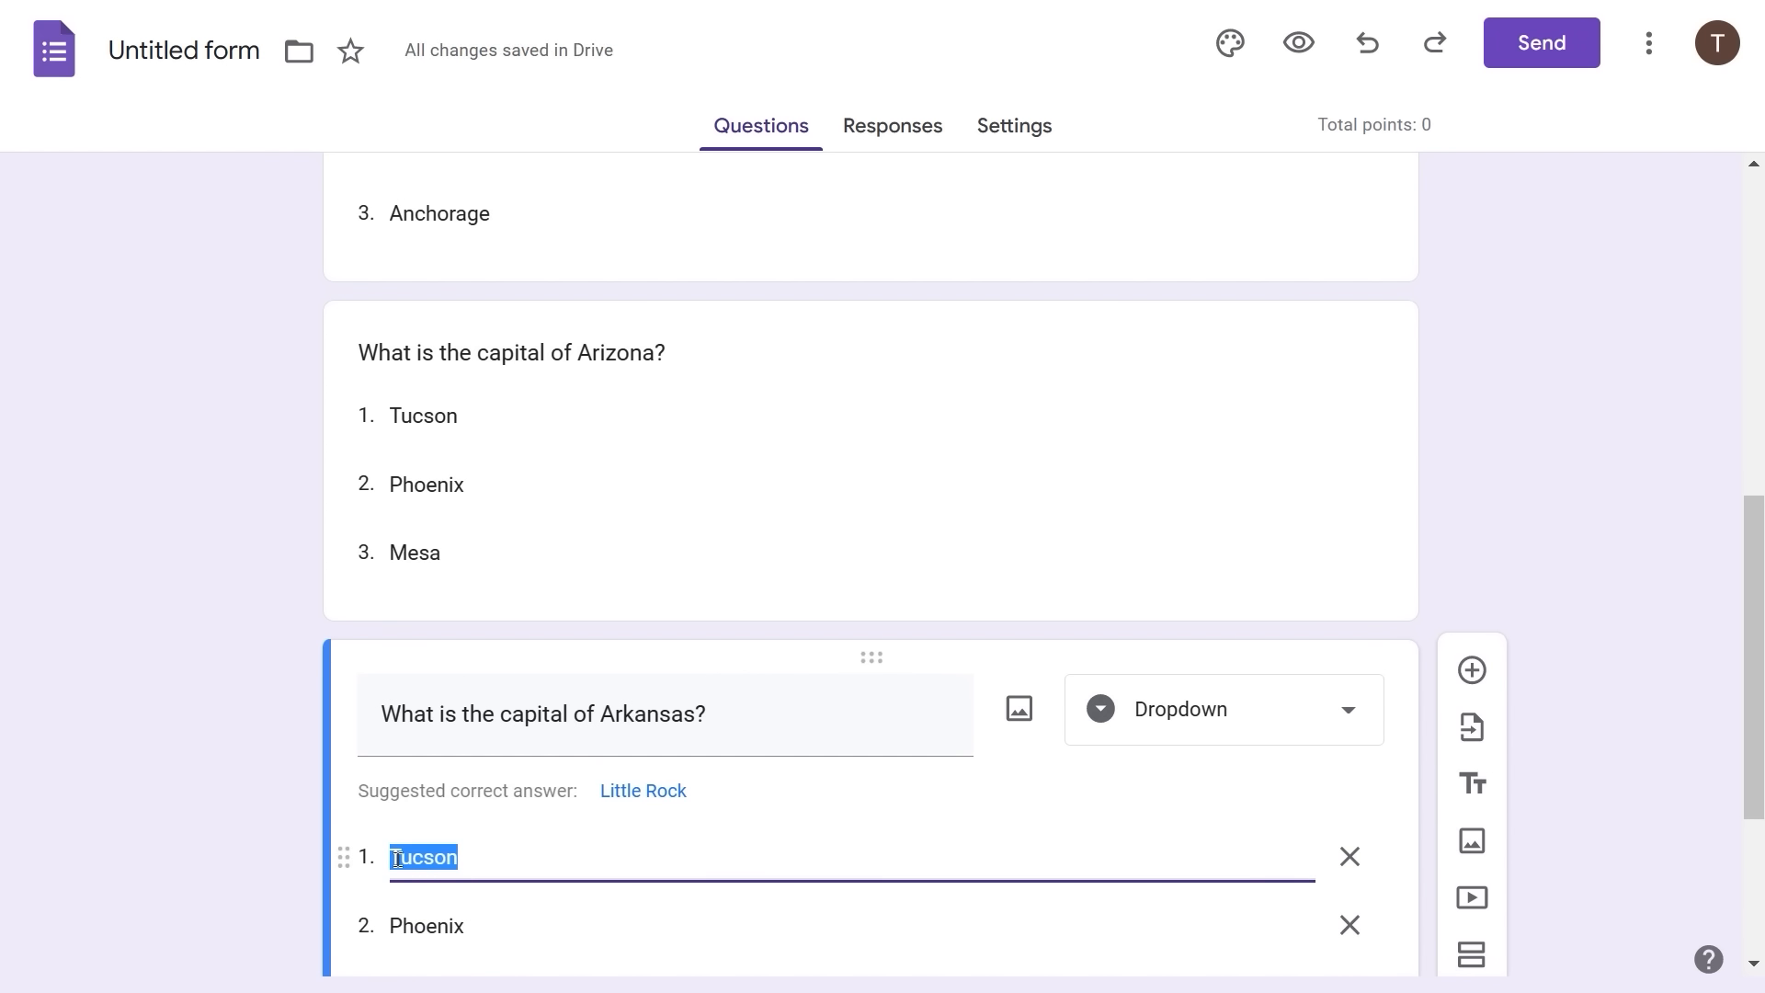
pyautogui.write('Littl')
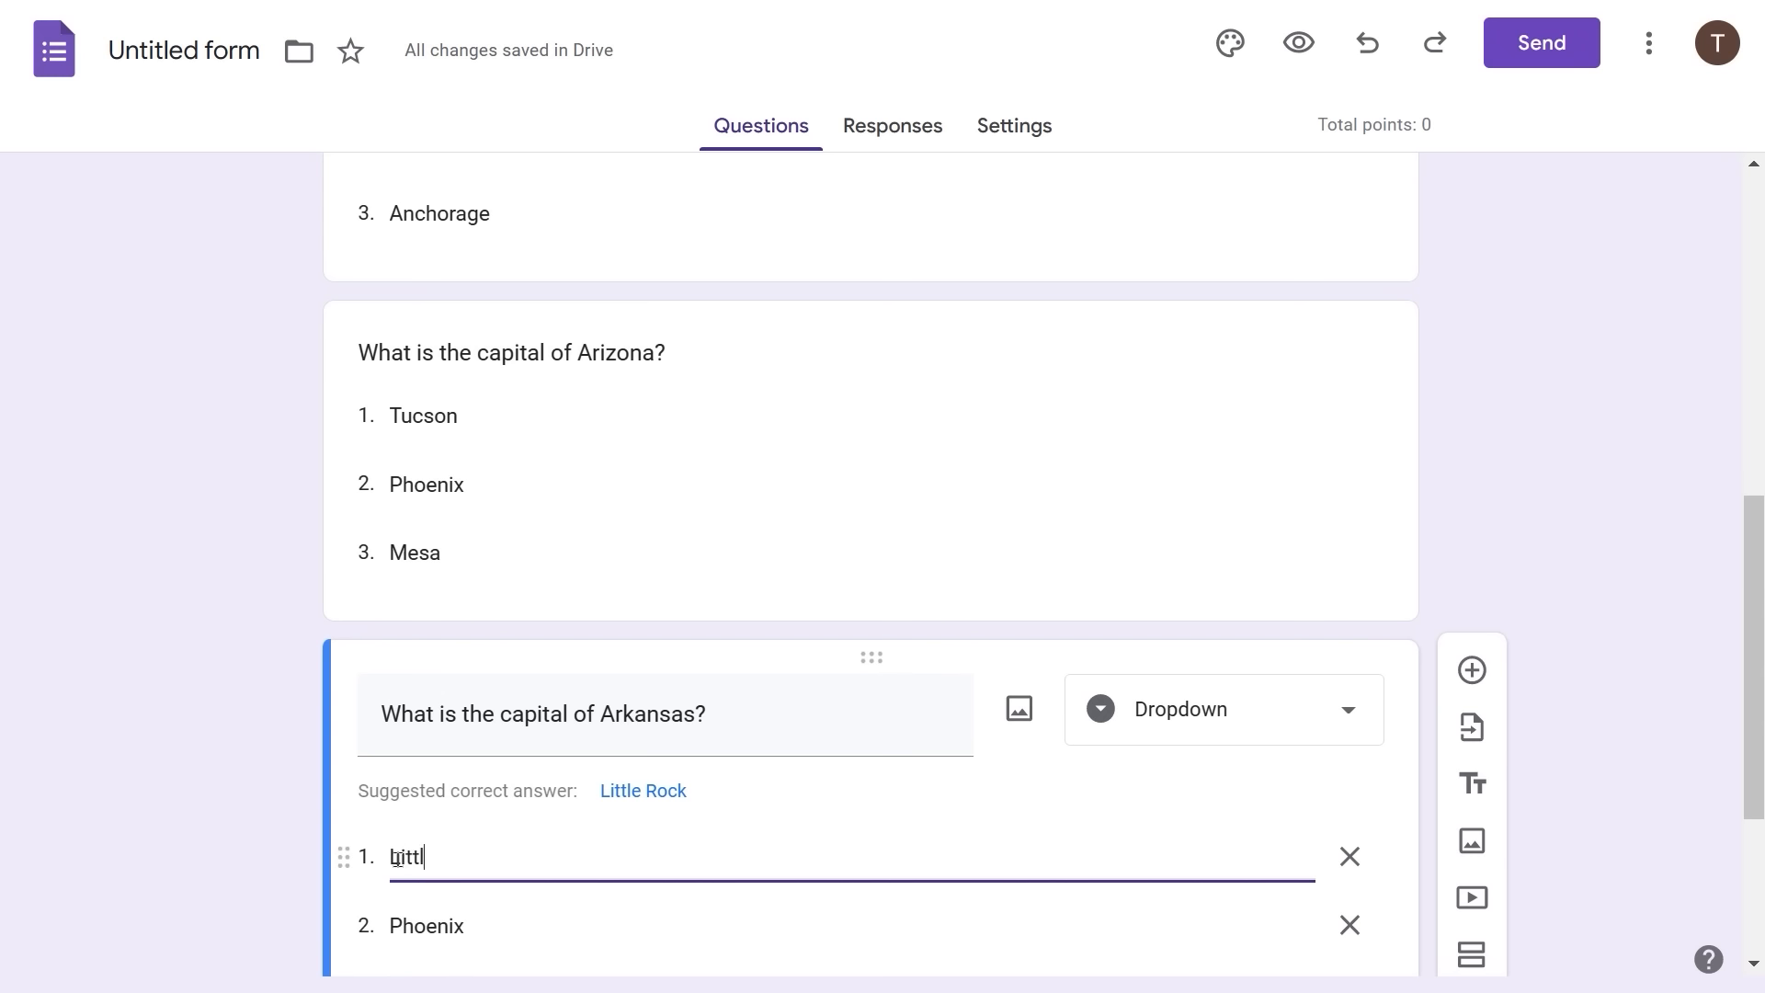
pyautogui.write('e Rock')
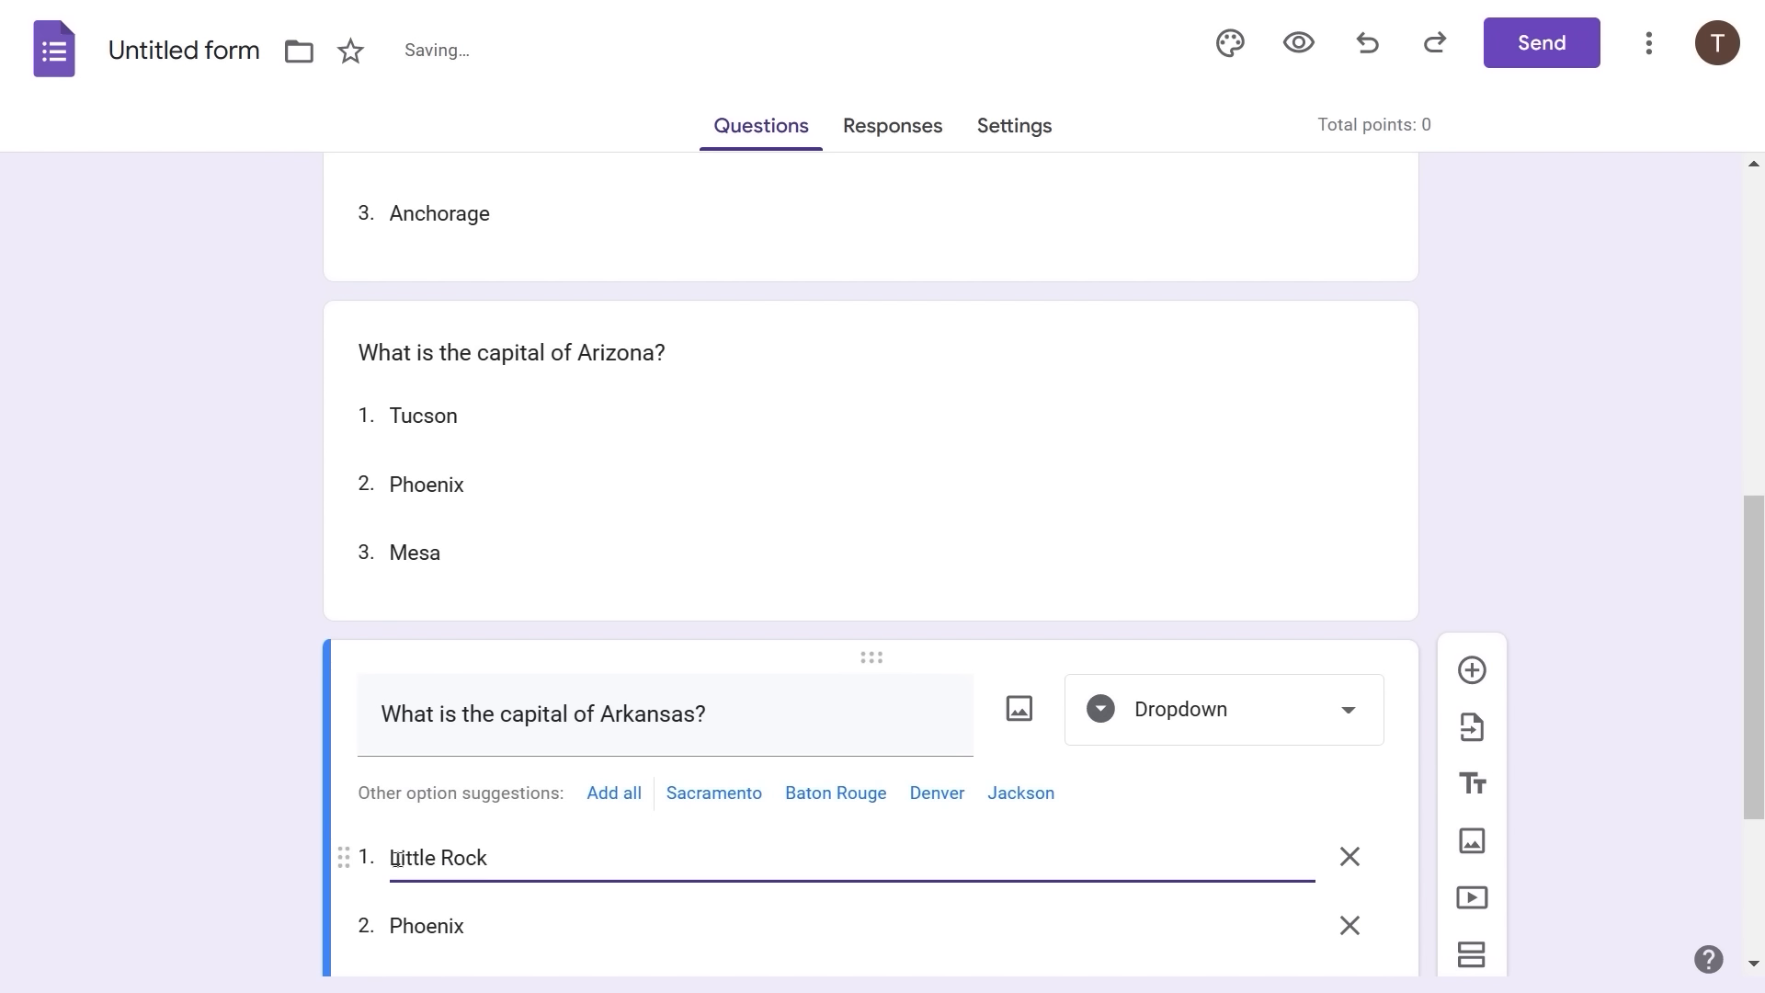
pyautogui.press('Tab')
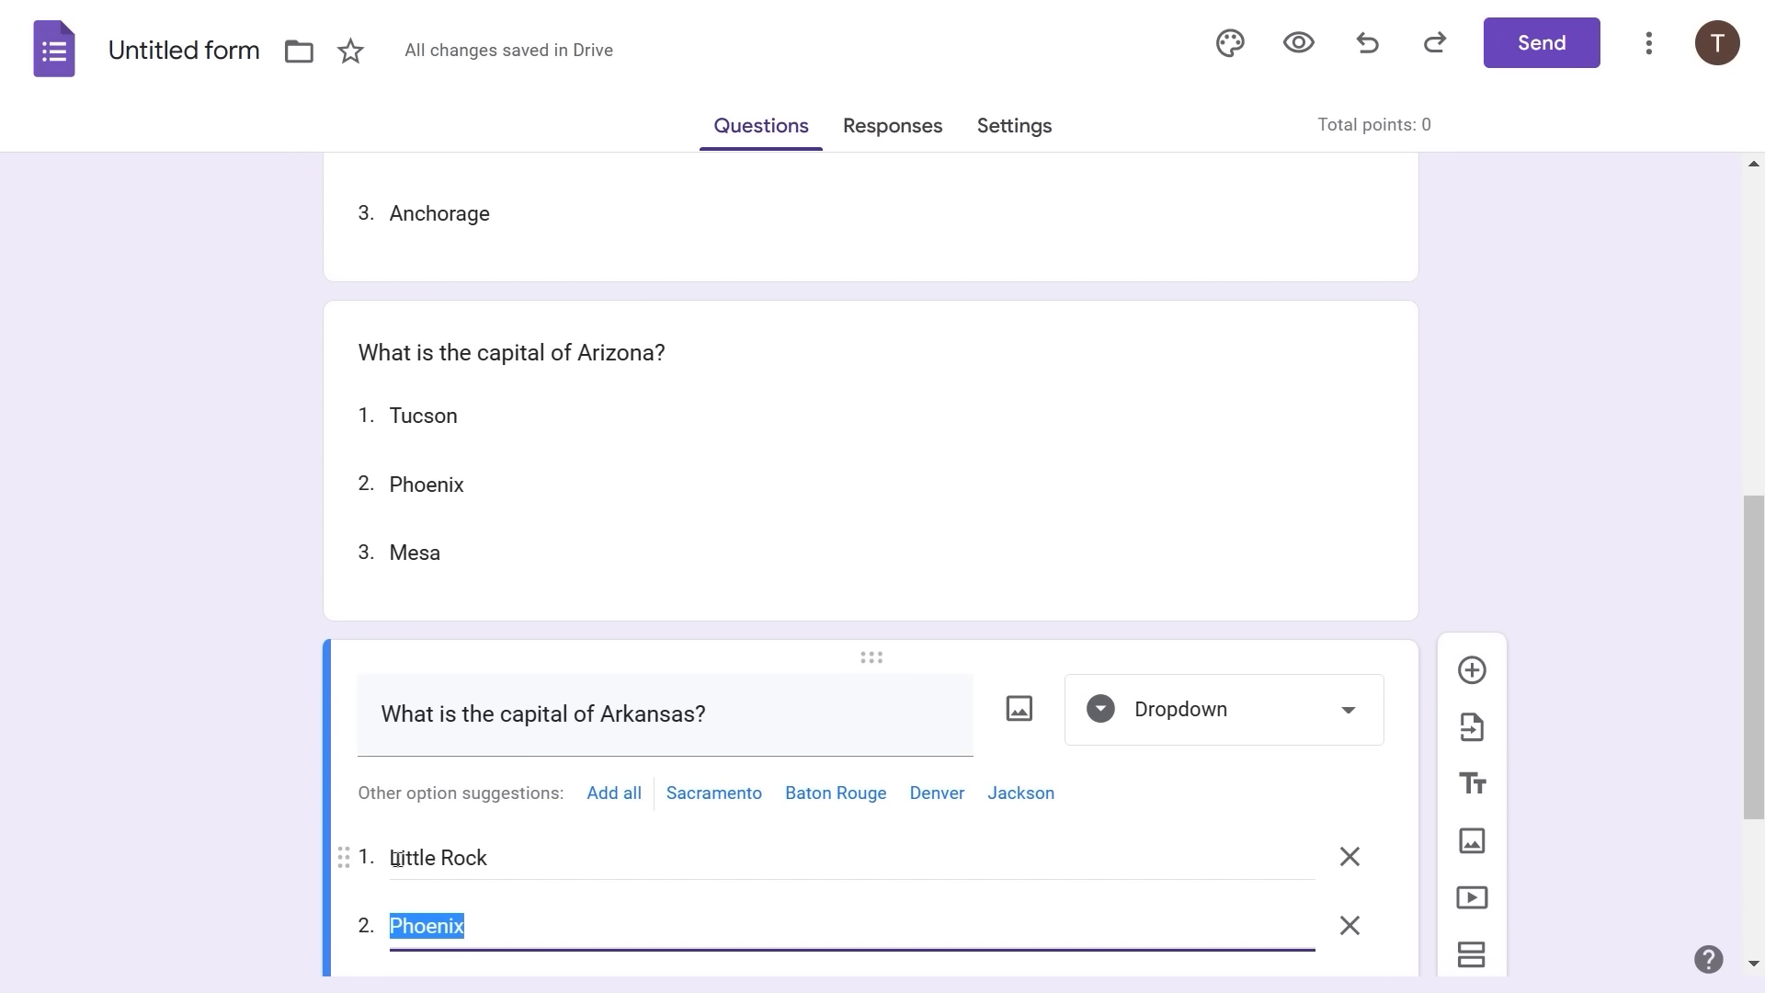
pyautogui.write('Fayetteville')
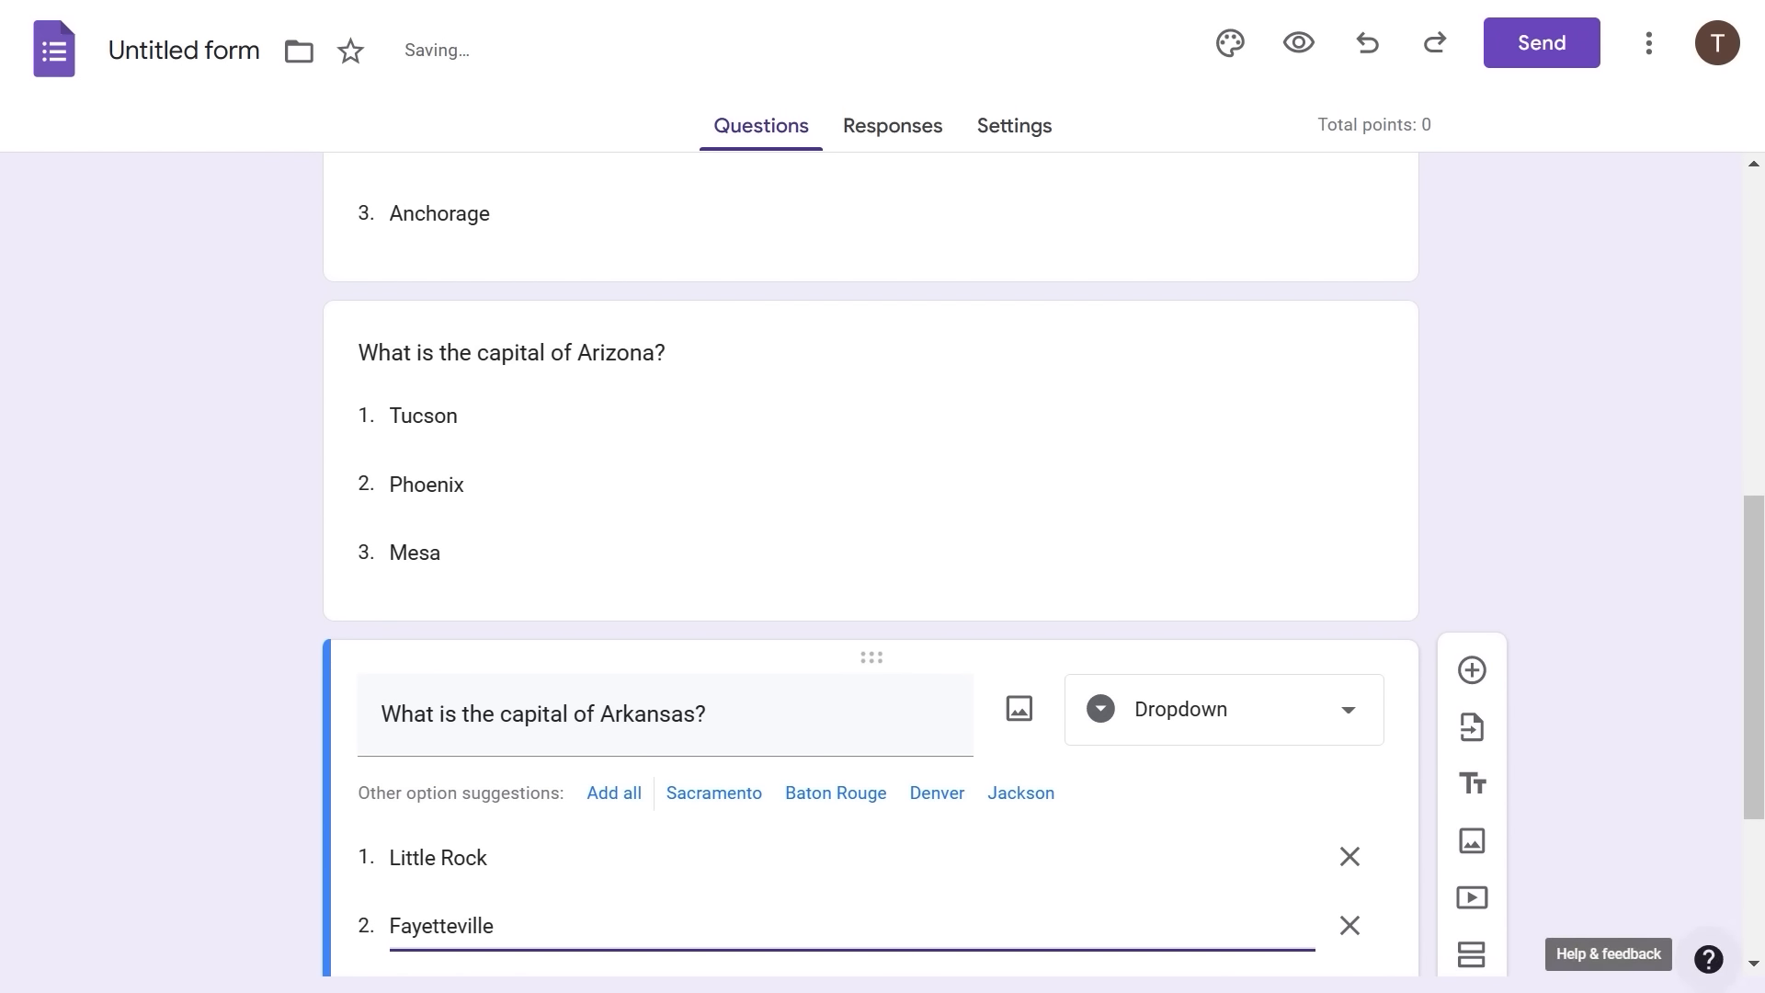
pyautogui.press('Tab')
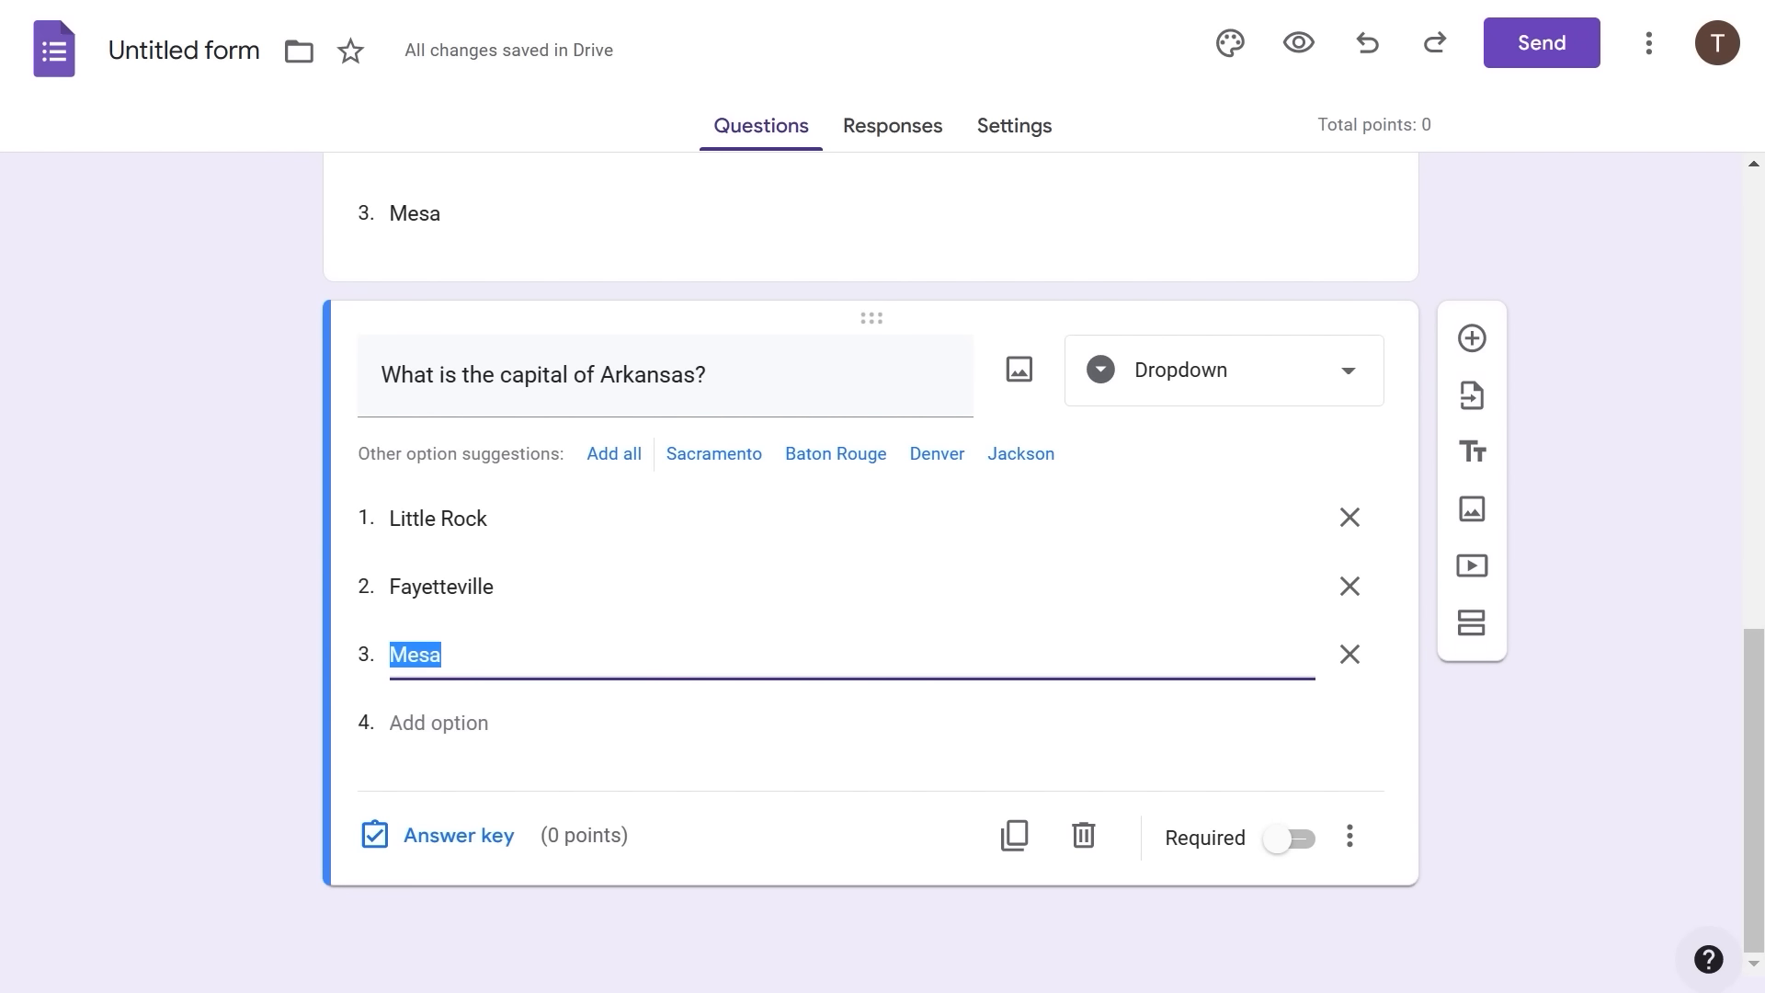
pyautogui.write('Fort Smith')
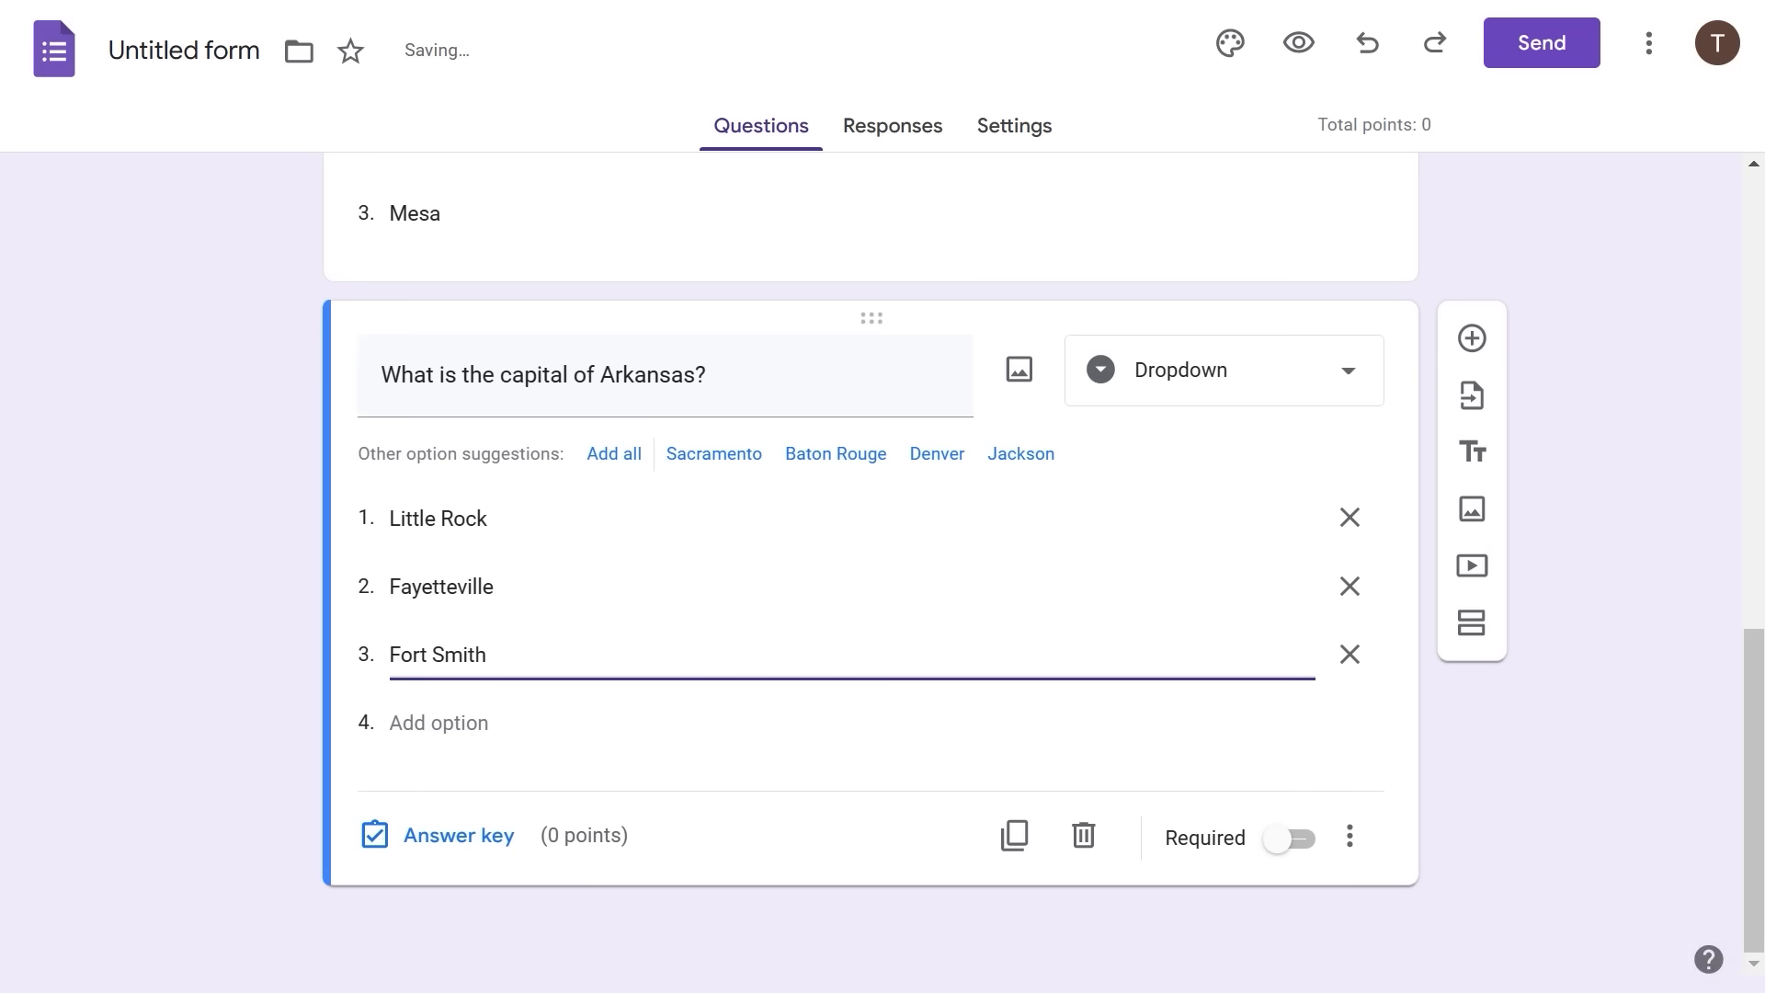
# - Duplicate the Arkansas question and change its title to ask about California
pyautogui.click(1014, 835)
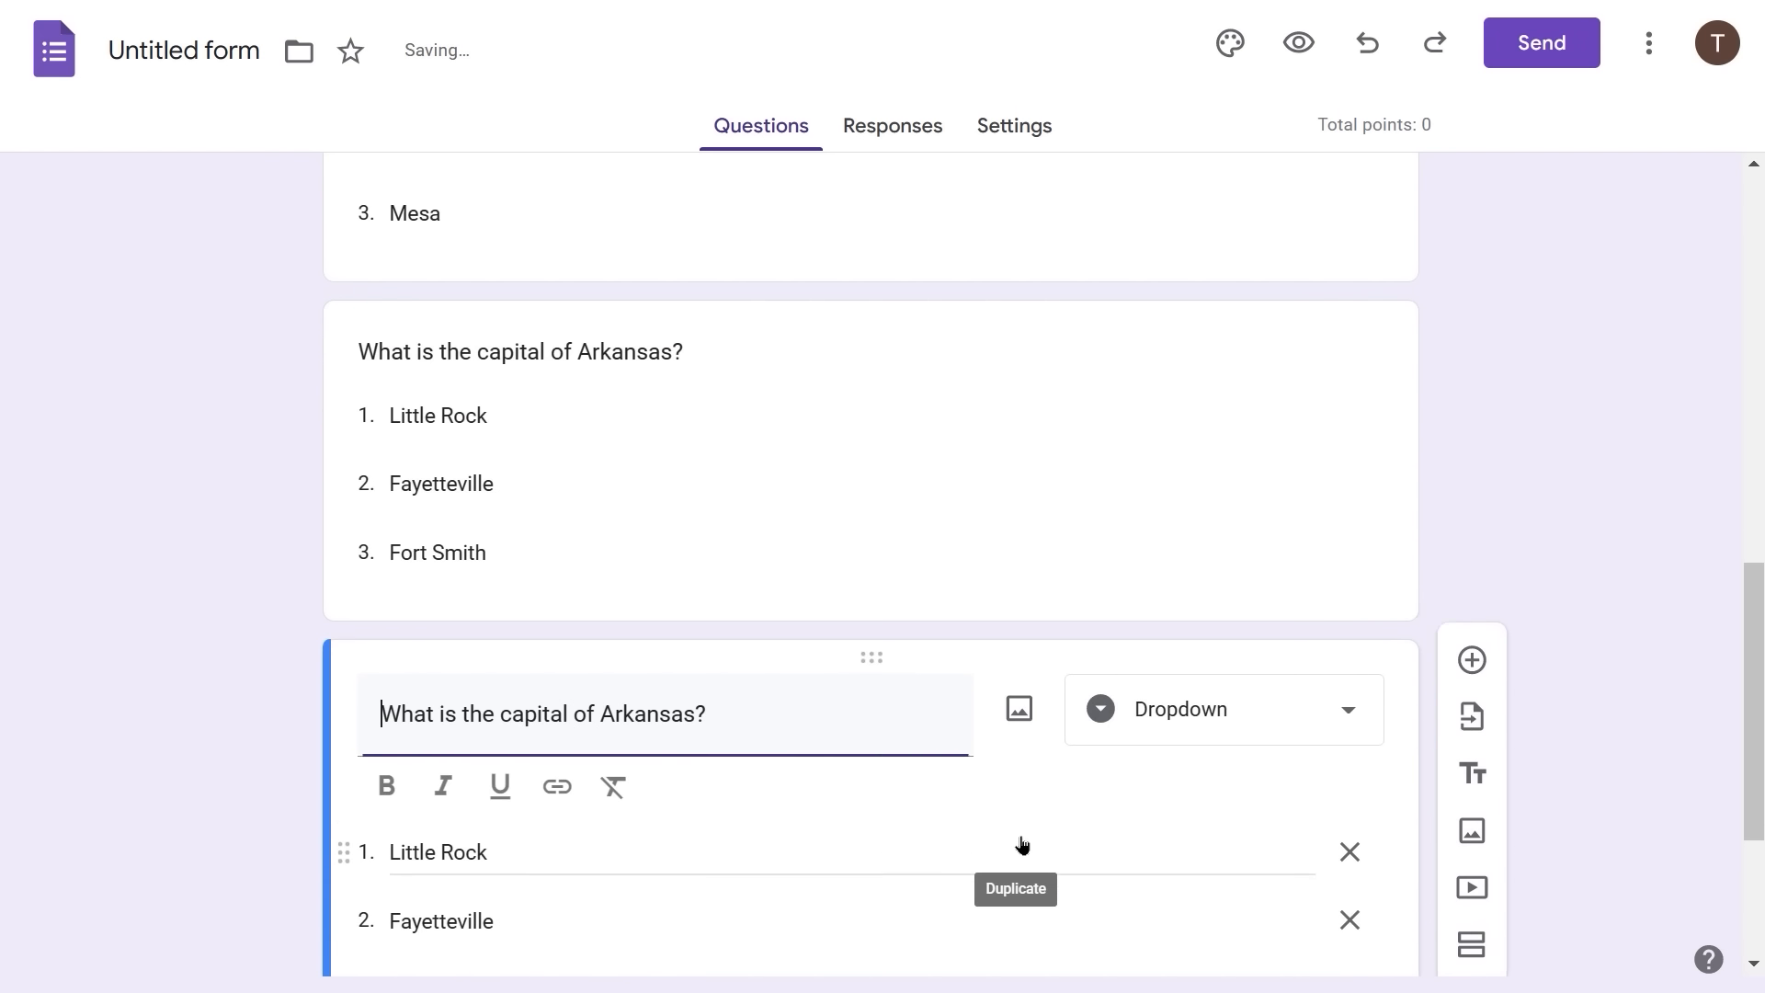
pyautogui.doubleClick(643, 722)
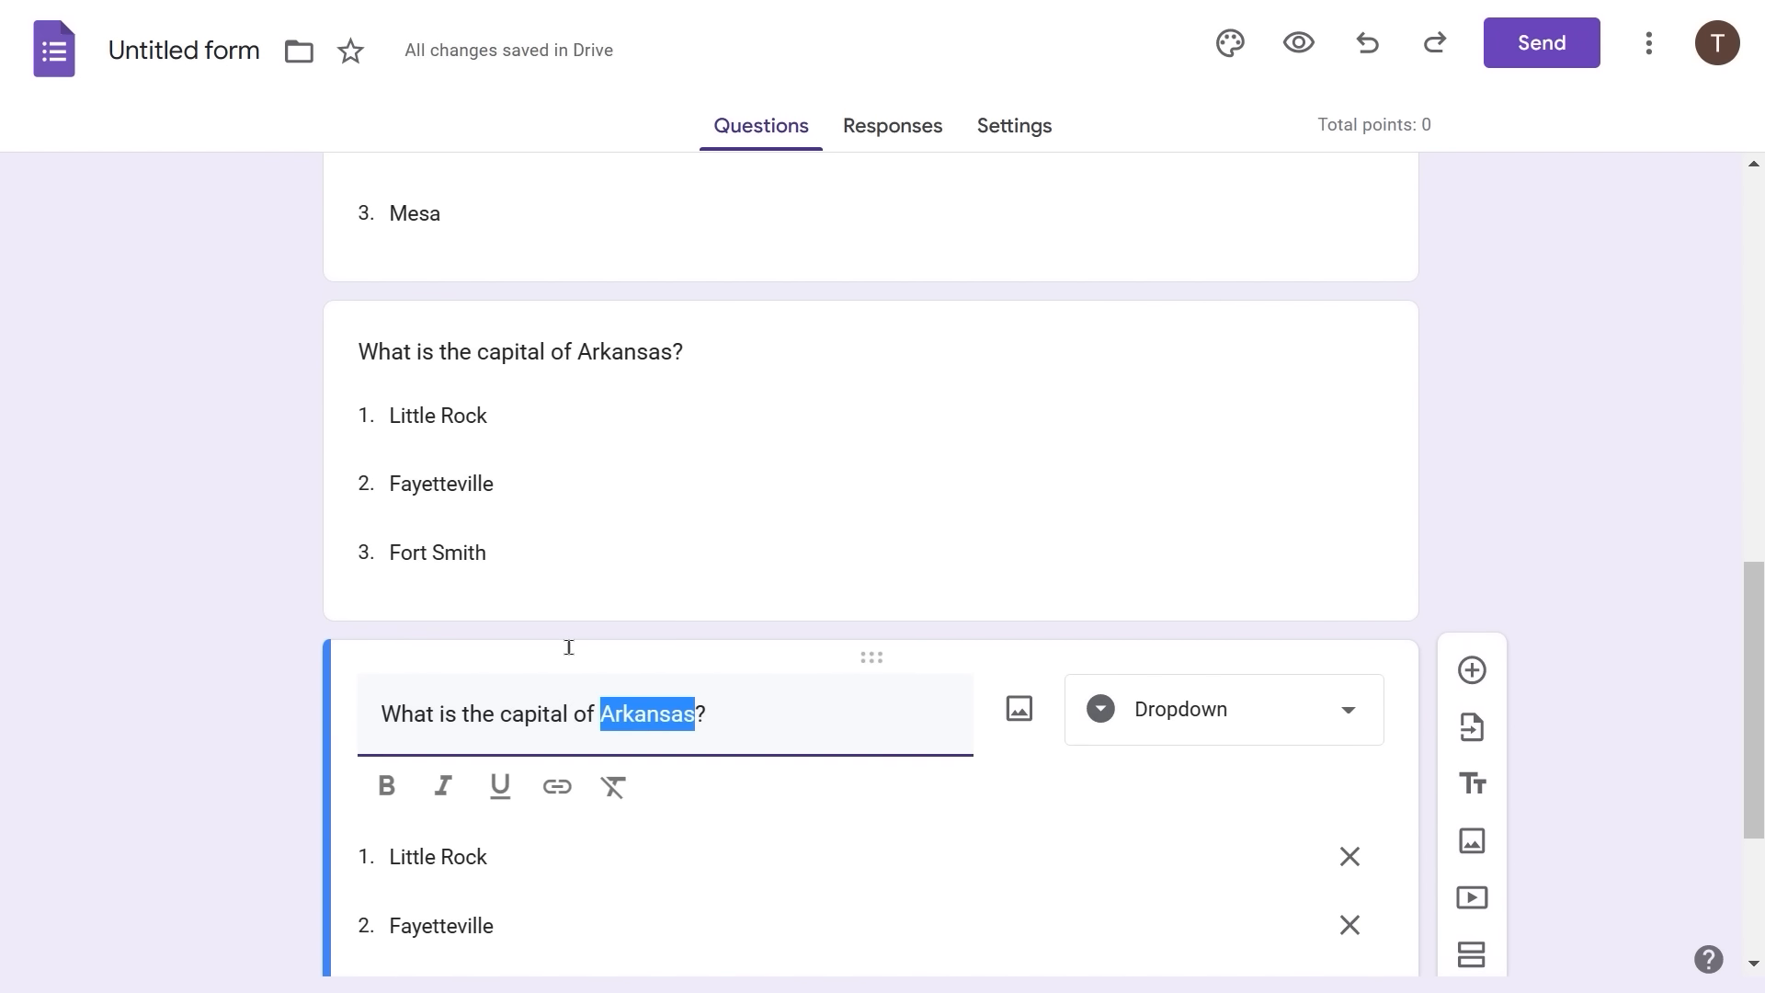
pyautogui.write('Califo')
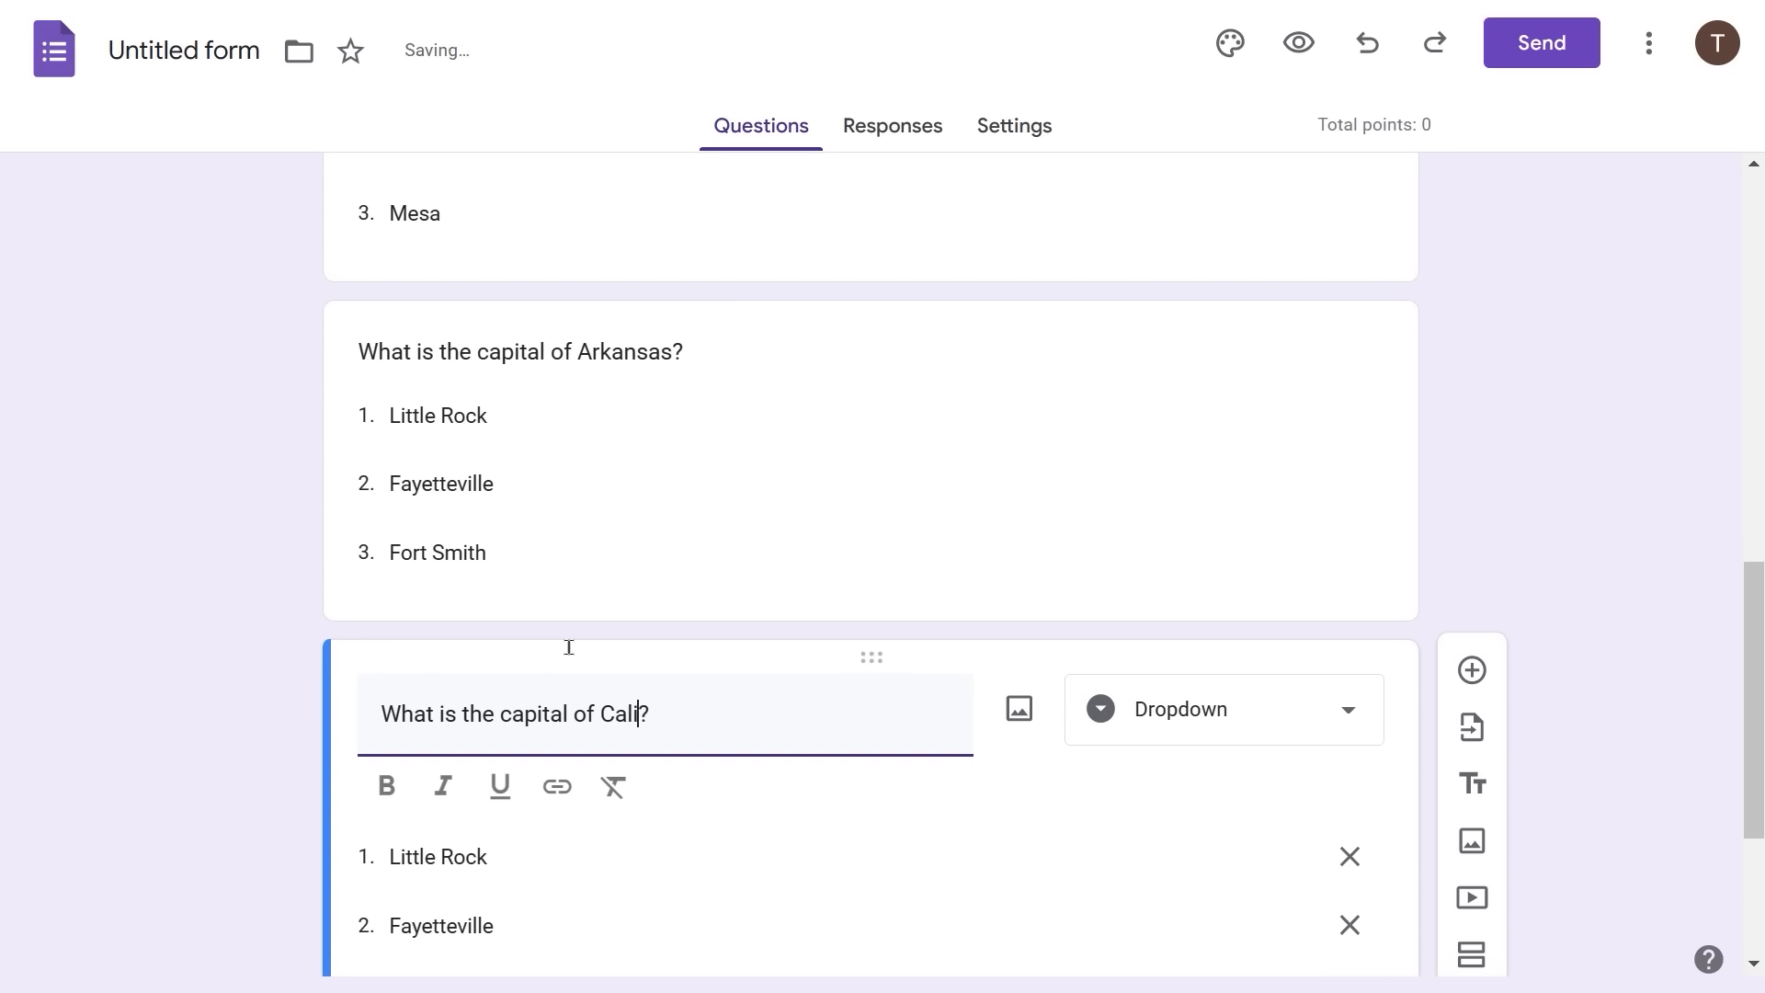
pyautogui.write('rnia')
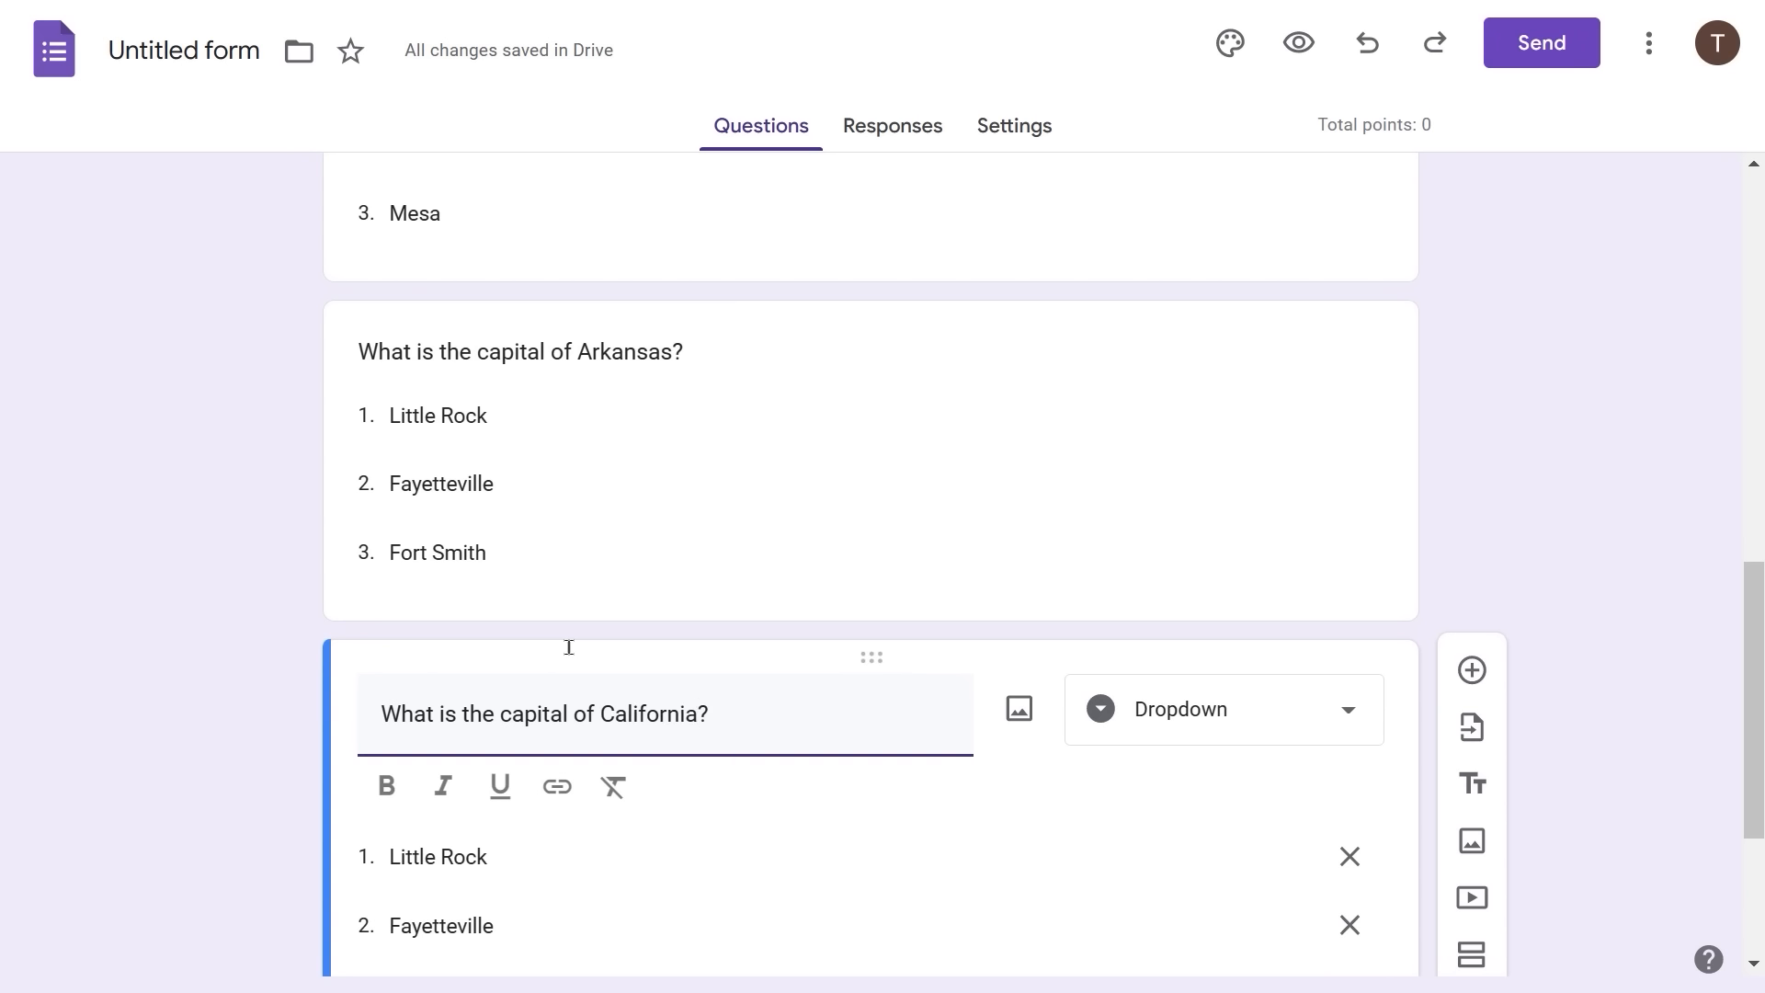
# - Replace the copy's options with Los Angeles, San Clemente and Sacramento
pyautogui.click(491, 853)
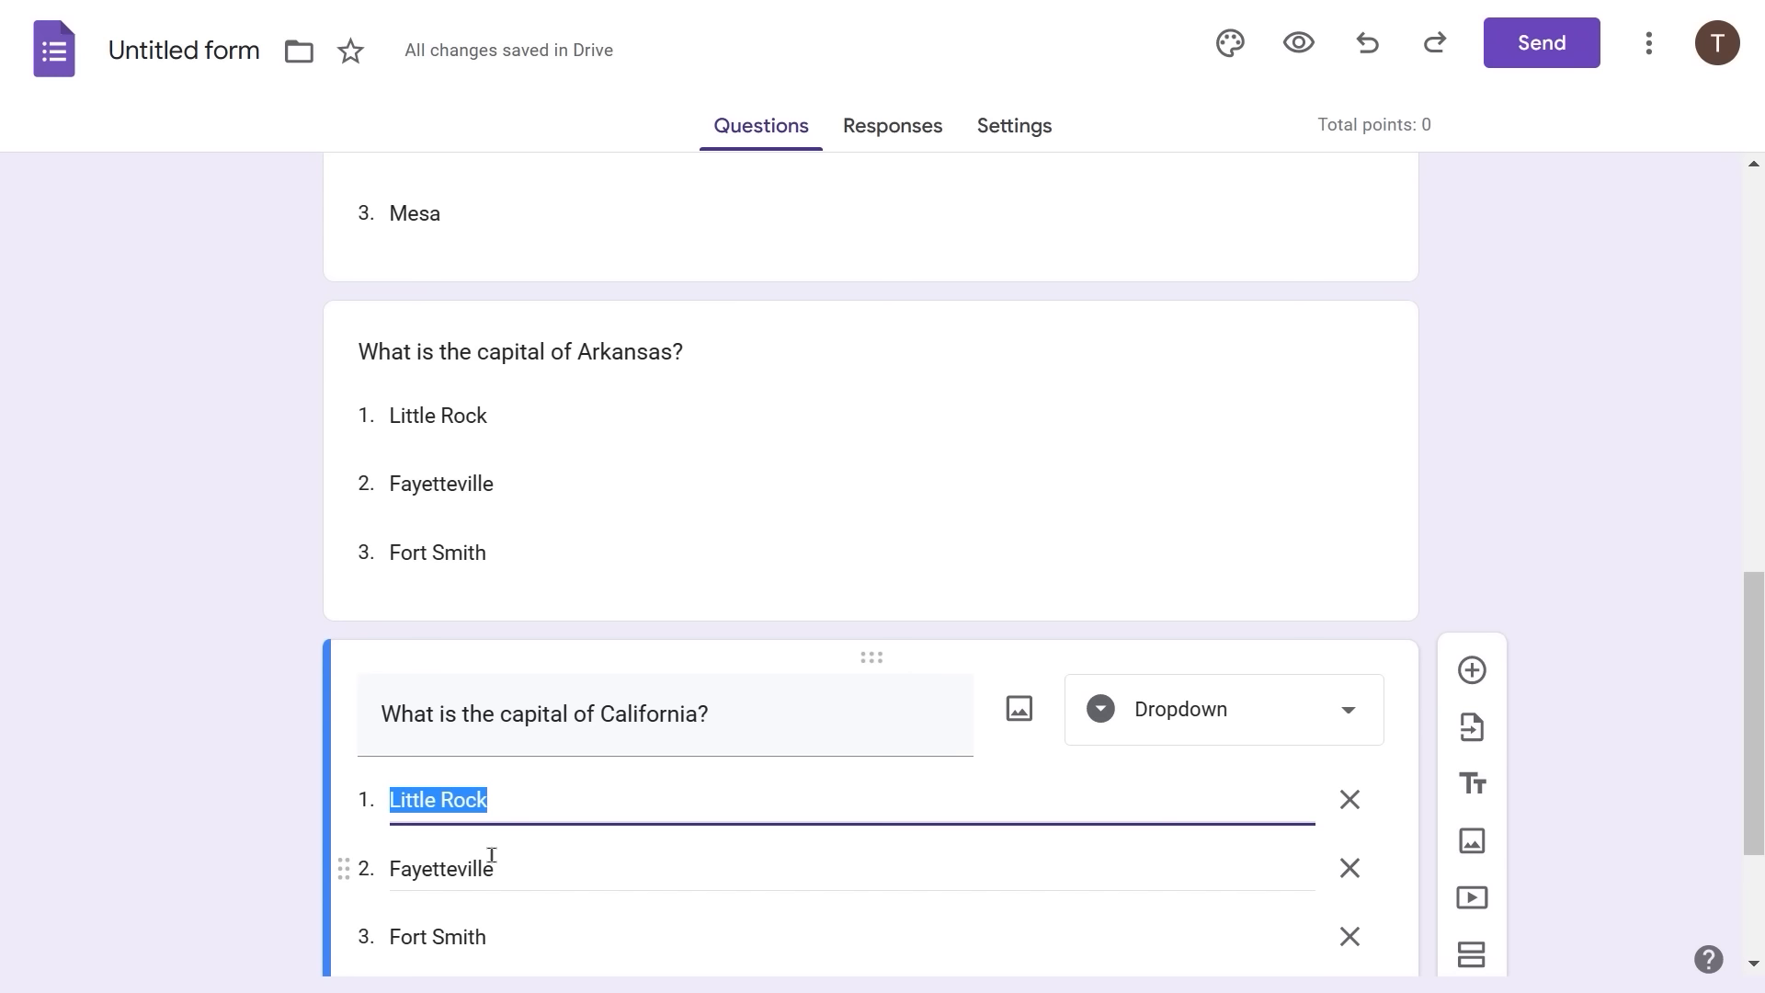
pyautogui.write('Los Ange')
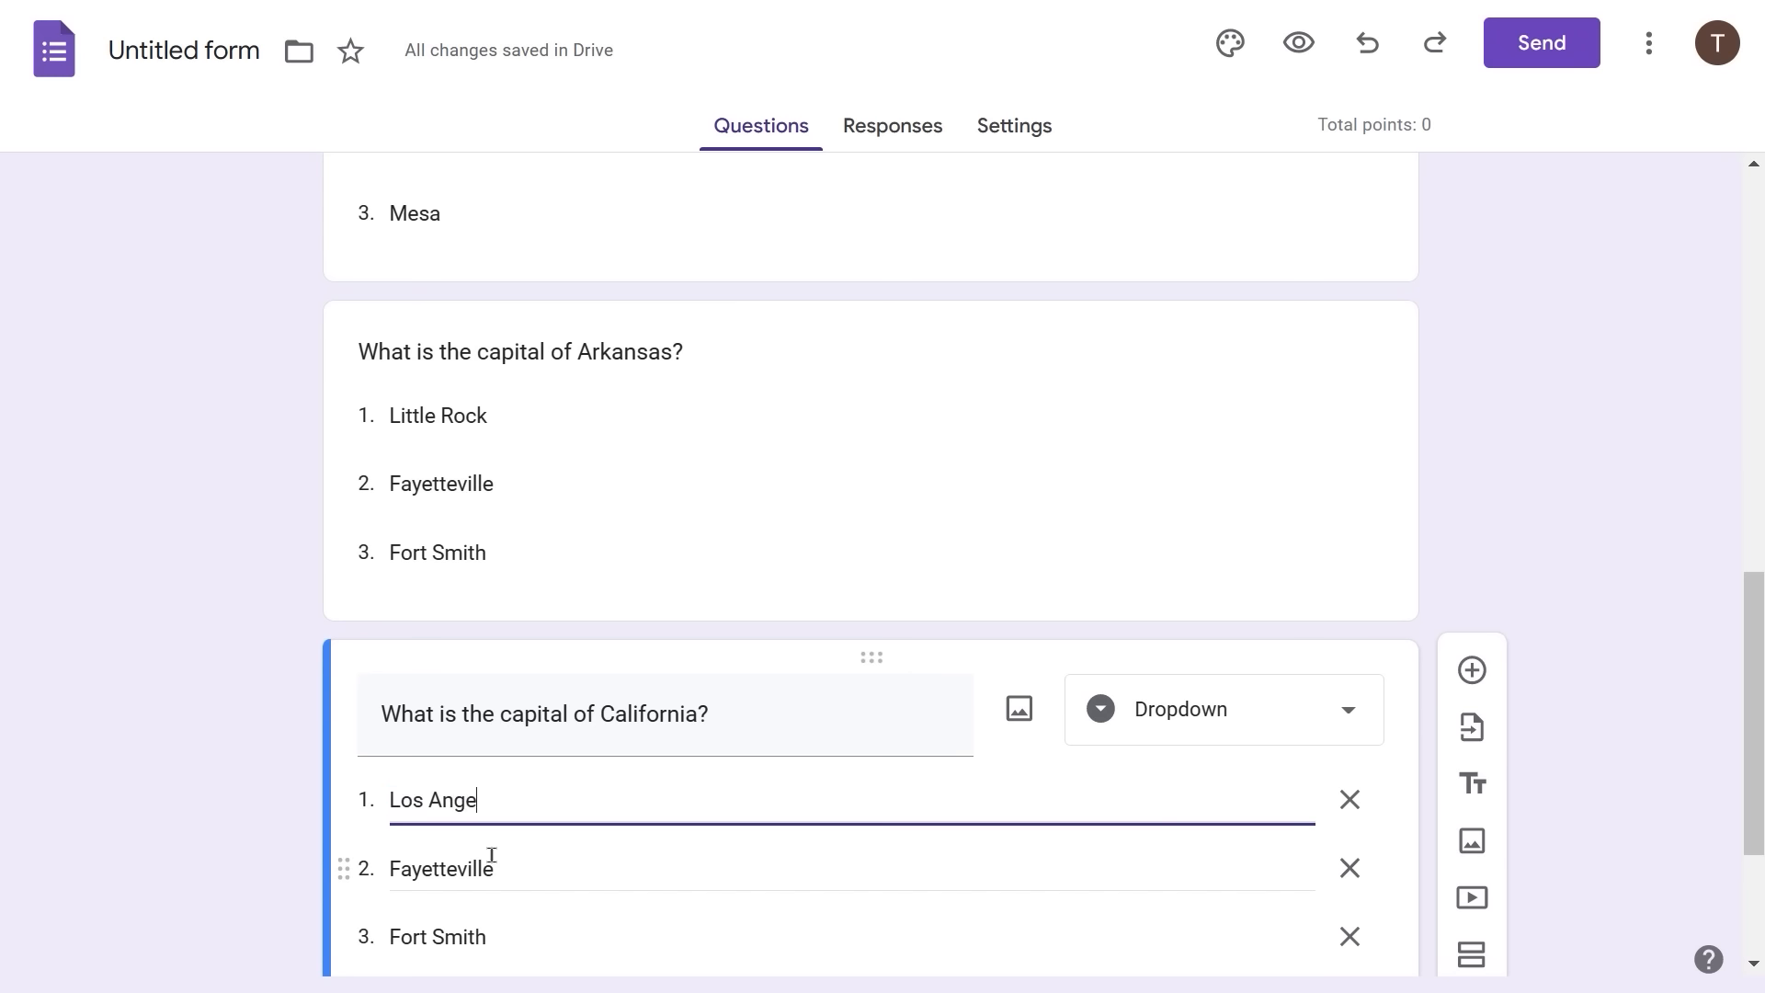
pyautogui.write('les')
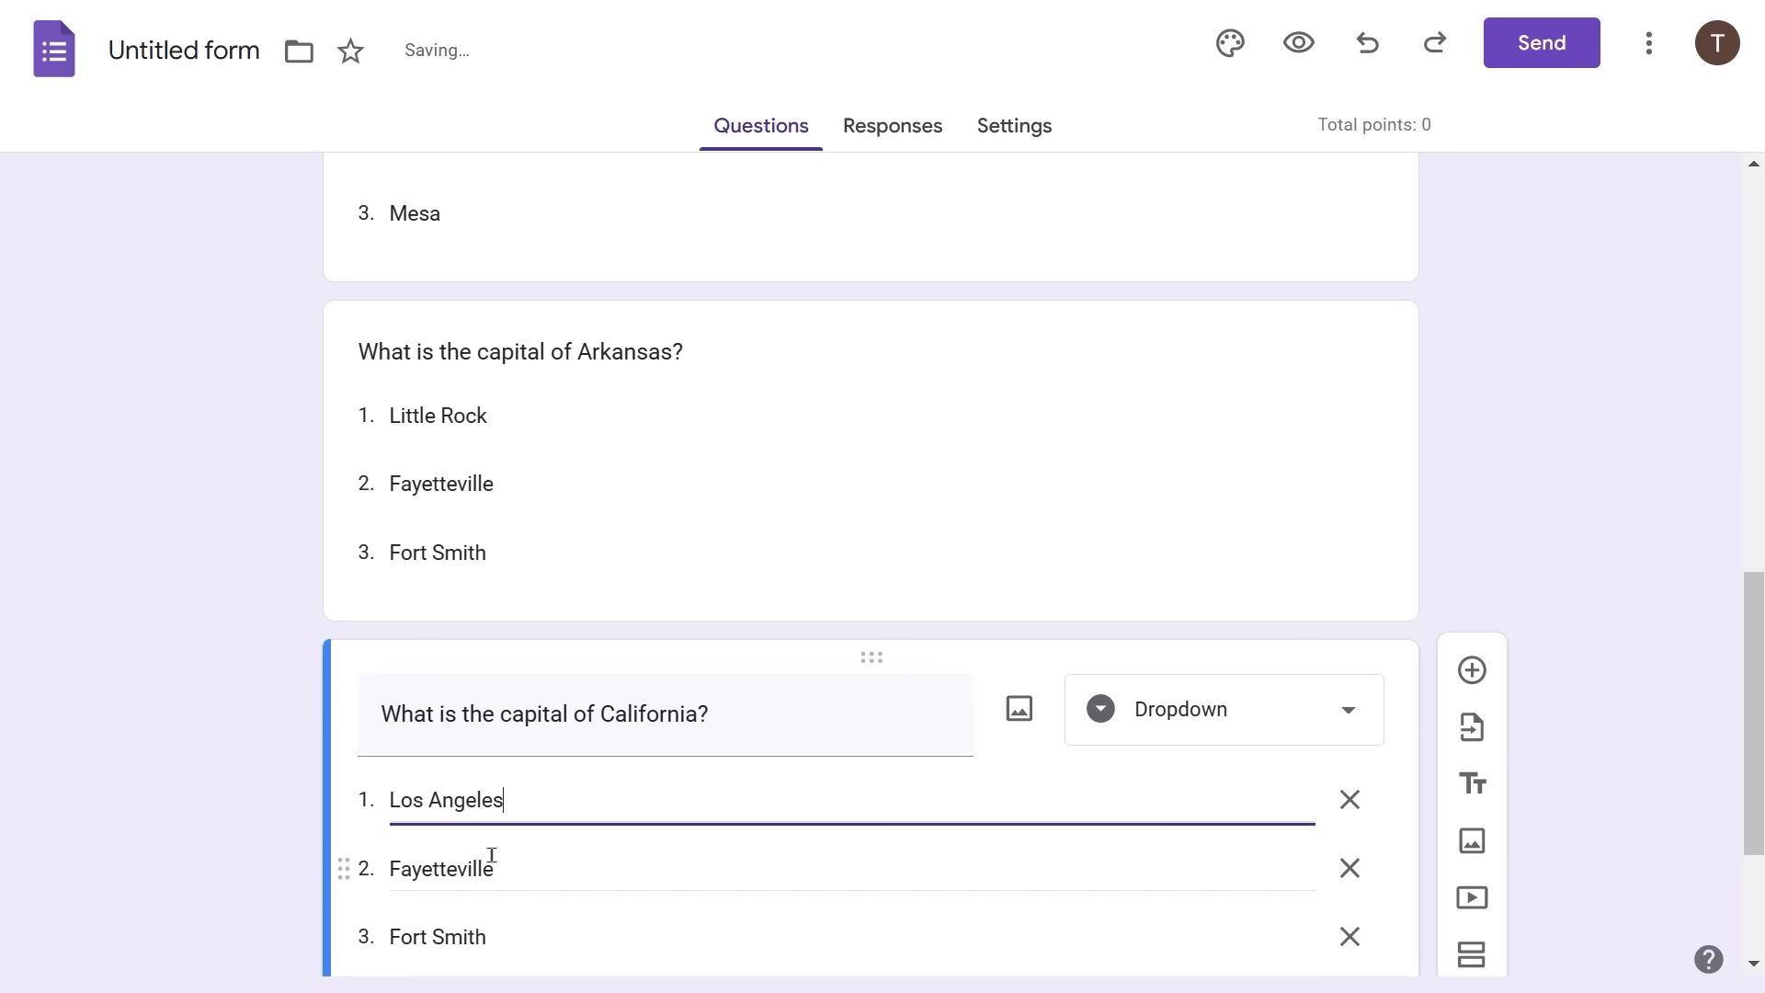
pyautogui.click(492, 855)
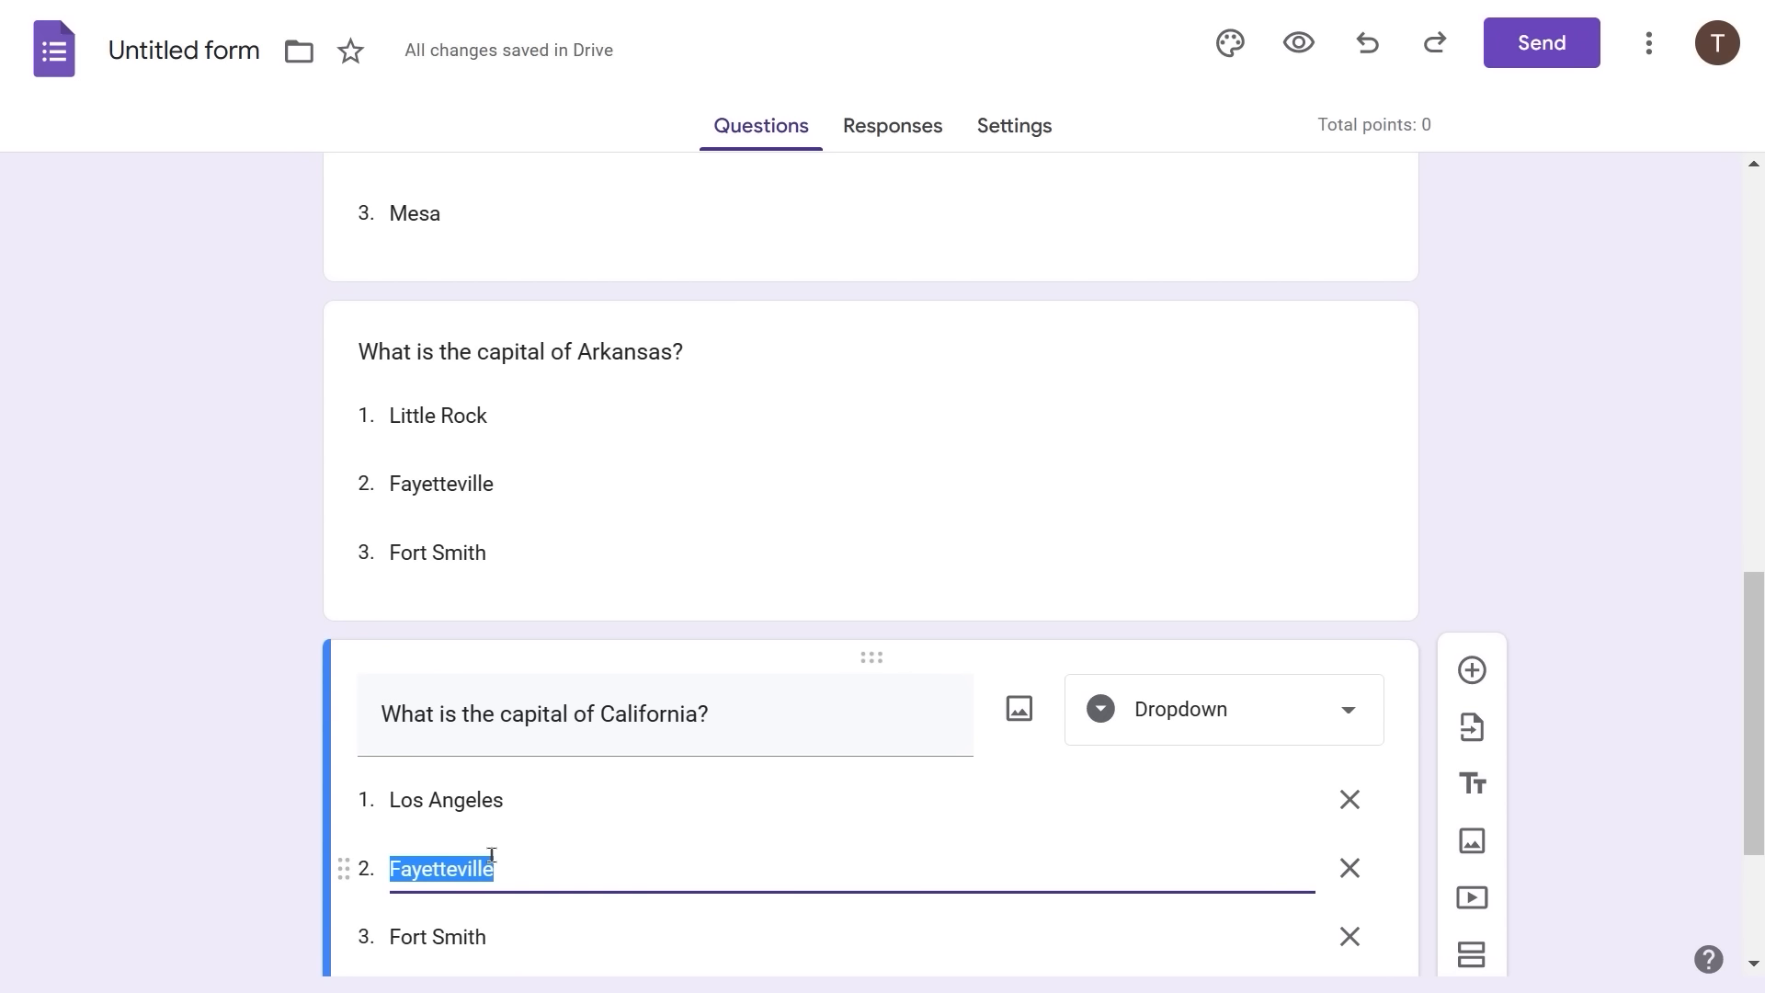
pyautogui.write('San Cle')
pyautogui.press('BackSpace')
pyautogui.write('lemente')
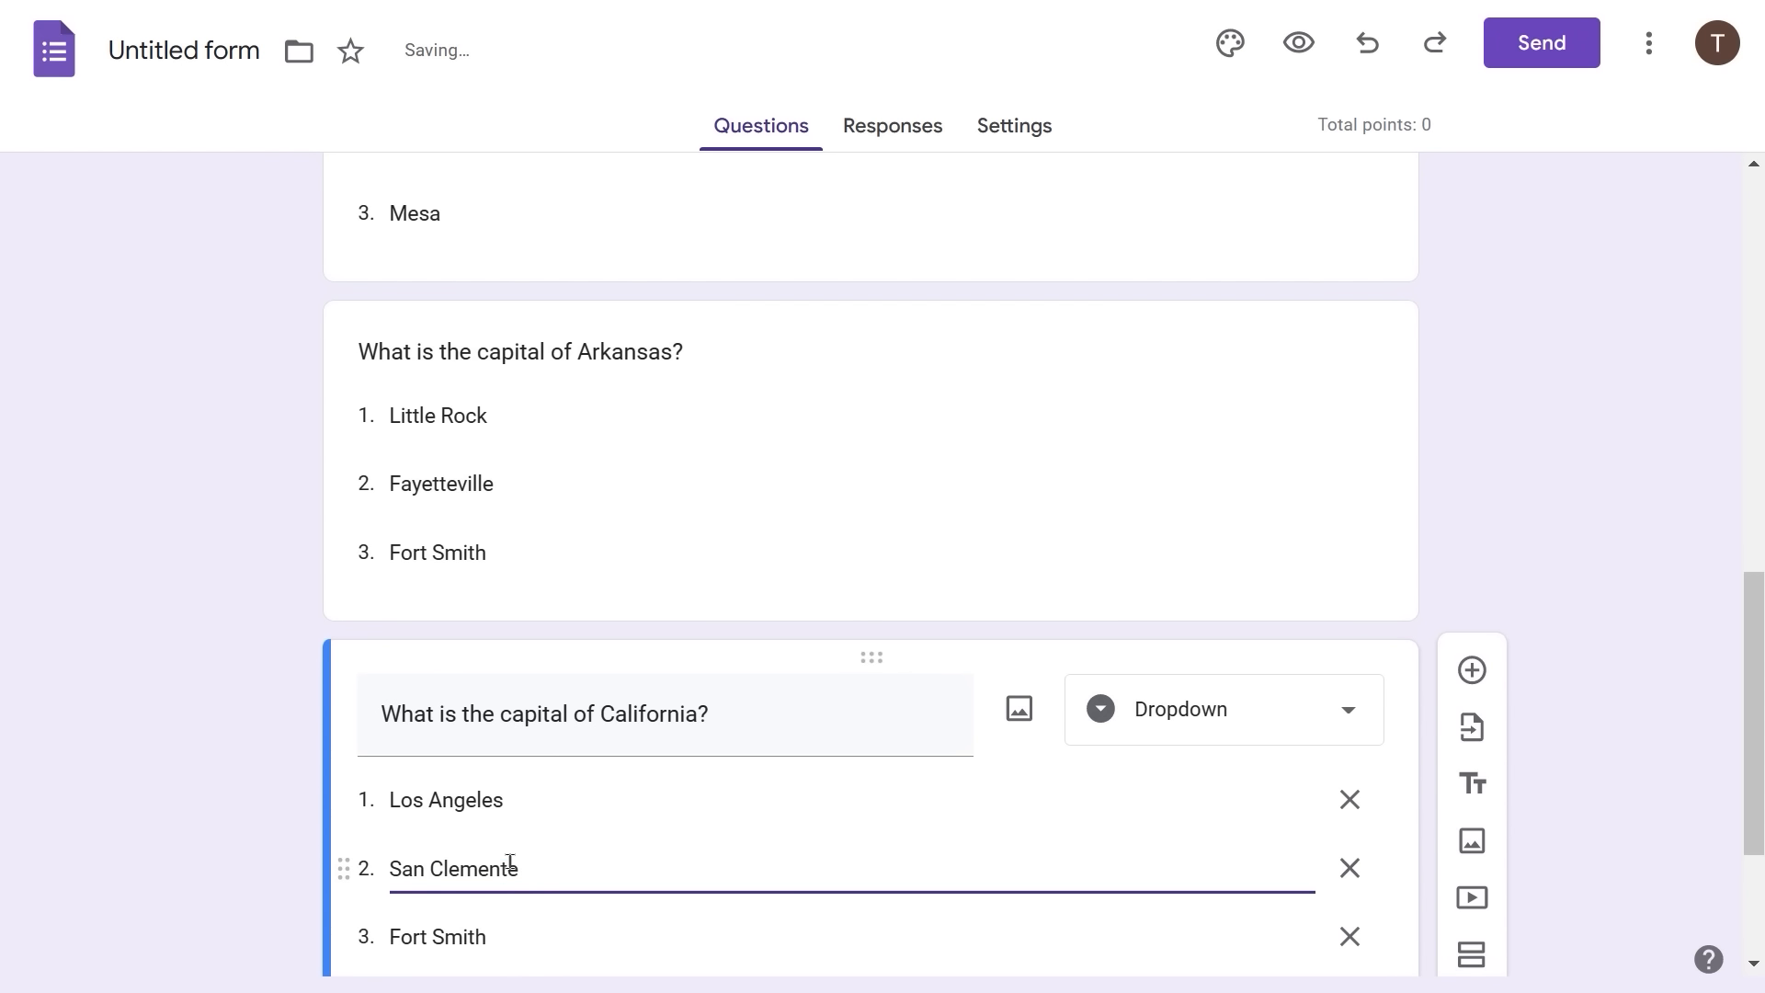
pyautogui.press('Tab')
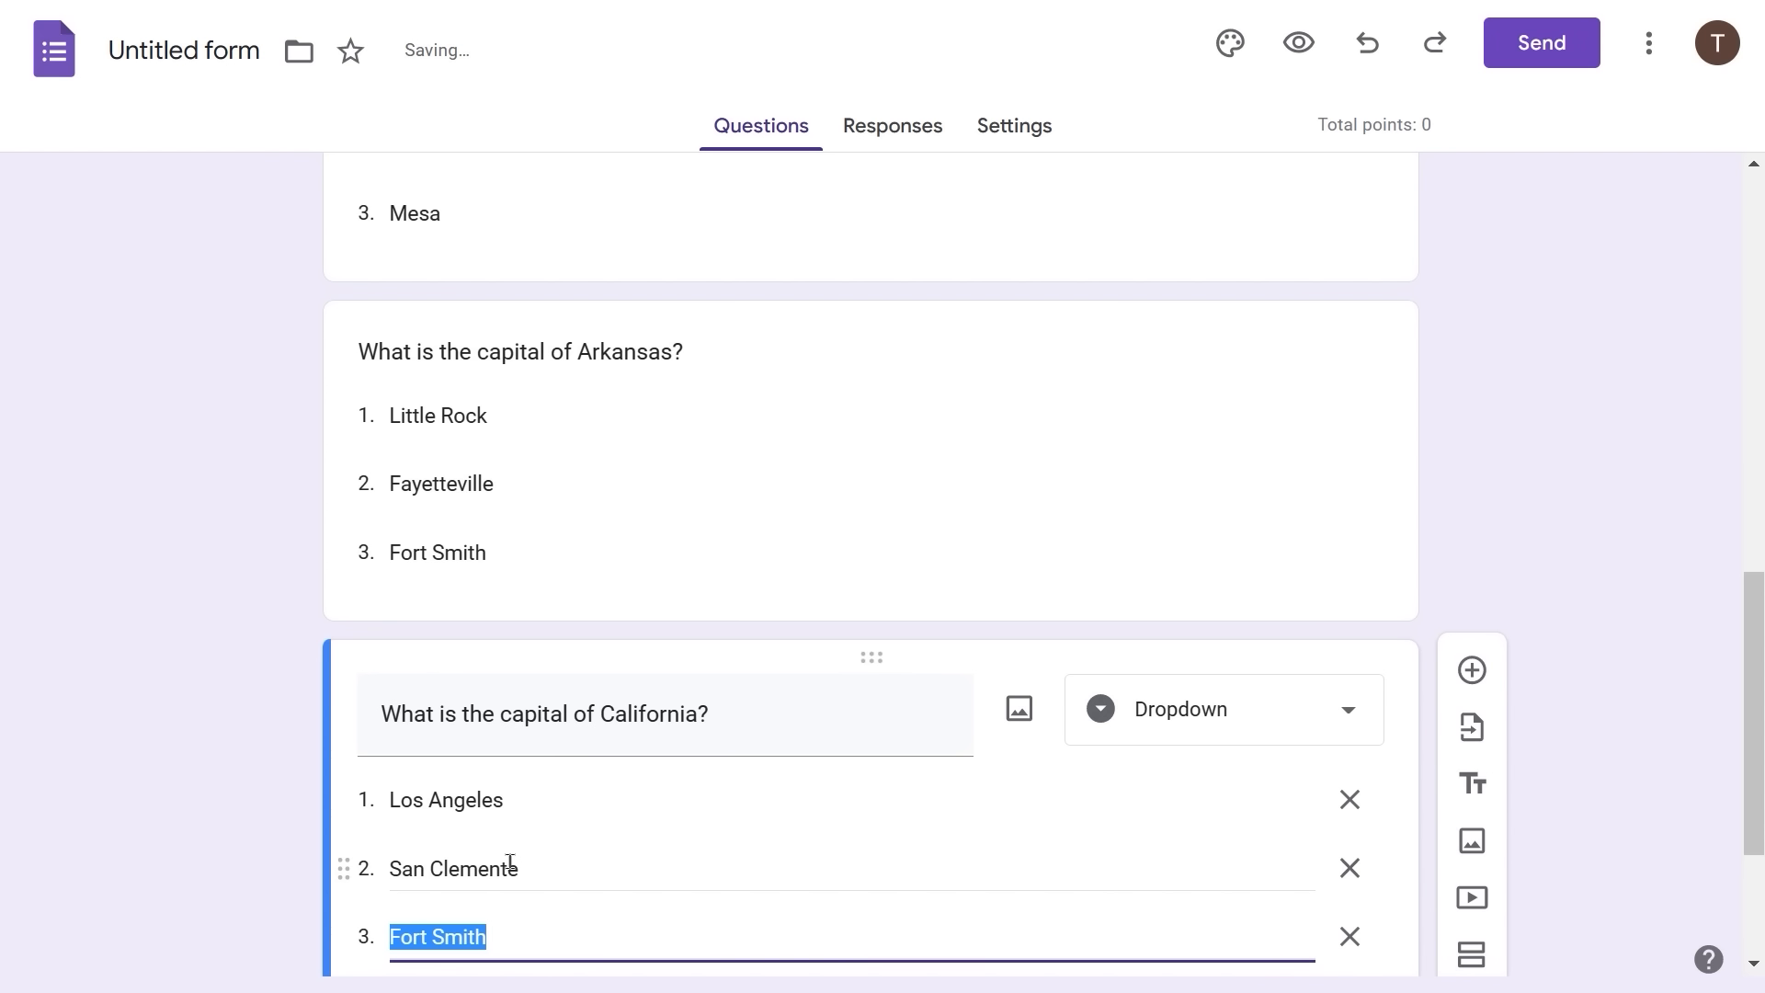
pyautogui.write('Sacrame')
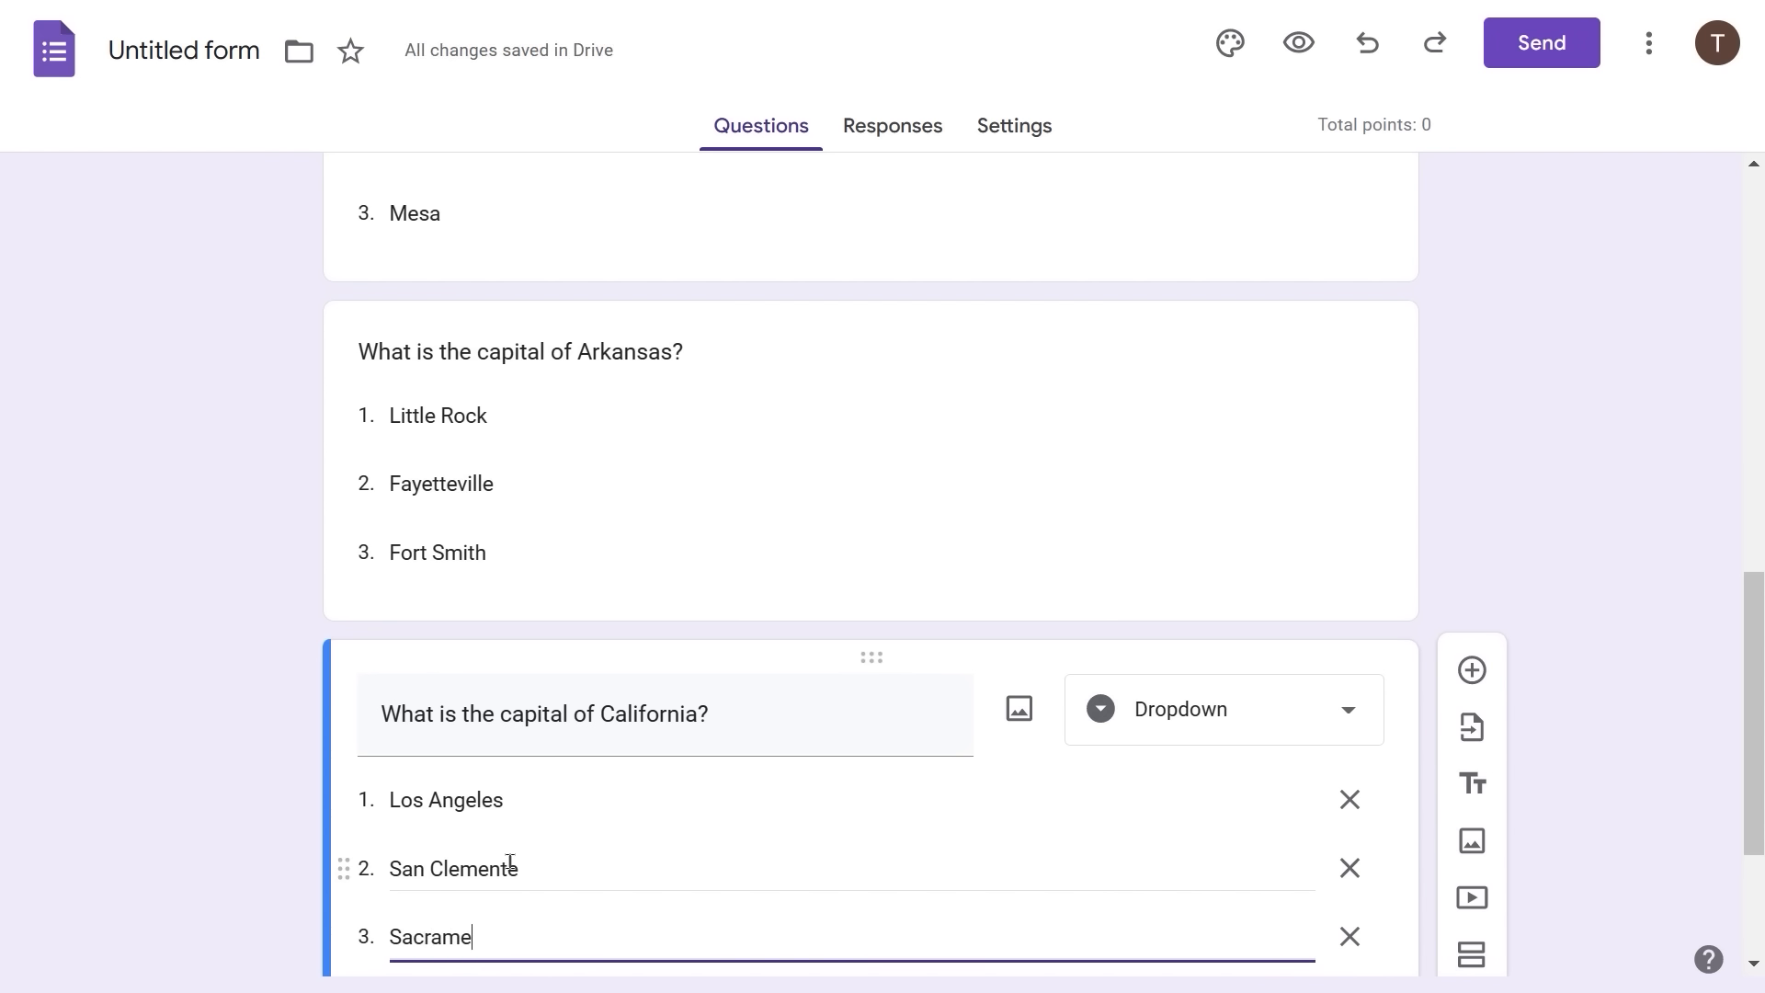
pyautogui.write('t')
pyautogui.press('BackSpace')
pyautogui.write('nto')
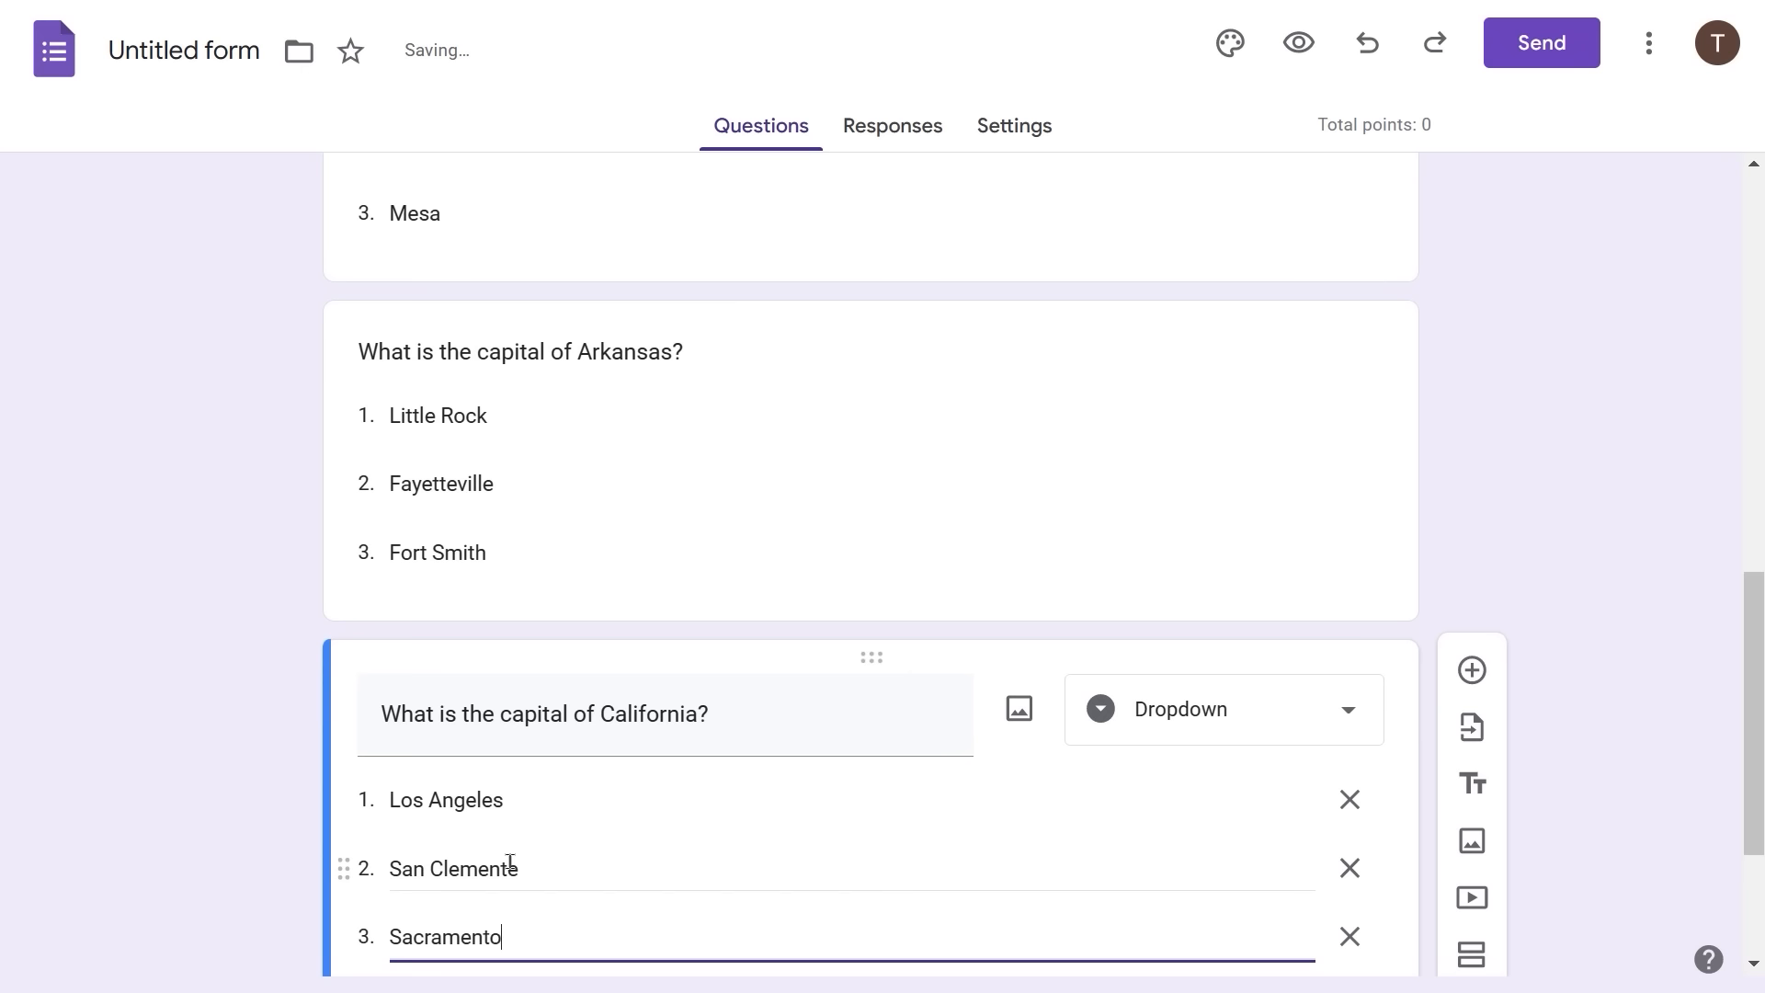
pyautogui.click(1501, 402)
# - Scroll through the five state-capital questions and return to the Alabama question
pyautogui.scroll(2, 1465, 370)
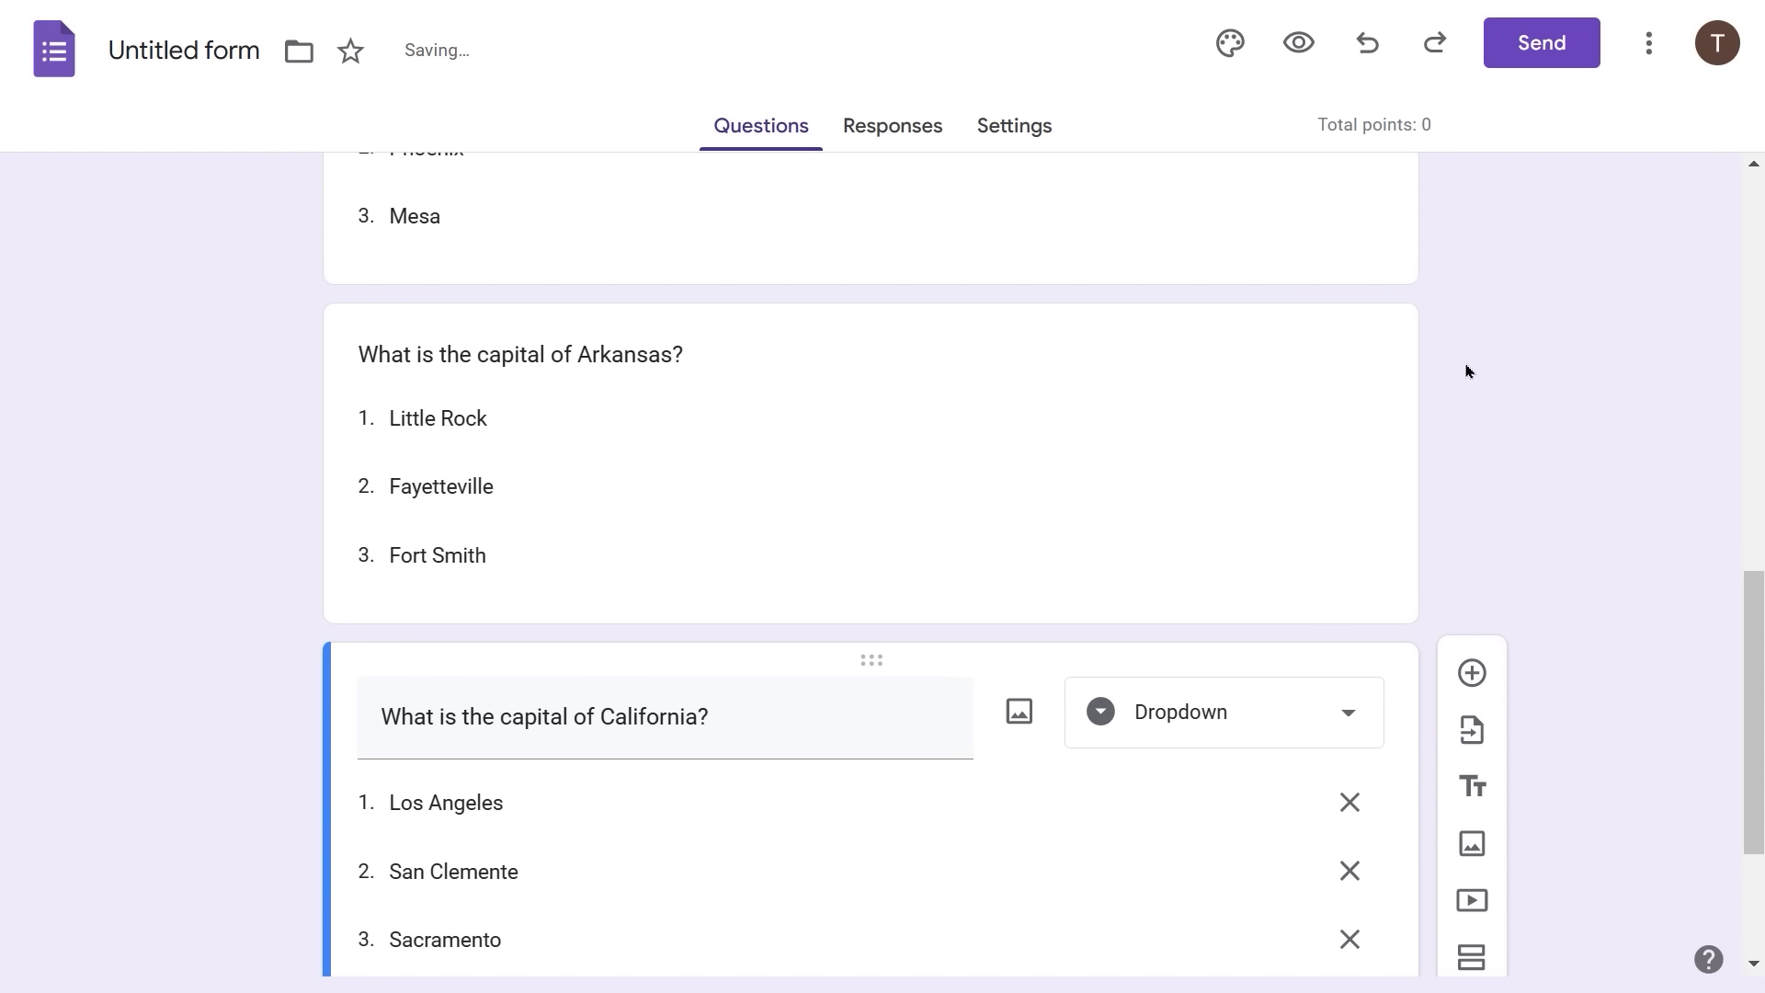
pyautogui.scroll(10, 947, 333)
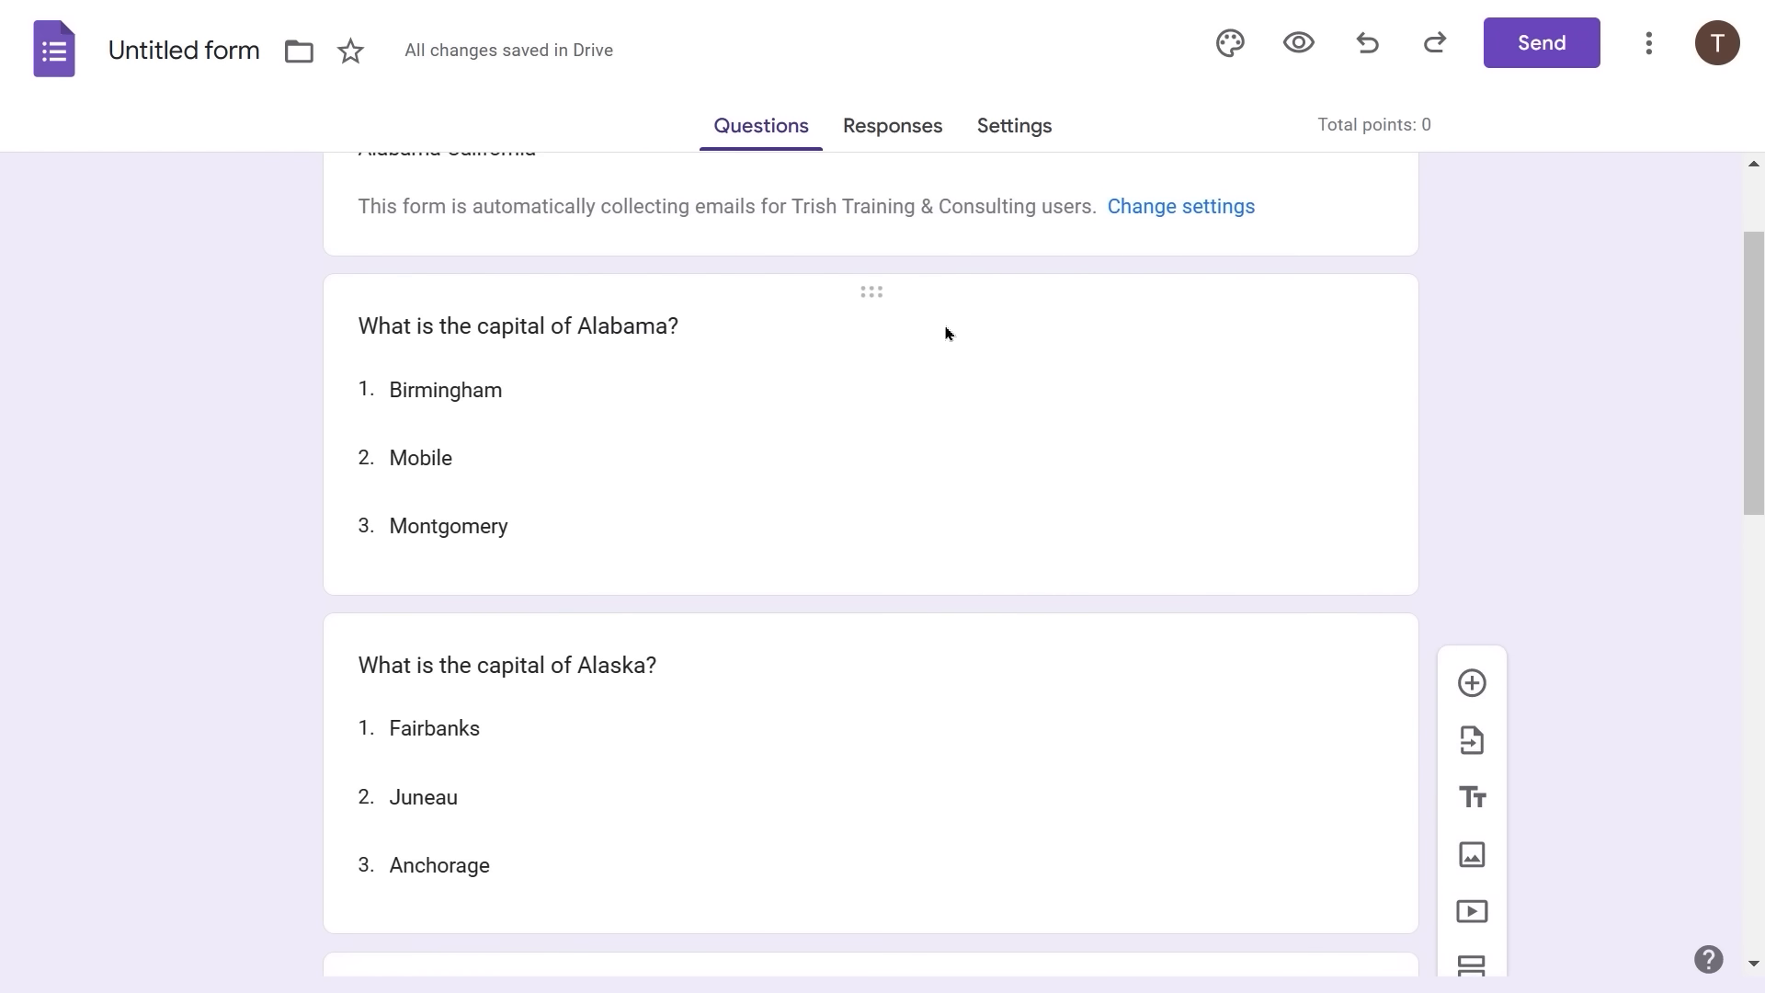
pyautogui.scroll(-3, 946, 333)
pyautogui.scroll(2, 946, 327)
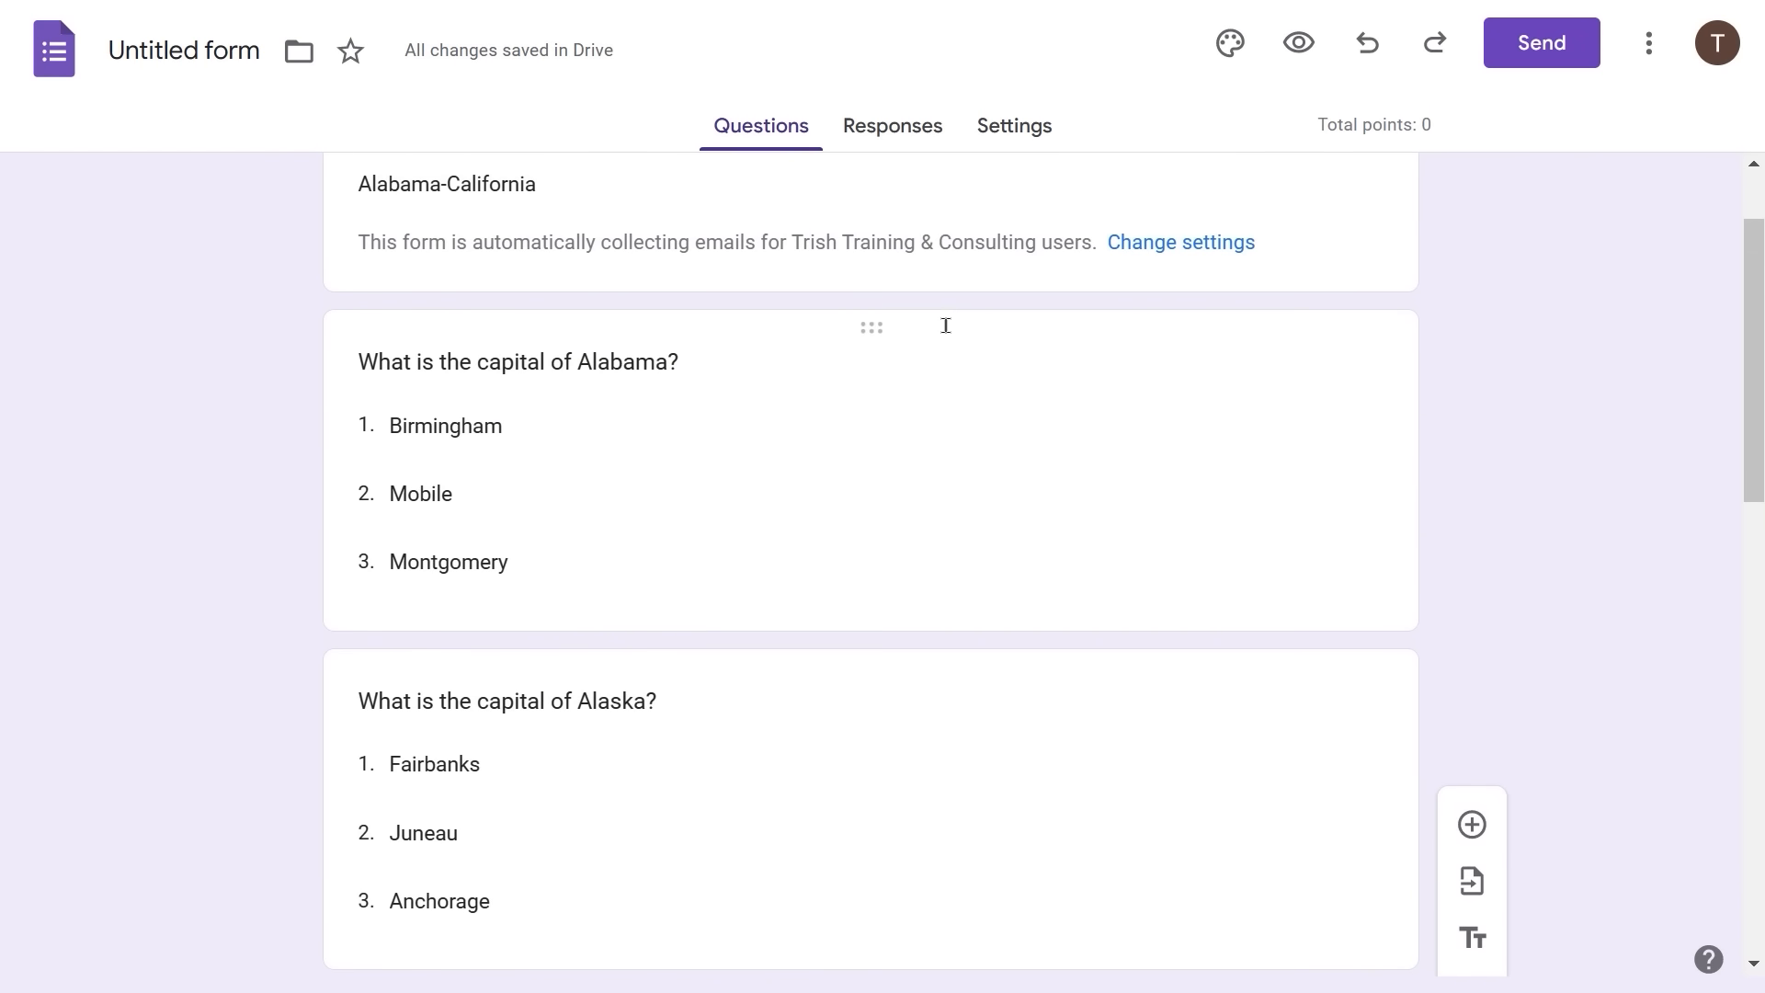
pyautogui.scroll(1, 946, 327)
pyautogui.scroll(-2, 946, 326)
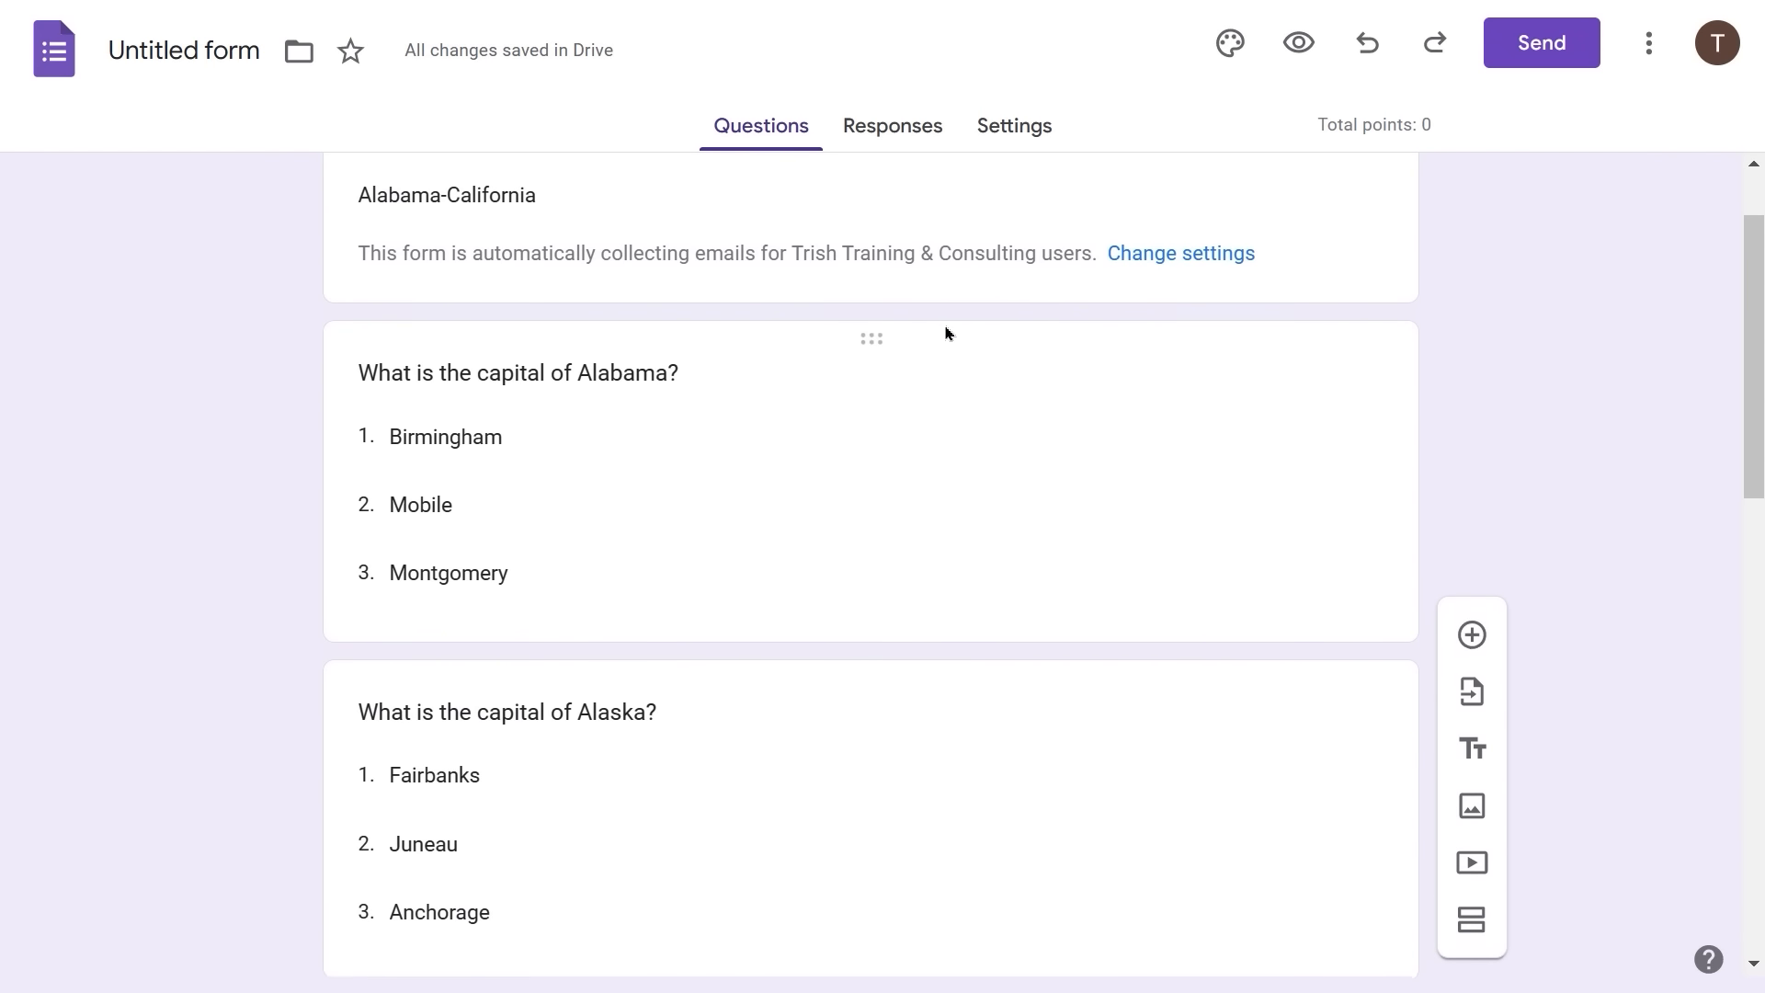
pyautogui.scroll(-4, 946, 326)
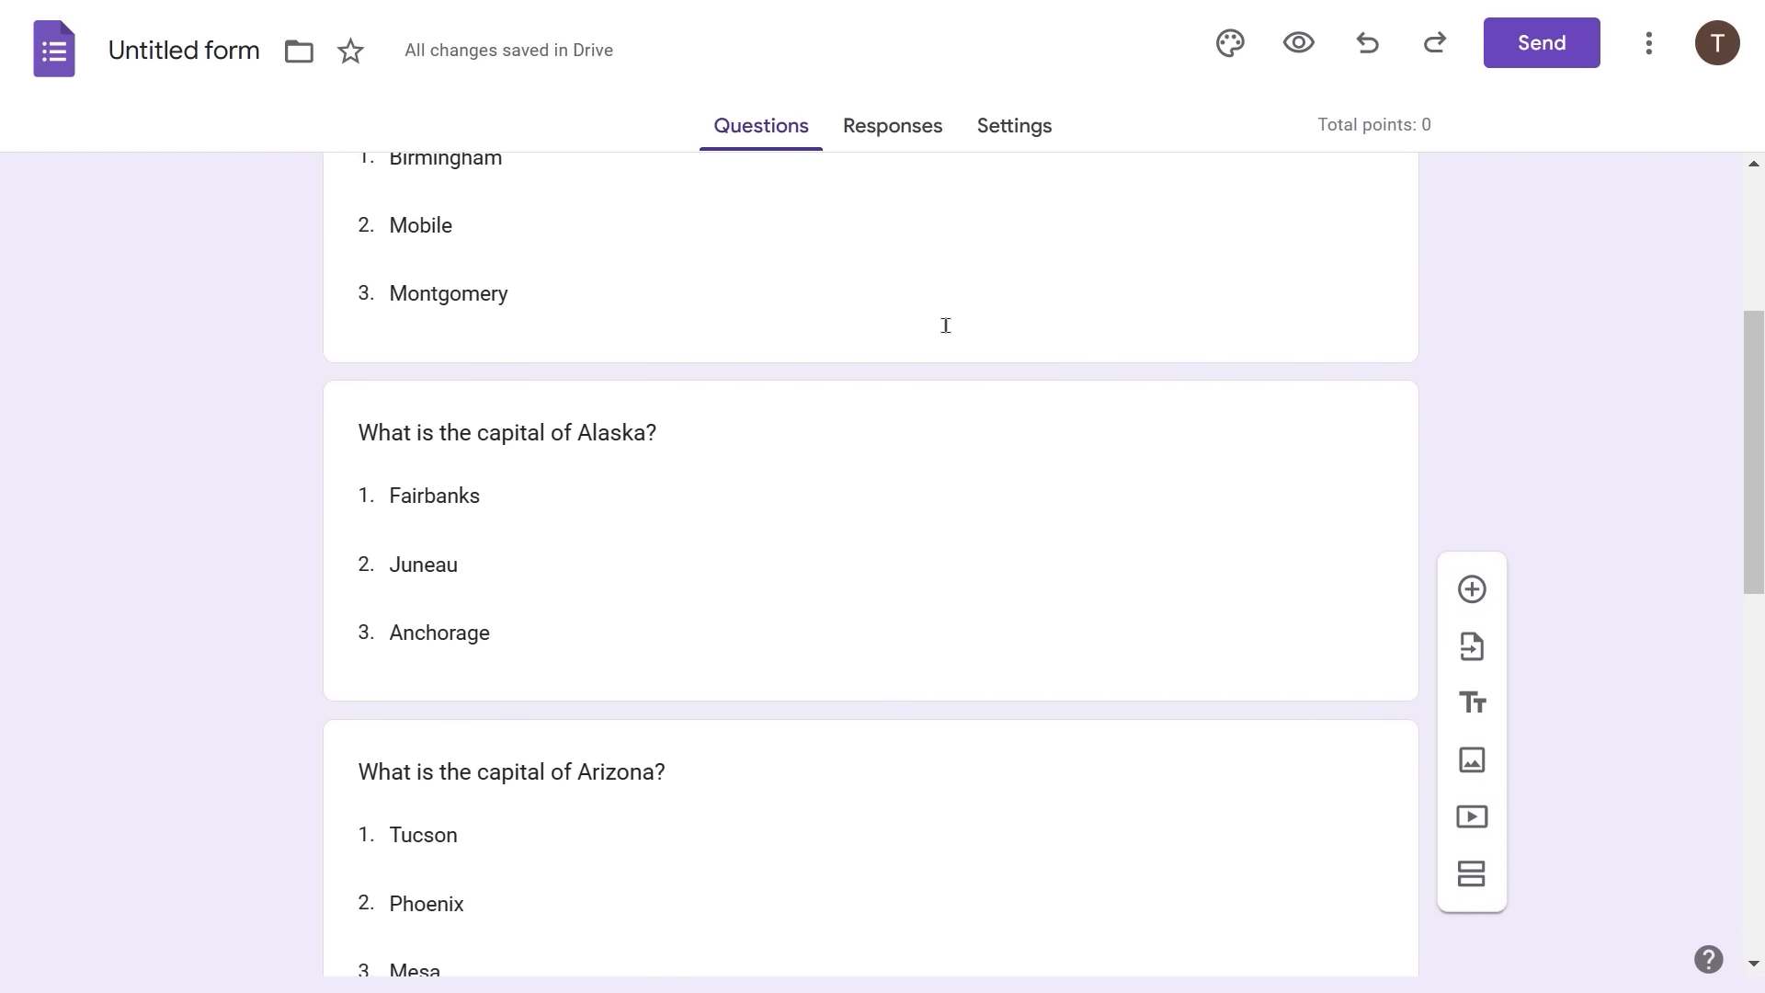
pyautogui.scroll(-3, 946, 327)
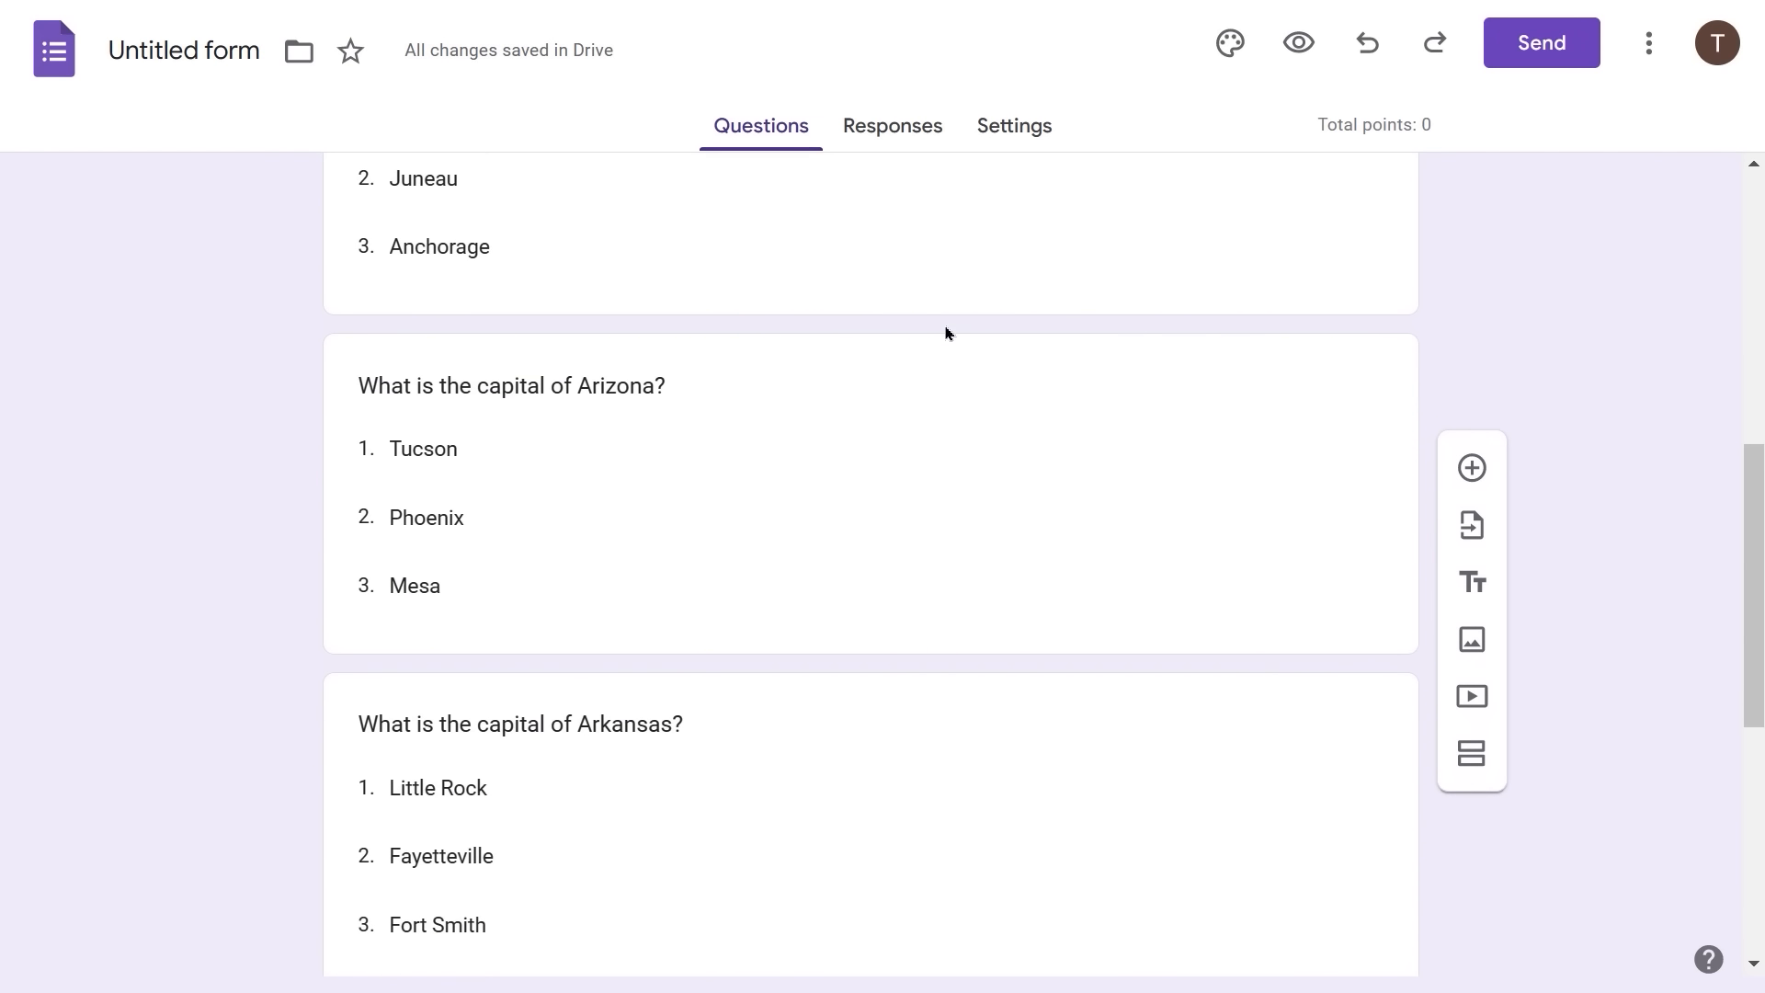
pyautogui.scroll(-3, 946, 333)
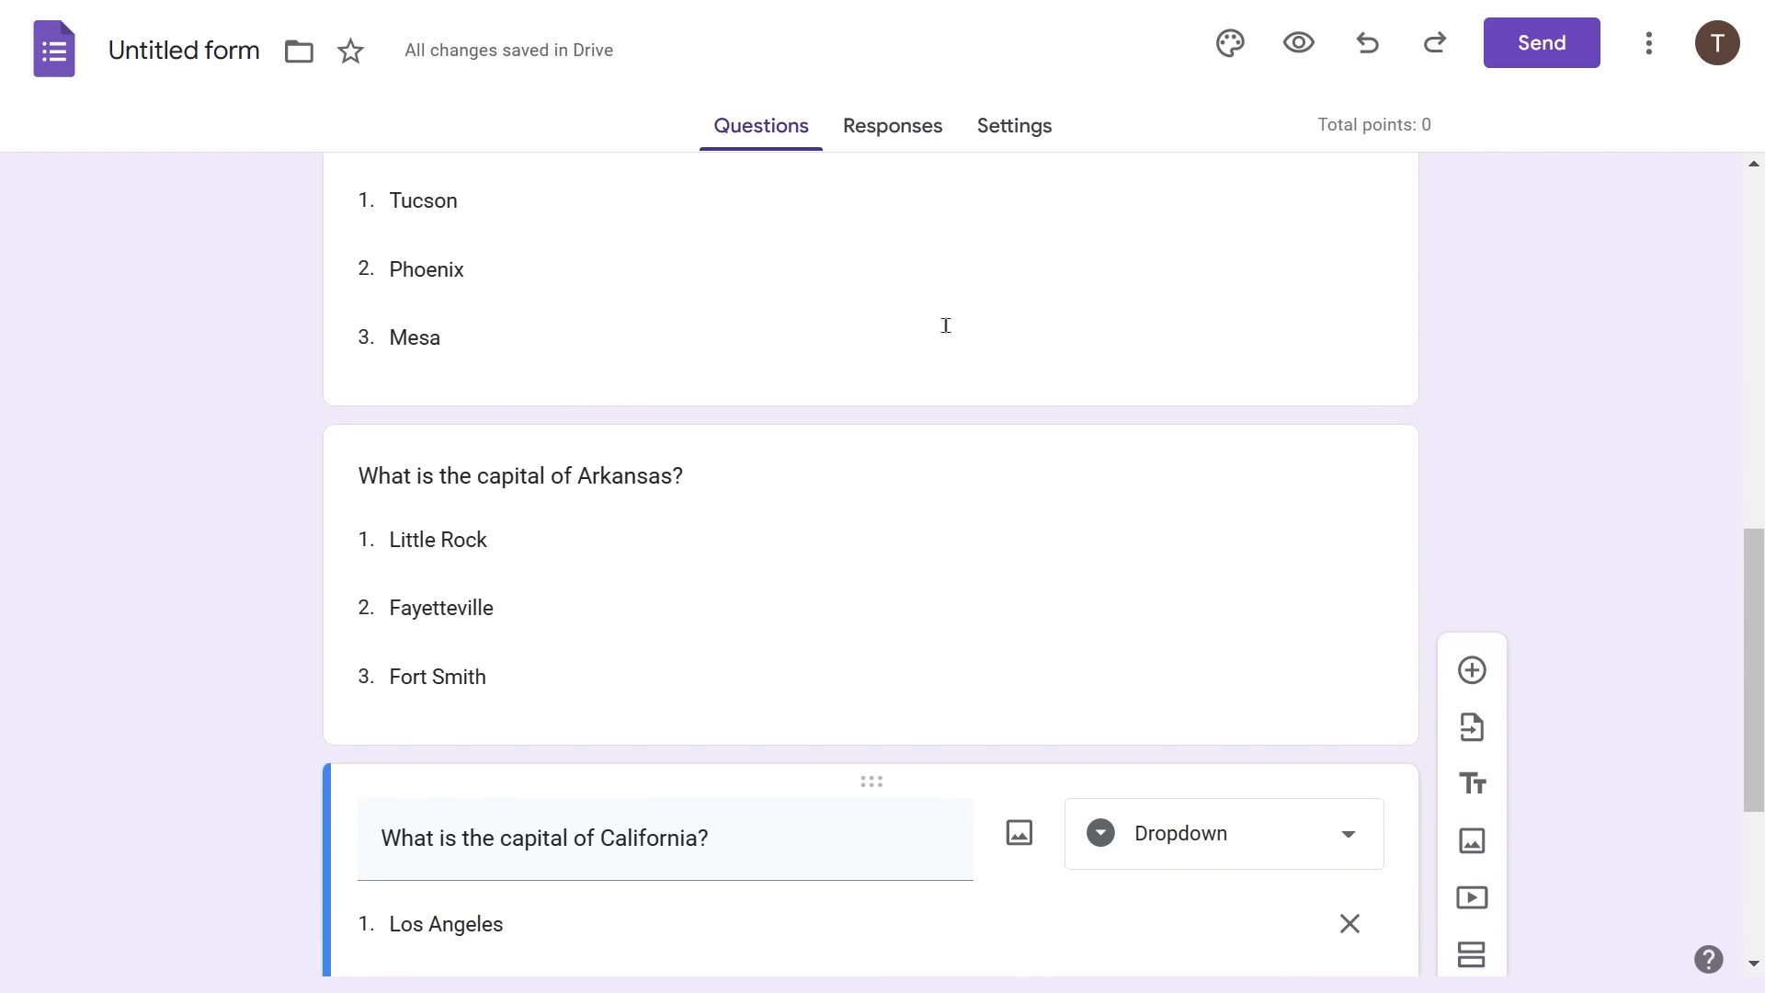
pyautogui.scroll(-5, 946, 330)
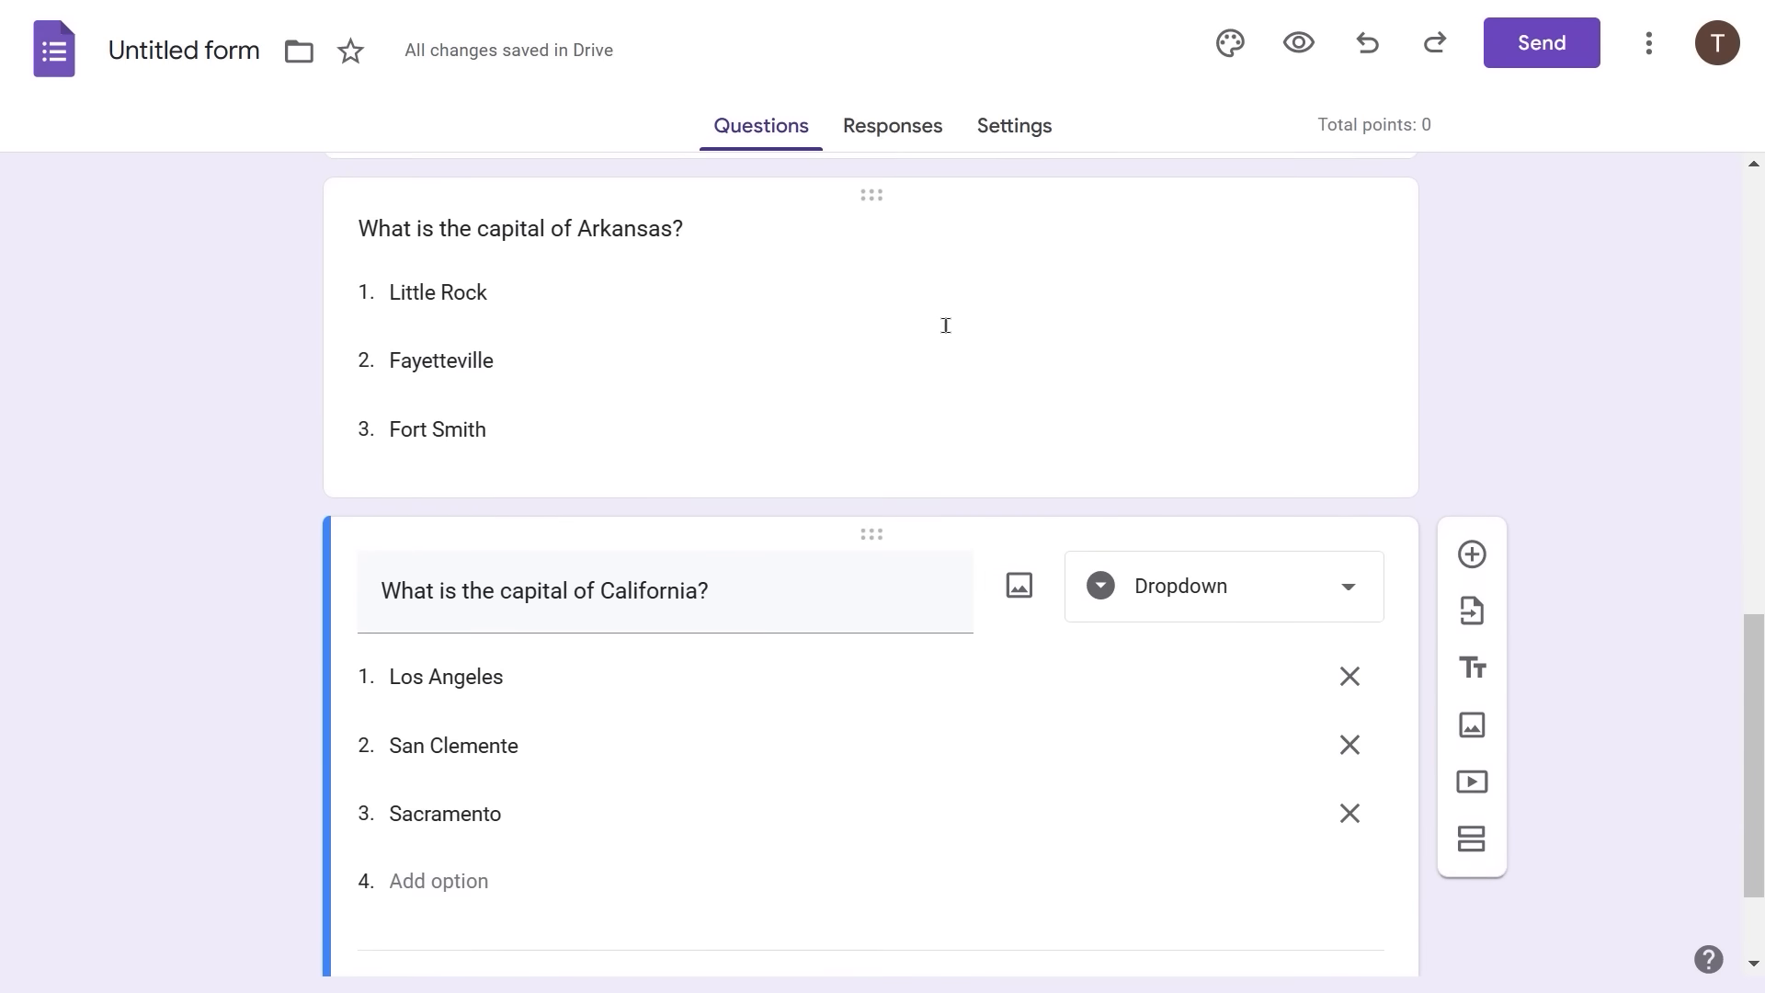
pyautogui.scroll(6, 946, 331)
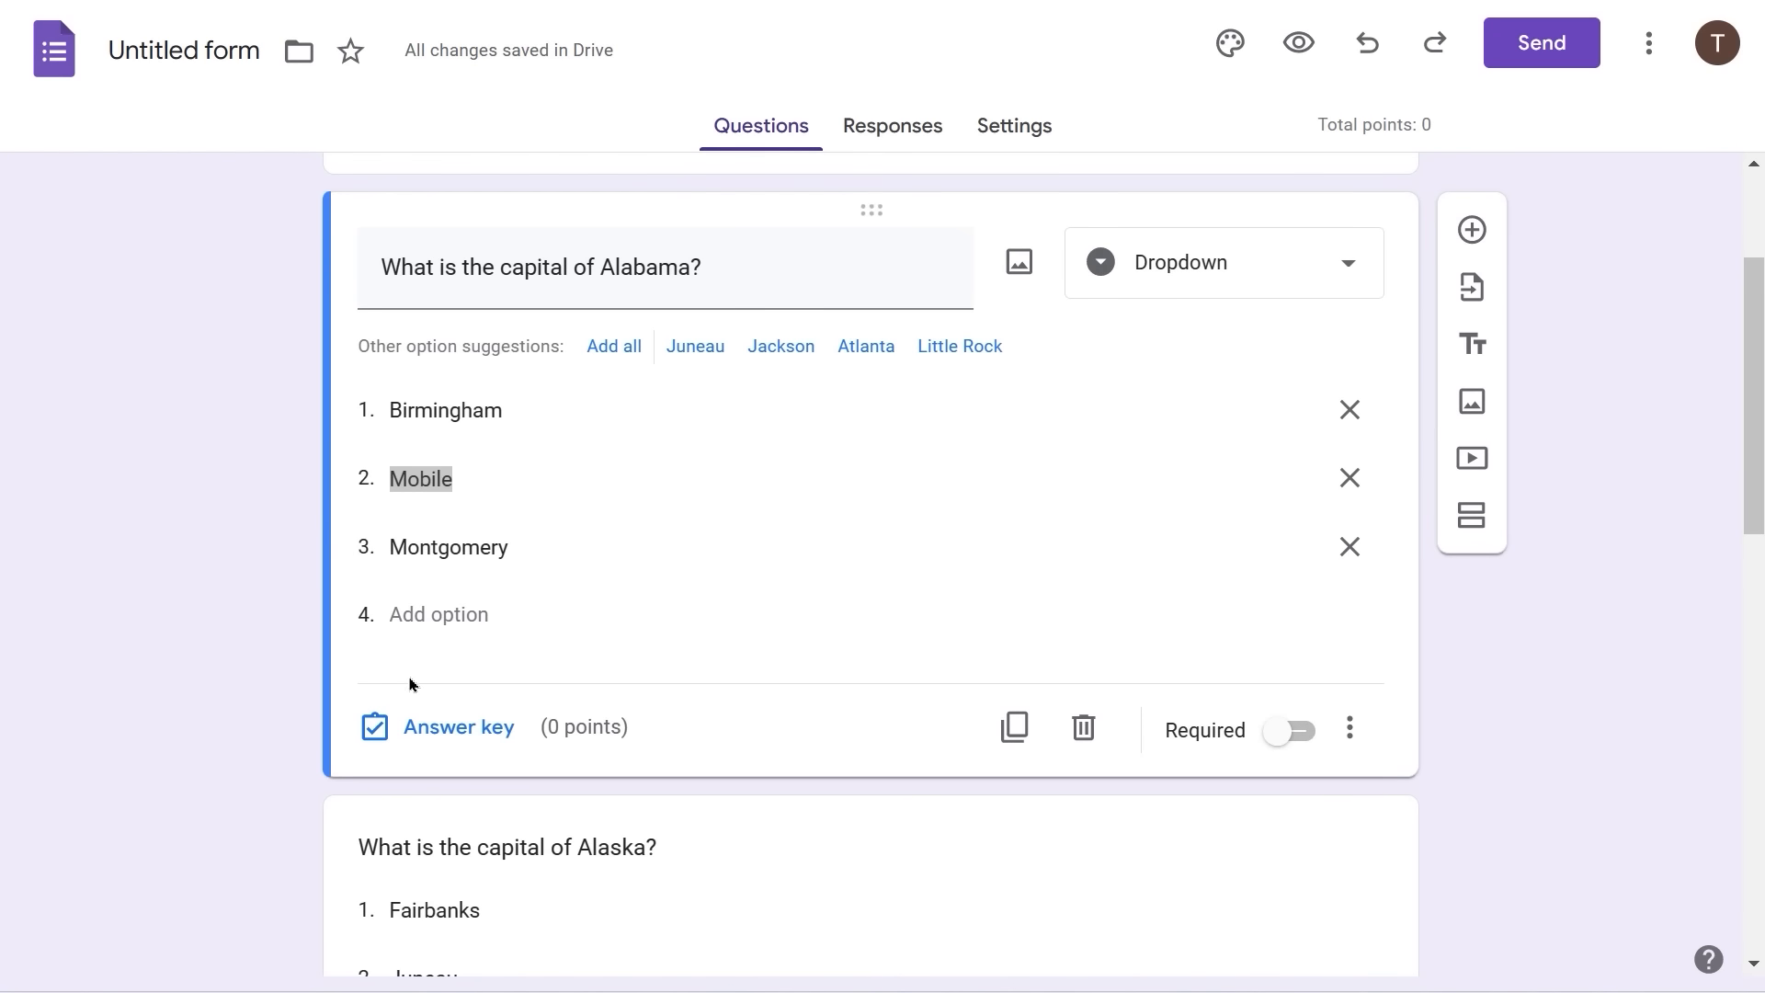
pyautogui.scroll(1, 596, 478)
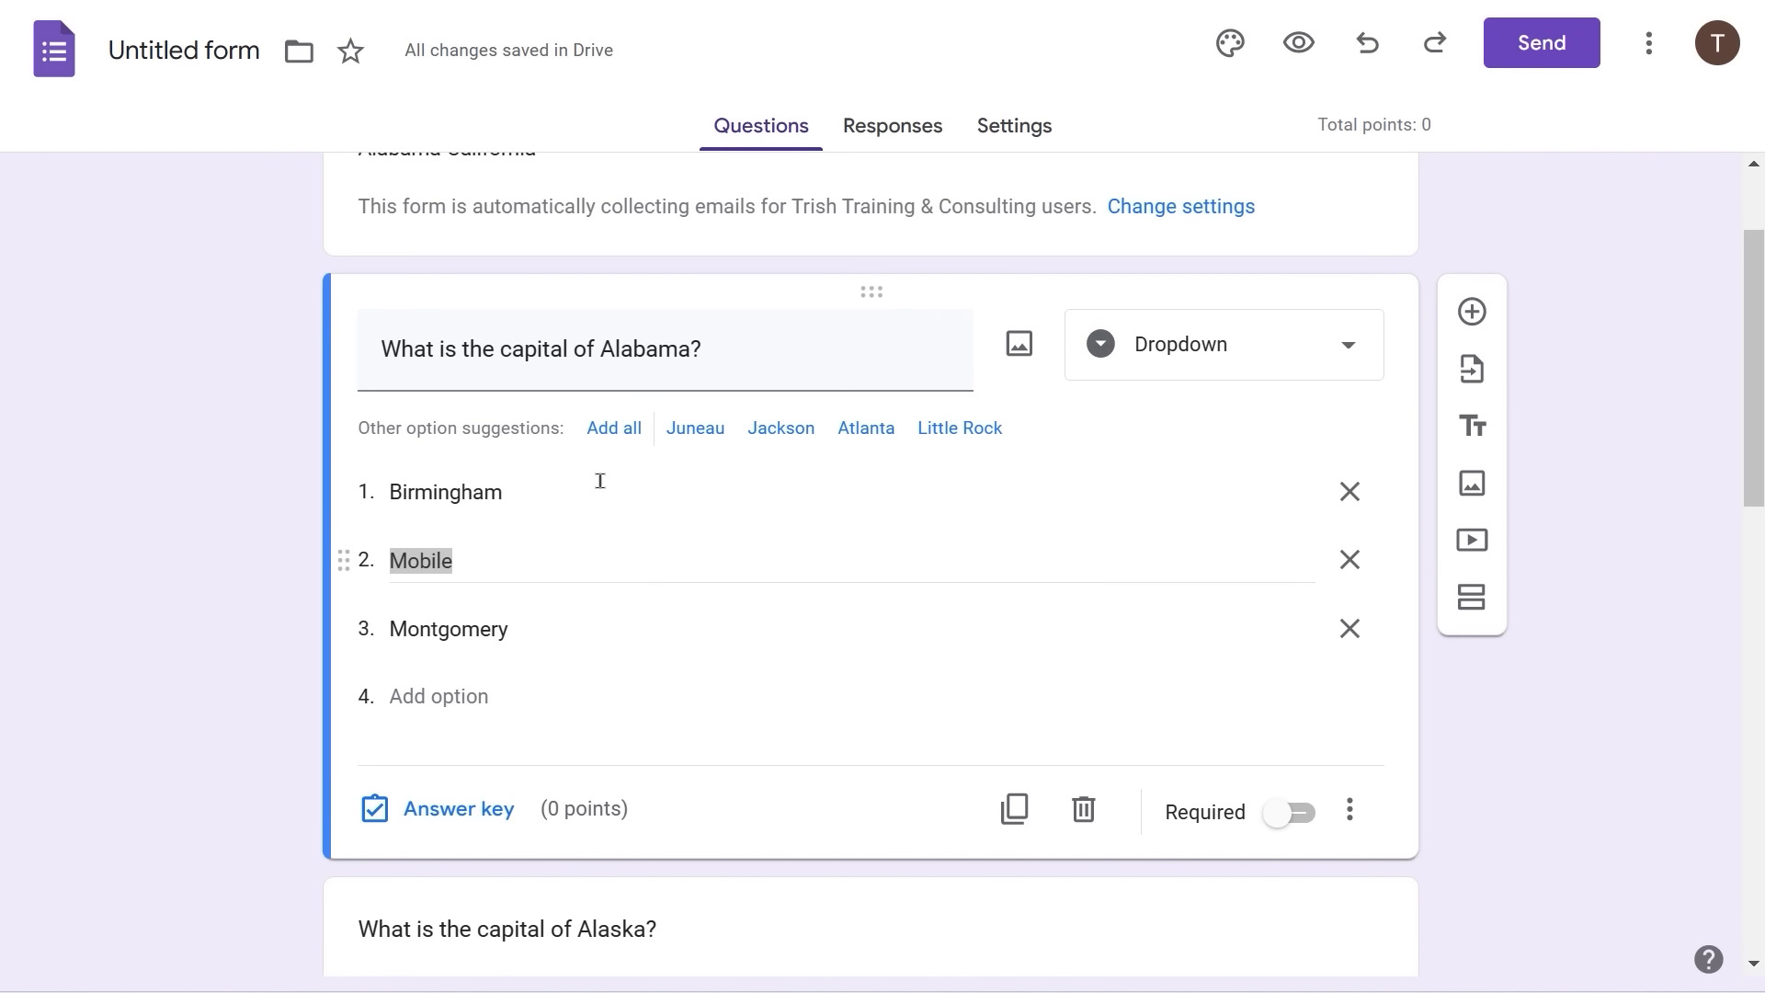
pyautogui.scroll(-2, 597, 478)
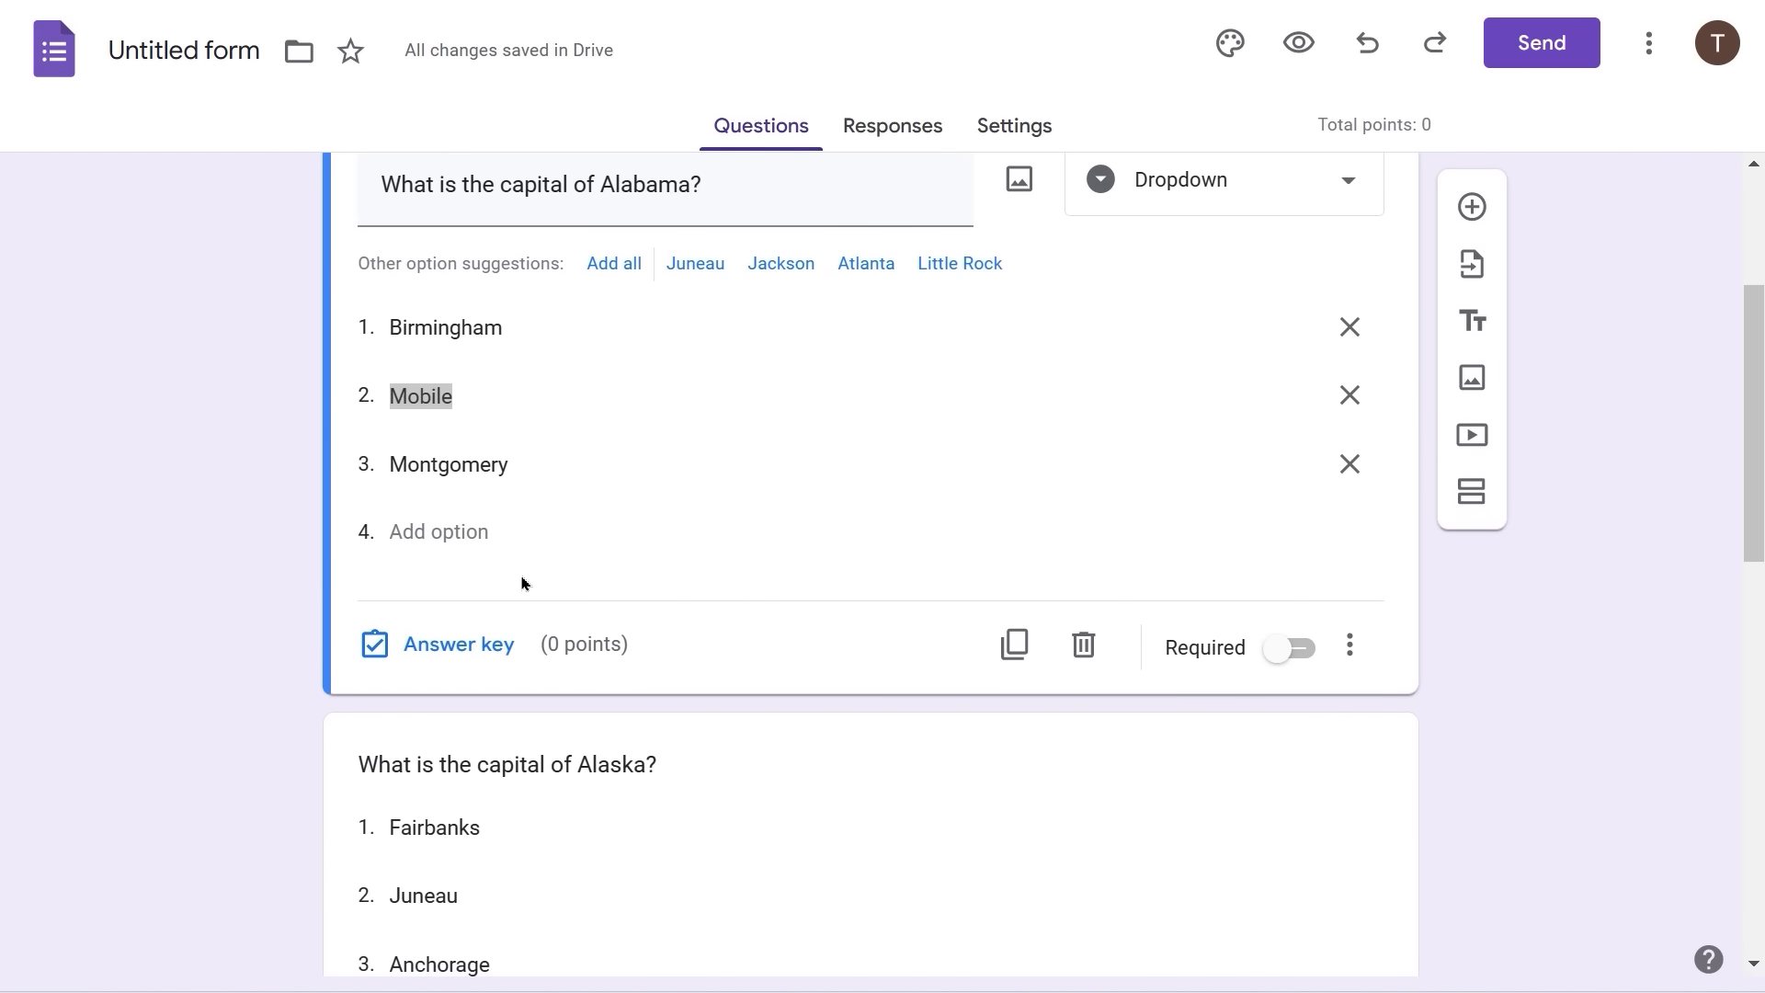
# - In the Alabama answer key, mark Montgomery correct and set the question to 20 points
pyautogui.click(427, 646)
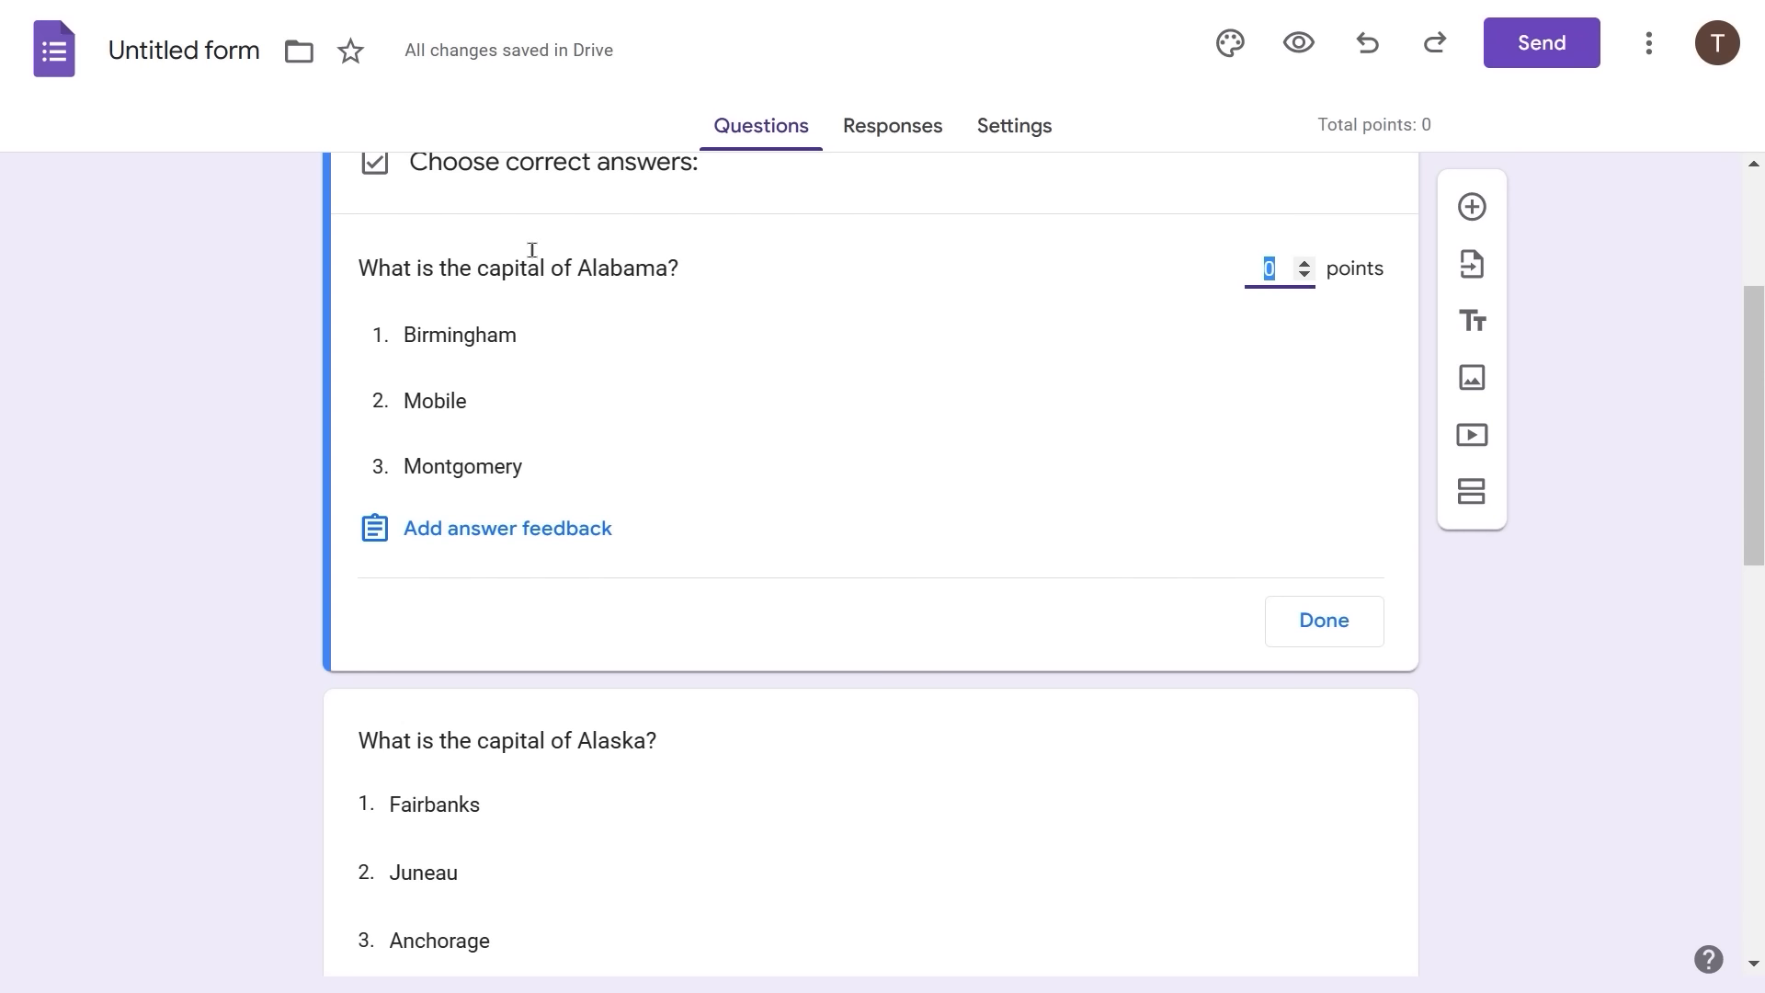
pyautogui.scroll(1, 594, 217)
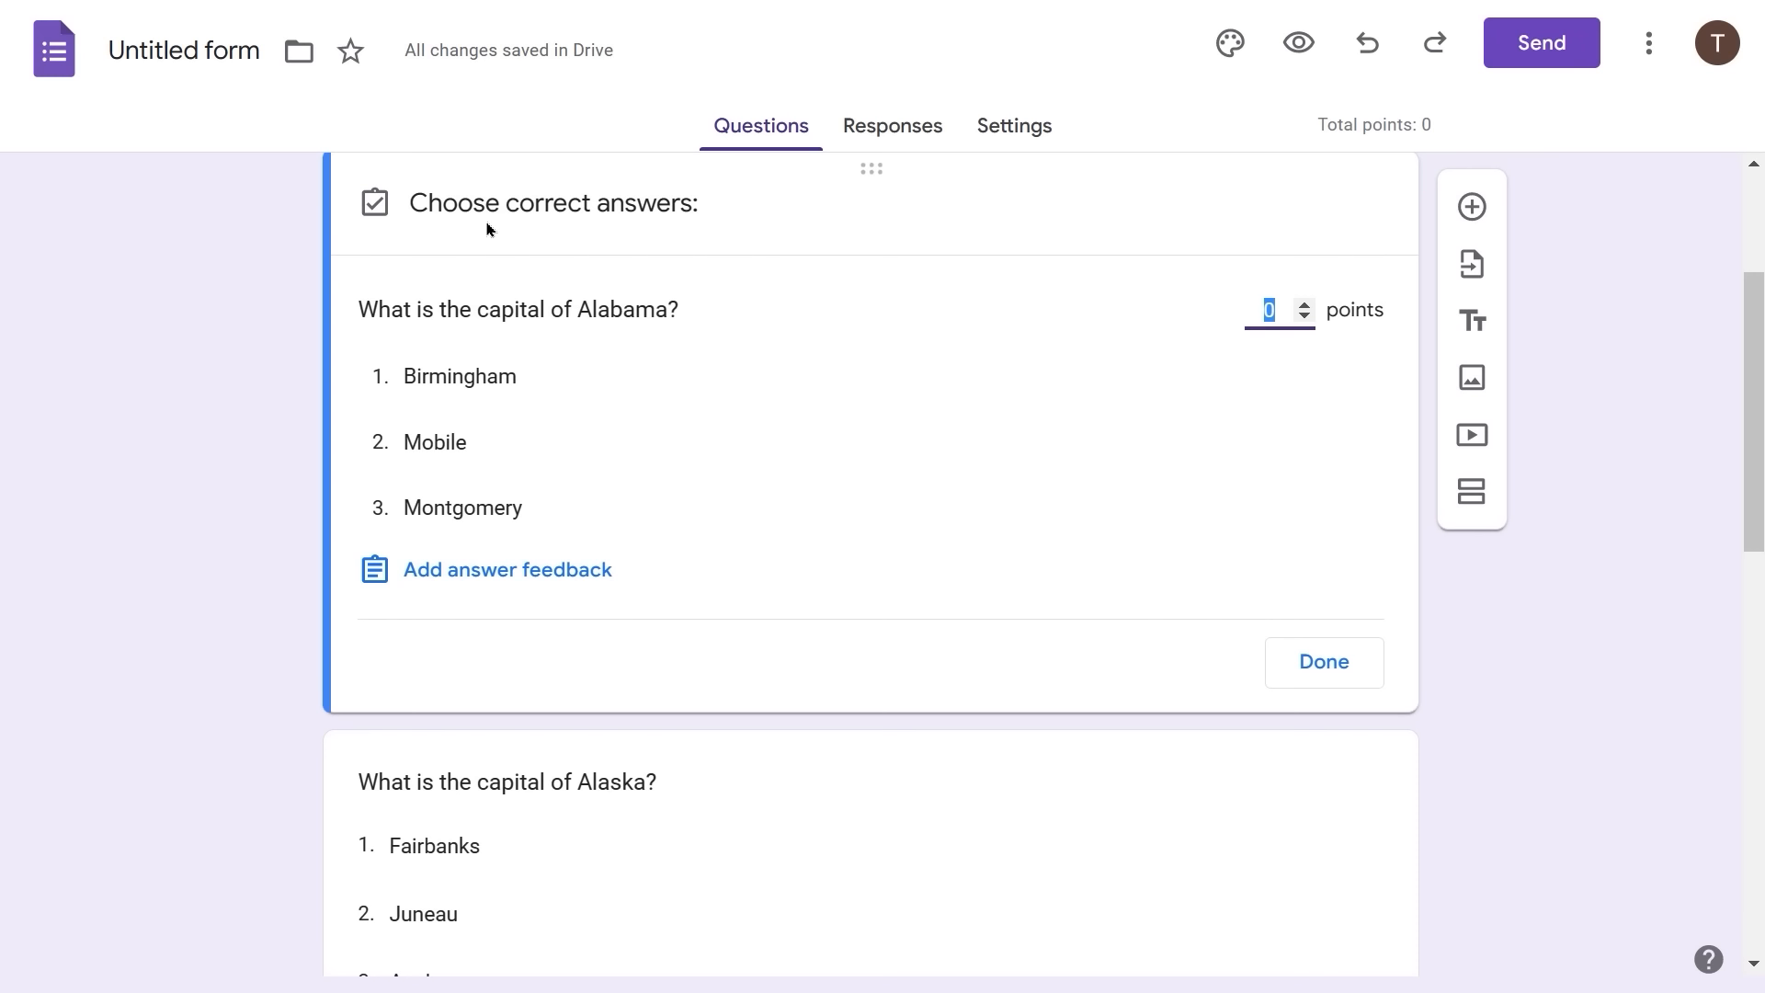
pyautogui.click(463, 512)
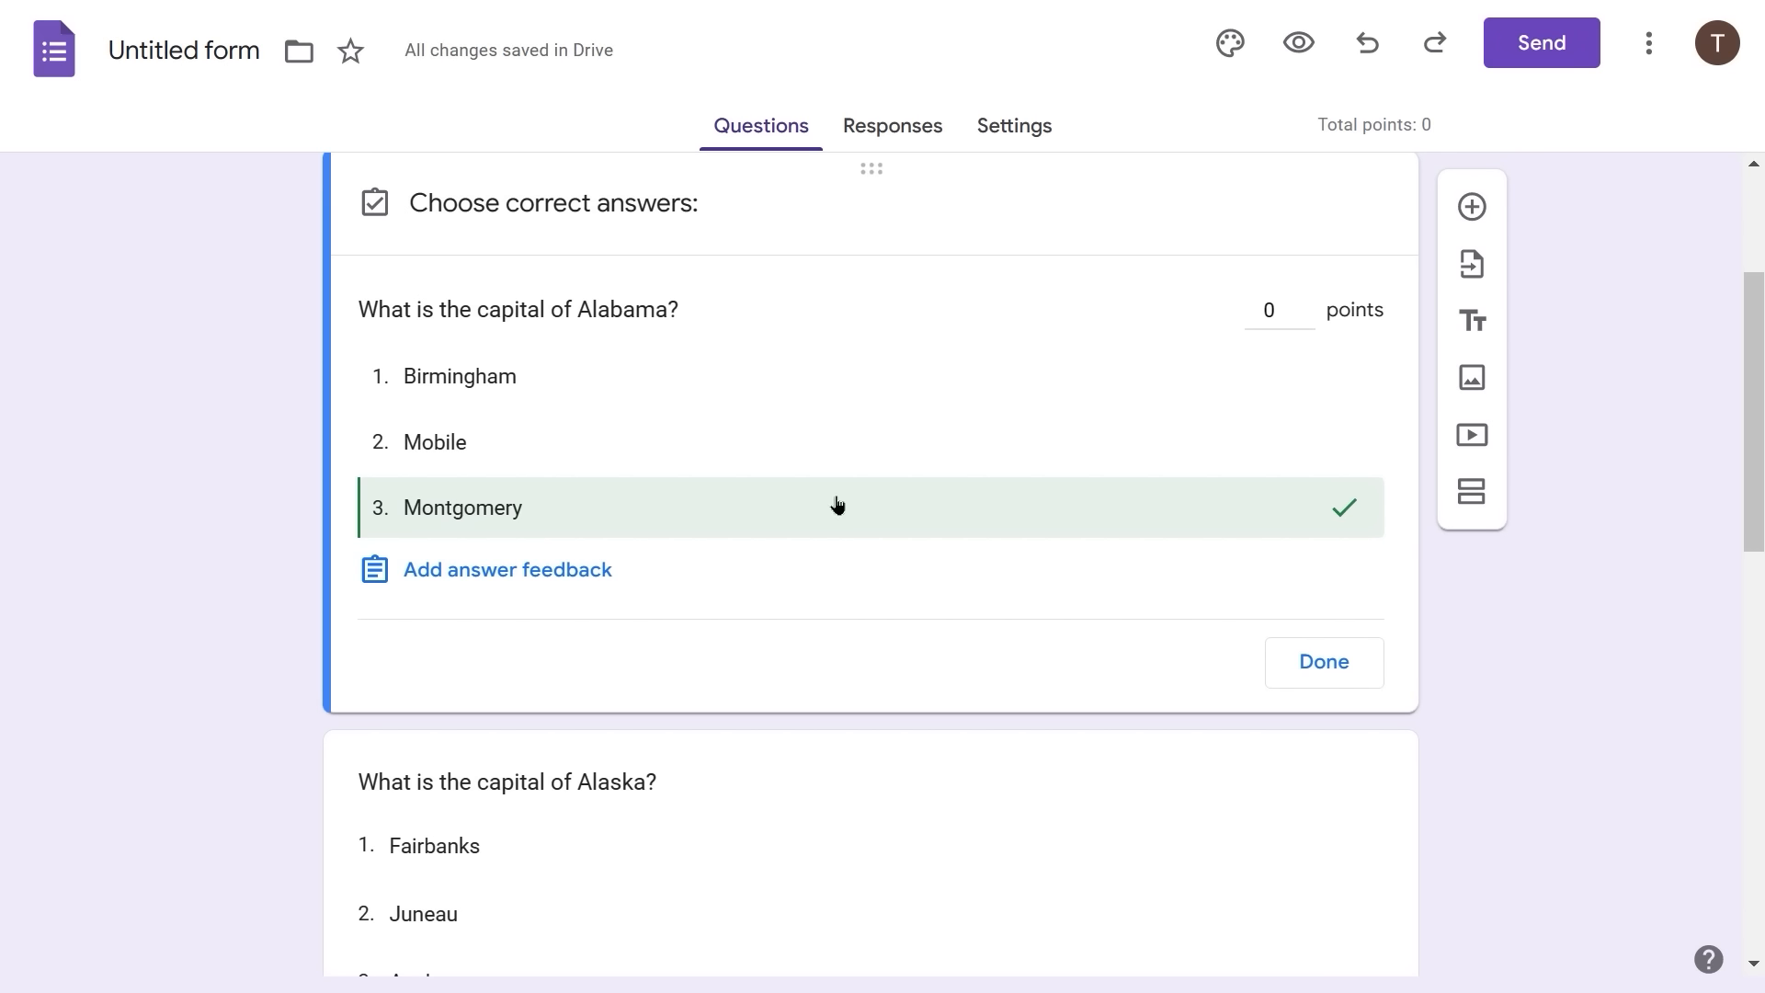
pyautogui.click(1277, 311)
pyautogui.moveTo(1275, 309); pyautogui.dragTo(1218, 312)
pyautogui.write('20')
pyautogui.press('Tab')
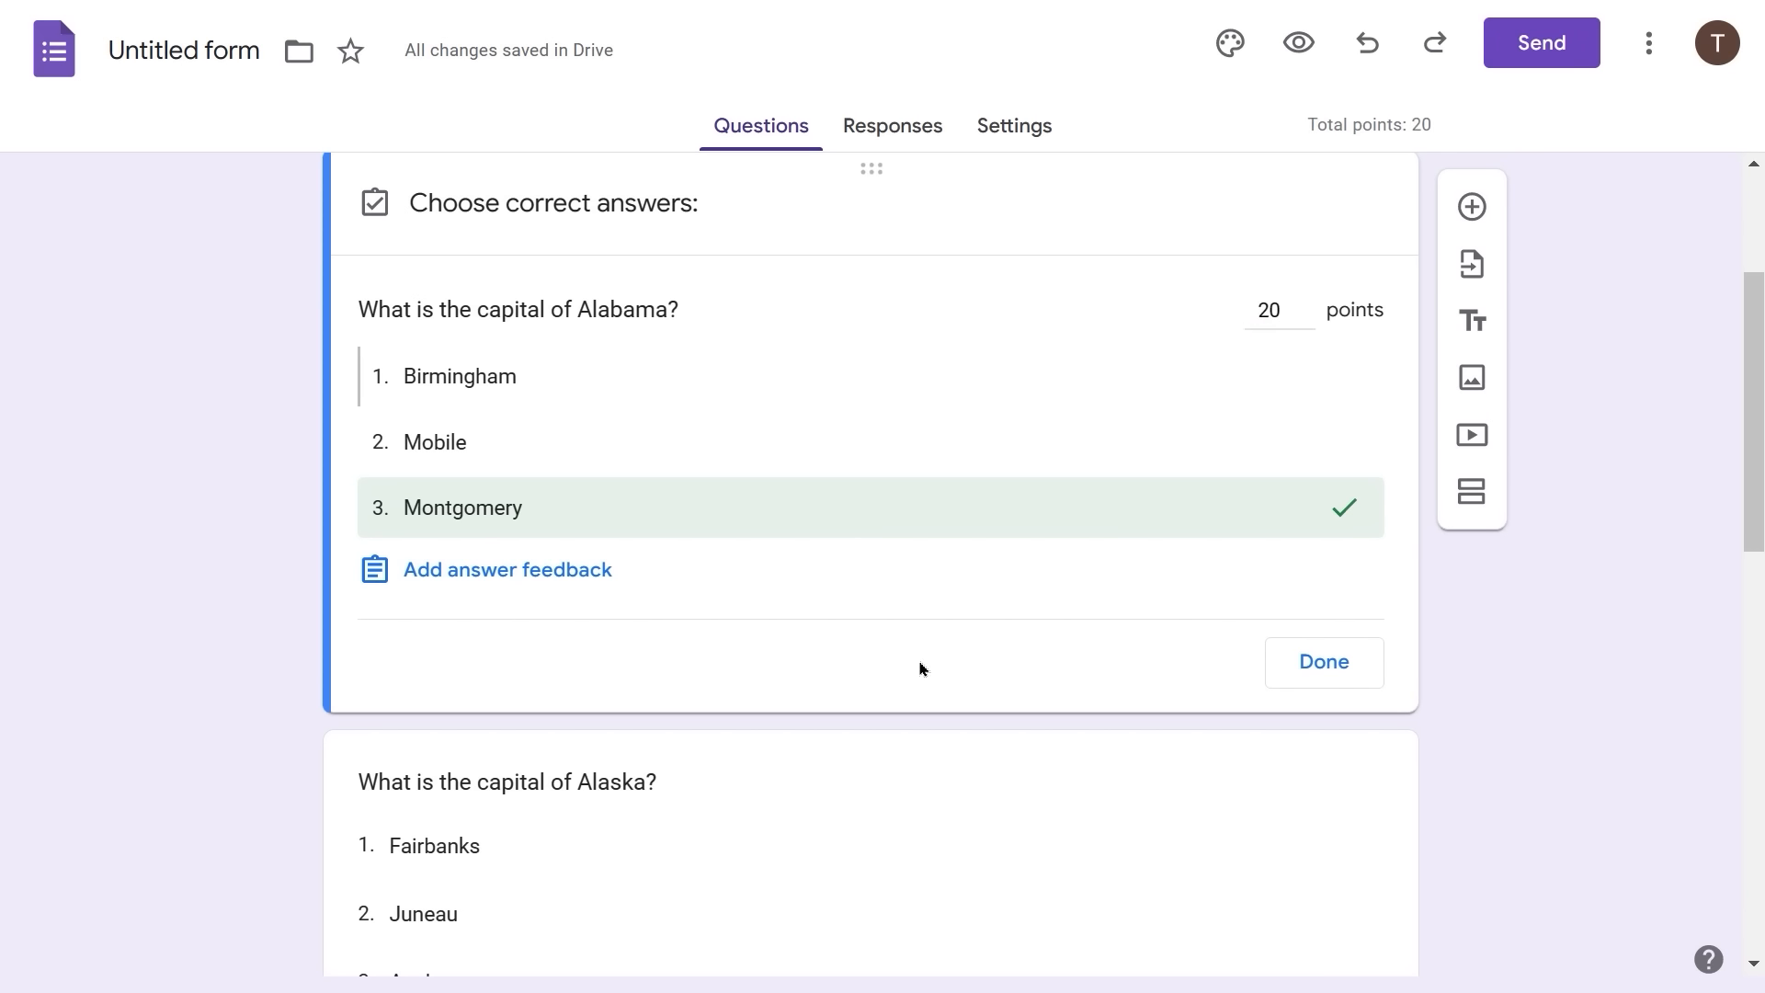
pyautogui.click(1333, 666)
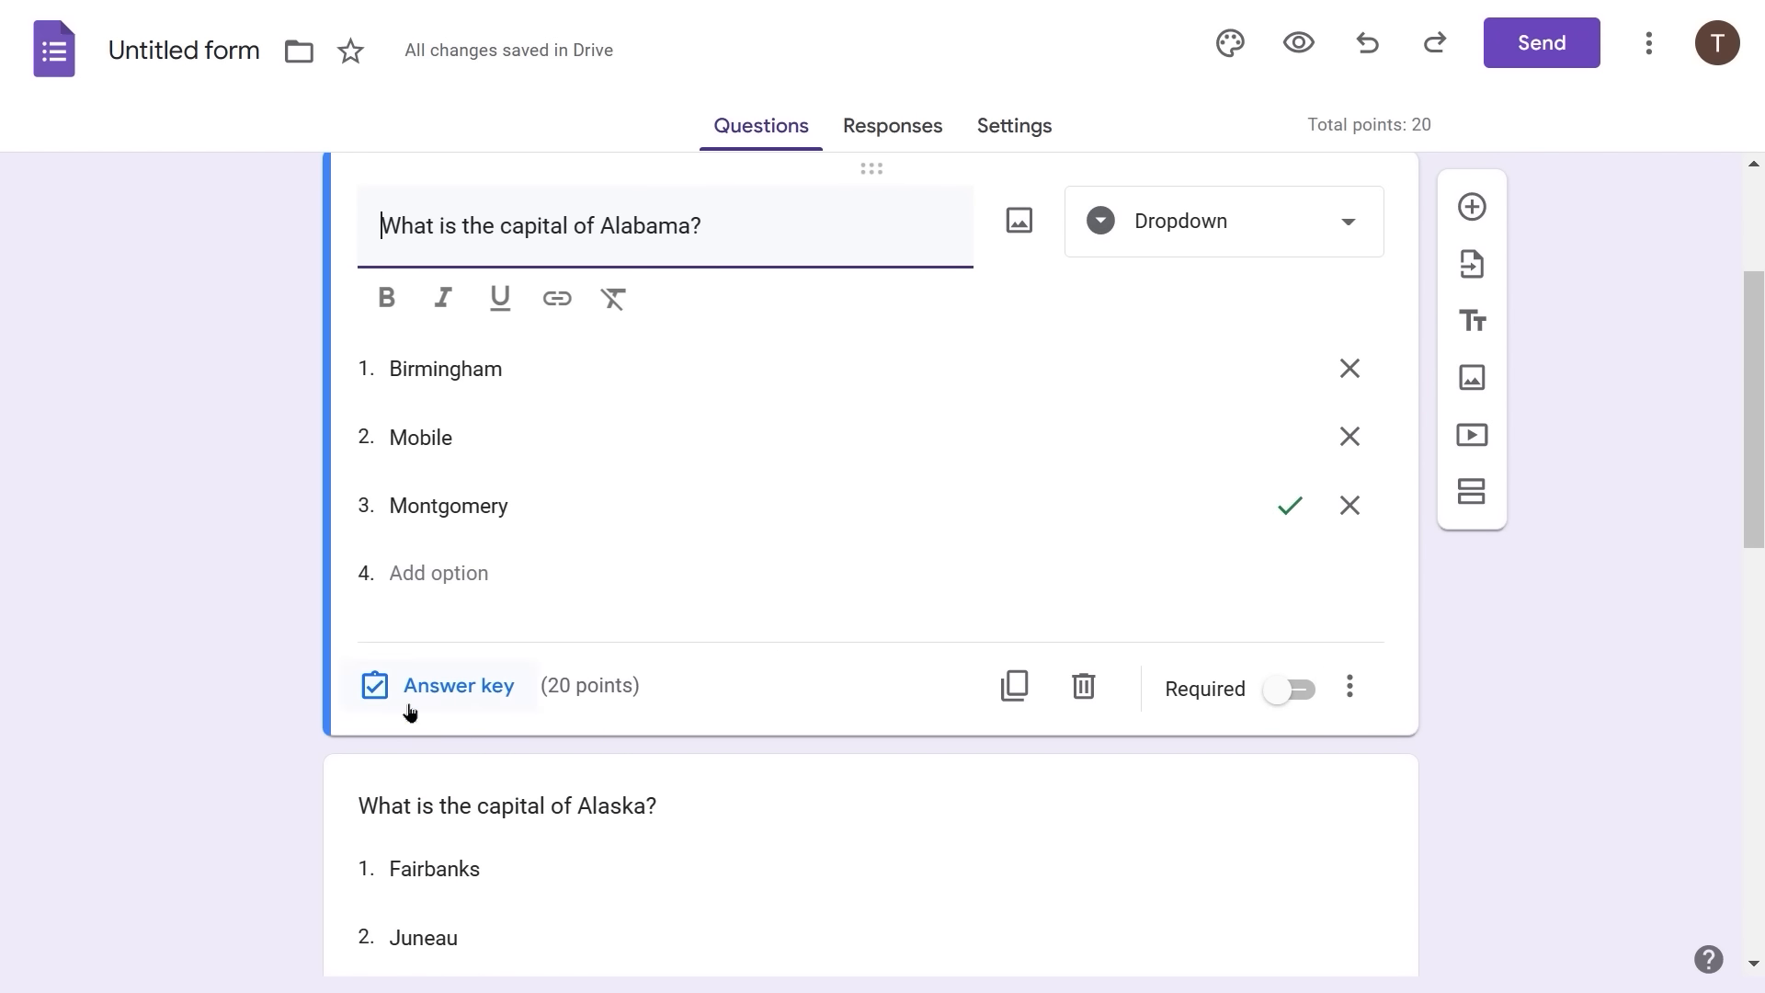
pyautogui.scroll(-3, 586, 691)
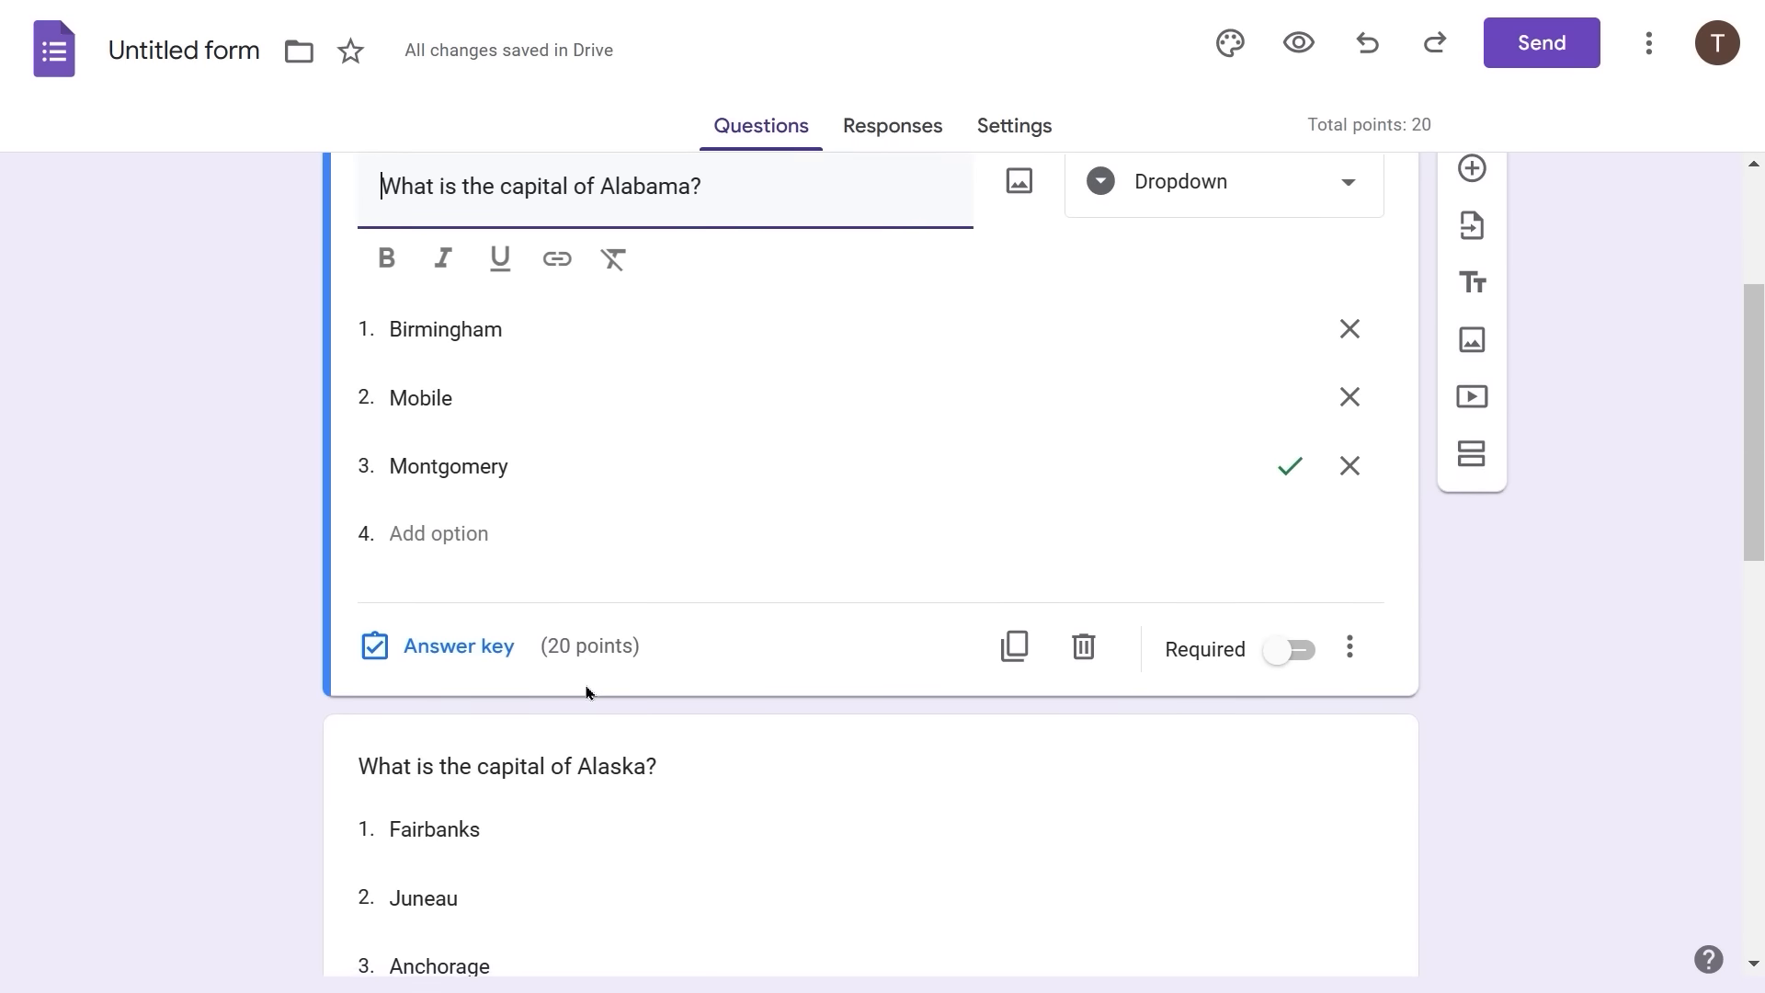
# - Mark Juneau as the Alaska question's correct answer and give it 20 points
pyautogui.click(761, 649)
pyautogui.click(391, 681)
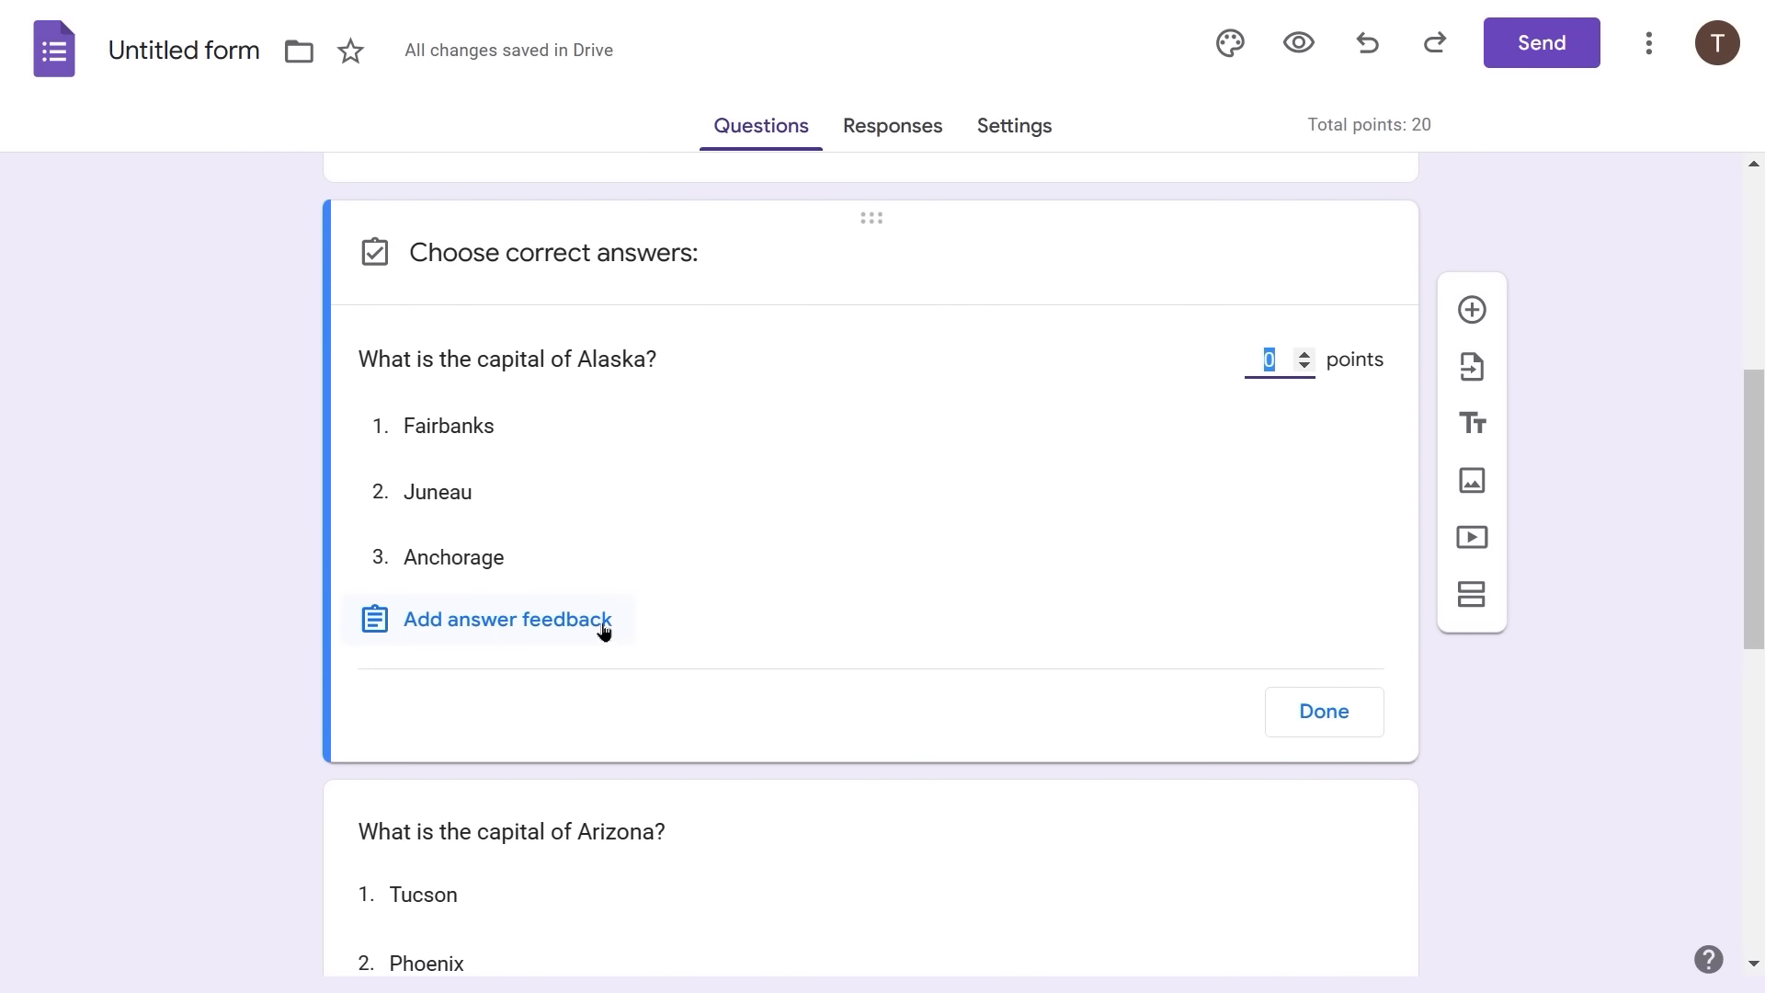
pyautogui.click(436, 502)
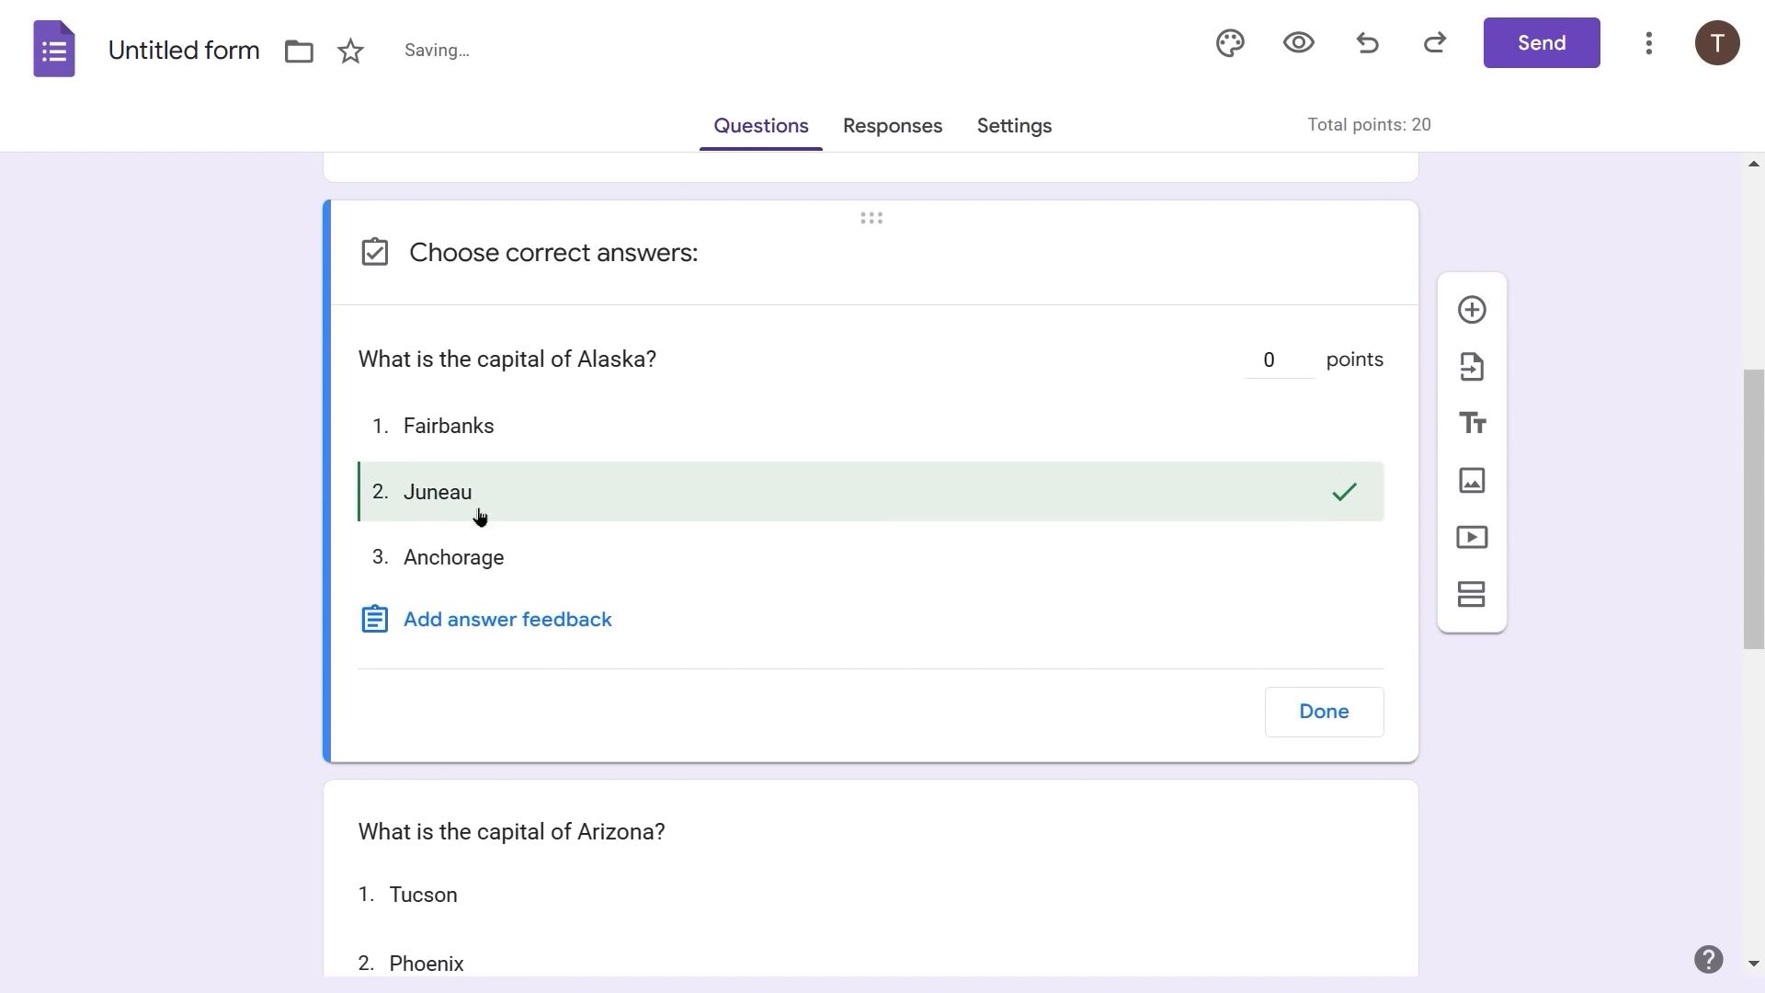
pyautogui.click(1268, 355)
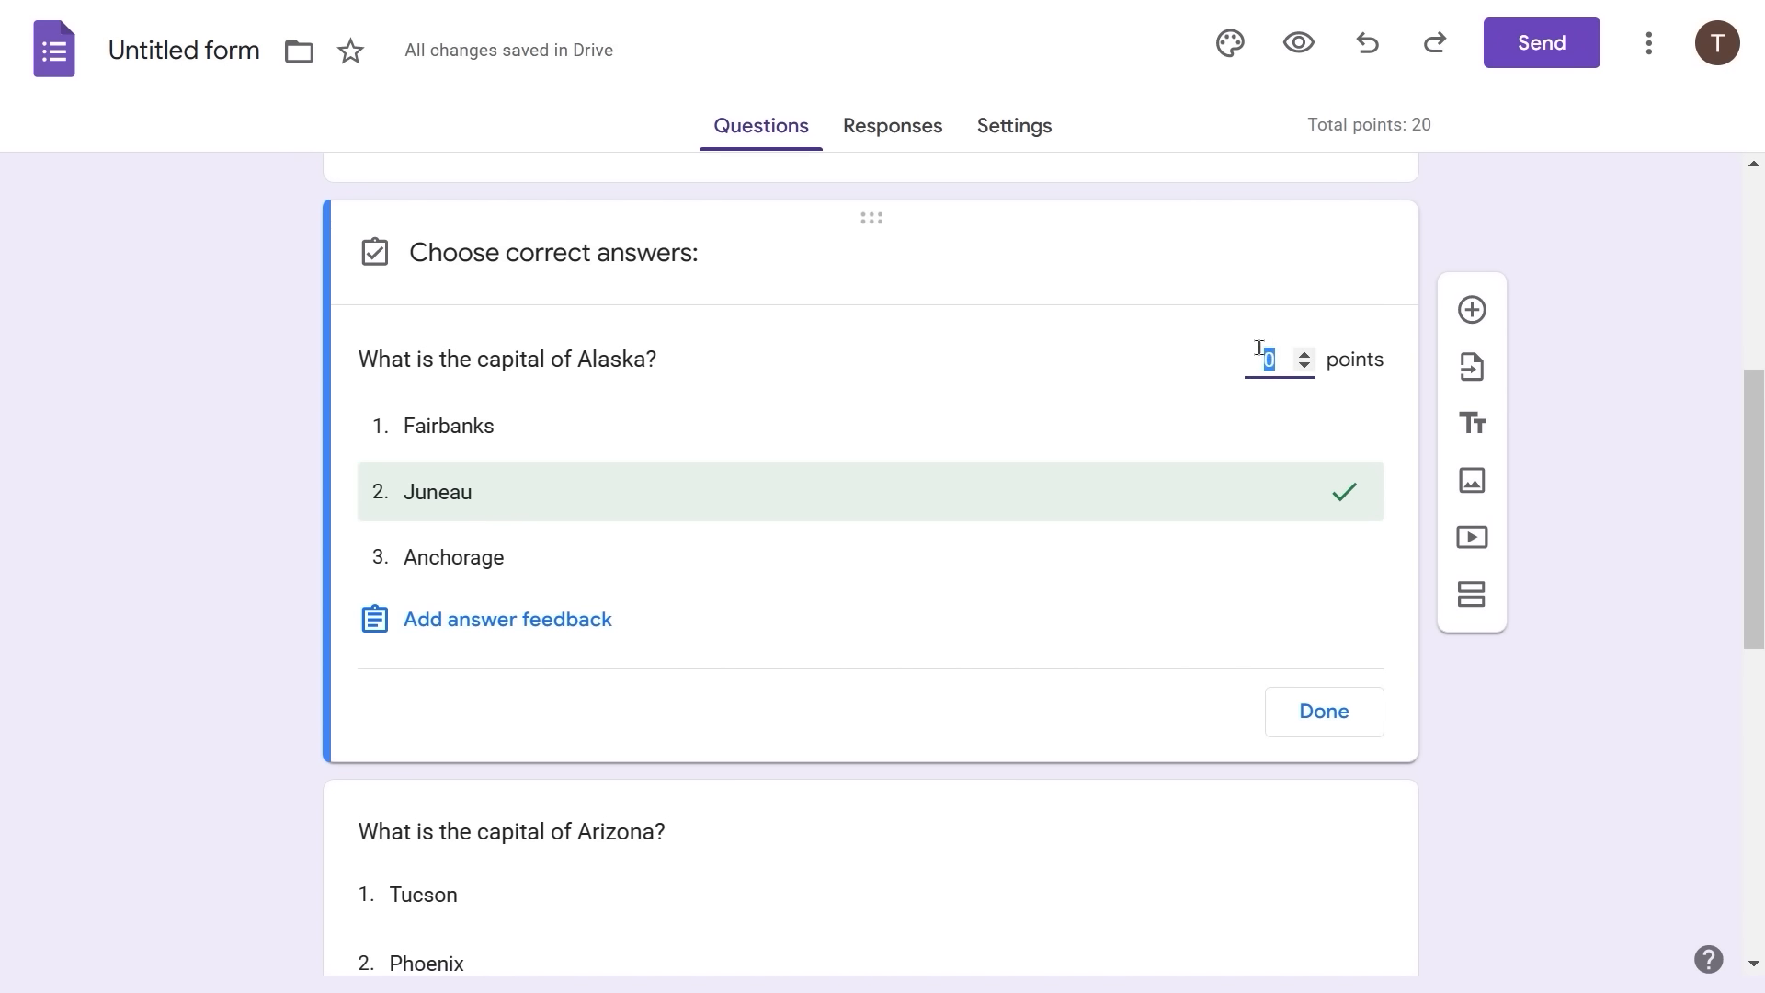
pyautogui.write('20')
pyautogui.click(1331, 705)
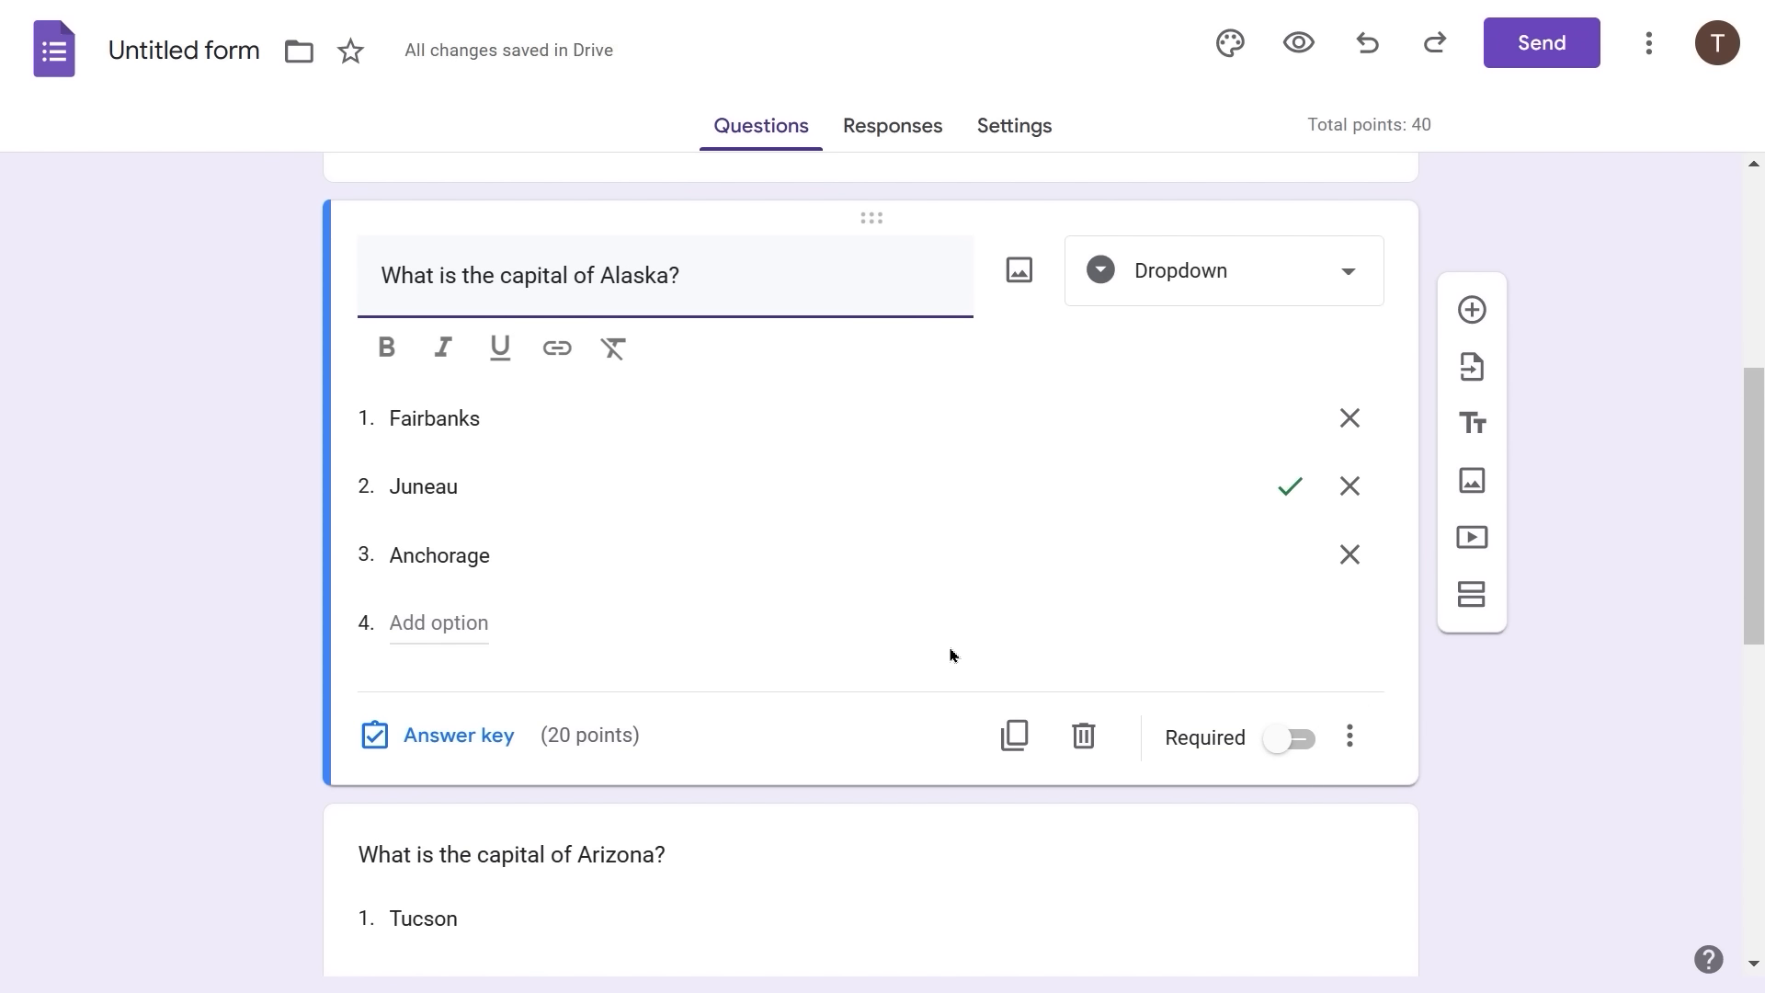
pyautogui.scroll(-4, 951, 654)
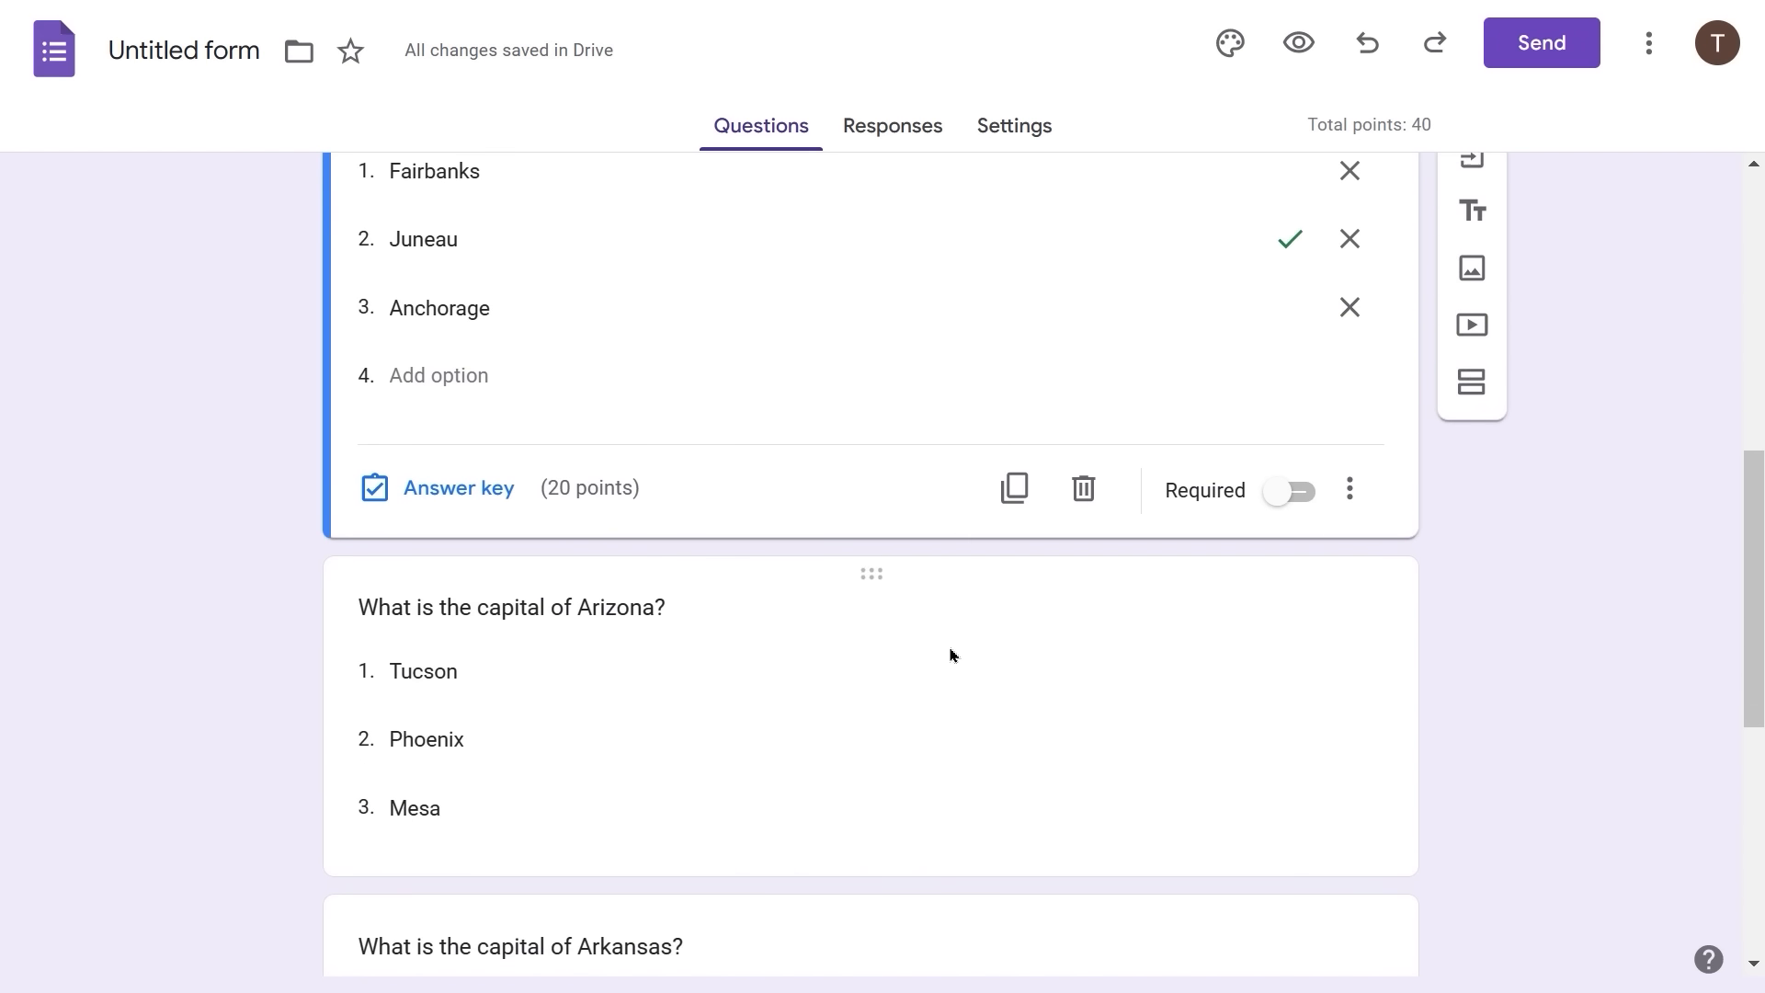
# - Mark Phoenix as the Arizona question's correct answer and give it 20 points
pyautogui.click(593, 608)
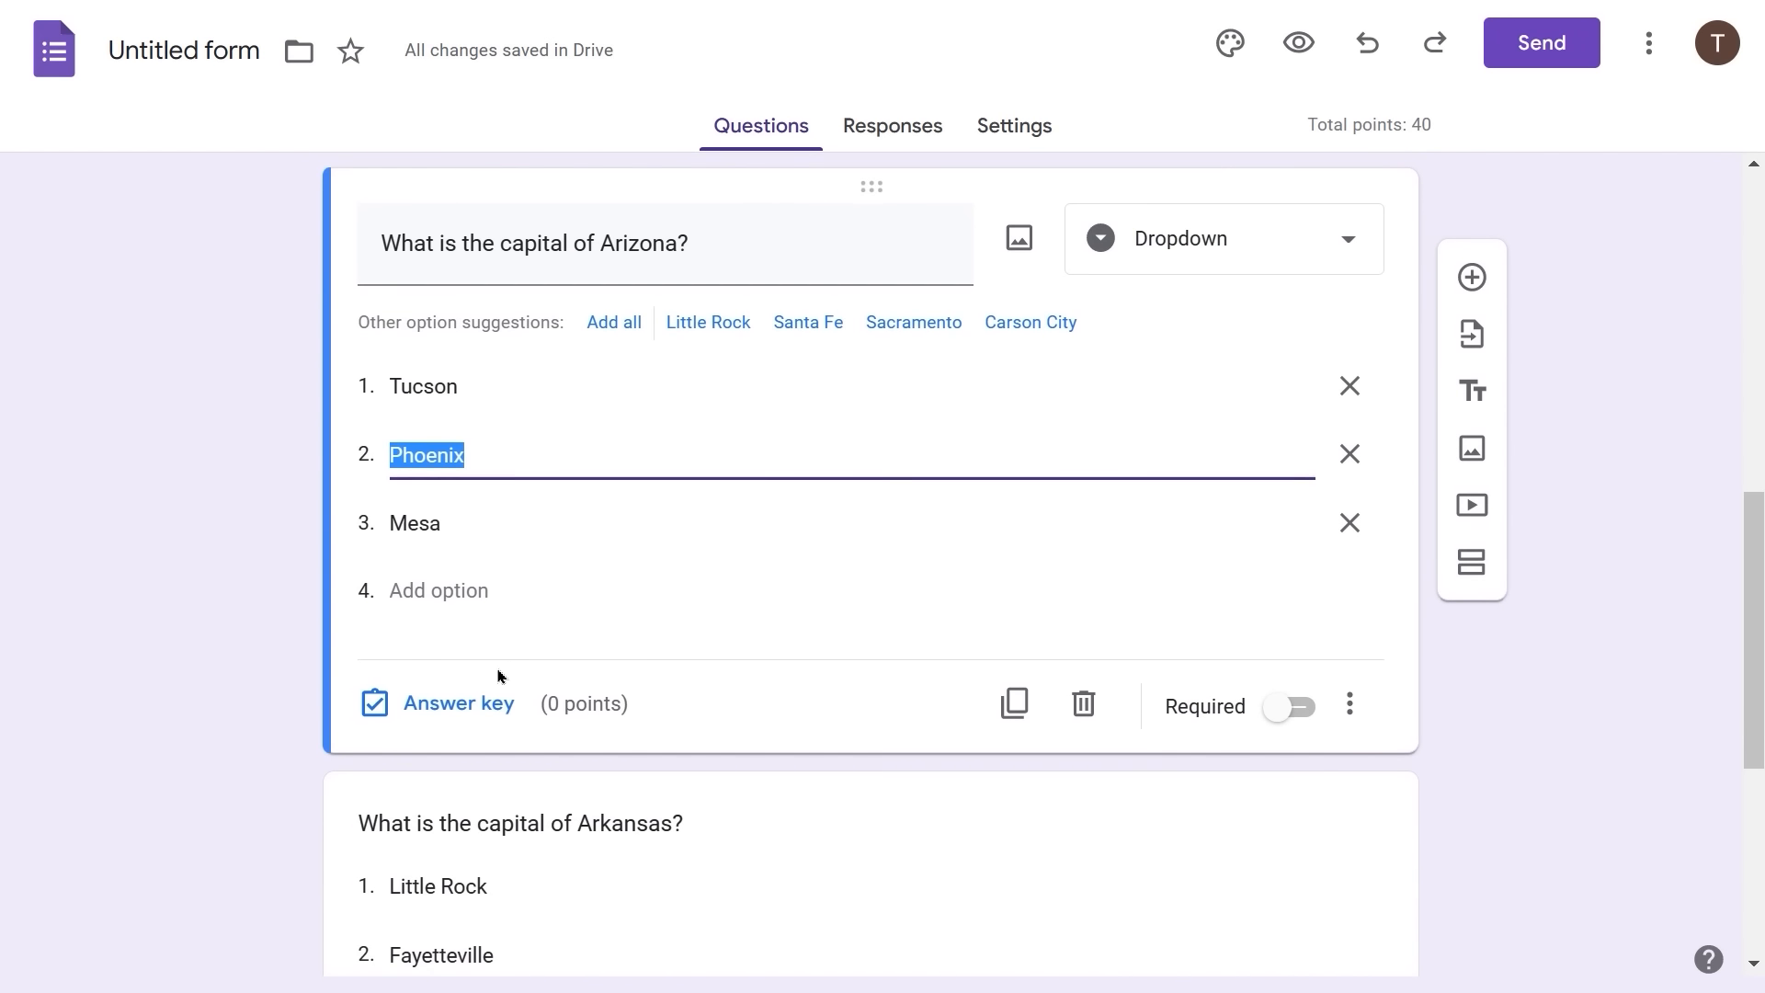
pyautogui.click(458, 706)
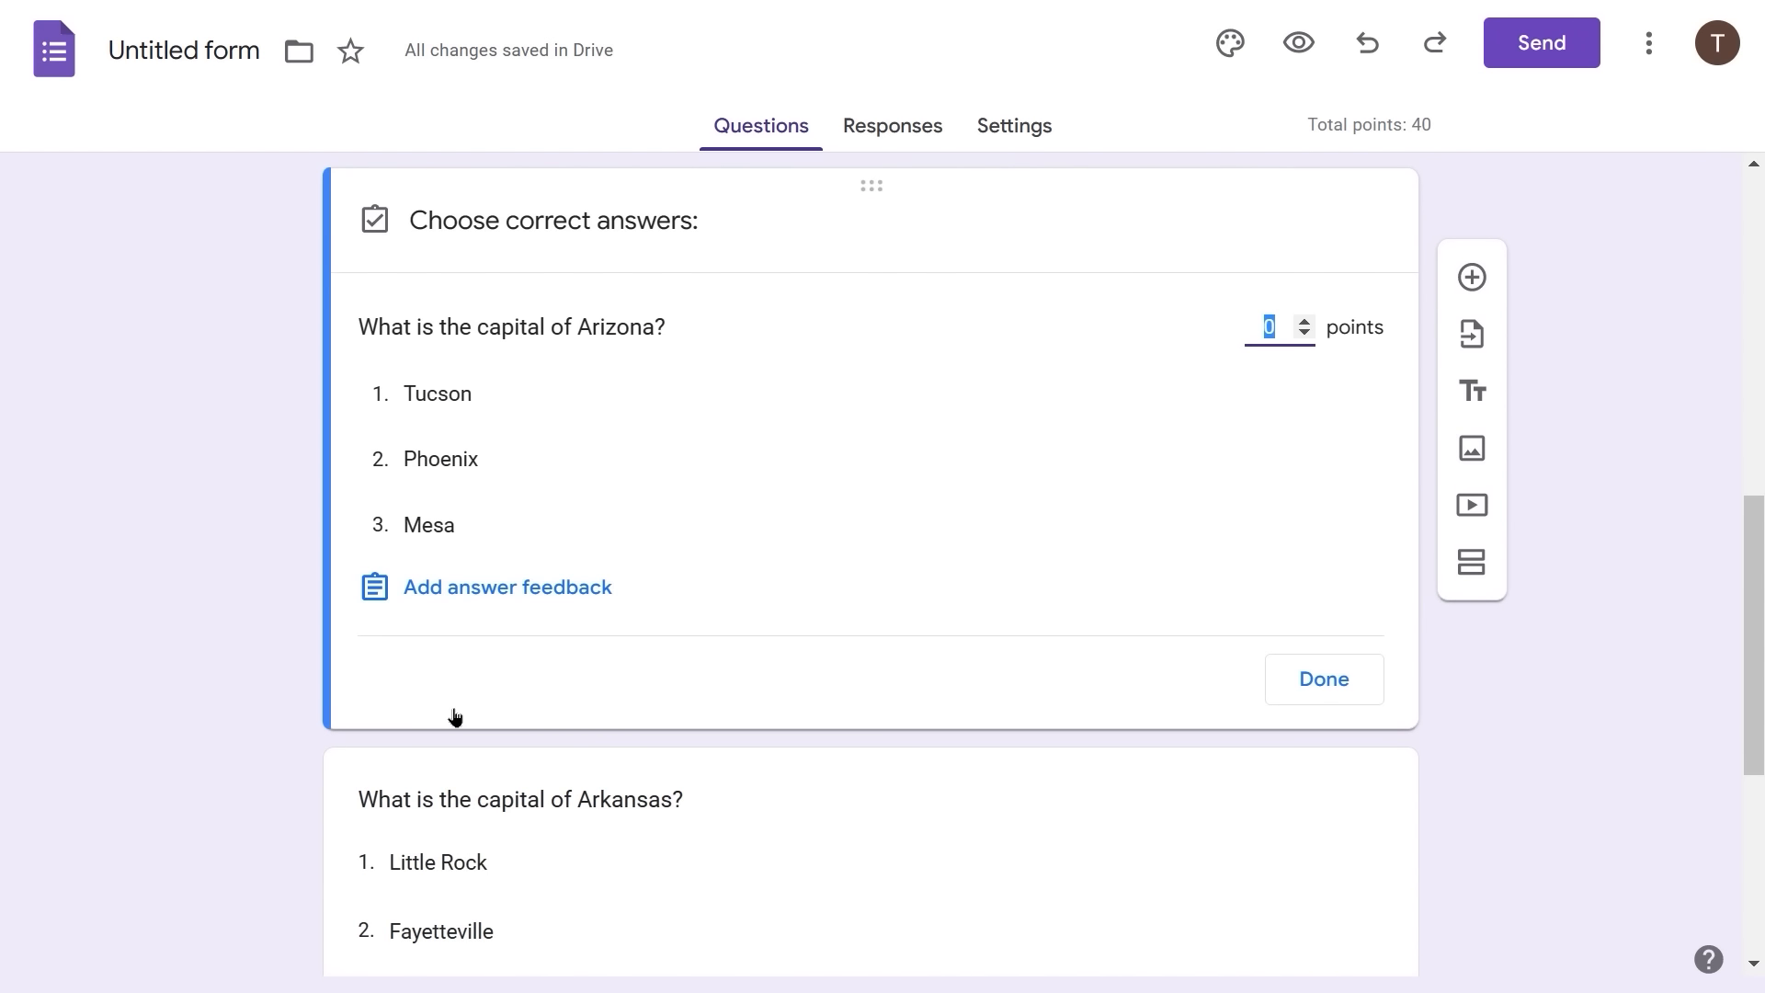
pyautogui.click(457, 463)
pyautogui.click(457, 463)
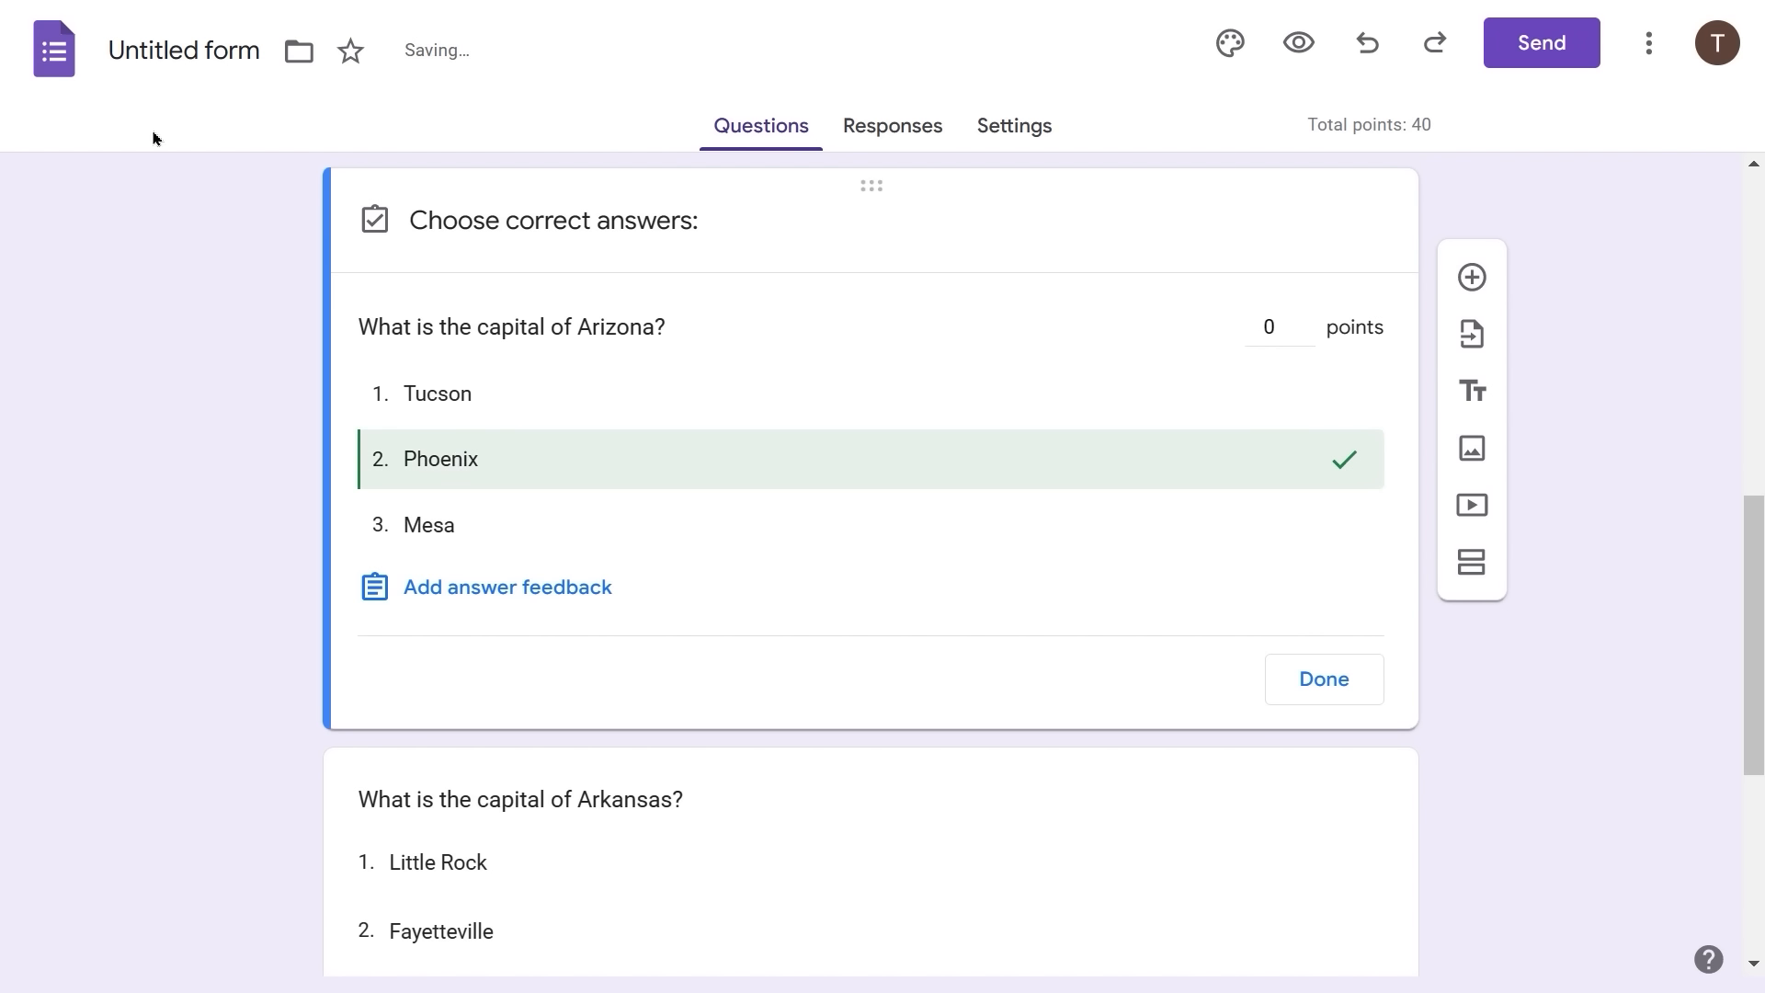
pyautogui.click(1263, 317)
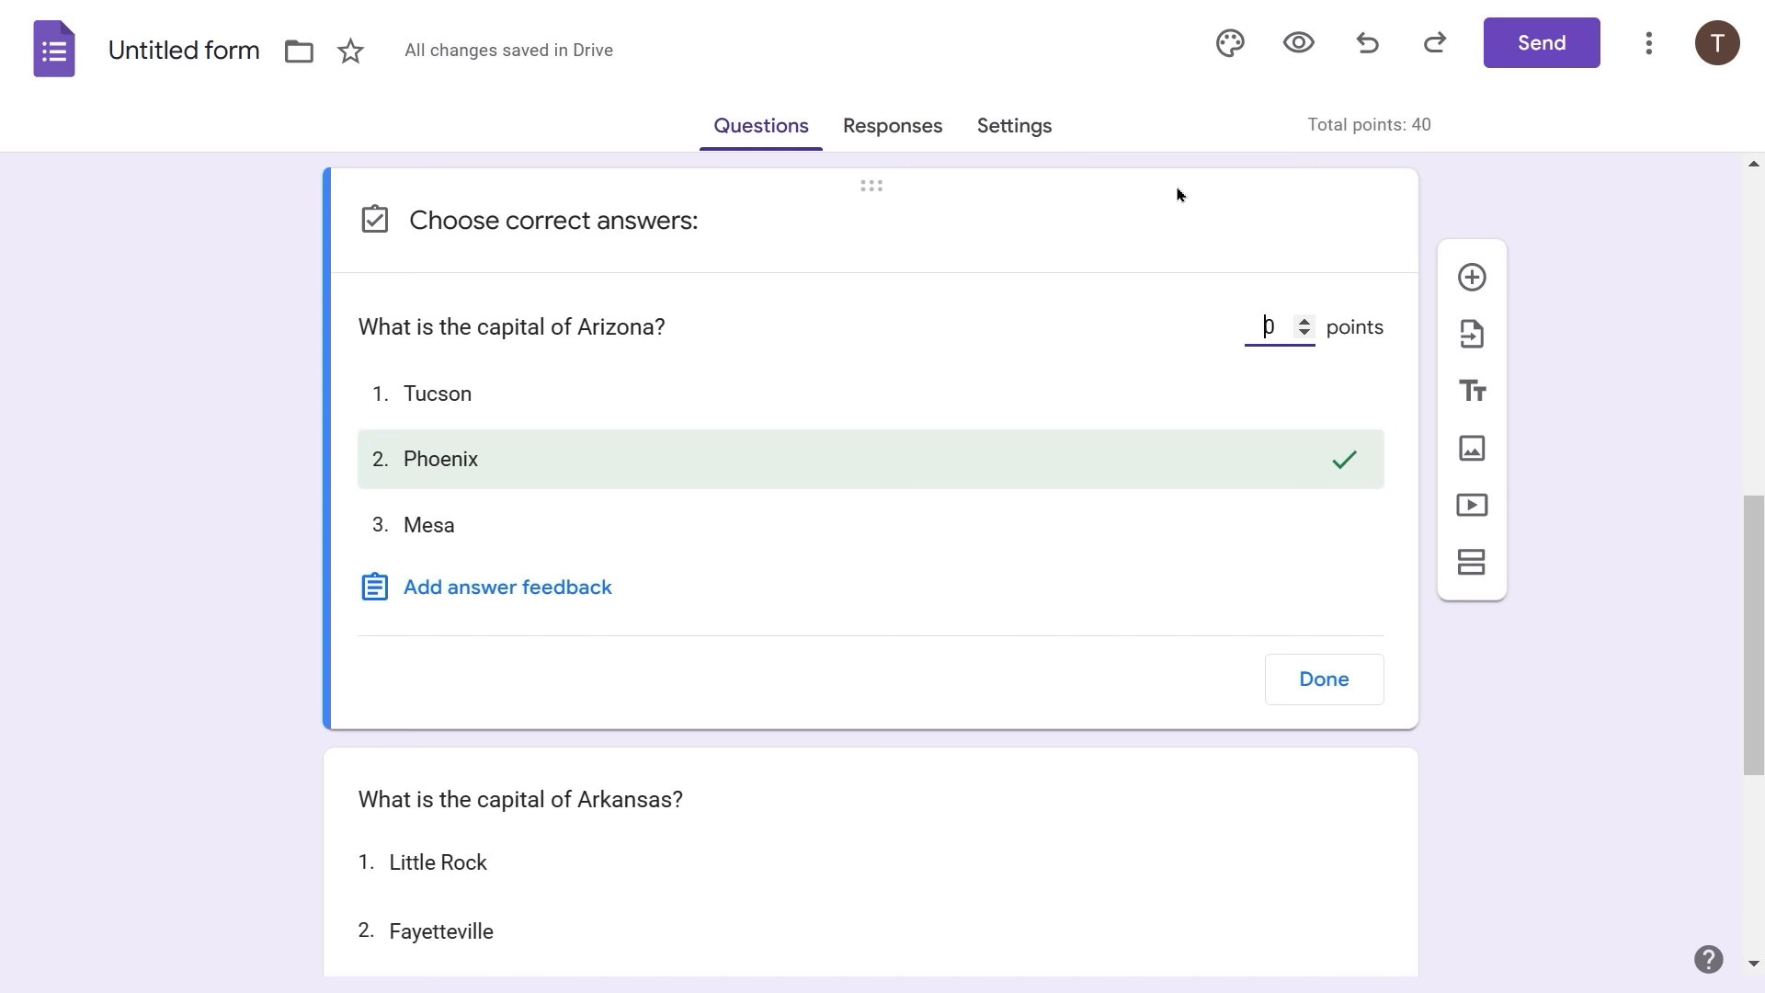
pyautogui.write('2')
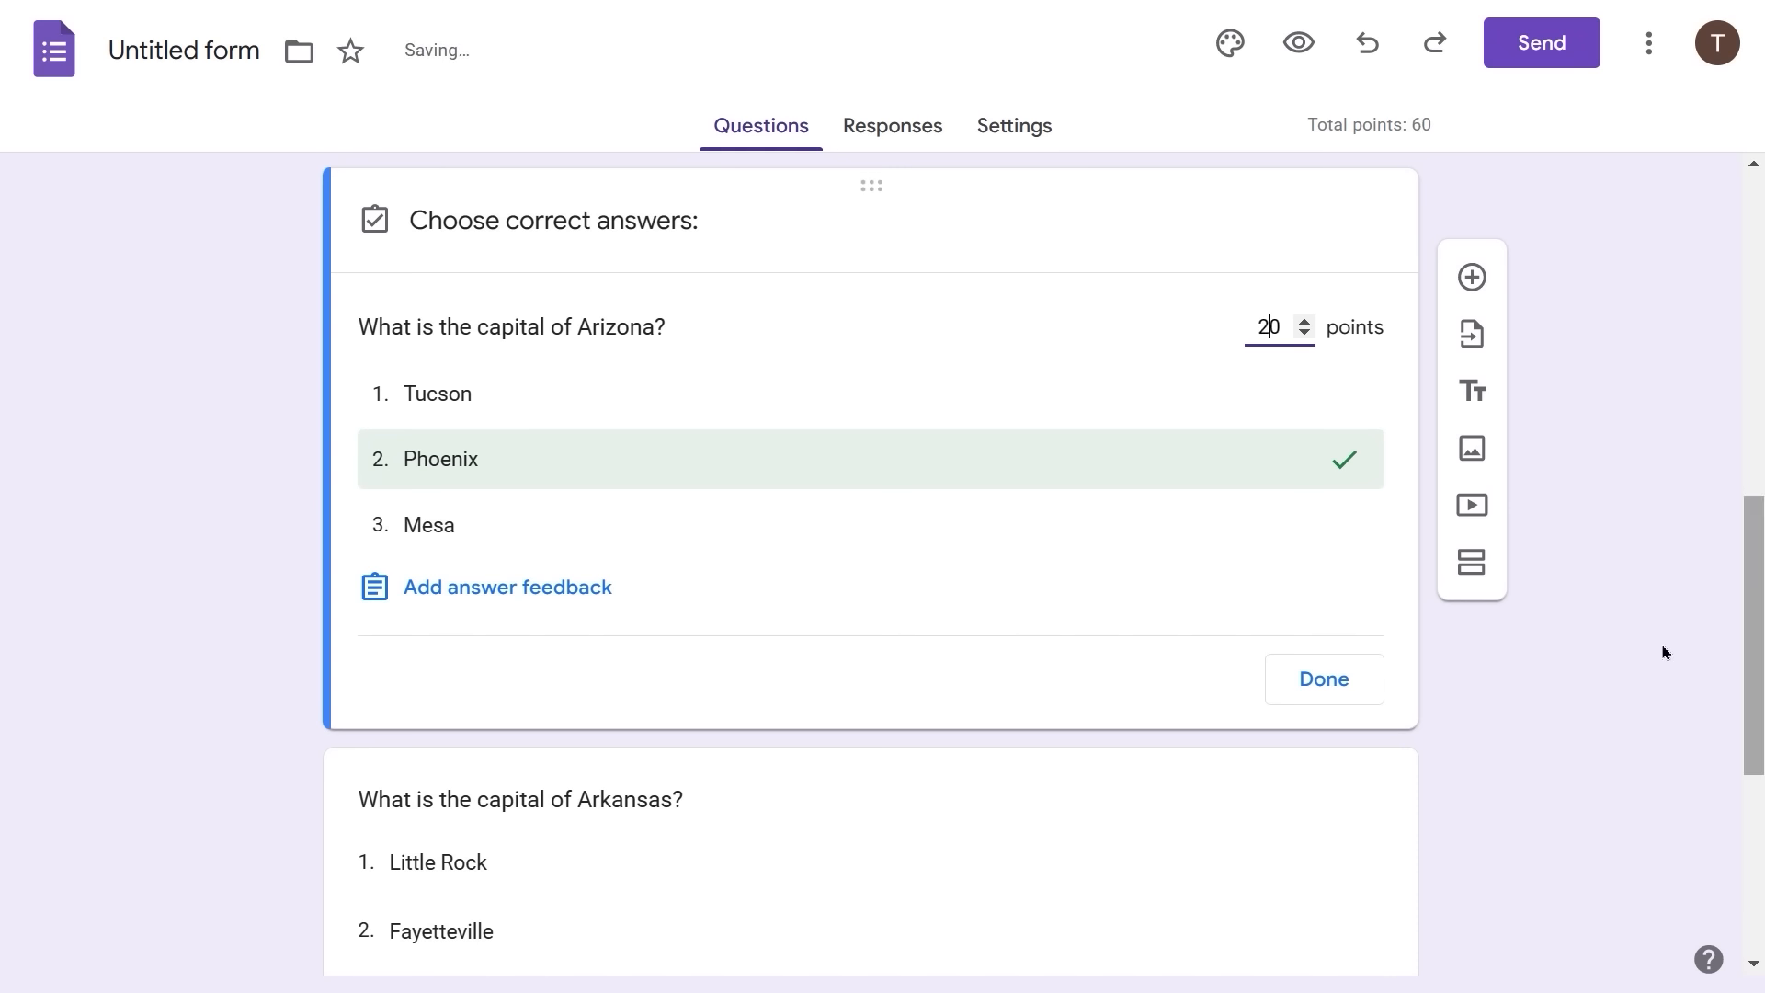
pyautogui.click(1347, 698)
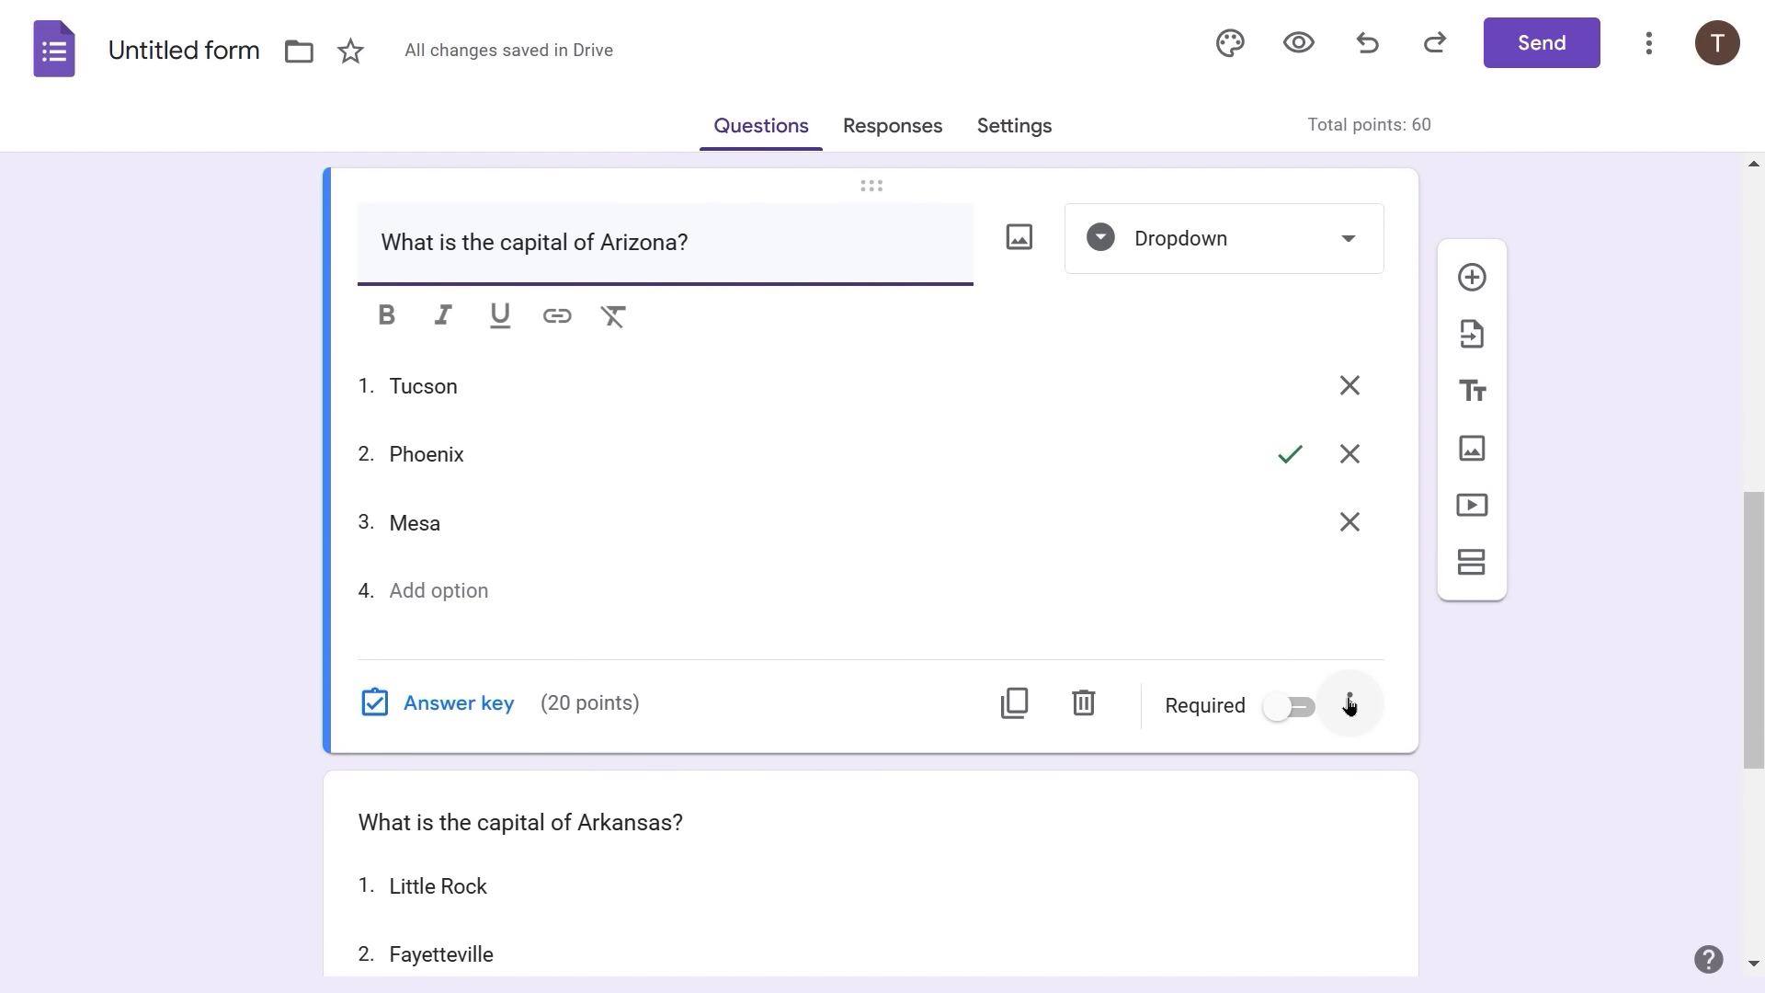
pyautogui.scroll(-2, 701, 836)
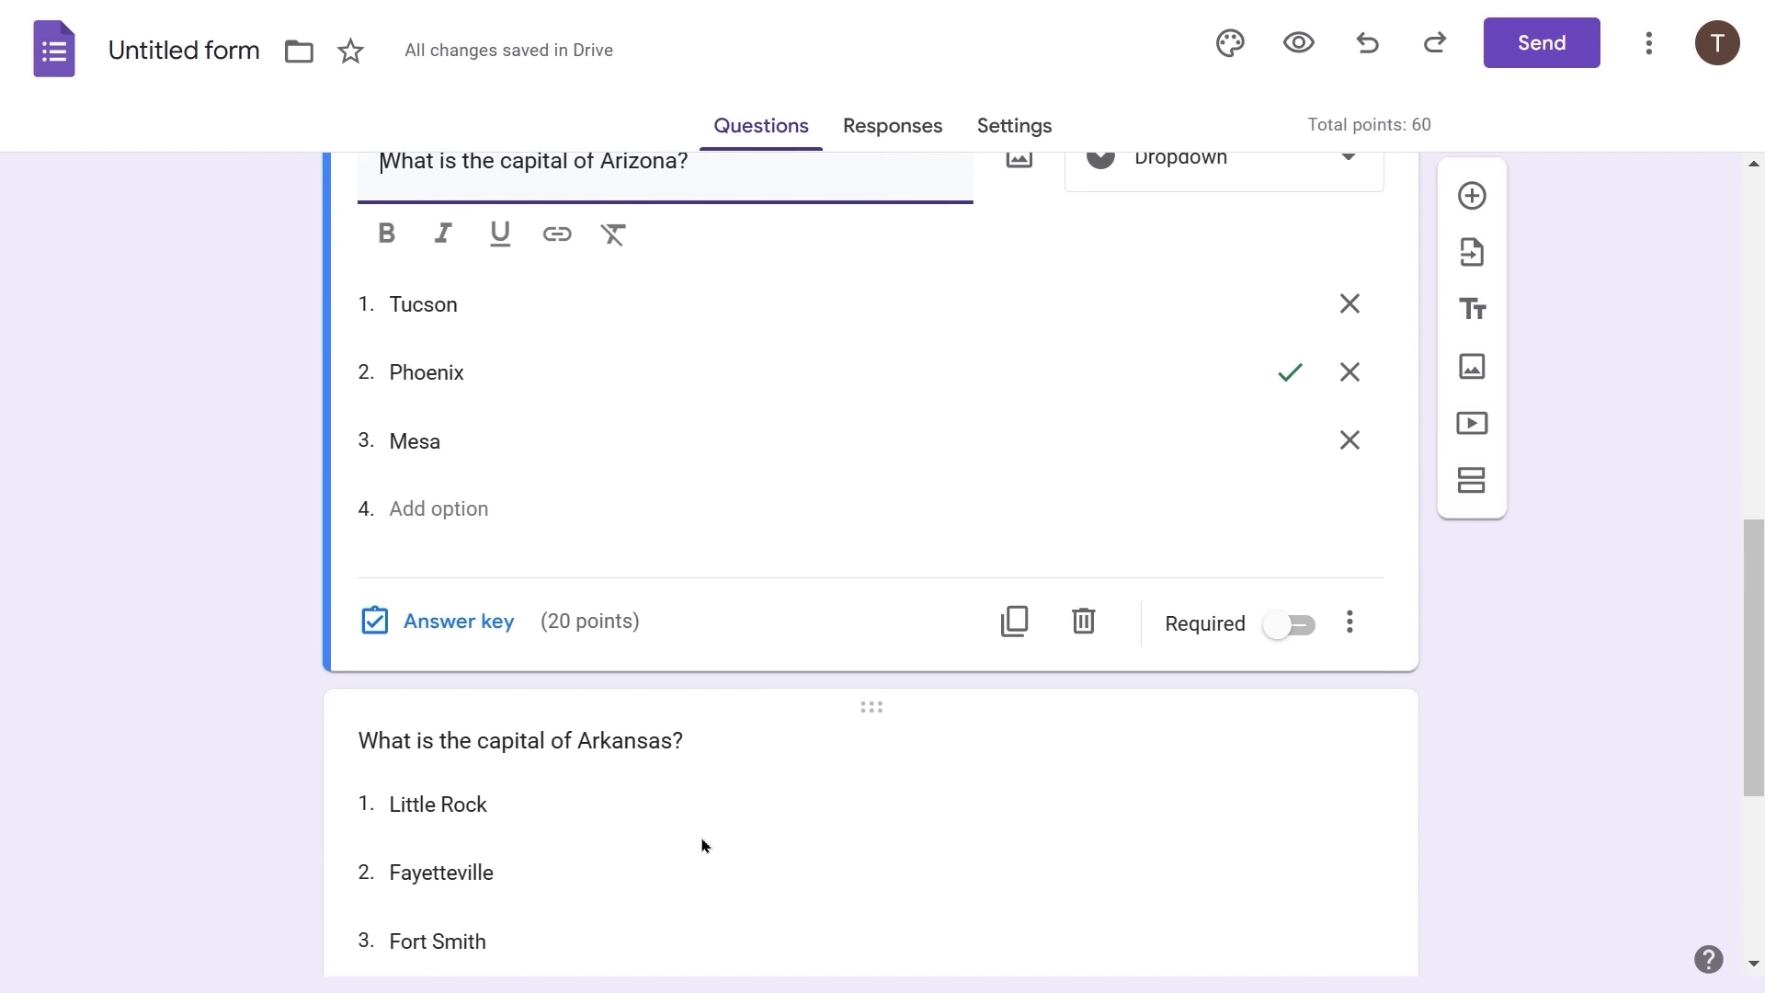
# - Mark Little Rock as the Arkansas question's correct answer and give it 20 points
pyautogui.click(701, 840)
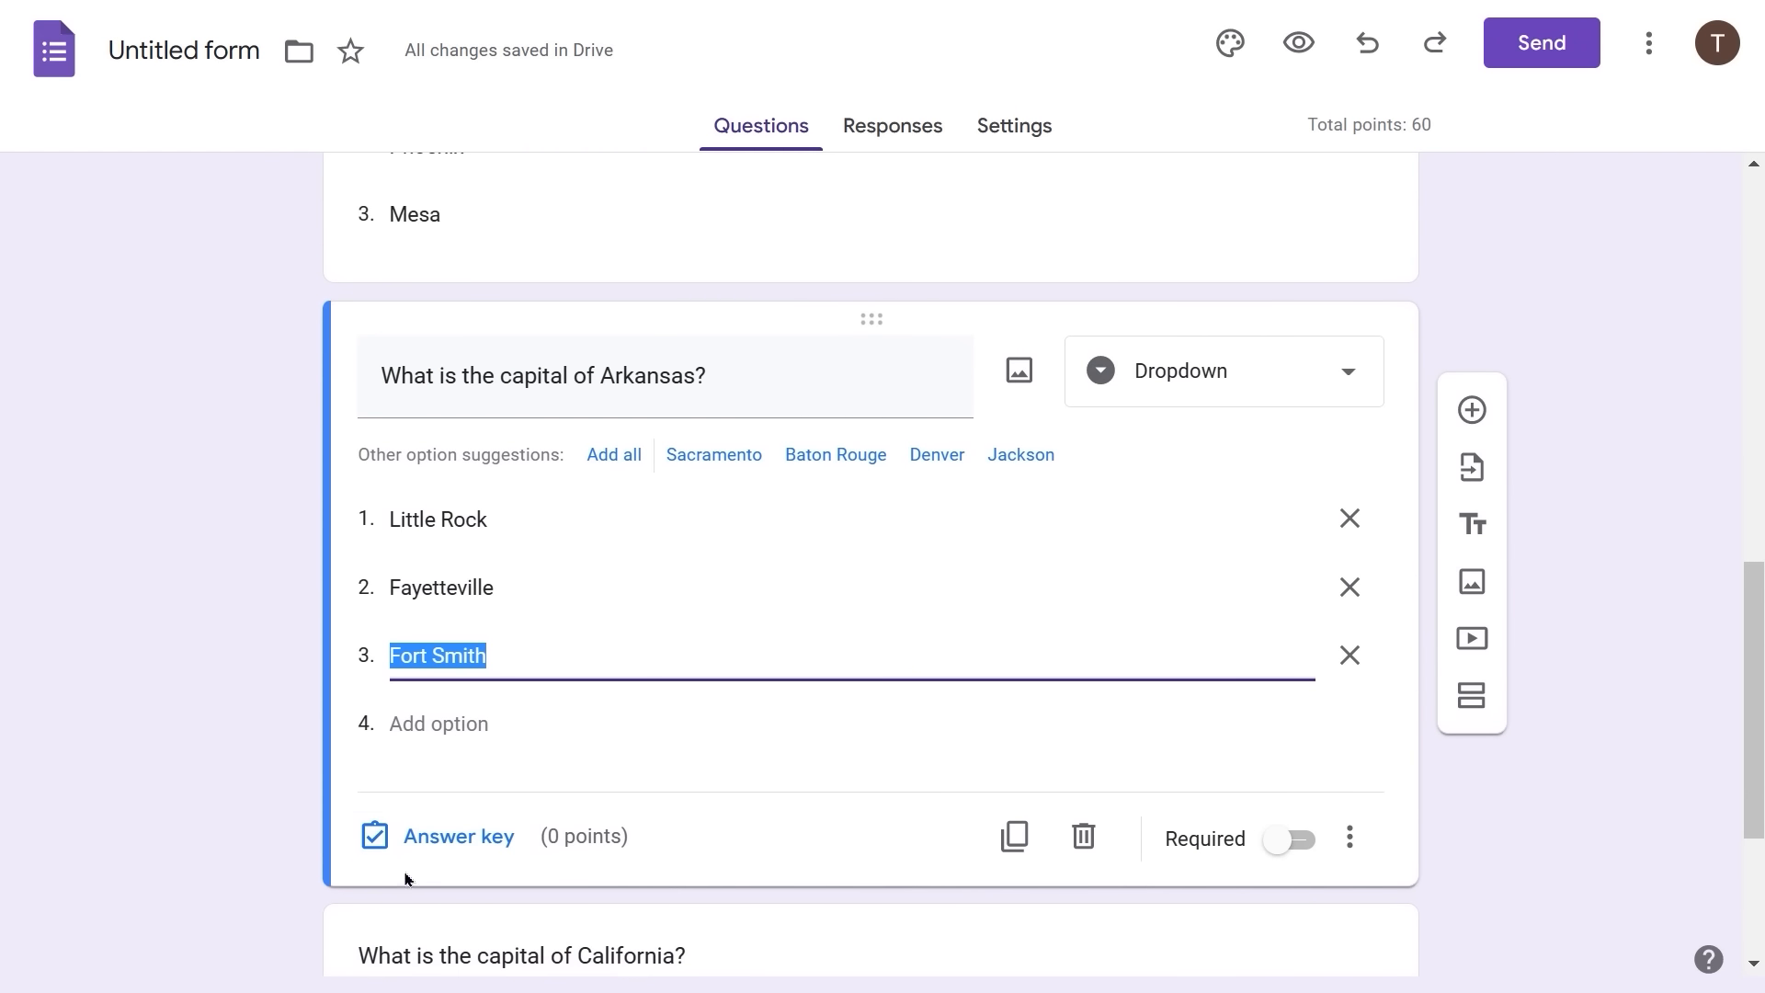
pyautogui.click(457, 836)
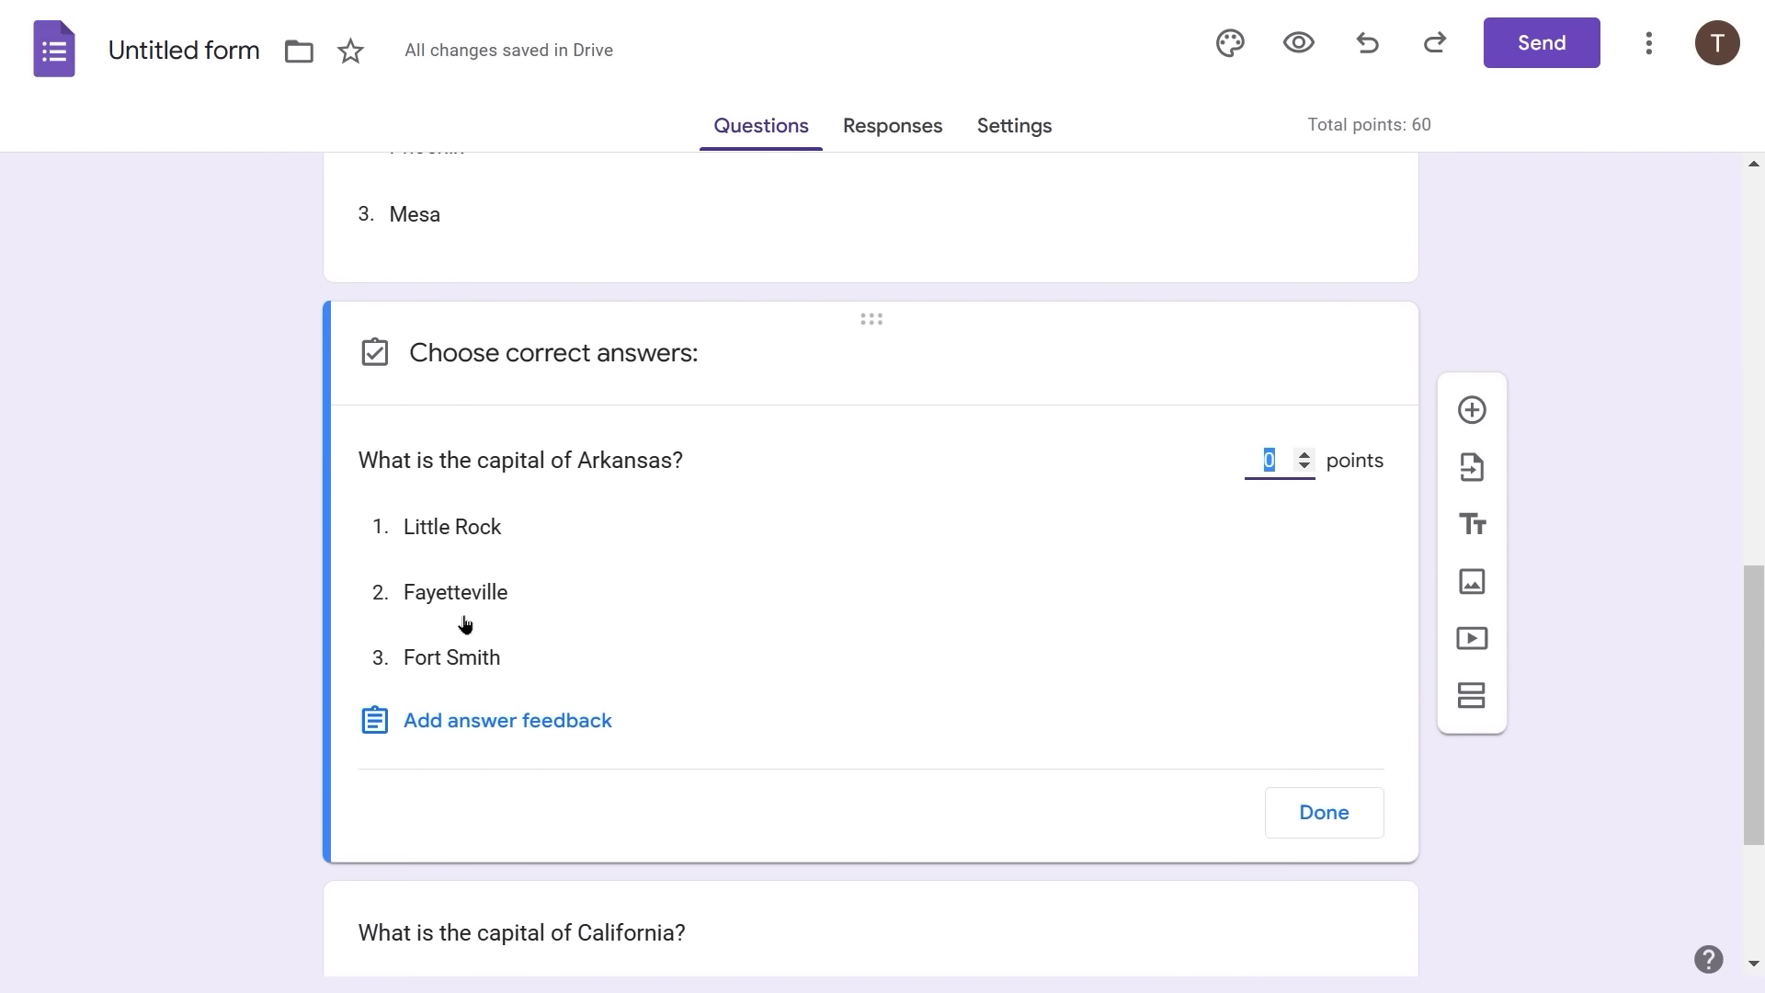
pyautogui.click(446, 536)
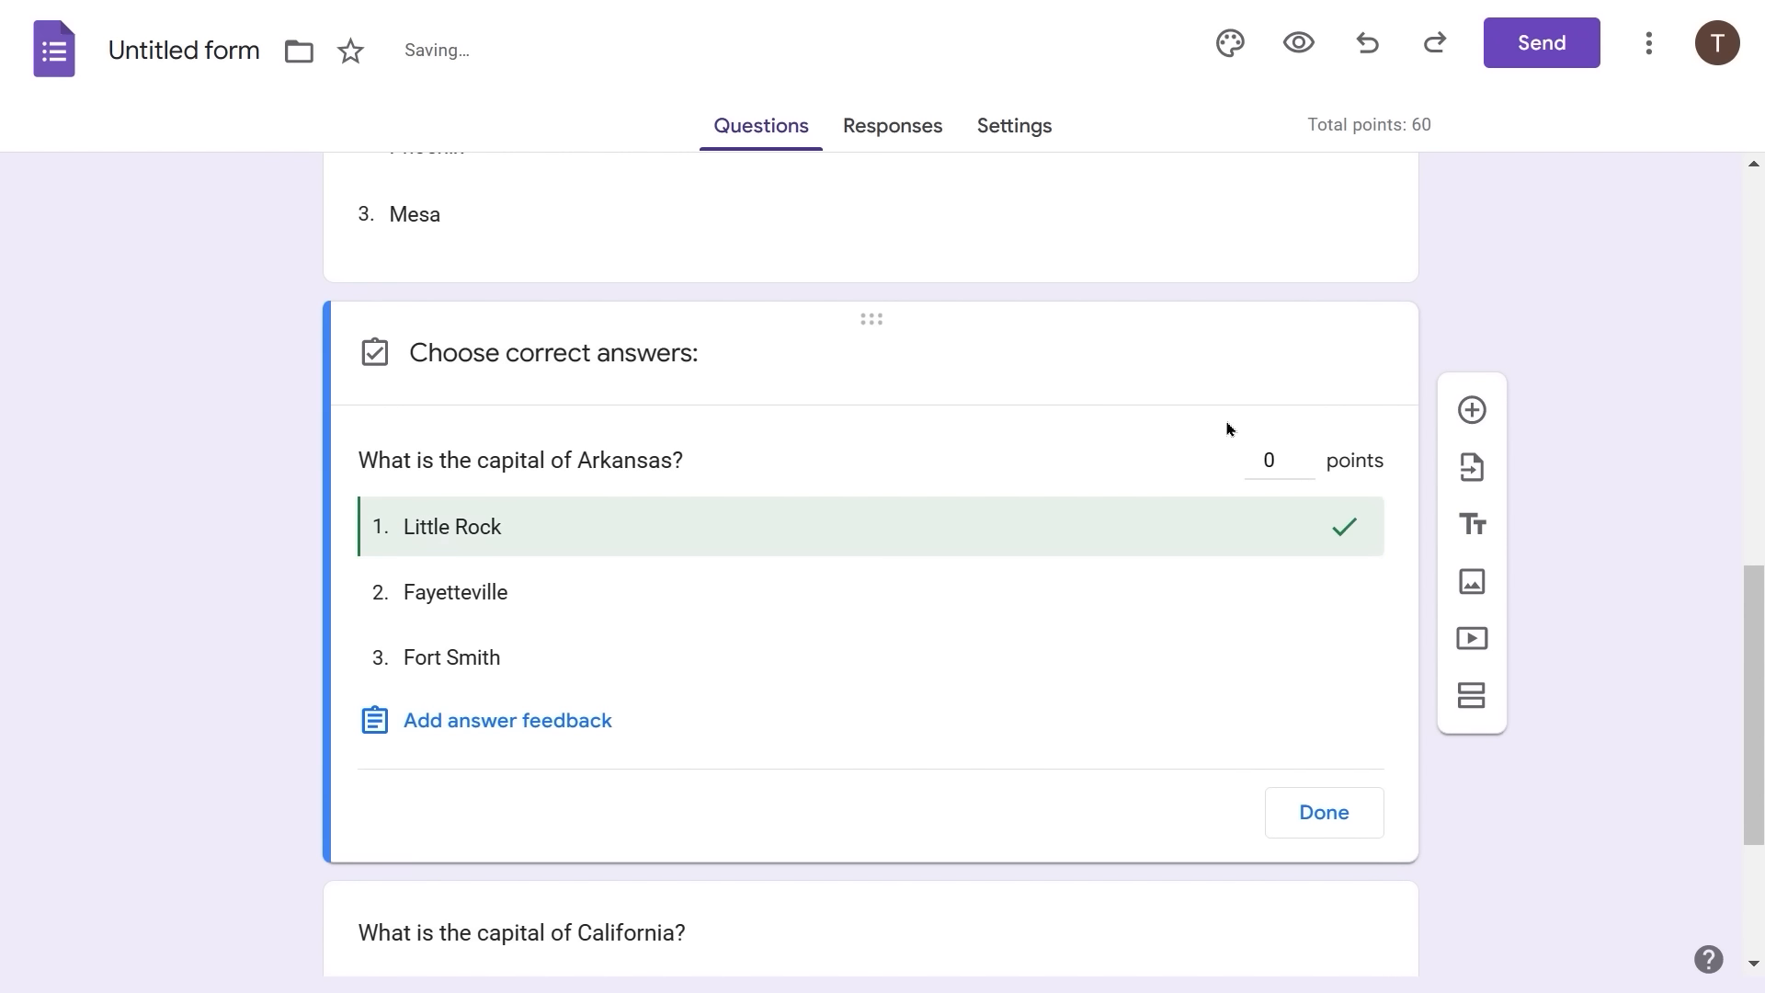
pyautogui.click(1279, 454)
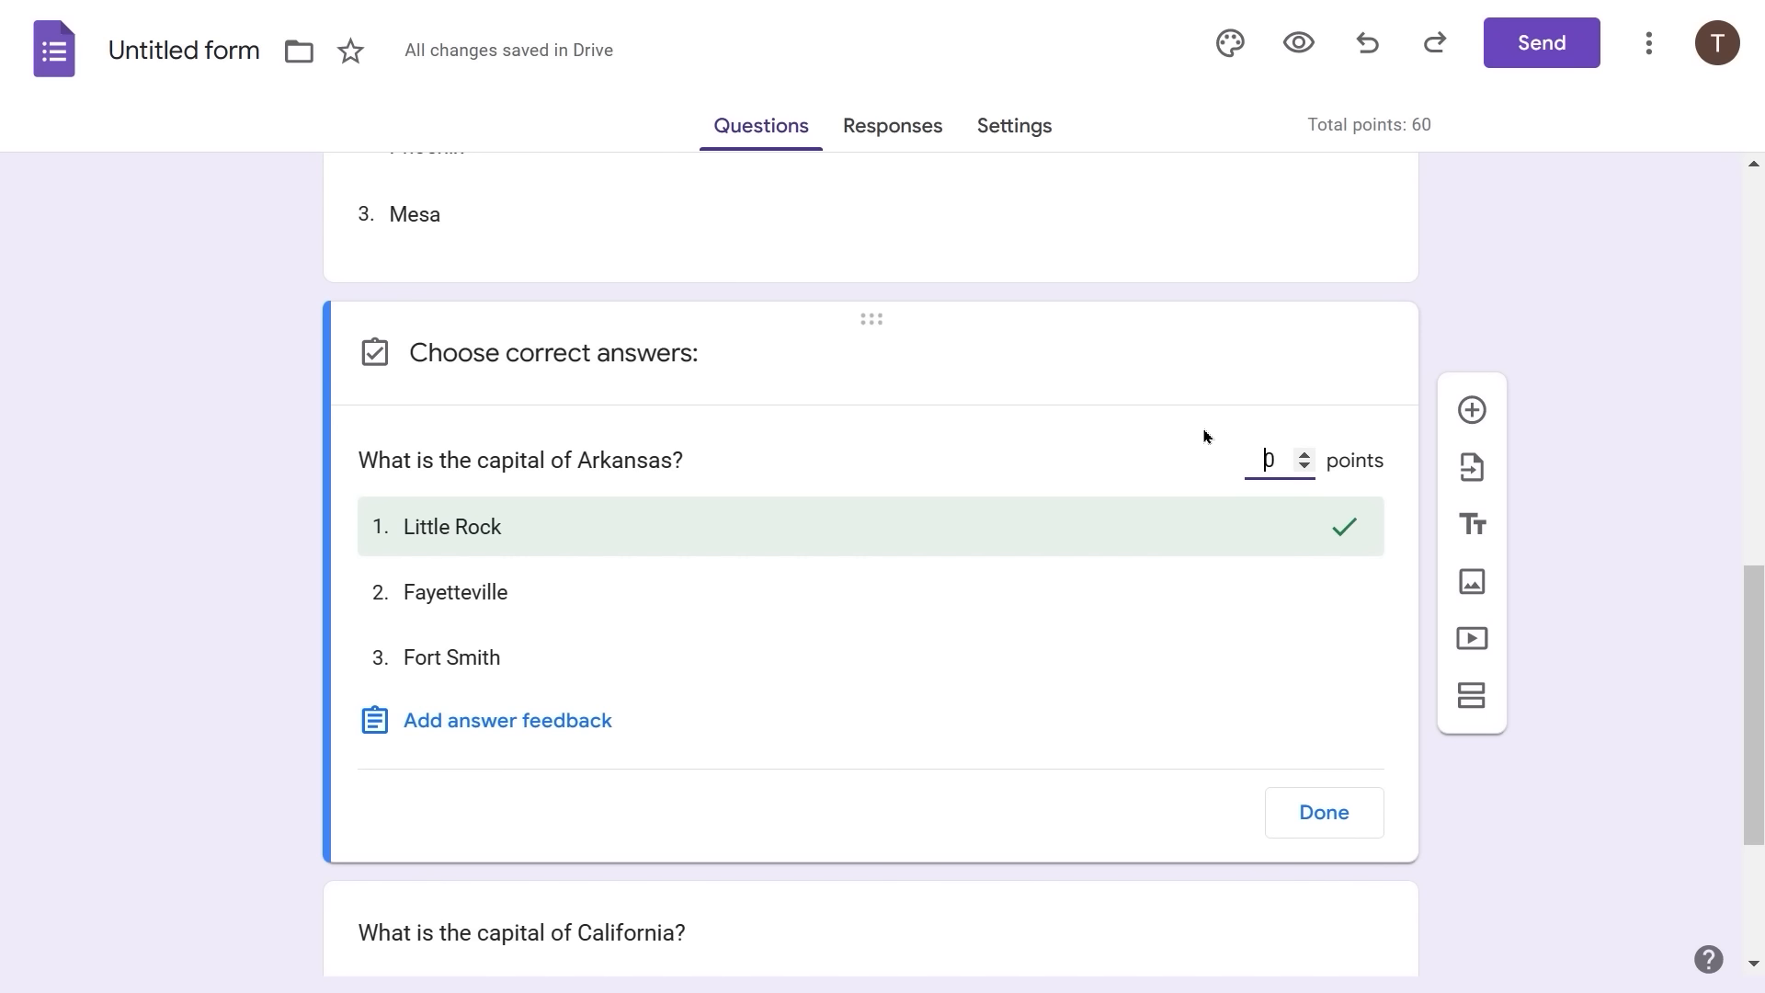
pyautogui.write('2')
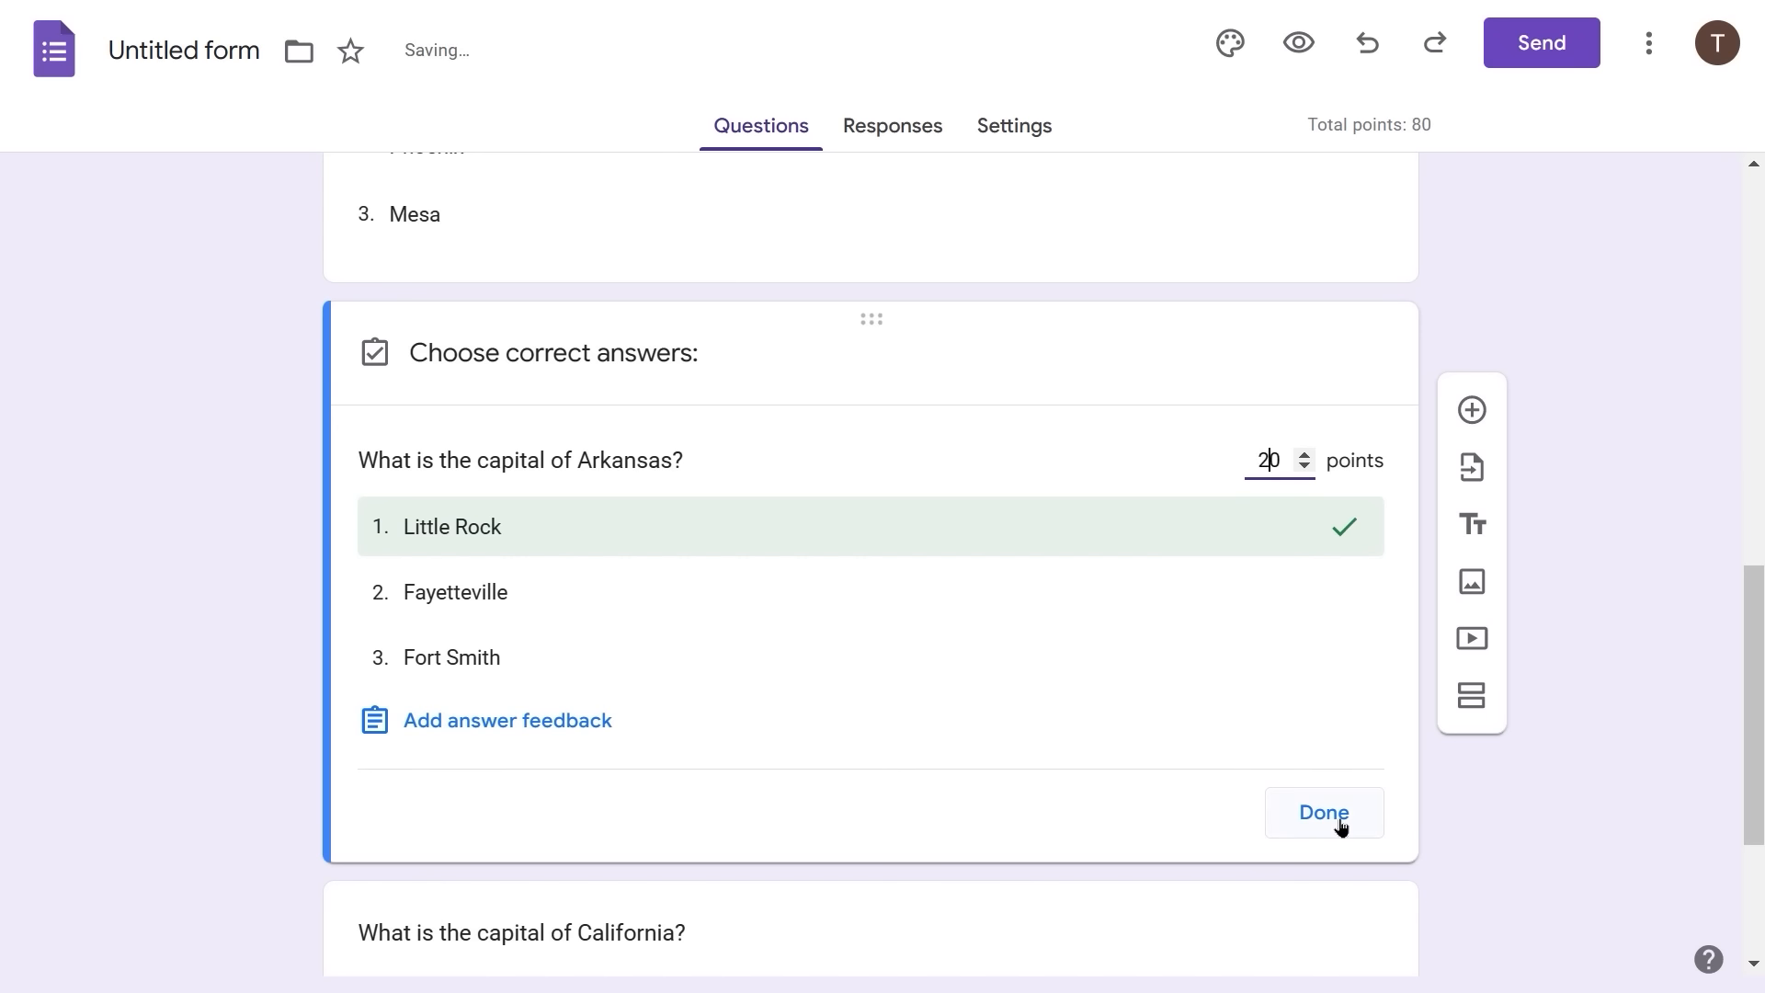
pyautogui.click(1339, 826)
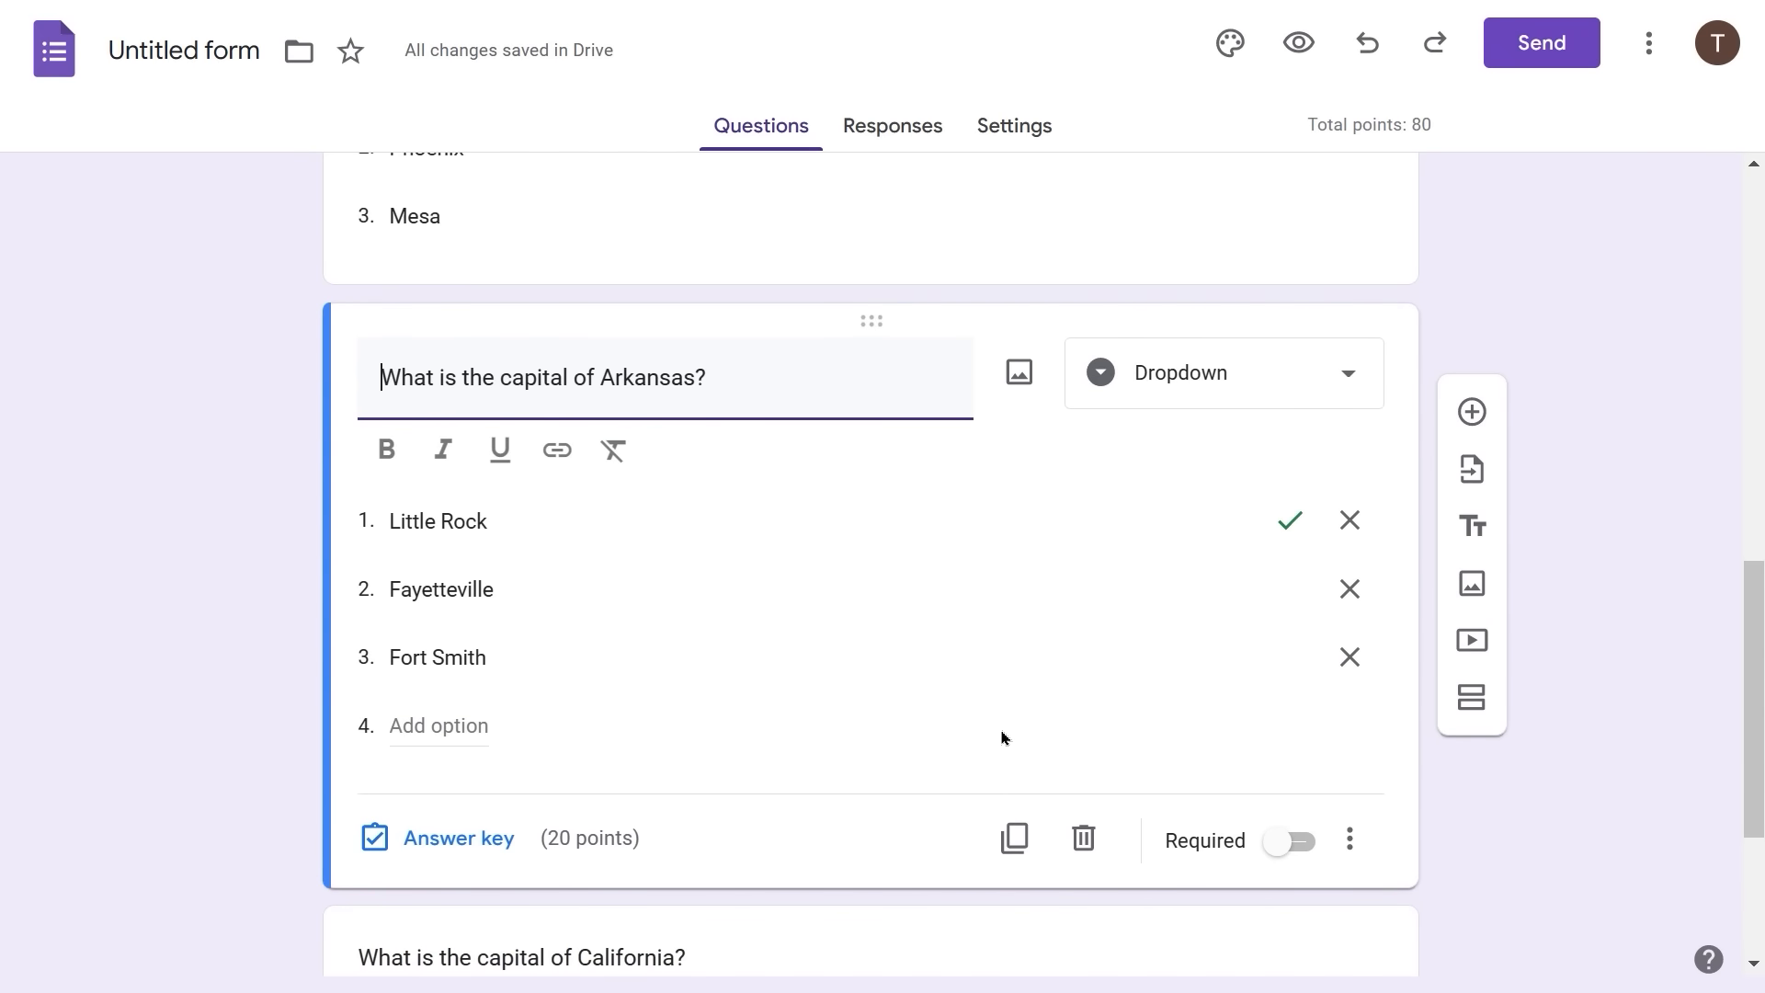
pyautogui.scroll(2, 1002, 738)
pyautogui.scroll(-3, 1002, 733)
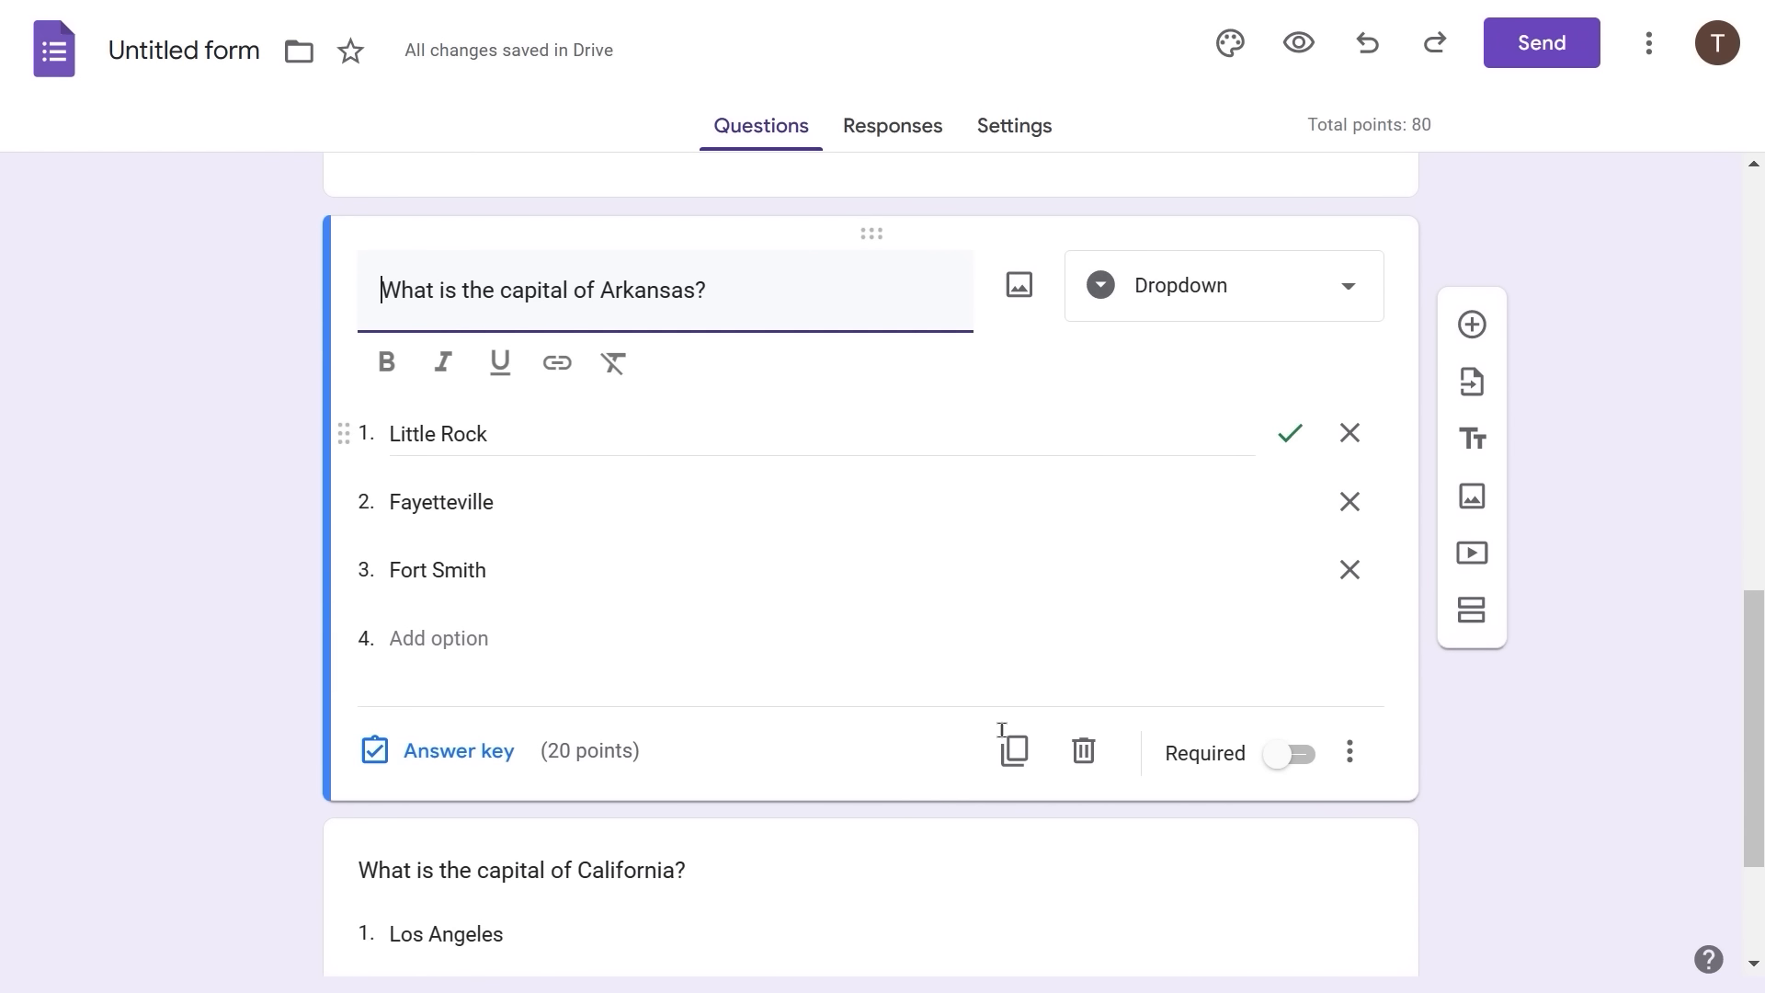
pyautogui.scroll(-3, 1002, 730)
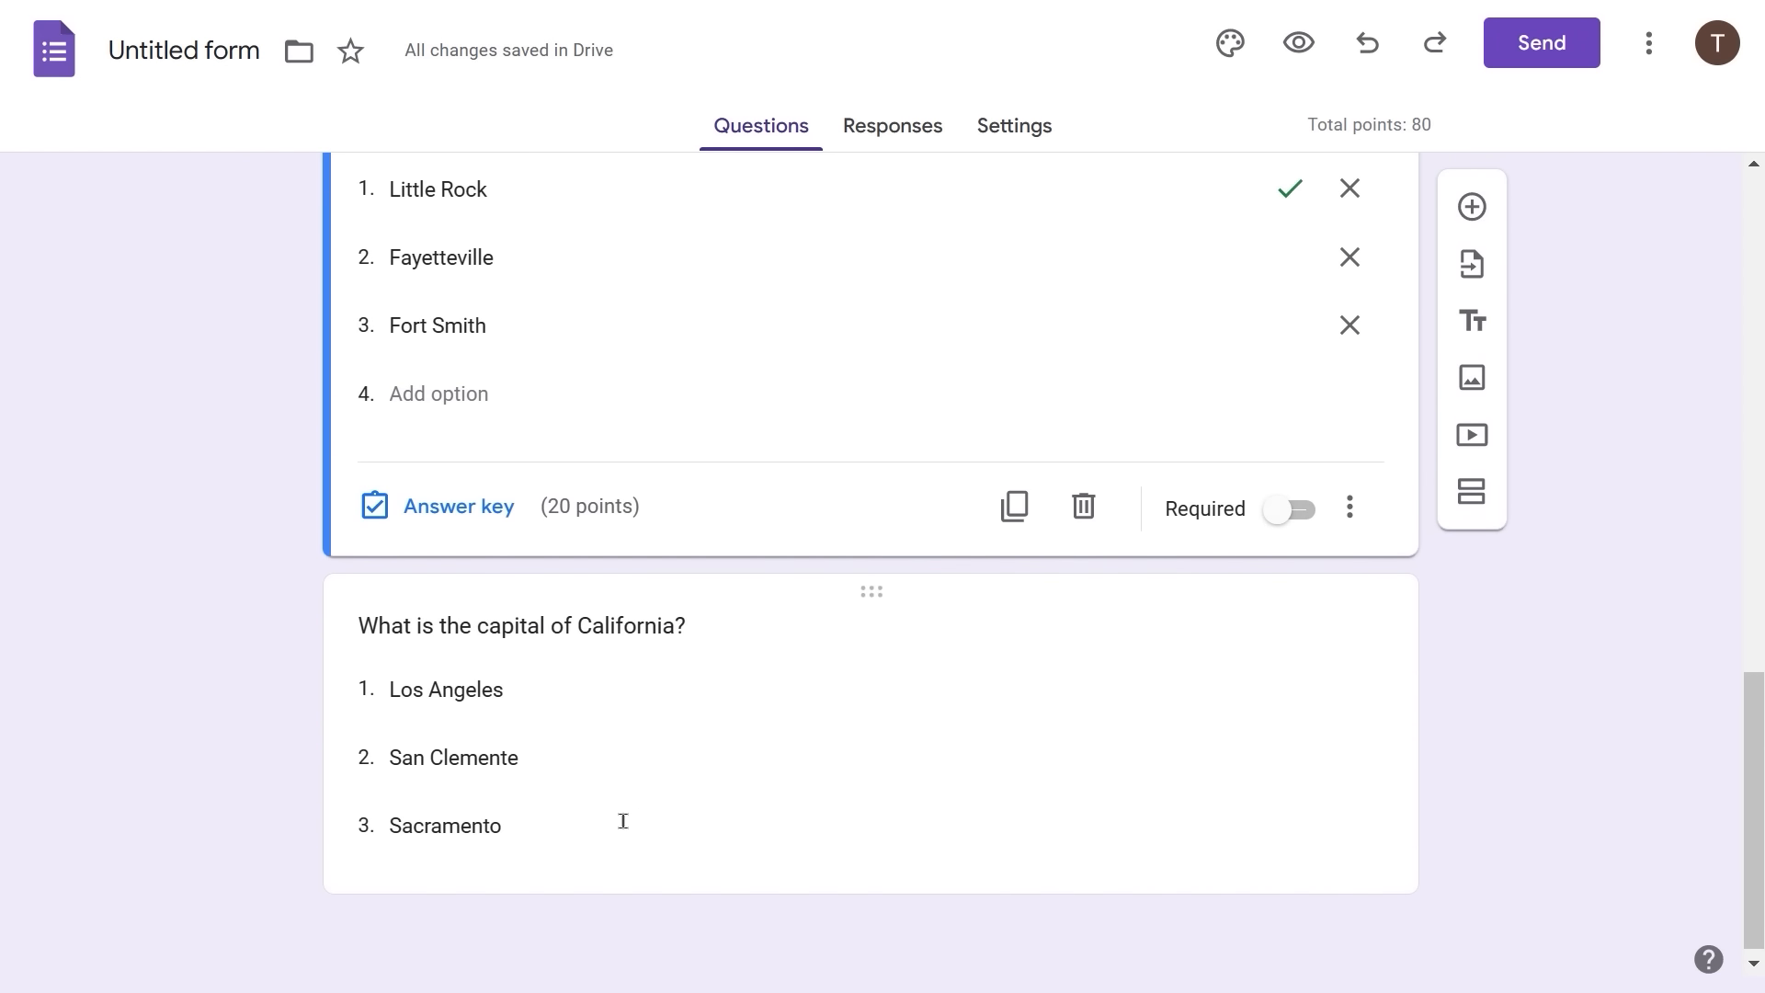
# - Mark Sacramento as the California question's correct answer and give it 20 points
pyautogui.click(623, 821)
pyautogui.click(440, 838)
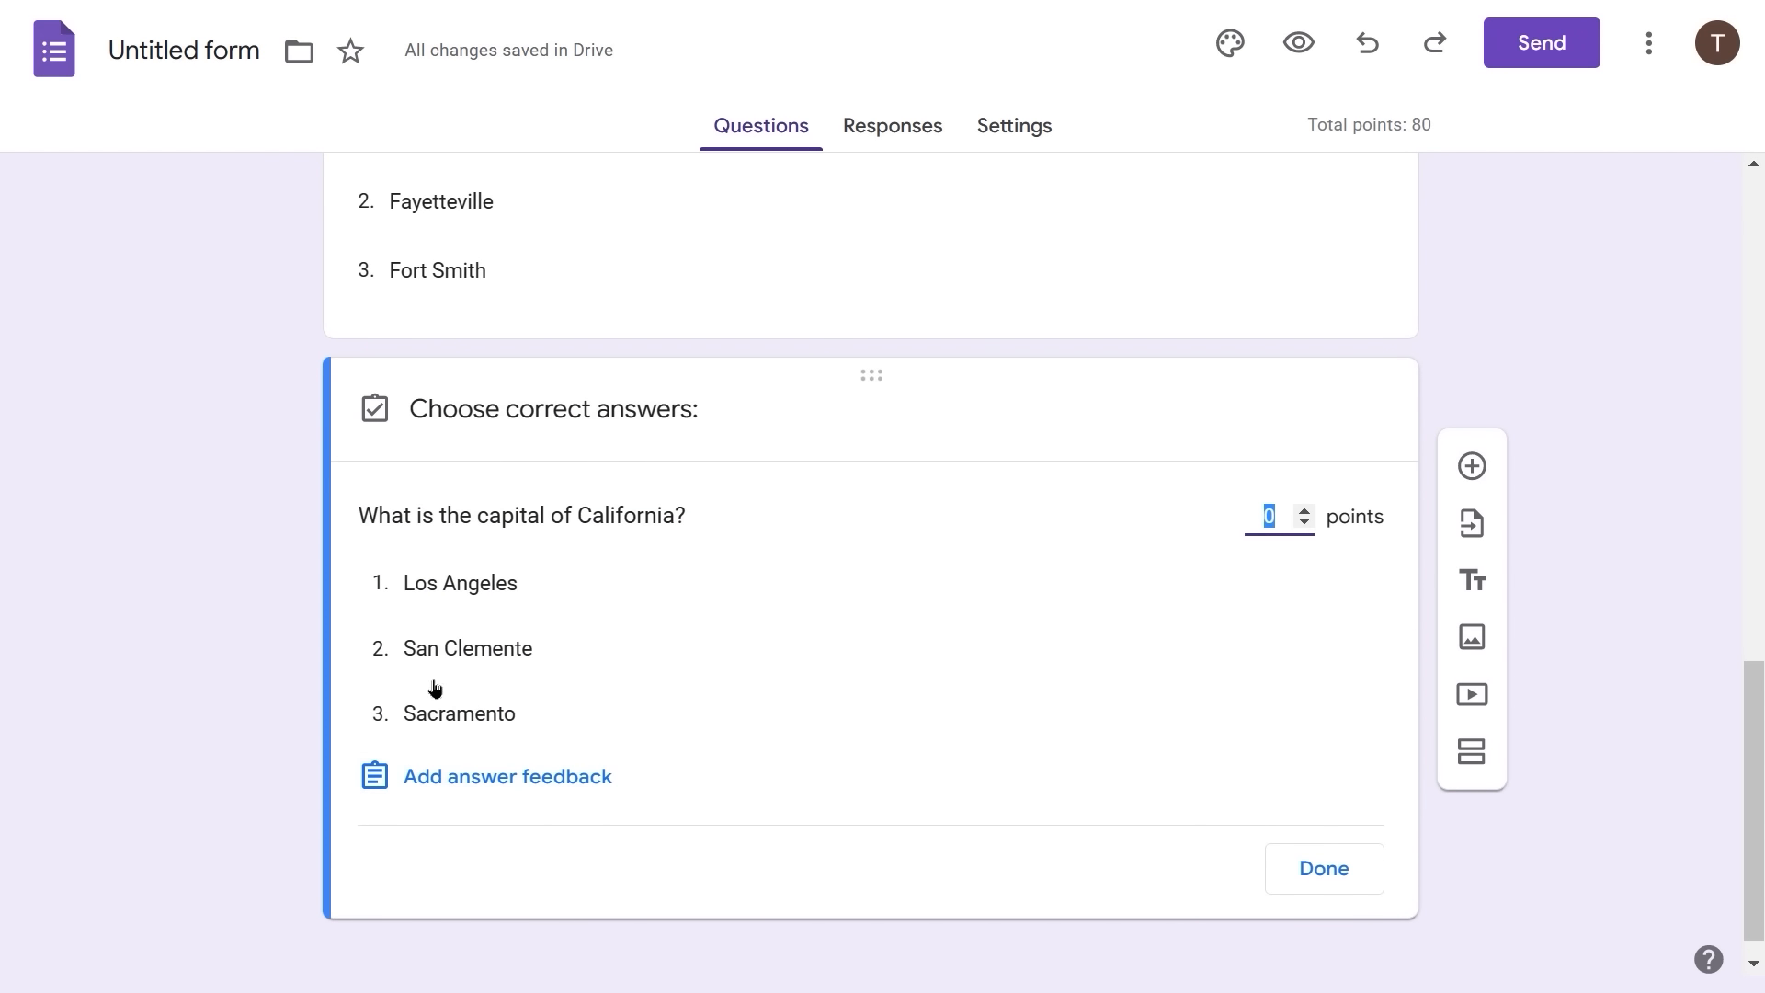
pyautogui.click(435, 716)
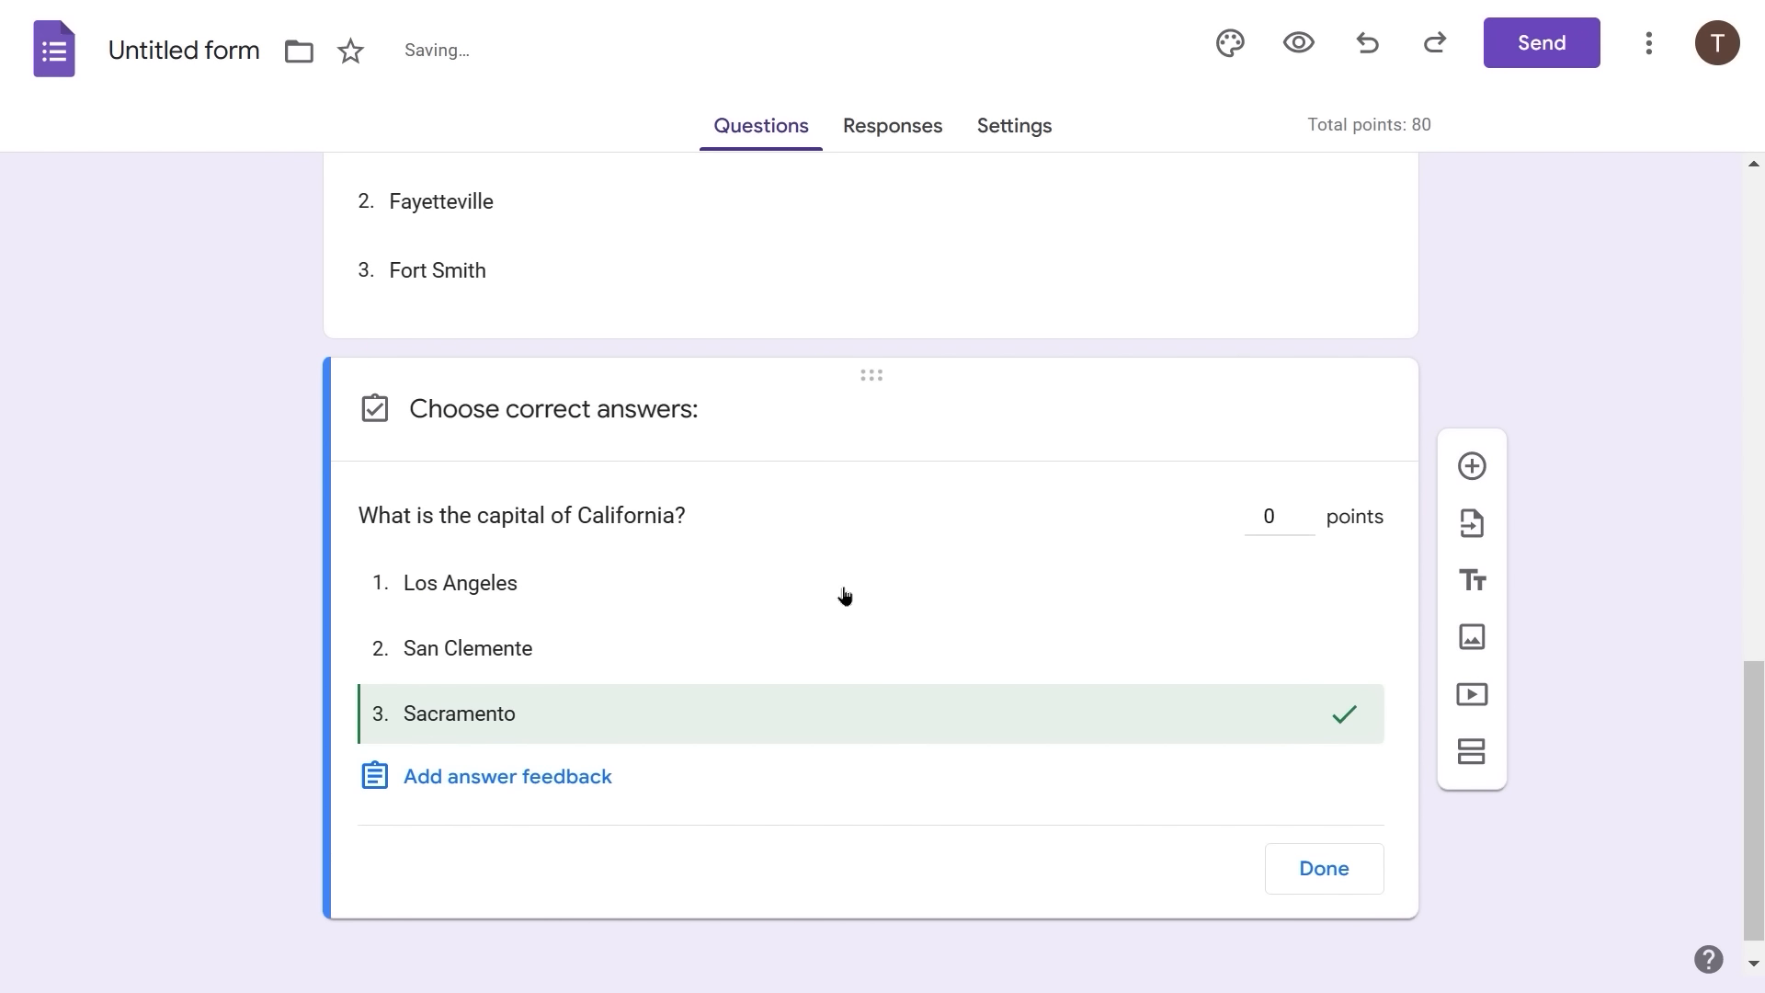
pyautogui.click(1268, 516)
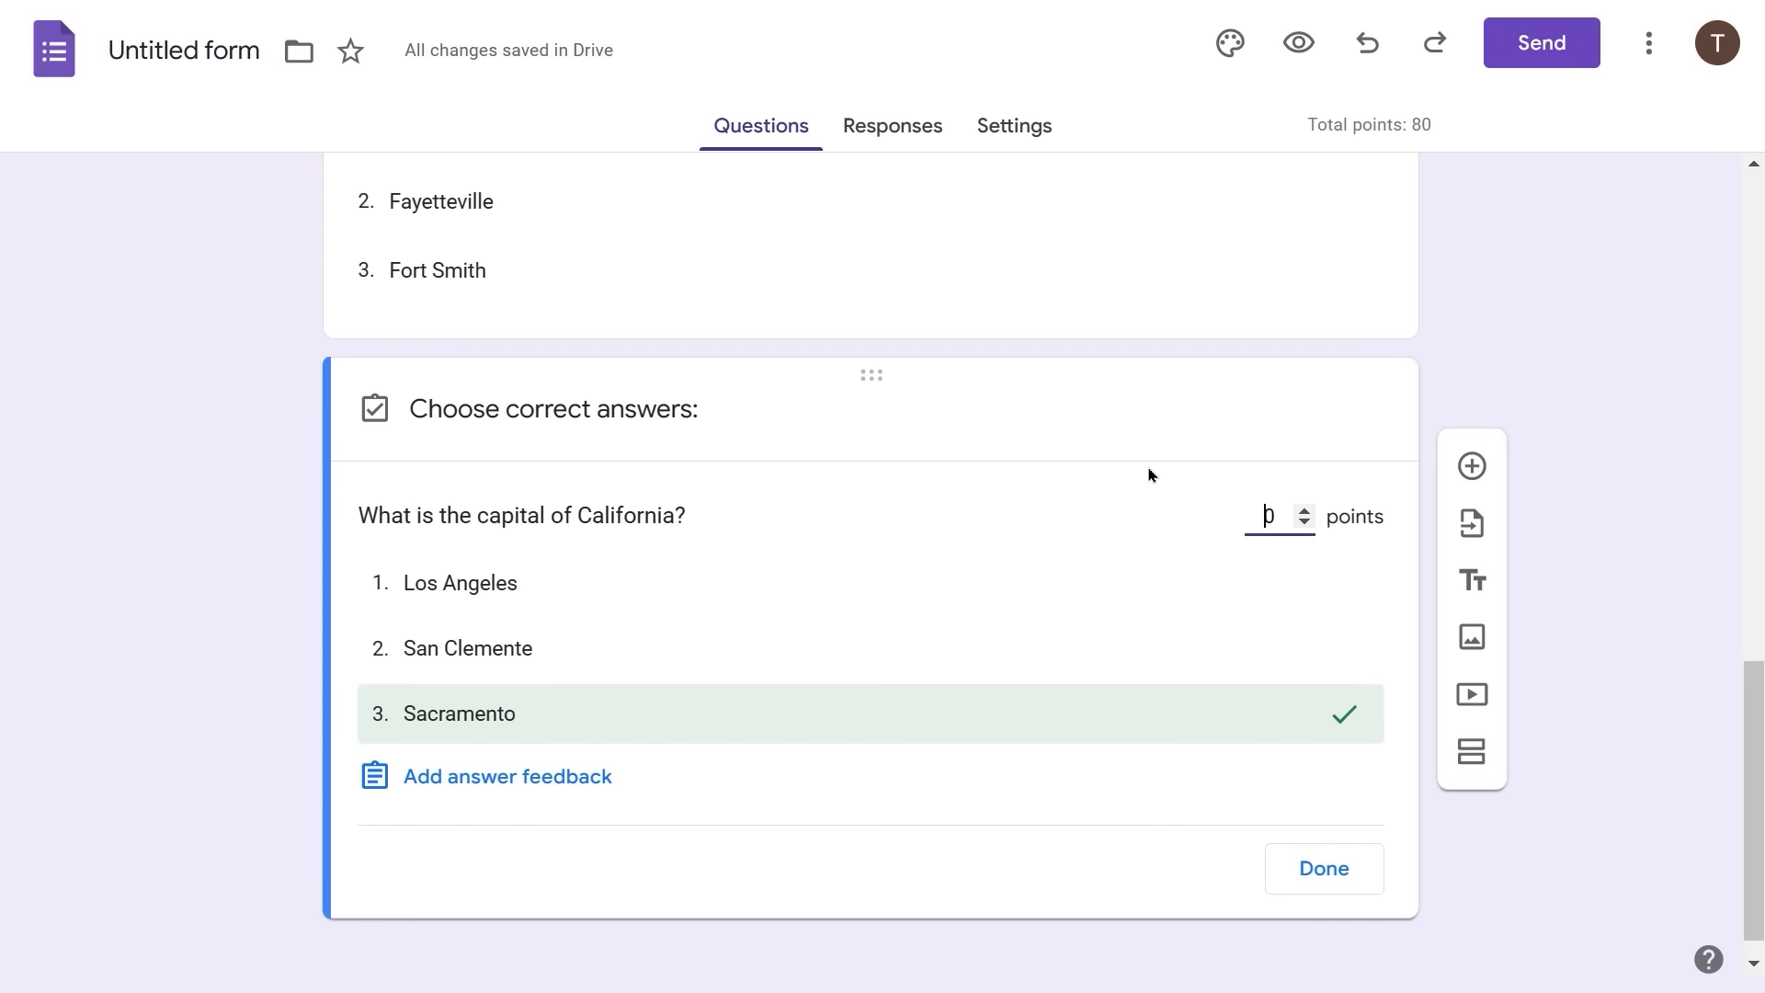
pyautogui.write('2')
pyautogui.click(1328, 872)
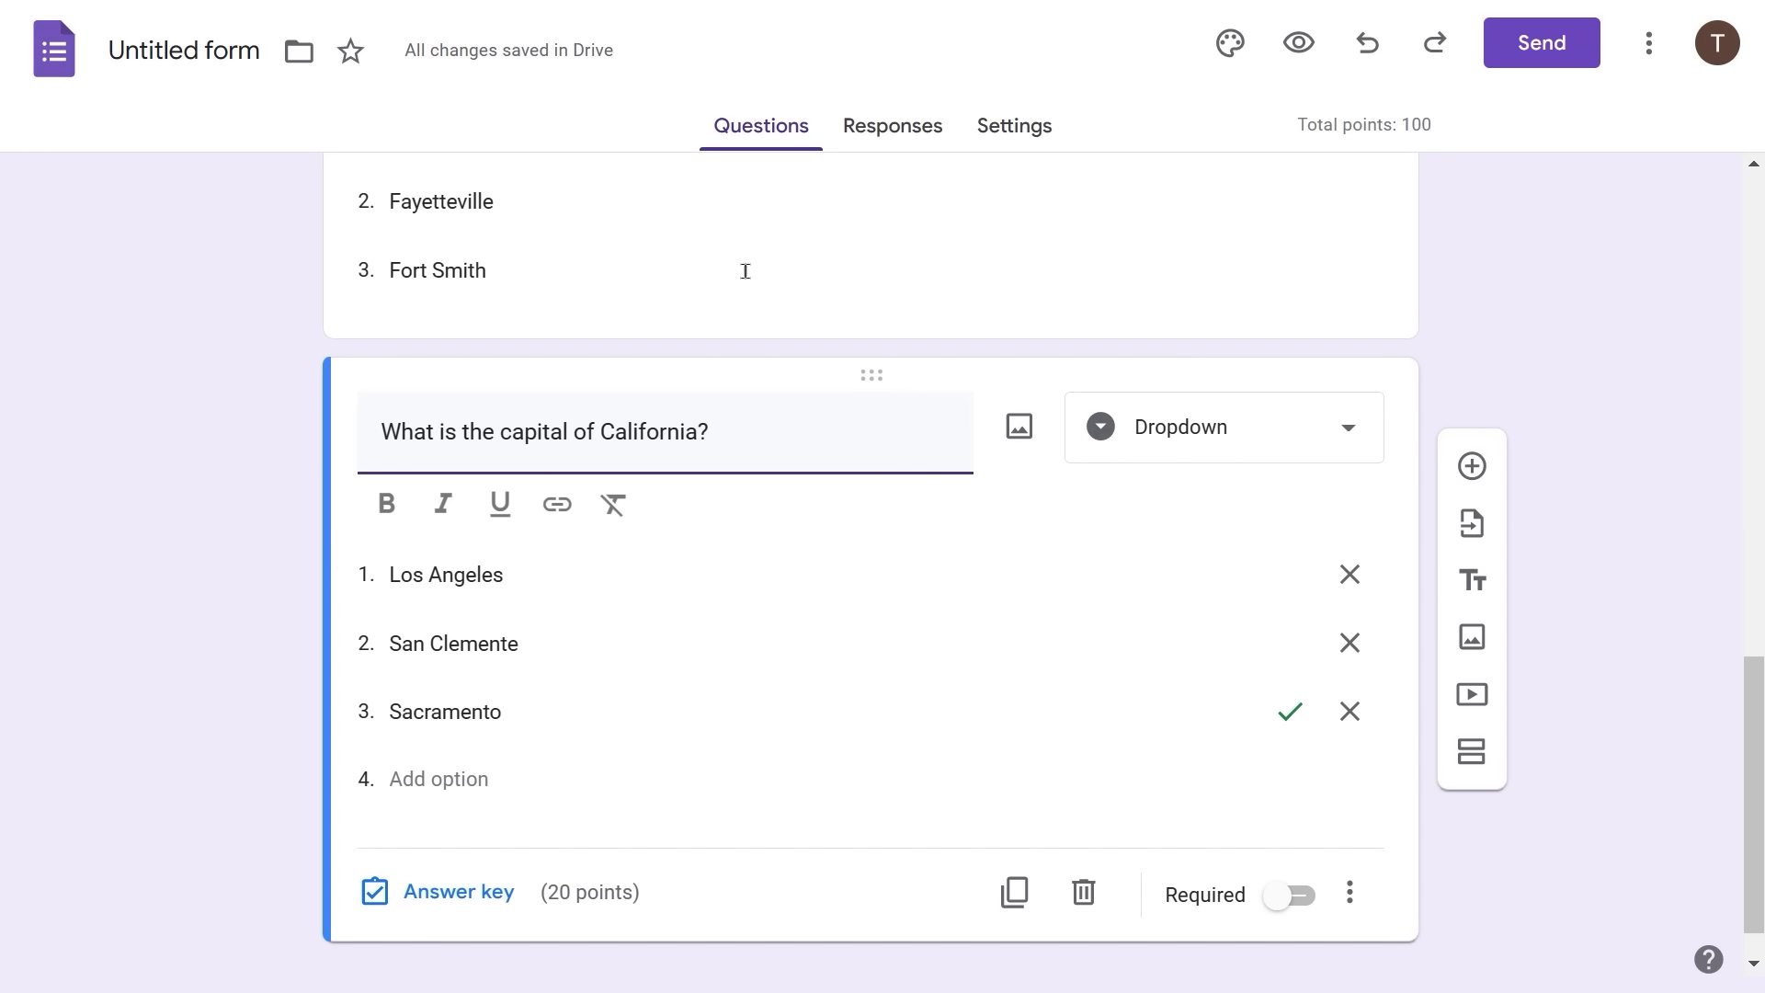
pyautogui.click(999, 136)
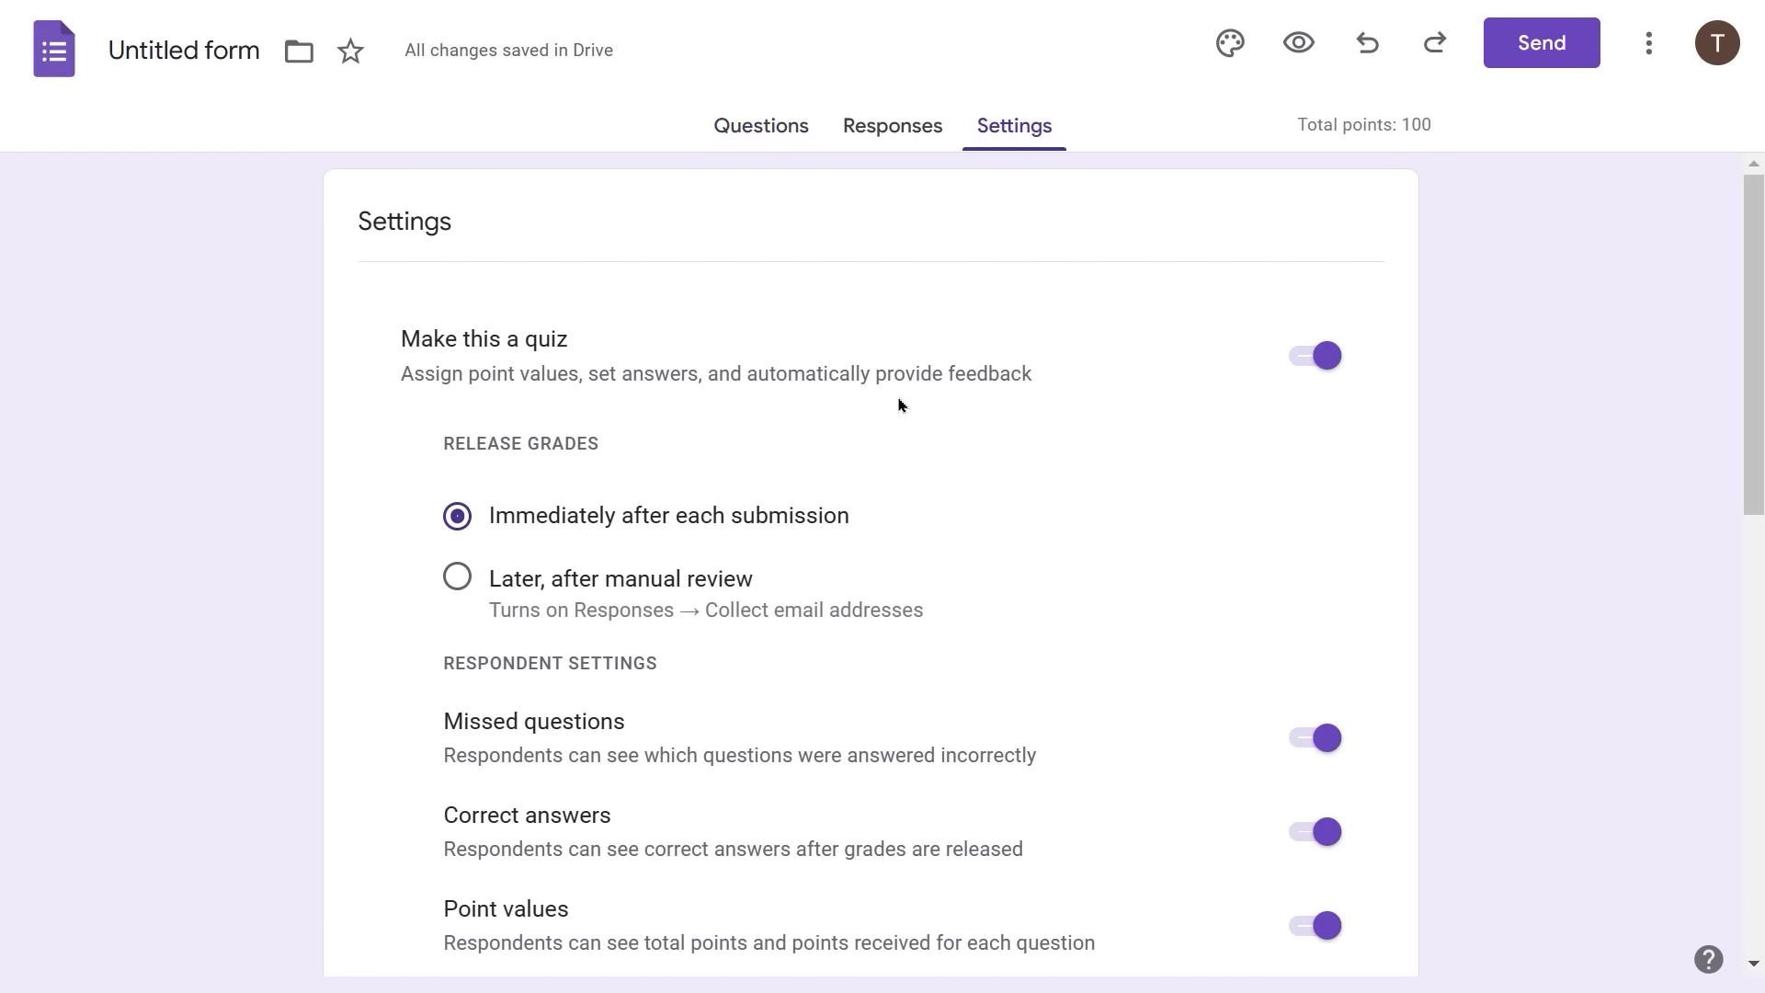
pyautogui.scroll(-2, 970, 658)
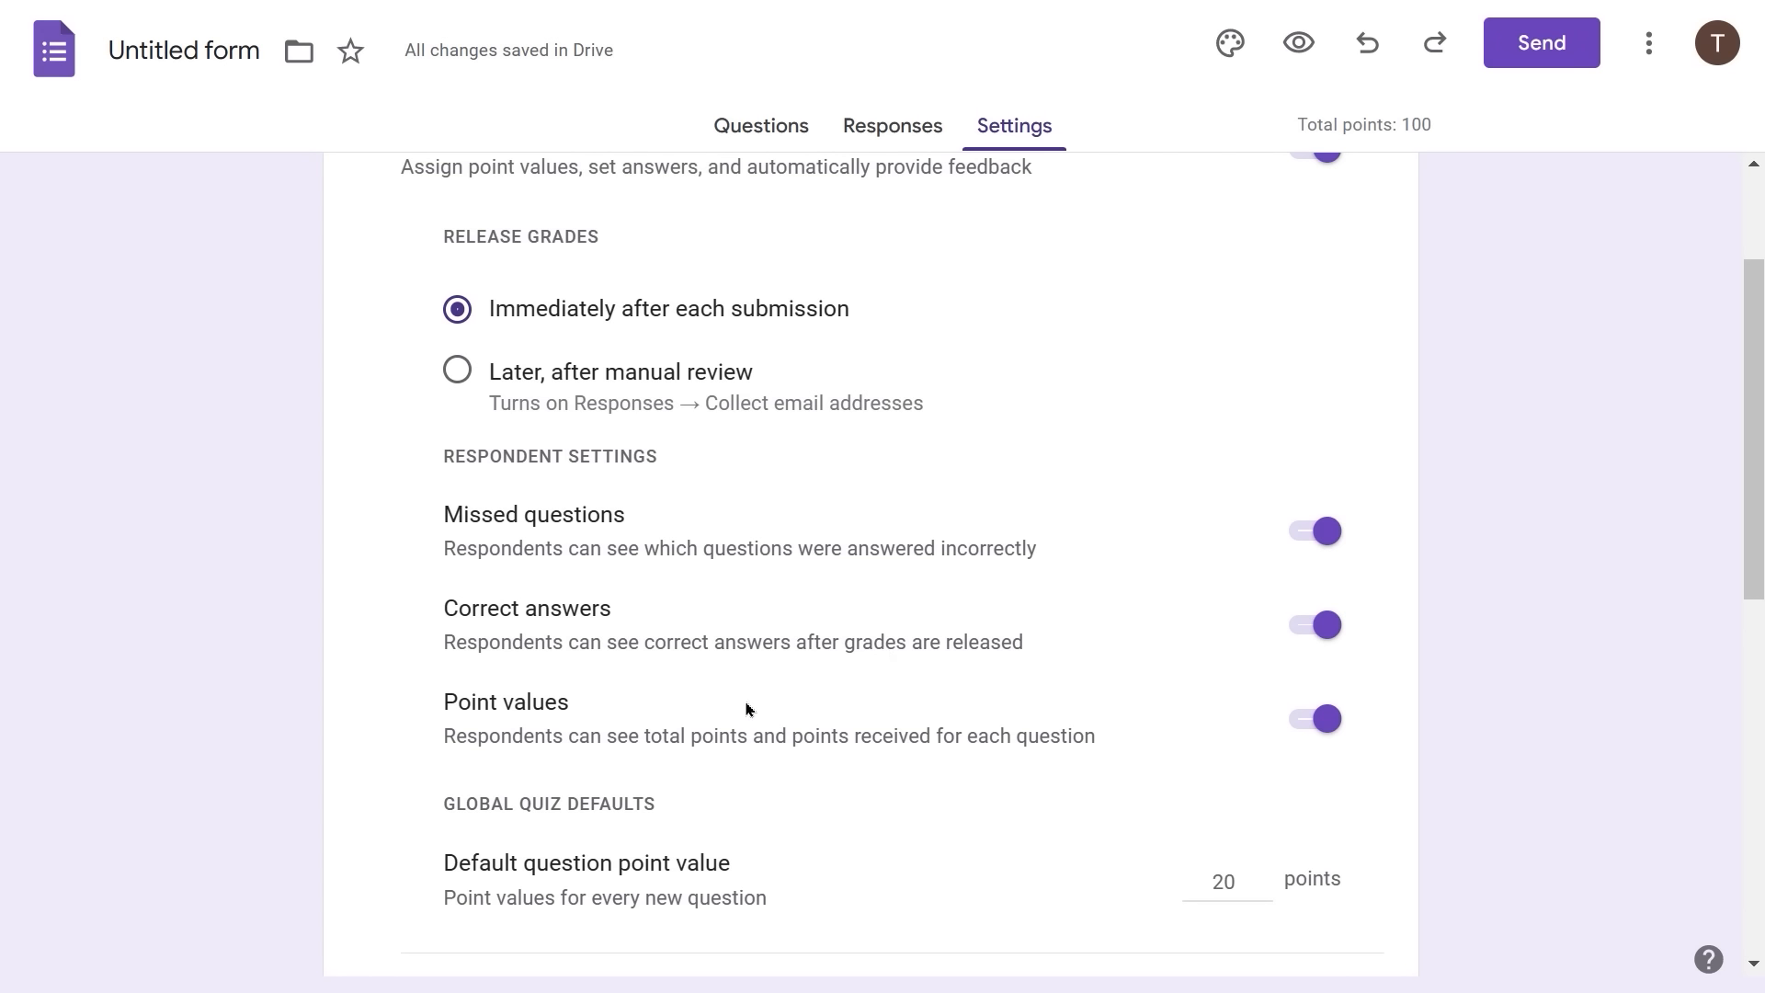
pyautogui.click(769, 134)
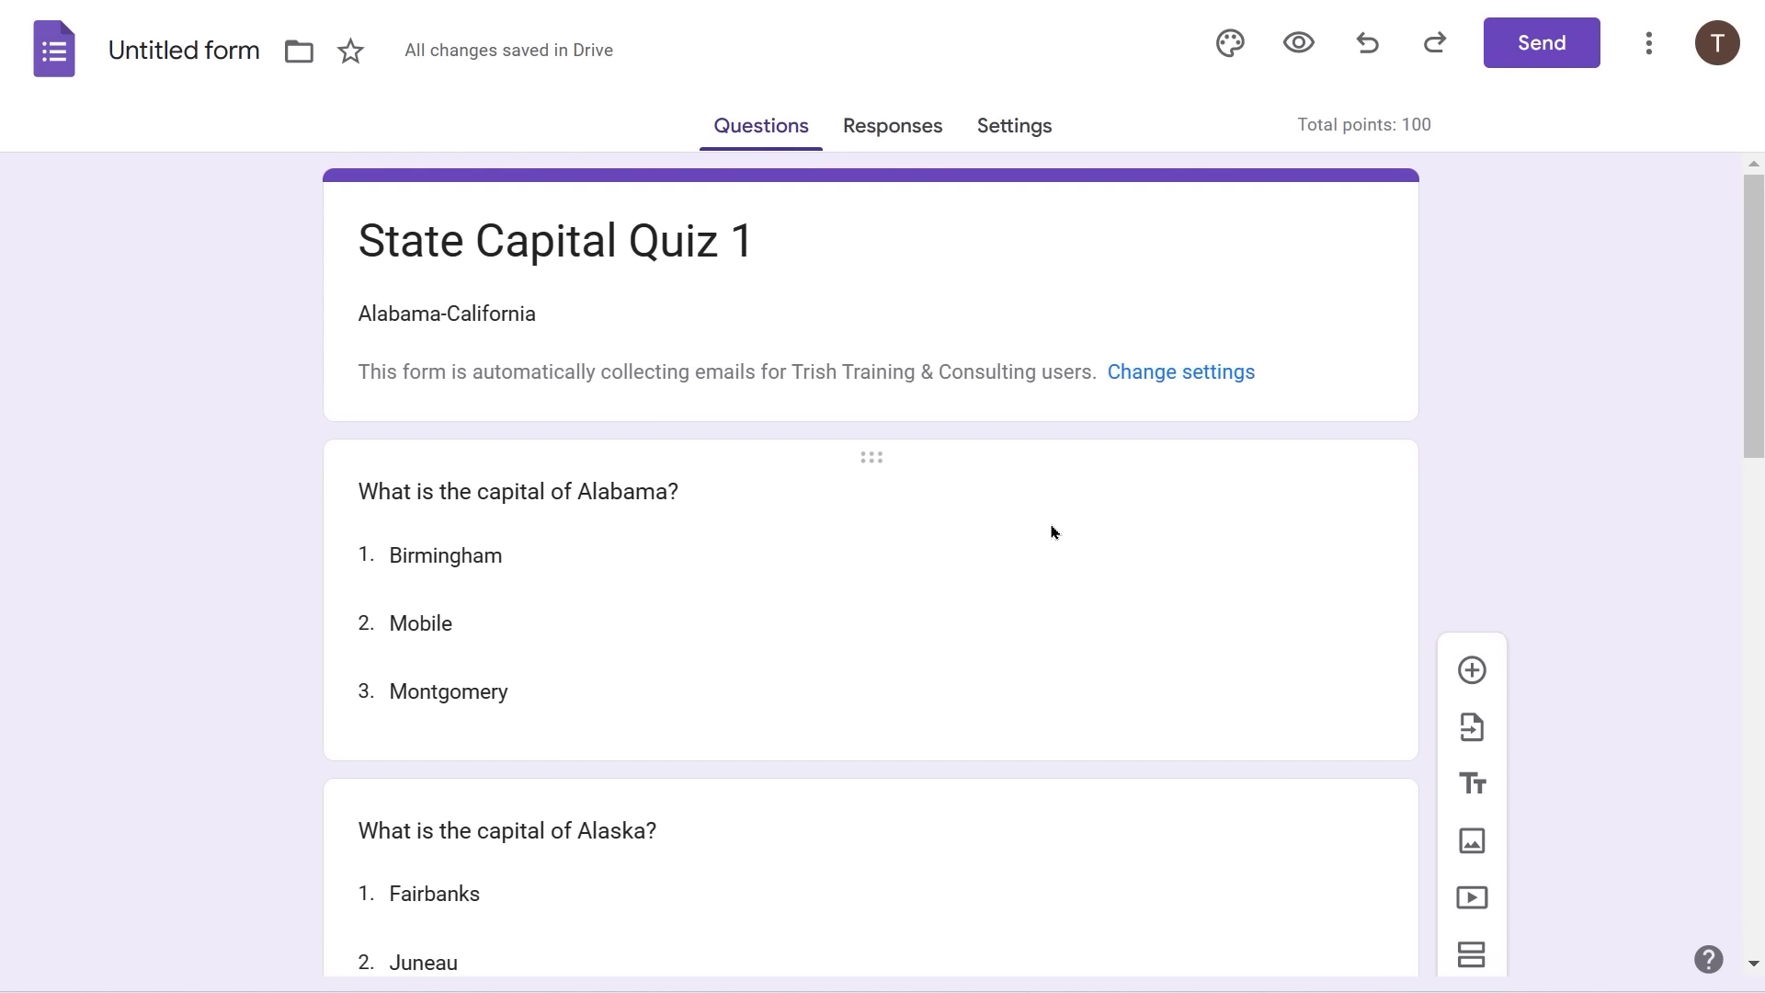
# - Enter 'Incorrect' as the Alabama question's feedback for wrong answers
pyautogui.click(996, 557)
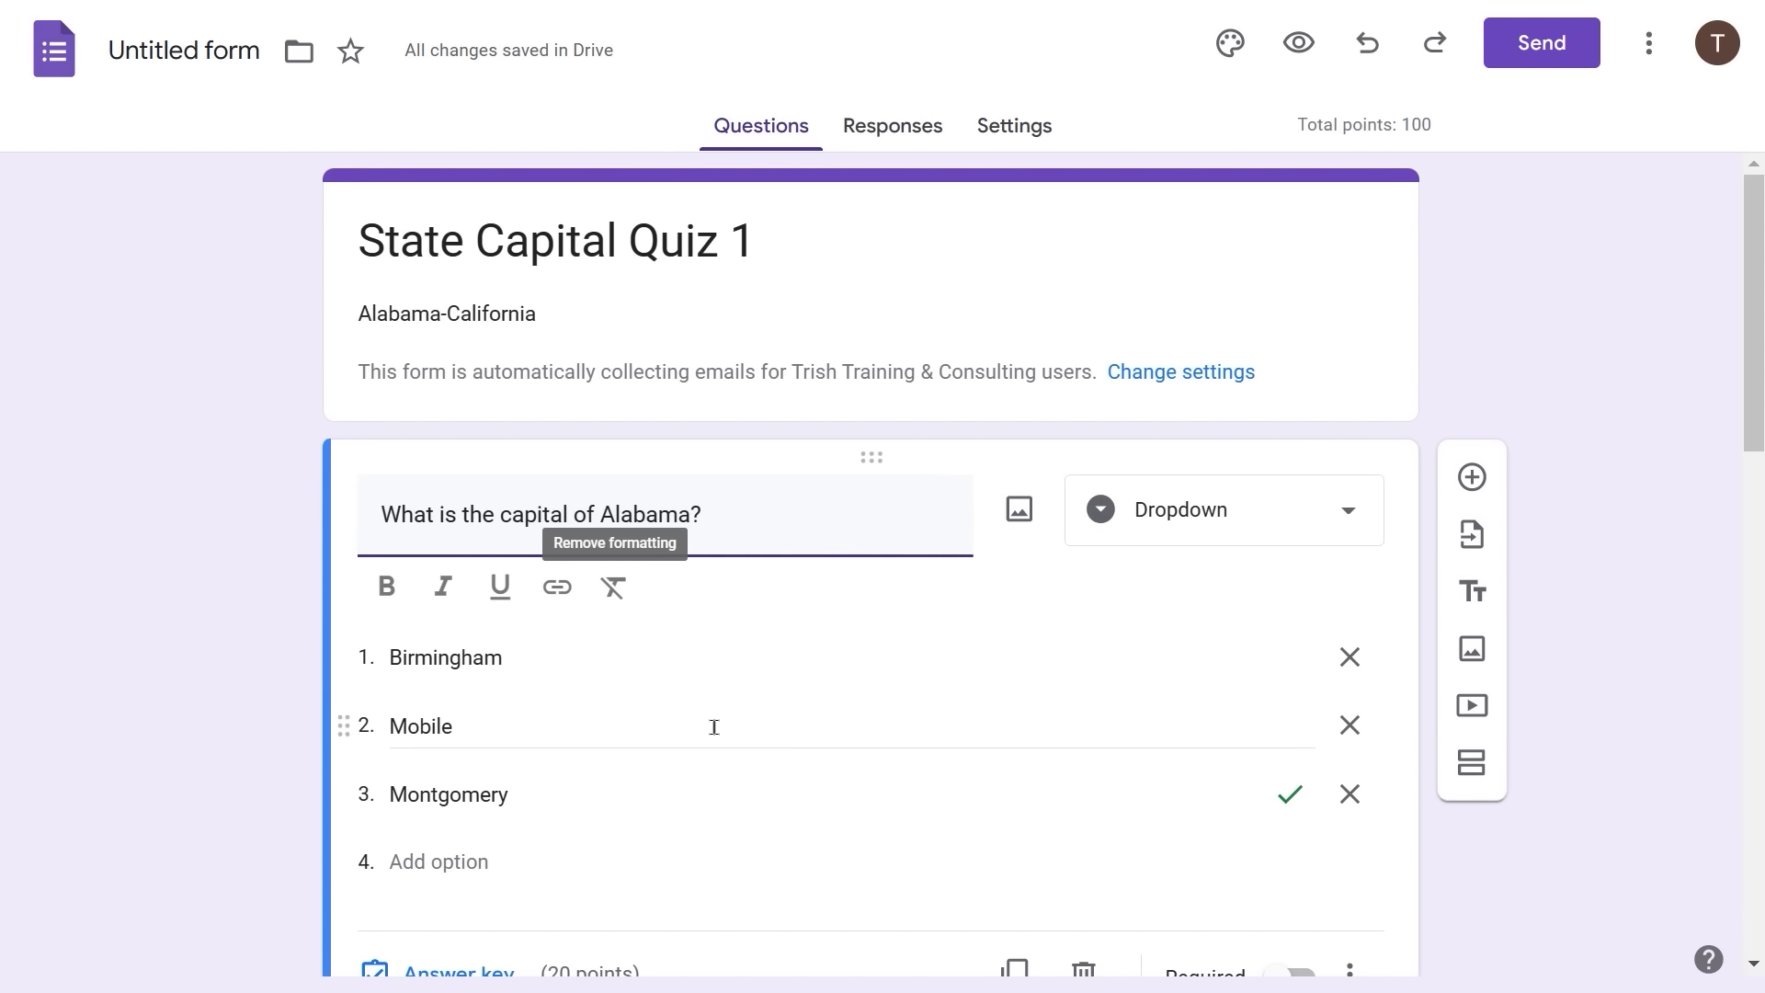
pyautogui.scroll(-1, 714, 728)
pyautogui.scroll(-1, 715, 728)
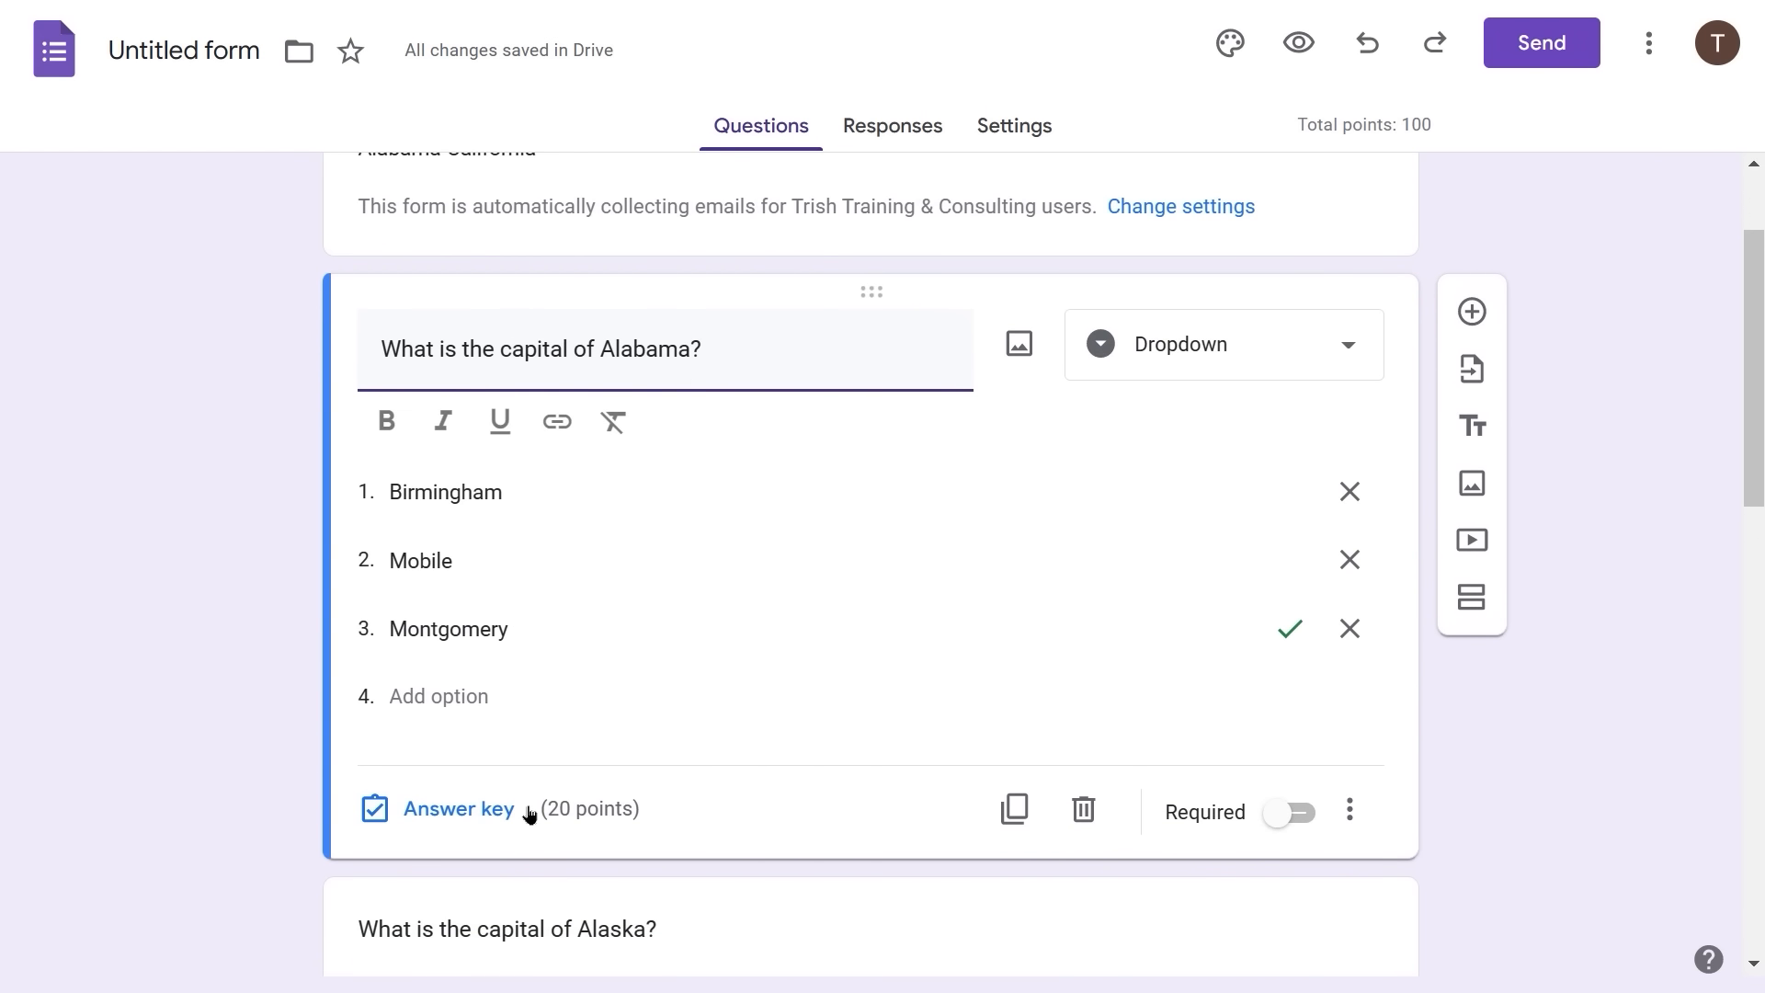
pyautogui.click(417, 821)
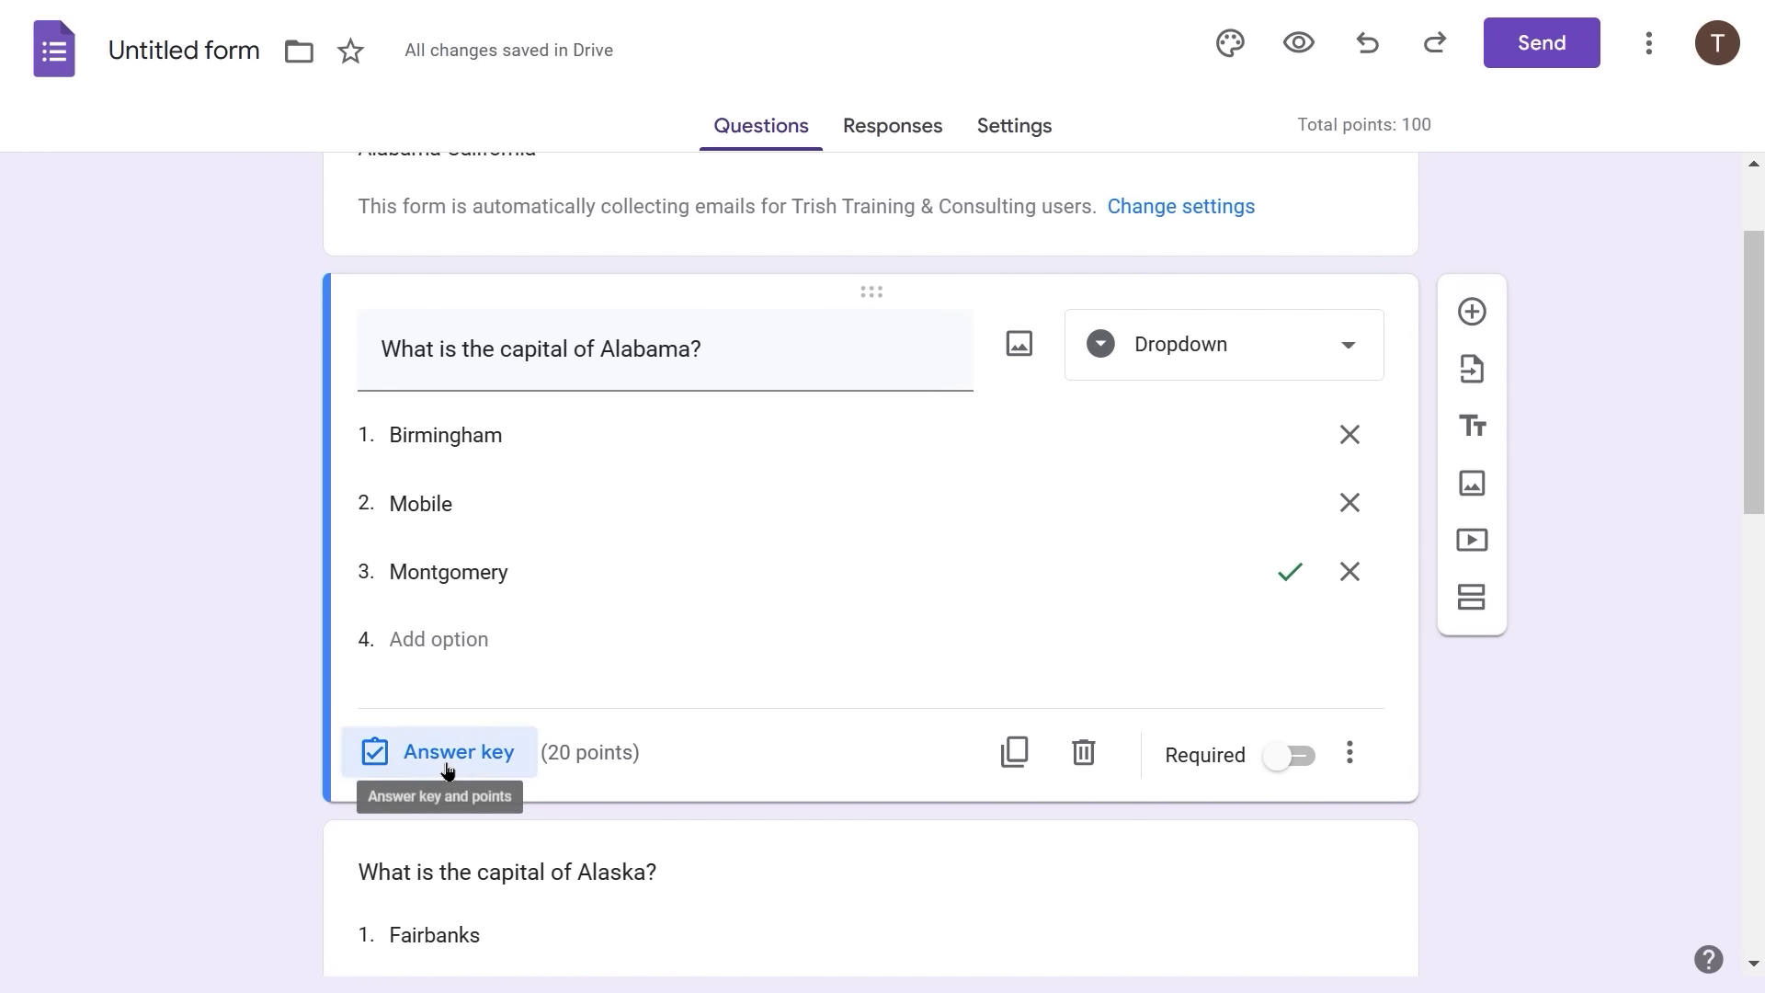
pyautogui.click(445, 766)
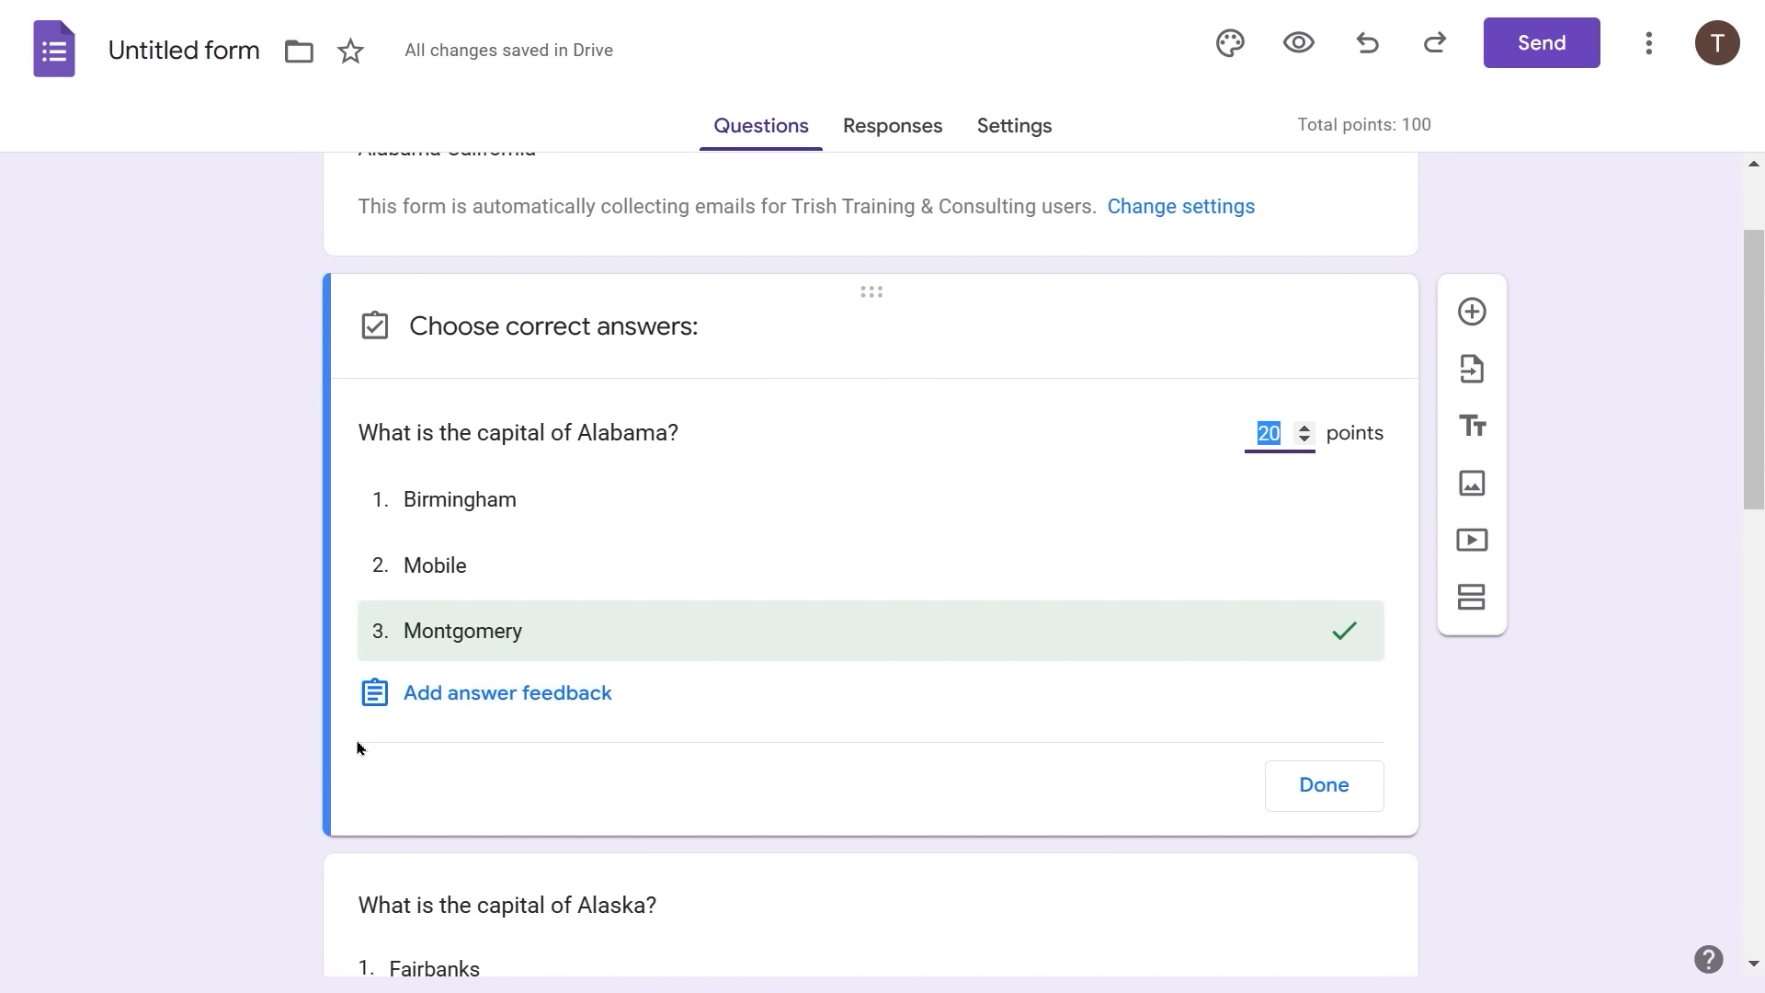
pyautogui.click(457, 694)
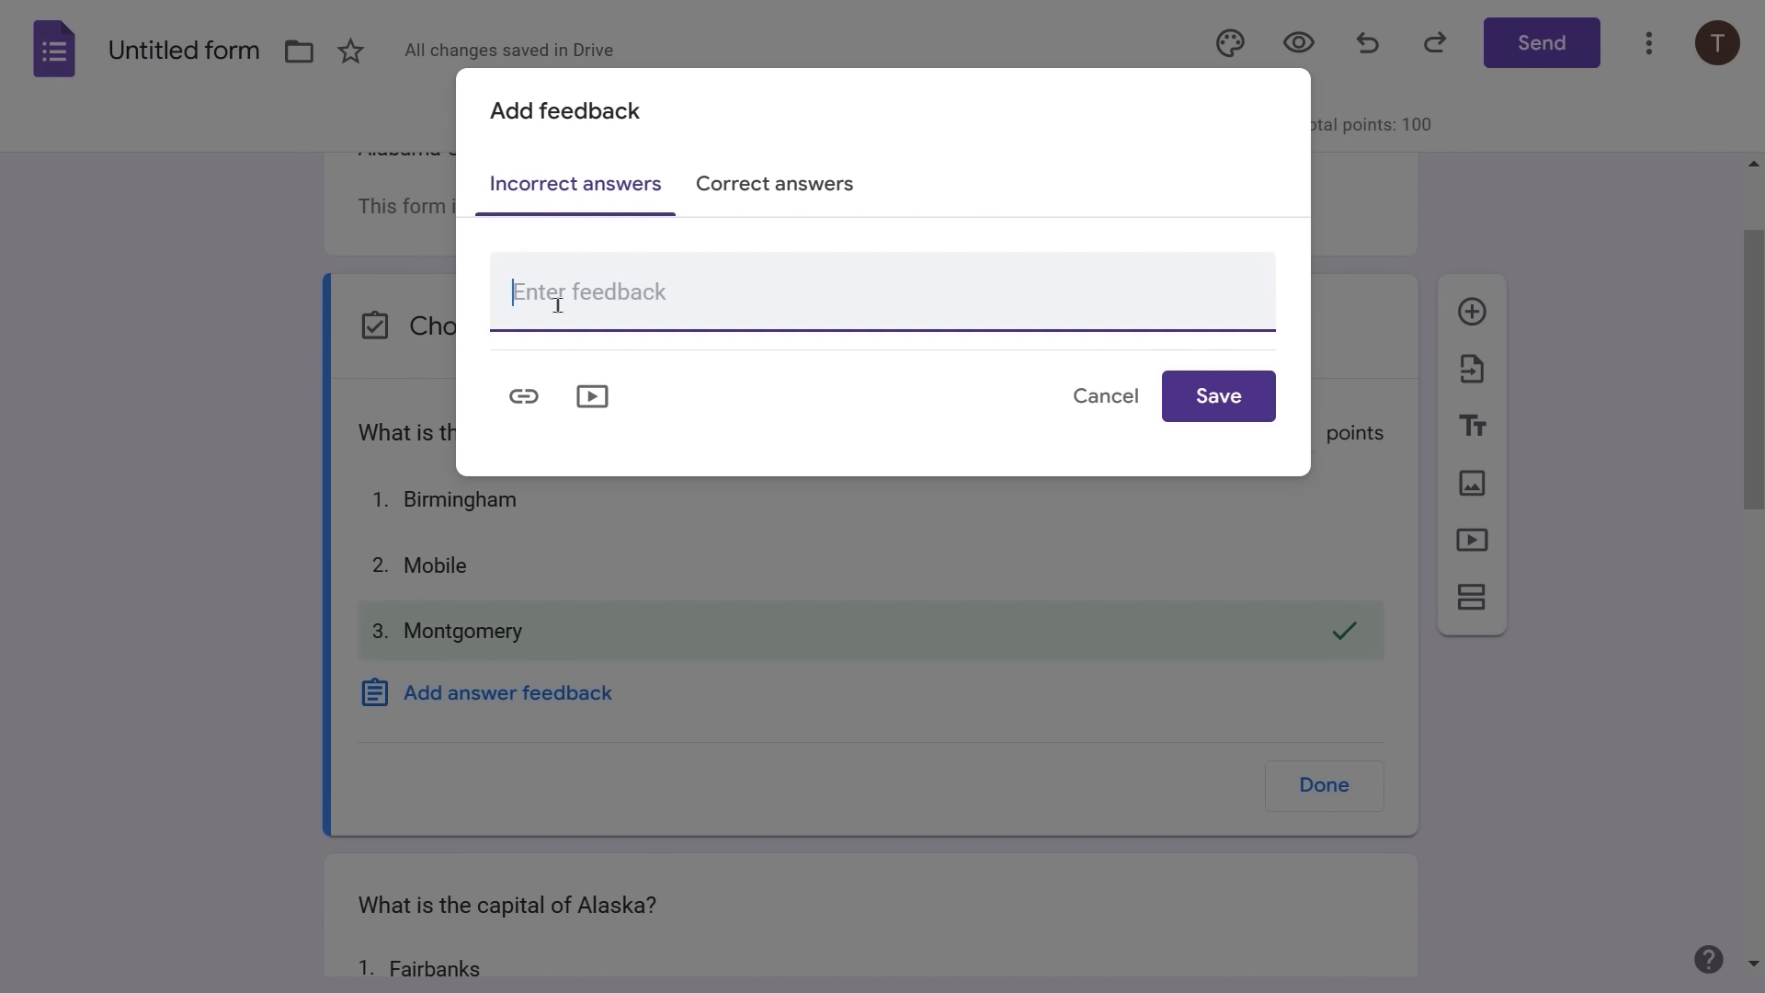
pyautogui.write('Incorrect')
# - Enter 'Correct!' as the correct-answer feedback, save it, and close the answer key
pyautogui.click(792, 184)
pyautogui.click(547, 291)
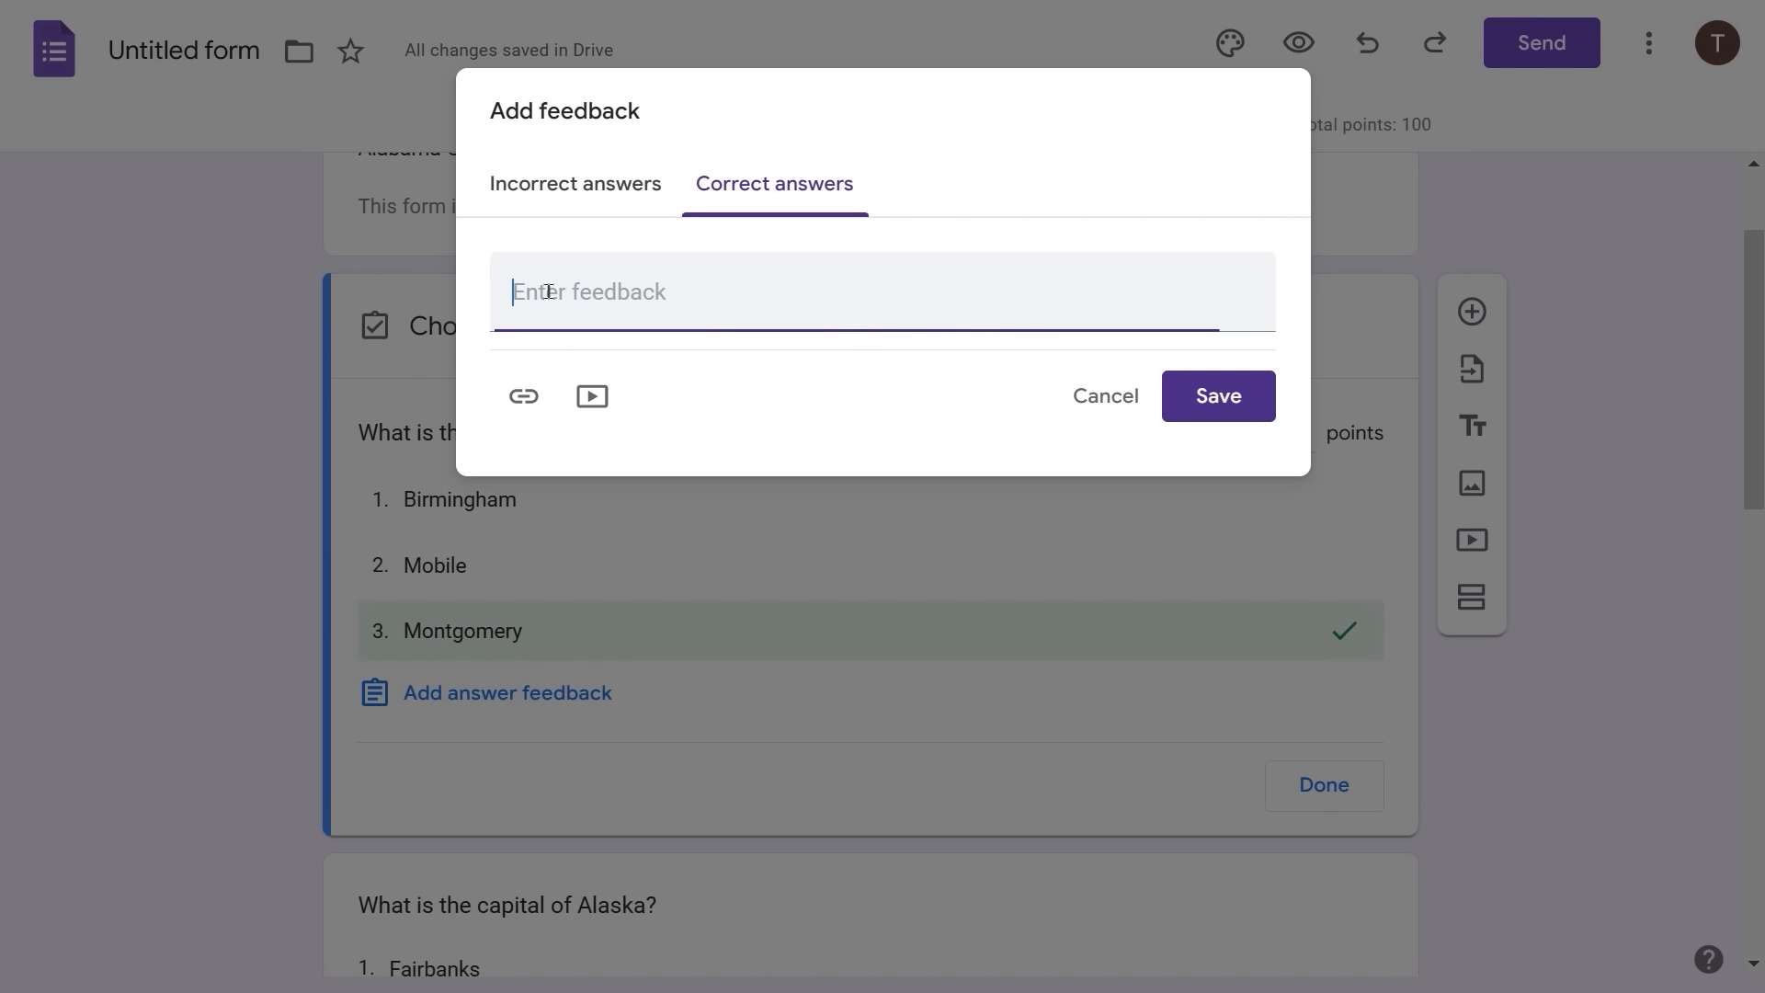
pyautogui.write('Correct!')
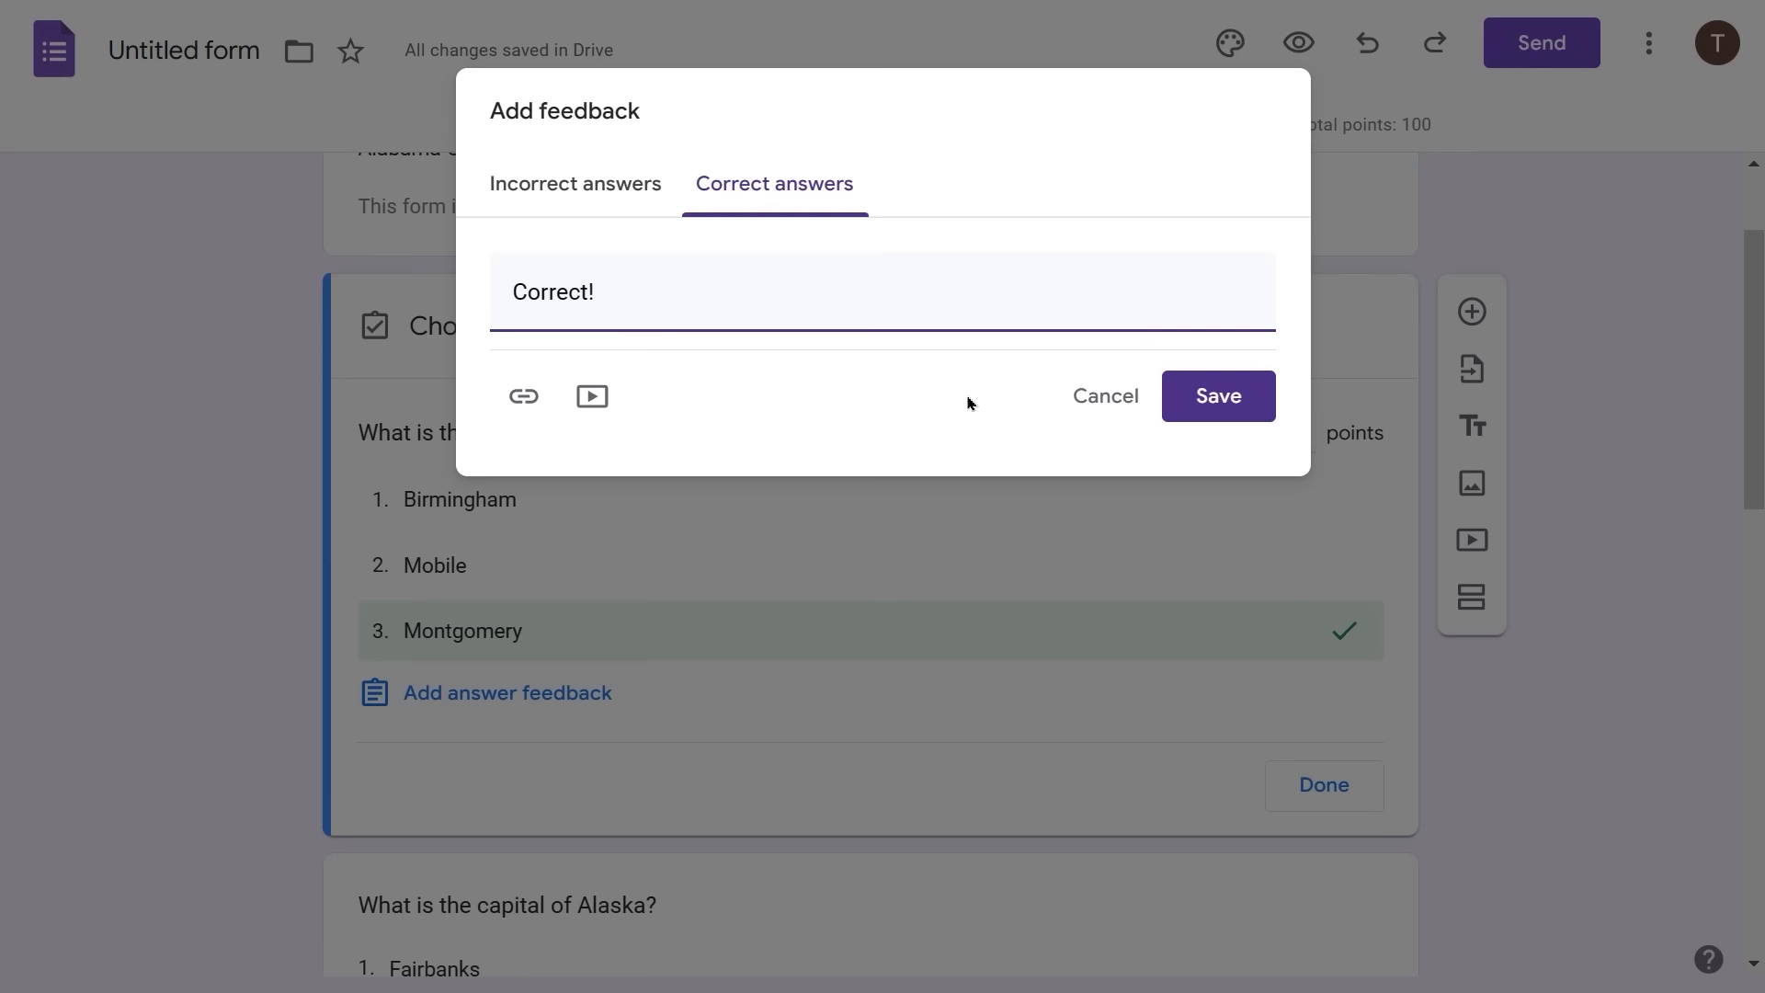
pyautogui.click(1216, 410)
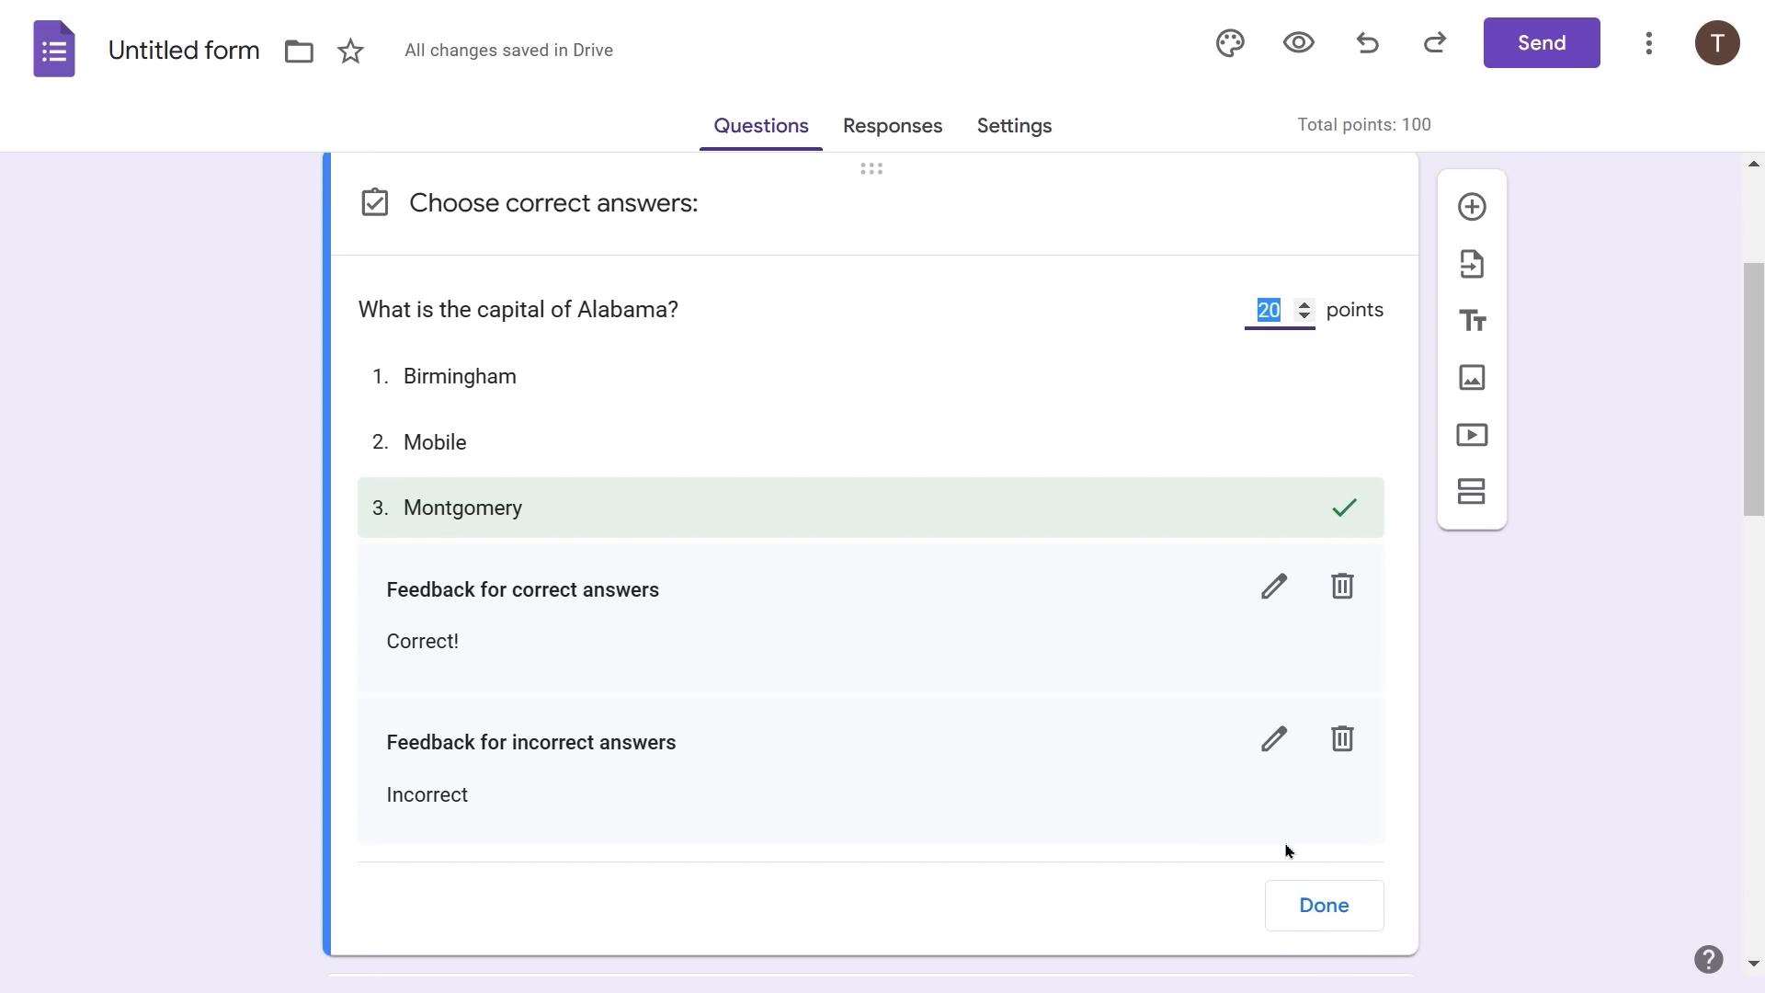
pyautogui.click(1323, 905)
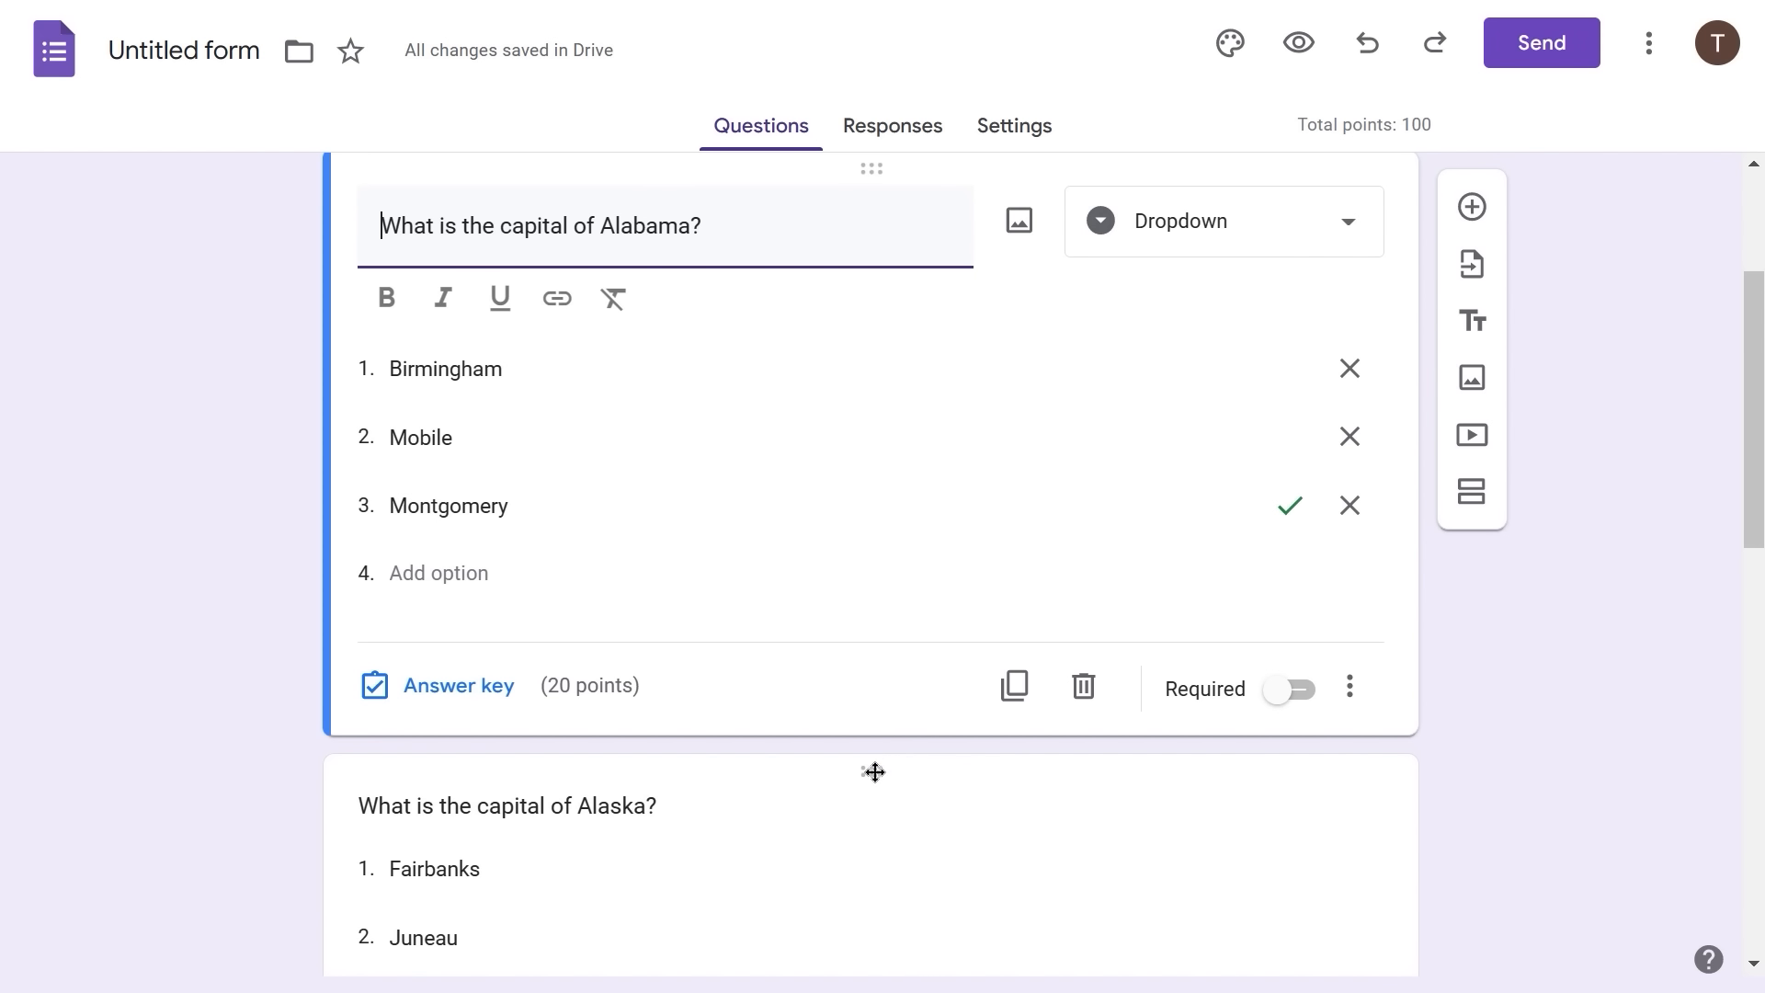
pyautogui.scroll(2, 859, 575)
pyautogui.scroll(-5, 861, 567)
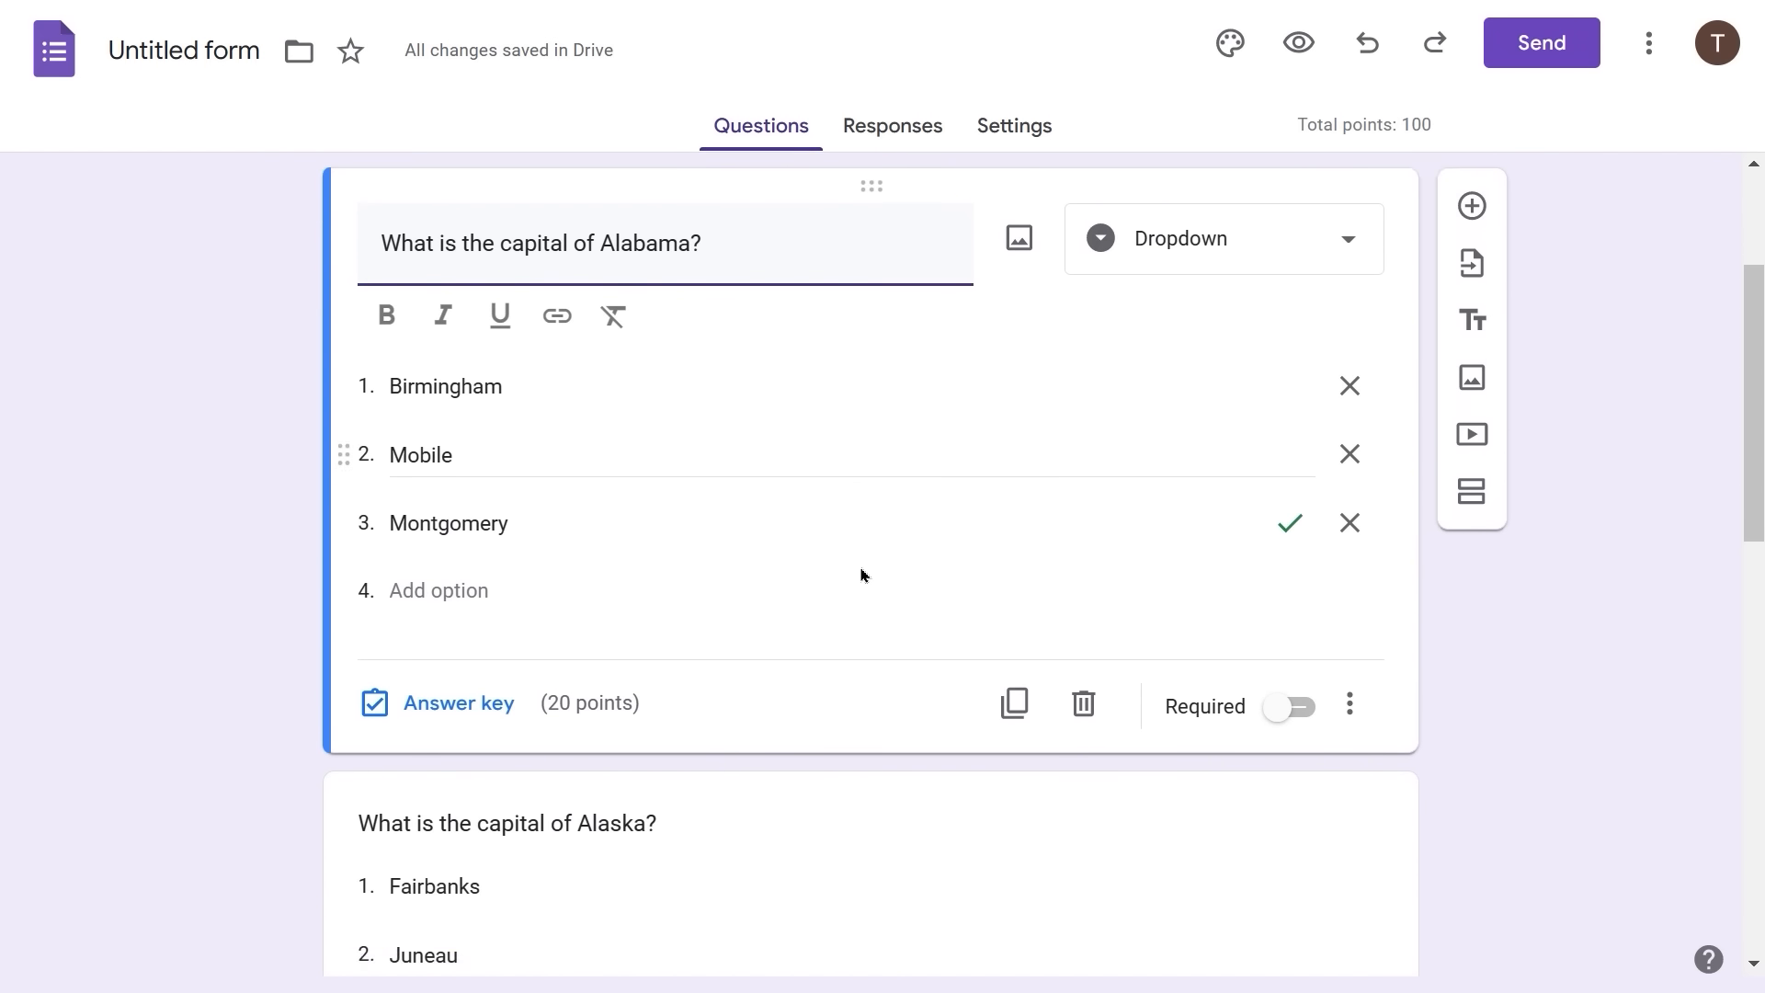
# - Enter 'Incorrect' and 'Correct!' as the Alaska answer feedback, save, and close the answer key
pyautogui.click(766, 599)
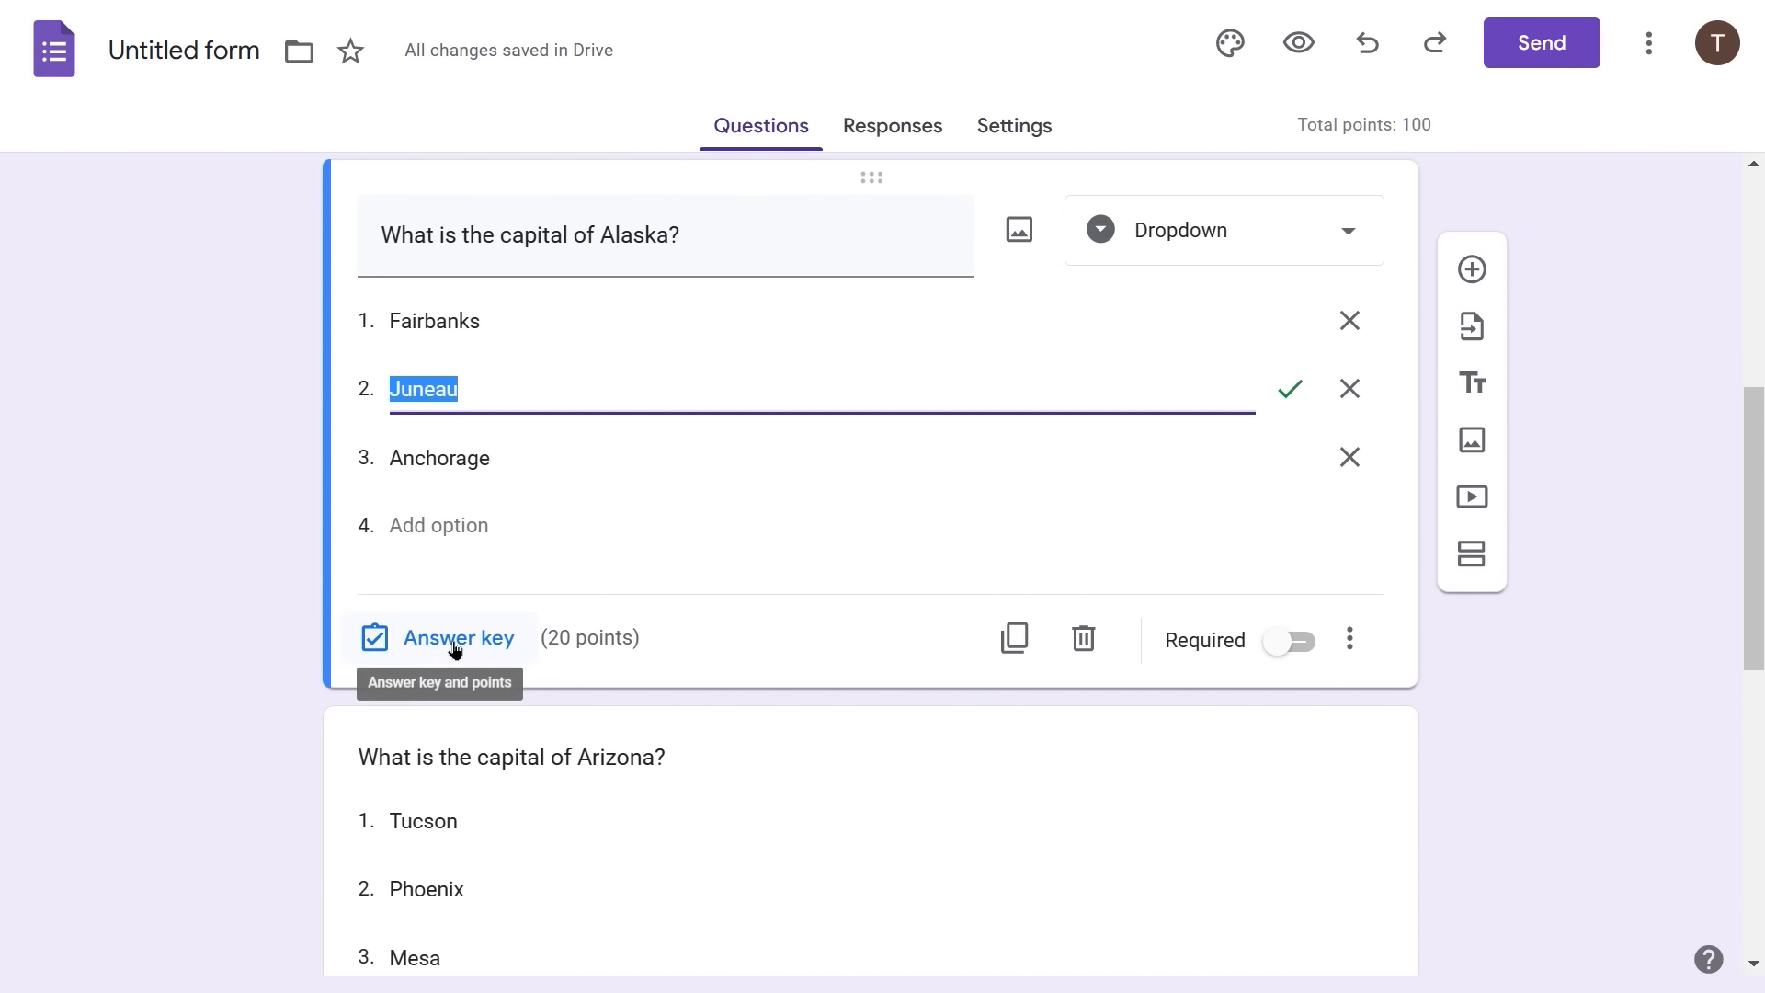
pyautogui.click(454, 647)
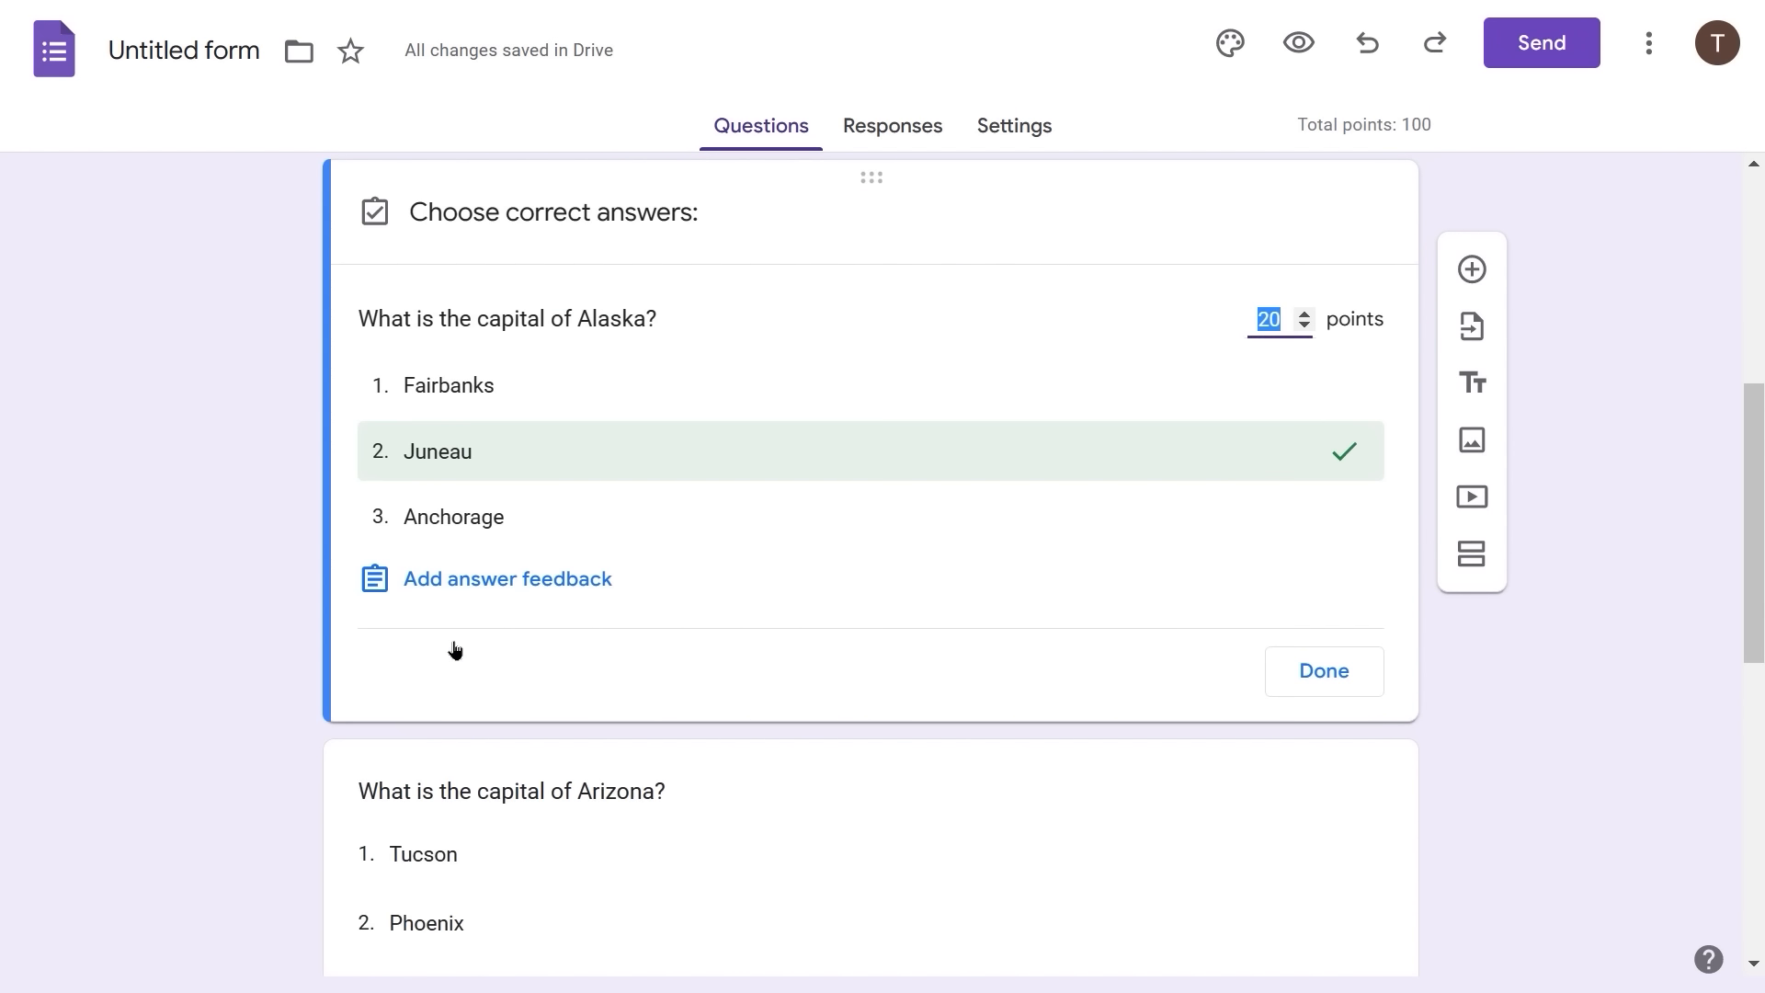
pyautogui.click(526, 588)
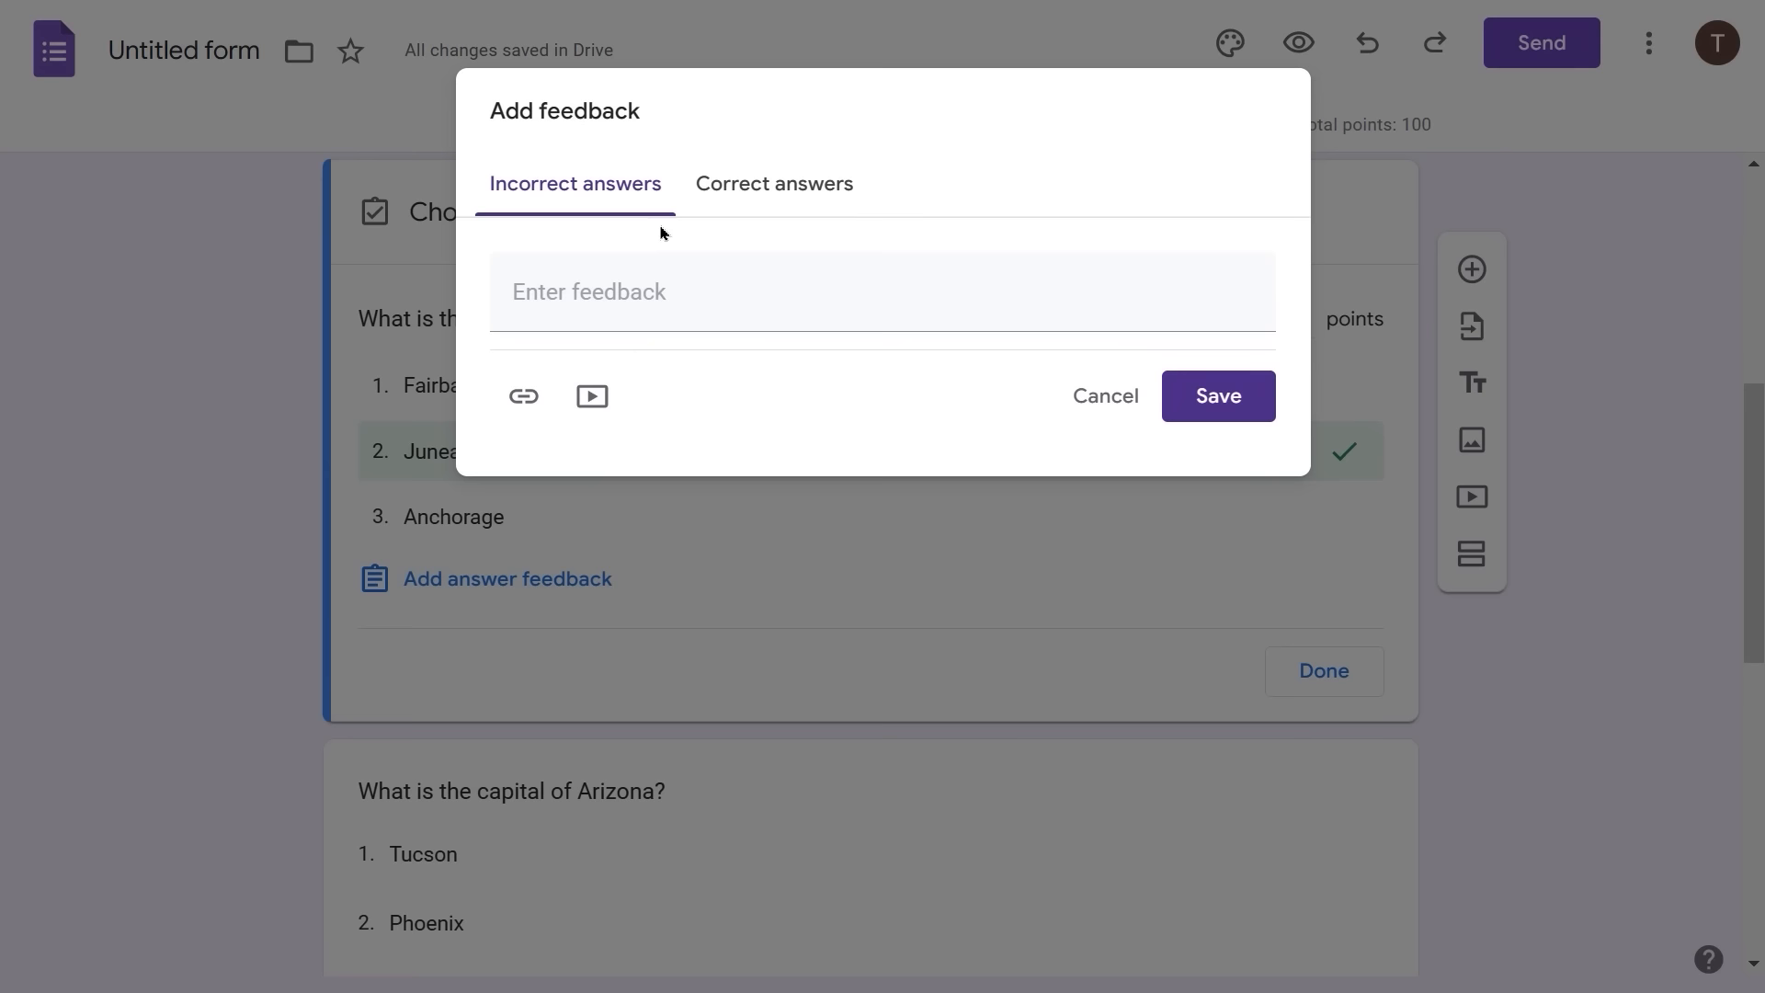
pyautogui.click(579, 287)
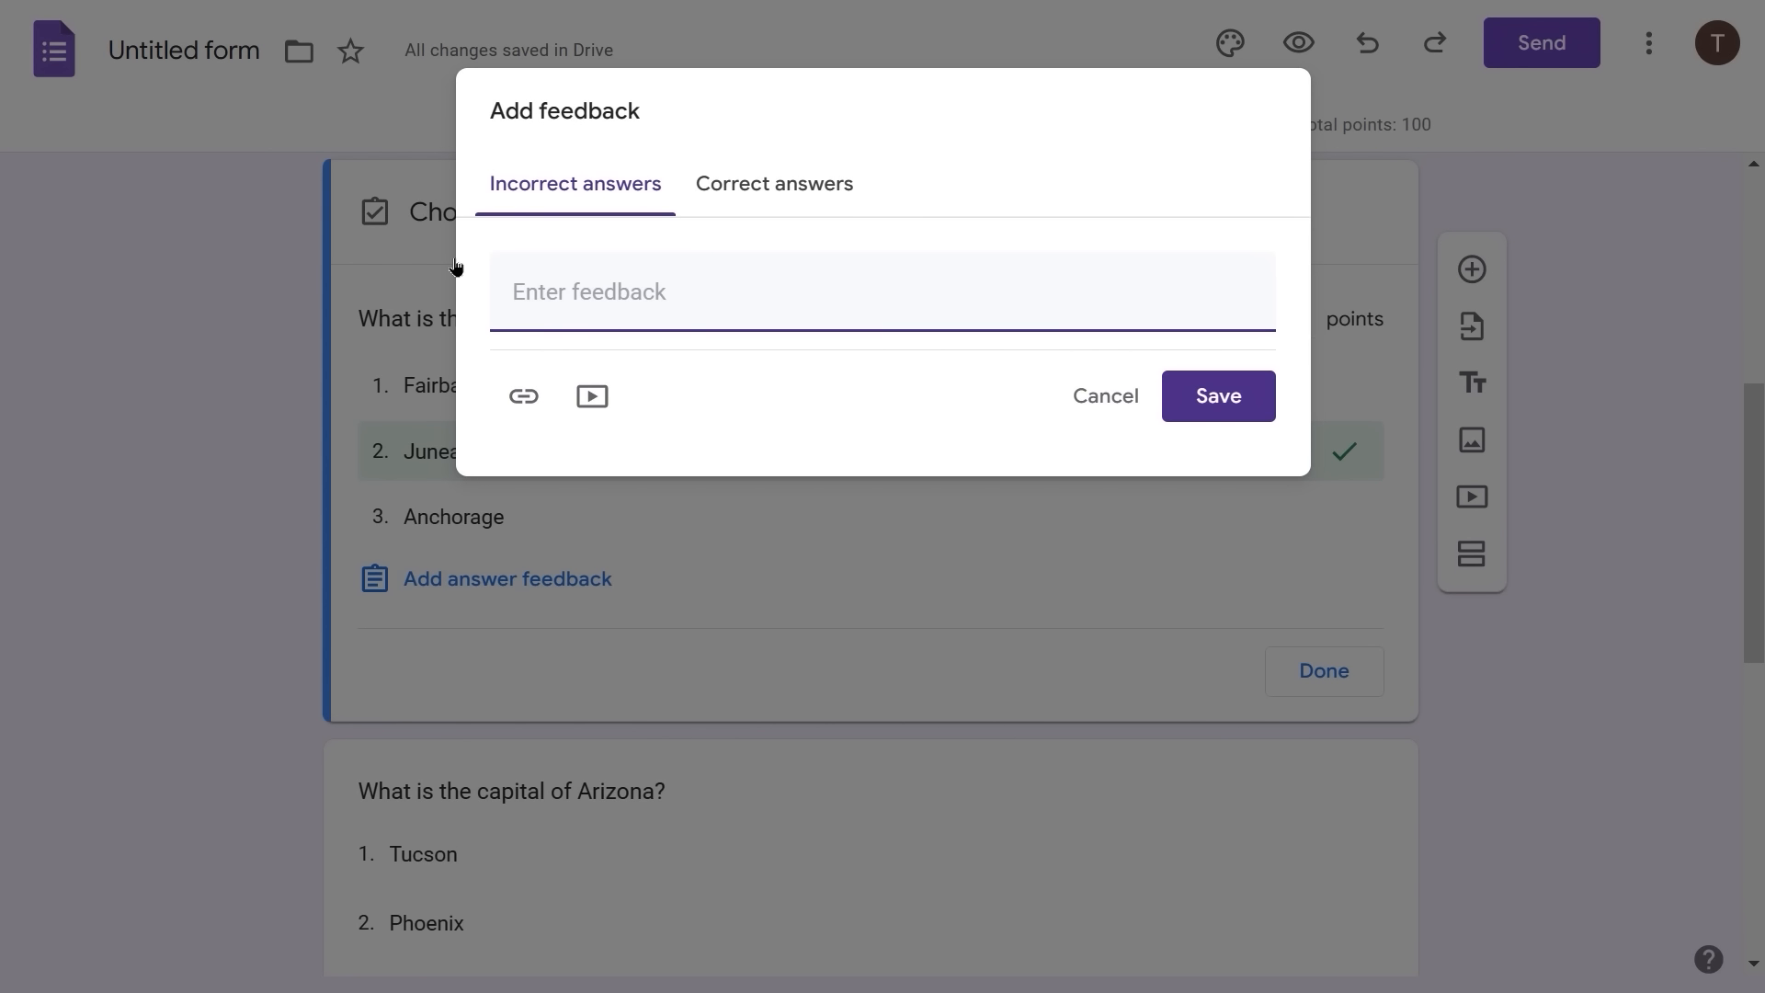
pyautogui.write('Incorrect')
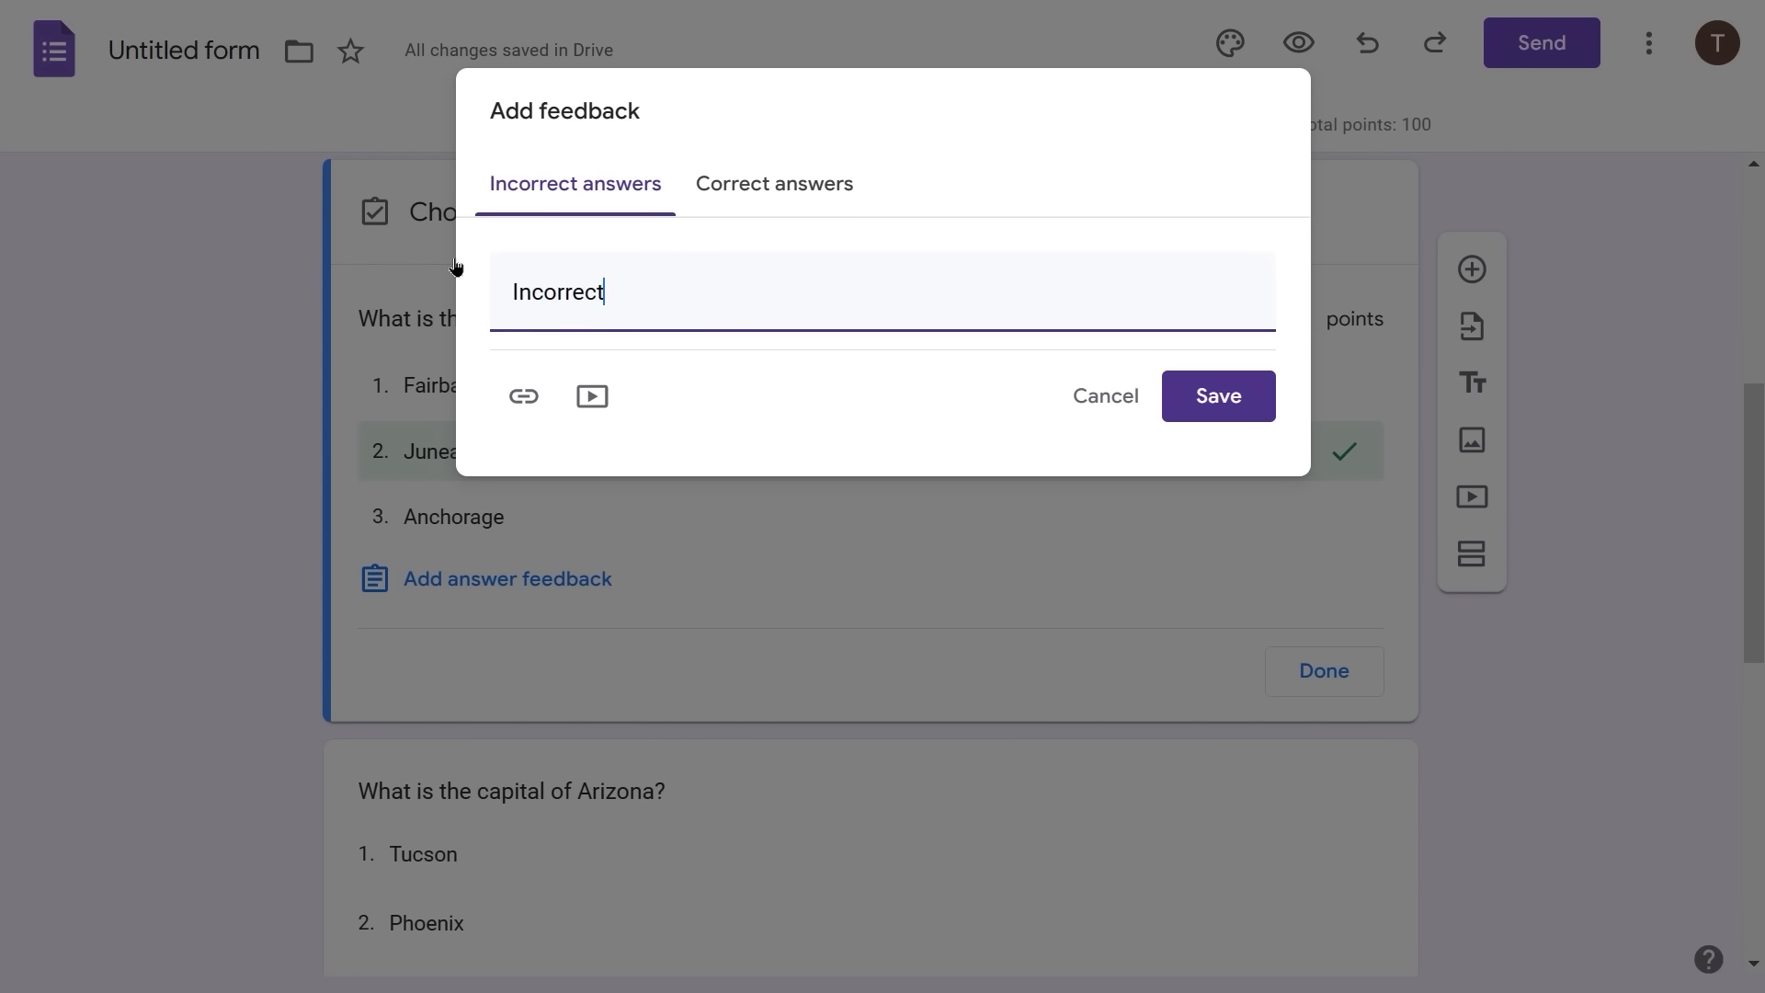
pyautogui.click(826, 195)
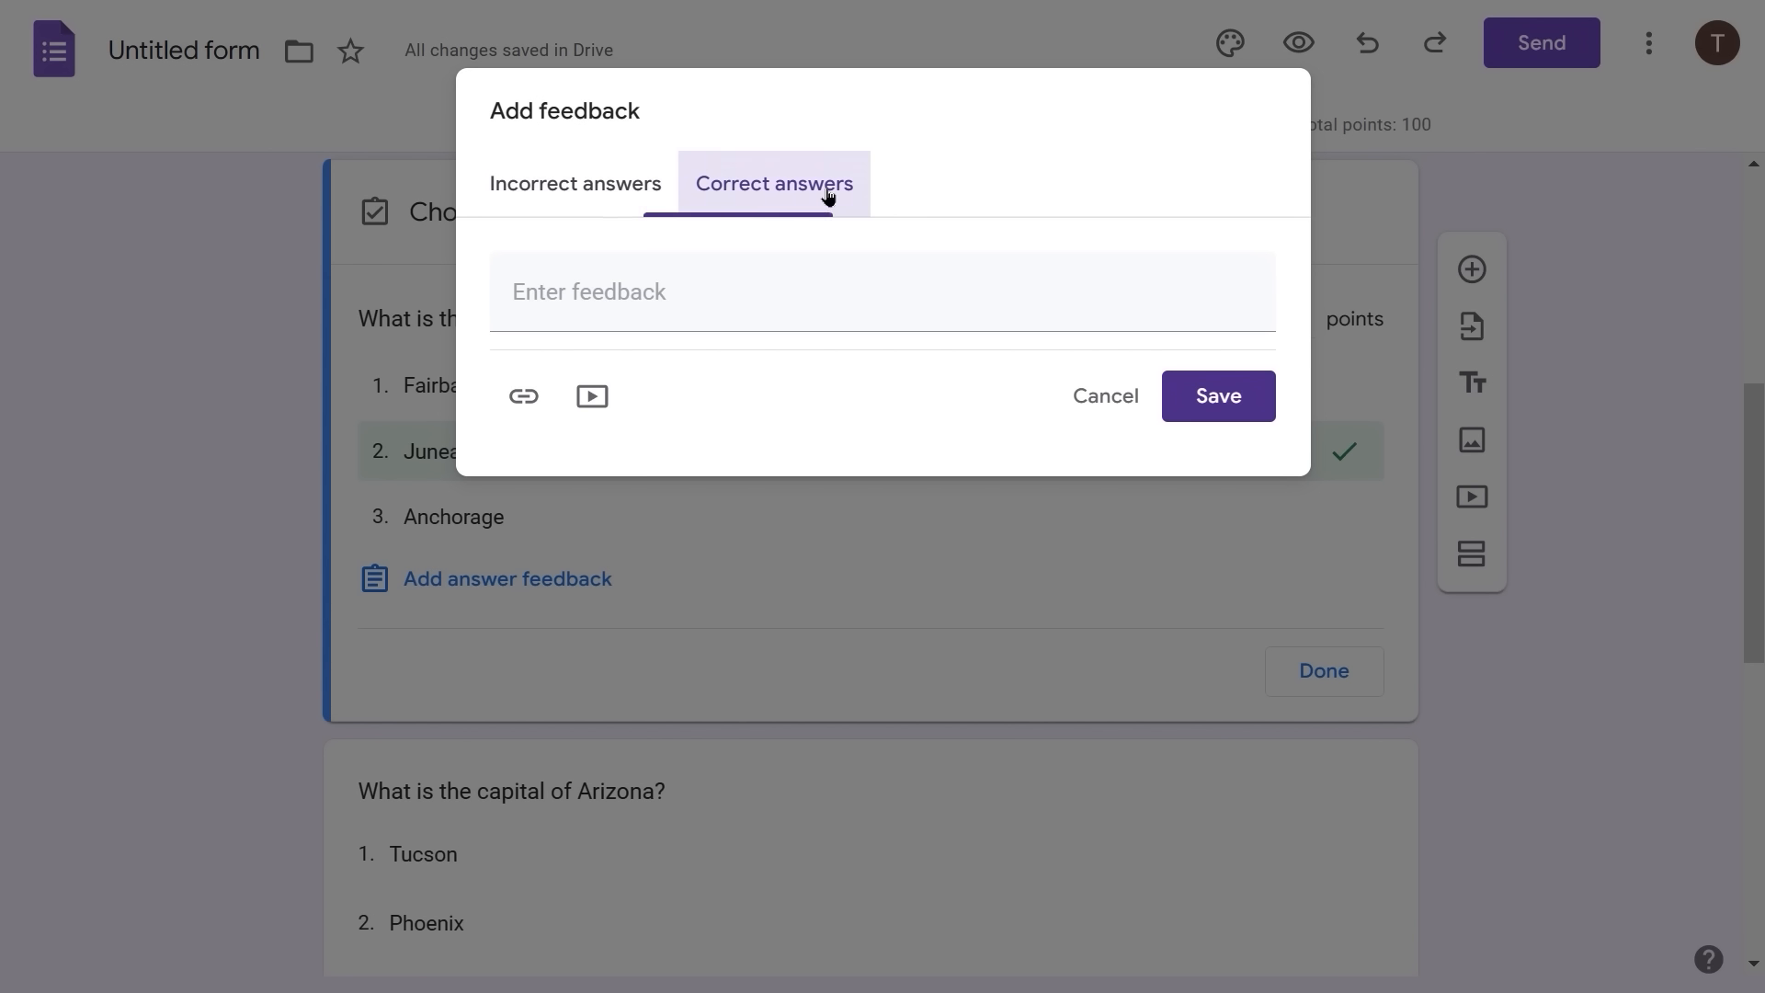
pyautogui.click(681, 278)
pyautogui.write('Correct!')
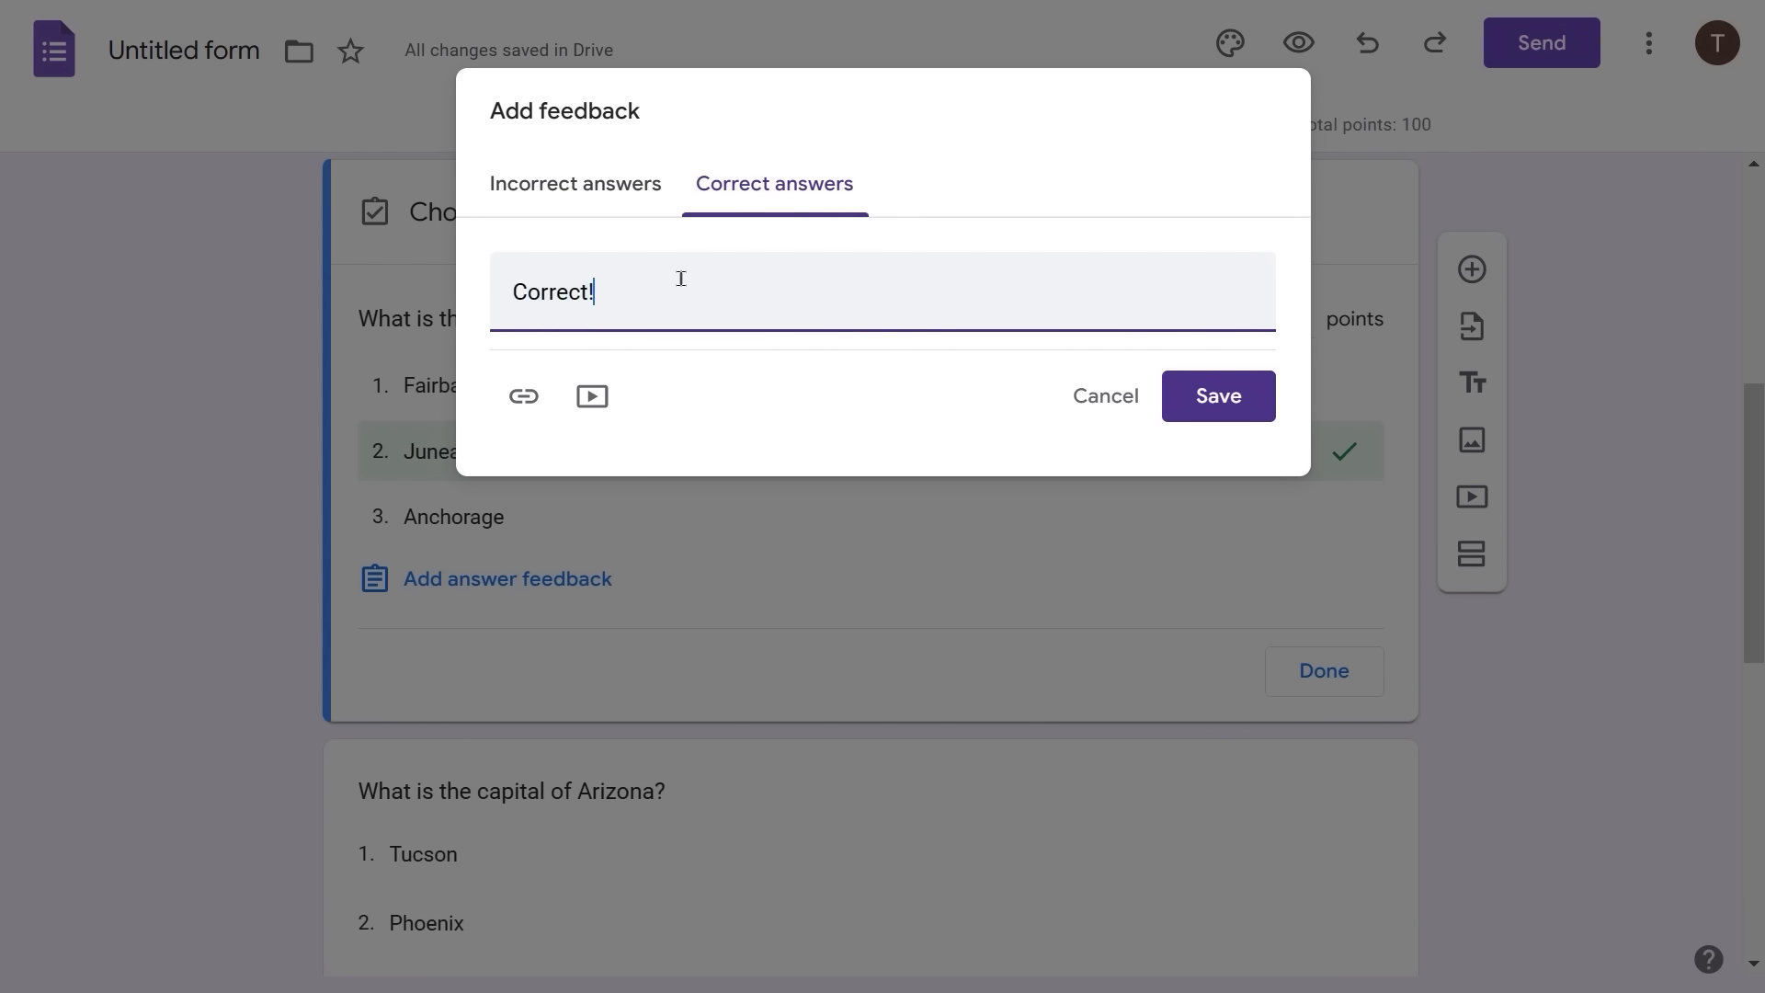
pyautogui.click(1241, 395)
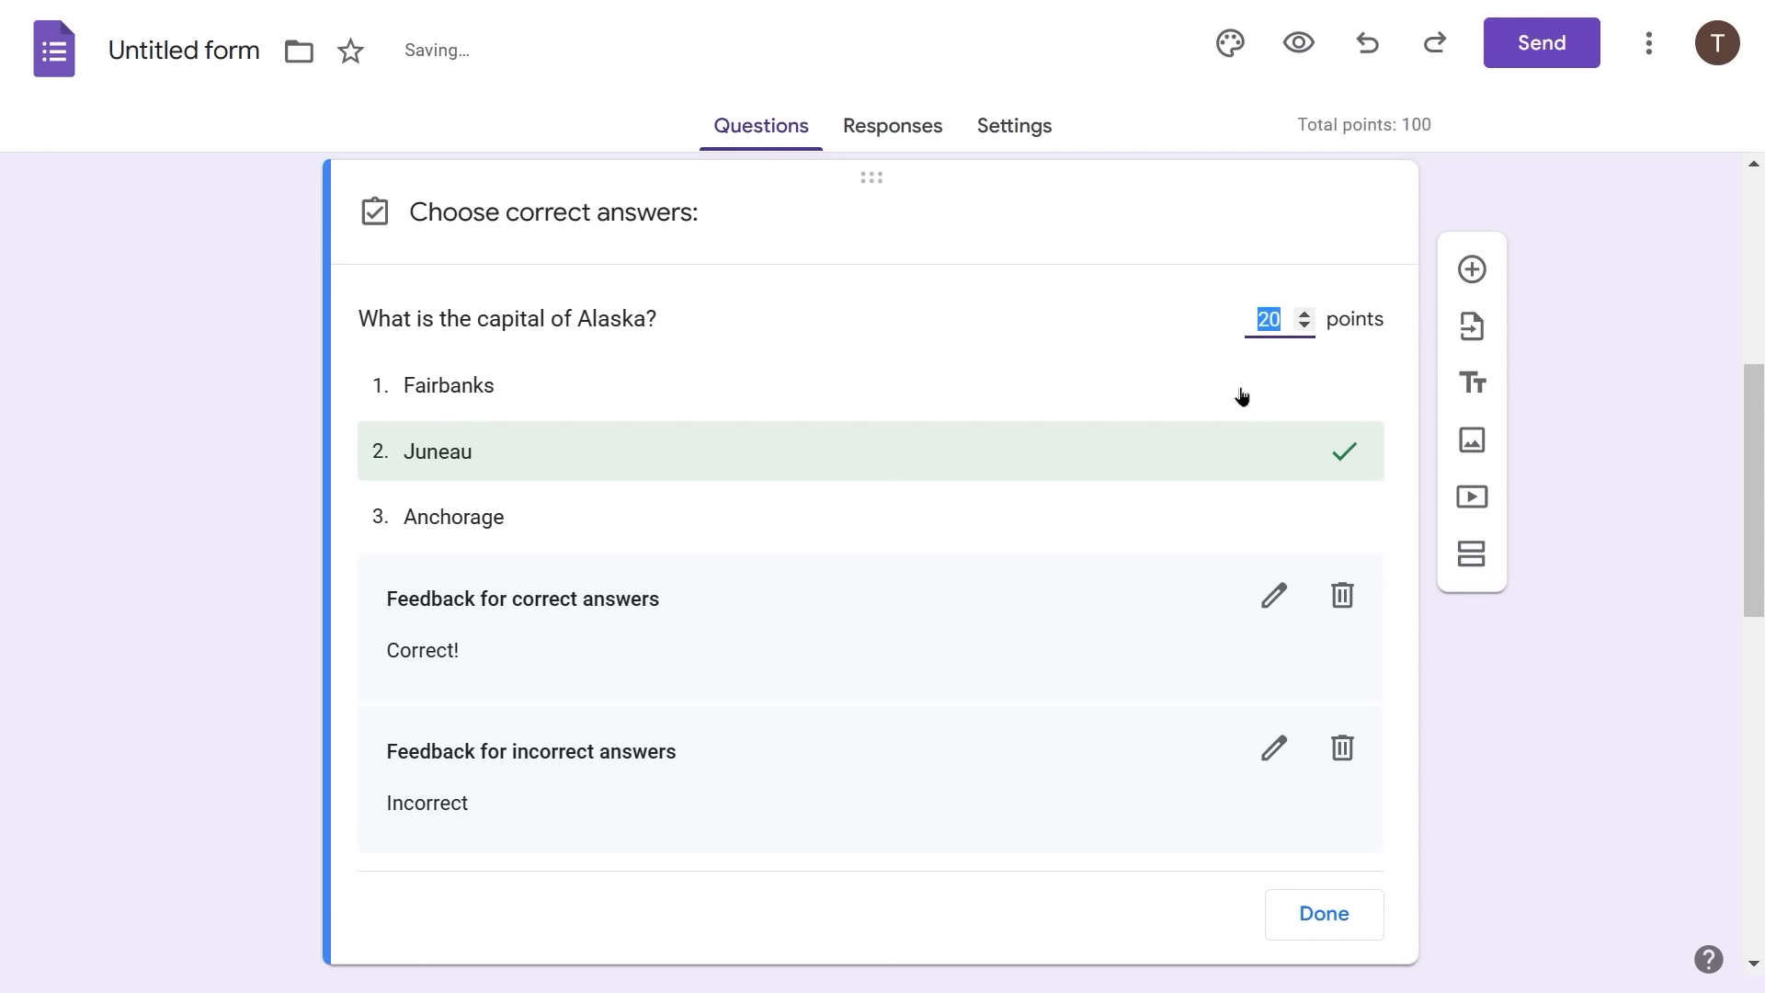
pyautogui.click(1317, 918)
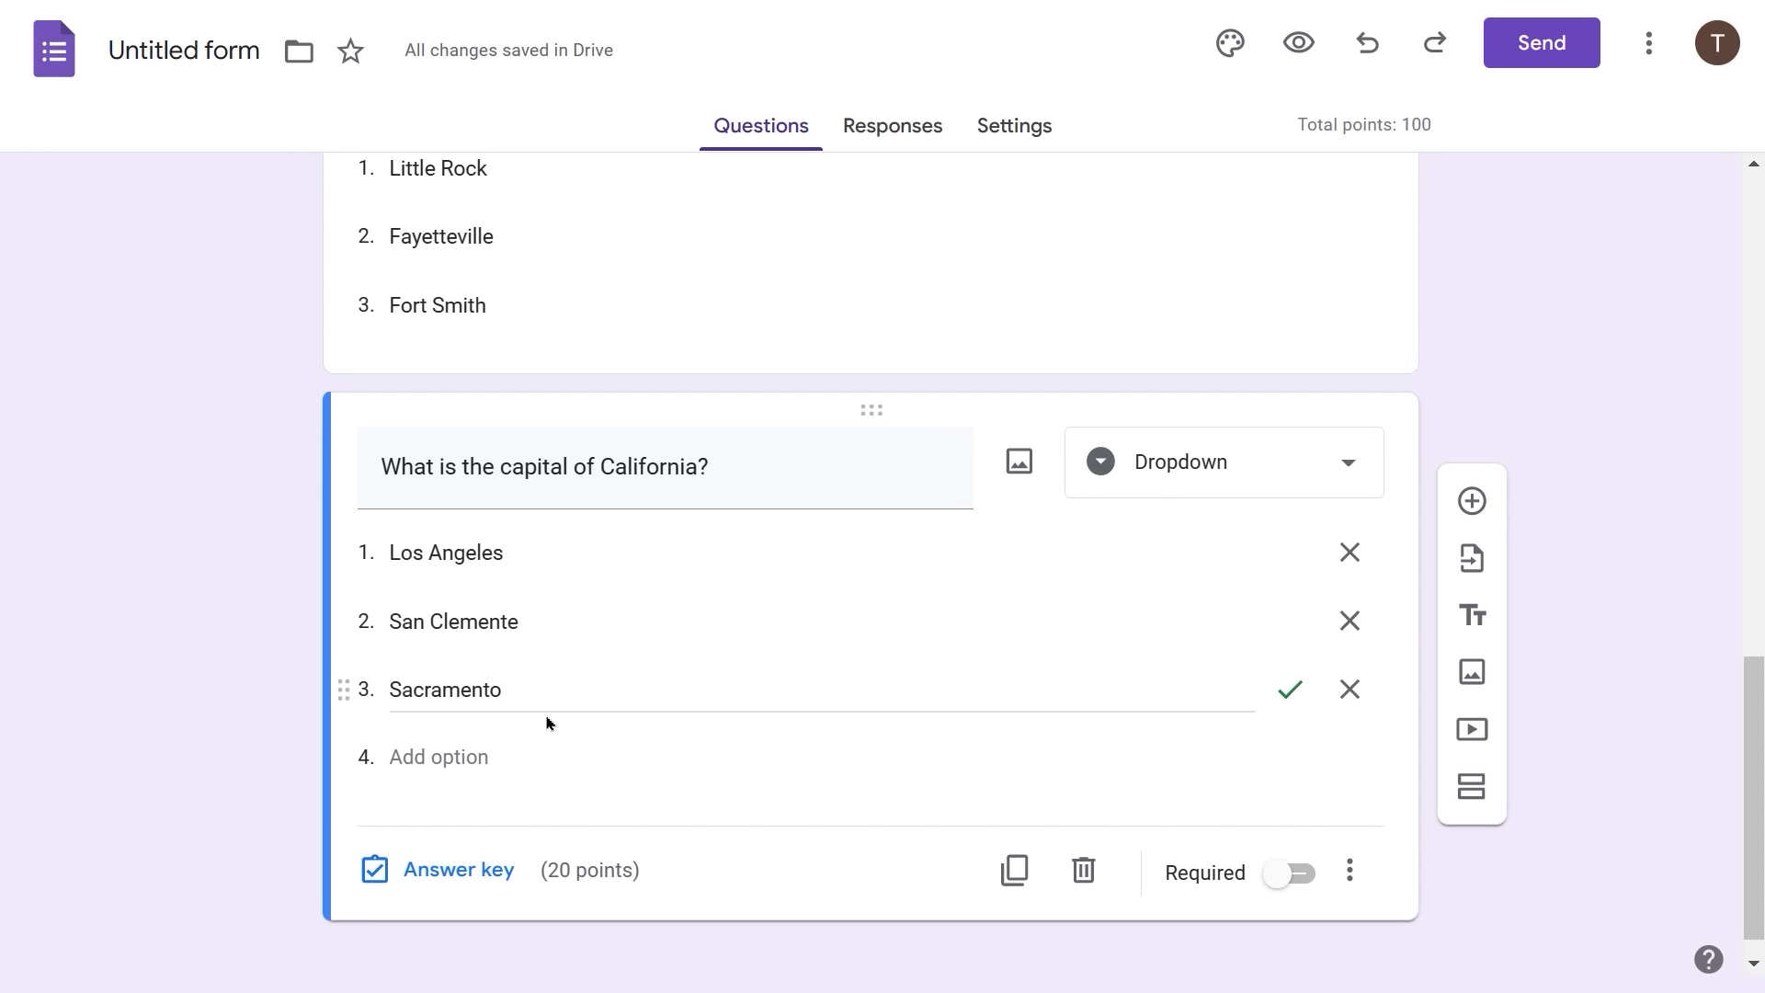
pyautogui.scroll(2, 624, 773)
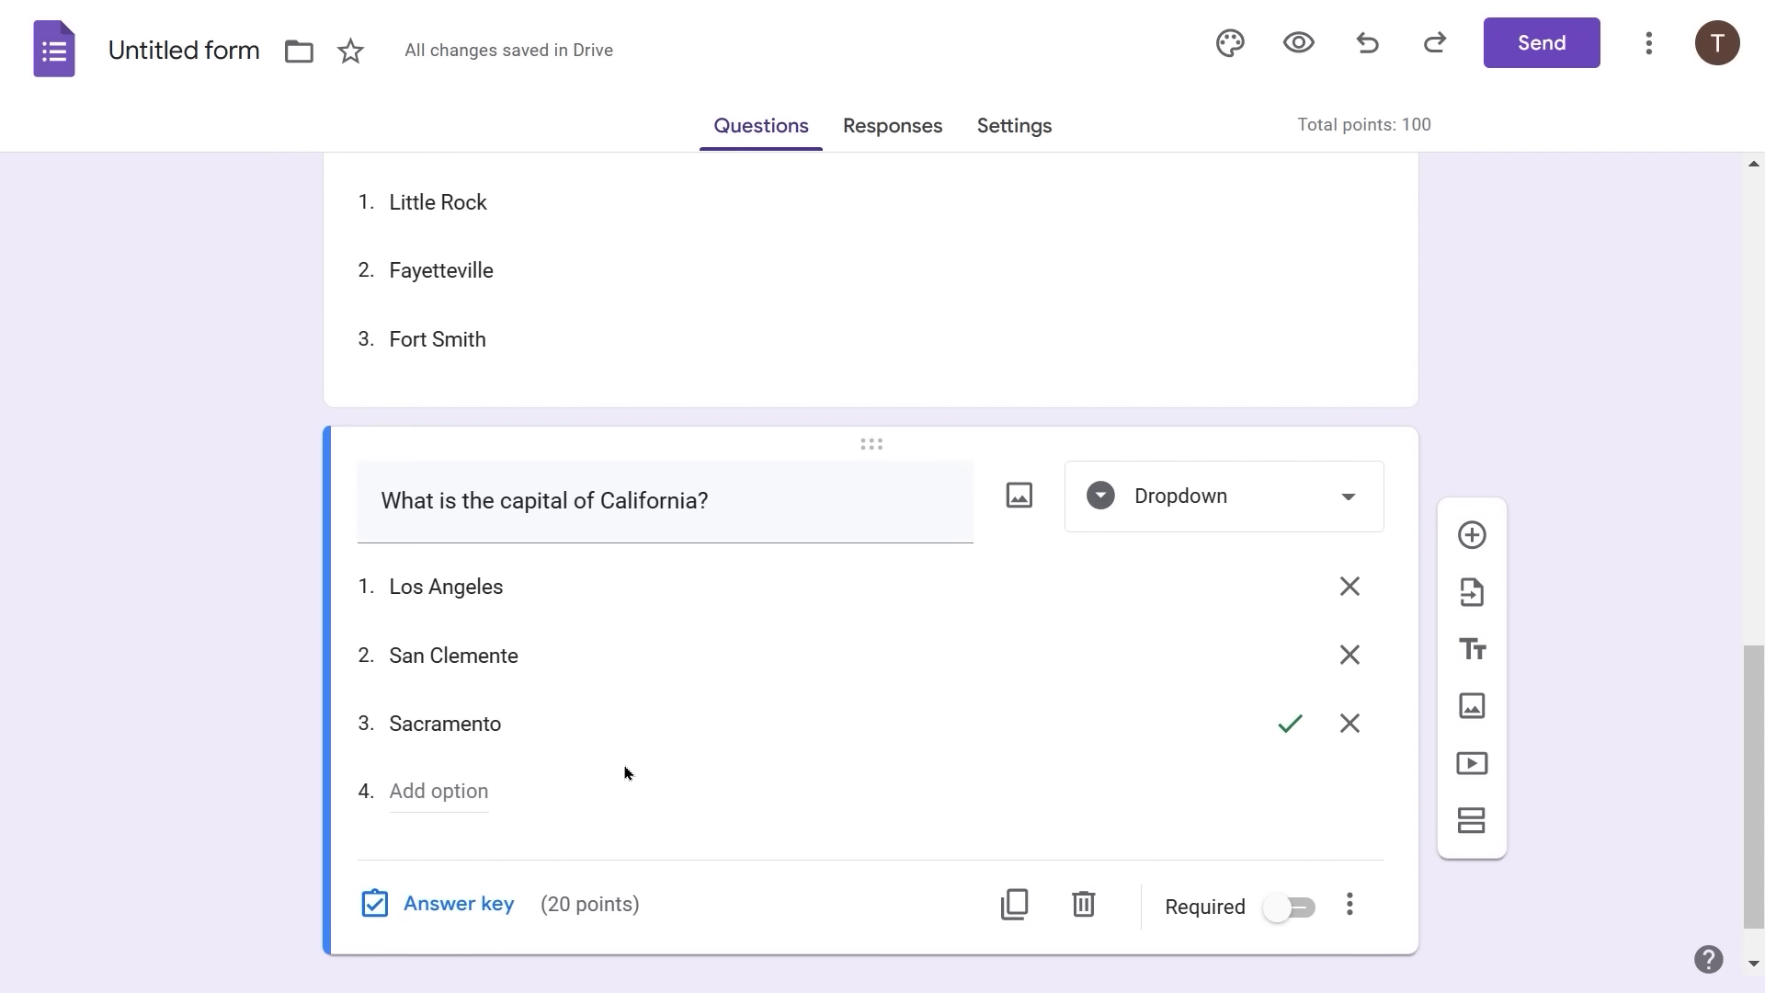
pyautogui.scroll(10, 624, 773)
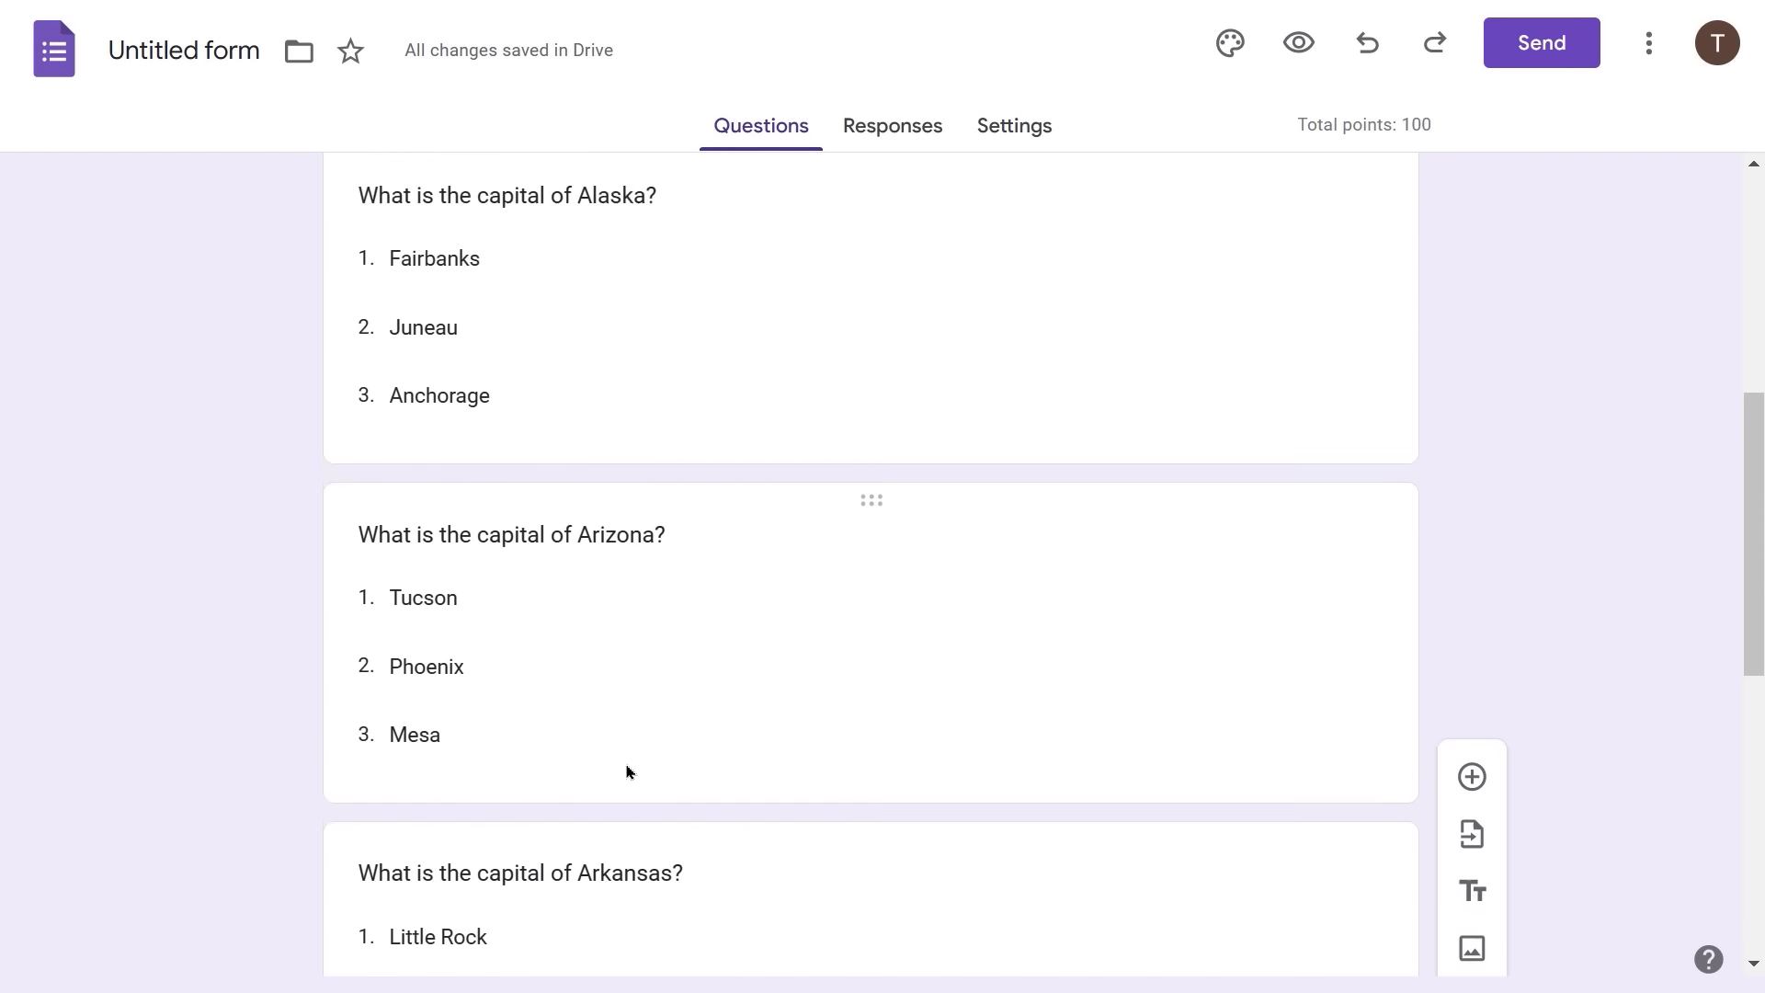
pyautogui.scroll(3, 628, 772)
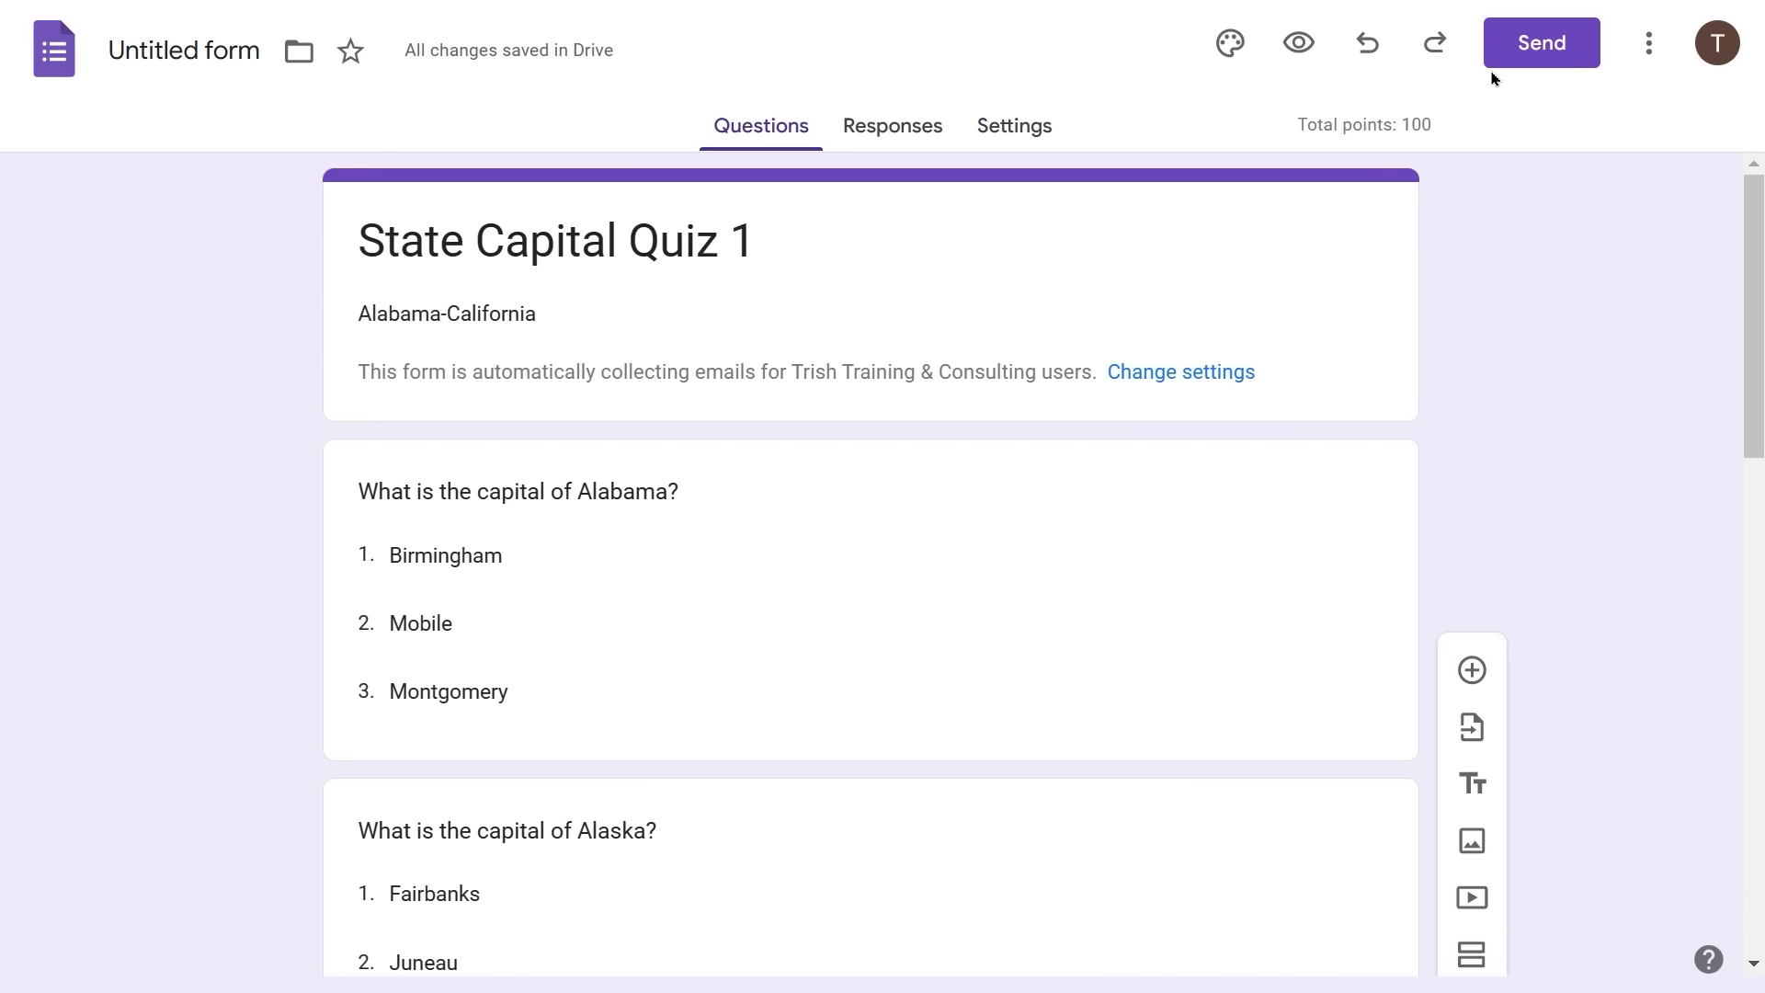
# - Email State Capital Quiz 1 to the test respondent's address picked from the suggestions
pyautogui.click(1527, 63)
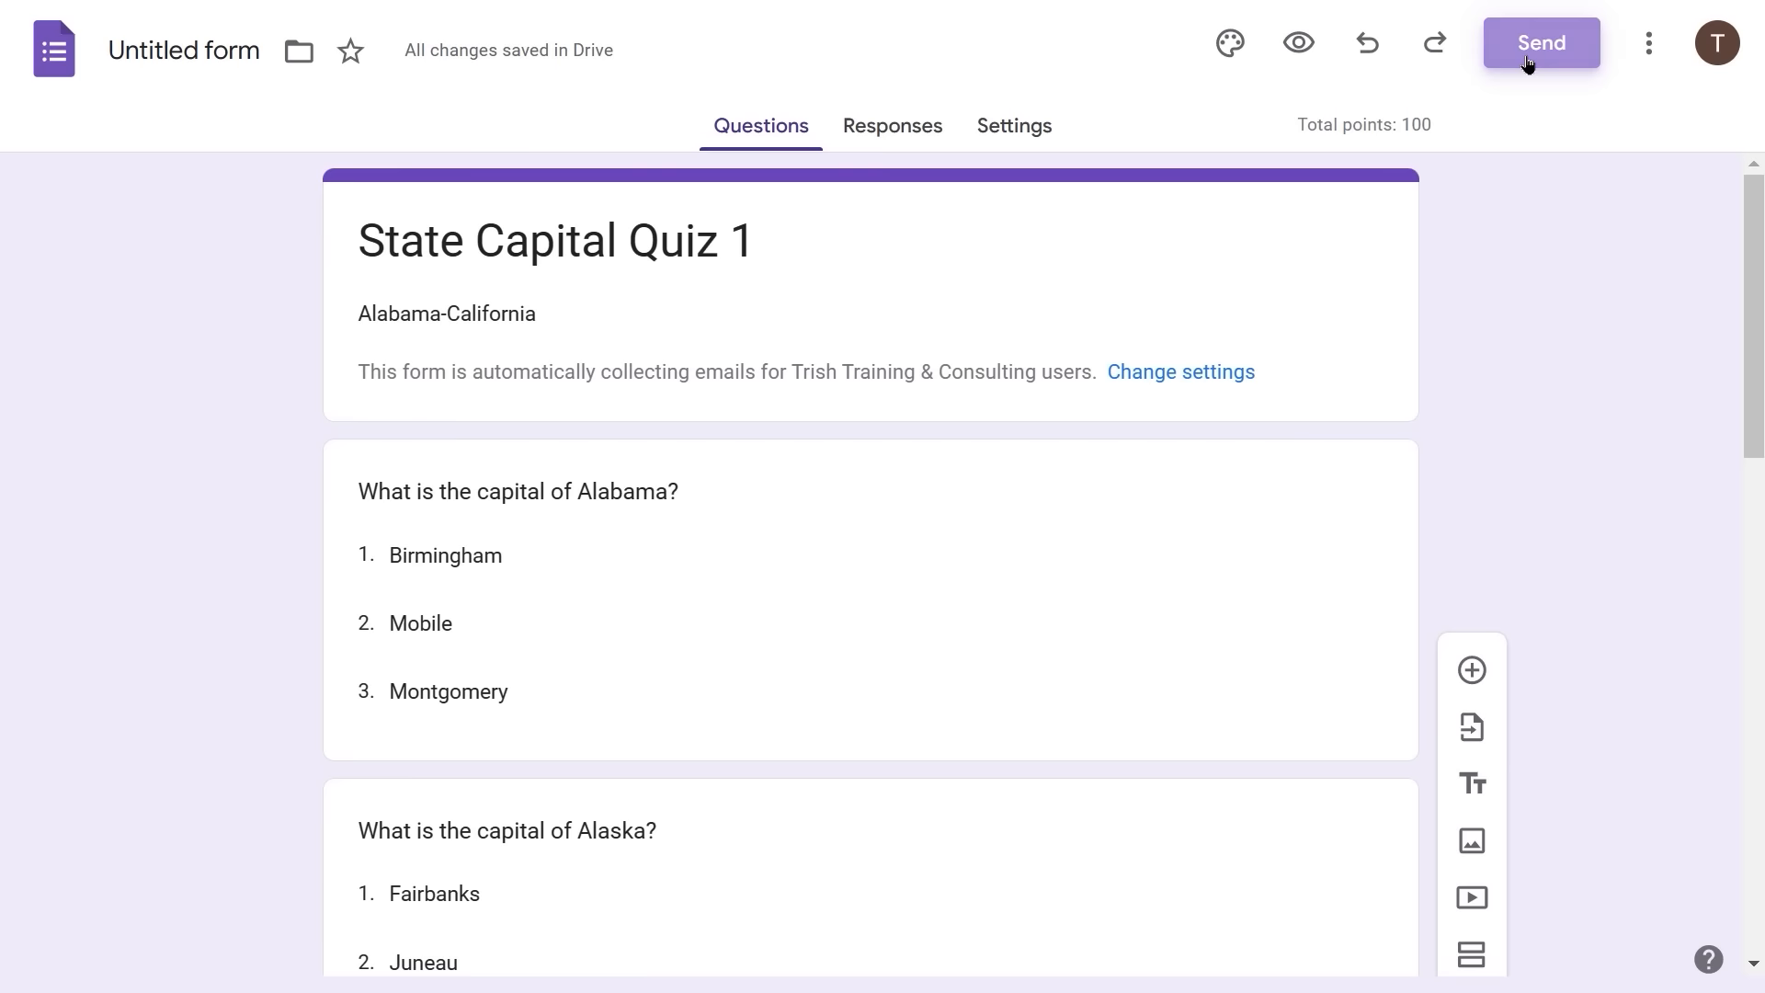
pyautogui.click(545, 439)
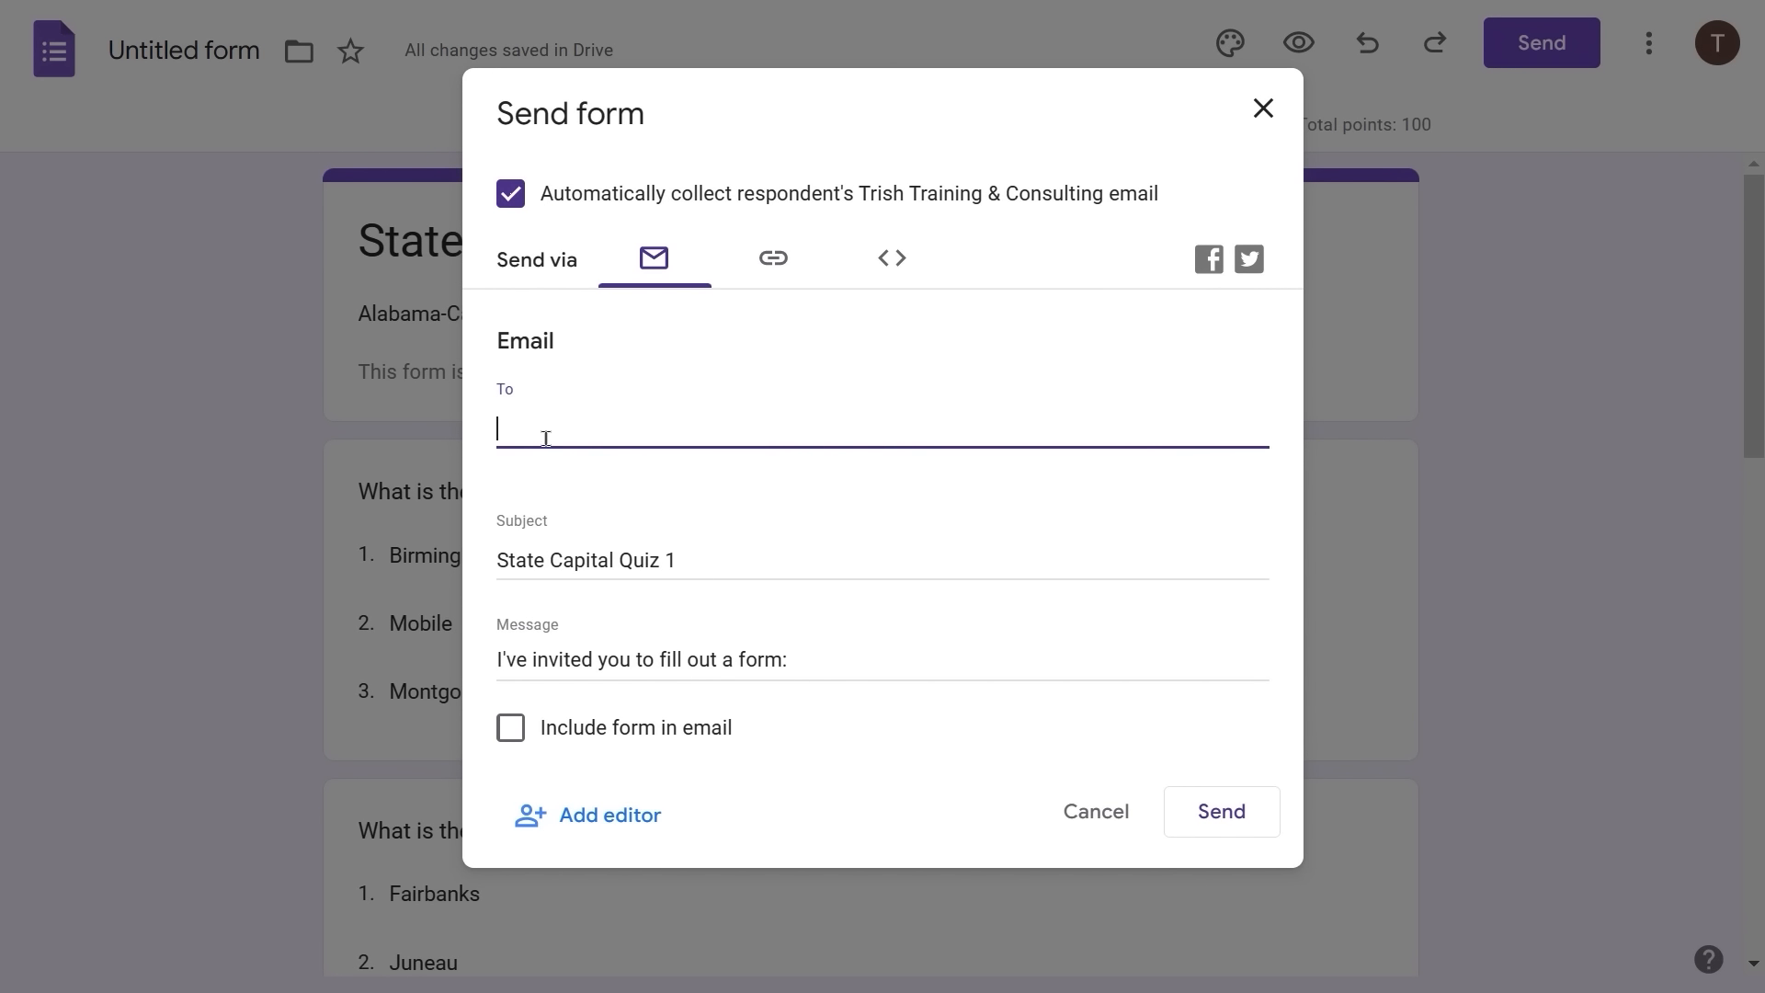
pyautogui.write('alter')
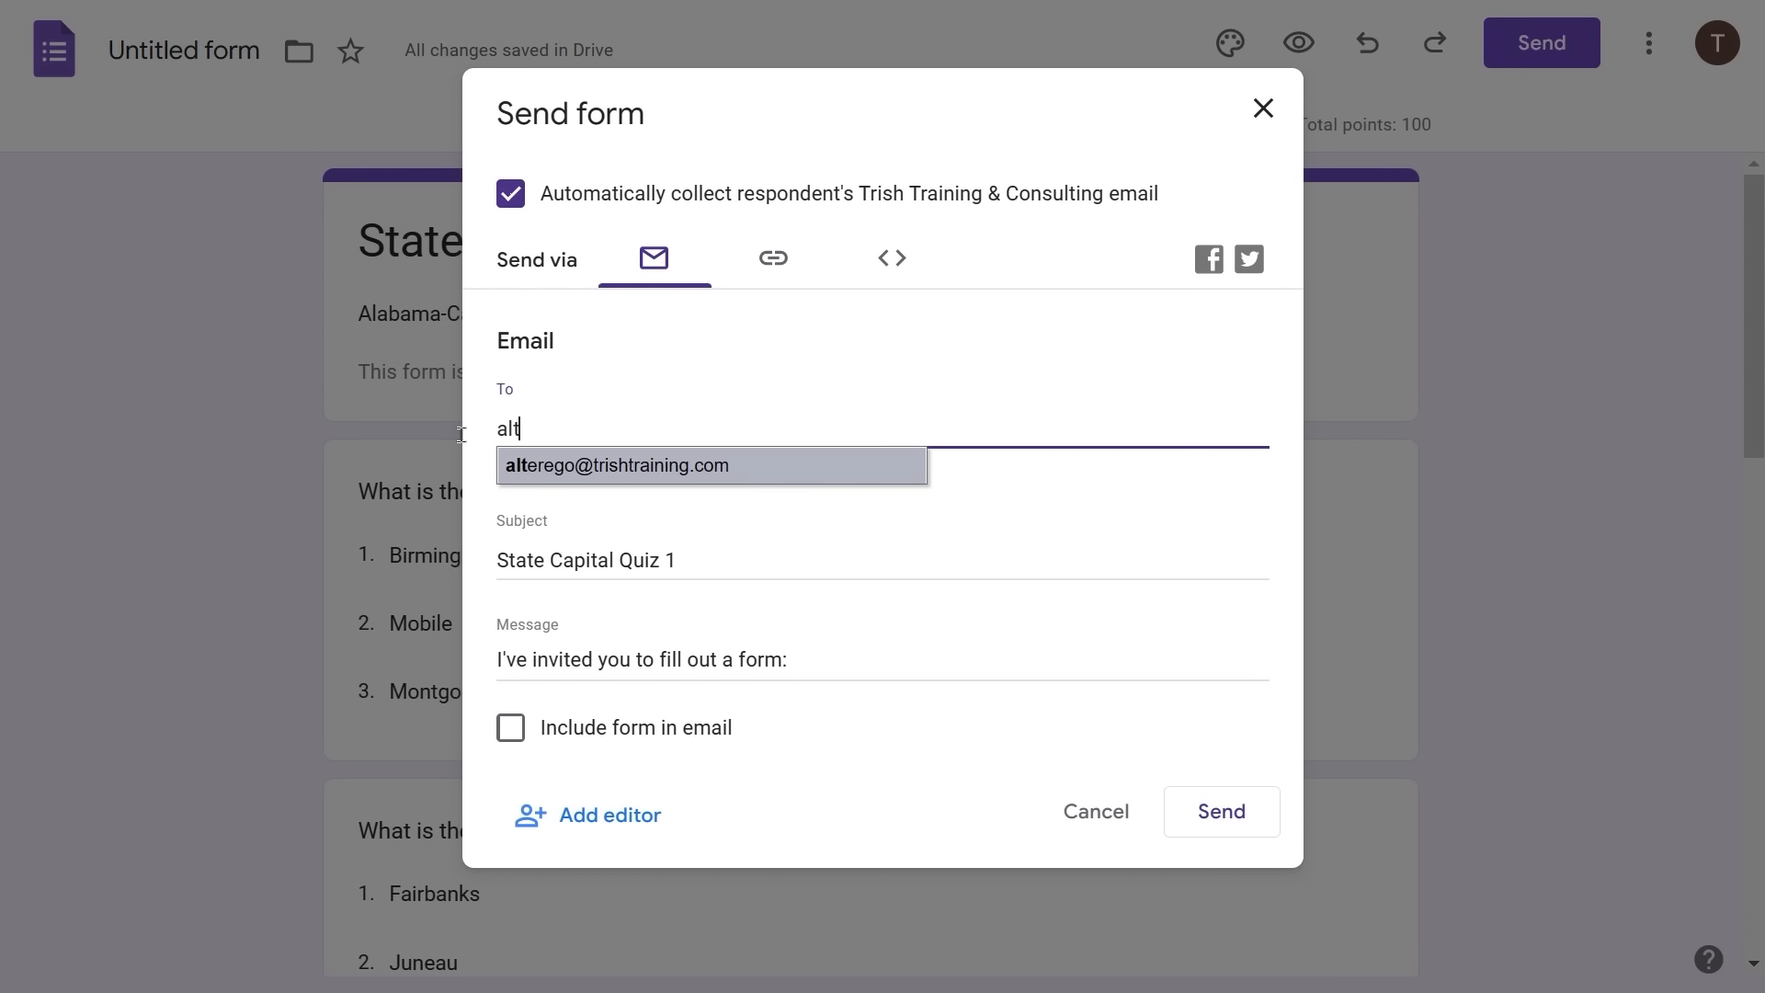
pyautogui.click(672, 474)
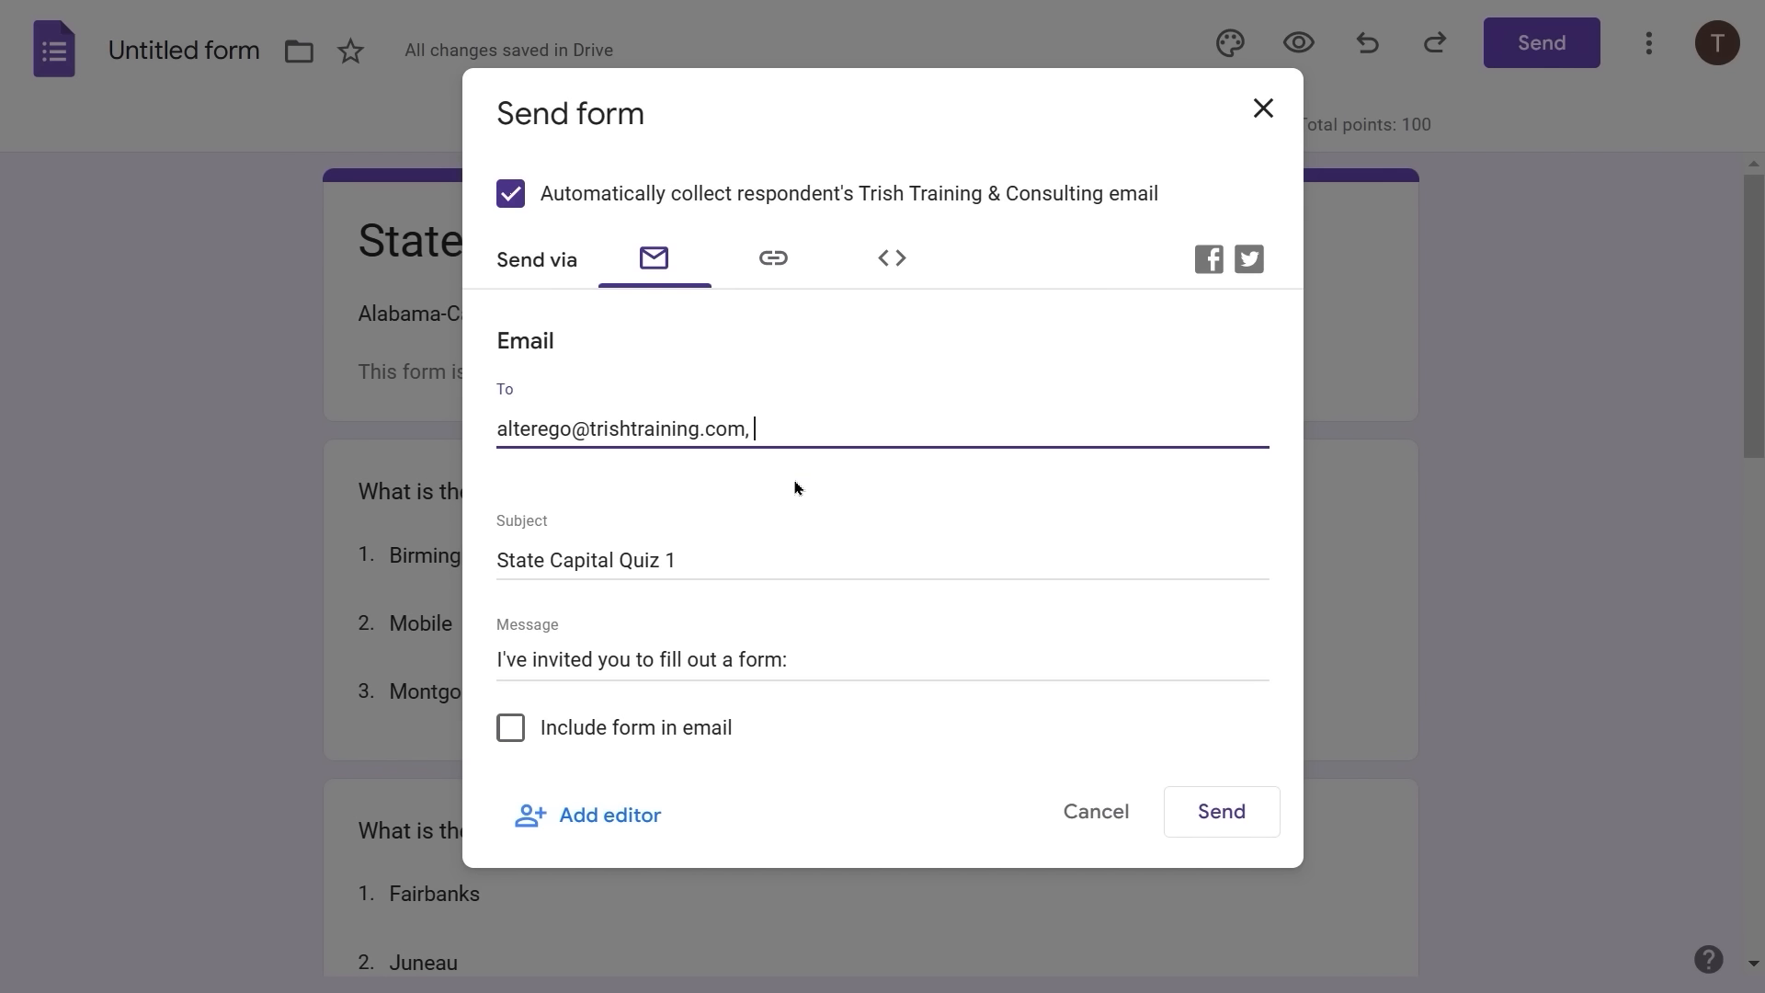
pyautogui.click(1214, 816)
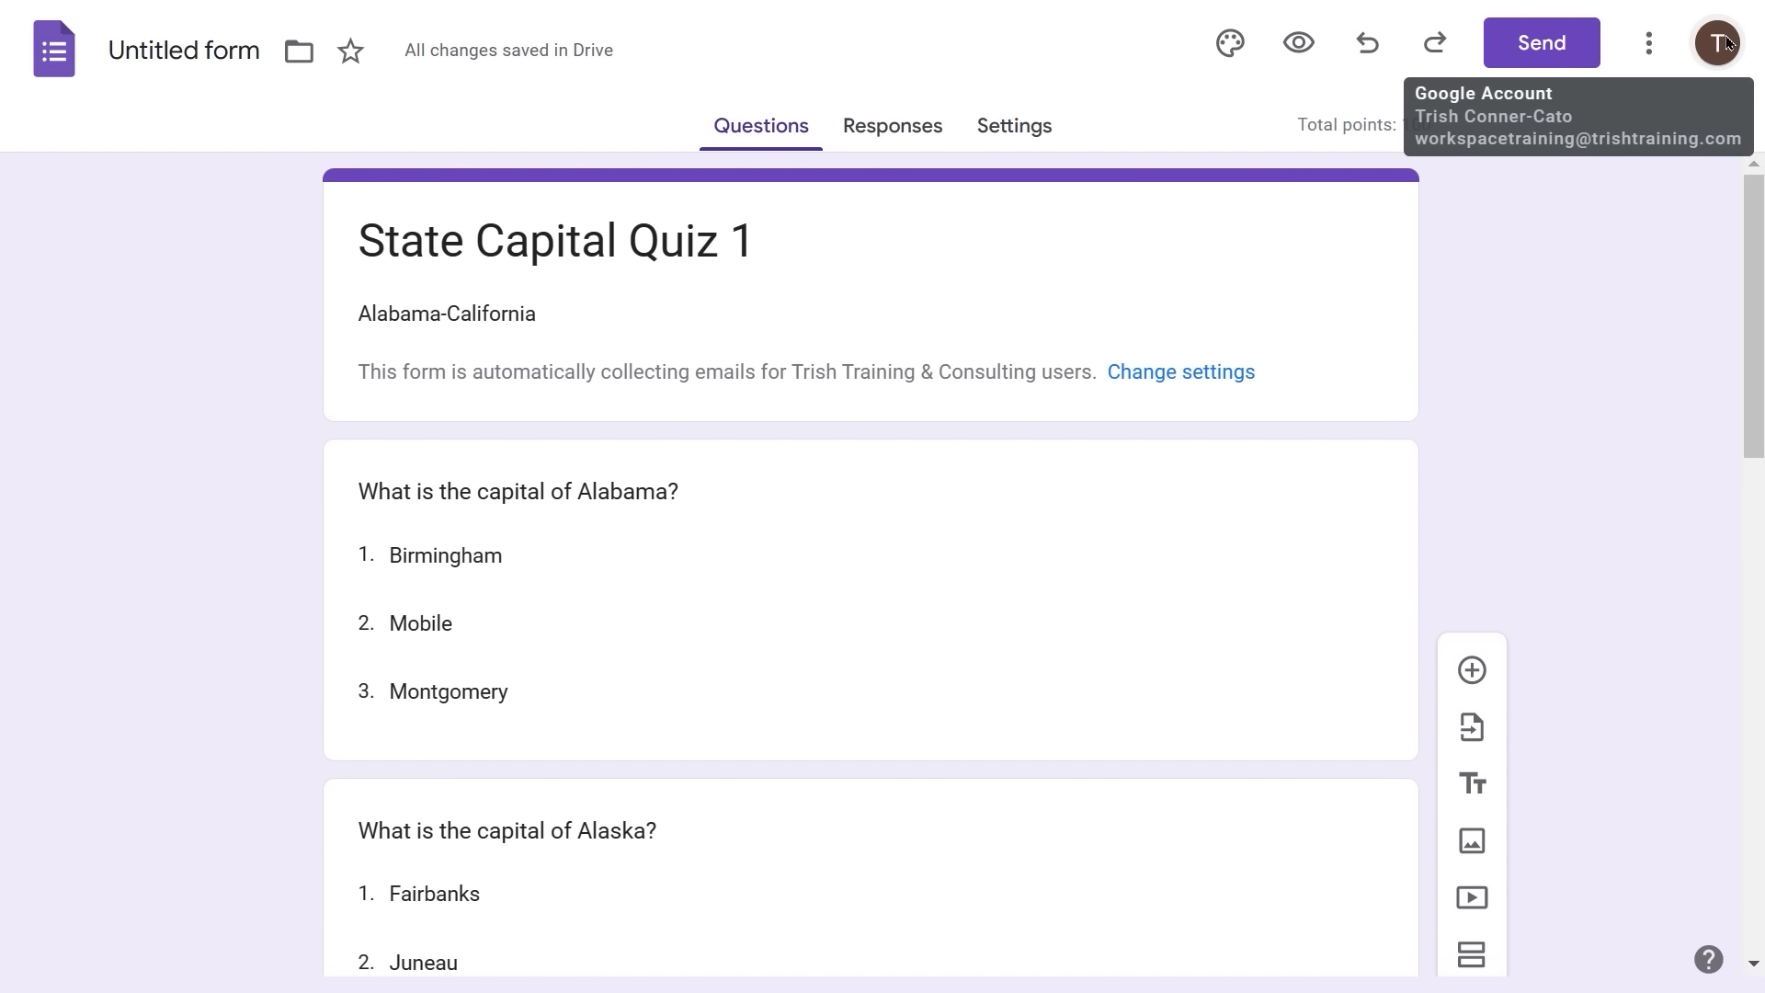
# - In the respondent window, answer Montgomery for Alabama and Fairbanks for Alaska
pyautogui.hotkey('alt', 'Tab')
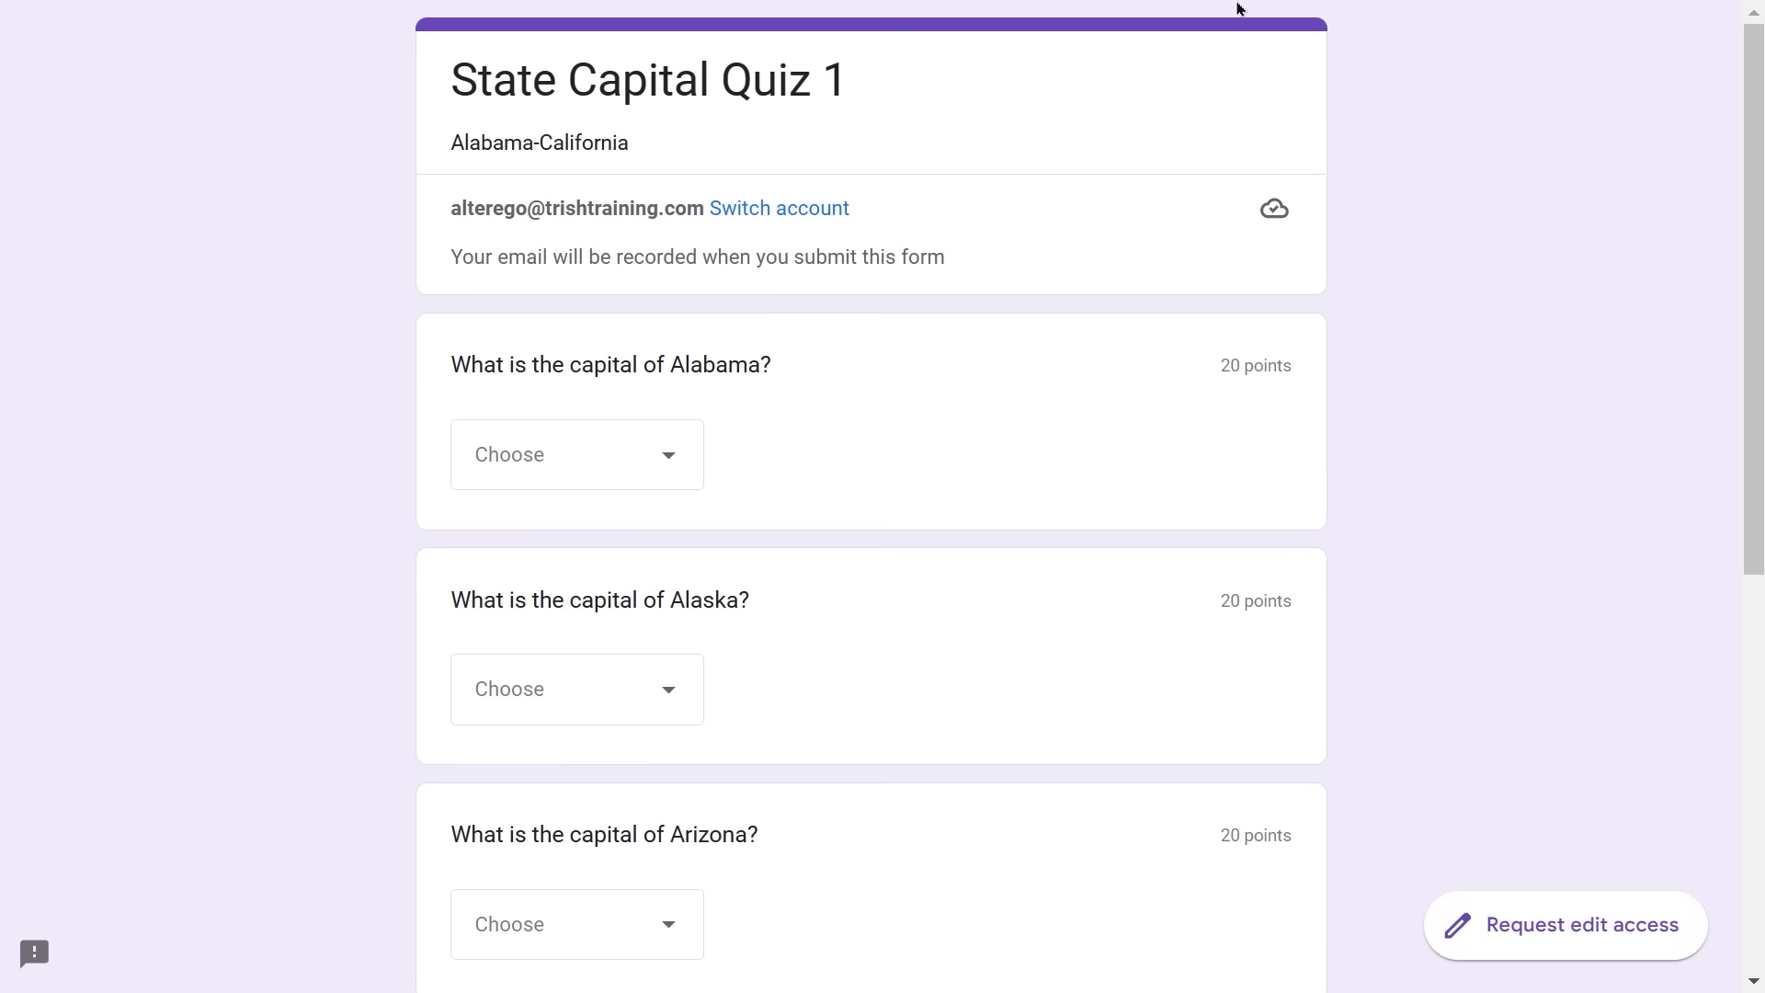
pyautogui.moveTo(1236, 9)
pyautogui.click(665, 463)
pyautogui.click(589, 685)
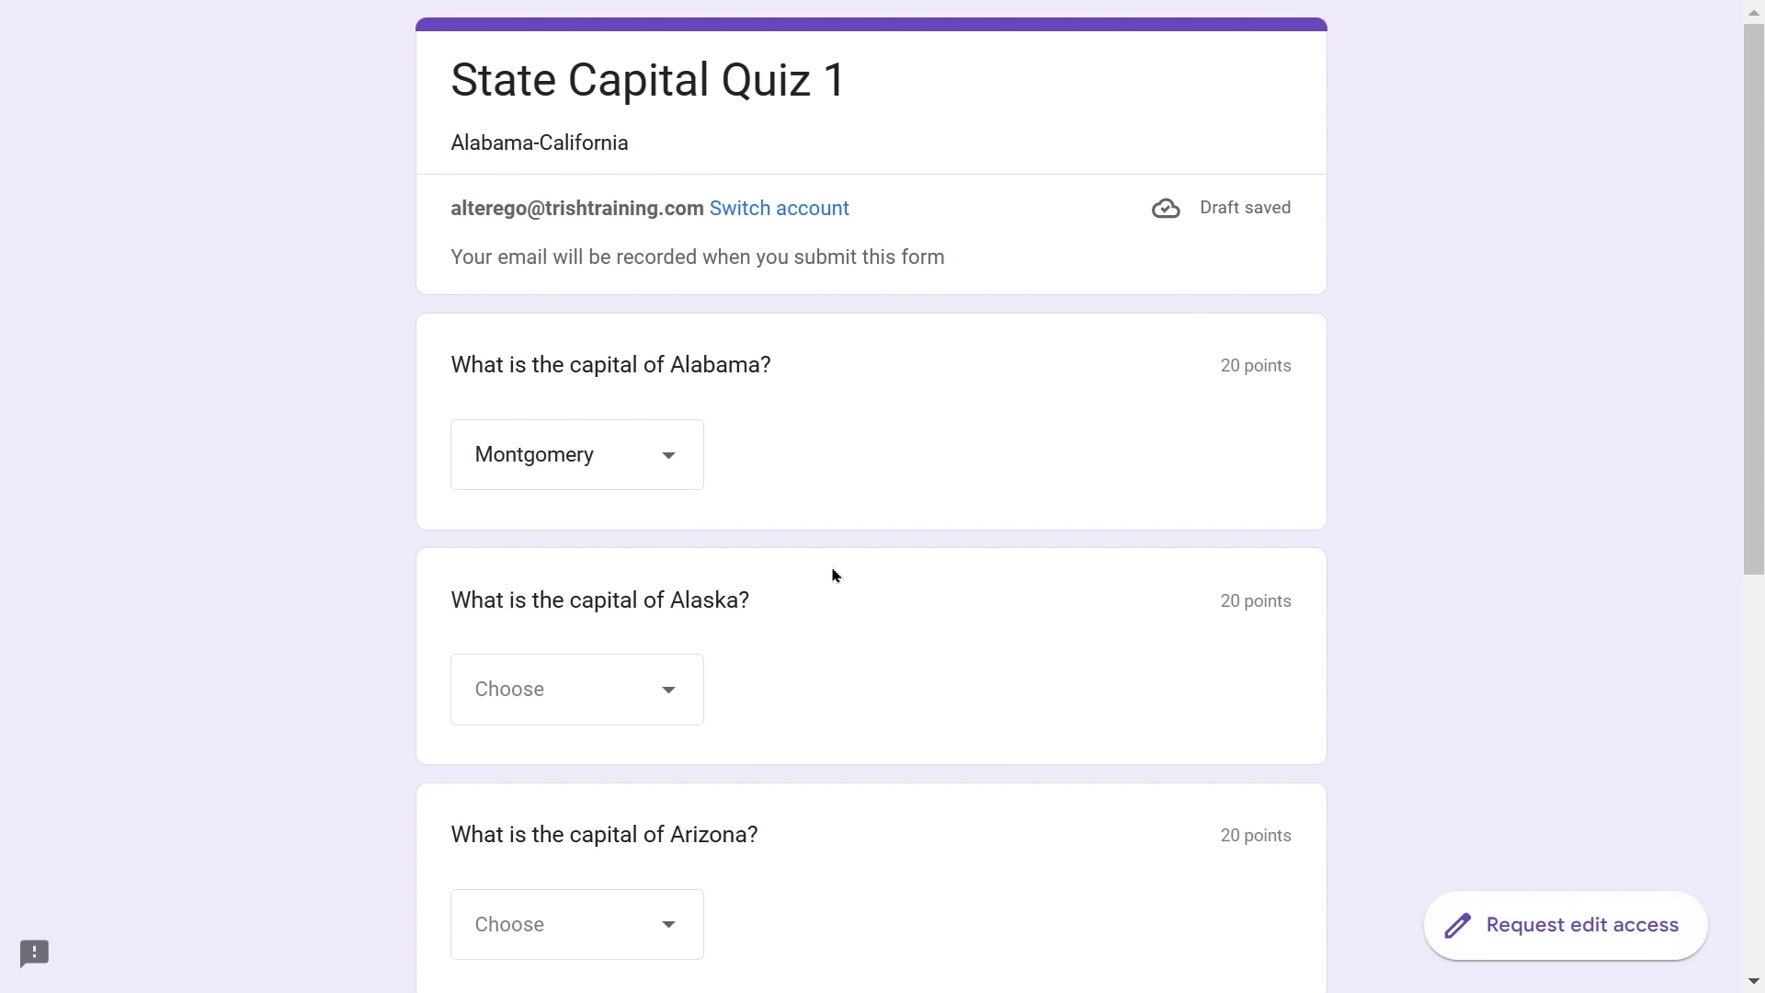
pyautogui.click(683, 704)
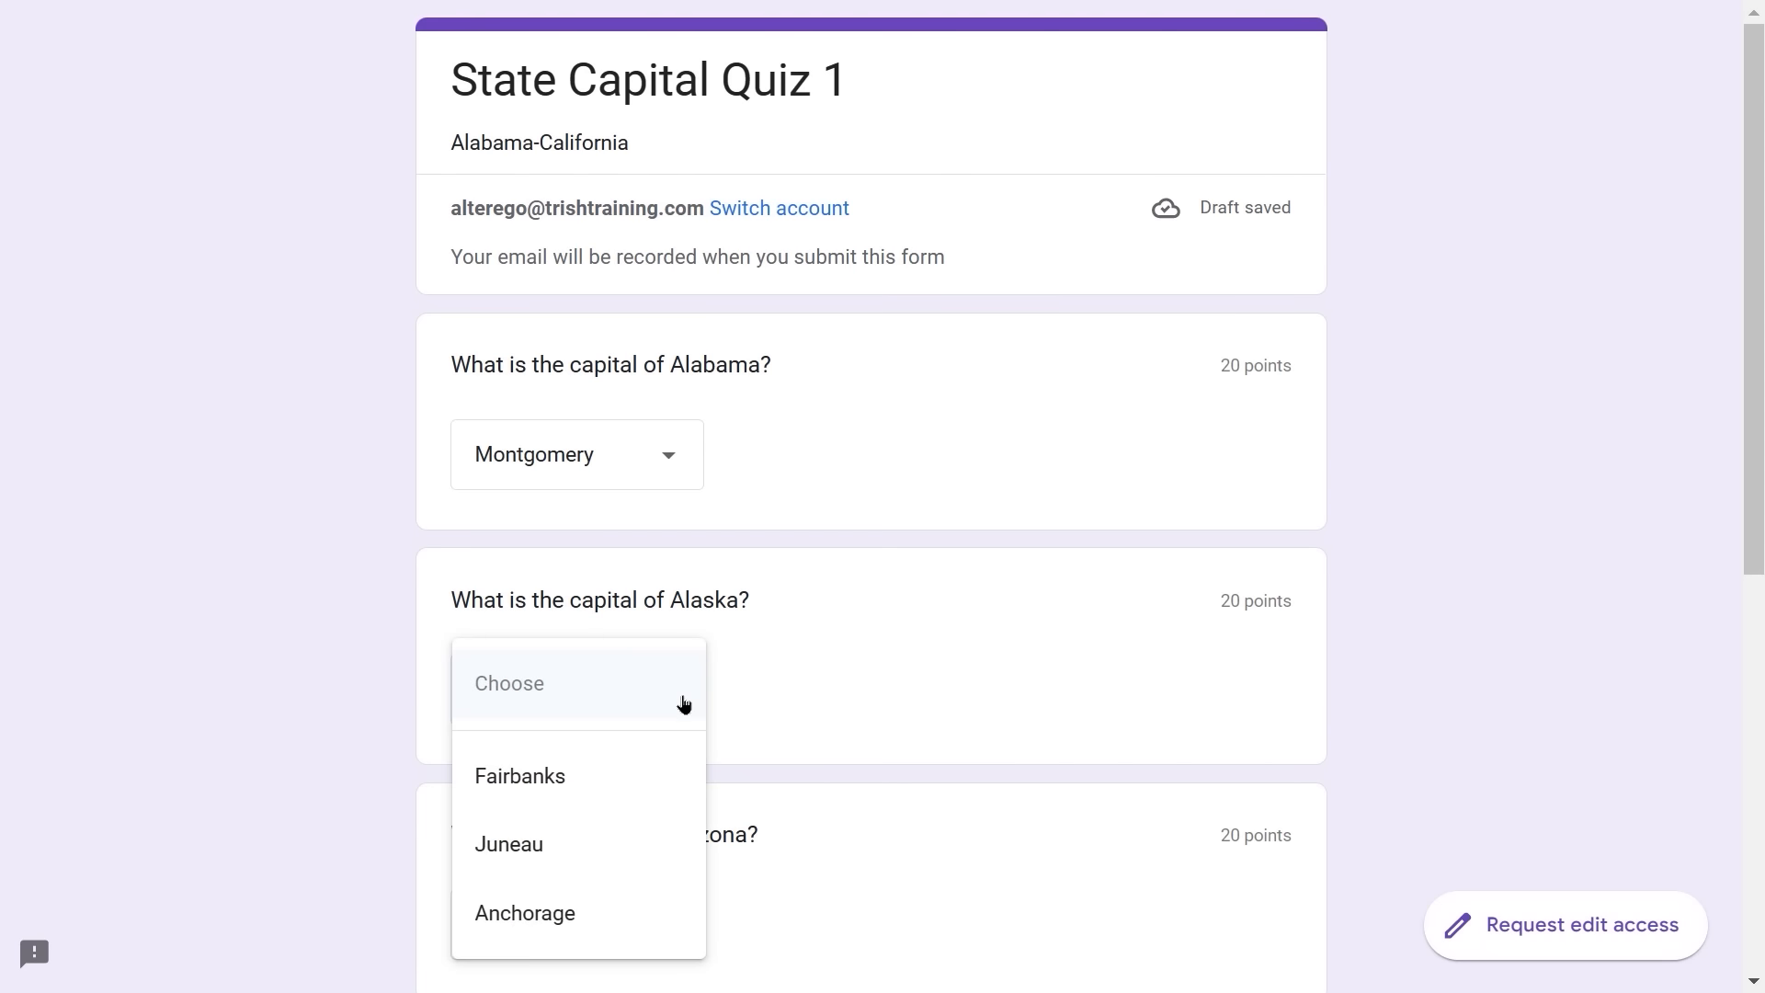
pyautogui.click(570, 775)
pyautogui.scroll(-3, 813, 690)
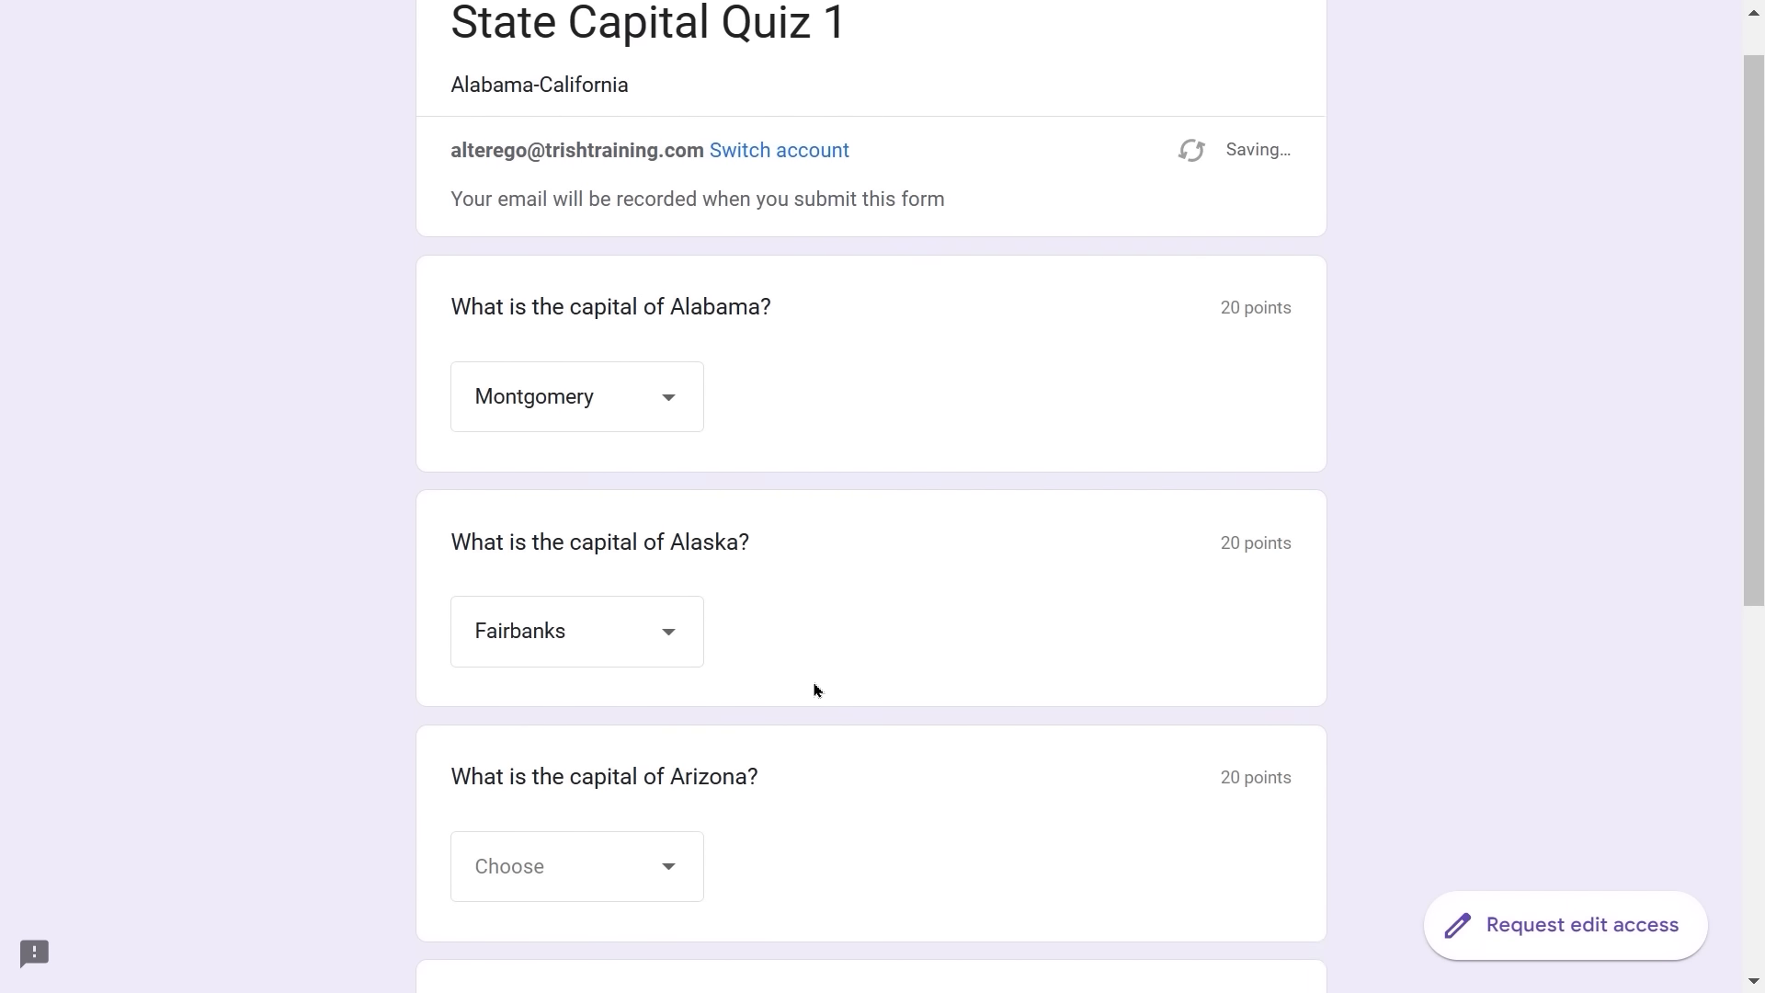
pyautogui.scroll(-1, 813, 690)
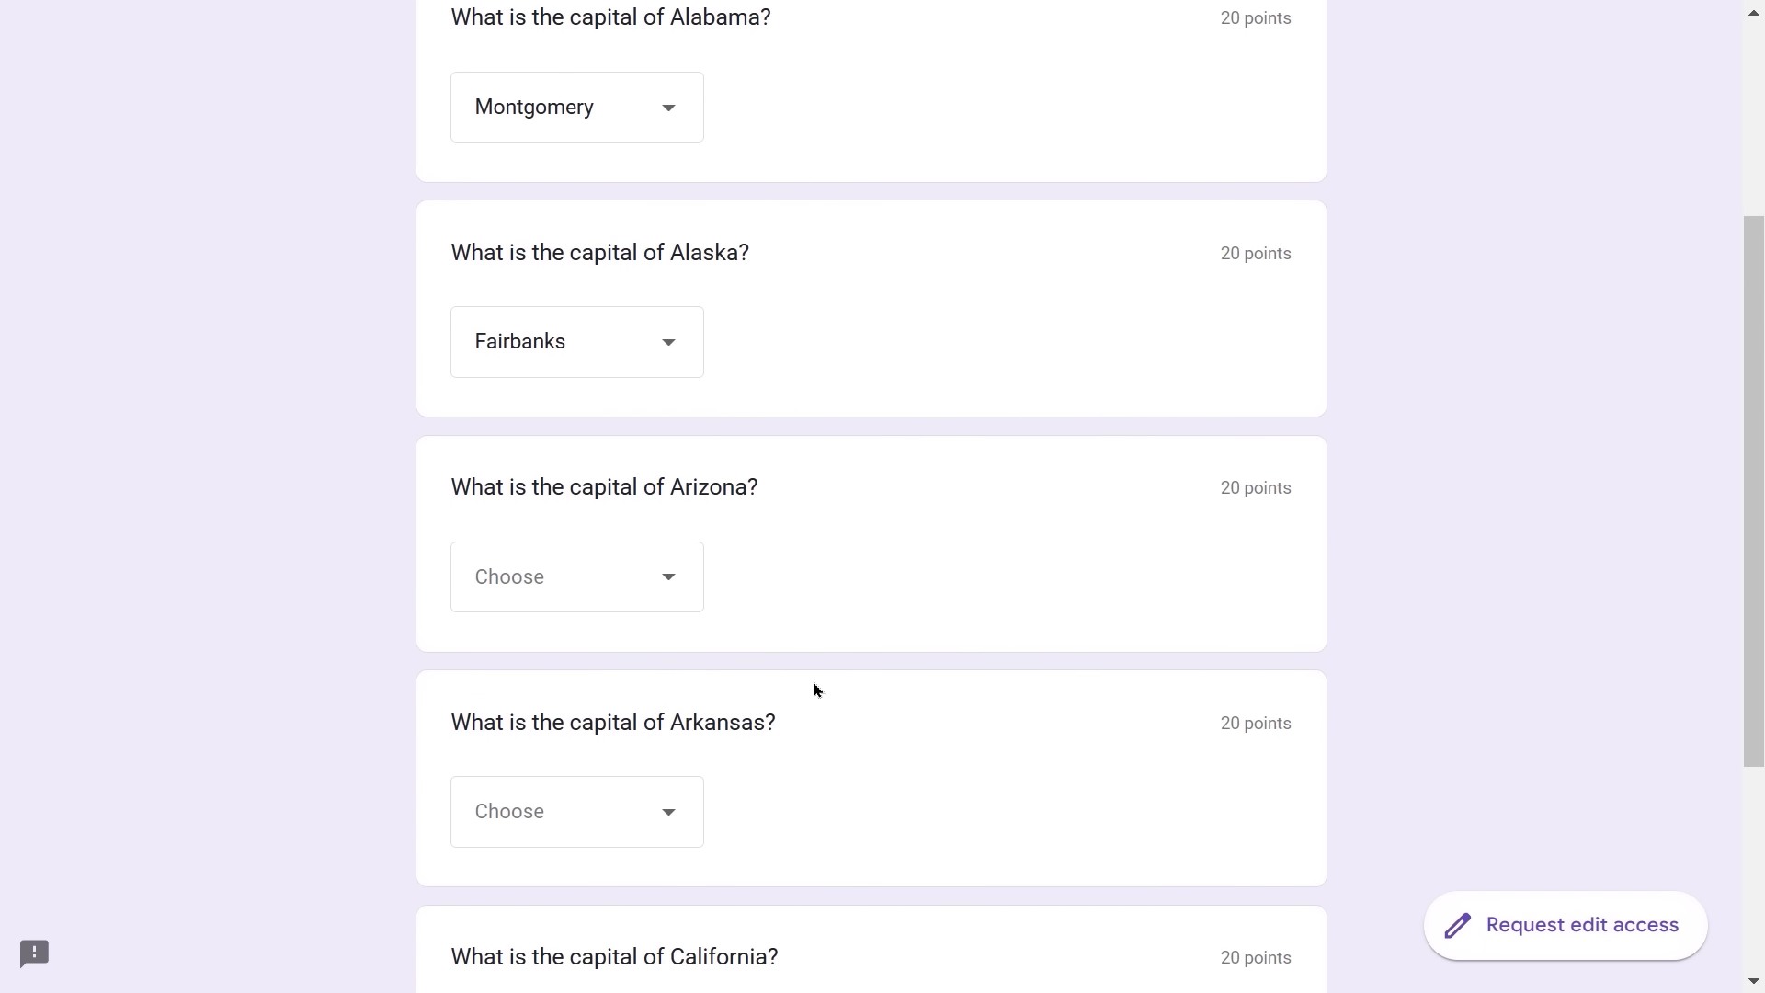
# - Answer Phoenix, Little Rock and San Clemente for Arizona, Arkansas and California, then submit
pyautogui.click(669, 574)
pyautogui.click(524, 743)
pyautogui.scroll(-3, 743, 660)
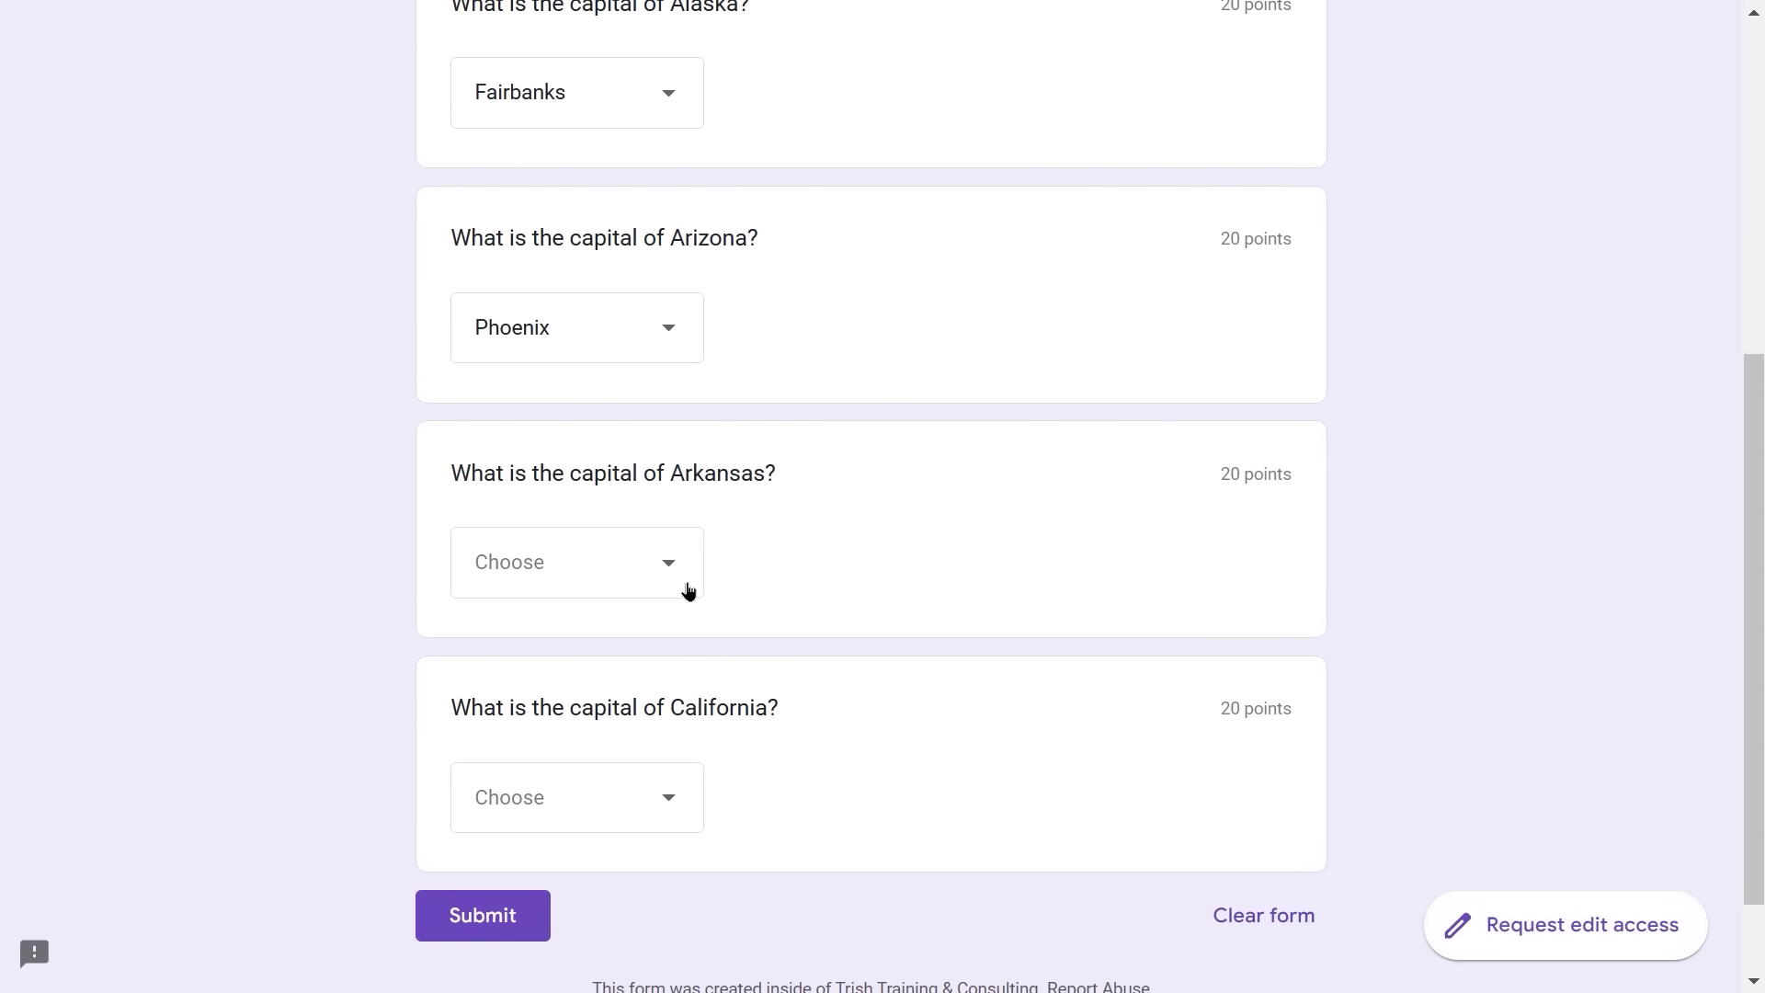
pyautogui.click(677, 571)
pyautogui.click(576, 654)
pyautogui.click(677, 801)
pyautogui.click(524, 843)
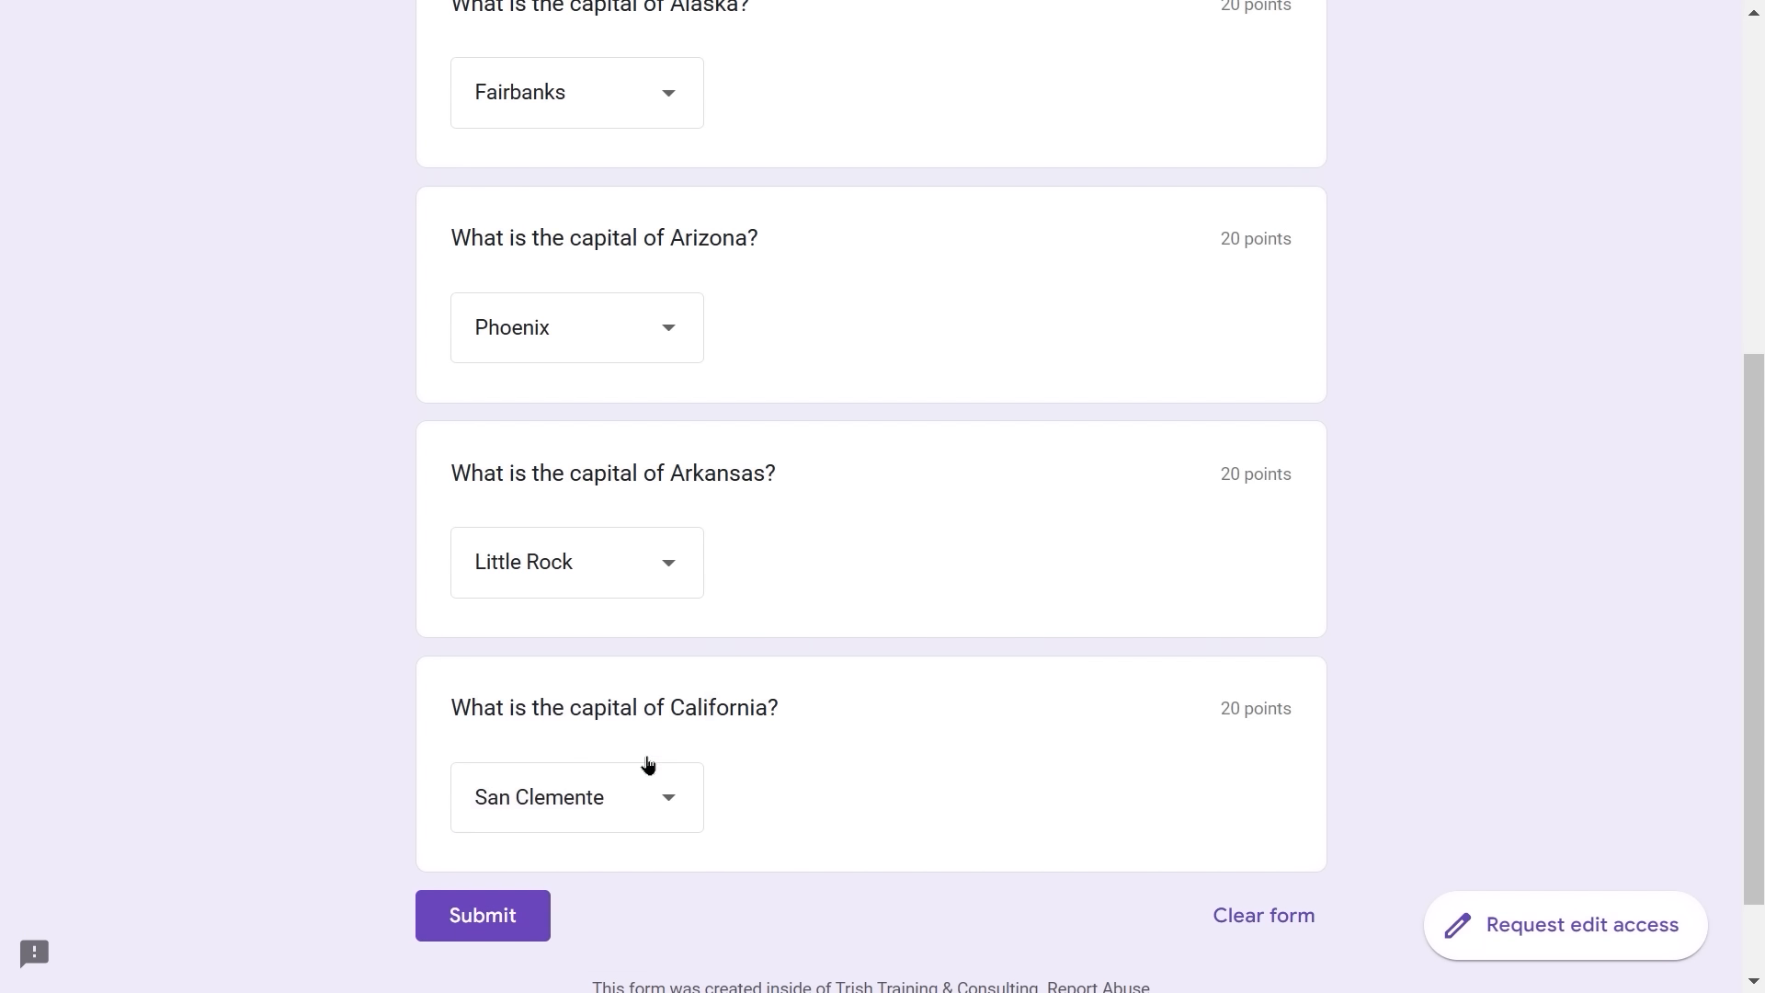
pyautogui.click(506, 917)
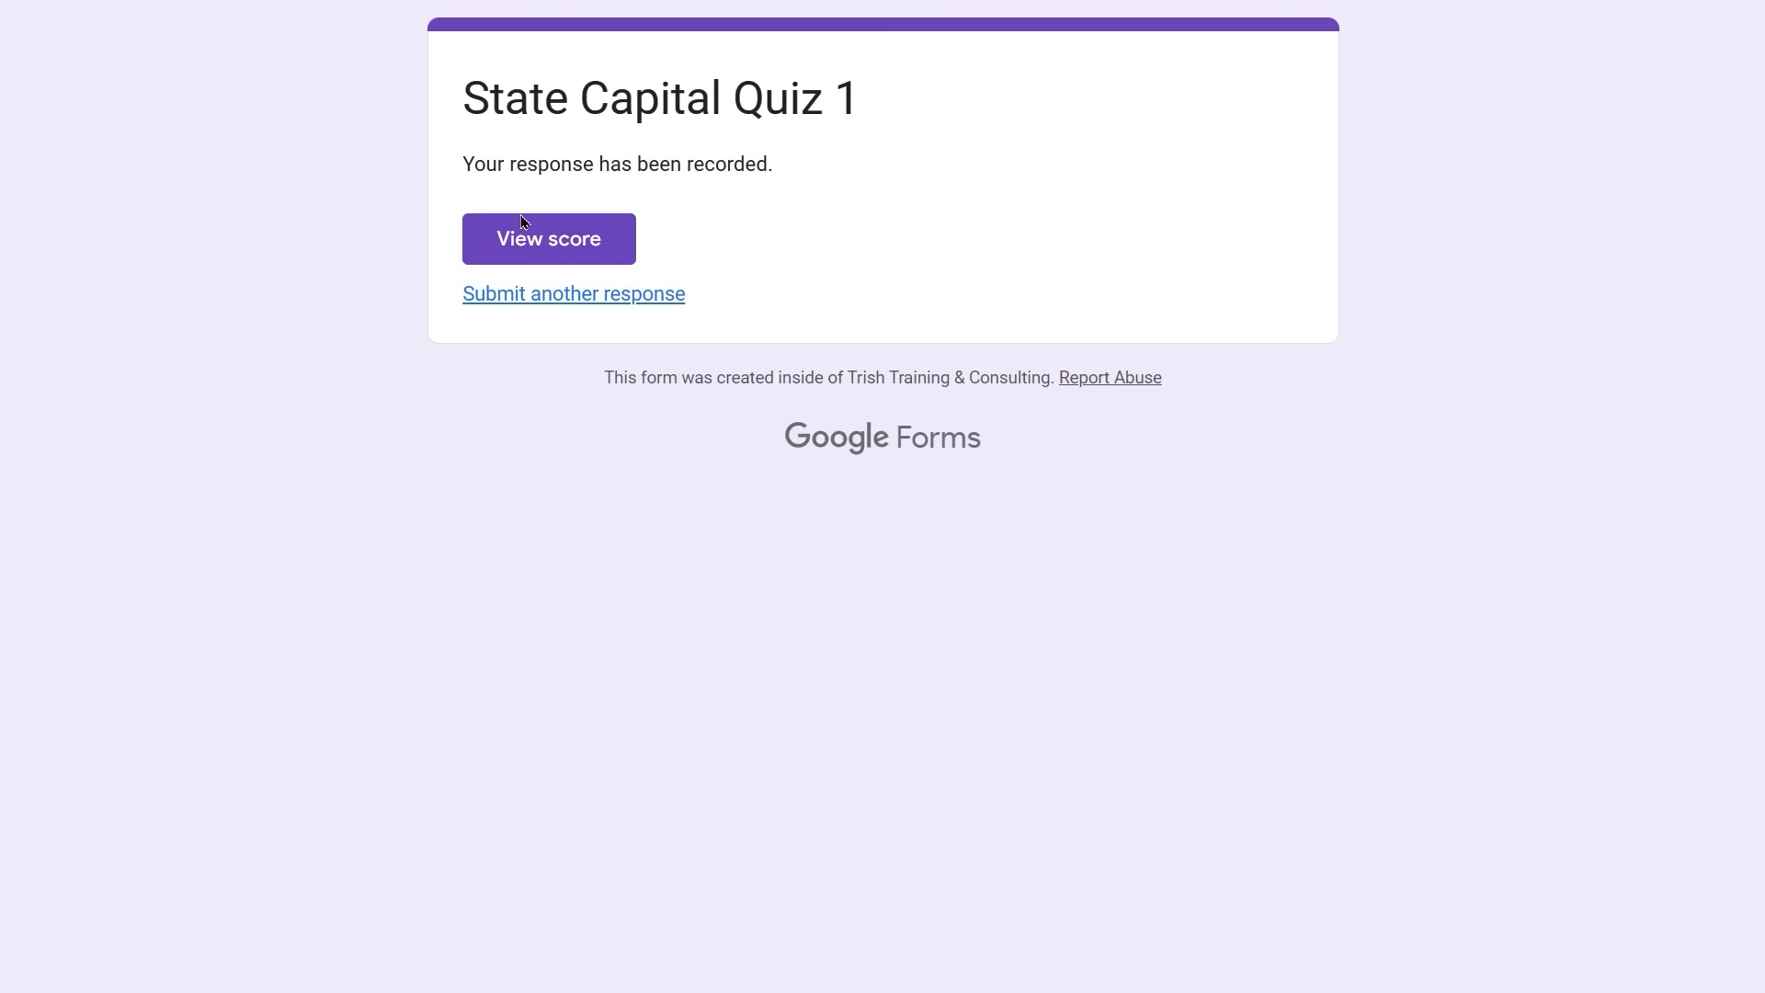
# - View the 60/100 score and scroll through the graded answers and feedback, then exit full screen
pyautogui.click(593, 229)
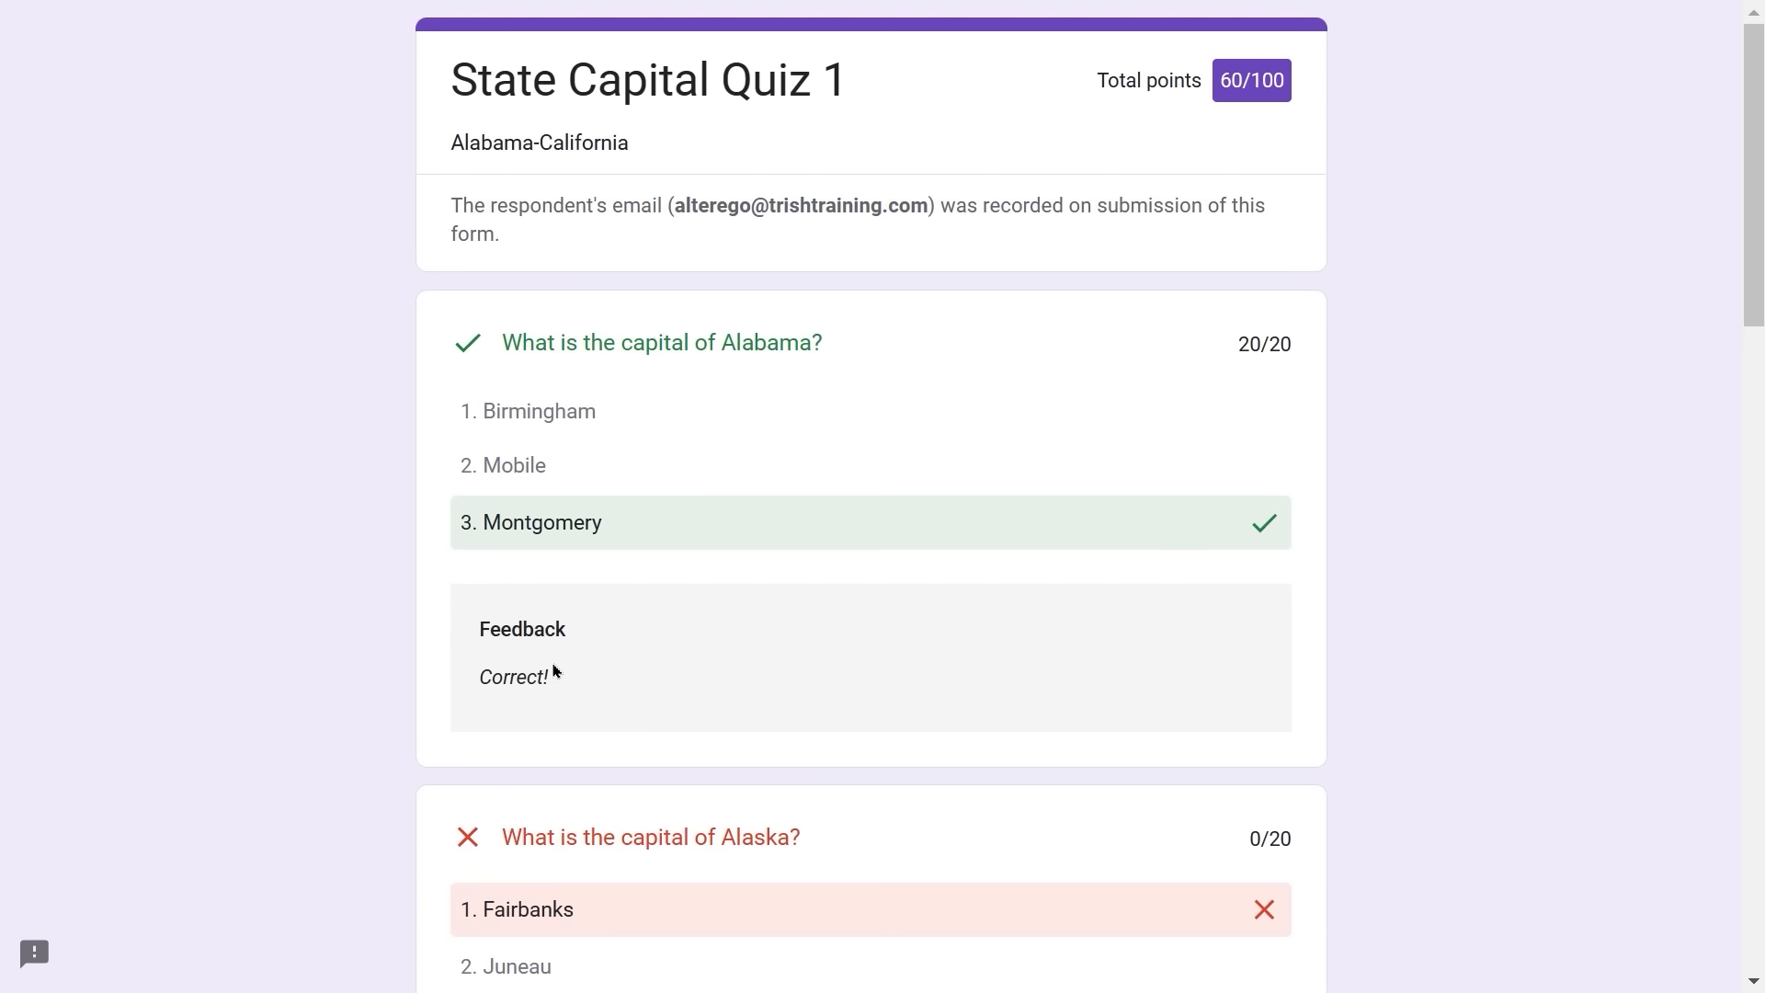
pyautogui.scroll(-4, 589, 666)
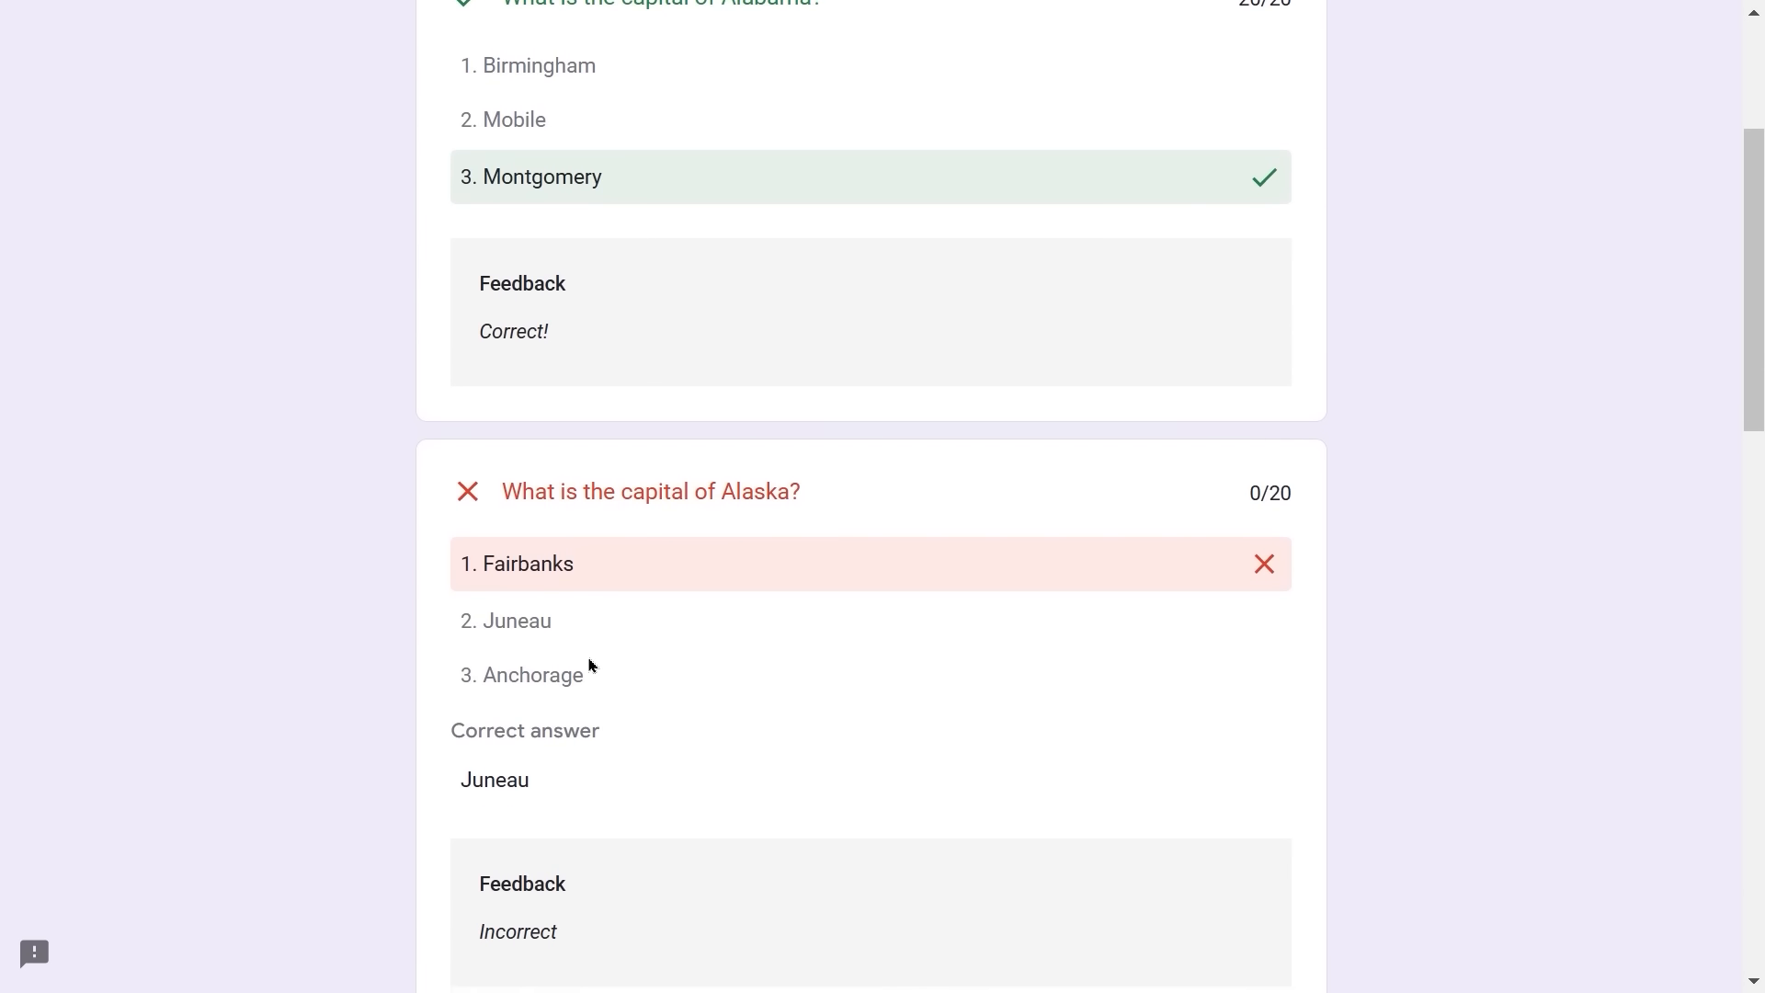
pyautogui.scroll(-2, 592, 665)
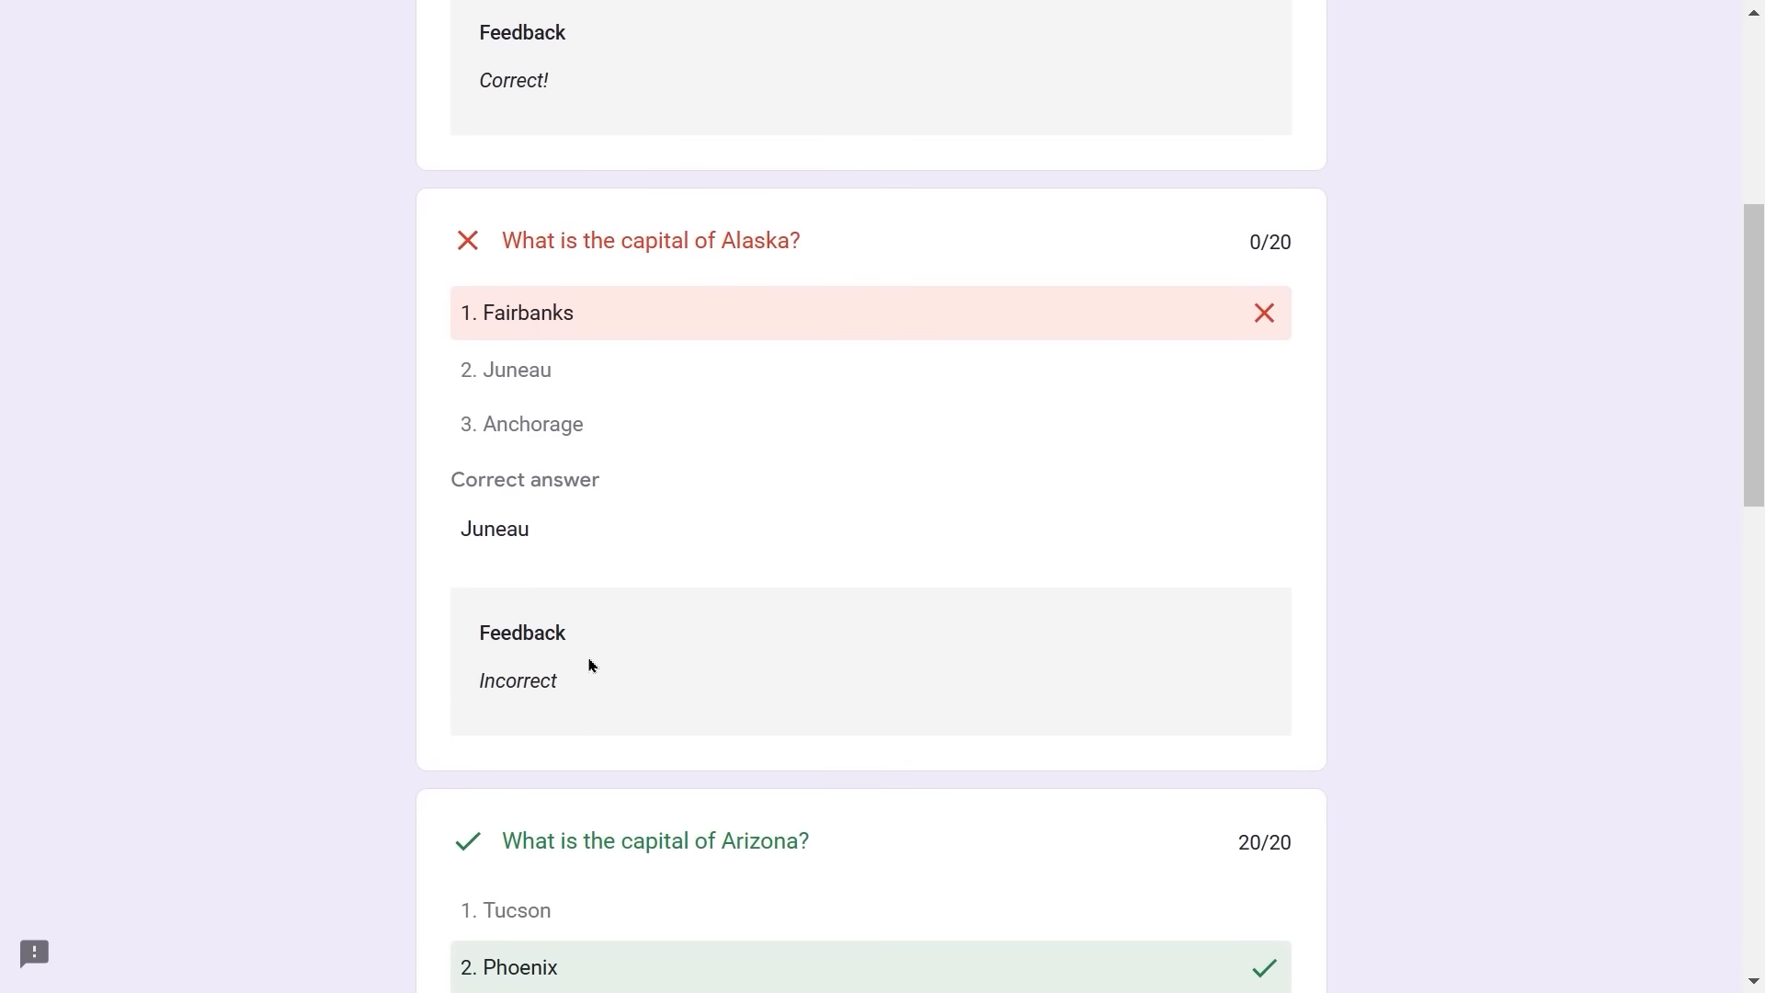
pyautogui.scroll(-3, 592, 664)
pyautogui.scroll(-8, 589, 665)
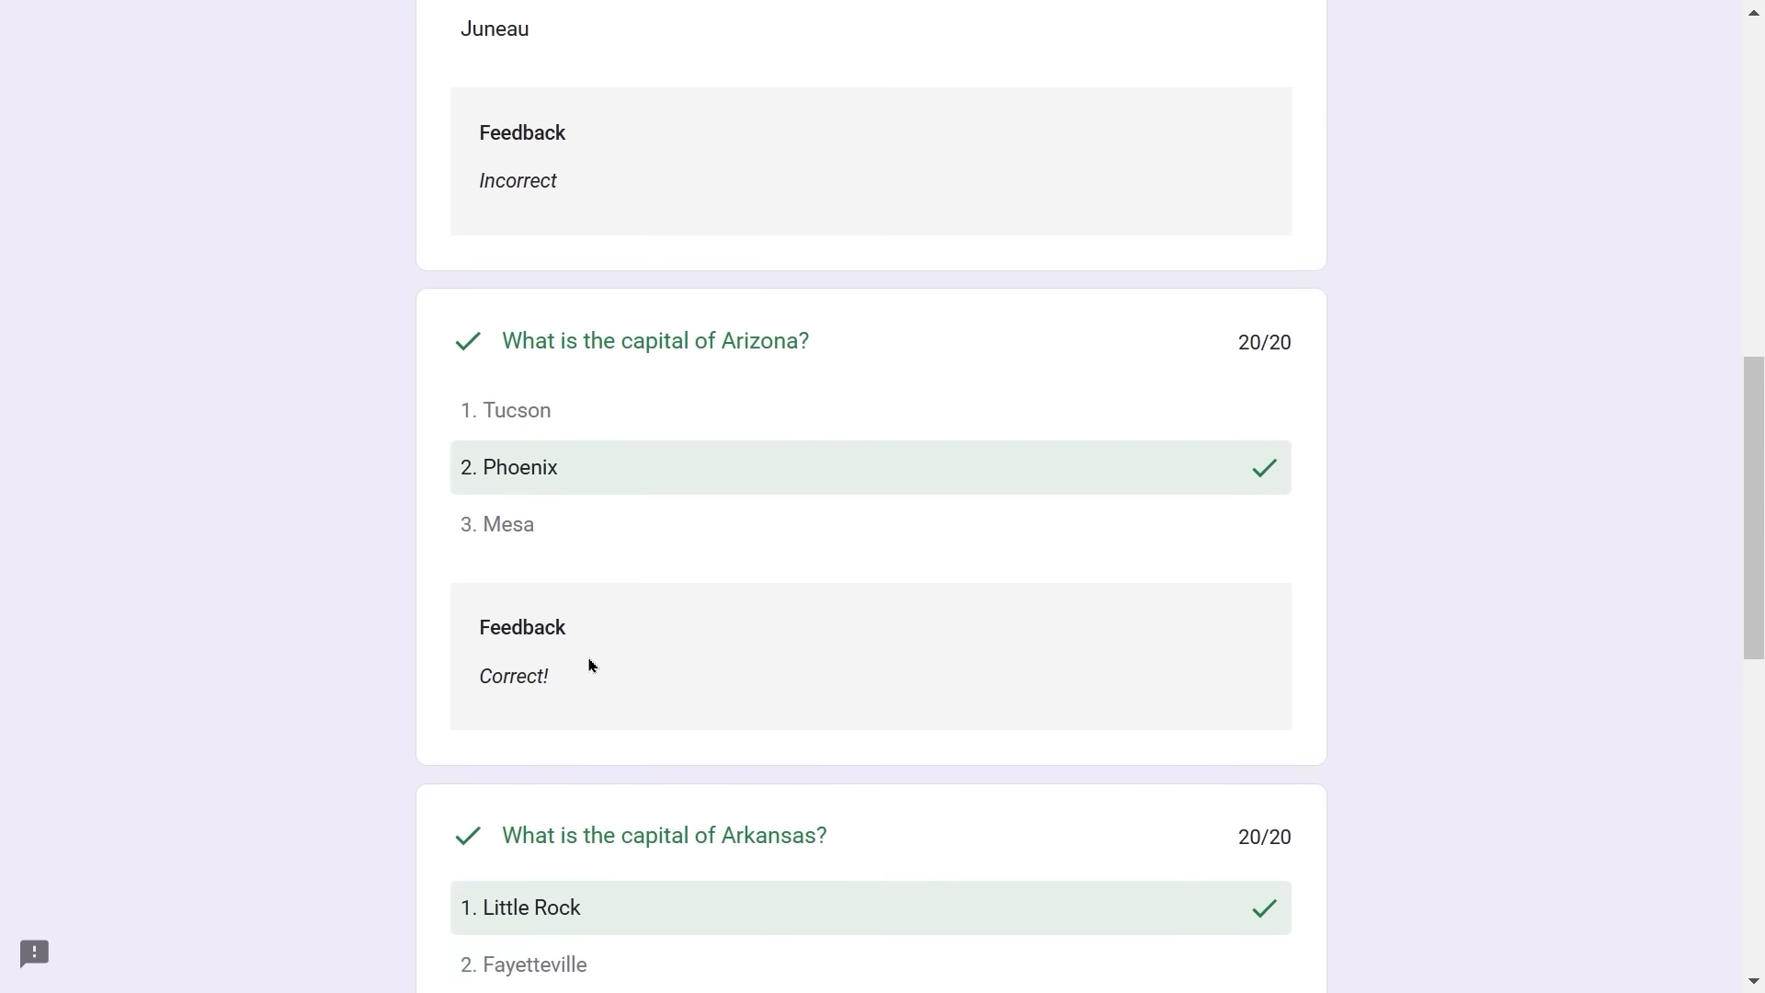
pyautogui.scroll(-2, 589, 665)
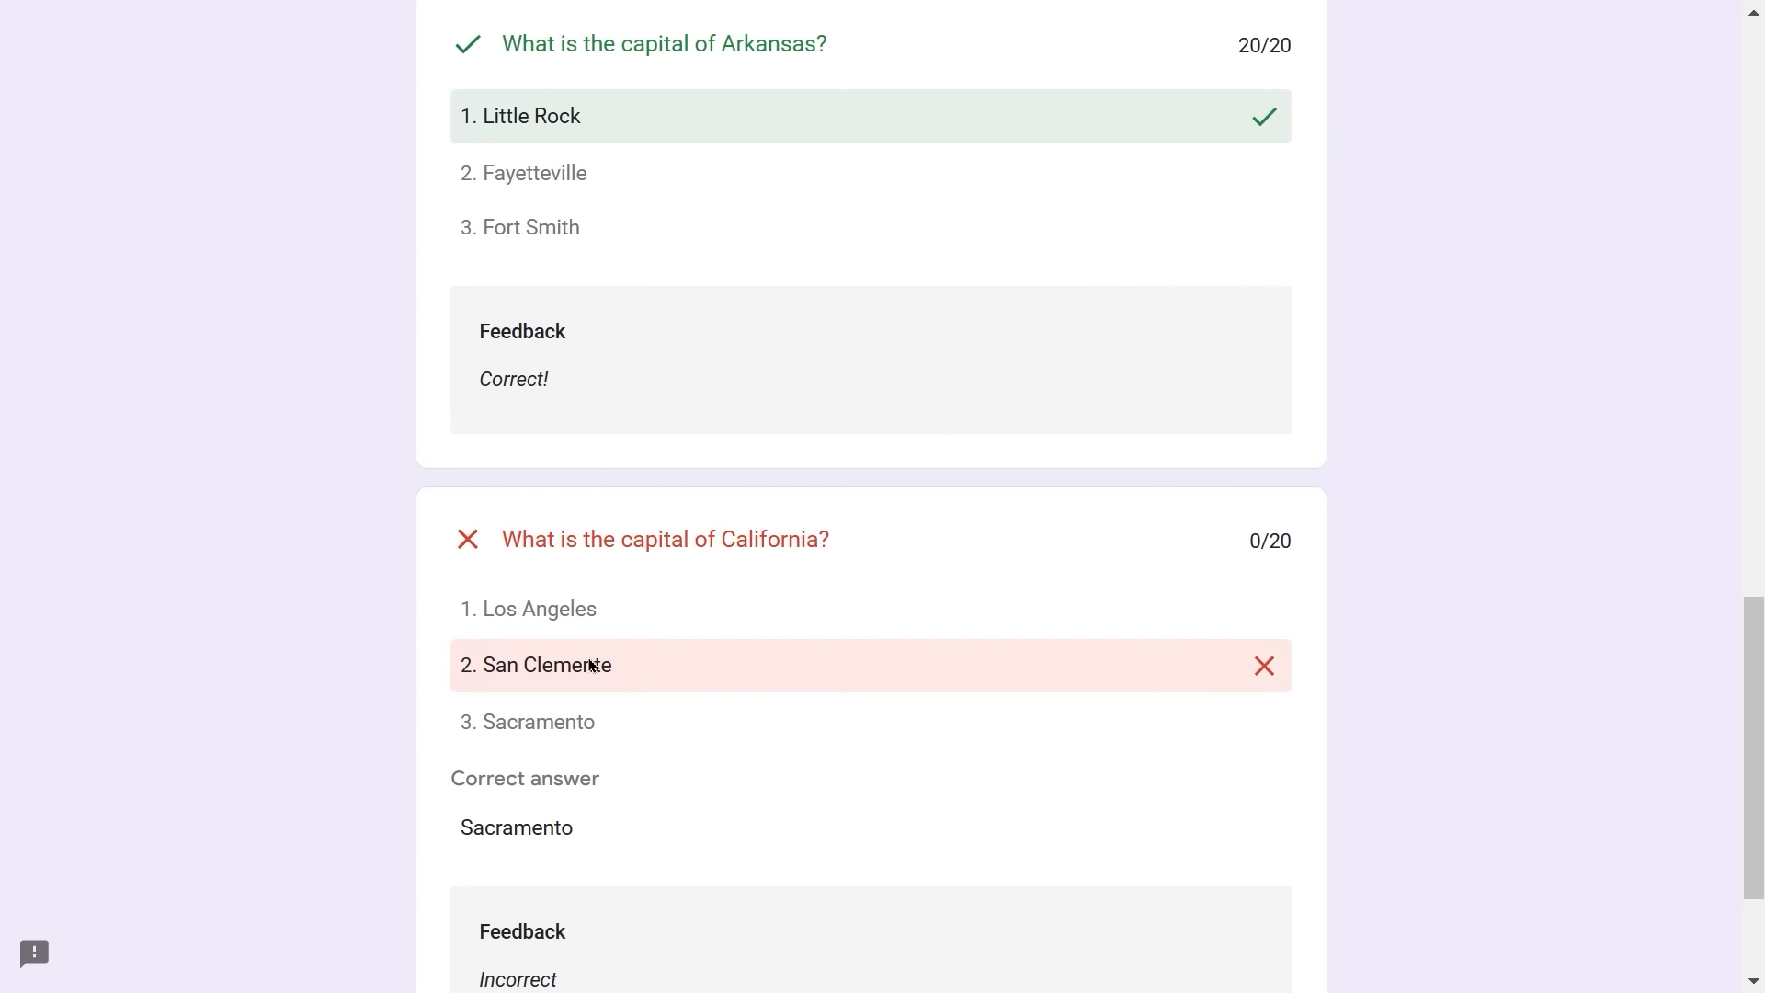
pyautogui.scroll(2, 592, 665)
pyautogui.scroll(-5, 592, 664)
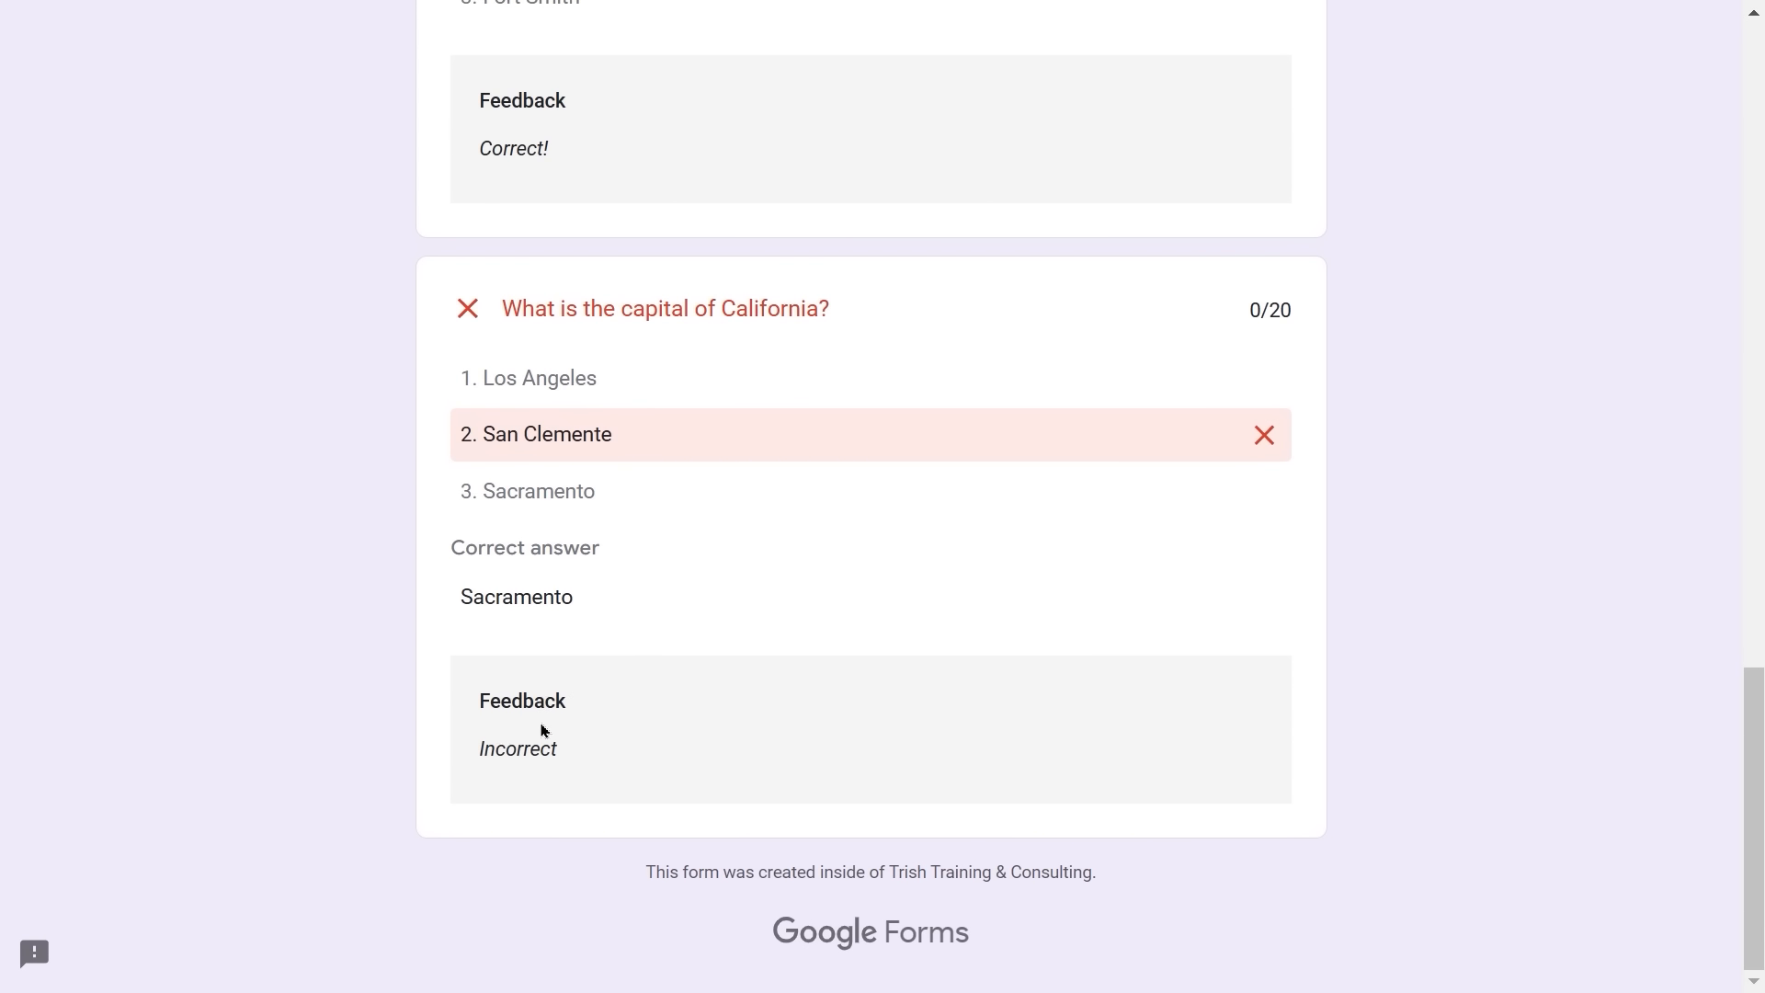
pyautogui.scroll(15, 774, 656)
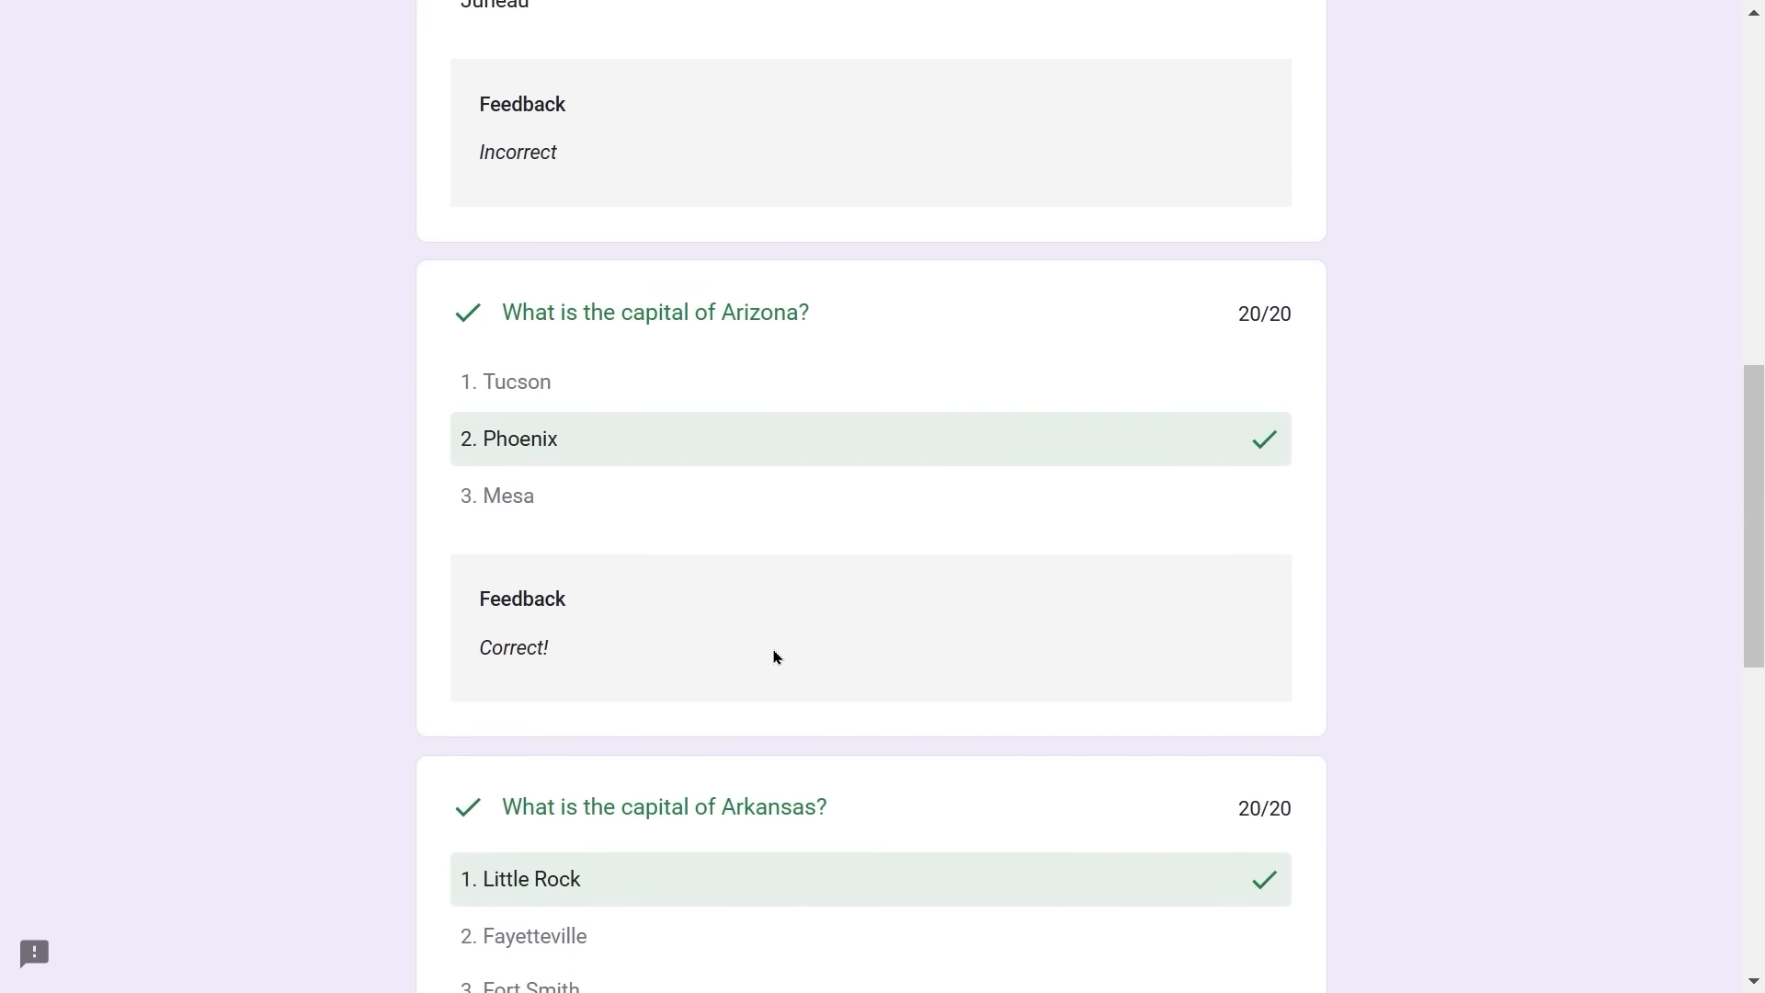
pyautogui.scroll(8, 774, 657)
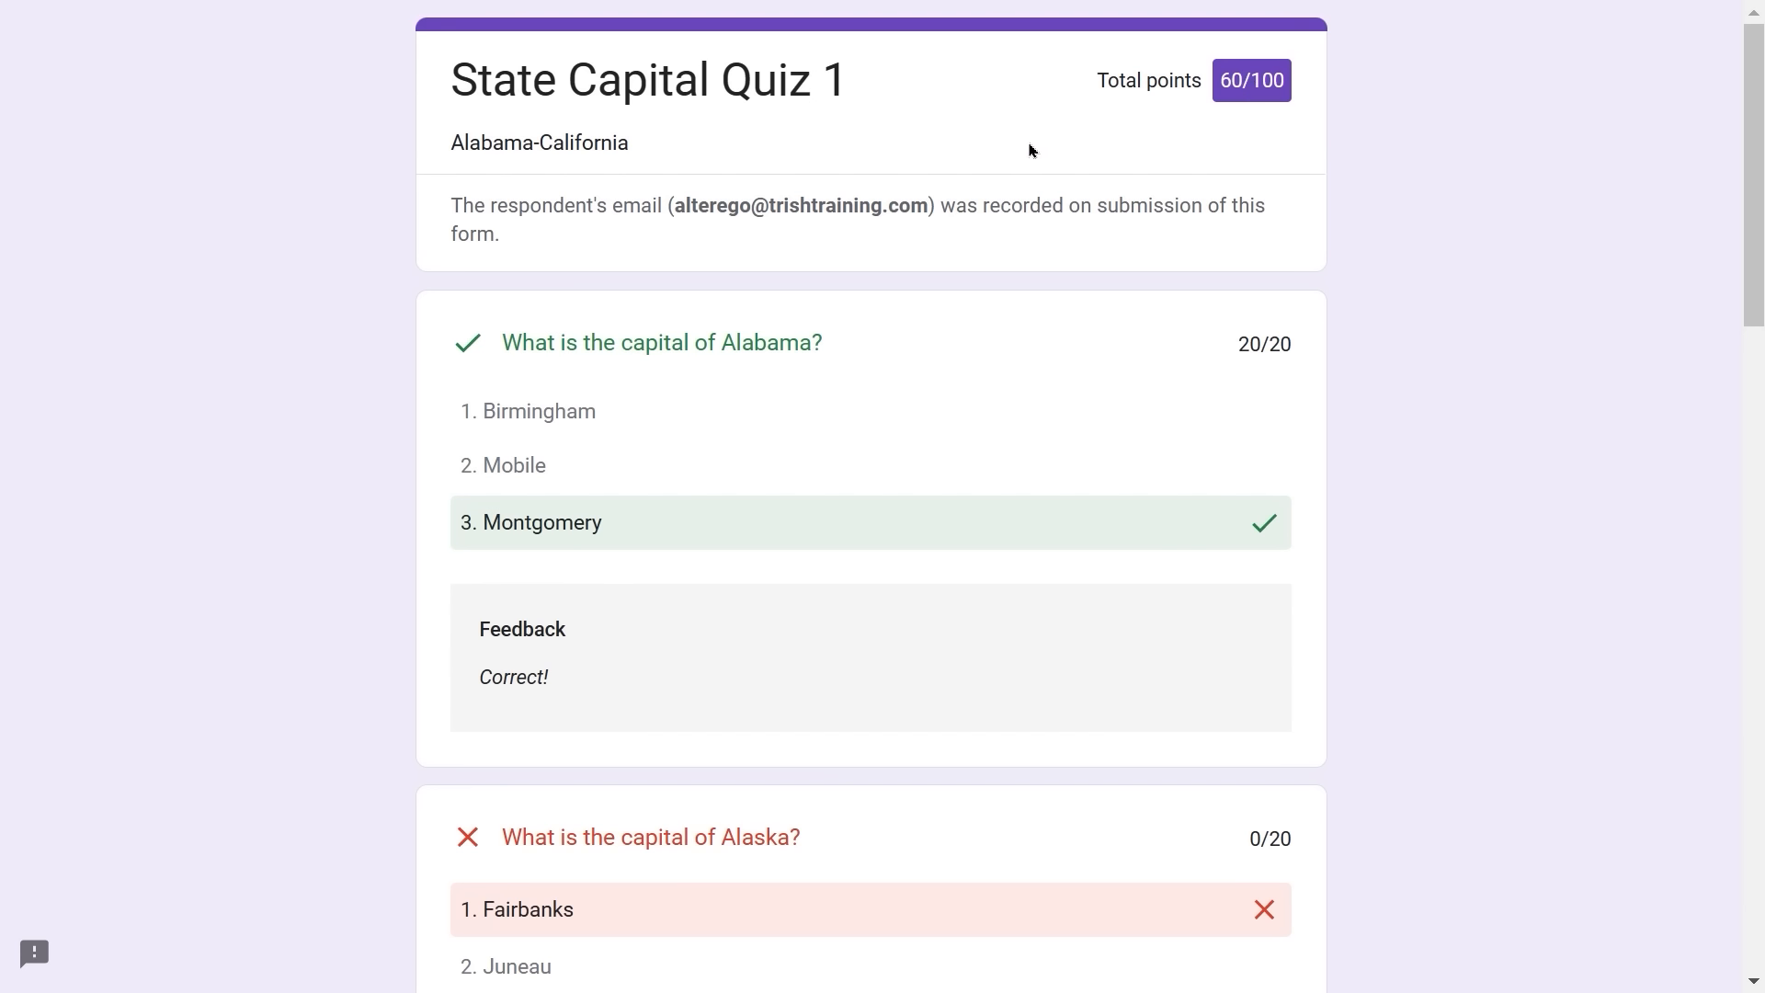
pyautogui.press('F11')
# - Close both State Capital Quiz 1 respondent tabs and show the form editor full screen
pyautogui.moveTo(69, 348)
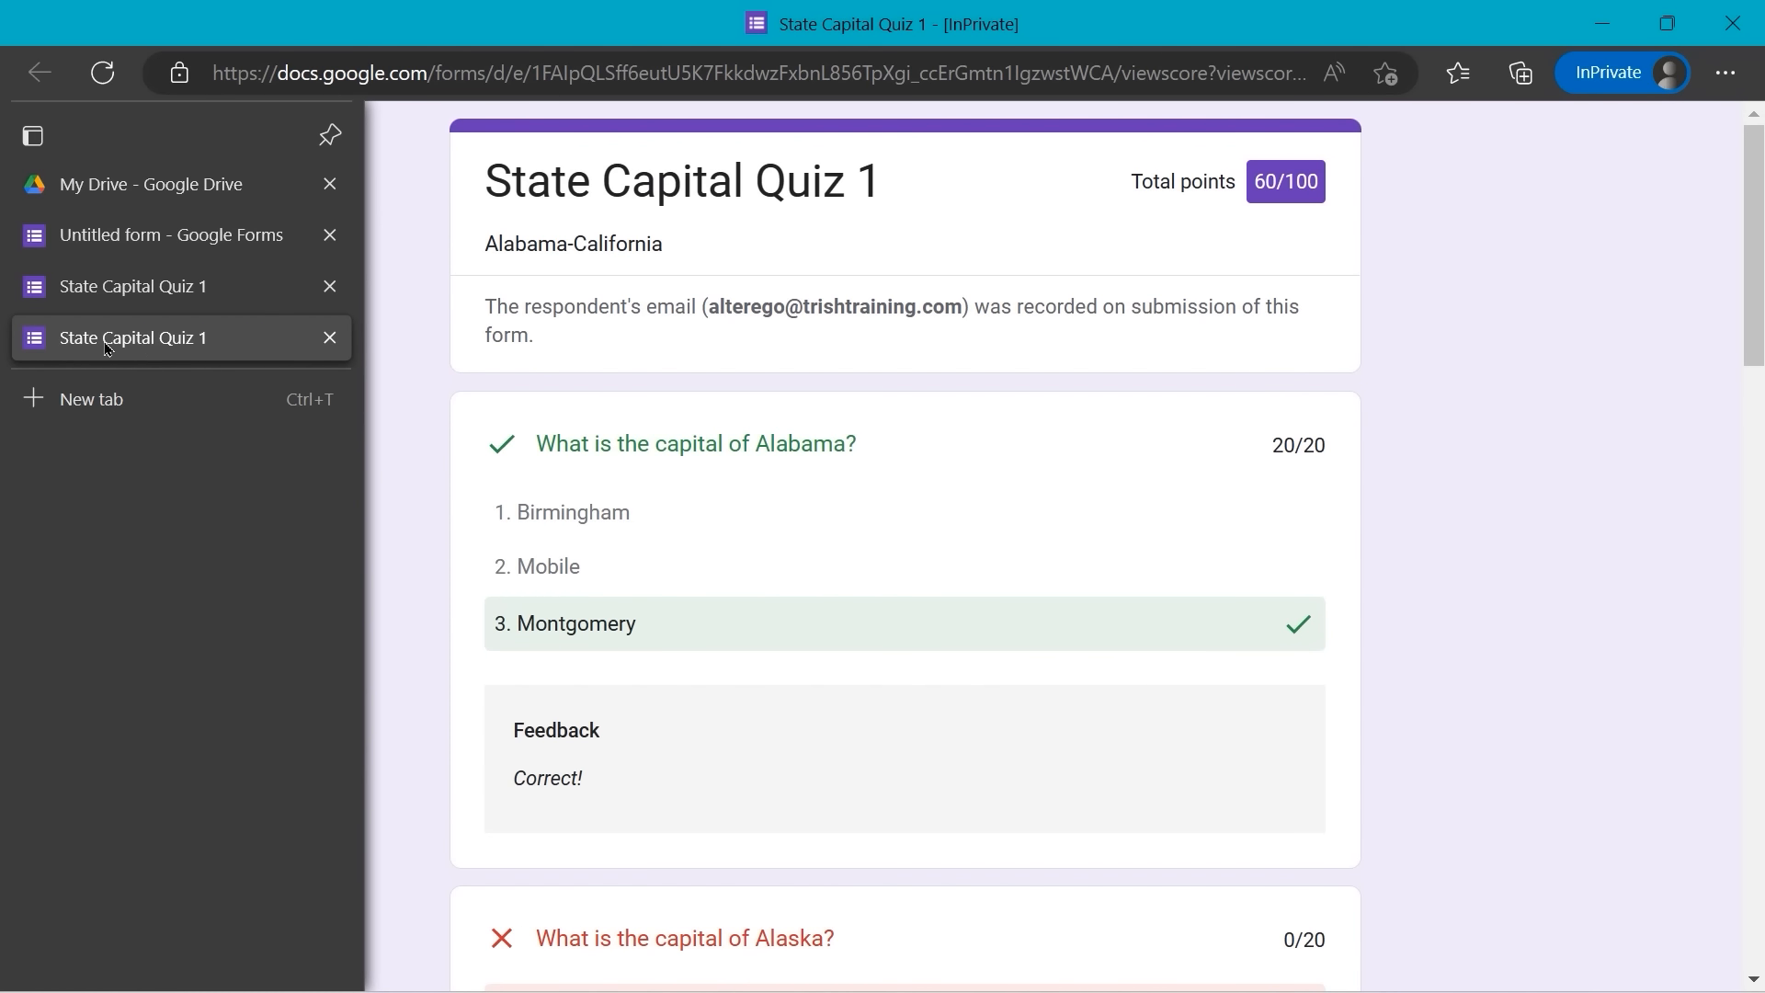
pyautogui.click(330, 338)
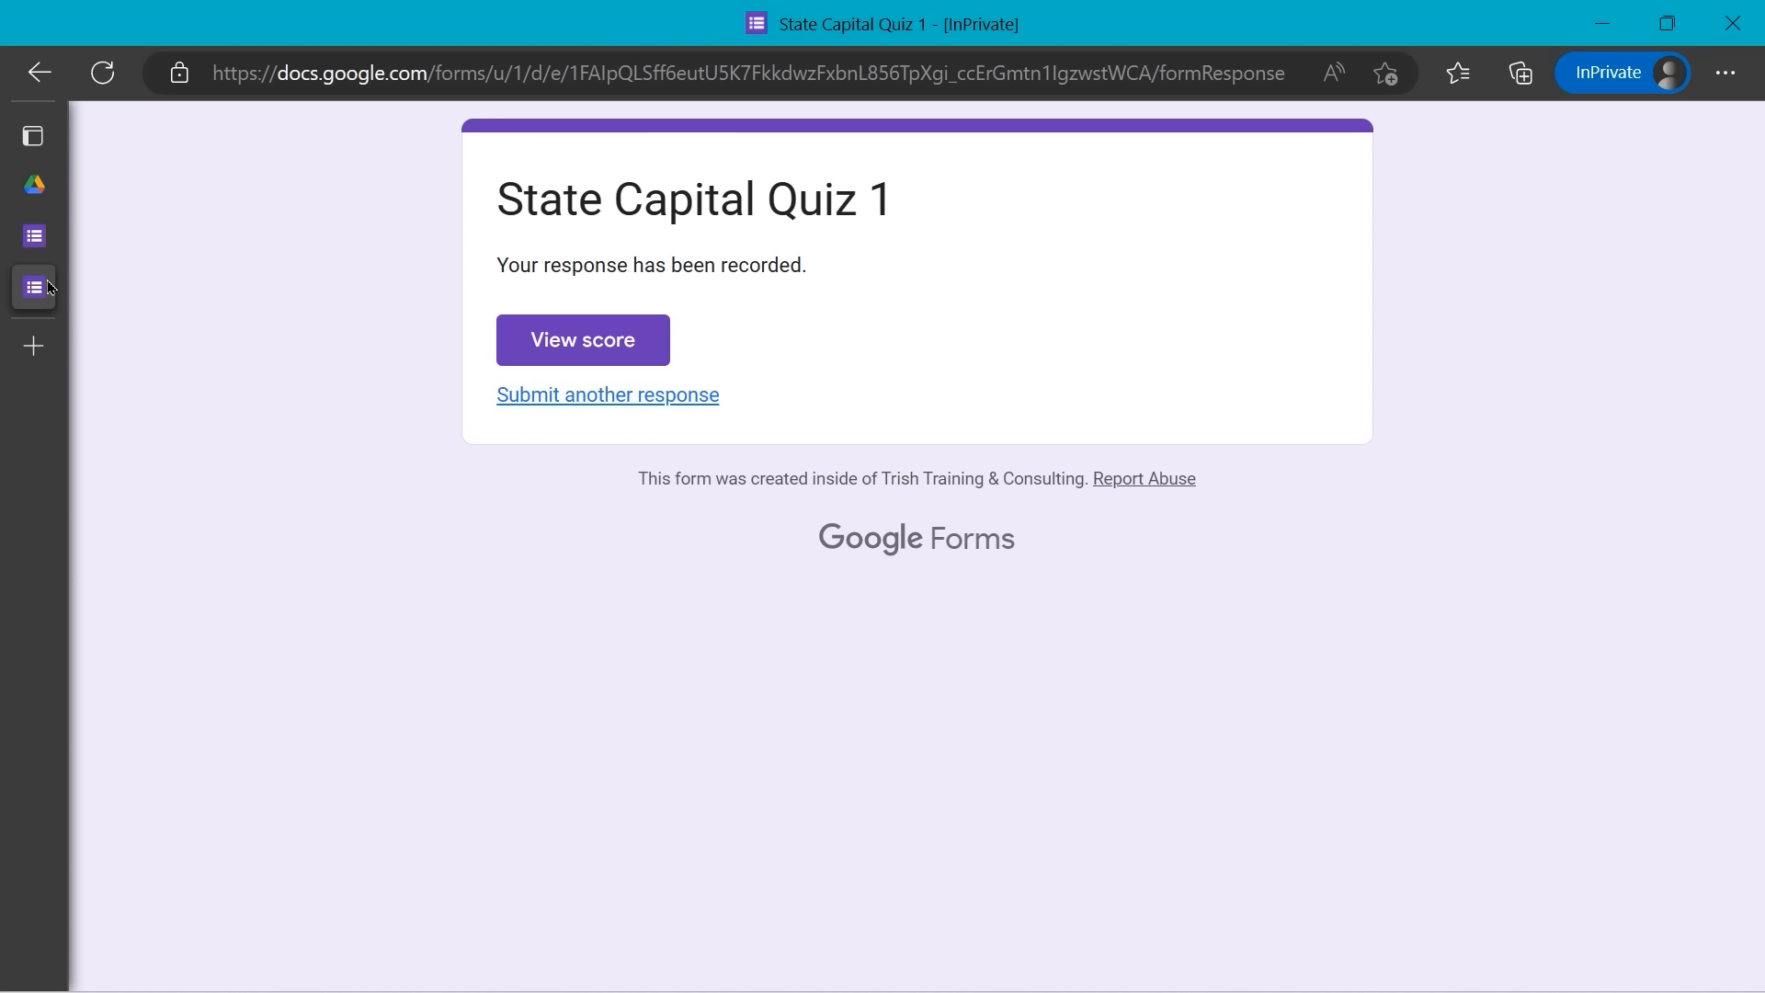
pyautogui.moveTo(50, 287)
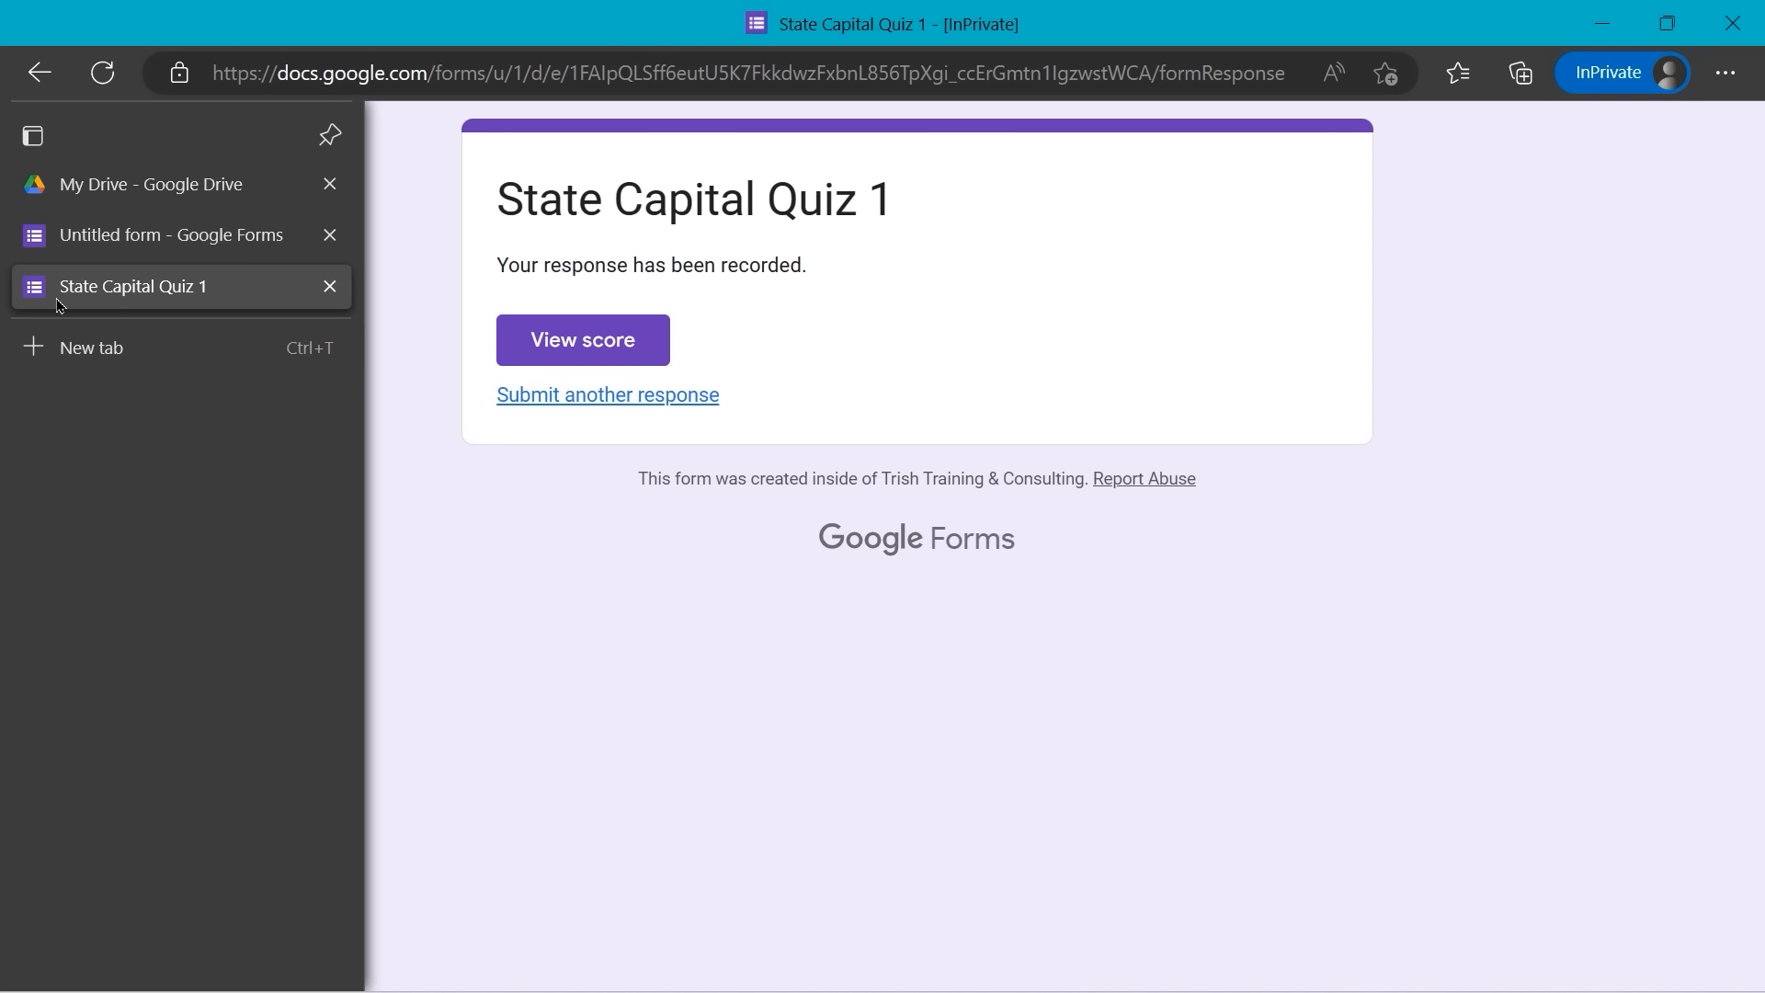
pyautogui.click(330, 287)
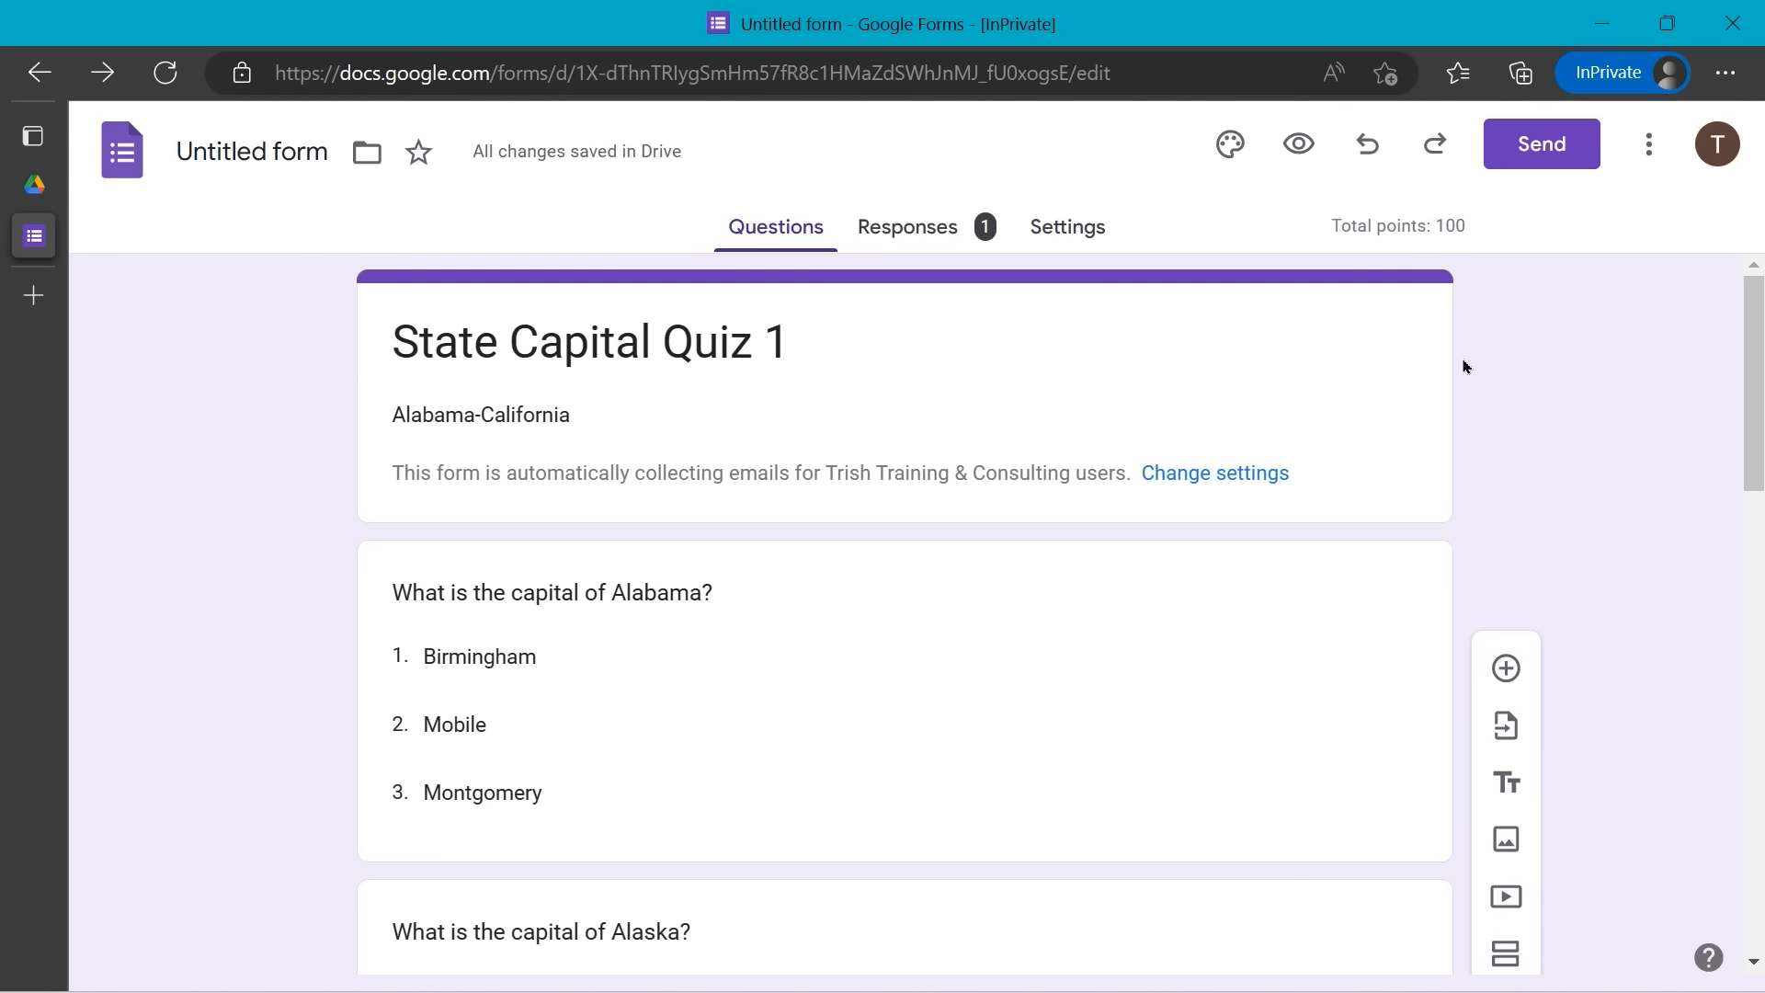
pyautogui.press('F11')
pyautogui.scroll(-1, 1419, 390)
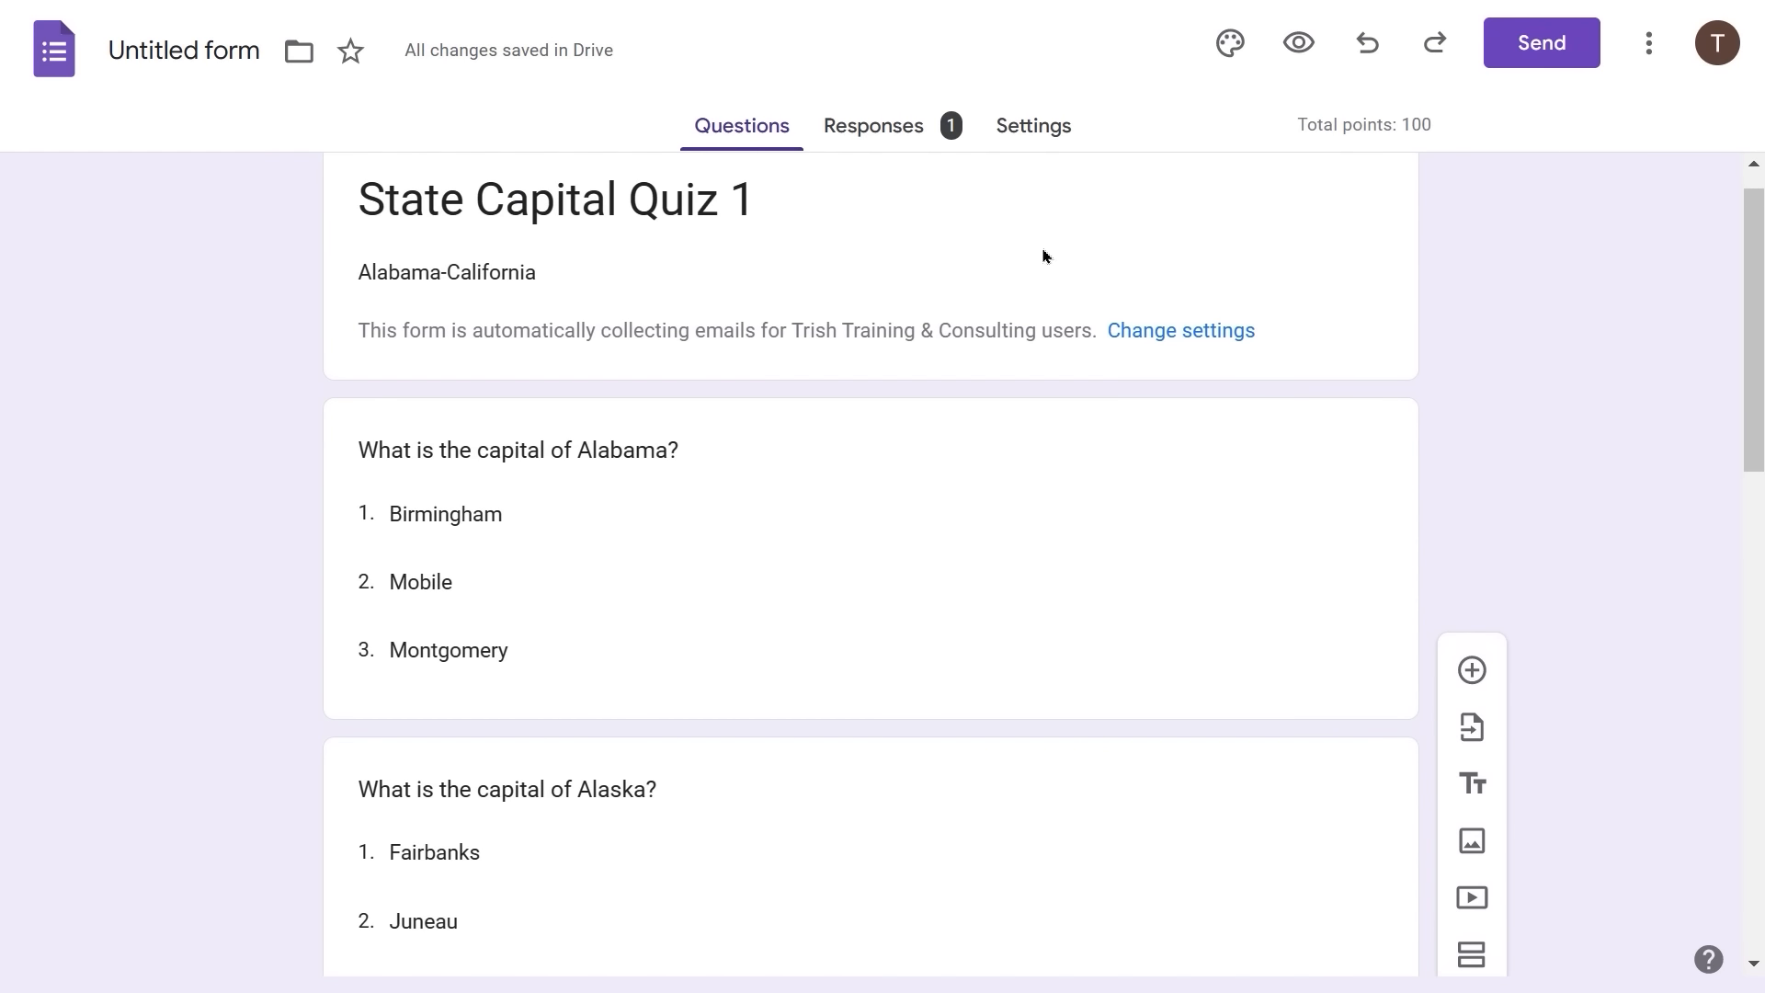
# - Open the response Summary and scroll through the answer charts for Alabama through California
pyautogui.click(876, 137)
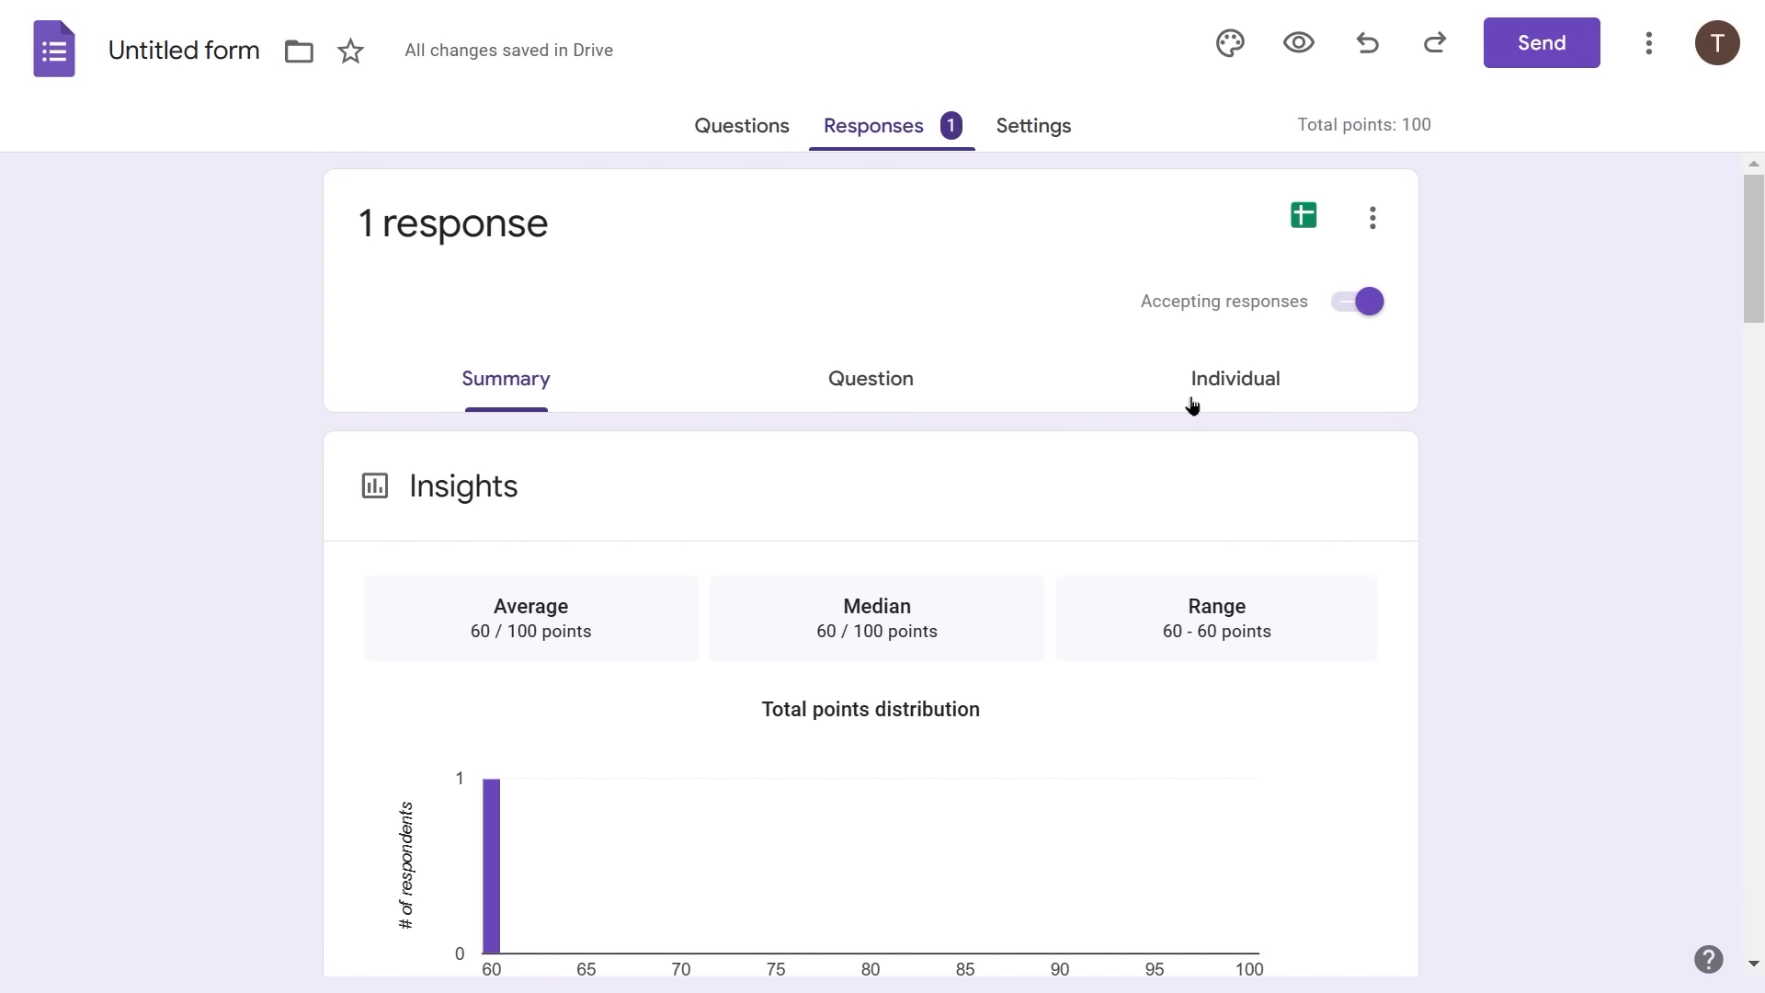
pyautogui.scroll(-3, 602, 570)
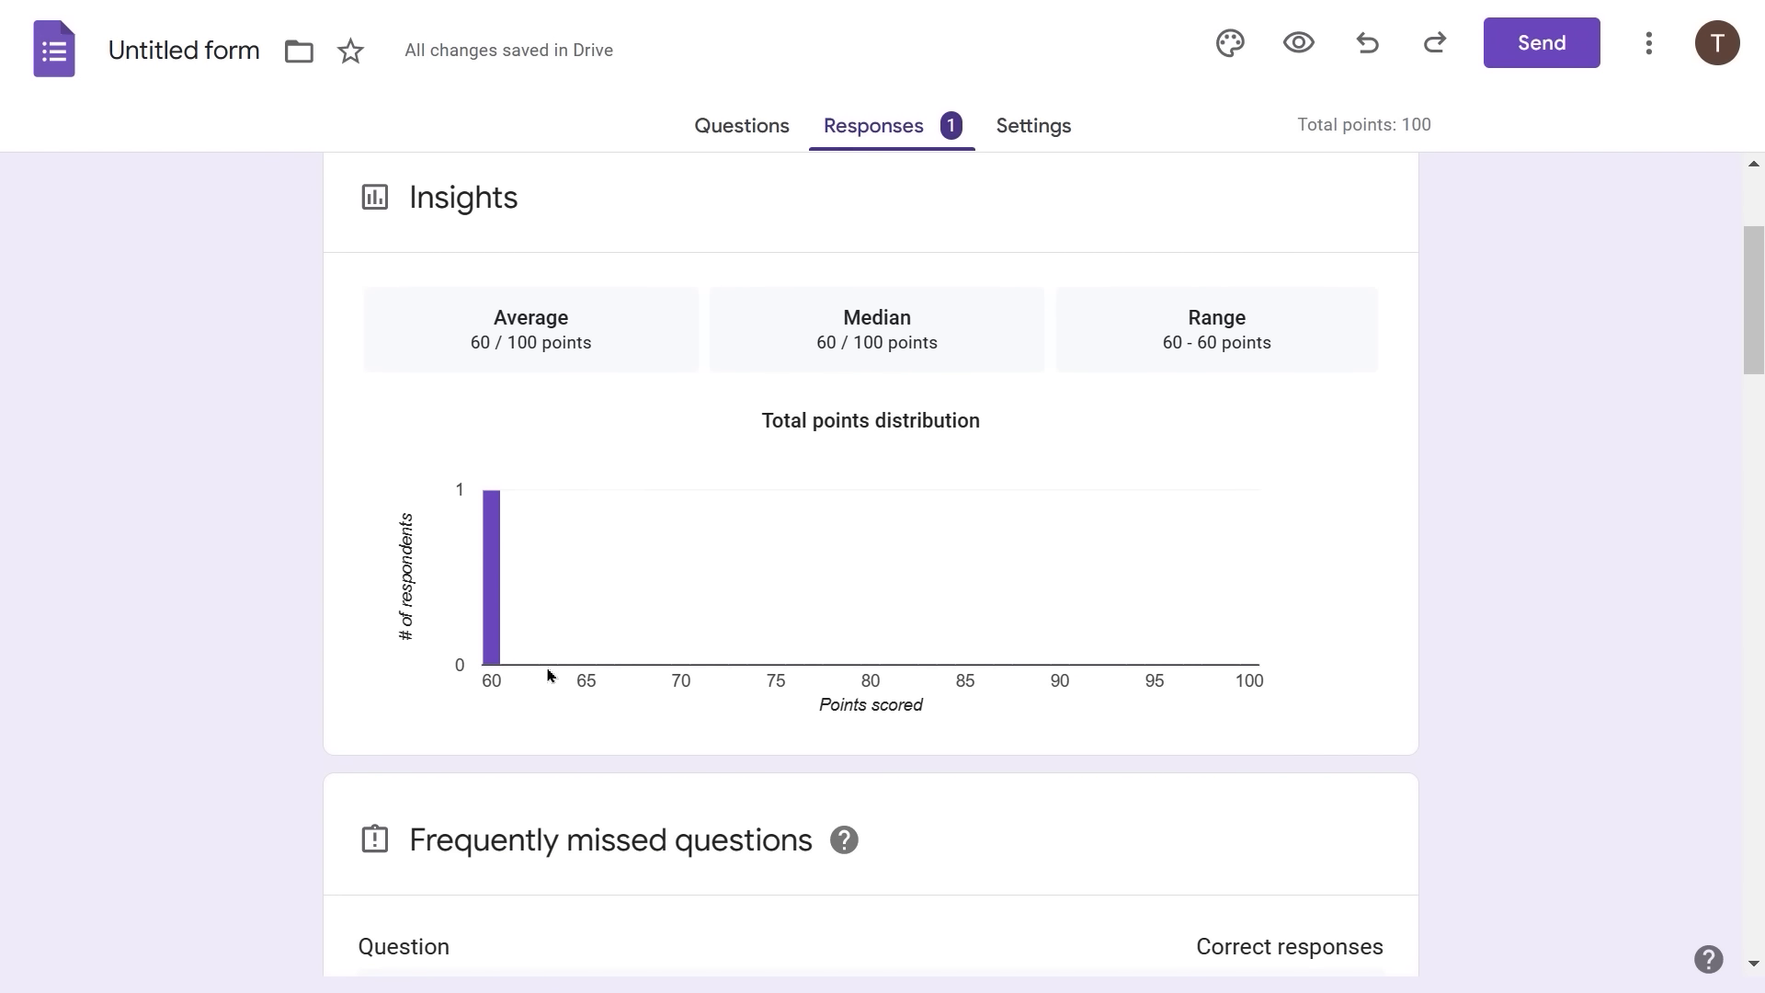
pyautogui.scroll(-2, 588, 579)
pyautogui.scroll(2, 561, 487)
pyautogui.scroll(1, 586, 528)
pyautogui.scroll(-1, 591, 520)
pyautogui.moveTo(497, 642)
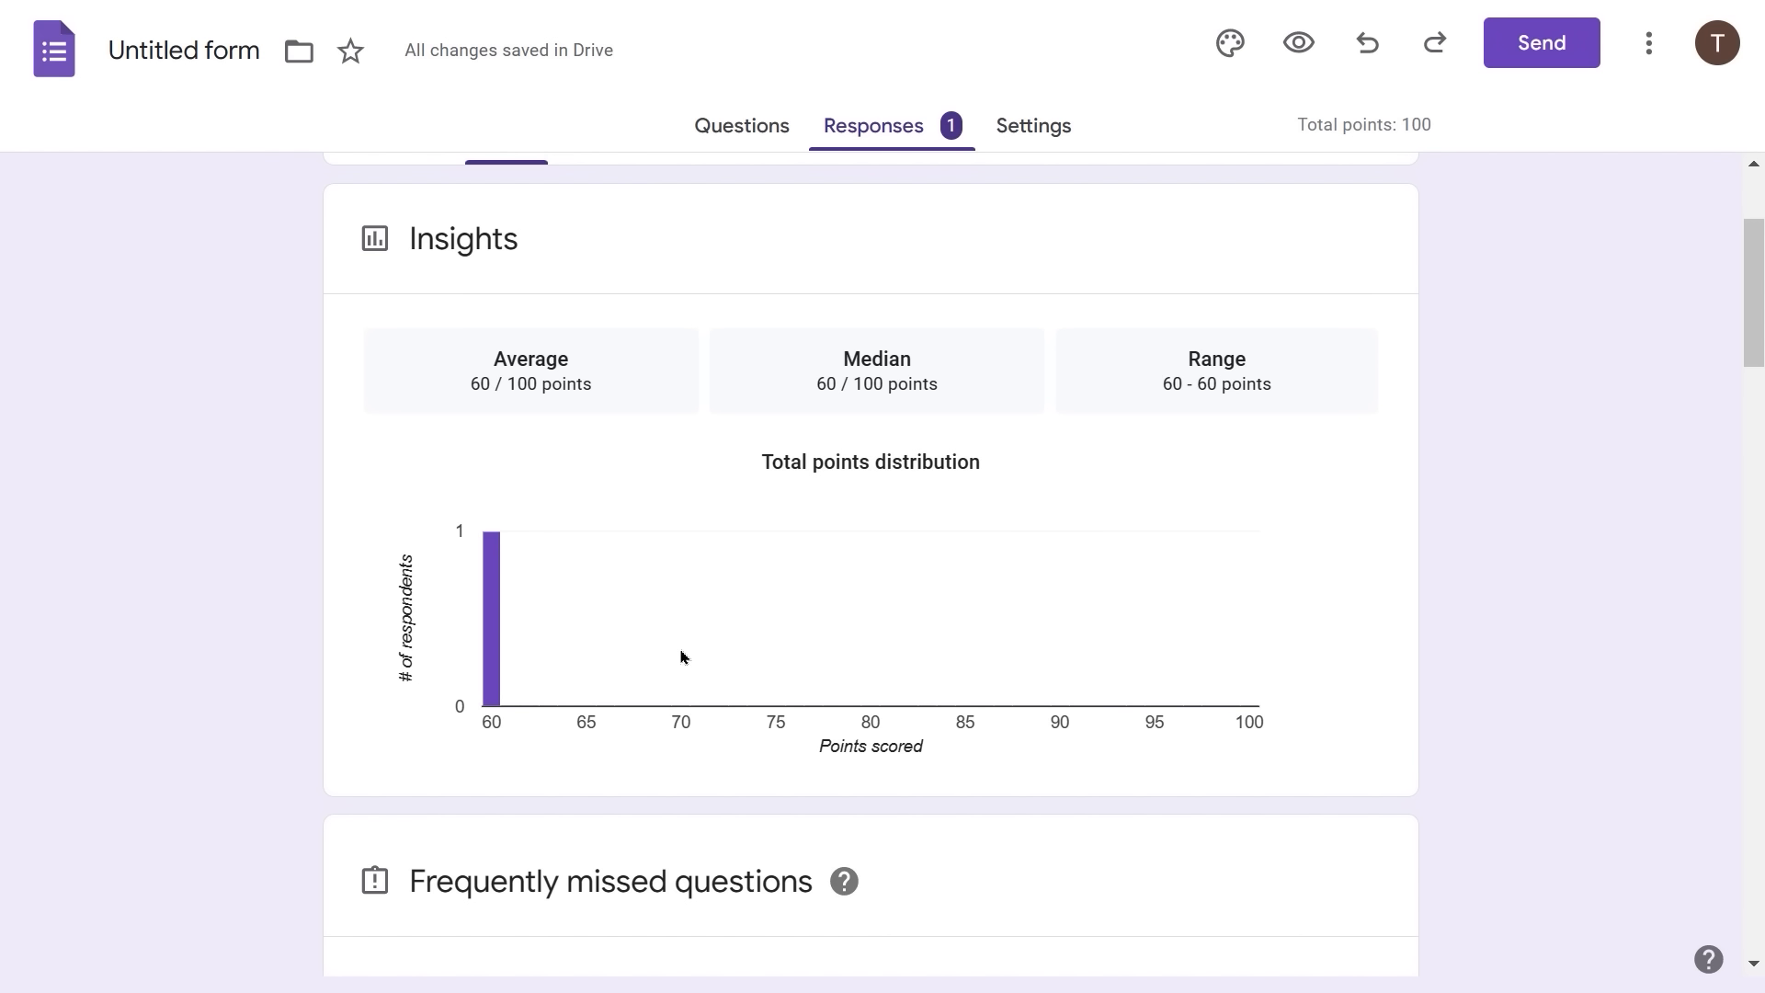
pyautogui.scroll(-2, 710, 651)
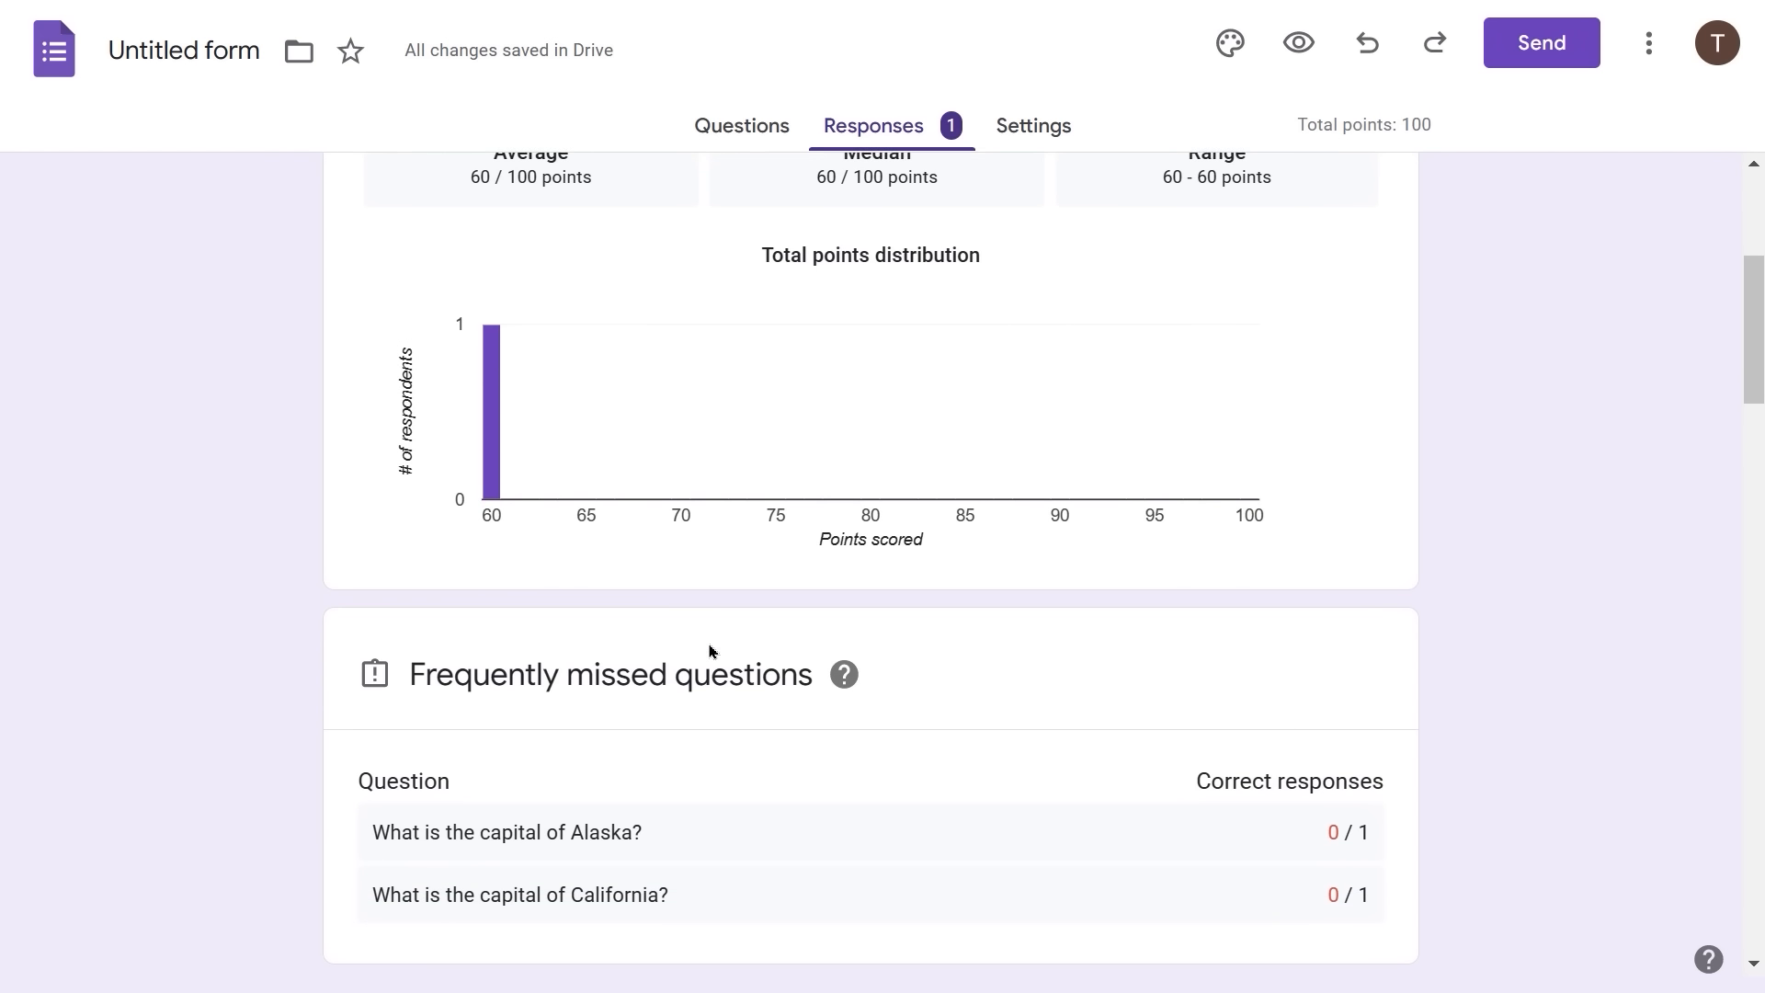
pyautogui.scroll(-3, 710, 651)
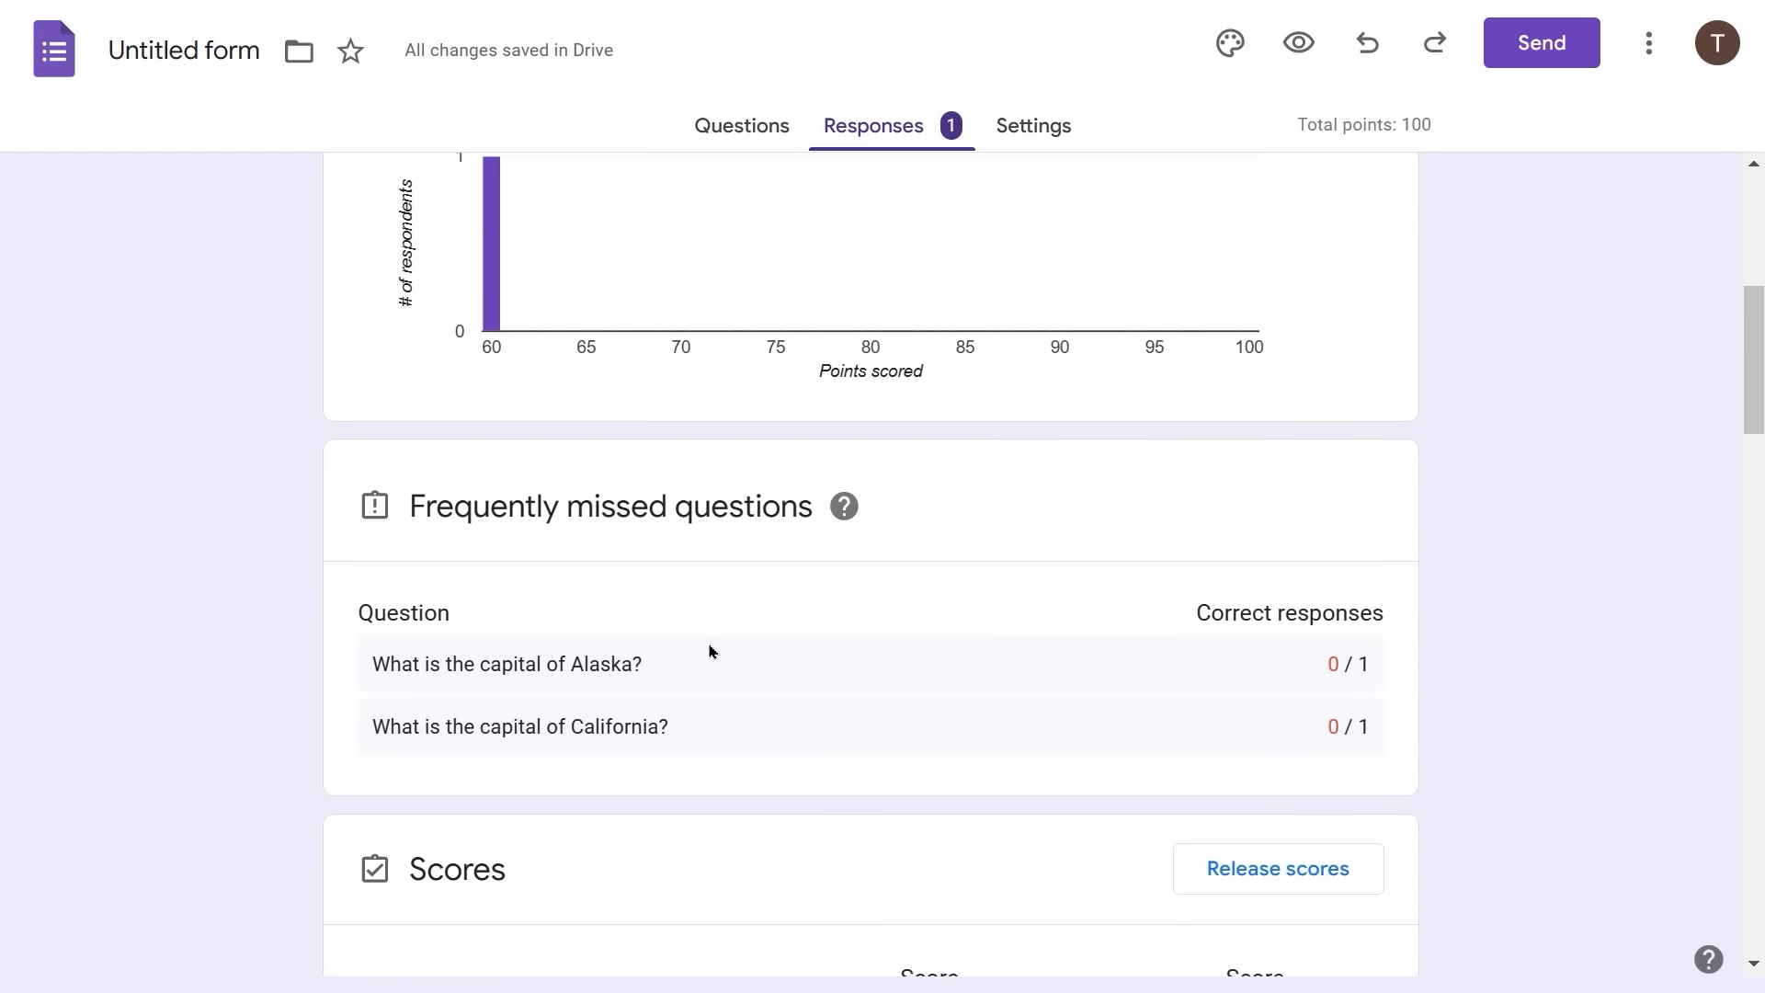
pyautogui.scroll(-1, 710, 651)
pyautogui.scroll(-2, 709, 651)
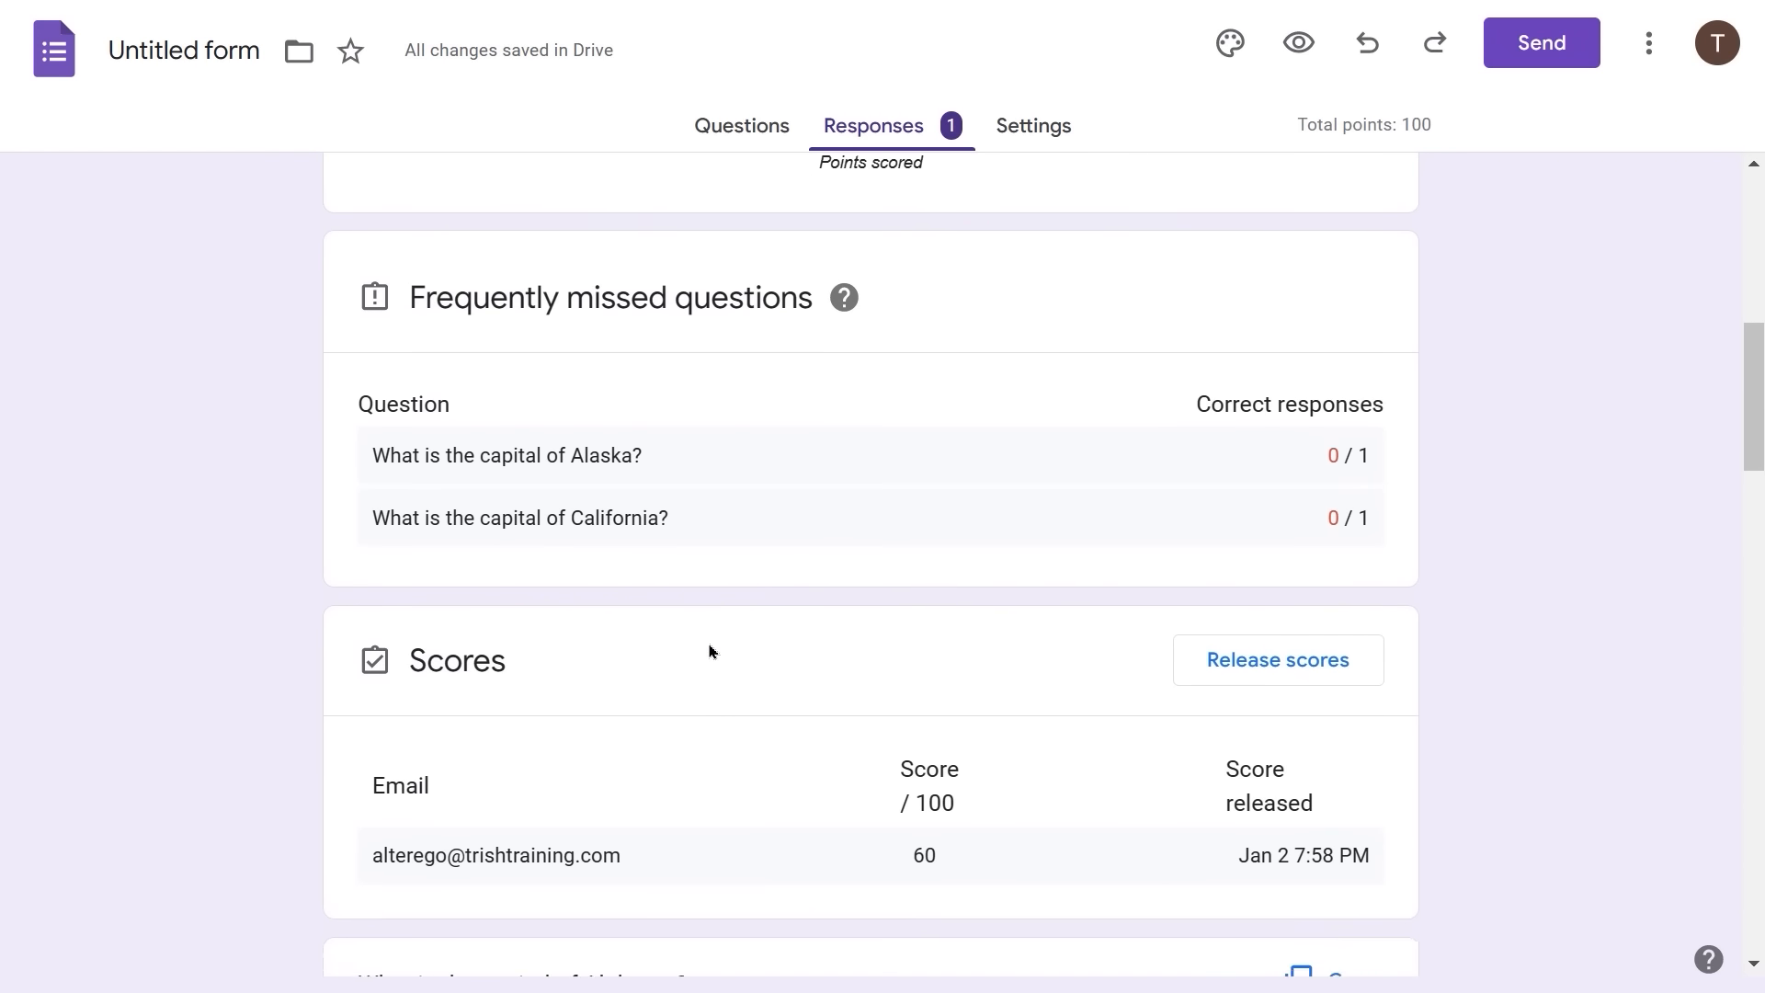
pyautogui.scroll(-1, 710, 650)
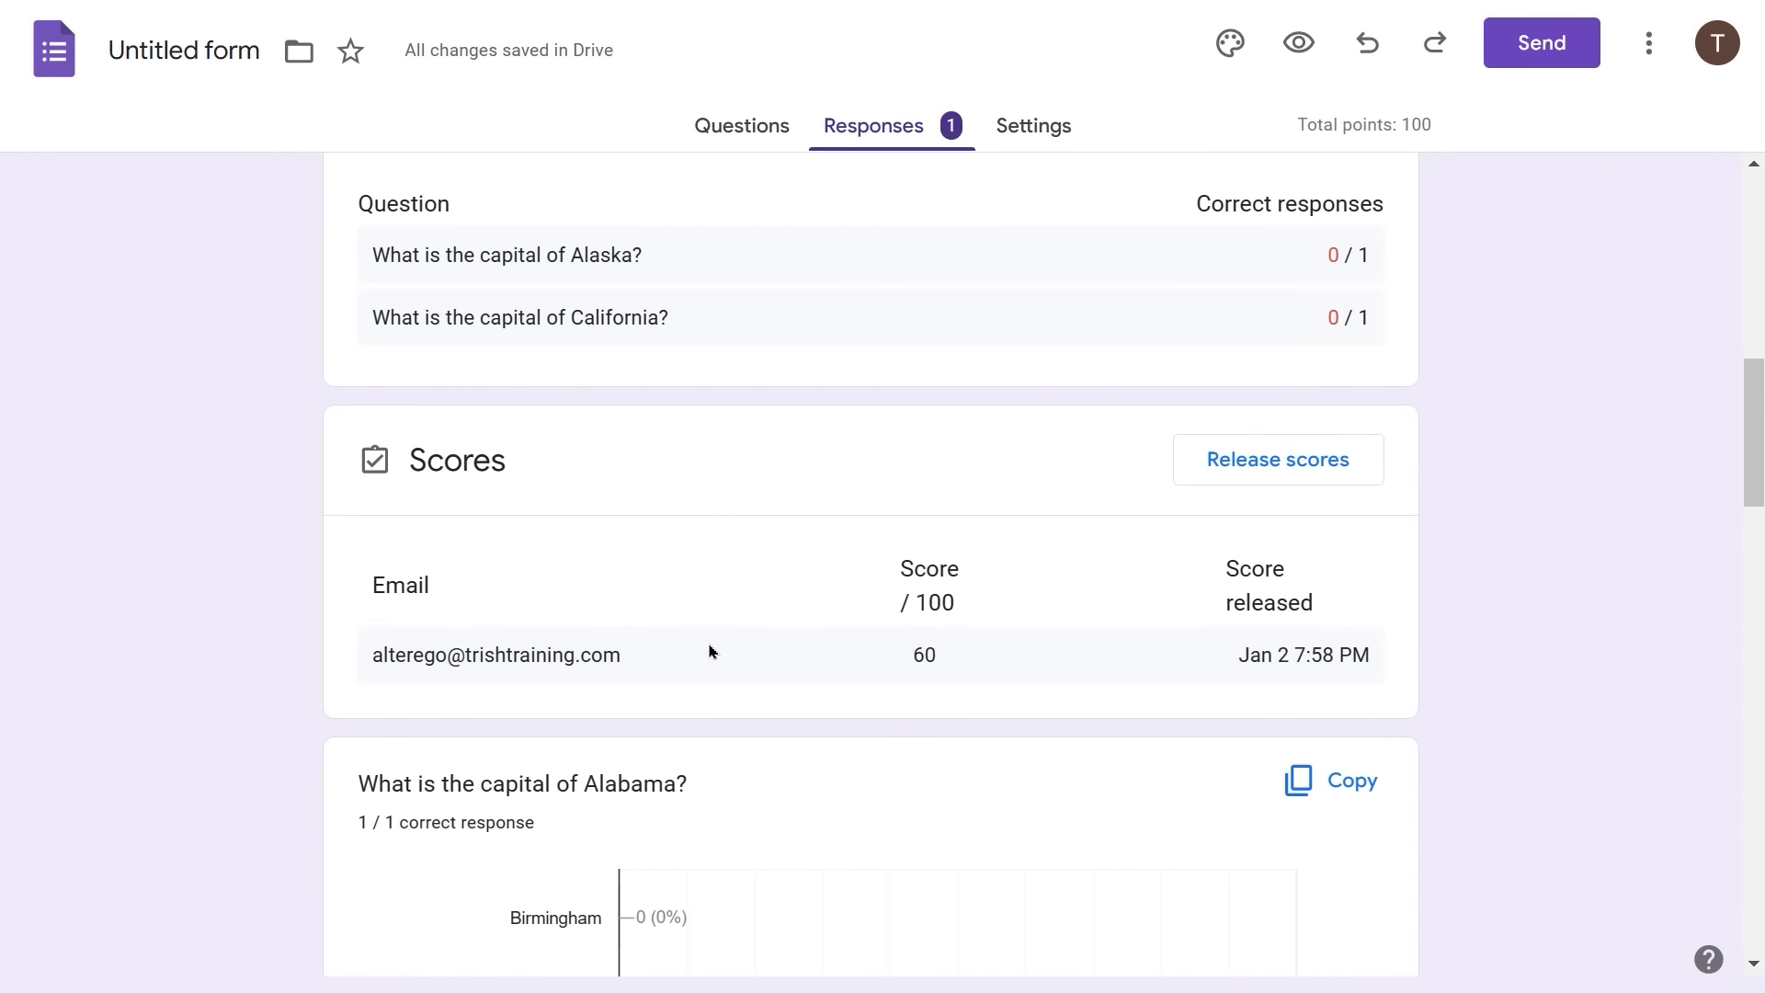
pyautogui.scroll(-1, 710, 651)
pyautogui.scroll(-1, 709, 651)
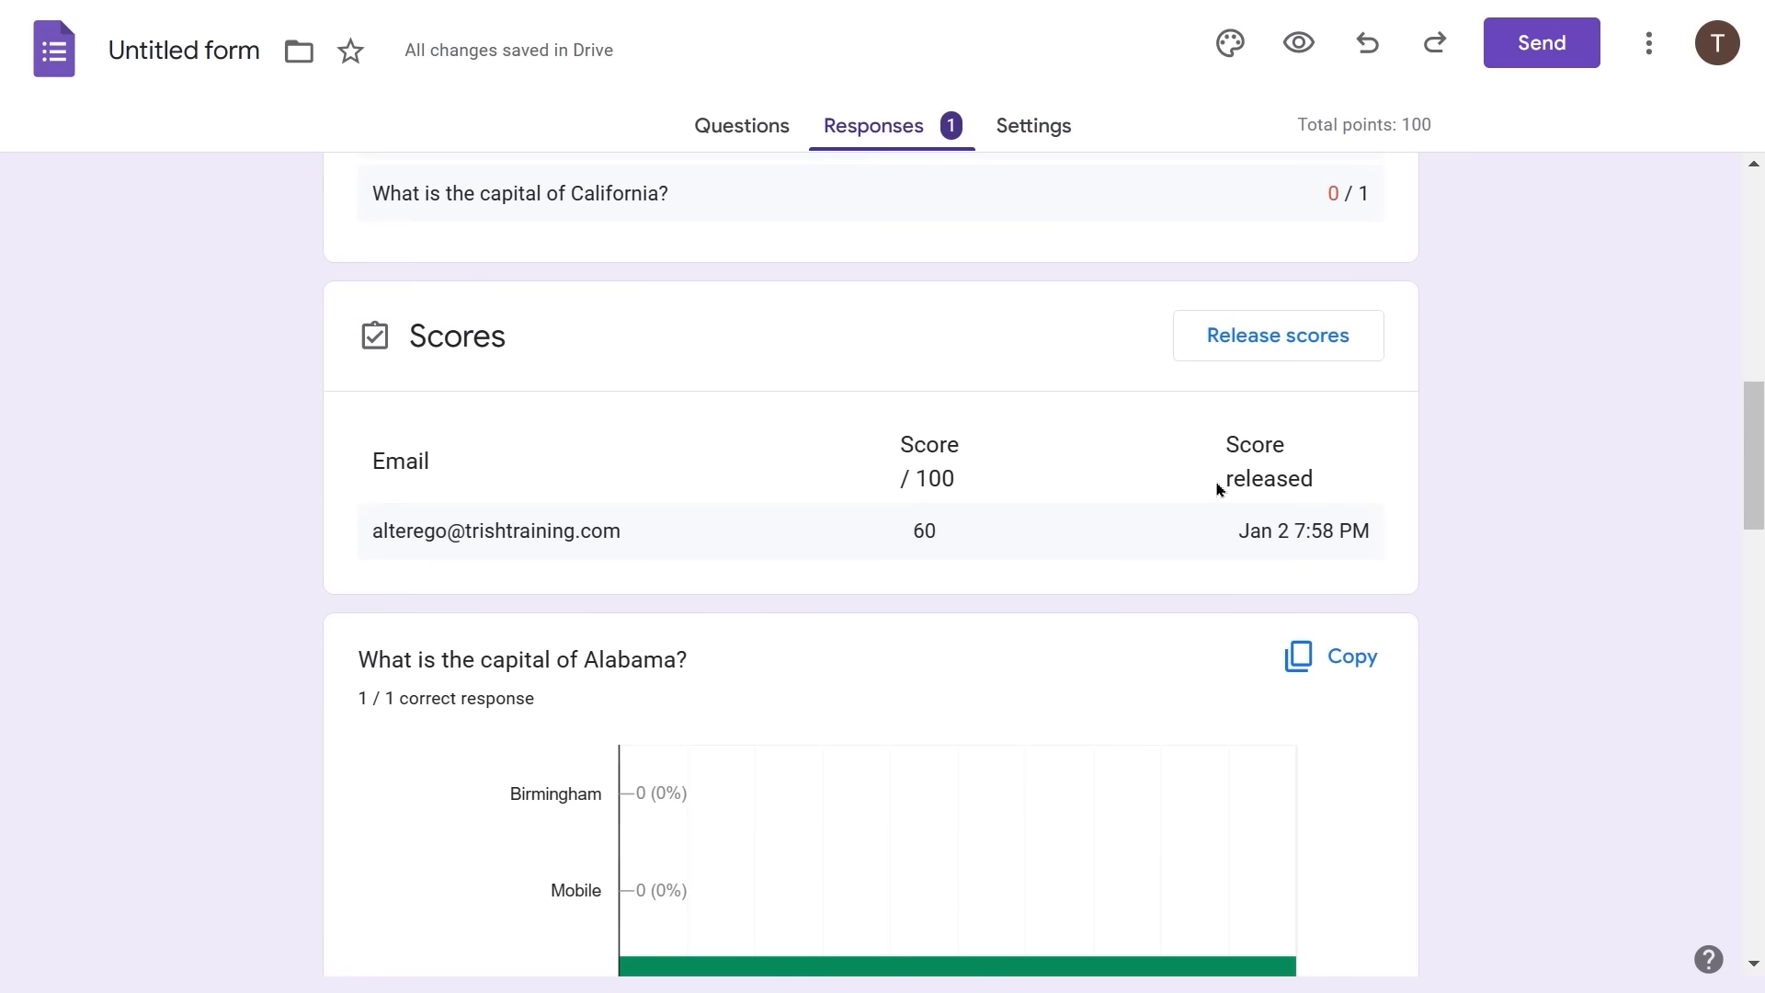
pyautogui.scroll(-2, 842, 479)
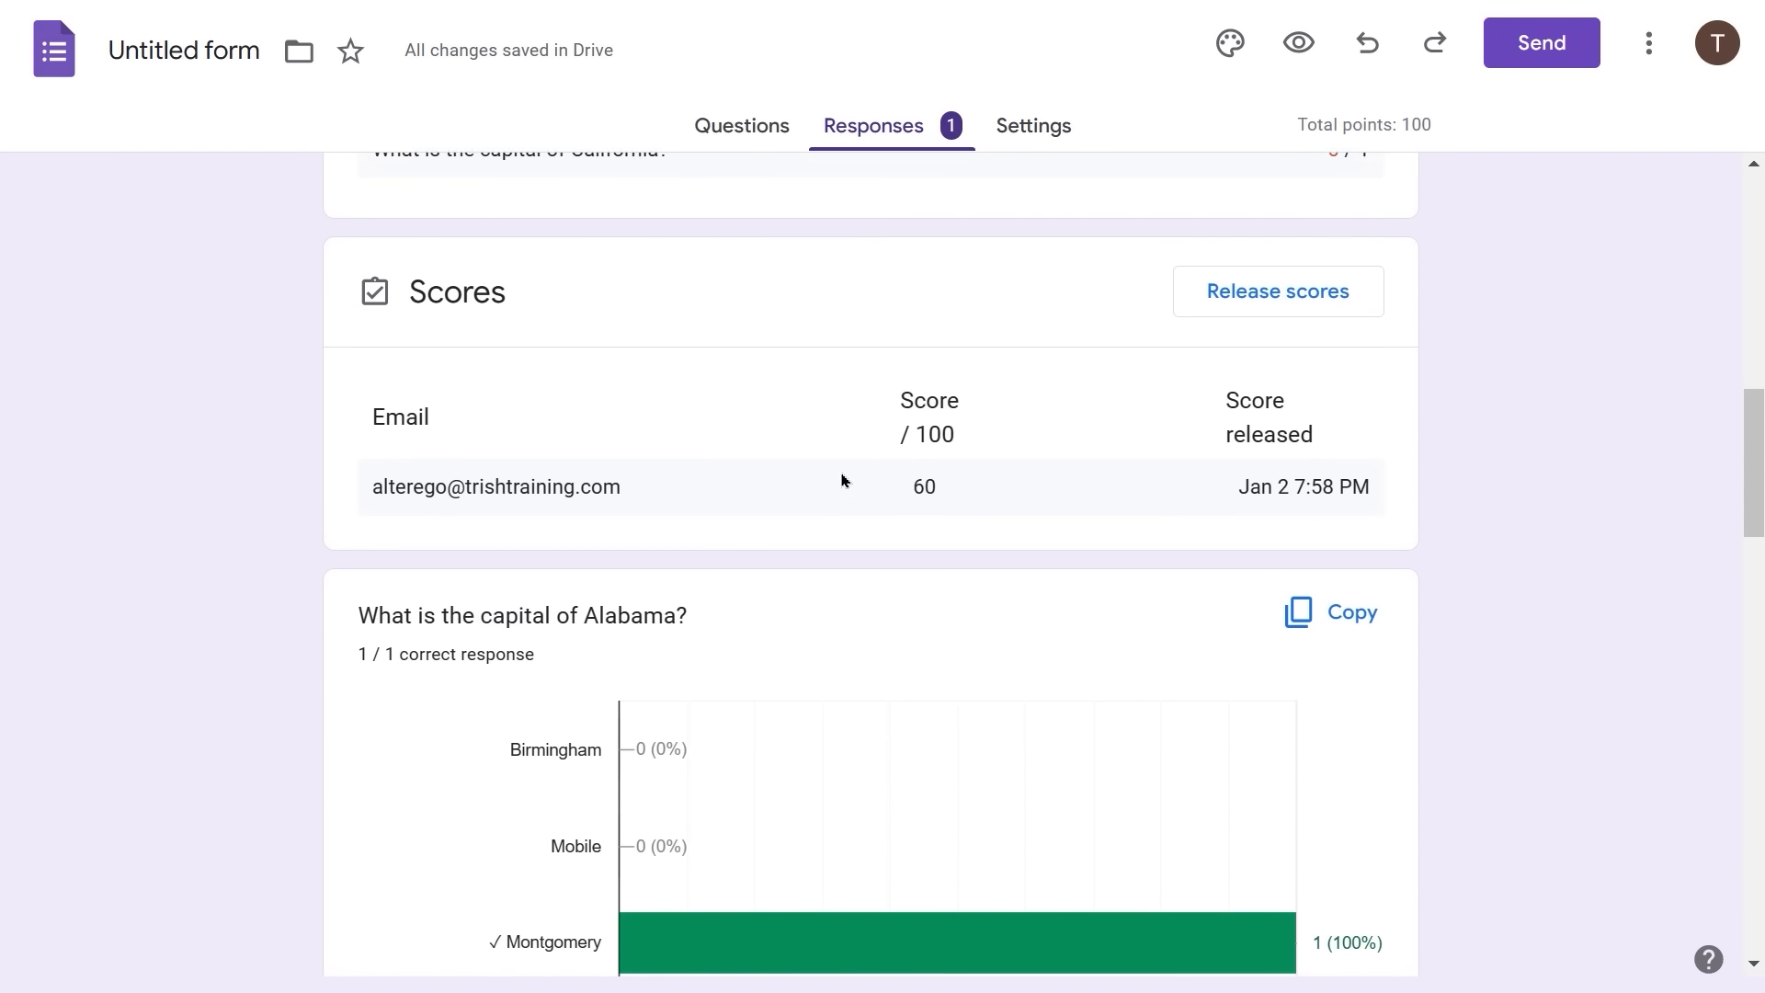
pyautogui.scroll(-3, 842, 479)
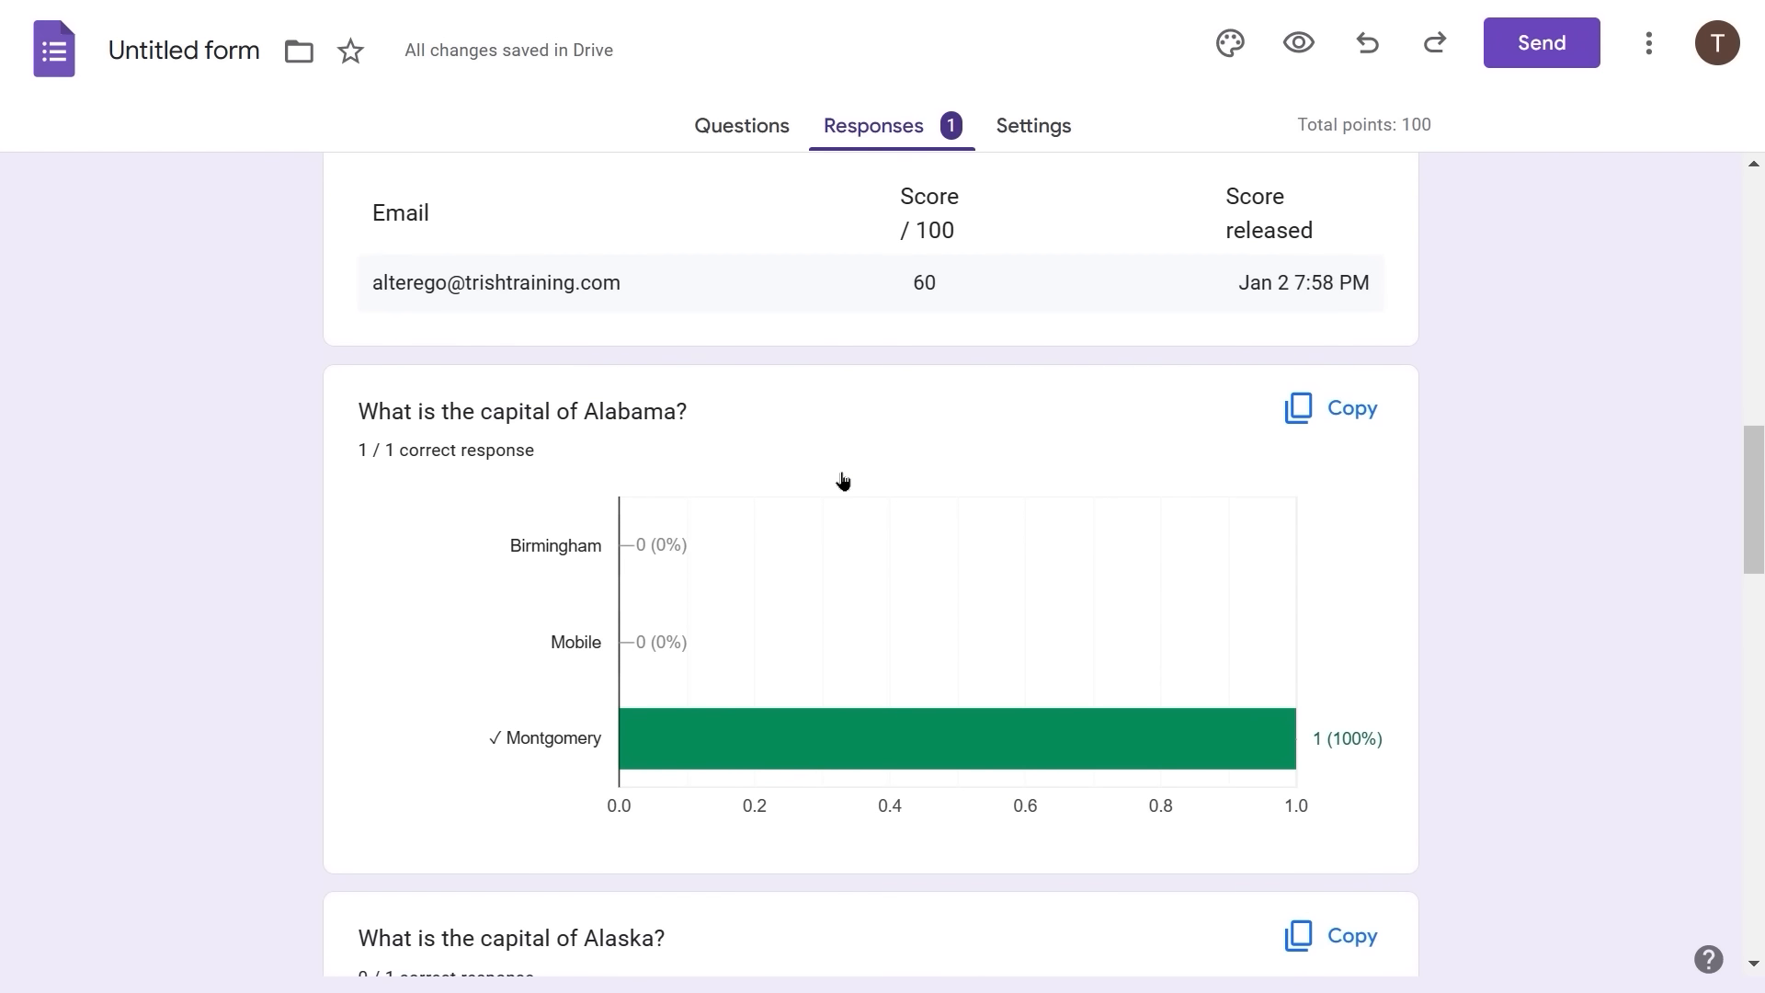
pyautogui.scroll(-2, 842, 479)
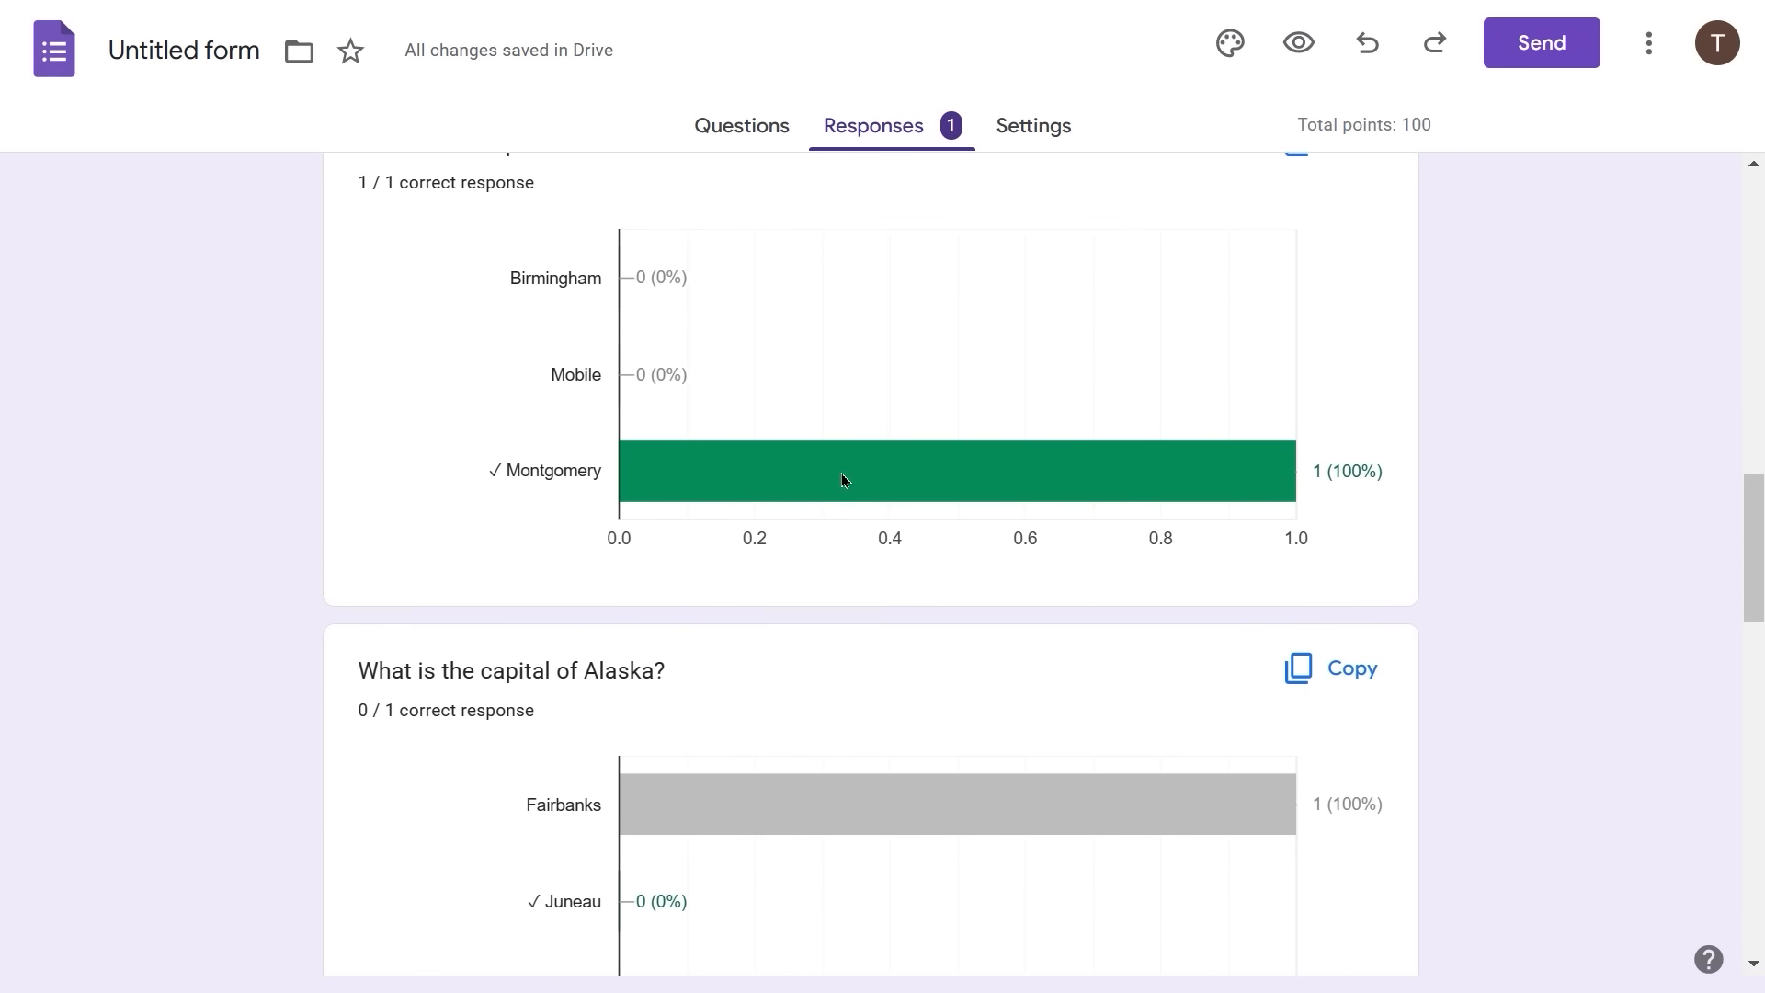
pyautogui.scroll(-4, 842, 479)
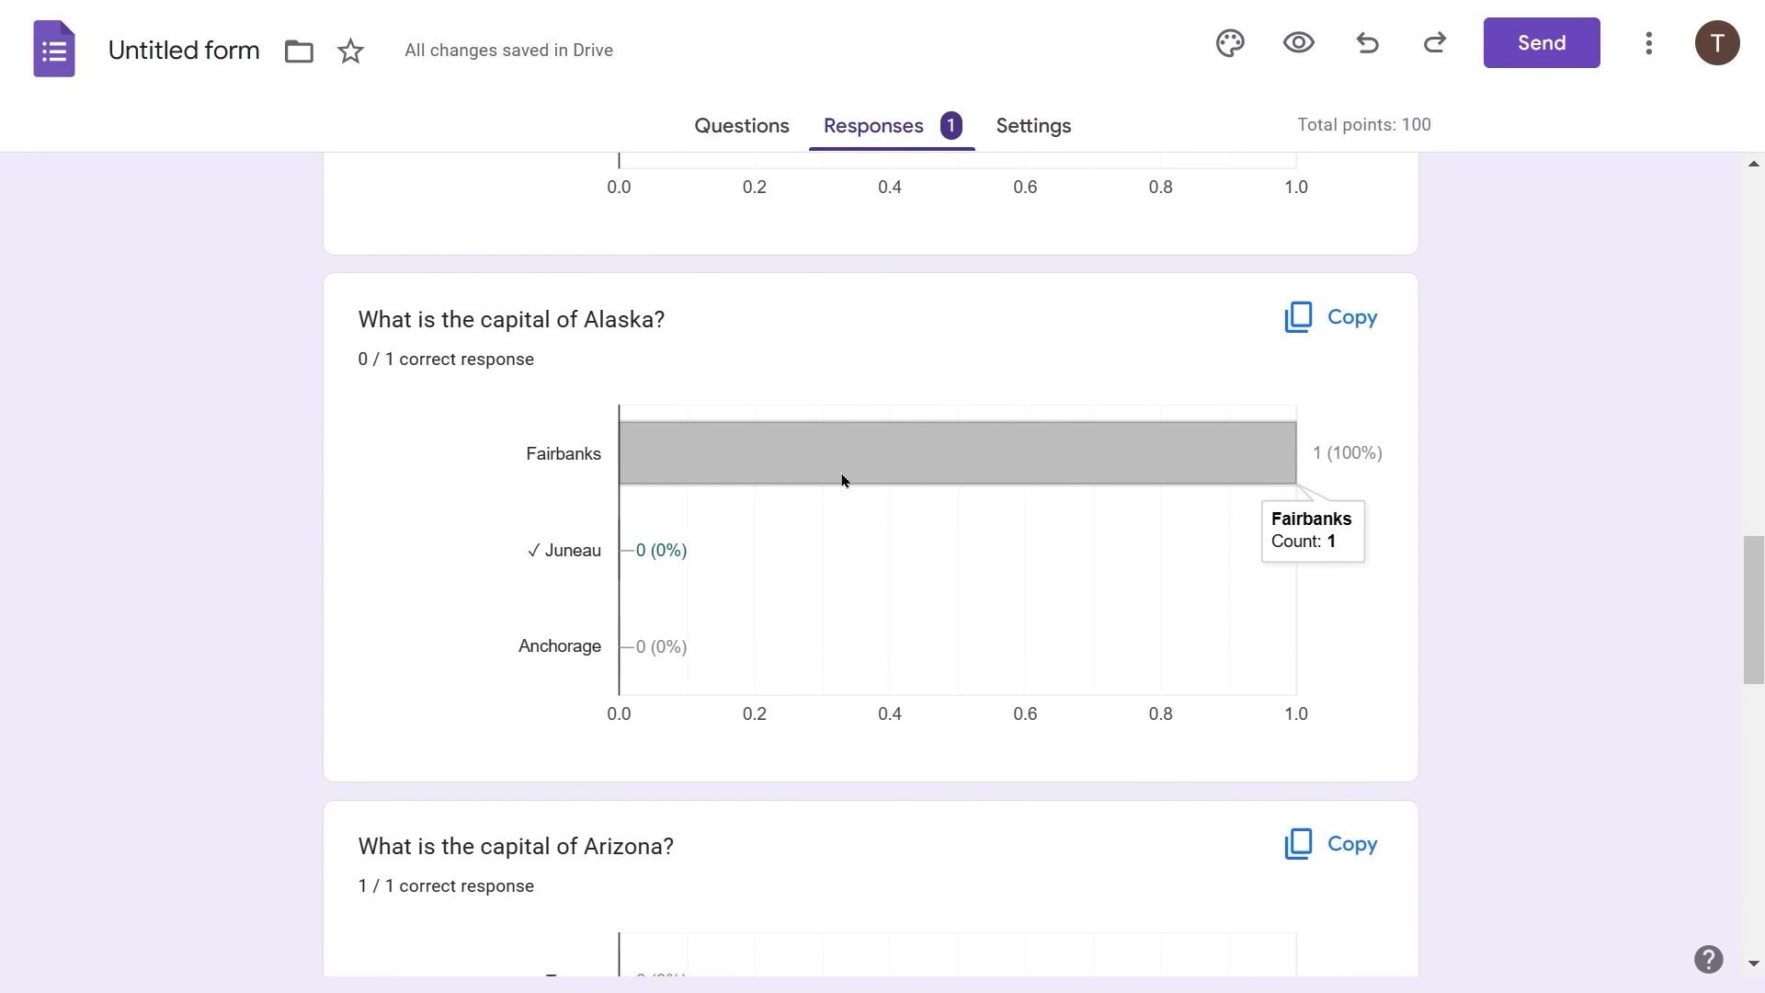
pyautogui.scroll(6, 843, 479)
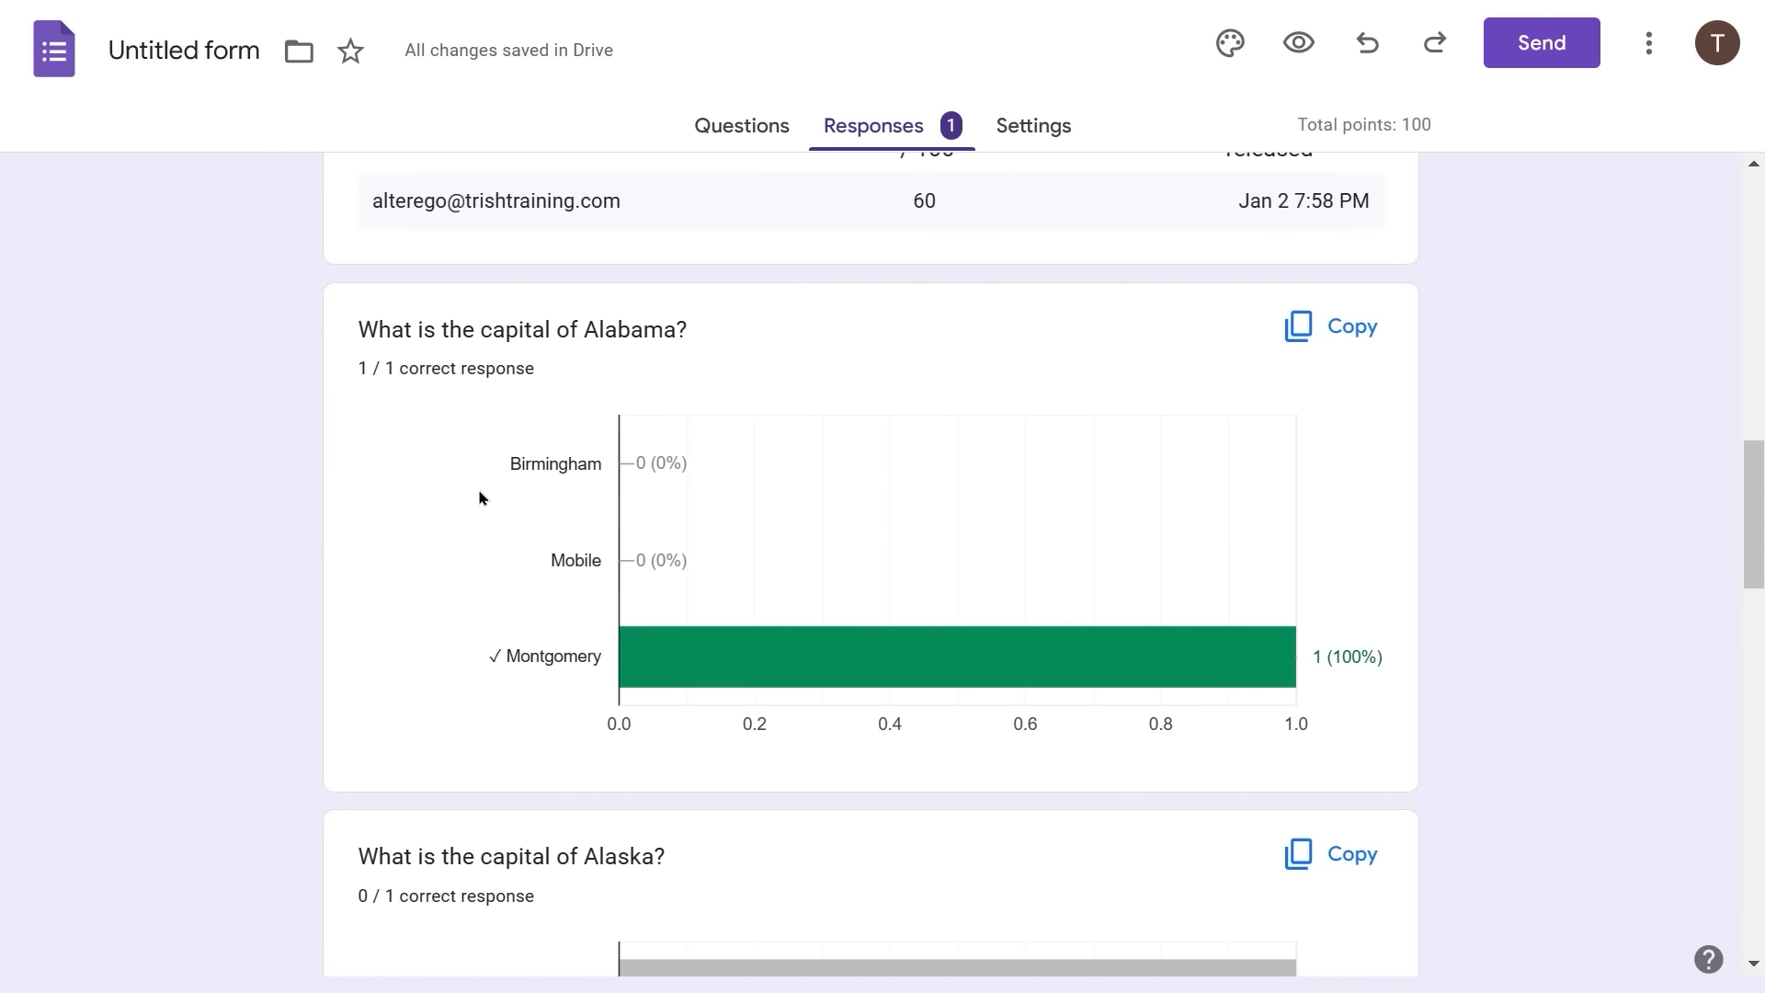
pyautogui.scroll(-2, 479, 524)
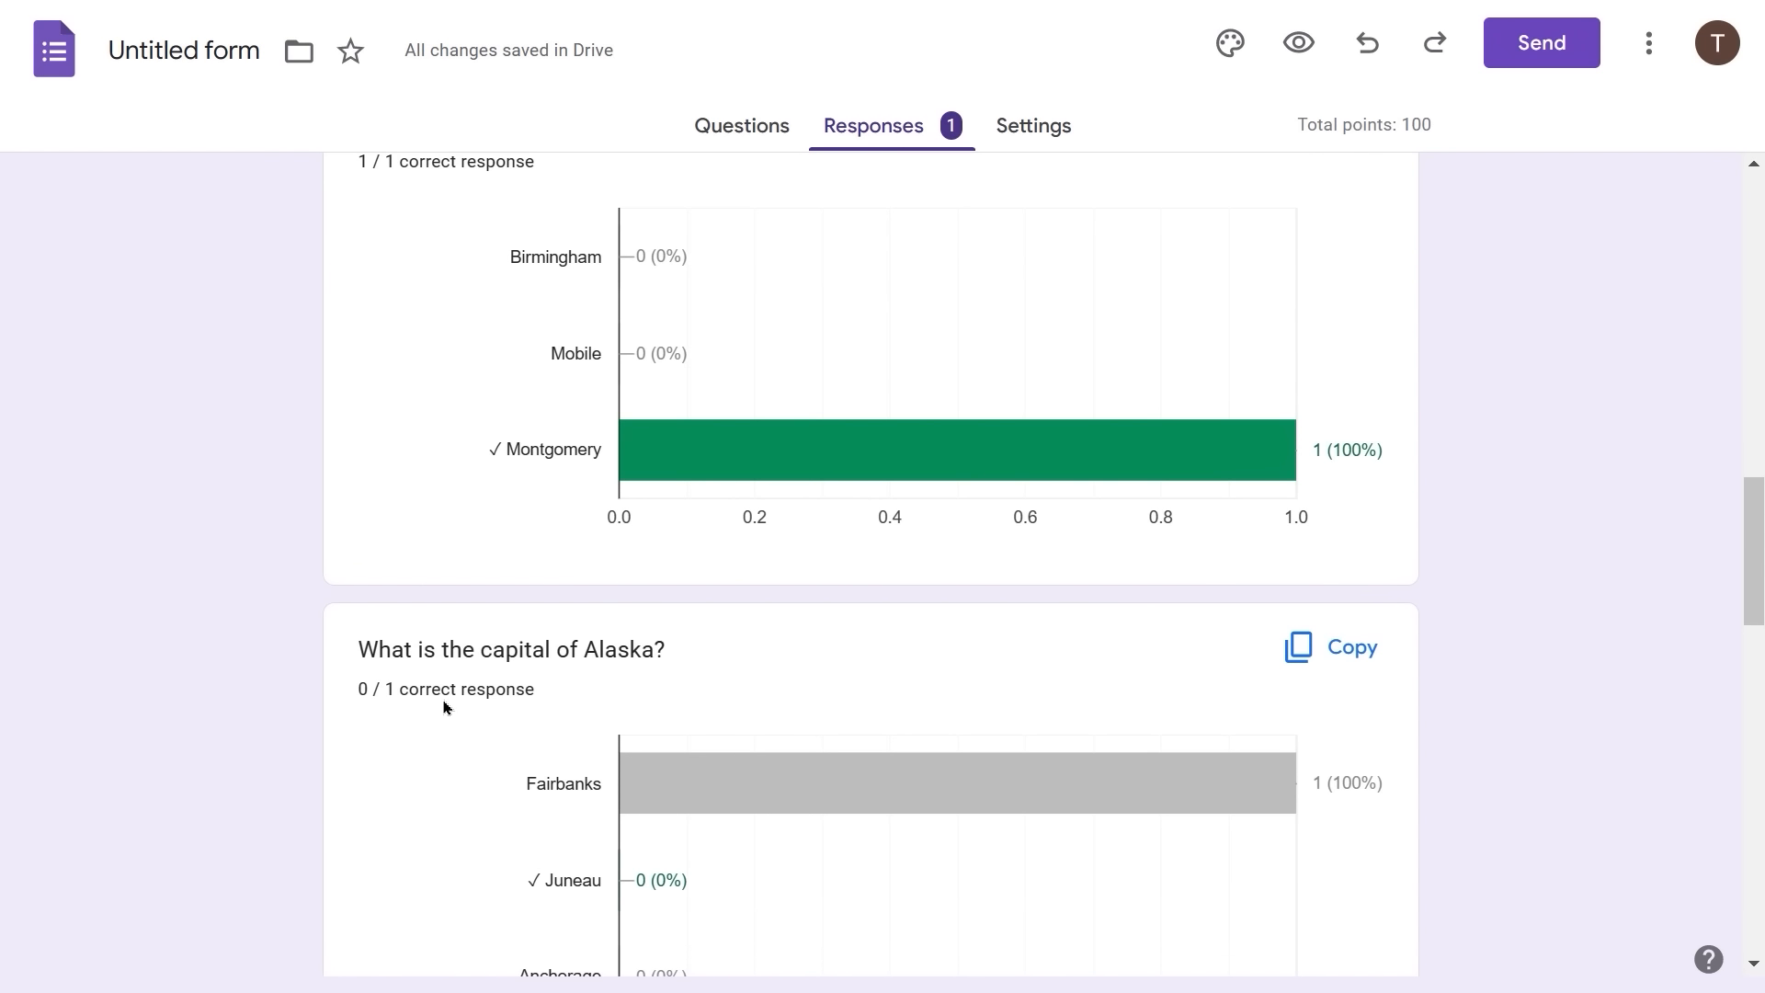
pyautogui.scroll(-6, 477, 696)
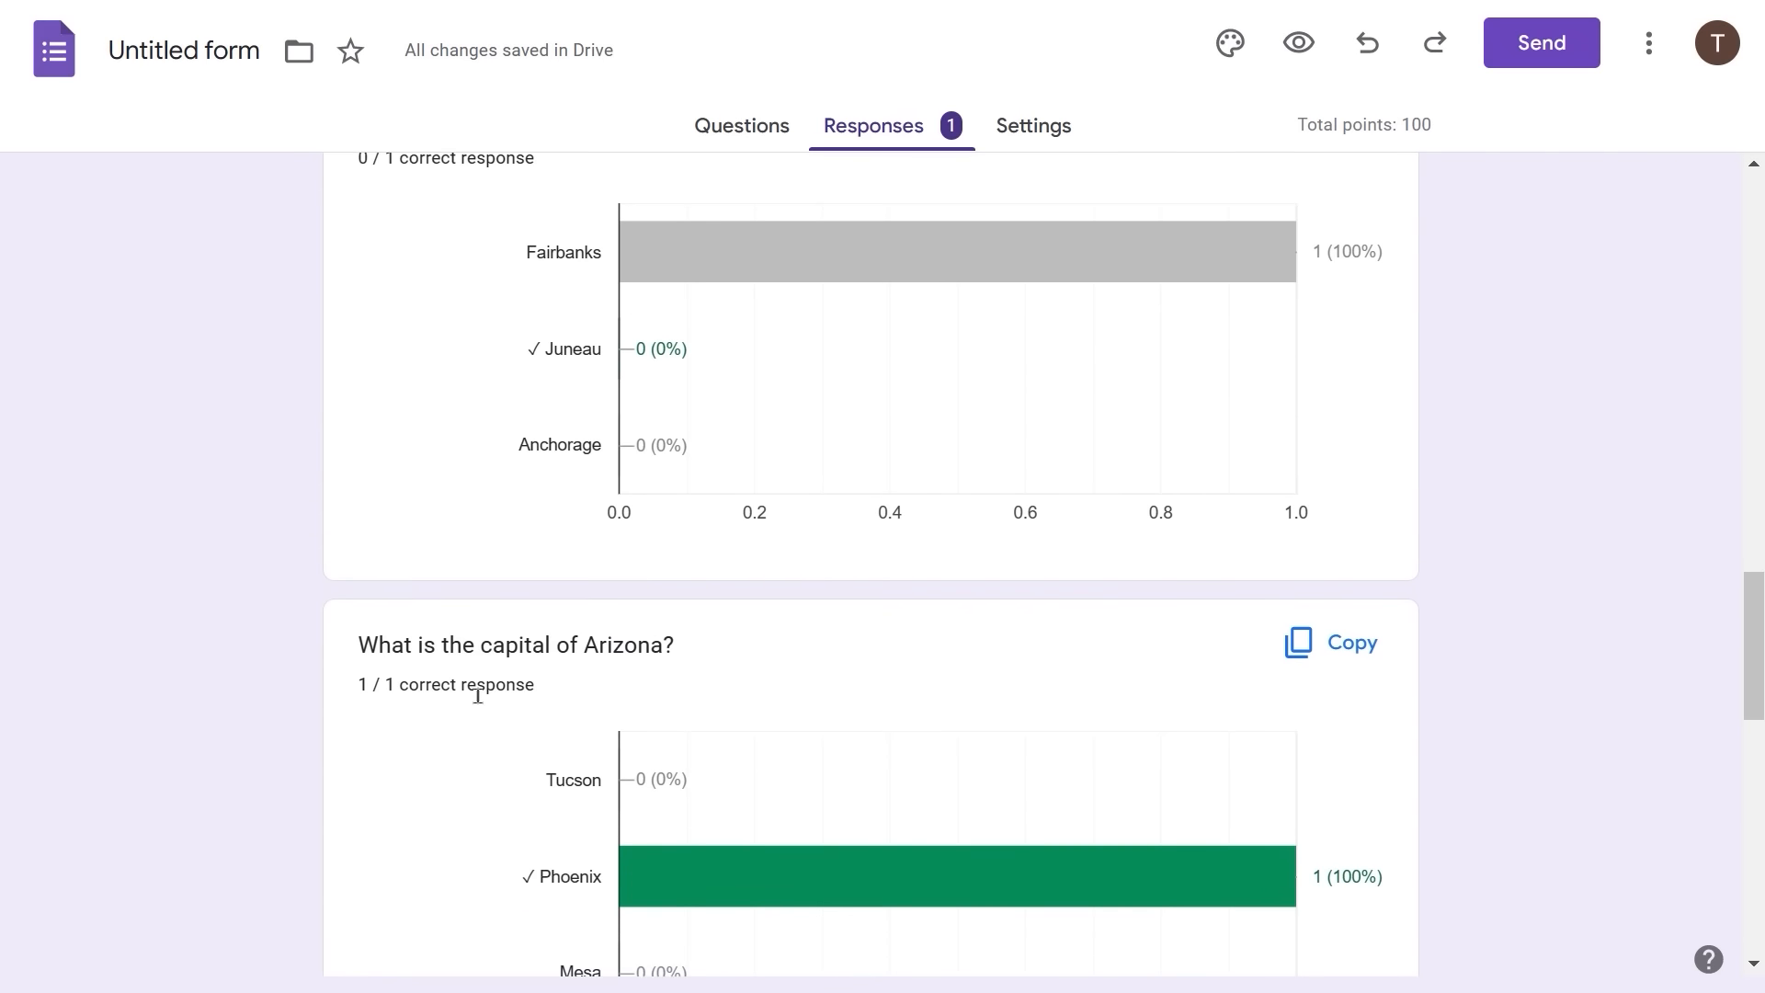
pyautogui.scroll(-7, 477, 696)
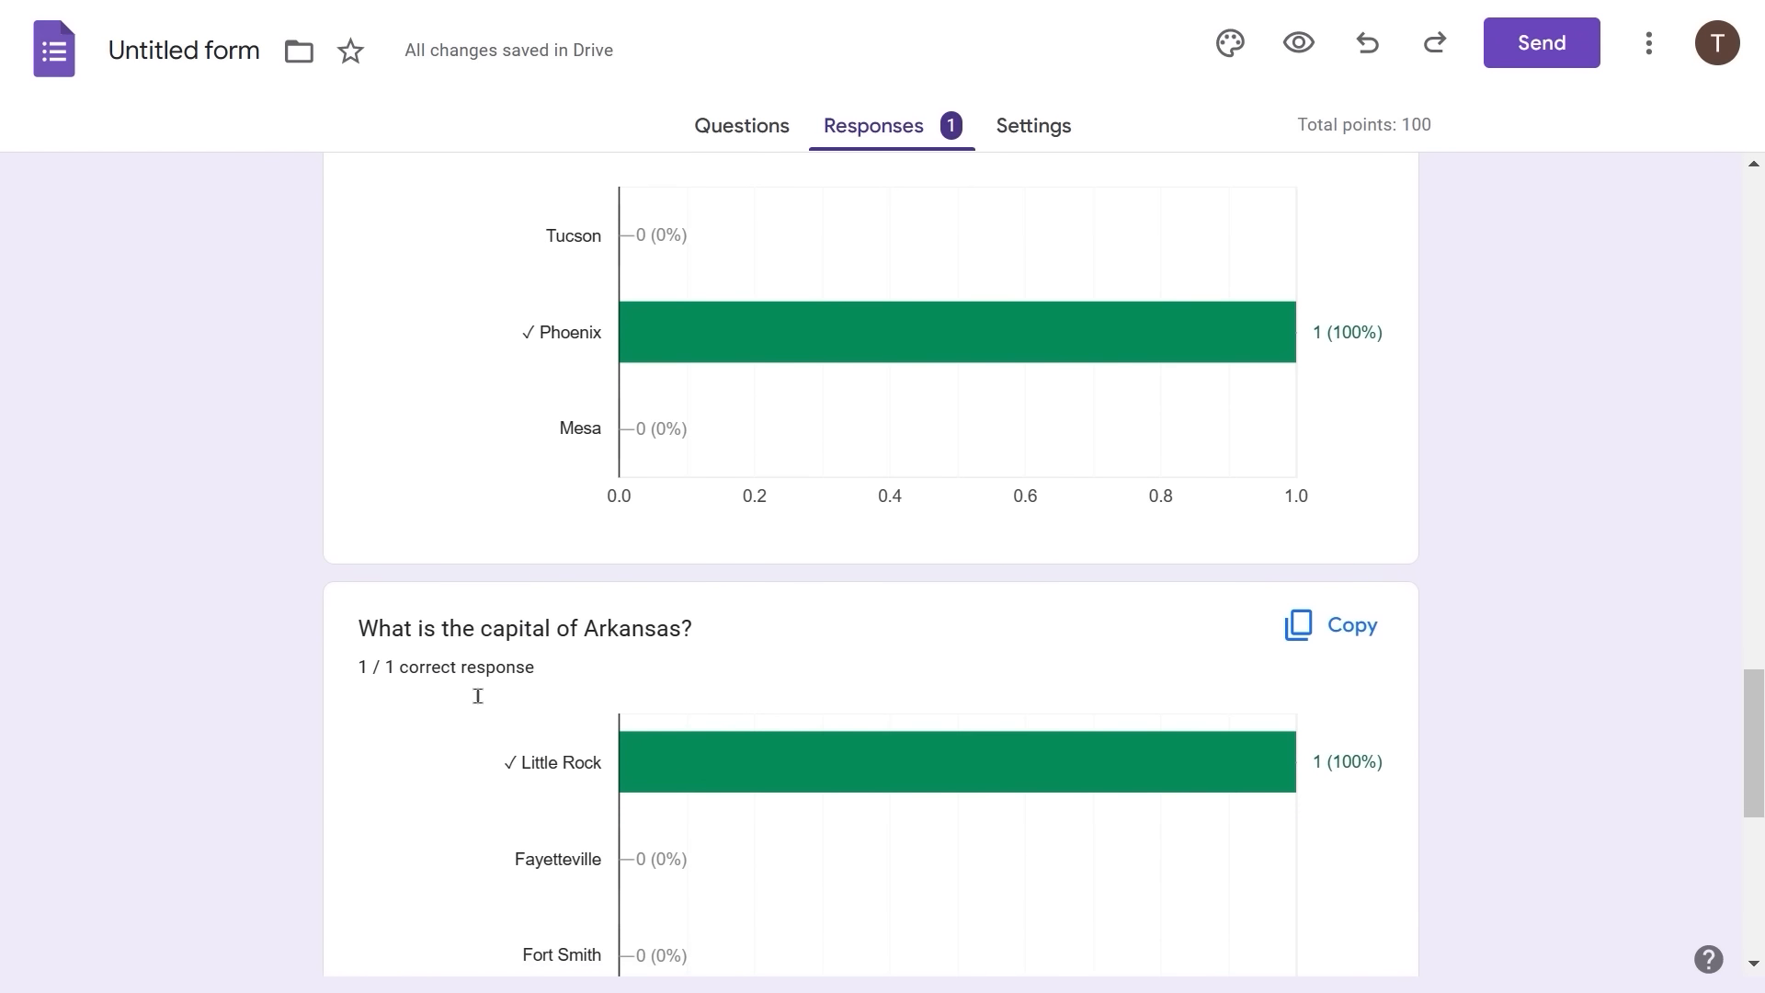
pyautogui.scroll(-5, 477, 696)
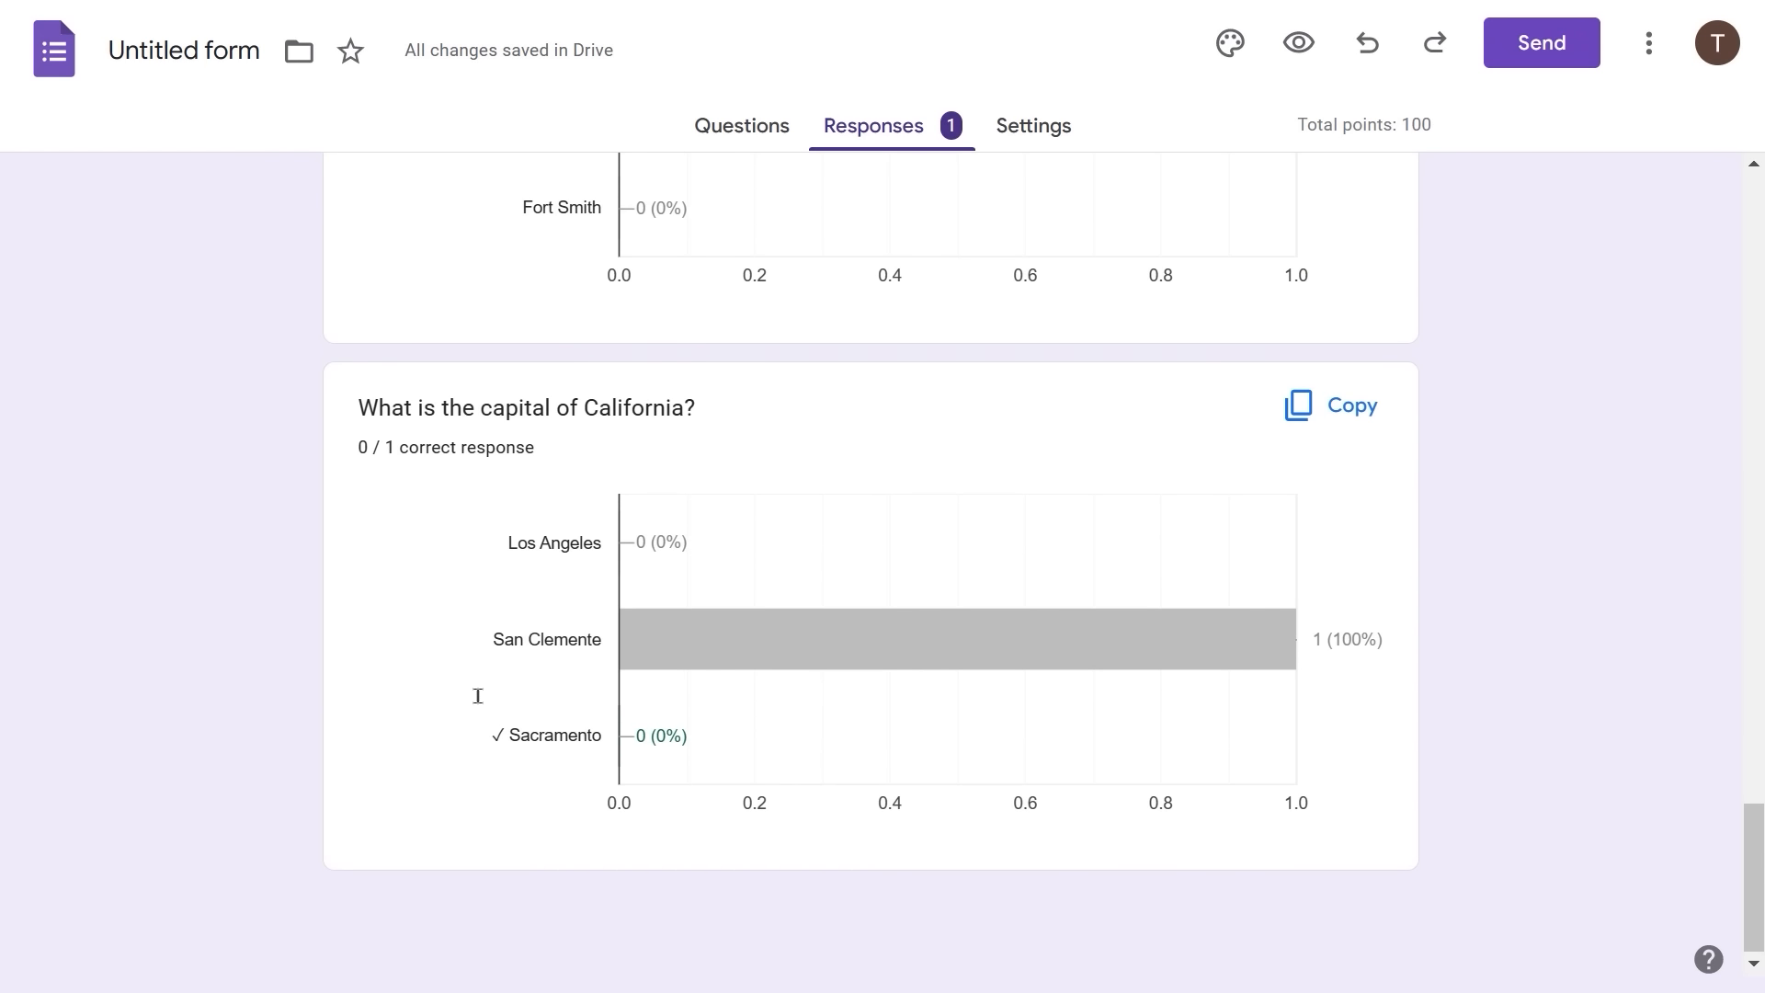
pyautogui.scroll(5, 477, 694)
pyautogui.scroll(4, 479, 693)
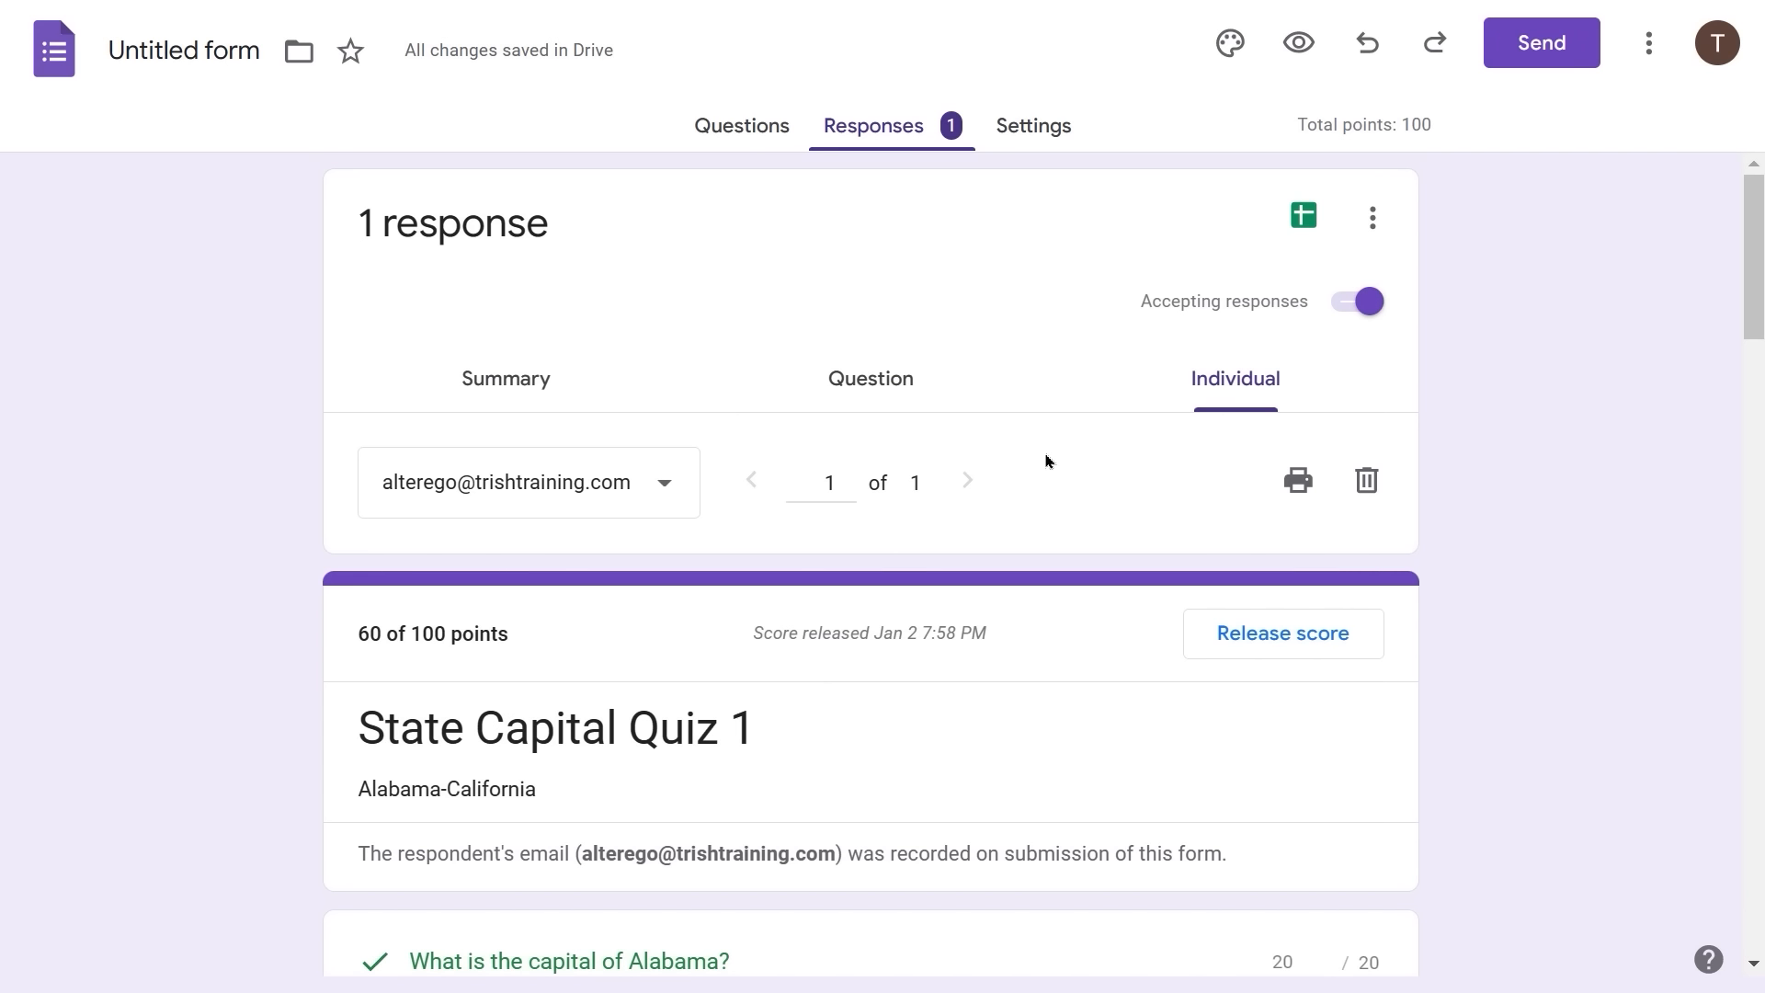
# - Go to the quiz's Settings page
pyautogui.click(1025, 133)
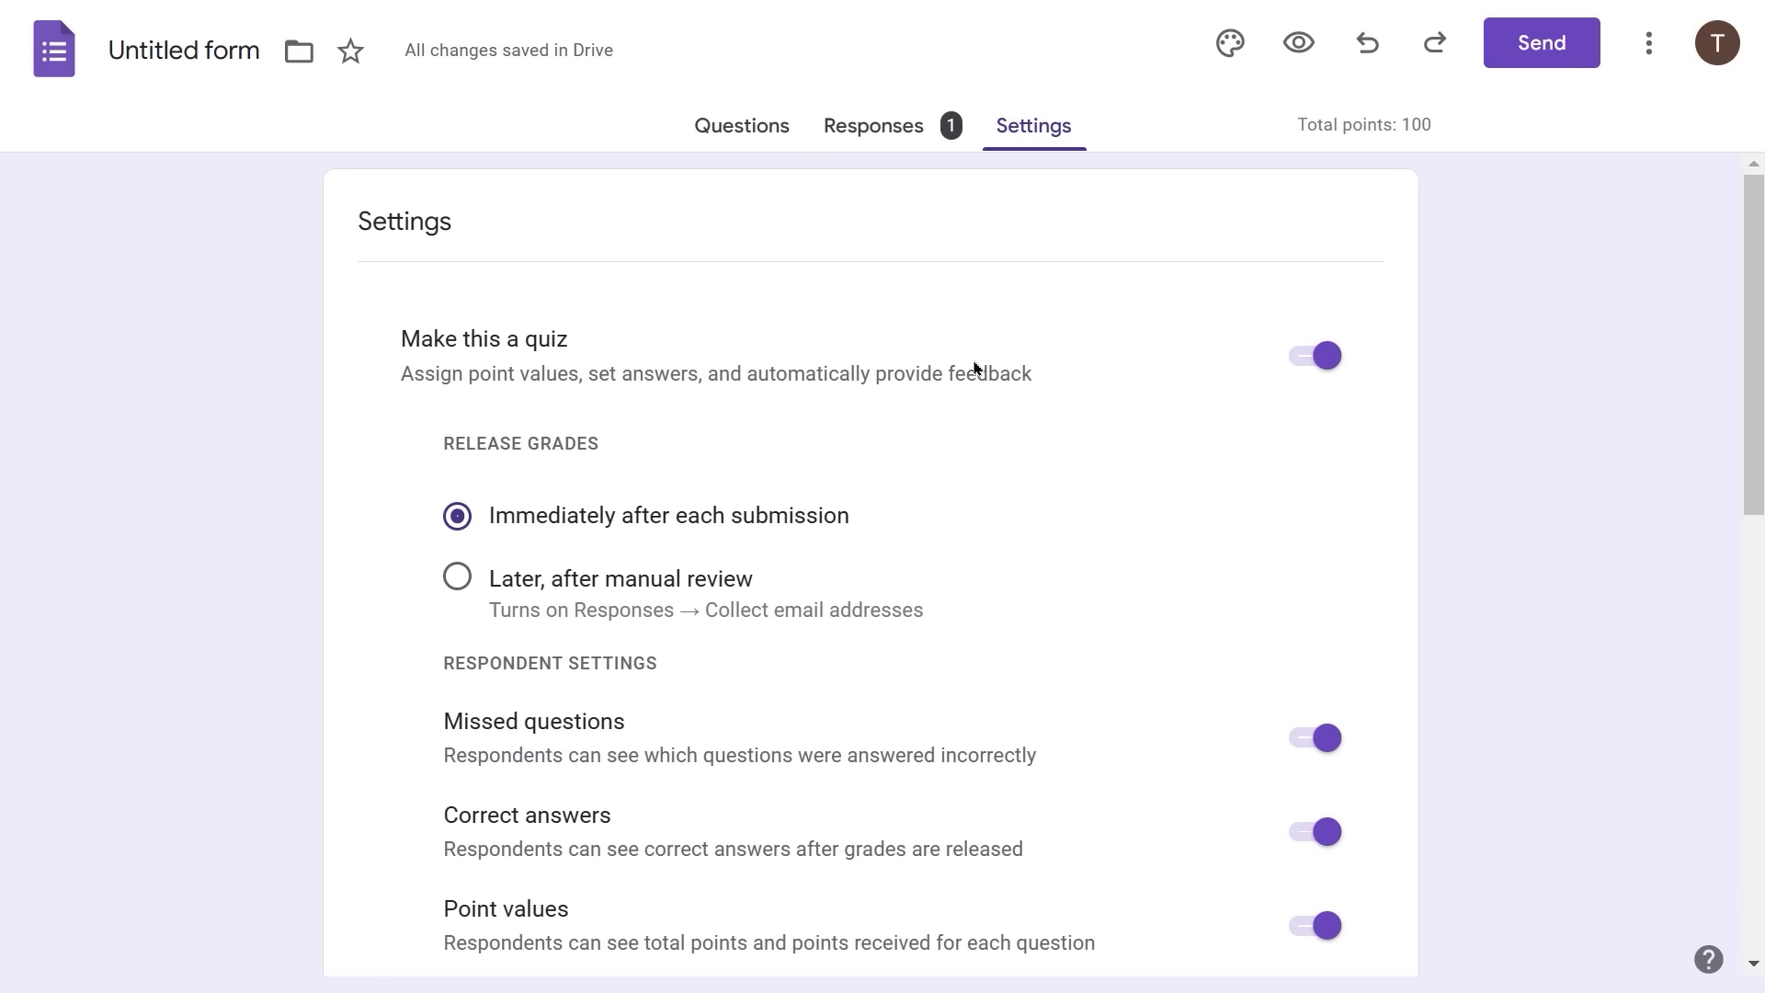
# - Set Release grades to 'Later, after manual review' and return to the questions
pyautogui.click(459, 577)
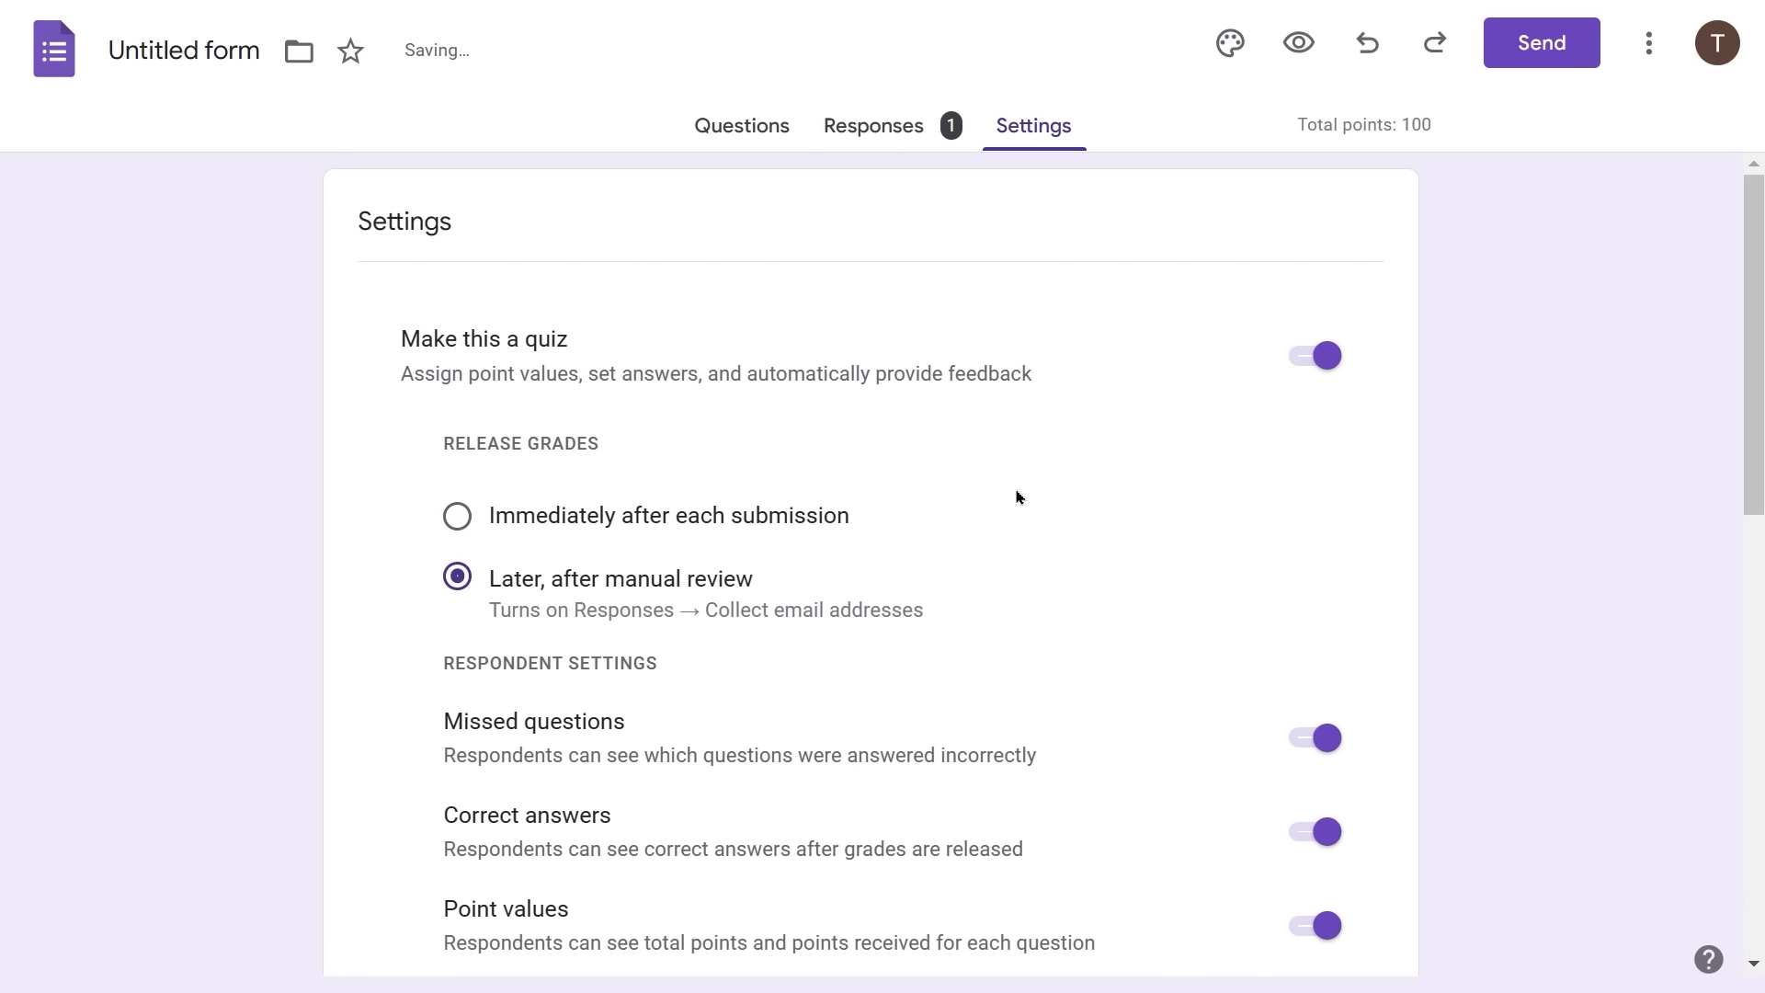
pyautogui.scroll(-5, 1017, 497)
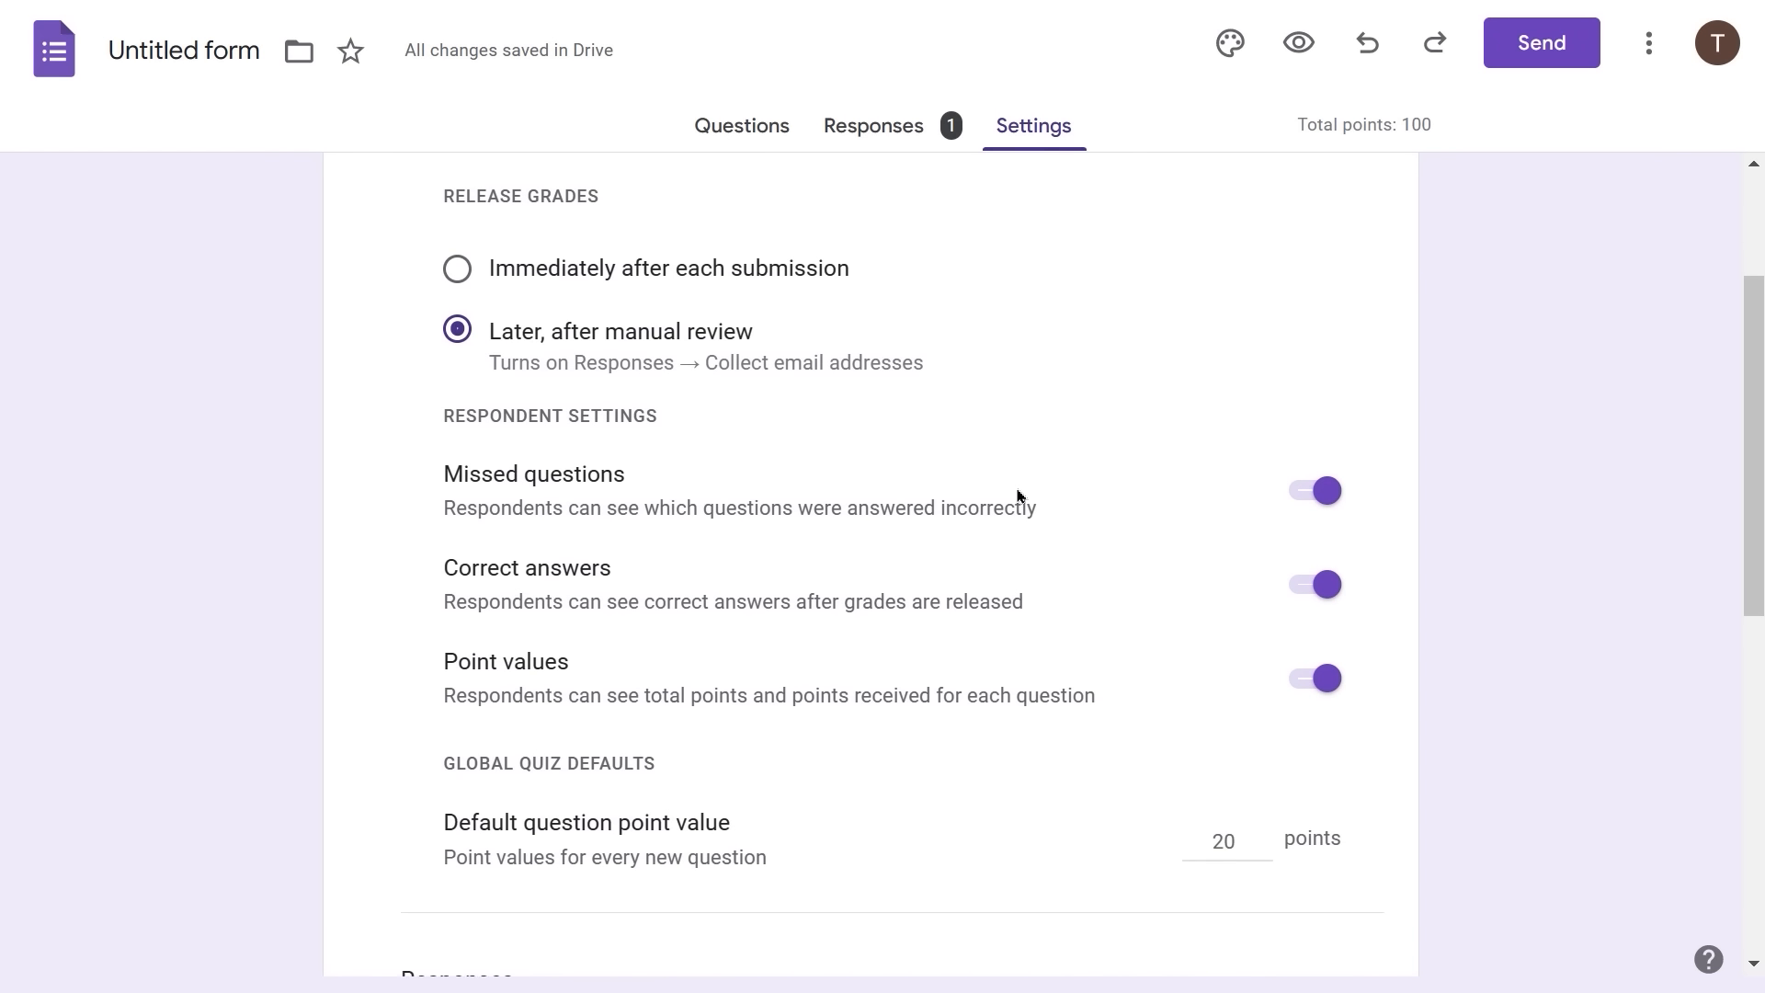
pyautogui.scroll(5, 1017, 497)
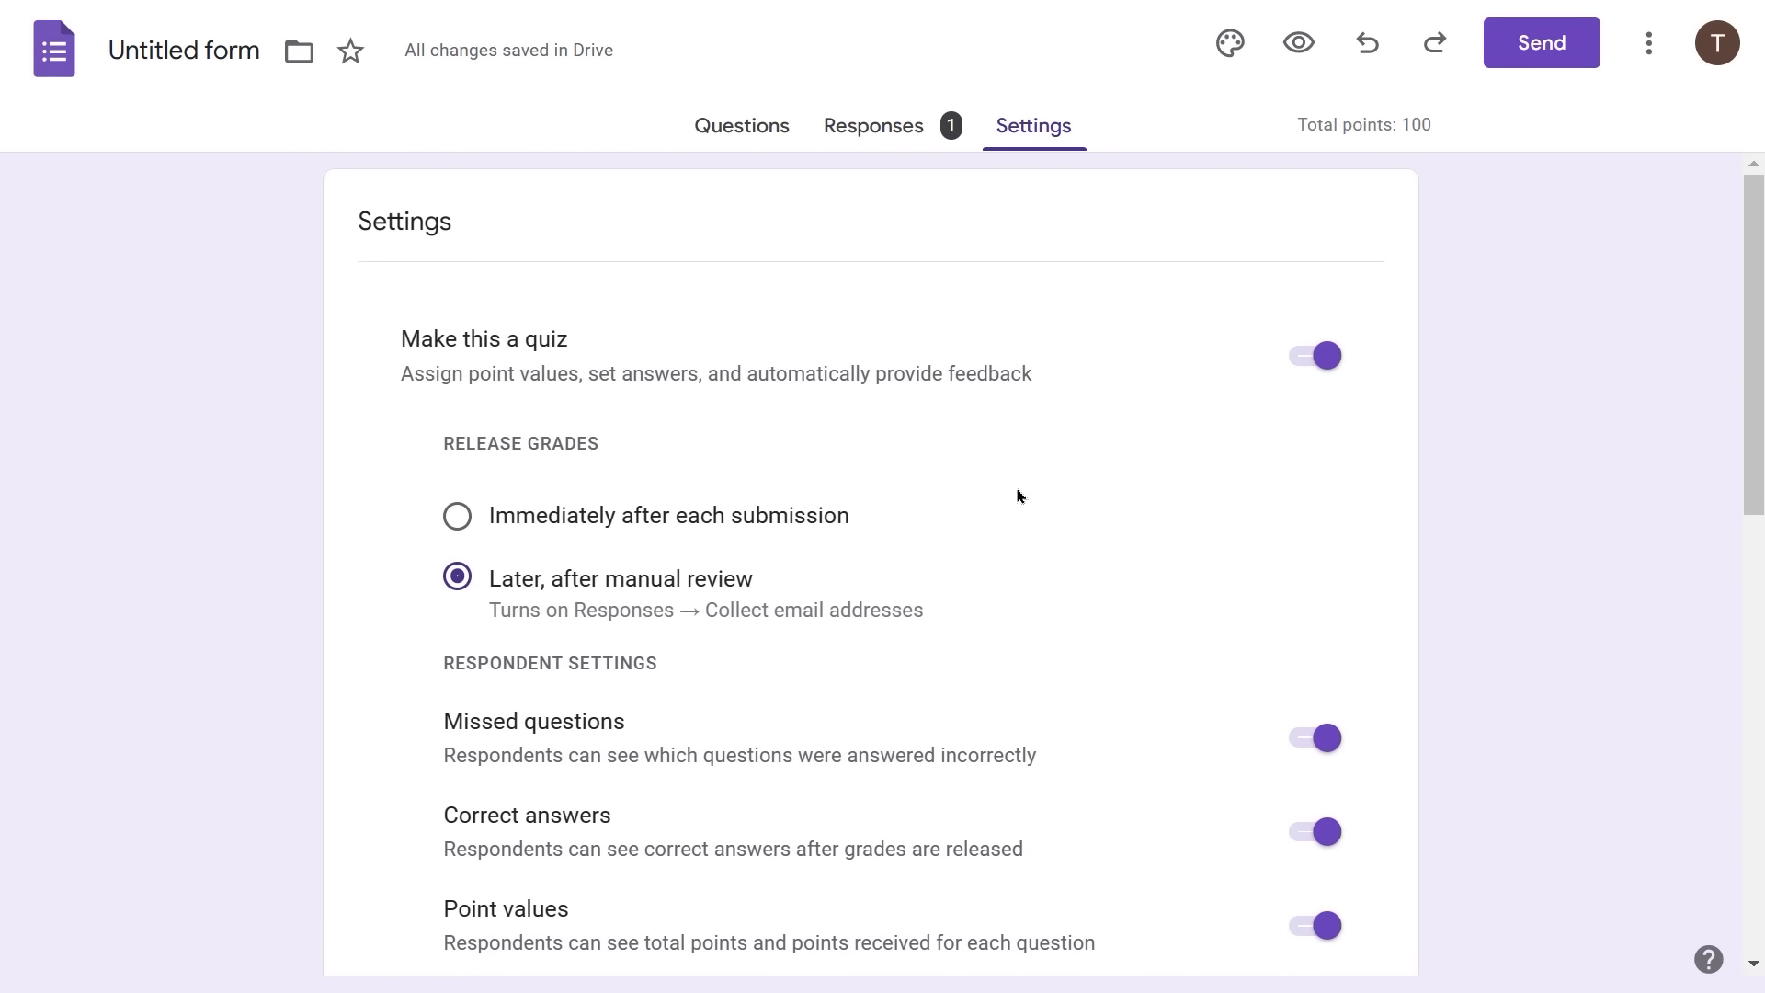
pyautogui.click(780, 137)
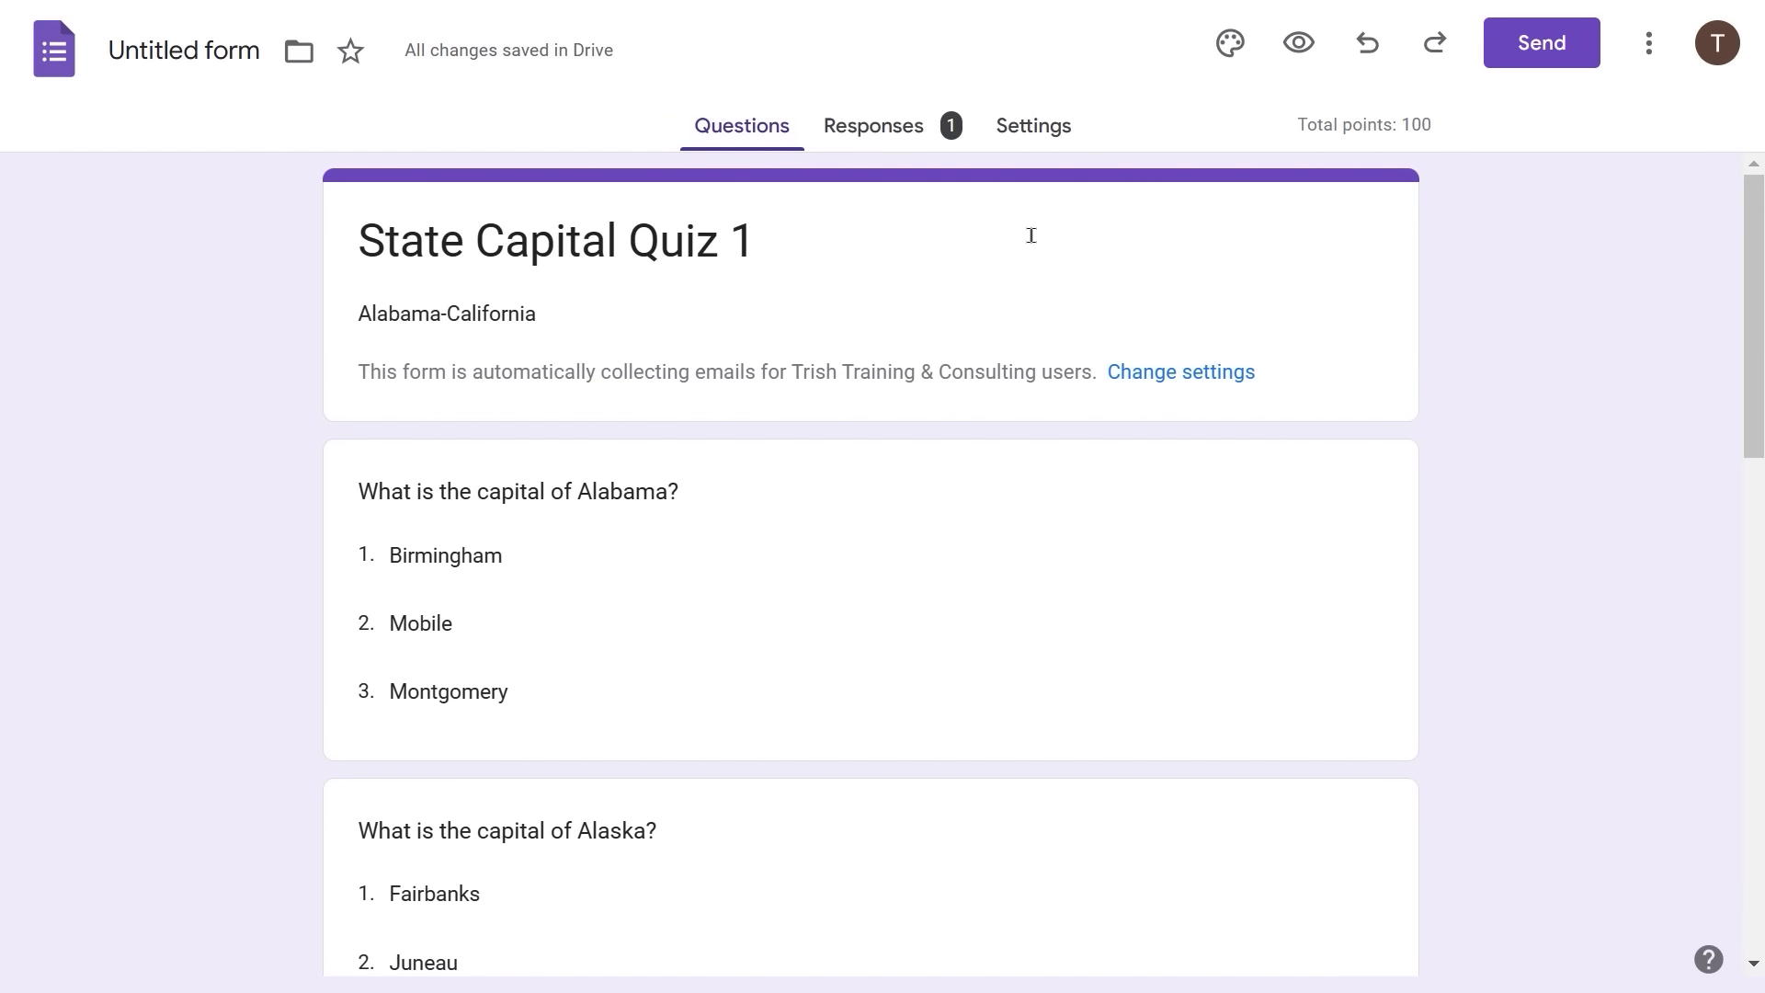
# - Email 'State Capital Quiz 1' again to the respondent's address
pyautogui.click(1542, 44)
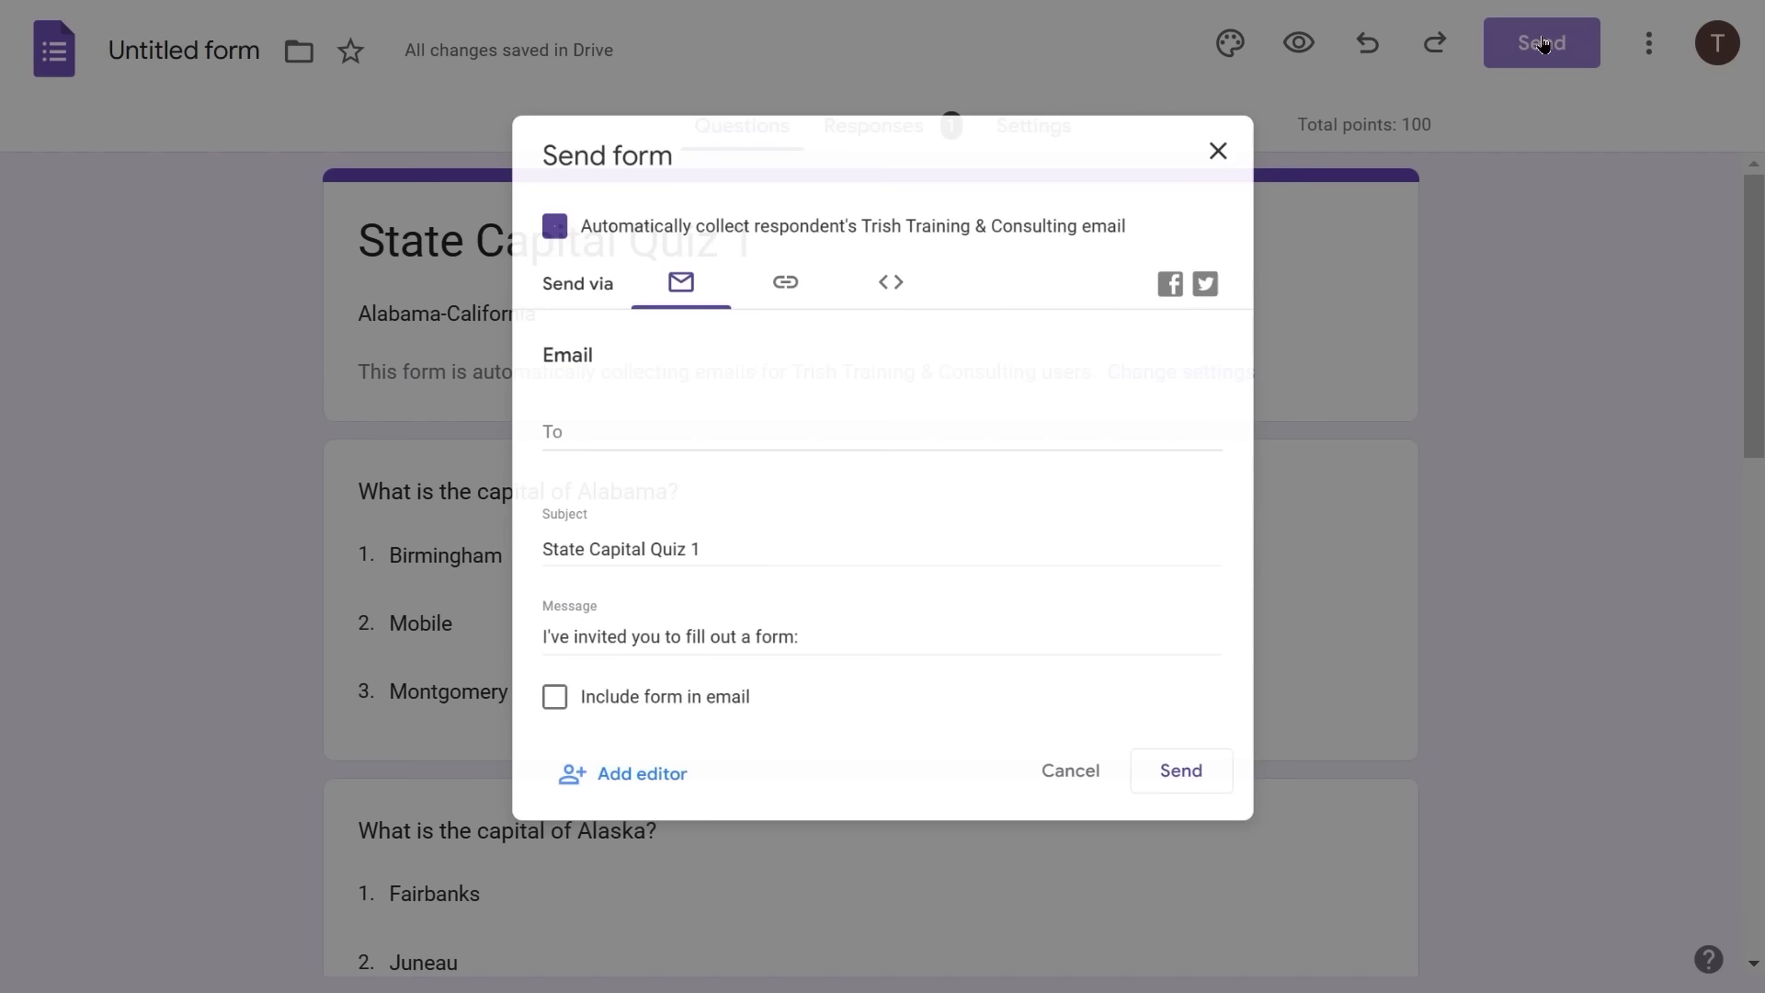
pyautogui.click(596, 415)
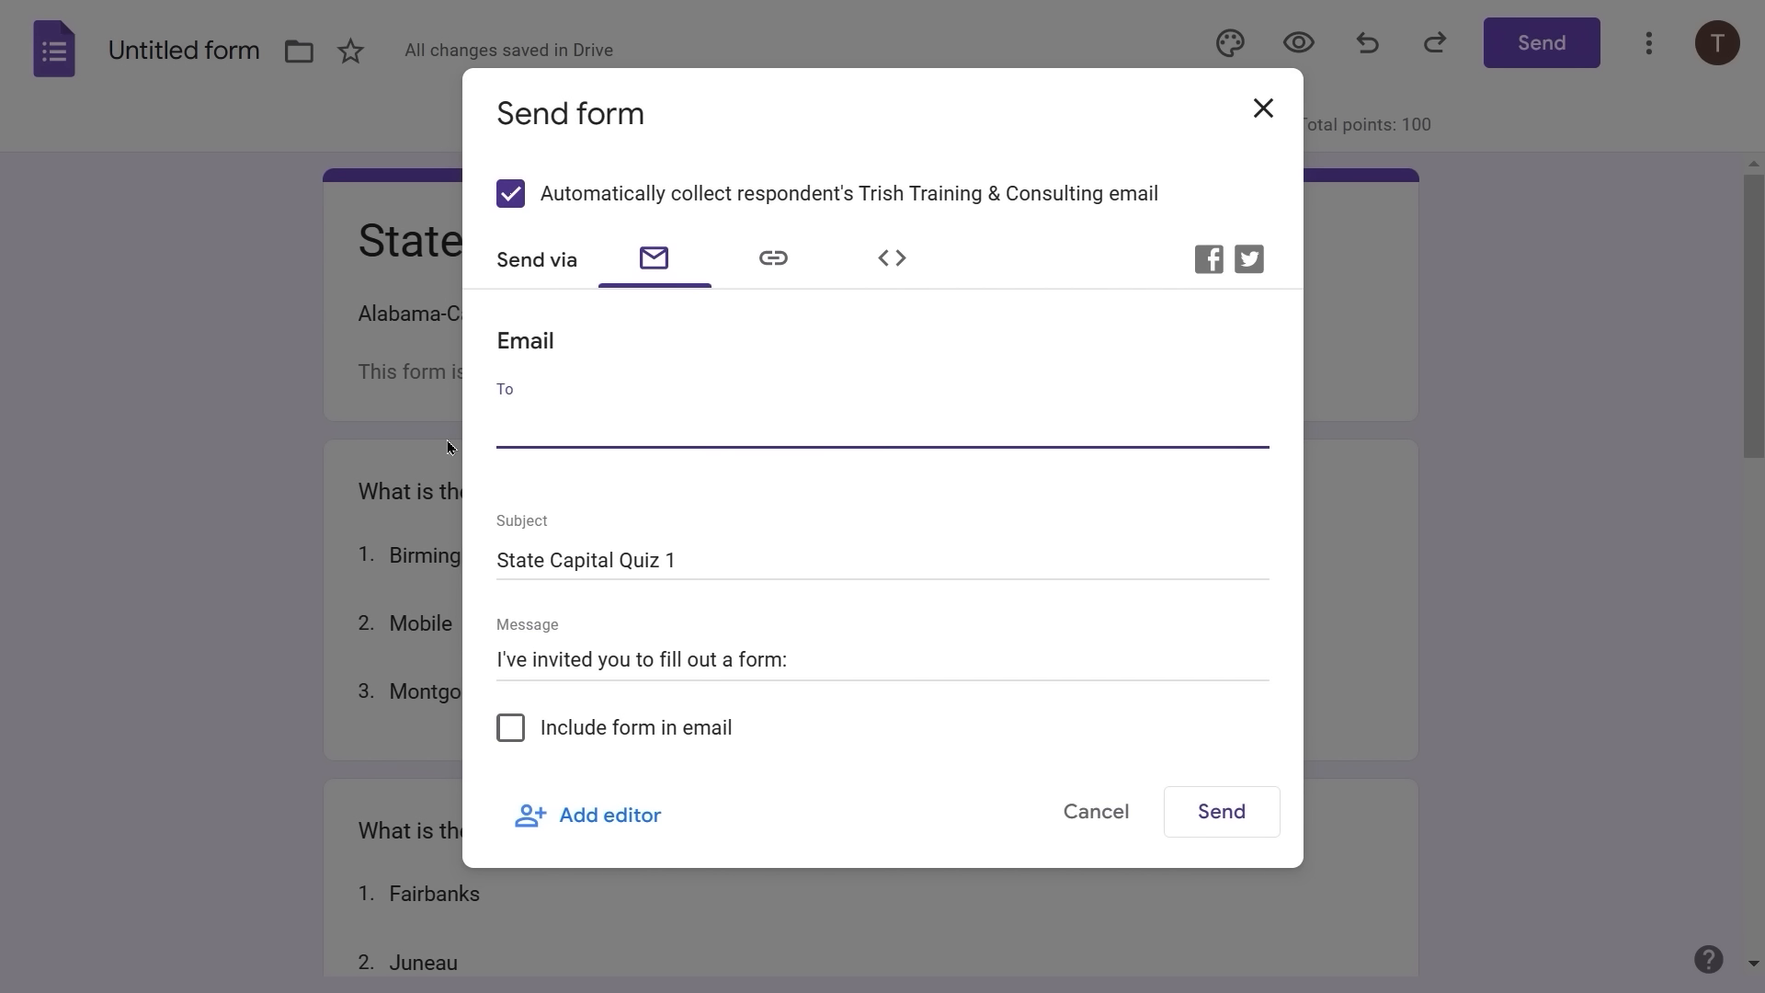
pyautogui.write('alter')
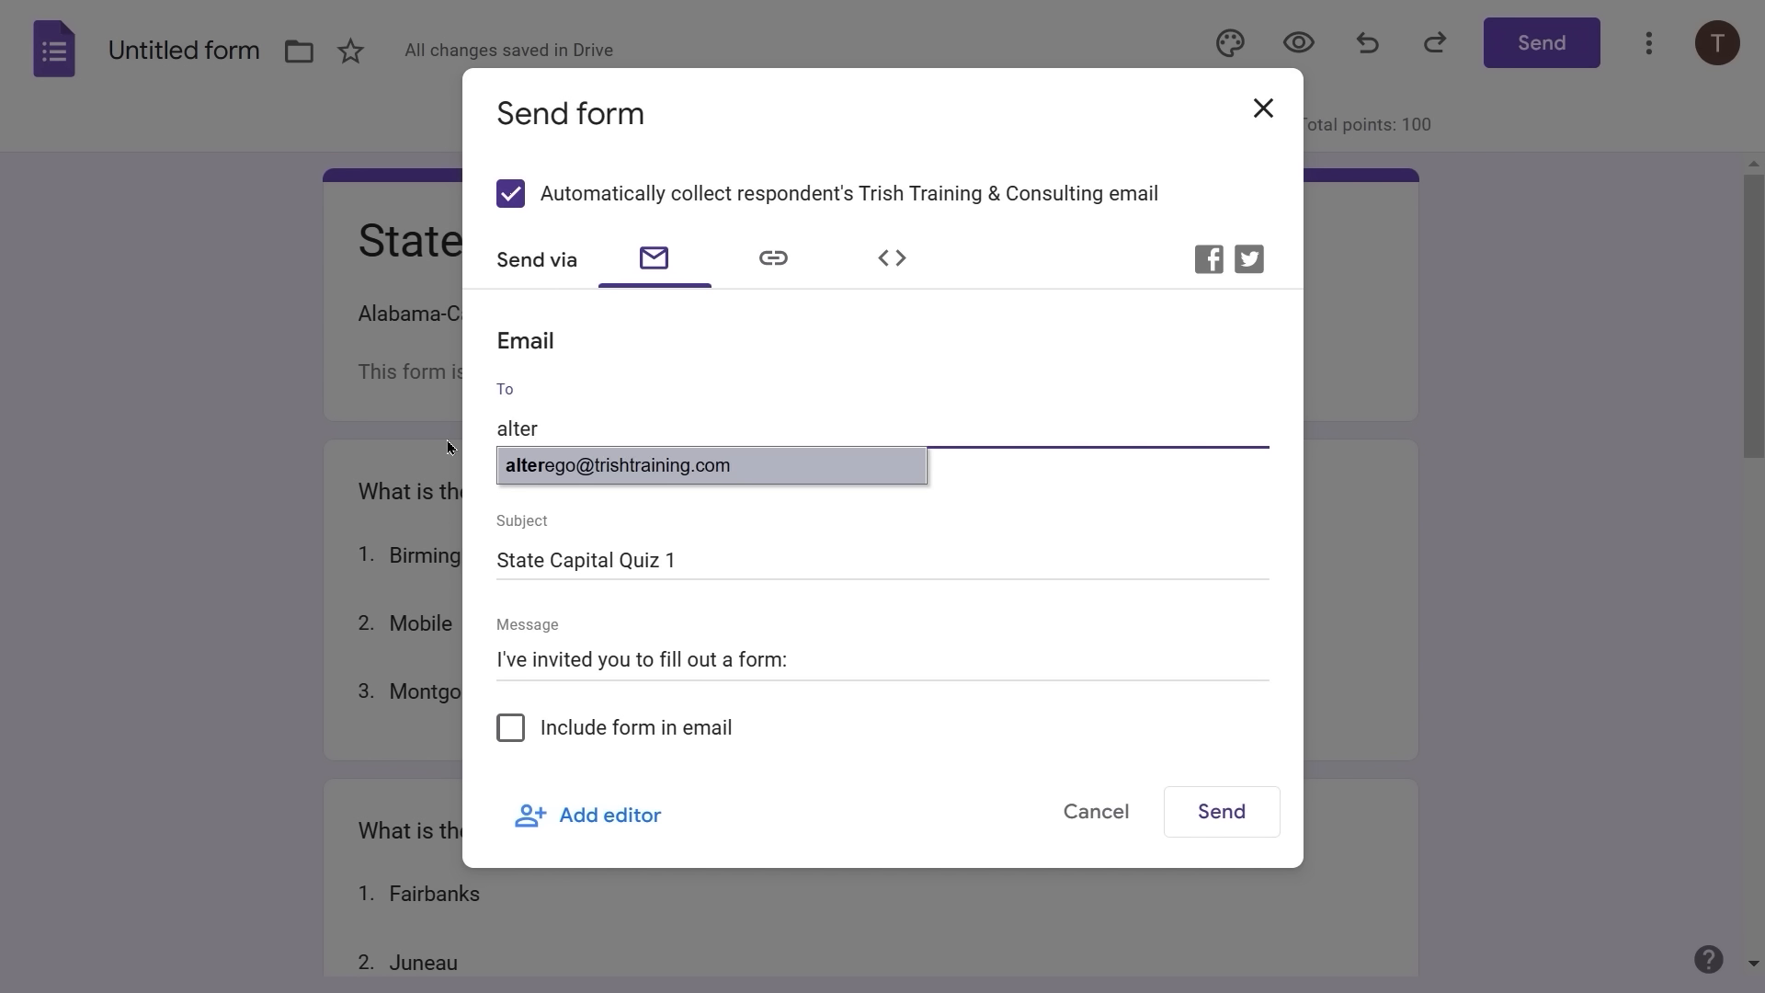
pyautogui.press('Return')
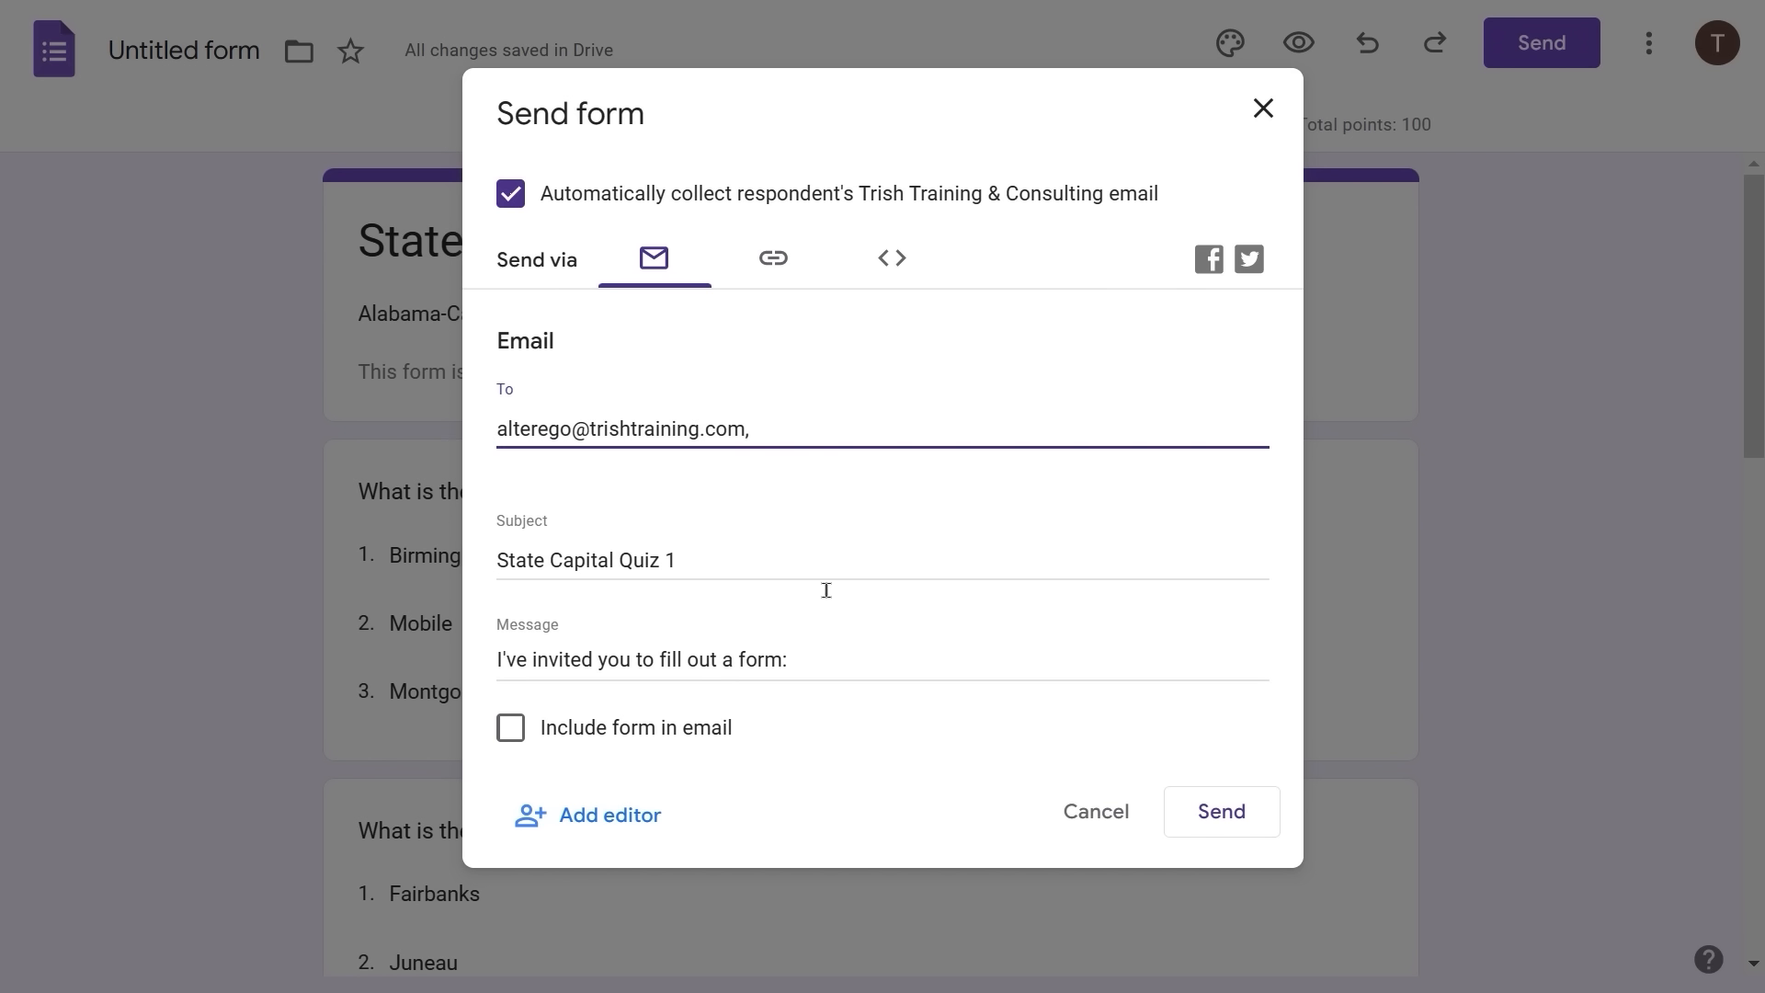
pyautogui.click(1227, 830)
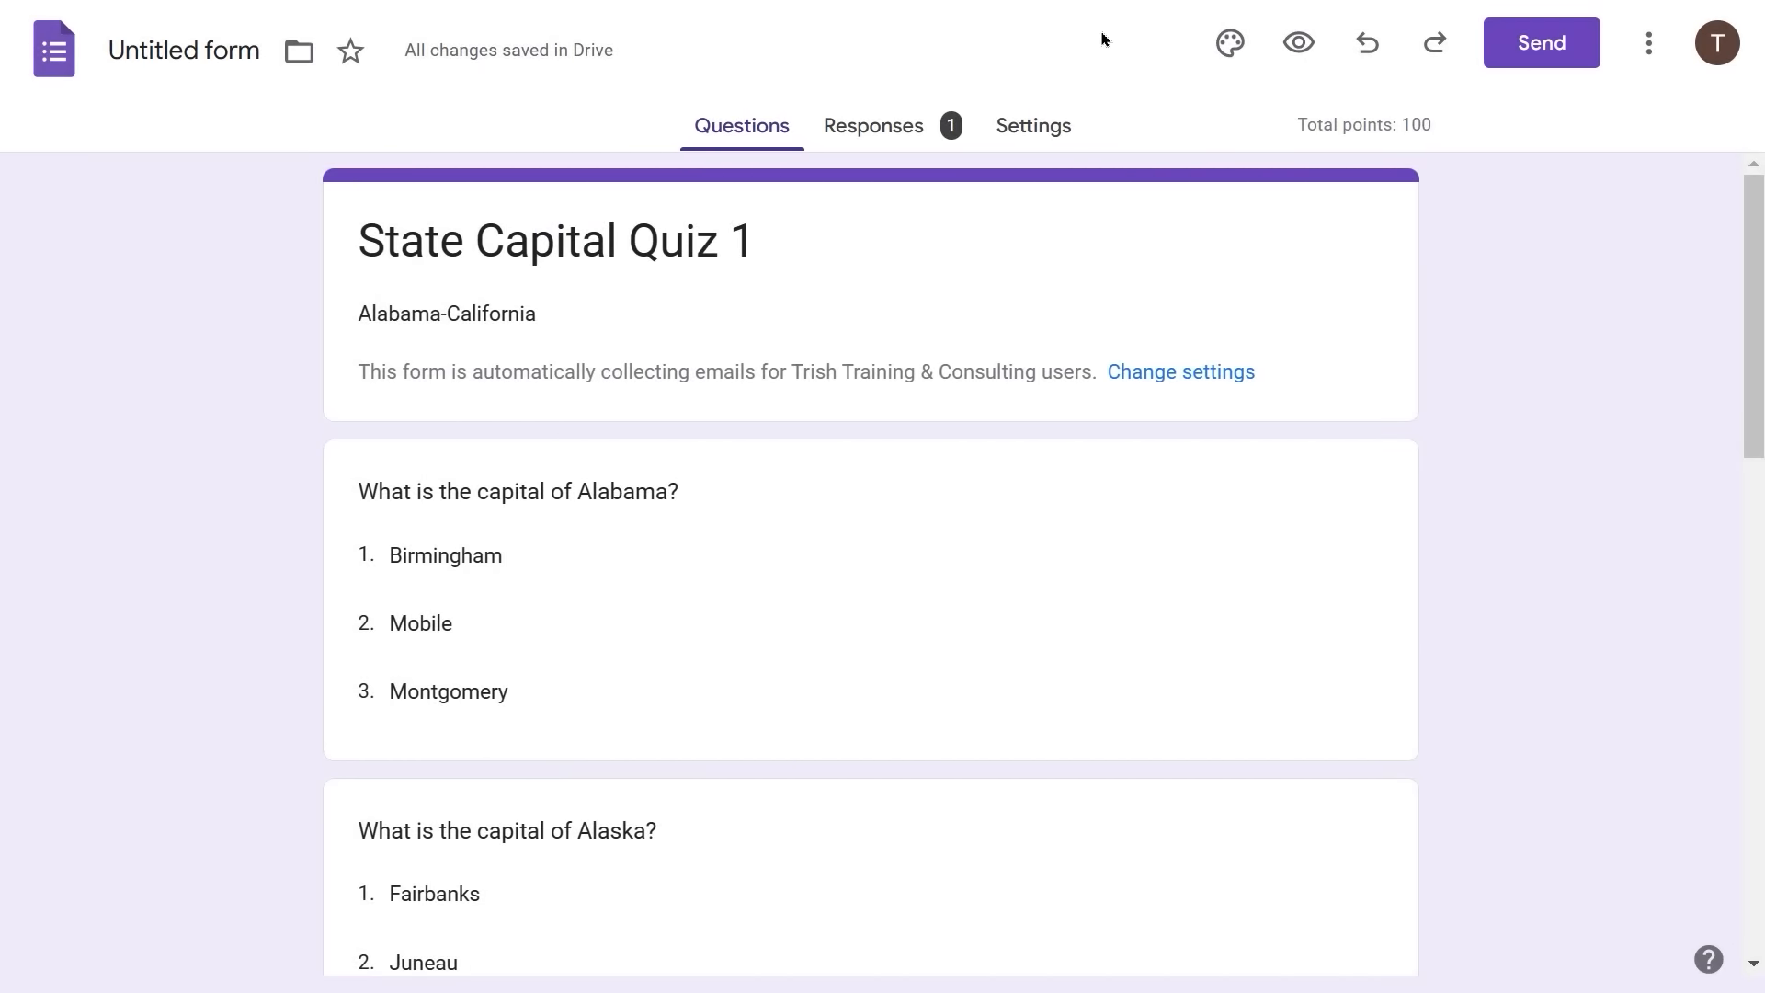
# - Switch to the respondent account and answer Alabama with Montgomery
pyautogui.click(1712, 43)
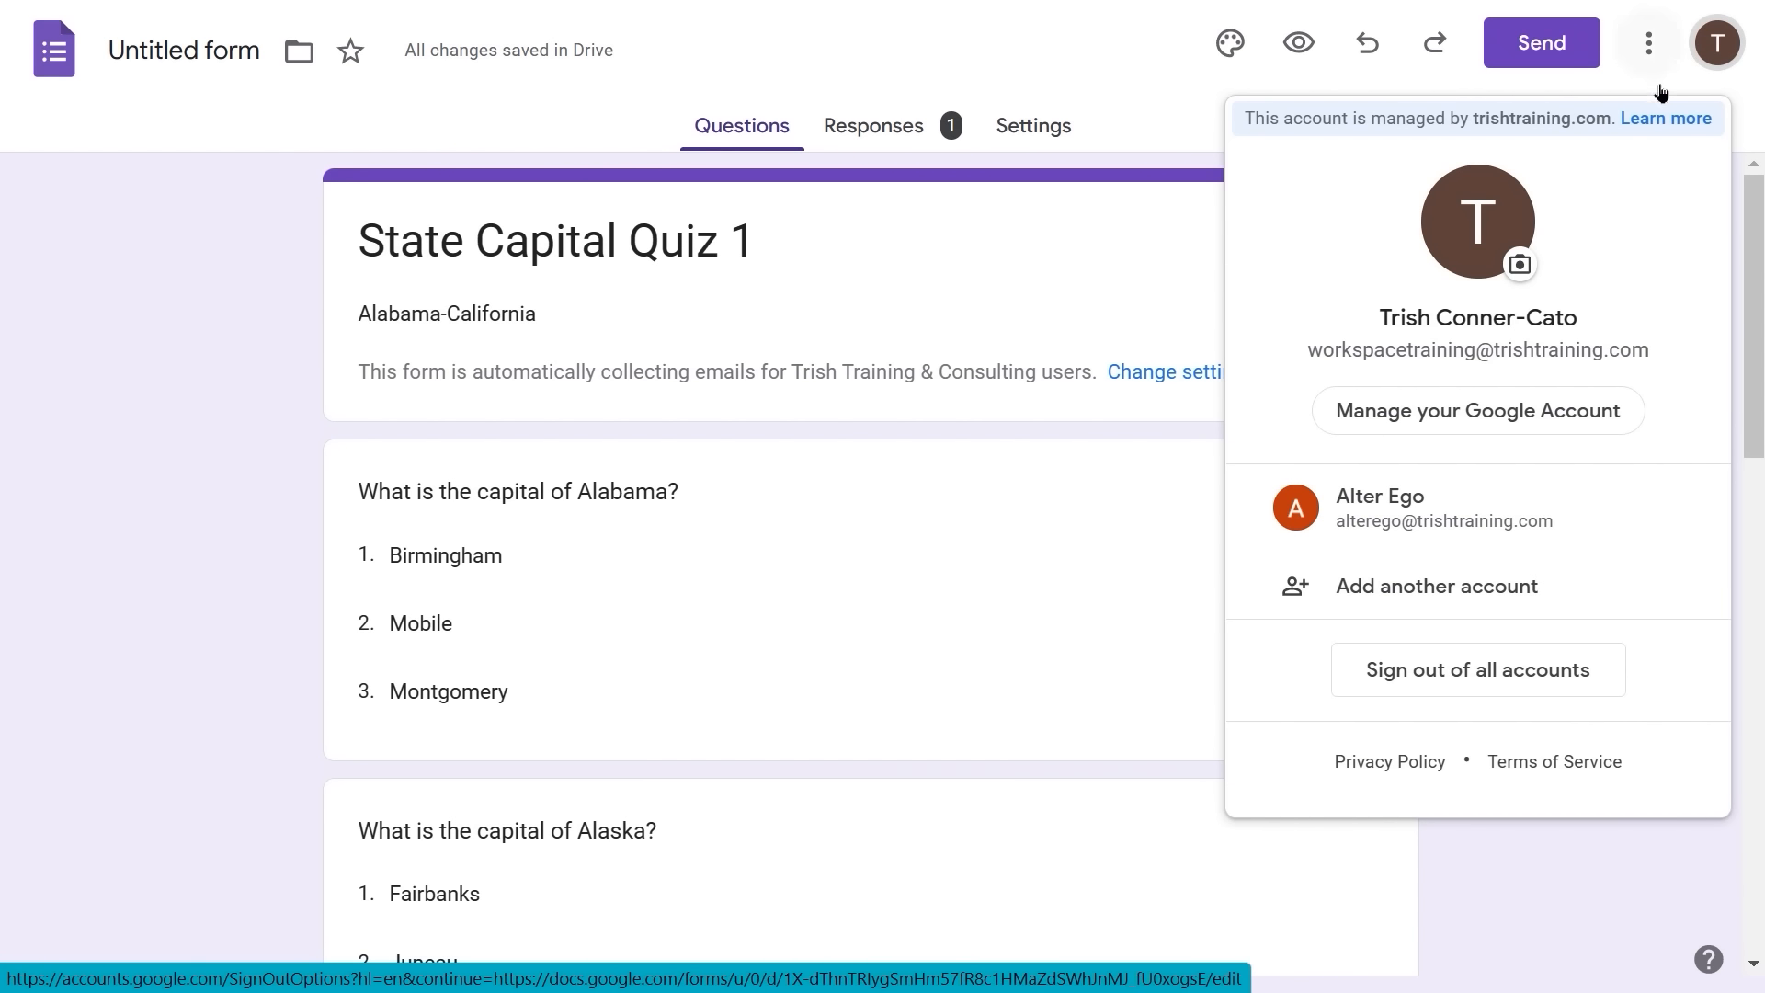
pyautogui.click(1340, 500)
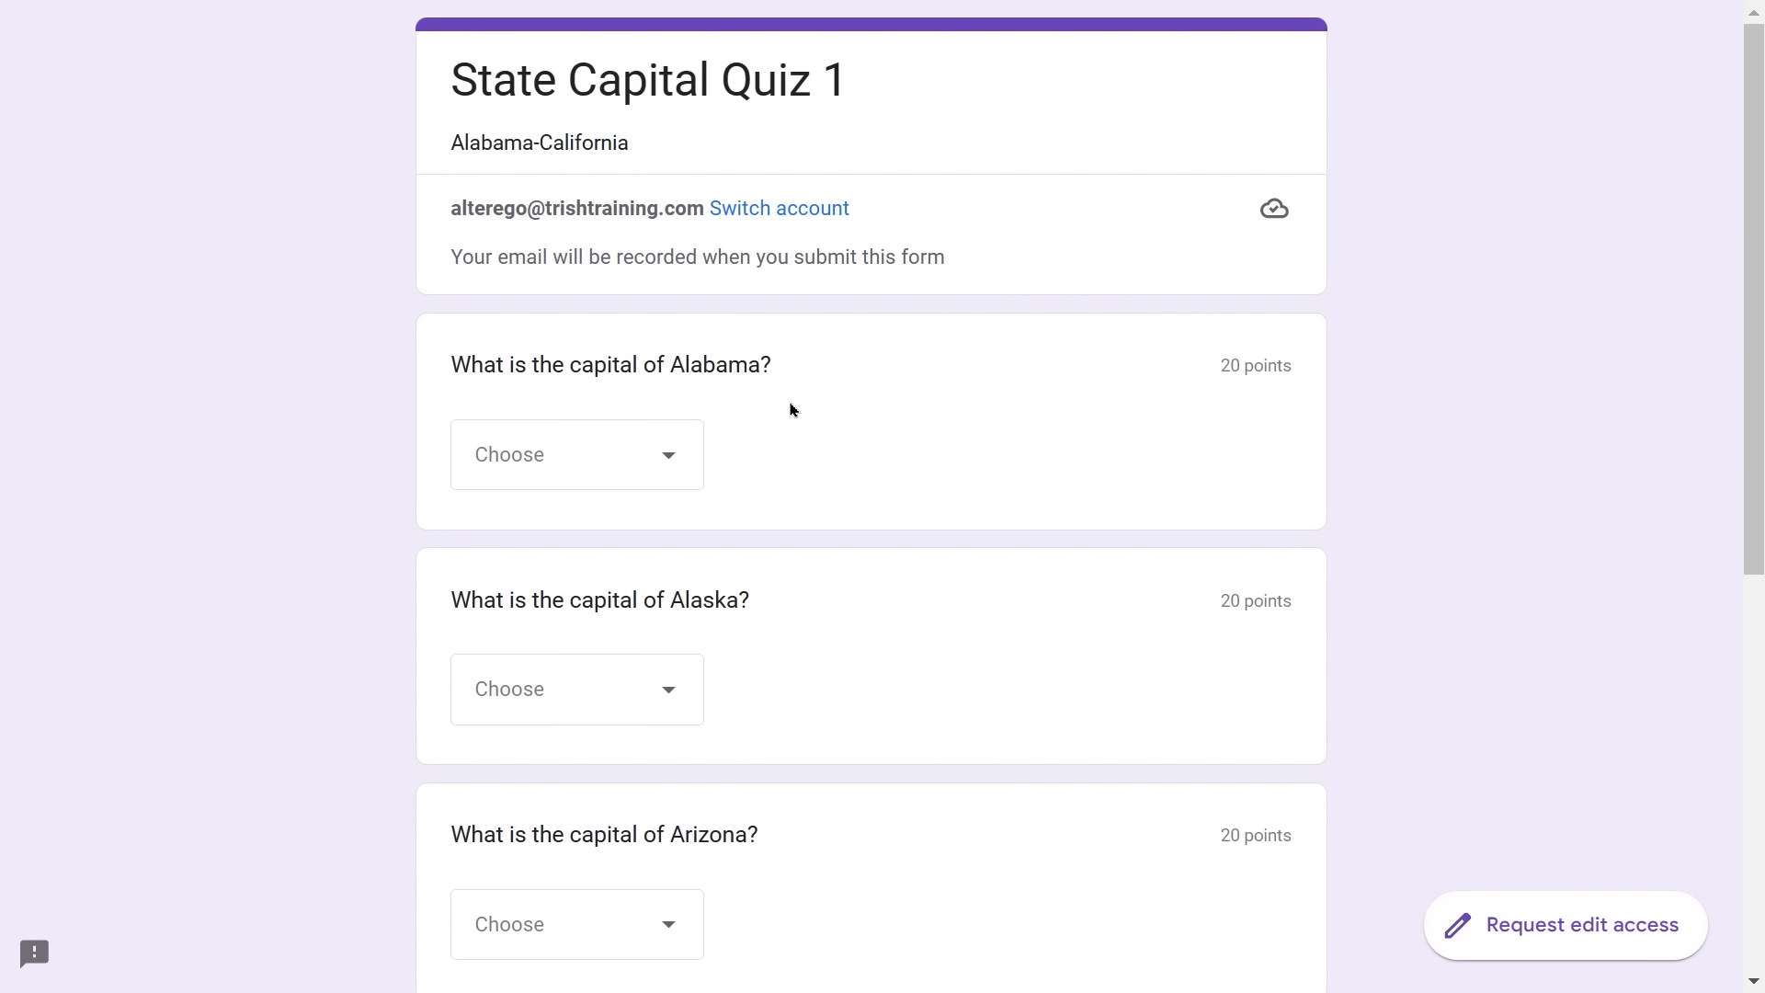
pyautogui.click(683, 465)
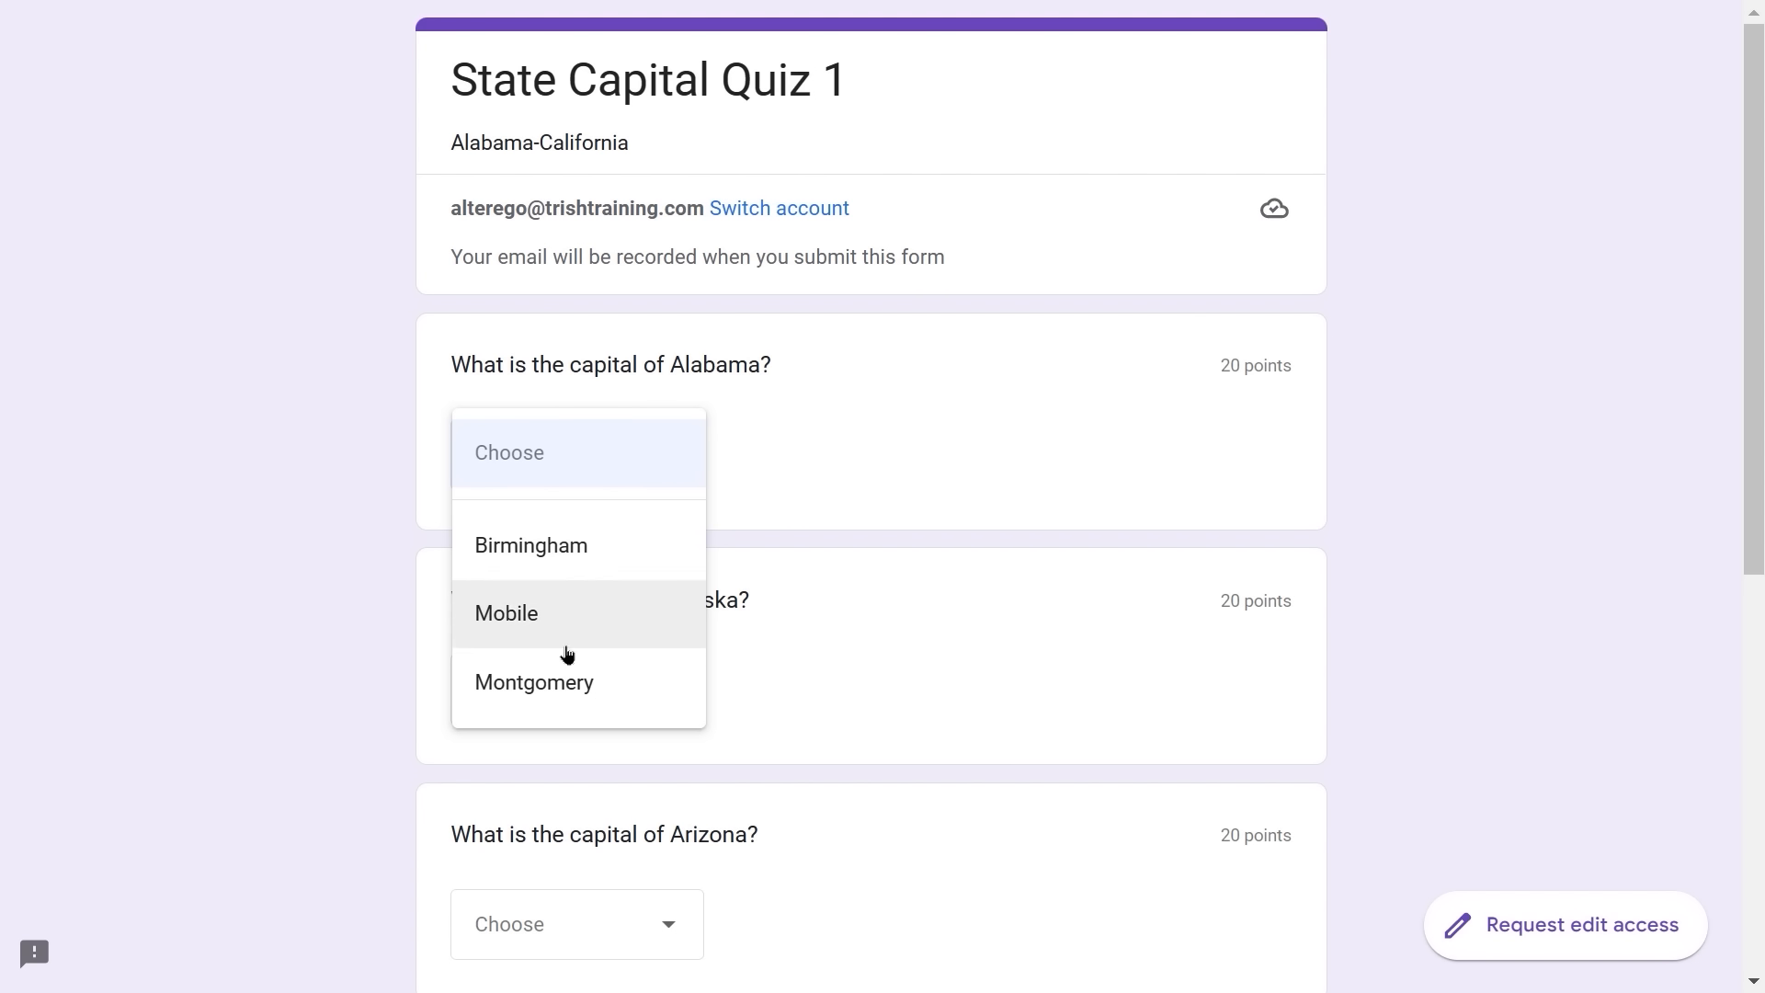
pyautogui.click(562, 696)
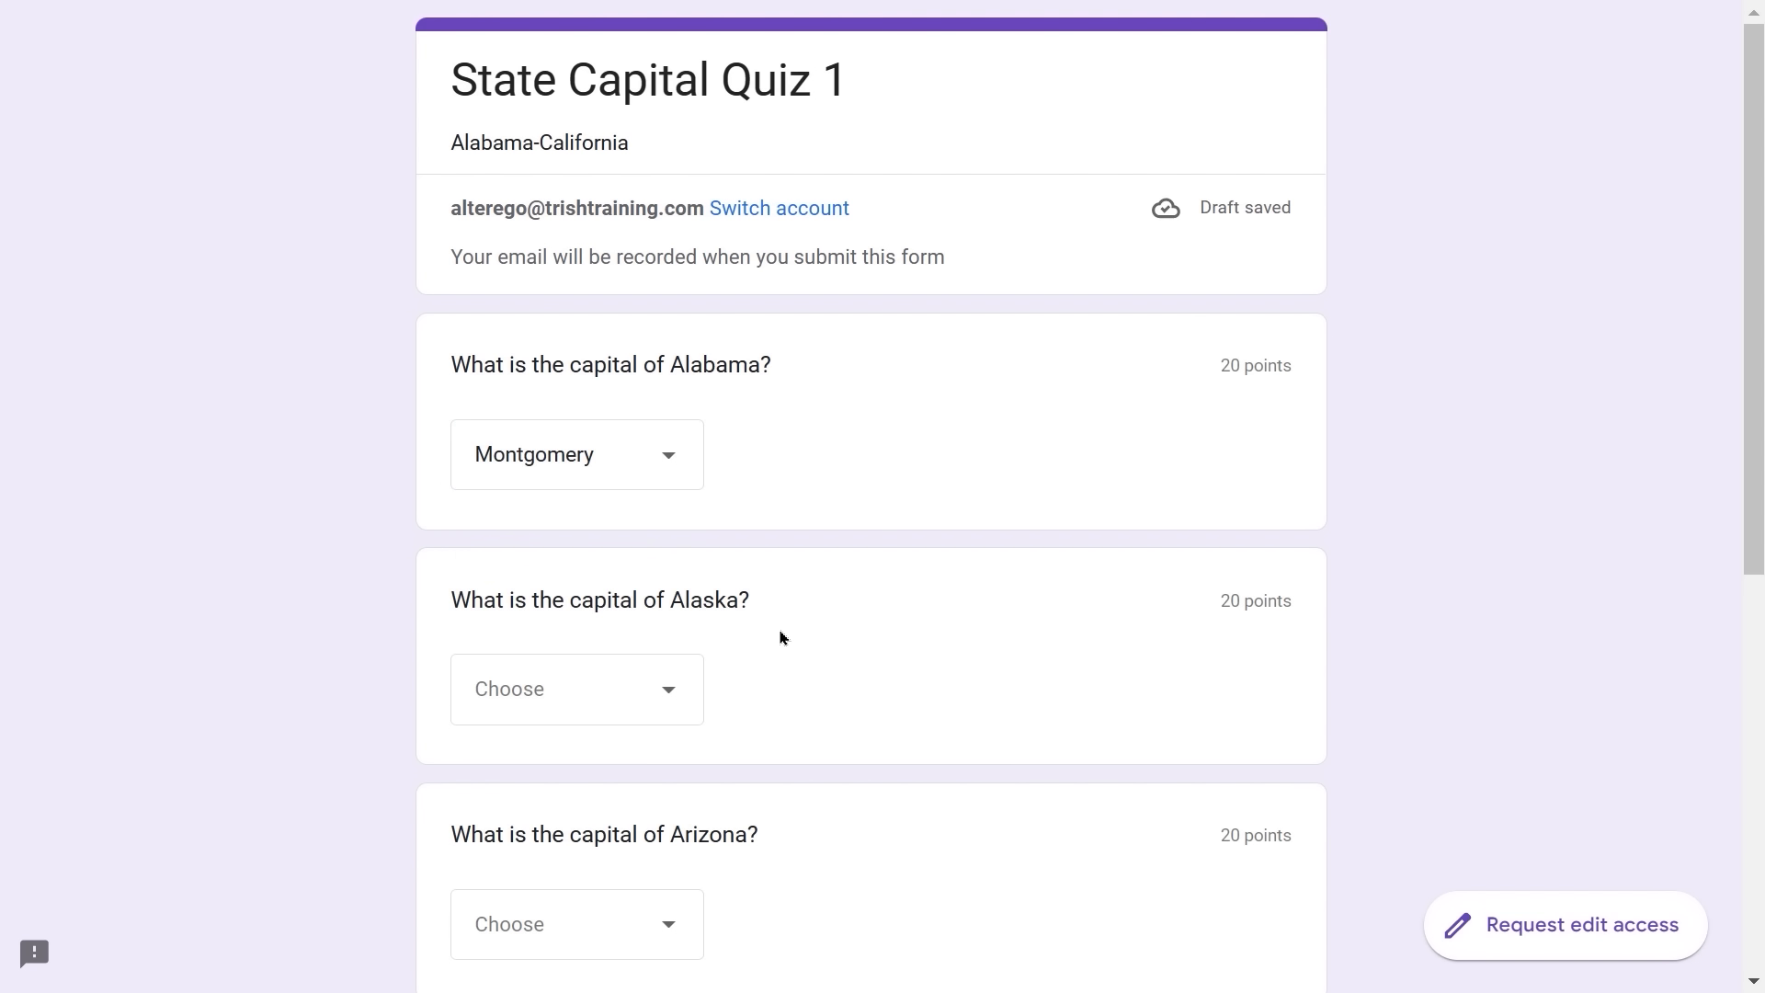
# - Answer Alaska with Juneau and Arizona with Phoenix
pyautogui.scroll(-2, 788, 630)
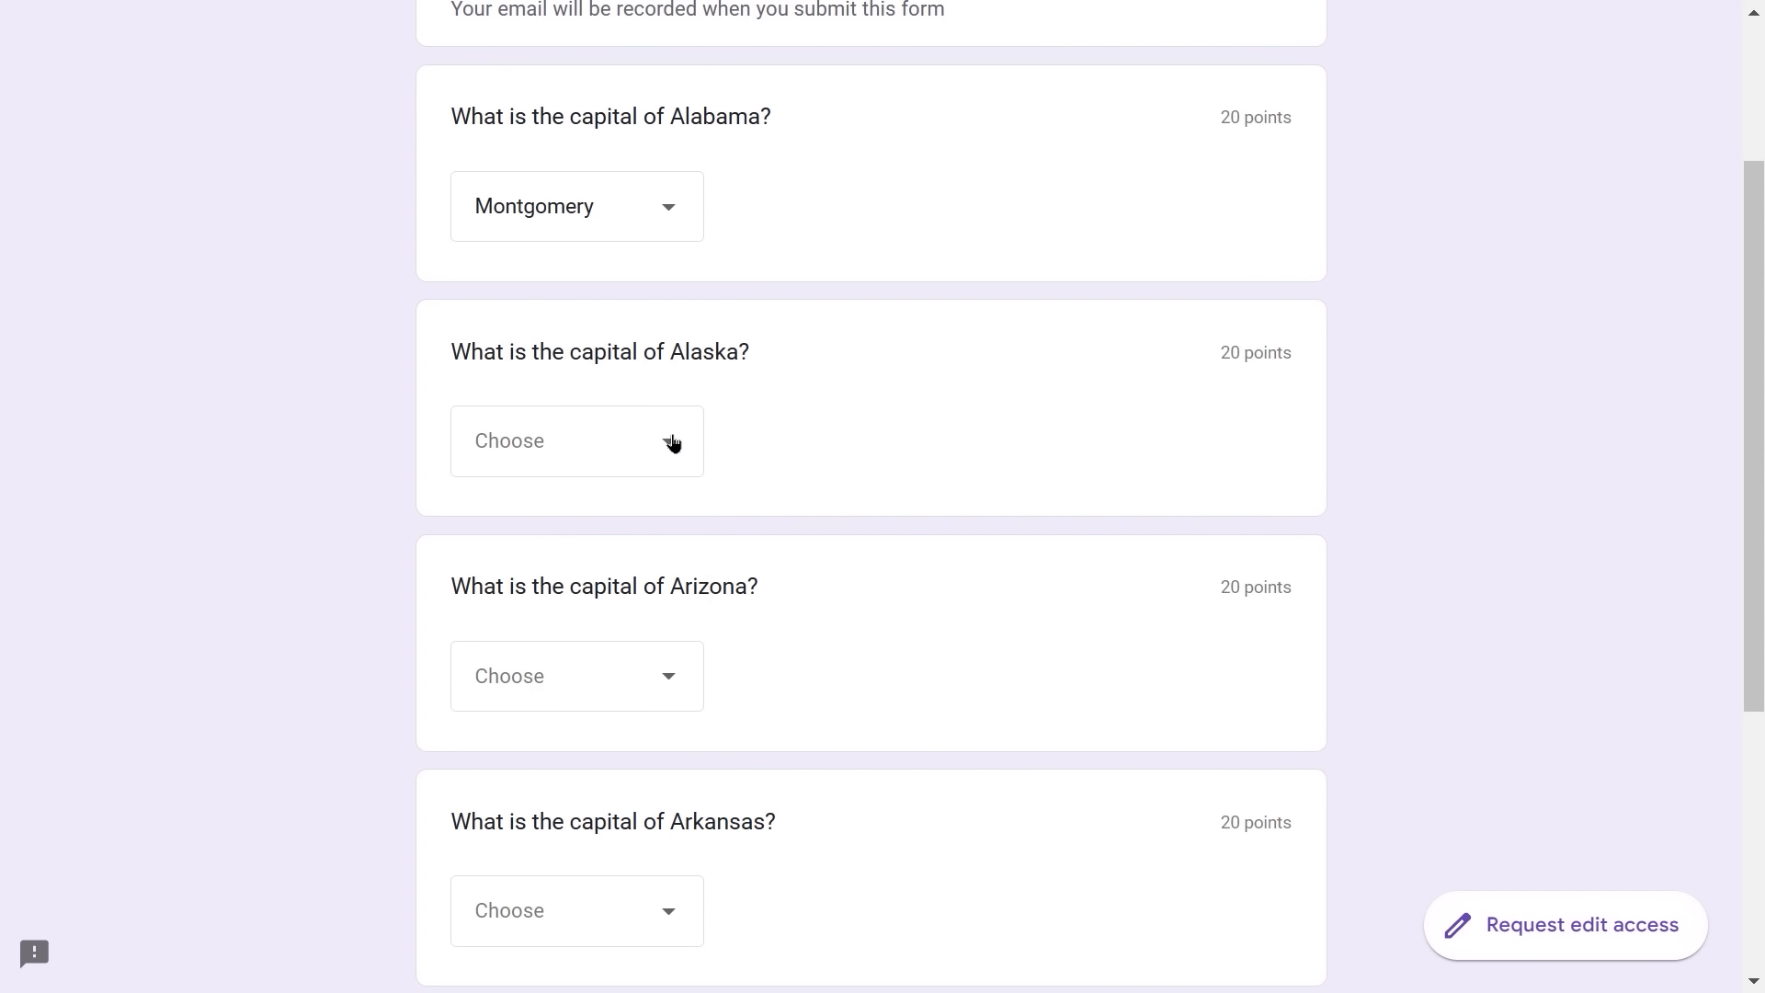
pyautogui.click(668, 441)
pyautogui.click(542, 601)
pyautogui.click(684, 683)
pyautogui.click(548, 854)
# - Answer Arkansas with Little Rock and California with Sacramento, then submit the quiz
pyautogui.scroll(-3, 808, 745)
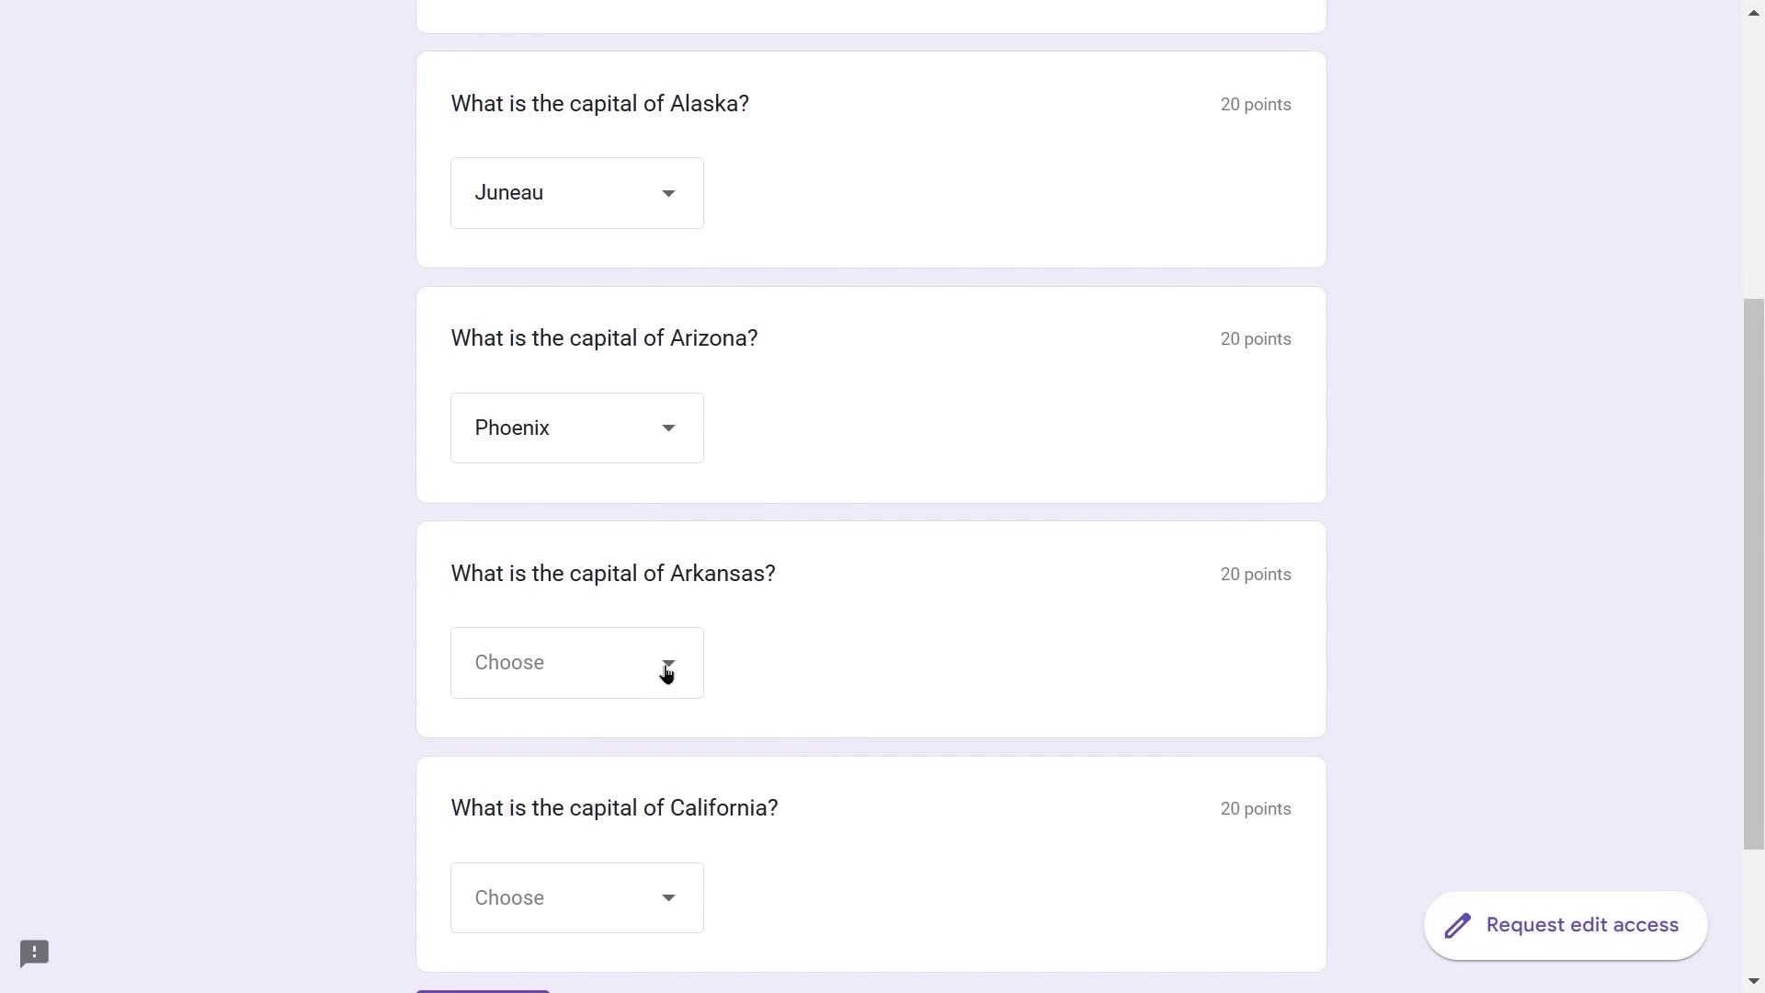
pyautogui.click(667, 672)
pyautogui.click(548, 775)
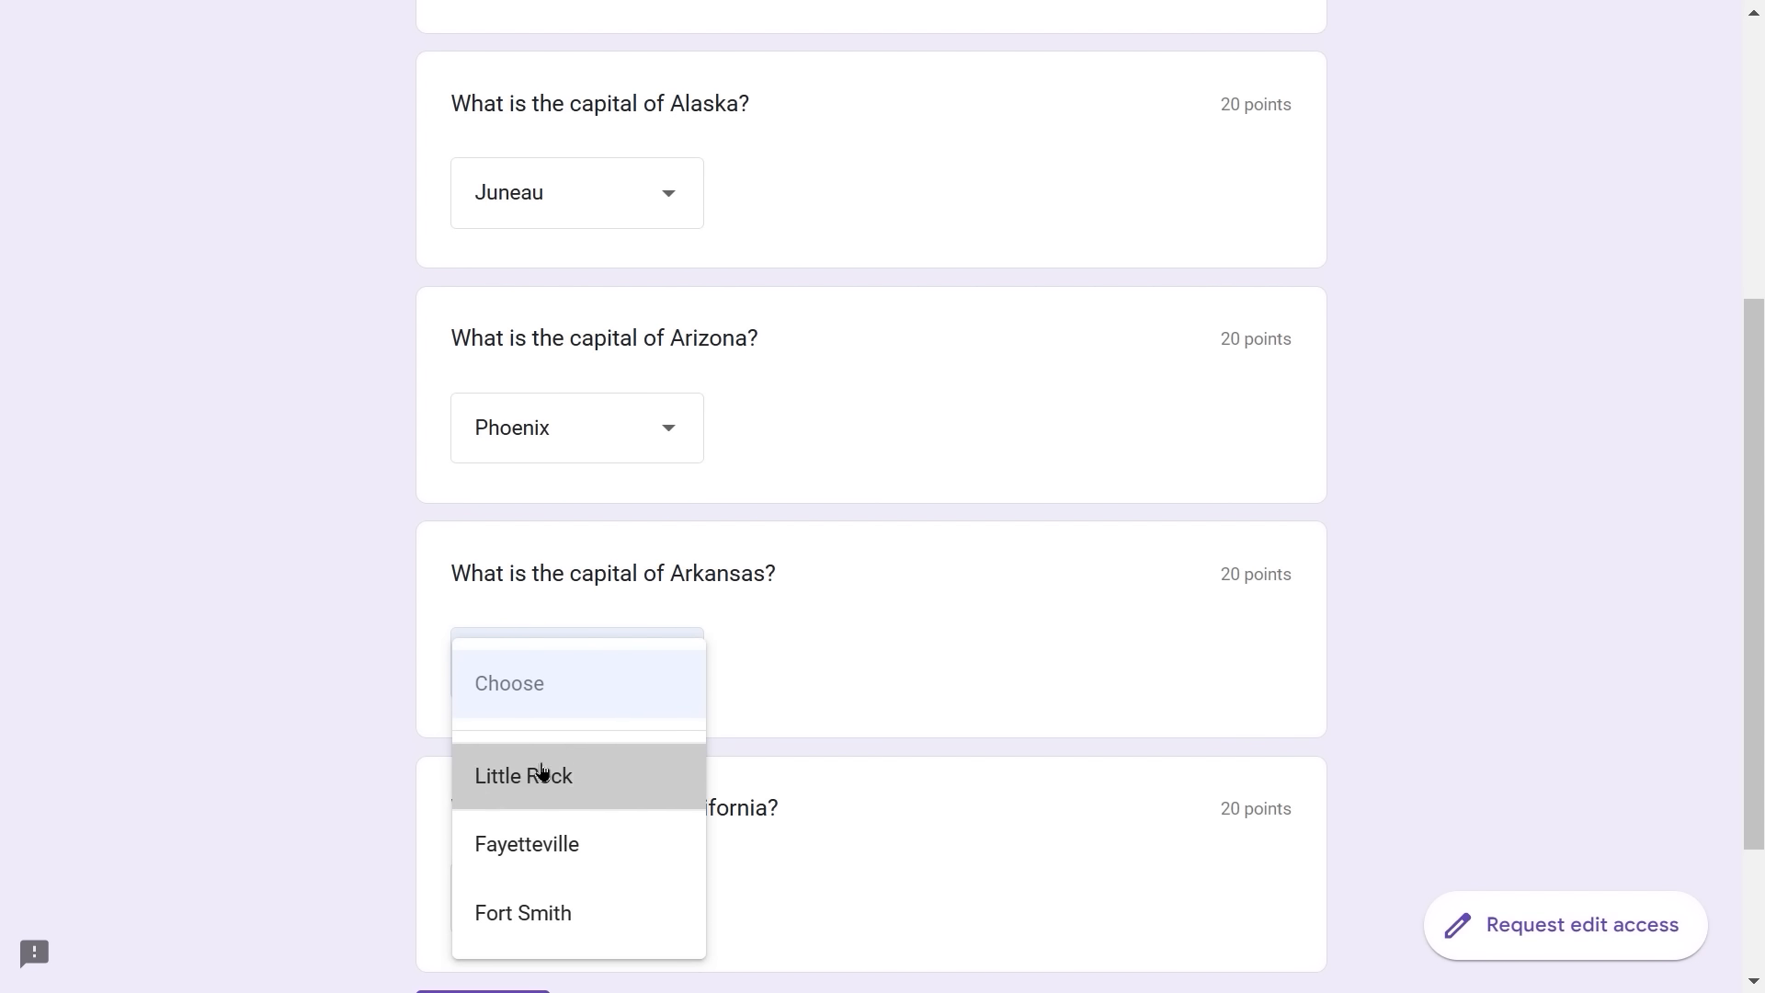
pyautogui.scroll(-2, 839, 682)
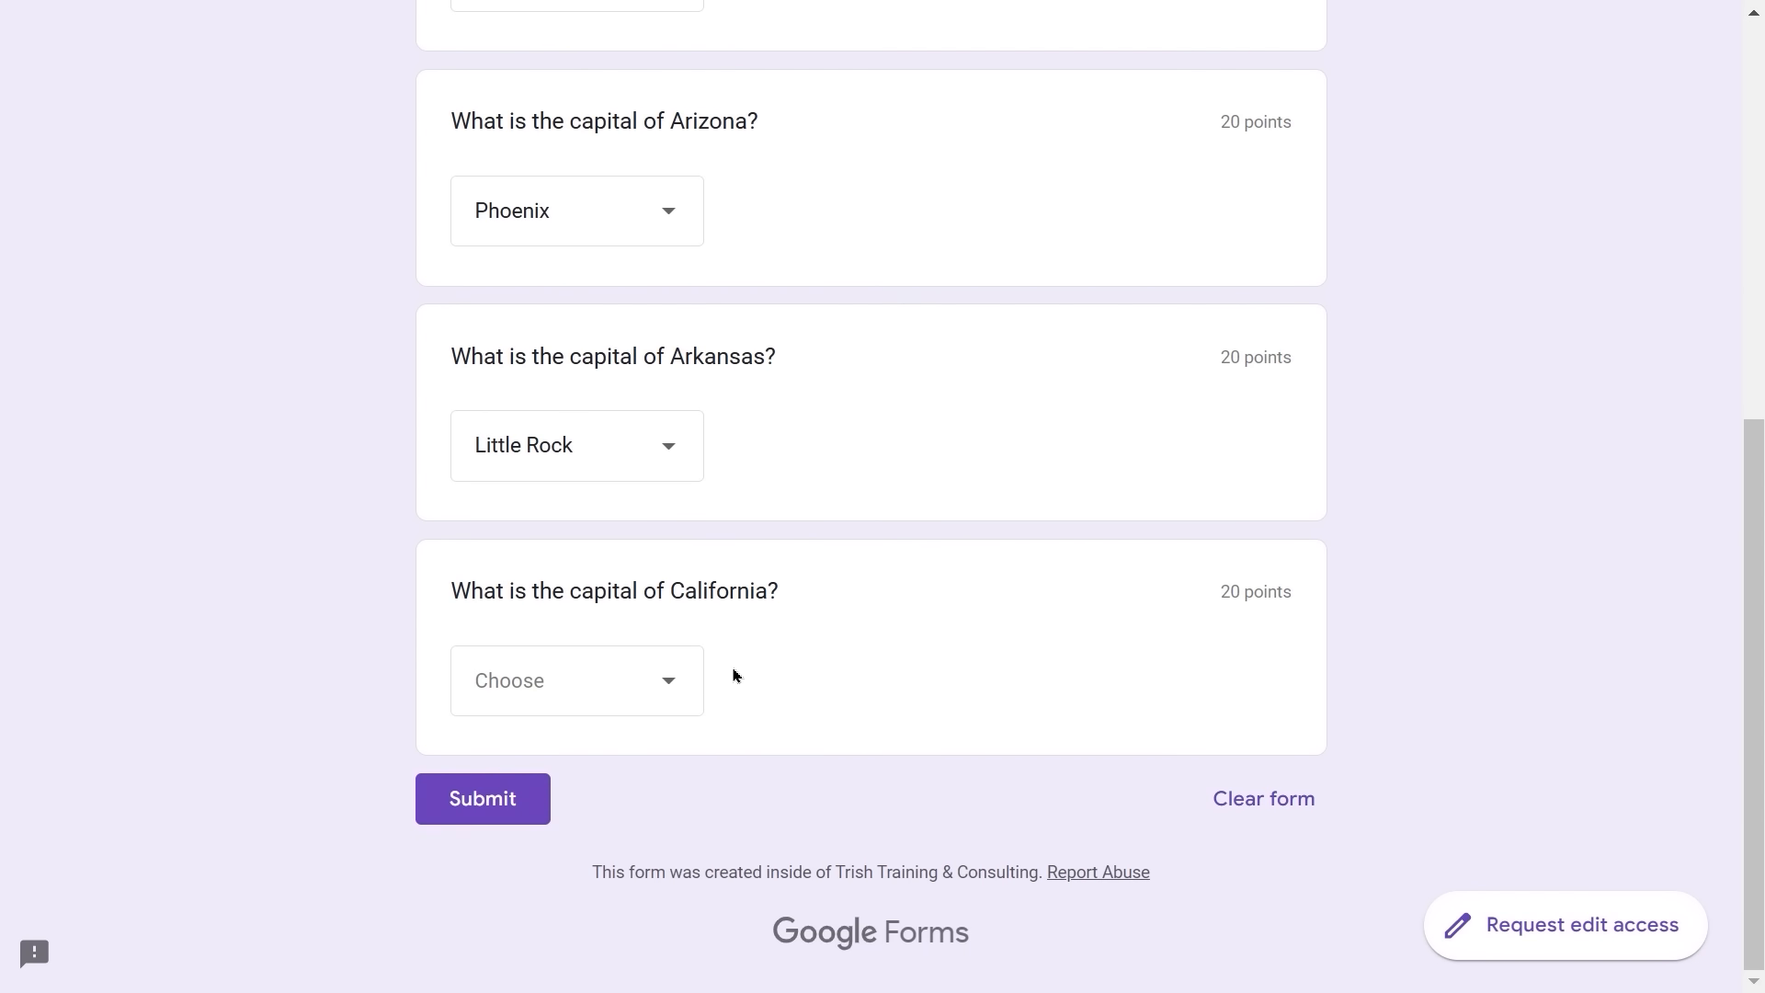
pyautogui.click(668, 690)
pyautogui.click(539, 914)
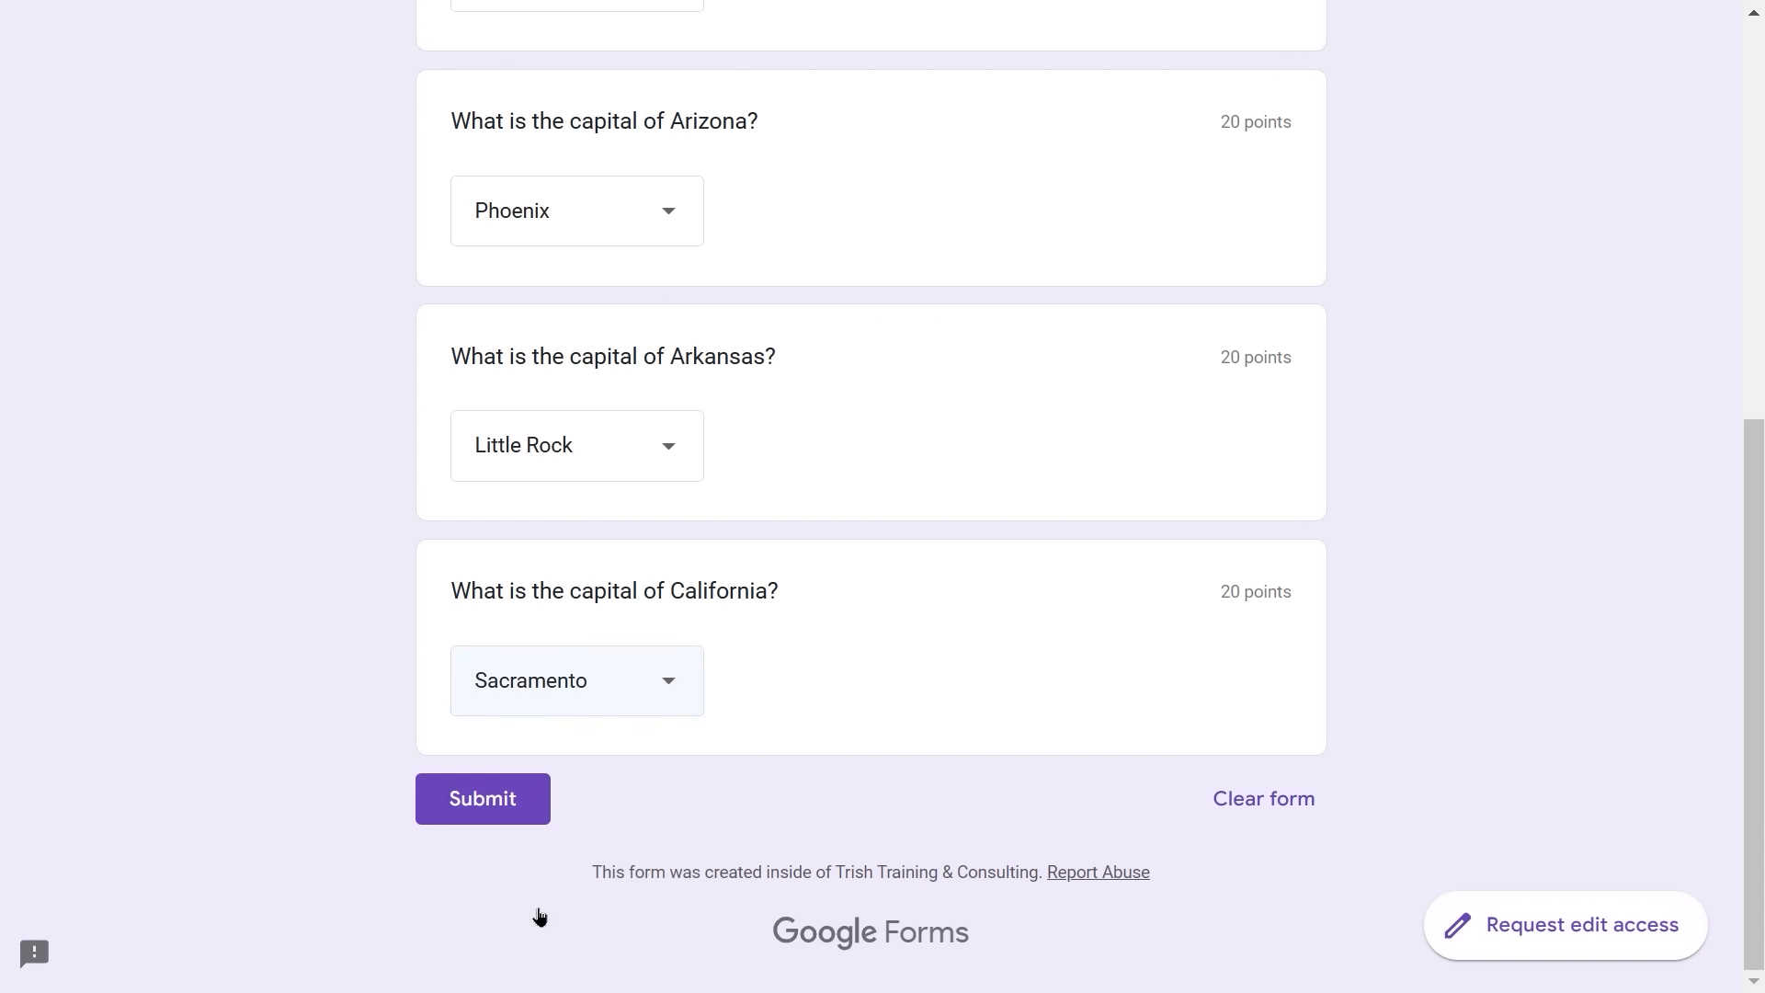
pyautogui.click(508, 801)
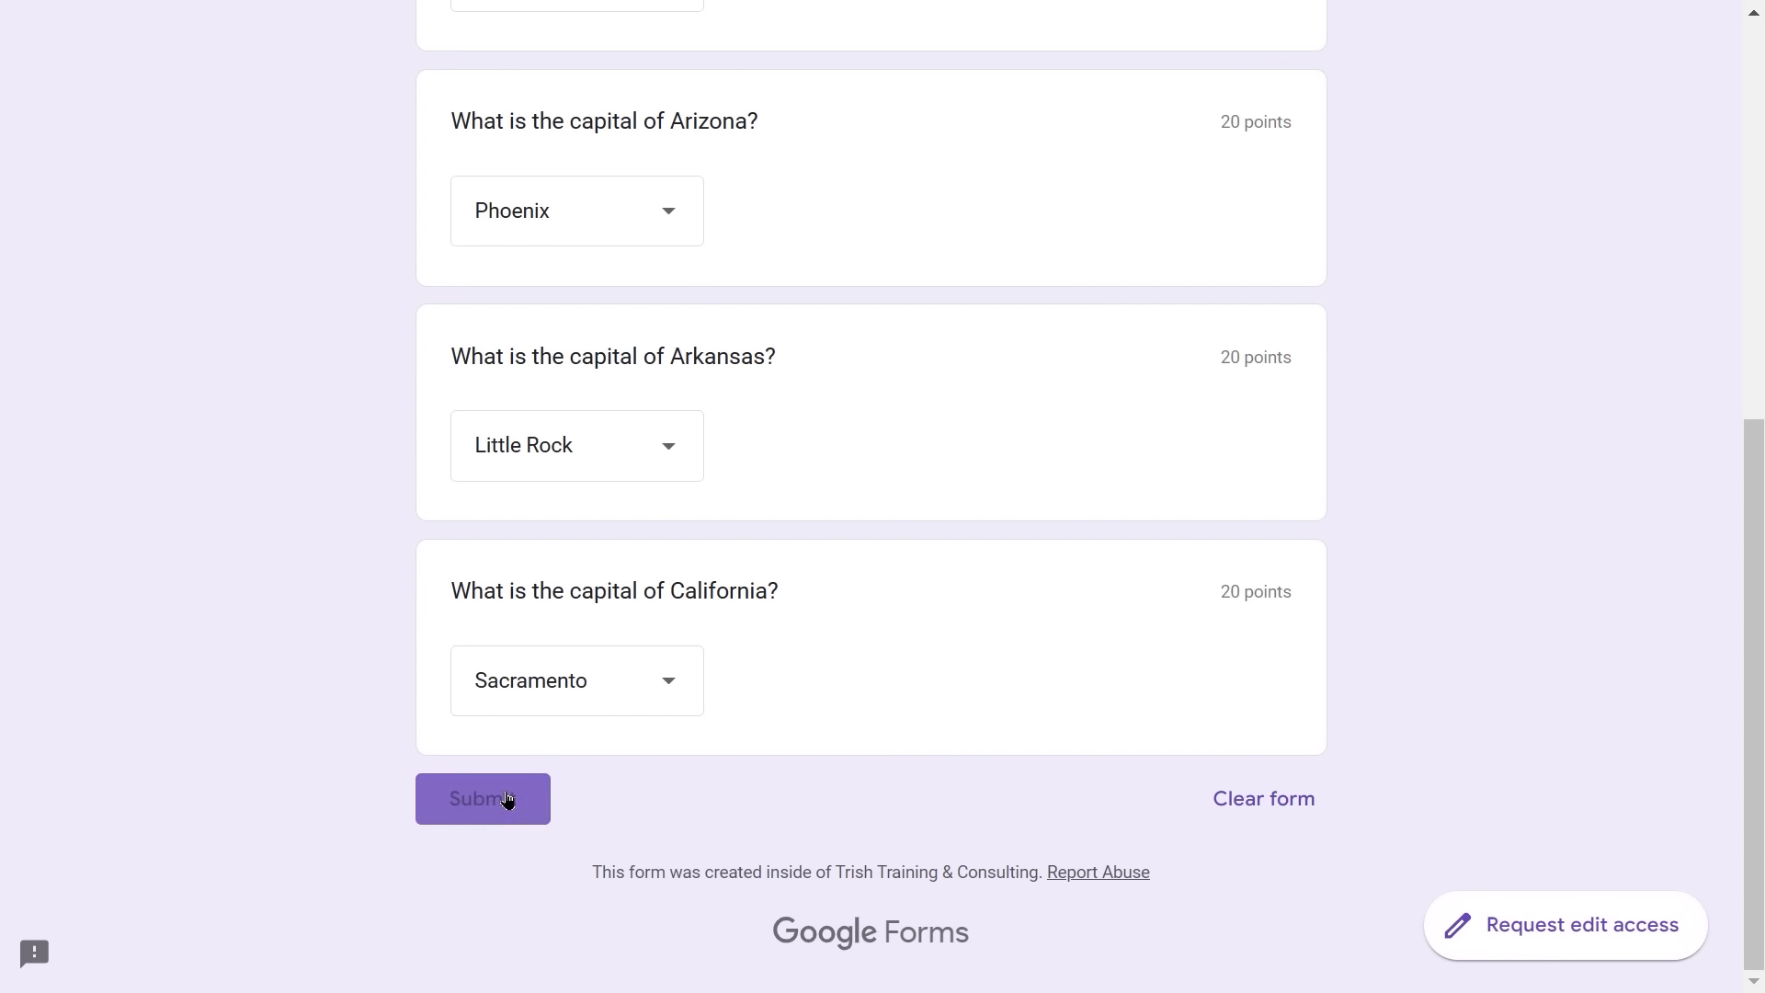
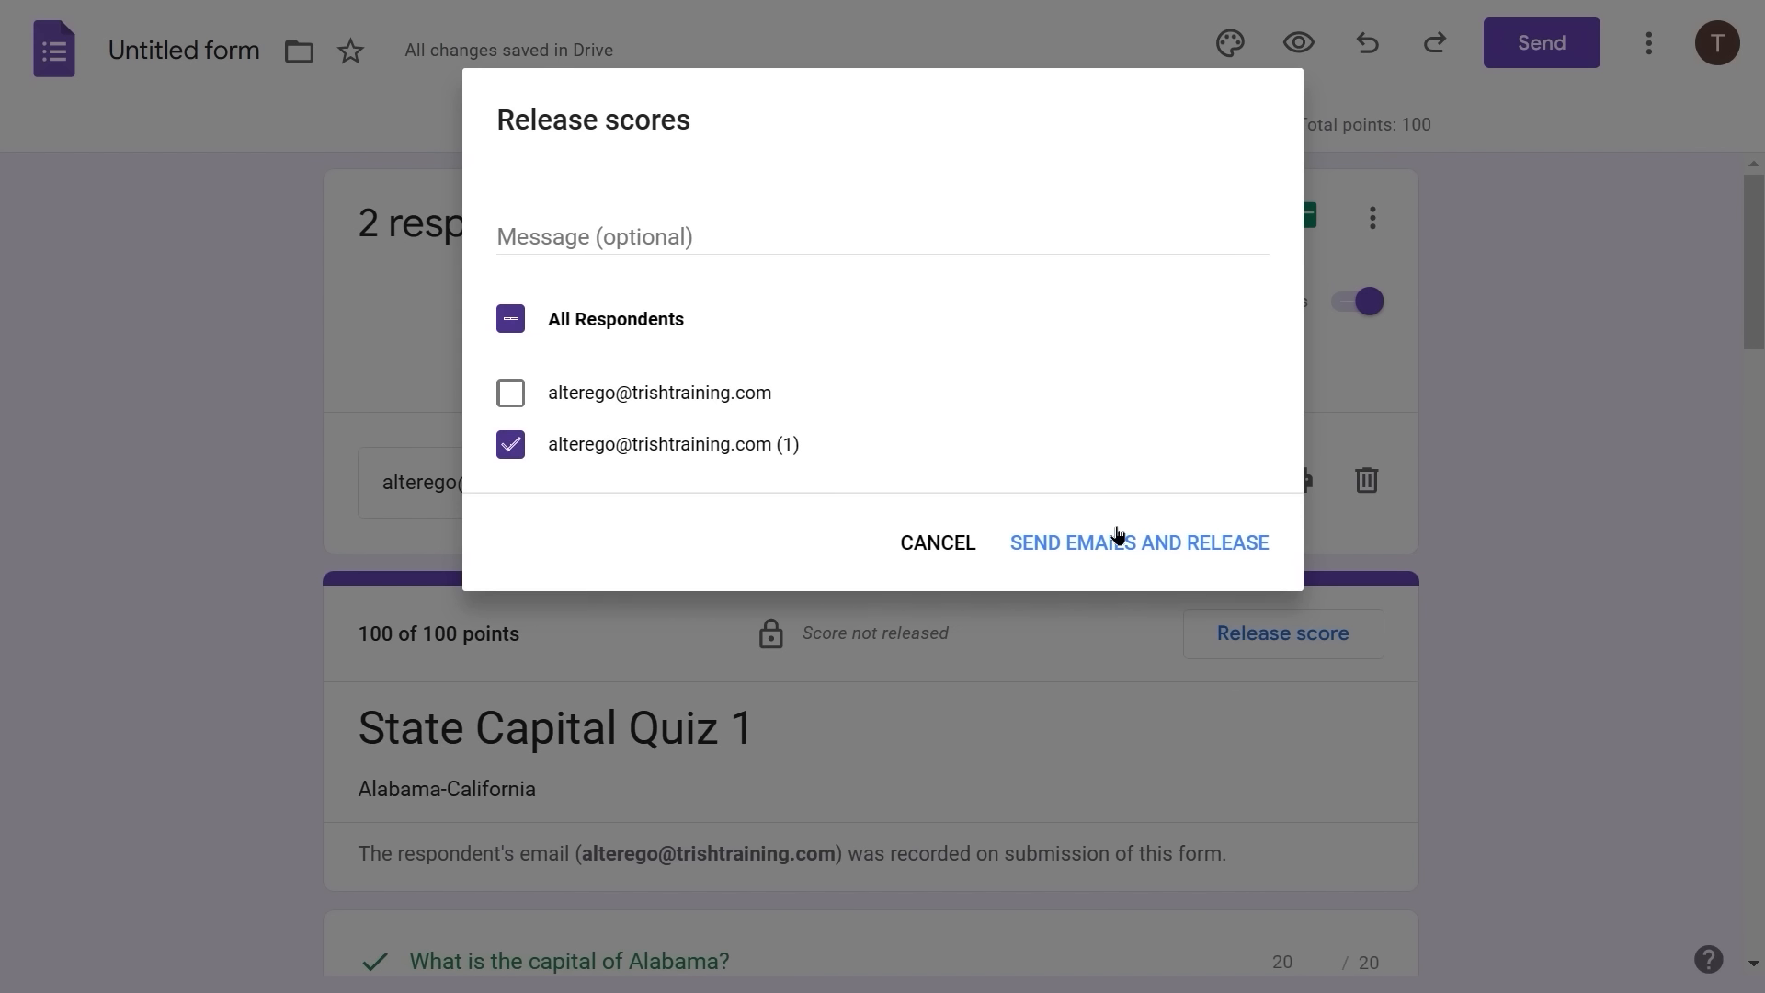
# - Email and release the second response's score, then go to the quiz Settings
pyautogui.click(1064, 548)
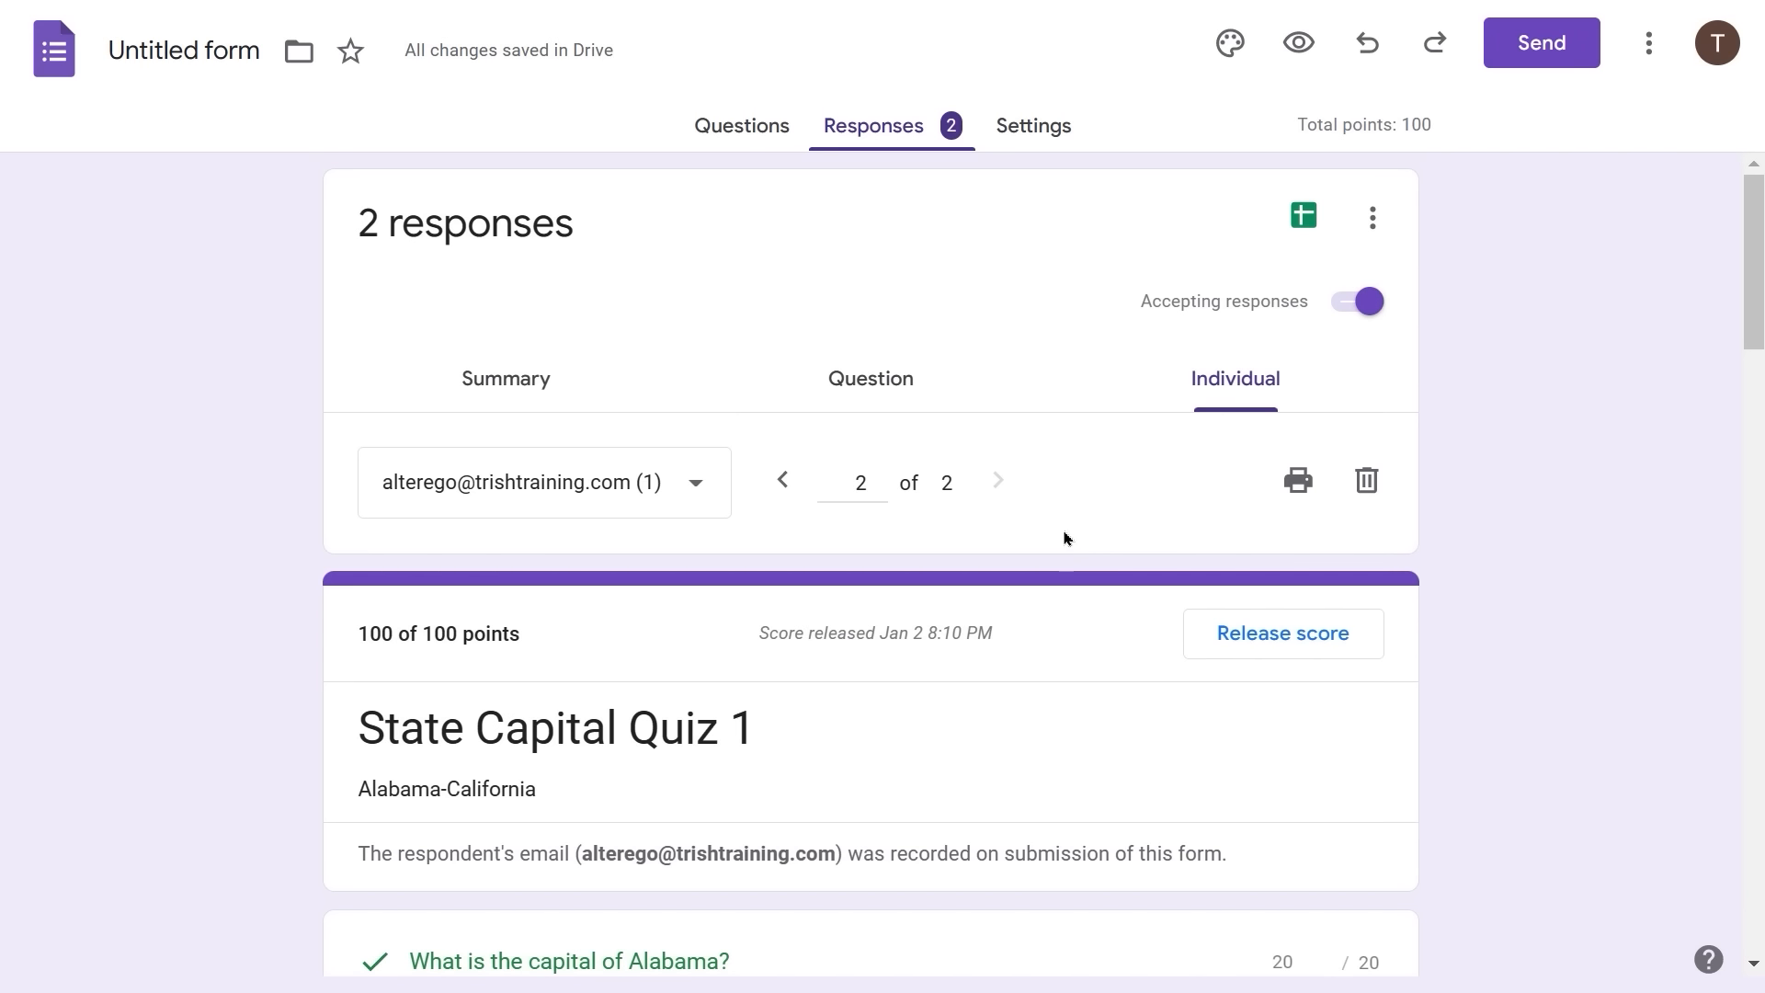
pyautogui.click(1056, 127)
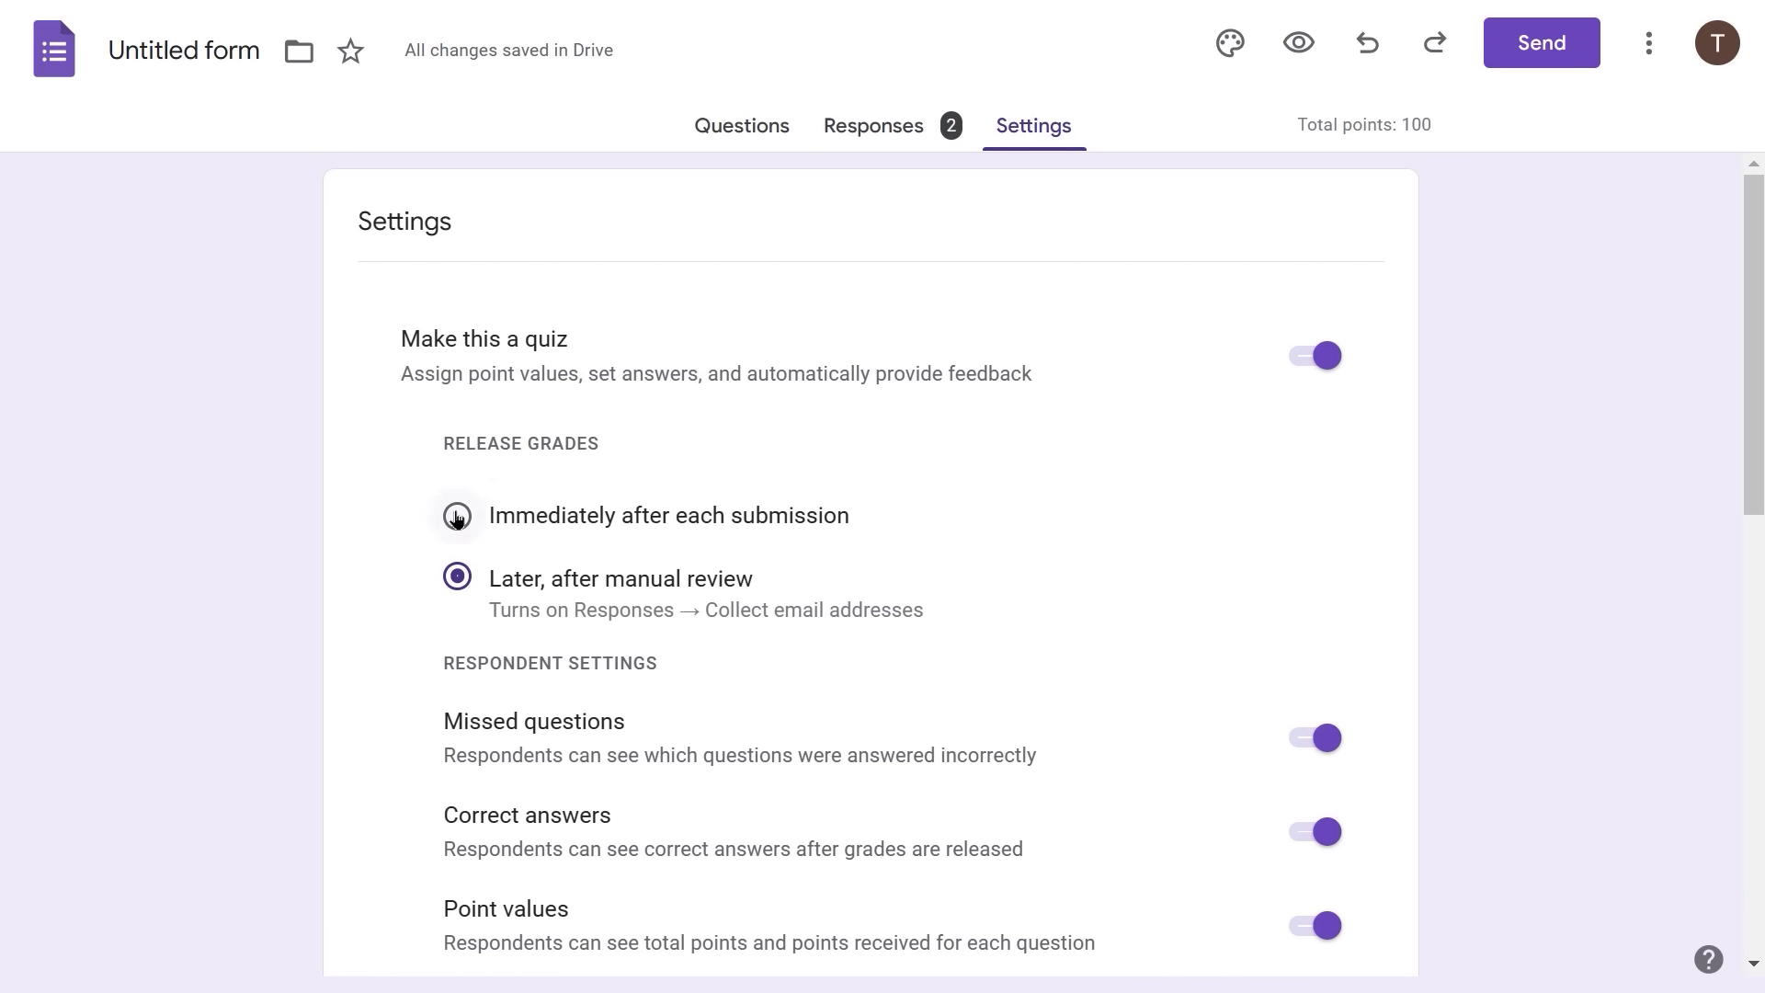
# - Set Release grades to 'Immediately after each submission'
pyautogui.click(457, 517)
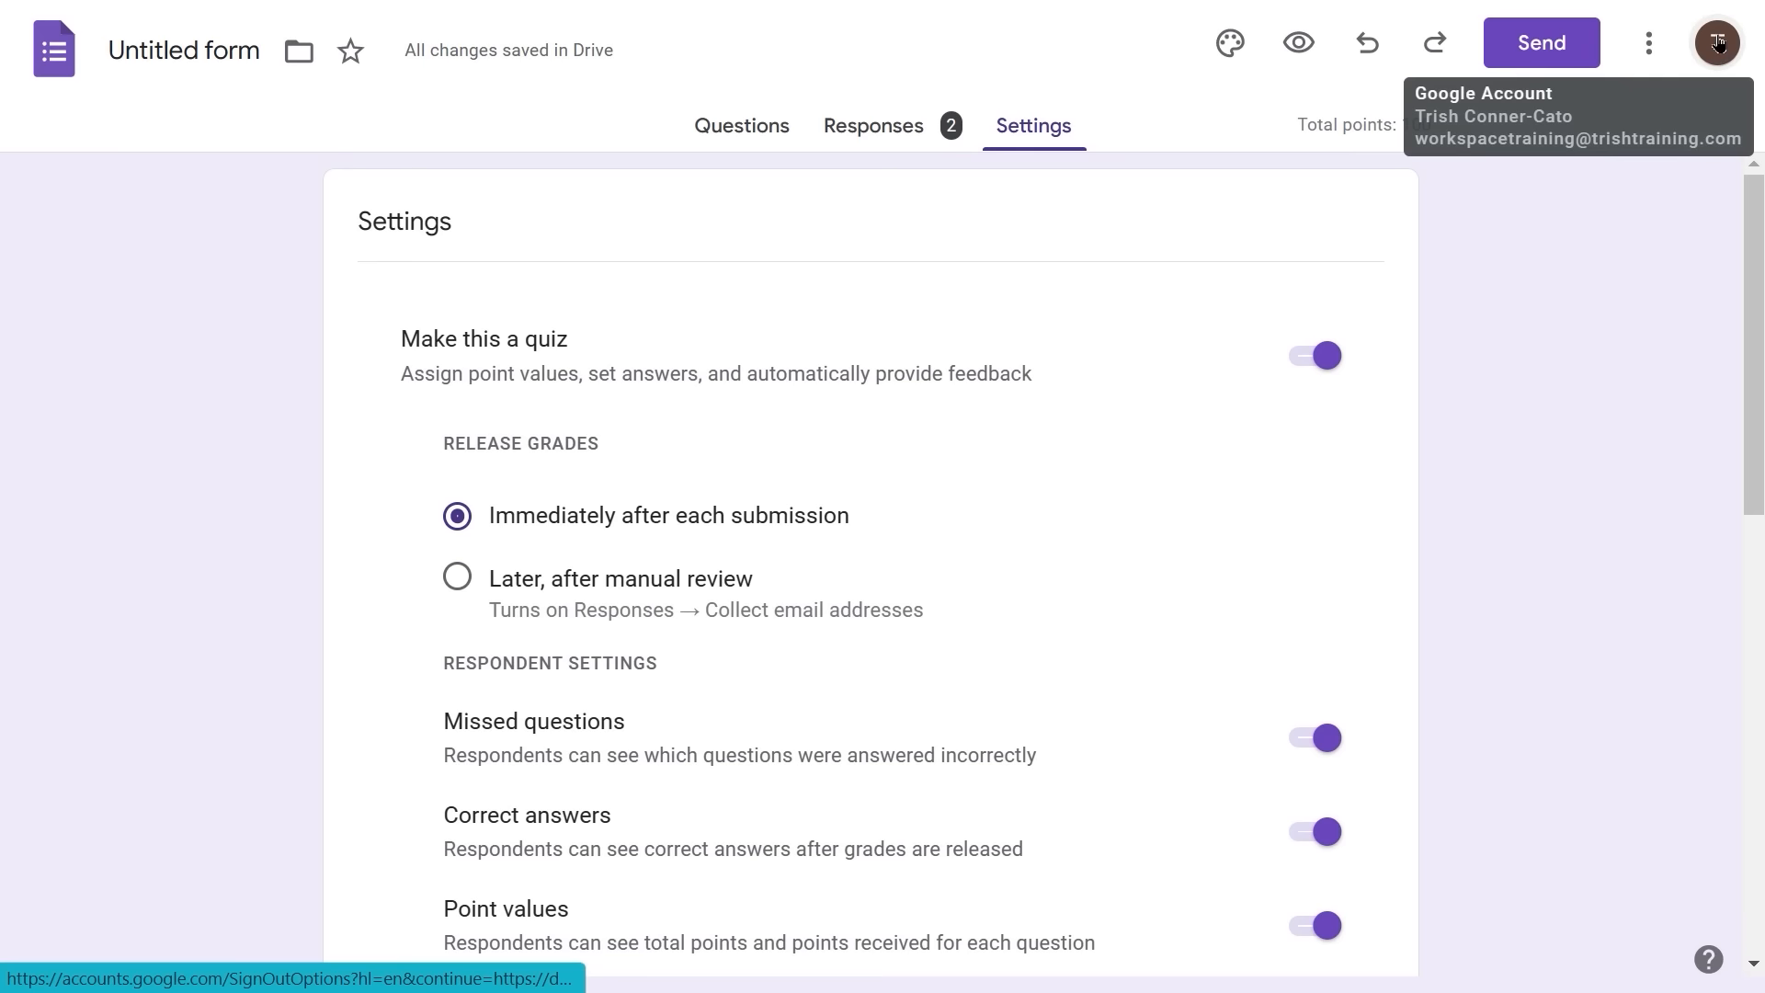
pyautogui.click(1649, 48)
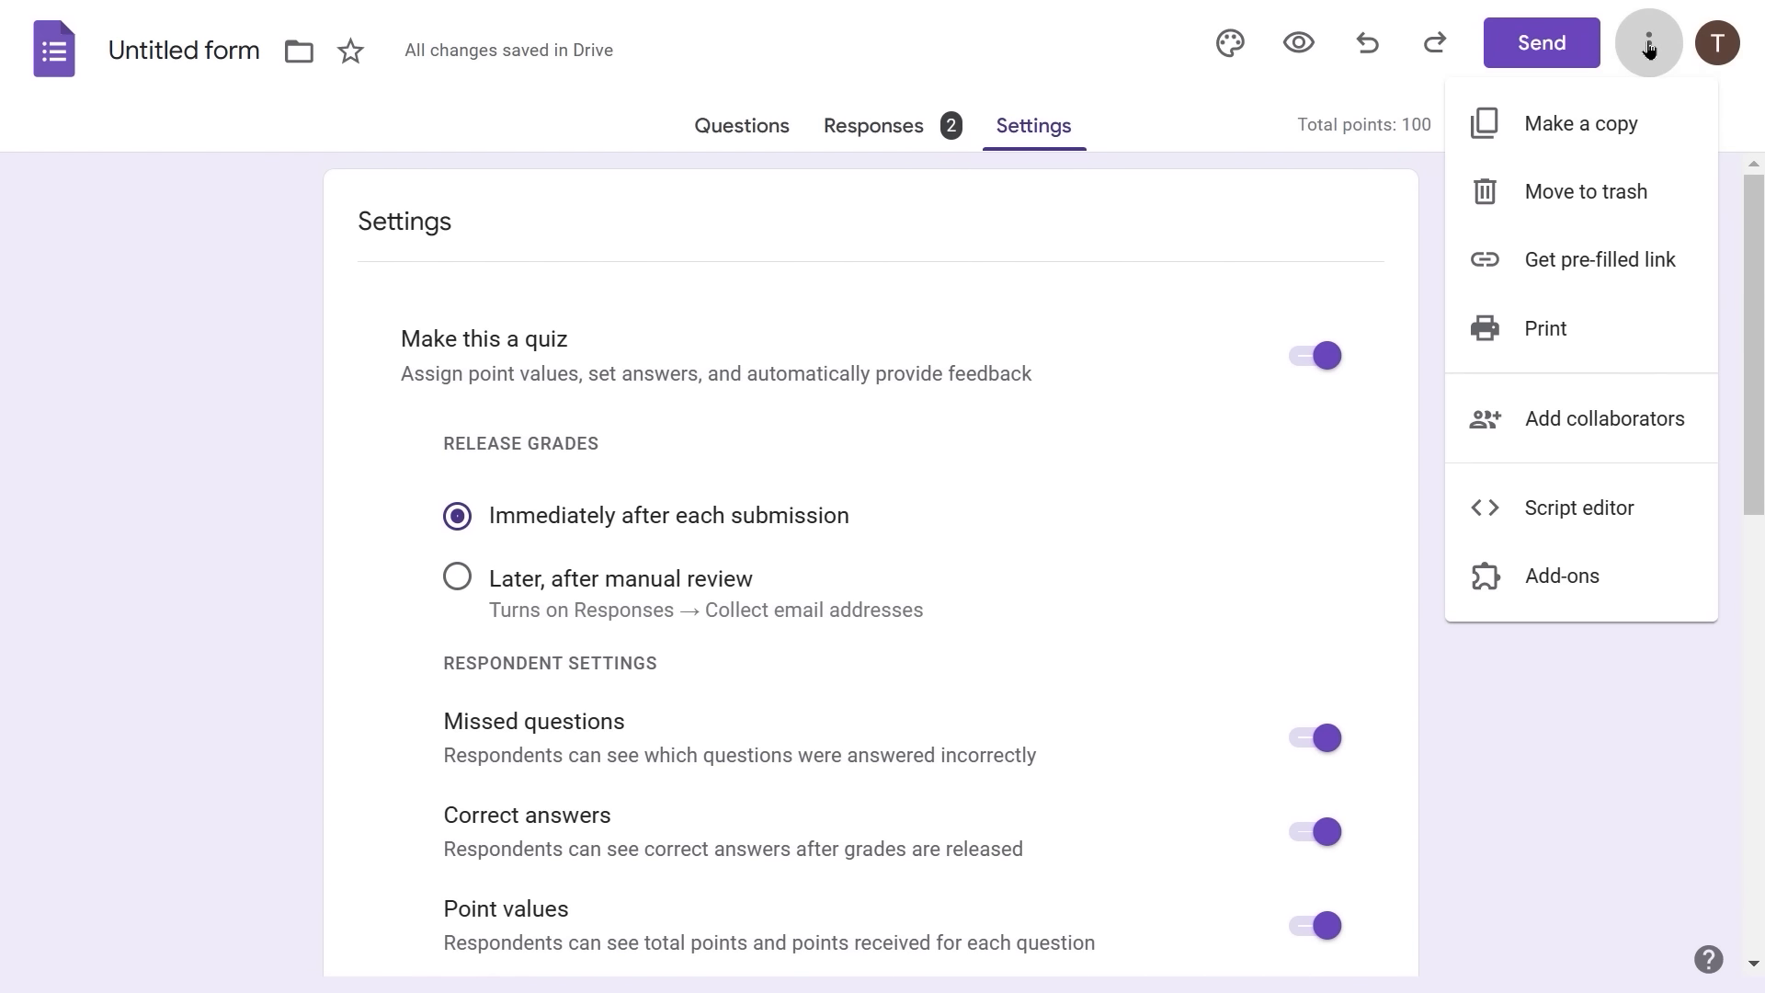
# - Cancel the copy and retitle the untitled form 'State Capital Quiz 1'
pyautogui.click(1549, 131)
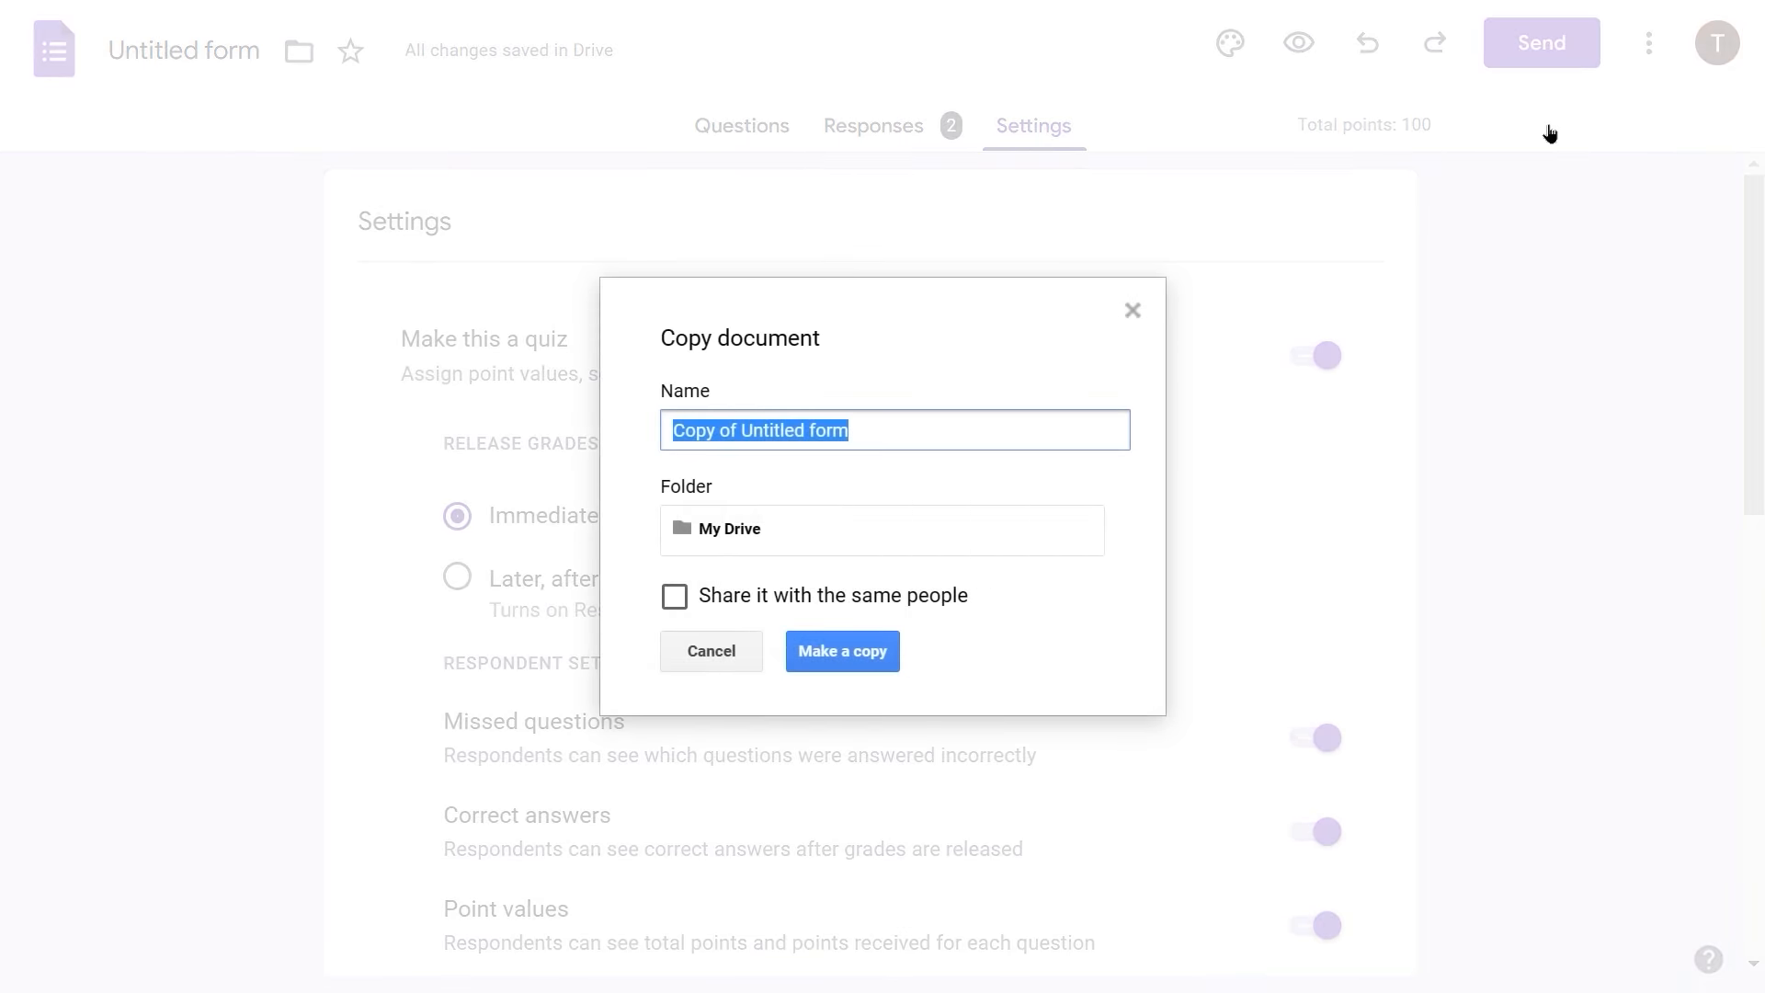
pyautogui.click(724, 664)
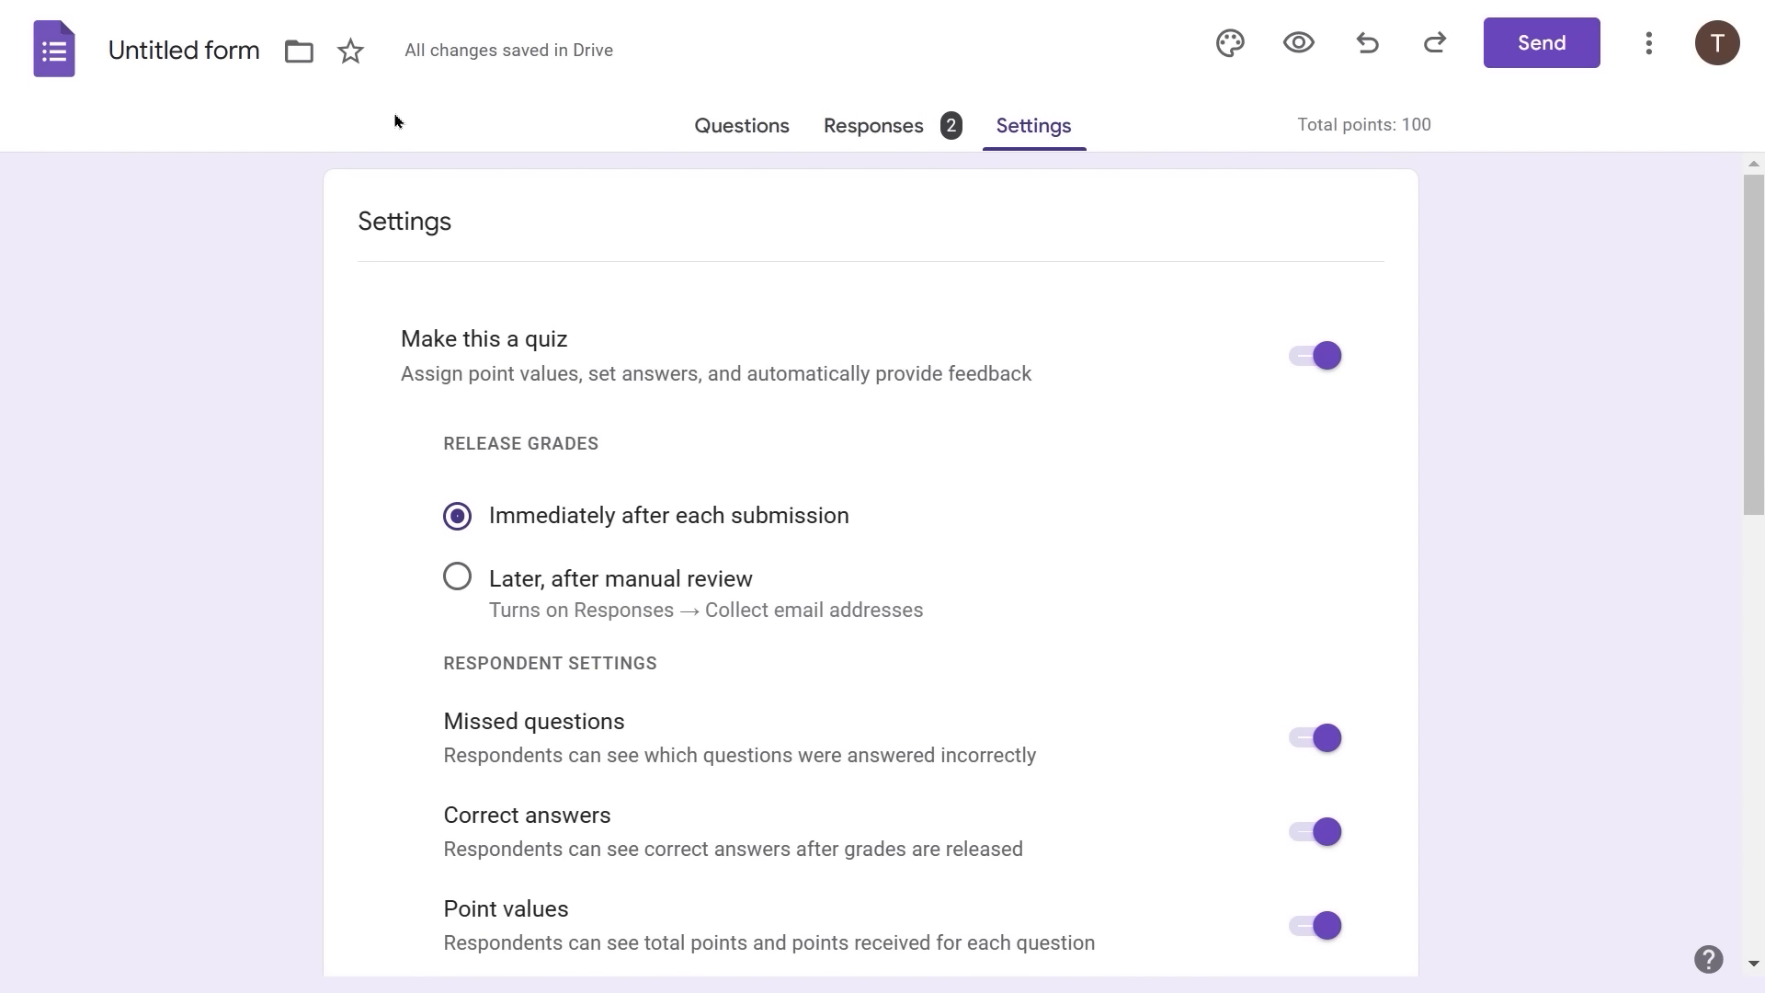
pyautogui.click(205, 58)
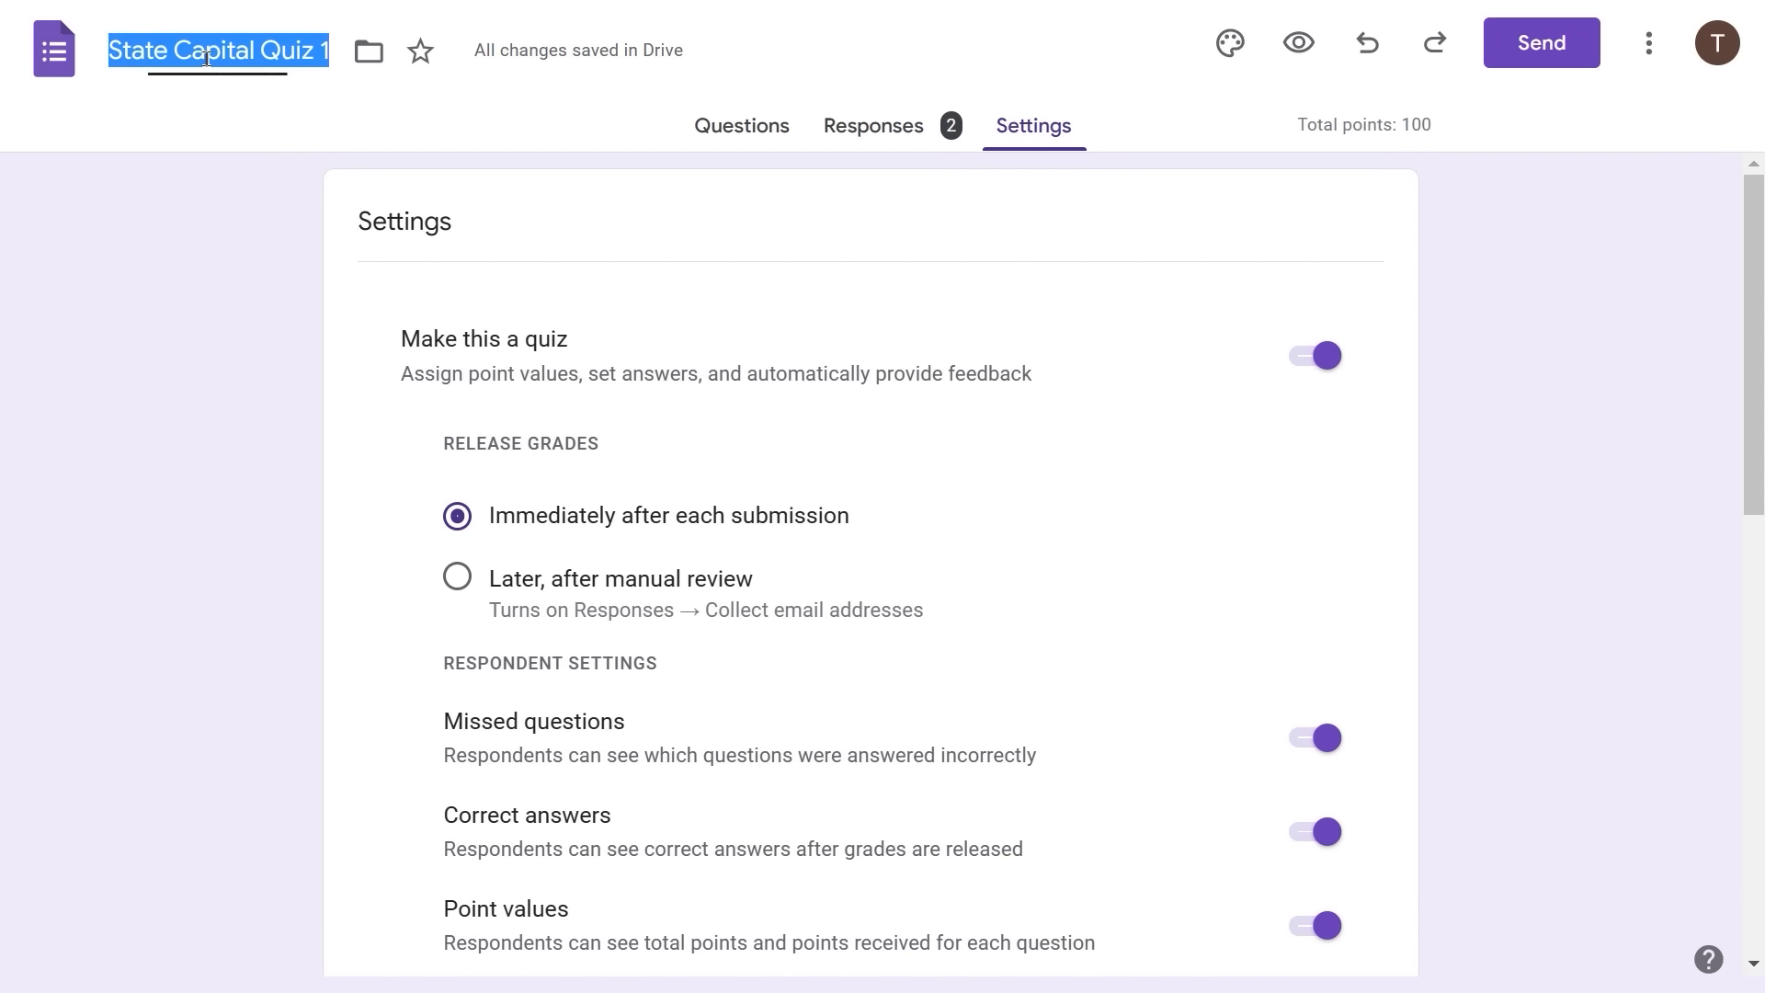
pyautogui.click(568, 283)
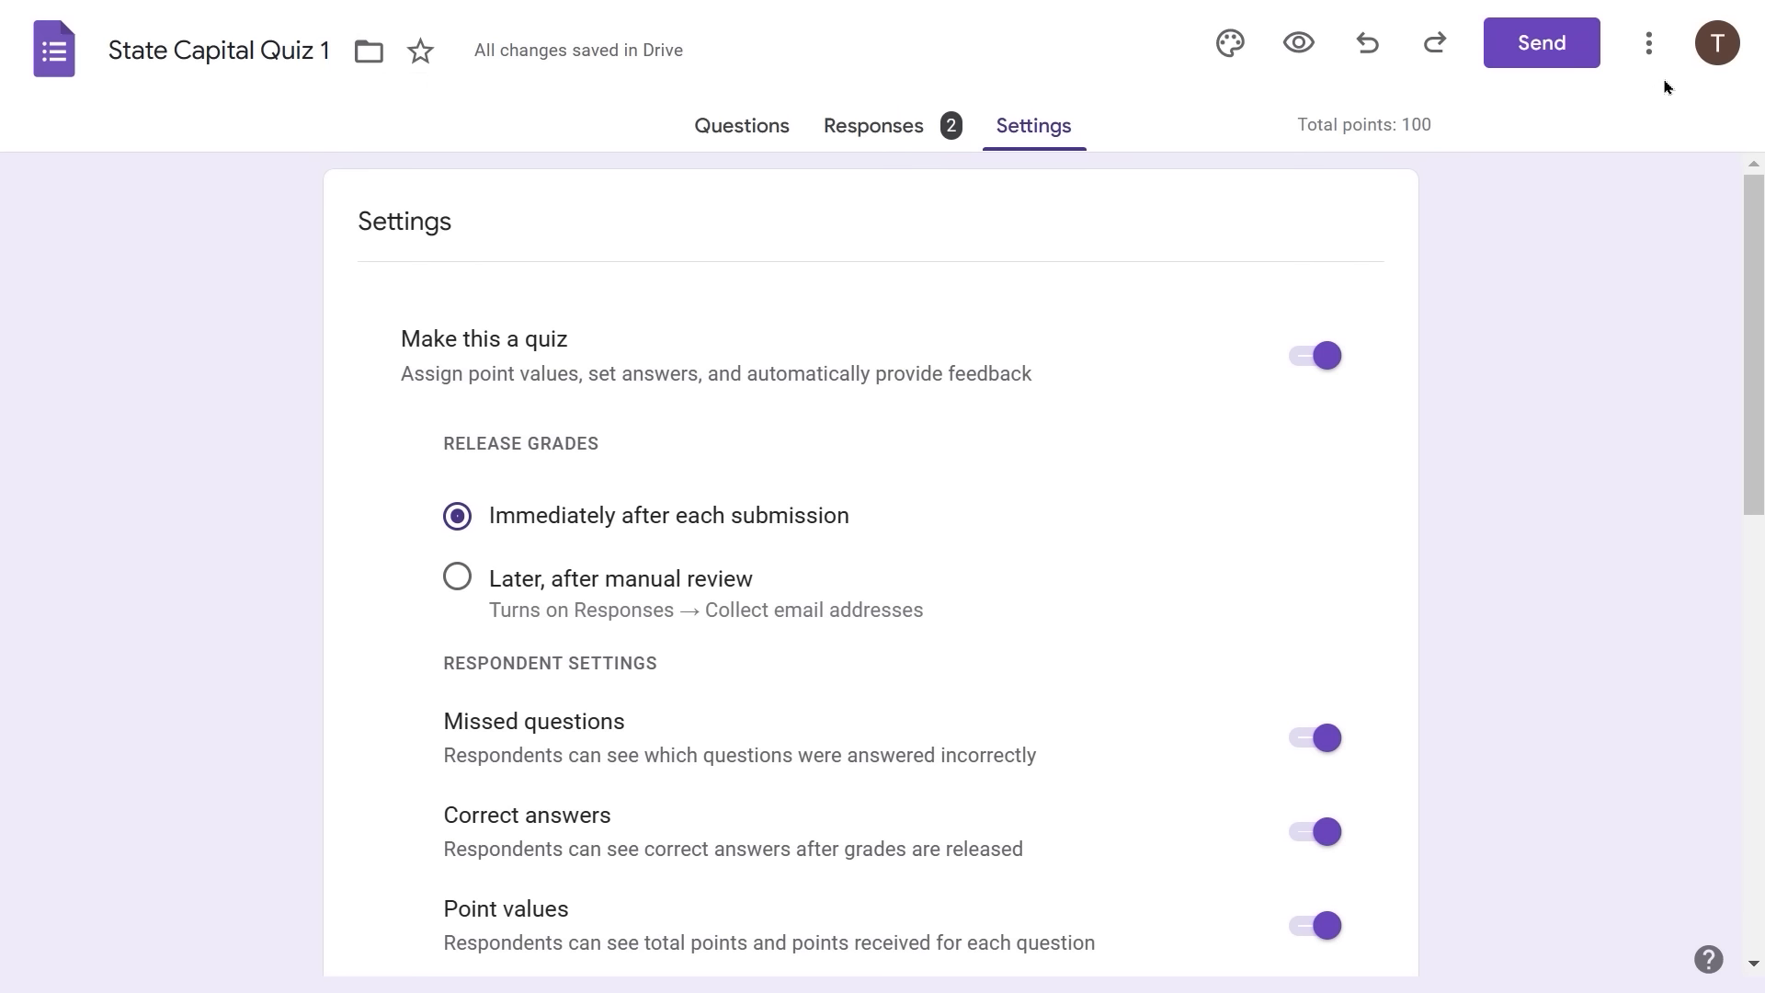
pyautogui.click(1651, 46)
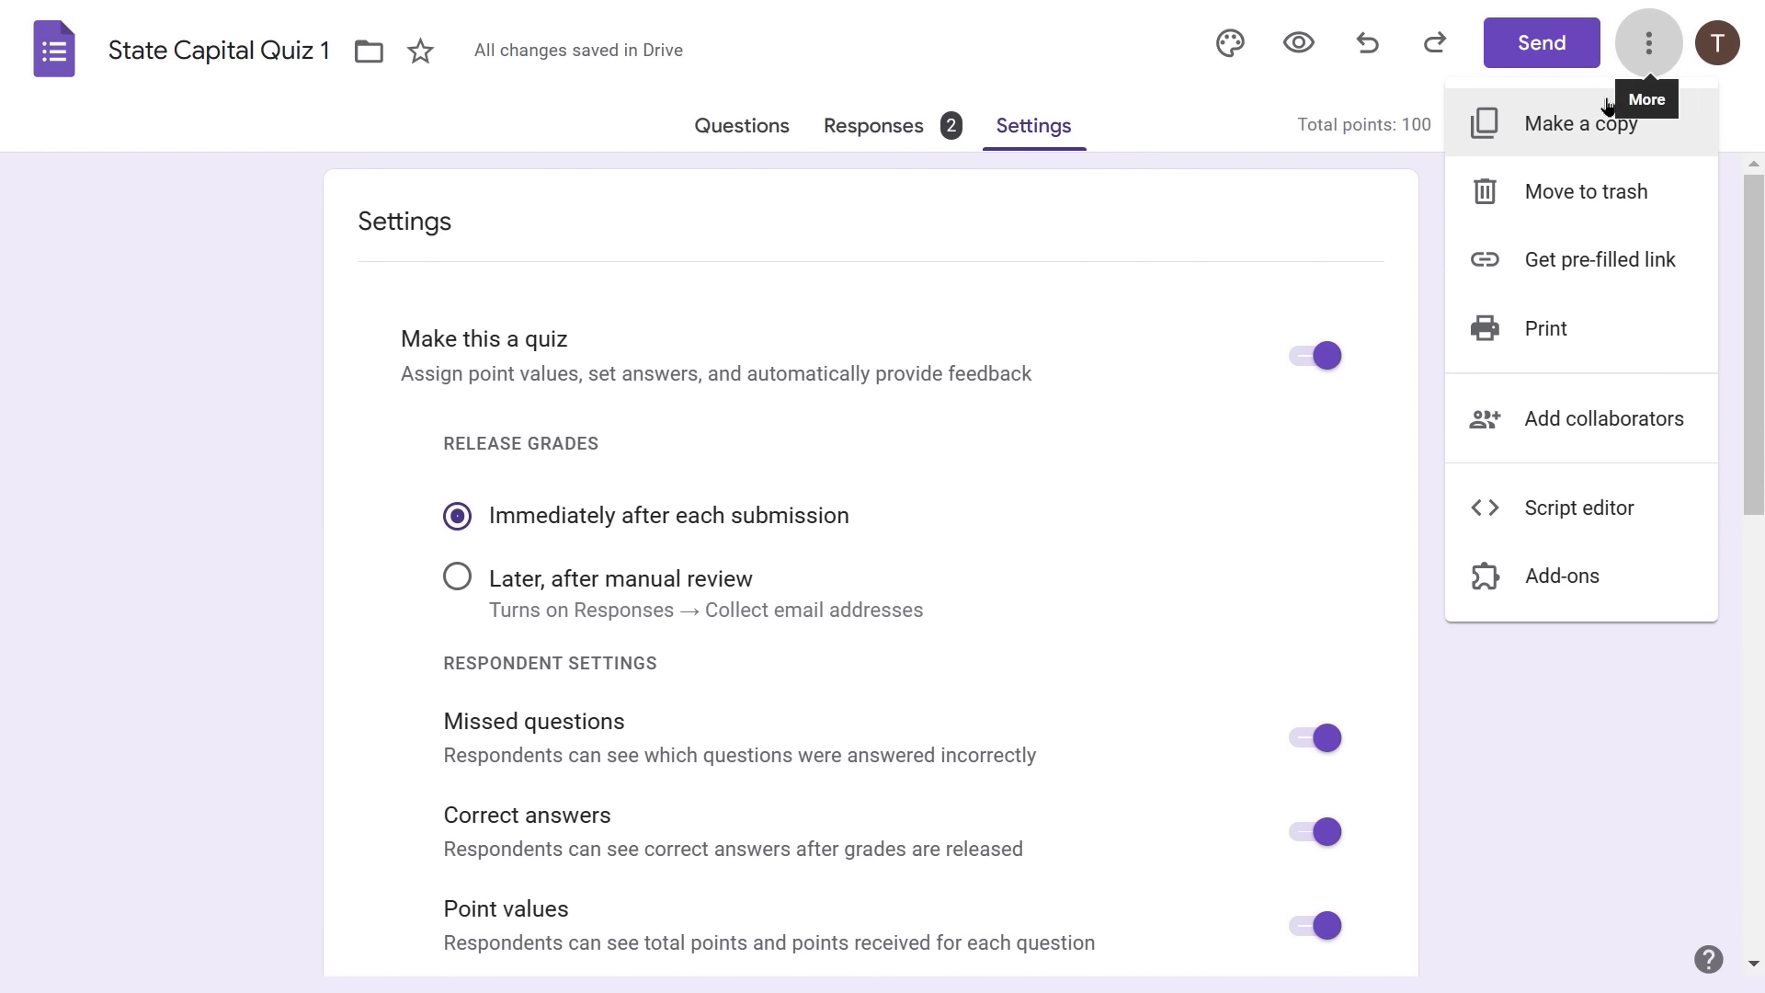
# - Make a copy of the form named 'State Capital Quiz 2'
pyautogui.click(1583, 124)
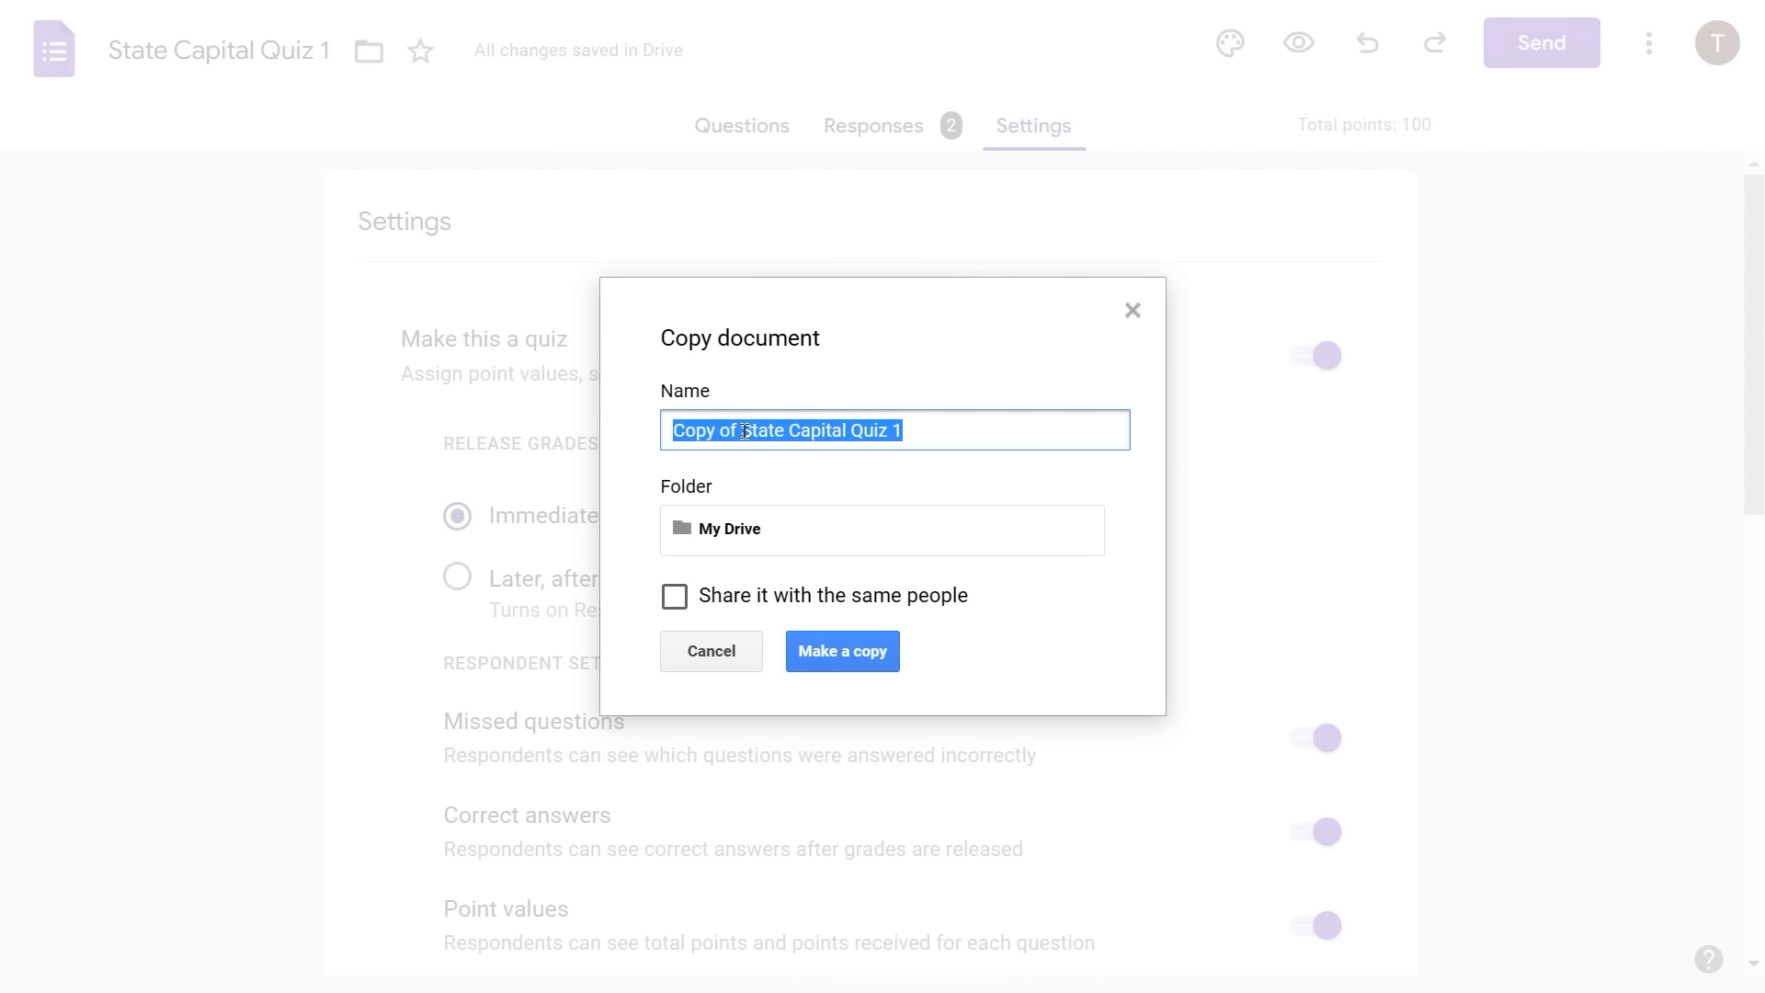
pyautogui.moveTo(745, 431)
pyautogui.mouseDown()
pyautogui.moveTo(555, 428)
pyautogui.moveTo(754, 435)
pyautogui.mouseUp()
pyautogui.click(740, 431)
pyautogui.hotkey('ctrl', 'shift', 'Left')
pyautogui.hotkey('ctrl', 'shift', 'Left')
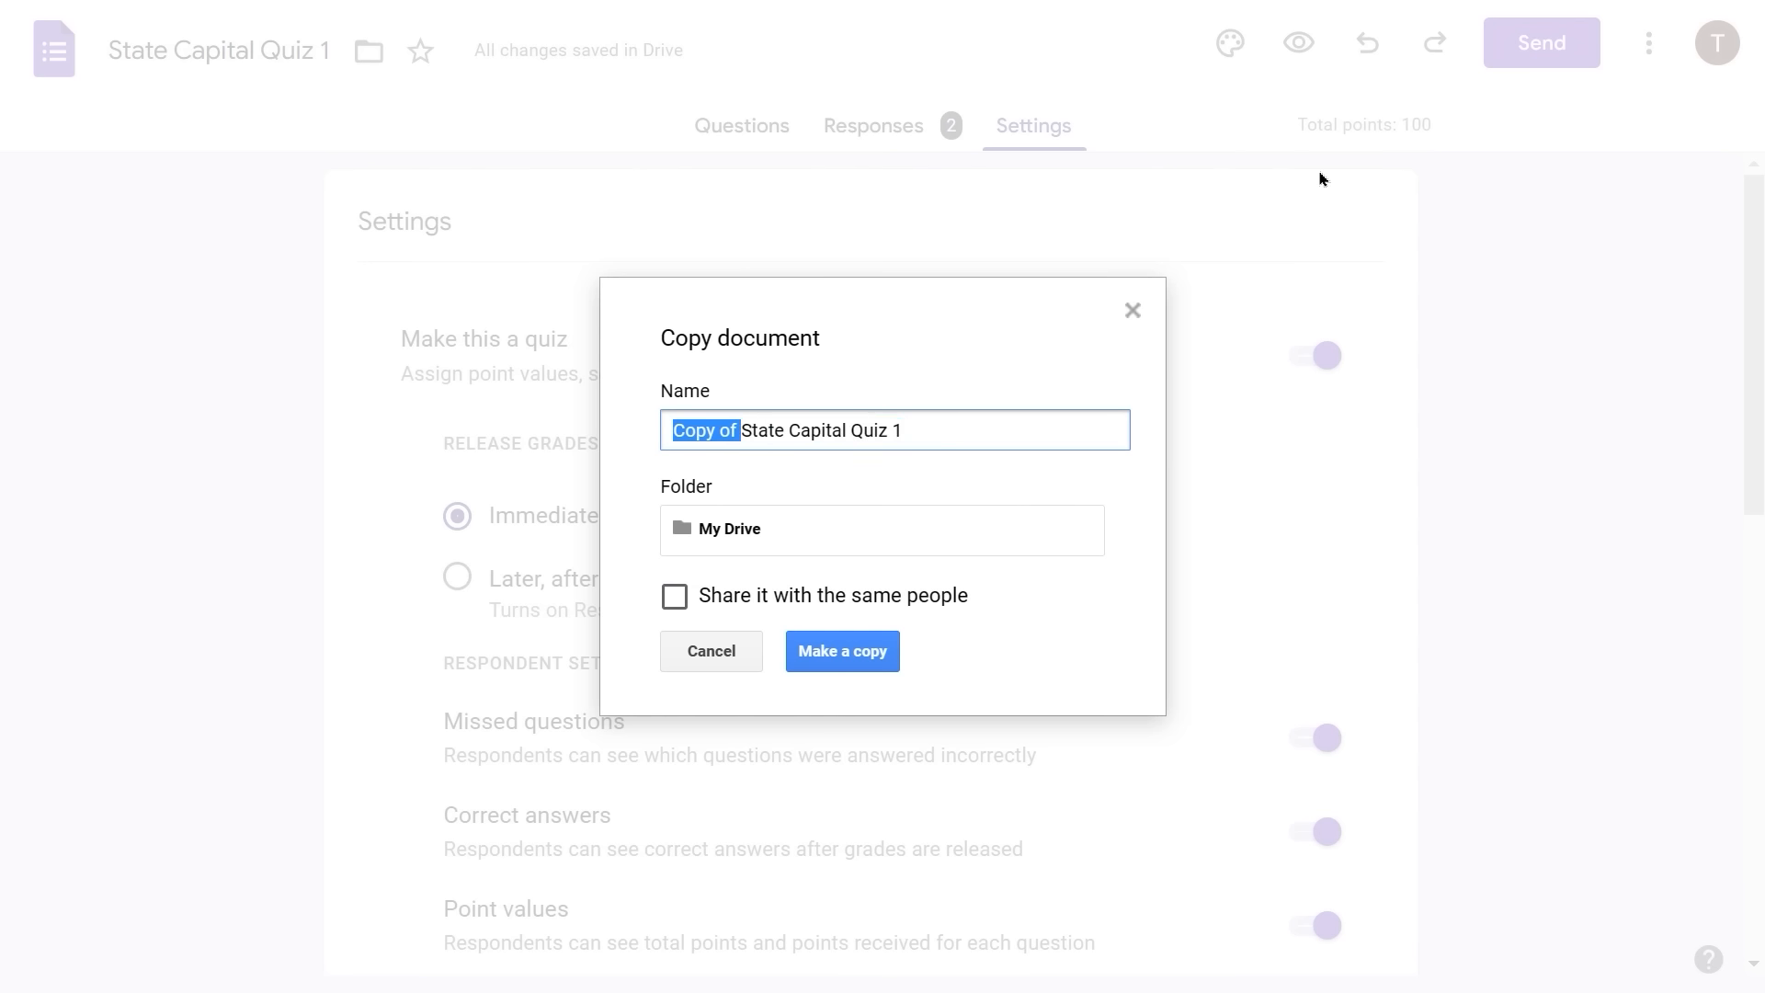
pyautogui.press('BackSpace')
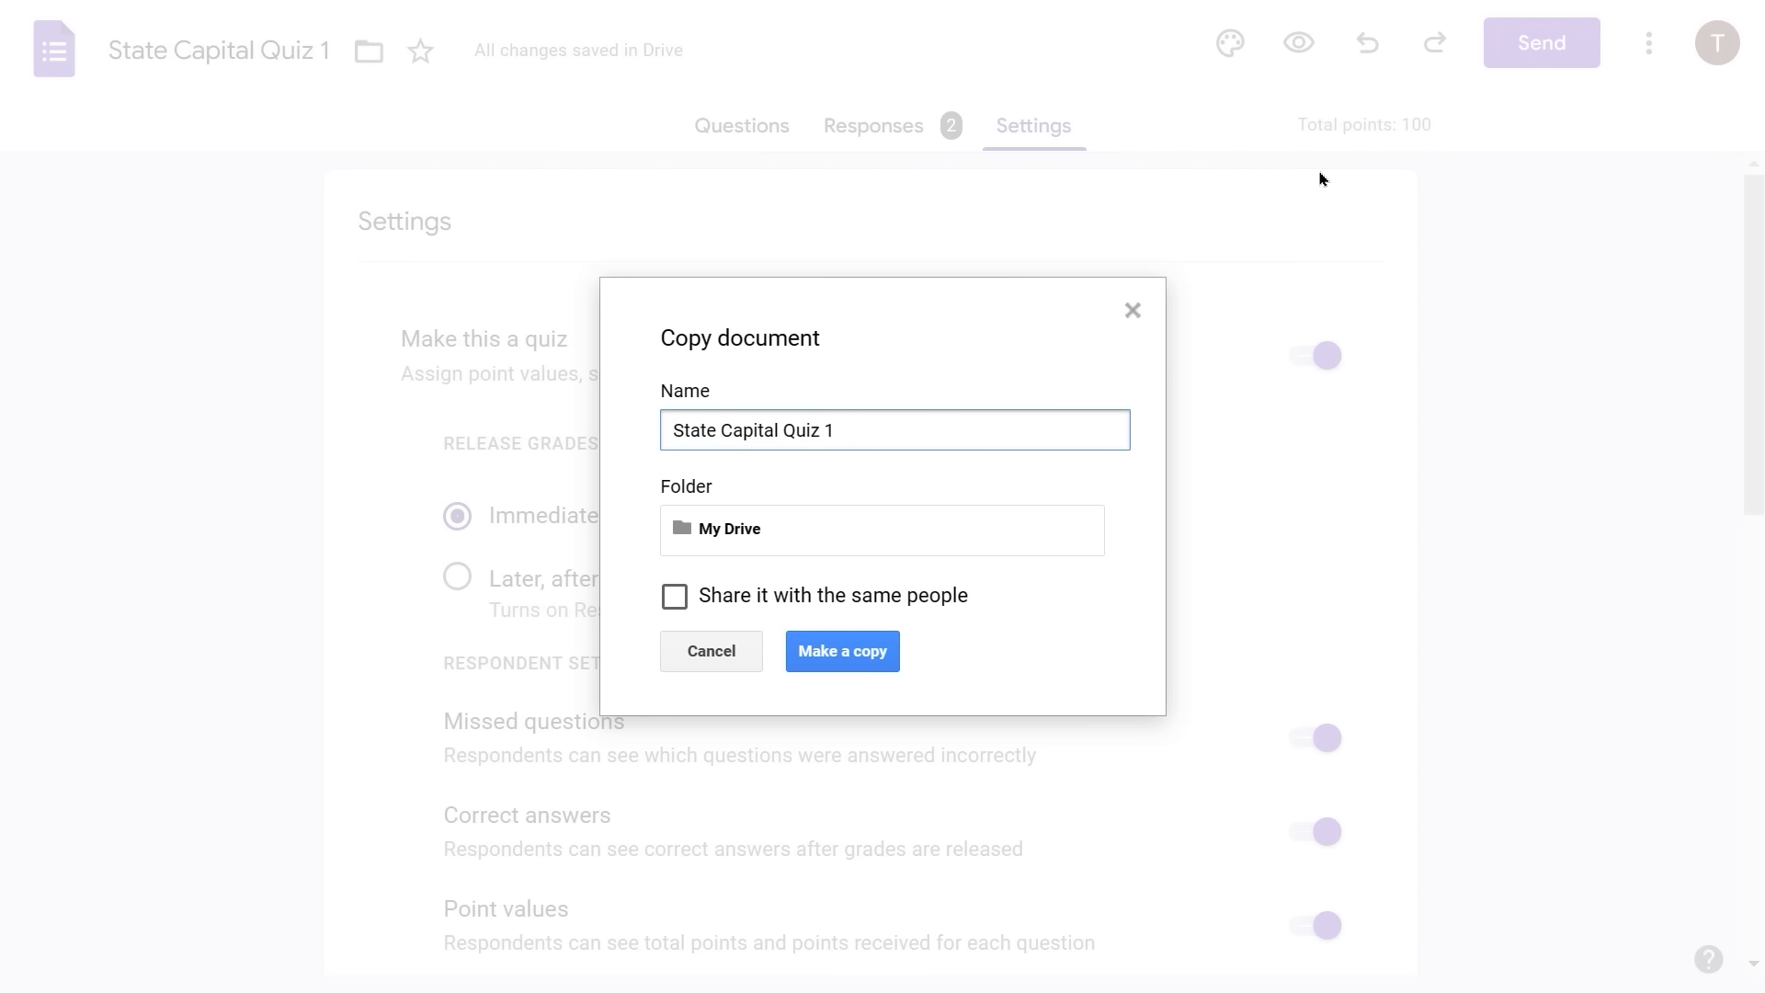
pyautogui.press('BackSpace')
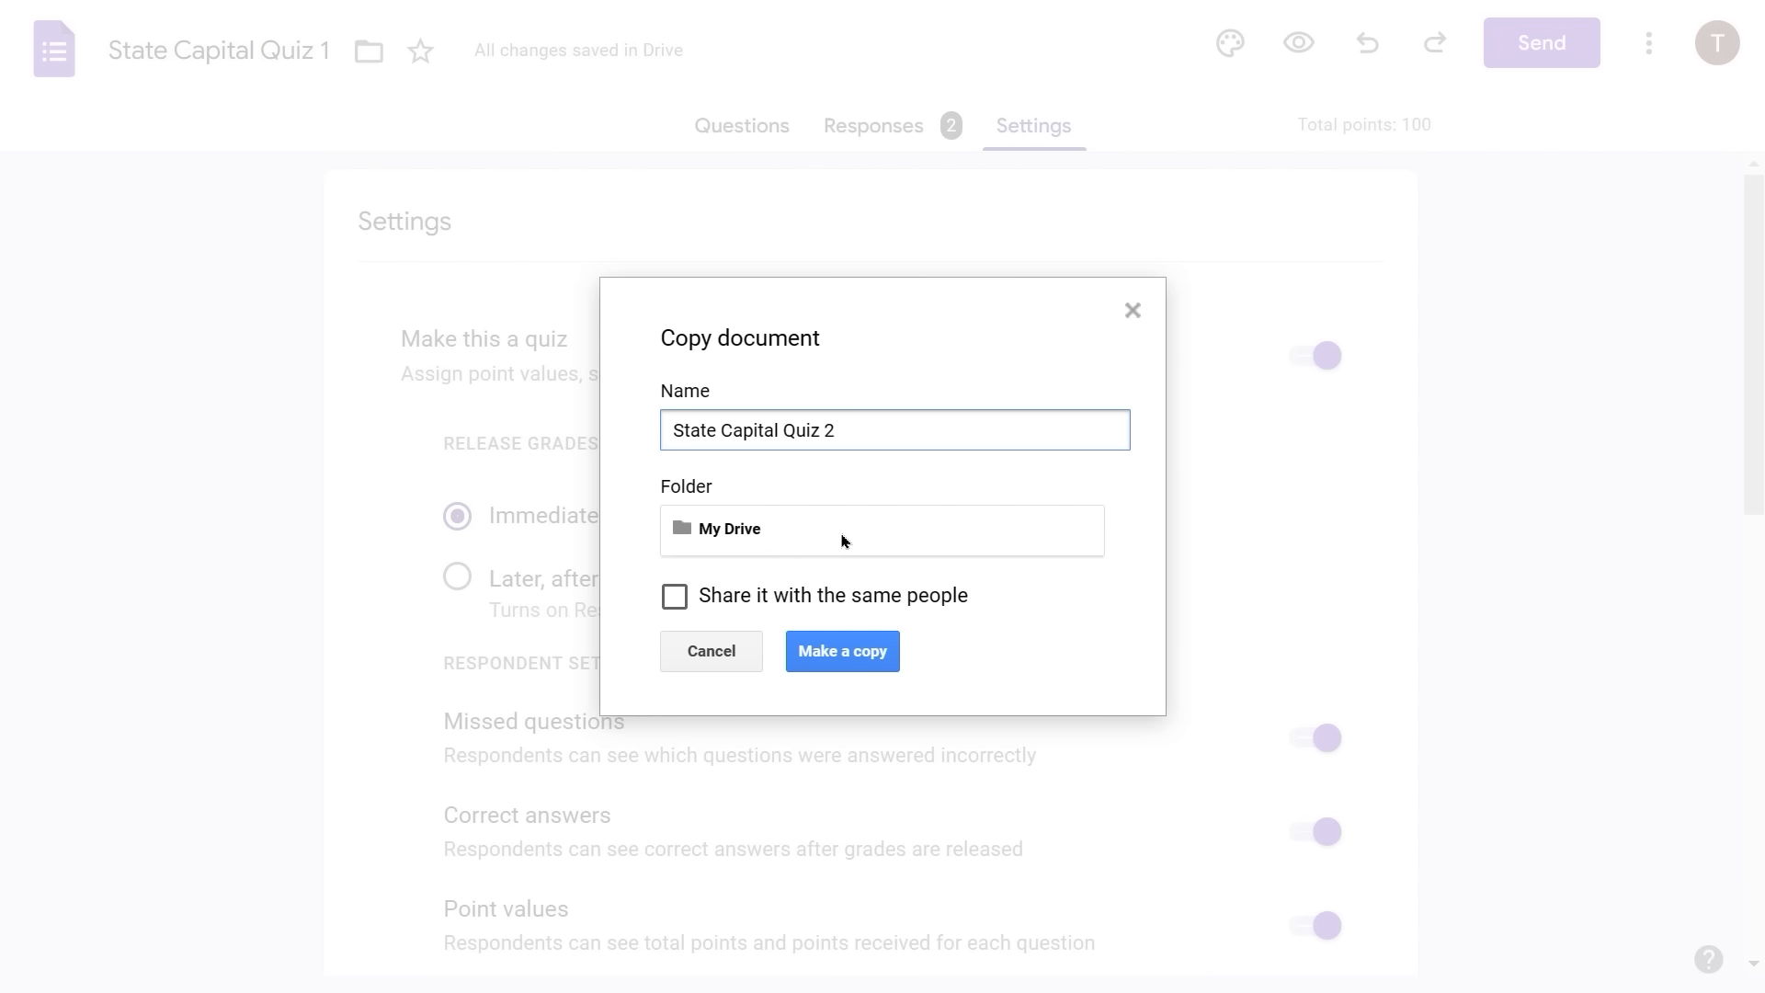
pyautogui.click(838, 662)
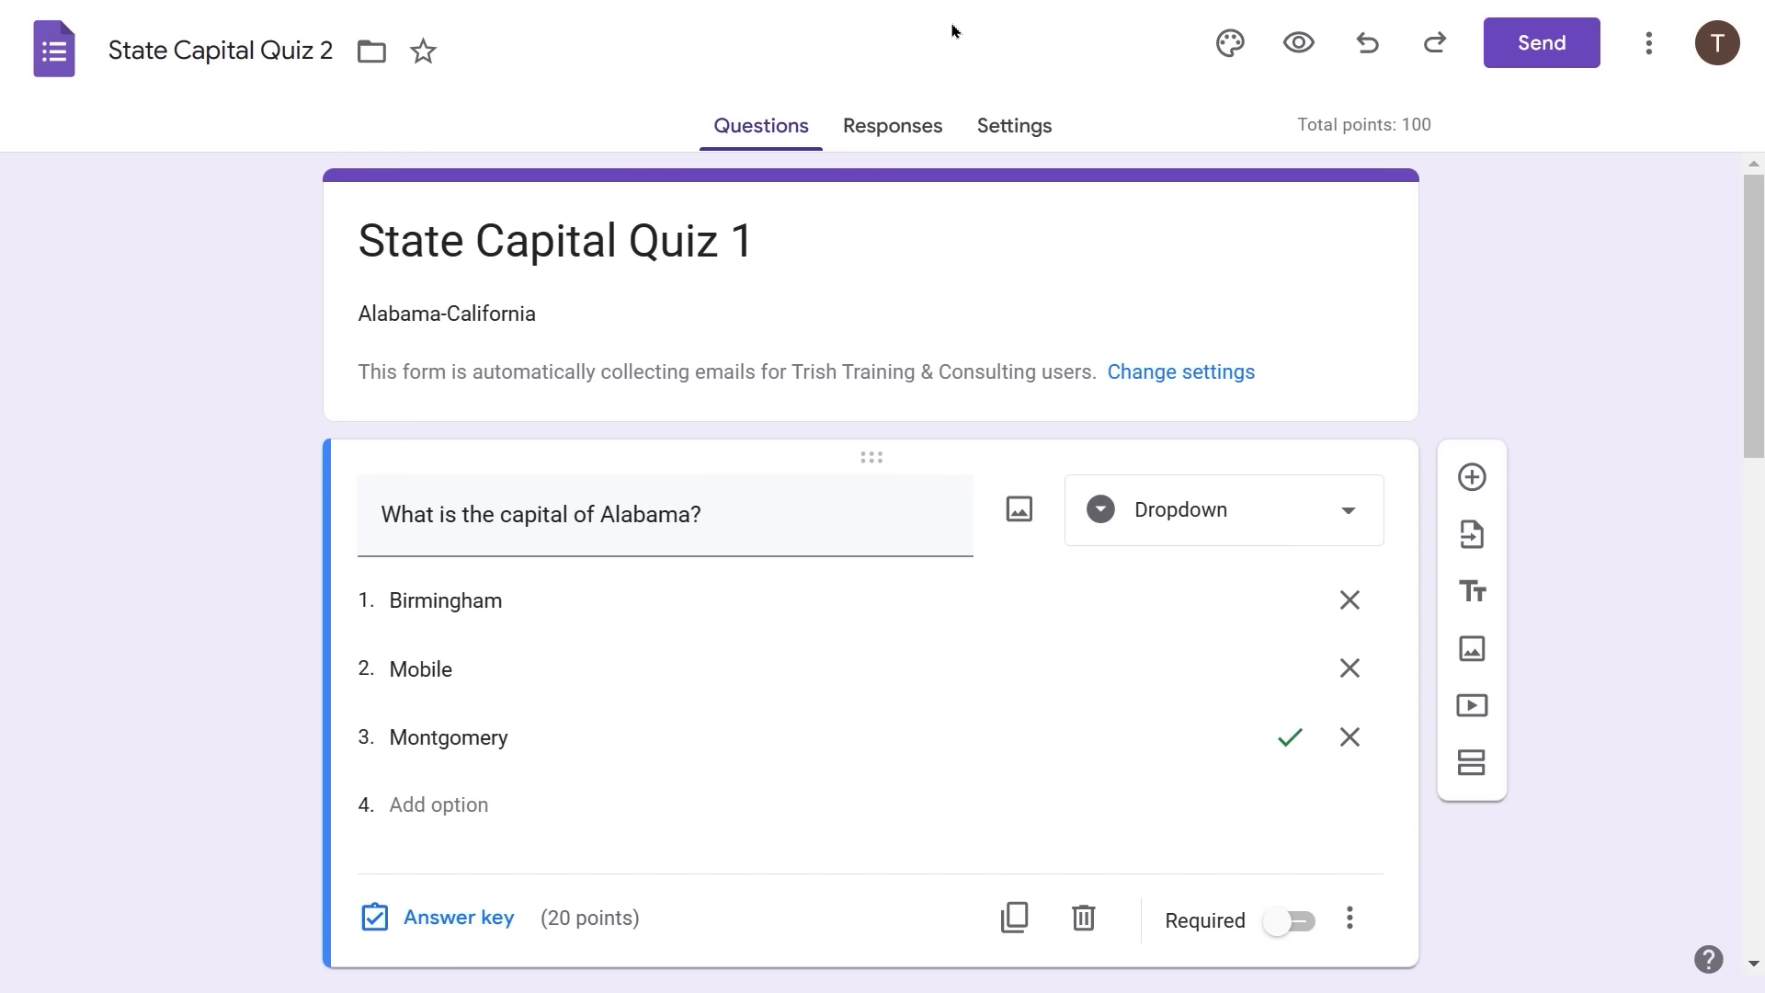
# - Leave full screen and reload My Drive to list State Capital Quiz 2 beside Quiz 1
pyautogui.press('F11')
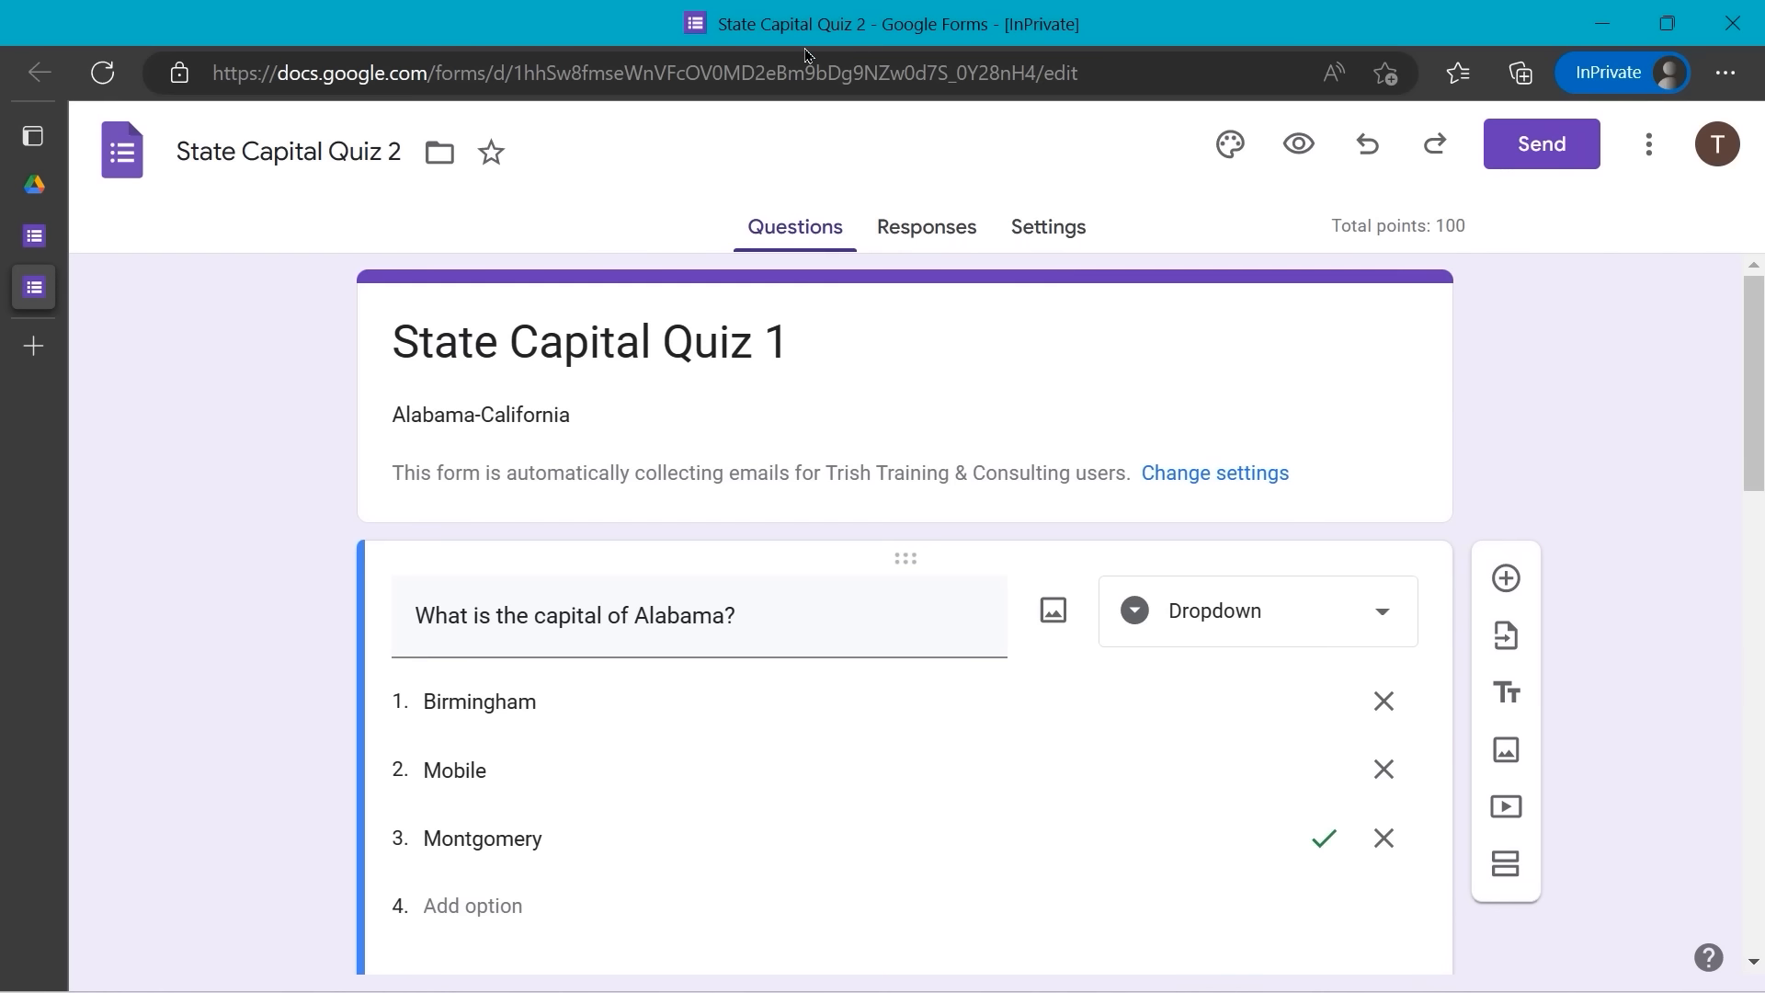
pyautogui.click(48, 189)
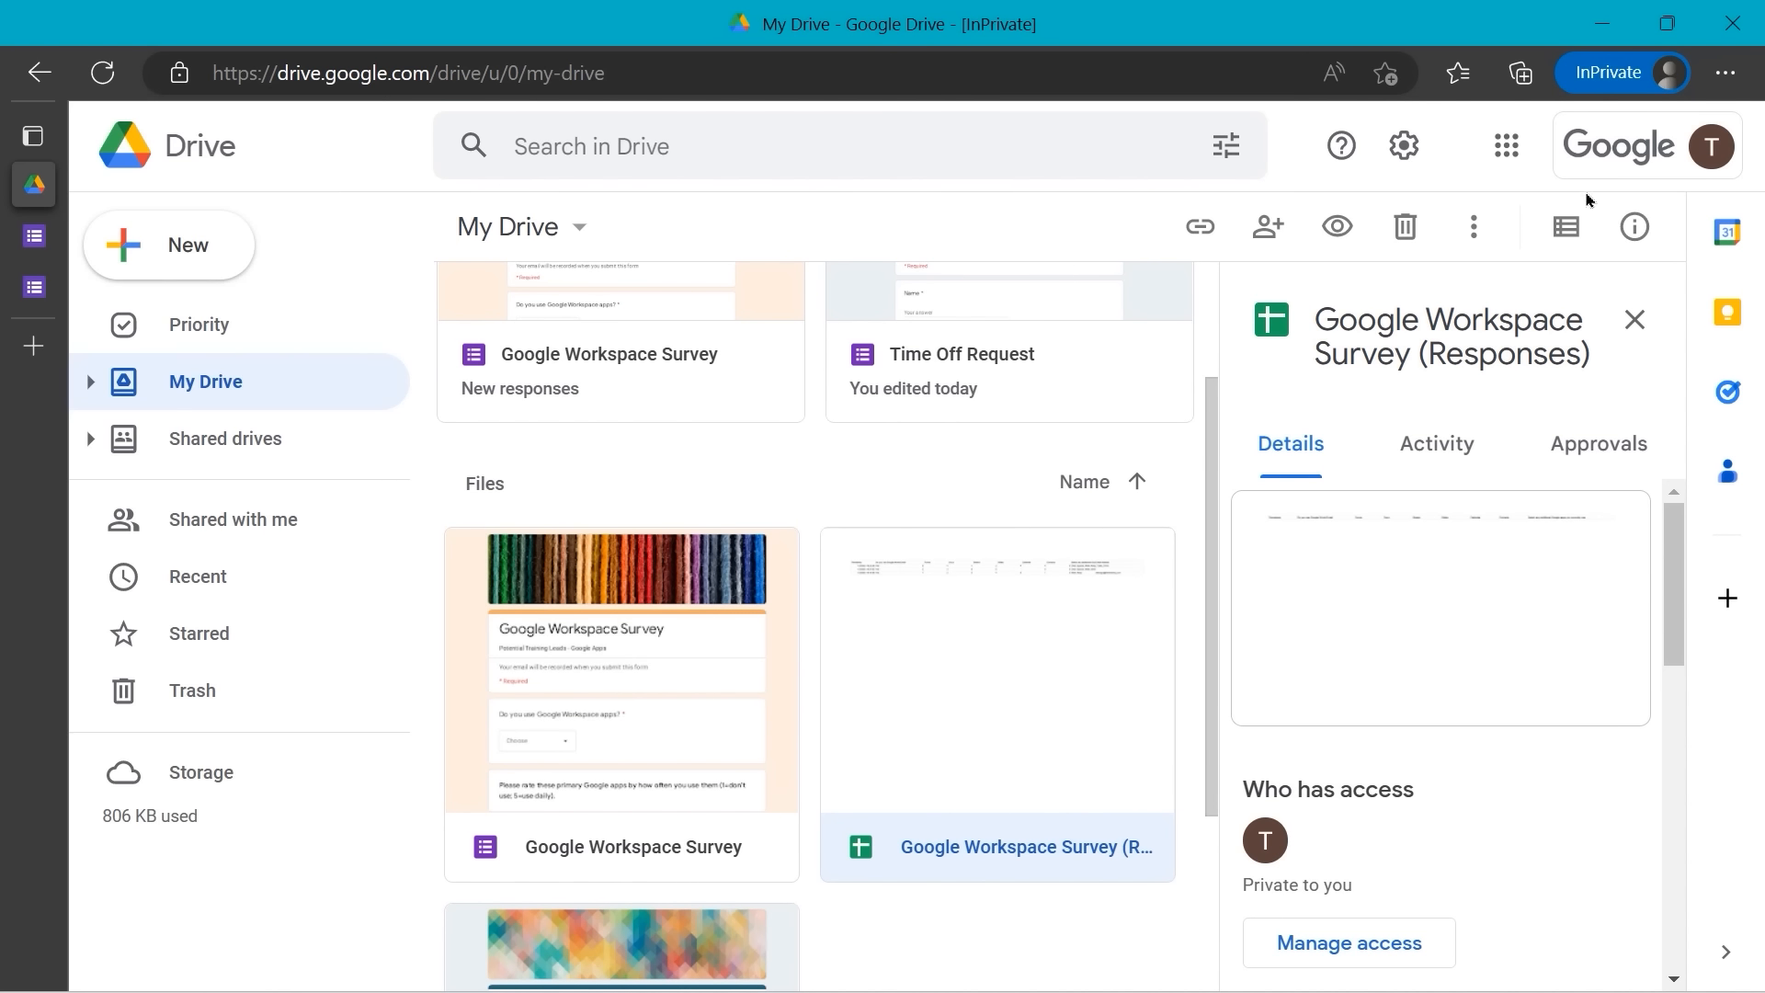
pyautogui.scroll(-3, 982, 498)
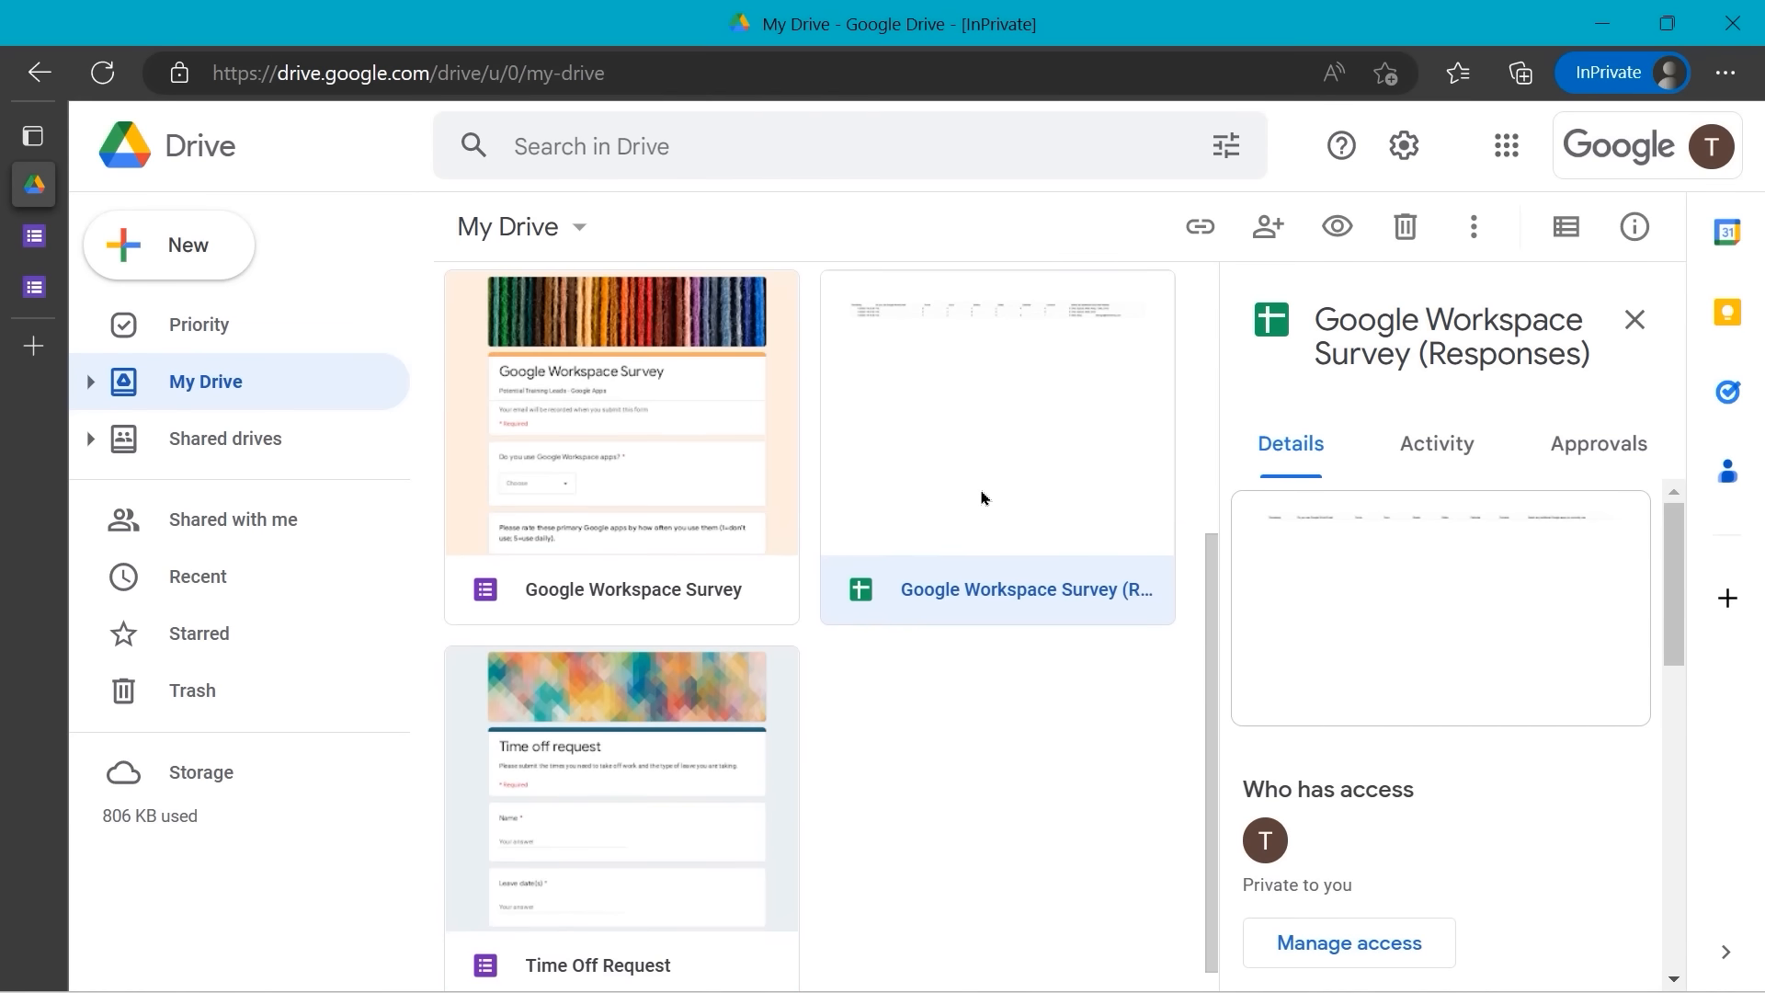
pyautogui.scroll(5, 982, 497)
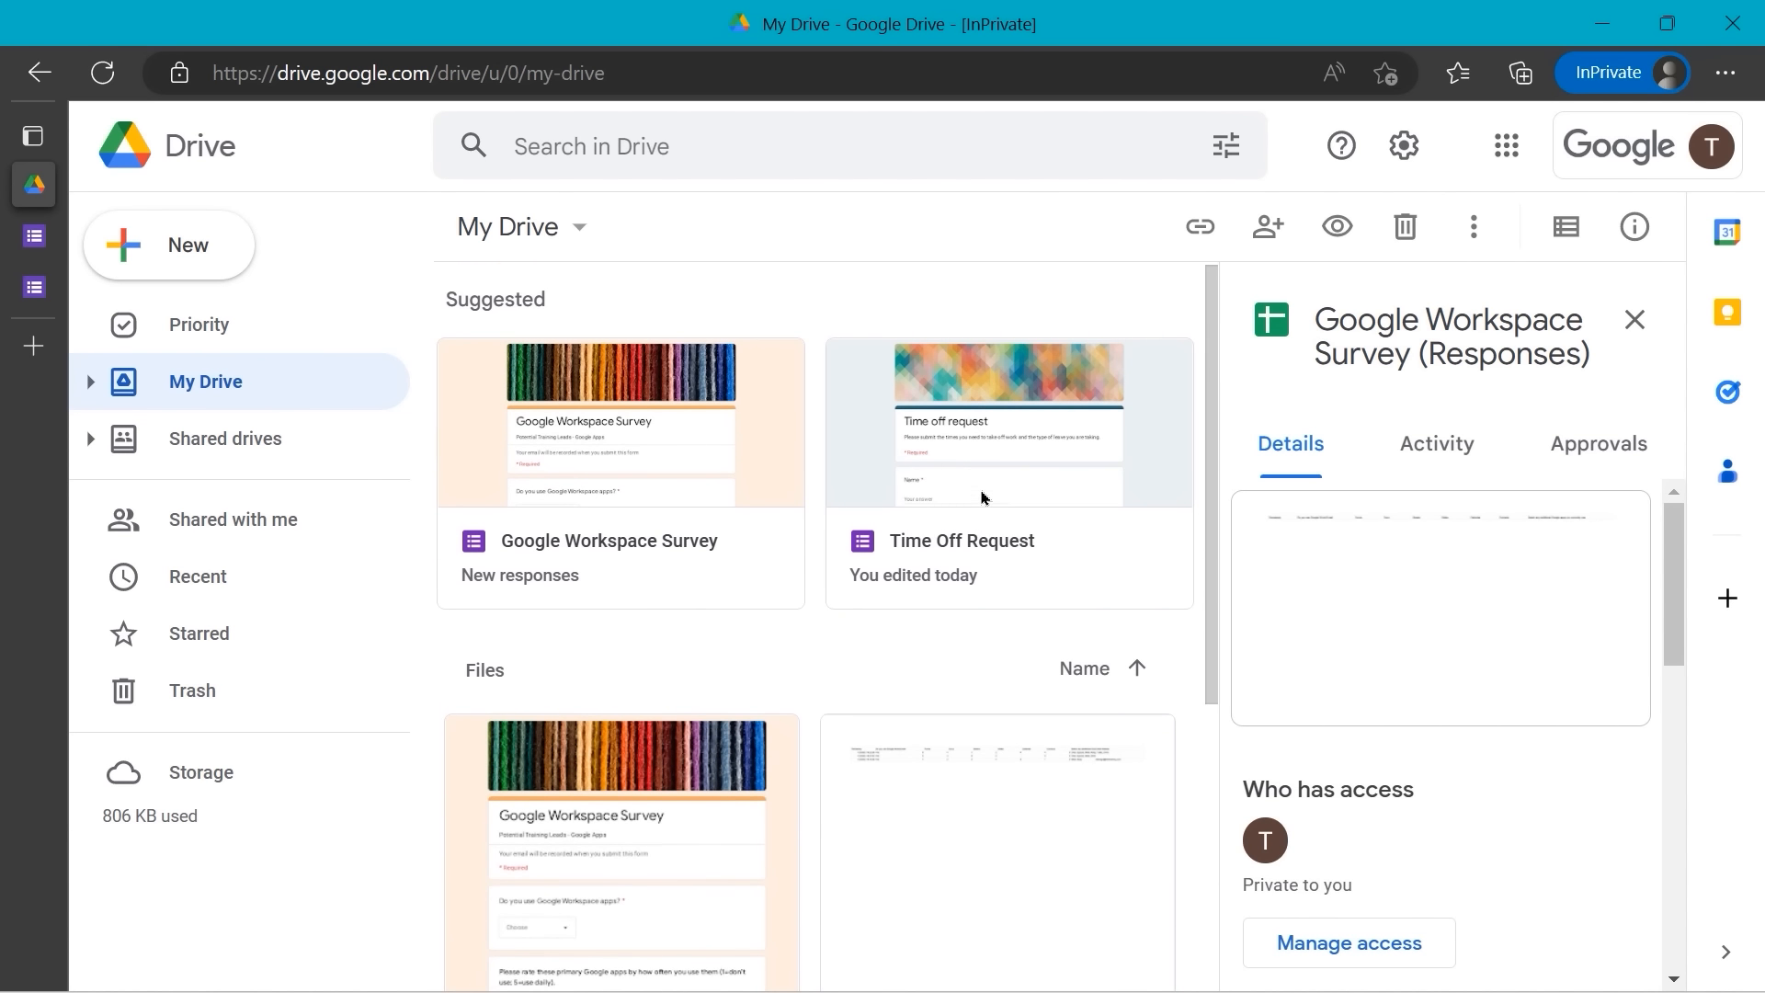
pyautogui.click(102, 73)
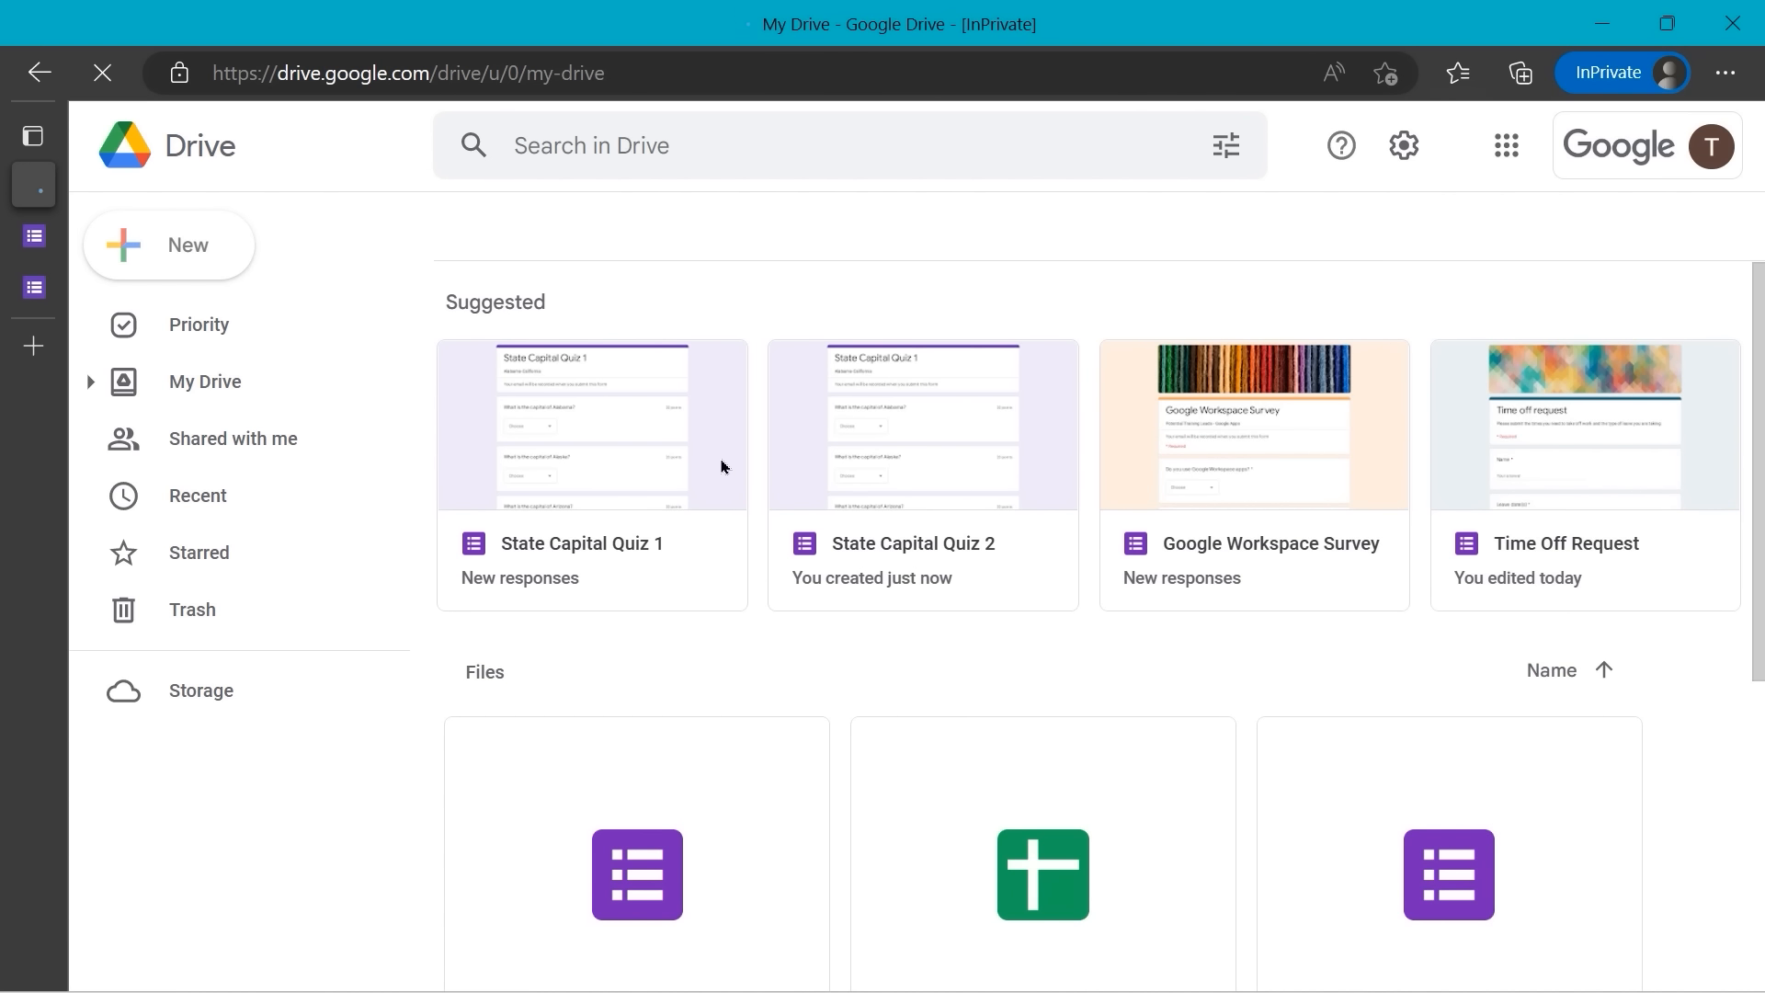
pyautogui.scroll(-1, 611, 506)
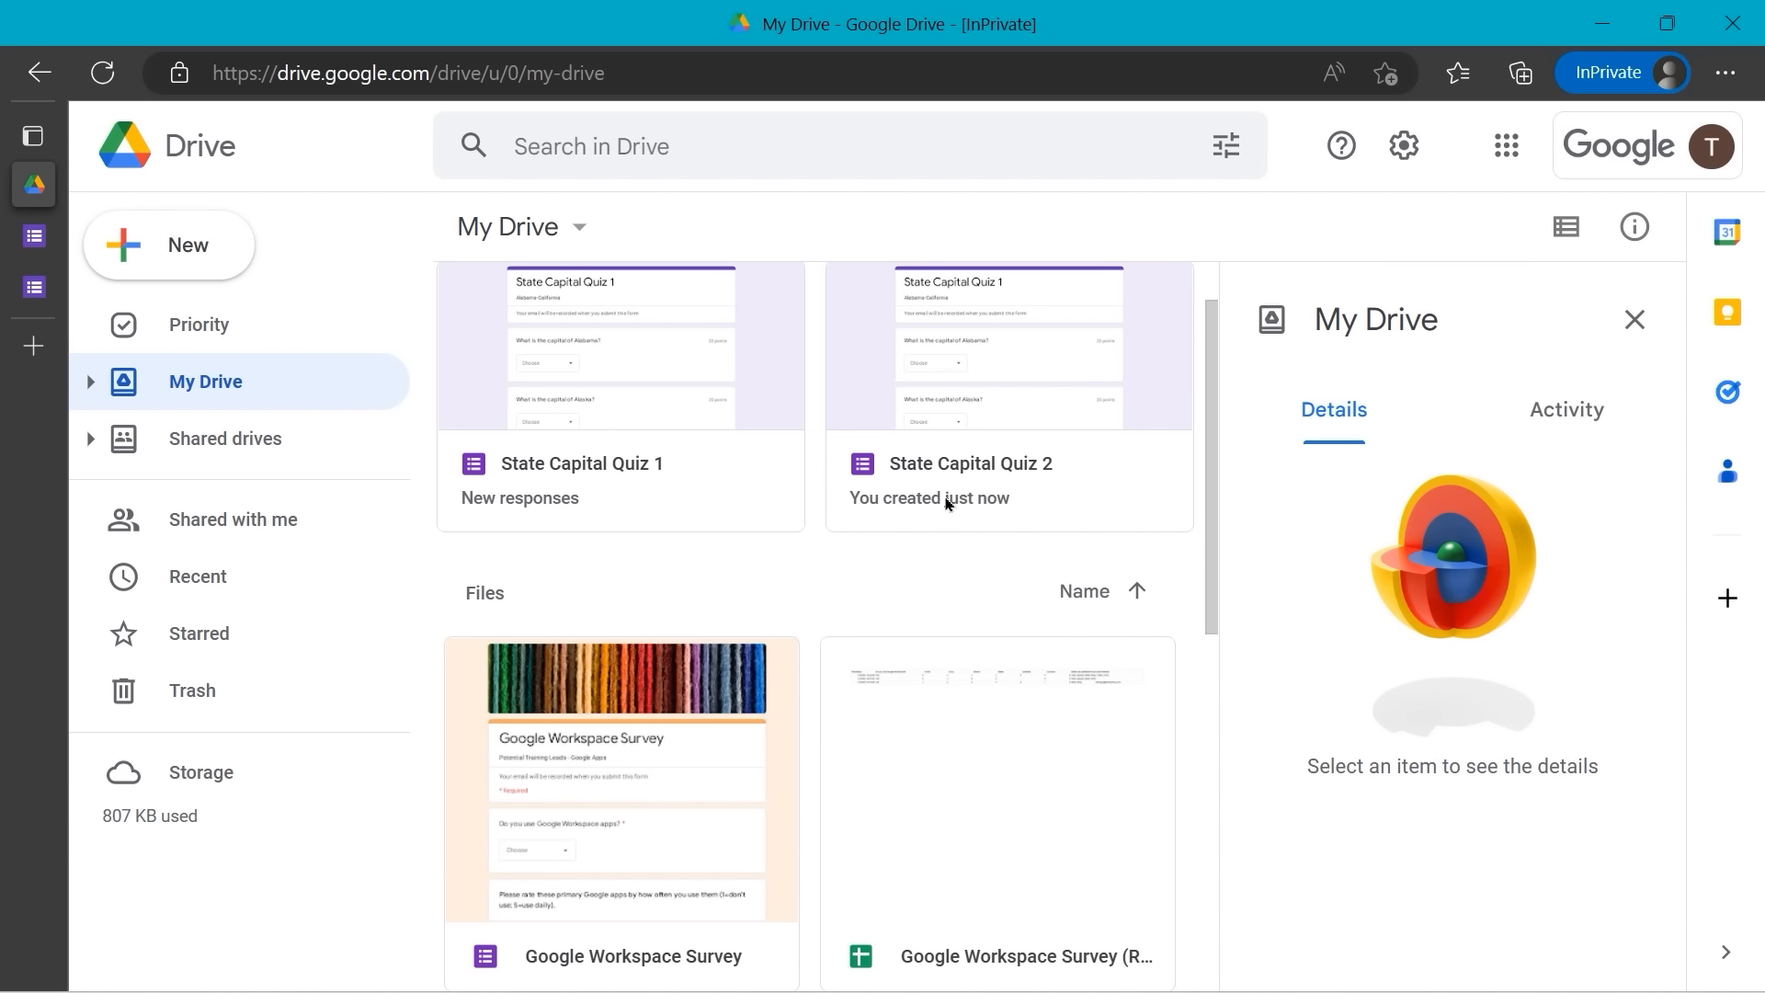
pyautogui.moveTo(50, 242)
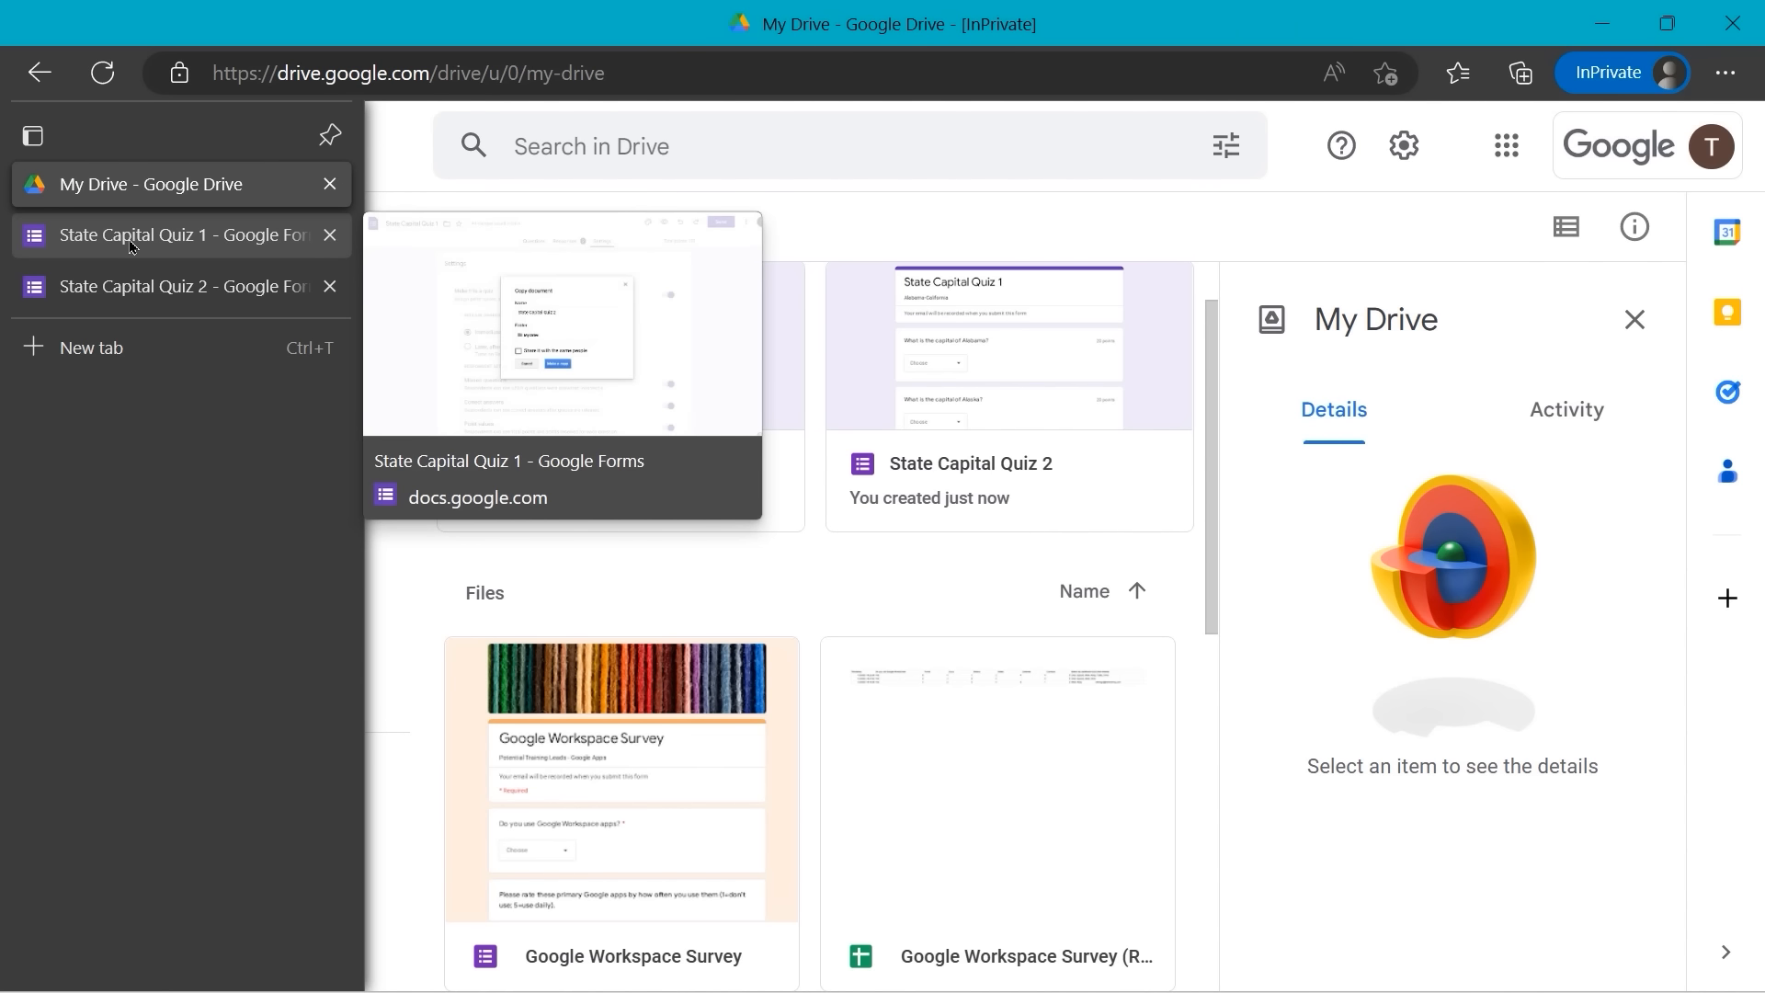
# - Close the Quiz 1 tab, go to the Forms home page, and restore full screen
pyautogui.click(260, 290)
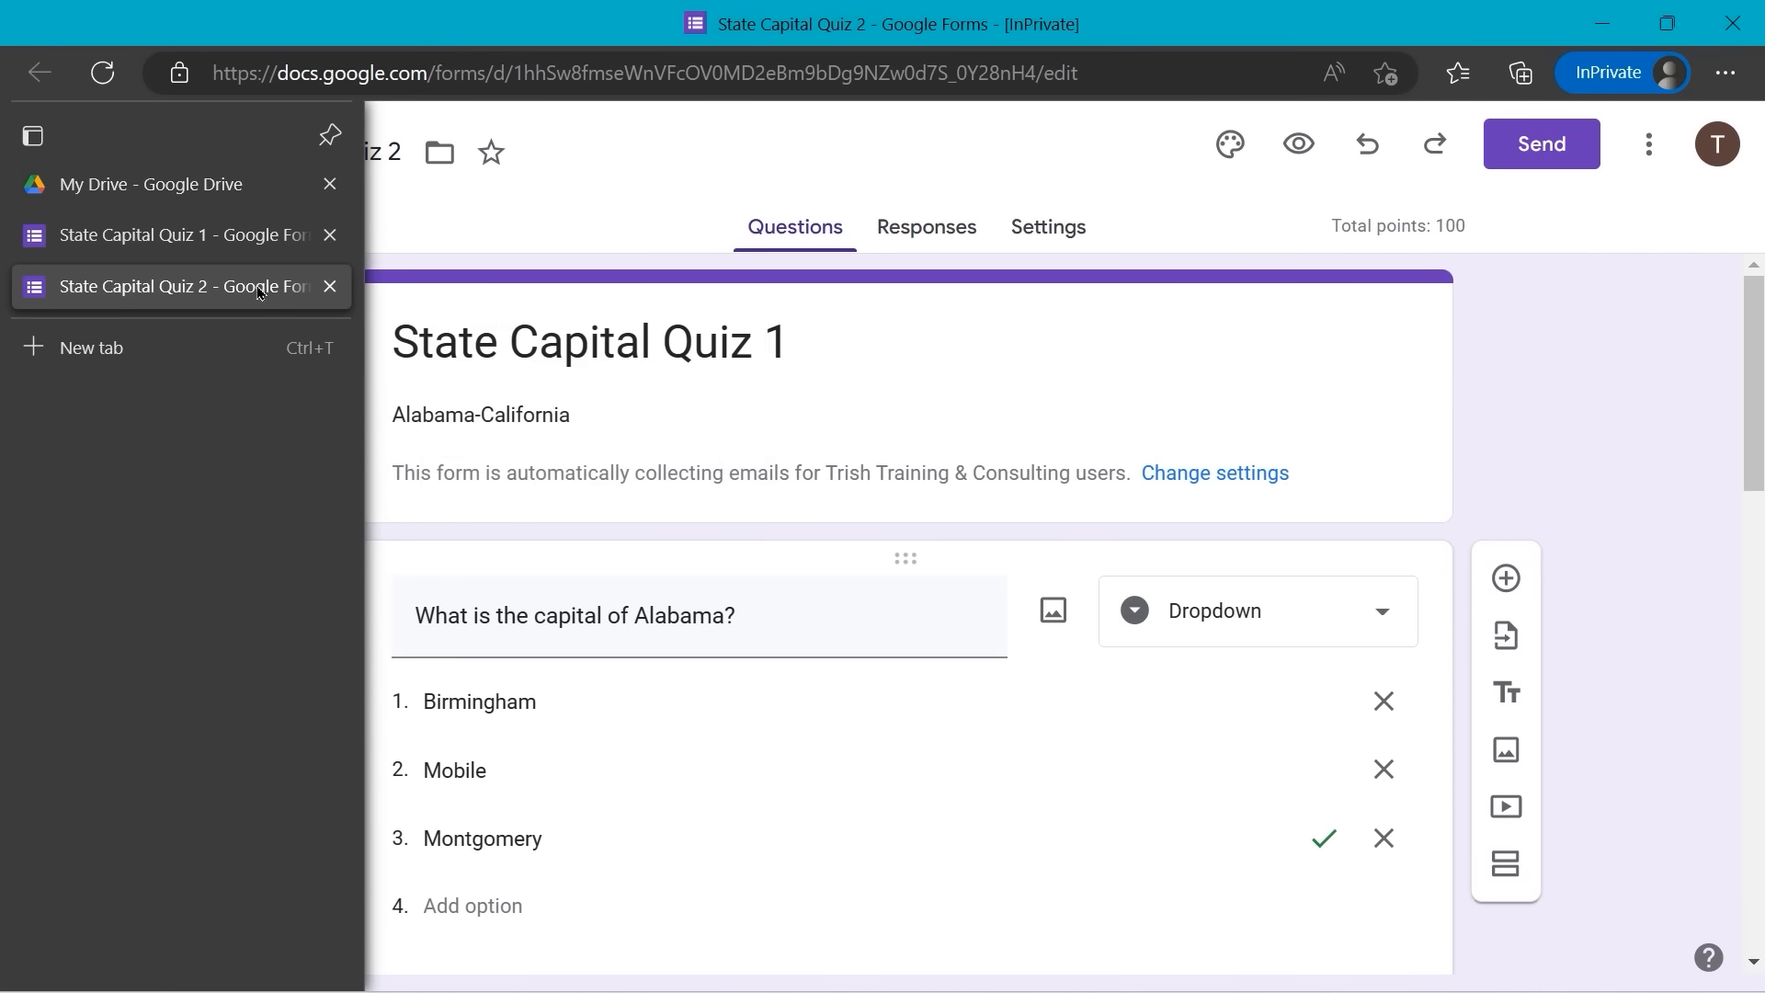
pyautogui.click(328, 238)
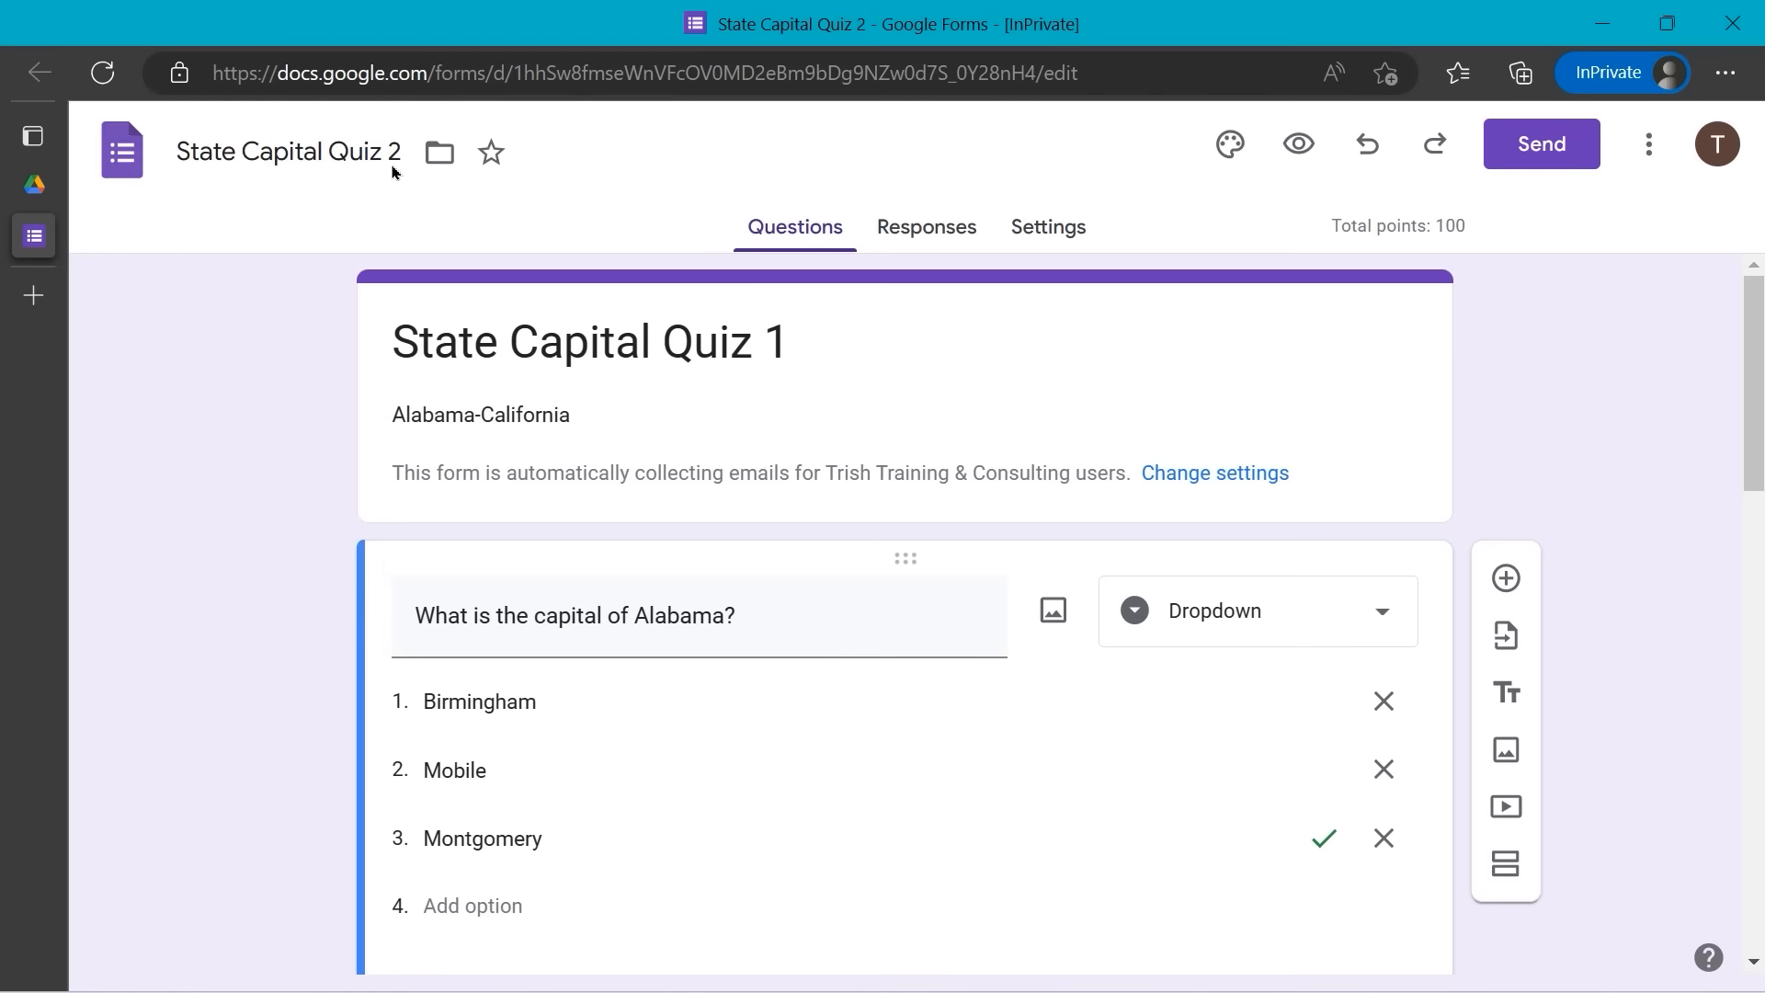
pyautogui.click(126, 152)
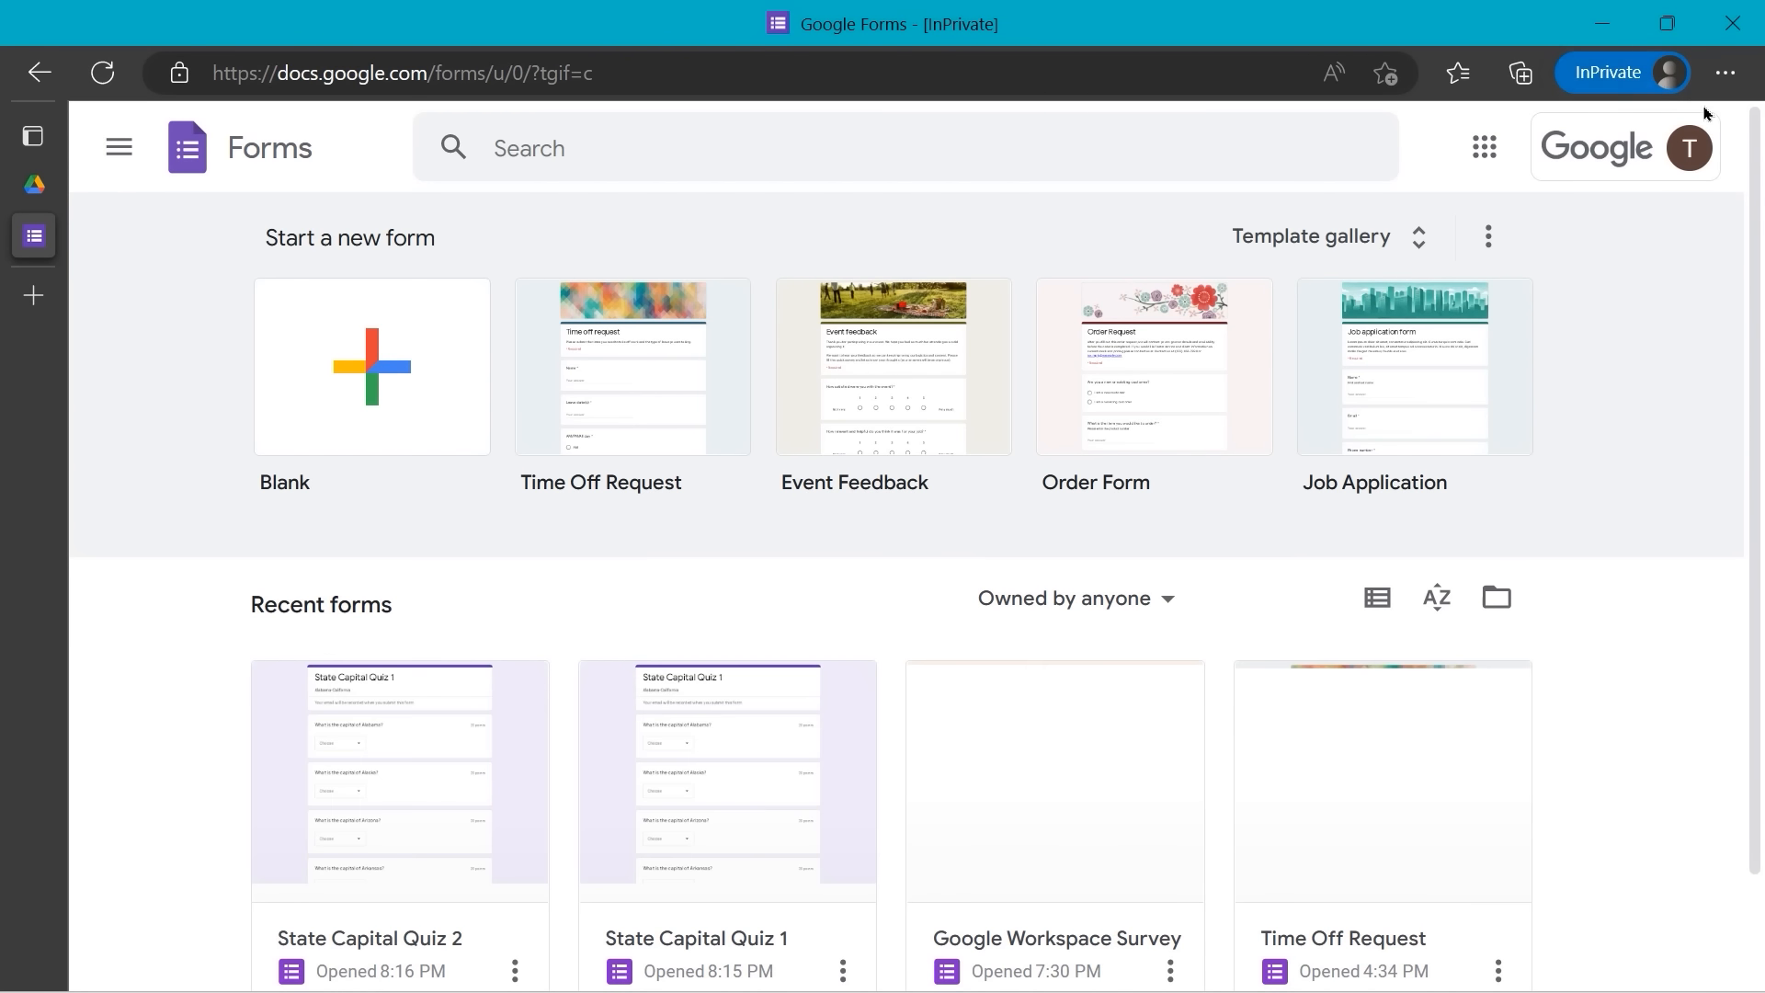
pyautogui.click(1726, 72)
pyautogui.click(1664, 174)
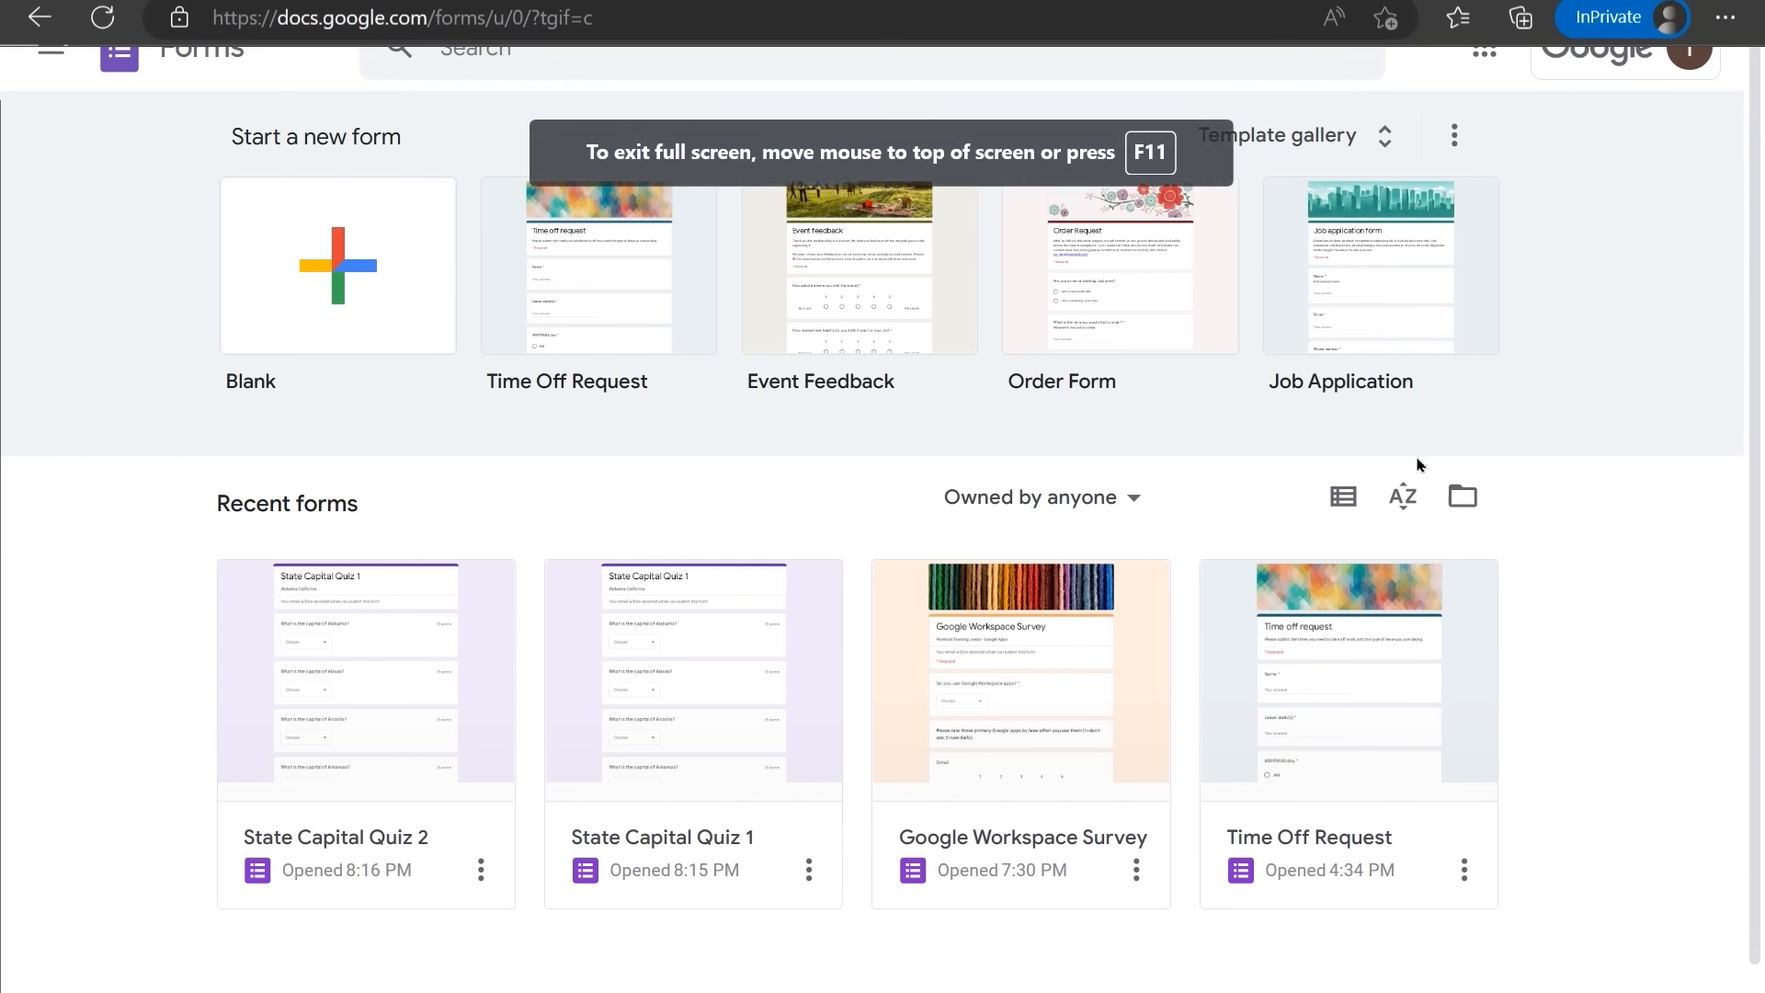
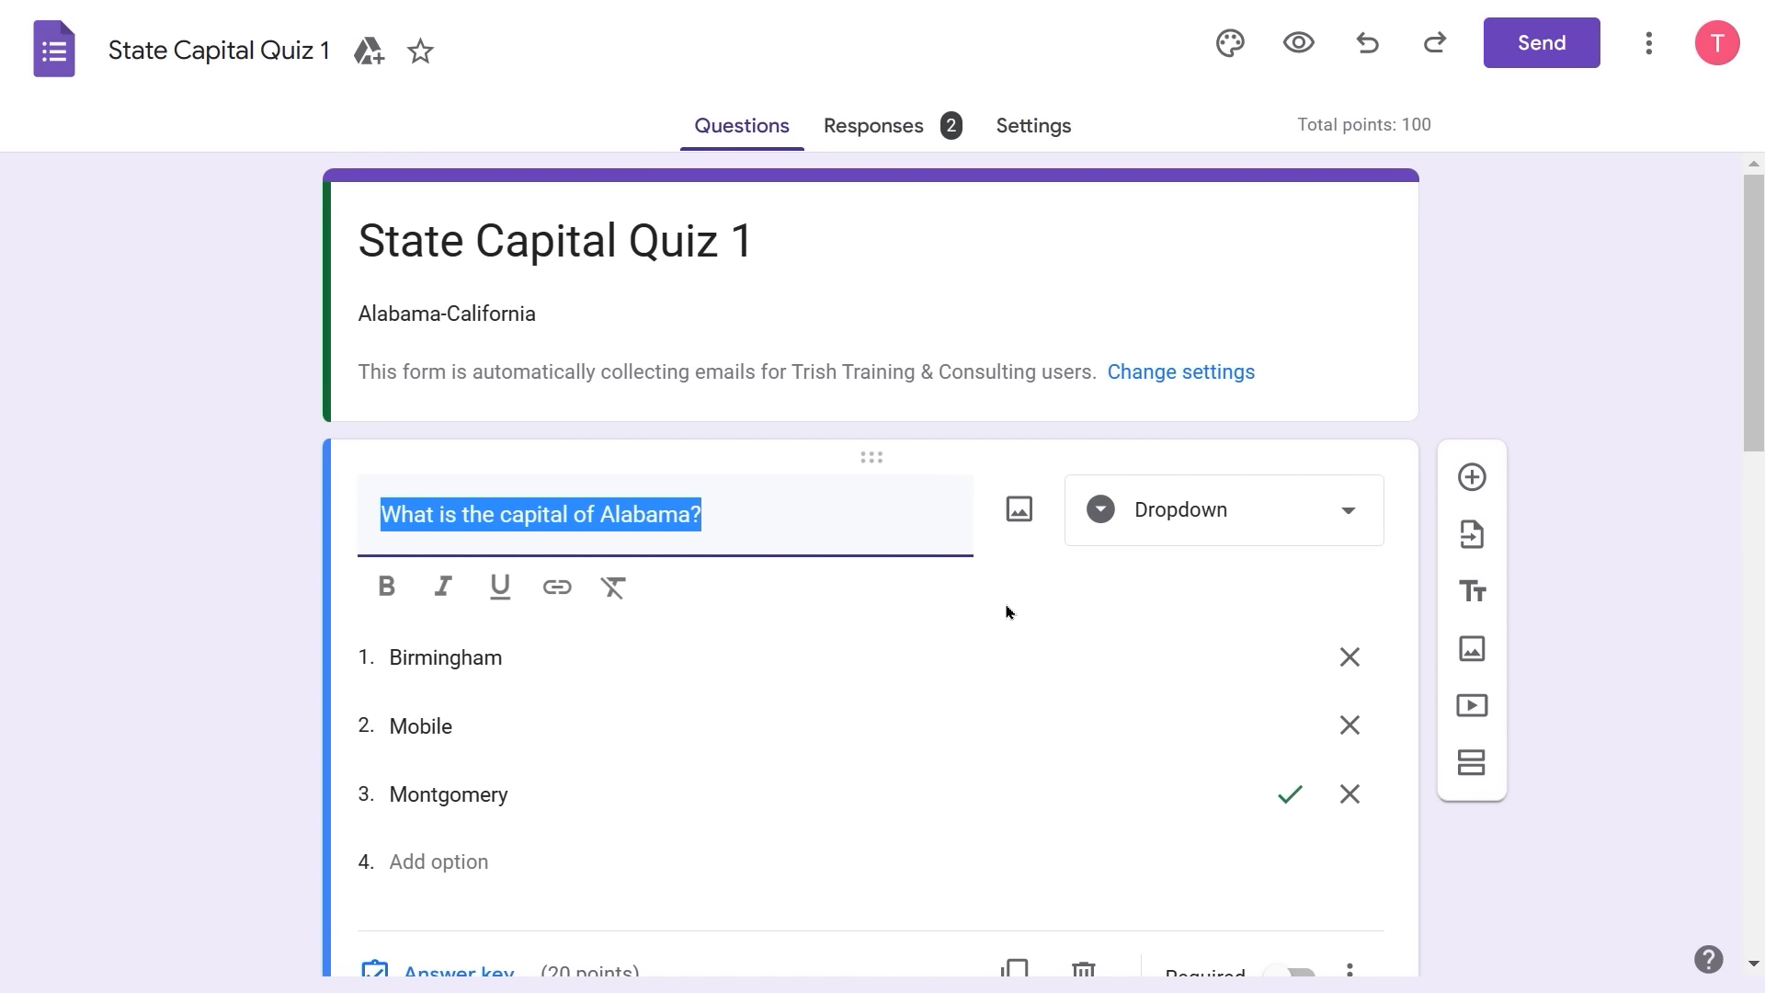
# - Open the Alabama question's image picker and browse Upload, By URL, Photos, then Google Images
pyautogui.click(1020, 515)
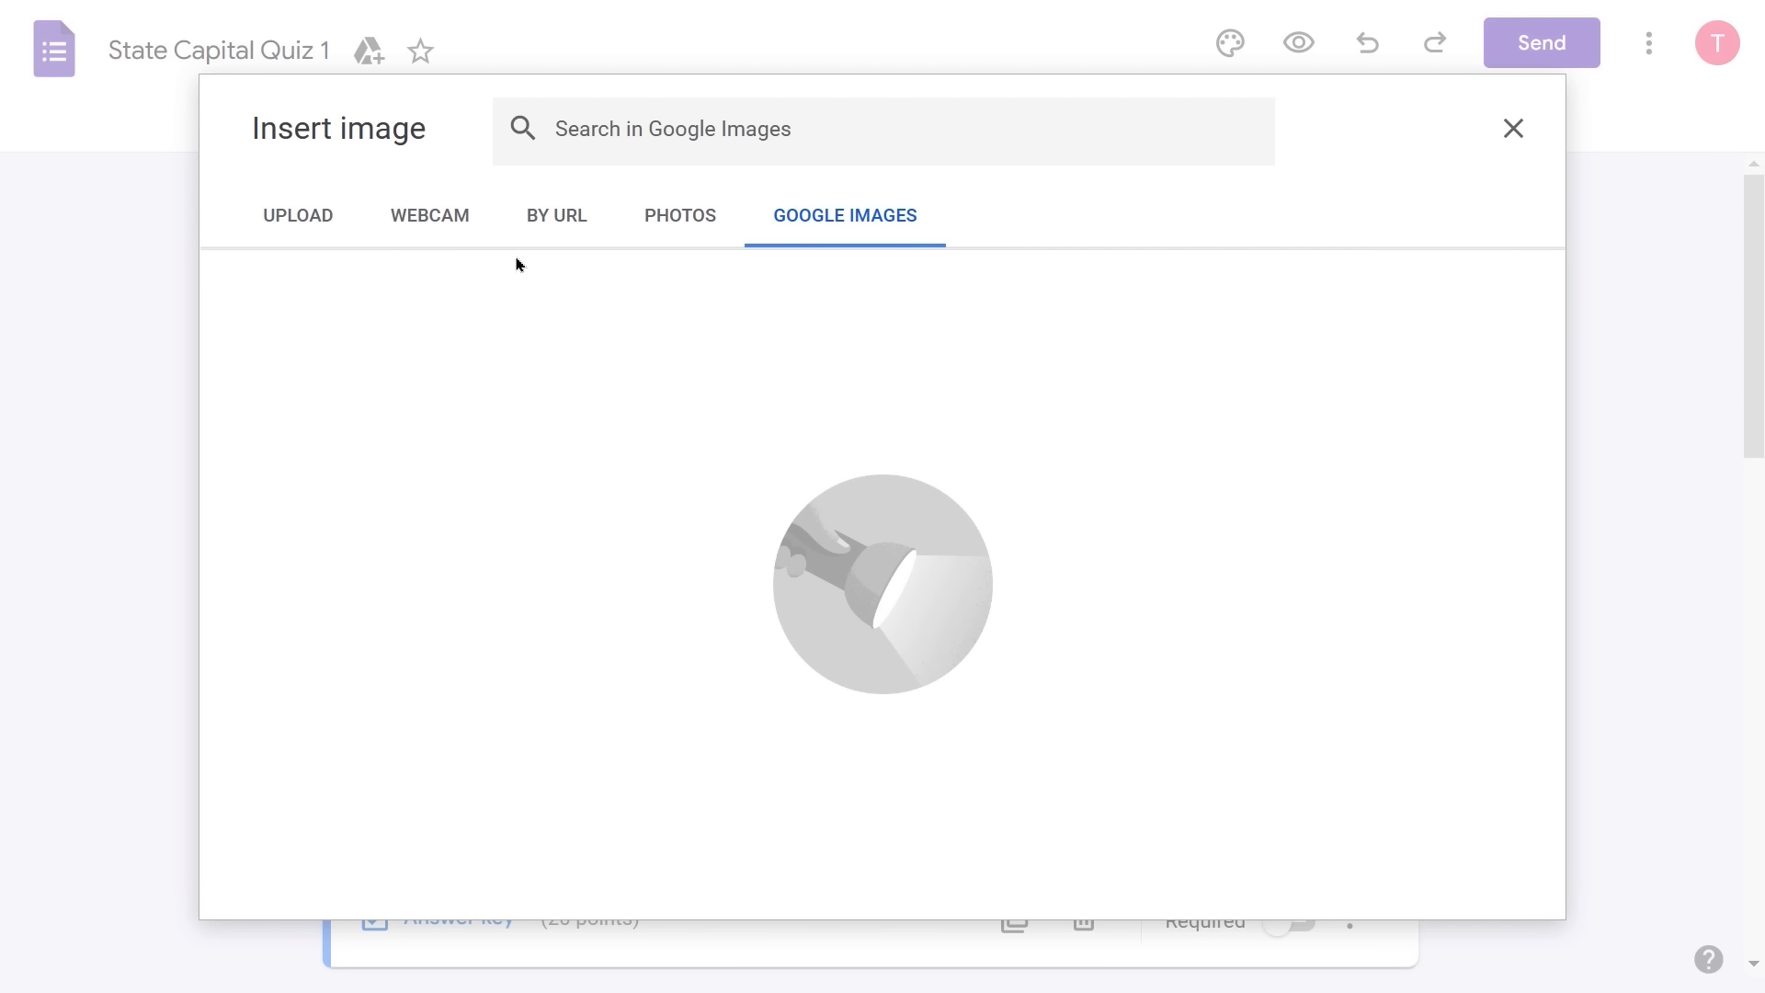
pyautogui.click(308, 228)
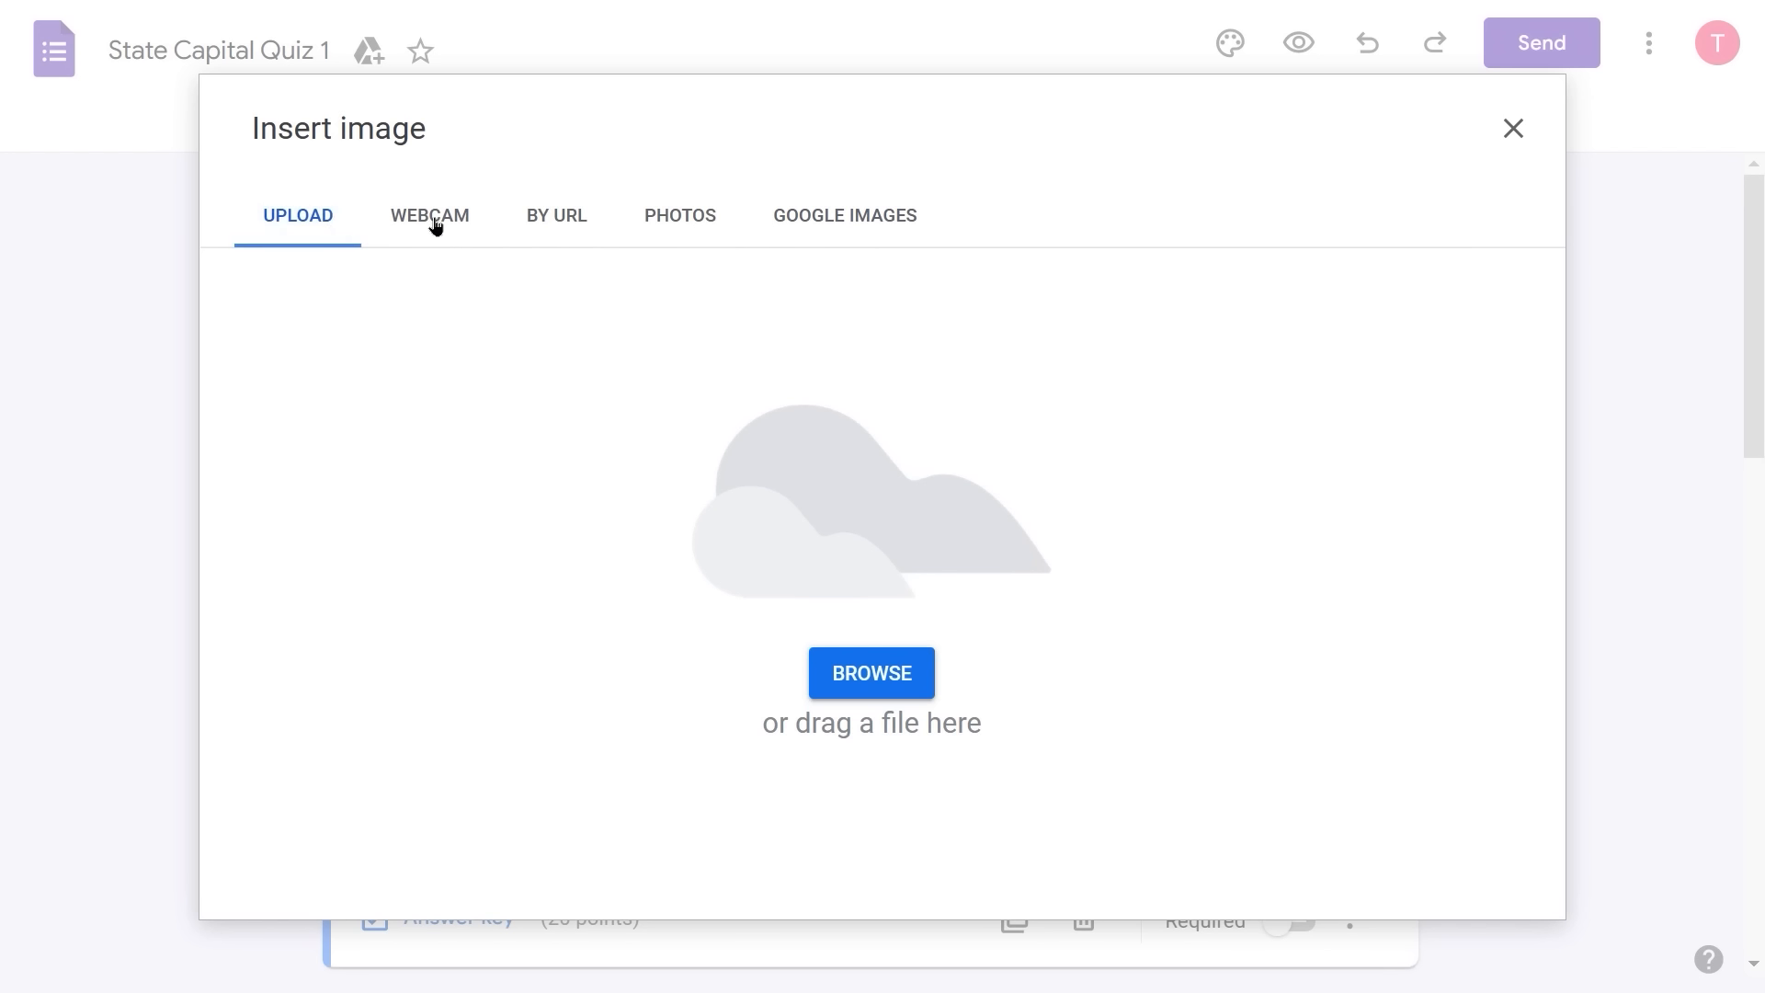
pyautogui.click(553, 218)
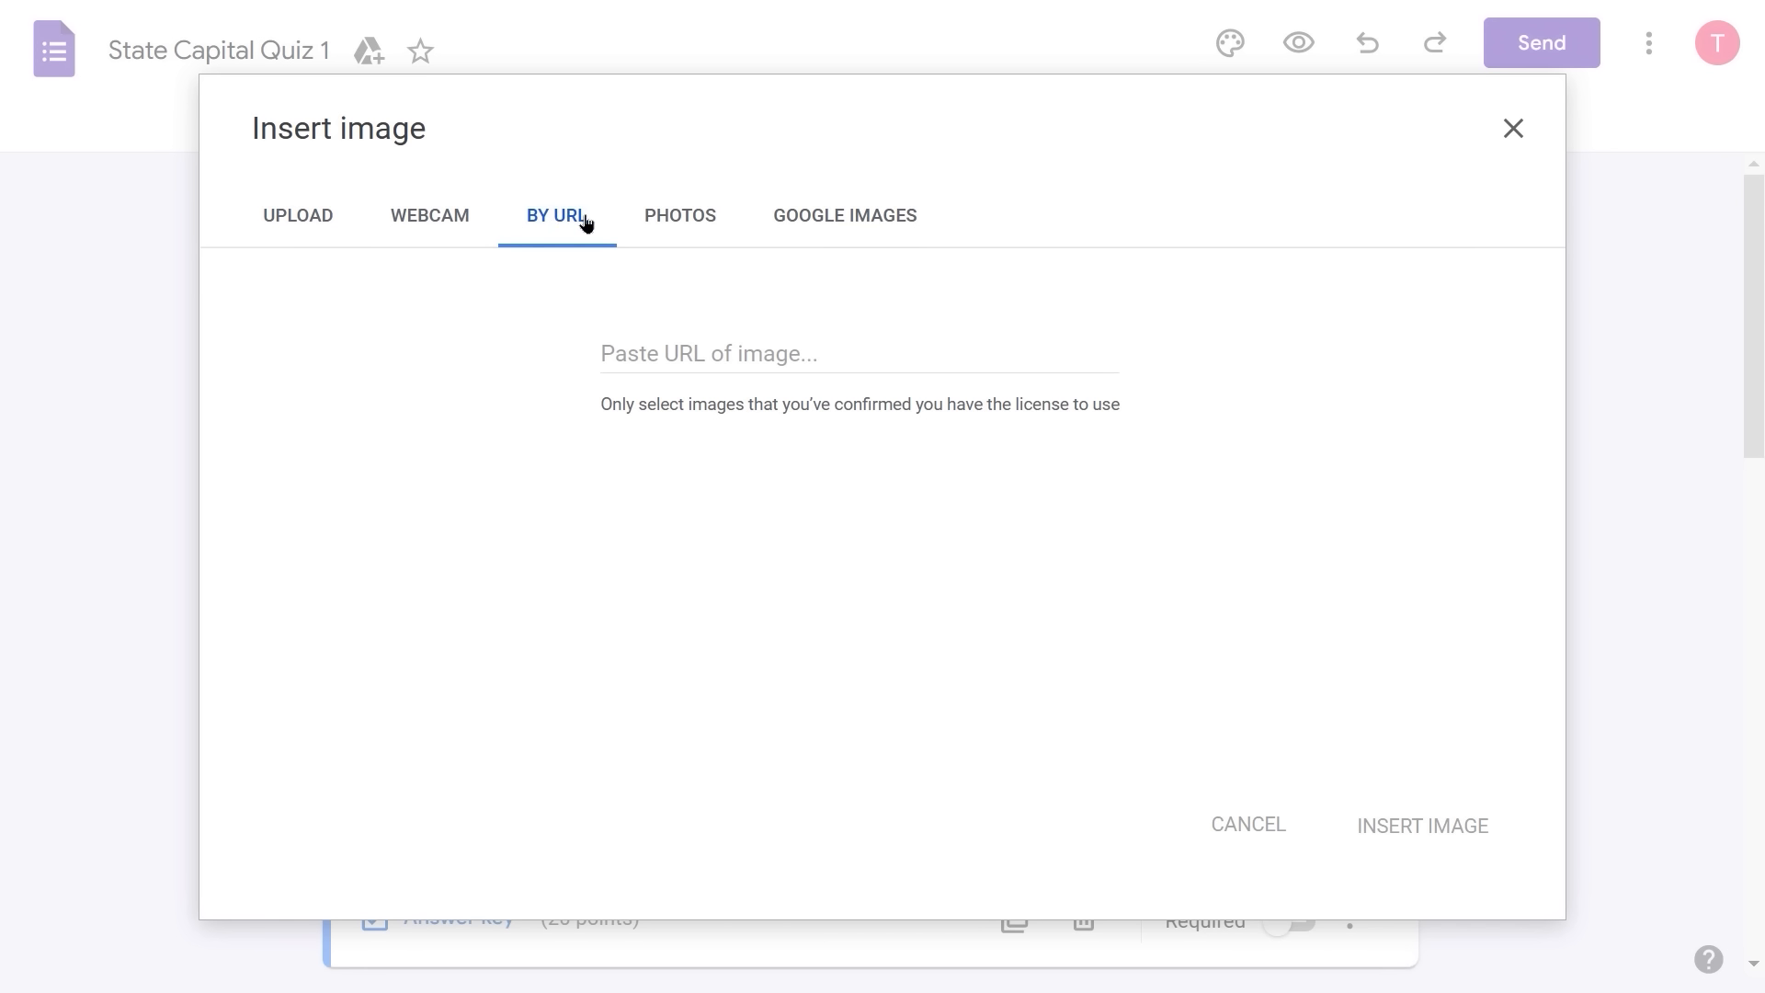
pyautogui.click(696, 220)
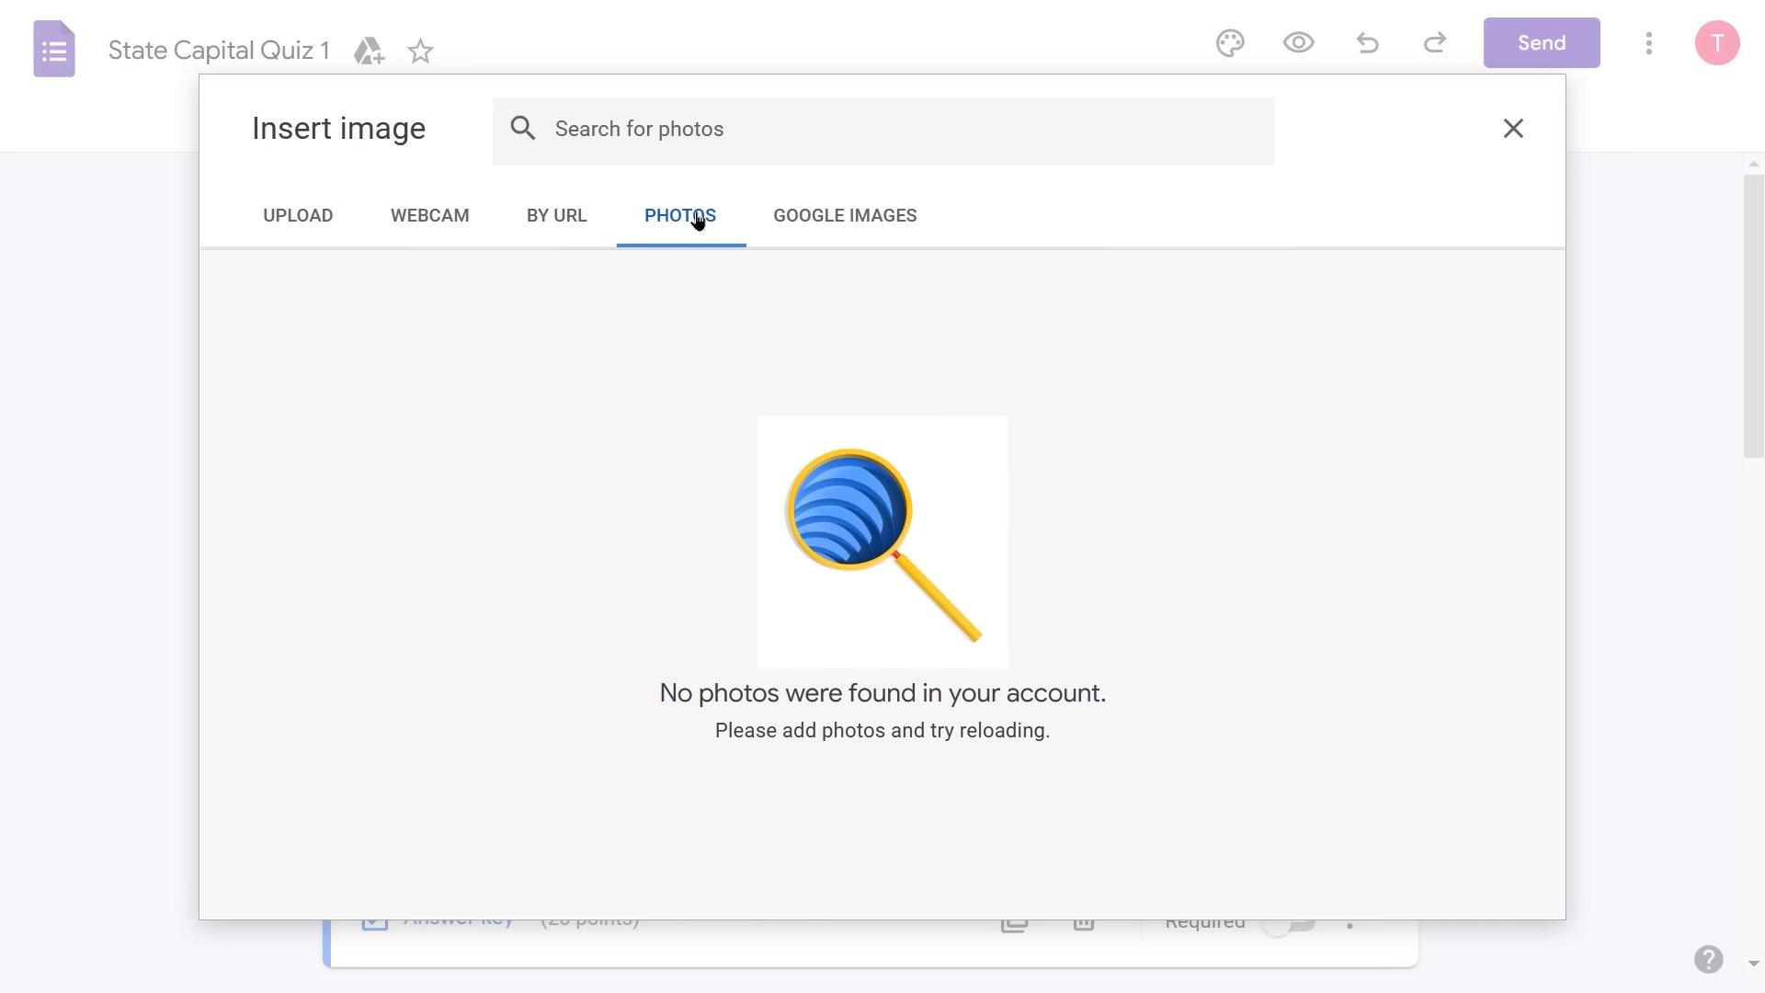
pyautogui.click(834, 218)
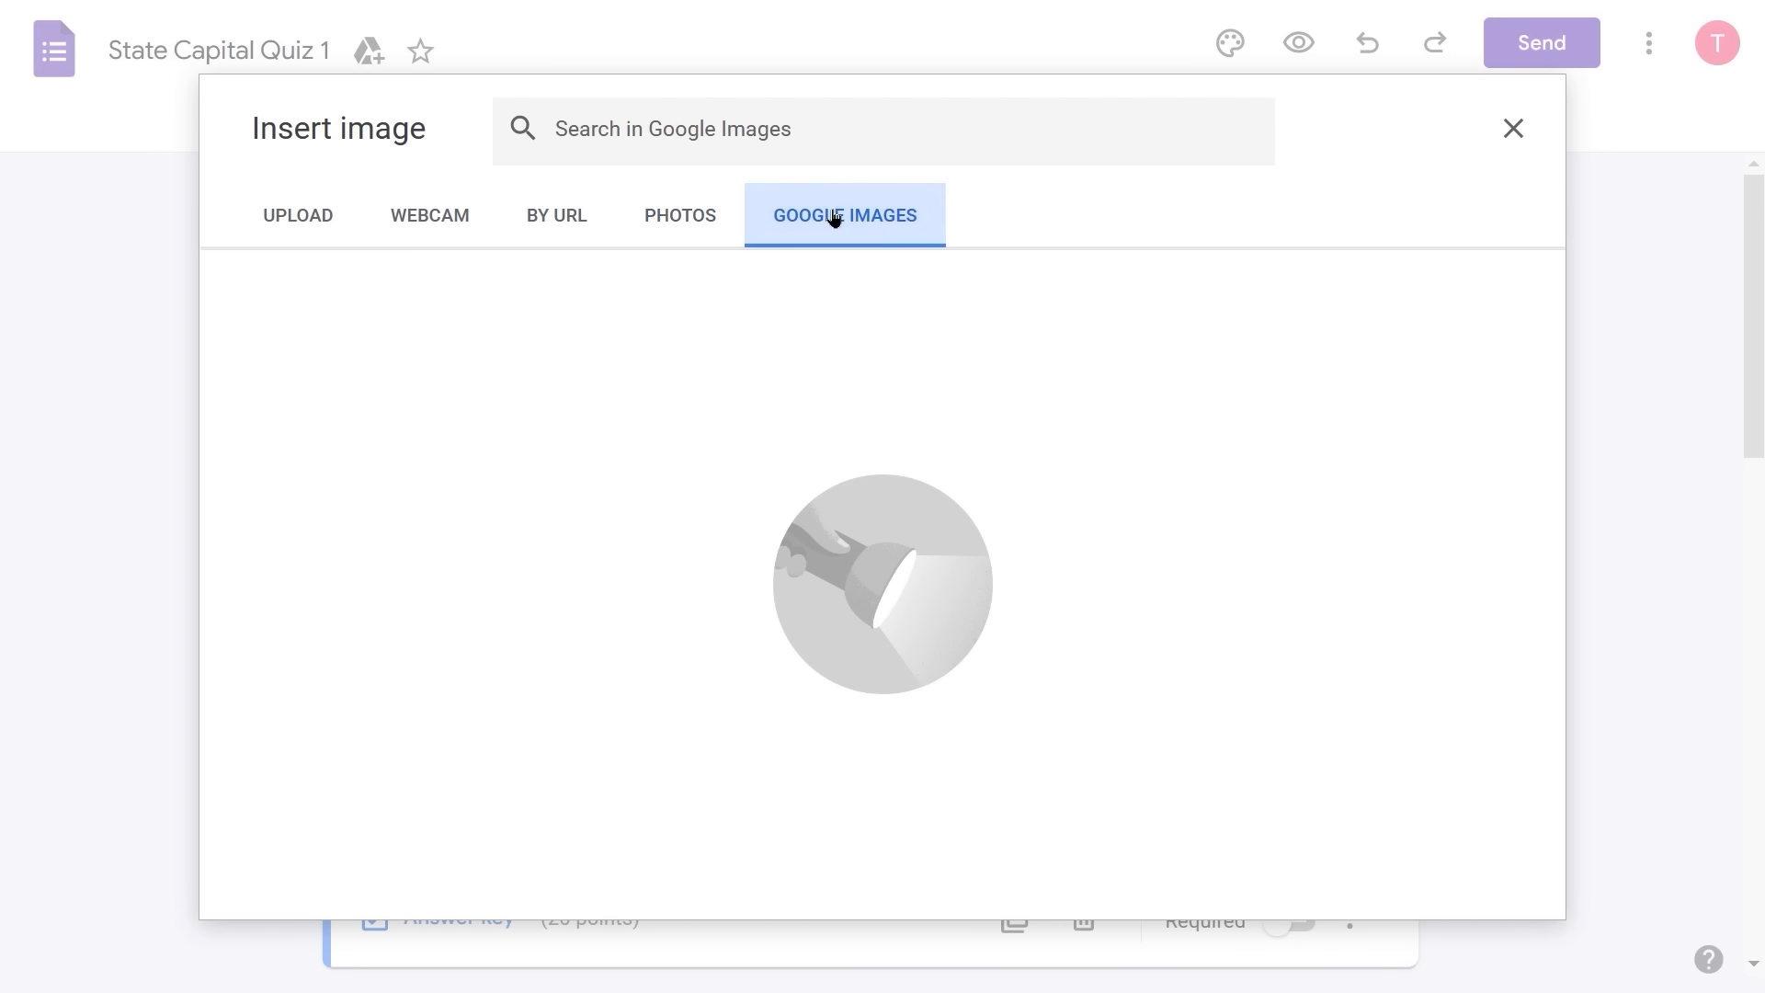
# - Search Google Images for 'alabama state seal' and insert the first Great Seal result
pyautogui.click(661, 139)
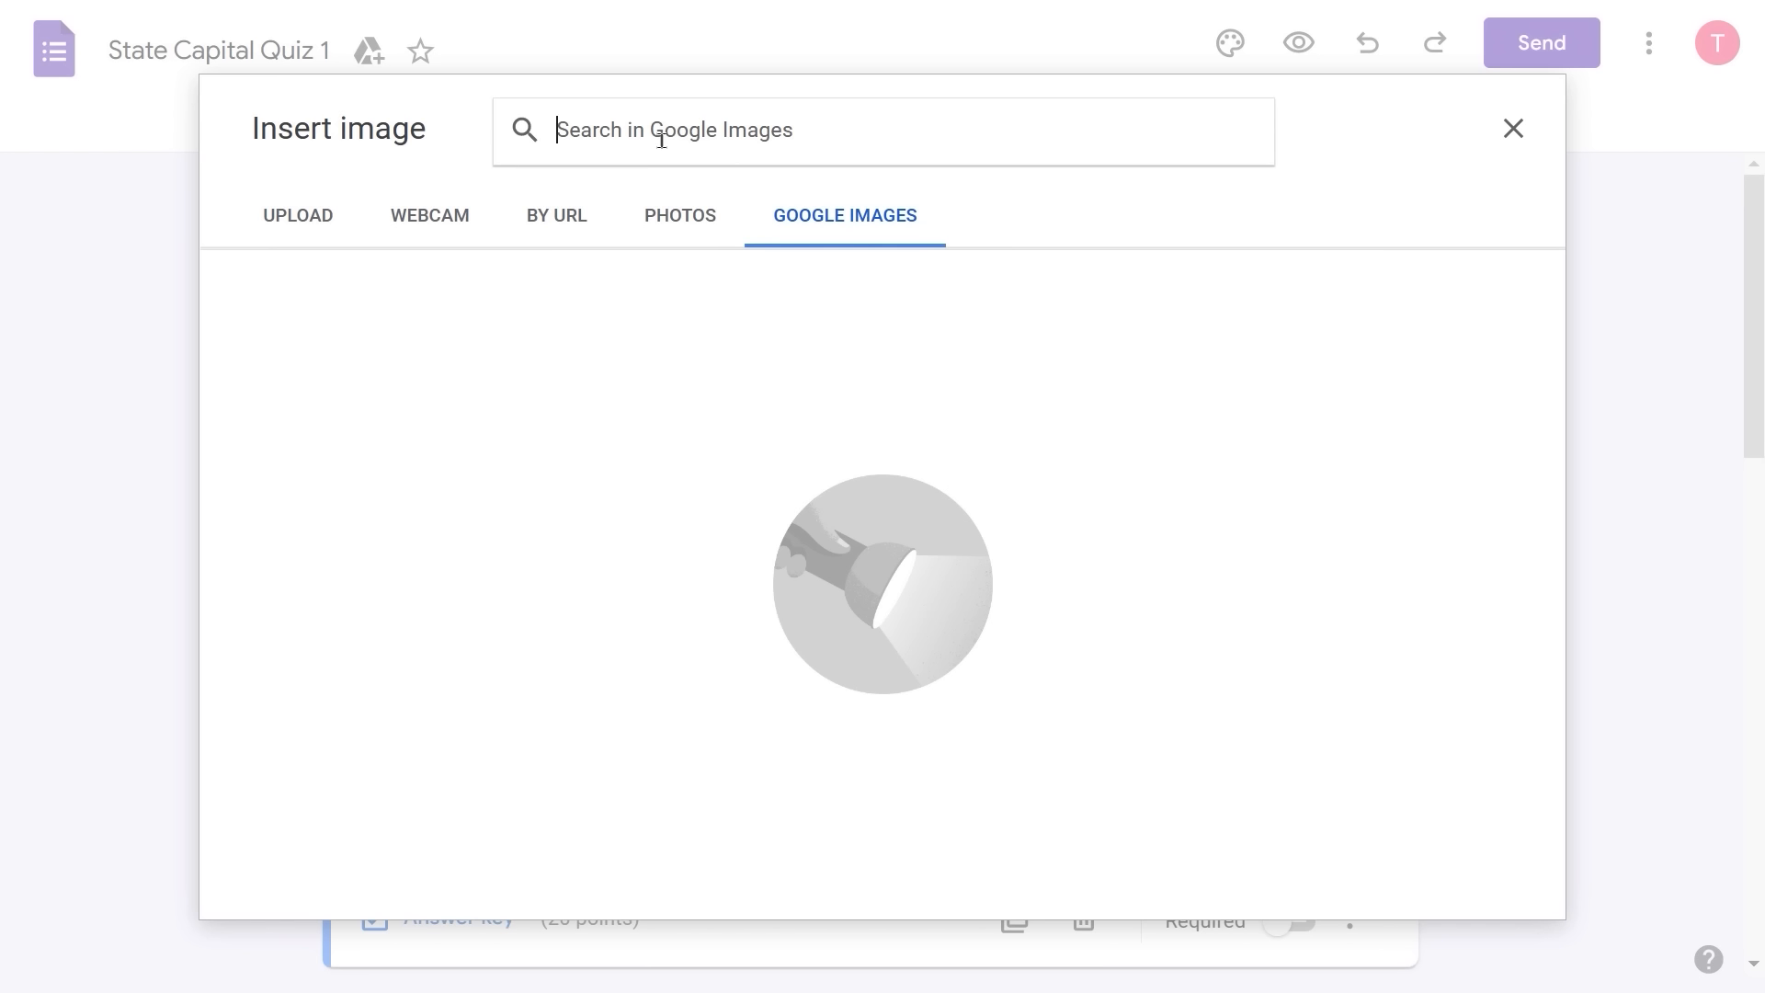
pyautogui.write('alabma')
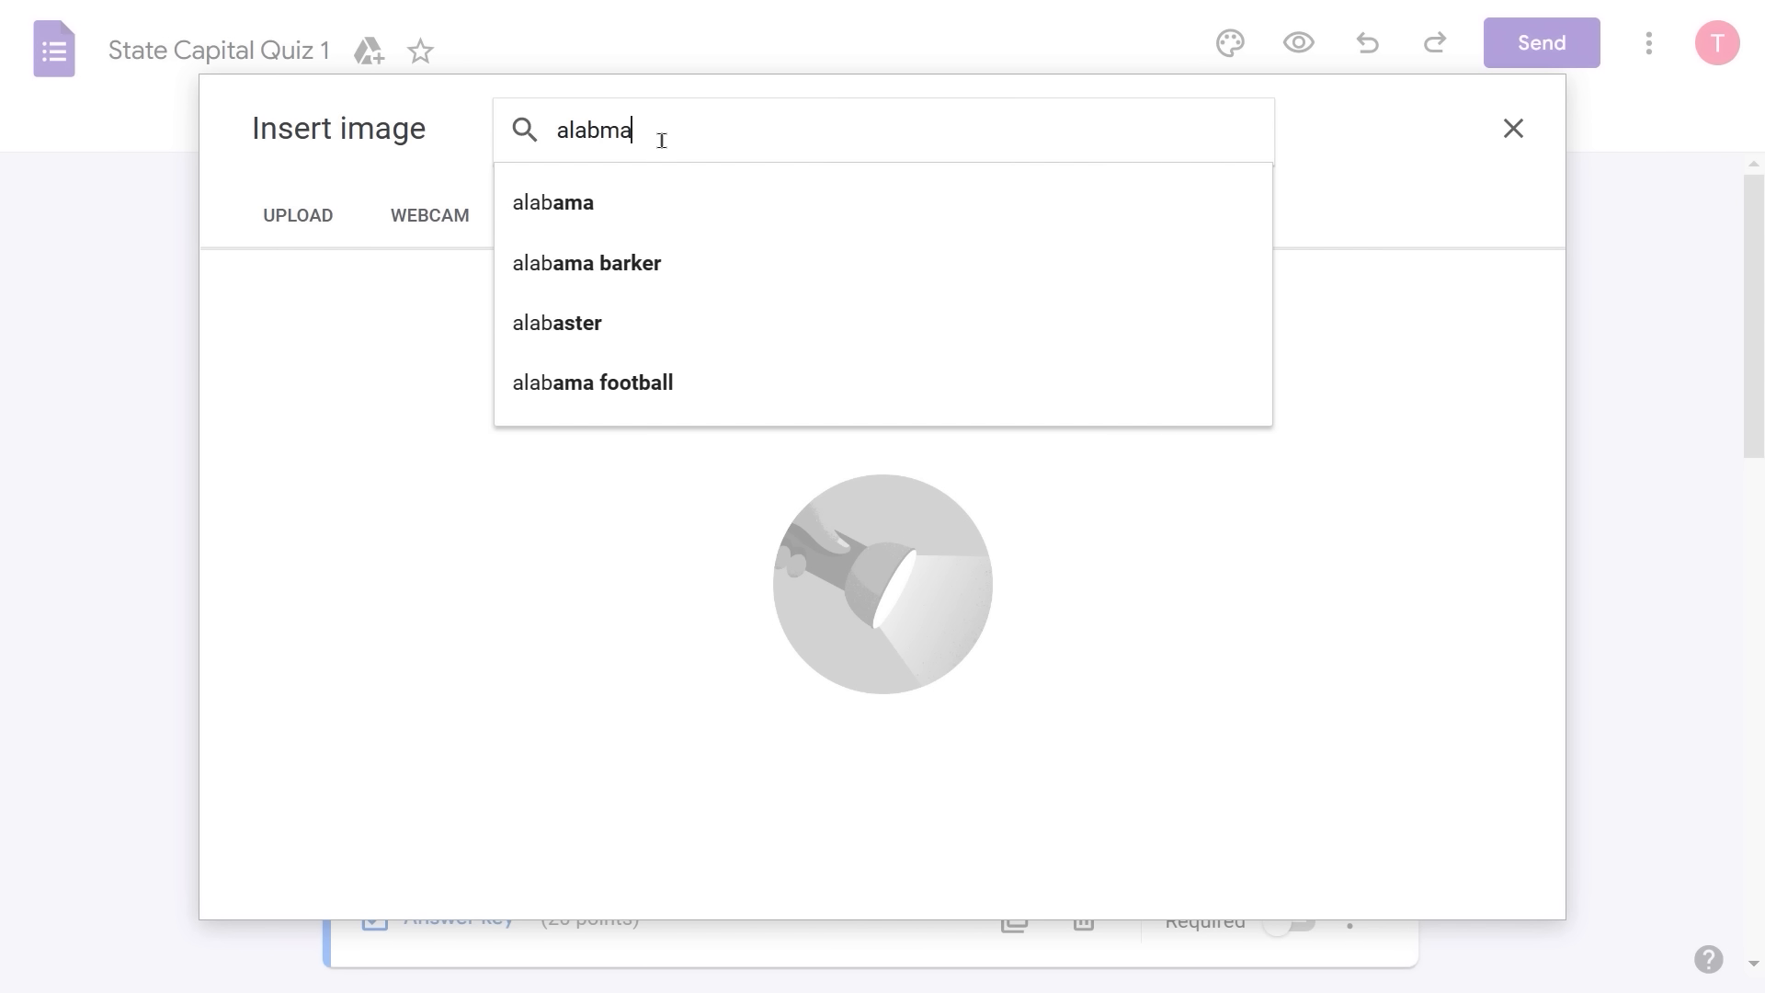
pyautogui.press('BackSpace')
pyautogui.press('BackSpace')
pyautogui.write('ama sta')
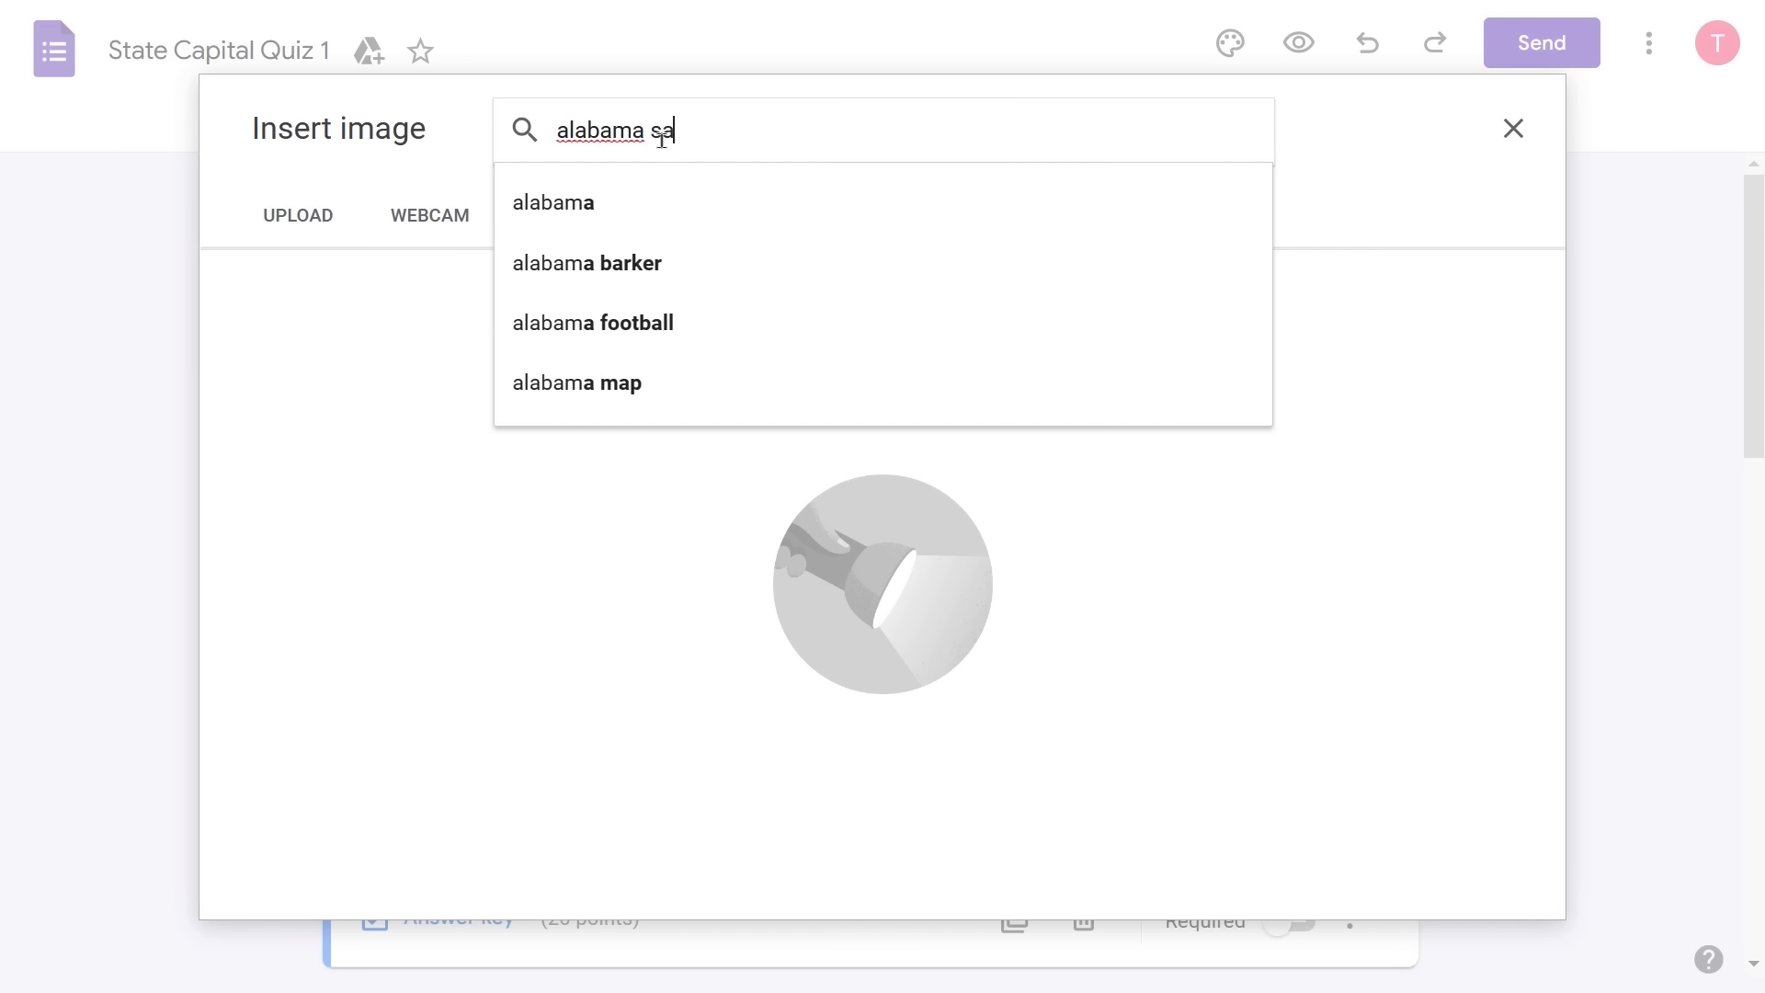
pyautogui.press('BackSpace')
pyautogui.write('tate seal')
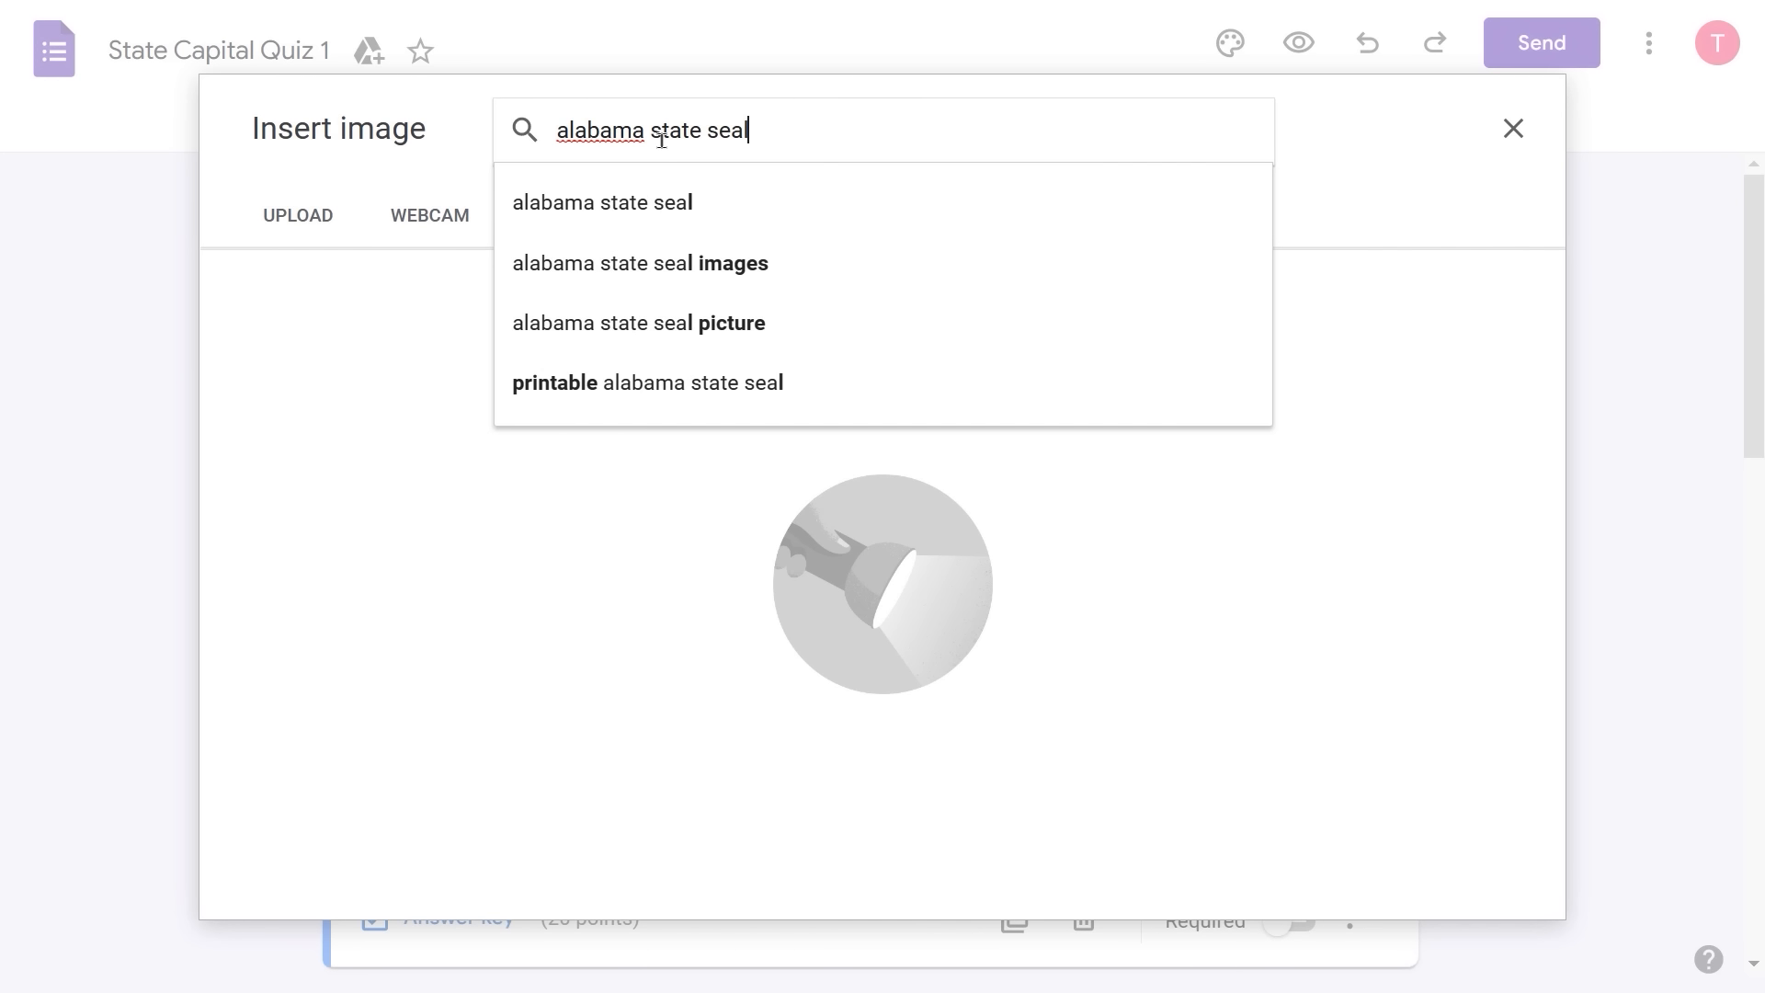
pyautogui.press('Return')
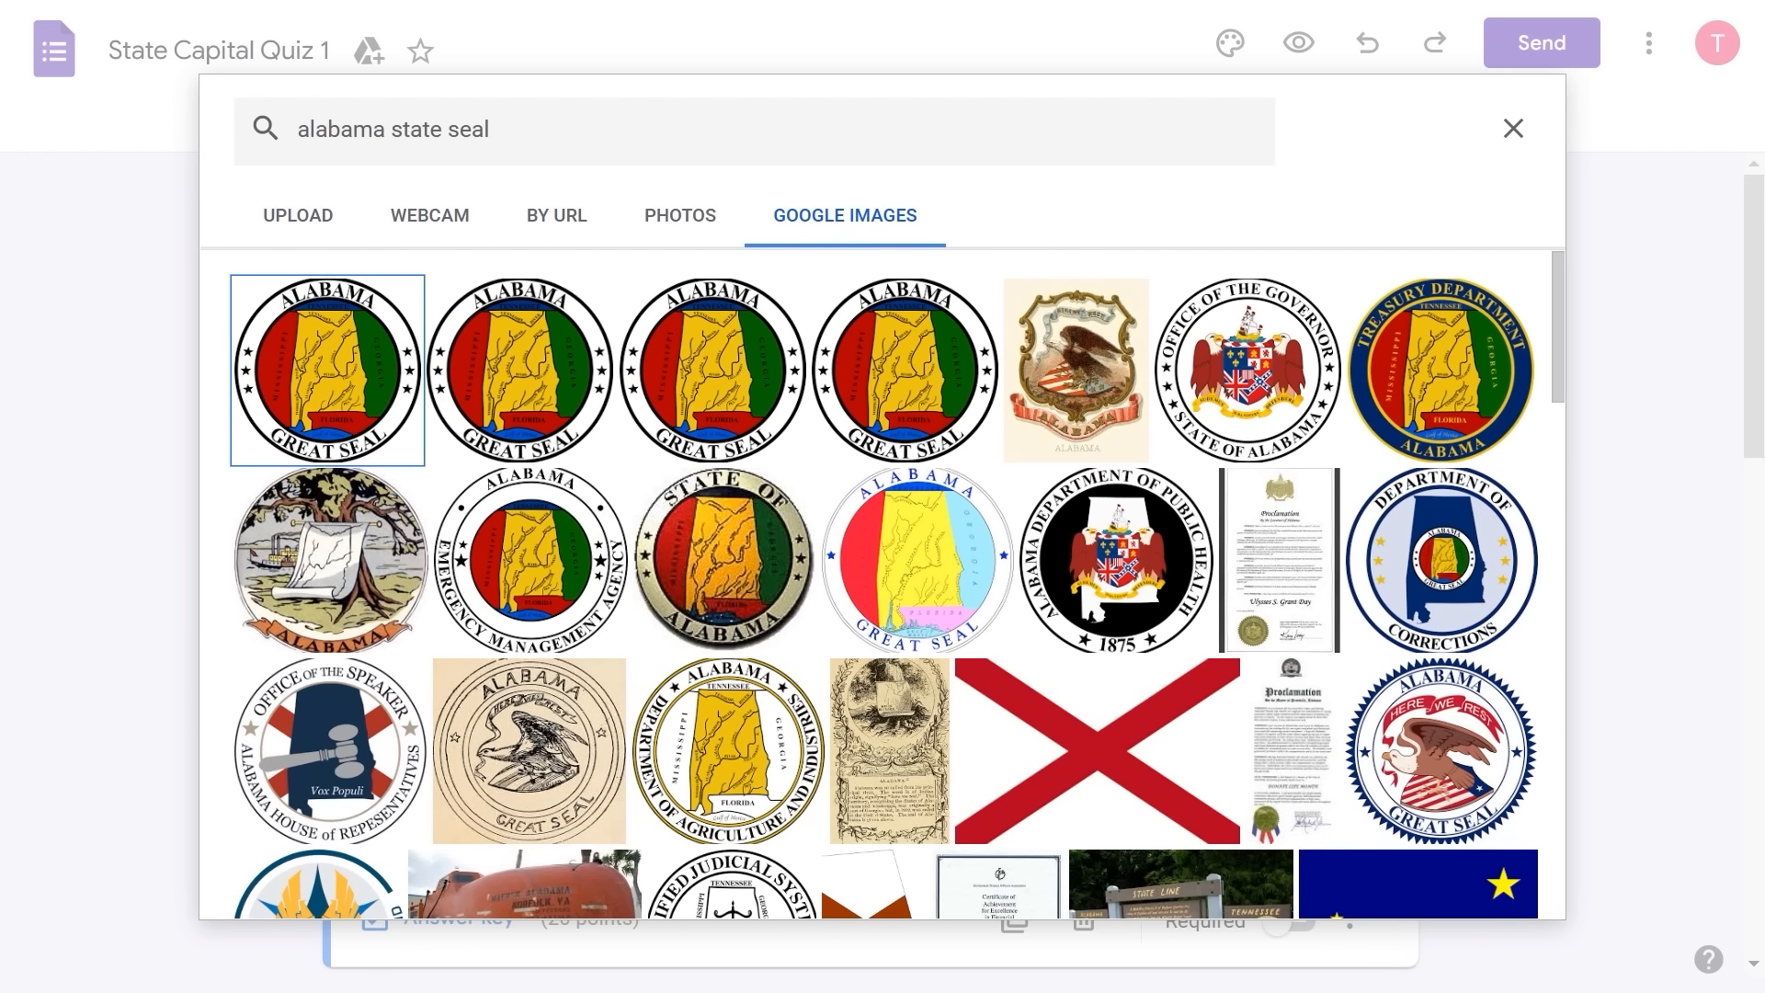
pyautogui.click(330, 370)
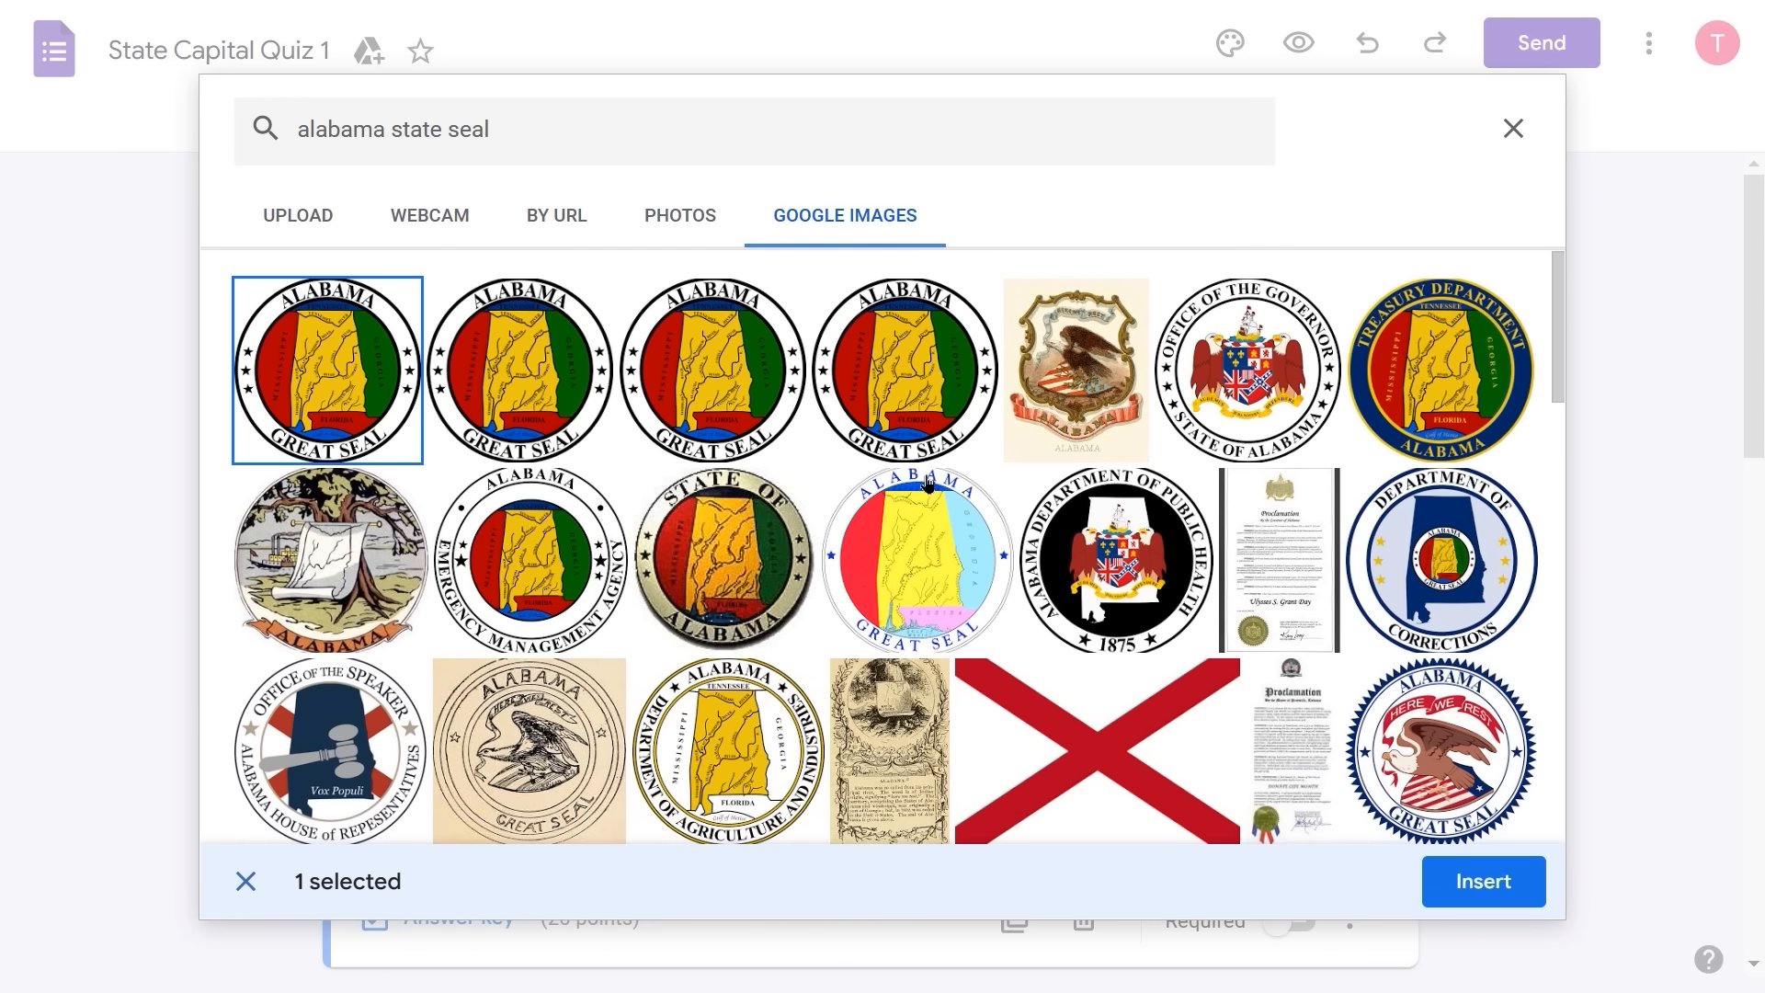
pyautogui.click(1484, 881)
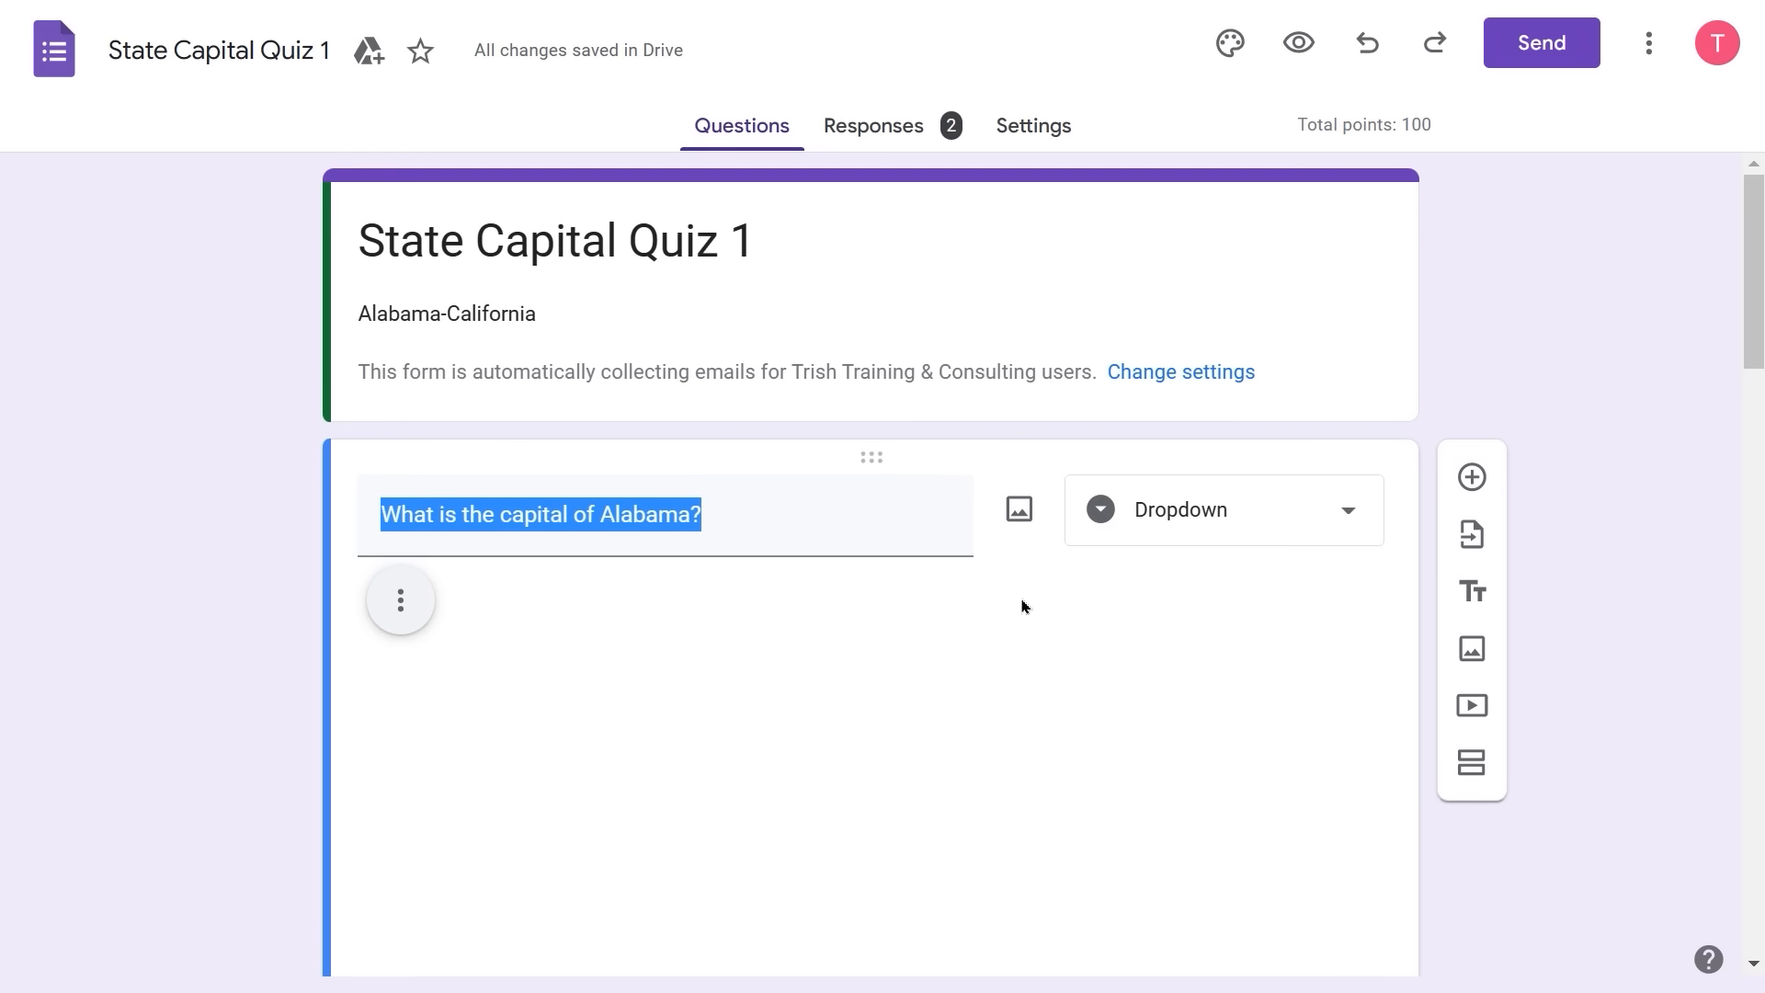
# - Resize the Alabama seal from its corner until it is a small image above the answers
pyautogui.scroll(-3, 1022, 606)
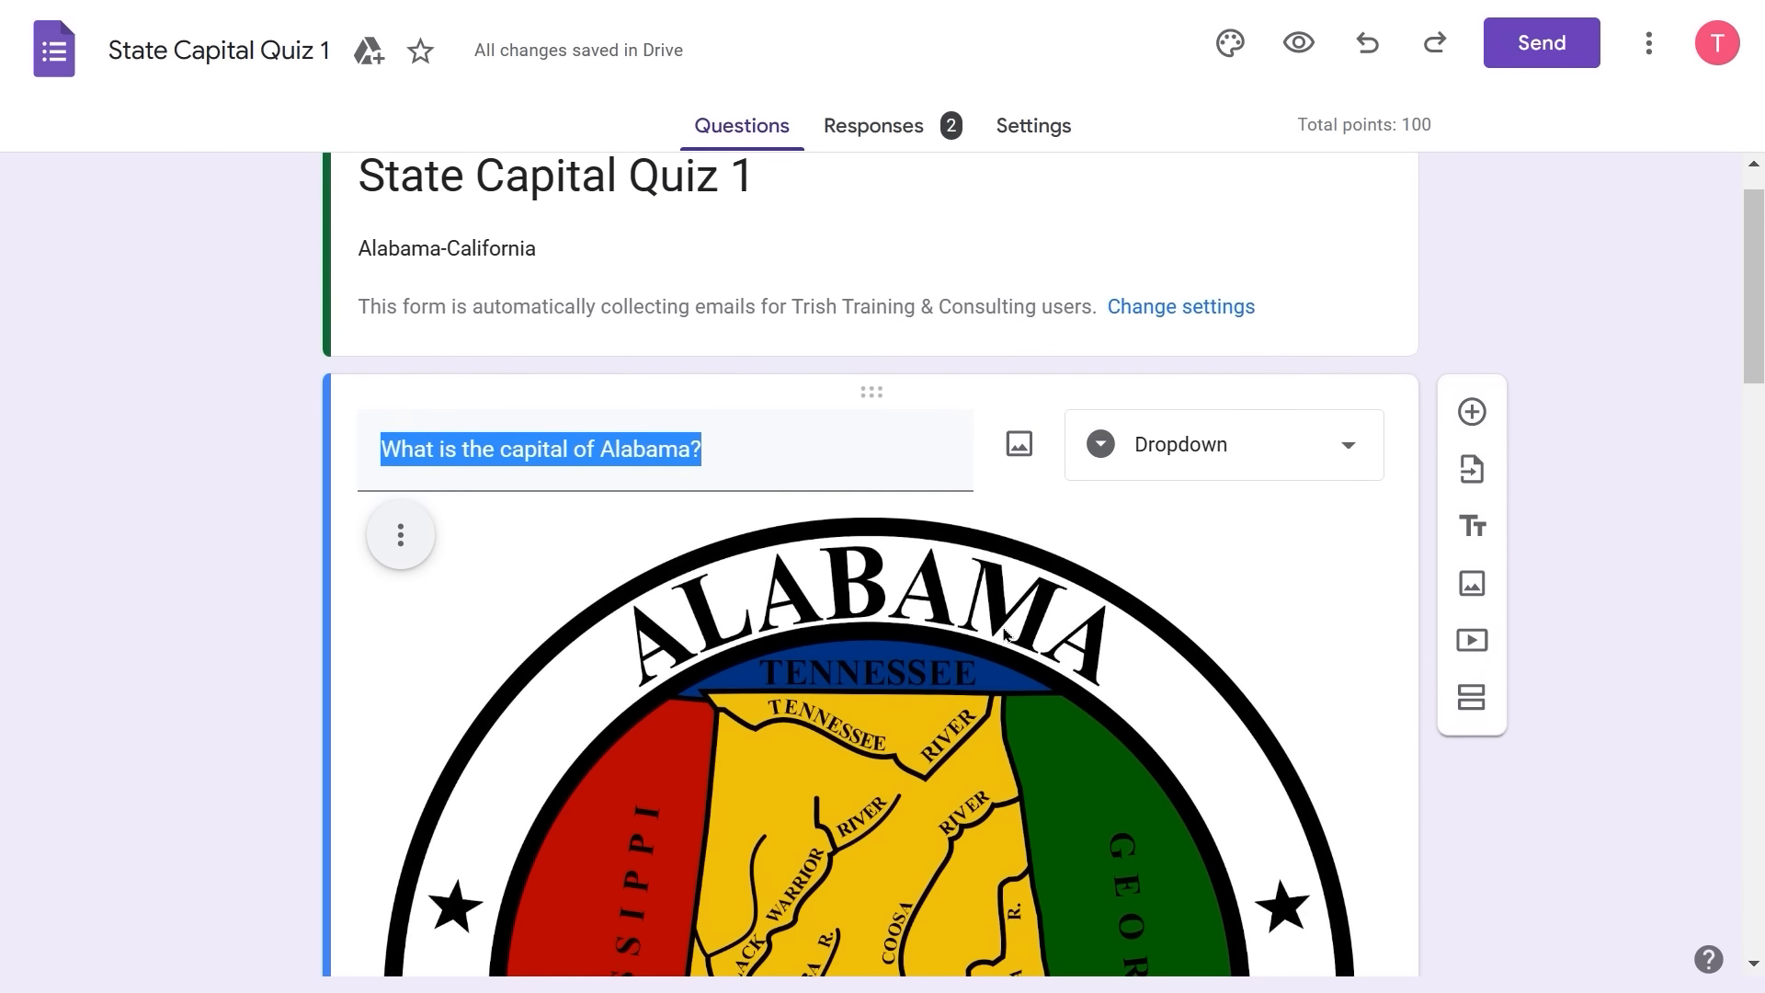
pyautogui.scroll(-4, 1005, 634)
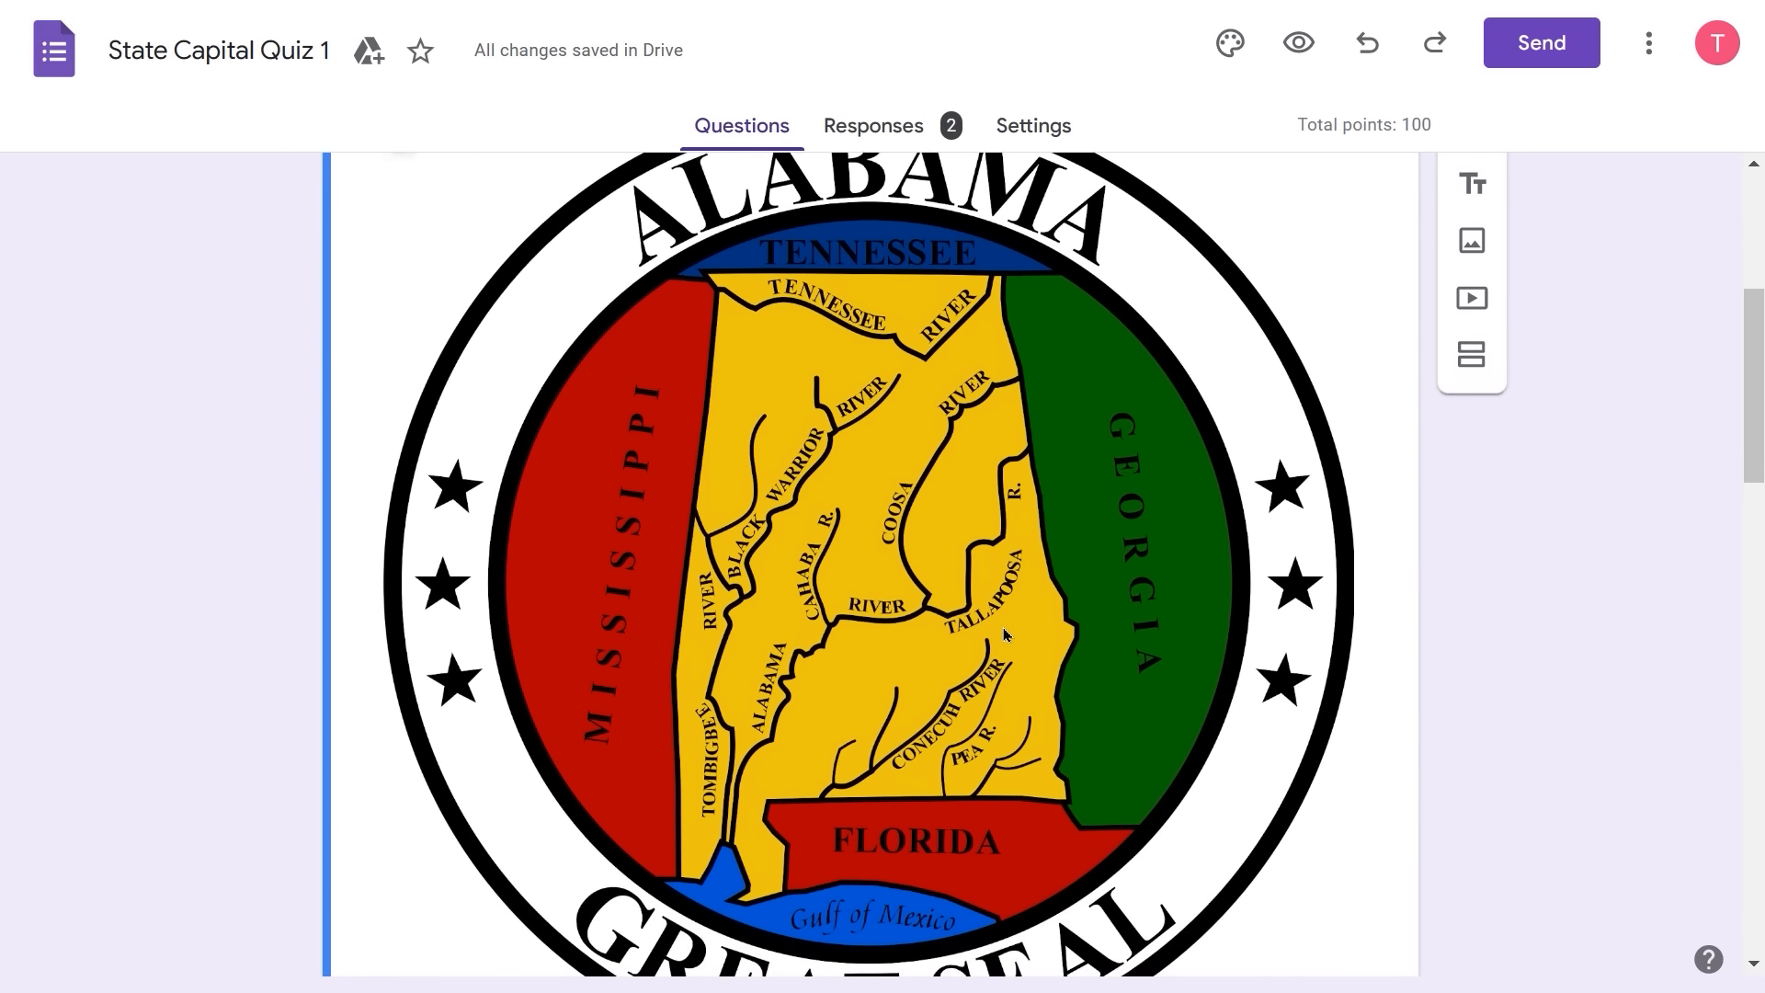
pyautogui.click(1005, 635)
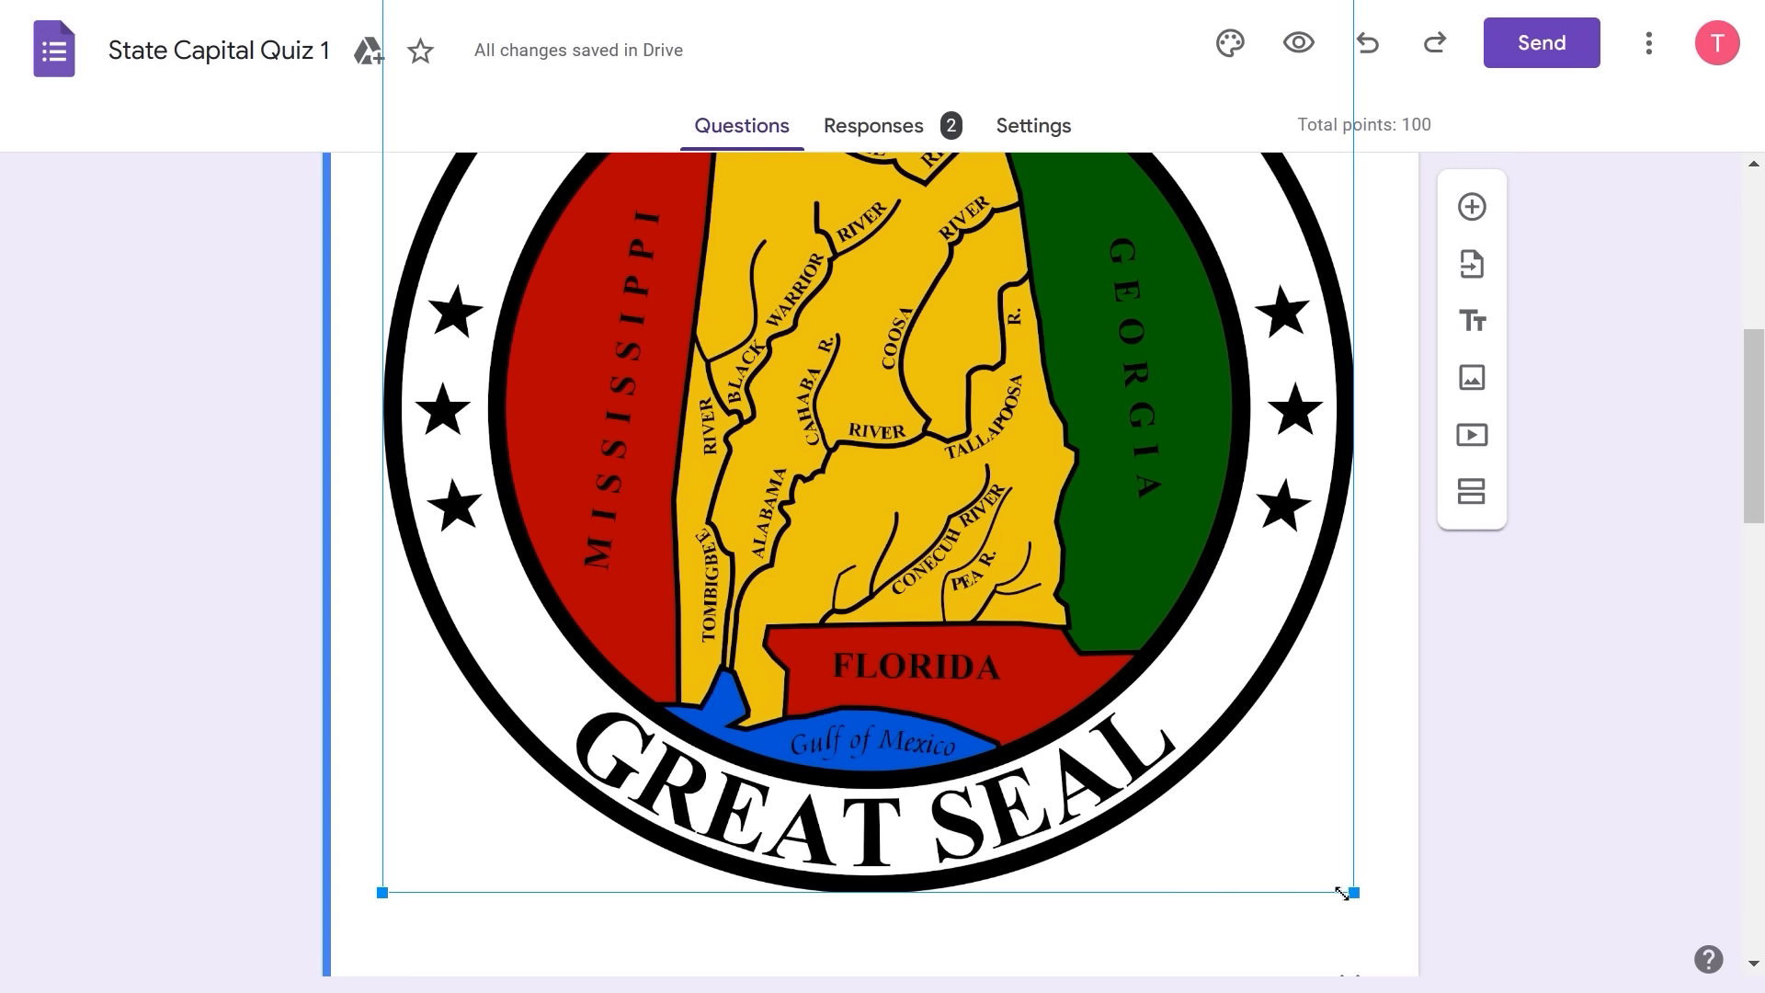
pyautogui.moveTo(1342, 891); pyautogui.dragTo(1301, 839)
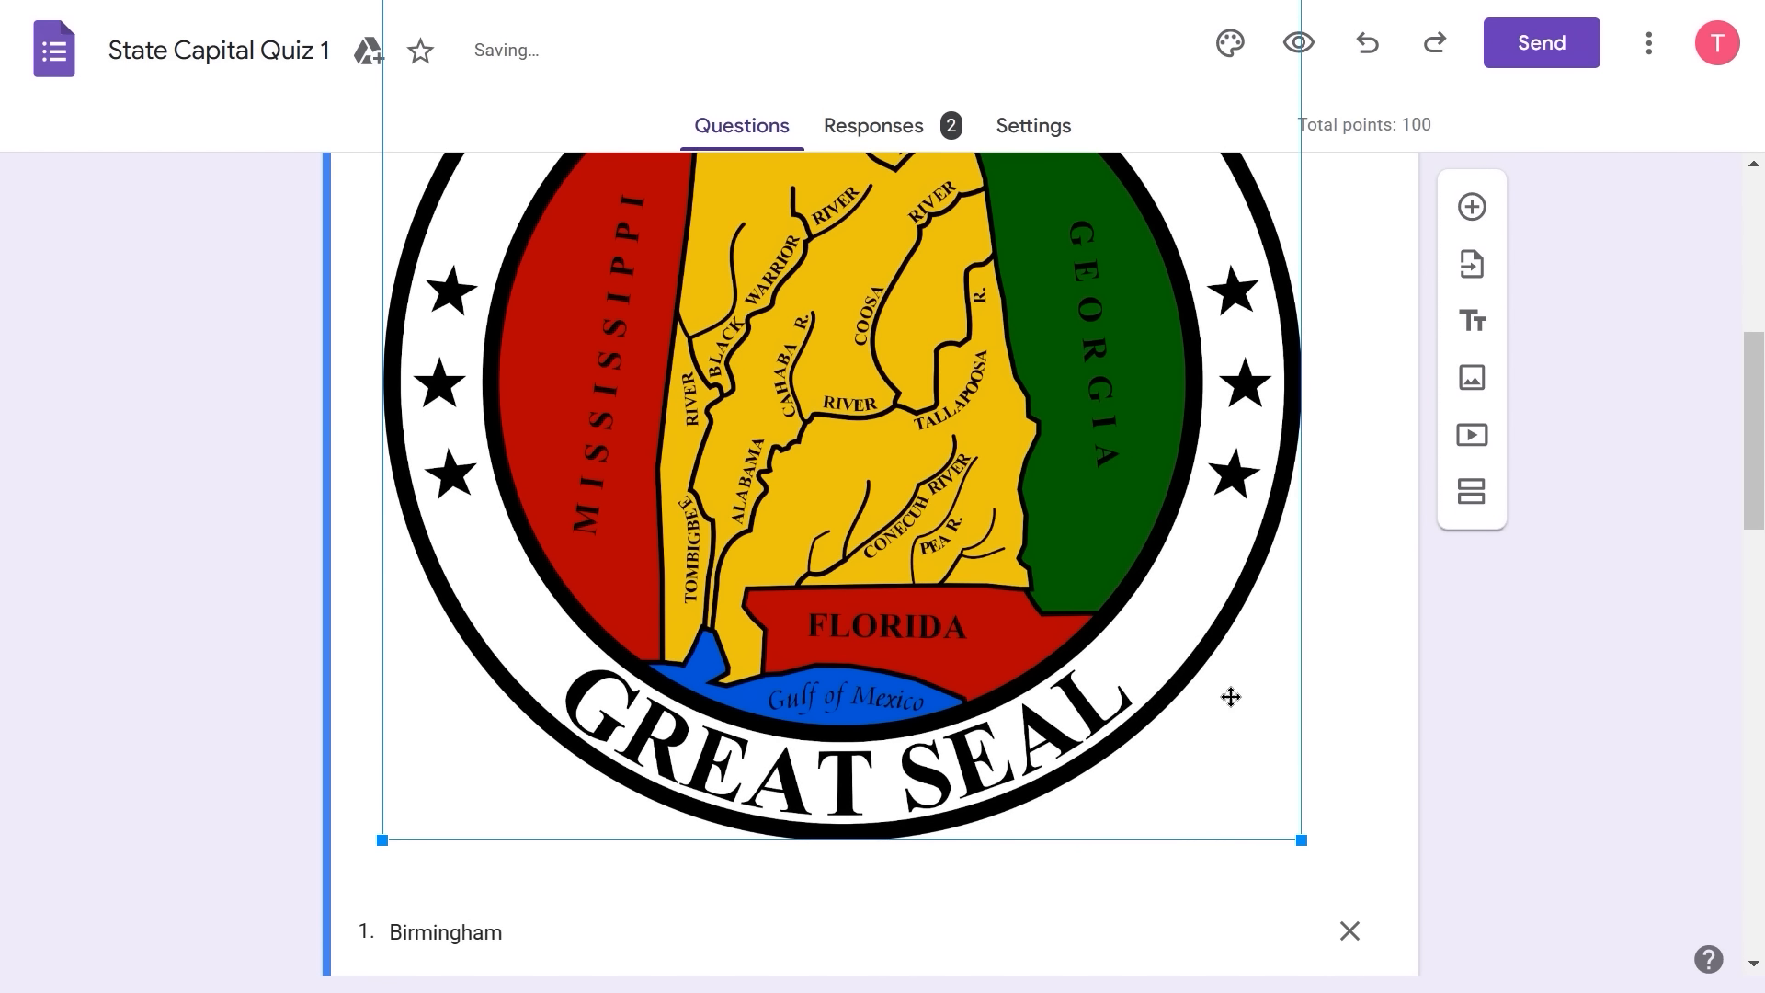
pyautogui.moveTo(1296, 841); pyautogui.dragTo(888, 426)
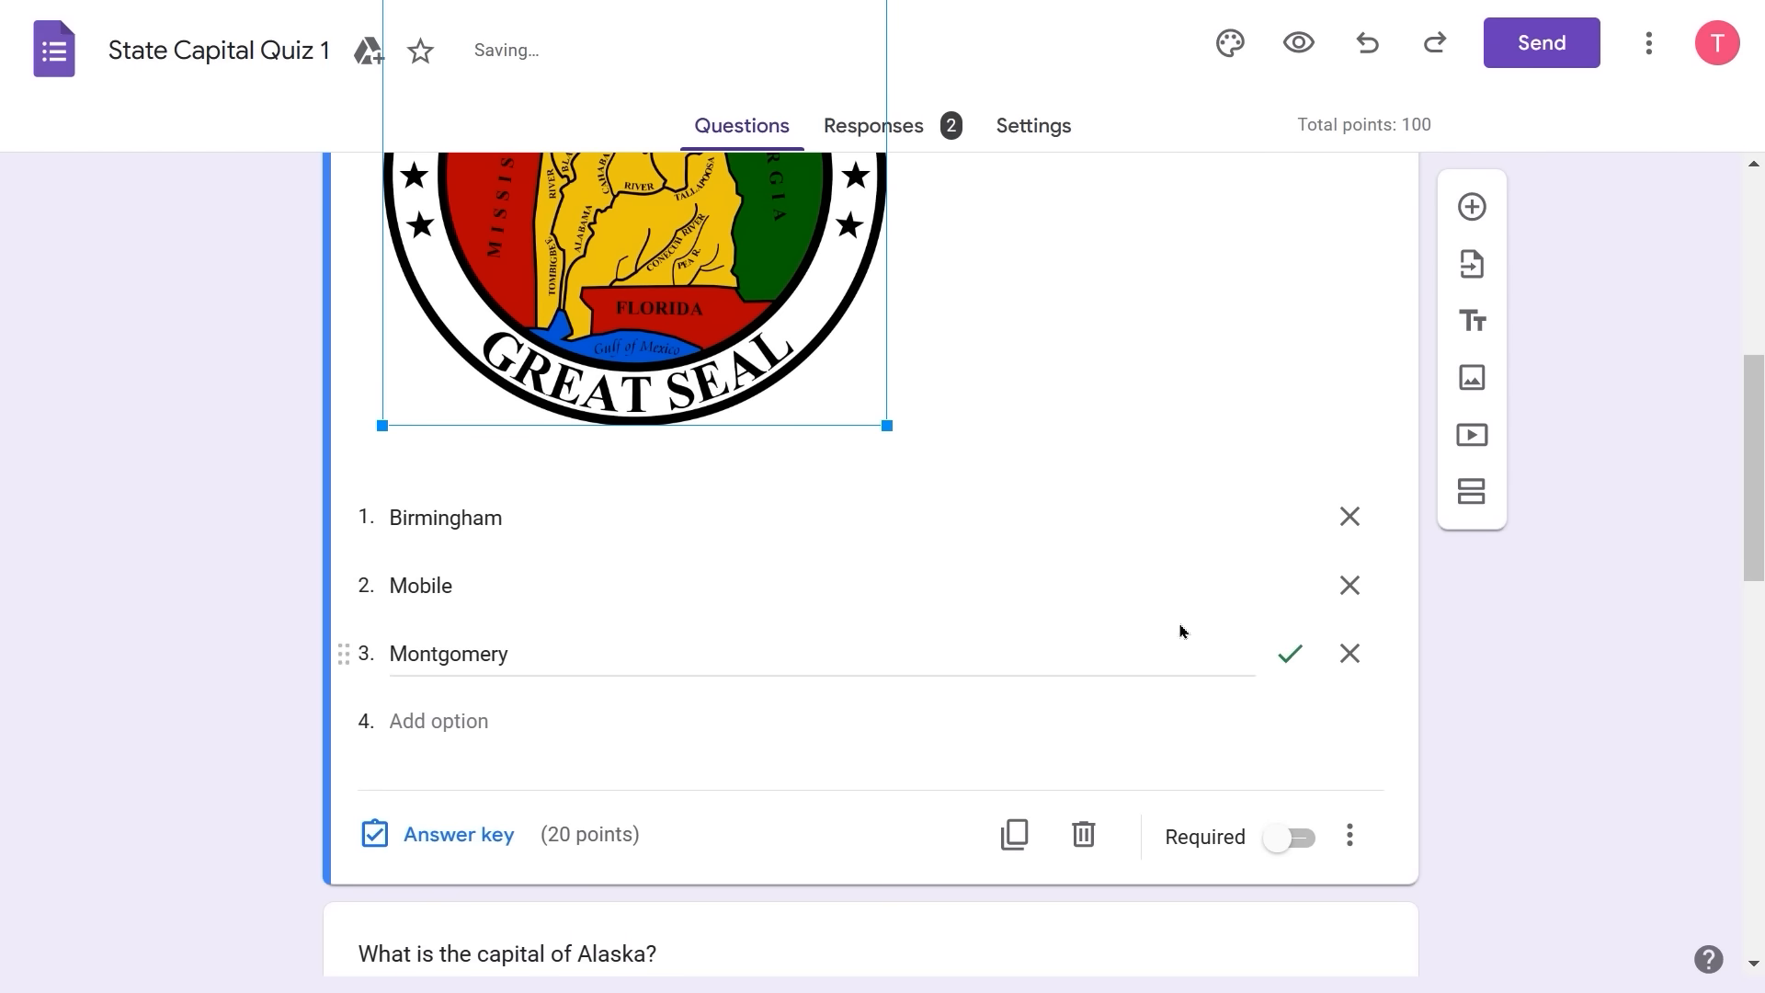
pyautogui.scroll(-1, 1164, 609)
pyautogui.scroll(4, 1162, 604)
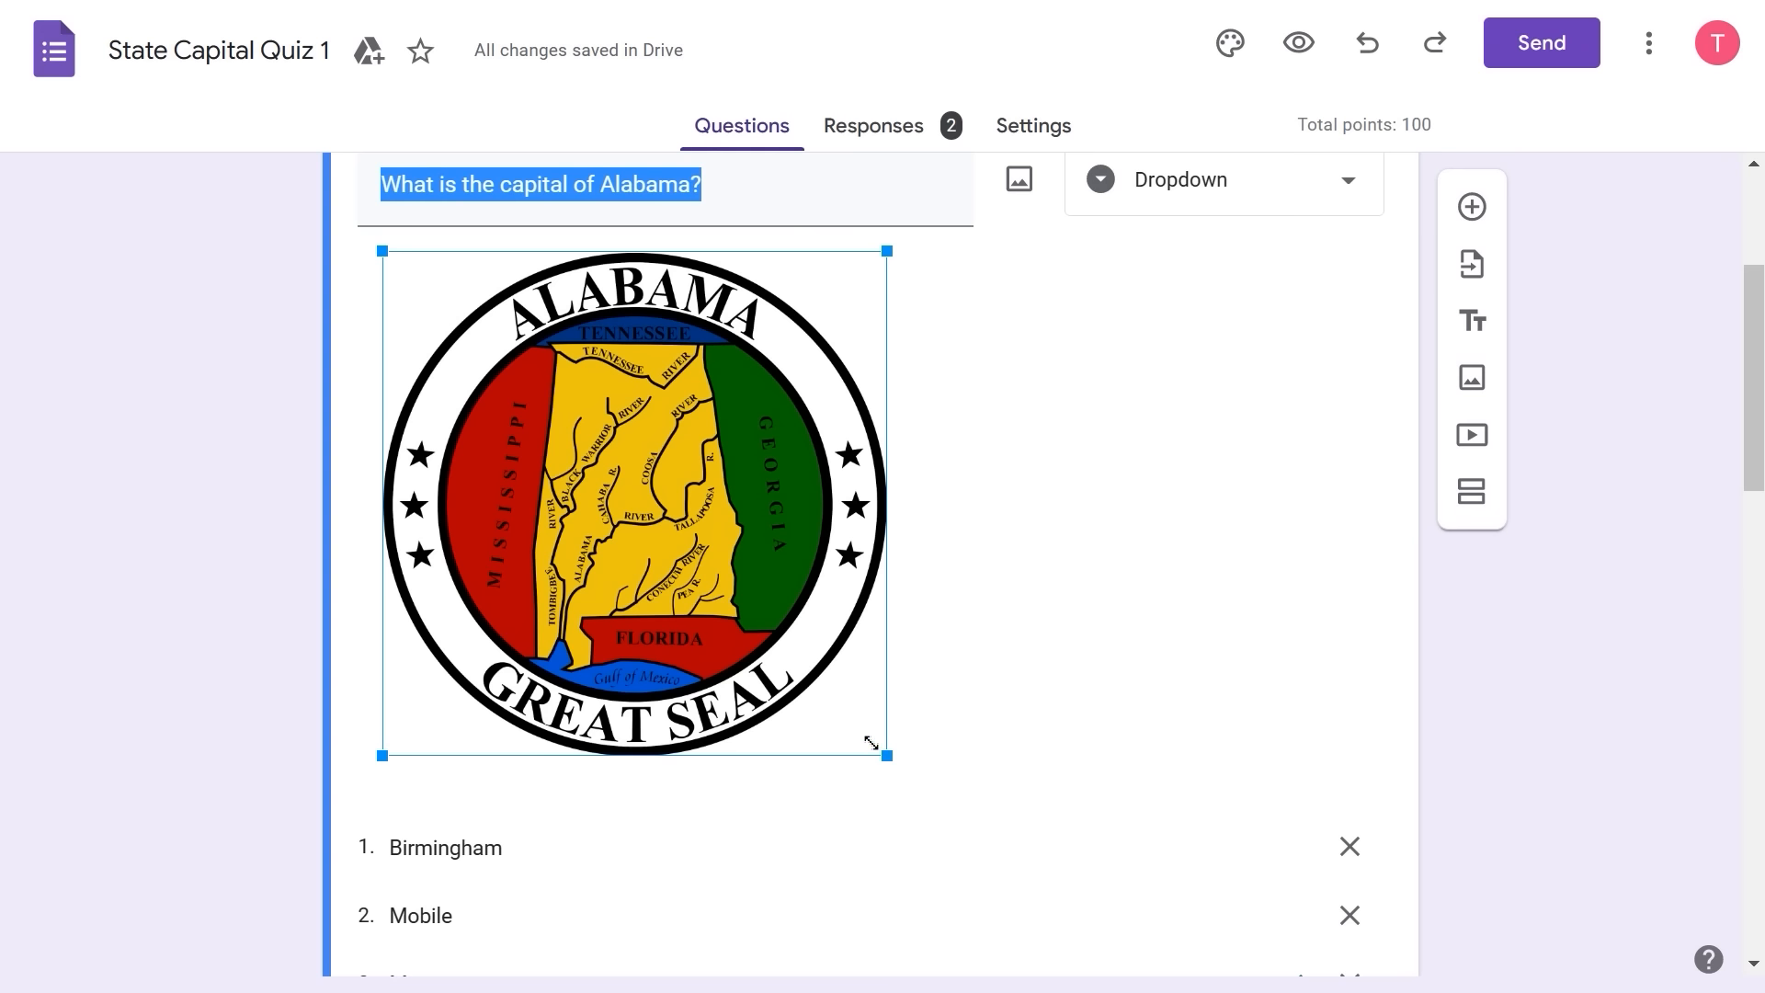
pyautogui.moveTo(871, 743); pyautogui.dragTo(641, 558)
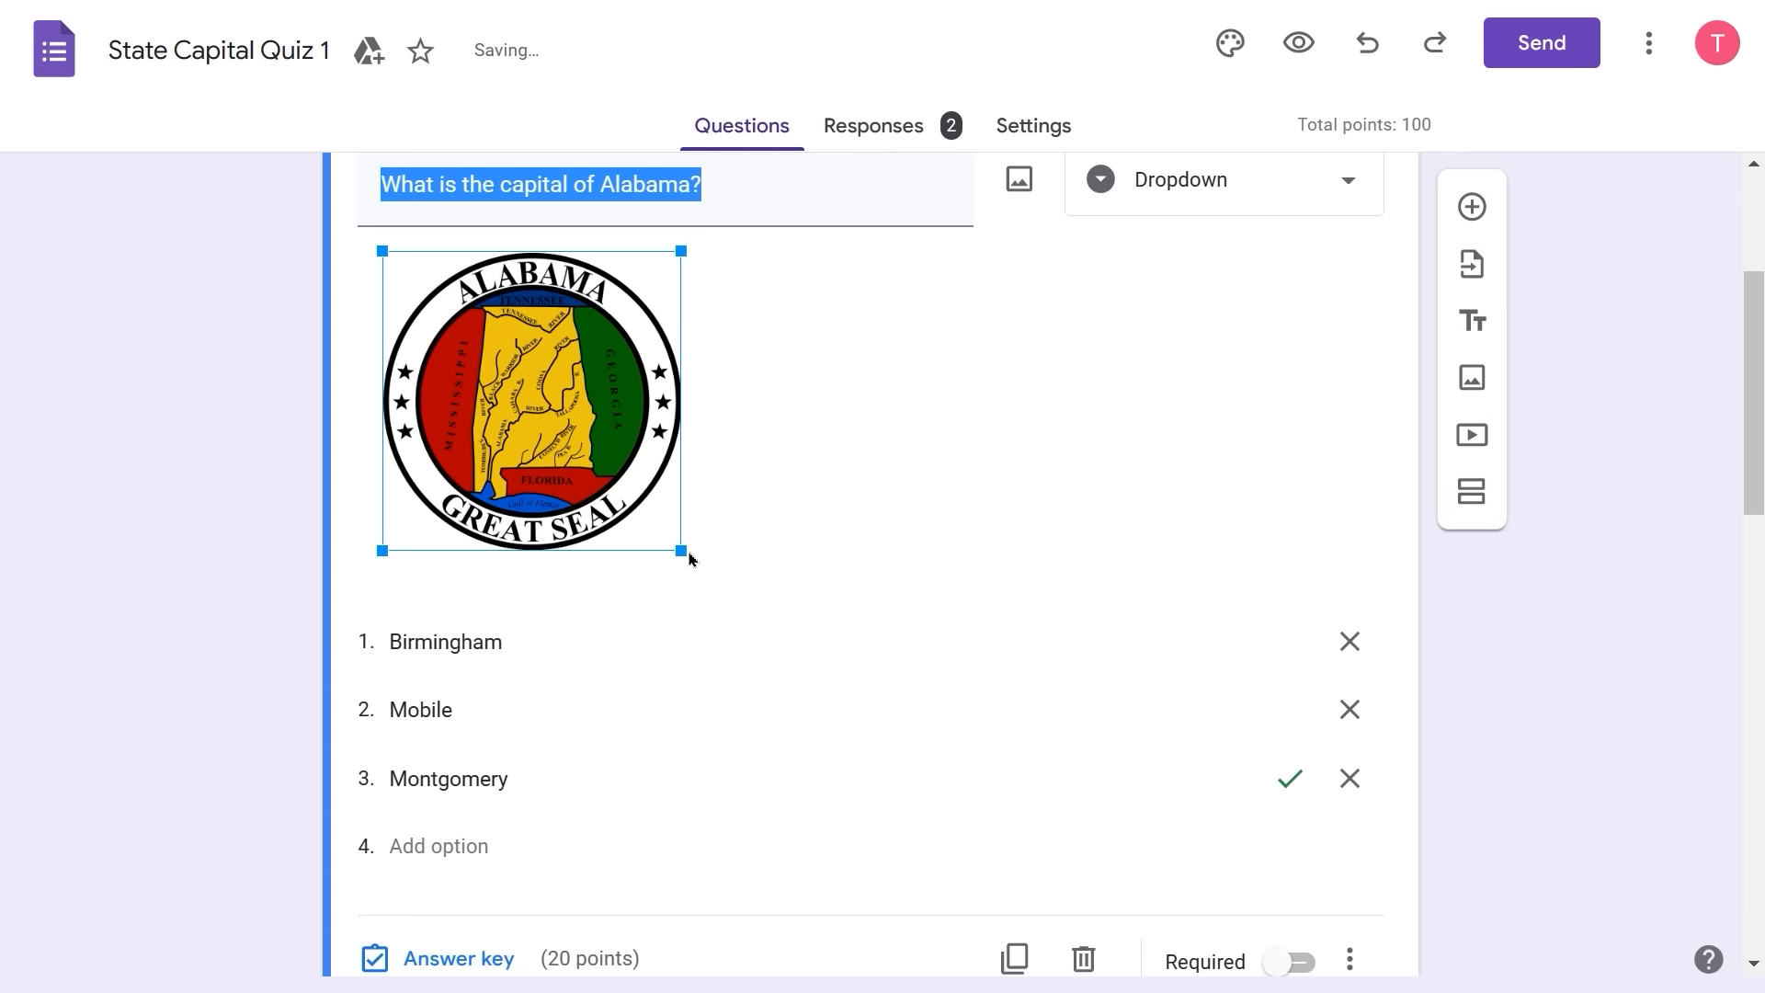
pyautogui.click(956, 536)
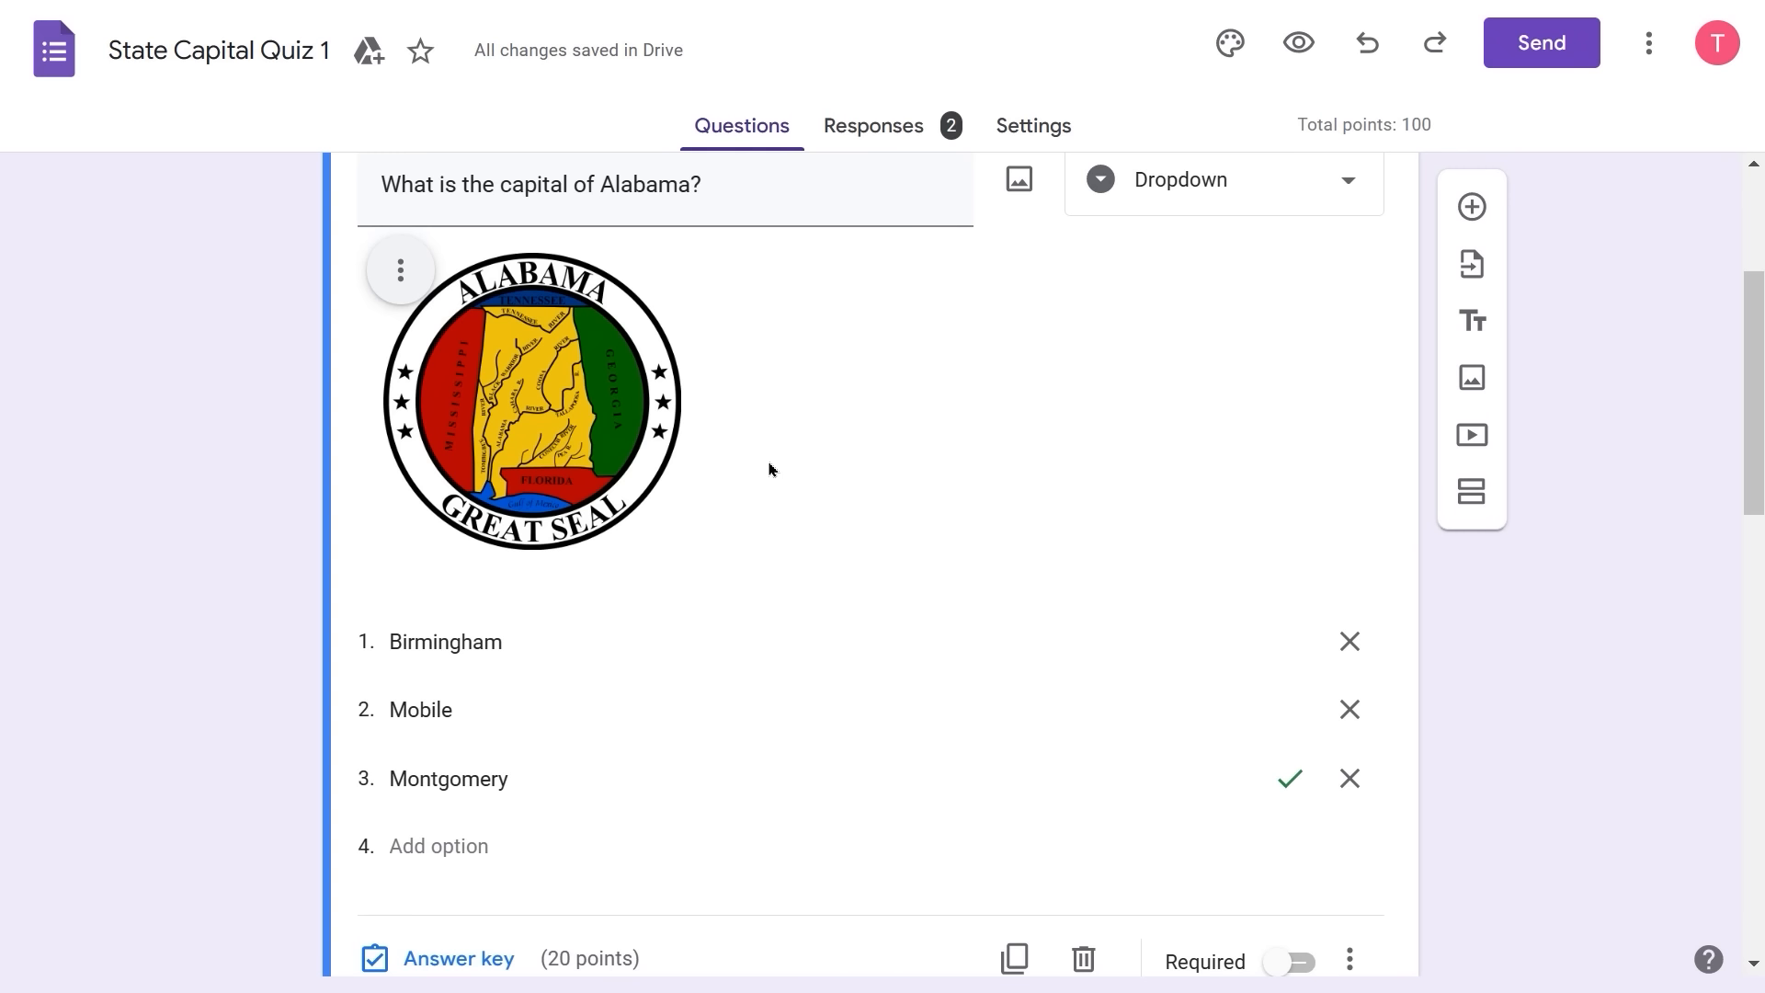
pyautogui.scroll(-5, 770, 470)
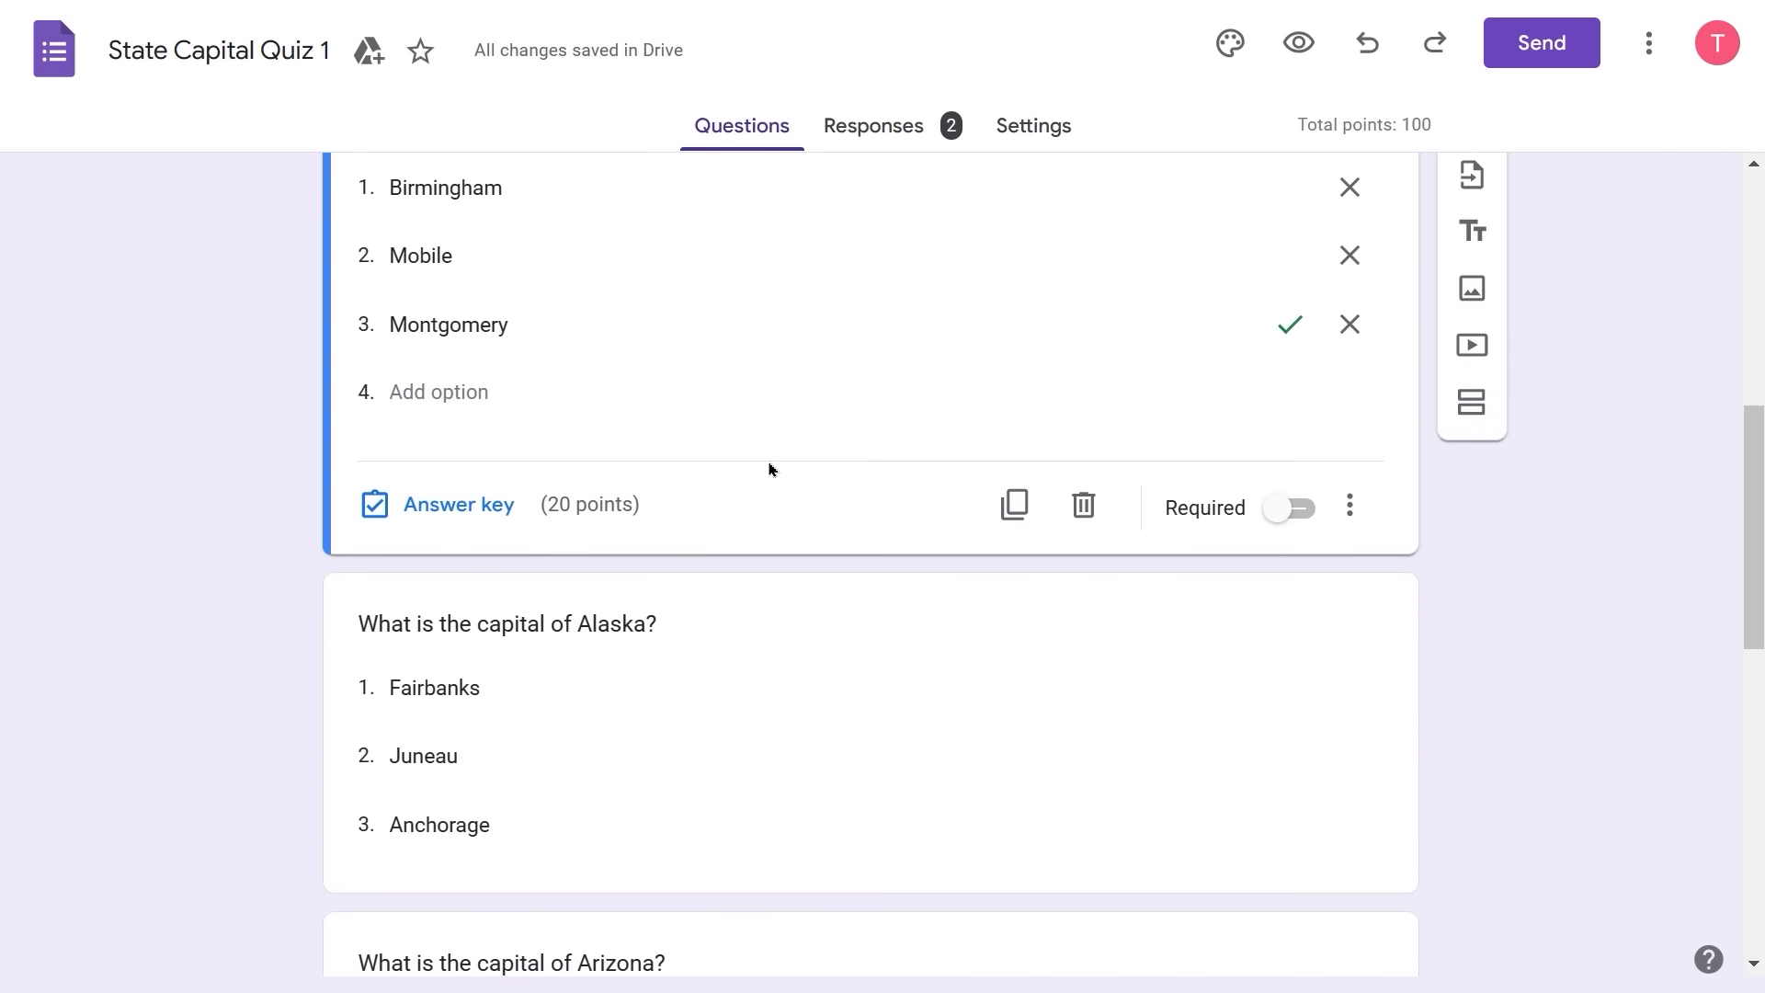
pyautogui.scroll(-2, 769, 470)
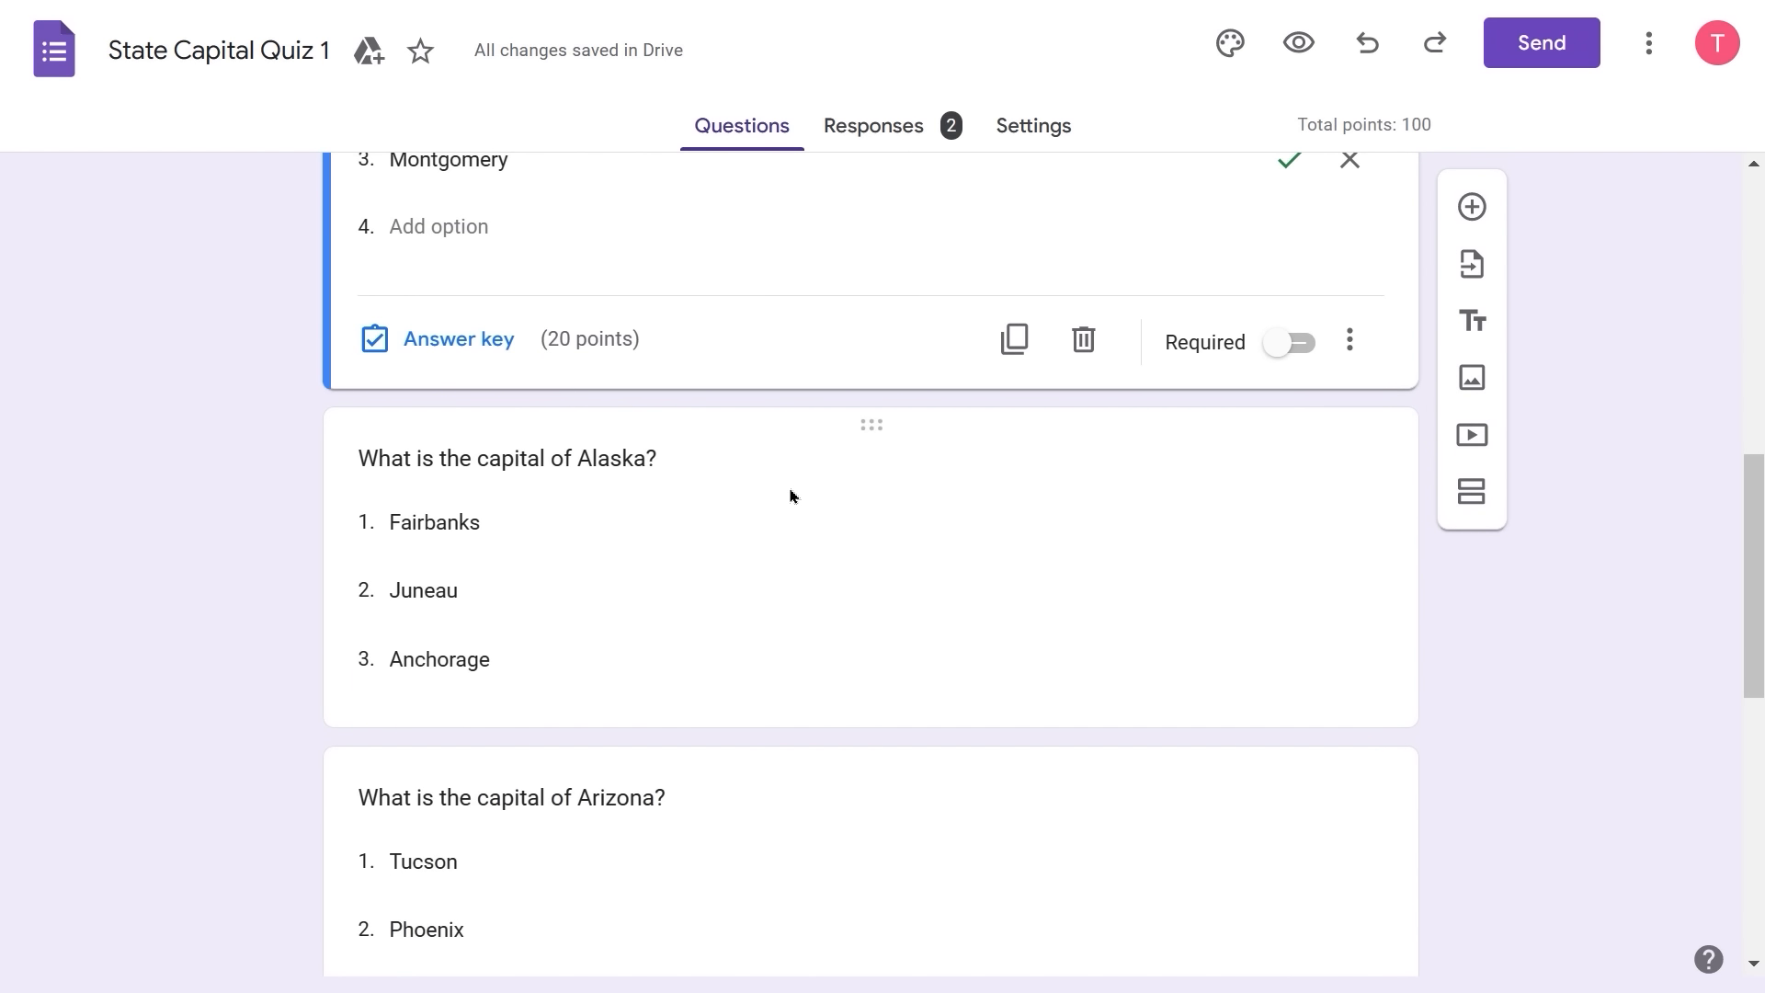
# - Search Google Images for 'state seal of alaska' and insert the New Jersey seal into the Alaska question
pyautogui.click(791, 497)
pyautogui.click(1021, 276)
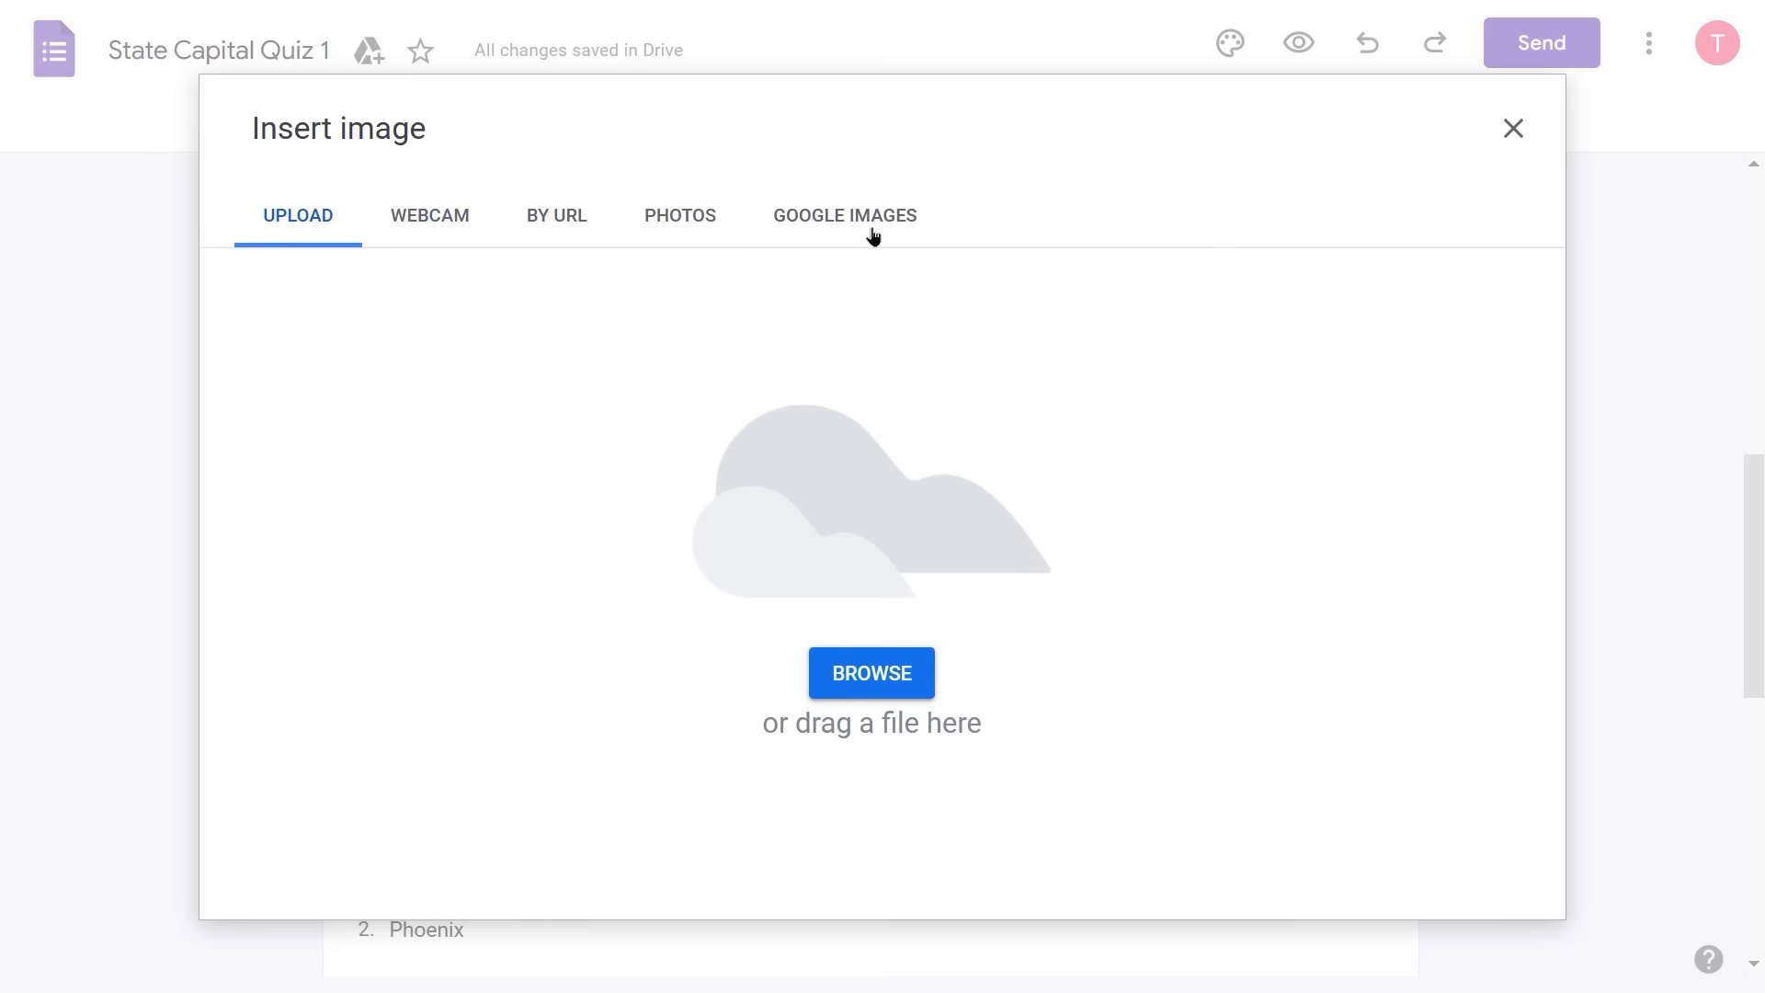
pyautogui.click(872, 235)
pyautogui.click(663, 129)
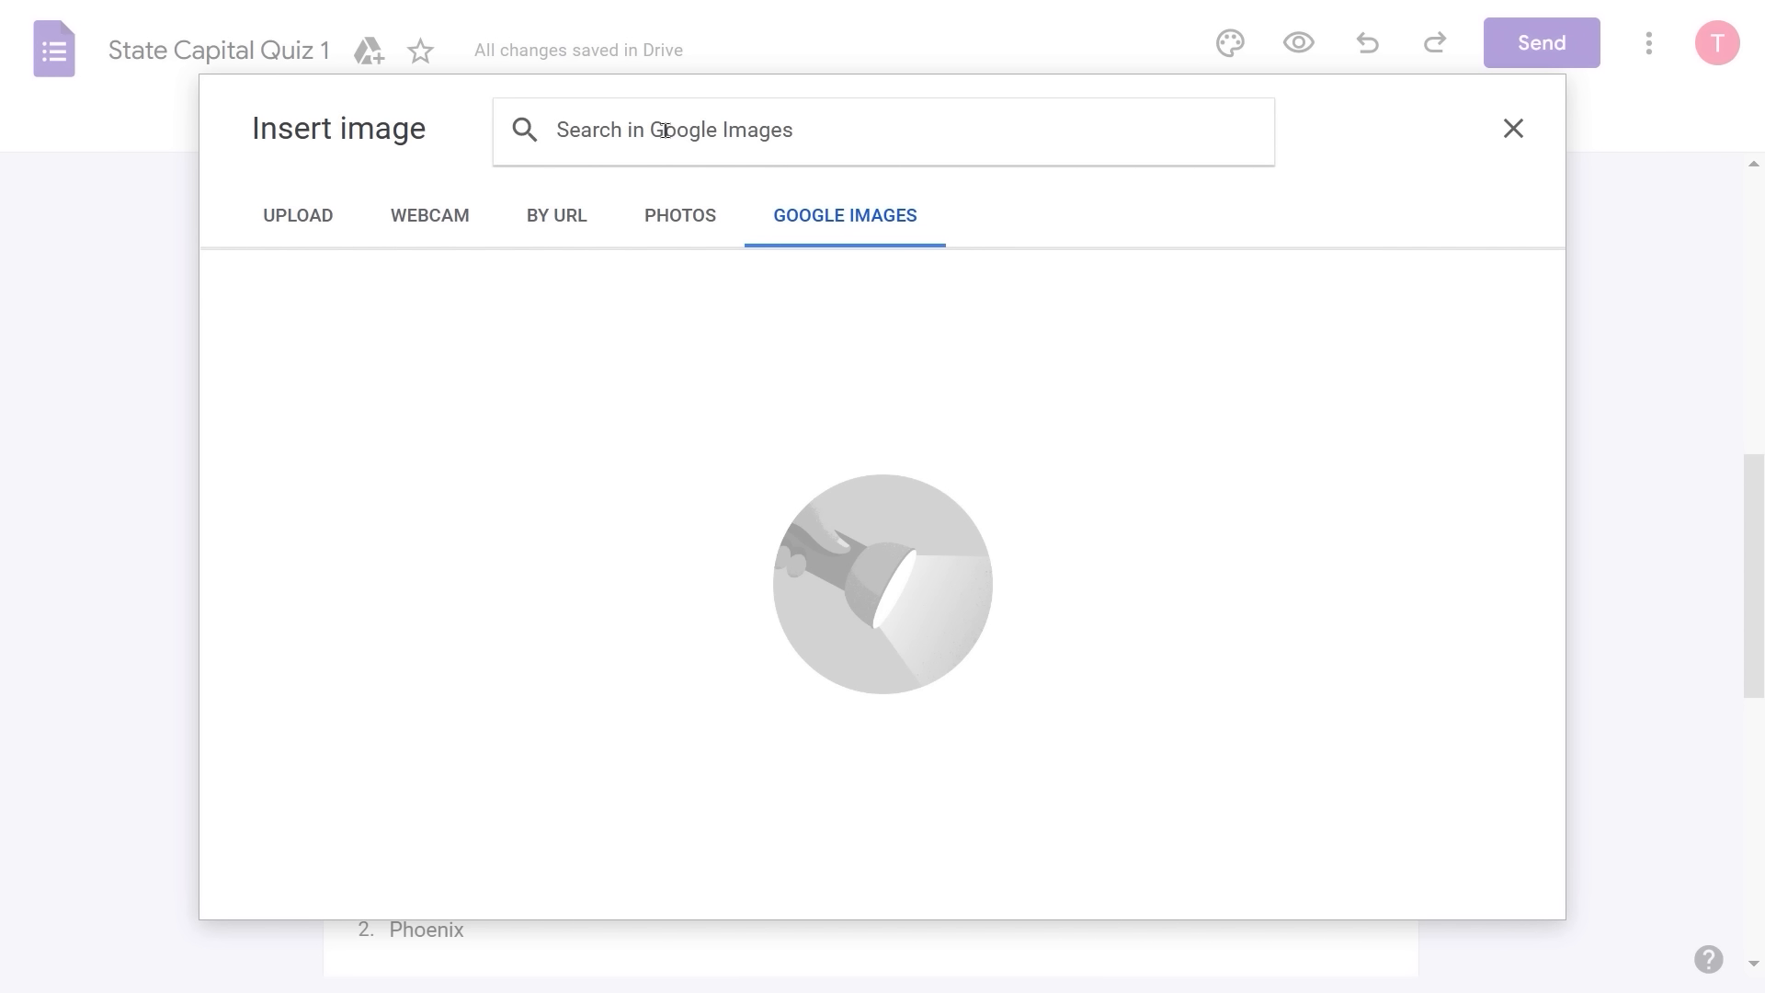
pyautogui.write('state se')
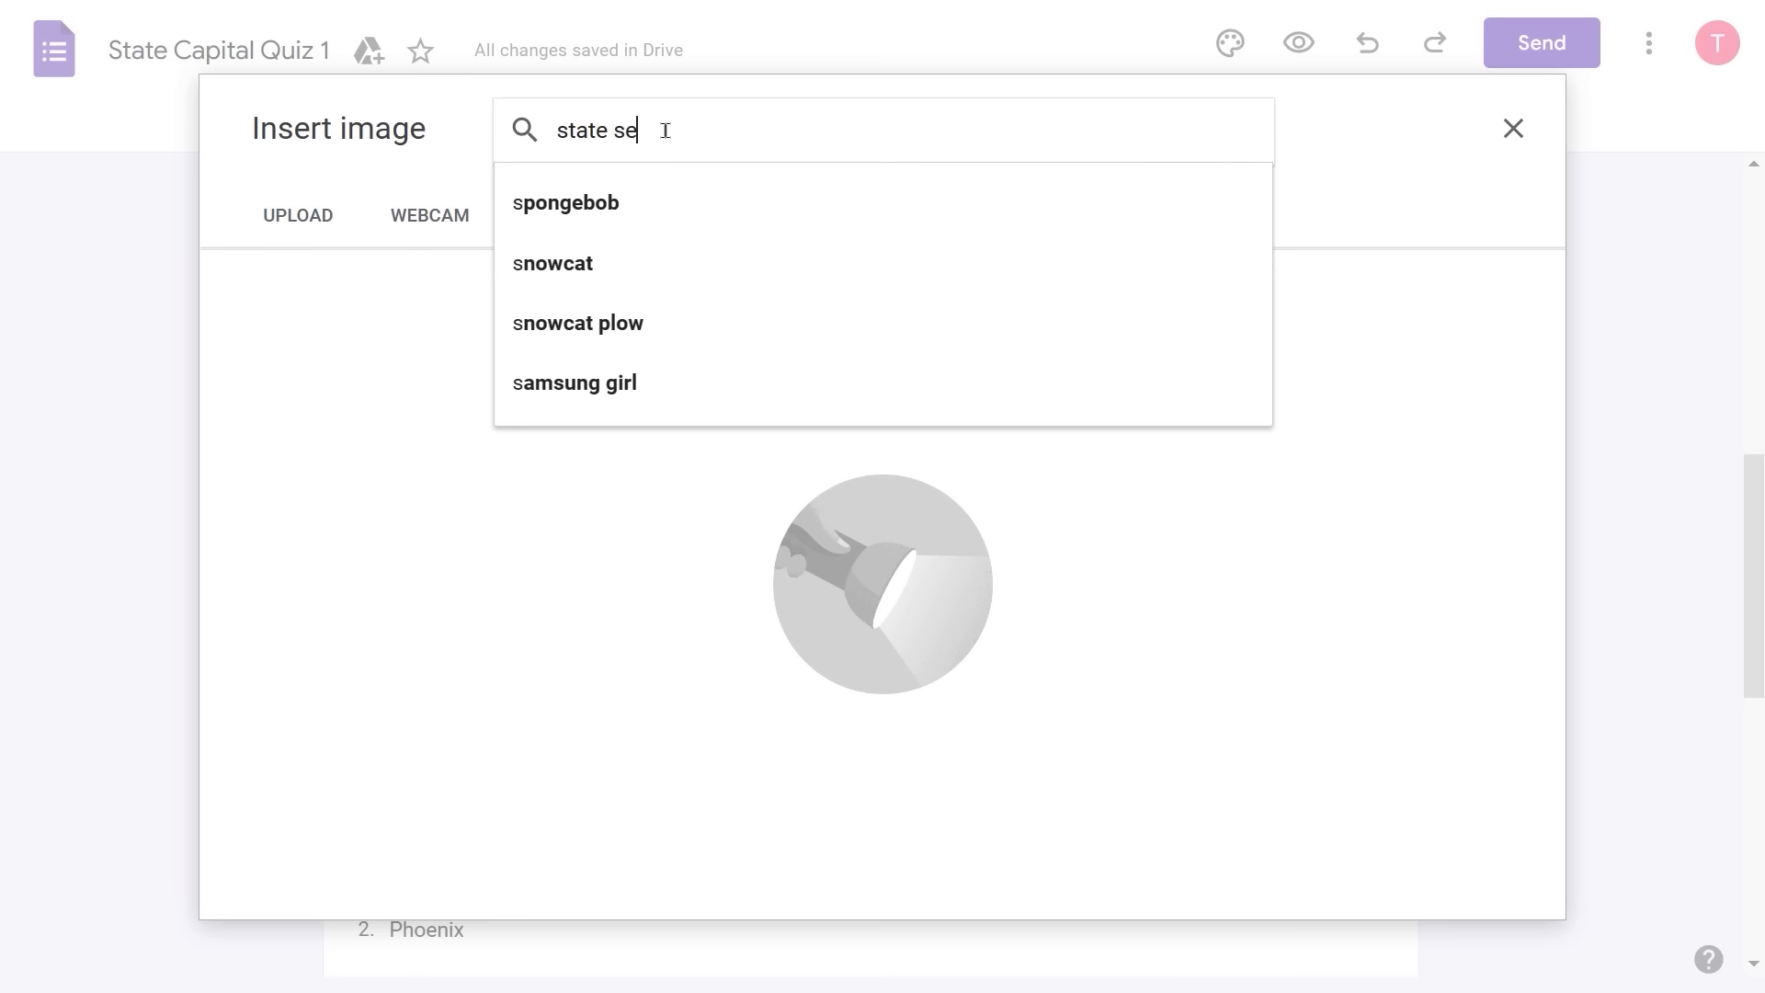
pyautogui.write('al of alas')
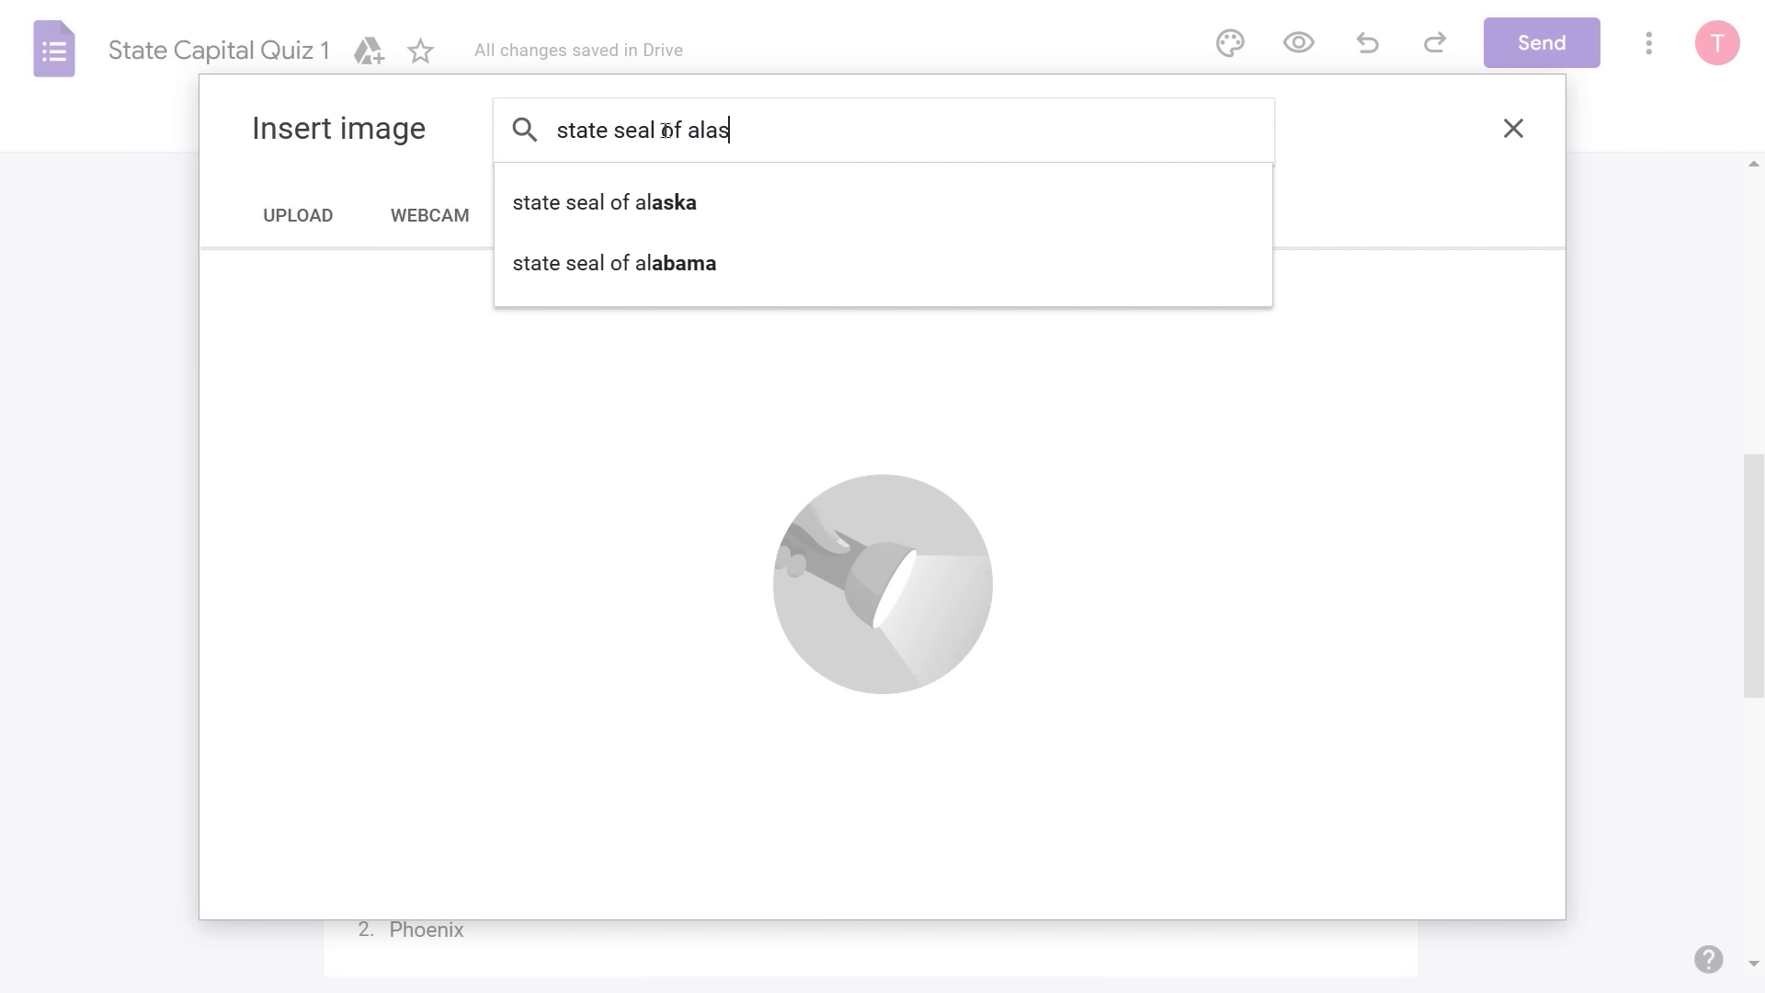
pyautogui.write('ka')
pyautogui.press('Return')
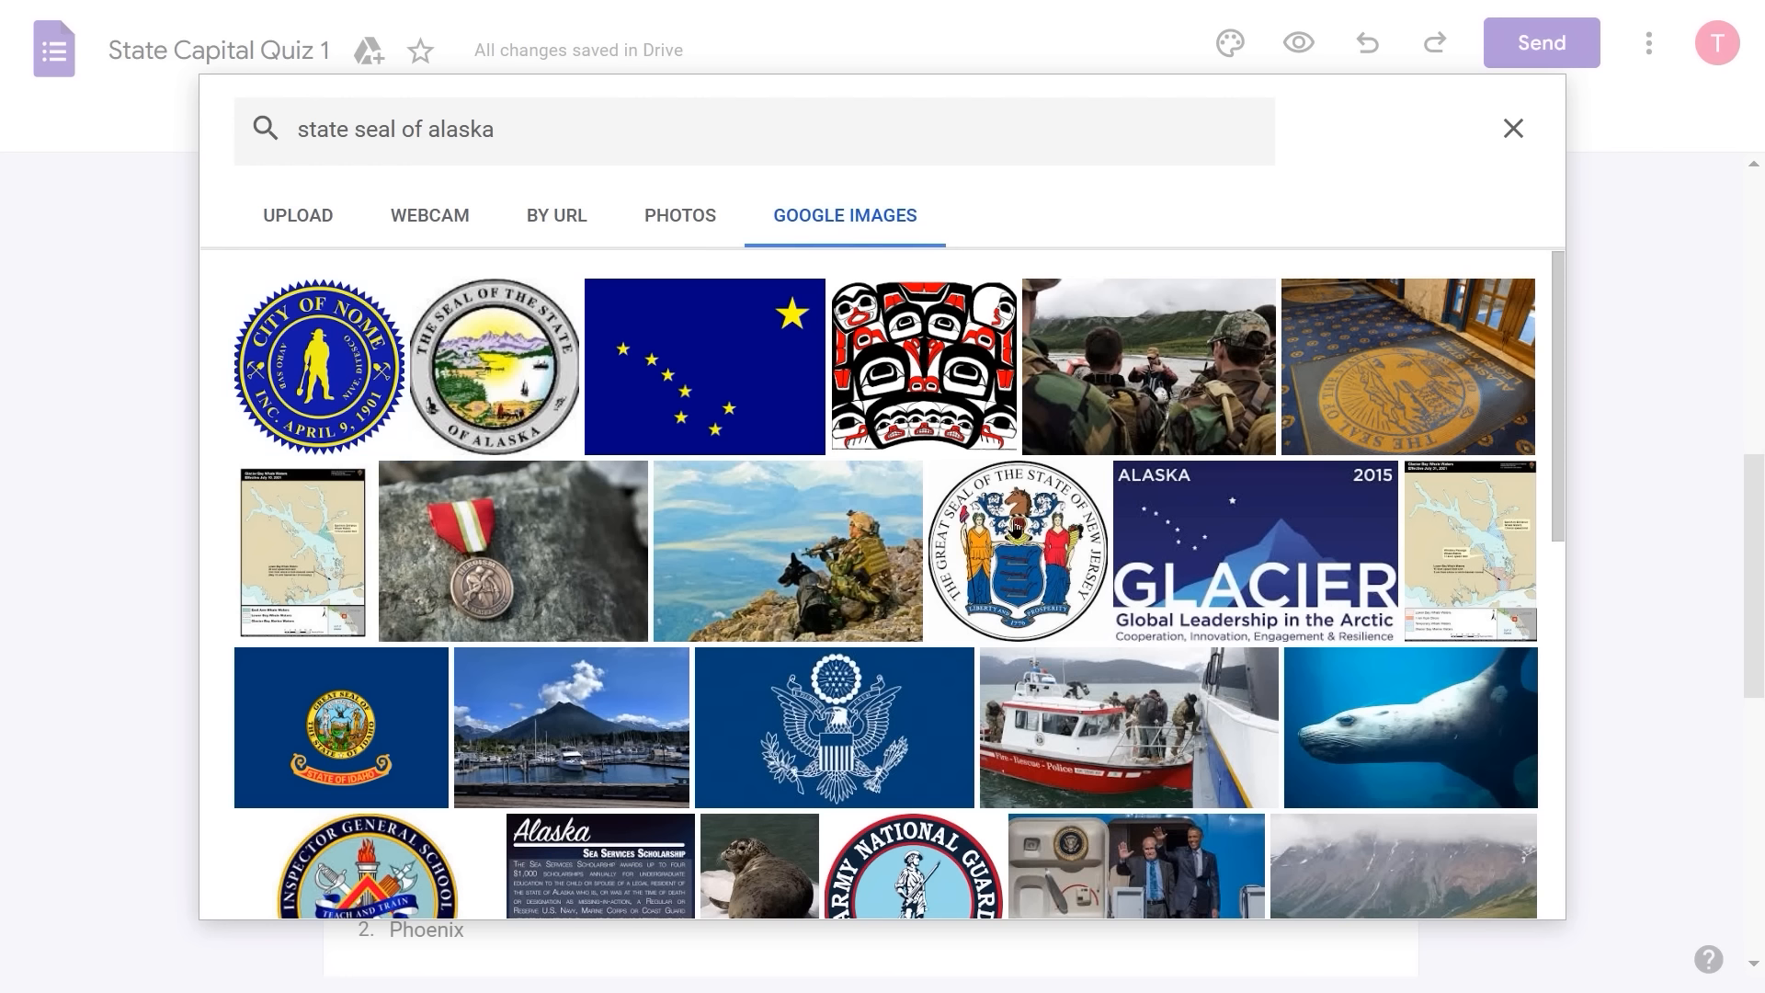
pyautogui.click(1014, 527)
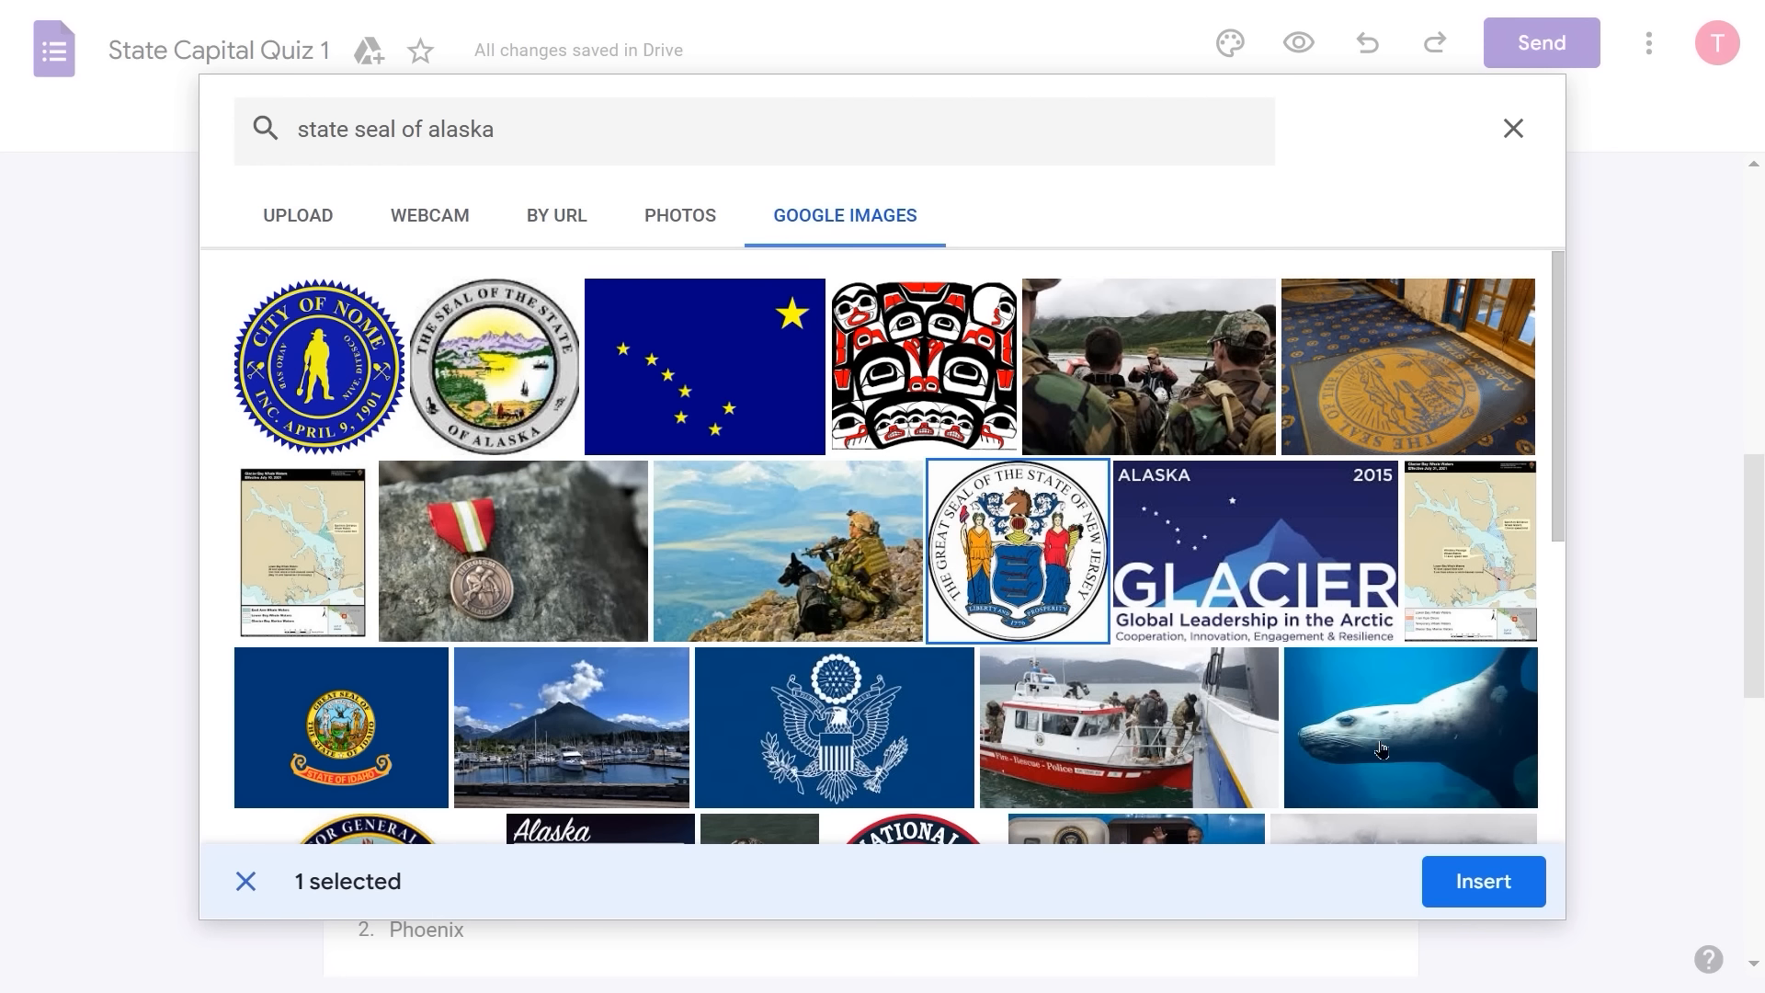
pyautogui.click(1520, 904)
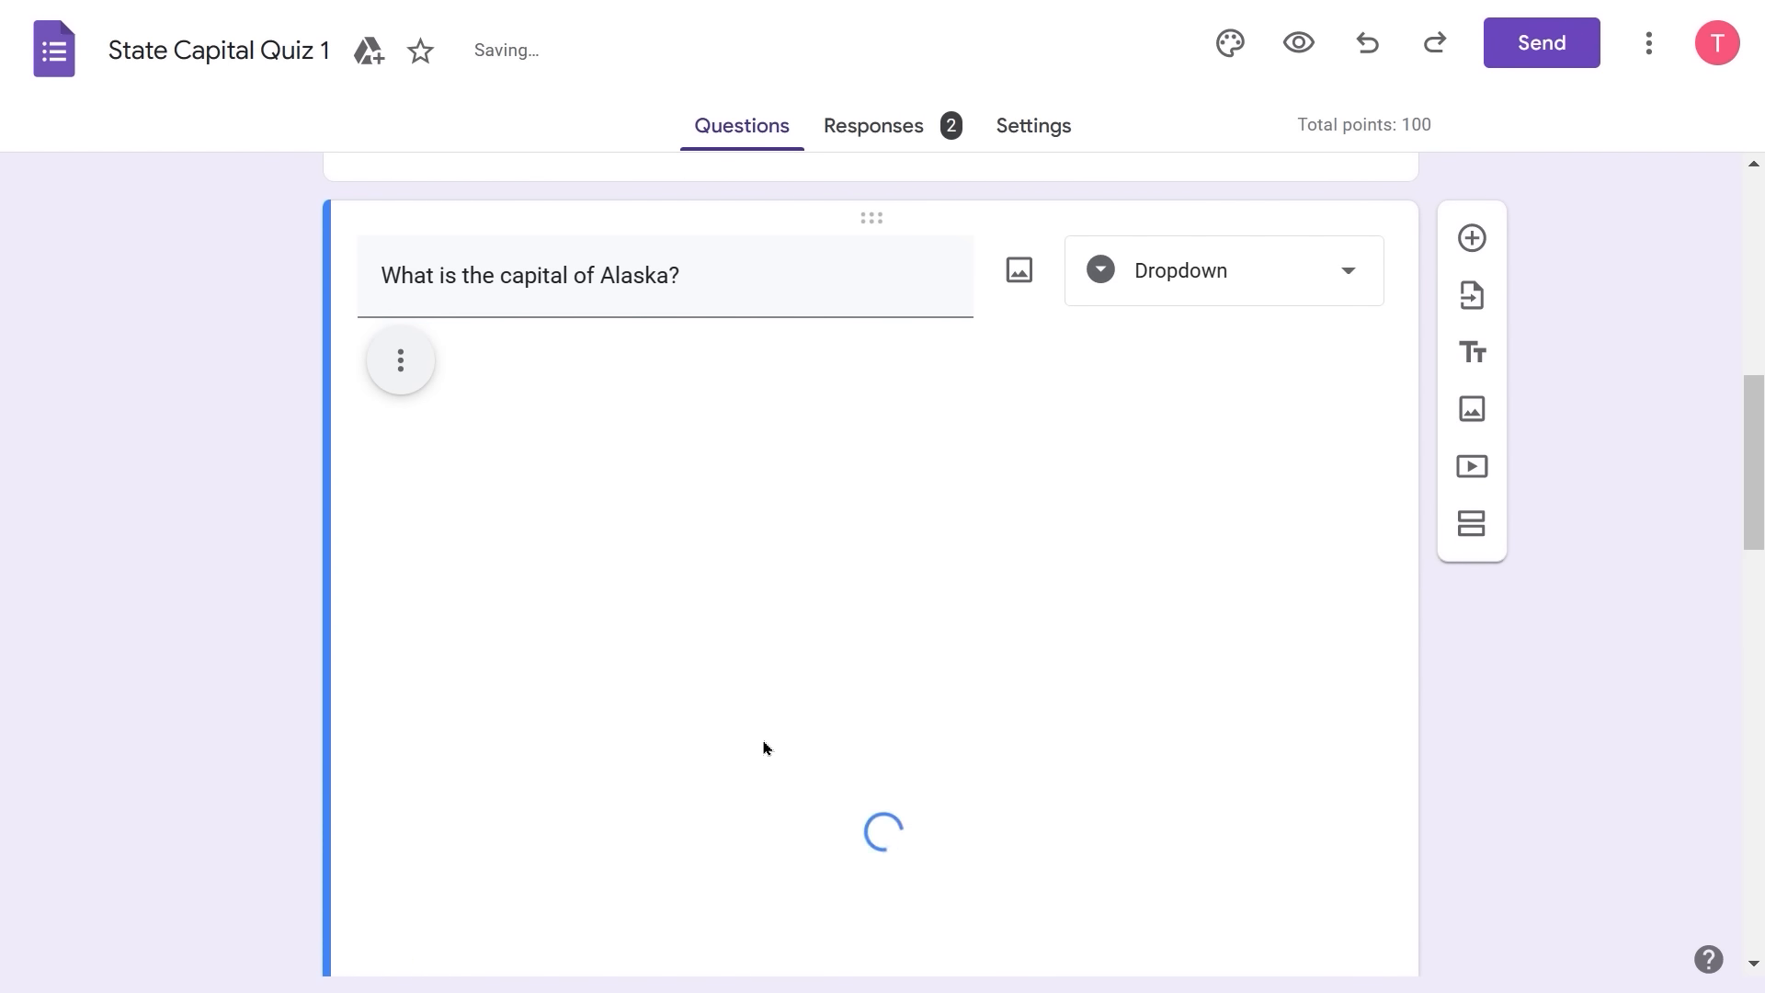
# - Drag the Alaska seal's corner inward until it becomes a small thumbnail above its choices
pyautogui.scroll(-7, 839, 745)
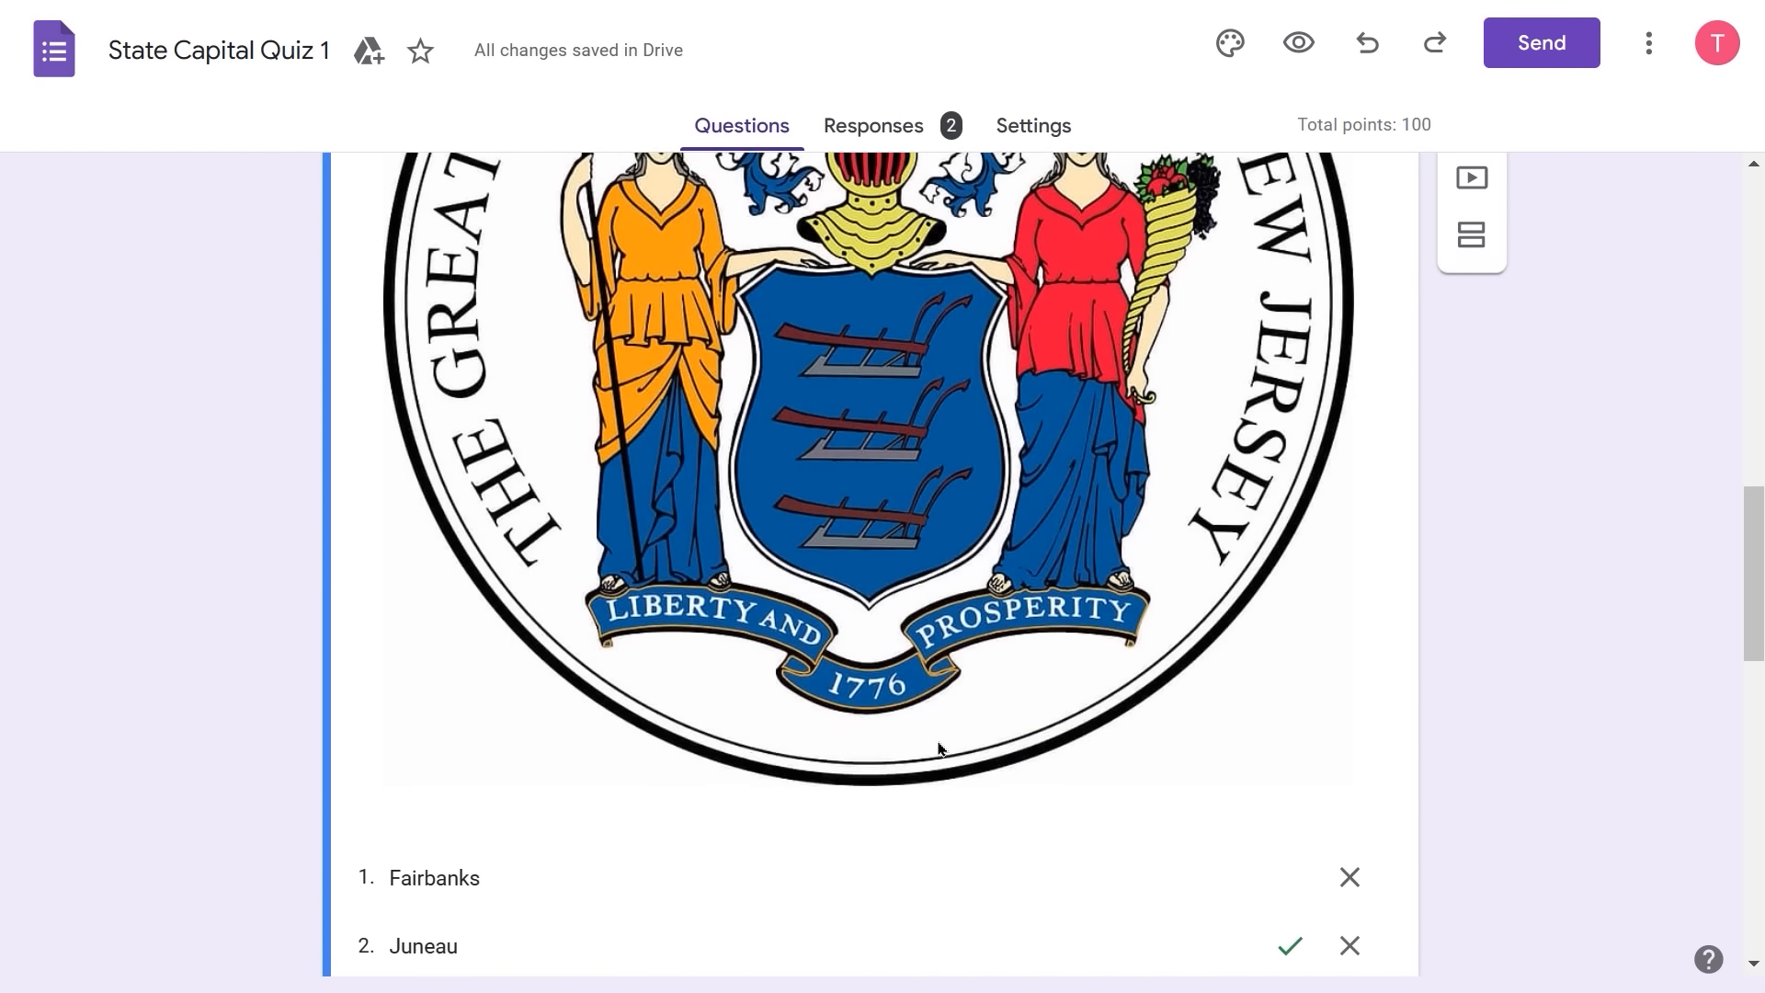
pyautogui.click(1041, 496)
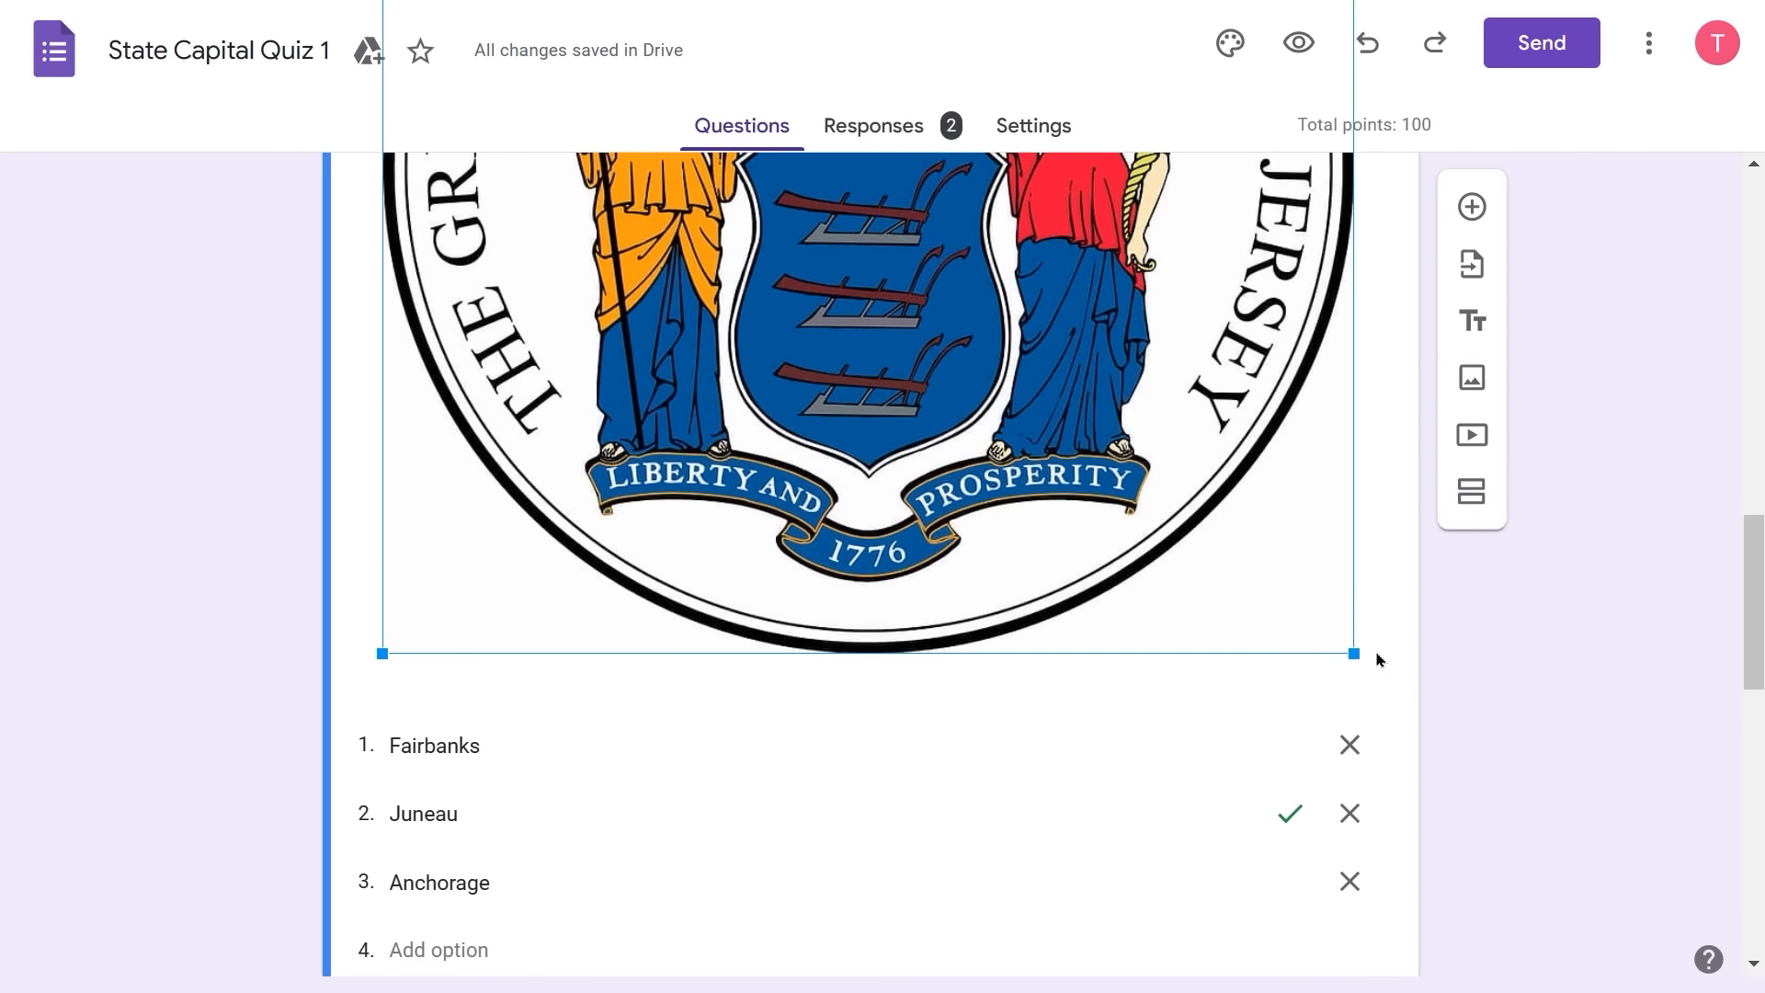
pyautogui.moveTo(1316, 613); pyautogui.dragTo(510, 103)
pyautogui.scroll(7, 629, 345)
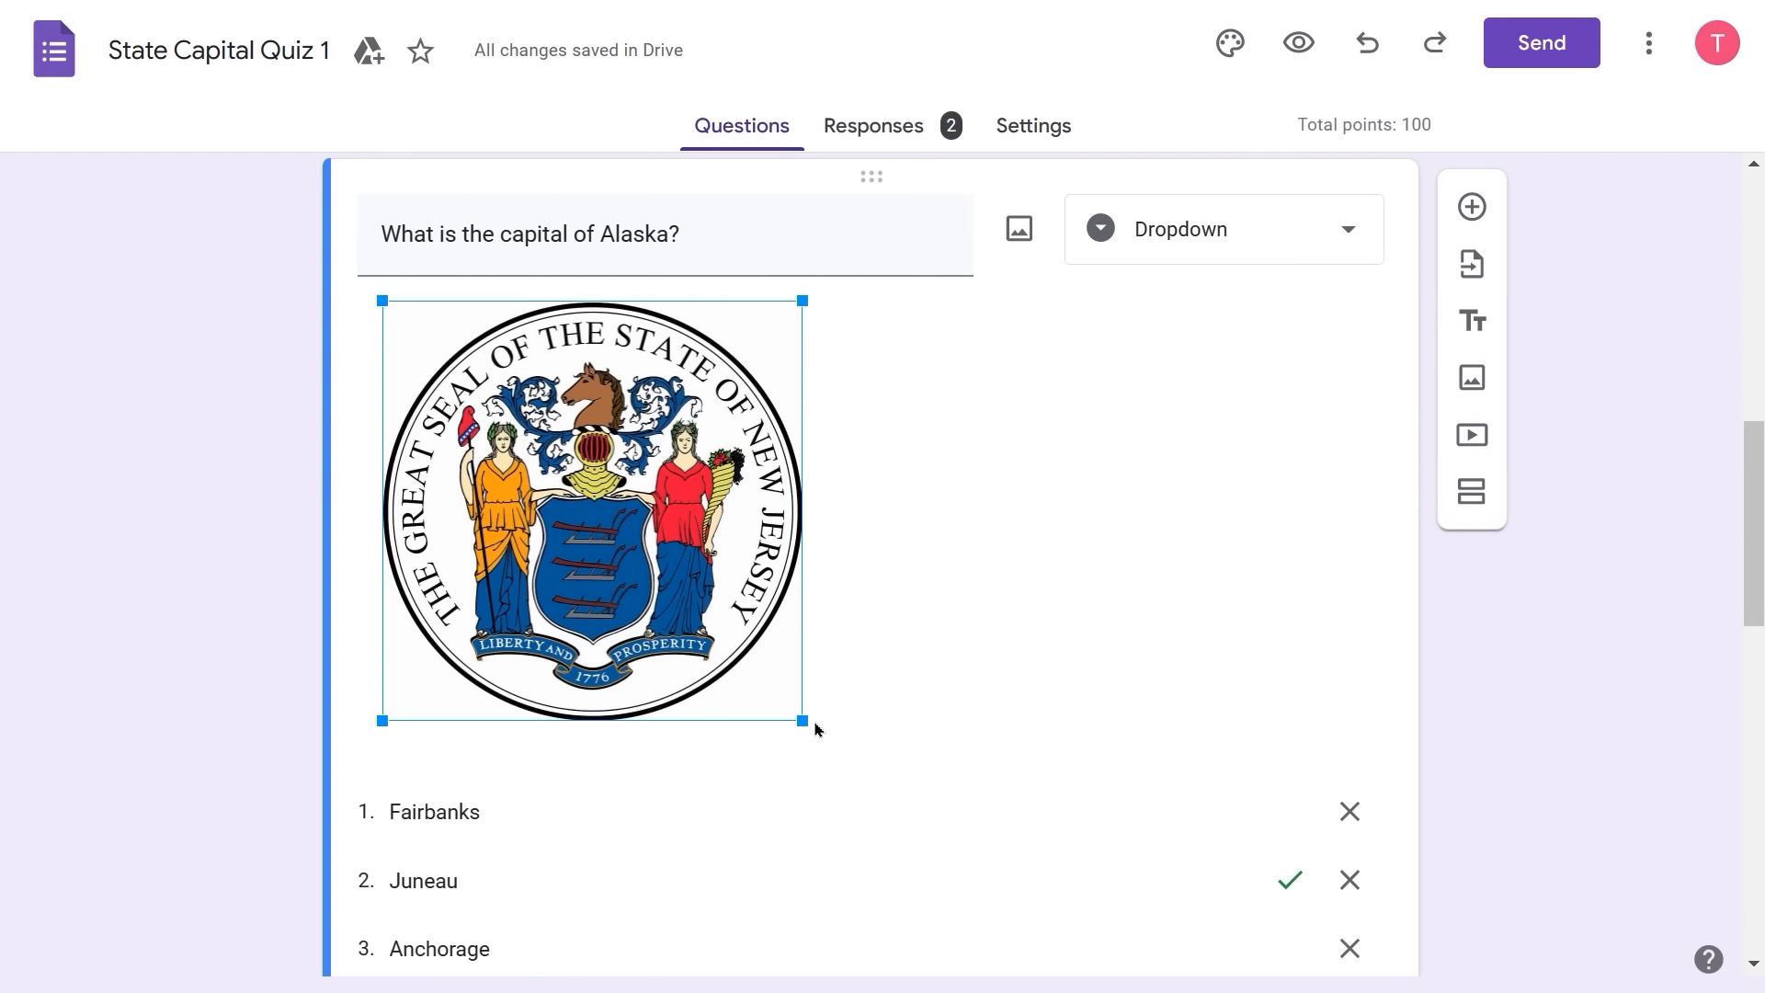
pyautogui.moveTo(753, 665); pyautogui.dragTo(696, 565)
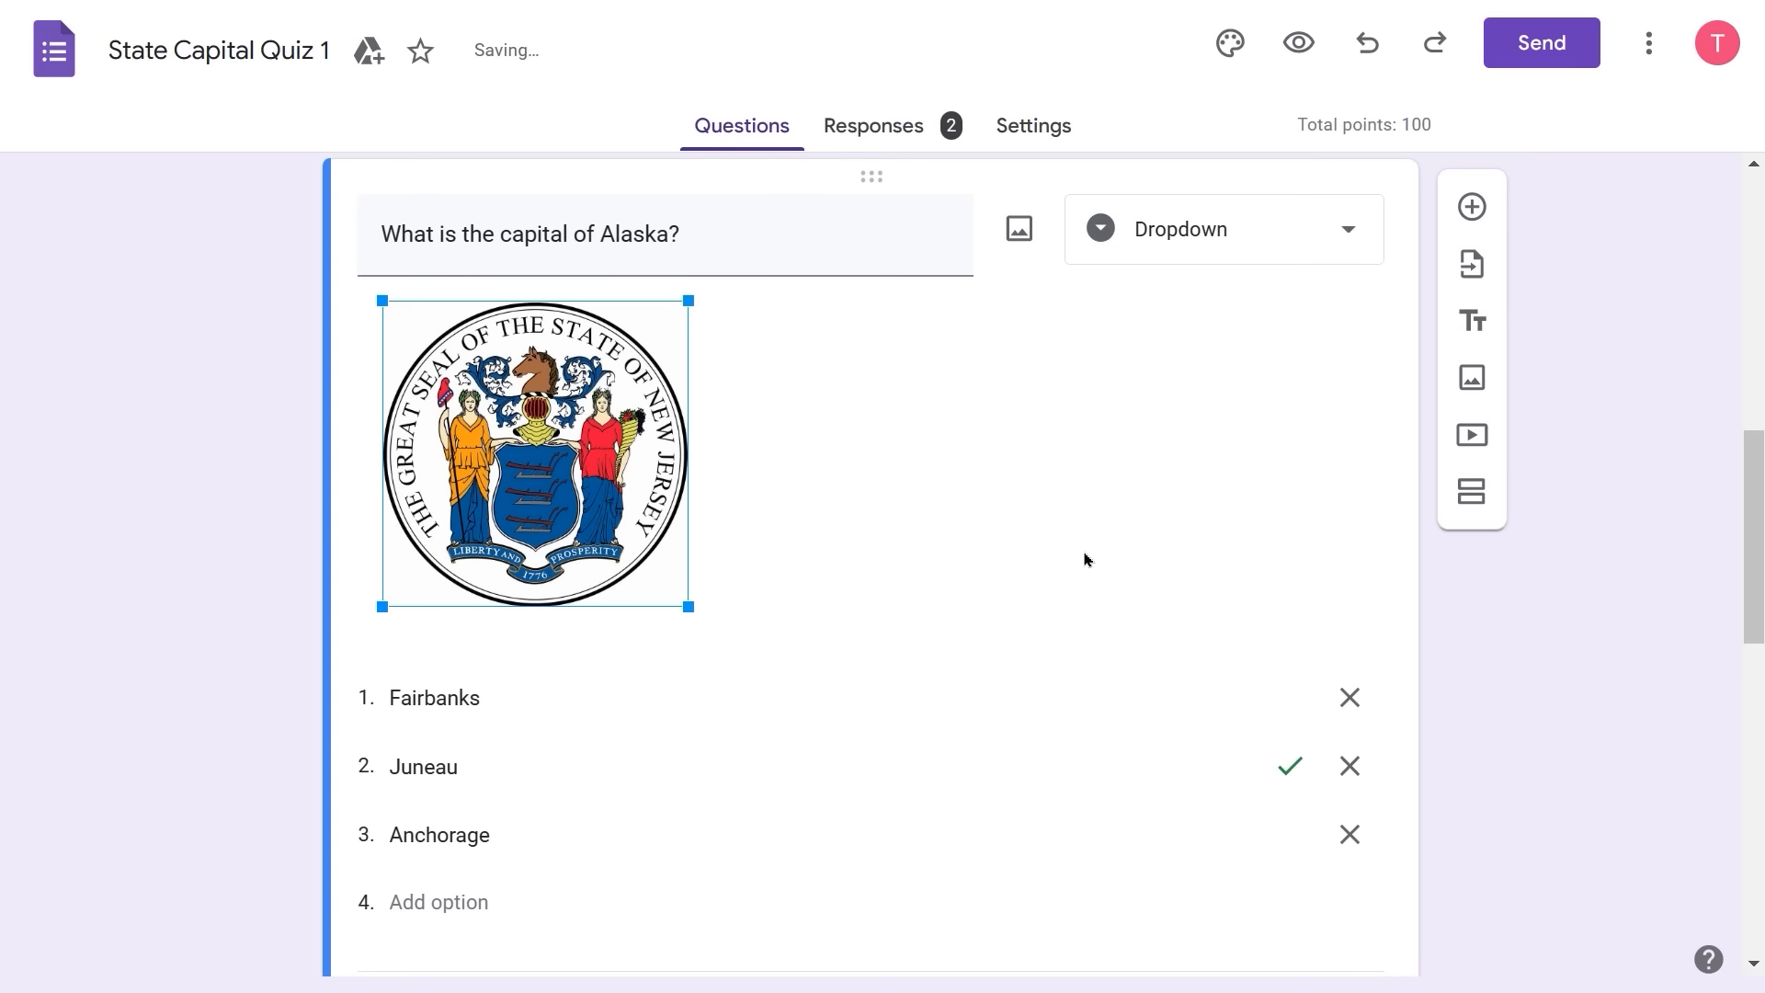
pyautogui.scroll(-6, 1085, 559)
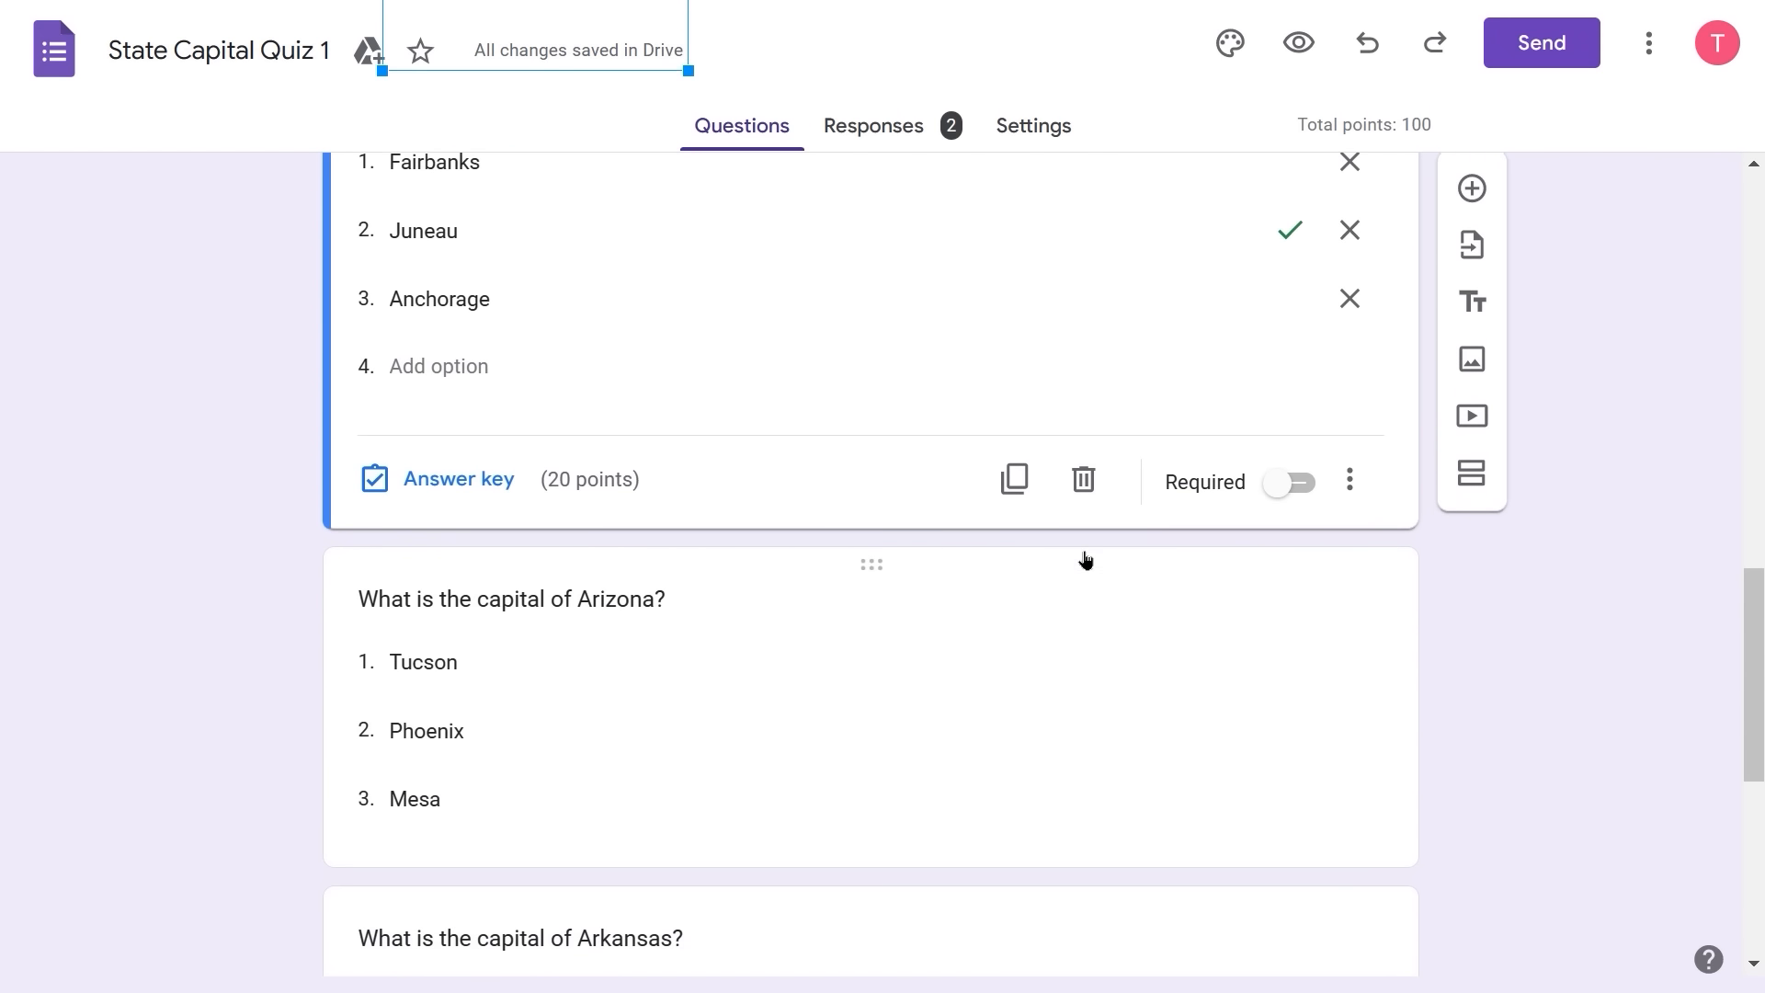
pyautogui.scroll(-1, 1085, 557)
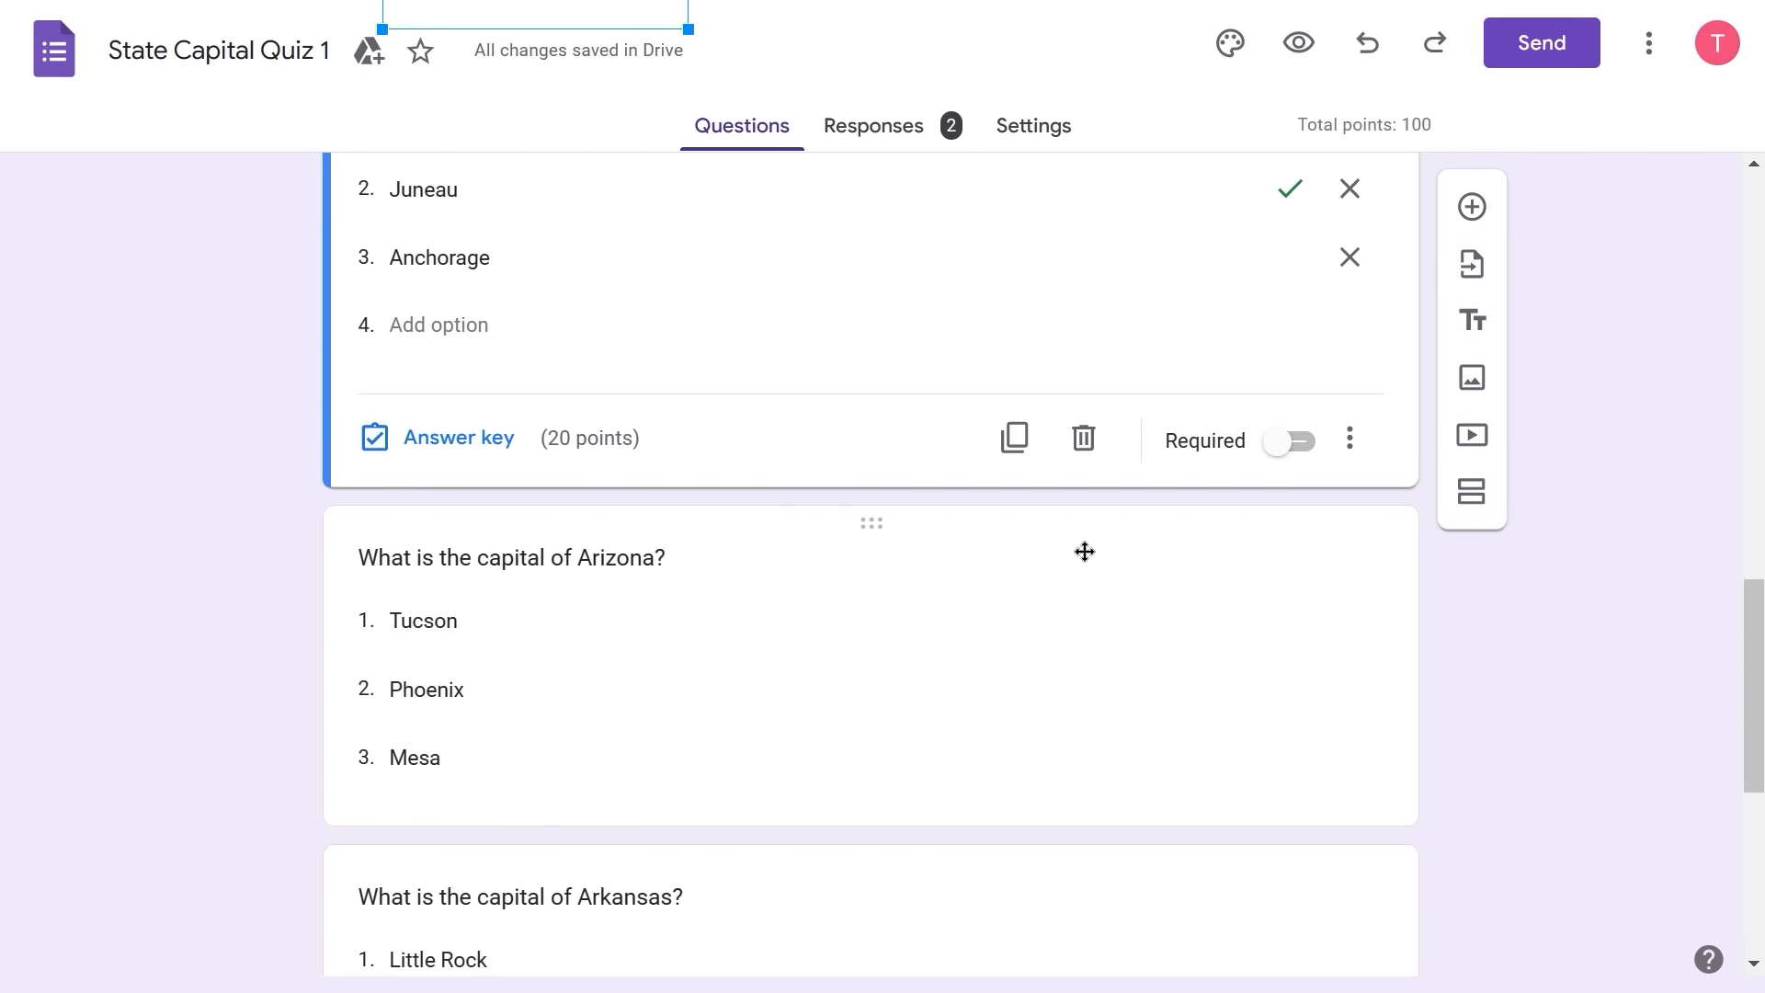
pyautogui.scroll(-4, 1085, 551)
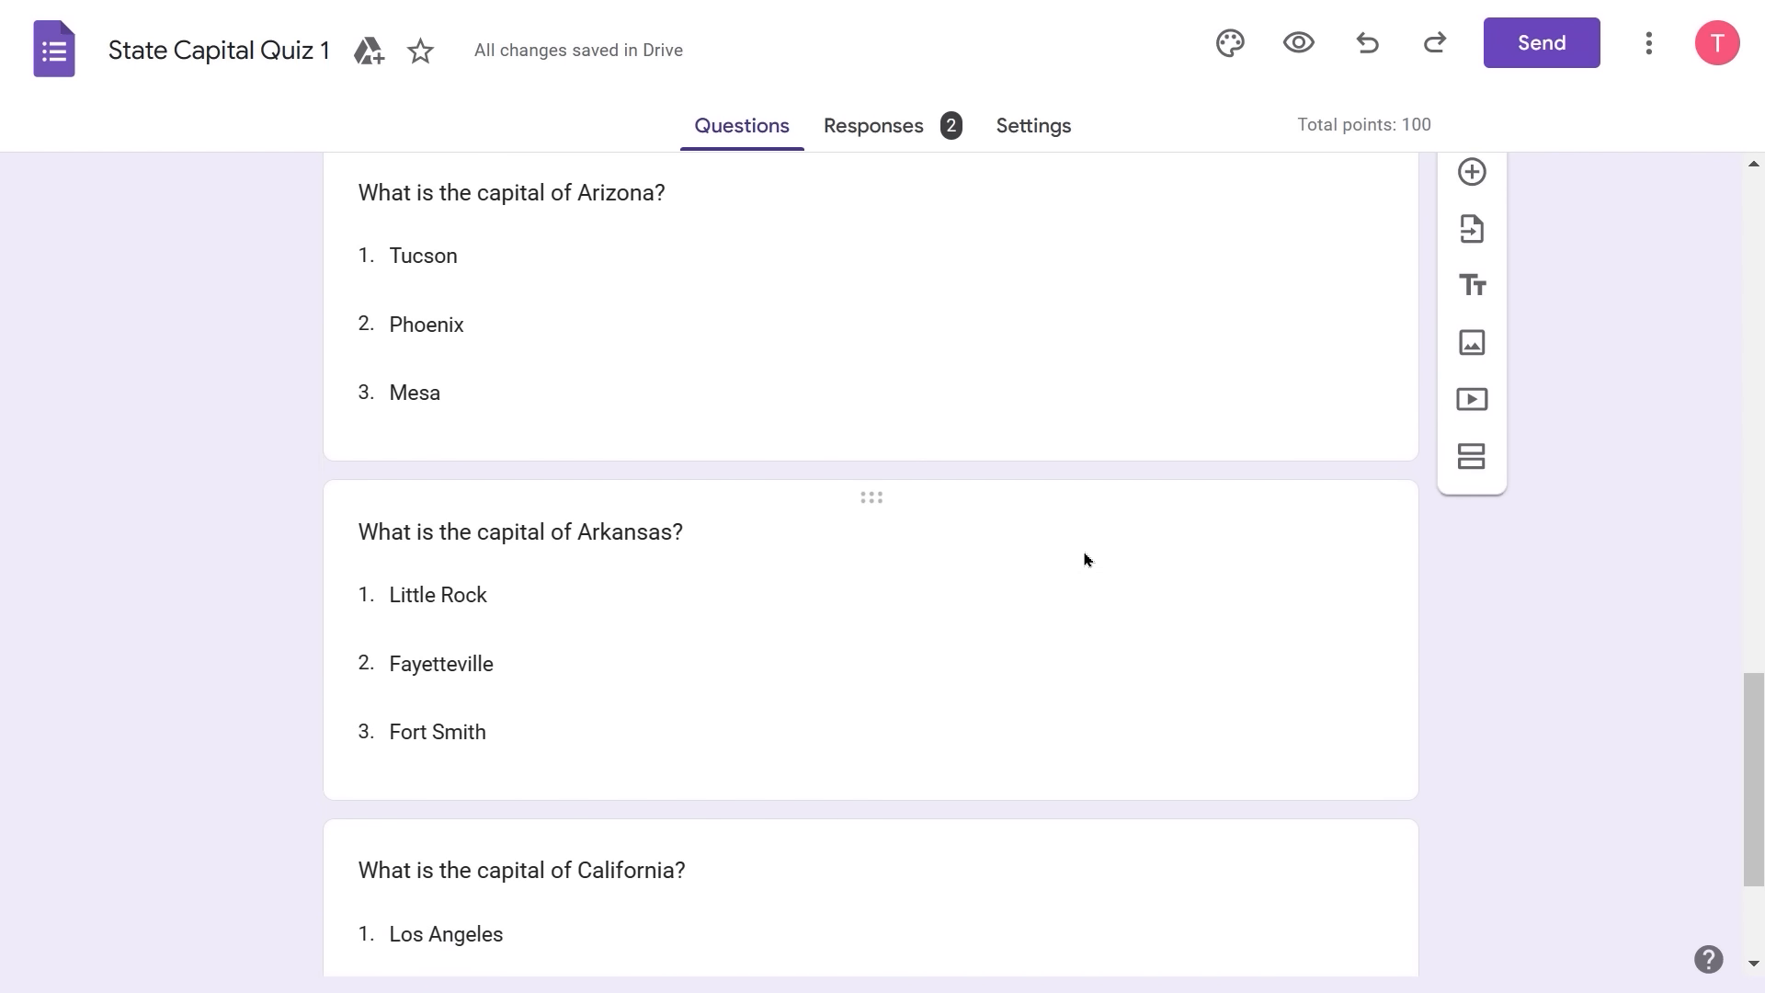
pyautogui.scroll(-2, 1085, 559)
pyautogui.scroll(5, 1084, 548)
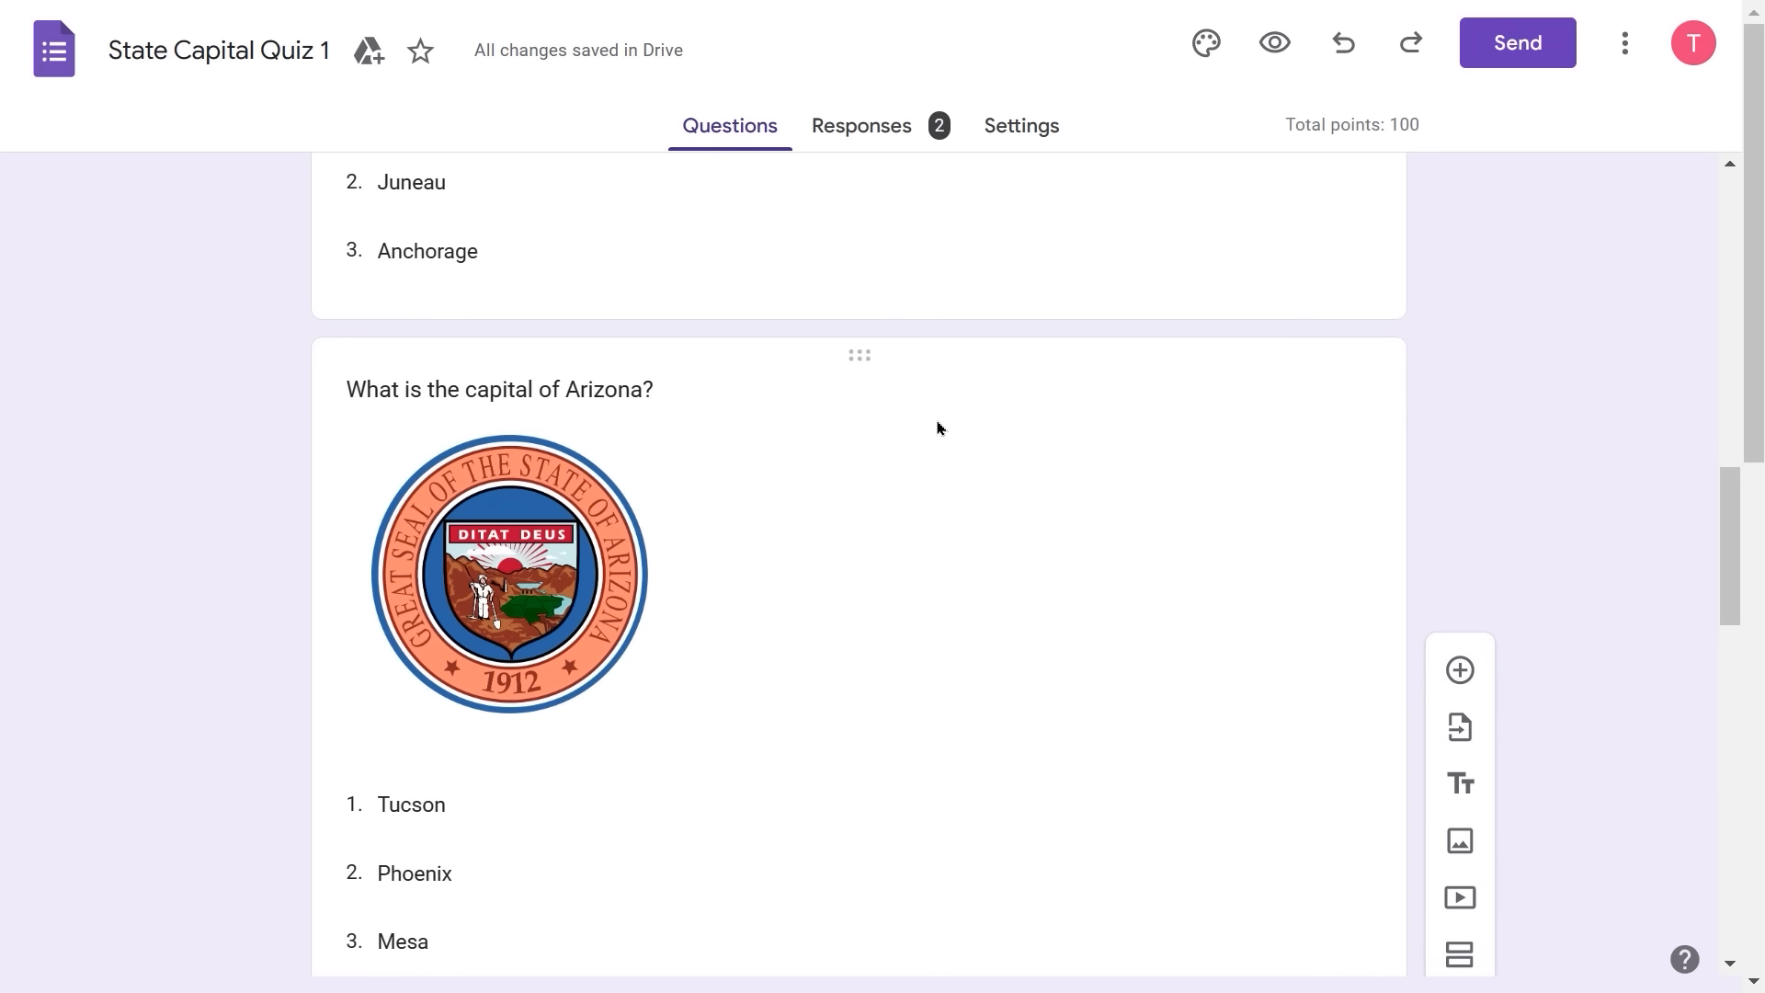
pyautogui.scroll(-8, 938, 428)
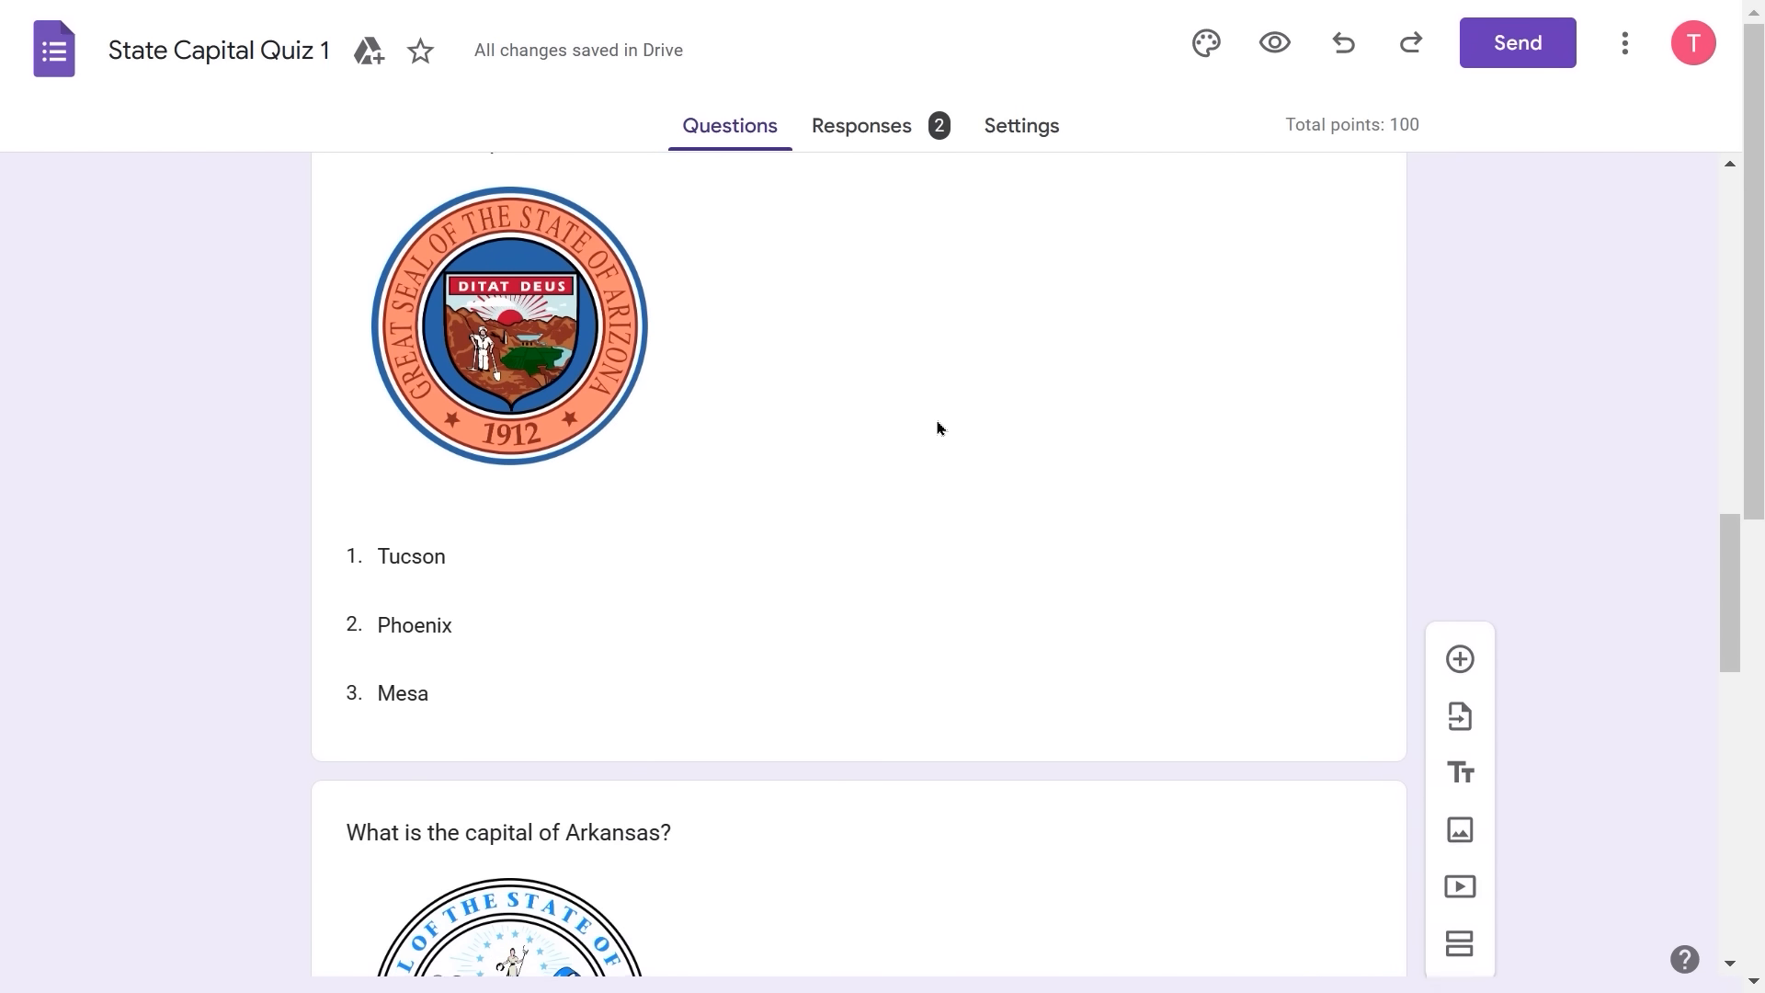
pyautogui.scroll(-8, 938, 427)
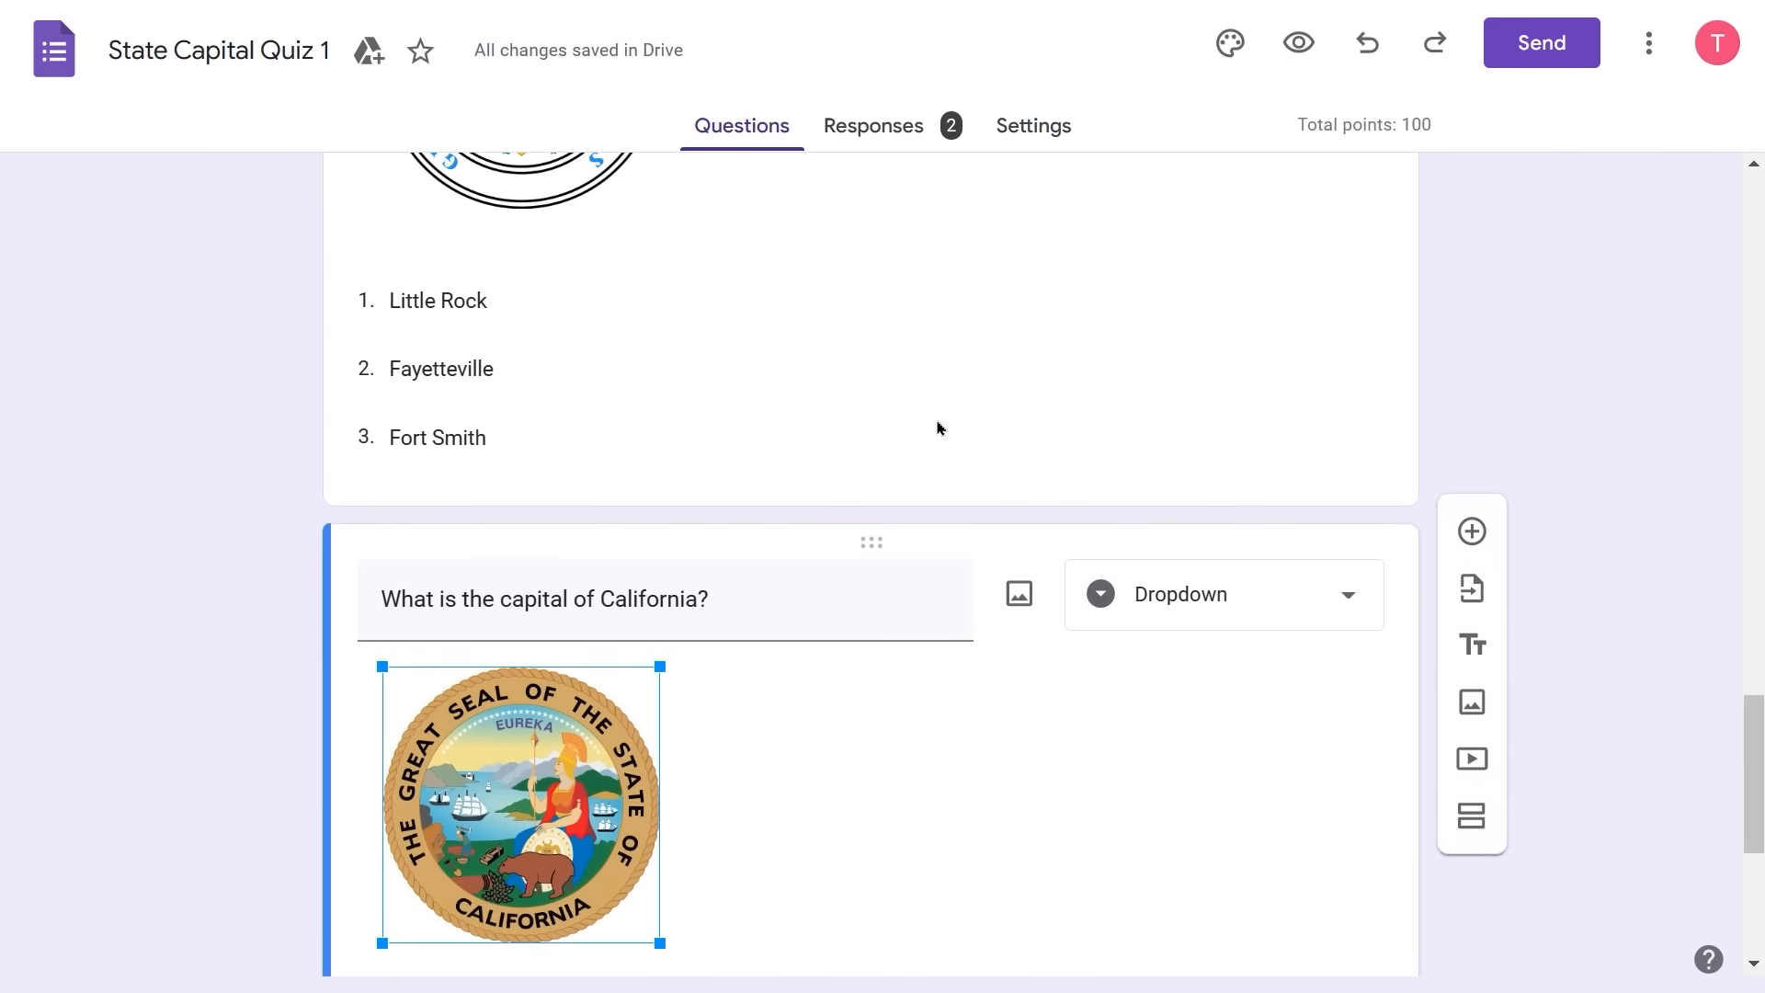
pyautogui.scroll(-3, 938, 428)
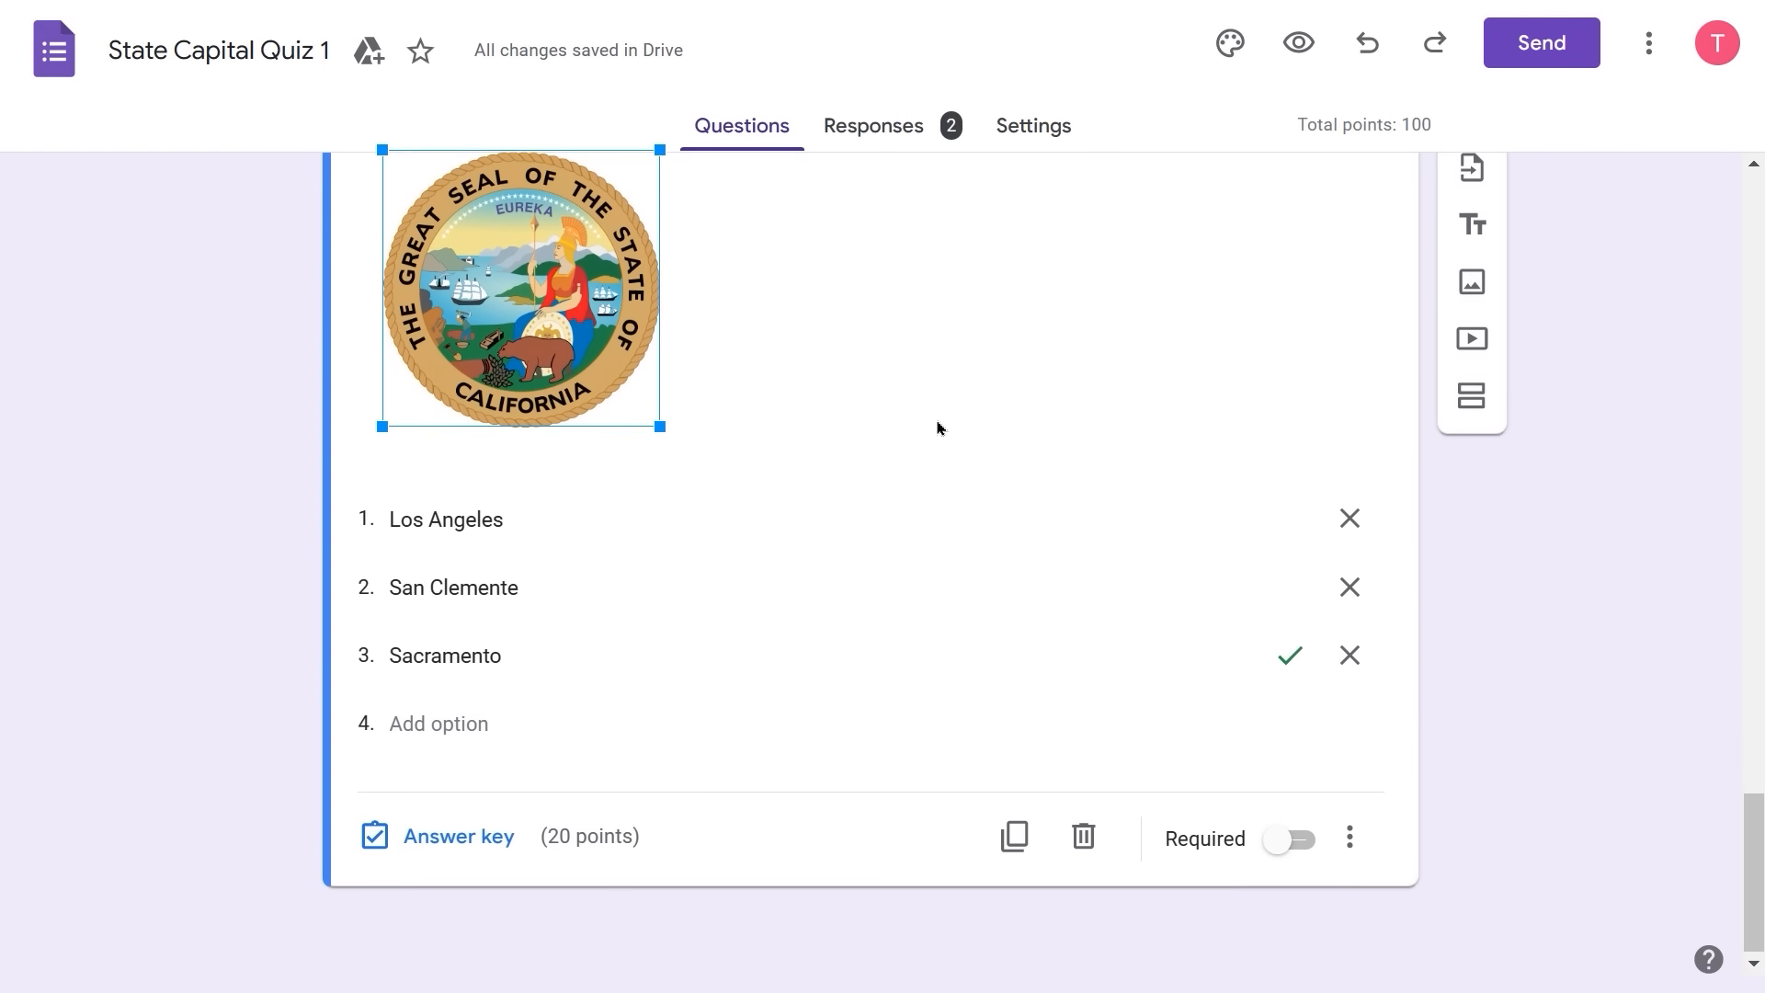
pyautogui.scroll(4, 938, 427)
pyautogui.scroll(6, 938, 420)
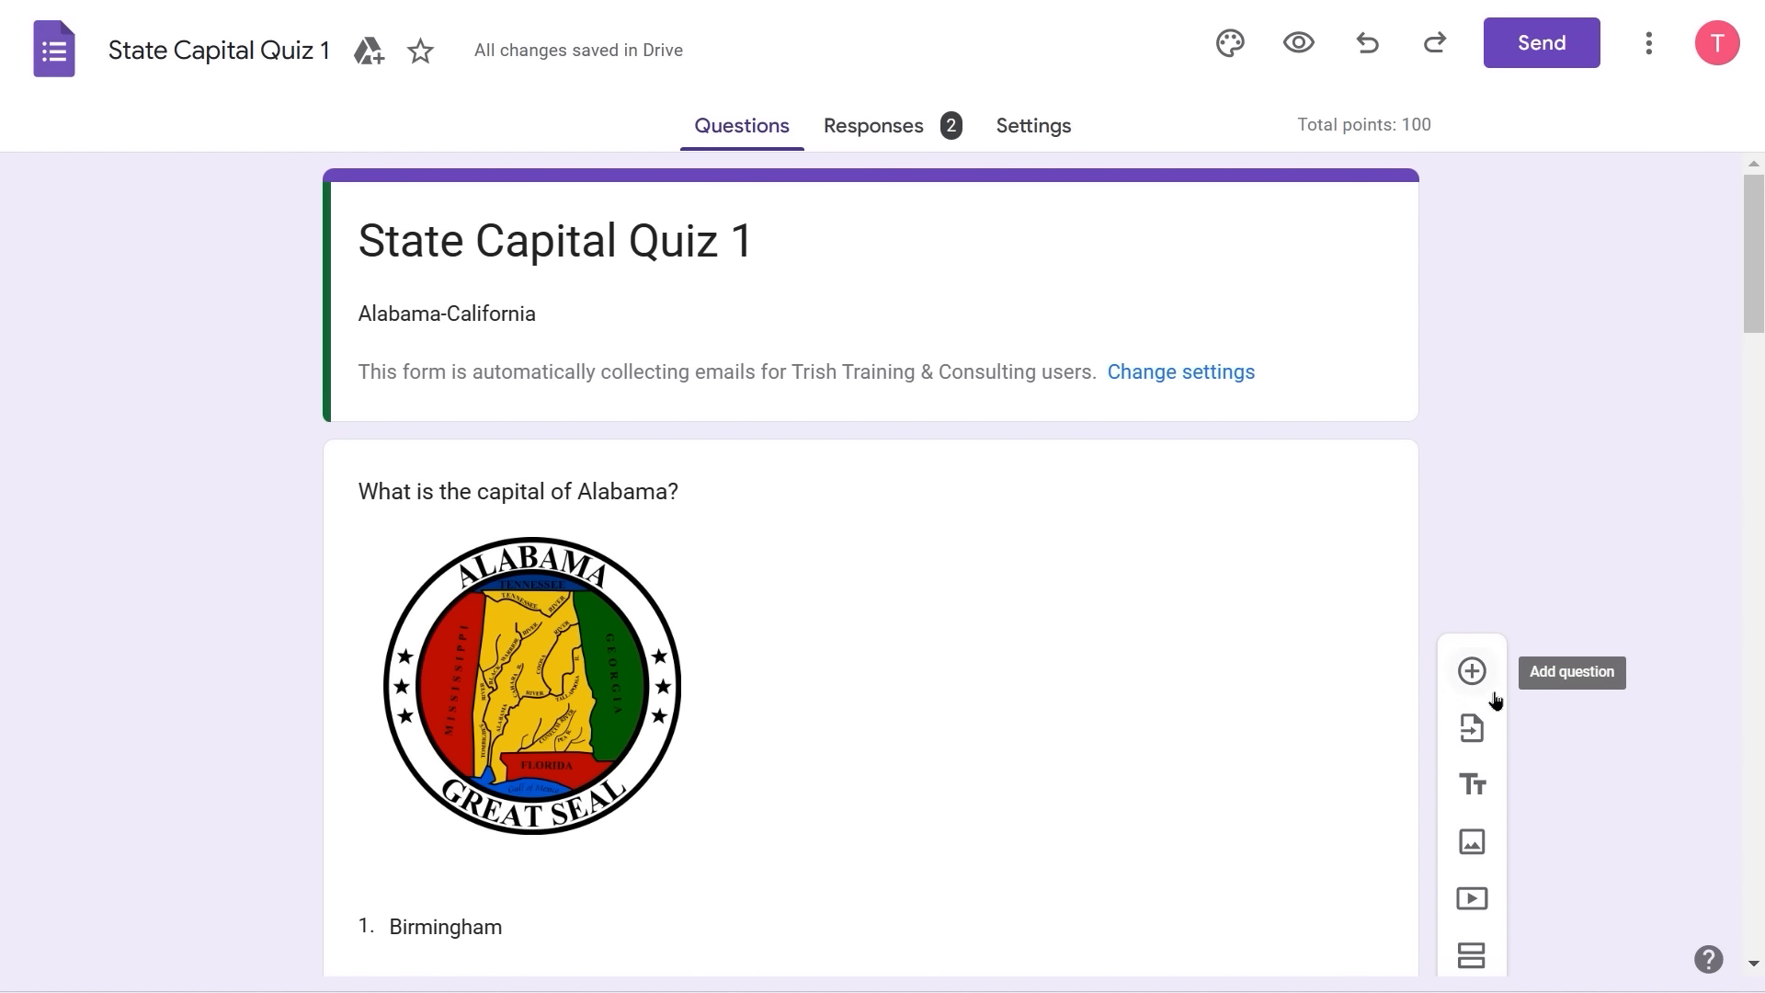
# - Insert the first 'us map' Google Images result as a new image item at the form's end
pyautogui.scroll(-1, 1487, 687)
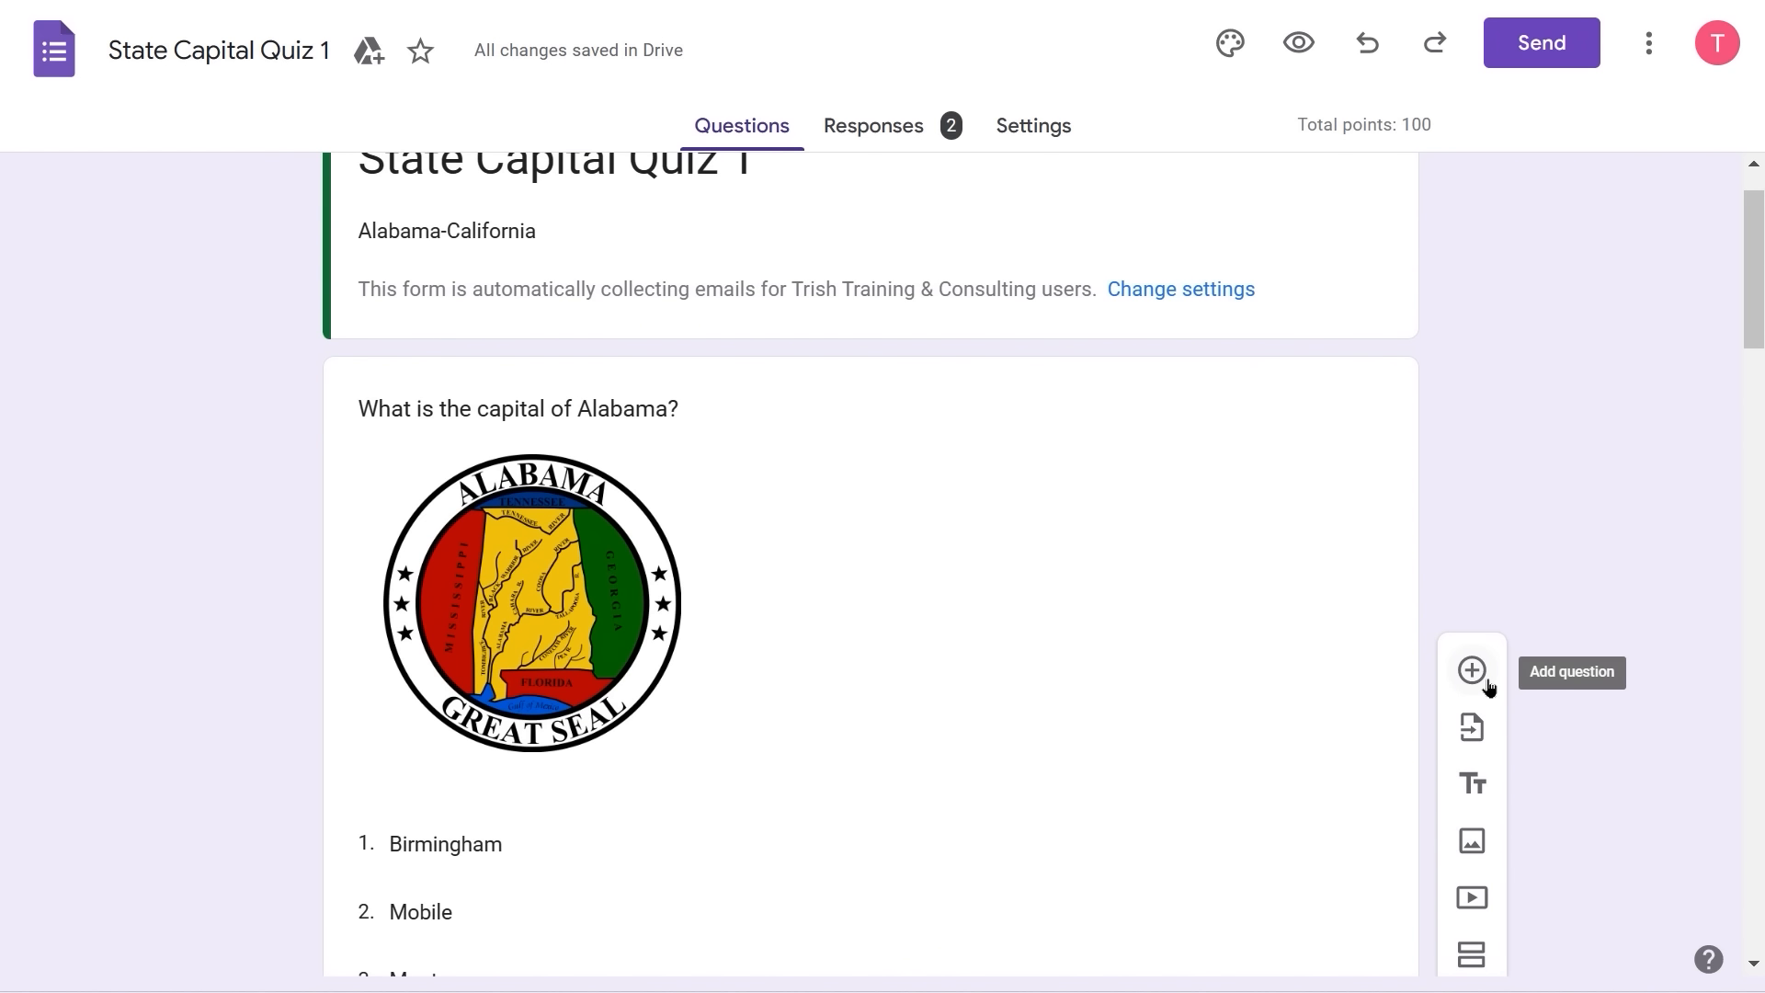
pyautogui.scroll(-1, 1488, 688)
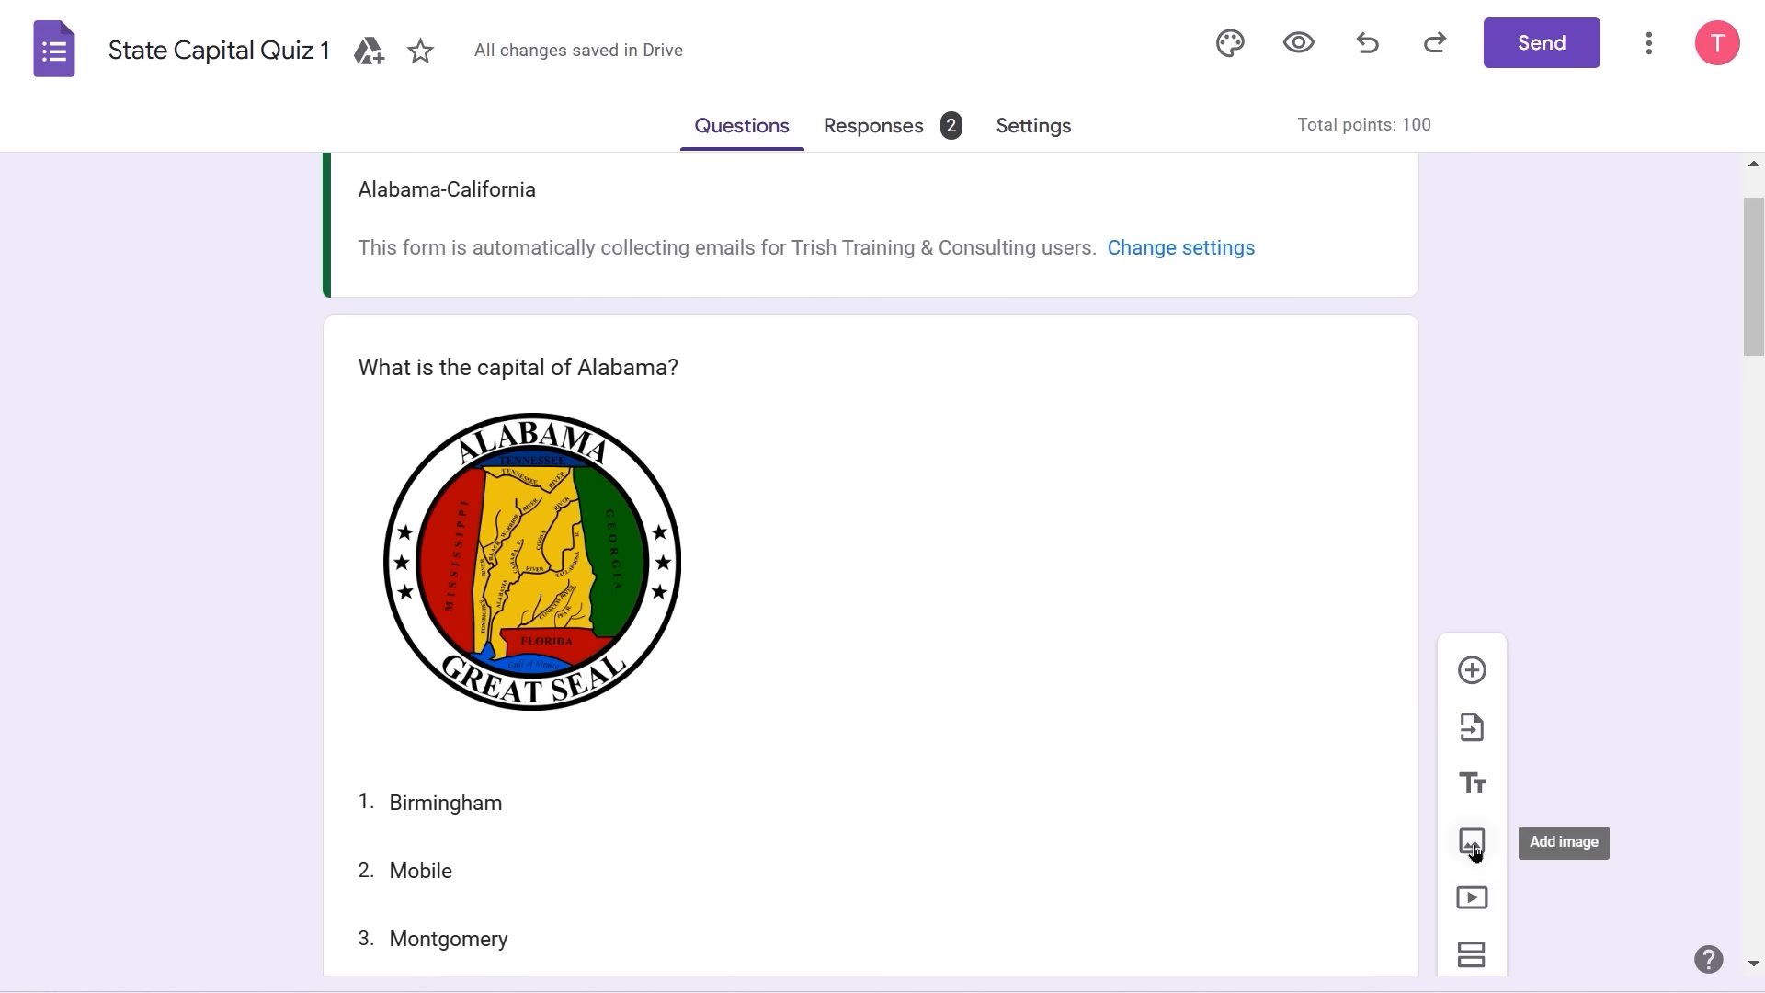
pyautogui.click(1471, 843)
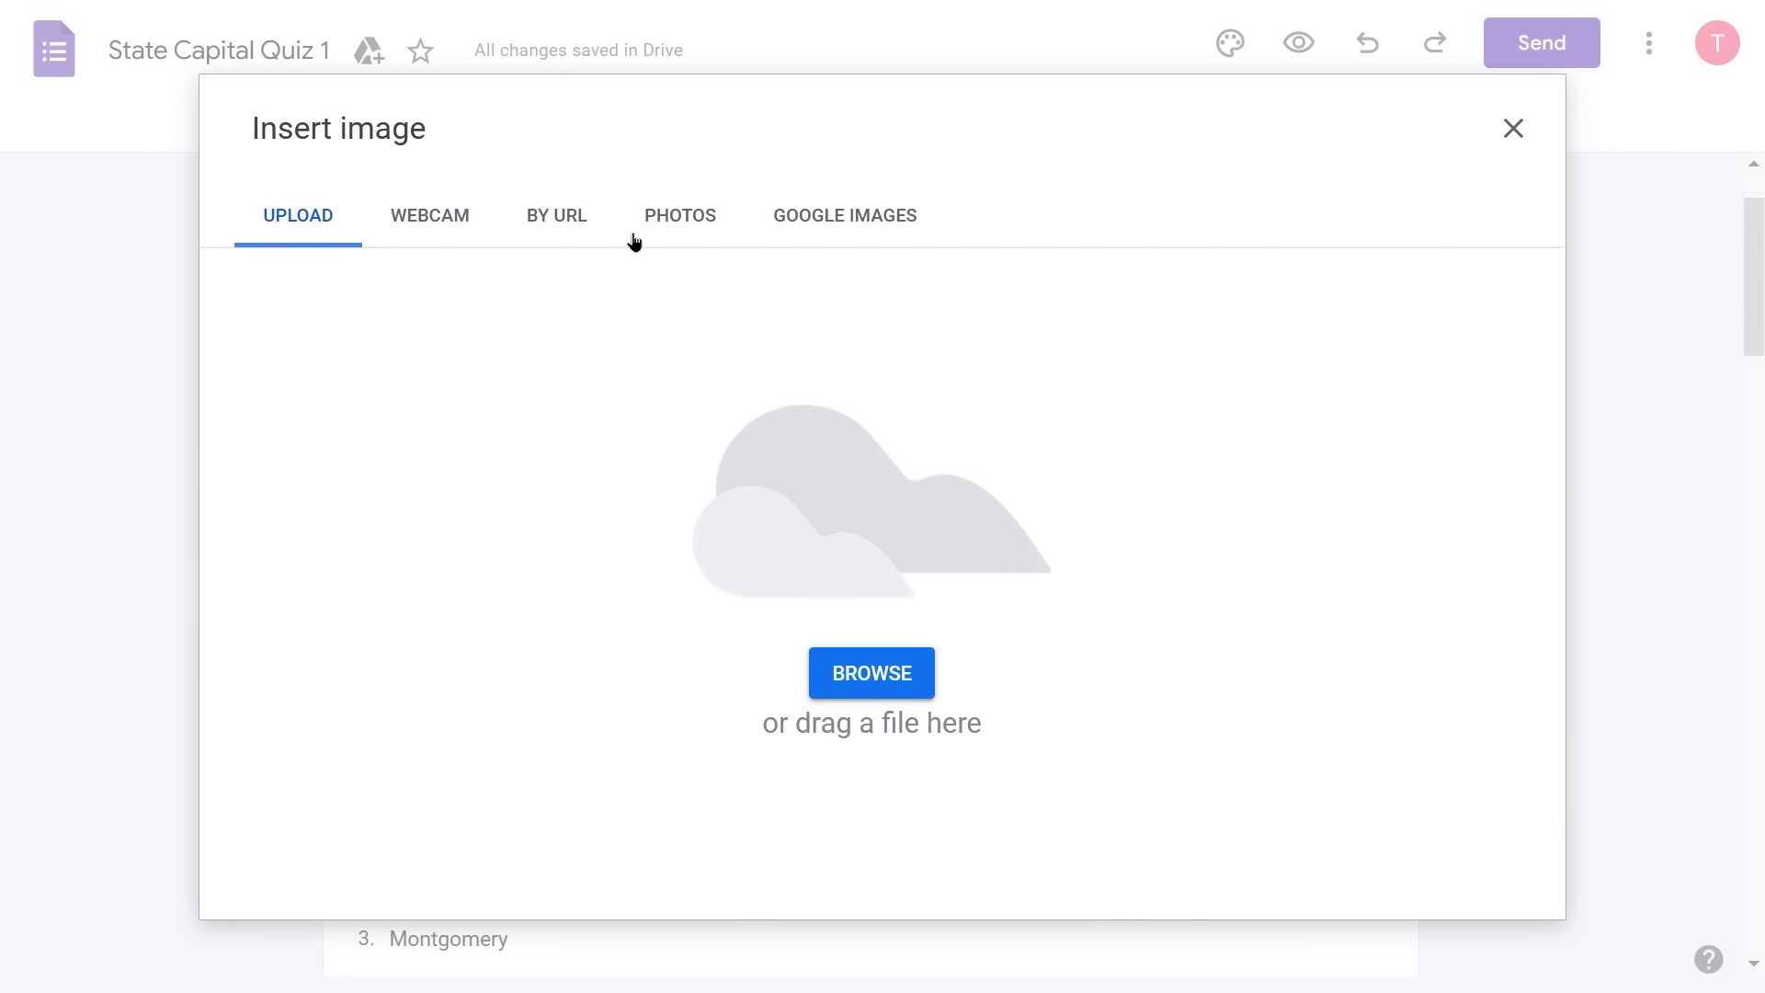
pyautogui.click(891, 219)
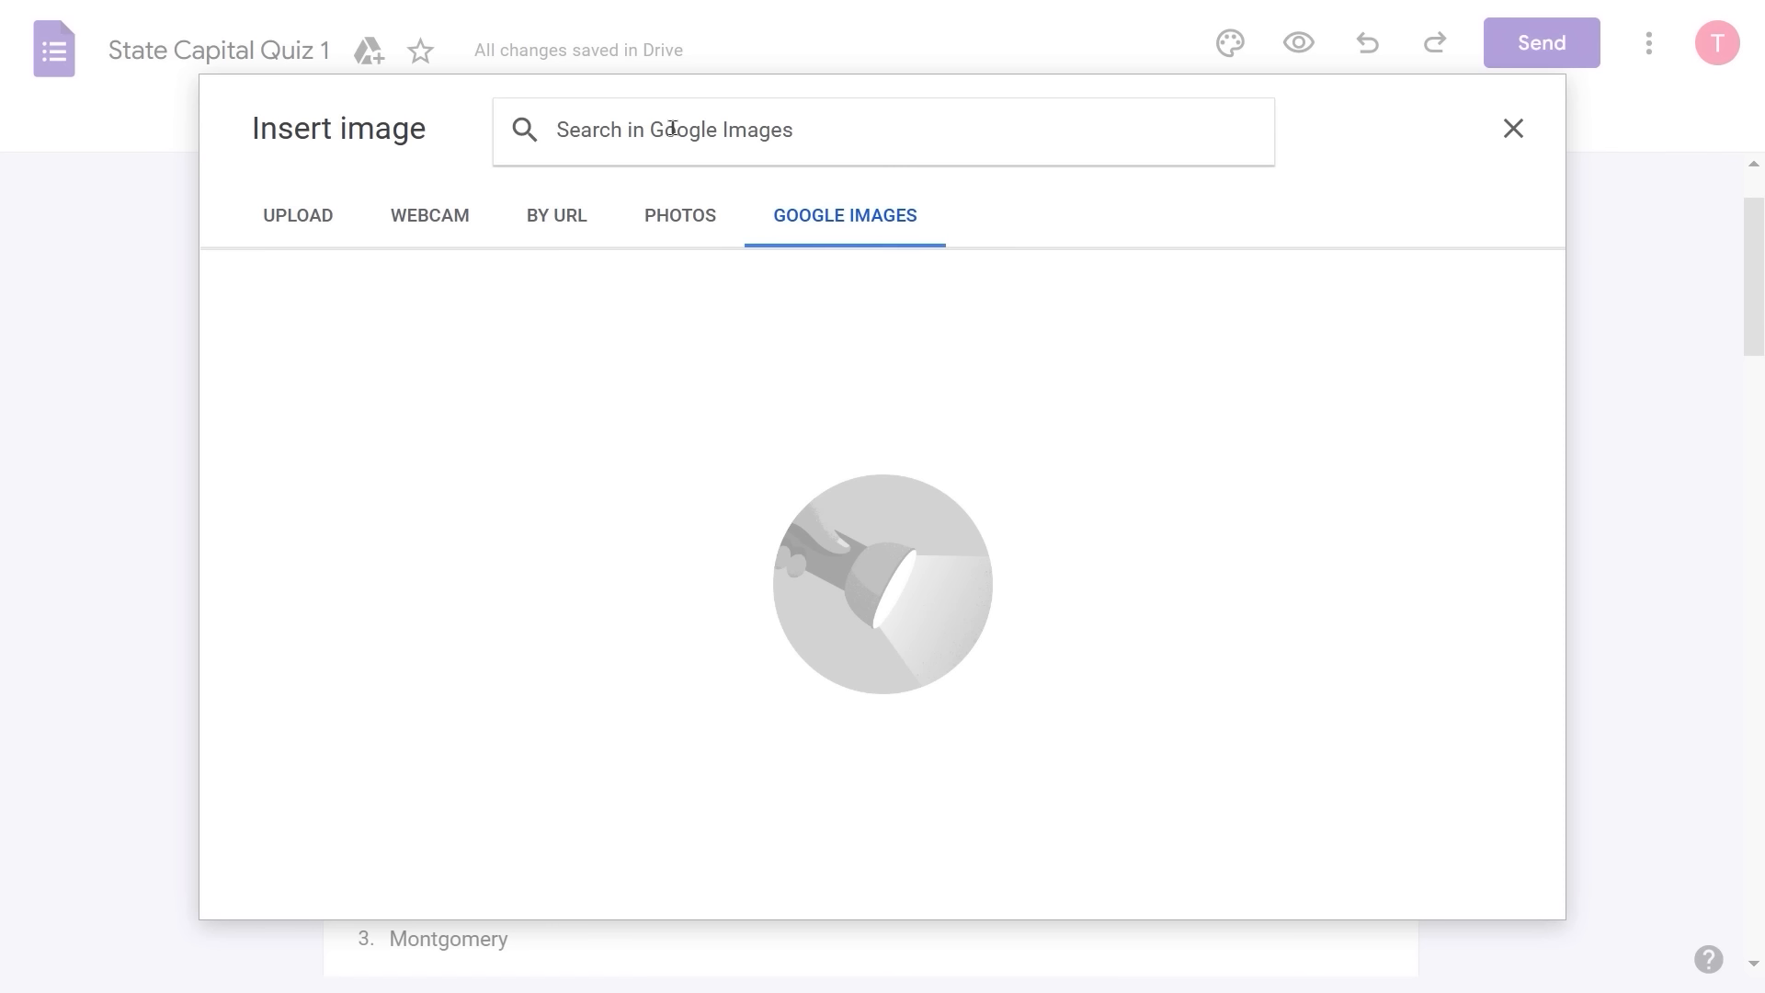
pyautogui.write('us')
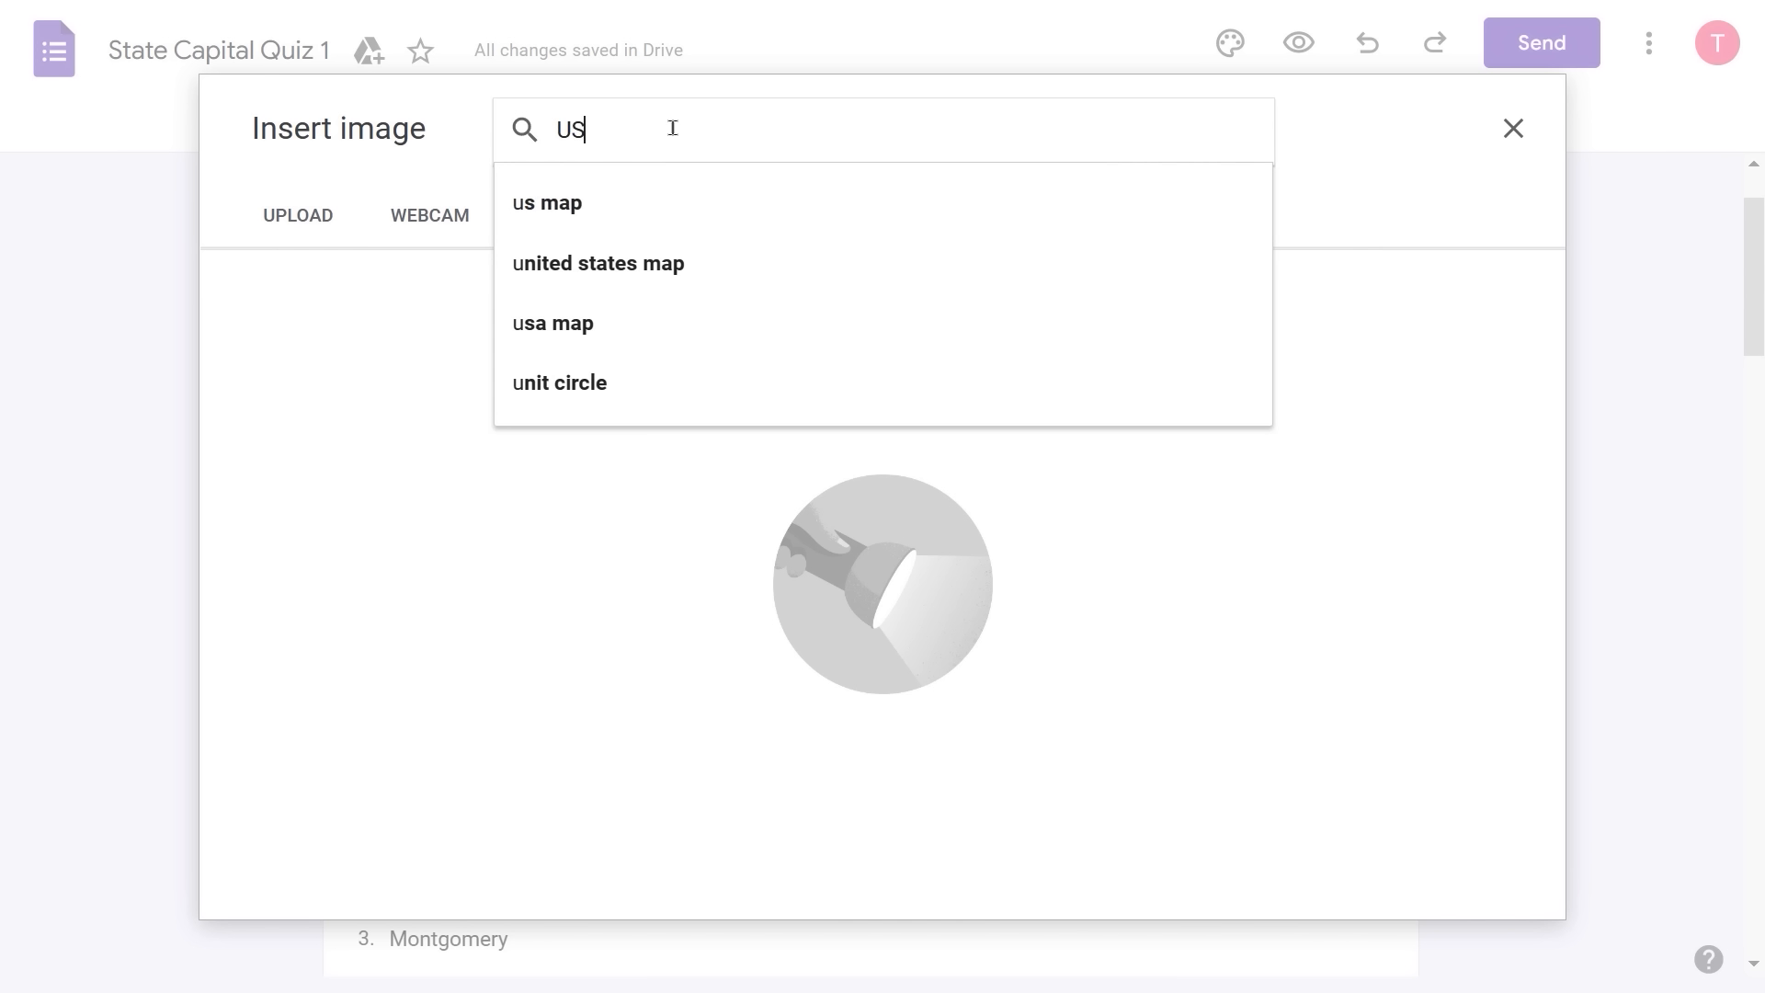
pyautogui.write(' map')
pyautogui.press('Return')
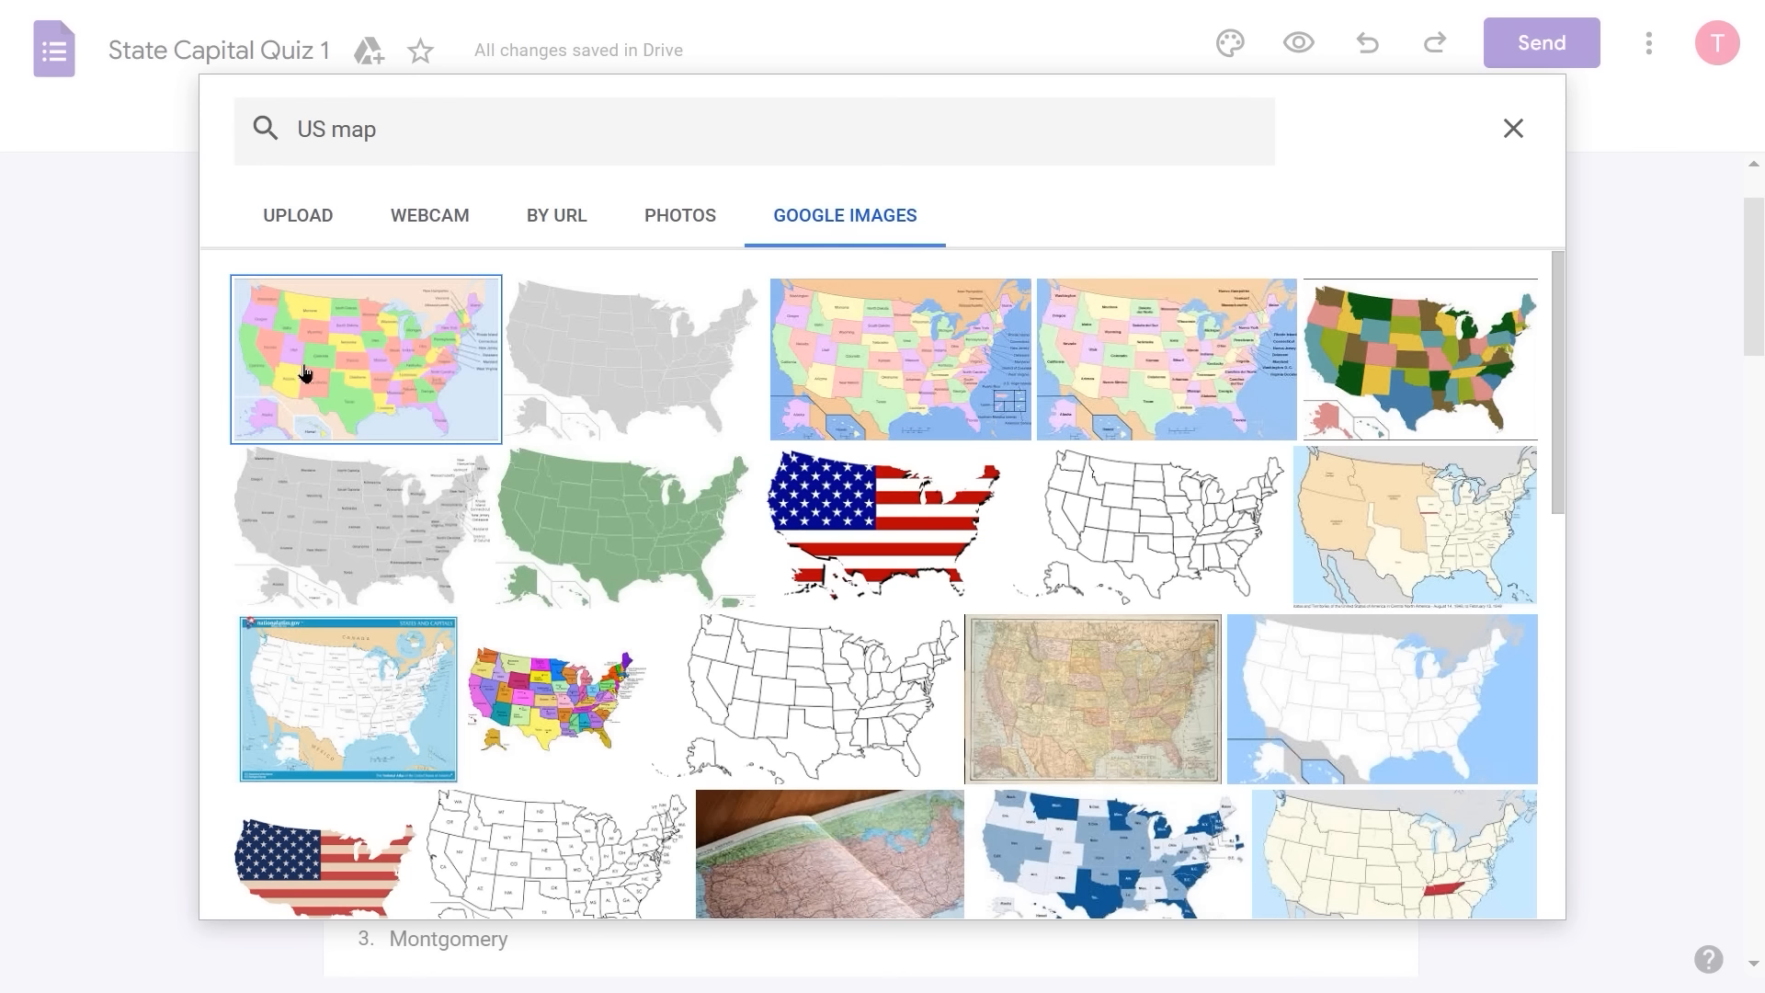
pyautogui.click(384, 347)
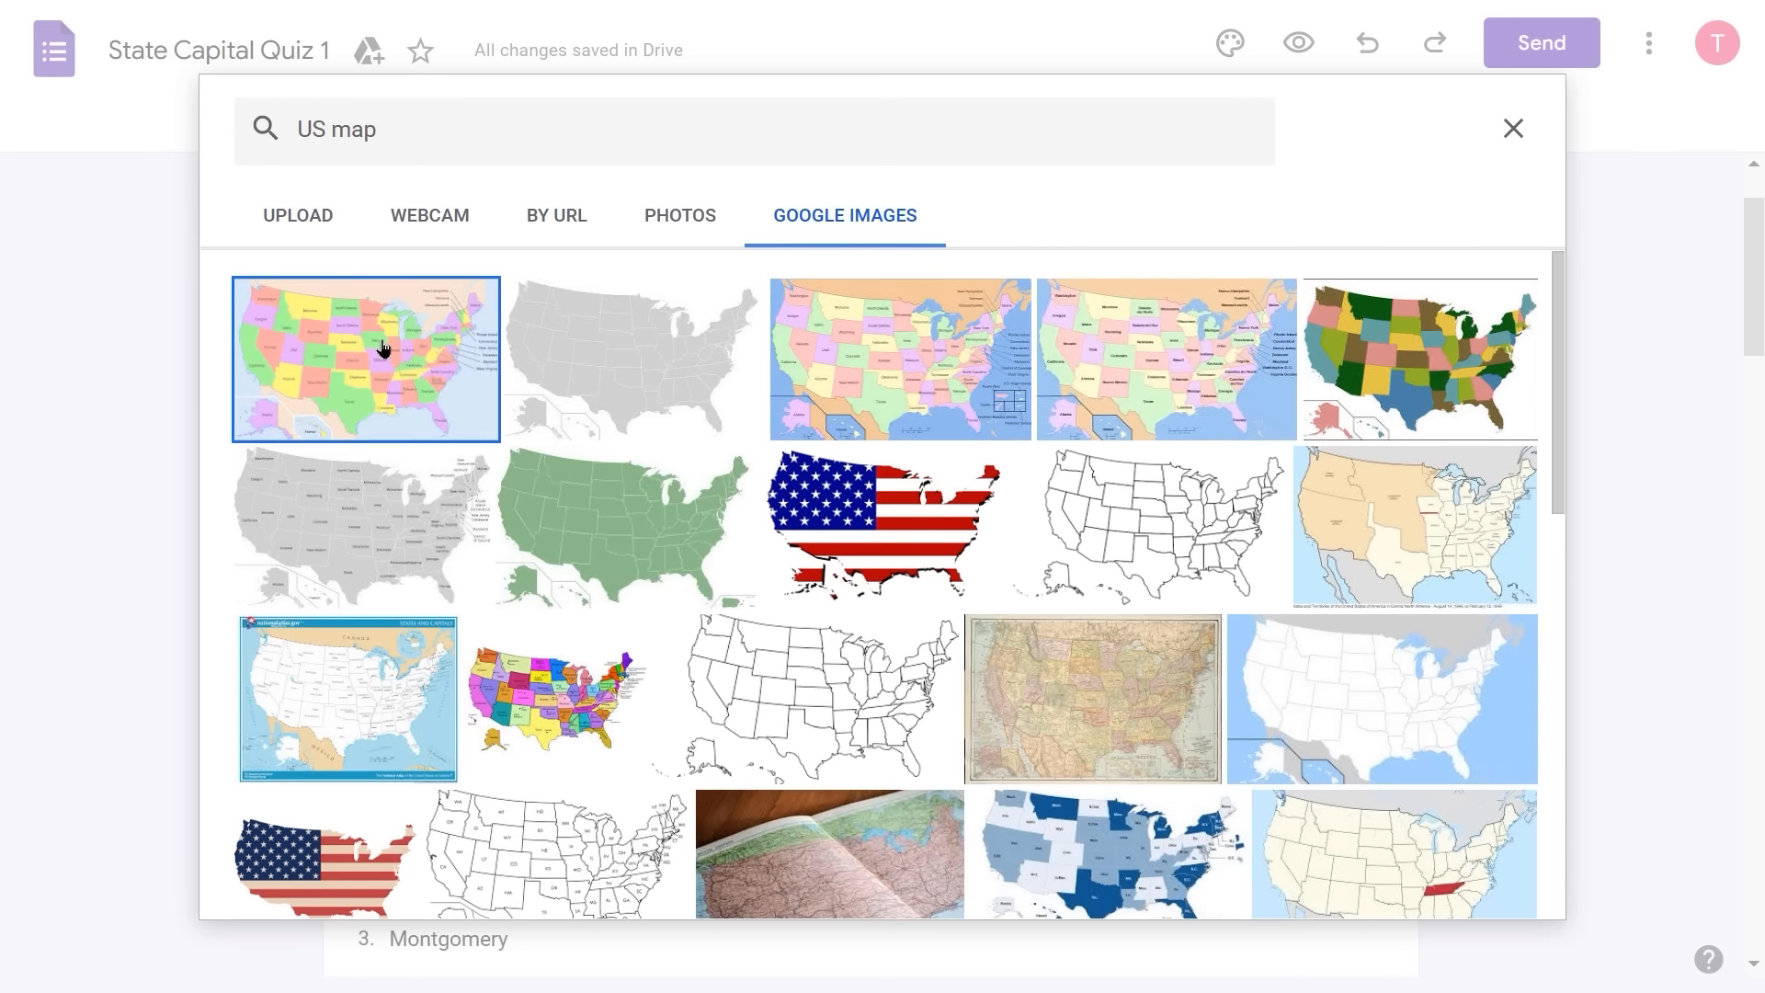
pyautogui.click(1462, 883)
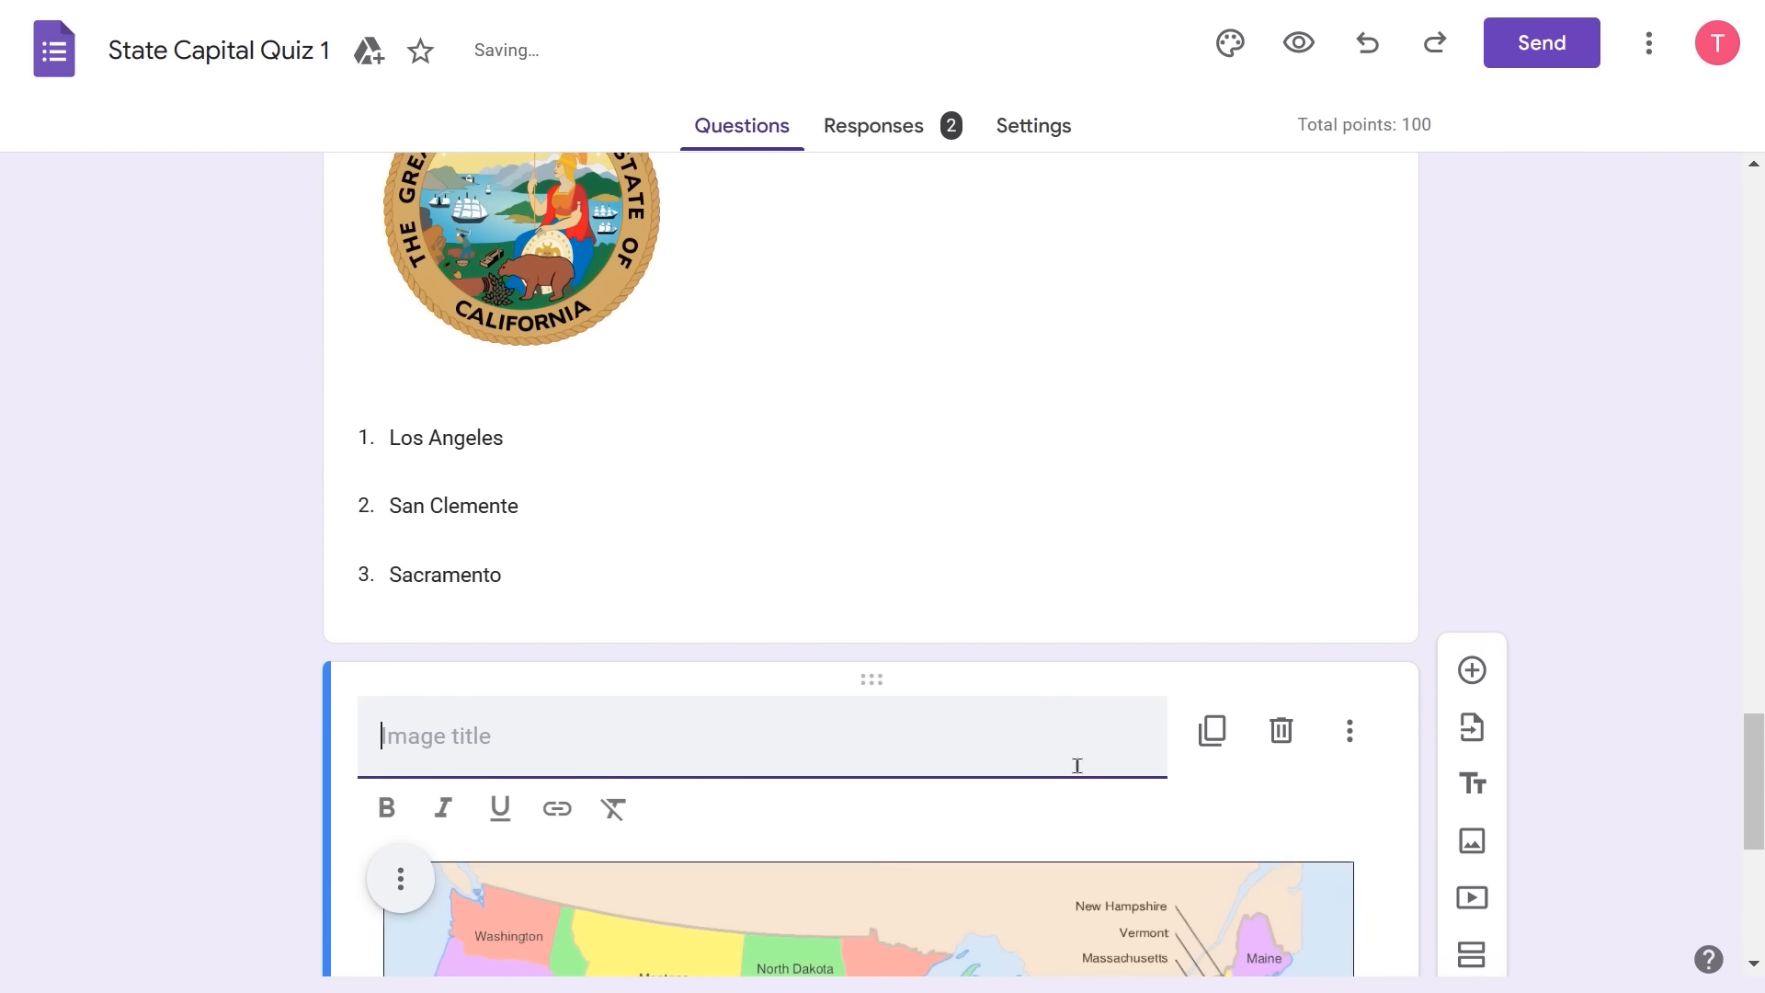
# - Title the map image 'Map of the United States' and drag it up under the form header
pyautogui.scroll(-3, 1541, 512)
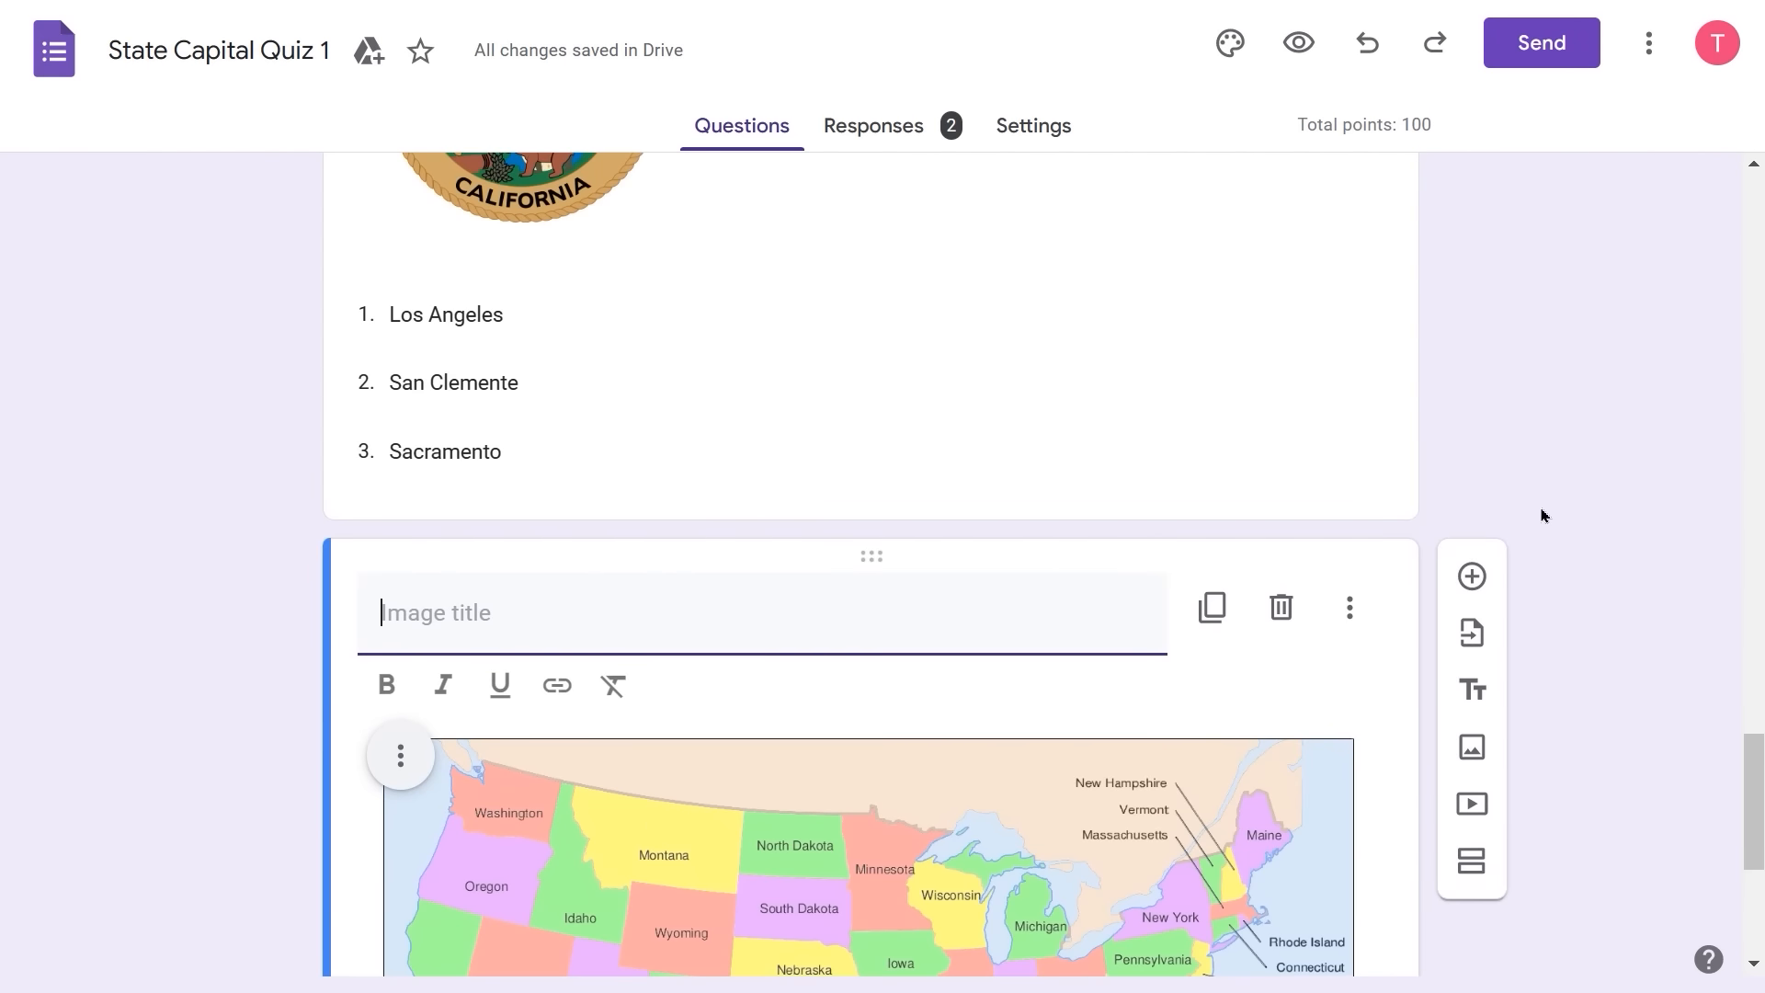
pyautogui.scroll(-4, 1542, 516)
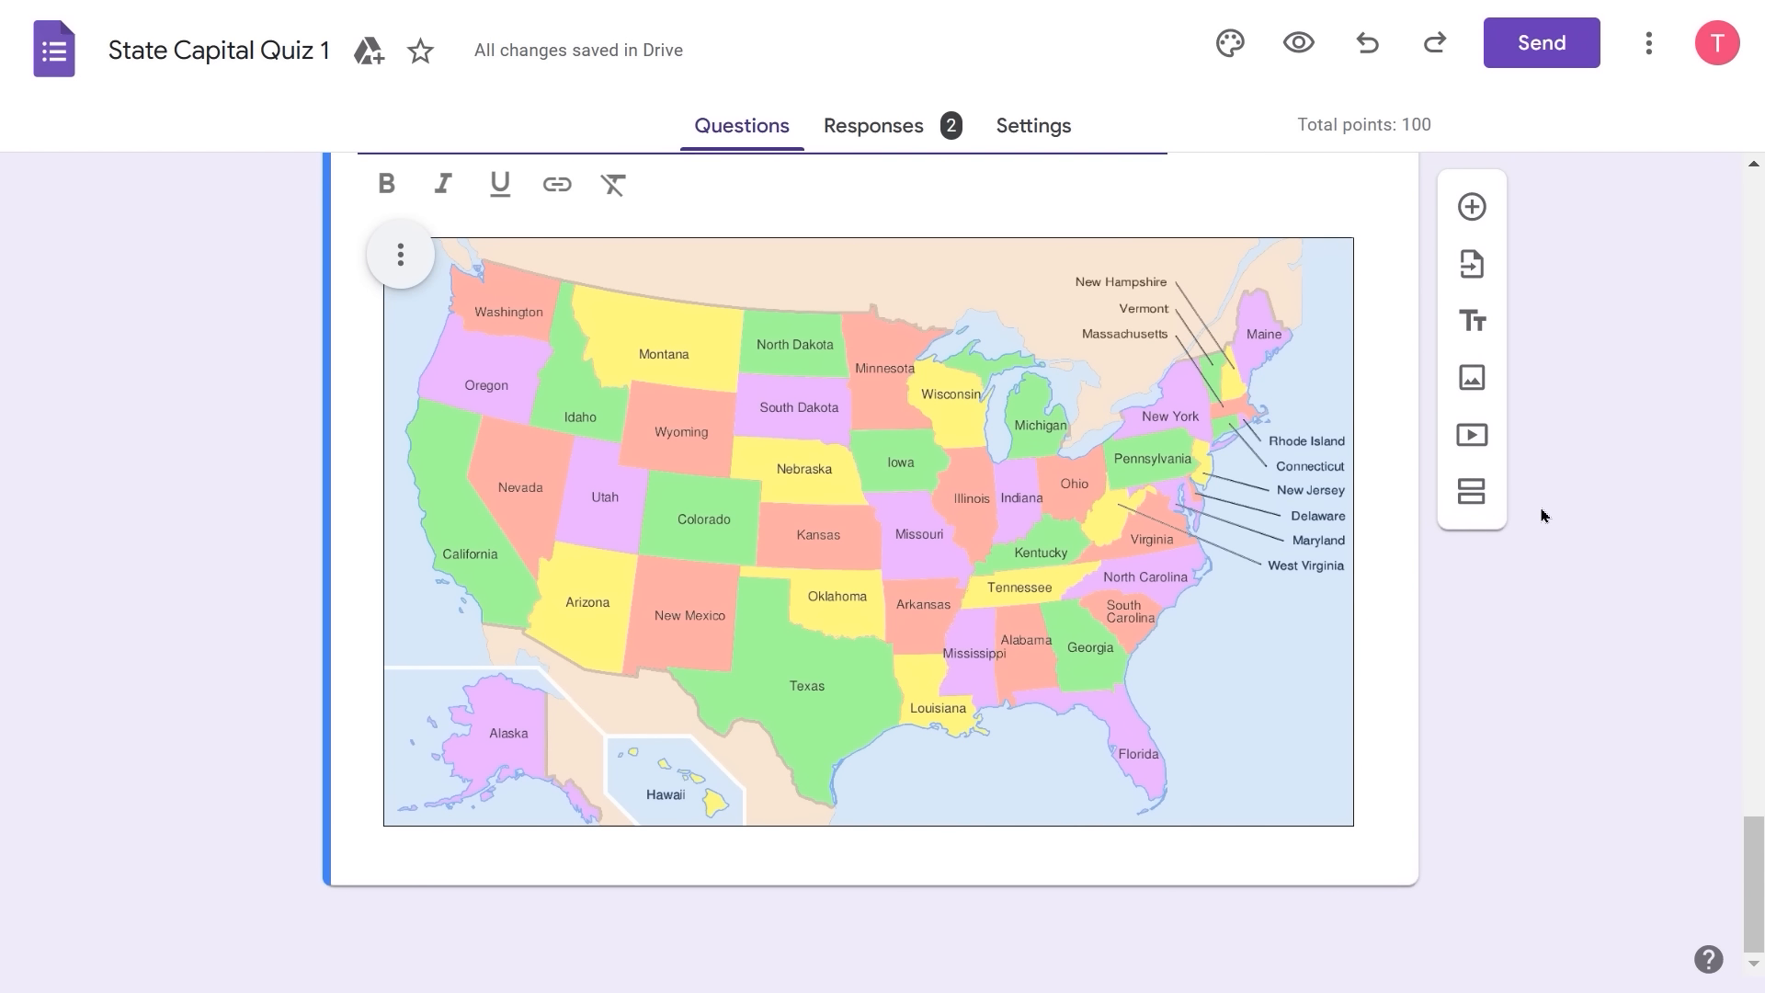
pyautogui.scroll(2, 1107, 575)
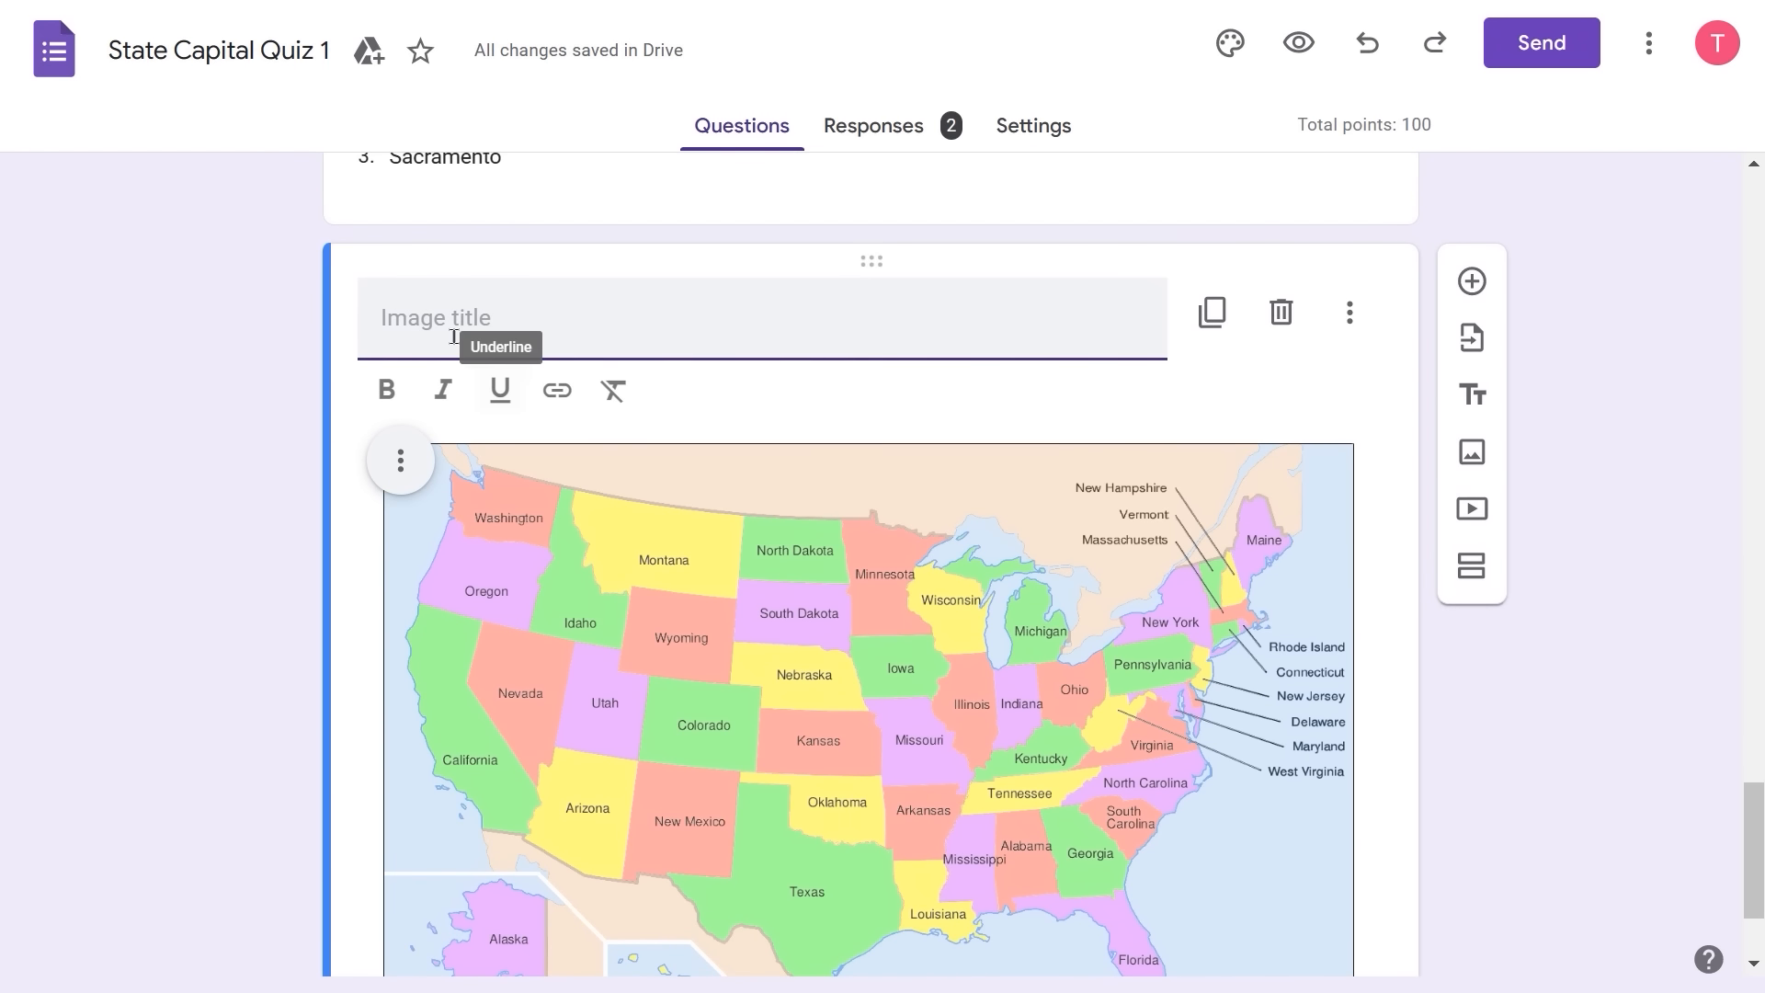
pyautogui.click(414, 322)
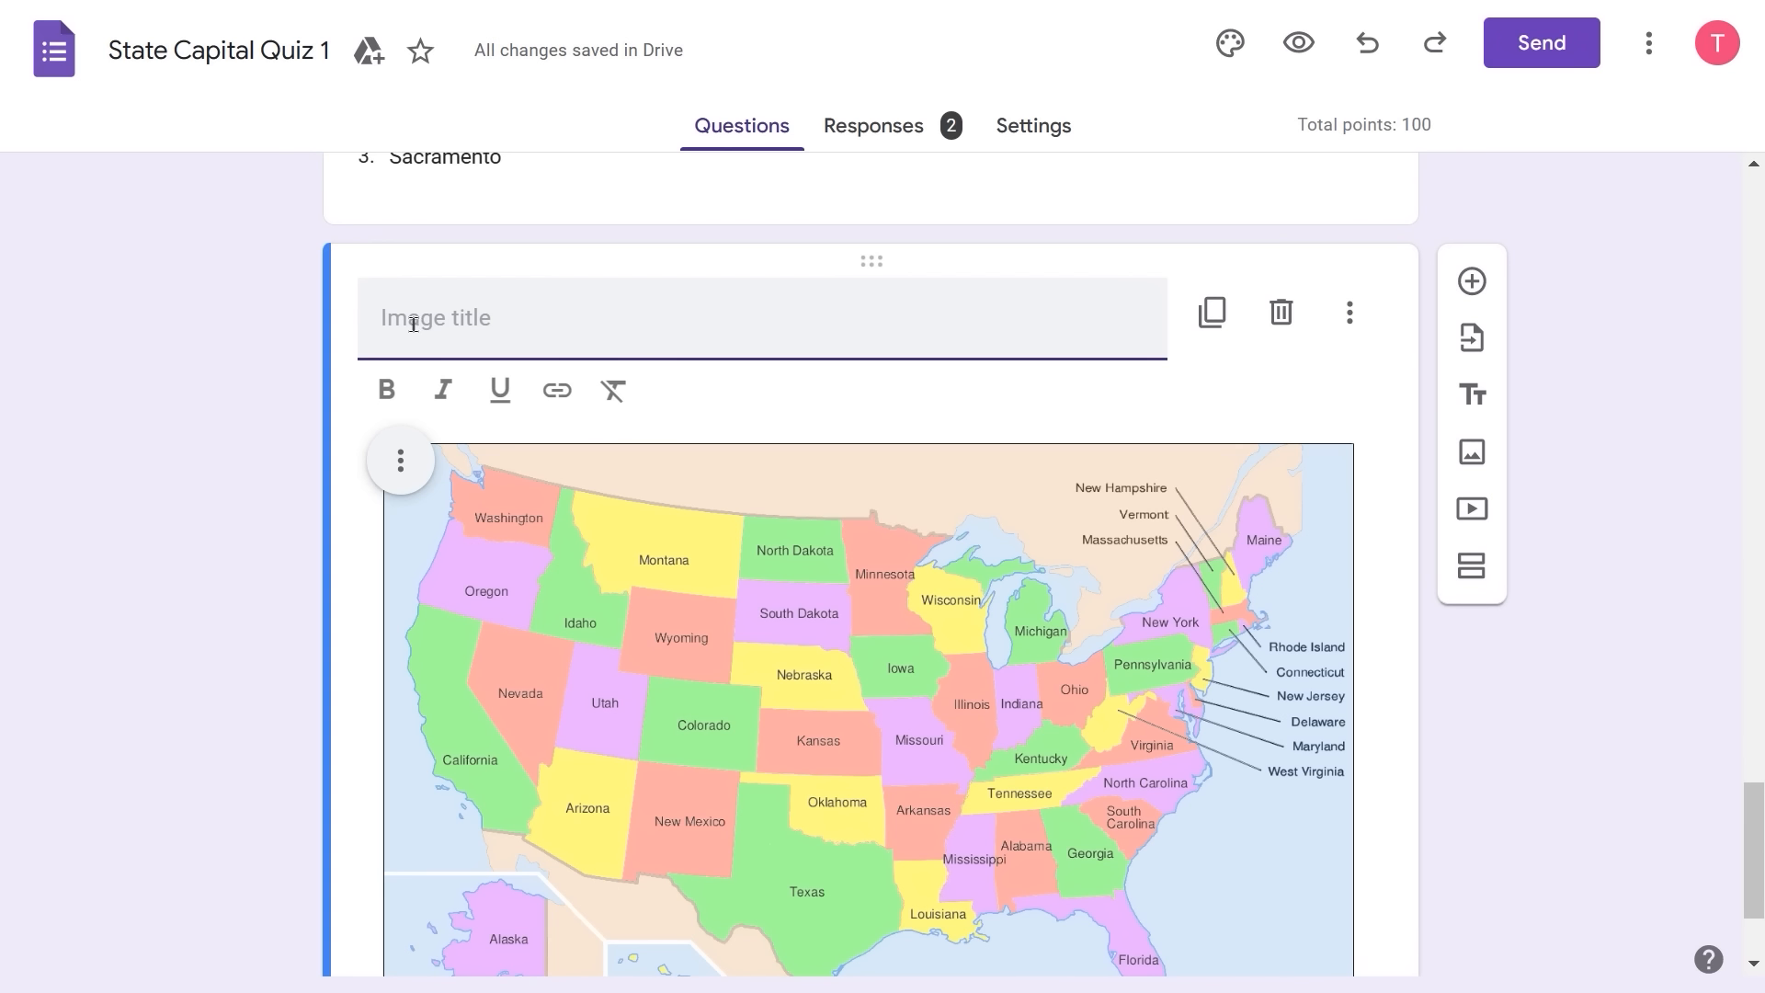
pyautogui.write('Map of the United ')
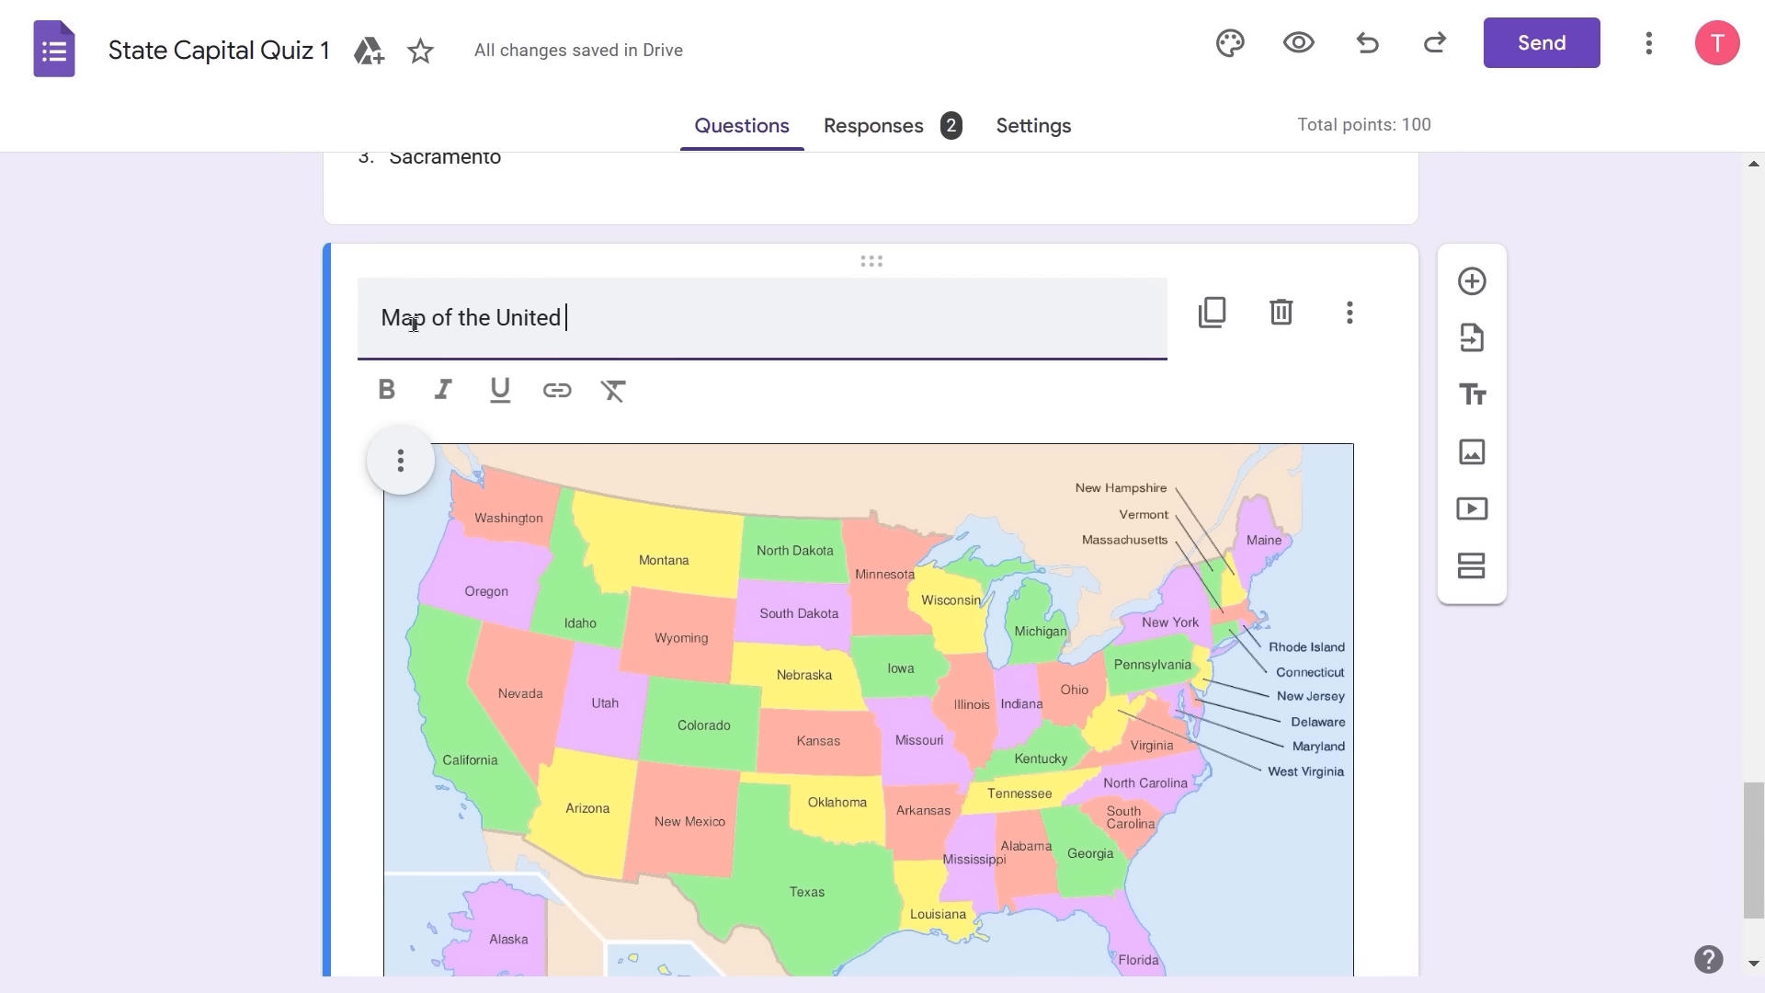
pyautogui.write('States')
pyautogui.press('Return')
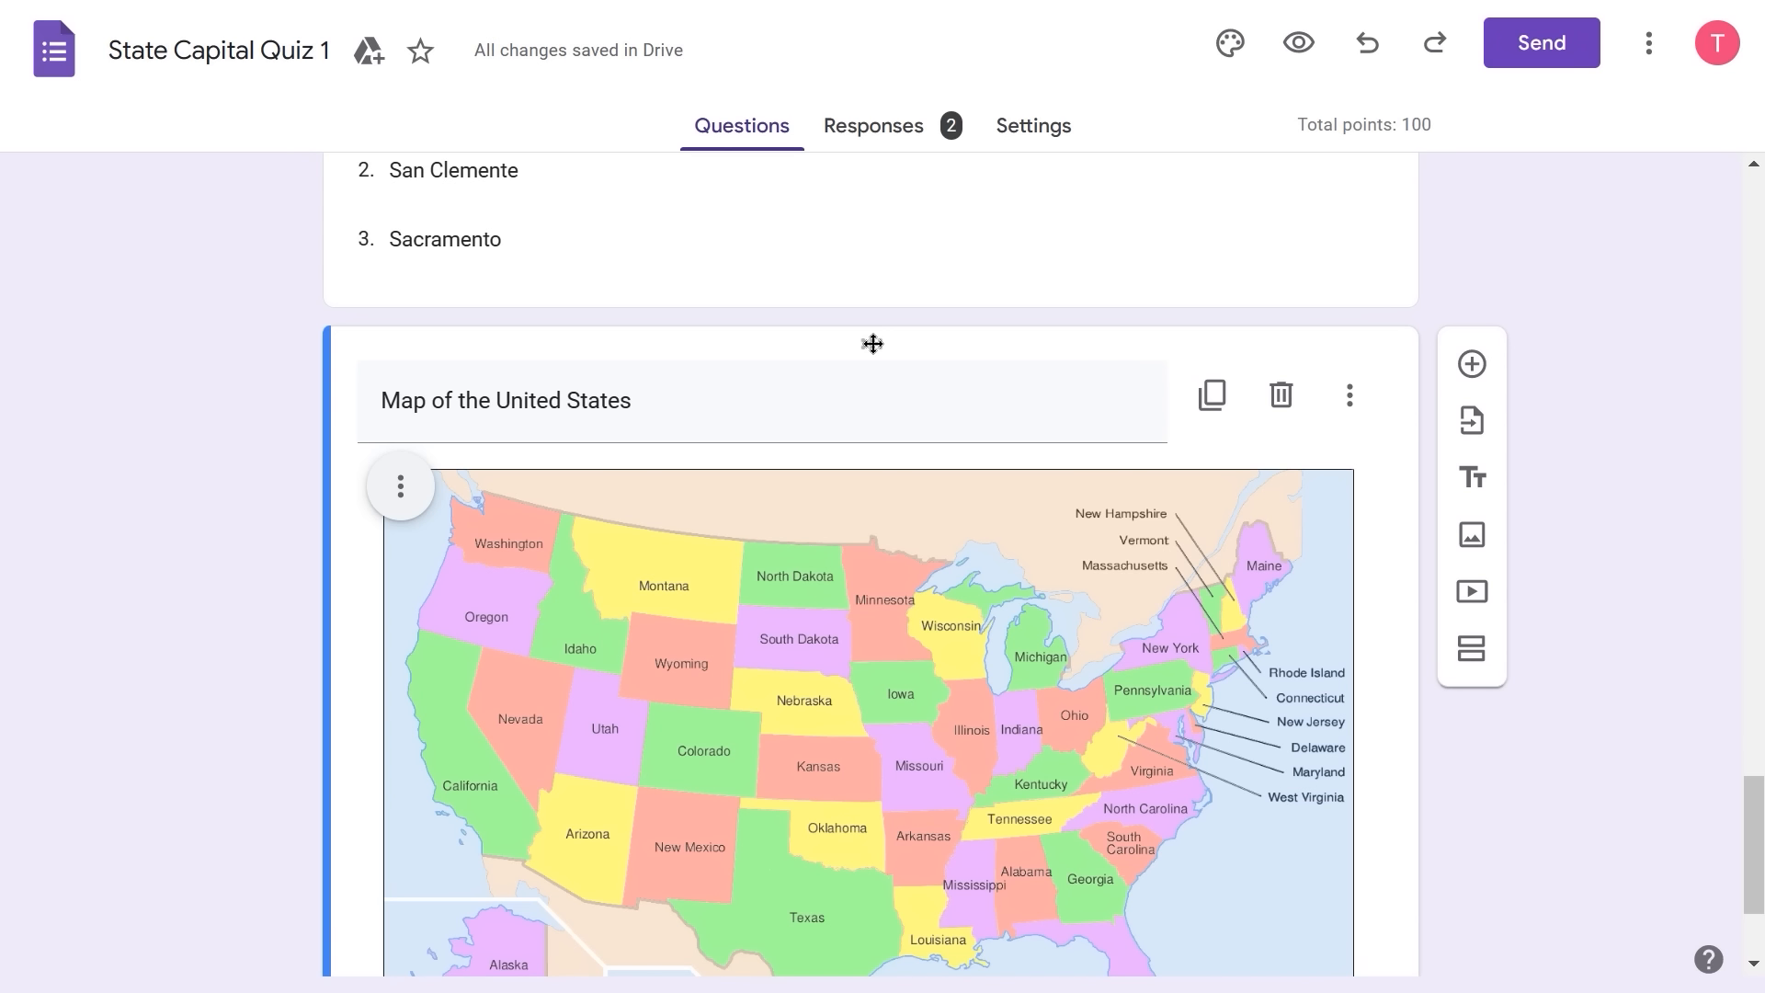
pyautogui.moveTo(872, 344); pyautogui.dragTo(870, 12)
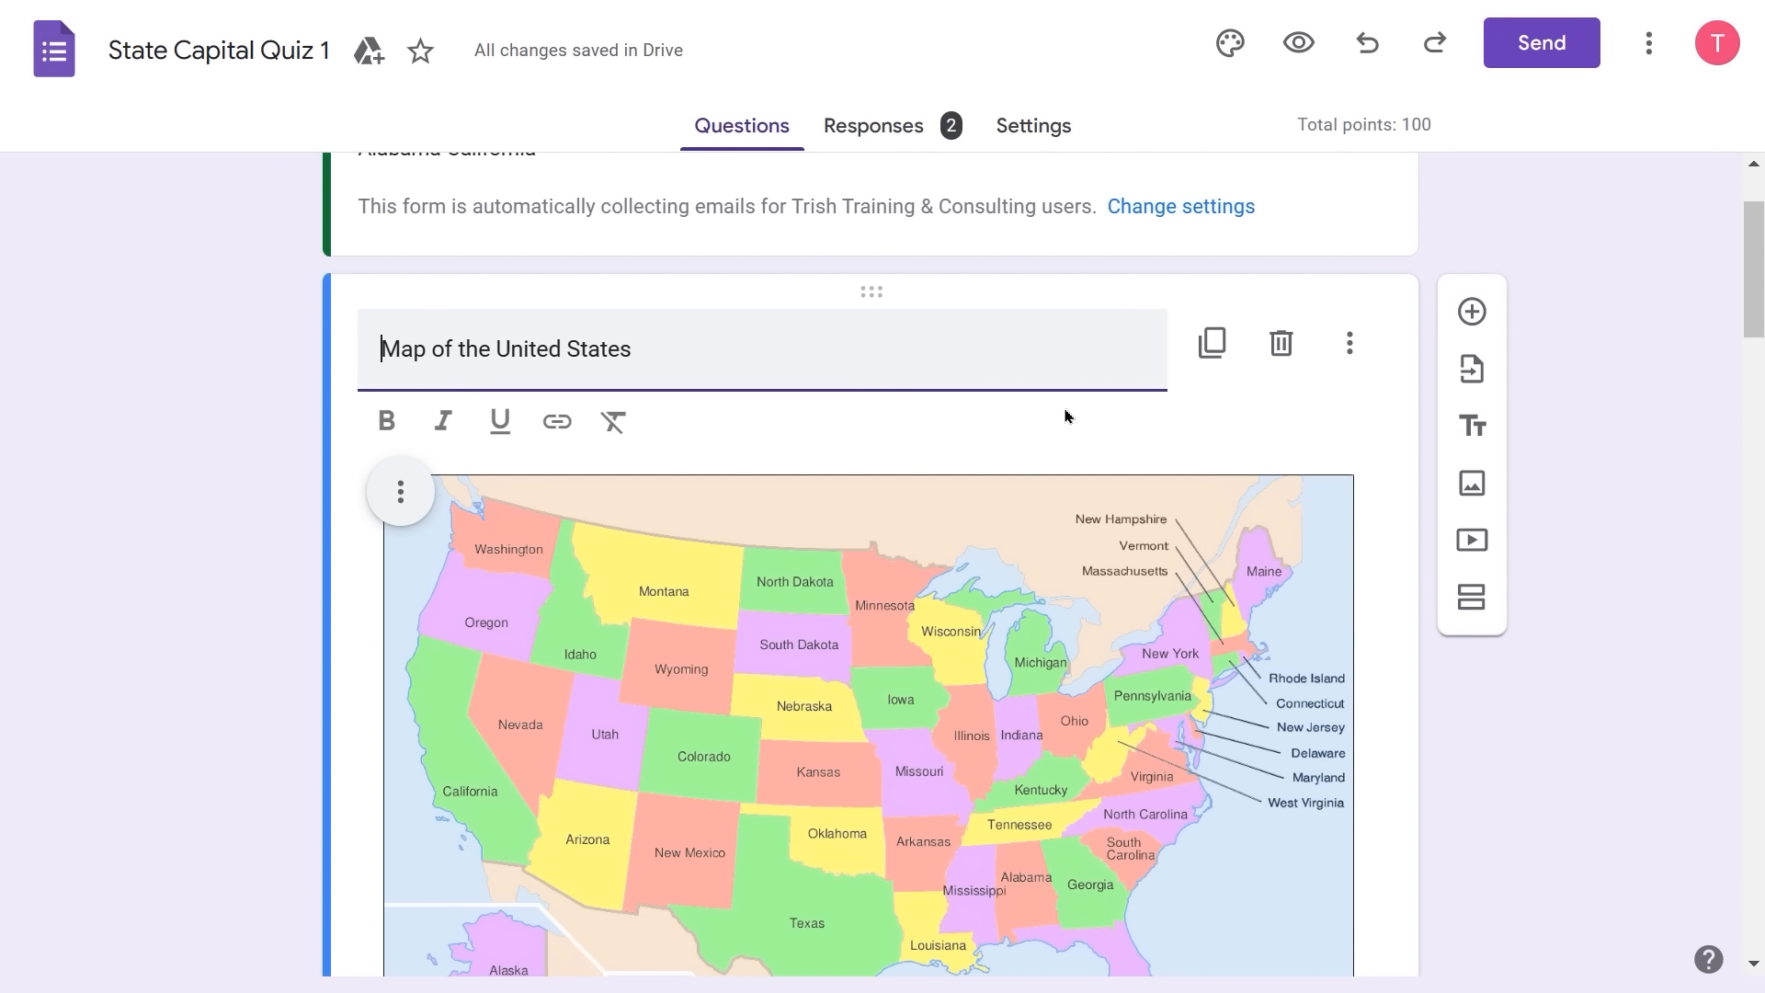
# - Bold the 'Map of the United States' title, then toggle the map's hover text on and off
pyautogui.tripleClick(360, 334)
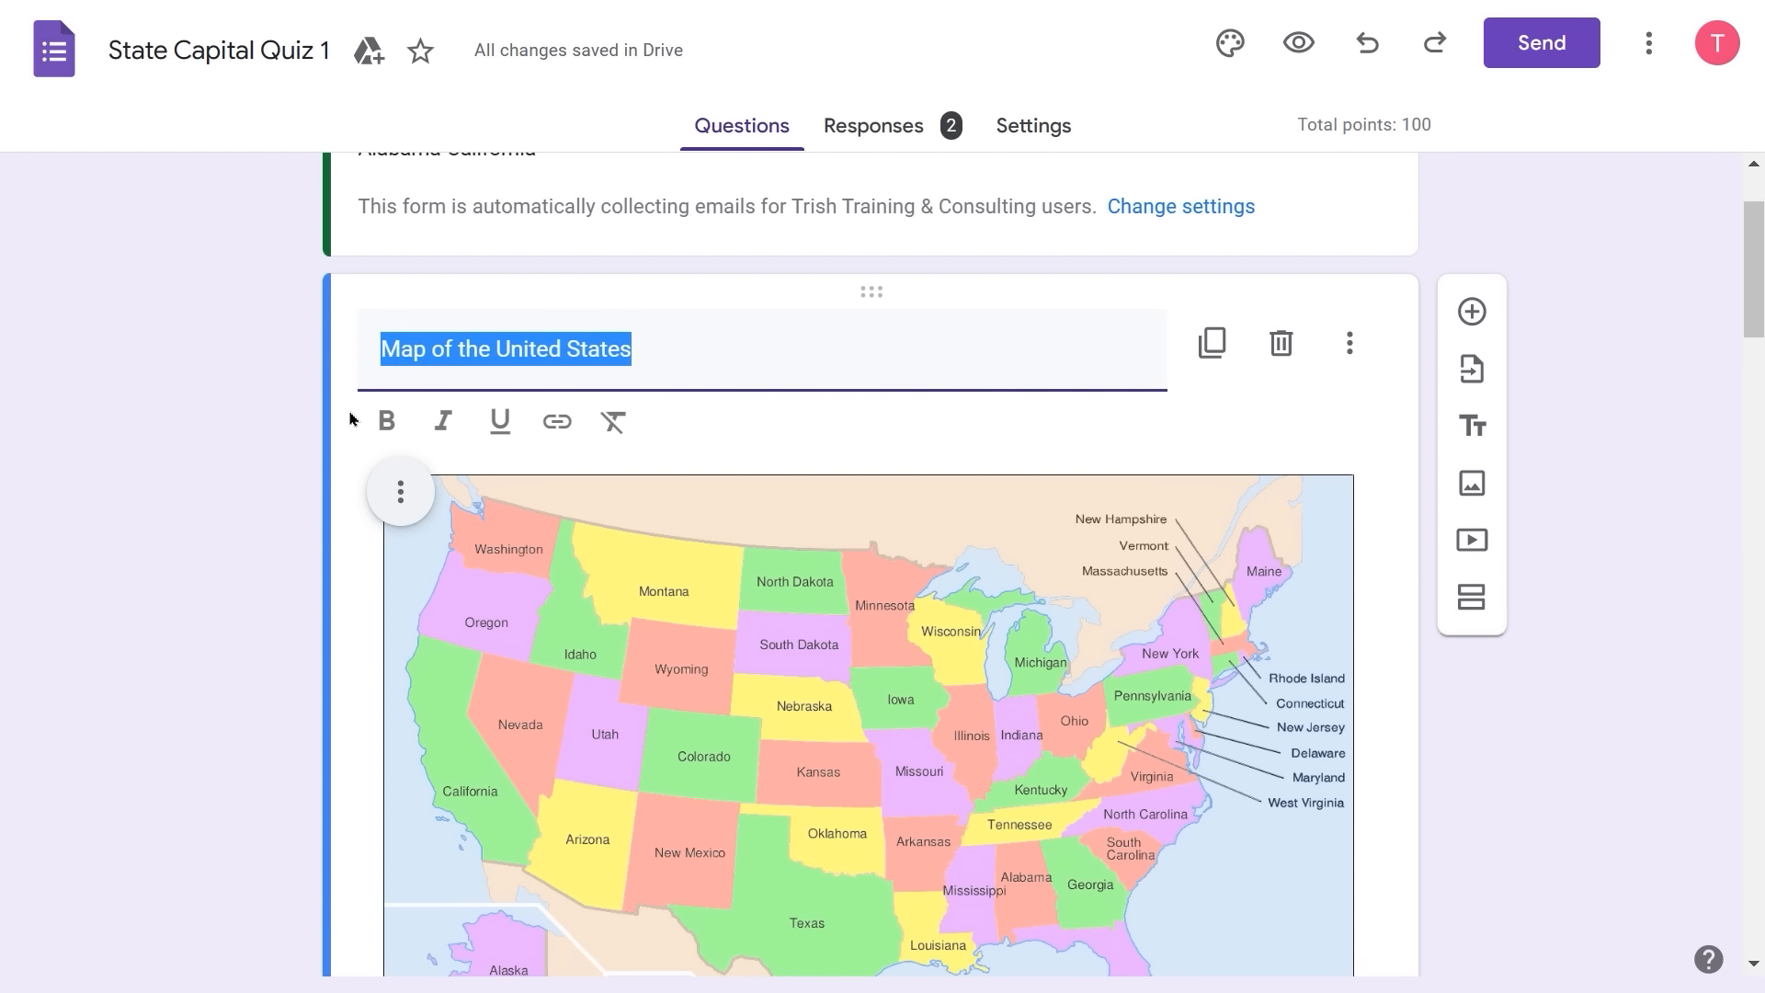
pyautogui.click(397, 410)
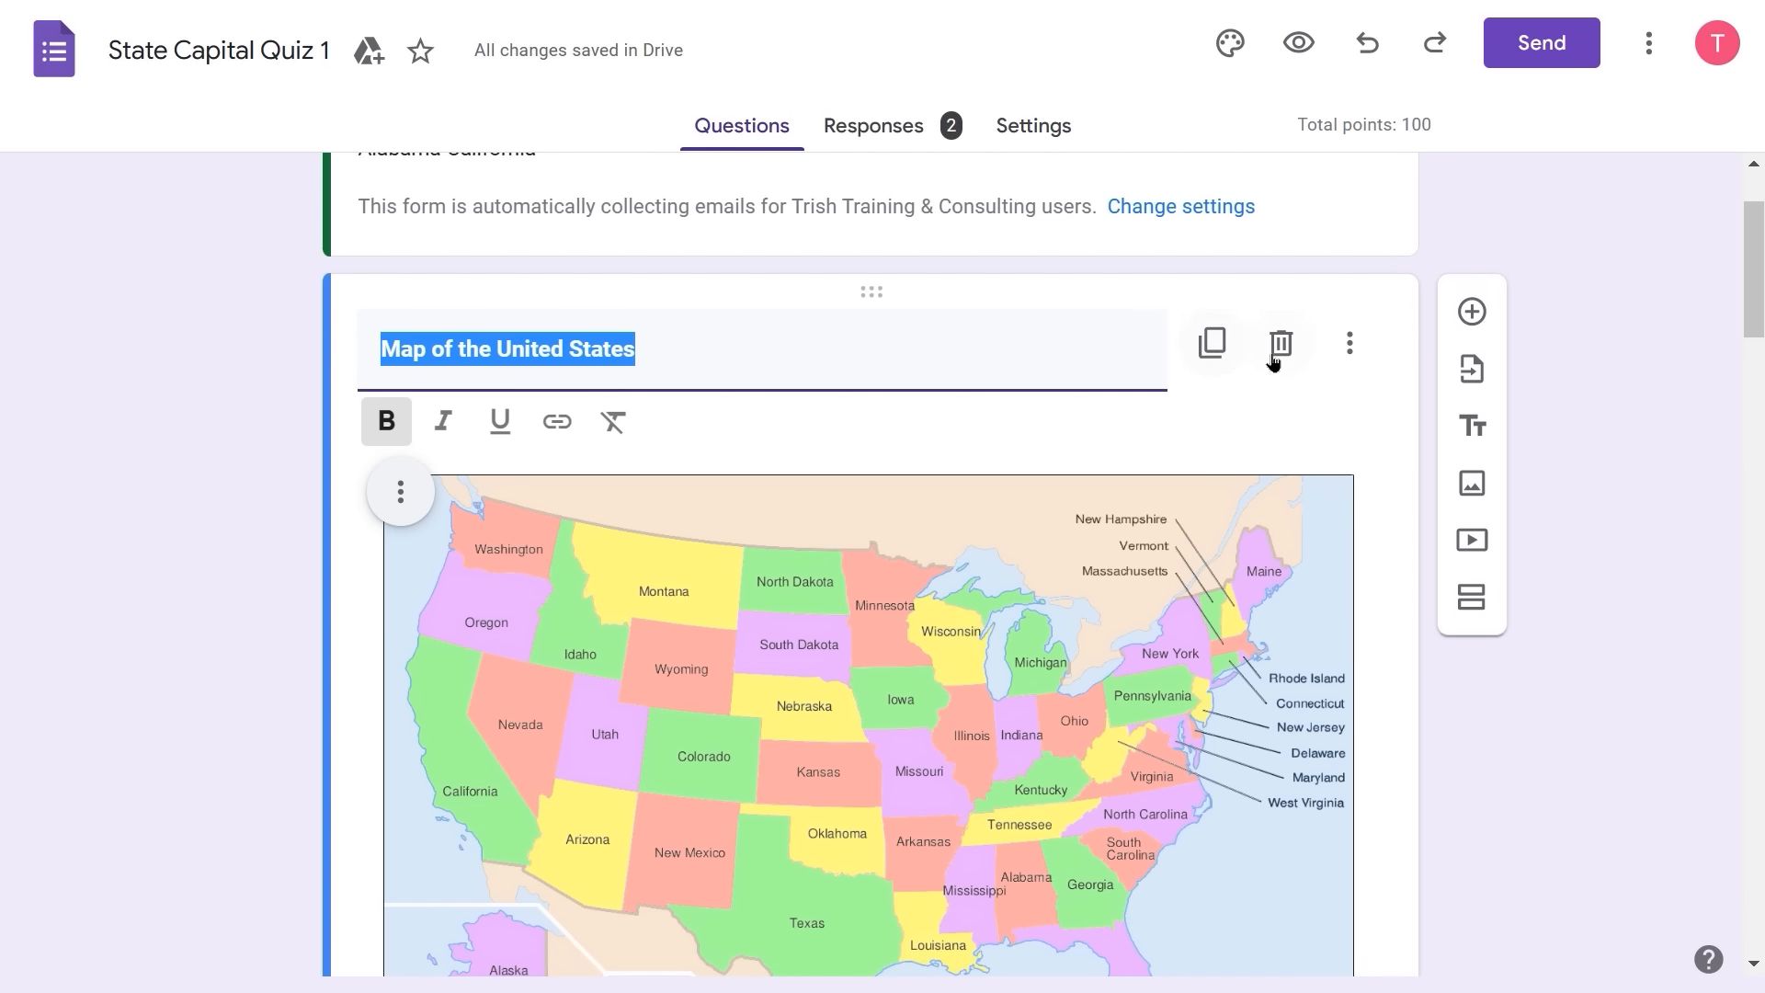
pyautogui.click(1348, 342)
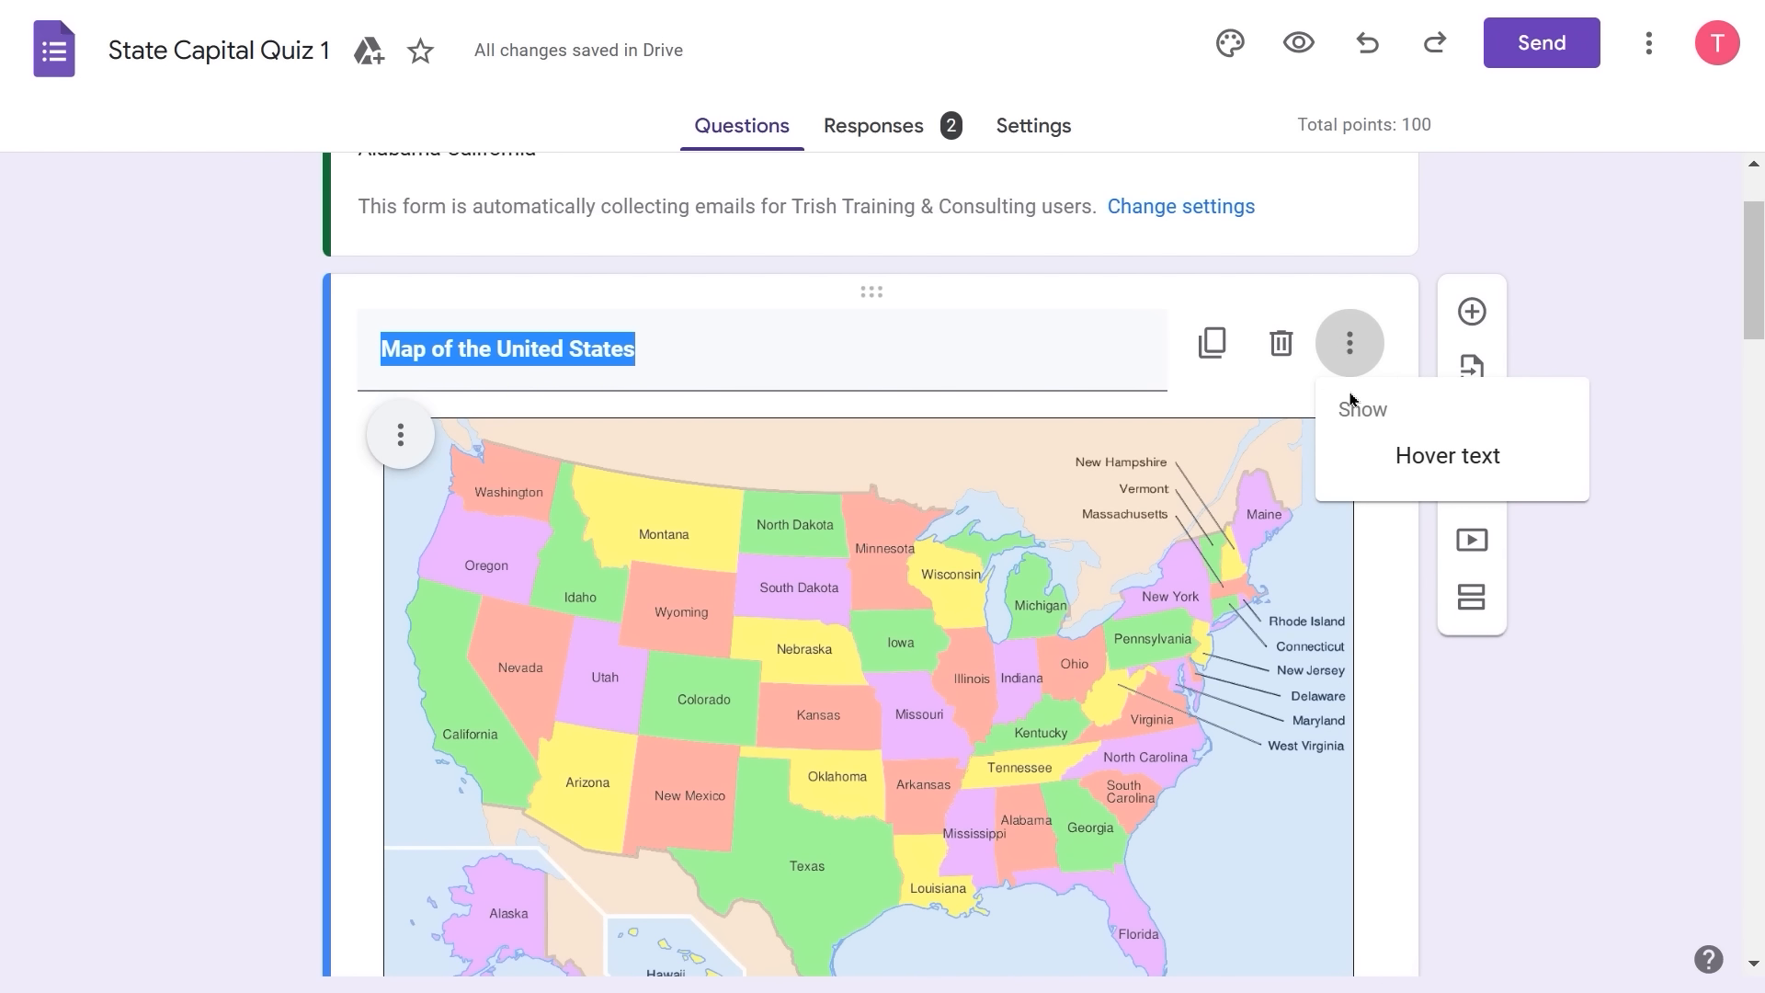
pyautogui.click(1455, 469)
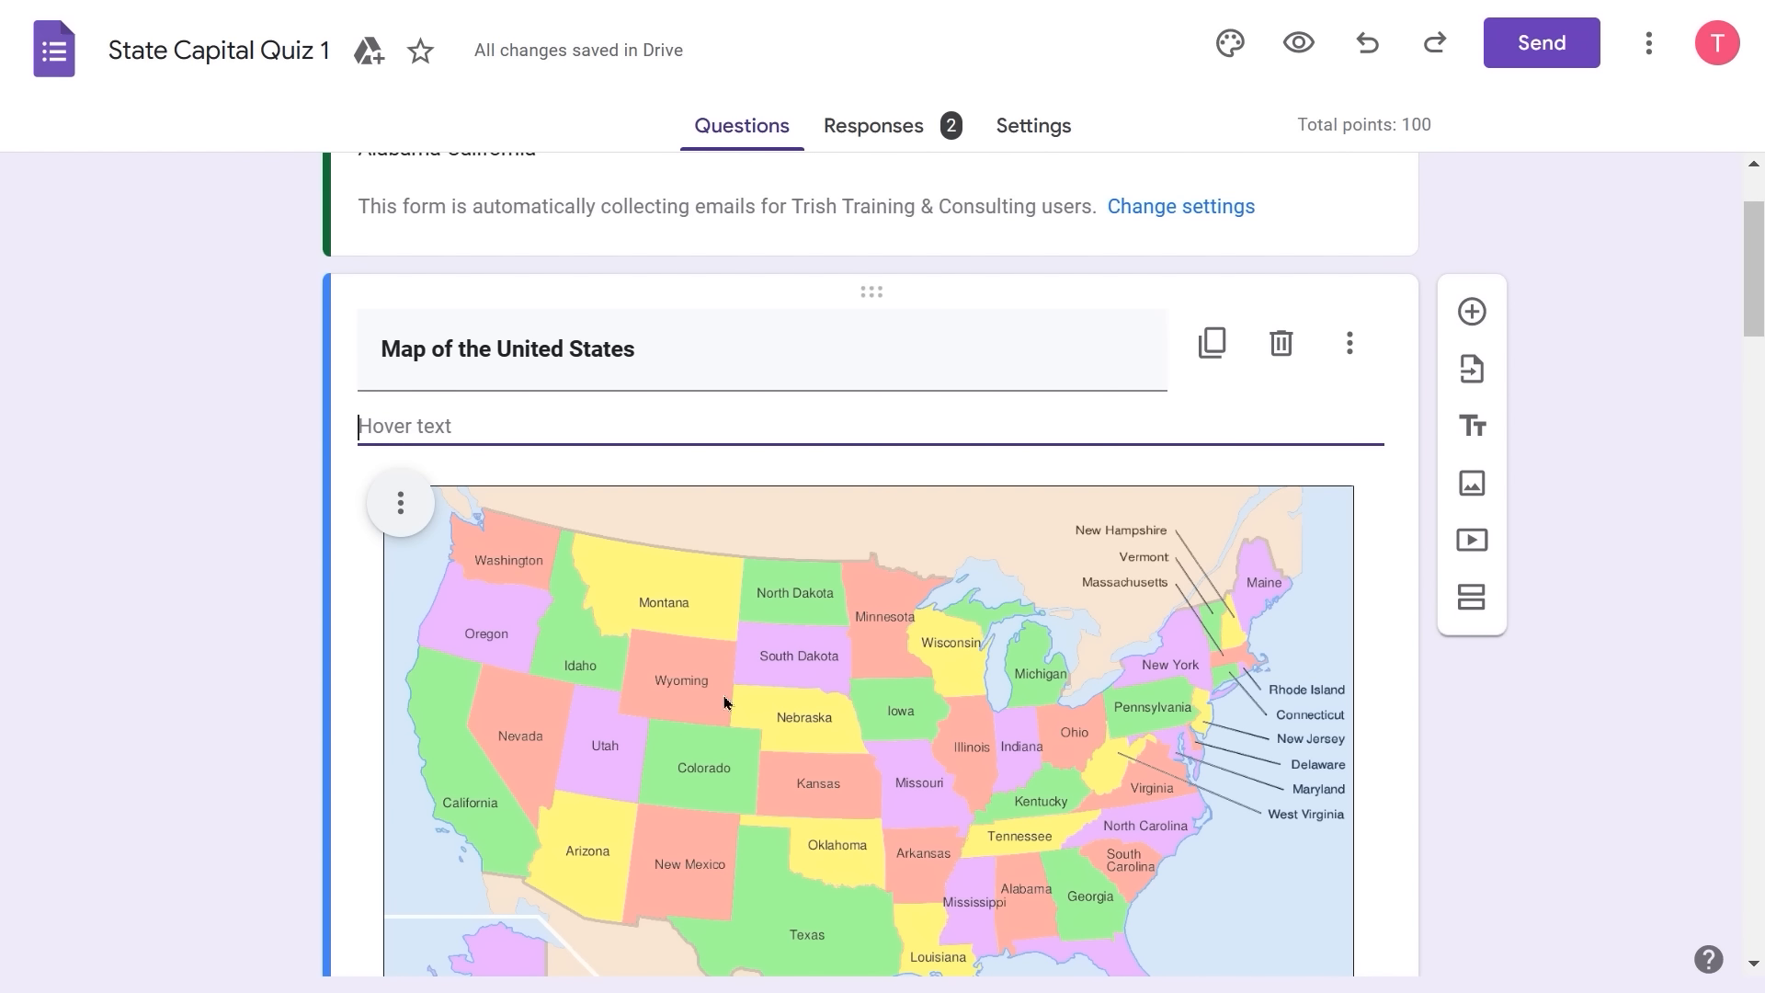
pyautogui.click(1352, 350)
pyautogui.click(1362, 465)
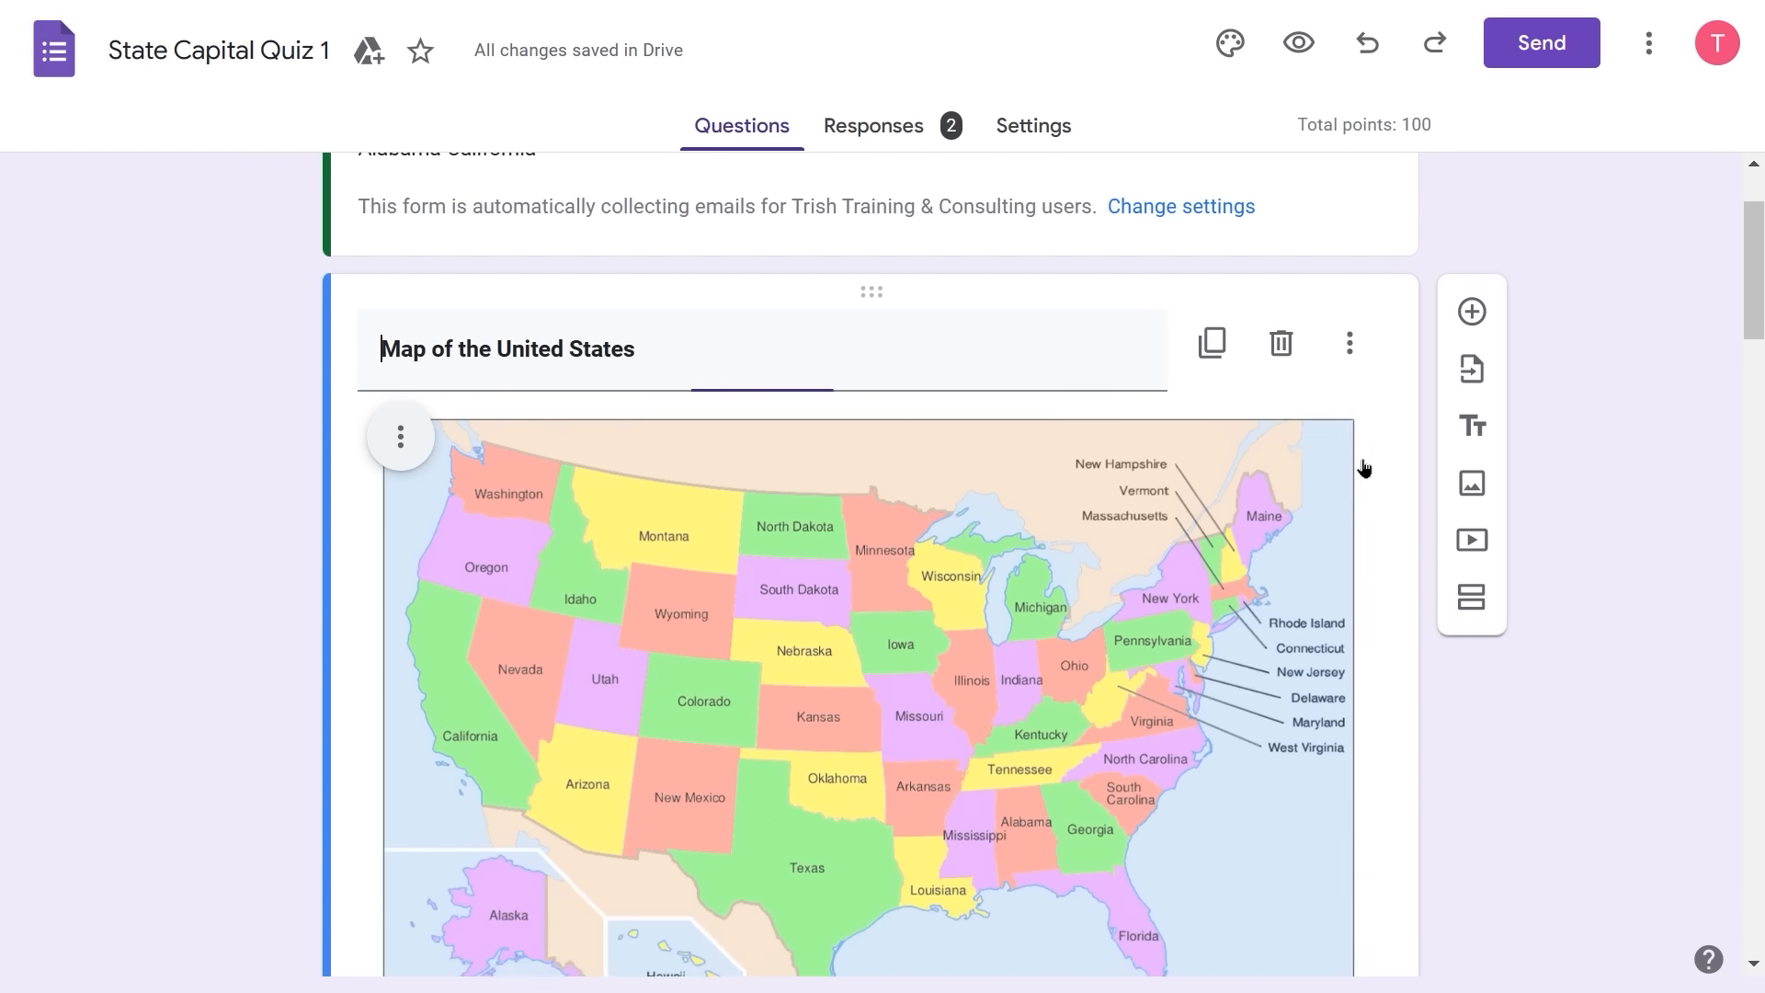
pyautogui.scroll(-5, 1577, 425)
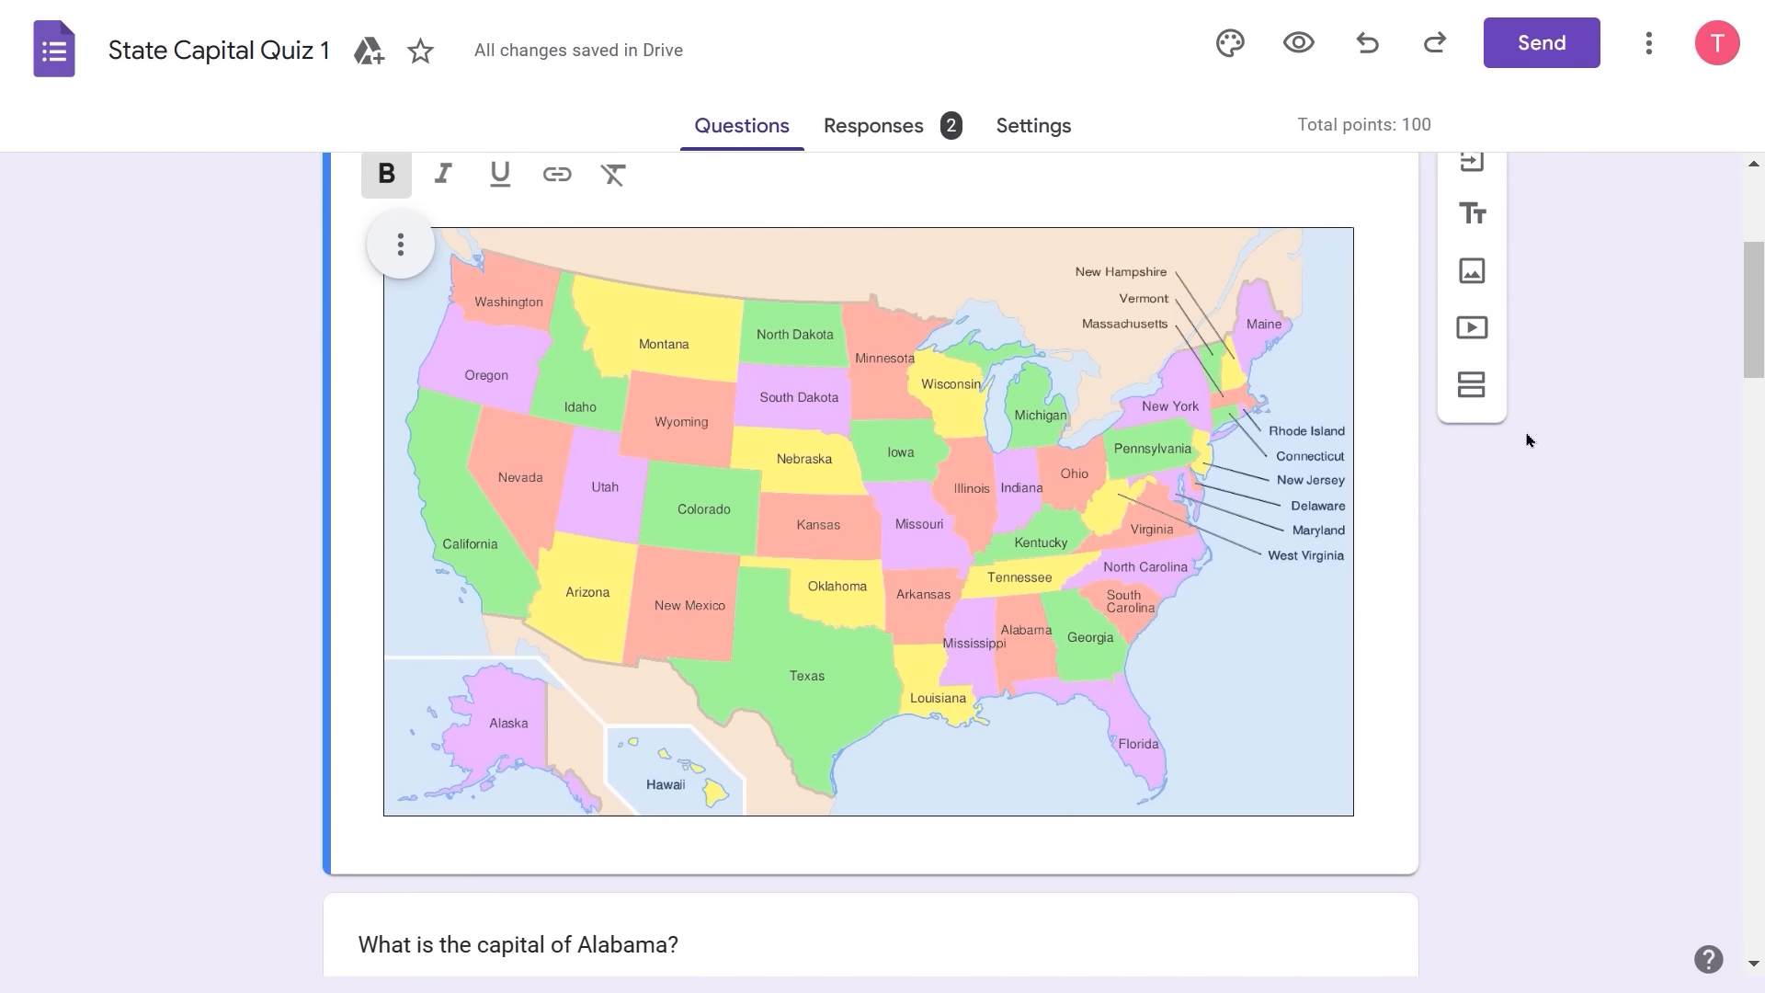
# - Select the Alabama seal image and open its options menu, closing it without changes
pyautogui.scroll(-8, 1529, 441)
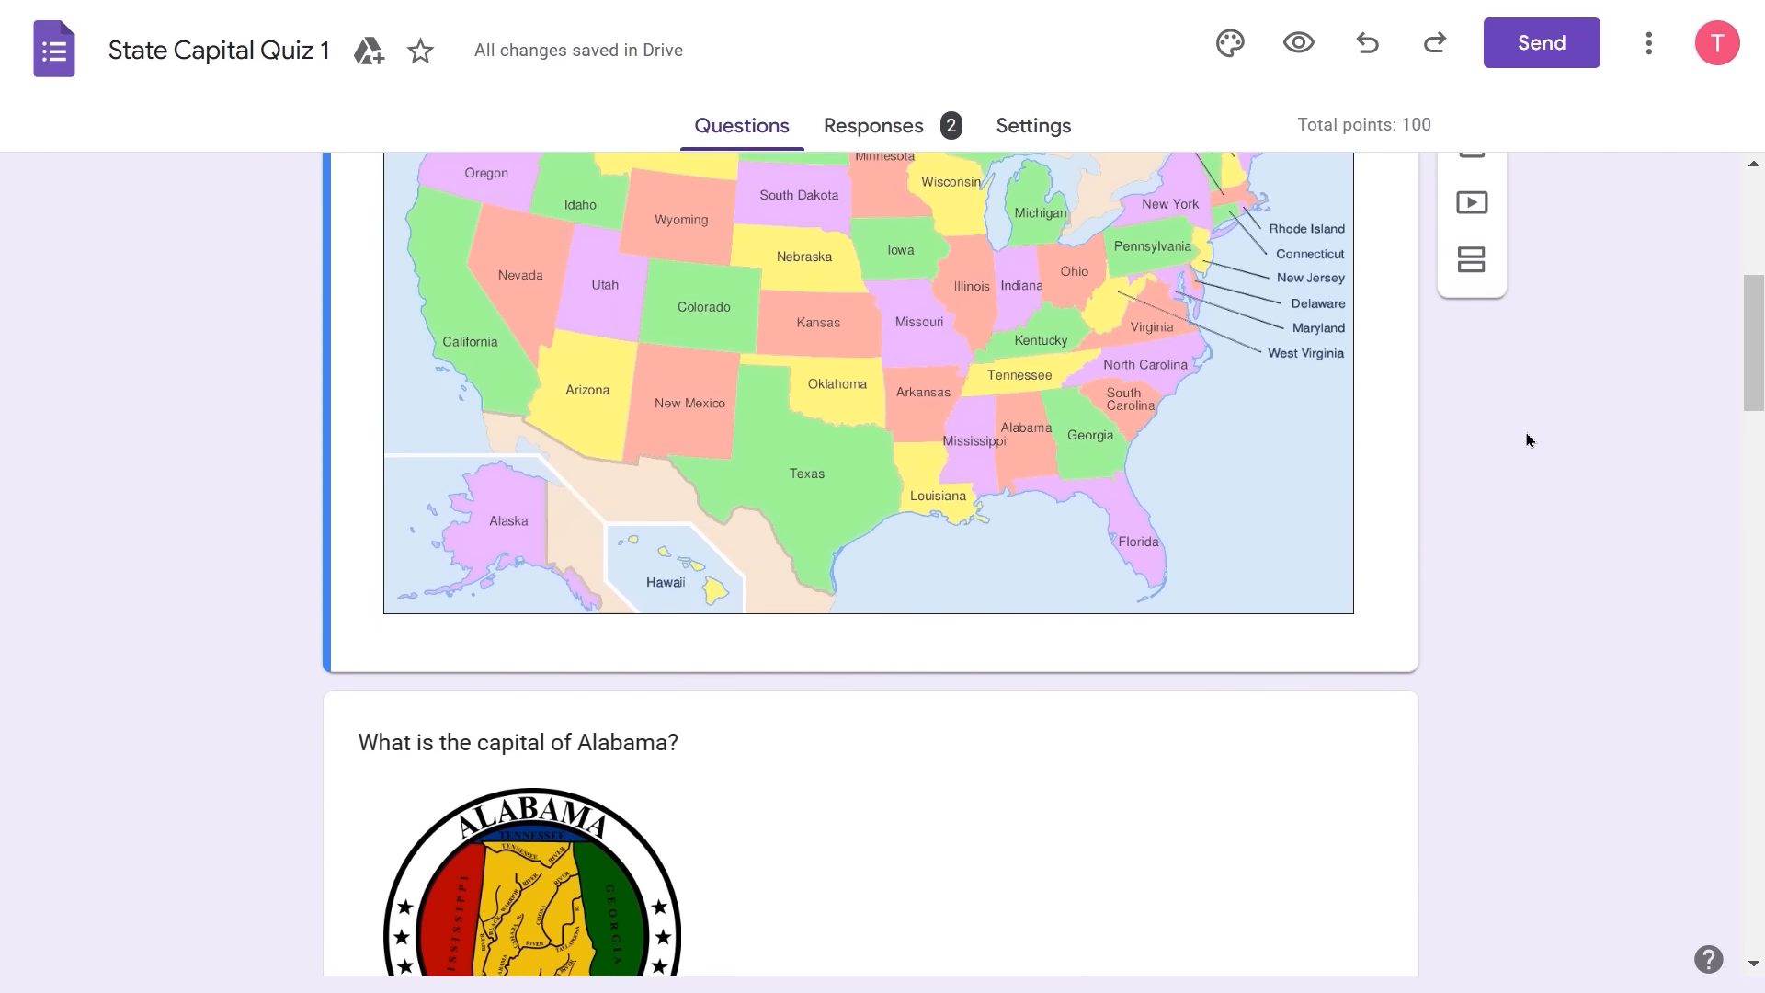
pyautogui.click(673, 436)
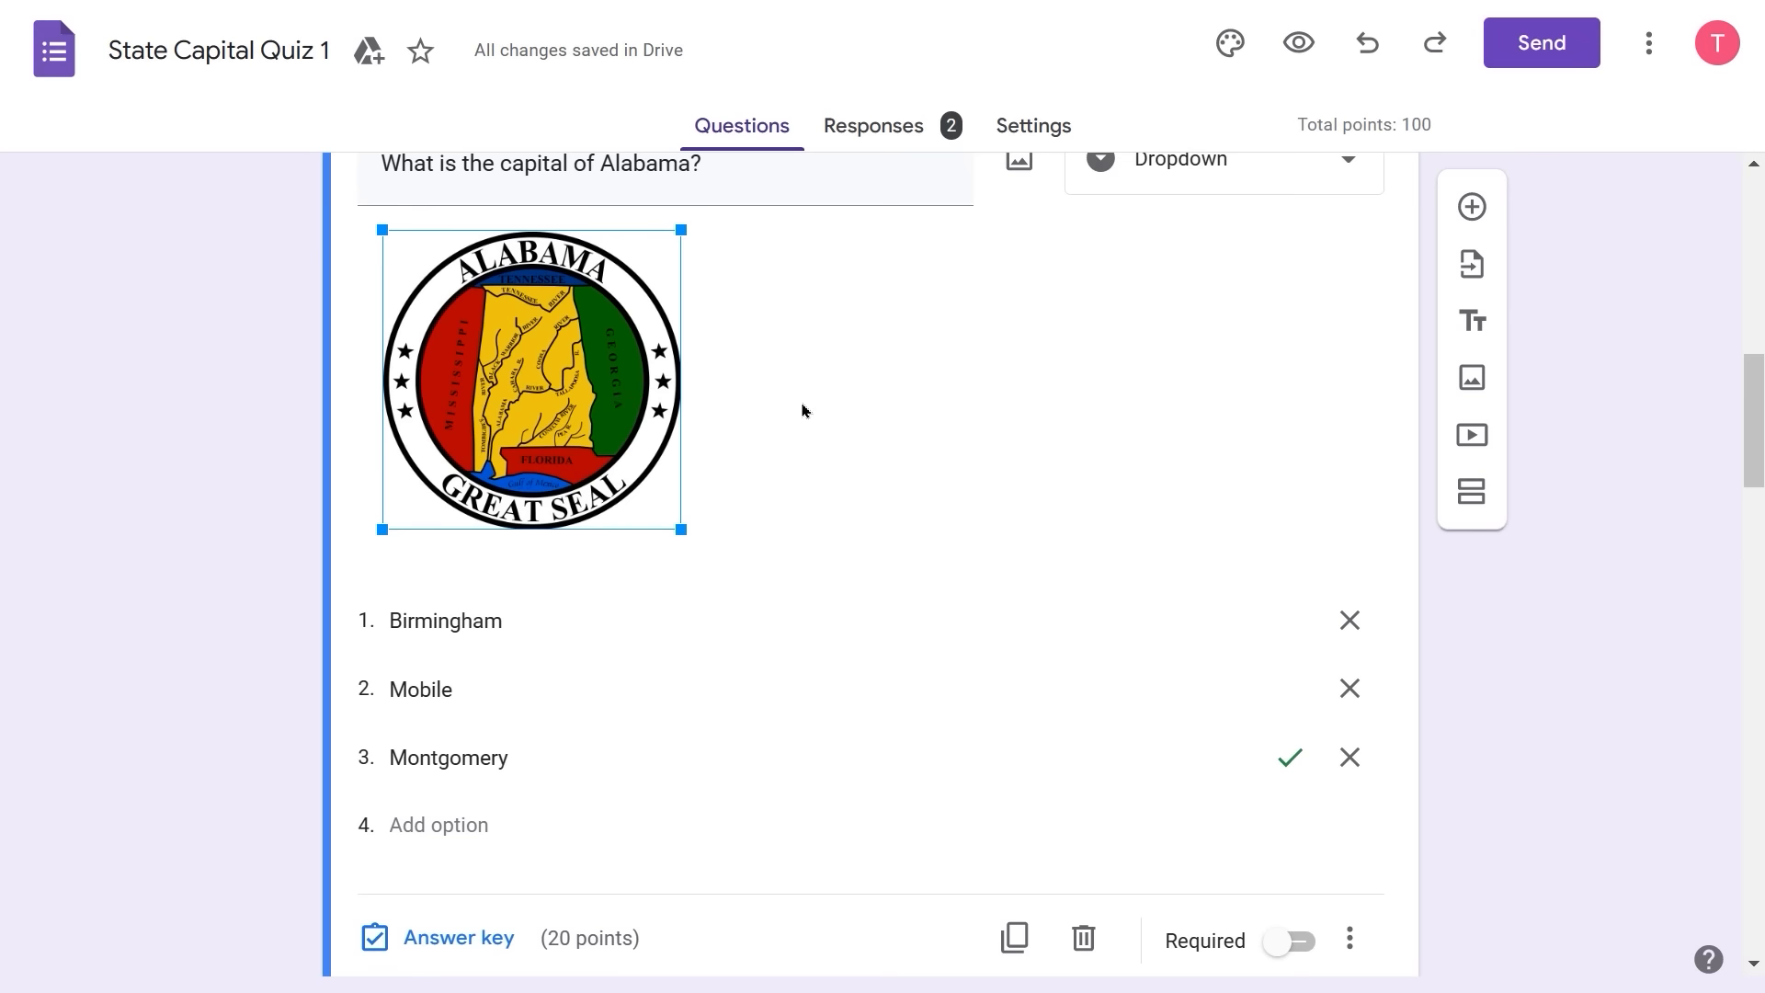
pyautogui.scroll(2, 803, 409)
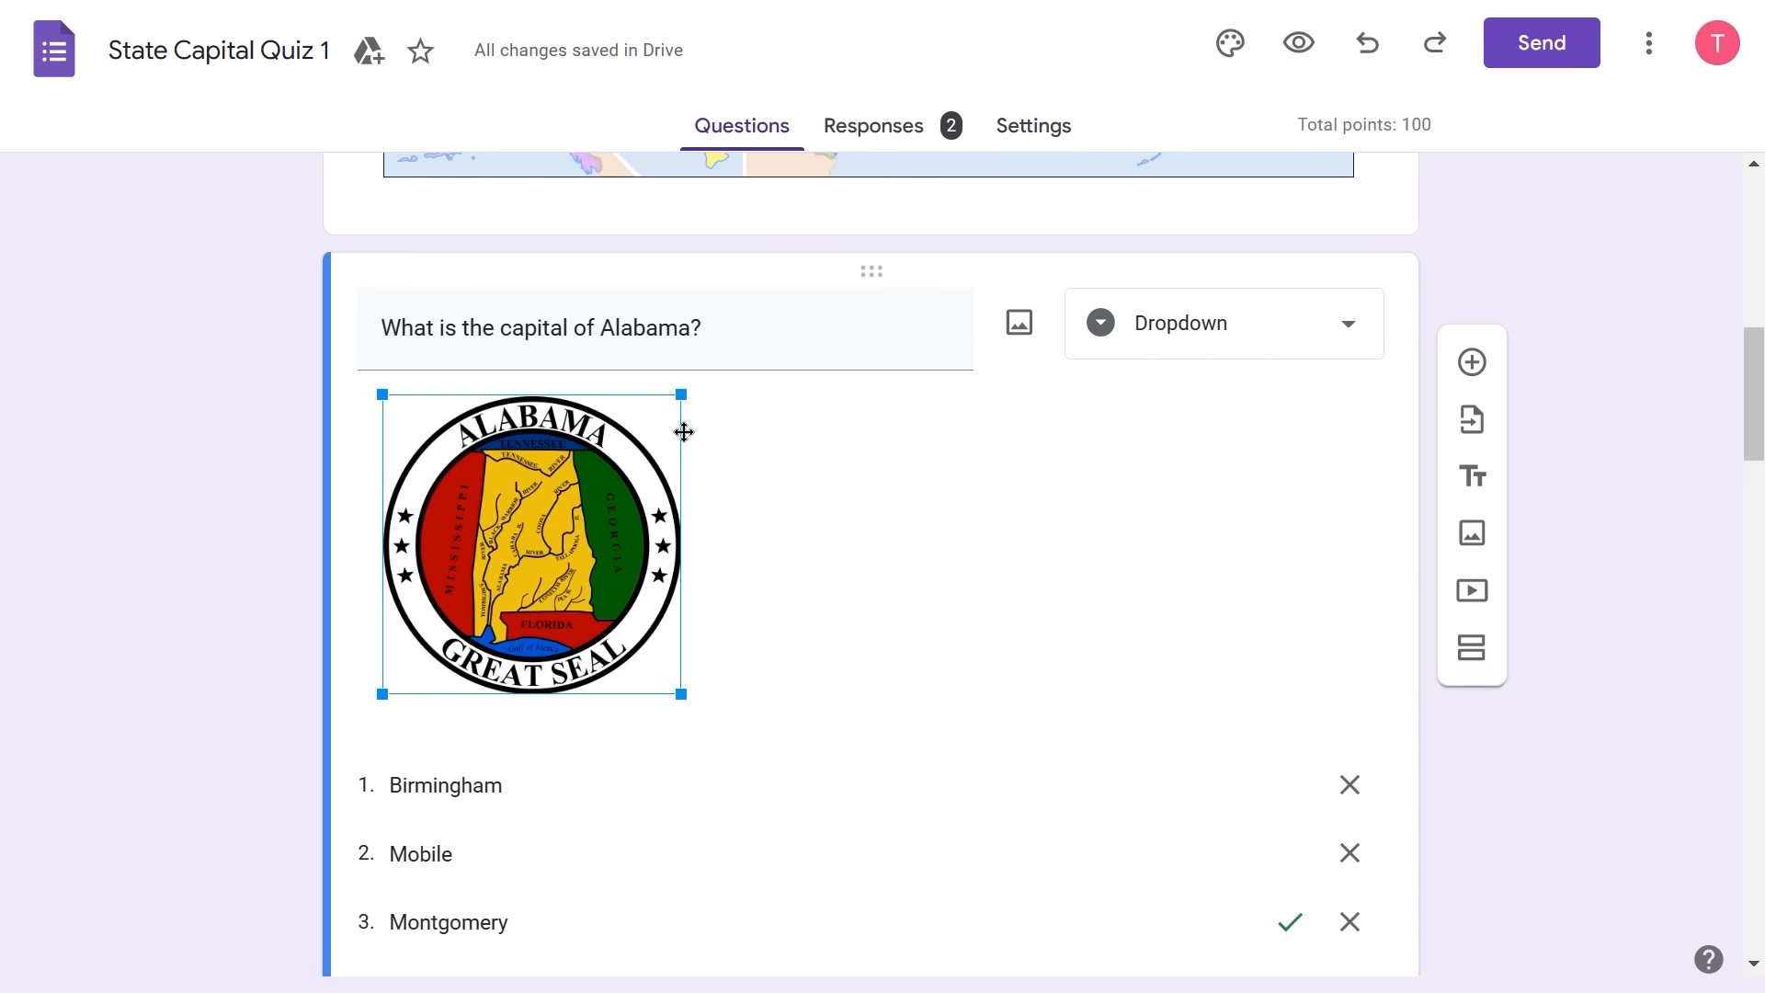
pyautogui.click(819, 524)
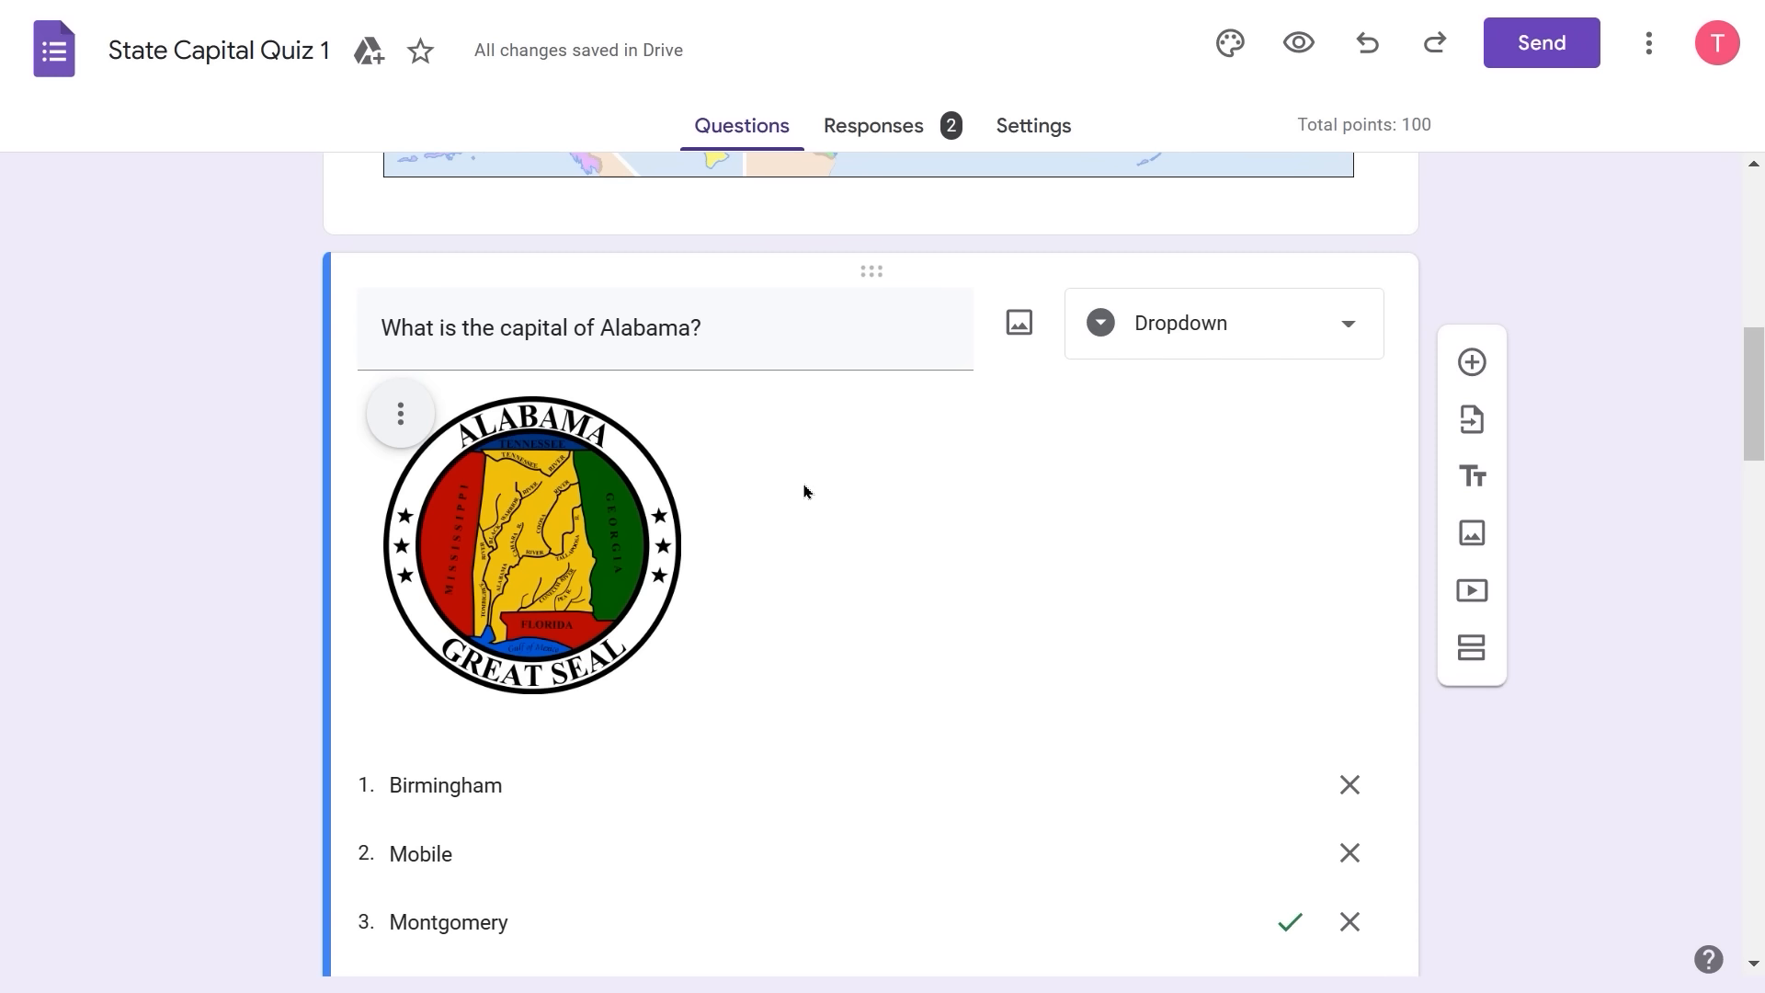
pyautogui.click(398, 421)
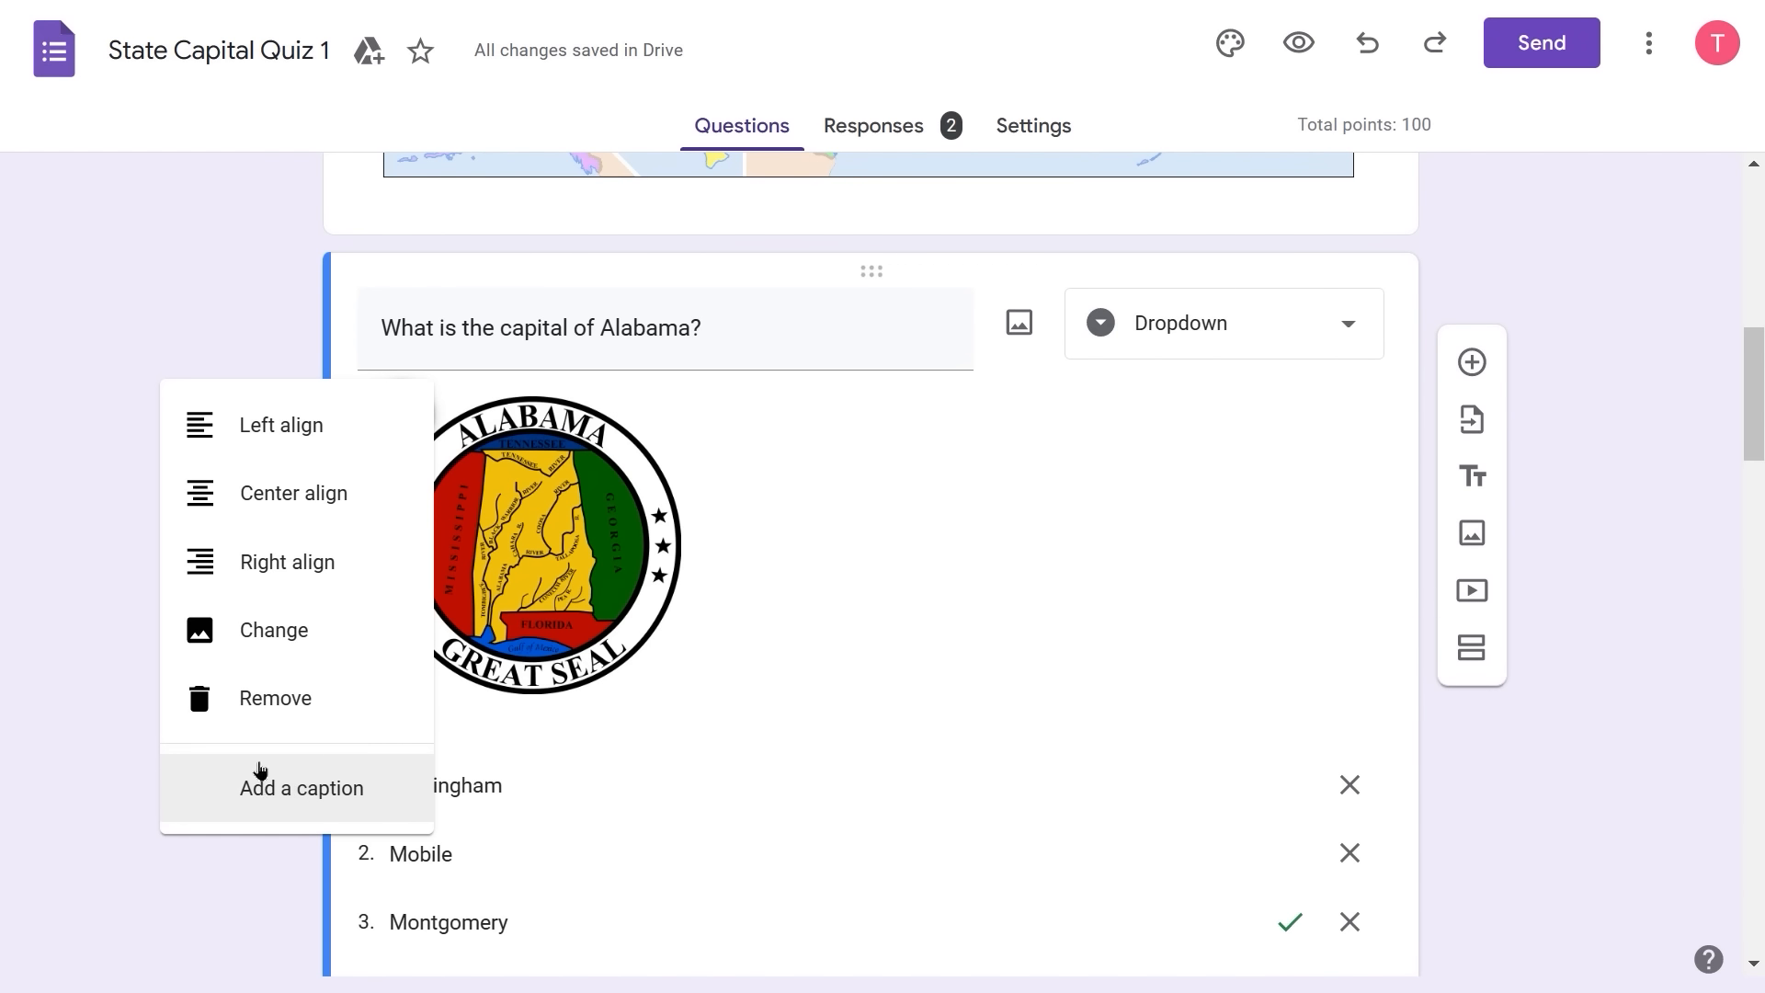
pyautogui.click(1284, 445)
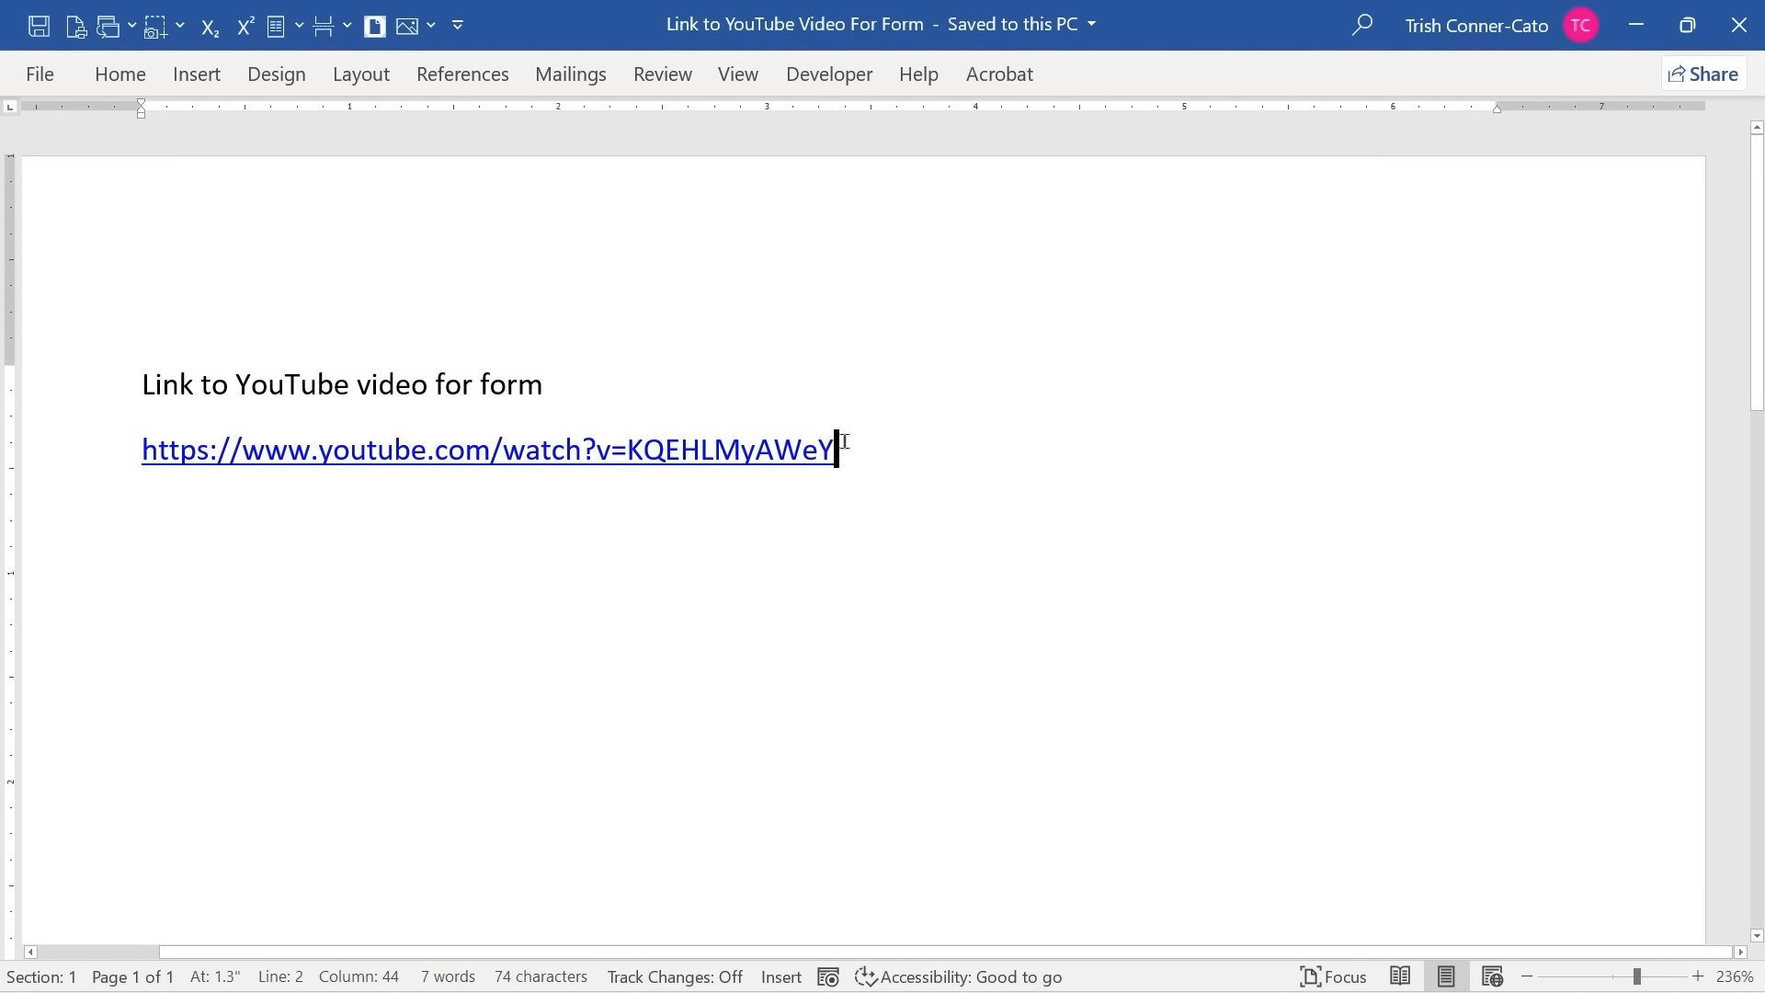
# - Select the full YouTube link line in the Word document
pyautogui.moveTo(845, 446); pyautogui.dragTo(2, 457)
pyautogui.hotkey('ctrl', 'c')
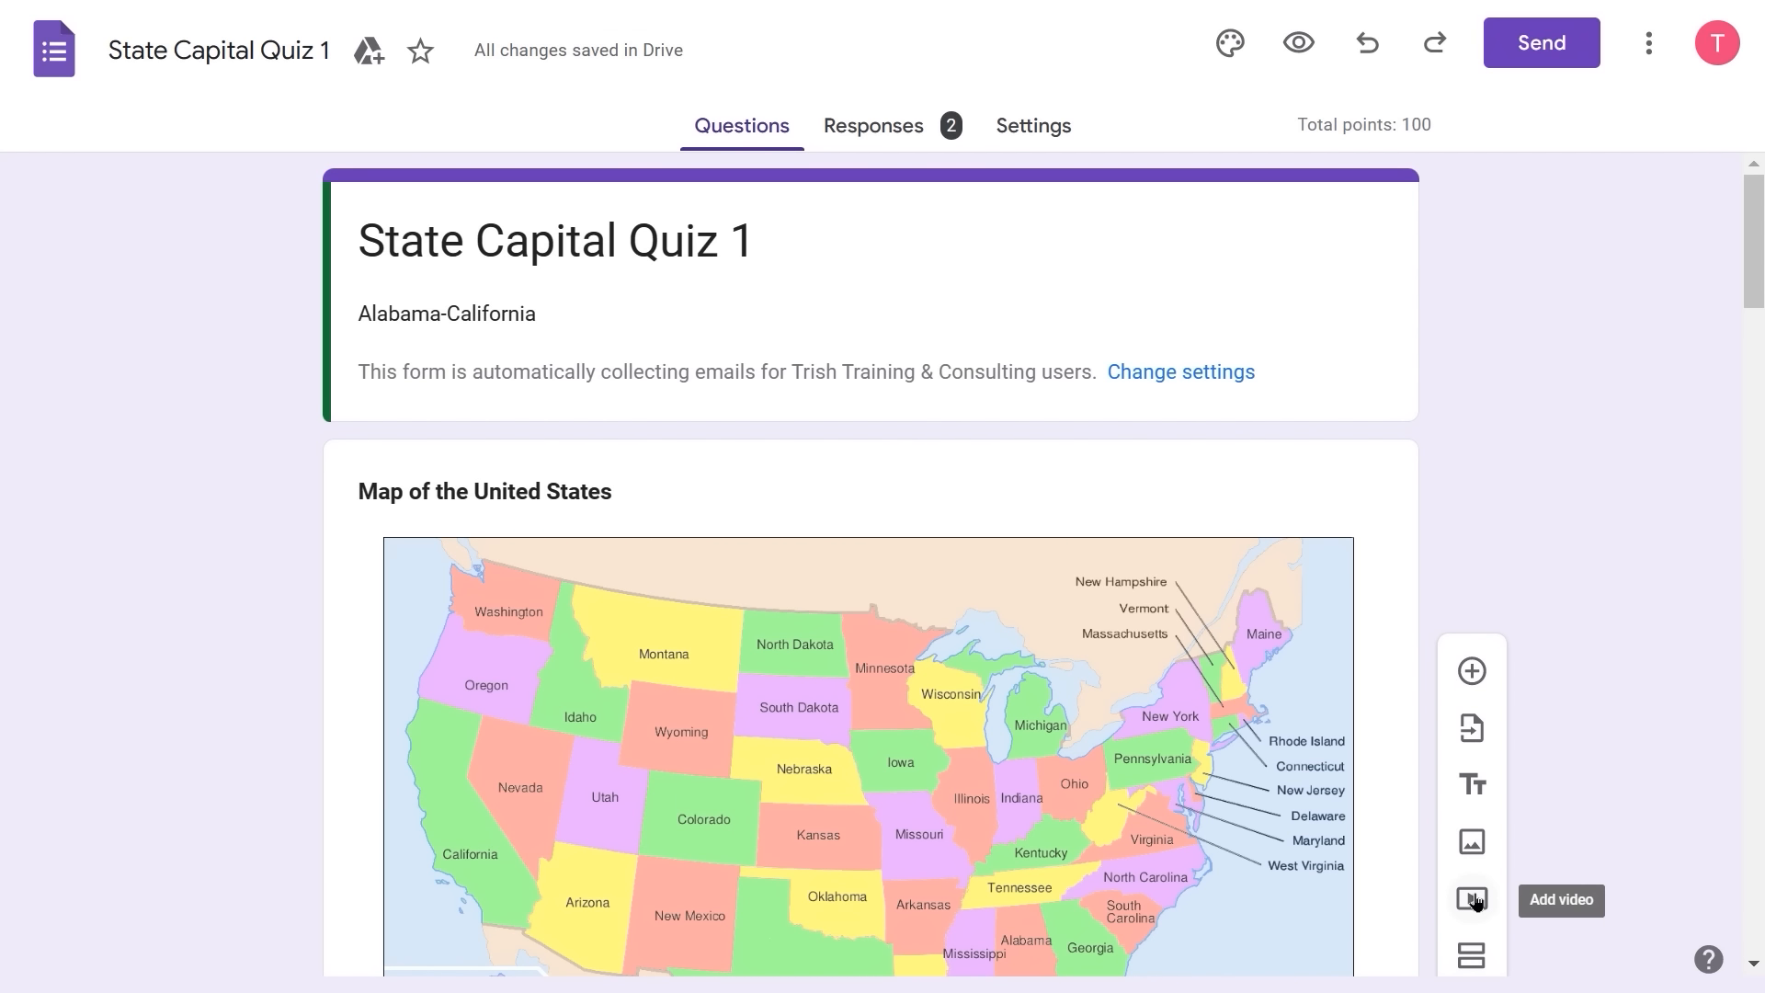
# - Embed the copied 50 States Song YouTube video by URL below the Alabama question
pyautogui.click(1472, 898)
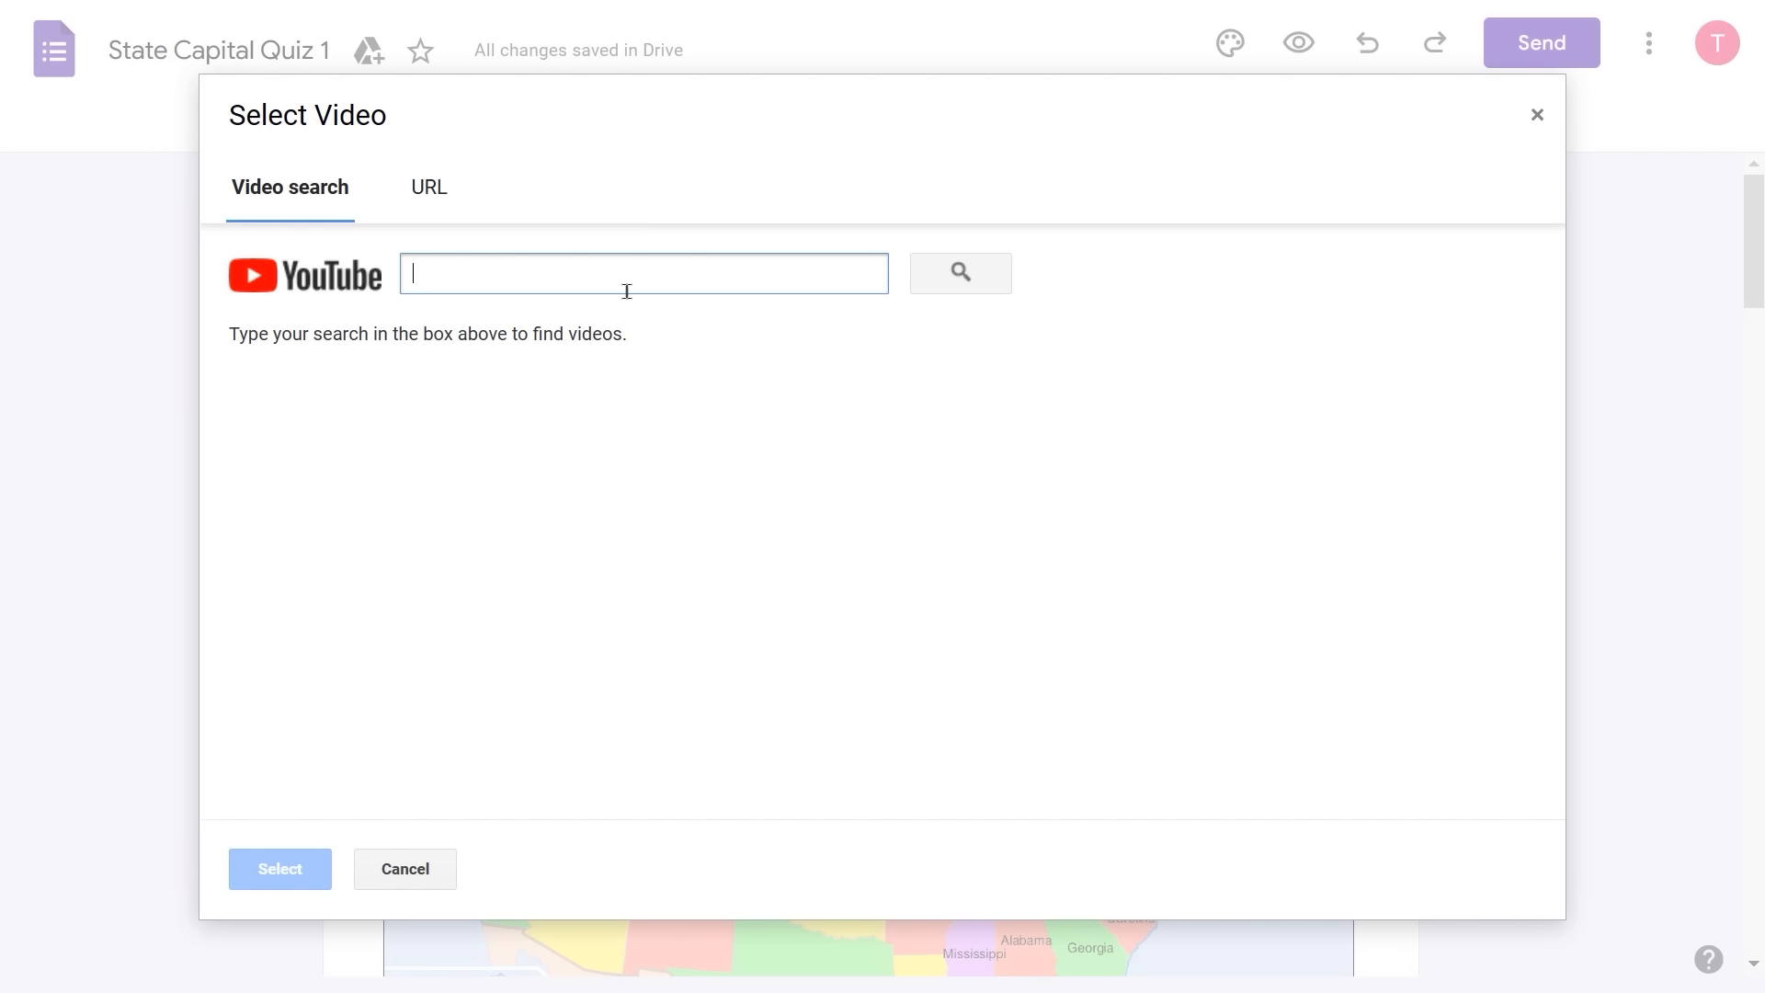
pyautogui.click(430, 193)
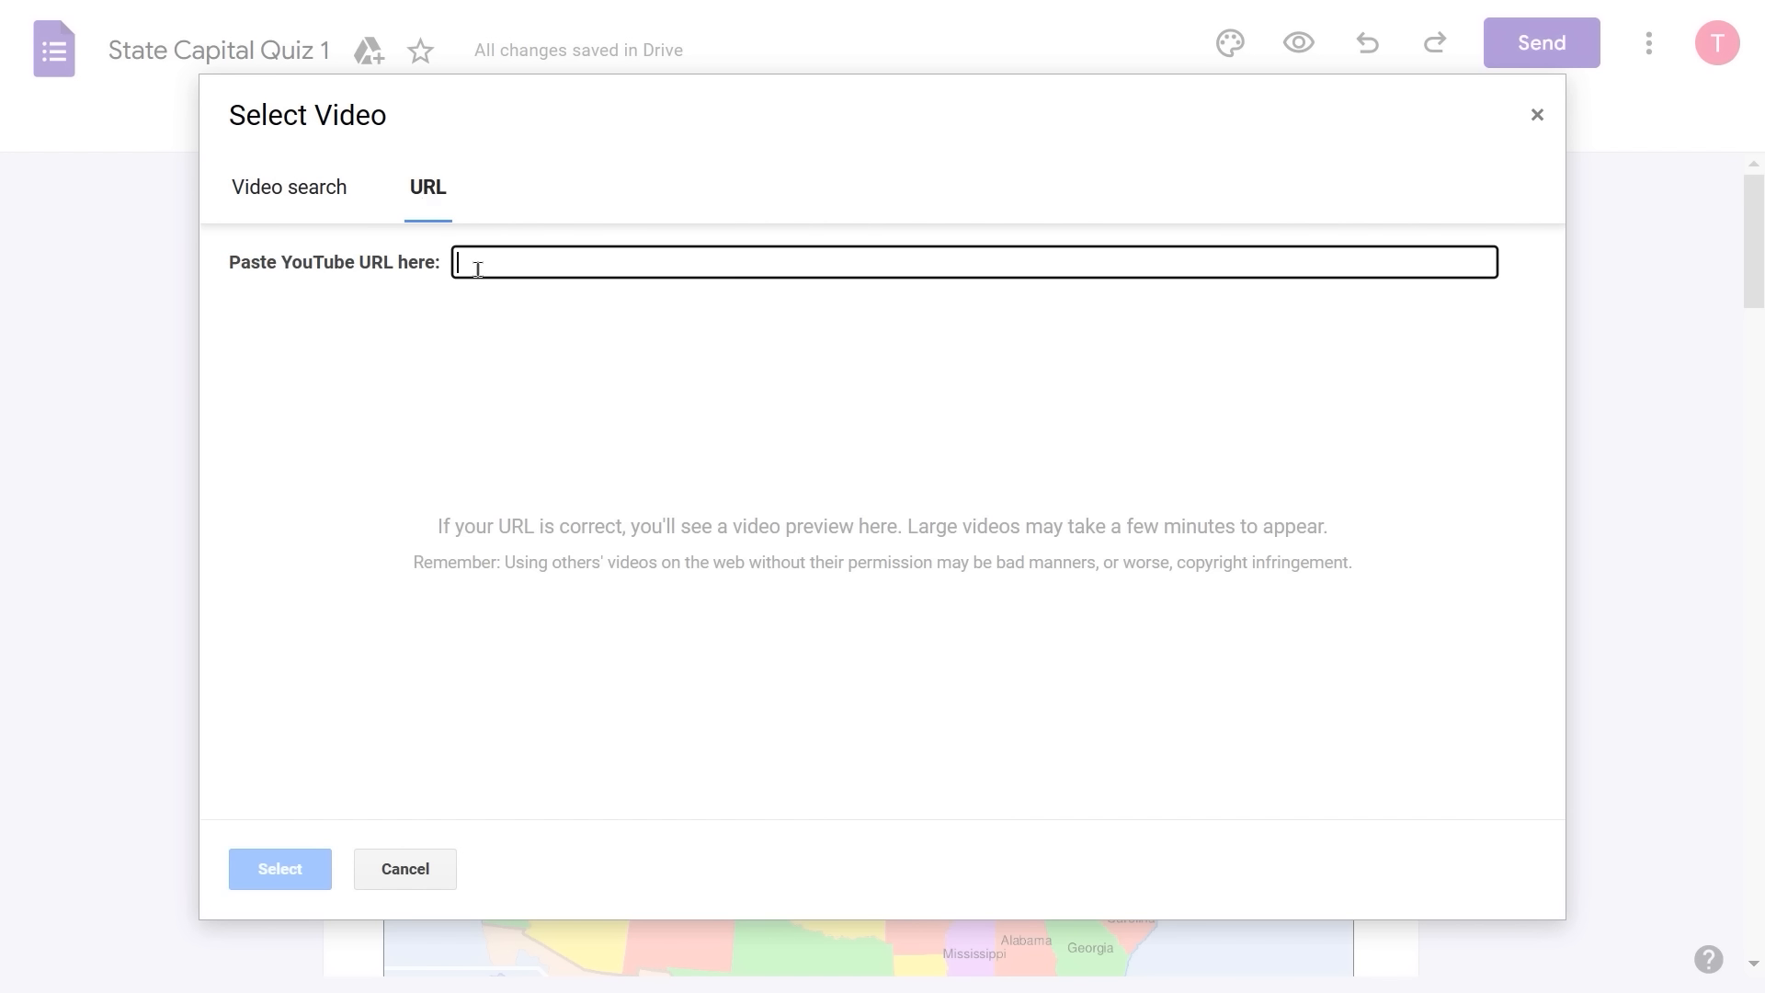
pyautogui.hotkey('ctrl', 'v')
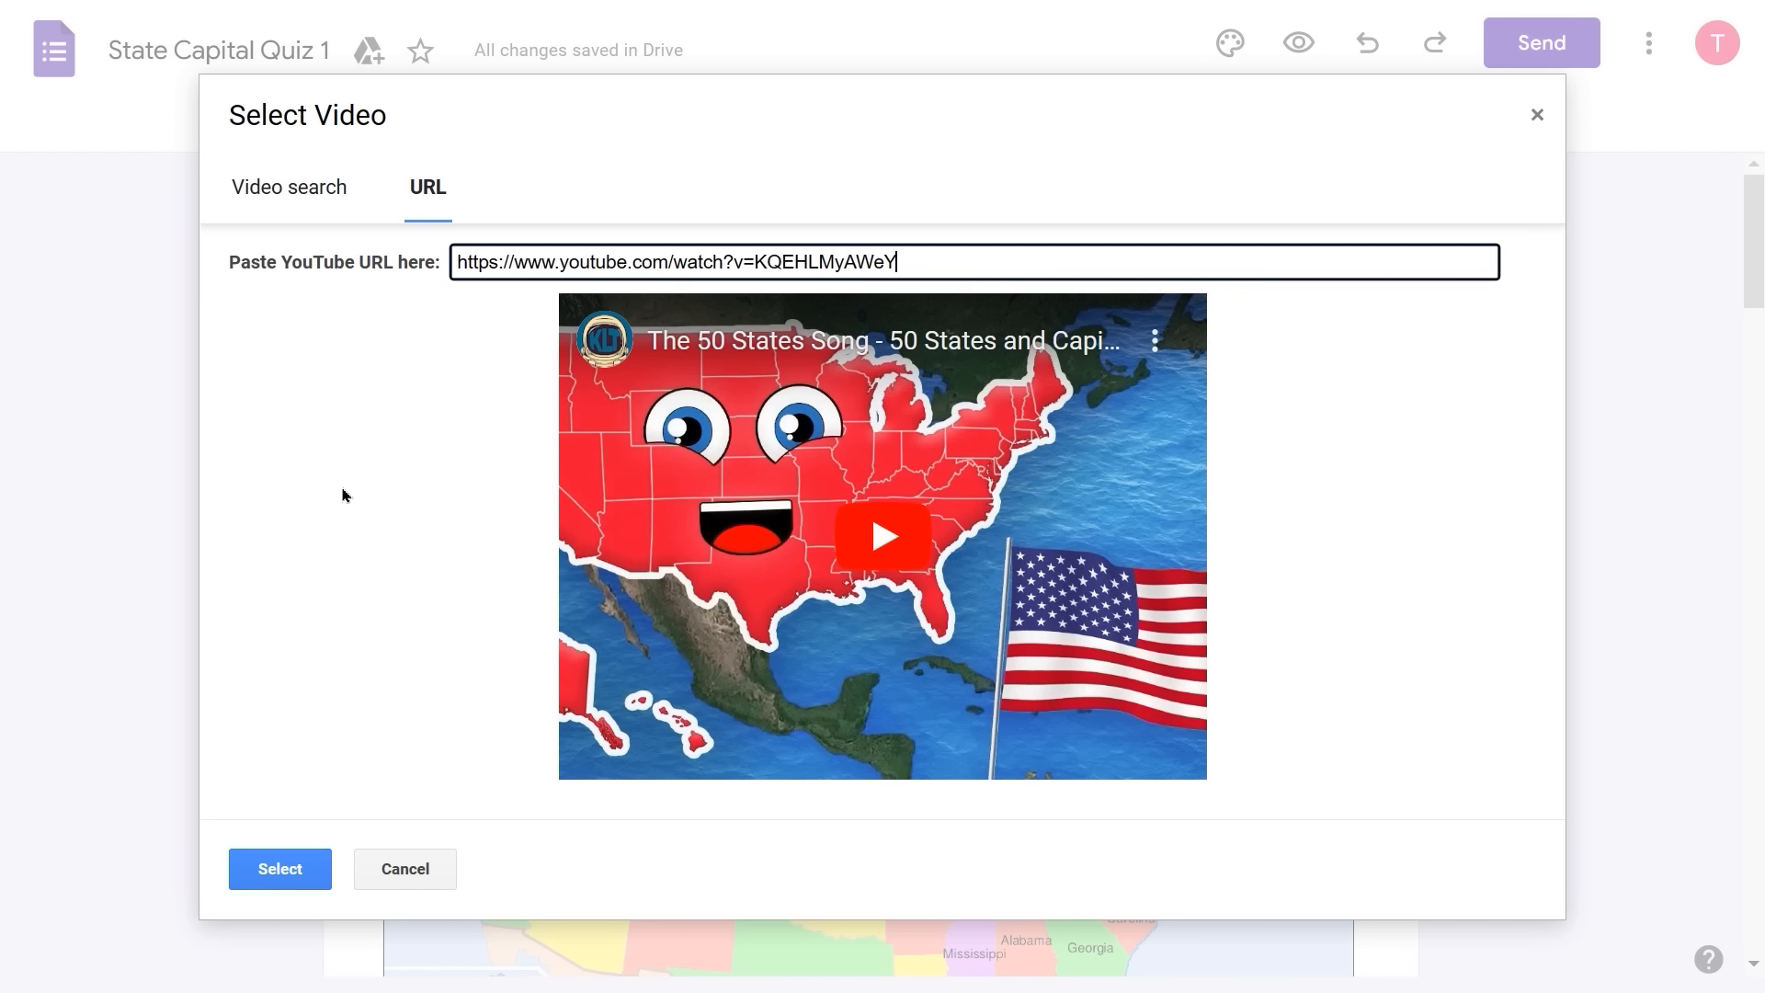
pyautogui.click(281, 869)
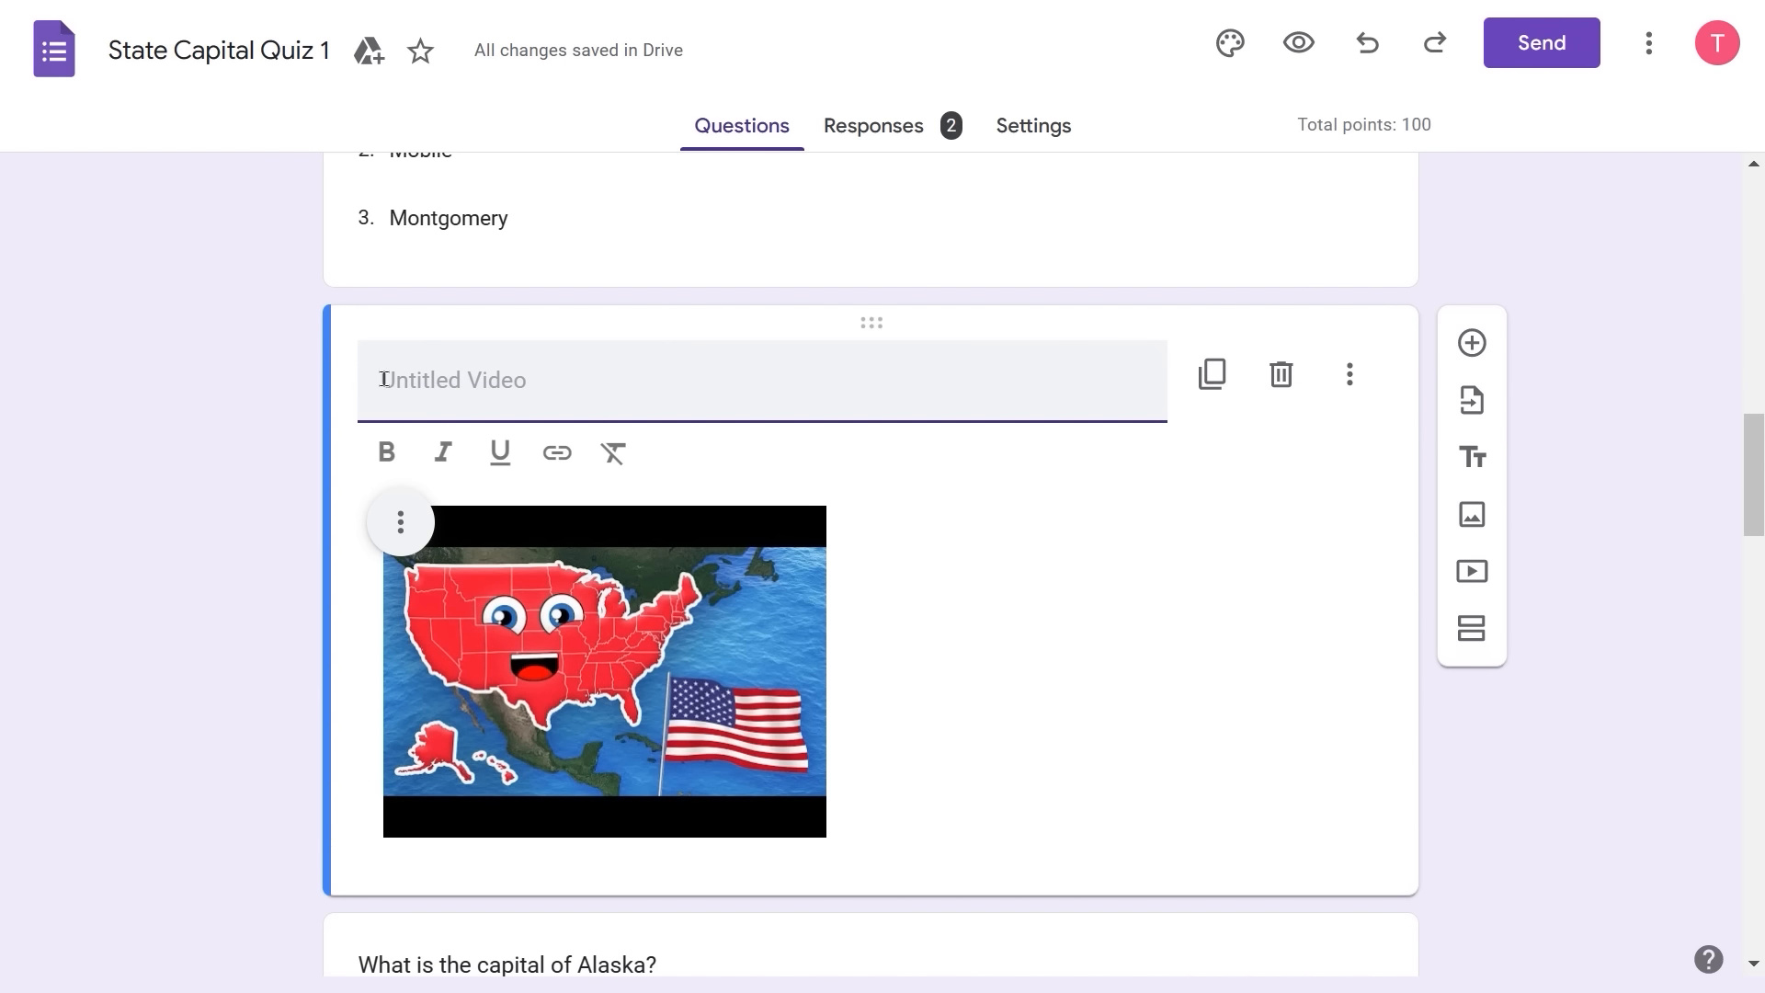
# - Title the video 'State Capital Song' and make the title bold
pyautogui.write('Sta')
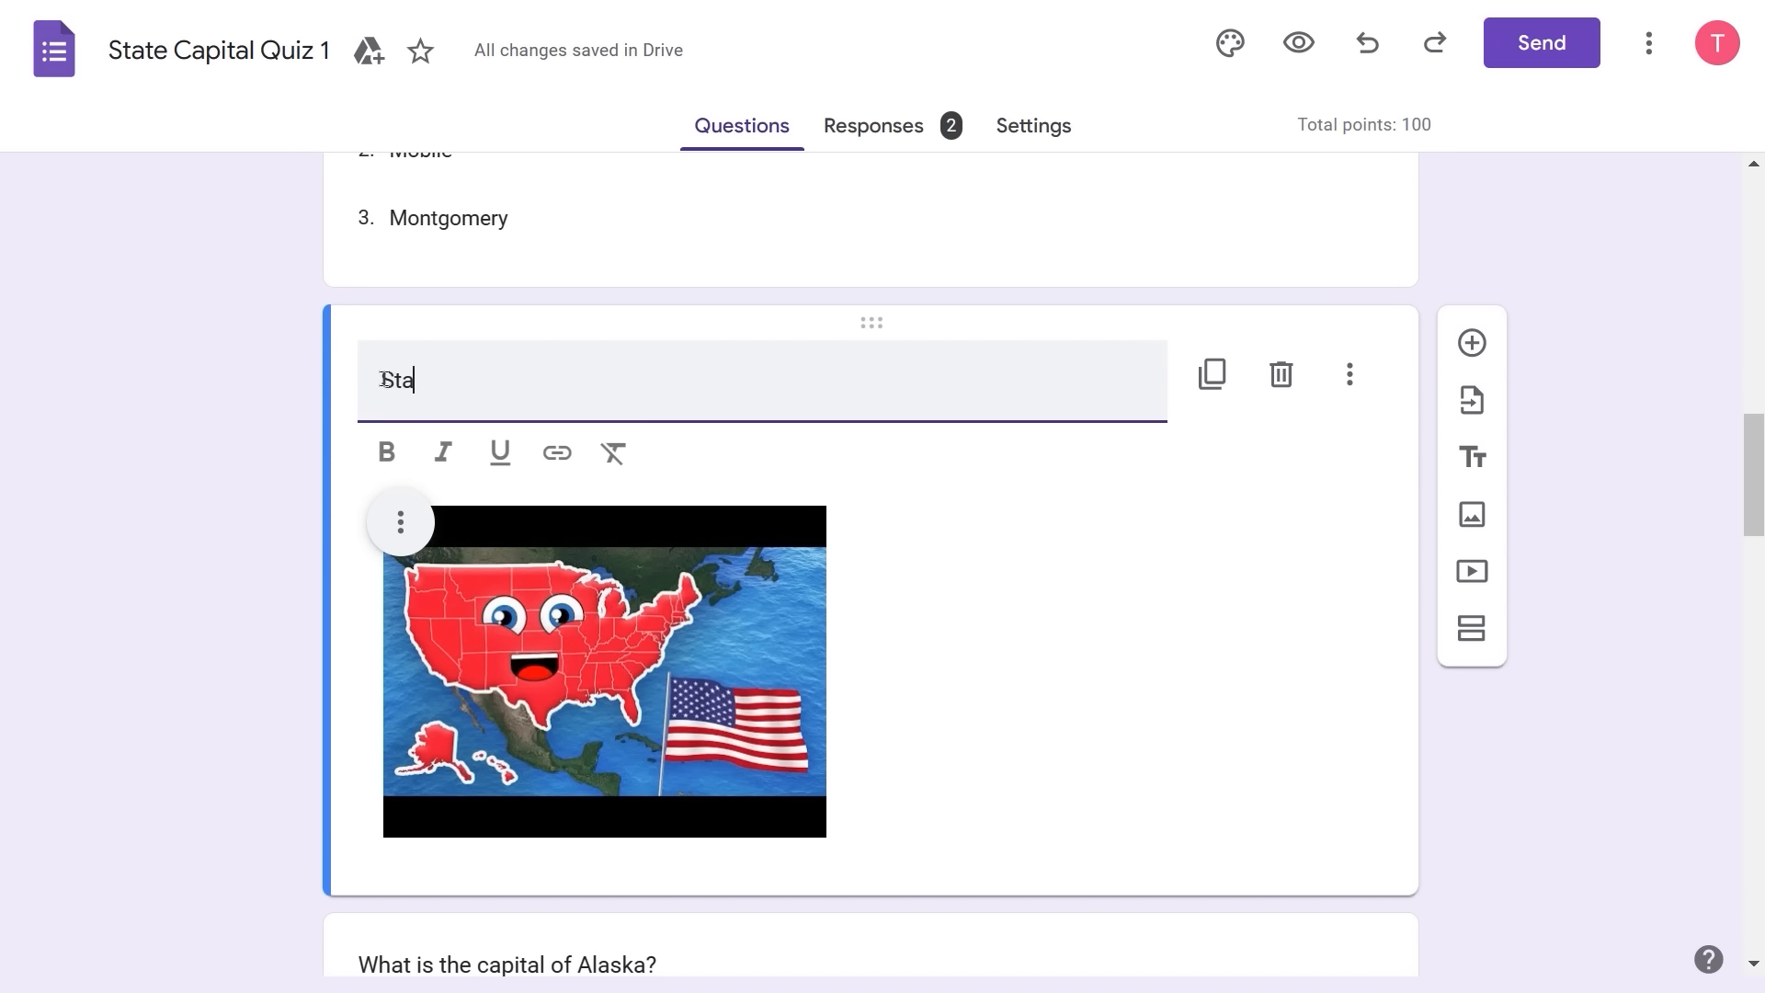
pyautogui.write('te Capital Song')
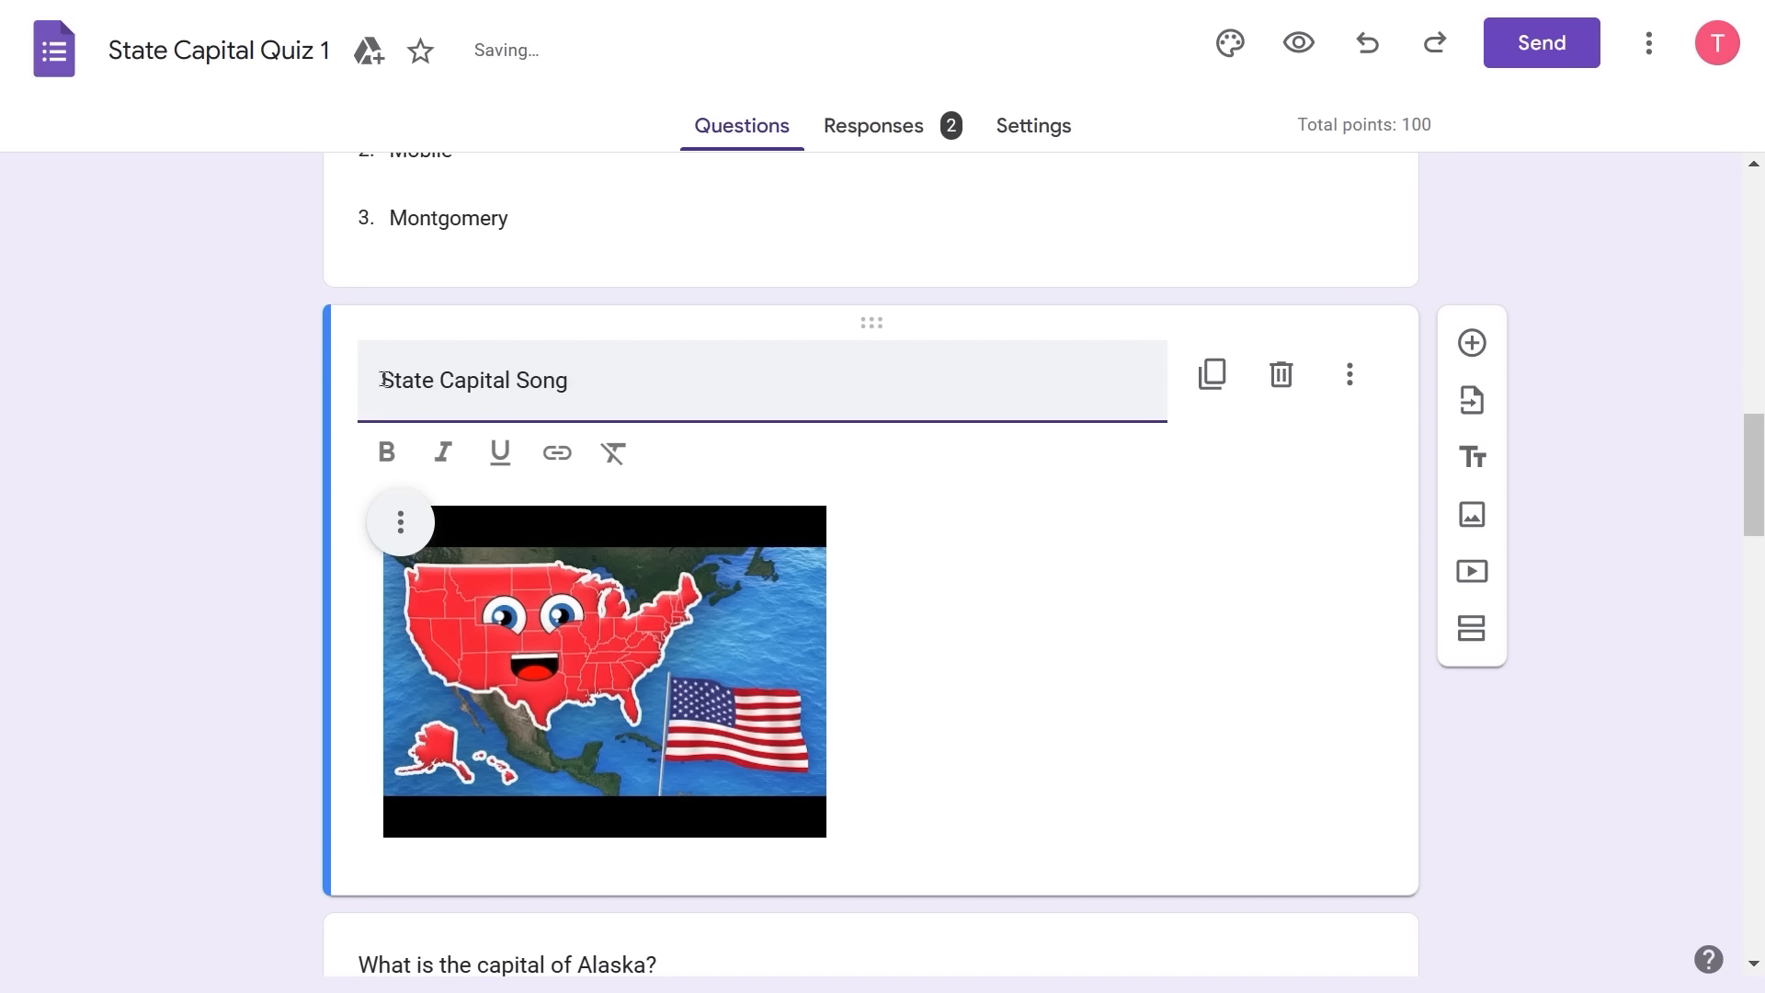
pyautogui.moveTo(614, 394); pyautogui.dragTo(122, 324)
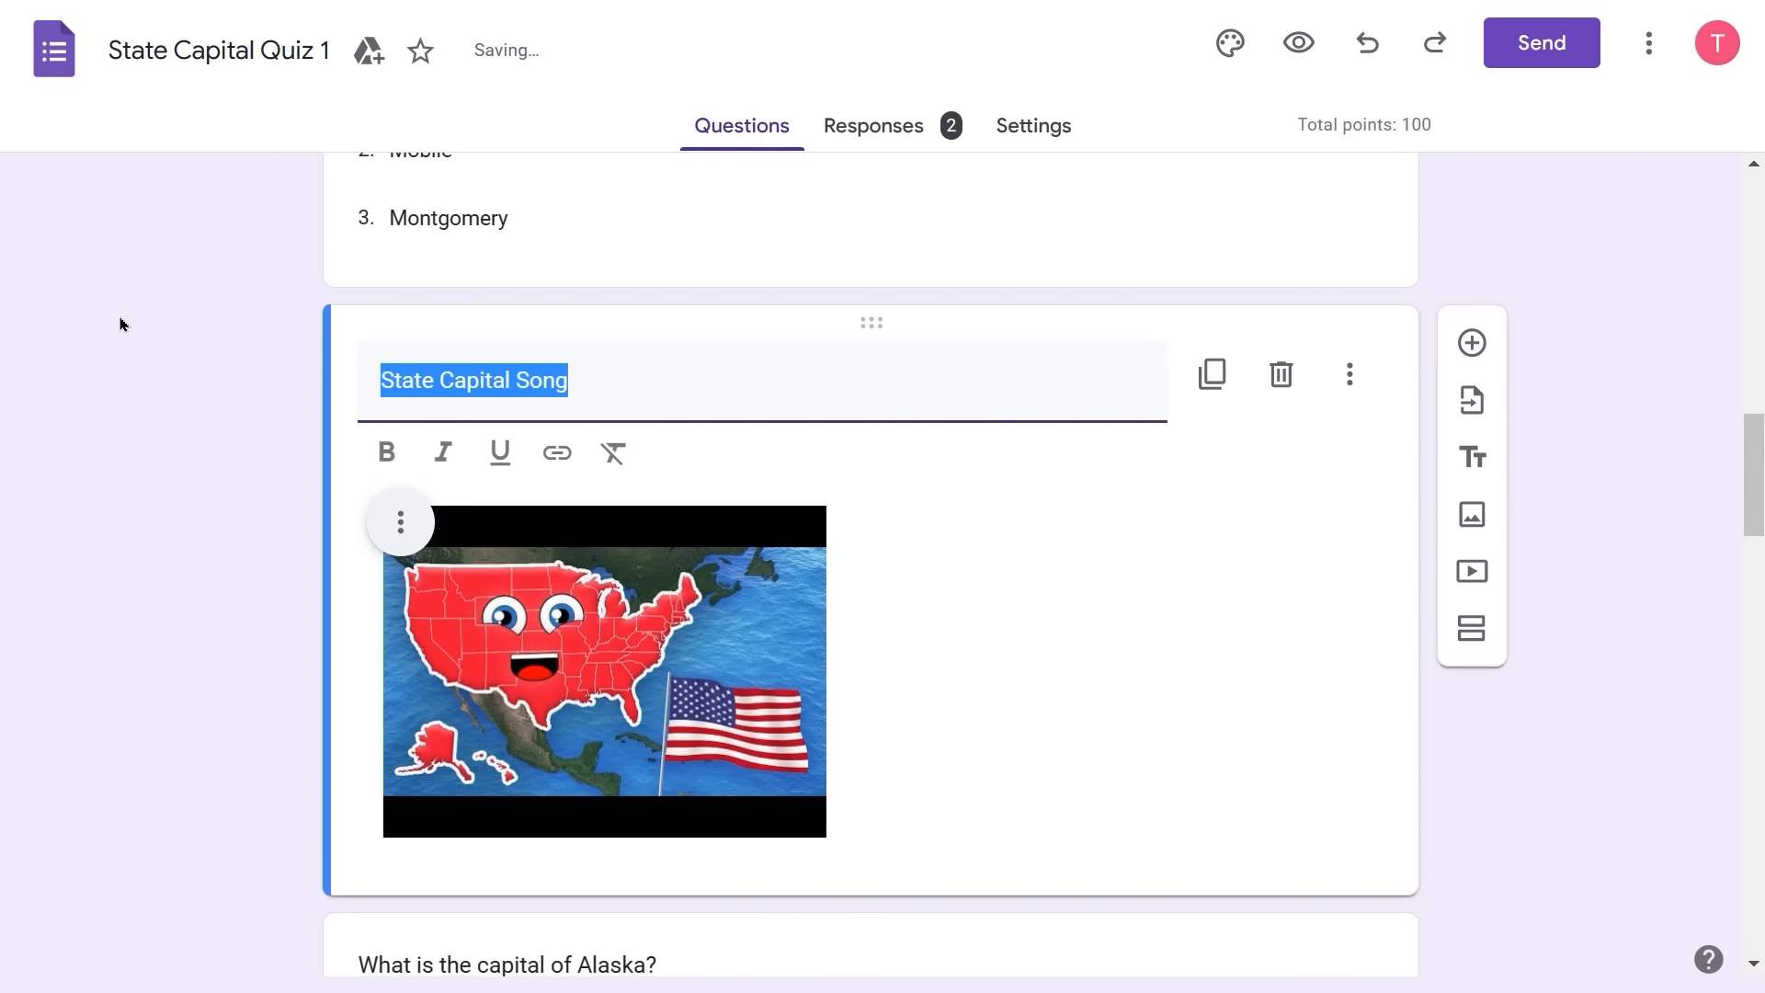
pyautogui.hotkey('ctrl', 'b')
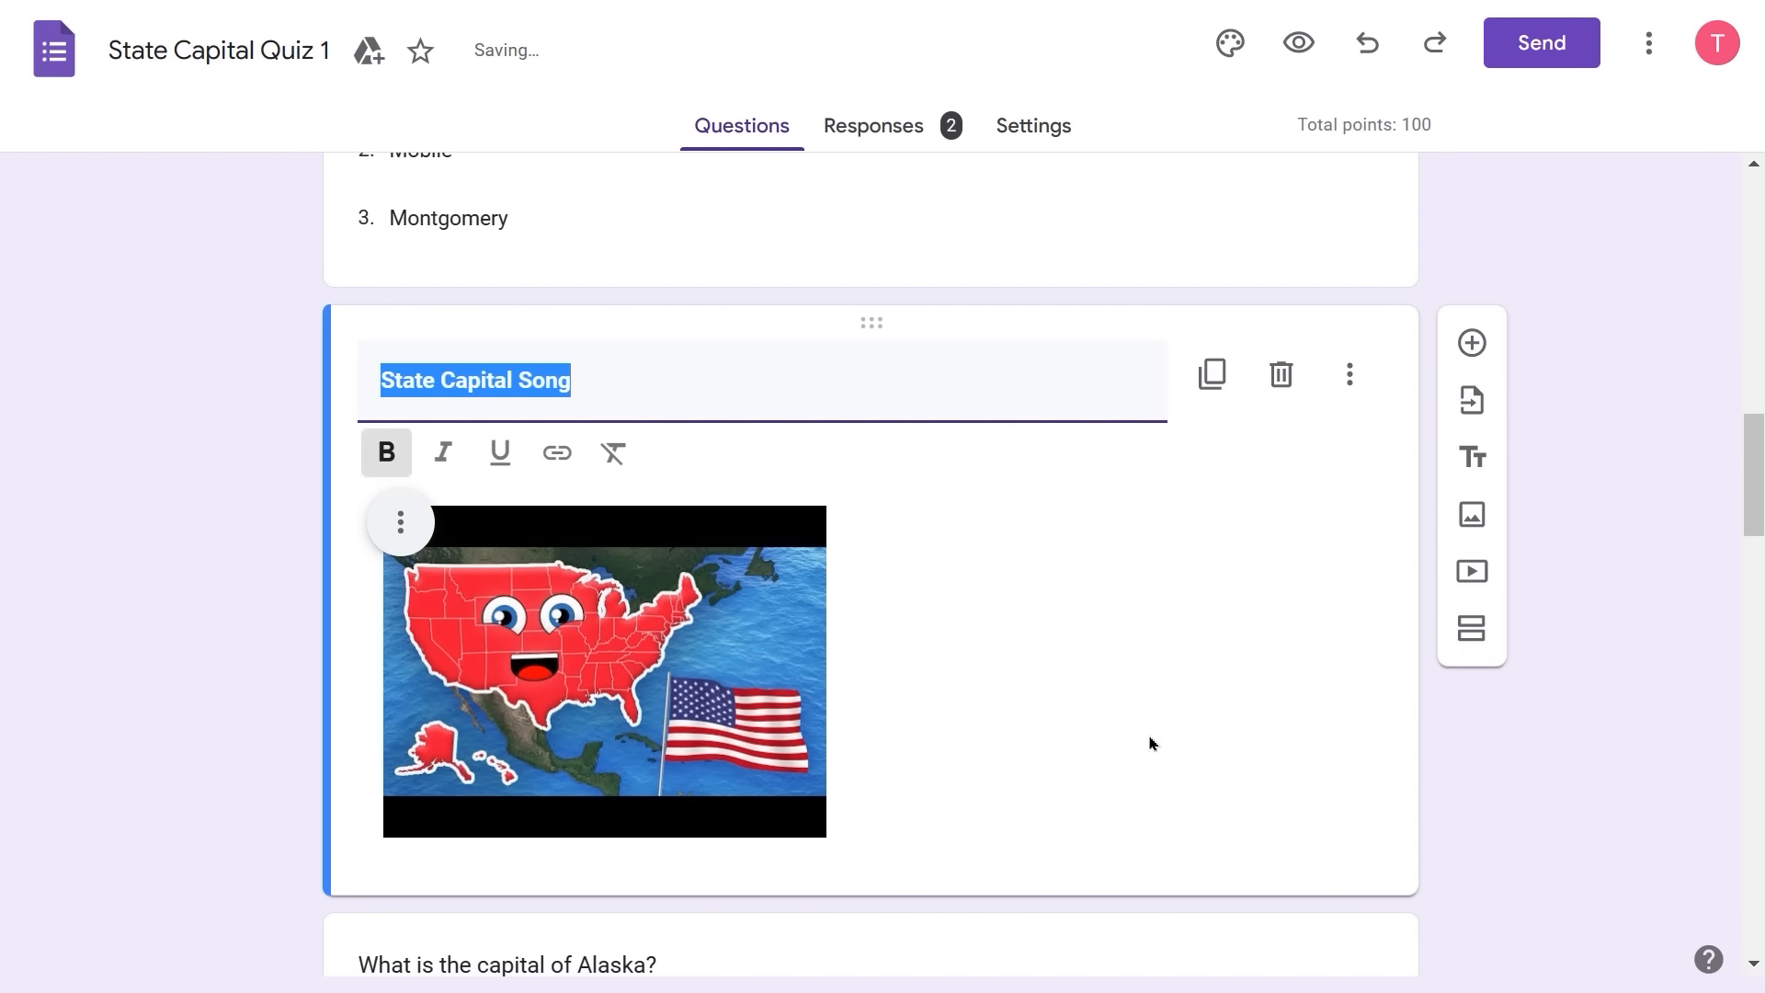
pyautogui.click(1261, 693)
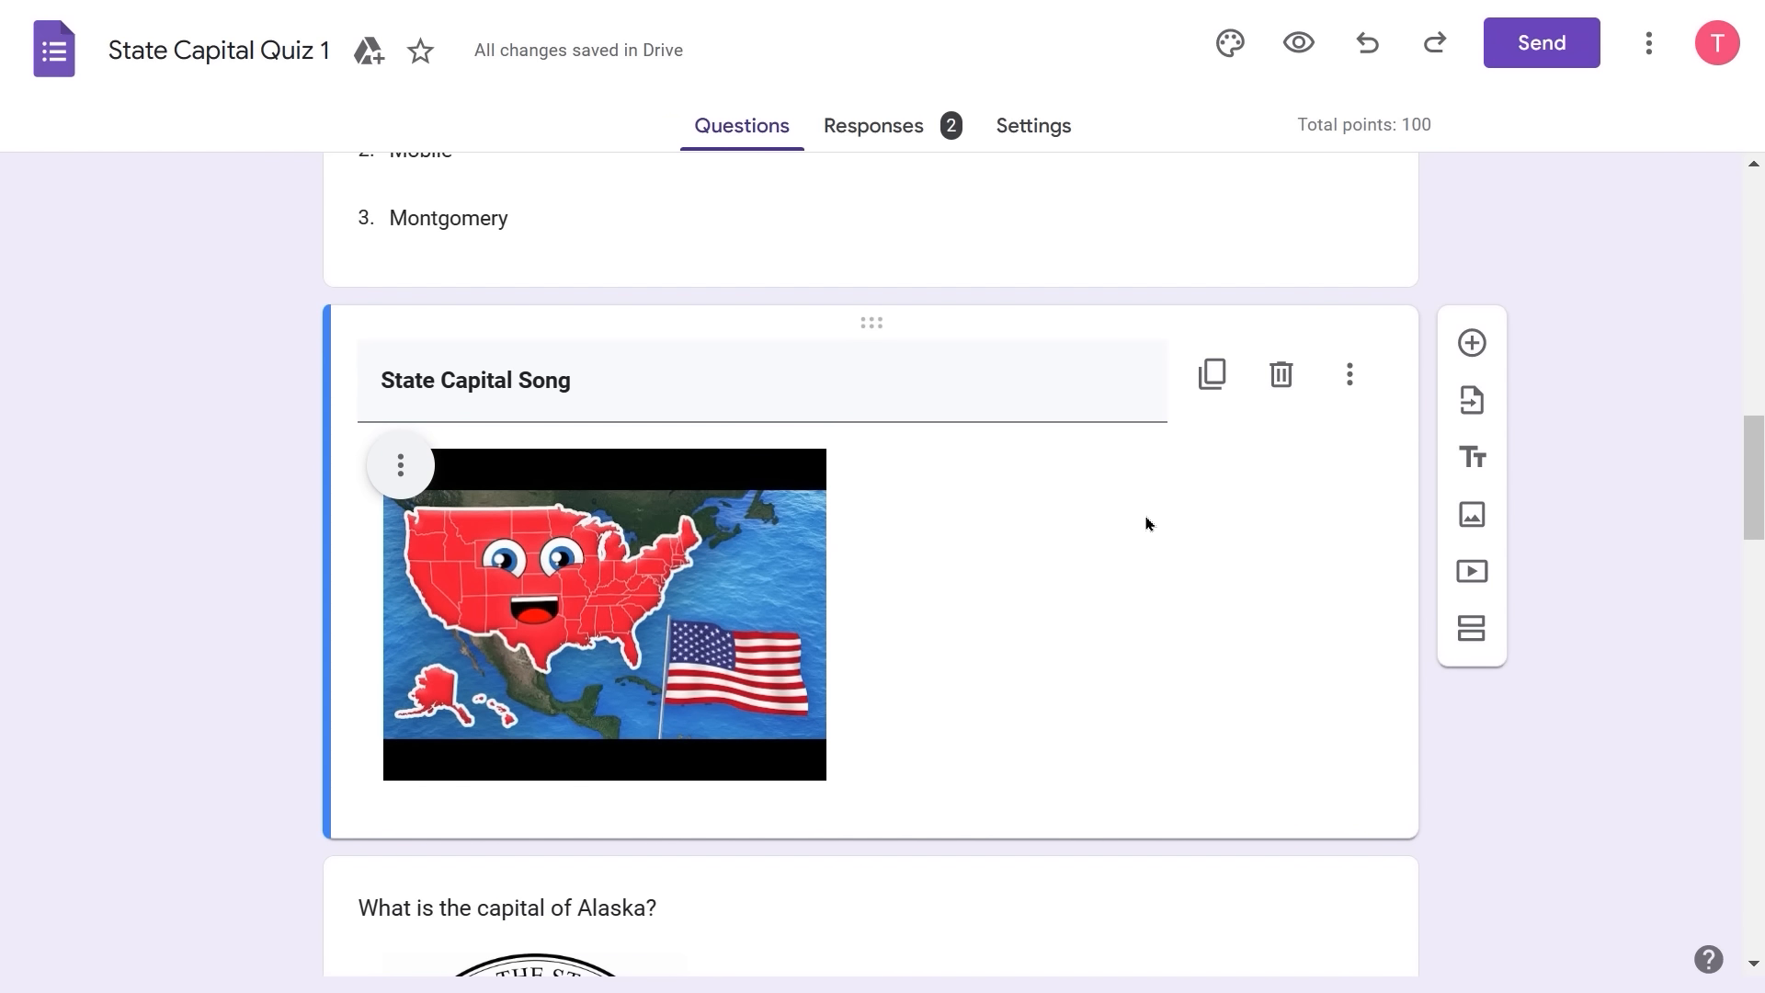
# - Center the State Capital Song video within its card
pyautogui.click(400, 468)
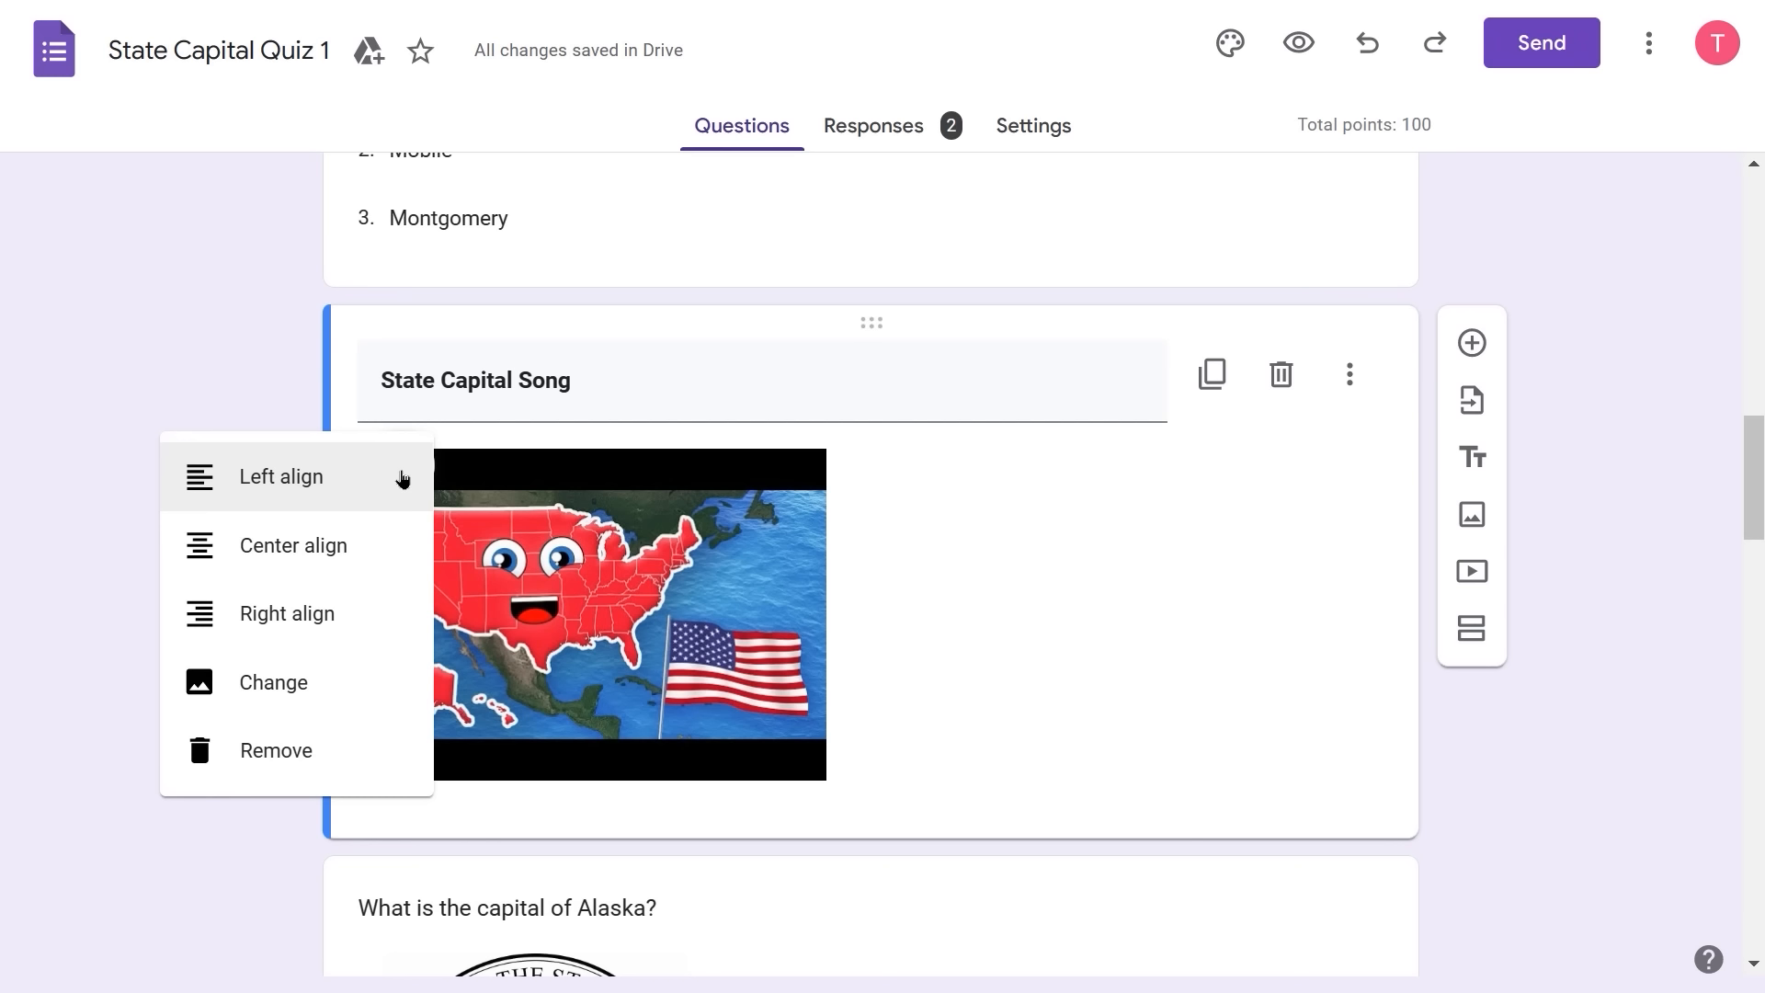
pyautogui.click(344, 572)
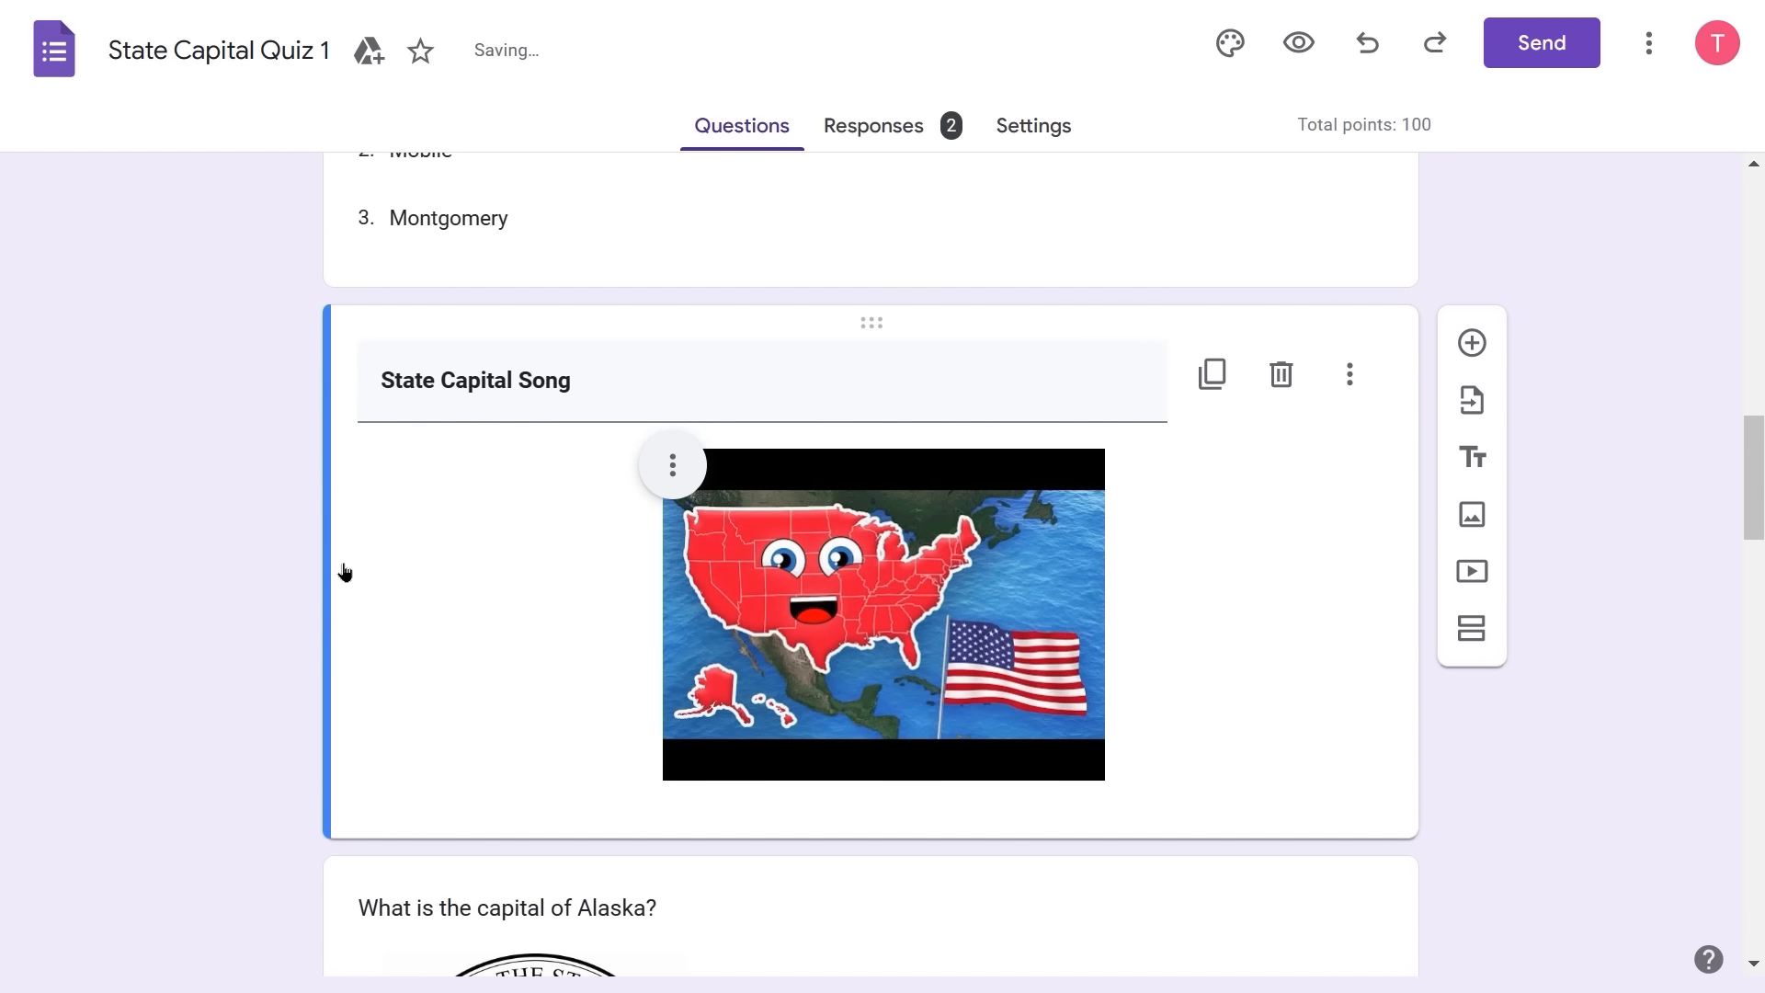
pyautogui.click(676, 467)
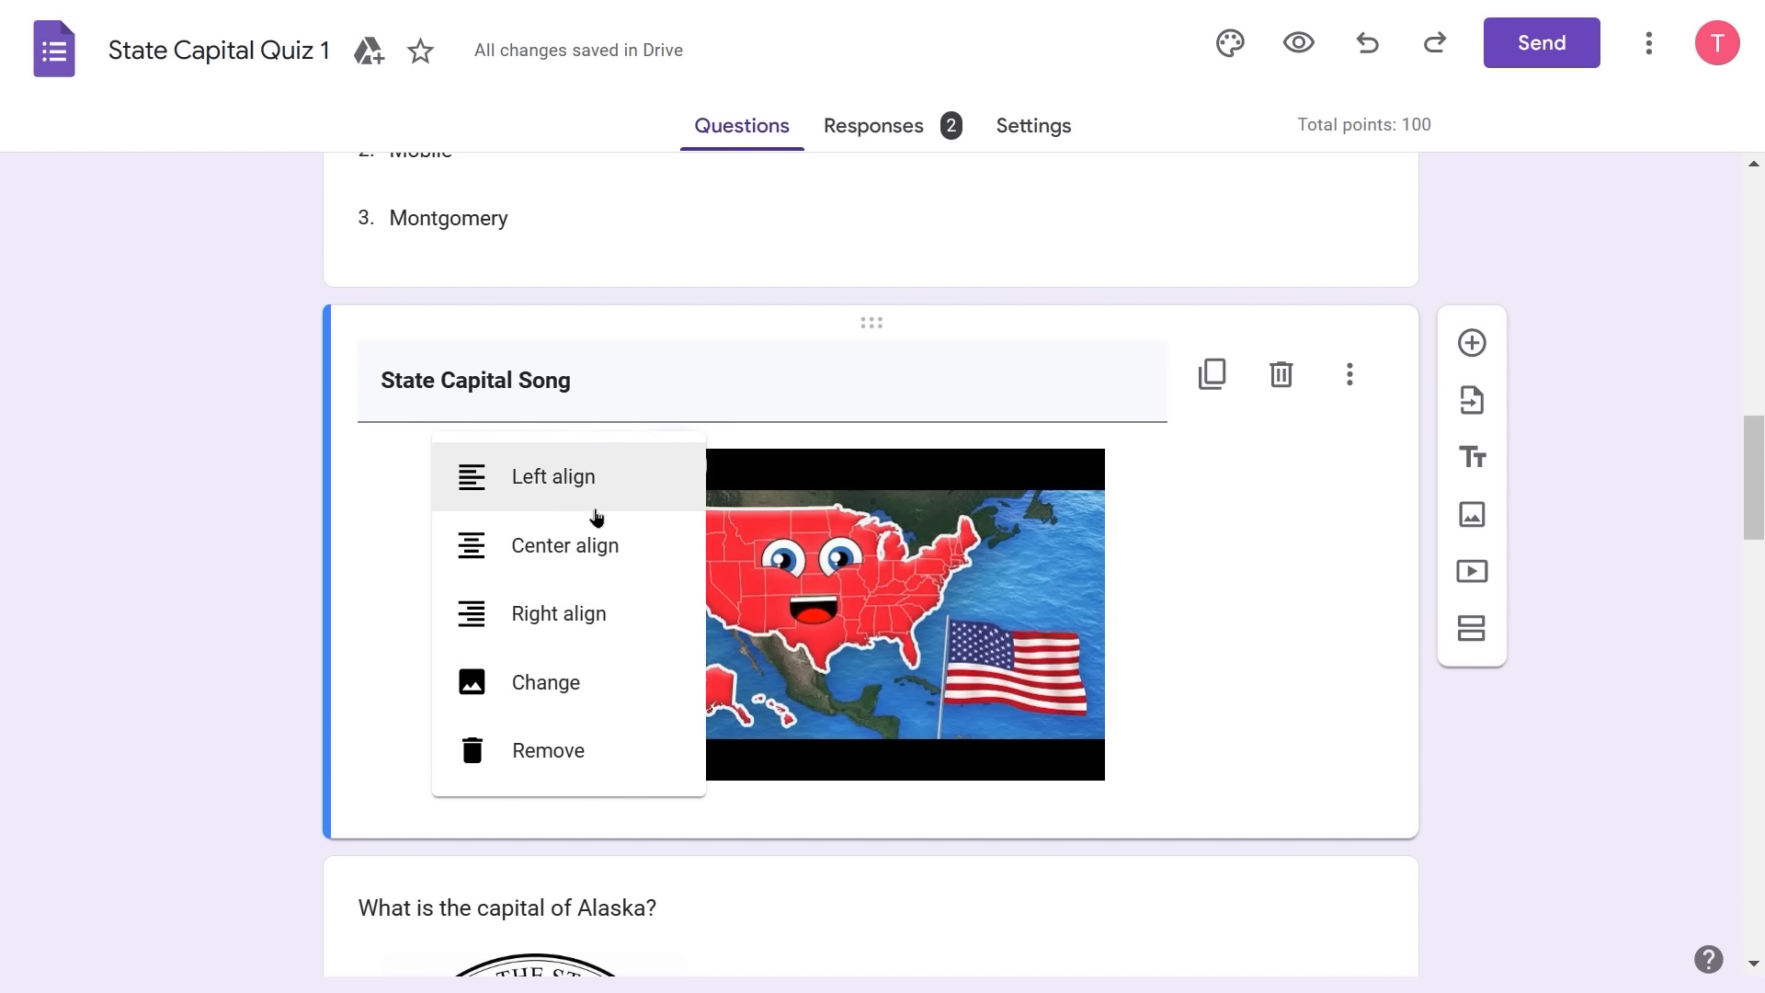
pyautogui.click(1256, 482)
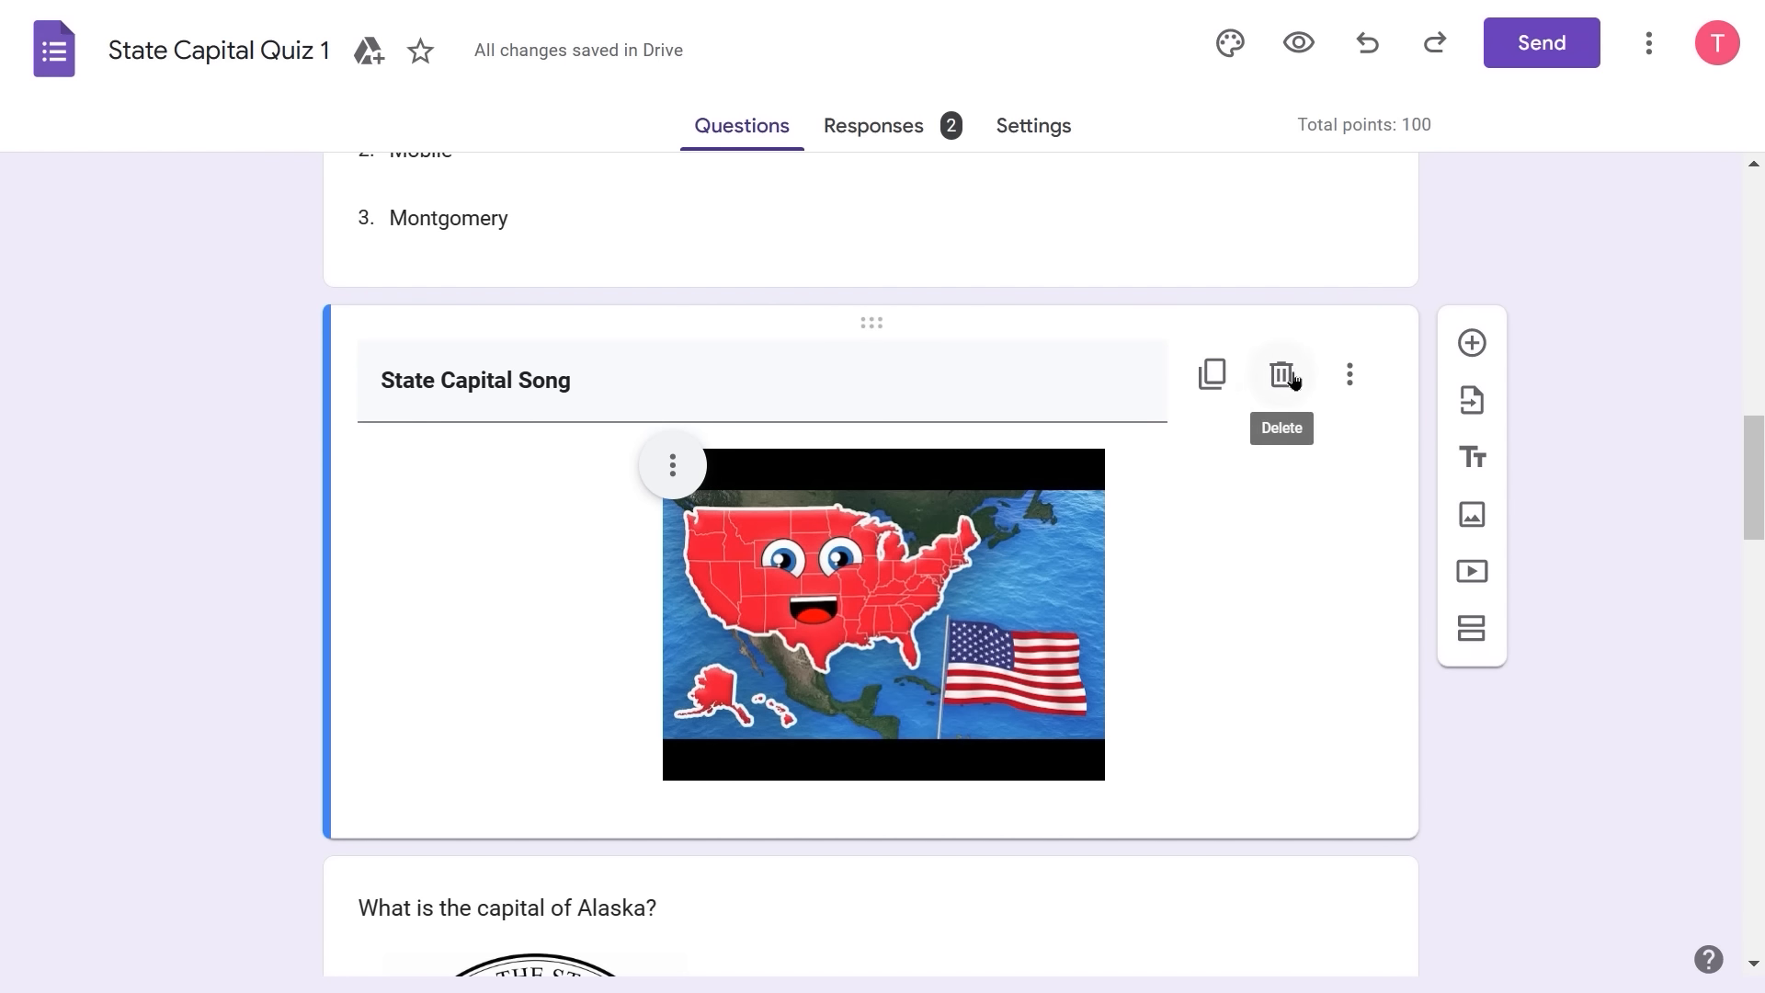
pyautogui.click(1339, 386)
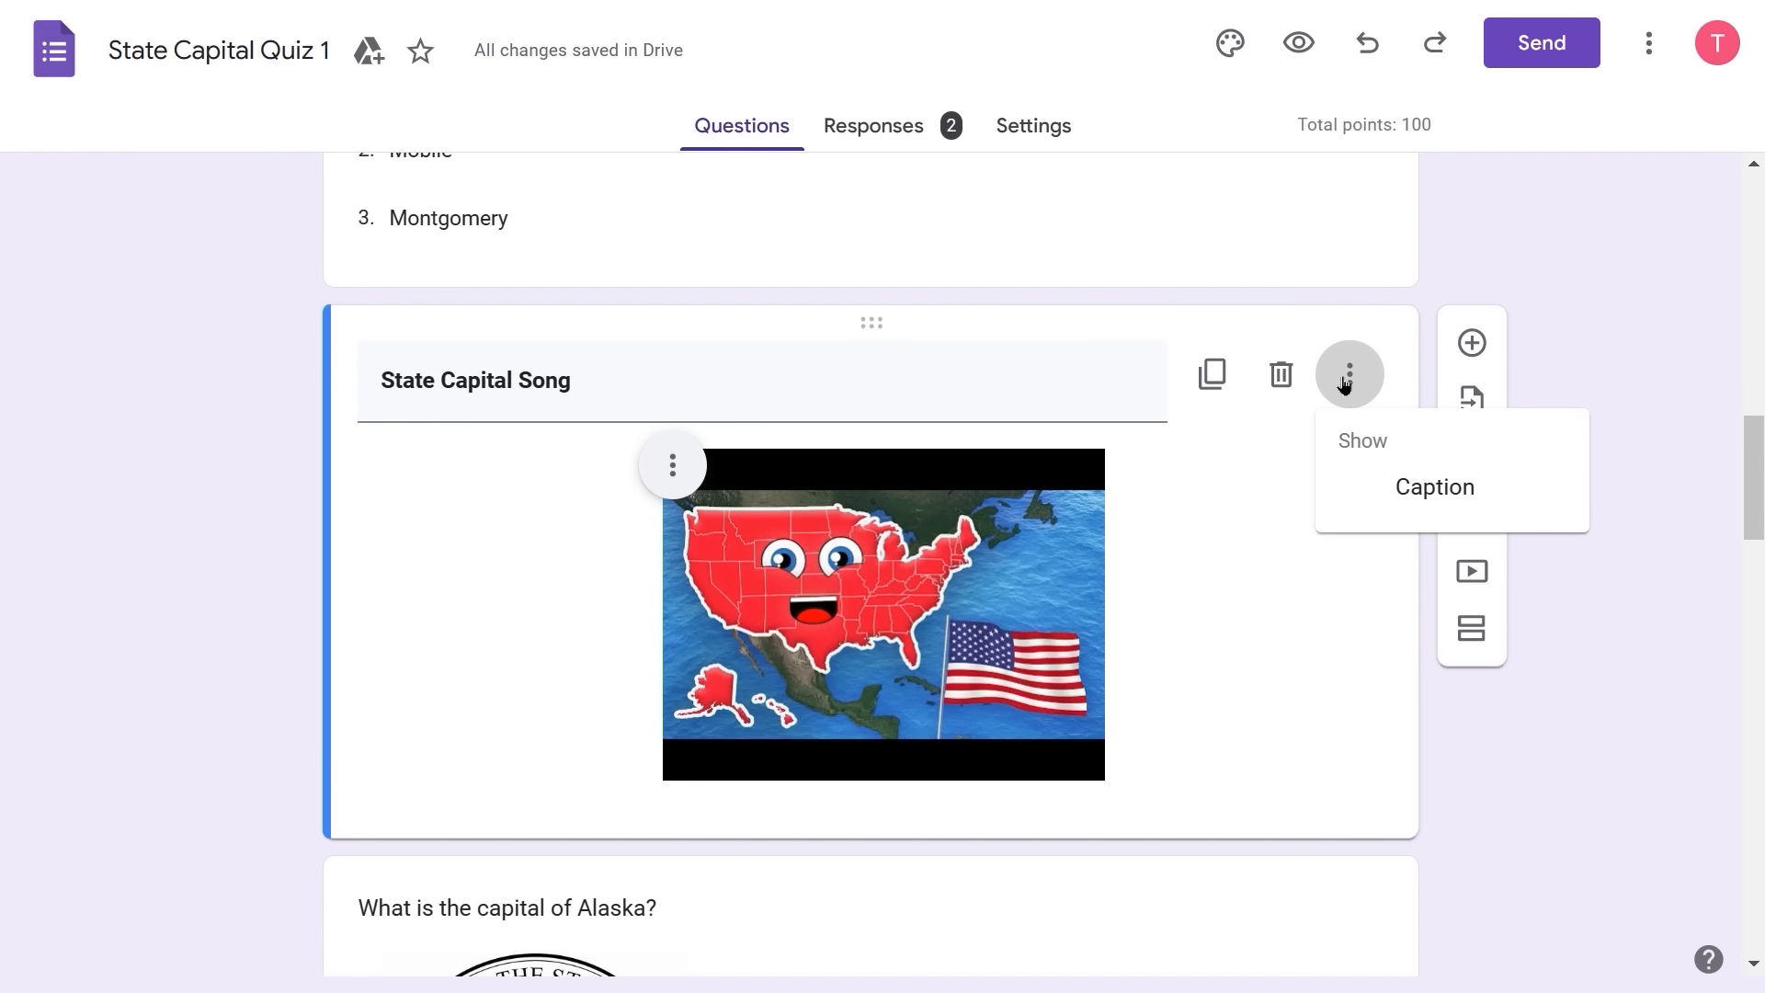
pyautogui.click(1344, 381)
pyautogui.click(1342, 377)
pyautogui.click(1302, 552)
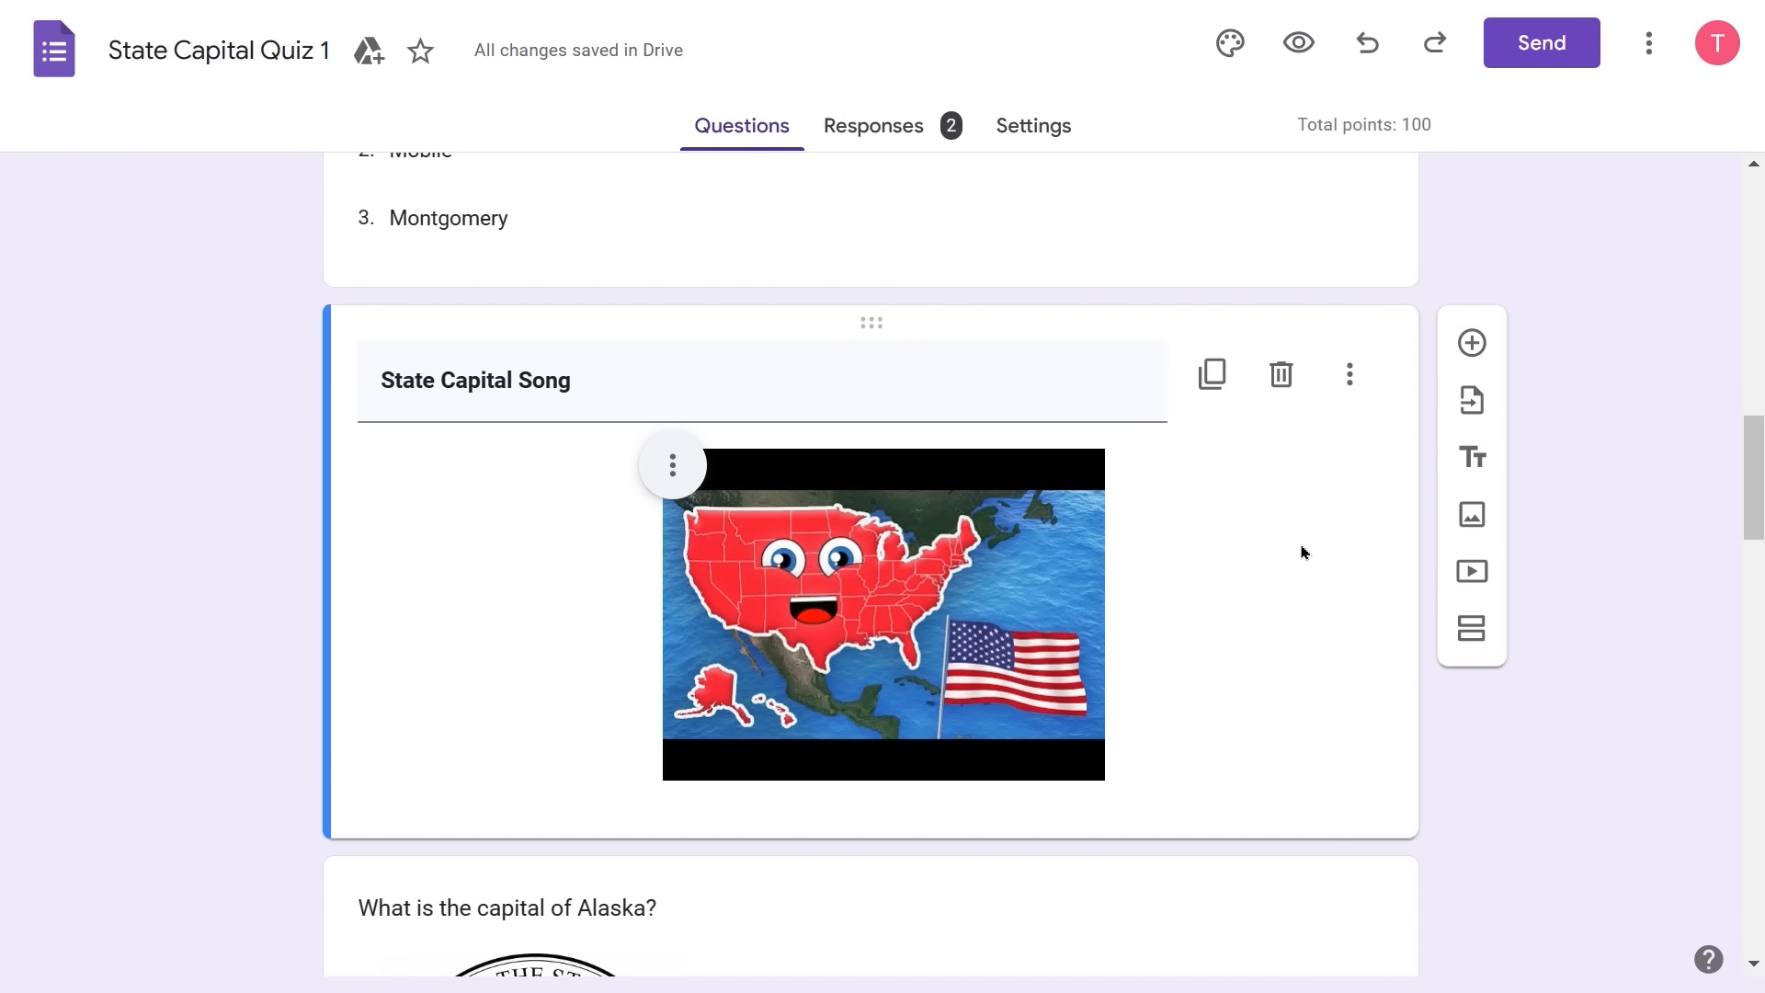
# - Drag the State Capital Song video card further down the quiz
pyautogui.scroll(7, 1302, 552)
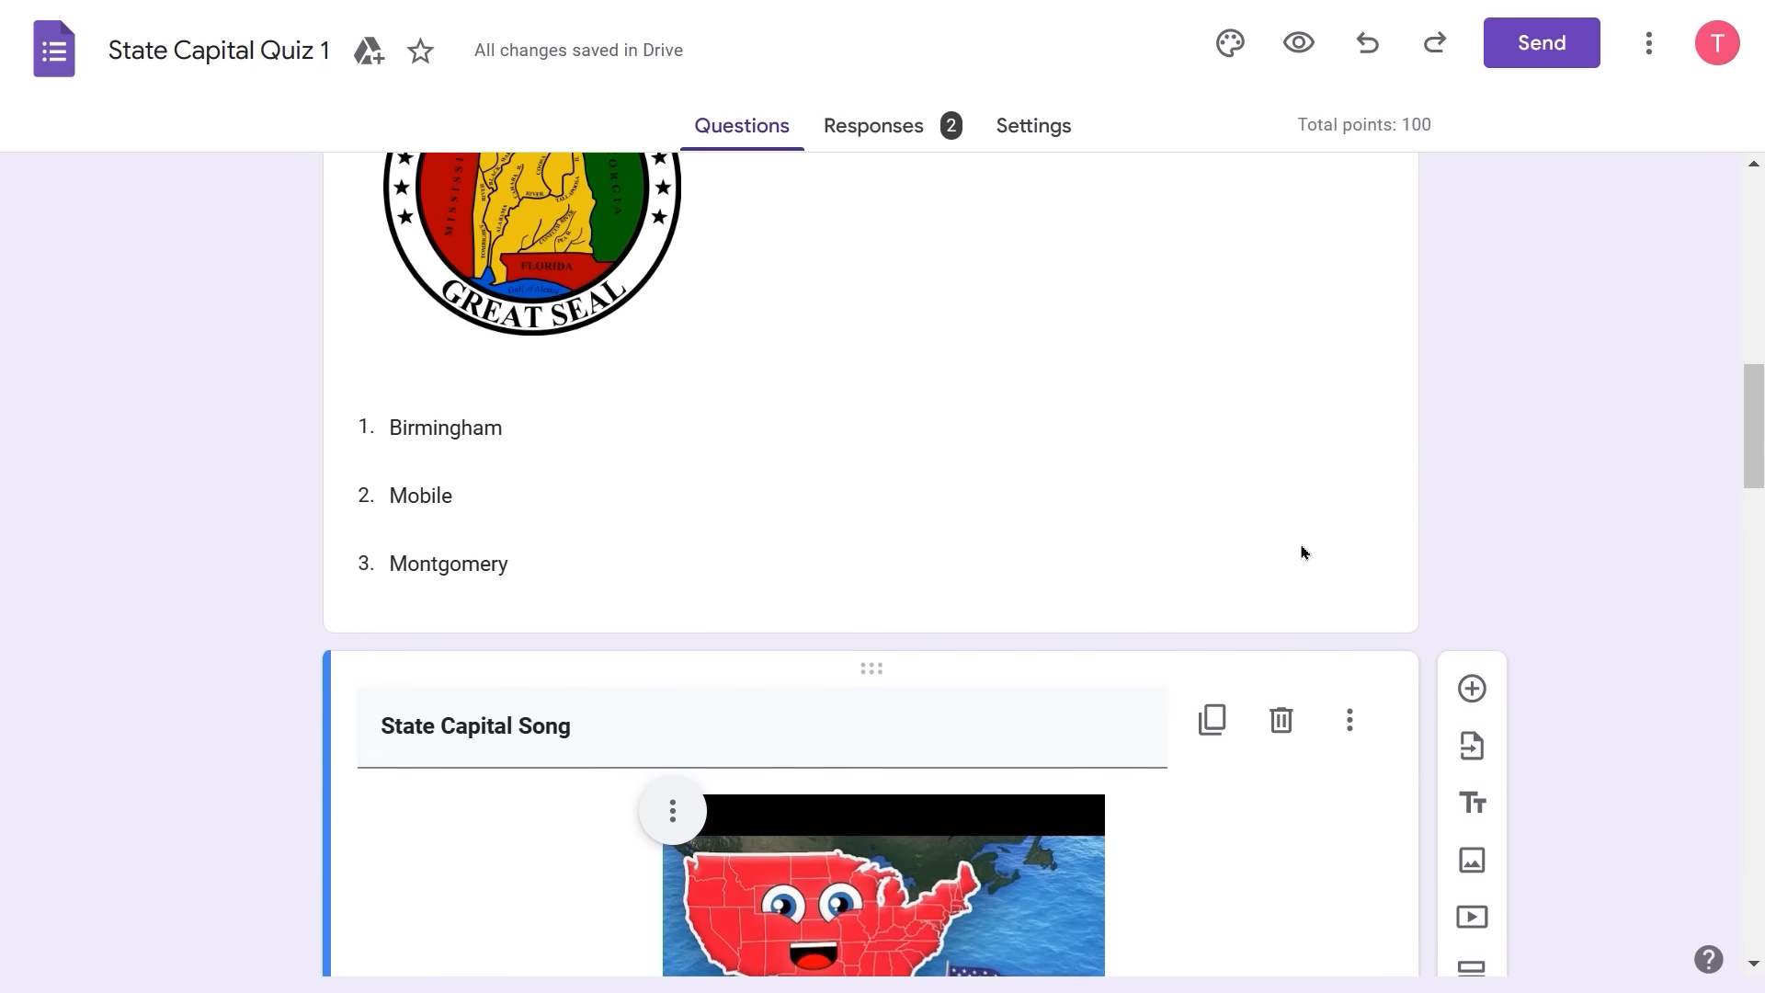
pyautogui.scroll(8, 1302, 552)
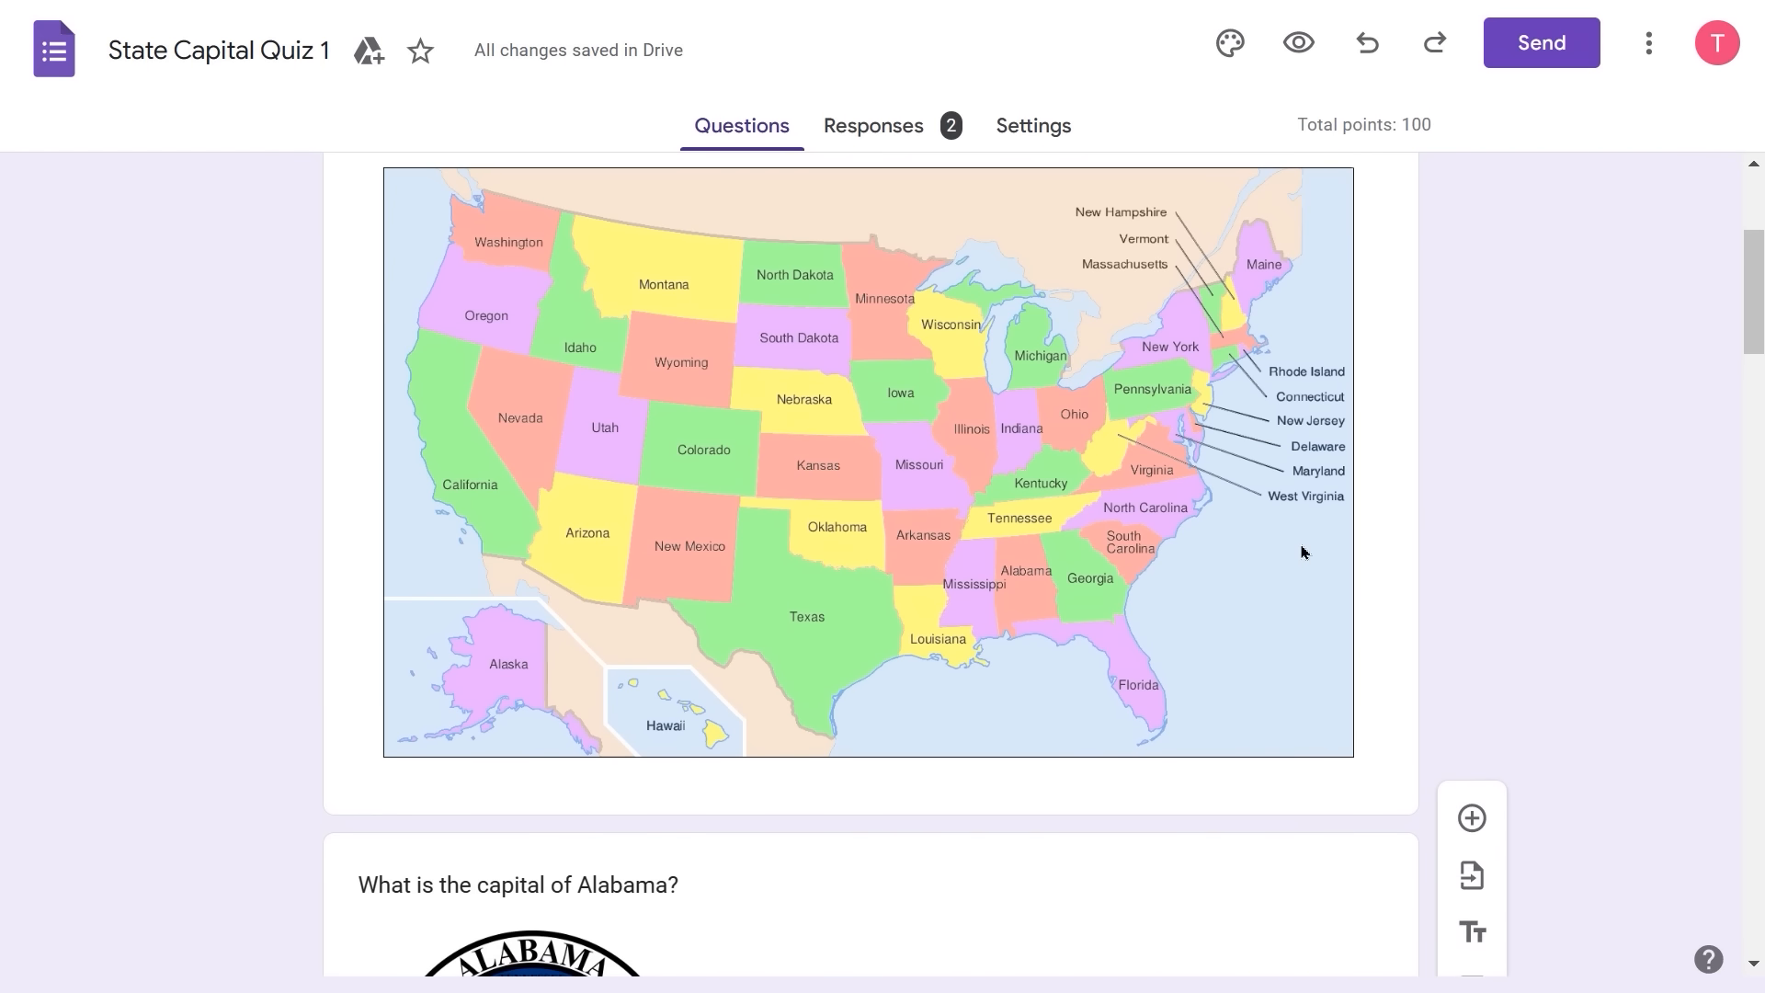
pyautogui.scroll(-8, 1302, 551)
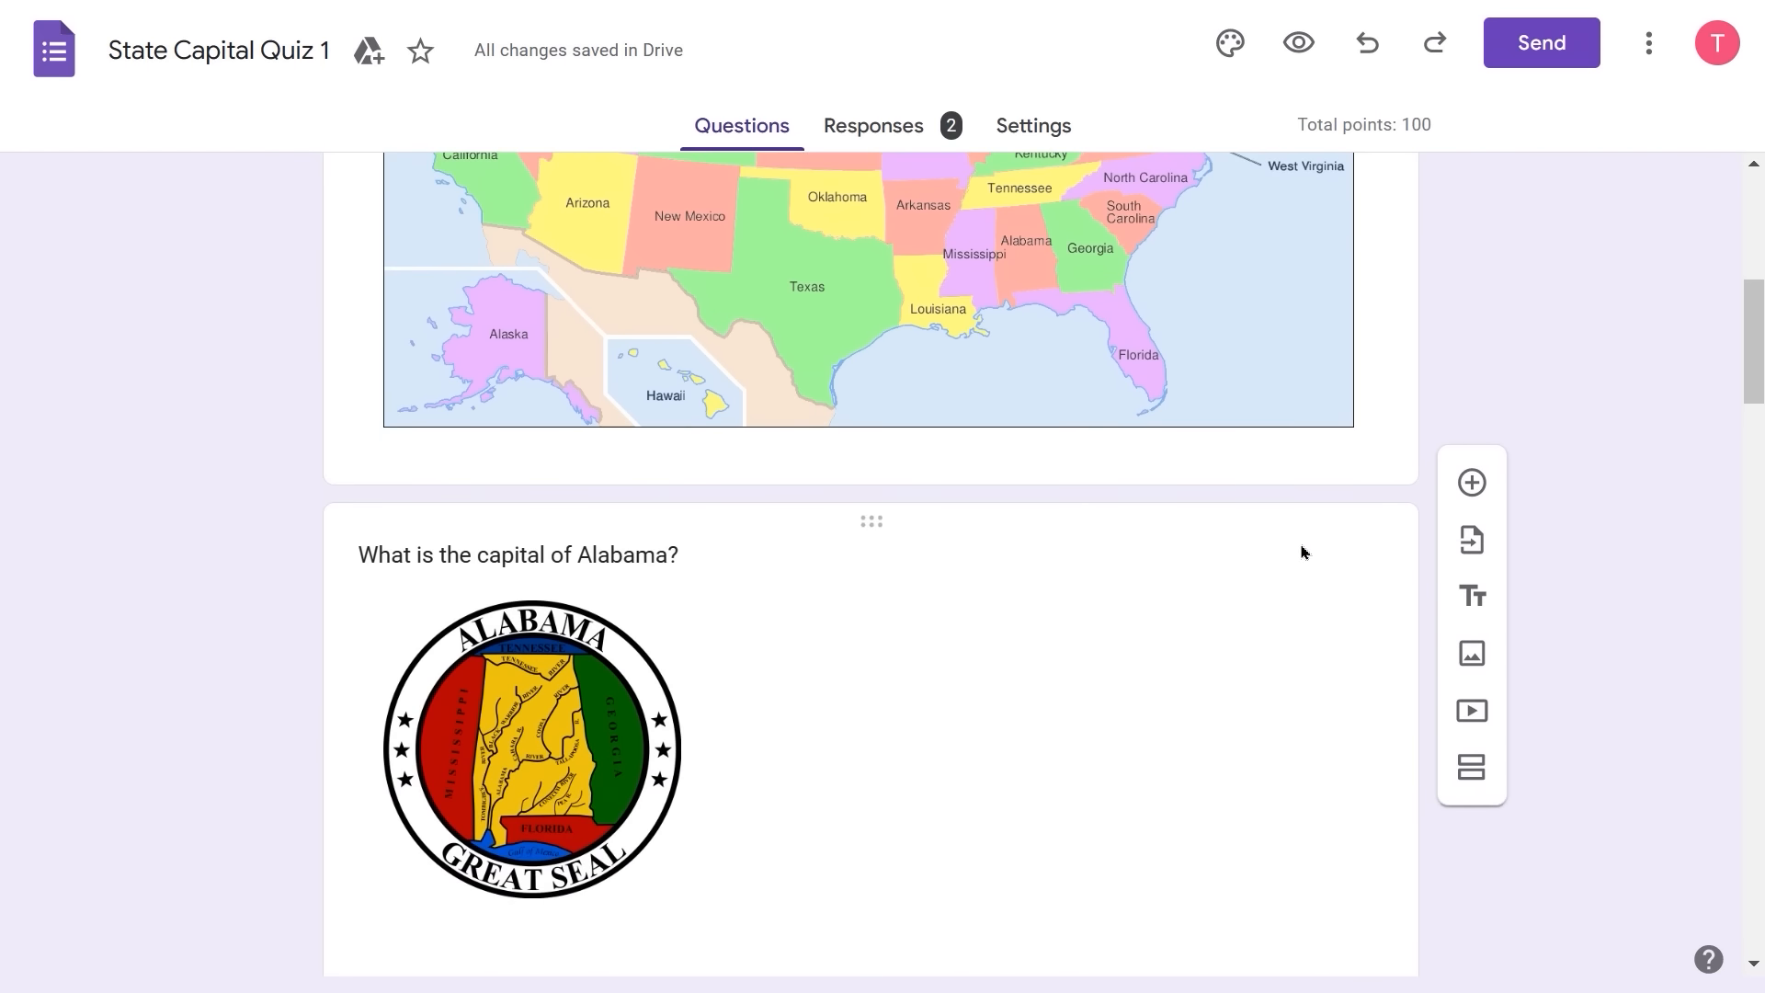
pyautogui.scroll(-4, 1302, 552)
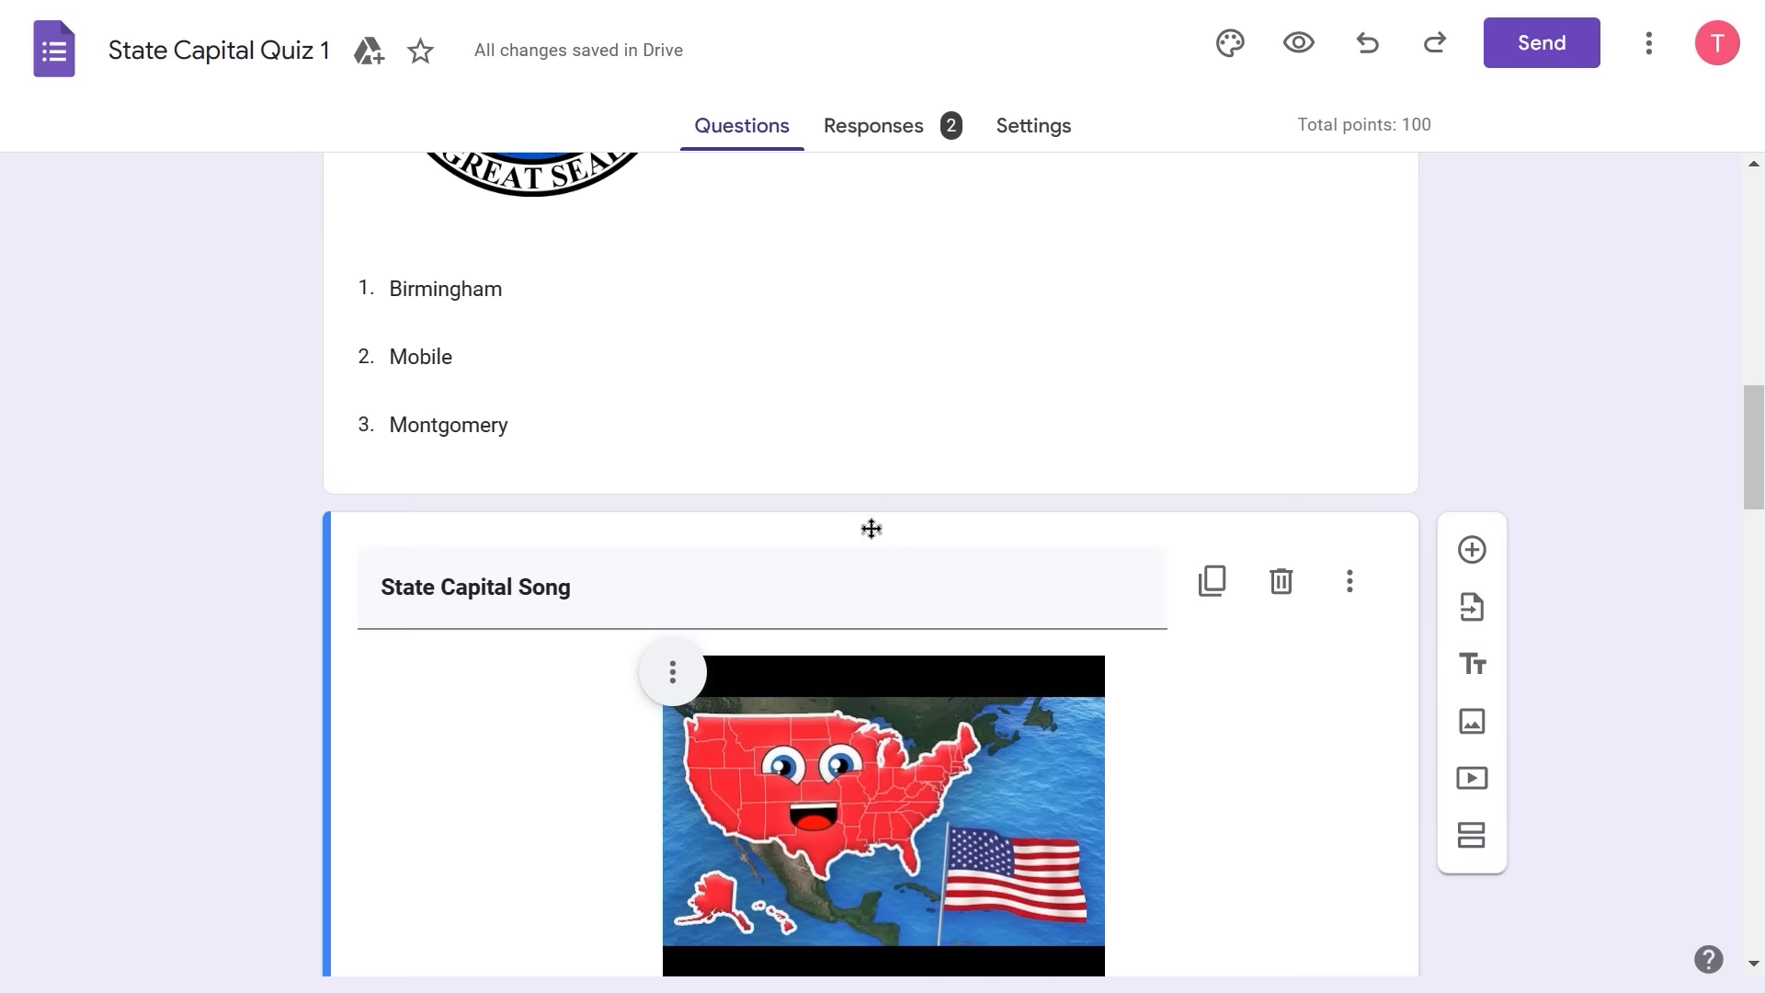
pyautogui.moveTo(871, 524); pyautogui.dragTo(750, 464)
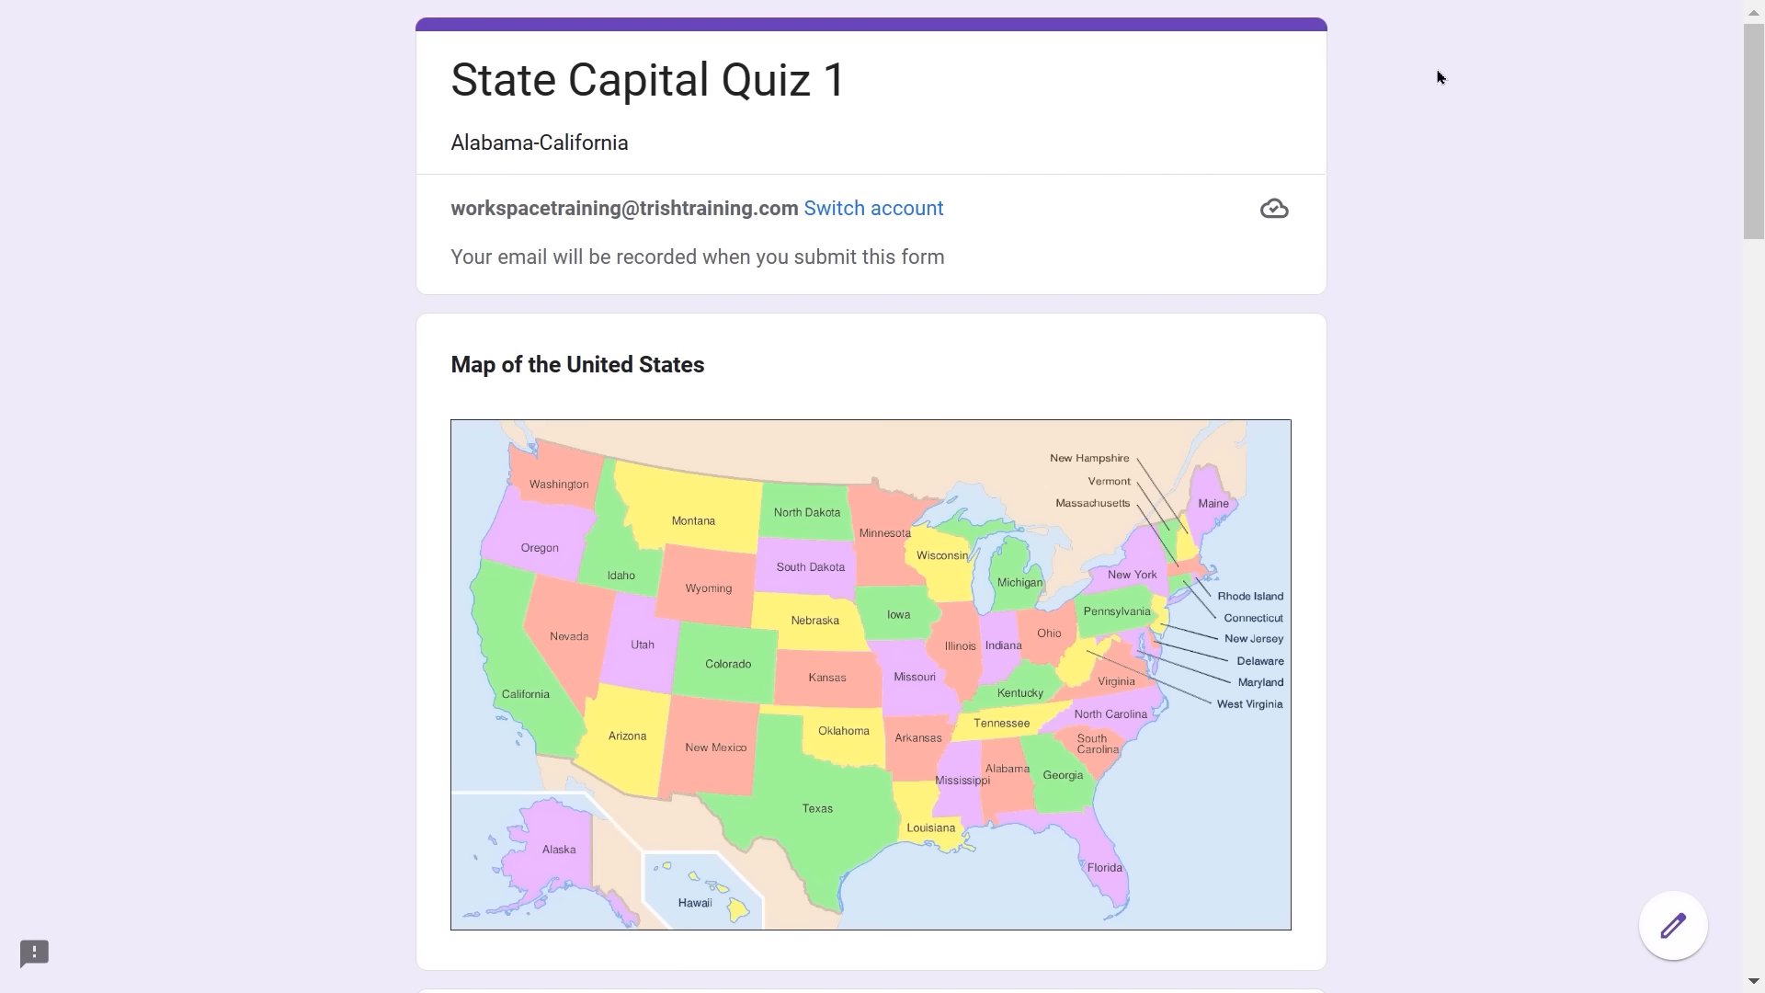
pyautogui.scroll(-4, 1387, 315)
pyautogui.scroll(-20, 1387, 314)
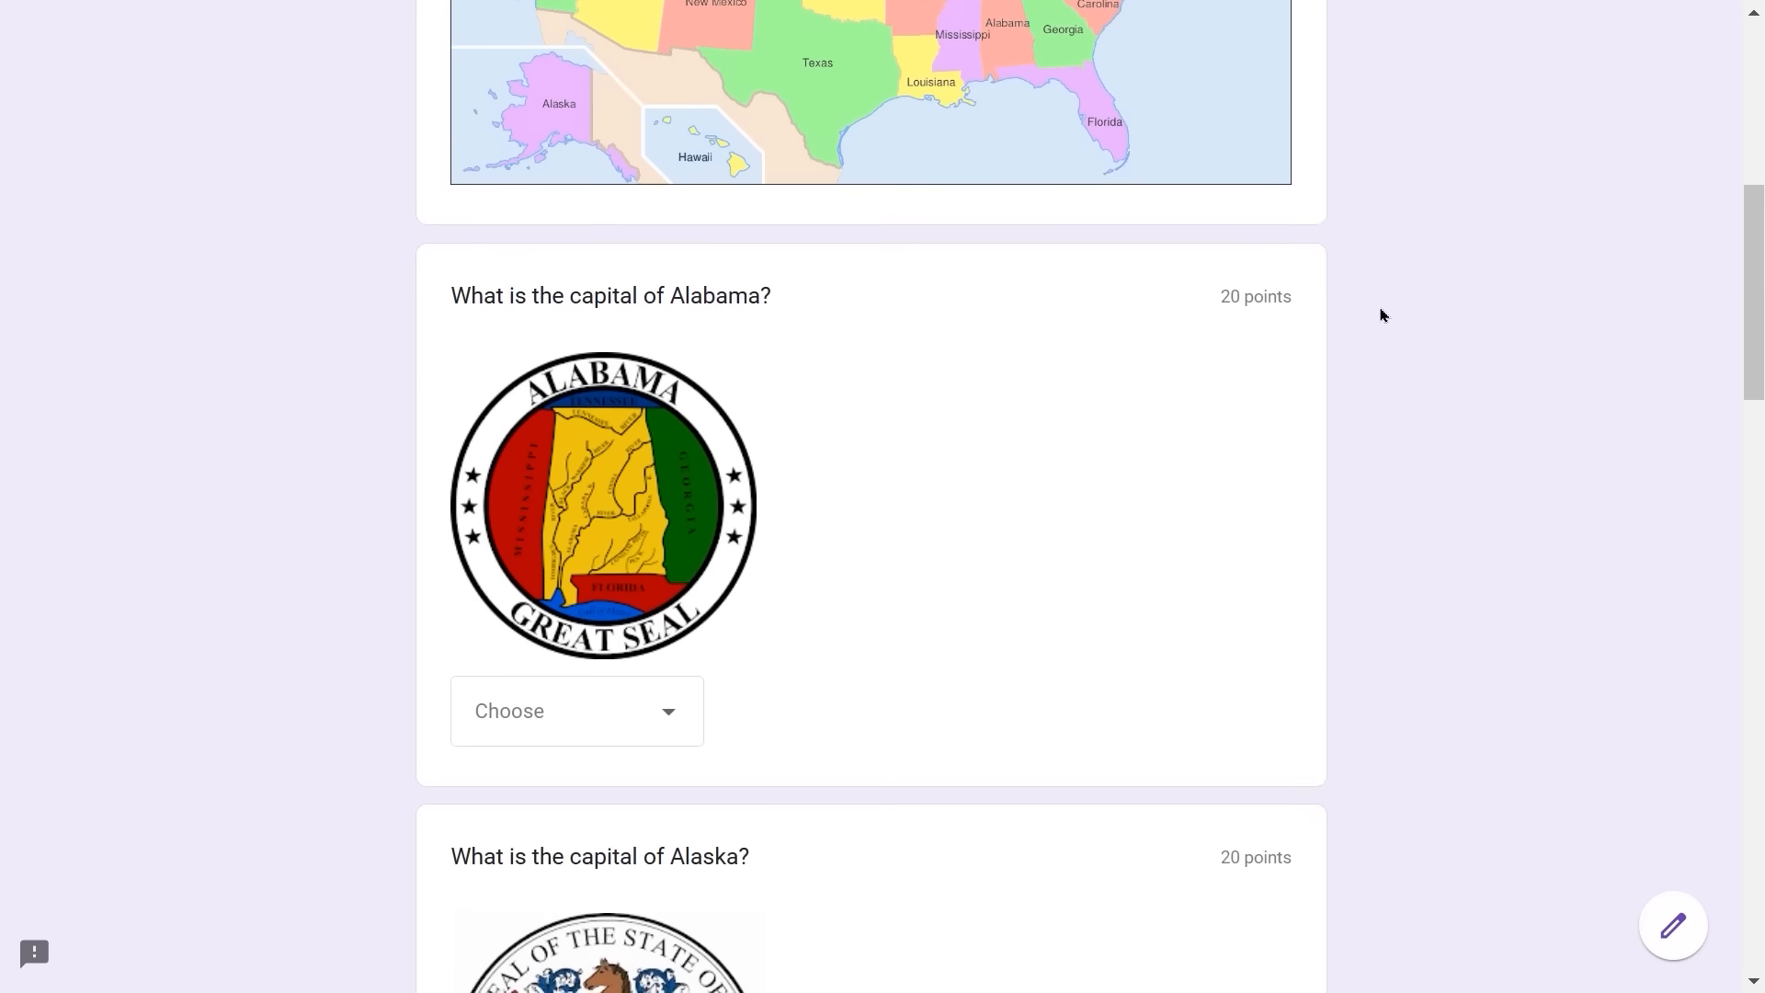
pyautogui.scroll(-3, 1373, 317)
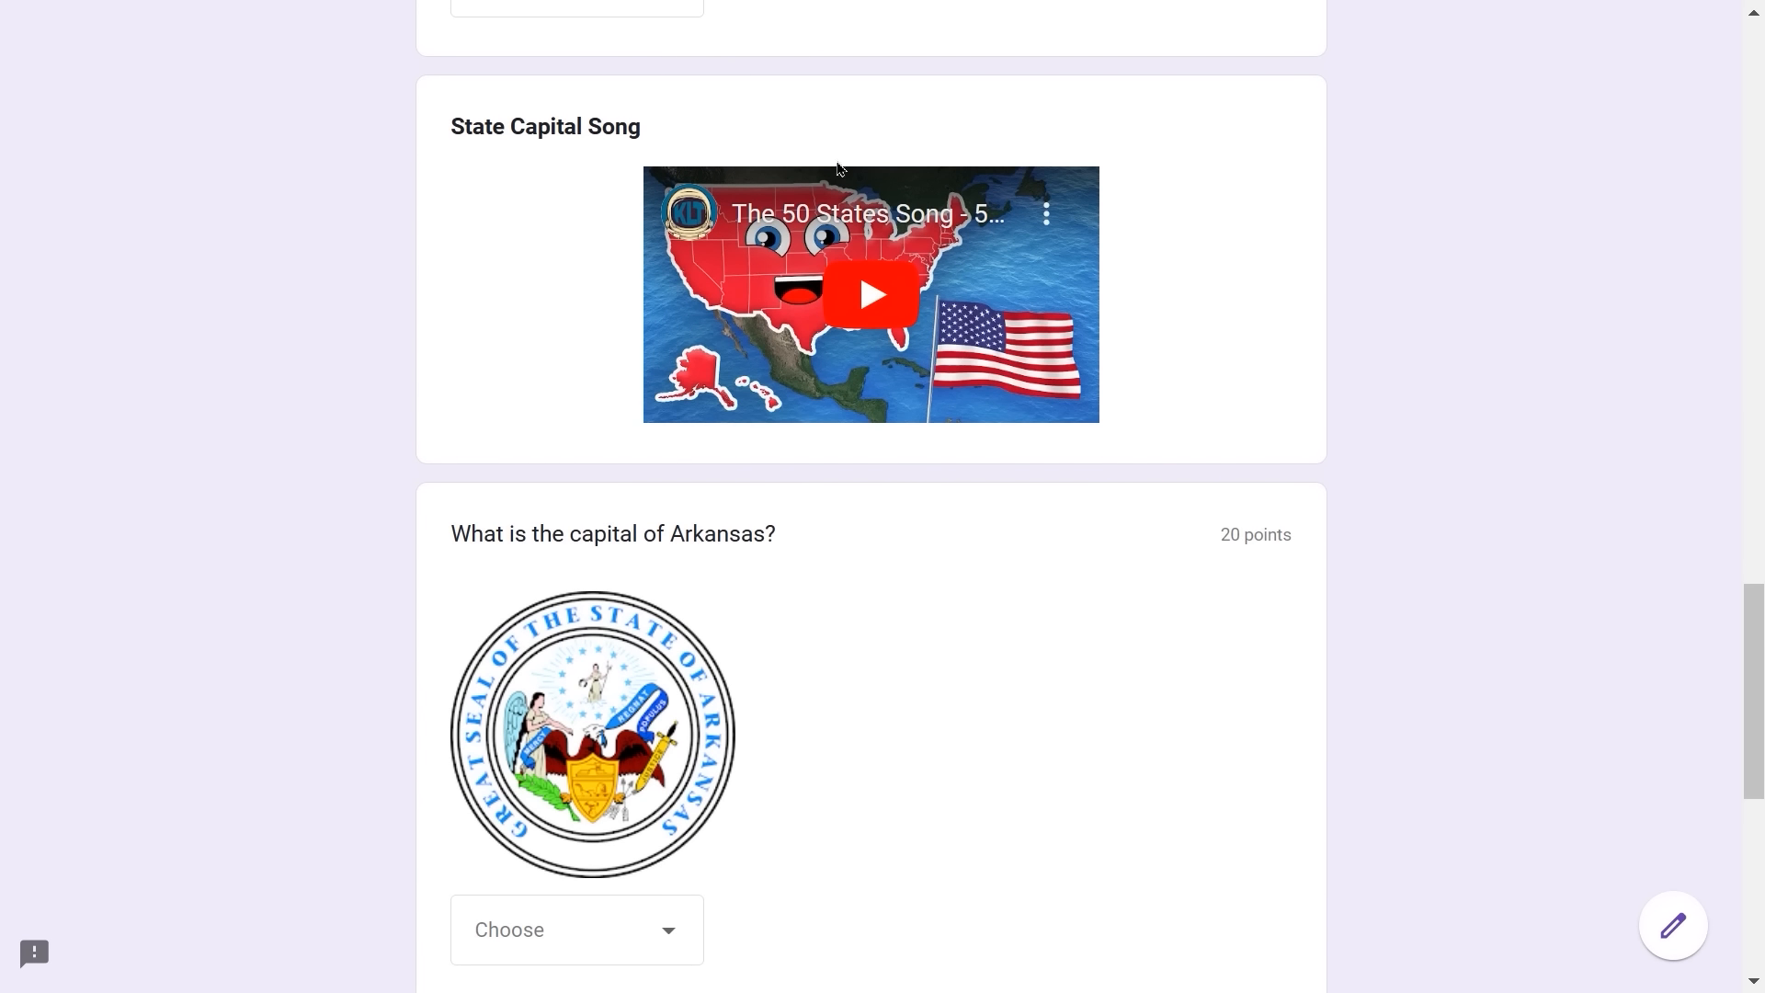
pyautogui.scroll(-8, 662, 923)
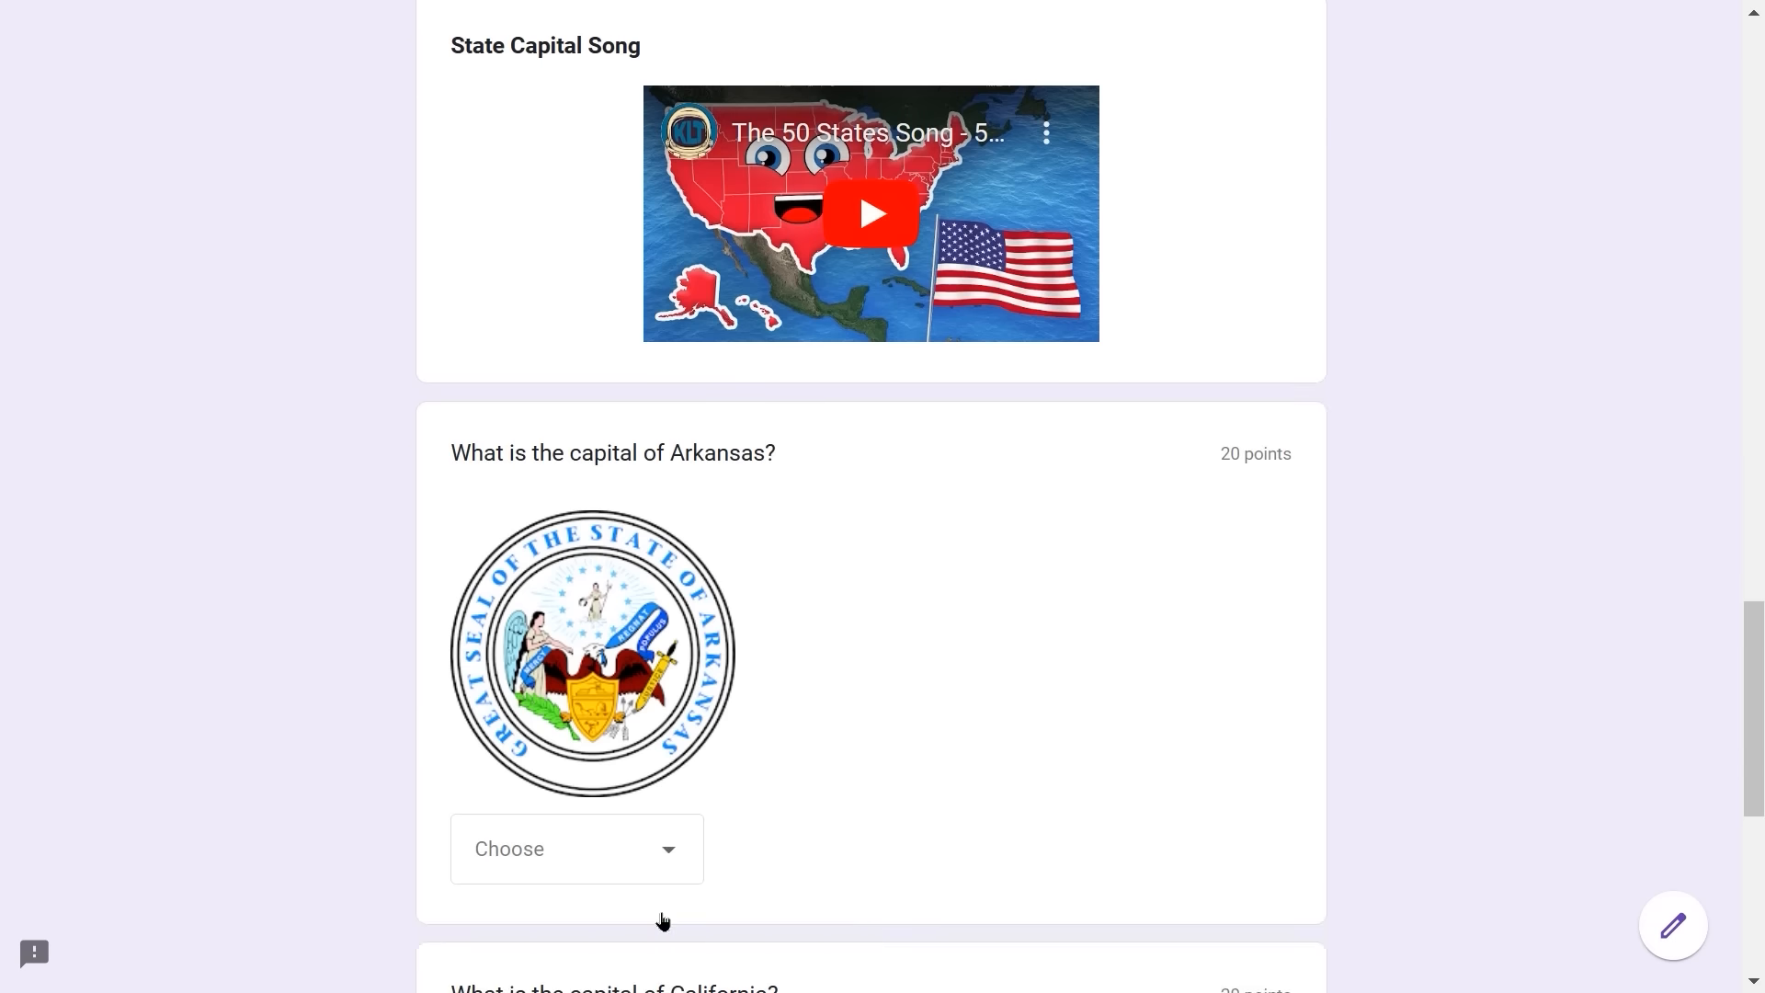
pyautogui.scroll(5, 656, 883)
pyautogui.scroll(6, 651, 849)
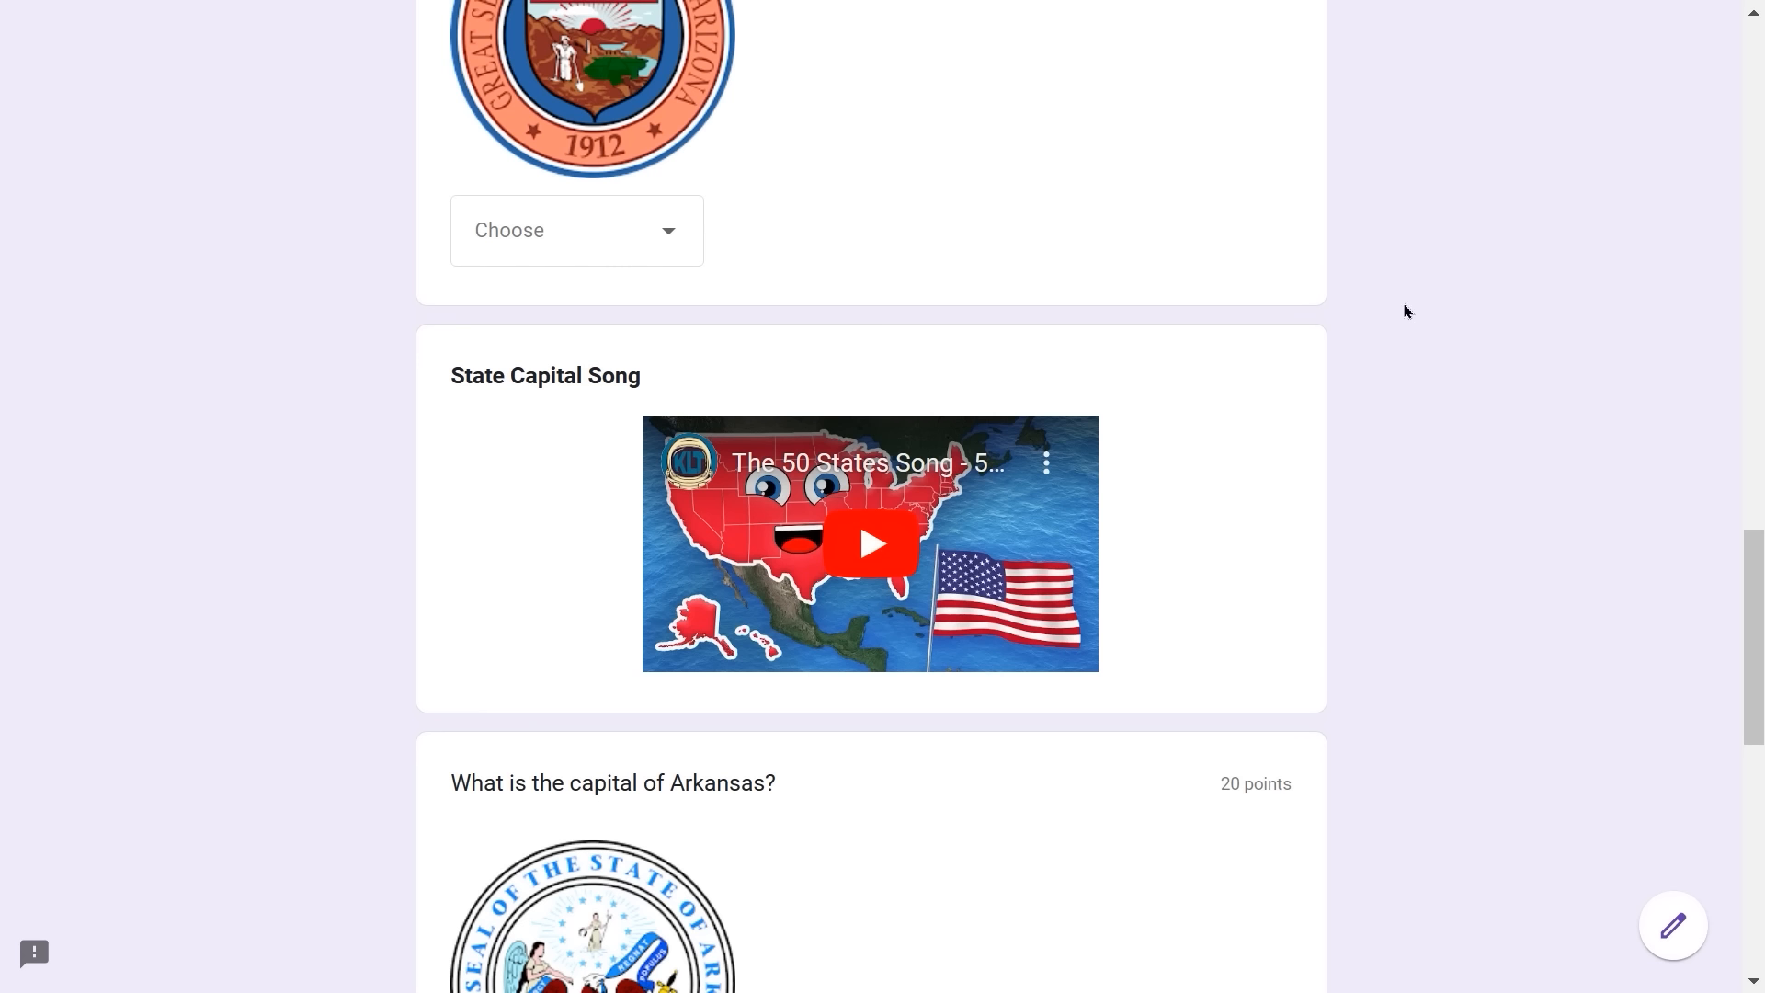
pyautogui.scroll(-10, 1404, 311)
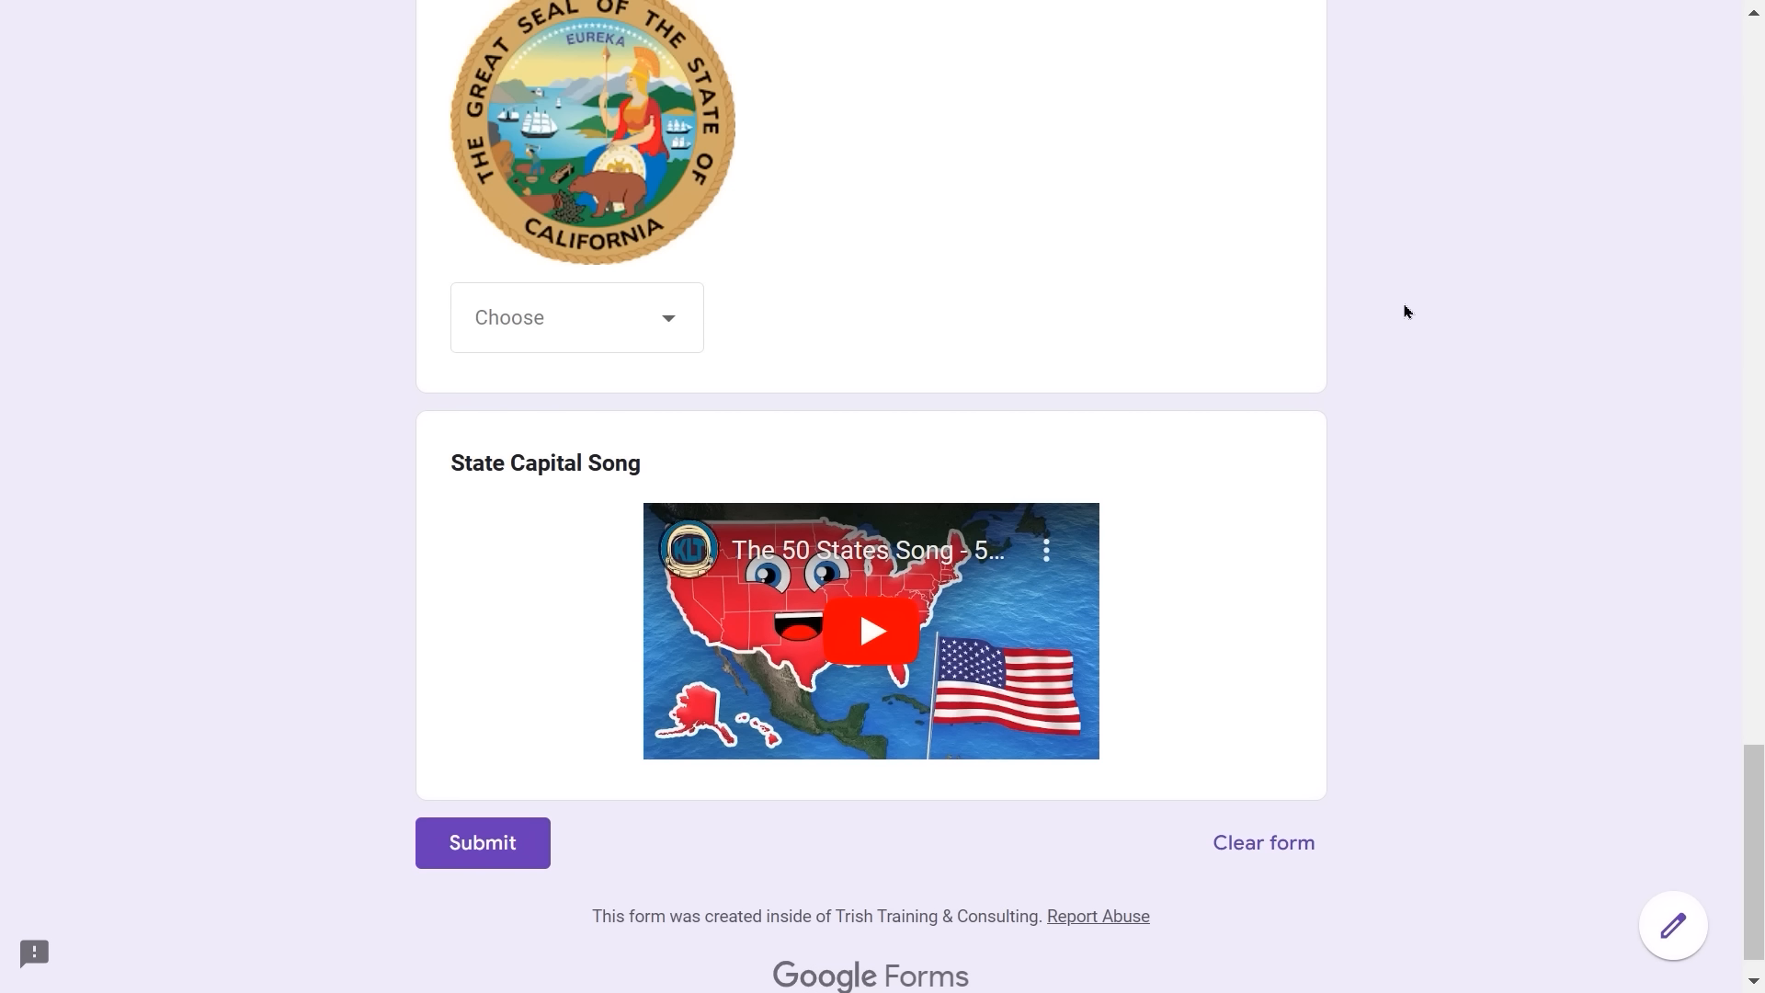
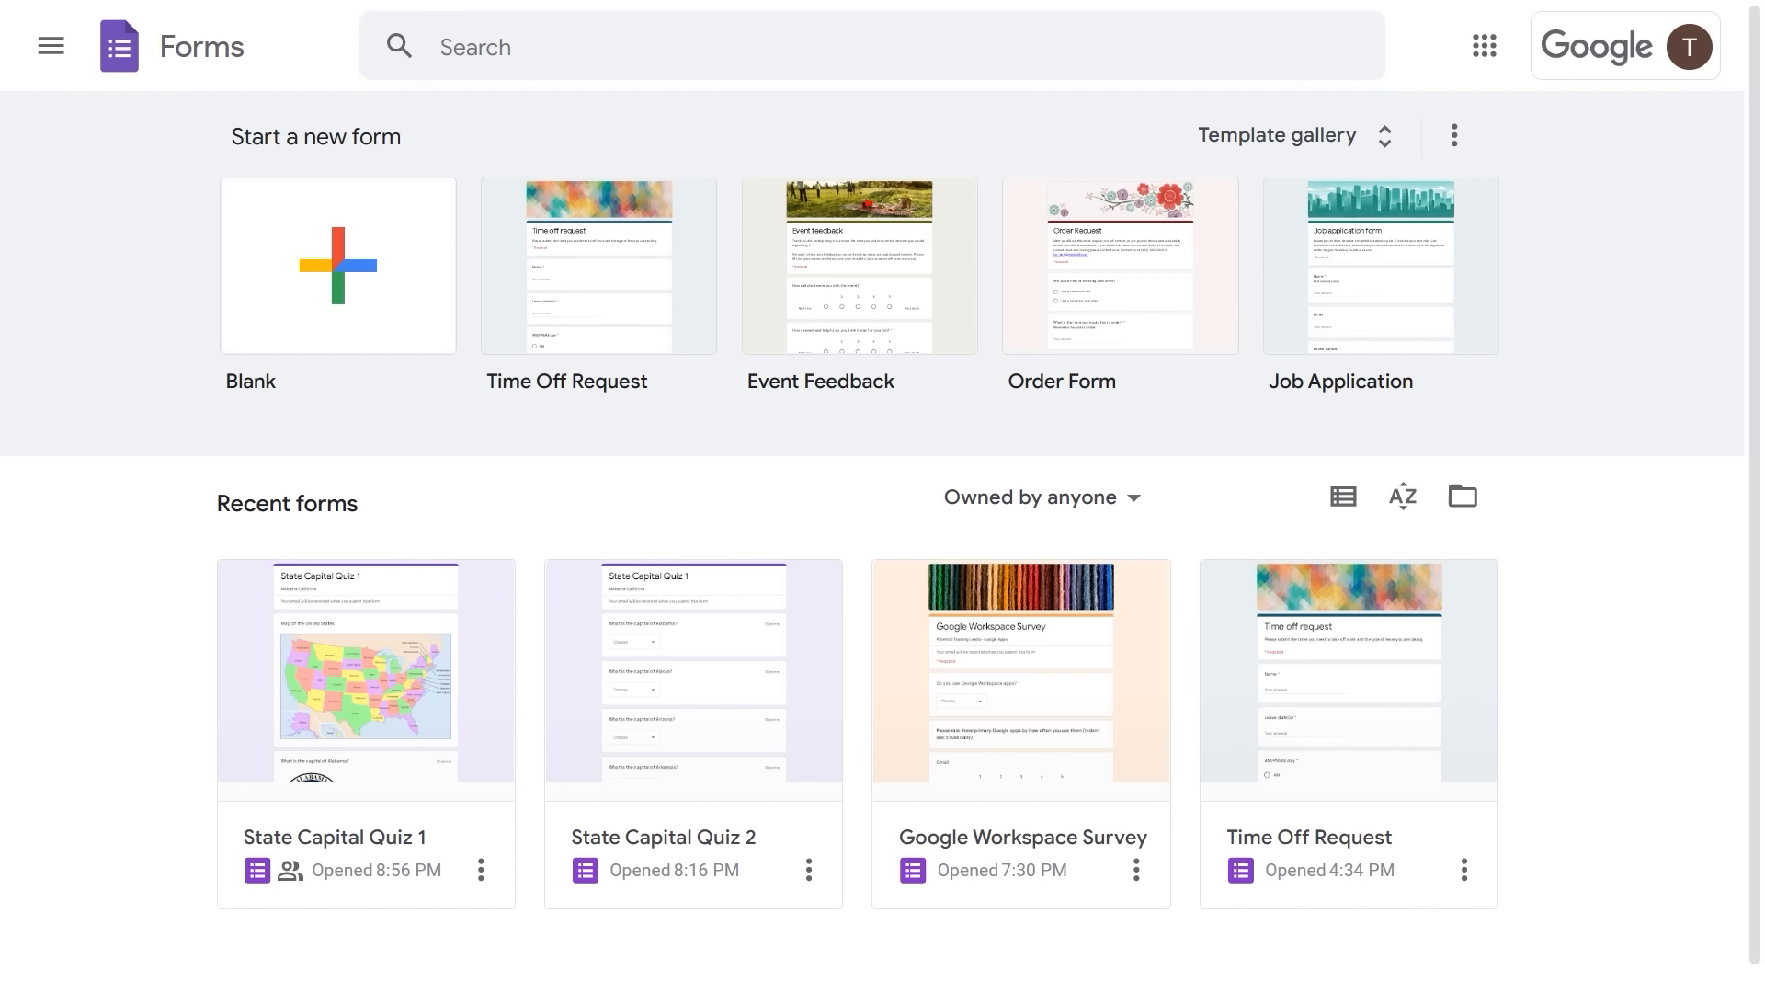
# - Create a blank form and title it 'Job Application', leaving the description empty
pyautogui.click(364, 279)
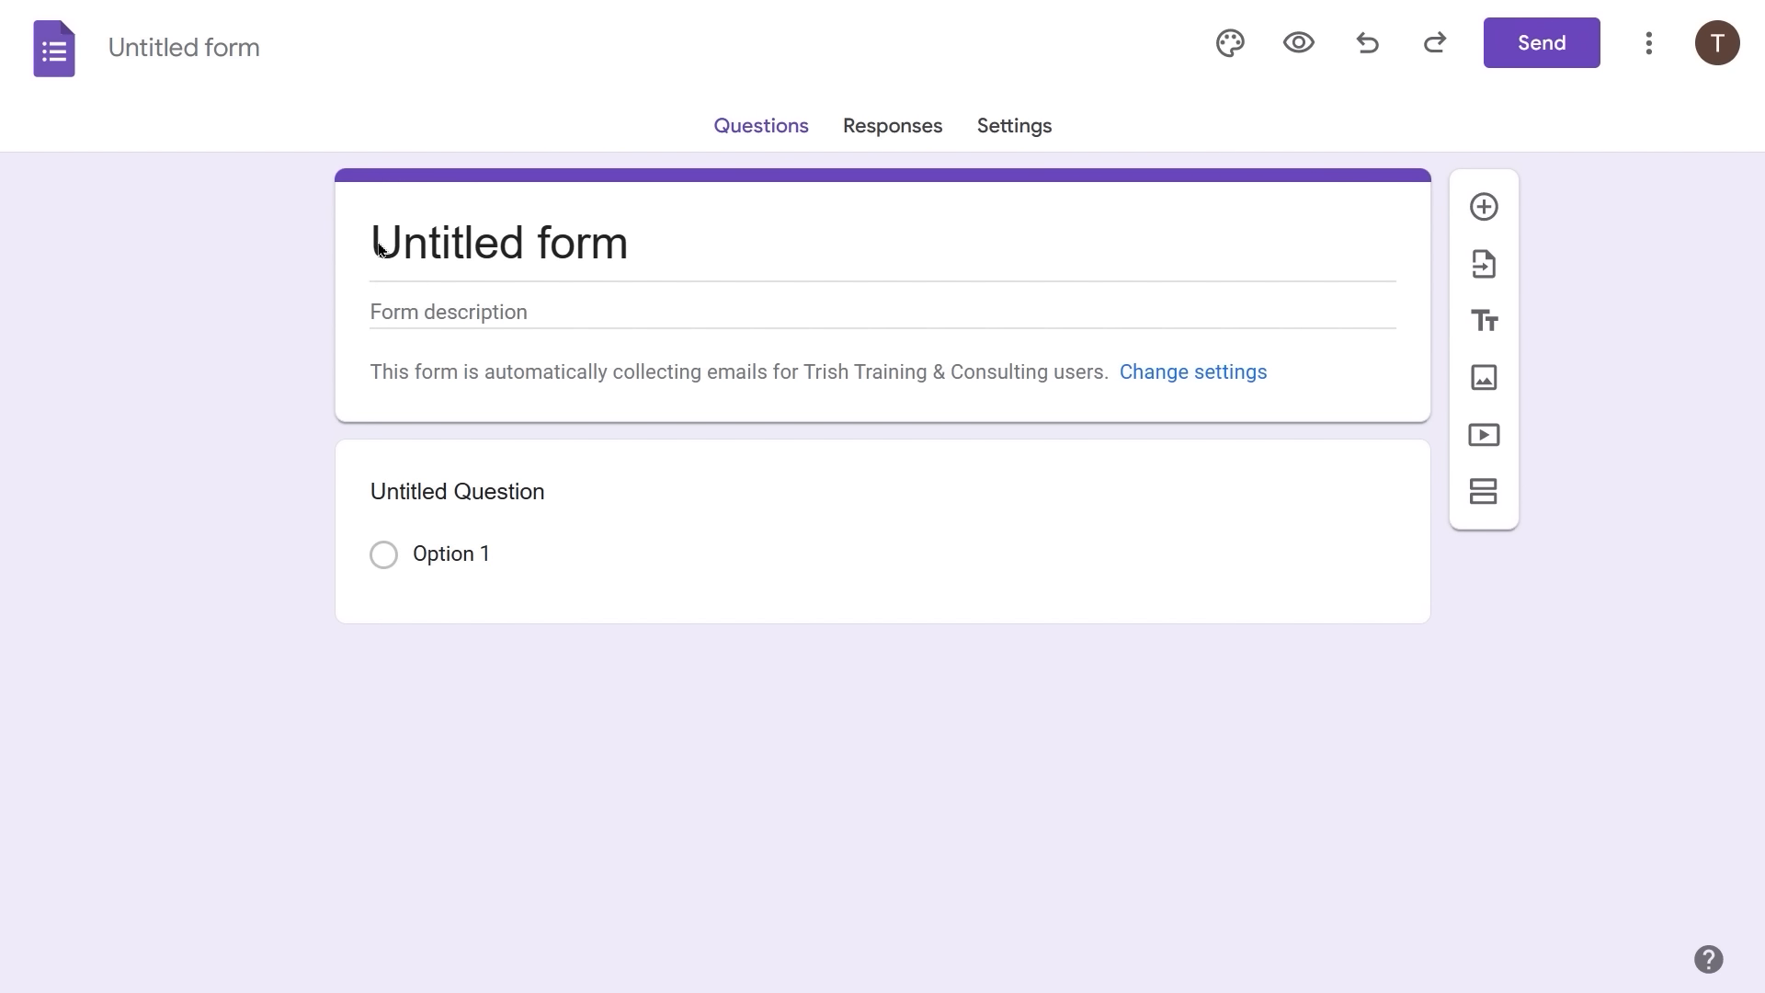
pyautogui.click(375, 243)
pyautogui.write('Ap')
pyautogui.tripleClick(406, 234)
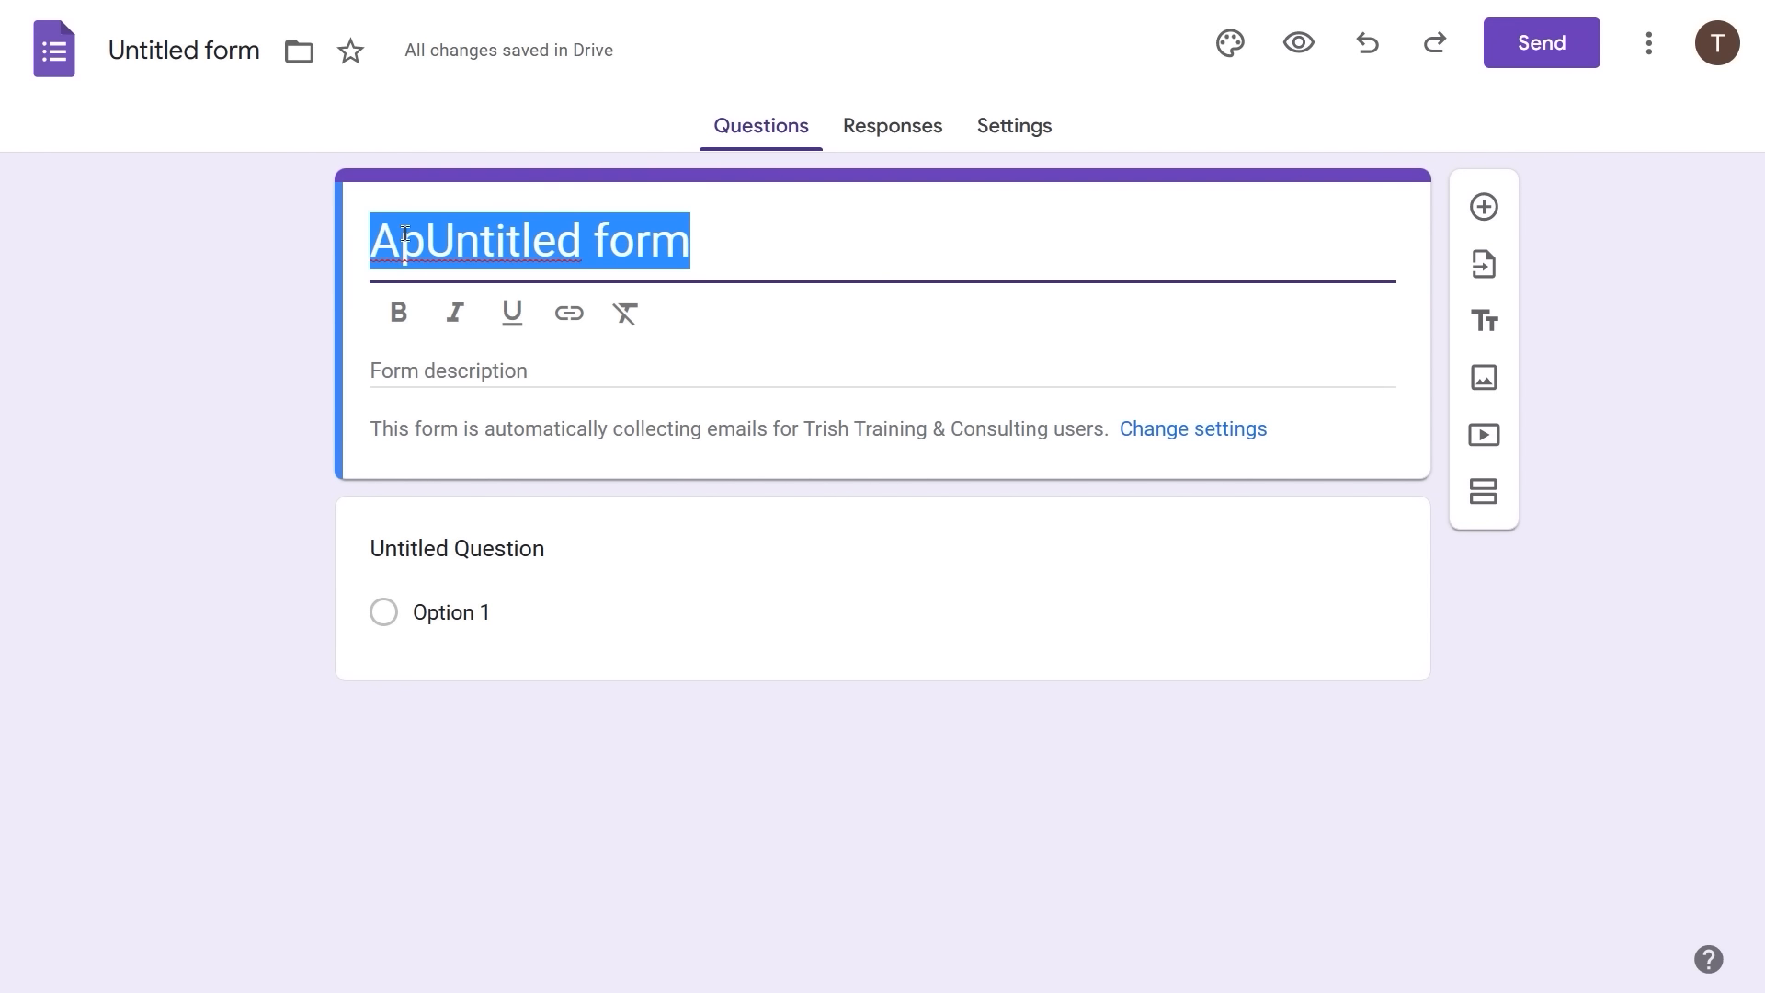
pyautogui.write('Job App')
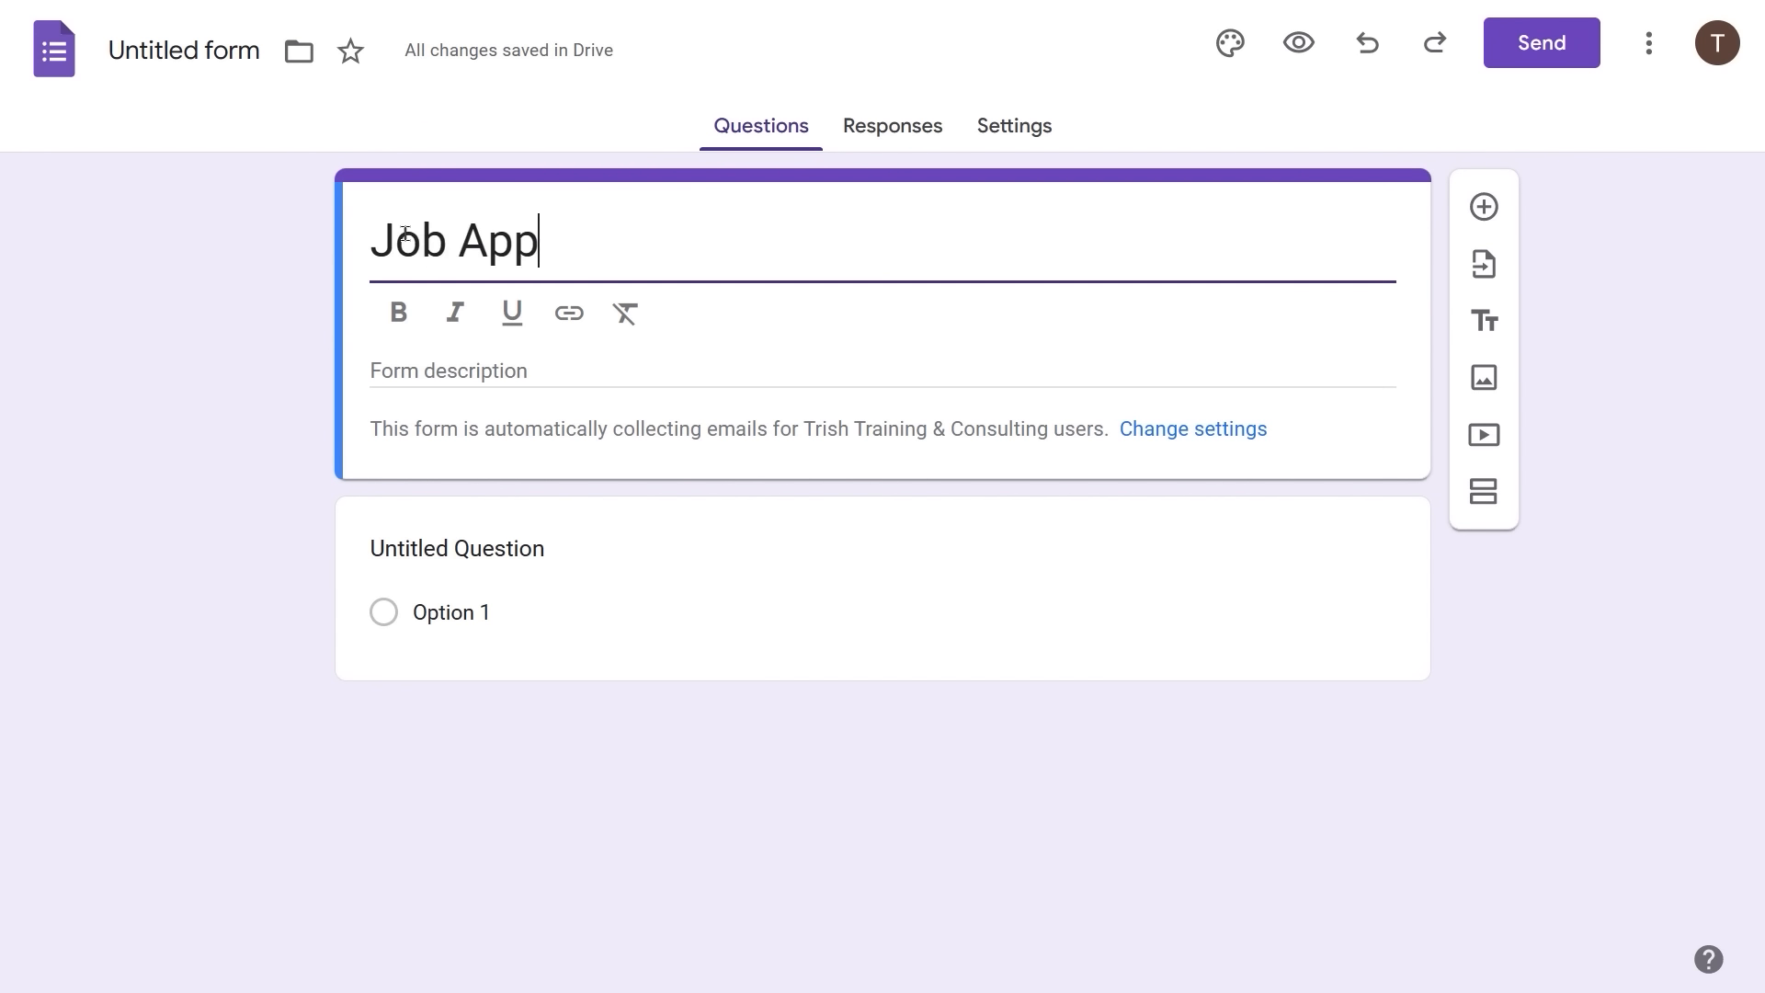
pyautogui.write('lication')
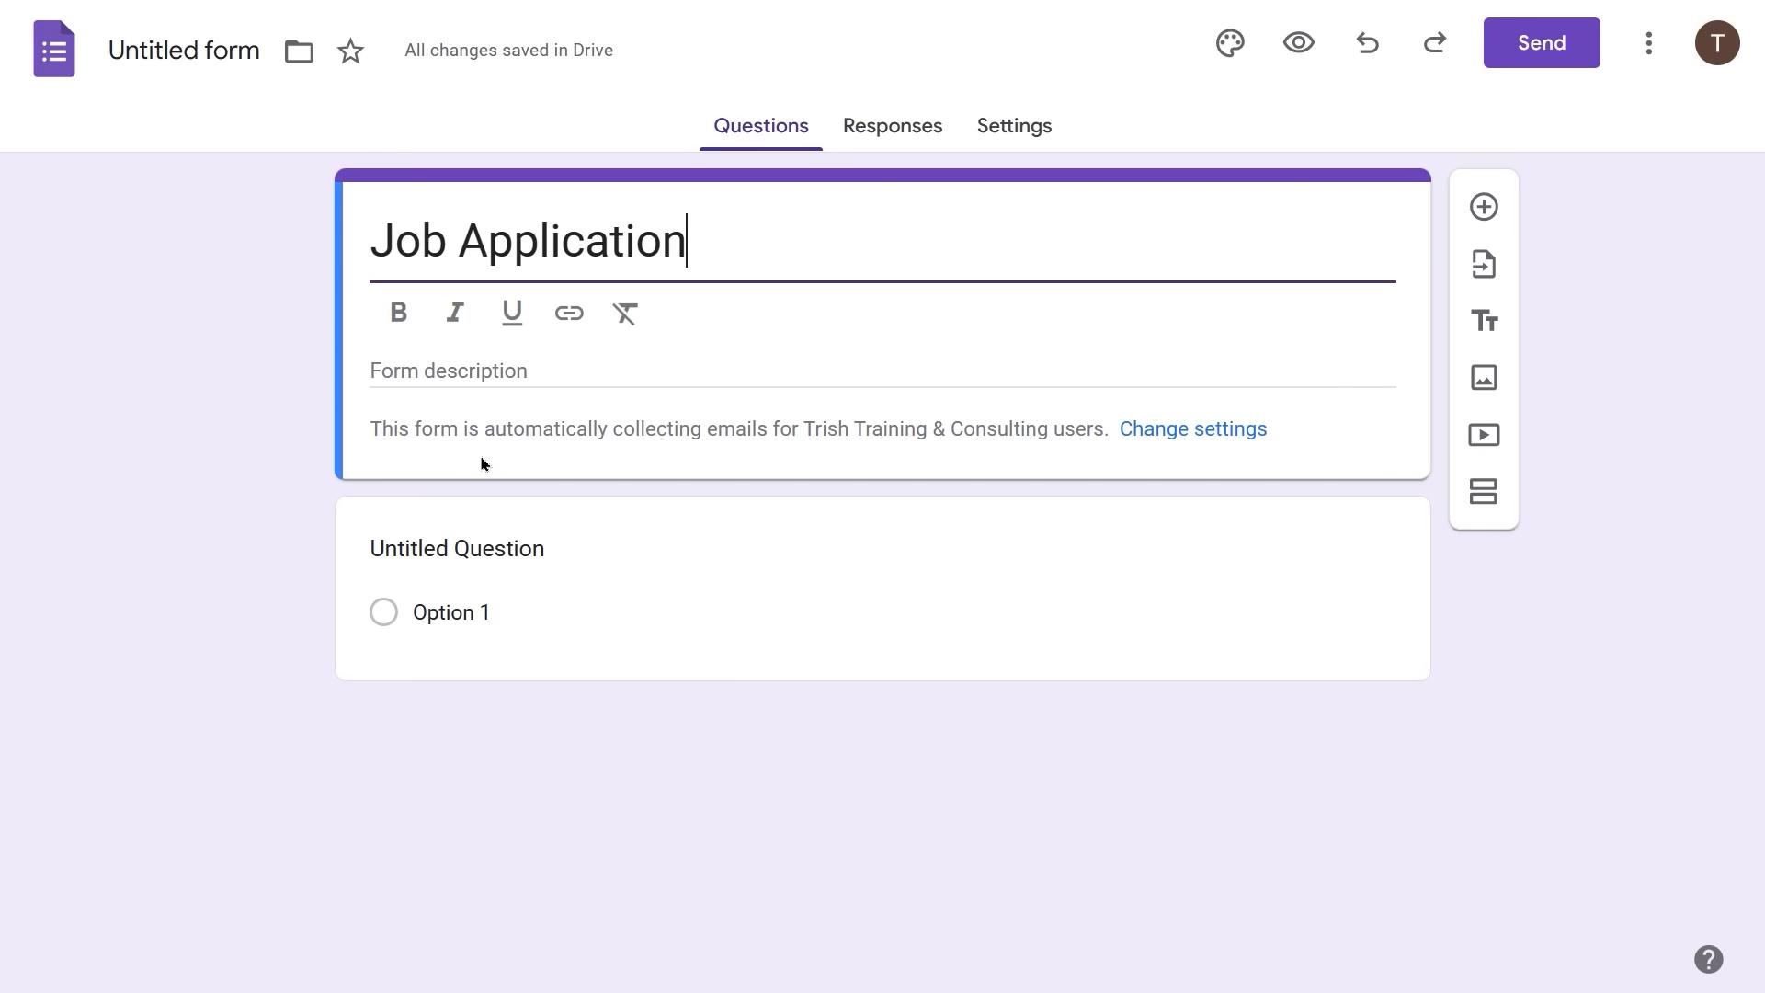
pyautogui.click(495, 377)
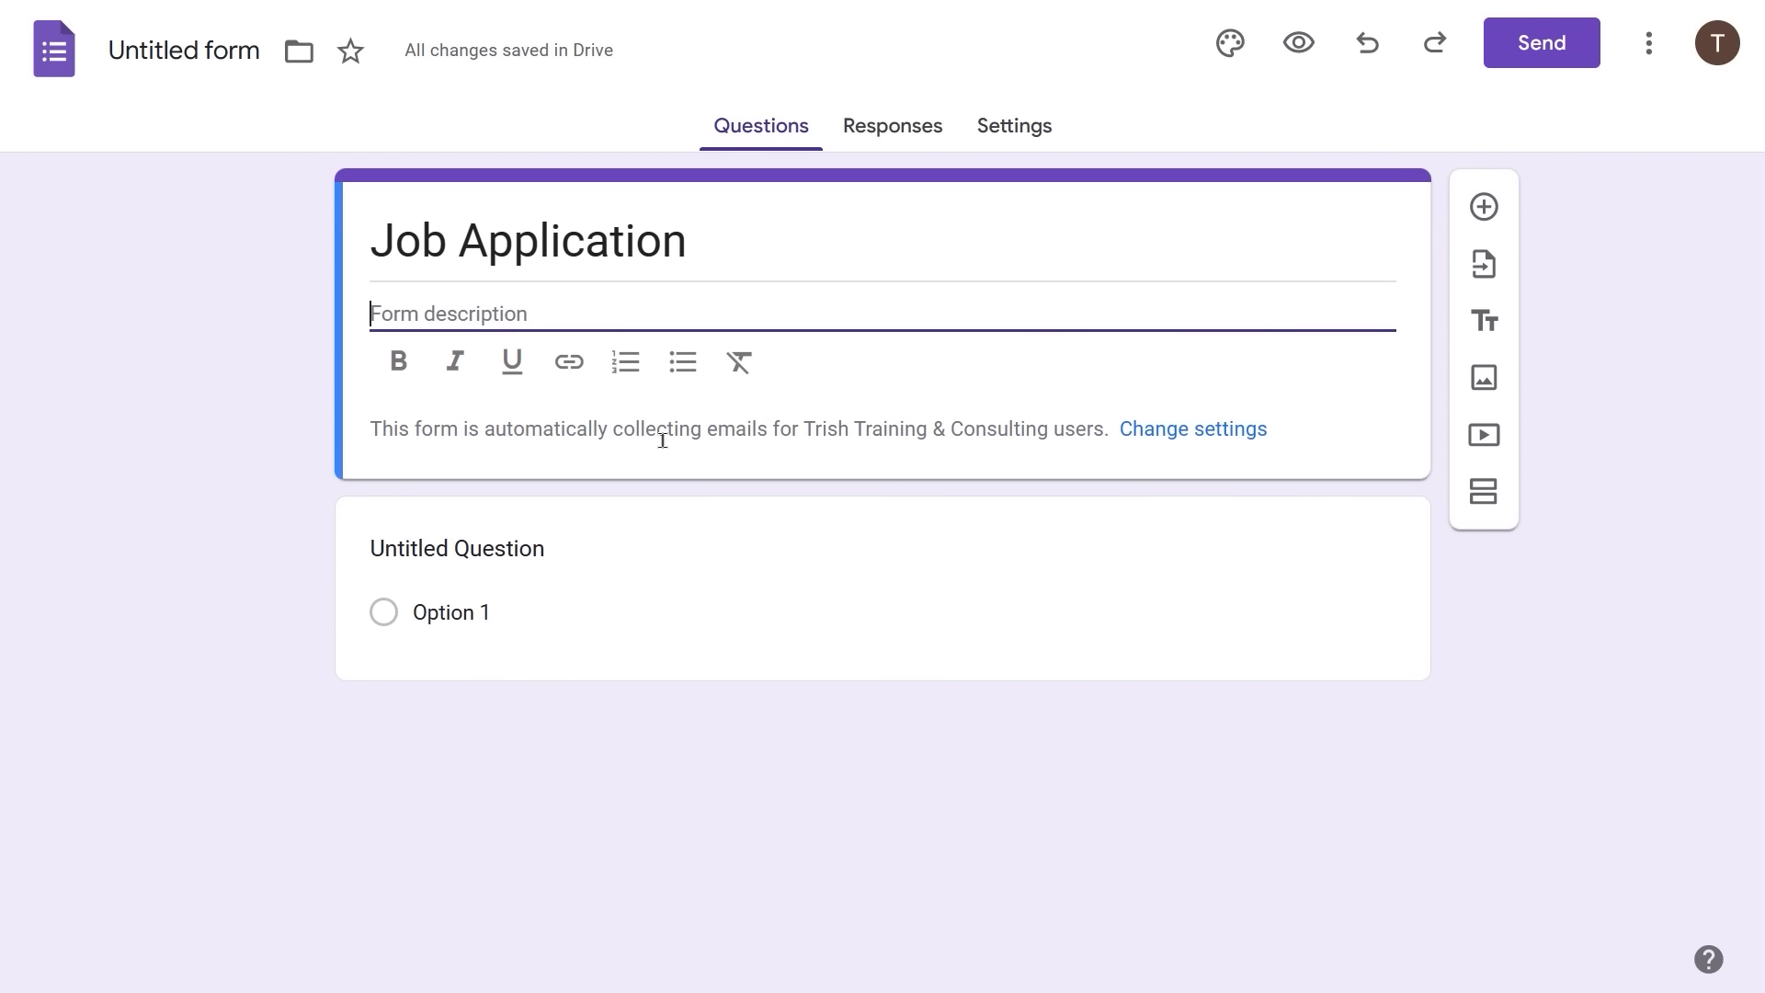
pyautogui.click(260, 524)
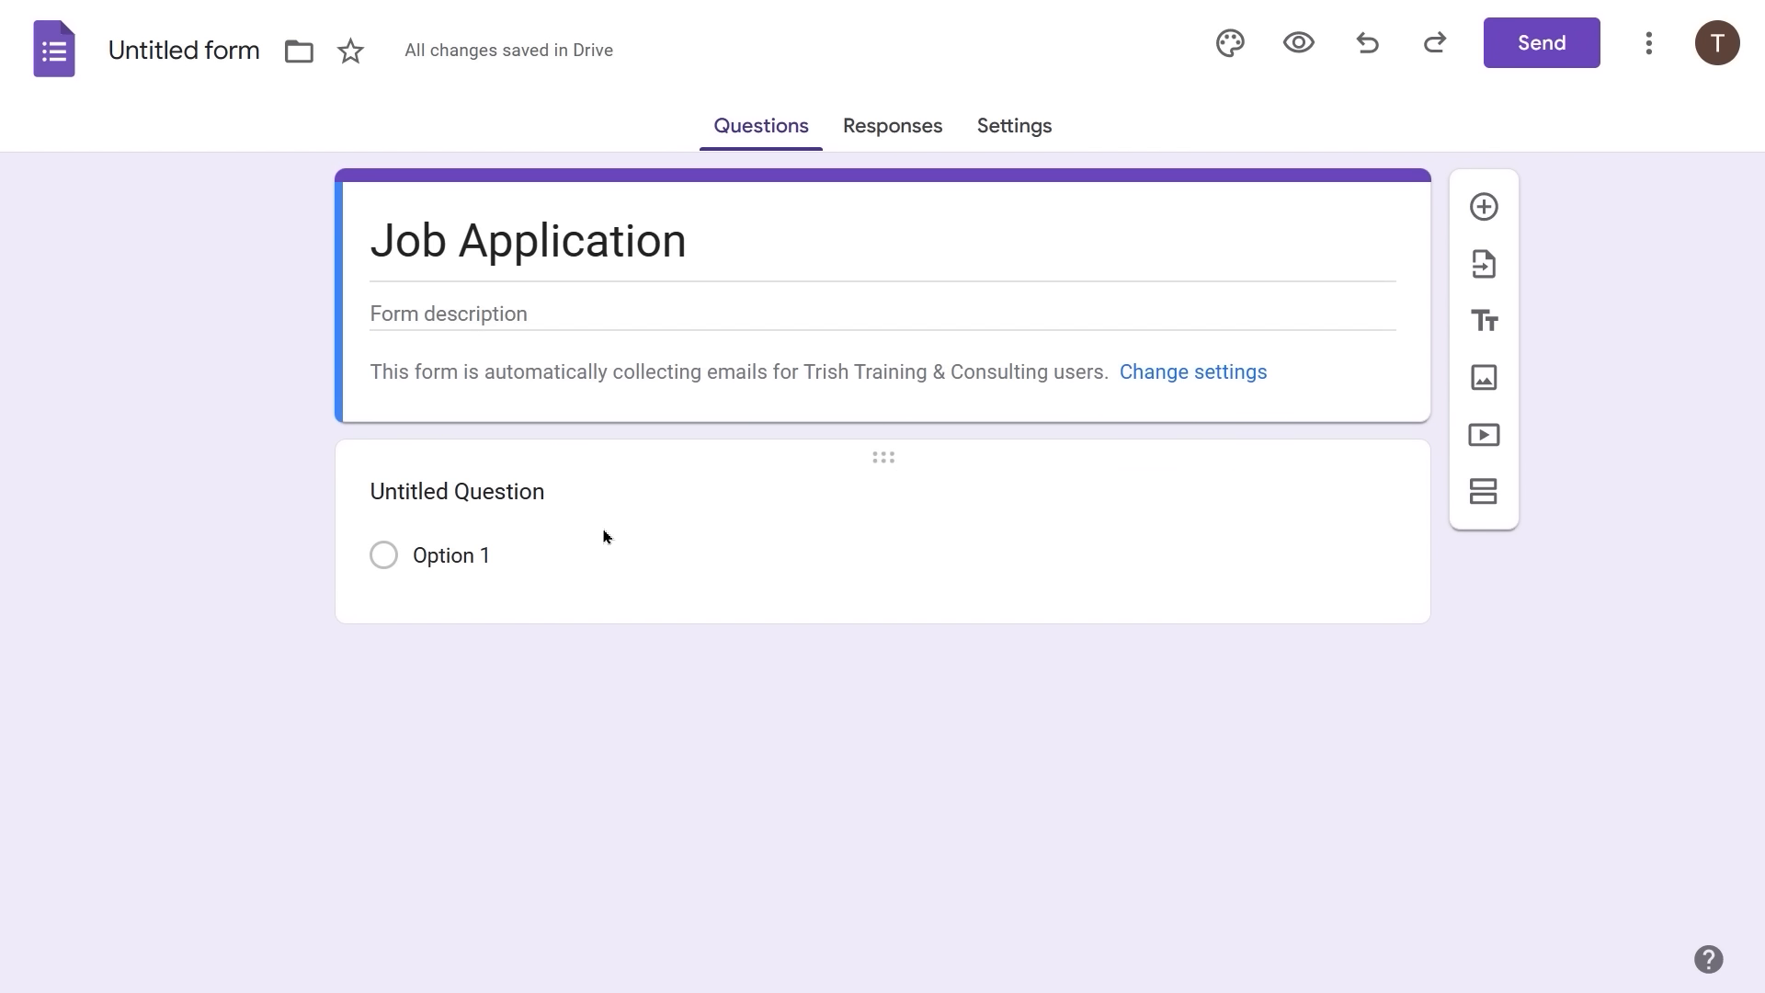
# - Make the first question a required 'Name' question
pyautogui.click(380, 484)
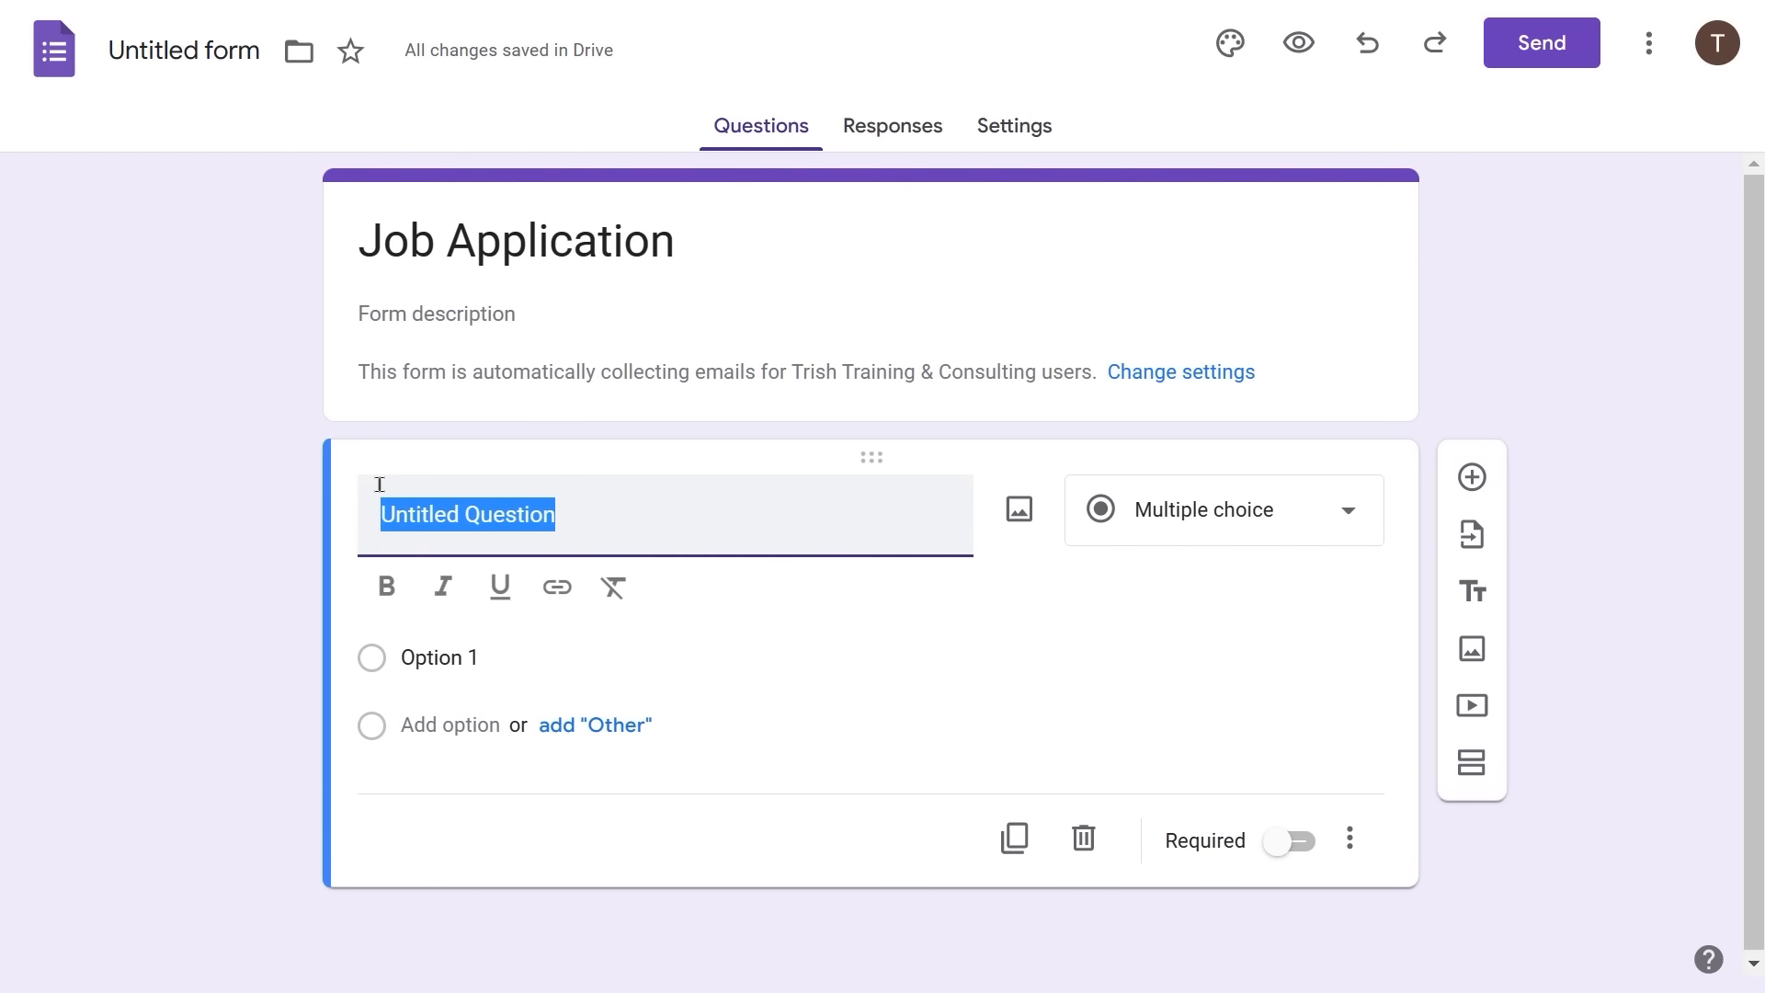
pyautogui.write('Name')
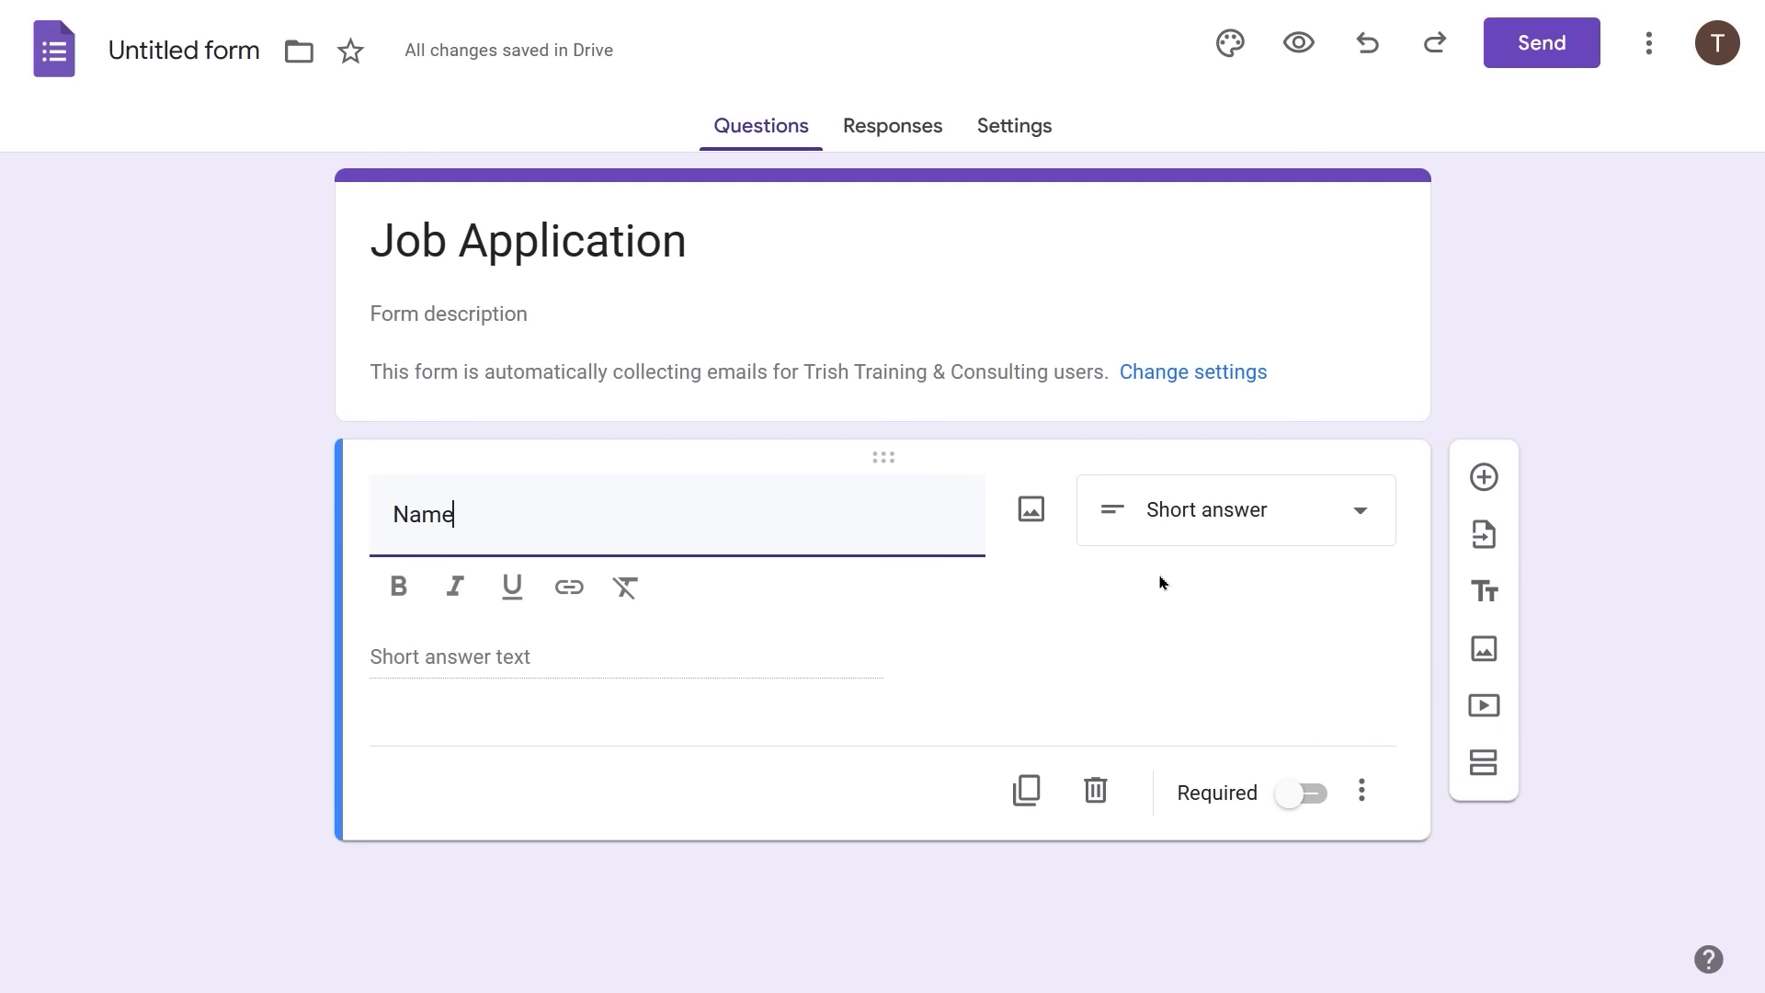
pyautogui.click(1292, 807)
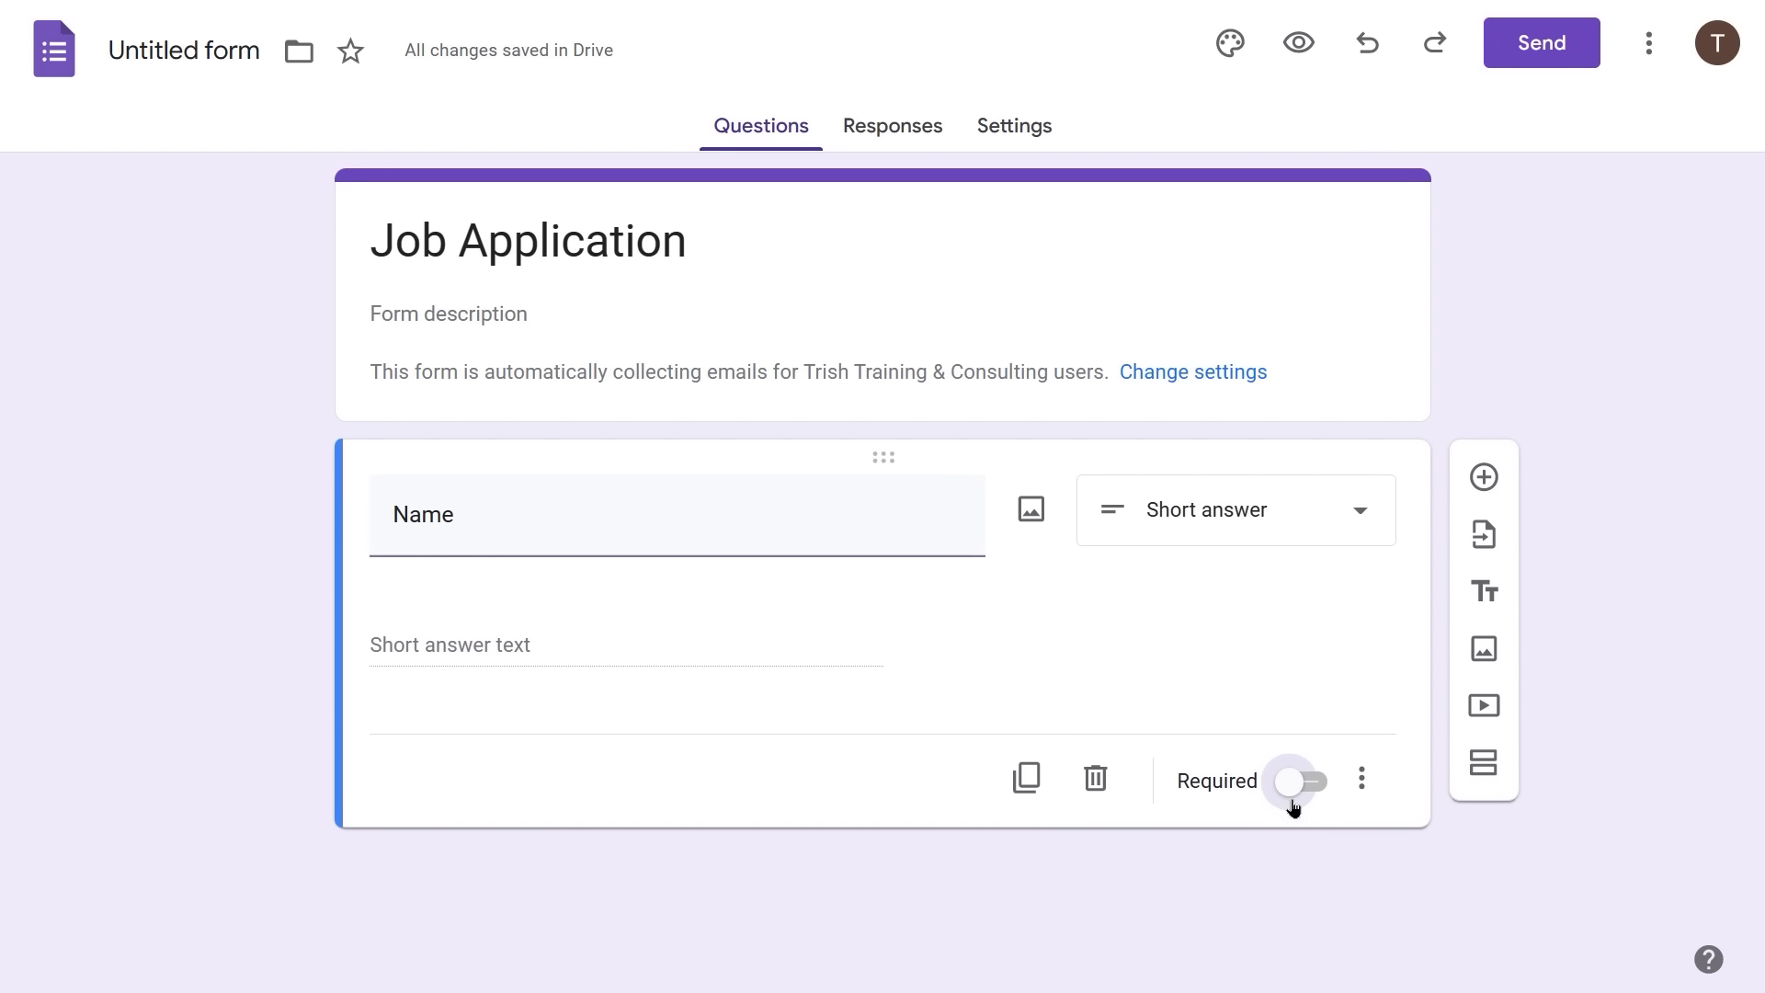
pyautogui.click(1288, 750)
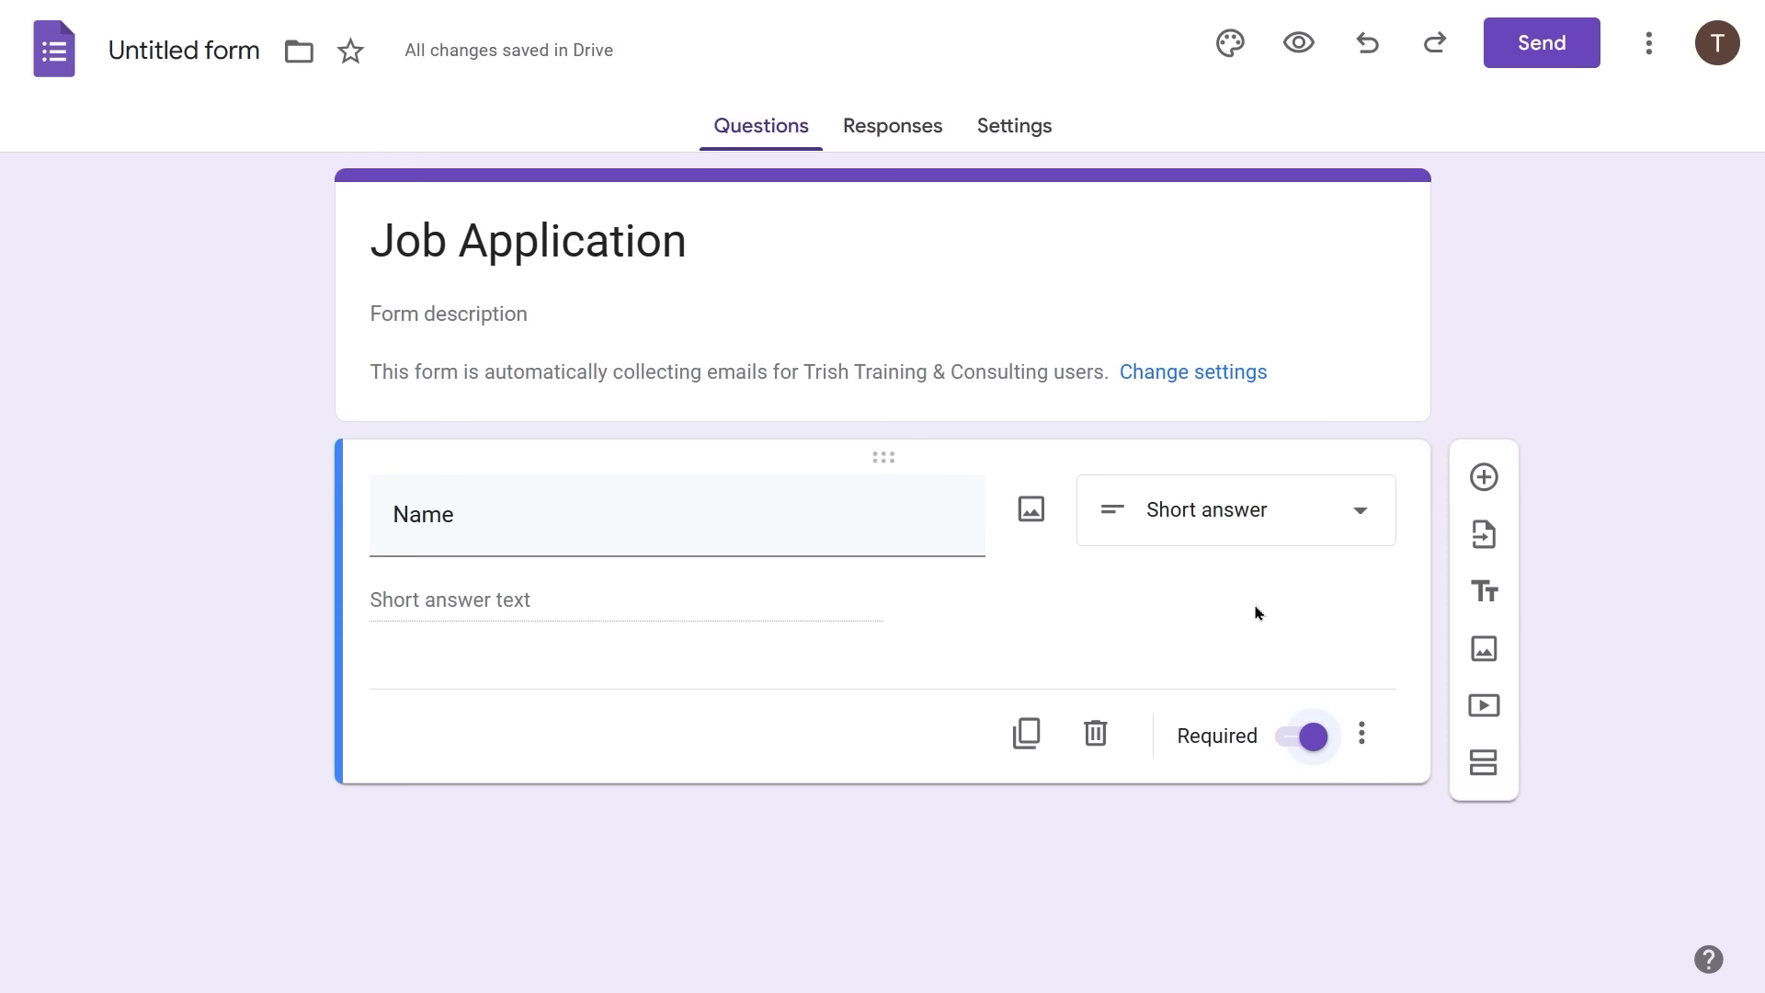
# - Add a 'Position Desired' question with options Trainer, Sr. Trainer and Training Manager
pyautogui.click(1482, 469)
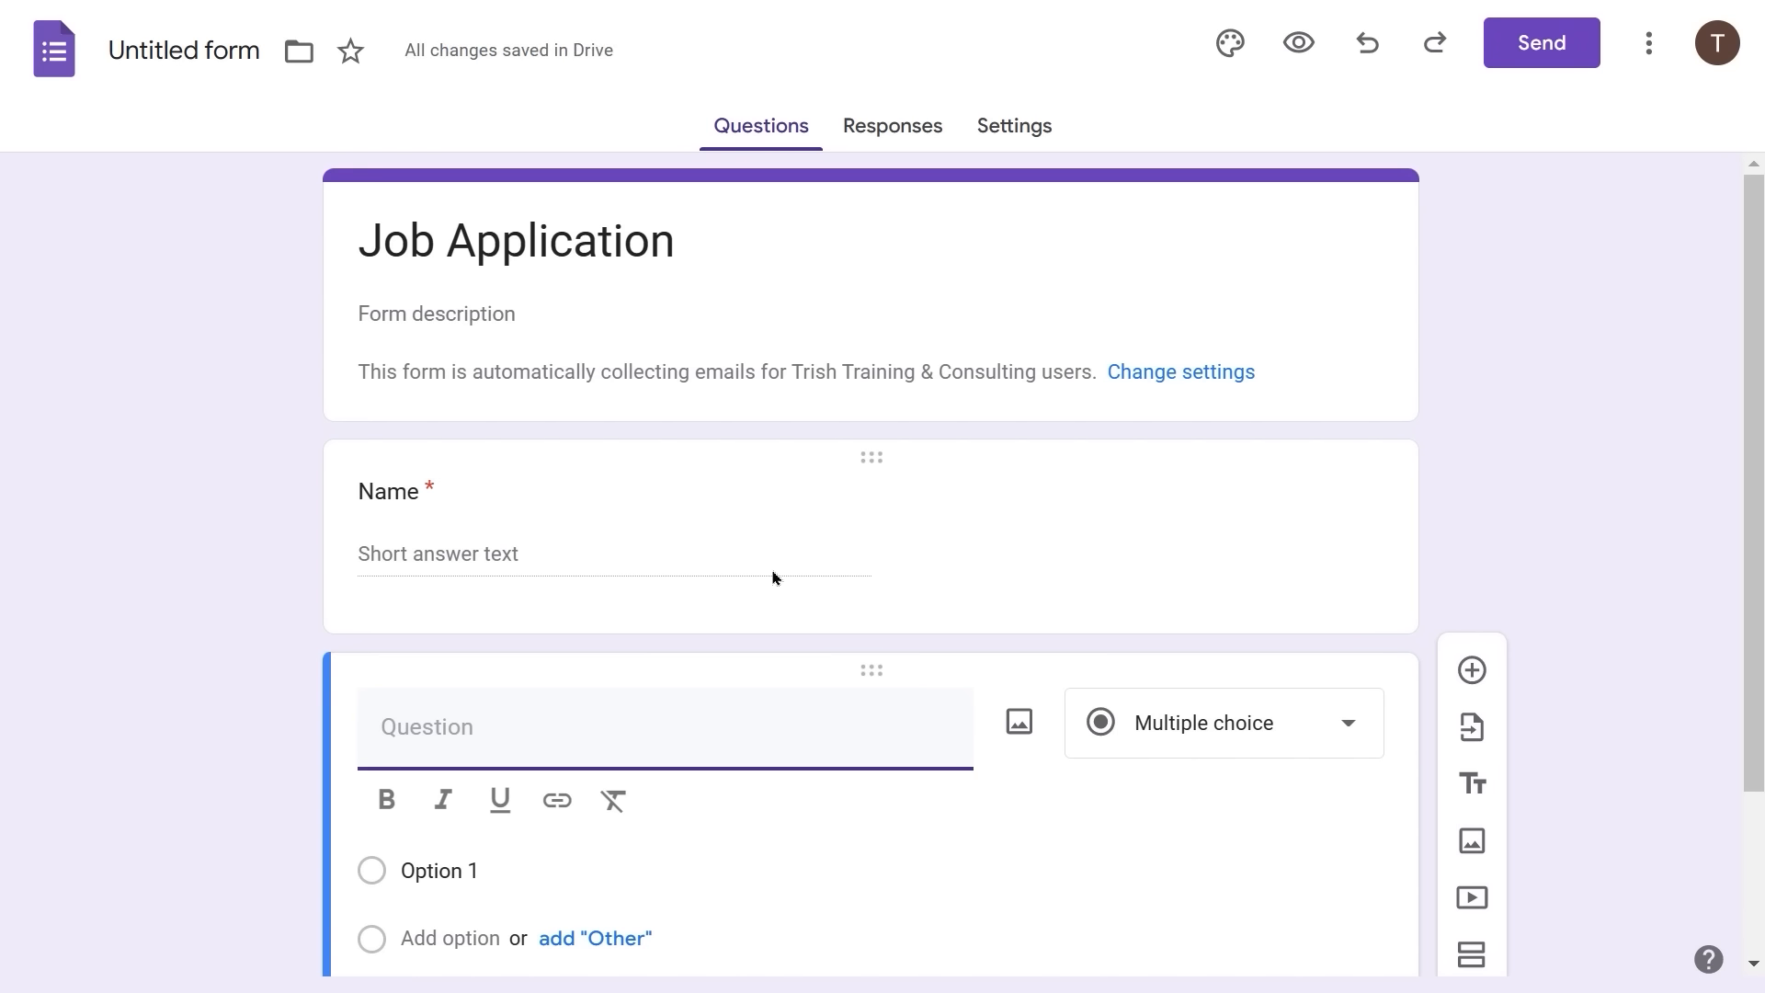
pyautogui.write('Position Desired')
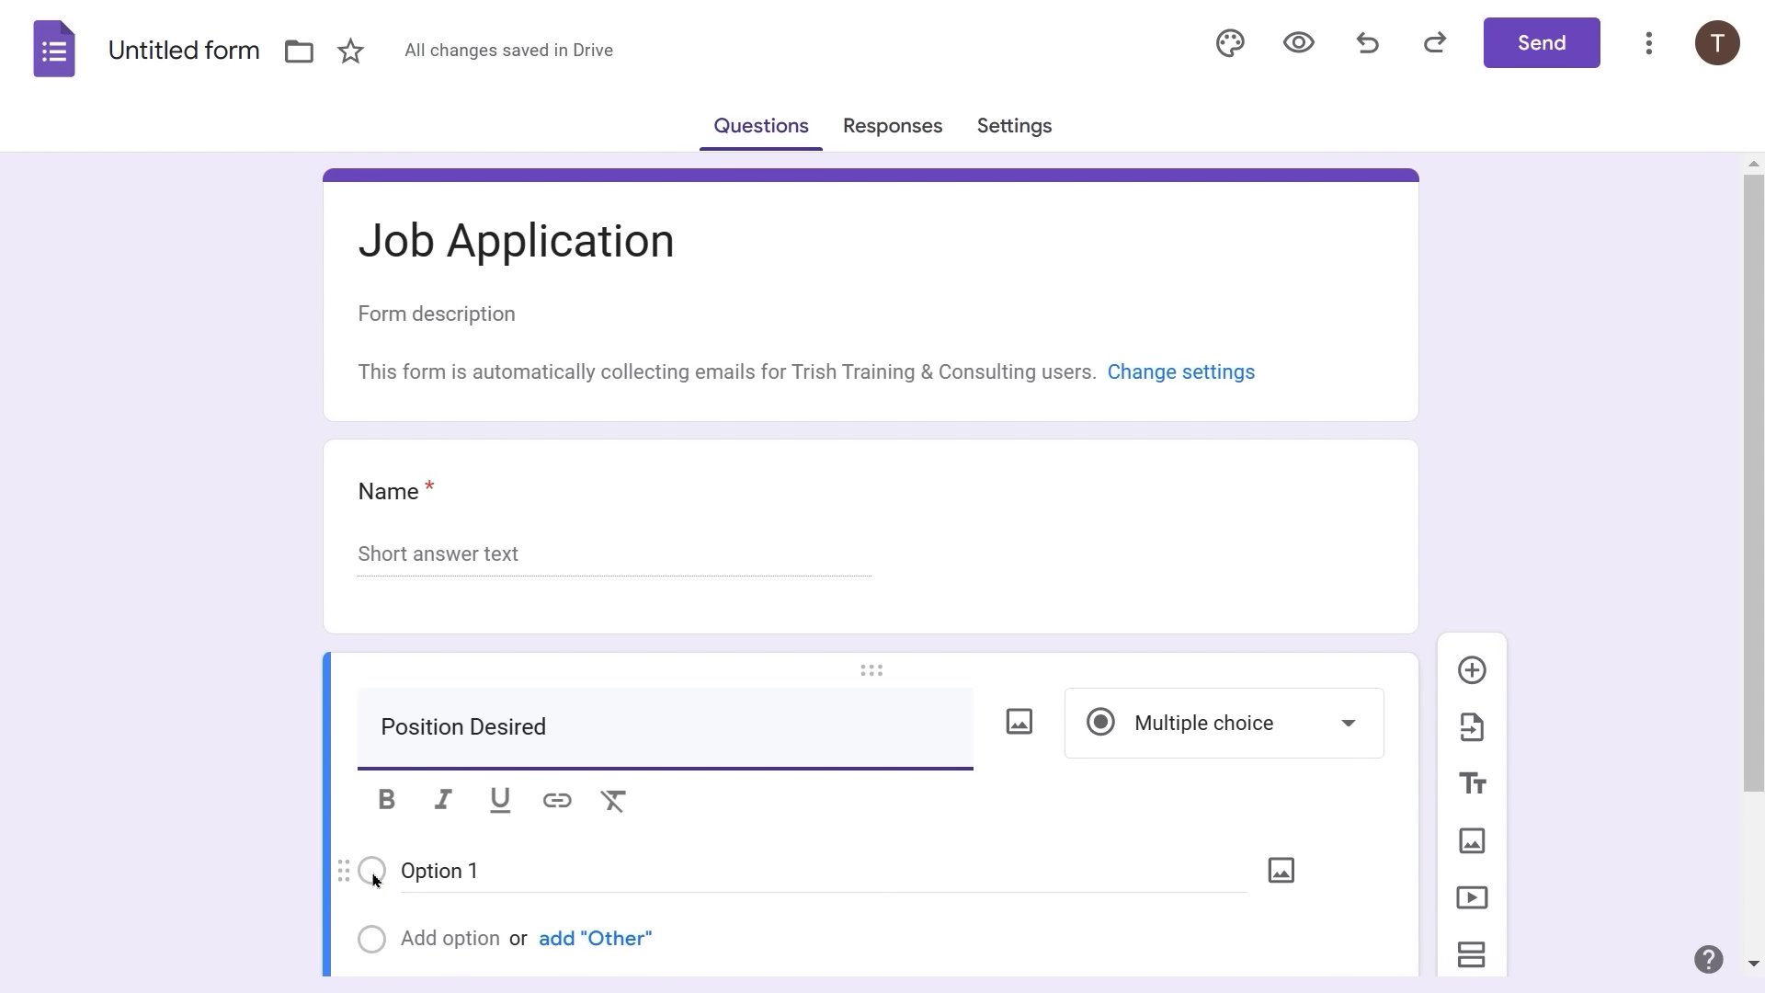
pyautogui.click(434, 871)
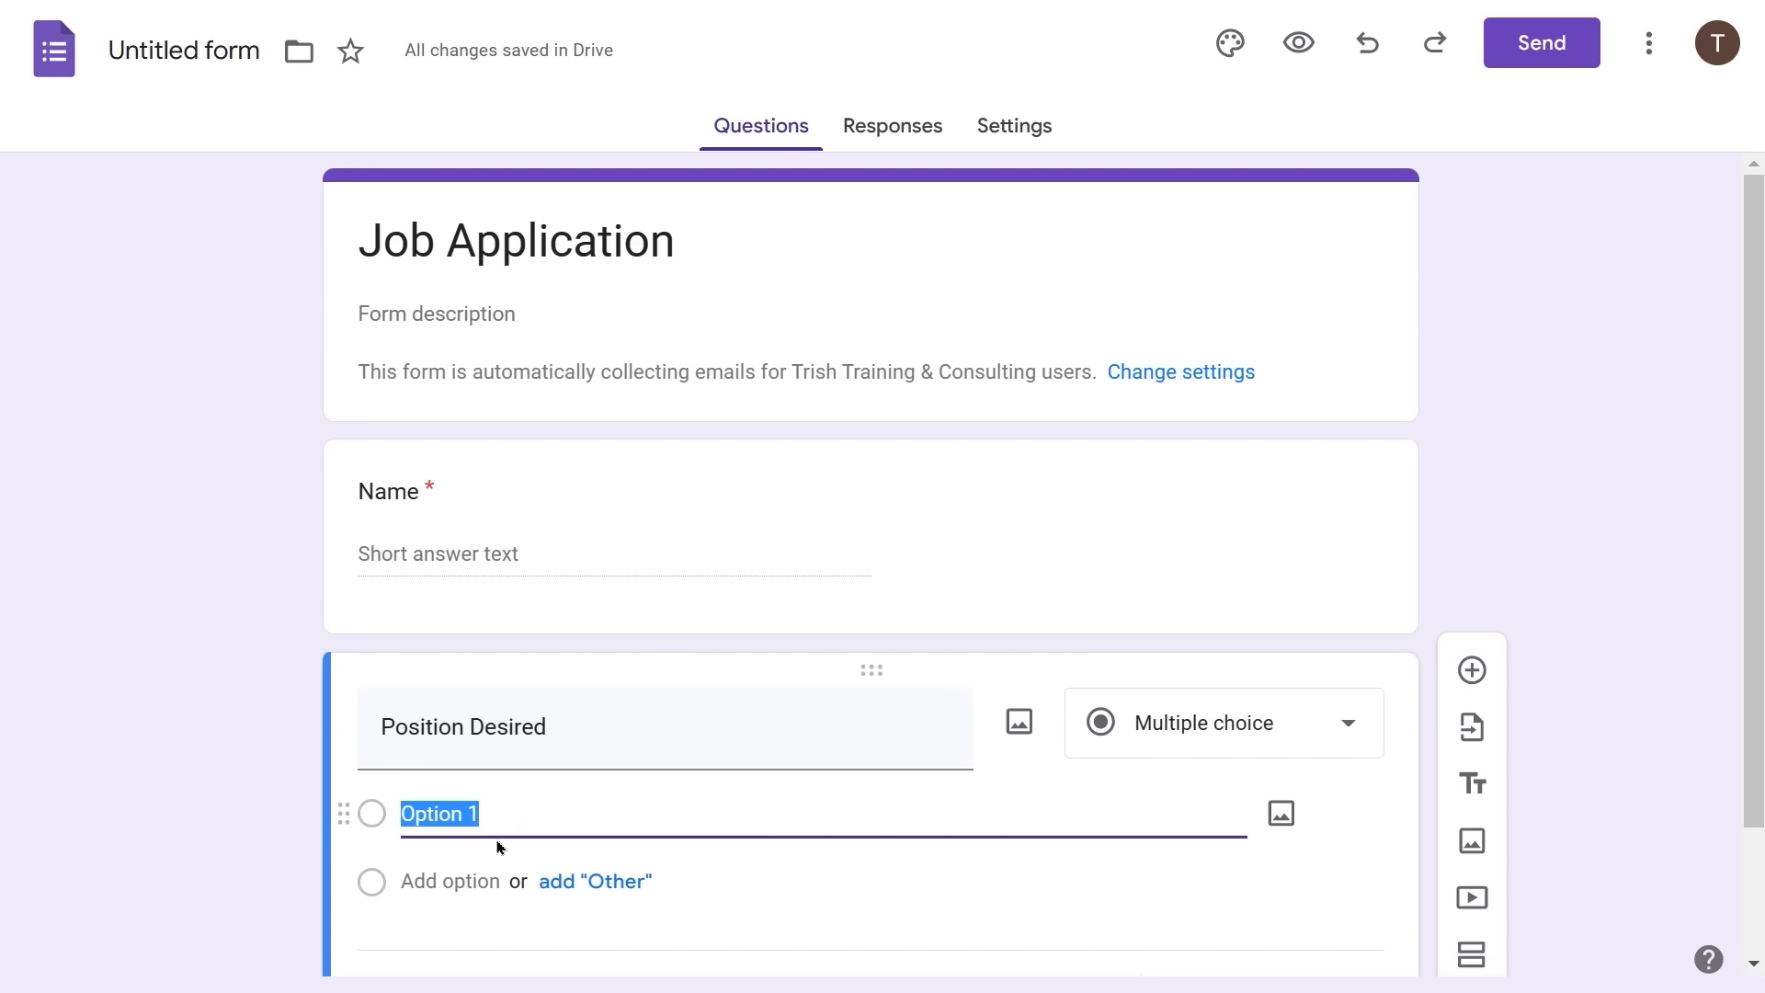
pyautogui.write('Traine')
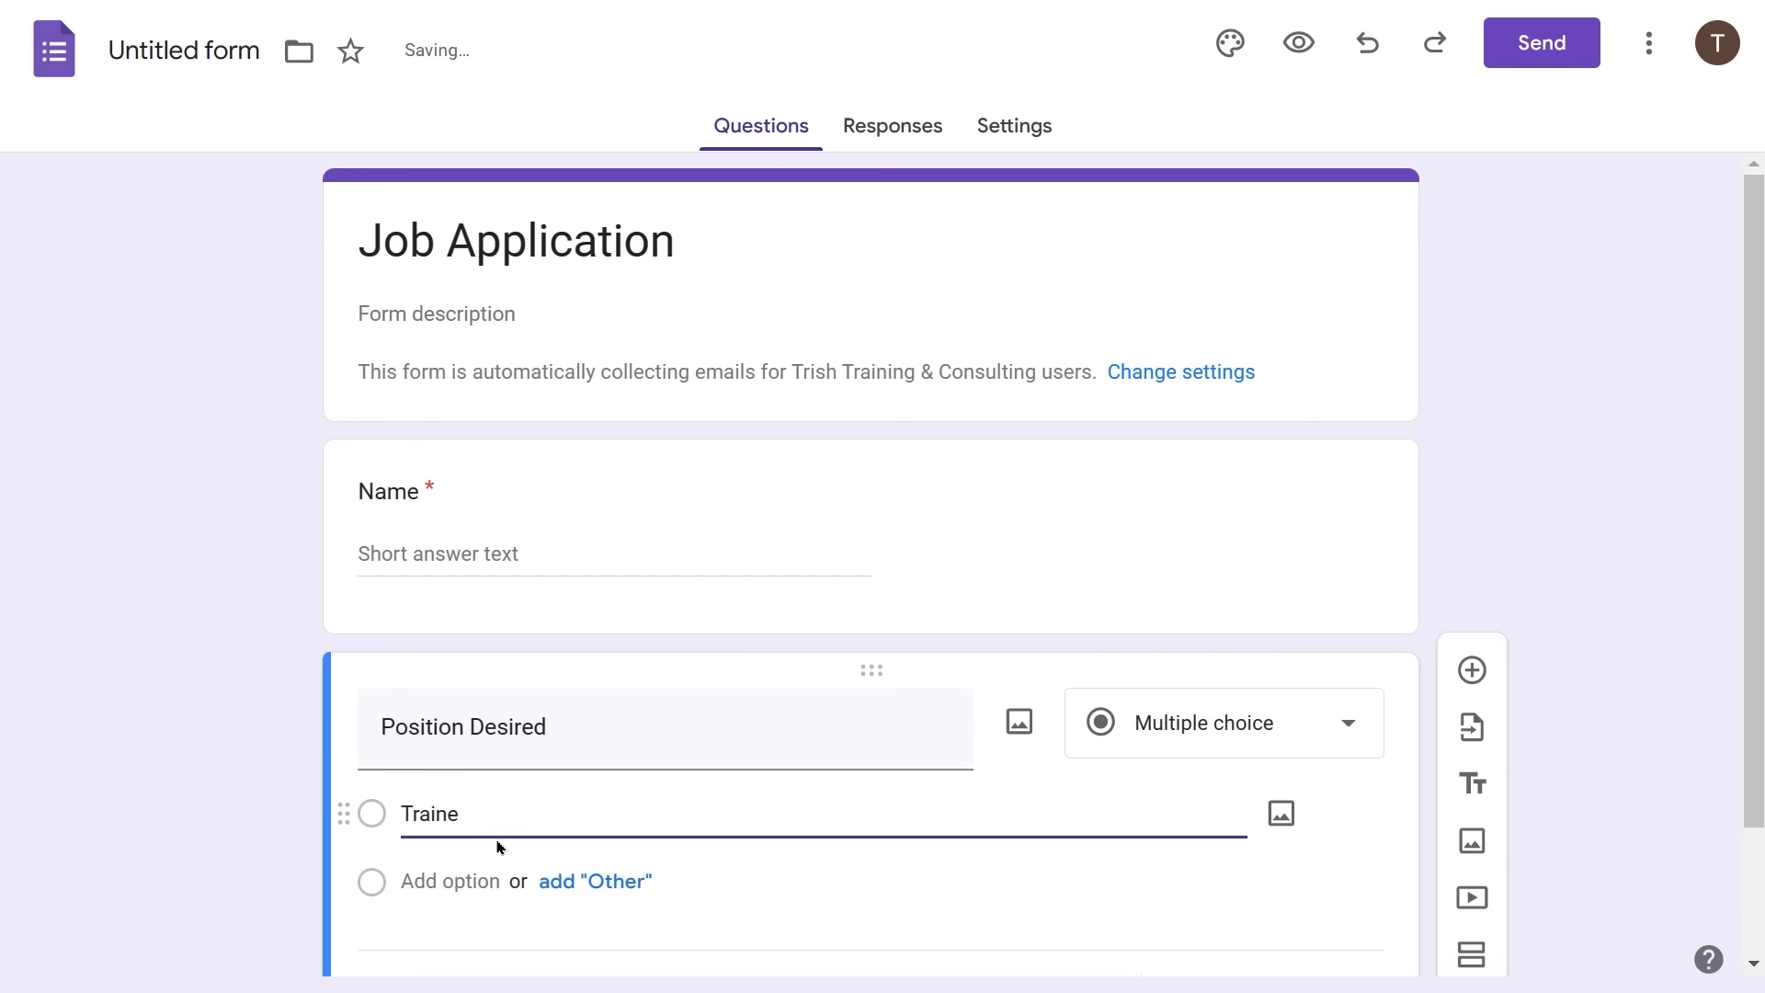
pyautogui.write('r')
pyautogui.press('Return')
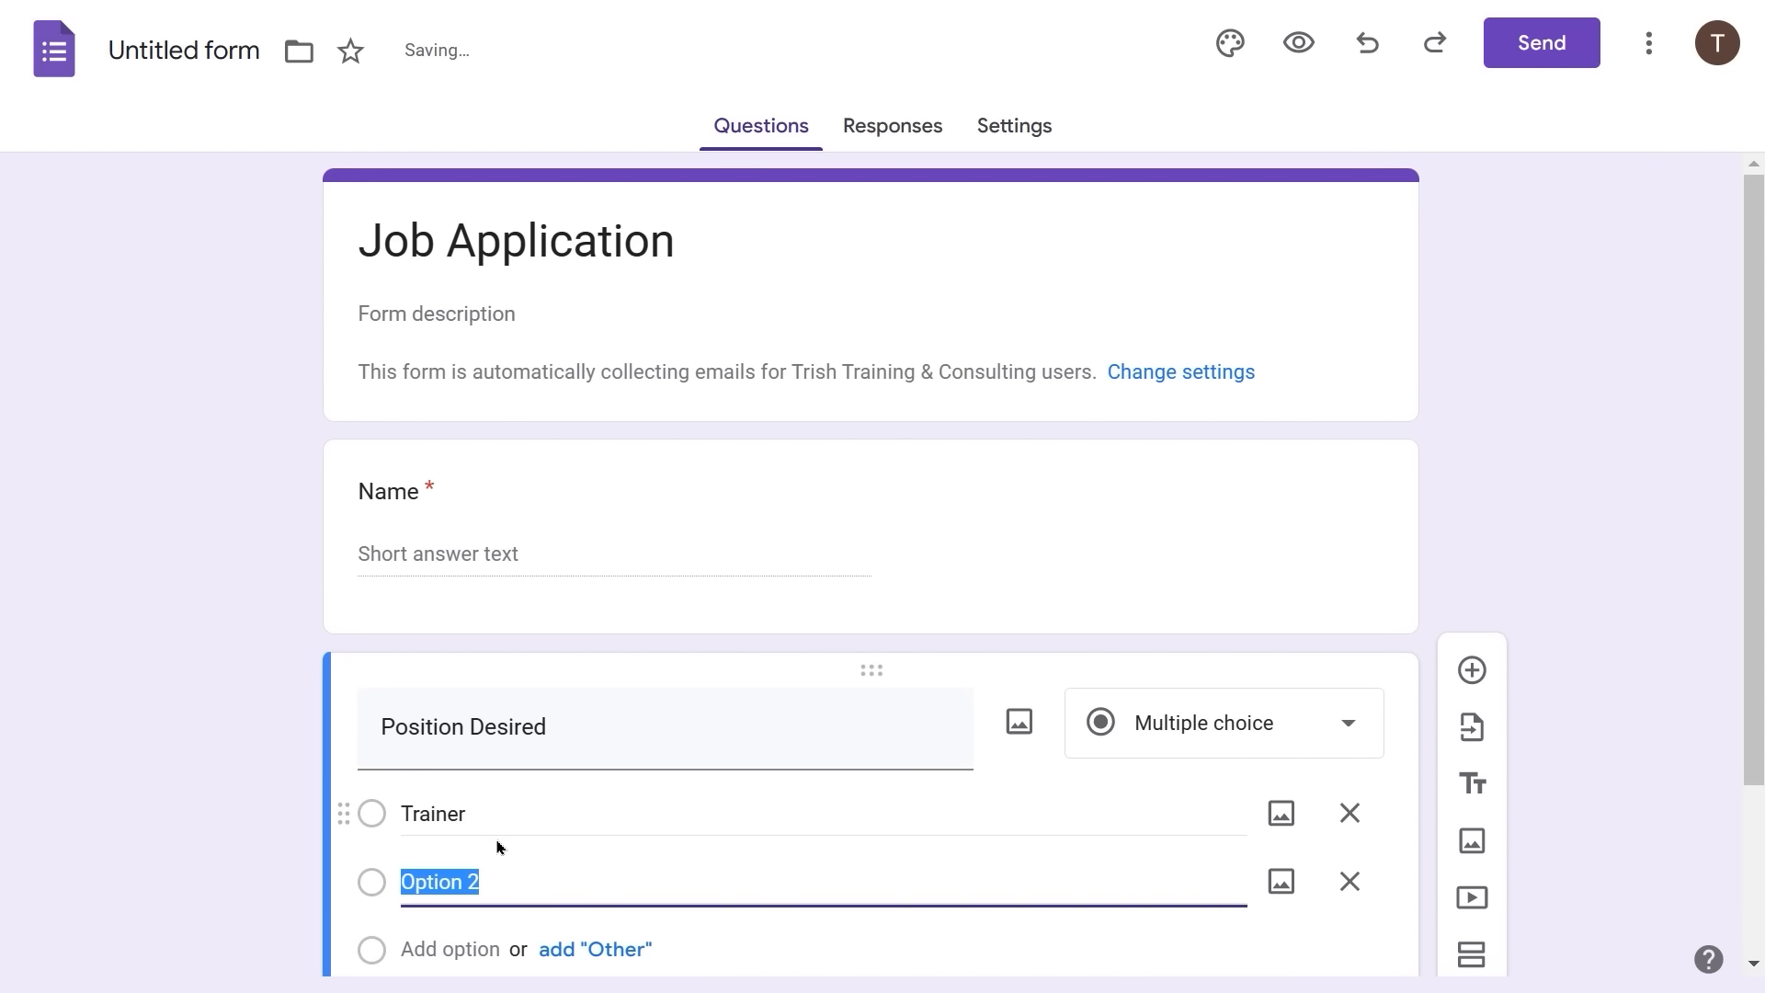
pyautogui.write('Sr')
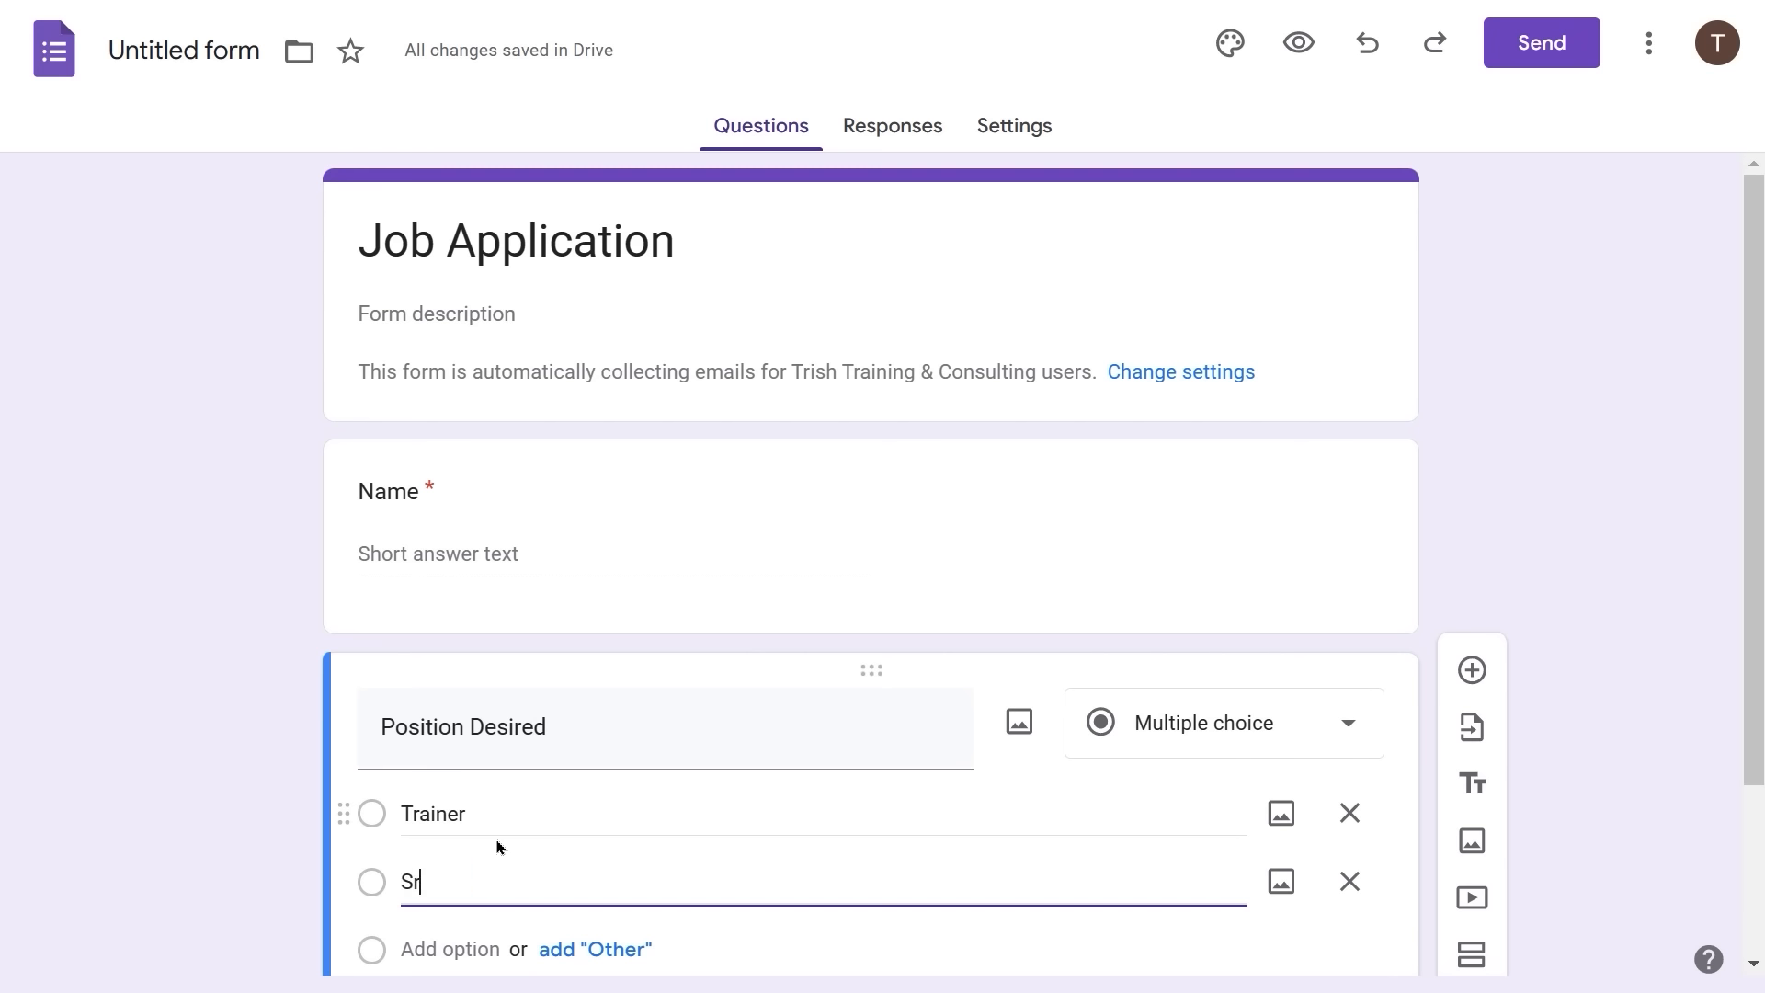
pyautogui.write('. Trainer')
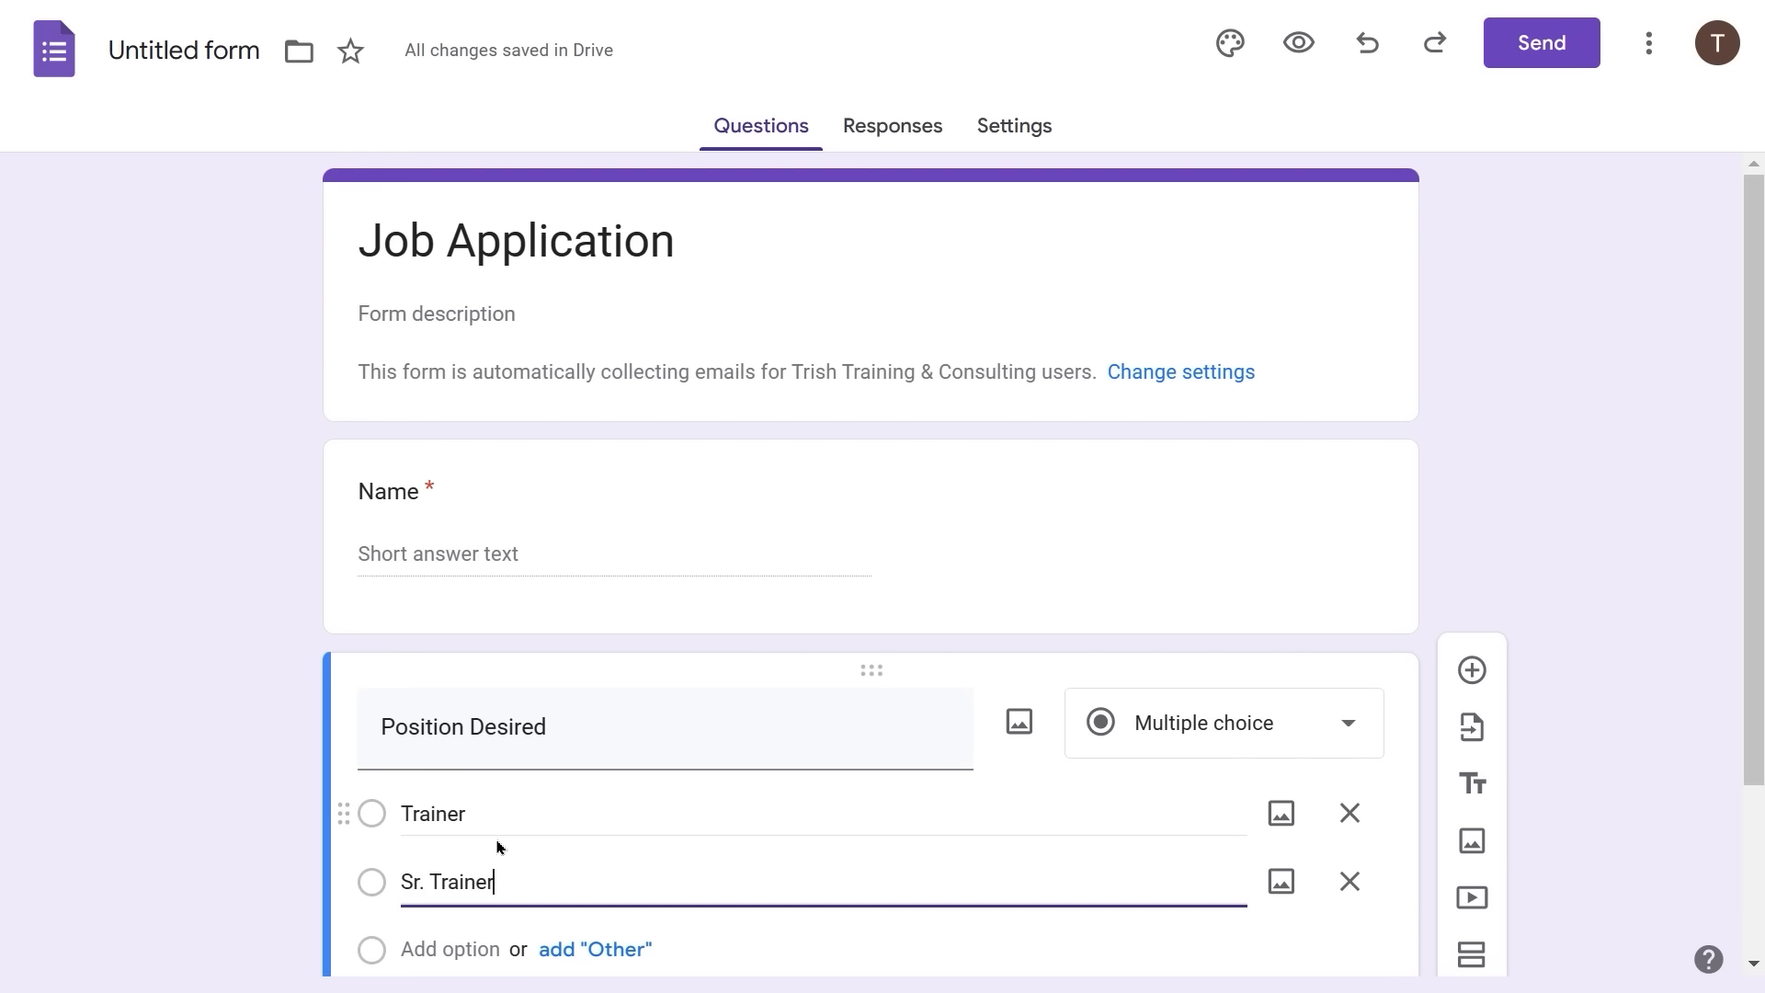
pyautogui.press('Return')
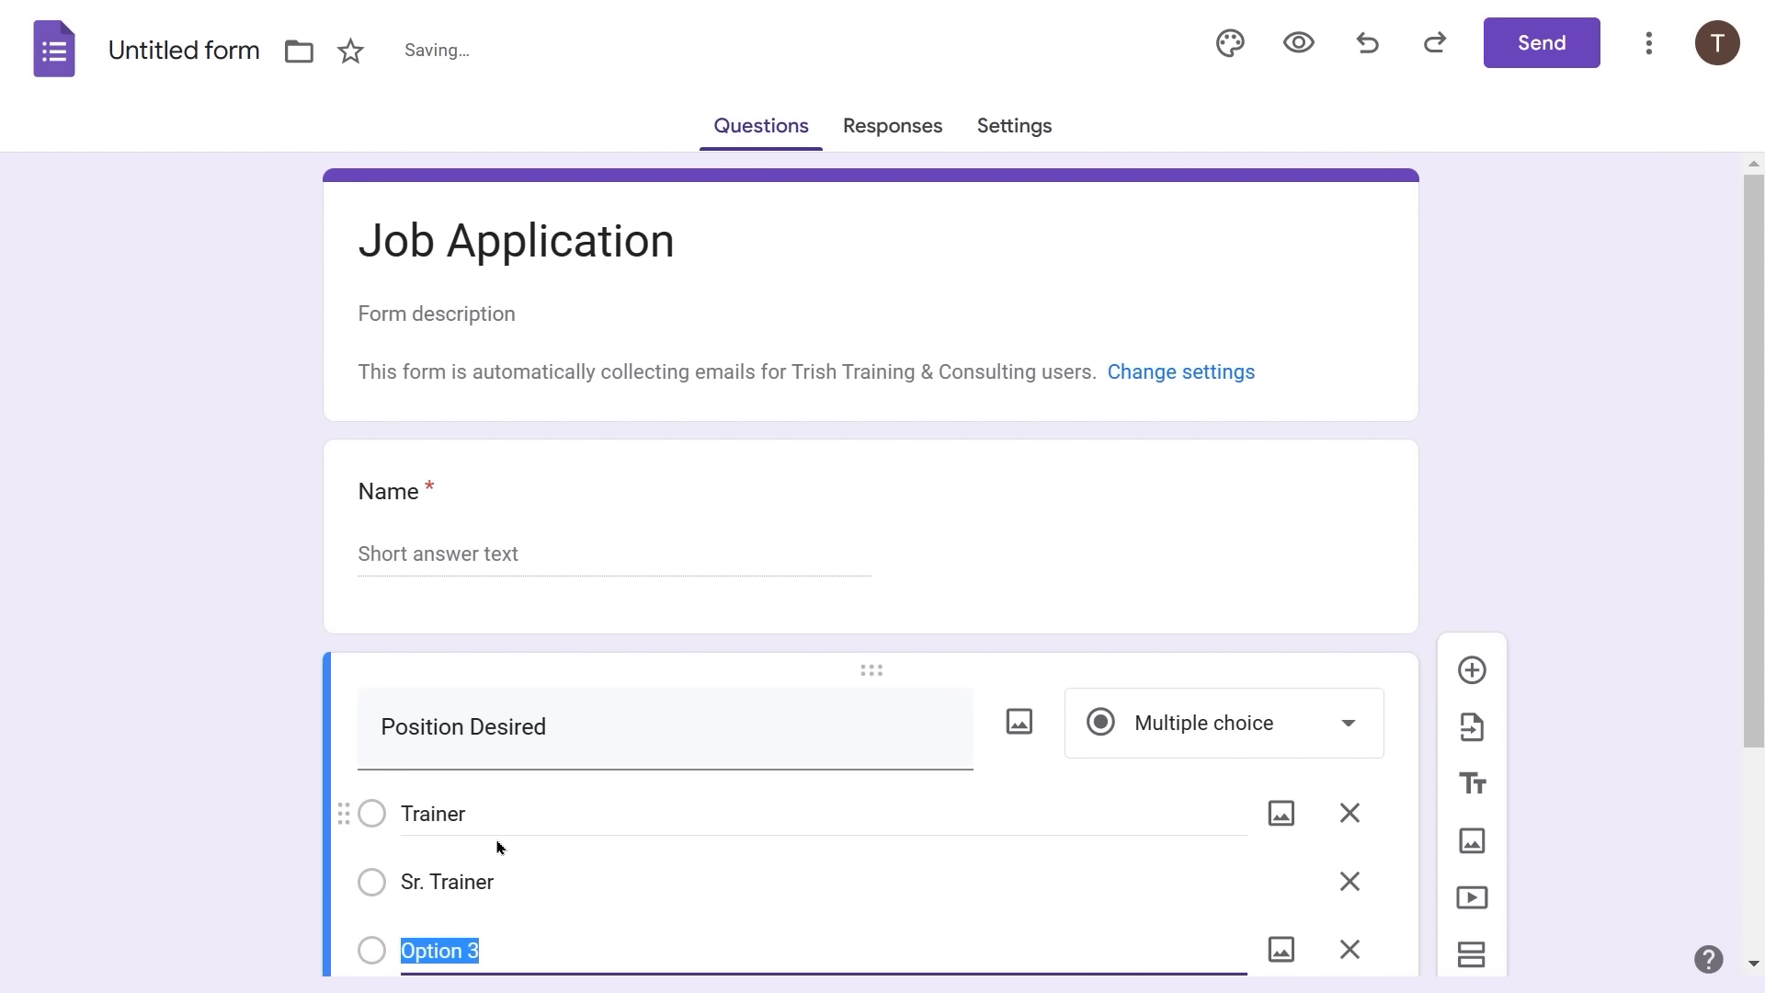
pyautogui.write('T')
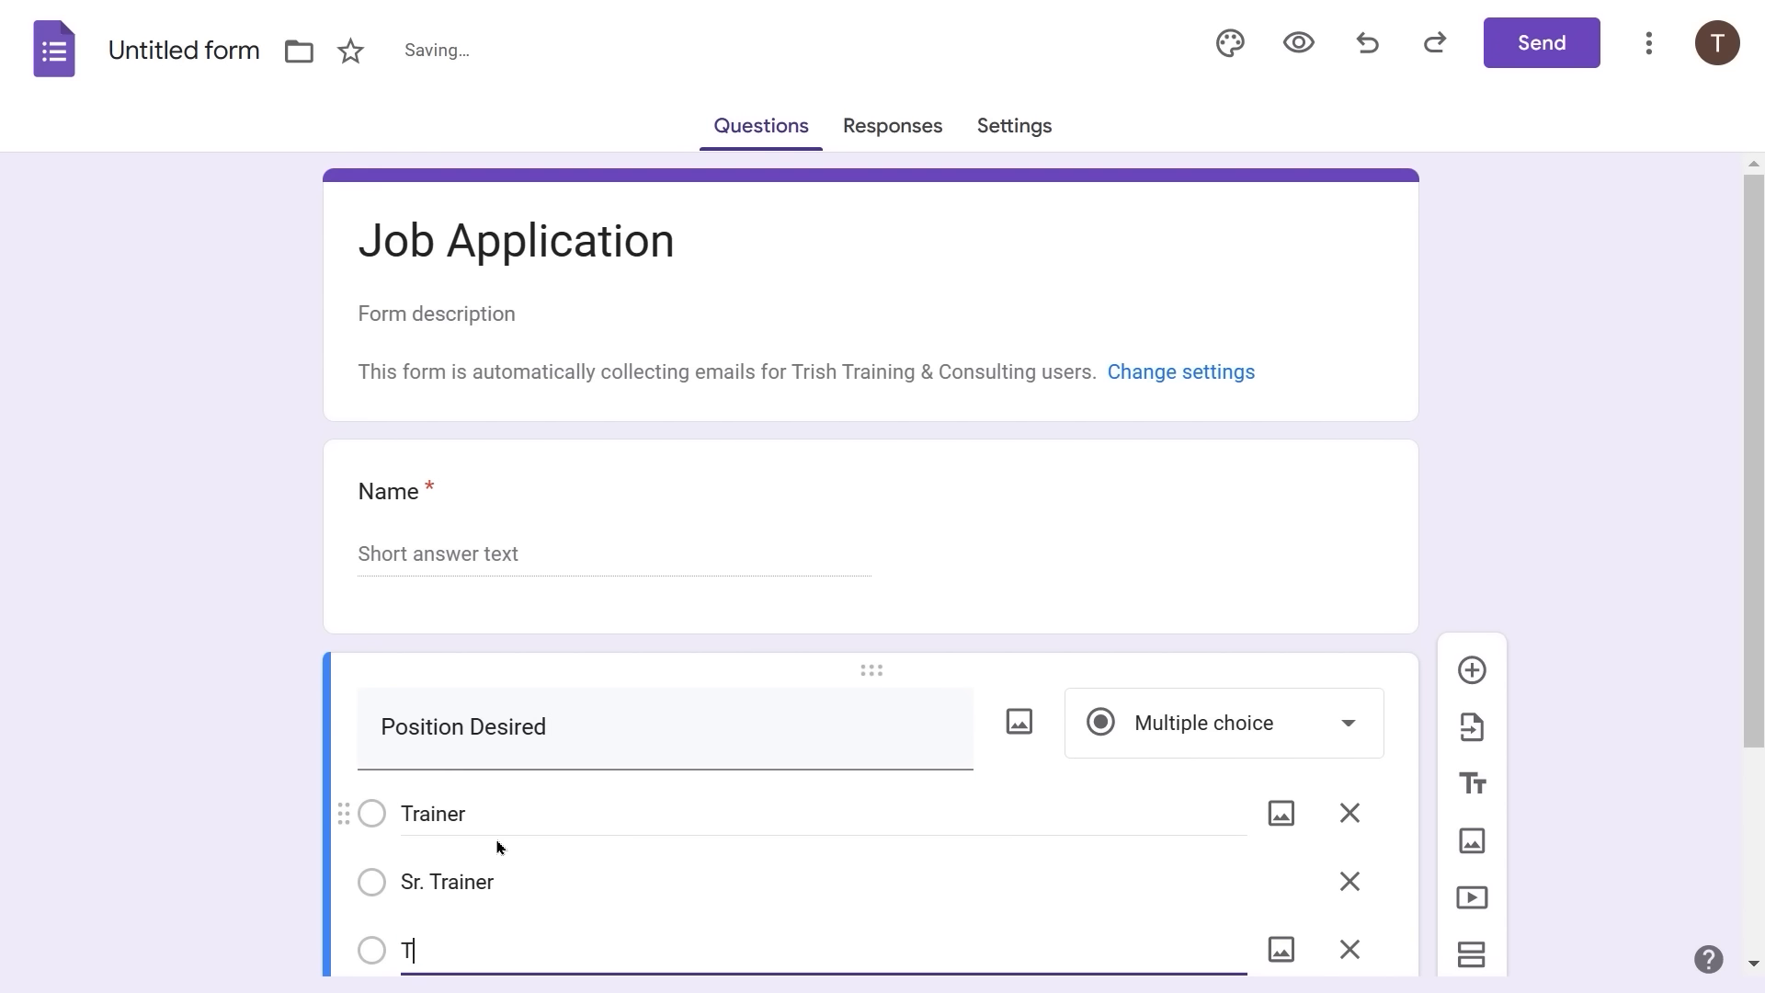
pyautogui.write('raining Manager')
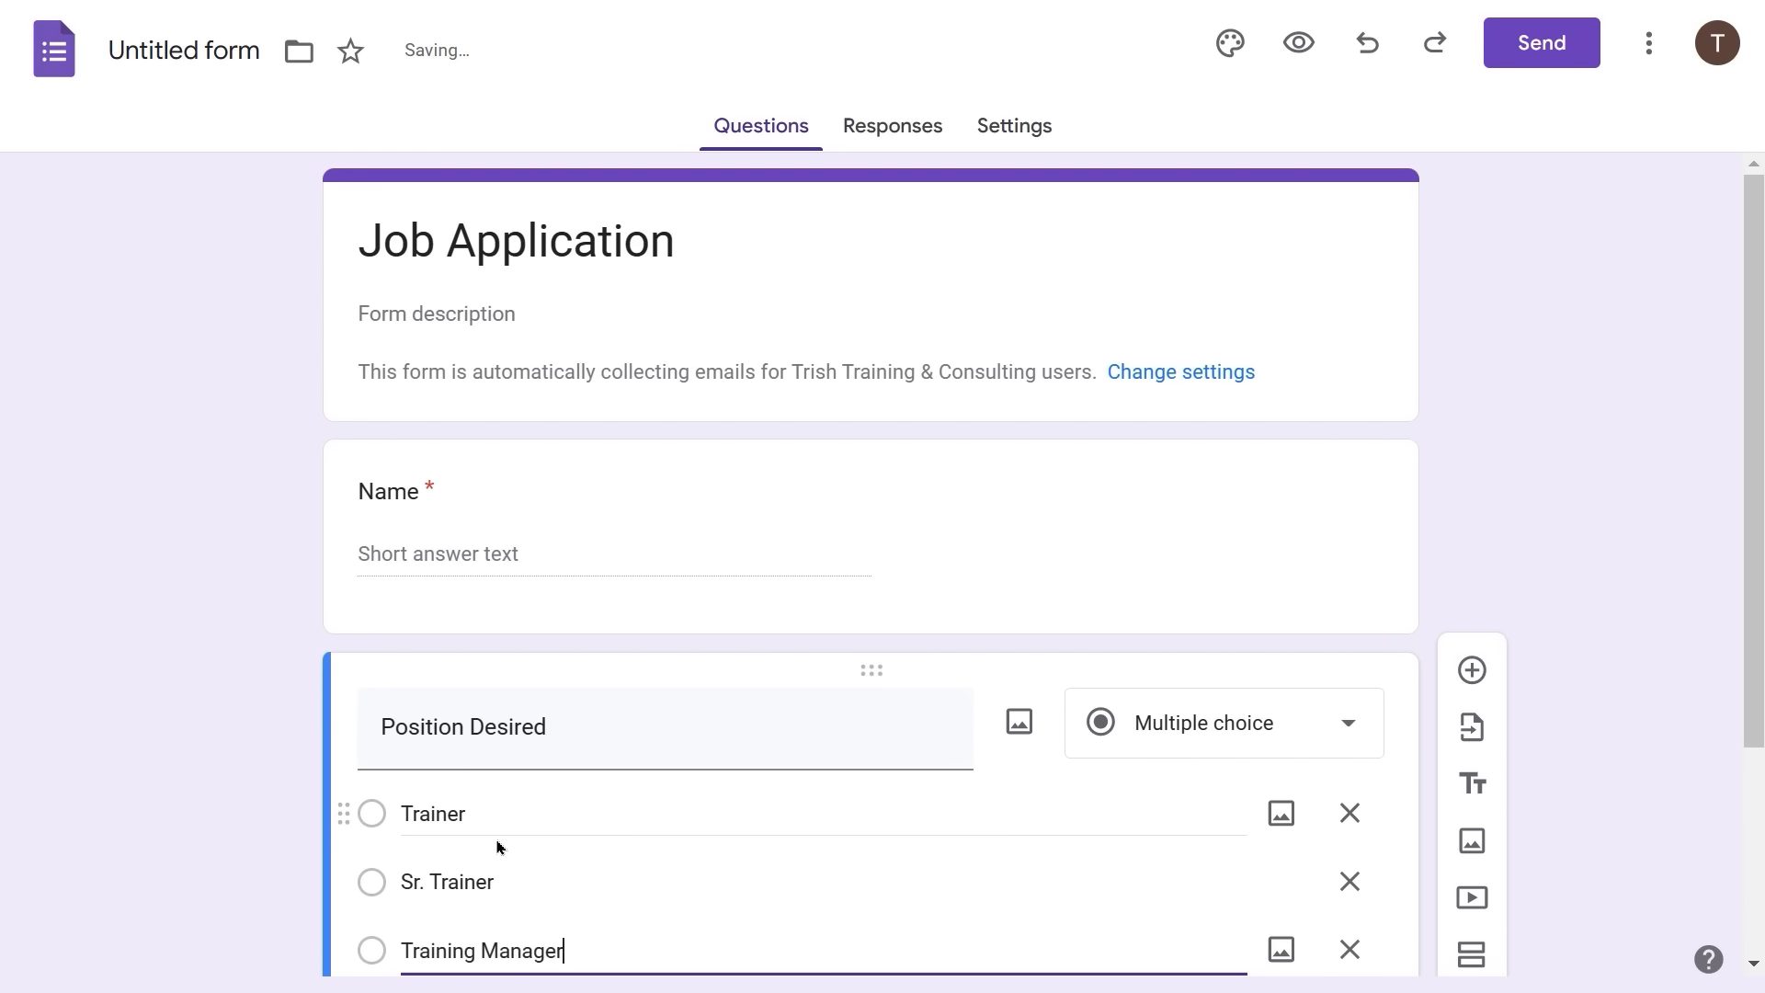
pyautogui.scroll(-3, 497, 846)
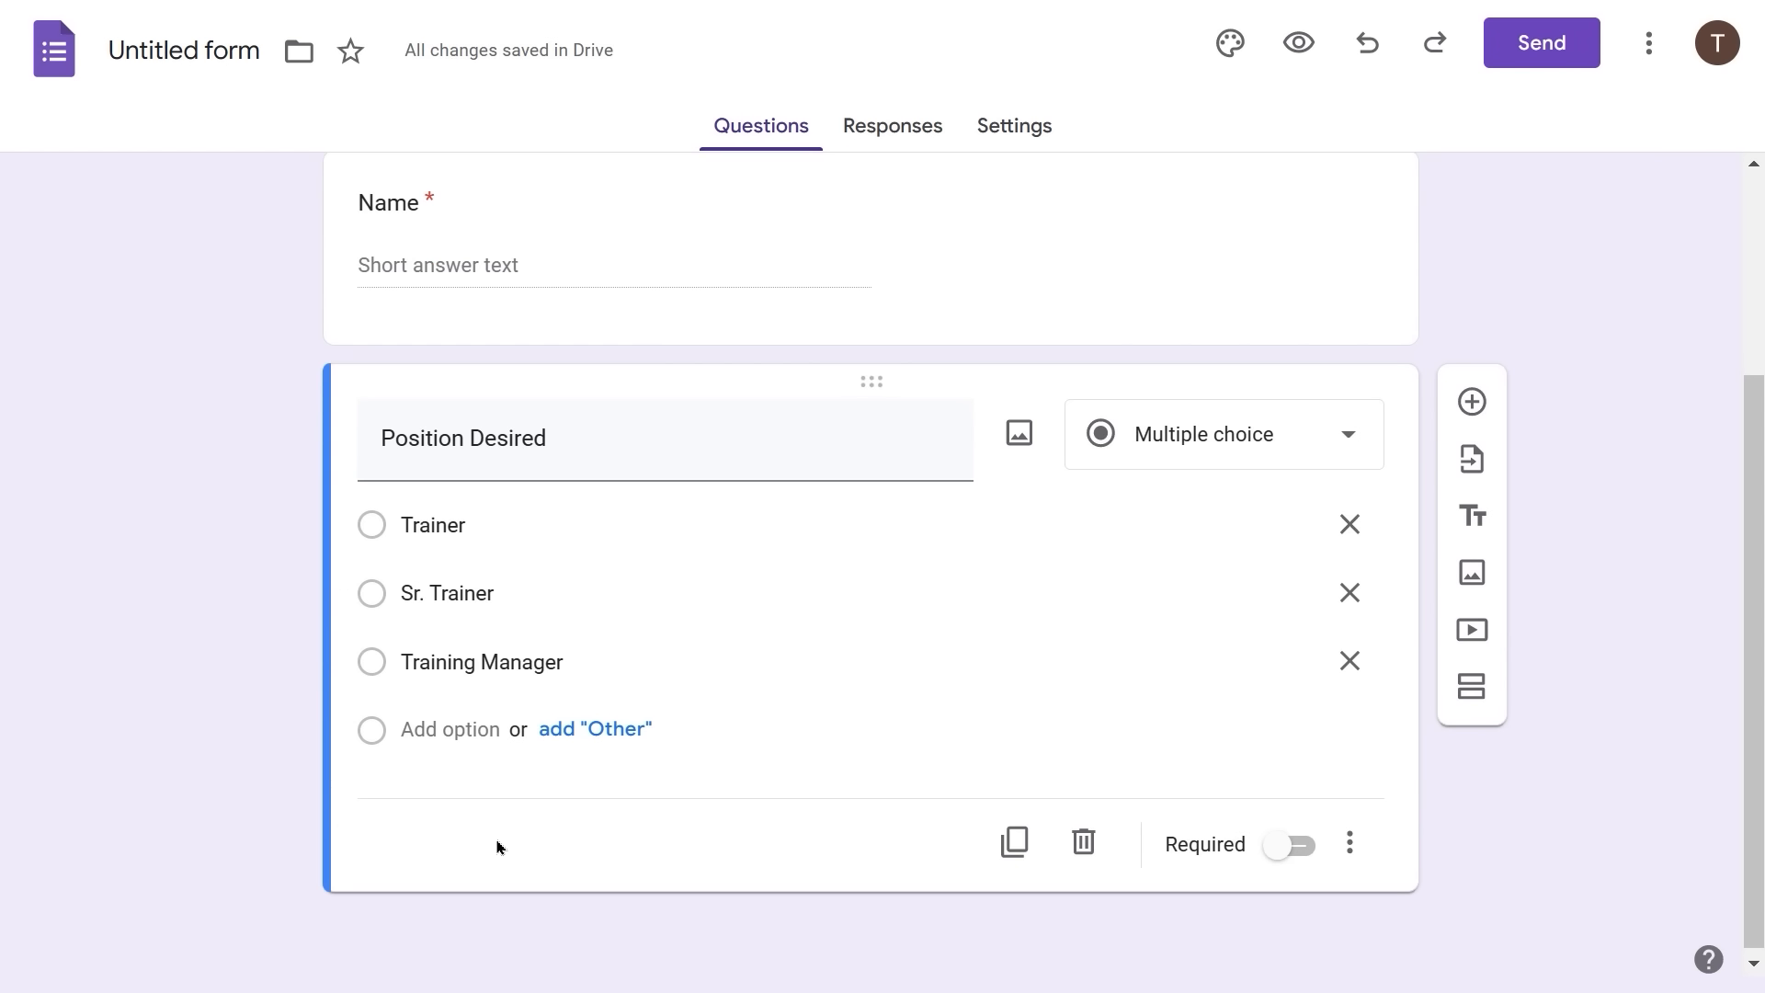
# - Add an 'Upload your resume' question set to the File upload type
pyautogui.click(1472, 403)
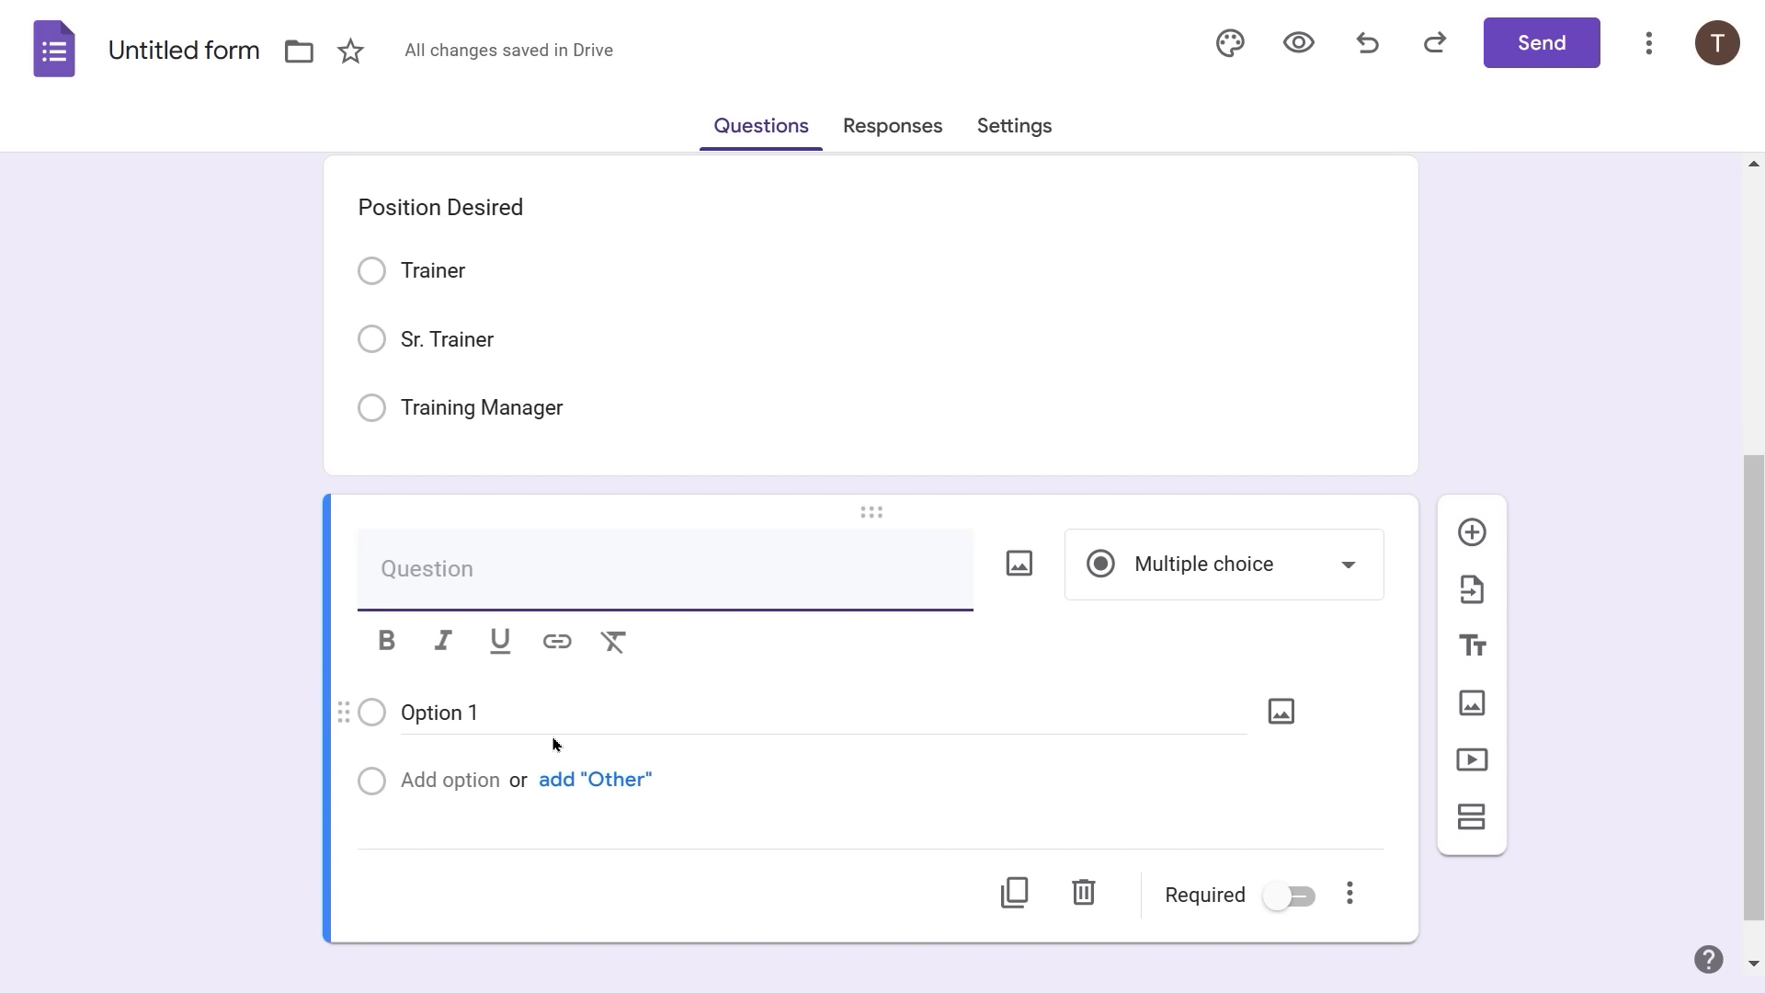
pyautogui.write('Upload your resume')
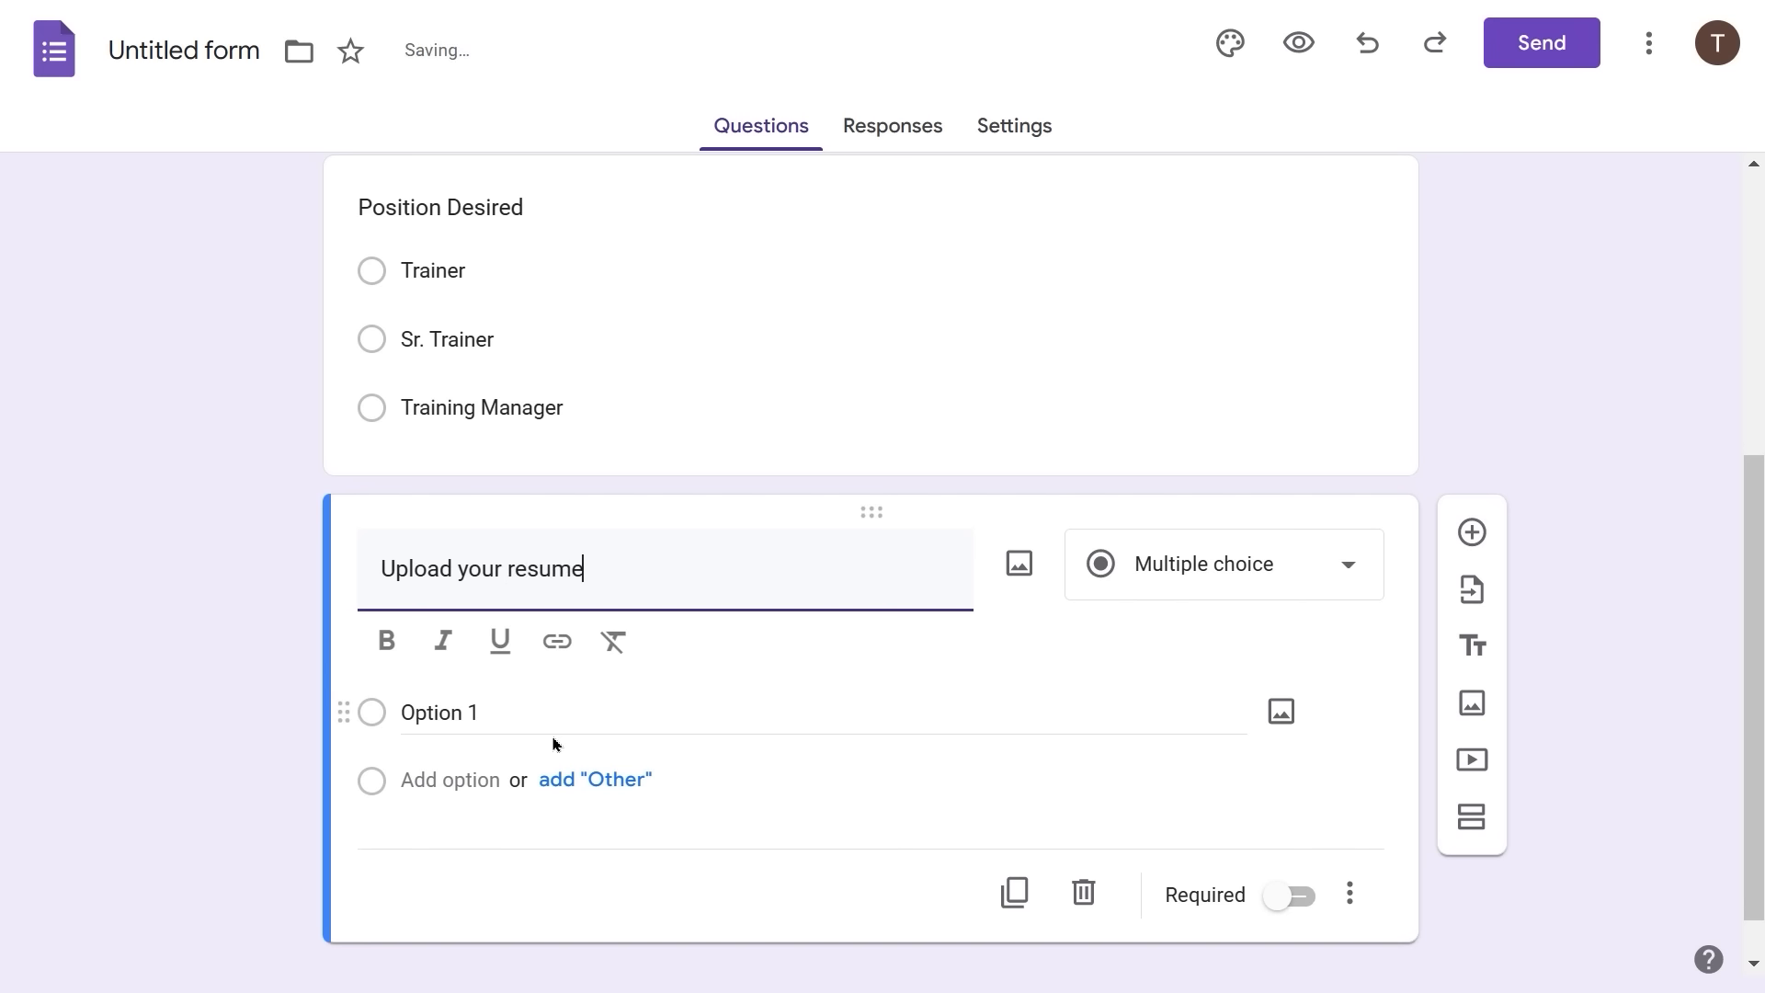
pyautogui.click(1342, 574)
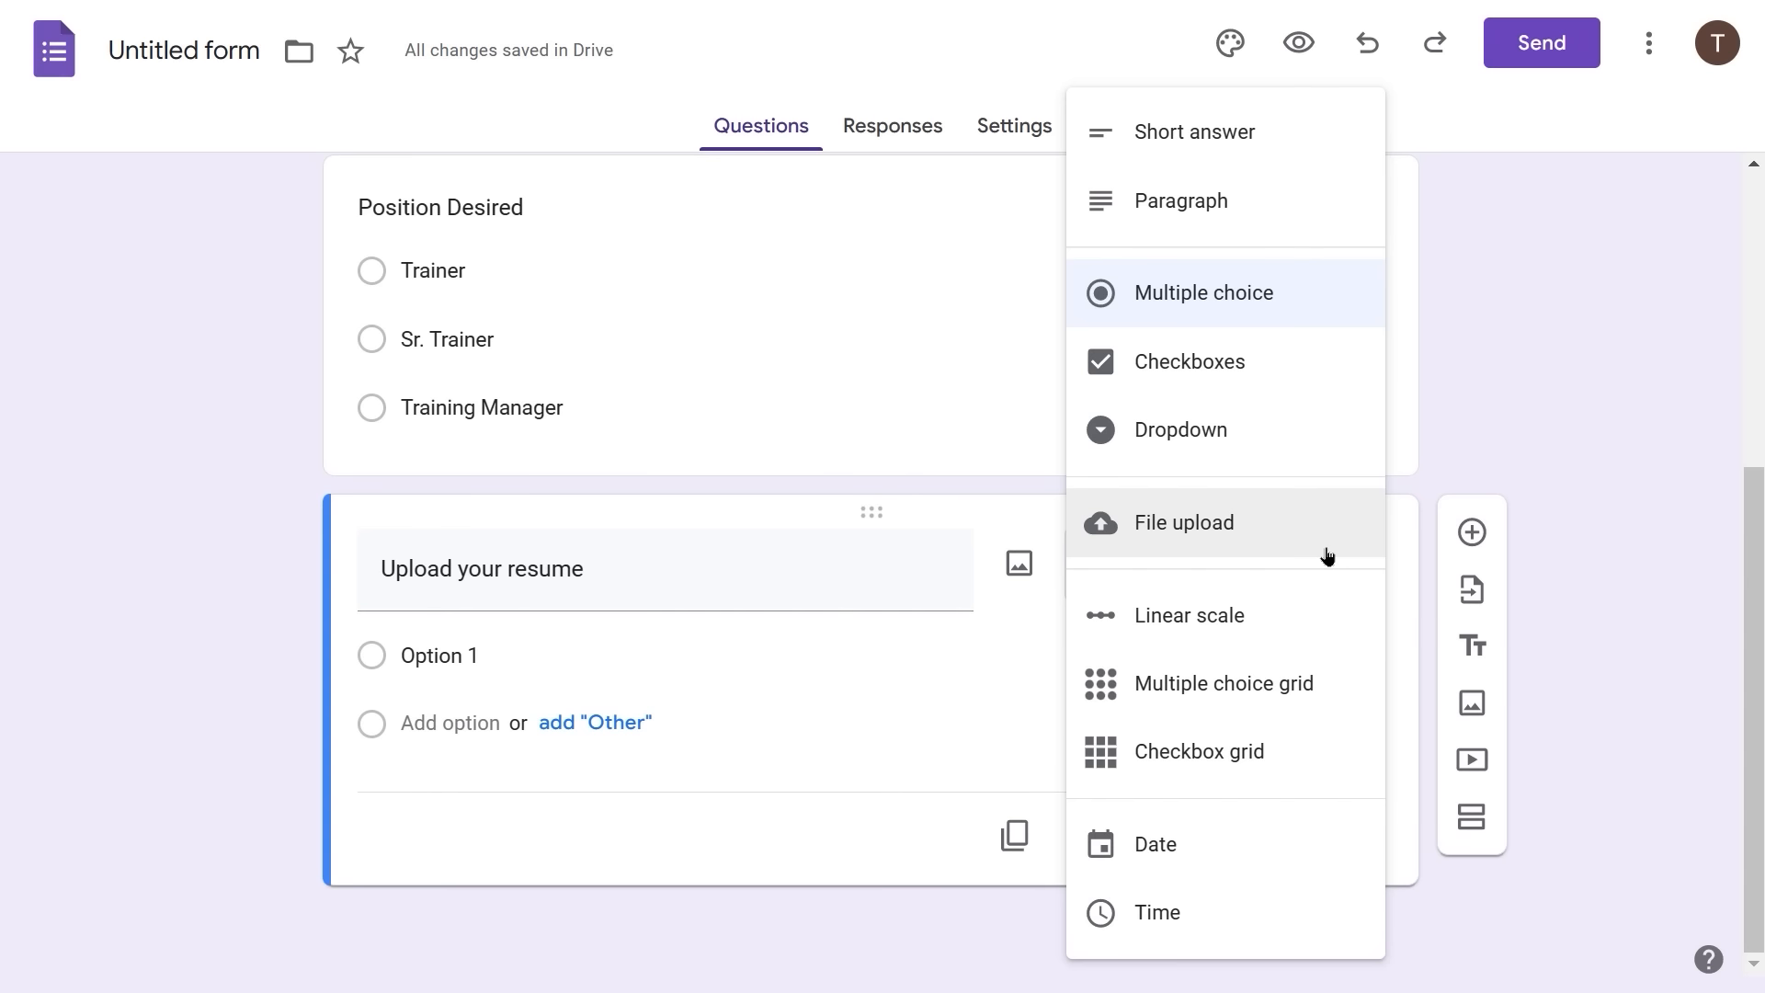
pyautogui.click(1159, 539)
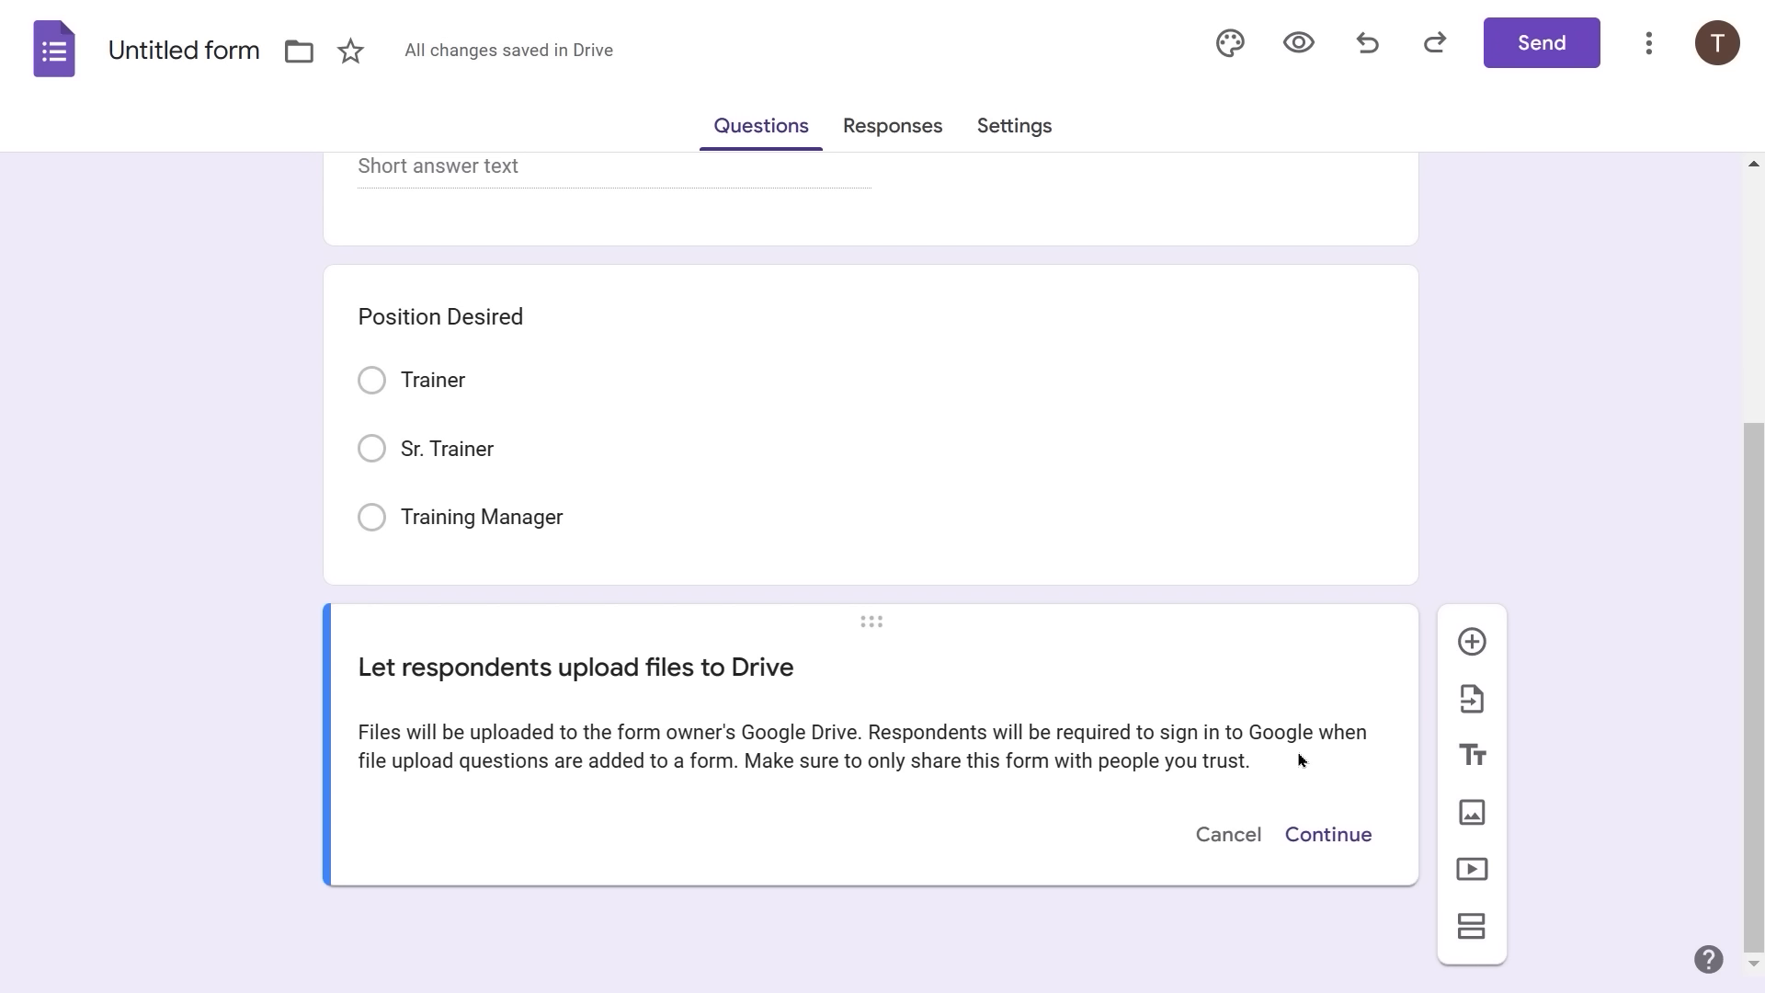
pyautogui.click(1340, 835)
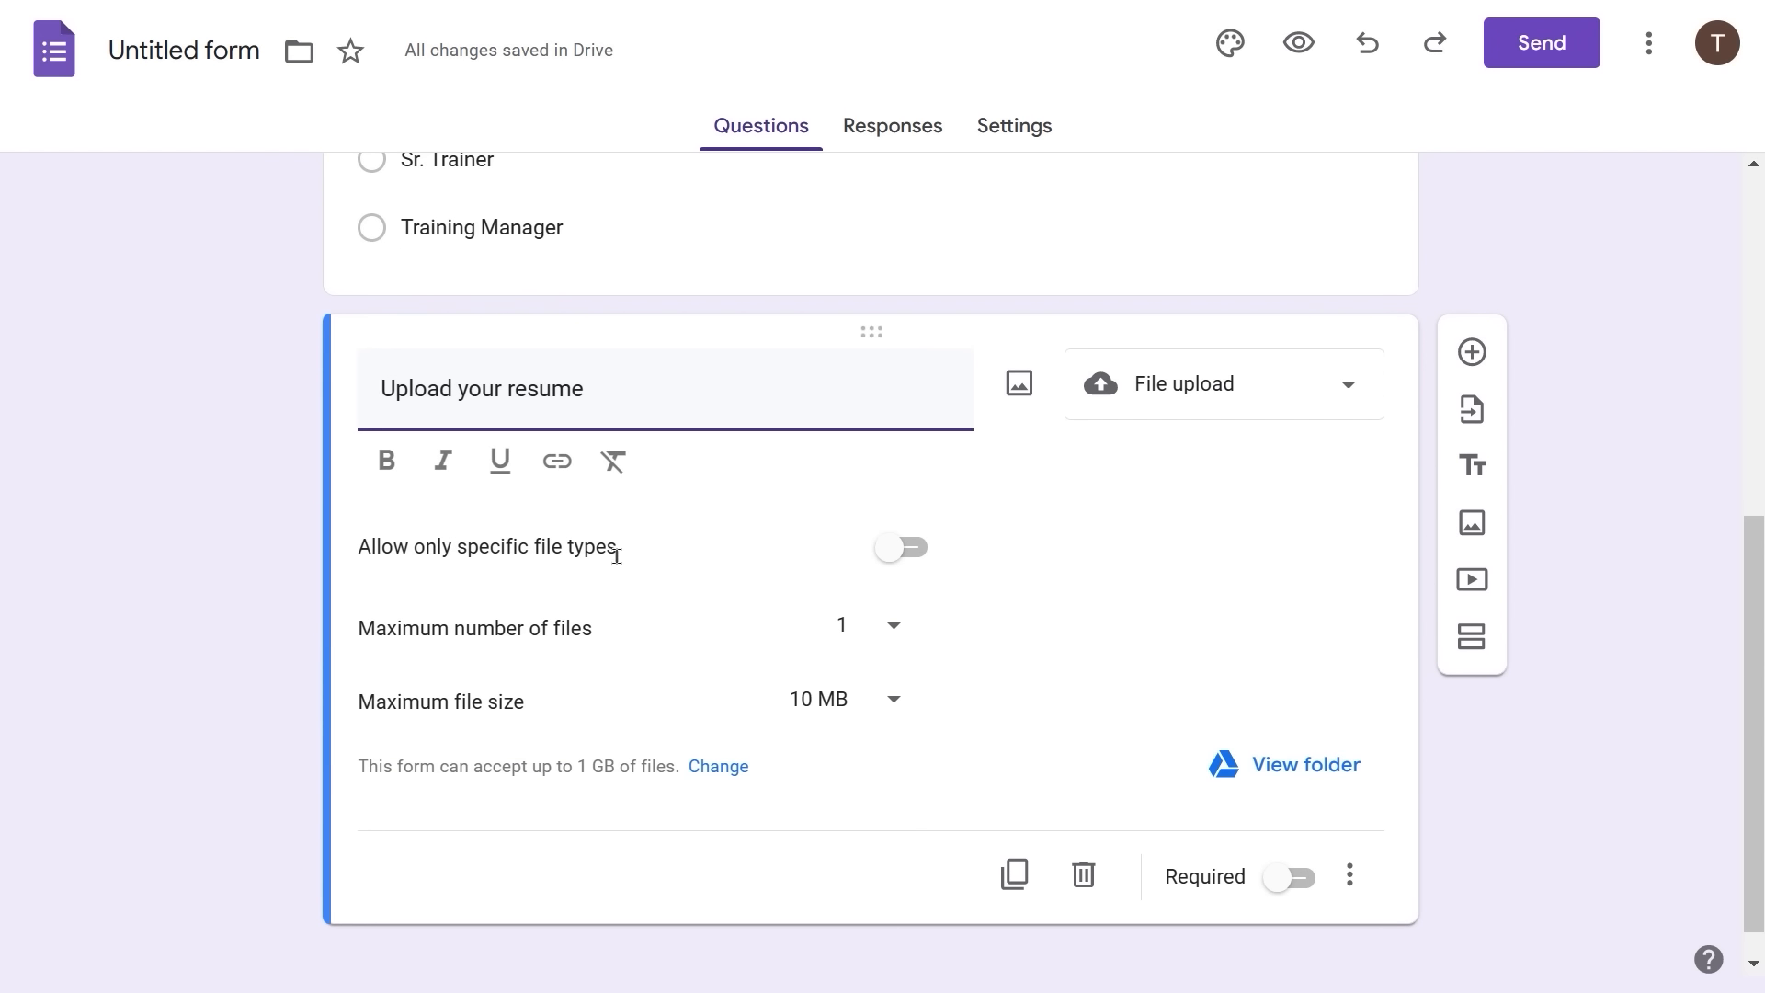
pyautogui.click(896, 556)
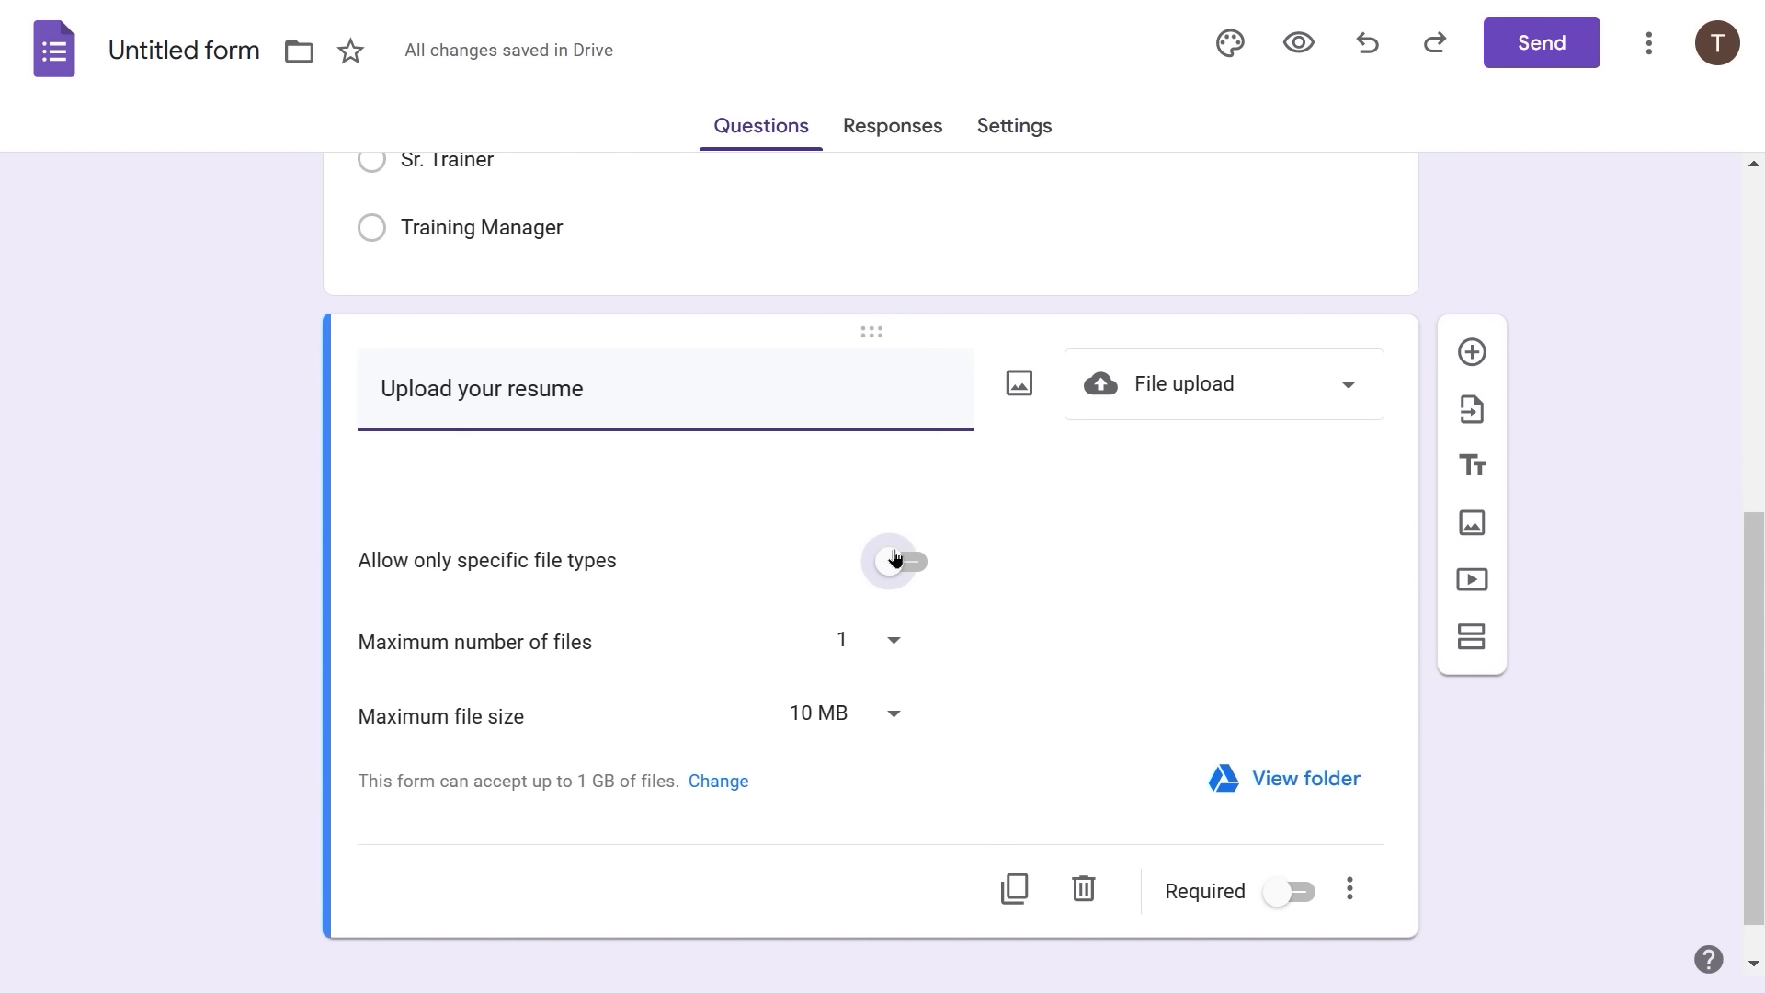
# - Allow only Document and PDF file types for the upload, with a maximum of 1 file
pyautogui.click(900, 511)
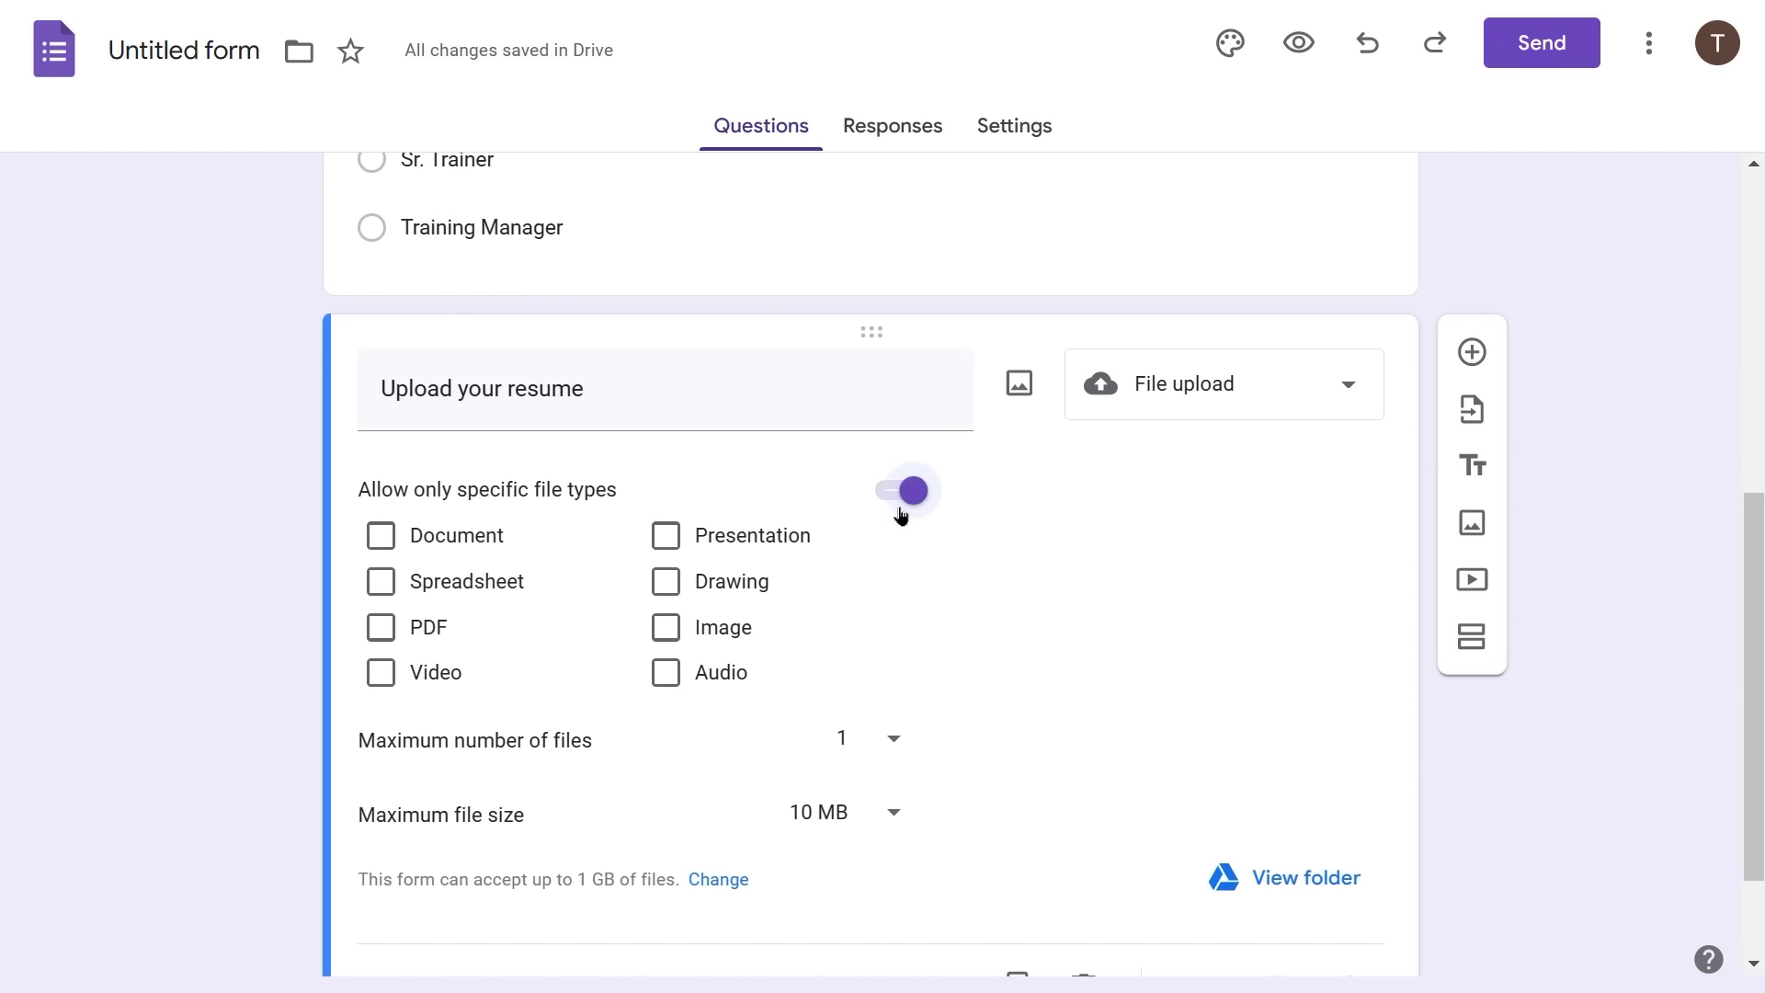
pyautogui.click(380, 536)
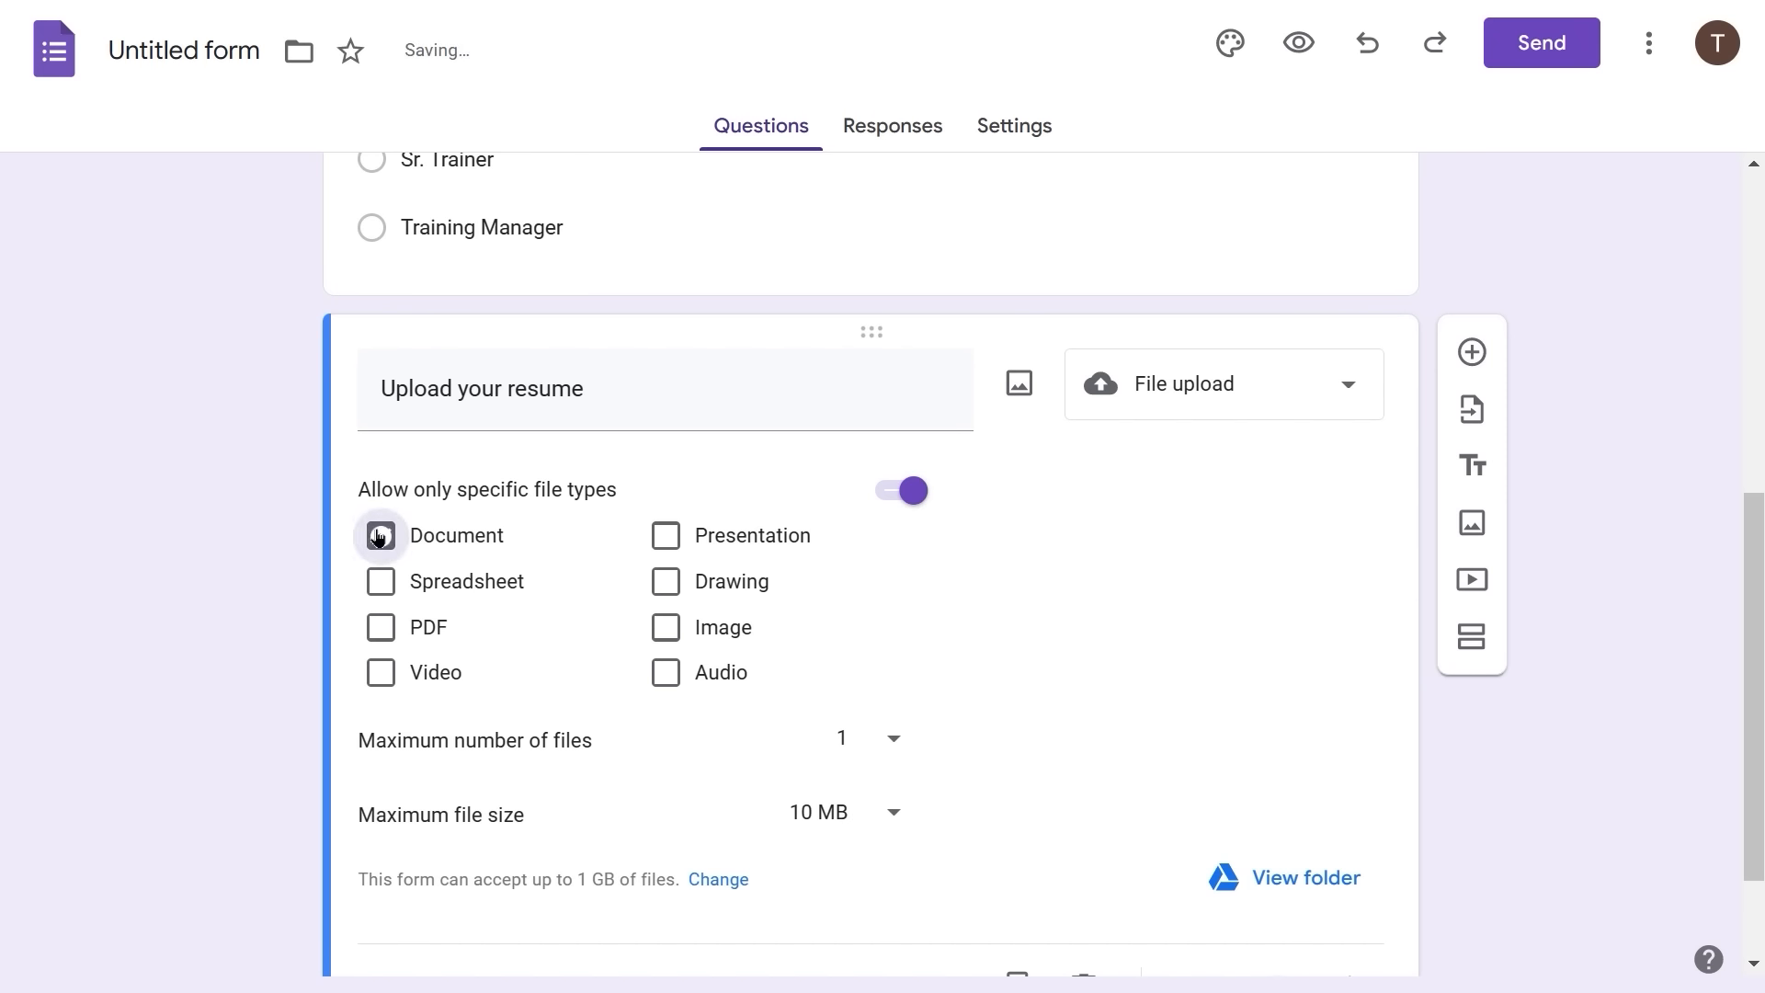
pyautogui.click(385, 630)
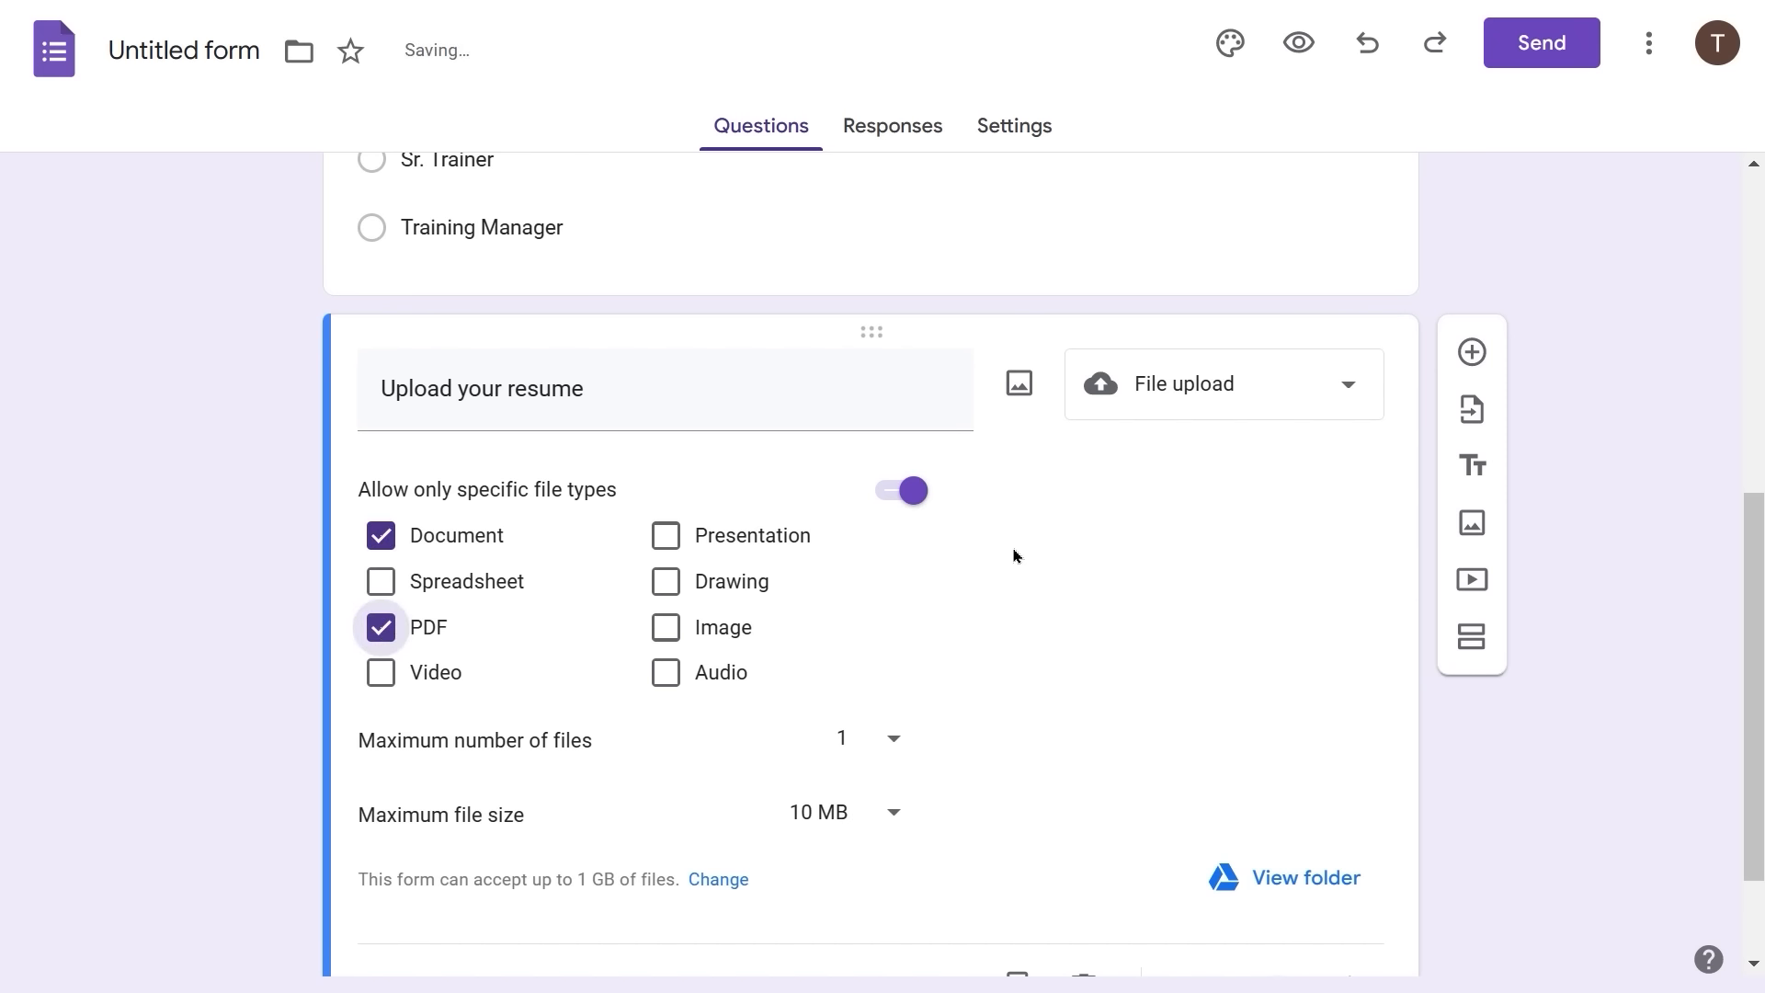
pyautogui.scroll(-2, 1012, 551)
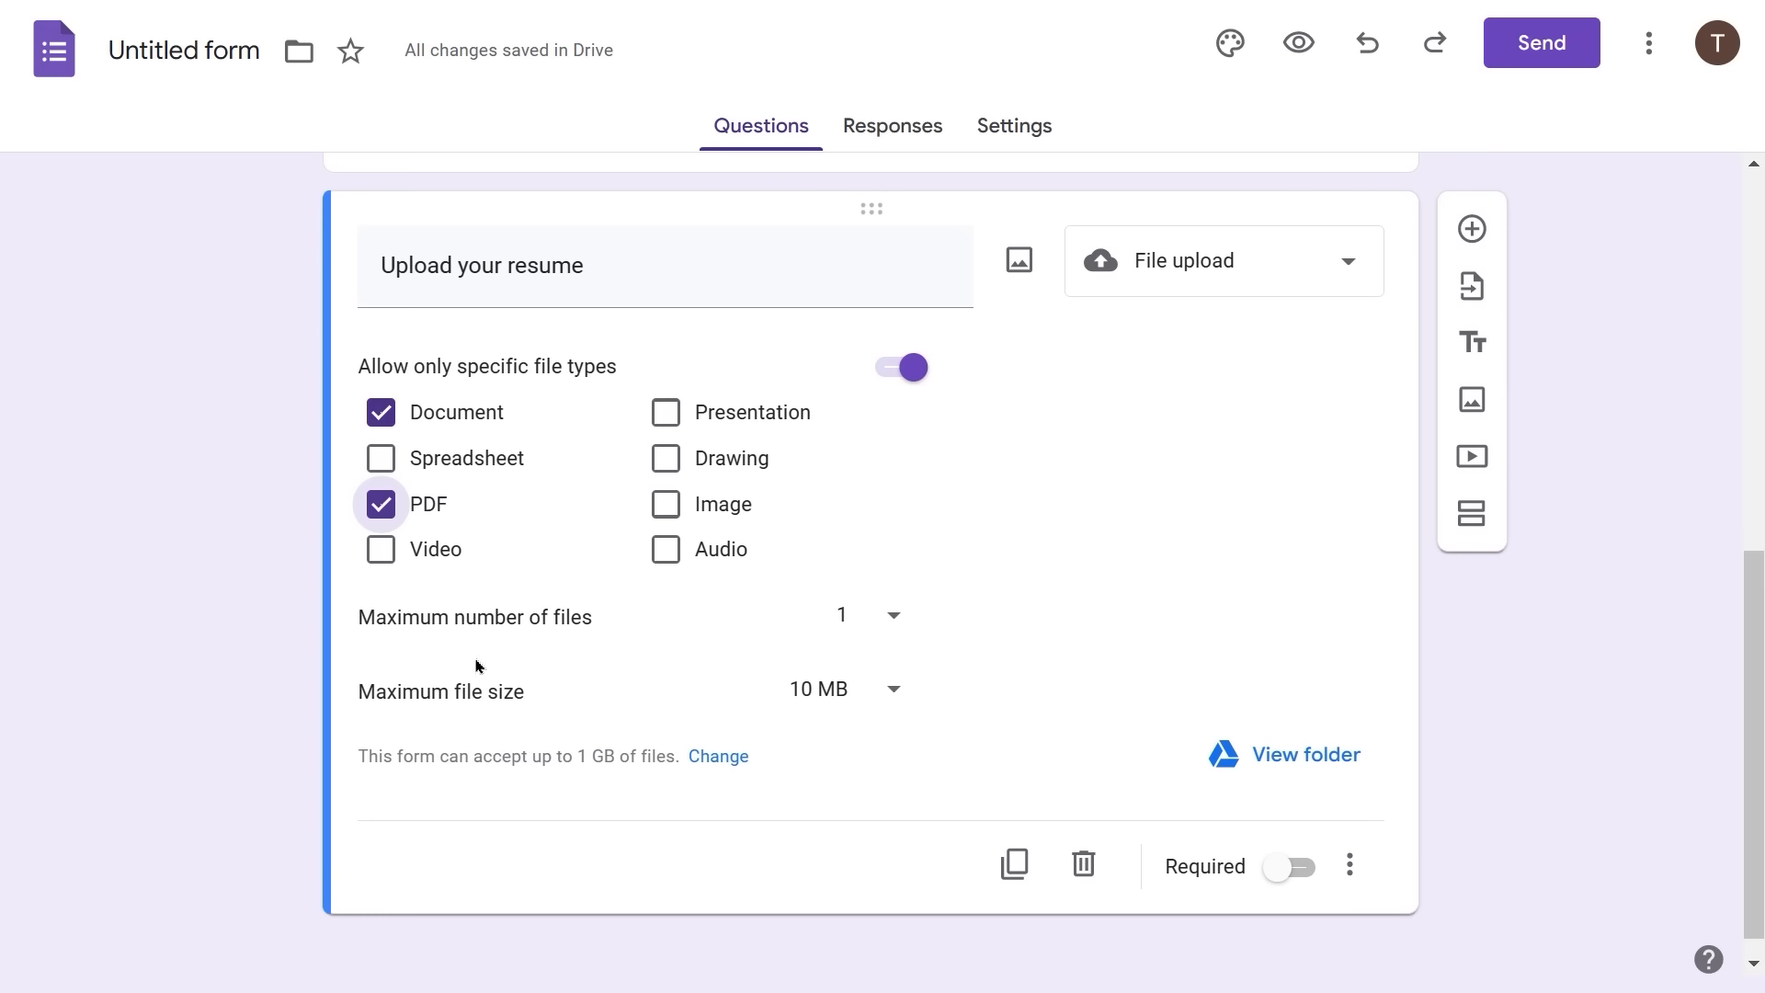
pyautogui.click(892, 618)
pyautogui.click(858, 619)
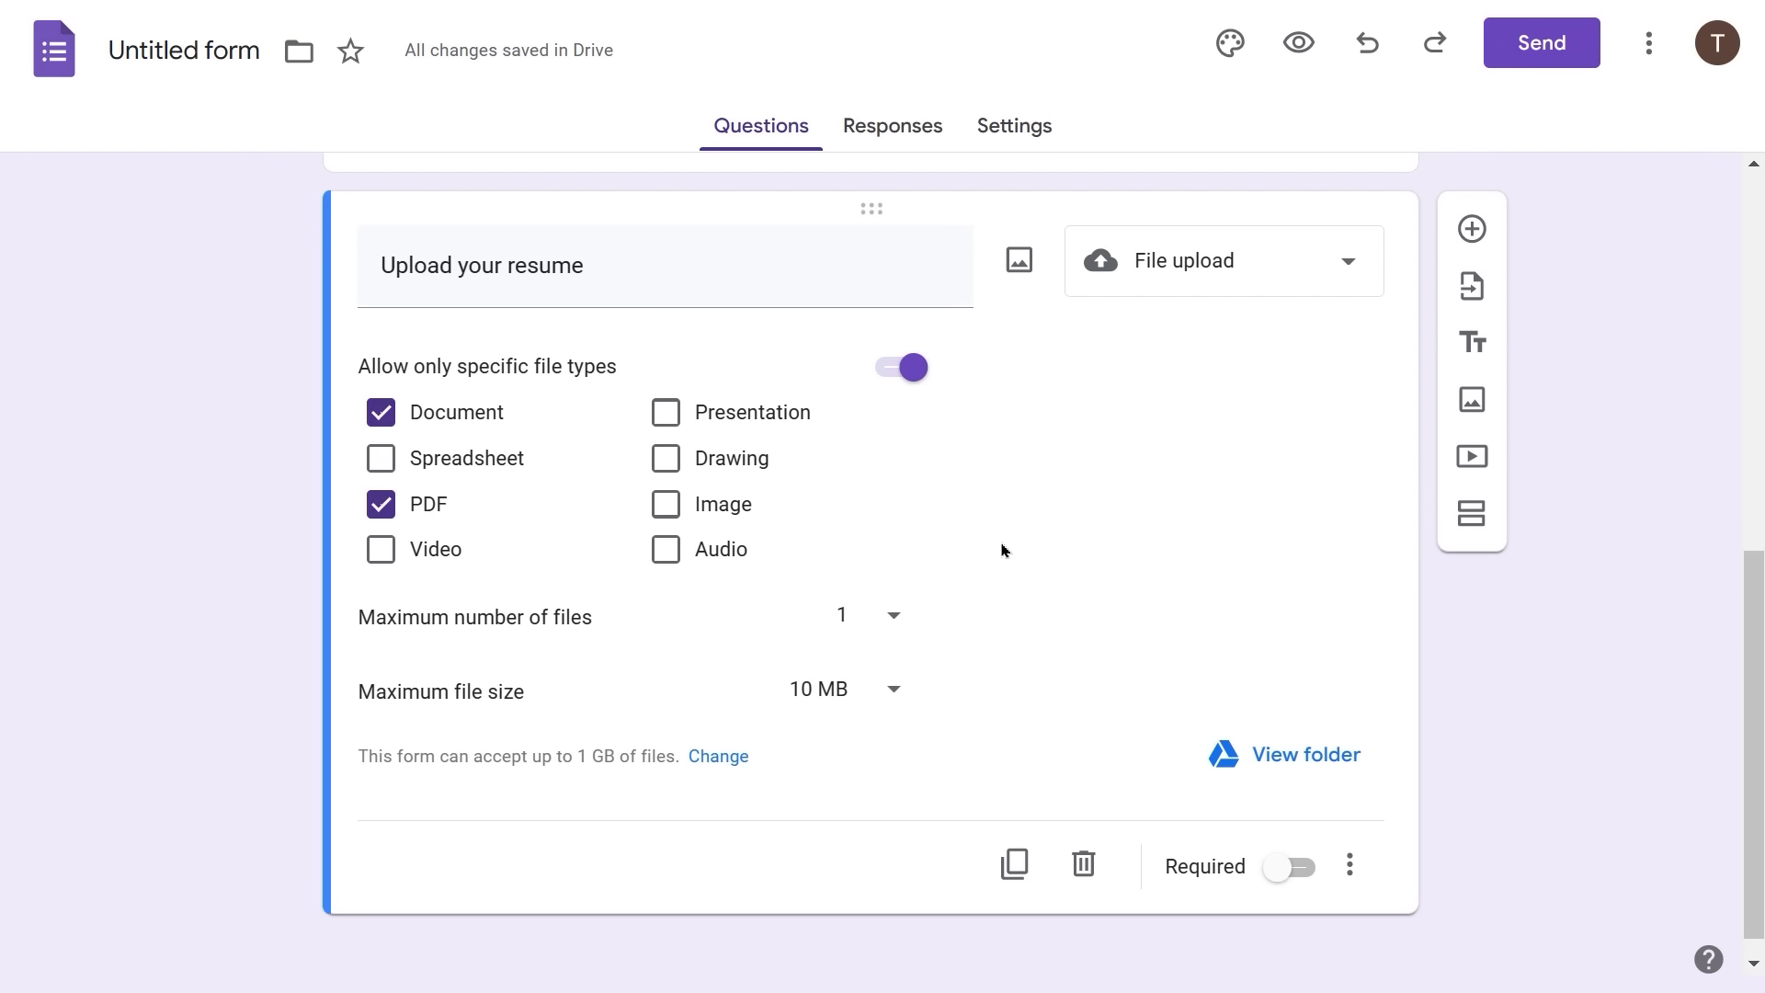
pyautogui.scroll(-1, 676, 653)
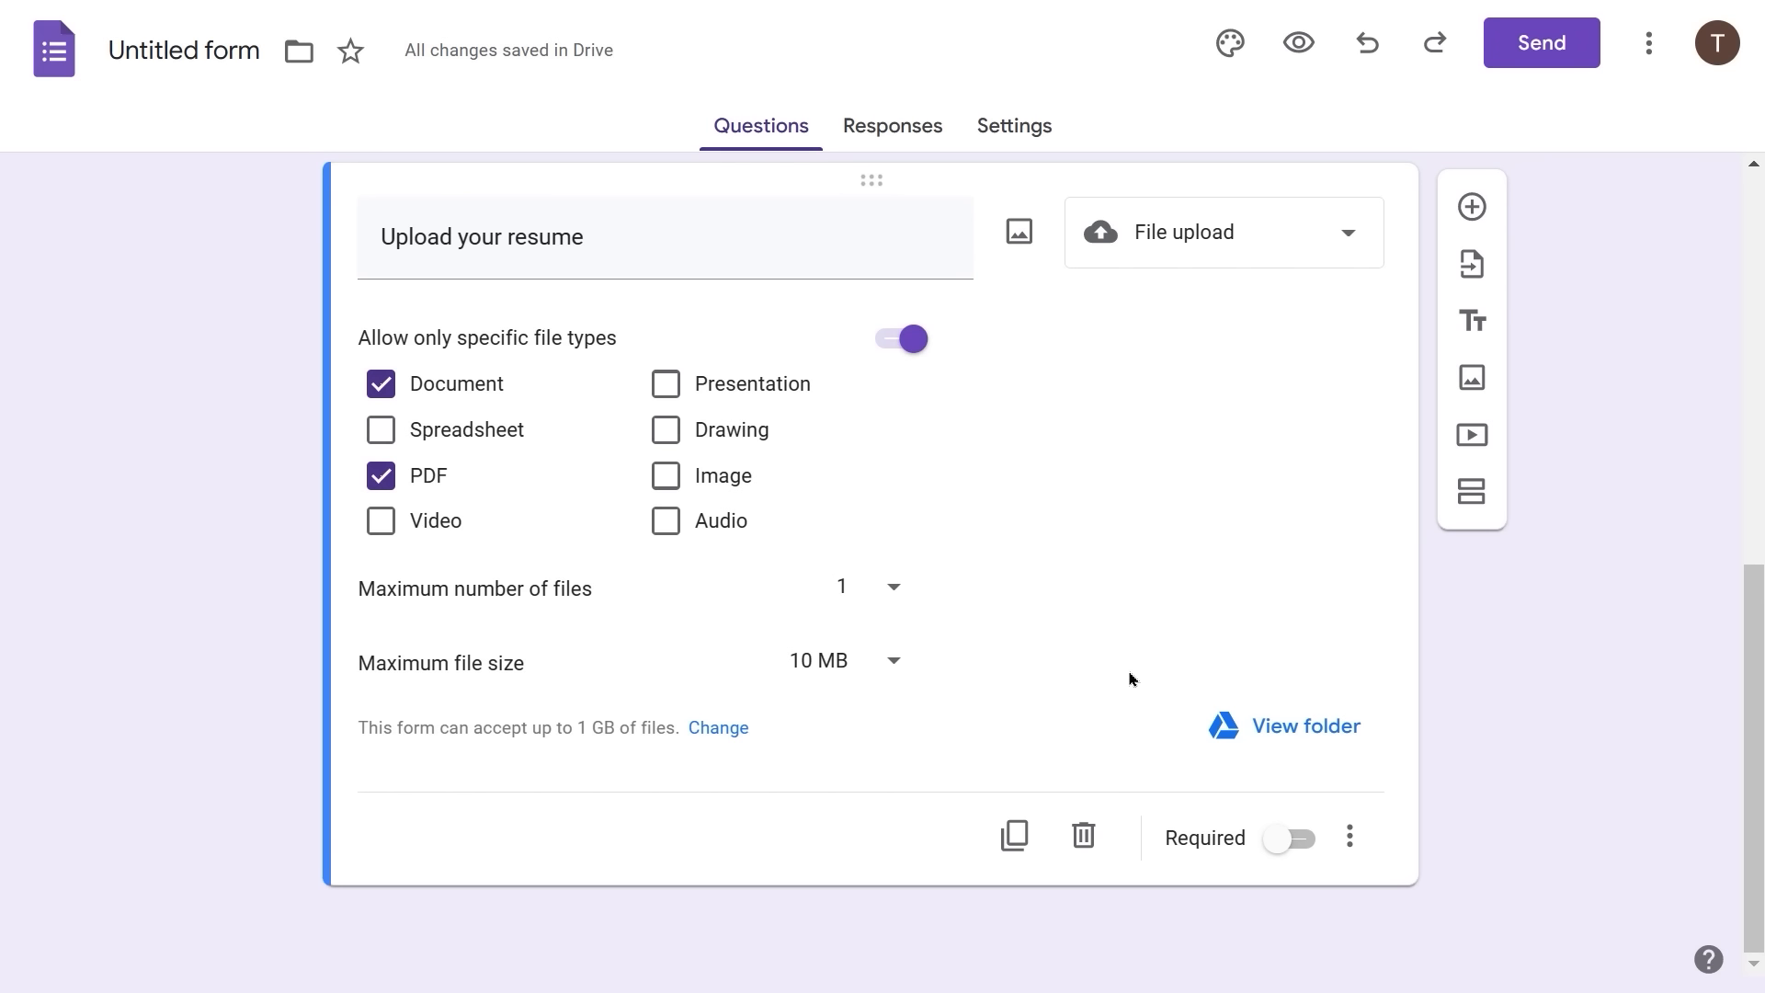
pyautogui.click(1276, 729)
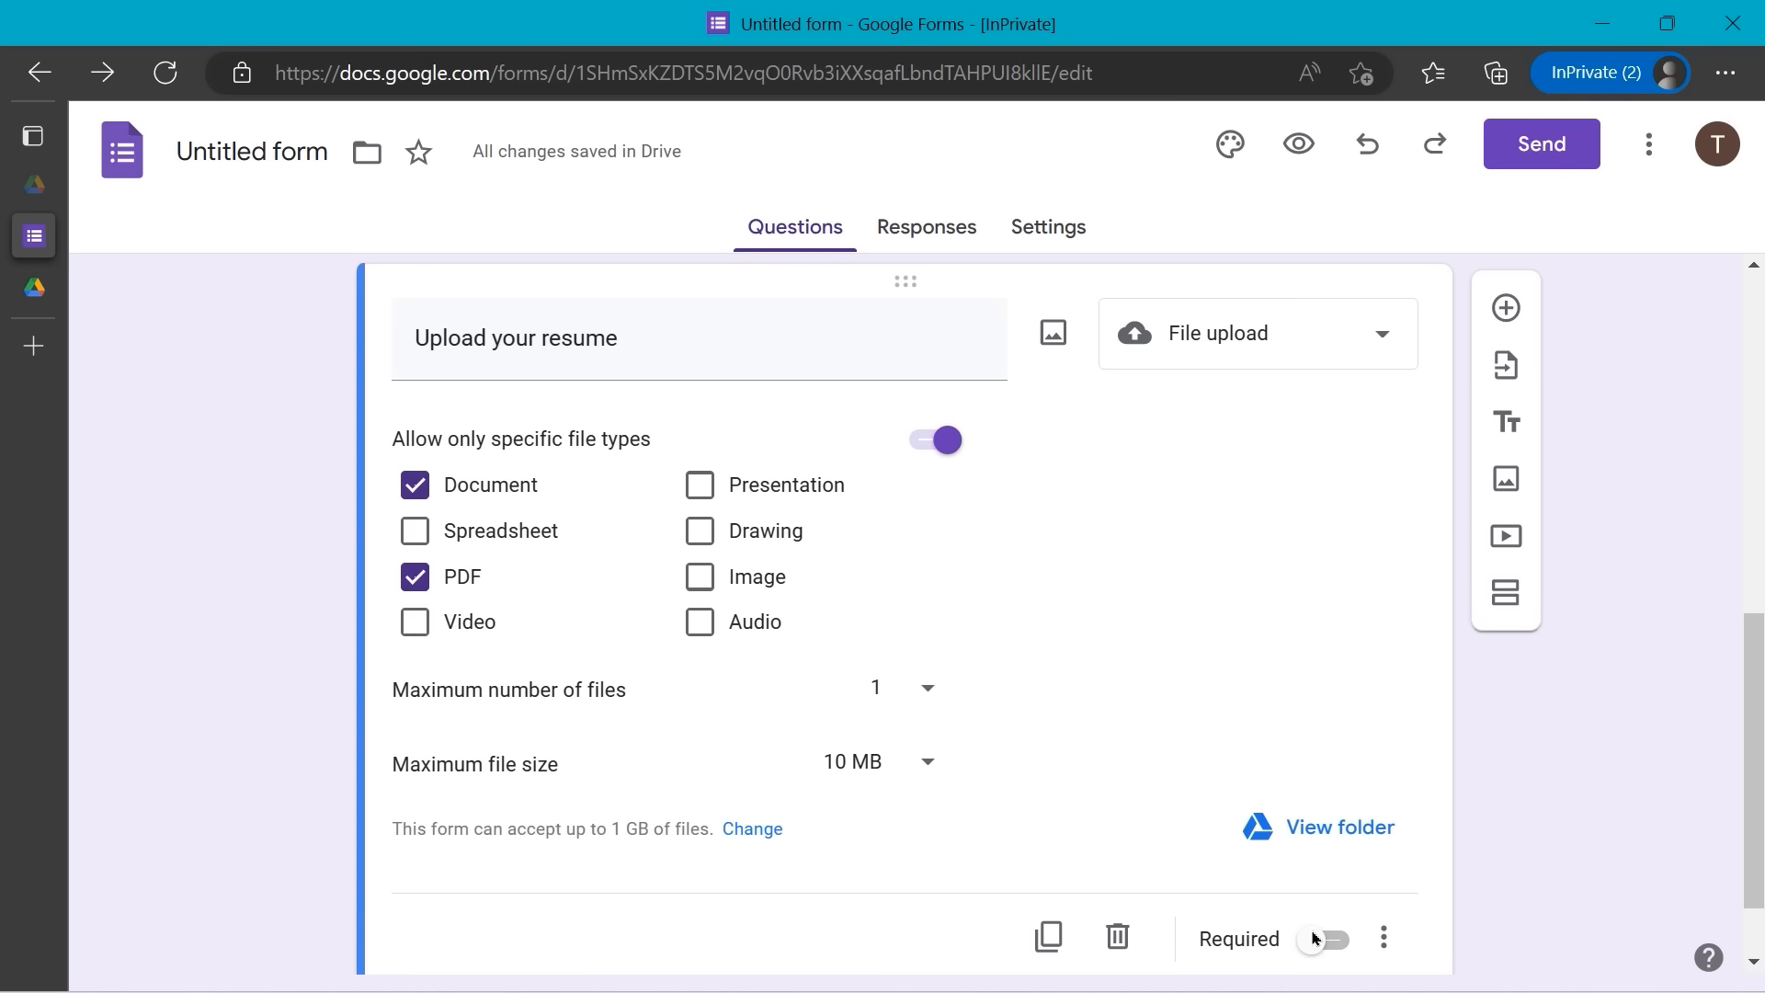
# - Make the resume upload and Position Desired questions required
pyautogui.click(1315, 940)
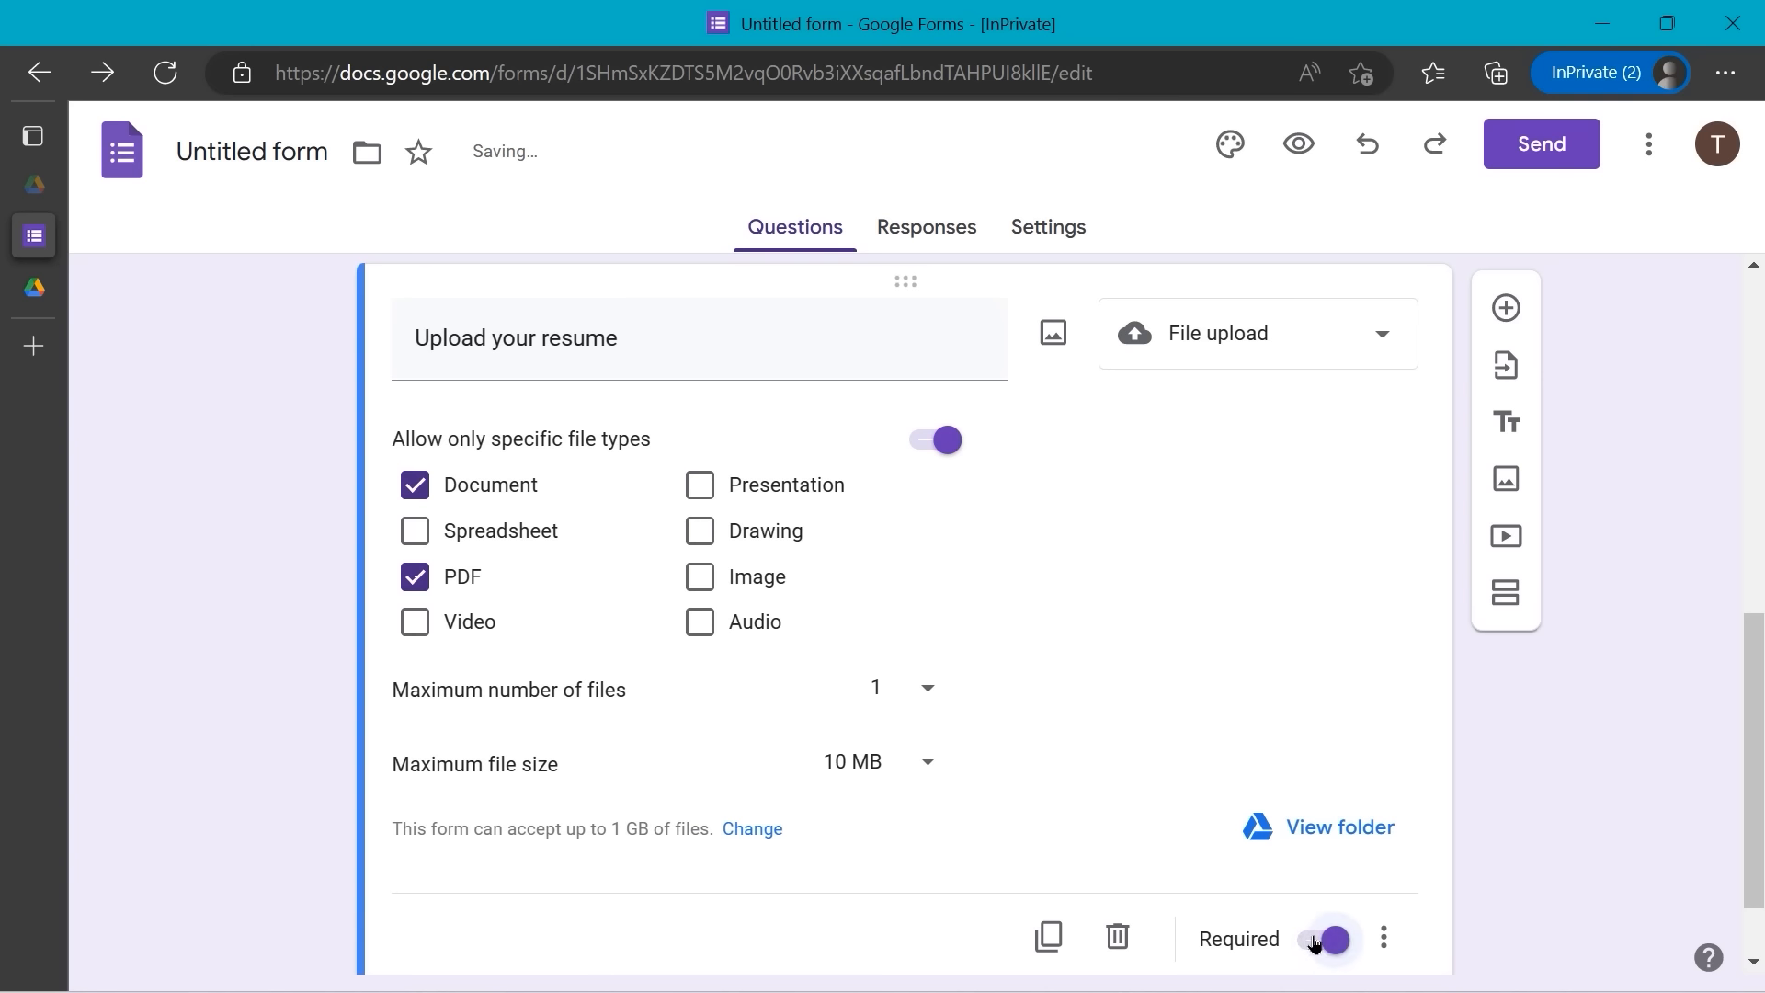
pyautogui.scroll(5, 1469, 752)
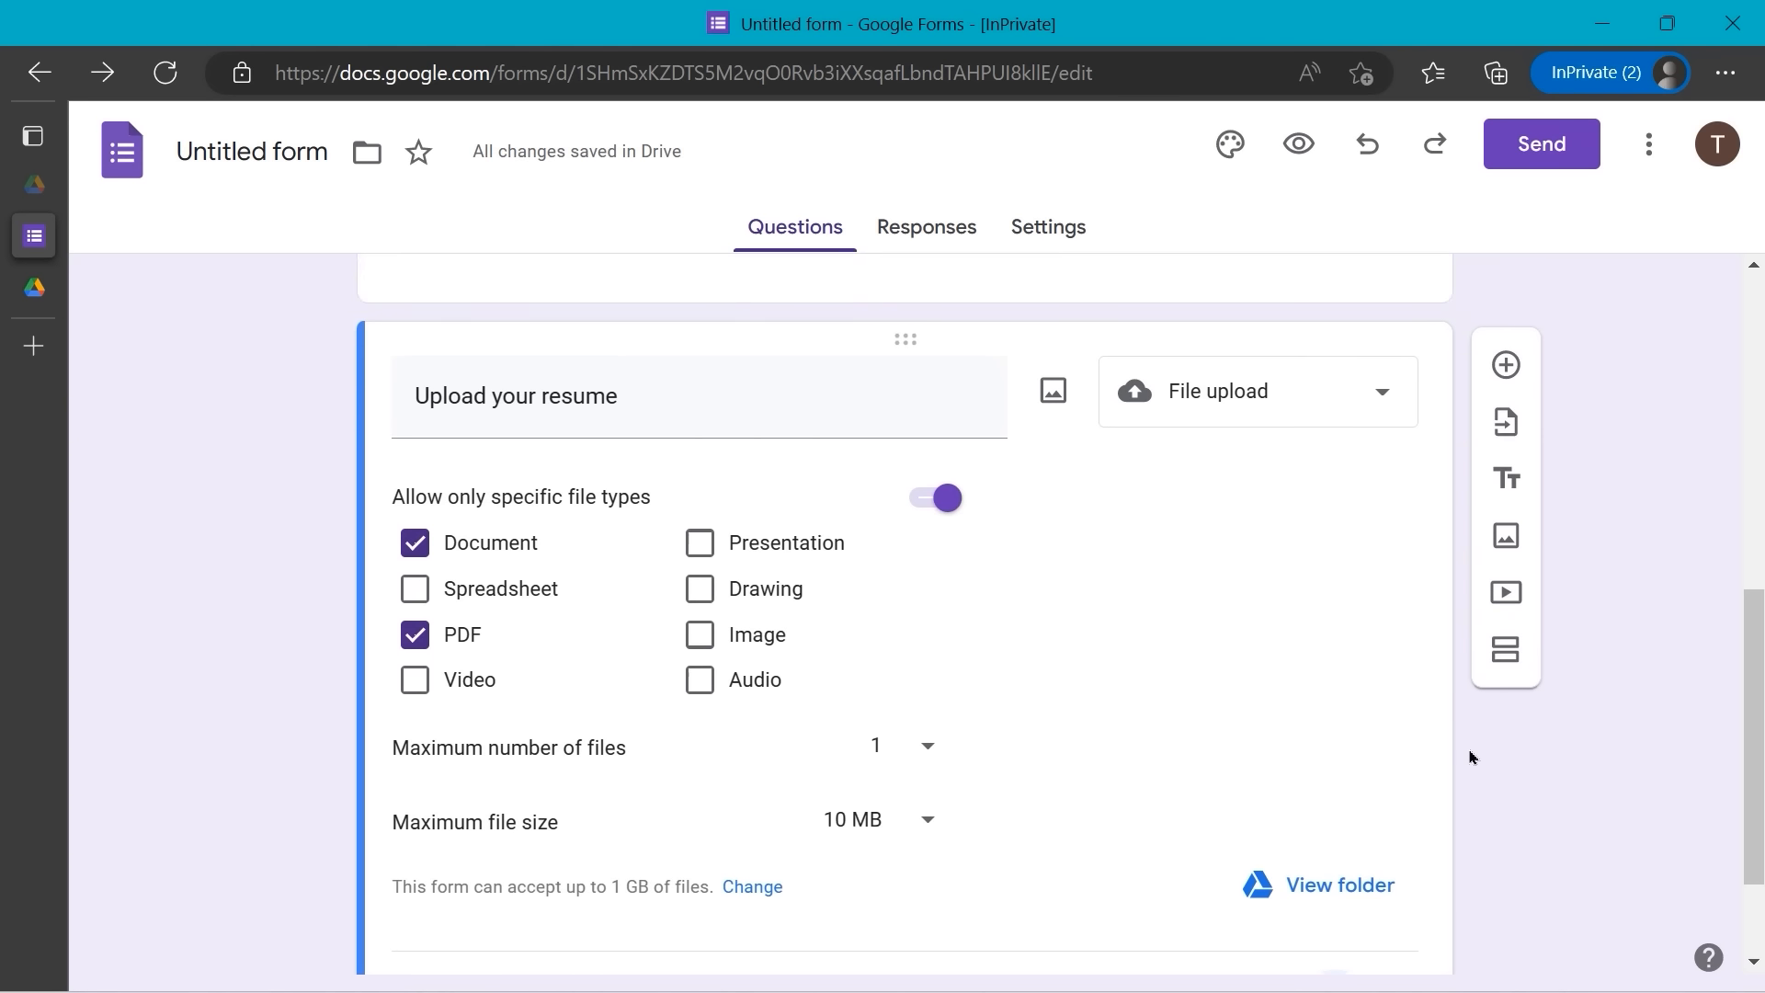
pyautogui.click(1269, 643)
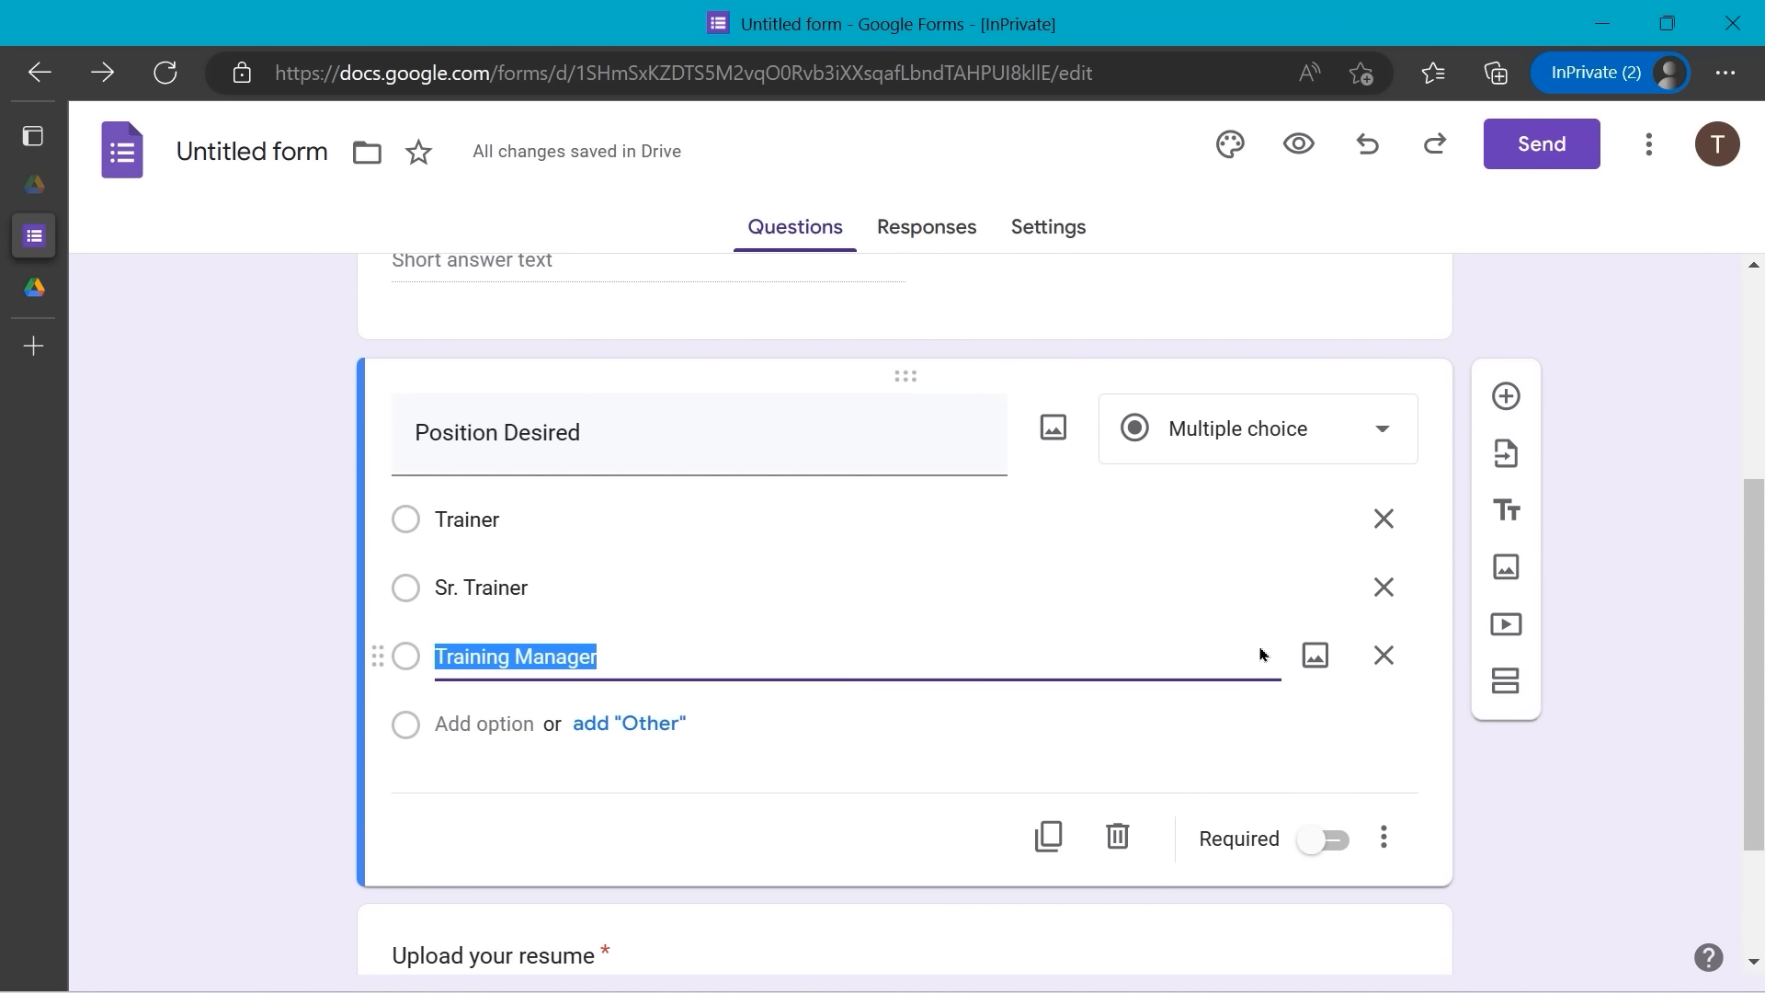
pyautogui.click(1328, 837)
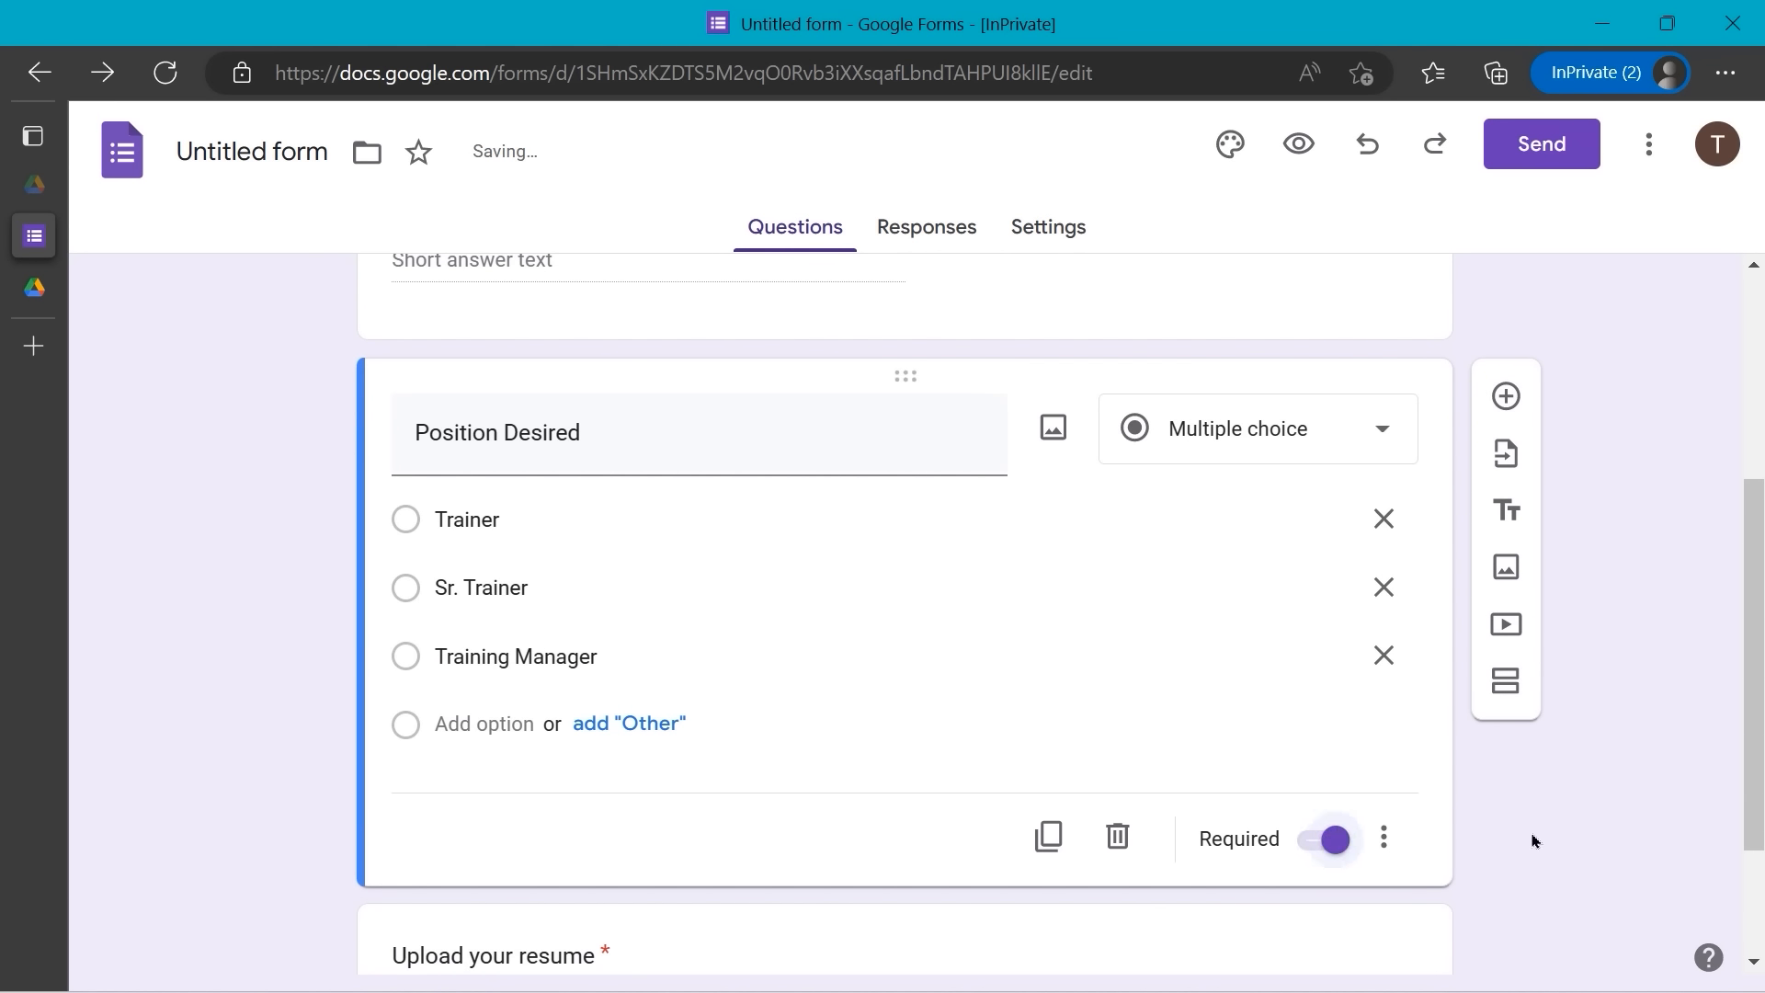
# - Rename the form file from 'Untitled form' to 'Job Application'
pyautogui.scroll(4, 1597, 826)
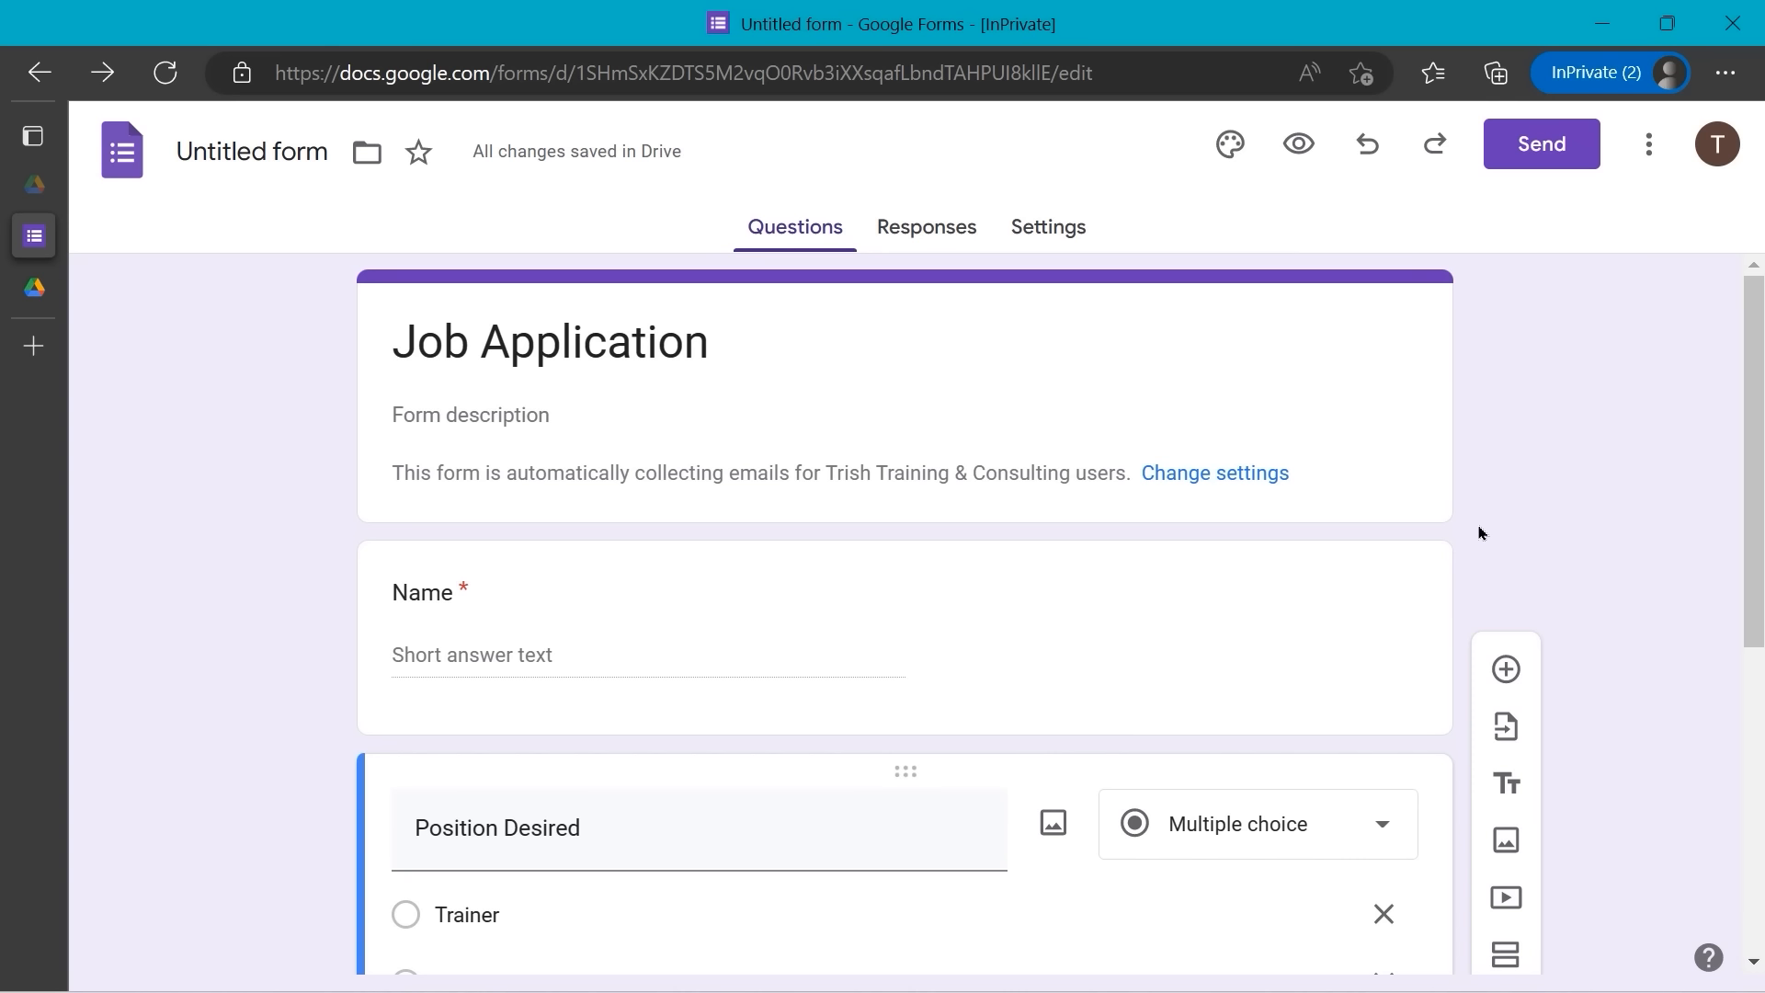
pyautogui.scroll(-3, 1479, 533)
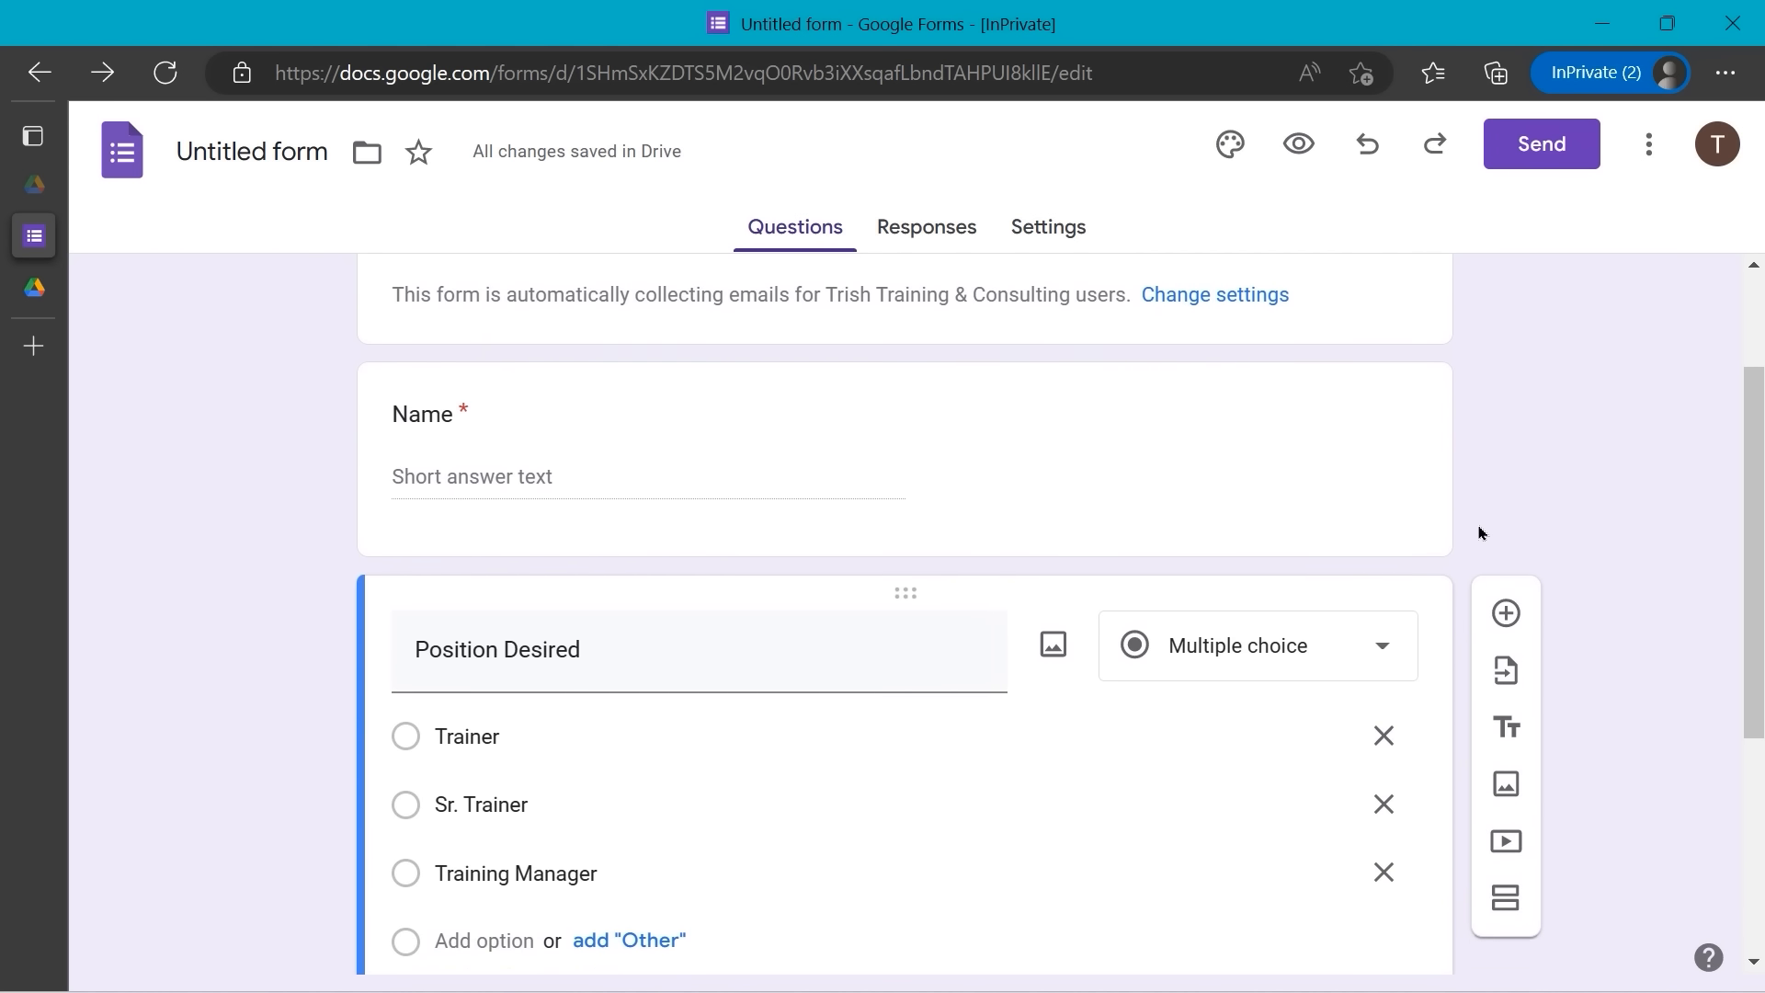
pyautogui.scroll(3, 1479, 533)
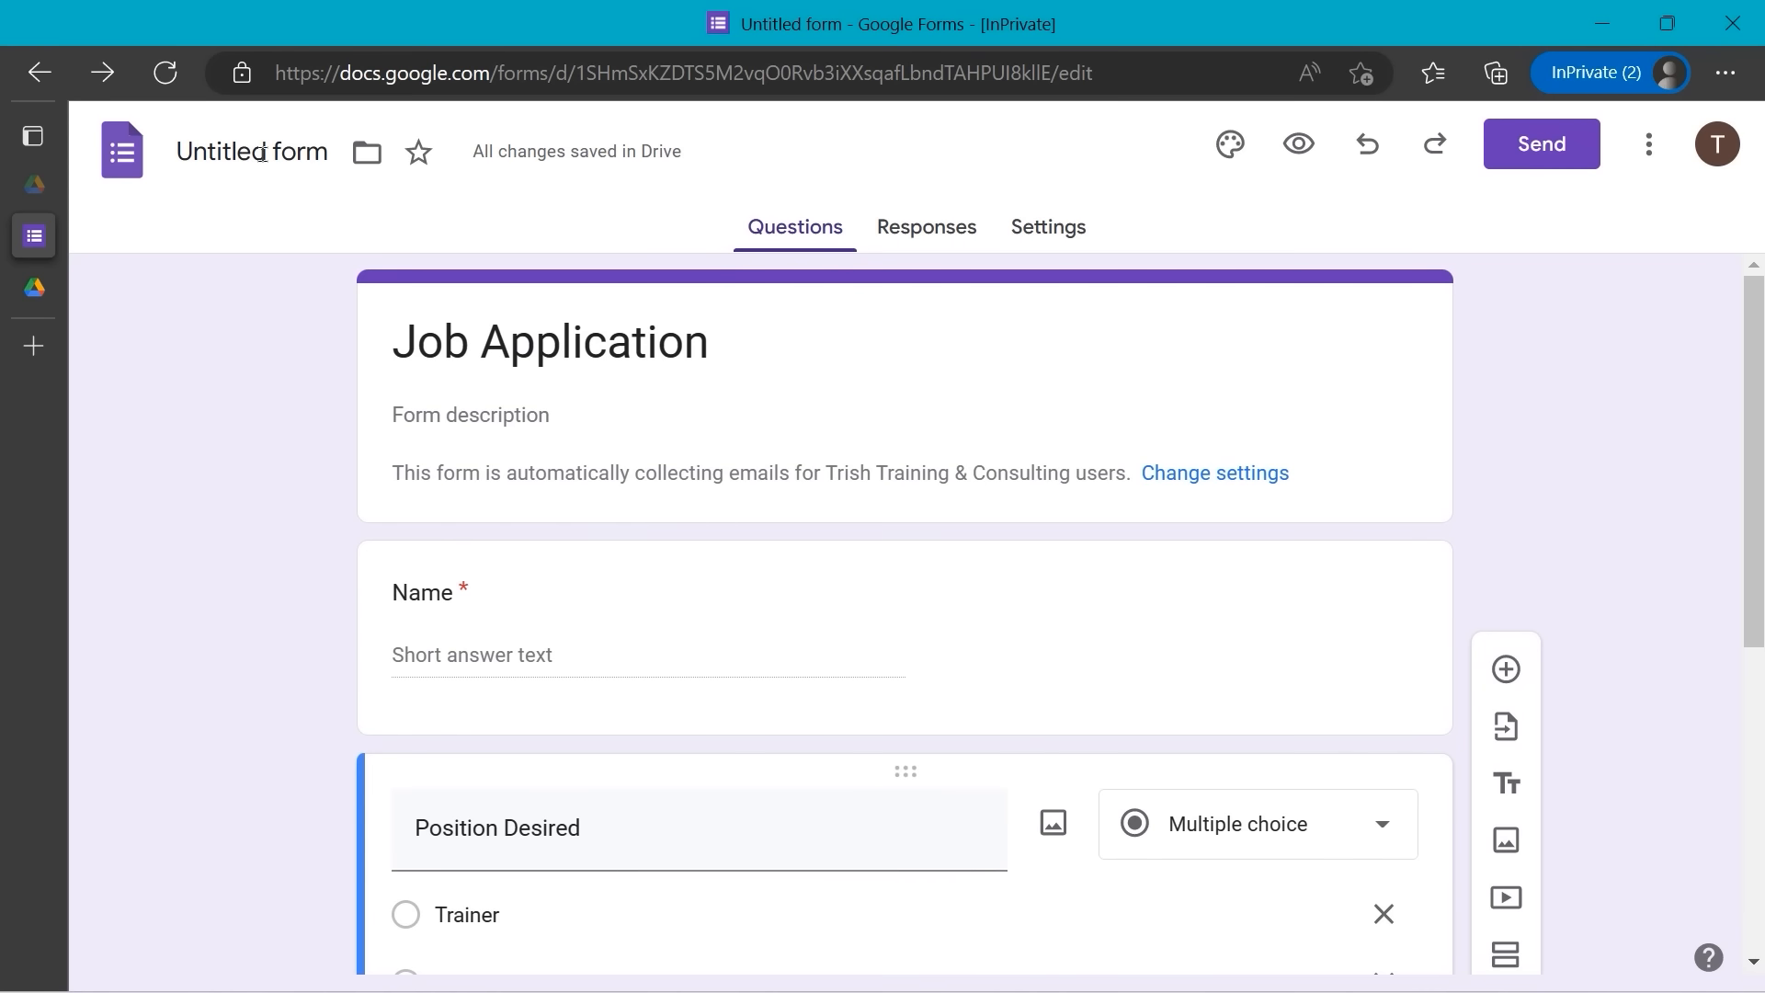
pyautogui.click(262, 154)
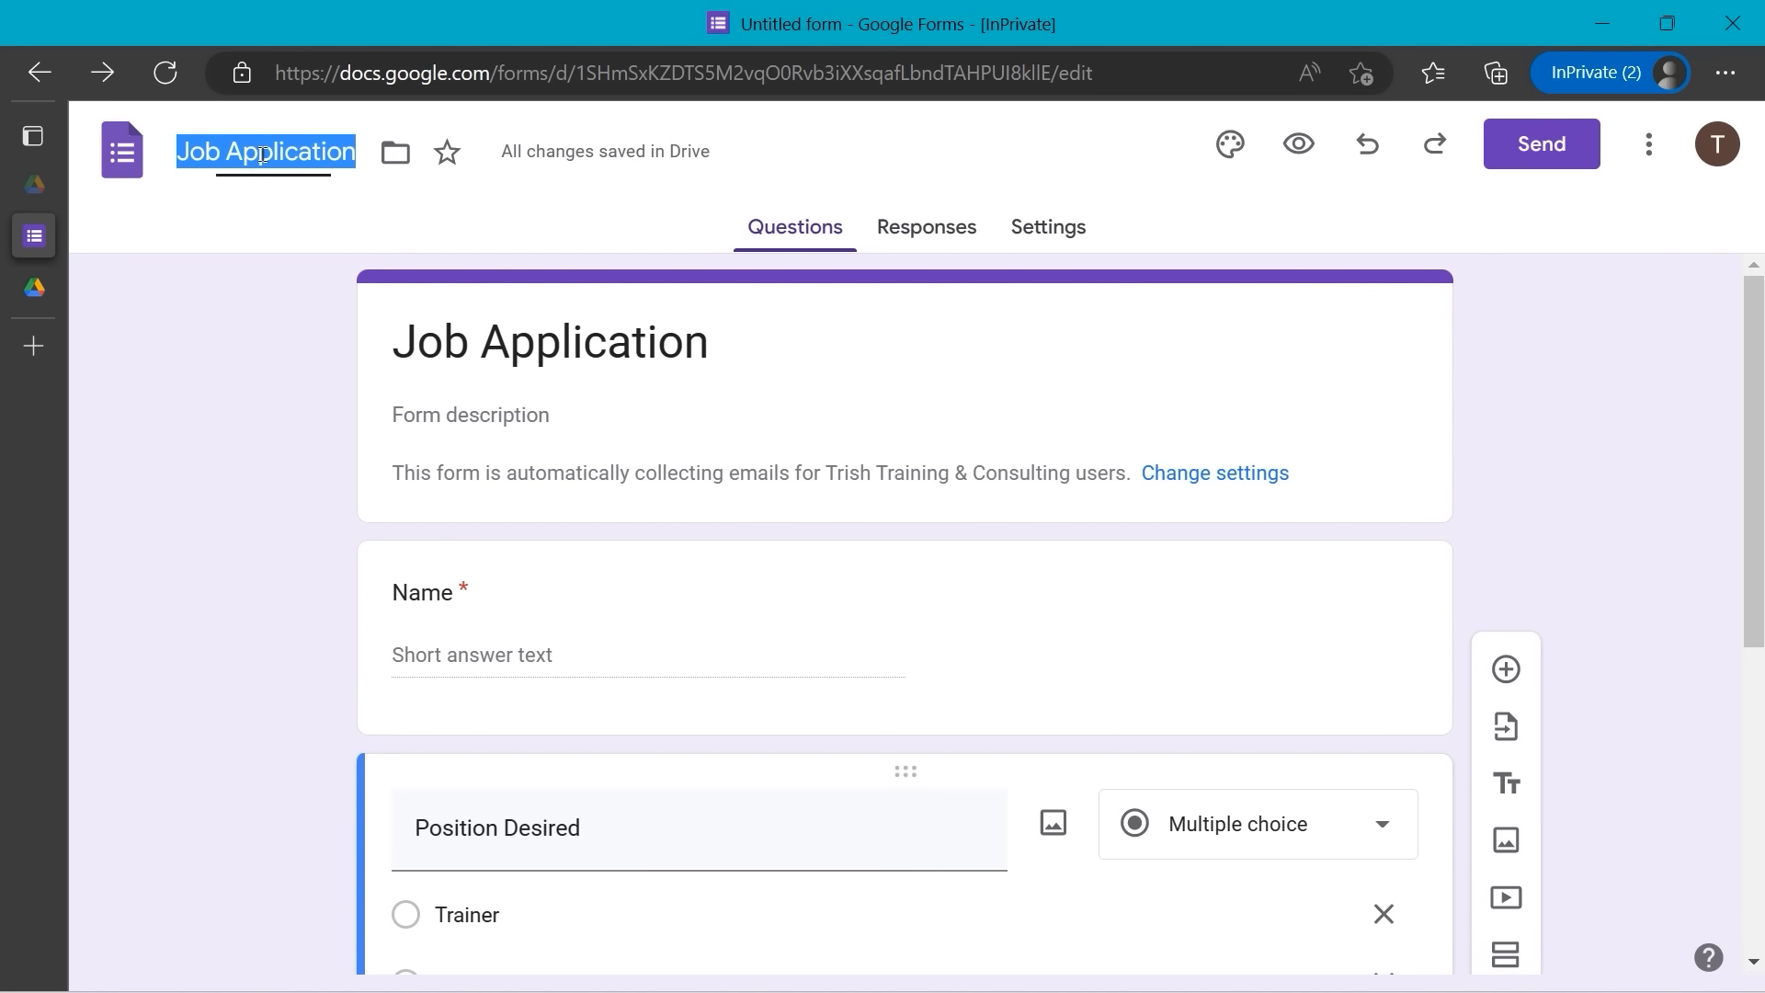
pyautogui.click(290, 351)
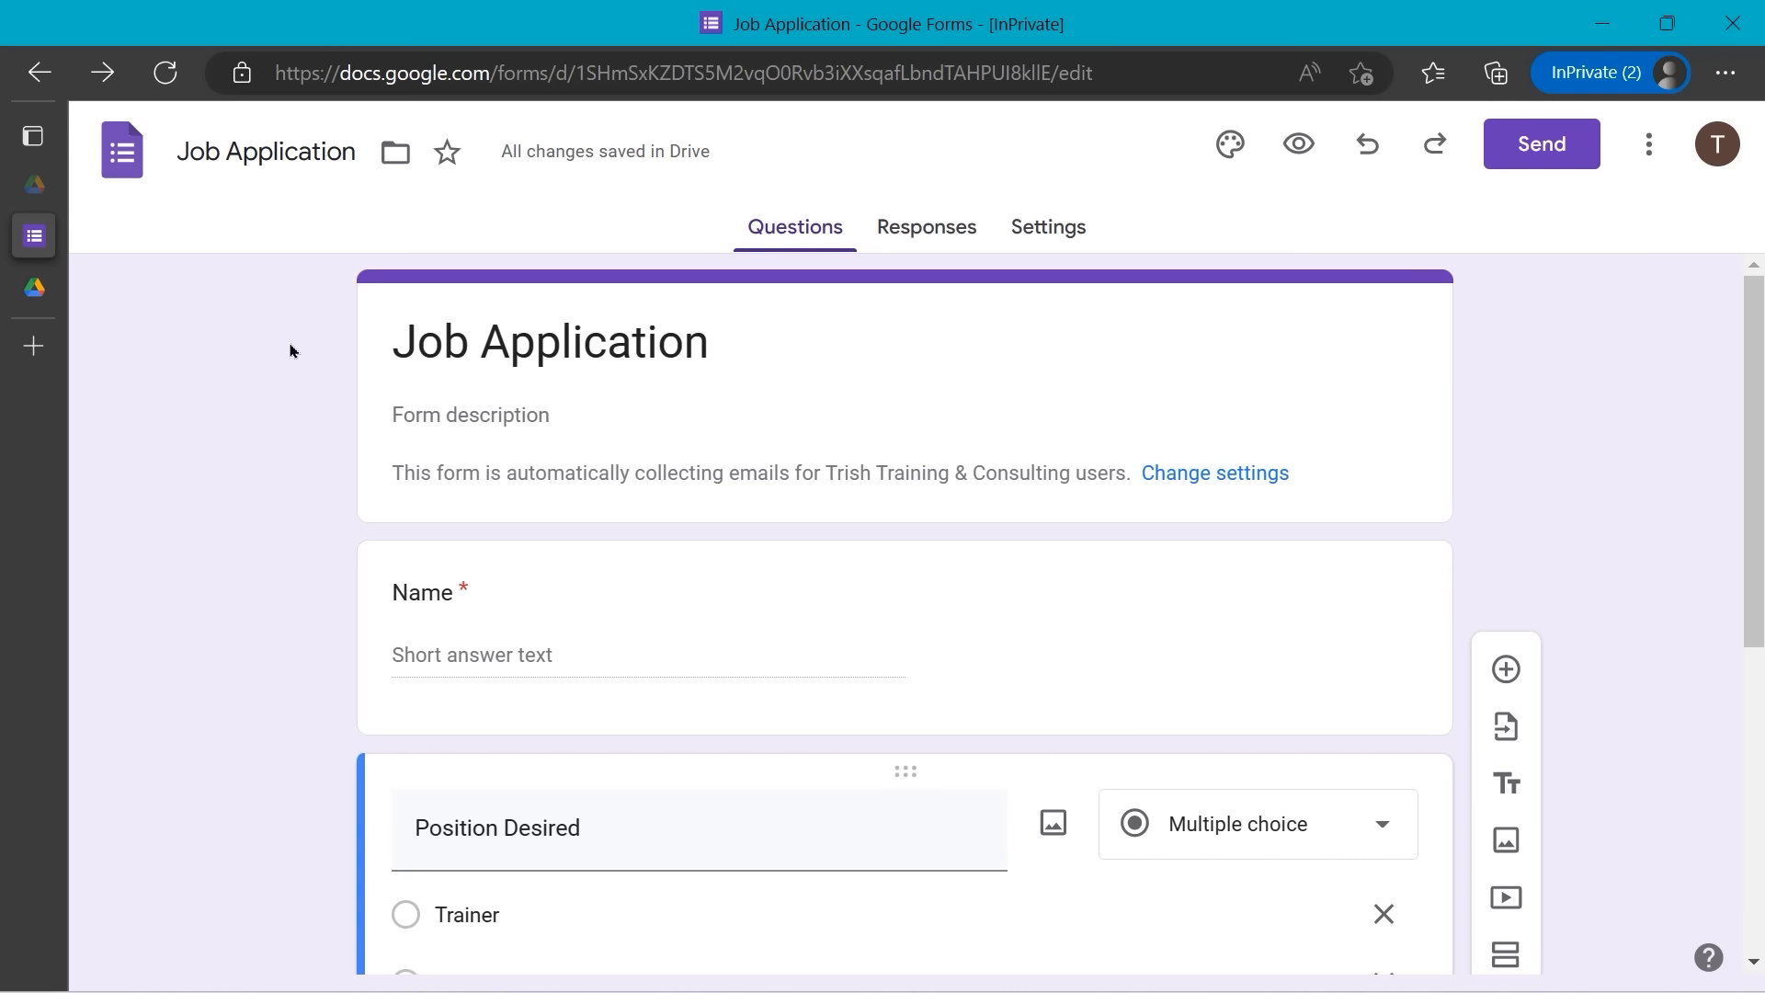
pyautogui.press('F11')
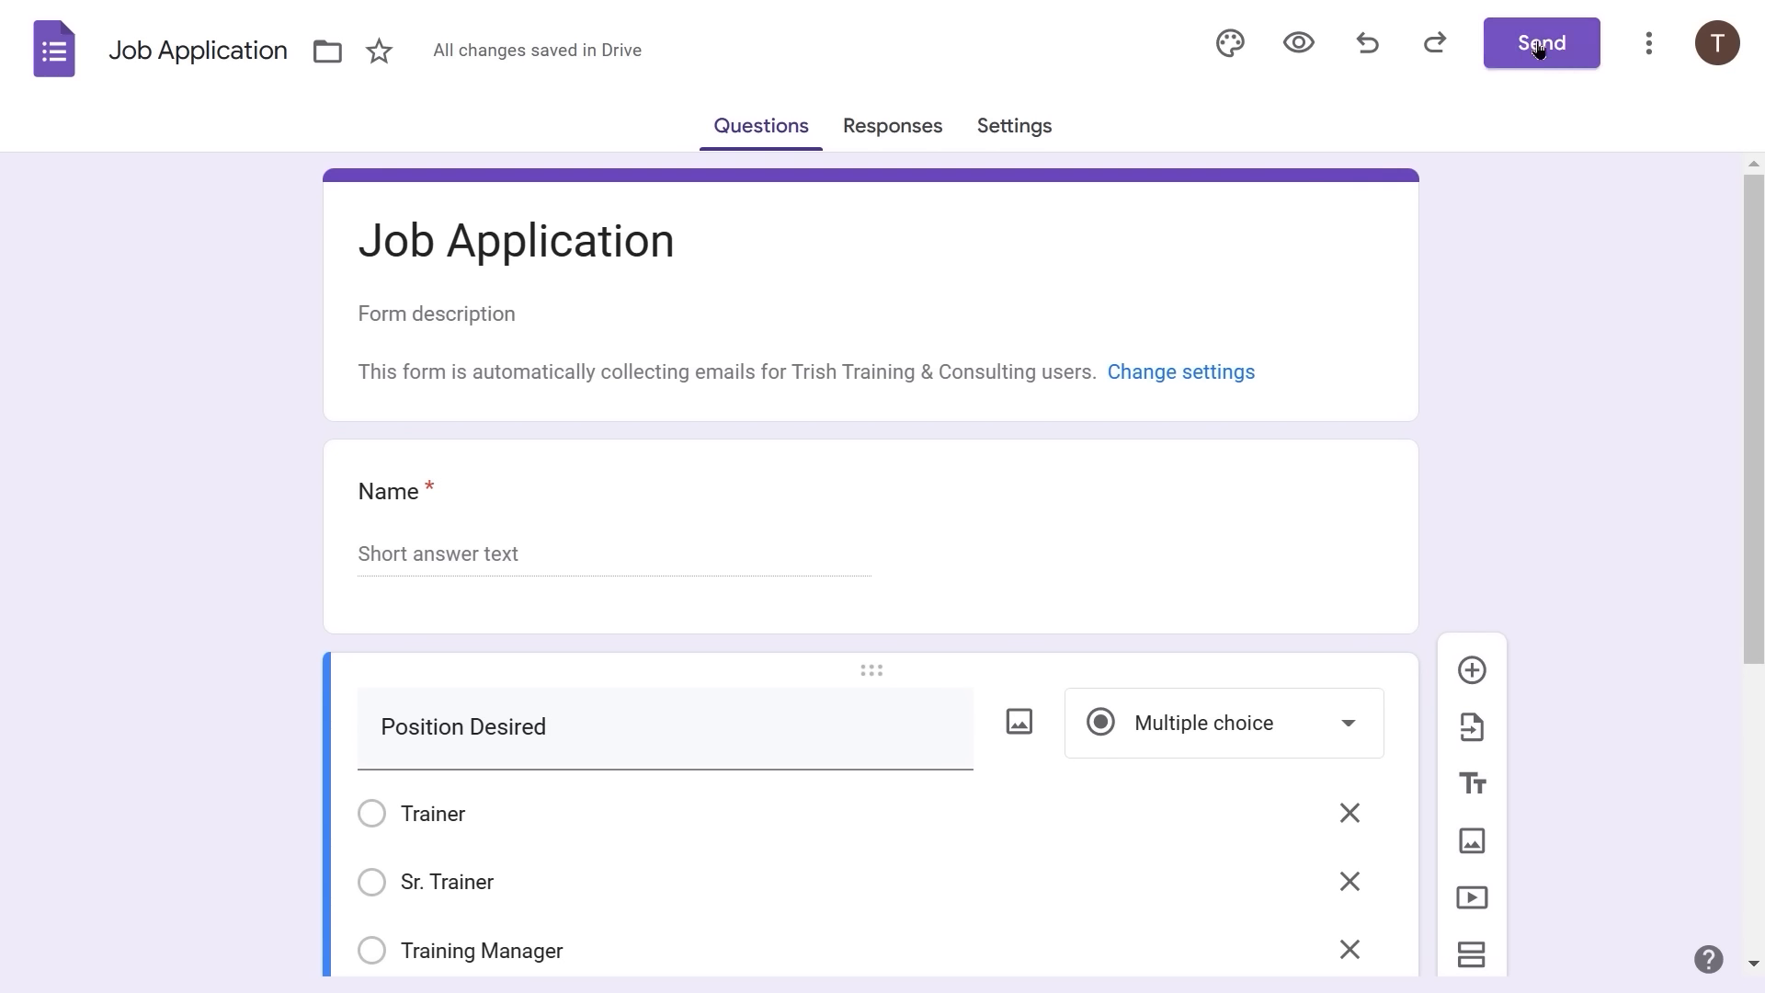
# - Email the Job Application form to a colleague's organization address
pyautogui.click(1539, 48)
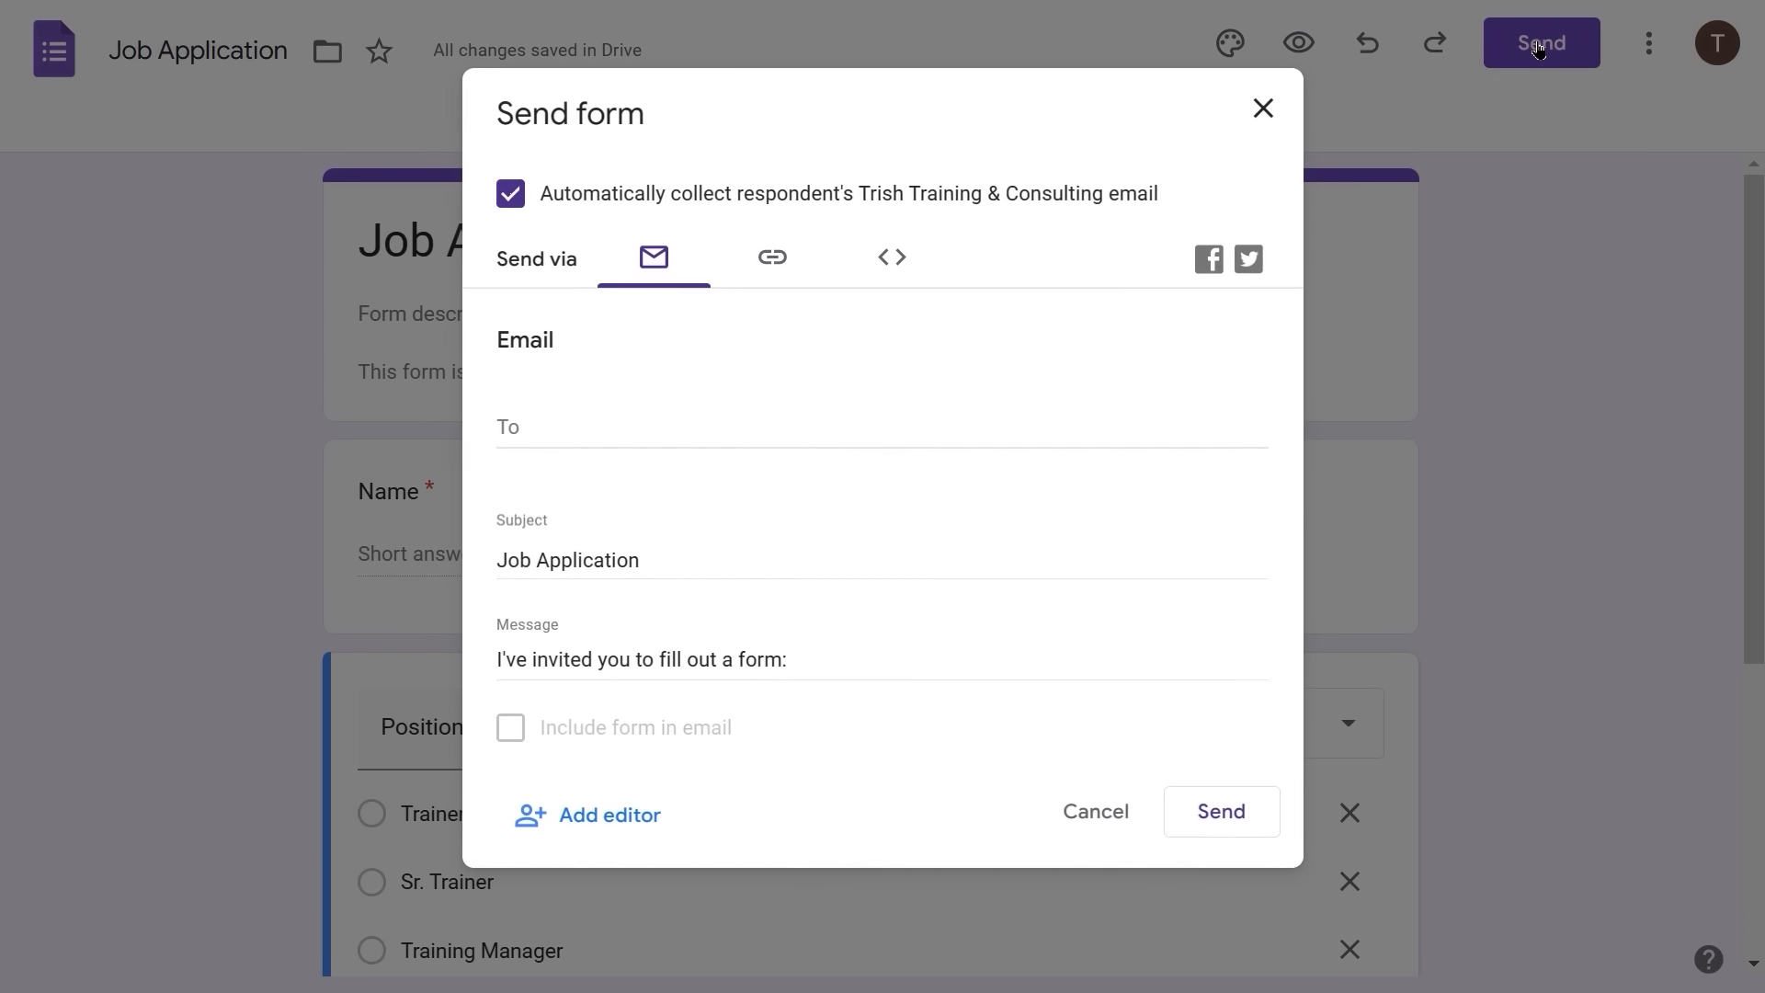
pyautogui.click(526, 432)
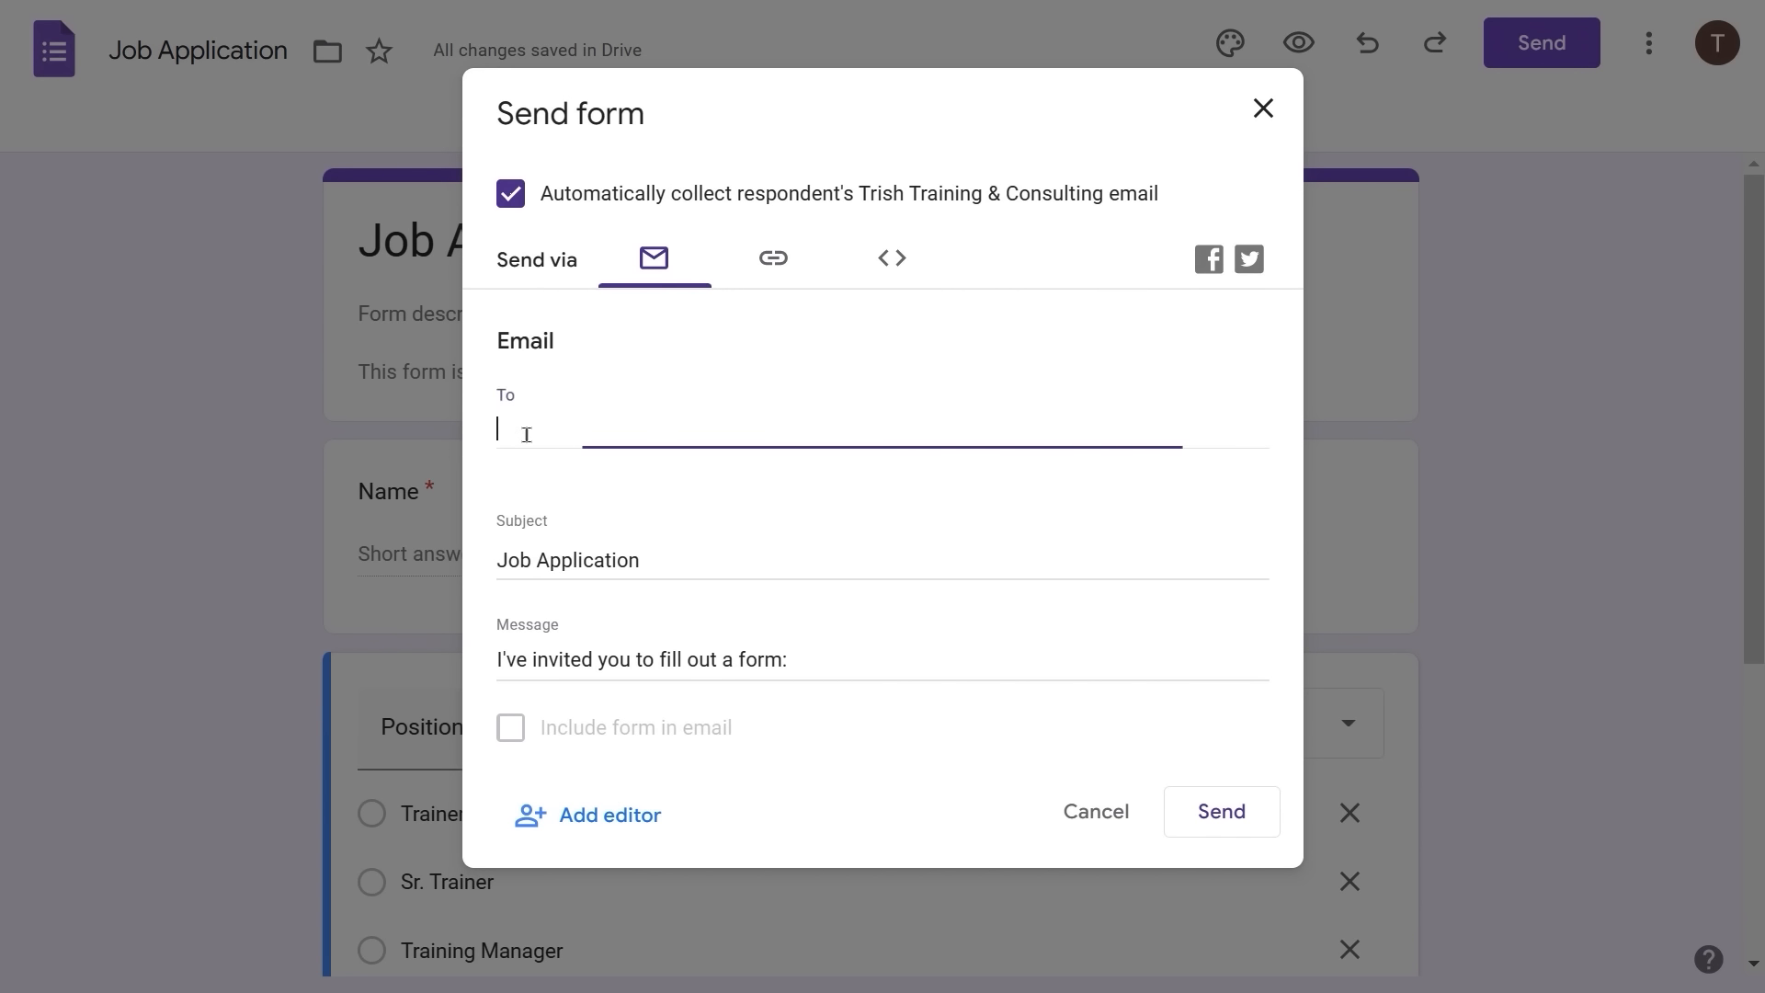
pyautogui.write('alt')
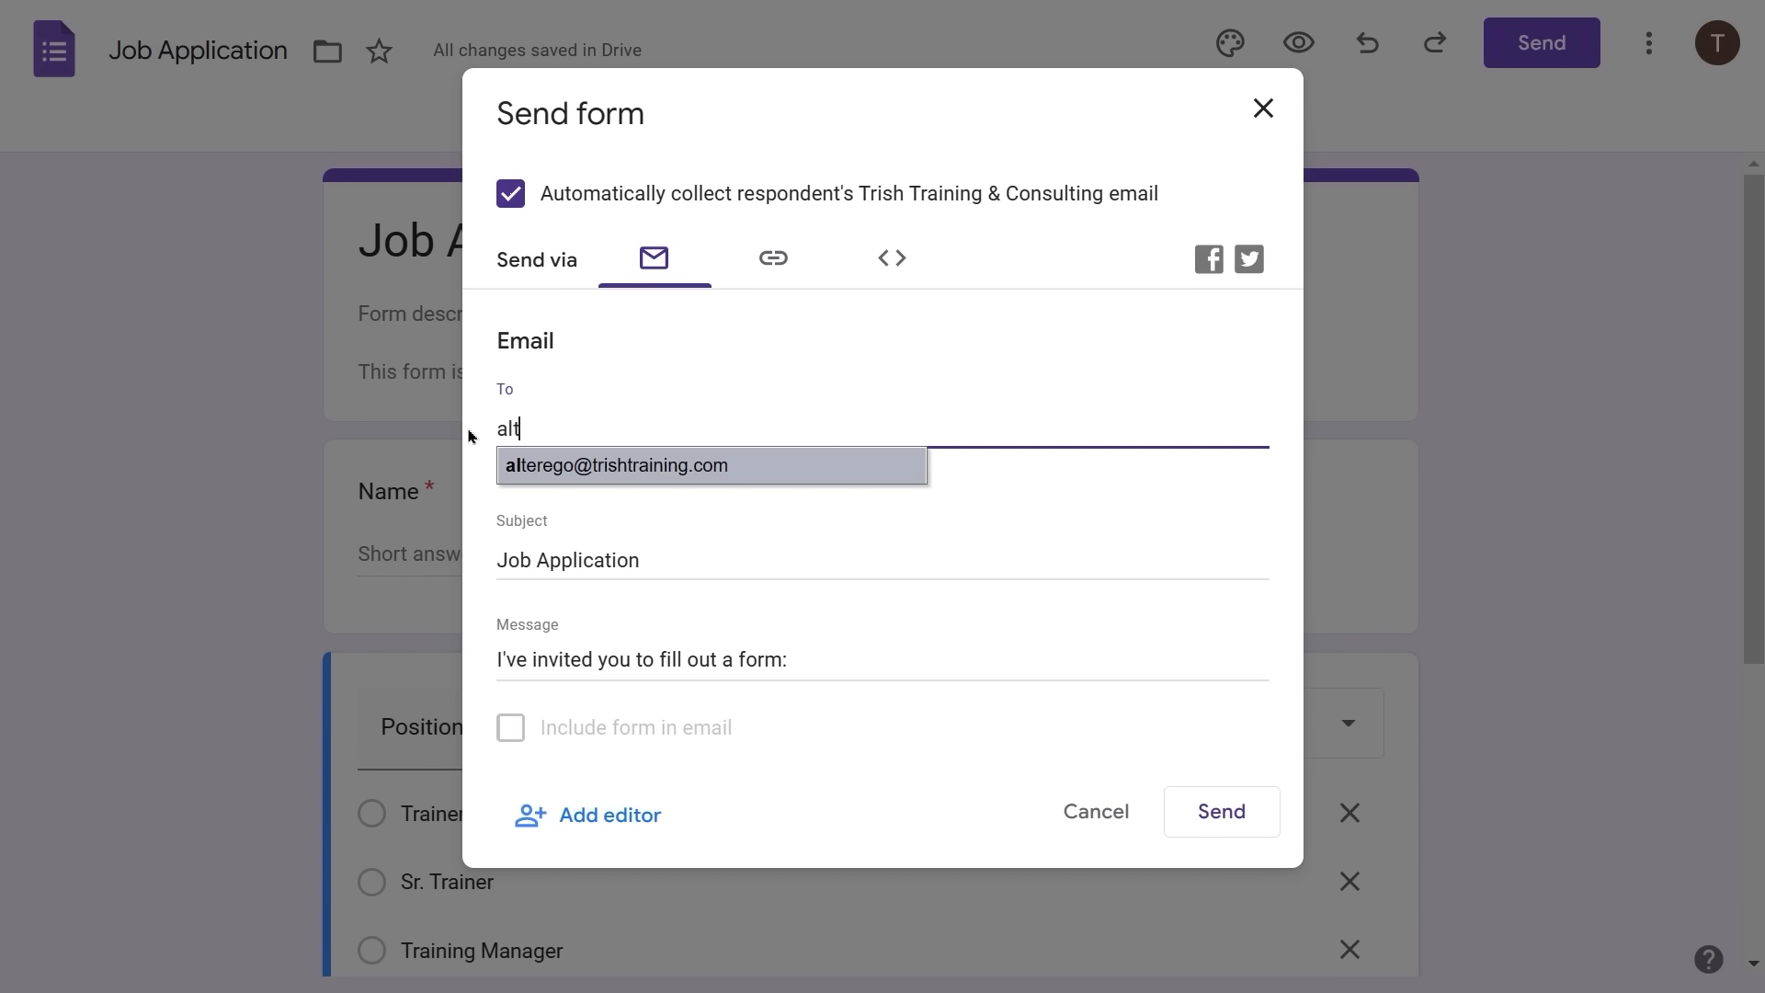
pyautogui.press('Return')
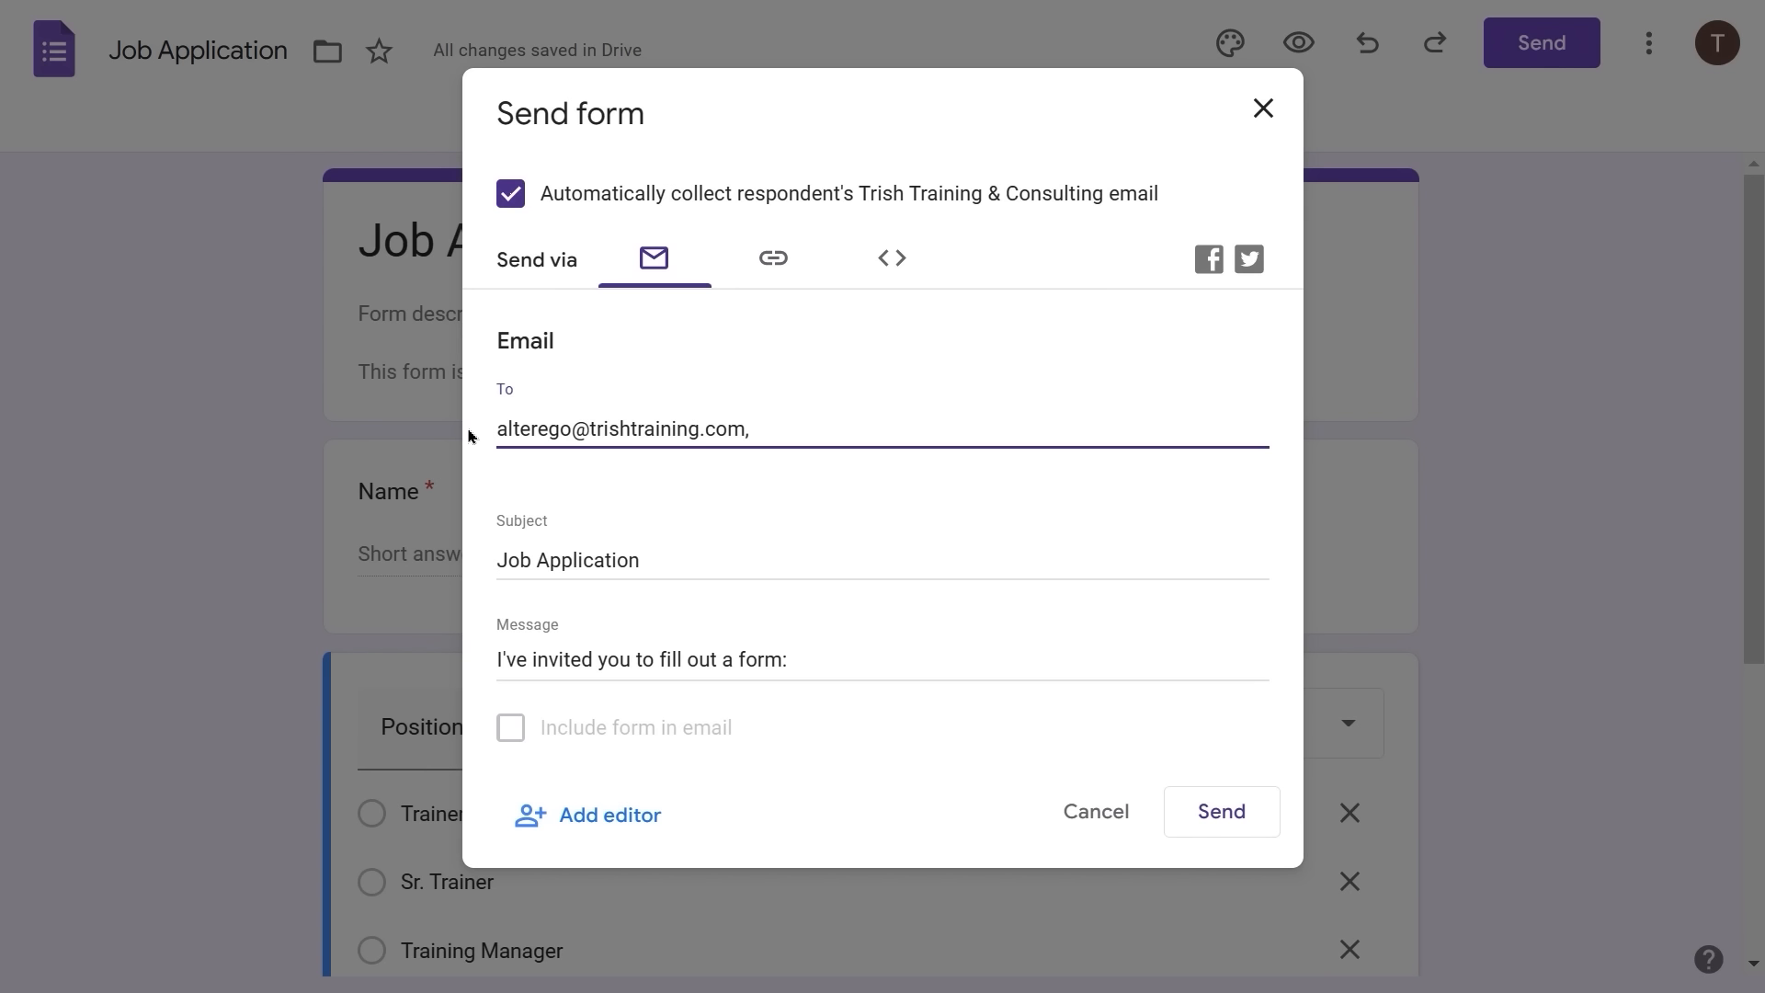
pyautogui.click(1219, 815)
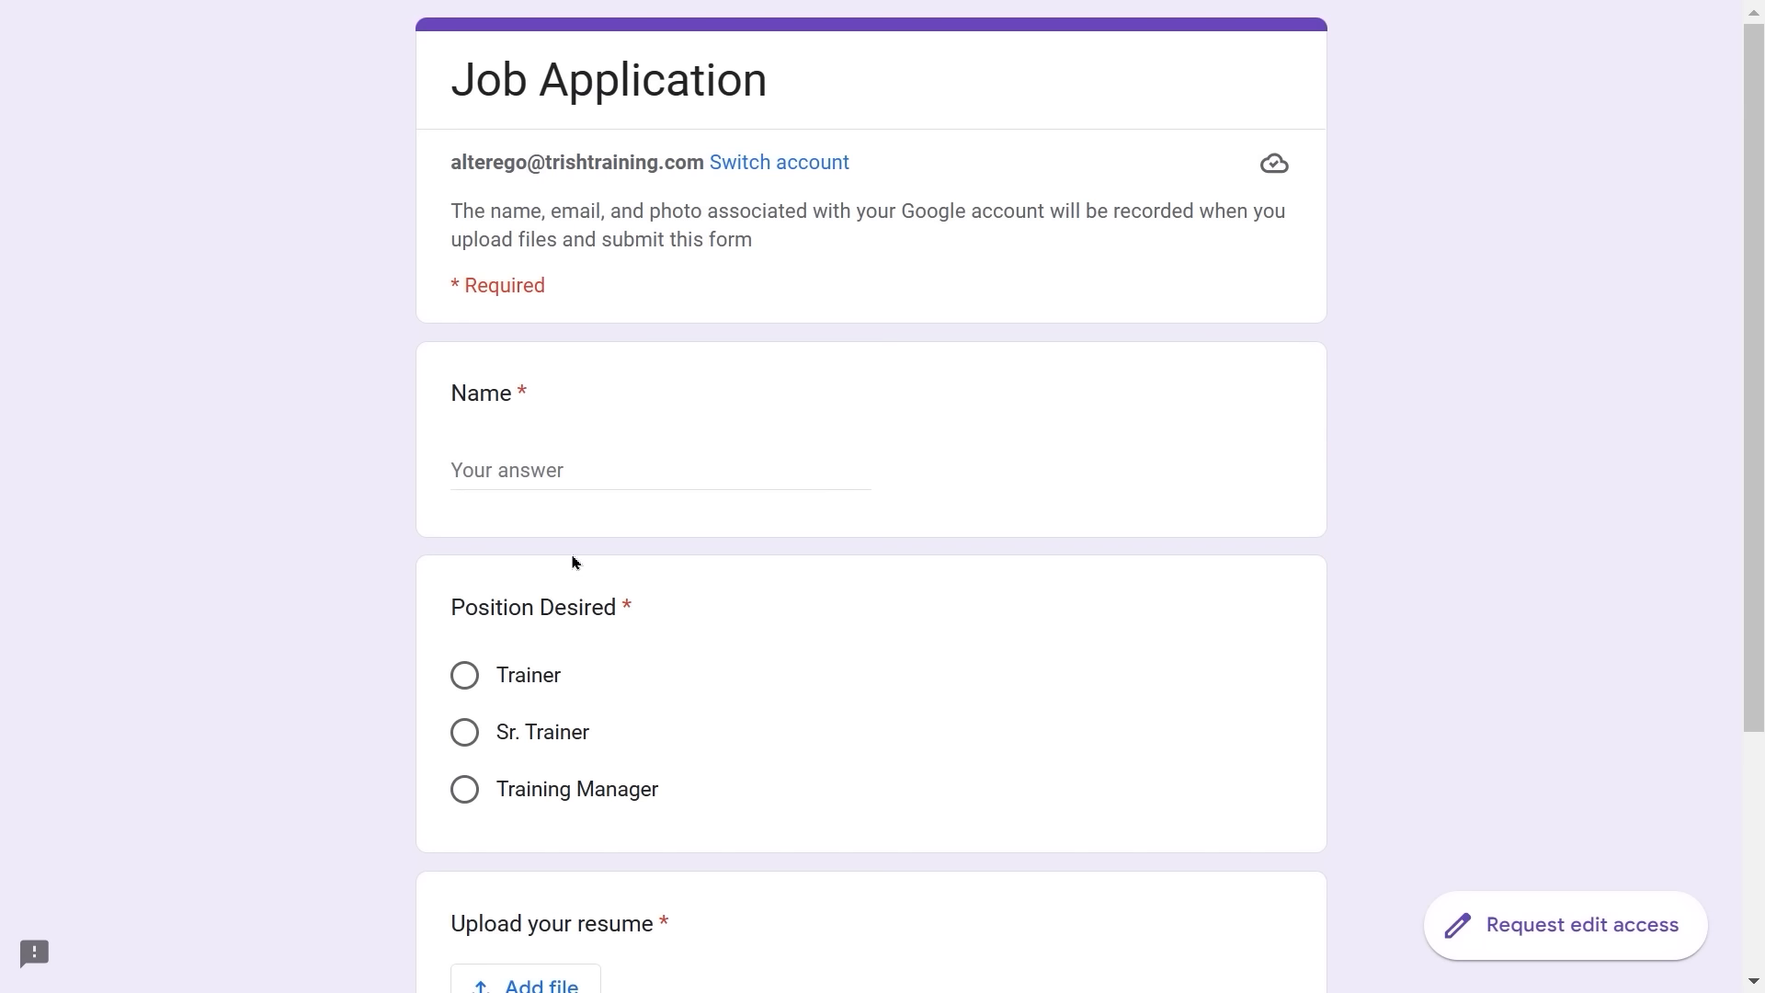
# - Submit a response with the applicant's name, Trainer, and Sample Resume.docx uploaded from the computer
pyautogui.click(557, 472)
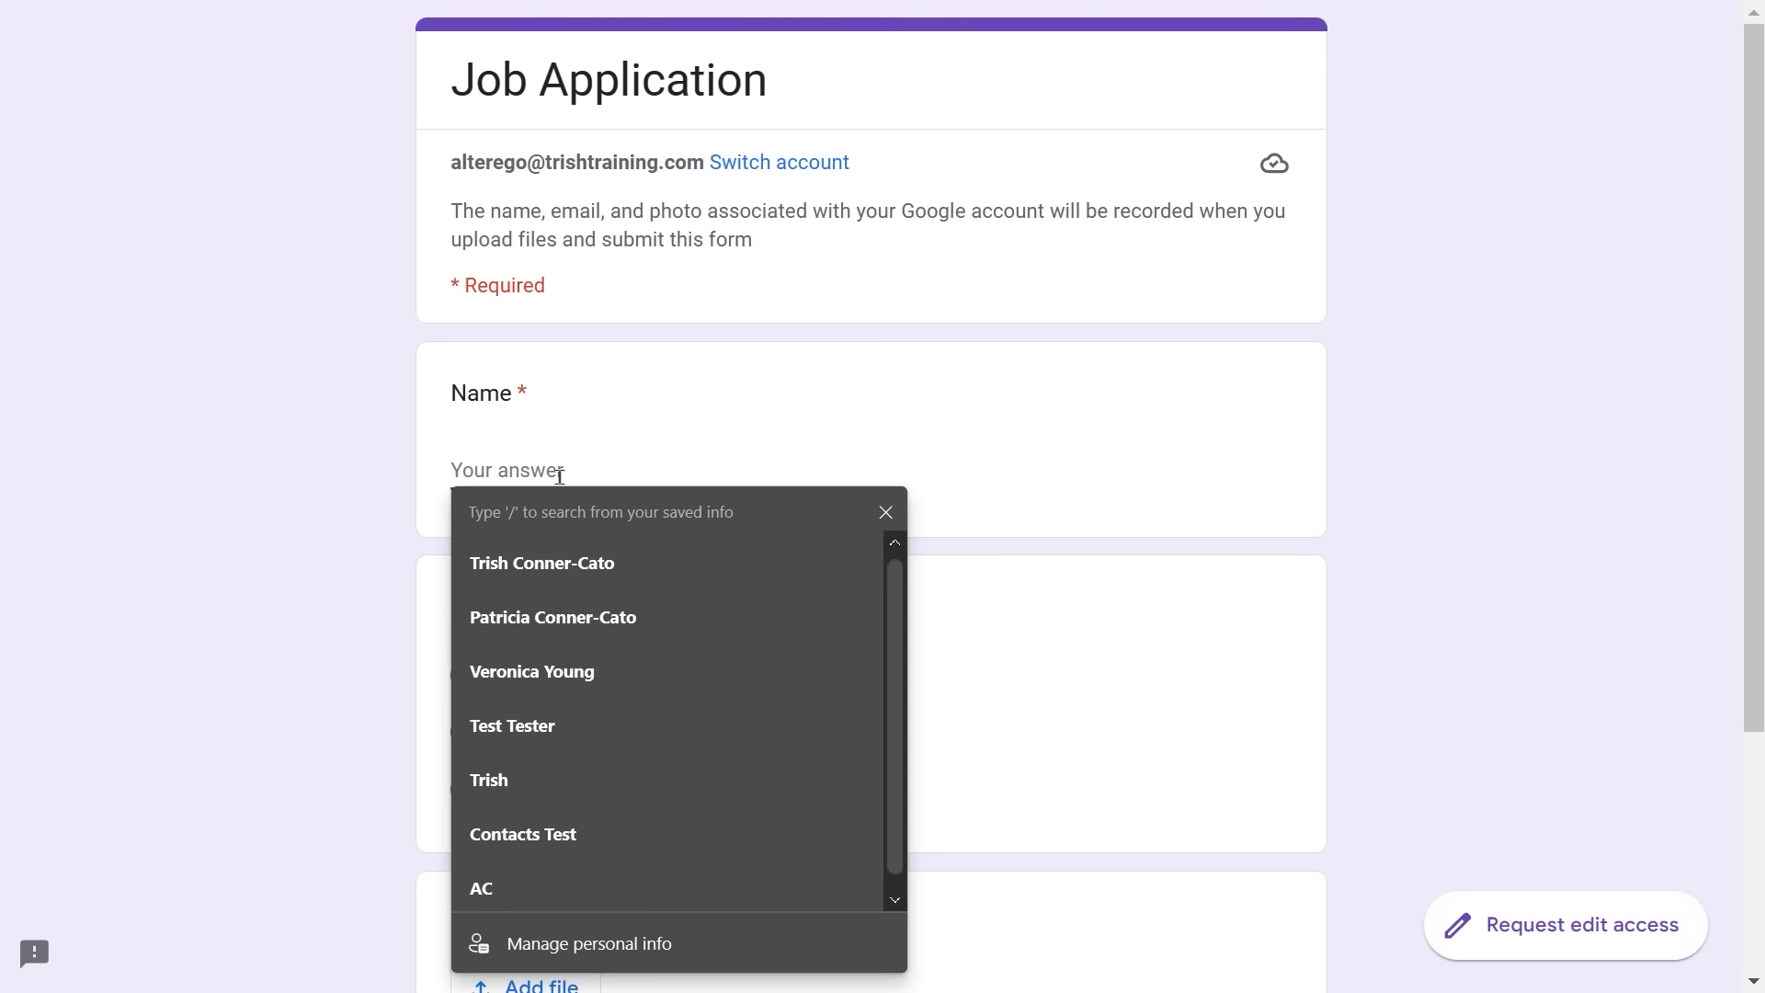
pyautogui.write('Alter Ego')
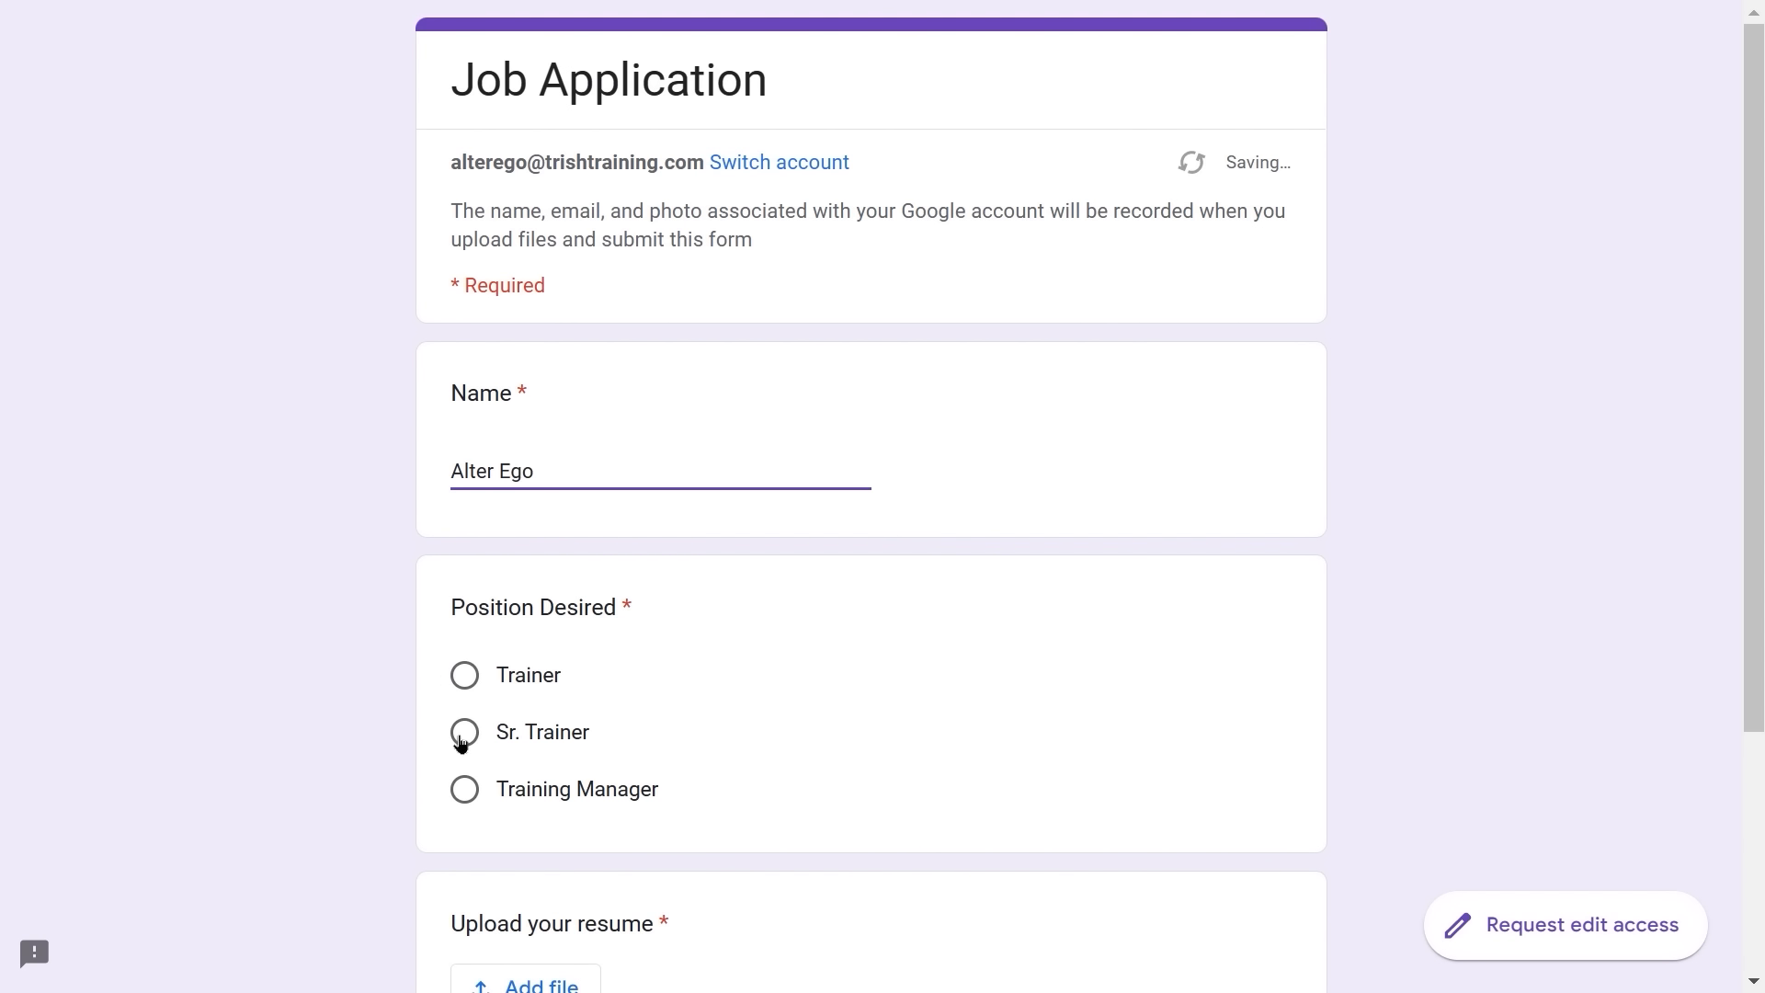
pyautogui.click(465, 676)
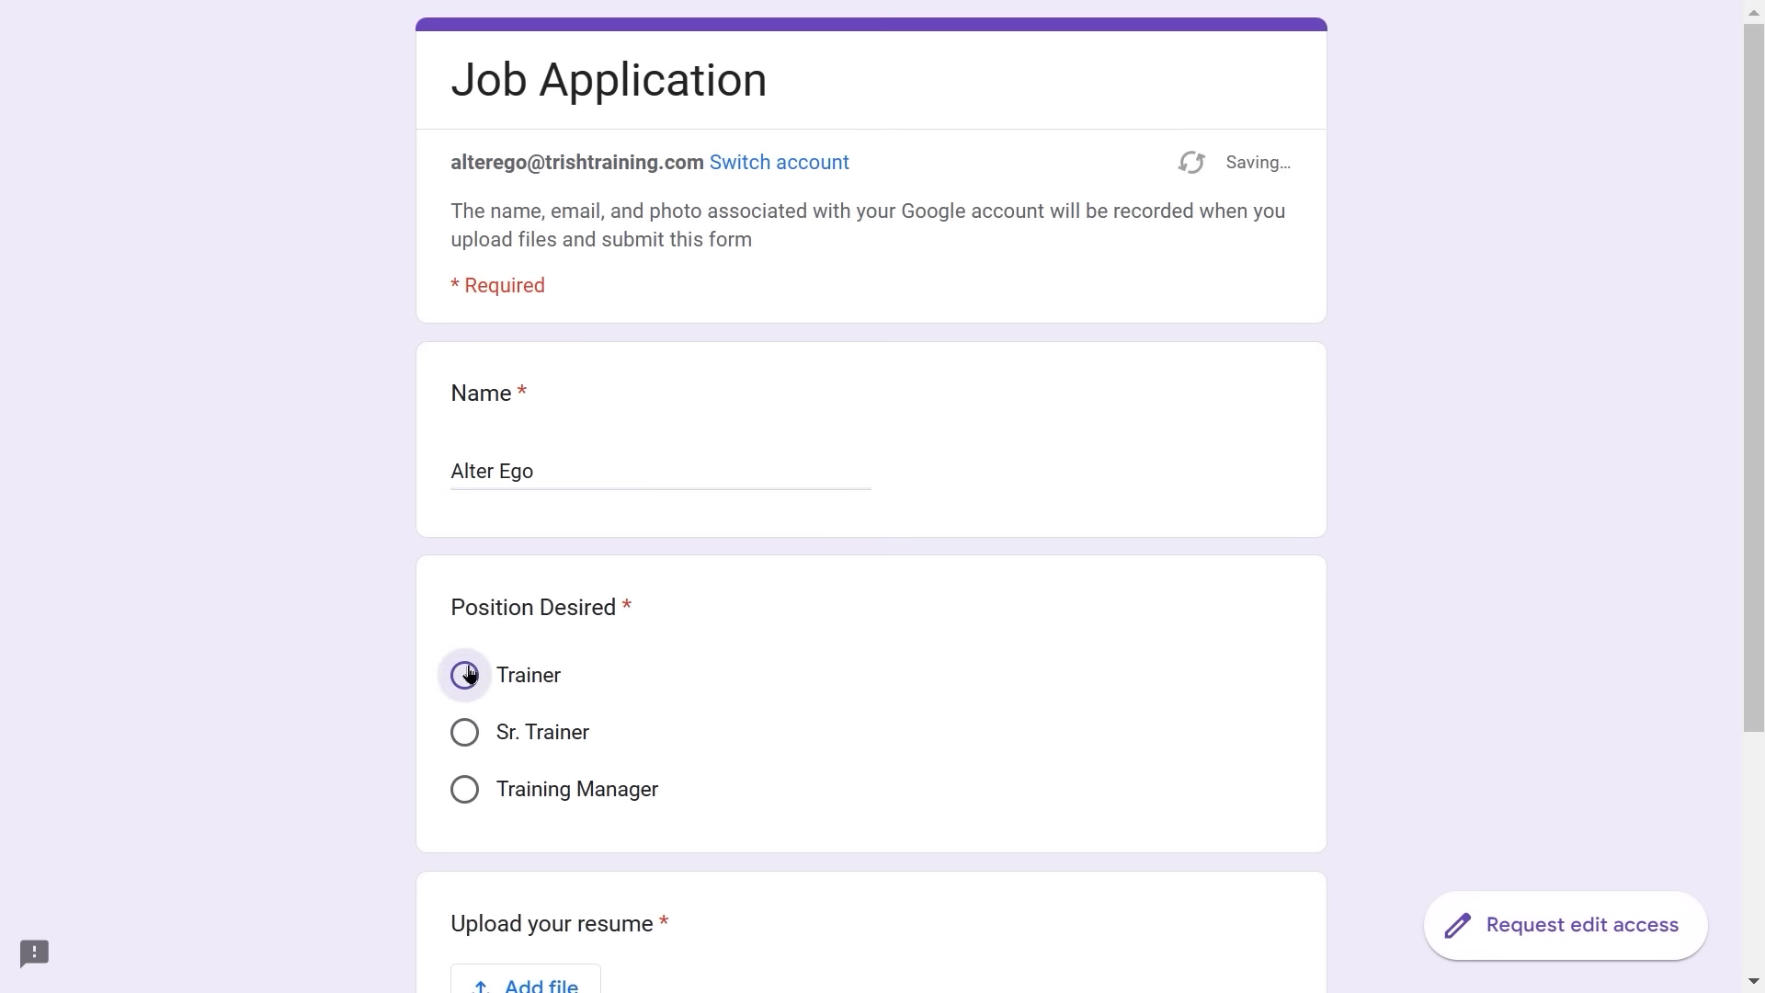
pyautogui.scroll(-4, 798, 658)
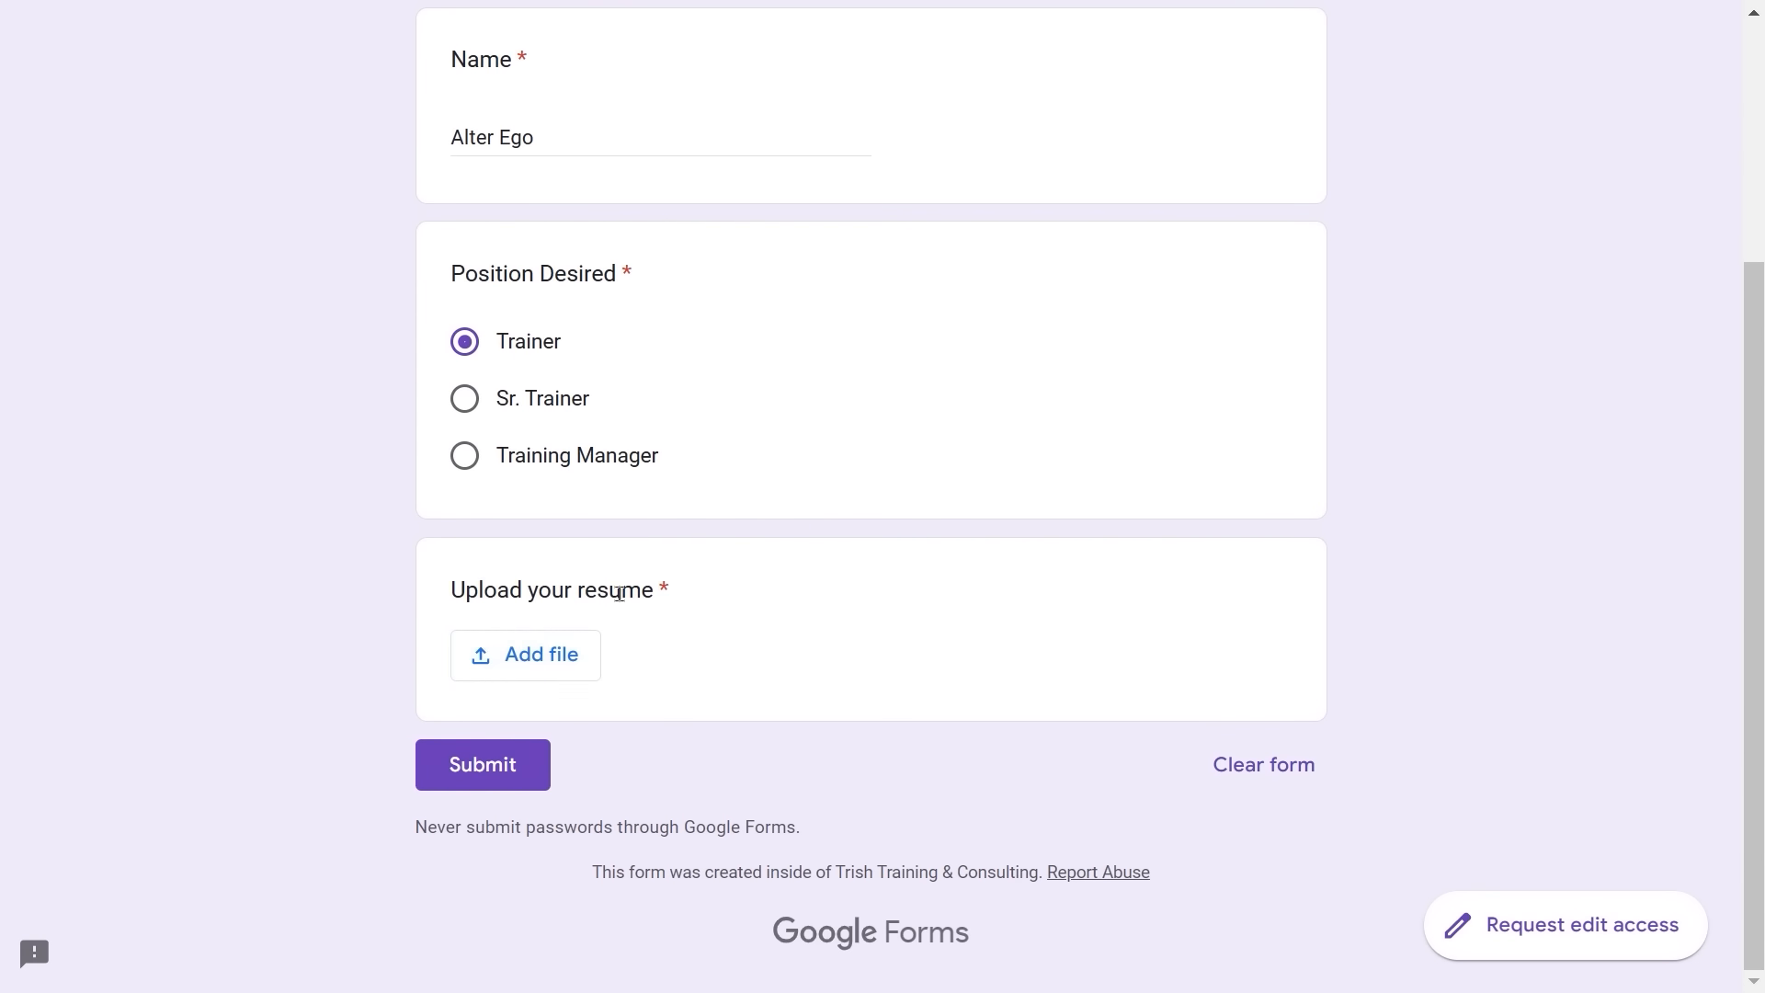
pyautogui.click(531, 664)
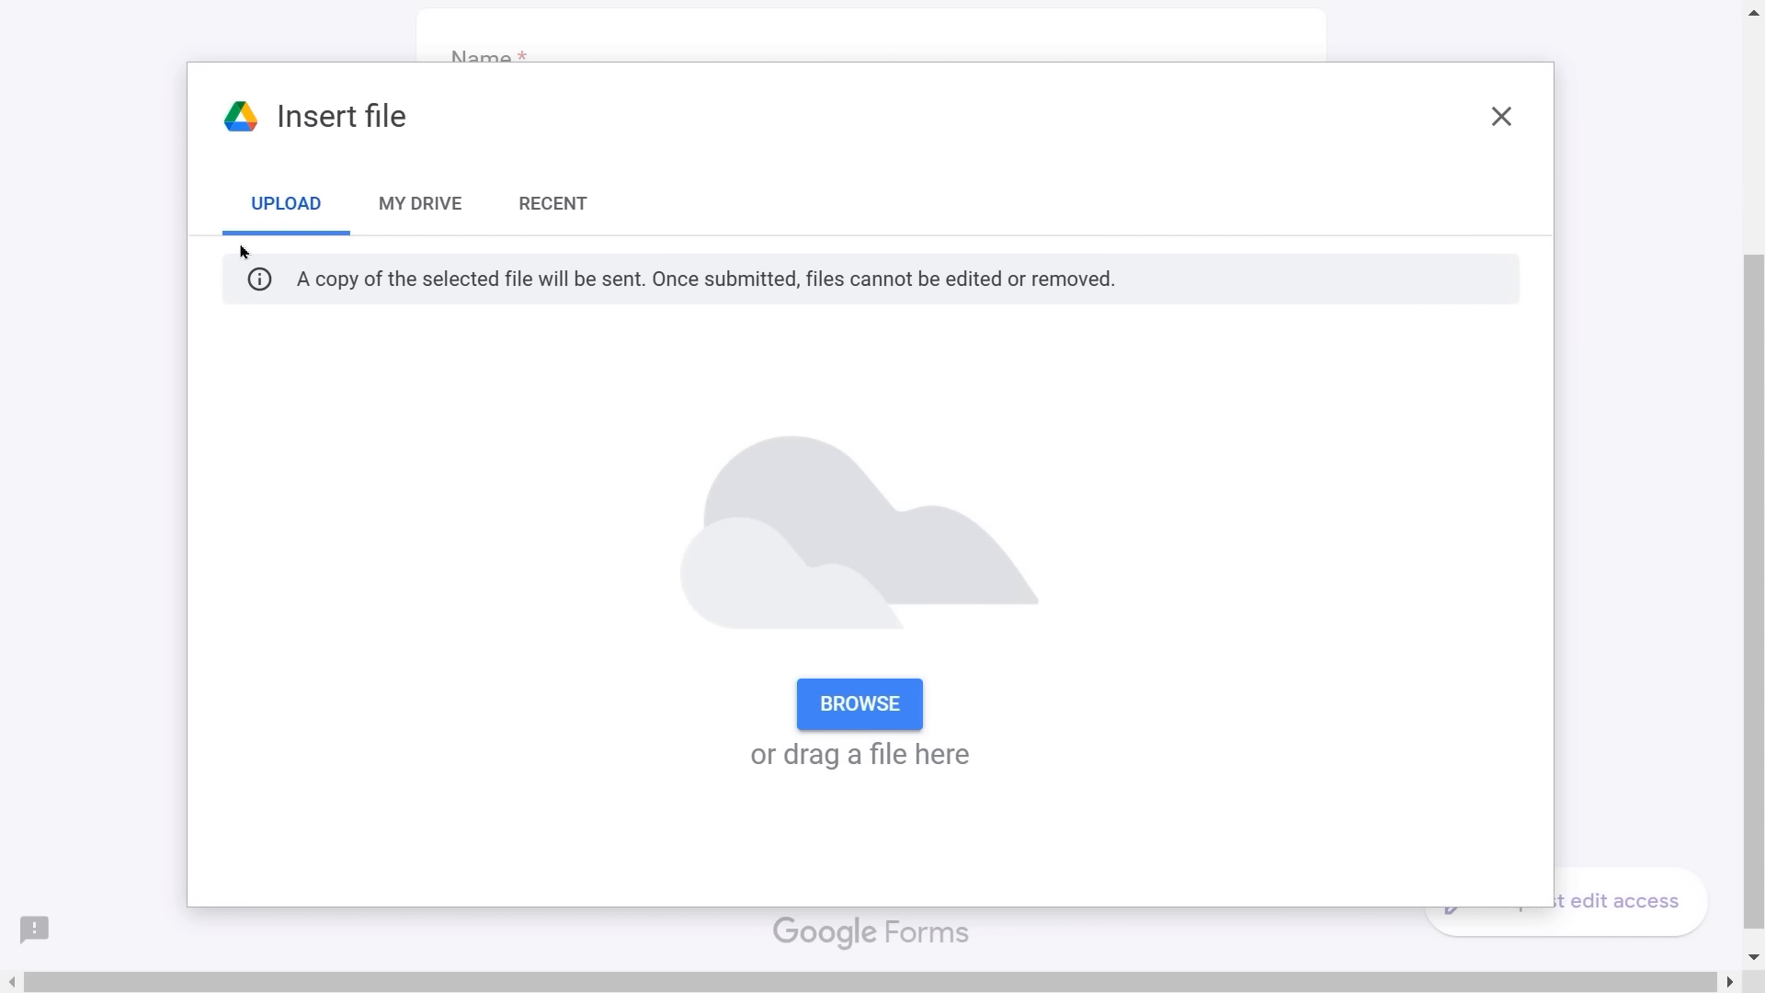
pyautogui.click(883, 718)
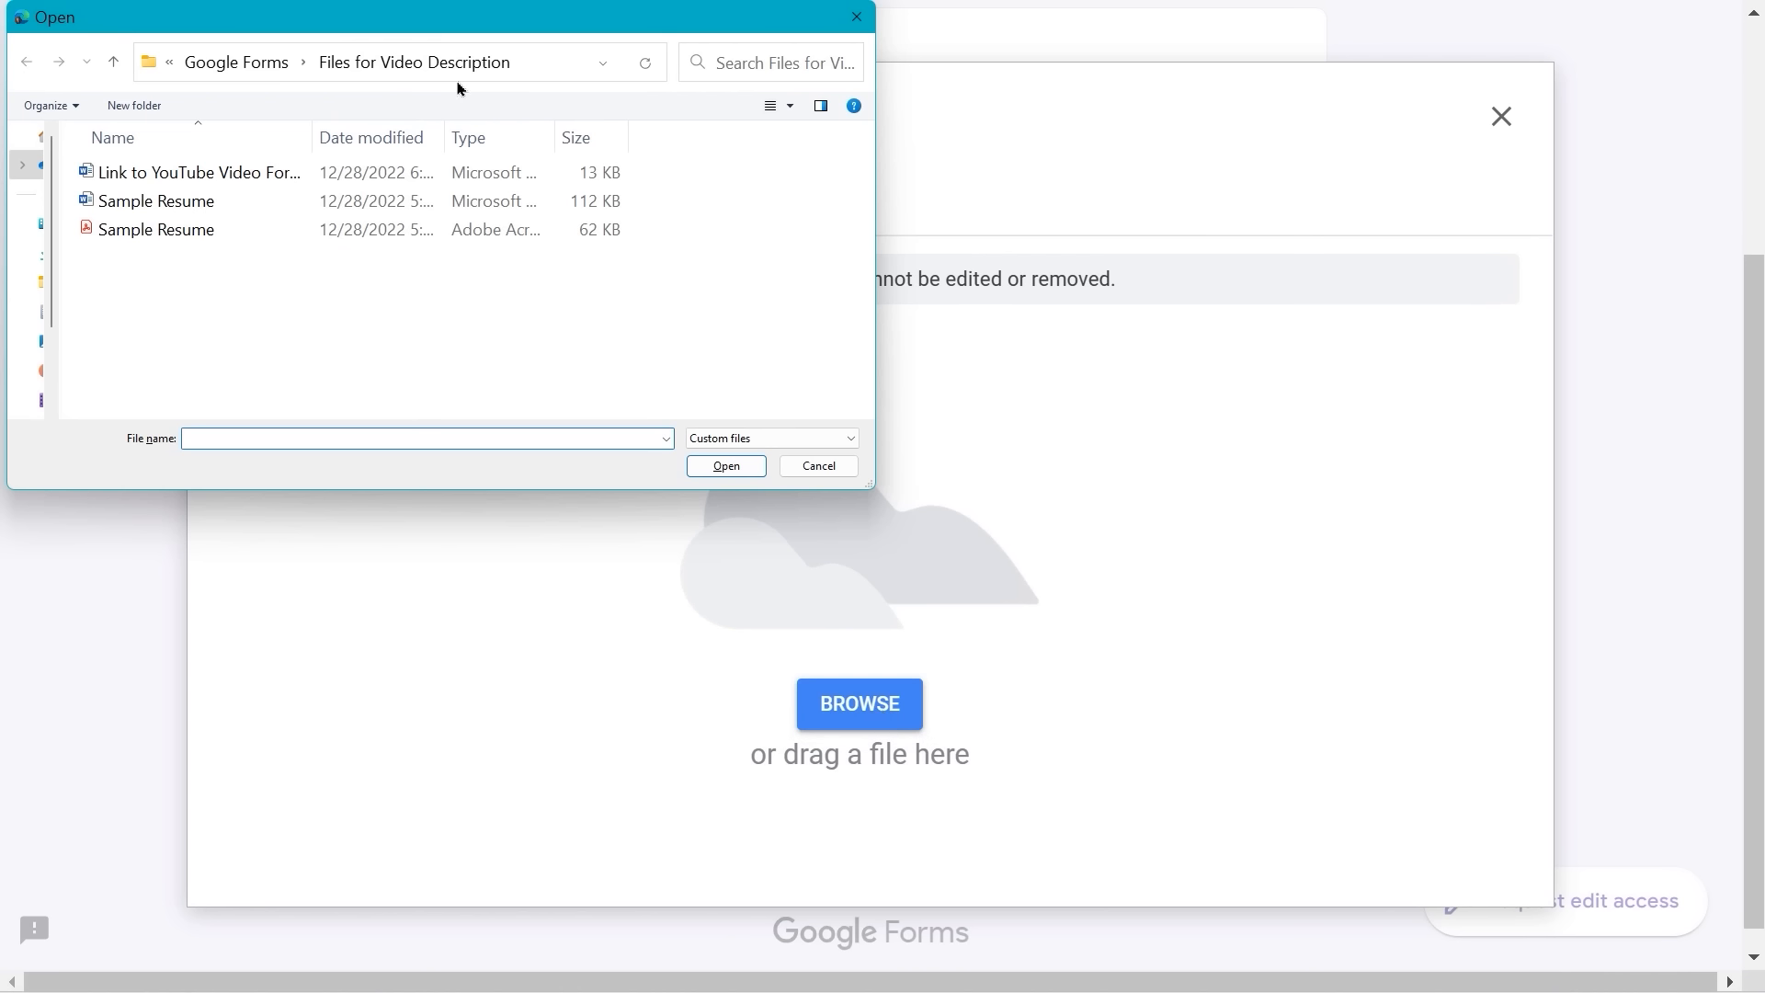
pyautogui.doubleClick(126, 204)
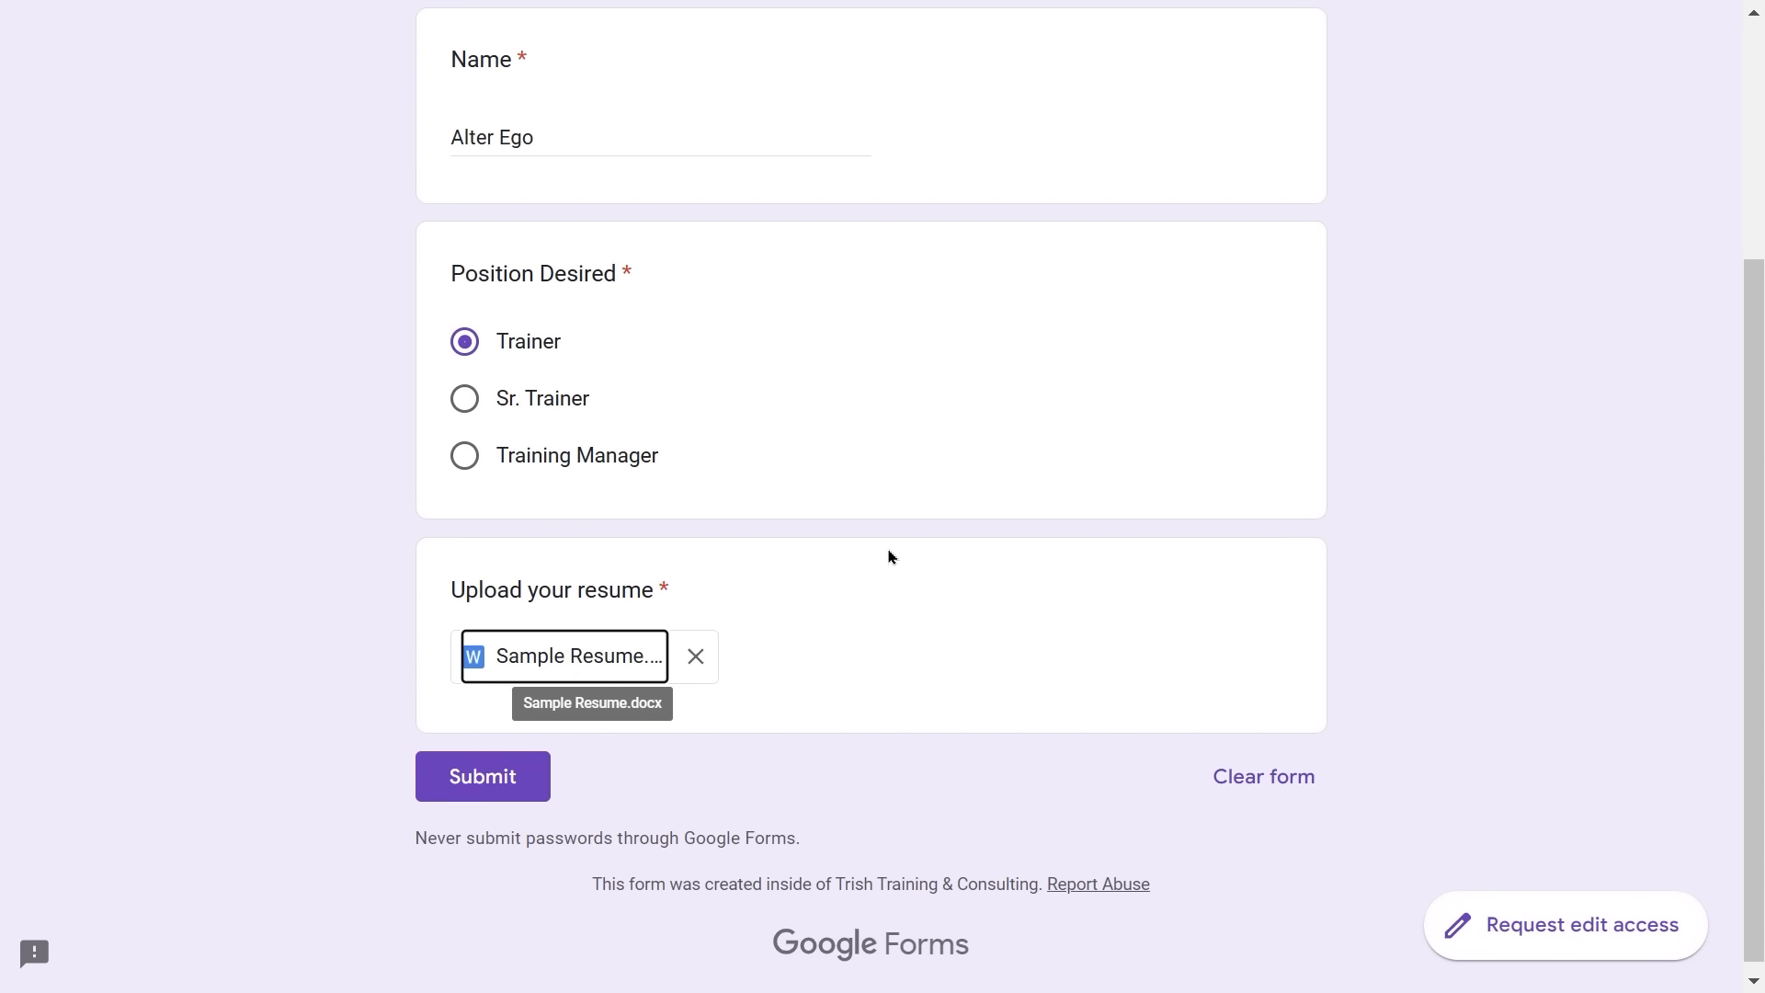
pyautogui.click(507, 787)
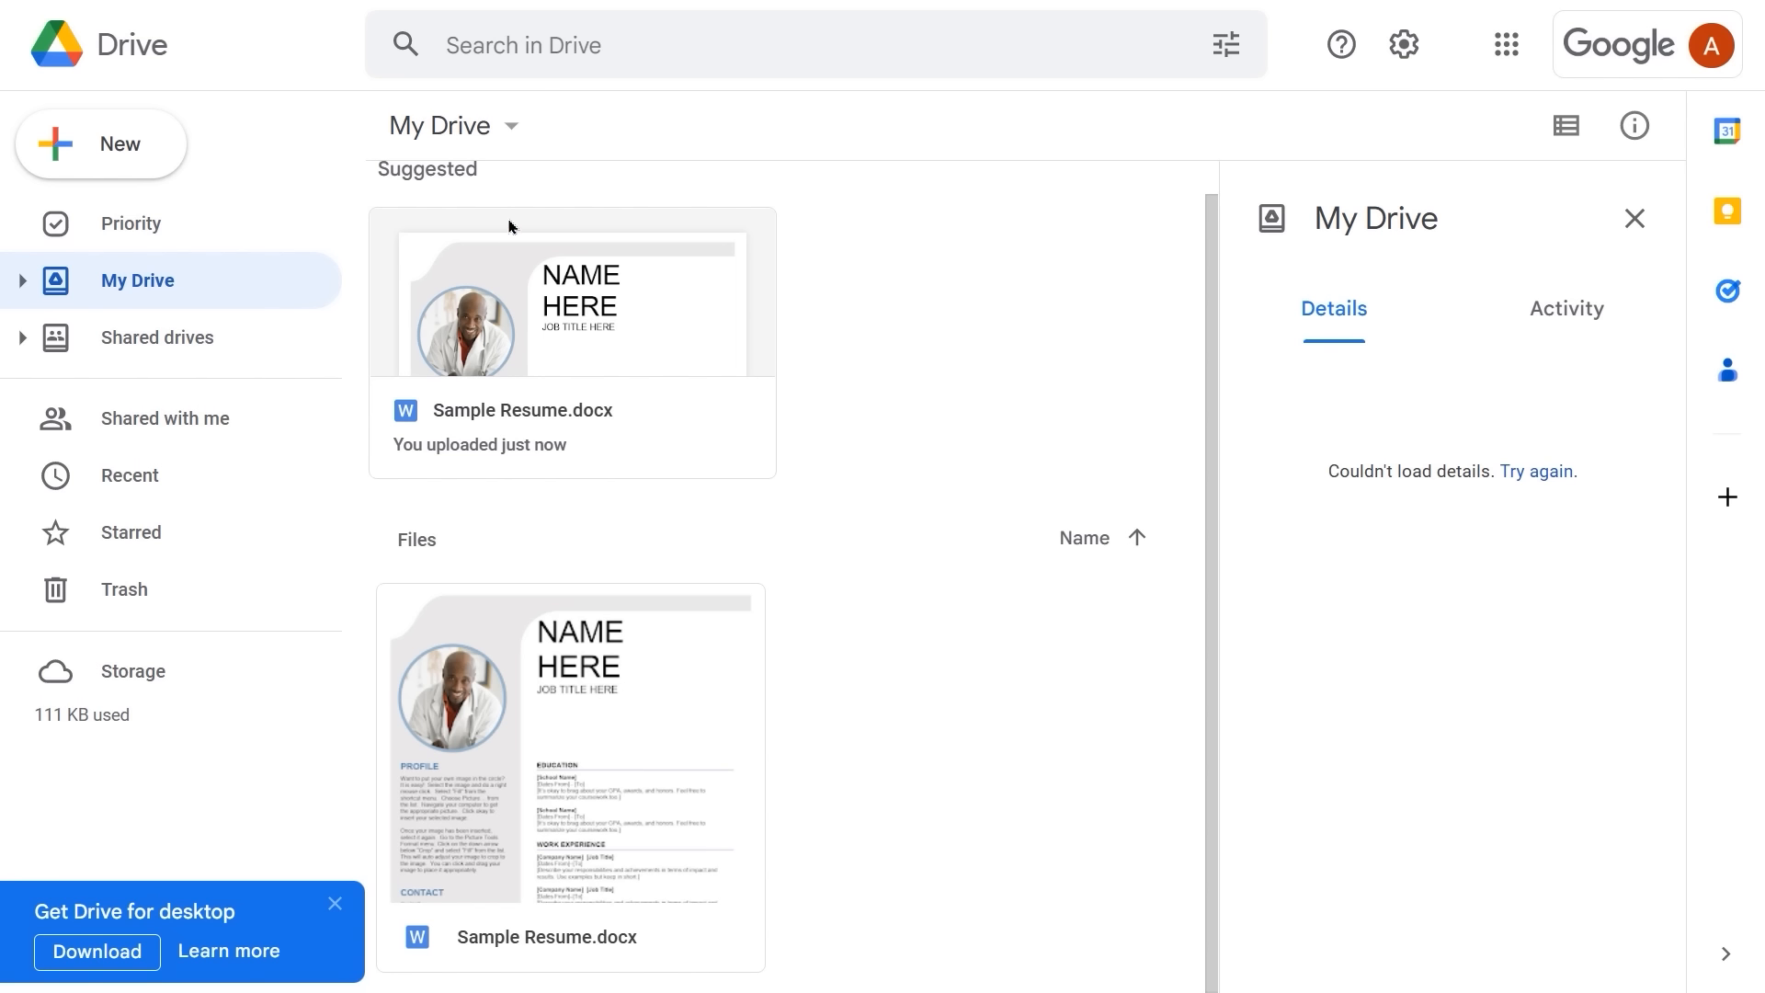
# - Upload the Sample Resume PDF to My Drive, then begin another Job Application response
pyautogui.click(99, 145)
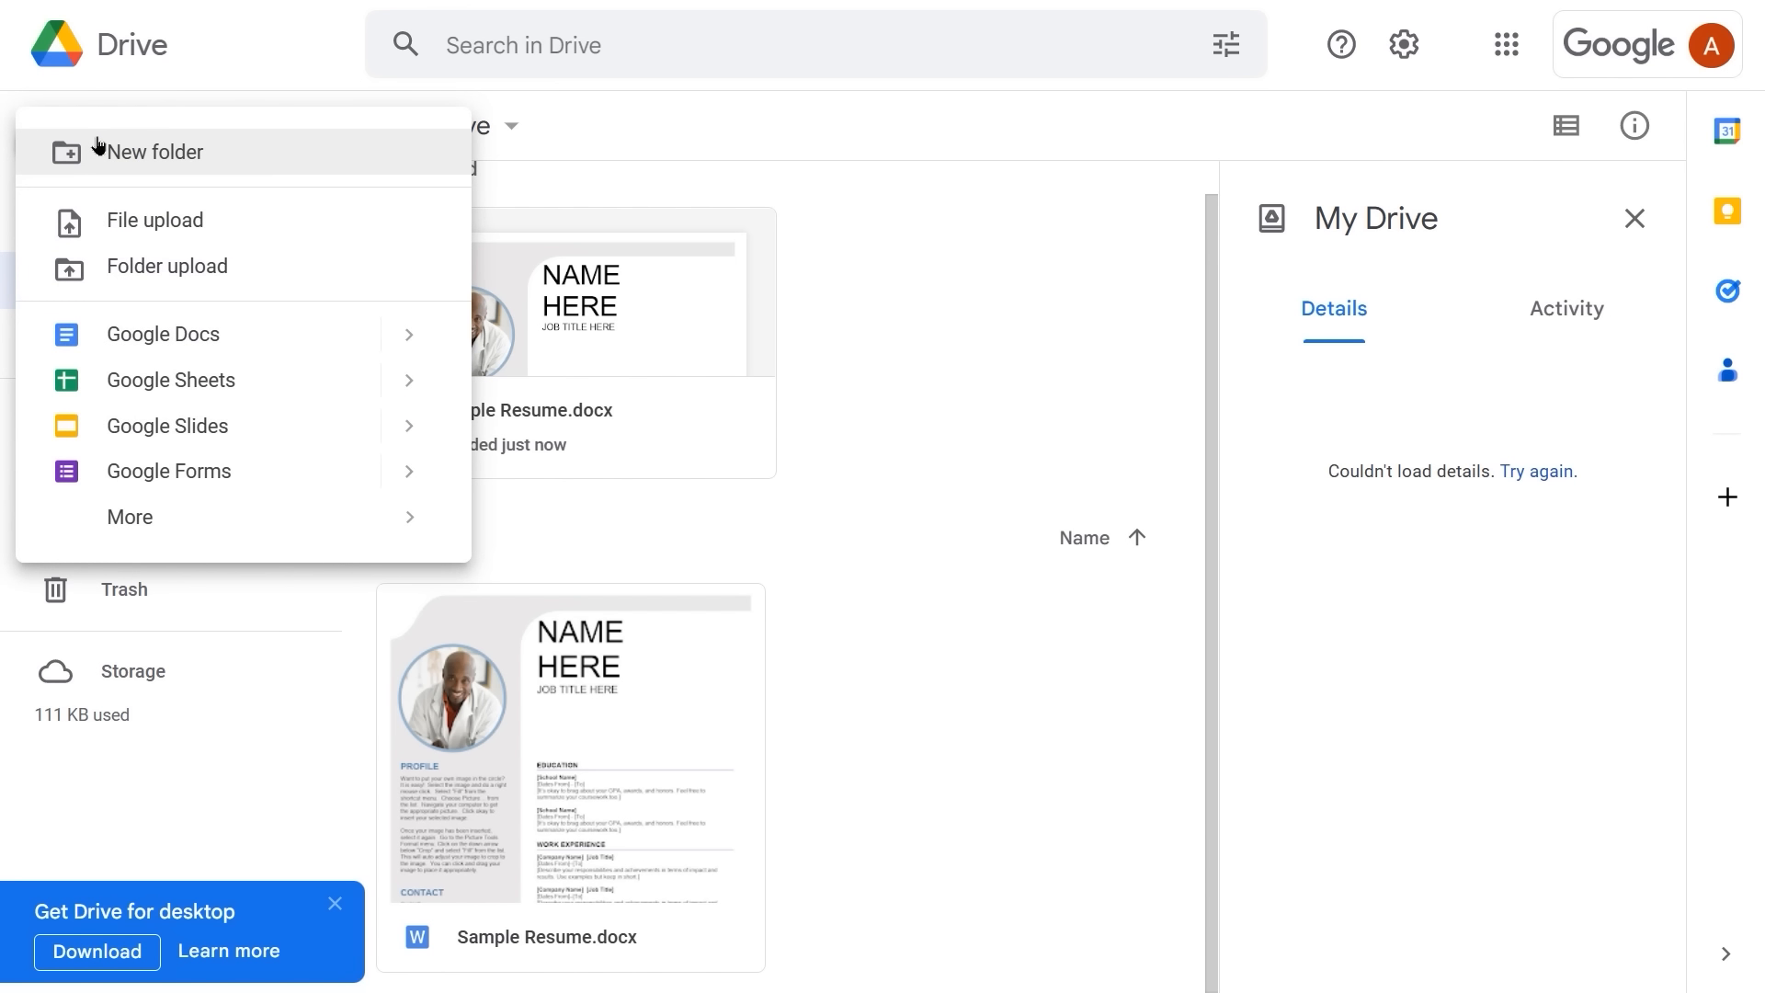
pyautogui.click(140, 221)
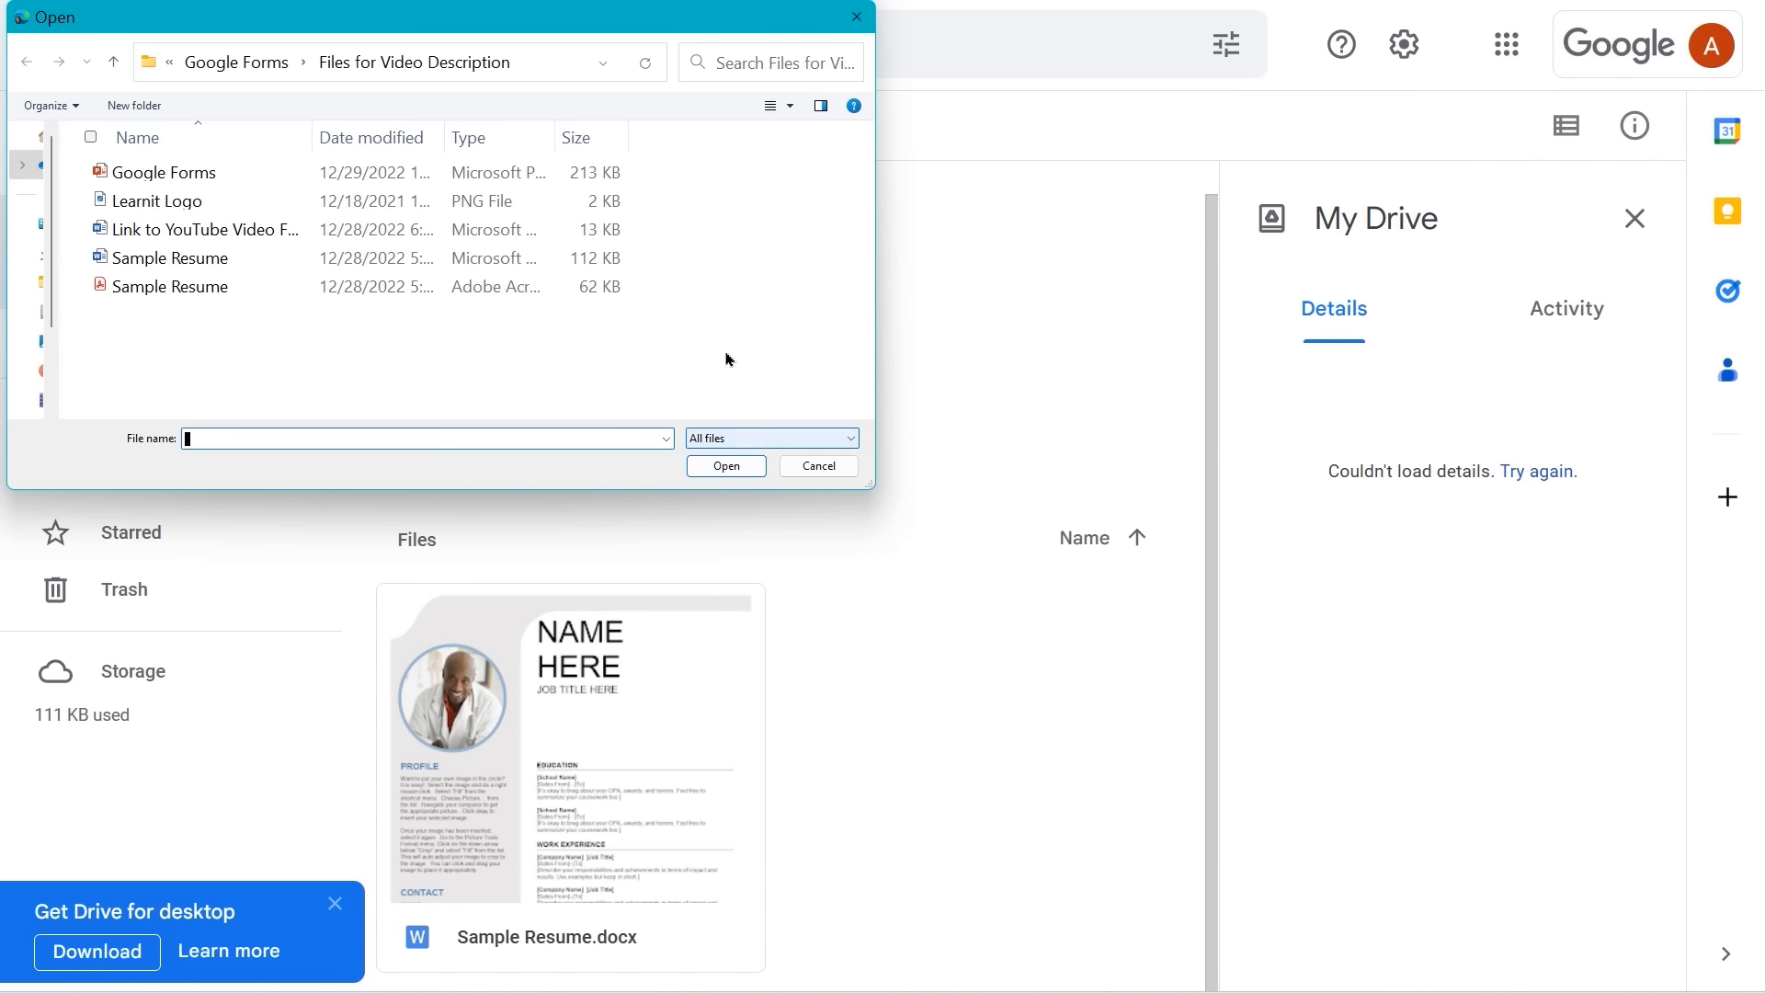
pyautogui.doubleClick(157, 290)
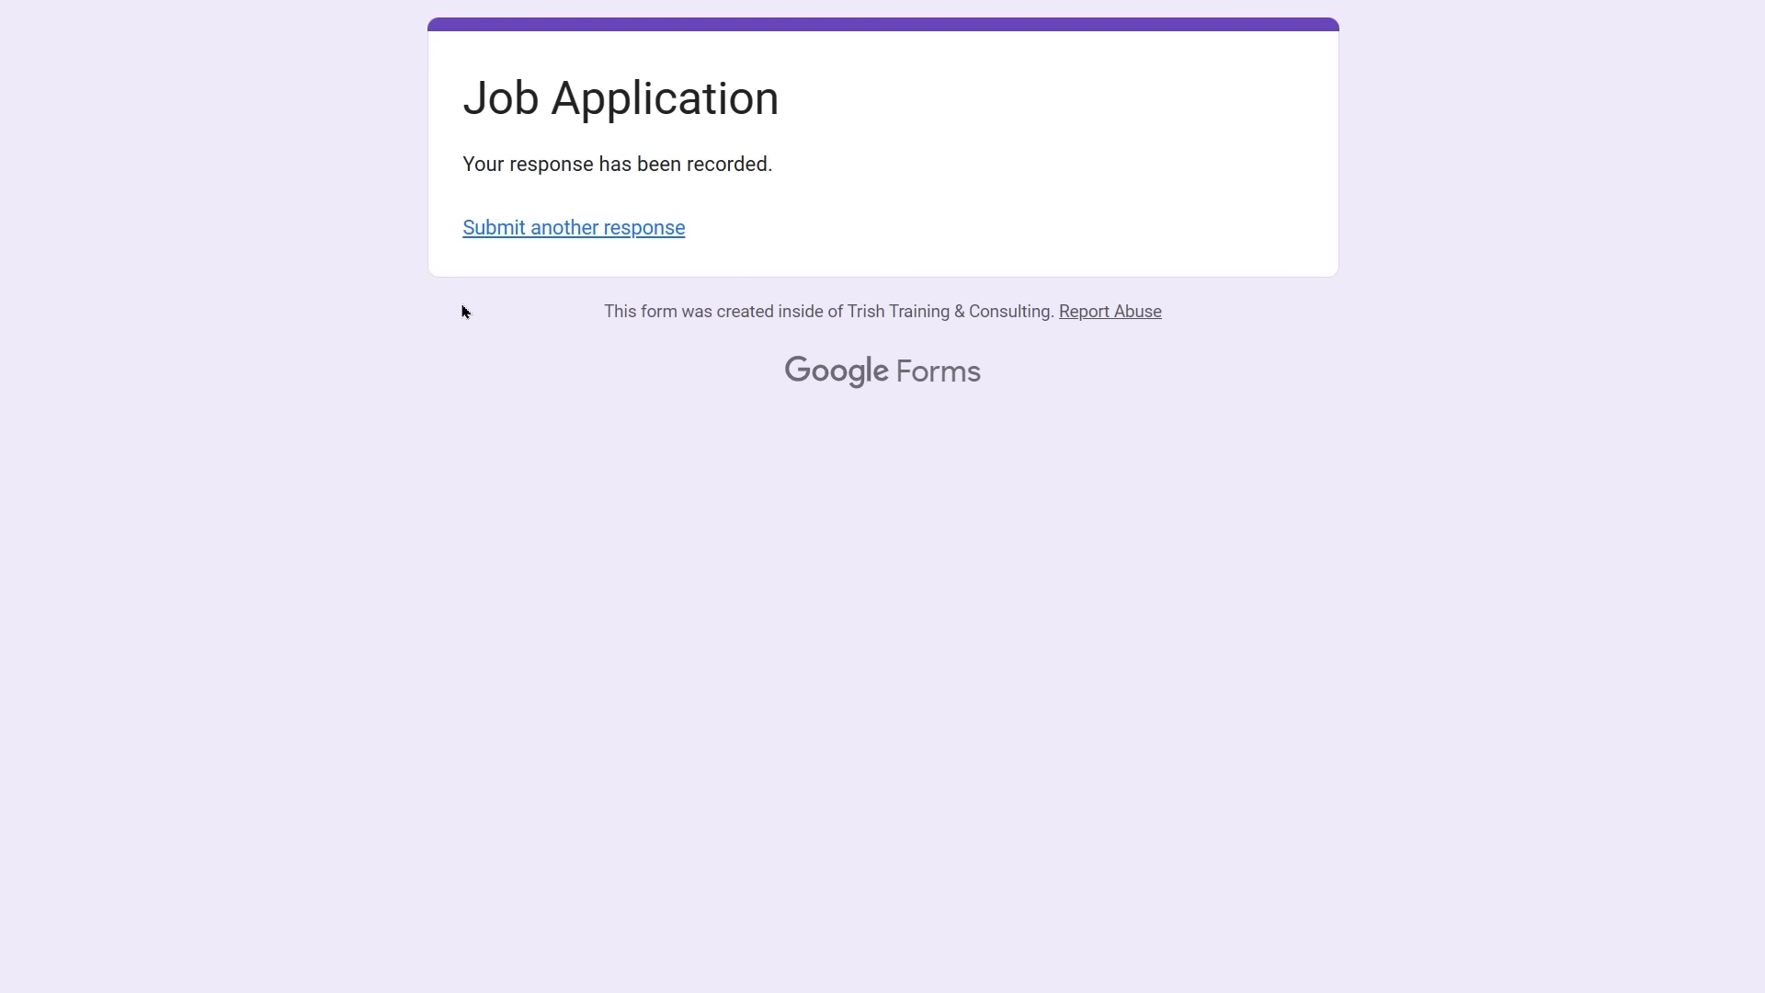
pyautogui.click(555, 236)
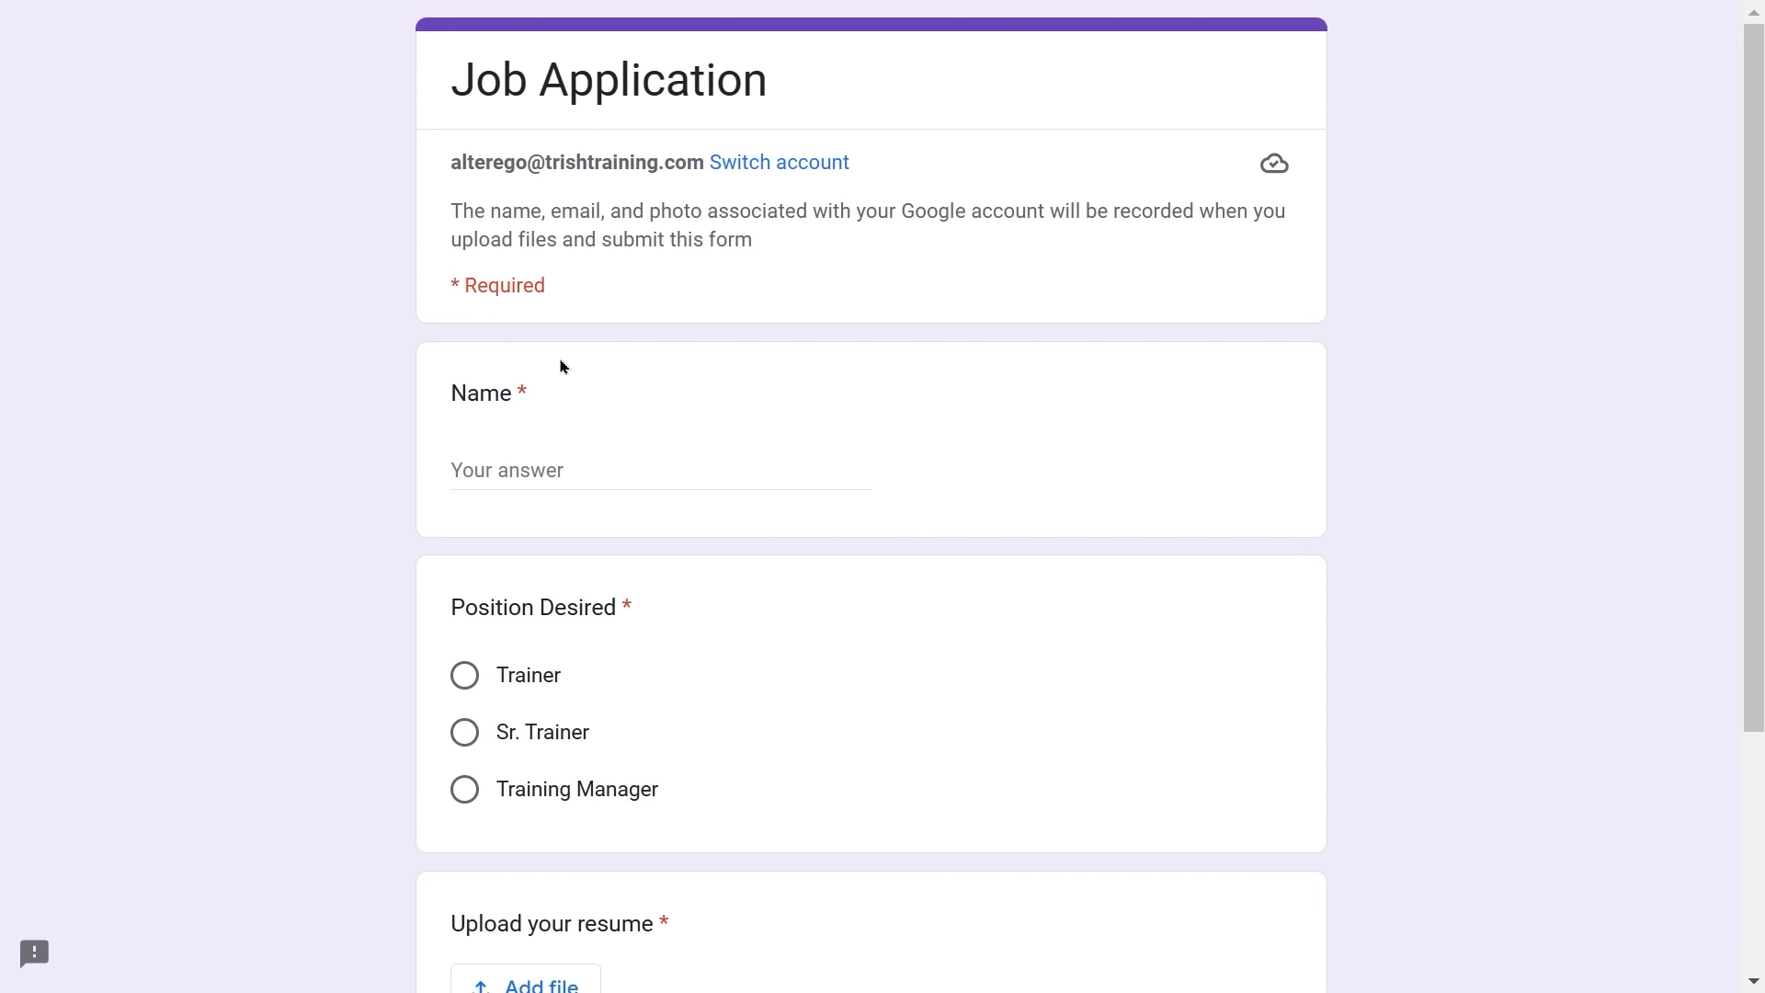
# - Enter the applicant's name and choose Training Manager as the desired position
pyautogui.click(499, 464)
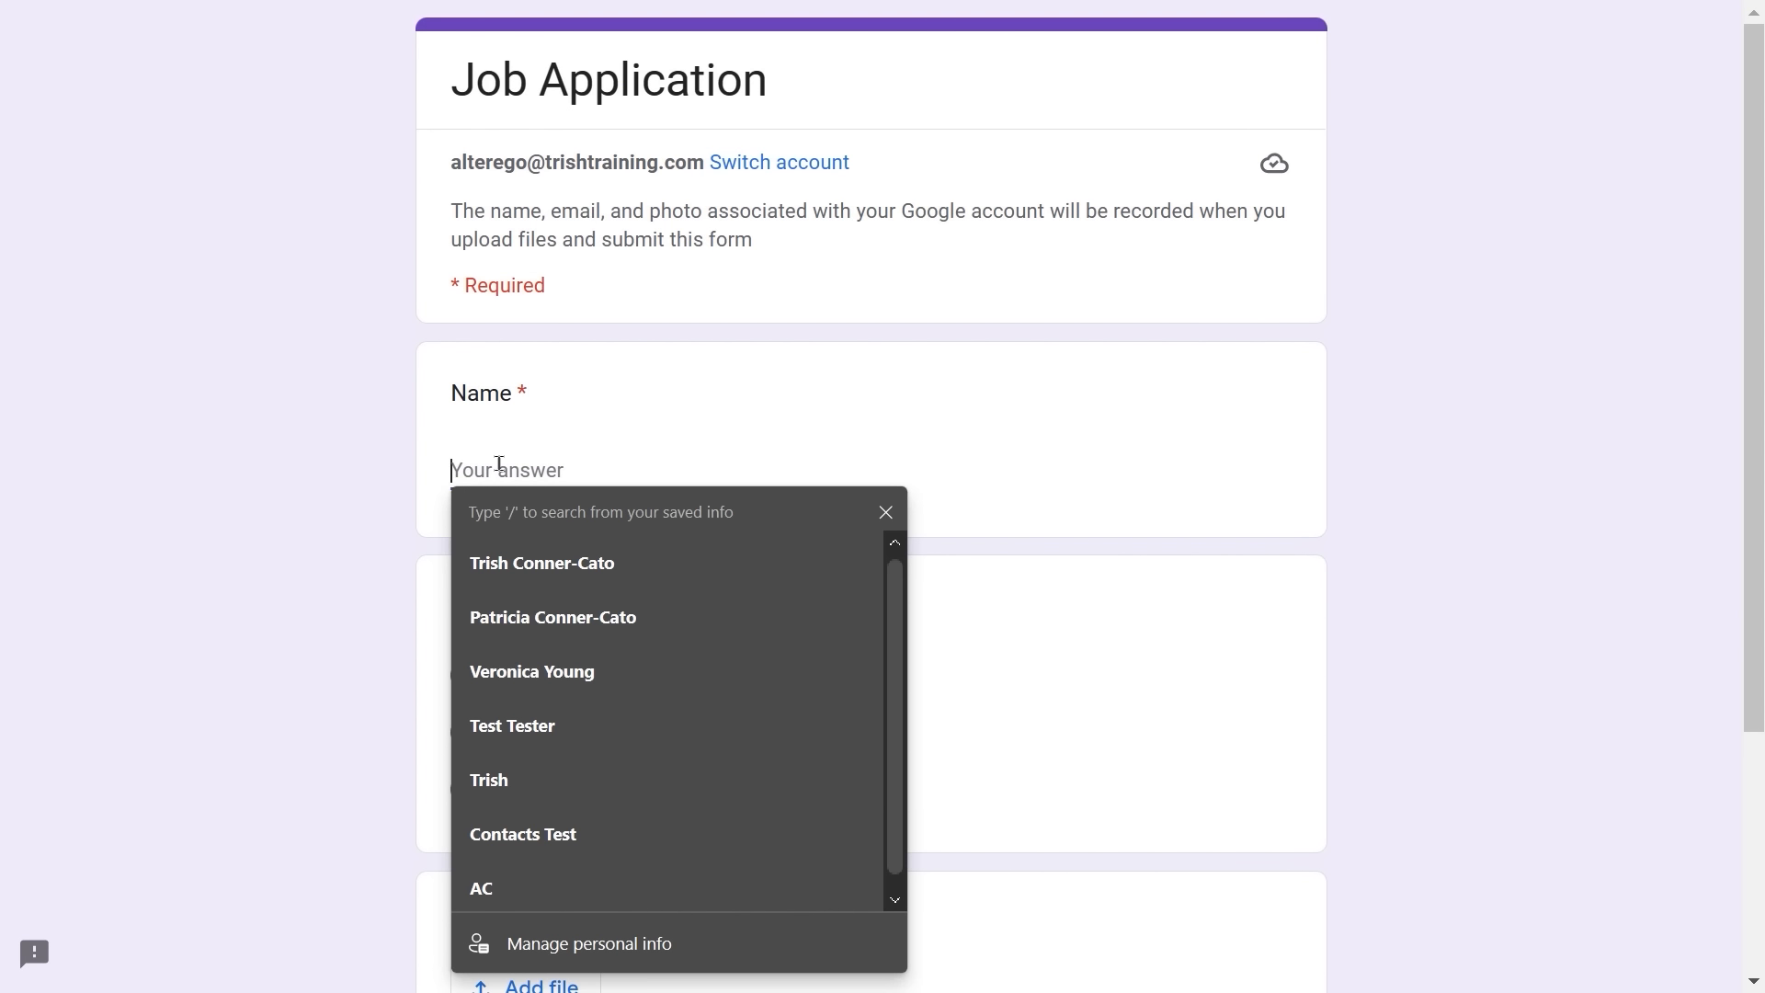
pyautogui.click(611, 432)
pyautogui.click(508, 467)
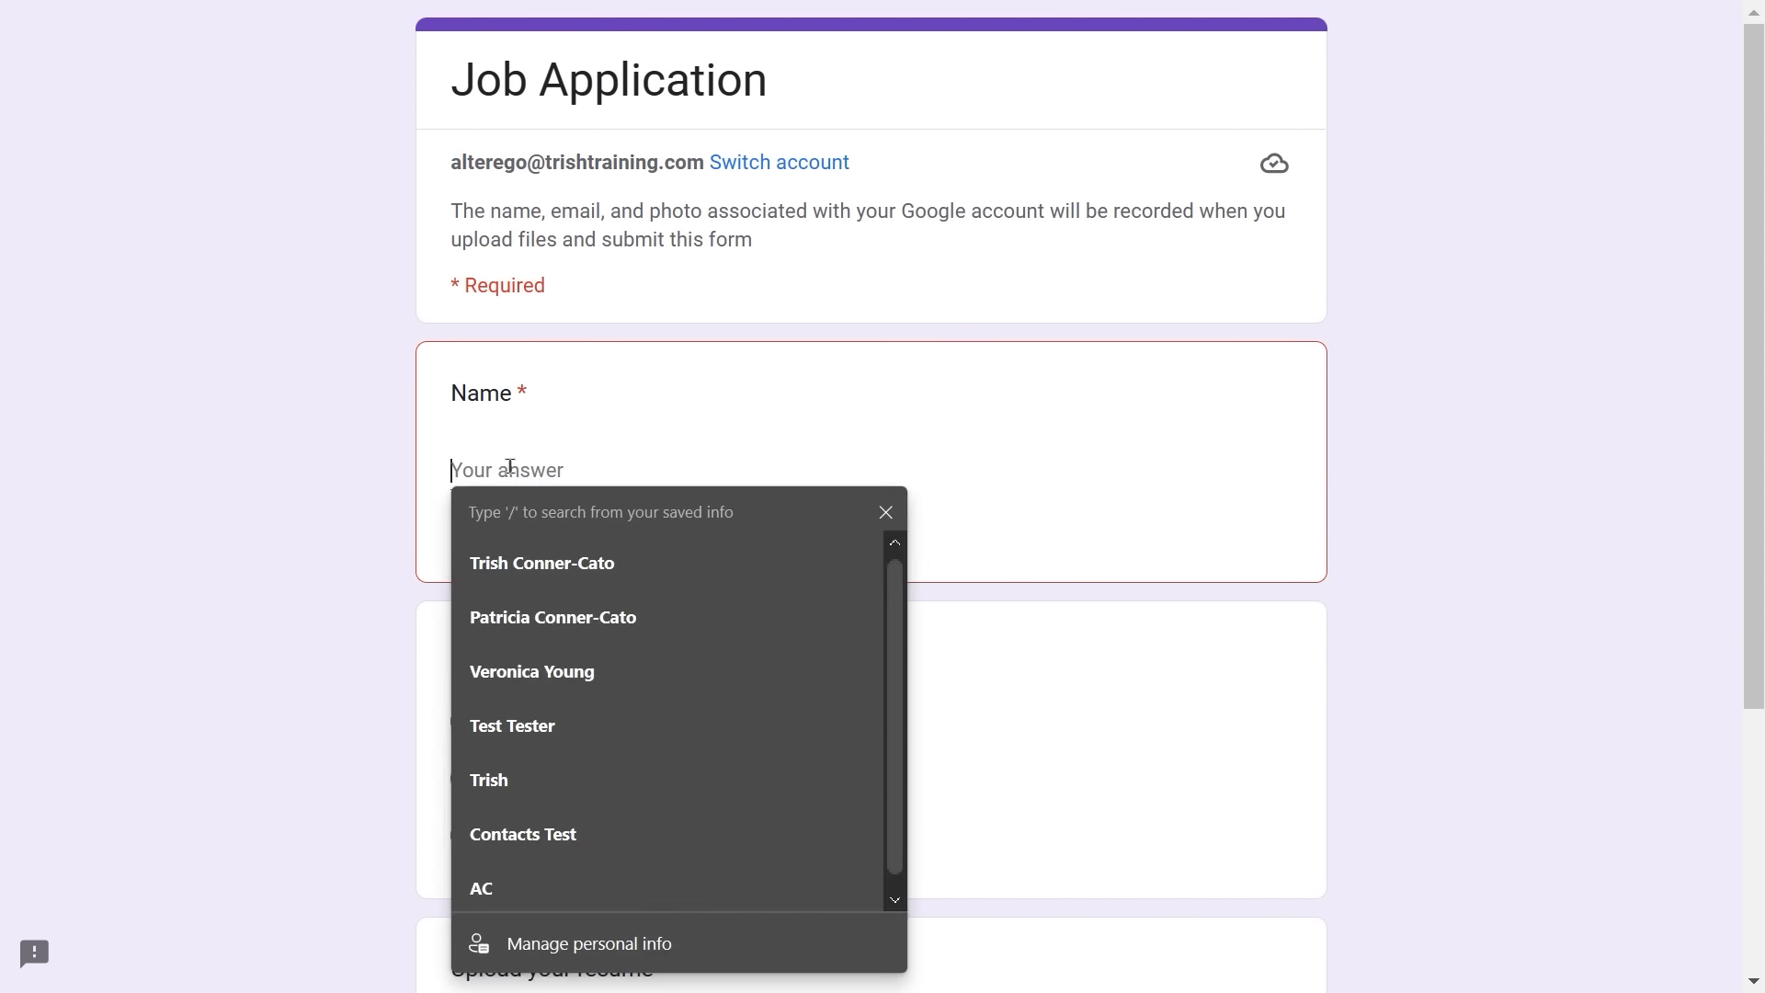
pyautogui.write('Alter ')
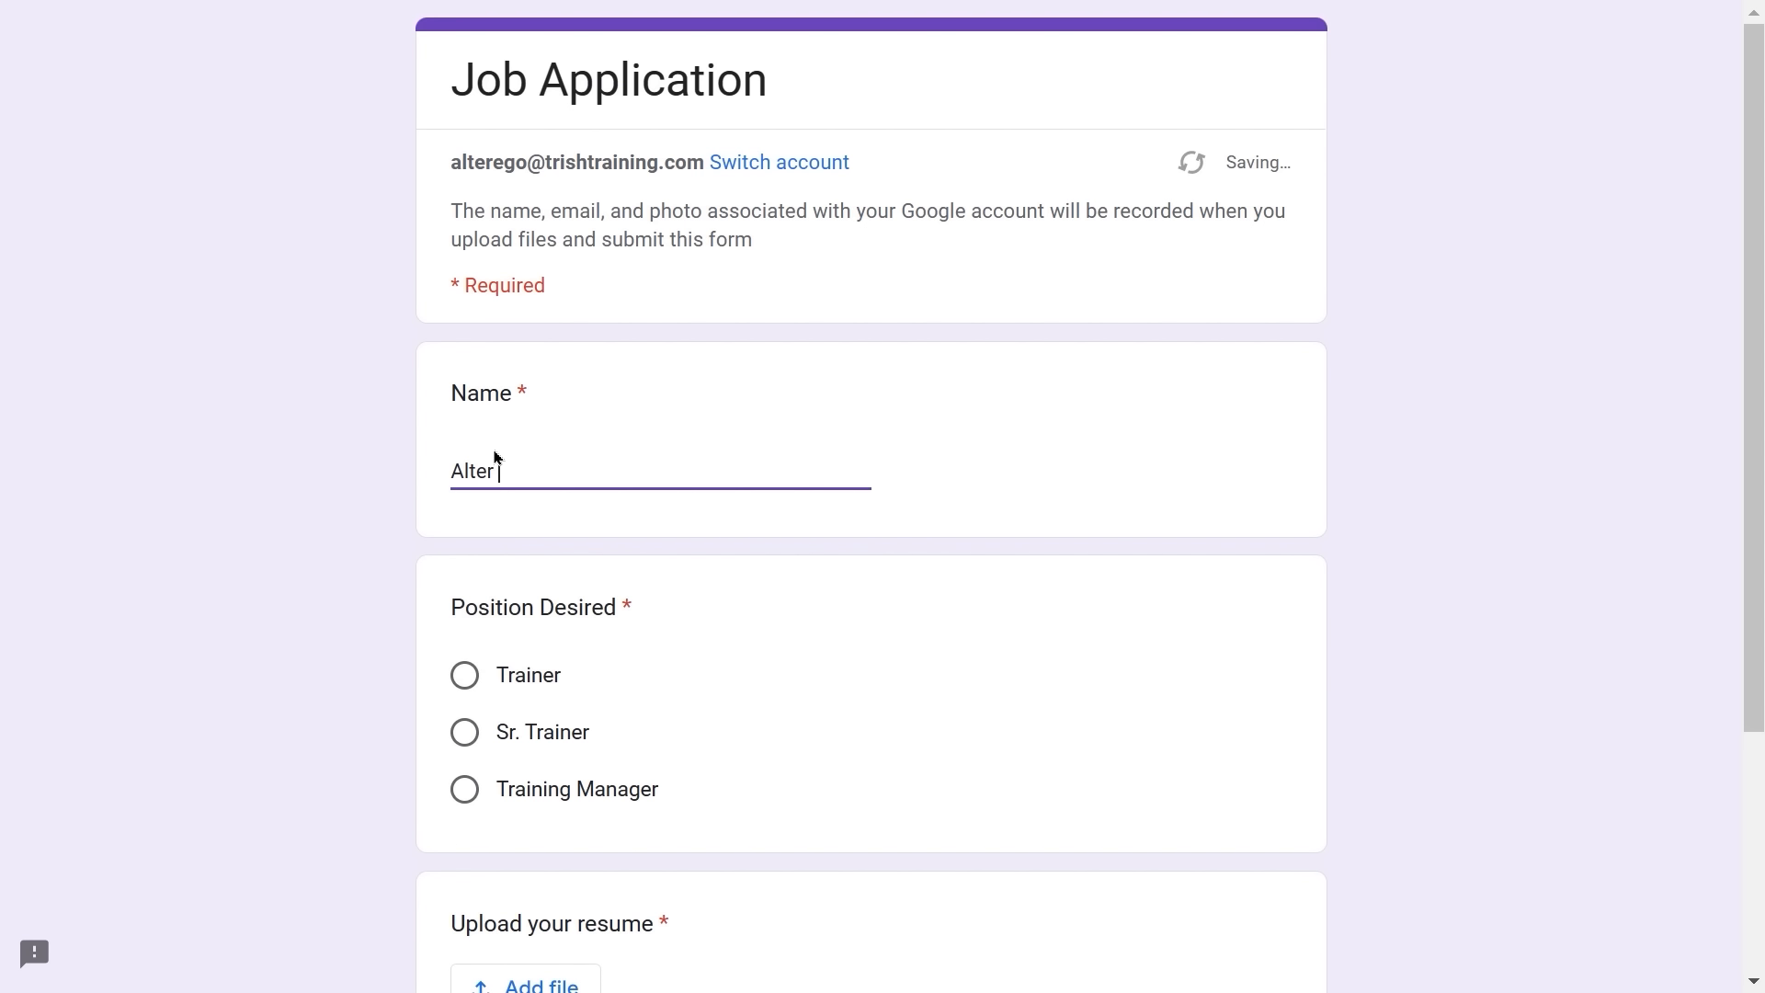
pyautogui.write('Ego')
pyautogui.click(465, 792)
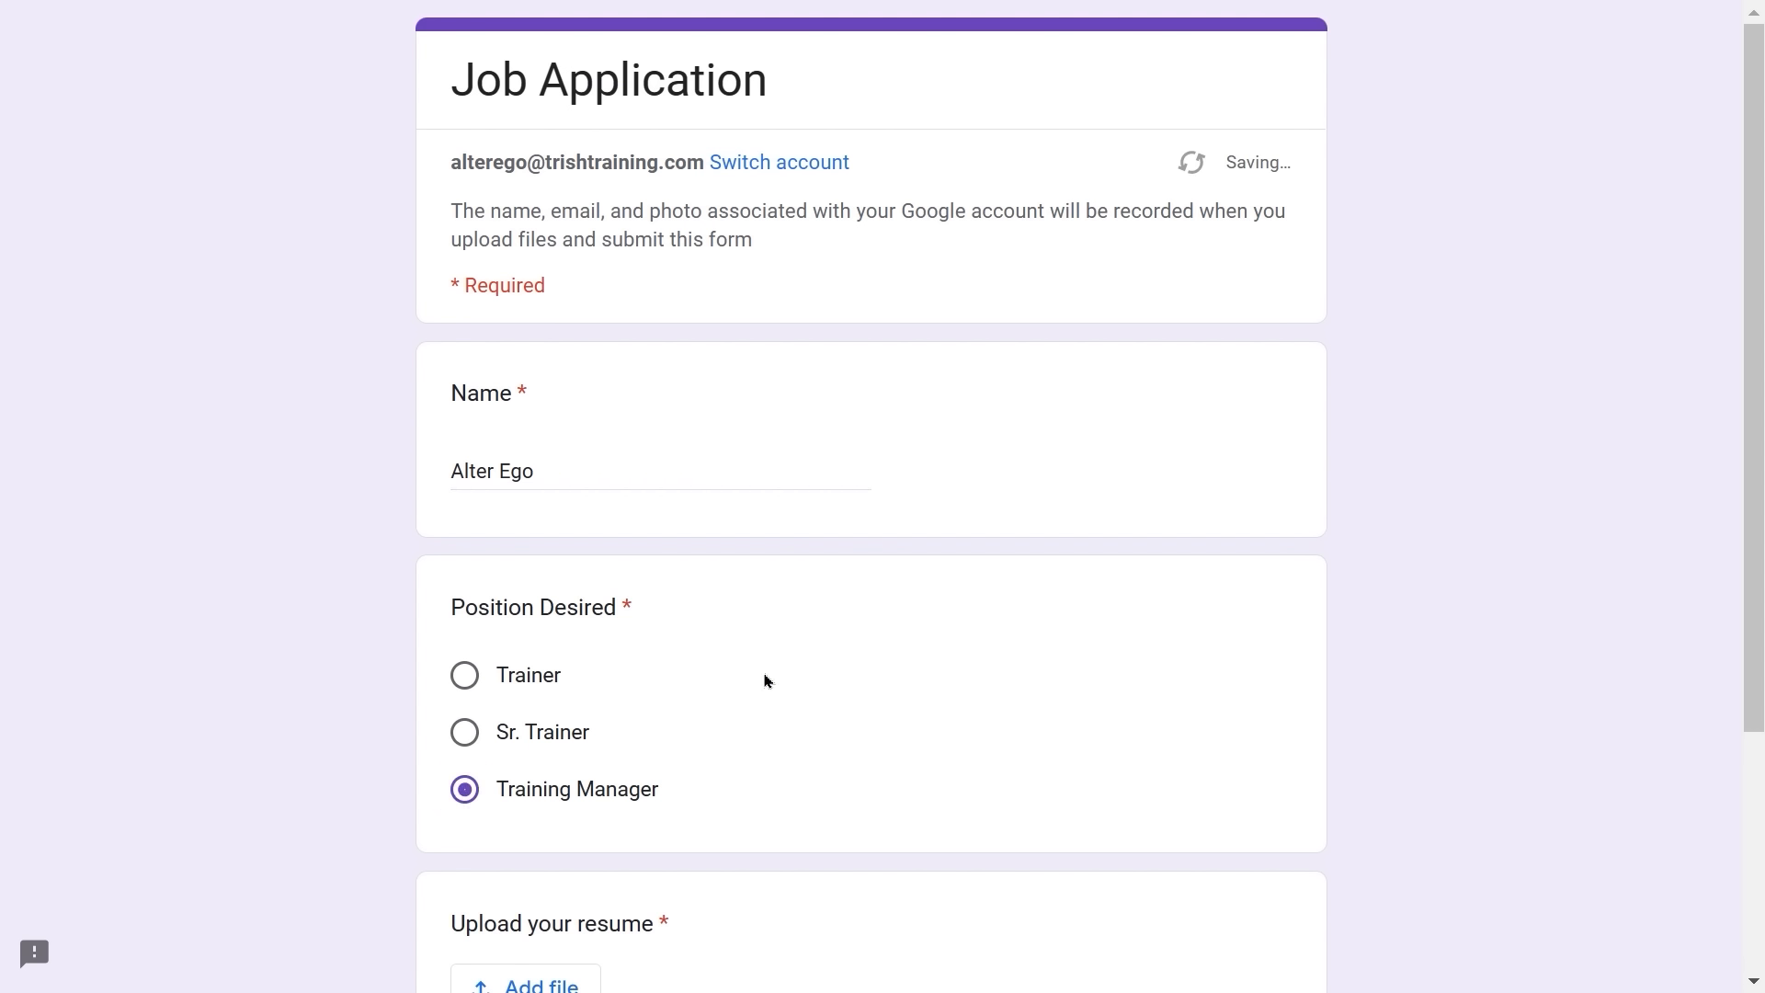
# - Attach the Sample Resume PDF from My Drive and submit the second application
pyautogui.scroll(-3, 767, 681)
pyautogui.scroll(-1, 768, 681)
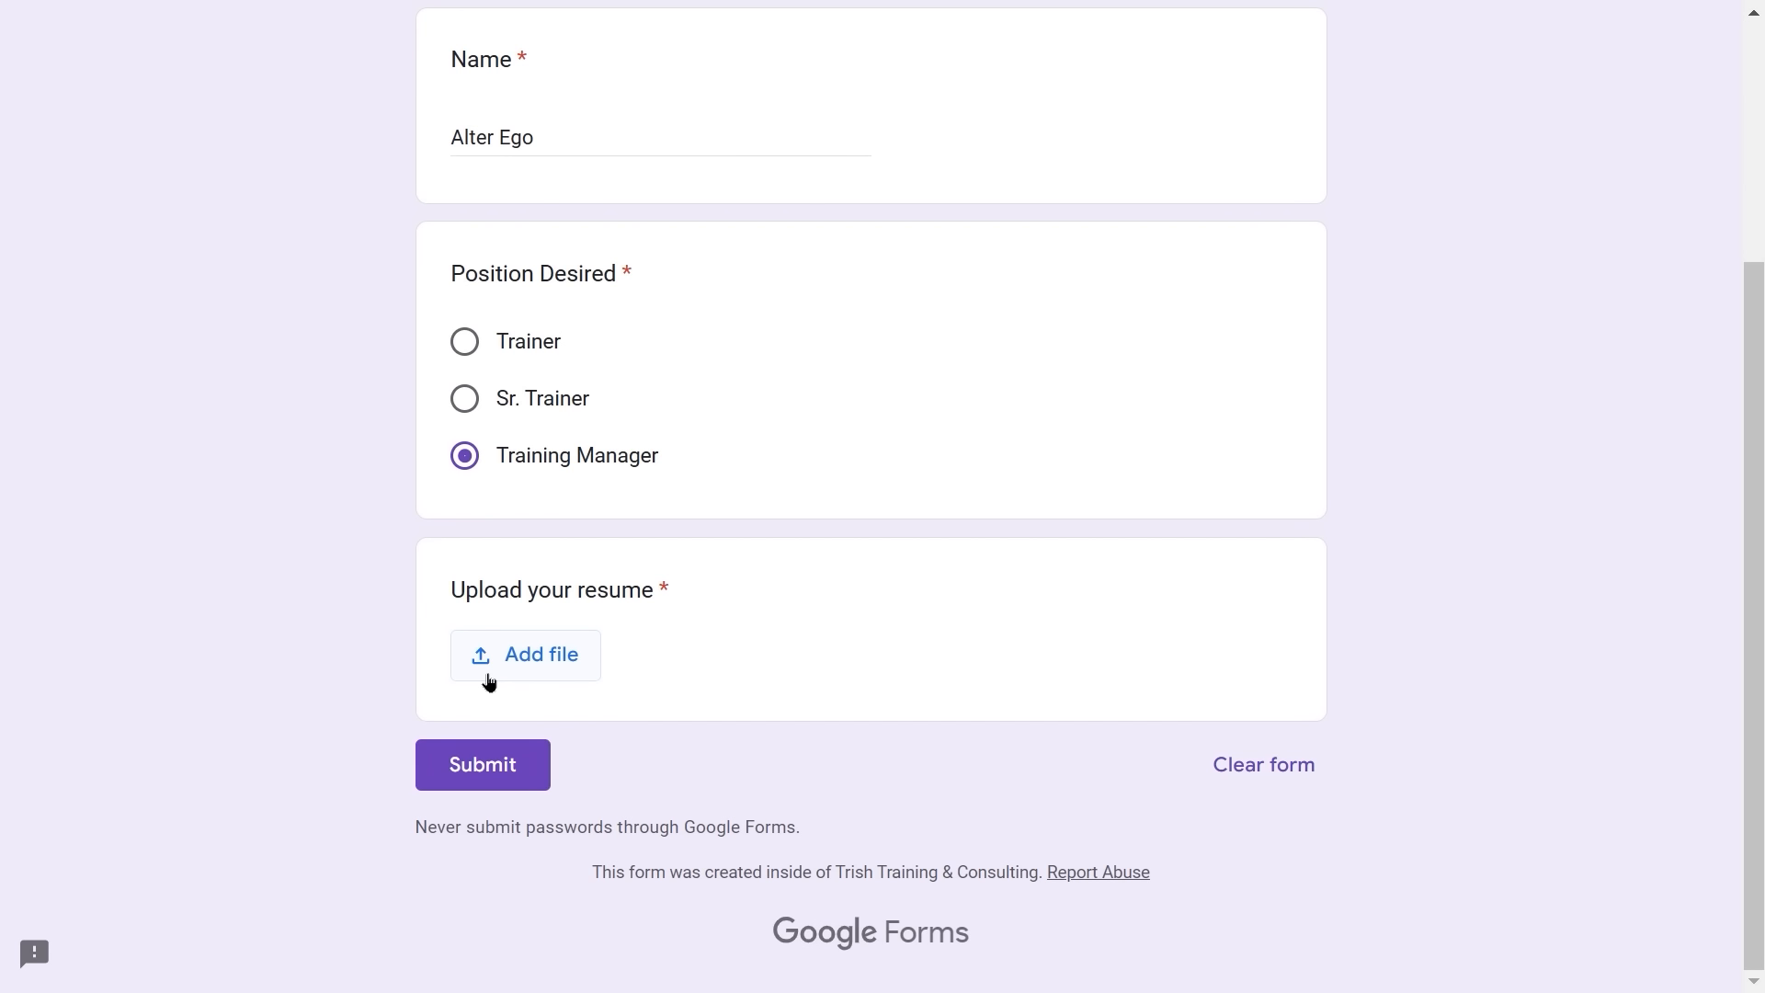
pyautogui.click(489, 680)
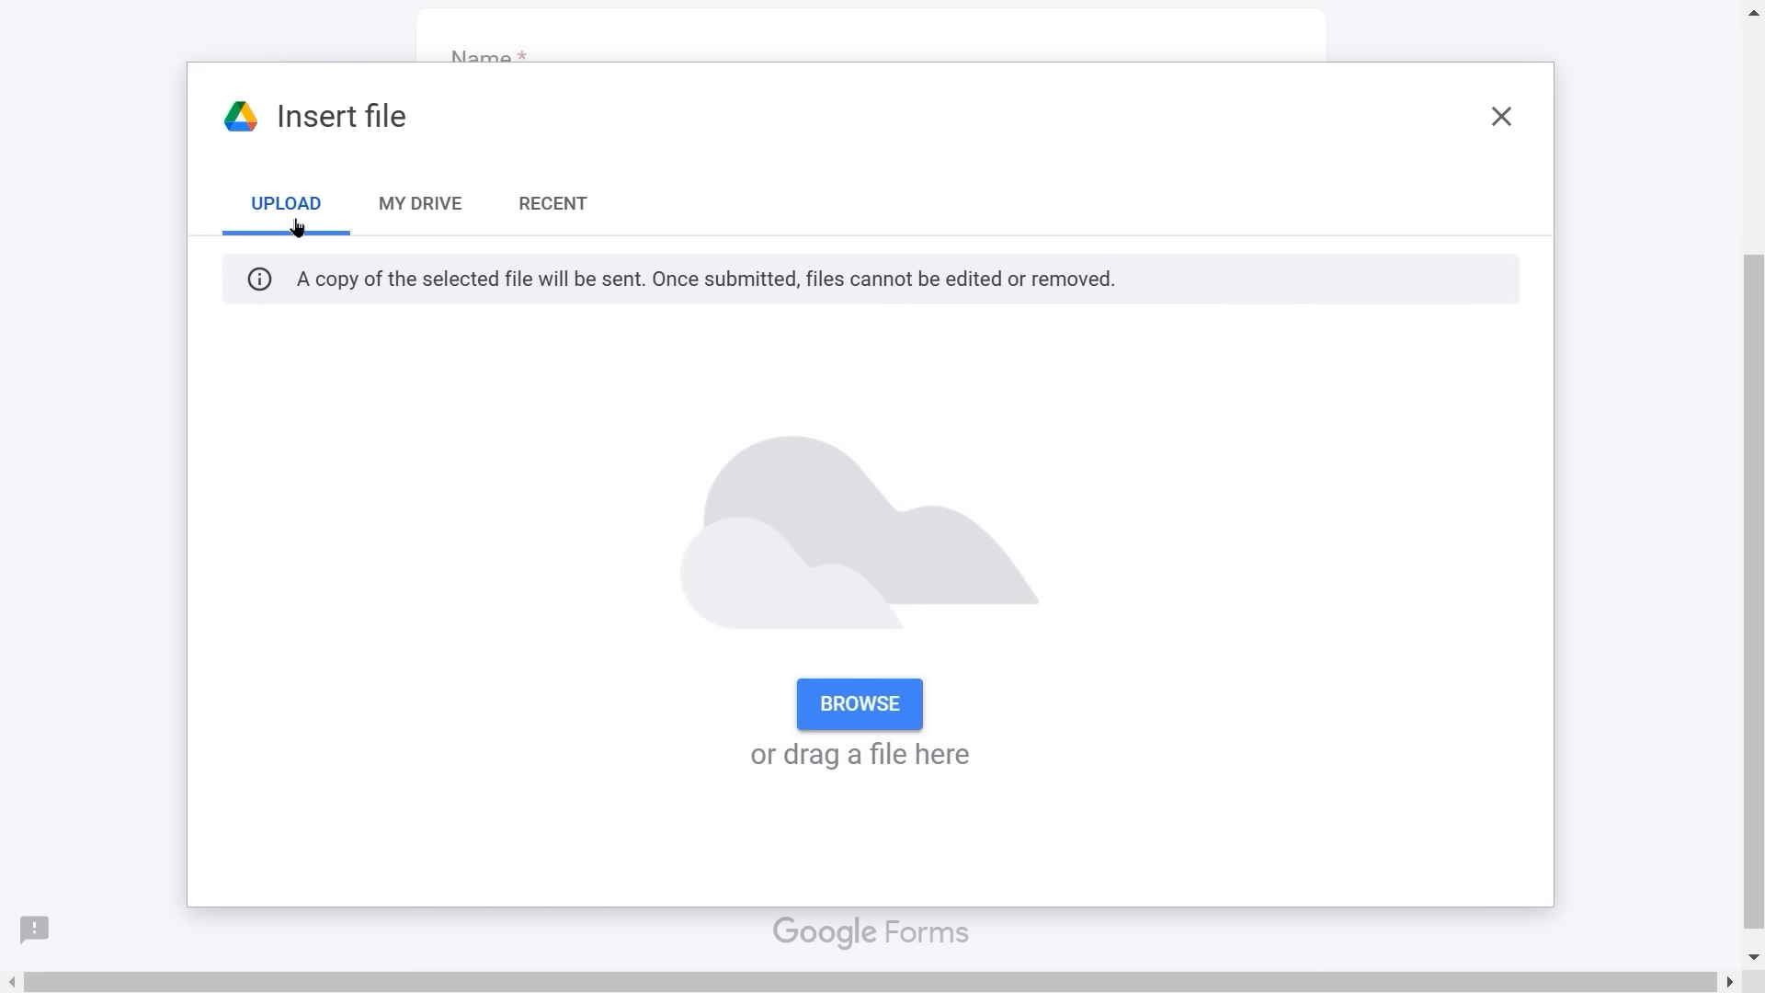
pyautogui.click(421, 208)
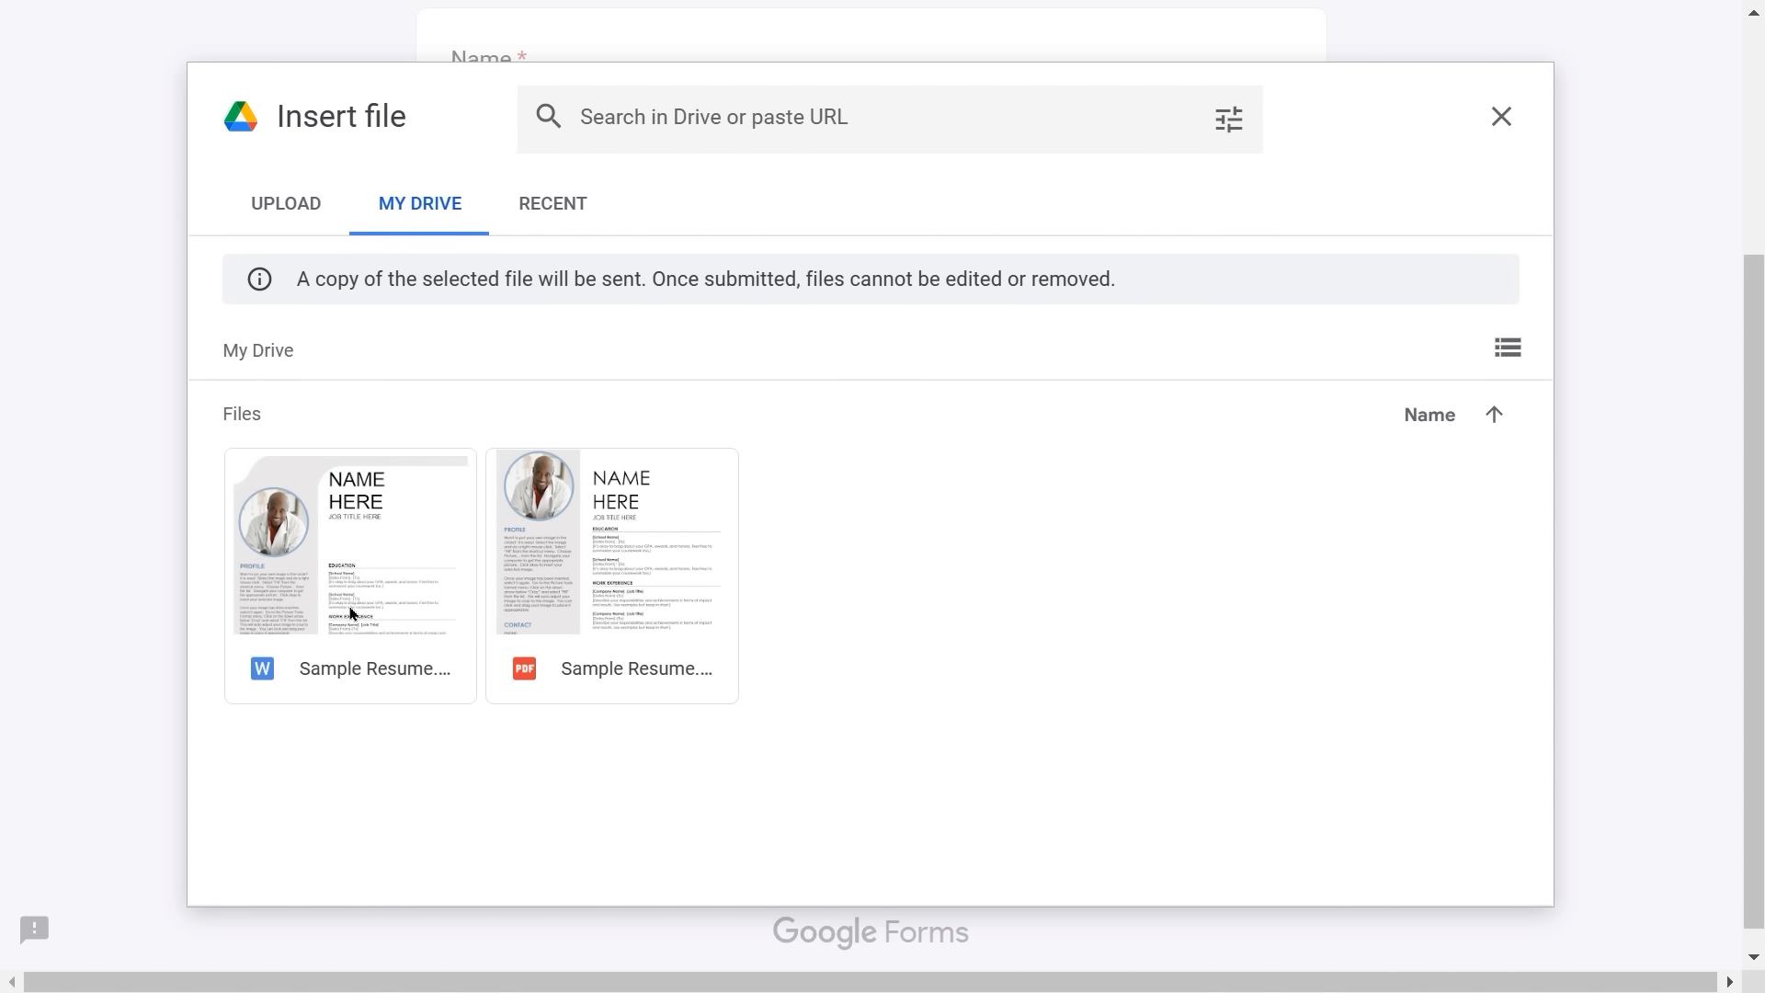
pyautogui.click(664, 537)
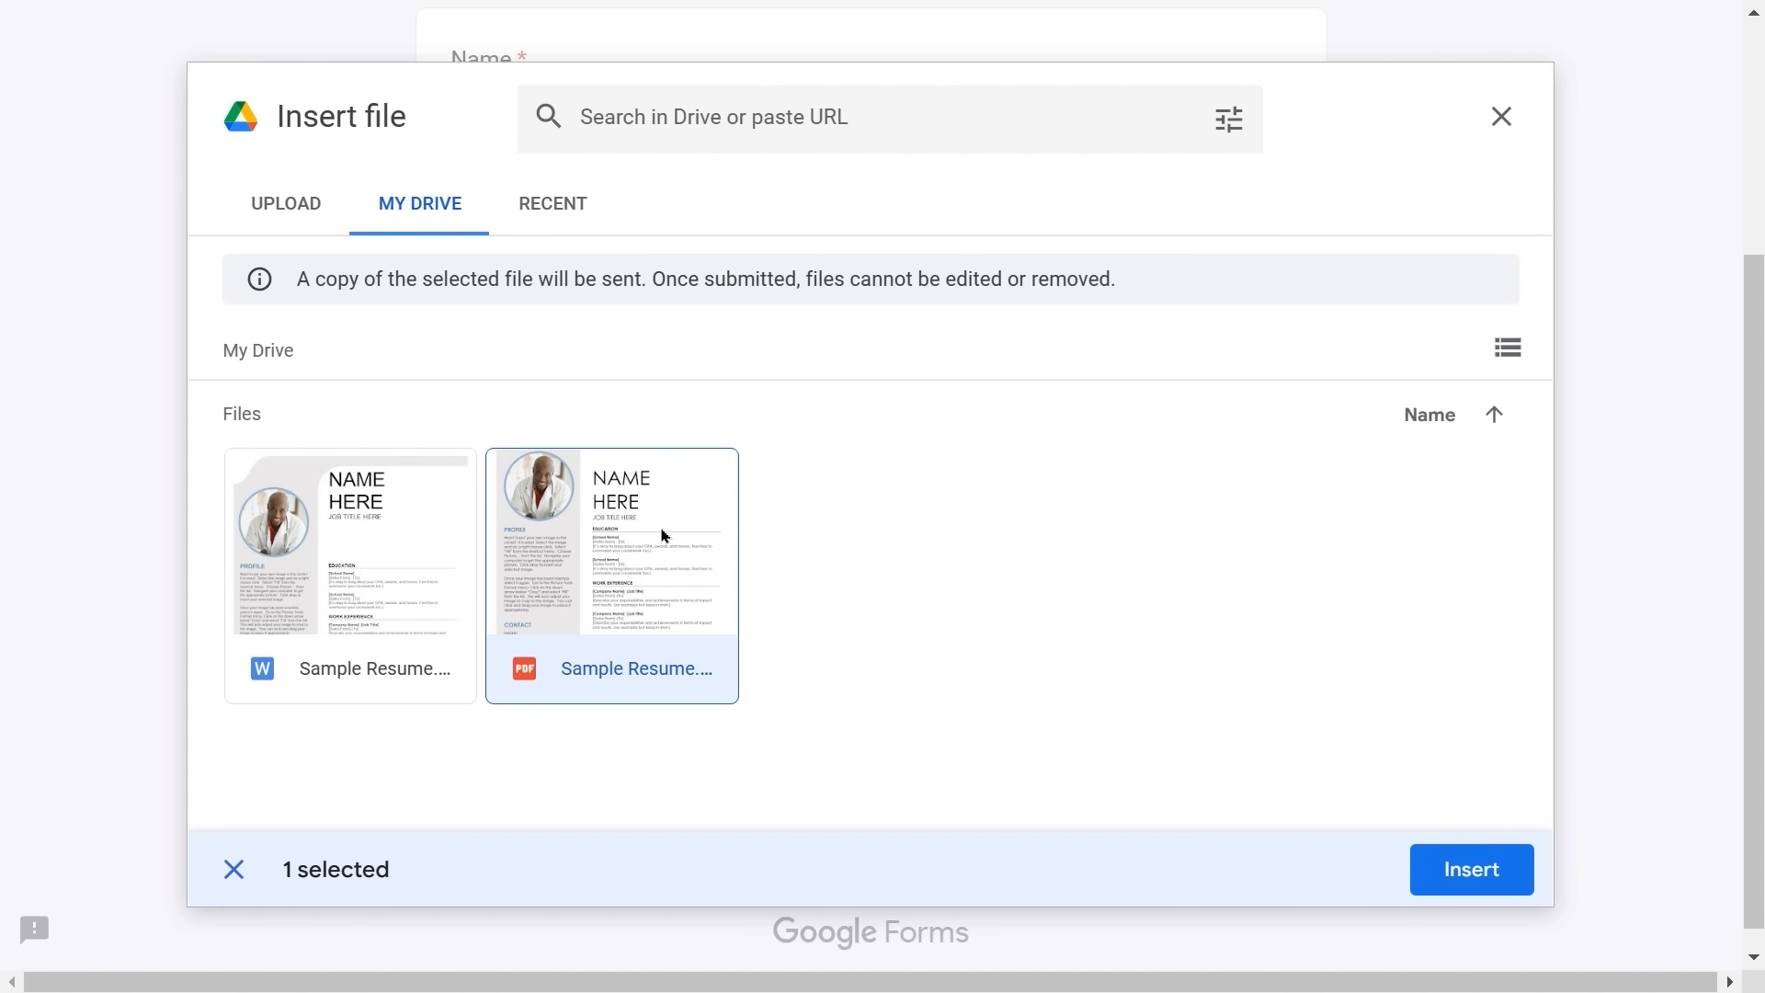
pyautogui.click(1460, 868)
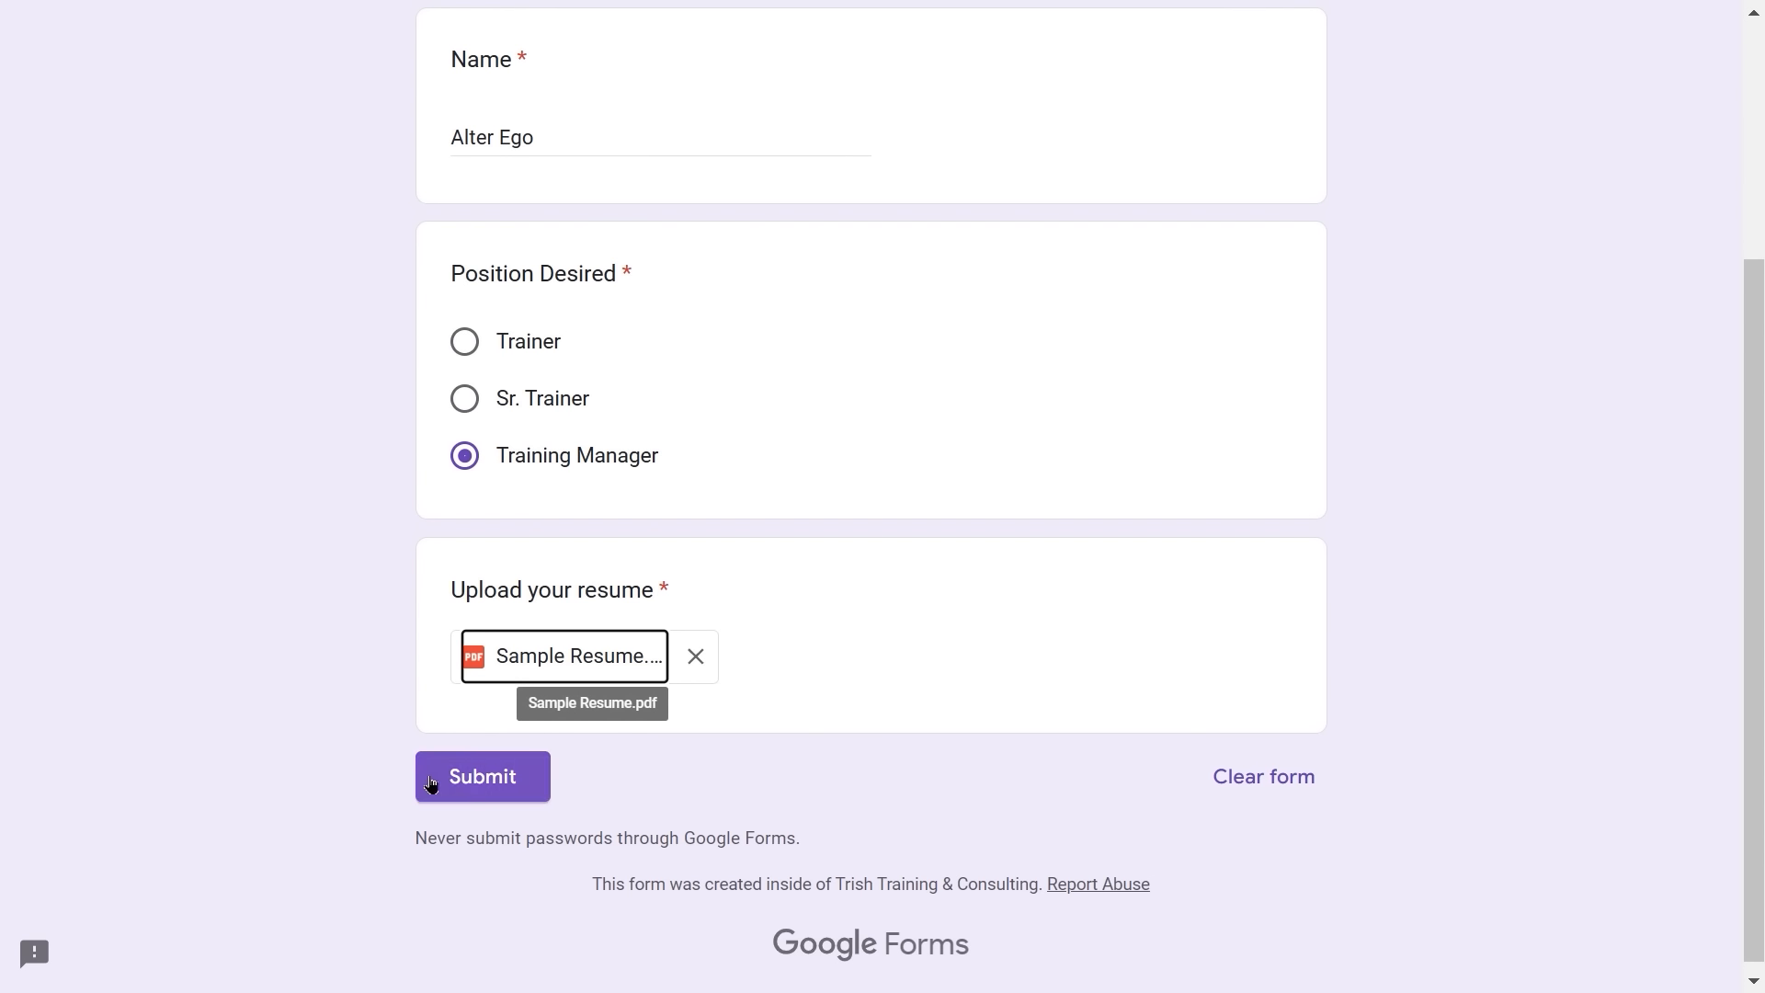
pyautogui.click(463, 781)
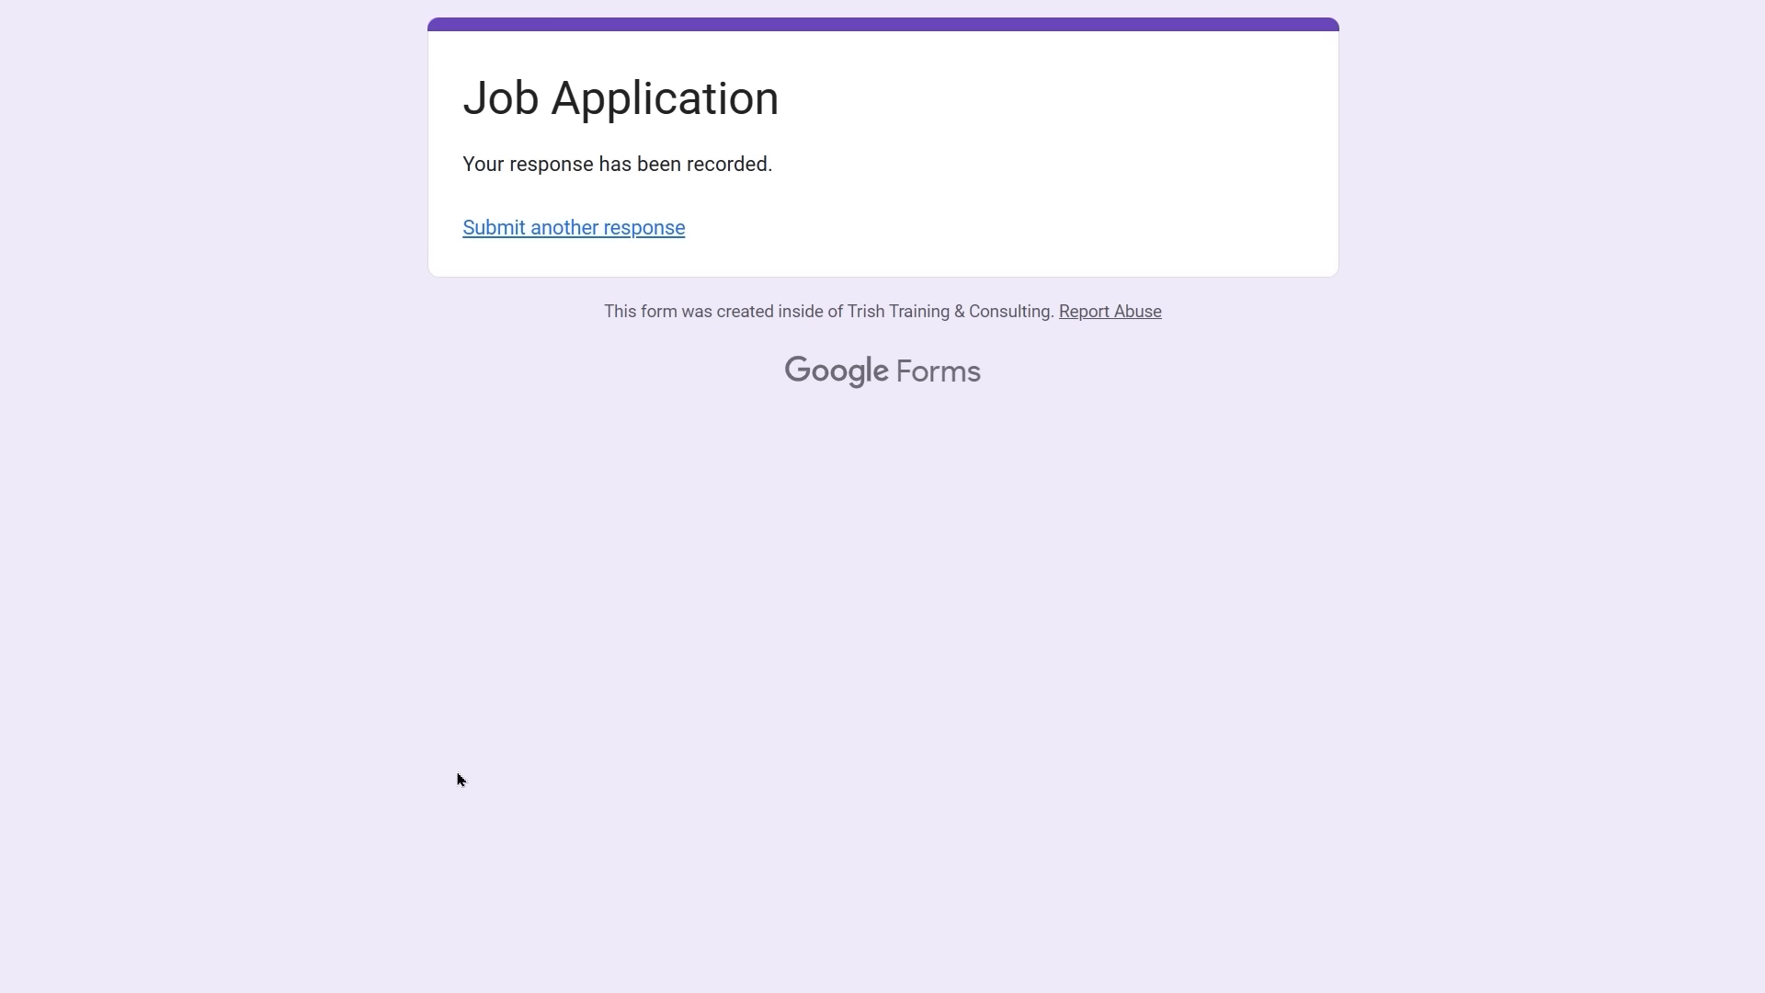
pyautogui.hotkey('ctrl', 'w')
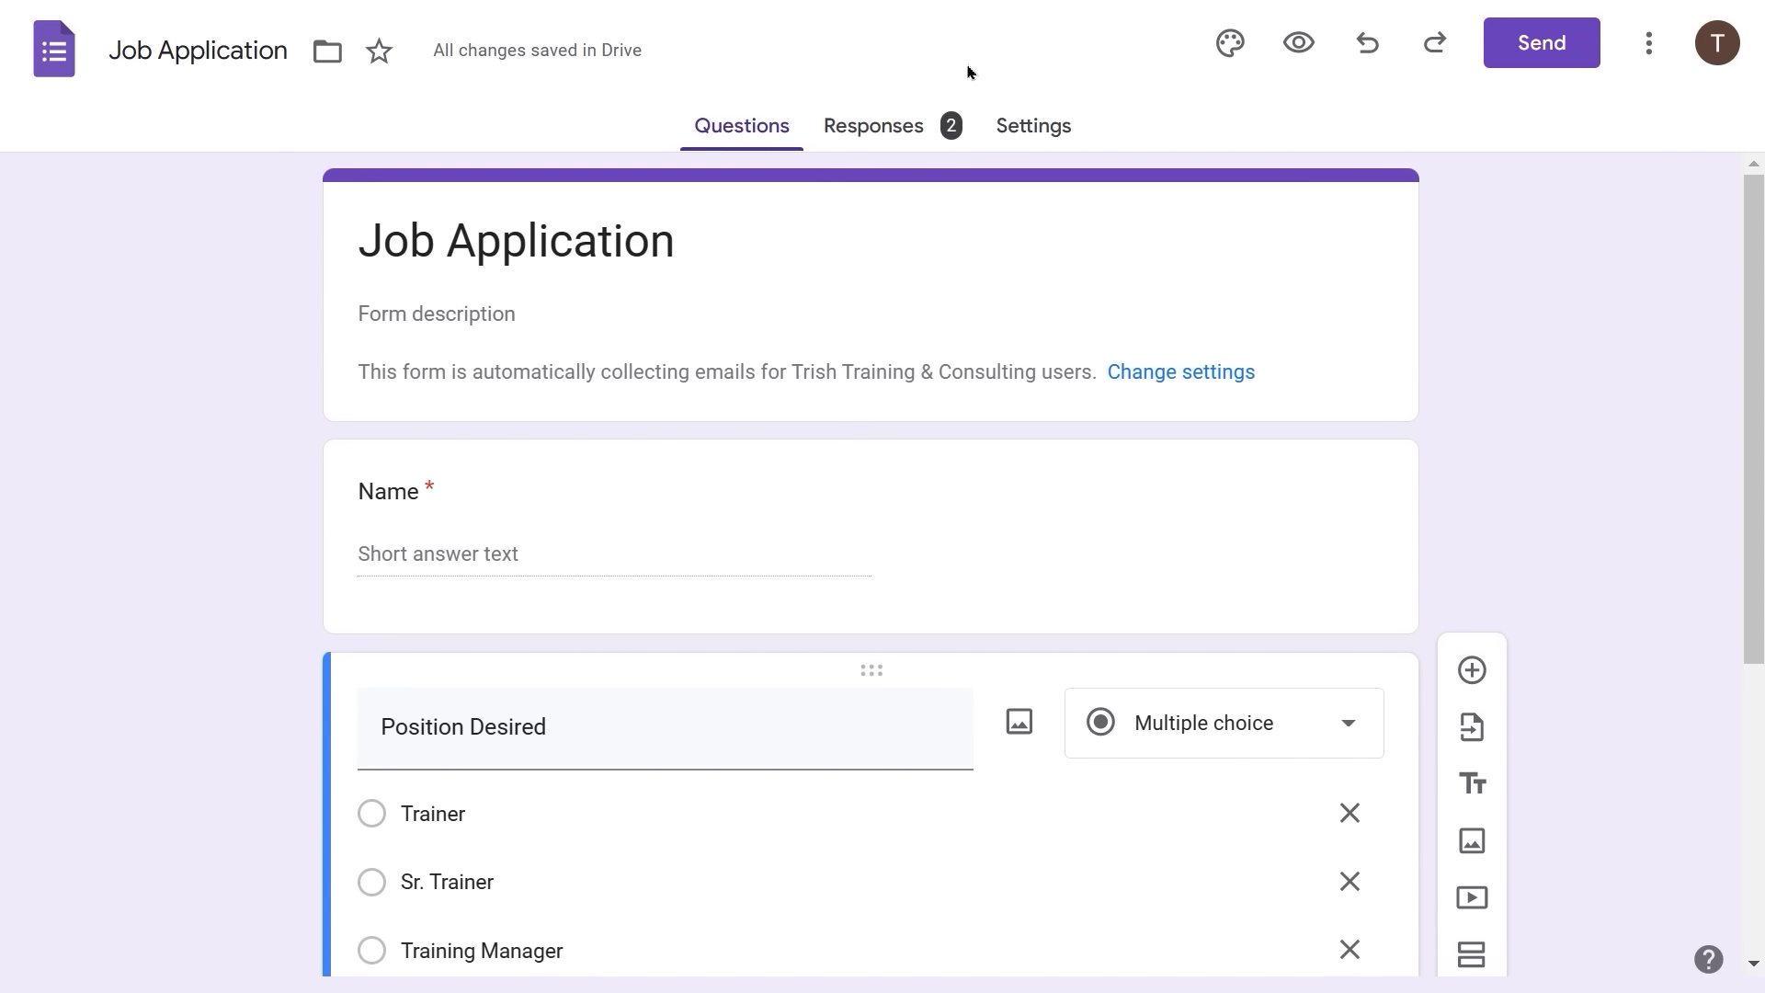
# - Review the two responses and open the Drive folder holding the uploaded resumes
pyautogui.click(889, 124)
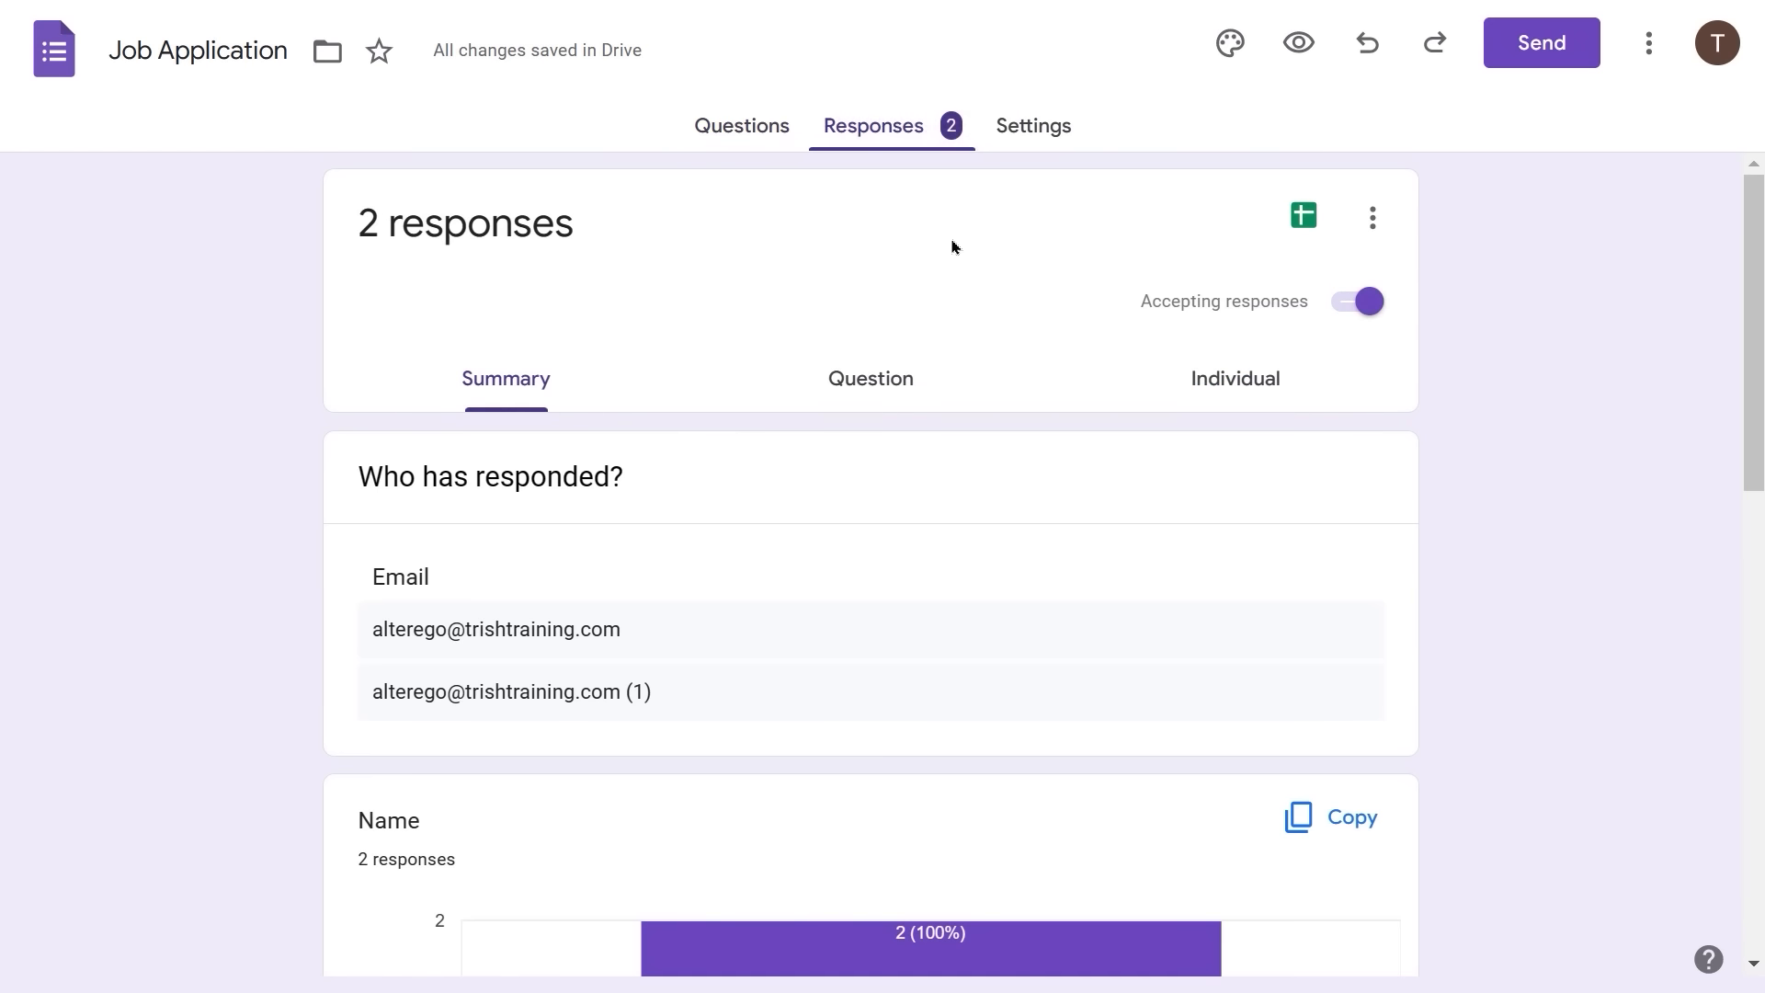
pyautogui.scroll(-5, 974, 417)
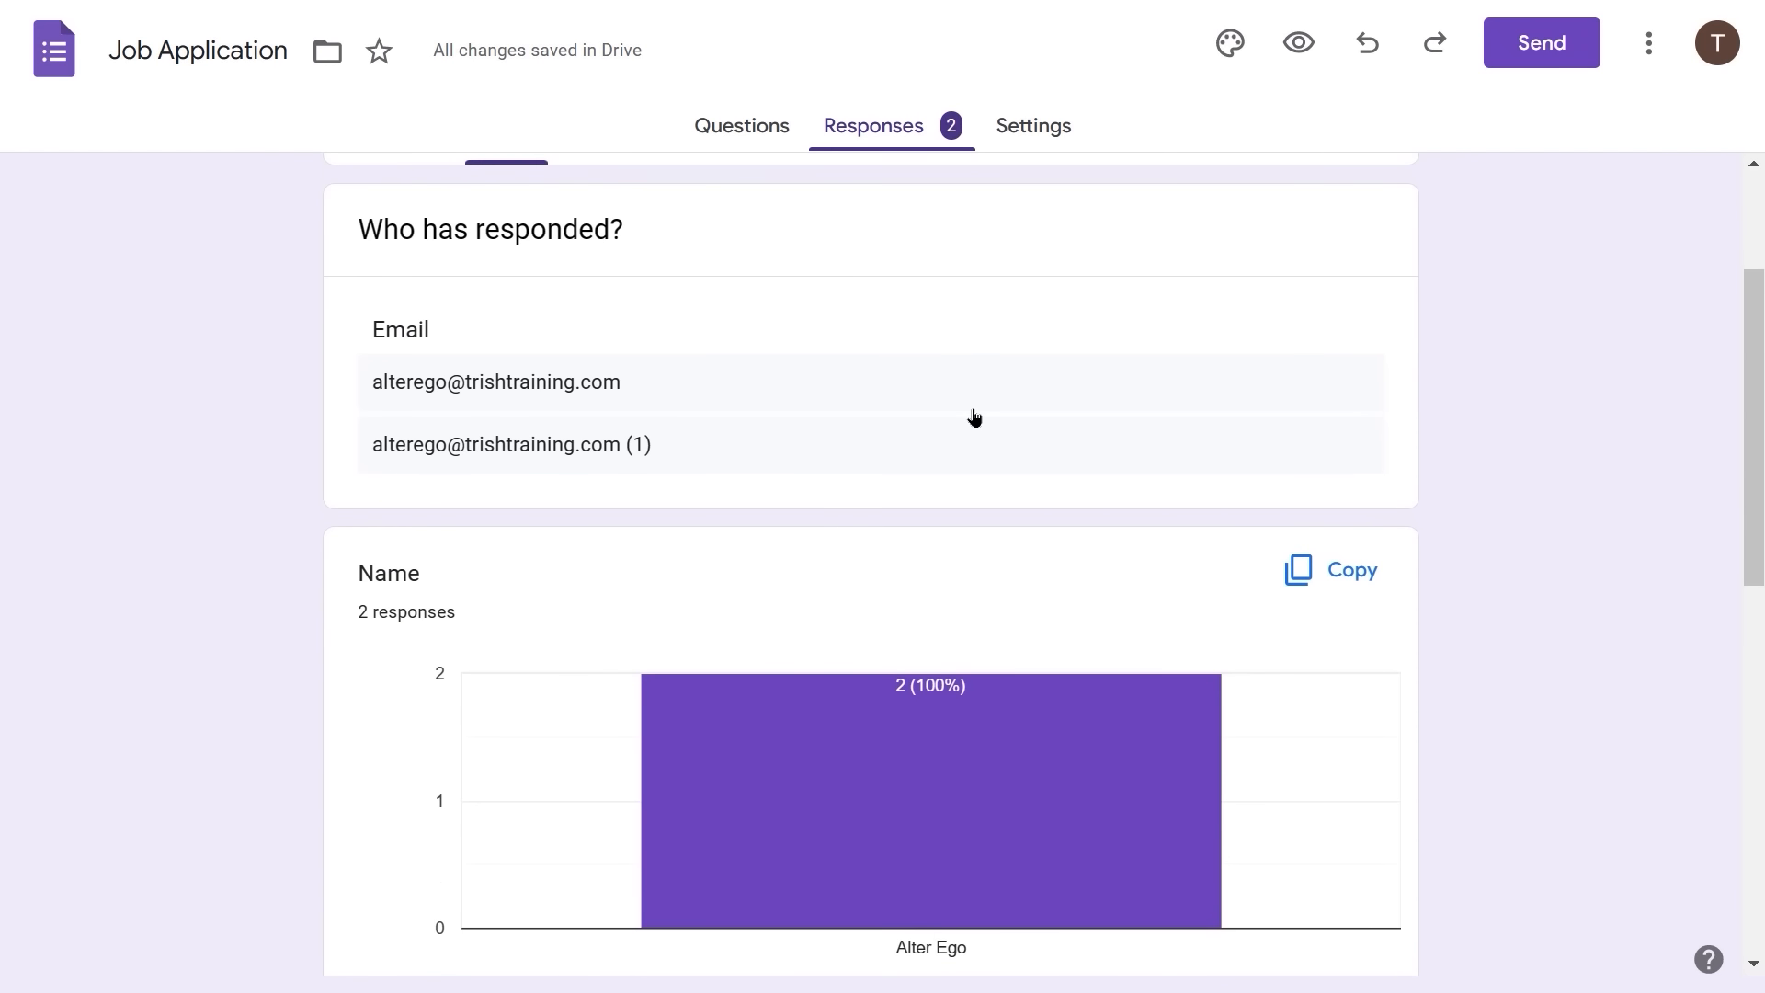
pyautogui.scroll(-8, 974, 418)
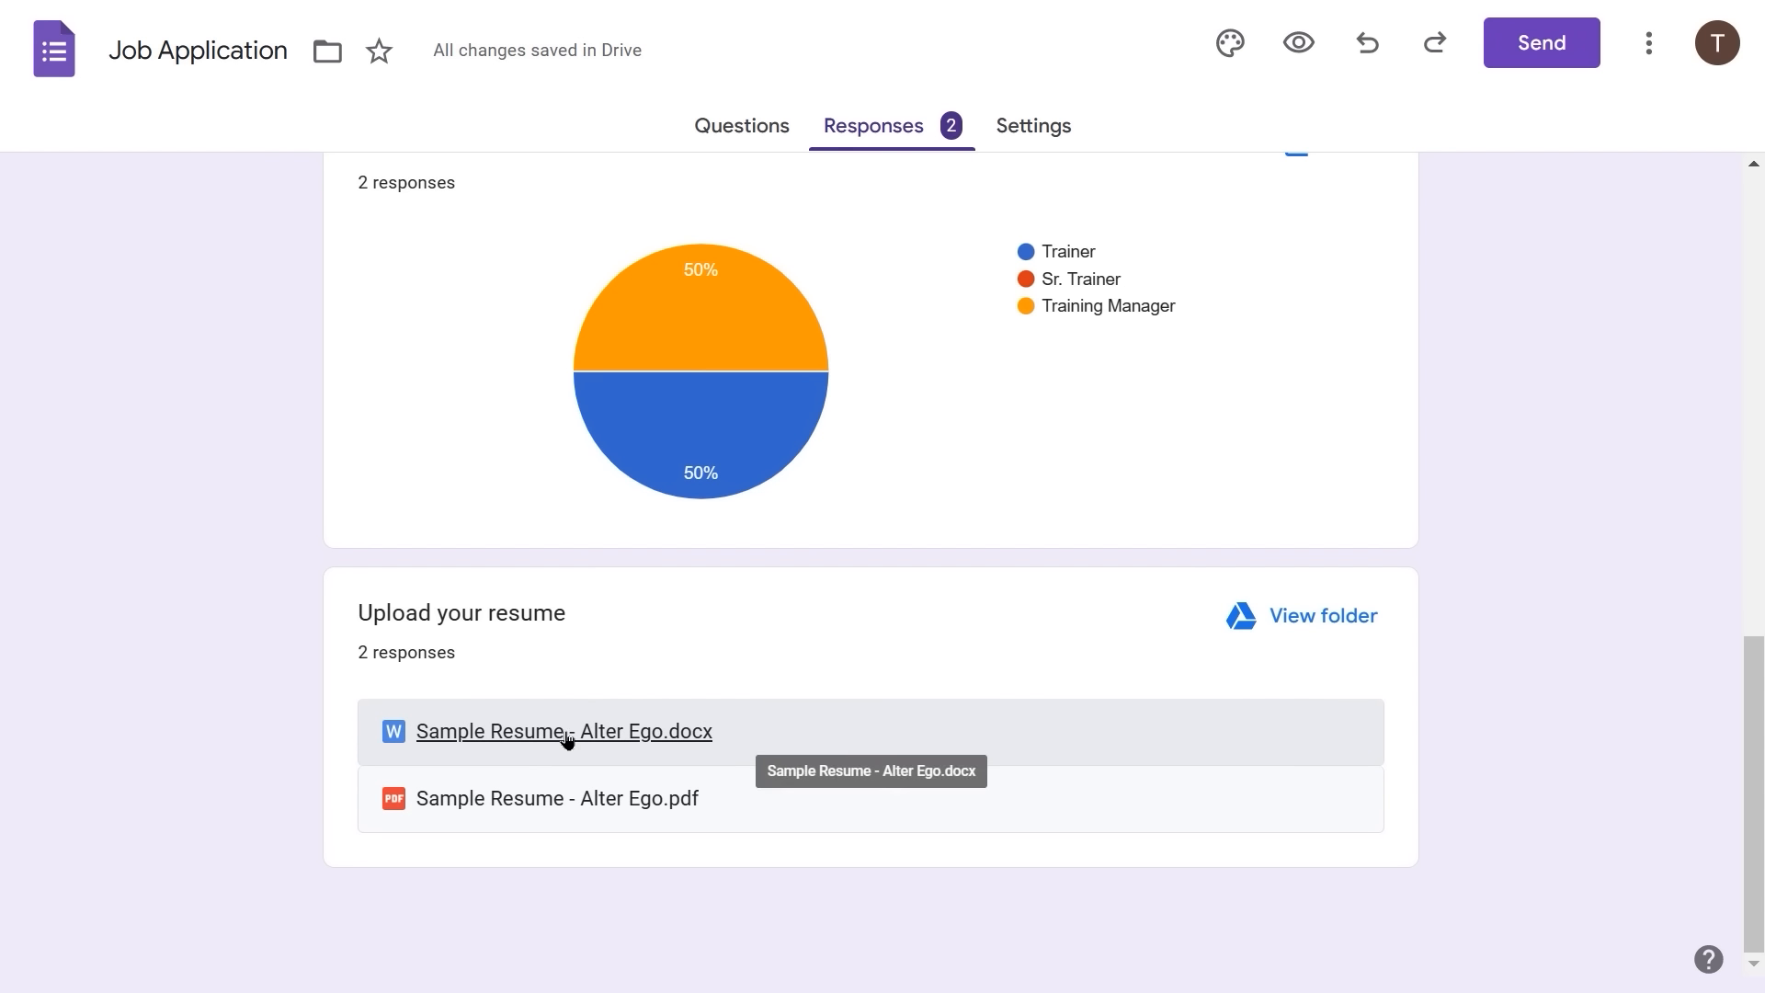
pyautogui.click(1283, 615)
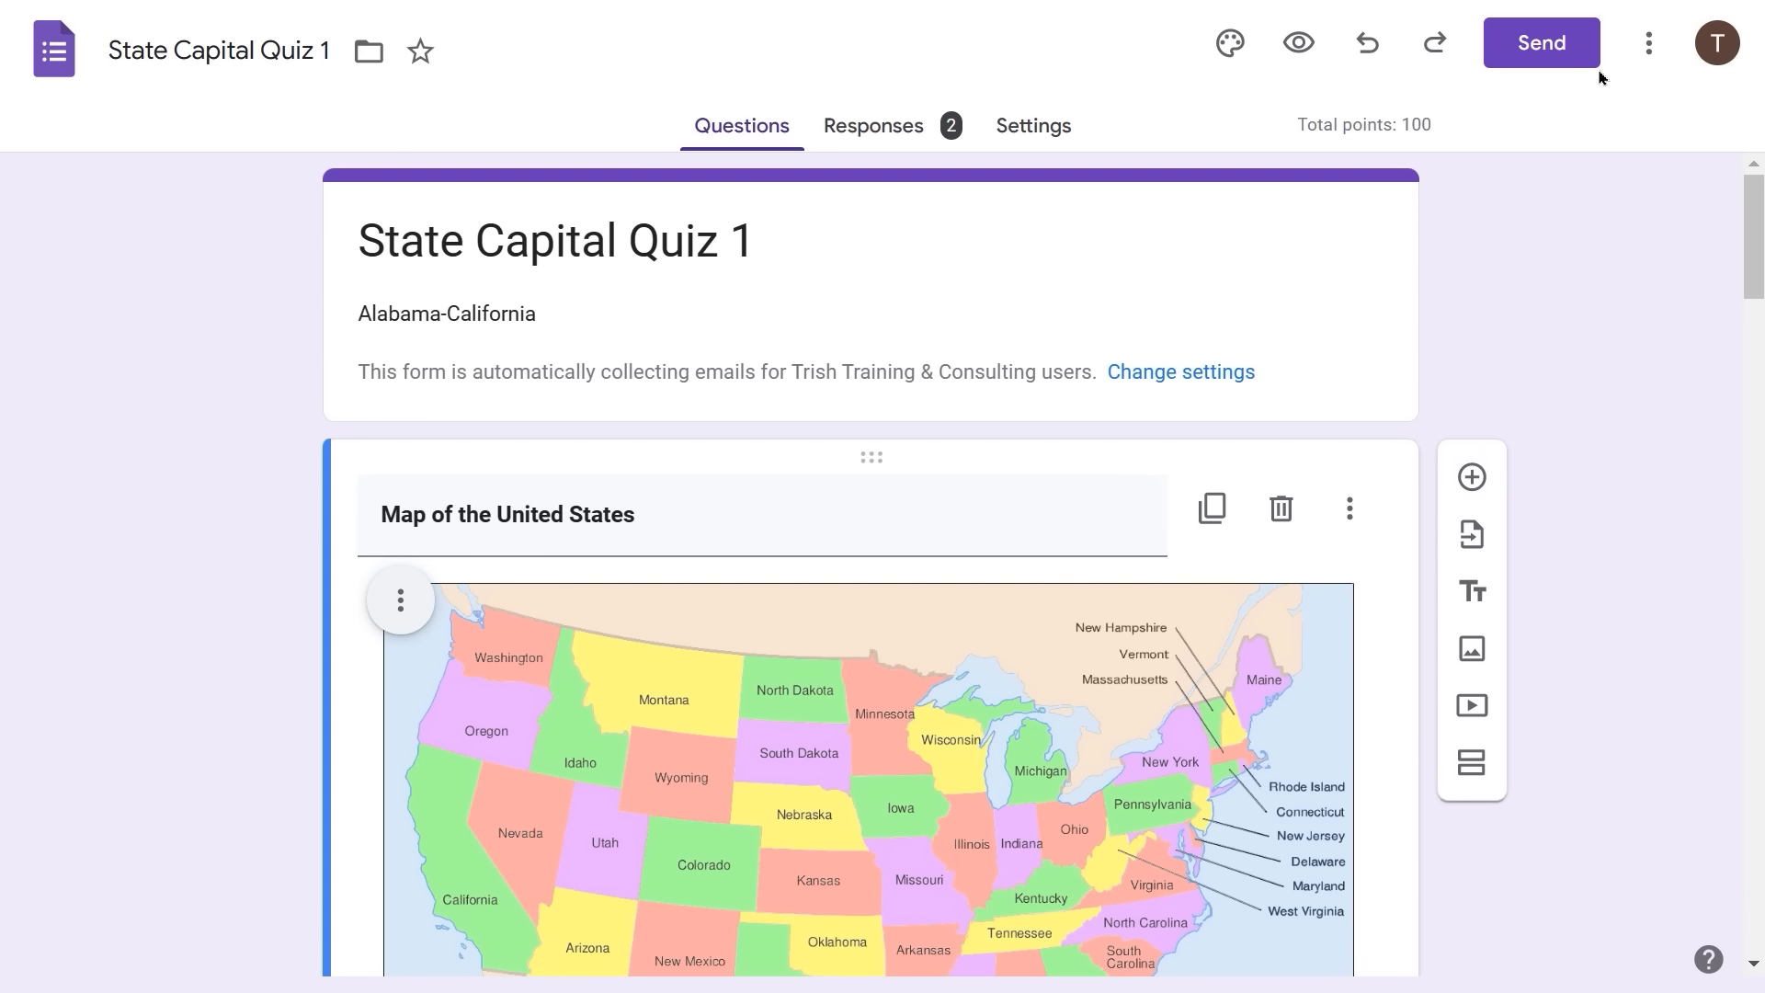
# - Choose Get pre-filled link from the More menu for State Capital Quiz 1
pyautogui.click(1645, 44)
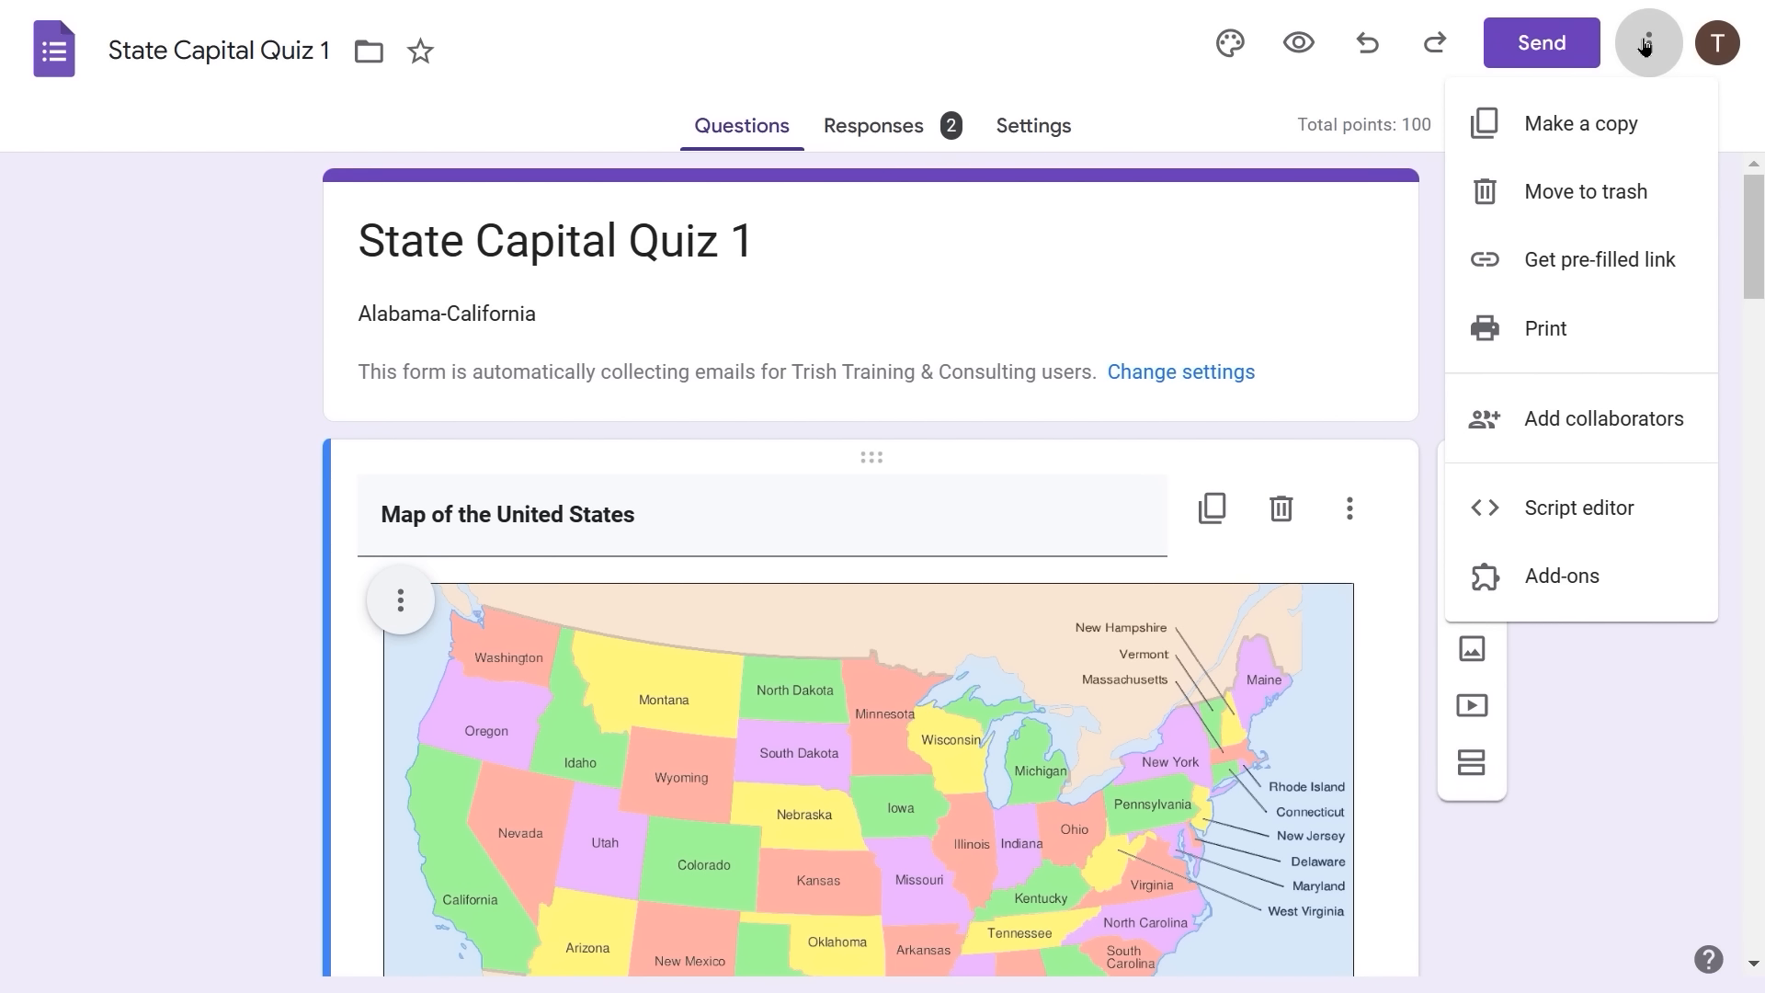
pyautogui.click(1536, 262)
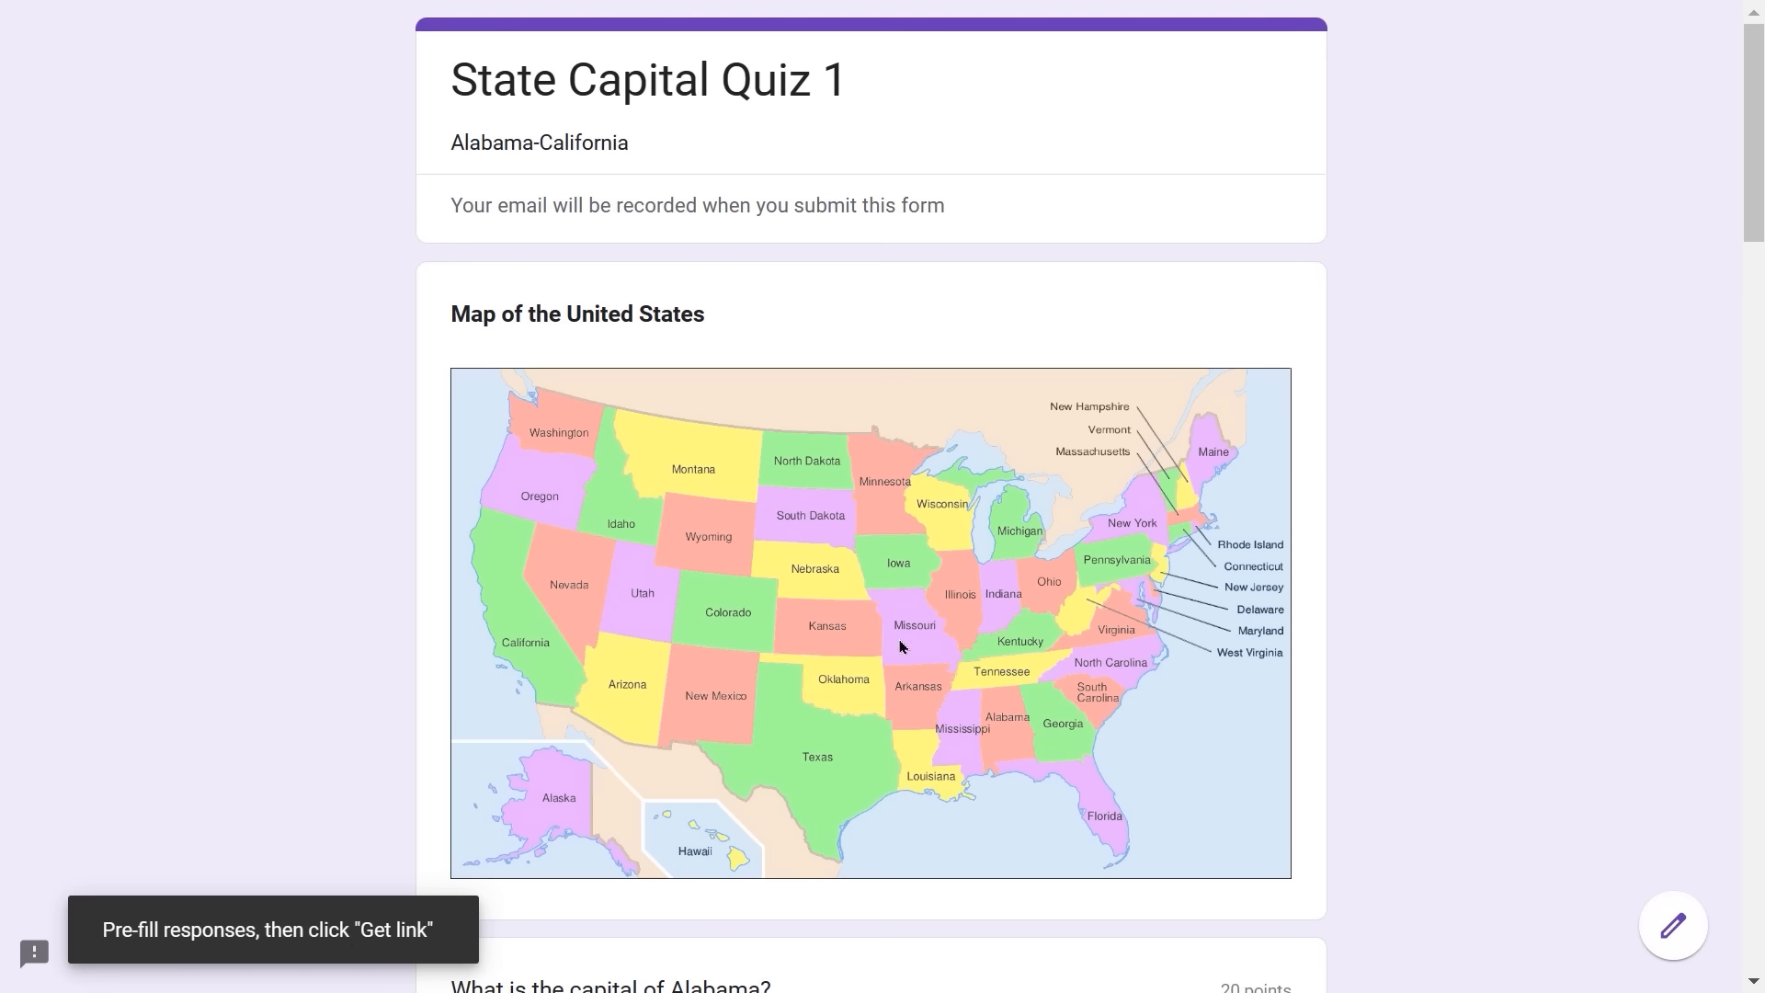
# - Pre-fill Montgomery, Juneau and Phoenix as the Alabama, Alaska and Arizona capitals
pyautogui.scroll(-3, 898, 620)
pyautogui.scroll(-5, 898, 621)
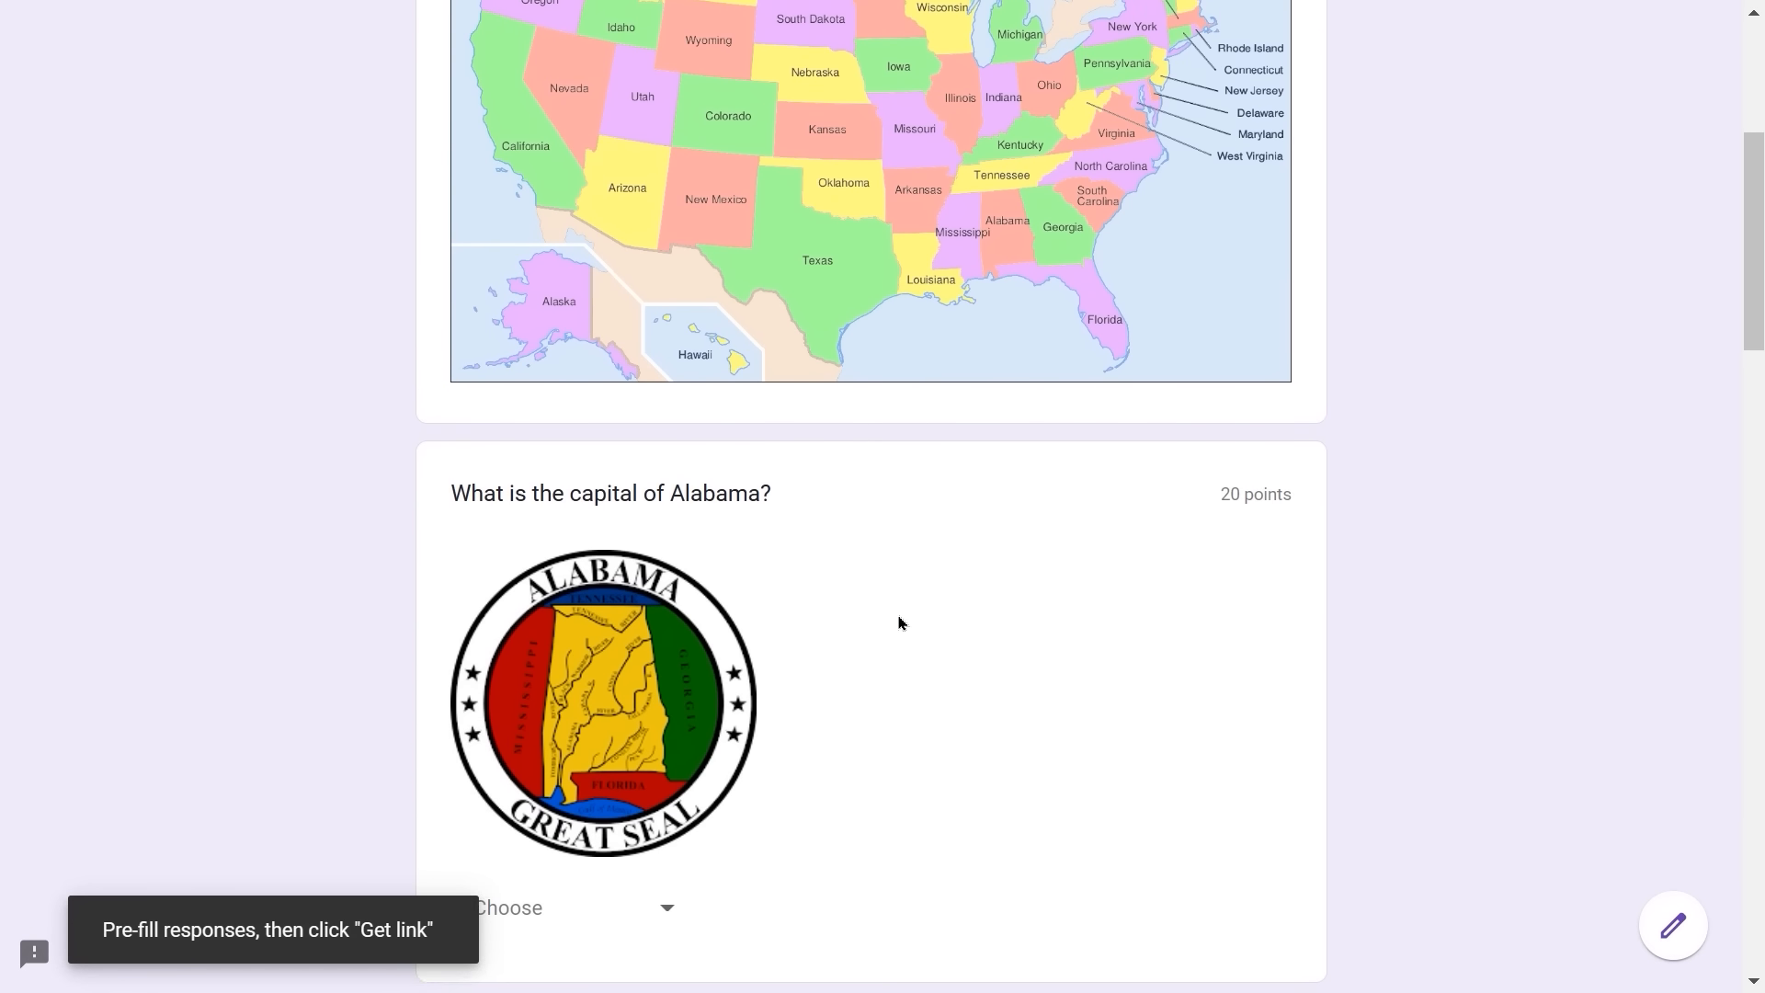
pyautogui.click(667, 663)
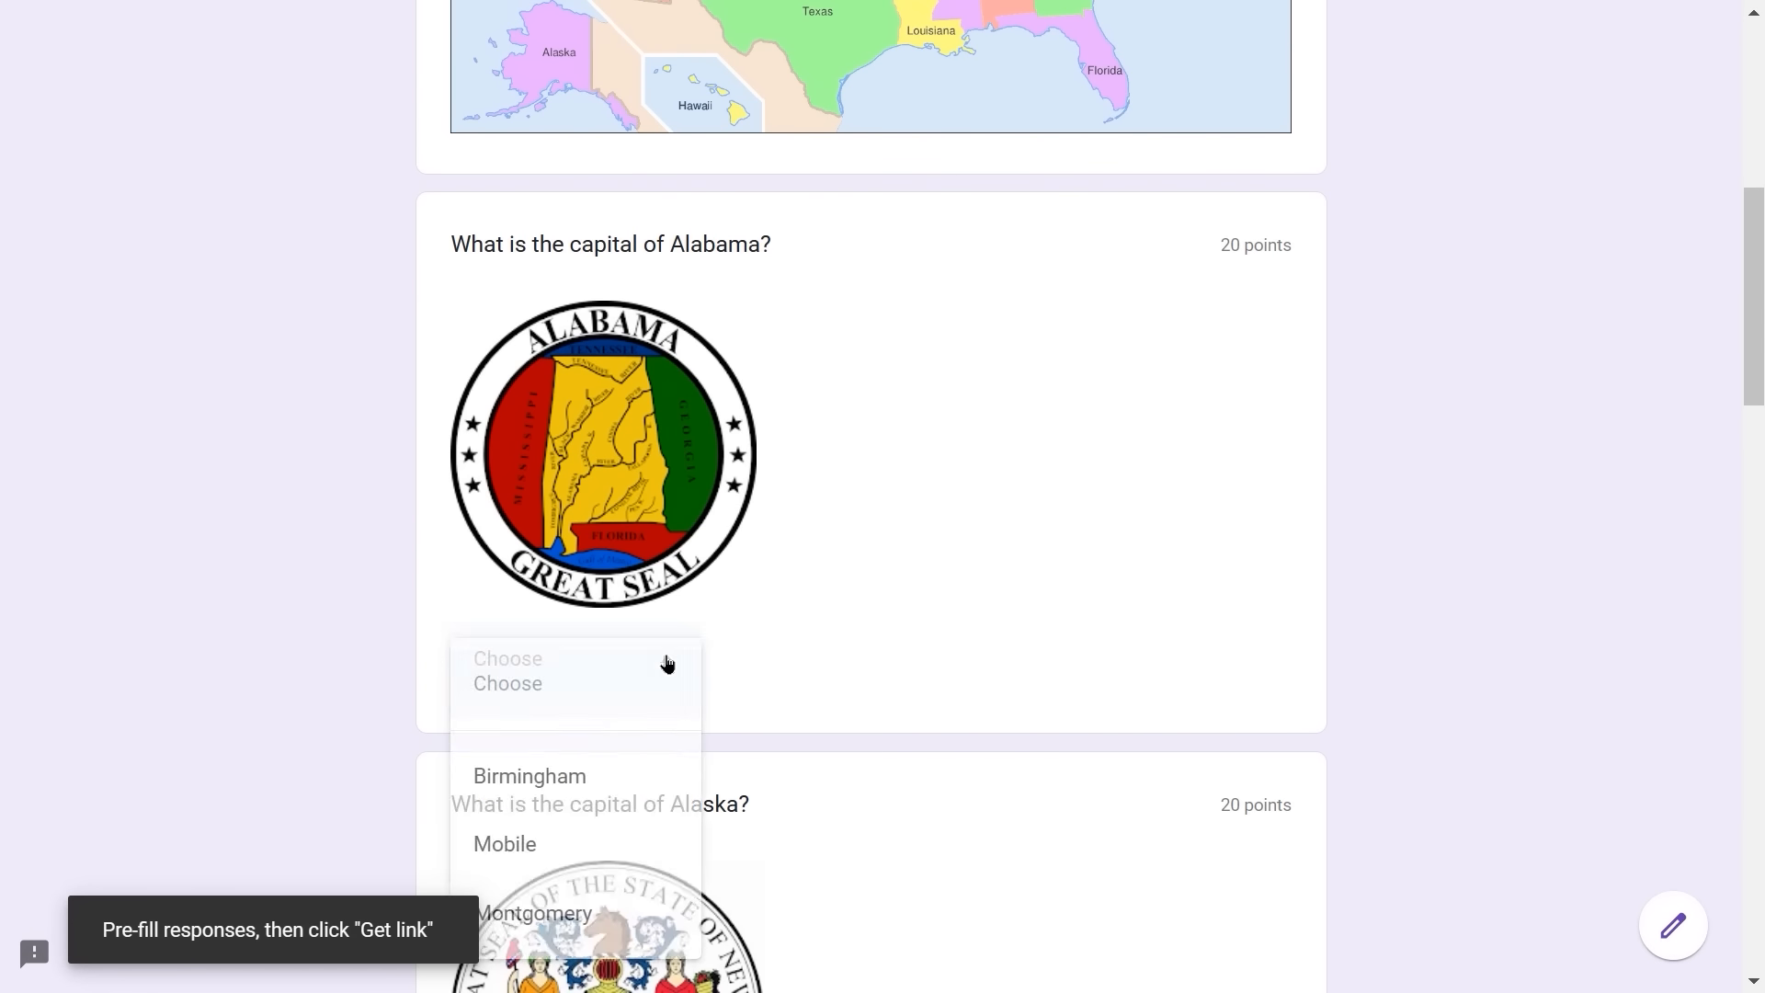
pyautogui.click(545, 915)
pyautogui.scroll(-6, 772, 725)
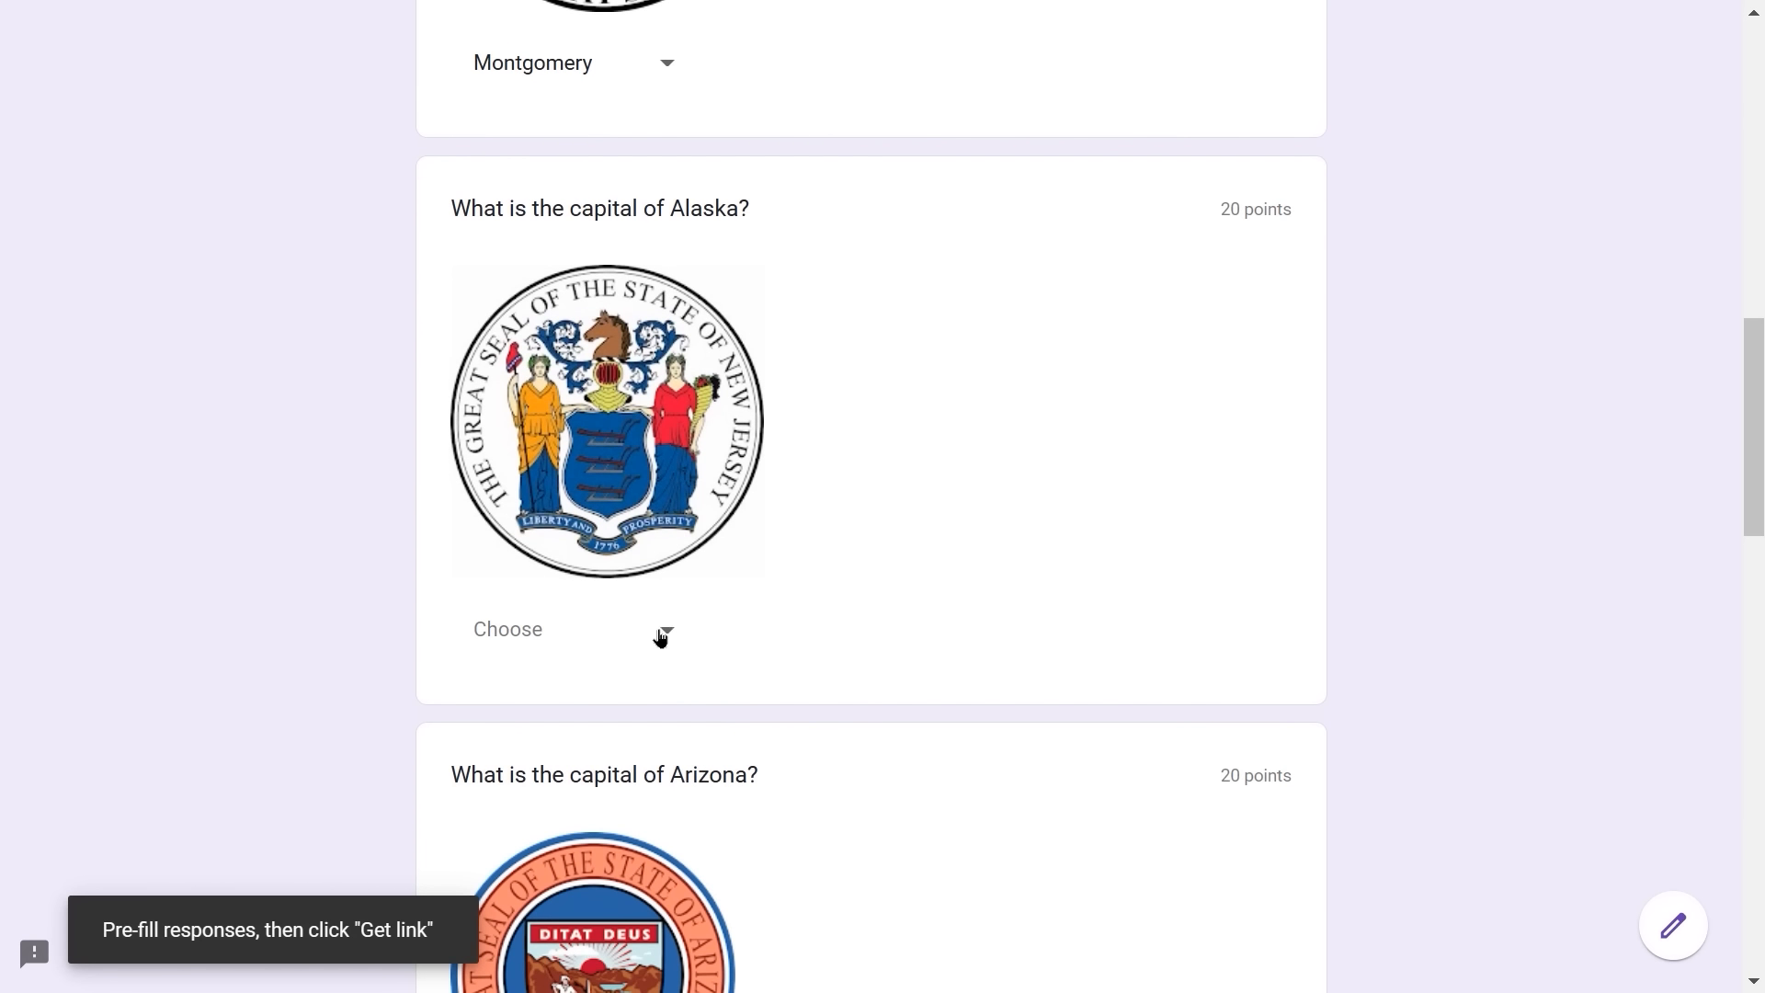
pyautogui.click(662, 634)
pyautogui.click(546, 793)
pyautogui.scroll(-6, 1039, 713)
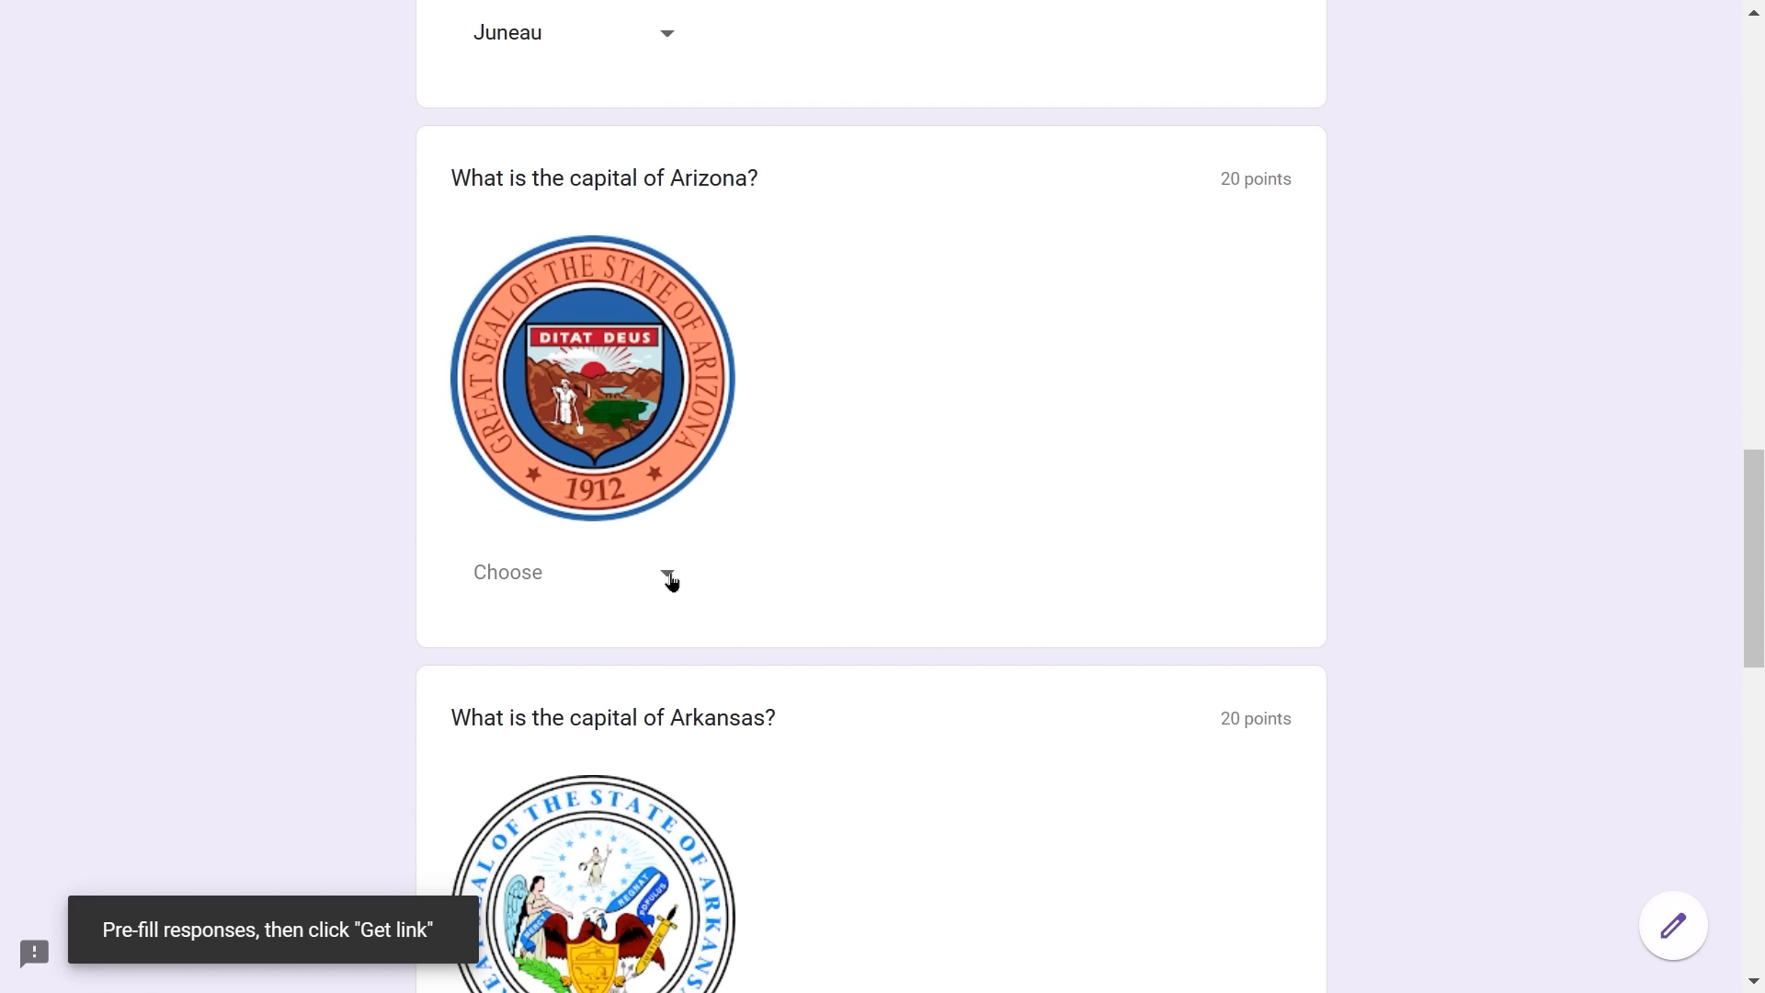
pyautogui.click(666, 579)
pyautogui.click(638, 732)
# - Pre-fill Little Rock and Sacramento for Arkansas and California, then generate the pre-filled link
pyautogui.scroll(-5, 868, 682)
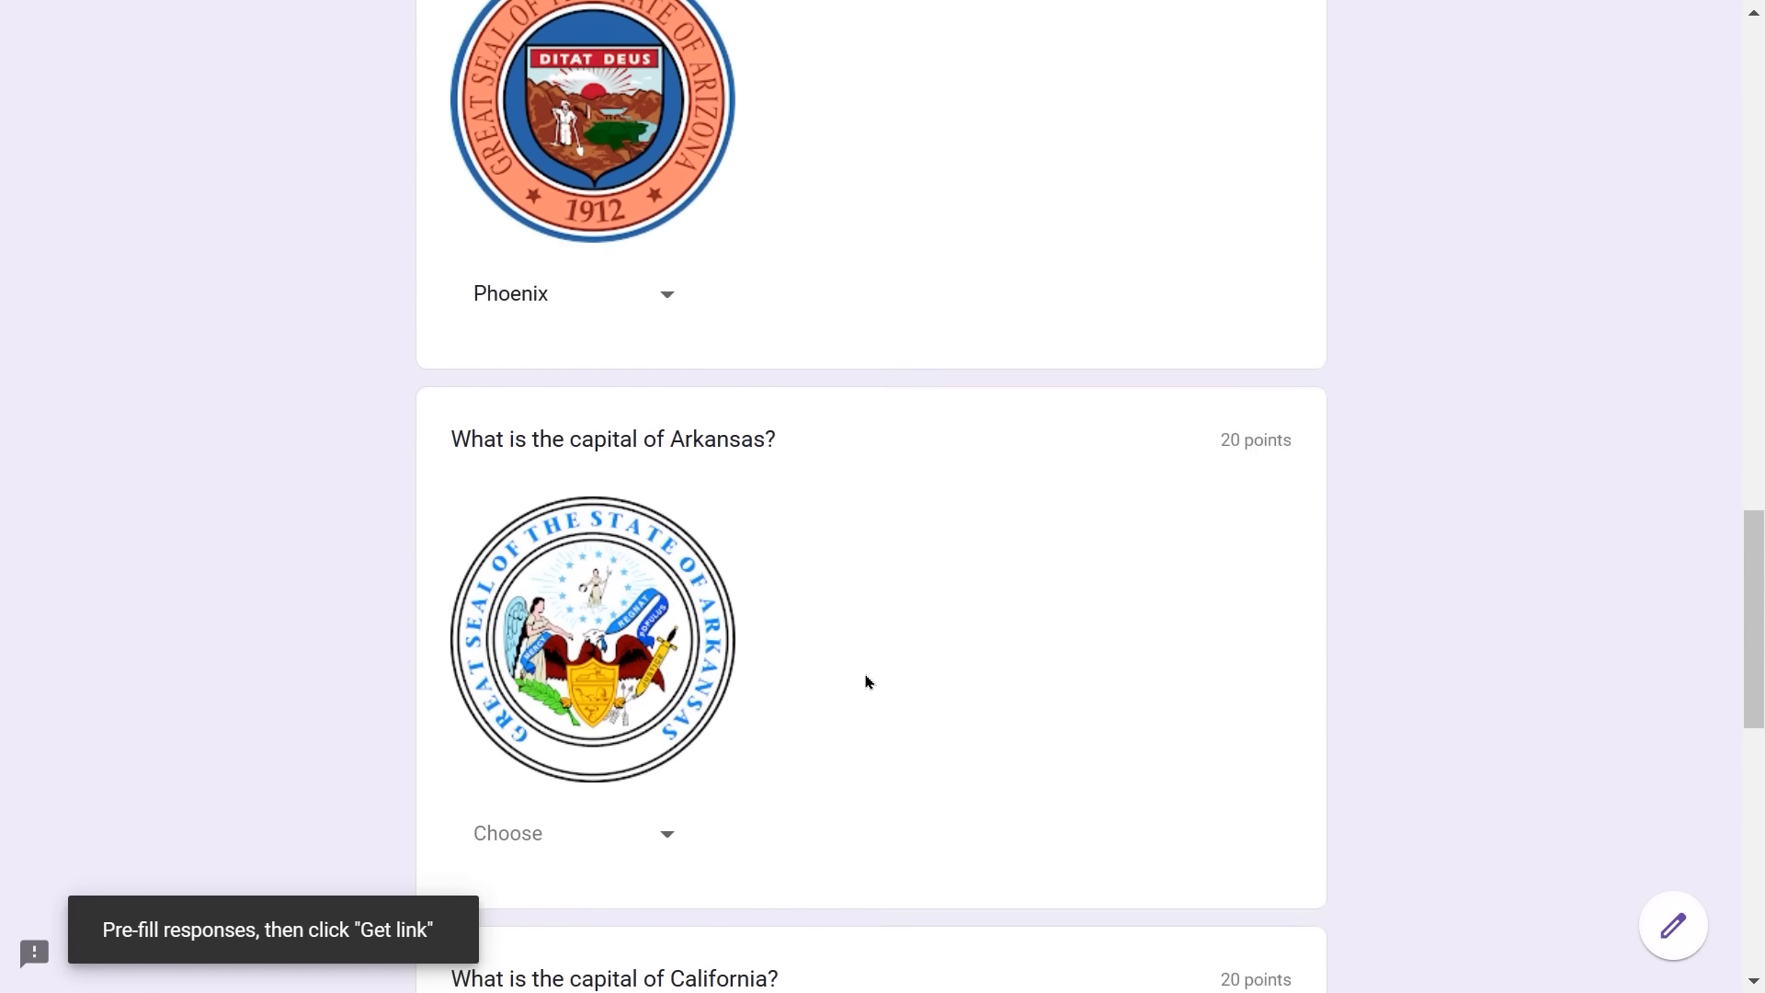
pyautogui.click(647, 697)
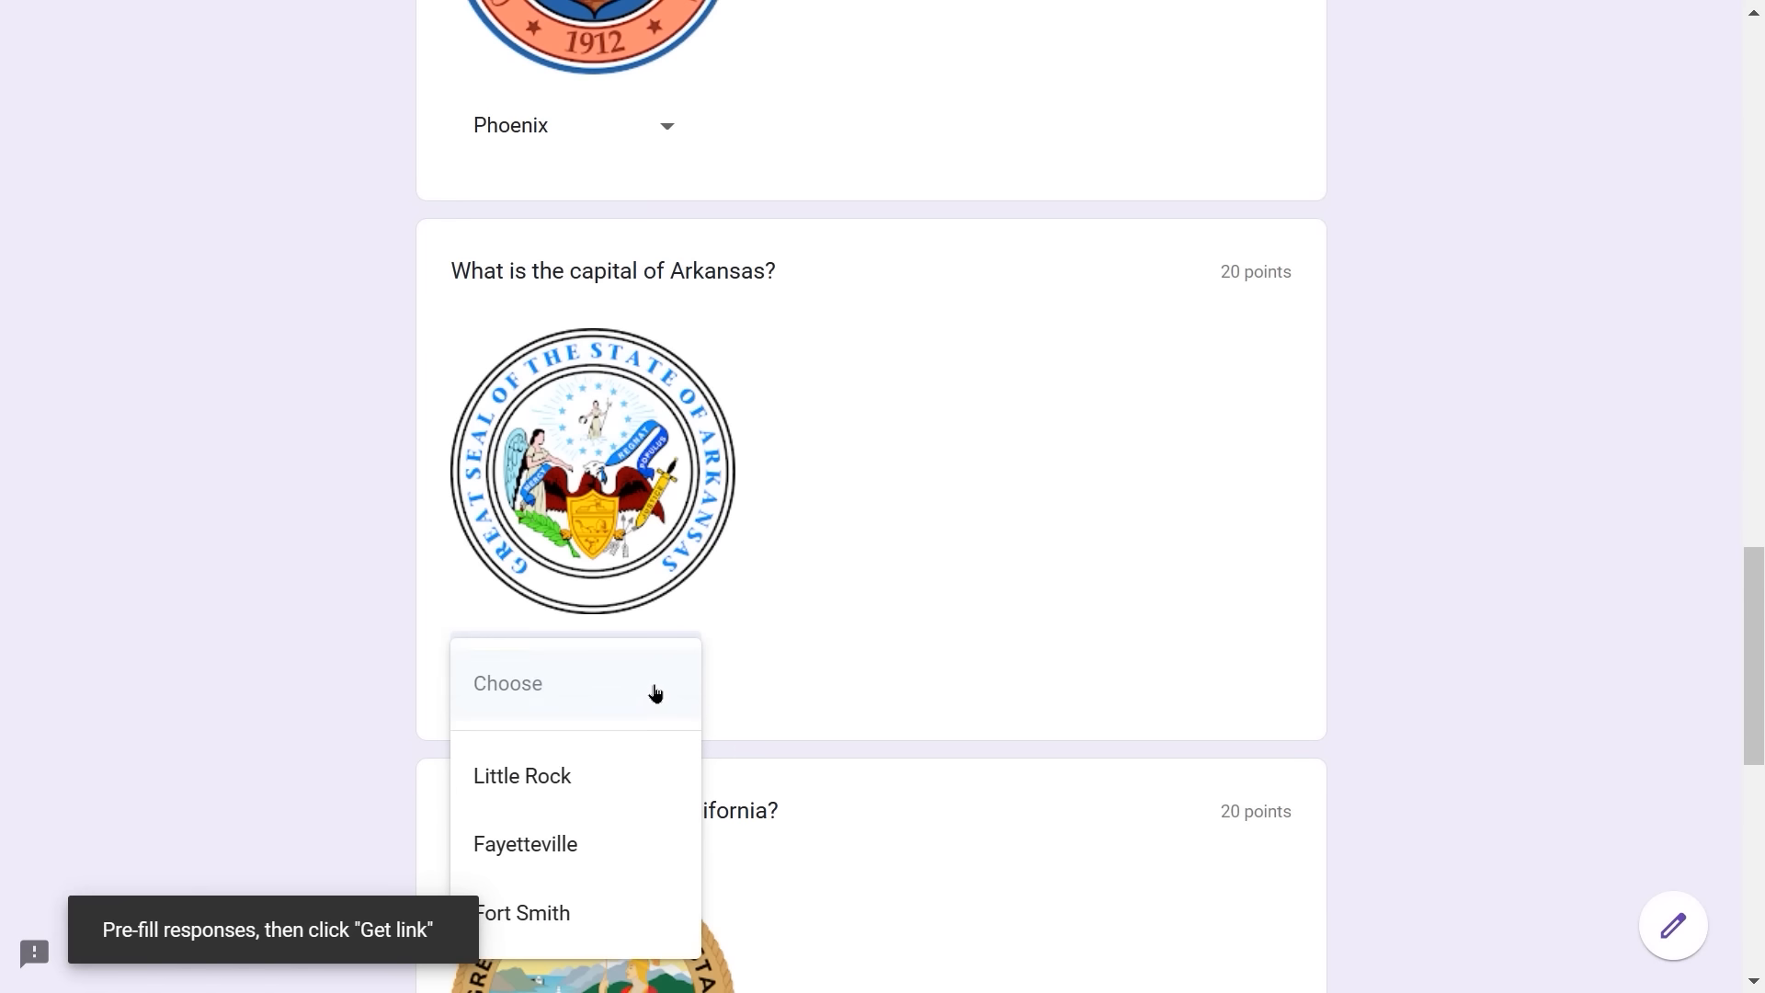
pyautogui.click(495, 786)
pyautogui.scroll(-4, 776, 717)
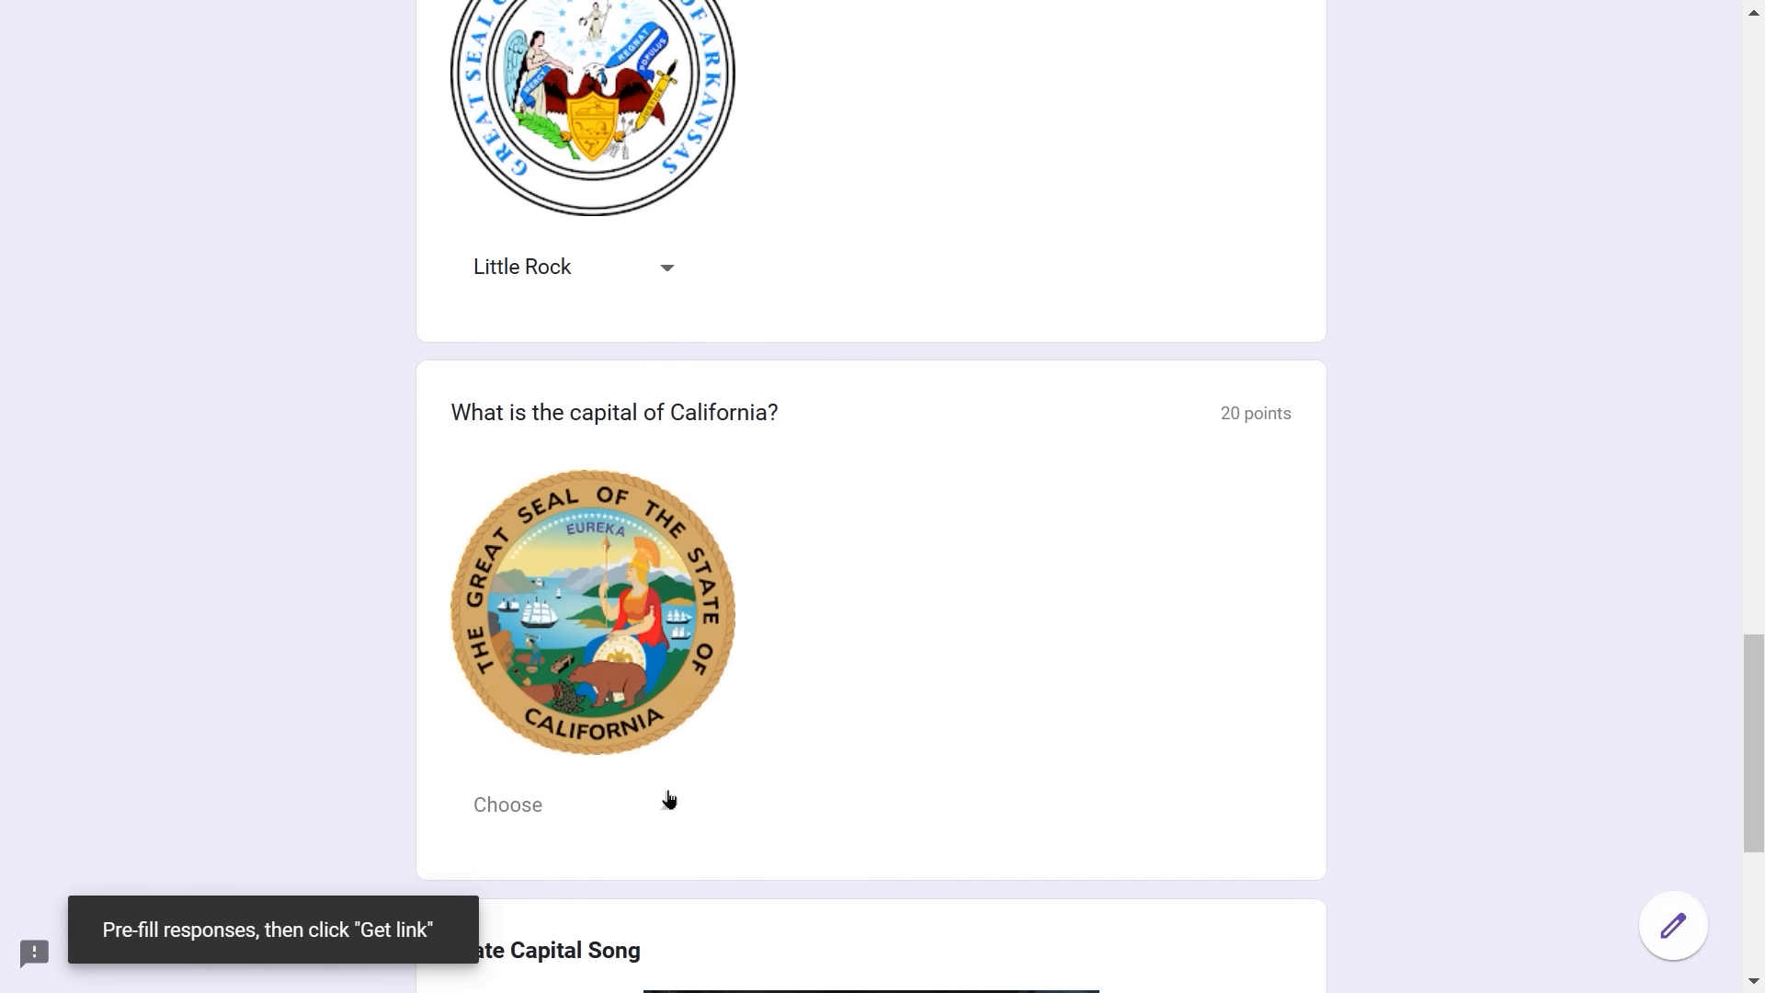
pyautogui.click(669, 799)
pyautogui.click(571, 914)
pyautogui.scroll(-2, 828, 649)
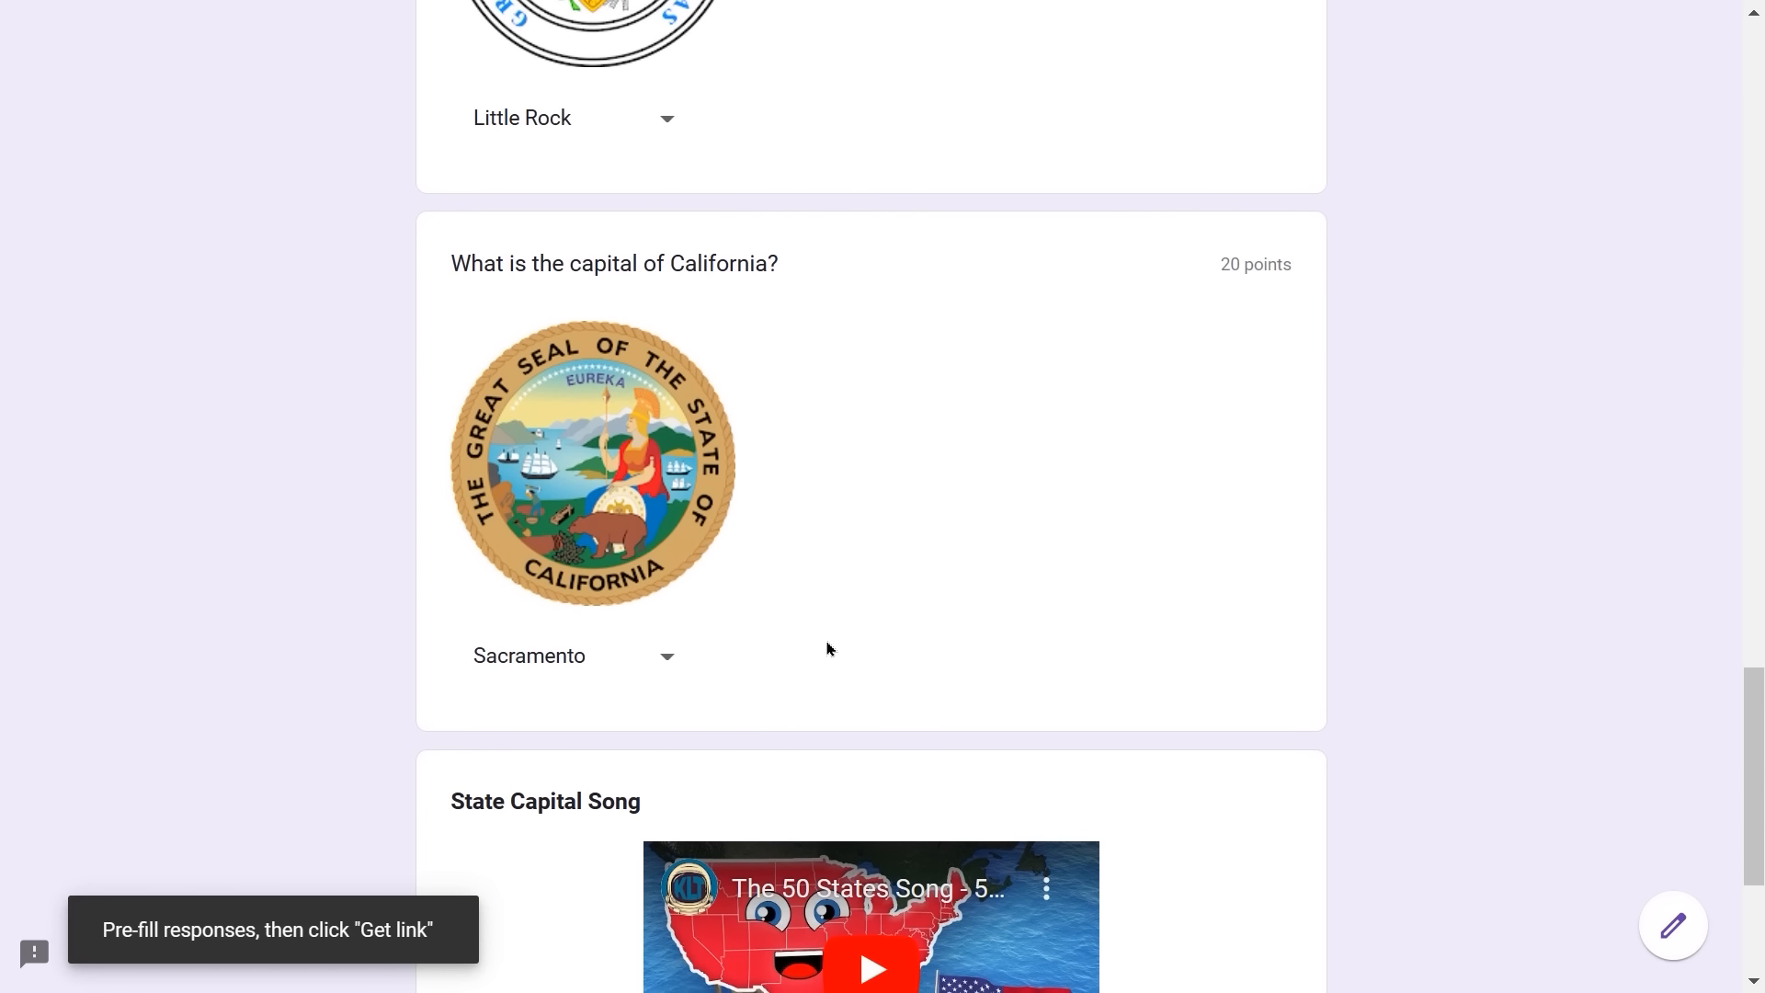
pyautogui.scroll(-5, 827, 649)
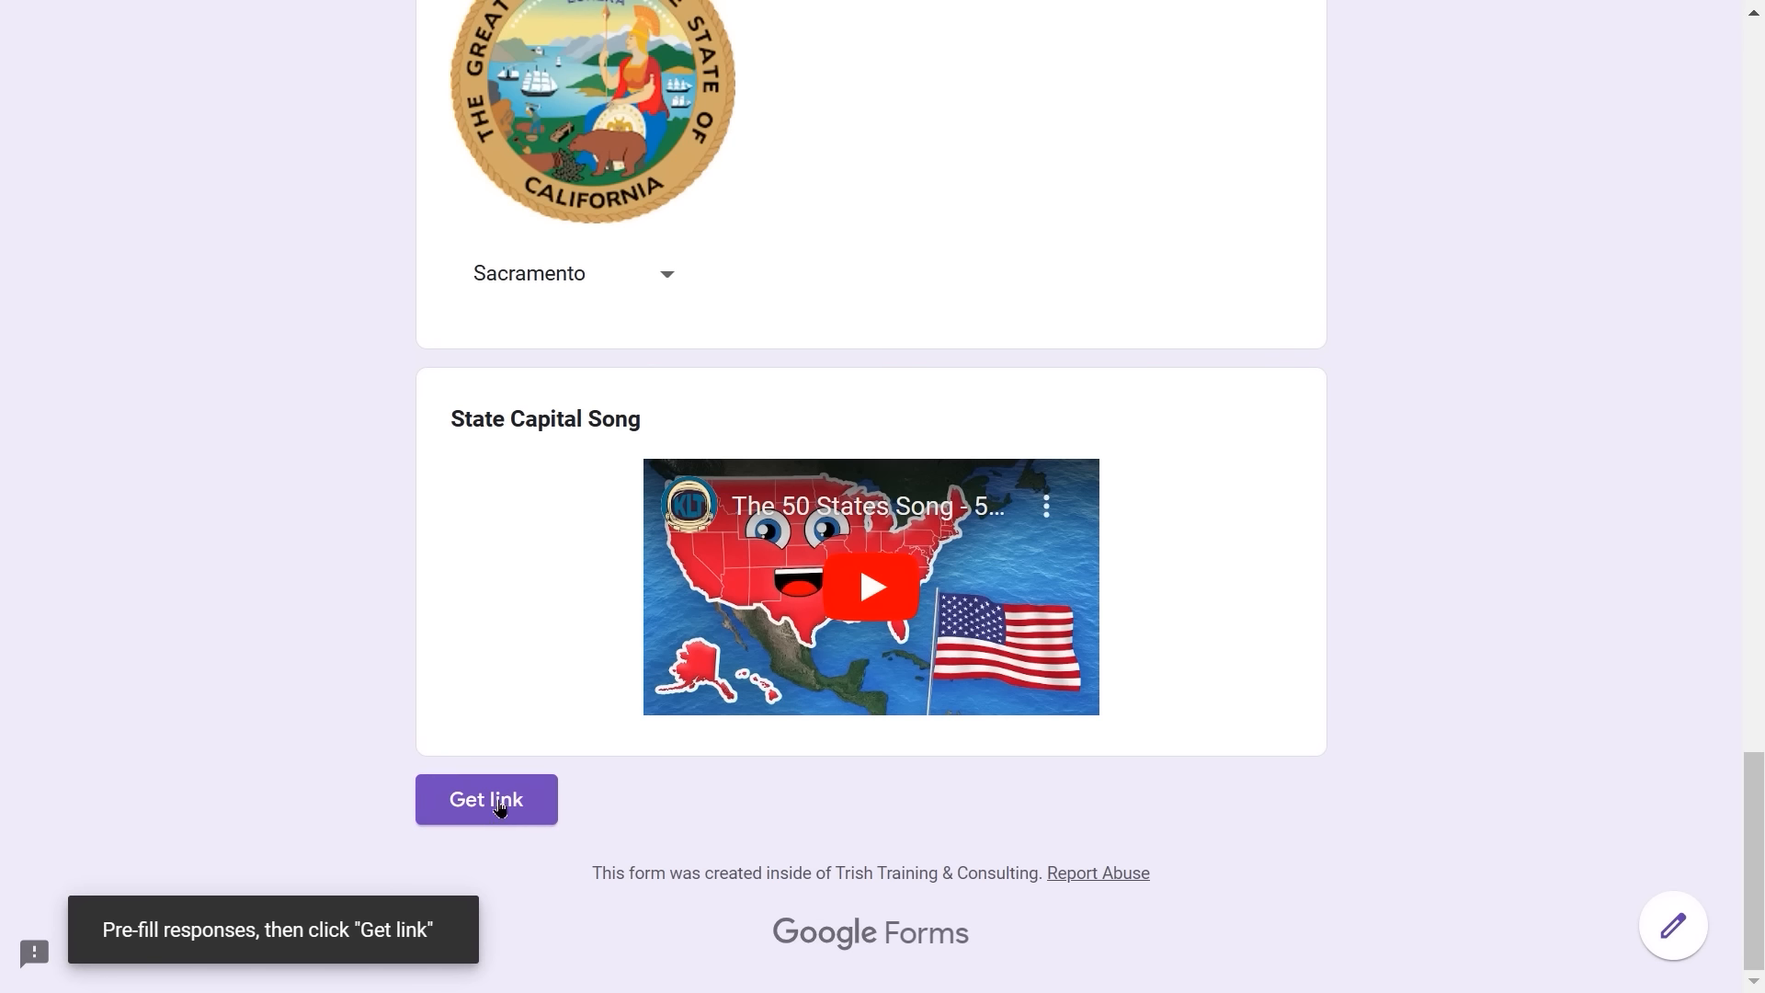
pyautogui.click(500, 807)
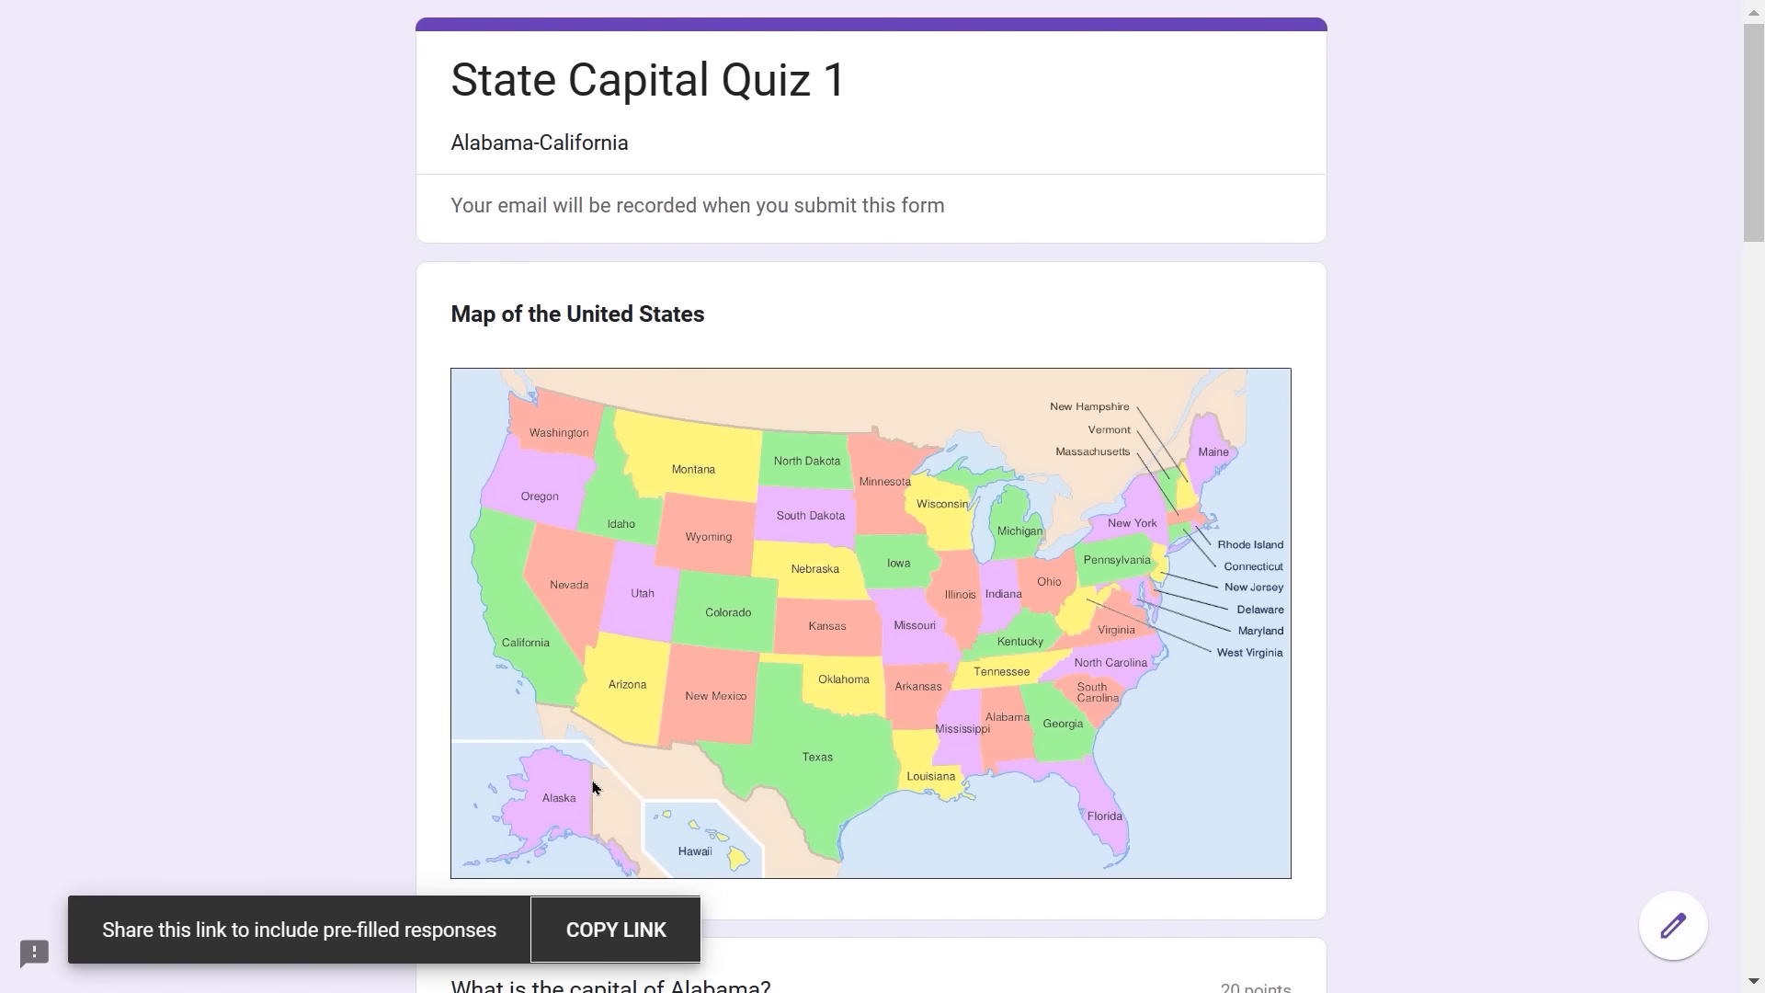
# - Copy the pre-filled quiz link to the clipboard and exit full-screen mode
pyautogui.click(609, 938)
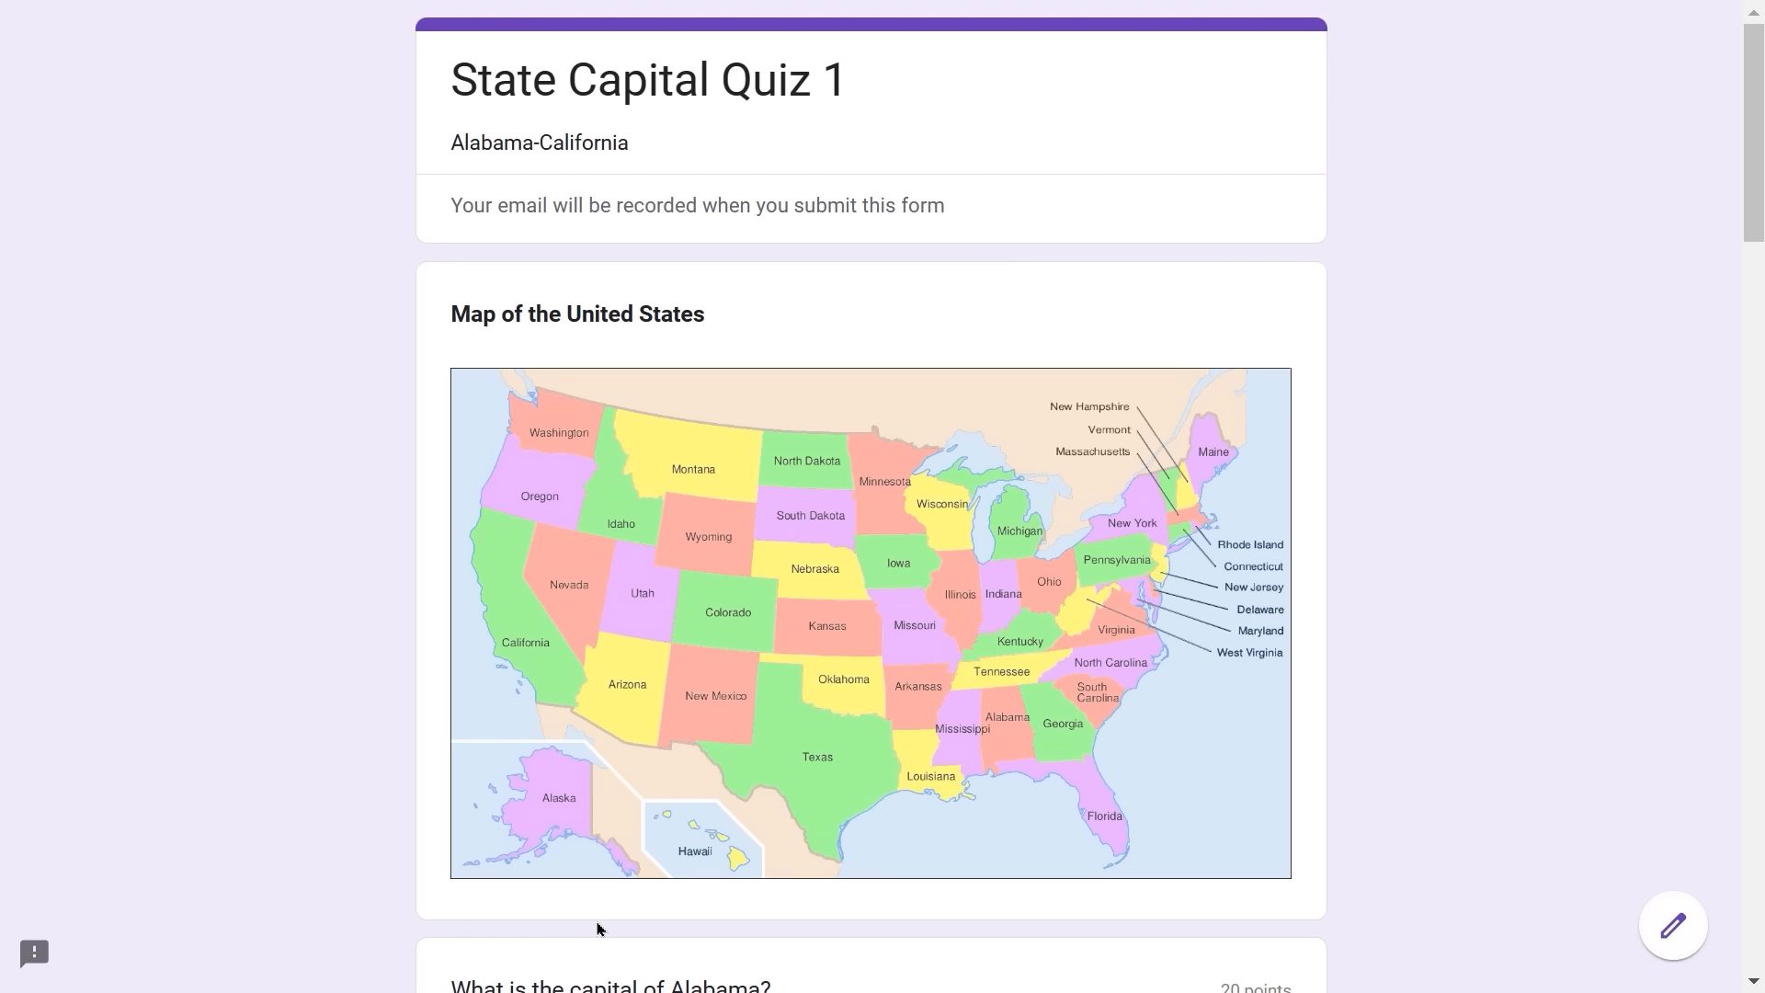
pyautogui.press('F11')
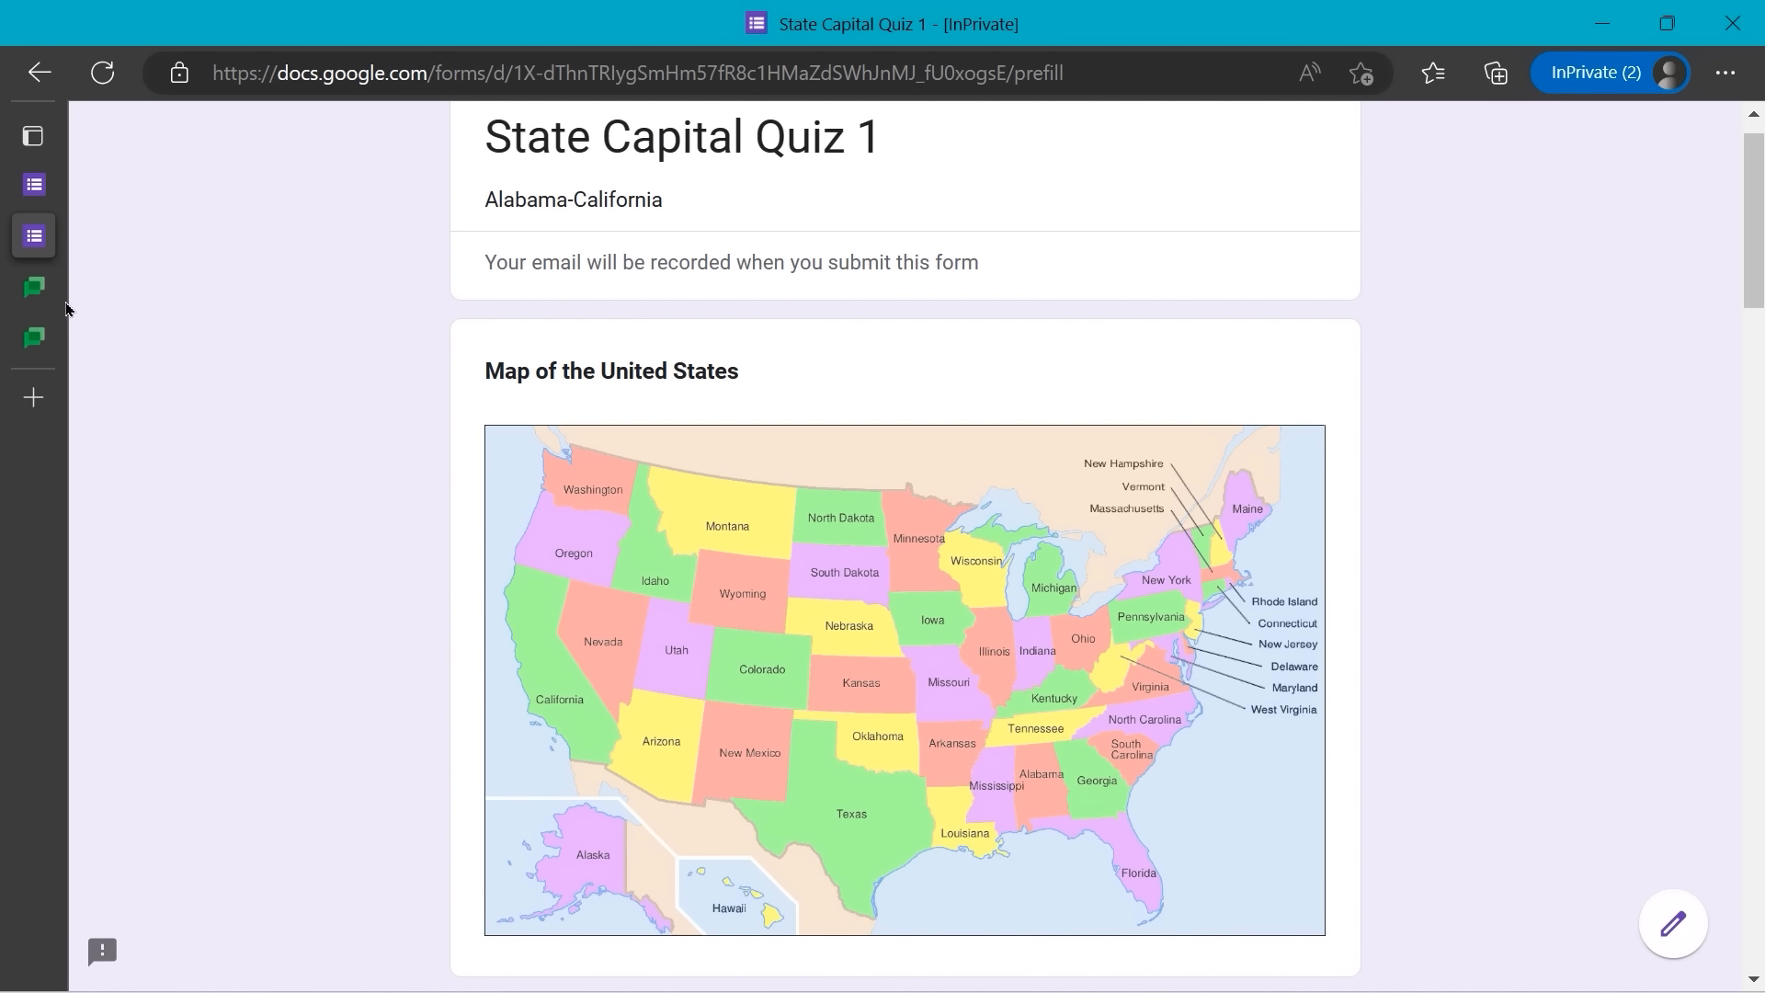
# - In Google Chat, find the colleague and open a direct message with them
pyautogui.moveTo(66, 308)
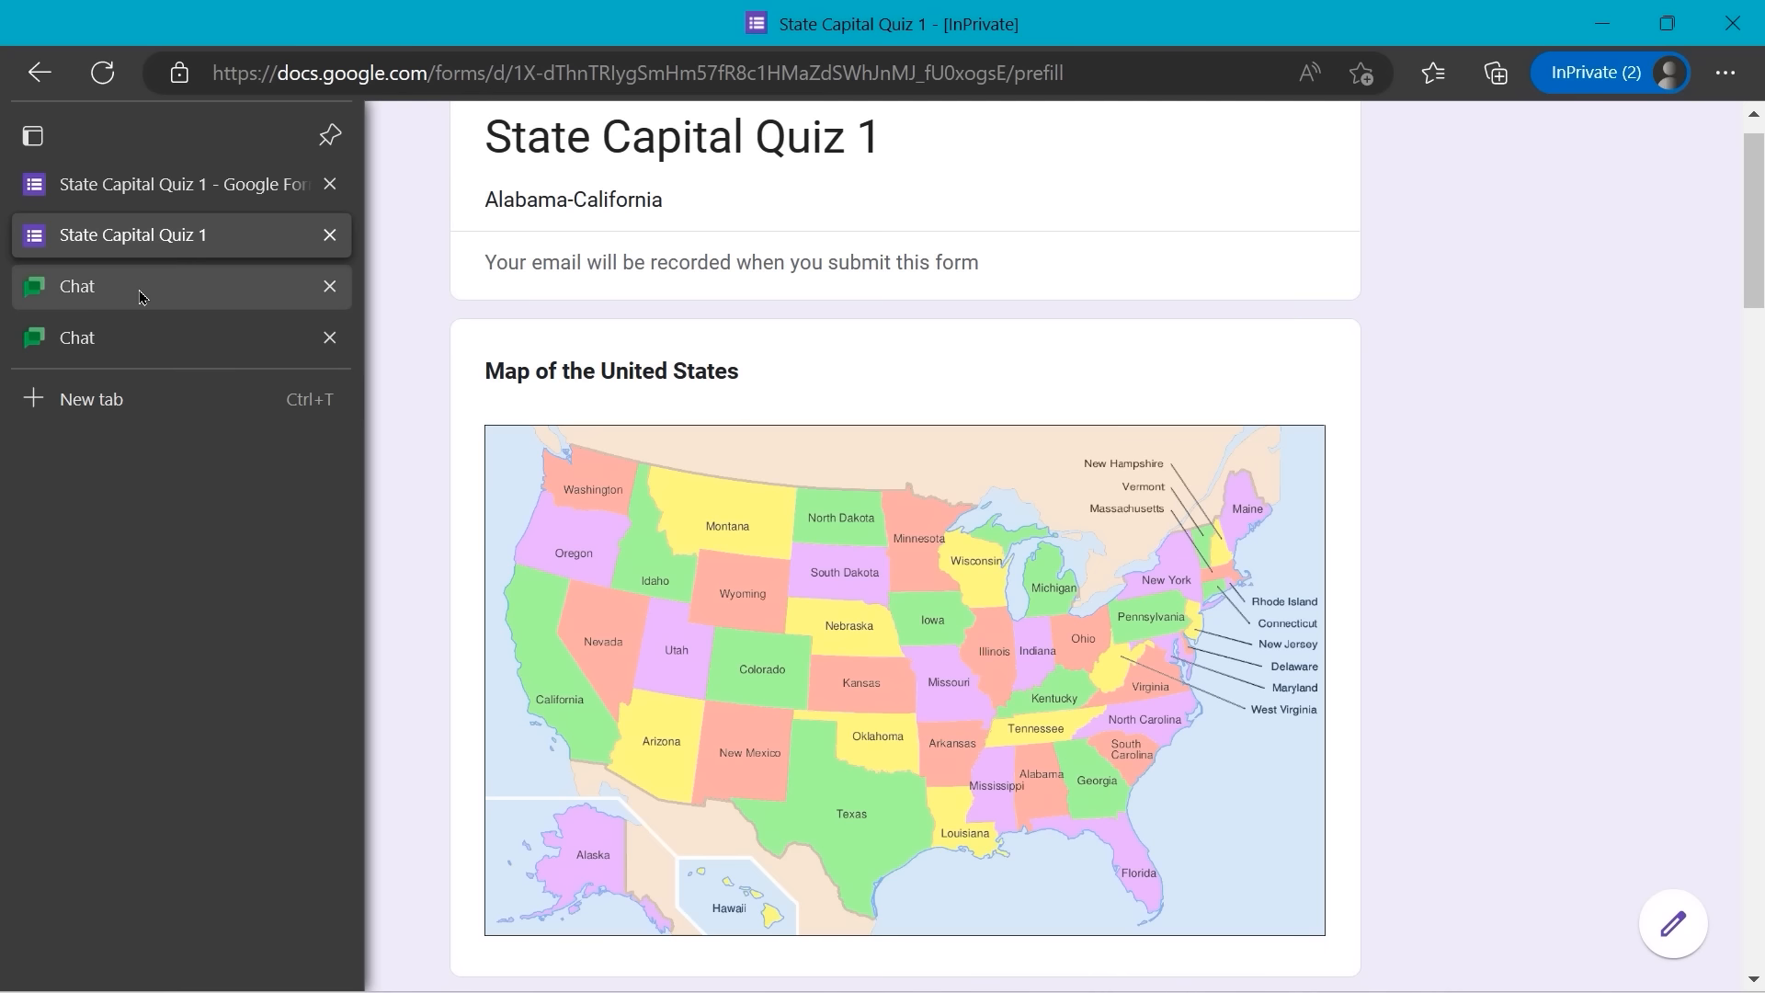
pyautogui.click(143, 296)
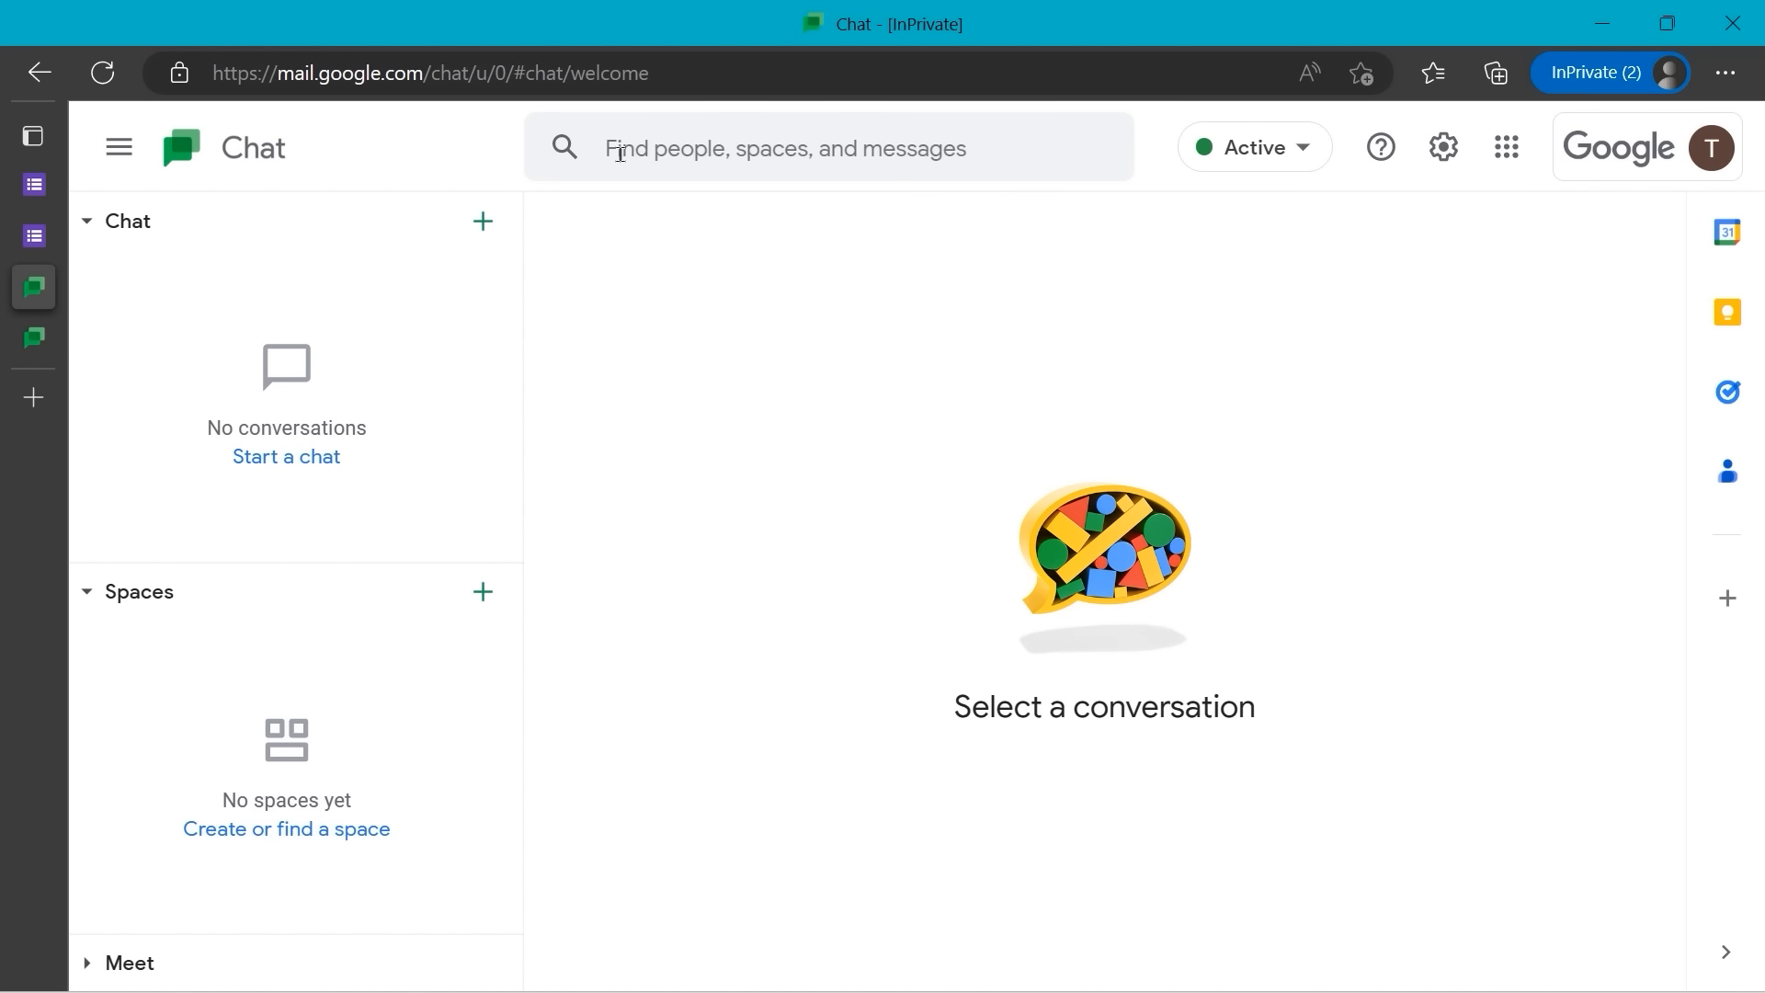
pyautogui.click(620, 154)
pyautogui.write('alt')
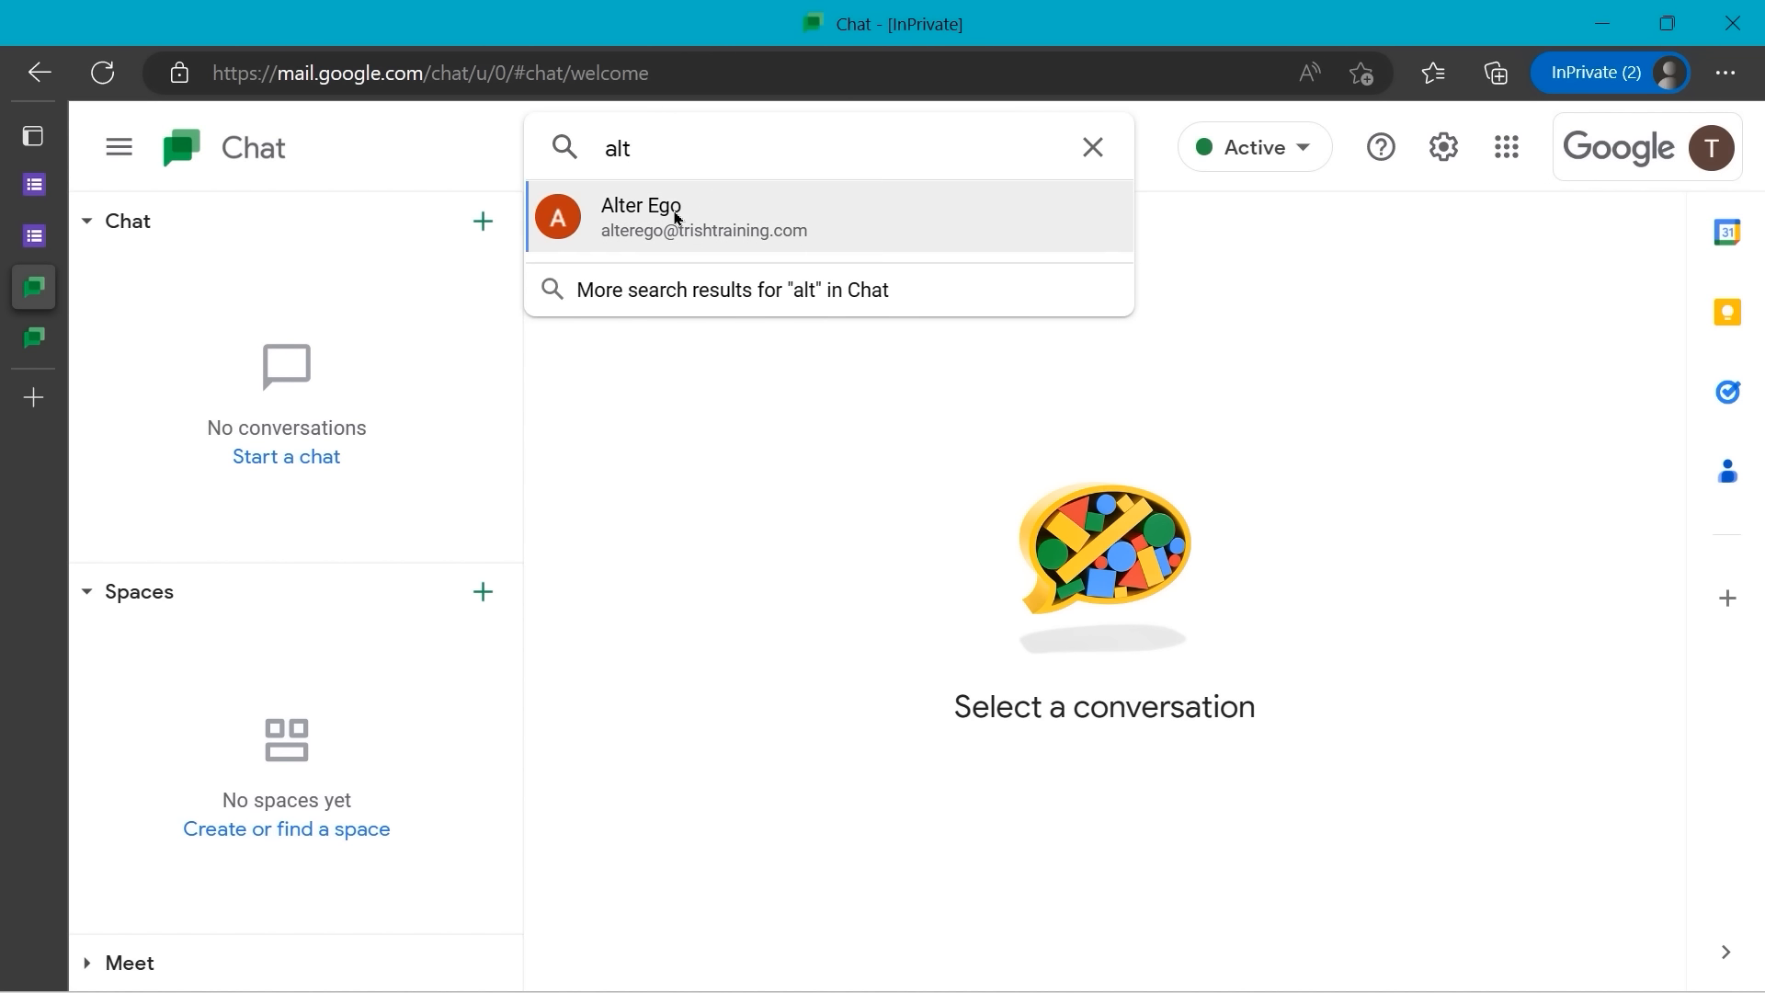
pyautogui.click(678, 217)
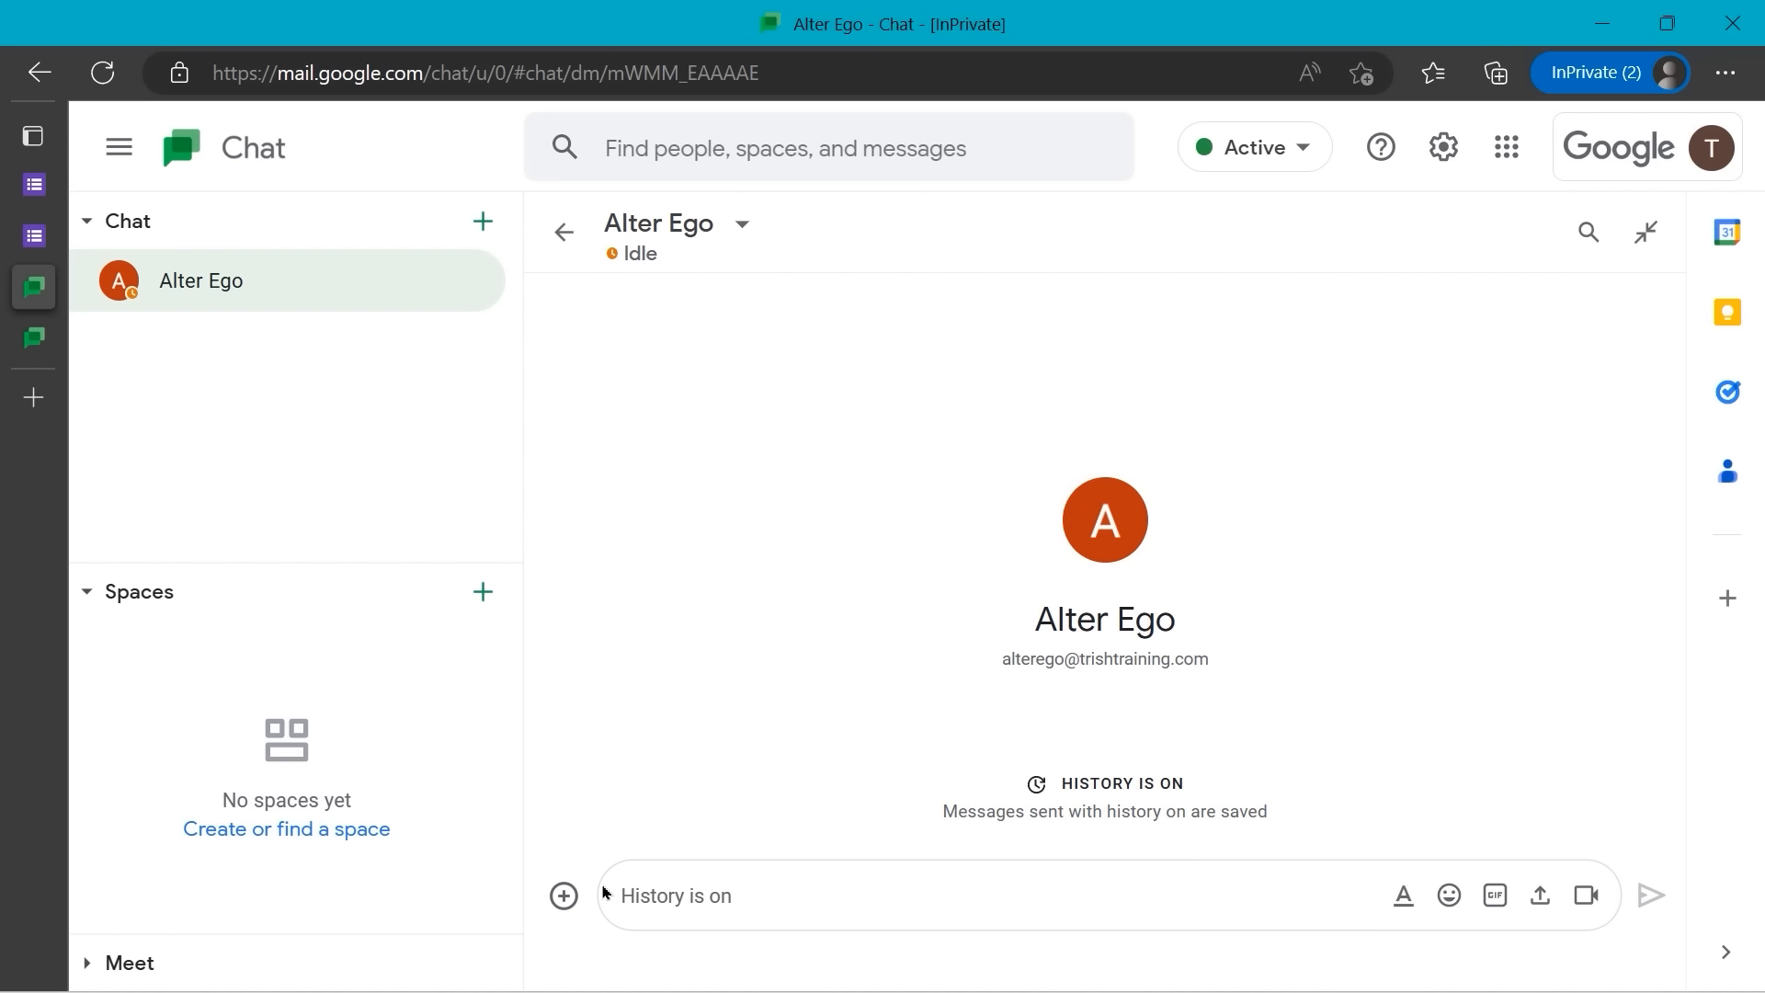
# - Send 'Please check that my answers are correct. Thanks.' with the pasted pre-filled quiz link
pyautogui.write('Please check tht')
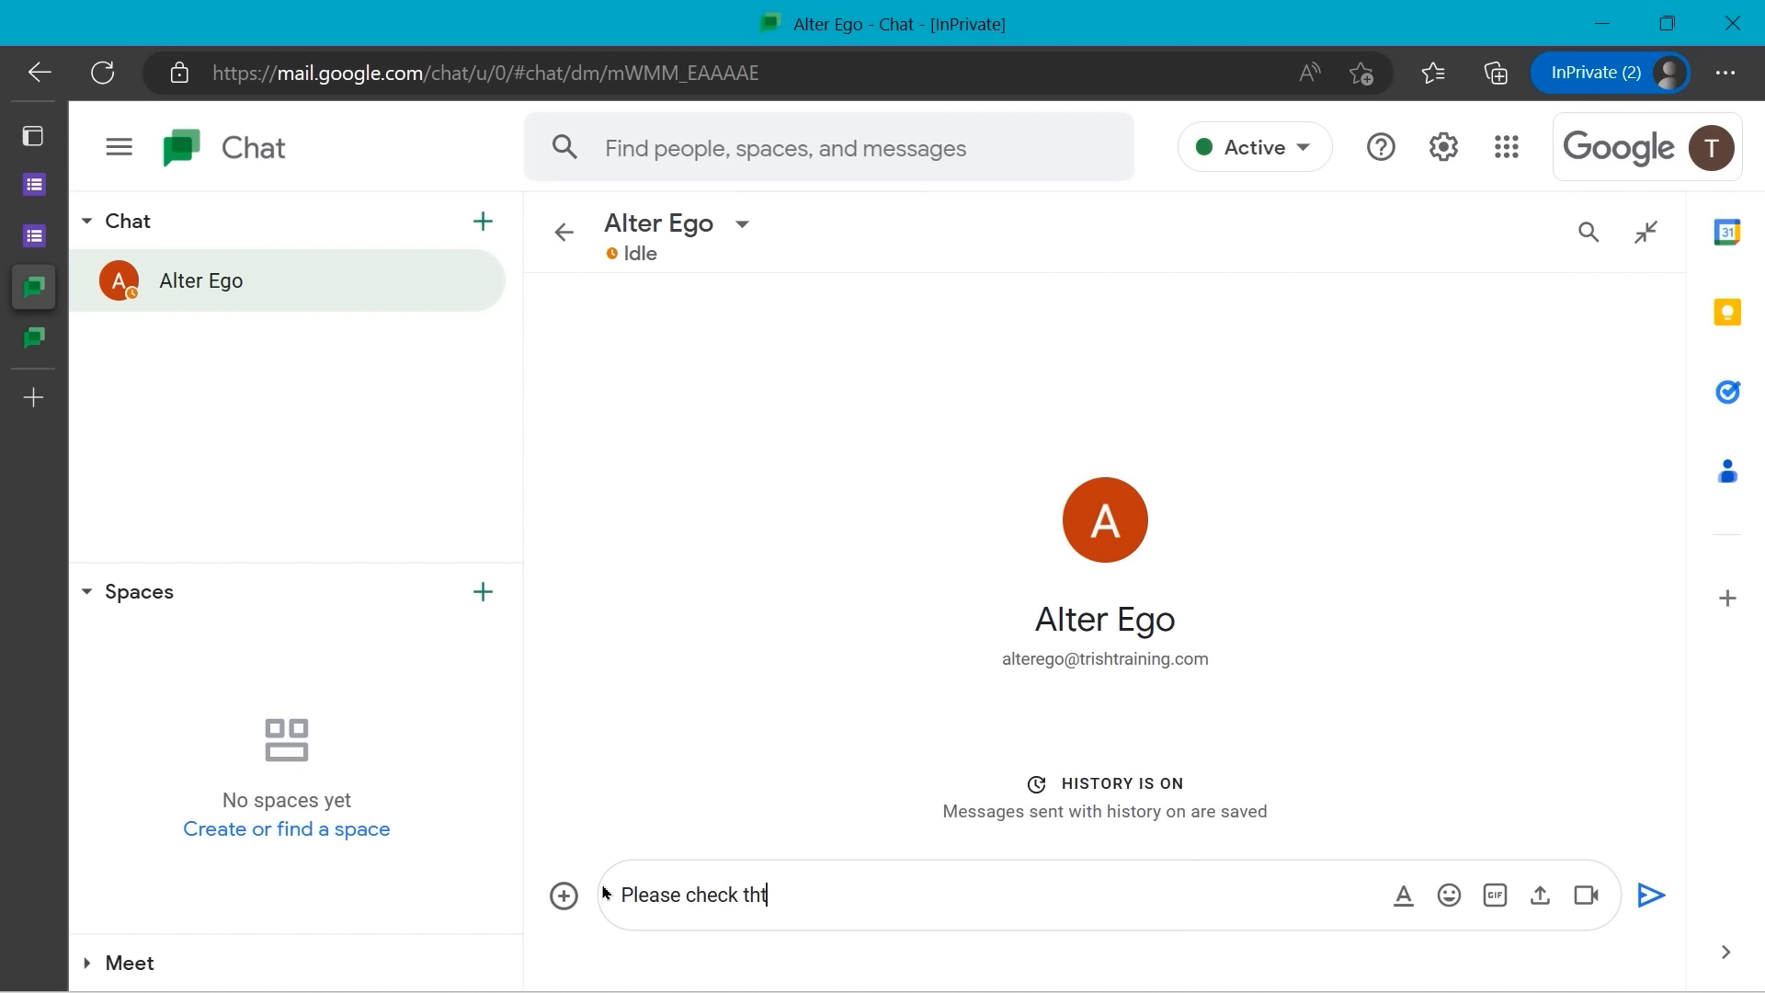
pyautogui.press('BackSpace')
pyautogui.write('at my answers are c')
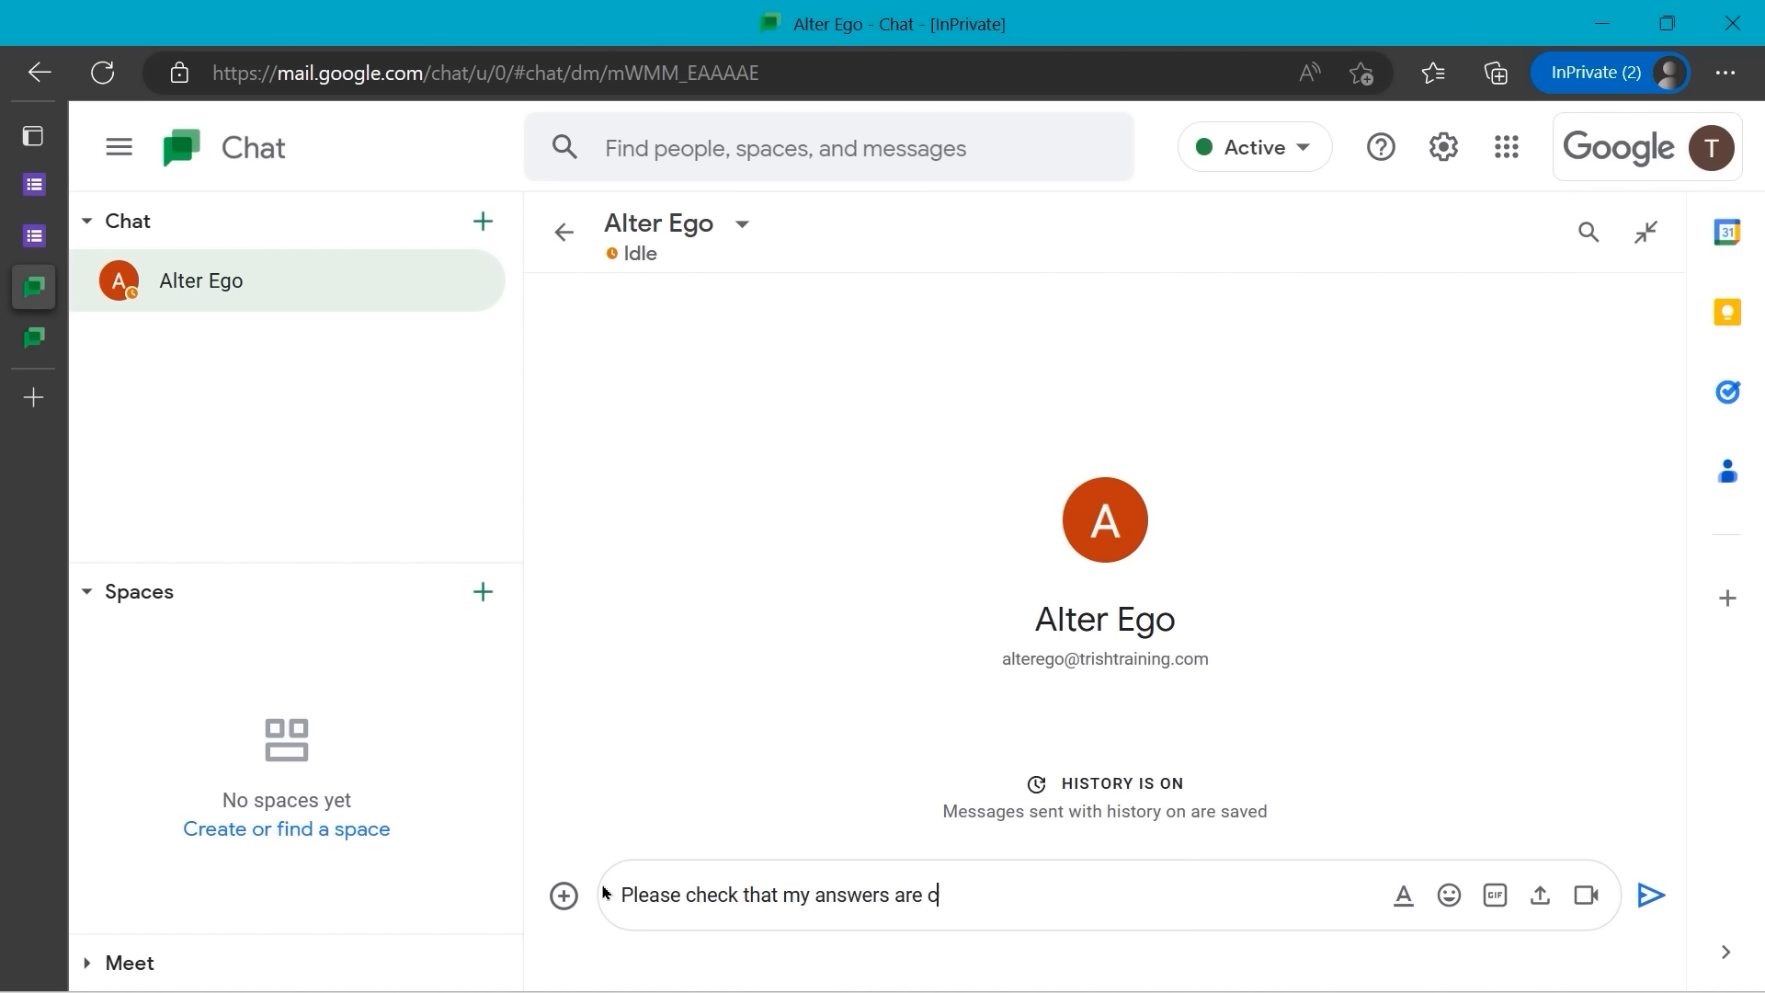
pyautogui.write('orrect.  Thanks.')
pyautogui.hotkey('ctrl', 'v')
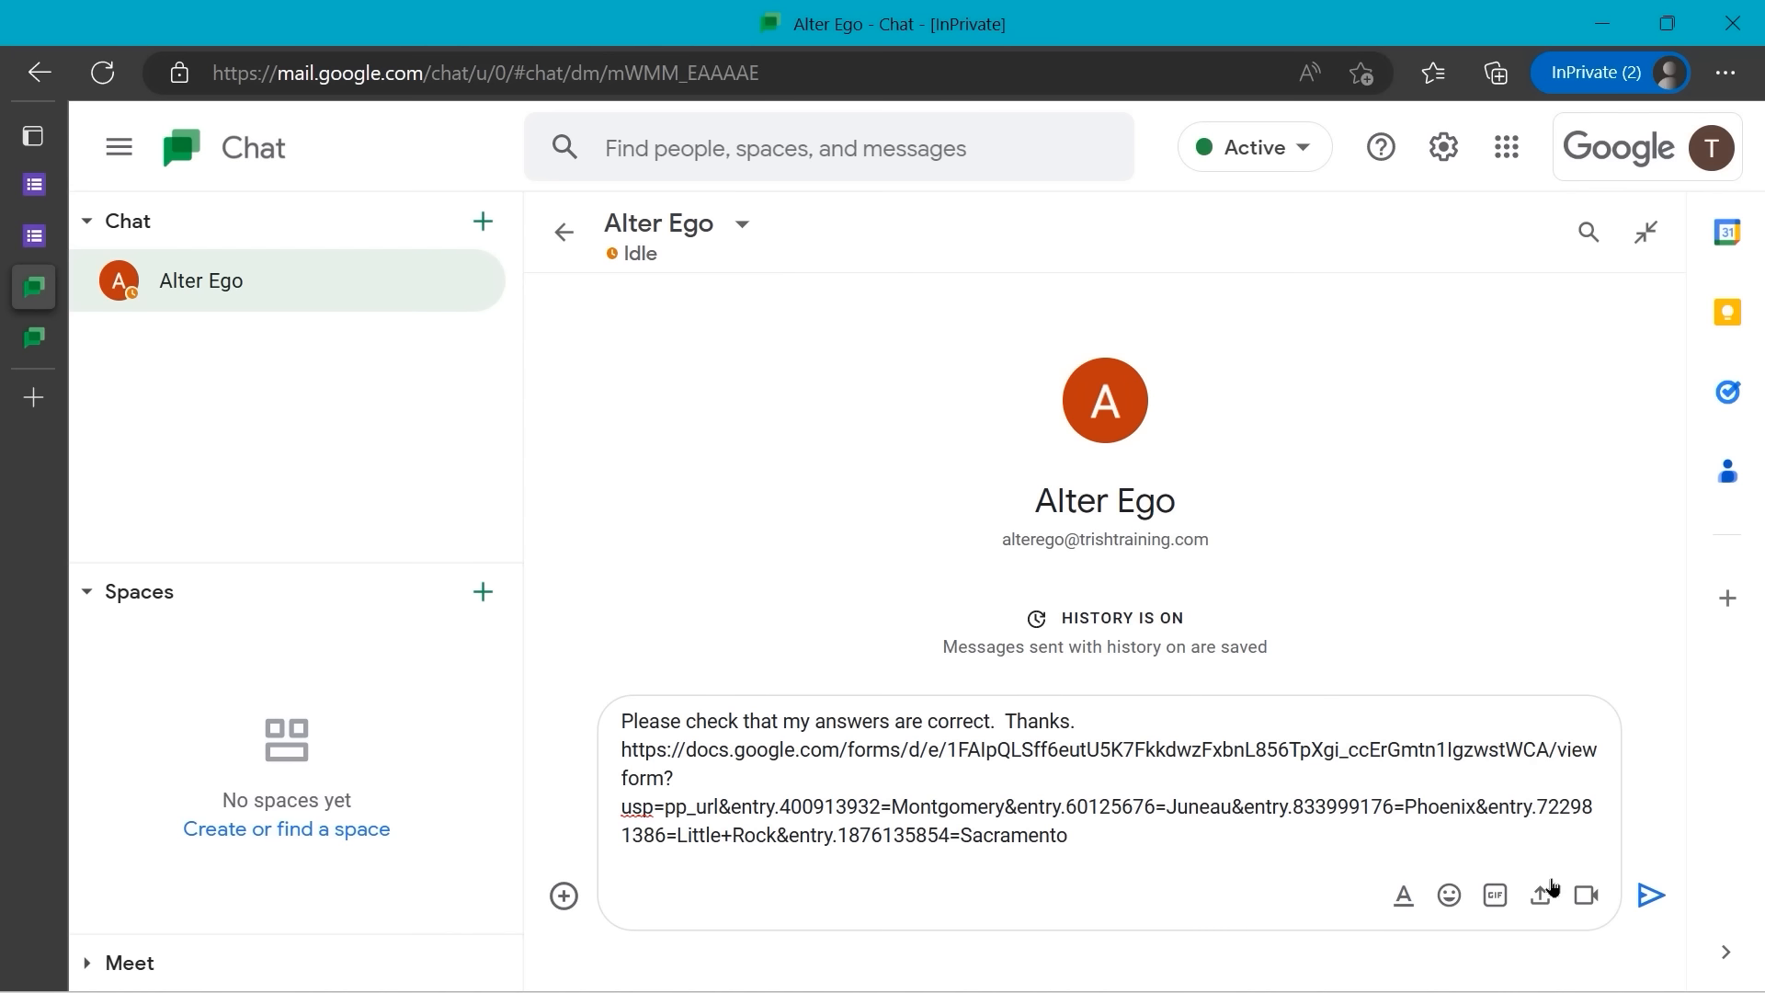
pyautogui.click(1650, 896)
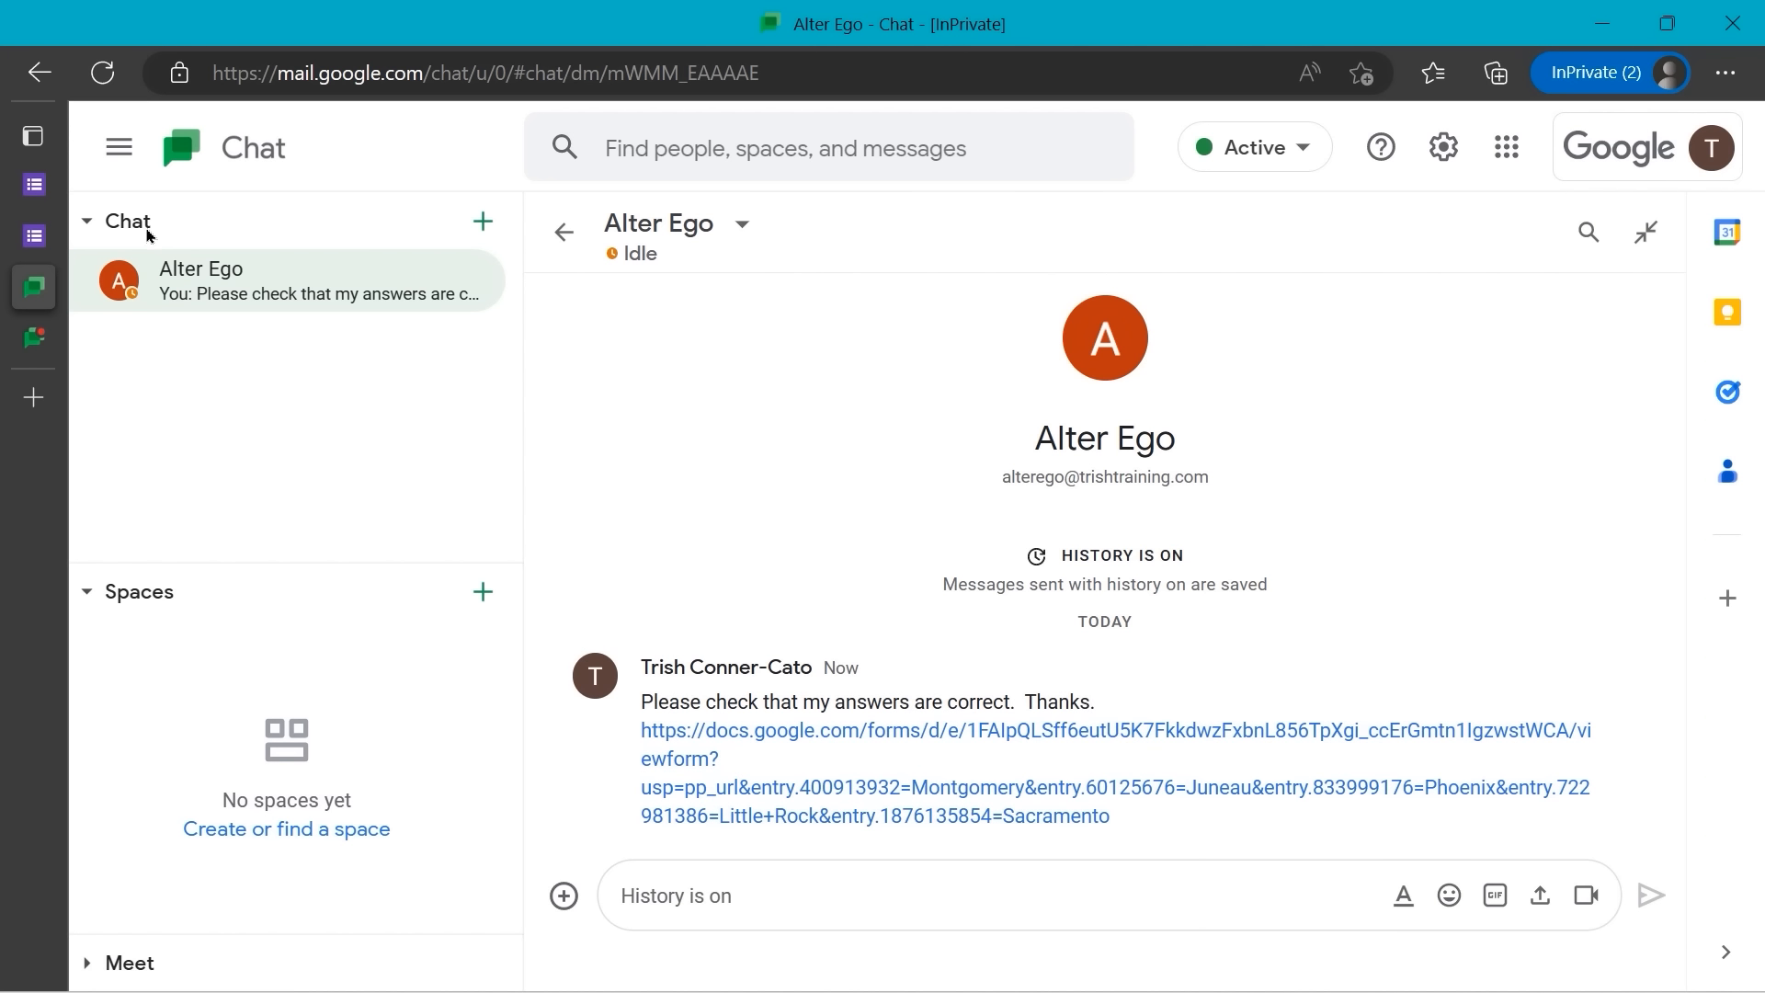
# - On the other account's Chat, open the conversation and the shared quiz link
pyautogui.moveTo(34, 338)
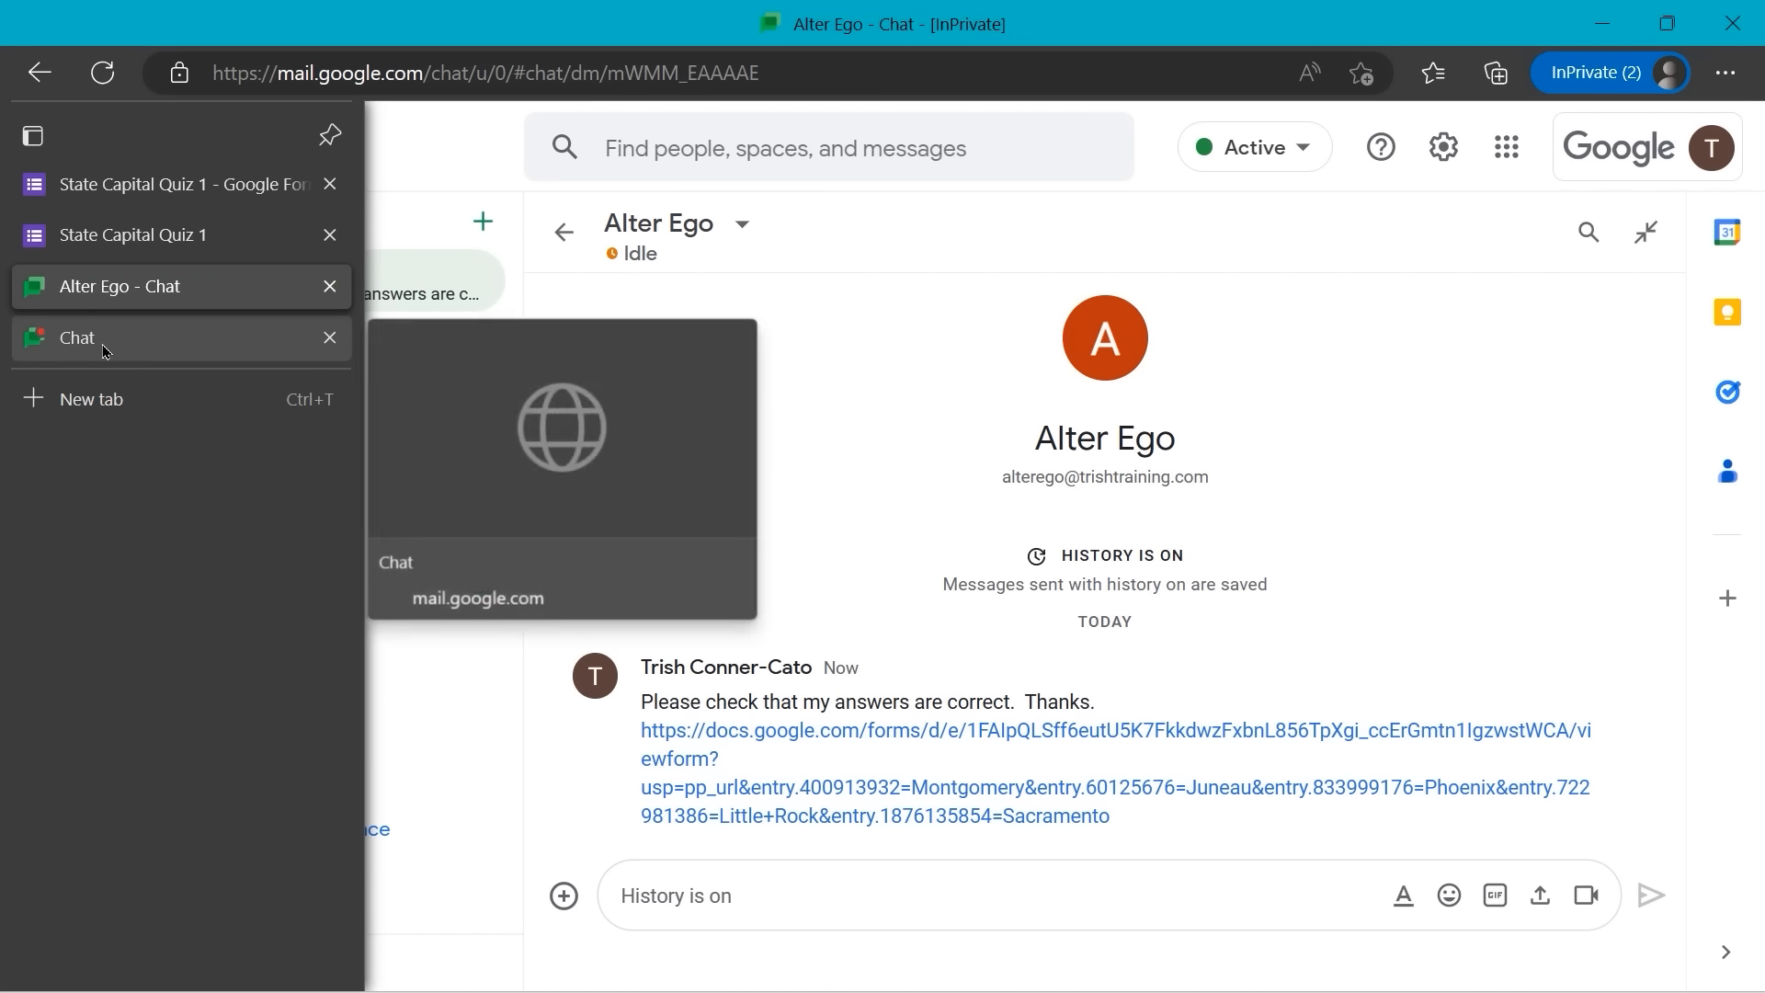
pyautogui.click(81, 348)
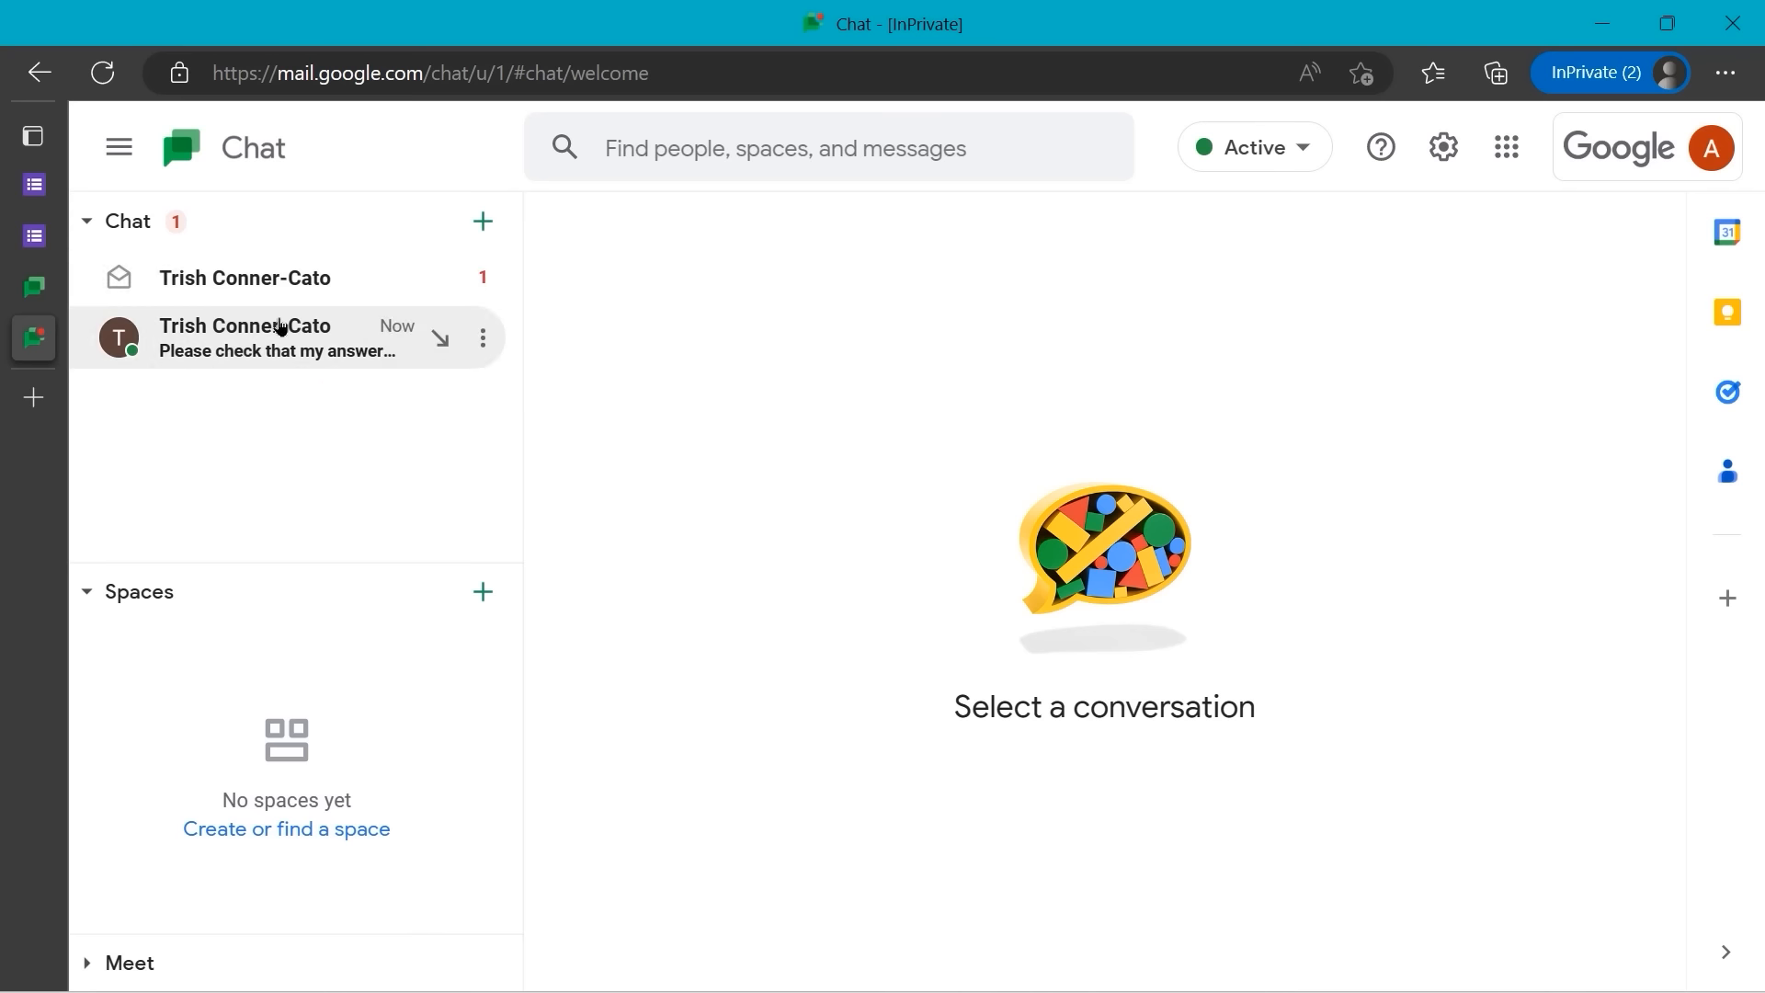
pyautogui.click(265, 332)
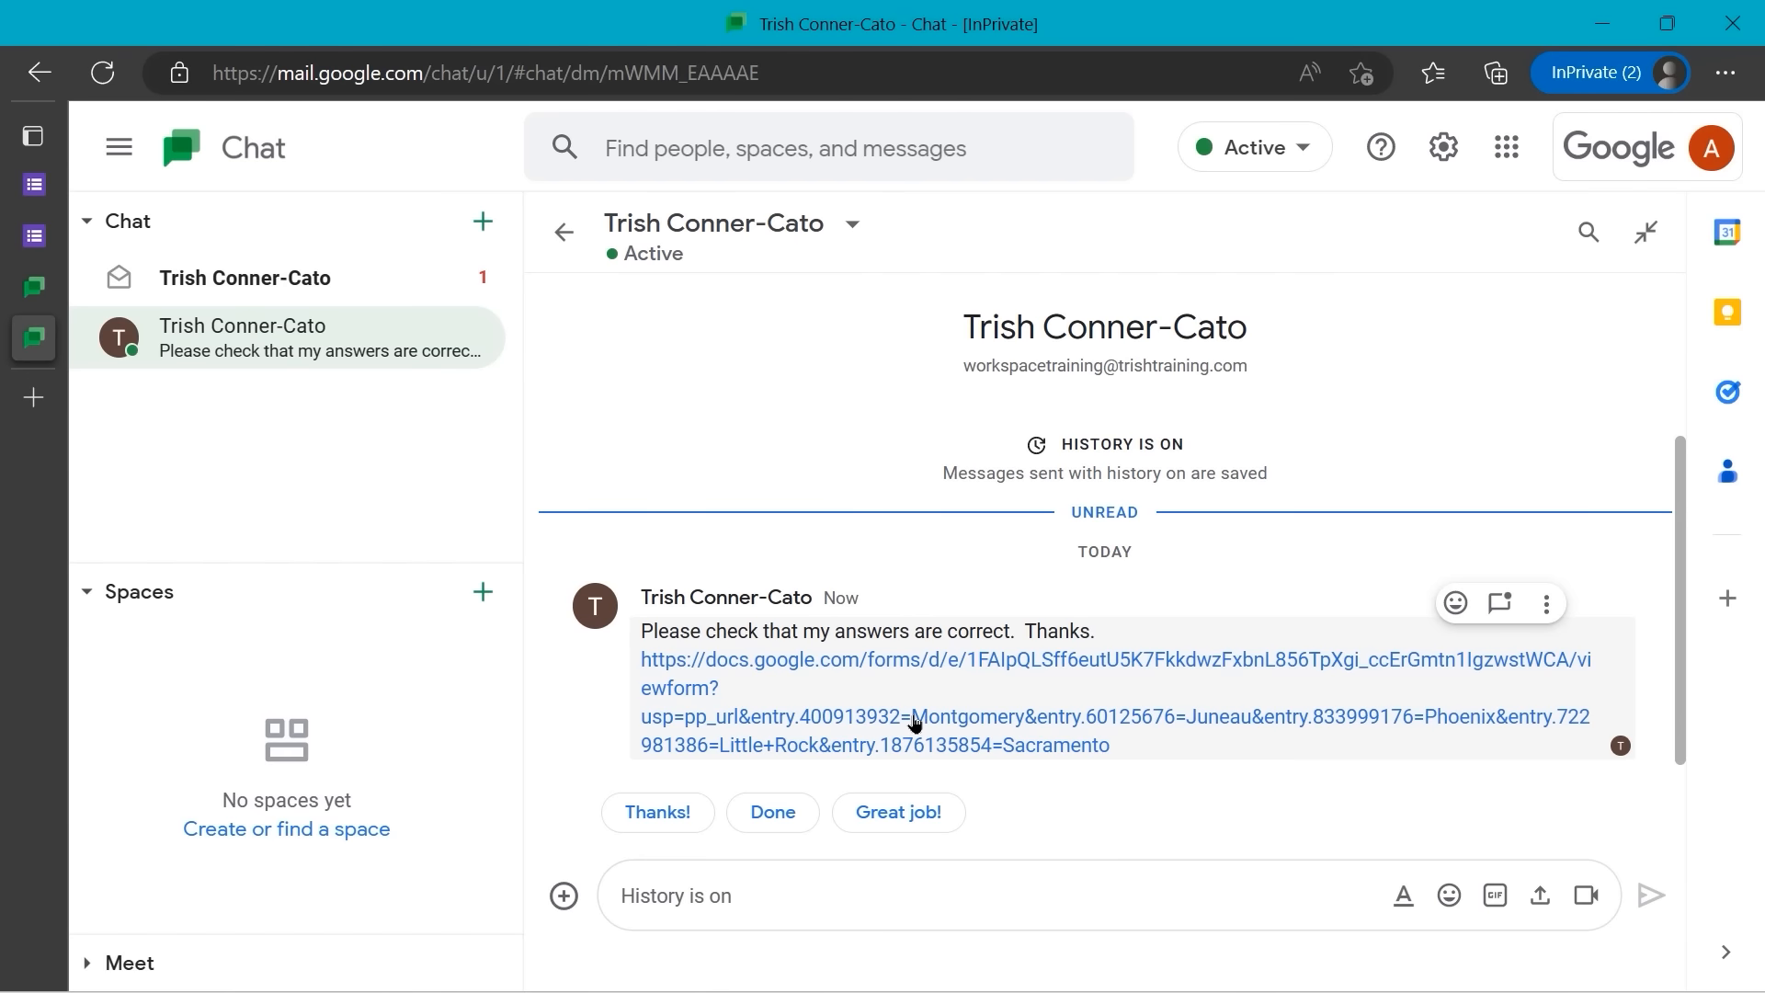
pyautogui.click(914, 723)
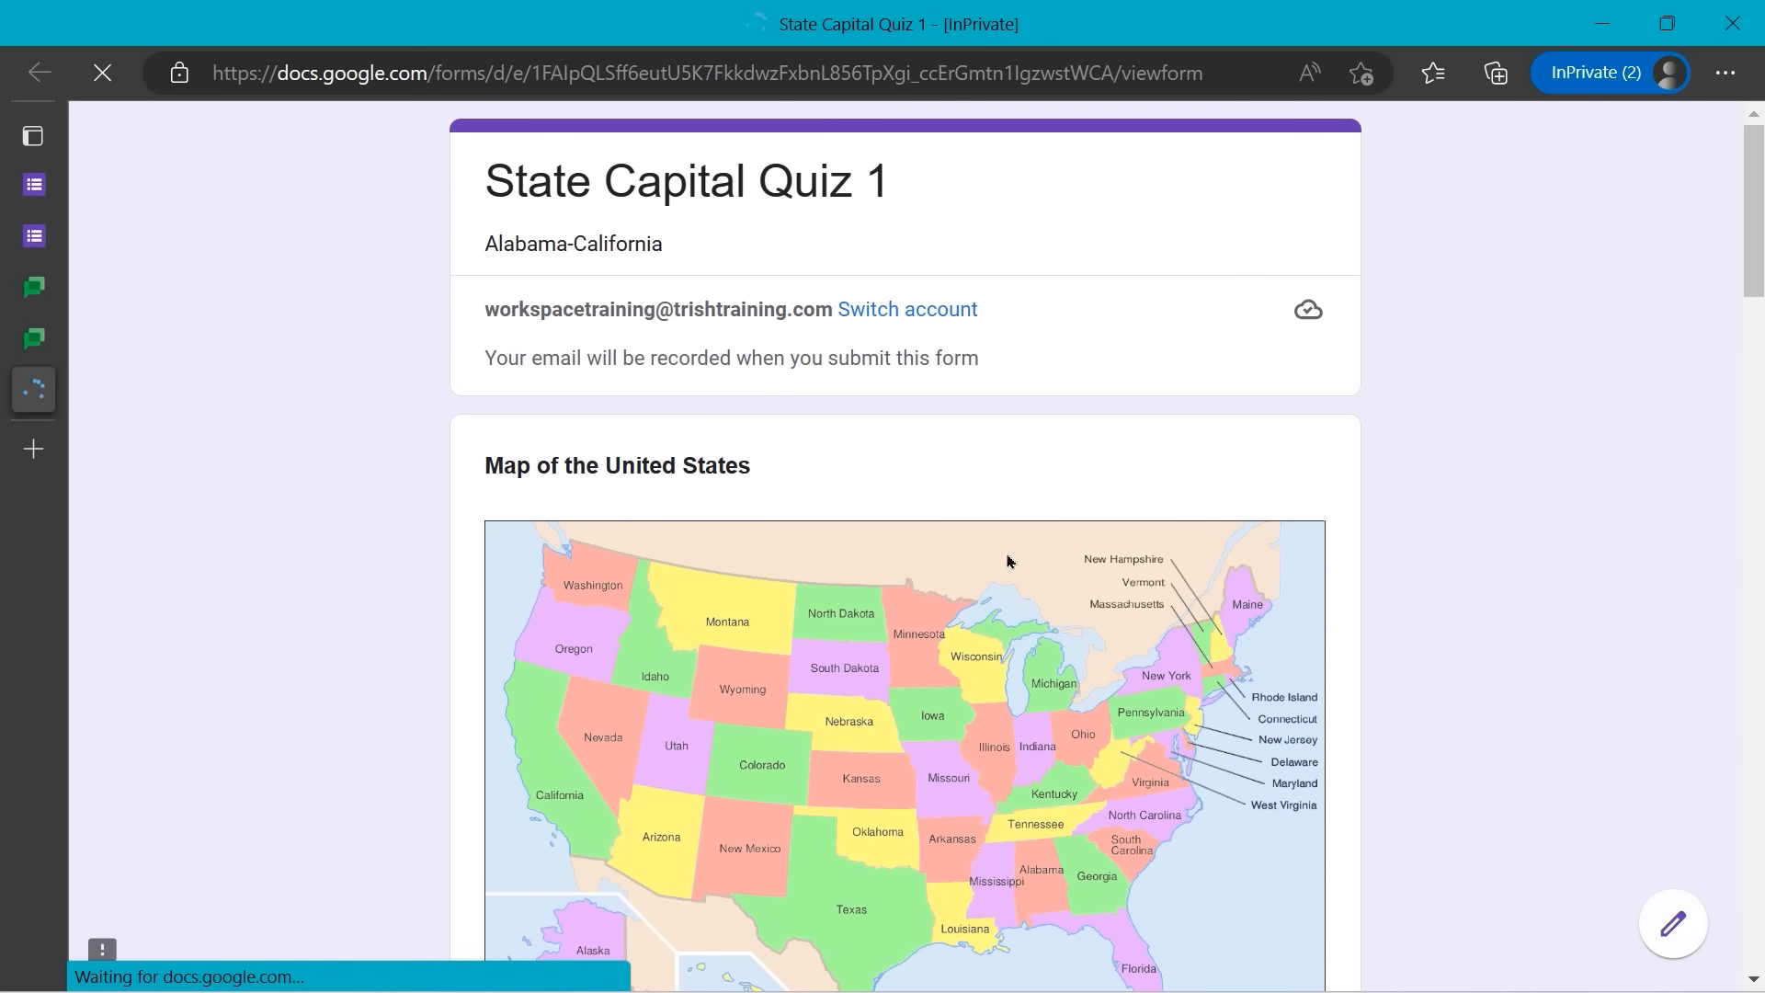
# - Scroll through the shared State Capital Quiz 1 to confirm the answers are pre-filled
pyautogui.scroll(-3, 1115, 426)
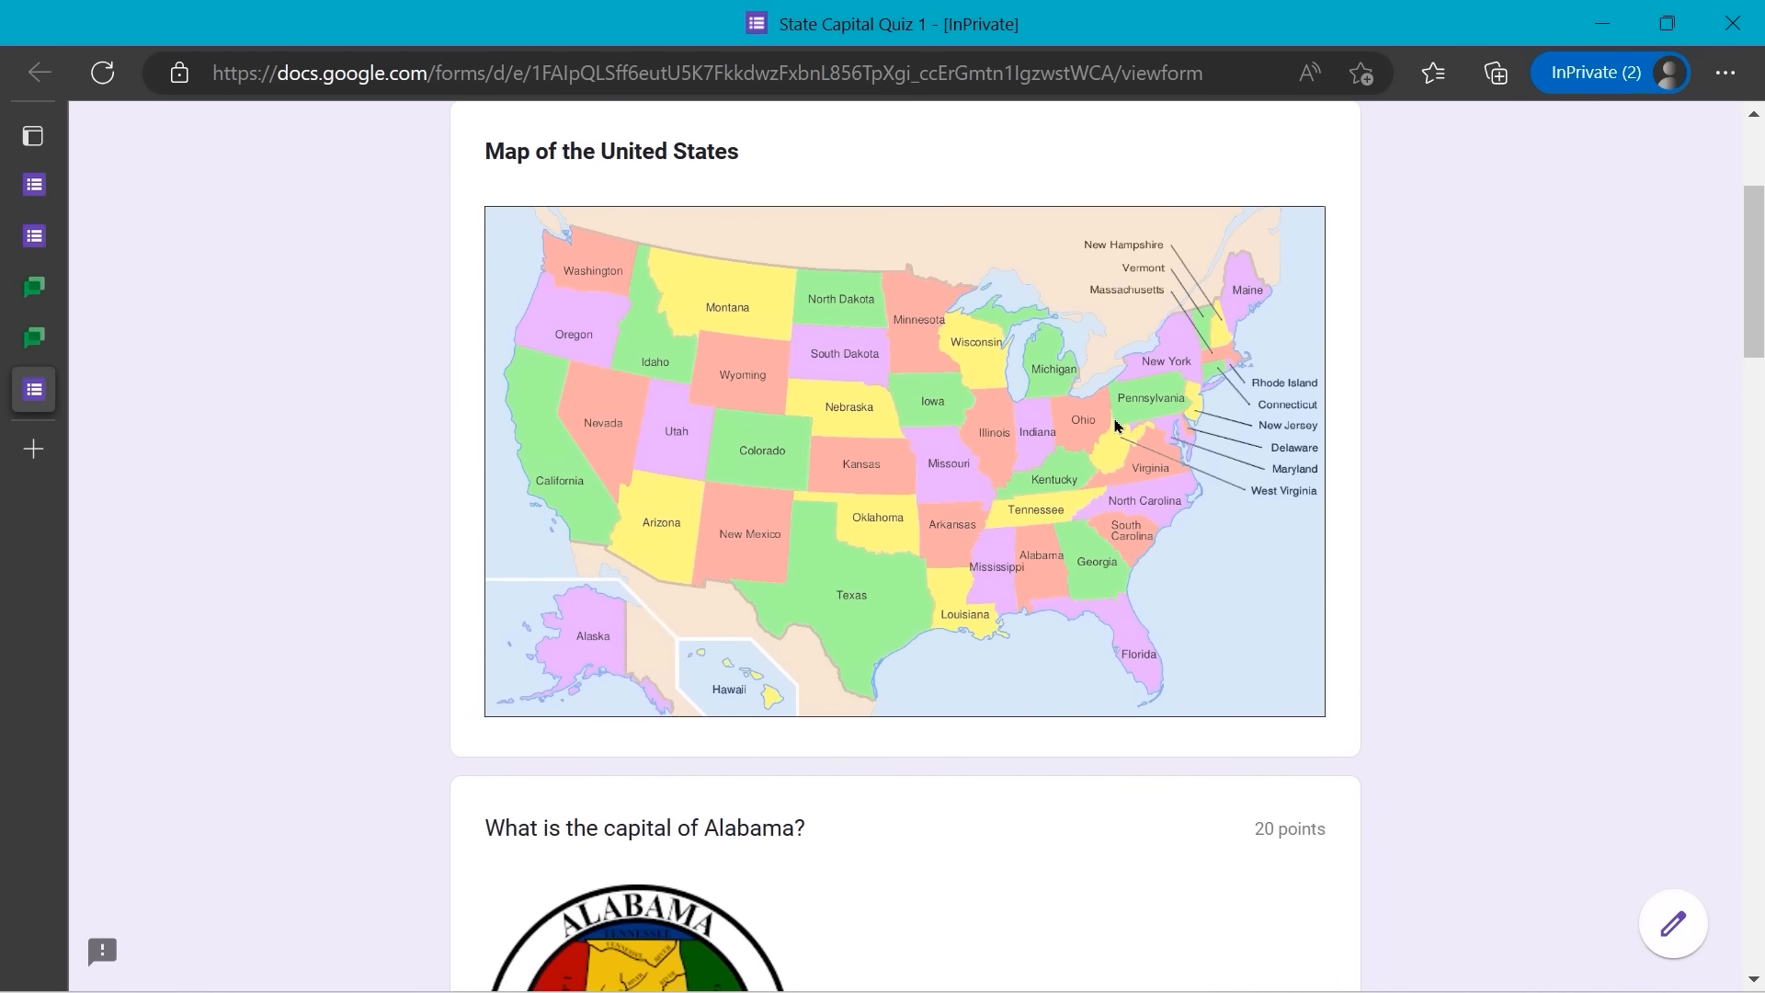
pyautogui.scroll(-9, 1115, 426)
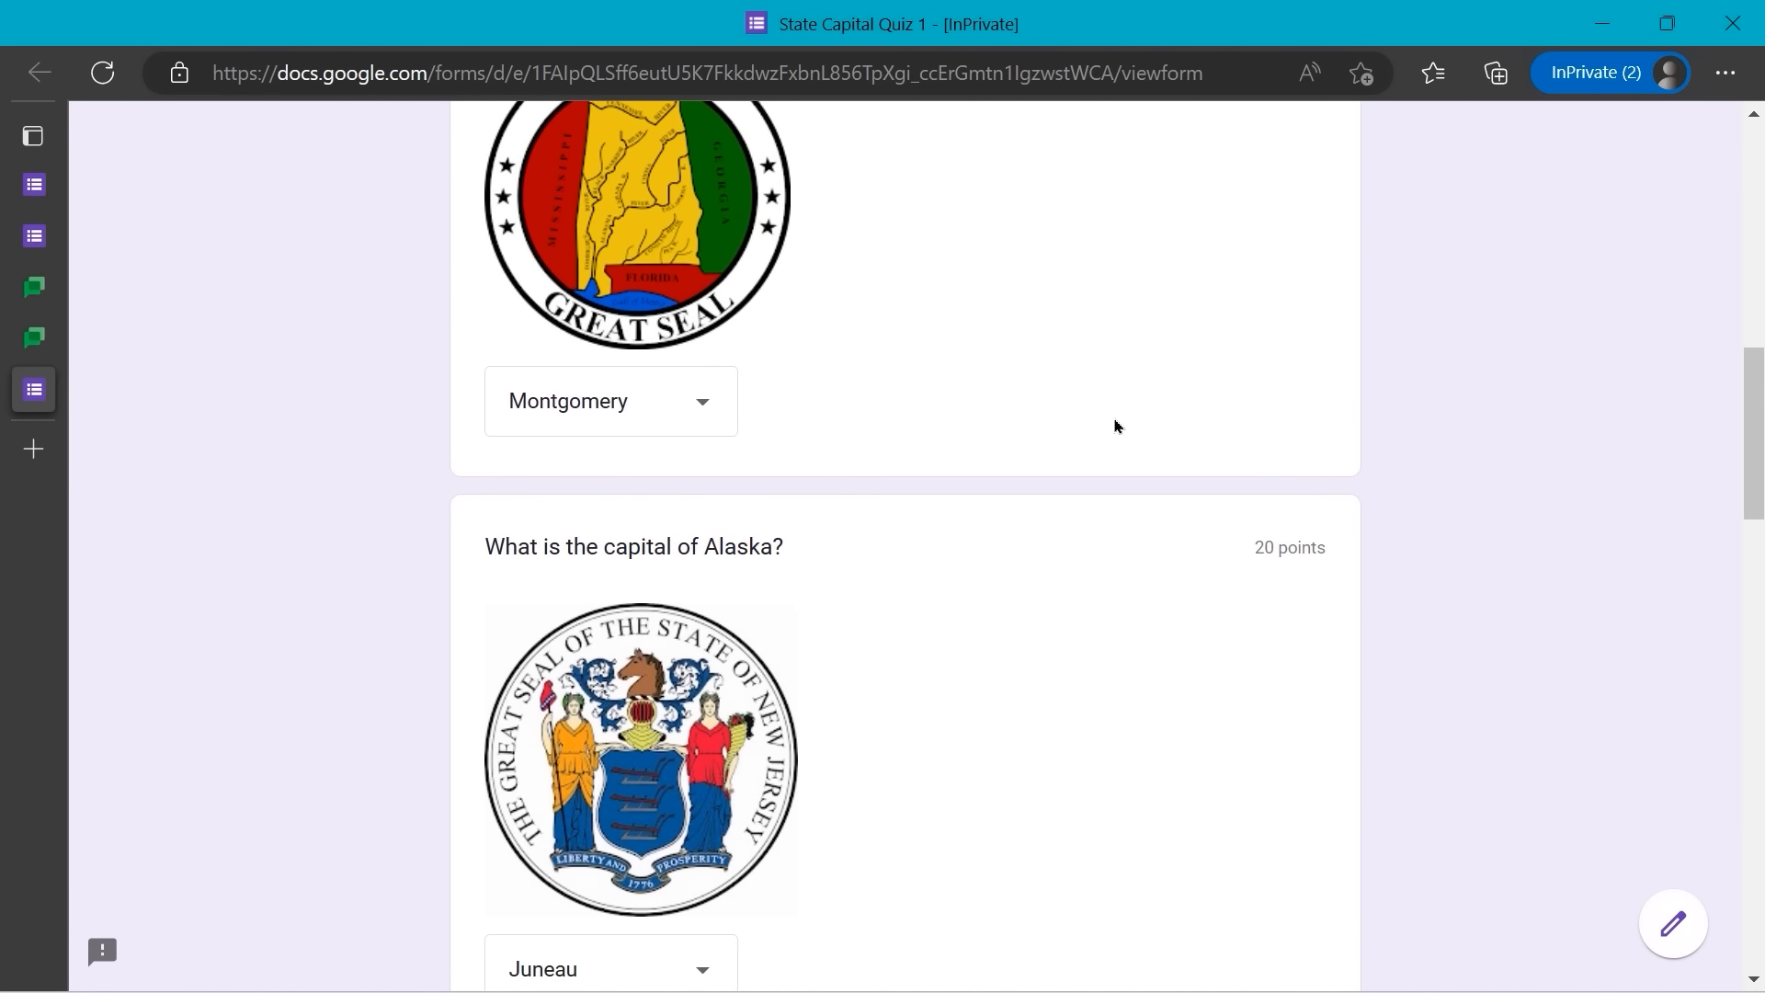
pyautogui.scroll(-12, 1115, 426)
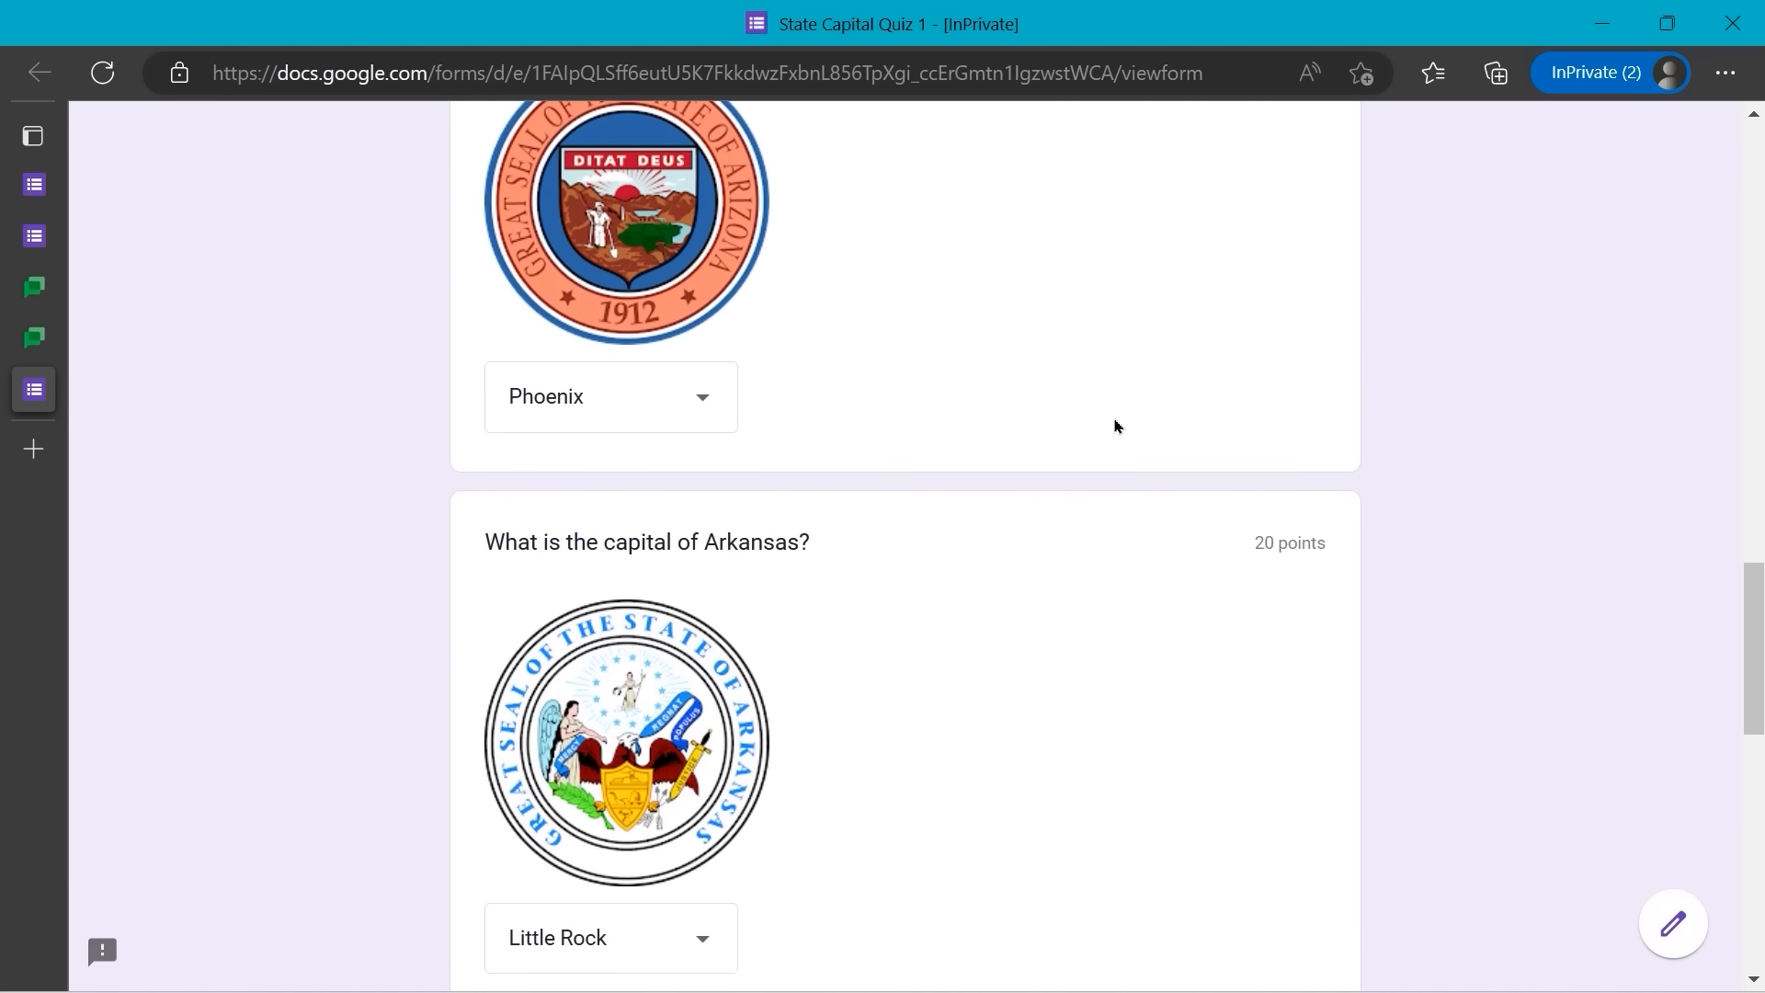
pyautogui.scroll(-12, 1115, 426)
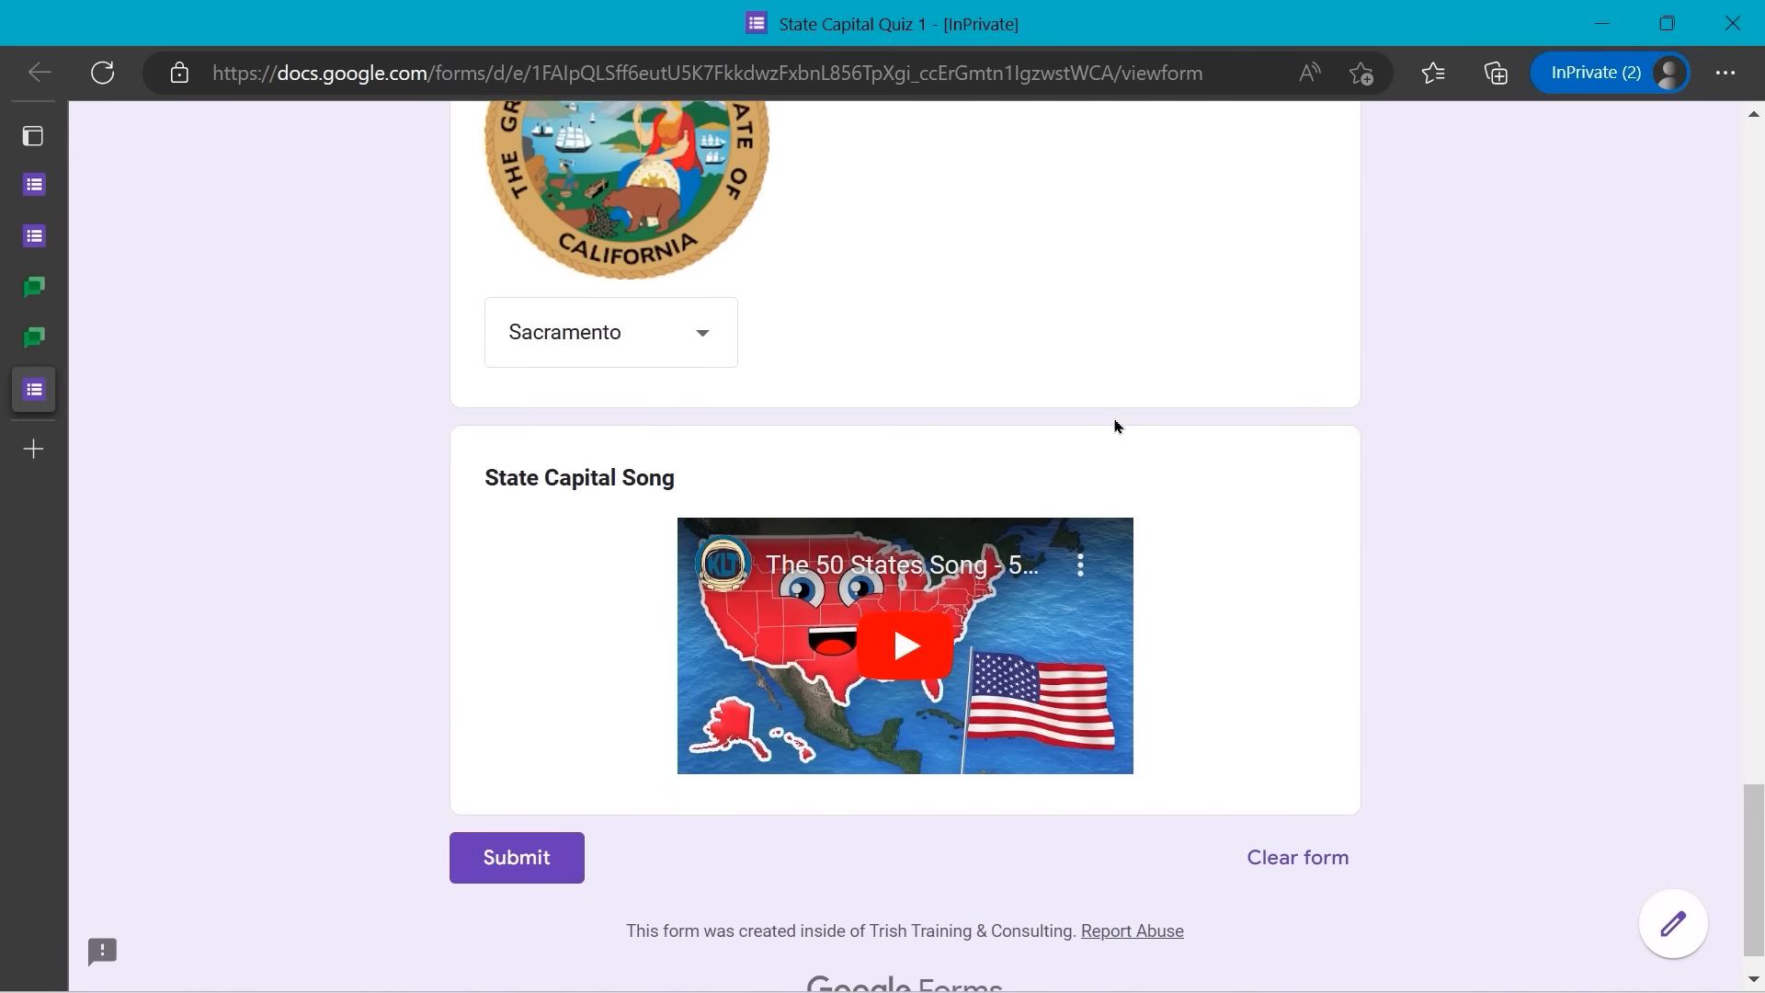
pyautogui.scroll(11, 1112, 425)
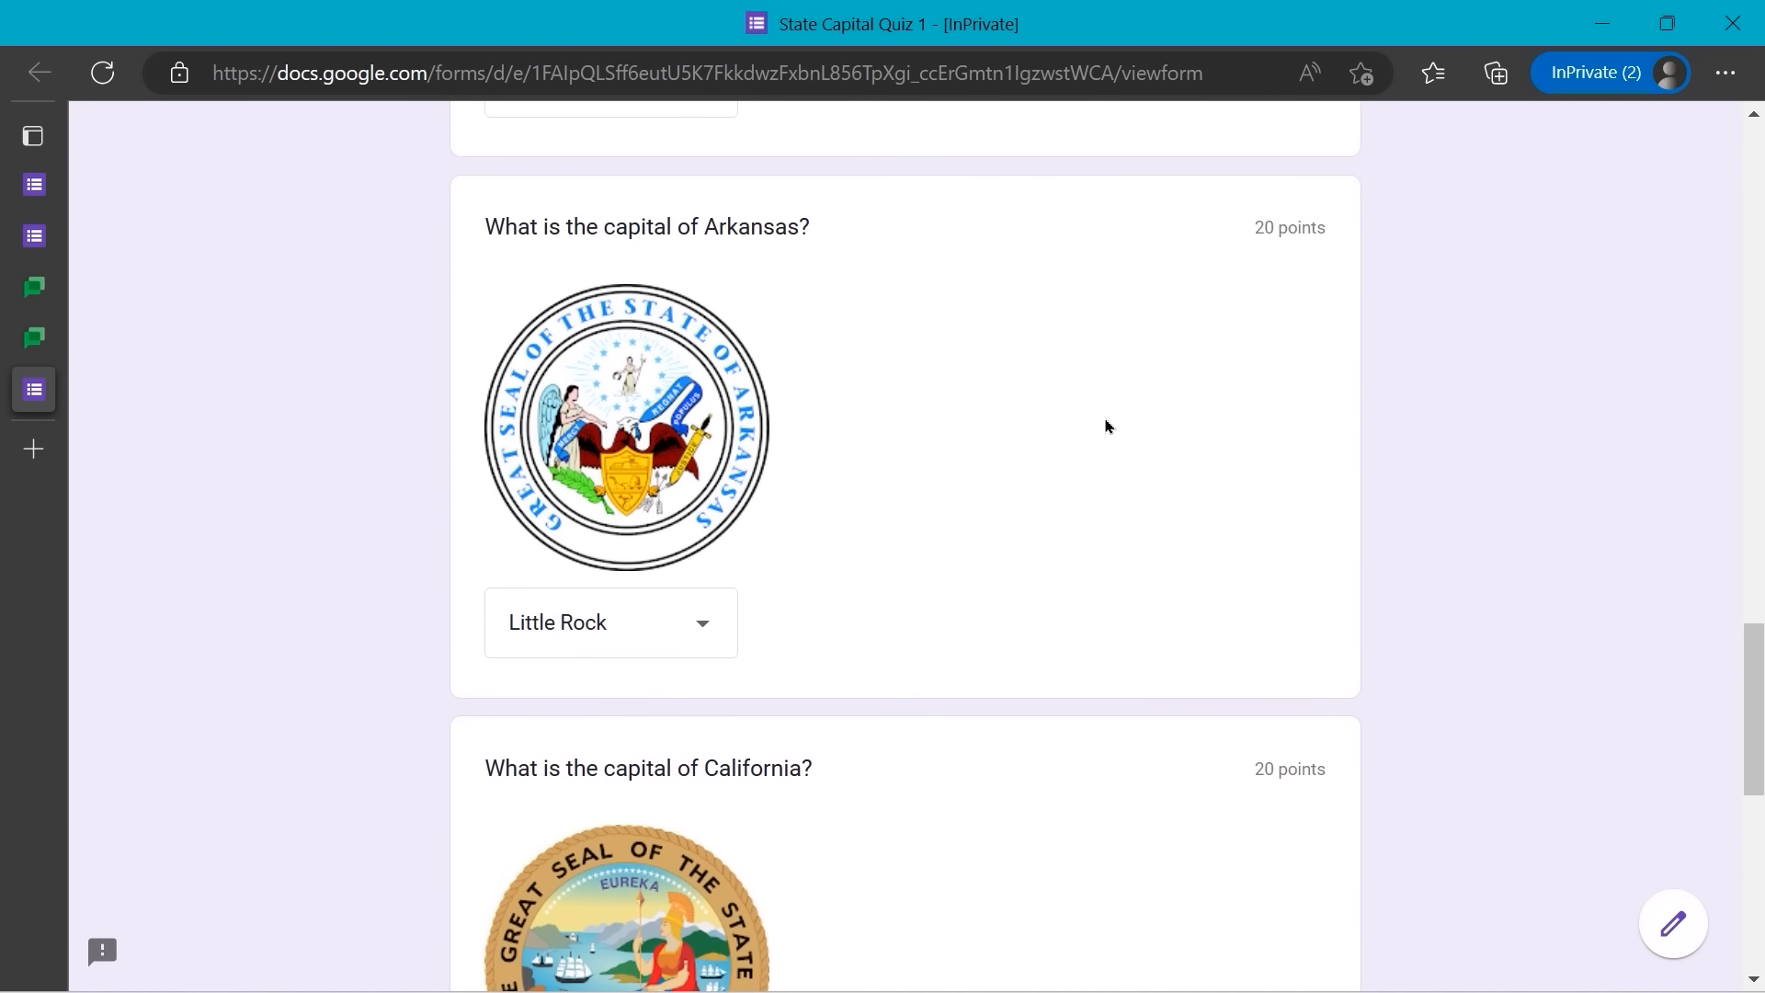
pyautogui.scroll(13, 1106, 426)
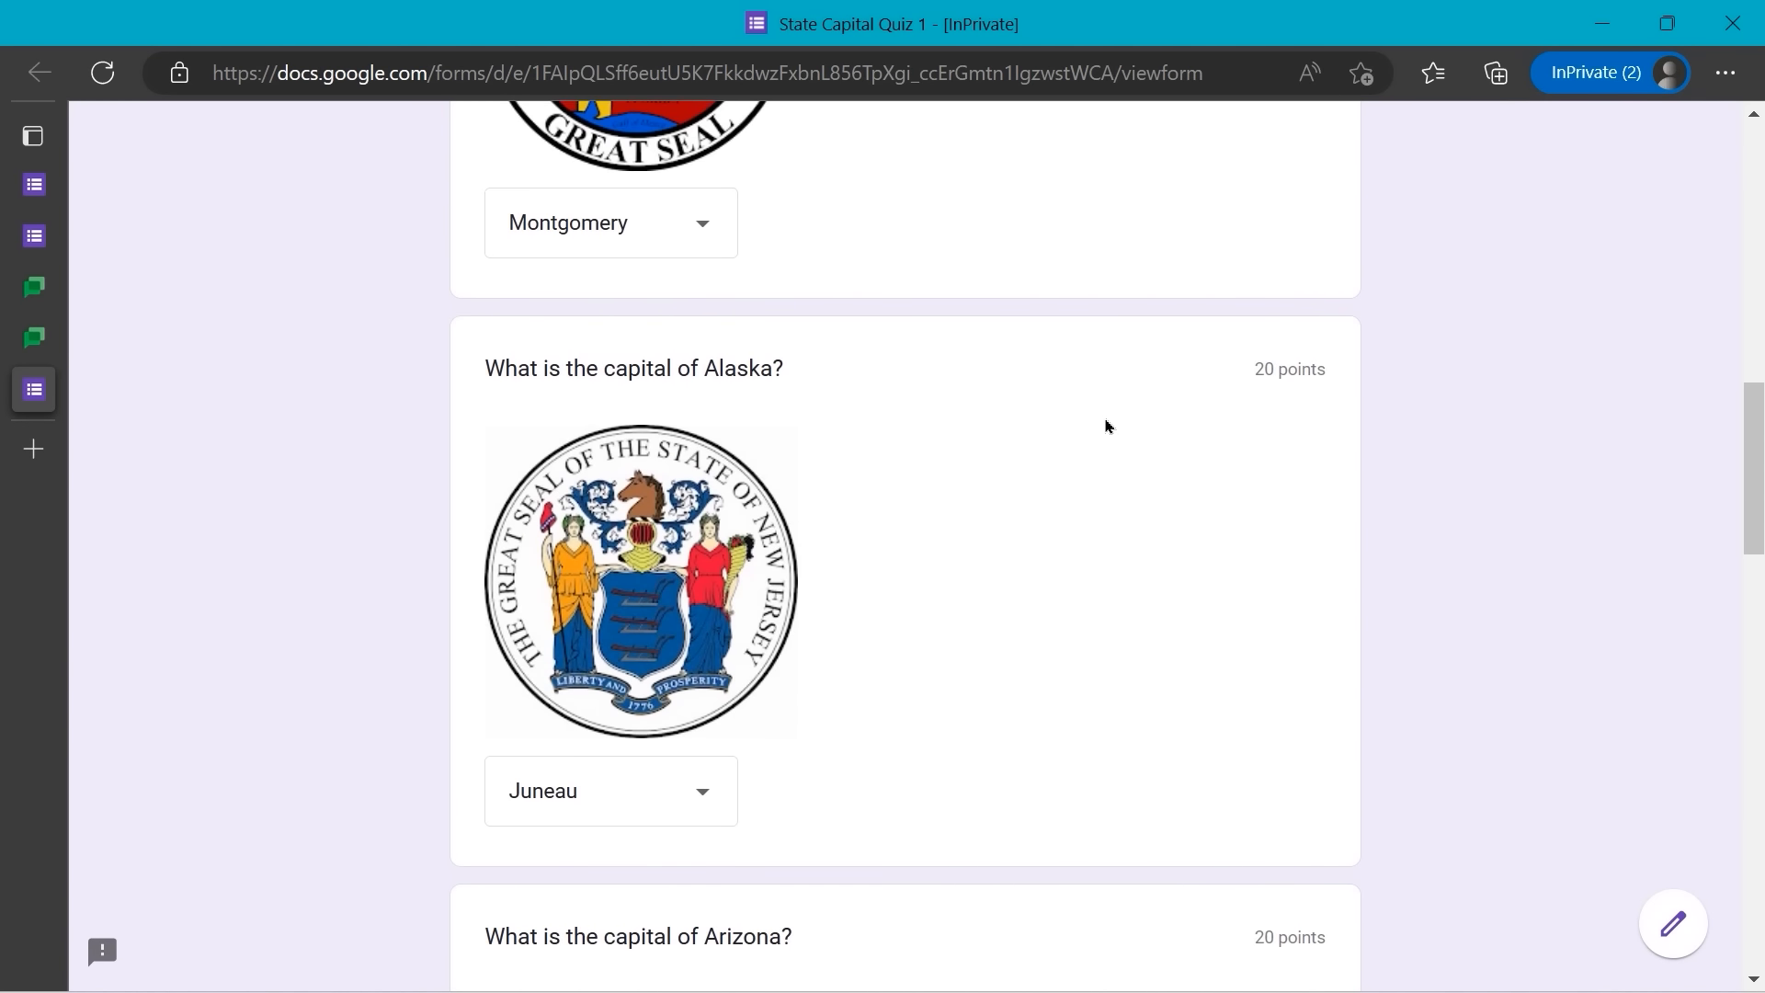
pyautogui.scroll(9, 1106, 425)
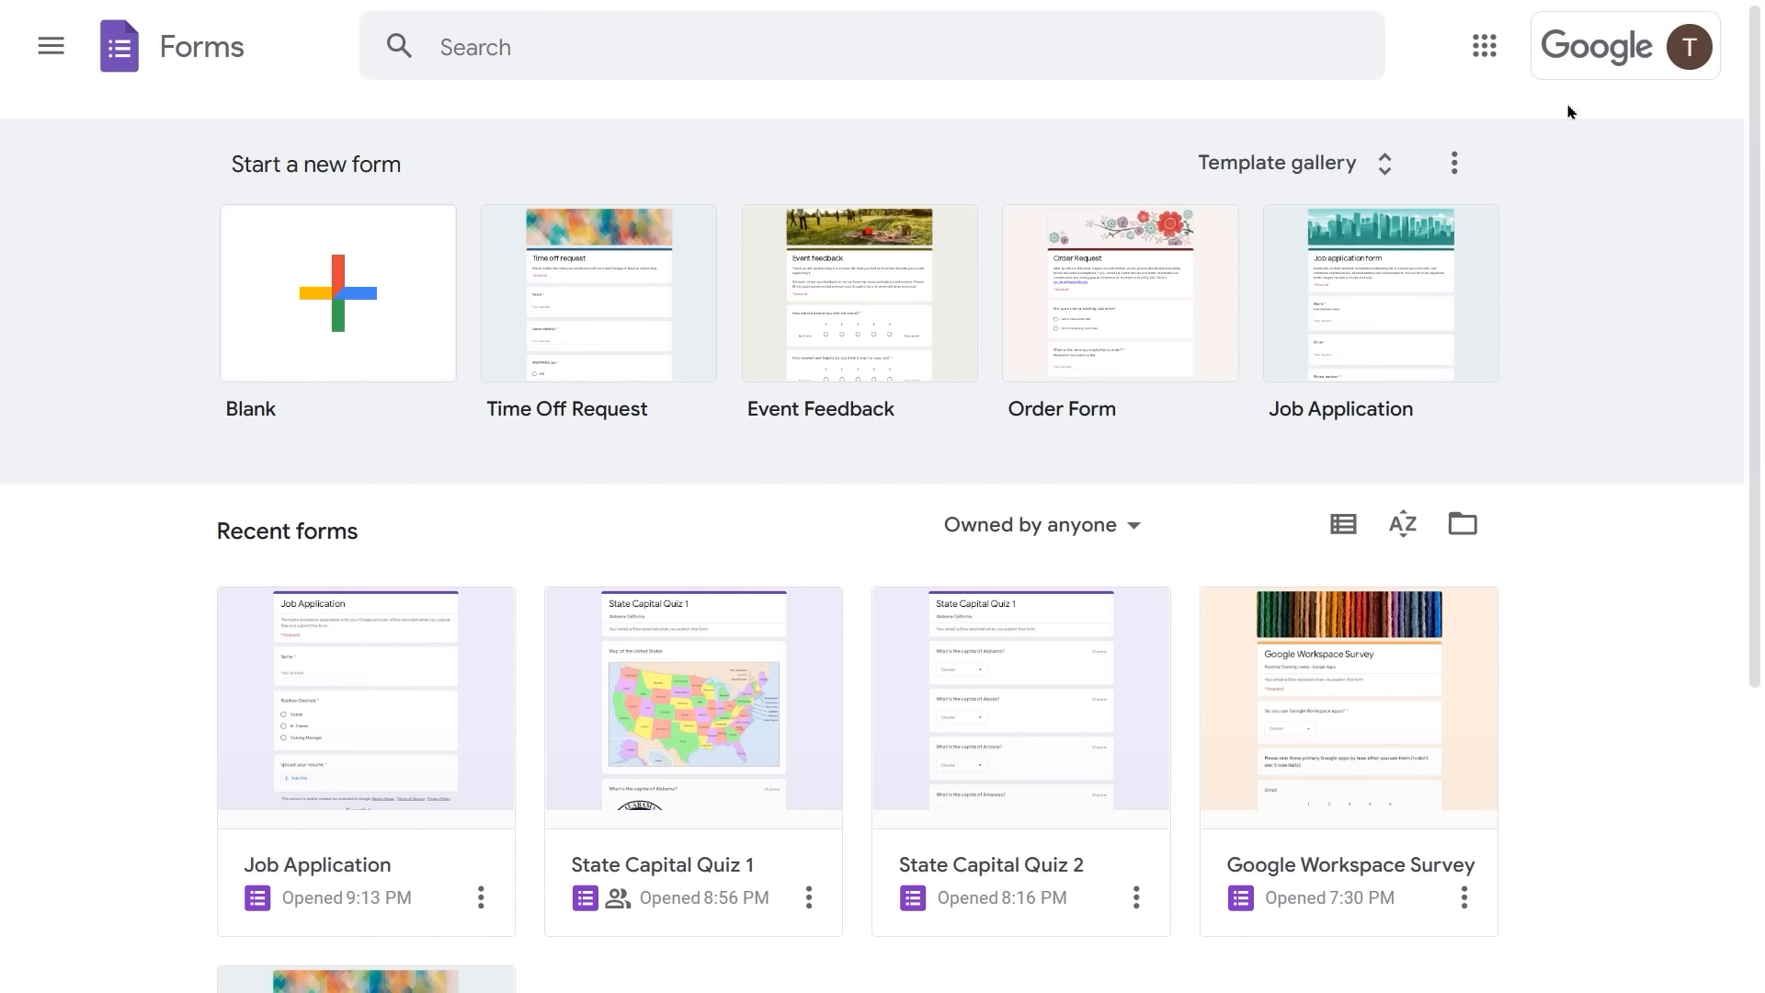
# - Create a blank form and replace 'Untitled form' with the title 'Detailed Job Application'
pyautogui.click(371, 309)
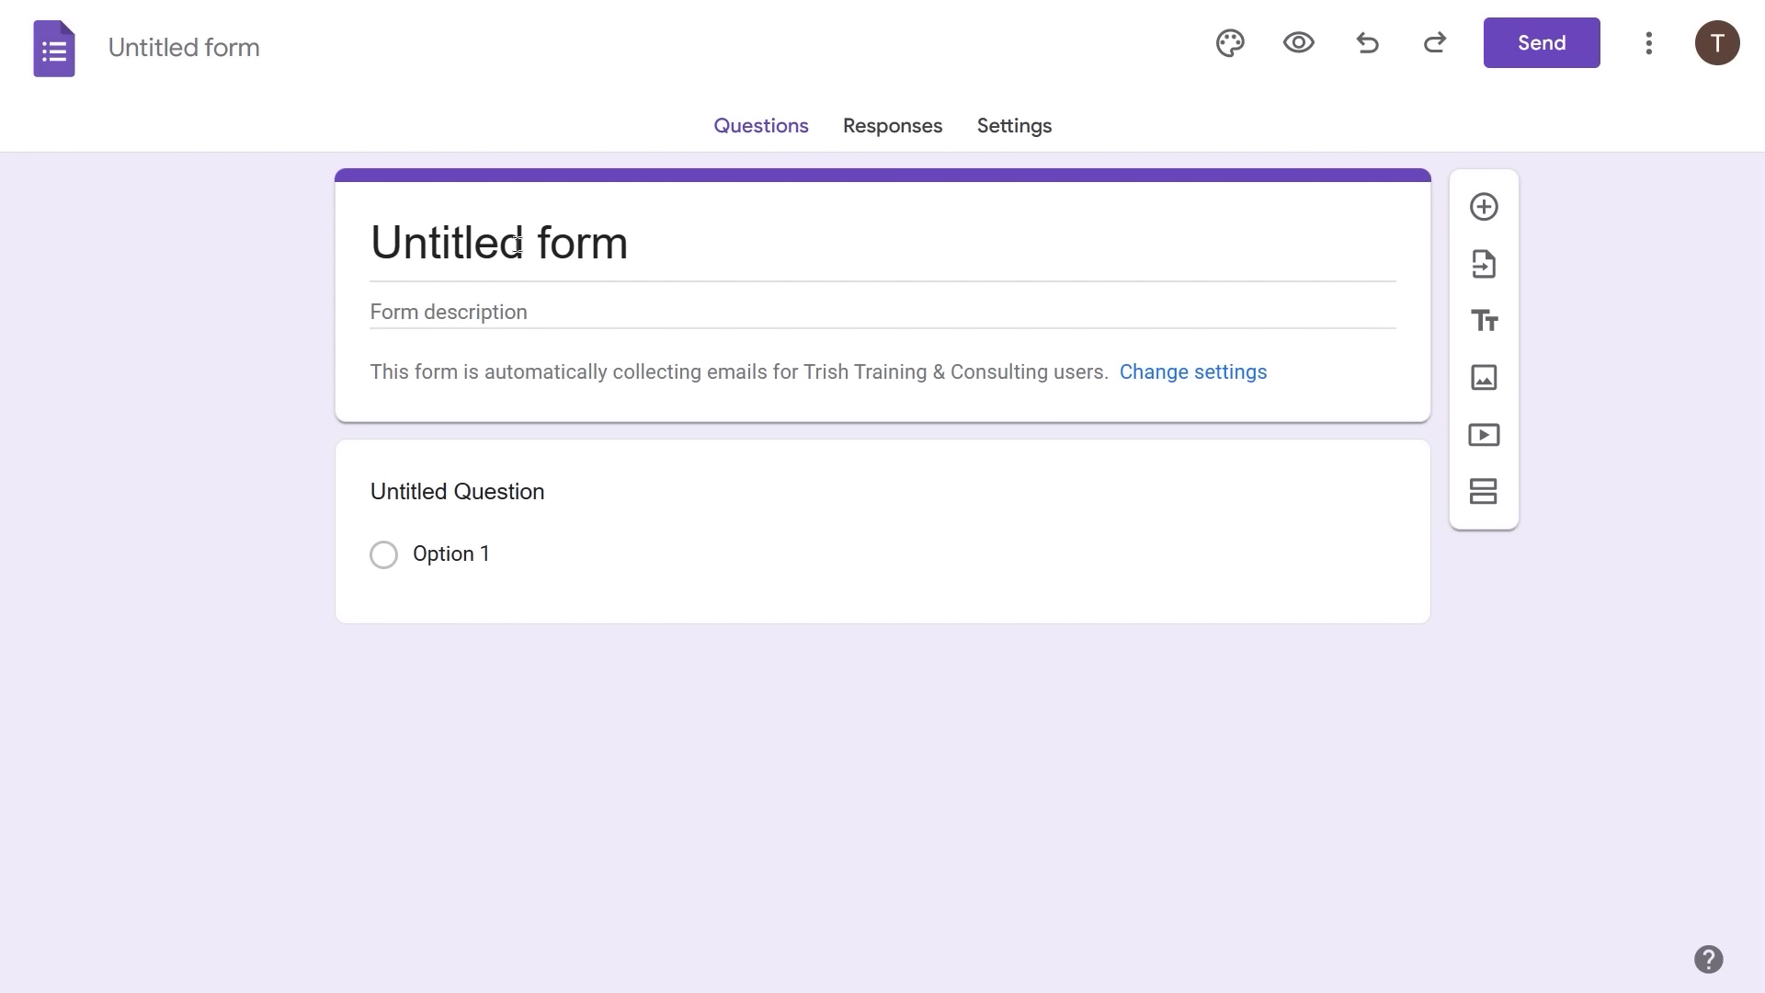
pyautogui.click(633, 245)
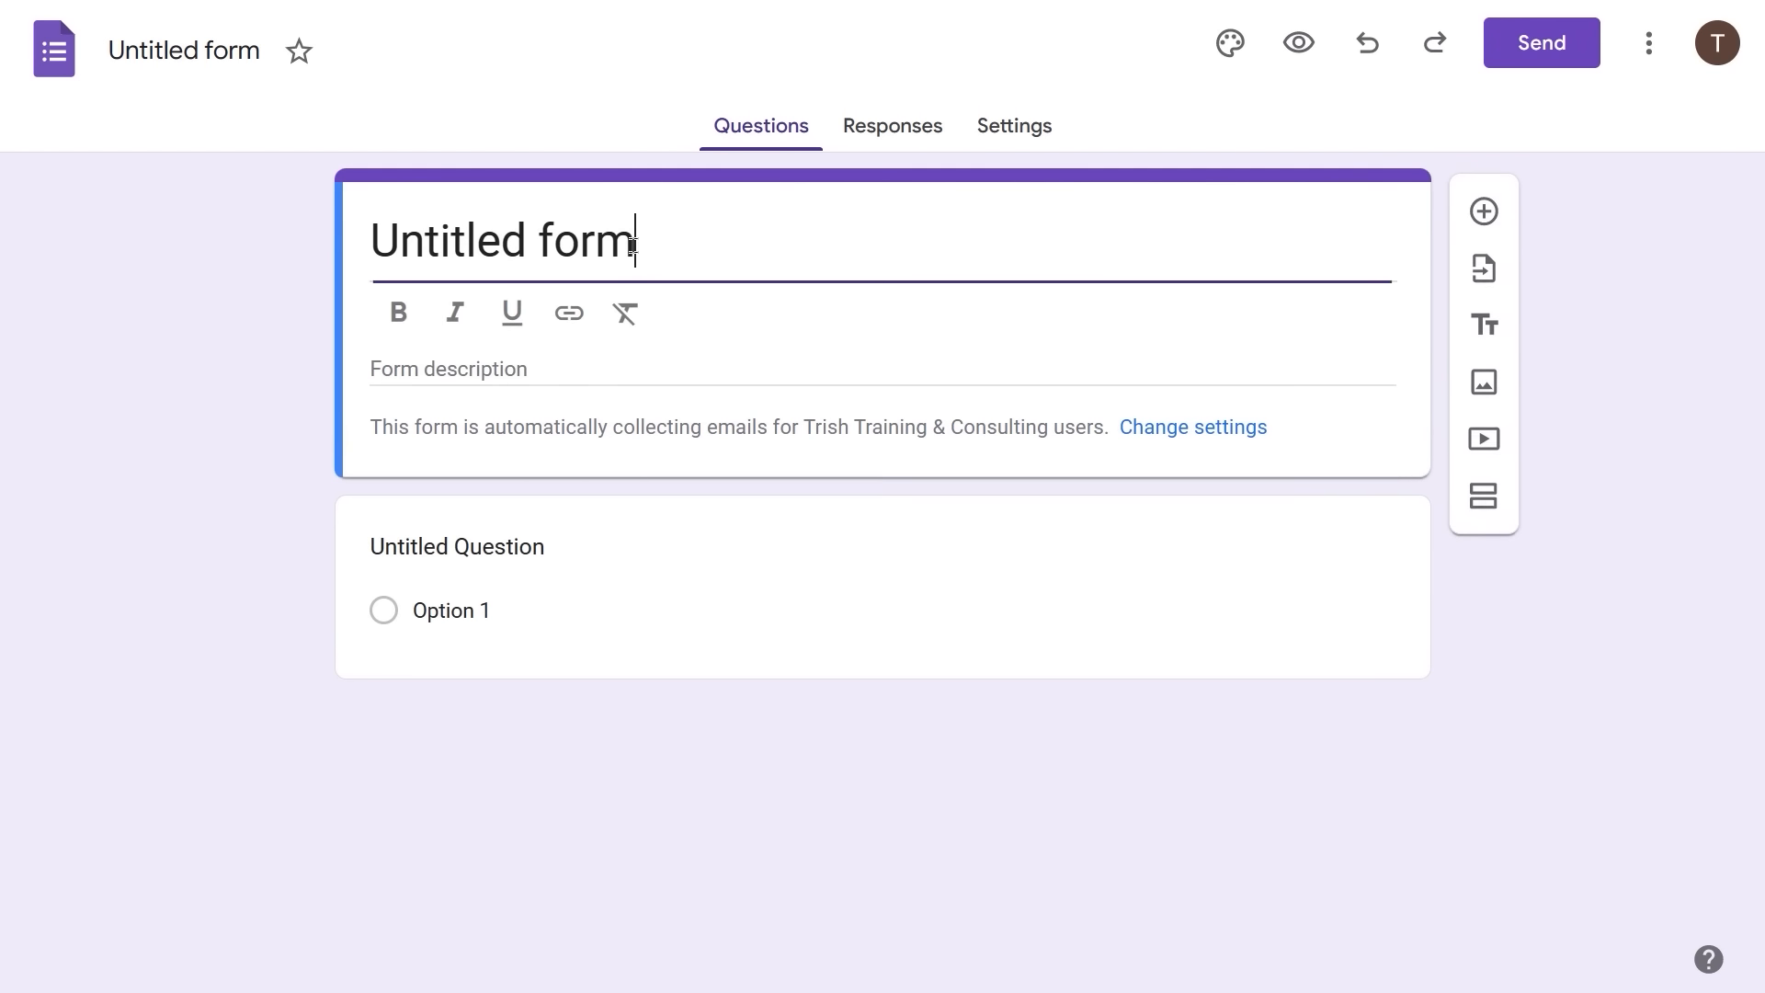
pyautogui.tripleClick(583, 223)
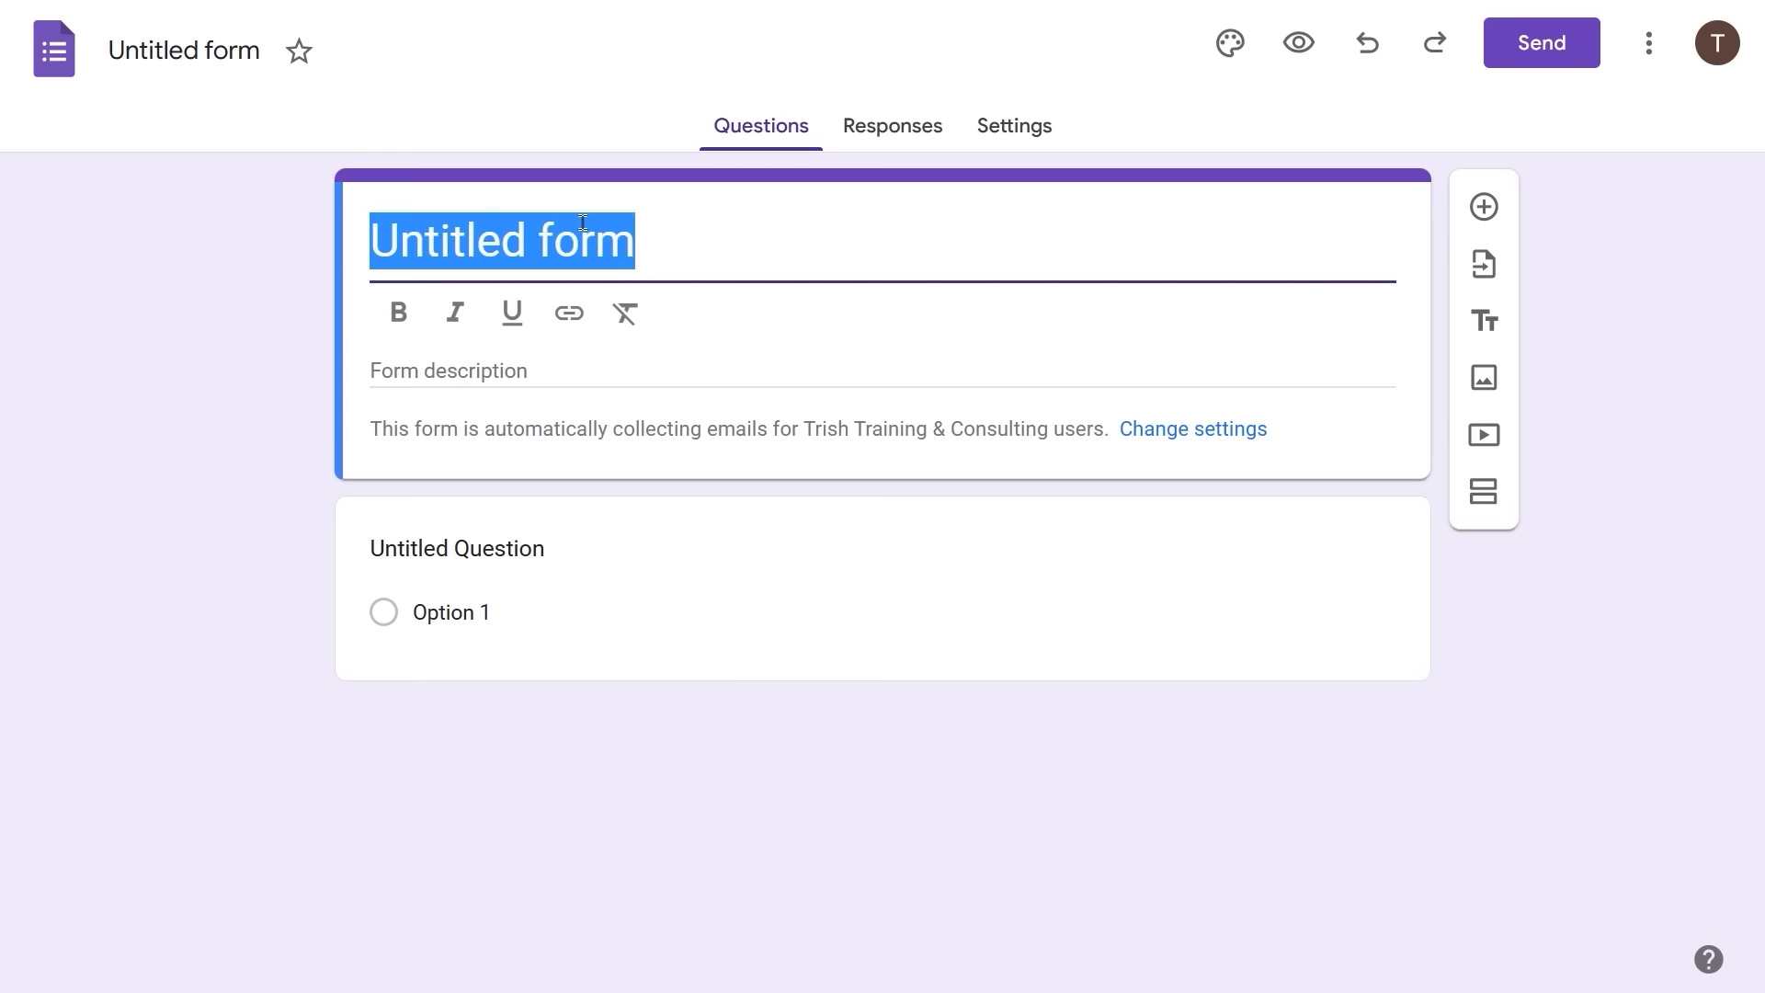
pyautogui.write('Det')
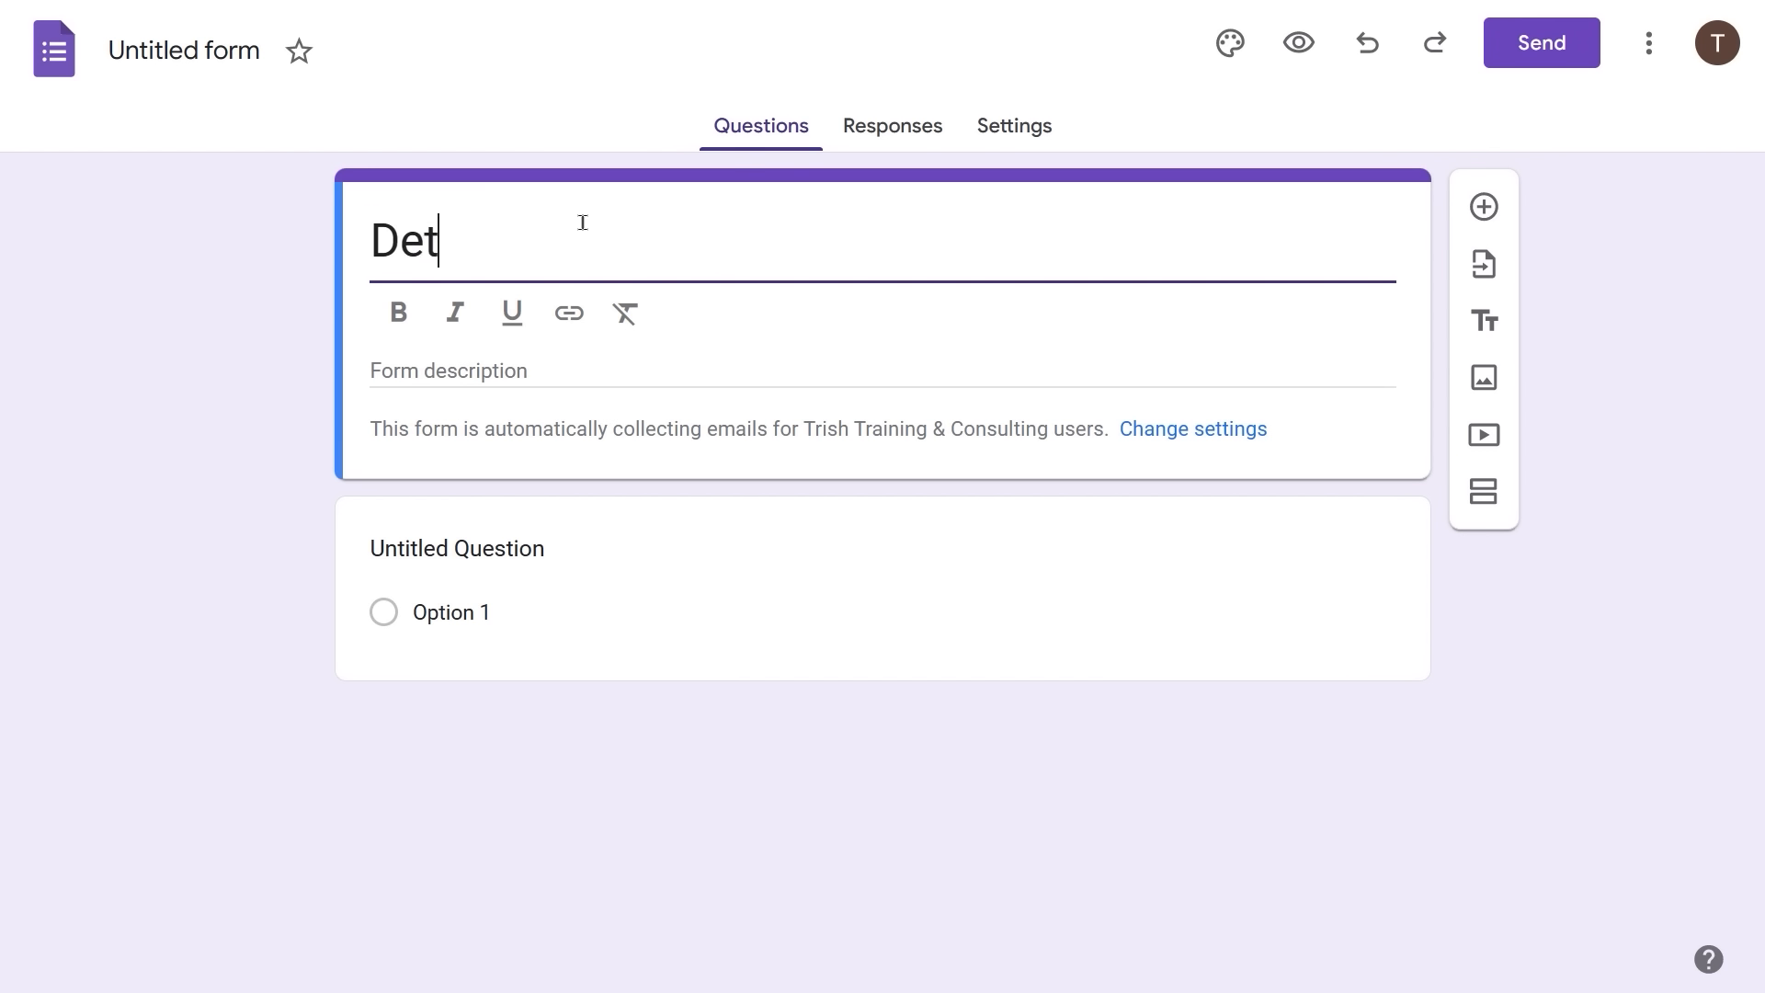
pyautogui.write('ailed Job')
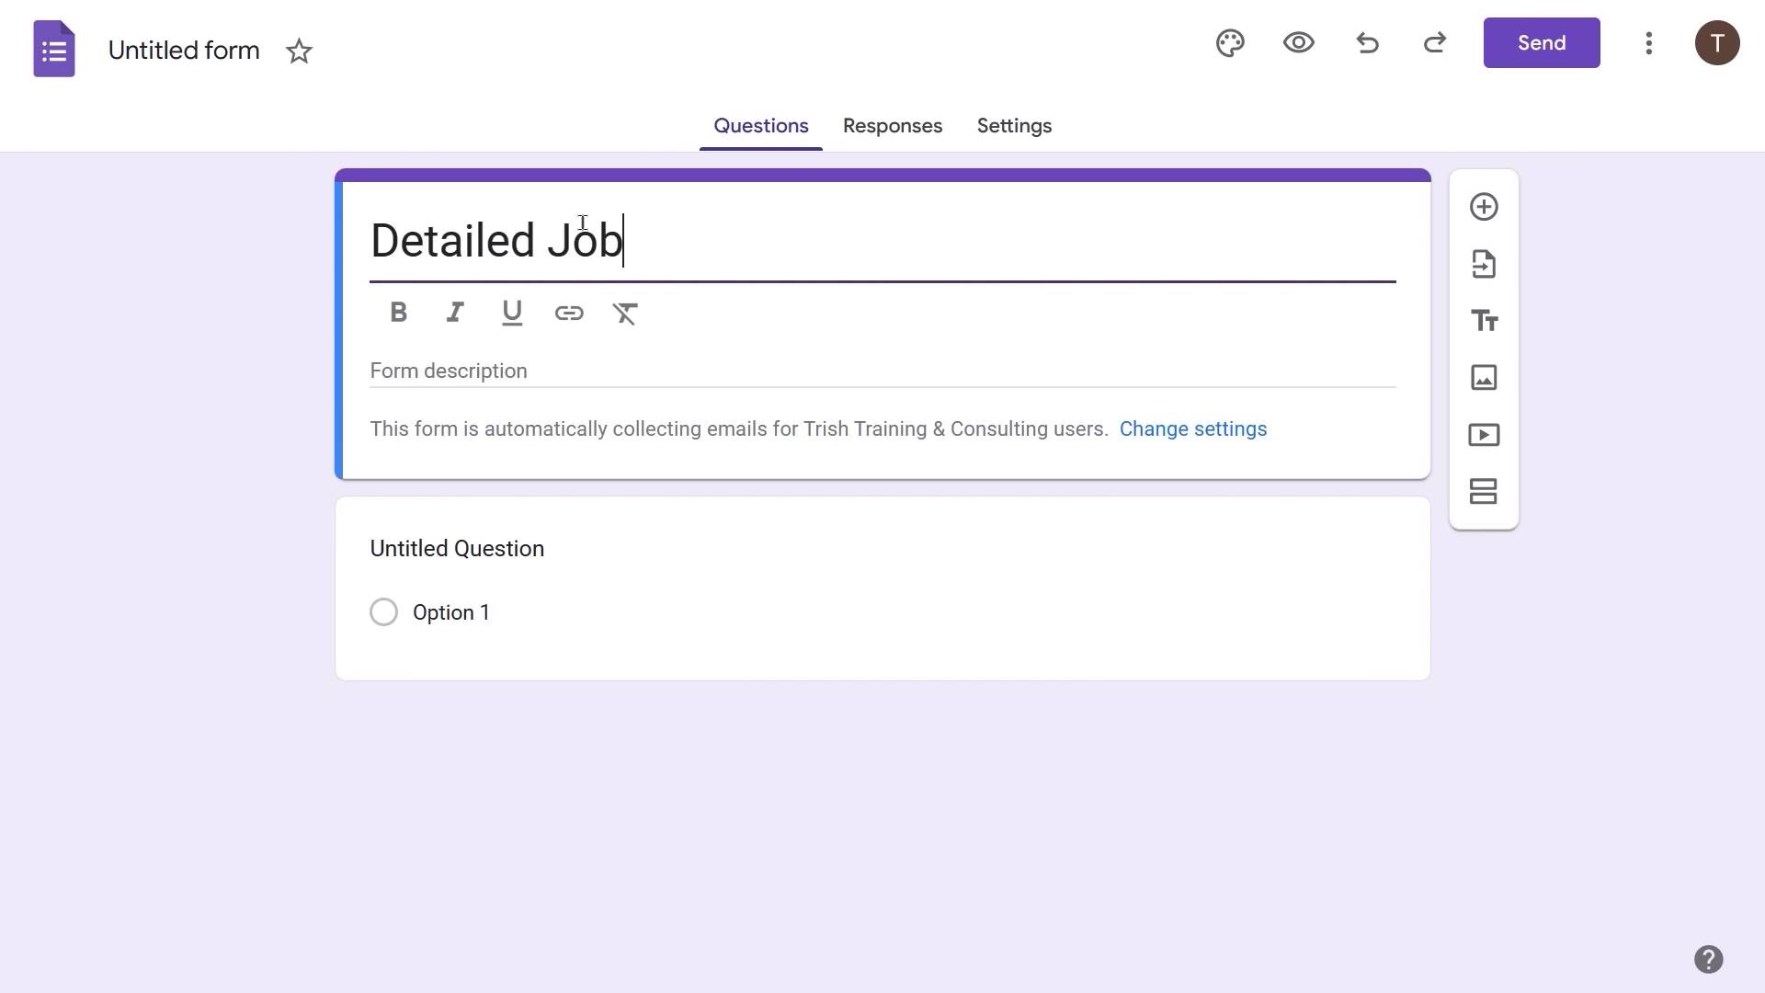
pyautogui.write(' Application')
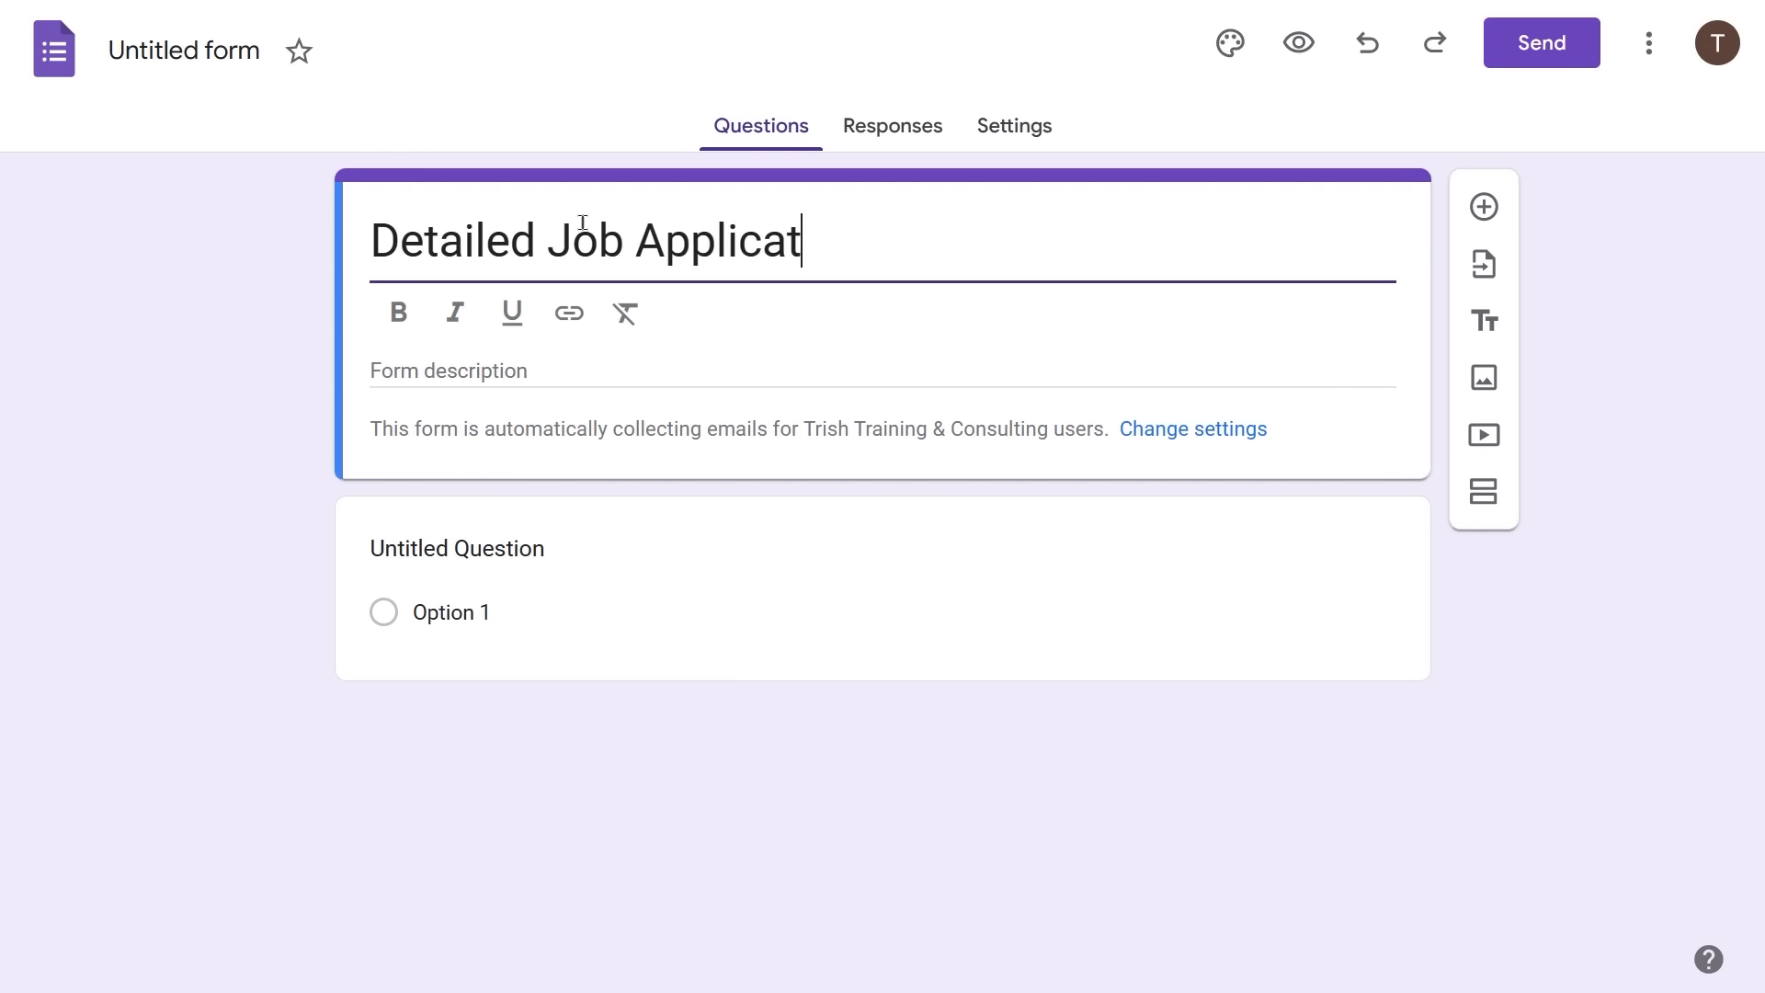
pyautogui.click(634, 536)
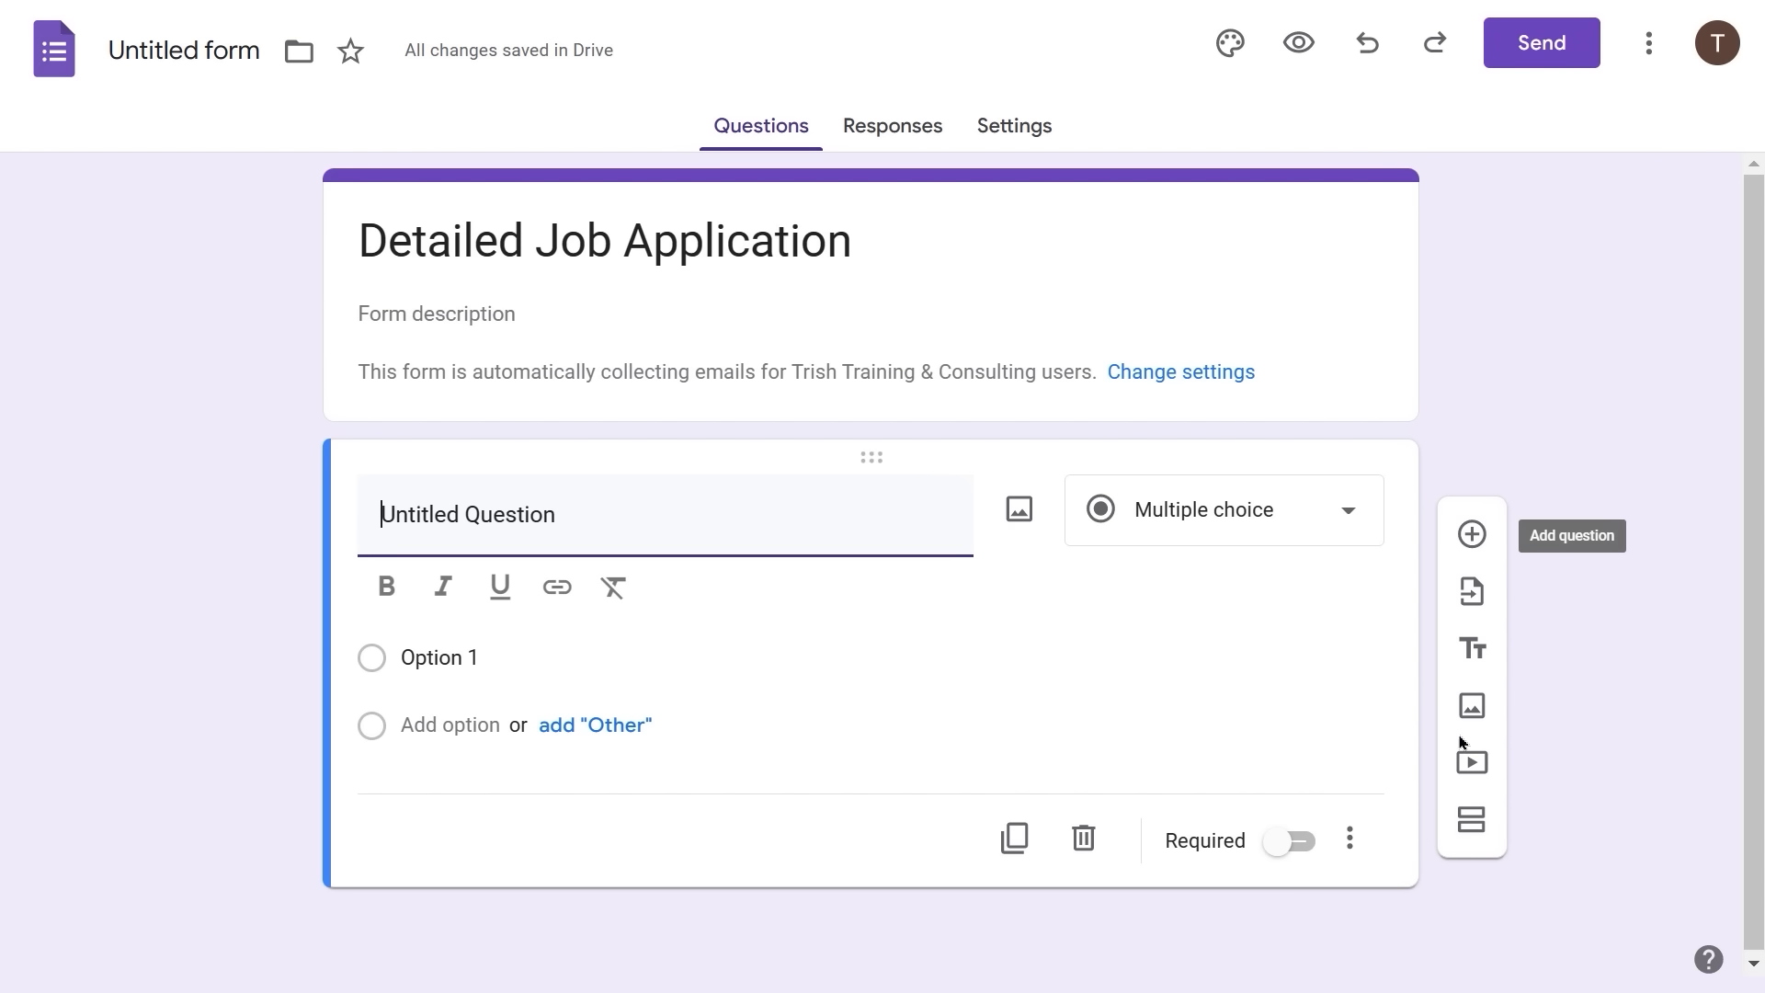
# - Import all three questions (Name, Position Desired, Upload your resume) from the Job Application form
pyautogui.click(1472, 591)
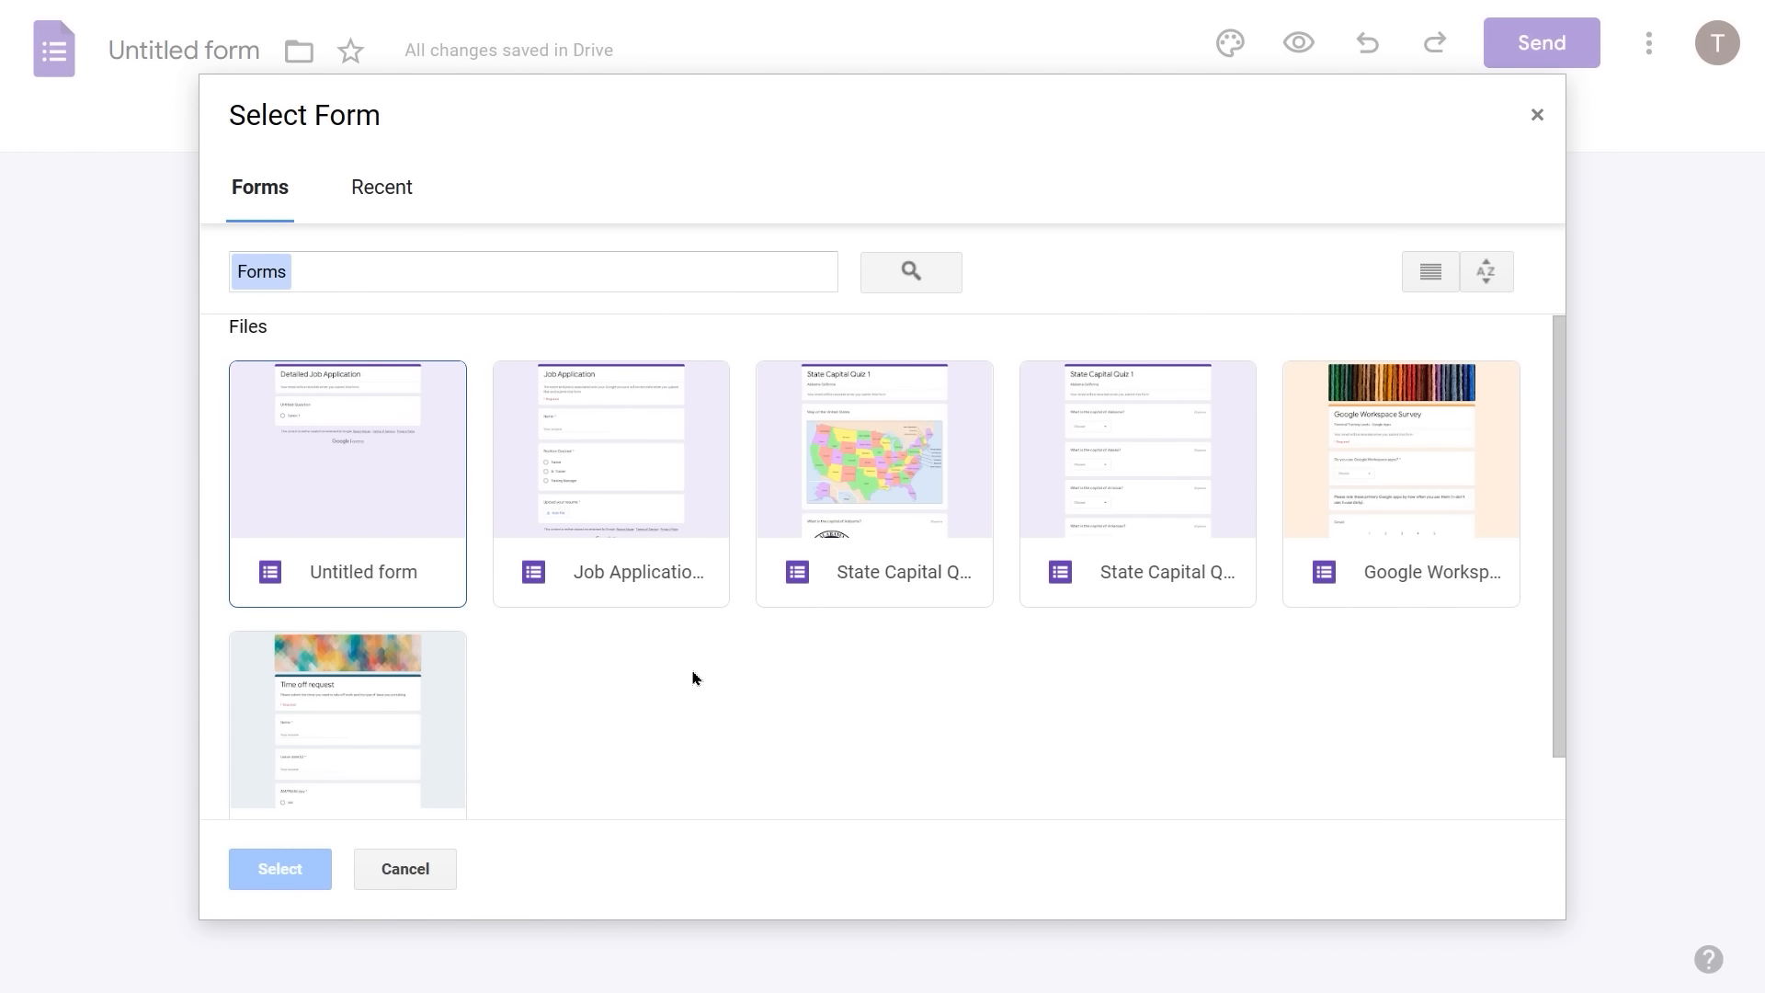
pyautogui.click(614, 462)
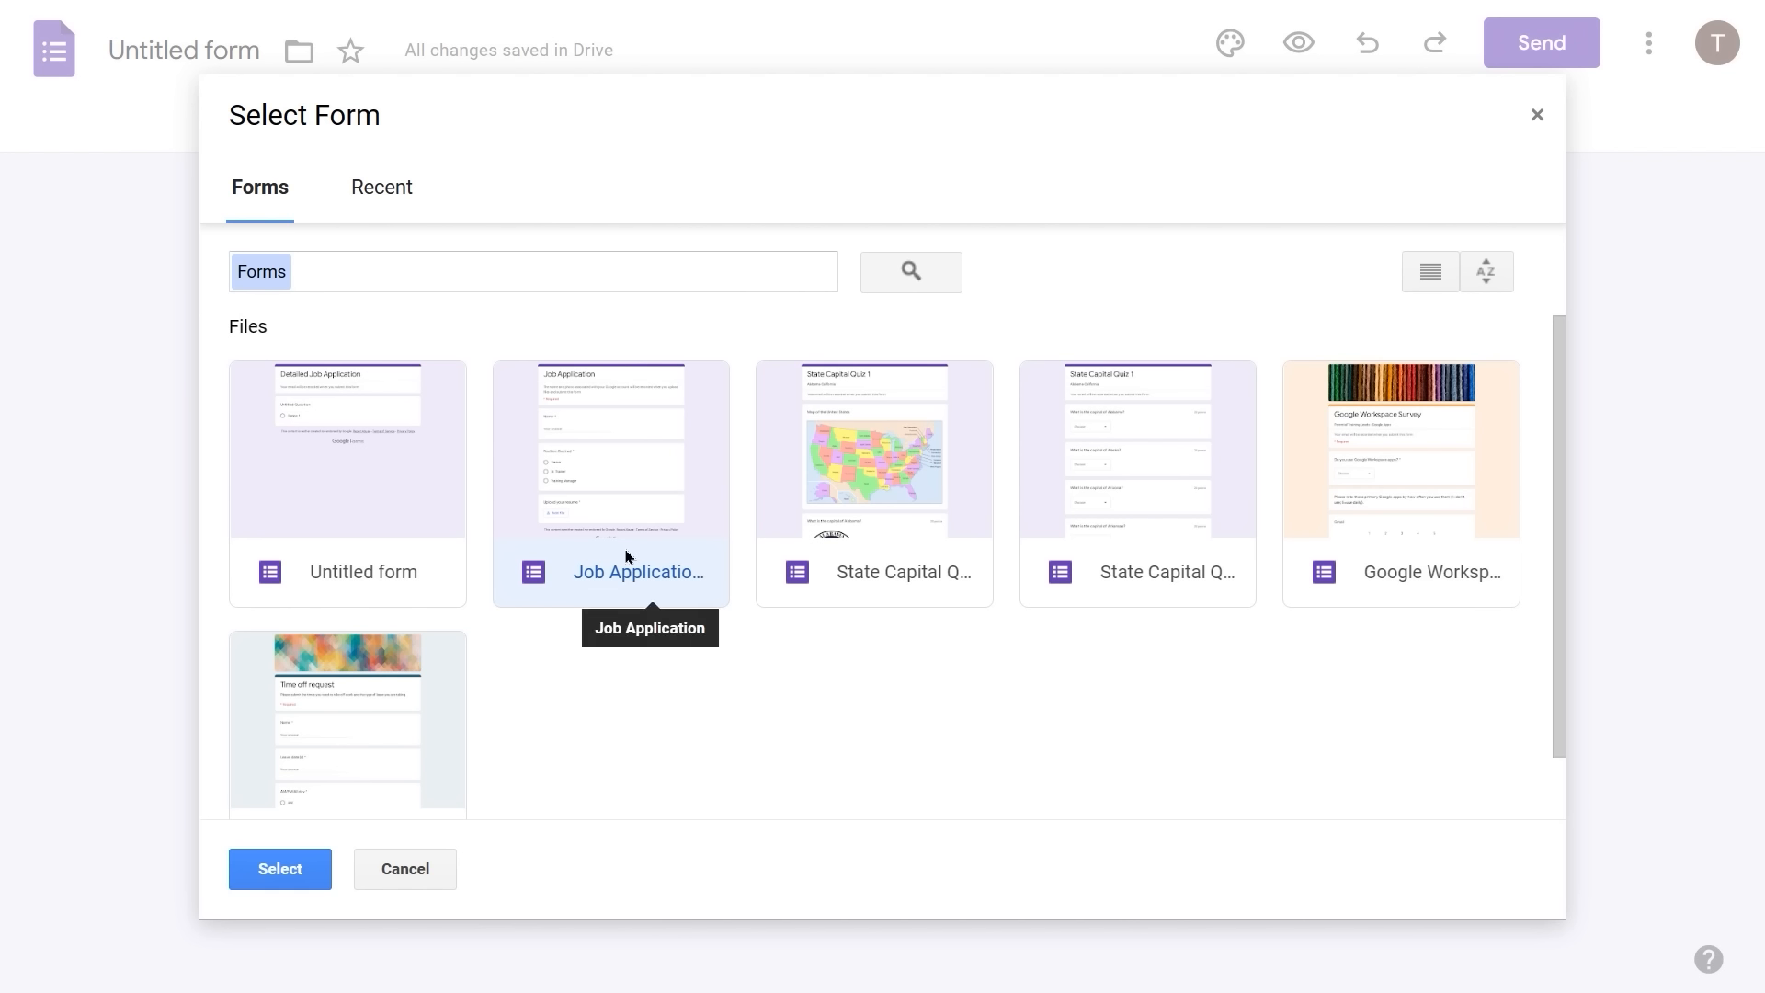
pyautogui.click(274, 873)
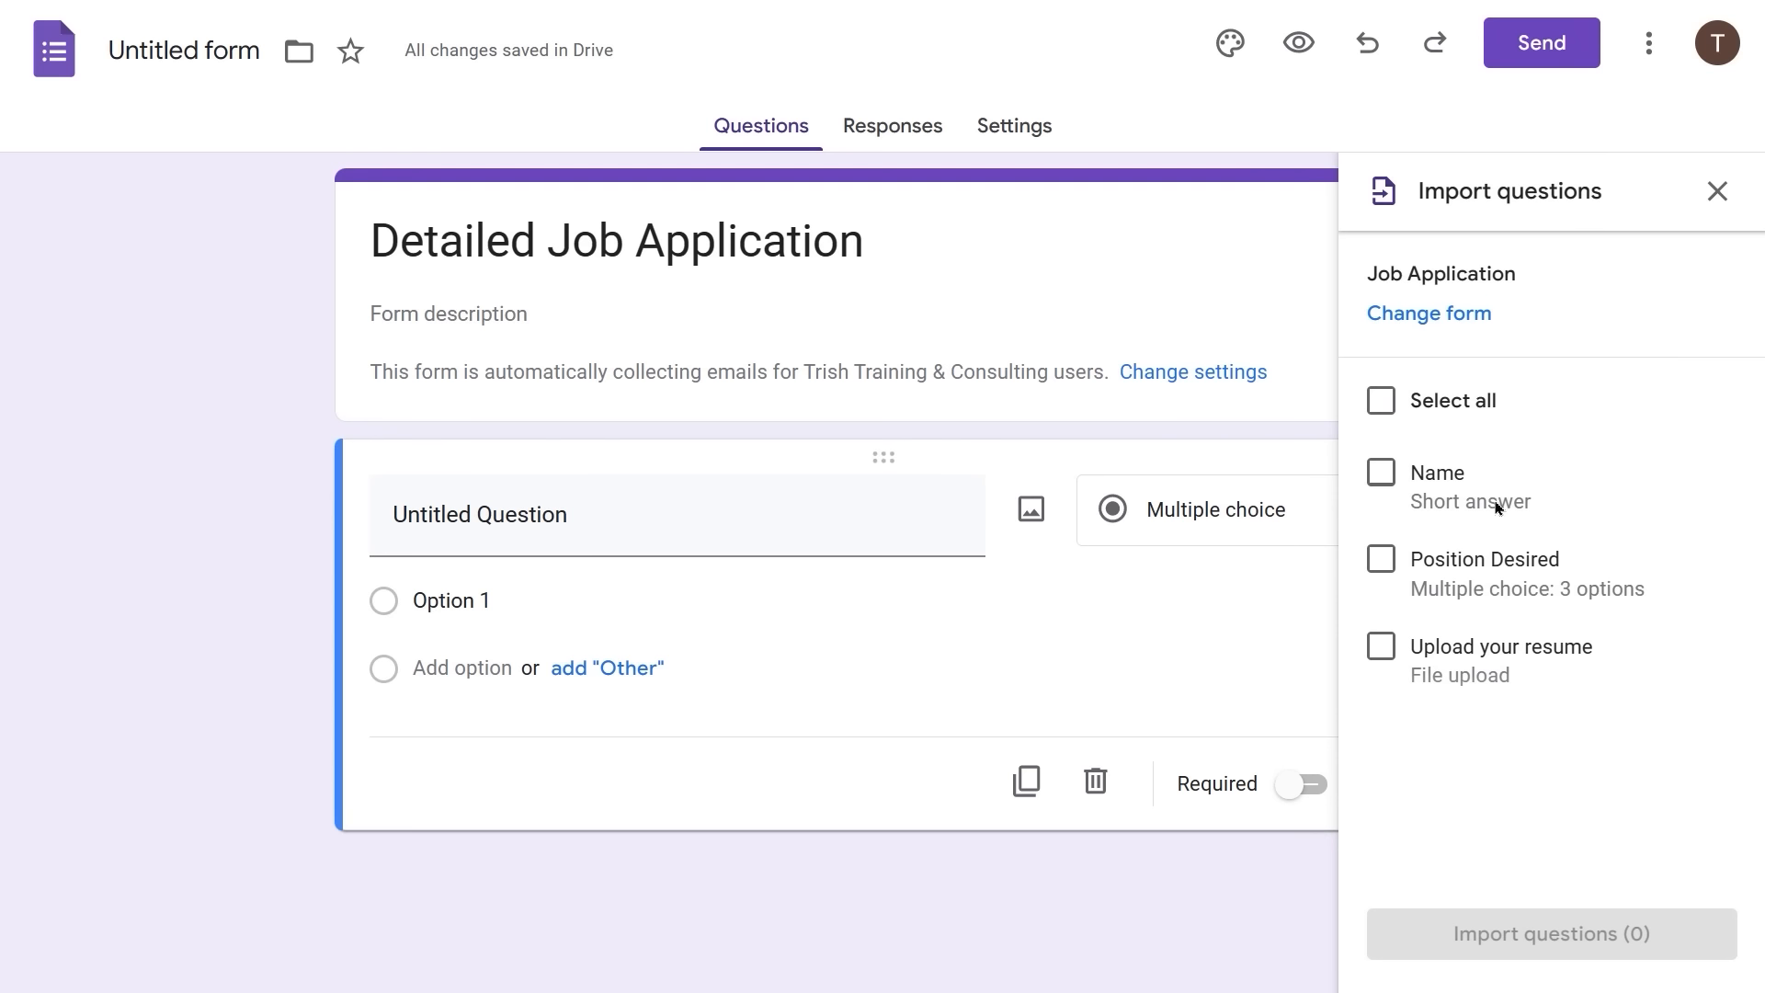
pyautogui.click(1389, 402)
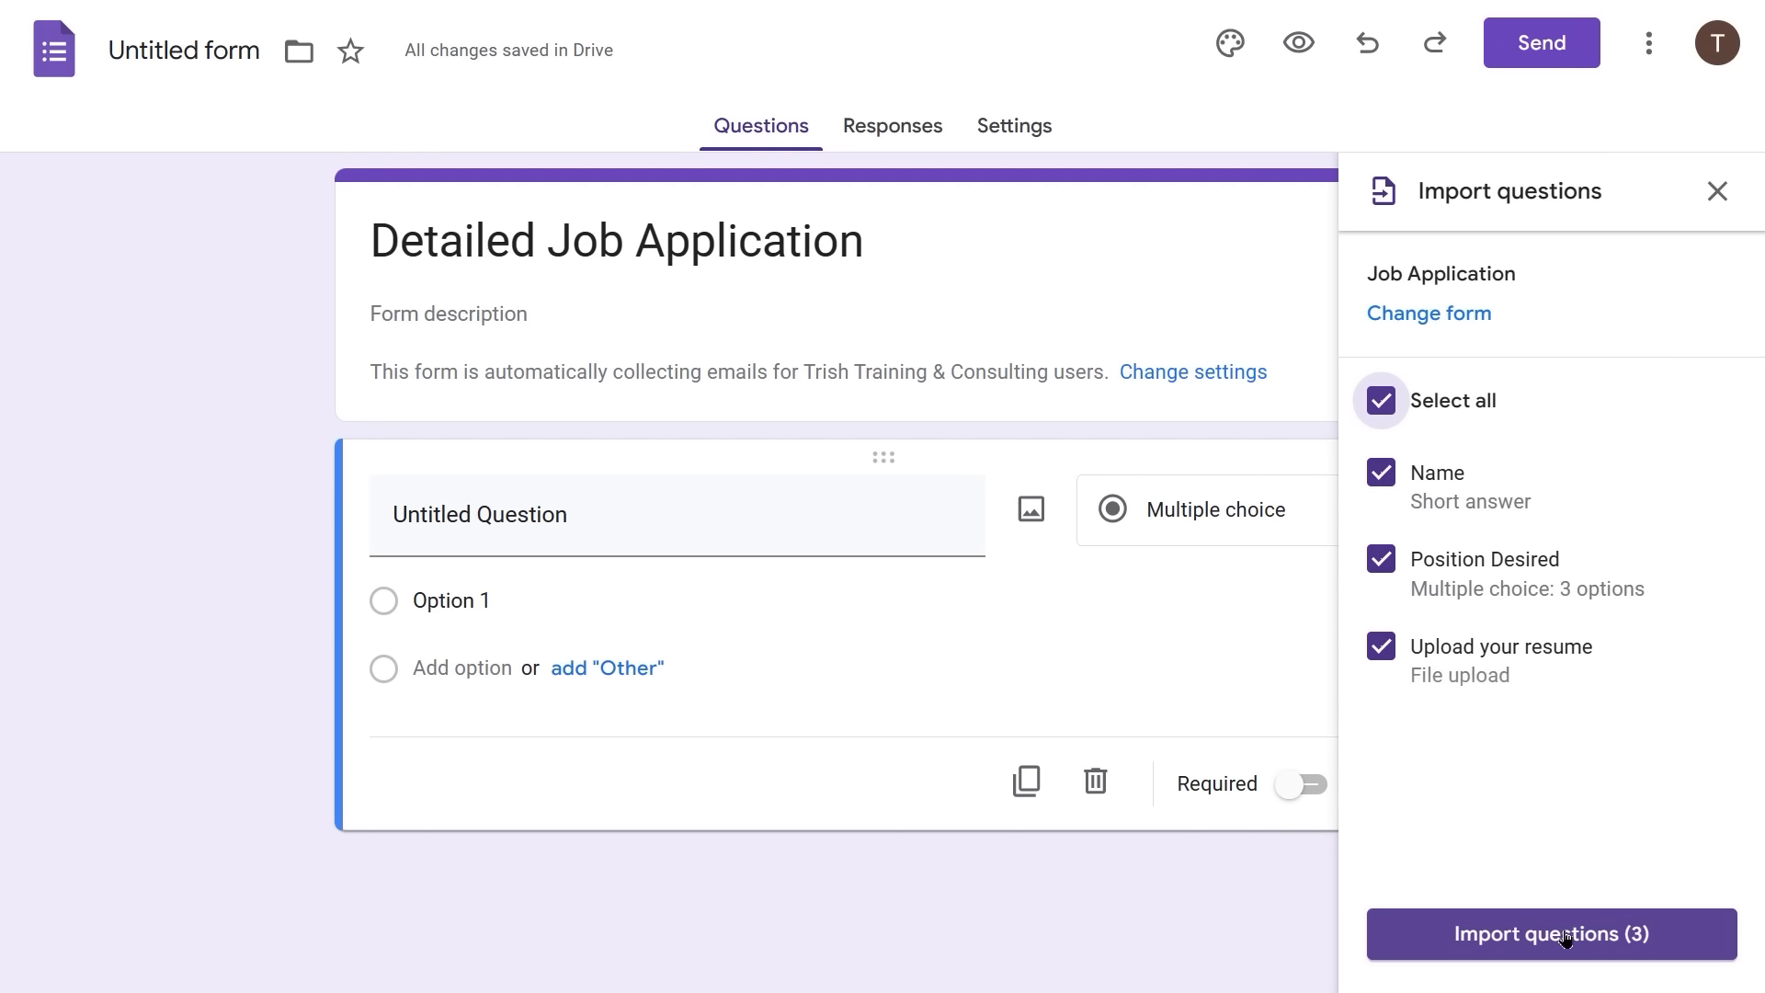
pyautogui.click(1565, 935)
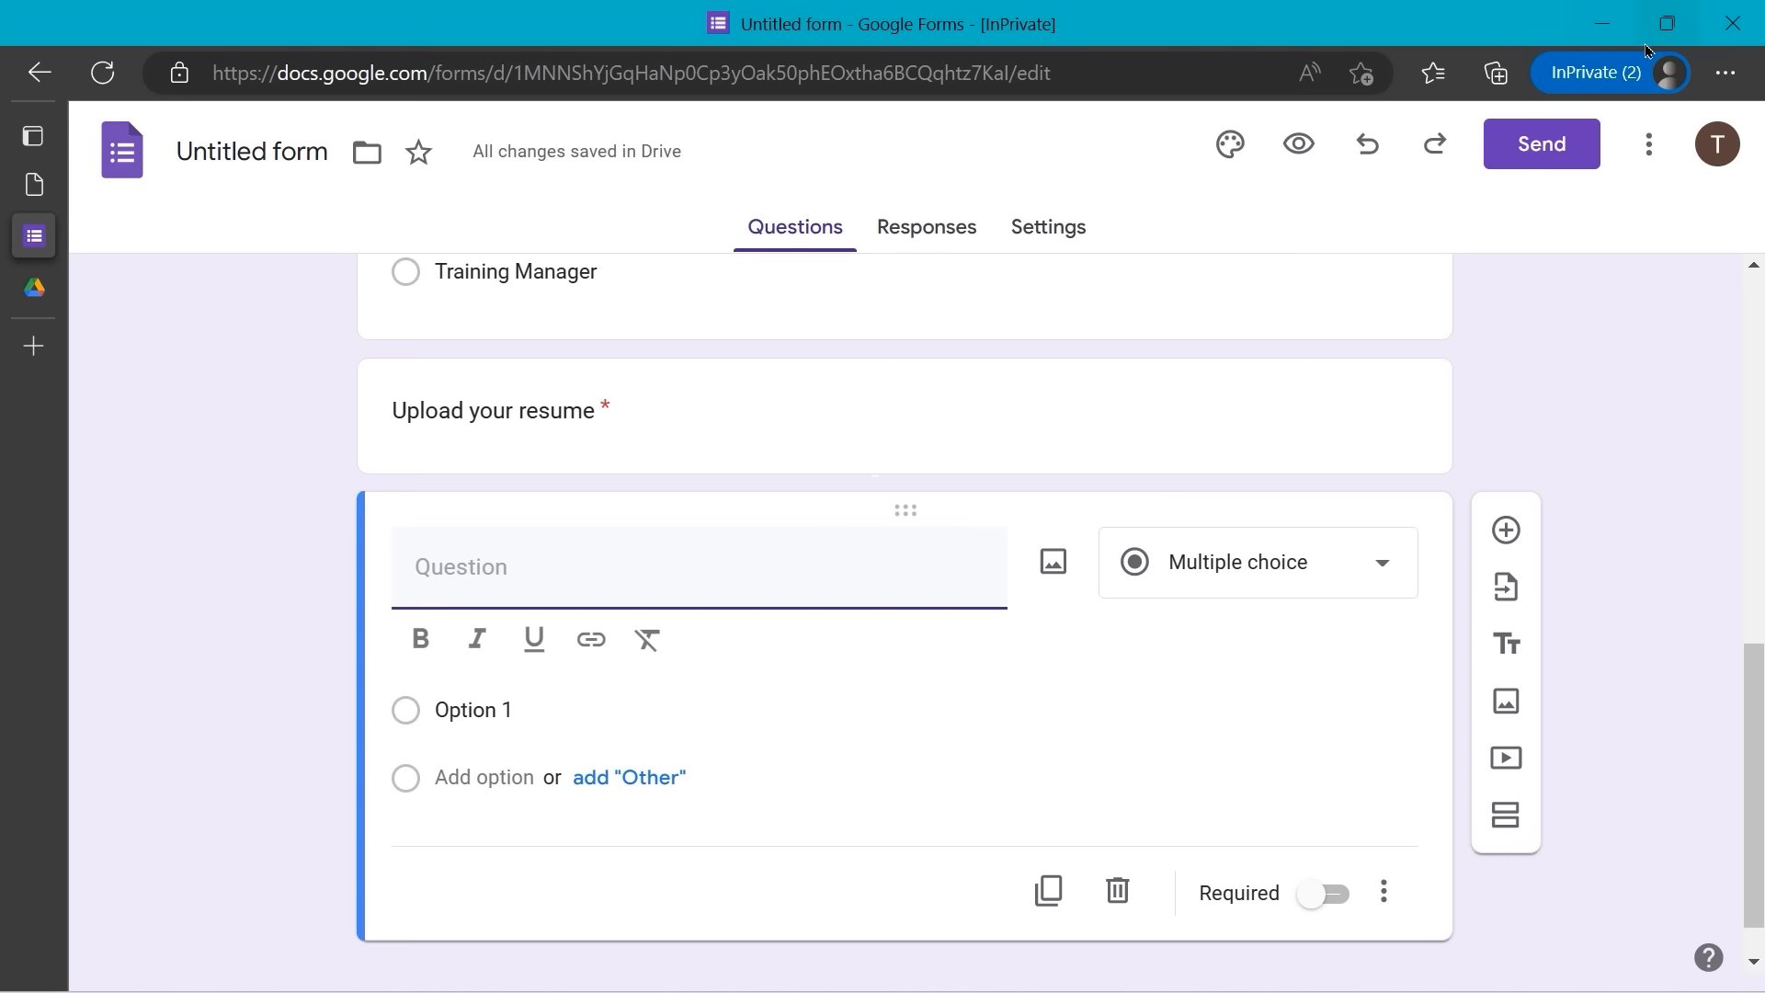
# - Switch the Edge browser to full screen
pyautogui.click(1726, 73)
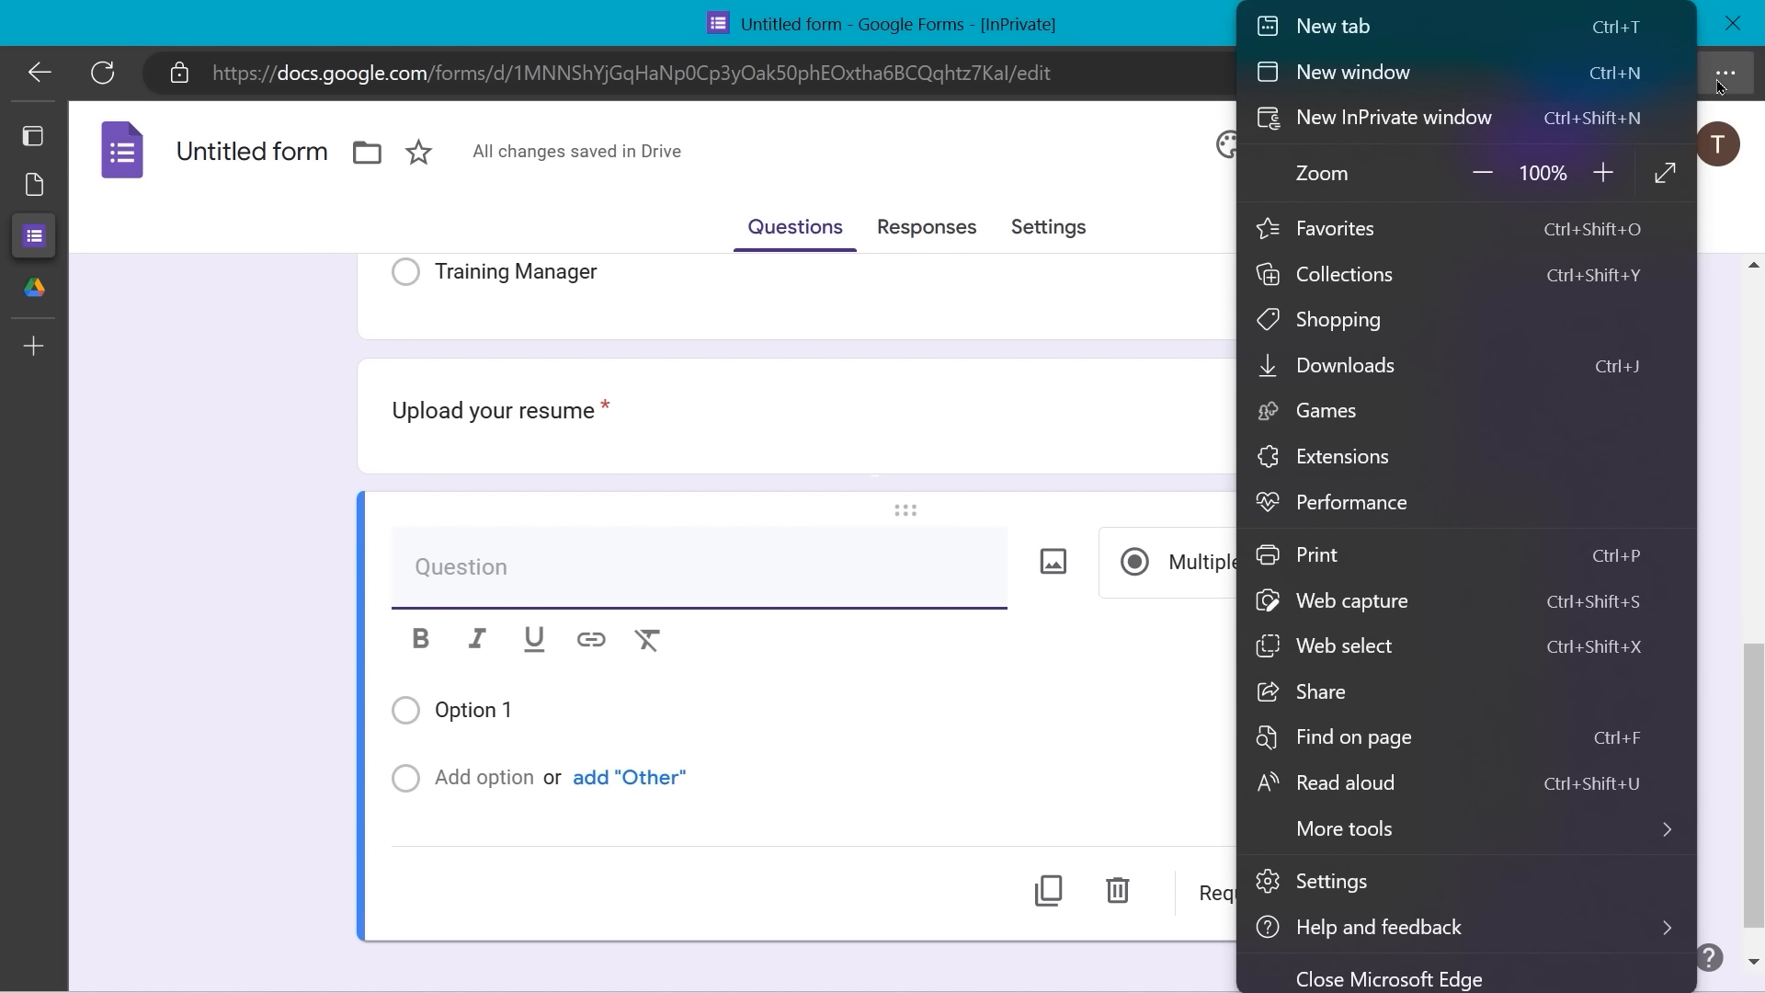
pyautogui.click(1679, 179)
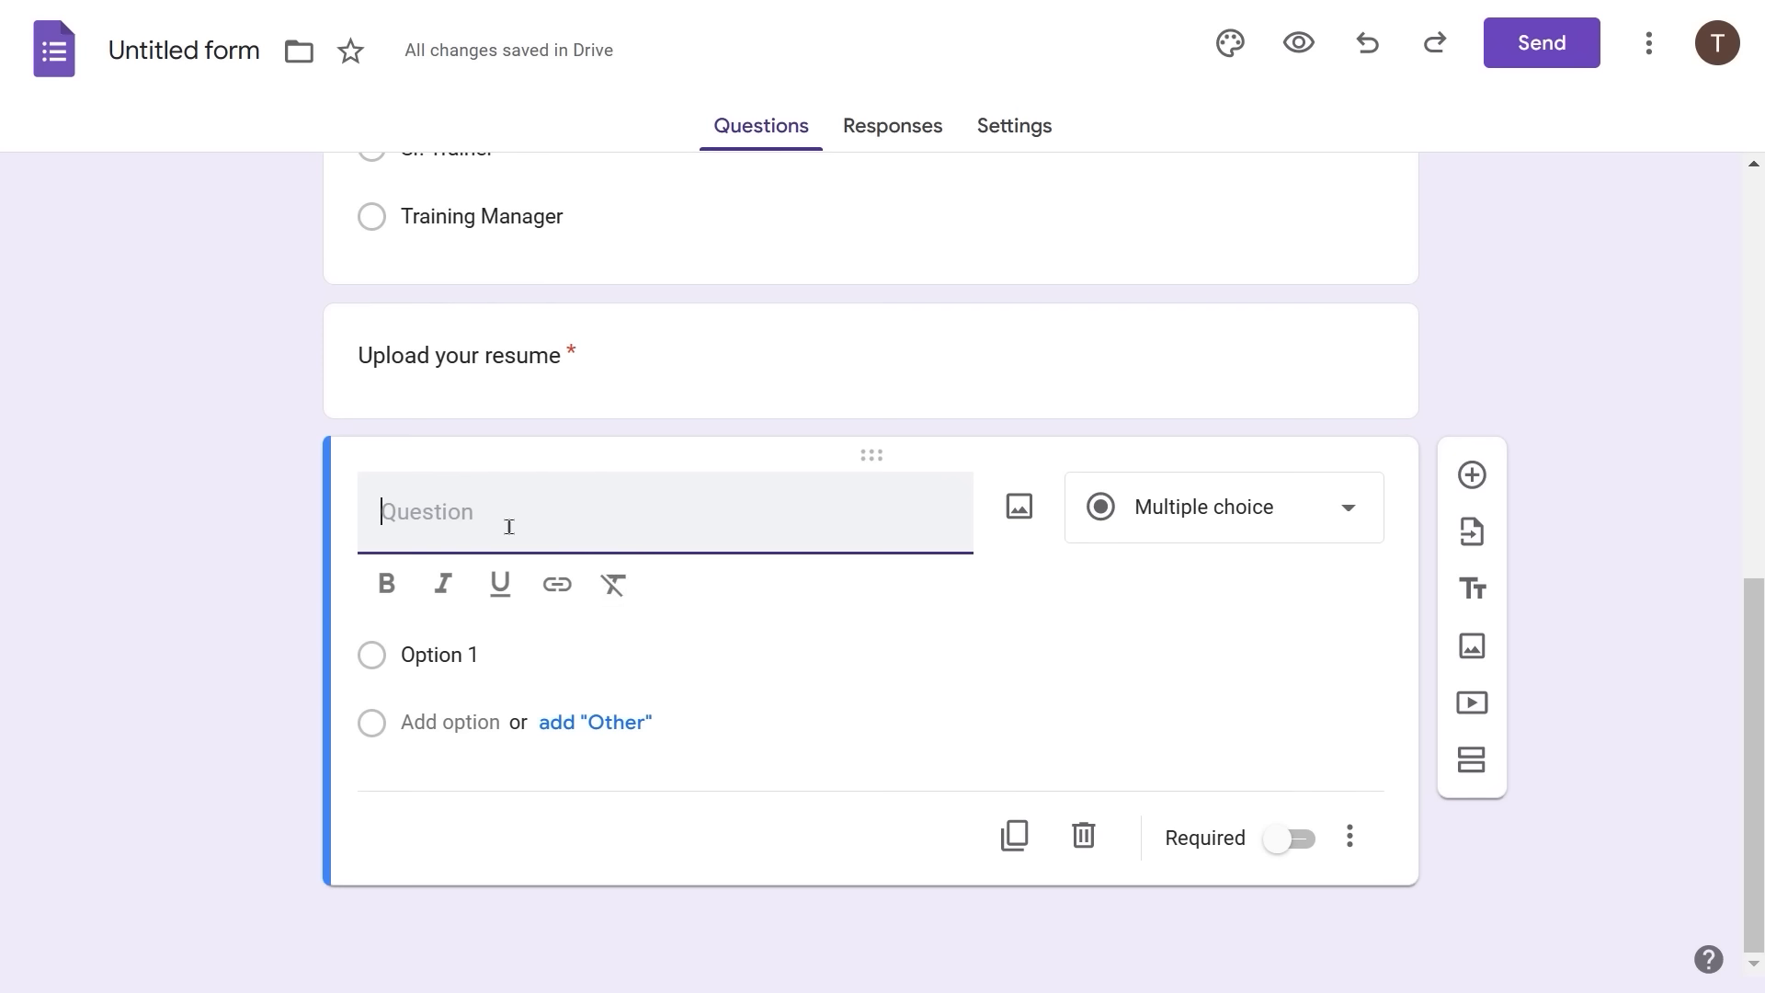
pyautogui.scroll(2, 508, 526)
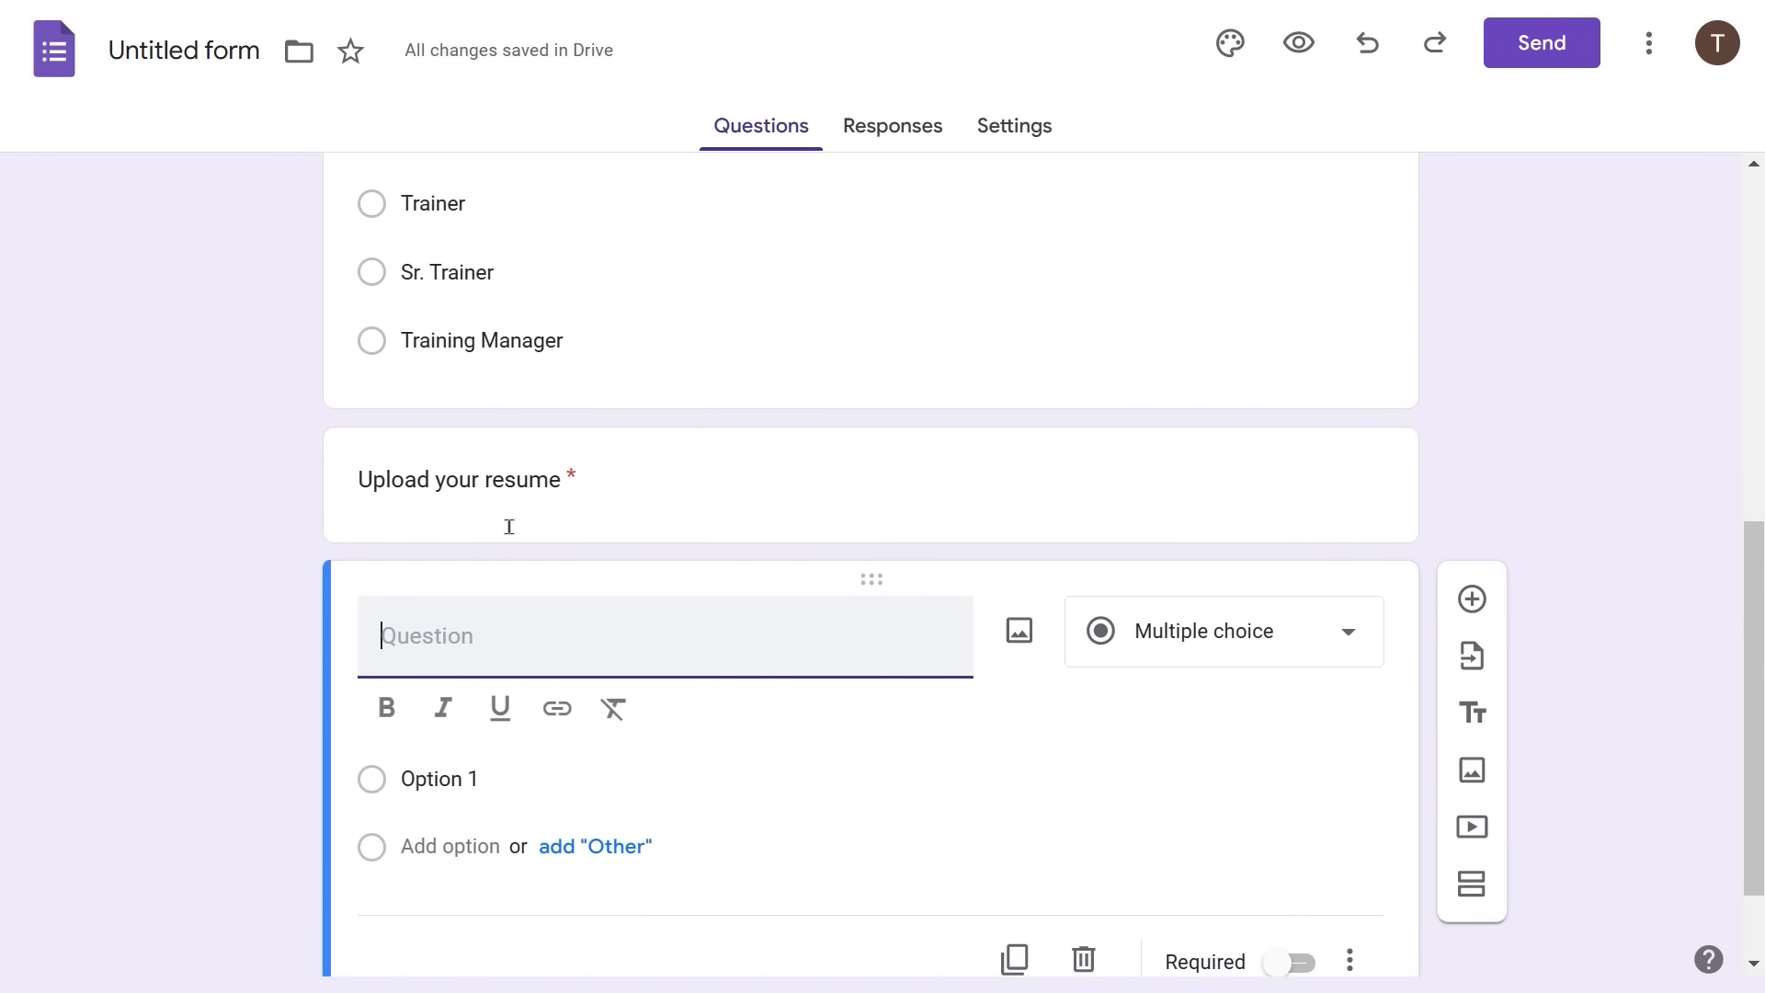
pyautogui.scroll(4, 509, 529)
pyautogui.scroll(-4, 508, 531)
# - Add 'What is your first available start date?' as a required Date question
pyautogui.write('What is your f')
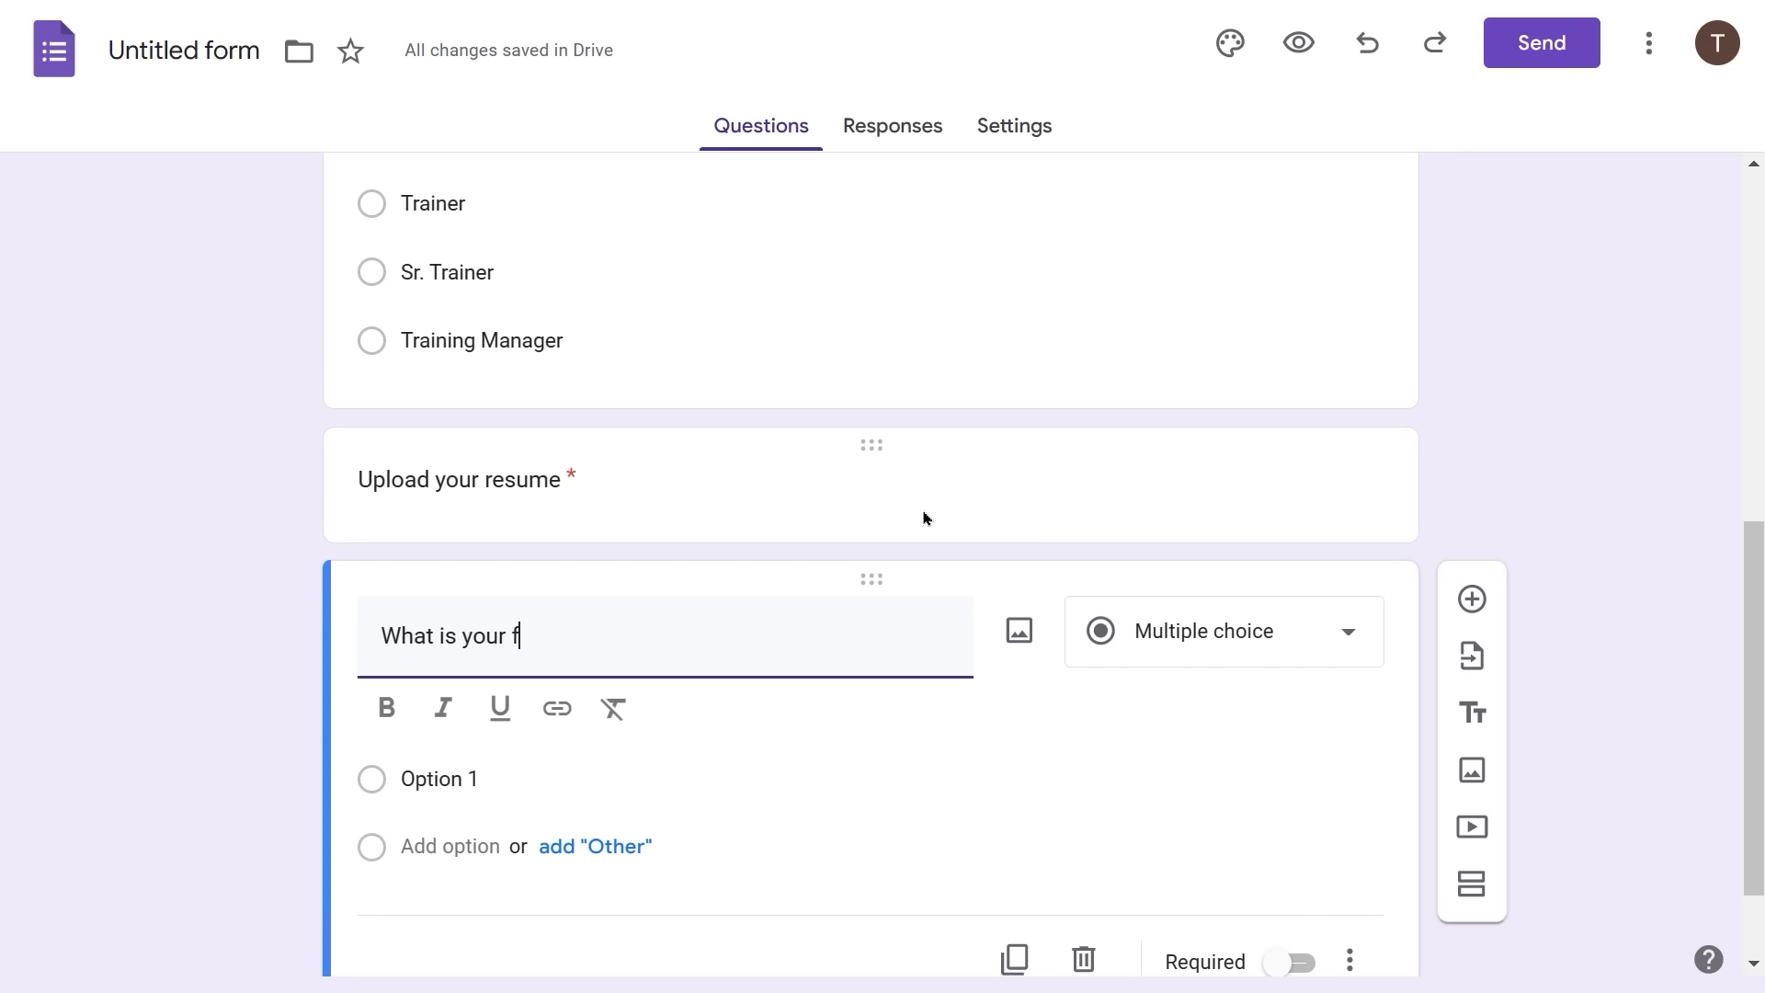
pyautogui.write('irst available start date?')
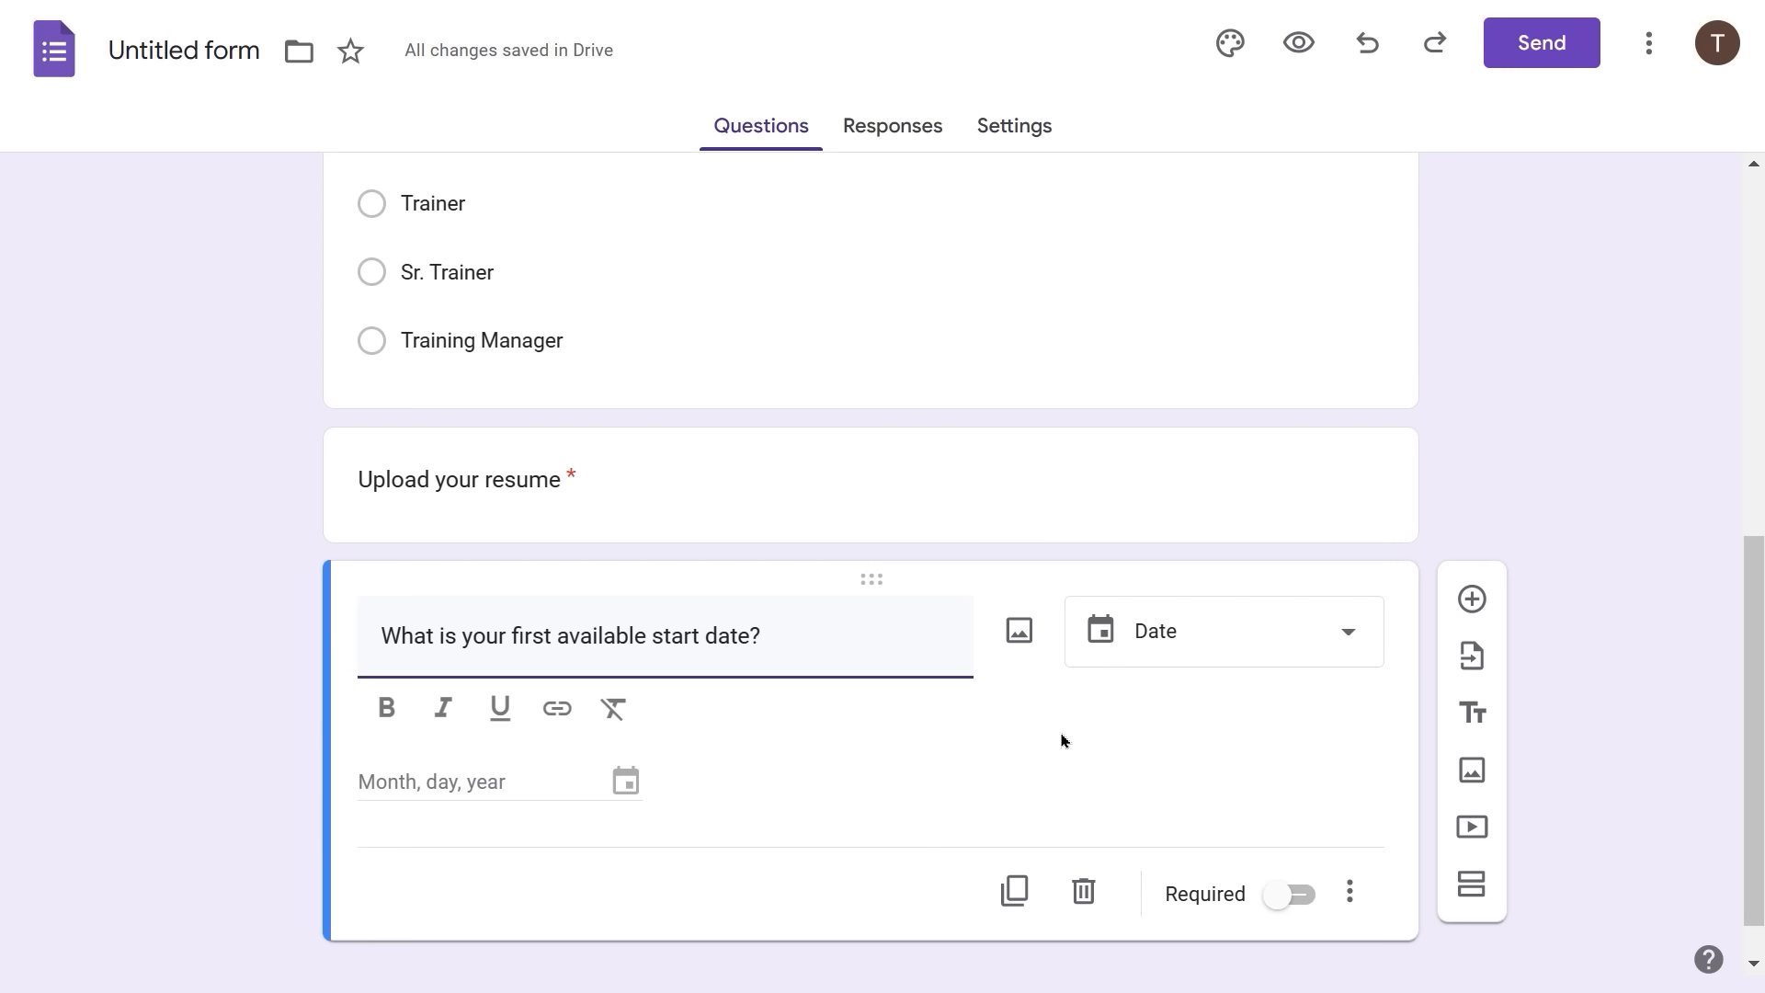
pyautogui.click(1286, 910)
pyautogui.click(1283, 839)
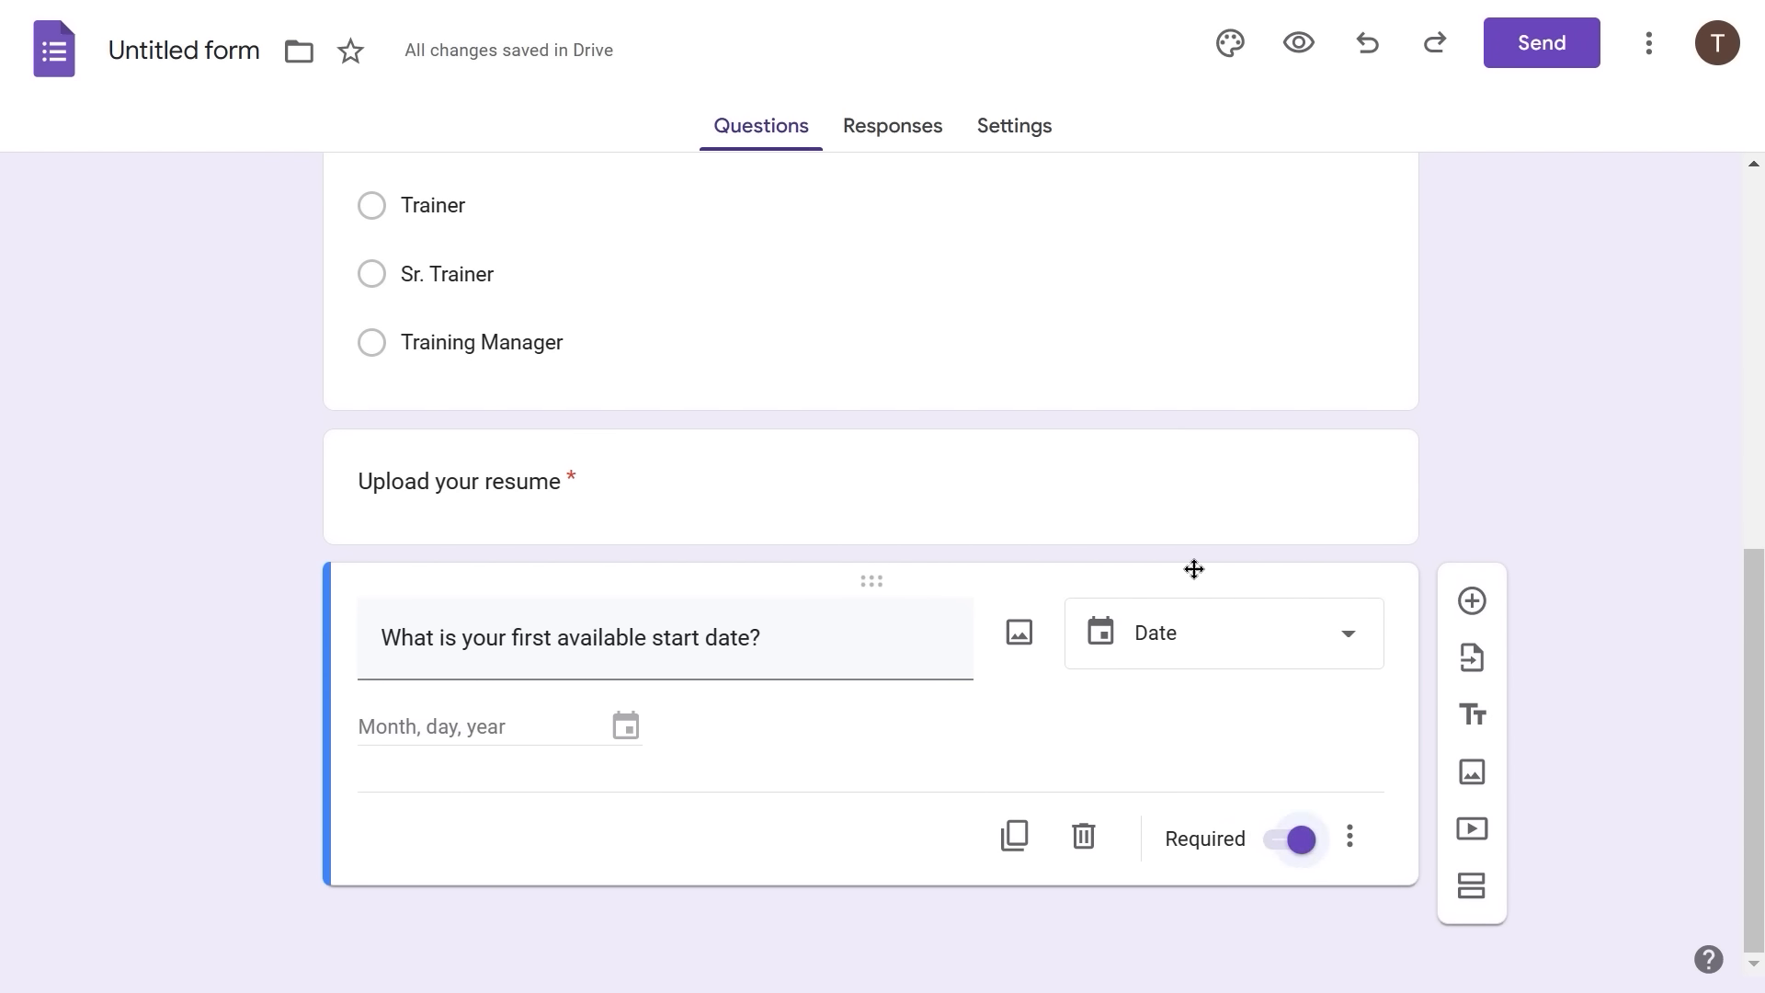
pyautogui.scroll(2, 1195, 577)
# - Drag the blank Untitled Question card below the start-date question
pyautogui.scroll(6, 1195, 577)
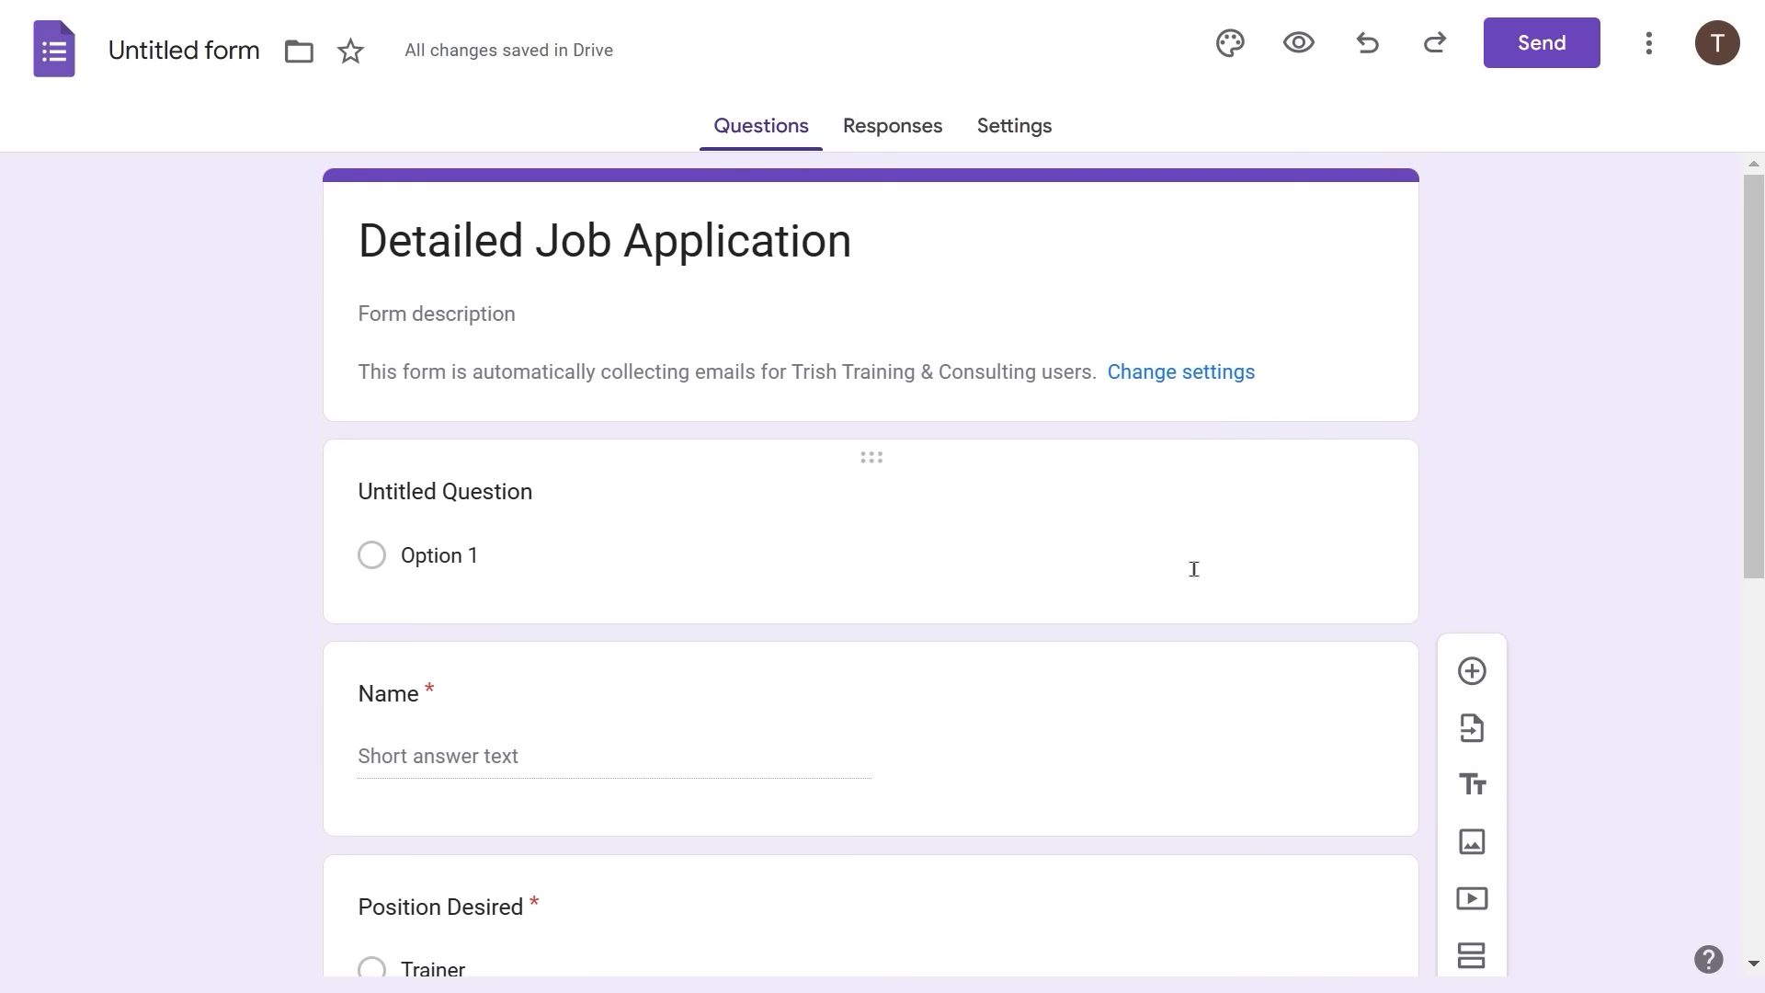
pyautogui.scroll(-1, 1195, 577)
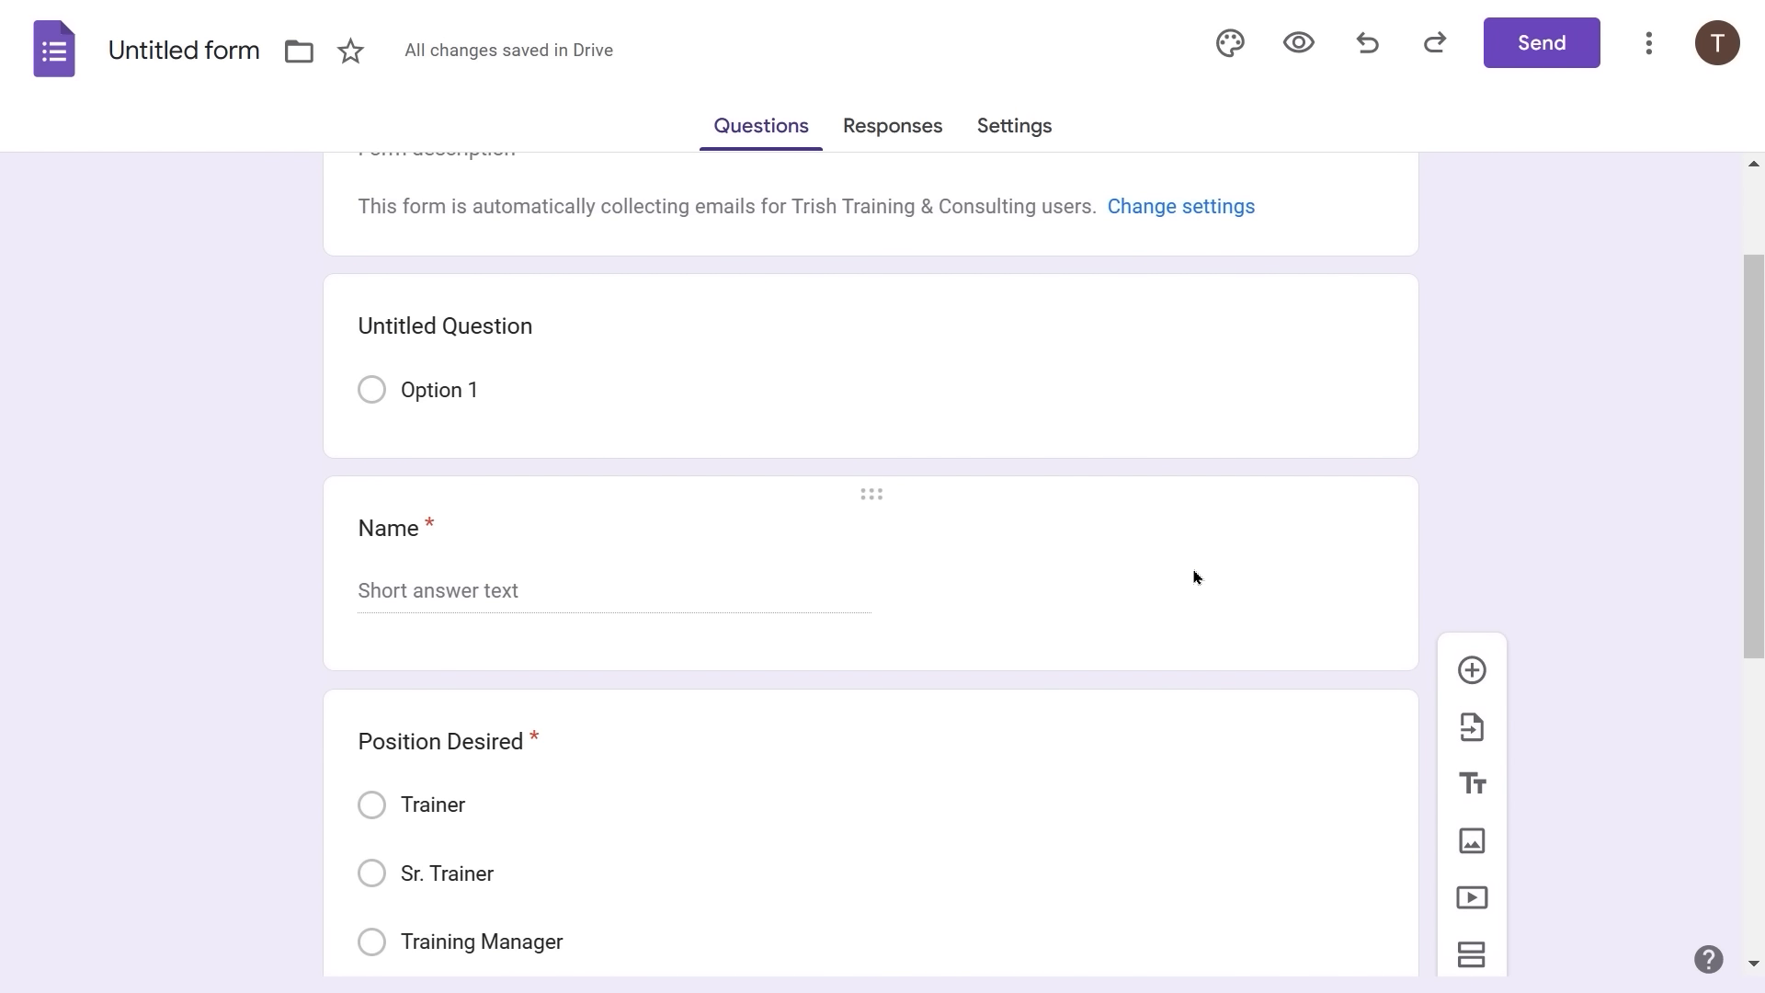
pyautogui.scroll(1, 1195, 576)
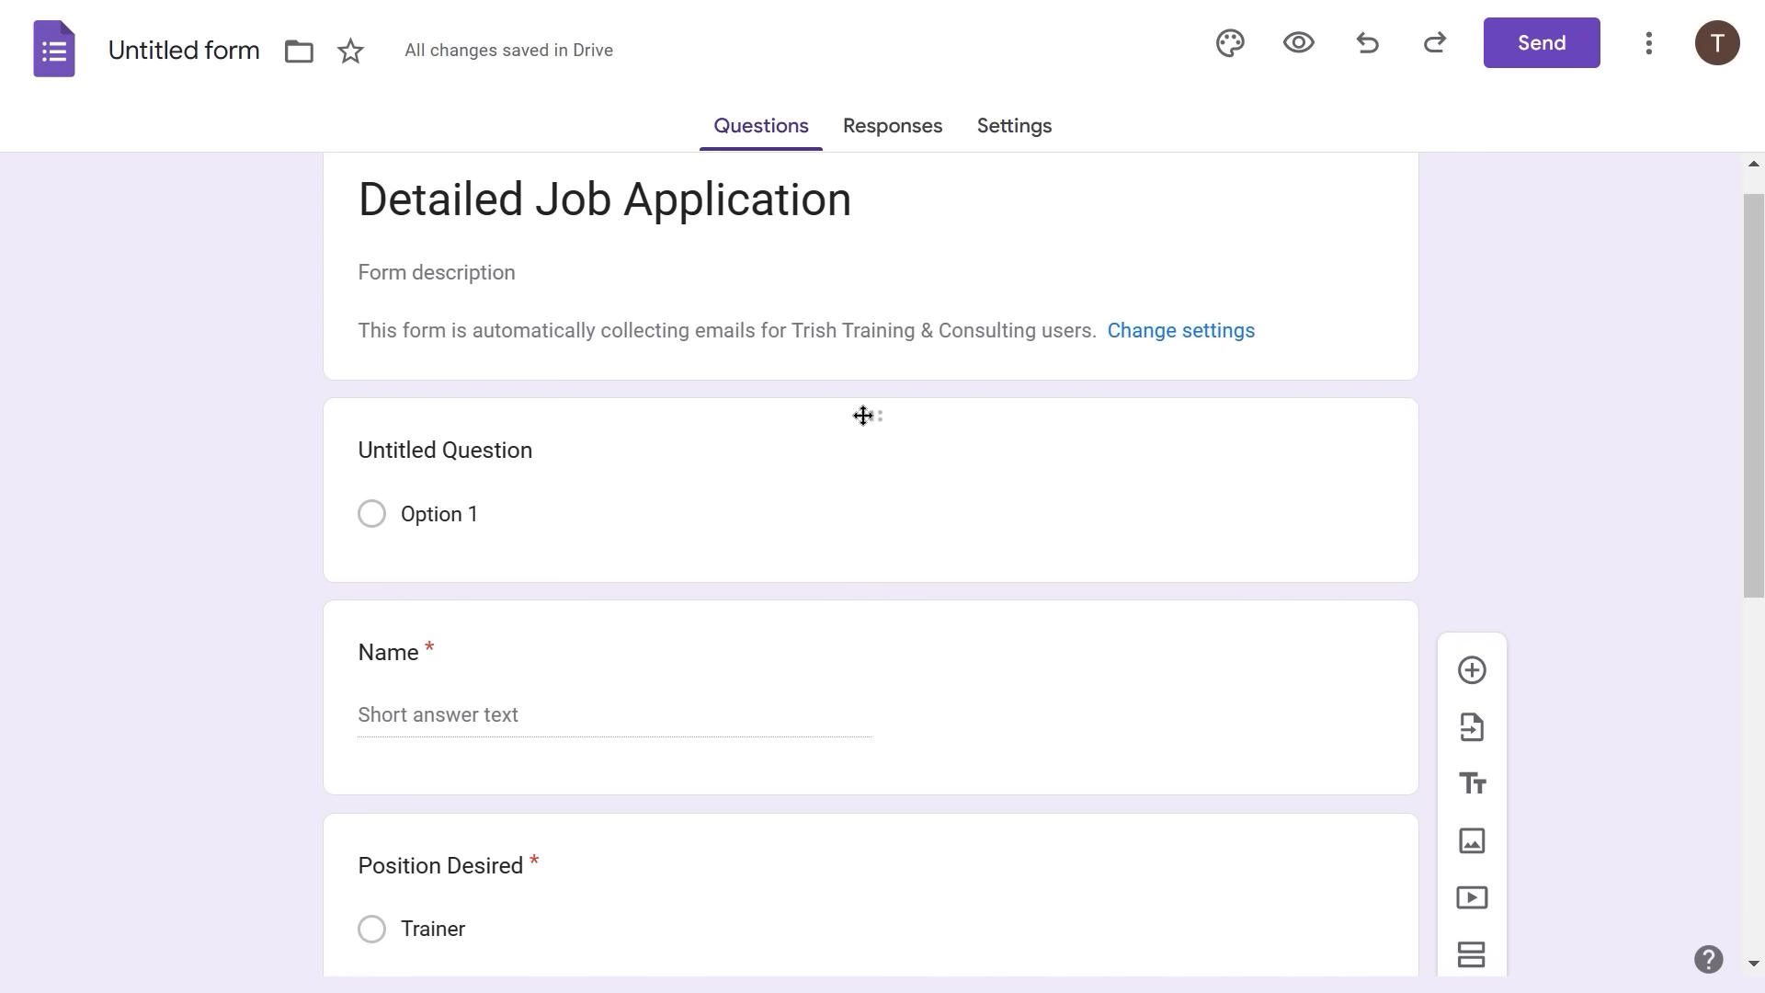
pyautogui.moveTo(871, 410); pyautogui.dragTo(754, 755)
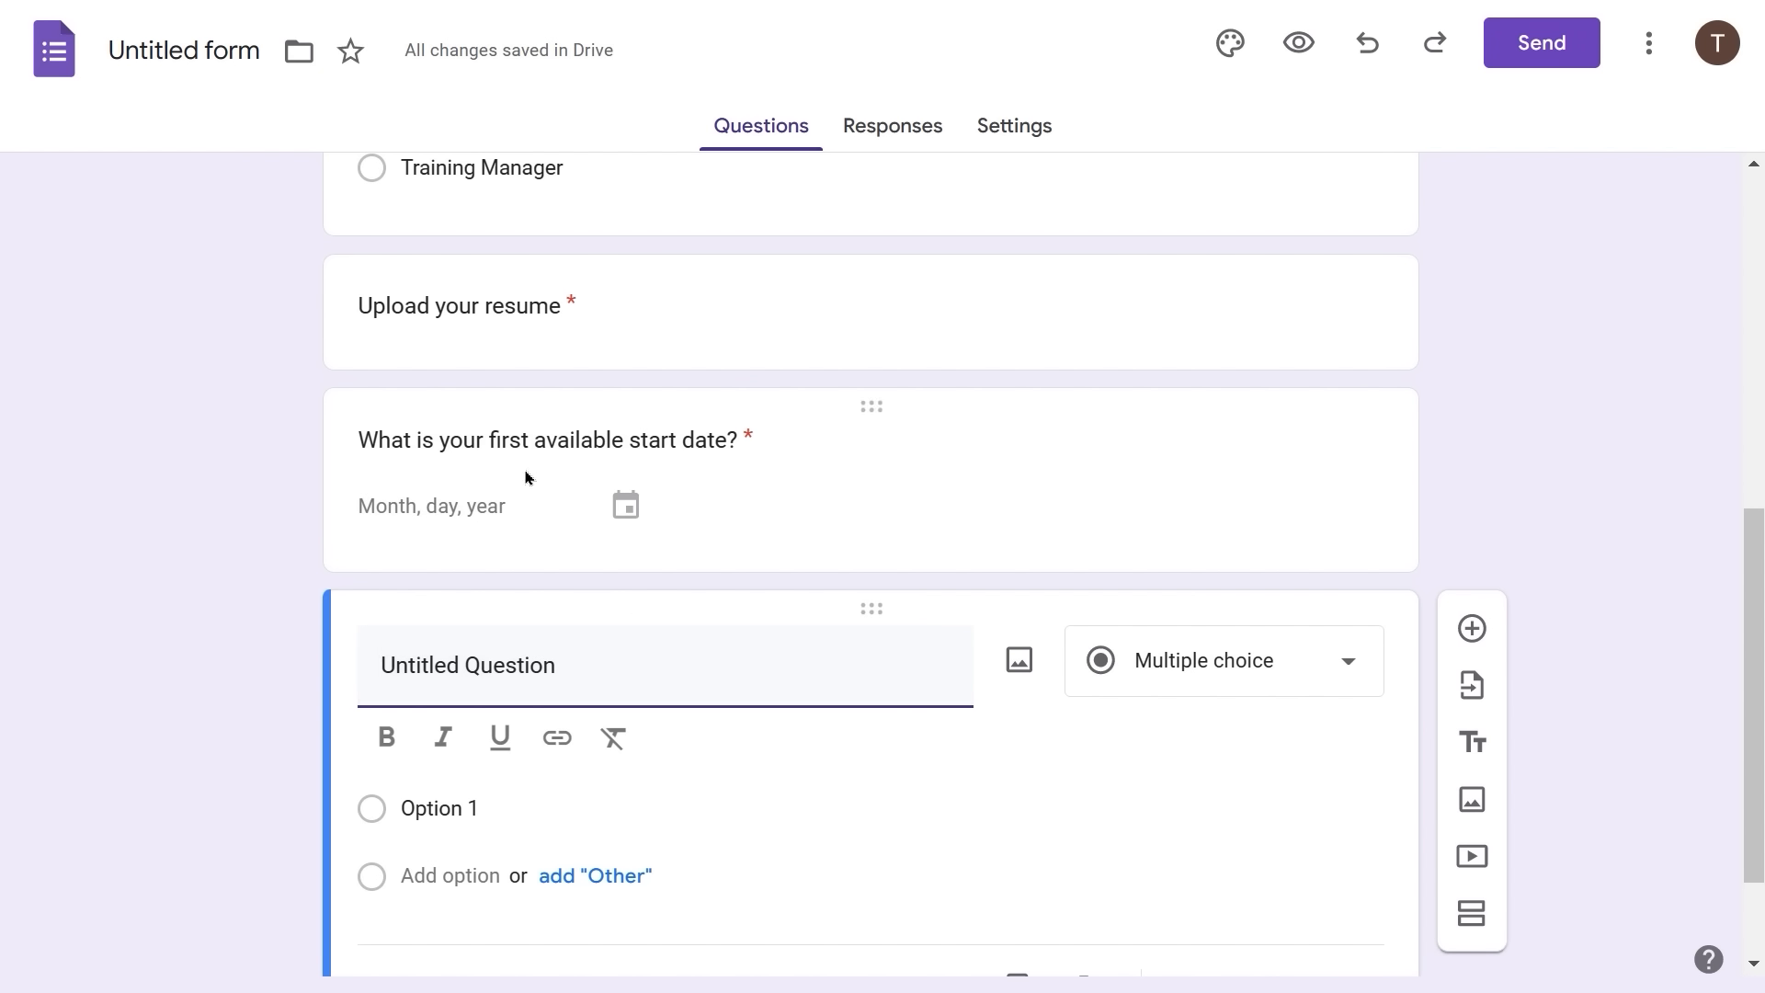
# - Write 'What region do you live in?' with choices North, South, East and West
pyautogui.write('What re')
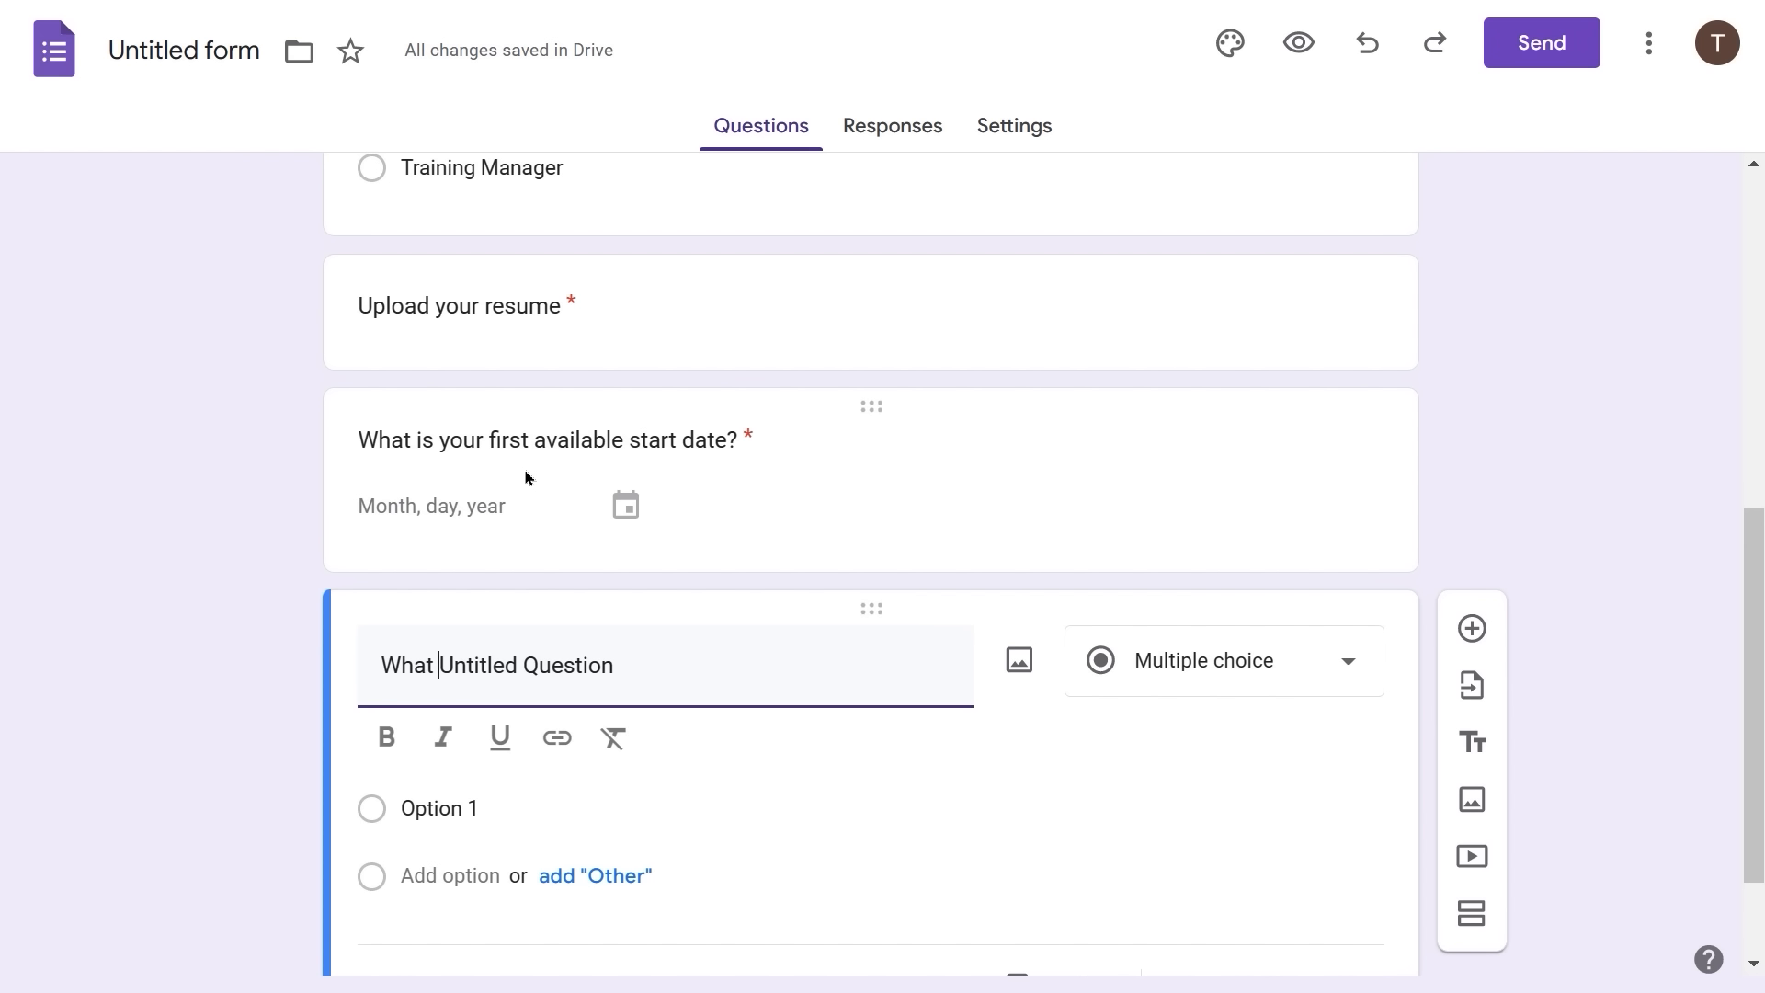
pyautogui.write('gion')
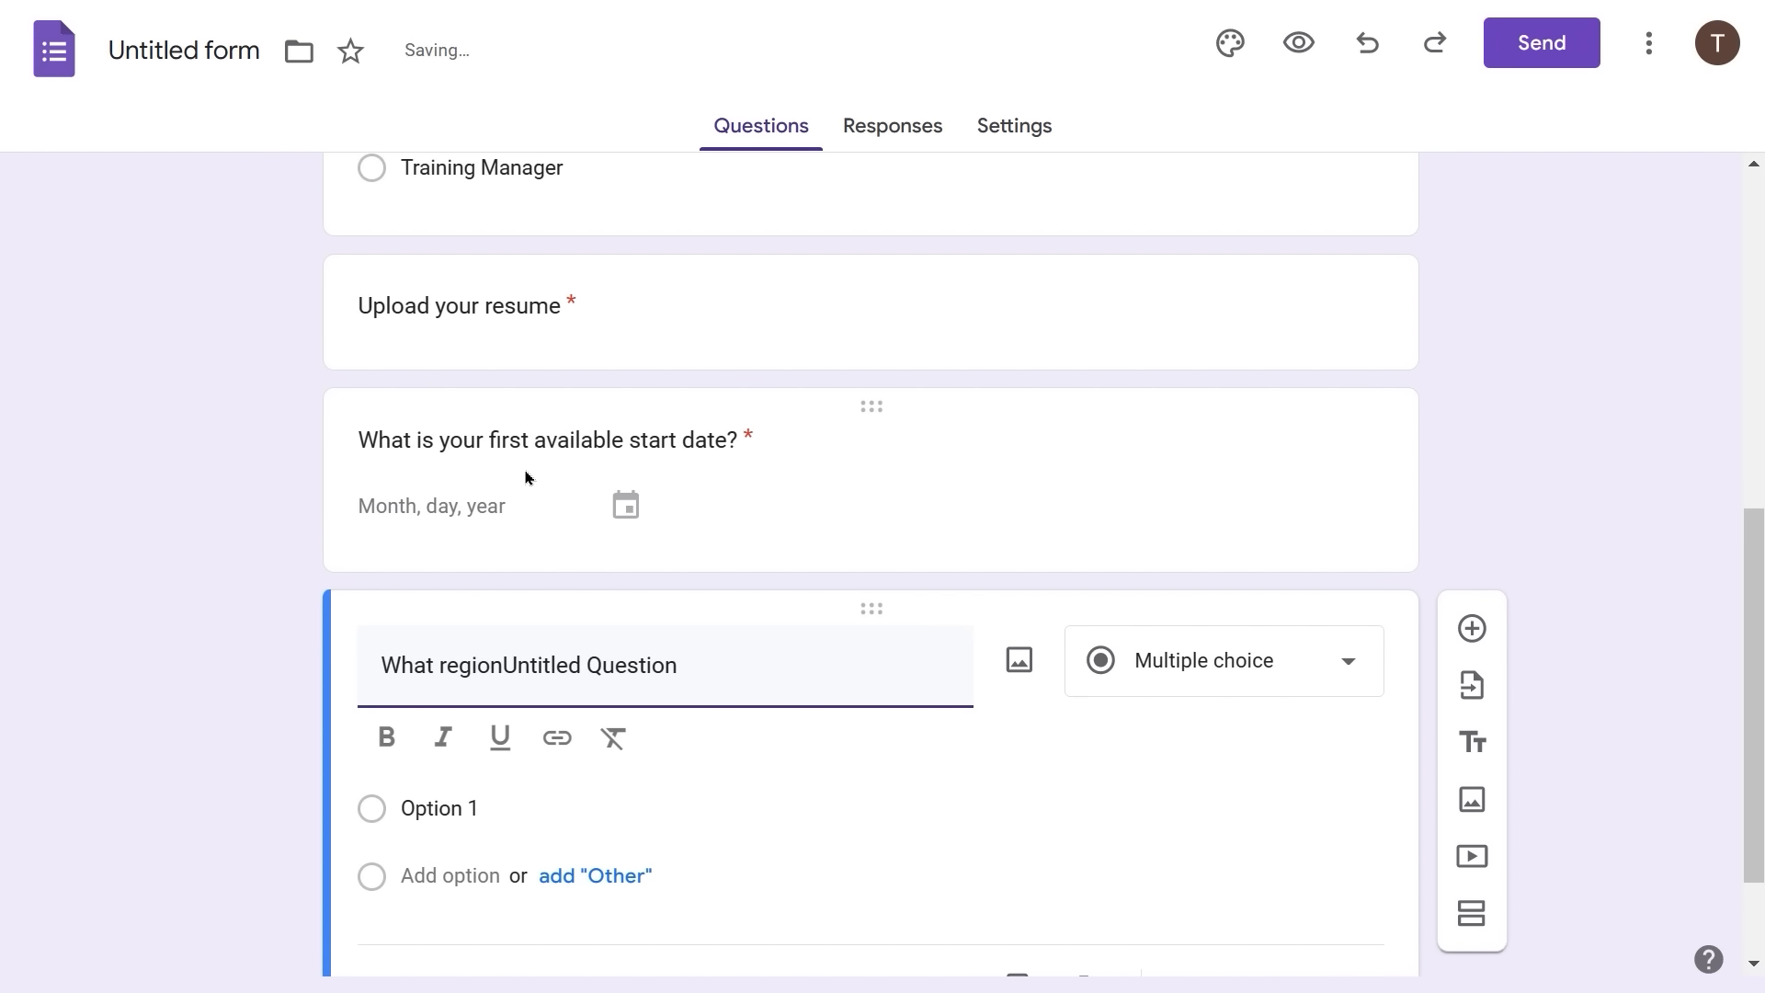
pyautogui.hotkey('ctrl', 'shift', 'Right')
pyautogui.hotkey('ctrl', 'shift', 'Right')
pyautogui.write('do yo')
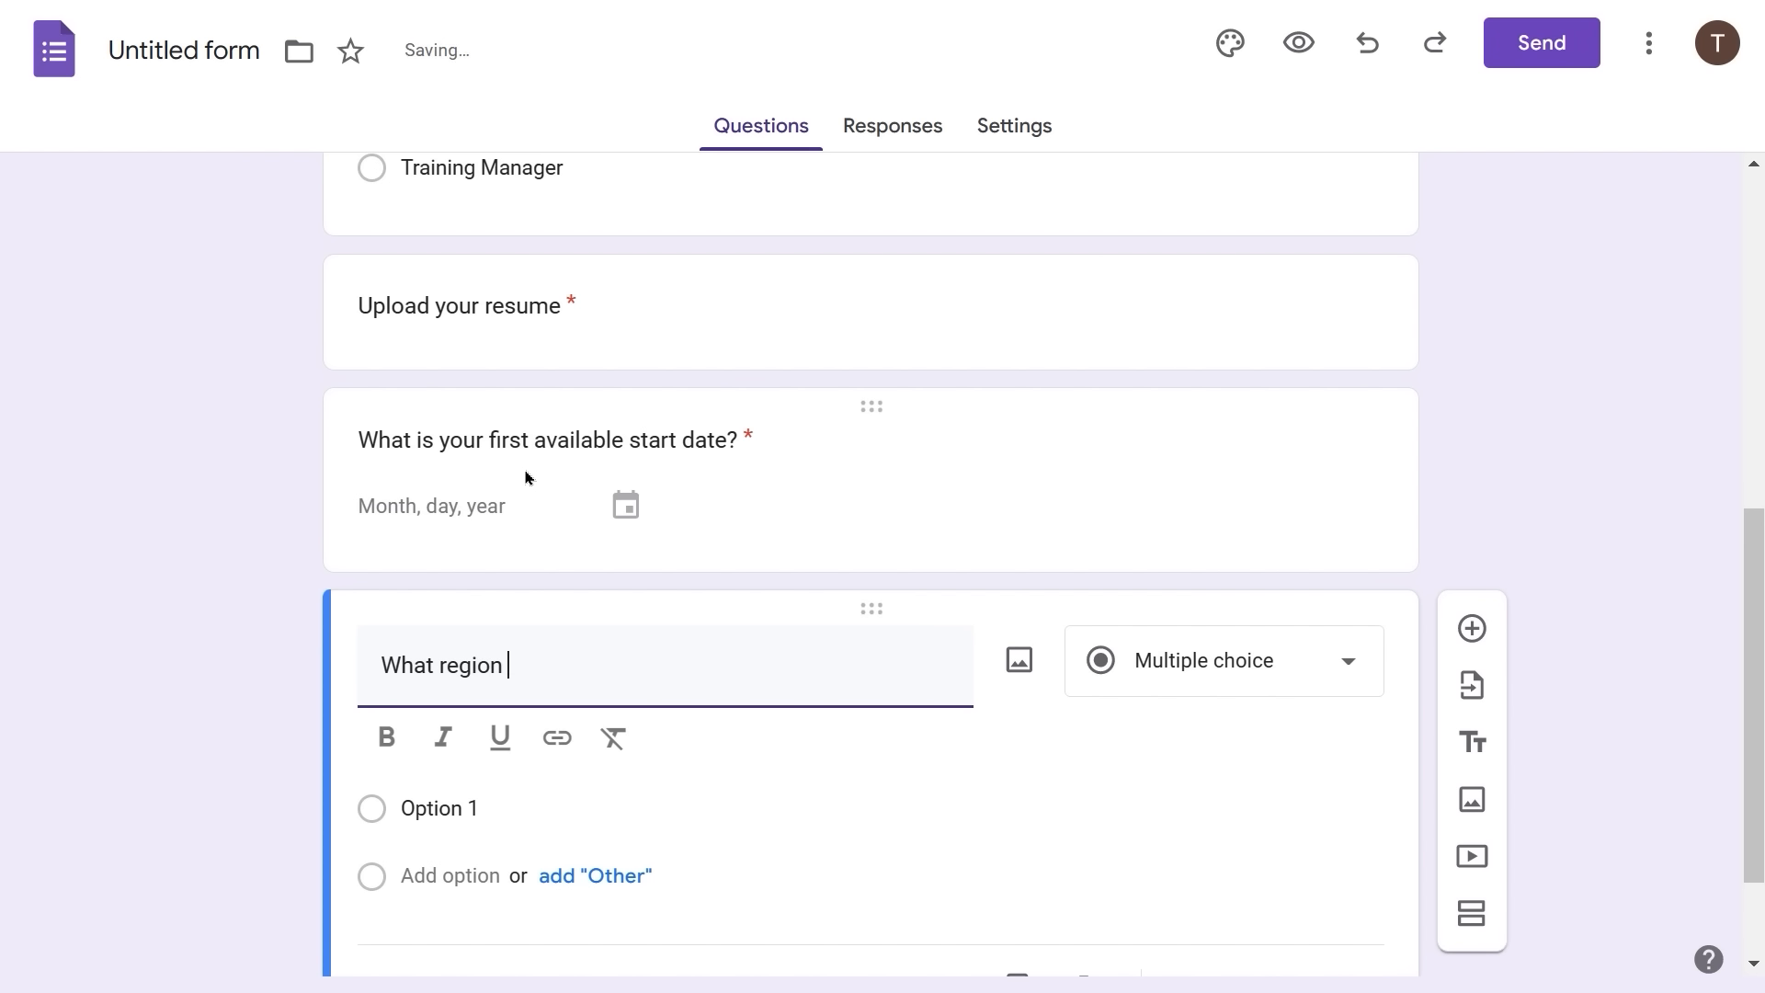
pyautogui.write('u live in?')
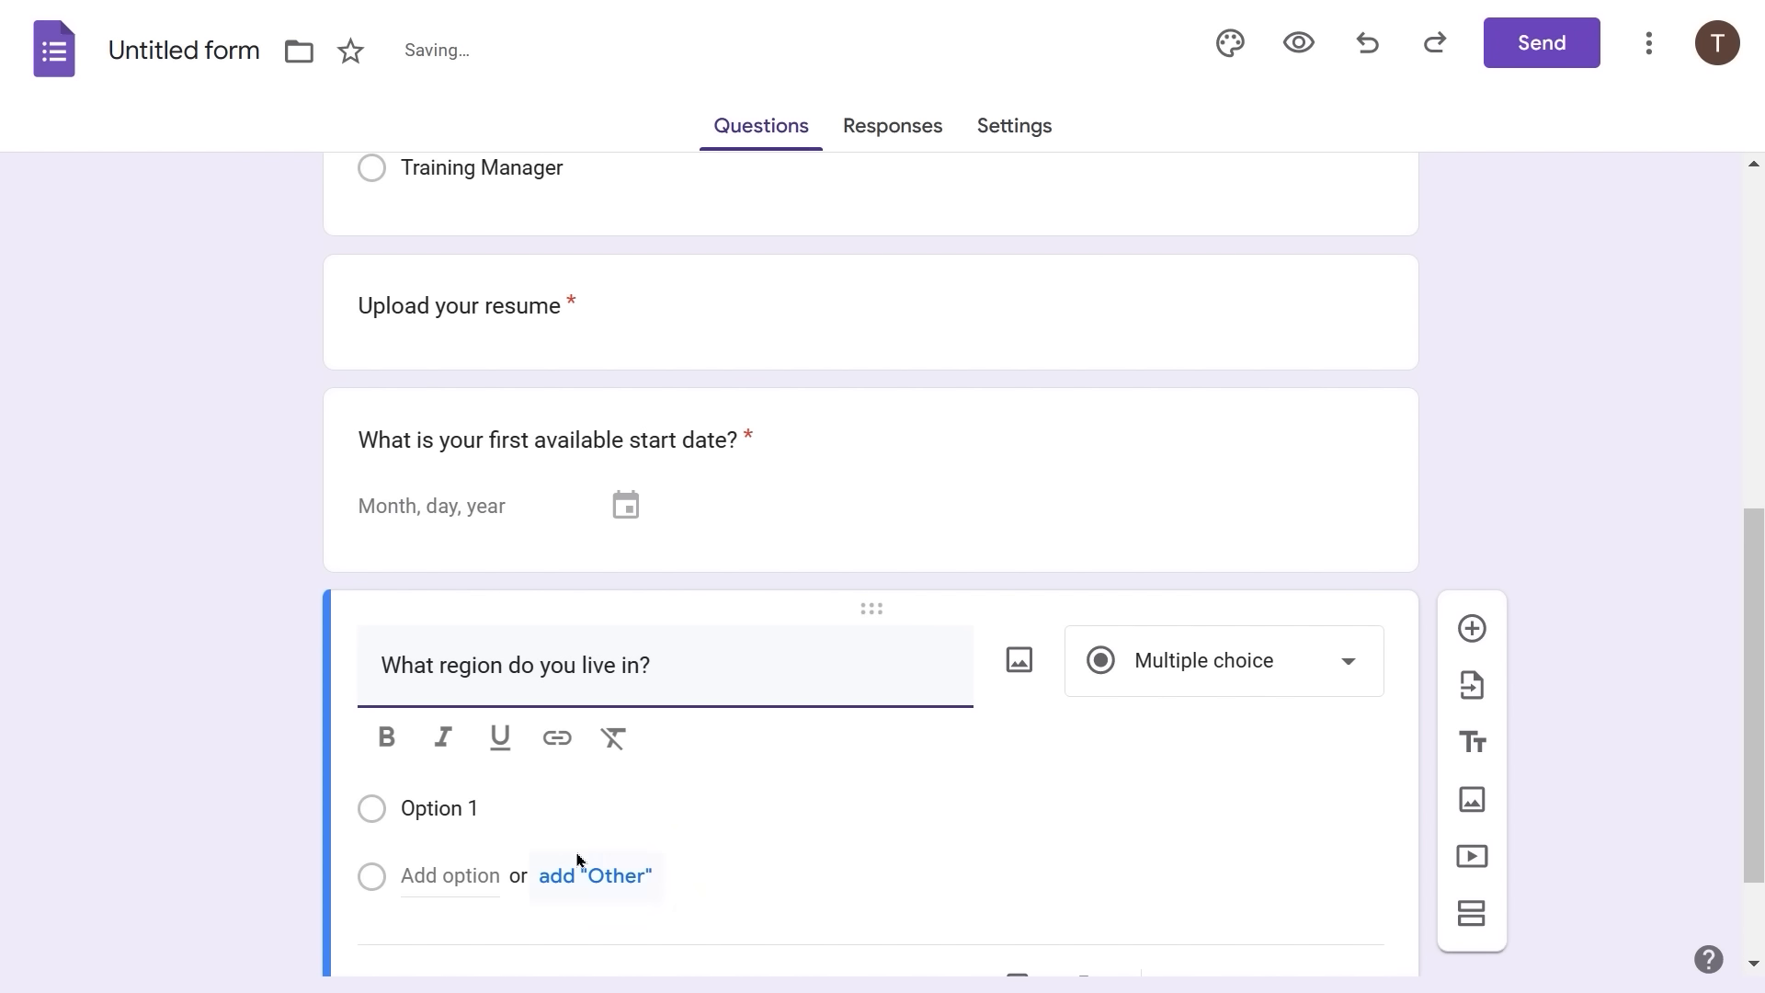
pyautogui.click(420, 825)
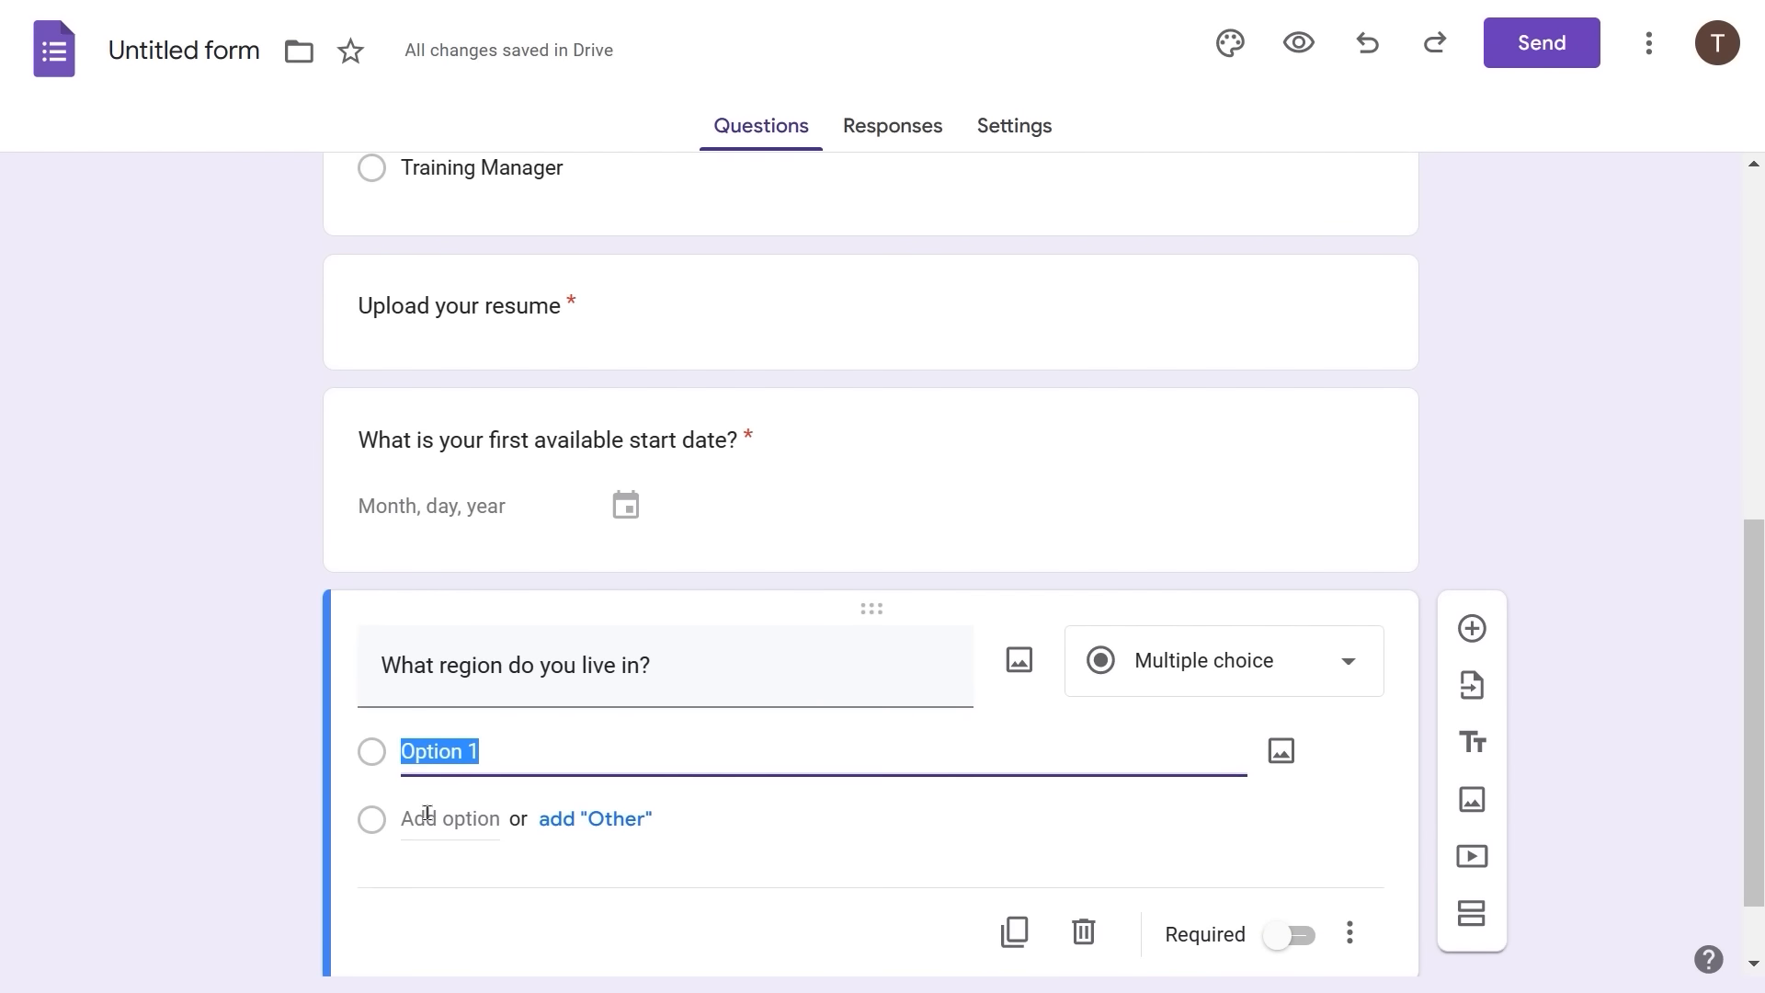
pyautogui.write('North')
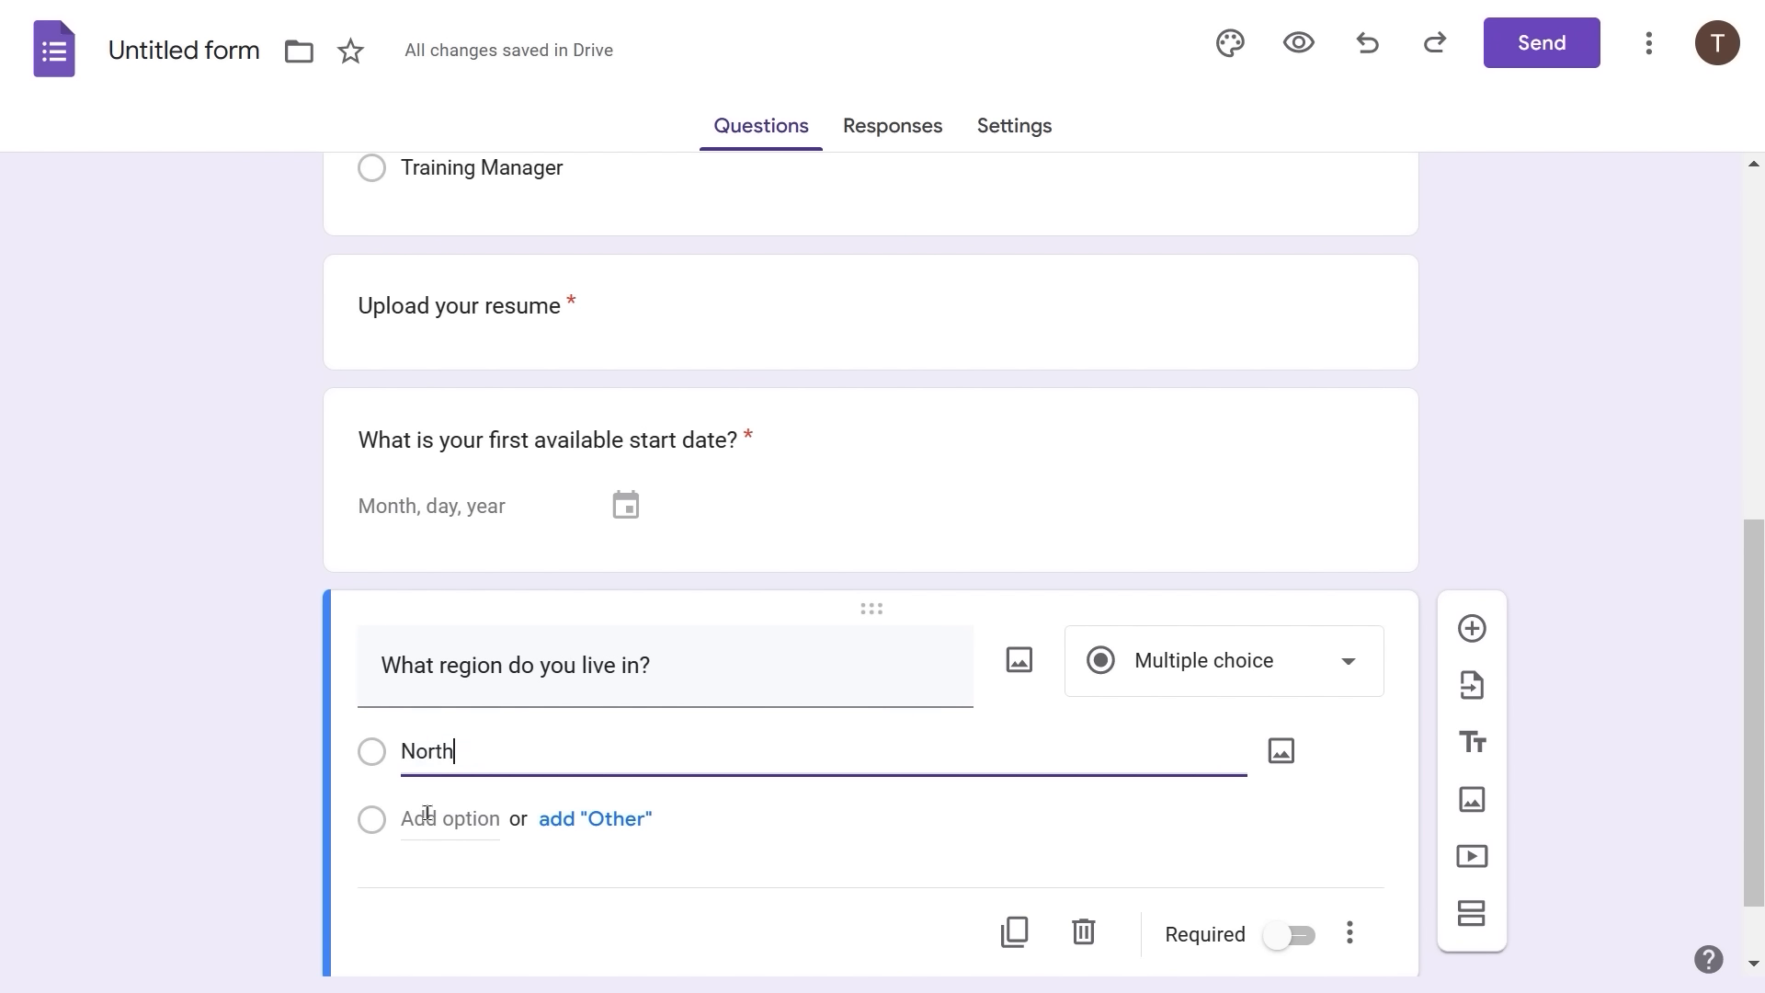
pyautogui.click(426, 814)
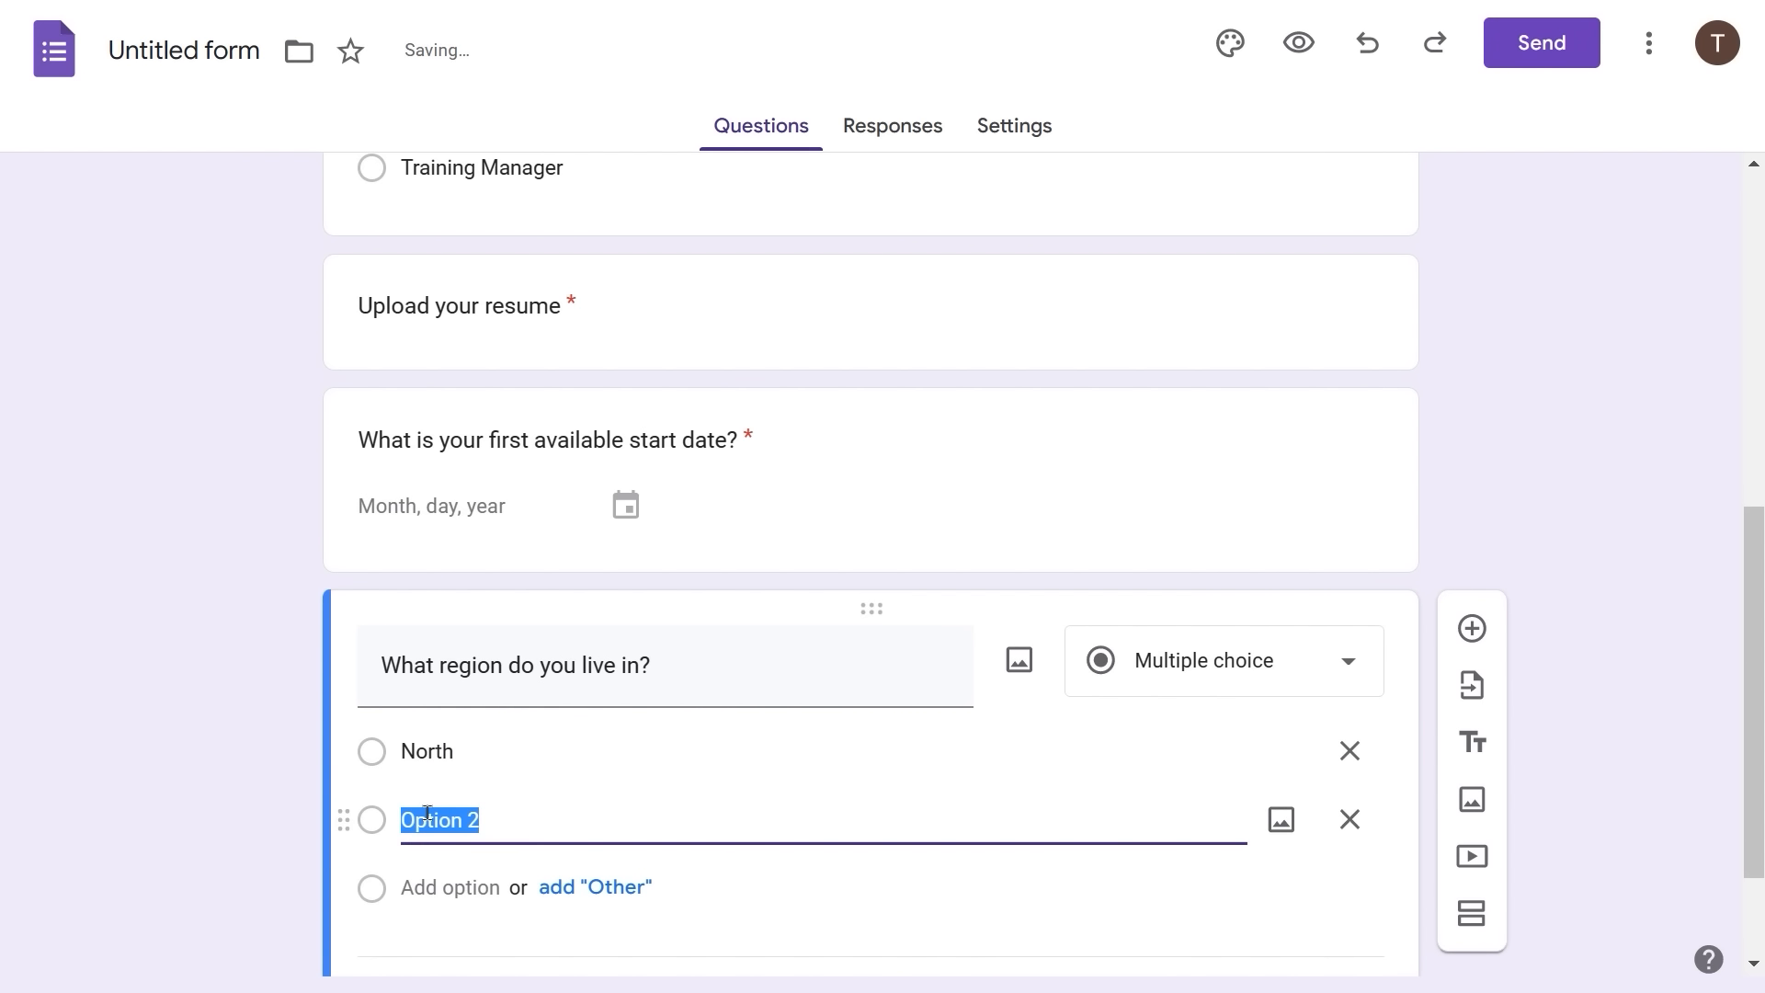
pyautogui.write('South')
pyautogui.click(439, 888)
pyautogui.write('East')
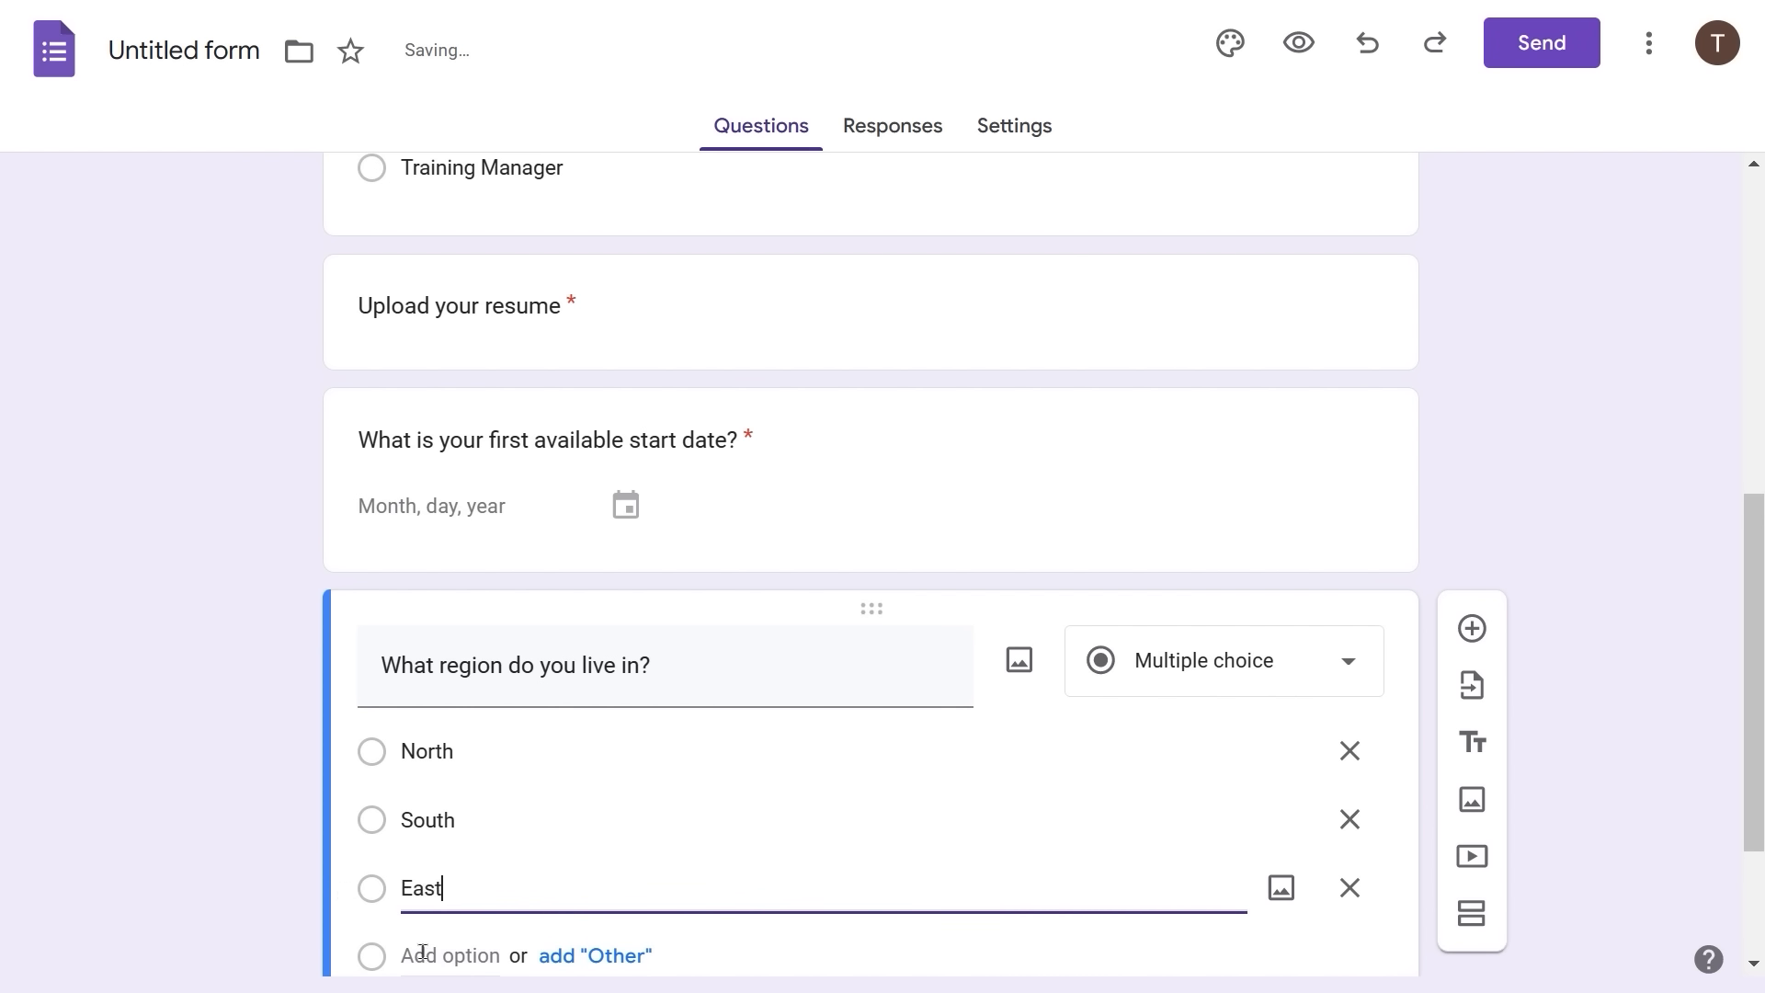
pyautogui.click(423, 960)
pyautogui.write('West')
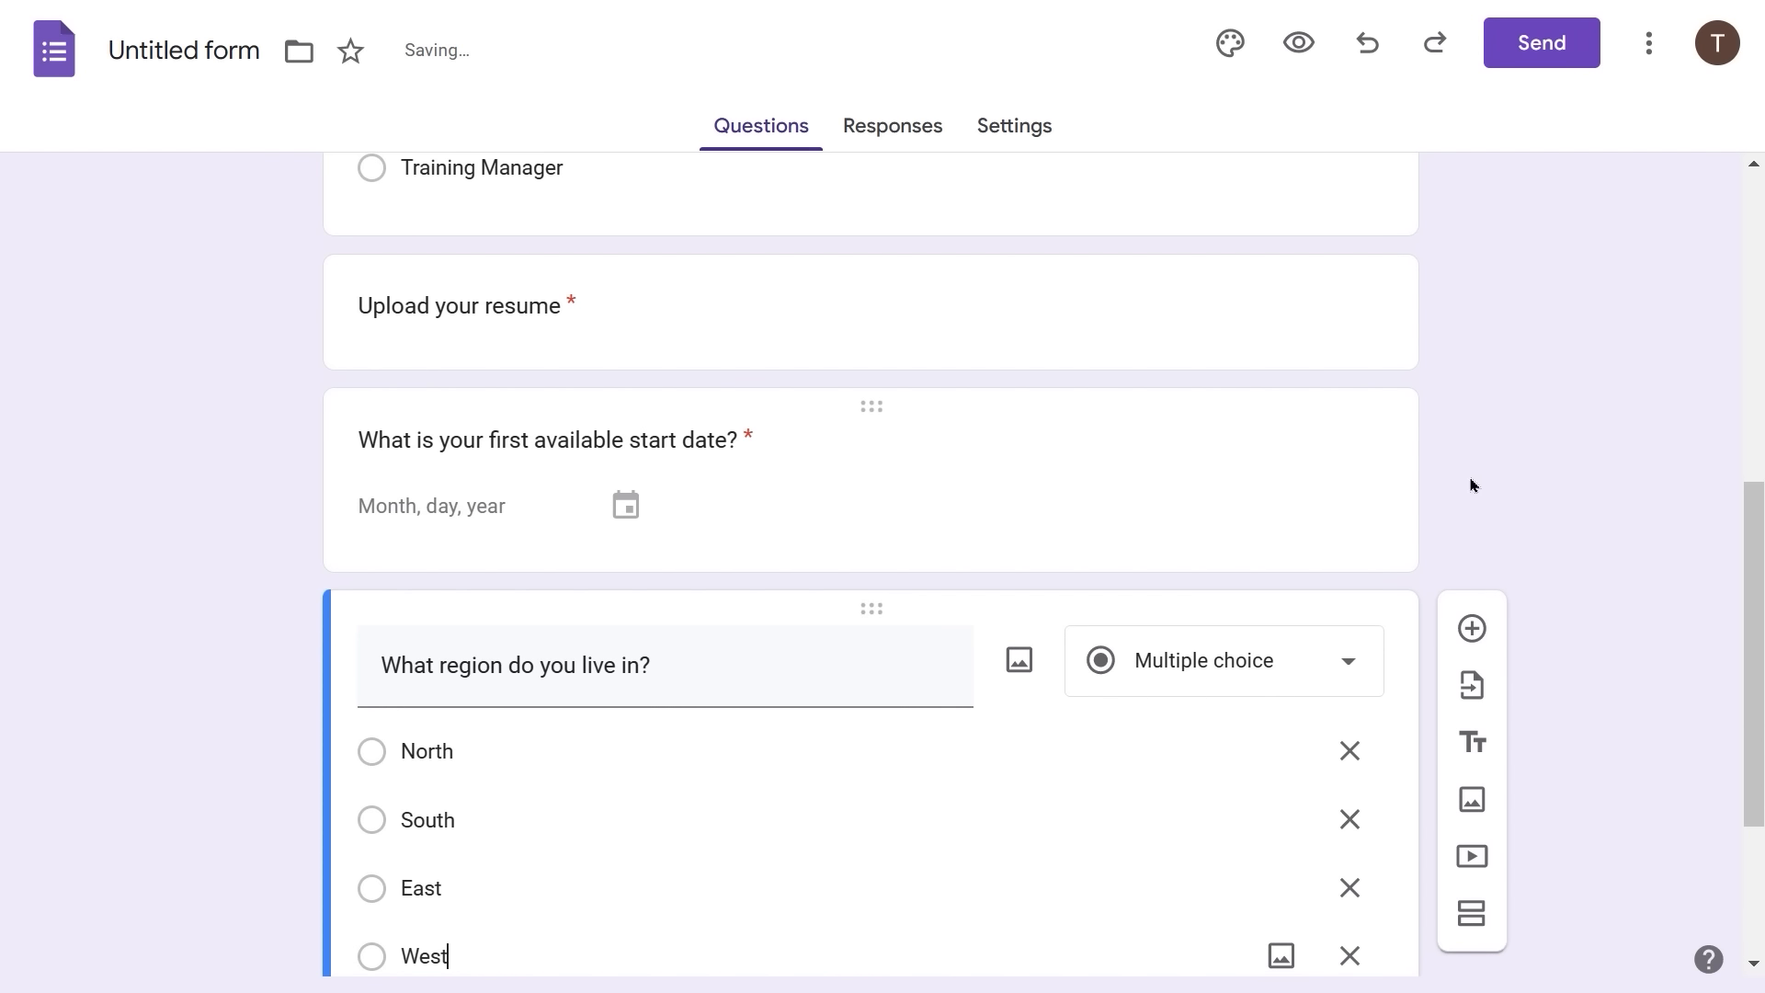
pyautogui.click(1574, 411)
# - Switch on Required for the 'What region do you live in?' question
pyautogui.scroll(8, 877, 475)
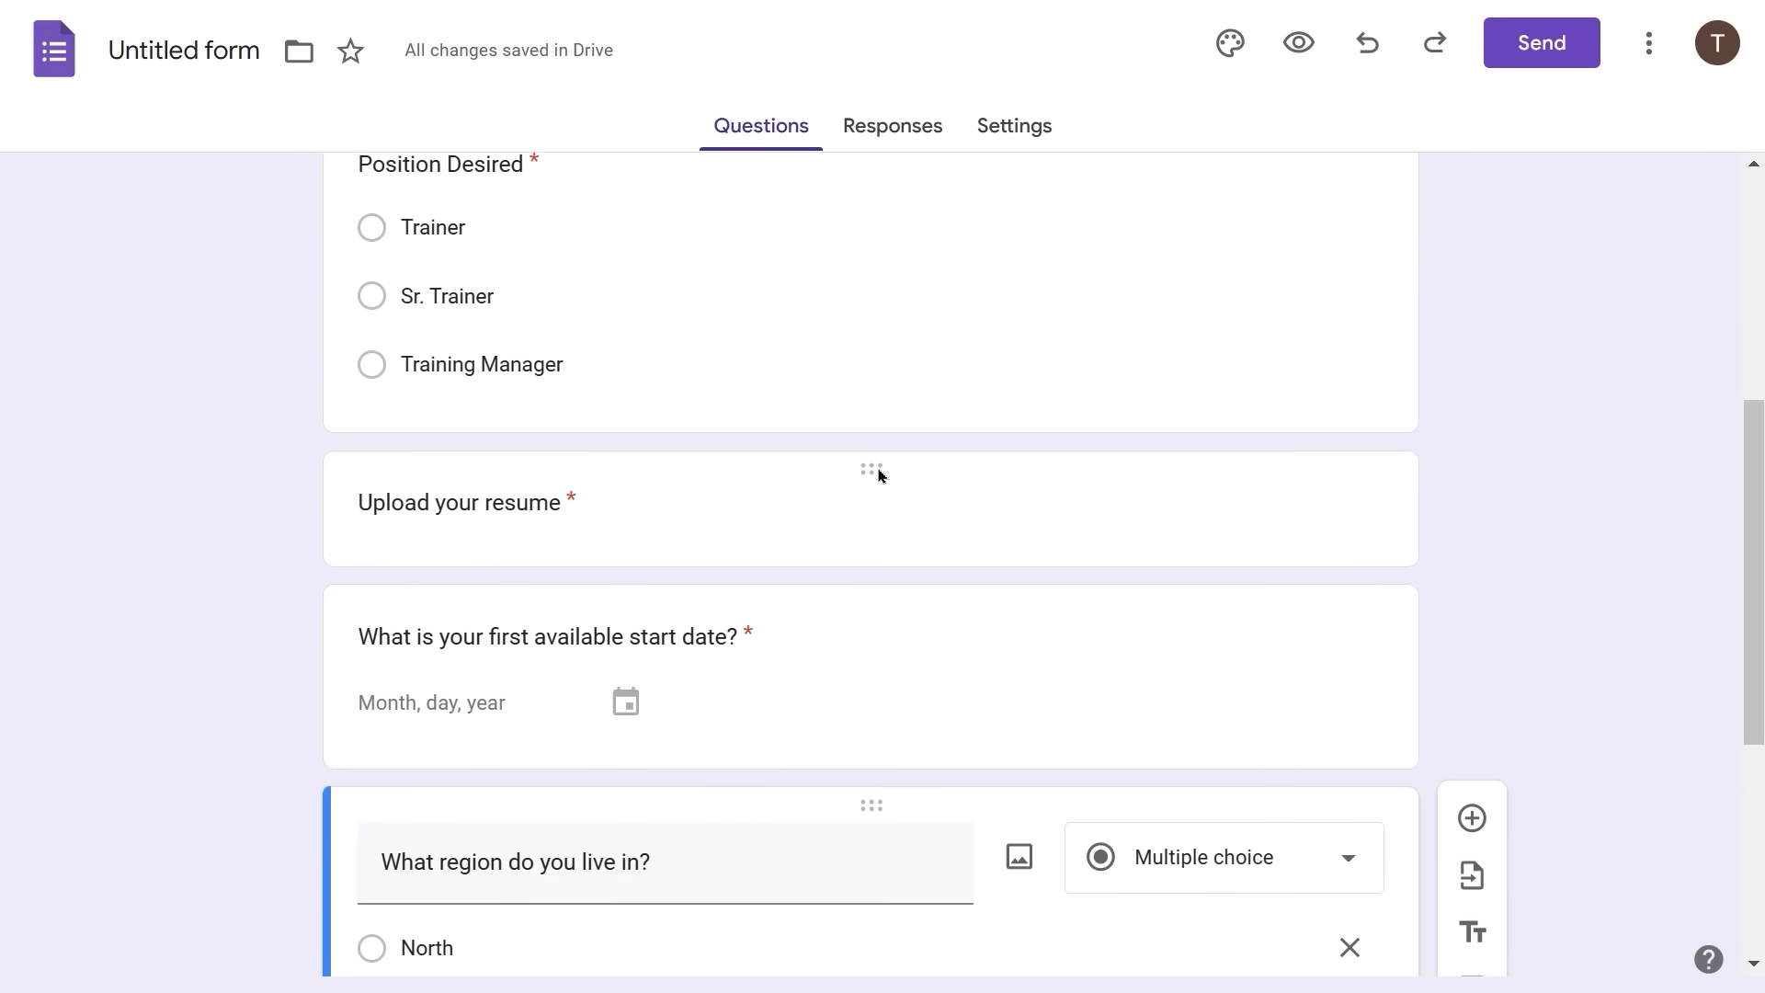
pyautogui.scroll(-5, 878, 468)
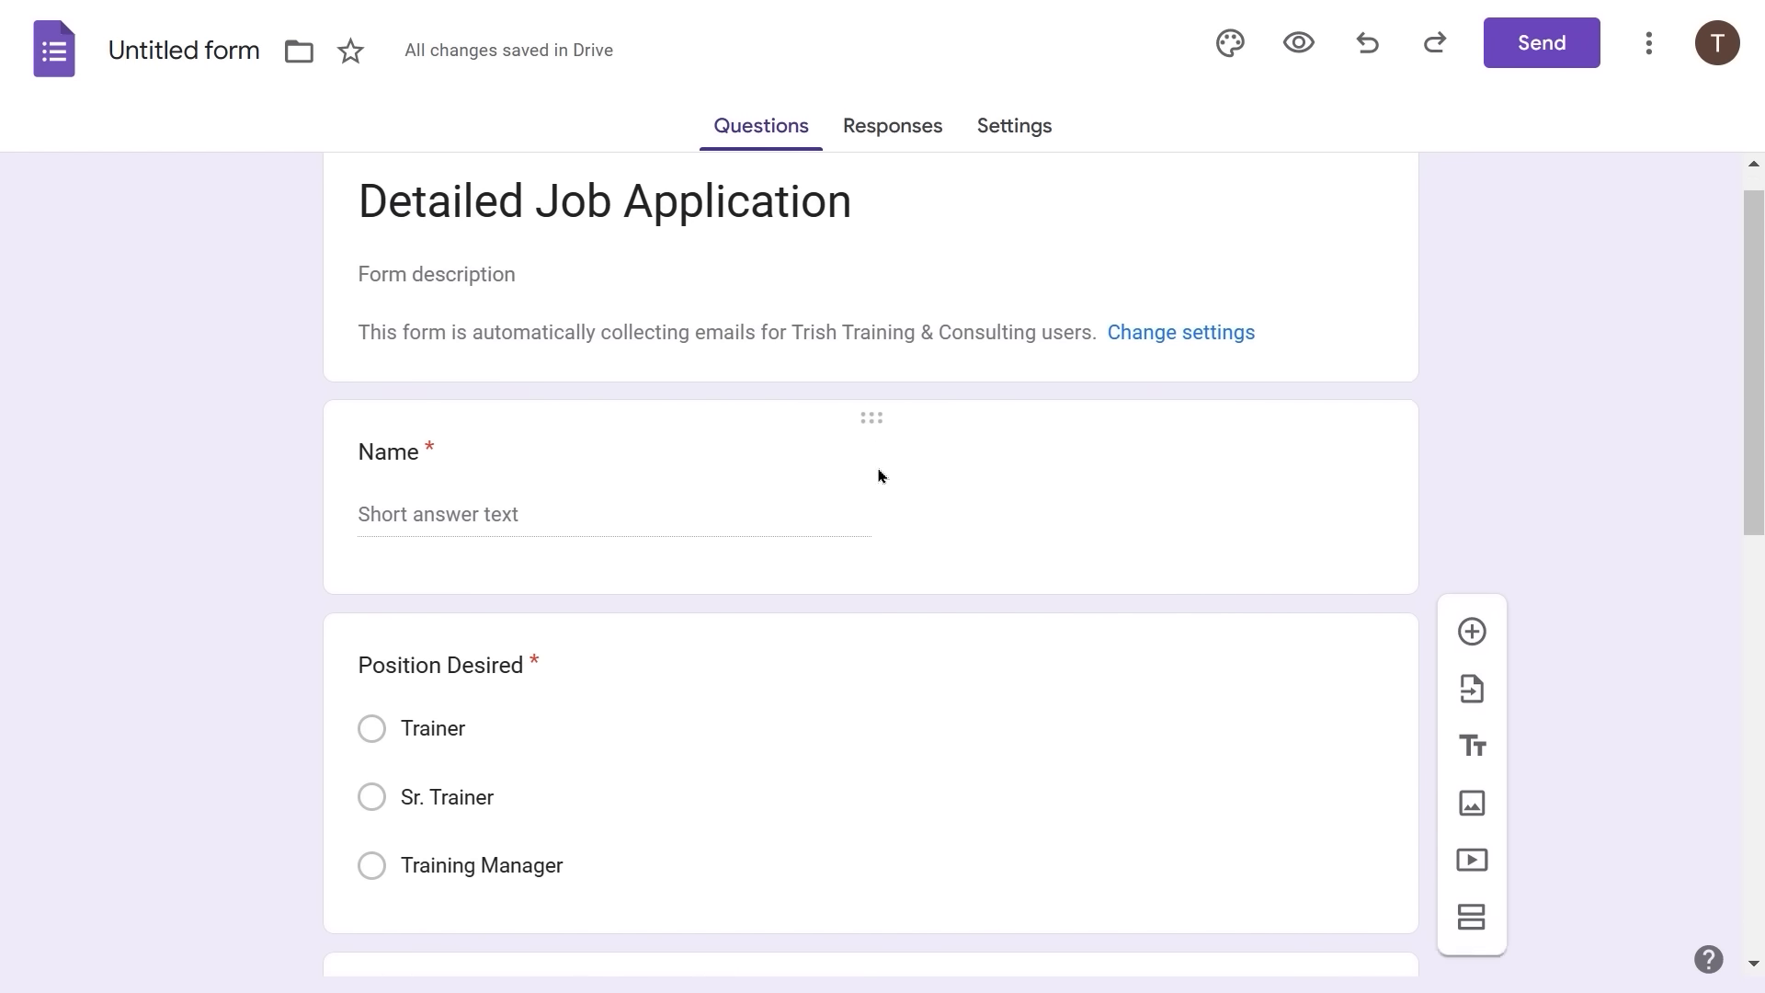
pyautogui.scroll(-4, 836, 497)
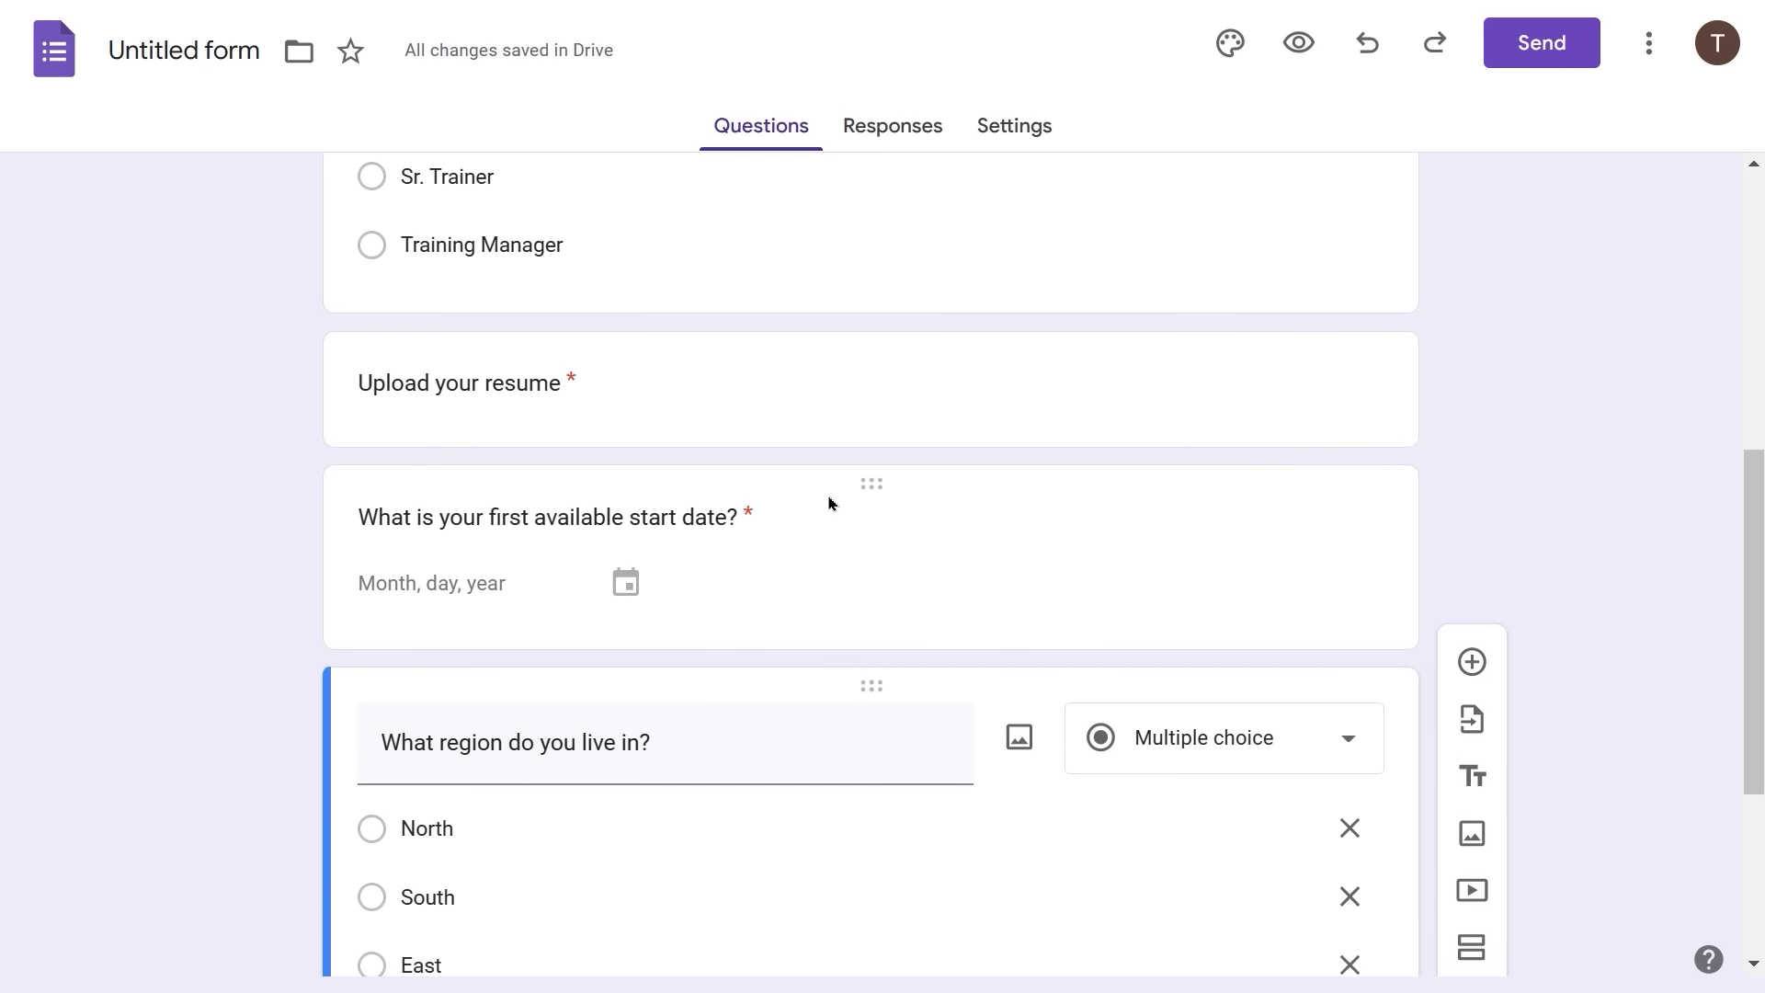
pyautogui.scroll(2, 828, 501)
pyautogui.scroll(2, 828, 503)
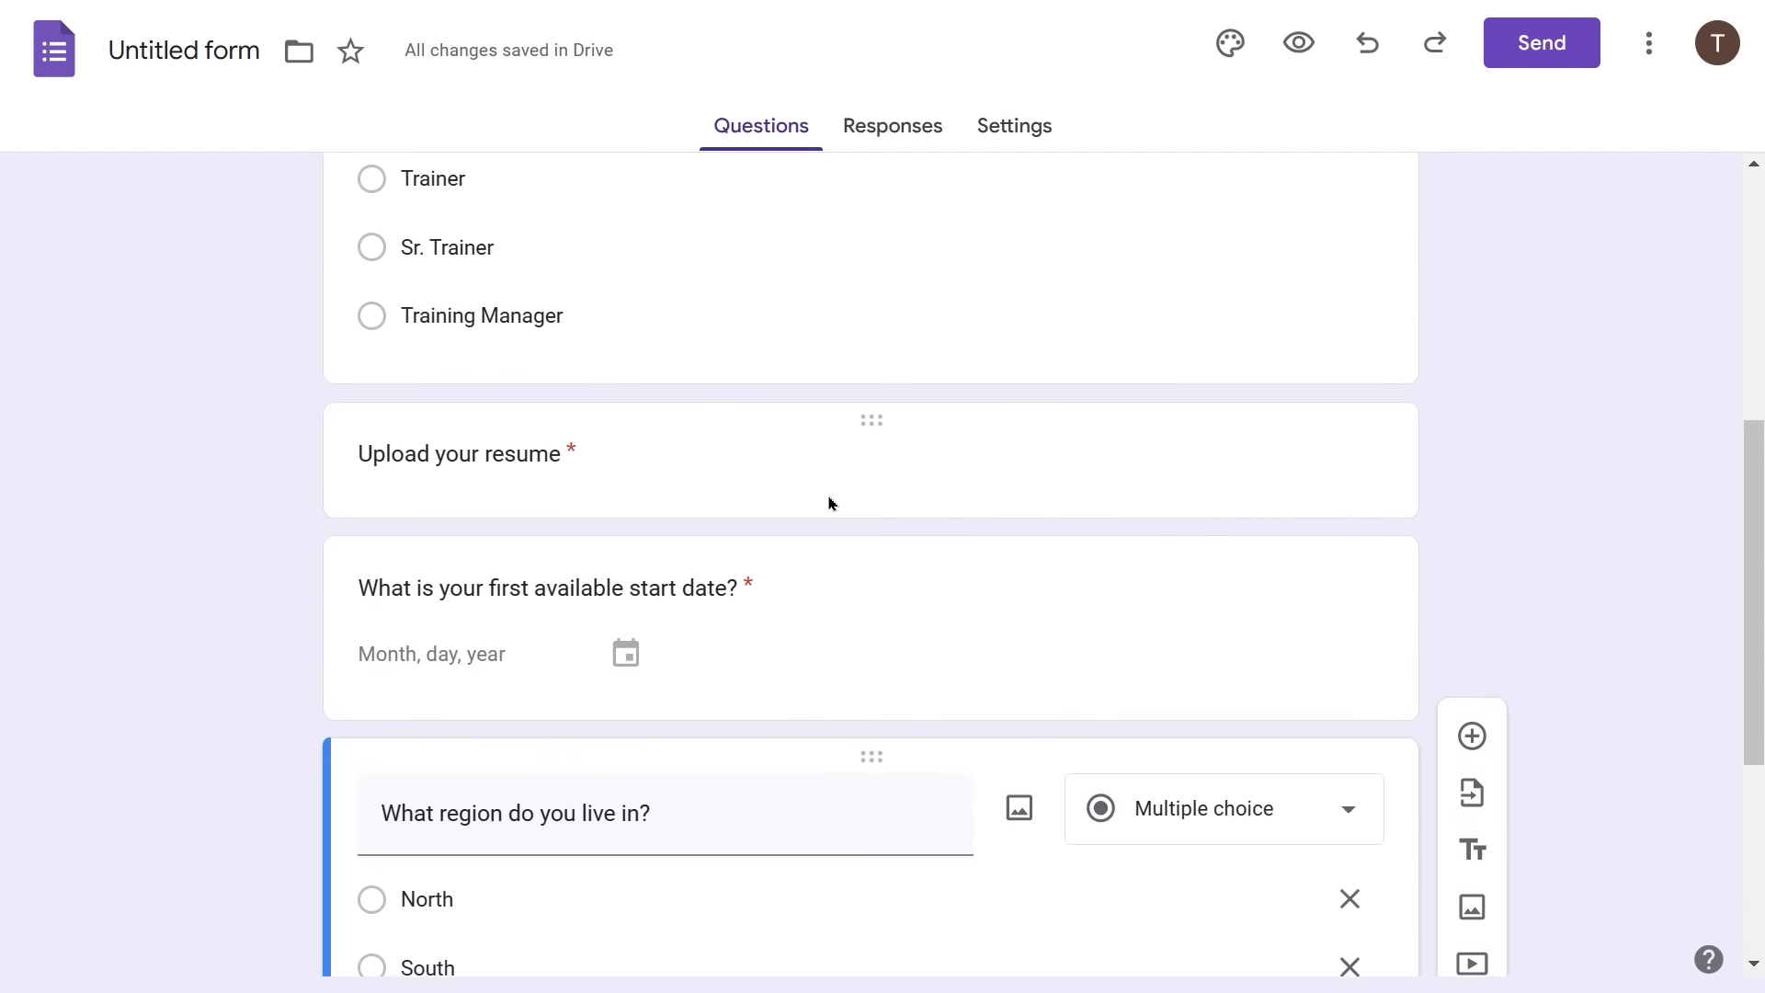
pyautogui.scroll(-2, 829, 496)
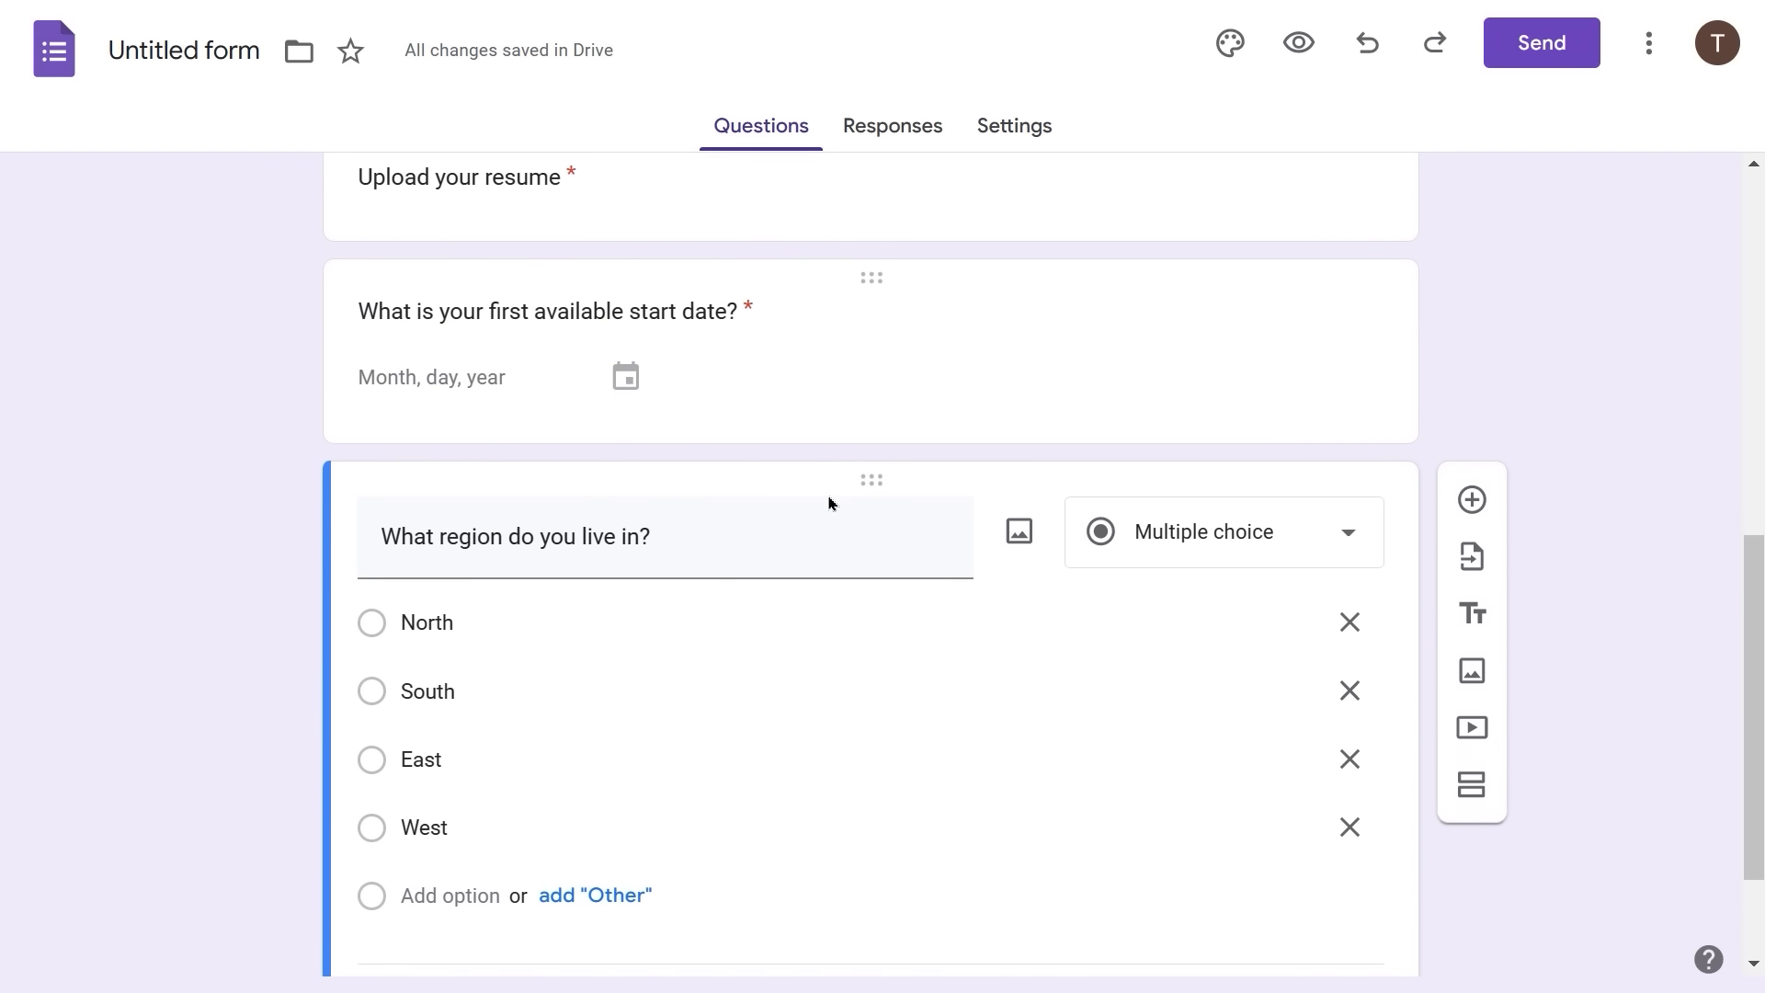
pyautogui.scroll(-2, 830, 496)
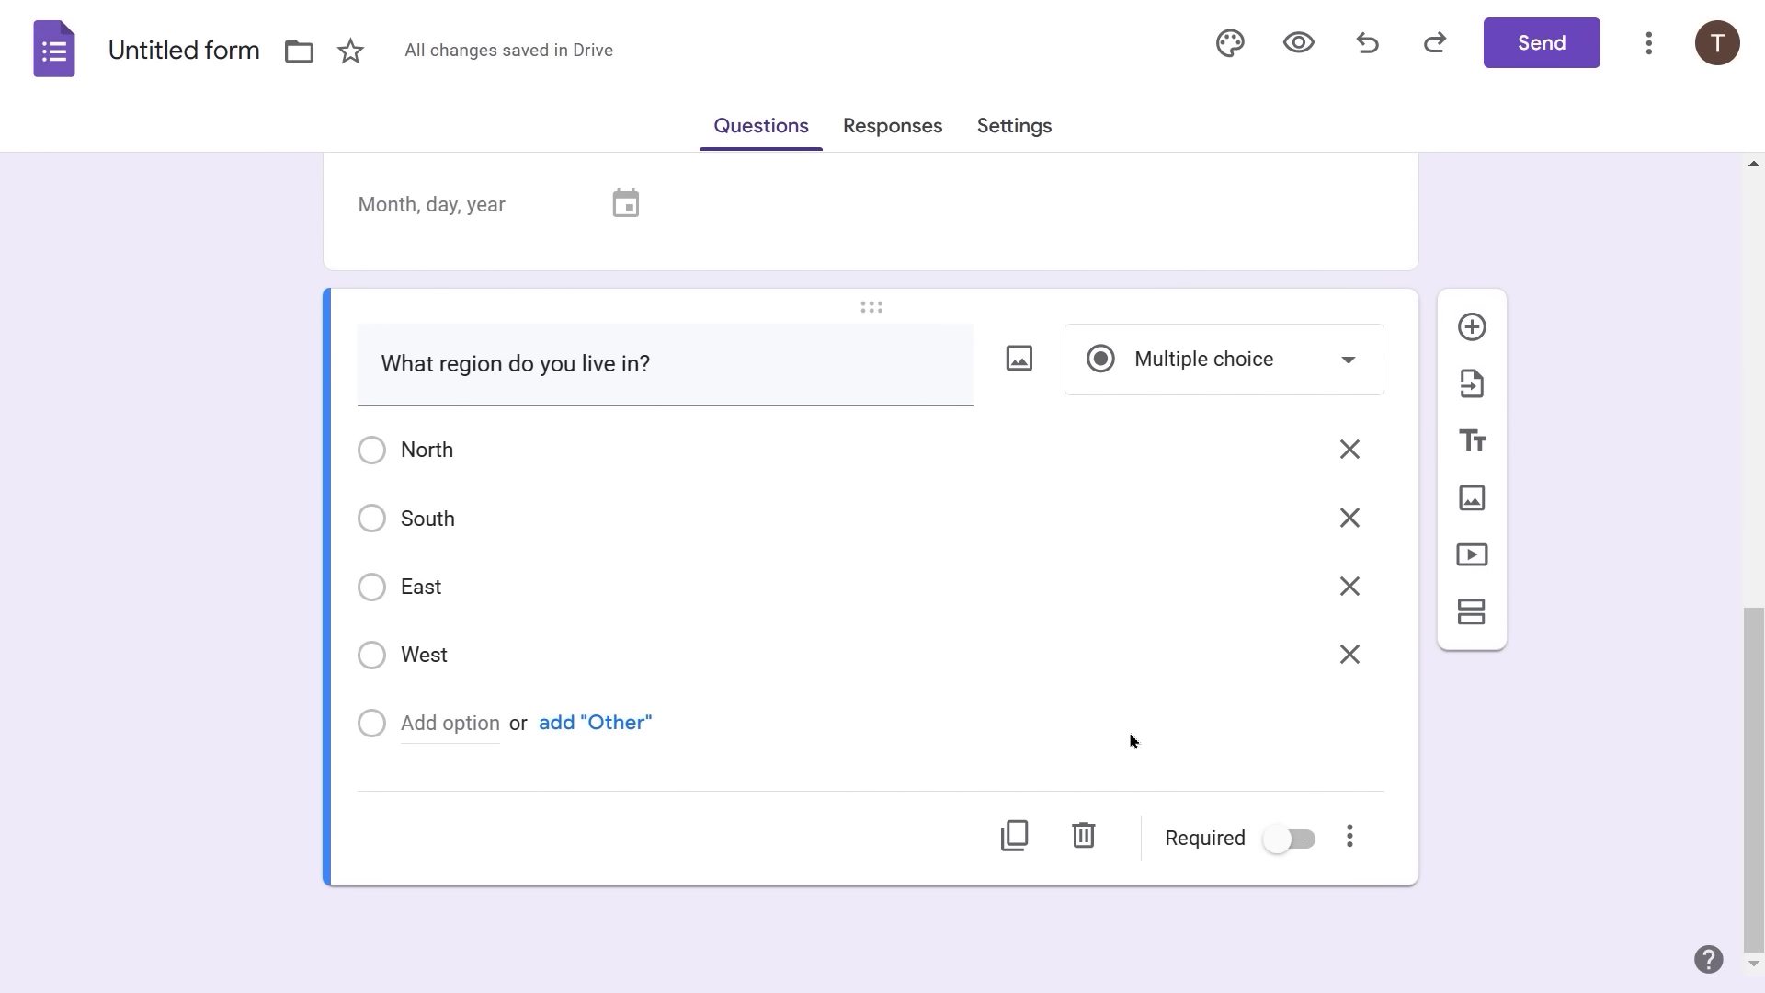
pyautogui.click(1292, 841)
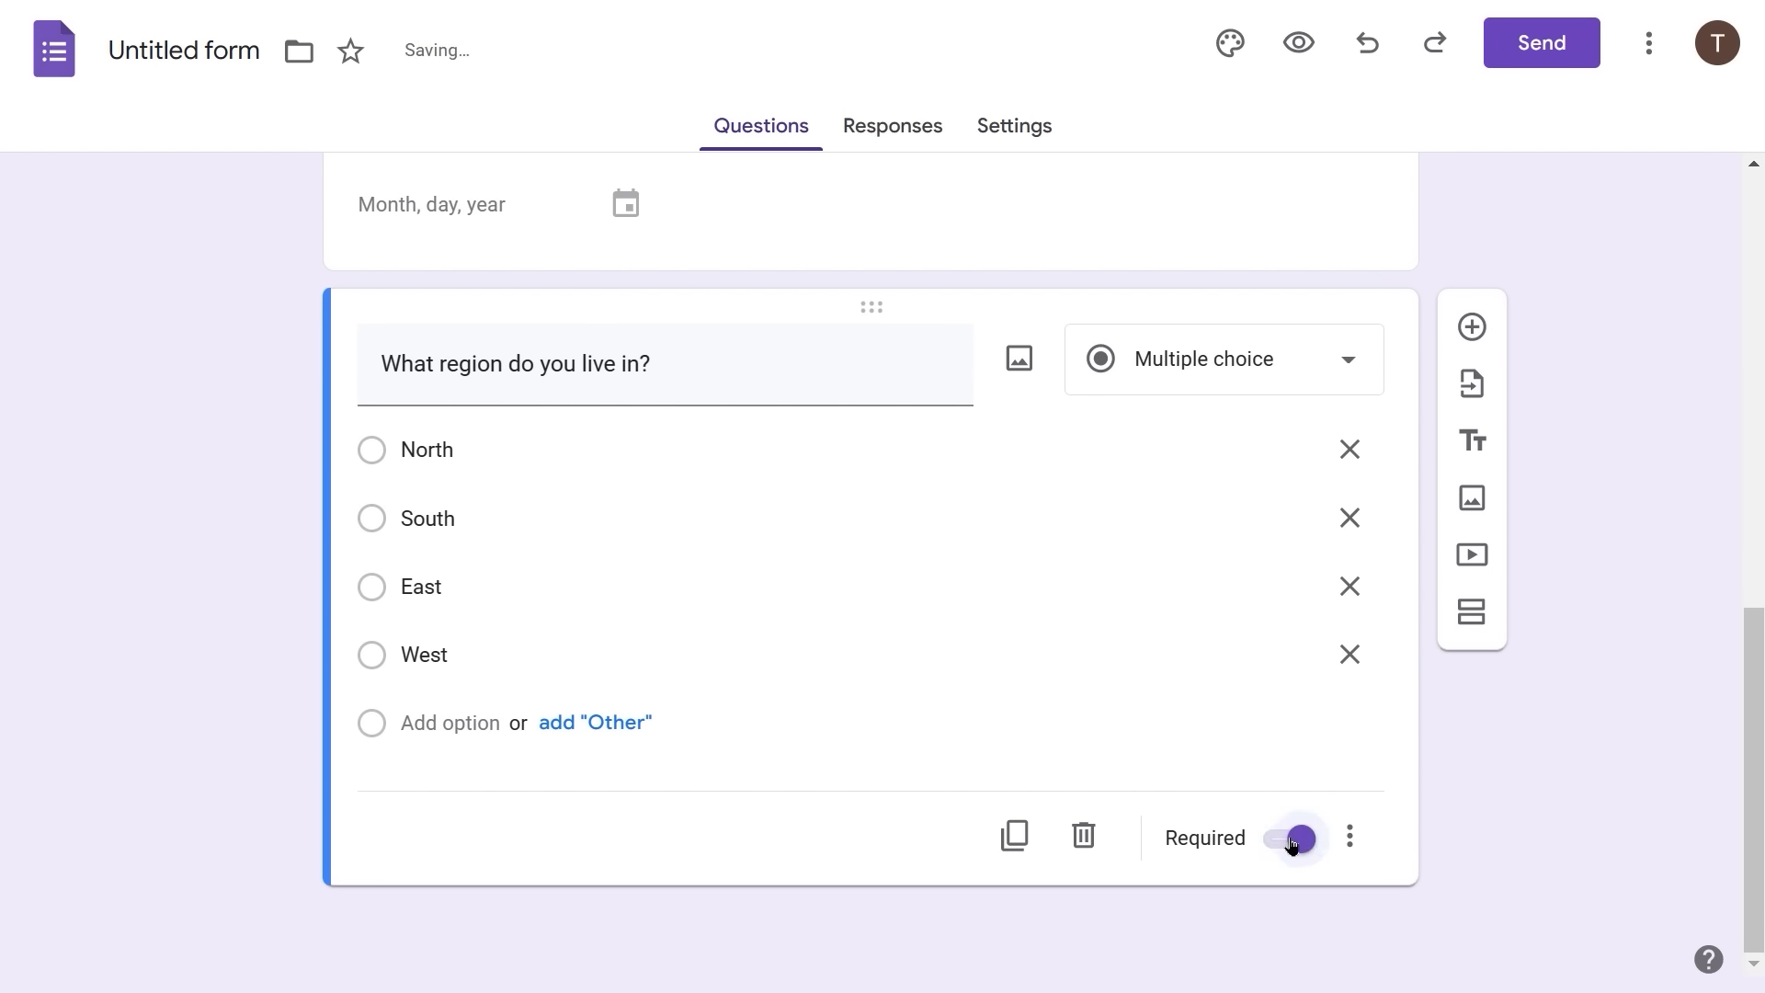
pyautogui.scroll(2, 1483, 733)
pyautogui.scroll(8, 1483, 734)
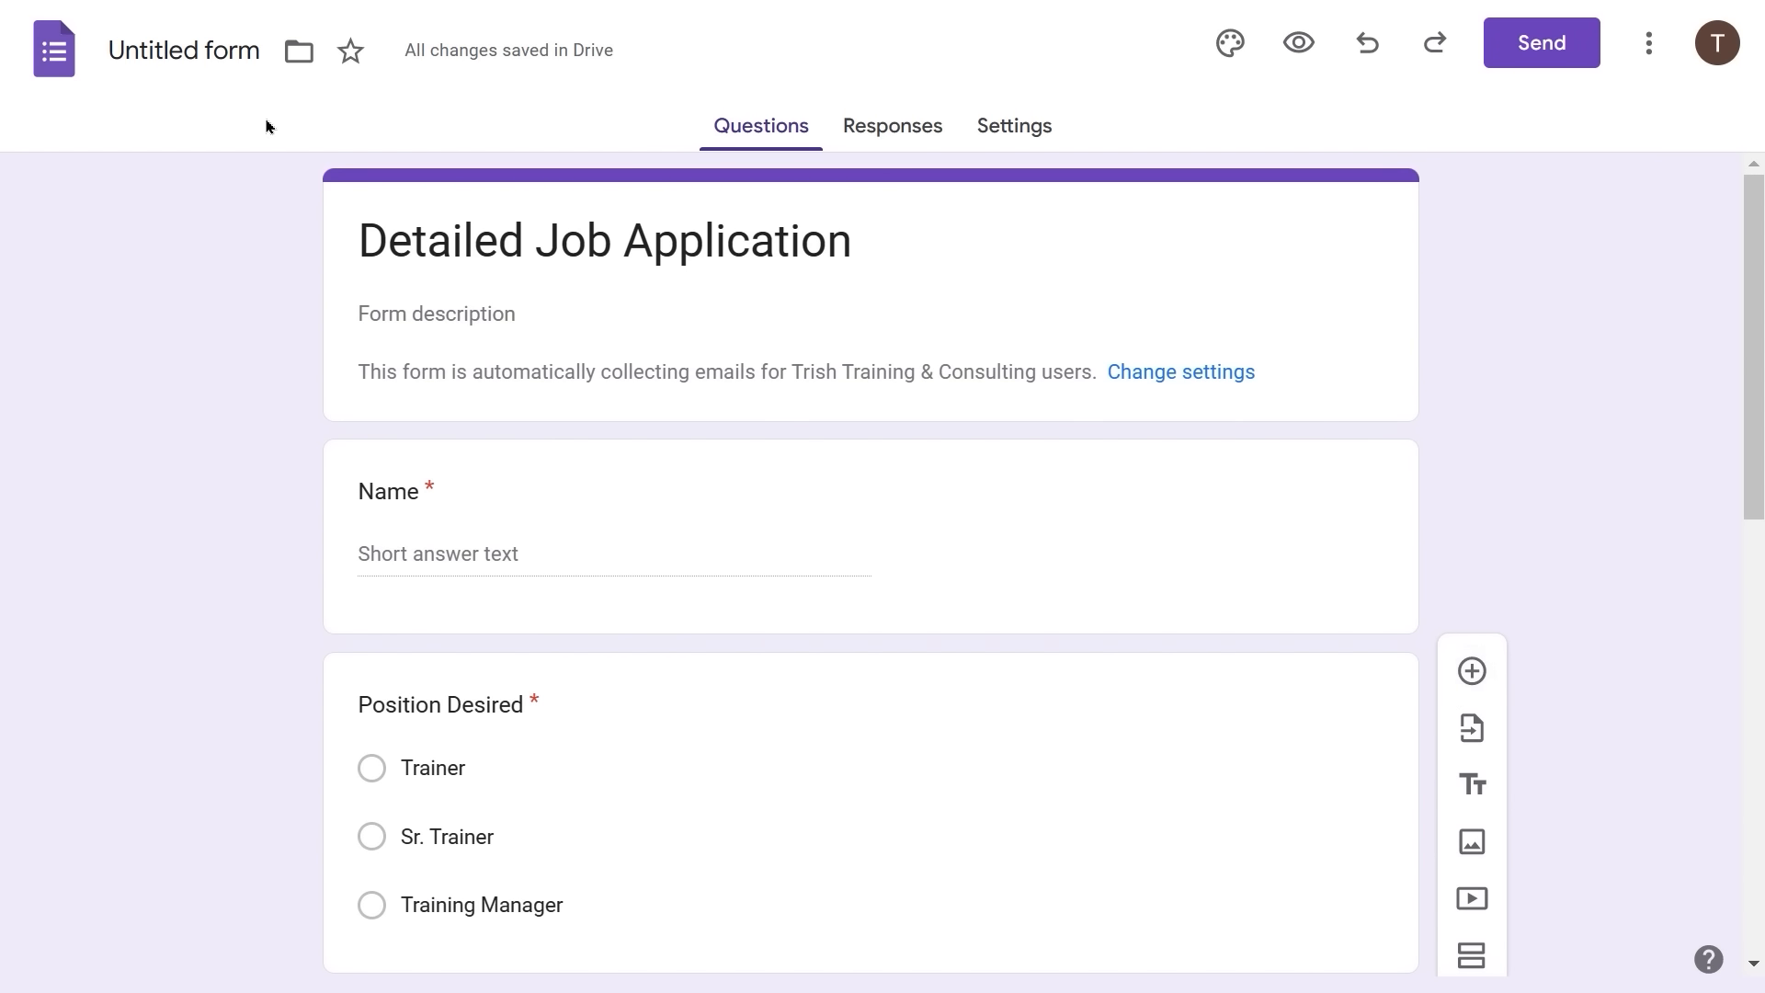
# - Change the 'Untitled form' title to 'Detailed Job Application', then go back to the Forms home page
pyautogui.click(241, 57)
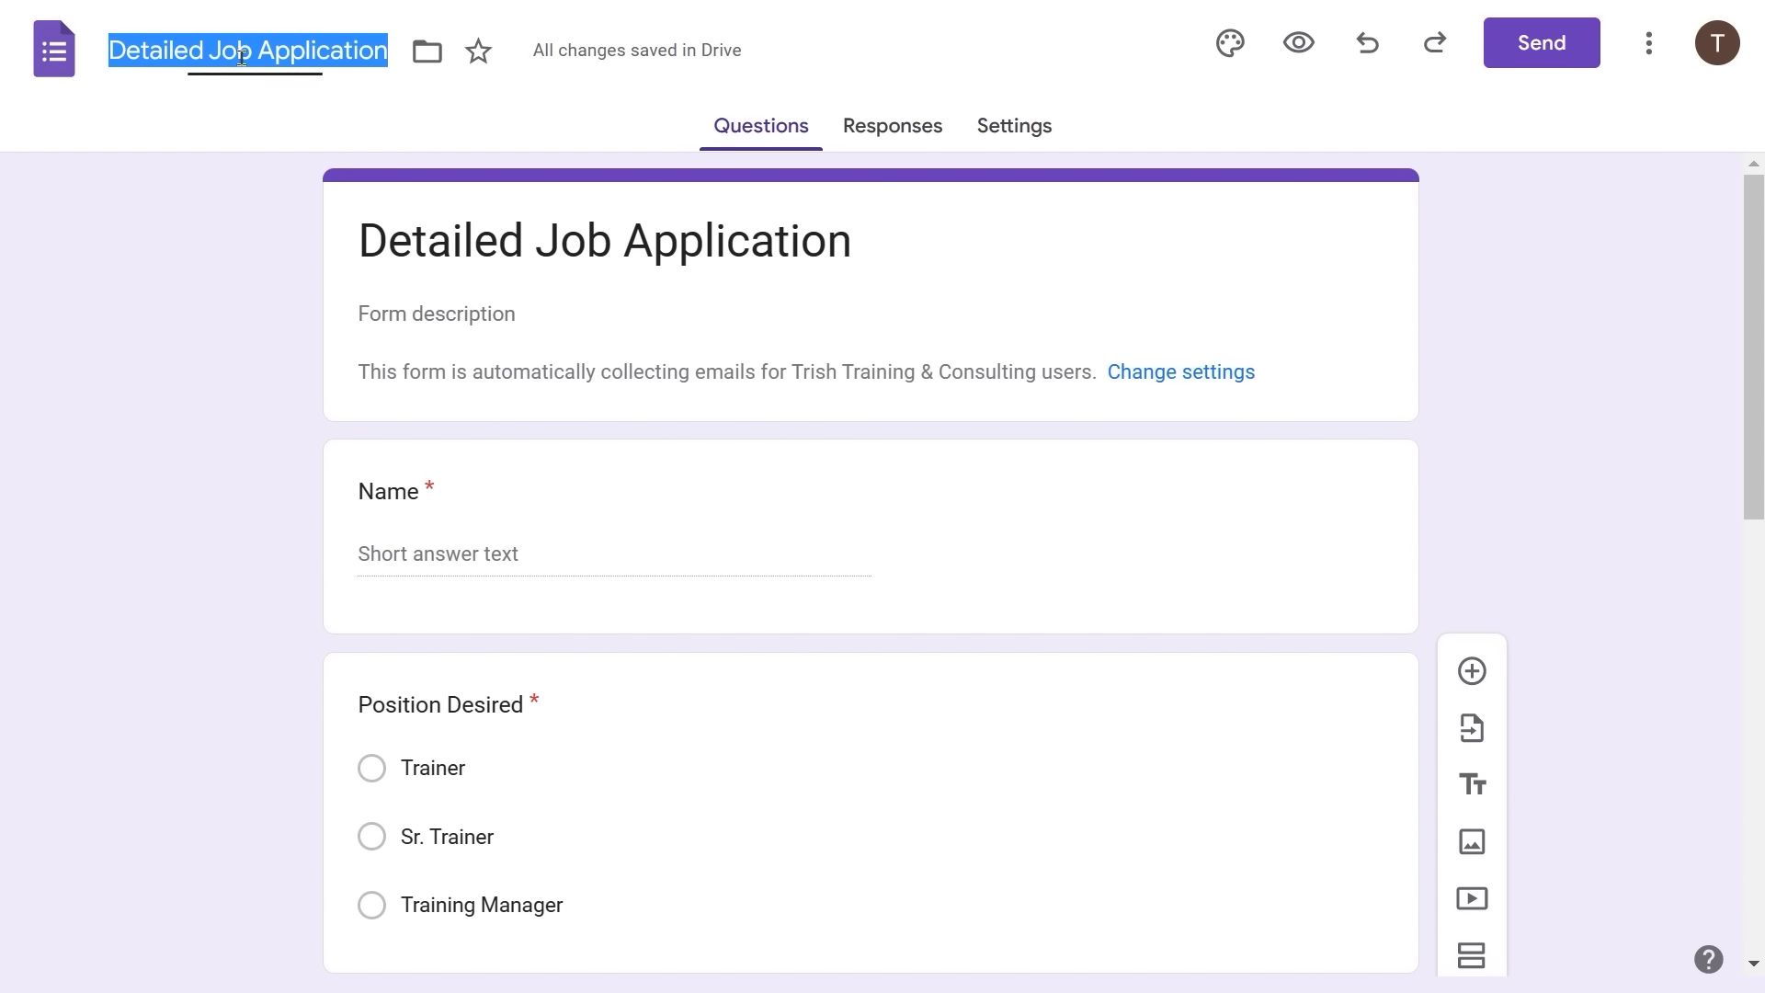
pyautogui.click(191, 349)
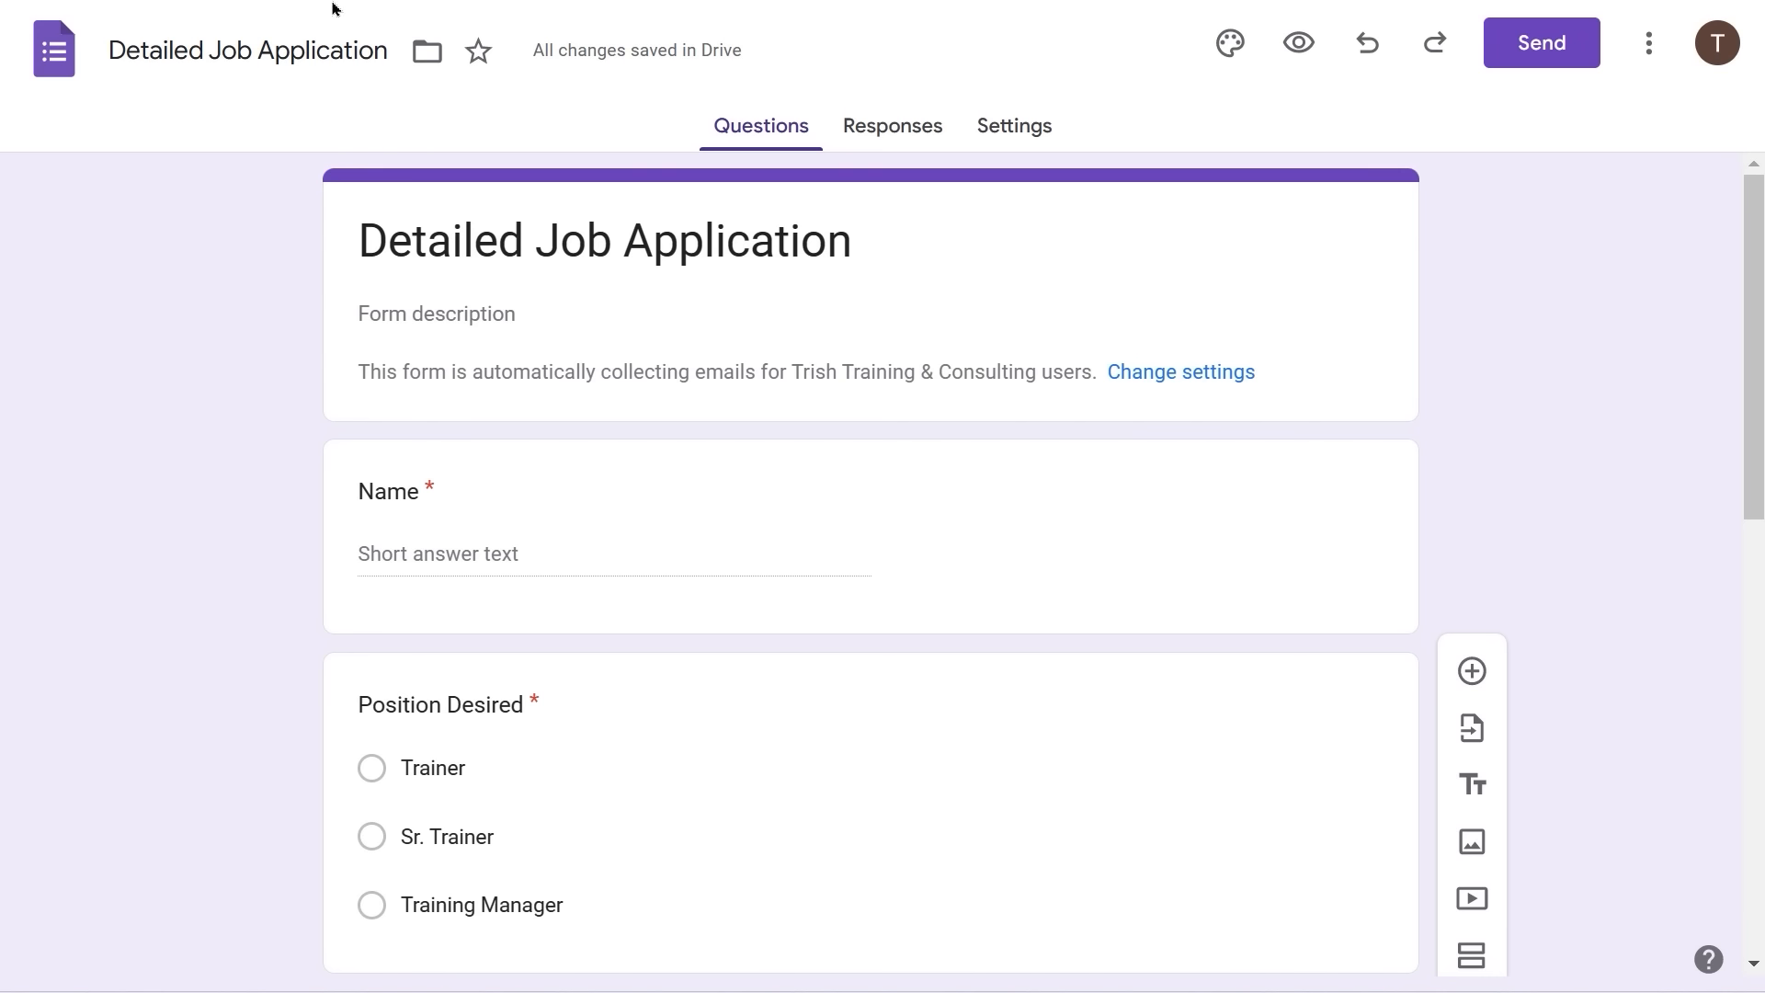
pyautogui.click(55, 52)
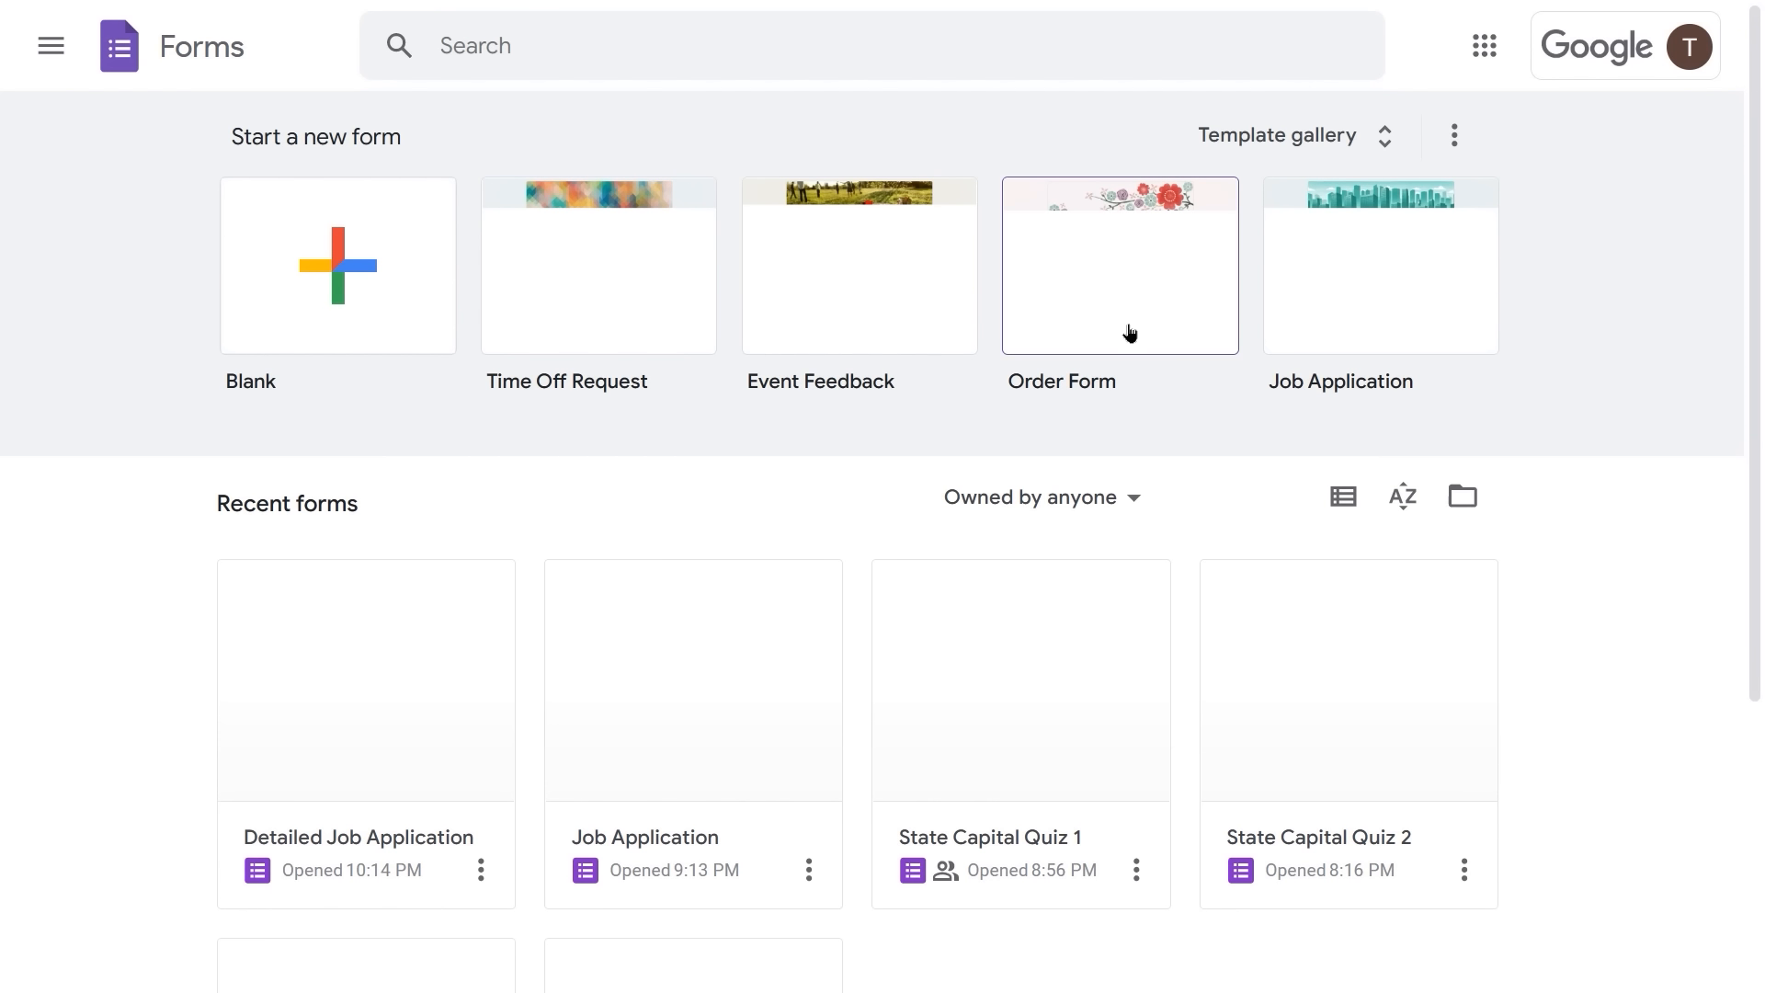
# - Browse the General templates in the template gallery, then view the organization's empty template tab
pyautogui.click(1387, 152)
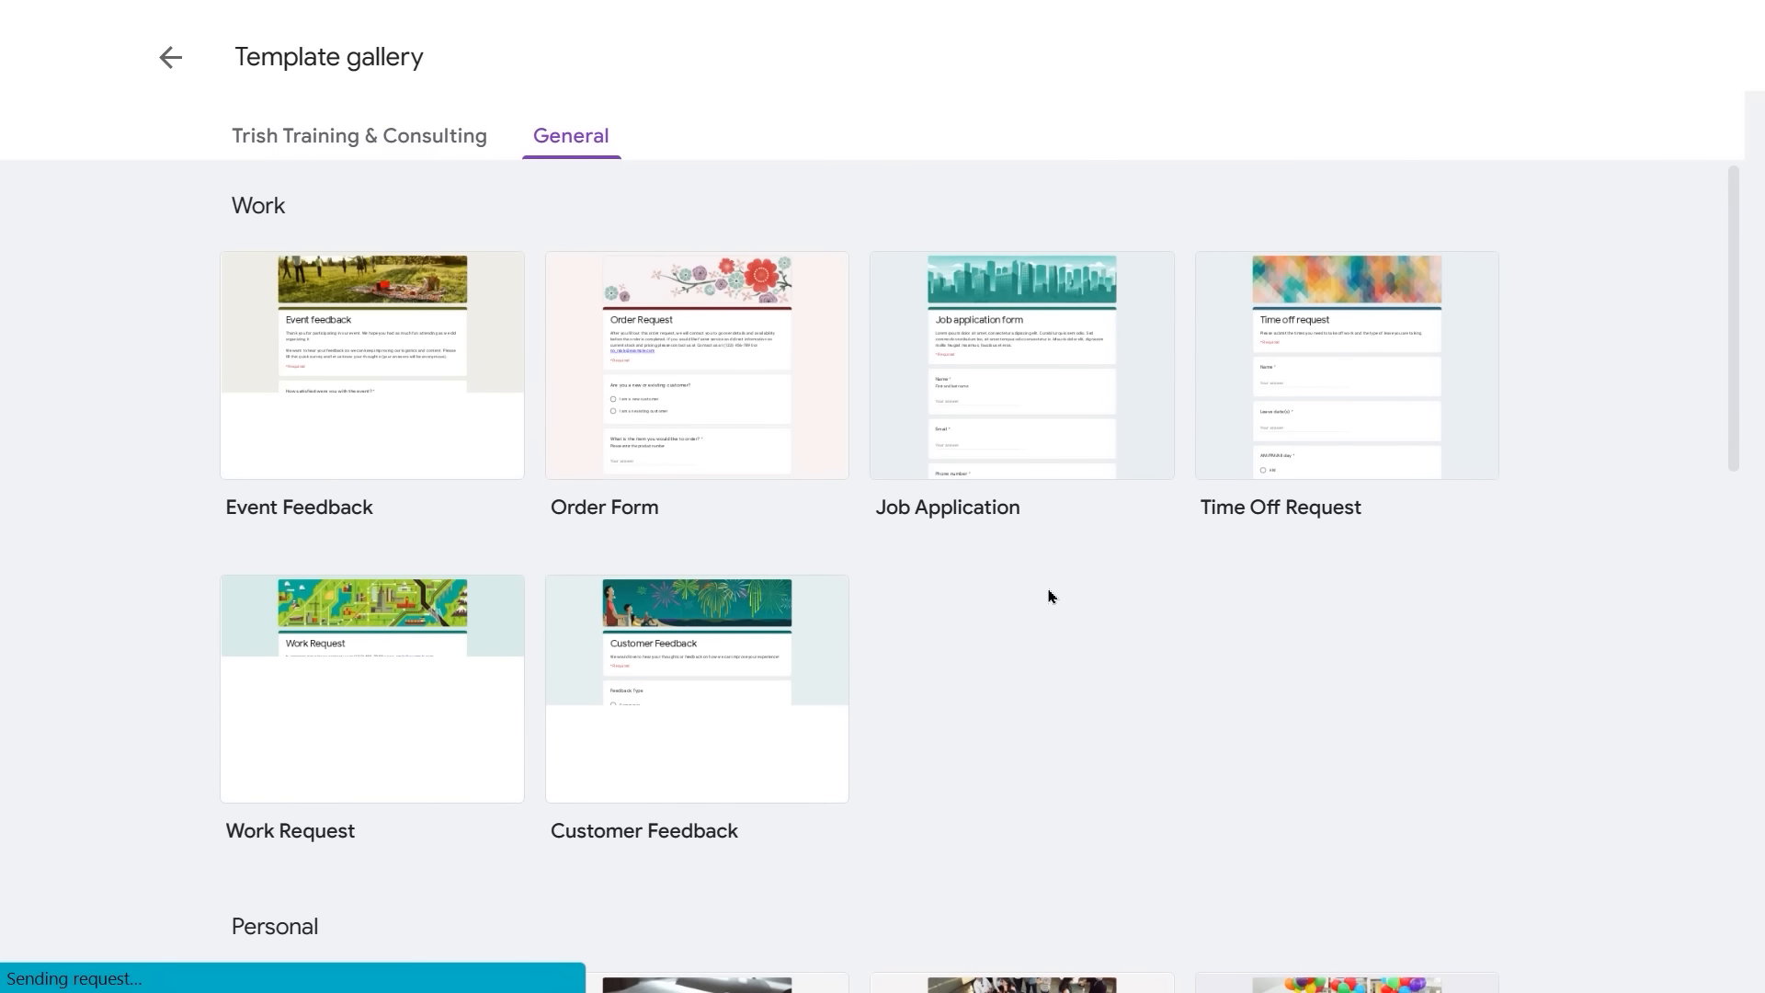
pyautogui.scroll(-8, 1045, 597)
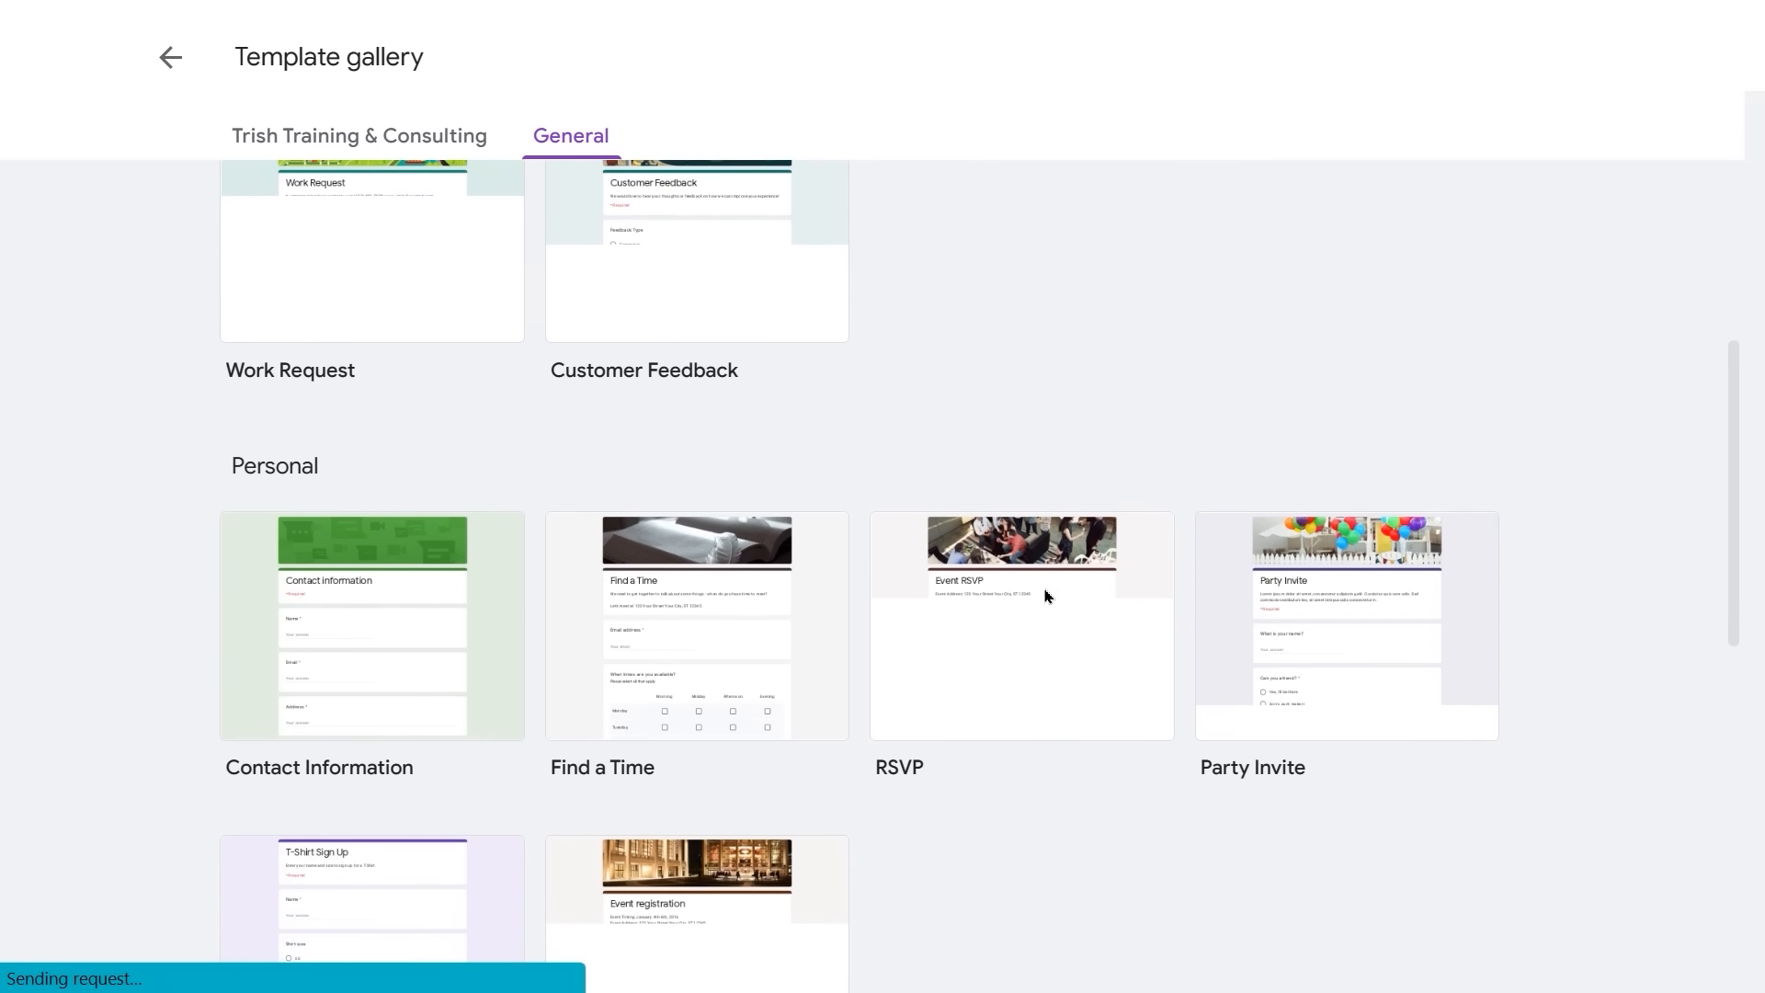
pyautogui.scroll(-6, 1045, 597)
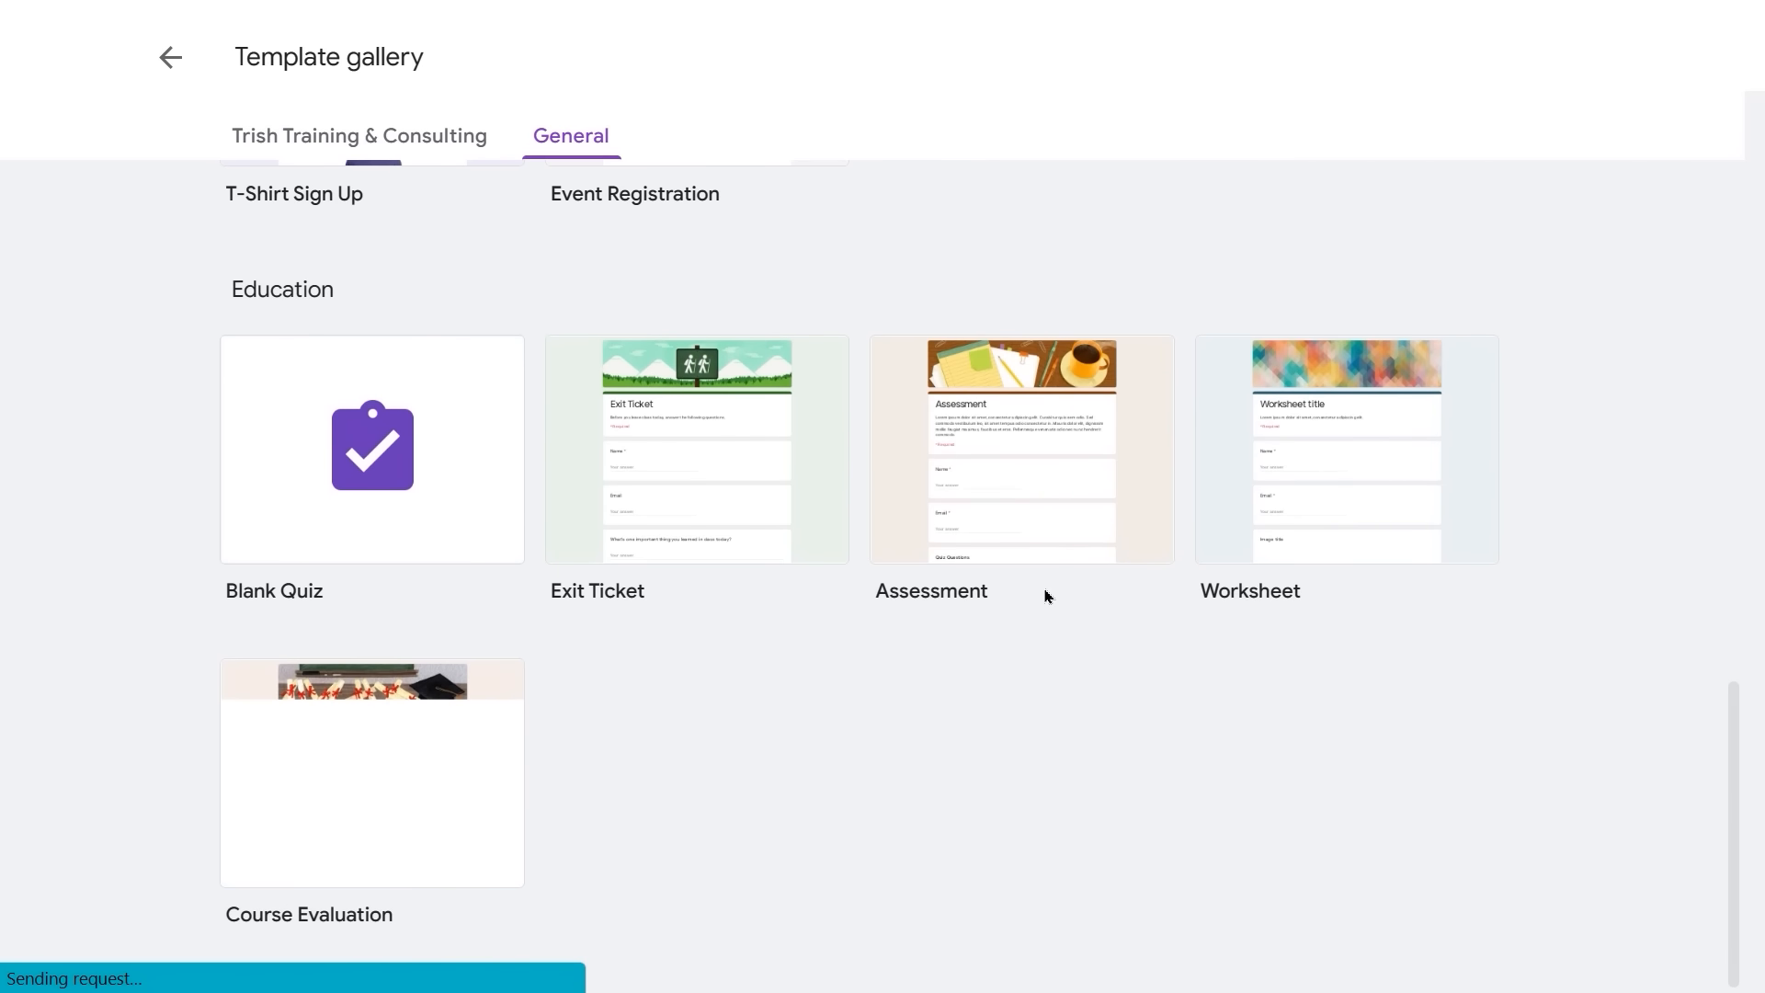
pyautogui.scroll(3, 1045, 597)
pyautogui.scroll(10, 1045, 597)
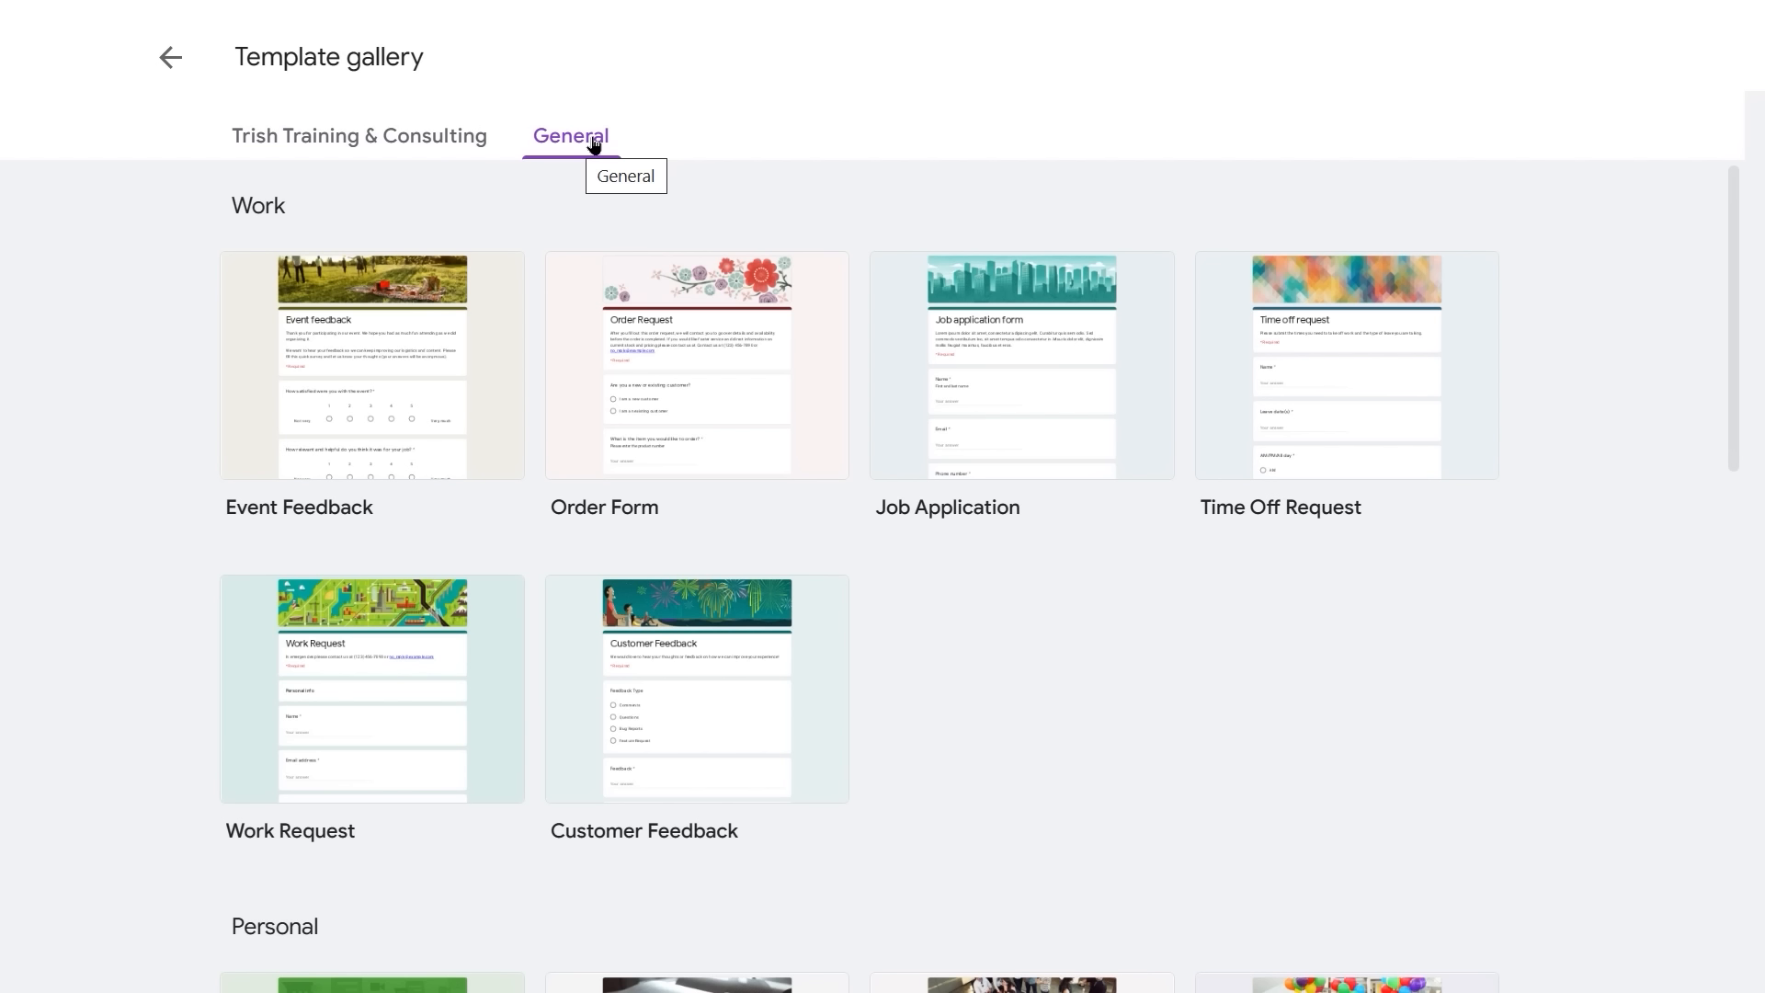
pyautogui.click(347, 138)
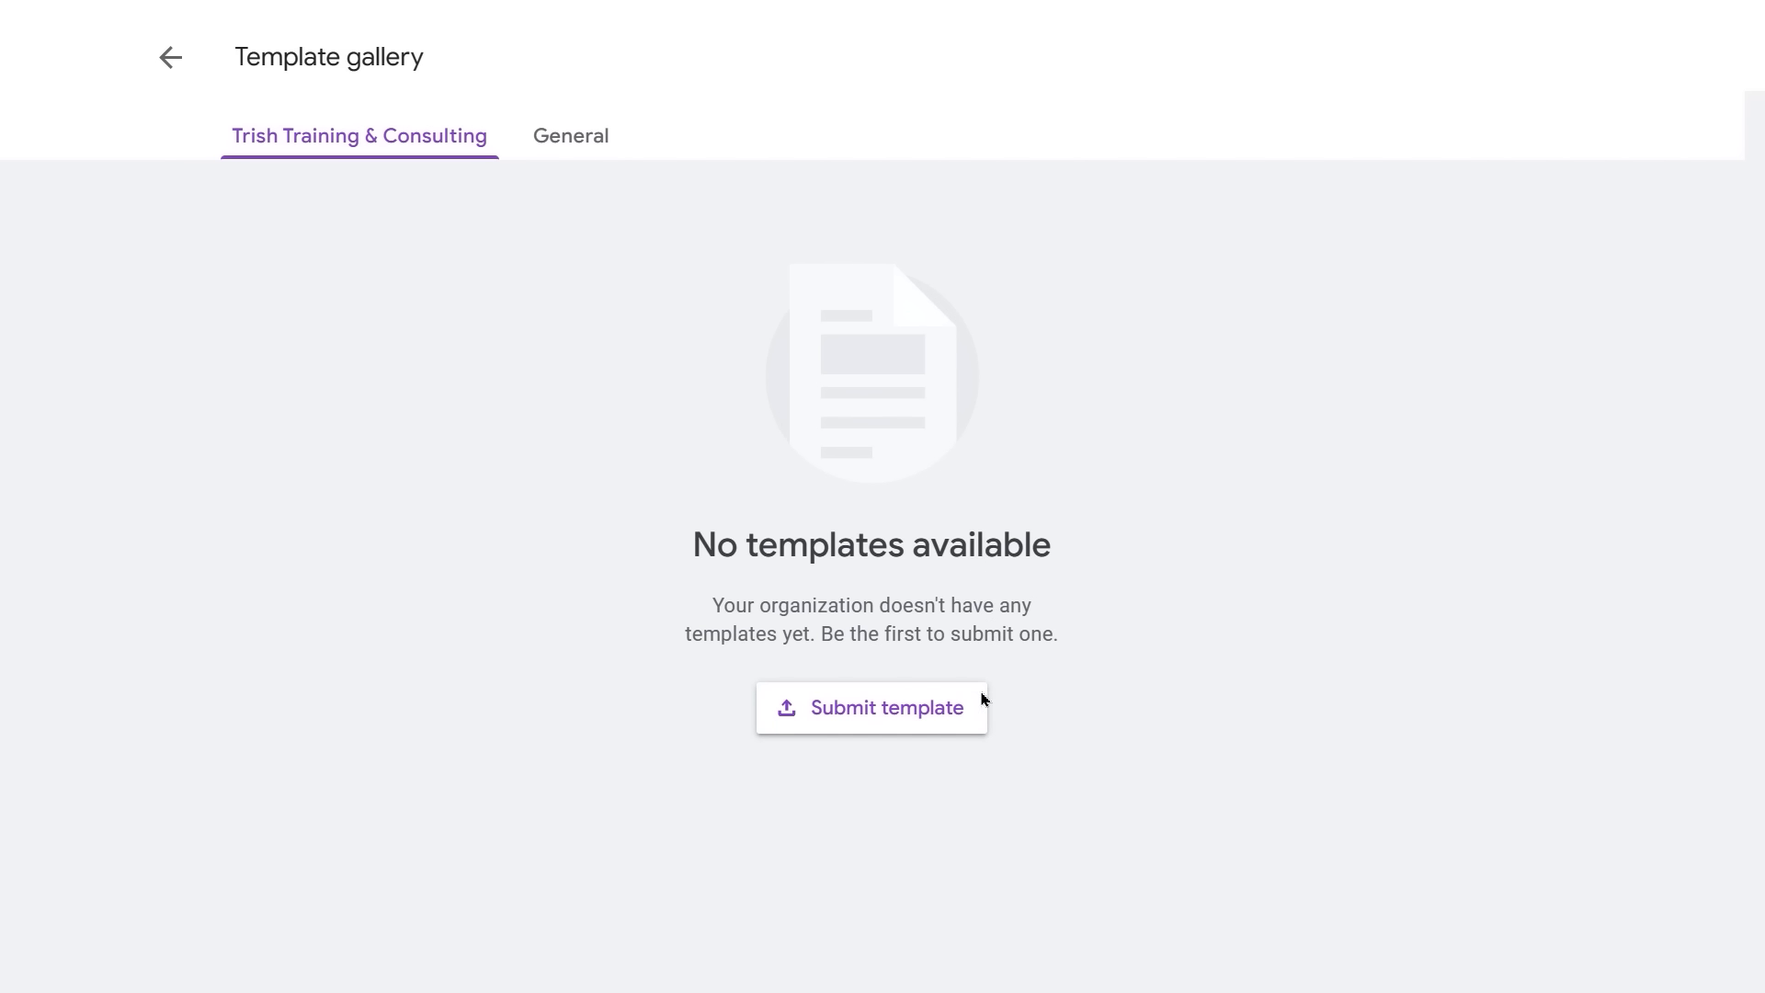
# - Start a template submission and select 'Detailed Job Application' from the Recent forms
pyautogui.click(874, 710)
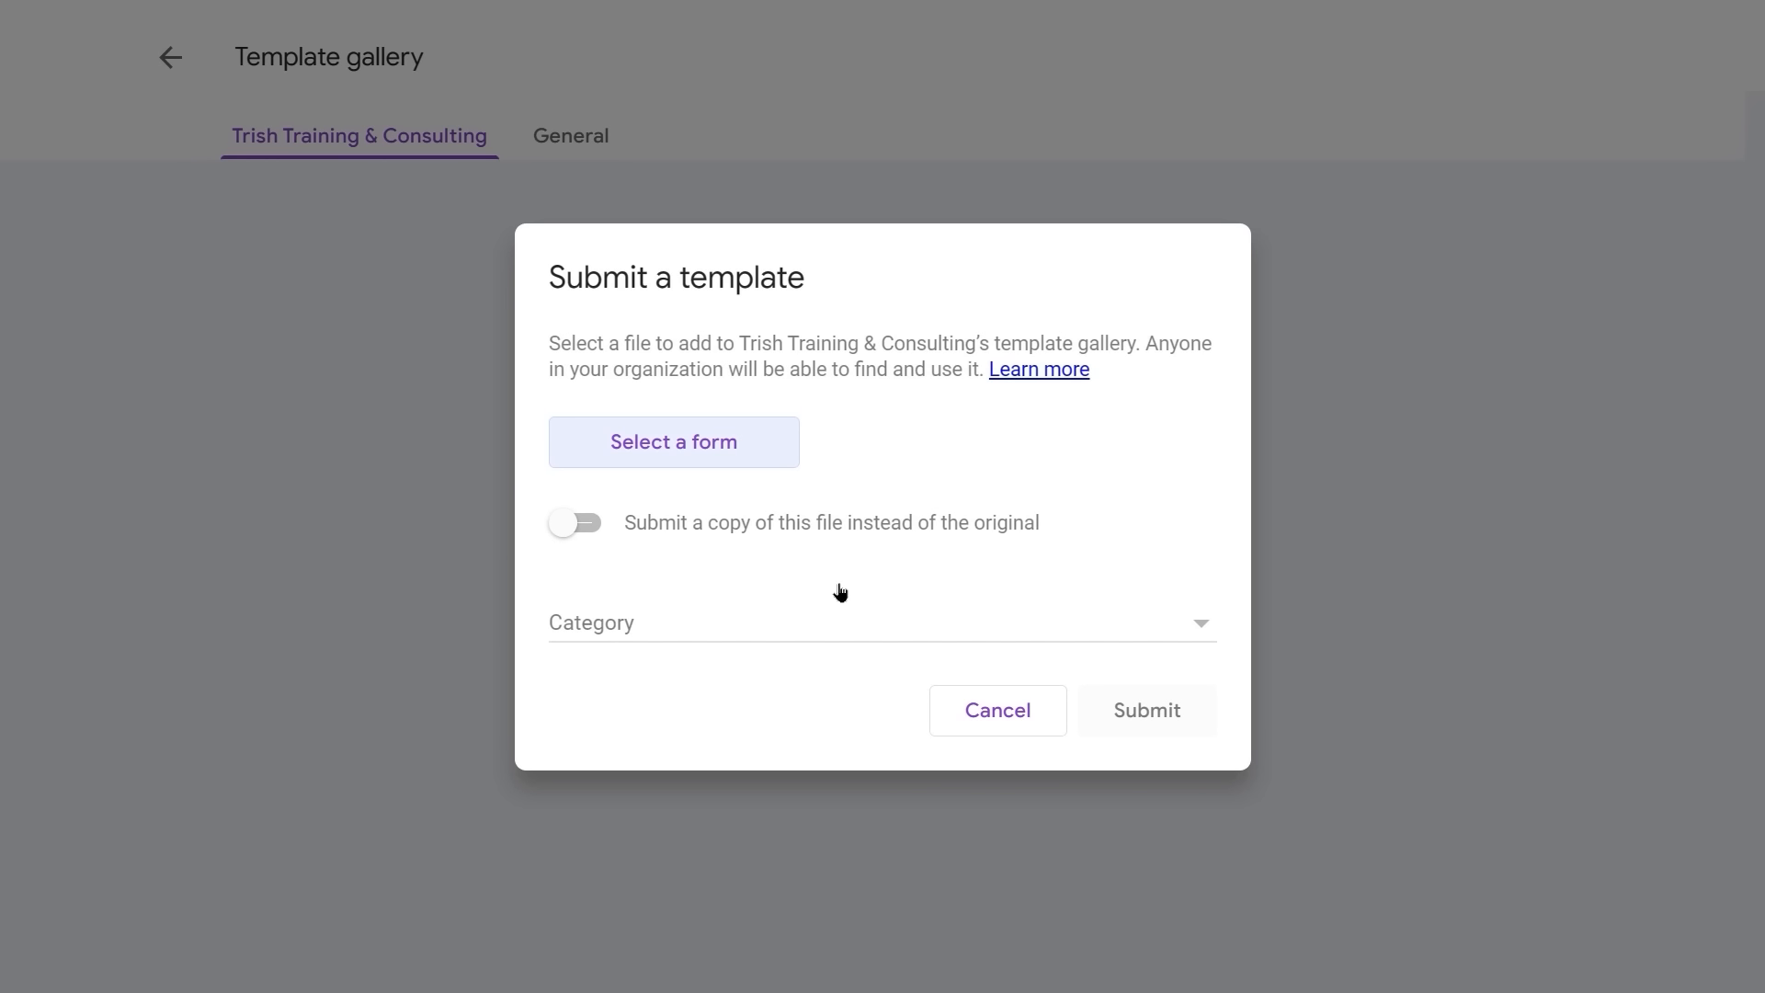
pyautogui.click(683, 449)
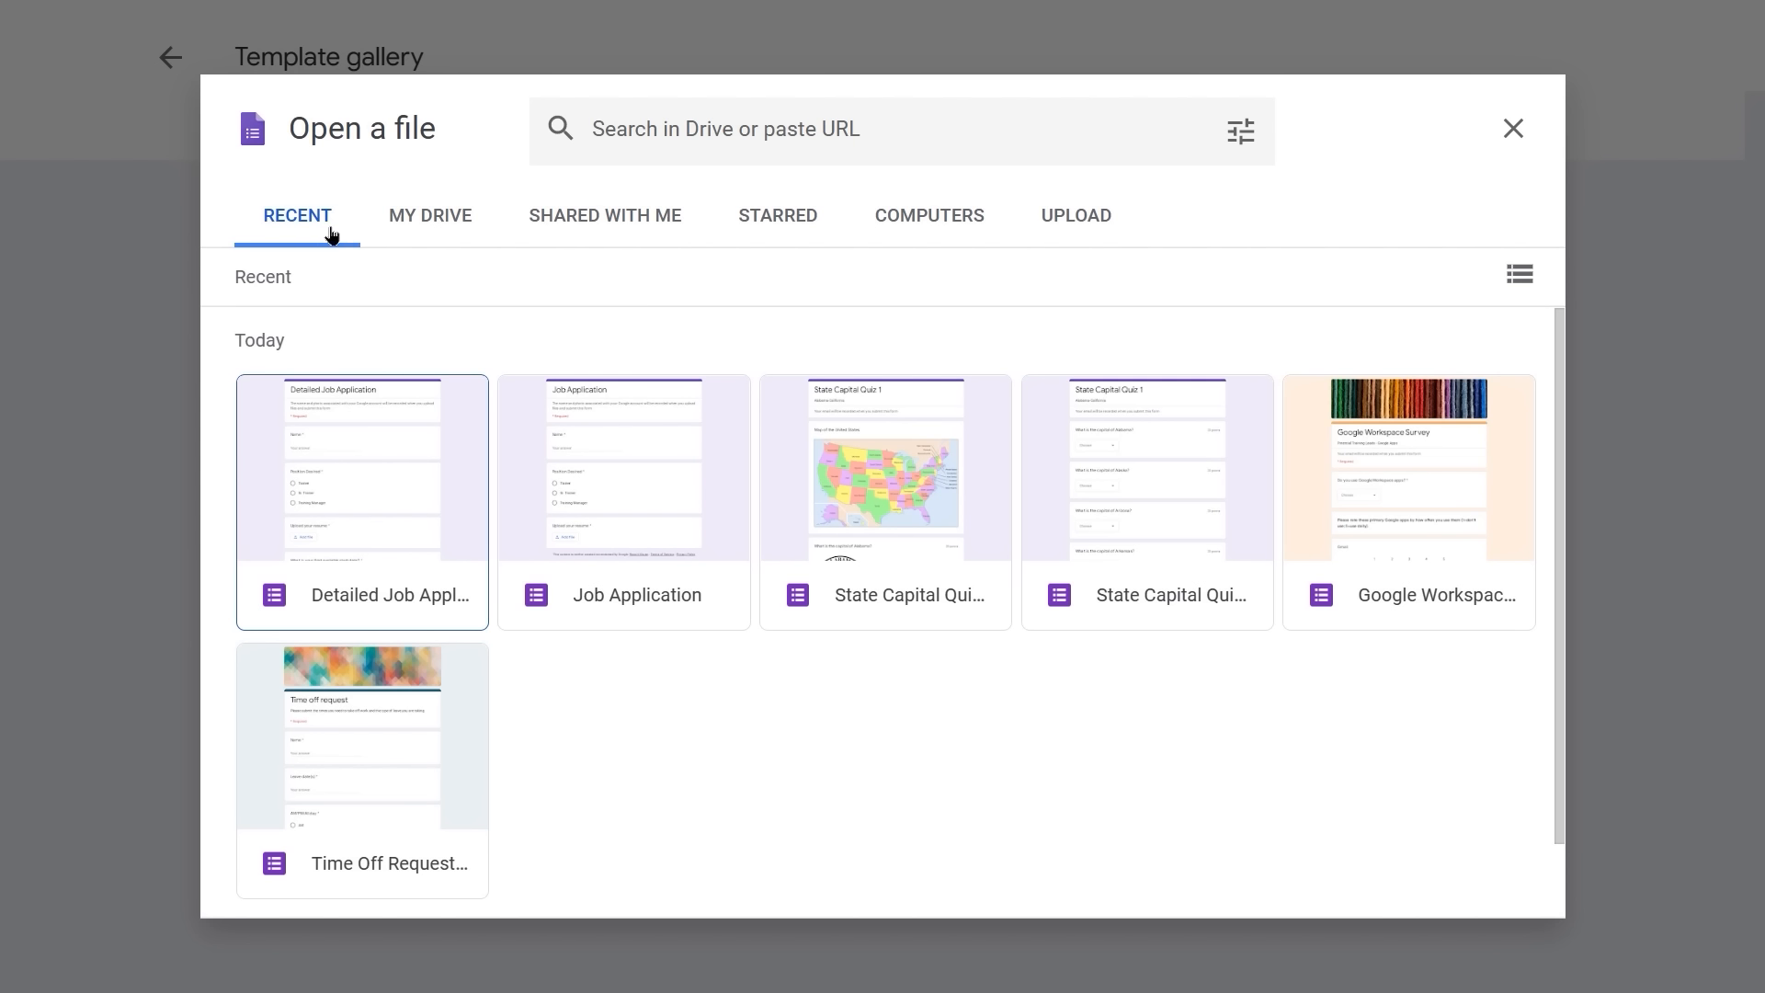
pyautogui.click(393, 591)
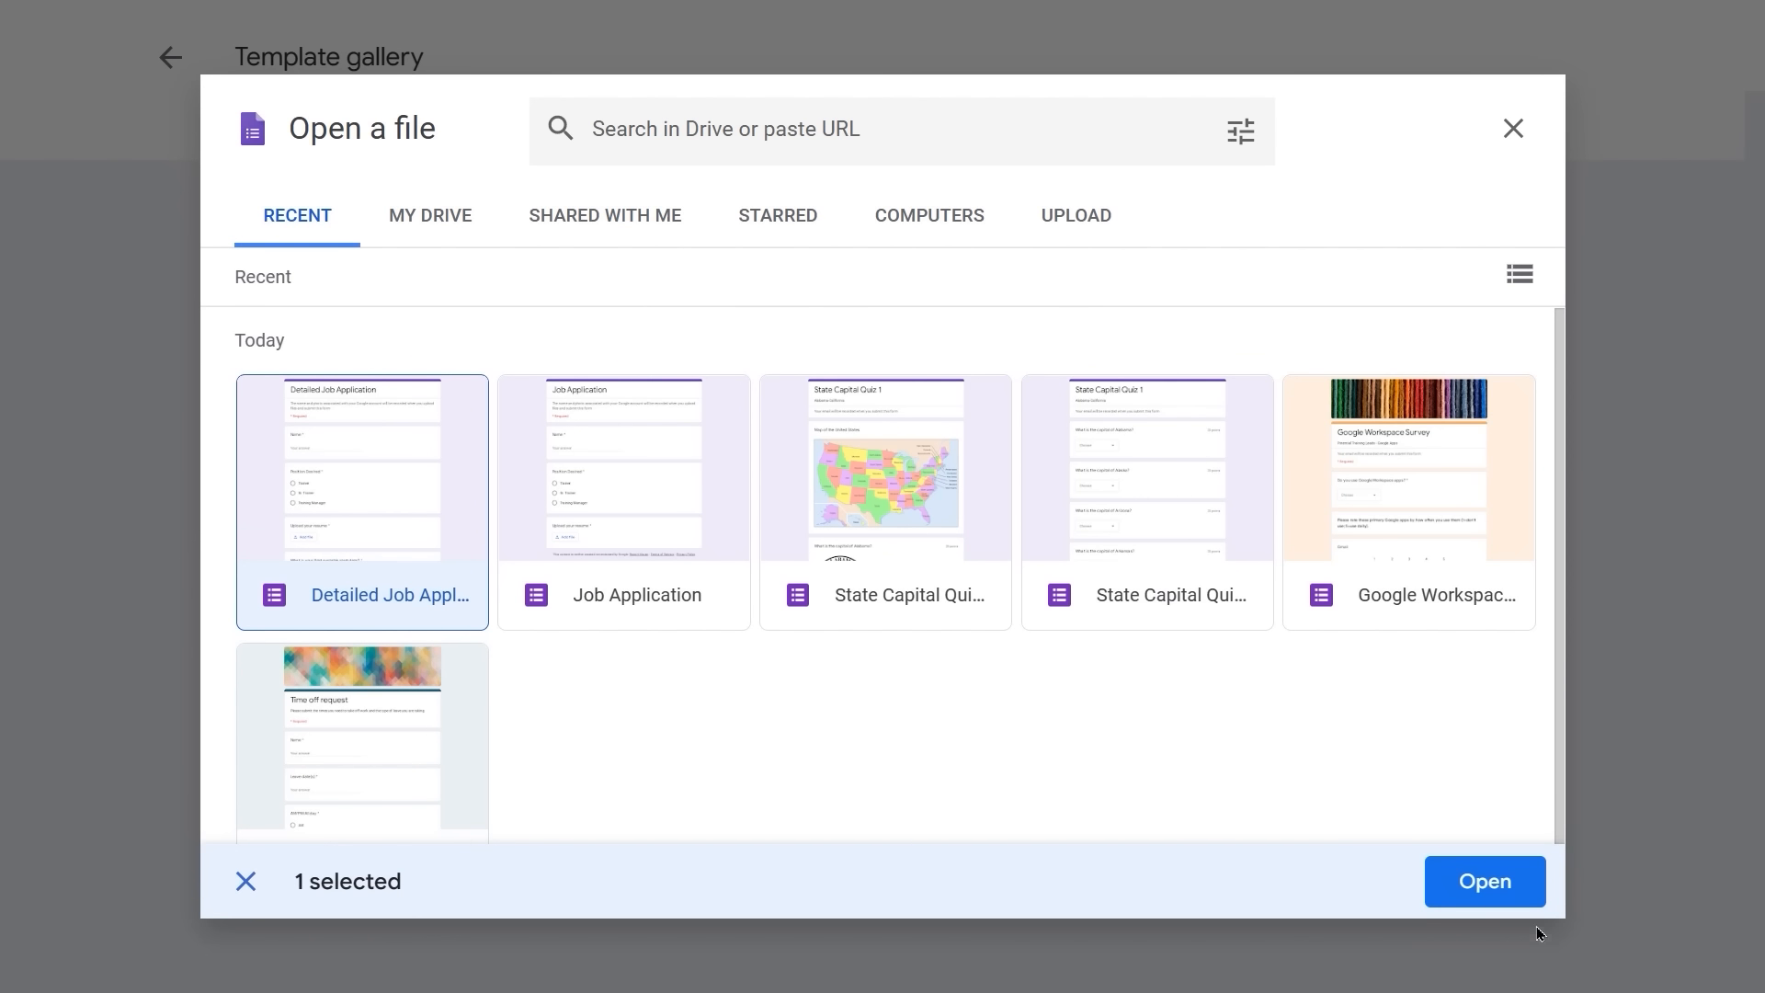
pyautogui.click(1504, 892)
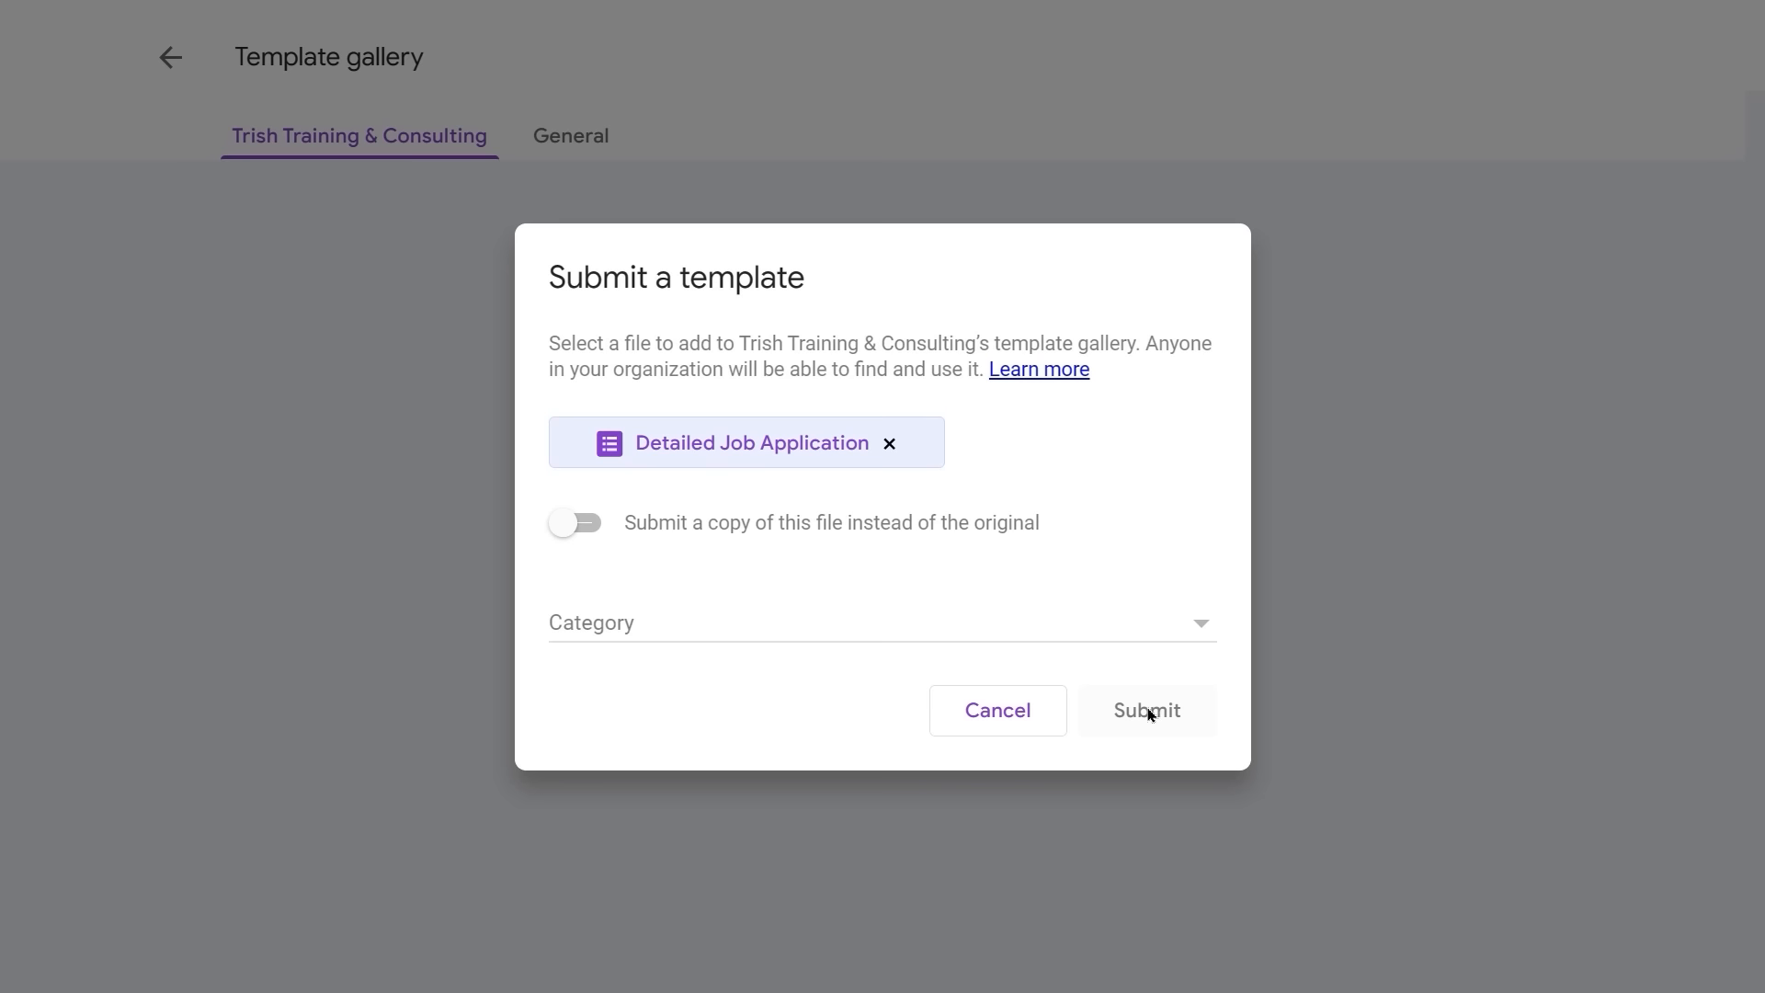
# - Set the template category to 'Contracts, onboarding, and other forms' and submit it
pyautogui.click(762, 614)
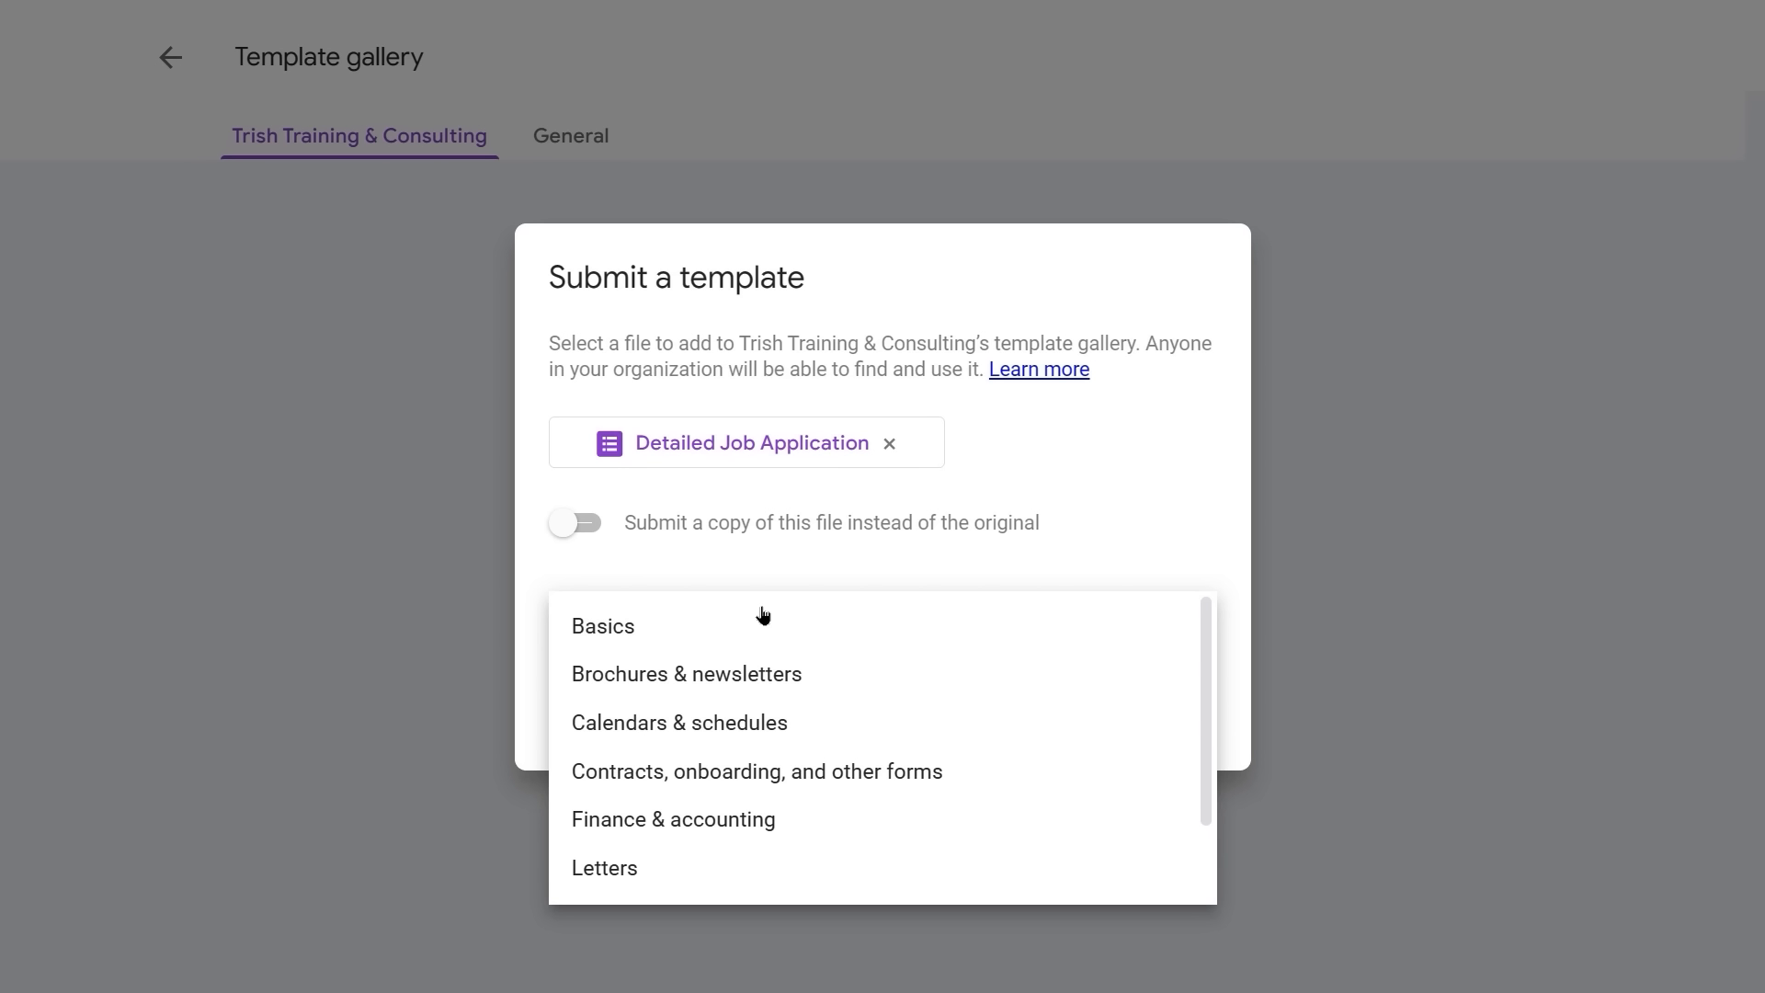
pyautogui.scroll(-2, 762, 614)
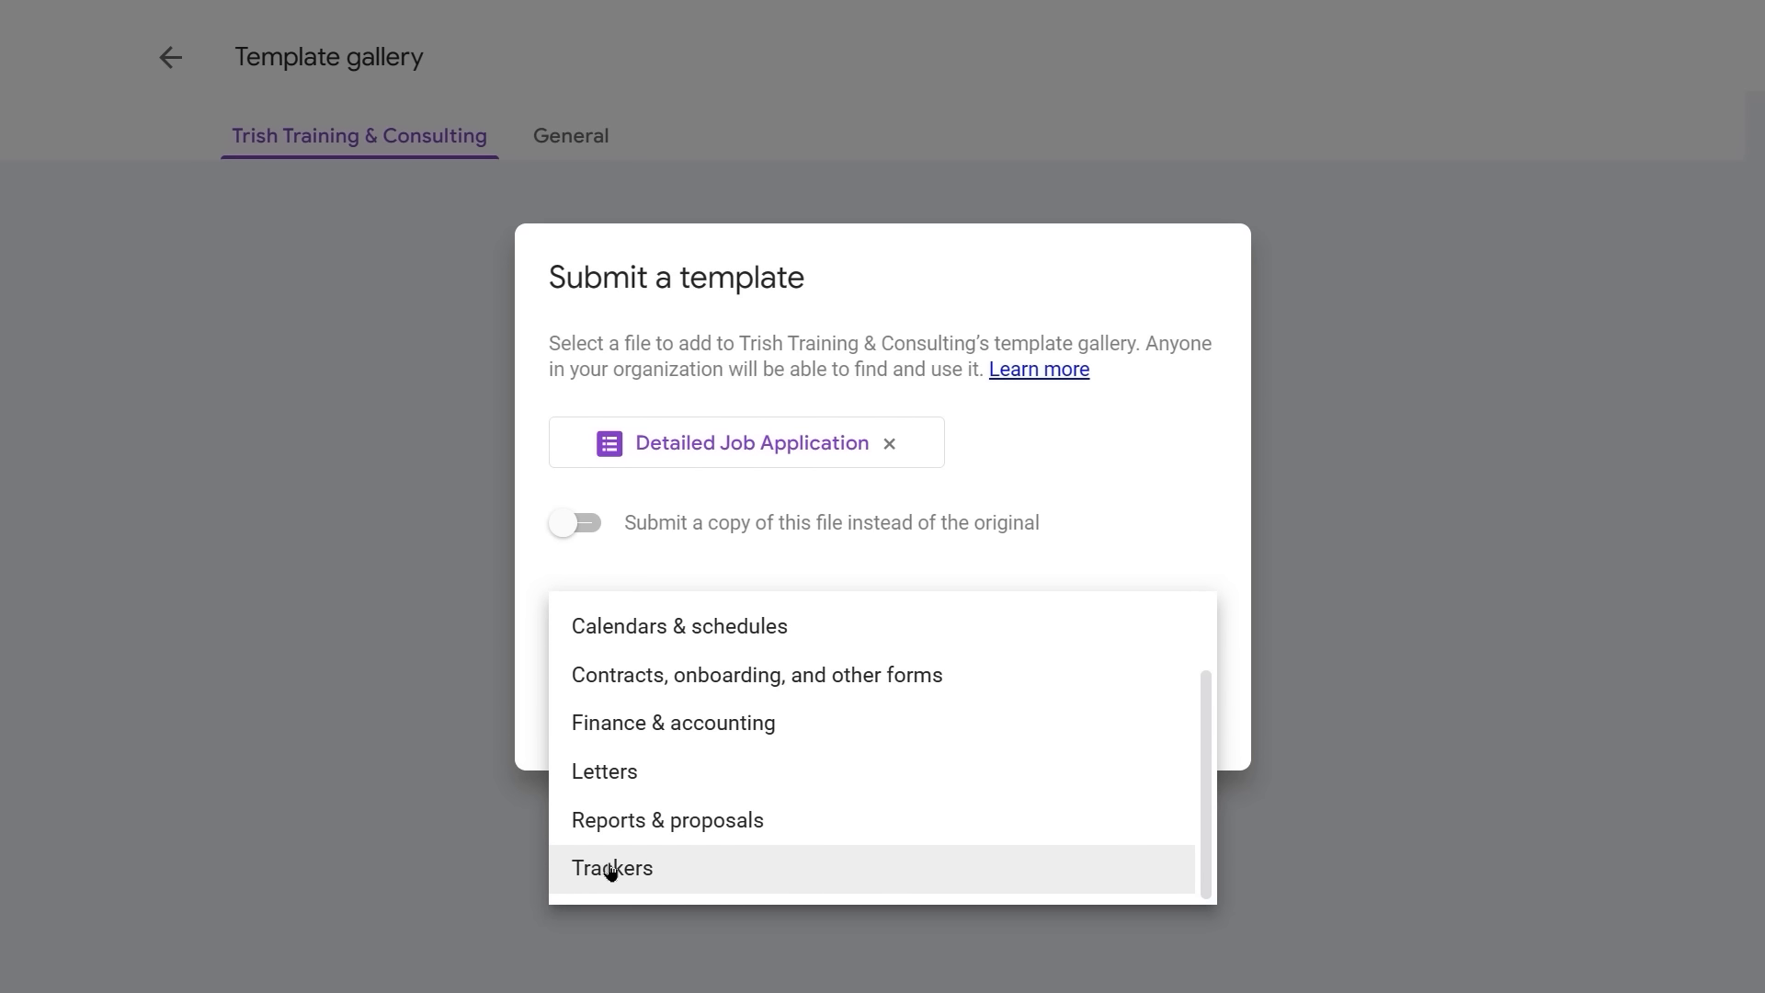
pyautogui.scroll(2, 634, 841)
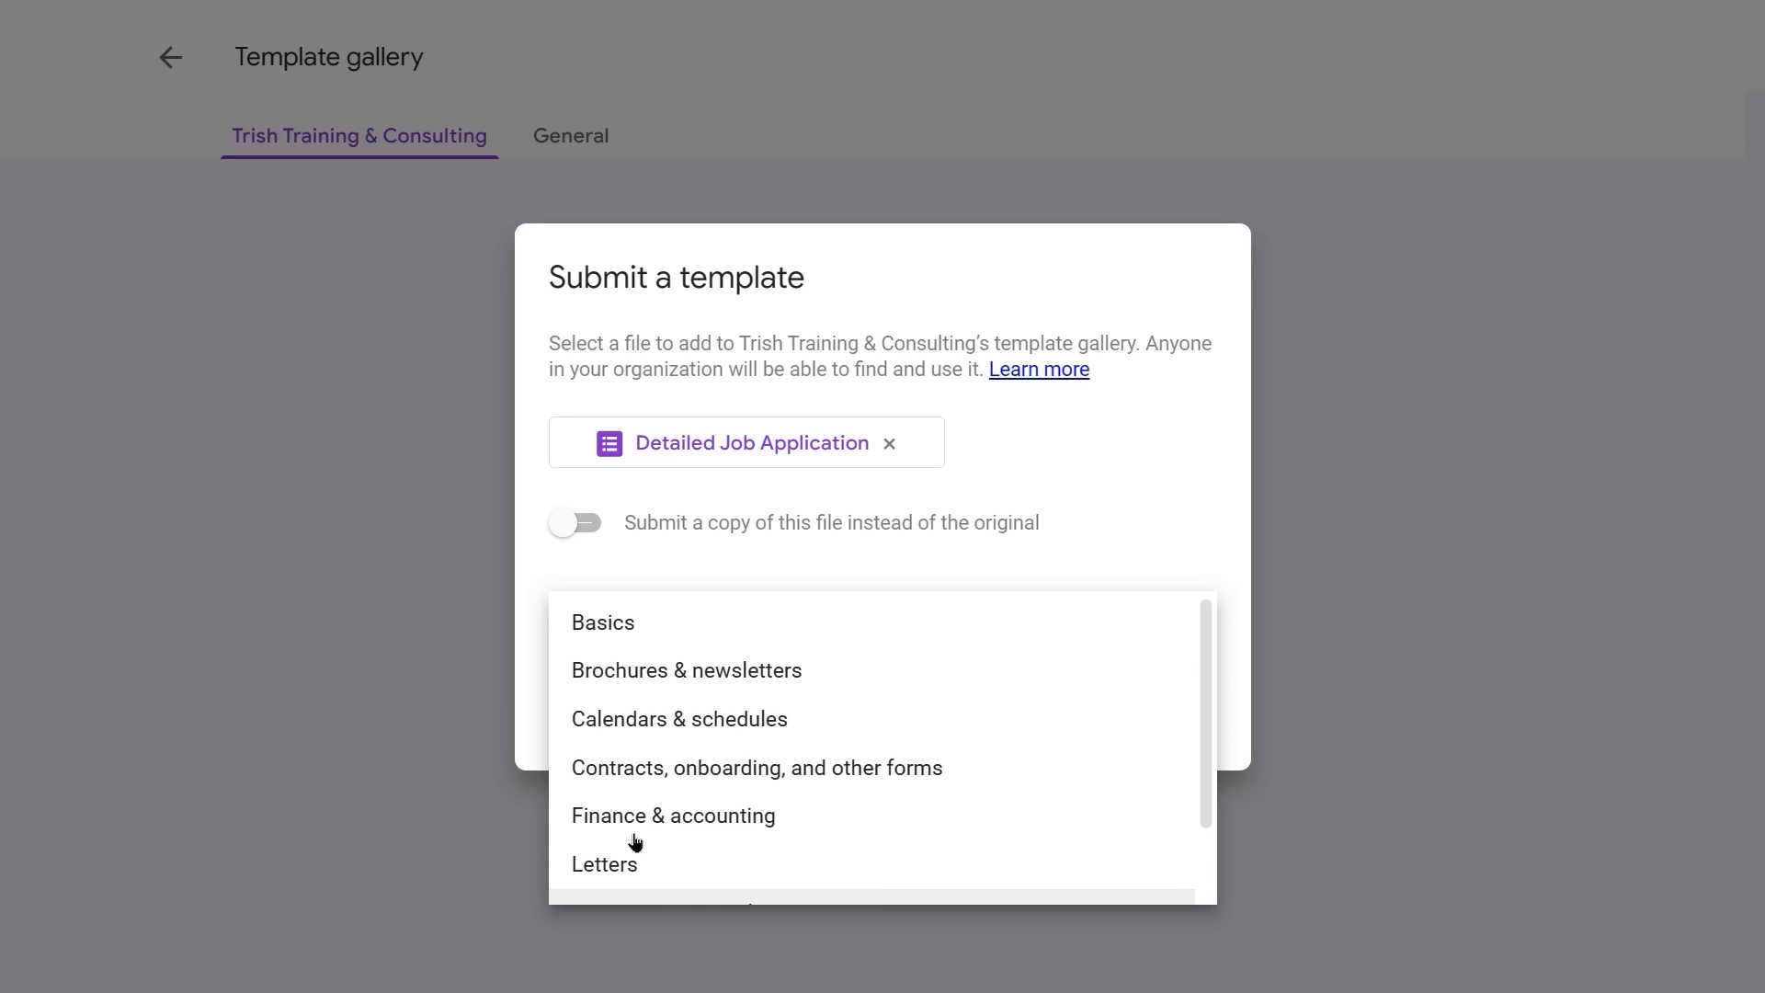
pyautogui.click(669, 764)
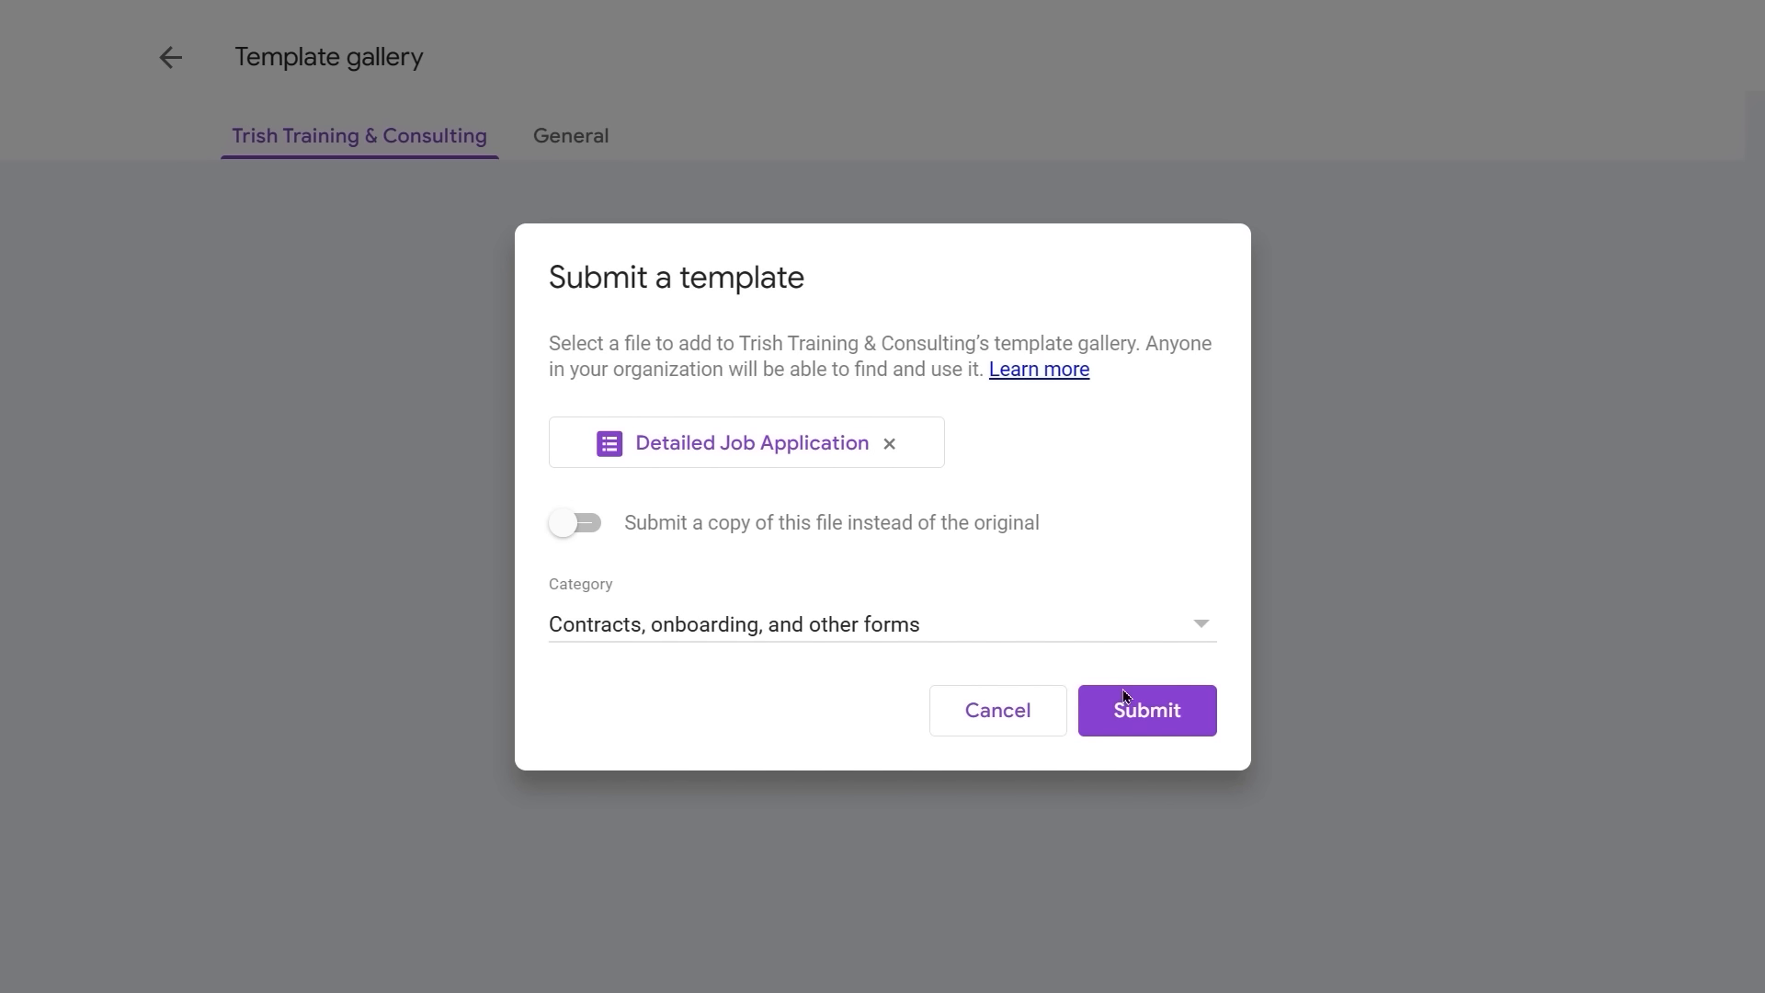
pyautogui.click(1150, 717)
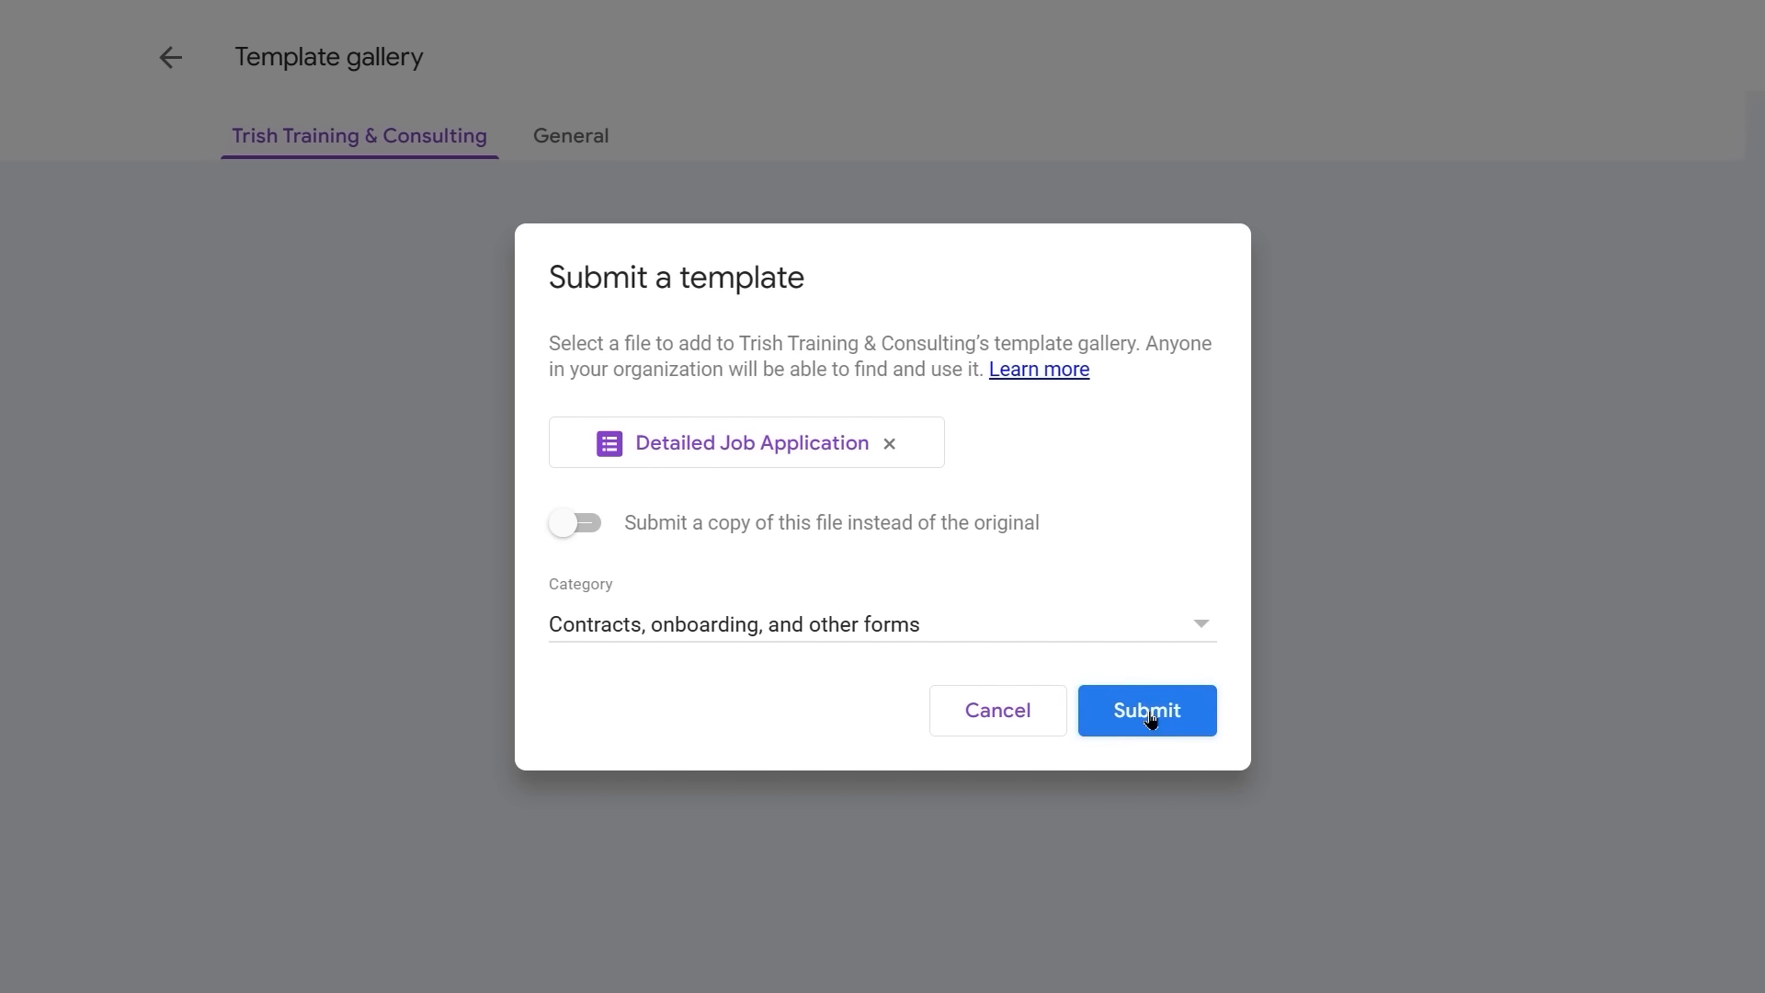